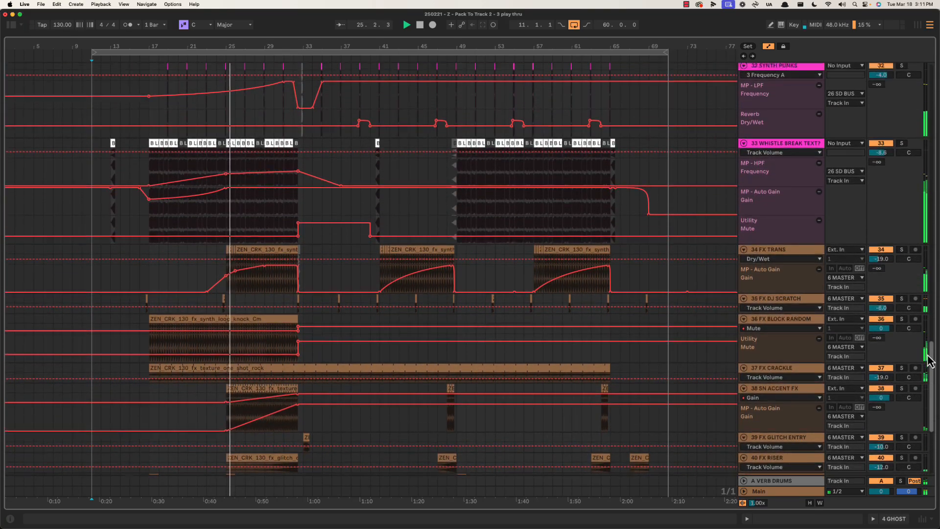
# Step: Collapse all tracks and select bars 33 to 39 across the tracks from GROOVE BUS to FILL
pyautogui.moveTo(929, 355); pyautogui.dragTo(912, 76)
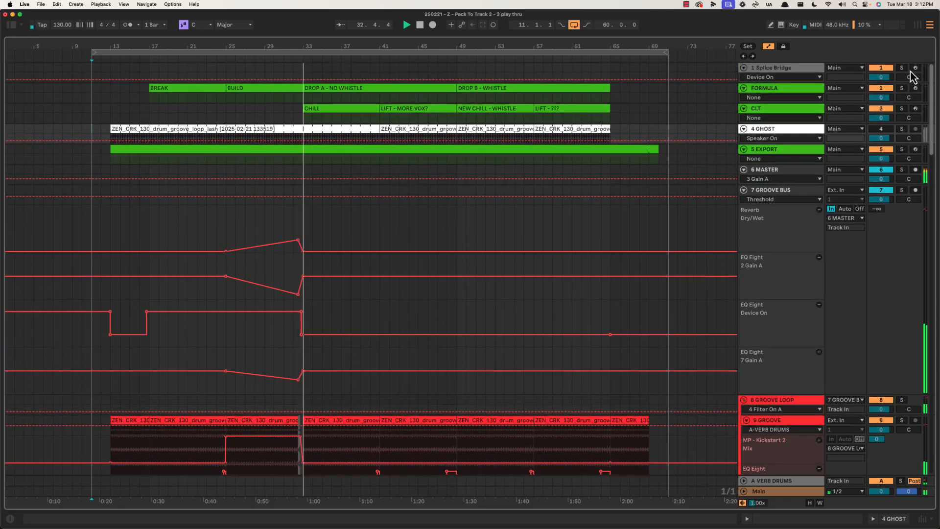
pyautogui.keyDown('alt'); pyautogui.click(744, 149); pyautogui.keyUp('alt')
pyautogui.moveTo(302, 127); pyautogui.dragTo(422, 157)
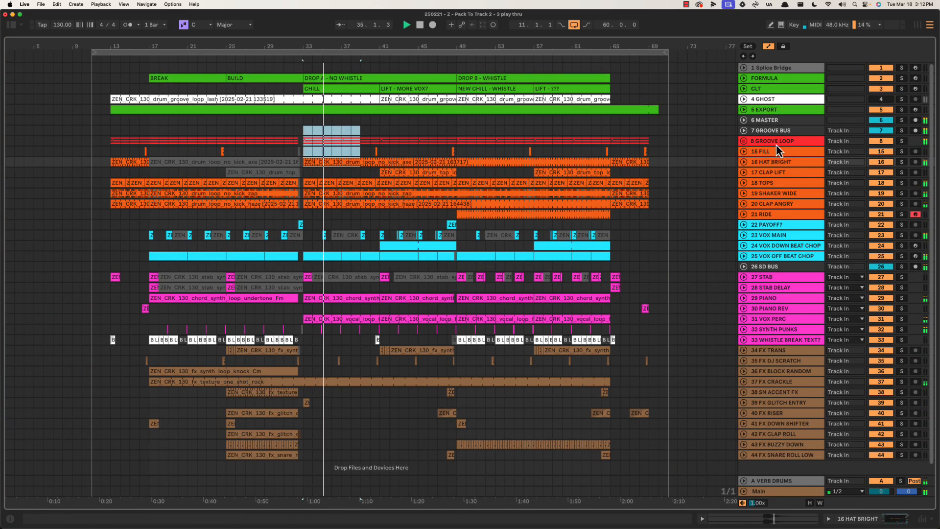
# Step: Unfold the GROOVE LOOP group and display the beginning of the GROOVE track's device chain
pyautogui.keyDown('alt'); pyautogui.click(744, 141); pyautogui.keyUp('alt')
pyautogui.doubleClick(757, 156)
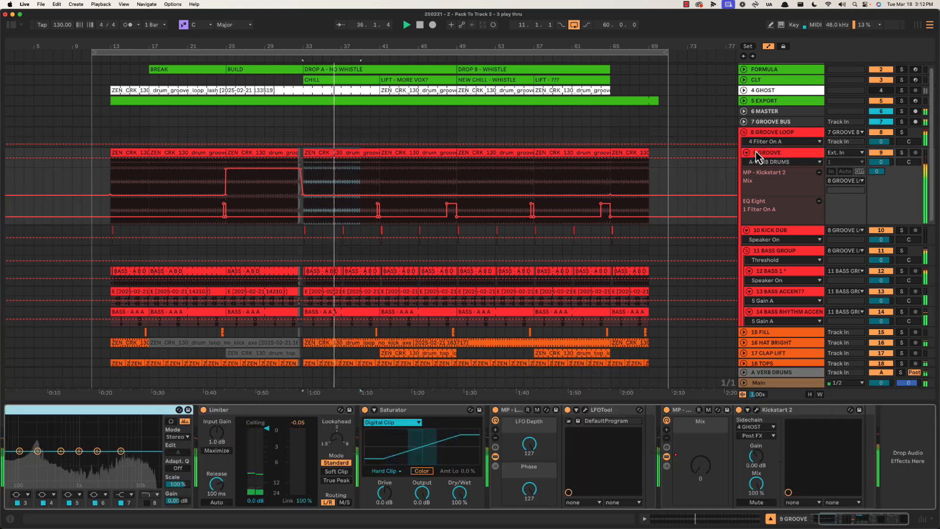
pyautogui.click(826, 522)
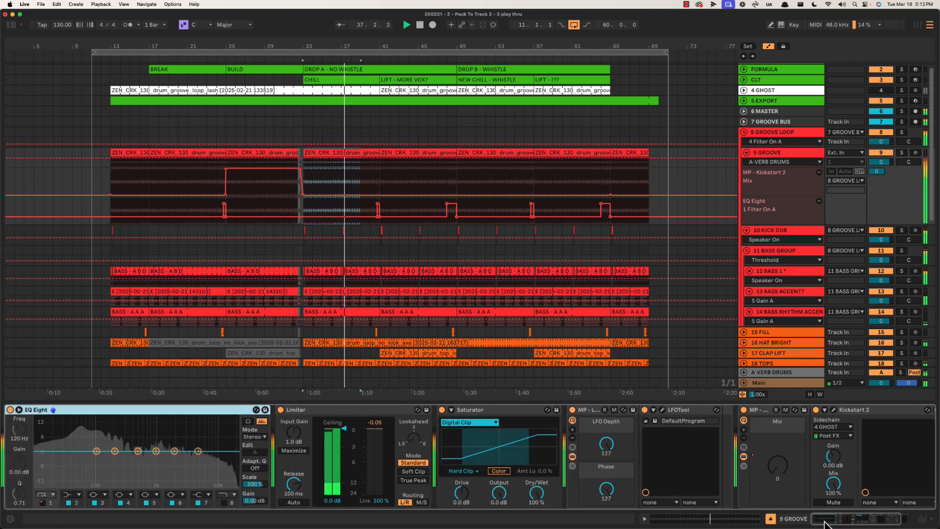
# Step: Inspect the device chains of the individual bass tracks and the whole BASS GROUP chain through to its end
pyautogui.click(774, 283)
pyautogui.click(776, 294)
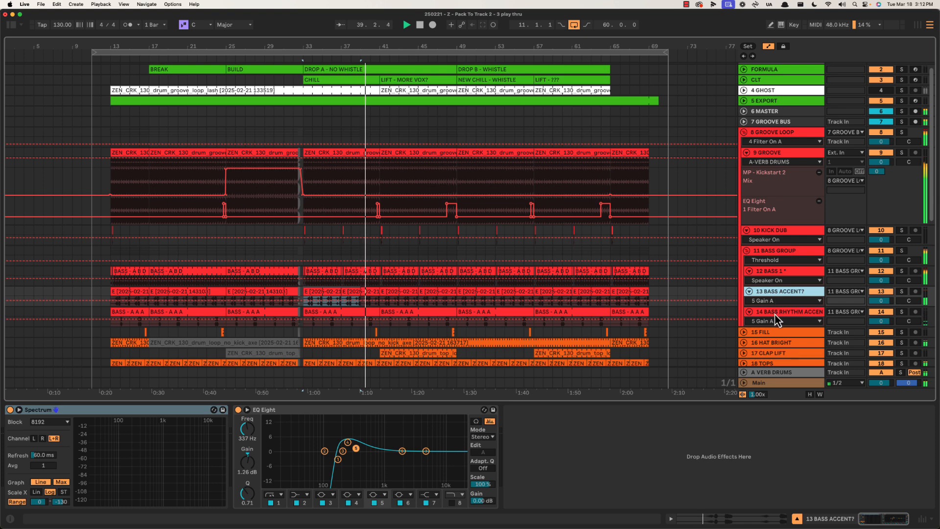
pyautogui.click(776, 321)
pyautogui.click(774, 258)
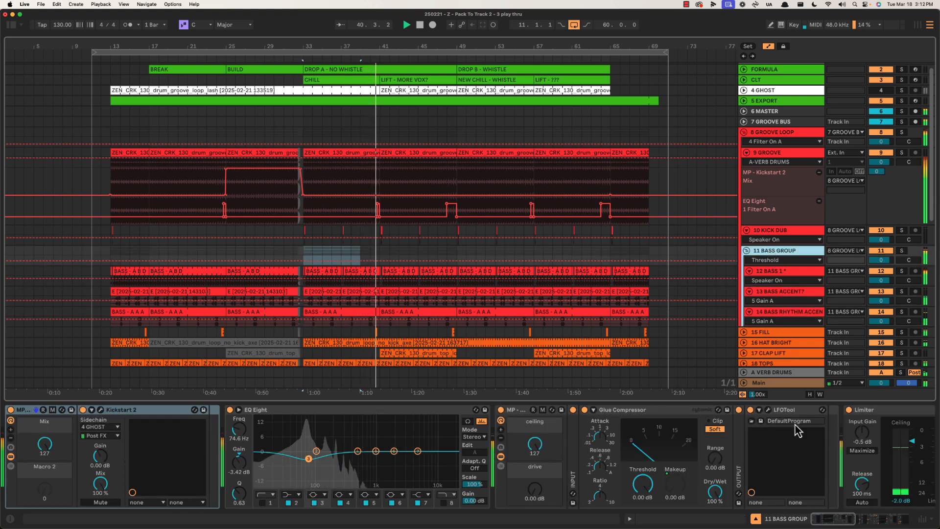
pyautogui.moveTo(823, 520); pyautogui.dragTo(879, 526)
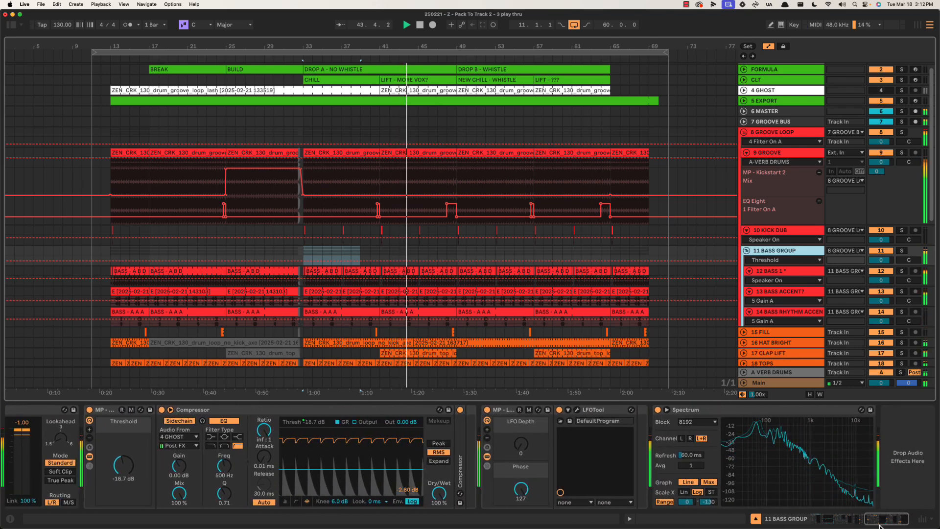
# Step: Inspect the device chains of GROOVE, GROOVE LOOP and GROOVE BUS, and hide the device view
pyautogui.click(774, 152)
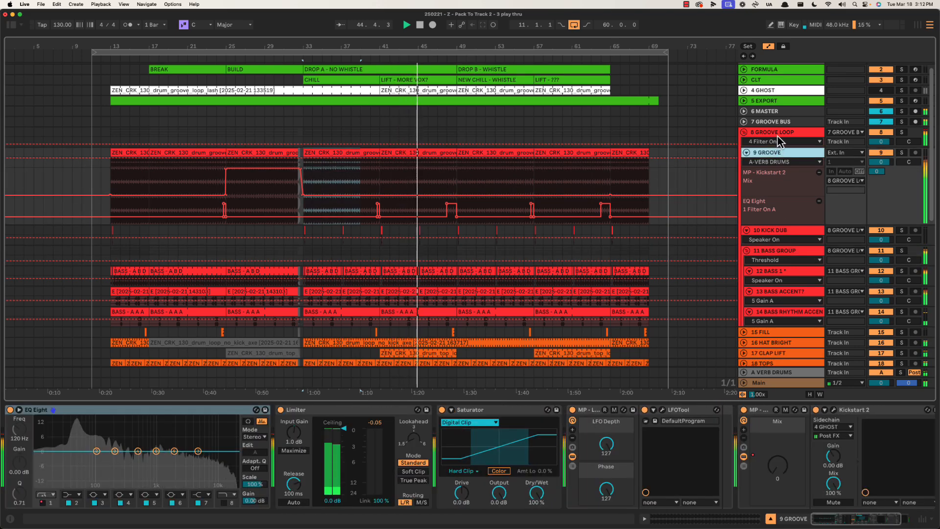
pyautogui.click(778, 136)
pyautogui.click(777, 124)
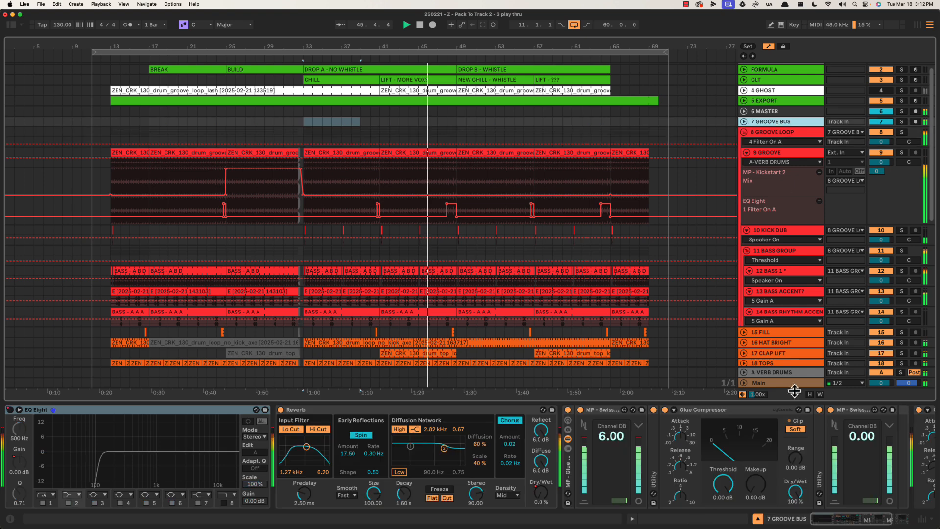
pyautogui.moveTo(864, 519); pyautogui.dragTo(882, 520)
pyautogui.press('super+alt+l')
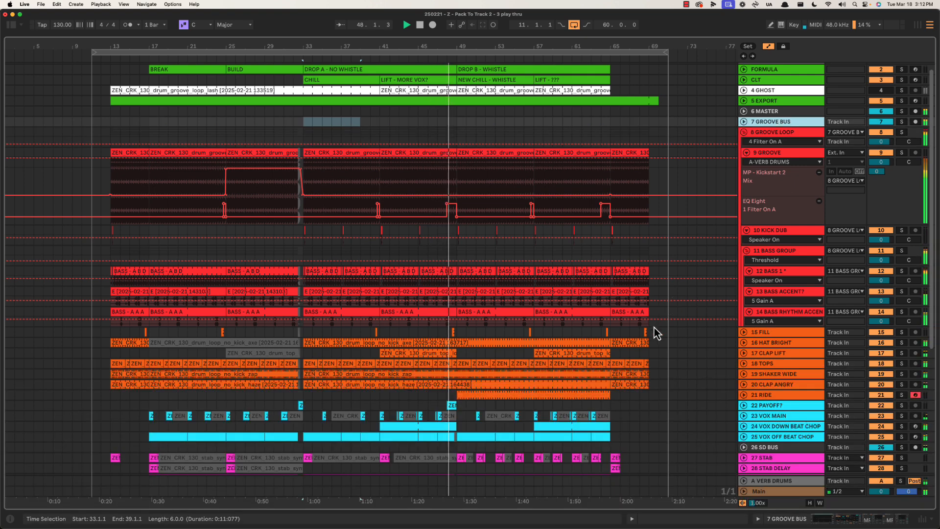
# Step: Select bars 48 to 66 on the WHISTLE BREAK track, unfold its automation and look through its device chain before hiding the device view
pyautogui.scroll(-10, 653, 332)
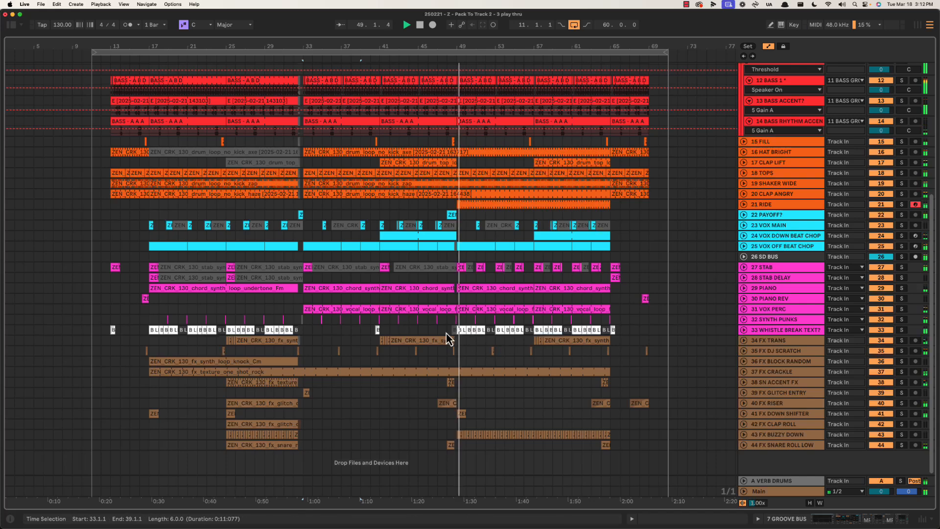
pyautogui.moveTo(447, 332); pyautogui.dragTo(617, 331)
pyautogui.click(744, 330)
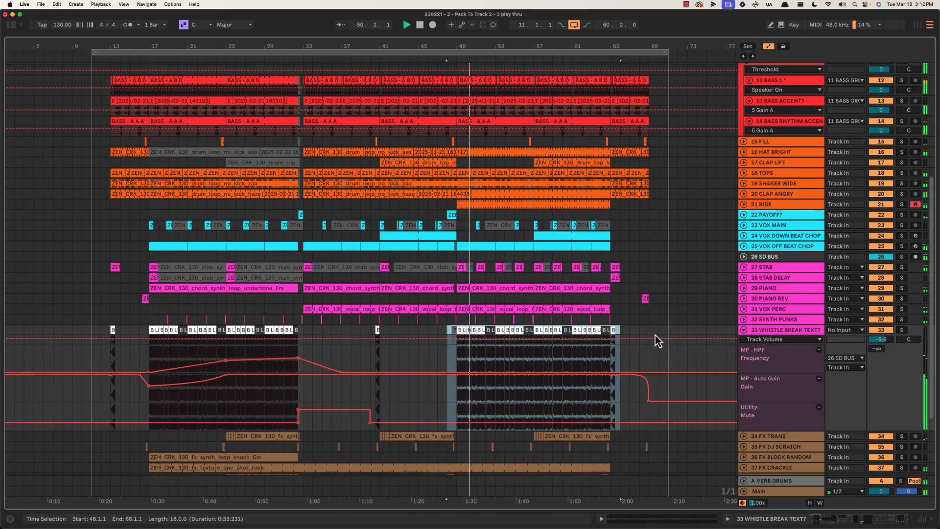
pyautogui.scroll(-1, 655, 335)
pyautogui.doubleClick(774, 314)
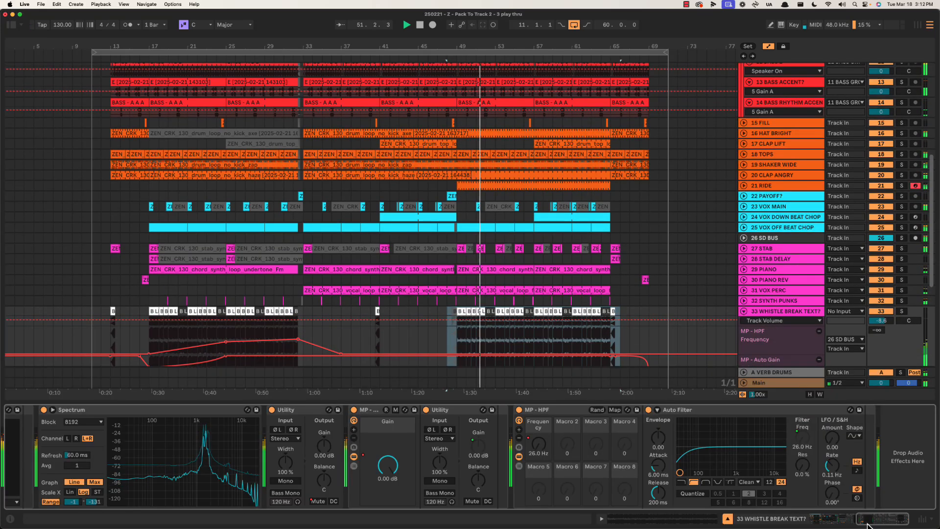
pyautogui.moveTo(866, 525); pyautogui.dragTo(895, 523)
pyautogui.press('super+alt+l')
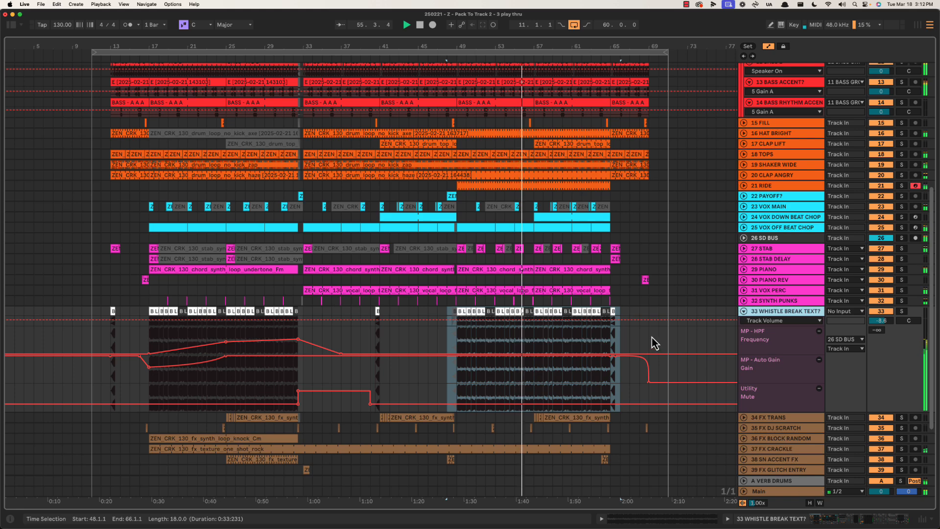
# Step: Collapse the WHISTLE BREAK track, unfold the FX TRANS automation and select bars 56 to 67 on it
pyautogui.scroll(-3, 652, 336)
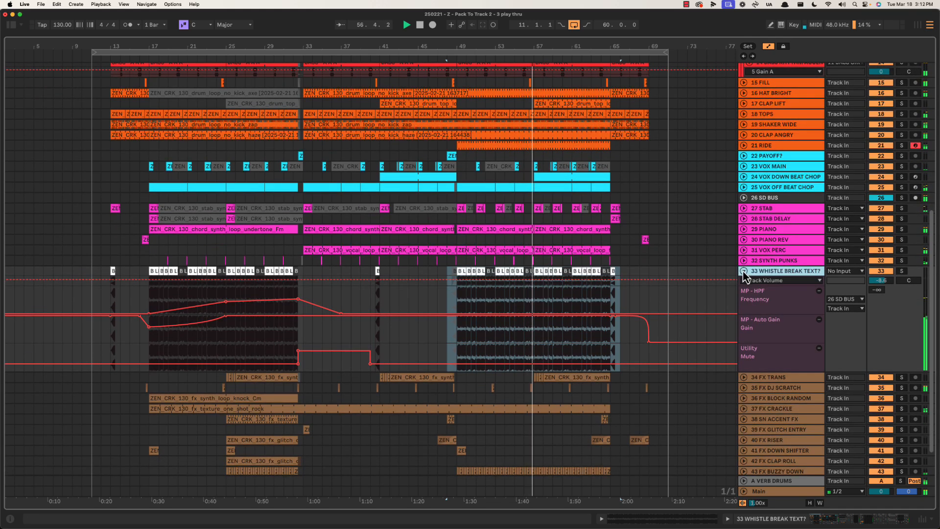
pyautogui.click(744, 271)
pyautogui.click(747, 285)
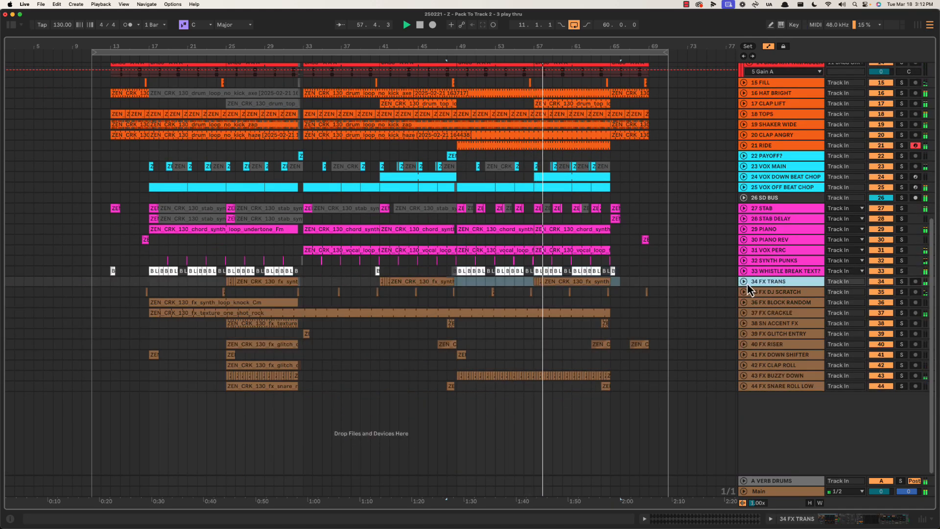
pyautogui.click(743, 282)
pyautogui.click(525, 280)
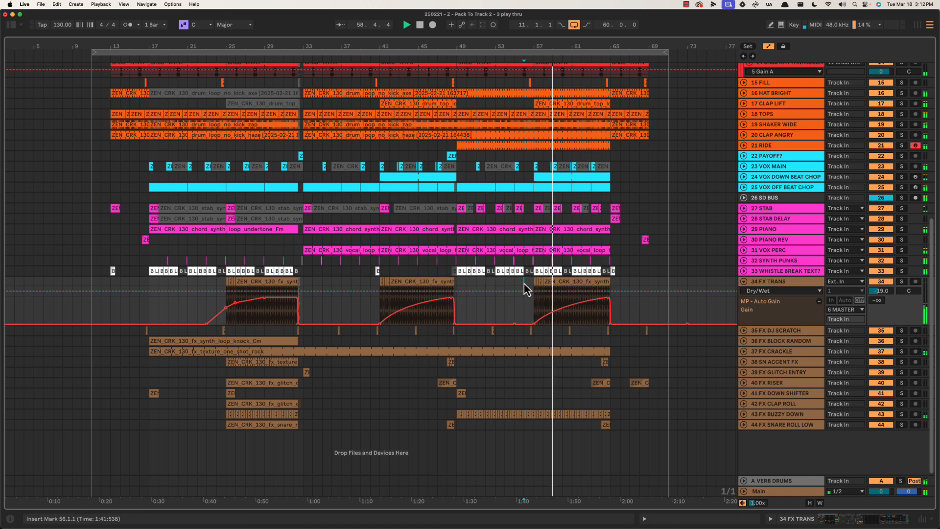
pyautogui.moveTo(524, 284); pyautogui.dragTo(629, 284)
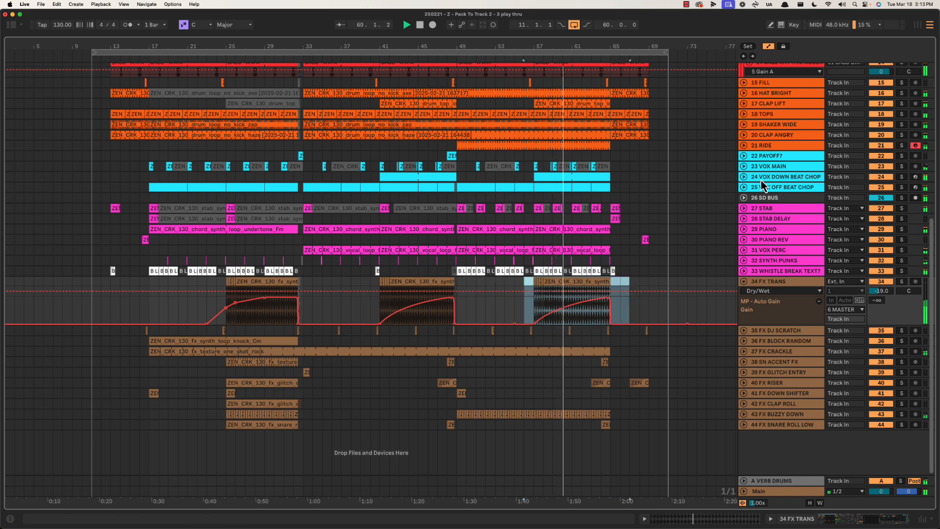
# Step: Unfold the VOX MAIN, VOX DOWN BEAT CHOP and VOX OFF BEAT CHOP tracks to examine their automation, and collapse all tracks
pyautogui.click(743, 177)
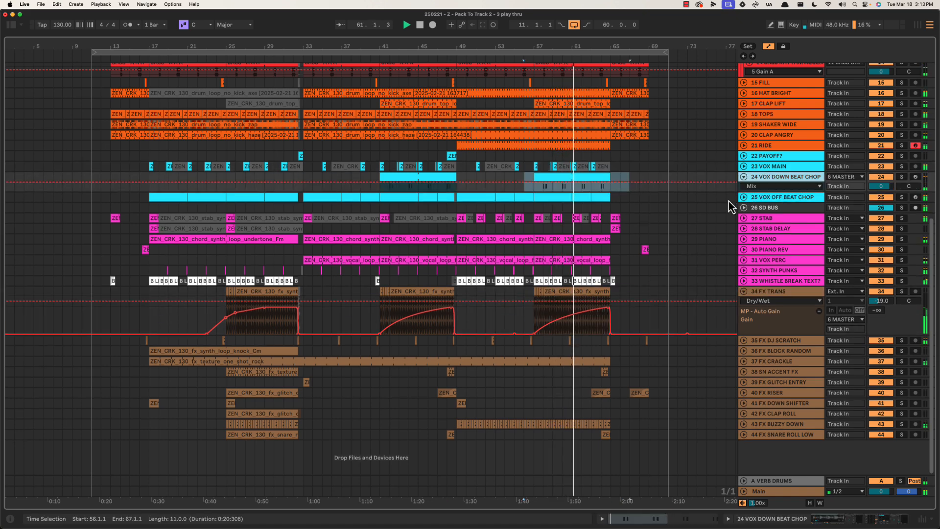
pyautogui.click(743, 197)
pyautogui.click(744, 167)
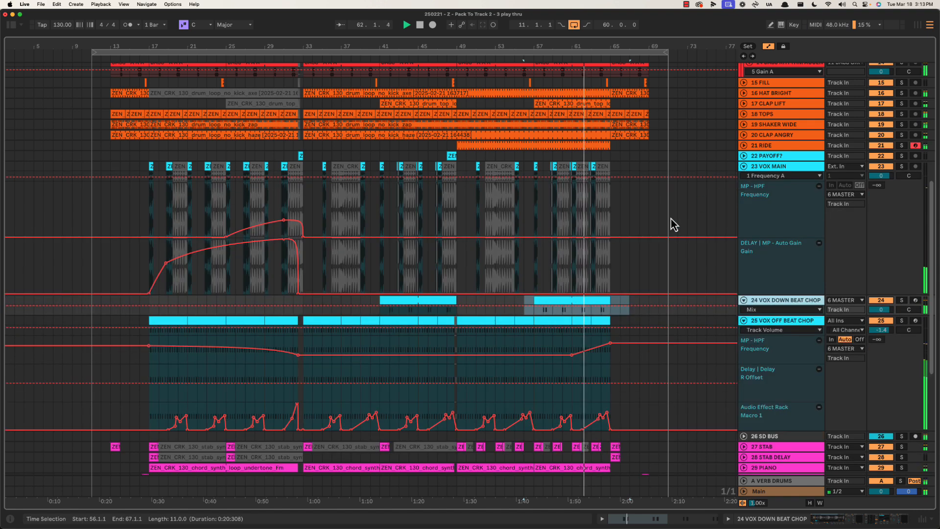
pyautogui.scroll(-5, 670, 219)
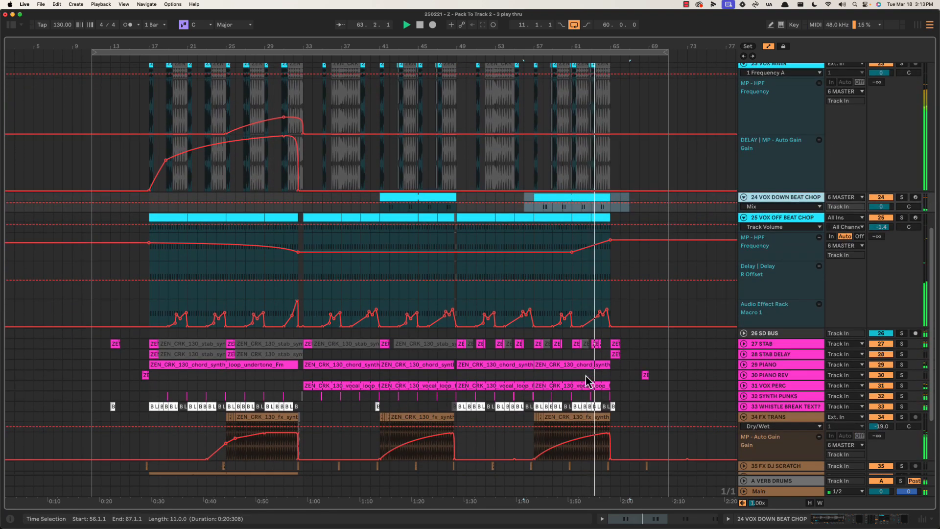
pyautogui.scroll(2, 690, 332)
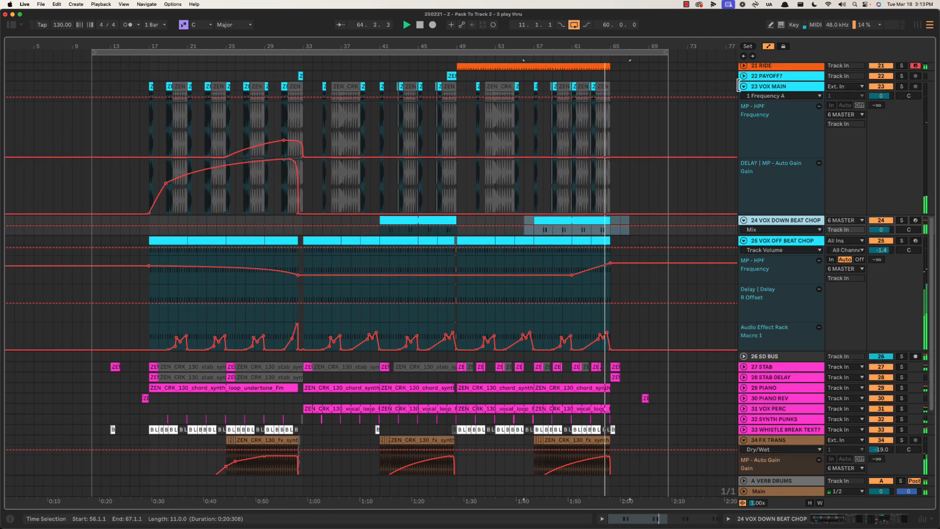
pyautogui.keyDown('alt'); pyautogui.click(744, 87); pyautogui.keyUp('alt')
pyautogui.scroll(7, 519, 174)
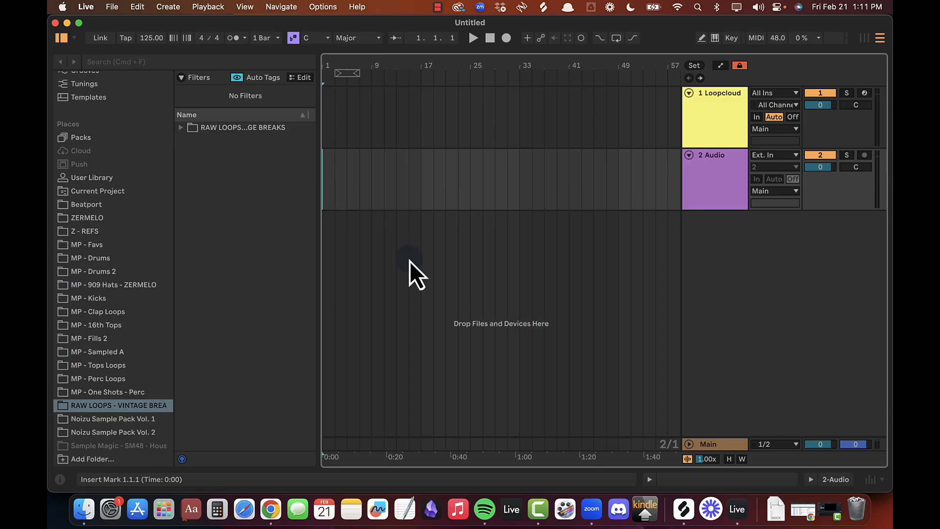
# Step: Switch to Splice, open the Cracker - Tech House pack by Zenhiser and look over its samples
pyautogui.press('super+Tab')
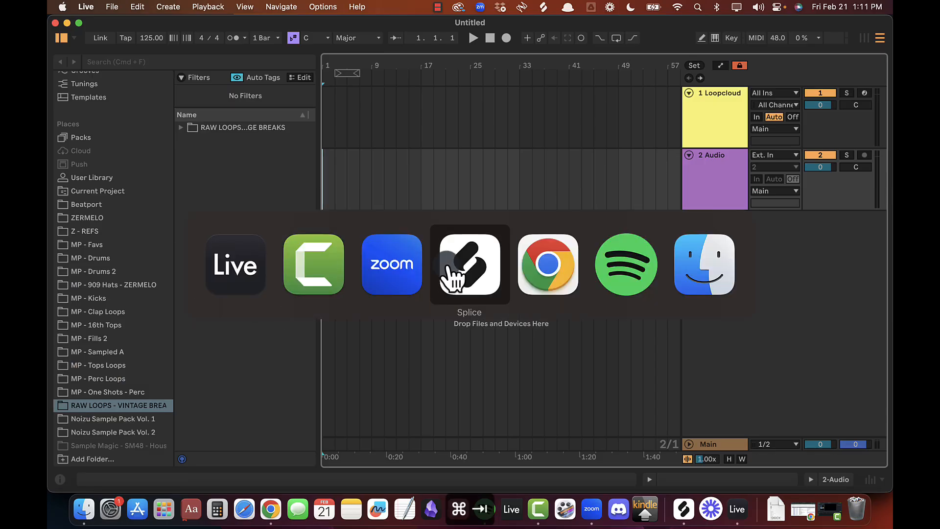
pyautogui.click(451, 278)
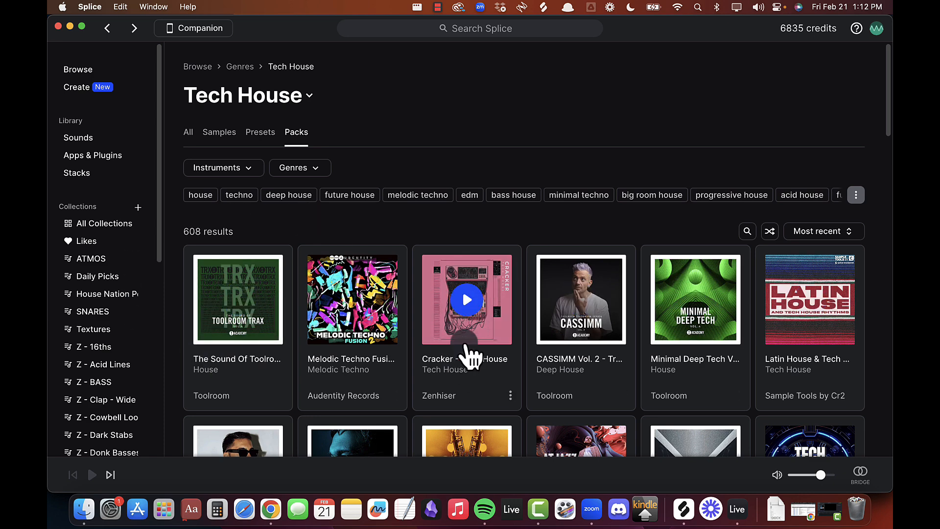
pyautogui.click(439, 271)
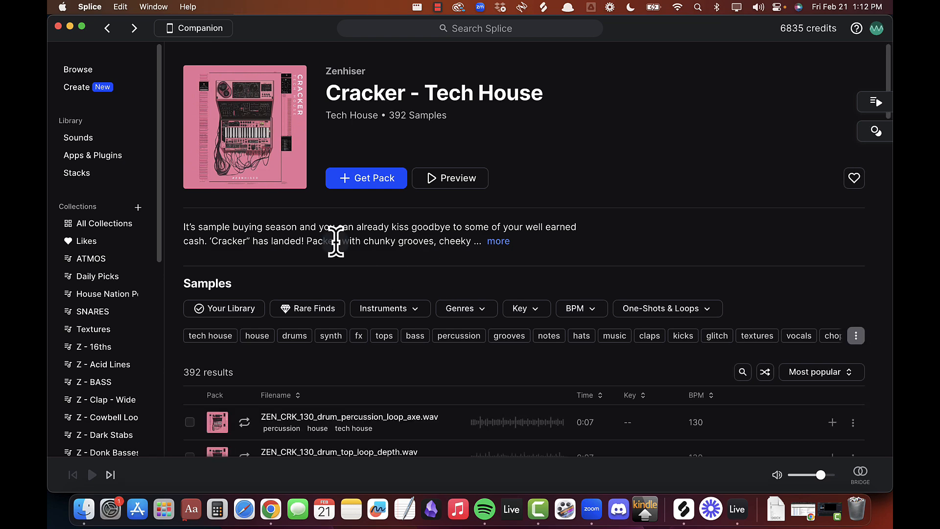
pyautogui.scroll(-4, 398, 291)
pyautogui.scroll(4, 538, 256)
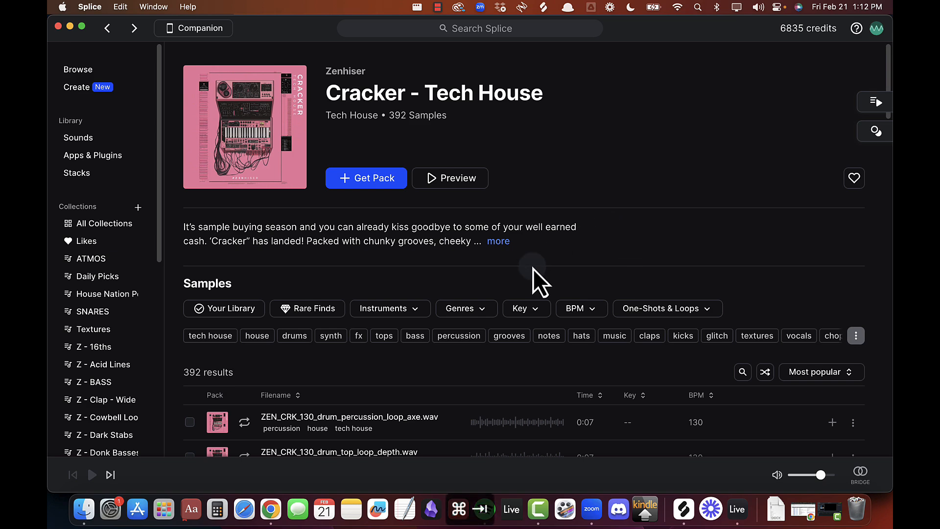
# Step: Switch back to Ableton Live and place the insert marker at bar 17 on the Audio track
pyautogui.press('super+Tab')
pyautogui.click(718, 133)
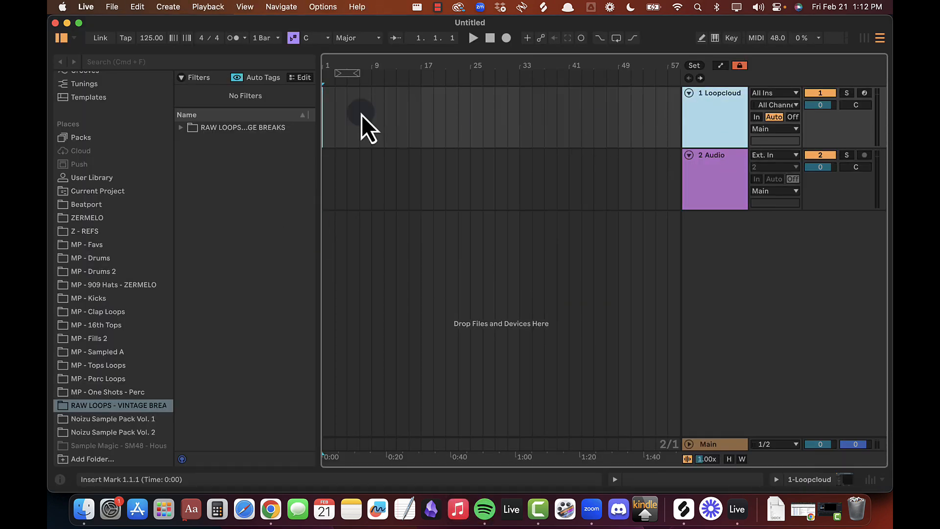
pyautogui.click(421, 180)
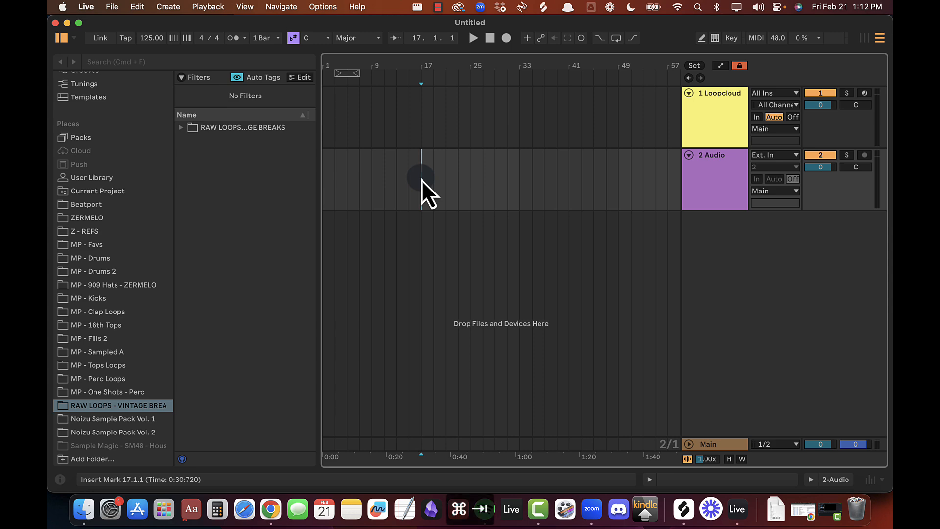
pyautogui.press('super+Tab')
pyautogui.press('super+Tab')
pyautogui.press('super+Tab')
pyautogui.click(473, 282)
pyautogui.press('super+Tab')
# Step: Find the red-tagged Splice Bridge instrument among the plug-ins and load it into the arrangement
pyautogui.click(99, 253)
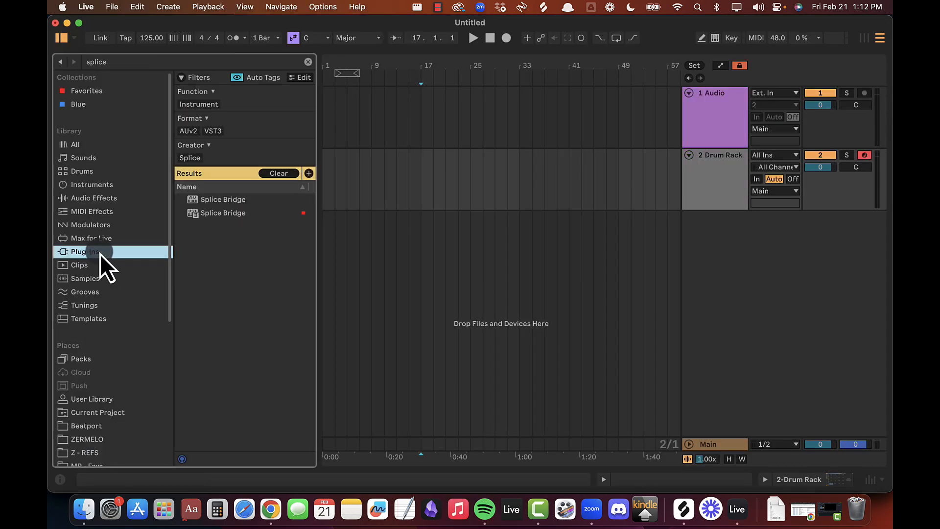
pyautogui.click(226, 213)
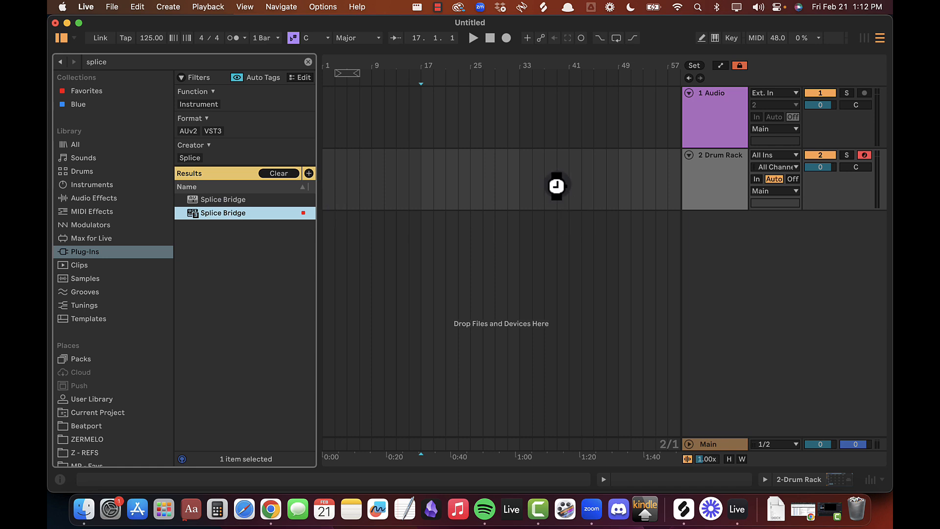
pyautogui.moveTo(556, 185); pyautogui.dragTo(558, 187)
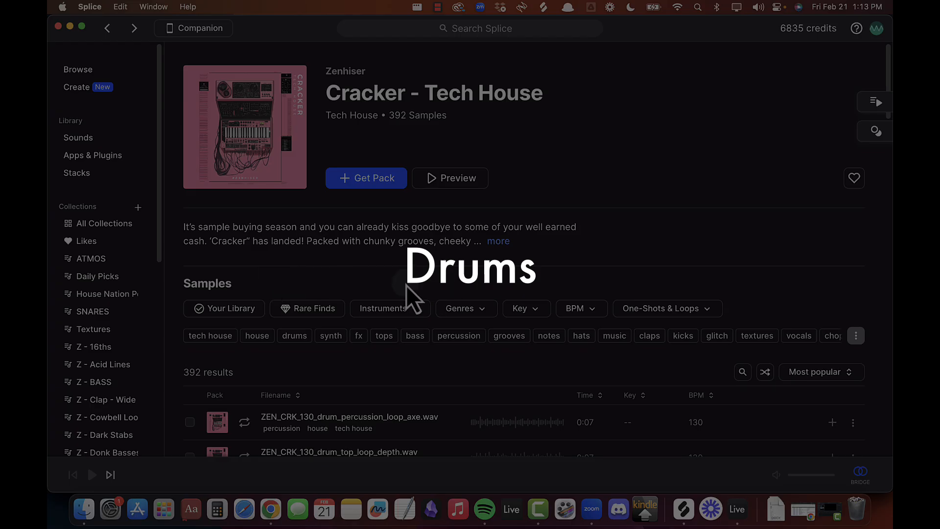
# Step: Filter the Cracker - Tech House samples in Splice by the drums instrument
pyautogui.scroll(-2, 387, 291)
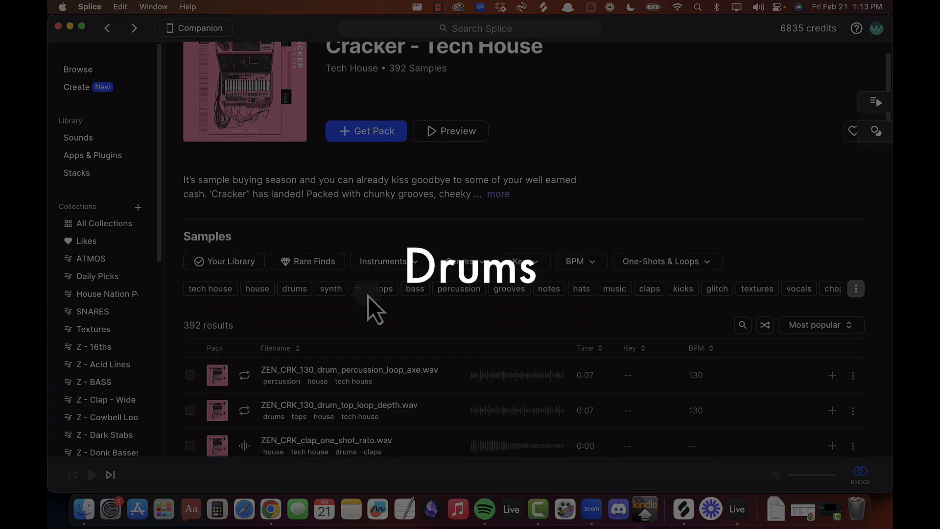
pyautogui.click(374, 259)
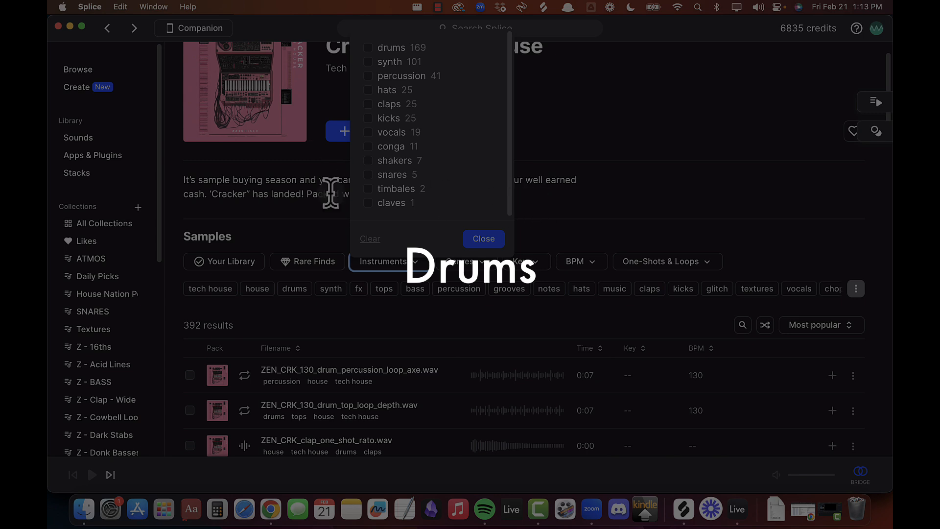
pyautogui.click(307, 234)
pyautogui.click(386, 256)
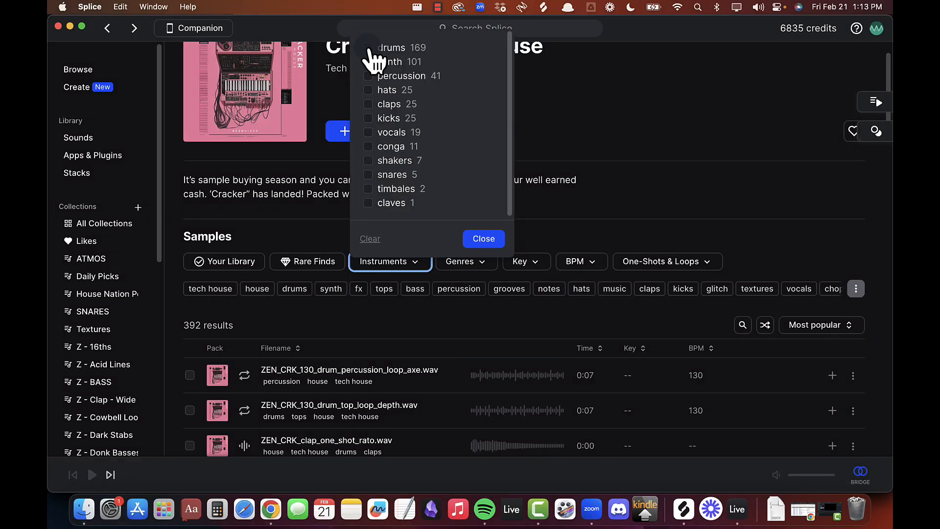
pyautogui.click(368, 48)
pyautogui.click(484, 238)
# Step: Switch to Ableton Live and place the insert marker at bar 33 on the Splice Bridge track
pyautogui.press('super+Tab')
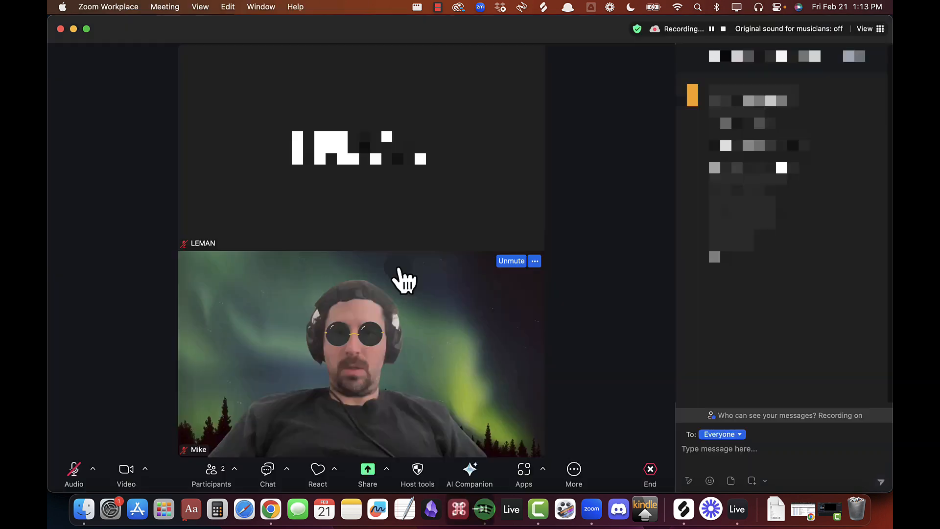
pyautogui.press('super+Tab')
pyautogui.click(399, 273)
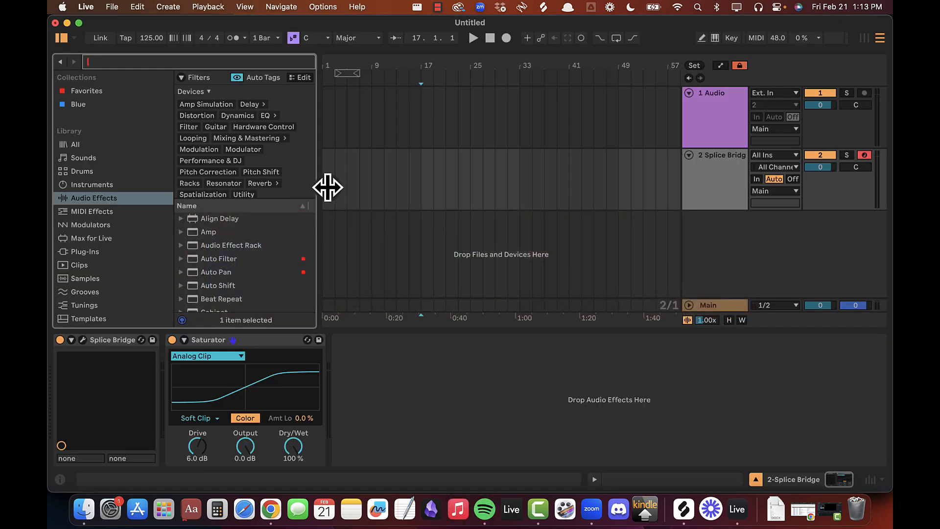
pyautogui.click(424, 190)
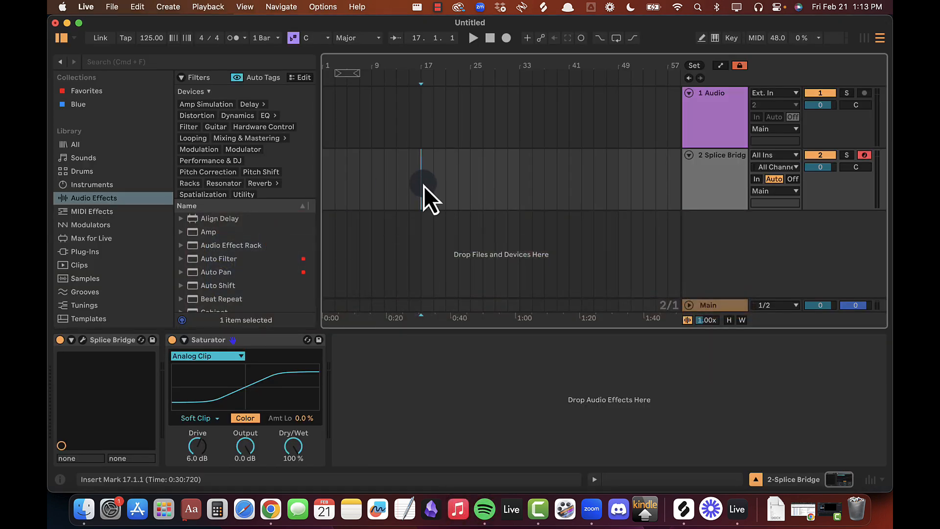
pyautogui.moveTo(424, 187); pyautogui.dragTo(524, 185)
pyautogui.click(520, 184)
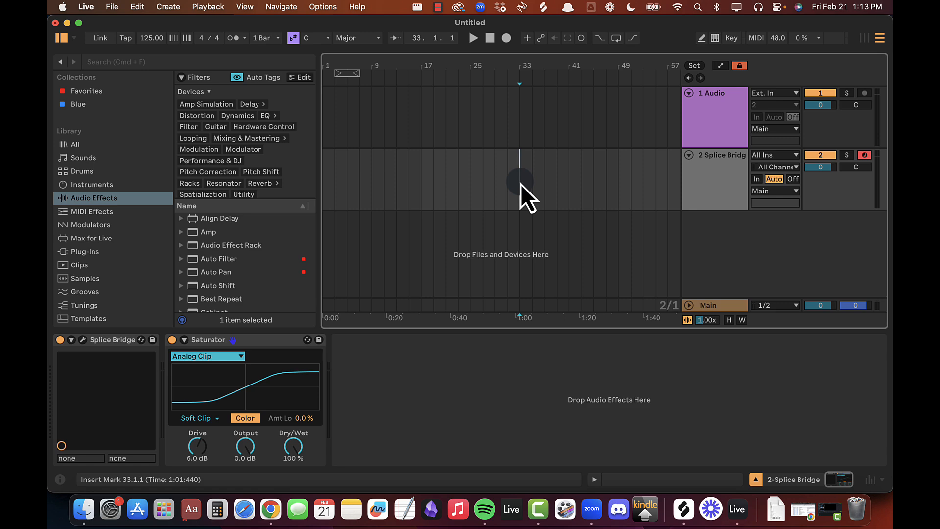
# Step: Switch to Splice, narrow the loops to the grooves tag and remove the drums filter
pyautogui.press('super+Tab')
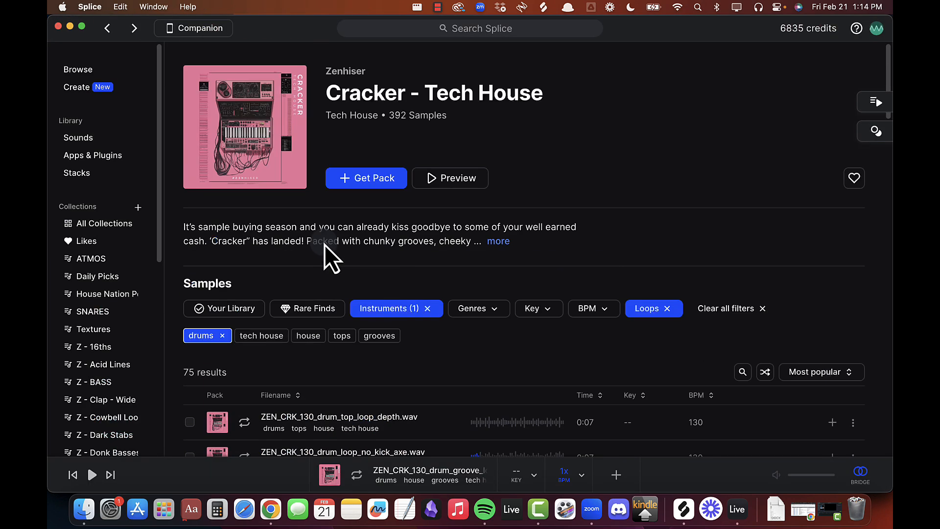
pyautogui.click(380, 336)
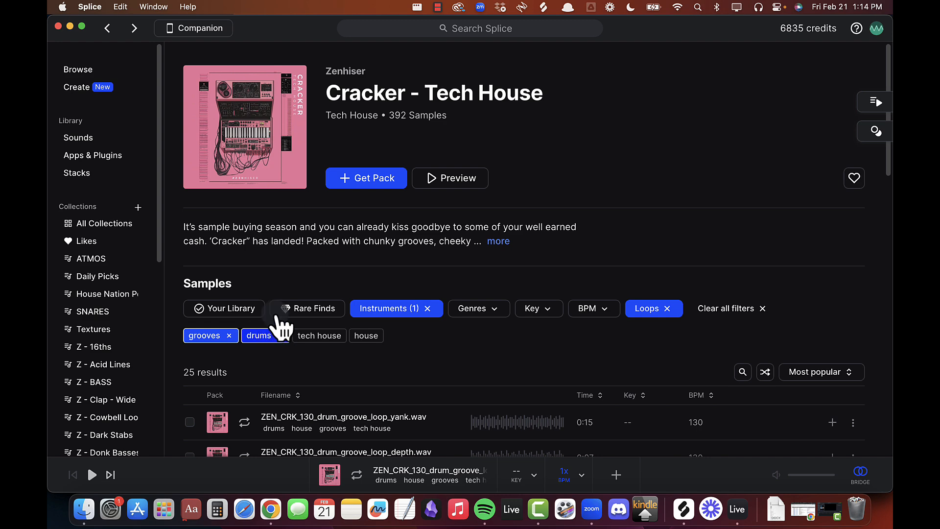
pyautogui.click(259, 335)
pyautogui.scroll(-4, 252, 294)
# Step: Audition the drum groove loops down the list, add ZEN_CRK_130_drum_groove_loop_vibe.wav to the library and copy it
pyautogui.press('Down')
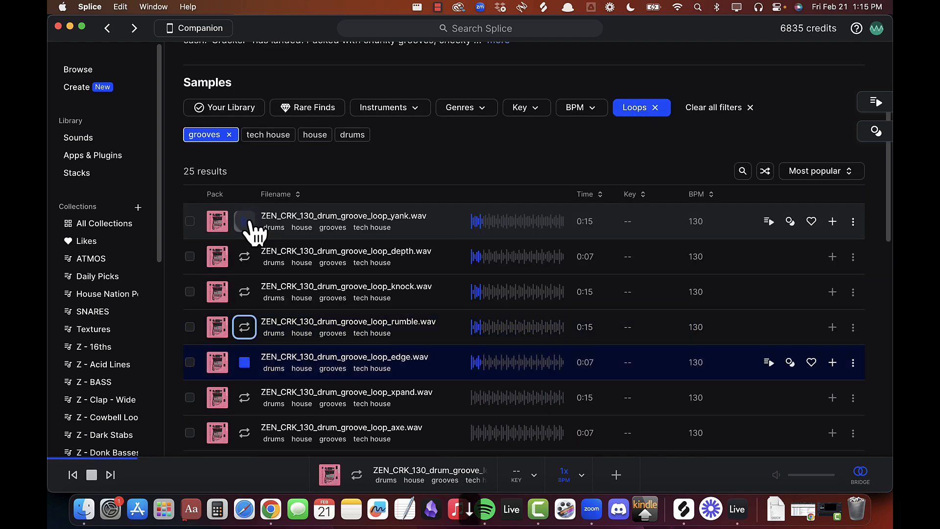
pyautogui.press('Down')
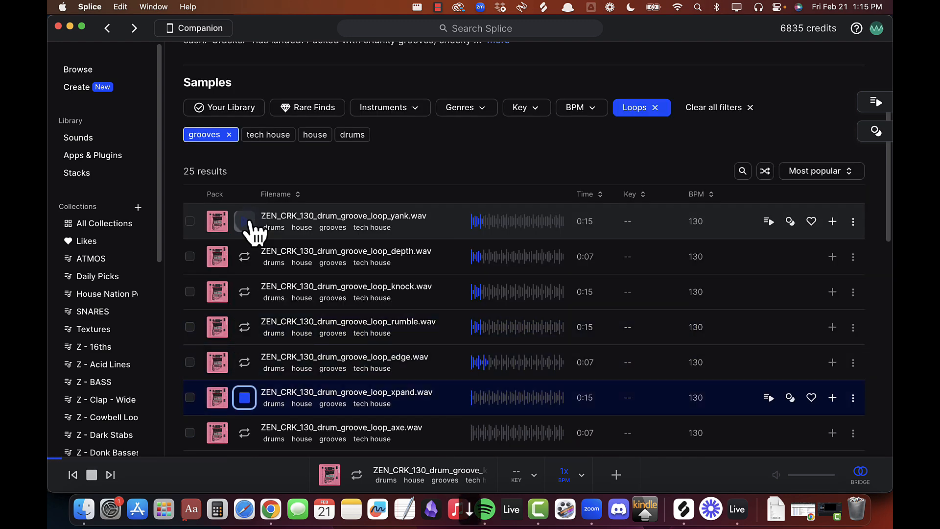
pyautogui.press('Down')
pyautogui.scroll(-5, 252, 230)
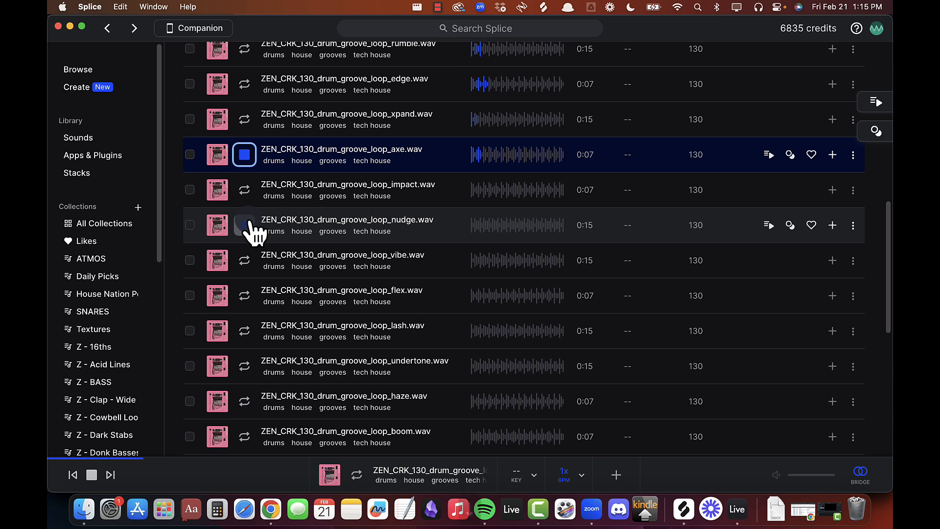
pyautogui.press('Down')
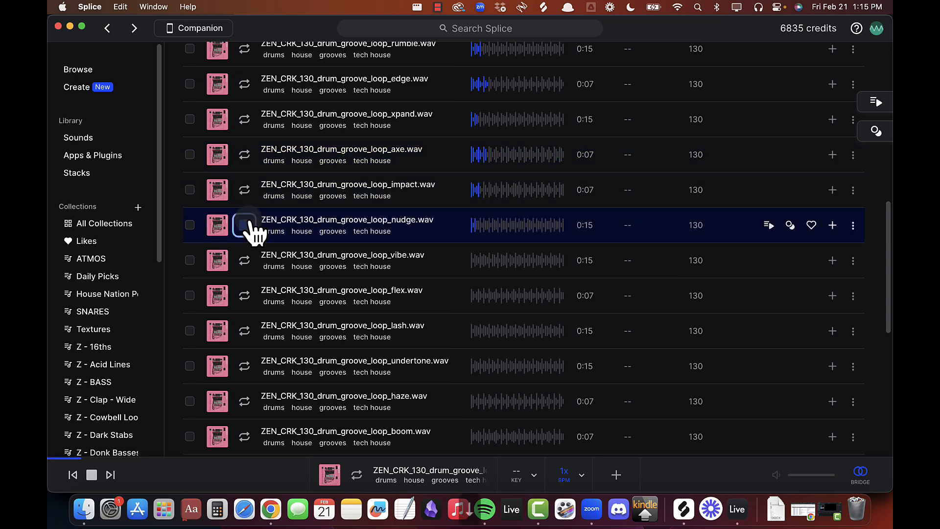
pyautogui.press('Down')
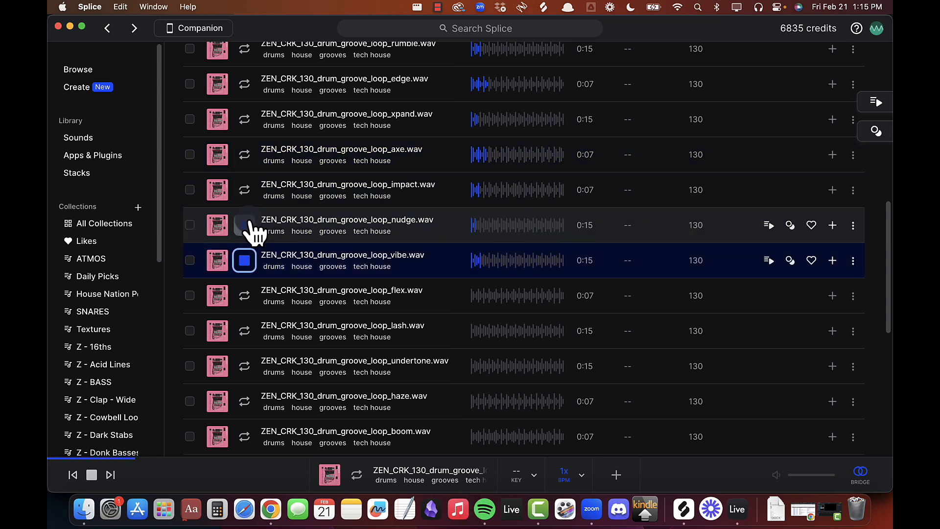
pyautogui.click(833, 260)
pyautogui.click(853, 260)
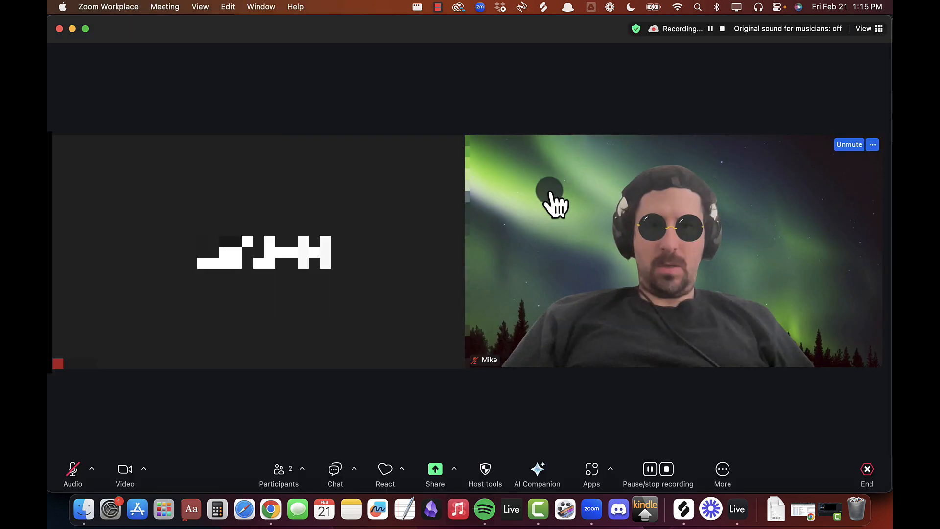
# Step: Switch to Ableton Live, insert a new audio track and paste the copied vibe groove loop at bar 17
pyautogui.press('super+Tab')
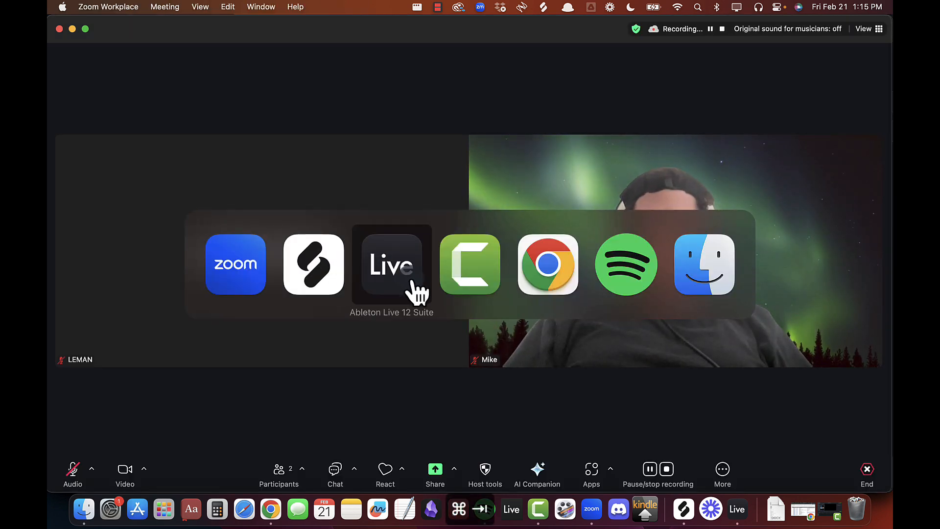
pyautogui.click(409, 293)
pyautogui.press('super+t')
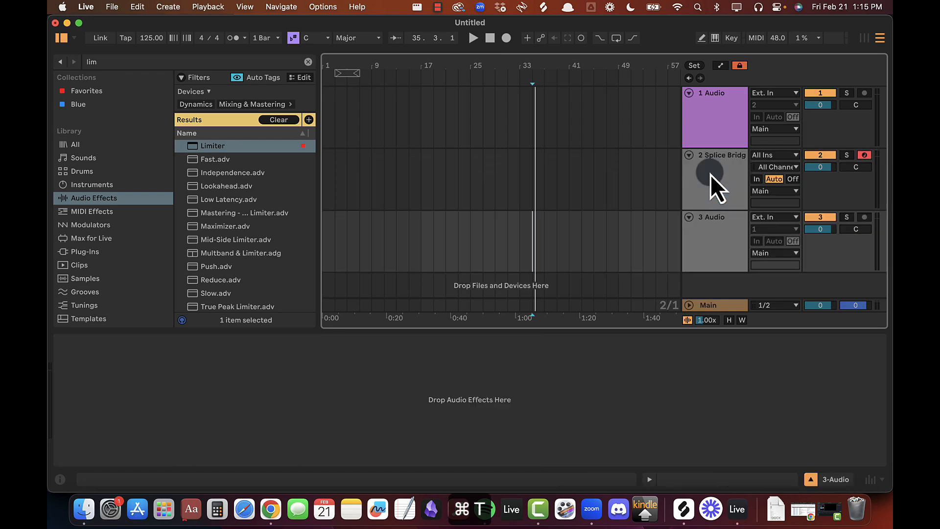
pyautogui.click(424, 245)
pyautogui.press('super+v')
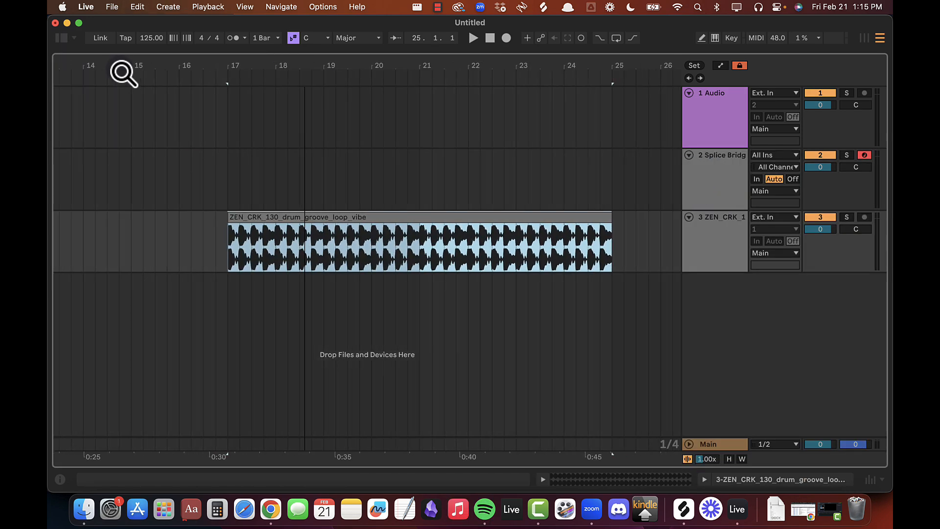
# Step: Open the vibe clip to check its BPM and set the project tempo to 130
pyautogui.doubleClick(378, 227)
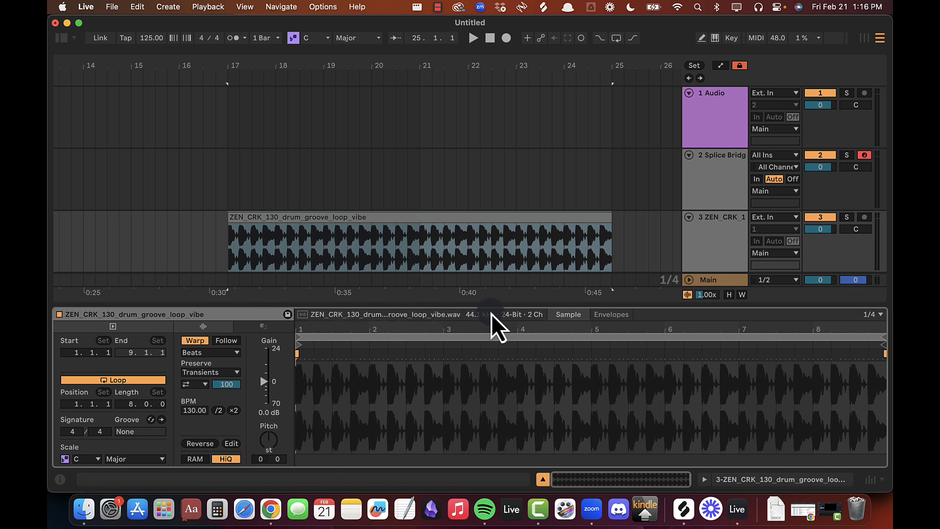
pyautogui.click(153, 37)
pyautogui.write('130')
pyautogui.press('Return')
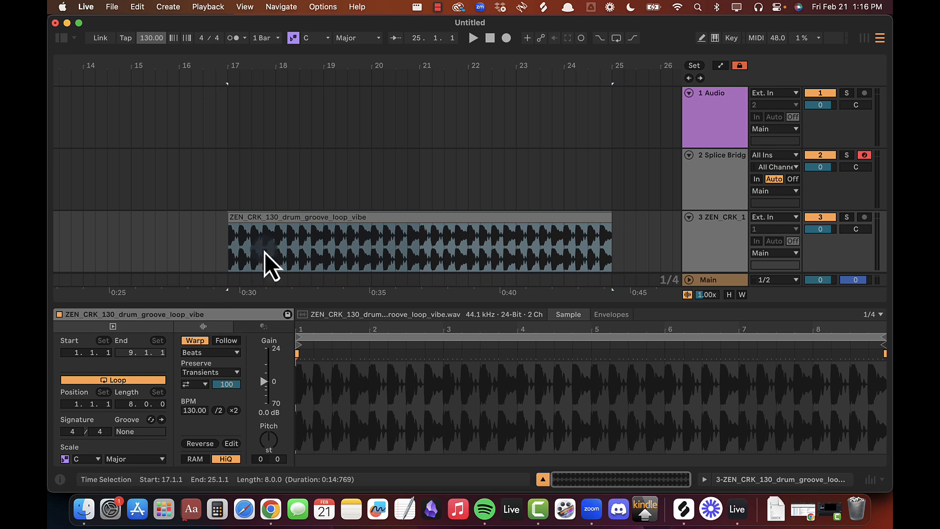
# Step: Switch back to Splice and audition the vibe, flex and lash drum groove loops
pyautogui.press('super+Tab')
pyautogui.press('super+Tab')
pyautogui.press('super+Tab')
pyautogui.press('super+Tab')
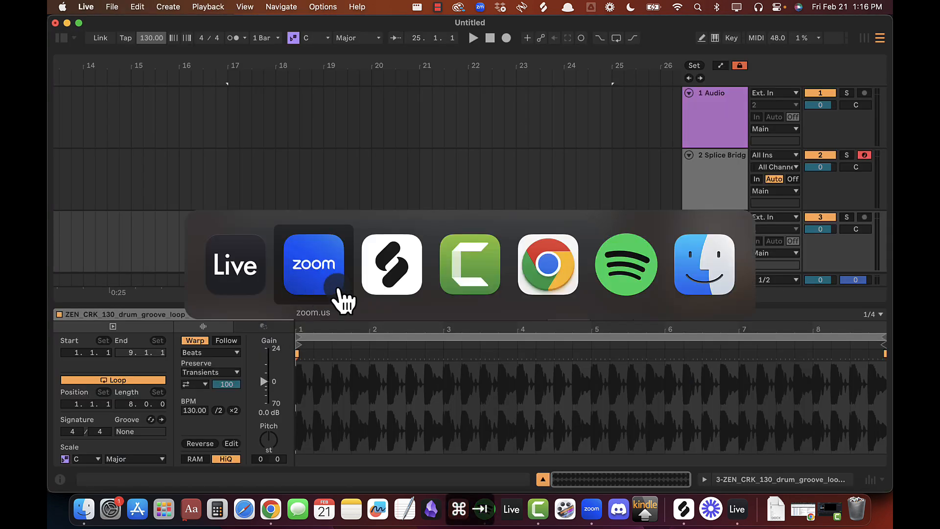
pyautogui.click(244, 260)
pyautogui.click(247, 296)
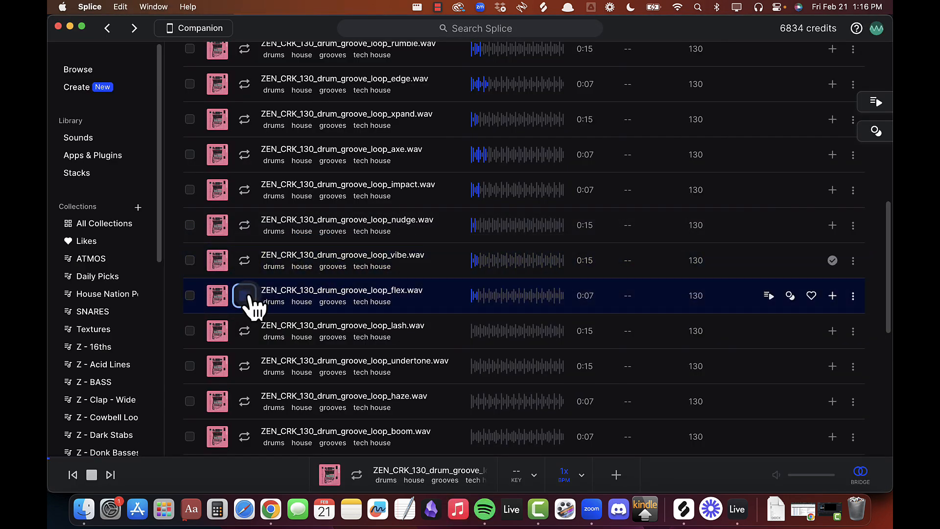
pyautogui.click(245, 331)
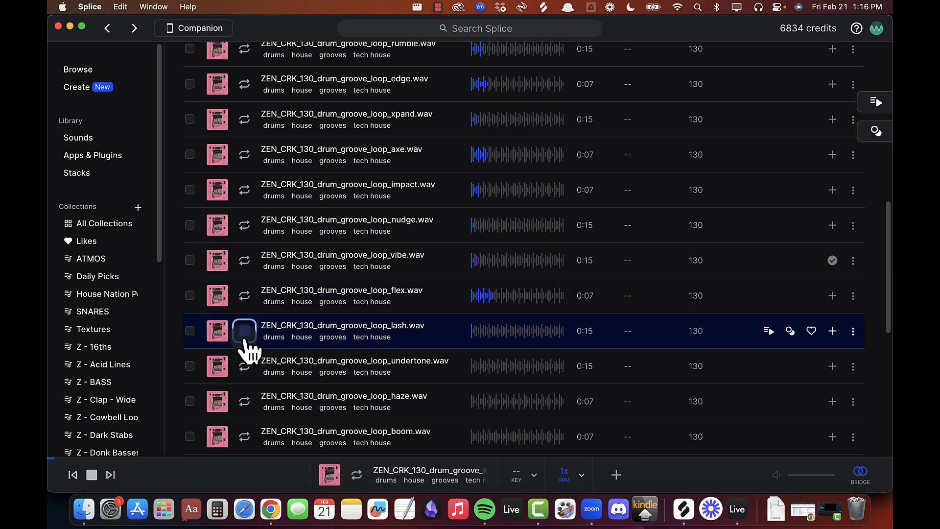
# Step: Stop the preview, add ZEN_CRK_130_drum_groove_loop_lash.wav to the library and copy it
pyautogui.press('space')
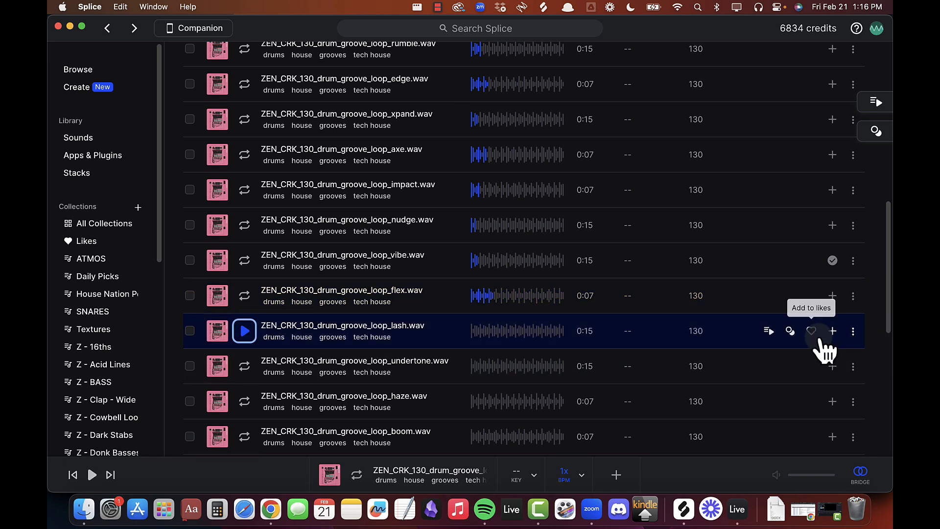
pyautogui.click(836, 331)
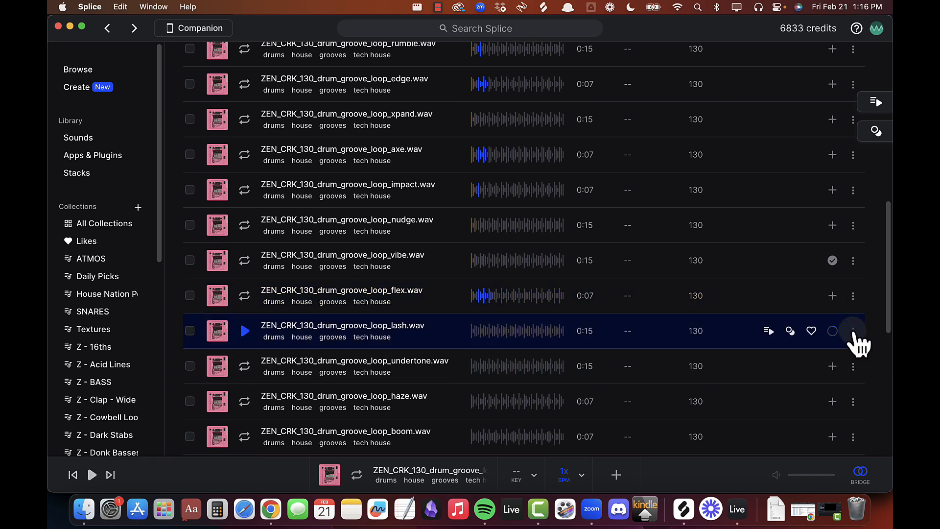
pyautogui.click(853, 331)
pyautogui.click(783, 84)
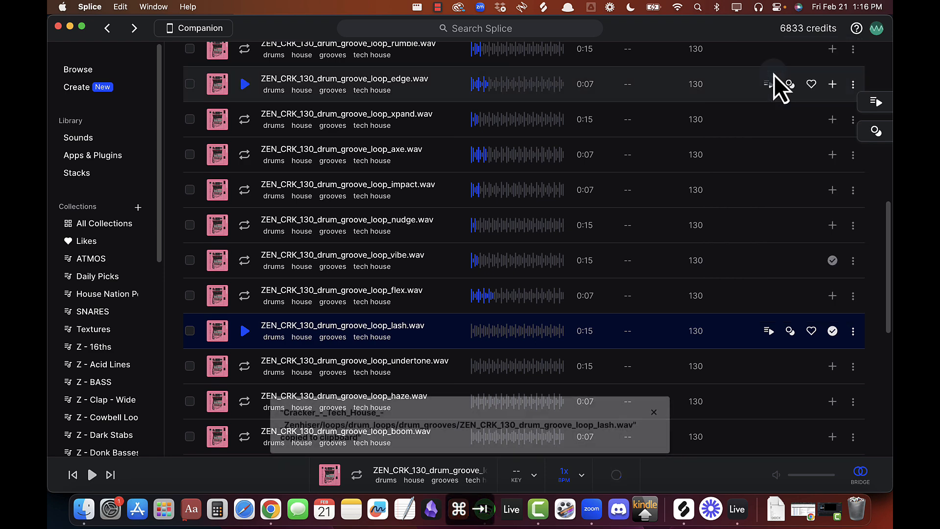
# Step: Switch to Ableton Live, insert an audio track below the vibe loop and paste the lash groove loop at bar 17
pyautogui.press('super+Tab')
pyautogui.click(689, 241)
pyautogui.press('super+t')
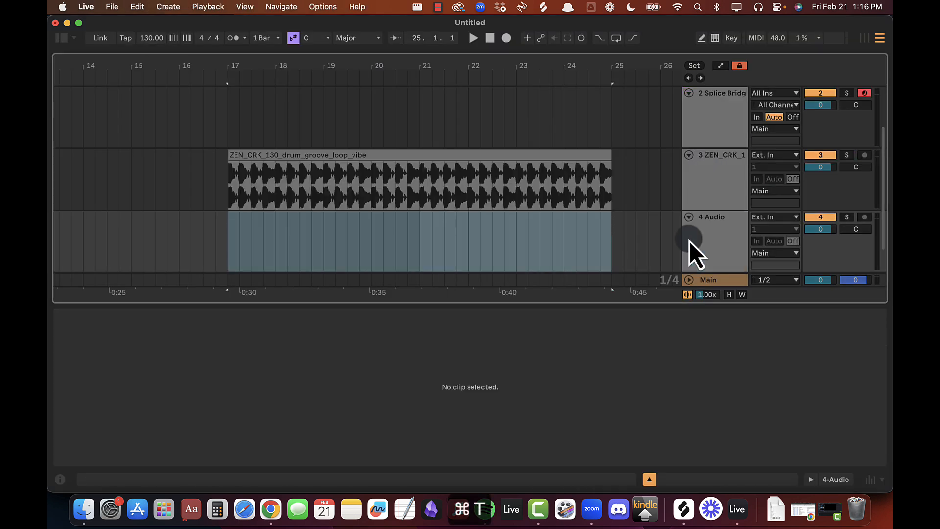
pyautogui.click(226, 252)
pyautogui.press('super+v')
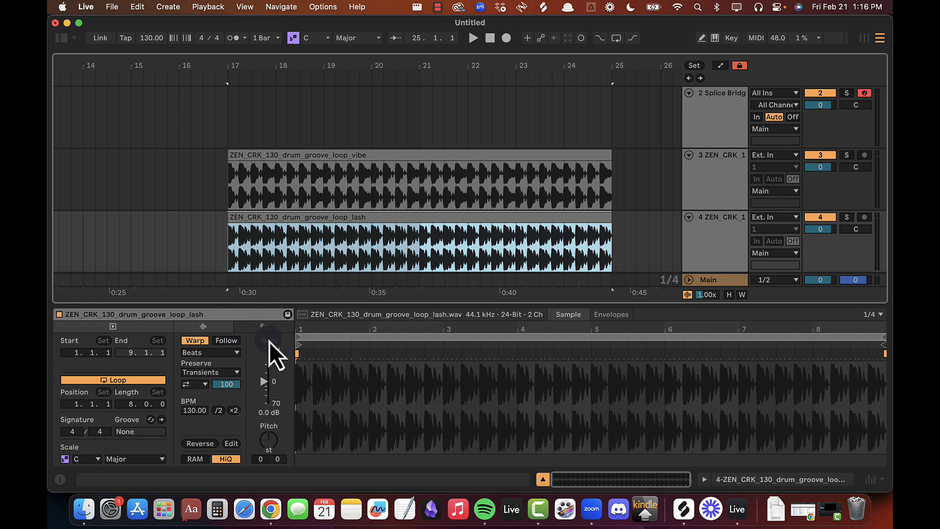
# Step: Return to Splice and audition the groove loops upward from slam through thump to quake
pyautogui.press('super+Tab')
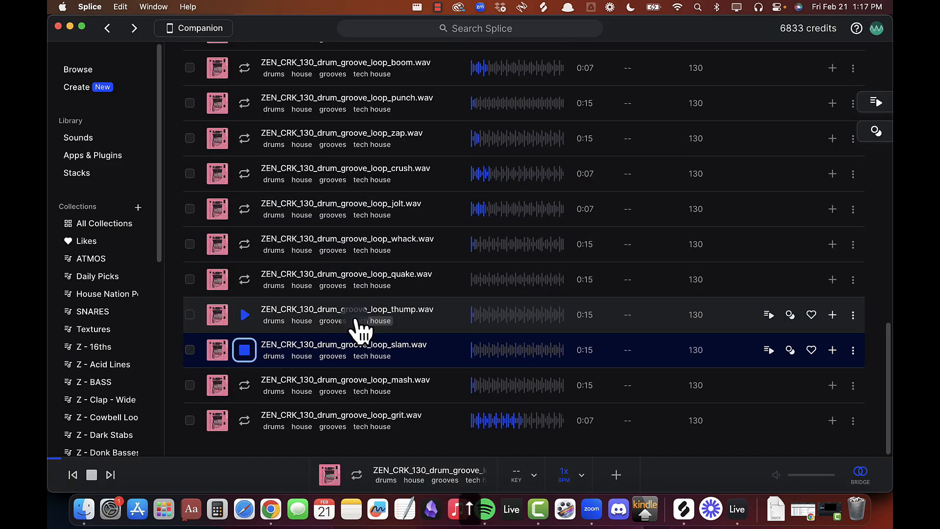
pyautogui.press('Up')
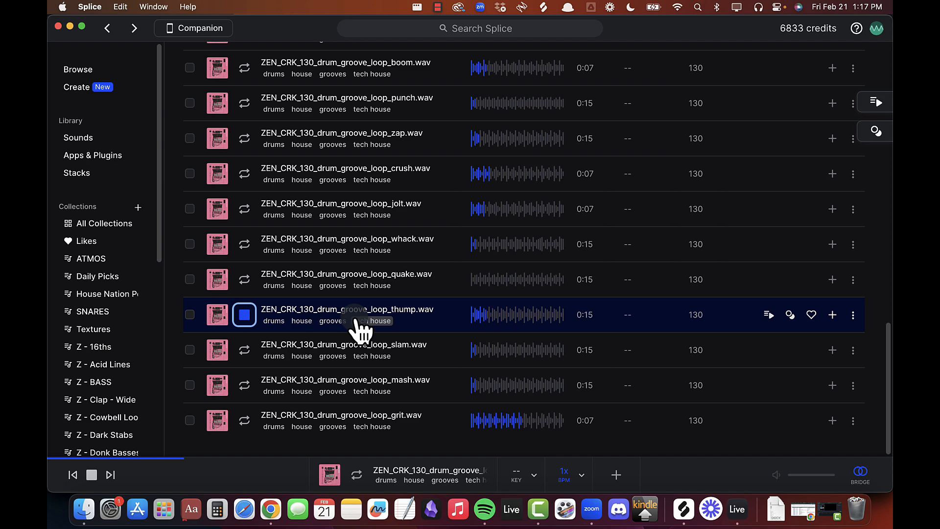
pyautogui.press('Up')
pyautogui.scroll(1, 356, 321)
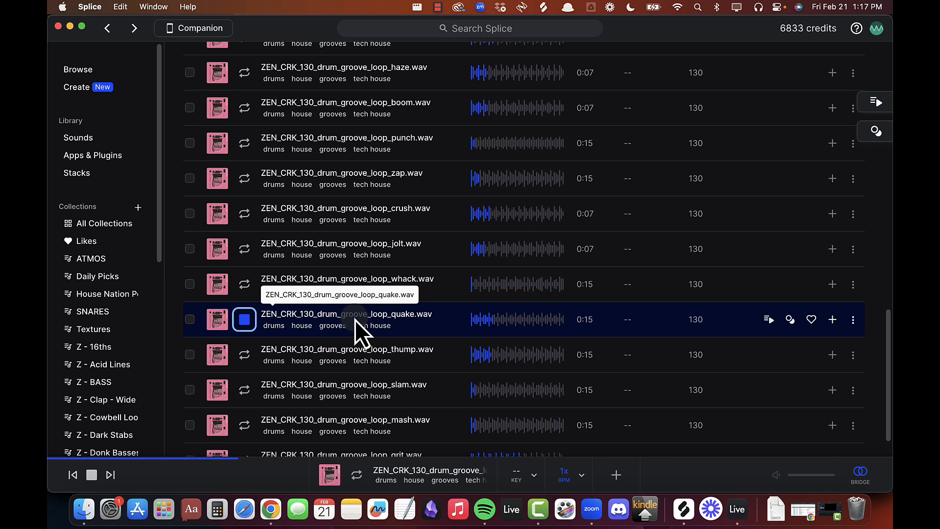
# Step: Stop the preview, add ZEN_CRK_130_drum_groove_loop_quake.wav to the library and copy it
pyautogui.press('space')
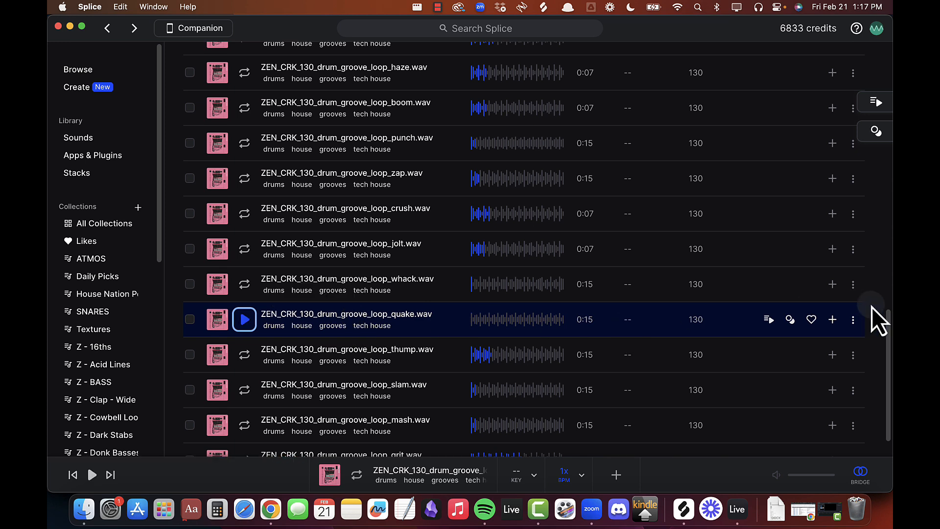
pyautogui.click(840, 319)
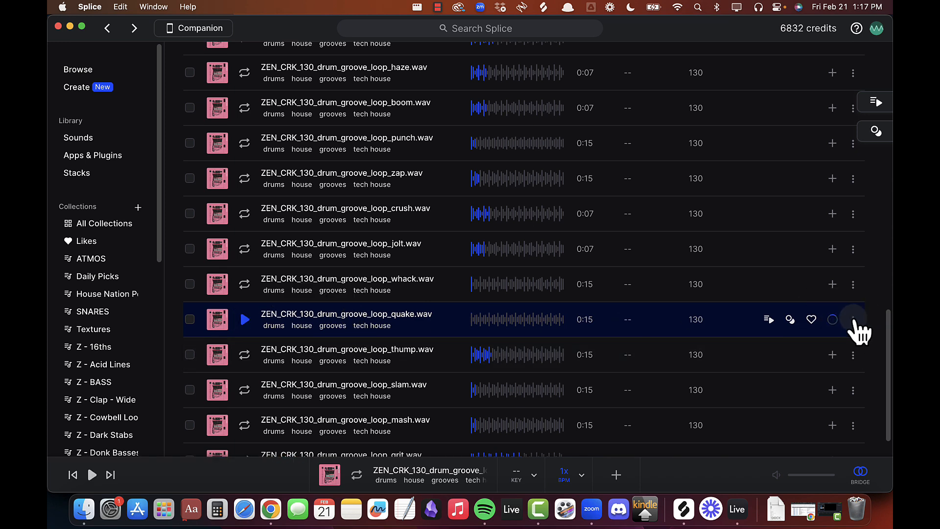
pyautogui.click(853, 319)
pyautogui.click(773, 58)
# Step: Switch to Ableton Live, insert an audio track below the lash loop and paste the quake groove loop at bar 17
pyautogui.press('super+Tab')
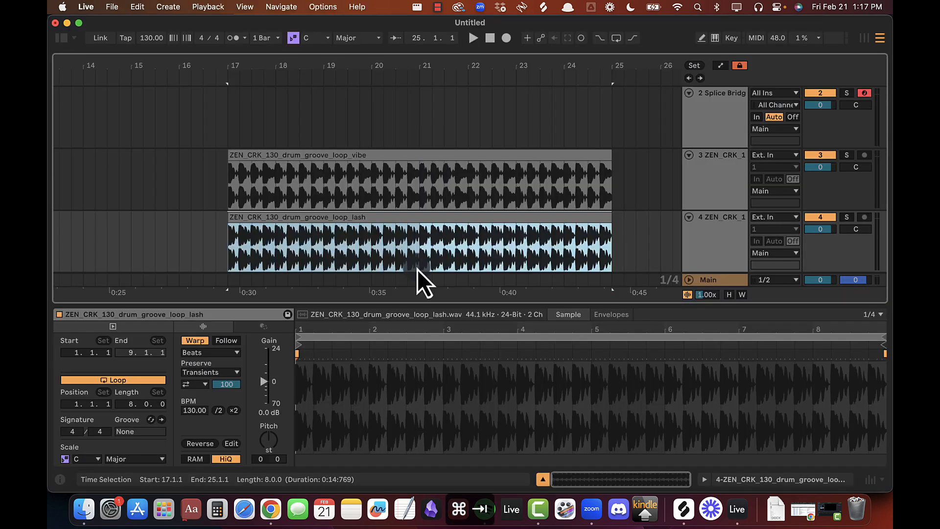
pyautogui.click(733, 233)
pyautogui.press('super+t')
pyautogui.click(229, 237)
pyautogui.press('super+v')
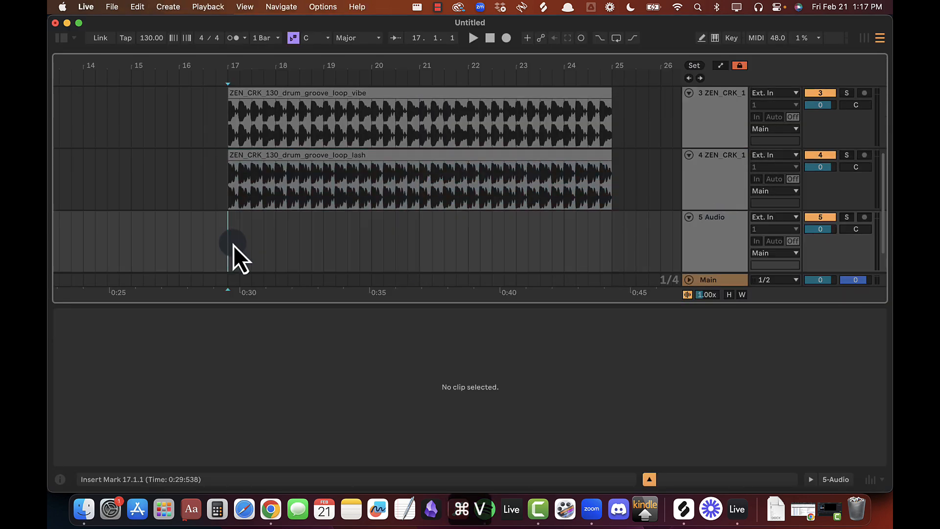
# Step: Switch to Splice, clear the grooves filter and filter the Cracker - Tech House loops by the vocals instrument
pyautogui.press('super+Tab')
pyautogui.scroll(15, 335, 156)
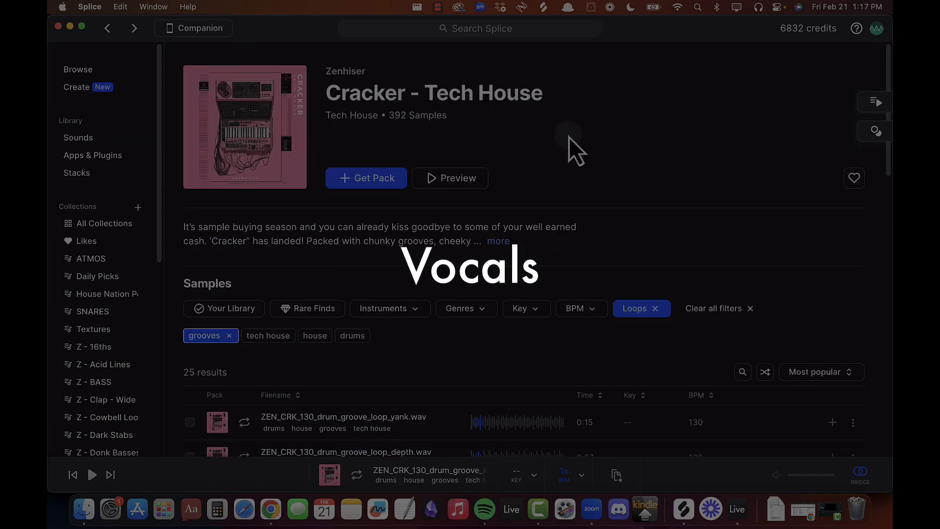
pyautogui.click(383, 308)
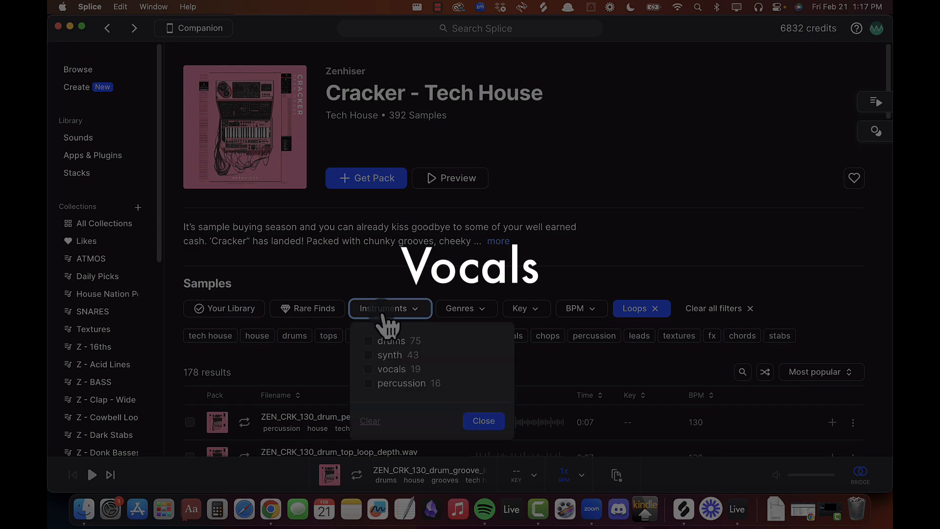
pyautogui.click(384, 341)
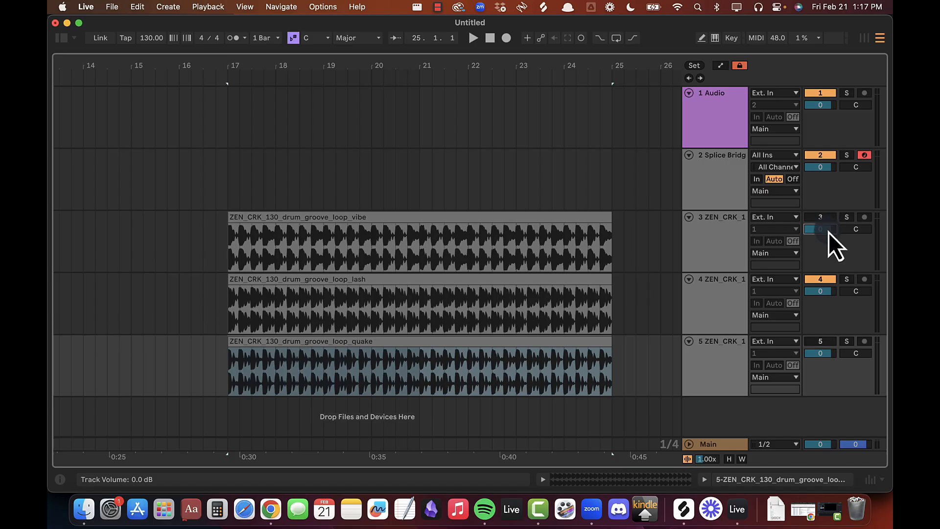
# Step: In Ableton Live, activate the vibe groove track, mute the lash track and select the vibe loop
pyautogui.click(820, 218)
pyautogui.click(822, 280)
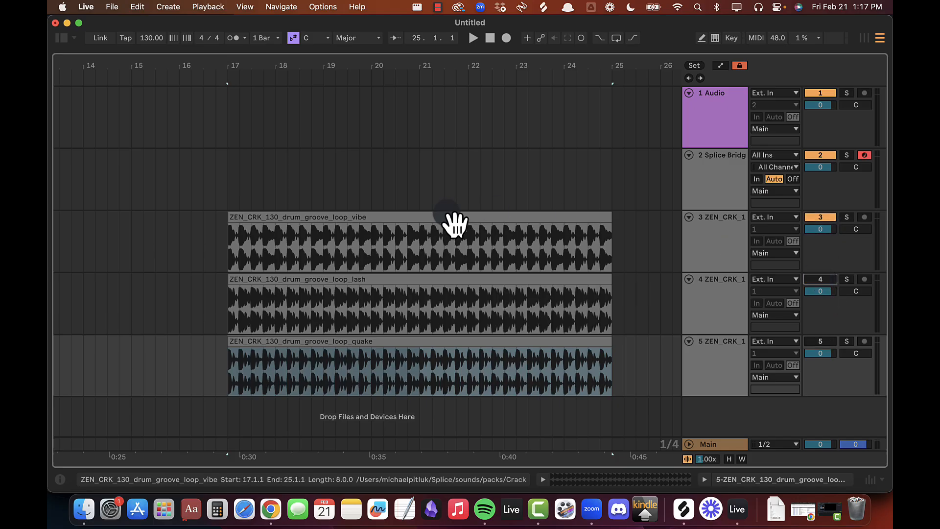
pyautogui.click(454, 224)
# Step: Return to Splice, audition the punch, rumble and mash vocal loops, replay punch and stop the preview
pyautogui.press('super+Tab')
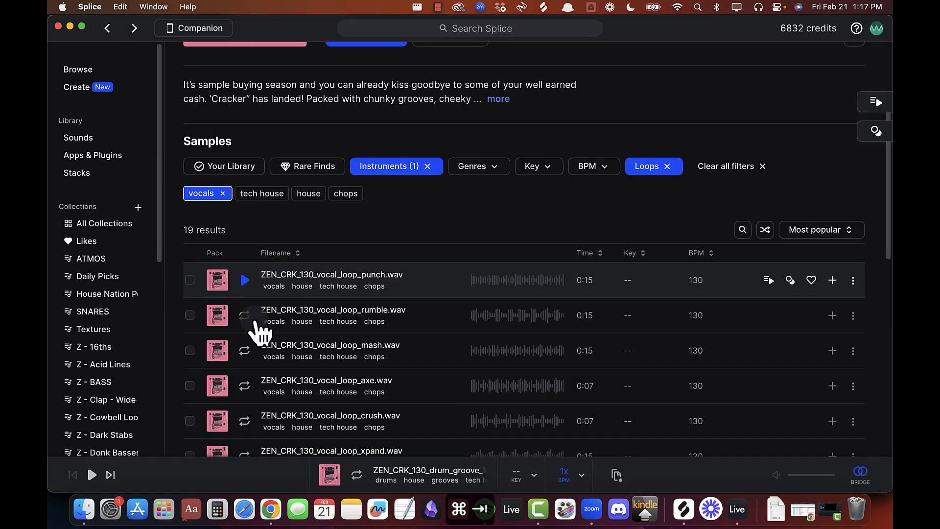
pyautogui.press('super+Tab')
pyautogui.press('Tab')
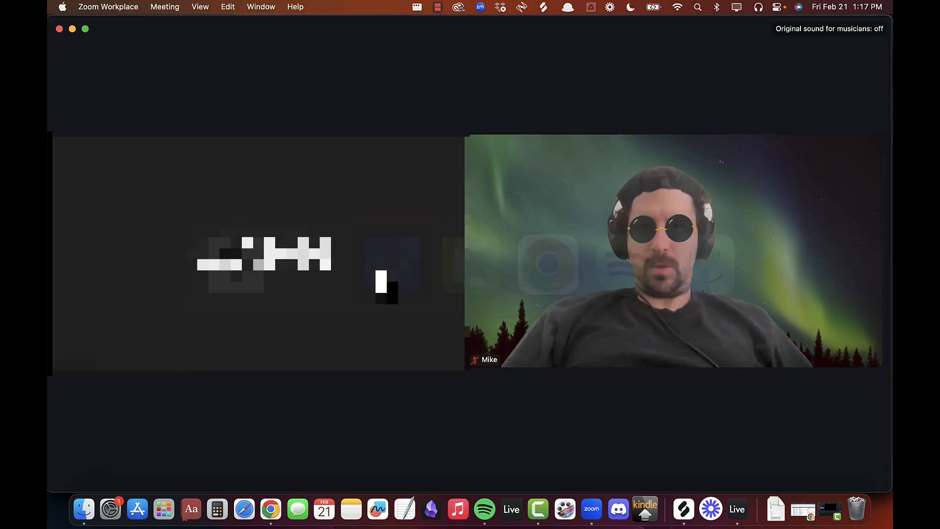
pyautogui.press('super+Tab')
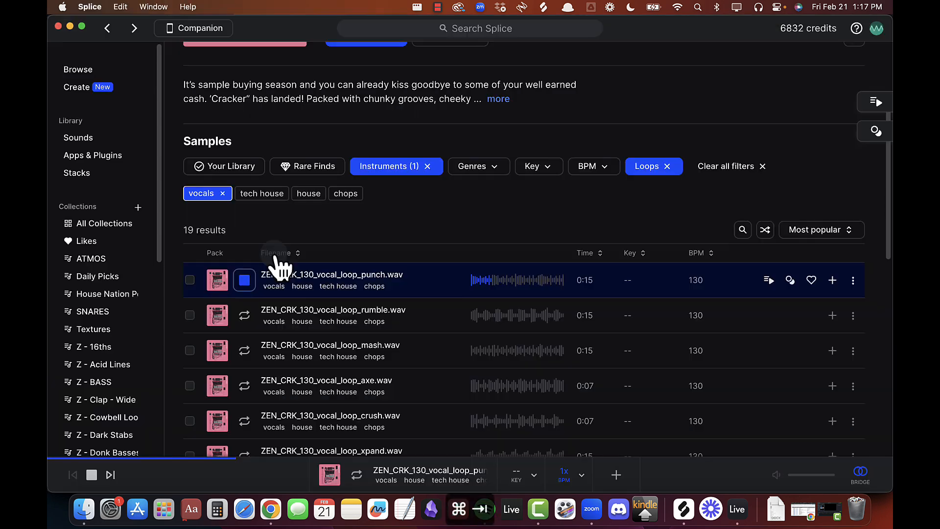
pyautogui.click(244, 316)
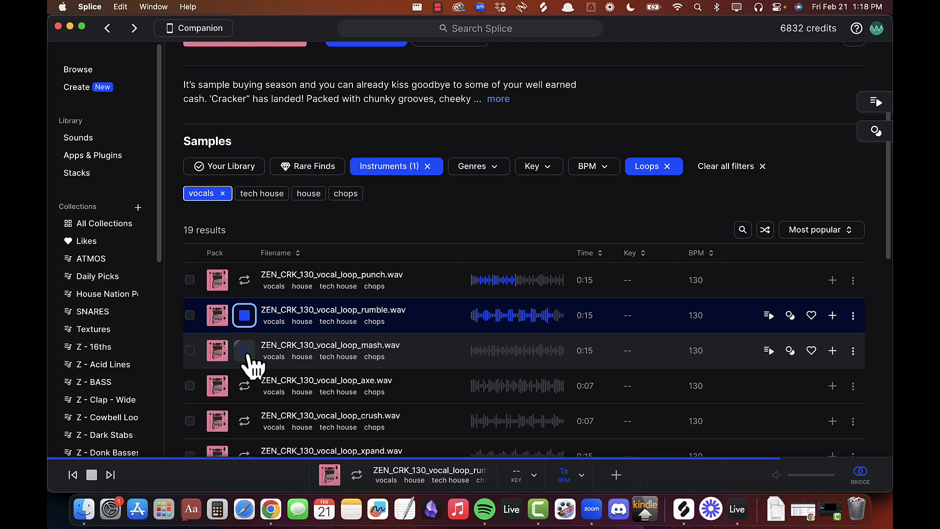
pyautogui.click(244, 351)
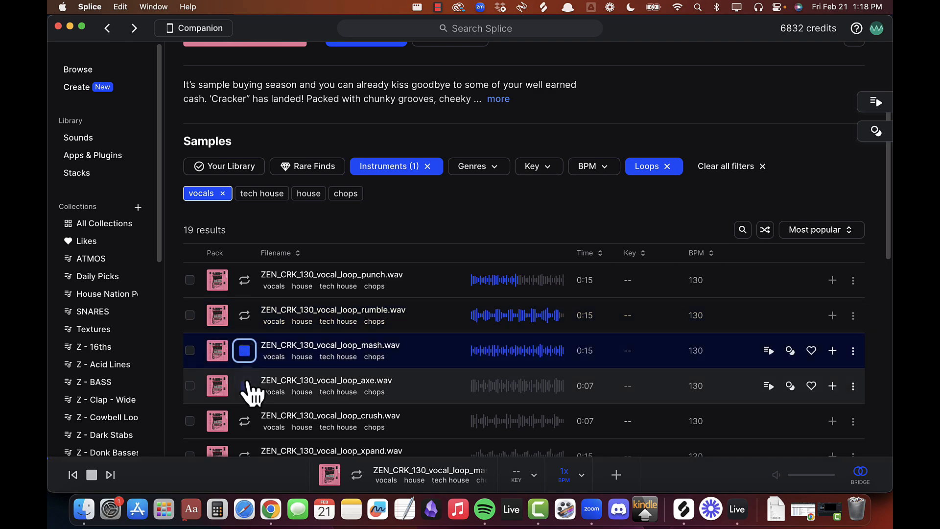
pyautogui.scroll(-2, 249, 387)
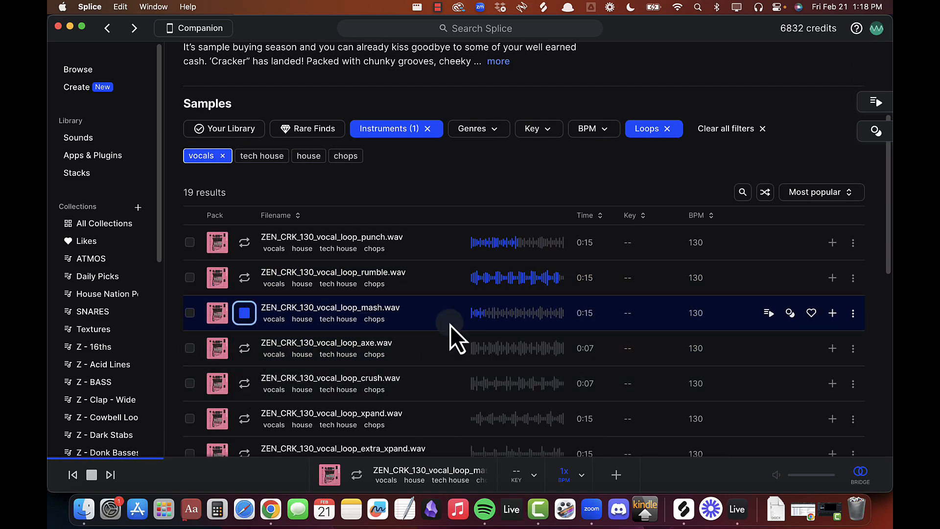
pyautogui.click(244, 243)
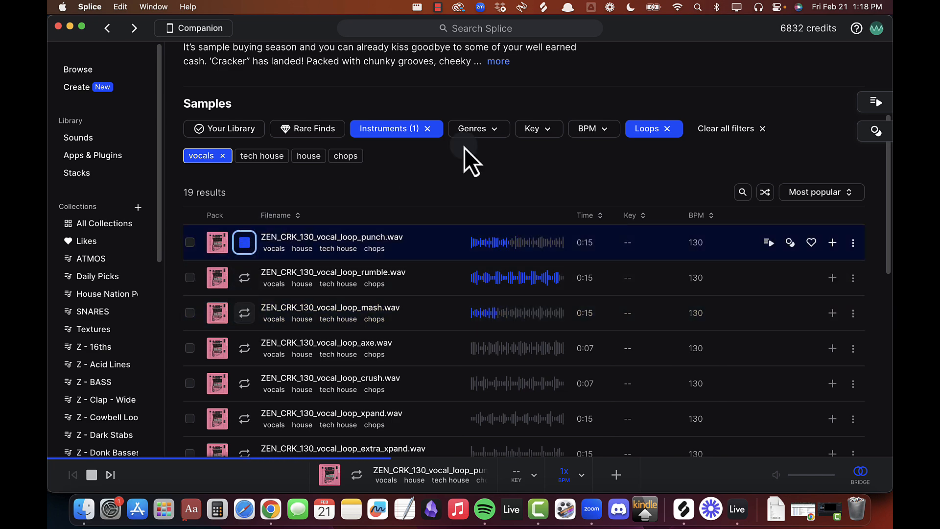
pyautogui.press('space')
# Step: Switch to Ableton Live and stop the vibe groove's playback
pyautogui.press('super+Tab')
pyautogui.press('super+Tab')
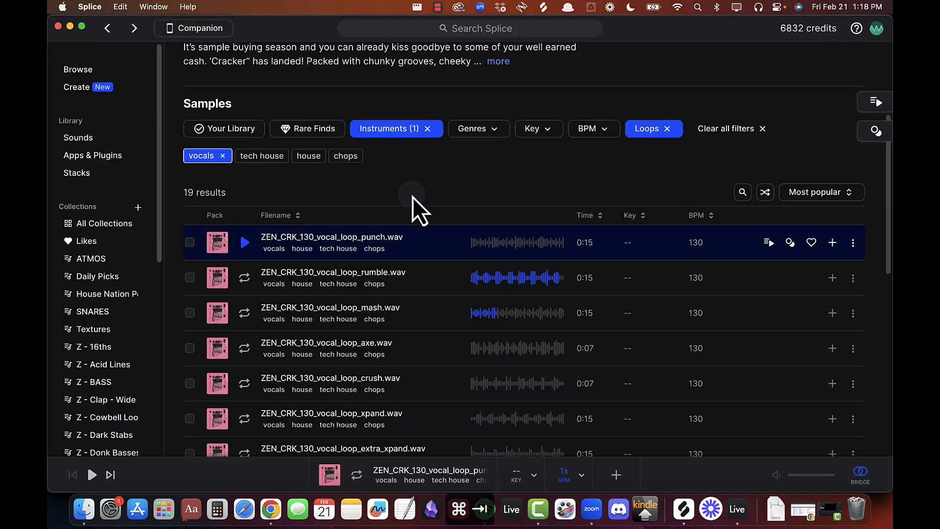
pyautogui.press('super+Tab')
pyautogui.press('super+Tab')
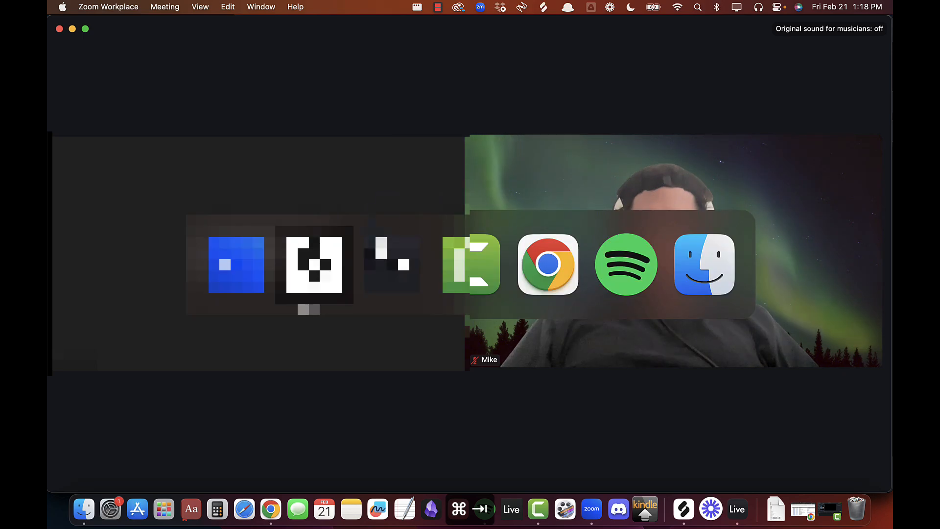
pyautogui.press('super+Tab')
pyautogui.press('super+Tab')
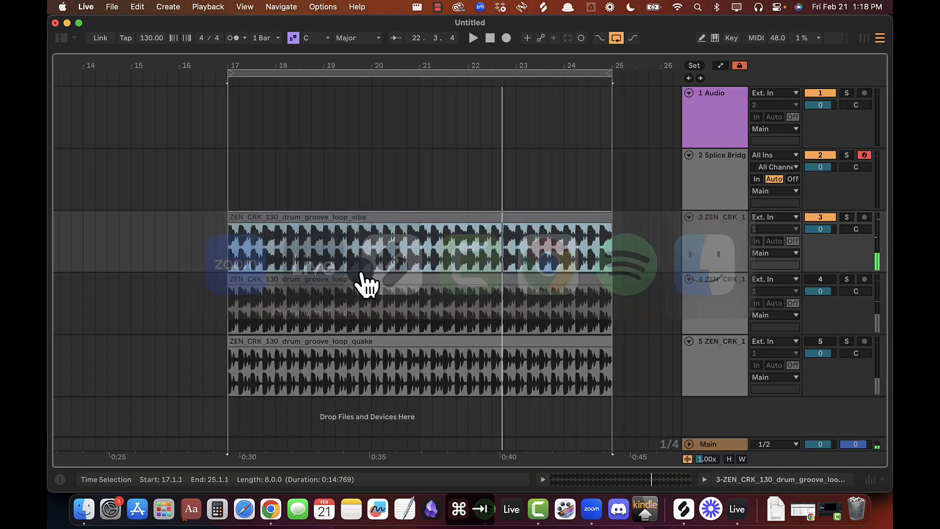
# Step: In Splice, add the punch and mash vocal loops to the library and copy ZEN_CRK_130_vocal_loop_punch.wav
pyautogui.press('super+Tab')
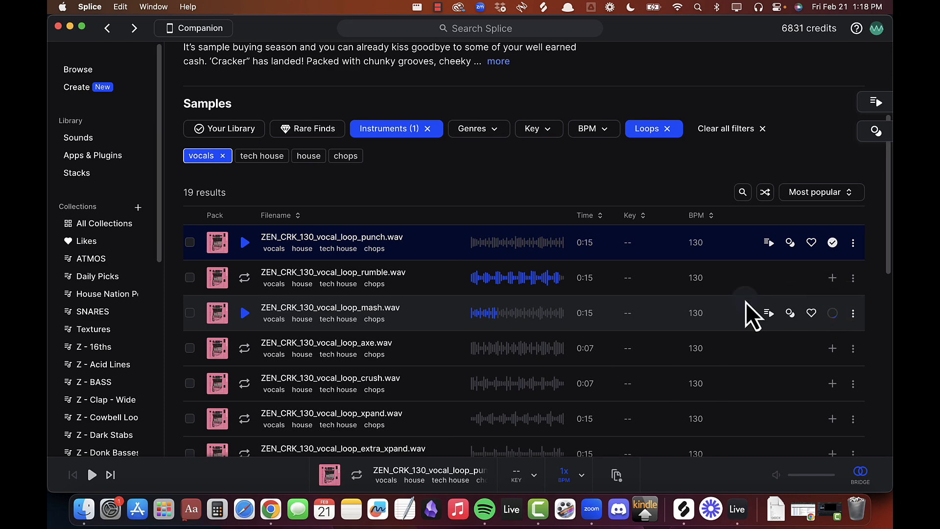
pyautogui.rightClick(766, 237)
pyautogui.click(768, 240)
# Step: Switch to Ableton Live, insert an audio track below the quake loop and paste the punch vocal loop at bar 17
pyautogui.press('super+Tab')
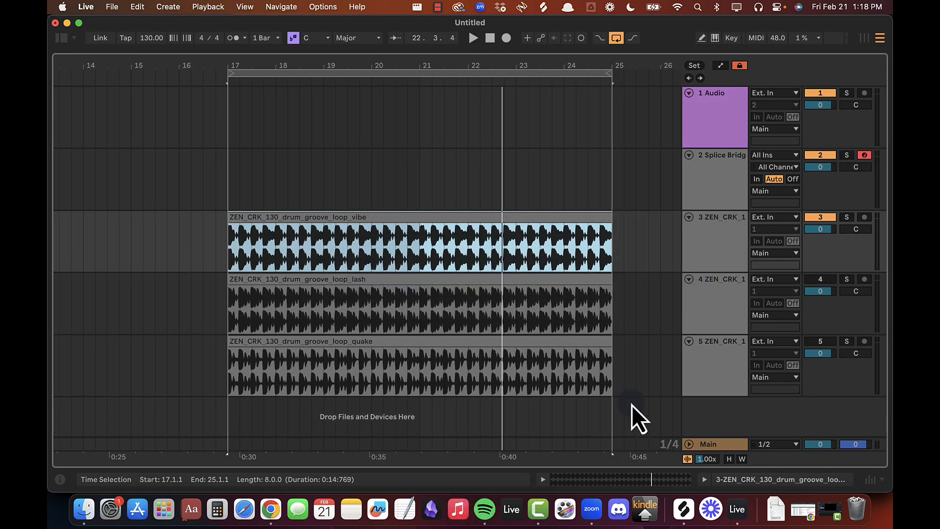
pyautogui.click(721, 366)
pyautogui.press('super+t')
pyautogui.click(454, 355)
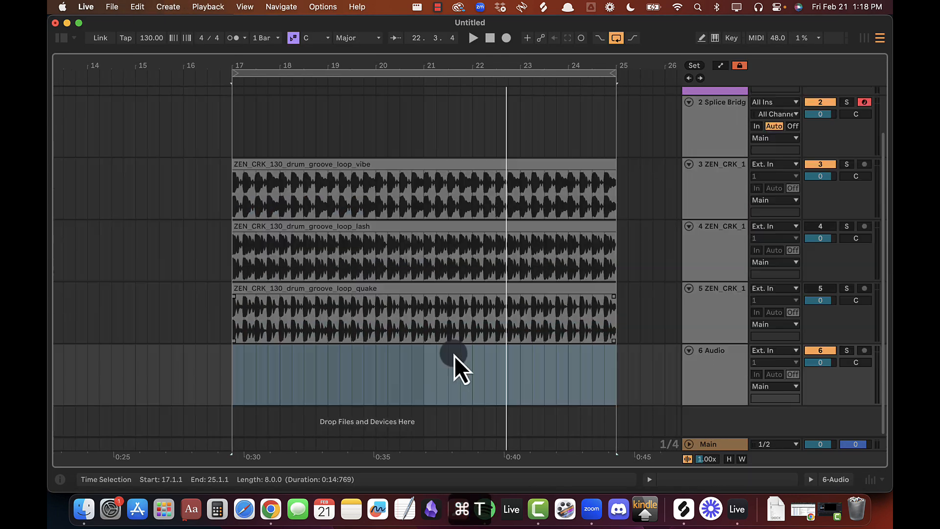
pyautogui.click(233, 375)
pyautogui.press('super+v')
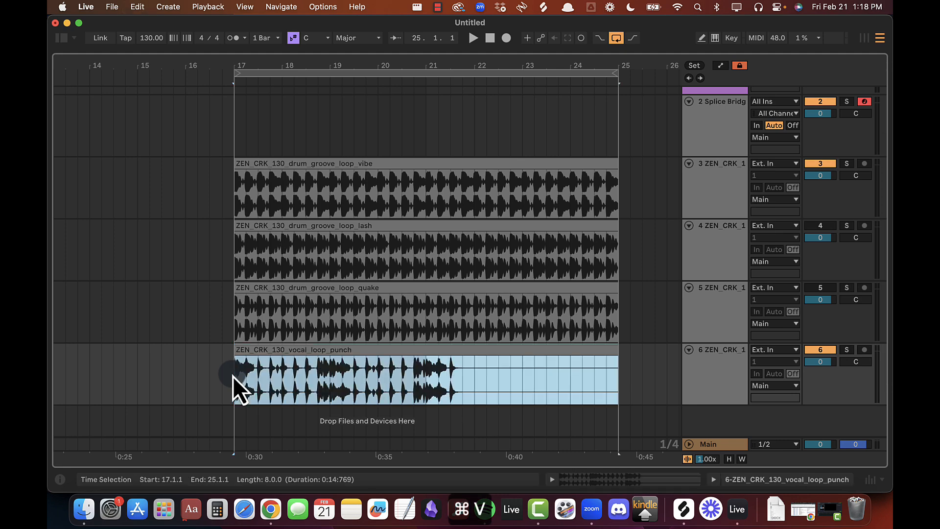
# Step: Insert an audio track below the punch loop, then copy ZEN_CRK_130_vocal_loop_mash.wav in Splice
pyautogui.click(699, 370)
pyautogui.press('super+t')
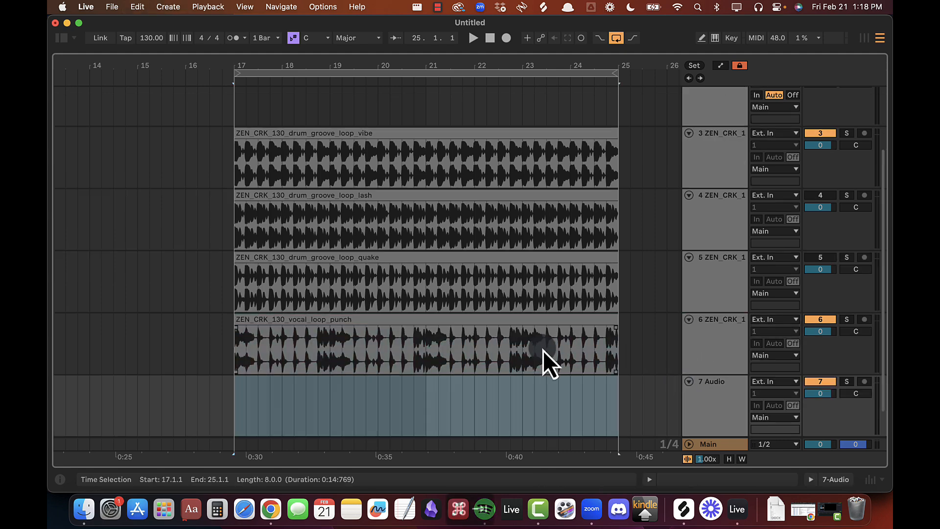
pyautogui.press('super+Tab')
pyautogui.click(852, 313)
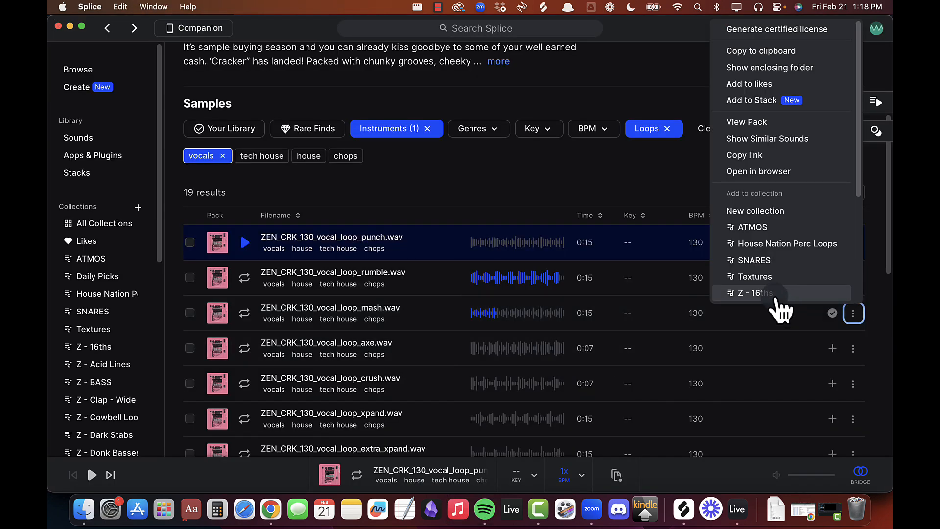
pyautogui.click(756, 50)
# Step: Return to Ableton Live, paste the mash vocal loop at bar 17 of the new track and mute both vocal tracks
pyautogui.press('super+Tab')
pyautogui.click(236, 384)
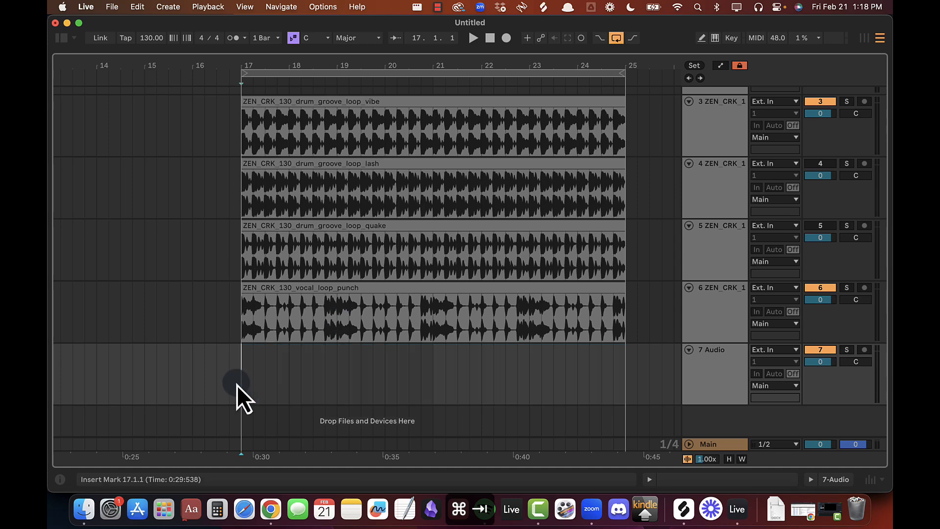
pyautogui.press('super+v')
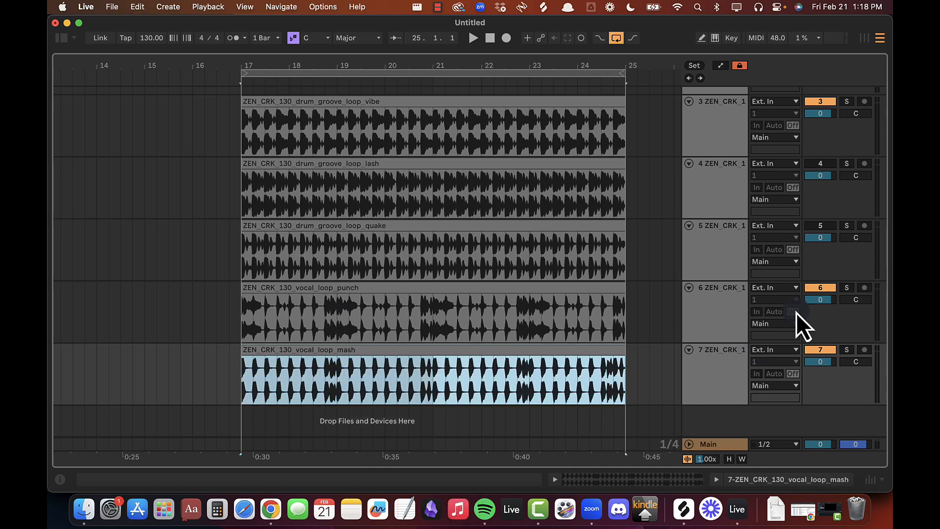
pyautogui.click(704, 316)
pyautogui.keyDown('shift'); pyautogui.click(710, 382); pyautogui.keyUp('shift')
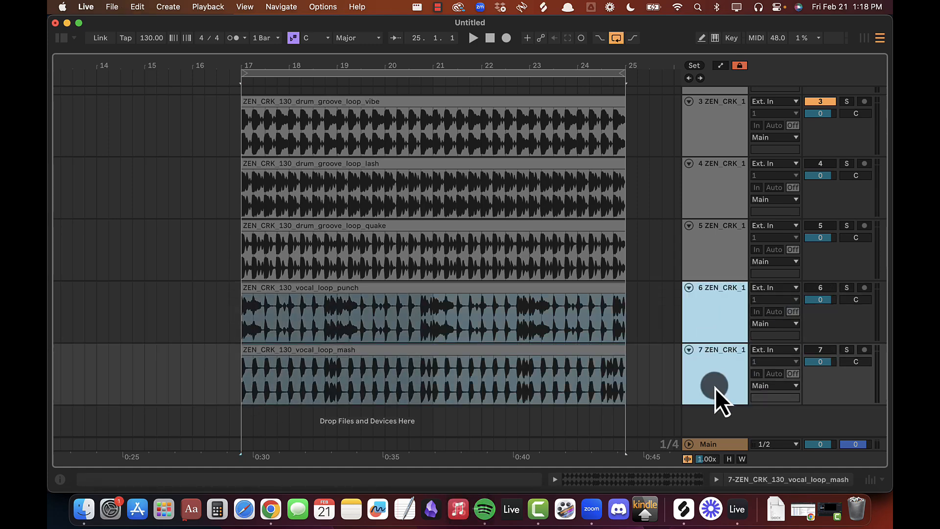
# Step: Switch to Splice and audition further vocal loops, comparing extra_xpand, knock and nudge
pyautogui.press('super+Tab')
pyautogui.scroll(-5, 337, 299)
pyautogui.click(345, 308)
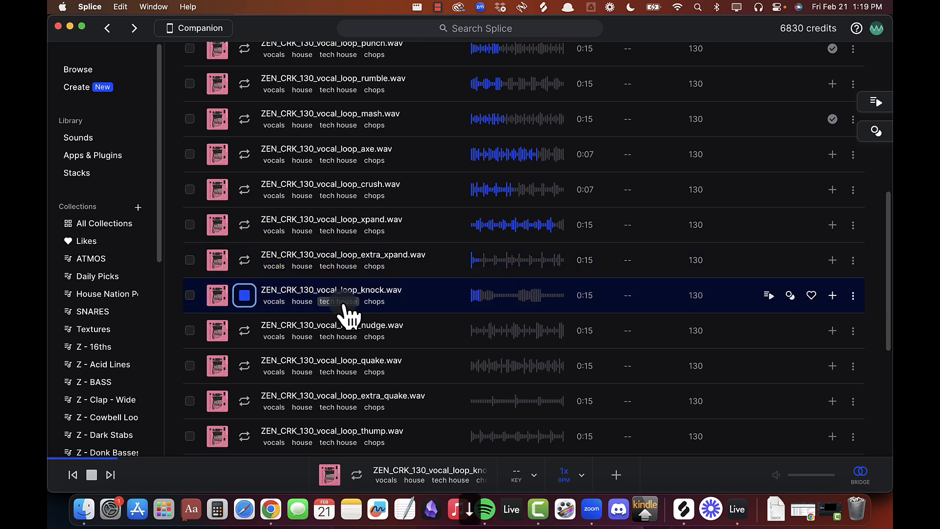
pyautogui.press('Up')
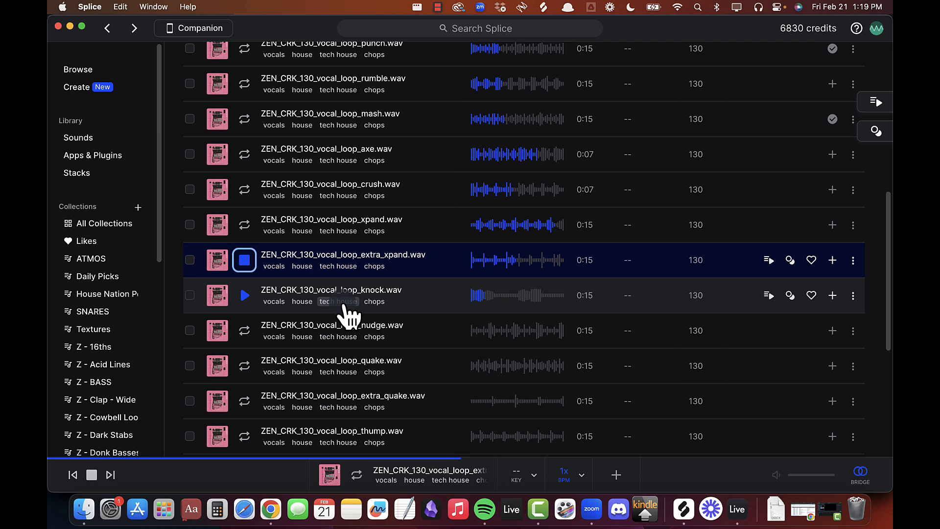
pyautogui.press('Down')
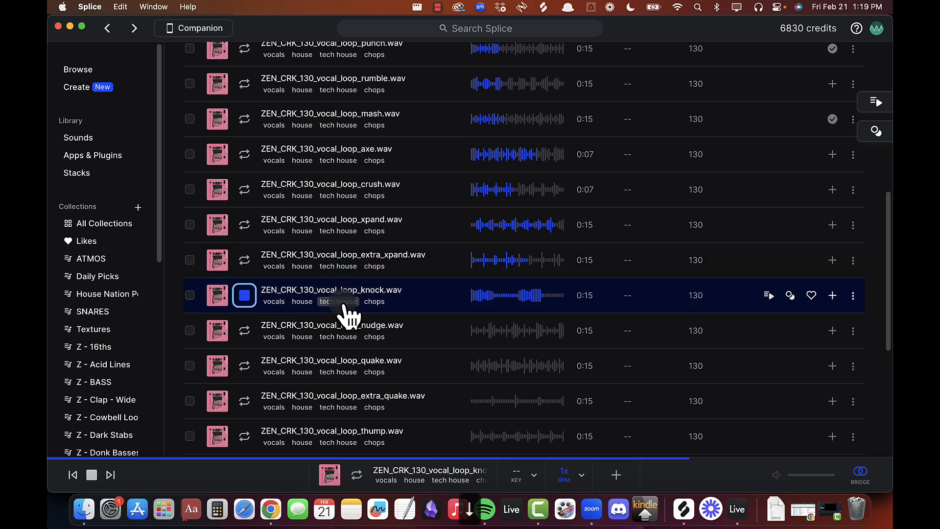
pyautogui.press('Down')
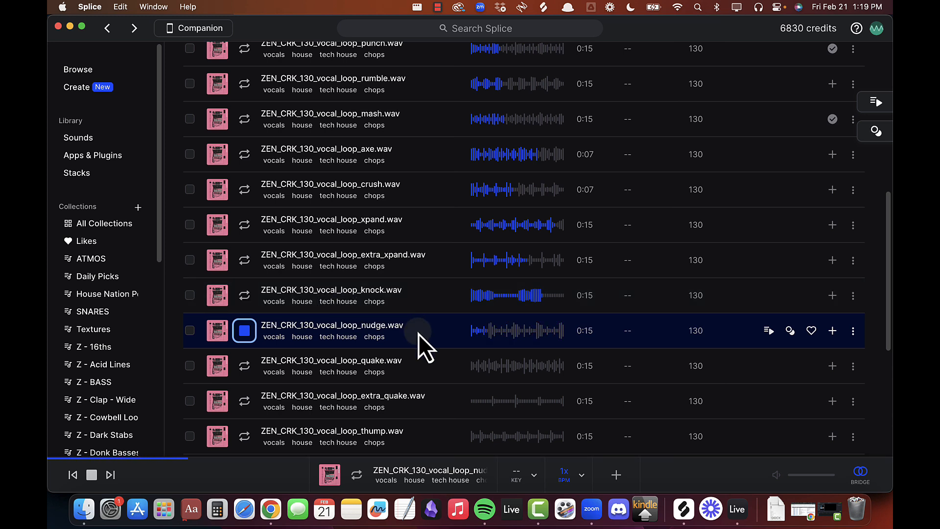
# Step: Stop the Splice preview and Ableton Live playback, add ZEN_CRK_130_vocal_loop_nudge.wav to the library and copy it
pyautogui.press('space')
pyautogui.click(834, 332)
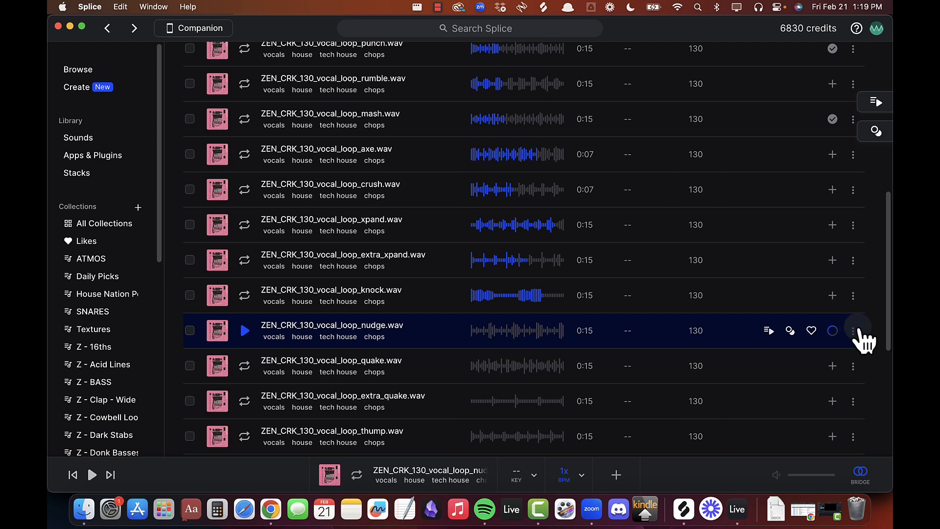
pyautogui.press('super+Tab')
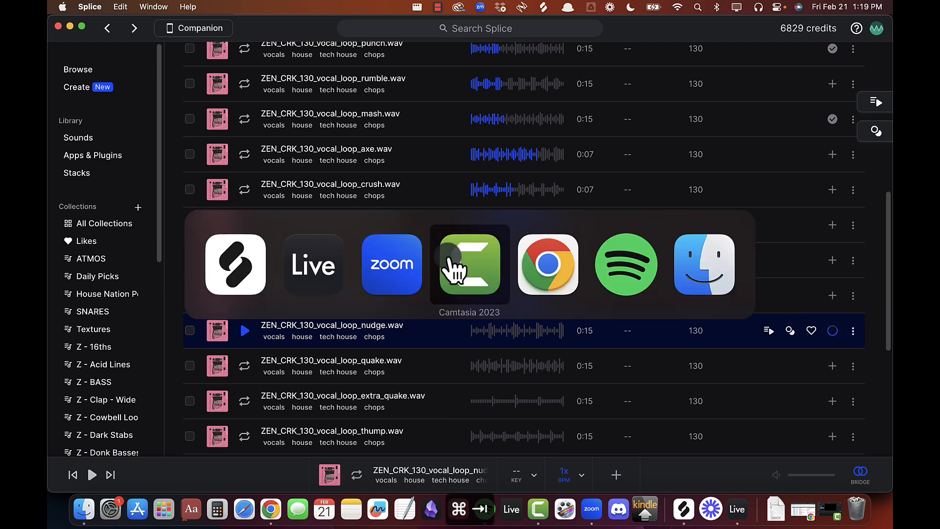
pyautogui.click(321, 274)
pyautogui.press('super+Tab')
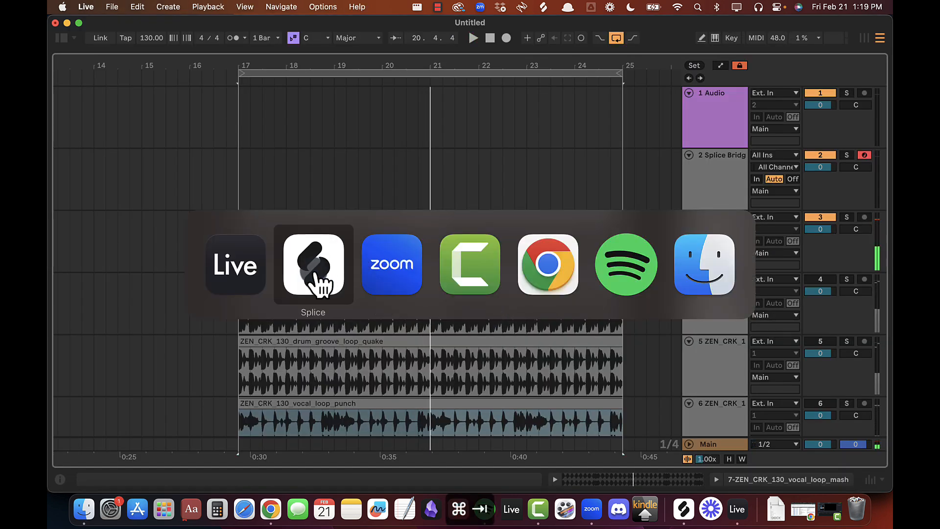
pyautogui.click(315, 281)
pyautogui.click(853, 331)
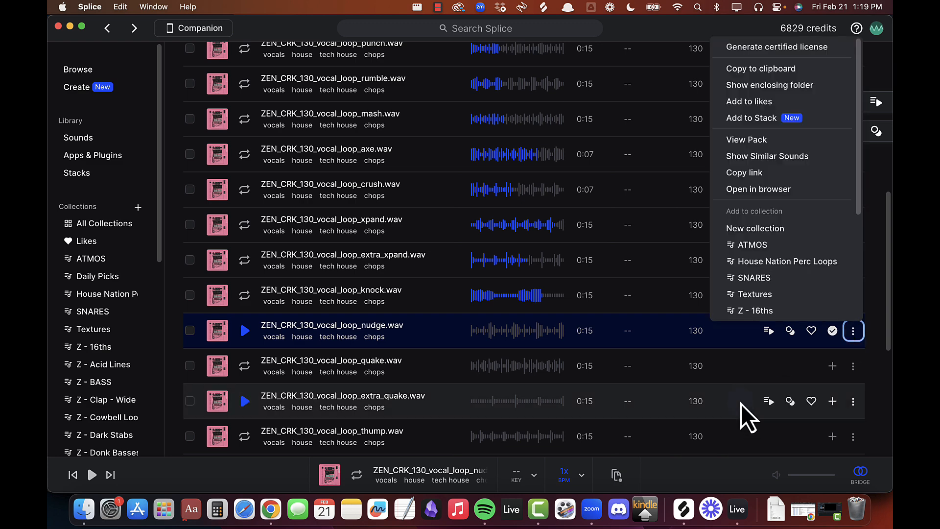
pyautogui.click(765, 69)
# Step: Switch to Ableton Live, insert an audio track below the quake loop and paste the nudge vocal loop at bar 17
pyautogui.press('super+Tab')
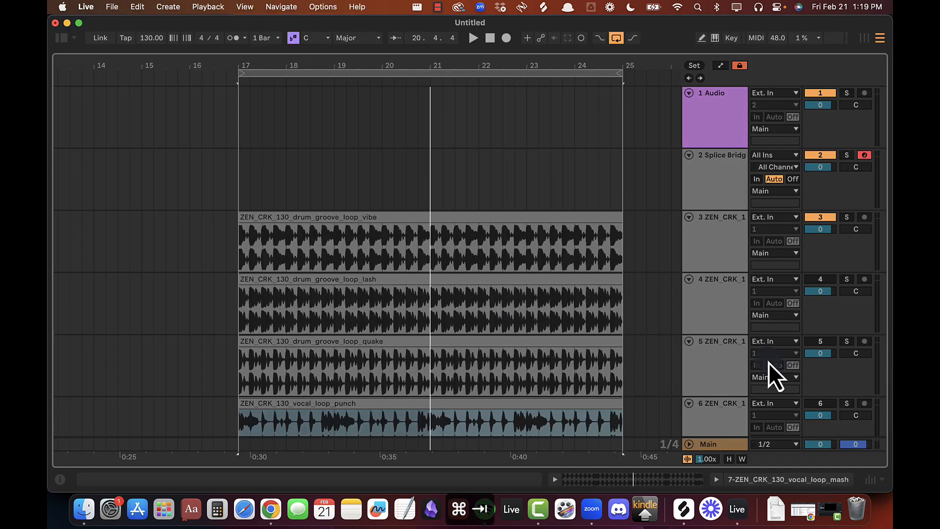
pyautogui.scroll(-5, 633, 294)
pyautogui.click(714, 269)
pyautogui.press('super+t')
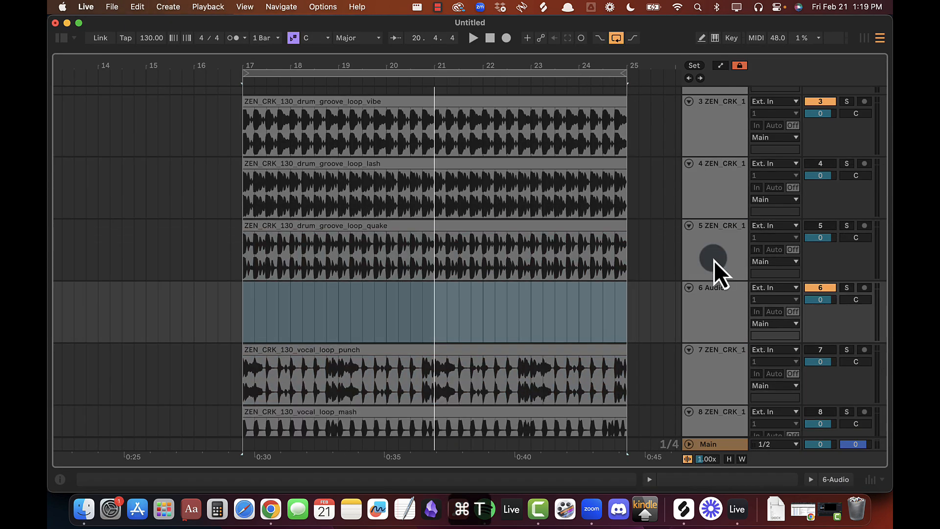
pyautogui.click(240, 316)
pyautogui.press('super+v')
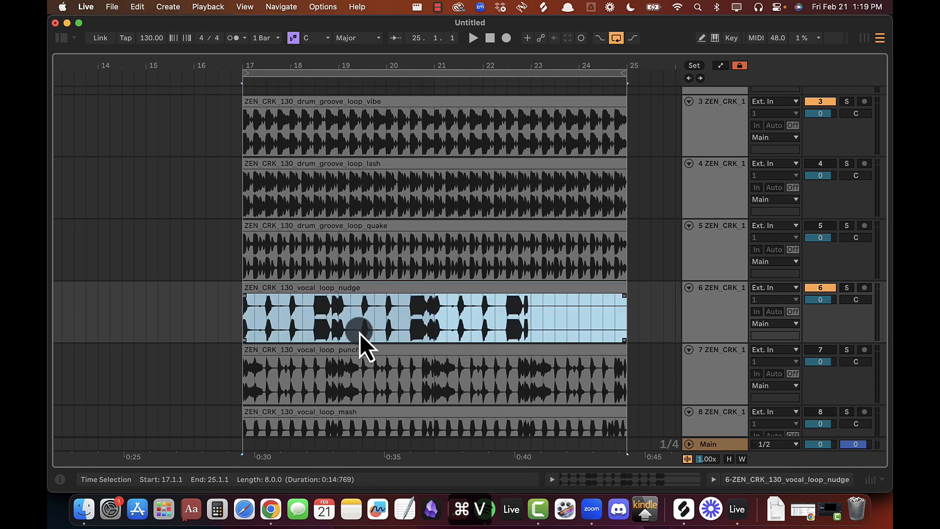
pyautogui.press('super+Tab')
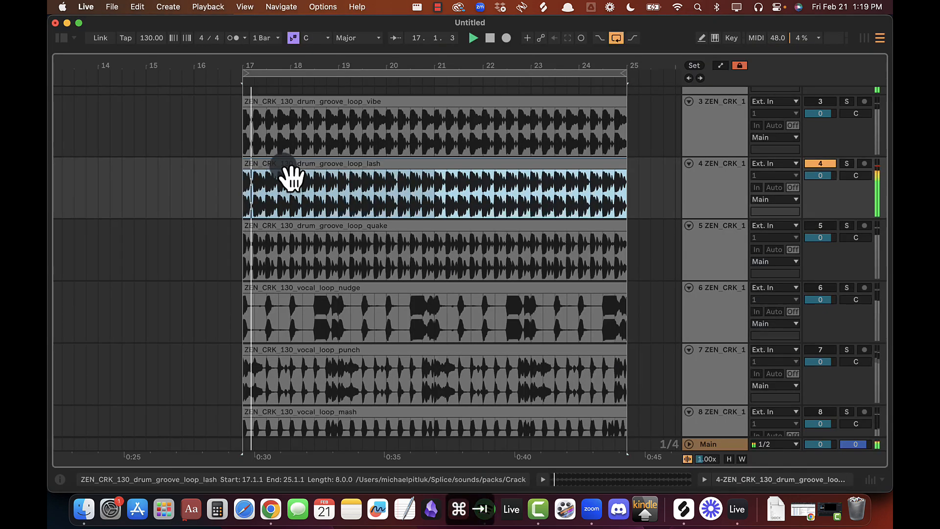
# Step: Switch to Splice and audition further vocal loops, including quake, extra_quake, thump and flex
pyautogui.press('super+Tab')
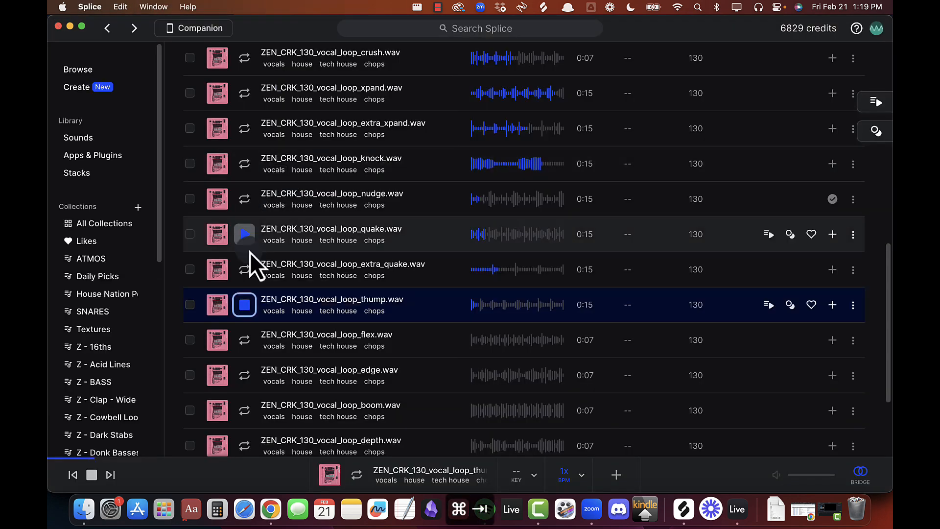
pyautogui.click(261, 342)
pyautogui.scroll(-3, 266, 370)
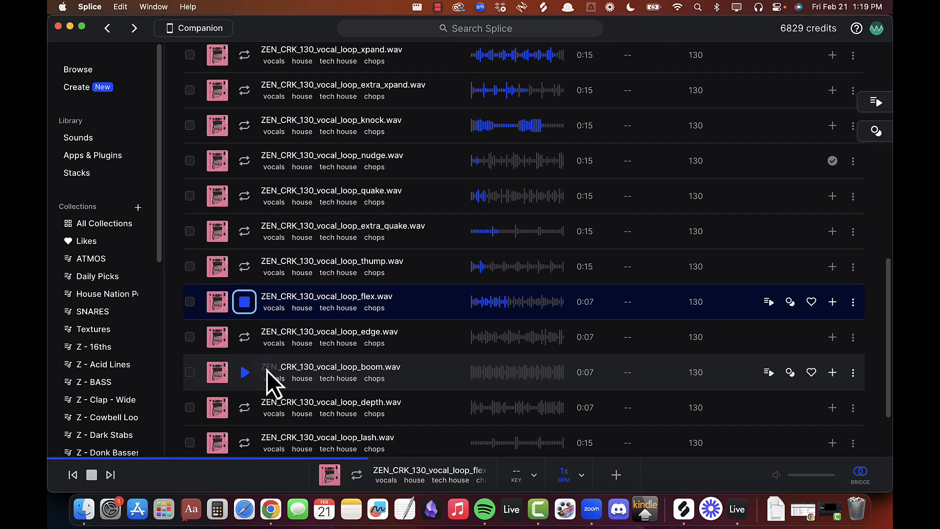
pyautogui.scroll(-2, 342, 362)
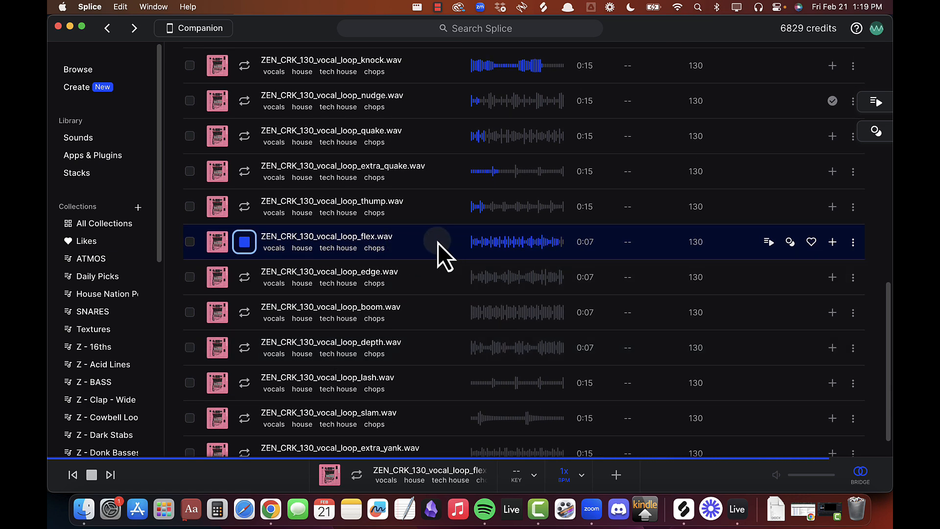
# Step: Stop playback in Ableton Live and Splice, add ZEN_CRK_130_vocal_loop_flex.wav to the Splice library and copy it to the clipboard
pyautogui.press('super+Tab')
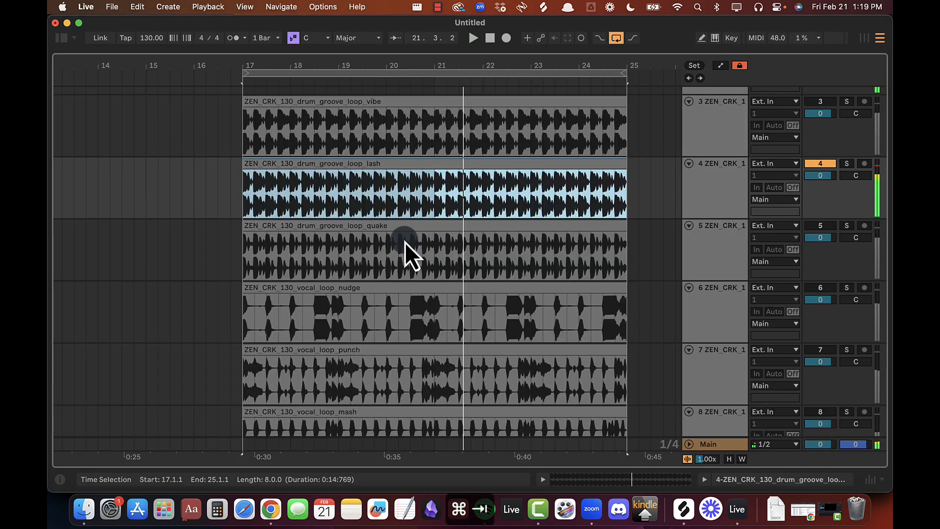
pyautogui.press('super+Tab')
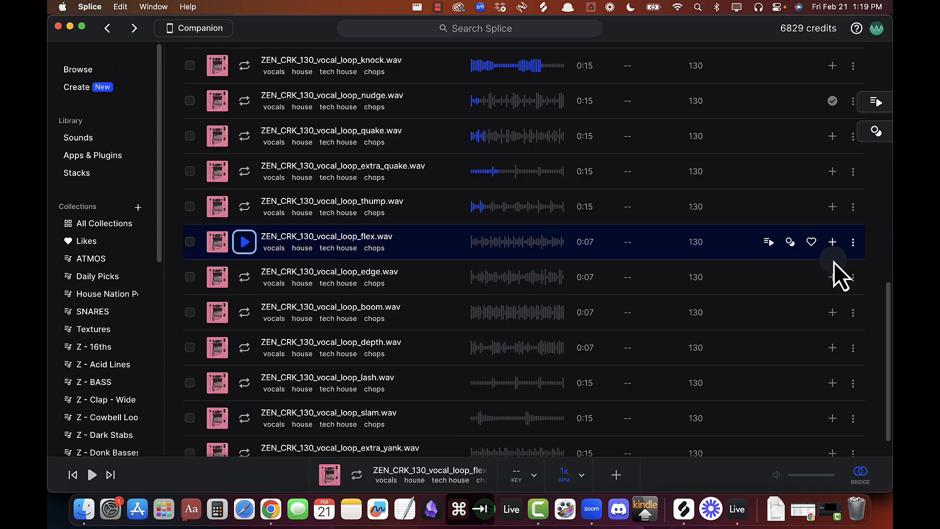
pyautogui.click(856, 243)
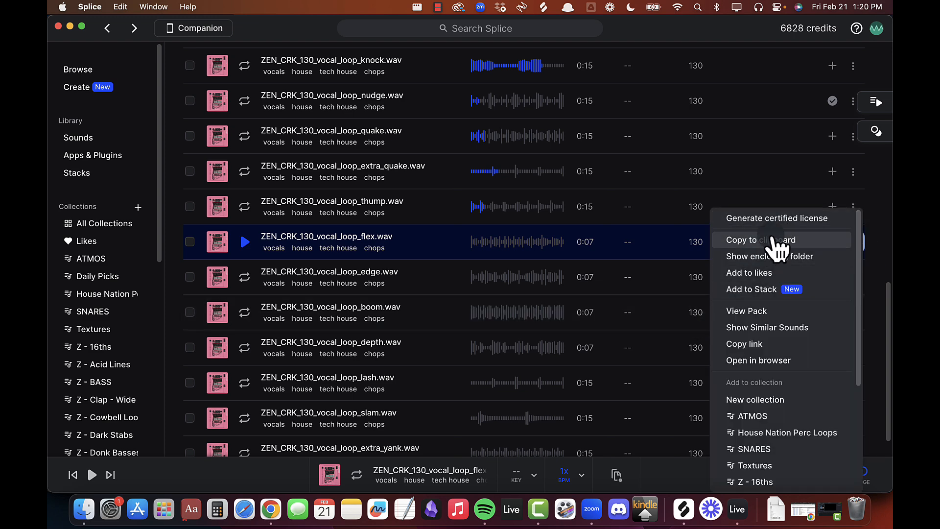
pyautogui.click(773, 240)
# Step: Switch to Ableton Live, paste the flex vocal loop at bar 17 on a new audio track below the quake drum loop, and extend it to bar 25
pyautogui.press('super+Tab')
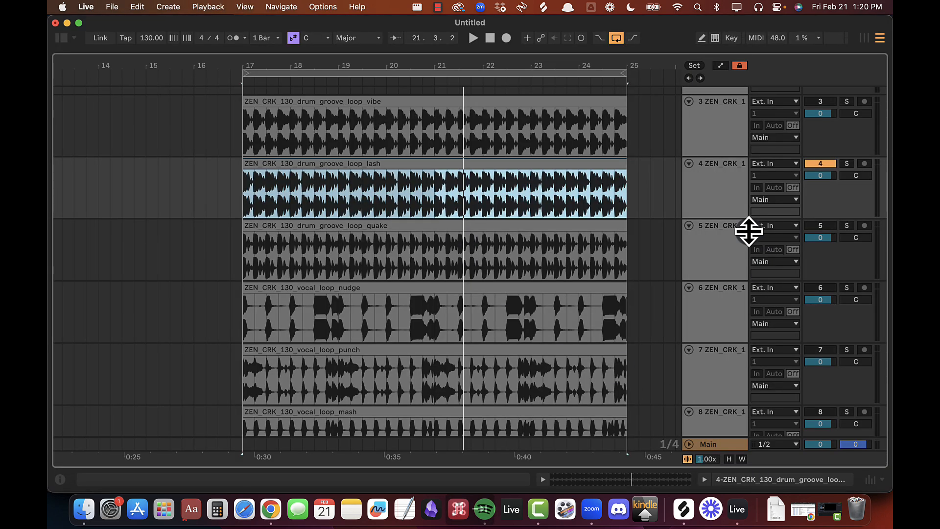
pyautogui.click(723, 254)
pyautogui.press('super+t')
pyautogui.click(253, 305)
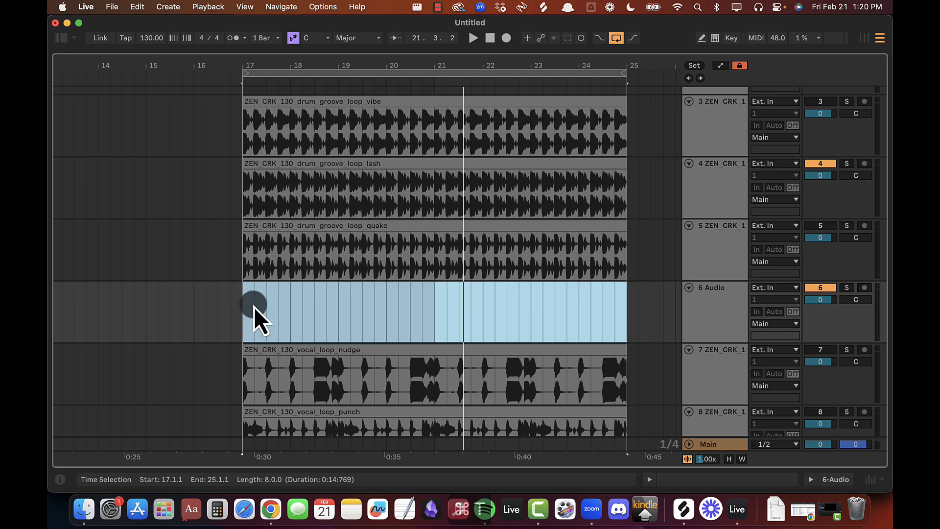
pyautogui.click(243, 306)
pyautogui.press('super+v')
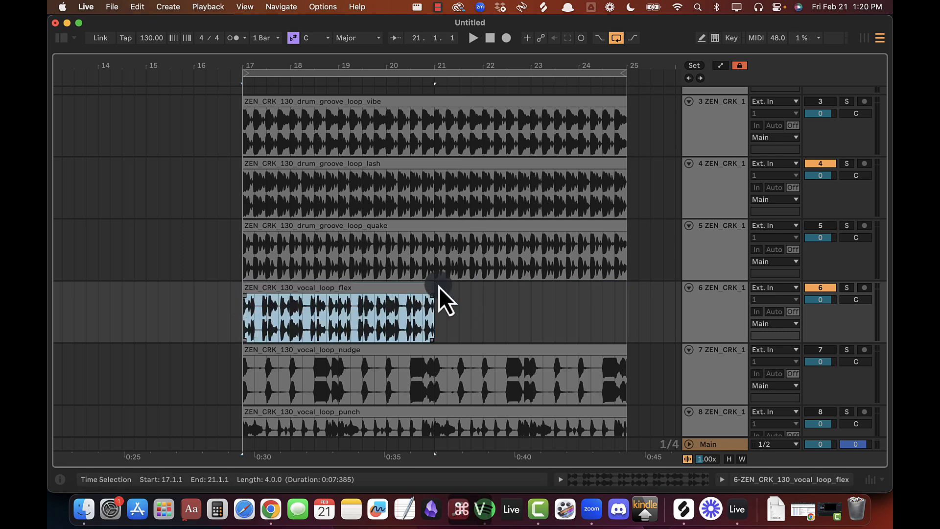
pyautogui.moveTo(432, 286); pyautogui.dragTo(627, 286)
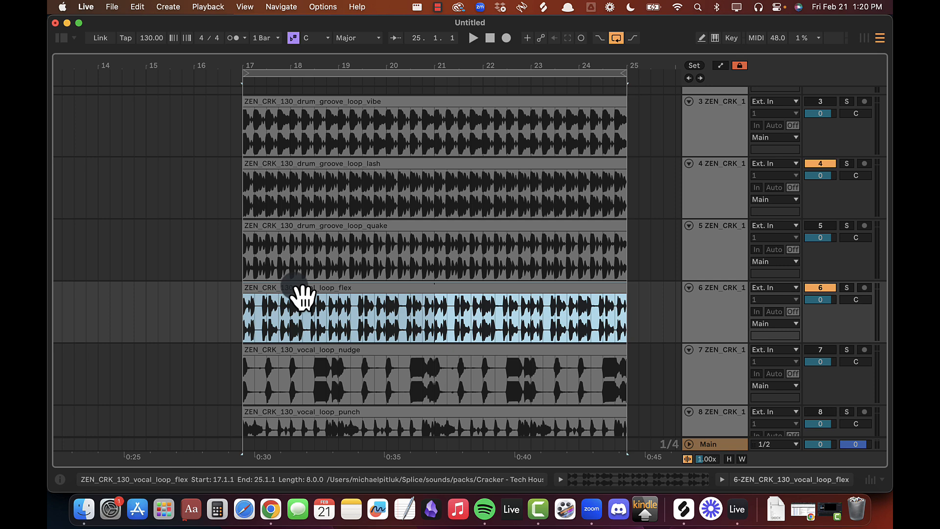
pyautogui.press('space')
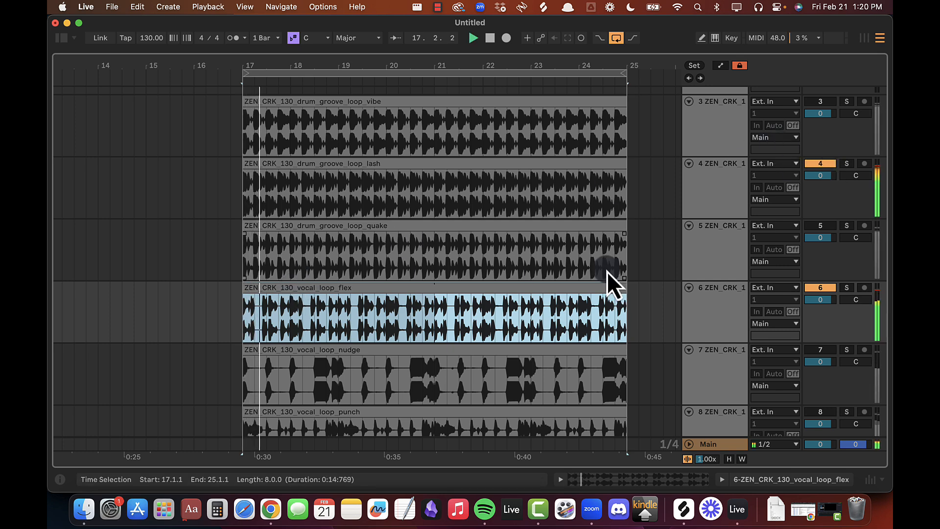
# Step: Open the flex vocal clip for detailed editing and show its clip Gain envelope
pyautogui.doubleClick(298, 300)
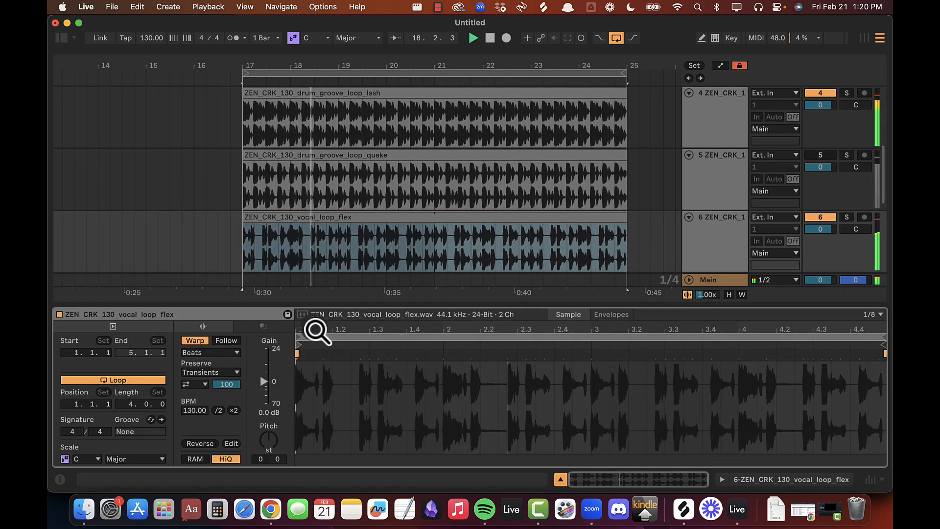
pyautogui.scroll(5, 314, 328)
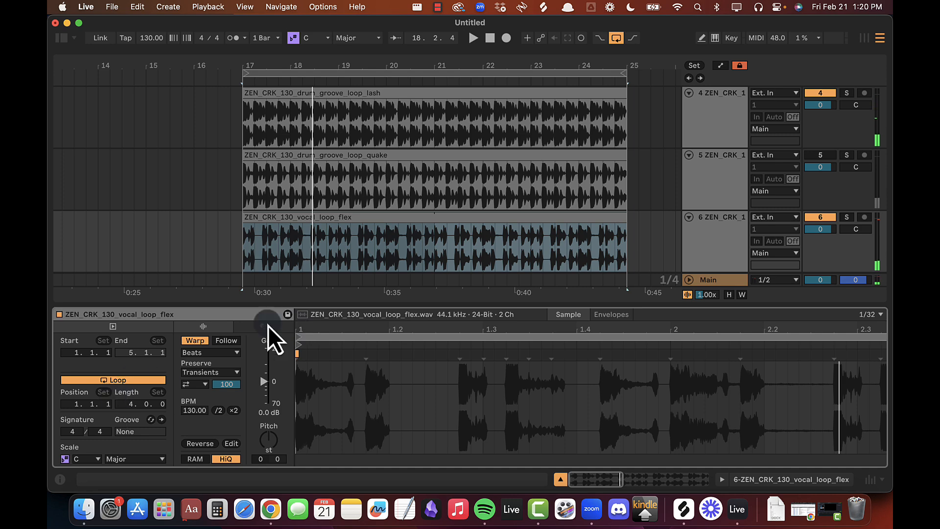
pyautogui.click(211, 354)
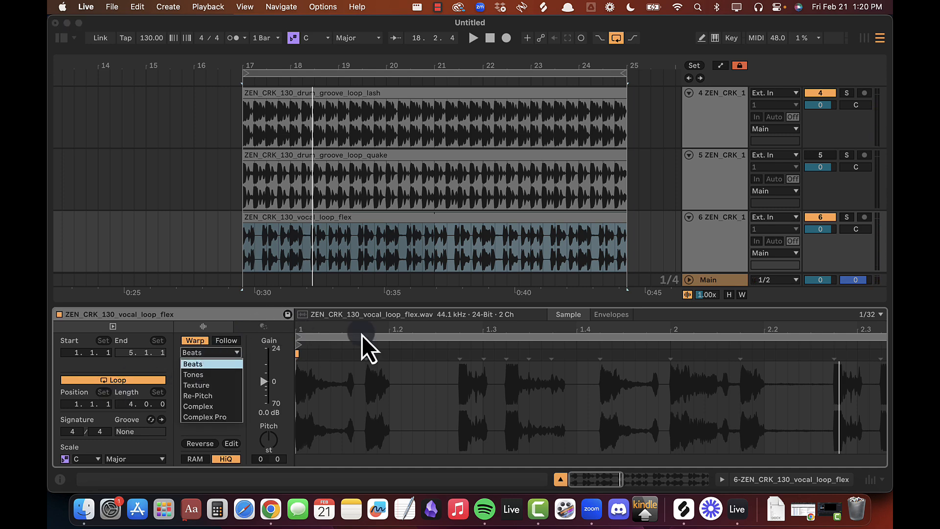
pyautogui.click(578, 290)
pyautogui.click(610, 316)
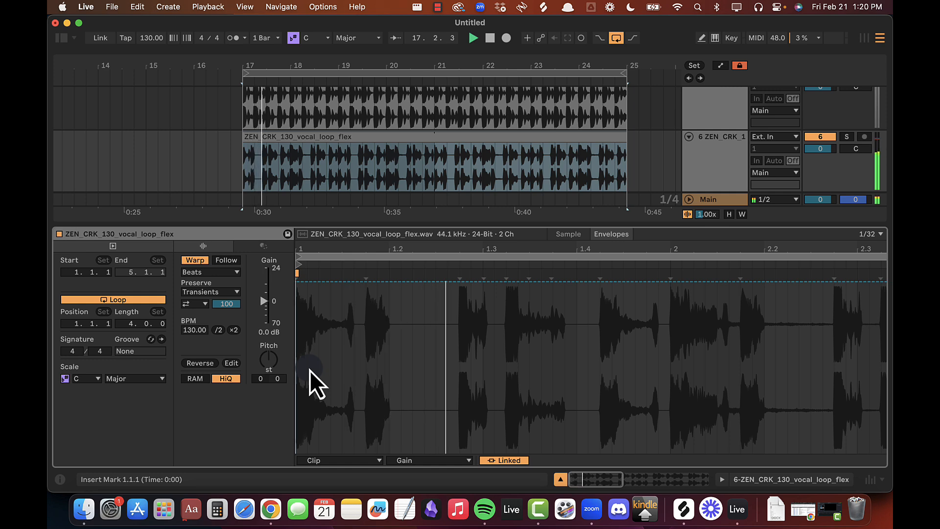
# Step: Draw the flex clip's Gain envelope to silence its first two bars except for short sections around beats 1.3 and 2.3
pyautogui.press('b')
pyautogui.moveTo(309, 447); pyautogui.dragTo(454, 455)
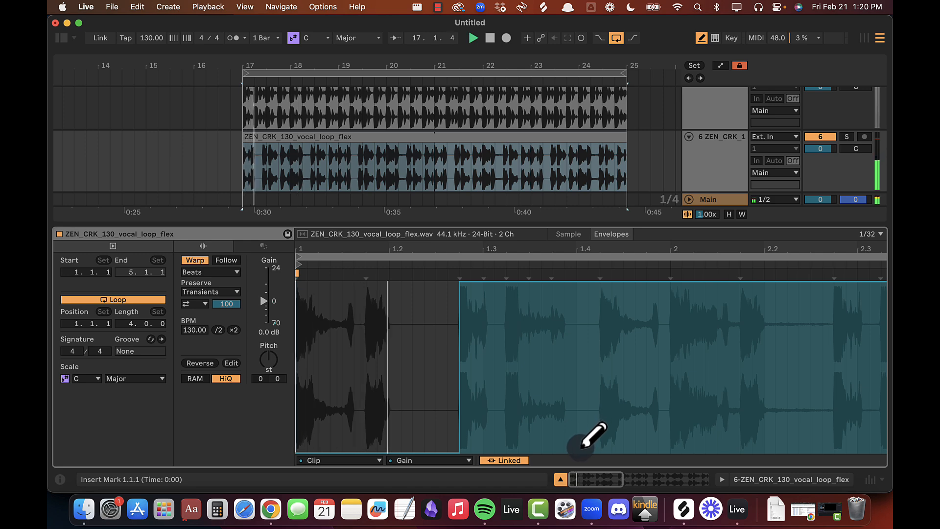
pyautogui.moveTo(587, 432)
pyautogui.mouseDown()
pyautogui.moveTo(740, 481)
pyautogui.moveTo(834, 481)
pyautogui.mouseUp()
pyautogui.hscroll(5, 778, 391)
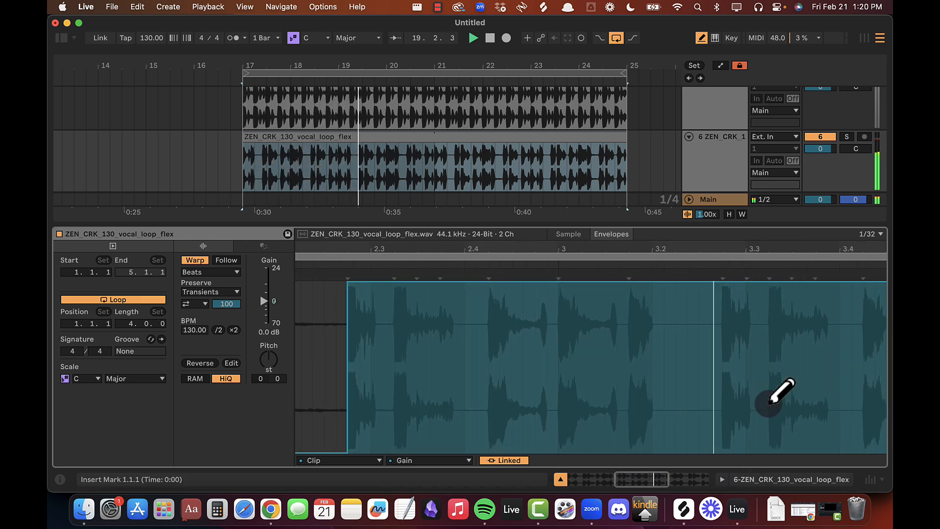
pyautogui.moveTo(473, 450); pyautogui.dragTo(885, 475)
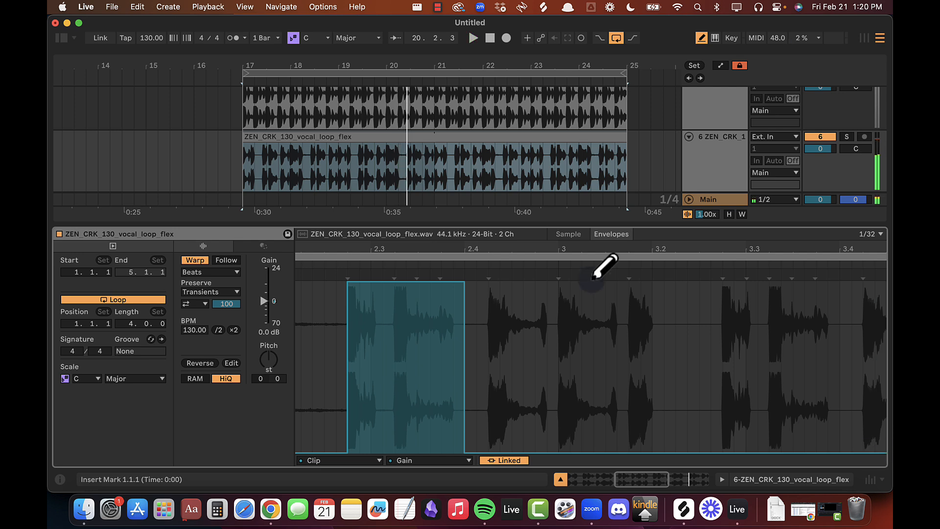
pyautogui.doubleClick(548, 253)
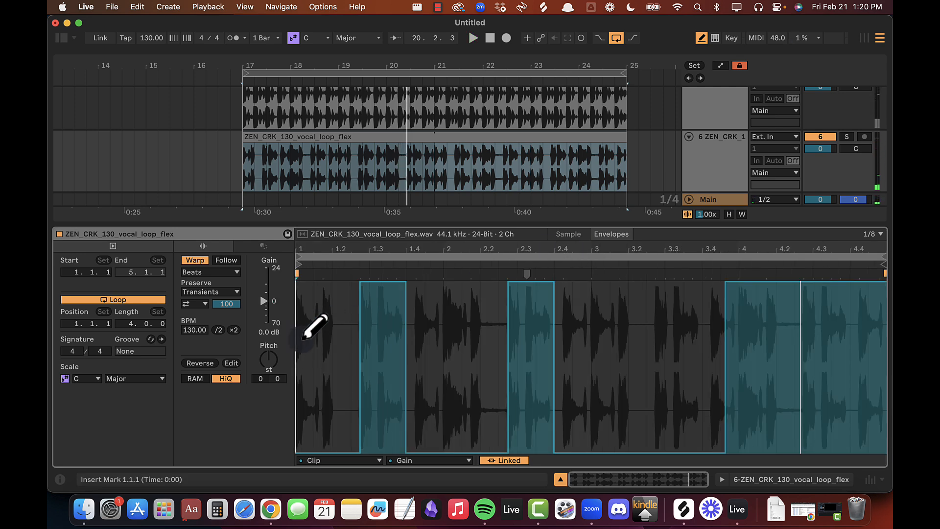
# Step: Shorten the flex clip's loop to its first two bars, play it back and hide the clip editor
pyautogui.moveTo(545, 339); pyautogui.dragTo(595, 335)
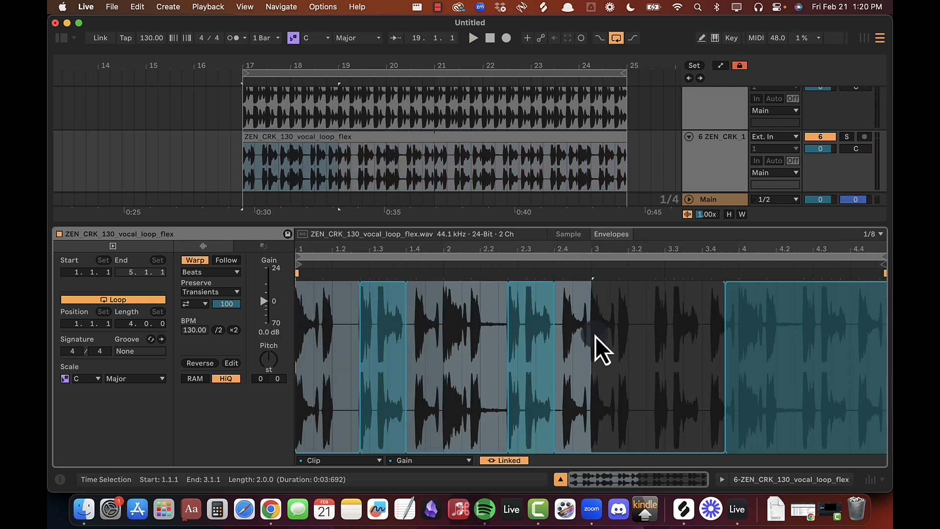
pyautogui.press('super+l')
pyautogui.press('space')
pyautogui.click(460, 342)
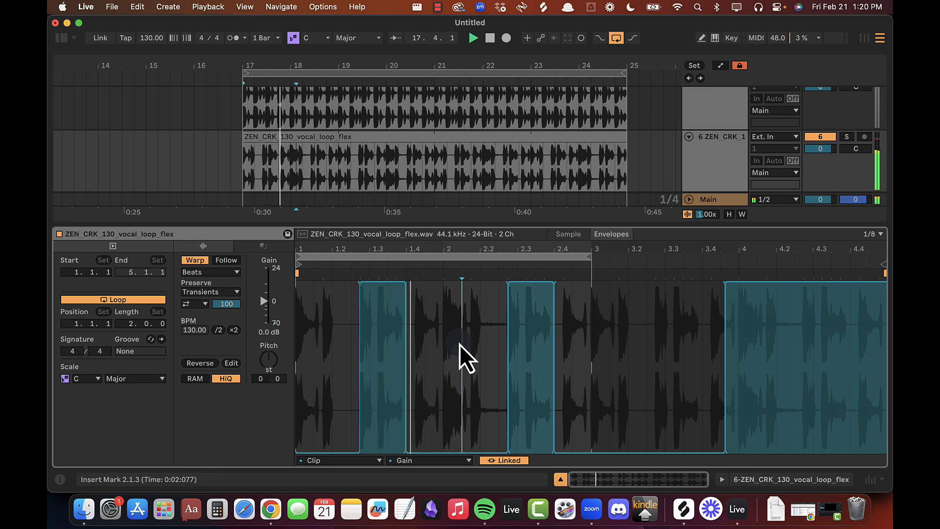
pyautogui.moveTo(447, 248); pyautogui.dragTo(473, 247)
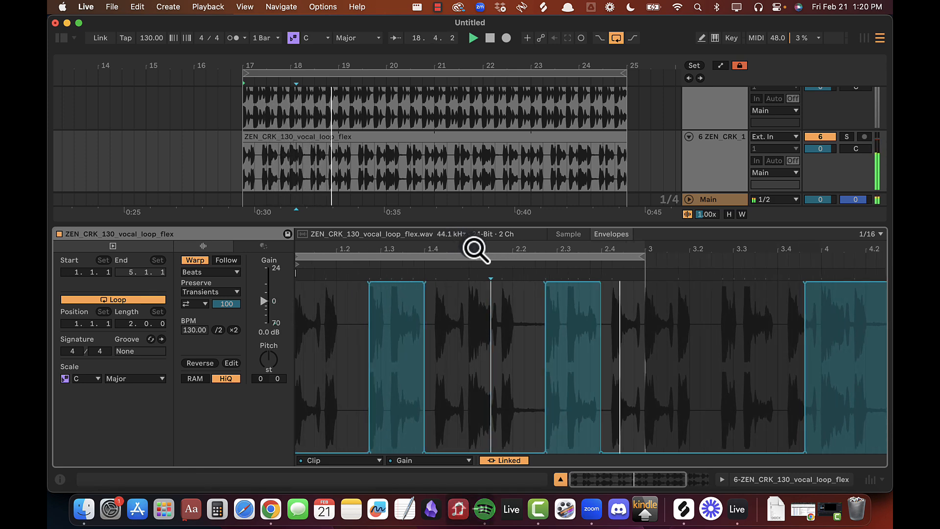
pyautogui.hotkey('shift', 'Tab')
pyautogui.press('alt+super+l')
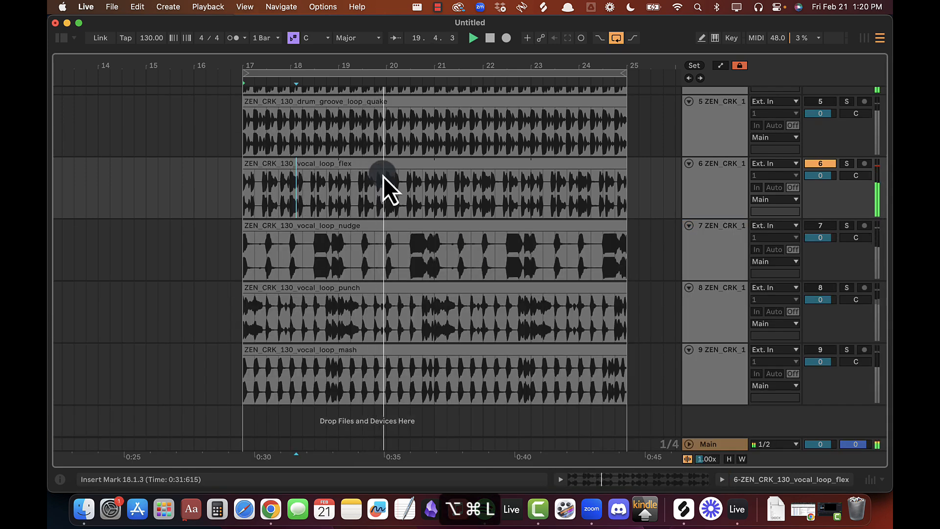
# Step: Compare the lash, quake and vibe drum grooves against the flex vocal by switching their tracks on and off during playback
pyautogui.scroll(5, 381, 250)
pyautogui.scroll(-4, 524, 293)
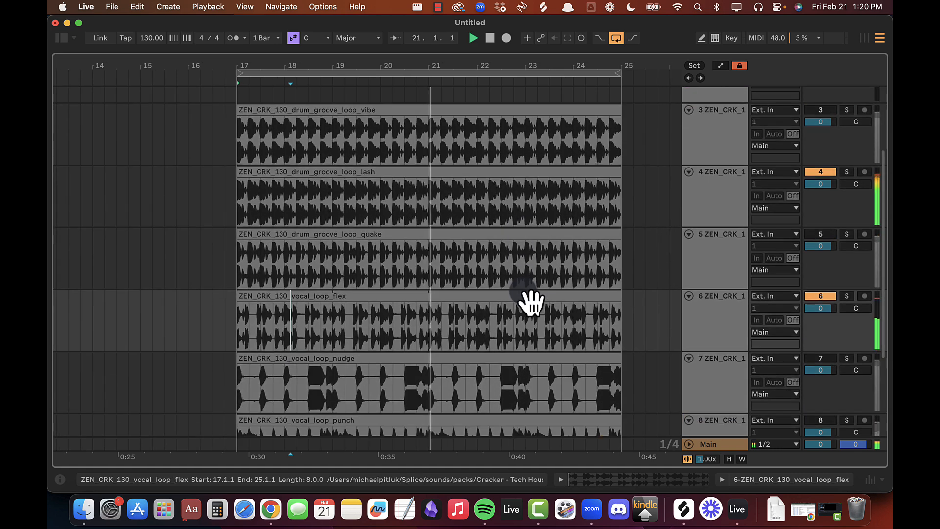
pyautogui.click(821, 172)
pyautogui.click(819, 234)
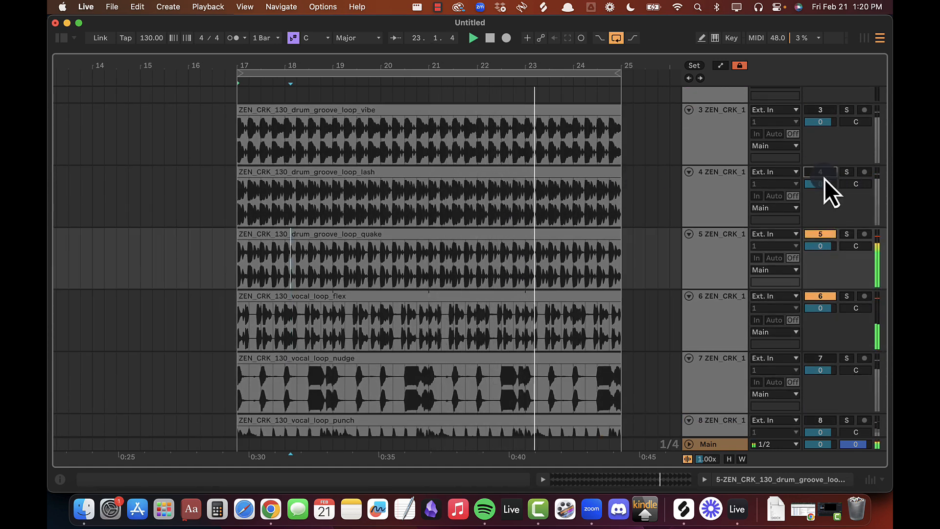
pyautogui.click(821, 173)
pyautogui.click(819, 235)
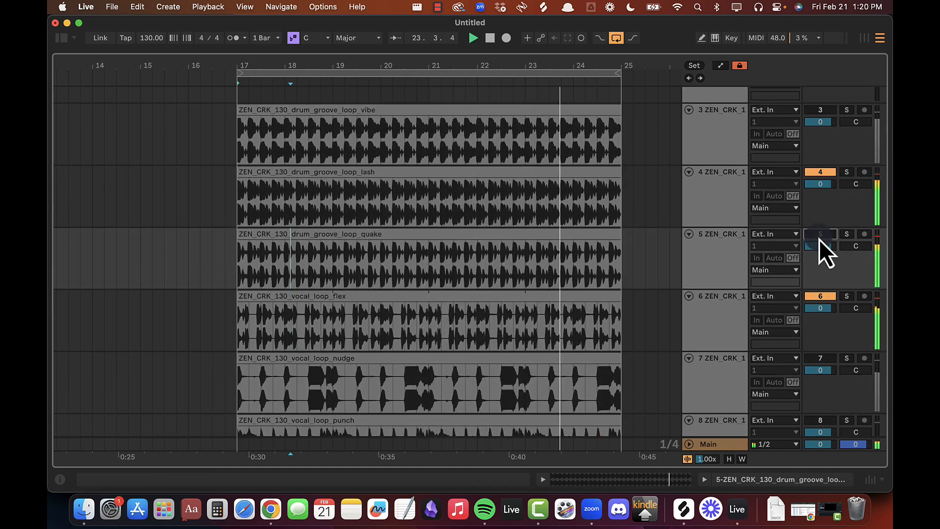
pyautogui.click(819, 111)
pyautogui.click(817, 172)
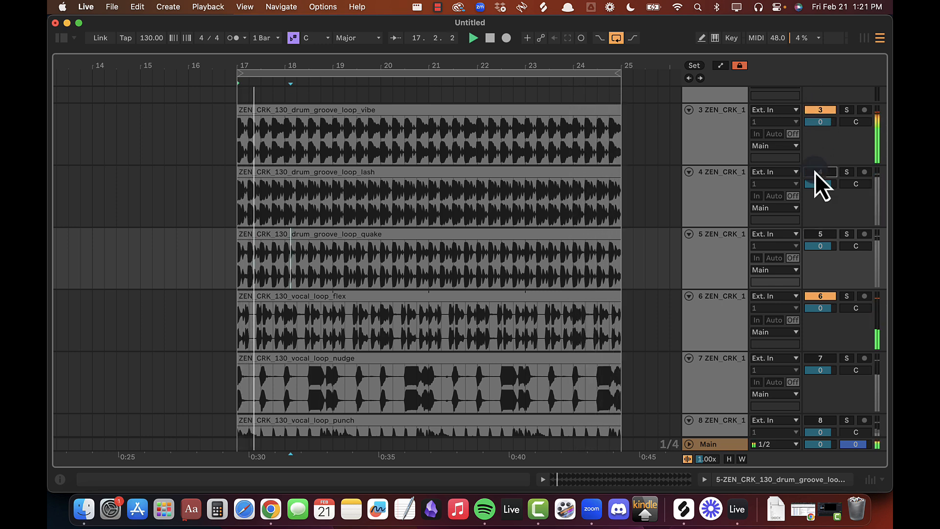
pyautogui.click(815, 172)
pyautogui.click(818, 110)
# Step: Move the lash drum groove track above the vibe track and color it orange
pyautogui.click(726, 201)
pyautogui.moveTo(726, 201); pyautogui.dragTo(718, 118)
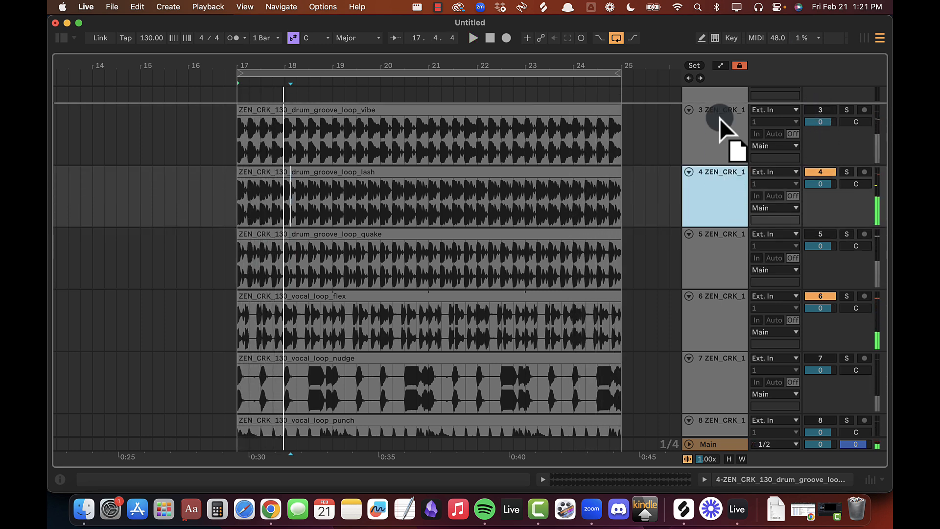
pyautogui.rightClick(723, 129)
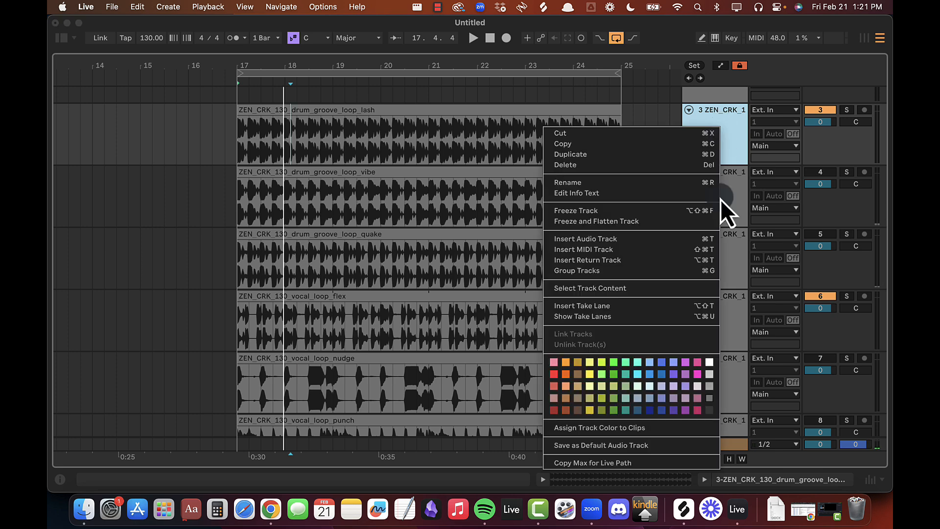
pyautogui.click(554, 373)
pyautogui.click(713, 147)
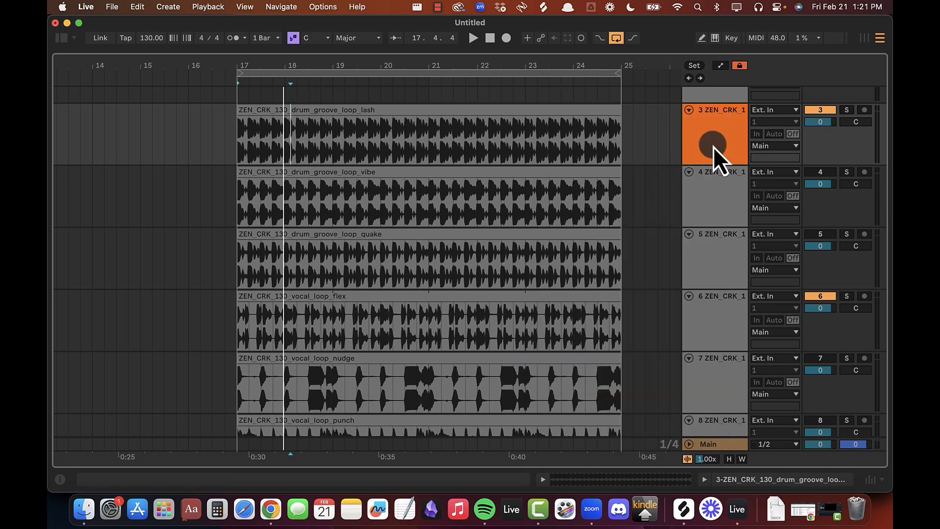
pyautogui.rightClick(716, 145)
# Step: Switch to Splice and audition the edge, boom, depth, lash and slam vocal loops, ending on lash
pyautogui.press('super+Tab')
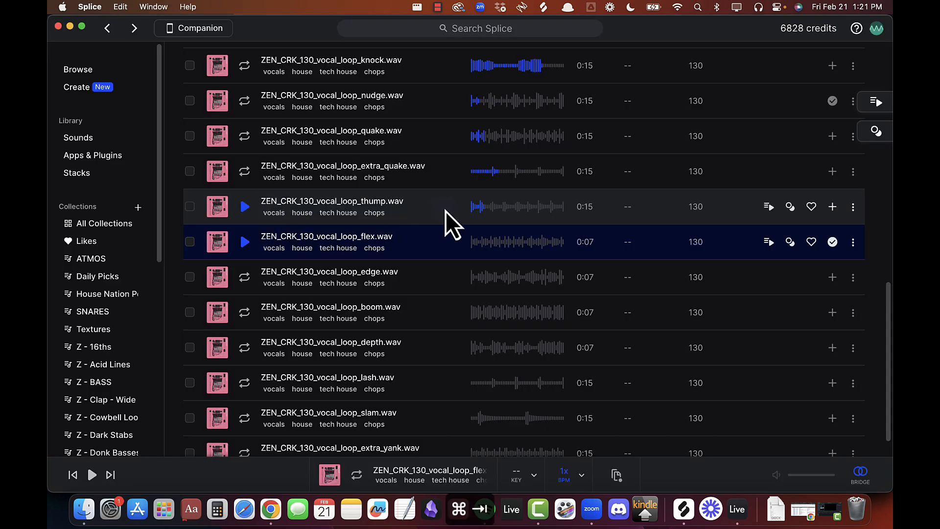
pyautogui.click(245, 277)
pyautogui.press('Down')
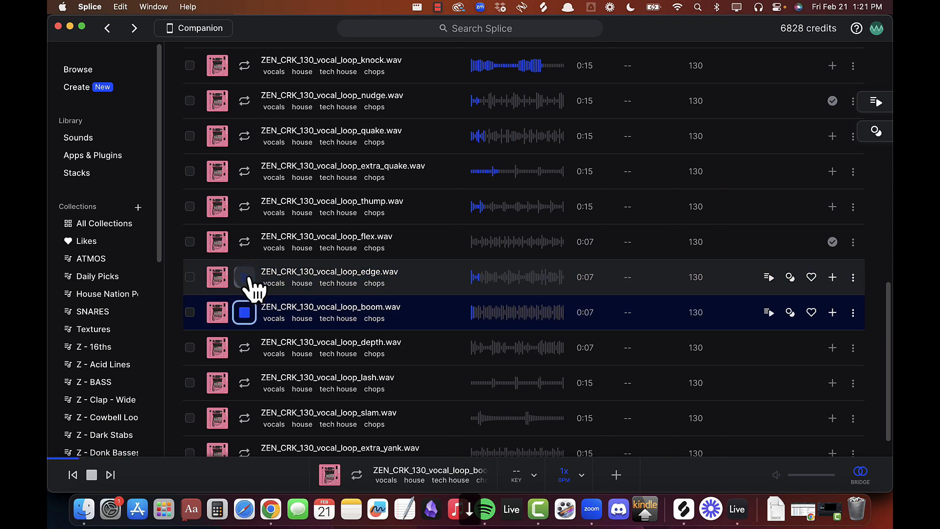
pyautogui.press('Down')
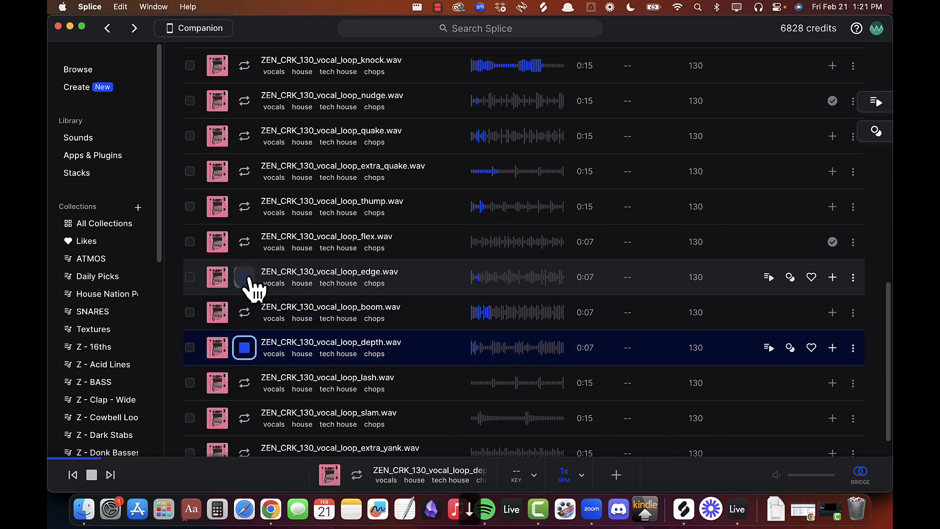
pyautogui.press('Down')
pyautogui.scroll(-1, 253, 289)
pyautogui.press('Down')
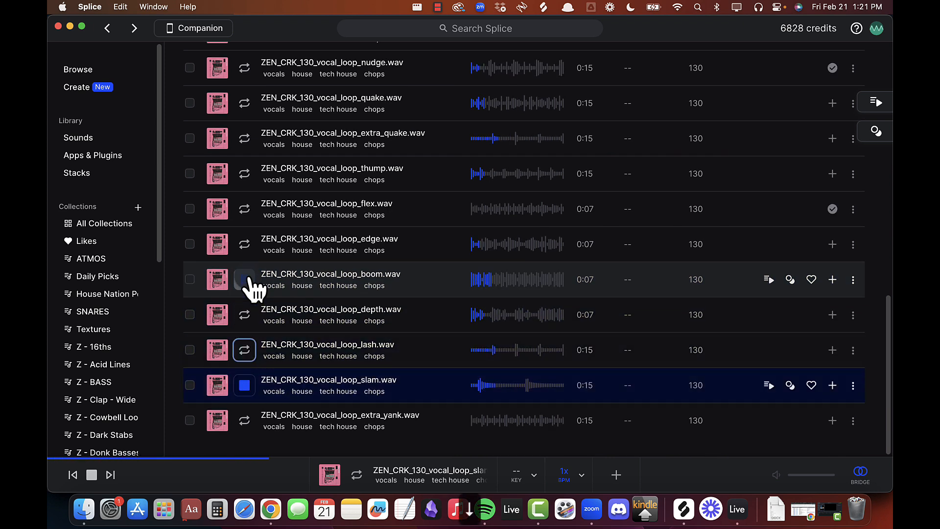
pyautogui.press('Up')
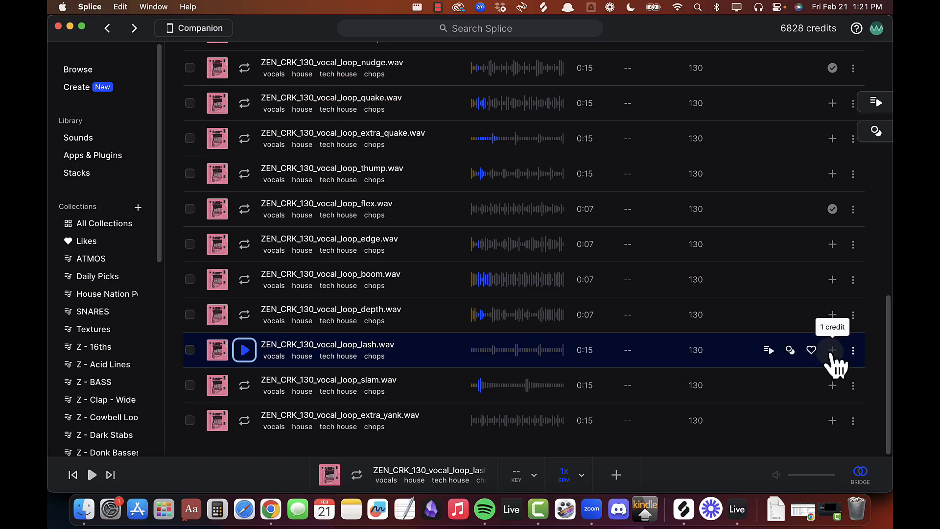
# Step: Download the lash vocal loop with a credit, copy it to the clipboard and return to Live
pyautogui.click(832, 349)
pyautogui.click(853, 350)
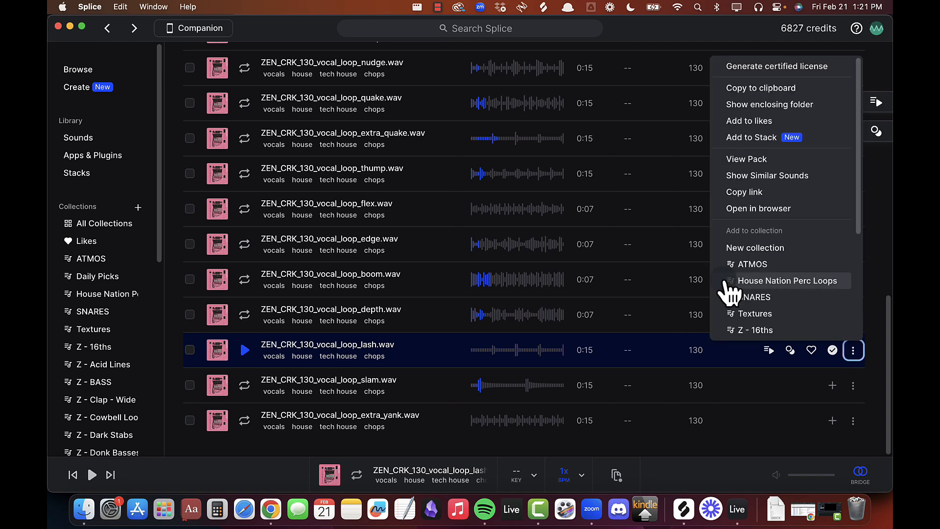
pyautogui.click(775, 88)
pyautogui.press('super+Tab')
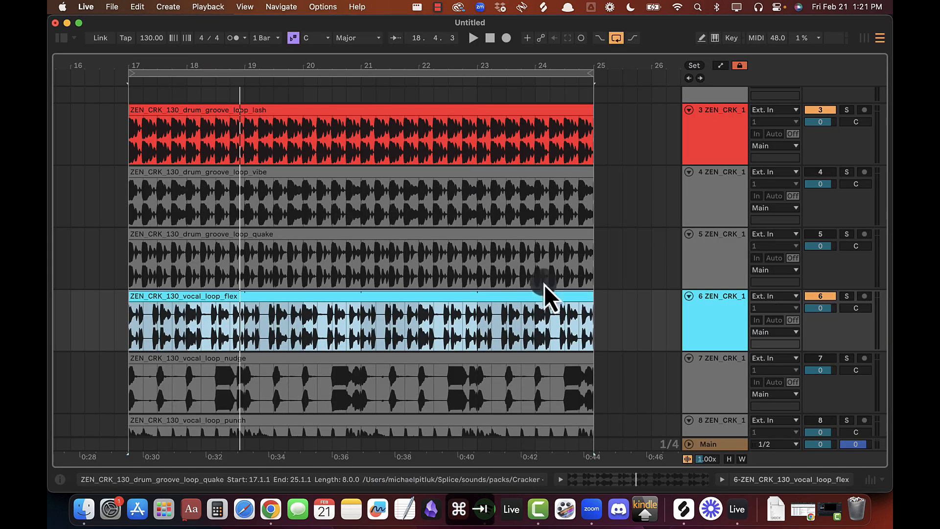
# Step: Insert a new audio track below the flex vocal track and rename it "# PAYOFF?"
pyautogui.click(722, 309)
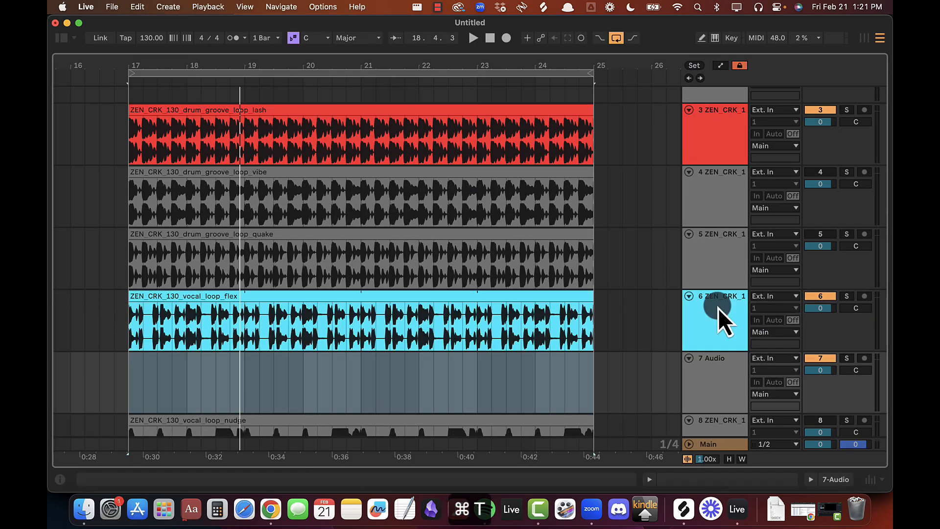
pyautogui.doubleClick(700, 383)
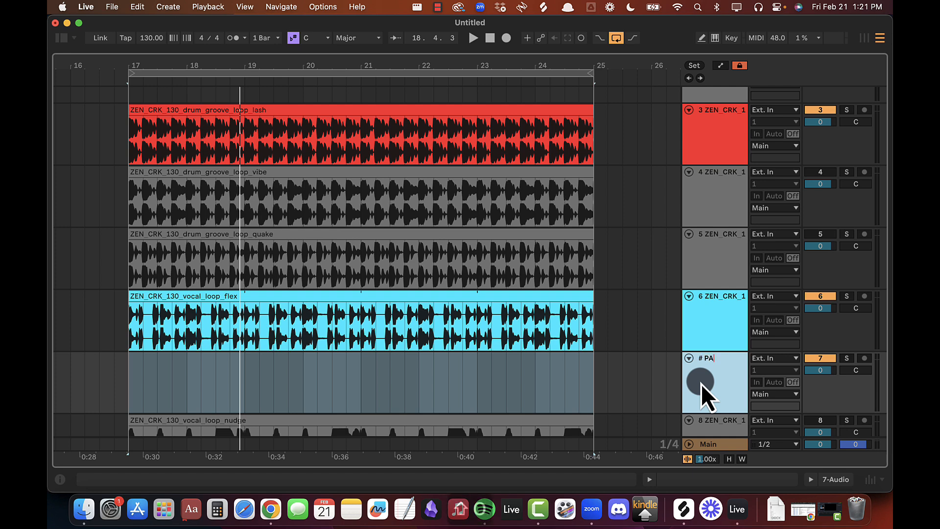
pyautogui.write('# PAYOFF?')
pyautogui.press('Return')
# Step: Paste the lash vocal loop at bar 13 of the PAYOFF? track and move it to start at bar 15
pyautogui.hscroll(-5, 294, 350)
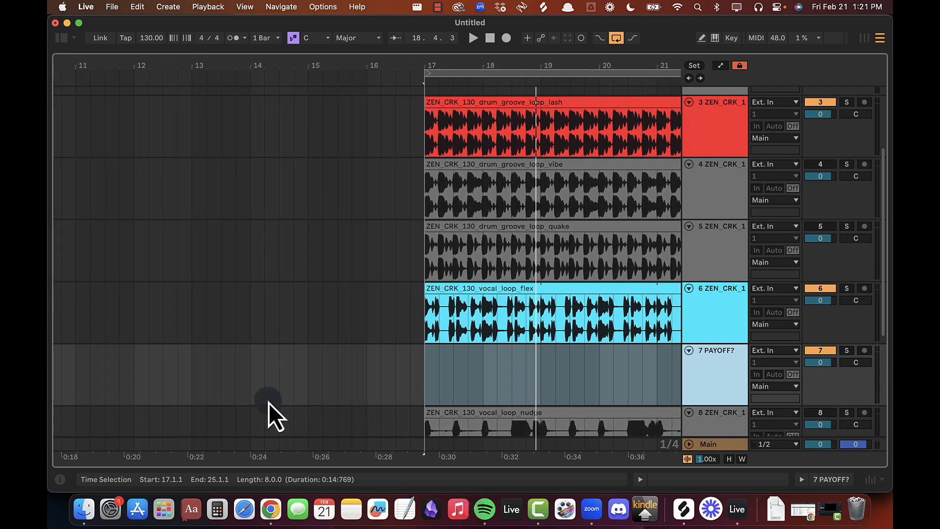
pyautogui.click(192, 372)
pyautogui.press('super+v')
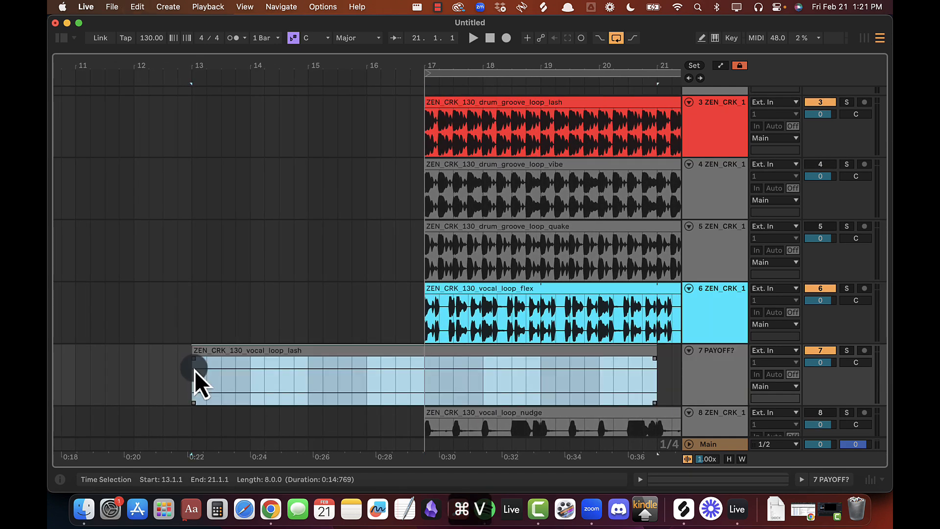
pyautogui.moveTo(321, 351); pyautogui.dragTo(435, 362)
pyautogui.hscroll(4, 442, 368)
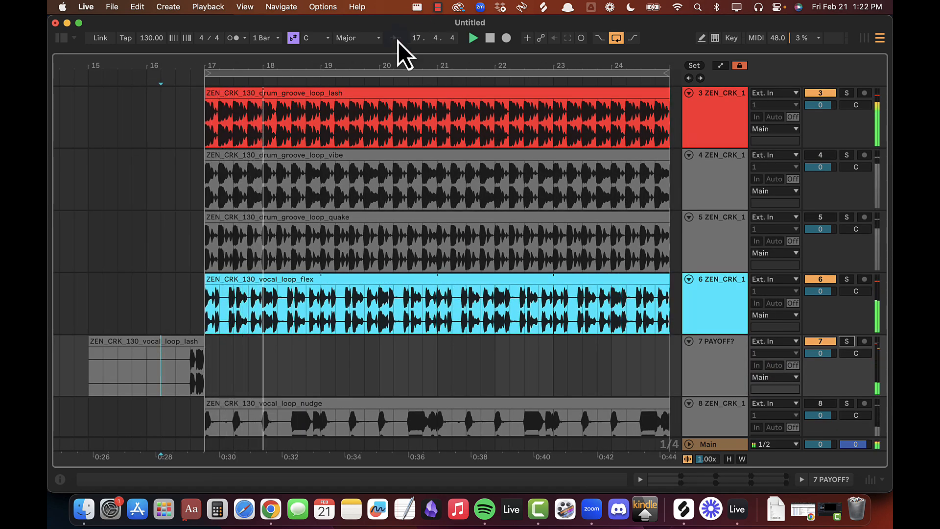
# Step: Listen to the loop, stop playback and show the effects chain of the lash drum groove track
pyautogui.moveTo(390, 60); pyautogui.dragTo(373, 56)
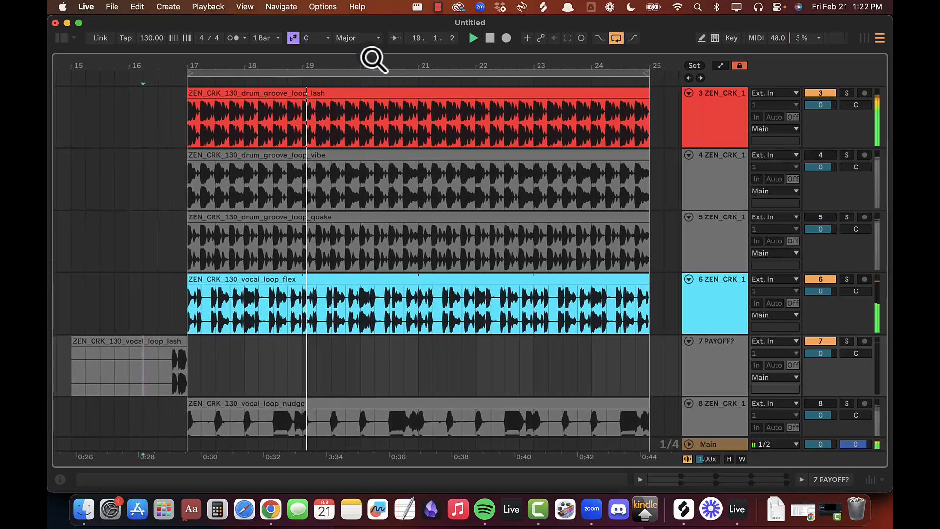
pyautogui.scroll(5, 567, 199)
pyautogui.press('space')
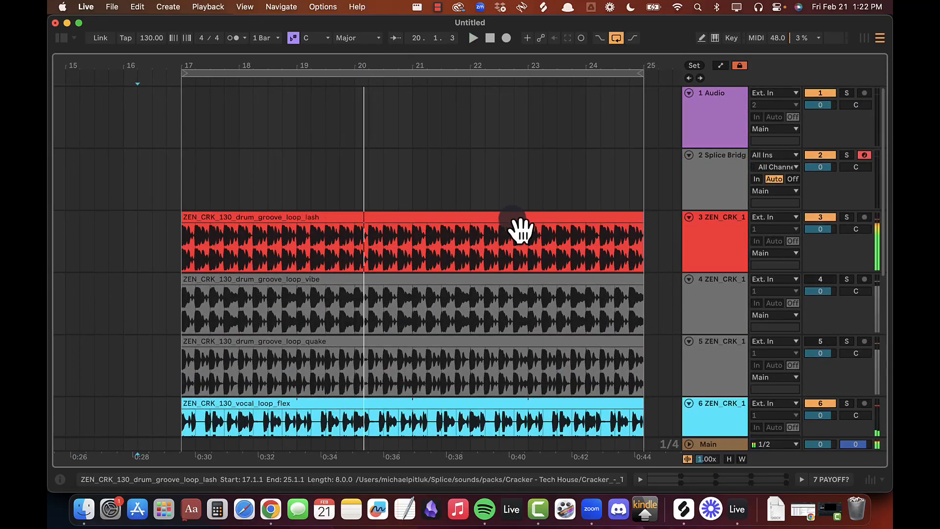
pyautogui.click(740, 237)
pyautogui.doubleClick(713, 246)
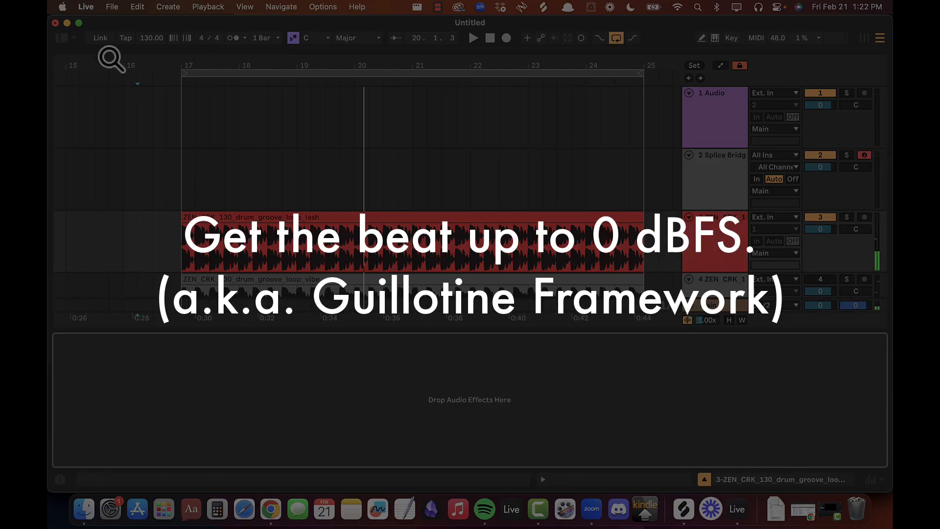
# Step: Search the Favorites collection for "lfo" and load MP - LFO Tool - Monitor.adg onto the lash drum groove track
pyautogui.click(62, 39)
pyautogui.press('super+f')
pyautogui.write('lfo')
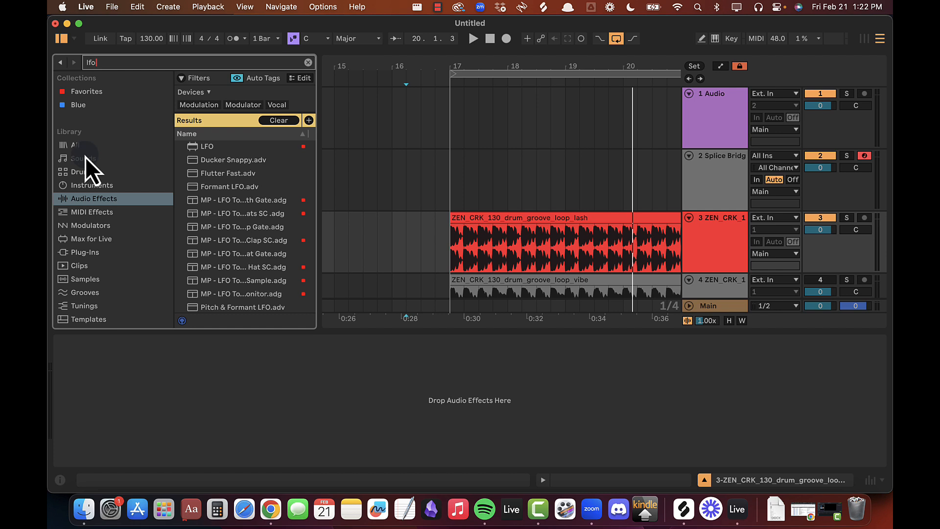
pyautogui.click(80, 88)
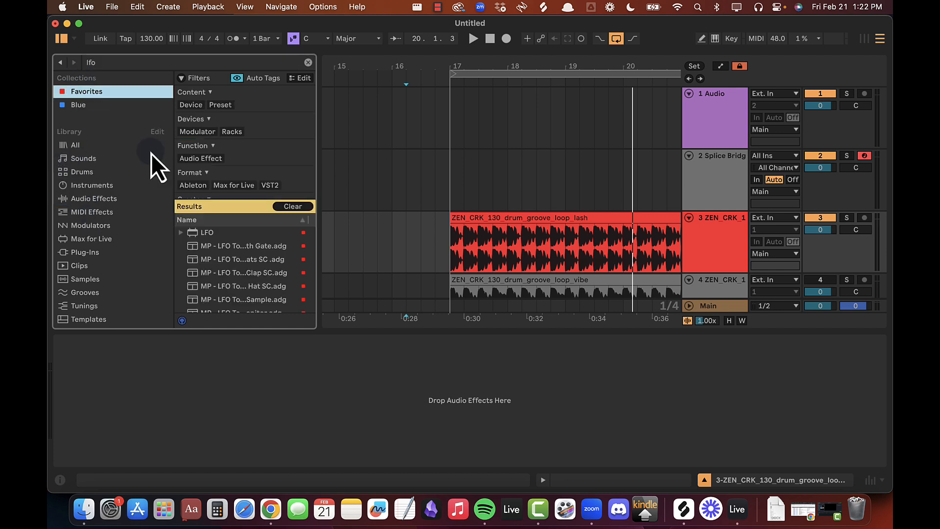
pyautogui.moveTo(319, 295); pyautogui.dragTo(438, 292)
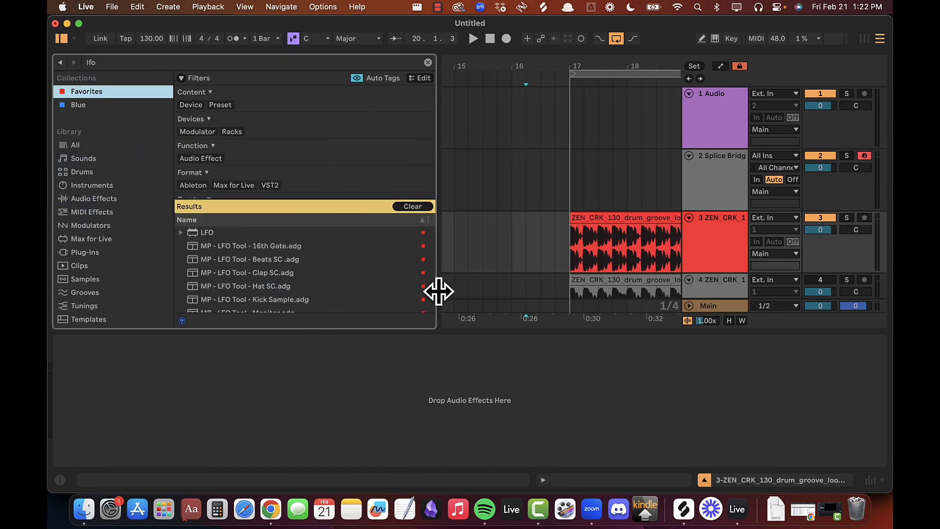
pyautogui.scroll(-2, 292, 286)
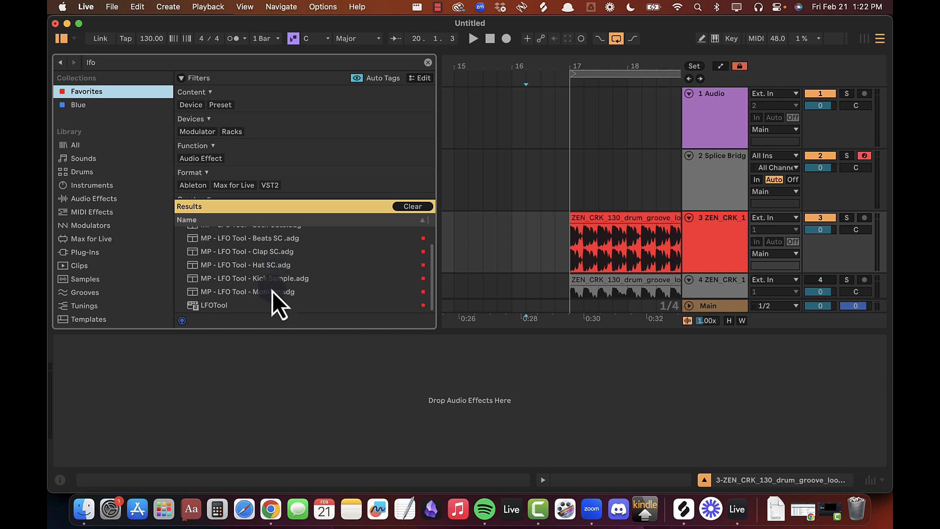
pyautogui.doubleClick(272, 291)
# Step: Examine the drum groove's waveform in LFOTool during playback and move the plug-in window clear of the browser
pyautogui.click(248, 339)
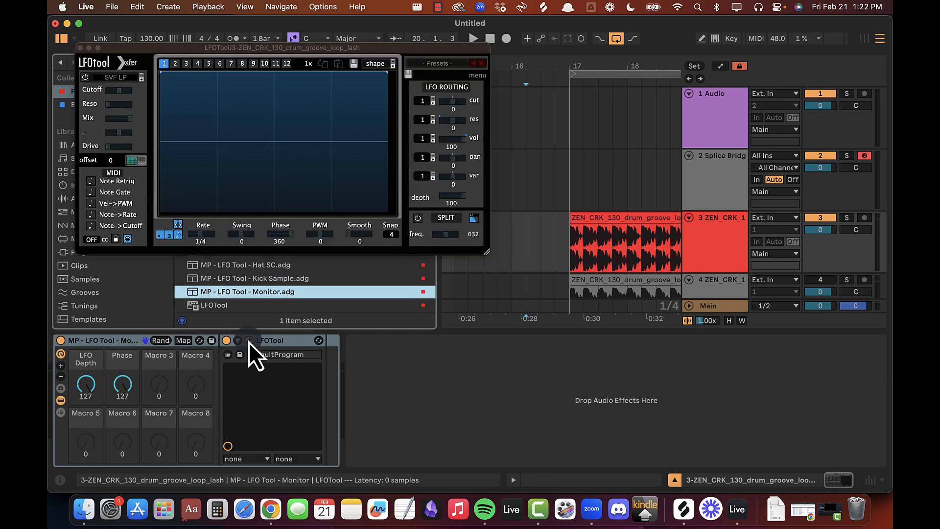
pyautogui.press('space')
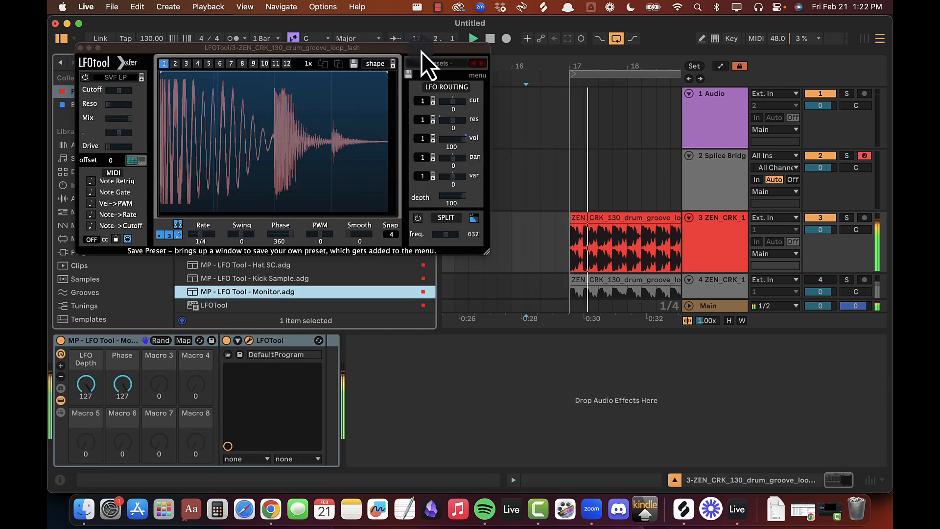
pyautogui.moveTo(421, 51); pyautogui.dragTo(780, 120)
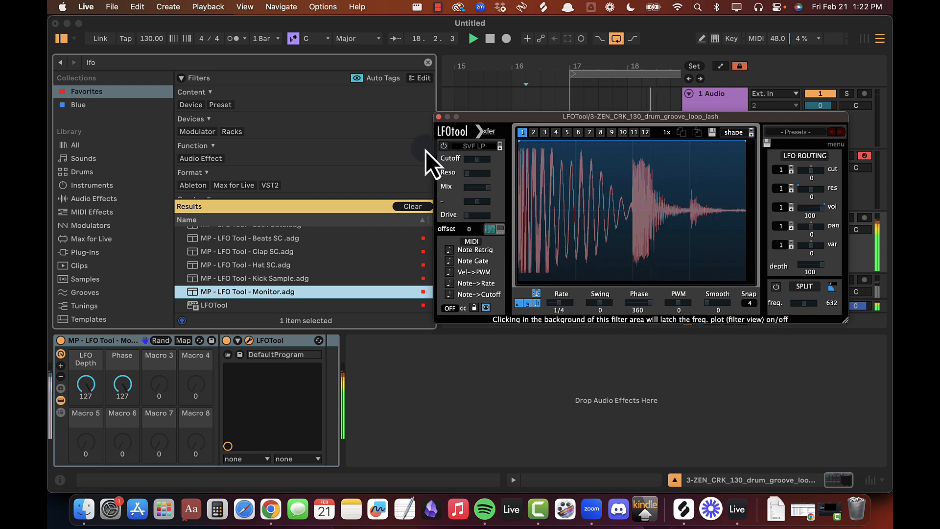
# Step: Search the Favorites for "lim" and place a Limiter before the LFO Tool rack on the drum groove track
pyautogui.click(429, 65)
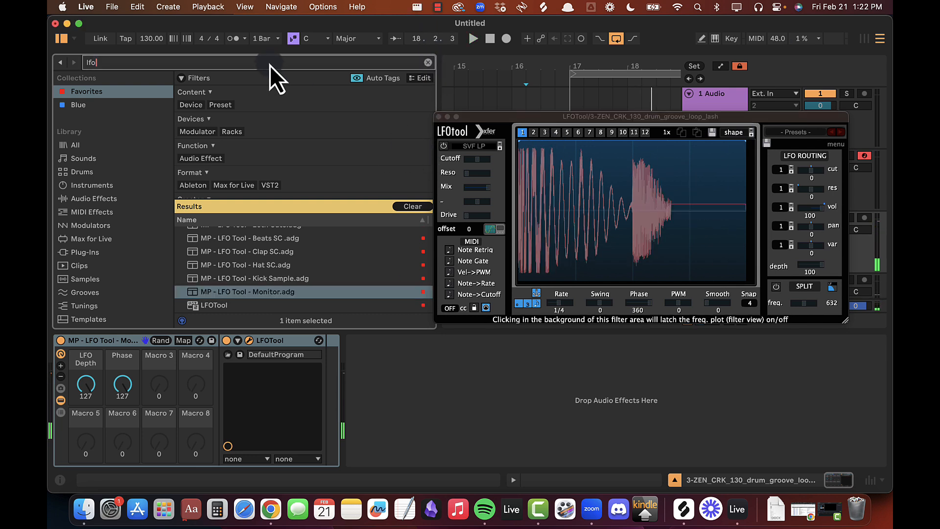
pyautogui.write('lim')
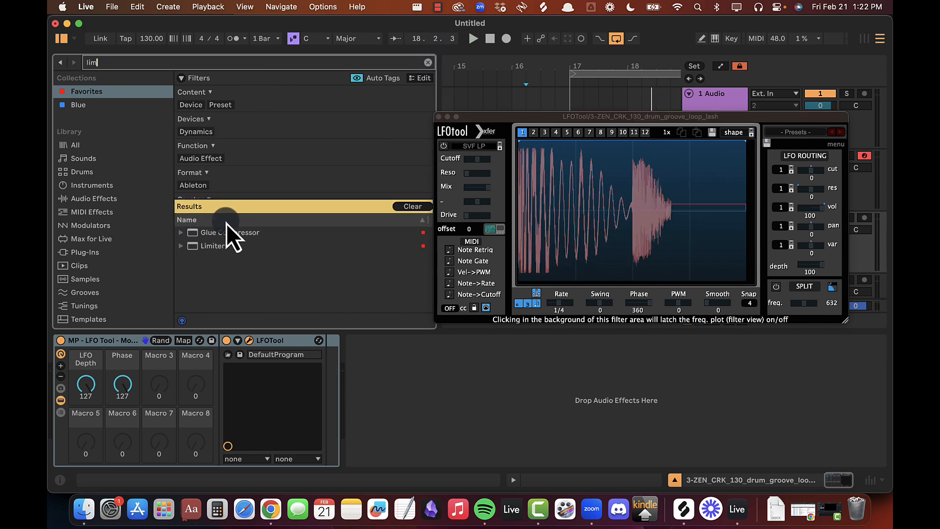
pyautogui.moveTo(215, 246); pyautogui.dragTo(413, 393)
pyautogui.moveTo(431, 346); pyautogui.dragTo(107, 362)
# Step: Reduce the LFO Tool rack's macros to only LFO Depth and Phase
pyautogui.click(266, 378)
pyautogui.click(266, 378)
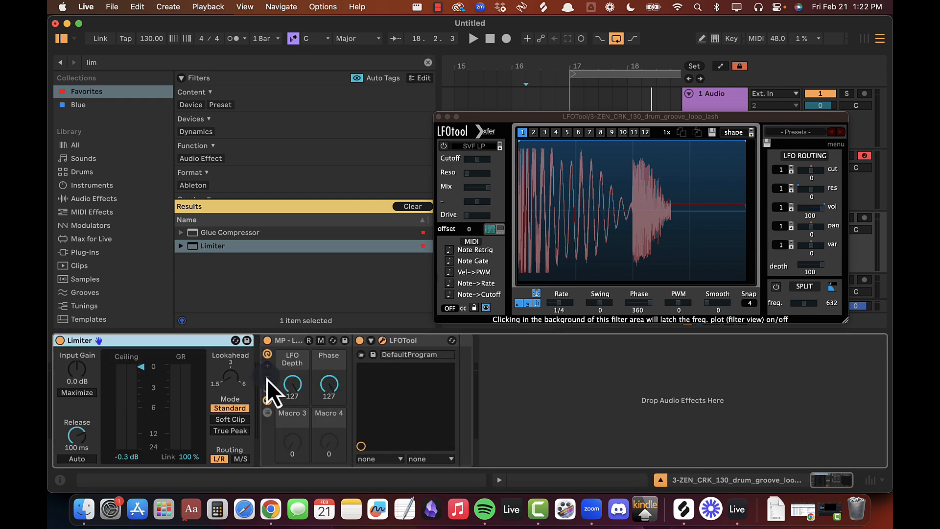
pyautogui.click(267, 378)
pyautogui.click(136, 339)
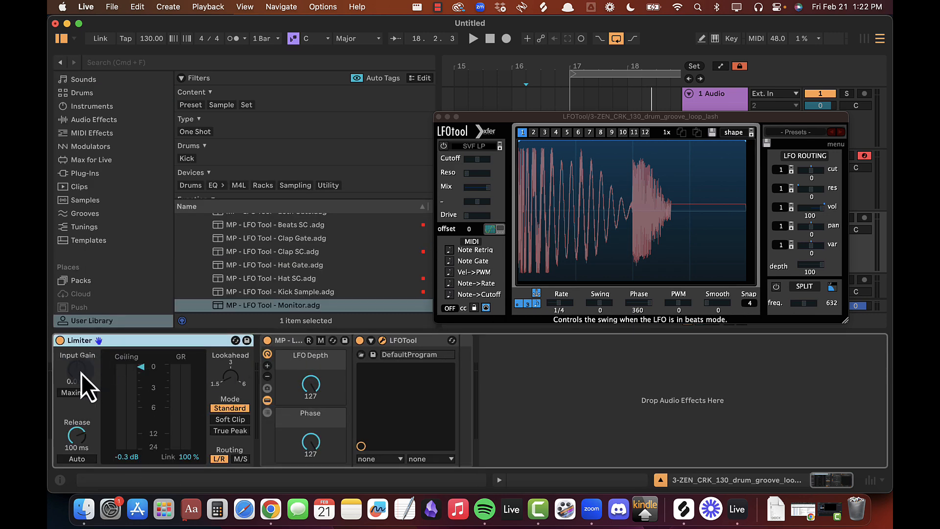
# Step: Set the Limiter's ceiling to 0.0 dB and raise its input gain until the groove peaks just reach the limiter
pyautogui.moveTo(78, 371); pyautogui.dragTo(78, 370)
pyautogui.press('space')
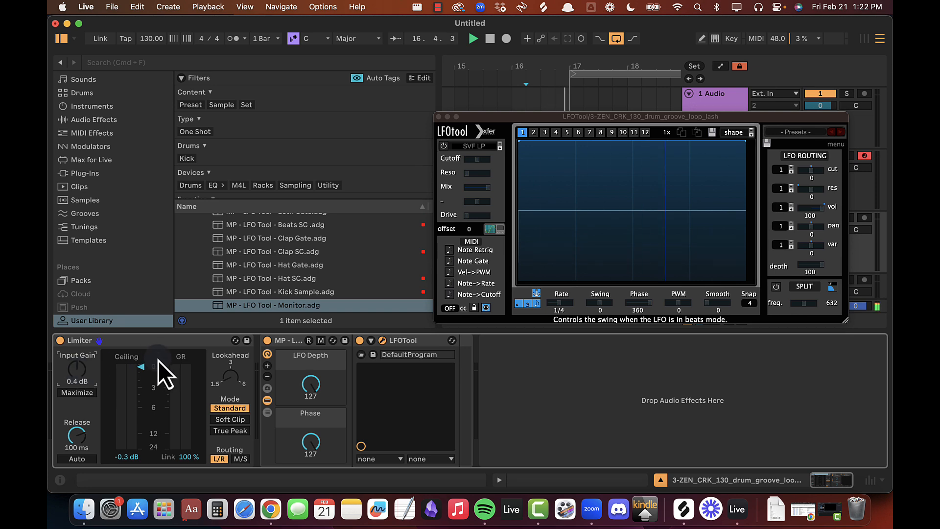
pyautogui.moveTo(142, 370); pyautogui.dragTo(142, 366)
pyautogui.click(71, 365)
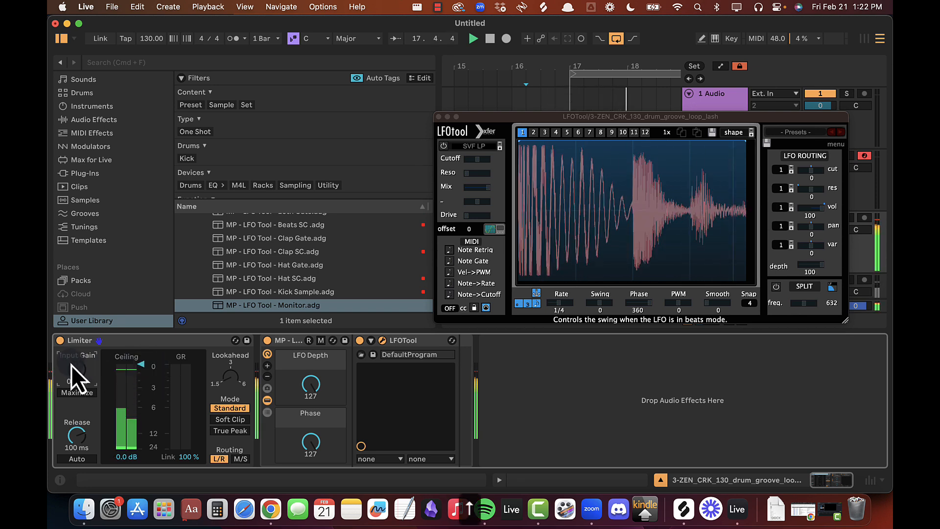
pyautogui.press('Up')
pyautogui.hotkey('shift', 'Down')
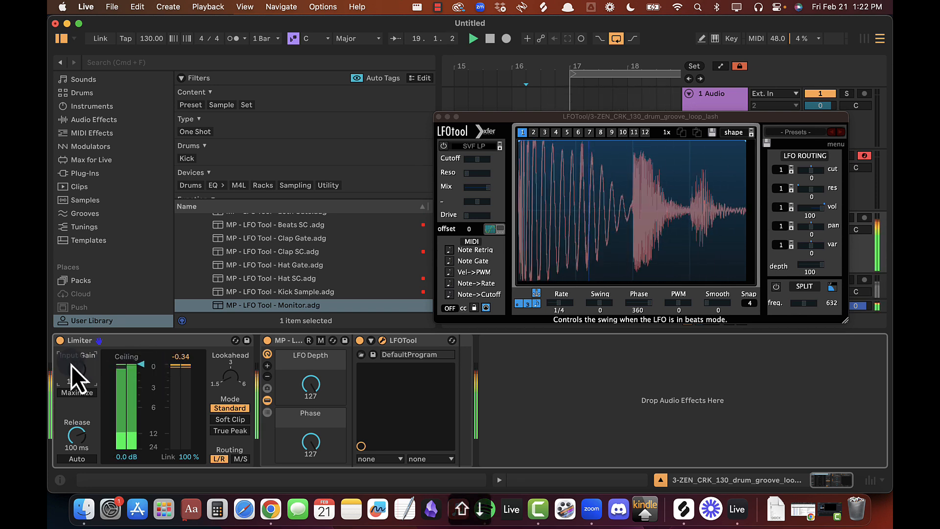
pyautogui.click(189, 357)
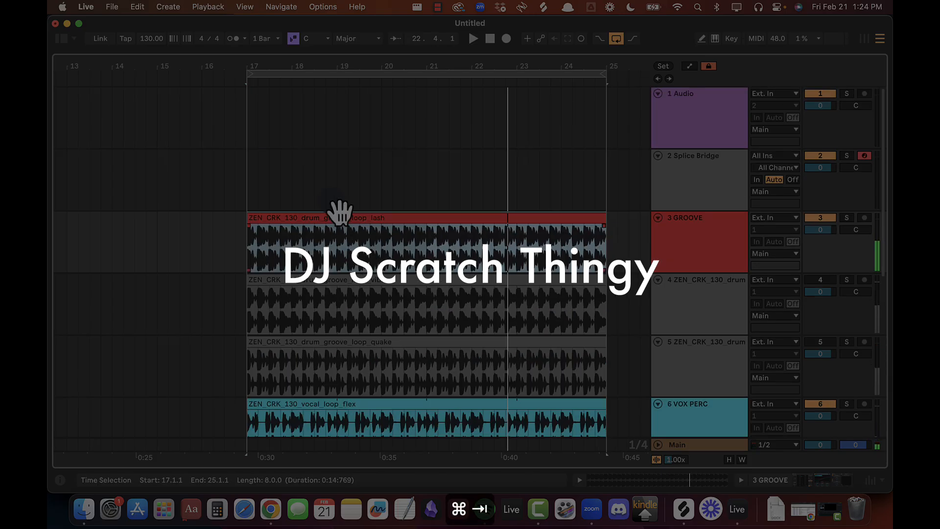
# Step: Play back the arrangement and solo the GROOVE track
pyautogui.press('super+Tab')
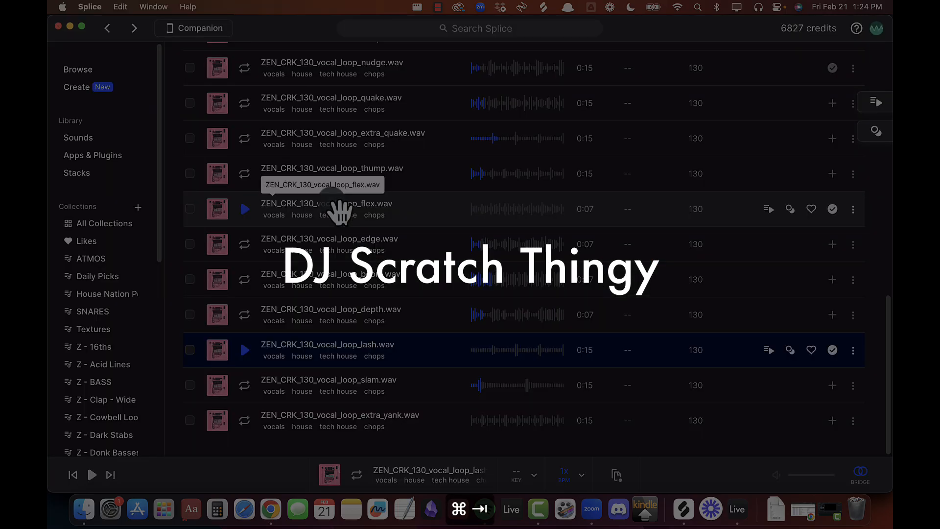
pyautogui.press('super+Tab')
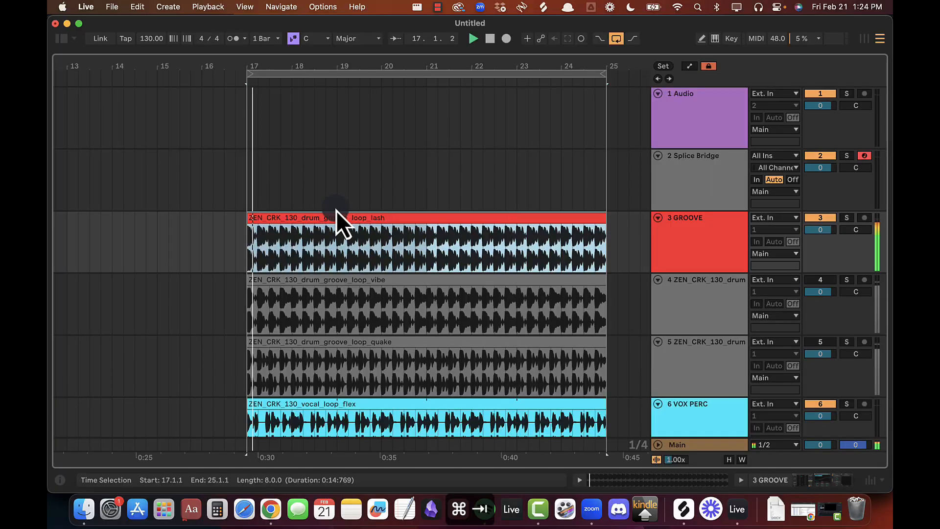
pyautogui.click(847, 218)
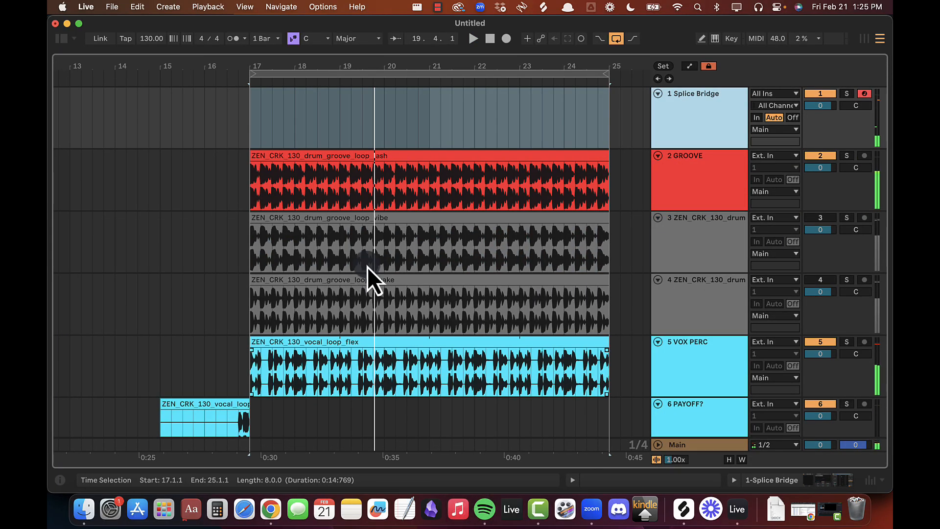
# Step: Turn on the nudge and punch vocal tracks to hear them alongside the VOX PERC track
pyautogui.scroll(-5, 367, 266)
pyautogui.click(835, 243)
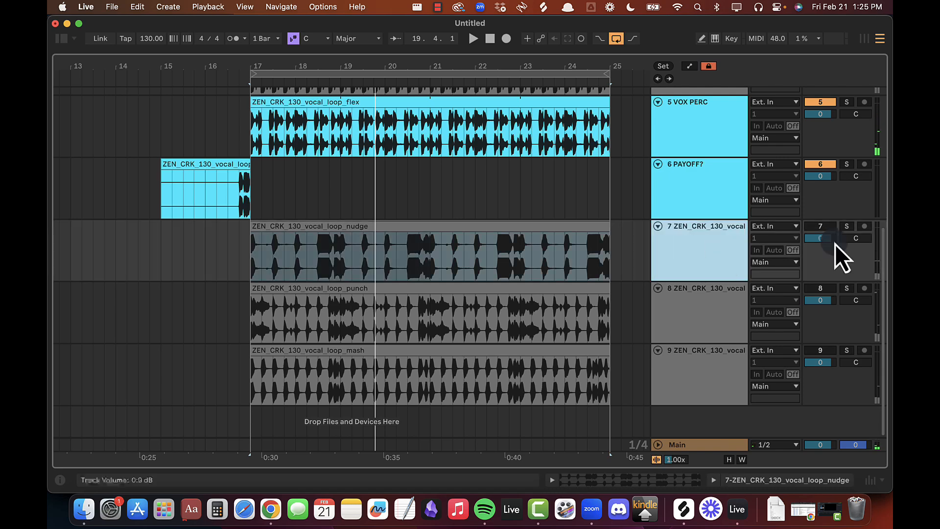
pyautogui.click(700, 300)
pyautogui.click(831, 288)
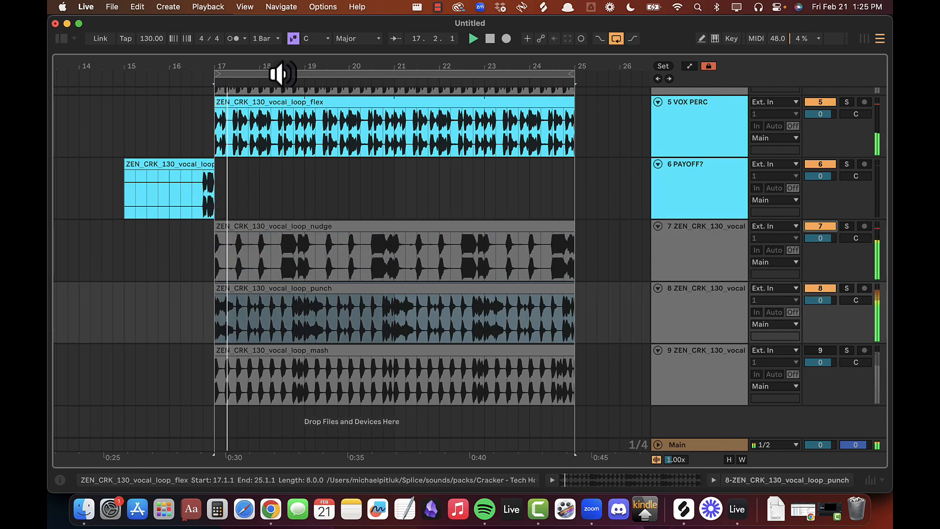
# Step: Trim the start of the nudge vocal clip from bar 17 to 18.3.1
pyautogui.moveTo(265, 66); pyautogui.dragTo(264, 69)
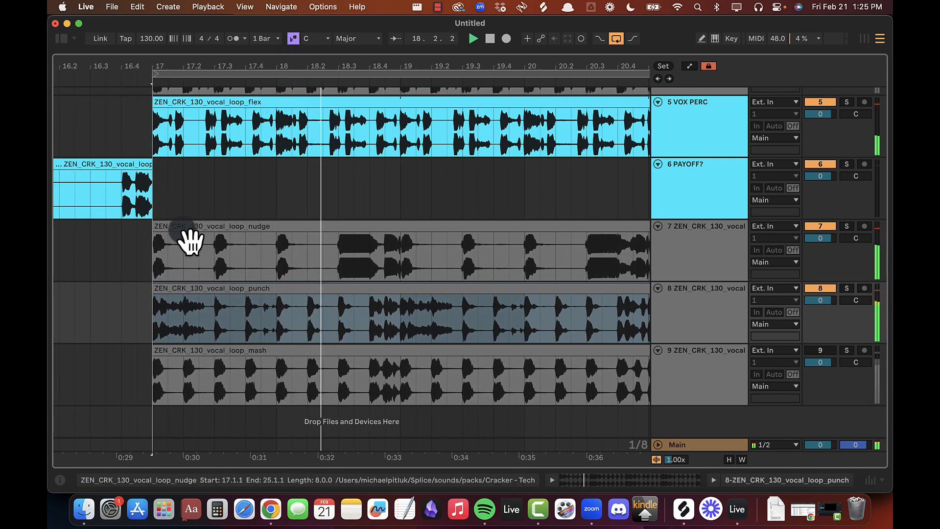
pyautogui.click(152, 224)
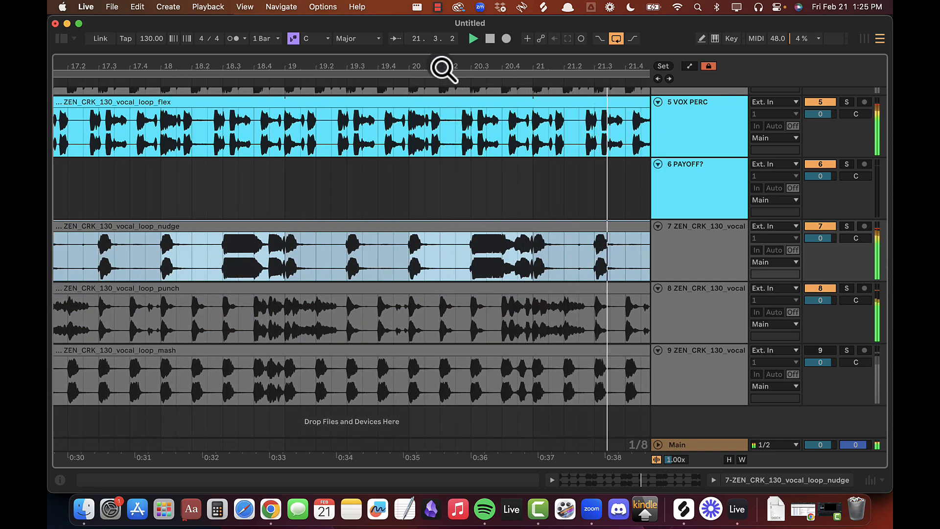
pyautogui.moveTo(443, 69); pyautogui.dragTo(517, 69)
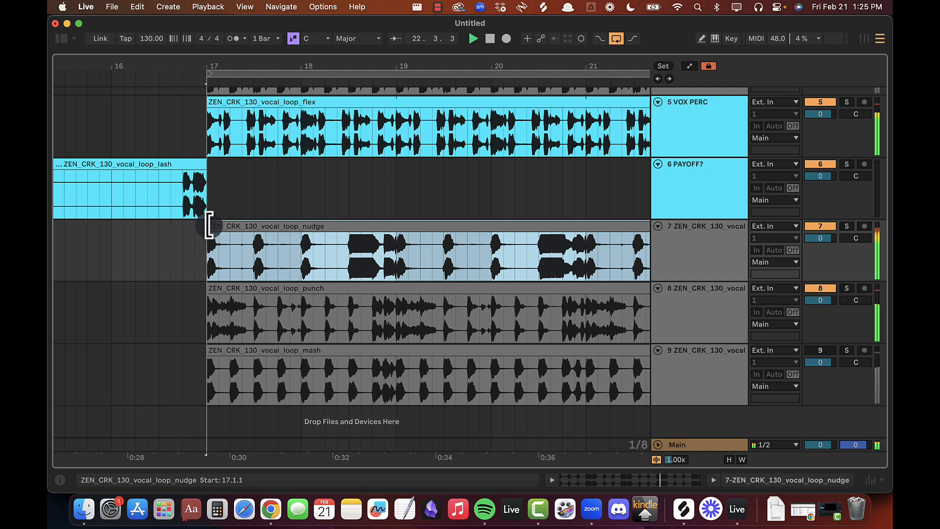
pyautogui.moveTo(209, 225); pyautogui.dragTo(348, 226)
pyautogui.click(205, 242)
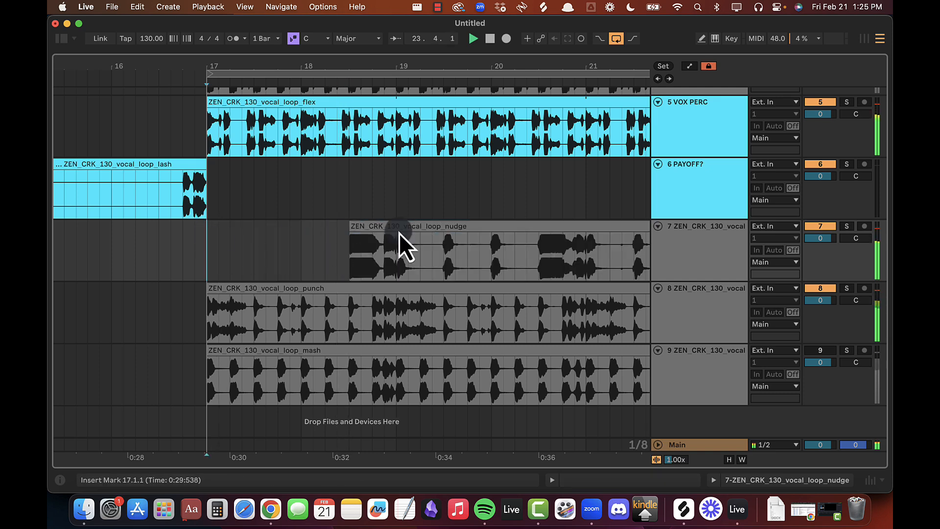
# Step: Split the nudge vocal at 18.4.3 and audition its phrase between 20.3.1 and 21.1.1
pyautogui.moveTo(494, 224); pyautogui.dragTo(489, 224)
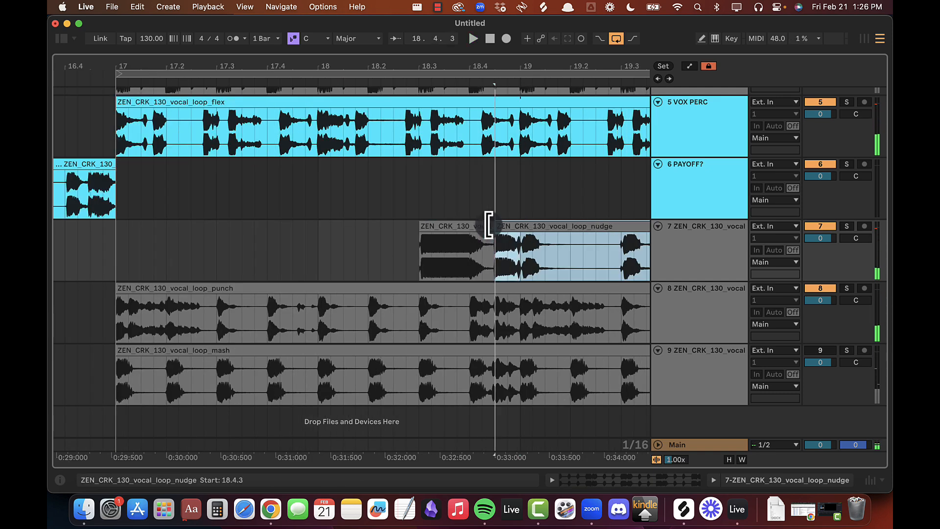
pyautogui.press('space')
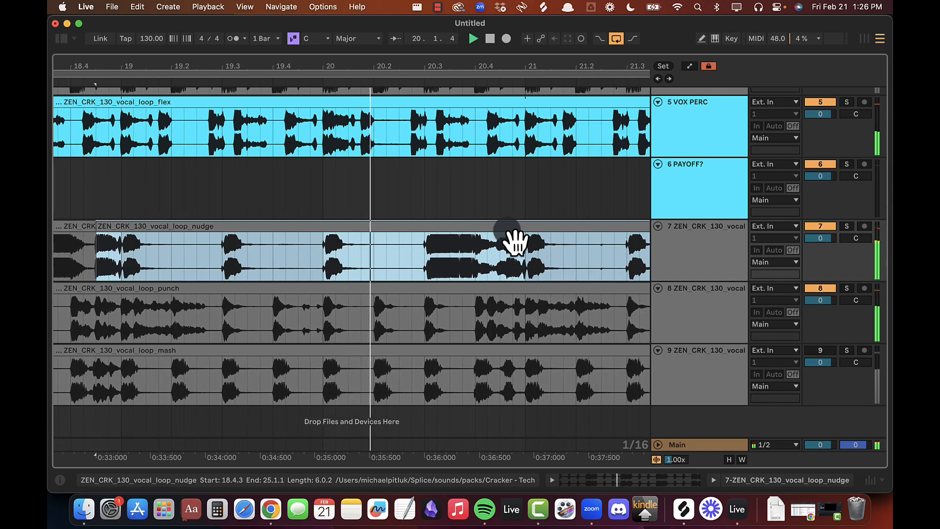
pyautogui.click(480, 199)
pyautogui.click(424, 249)
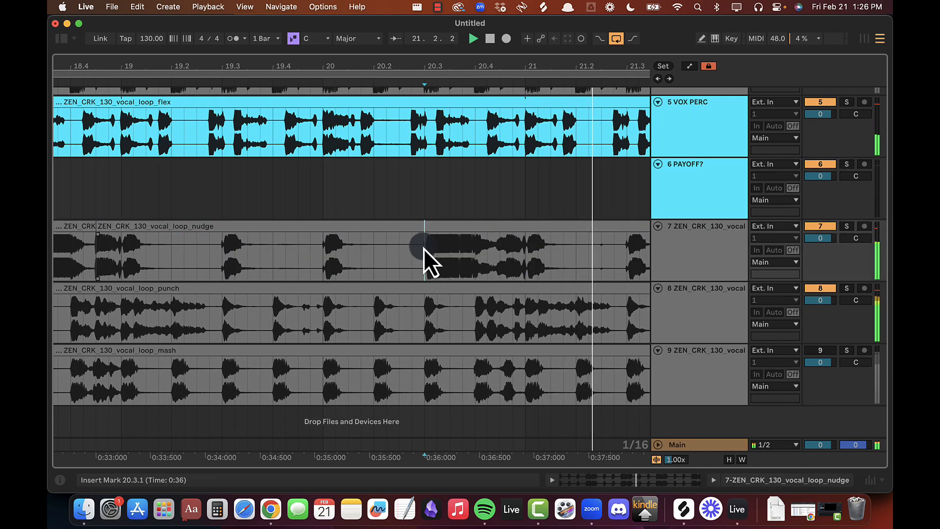
pyautogui.click(460, 251)
pyautogui.press('space')
pyautogui.press('space')
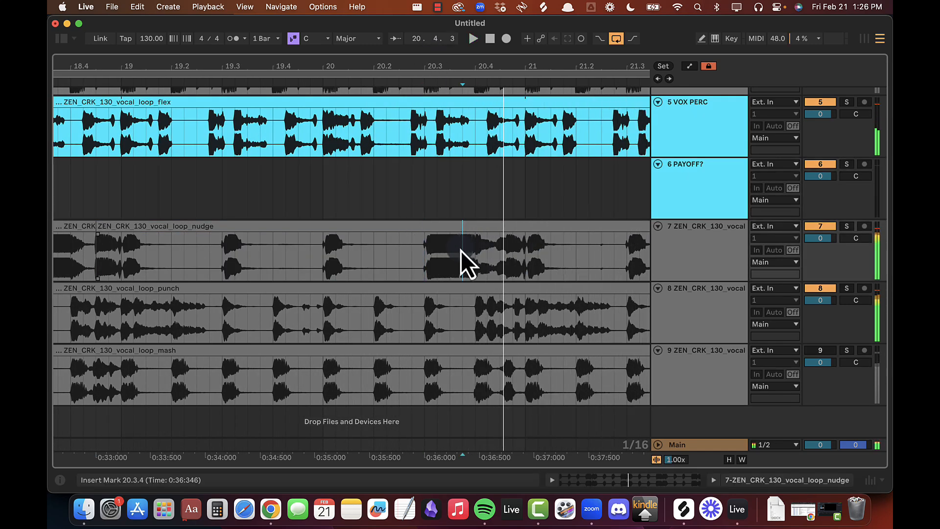
pyautogui.press('space')
# Step: Delete all nudge vocal material before 20.3.3 and play the arrangement from bar 17
pyautogui.moveTo(450, 252); pyautogui.dragTo(209, 191)
pyautogui.moveTo(262, 67); pyautogui.dragTo(479, 67)
pyautogui.moveTo(518, 252); pyautogui.dragTo(211, 252)
pyautogui.press('Delete')
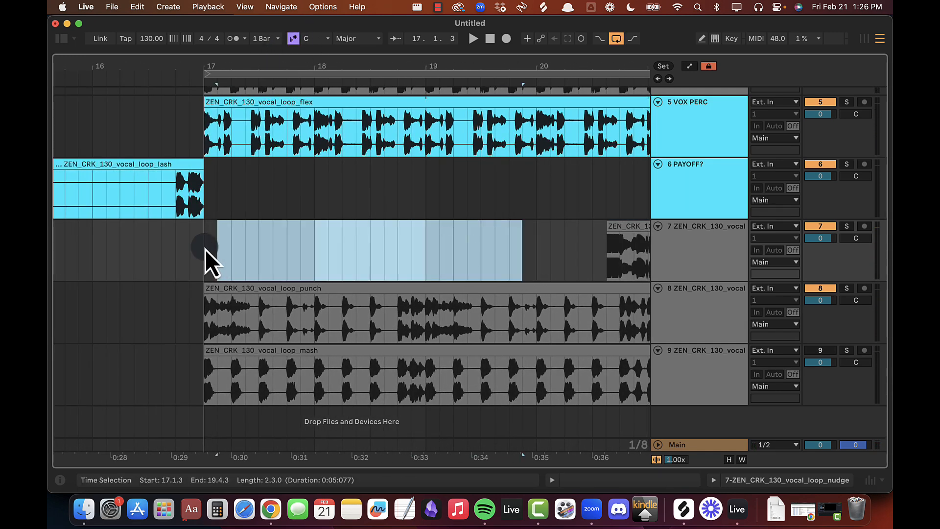
pyautogui.click(205, 249)
pyautogui.press('space')
pyautogui.moveTo(370, 63); pyautogui.dragTo(368, 64)
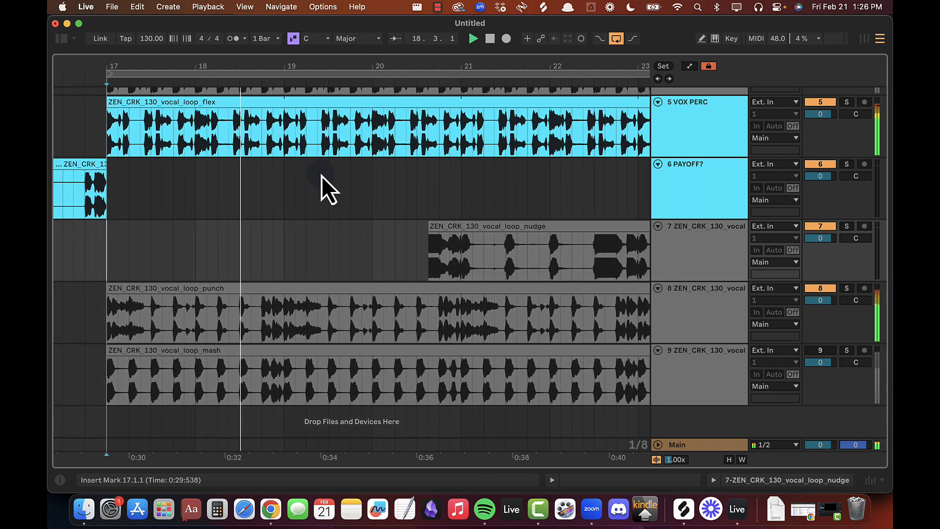
# Step: Audition the start of the remaining nudge clip and cut out its section from 20.4.1 to 21.1.1
pyautogui.click(284, 247)
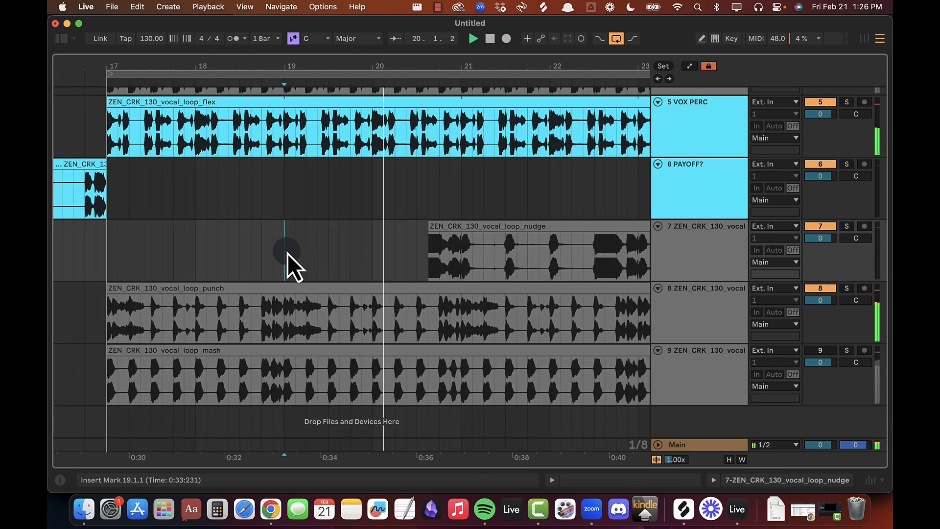
pyautogui.moveTo(479, 65); pyautogui.dragTo(433, 66)
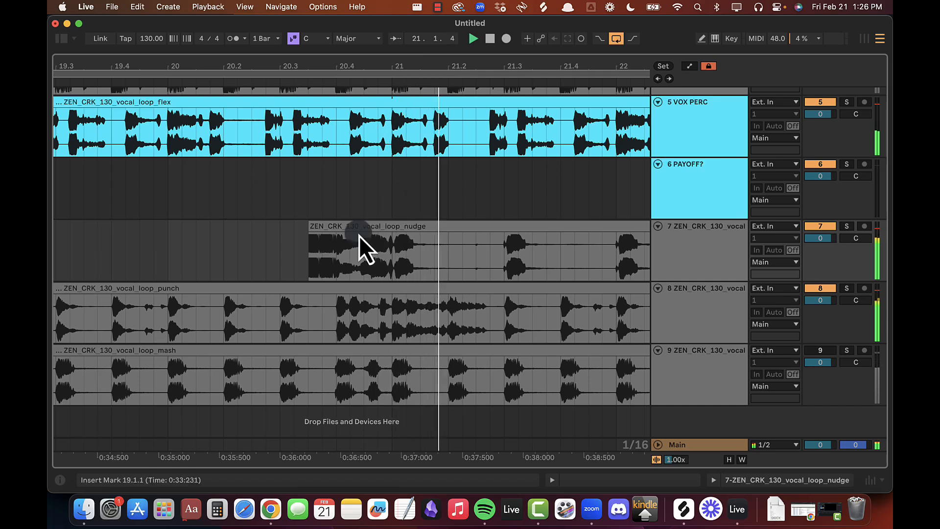
pyautogui.click(307, 260)
pyautogui.press('space')
pyautogui.press('space')
pyautogui.click(342, 250)
pyautogui.press('space')
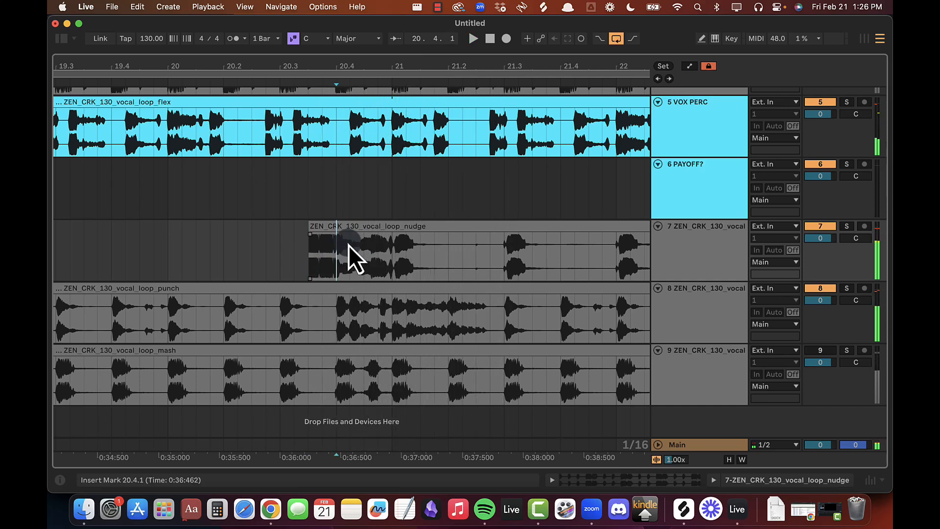
pyautogui.press('Delete')
# Step: Extend the end of the short nudge fragment to 20.4.3 and replay it in context
pyautogui.click(288, 245)
pyautogui.press('space')
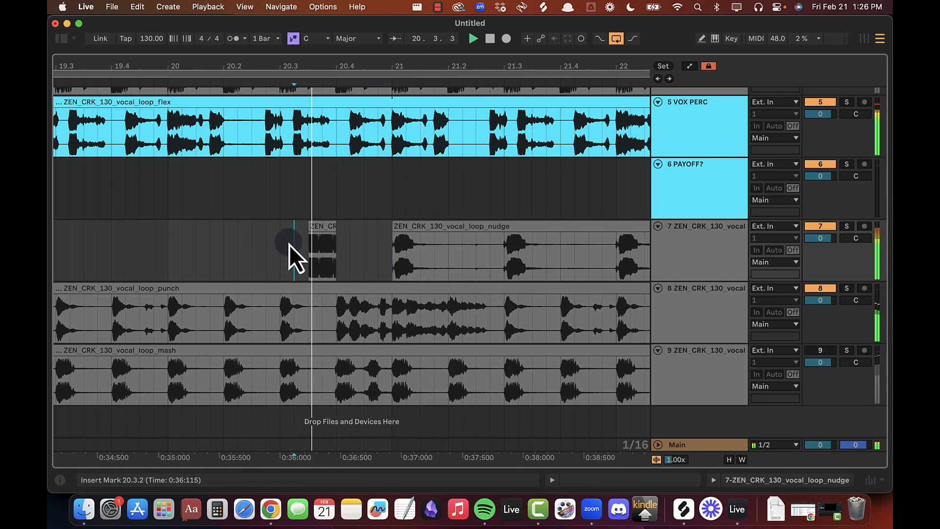
pyautogui.moveTo(332, 228); pyautogui.dragTo(364, 227)
pyautogui.click(251, 249)
pyautogui.press('space')
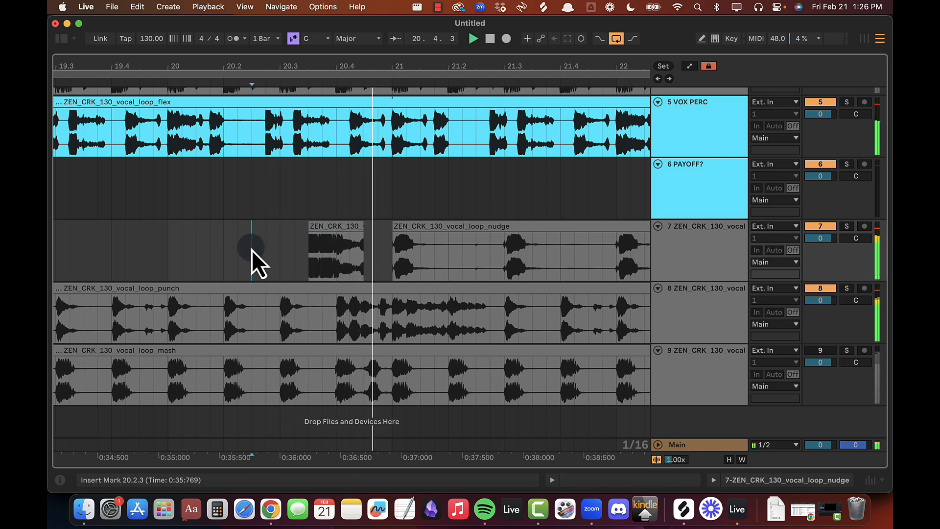
# Step: Add a fade-out from 20.4.2 to the end of the short nudge fragment and play it back
pyautogui.click(357, 225)
pyautogui.press('space')
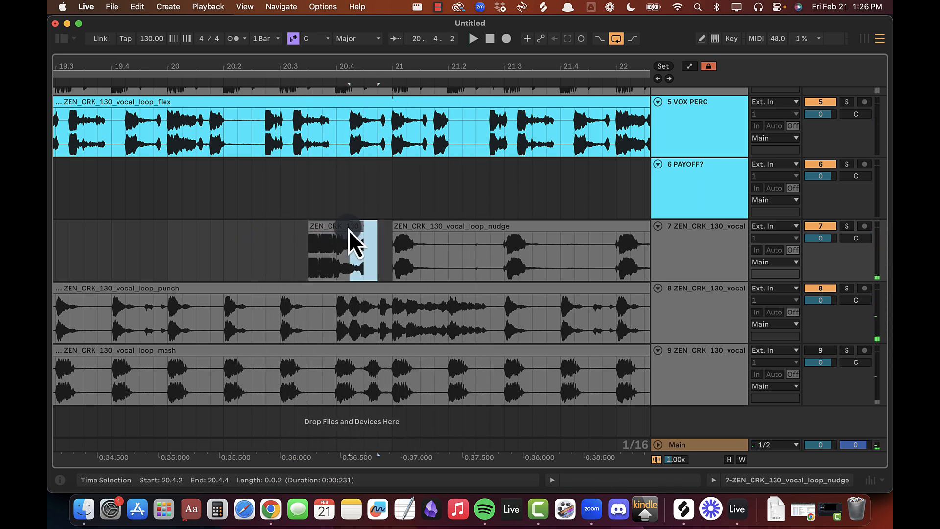
pyautogui.press('super+alt+f')
pyautogui.click(251, 245)
pyautogui.press('space')
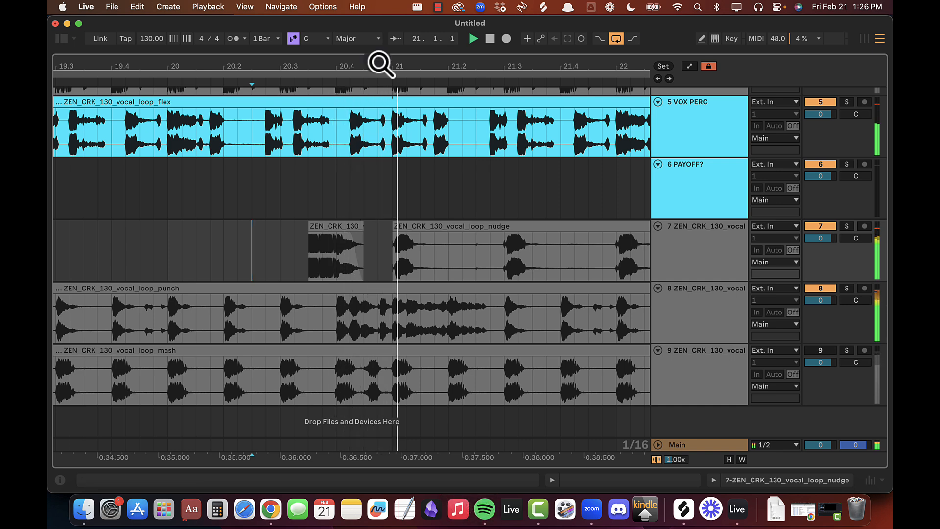
pyautogui.moveTo(376, 67); pyautogui.dragTo(286, 76)
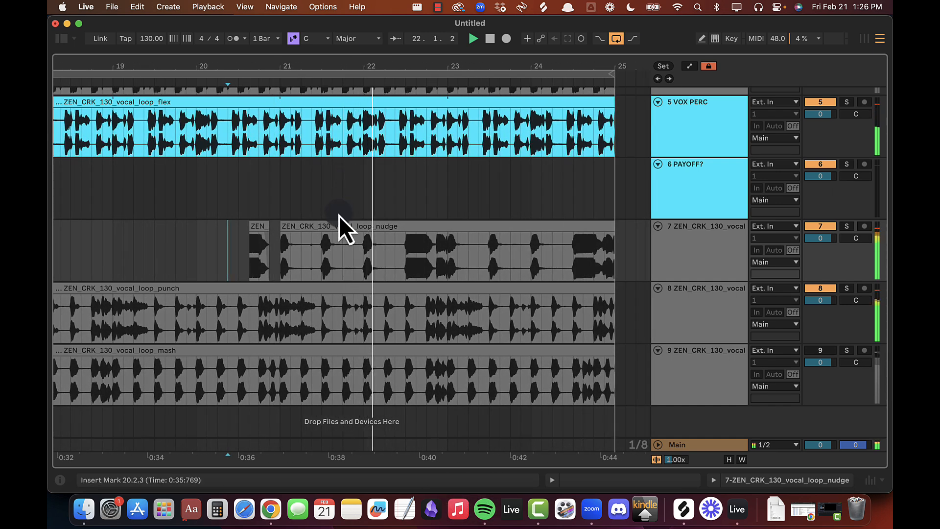
# Step: Remove the nudge material from bar 21 onward and duplicate the short vocal fragment to 24.3.3
pyautogui.click(342, 235)
pyautogui.moveTo(346, 75); pyautogui.dragTo(346, 64)
pyautogui.click(151, 248)
pyautogui.moveTo(152, 247)
pyautogui.mouseDown()
pyautogui.moveTo(360, 245)
pyautogui.moveTo(132, 254)
pyautogui.moveTo(150, 254)
pyautogui.mouseUp()
pyautogui.click(353, 245)
pyautogui.press('super+d')
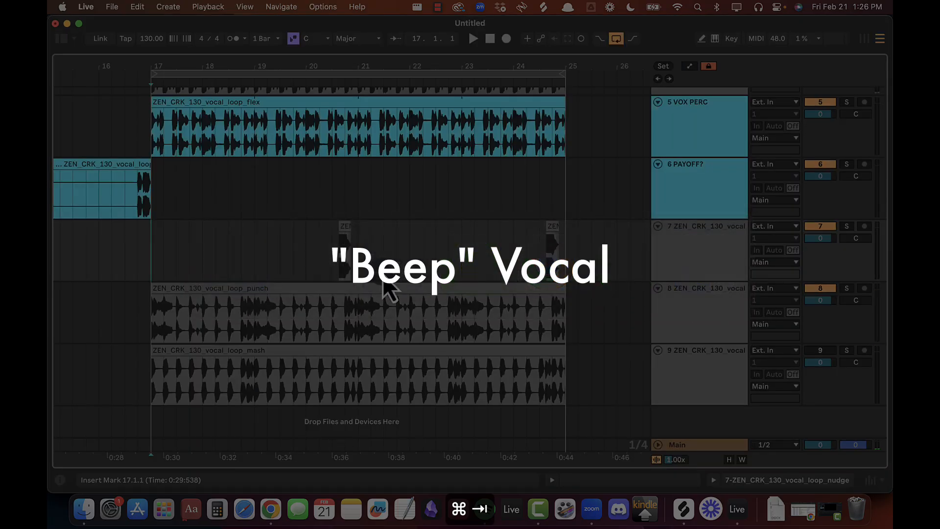
# Step: Play the vocal layers from bar 17 and turn on the mash vocal track
pyautogui.press('space')
pyautogui.press('XF86AudioRaiseVolume')
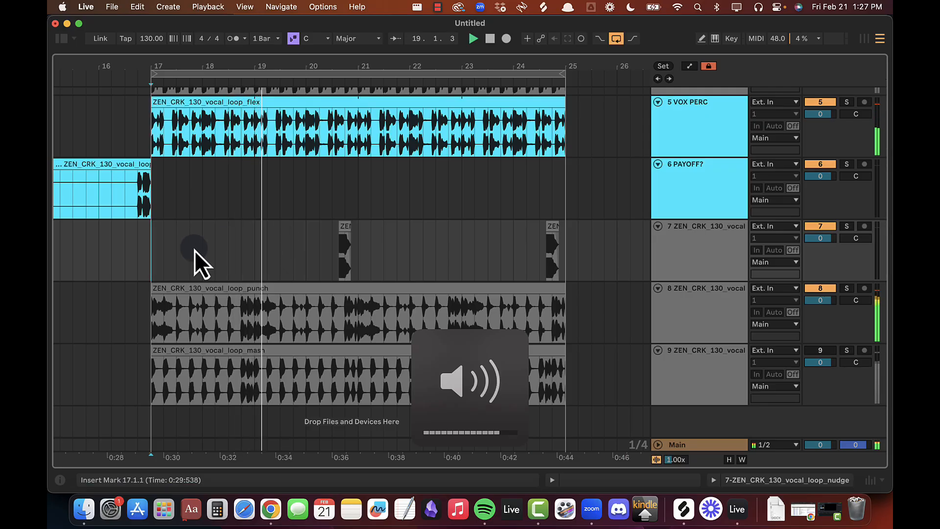
pyautogui.scroll(3, 151, 255)
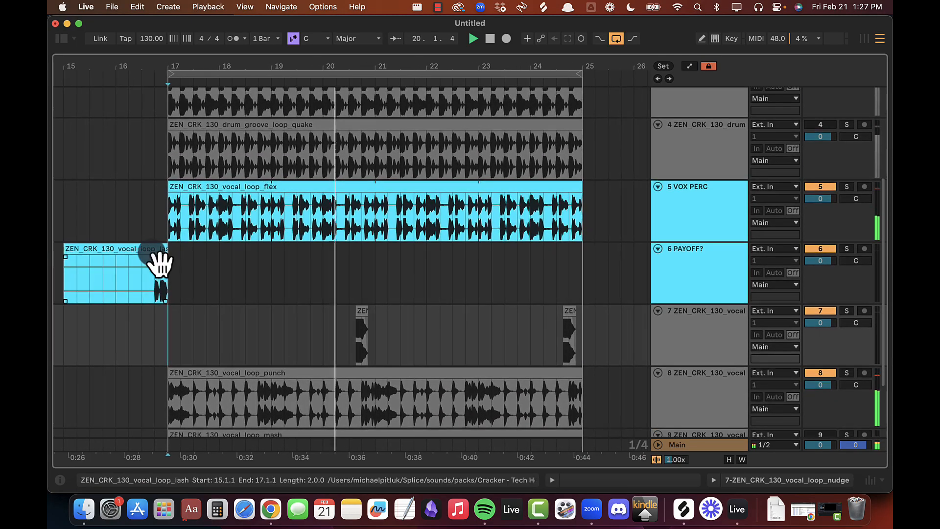
pyautogui.scroll(-3, 327, 267)
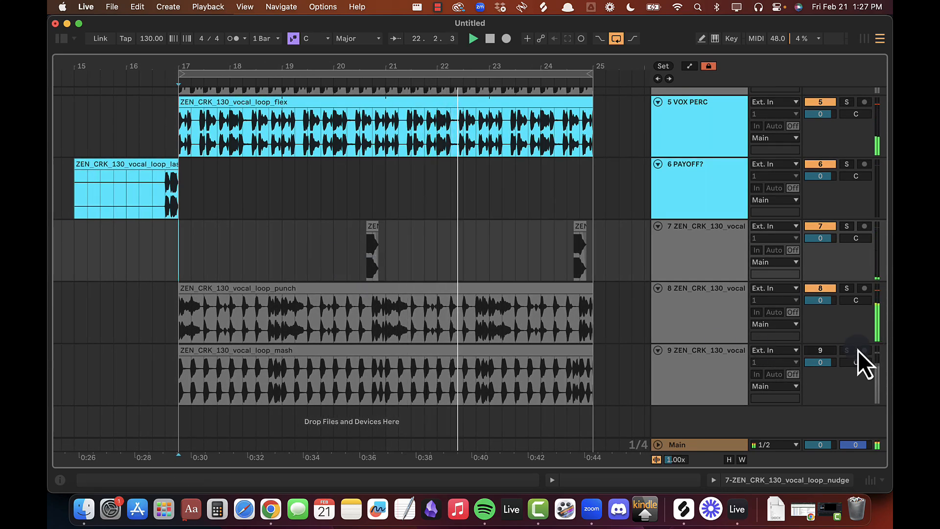
pyautogui.click(820, 351)
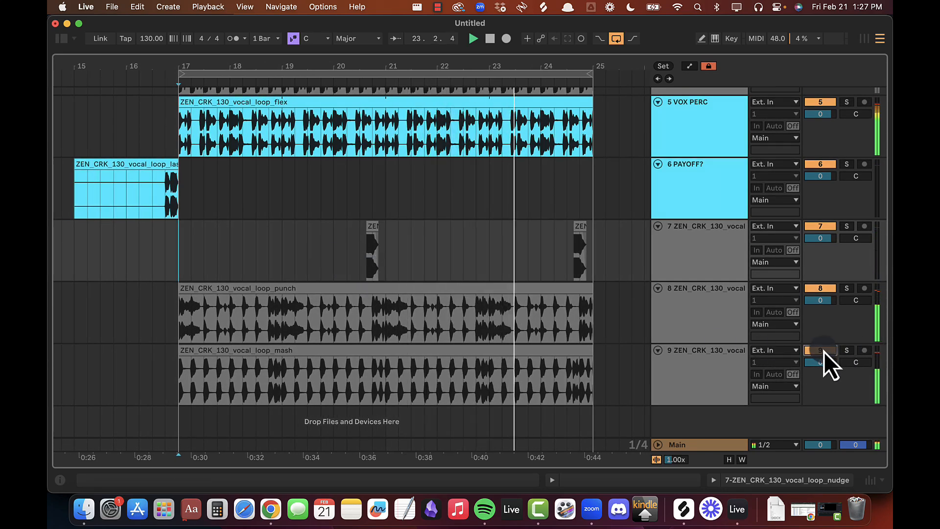
# Step: Open the mash vocal clip and loop only its first bar, from 1.1.1 to 2.1.1
pyautogui.moveTo(201, 61); pyautogui.dragTo(241, 61)
pyautogui.doubleClick(273, 359)
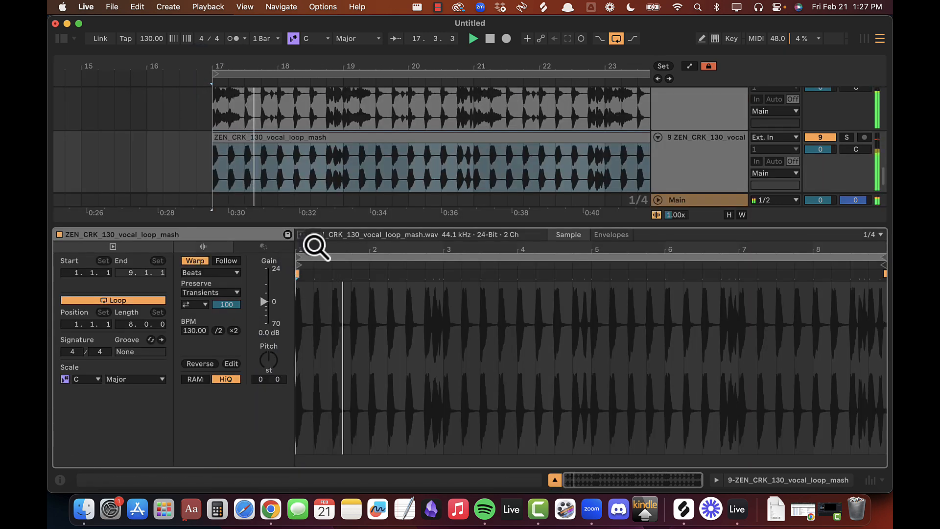
pyautogui.moveTo(319, 247); pyautogui.dragTo(371, 288)
pyautogui.hscroll(-2, 332, 338)
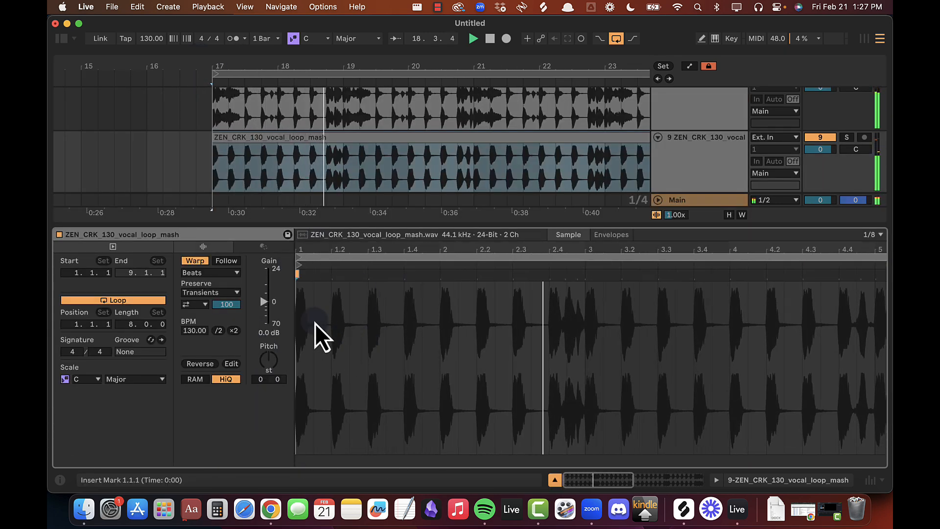
pyautogui.moveTo(297, 317); pyautogui.dragTo(441, 316)
pyautogui.press('super+l')
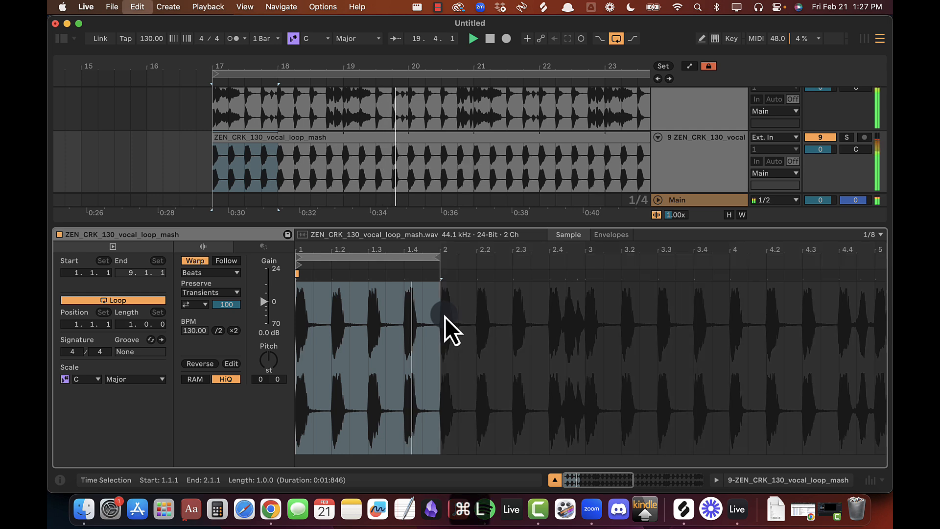
# Step: Offset the mash clip's start to 1.1.3 within its one-bar loop and stop playback
pyautogui.moveTo(323, 249); pyautogui.dragTo(334, 252)
pyautogui.keyDown('shift'); pyautogui.click(322, 266); pyautogui.keyUp('shift')
pyautogui.press('space')
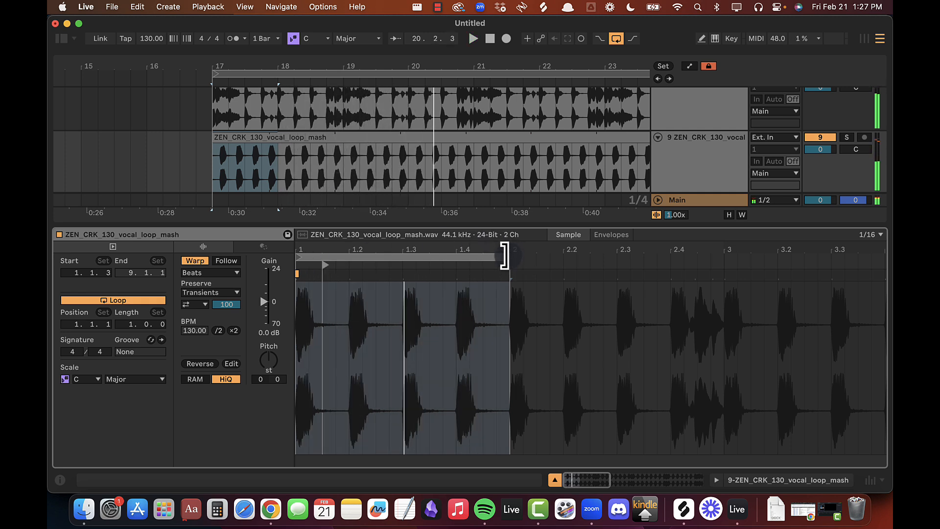
pyautogui.moveTo(506, 254); pyautogui.dragTo(727, 246)
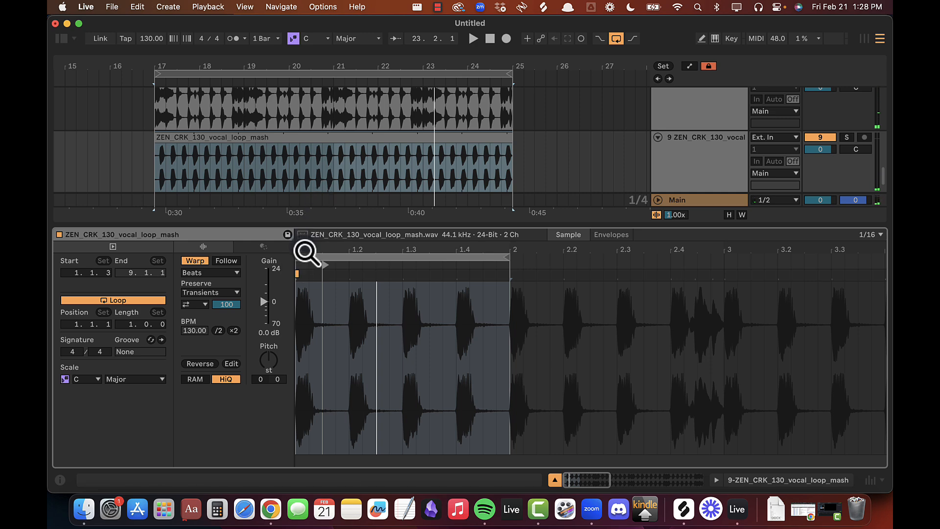
pyautogui.moveTo(305, 251); pyautogui.dragTo(305, 252)
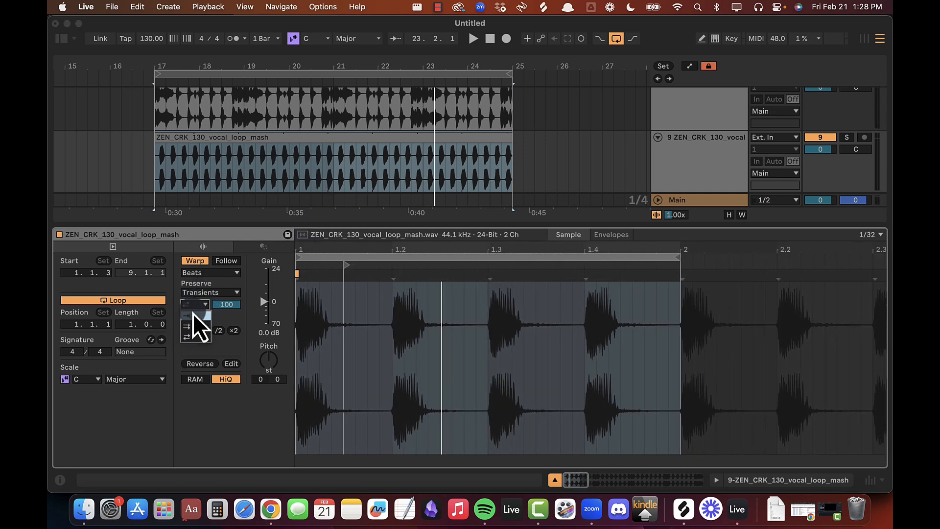
# Step: Turn off transient looping in the mash clip's Beats warp, set Preserve to 1/8, and play the result
pyautogui.click(192, 313)
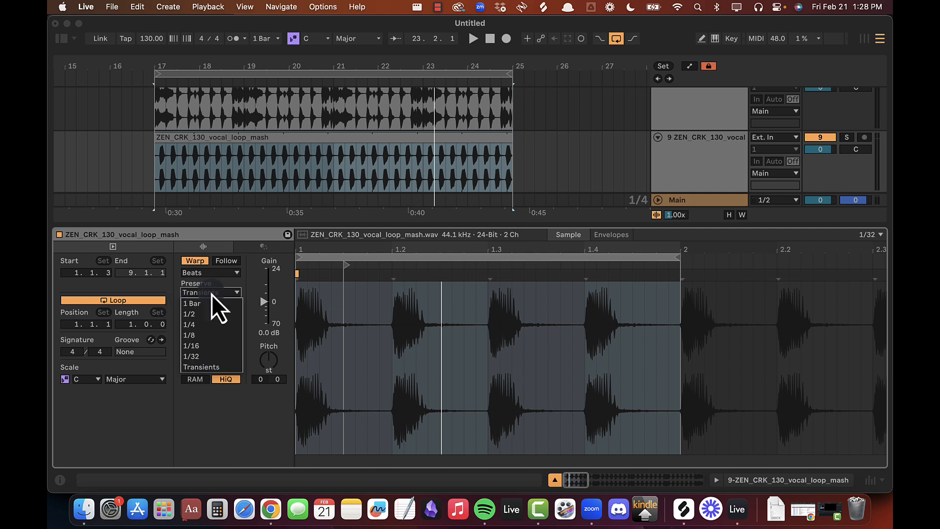
pyautogui.click(197, 336)
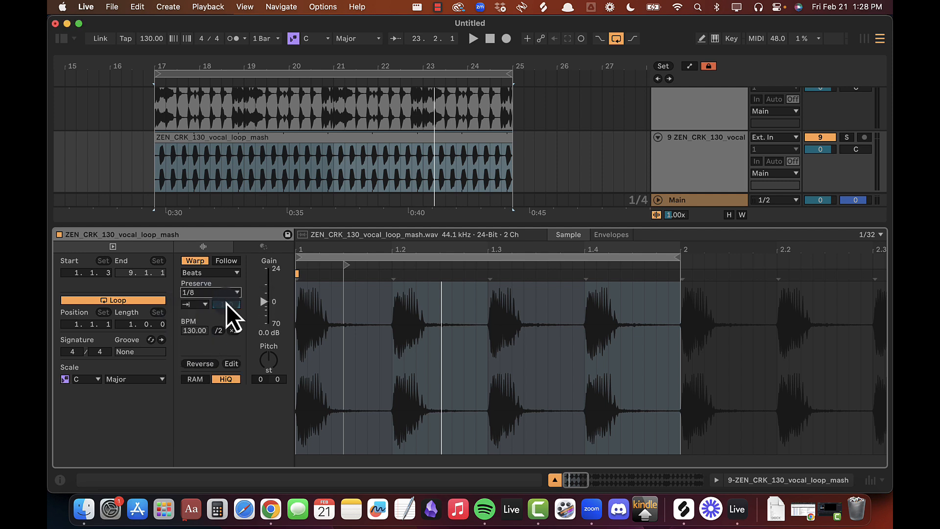
pyautogui.press('space')
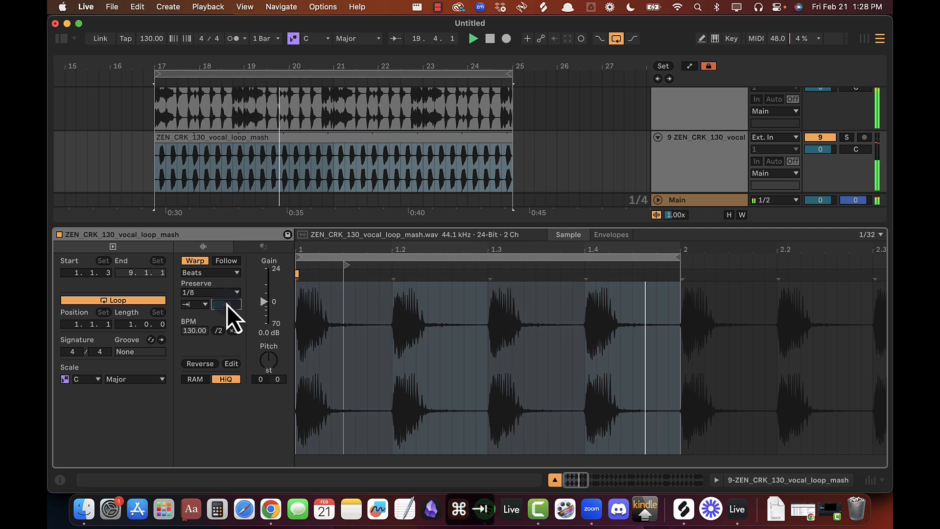
pyautogui.press('super+Tab')
pyautogui.press('super+Tab')
# Step: Turn off transient looping in the punch vocal clip's Beats warp, set Preserve to 1/16, and play it
pyautogui.scroll(3, 423, 171)
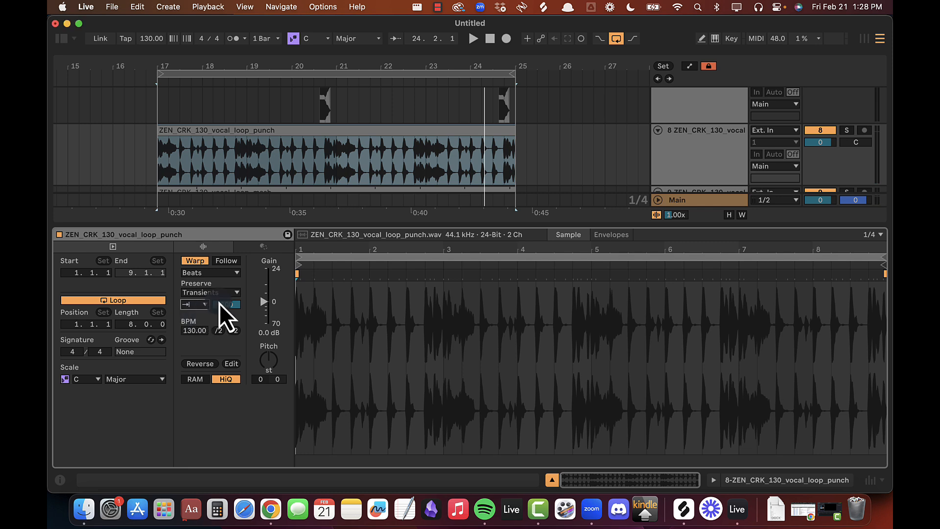
pyautogui.click(221, 293)
pyautogui.click(201, 344)
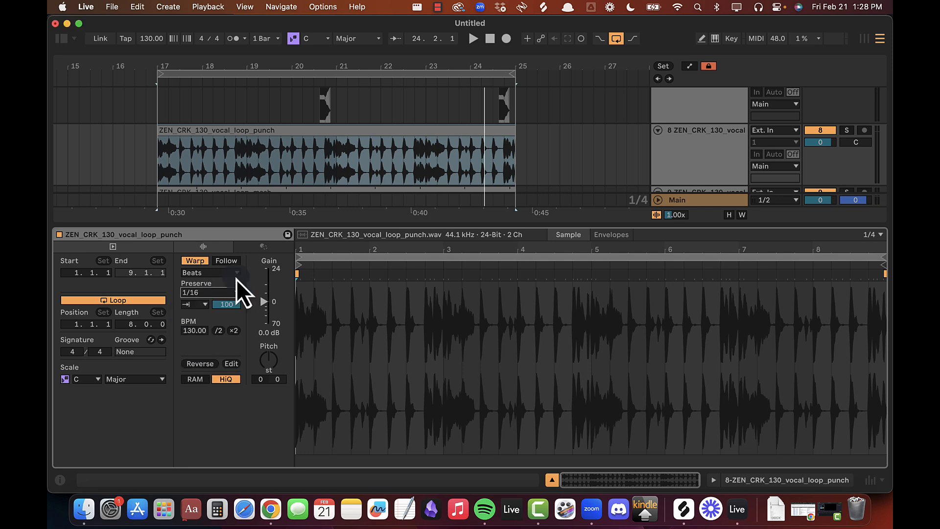
pyautogui.press('space')
pyautogui.scroll(-5, 228, 305)
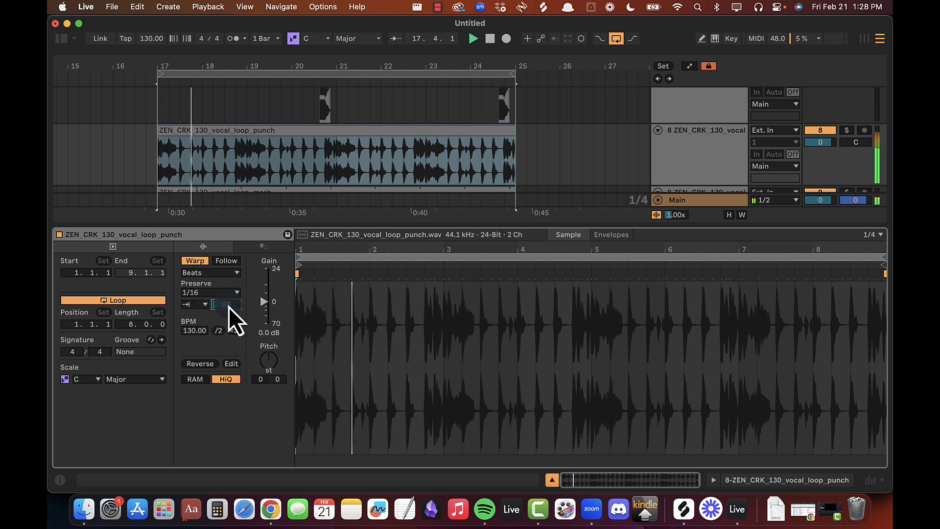
# Step: Set the transient envelope to 50 in the punch vocal clip's Beats warp while the arrangement plays
pyautogui.scroll(-2, 228, 305)
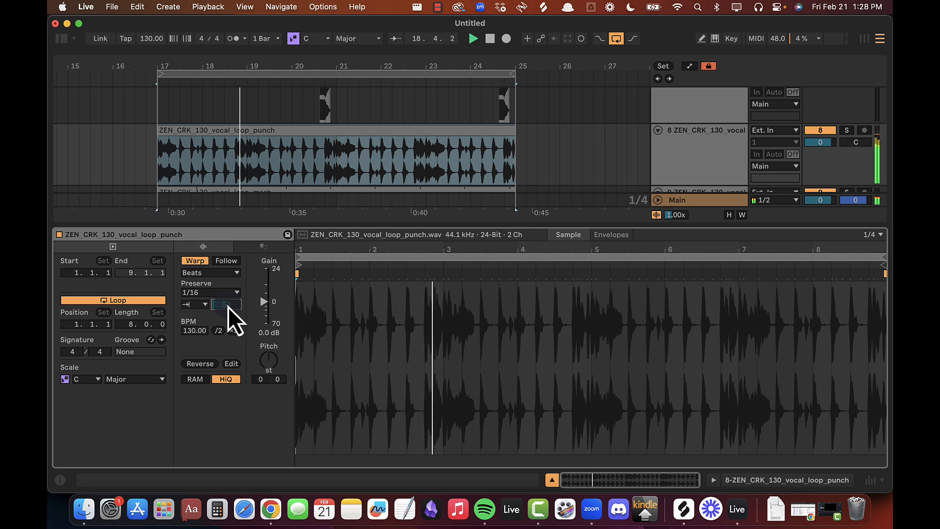
pyautogui.moveTo(228, 307); pyautogui.dragTo(228, 308)
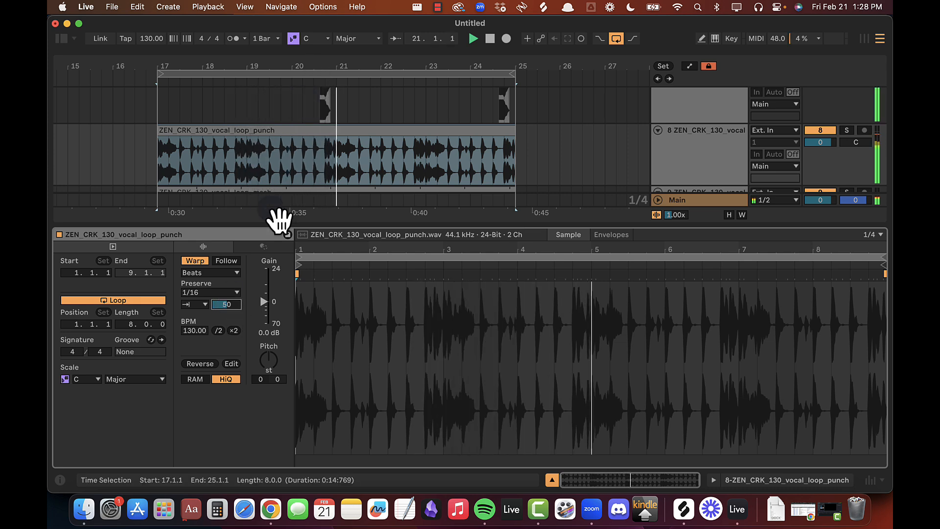
# Step: Switch to Splice and audition the synth loops against the Live arrangement, including lead_synth_loop_yank_Am and stab_synth_loop_vibe_Dm
pyautogui.press('super+Tab')
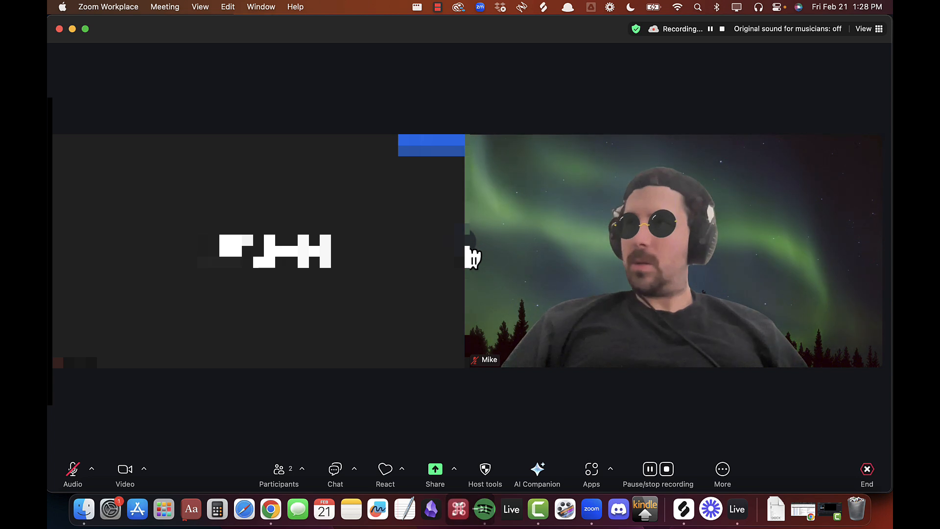
pyautogui.press('super+Tab')
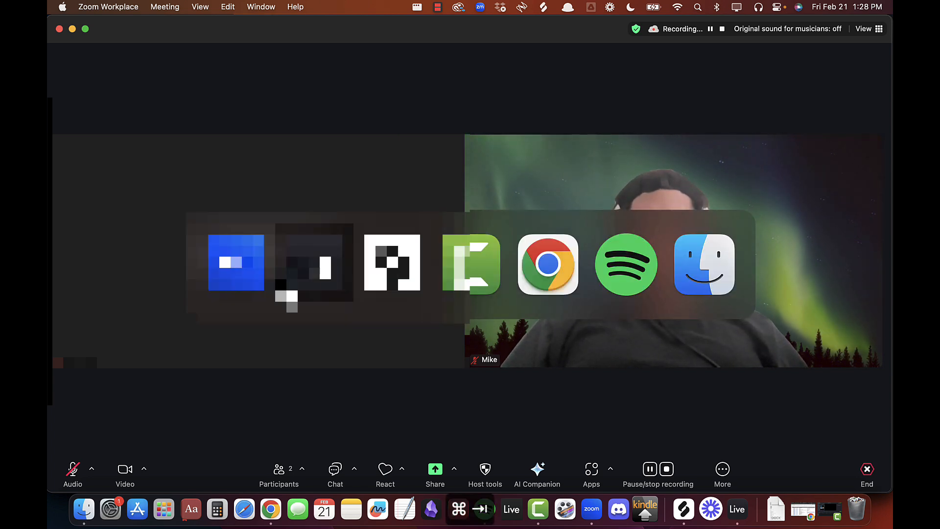
pyautogui.press('super+Tab')
pyautogui.press('super+shift+Tab')
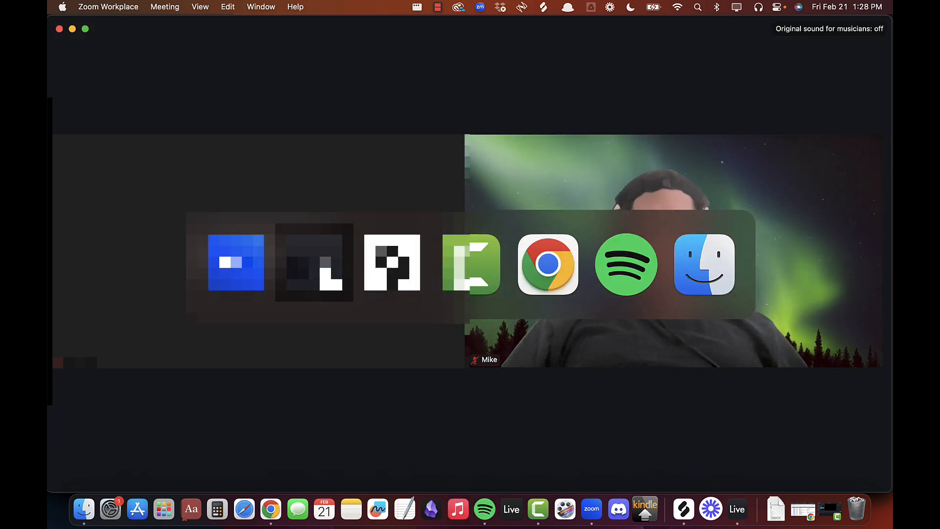
pyautogui.press('super+shift+Tab')
pyautogui.press('super+Tab')
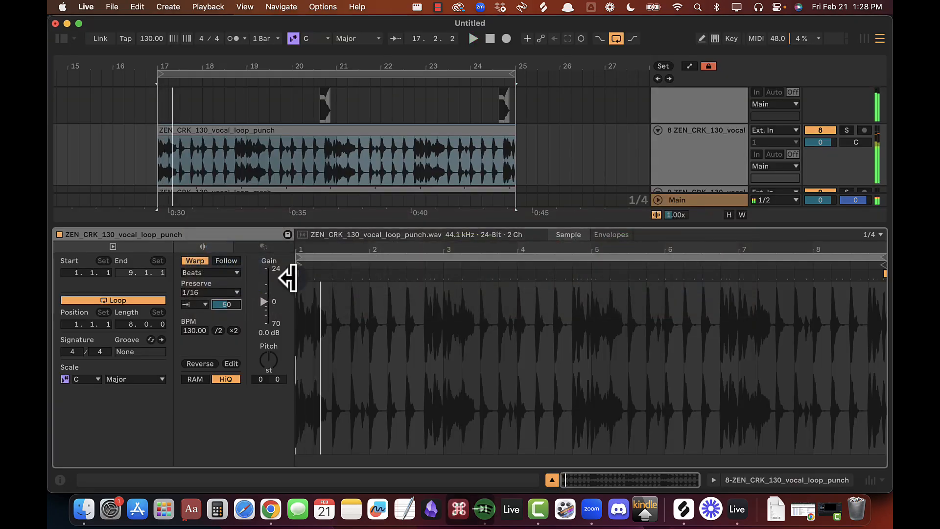
pyautogui.press('super+Tab')
pyautogui.click(375, 288)
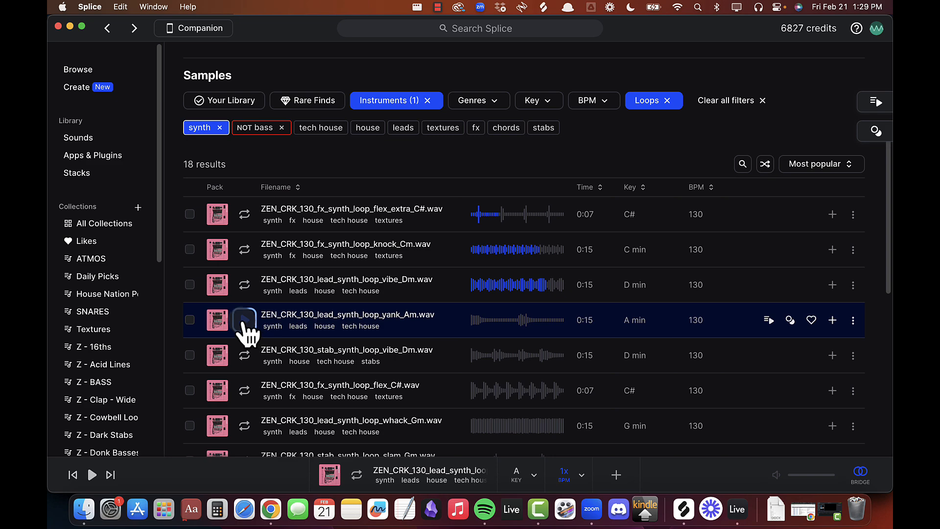
pyautogui.press('super+Tab')
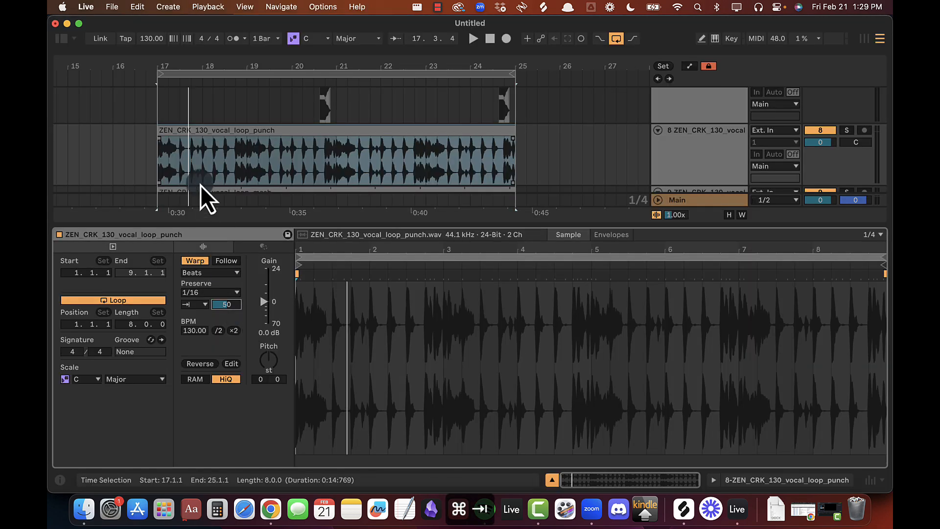
pyautogui.press('super+Tab')
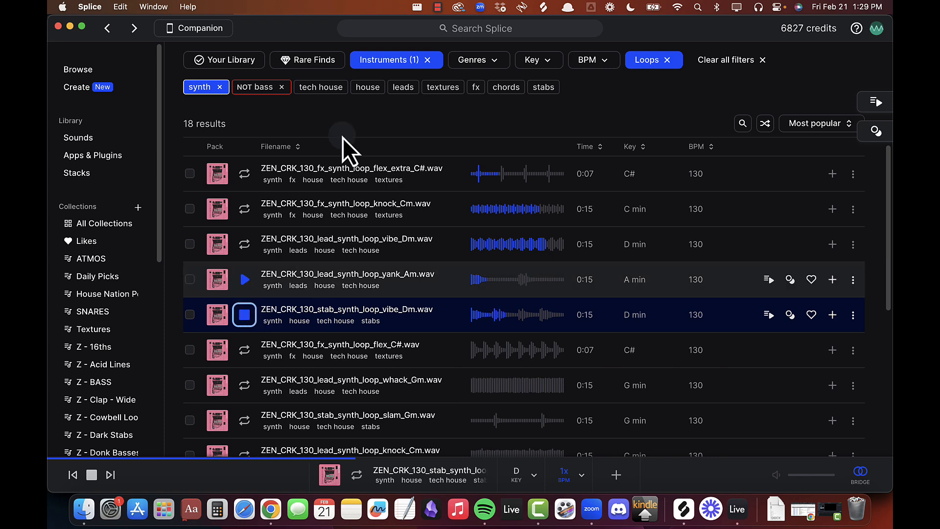
pyautogui.press('super+Tab')
pyautogui.press('super+Tab')
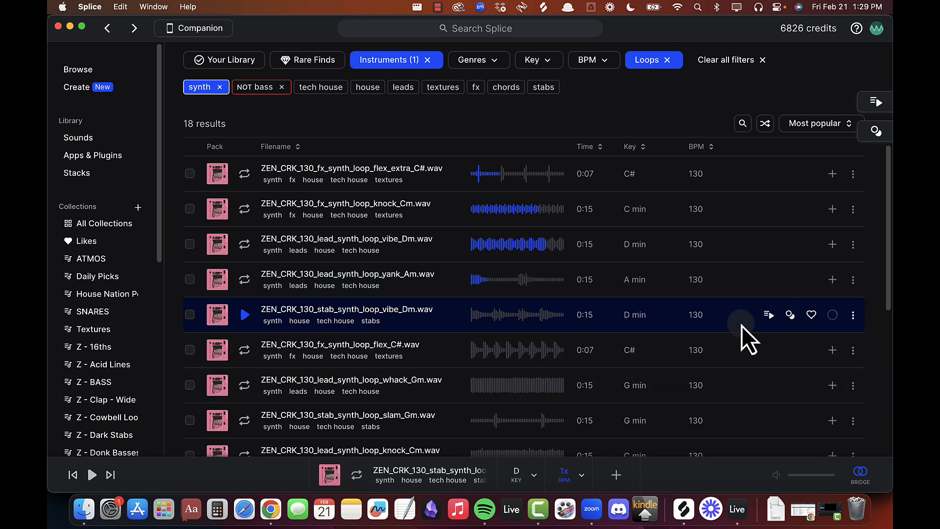
# Step: Copy ZEN_CRK_130_stab_synth_loop_vibe_Dm.wav from Splice and paste it at bar 17 on a new track below the mash vocal in Live
pyautogui.click(853, 315)
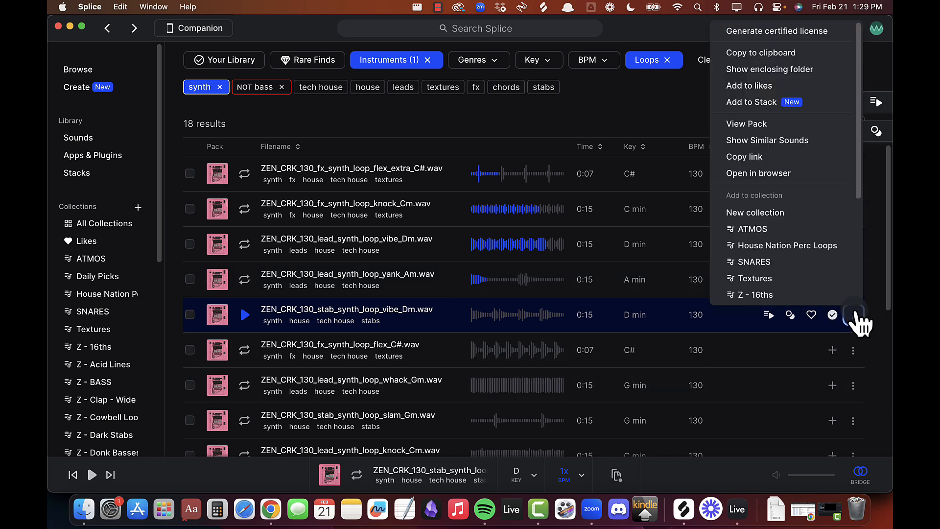
pyautogui.click(754, 53)
pyautogui.press('super+Tab')
pyautogui.click(671, 171)
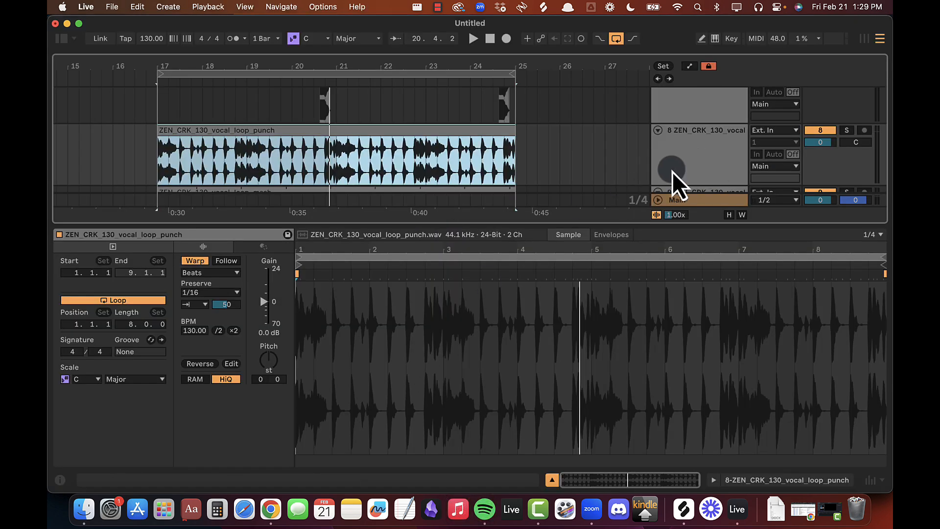
pyautogui.press('alt+super+l')
pyautogui.click(158, 401)
pyautogui.press('super+v')
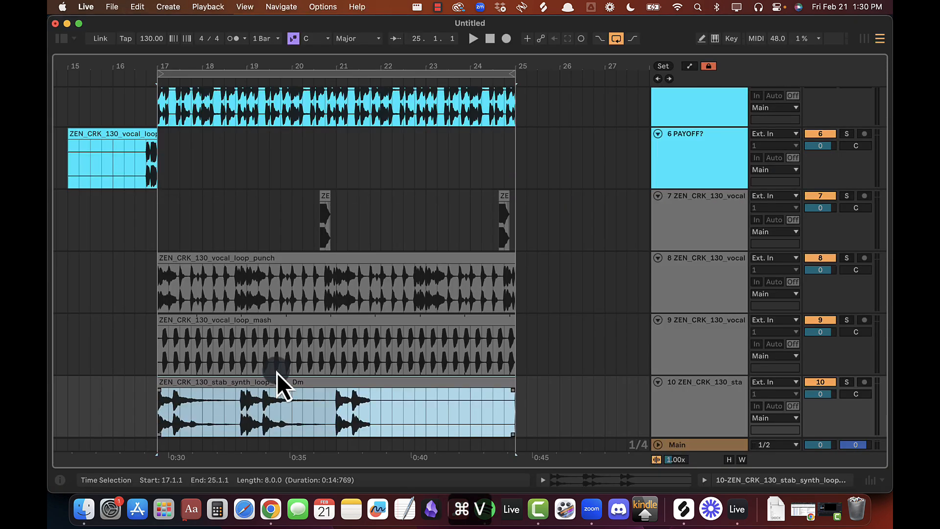
# Step: Open the stab synth clip, set its Beats warp Preserve to 1/16, and turn off transient looping
pyautogui.doubleClick(243, 390)
pyautogui.click(215, 289)
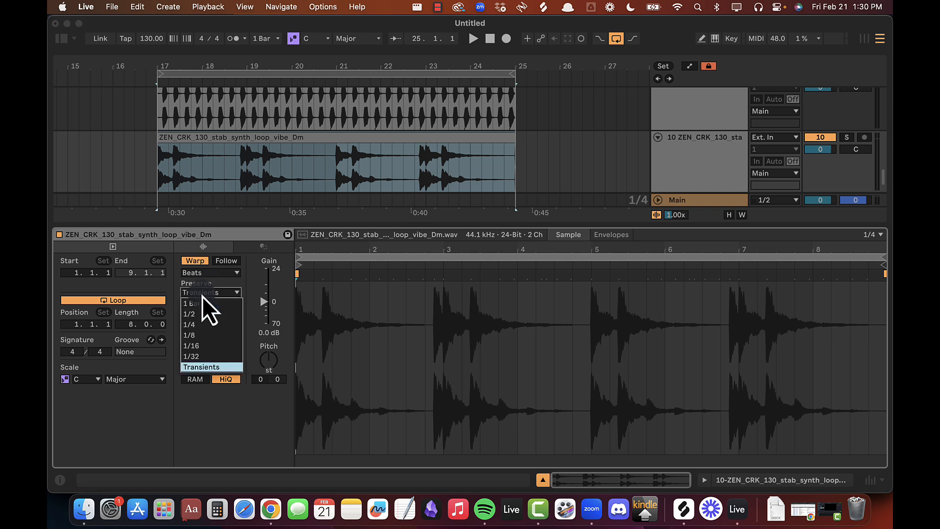
pyautogui.click(200, 290)
pyautogui.click(195, 294)
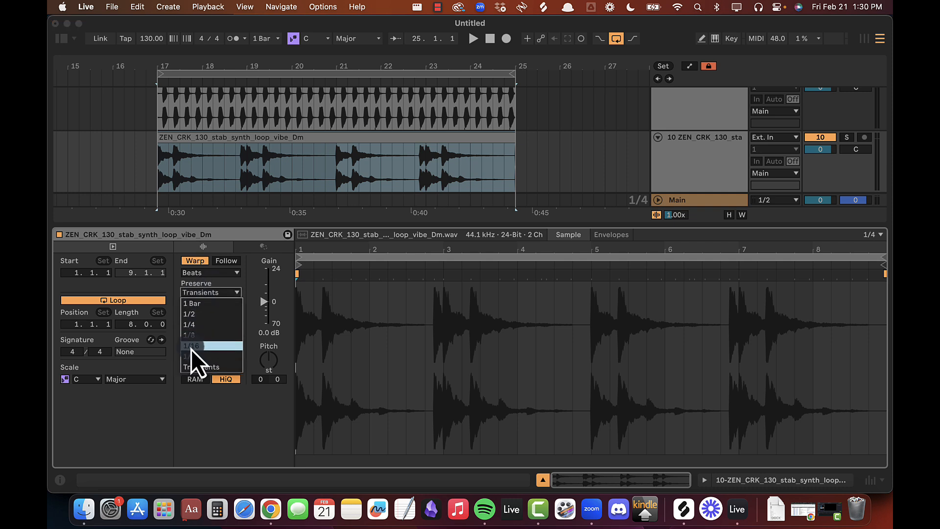
pyautogui.click(191, 347)
pyautogui.click(195, 305)
pyautogui.click(194, 315)
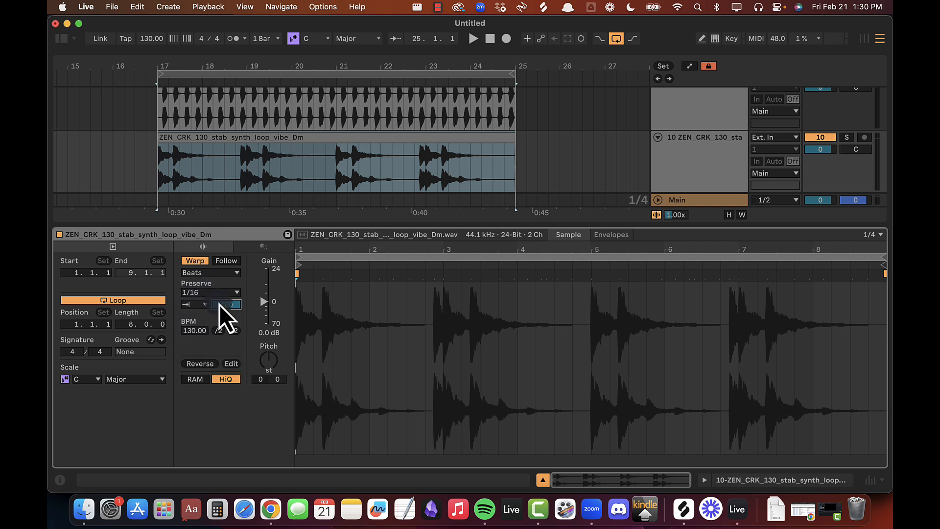
# Step: Play the arrangement and lower the stab synth clip's transient envelope to shorten its slices
pyautogui.press('space')
pyautogui.moveTo(228, 307); pyautogui.dragTo(228, 343)
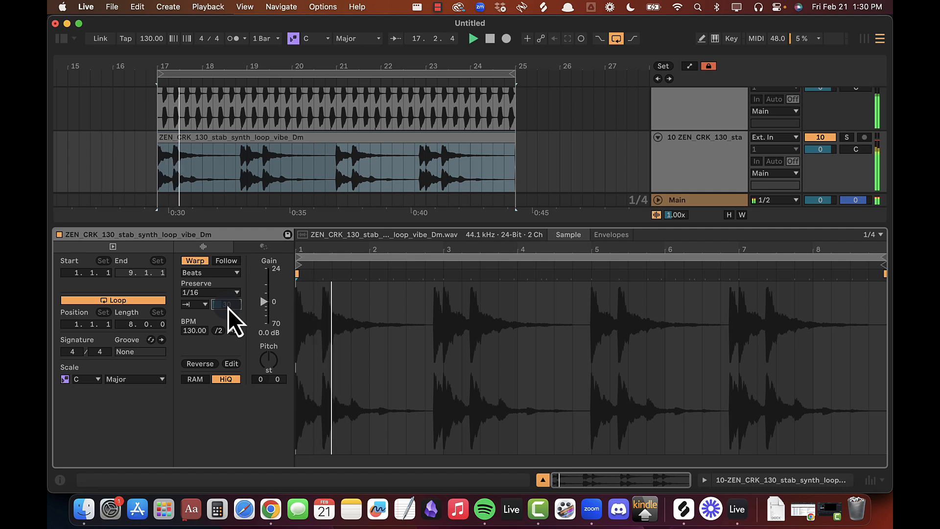
pyautogui.press('space')
pyautogui.press('space')
pyautogui.moveTo(228, 307)
pyautogui.mouseDown()
pyautogui.moveTo(228, 300)
pyautogui.moveTo(228, 308)
pyautogui.mouseUp()
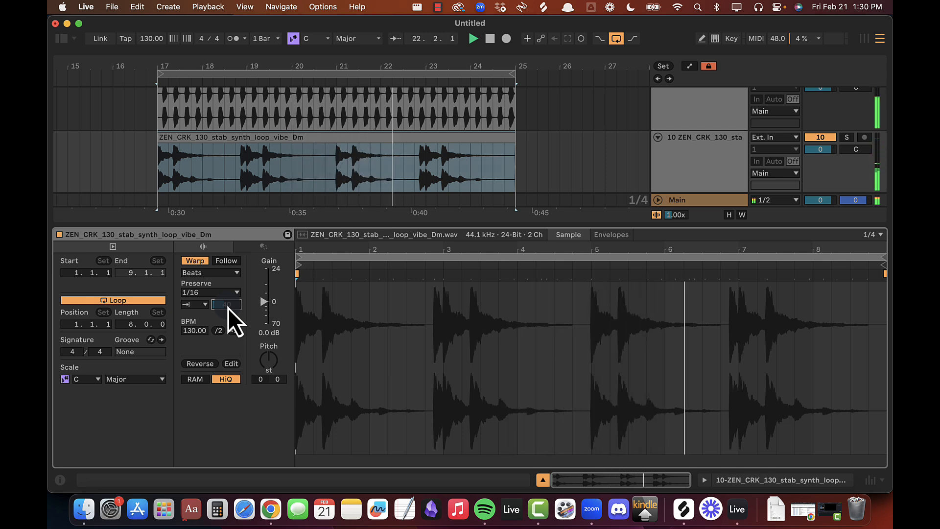
# Step: Show the stab synth track's device chain, search the browser for "eq", and add EQ Eight to the track
pyautogui.hotkey('shift', 'Tab')
pyautogui.press('super+alt+l')
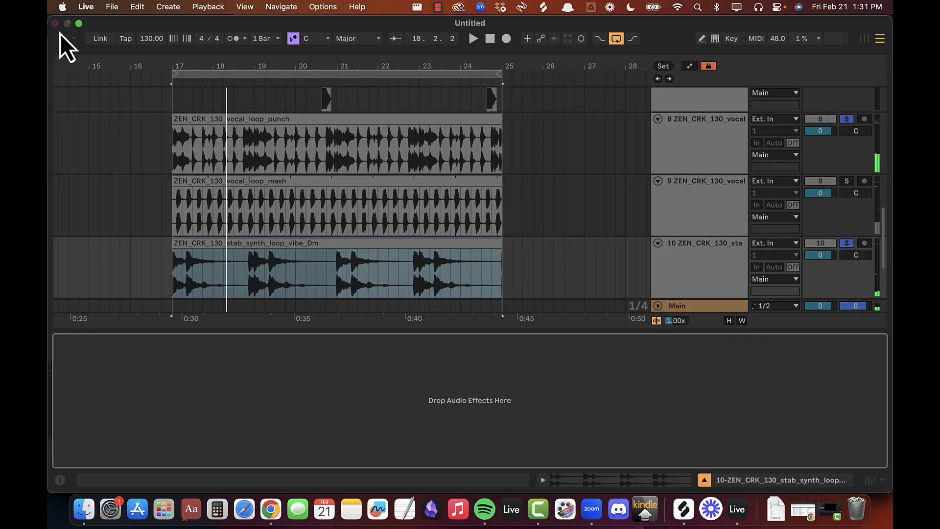
pyautogui.click(60, 37)
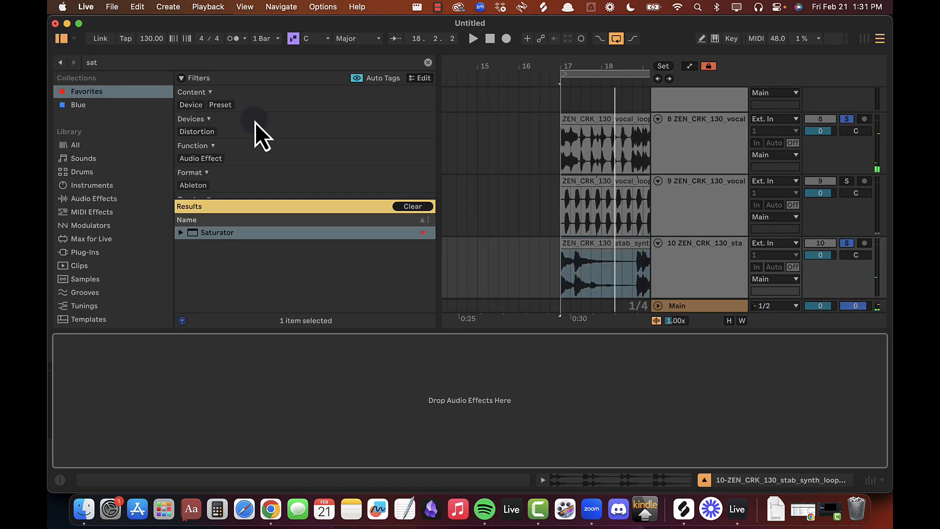
pyautogui.press('super+f')
pyautogui.write('eq')
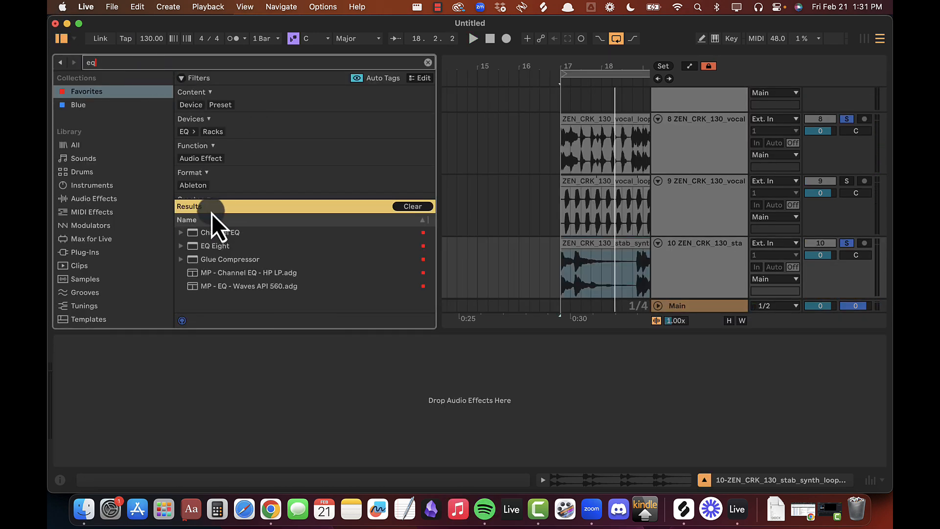
pyautogui.doubleClick(218, 245)
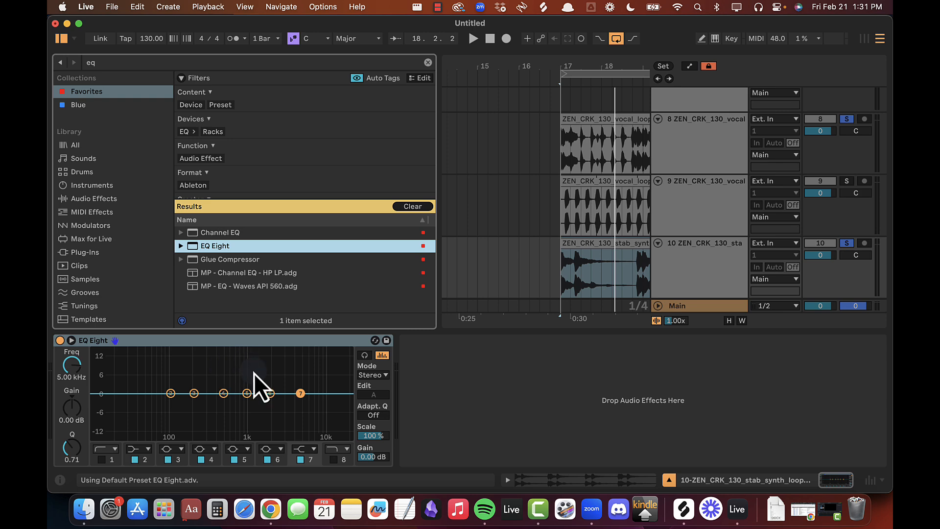
# Step: Play the stab synth and boost EQ Eight's band 5 by 8.36 dB at 4.13 kHz with a Q of 0.36
pyautogui.press('space')
pyautogui.moveTo(247, 394); pyautogui.dragTo(284, 375)
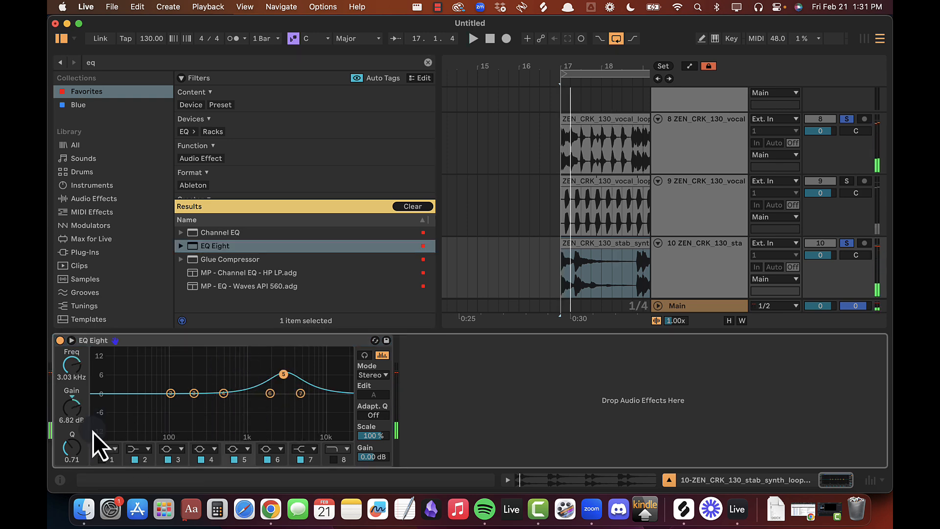
pyautogui.press('super+Tab')
pyautogui.press('super+Tab')
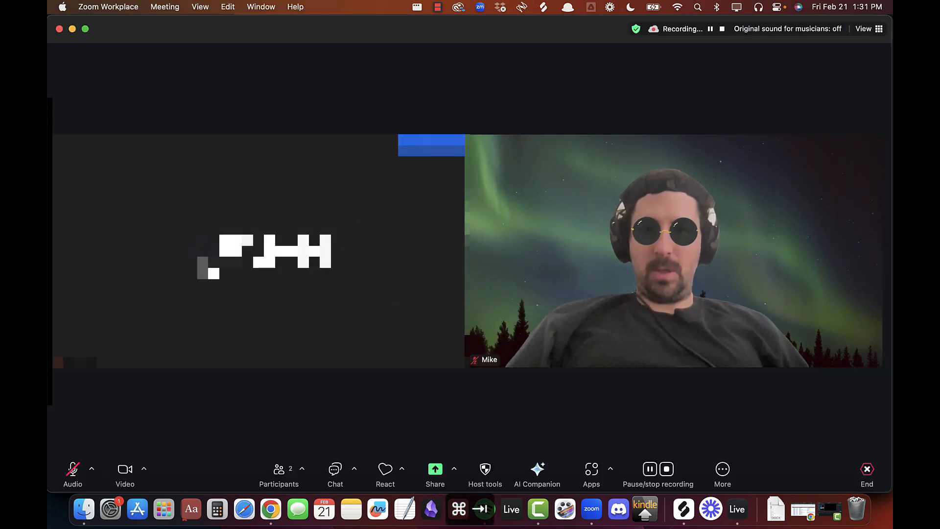
pyautogui.press('super+Tab')
pyautogui.moveTo(72, 364); pyautogui.dragTo(71, 358)
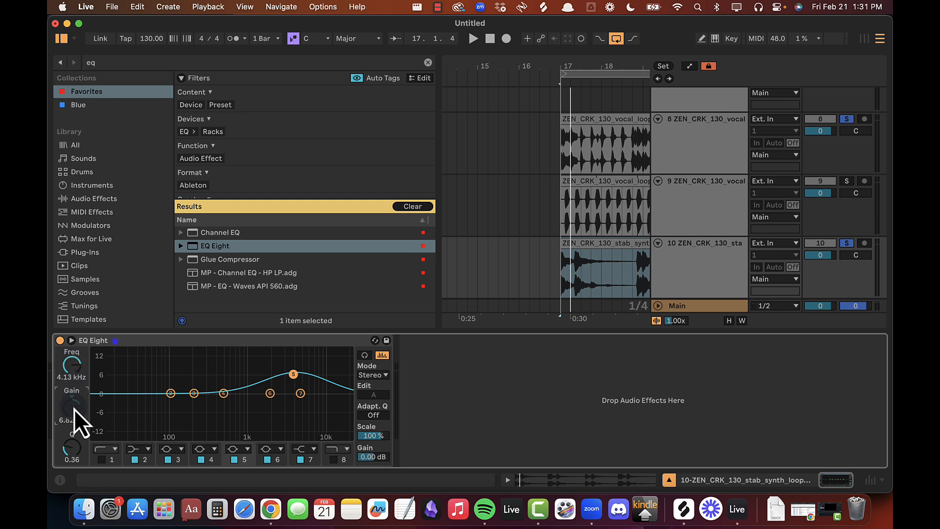
pyautogui.moveTo(74, 409); pyautogui.dragTo(75, 403)
# Step: Unsolo the stab synth and, during playback, raise EQ Eight's band 5 to 15 dB at 4.99 kHz with a Q of 0.28
pyautogui.press('space')
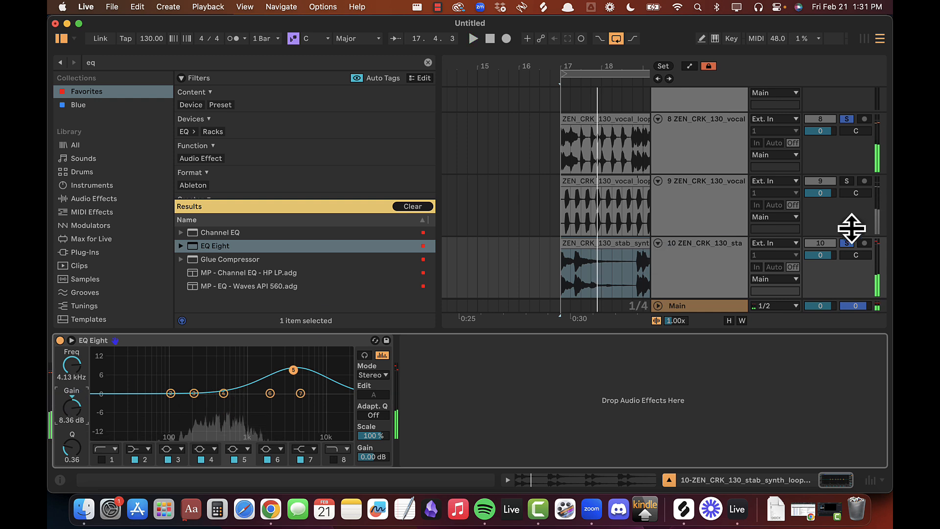
pyautogui.click(846, 243)
pyautogui.moveTo(74, 409); pyautogui.dragTo(71, 365)
pyautogui.hotkey('shift', 'space')
pyautogui.hotkey('shift', 'space')
pyautogui.hotkey('shift', 'space')
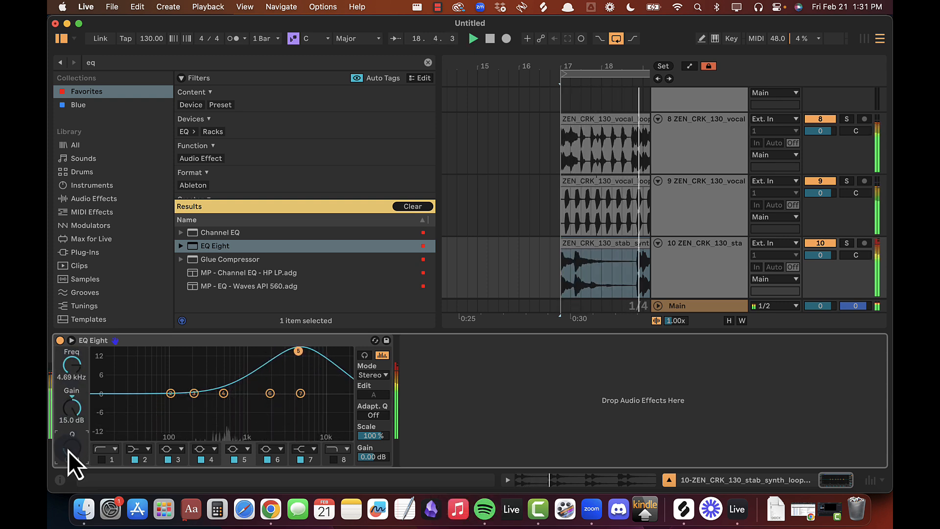
pyautogui.moveTo(74, 362); pyautogui.dragTo(75, 361)
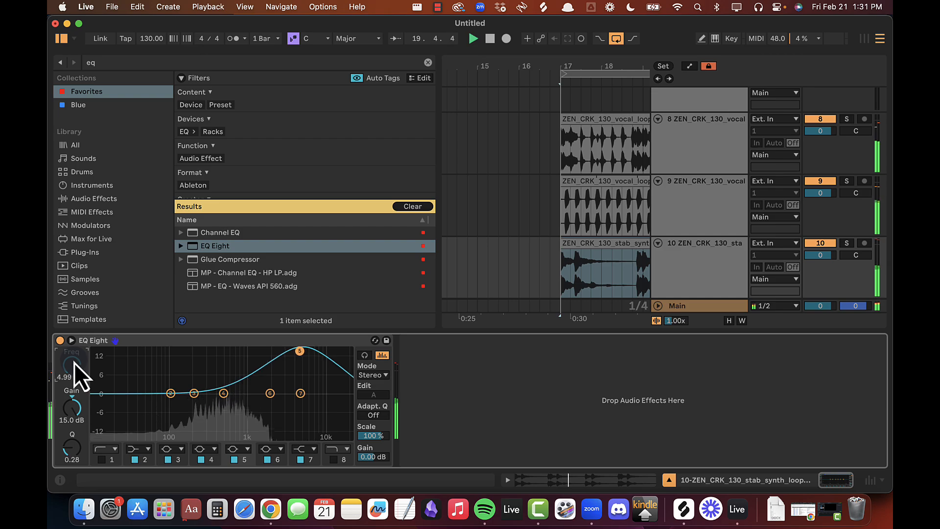
# Step: Start arrangement playback in Live, switch to Splice and preview ZEN_CRK_130_fx_synth_loop_flex_C#.wav against it
pyautogui.press('super+Tab')
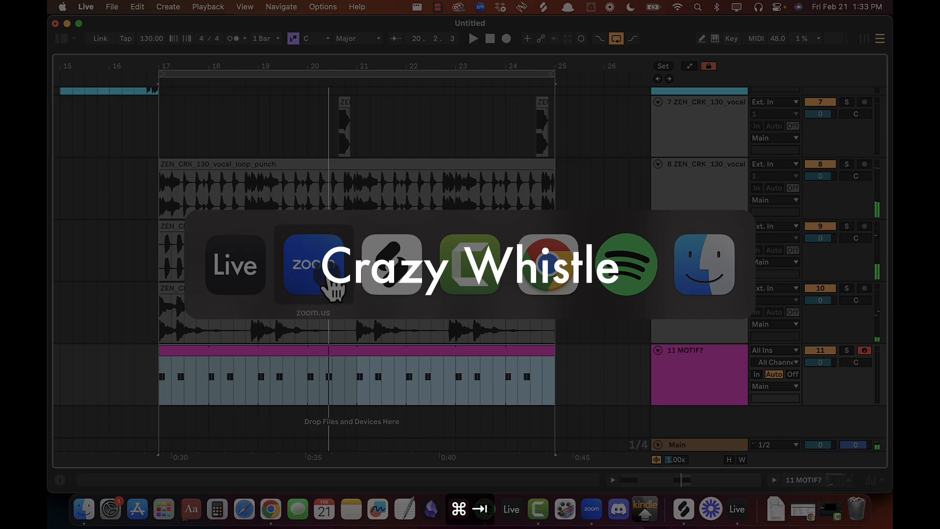
pyautogui.click(402, 275)
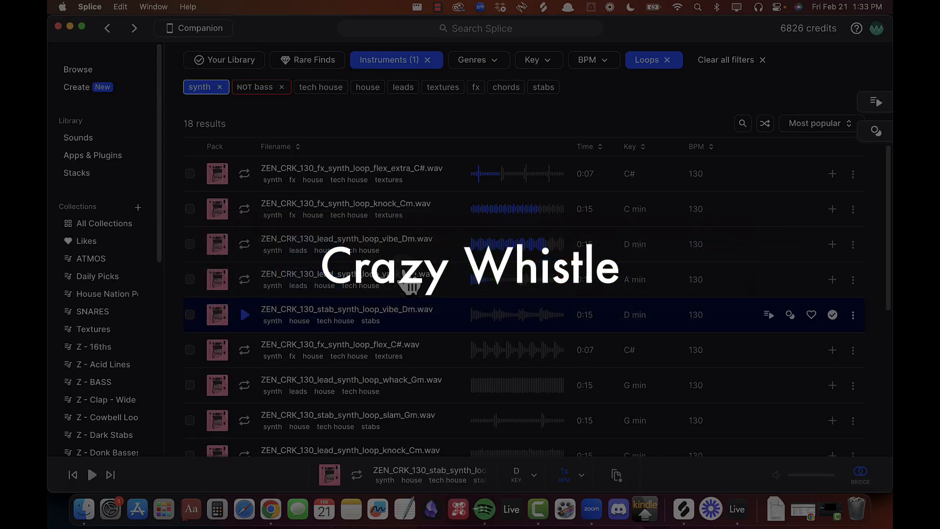
pyautogui.press('super+Tab')
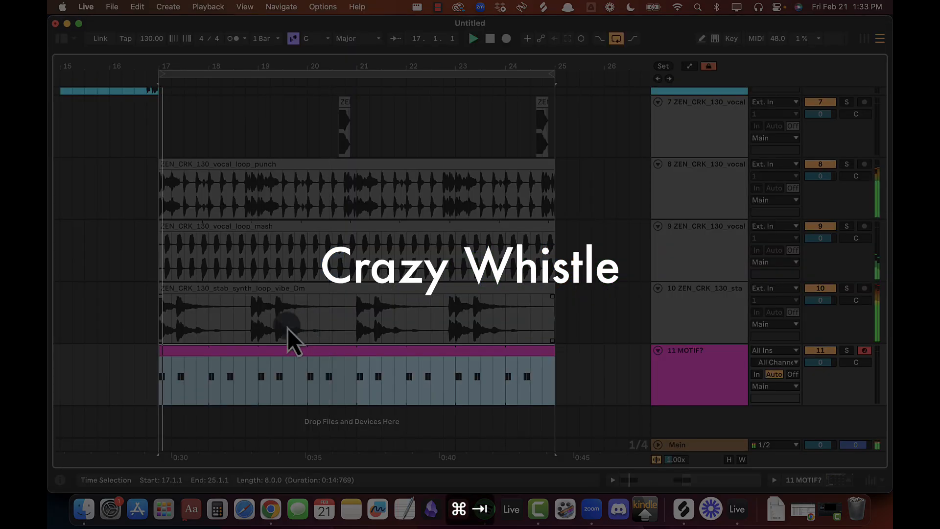
pyautogui.press('space')
pyautogui.press('super+Tab')
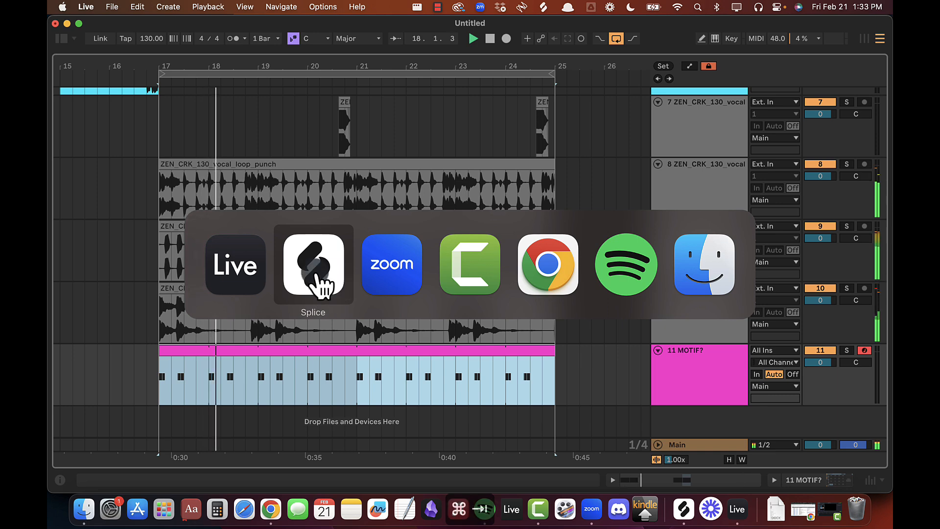
pyautogui.click(320, 290)
pyautogui.click(244, 351)
pyautogui.scroll(-1, 250, 354)
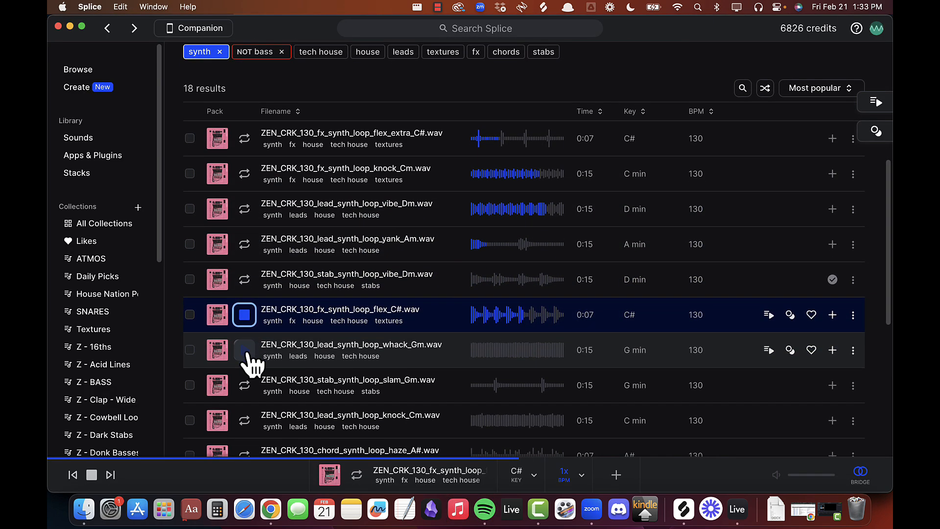
# Step: Preview ZEN_CRK_130_lead_synth_loop_whack_Gm.wav in the Splice synth loop results
pyautogui.click(244, 350)
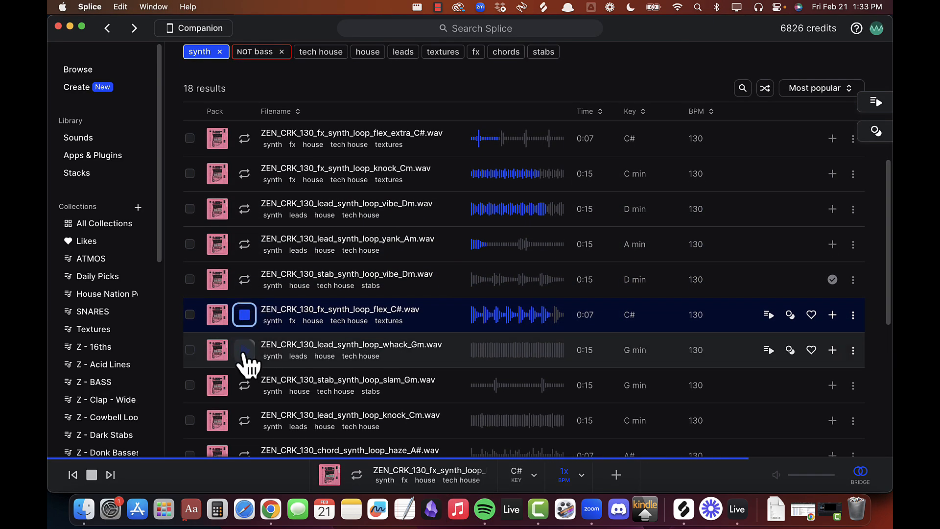
pyautogui.scroll(-1, 252, 358)
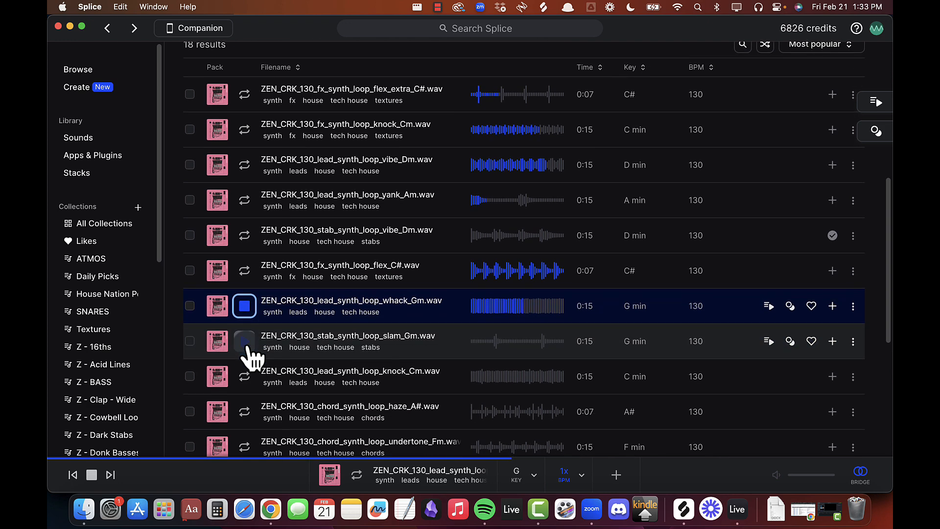
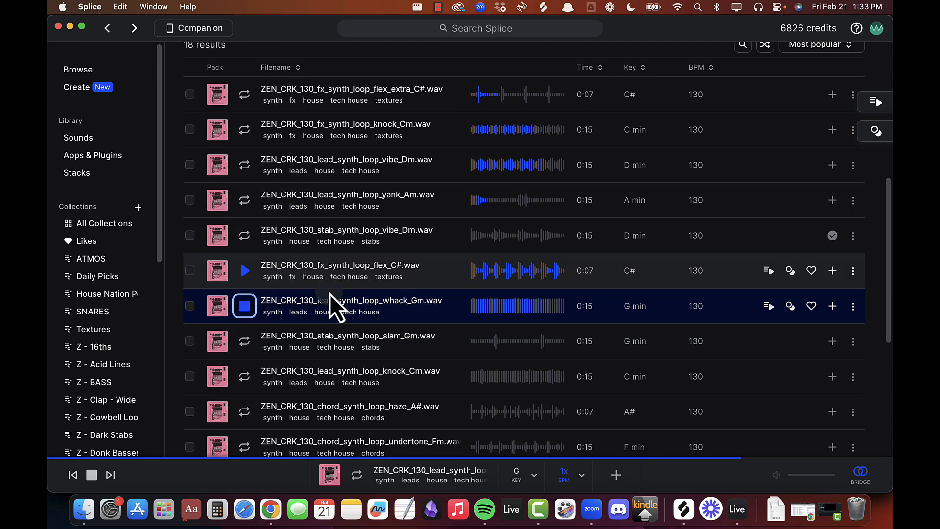
pyautogui.scroll(-1, 326, 325)
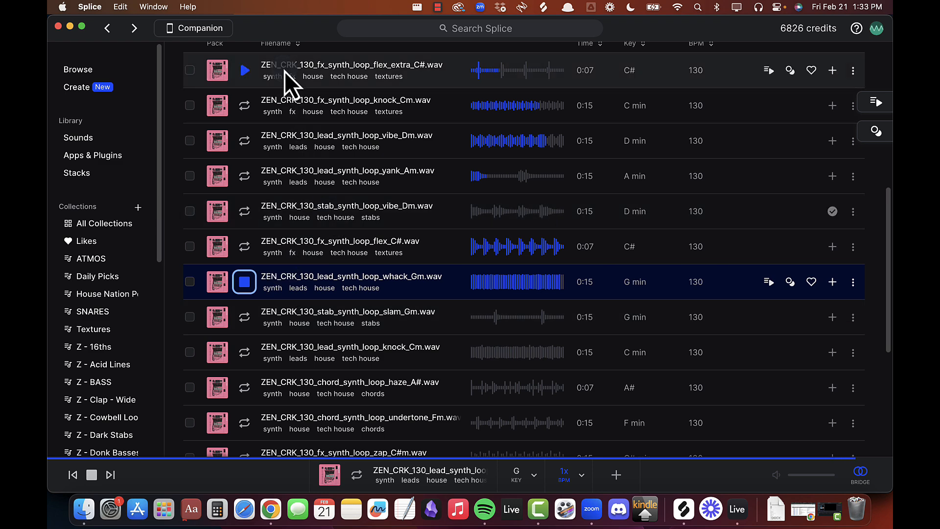
pyautogui.press('super+Tab')
pyautogui.press('super+Tab')
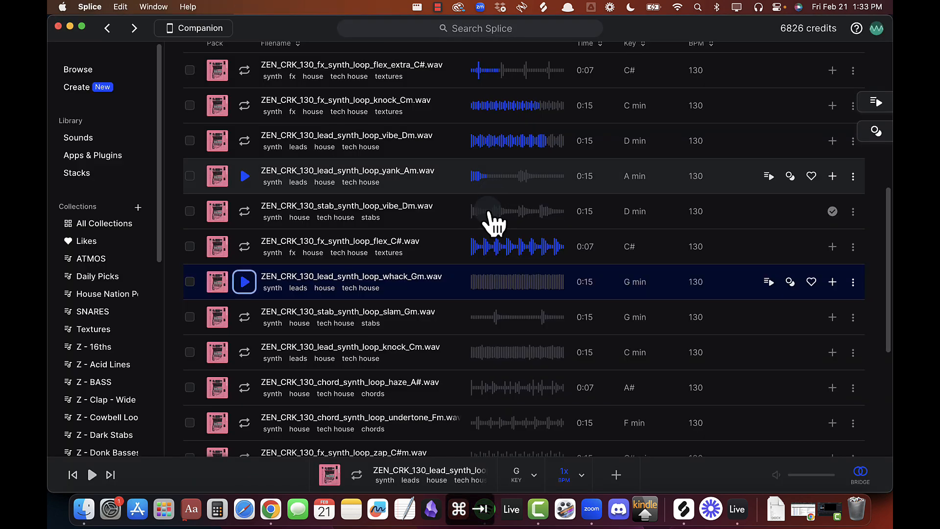
# Step: Add ZEN_CRK_130_lead_synth_loop_whack_Gm.wav to the Splice library and copy the sample to the clipboard
pyautogui.click(832, 281)
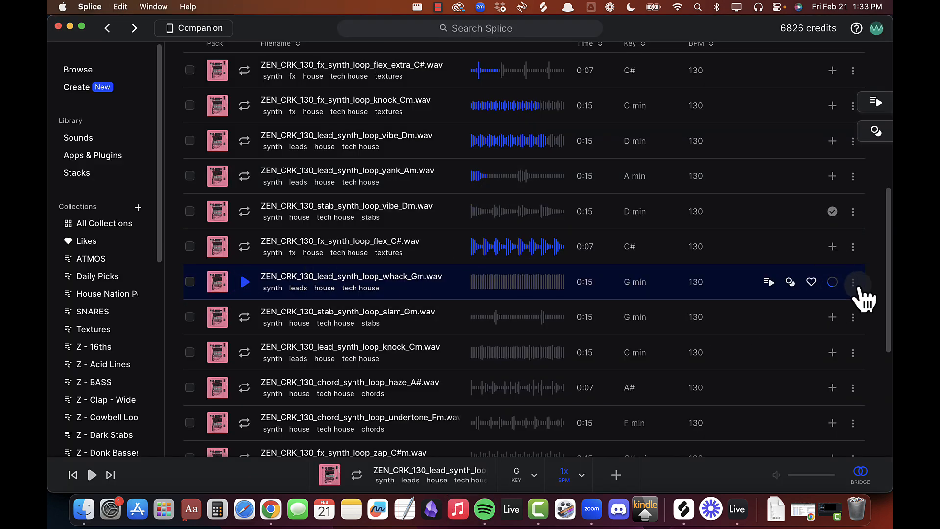
pyautogui.click(853, 282)
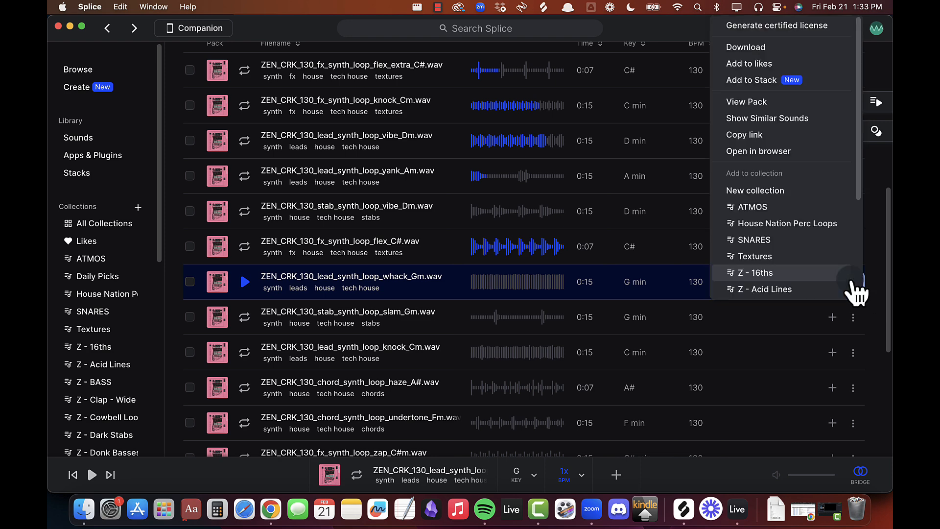
pyautogui.click(866, 274)
pyautogui.click(866, 274)
pyautogui.click(778, 45)
# Step: Switch to Live, paste the whack lead synth loop onto a new track at bar 17 and lower its volume to -1.9 dB
pyautogui.press('super+Tab')
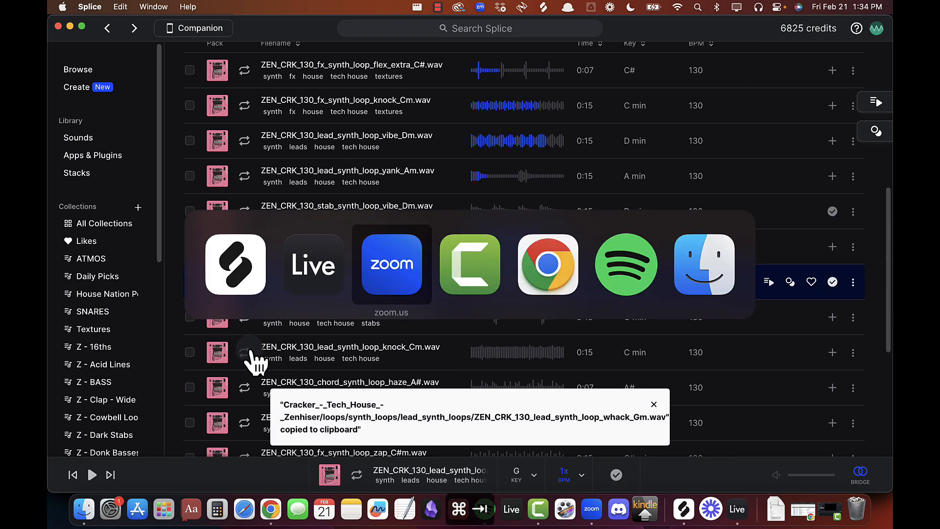
pyautogui.press('super+v')
pyautogui.moveTo(820, 394); pyautogui.dragTo(826, 401)
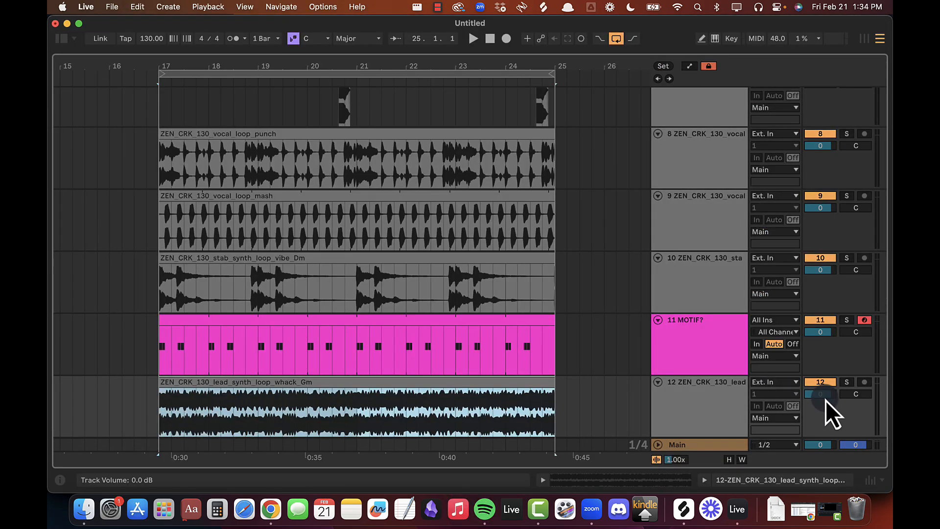
# Step: Select the lead synth track, search the browser for "reverb" and add Reverb to the track
pyautogui.click(671, 409)
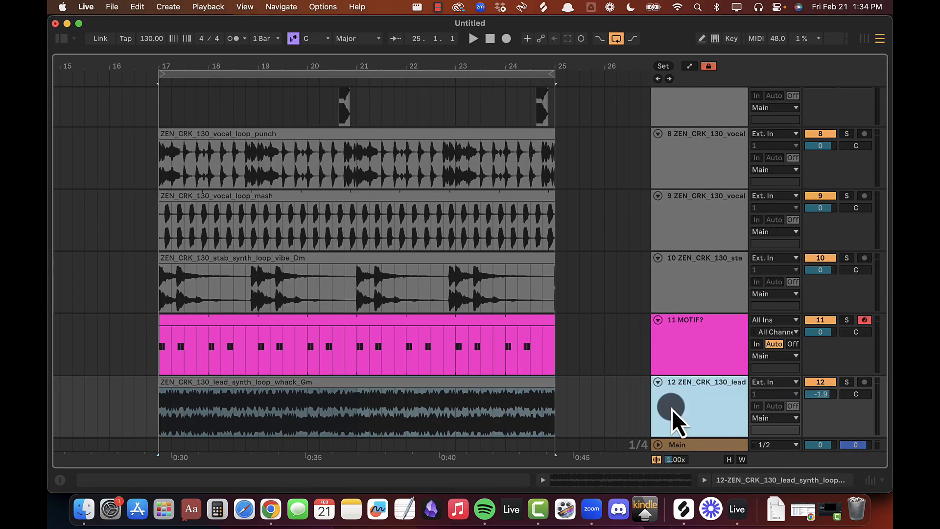
pyautogui.click(65, 39)
pyautogui.click(192, 63)
pyautogui.write('reverb')
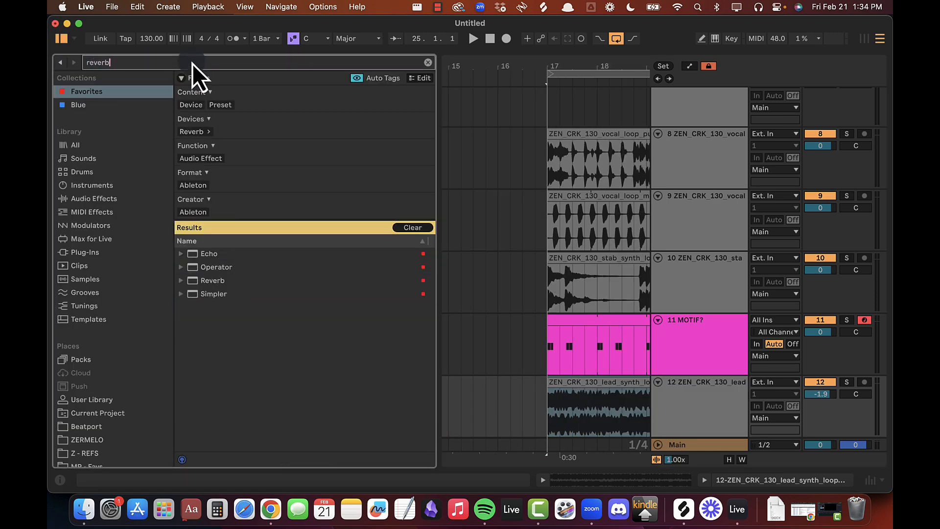
pyautogui.moveTo(210, 283); pyautogui.dragTo(618, 408)
# Step: Search the browser for "delay" and insert Delay before Reverb on the lead synth track
pyautogui.click(428, 64)
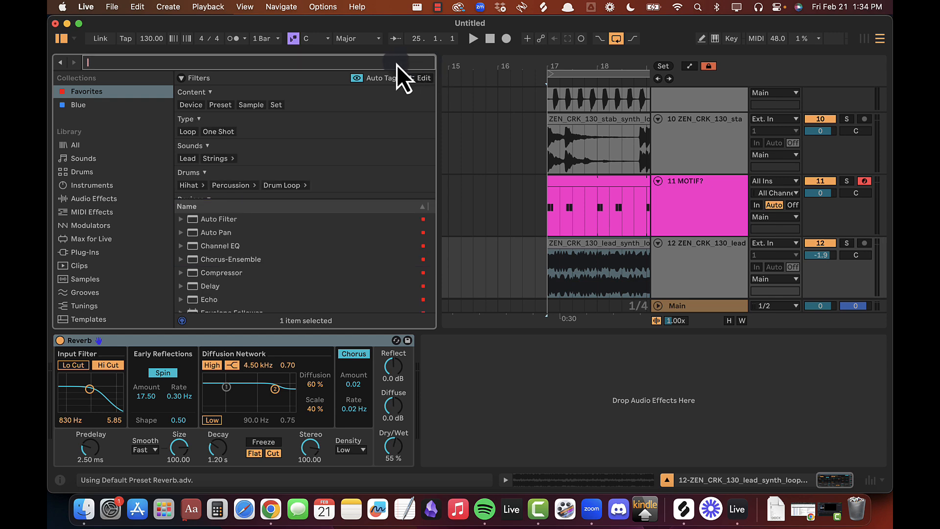
pyautogui.write('delay')
pyautogui.moveTo(207, 238); pyautogui.dragTo(161, 374)
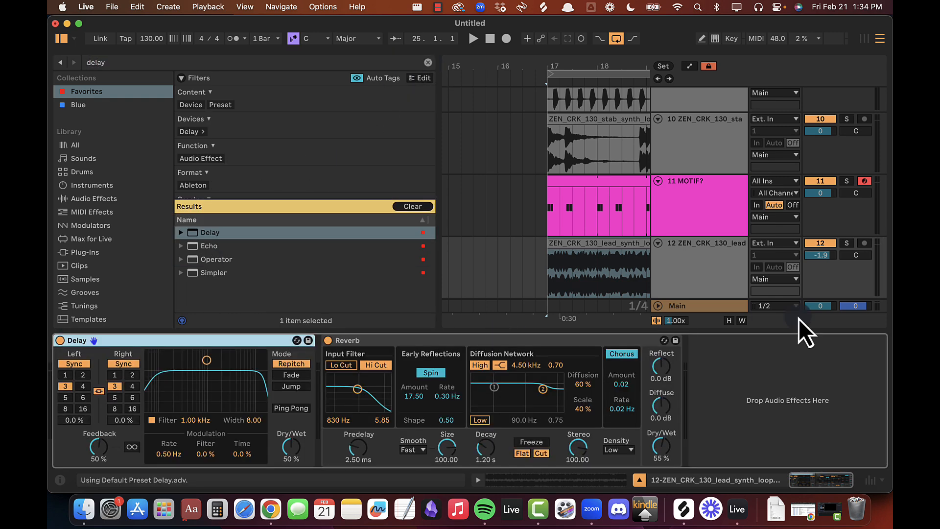
# Step: Enable Delay's Ping Pong mode and, during playback, compare the lead synth track off and on and lower its volume to -5.7 dB
pyautogui.click(825, 243)
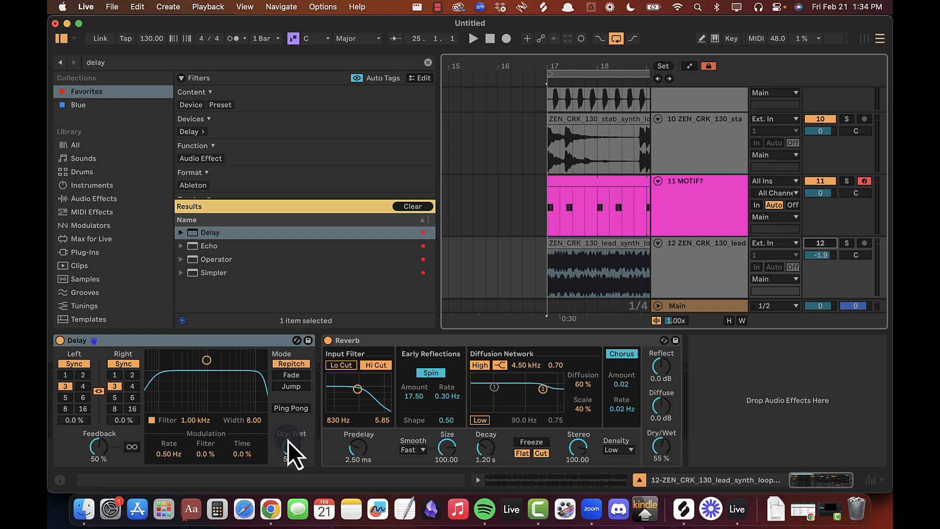
pyautogui.click(291, 409)
pyautogui.press('space')
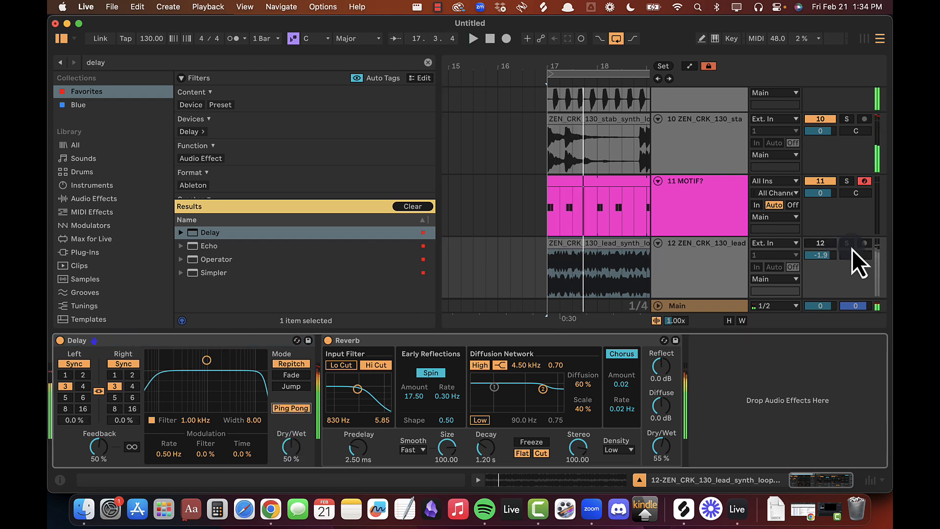
pyautogui.click(820, 243)
pyautogui.moveTo(820, 254); pyautogui.dragTo(820, 259)
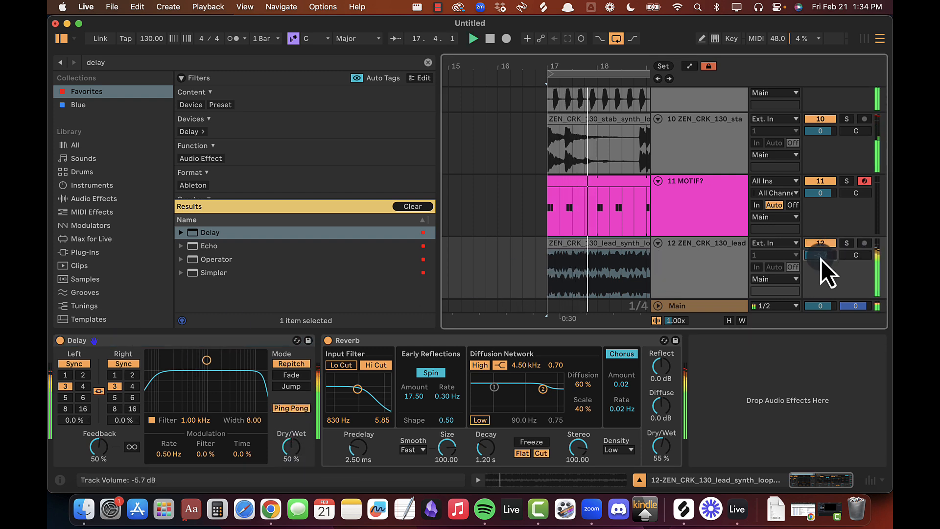
# Step: Set the linked Delay times to 4 sixteenths and Dry/Wet to 37% while bypassing and re-enabling Reverb for comparison
pyautogui.click(84, 384)
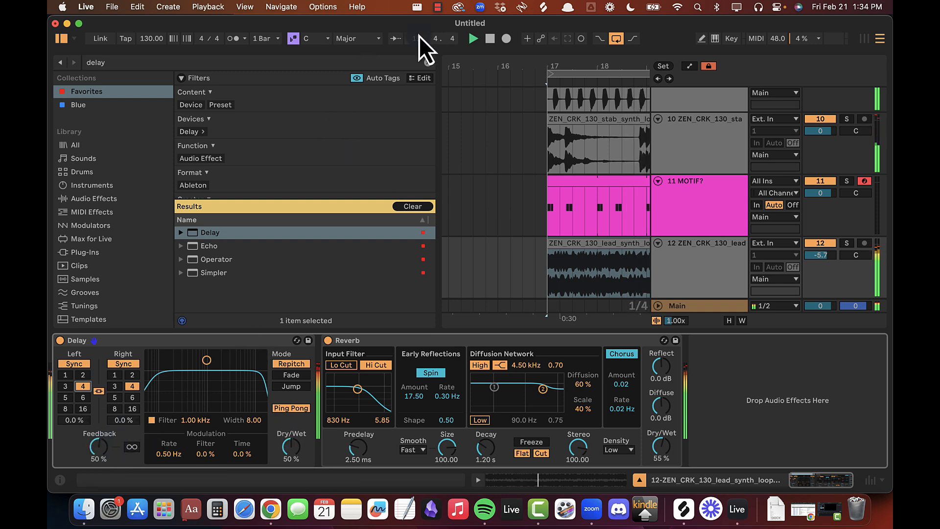
pyautogui.click(328, 339)
pyautogui.click(236, 338)
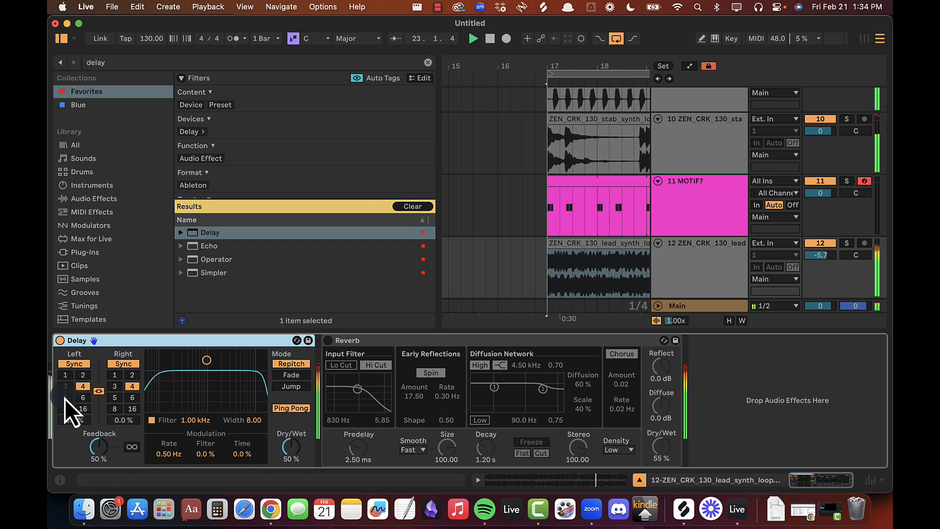
pyautogui.moveTo(292, 450); pyautogui.dragTo(294, 451)
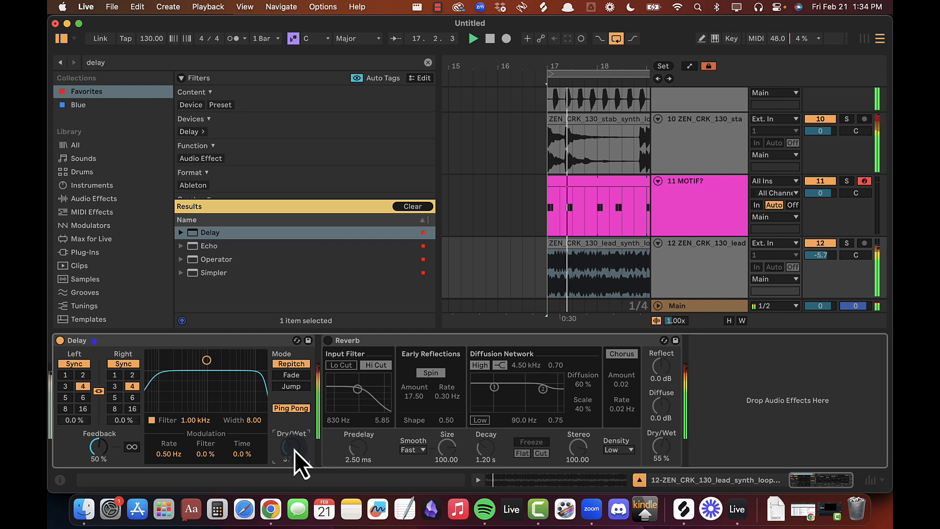
pyautogui.click(329, 340)
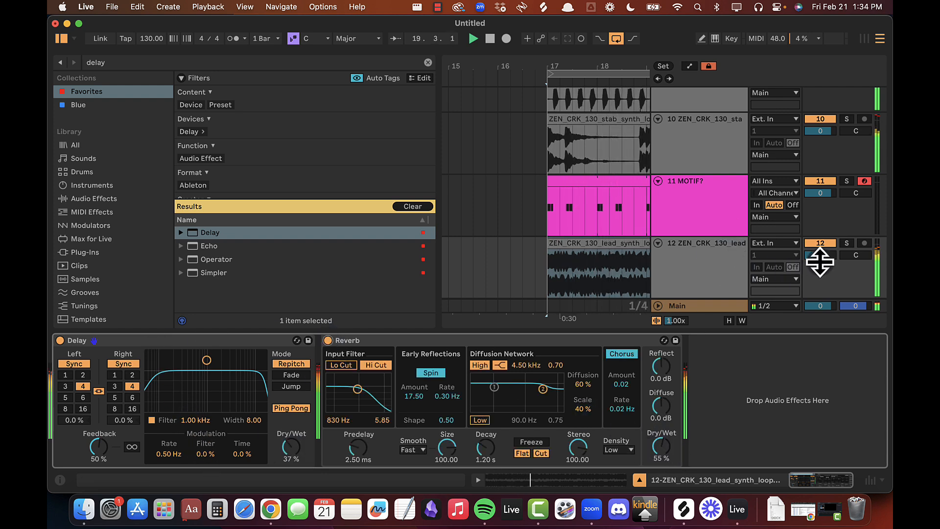
# Step: Search the browser for "kickst" and insert the MP - Kickstart 2 rack before Delay on the lead synth track
pyautogui.click(427, 64)
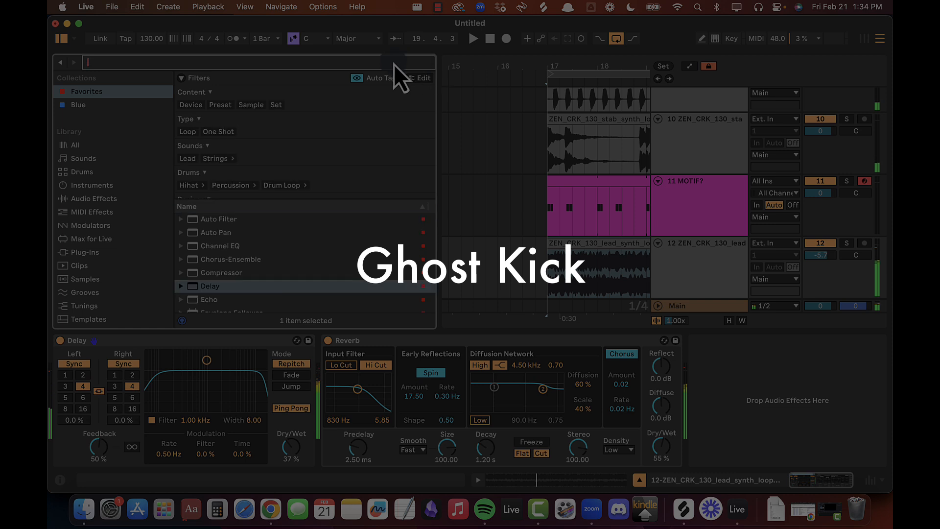
pyautogui.write('kickst')
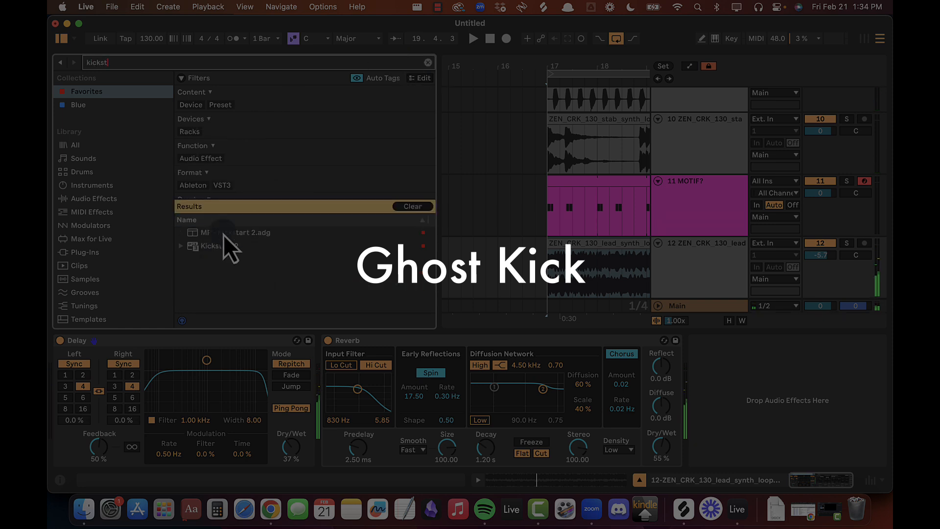
pyautogui.moveTo(223, 234); pyautogui.dragTo(66, 429)
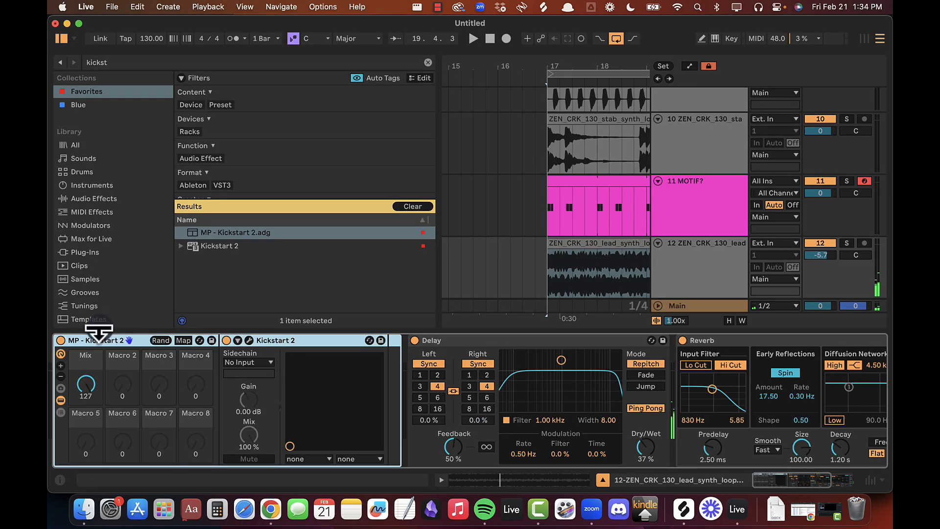
# Step: Hide the device chain and browser, and insert a new audio track directly below the GROOVE track
pyautogui.moveTo(891, 387); pyautogui.dragTo(863, 383)
pyautogui.press('alt+super+l')
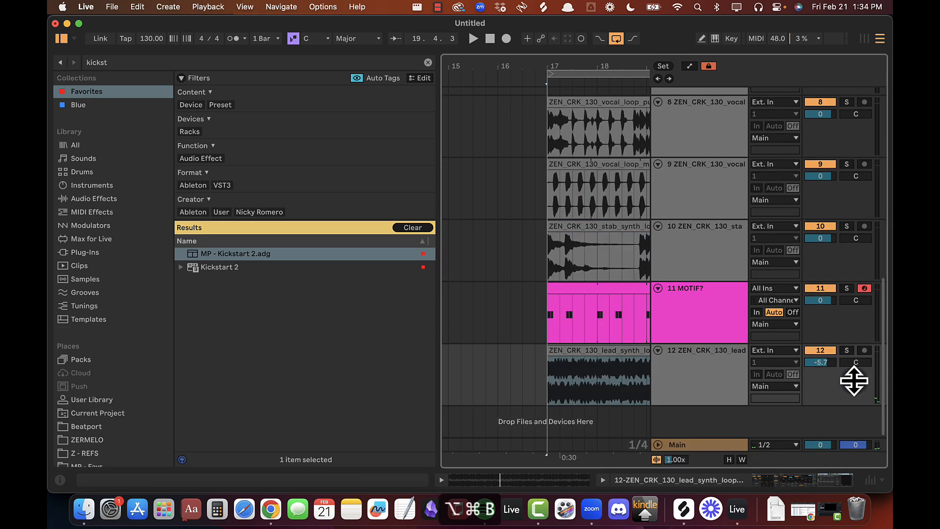
pyautogui.press('alt+super+b')
pyautogui.scroll(10, 535, 243)
pyautogui.hscroll(-2, 535, 243)
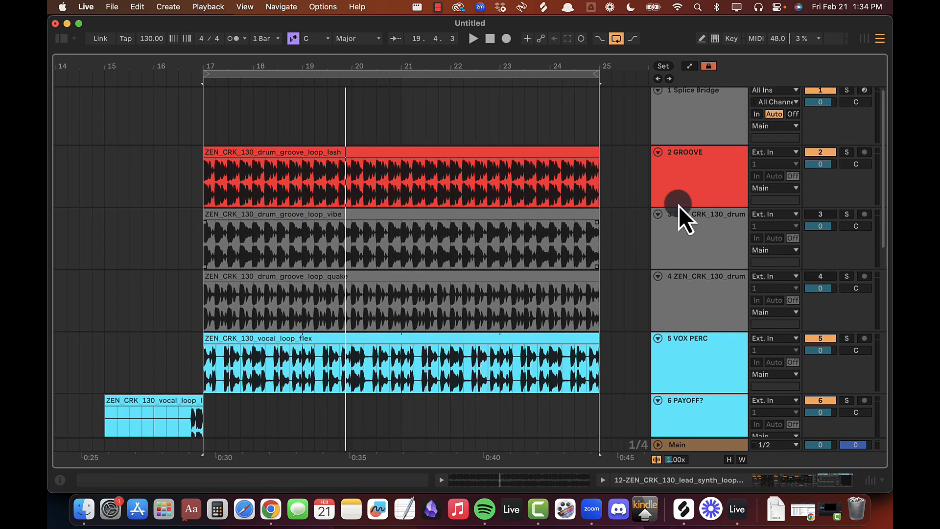
pyautogui.click(679, 205)
pyautogui.moveTo(225, 60); pyautogui.dragTo(377, 61)
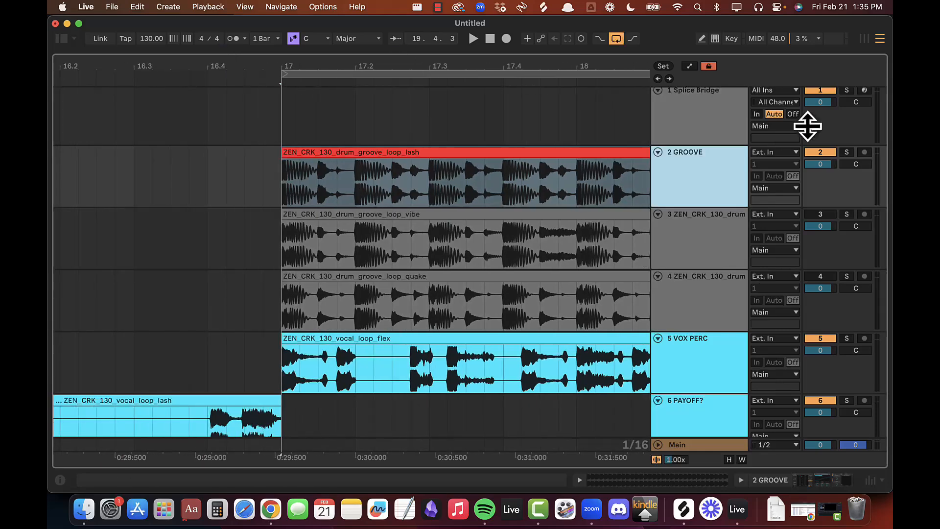
pyautogui.press('super+t')
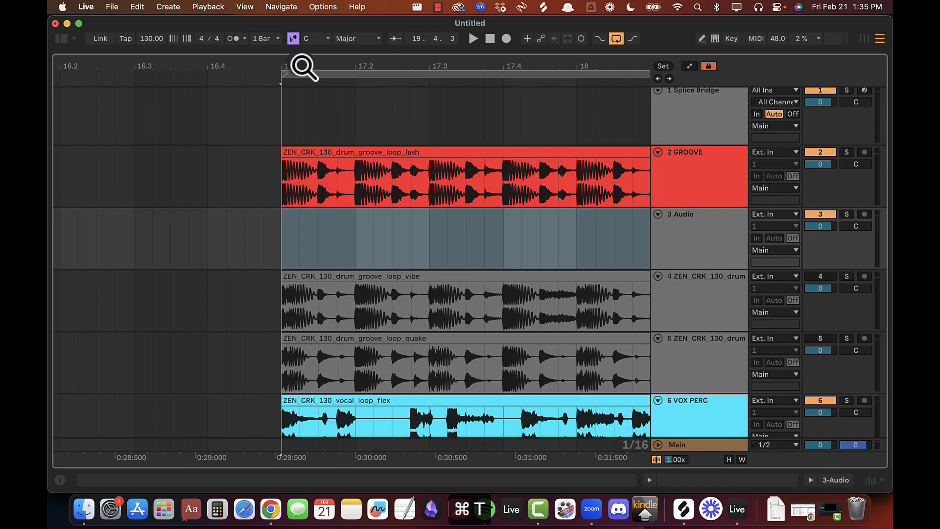
# Step: Copy the GROOVE loop's first kick to the new track at bar 17, trim it to end at 17.1.2 and fade its end
pyautogui.moveTo(303, 67); pyautogui.dragTo(330, 98)
pyautogui.moveTo(366, 177); pyautogui.dragTo(317, 218)
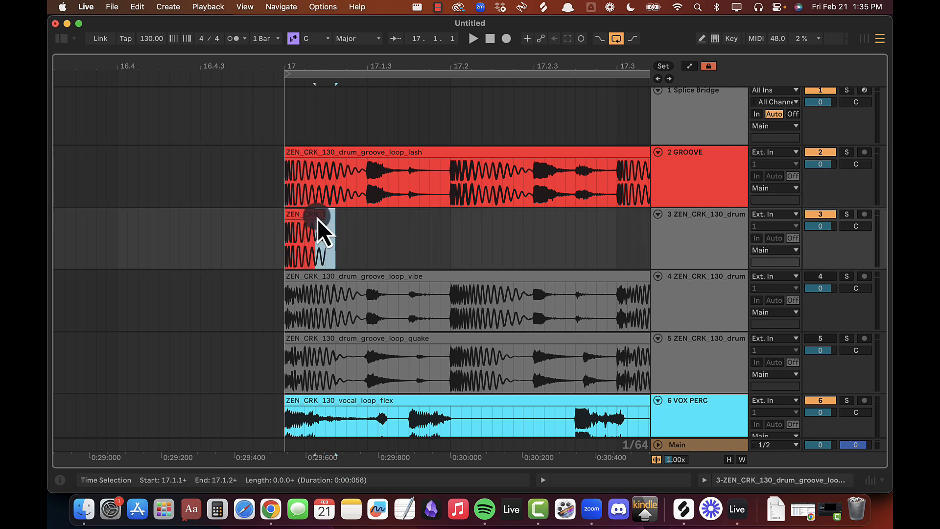
pyautogui.click(313, 225)
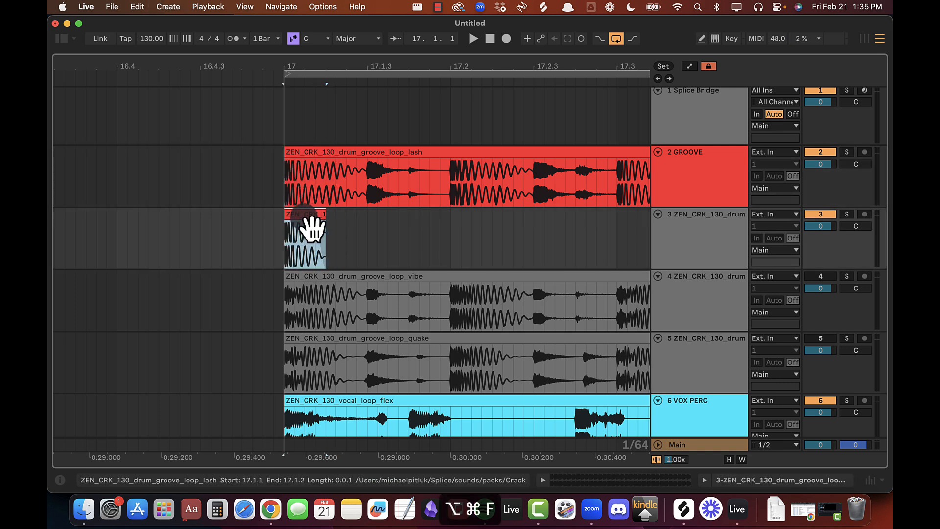
# Step: Repeat the trimmed kick on every beat of bar 17 by duplicating its one-beat selection three times
pyautogui.click(482, 230)
pyautogui.moveTo(450, 230); pyautogui.dragTo(285, 230)
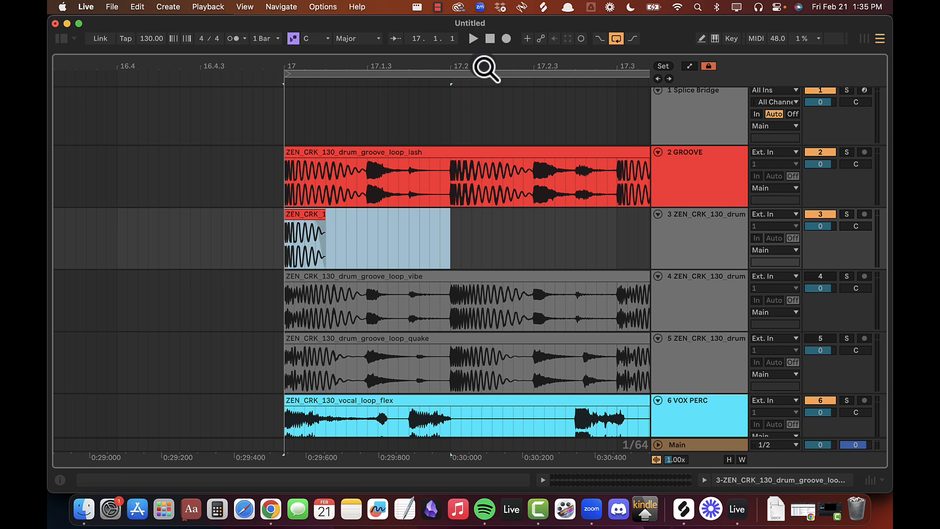
pyautogui.moveTo(485, 68); pyautogui.dragTo(482, 68)
pyautogui.press('+')
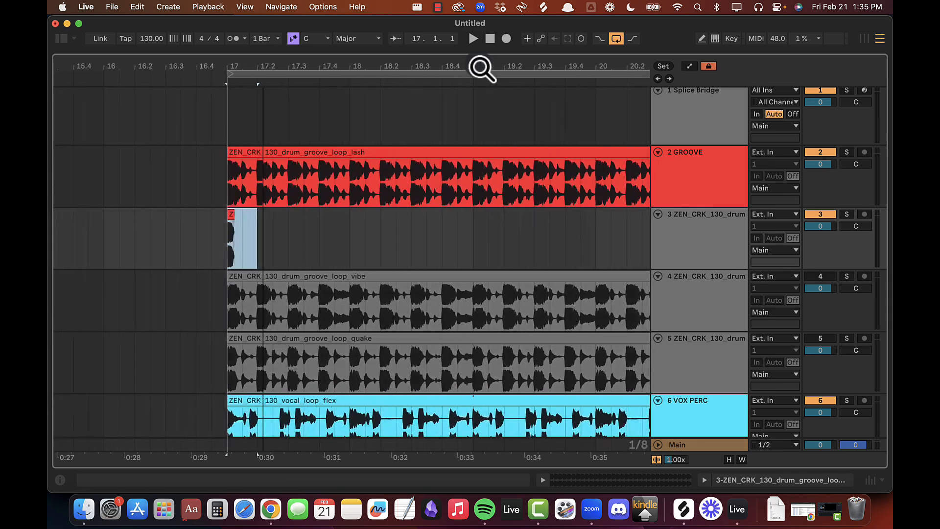
pyautogui.press('super+d')
pyautogui.press('super+d')
pyautogui.press('super+d')
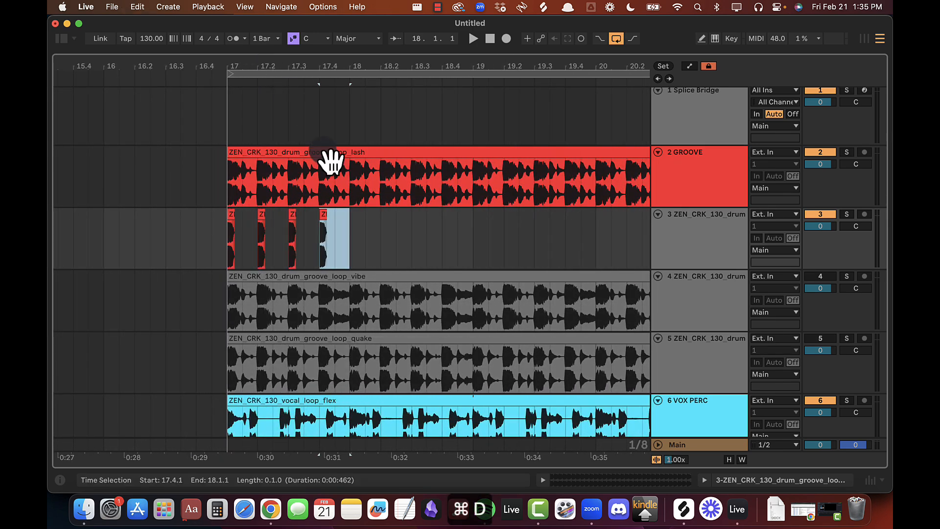
# Step: Consolidate the four kicks of bar 17 into one clip and extend it as a loop to bar 25
pyautogui.moveTo(349, 231); pyautogui.dragTo(226, 237)
pyautogui.press('super+j')
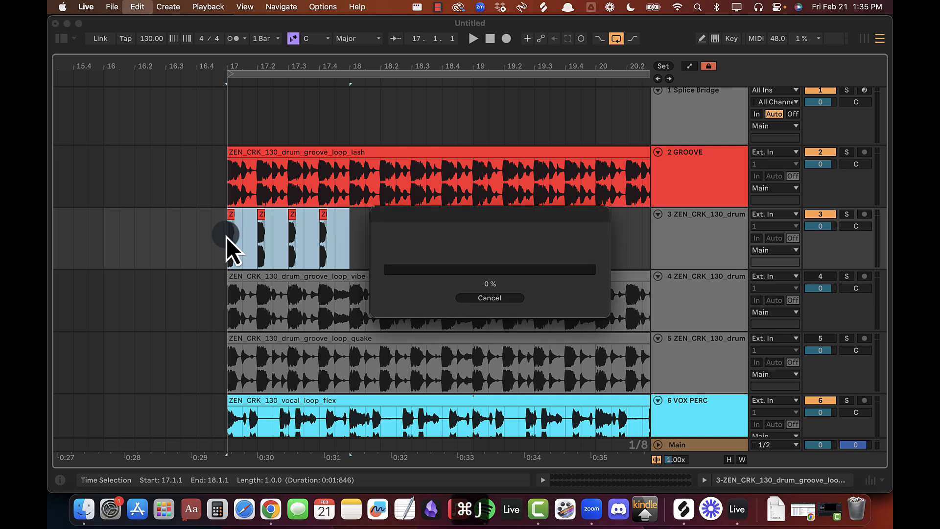
pyautogui.doubleClick(298, 217)
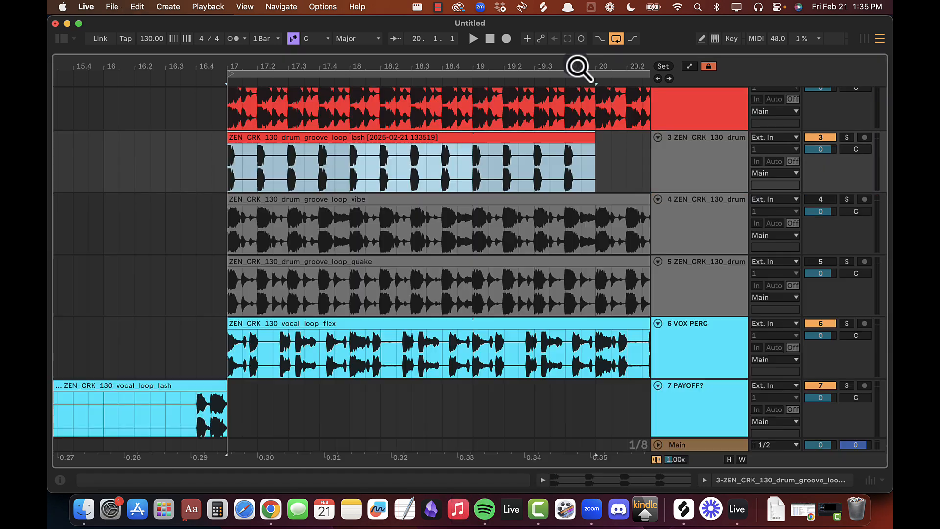
pyautogui.moveTo(574, 65); pyautogui.dragTo(284, 67)
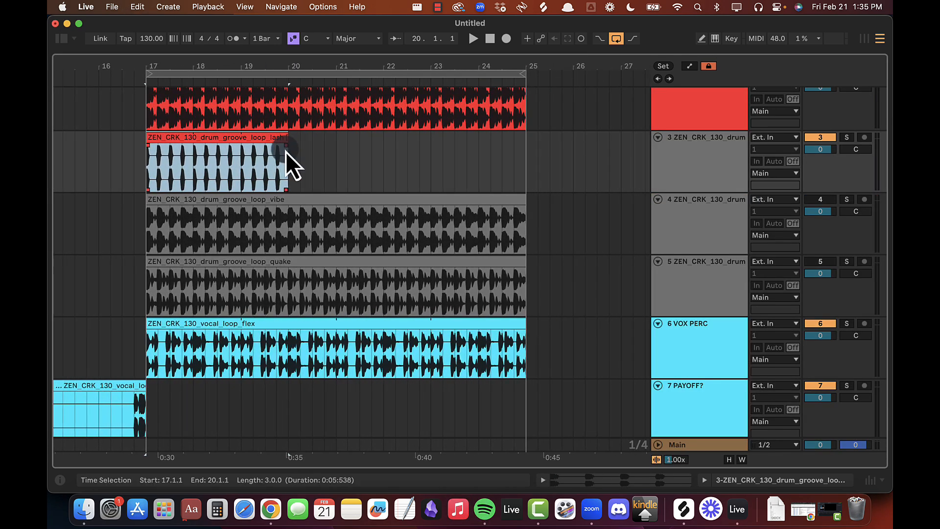
pyautogui.moveTo(282, 137); pyautogui.dragTo(521, 137)
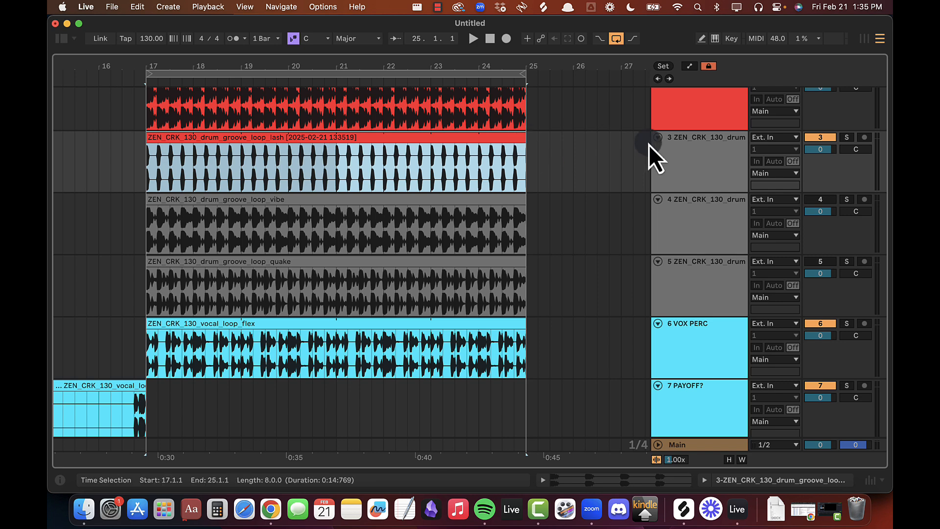
# Step: Rename the isolated kick track "# GHOST"
pyautogui.click(690, 184)
pyautogui.press('cmd+r')
pyautogui.write('# GHOST')
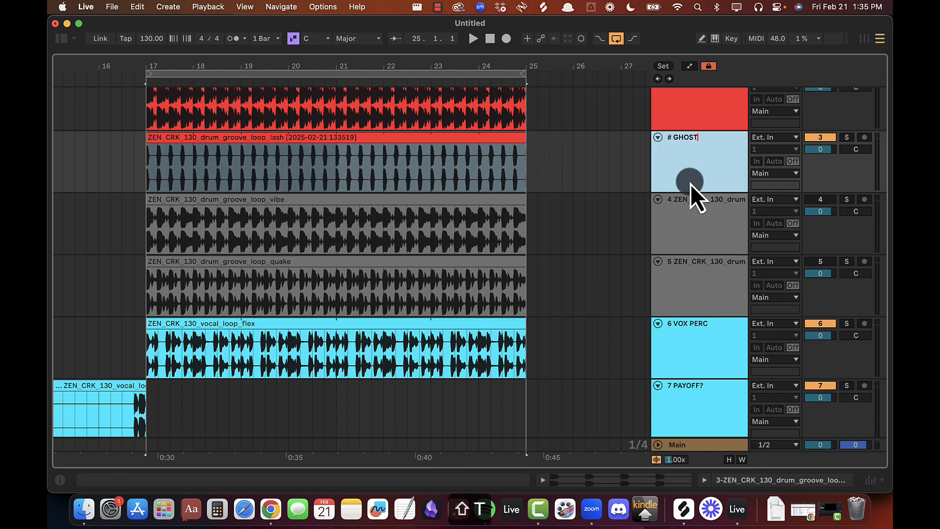
pyautogui.press('Return')
# Step: Color the GHOST track and its clip white, and place the track directly above GROOVE
pyautogui.scroll(2, 690, 184)
pyautogui.rightClick(690, 184)
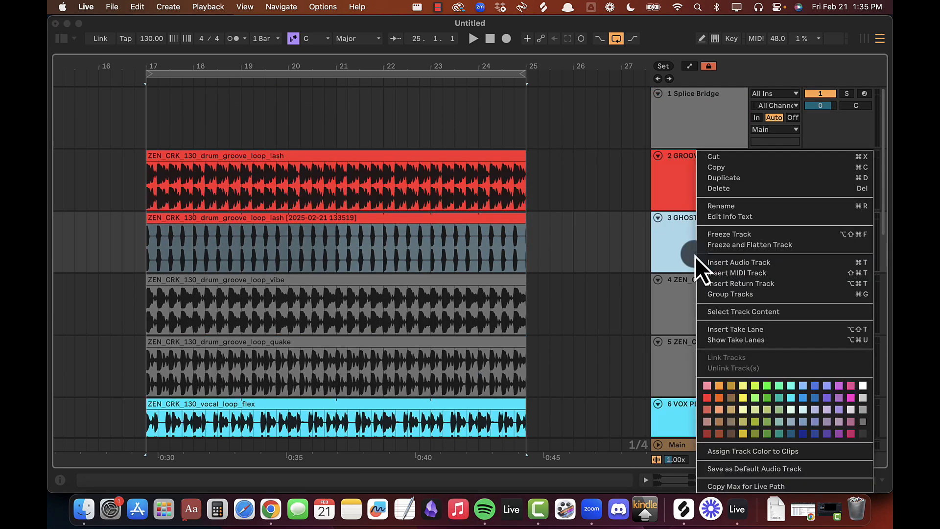
pyautogui.click(862, 386)
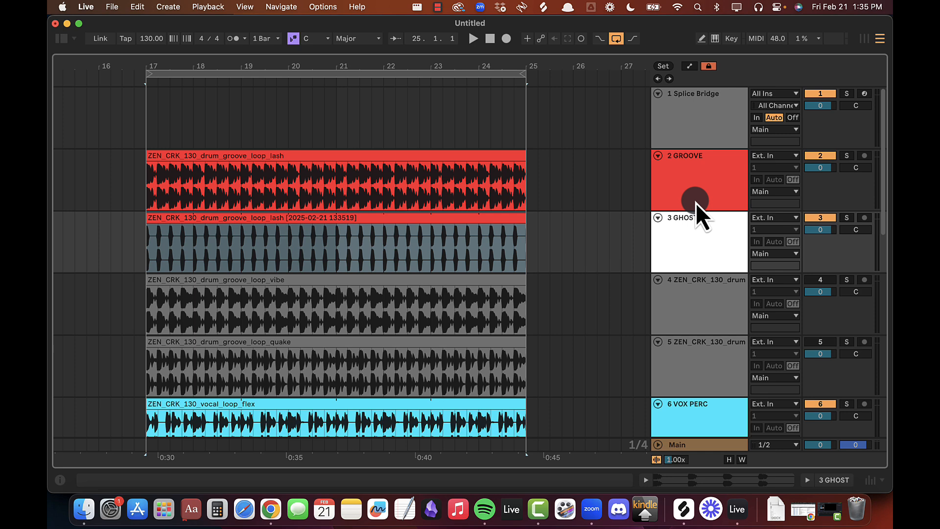
pyautogui.rightClick(687, 248)
pyautogui.click(707, 451)
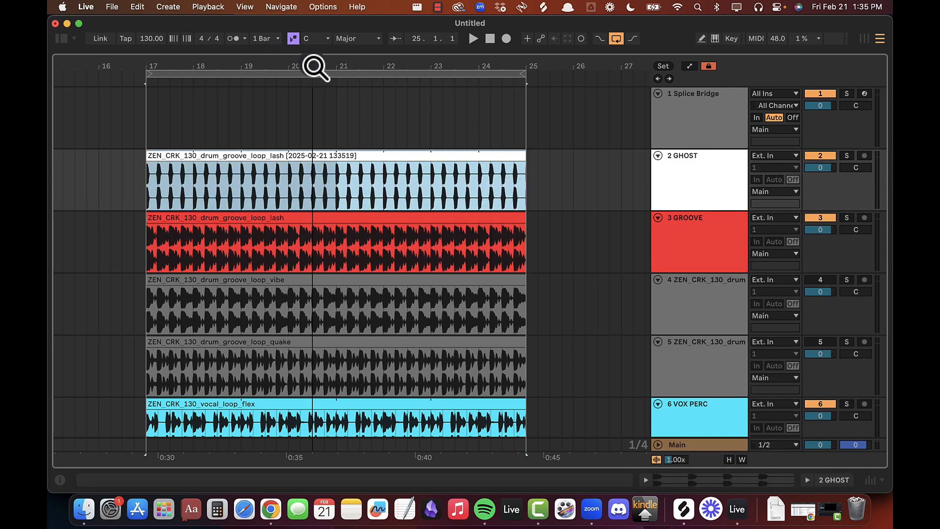
# Step: Play the loop from bar 17 and look over the tracks with the ghost kick in place
pyautogui.scroll(-3, 377, 203)
pyautogui.click(377, 203)
pyautogui.scroll(-5, 399, 249)
pyautogui.click(373, 165)
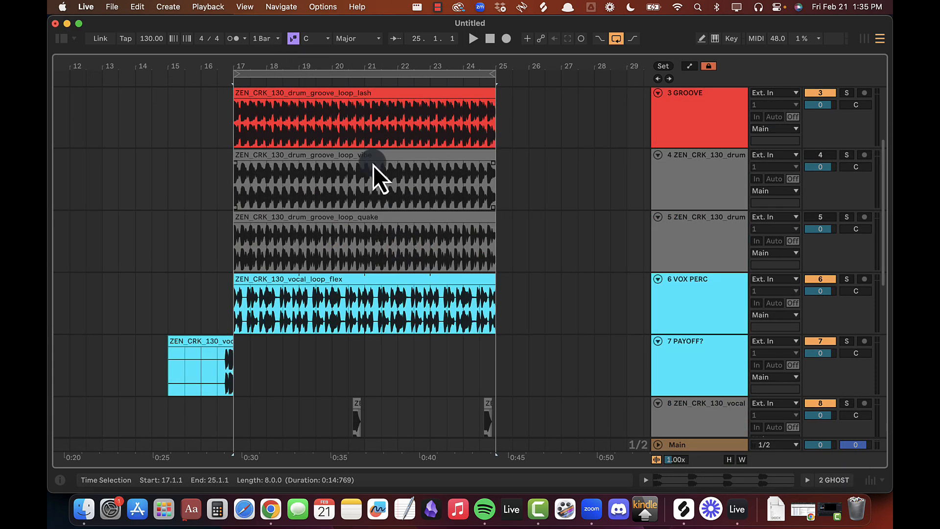
pyautogui.scroll(3, 373, 166)
pyautogui.press('space')
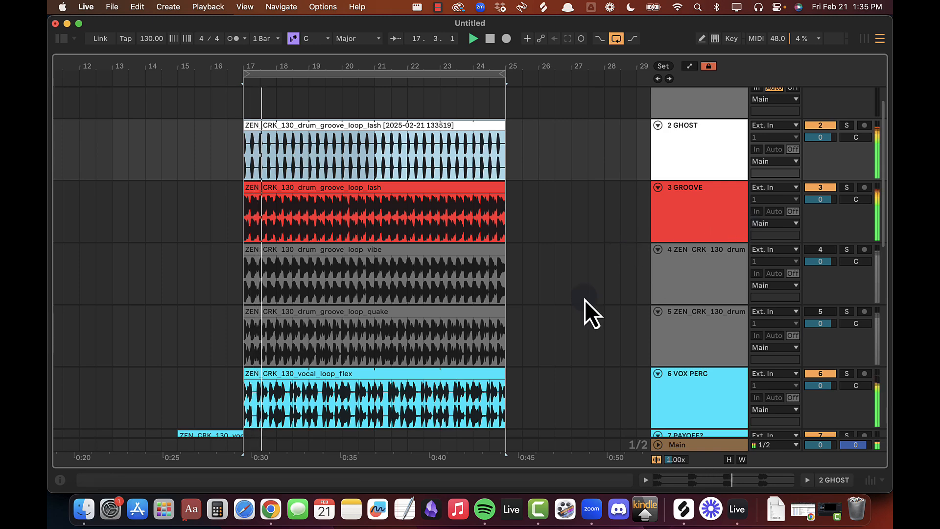
pyautogui.scroll(-5, 529, 311)
pyautogui.scroll(-3, 530, 311)
pyautogui.scroll(8, 530, 311)
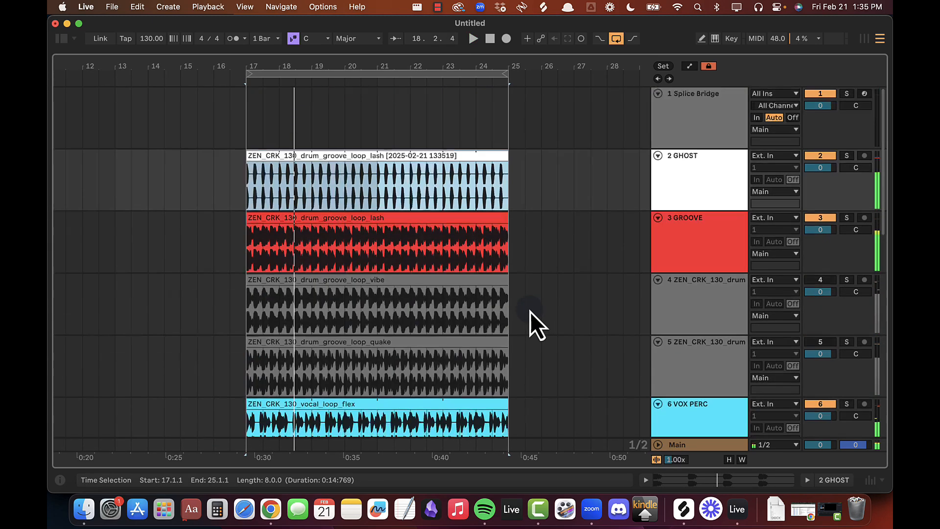
pyautogui.scroll(-10, 378, 229)
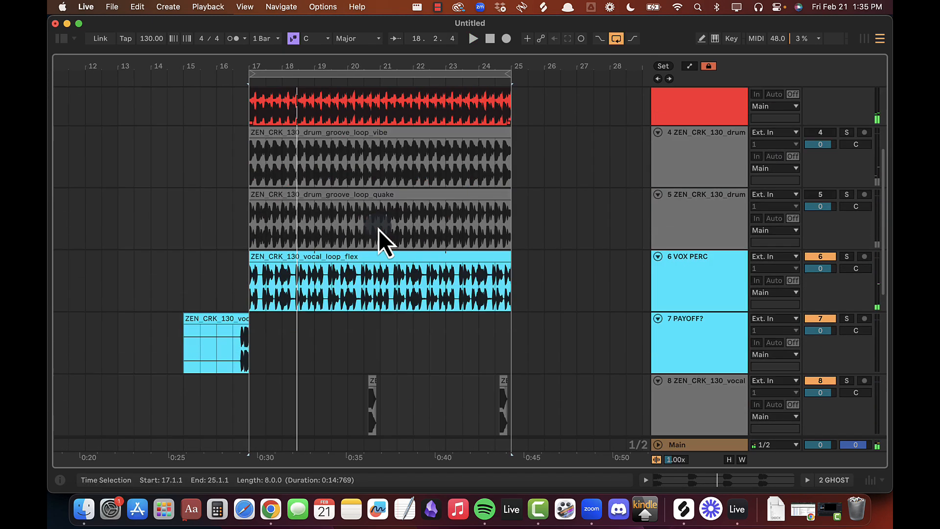
# Step: Set Kickstart 2's sidechain input on the lead synth track to 2 GHOST and reduce its rack to the single Mix macro
pyautogui.doubleClick(685, 365)
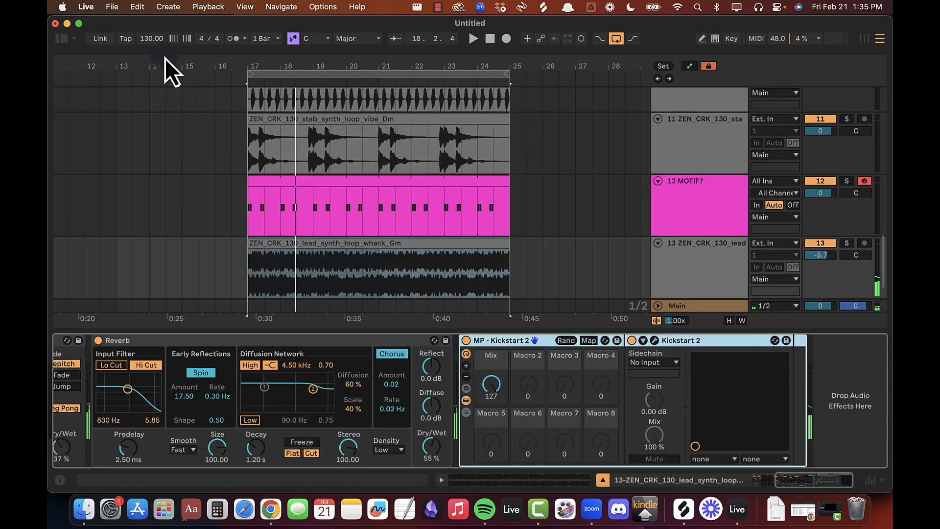
pyautogui.click(669, 361)
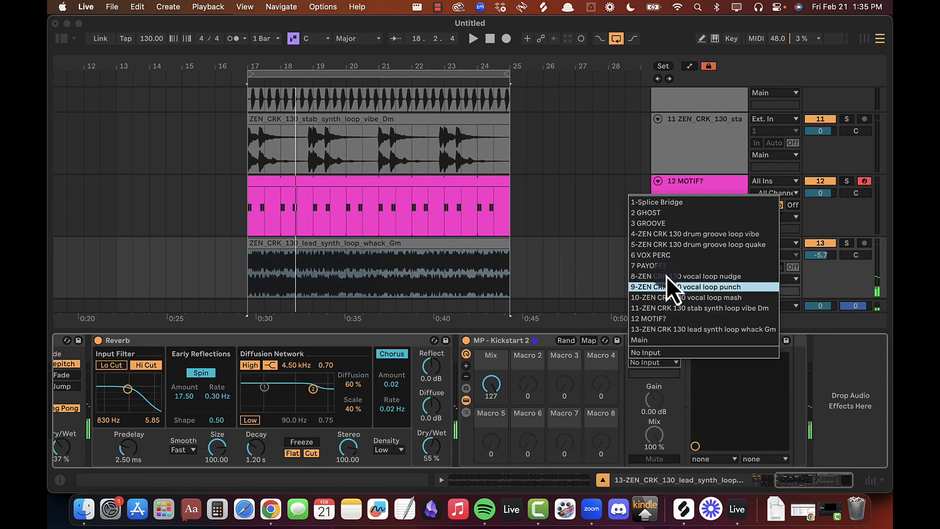
pyautogui.click(667, 213)
pyautogui.click(465, 376)
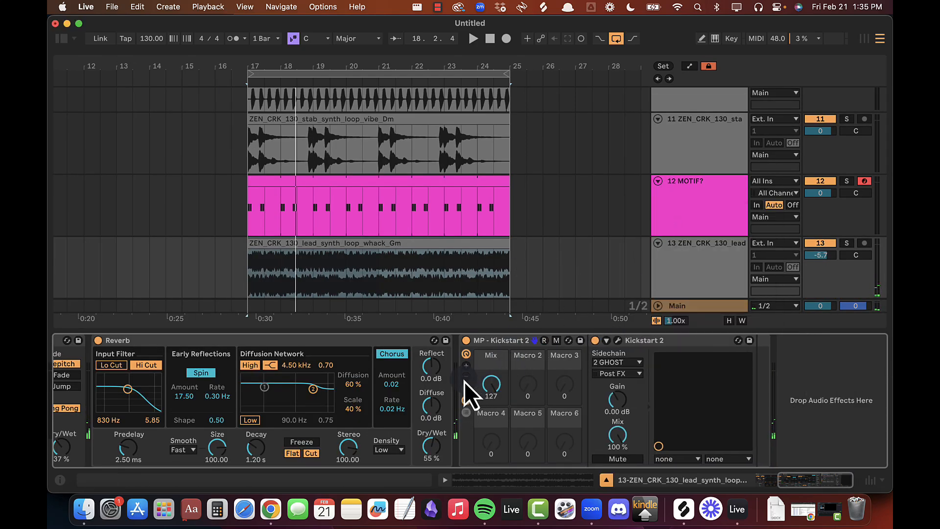
pyautogui.click(466, 376)
pyautogui.click(465, 376)
# Step: Audition Kickstart 2's Classic Chain curve during playback, choose Nice & Tight instead, and lower the lead synth track's volume to -13.7 dB
pyautogui.press('space')
pyautogui.click(581, 340)
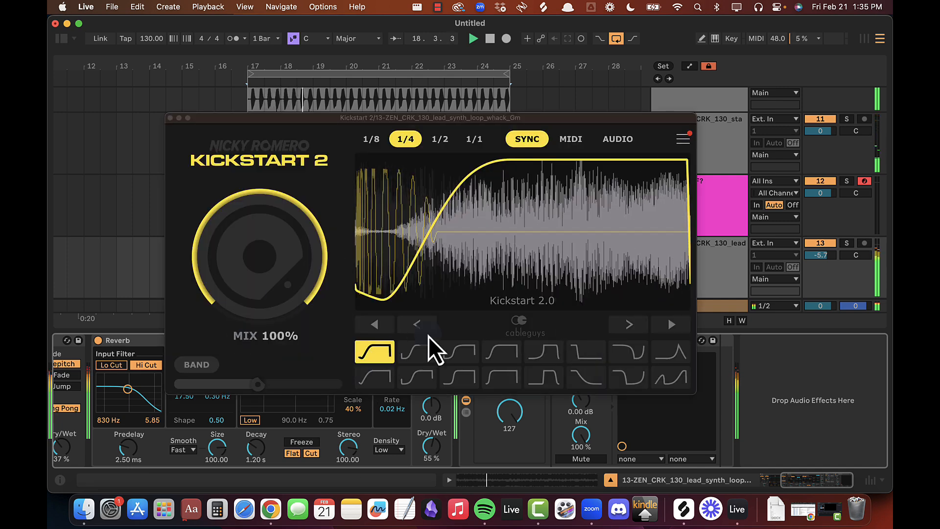
pyautogui.click(418, 351)
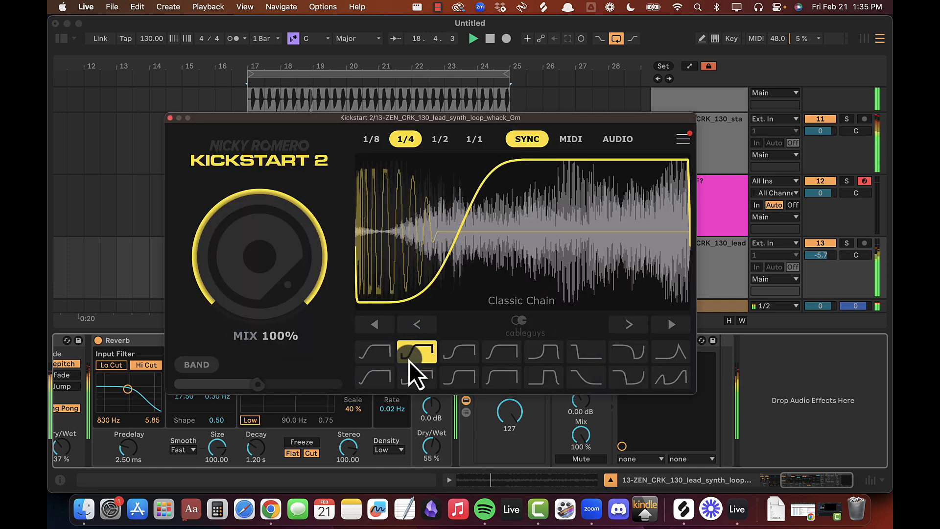
pyautogui.click(459, 357)
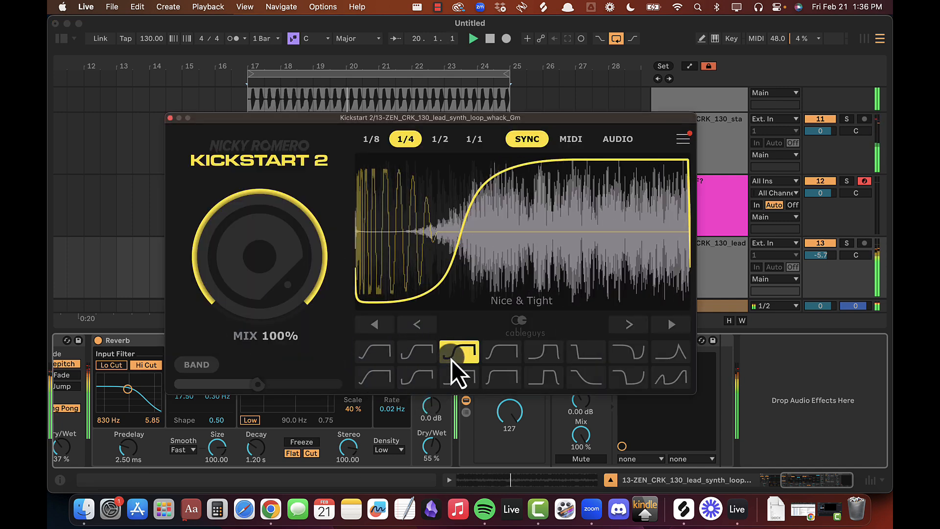
pyautogui.click(169, 117)
pyautogui.moveTo(824, 257); pyautogui.dragTo(825, 258)
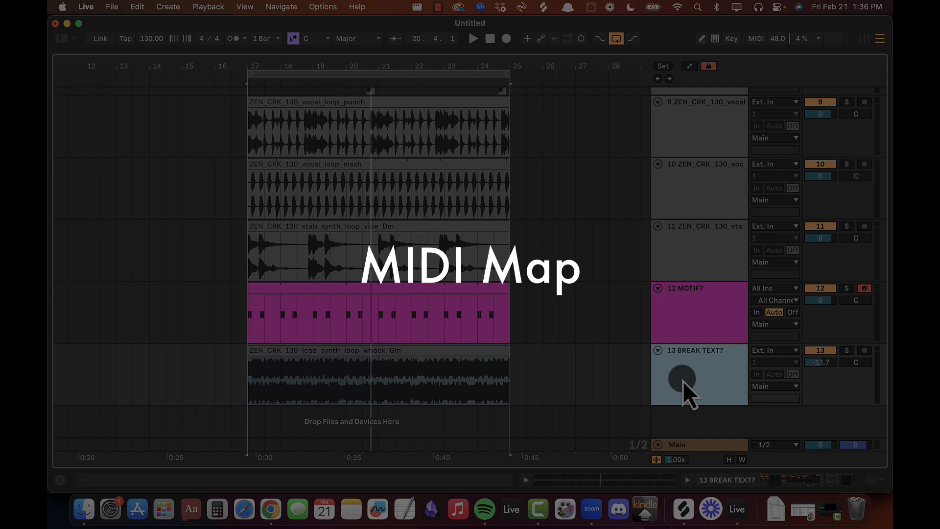
# Step: Assign the BREAK TEXT? track's cyan color to its clip and hide the device chain
pyautogui.click(682, 381)
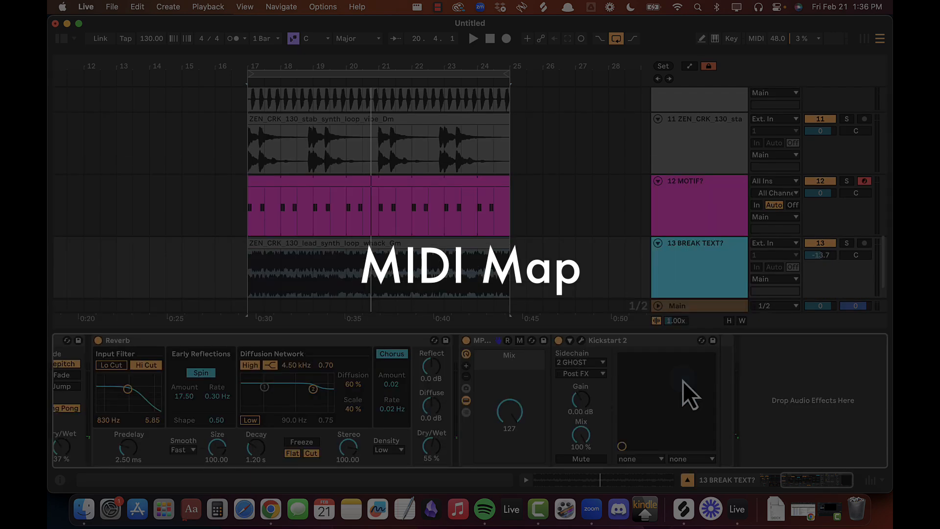
pyautogui.click(706, 225)
pyautogui.click(694, 268)
pyautogui.rightClick(695, 269)
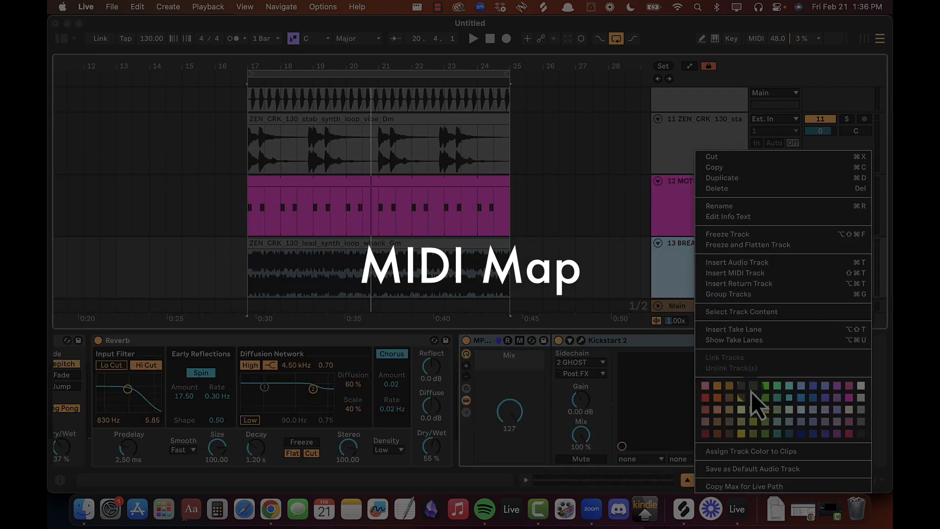
pyautogui.click(738, 453)
pyautogui.click(383, 338)
pyautogui.press('alt+super+l')
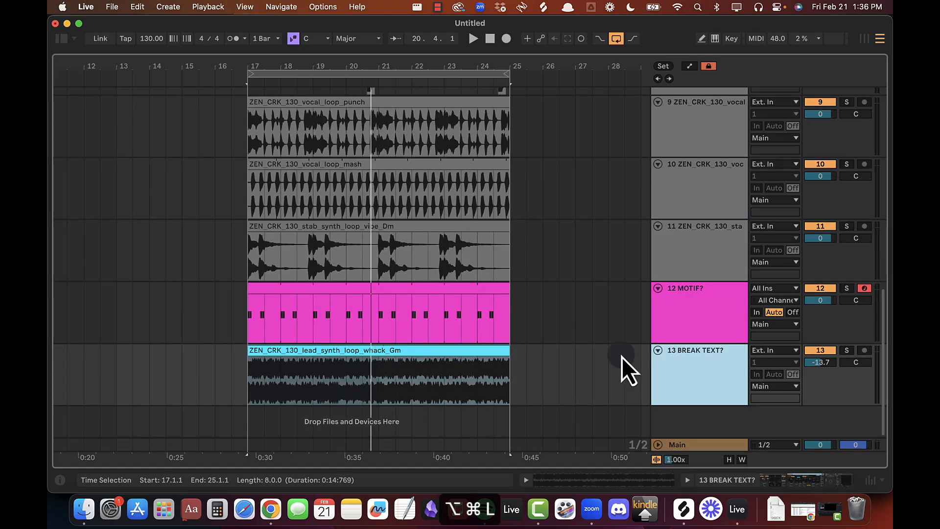
# Step: Insert a Drum Rack MIDI track directly below the Splice Bridge track
pyautogui.scroll(10, 621, 356)
pyautogui.click(685, 124)
pyautogui.press('super+t')
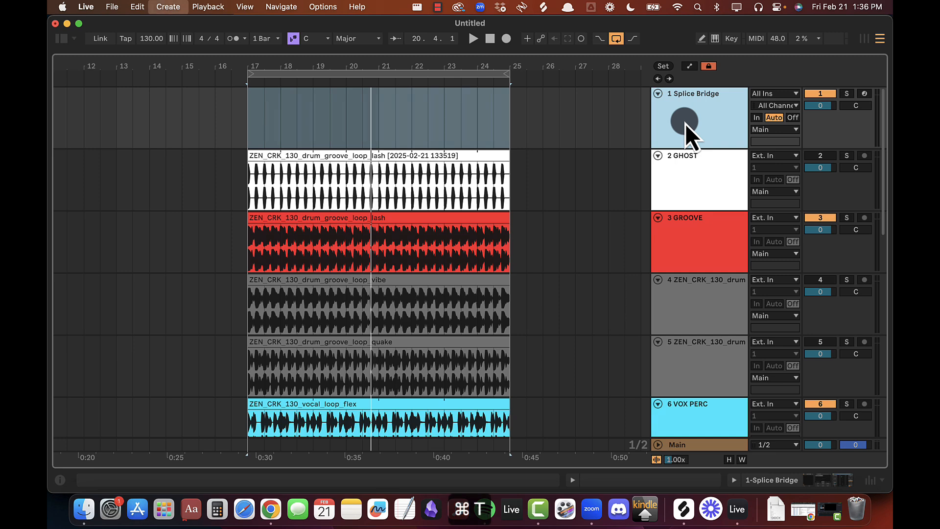
pyautogui.press('super+z')
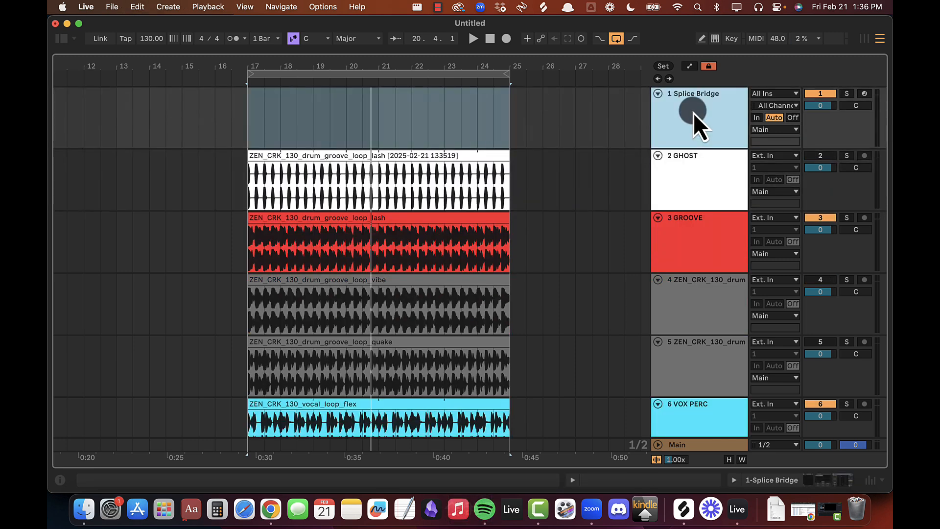
pyautogui.press('super+t')
pyautogui.click(294, 248)
pyautogui.press('super+Tab')
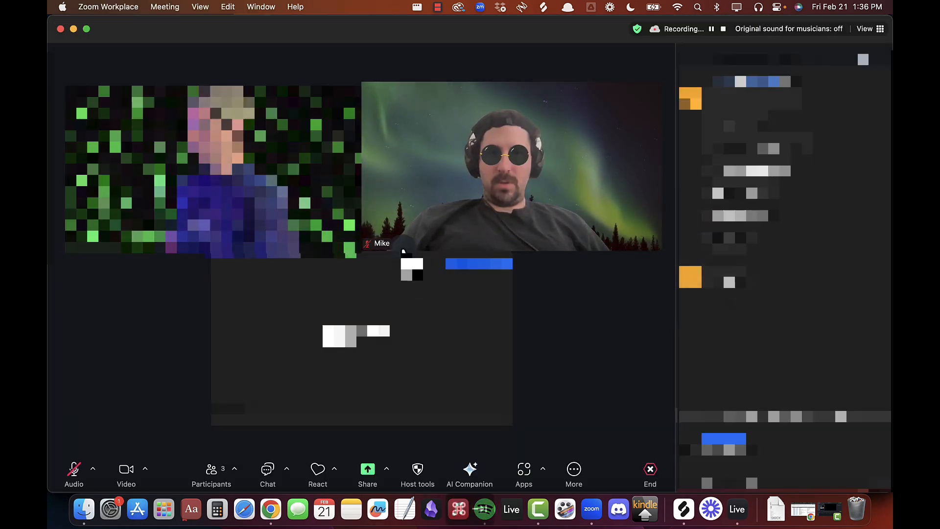
pyautogui.press('super+Tab')
# Step: Create an empty MIDI clip from bar 17 to 25 on the Drum Rack track, duplicate it to bar 25 and hide the clip editor
pyautogui.moveTo(361, 67); pyautogui.dragTo(252, 67)
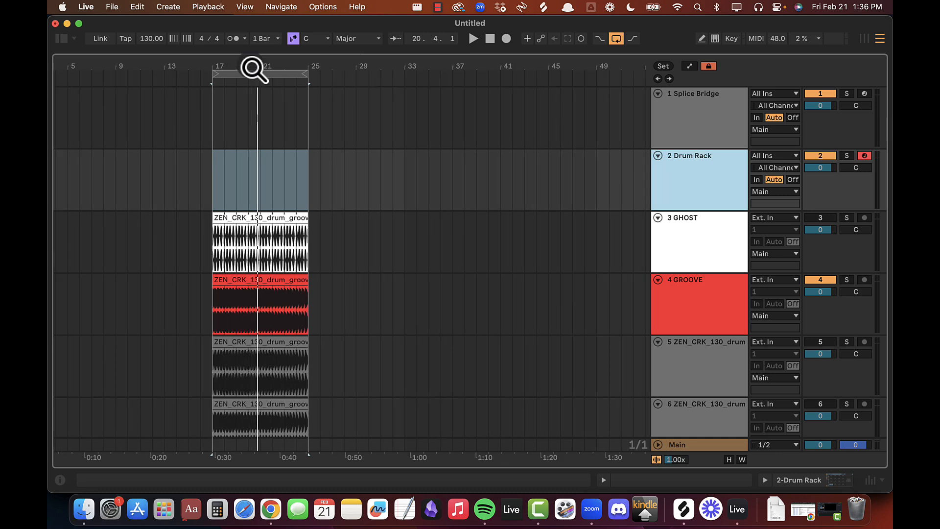
pyautogui.moveTo(213, 180); pyautogui.dragTo(304, 180)
pyautogui.press('super+shift+m')
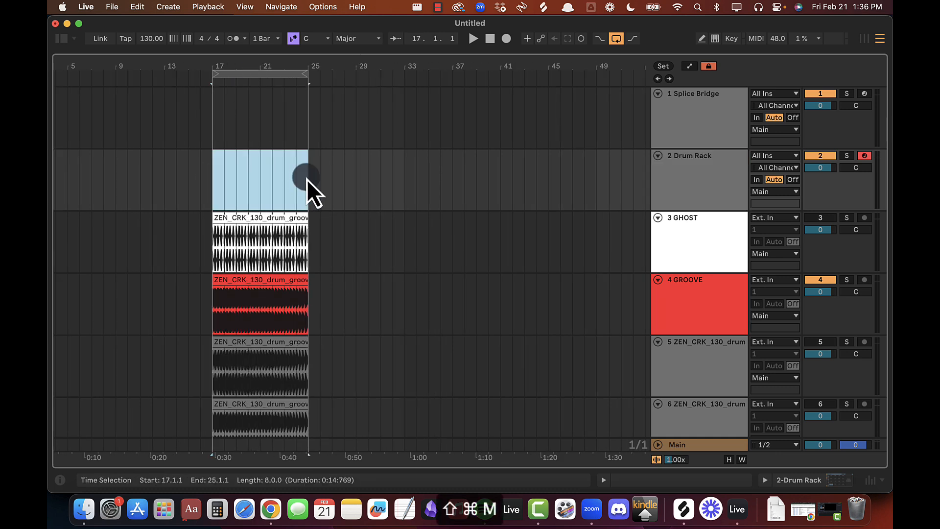
pyautogui.press('super+d')
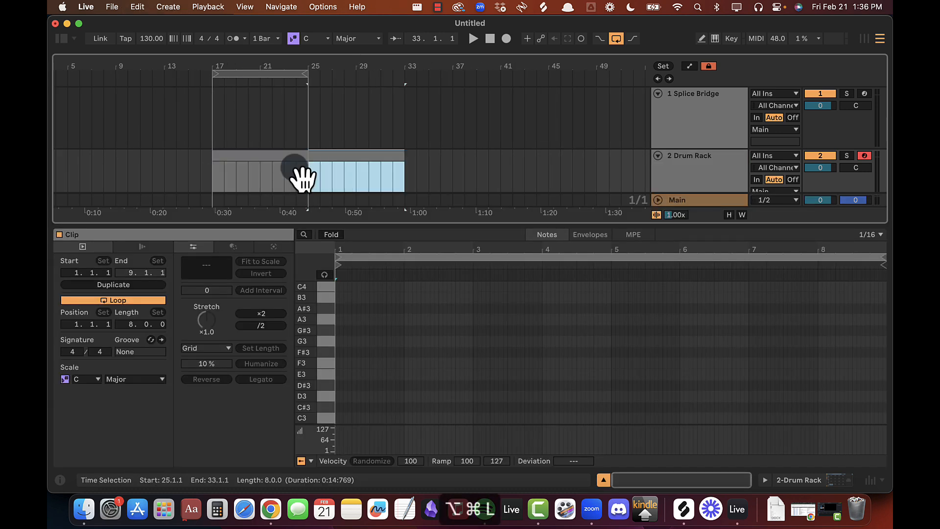
pyautogui.press('super+alt+l')
# Step: Copy the Drum Rack track's bar 17 clip to bar 9
pyautogui.click(249, 156)
pyautogui.hscroll(-2, 249, 155)
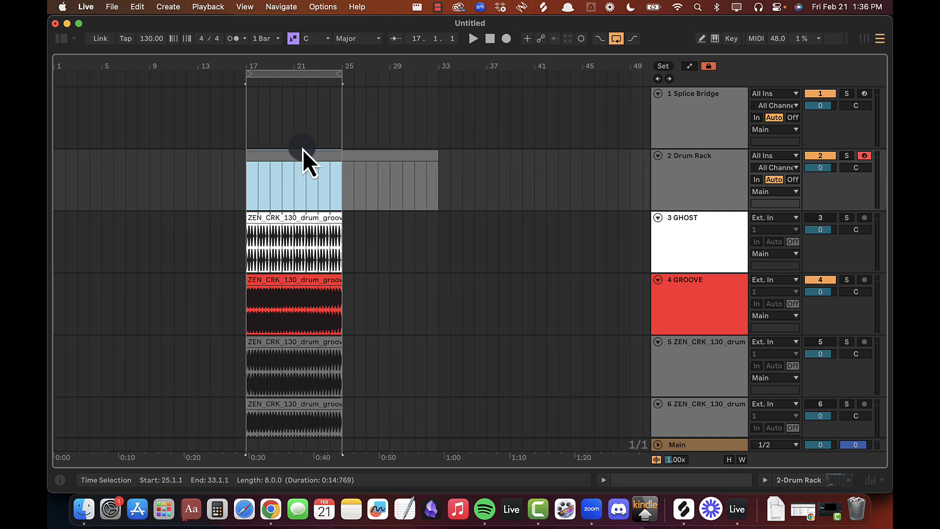
pyautogui.moveTo(287, 155); pyautogui.dragTo(196, 161)
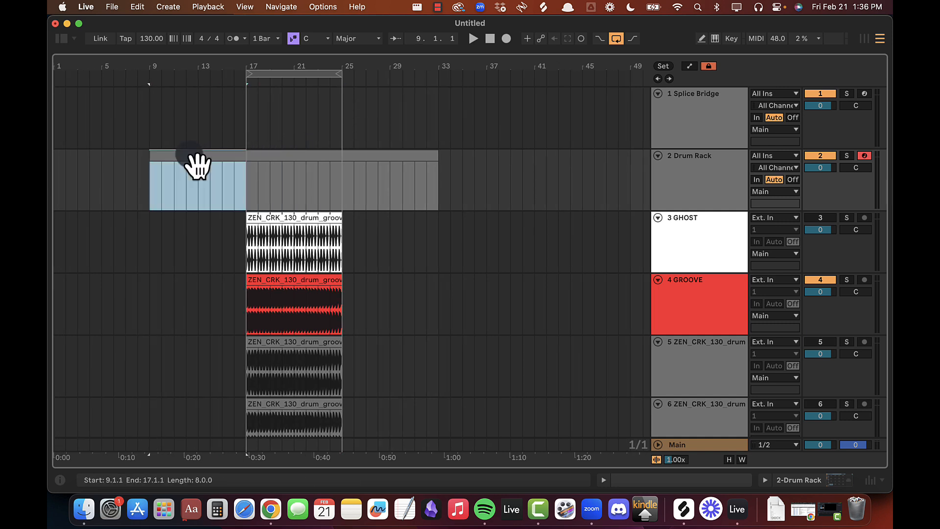
# Step: Consolidate the Drum Rack clips from bar 17 to 33 into one 16-bar clip and duplicate it to bar 33
pyautogui.click(320, 155)
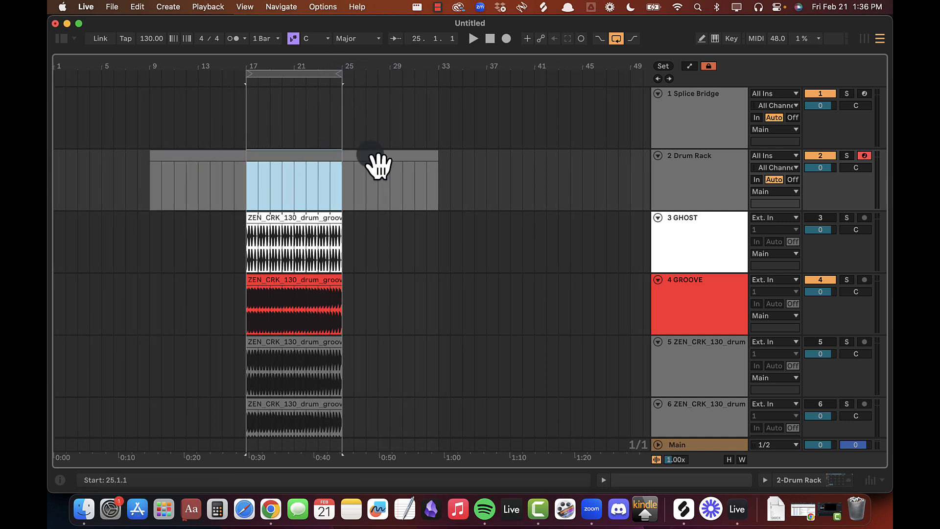
pyautogui.keyDown('shift'); pyautogui.click(401, 155); pyautogui.keyUp('shift')
pyautogui.press('super+j')
pyautogui.press('super+d')
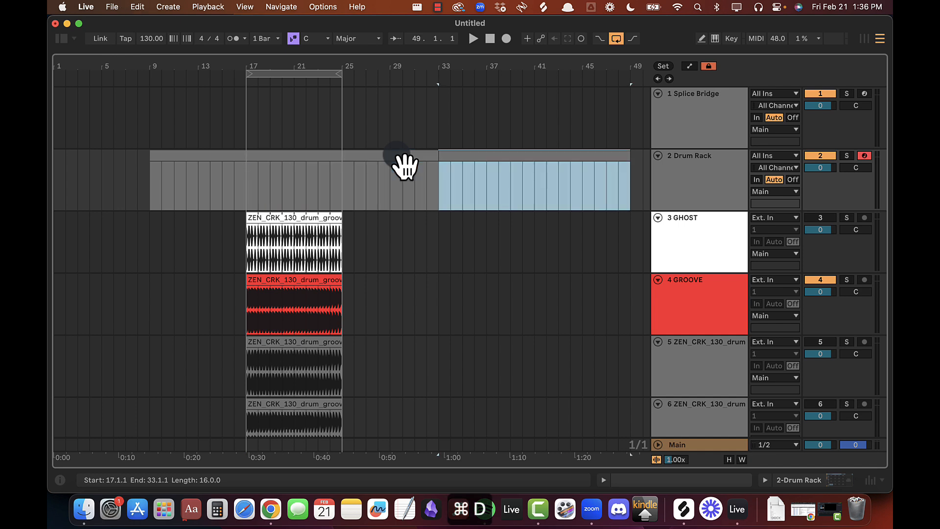
# Step: Insert 16 bars of silence at the start of the arrangement by using an eight-bar range from bar 1 to 9 twice
pyautogui.moveTo(146, 170); pyautogui.dragTo(53, 157)
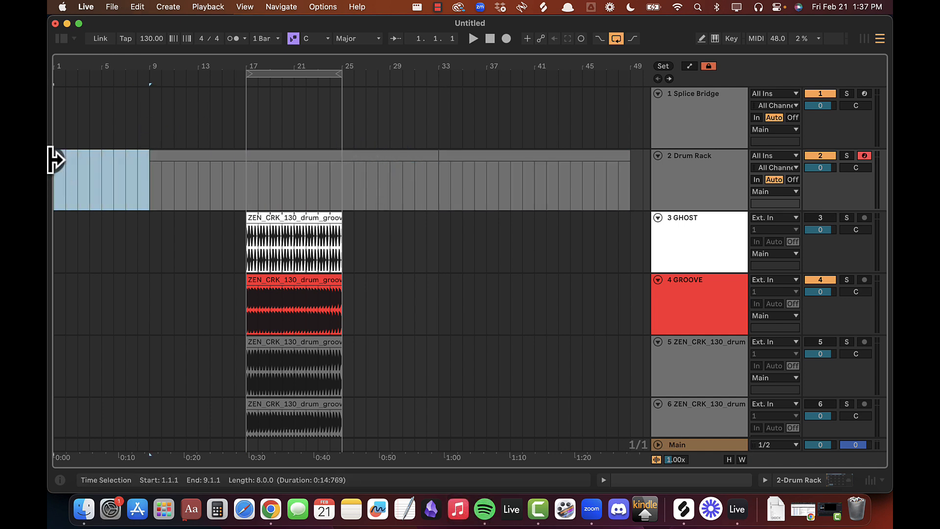
pyautogui.press('super+i')
pyautogui.press('super+i')
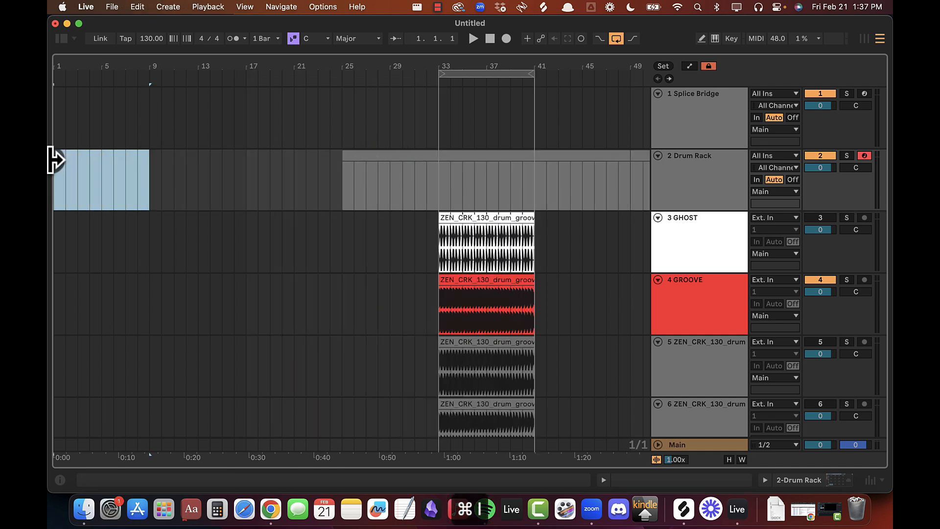
# Step: Copy the Drum Rack track's bar 25 clip to bar 17 and consolidate bars 17 to 33 into one clip
pyautogui.click(305, 163)
pyautogui.moveTo(379, 154); pyautogui.dragTo(255, 159)
pyautogui.keyDown('shift'); pyautogui.click(399, 165); pyautogui.keyUp('shift')
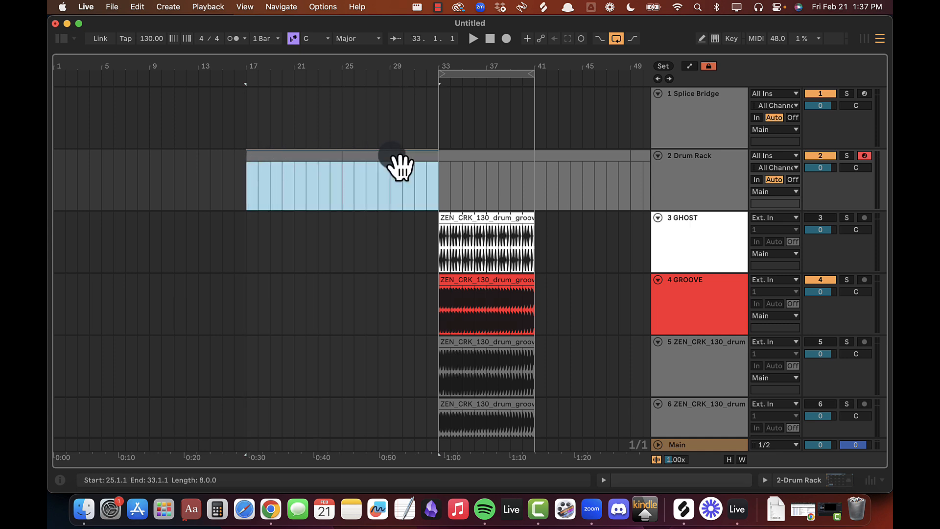
pyautogui.press('super+j')
# Step: Rename the Drum Rack clips starting at bars 17 and 33 as BREAK and DROP A
pyautogui.press('super+r')
pyautogui.write('BREAK')
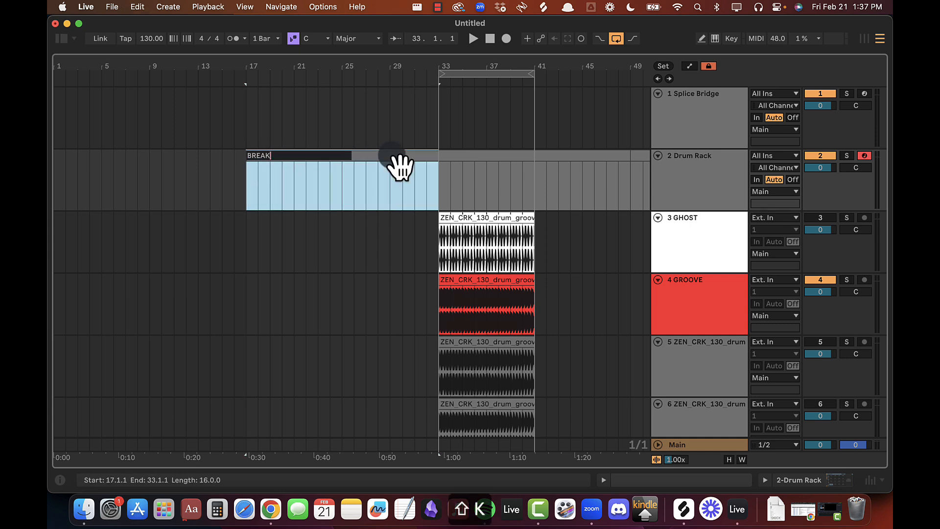
pyautogui.press('Return')
pyautogui.click(491, 162)
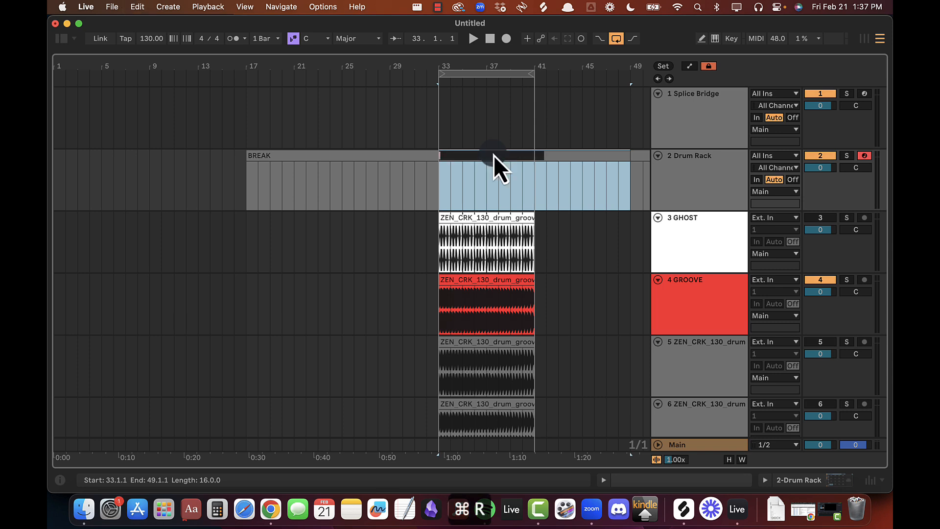
pyautogui.write('DROP A')
pyautogui.press('Return')
# Step: Duplicate the DROP A clip to bar 49 and rename the copy DROP B
pyautogui.press('super+d')
pyautogui.press('super+r')
pyautogui.write('D')
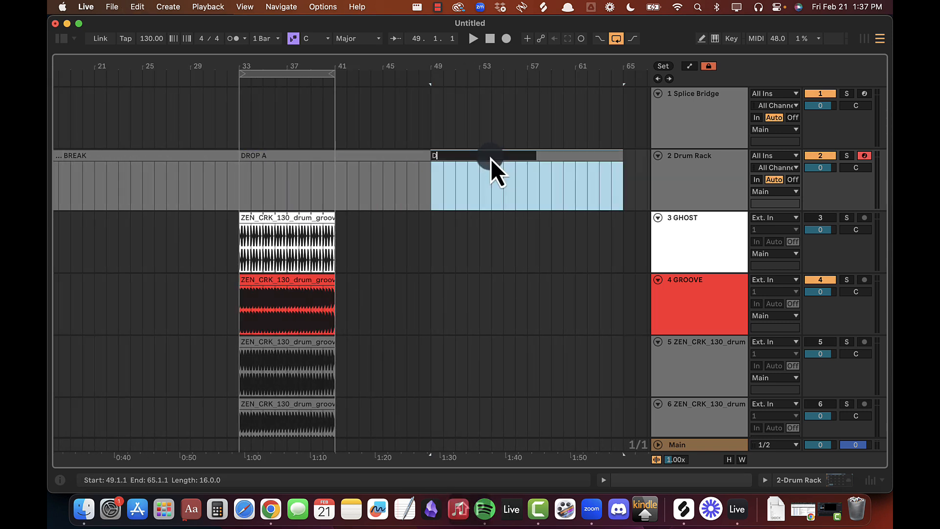
pyautogui.write('ROP B')
pyautogui.press('Return')
# Step: Color the Drum Rack track green and assign the track color to its clips
pyautogui.rightClick(693, 175)
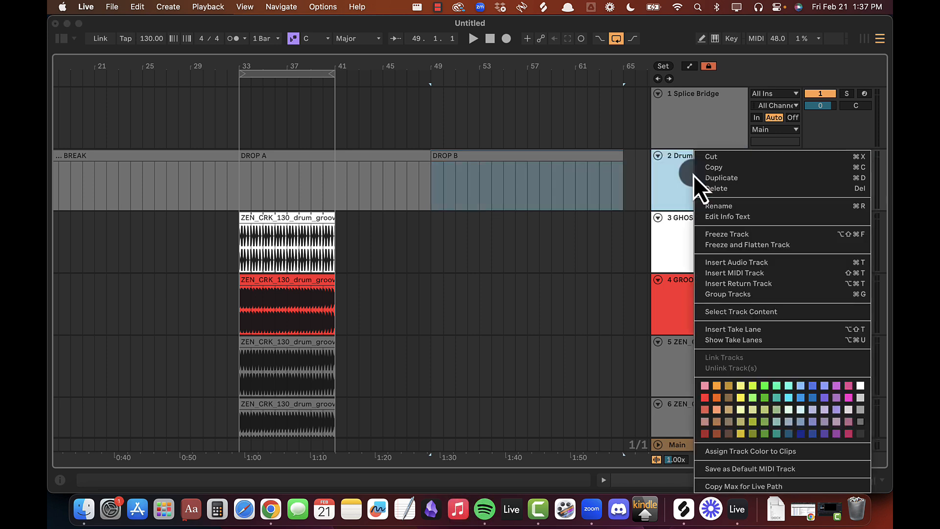
pyautogui.click(762, 397)
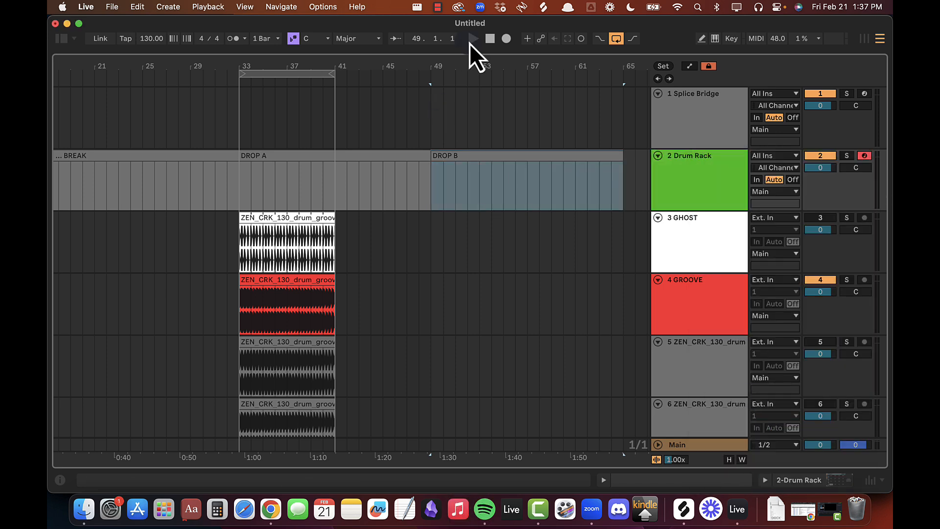
pyautogui.moveTo(468, 53); pyautogui.dragTo(476, 60)
pyautogui.rightClick(697, 181)
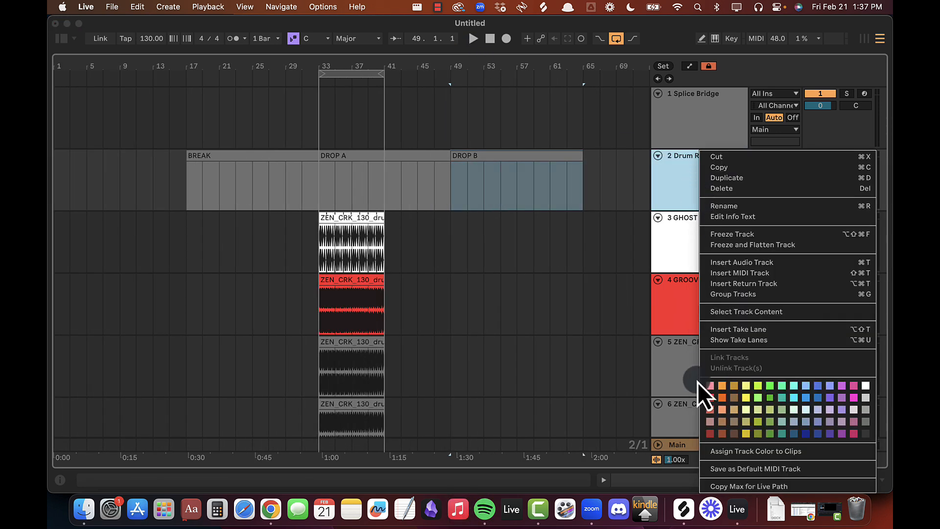
pyautogui.click(726, 448)
pyautogui.click(433, 186)
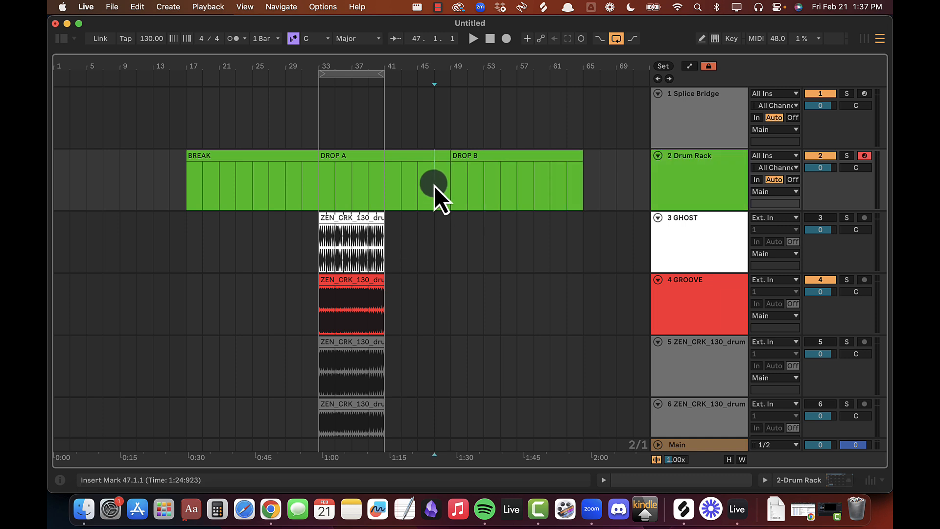
# Step: Try extending the GHOST and GROOVE loops to bar 49, and undo both extensions
pyautogui.scroll(-5, 416, 116)
pyautogui.scroll(5, 409, 260)
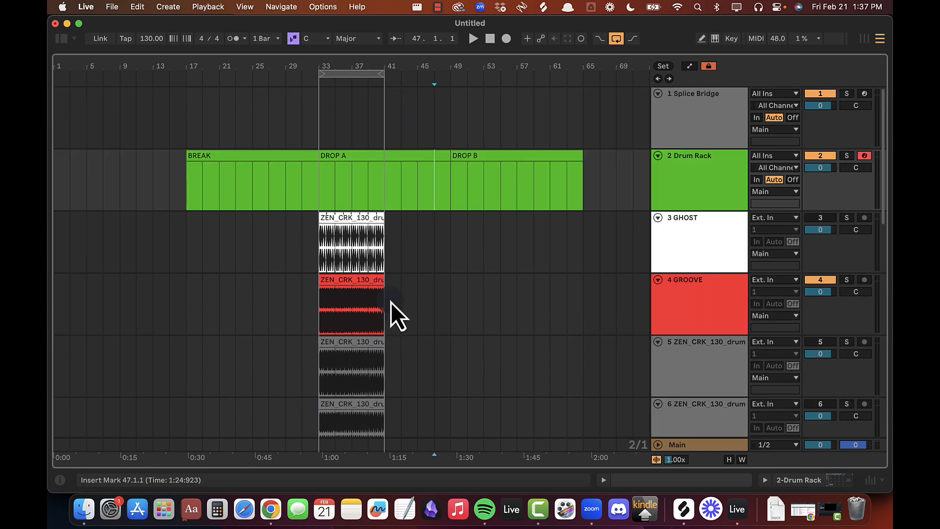
pyautogui.moveTo(384, 217); pyautogui.dragTo(450, 218)
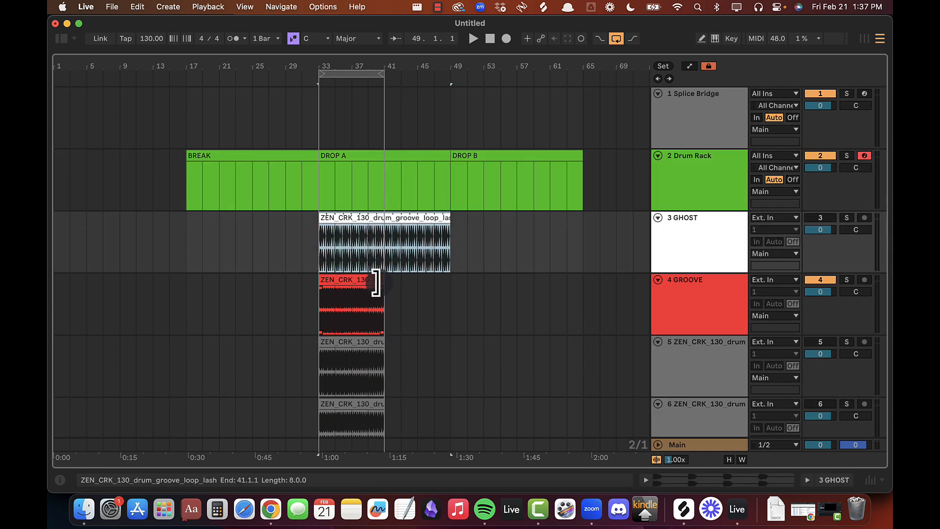
pyautogui.moveTo(385, 282); pyautogui.dragTo(451, 283)
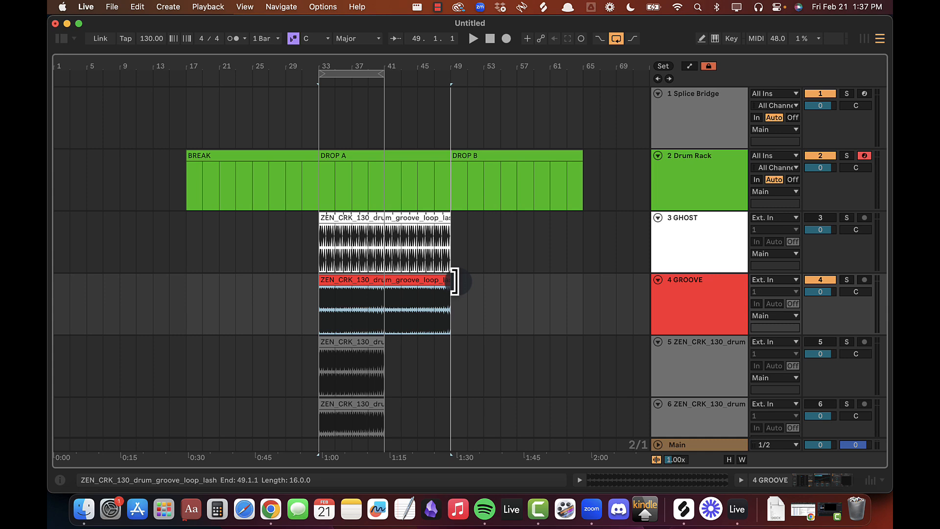
pyautogui.press('super+z')
pyautogui.press('super+z')
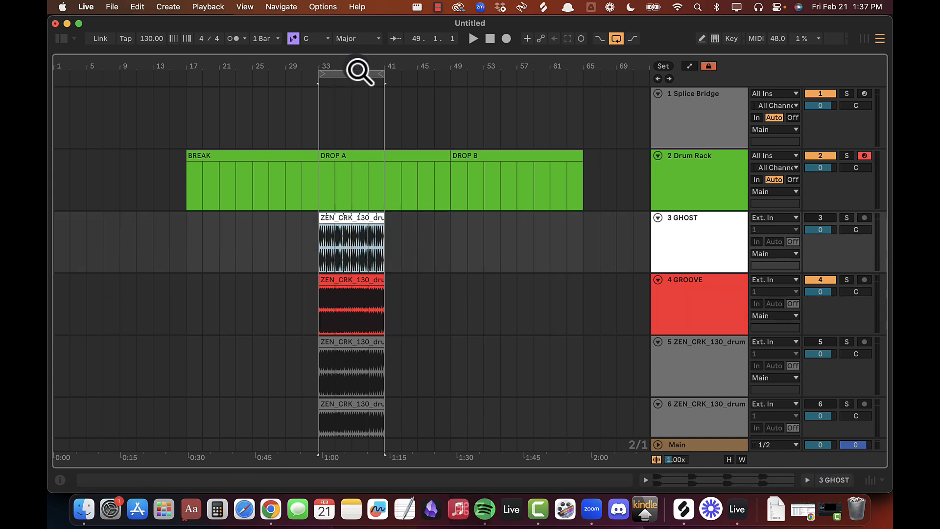
# Step: Copy the lead synth clip on the BREAK TEXT? track from bar 33 to bars 25 and 17, filling the break
pyautogui.moveTo(348, 66); pyautogui.dragTo(349, 66)
pyautogui.scroll(-8, 366, 263)
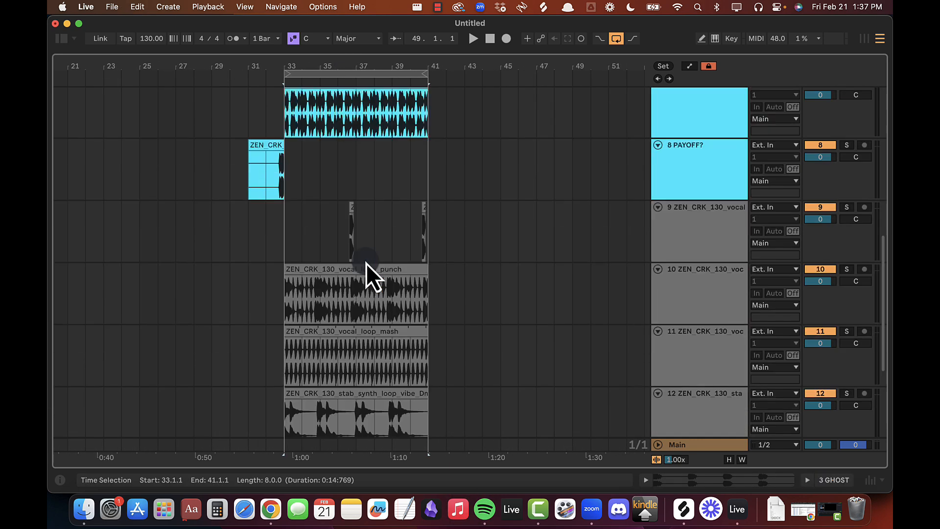
pyautogui.scroll(2, 366, 263)
pyautogui.scroll(-5, 365, 263)
pyautogui.click(366, 262)
pyautogui.click(326, 304)
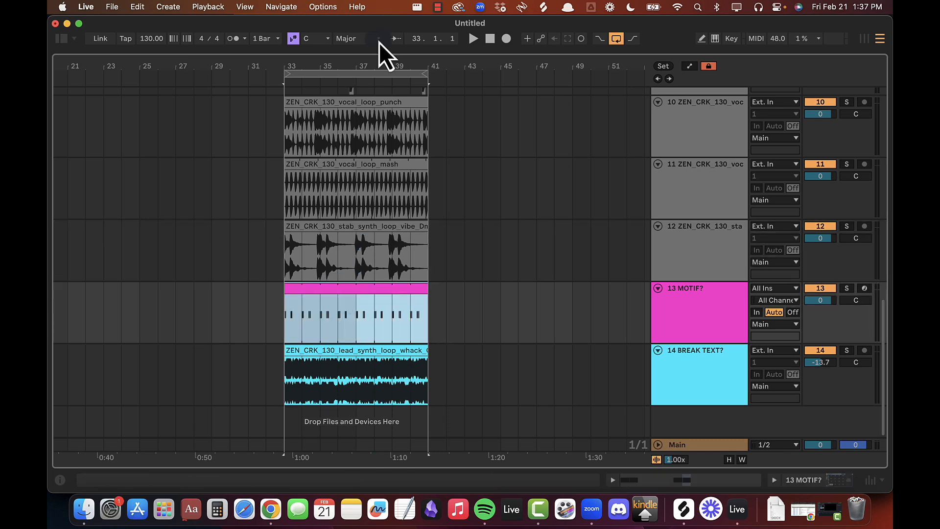
pyautogui.moveTo(368, 67); pyautogui.dragTo(358, 58)
pyautogui.scroll(3, 313, 171)
pyautogui.scroll(-3, 310, 182)
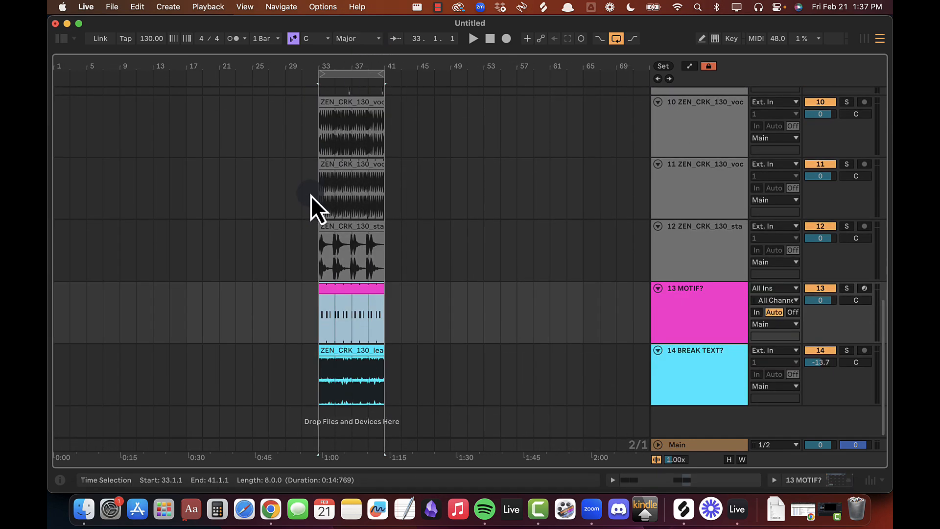
pyautogui.click(351, 362)
pyautogui.moveTo(351, 361); pyautogui.dragTo(299, 354)
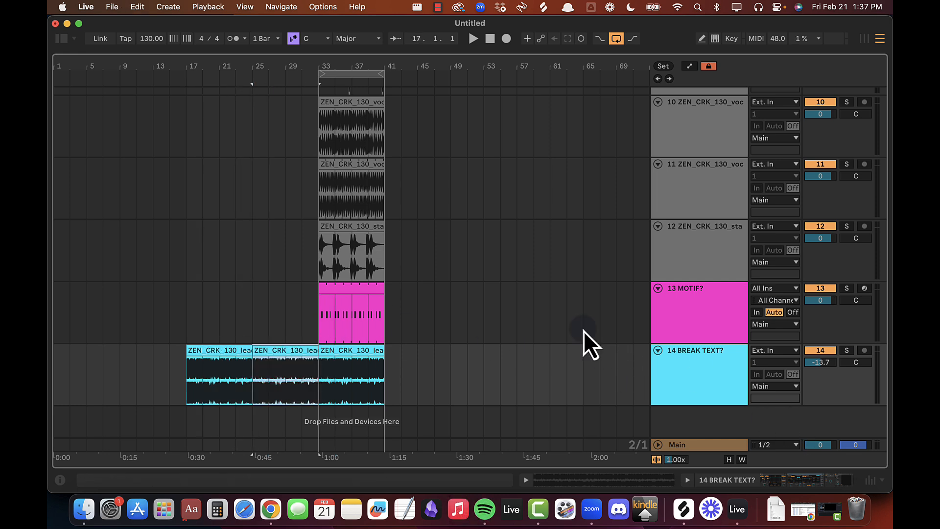
# Step: Rename the BREAK TEXT? track's clip at bar 33 as B LIFT?
pyautogui.click(347, 349)
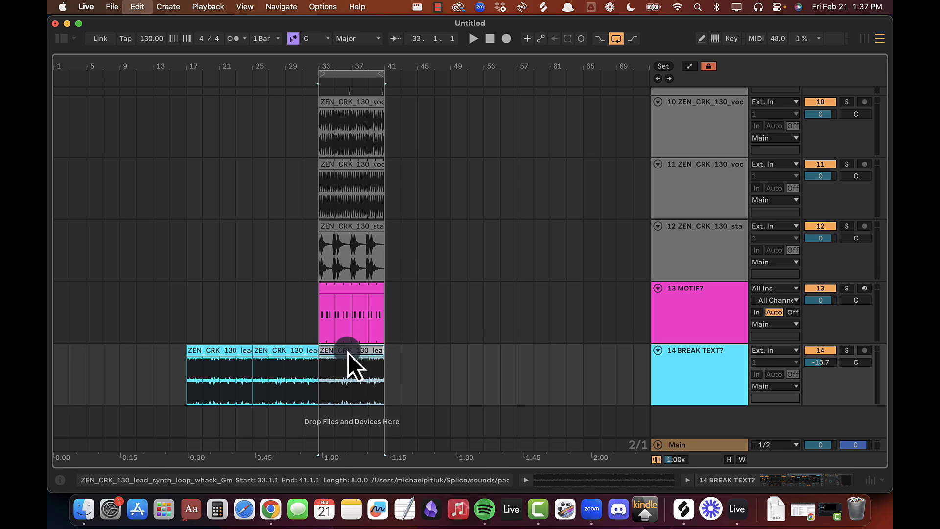
pyautogui.press('super+r')
pyautogui.write('L')
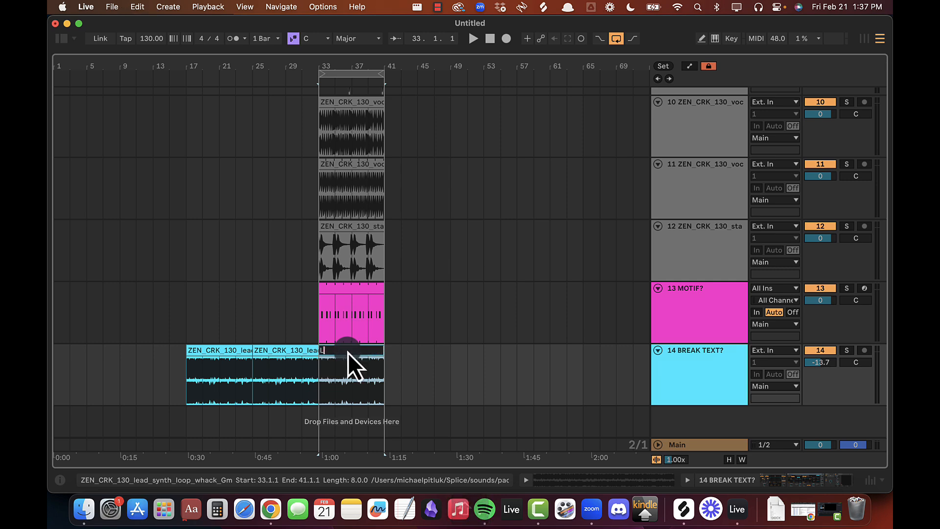
pyautogui.write('IFT?')
pyautogui.press('Return')
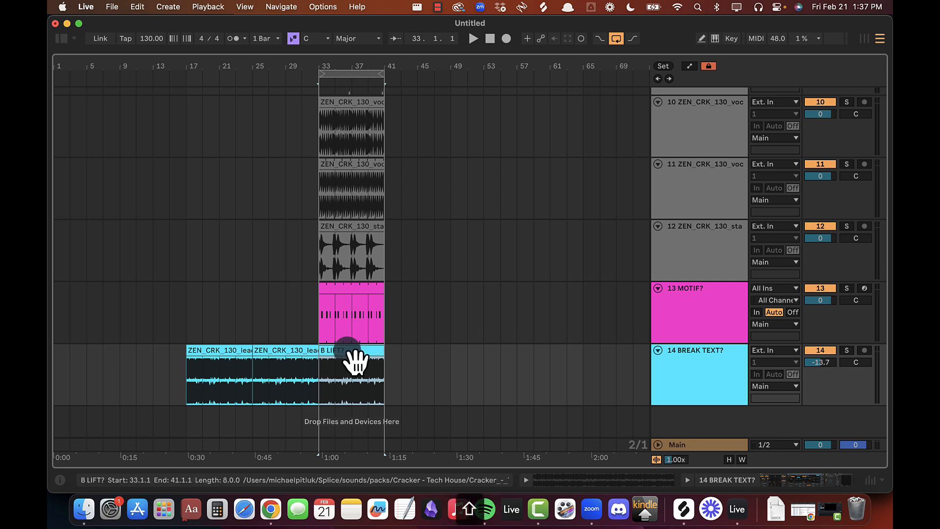
# Step: Review the break's lead synth clips and the B LIFT? clip against the BREAK, DROP A and DROP B sections
pyautogui.scroll(2, 395, 352)
pyautogui.scroll(-1, 395, 351)
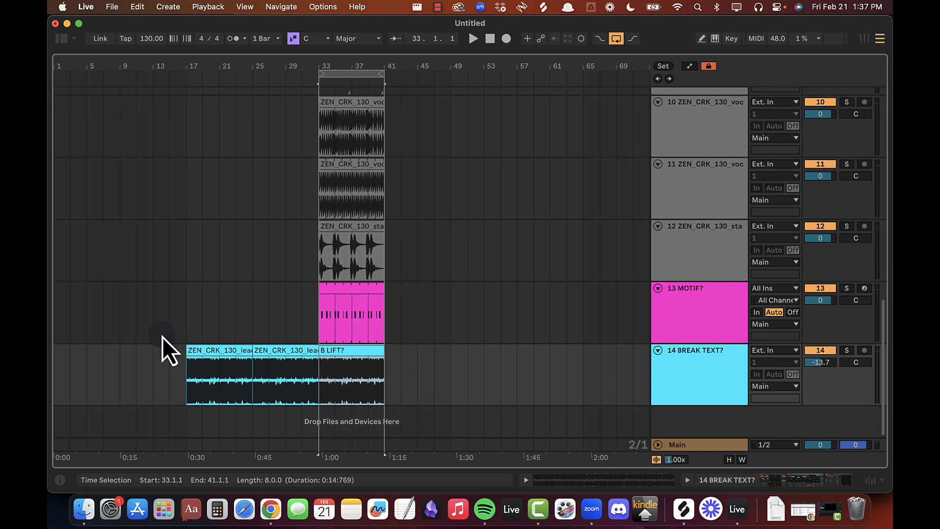
pyautogui.moveTo(181, 310); pyautogui.dragTo(313, 370)
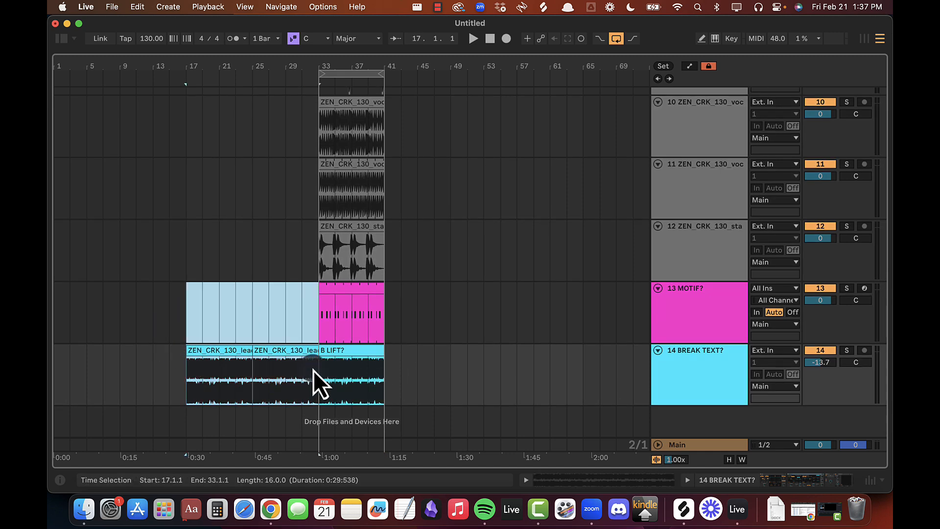
pyautogui.click(181, 319)
pyautogui.click(346, 360)
pyautogui.scroll(10, 348, 353)
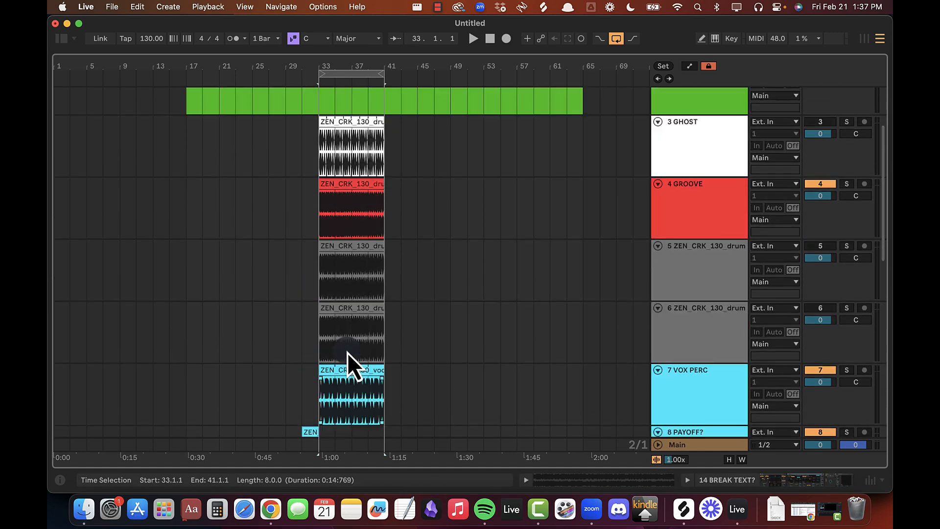
pyautogui.moveTo(452, 197); pyautogui.dragTo(594, 182)
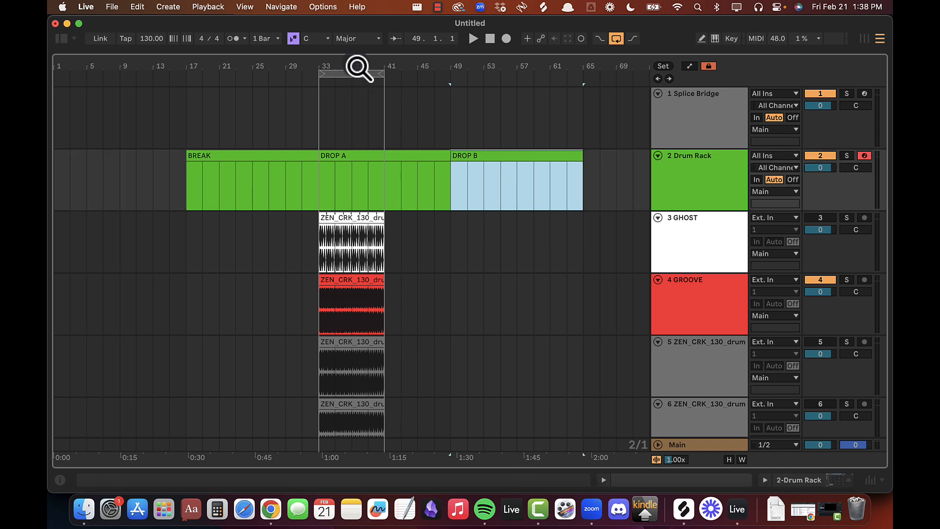
pyautogui.moveTo(186, 269); pyautogui.dragTo(318, 236)
pyautogui.moveTo(319, 167); pyautogui.dragTo(587, 174)
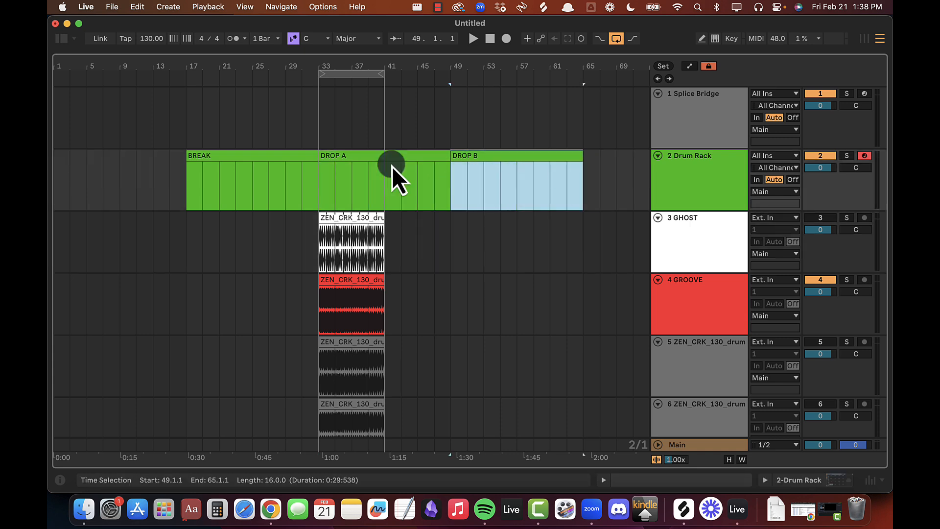
# Step: Rename the two drop clips on the Drum Rack track as DROP A - DRY GROOVE and DROP B - BREAK ATMOS?
pyautogui.click(365, 157)
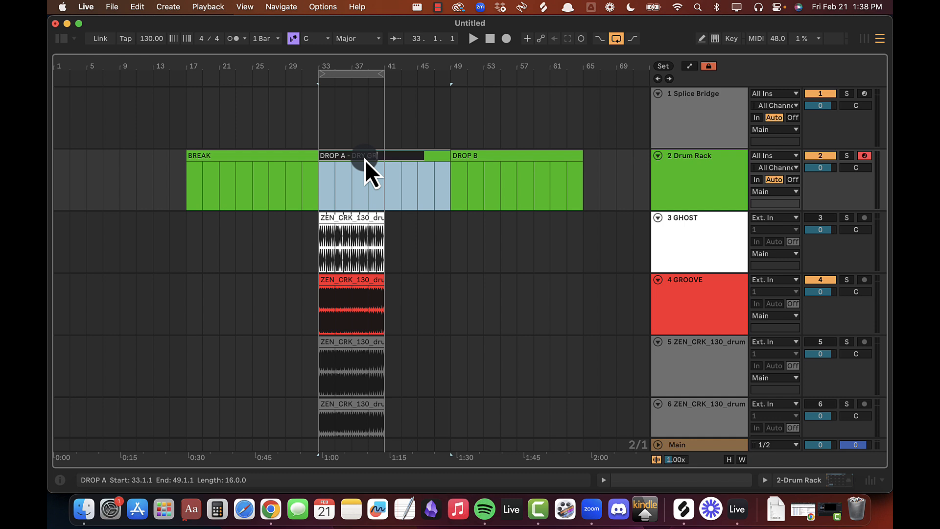
pyautogui.press('Return')
pyautogui.click(497, 162)
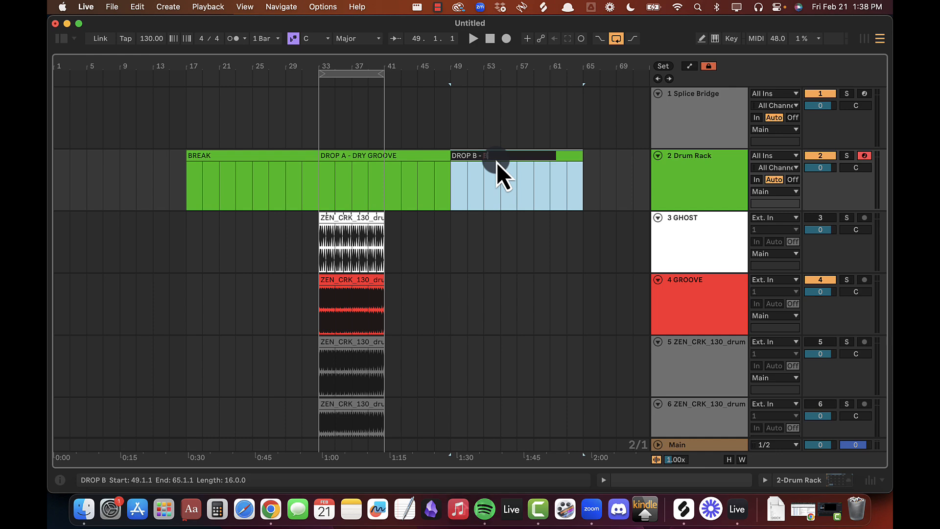
pyautogui.write('ATMOS?')
pyautogui.press('Return')
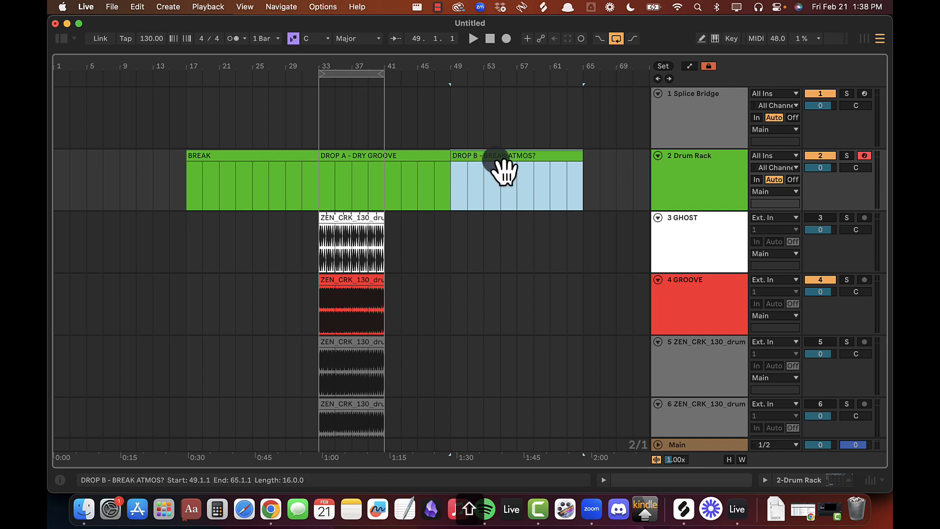
pyautogui.scroll(-12, 407, 257)
pyautogui.press('super+Tab')
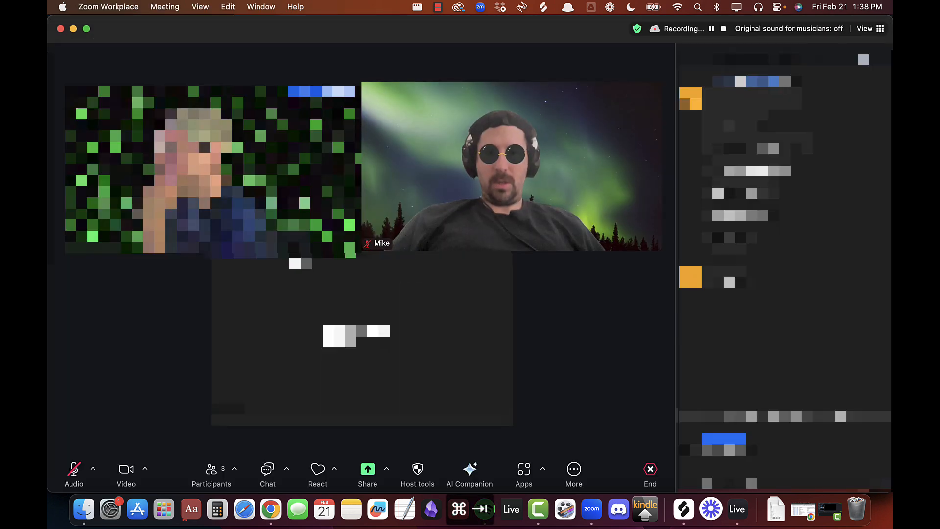
pyautogui.press('super+Tab')
pyautogui.press('super+Tab')
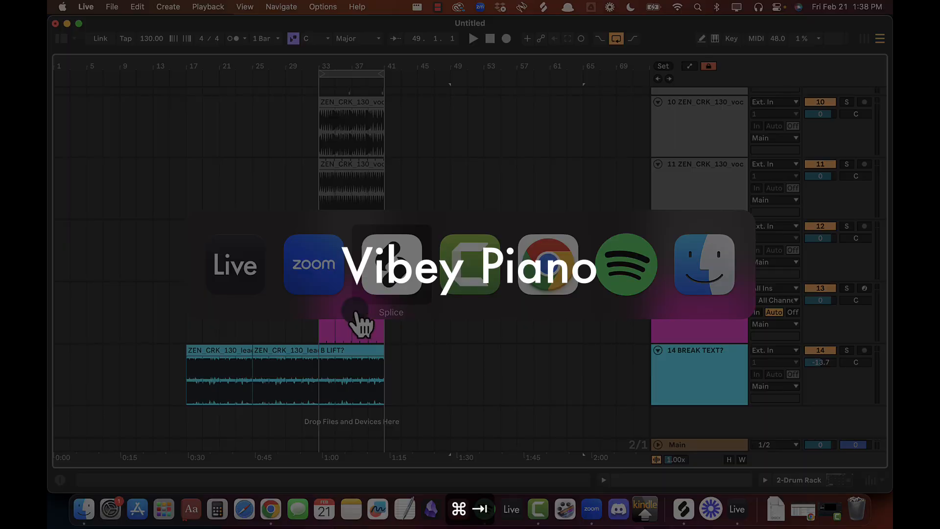
# Step: Play the looped section from bar 33 to audition the layers, and switch to Zoom Workplace during playback
pyautogui.click(316, 384)
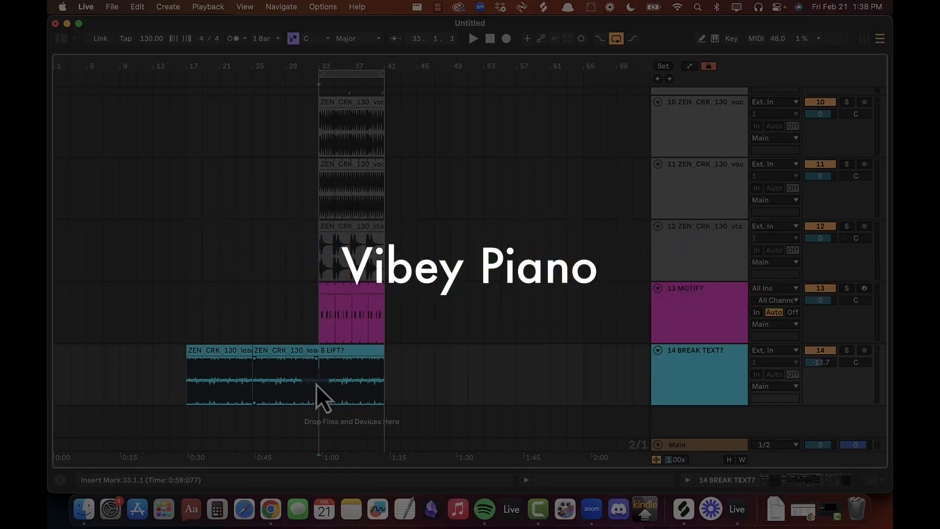
pyautogui.press('space')
pyautogui.press('+')
pyautogui.press('+')
pyautogui.press('+')
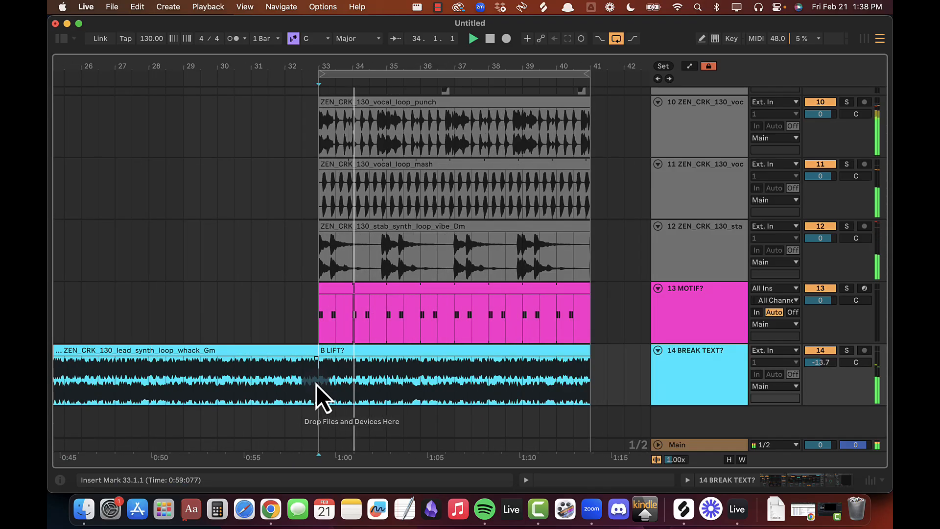
pyautogui.press('-')
pyautogui.hscroll(3, 404, 365)
pyautogui.hscroll(-4, 404, 365)
pyautogui.hscroll(2, 404, 365)
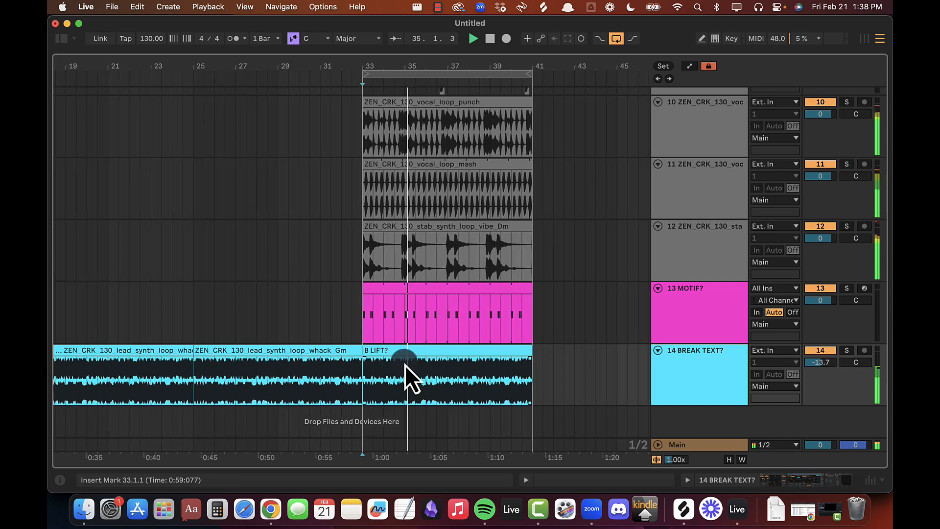
pyautogui.press('super+Tab')
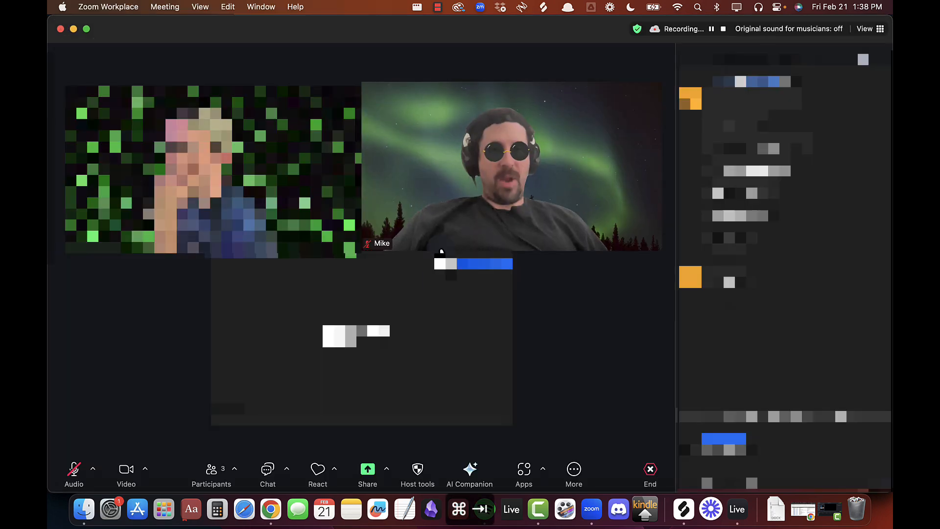
# Step: Switch to Ableton Live, set playback to bar 33, and preview ZEN_CRK_130_chord_synth_loop_haze_A#.wav in Splice
pyautogui.press('super+Tab')
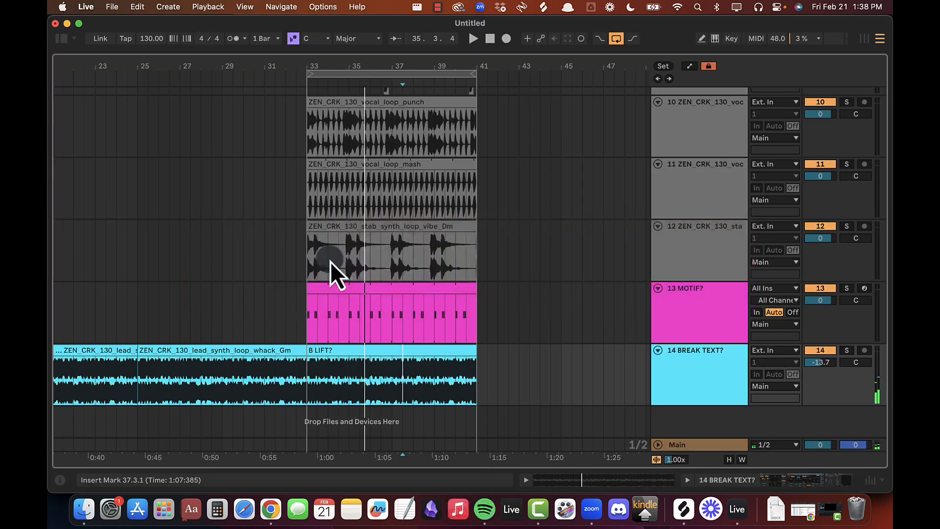
pyautogui.press('super+Tab')
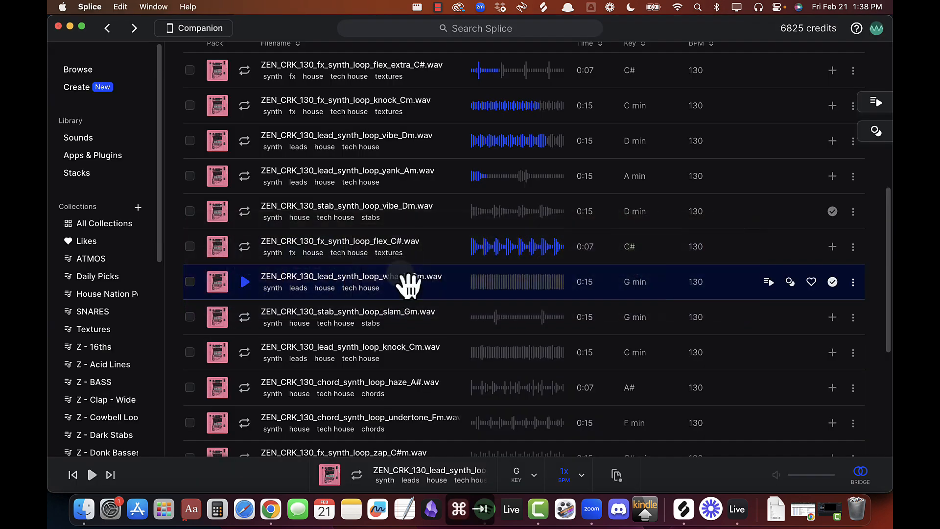
pyautogui.press('super+Tab')
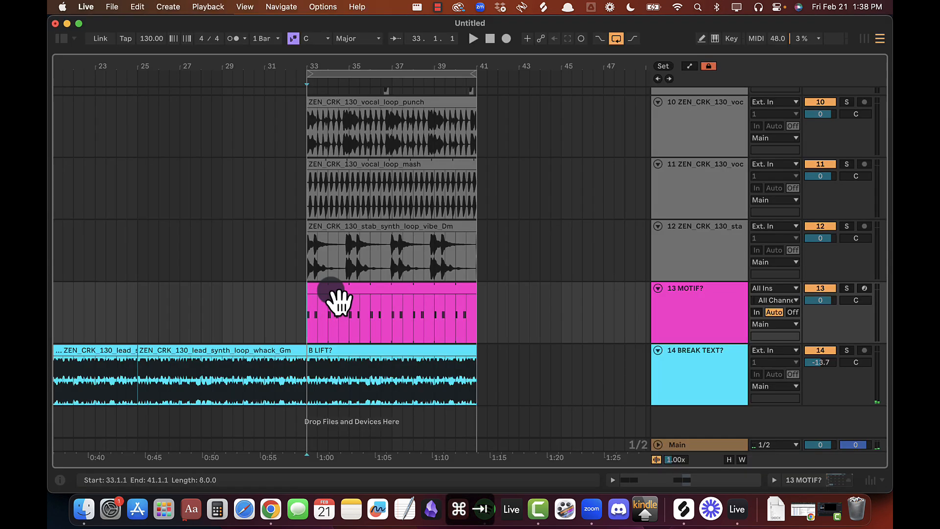
pyautogui.click(308, 315)
pyautogui.press('super+Tab')
pyautogui.click(244, 331)
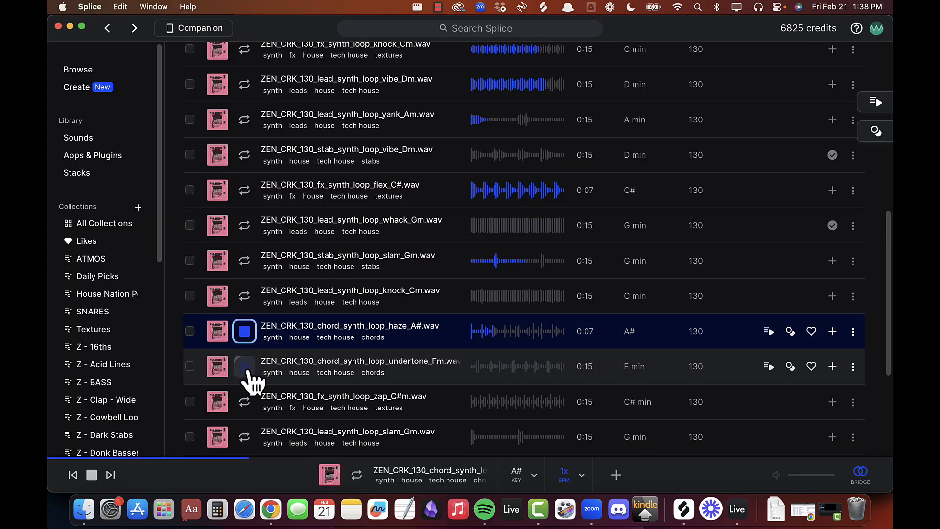
# Step: Preview ZEN_CRK_130_chord_synth_loop_undertone_Fm.wav in Splice against the Ableton Live arrangement
pyautogui.press('super+Tab')
pyautogui.press('super+Tab')
pyautogui.click(244, 368)
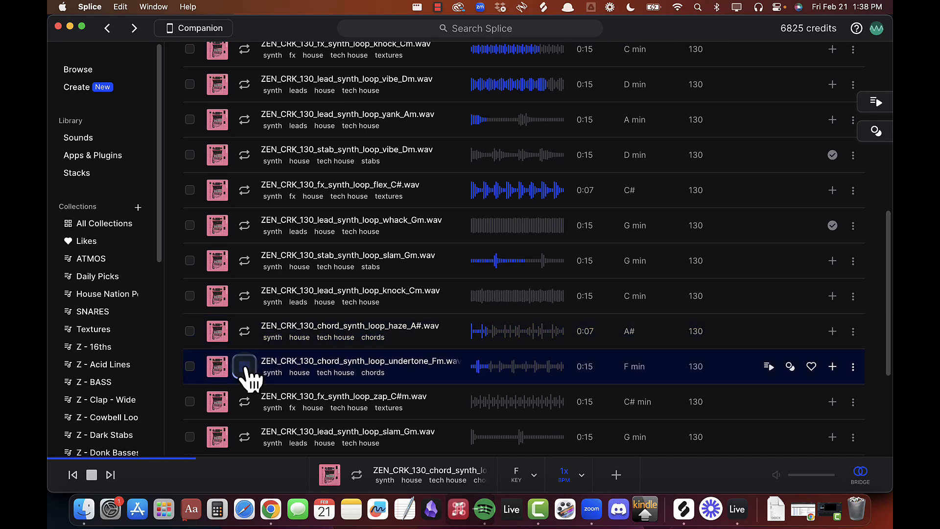
pyautogui.scroll(-4, 245, 368)
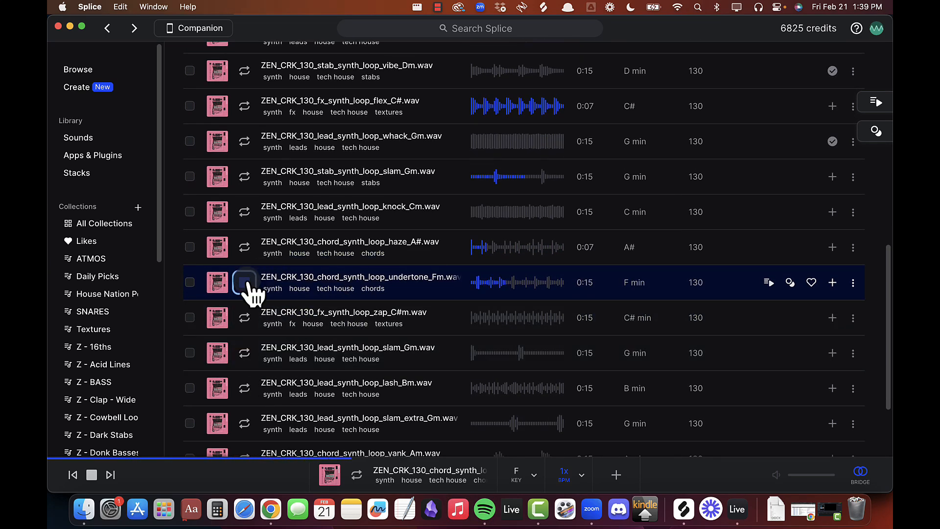
pyautogui.press('super+Tab')
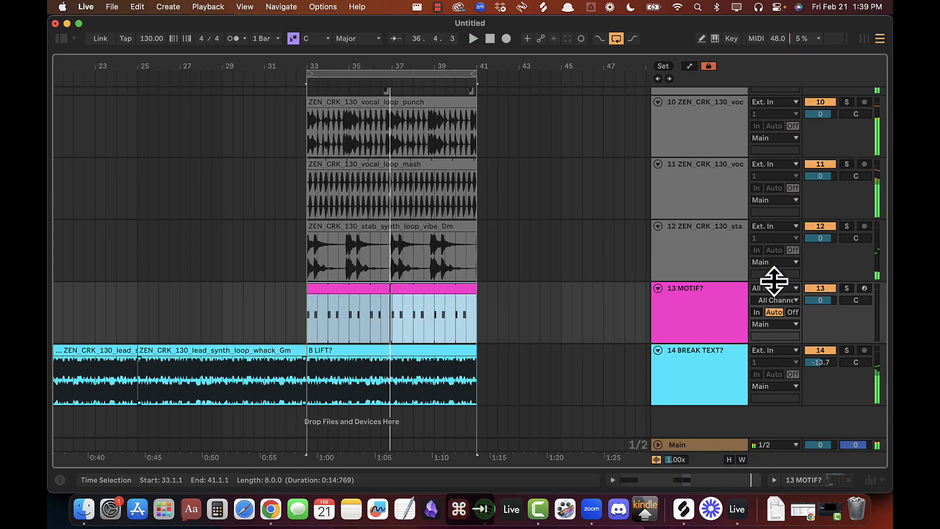
pyautogui.press('super+Tab')
# Step: Add ZEN_CRK_130_chord_synth_loop_undertone_Fm.wav to the library and copy it to the clipboard
pyautogui.click(832, 283)
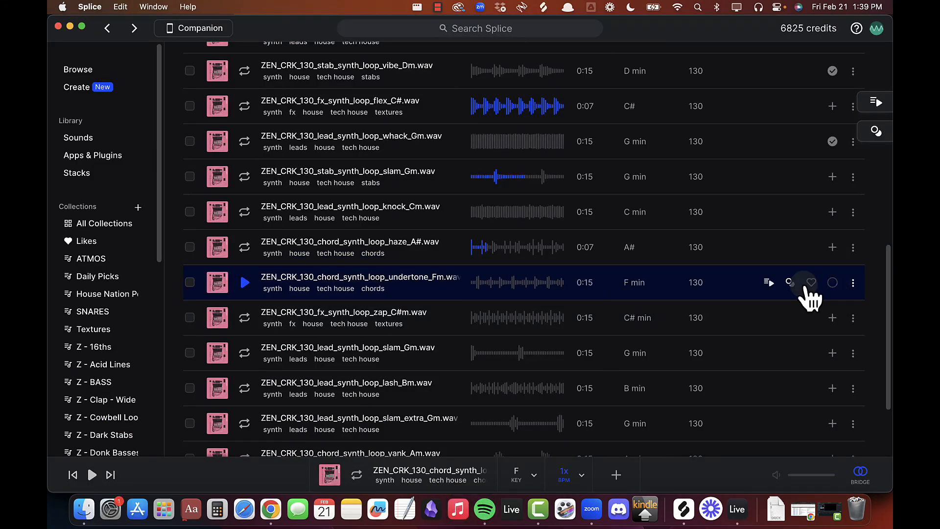
pyautogui.click(853, 283)
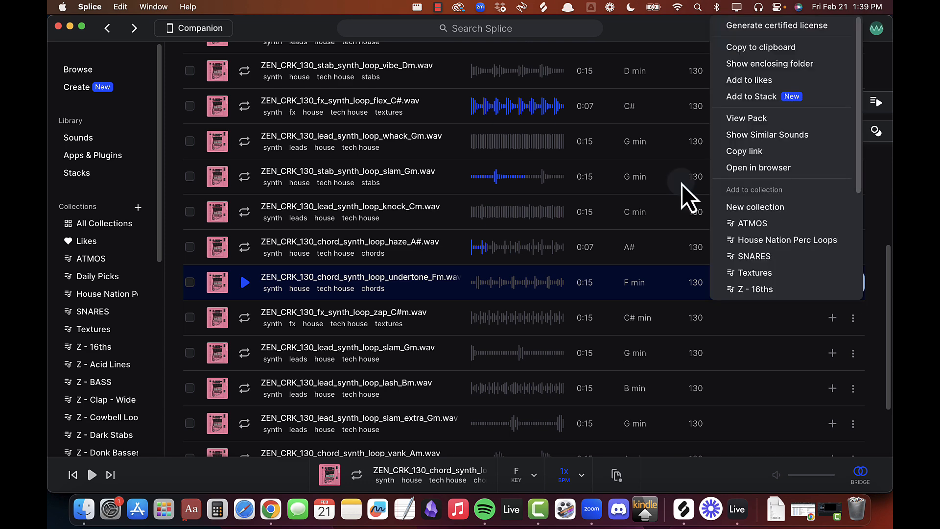
pyautogui.click(775, 46)
# Step: Switch to Ableton Live, add an audio track below BREAK TEXT?, and paste the undertone chord loop at bar 17
pyautogui.press('super+Tab')
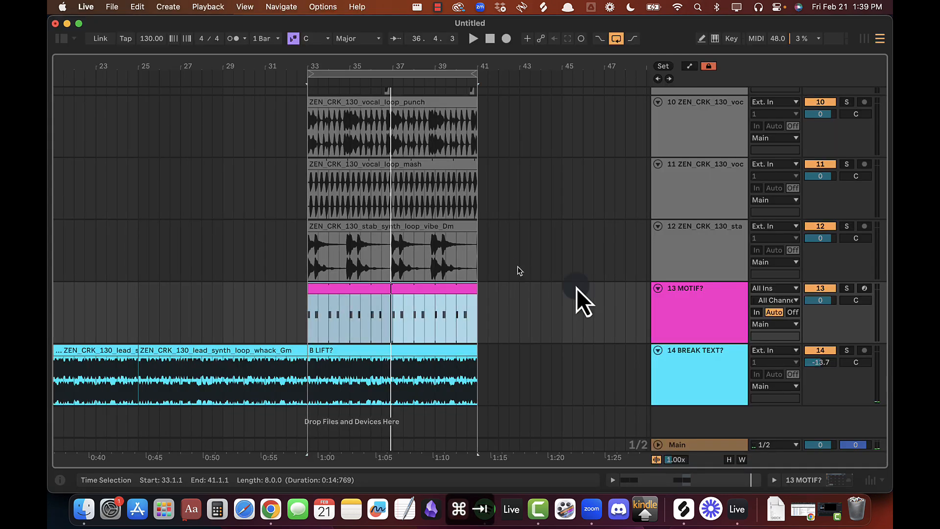
pyautogui.click(676, 381)
pyautogui.press('super+t')
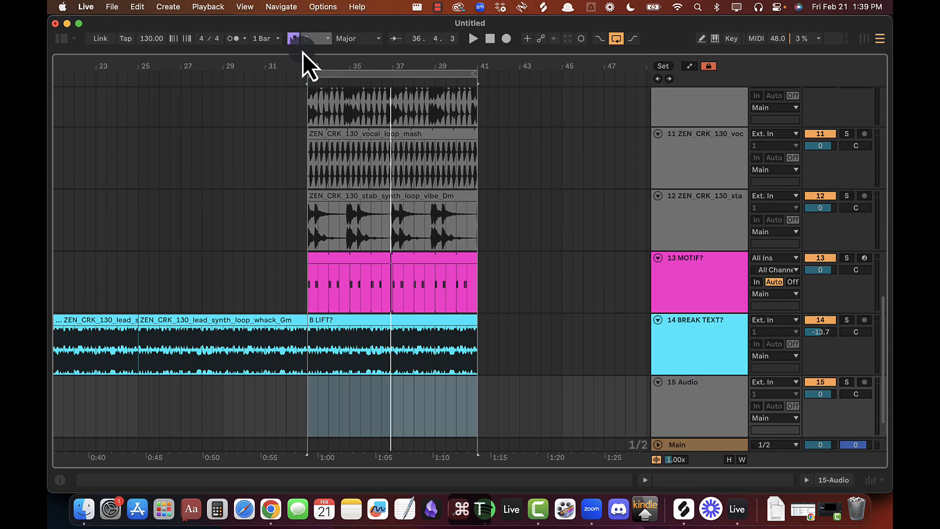
pyautogui.moveTo(304, 63); pyautogui.dragTo(382, 63)
pyautogui.click(168, 420)
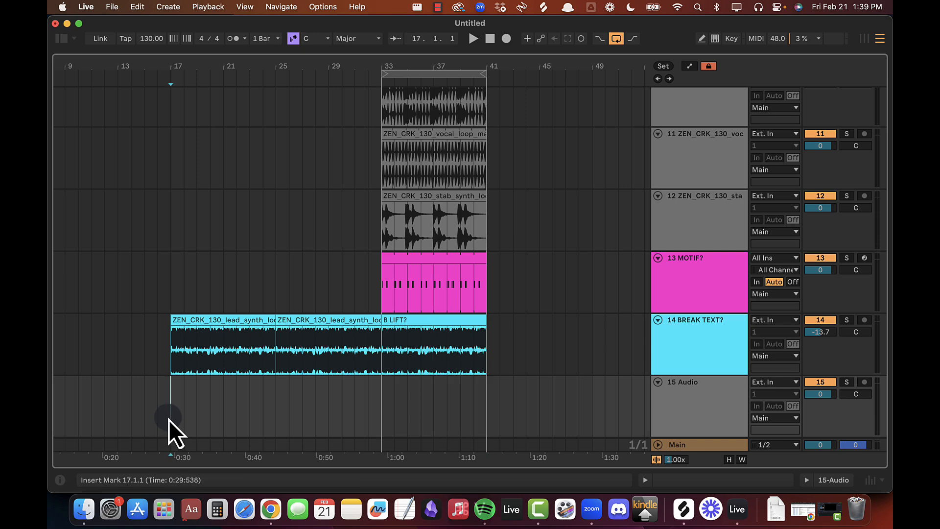
pyautogui.press('super+v')
# Step: Extend the undertone chord loop clip so that it runs from bar 17 to bar 41
pyautogui.moveTo(268, 380); pyautogui.dragTo(384, 380)
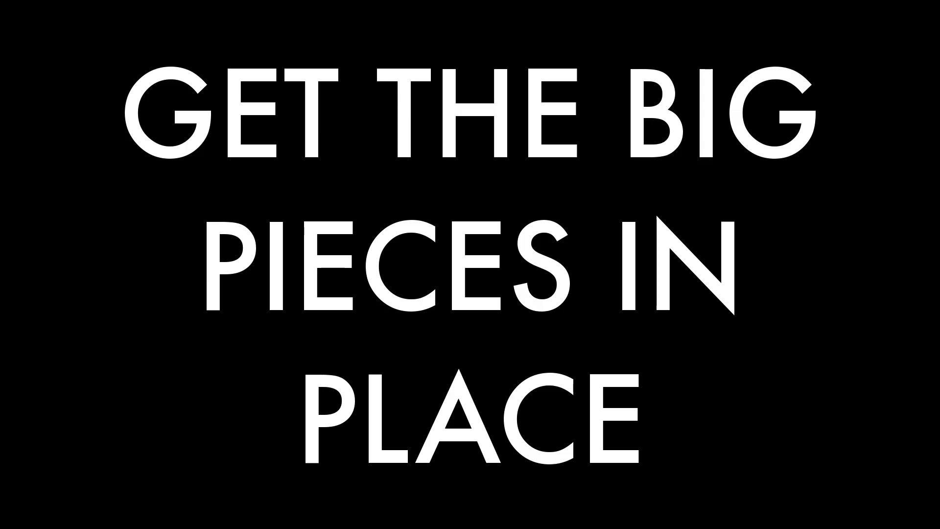
pyautogui.moveTo(489, 380); pyautogui.dragTo(495, 379)
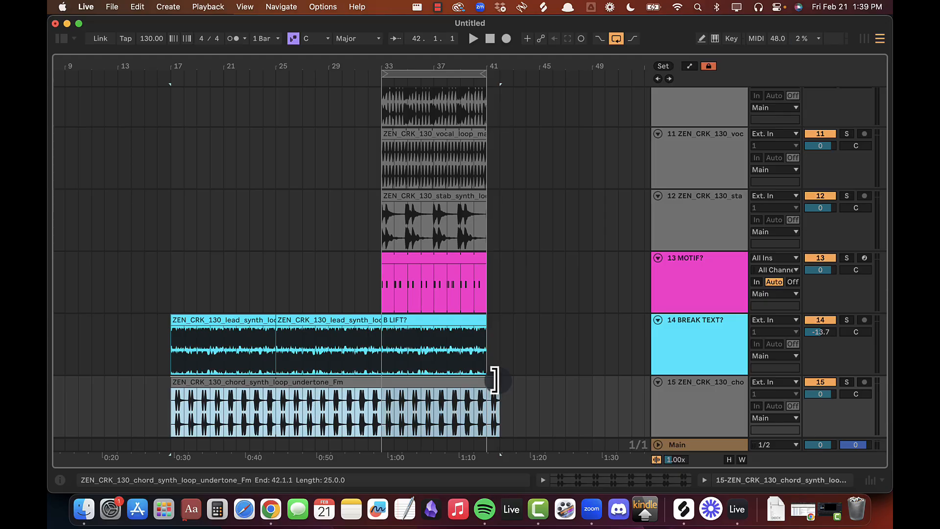
pyautogui.press('super+alt+l')
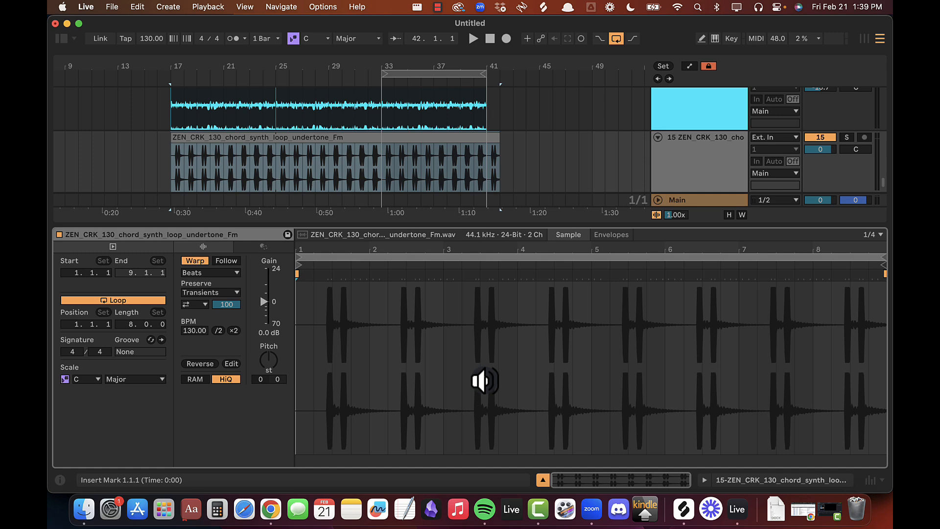
pyautogui.press('super+alt+l')
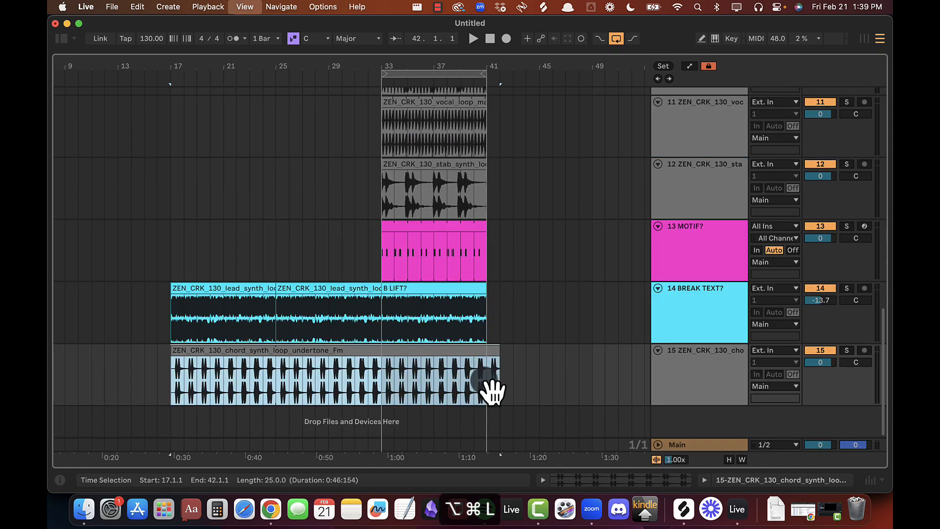
pyautogui.moveTo(499, 351)
pyautogui.mouseDown()
pyautogui.moveTo(474, 351)
pyautogui.moveTo(487, 351)
pyautogui.mouseUp()
# Step: Split the undertone chord clip at bar 33
pyautogui.press('super+r')
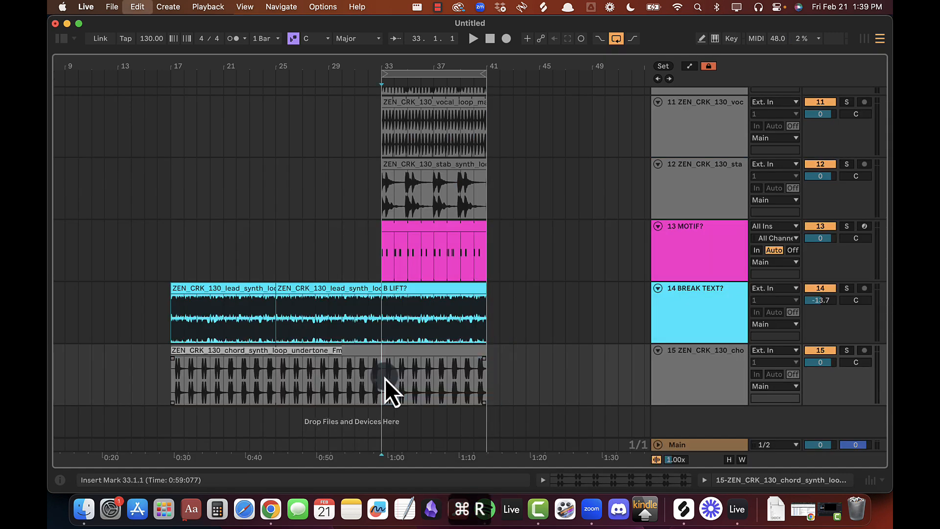
pyautogui.press('Escape')
pyautogui.press('super+e')
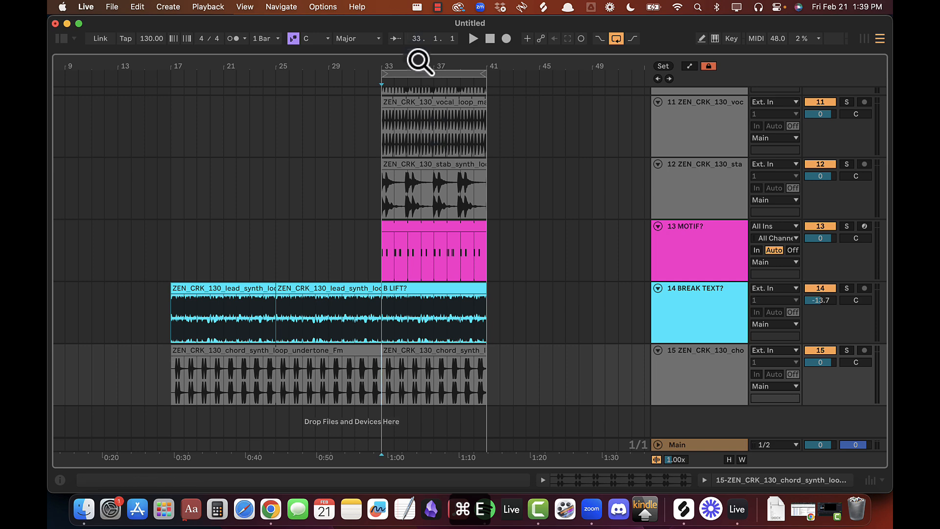
# Step: Move the undertone chord track directly below the VOX PERC track
pyautogui.moveTo(416, 64); pyautogui.dragTo(364, 62)
pyautogui.click(195, 375)
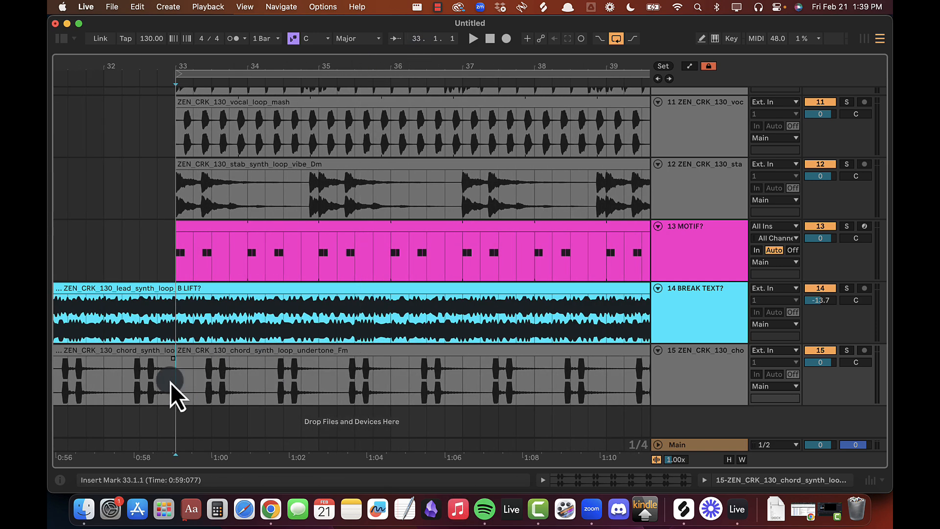
pyautogui.moveTo(203, 70); pyautogui.dragTo(201, 70)
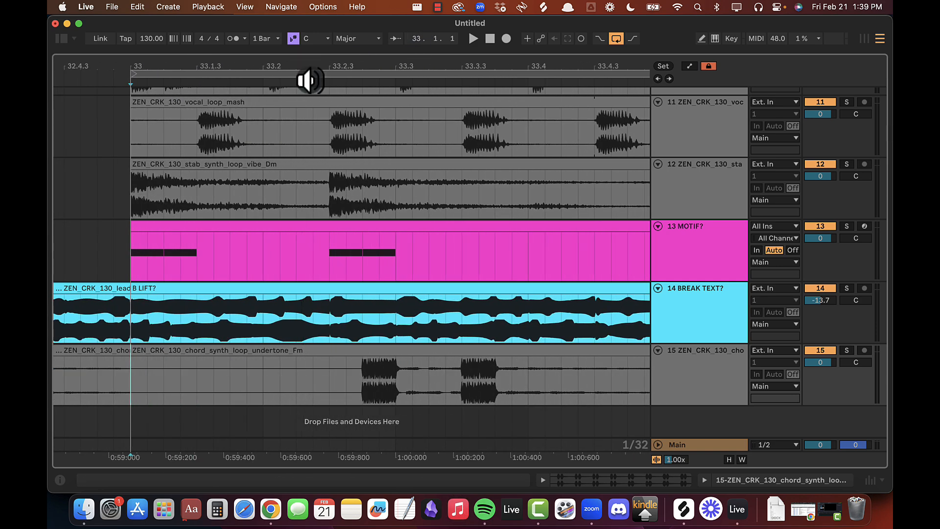
pyautogui.moveTo(441, 66); pyautogui.dragTo(343, 63)
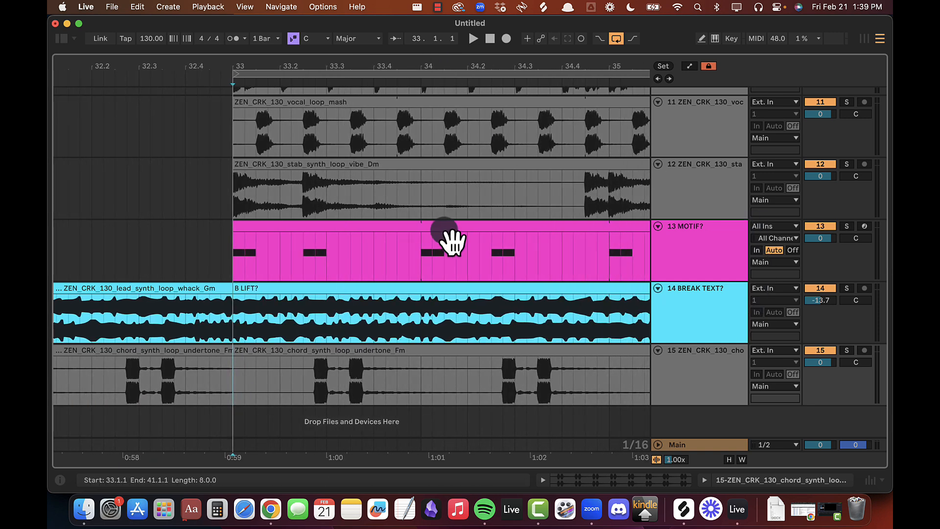
pyautogui.scroll(10, 444, 232)
pyautogui.scroll(-8, 445, 232)
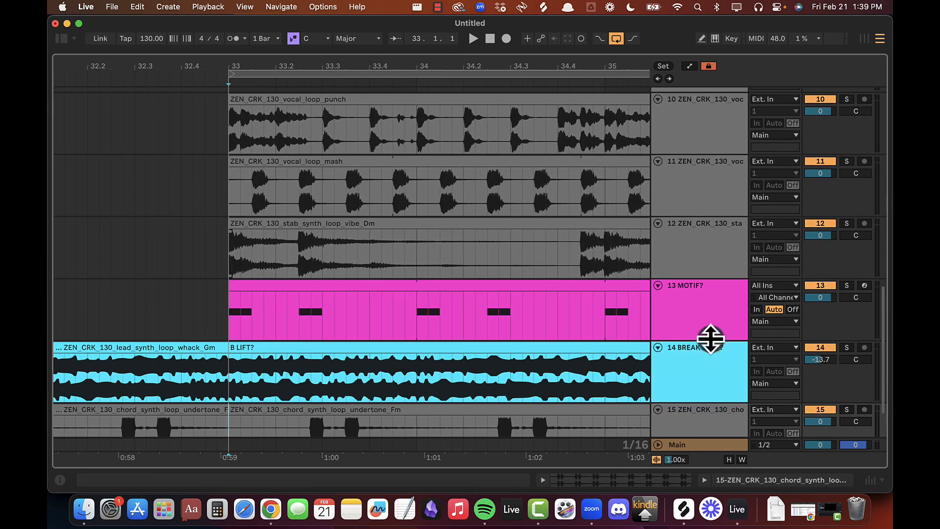
pyautogui.scroll(-3, 694, 278)
pyautogui.moveTo(701, 393); pyautogui.dragTo(708, 90)
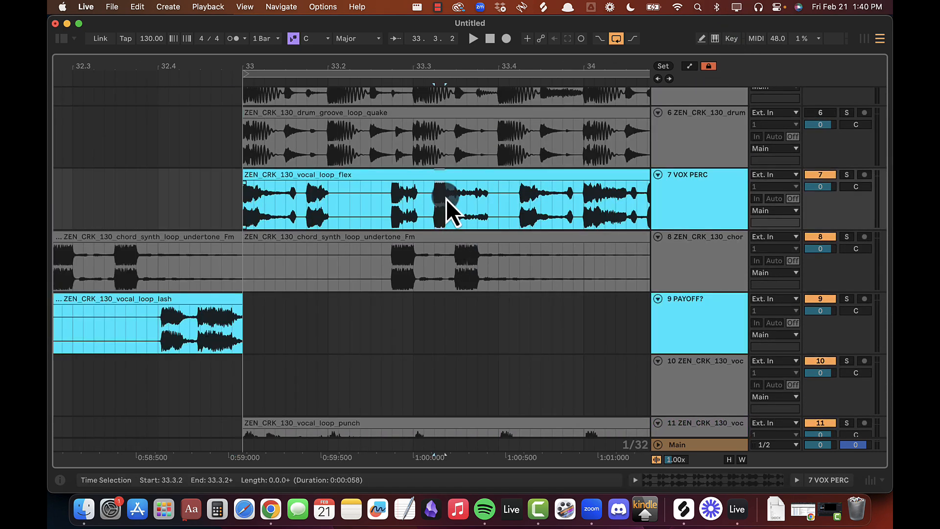
# Step: Compare the vocal hits in the VOX PERC clip with the undertone chord hits between 33.2.4 and 33.3.3
pyautogui.click(394, 199)
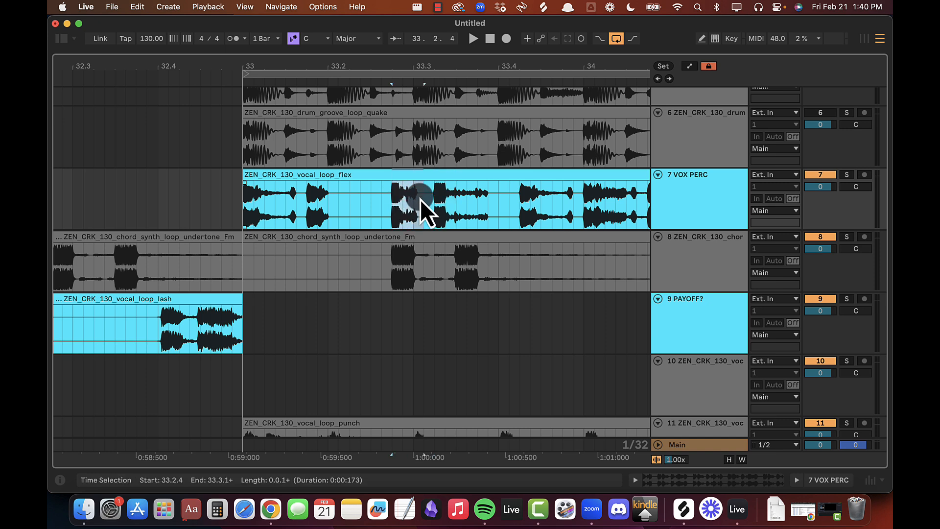
pyautogui.click(434, 197)
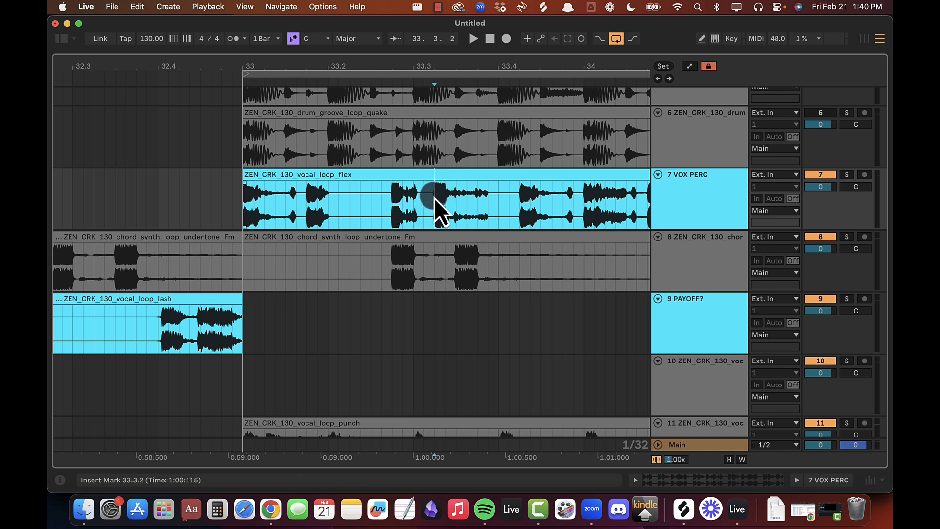
pyautogui.click(459, 269)
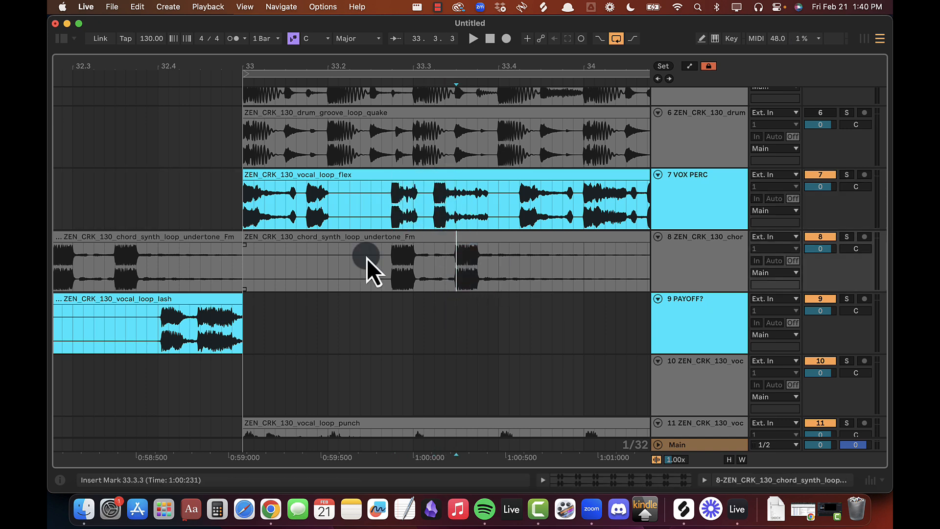
# Step: Solo the VOX PERC, chord synth and GROOVE tracks together and start playback from bar 33
pyautogui.click(248, 264)
pyautogui.moveTo(345, 69); pyautogui.dragTo(344, 64)
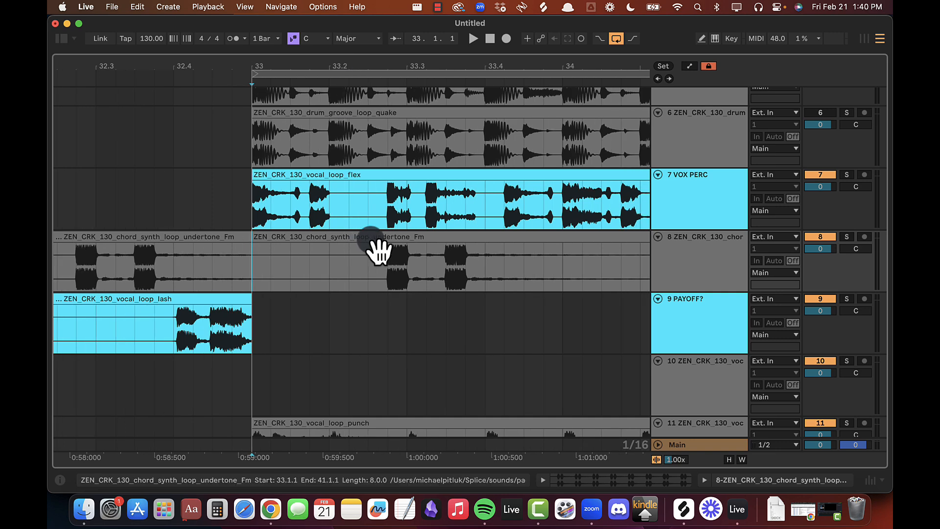
pyautogui.click(447, 267)
pyautogui.click(259, 267)
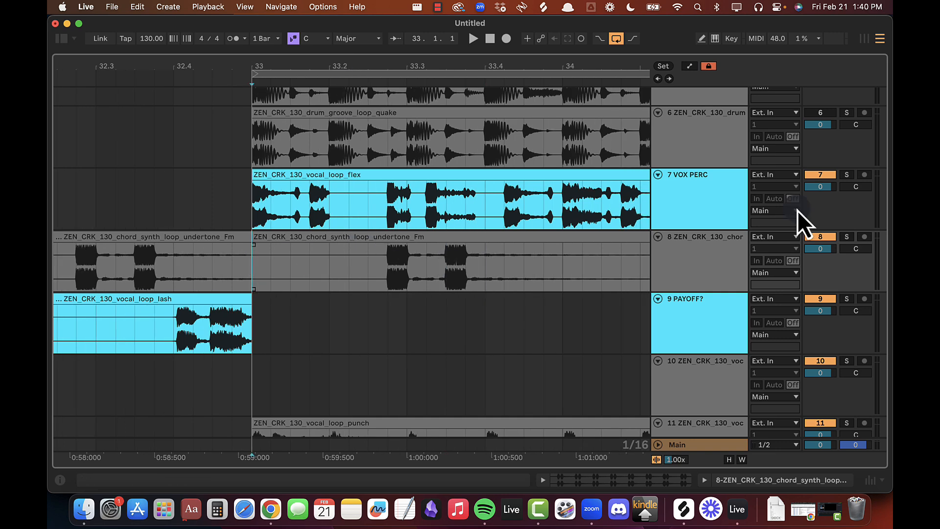
pyautogui.click(849, 176)
pyautogui.keyDown('super'); pyautogui.click(848, 238); pyautogui.keyUp('super')
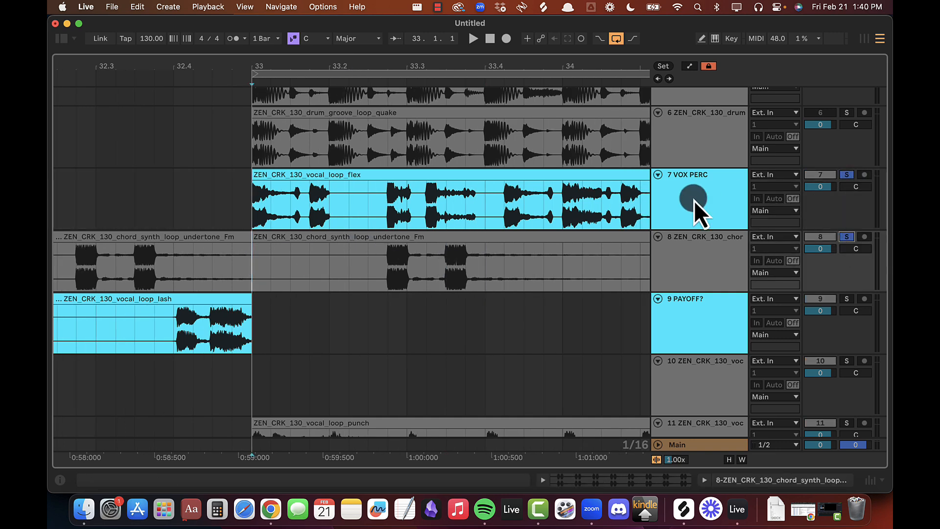
pyautogui.scroll(10, 694, 201)
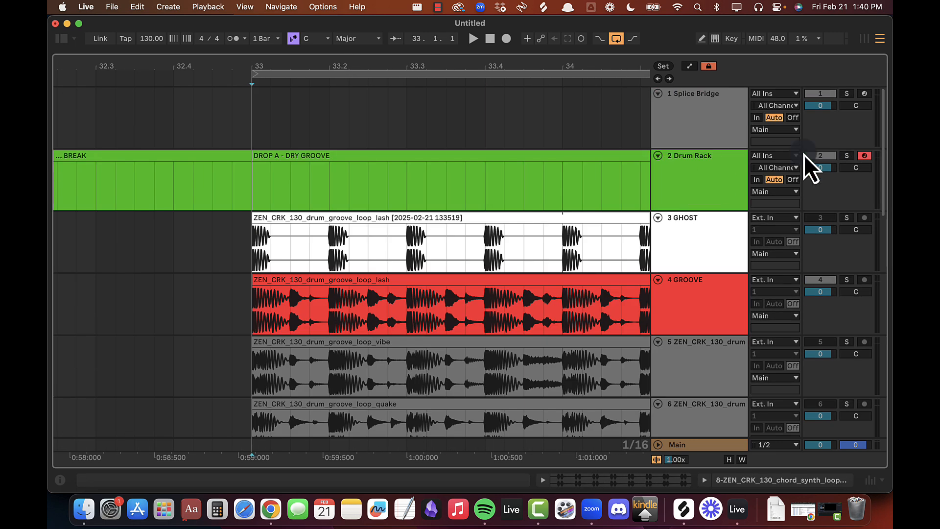
pyautogui.click(847, 280)
pyautogui.press('space')
# Step: Follow the soloed vocal, chord and groove loops during playback, stop at bar 36 and clear the solos
pyautogui.moveTo(476, 73); pyautogui.dragTo(479, 69)
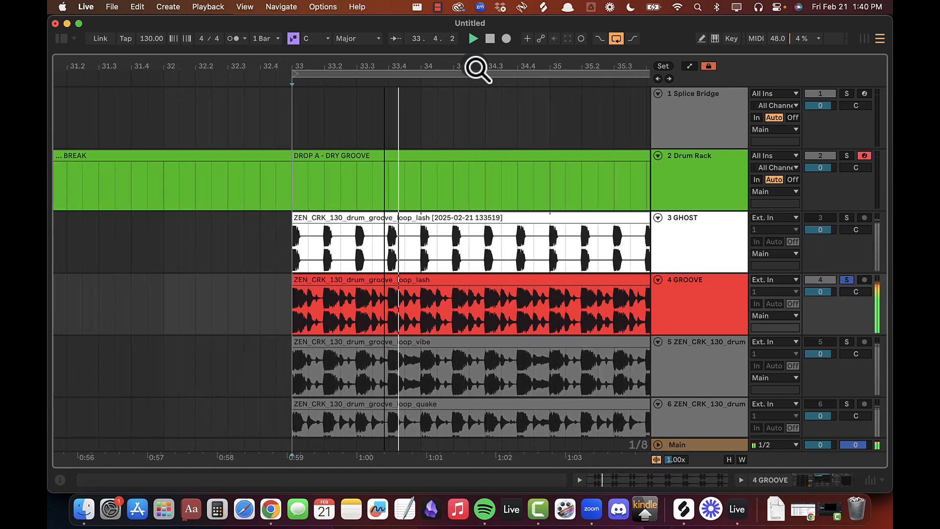
pyautogui.scroll(-7, 386, 291)
pyautogui.scroll(3, 381, 283)
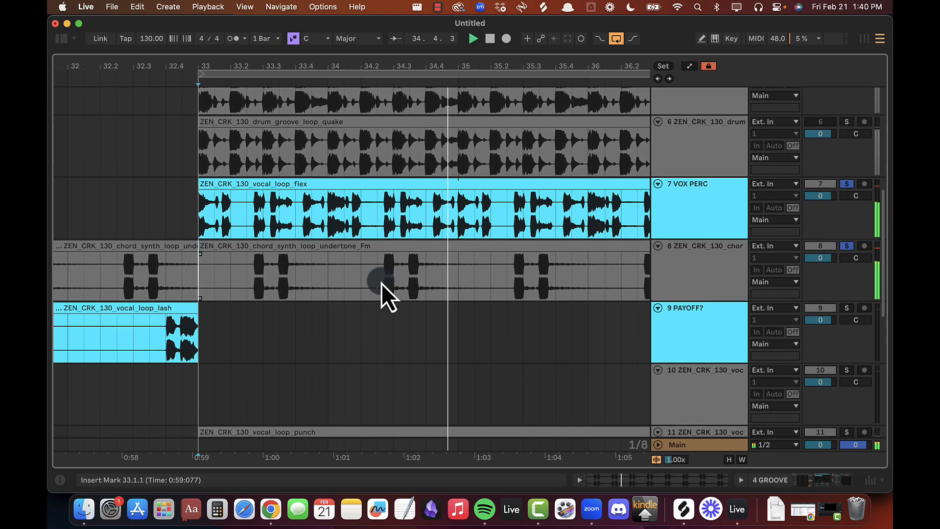
pyautogui.hscroll(2, 556, 256)
pyautogui.hscroll(1, 551, 248)
pyautogui.scroll(3, 550, 250)
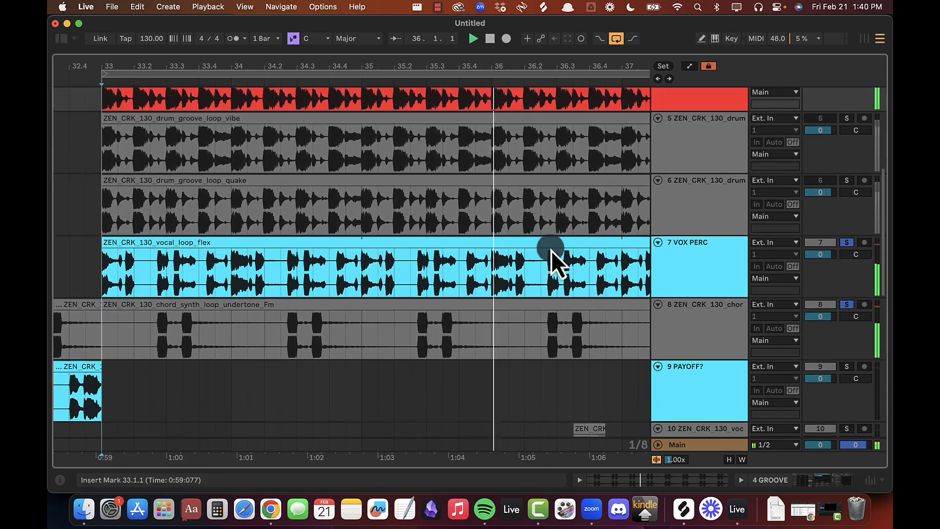
pyautogui.press('space')
pyautogui.click(850, 243)
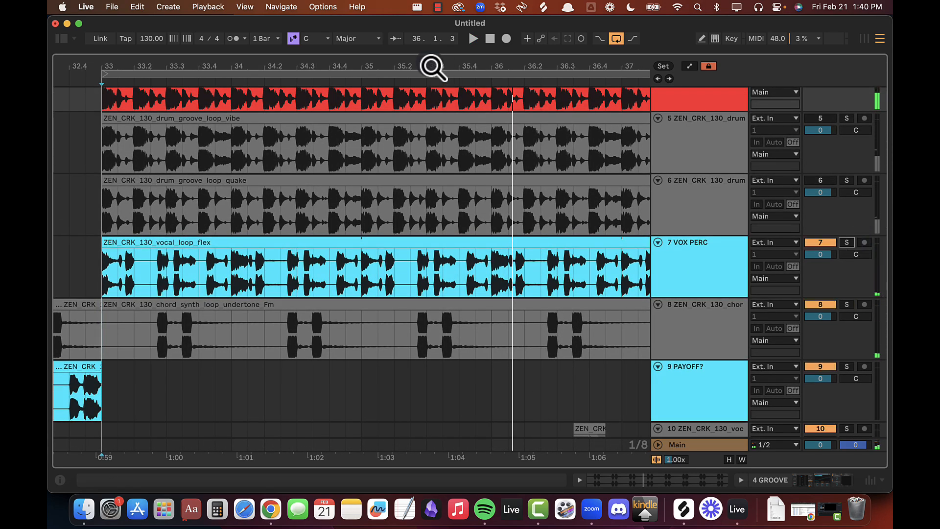
# Step: Rename the chord synth track 8 to PIANO and colour the track and its clips pink
pyautogui.moveTo(430, 68); pyautogui.dragTo(431, 69)
pyautogui.rightClick(714, 315)
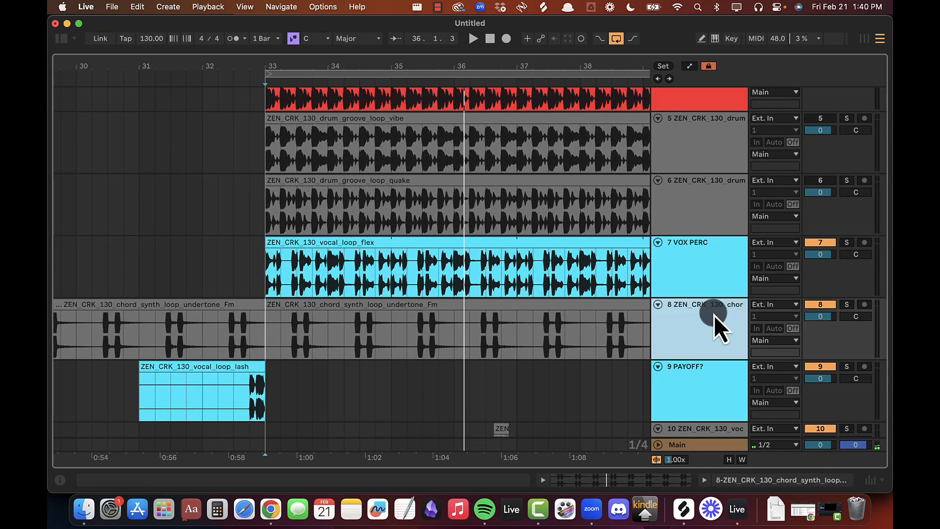
# Step: Play the arrangement from bar 33 and review the vocal, stab and motif tracks further down
pyautogui.click(198, 276)
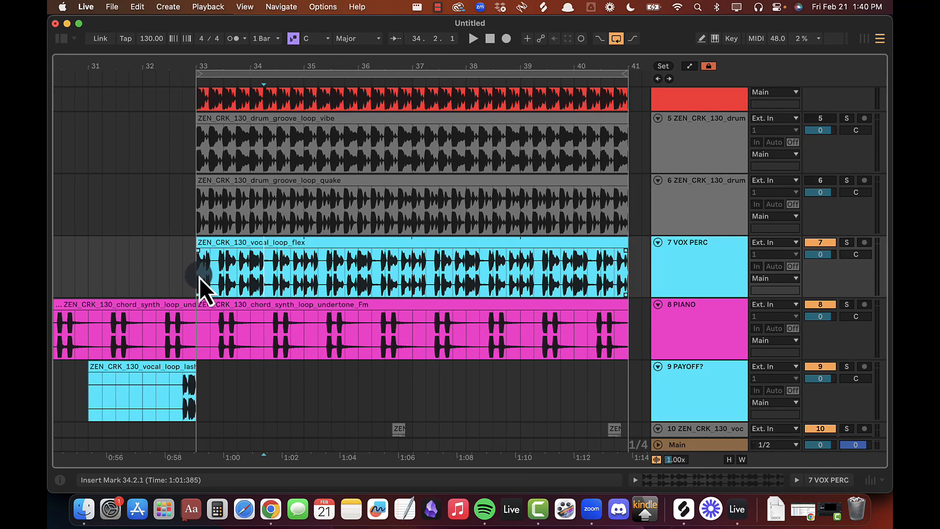
pyautogui.press('space')
pyautogui.scroll(-8, 489, 284)
pyautogui.scroll(-5, 489, 285)
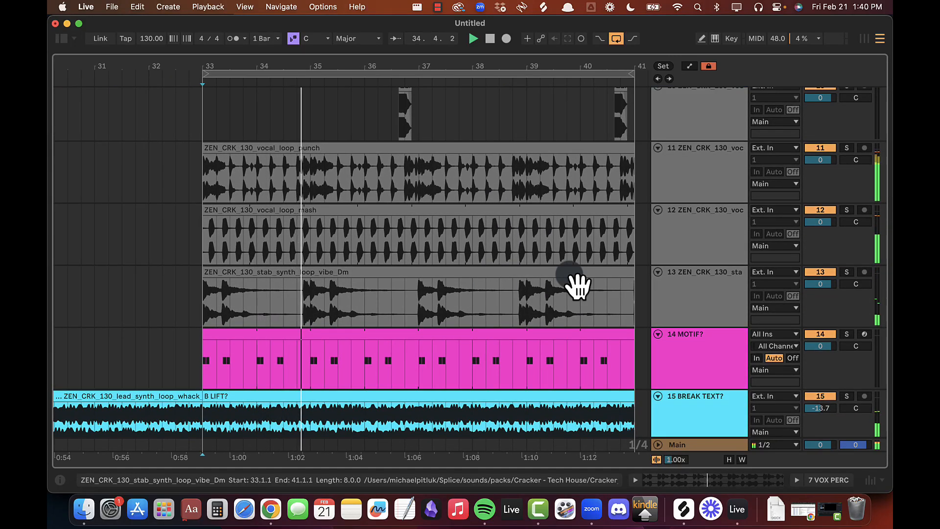
pyautogui.press('super+Tab')
pyautogui.press('super+Tab')
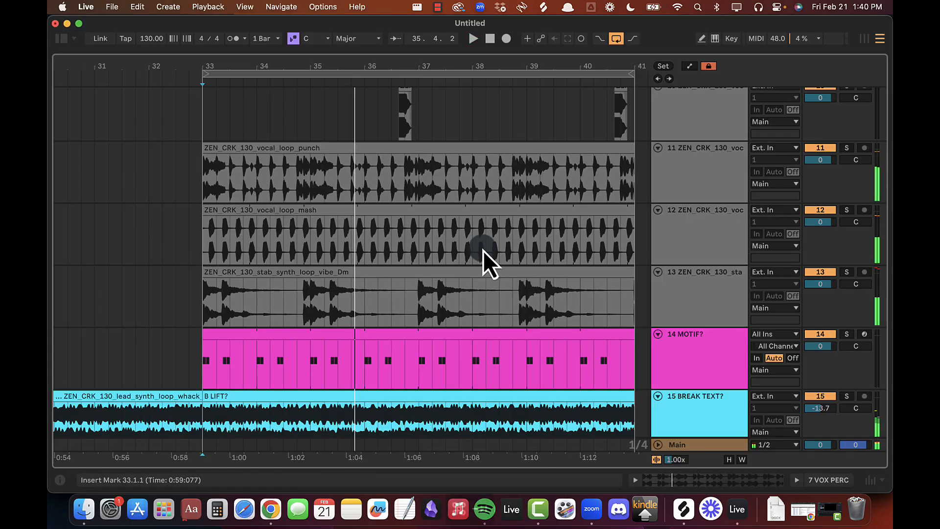
pyautogui.press('super+Tab')
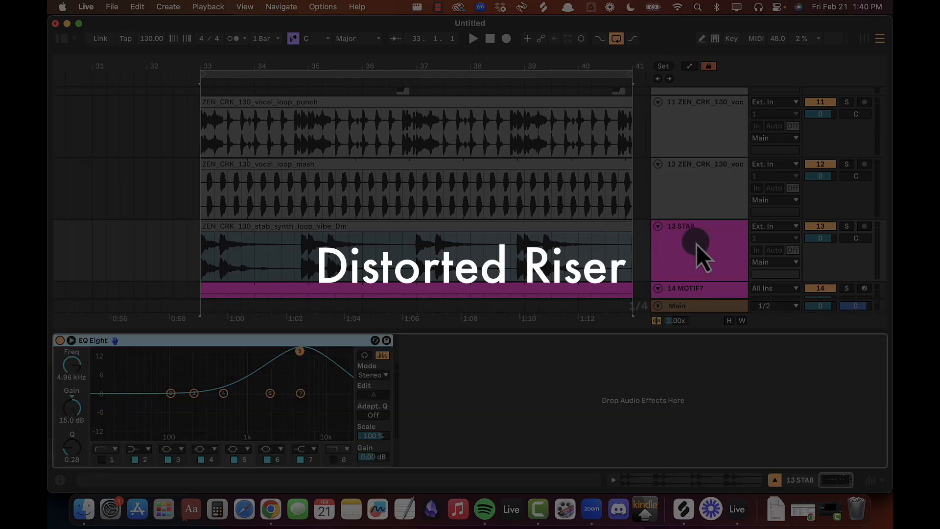
# Step: Assign the STAB track's colour to its clips and hide the device view
pyautogui.rightClick(696, 244)
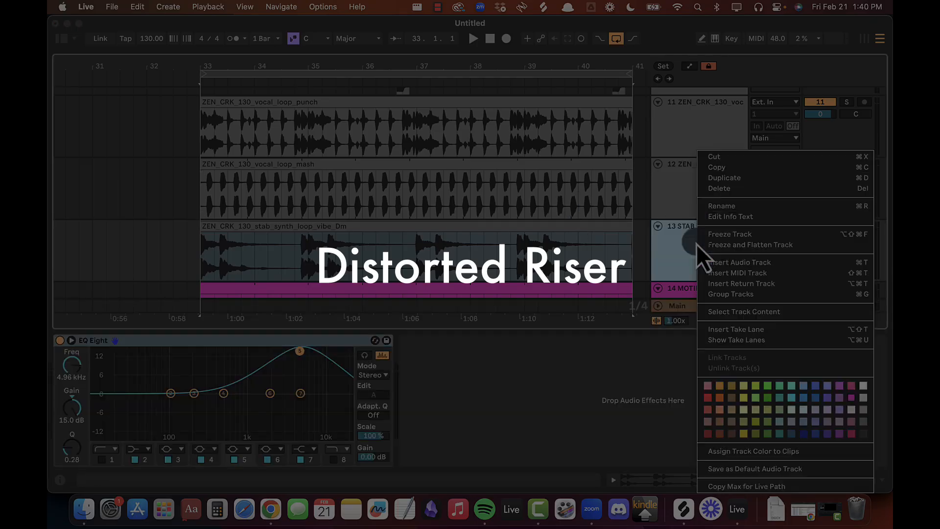
pyautogui.click(727, 452)
pyautogui.click(614, 416)
pyautogui.press('alt+super+l')
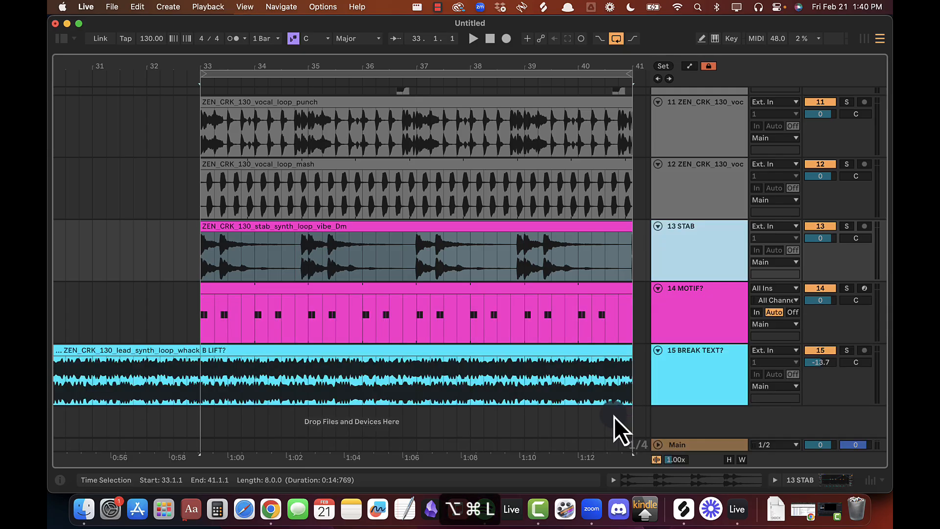
# Step: Colour the vocal_loop_punch and vocal_loop_mash tracks, 11 and 12, light blue
pyautogui.scroll(5, 706, 310)
pyautogui.scroll(-2, 697, 369)
pyautogui.click(699, 326)
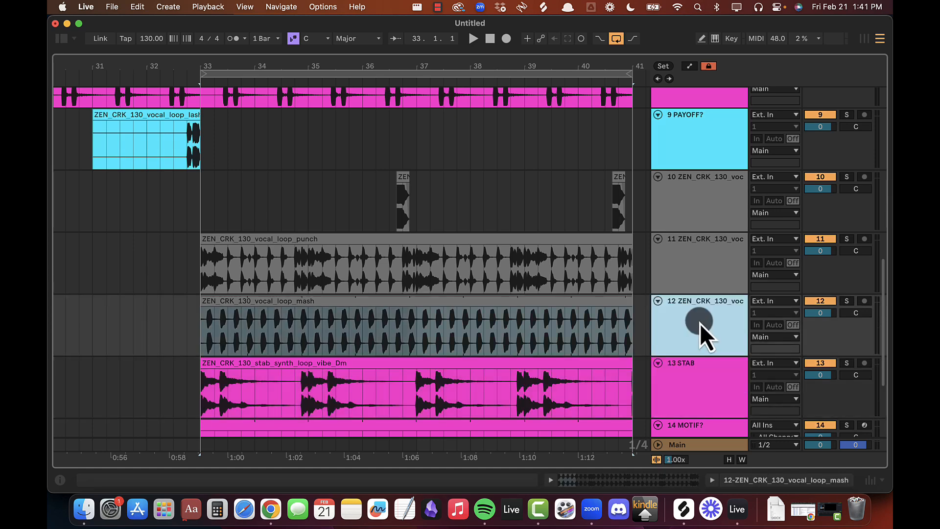
pyautogui.keyDown('shift'); pyautogui.click(690, 258); pyautogui.keyUp('shift')
pyautogui.rightClick(695, 271)
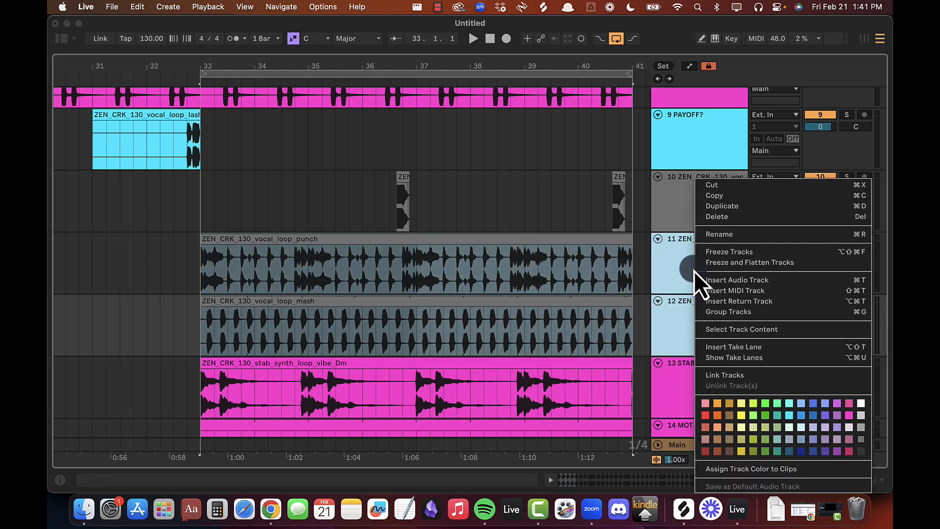
pyautogui.click(791, 416)
# Step: Try to assign the track colour to the clips on tracks 11 and 12
pyautogui.click(714, 192)
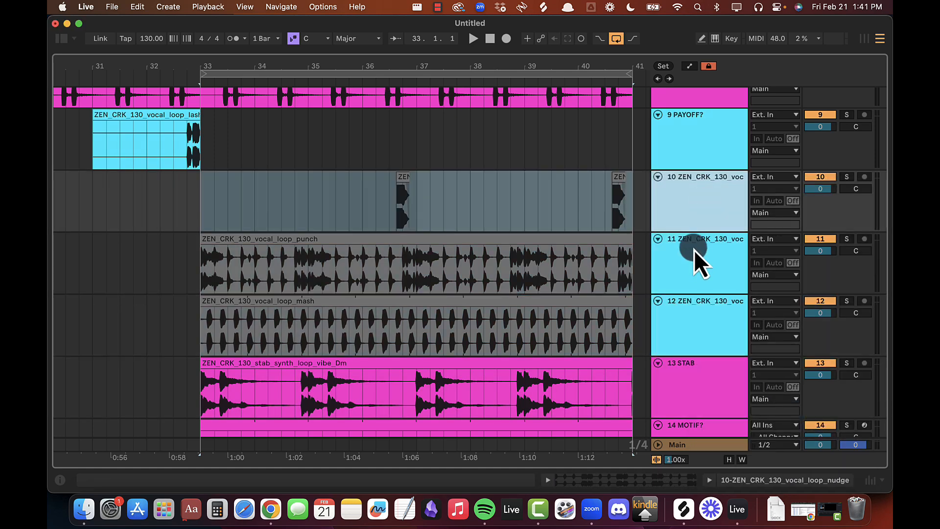
pyautogui.click(694, 250)
pyautogui.keyDown('shift'); pyautogui.click(692, 314); pyautogui.keyUp('shift')
pyautogui.rightClick(692, 314)
pyautogui.click(755, 464)
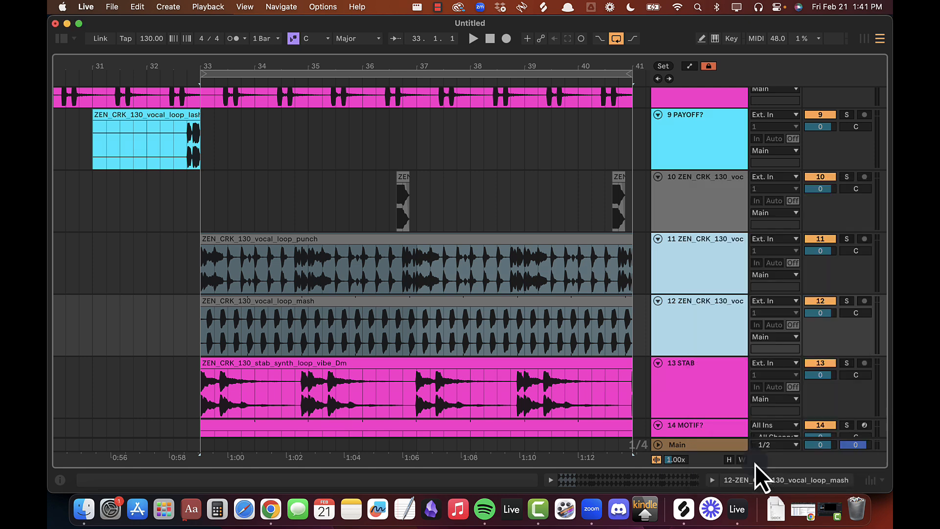
# Step: Assign the light blue track colour to the vocal_loop_punch and vocal_loop_mash clips
pyautogui.click(695, 257)
pyautogui.keyDown('shift'); pyautogui.click(693, 310); pyautogui.keyUp('shift')
pyautogui.rightClick(694, 310)
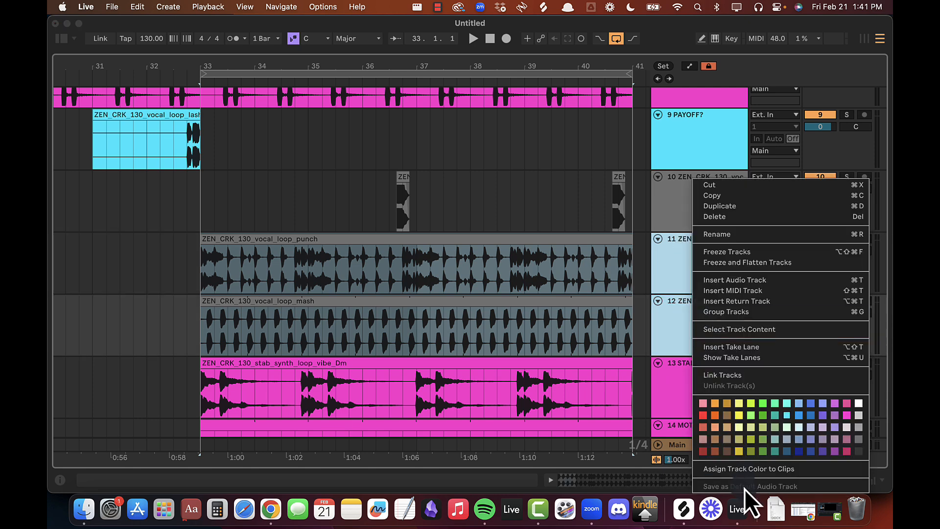
pyautogui.click(747, 471)
pyautogui.click(724, 268)
pyautogui.click(721, 215)
pyautogui.click(719, 247)
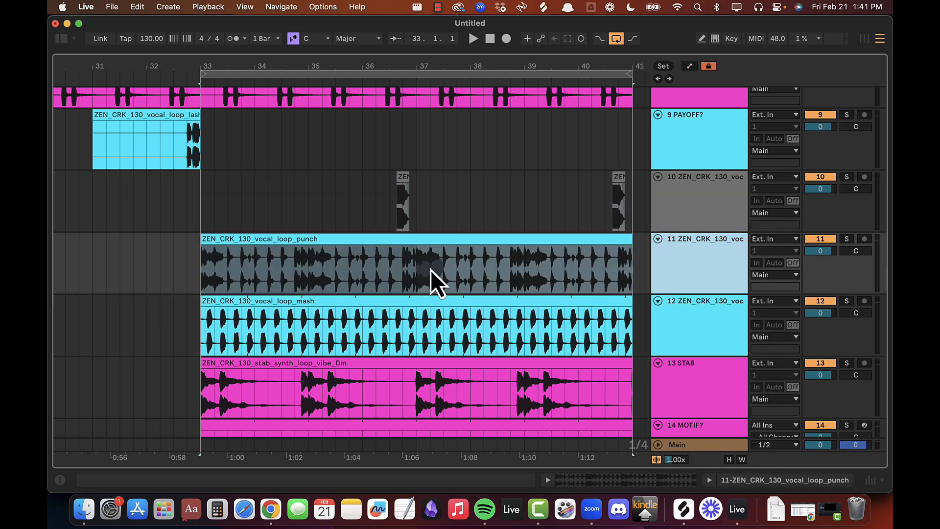
# Step: Preview ZEN_CRK_130_fx_synth_loop_zap_C#m.wav in Splice against the arrangement playing in Live and add the sample to the library
pyautogui.click(246, 282)
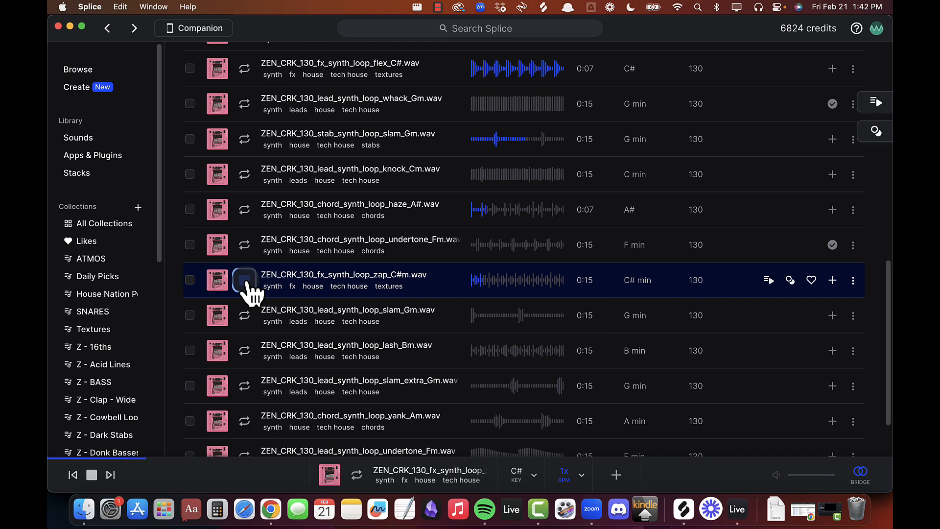
pyautogui.press('super+Tab')
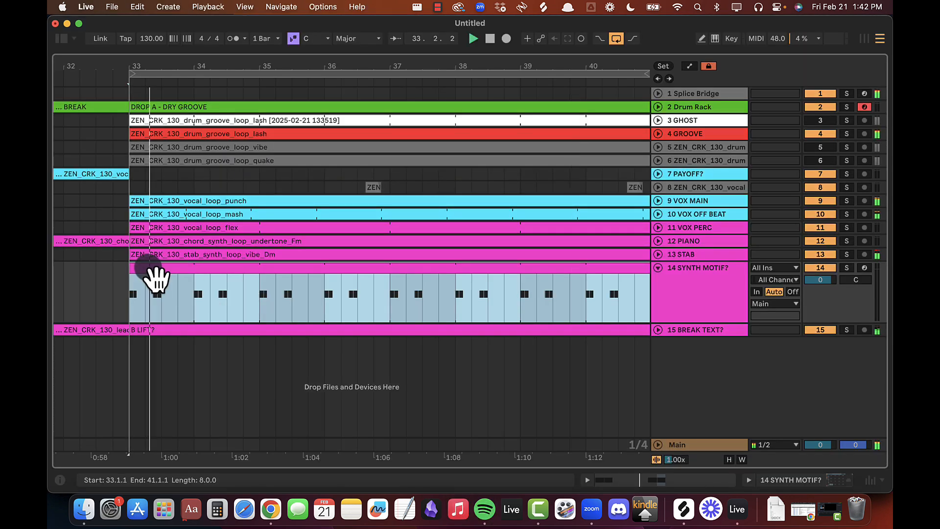
pyautogui.press('super+Tab')
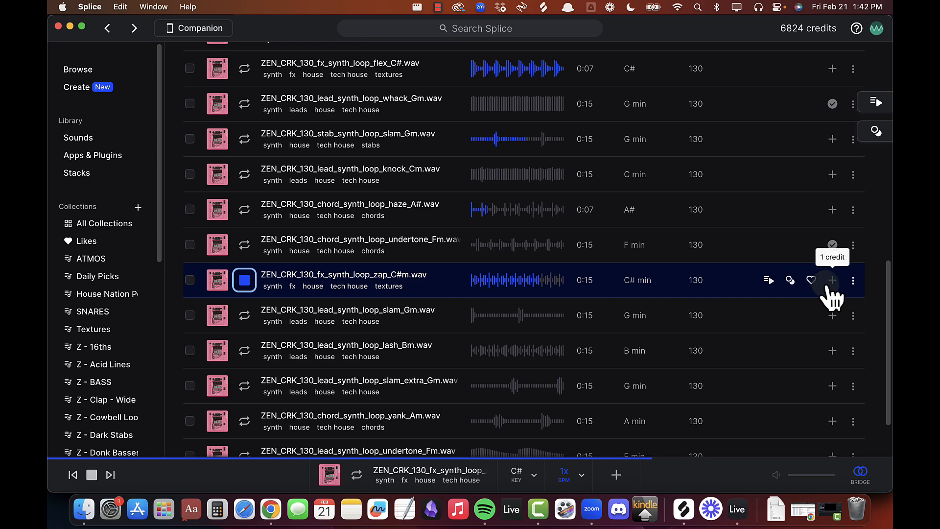
pyautogui.press('cmd+Tab')
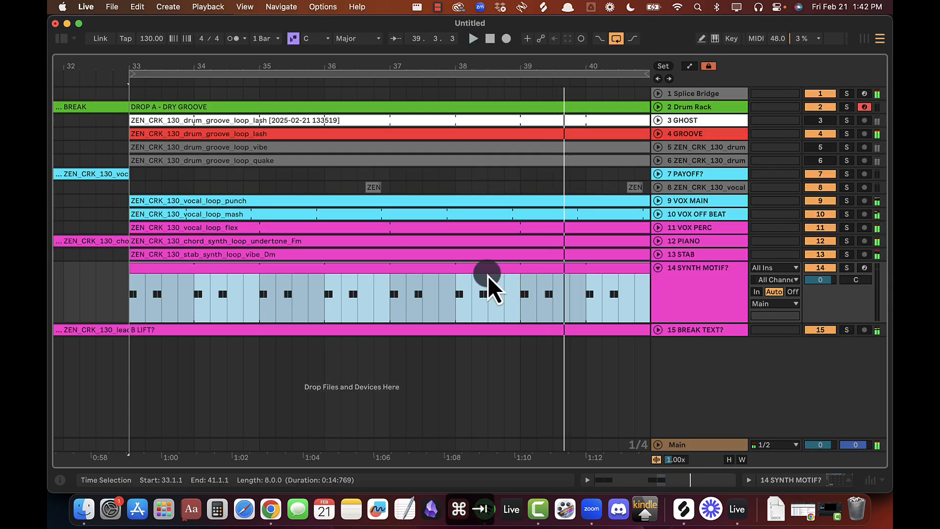
pyautogui.press('cmd+Tab')
pyautogui.click(832, 280)
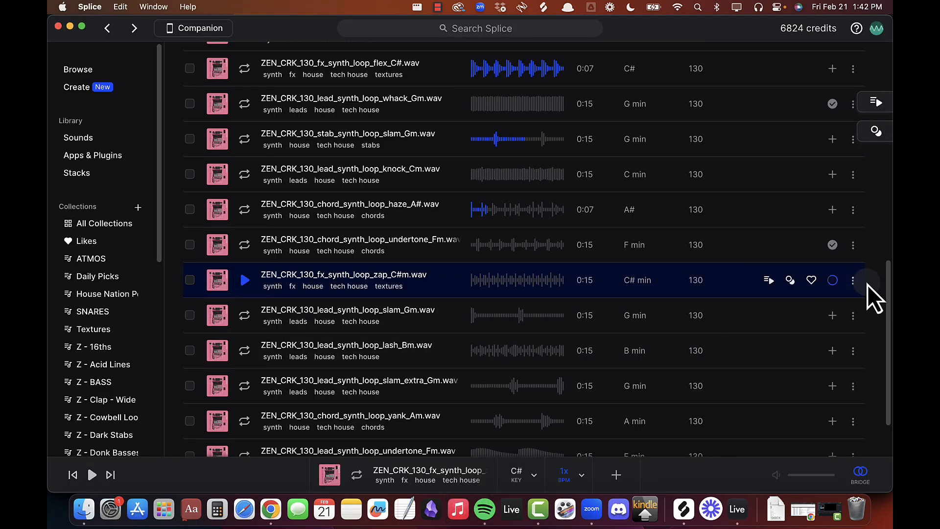
# Step: Switch to Live and place the fx_synth_loop_zap_C#m sample on a new track below BREAK TEXT?, starting at bar 33
pyautogui.press('super+Tab')
pyautogui.click(305, 363)
pyautogui.press('super+v')
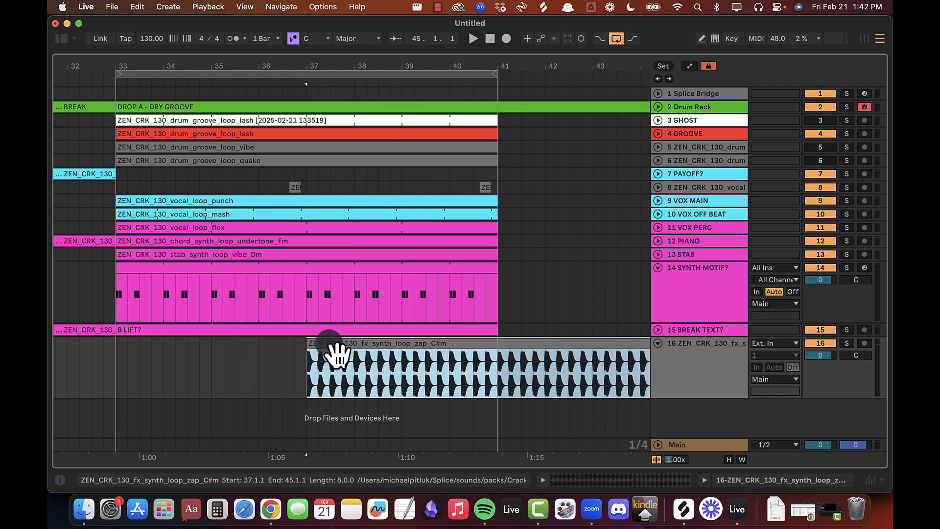
pyautogui.moveTo(329, 348); pyautogui.dragTo(147, 363)
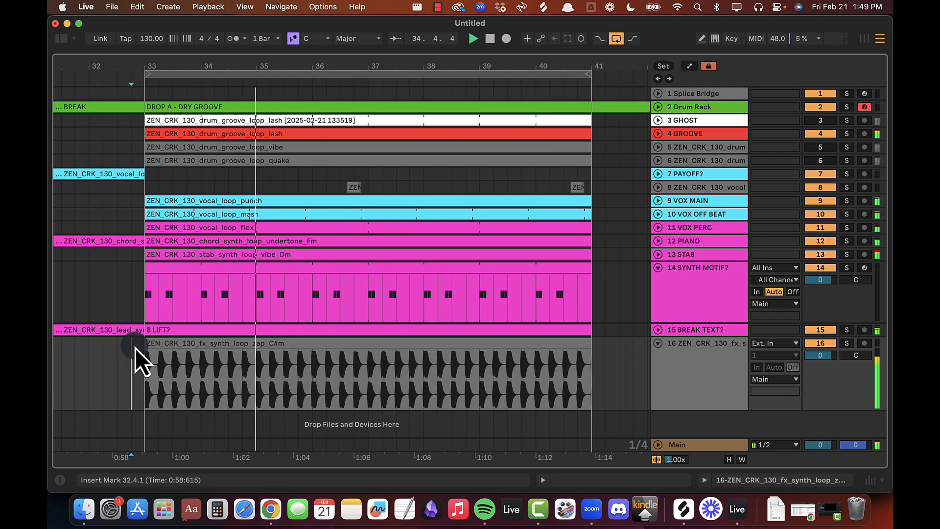
# Step: Fade in the zap clip across its whole length from bar 33 to 41 and lower its track volume to -9.3 dB
pyautogui.moveTo(134, 361); pyautogui.dragTo(605, 377)
pyautogui.click(488, 342)
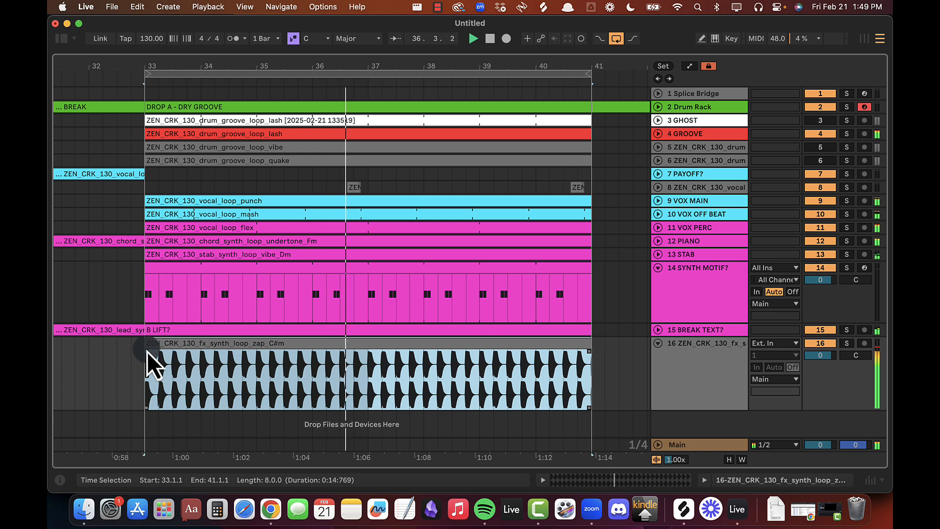
pyautogui.moveTo(146, 351); pyautogui.dragTo(695, 453)
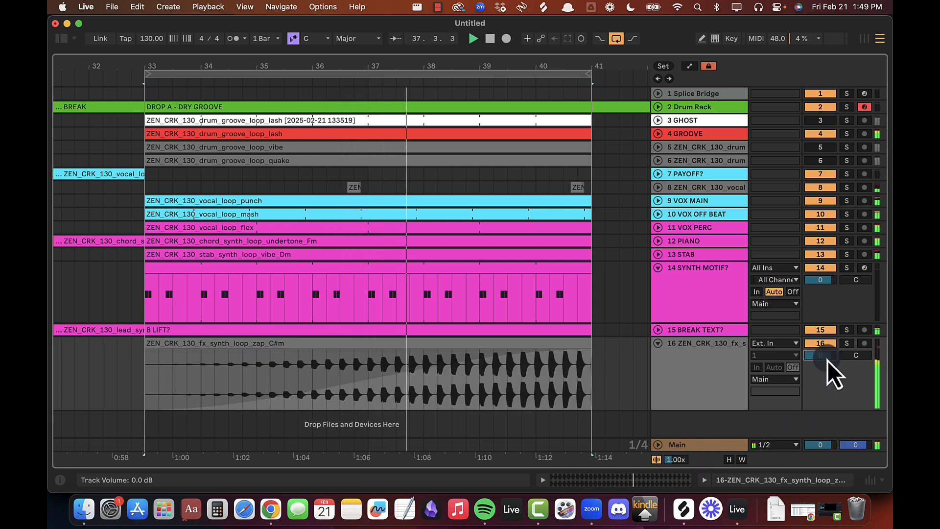
pyautogui.moveTo(827, 360); pyautogui.dragTo(827, 360)
# Step: Search the browser for delay, load the Delay effect onto the zap track and enable Ping Pong
pyautogui.doubleClick(732, 356)
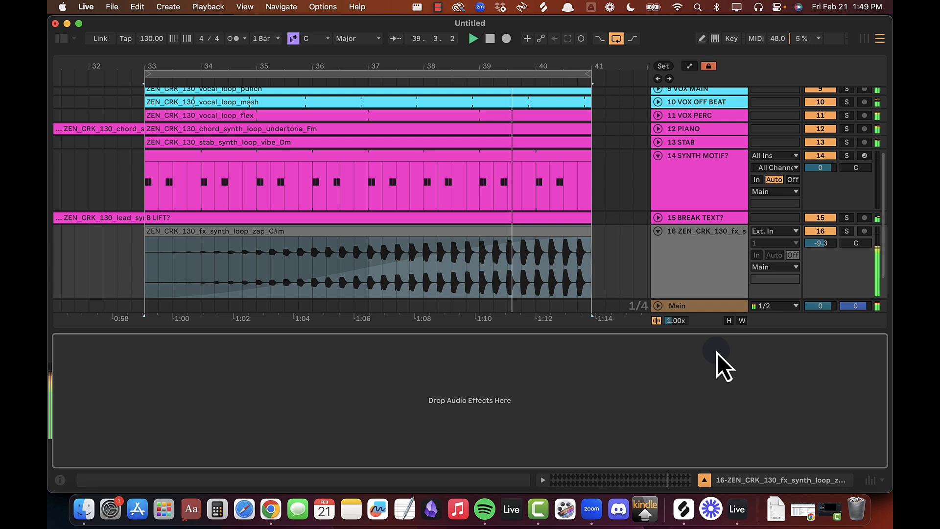
pyautogui.click(61, 37)
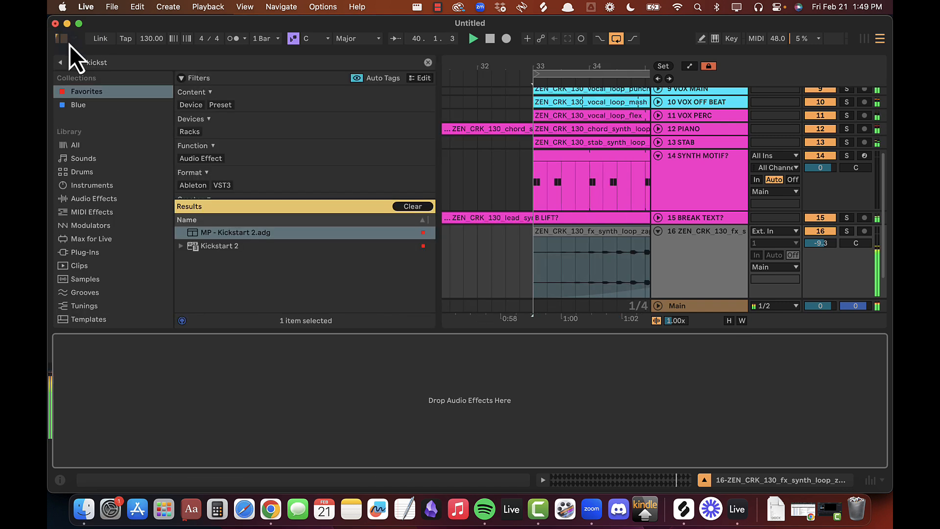
pyautogui.click(429, 64)
pyautogui.click(533, 277)
pyautogui.press('space')
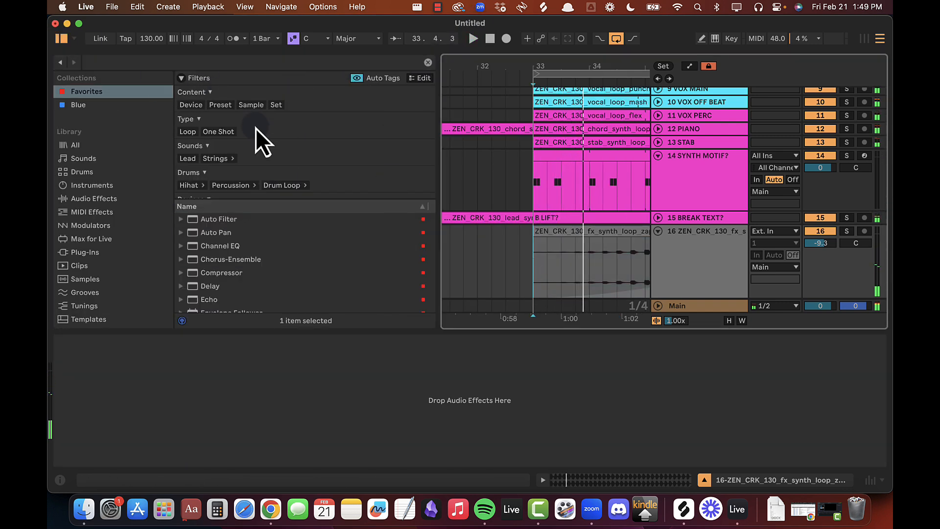
pyautogui.click(239, 62)
pyautogui.write('delay')
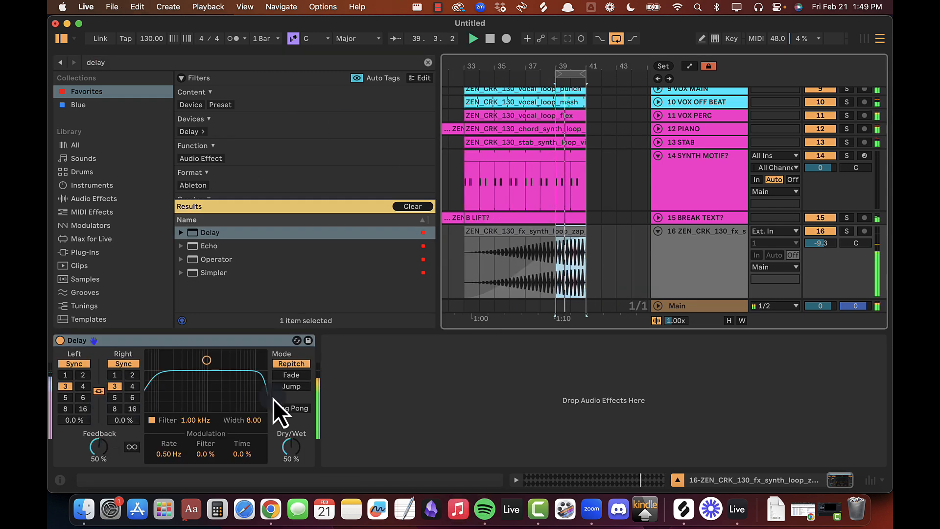
pyautogui.click(286, 410)
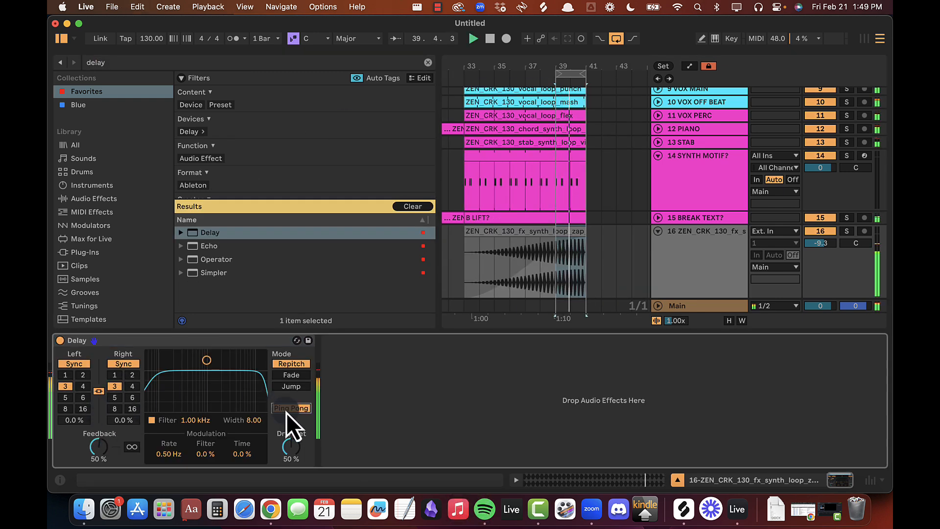
# Step: Set the zap track's Delay time to 3 sixteenths on both sides, its Feedback to 39 % and its Dry/Wet to 38 %
pyautogui.click(83, 374)
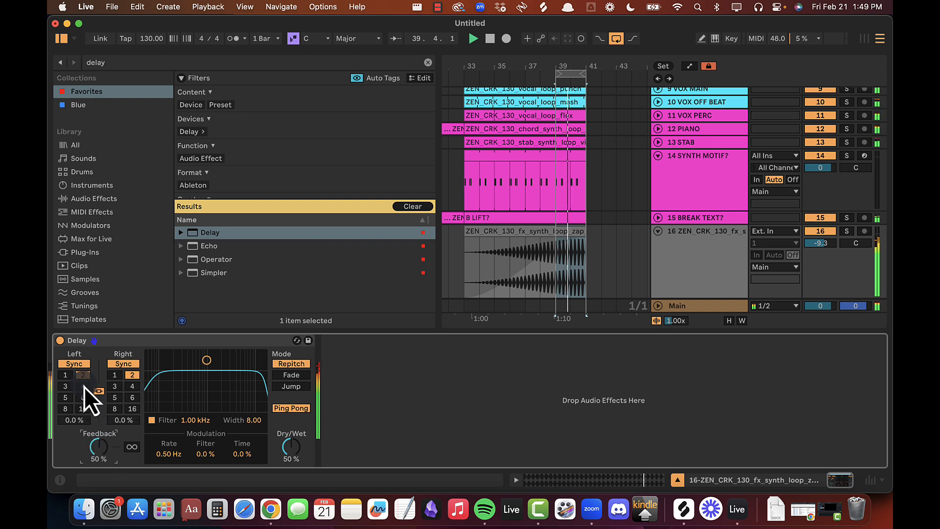
pyautogui.click(64, 387)
pyautogui.moveTo(98, 447); pyautogui.dragTo(97, 447)
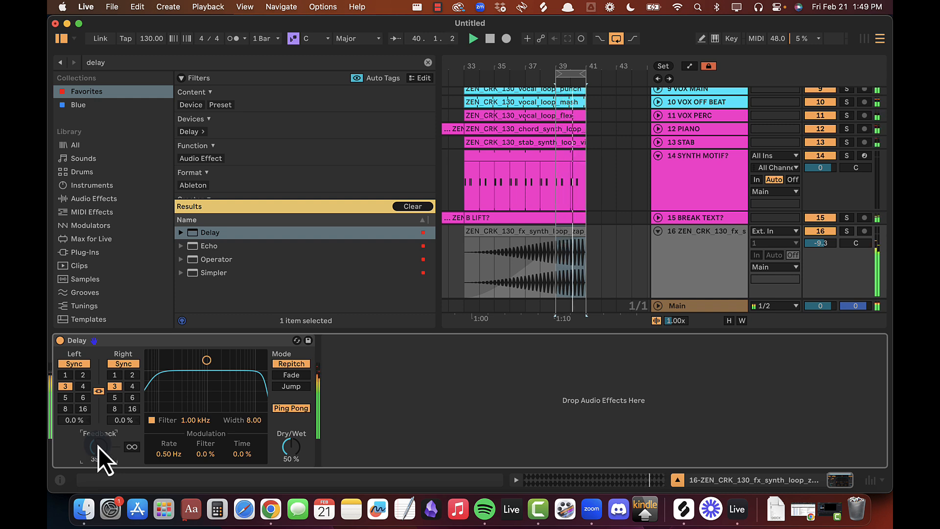
pyautogui.click(292, 444)
pyautogui.moveTo(292, 445); pyautogui.dragTo(292, 445)
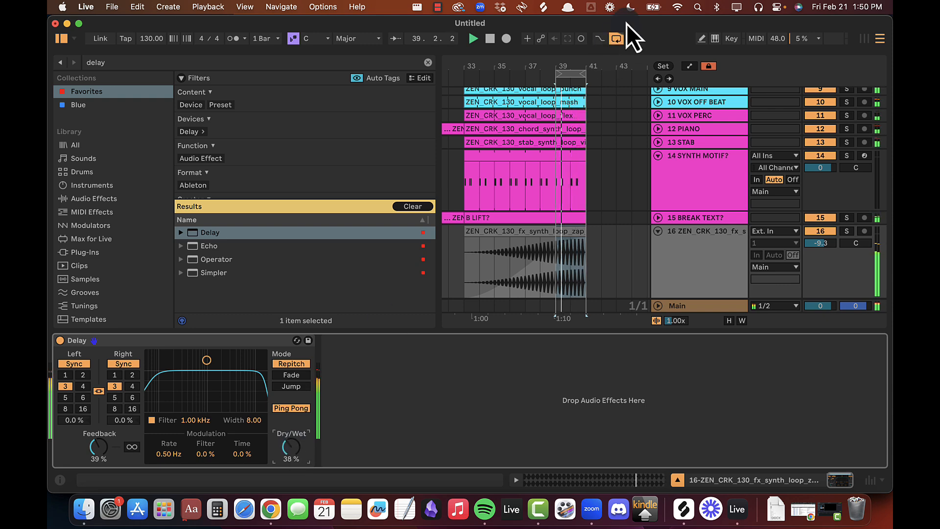
# Step: Hide the device view and the browser so the arrangement fills the window
pyautogui.click(519, 233)
pyautogui.press('alt+super+l')
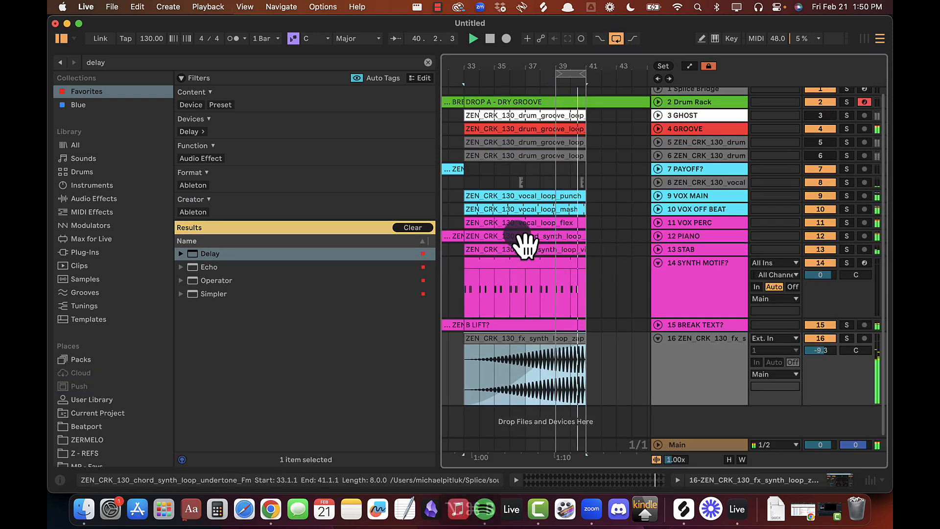
pyautogui.press('alt+super+b')
# Step: Switch to Splice and preview the lead_synth_loop_lash_Bm and lead_synth_loop_slam_extra_Gm samples against the arrangement
pyautogui.press('super+Tab')
pyautogui.press('super+Tab')
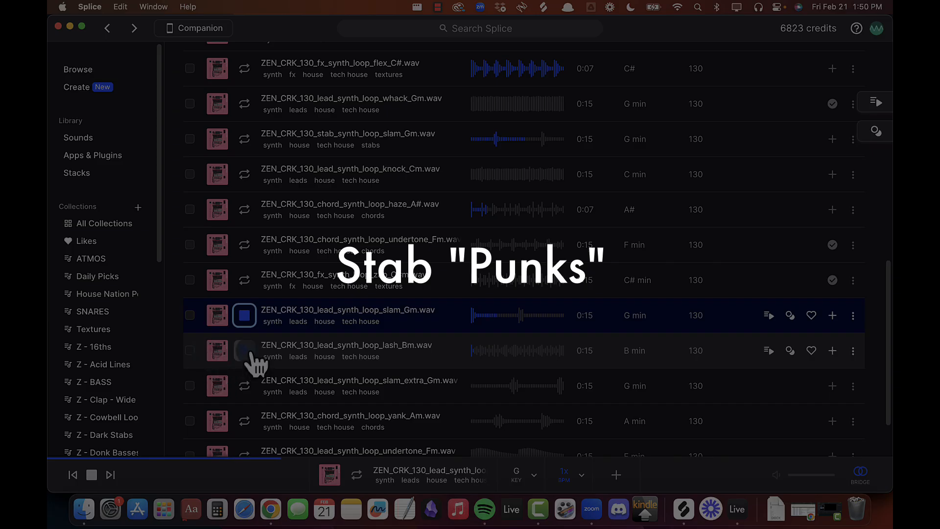
pyautogui.click(251, 352)
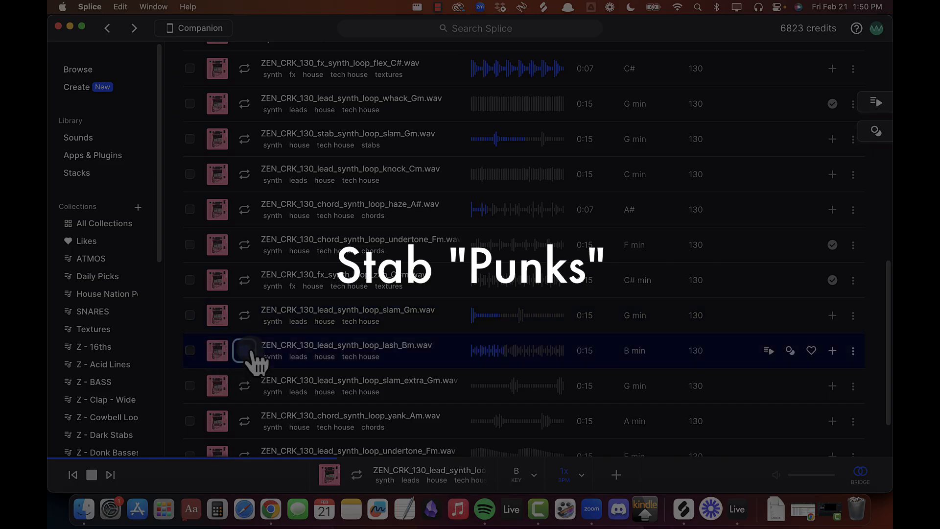
pyautogui.scroll(-1, 251, 351)
pyautogui.press('Down')
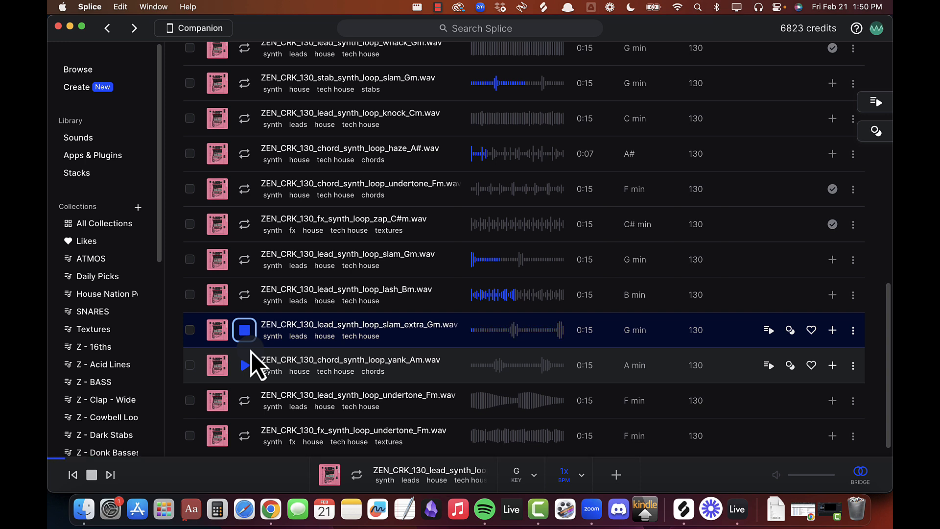
# Step: Copy ZEN_CRK_130_lead_synth_loop_slam_extra_Gm.wav from Splice and paste it at bar 33 on a new audio track in Live
pyautogui.click(852, 329)
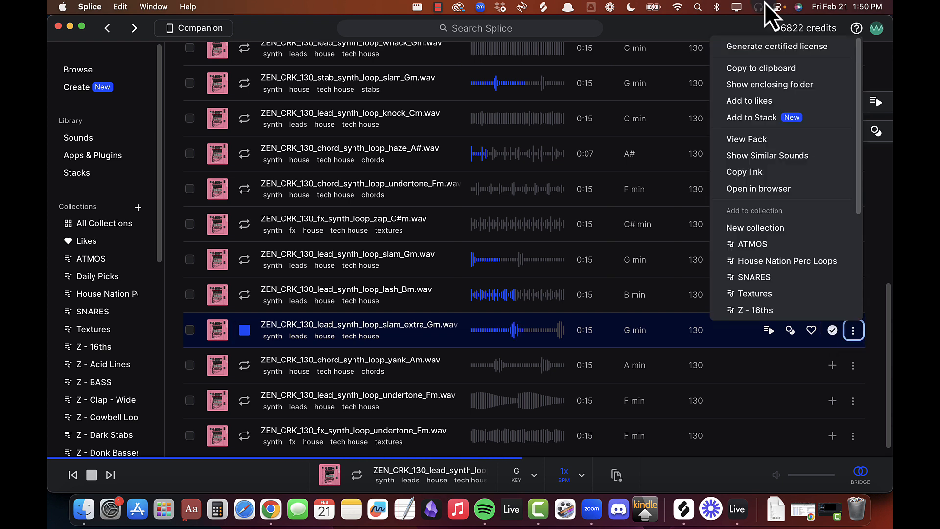
pyautogui.click(746, 69)
pyautogui.press('super+Tab')
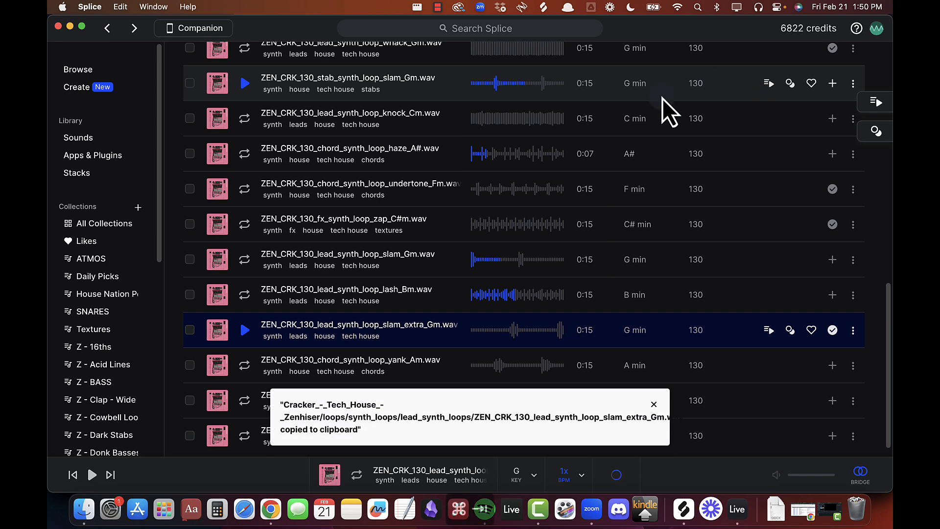
pyautogui.press('super+Tab')
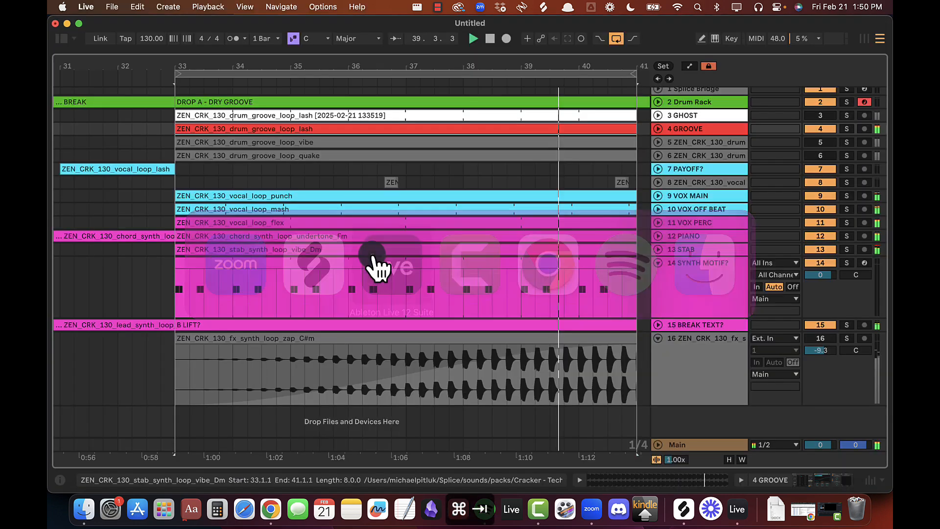
pyautogui.click(688, 366)
pyautogui.press('super+t')
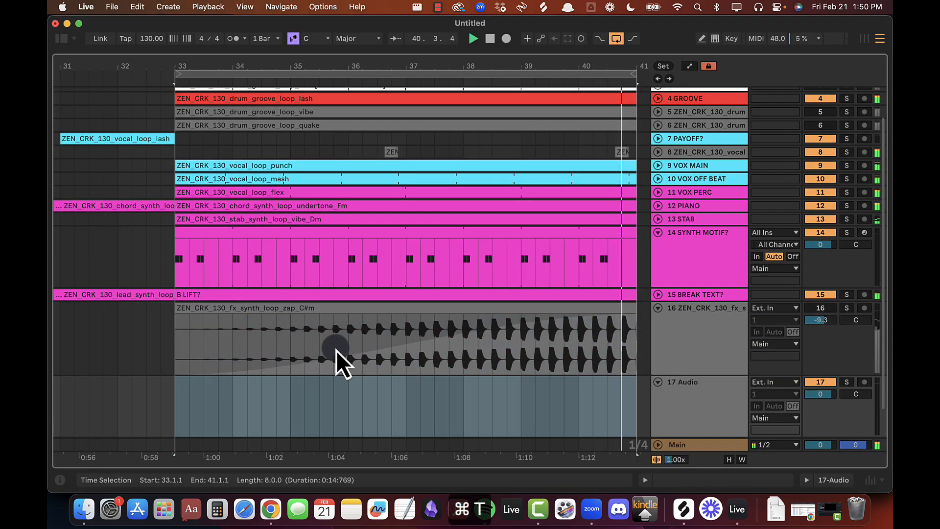
pyautogui.click(177, 402)
pyautogui.press('super+v')
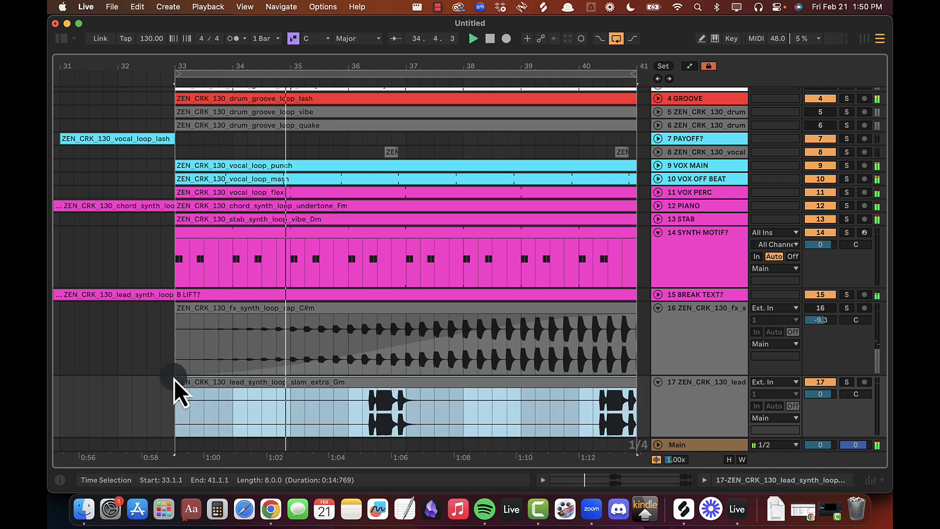
# Step: Delete the slam_extra clip's first hits around 36.2 to 36.4 and trim the remaining part to start at 36.4.3
pyautogui.moveTo(398, 58); pyautogui.dragTo(399, 62)
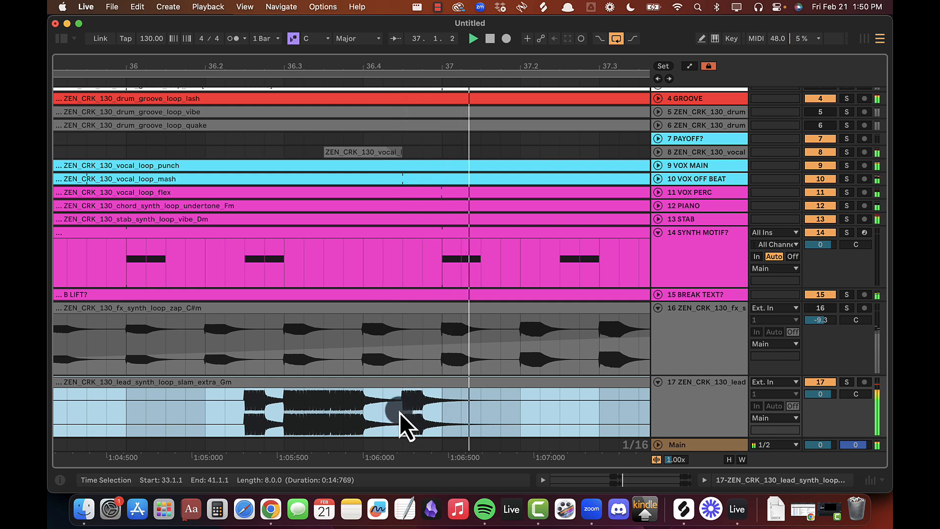
pyautogui.moveTo(384, 408); pyautogui.dragTo(207, 392)
pyautogui.press('Delete')
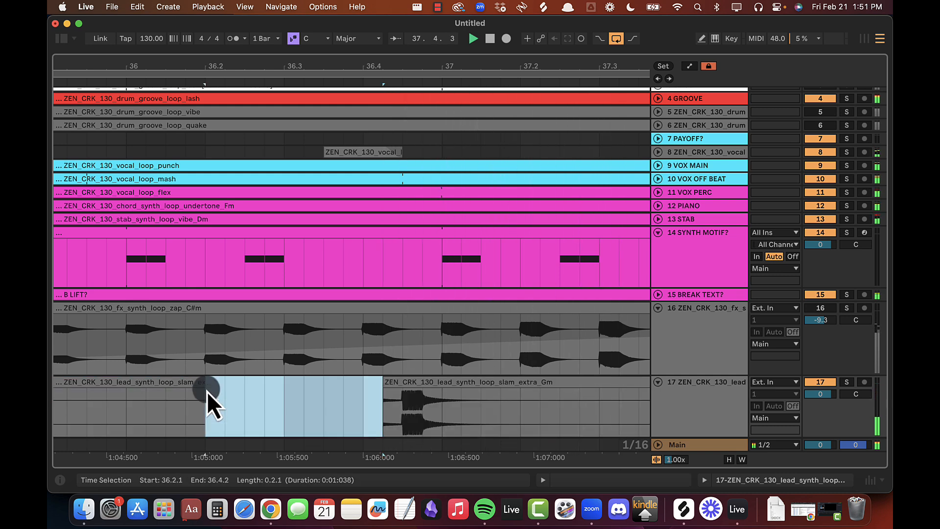
pyautogui.click(180, 384)
pyautogui.moveTo(384, 384); pyautogui.dragTo(403, 384)
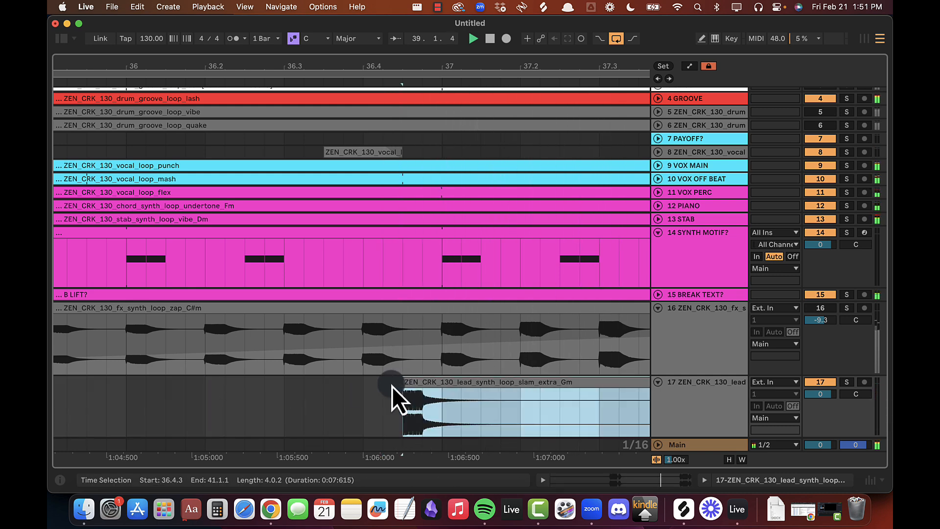
# Step: Clear the extra hits before bar 41 on the slam_extra track, leaving a single stab at 40.4.3
pyautogui.click(287, 392)
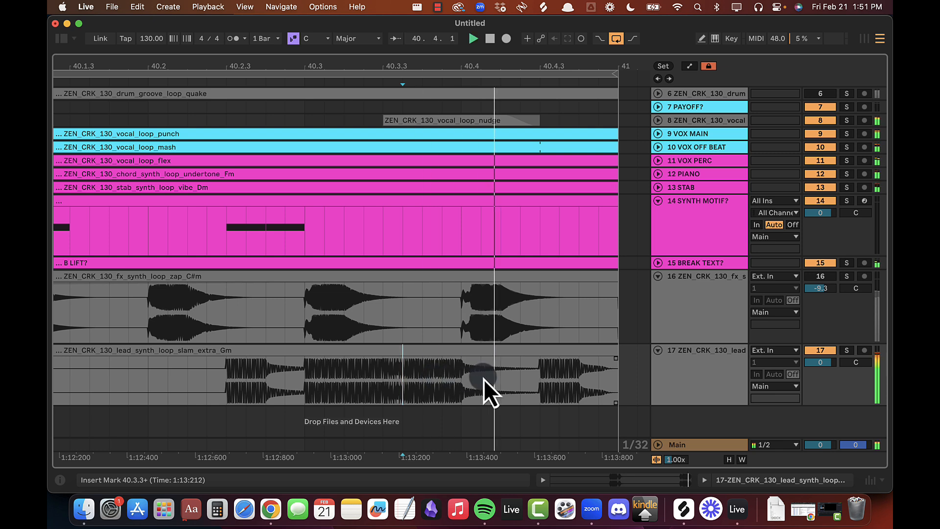
pyautogui.moveTo(538, 368); pyautogui.dragTo(612, 361)
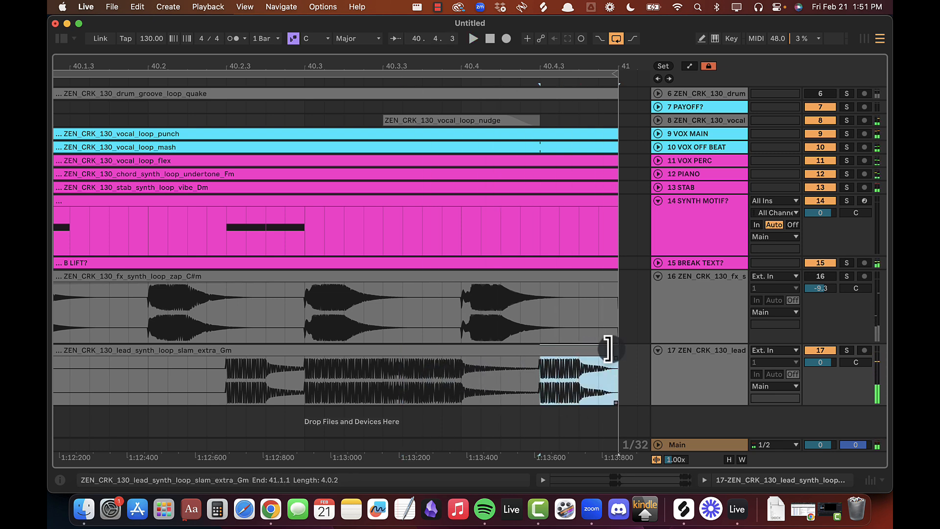
pyautogui.press('Delete')
pyautogui.click(402, 373)
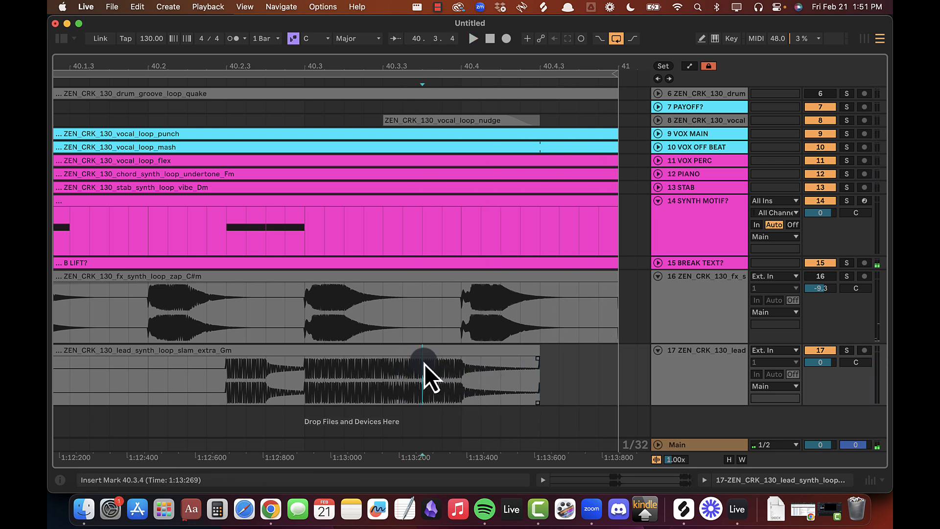
pyautogui.press('space')
pyautogui.moveTo(426, 363); pyautogui.dragTo(185, 361)
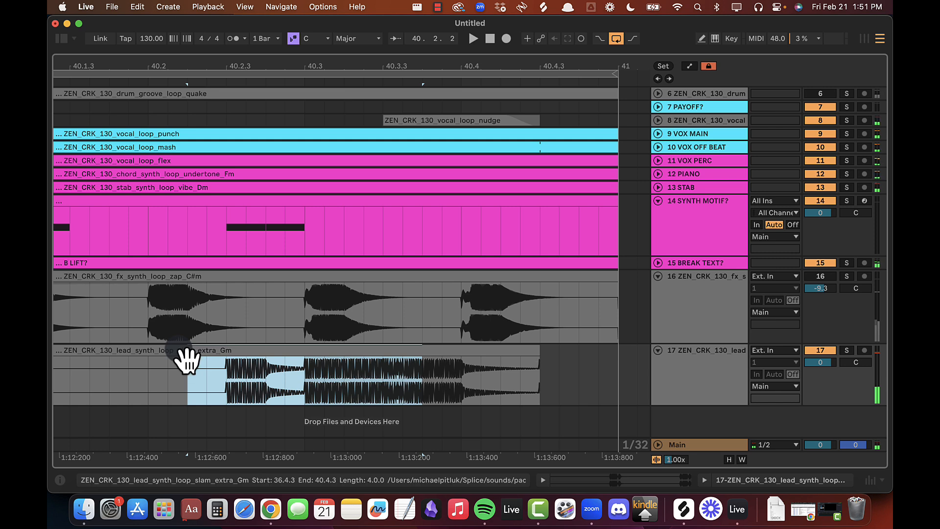
pyautogui.press('Delete')
pyautogui.moveTo(479, 361)
pyautogui.mouseDown()
pyautogui.moveTo(638, 374)
pyautogui.moveTo(628, 358)
pyautogui.moveTo(611, 357)
pyautogui.moveTo(483, 378)
pyautogui.mouseUp()
pyautogui.click(311, 388)
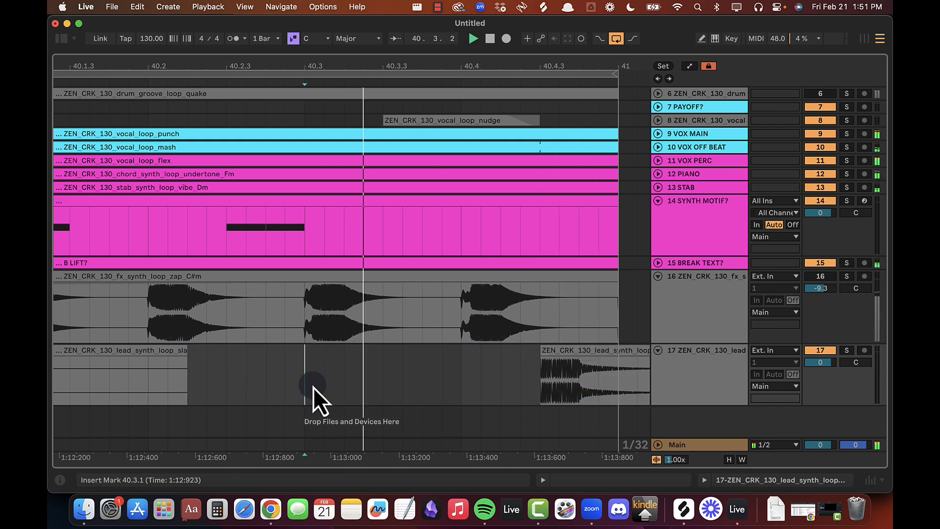
# Step: Move the short stab from 40.4.3 to 34.4.3 and trim its end to 35.1.1
pyautogui.moveTo(392, 69); pyautogui.dragTo(602, 70)
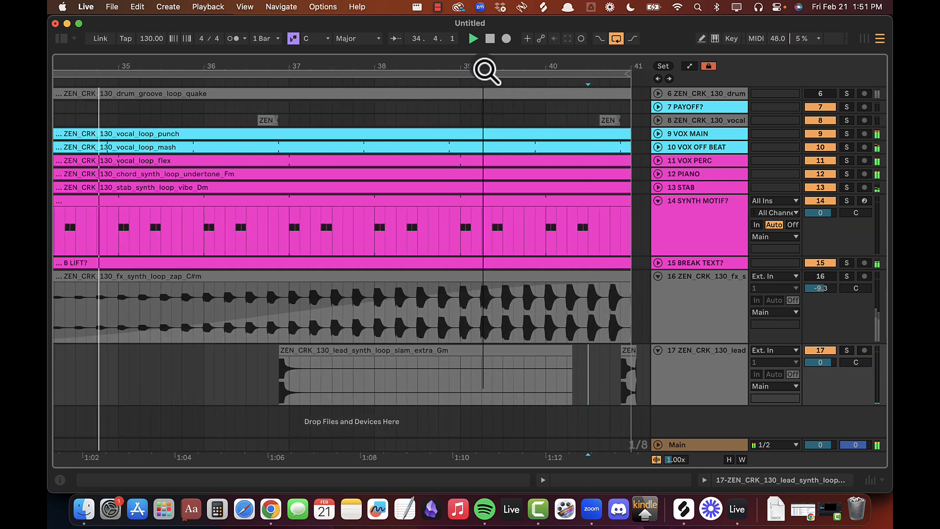
pyautogui.moveTo(484, 71); pyautogui.dragTo(524, 72)
pyautogui.moveTo(636, 354); pyautogui.dragTo(245, 380)
pyautogui.press('space')
pyautogui.press('space')
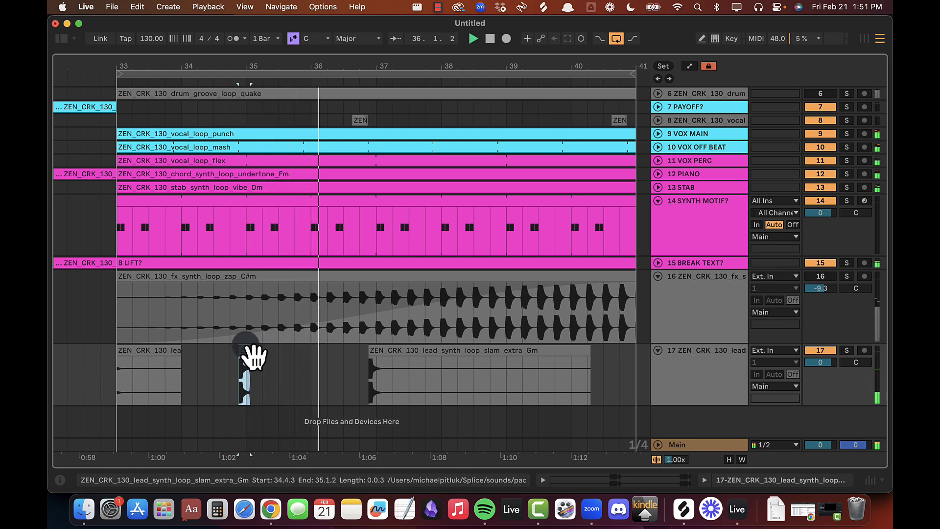
pyautogui.moveTo(248, 350)
pyautogui.mouseDown()
pyautogui.moveTo(282, 346)
pyautogui.moveTo(242, 345)
pyautogui.mouseUp()
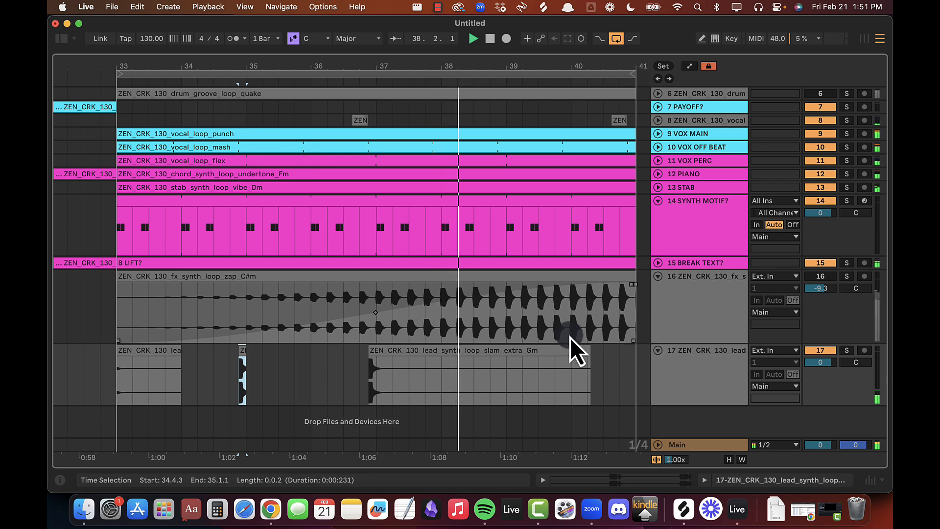
# Step: Shorten the clip starting at 36.4.3 and duplicate bars 33 to 37 of the slam_extra track into bars 37 to 41
pyautogui.moveTo(588, 350); pyautogui.dragTo(492, 352)
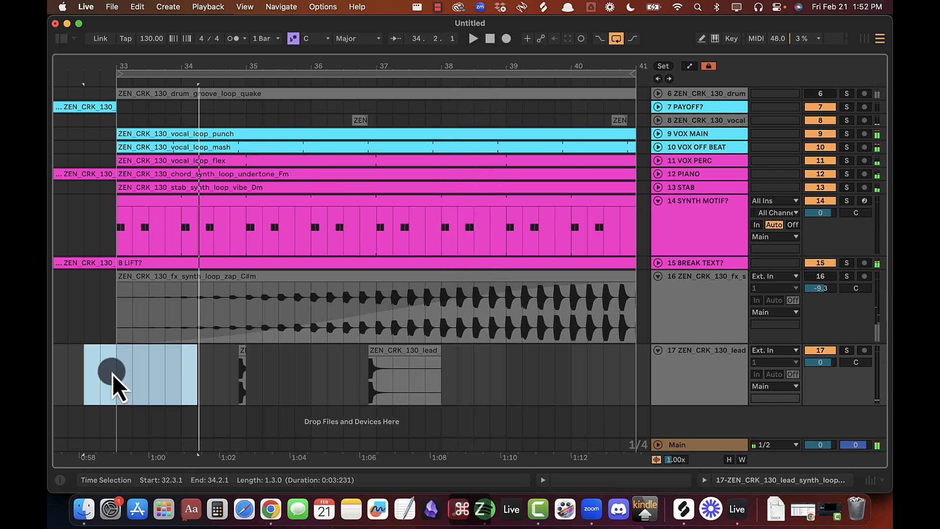
pyautogui.press('super+z')
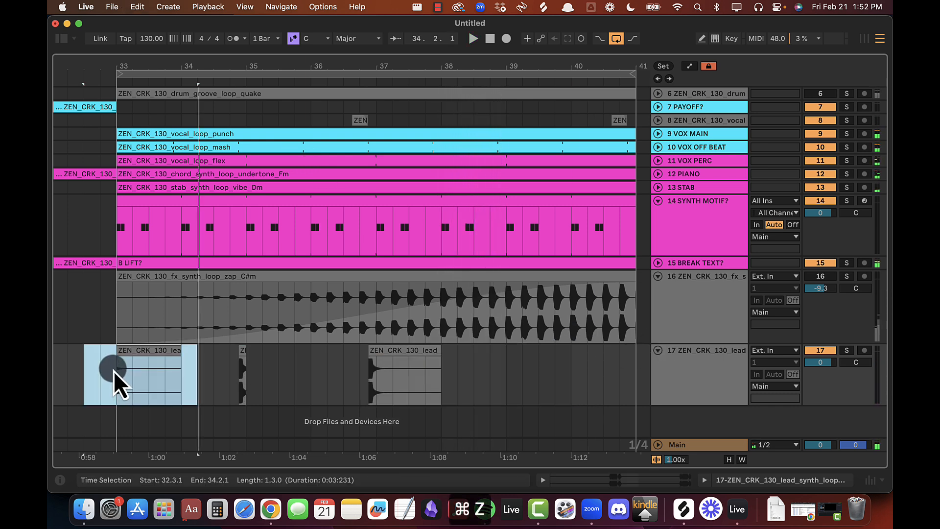
pyautogui.moveTo(114, 370); pyautogui.dragTo(373, 353)
pyautogui.press('super+d')
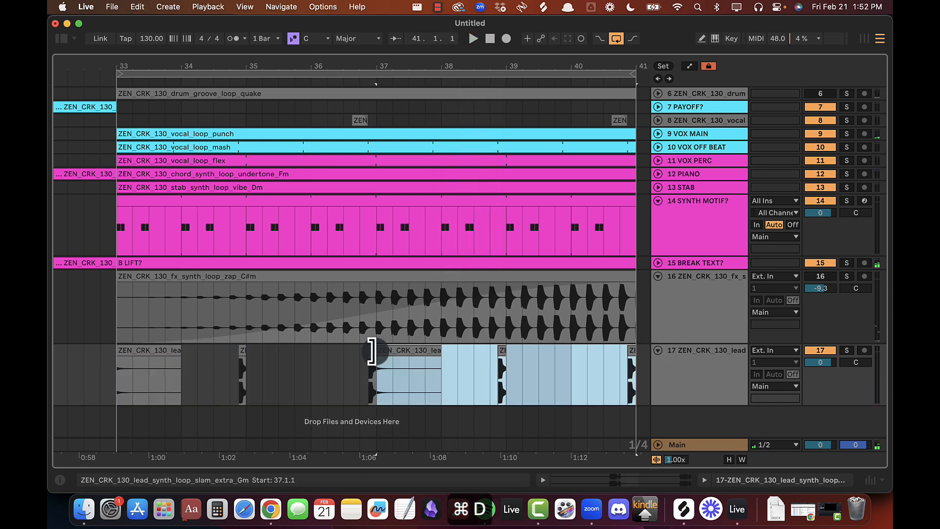
# Step: Delete the silent leftover clips at bars 37 to 38 and 33 to 34 on the slam_extra track
pyautogui.press('space')
pyautogui.moveTo(425, 70); pyautogui.dragTo(403, 69)
pyautogui.click(386, 360)
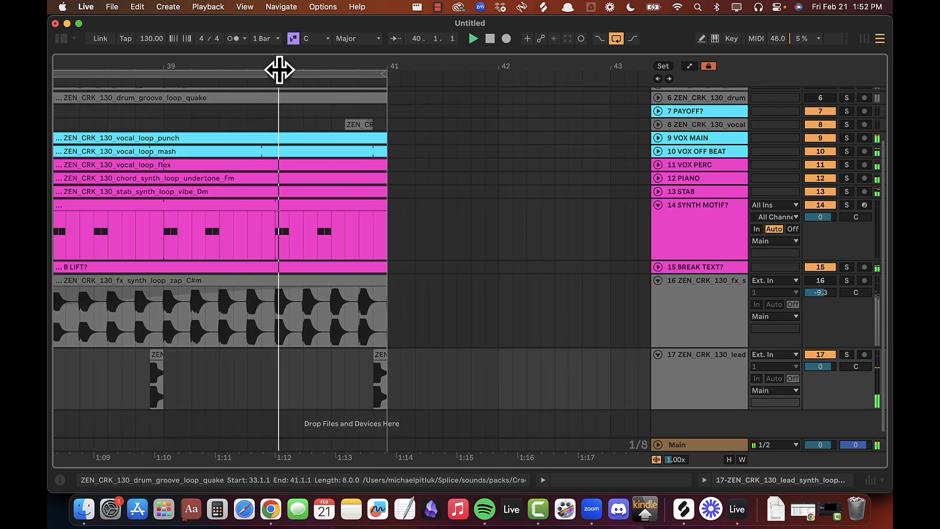
pyautogui.moveTo(275, 62); pyautogui.dragTo(275, 63)
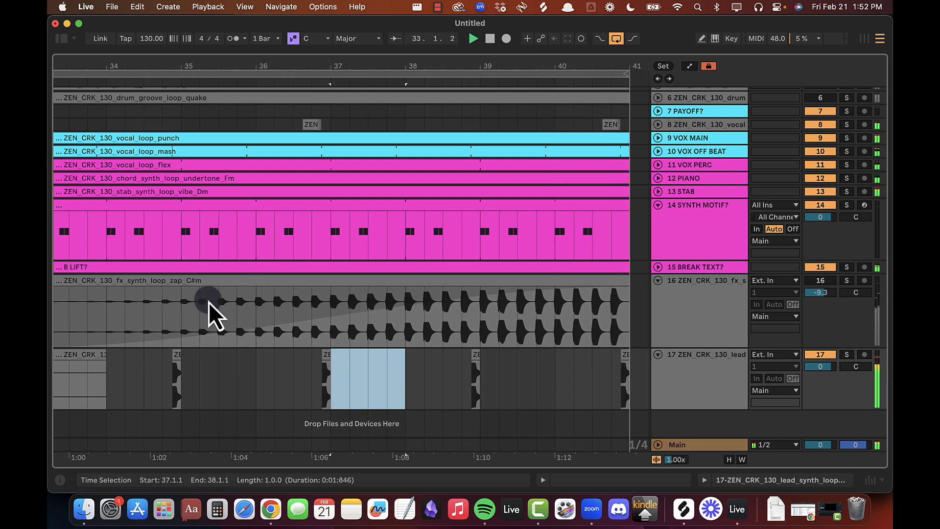
pyautogui.click(367, 365)
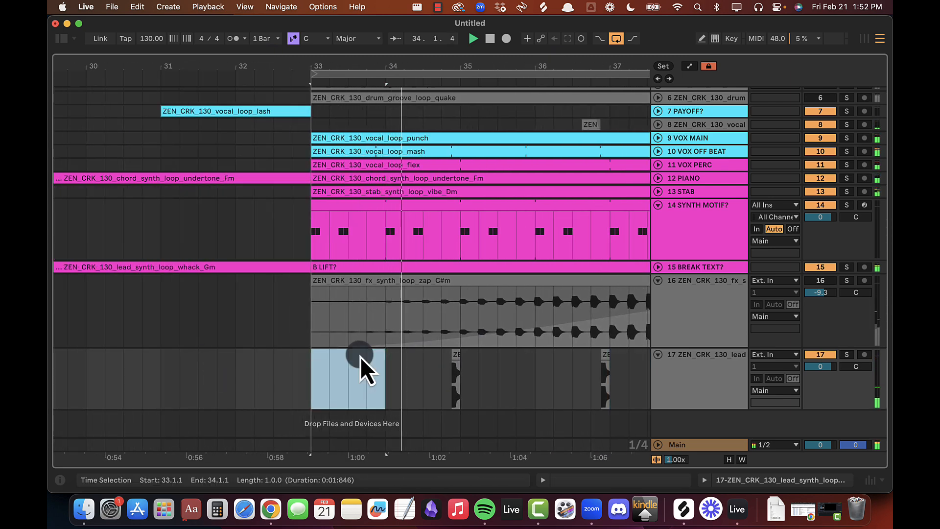
pyautogui.moveTo(529, 63); pyautogui.dragTo(304, 64)
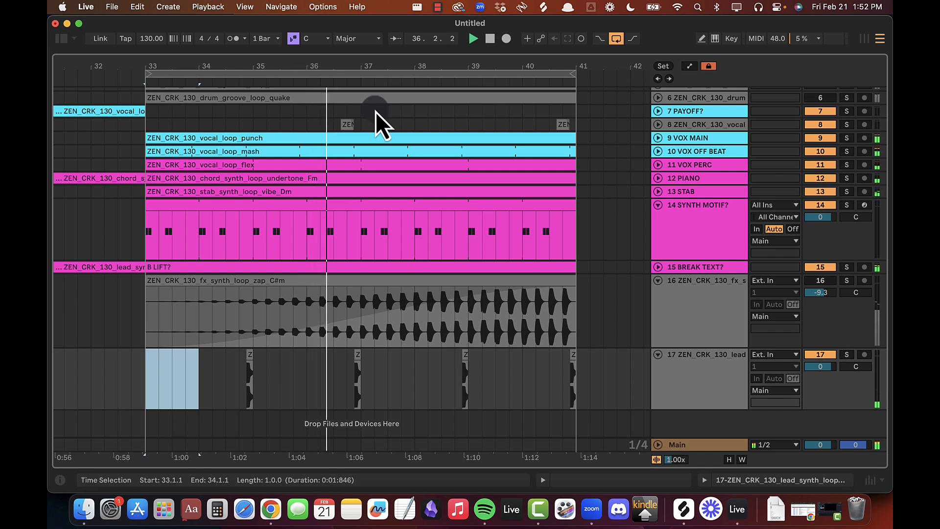
# Step: Unfold track 17 holding the slam_extra stabs and rename it "# SYNTH PUNCH"
pyautogui.moveTo(395, 74); pyautogui.dragTo(399, 68)
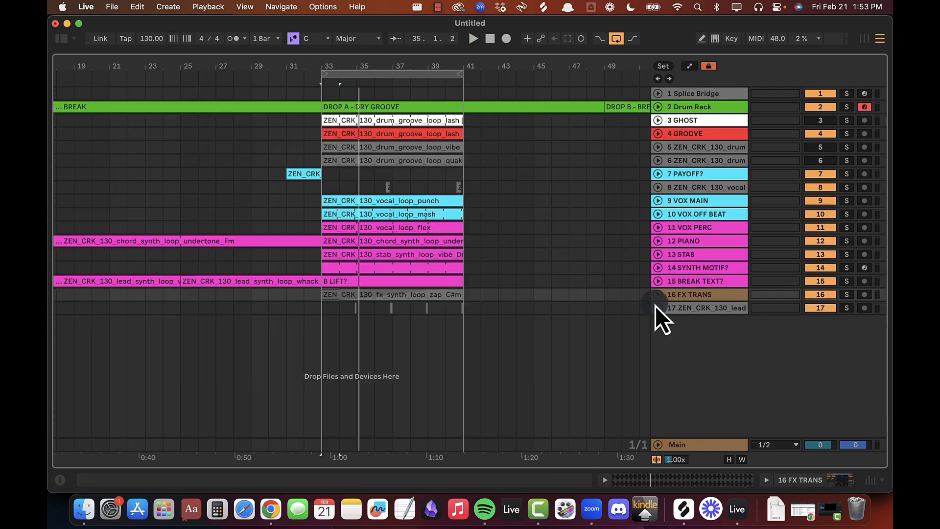
pyautogui.click(657, 307)
pyautogui.click(690, 309)
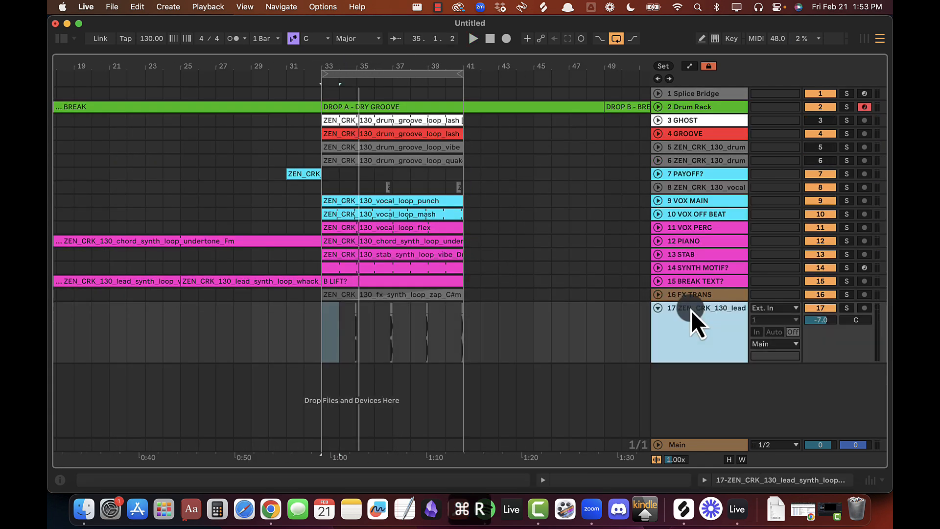
pyautogui.press('super+r')
pyautogui.write('# SYNTH PU')
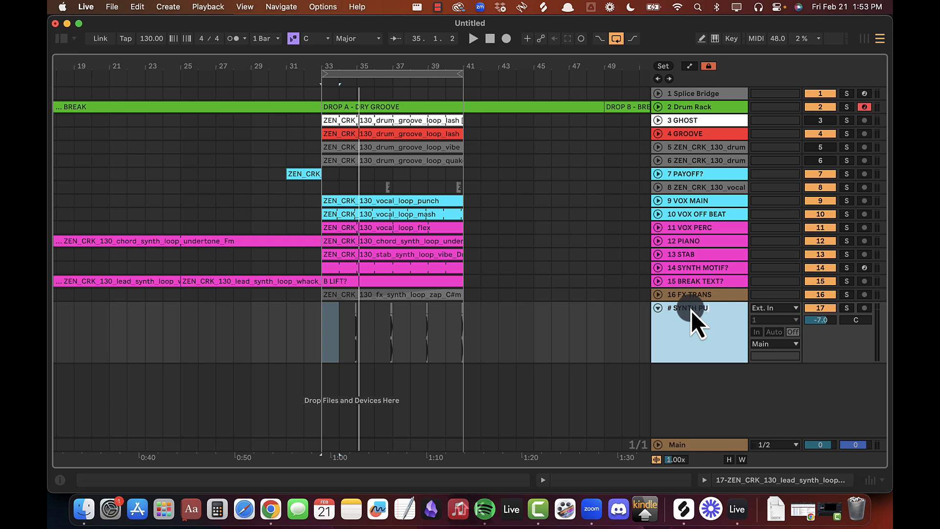
pyautogui.write('NCH')
pyautogui.press('Return')
# Step: Colour the SYNTH PUNKS track magenta, assign the track colour to its clips, and fold the track
pyautogui.rightClick(691, 311)
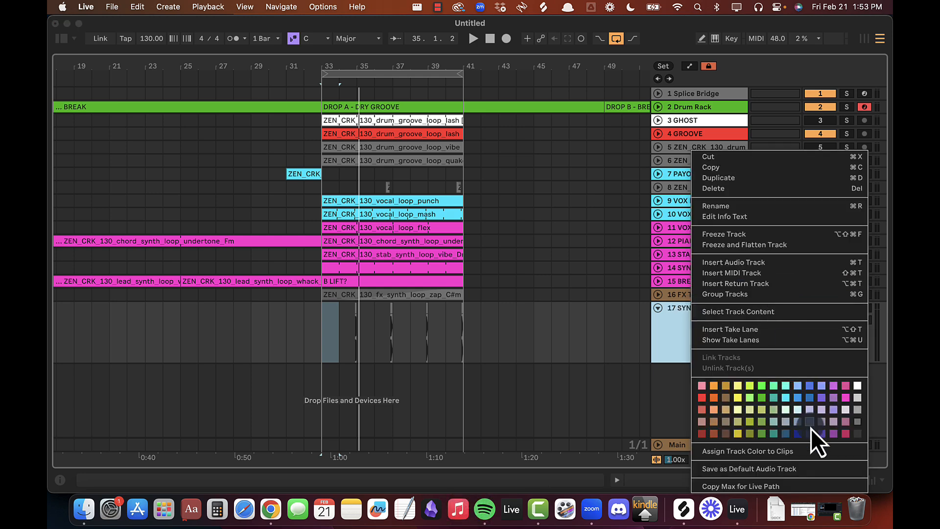
pyautogui.click(845, 397)
pyautogui.rightClick(687, 315)
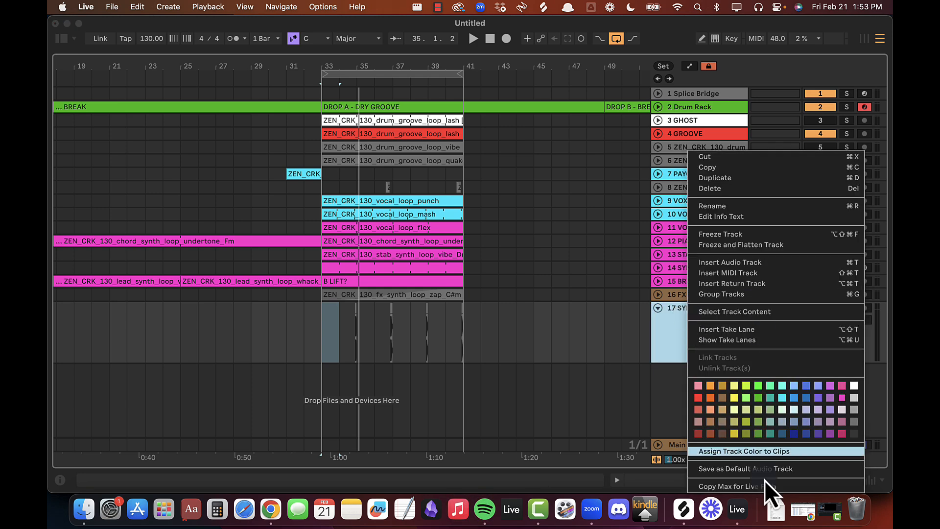
pyautogui.click(759, 451)
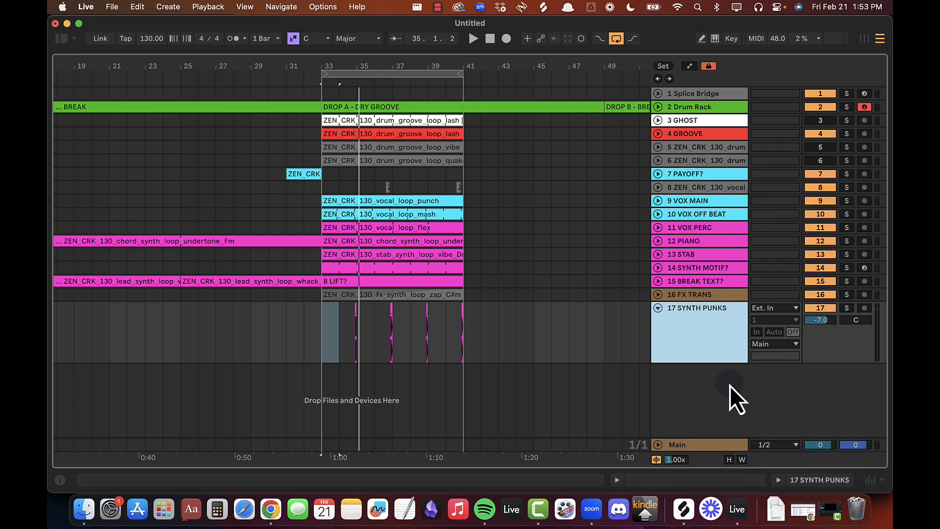
pyautogui.click(658, 309)
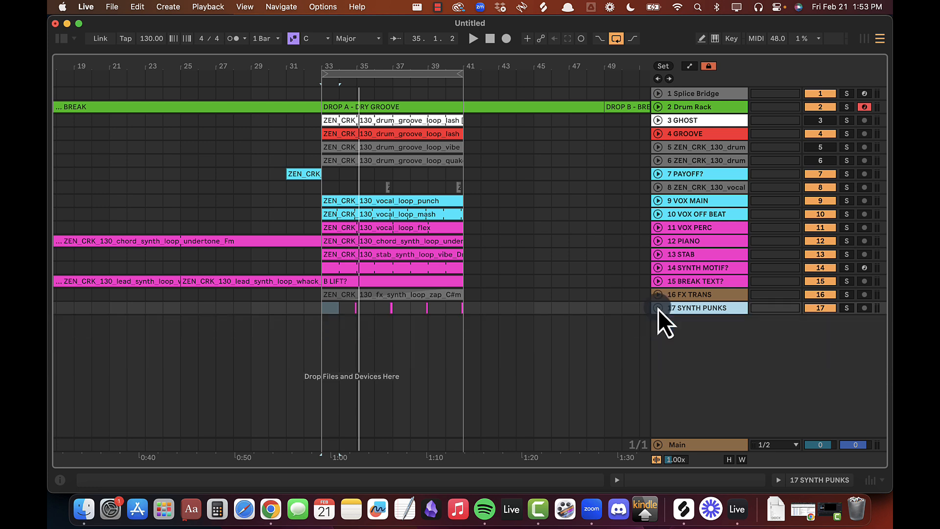
# Step: Assign the FX TRANS track's colour to its clips and move the SYNTH PUNKS track above FX TRANS
pyautogui.click(685, 283)
pyautogui.click(682, 295)
pyautogui.rightClick(702, 293)
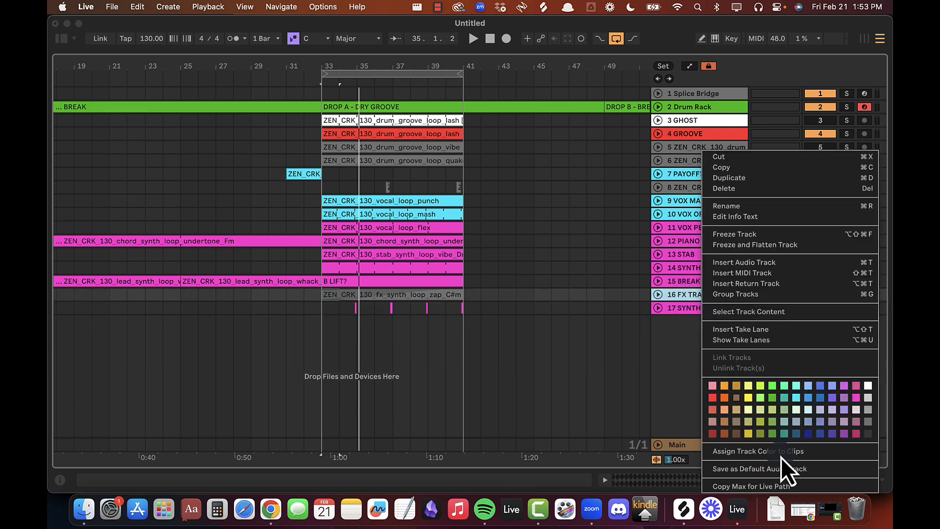
pyautogui.click(757, 381)
pyautogui.moveTo(702, 307); pyautogui.dragTo(710, 286)
pyautogui.moveTo(385, 74); pyautogui.dragTo(438, 69)
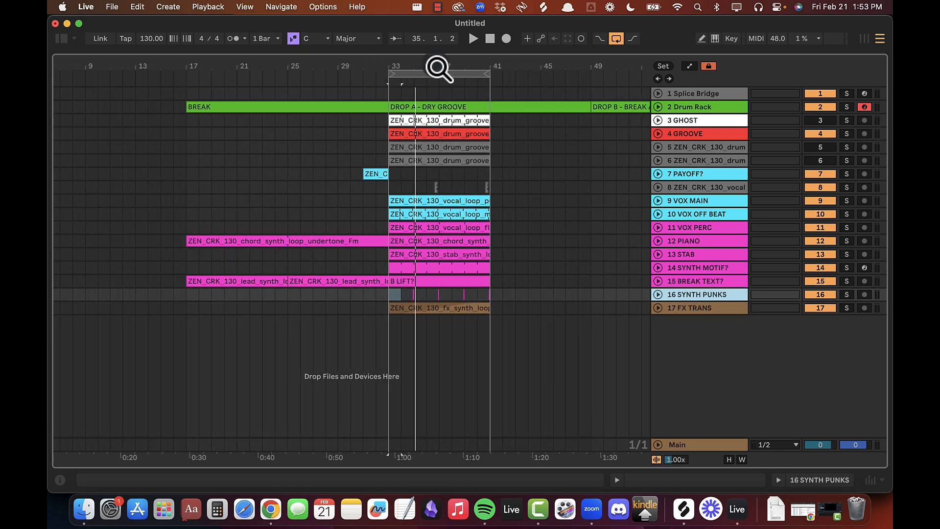
# Step: Switch to Splice and change the Cracker pack filter from excluding bass to loops tagged both synth and bass
pyautogui.press('super+Tab')
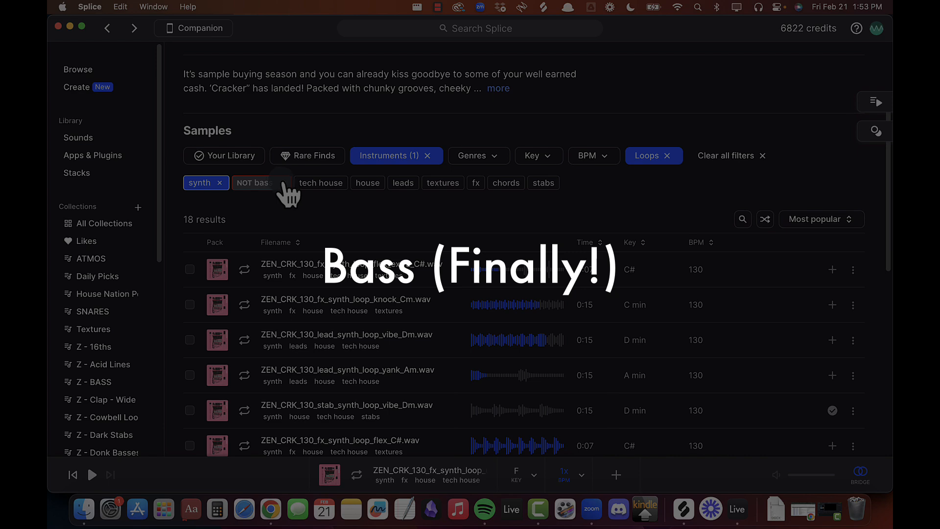
pyautogui.click(283, 183)
pyautogui.click(339, 184)
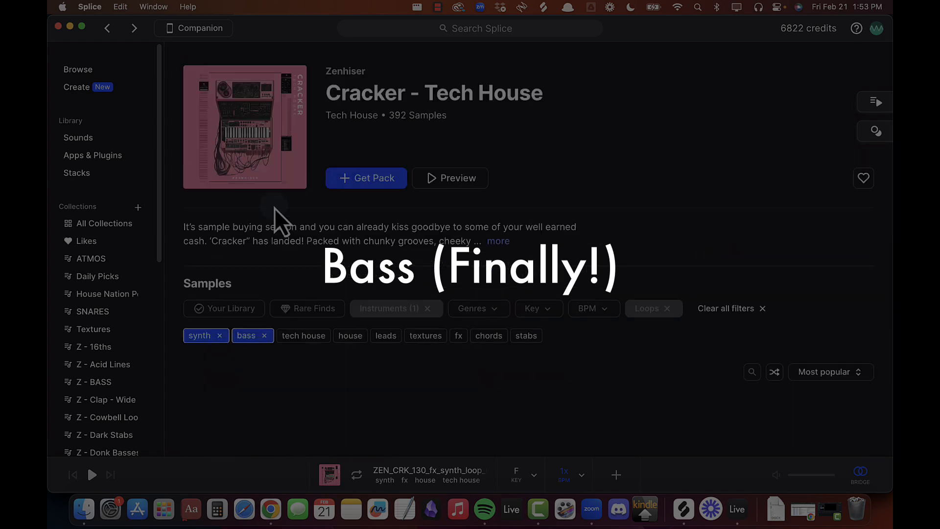
pyautogui.scroll(-5, 228, 330)
# Step: Switch to Live and play the DROP A - DRY GROOVE section from bar 33
pyautogui.press('super+Tab')
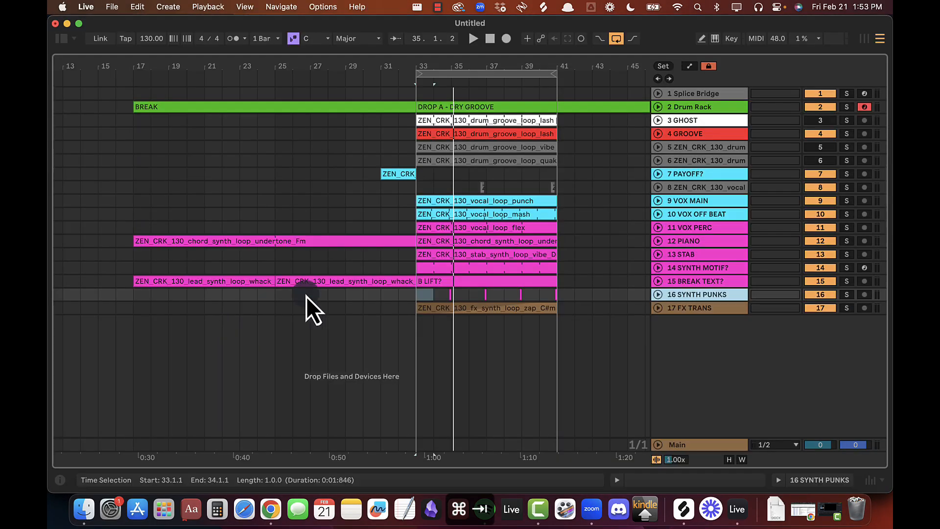
pyautogui.click(416, 188)
pyautogui.press('space')
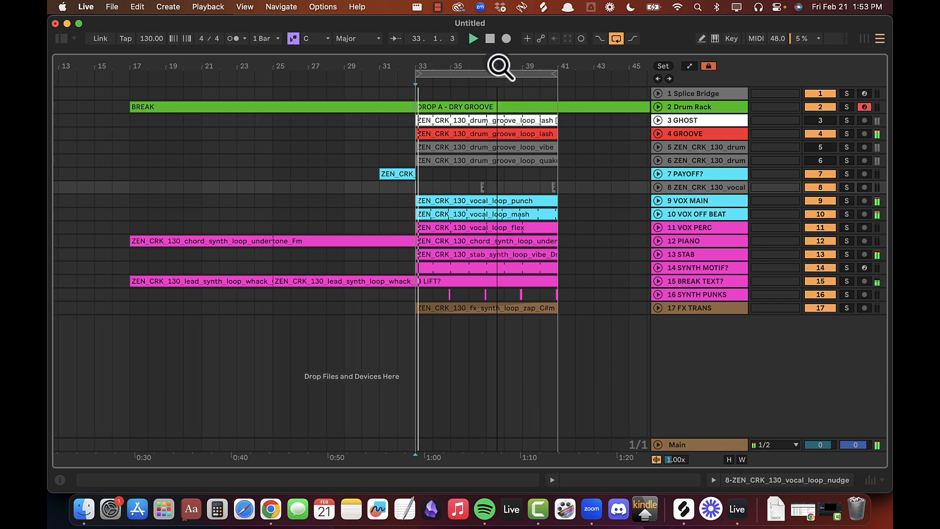
pyautogui.moveTo(499, 65); pyautogui.dragTo(499, 98)
pyautogui.press('space')
pyautogui.moveTo(443, 81); pyautogui.dragTo(399, 63)
# Step: Switch to Splice and preview the bass loops undertone_Fm and yank_C#m
pyautogui.press('super+Tab')
pyautogui.click(247, 254)
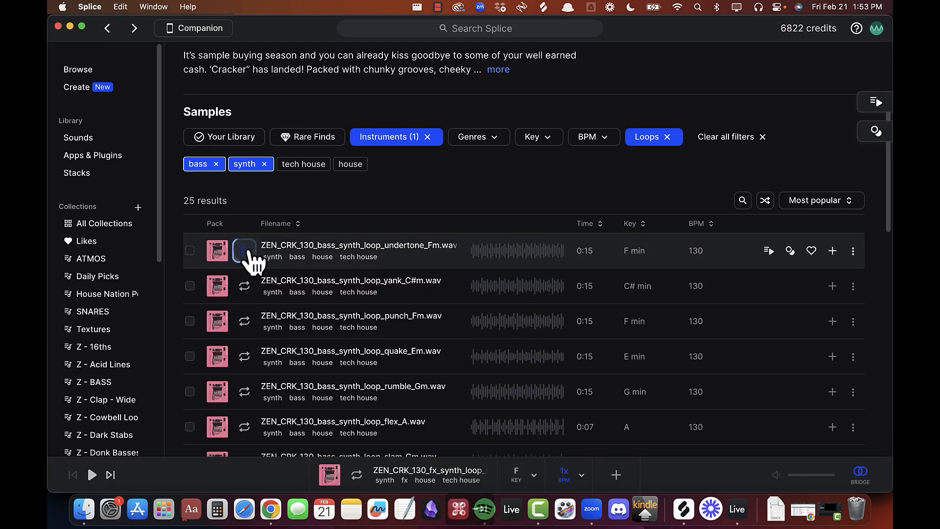
pyautogui.click(245, 286)
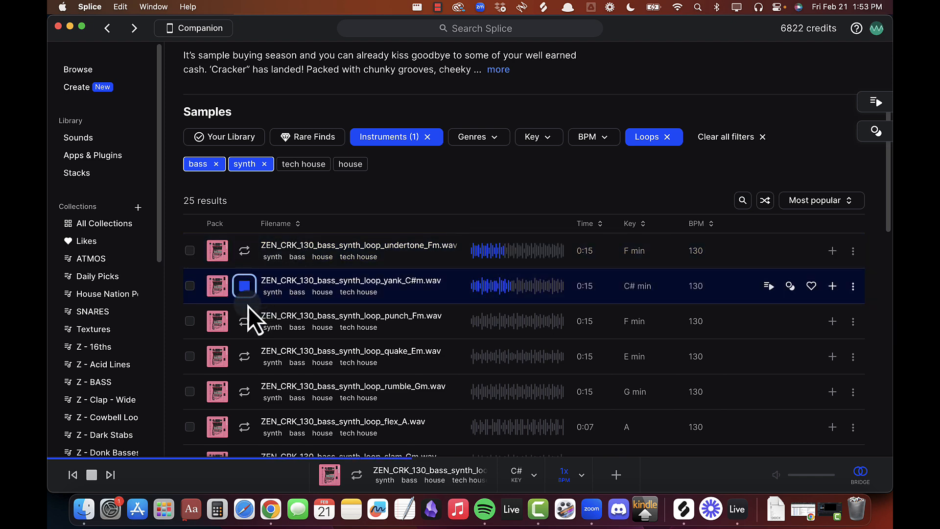
pyautogui.press('space')
pyautogui.press('super+Tab')
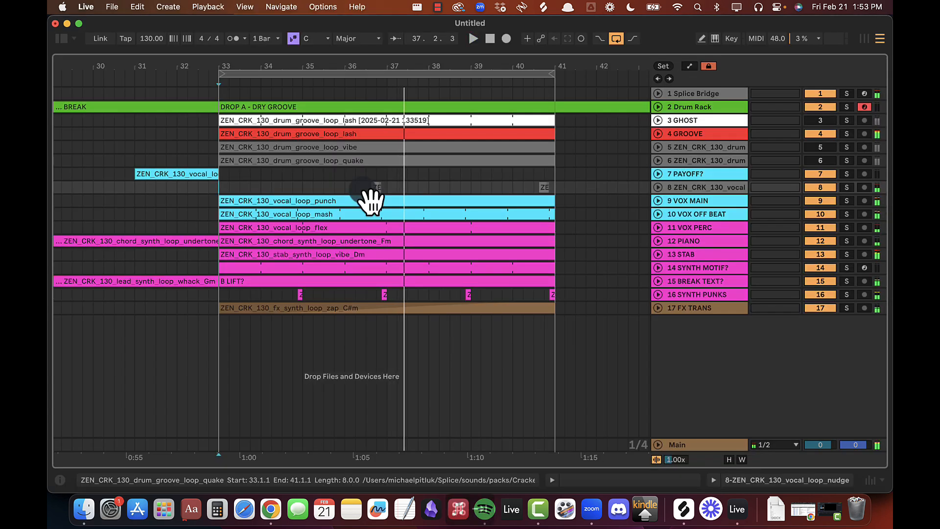
pyautogui.press('super+Tab')
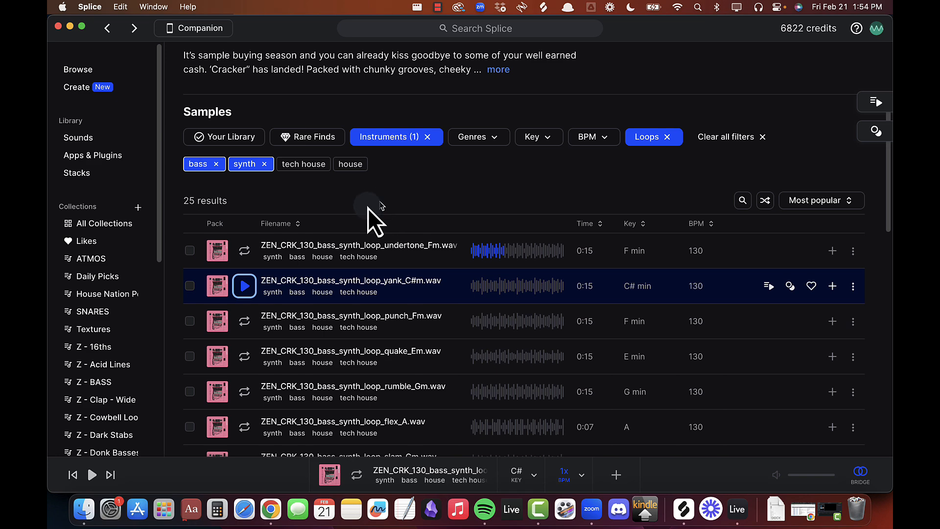
pyautogui.press('super+Tab')
pyautogui.press('super+Tab')
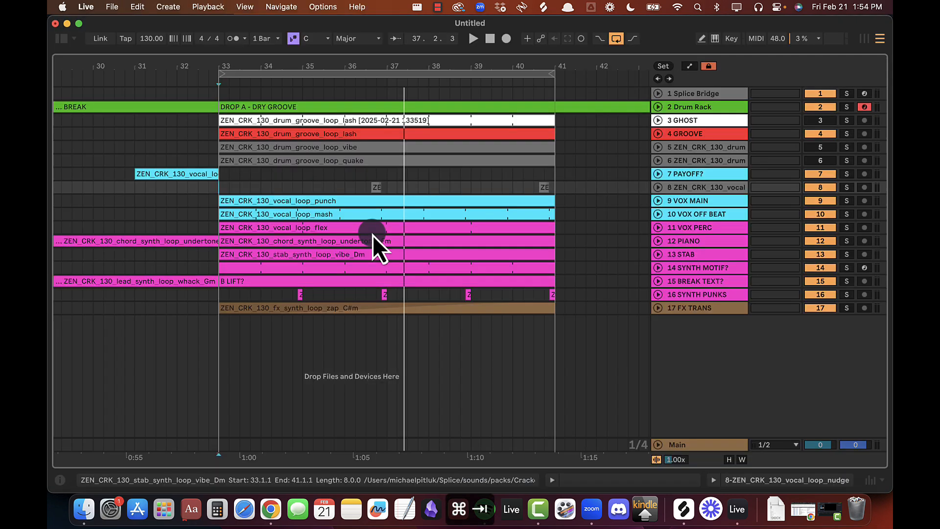
pyautogui.press('super+Tab')
# Step: Play the drop from bar 33 in Live and preview Splice's yank_C#m bass loop against it
pyautogui.click(267, 203)
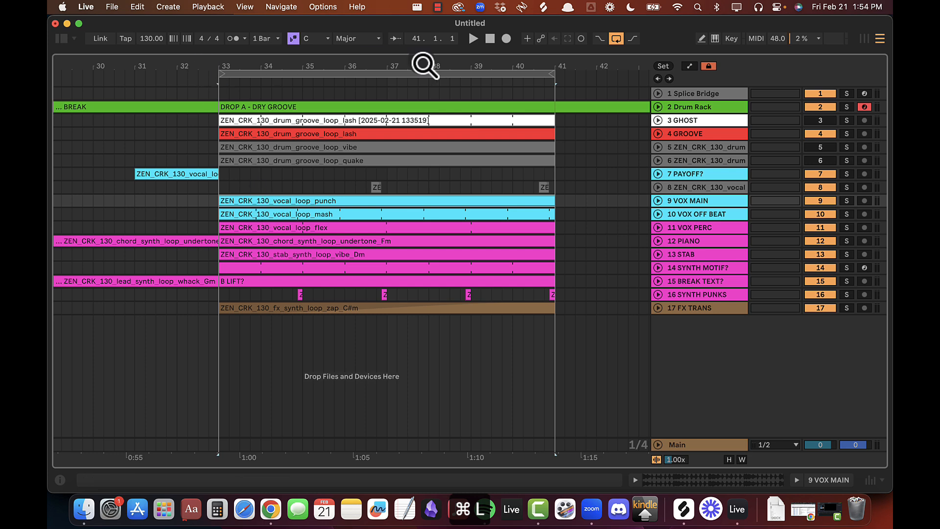
pyautogui.moveTo(373, 64); pyautogui.dragTo(339, 66)
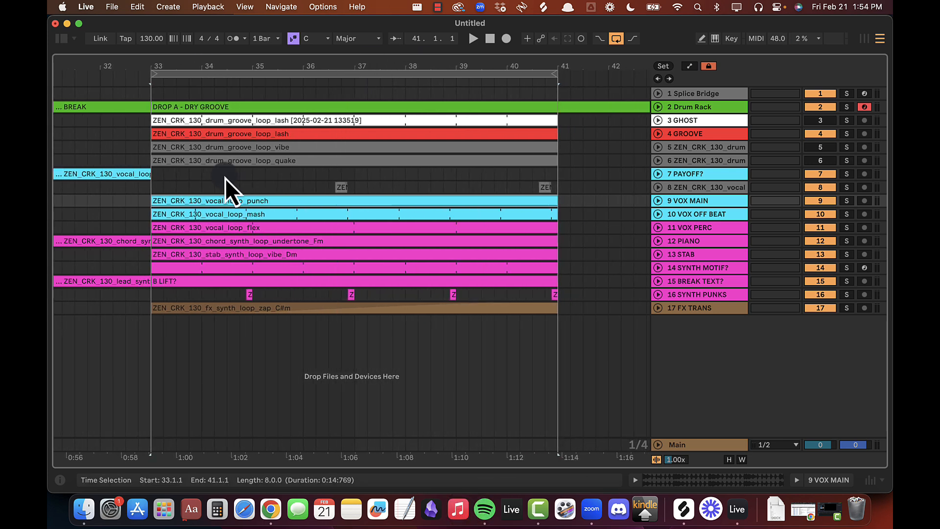
pyautogui.press('space')
pyautogui.press('super+Tab')
pyautogui.click(245, 287)
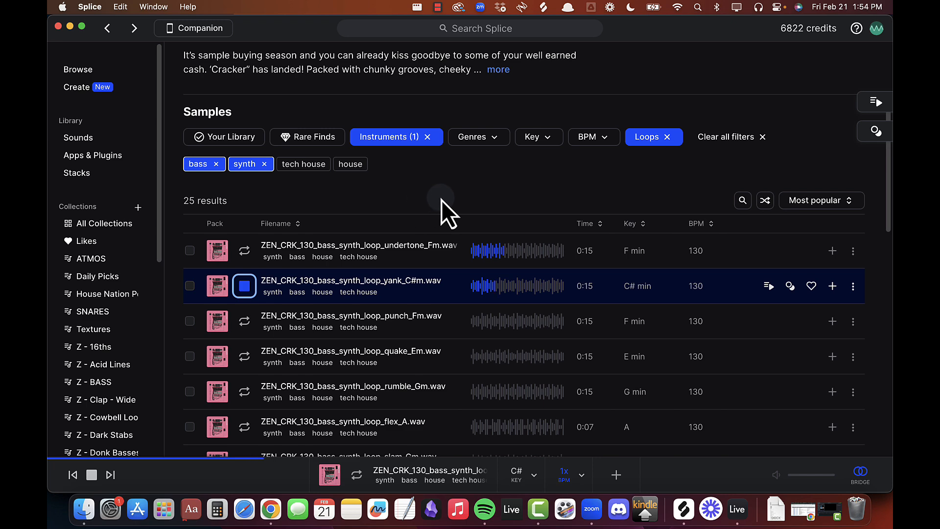
pyautogui.press('super+Tab')
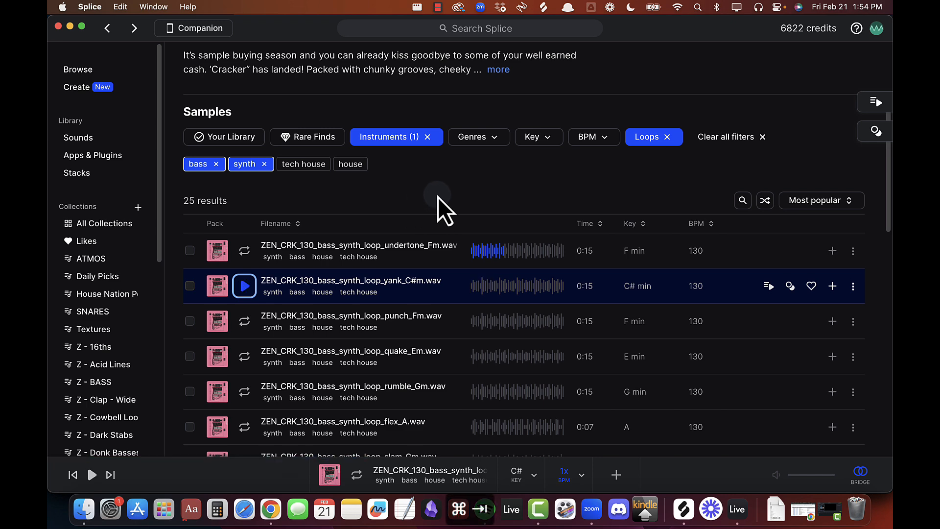
pyautogui.press('super+Tab')
# Step: Add ZEN_CRK_130_bass_synth_loop_yank_C#m.wav to the Splice library and copy it to the clipboard
pyautogui.click(832, 285)
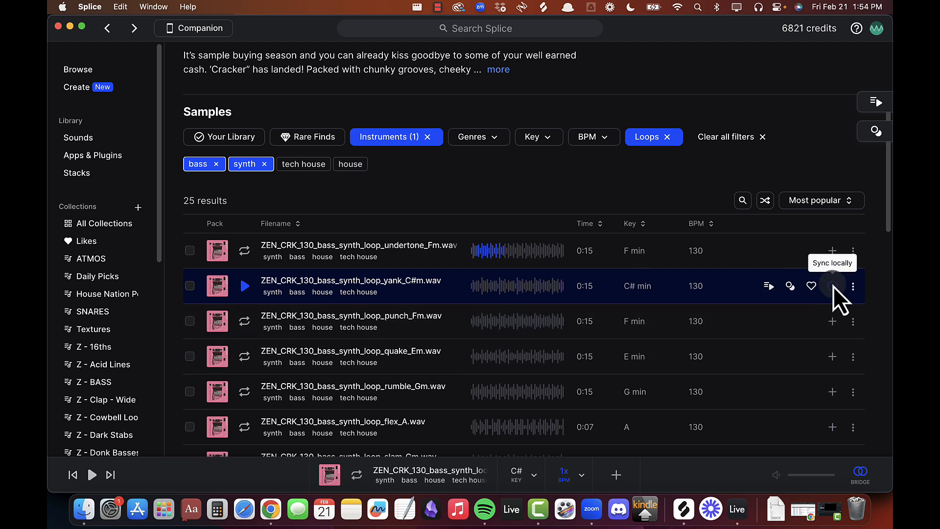
pyautogui.click(852, 286)
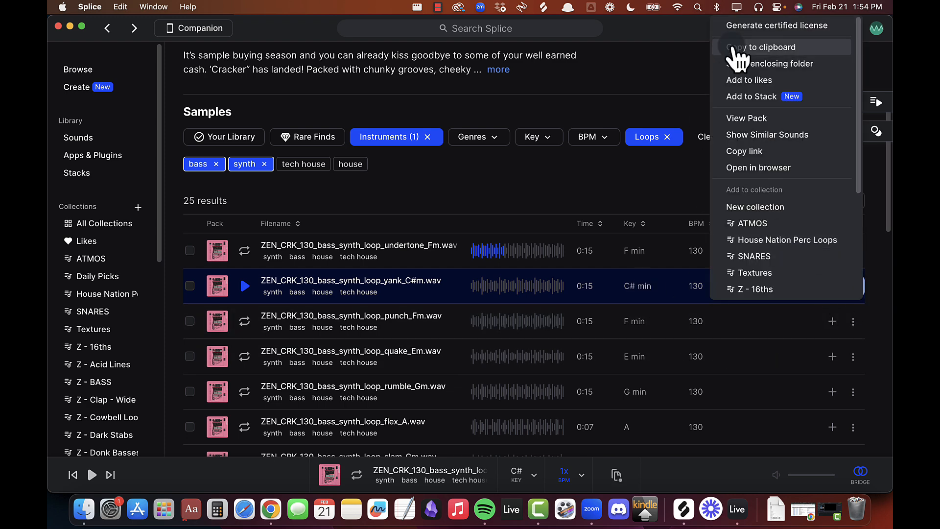
pyautogui.click(767, 45)
# Step: Switch to Live and paste the yank_C#m bass loop at bar 33 on a new audio track below FX TRANS
pyautogui.press('super+Tab')
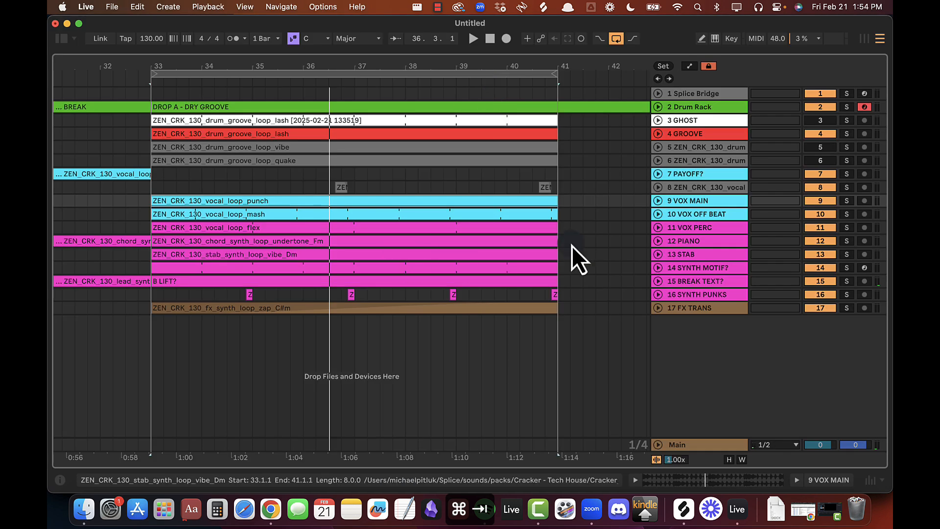
pyautogui.press('super+t')
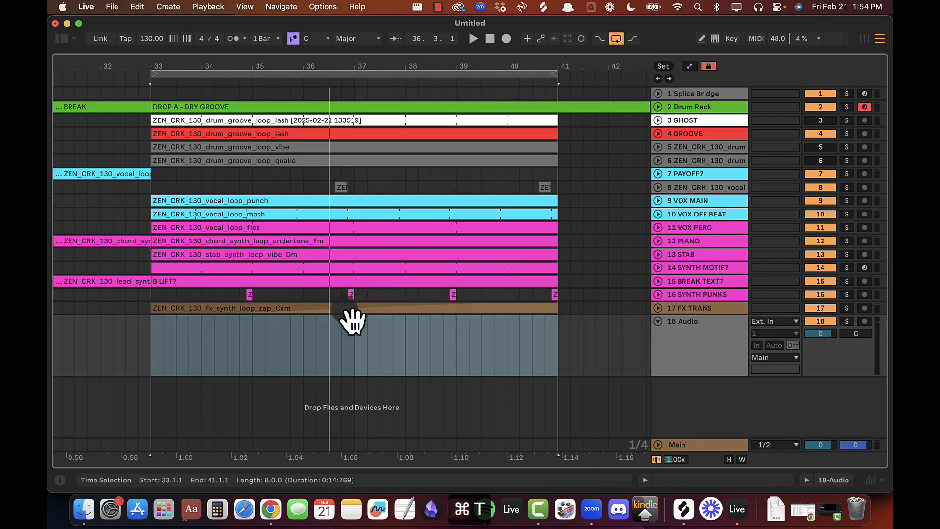
pyautogui.press('super+v')
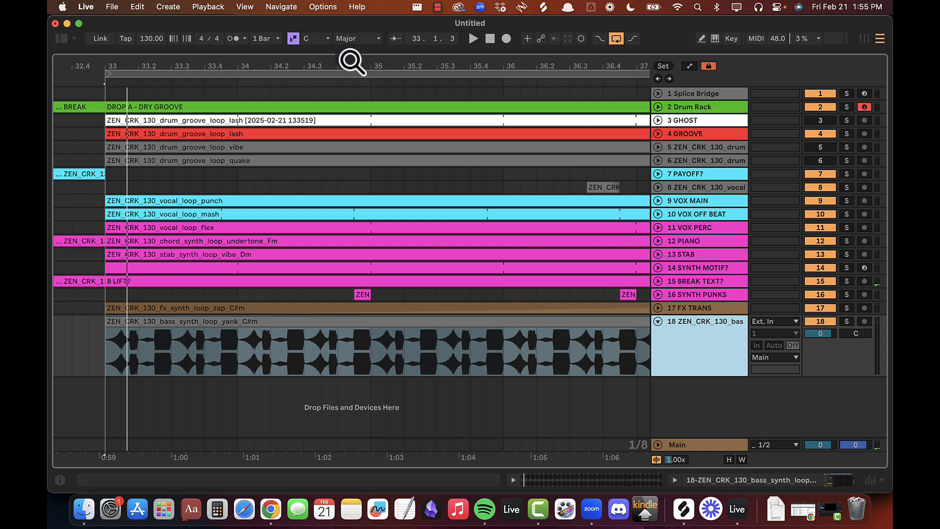
# Step: Unfold the GROOVE track so its waveform shows alongside the bass loop in the drop
pyautogui.moveTo(351, 61); pyautogui.dragTo(350, 44)
pyautogui.click(715, 145)
pyautogui.click(697, 134)
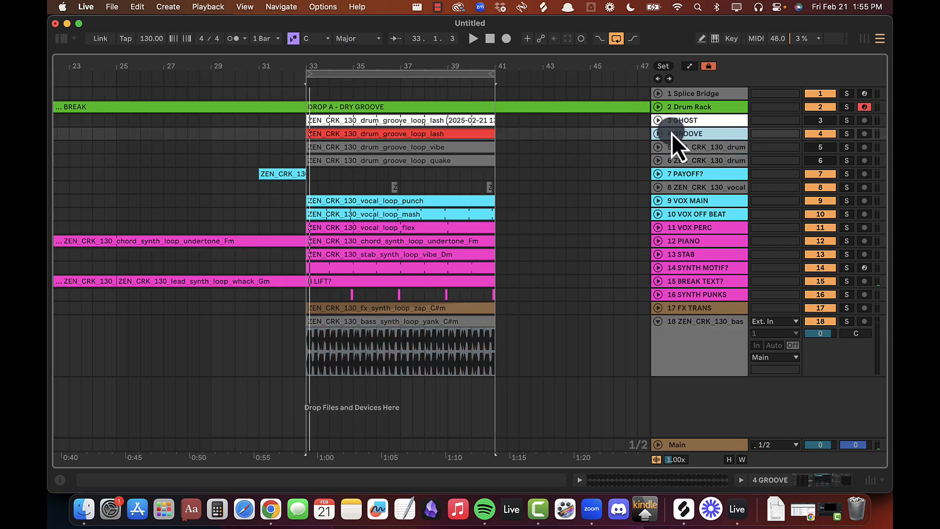
pyautogui.moveTo(415, 67); pyautogui.dragTo(415, 69)
pyautogui.click(687, 136)
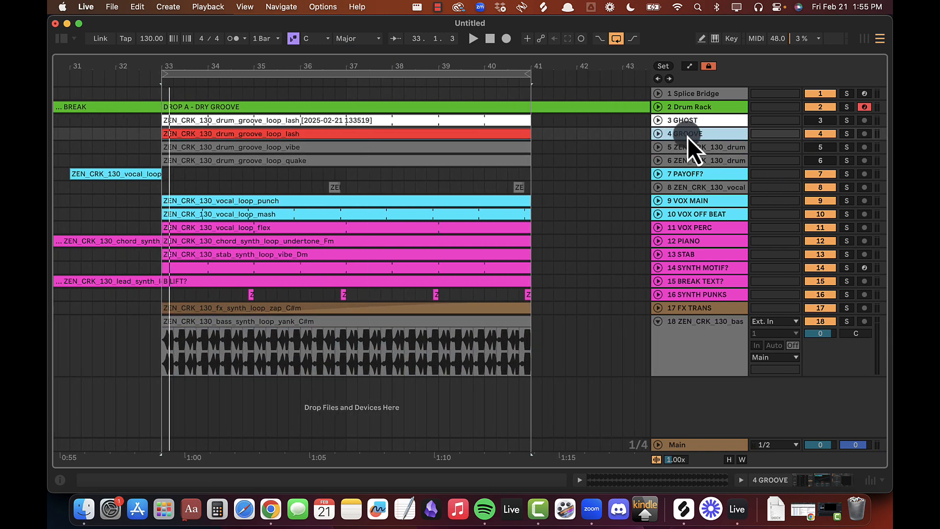
pyautogui.click(657, 135)
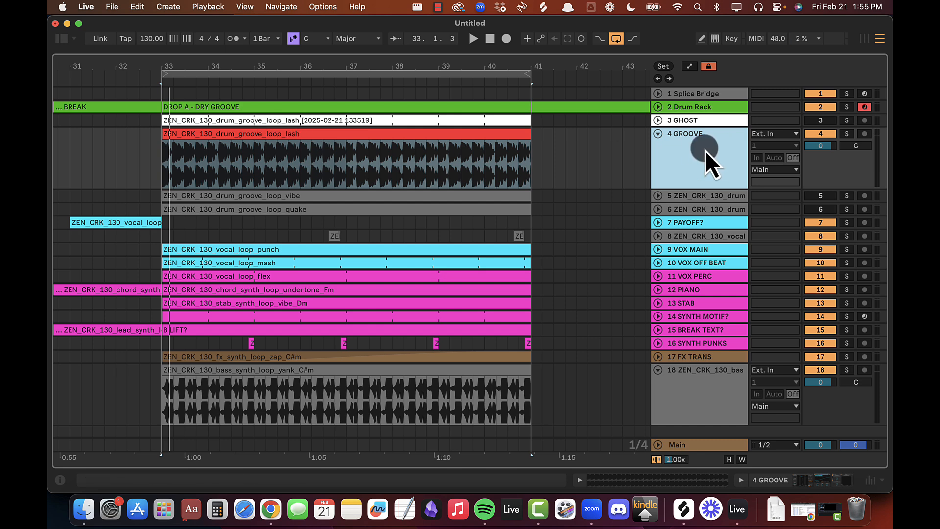
pyautogui.moveTo(352, 67); pyautogui.dragTo(352, 69)
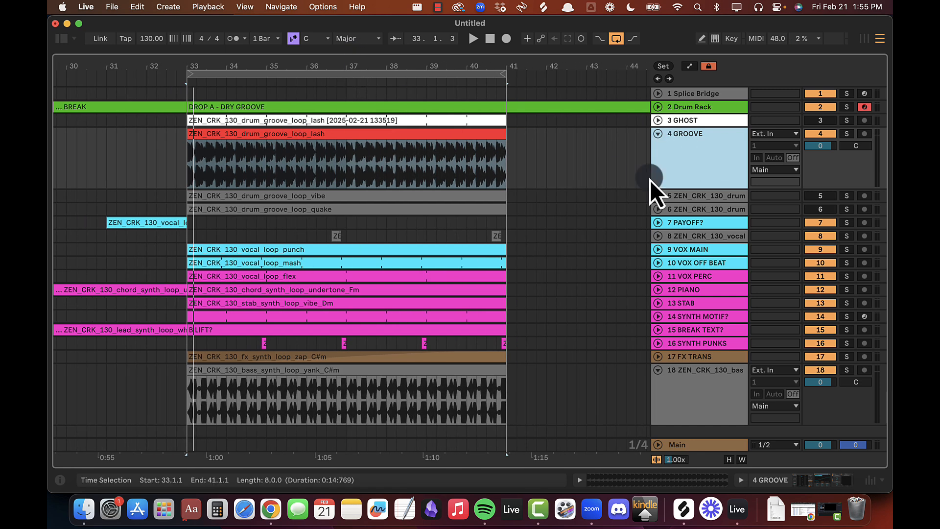
pyautogui.scroll(-2, 675, 179)
pyautogui.scroll(2, 675, 179)
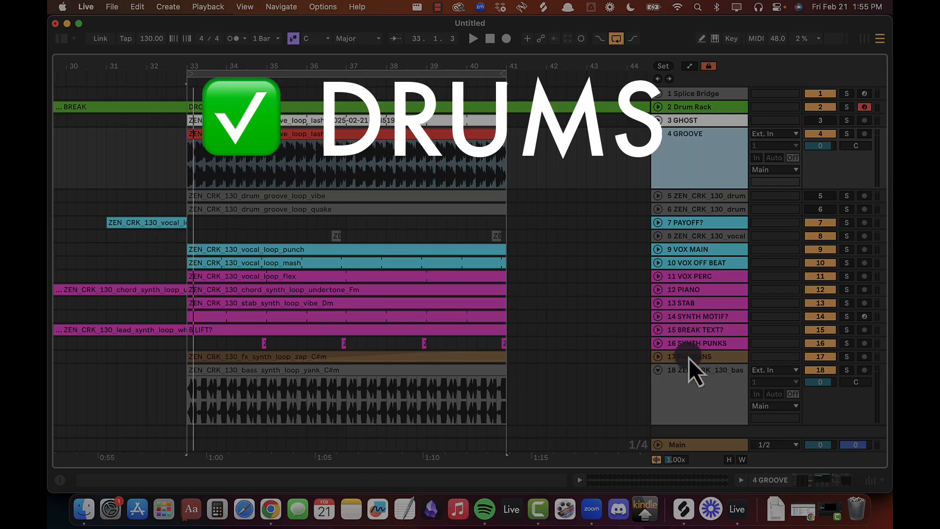
# Step: Rename track 18 "# BASS", colour the track and its clip red, and place it directly below GROOVE
pyautogui.click(687, 381)
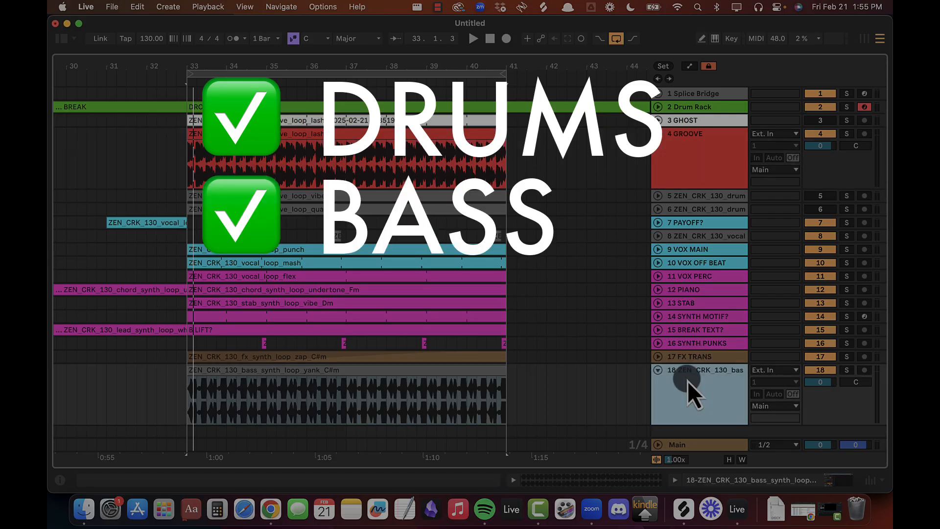
pyautogui.press('super+r')
pyautogui.write('# BASS')
pyautogui.press('Return')
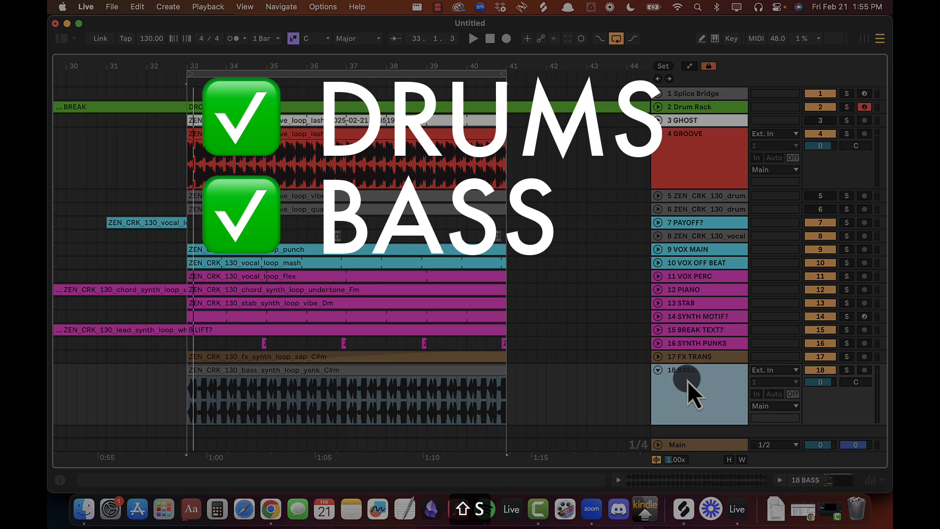
pyautogui.rightClick(687, 380)
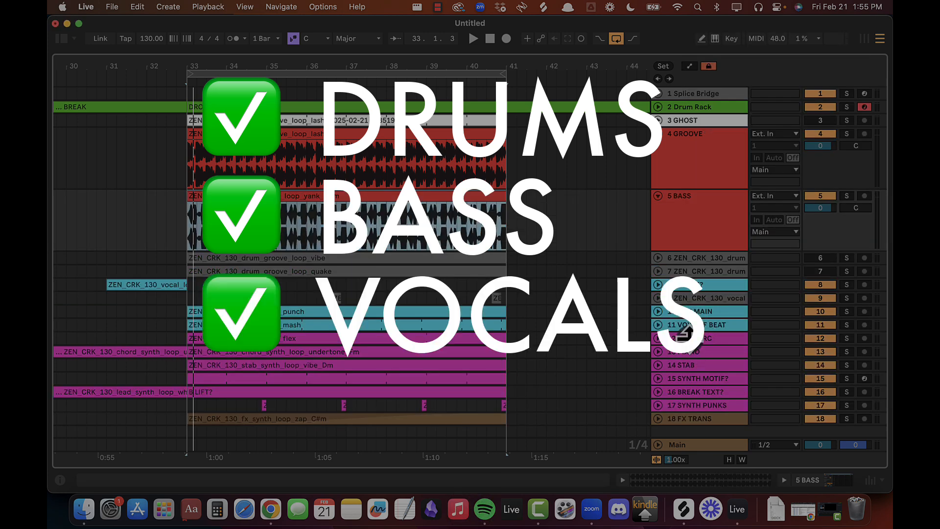
# Step: Play the drop from bar 33 in Live to hear the bass loop with the other tracks
pyautogui.scroll(-2, 695, 352)
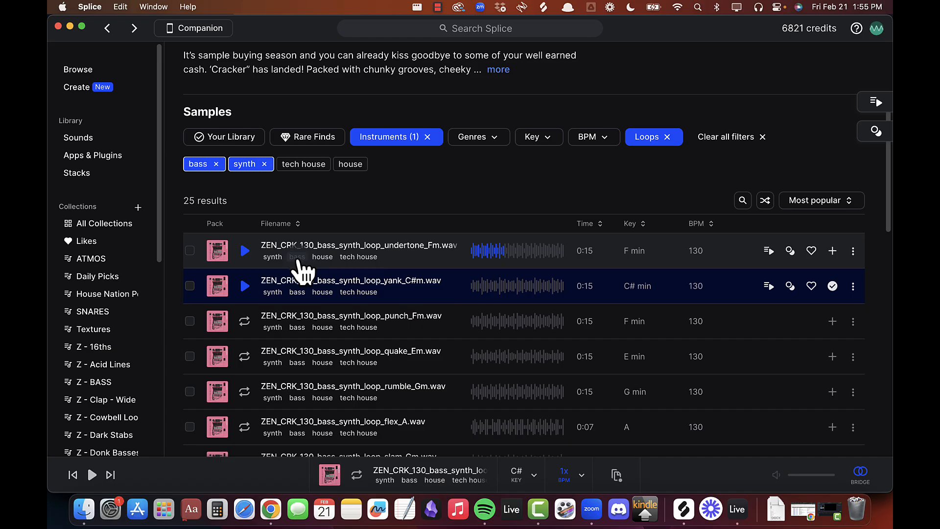
pyautogui.click(304, 274)
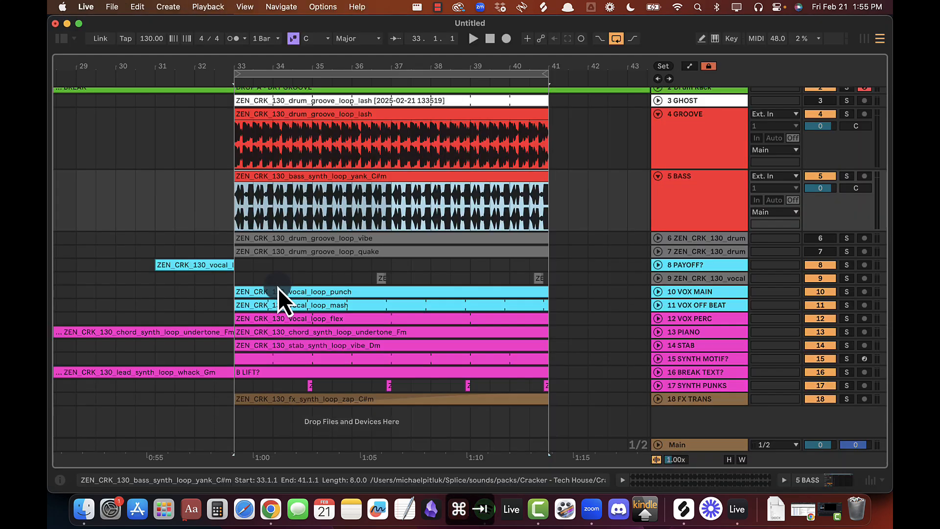
pyautogui.press('space')
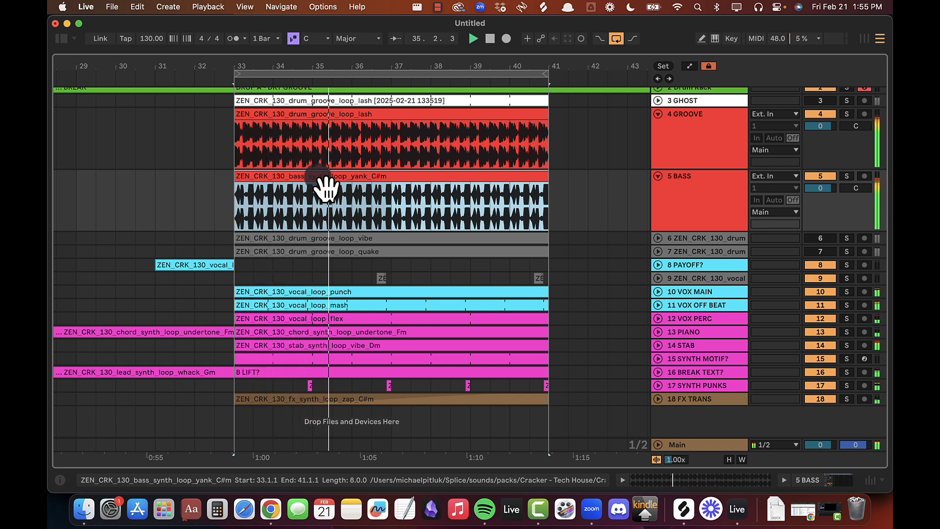
# Step: Switch to Splice to preview the punch_Fm bass loop against the playing drop, and mute the BASS track in Live
pyautogui.press('super+Tab')
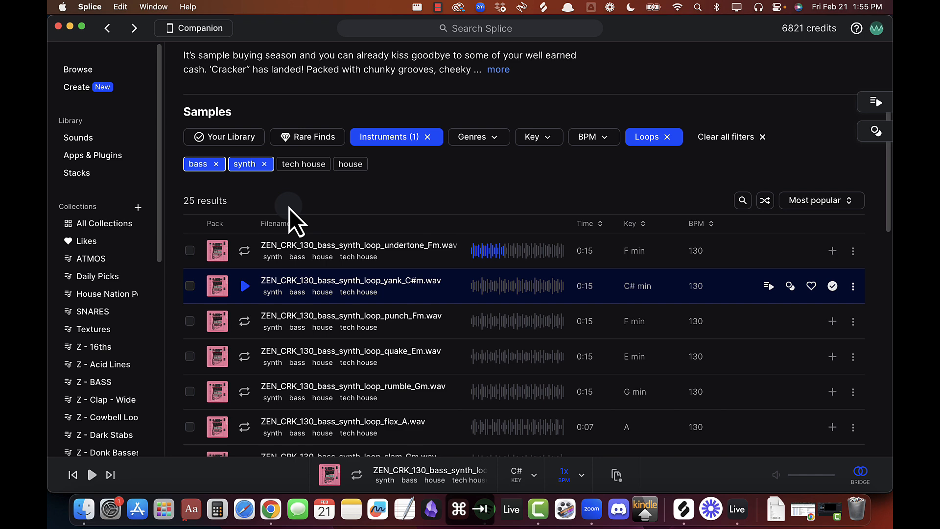
pyautogui.click(244, 323)
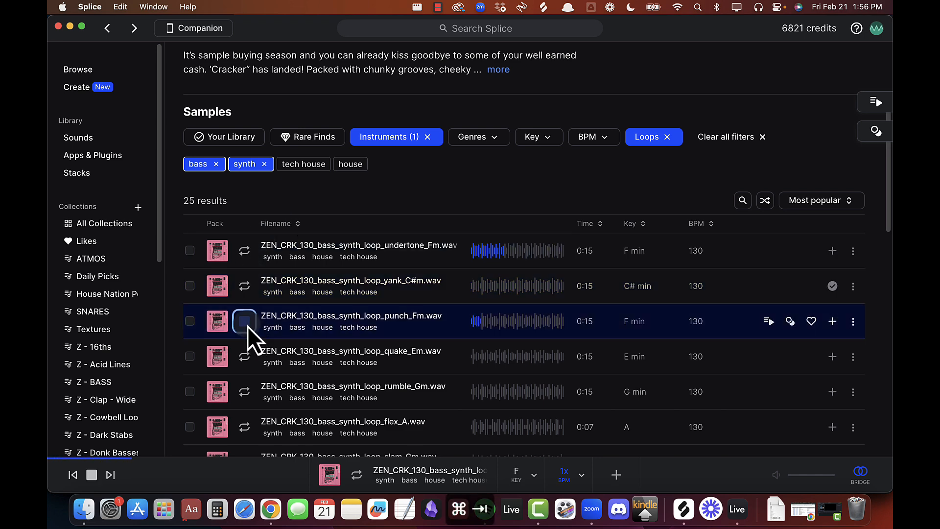
pyautogui.press('super+Tab')
pyautogui.click(505, 193)
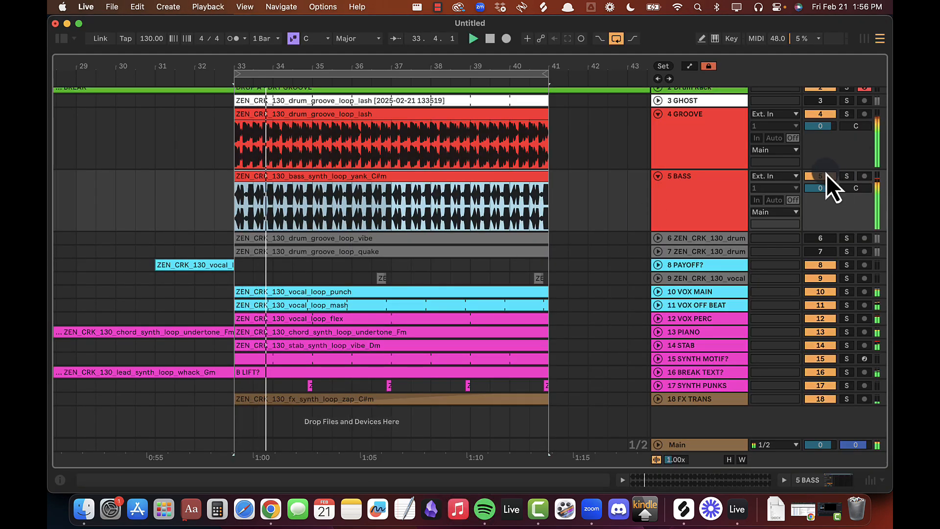
pyautogui.click(820, 176)
pyautogui.click(699, 199)
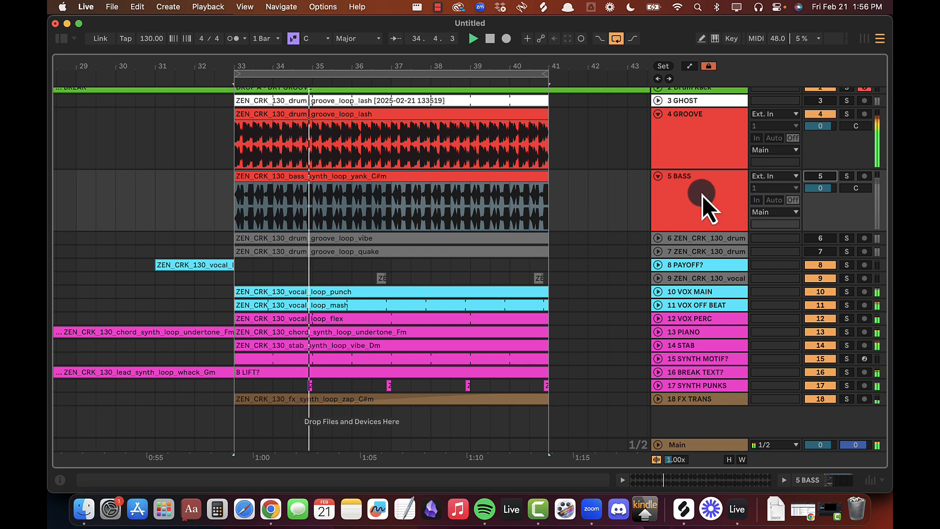
pyautogui.press('super+Tab')
pyautogui.click(698, 202)
pyautogui.press('super+Tab')
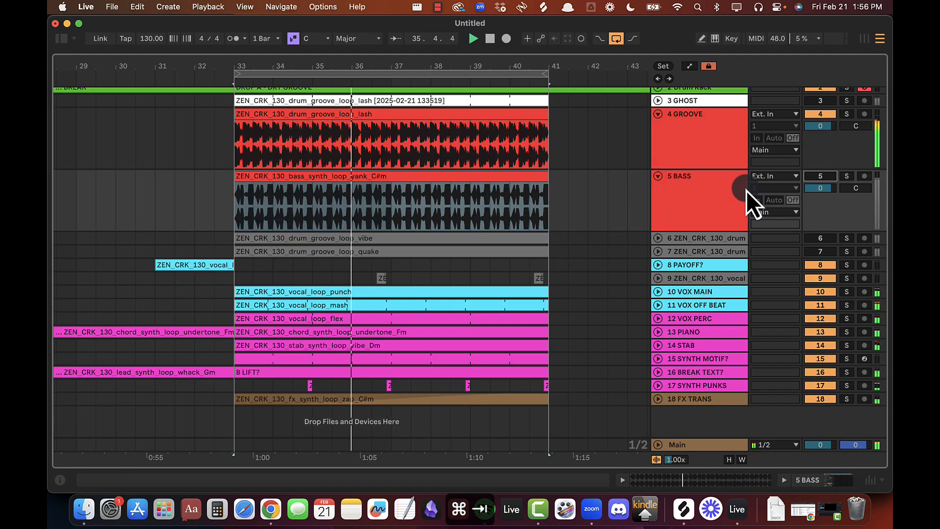
# Step: Insert a new audio track directly below BASS in Live and stop the Splice preview and the drop playback
pyautogui.click(695, 199)
pyautogui.press('super+t')
pyautogui.press('super+Tab')
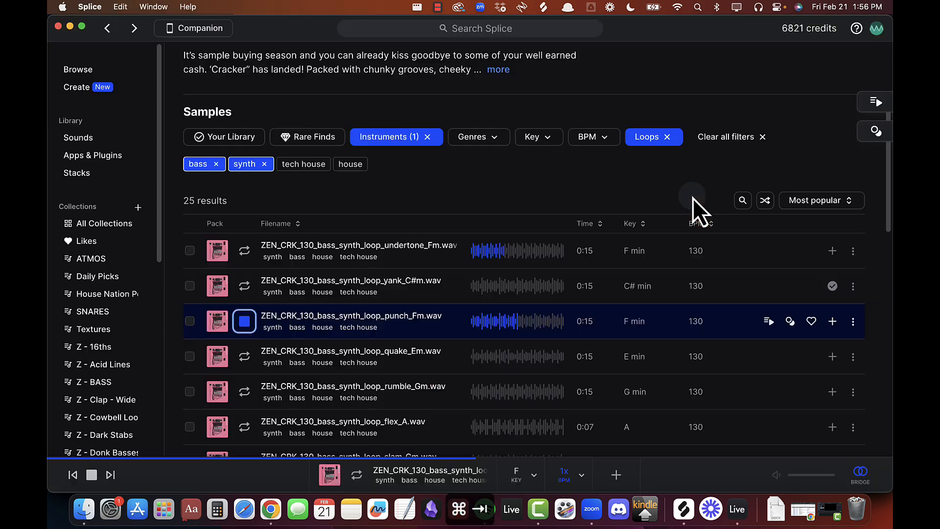
pyautogui.press('super+Tab')
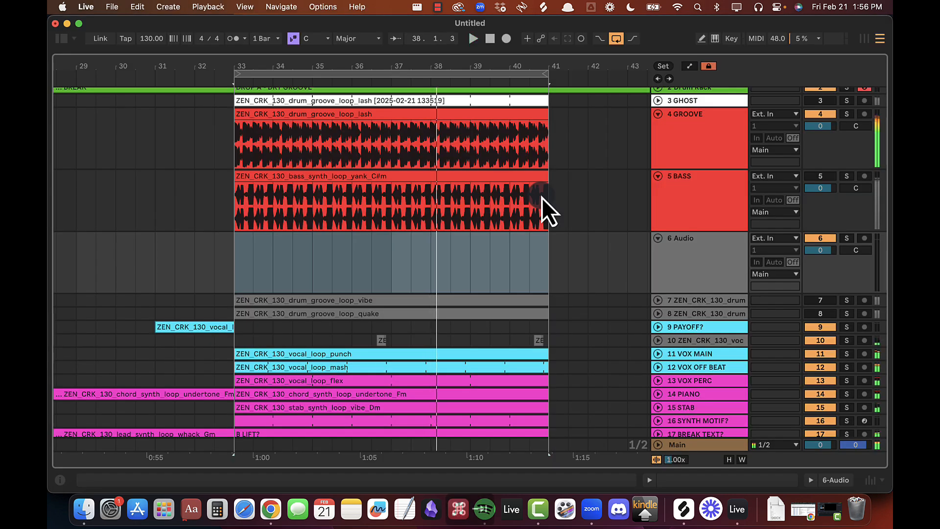
# Step: Switch to Splice, add ZEN_CRK_130_bass_synth_loop_punch_Fm.wav to the library and copy it to the clipboard
pyautogui.press('super+Tab')
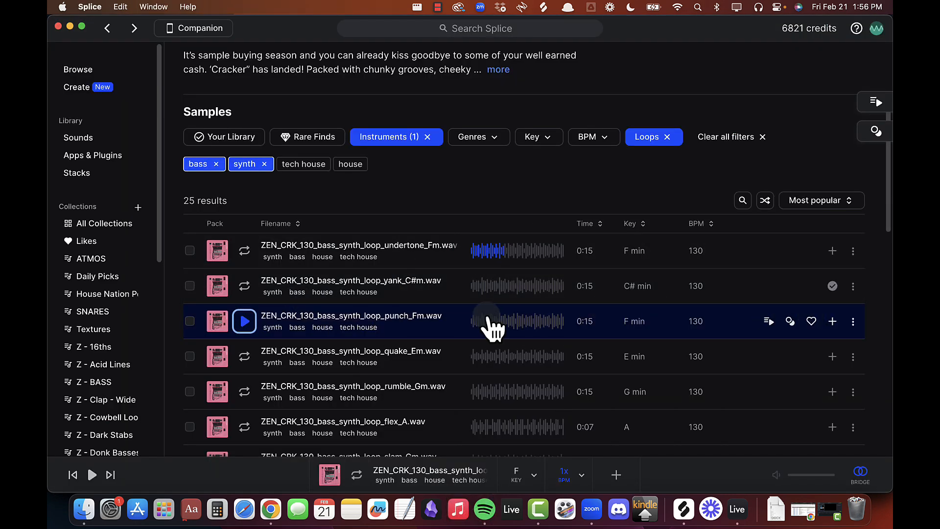
pyautogui.click(832, 321)
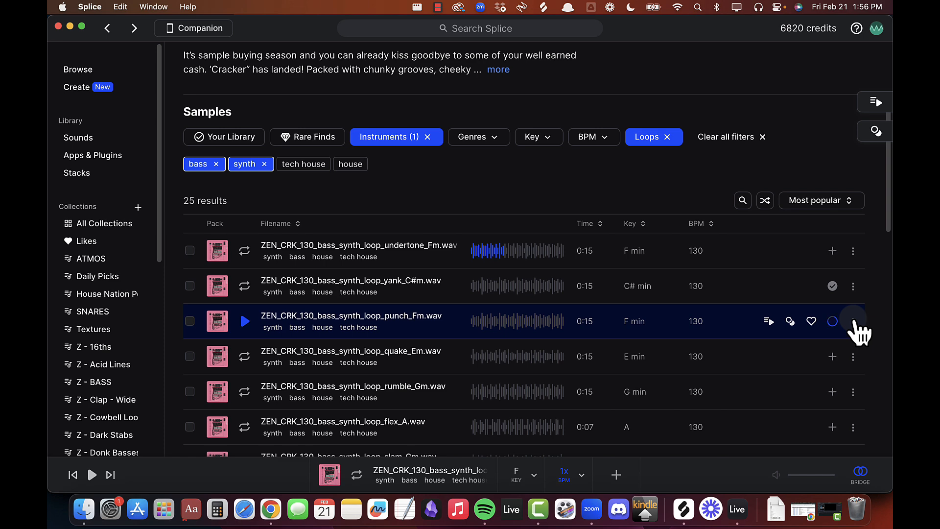
pyautogui.click(853, 321)
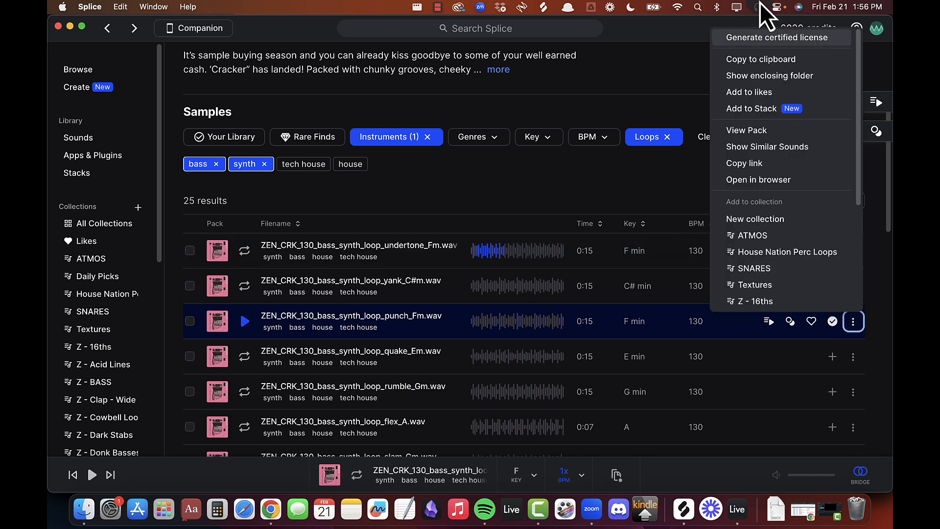
pyautogui.click(749, 58)
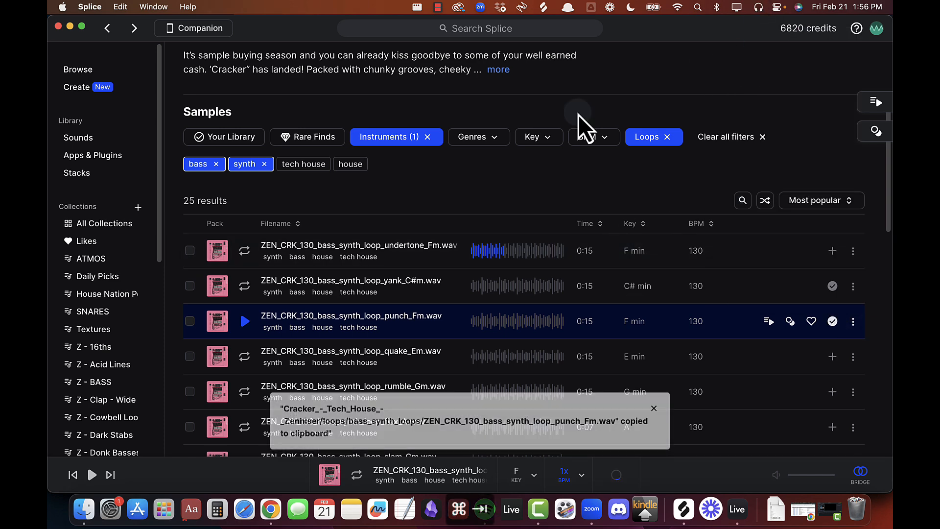
# Step: Switch to Live and paste the punch_Fm bass loop at bar 33 on the new audio track below BASS
pyautogui.press('super+Tab')
pyautogui.click(705, 262)
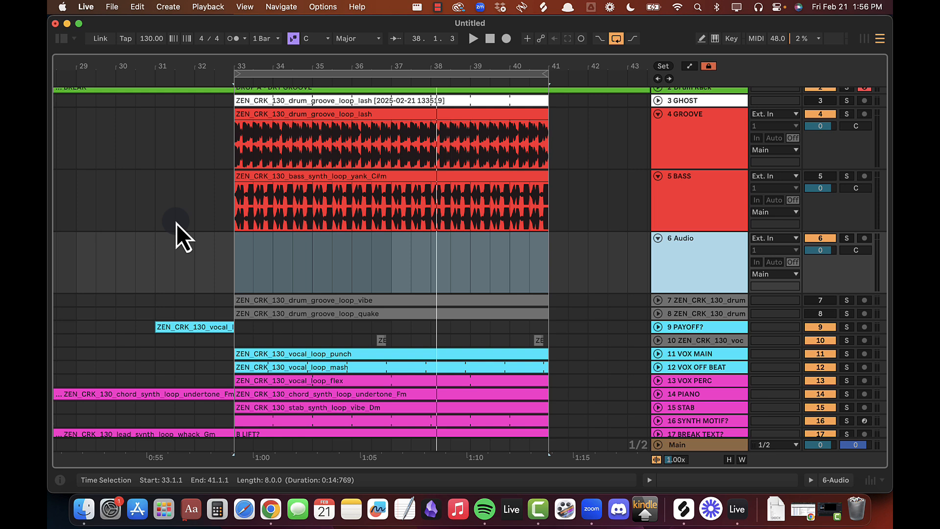
pyautogui.click(235, 271)
pyautogui.press('super+v')
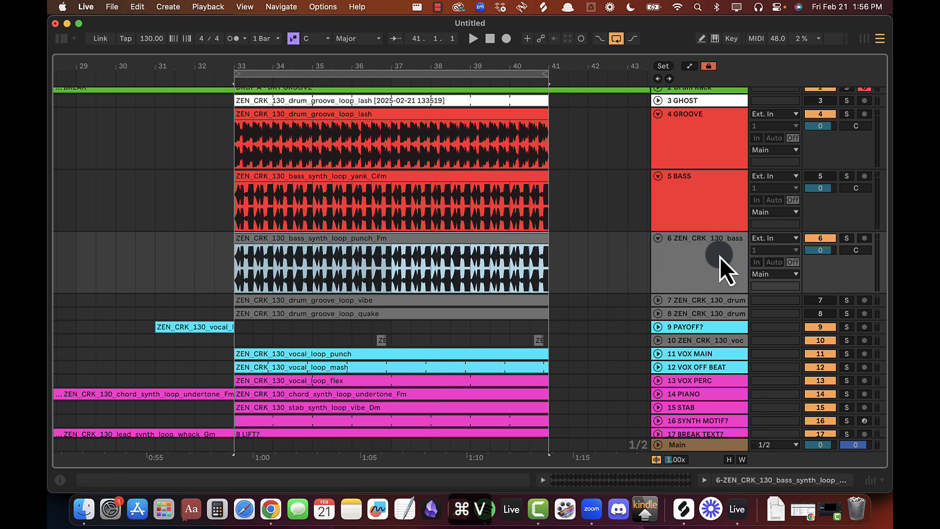
# Step: Rename the punch_Fm track "# BASS 2" and the yank_C#m track "# BASS 1"
pyautogui.click(720, 256)
pyautogui.press('super+r')
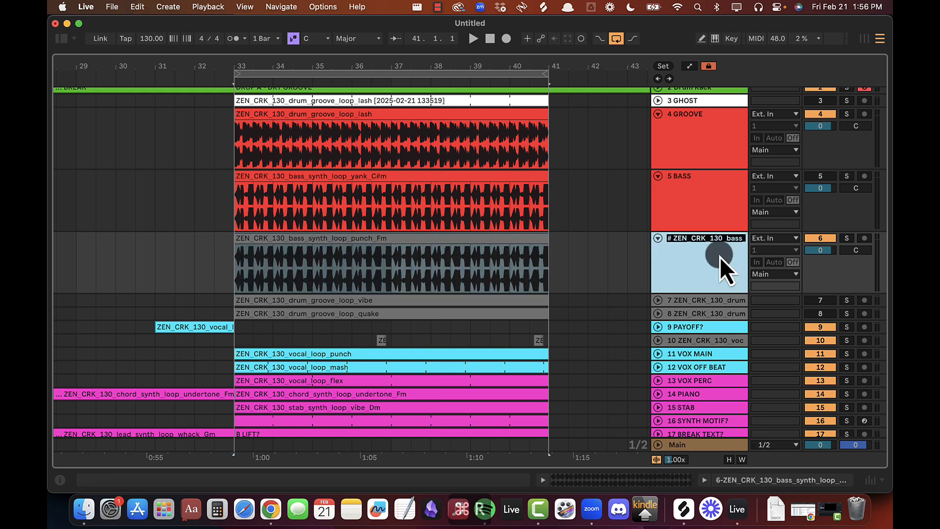
pyautogui.write('# BASS')
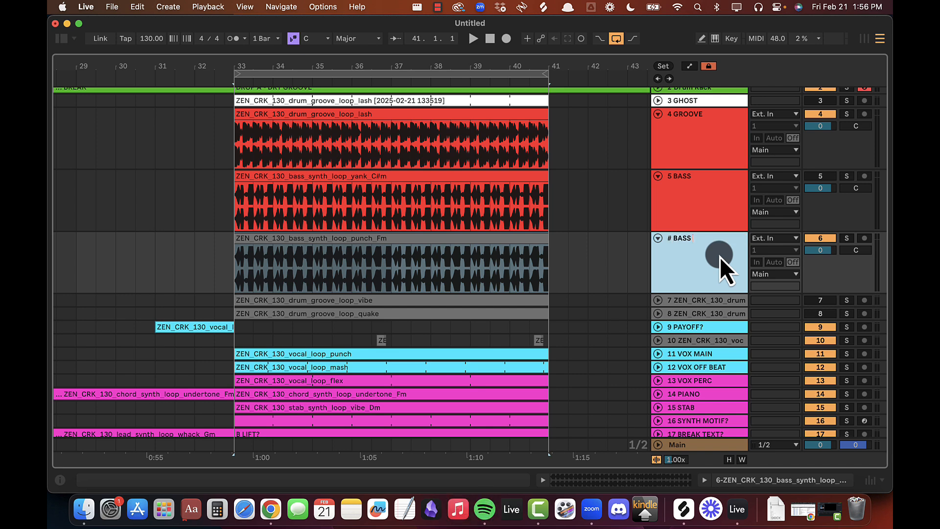
pyautogui.press('Return')
pyautogui.click(715, 204)
pyautogui.press('super+r')
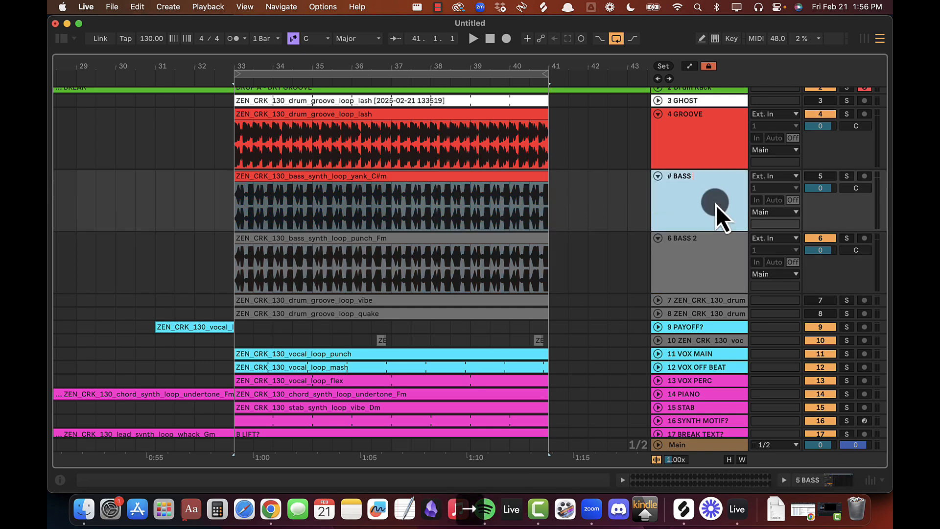
pyautogui.write('1')
pyautogui.press('Return')
# Step: Colour the BASS 2 track red and assign the track colour to its clip
pyautogui.rightClick(701, 280)
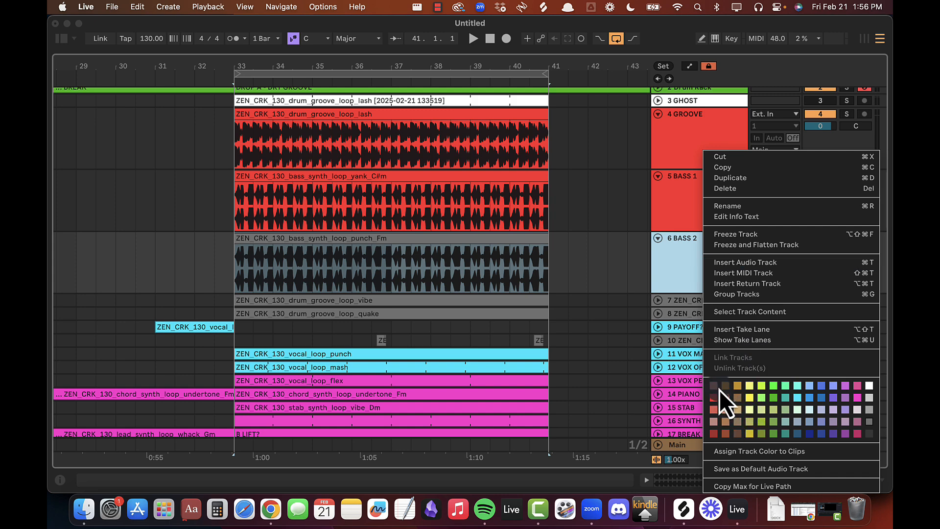
pyautogui.click(713, 395)
pyautogui.rightClick(692, 246)
pyautogui.click(735, 451)
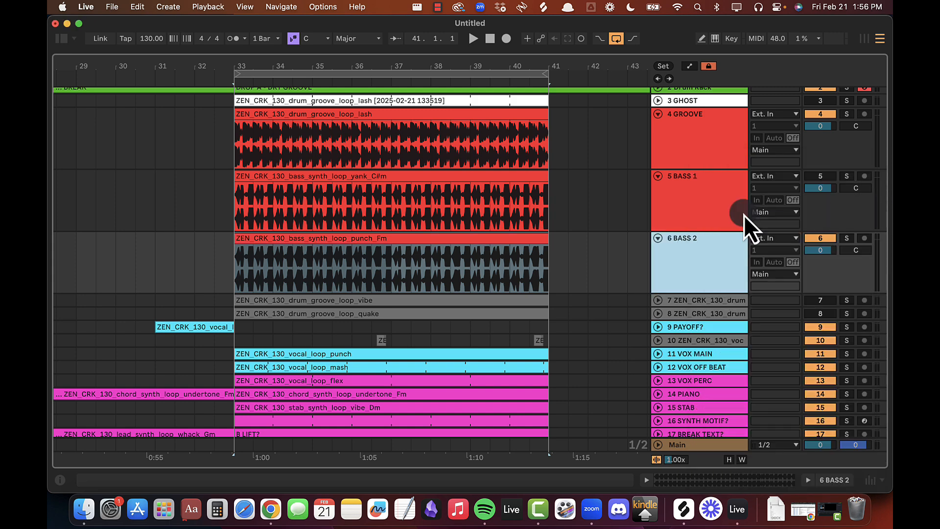
# Step: Play the drop to compare the two bass loops, then stop with BASS 1 active and BASS 2 muted
pyautogui.press('space')
pyautogui.click(706, 254)
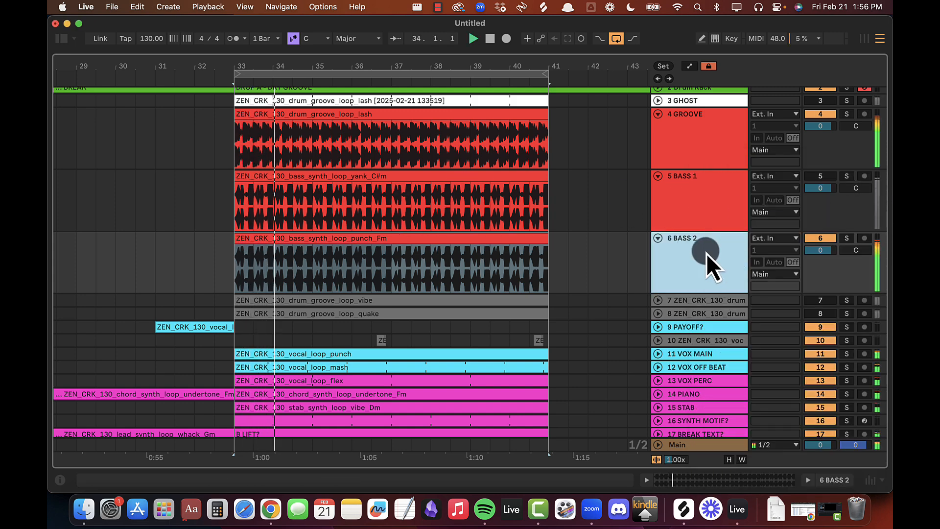
pyautogui.click(707, 187)
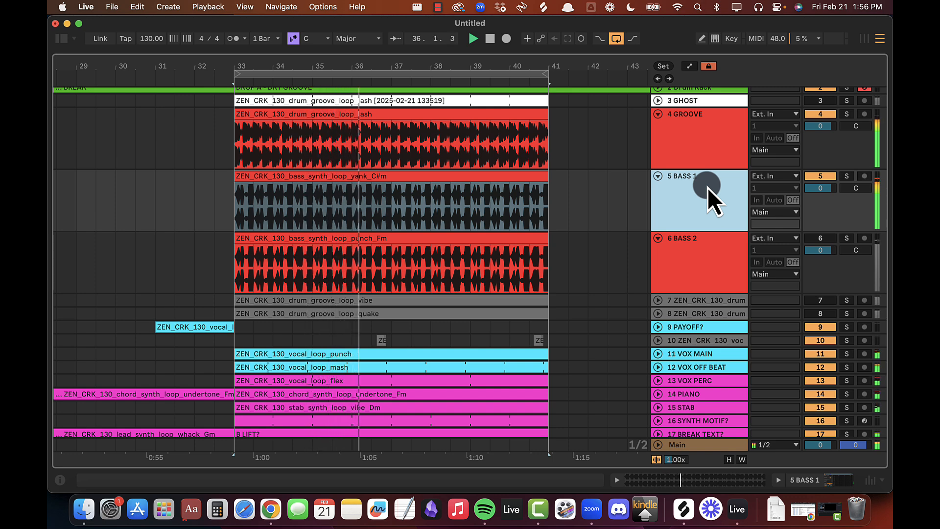
pyautogui.press('space')
pyautogui.press('cmd+Tab')
pyautogui.press('cmd+Tab')
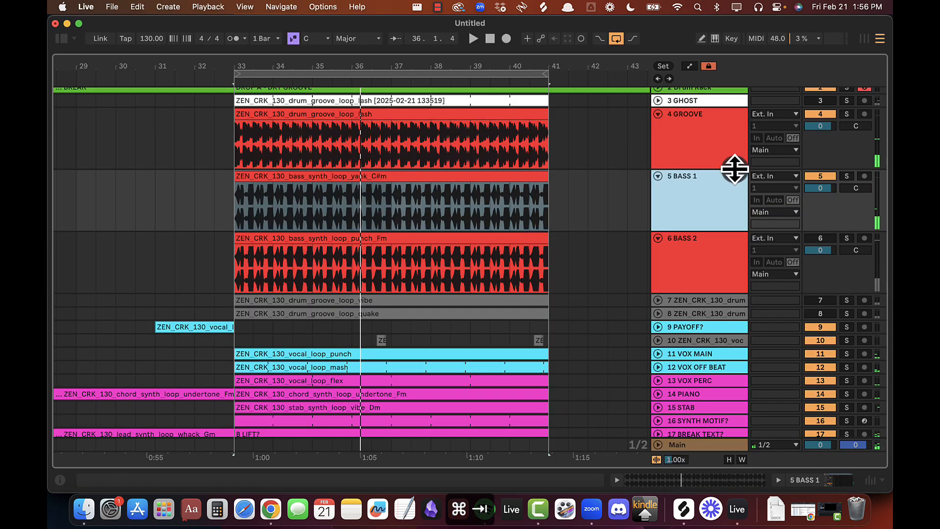
# Step: Mark the yank_C#m bass track as the favourite by adding an asterisk to its name, "# BASS 1 *"
pyautogui.press('super+r')
pyautogui.press('Right')
pyautogui.write('*')
pyautogui.press('Return')
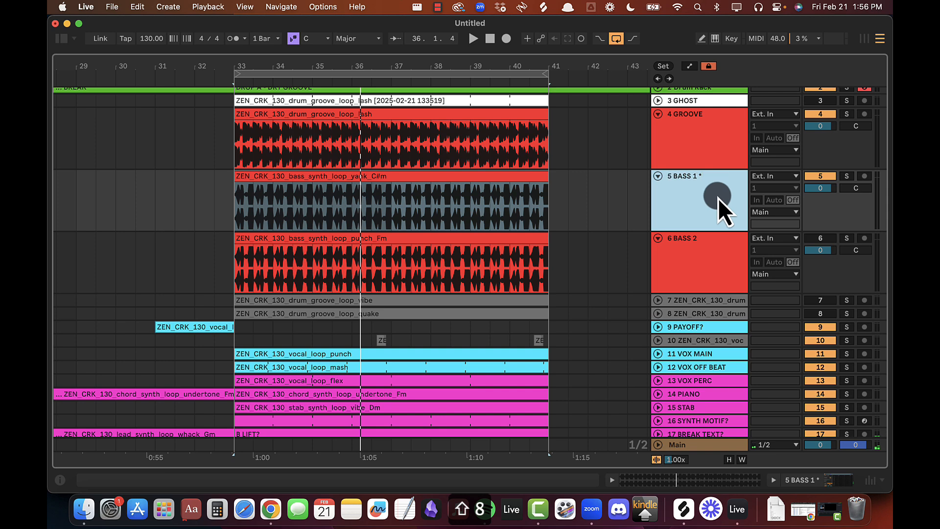
# Step: Insert a new audio track directly below BASS 2 and switch to Splice
pyautogui.click(699, 248)
pyautogui.press('super+t')
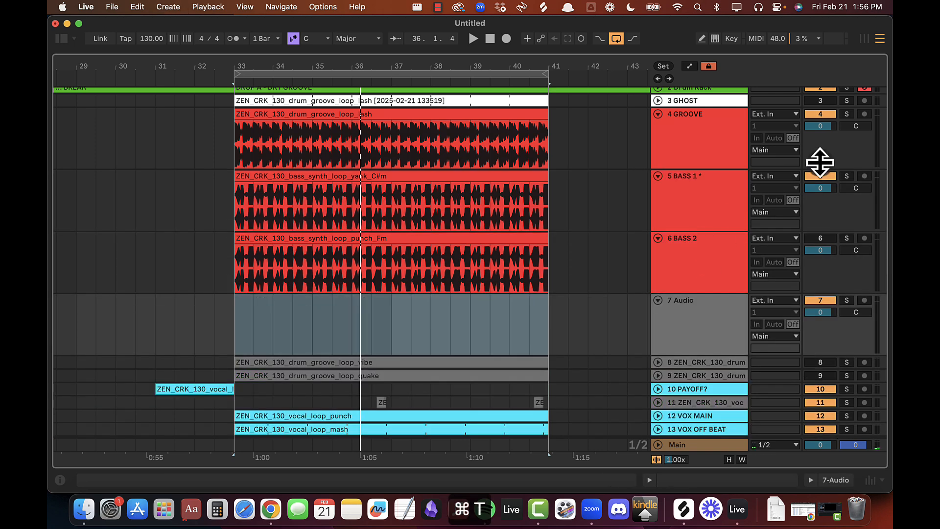
pyautogui.press('super+Tab')
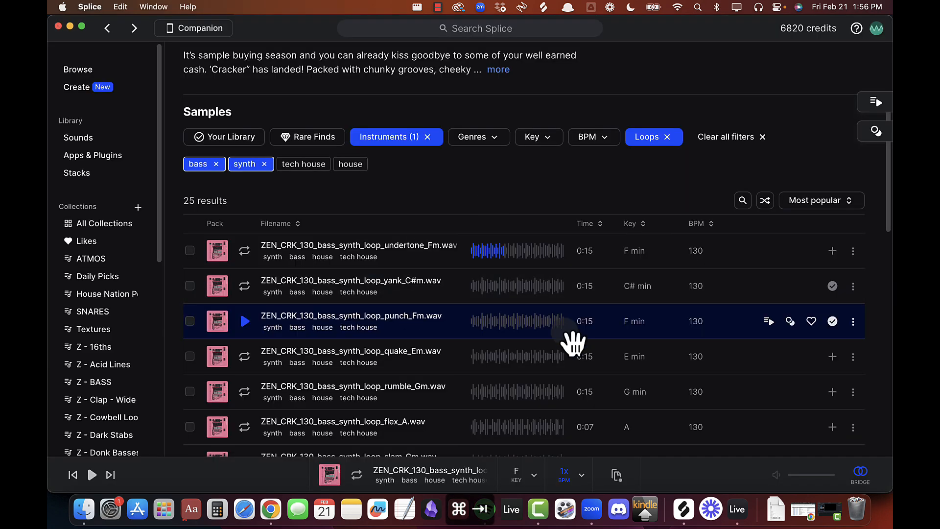
# Step: Preview ZEN_CRK_130_bass_synth_loop_quake_Em.wav in Splice and add it to the library
pyautogui.click(244, 357)
pyautogui.scroll(-3, 242, 365)
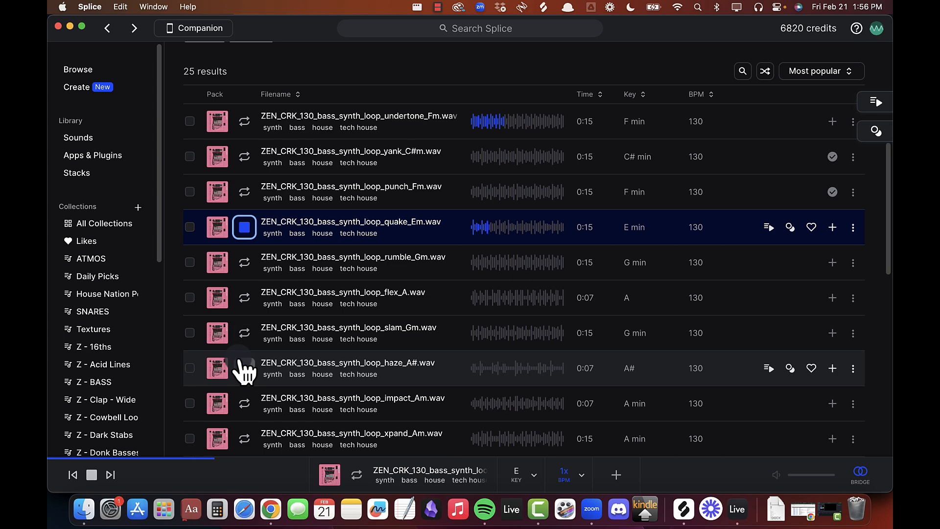
pyautogui.scroll(1, 297, 265)
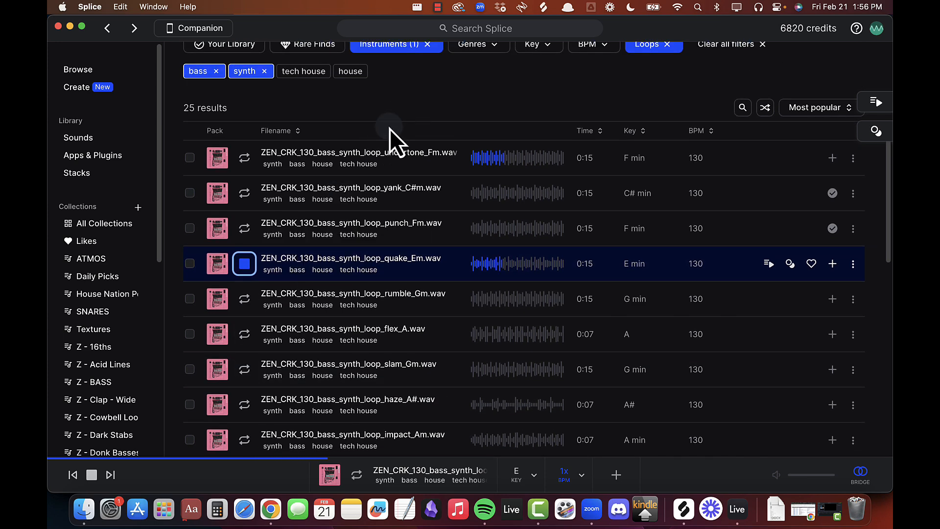
pyautogui.press('super+Tab')
pyautogui.press('super+Tab')
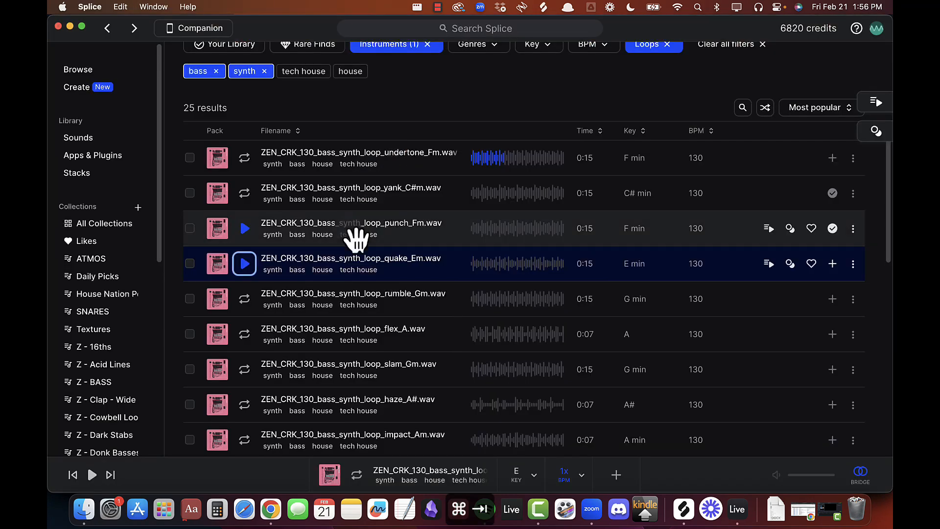
pyautogui.click(832, 263)
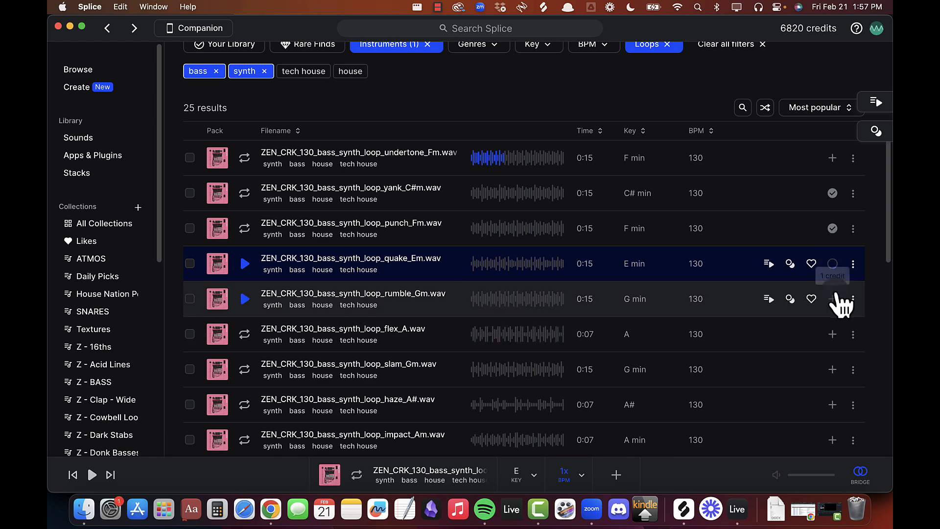
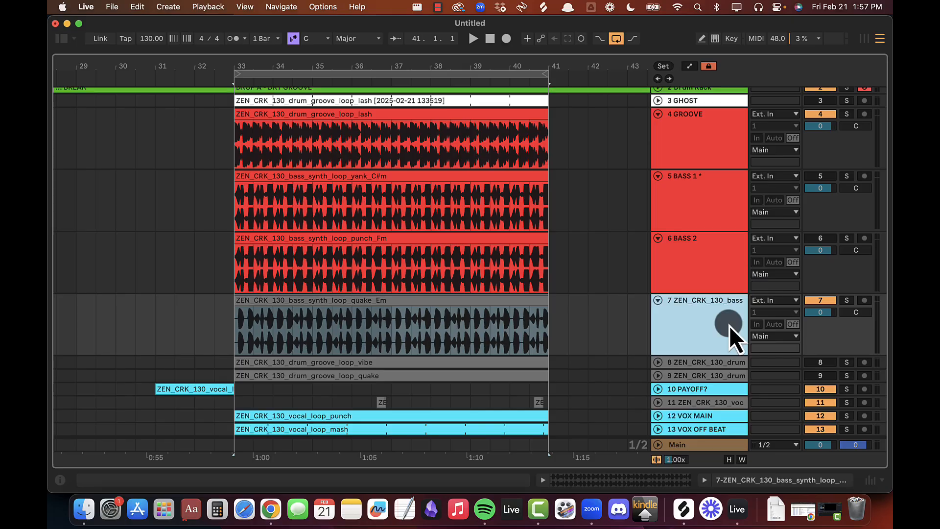
# Step: Rename the quake_Em track below BASS 2 "# BASS ACCENT?"
pyautogui.press('super+r')
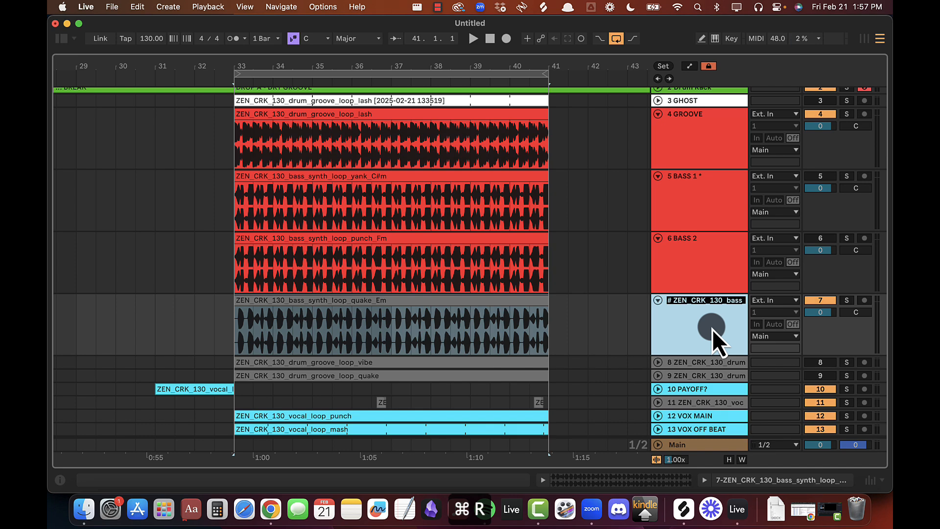
pyautogui.write('#')
pyautogui.write('B')
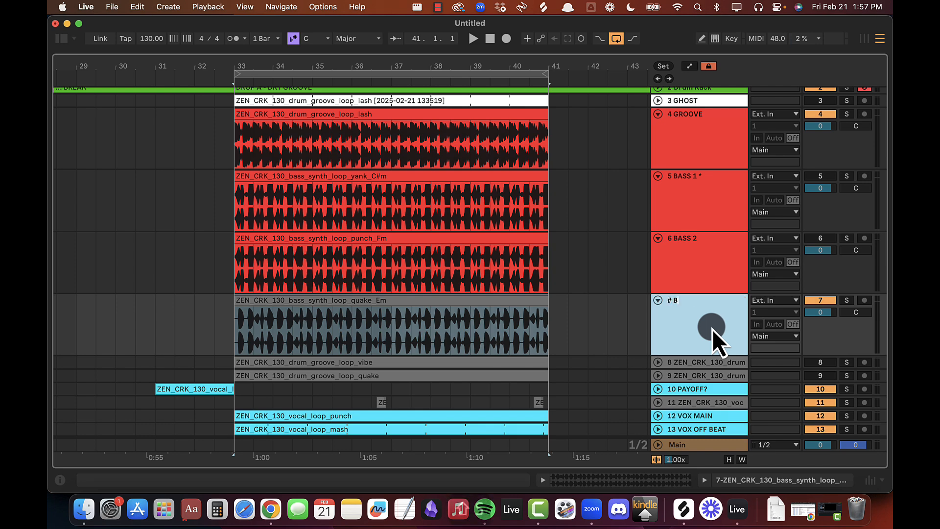
pyautogui.write('ASS ACCENT?')
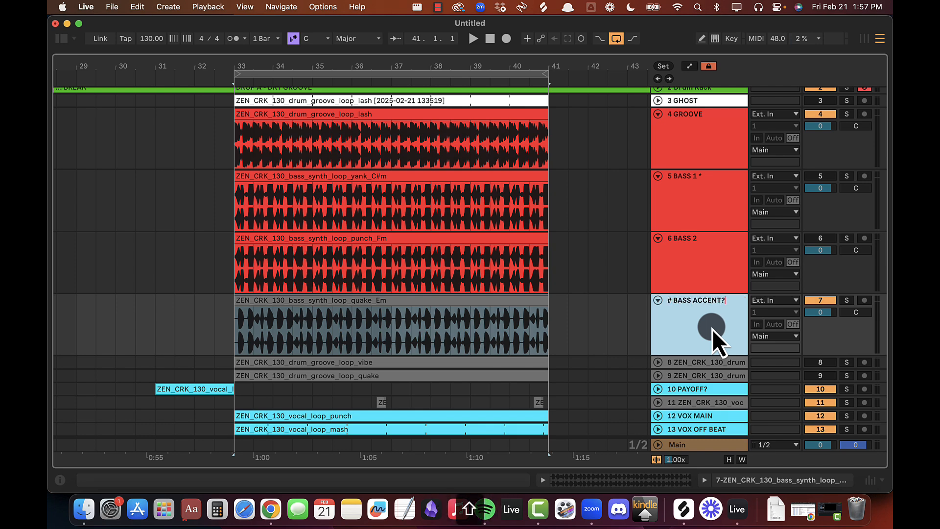
# Step: Play the drop in Live, then switch to Splice and preview the flex_A, rumble_Gm and slam_Gm bass loops against it
pyautogui.click(316, 316)
pyautogui.press('space')
pyautogui.press('super+Tab')
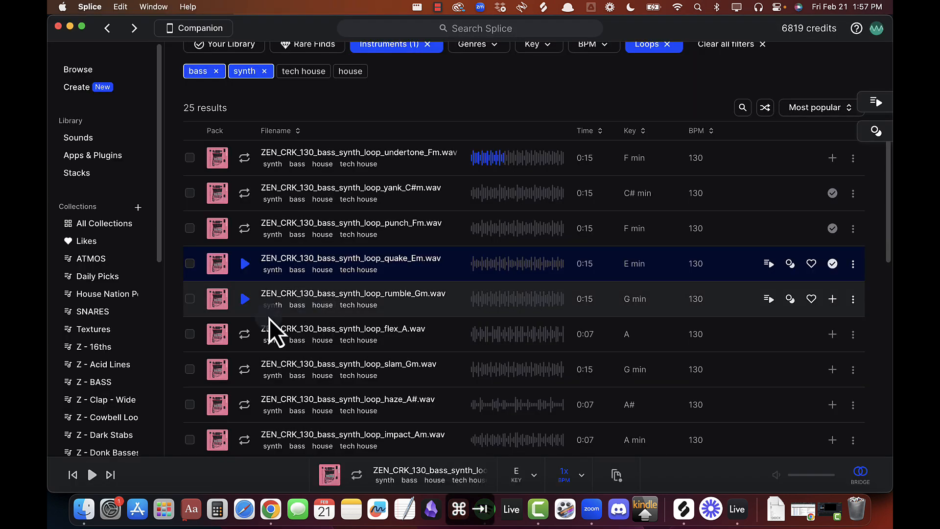
pyautogui.click(244, 334)
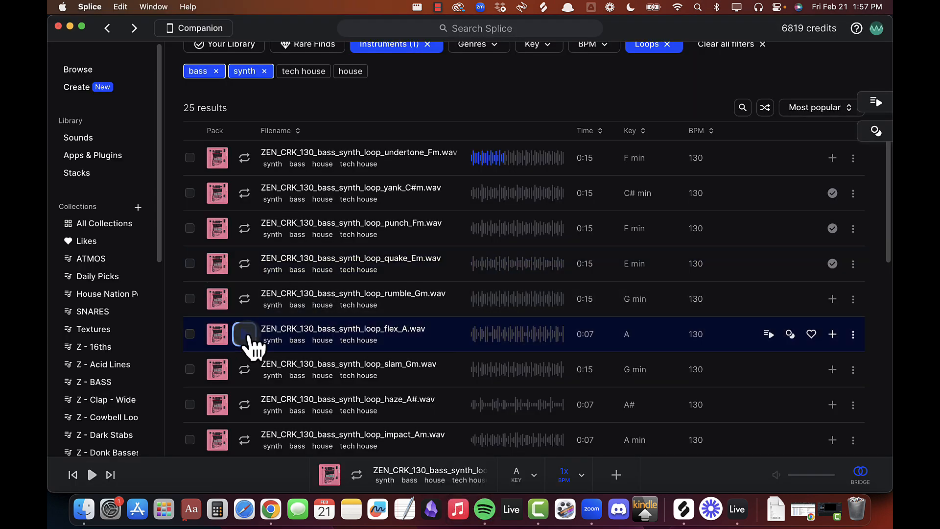
pyautogui.click(244, 299)
pyautogui.click(244, 371)
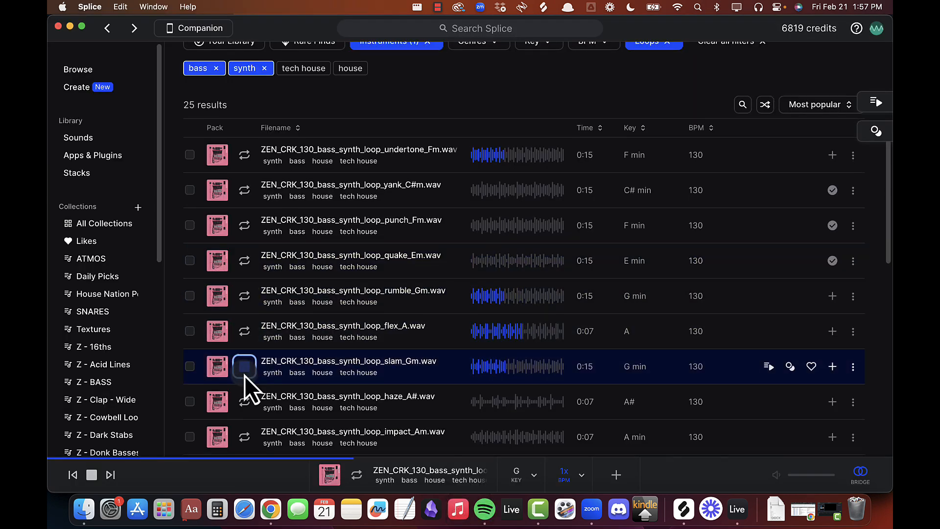
# Step: Preview ZEN_CRK_130_bass_synth_loop_haze_A#.wav in the Splice results
pyautogui.scroll(-1, 246, 380)
pyautogui.click(245, 373)
pyautogui.scroll(-1, 246, 374)
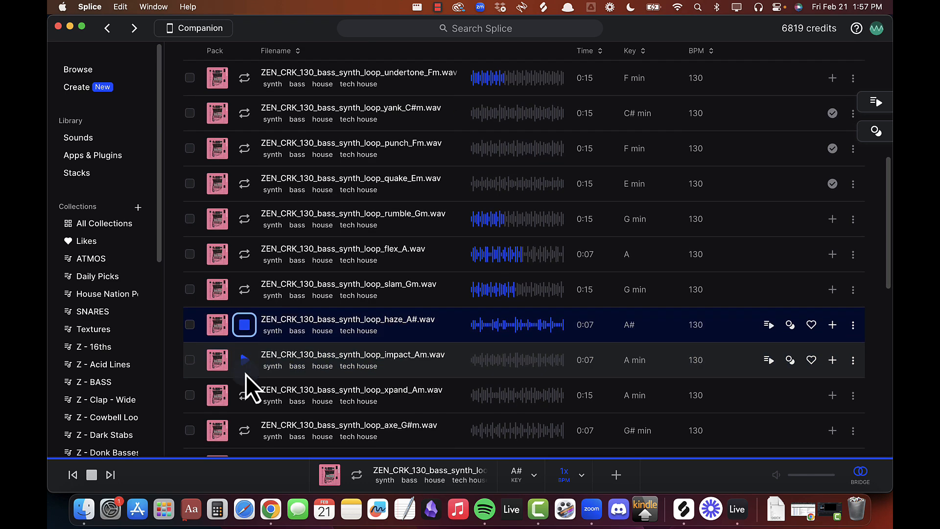
pyautogui.scroll(-1, 245, 374)
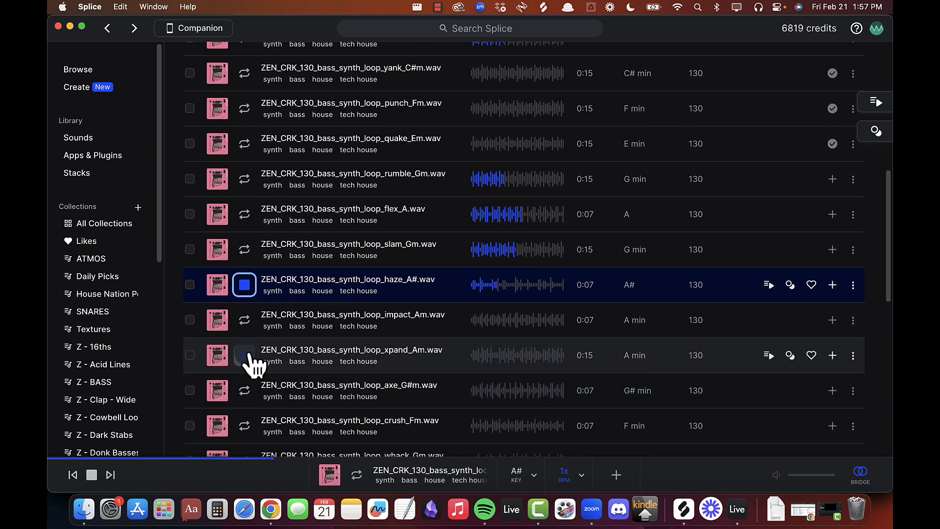
pyautogui.click(261, 293)
# Step: Add the haze_A# bass loop to the Splice library, copy it to the clipboard and switch to Live
pyautogui.press('super+Tab')
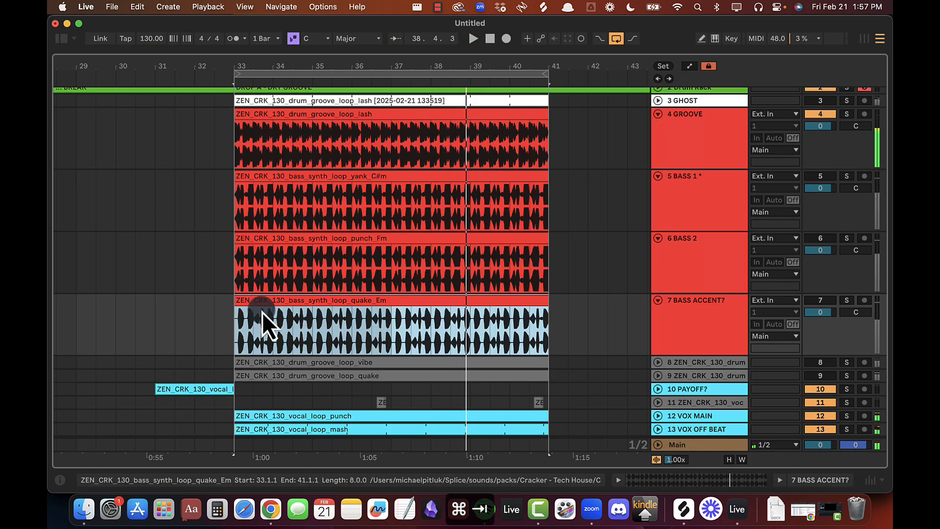
pyautogui.press('super+Tab')
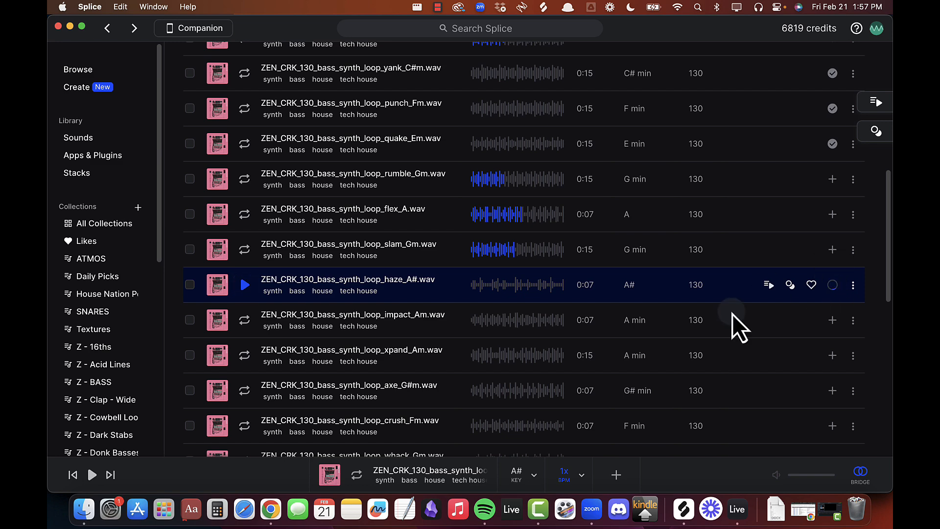
pyautogui.click(853, 286)
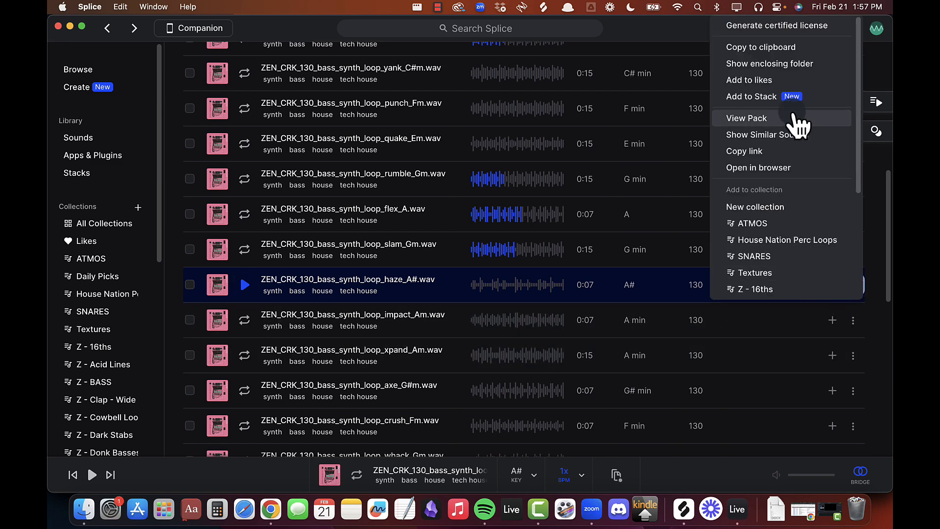
pyautogui.click(776, 50)
pyautogui.press('super+Tab')
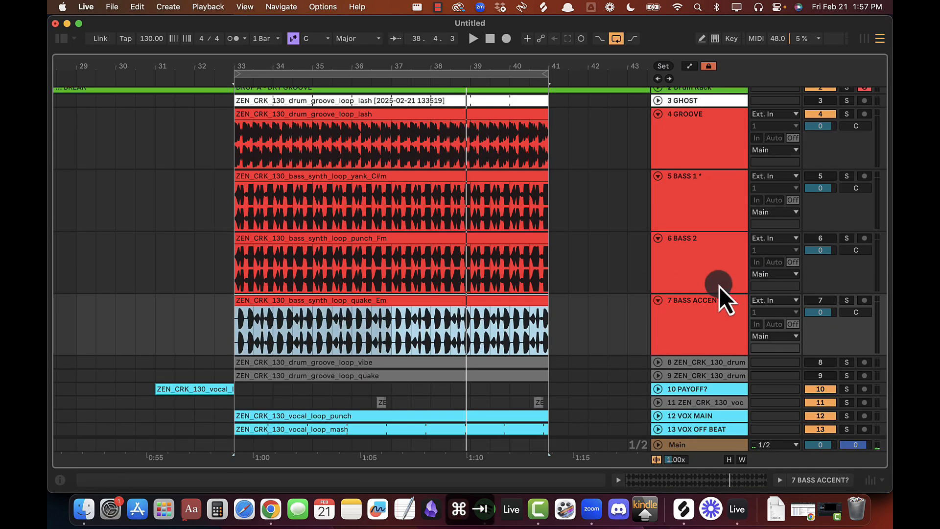
# Step: Activate the BASS 1 track and play the drop
pyautogui.click(660, 207)
pyautogui.click(820, 177)
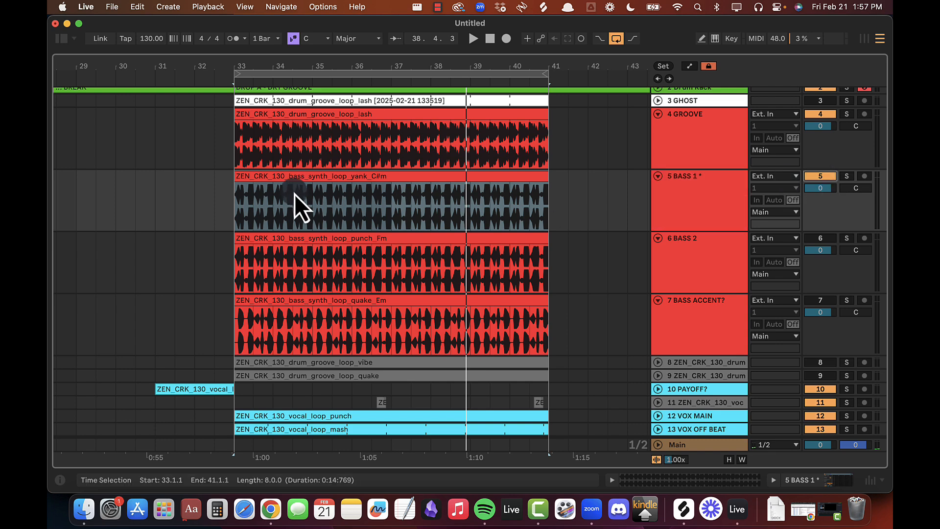
pyautogui.click(270, 179)
pyautogui.press('space')
pyautogui.moveTo(256, 65); pyautogui.dragTo(286, 63)
# Step: Insert an audio track below BASS ACCENT?, name it "BASS RHYTHM ACCENT", and place the copied haze_A# loop on it across bars 33 to 41
pyautogui.click(709, 324)
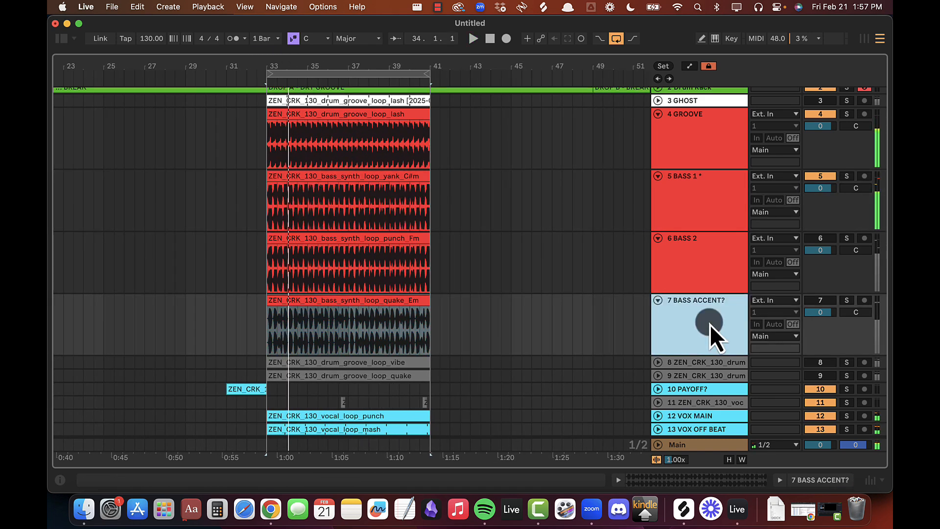
pyautogui.press('super+t')
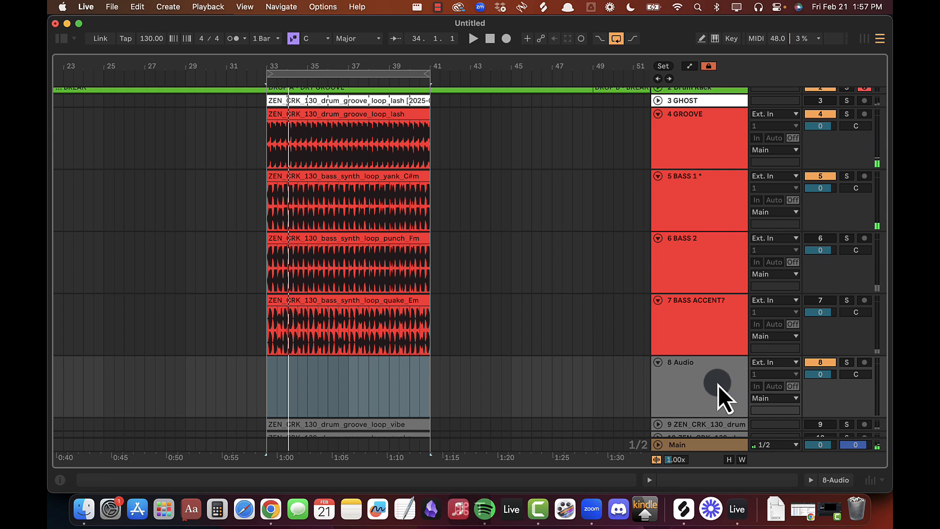
pyautogui.press('super+r')
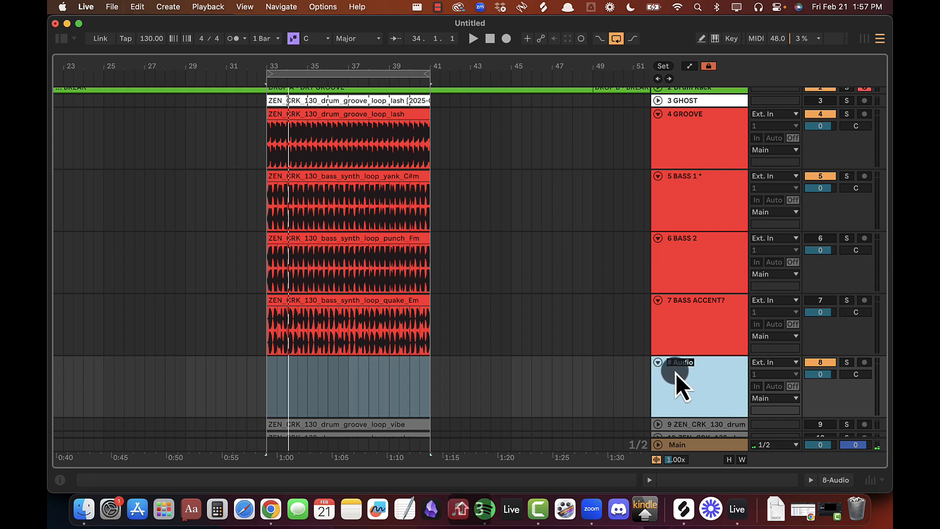
pyautogui.write('BASS RHYTHM ACCENT')
pyautogui.press('Return')
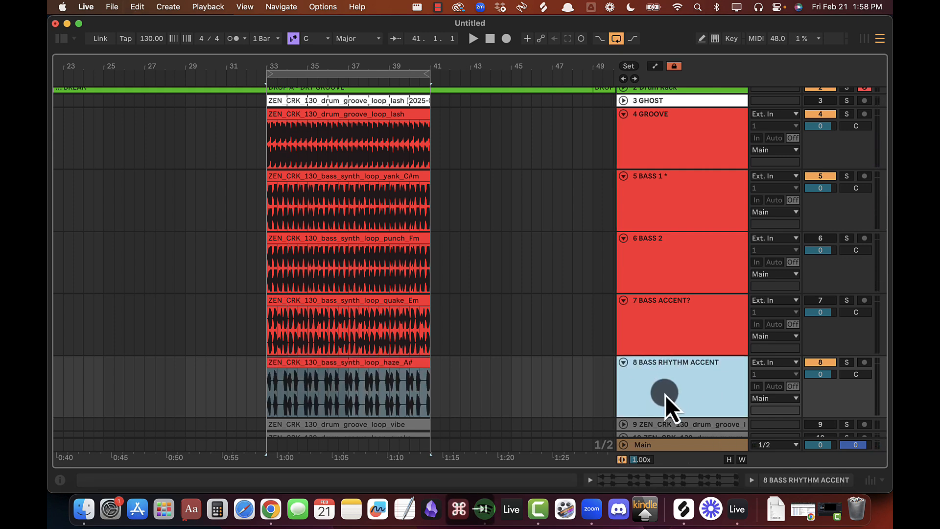
# Step: Deactivate the BASS RHYTHM ACCENT track
pyautogui.press('super+Tab')
pyautogui.press('super+Tab')
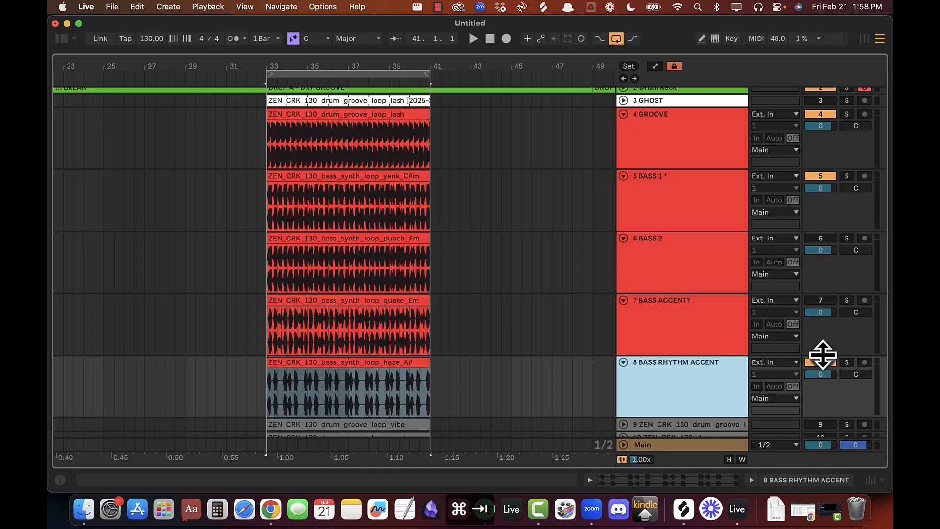
pyautogui.click(823, 355)
pyautogui.click(819, 365)
pyautogui.press('super+Tab')
pyautogui.press('super+Tab')
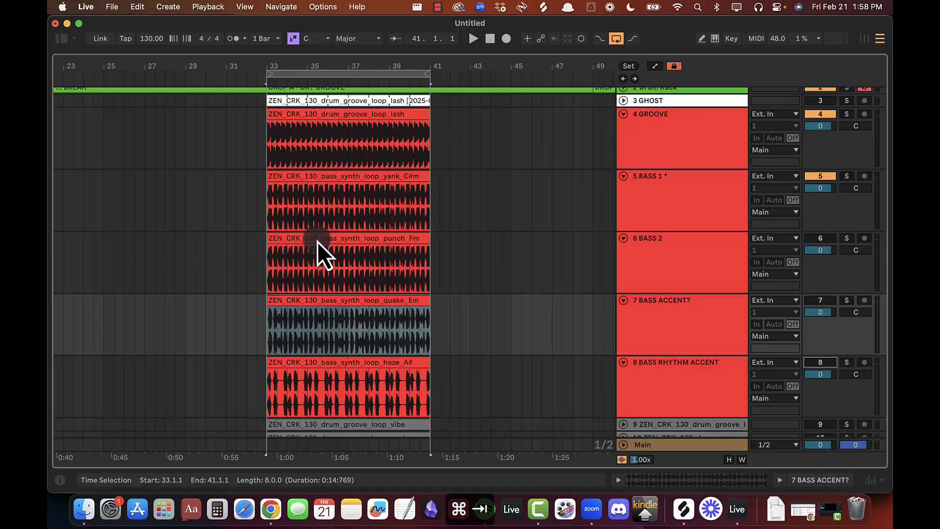
# Step: Switch to Splice and compare the impact_Am and haze_A# bass loops by previewing them
pyautogui.press('super+Tab')
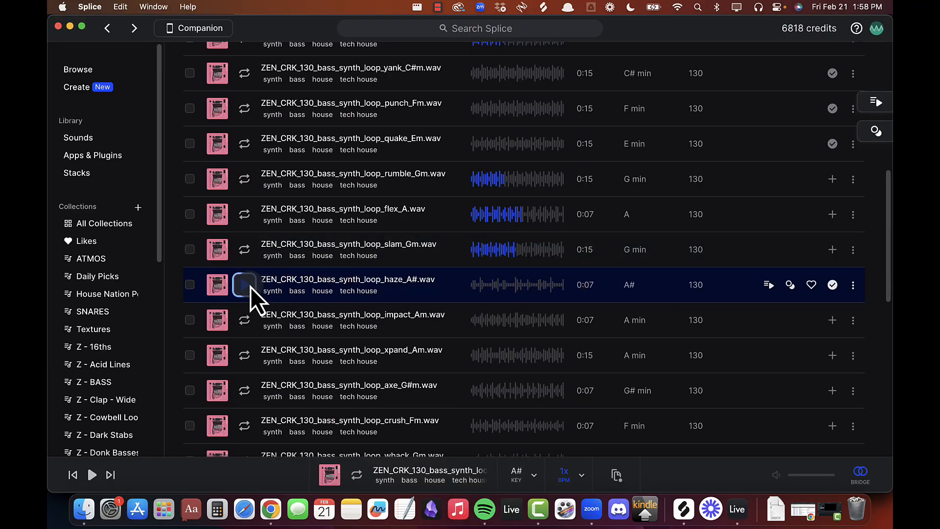
pyautogui.click(244, 320)
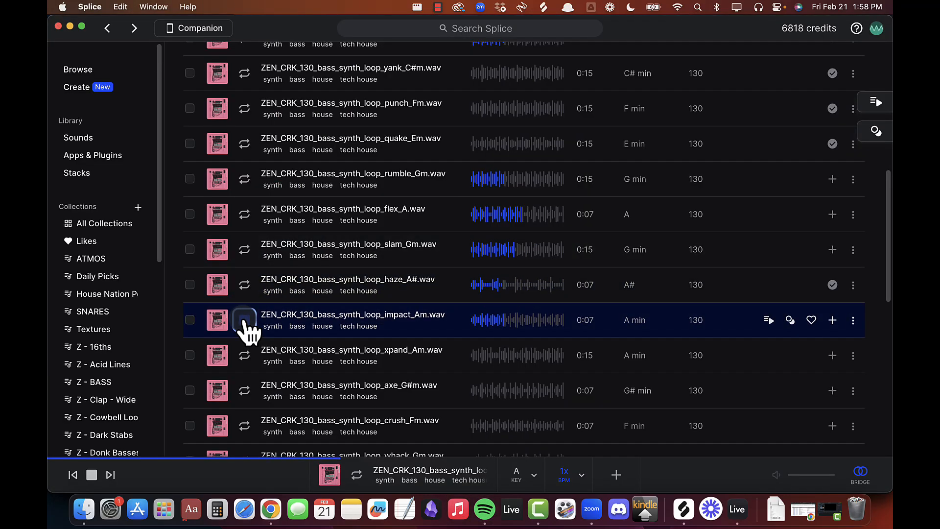
pyautogui.click(245, 288)
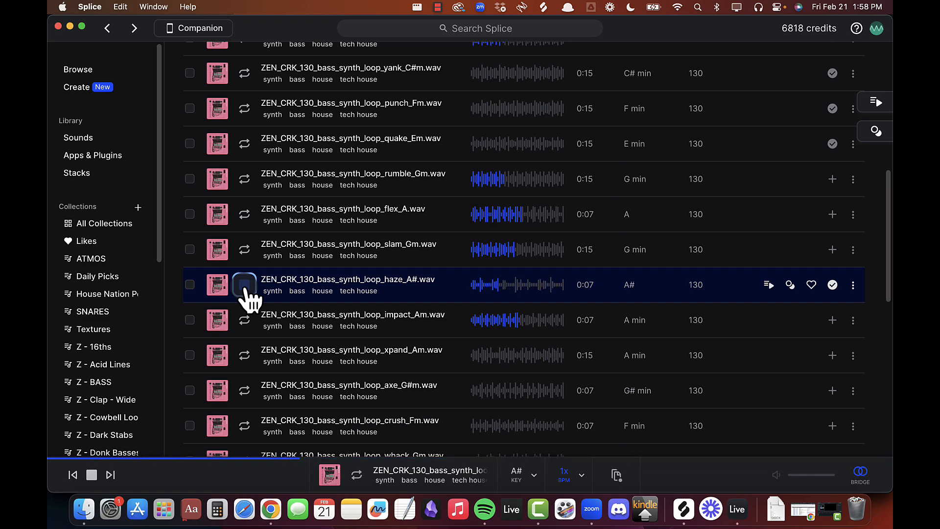
# Step: Switch to Live, activate the BASS RHYTHM ACCENT track and play the start of the drop
pyautogui.press('super+Tab')
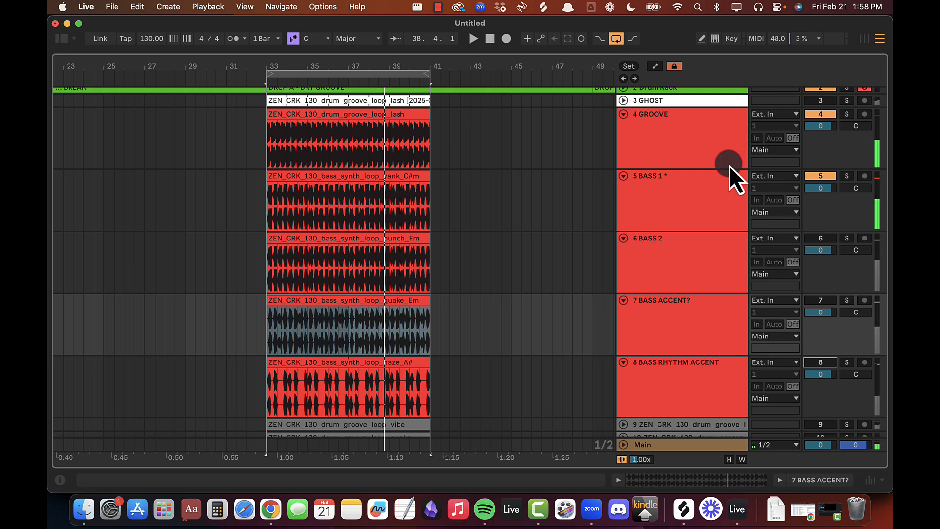
pyautogui.click(676, 365)
pyautogui.click(820, 362)
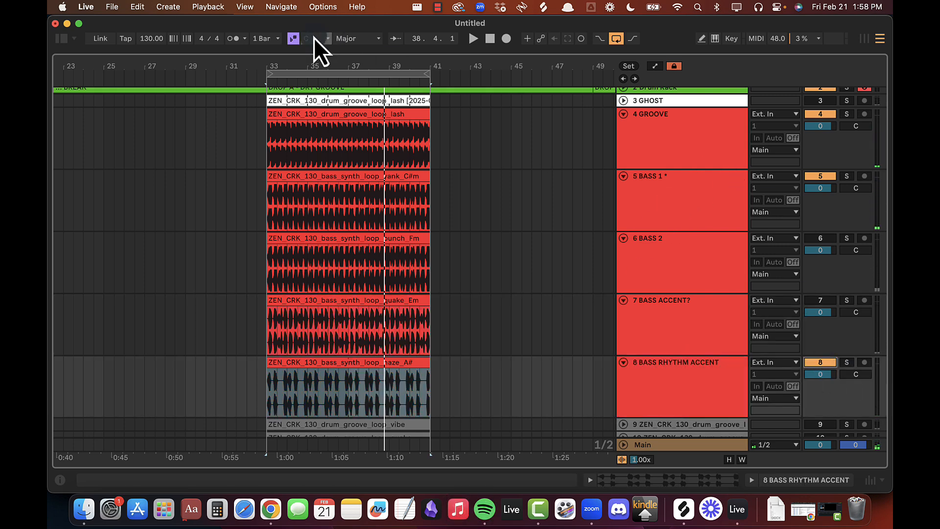
pyautogui.moveTo(292, 67); pyautogui.dragTo(292, 287)
pyautogui.press('space')
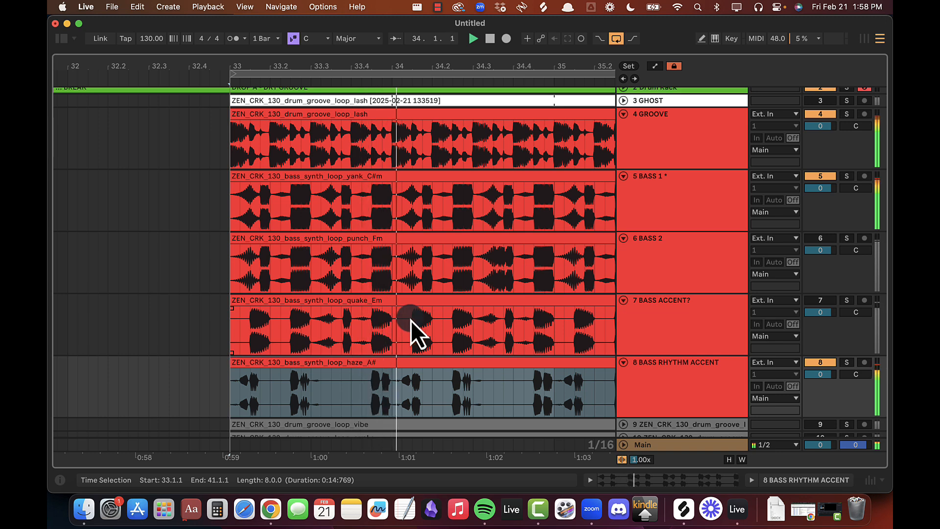
# Step: Trim the start of the haze_A# clip to 33.4.1 and deactivate the BASS RHYTHM ACCENT track
pyautogui.moveTo(231, 367); pyautogui.dragTo(351, 350)
pyautogui.press('space')
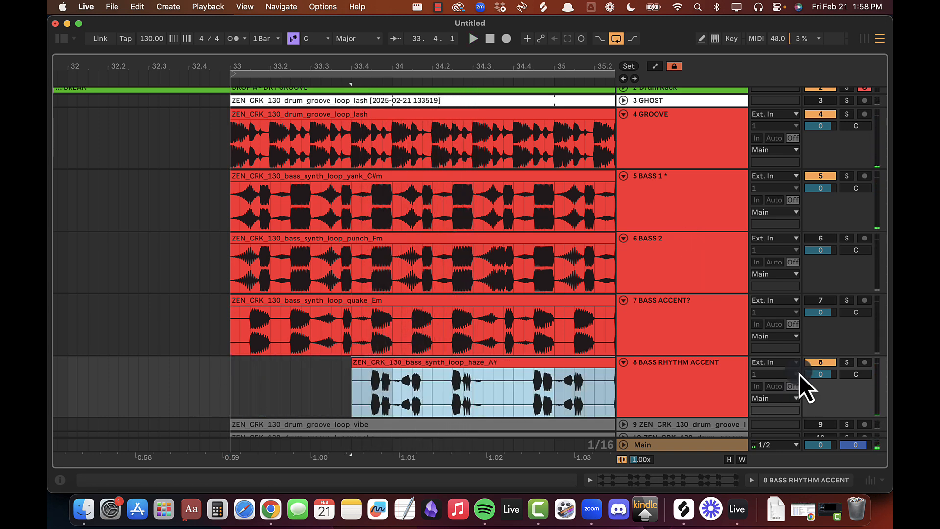
pyautogui.click(826, 362)
# Step: Highlight 33.4.1 to 34.2.2 in the BASS 1 clip, then play the drop from 33.1.1 to hear that phrase
pyautogui.moveTo(231, 205); pyautogui.dragTo(442, 201)
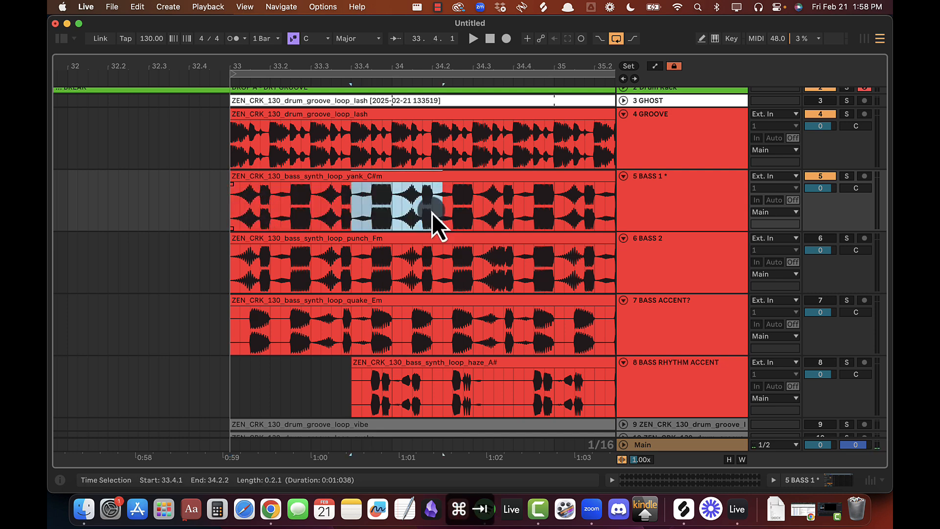
pyautogui.press('super+Tab')
pyautogui.press('super+Tab')
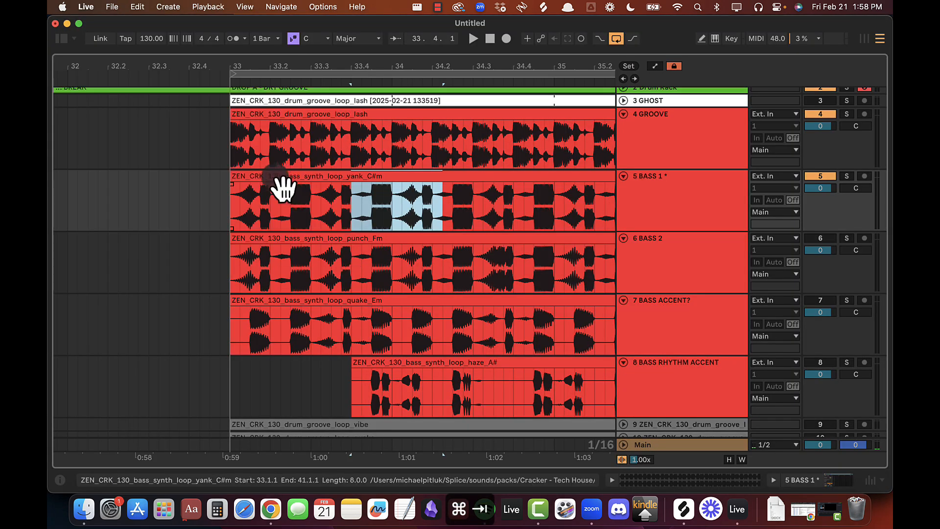
pyautogui.click(237, 210)
pyautogui.press('space')
pyautogui.moveTo(370, 59); pyautogui.dragTo(314, 61)
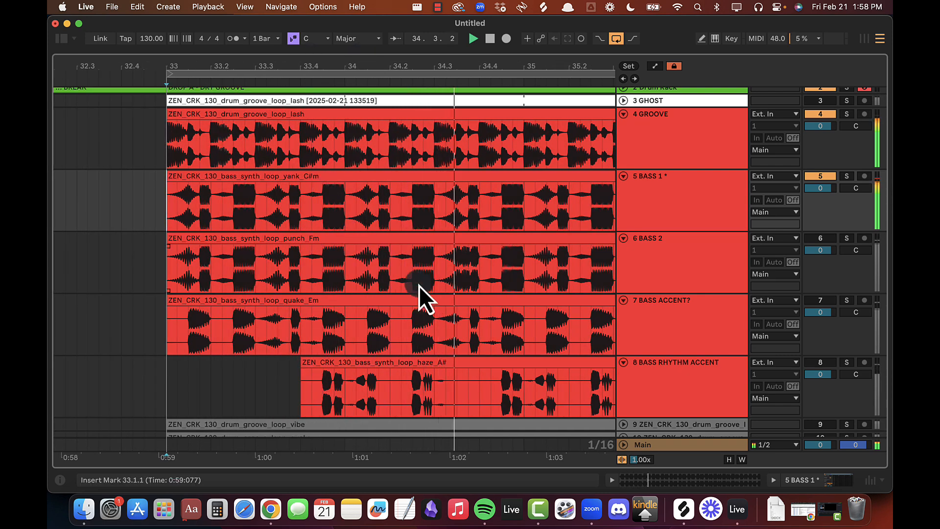
pyautogui.press('space')
# Step: Delete the haze_A# audio from 34.2.1 to 34.4.3 and play the drop from 33.1.1
pyautogui.click(390, 386)
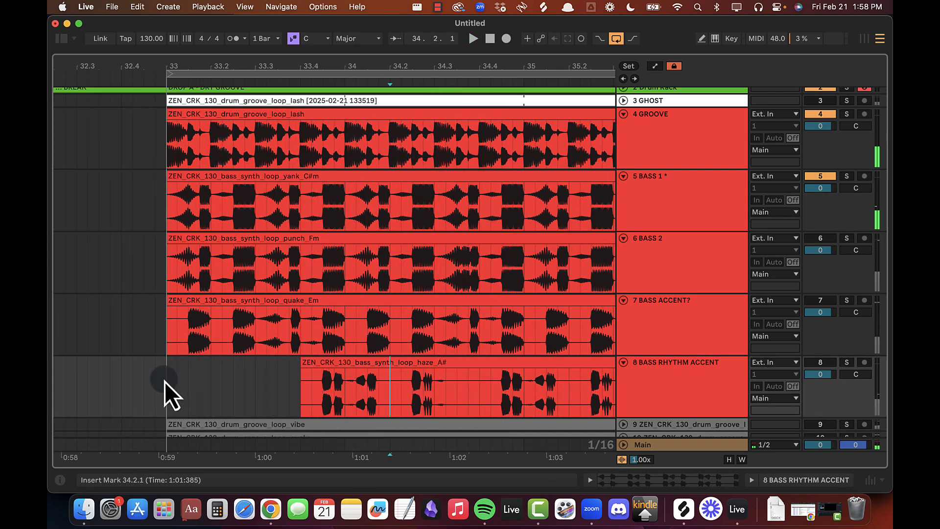
pyautogui.click(164, 381)
pyautogui.moveTo(396, 383); pyautogui.dragTo(496, 371)
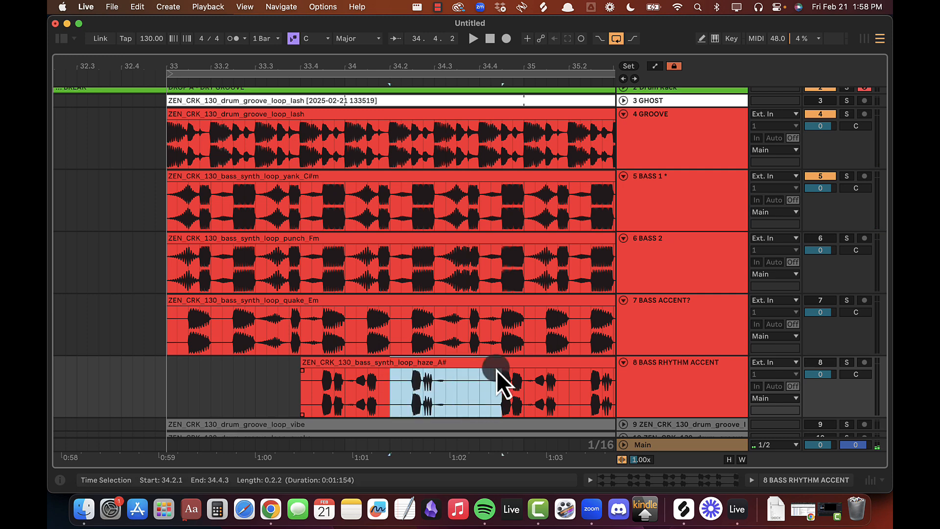
pyautogui.click(169, 394)
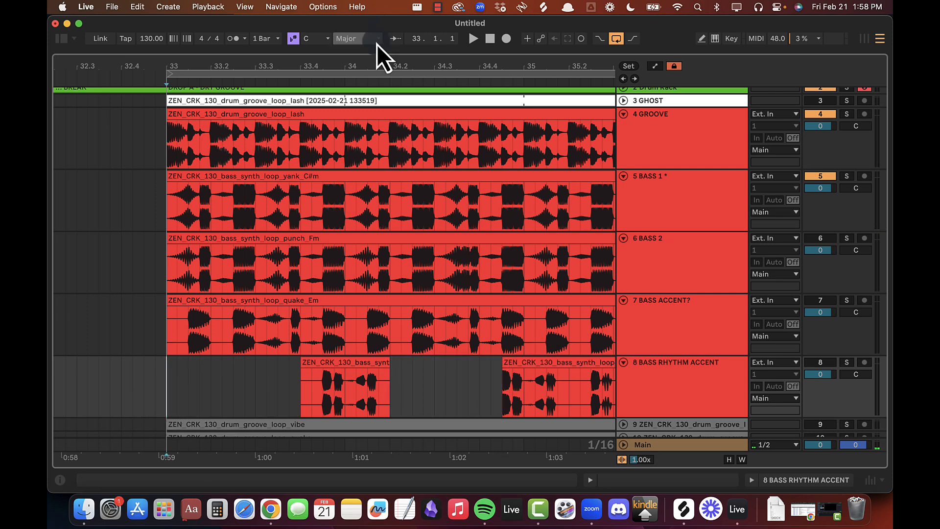
pyautogui.moveTo(370, 67); pyautogui.dragTo(273, 64)
pyautogui.press('space')
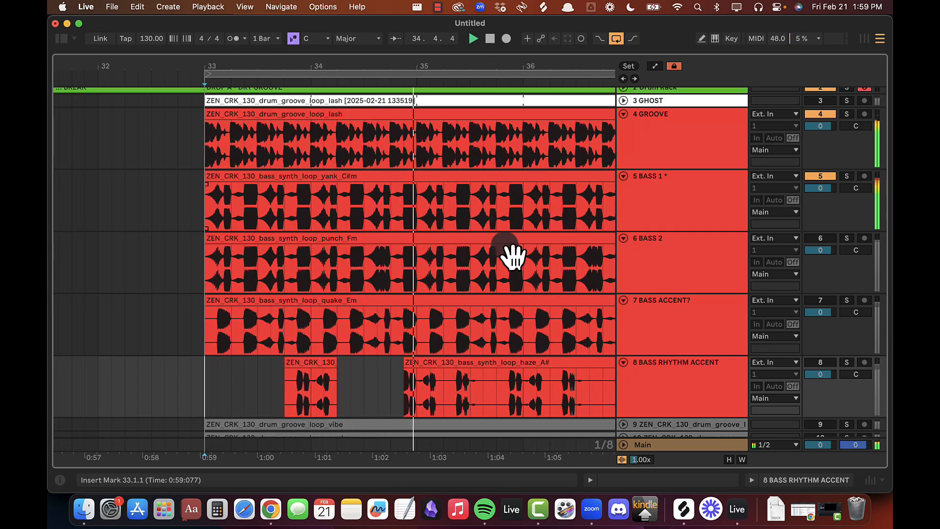
# Step: Clear the haze_A# audio after 34.2.1 and duplicate the remaining short clip two bars on
pyautogui.moveTo(283, 365); pyautogui.dragTo(562, 376)
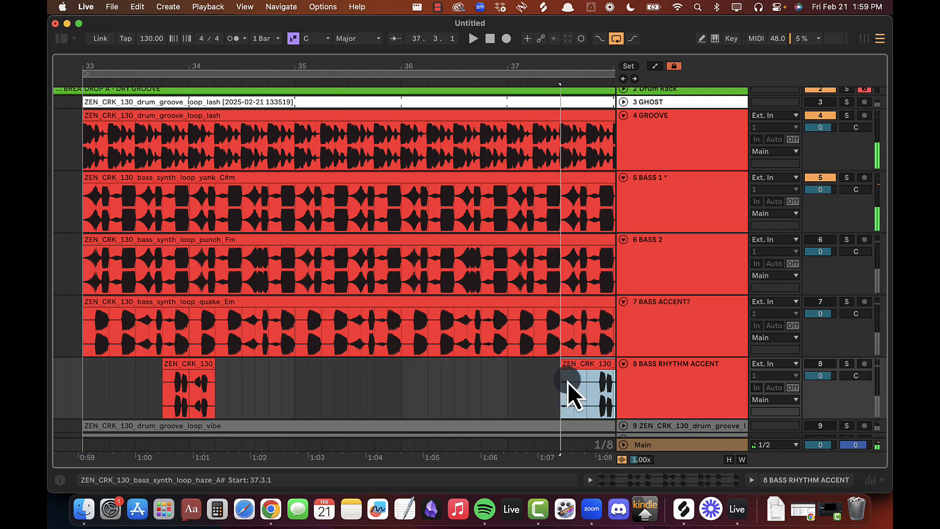
pyautogui.click(83, 390)
pyautogui.moveTo(109, 386); pyautogui.dragTo(79, 376)
pyautogui.click(295, 376)
pyautogui.press('super+d')
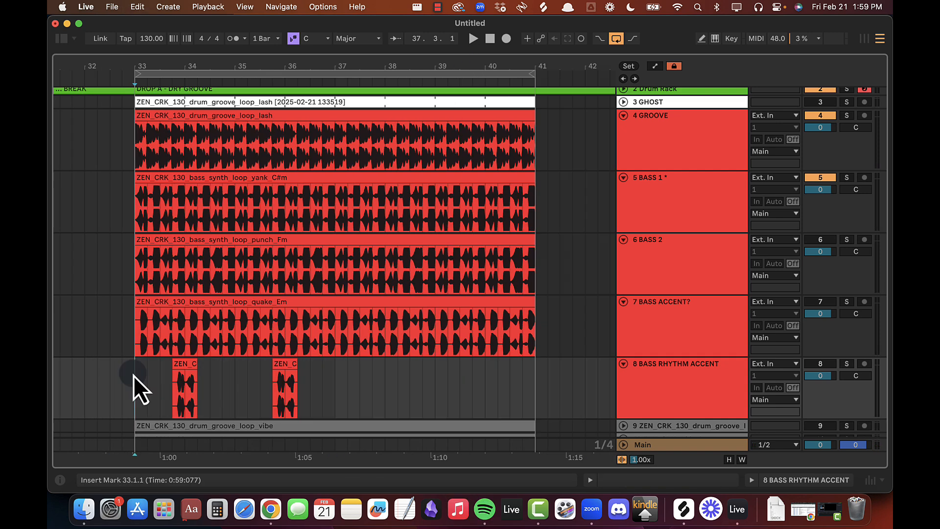
# Step: Duplicate the 33.1.1 to 35.1.1 section of BASS RHYTHM ACCENT three times
pyautogui.moveTo(133, 374); pyautogui.dragTo(232, 380)
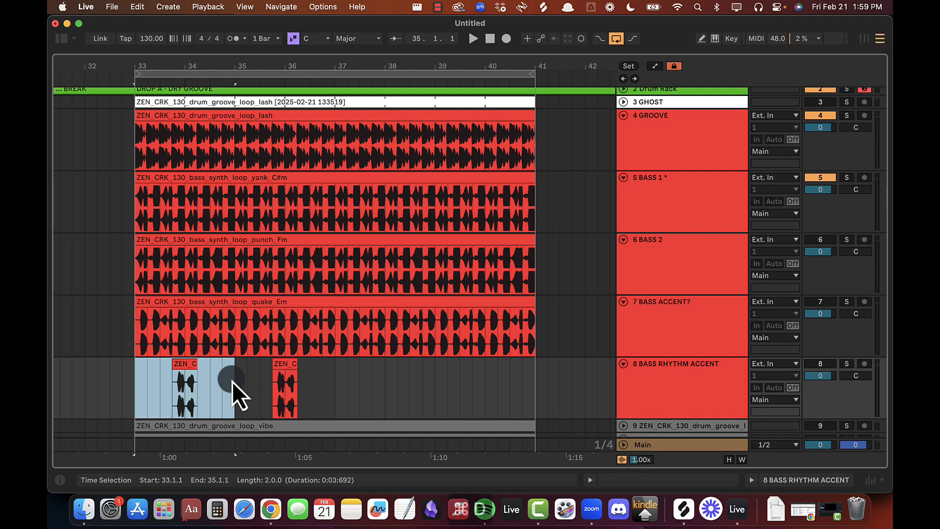
pyautogui.press('super+d')
pyautogui.press('super+d')
pyautogui.press('super+d')
# Step: Activate the BASS RHYTHM ACCENT track and play the drop from 33.1.1 to check the accent phrase
pyautogui.click(134, 385)
pyautogui.press('+')
pyautogui.press('+')
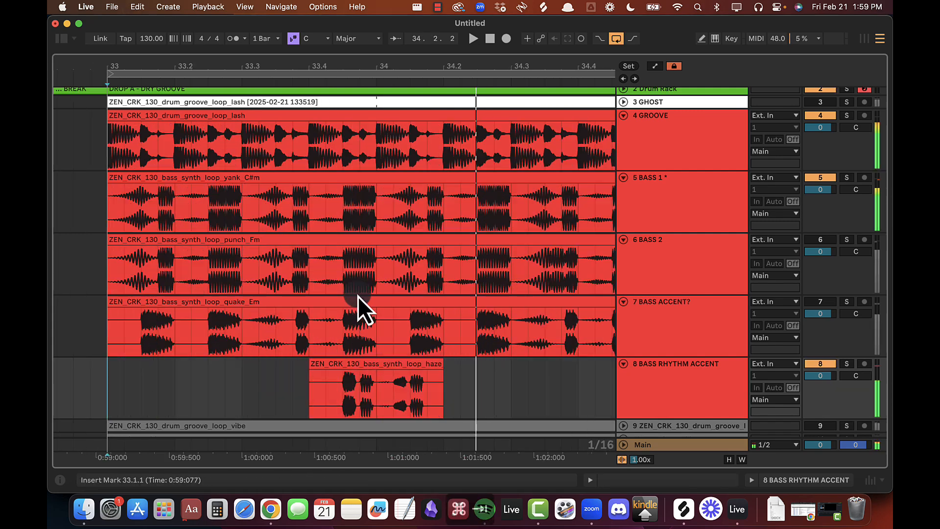
pyautogui.press('space')
pyautogui.moveTo(377, 69); pyautogui.dragTo(377, 93)
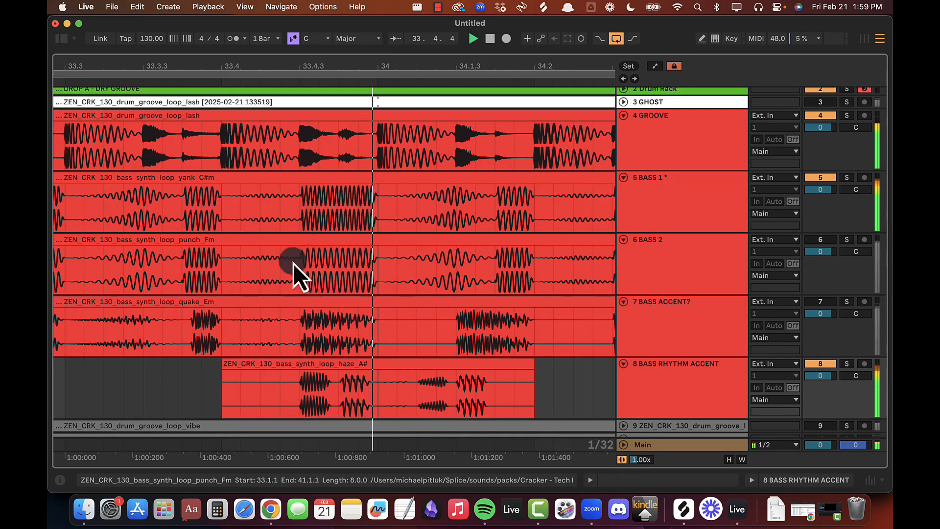
# Step: Trim the start of the first haze_A# accent clip to 33.4.4 and play the drop from 33.1.1
pyautogui.moveTo(224, 363); pyautogui.dragTo(339, 364)
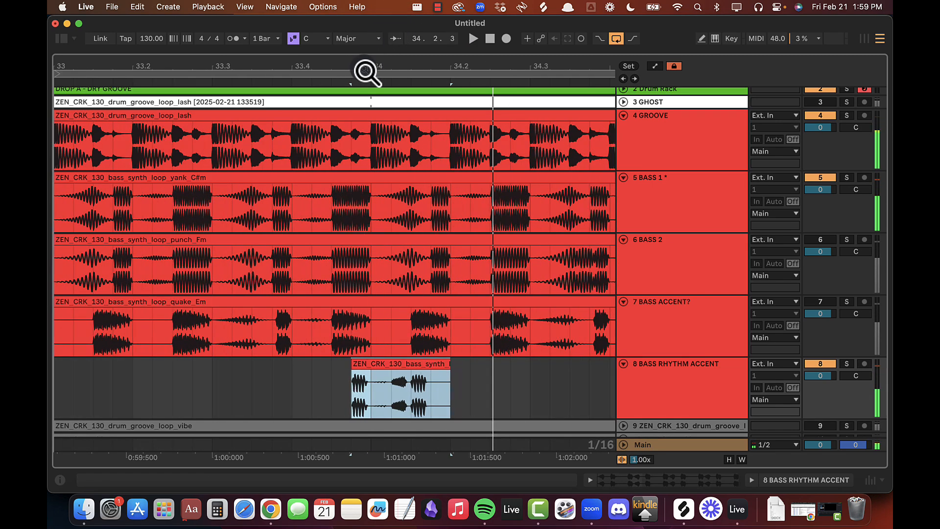
pyautogui.press('-')
pyautogui.click(184, 380)
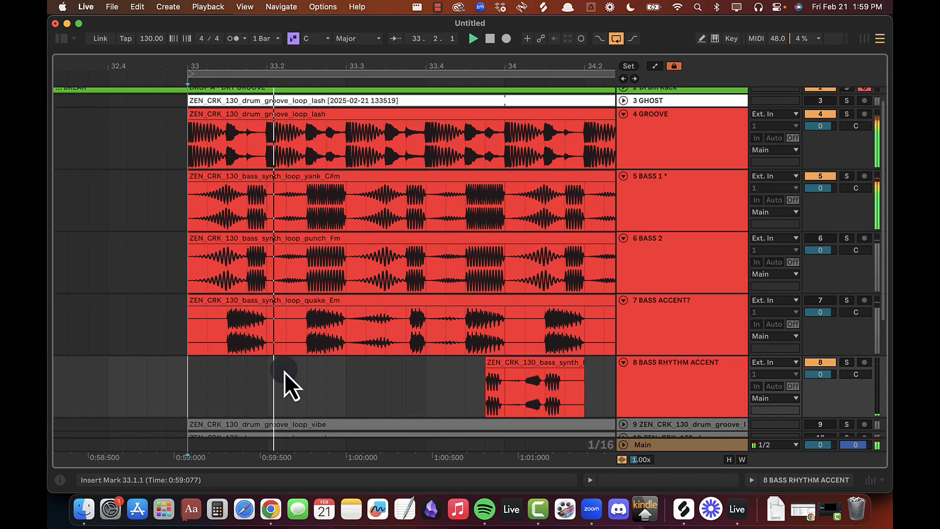
pyautogui.hscroll(3, 284, 372)
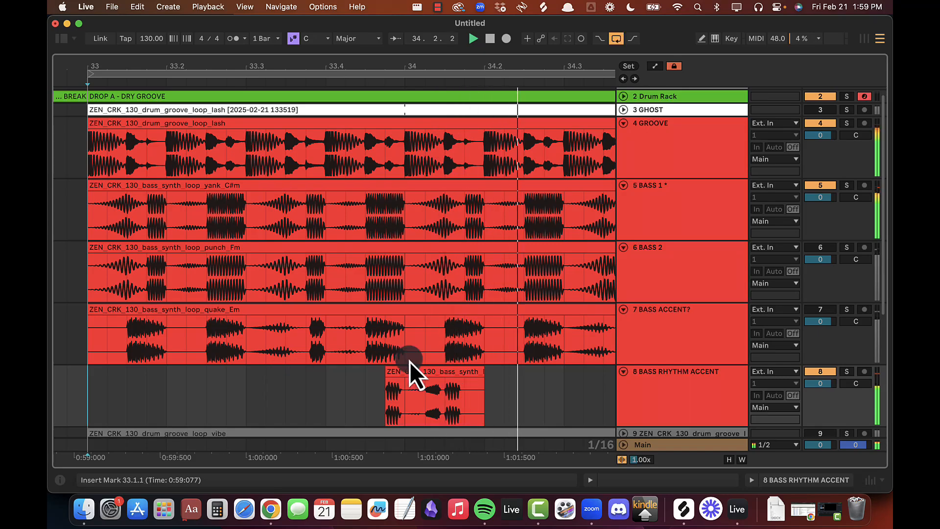
# Step: Trim the first haze_A# accent clip to run from 34.1.1 to 34.1.4 and play the drop from 33.1.1
pyautogui.moveTo(387, 370); pyautogui.dragTo(400, 370)
pyautogui.press('space')
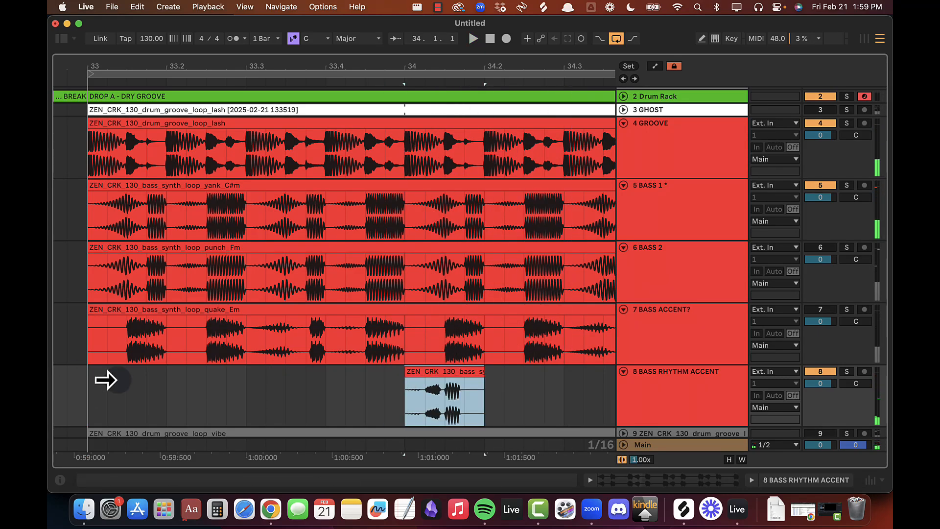
pyautogui.moveTo(413, 370); pyautogui.dragTo(400, 370)
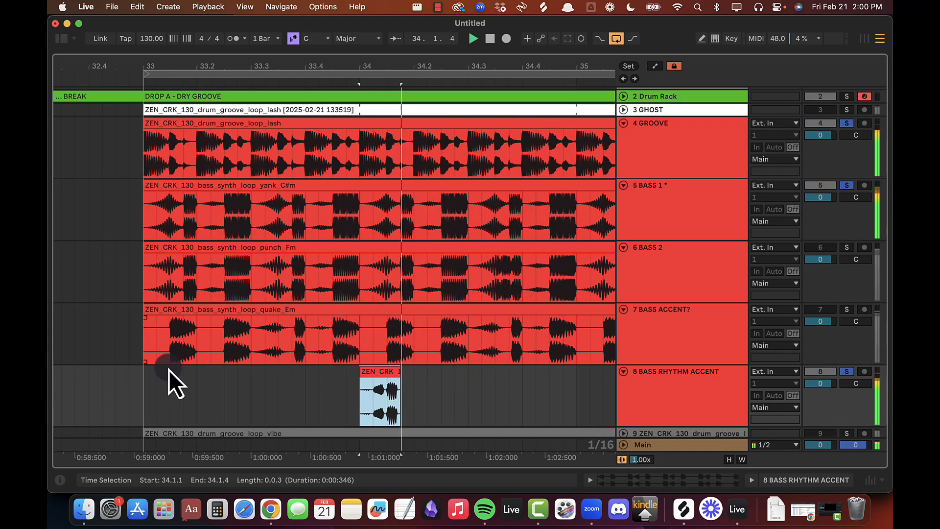
pyautogui.click(142, 380)
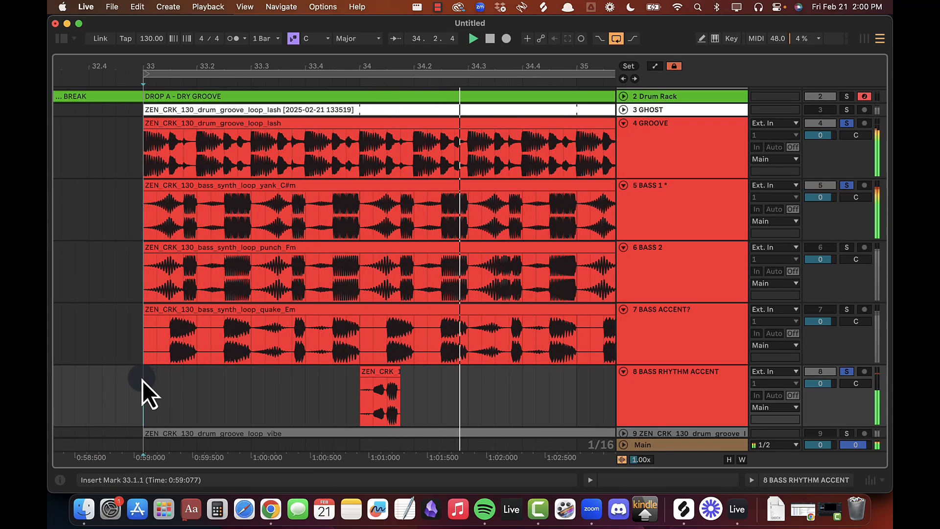
# Step: Repeat the edited four-bar BASS RHYTHM ACCENT phrase so it fills the second half of the drop
pyautogui.moveTo(420, 61); pyautogui.dragTo(397, 66)
pyautogui.moveTo(295, 374); pyautogui.dragTo(340, 364)
pyautogui.moveTo(391, 71); pyautogui.dragTo(390, 65)
pyautogui.moveTo(369, 393); pyautogui.dragTo(607, 368)
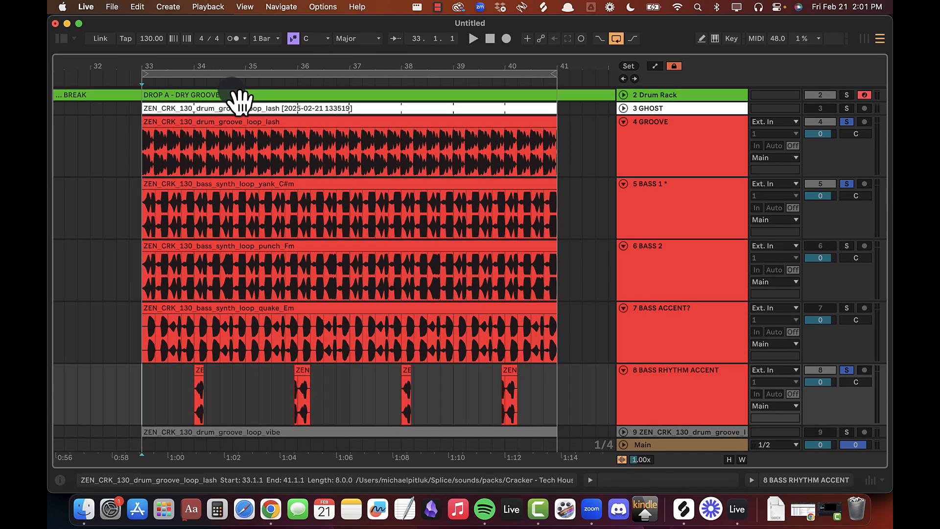
# Step: Play the drop from 33.1.1 and take GROOVE, BASS 1 and BASS RHYTHM ACCENT out of solo
pyautogui.press('space')
pyautogui.moveTo(188, 62); pyautogui.dragTo(181, 69)
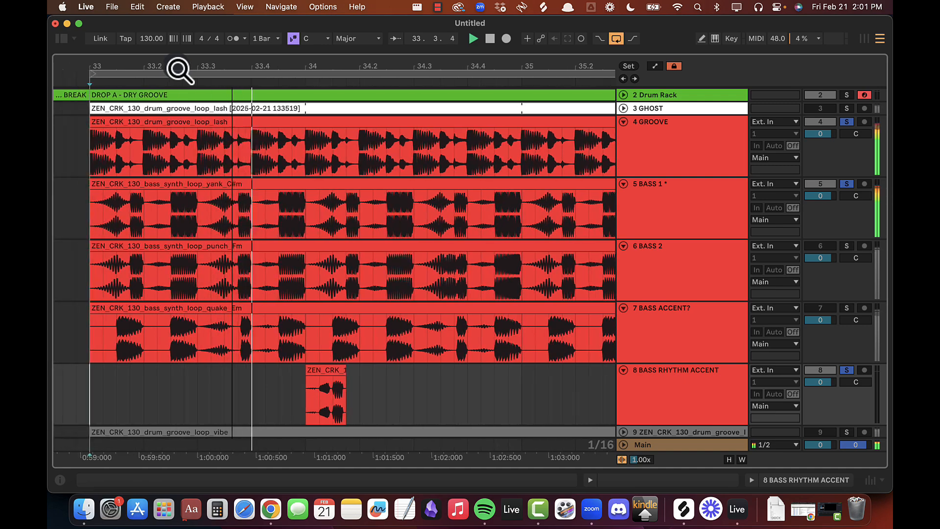
pyautogui.click(317, 133)
pyautogui.moveTo(430, 70); pyautogui.dragTo(429, 65)
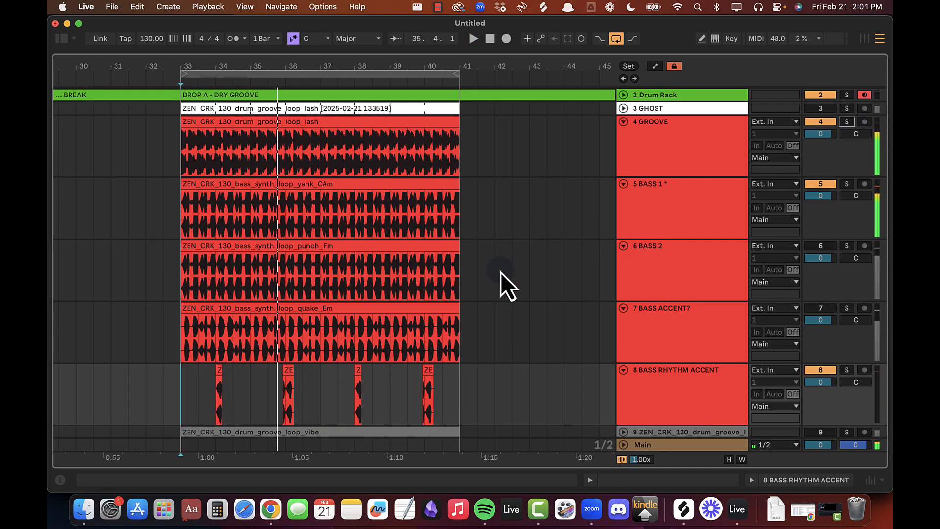
pyautogui.scroll(2, 462, 289)
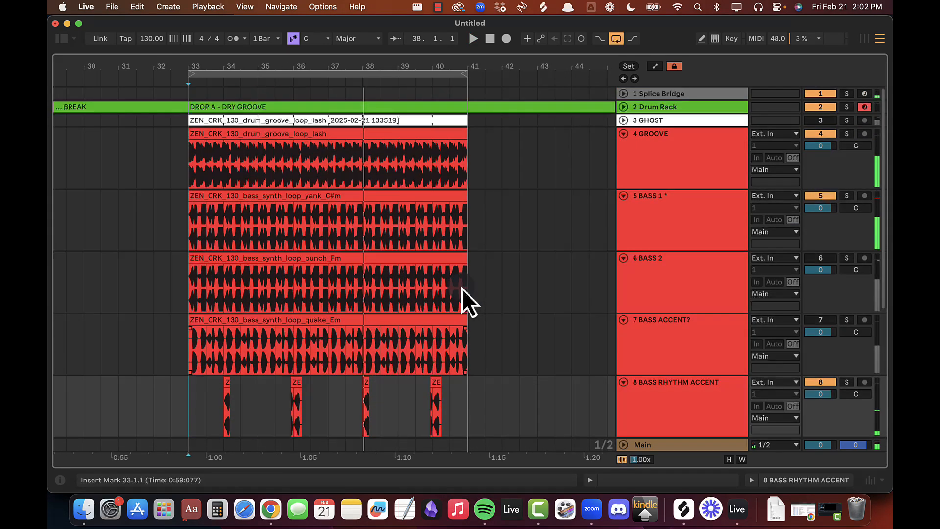
pyautogui.scroll(-3, 462, 289)
# Step: Activate the BASS ACCENT? track and play the drop from 33.1.1 to audition the quake_Em loop
pyautogui.moveTo(312, 68); pyautogui.dragTo(358, 77)
pyautogui.click(673, 285)
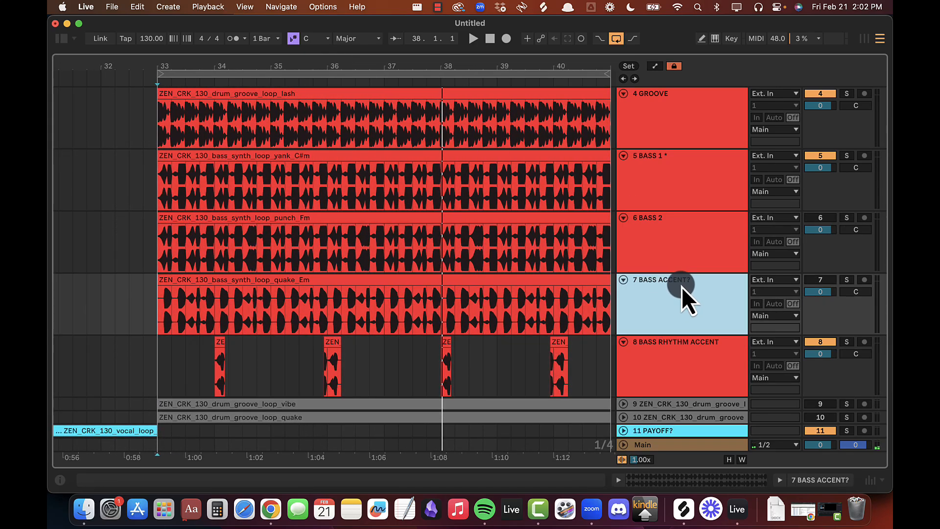
pyautogui.click(827, 277)
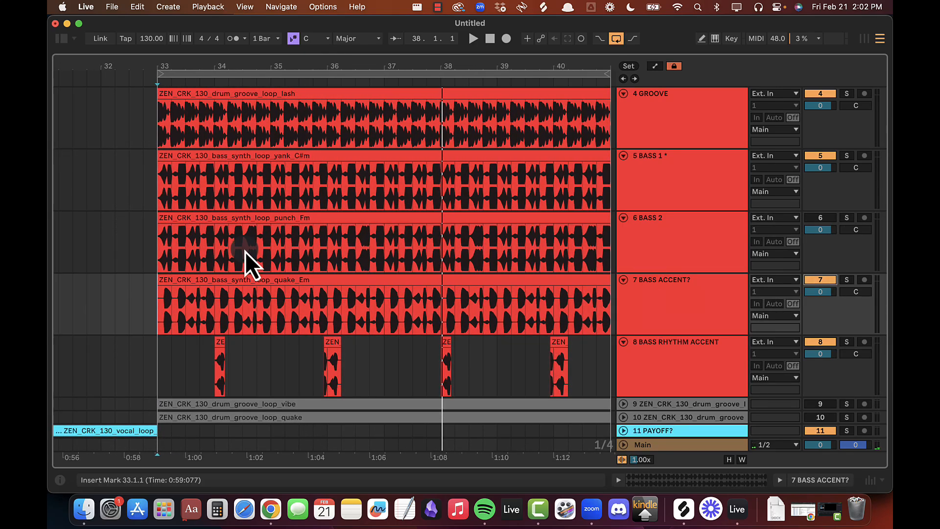
pyautogui.click(180, 283)
pyautogui.press('space')
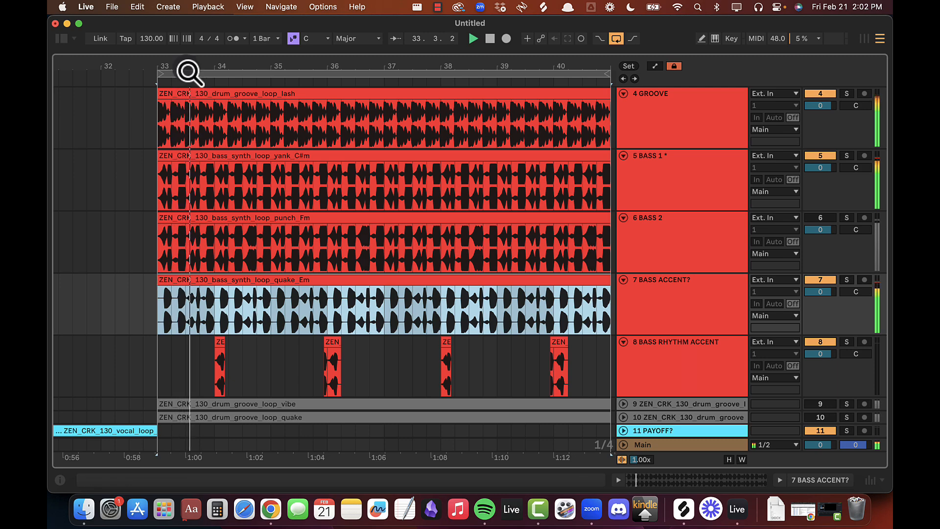
pyautogui.scroll(8, 190, 72)
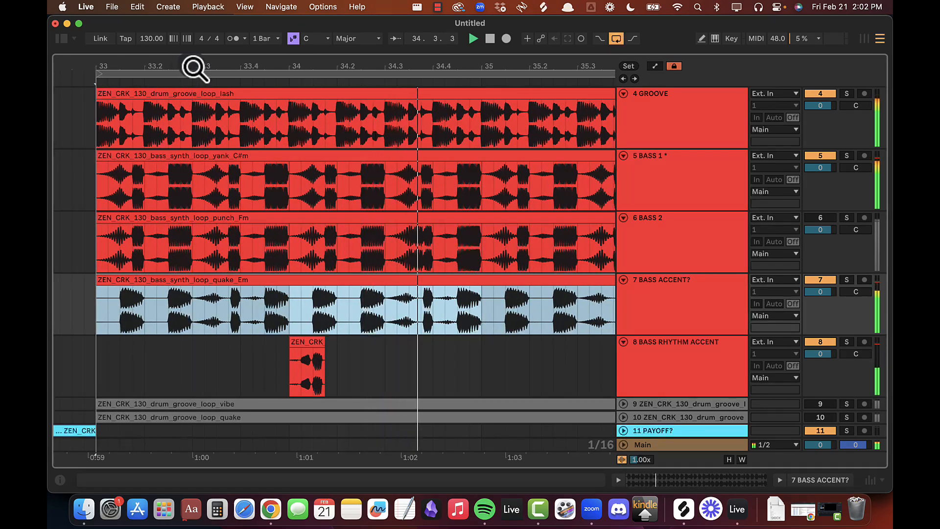
pyautogui.scroll(-6, 315, 67)
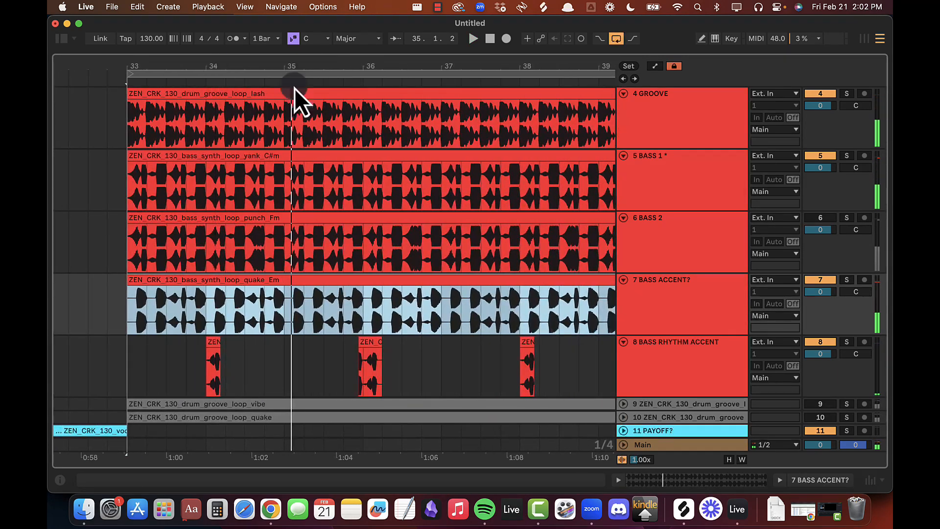
# Step: Compare the drop with the BASS ACCENT? track switched off and on during playback
pyautogui.click(820, 281)
pyautogui.press('space')
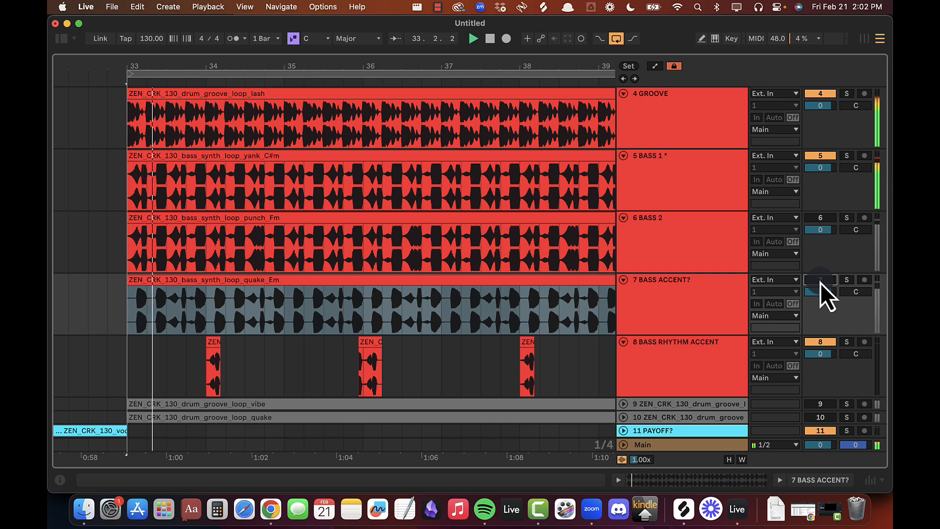
pyautogui.click(820, 282)
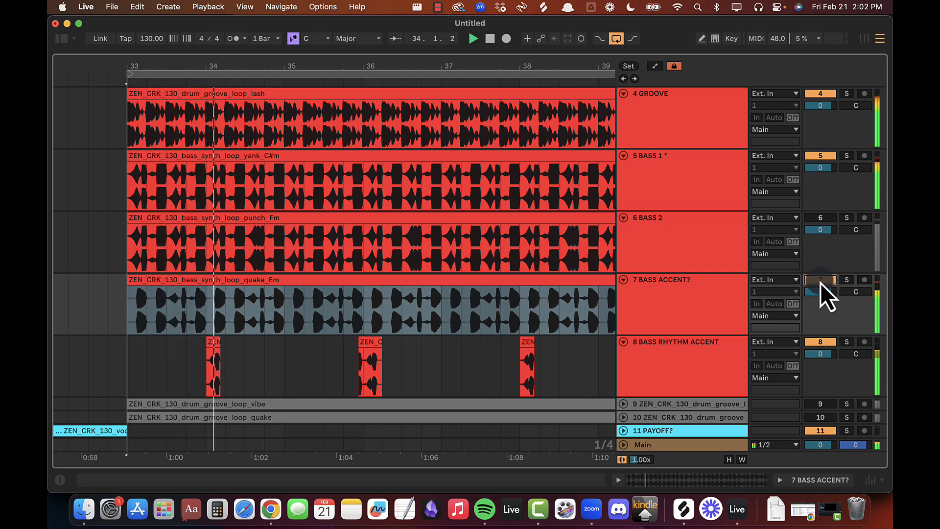
pyautogui.press('space')
pyautogui.press('space')
pyautogui.moveTo(190, 69); pyautogui.dragTo(260, 69)
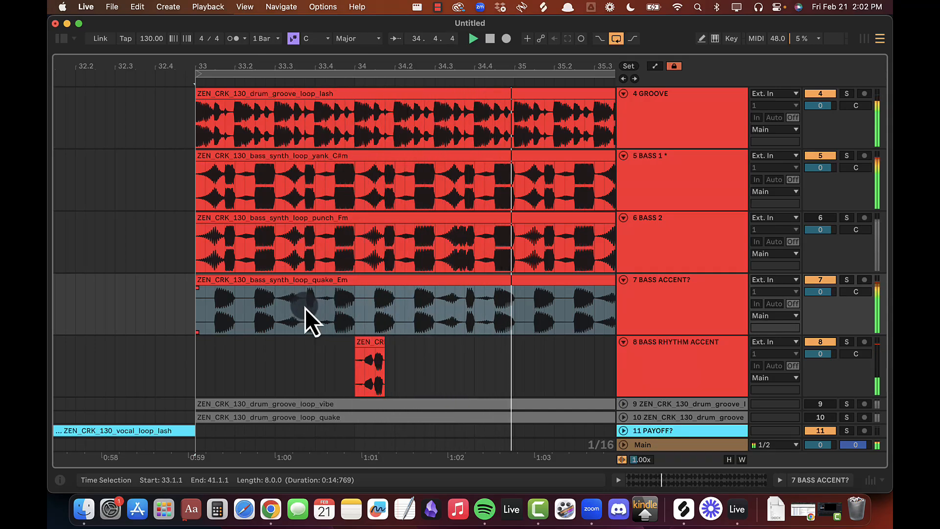
# Step: Replay the drop and trim the start of the quake_Em clip on BASS ACCENT? to 33.3.4
pyautogui.press('space')
pyautogui.press('space')
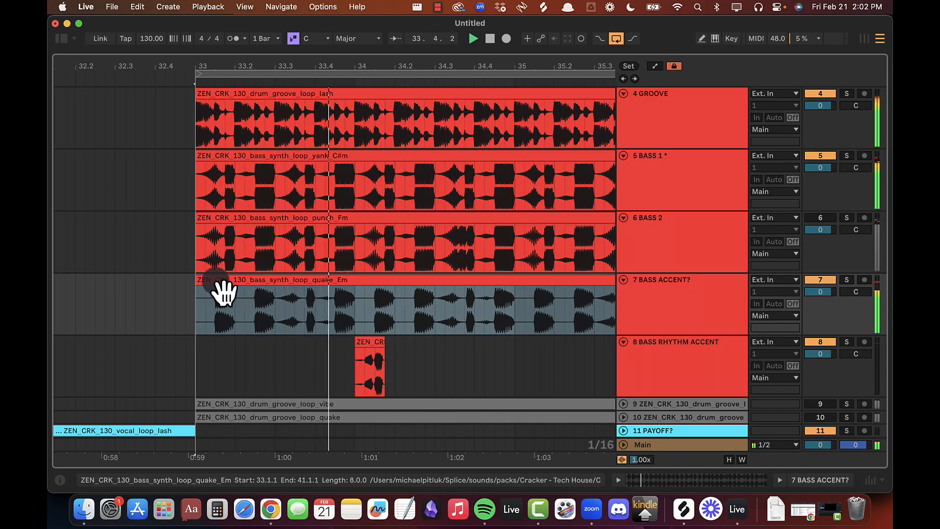
pyautogui.press('space')
pyautogui.moveTo(196, 276); pyautogui.dragTo(302, 276)
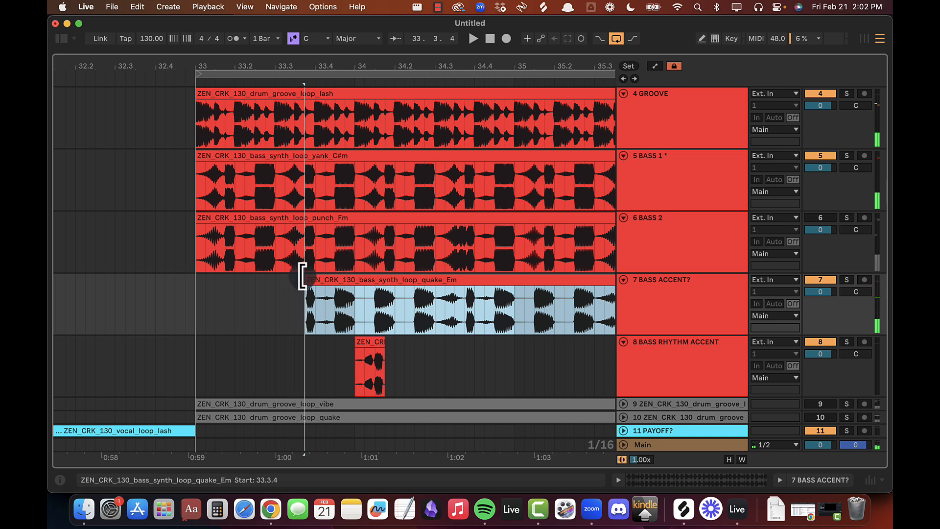
# Step: Unfold the PIANO and VOX PERC tracks to show their waveforms alongside the bass accents
pyautogui.scroll(-5, 672, 323)
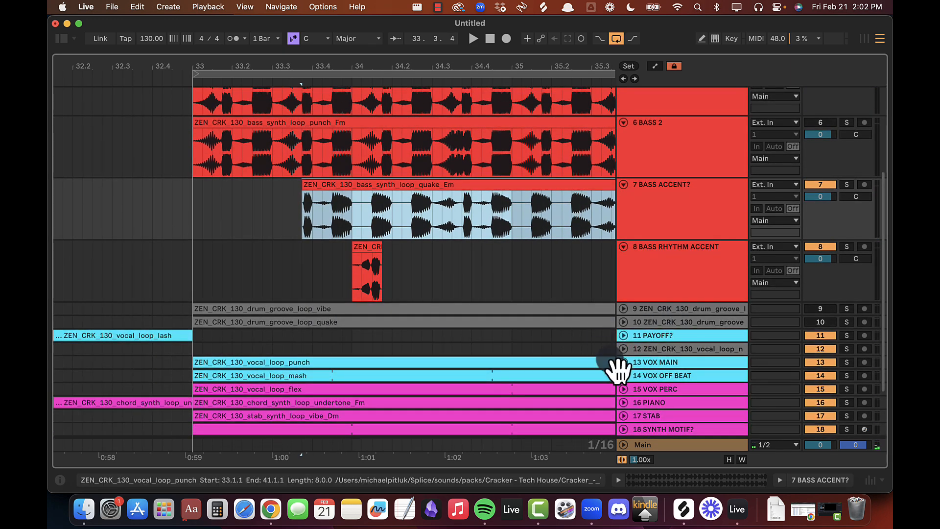
pyautogui.scroll(-4, 617, 366)
pyautogui.click(658, 333)
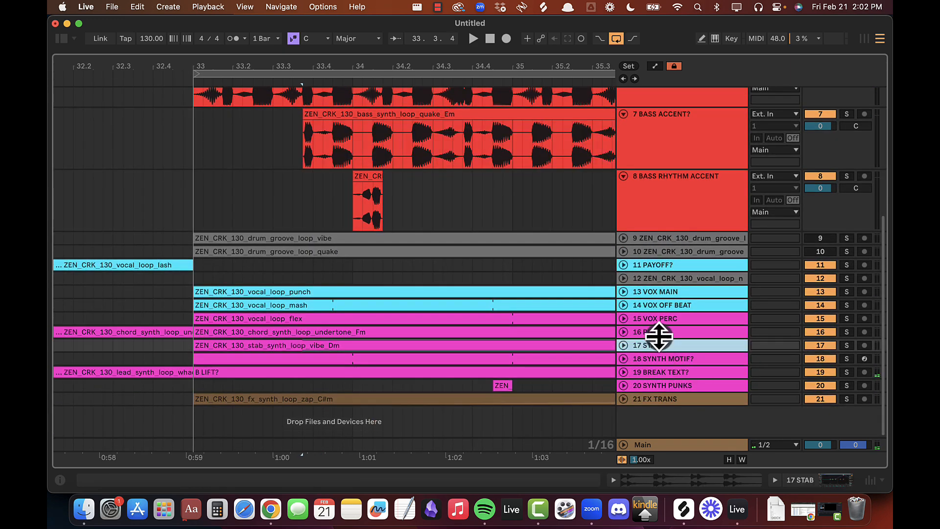
pyautogui.click(624, 332)
pyautogui.click(623, 319)
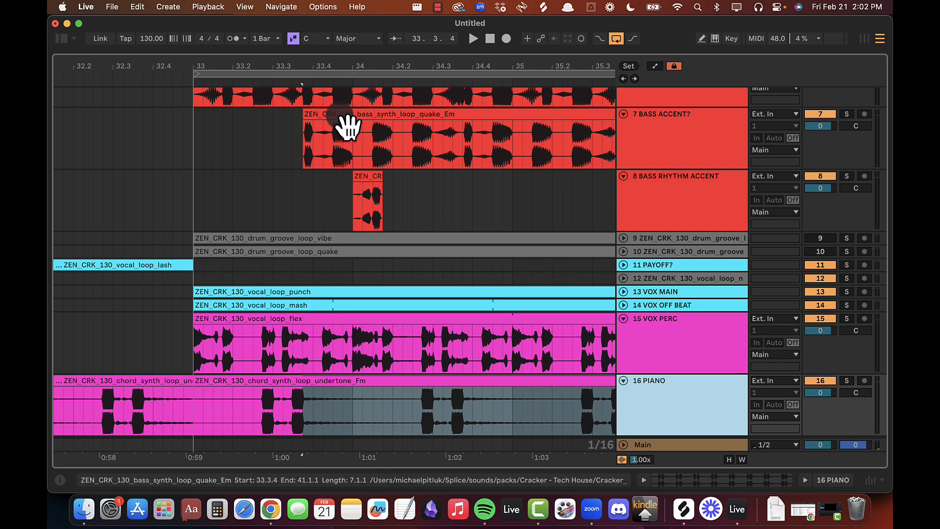
# Step: Play the drop from 33.1.1 to check the trimmed quake_Em accent against the other parts
pyautogui.moveTo(262, 60); pyautogui.dragTo(260, 65)
pyautogui.scroll(3, 299, 175)
pyautogui.click(189, 176)
pyautogui.press('space')
pyautogui.scroll(3, 259, 161)
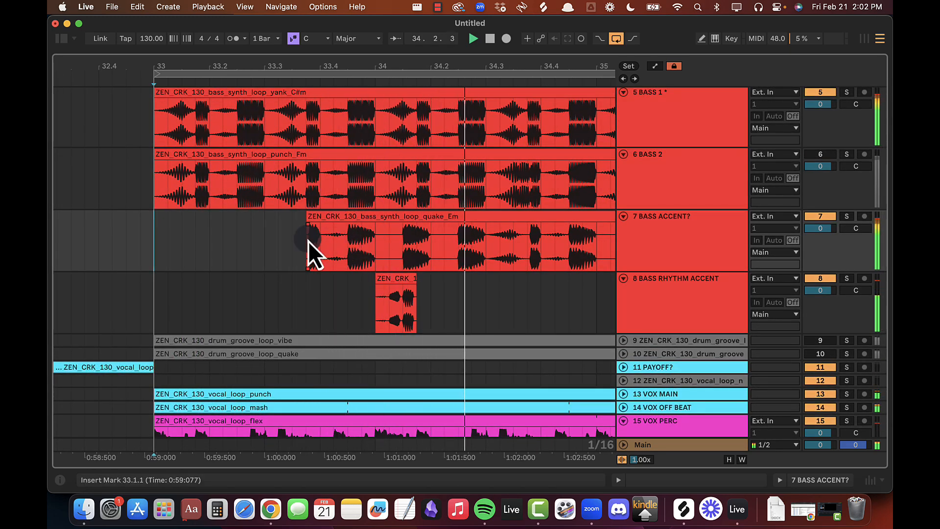
pyautogui.press('space')
# Step: Clear the quake_Em audio on BASS ACCENT? from 34.1.1 to 34.3.3 and from 35.1.1 to 35.3.3
pyautogui.press('-')
pyautogui.moveTo(281, 231); pyautogui.dragTo(367, 225)
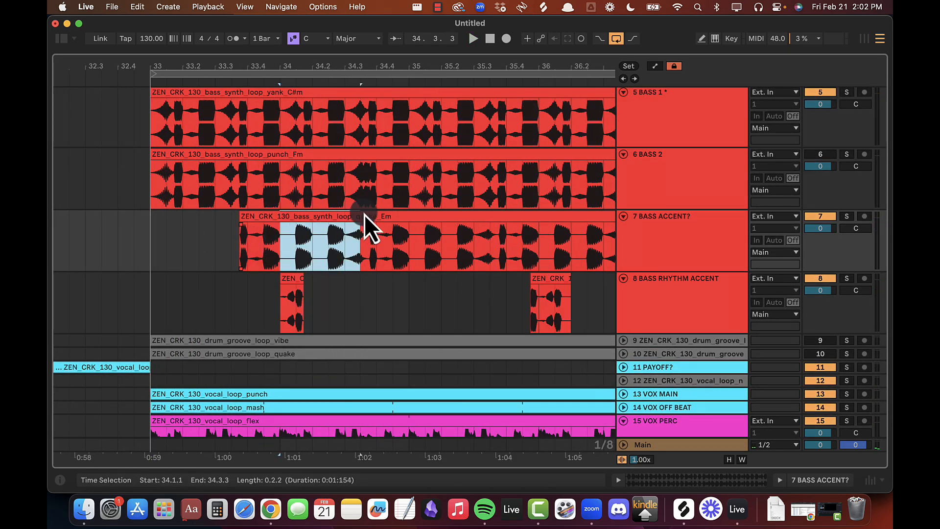
pyautogui.press('Delete')
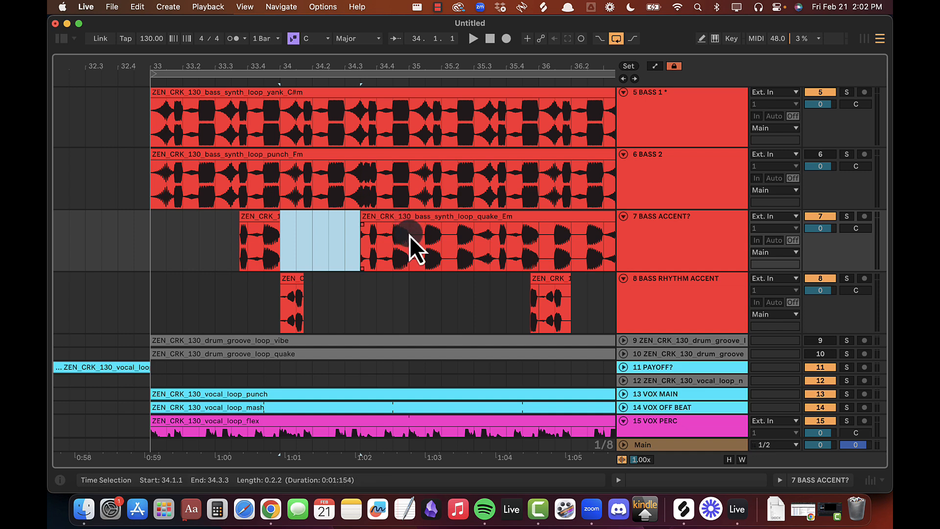
pyautogui.moveTo(409, 236); pyautogui.dragTo(490, 222)
pyautogui.press('Delete')
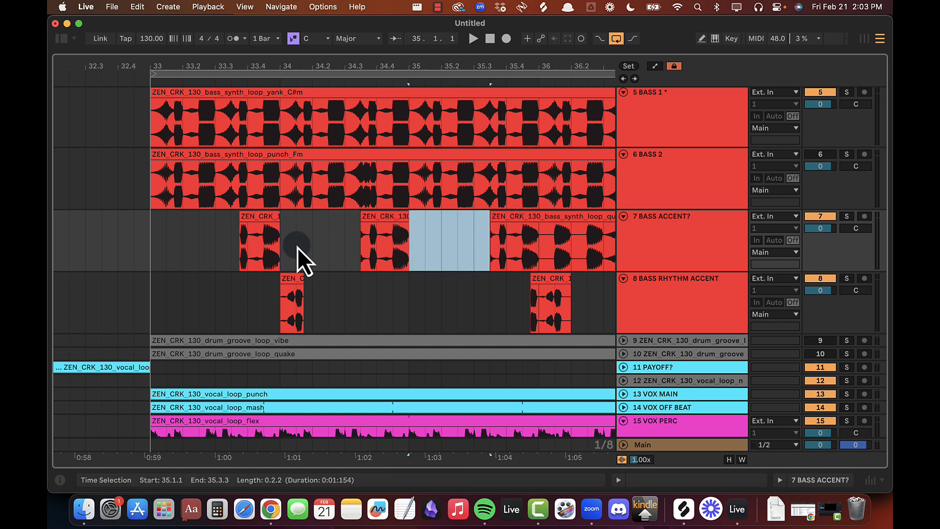
# Step: Play the drop from 33.1.1 and trim the start of the second quake_Em clip to 34.3.4
pyautogui.click(157, 243)
pyautogui.press('space')
pyautogui.moveTo(256, 63); pyautogui.dragTo(261, 66)
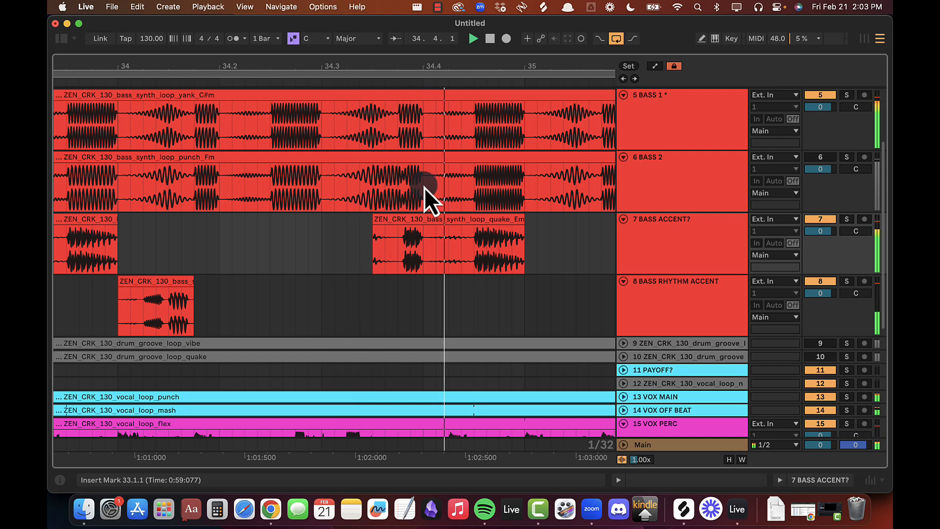
pyautogui.moveTo(374, 223); pyautogui.dragTo(403, 211)
pyautogui.press('space')
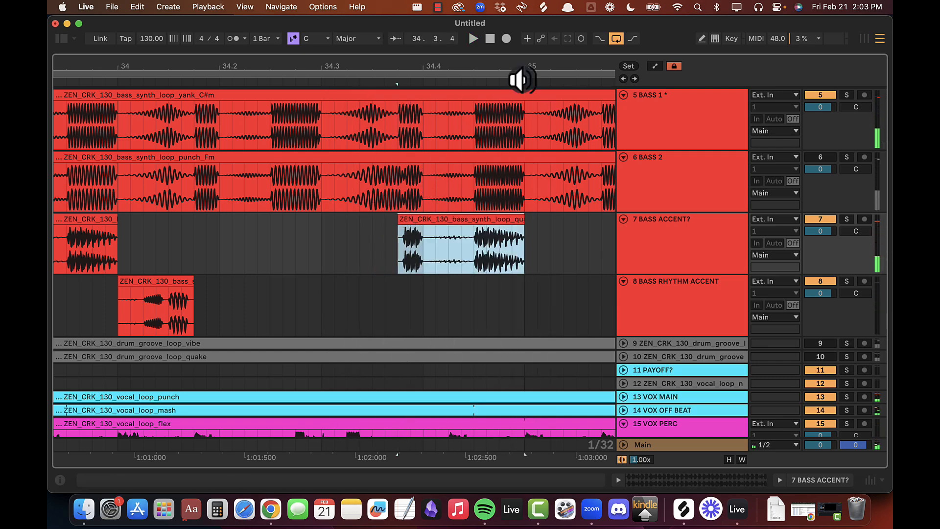
# Step: Delete the remaining quake_Em audio on BASS ACCENT? from 35.3.1 to the end of the drop
pyautogui.moveTo(511, 70); pyautogui.dragTo(510, 63)
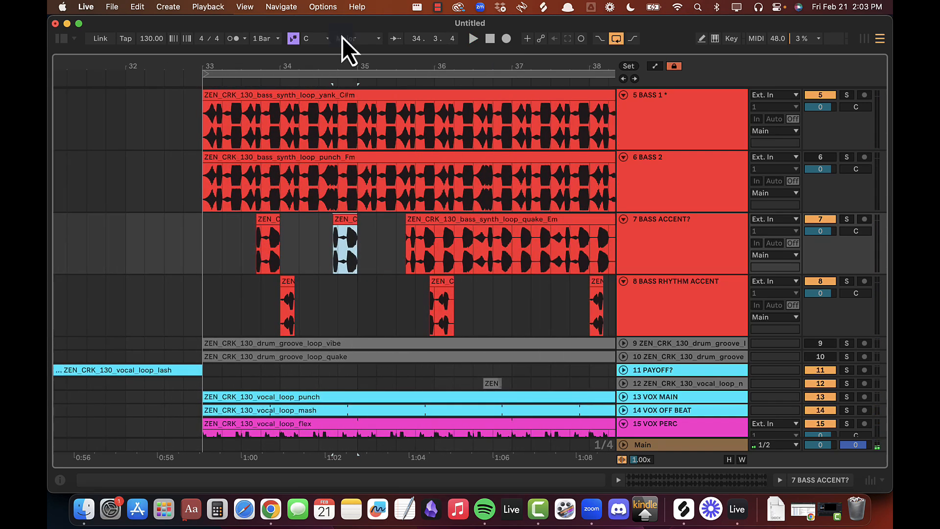
pyautogui.moveTo(409, 68); pyautogui.dragTo(351, 60)
pyautogui.click(294, 226)
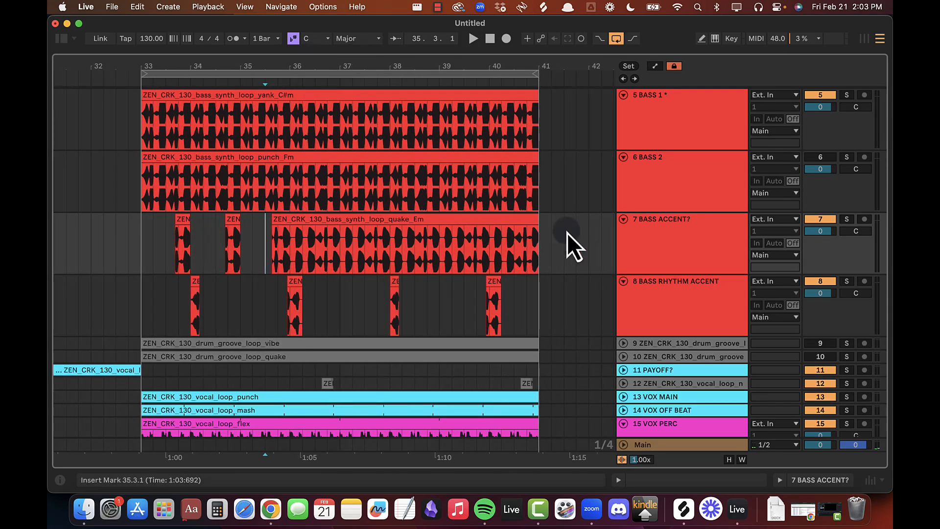
pyautogui.keyDown('shift'); pyautogui.click(547, 218); pyautogui.keyUp('shift')
pyautogui.press('Delete')
# Step: Duplicate the 33.1.1 to 35.1.1 section of BASS ACCENT? three times
pyautogui.click(147, 238)
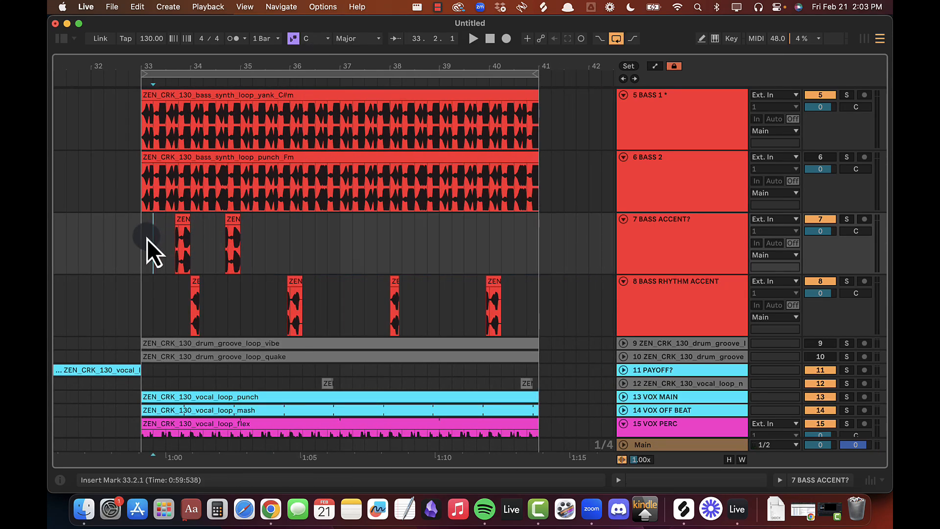
pyautogui.moveTo(144, 238); pyautogui.dragTo(246, 245)
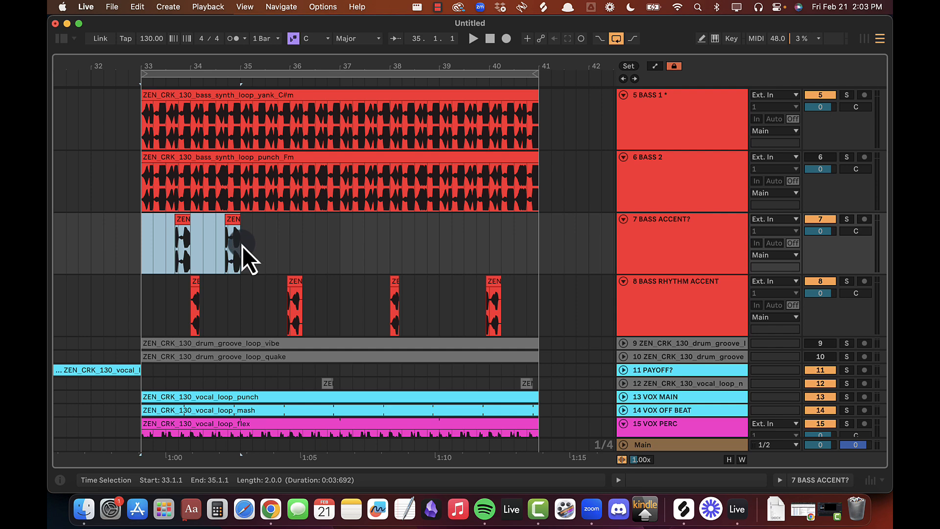
pyautogui.press('super+d')
pyautogui.press('super+d')
pyautogui.press('super+d')
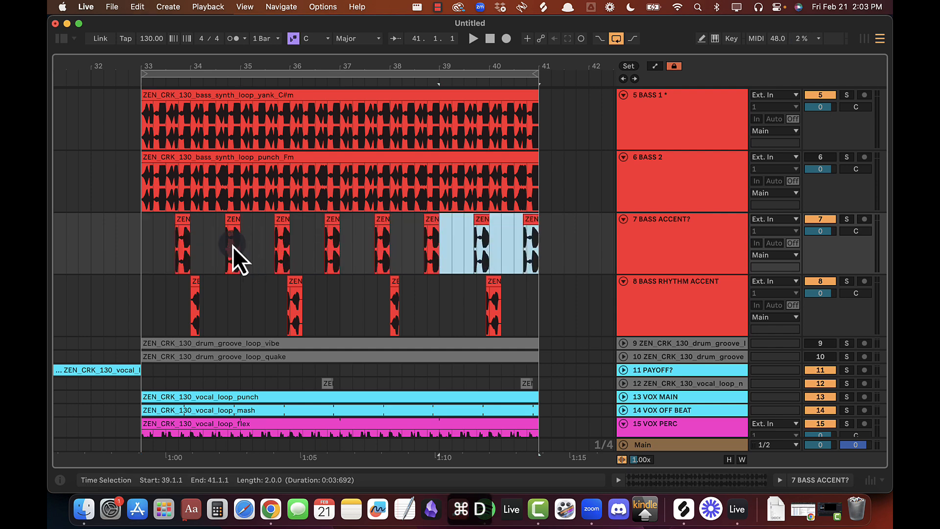
# Step: Play the drop from 33.1.1 to check the repeated BASS ACCENT? phrase
pyautogui.click(143, 242)
pyautogui.press('space')
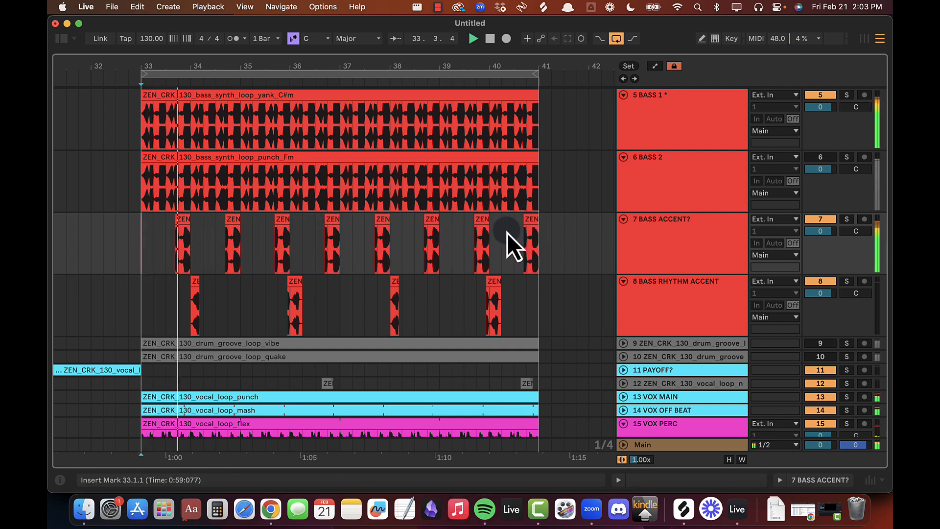
pyautogui.scroll(-1, 507, 233)
pyautogui.moveTo(258, 69); pyautogui.dragTo(321, 63)
pyautogui.click(164, 219)
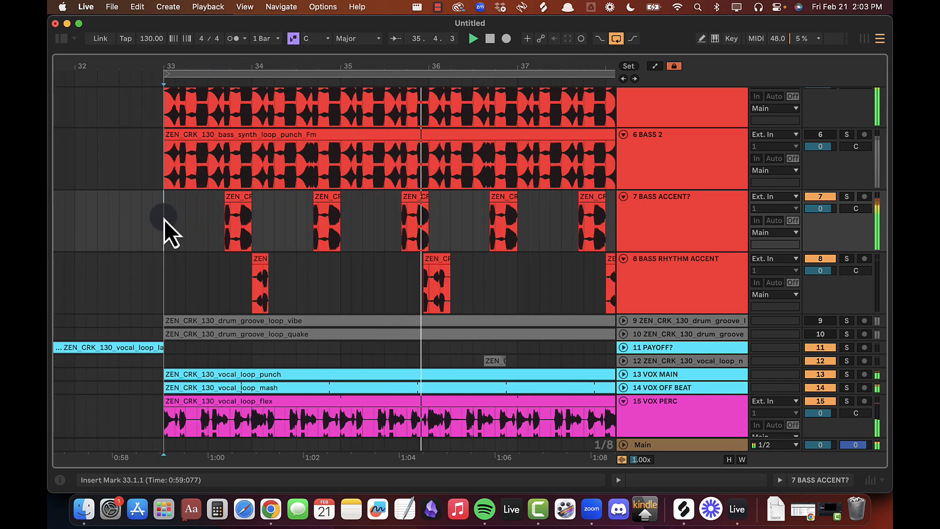
# Step: Deactivate the second quake_Em clip on BASS ACCENT?, within 34.2.3 to 35.2.1, and stop playback
pyautogui.moveTo(286, 215); pyautogui.dragTo(368, 210)
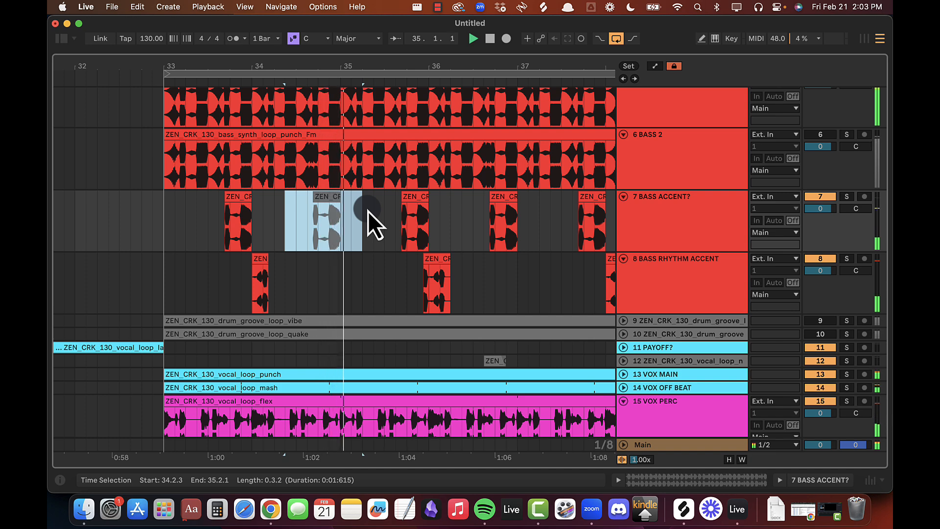
pyautogui.hscroll(1, 321, 220)
pyautogui.press('space')
pyautogui.click(298, 191)
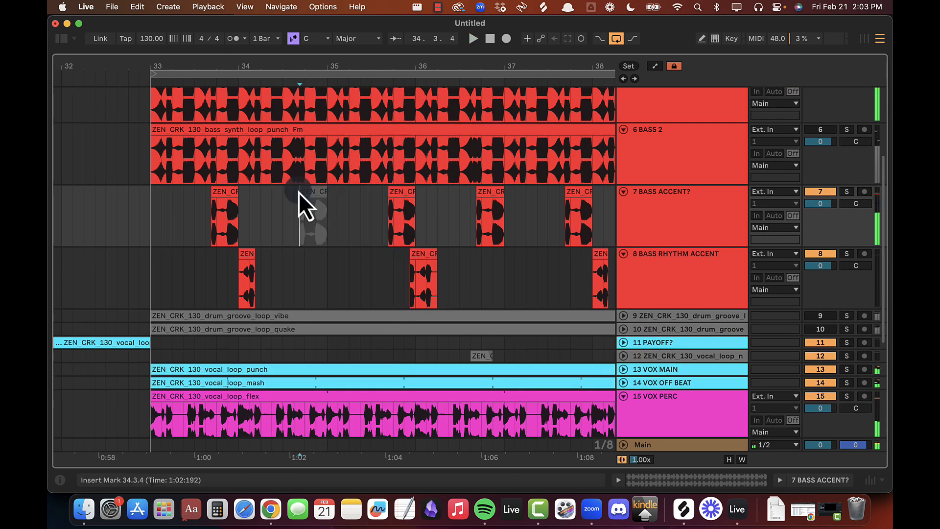
# Step: Trim the start of the second quake_Em clip on BASS ACCENT? to 34.4.3 and play the drop from 34.3.1
pyautogui.moveTo(297, 65); pyautogui.dragTo(298, 66)
pyautogui.moveTo(313, 193); pyautogui.dragTo(381, 191)
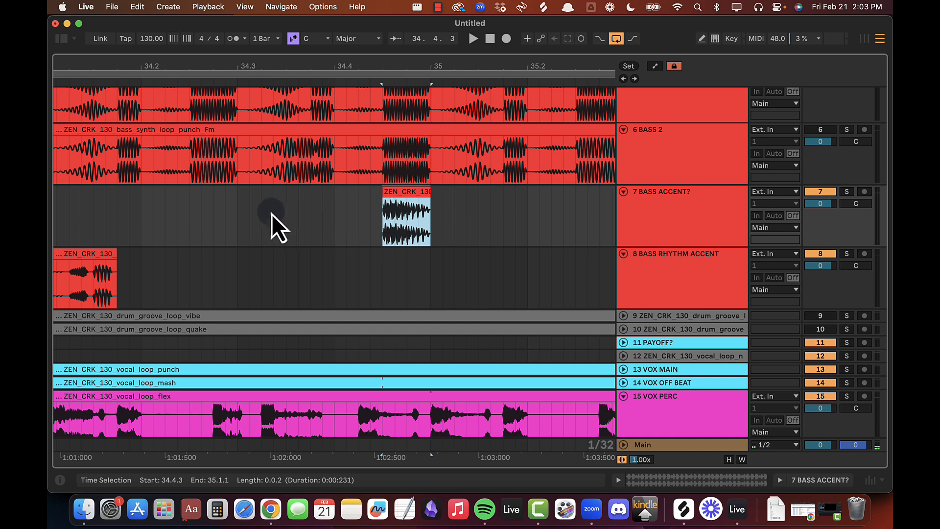
pyautogui.click(237, 215)
pyautogui.press('space')
pyautogui.moveTo(286, 66); pyautogui.dragTo(326, 64)
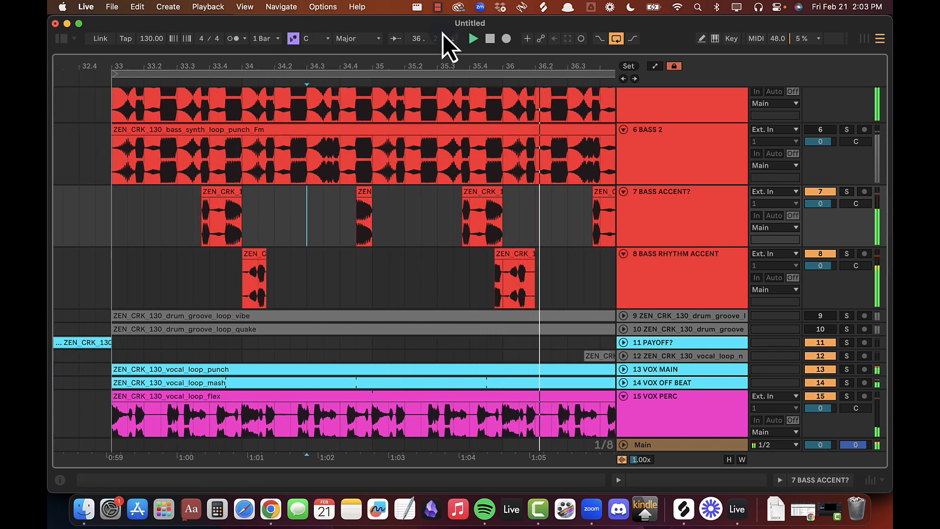
pyautogui.moveTo(409, 64); pyautogui.dragTo(409, 64)
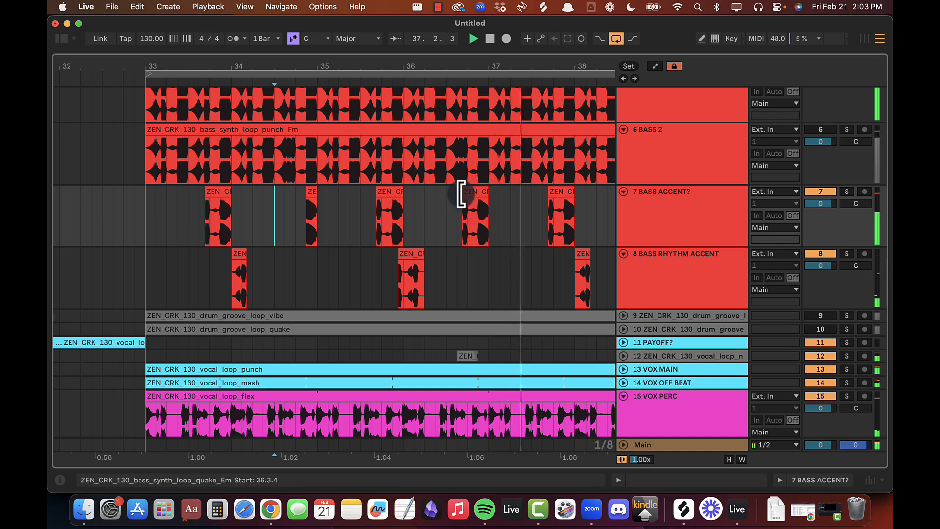
# Step: Stop playback and trim the start of the fourth quake_Em clip on BASS ACCENT? to 36.4.3
pyautogui.click(479, 211)
pyautogui.press('space')
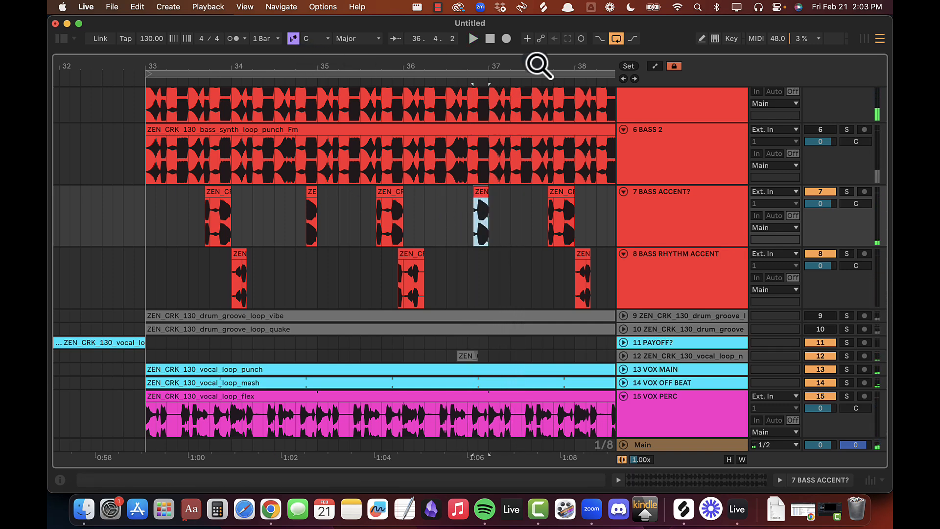
pyautogui.moveTo(494, 69); pyautogui.dragTo(495, 66)
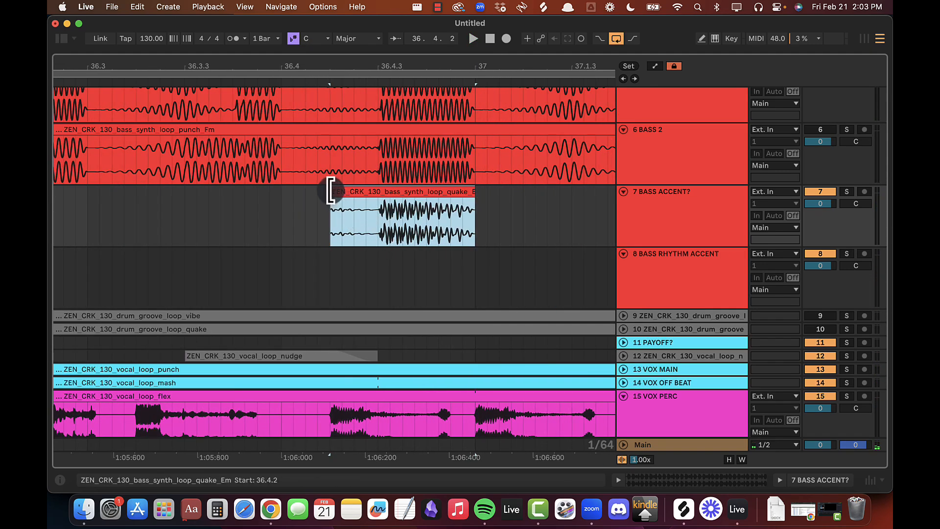
pyautogui.moveTo(331, 191); pyautogui.dragTo(378, 192)
pyautogui.press('super+Tab')
# Step: Delete the BASS ACCENT? clips from 37.3.1 onward and replace them by duplicating the 33.1.1 to 37.1.1 section
pyautogui.moveTo(577, 205); pyautogui.dragTo(362, 197)
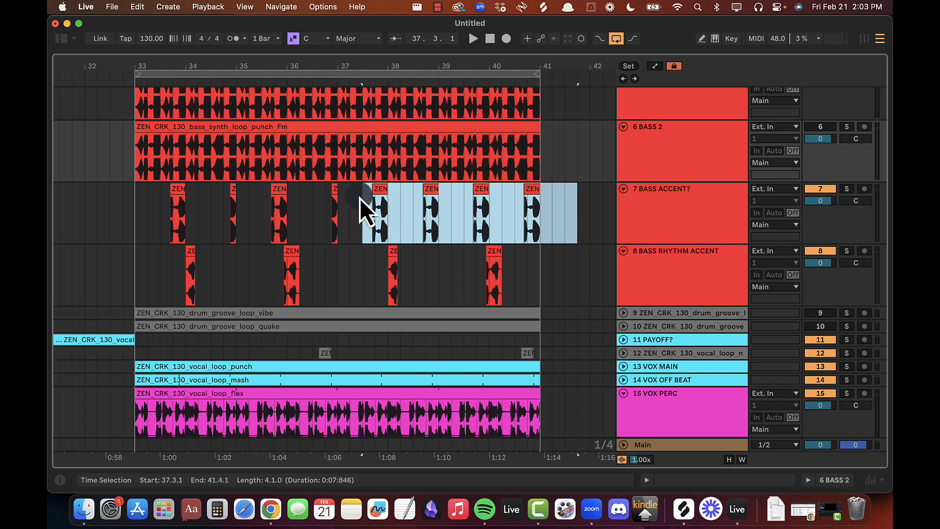
pyautogui.press('Delete')
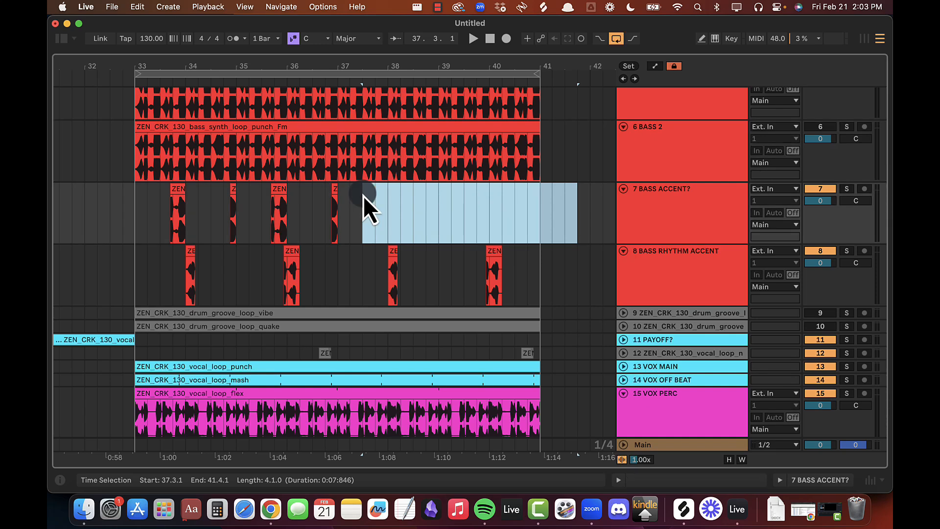
pyautogui.moveTo(142, 206); pyautogui.dragTo(348, 207)
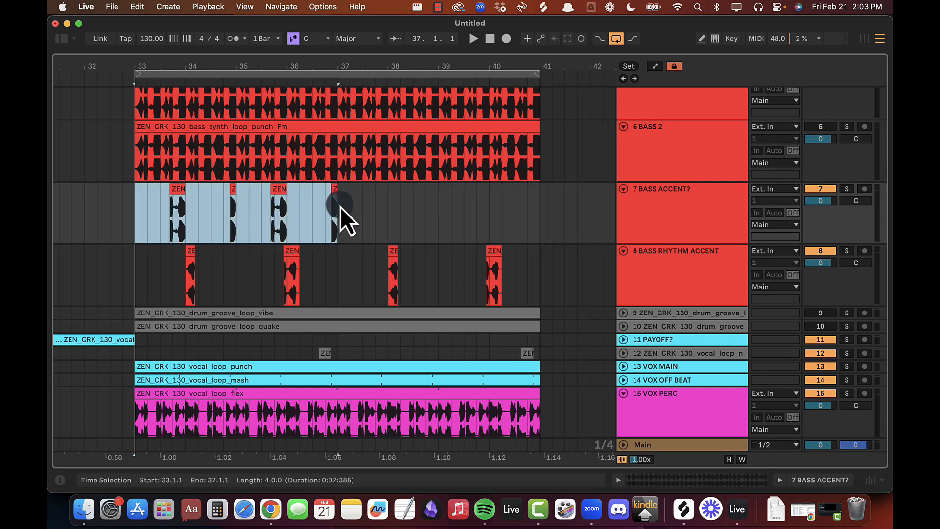
pyautogui.press('super+d')
# Step: Play the drop from 33.1.1 and replay its opening bars to check the BASS ACCENT? pattern against the rhythm accent
pyautogui.click(137, 207)
pyautogui.press('space')
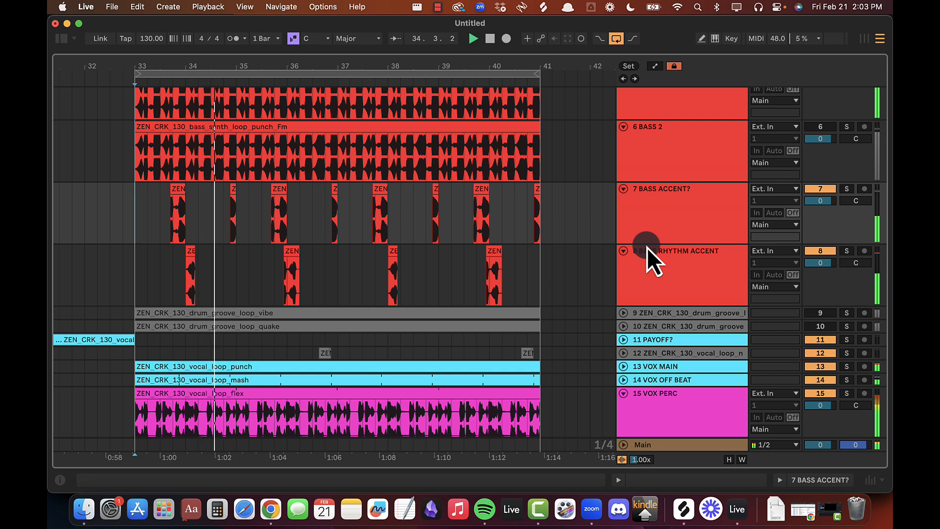
pyautogui.moveTo(209, 65)
pyautogui.mouseDown()
pyautogui.moveTo(298, 66)
pyautogui.moveTo(214, 65)
pyautogui.mouseUp()
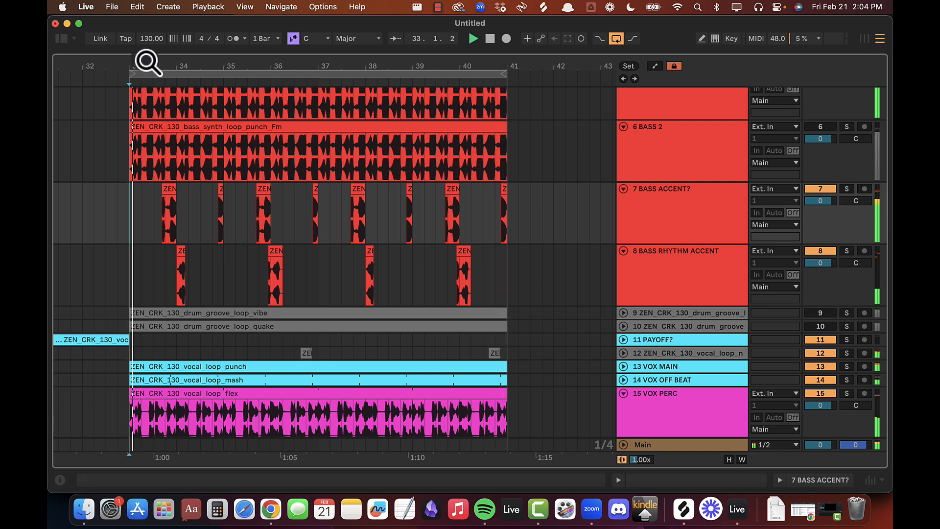
pyautogui.moveTo(147, 60); pyautogui.dragTo(135, 65)
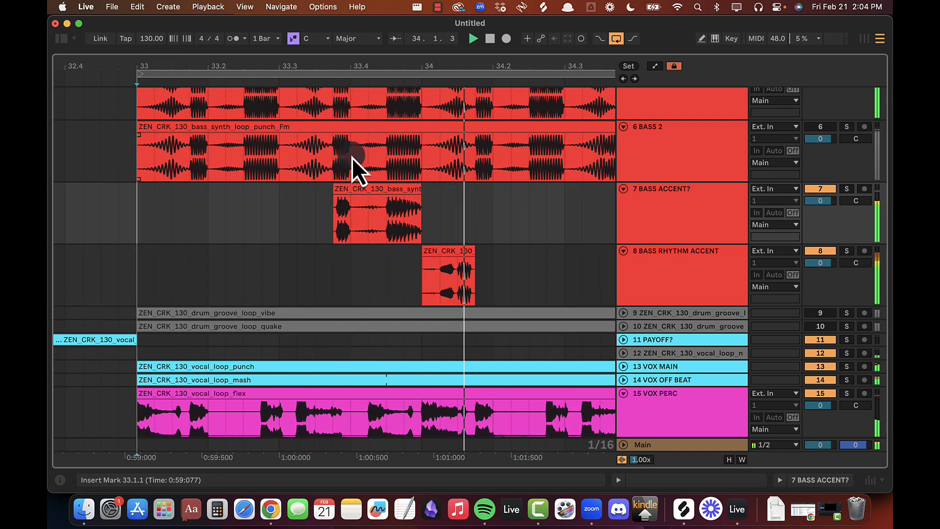
pyautogui.press('space')
pyautogui.press('space')
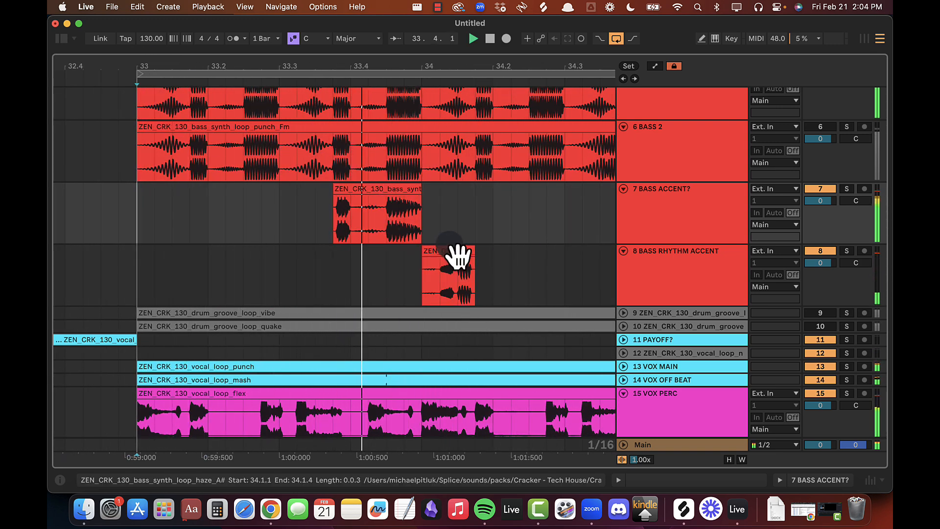
pyautogui.click(387, 215)
pyautogui.click(138, 212)
pyautogui.press('space')
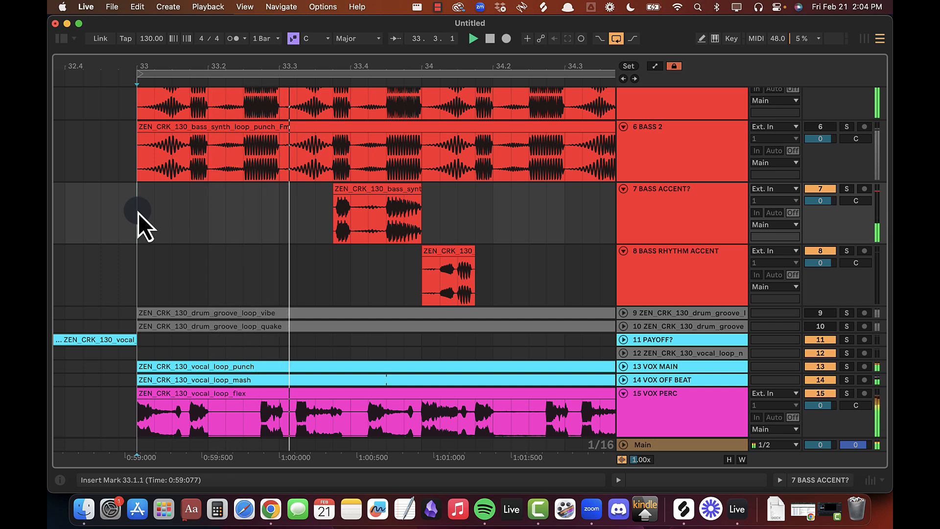
# Step: Try extending the first quake_Em clip on BASS ACCENT? back to start at 33.1.1 and listen to it
pyautogui.moveTo(335, 190); pyautogui.dragTo(138, 189)
pyautogui.press('space')
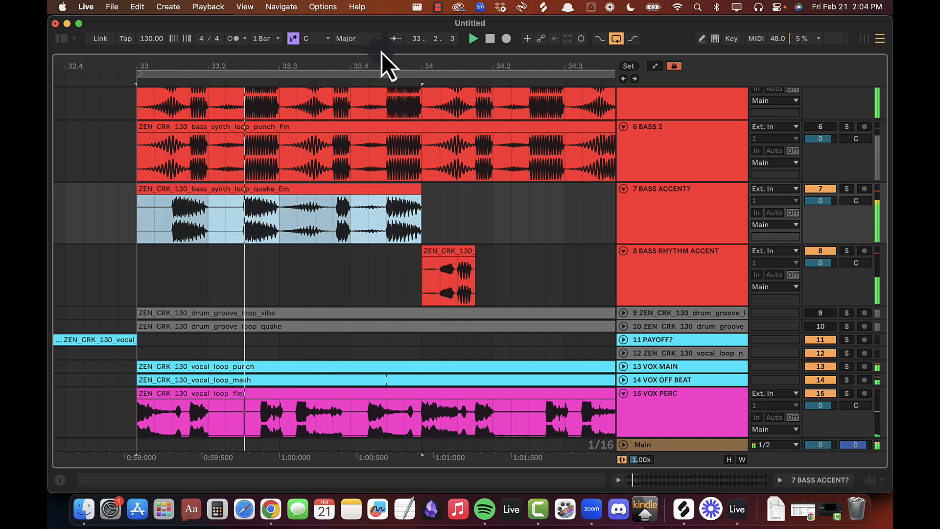
pyautogui.moveTo(375, 69); pyautogui.dragTo(321, 65)
pyautogui.press('space')
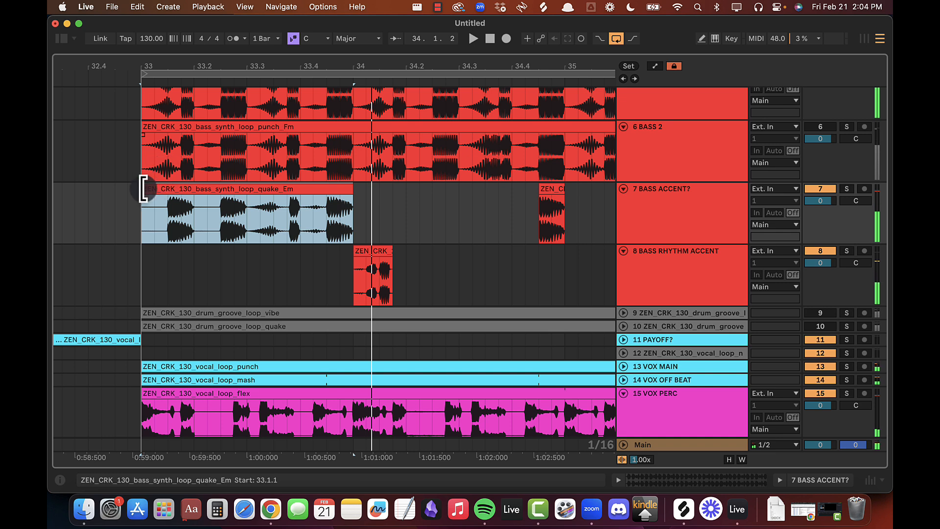
# Step: Set the start of the first quake_Em clip on BASS ACCENT? to 33.3.1 and play from 33.1.1
pyautogui.moveTo(144, 188); pyautogui.dragTo(244, 189)
pyautogui.click(139, 206)
pyautogui.press('space')
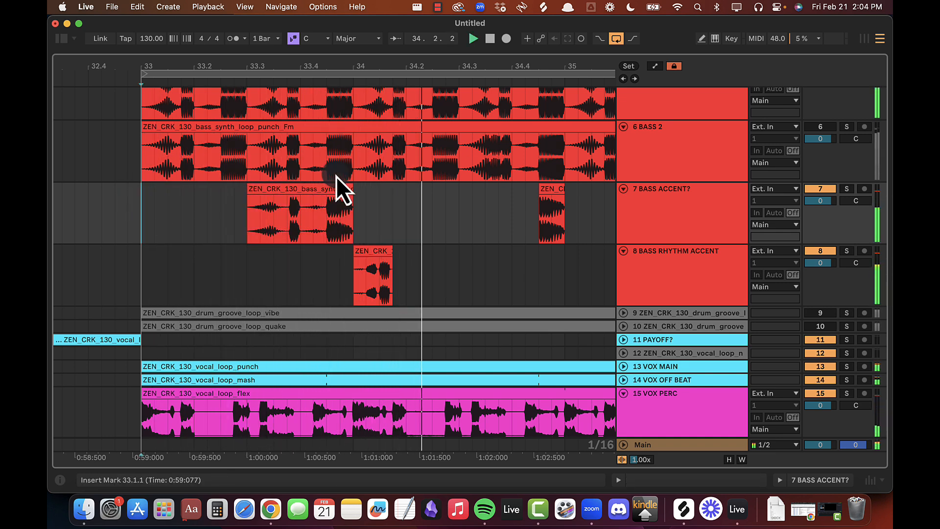
# Step: Copy the opening of the first quake_Em clip onto 34.1.1 to 34.1.4 on BASS ACCENT? and play from 33.1.1
pyautogui.moveTo(352, 186); pyautogui.dragTo(395, 184)
pyautogui.press('space')
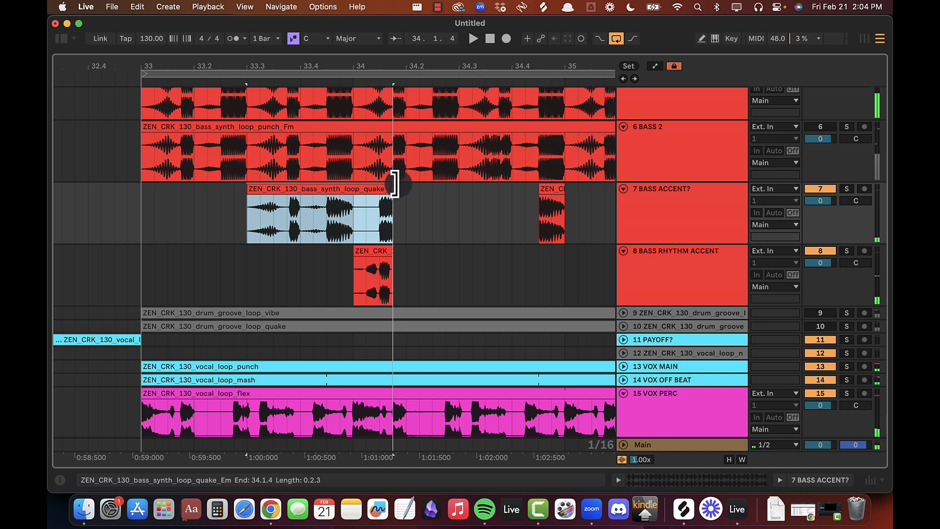
pyautogui.moveTo(286, 207); pyautogui.dragTo(364, 196)
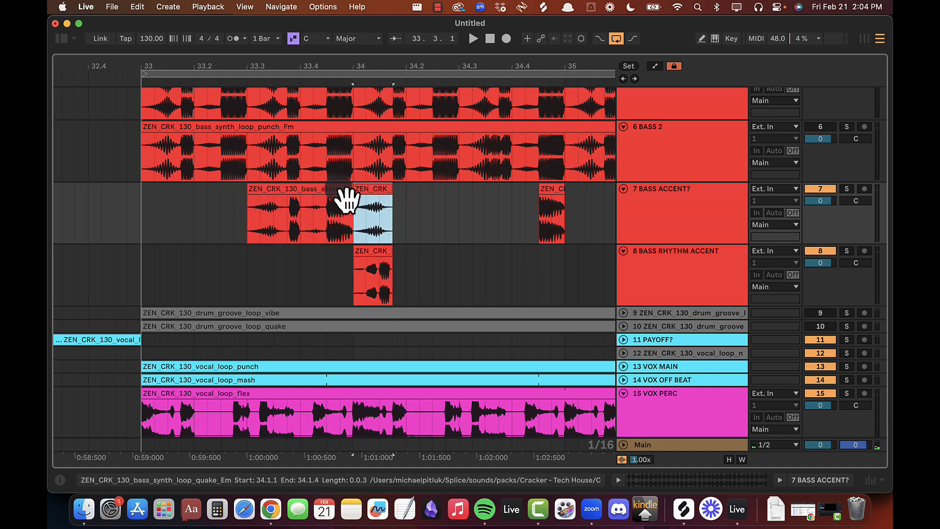
pyautogui.click(143, 204)
pyautogui.press('space')
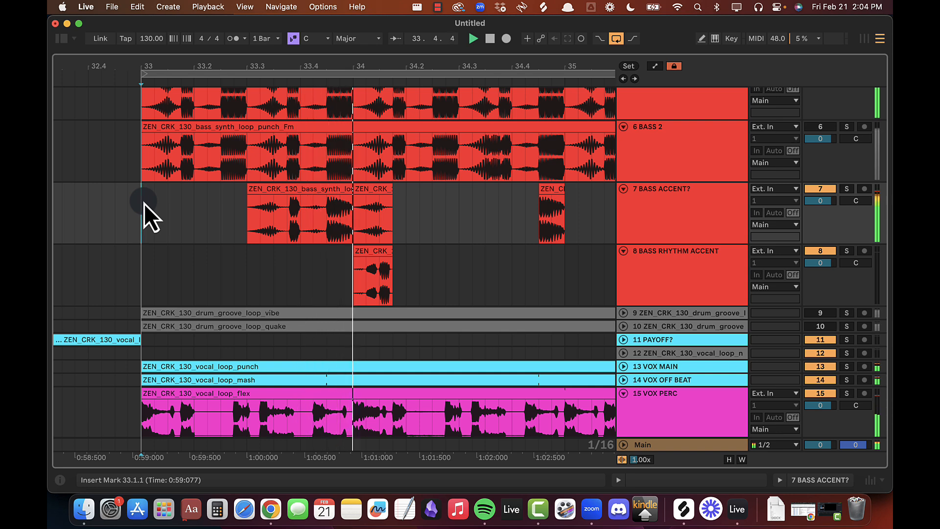
pyautogui.press('space')
# Step: Try ending the short quake_Em clip at 34.1.3, play the drop, and set the clip's end back to 34.1.4
pyautogui.click(385, 187)
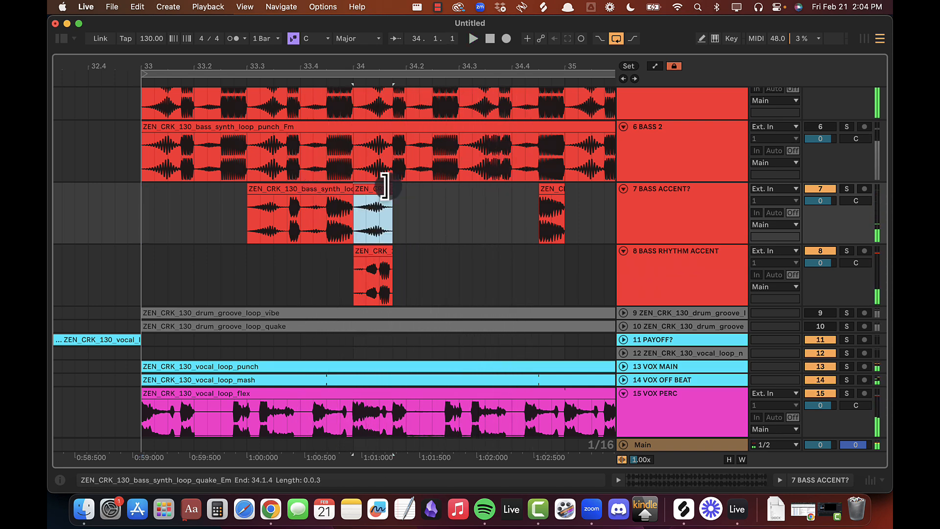
pyautogui.moveTo(385, 187); pyautogui.dragTo(379, 187)
pyautogui.click(138, 209)
pyautogui.press('space')
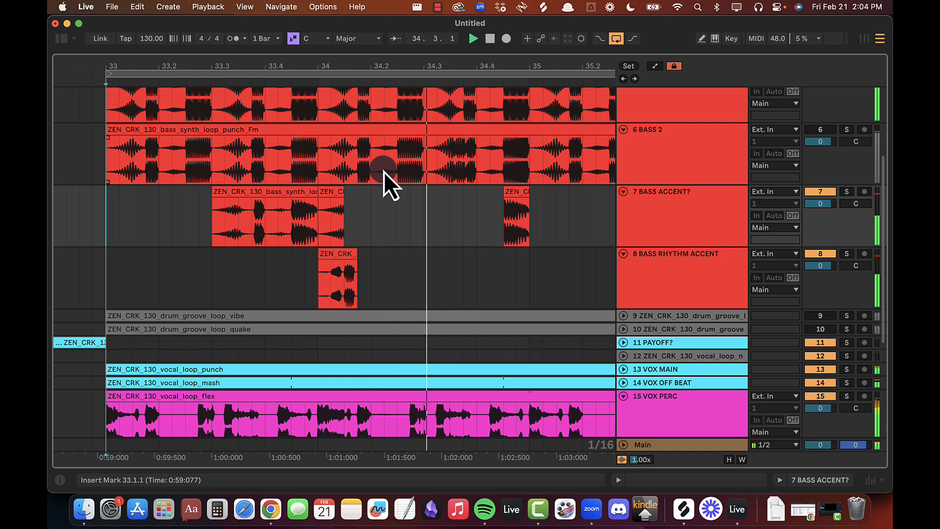
pyautogui.moveTo(343, 189); pyautogui.dragTo(357, 189)
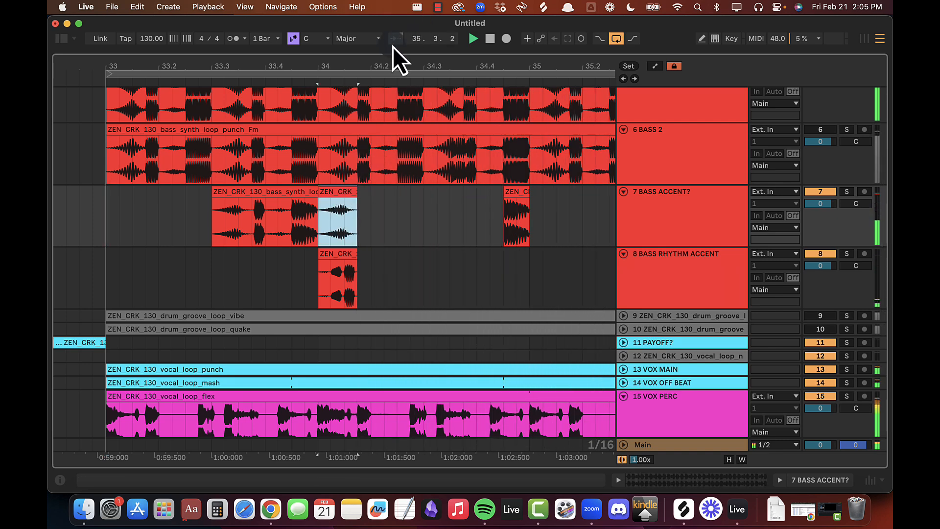
# Step: Copy the edited BASS ACCENT? phrase starting at 33.1.1 onto 35.1.1 to 36.3.3 and play the drop from 33.1.1
pyautogui.moveTo(390, 64); pyautogui.dragTo(243, 62)
pyautogui.moveTo(136, 209); pyautogui.dragTo(361, 195)
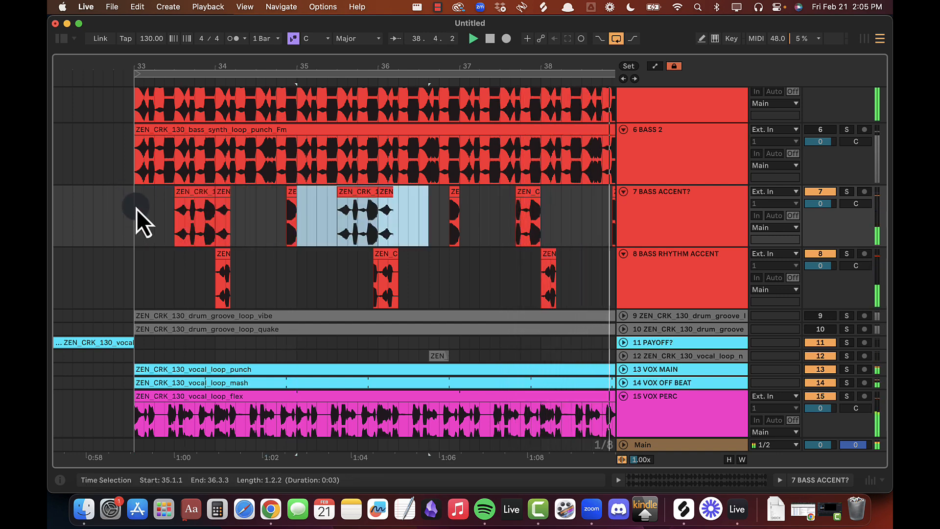
pyautogui.click(136, 209)
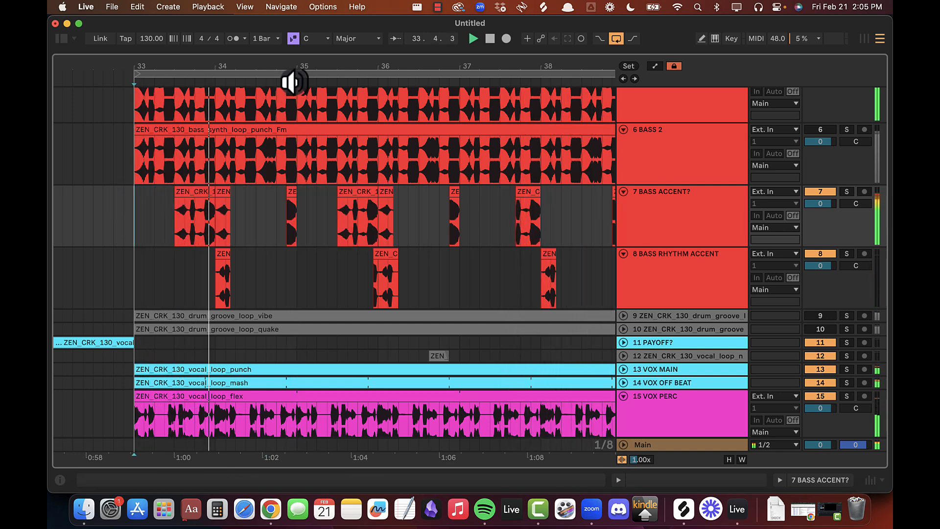
pyautogui.press('space')
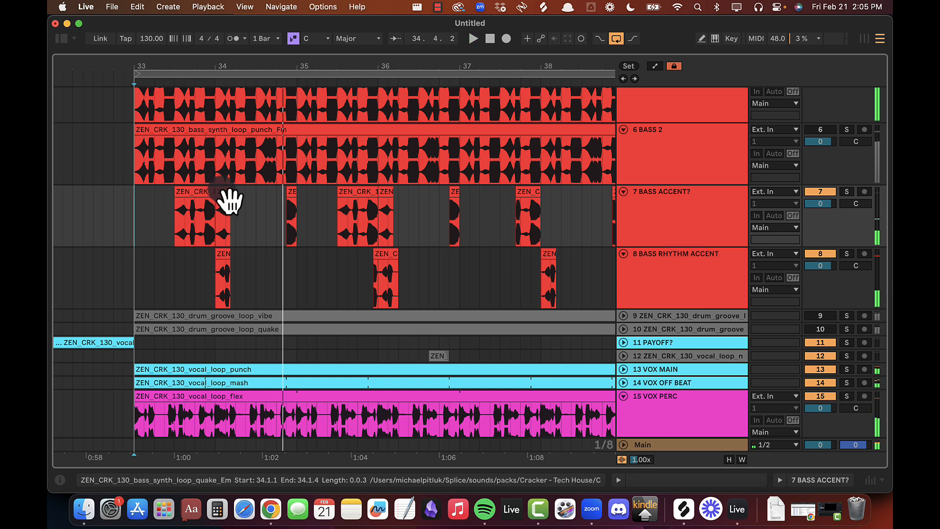
# Step: Deactivate the short quake_Em clip at 34.1.1 to 34.1.4 on BASS ACCENT? and replay the drop from 33.1.1
pyautogui.click(226, 201)
pyautogui.press('0')
pyautogui.click(133, 213)
pyautogui.press('space')
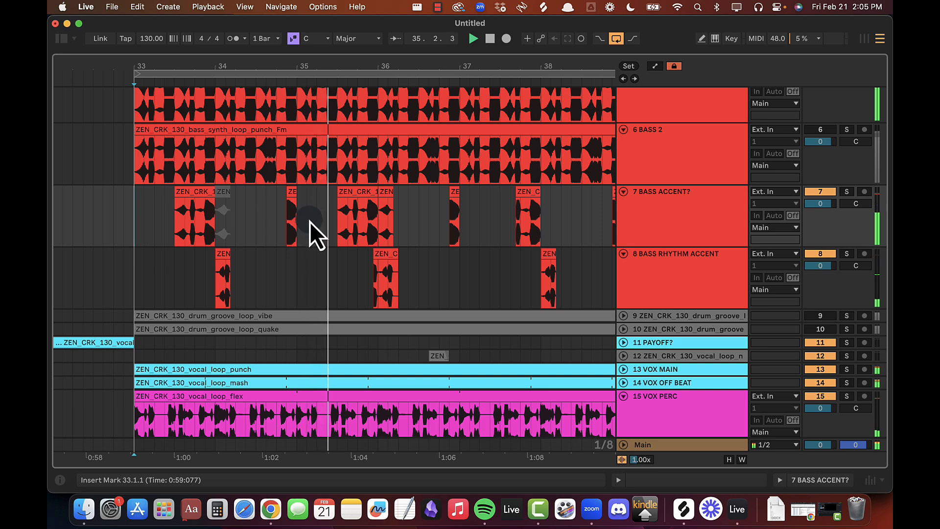
pyautogui.press('space')
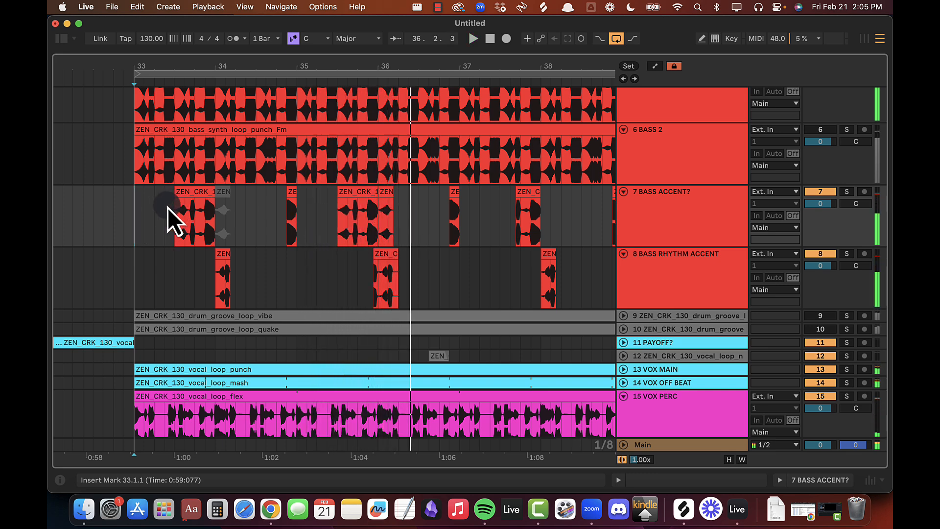
pyautogui.click(146, 220)
pyautogui.press('space')
pyautogui.press('space')
pyautogui.click(136, 218)
pyautogui.press('space')
pyautogui.press('space')
# Step: Mute the VOX MAIN and VOX OFF BEAT tracks and listen to the drop without them
pyautogui.moveTo(174, 65); pyautogui.dragTo(185, 65)
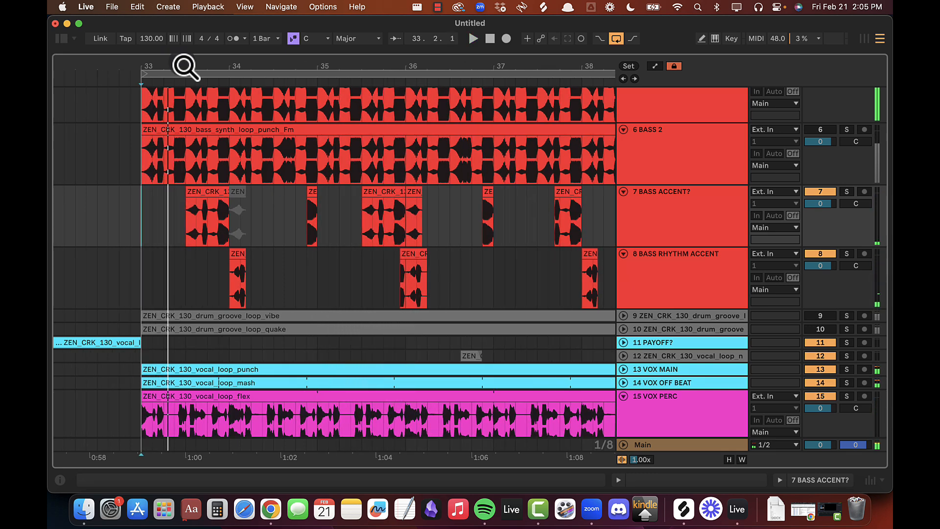
pyautogui.click(665, 368)
pyautogui.keyDown('shift'); pyautogui.click(663, 385); pyautogui.keyUp('shift')
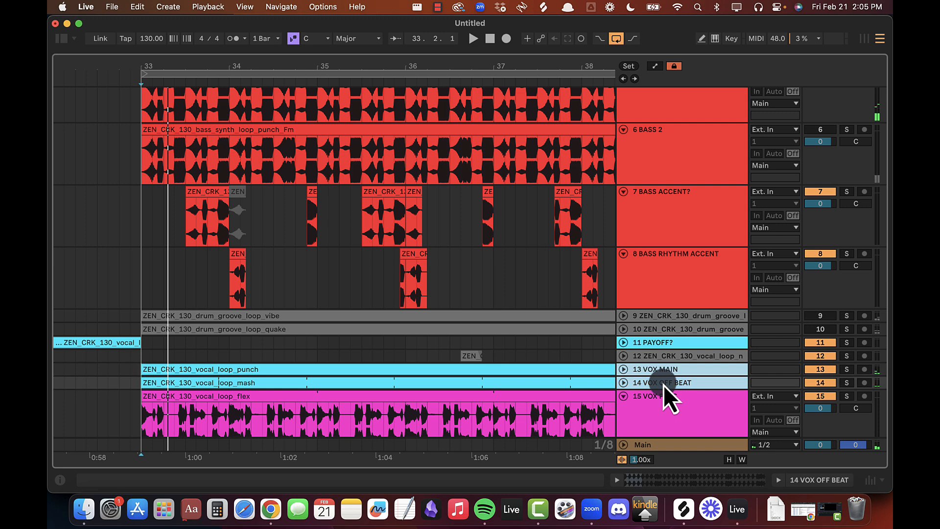
pyautogui.press('space')
pyautogui.scroll(-10, 317, 259)
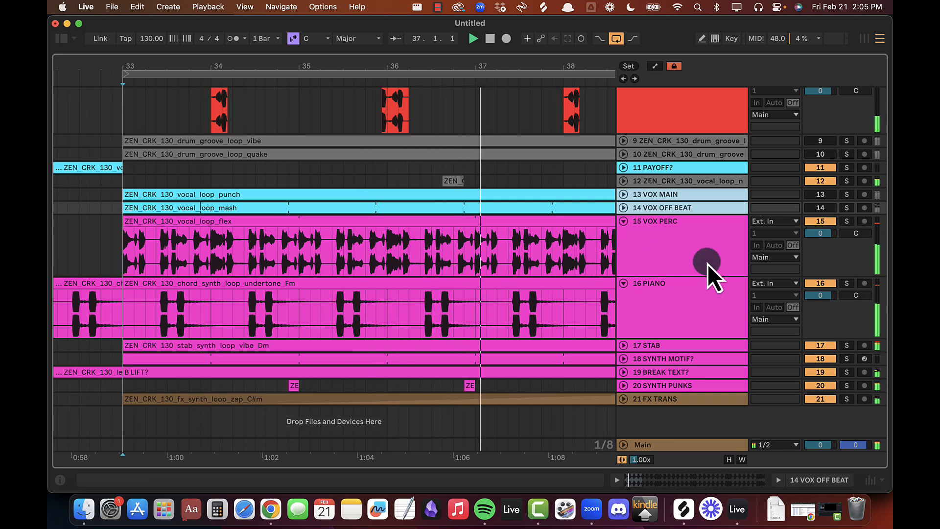
pyautogui.moveTo(516, 64); pyautogui.dragTo(516, 65)
pyautogui.press('space')
# Step: Fold all tracks in the arrangement and insert a new MIDI track directly below GHOST
pyautogui.press('Down')
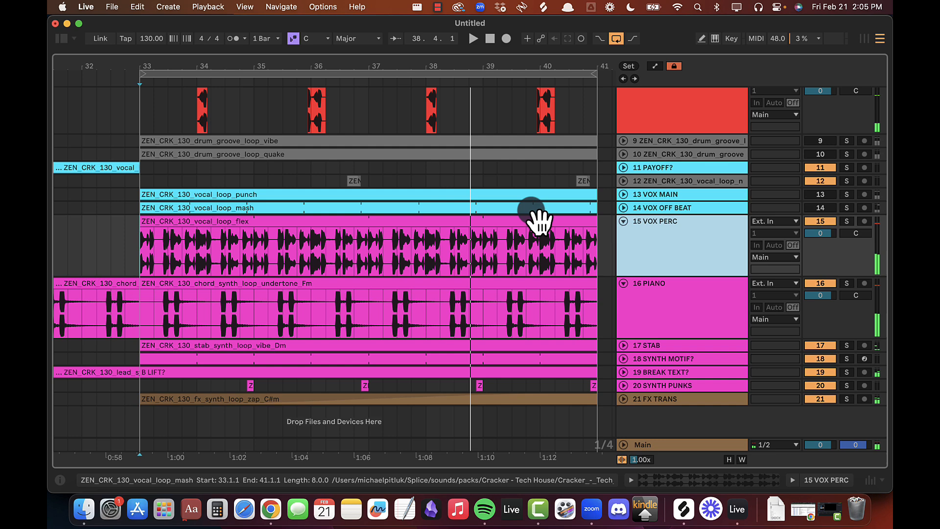
pyautogui.keyDown('alt'); pyautogui.click(624, 220); pyautogui.keyUp('alt')
pyautogui.moveTo(233, 70); pyautogui.dragTo(234, 74)
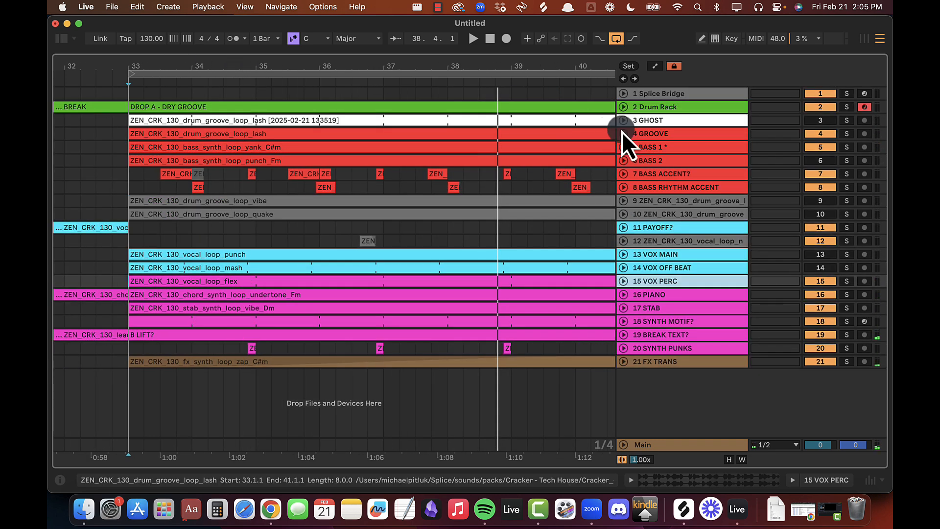
pyautogui.click(650, 122)
pyautogui.press('shift+super+t')
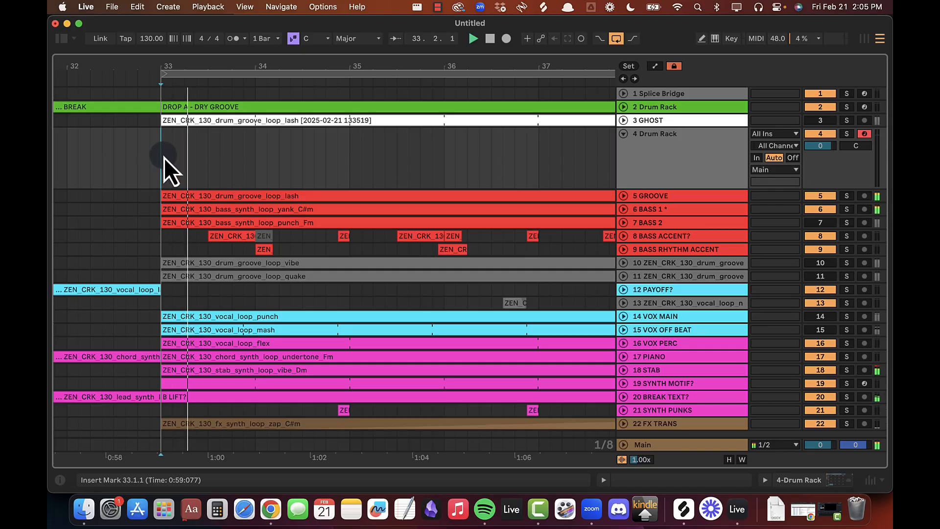
# Step: Create an empty MIDI clip from 33.1.1 to 37.1.1 on the new Drum Rack track with a fixed 1/16 editor grid
pyautogui.moveTo(163, 158); pyautogui.dragTo(539, 168)
pyautogui.press('super+shift+m')
pyautogui.moveTo(396, 226); pyautogui.dragTo(392, 168)
pyautogui.rightClick(395, 284)
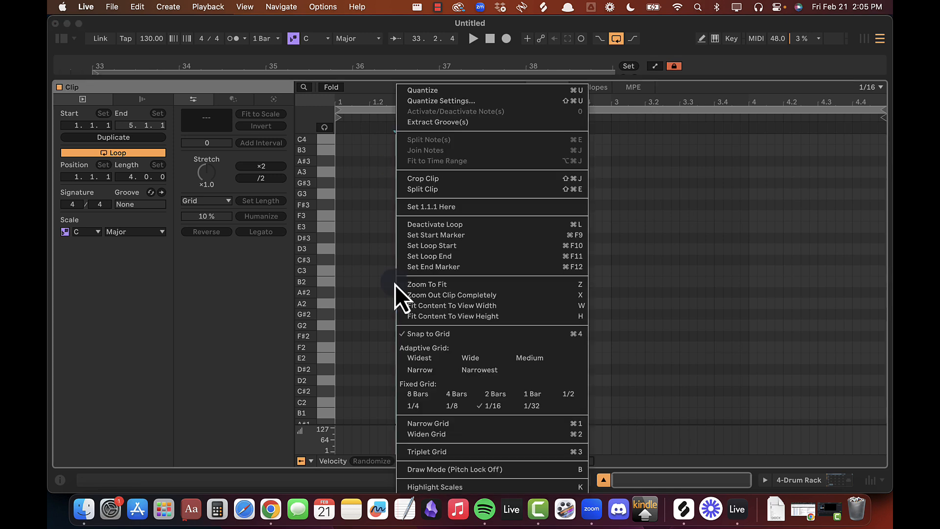
pyautogui.click(501, 406)
pyautogui.moveTo(352, 109); pyautogui.dragTo(354, 104)
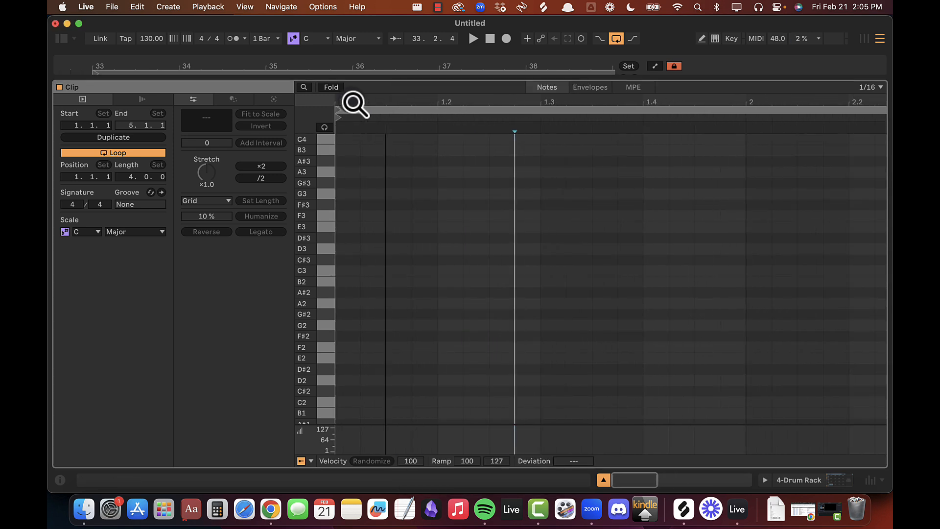
# Step: Add a one-beat C3 note at 1.1.1 and a half-beat C#3 note at 1.2.3 in the Drum Rack clip
pyautogui.press('space')
pyautogui.press('space')
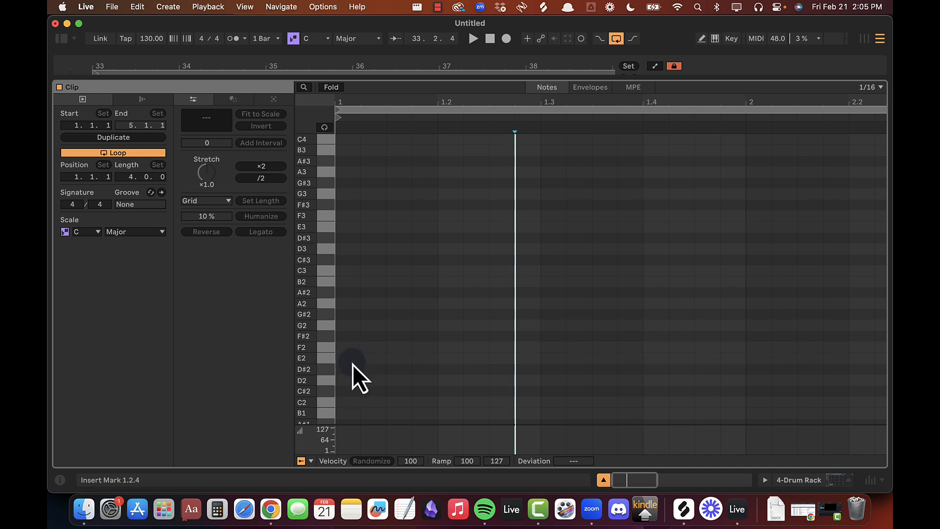
pyautogui.doubleClick(344, 271)
pyautogui.press('space')
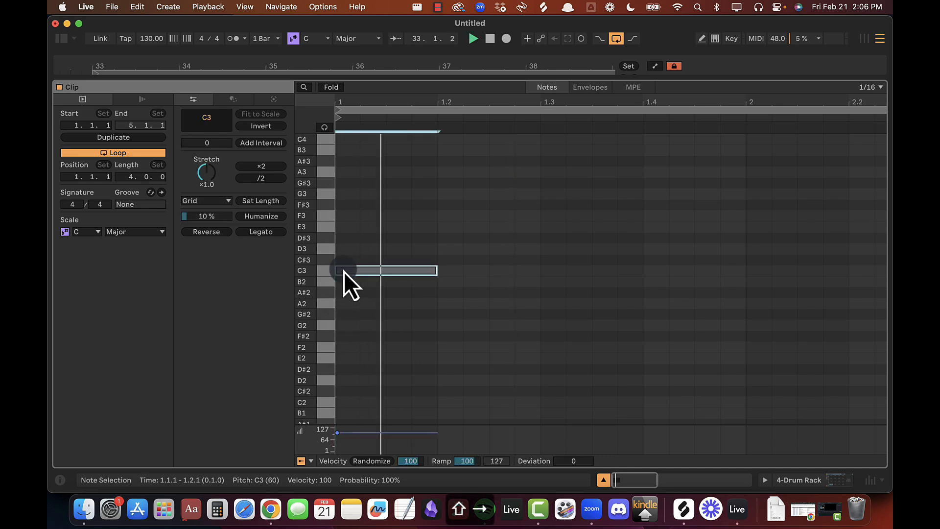
pyautogui.doubleClick(500, 263)
pyautogui.moveTo(491, 109); pyautogui.dragTo(460, 108)
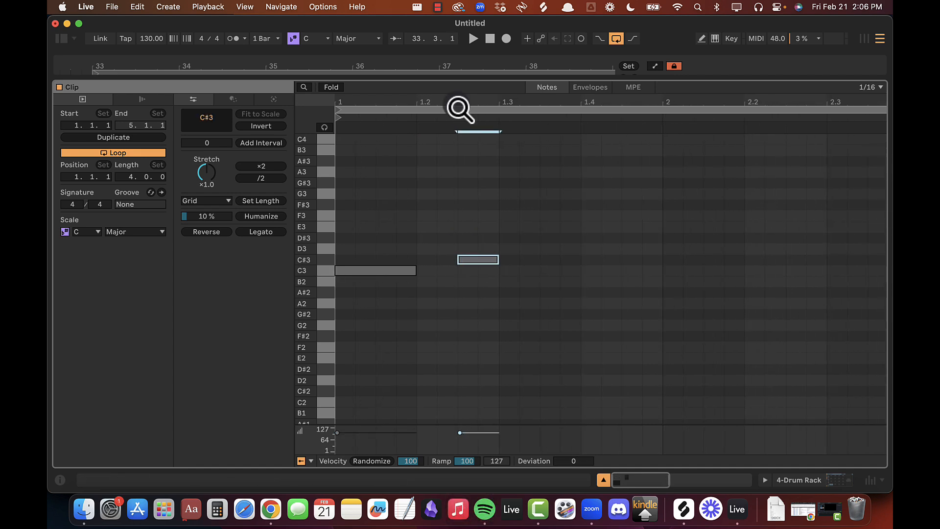
pyautogui.press('space')
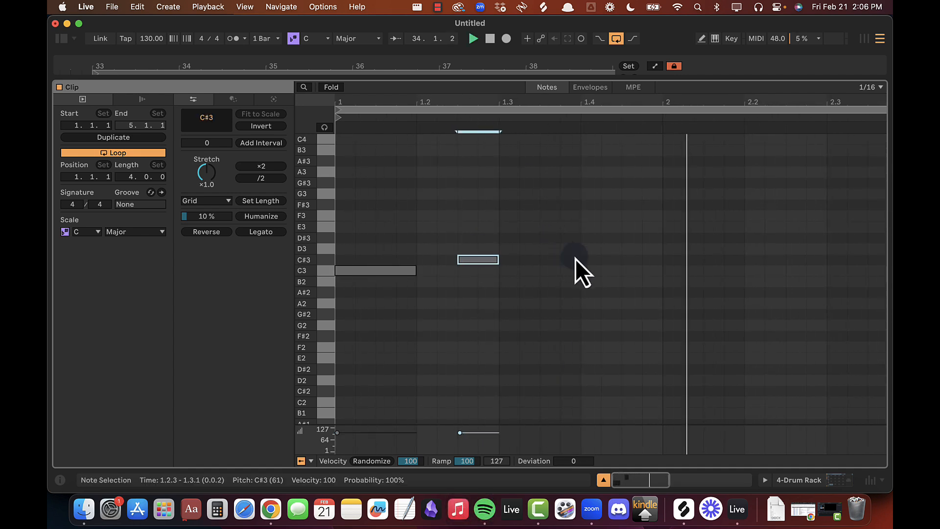
# Step: Add a D3 note, shift it to start at 1.4.3 and lengthen it to one beat
pyautogui.click(586, 264)
pyautogui.doubleClick(589, 255)
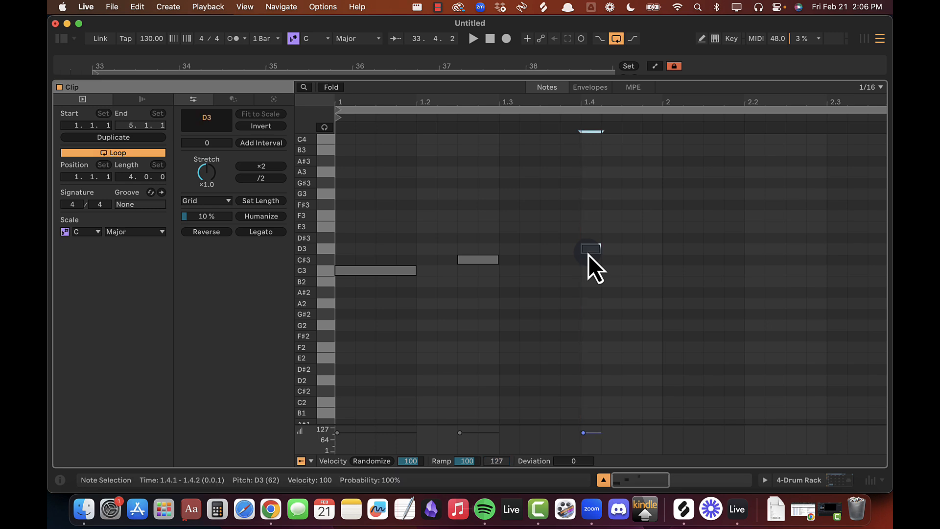
pyautogui.press('Right')
pyautogui.hotkey('shift', 'Right')
pyautogui.hotkey('shift', 'Right')
pyautogui.hotkey('shift', 'Right')
pyautogui.press('space')
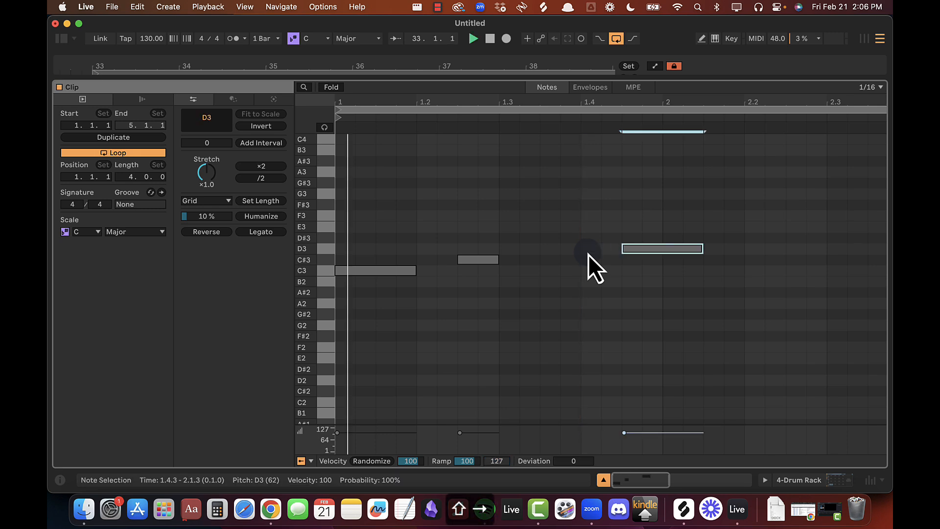
# Step: Lengthen the C#3 note at 1.2.3 to one beat and copy it to 2.2.3
pyautogui.moveTo(592, 102); pyautogui.dragTo(499, 102)
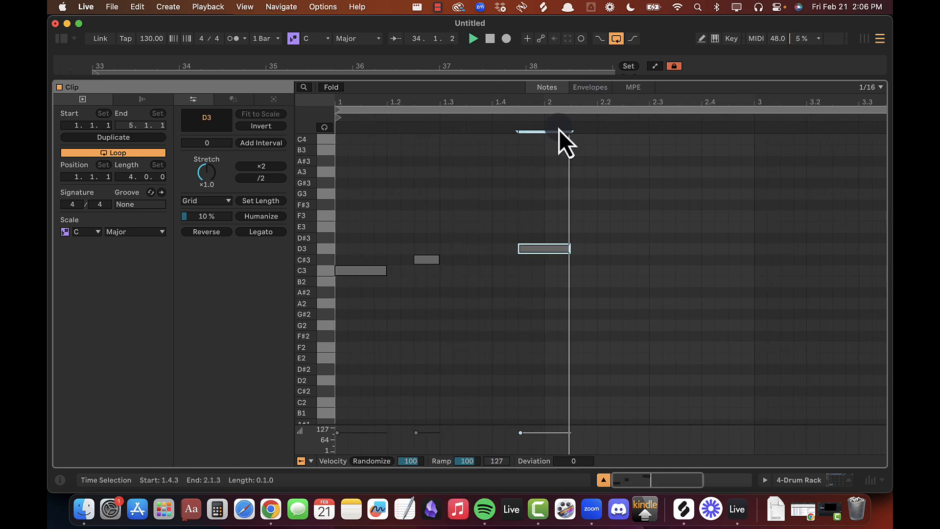
pyautogui.click(433, 260)
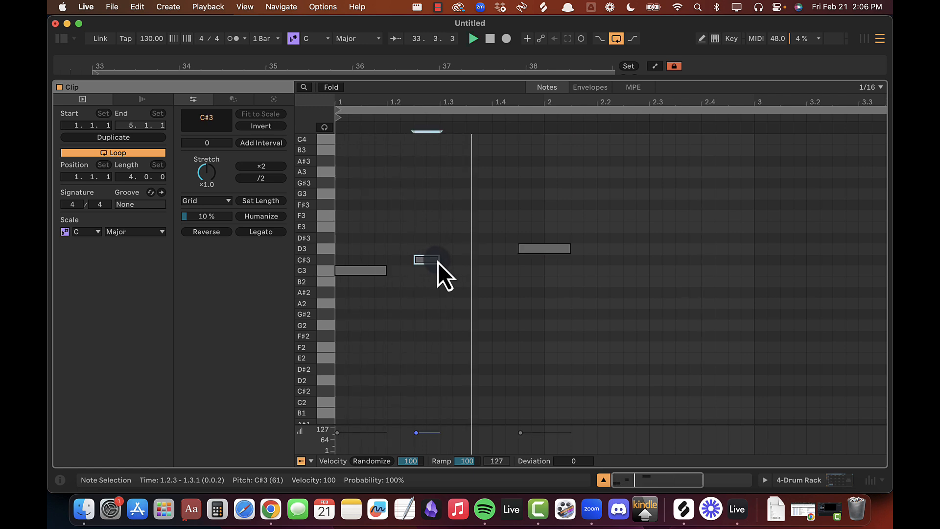
pyautogui.moveTo(439, 259); pyautogui.dragTo(456, 259)
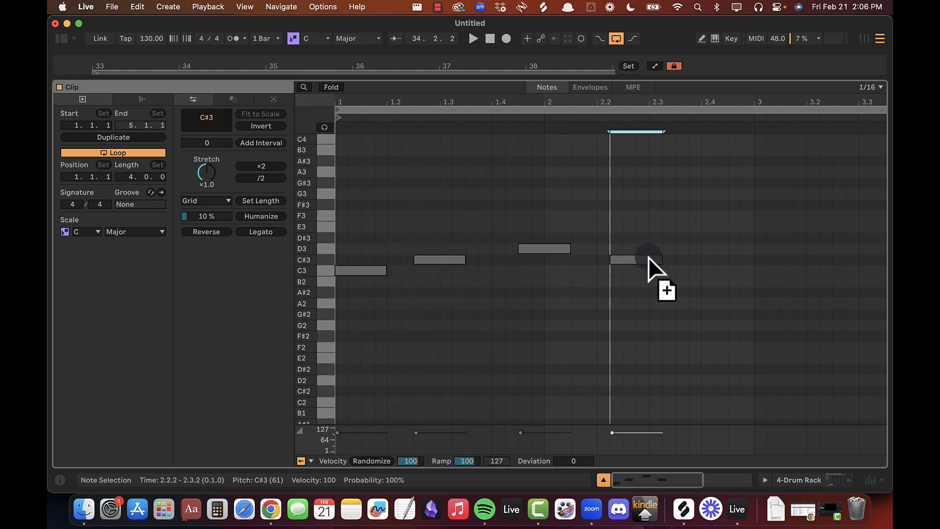
pyautogui.moveTo(658, 258); pyautogui.dragTo(659, 257)
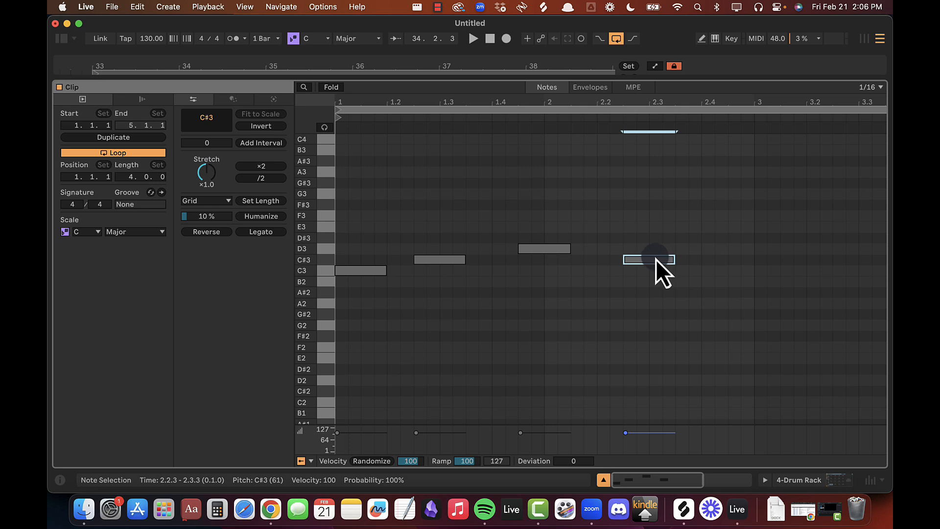
pyautogui.scroll(2, 676, 225)
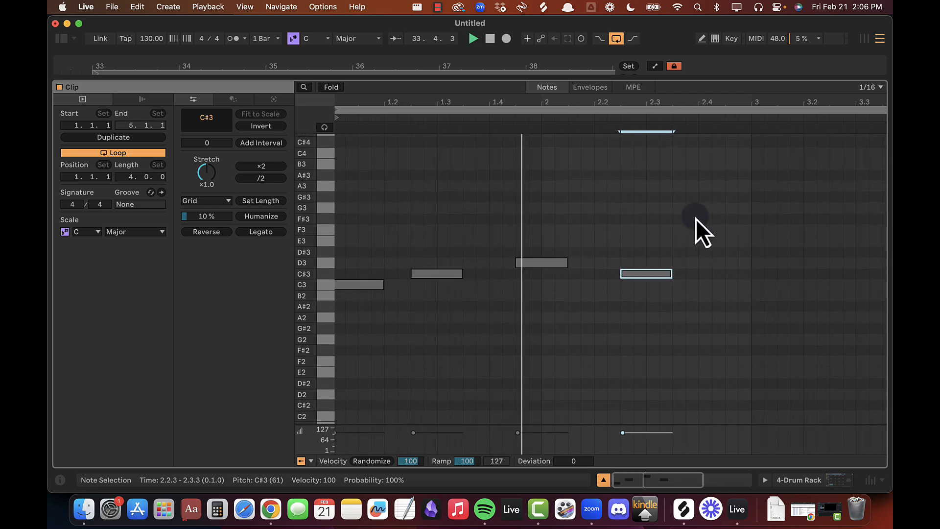
# Step: Add a half-beat D#3 note at 2.4.3 to close the two-bar phrase
pyautogui.doubleClick(736, 255)
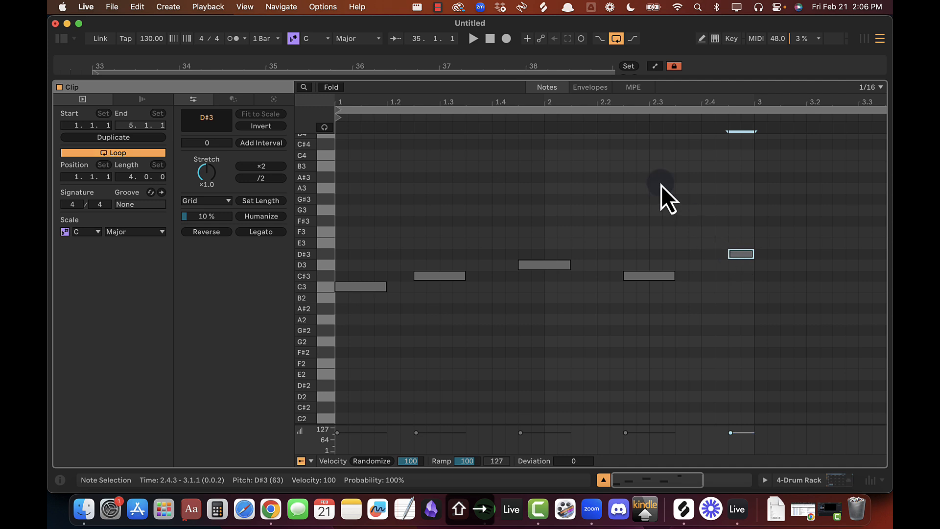
pyautogui.moveTo(696, 104); pyautogui.dragTo(573, 102)
pyautogui.press('space')
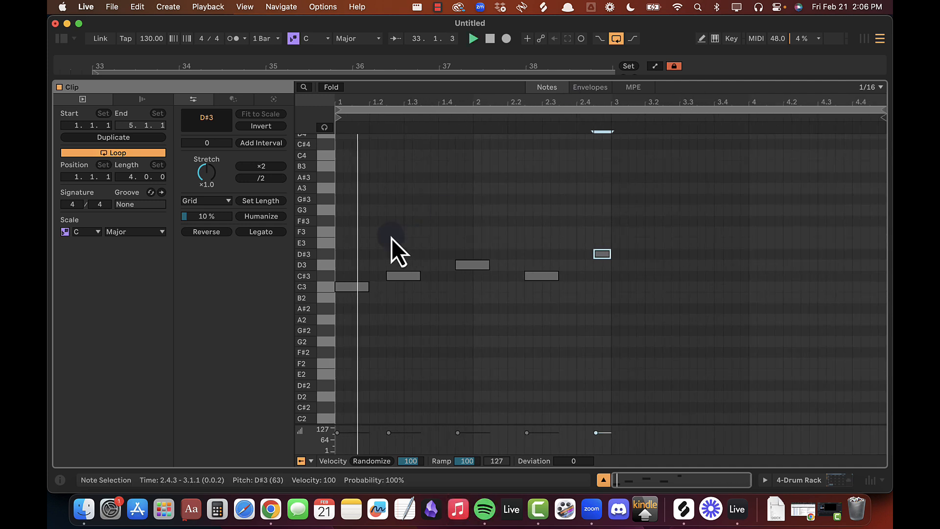
# Step: Copy all the notes of bars 1–2 so the phrase repeats from 3.1.1
pyautogui.moveTo(345, 228)
pyautogui.mouseDown()
pyautogui.moveTo(645, 312)
pyautogui.moveTo(608, 328)
pyautogui.mouseUp()
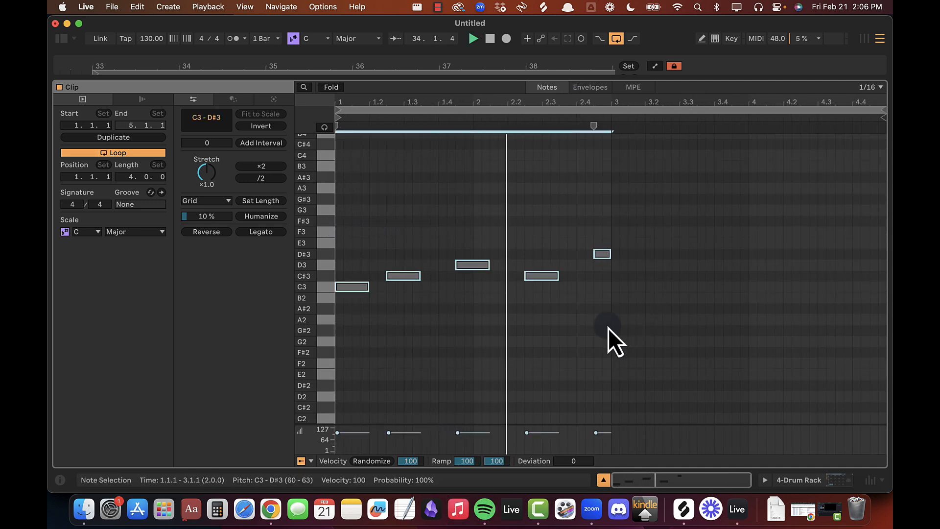
pyautogui.moveTo(365, 293); pyautogui.dragTo(632, 291)
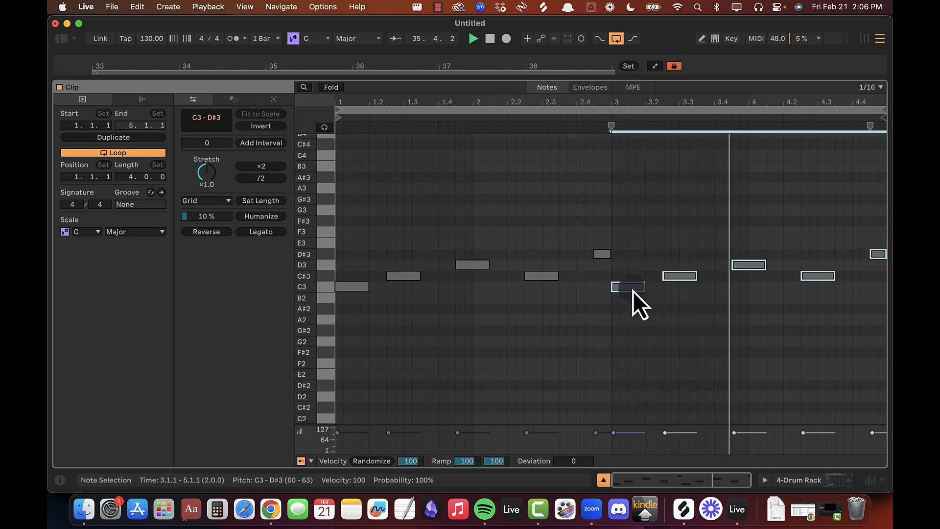
pyautogui.click(697, 232)
pyautogui.press('space')
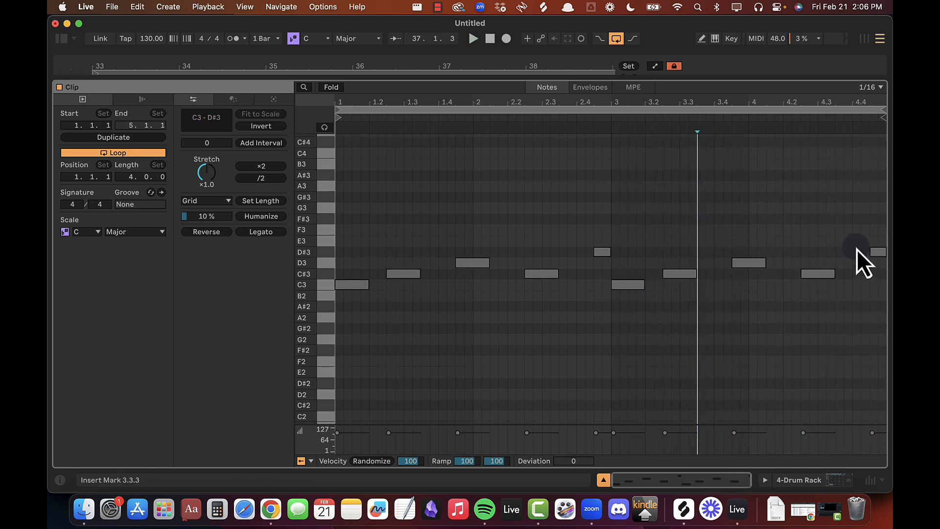
# Step: Add a half-beat E3 note at 4.4.1, just before the final D#3 note
pyautogui.click(853, 240)
pyautogui.doubleClick(855, 241)
pyautogui.click(767, 199)
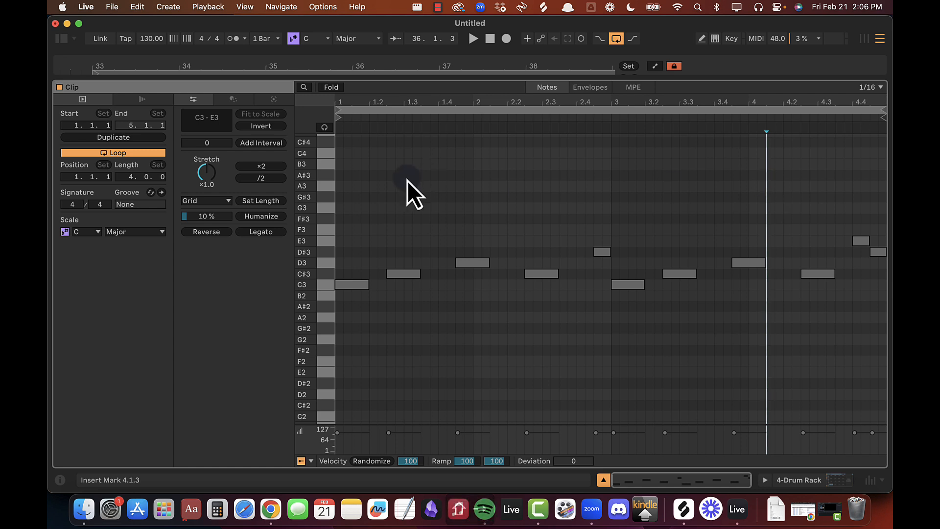
# Step: Compare the ending notes of the first phrase at 2.4 with those of the second phrase at 4.4
pyautogui.moveTo(349, 201); pyautogui.dragTo(881, 372)
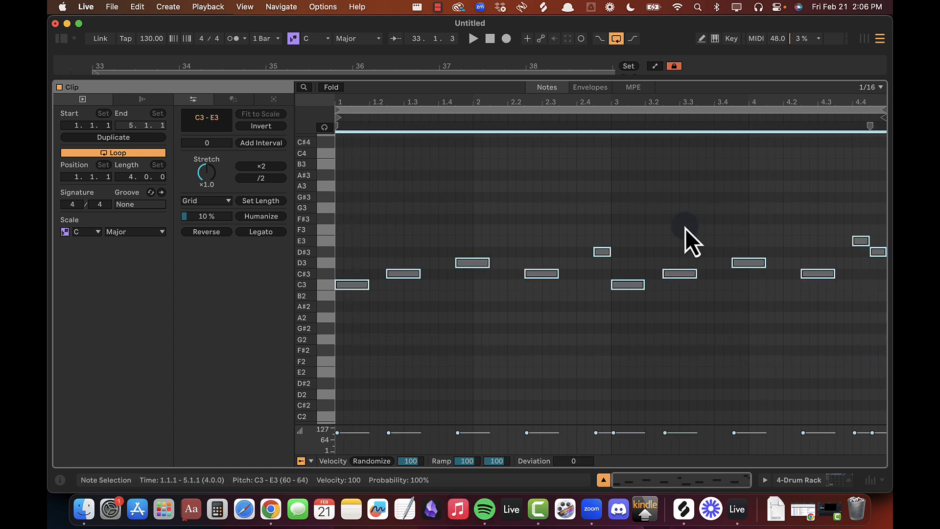
pyautogui.click(686, 228)
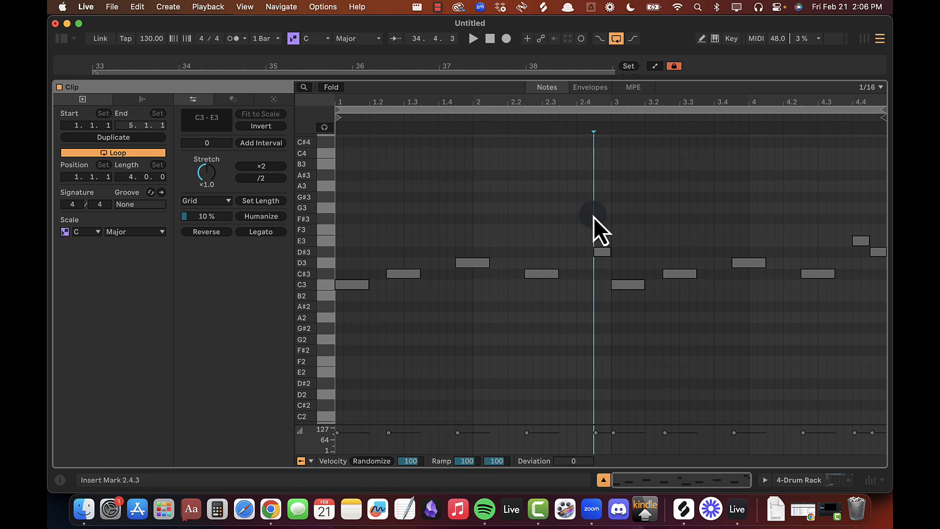
pyautogui.moveTo(594, 217); pyautogui.dragTo(654, 316)
pyautogui.moveTo(844, 206); pyautogui.dragTo(885, 289)
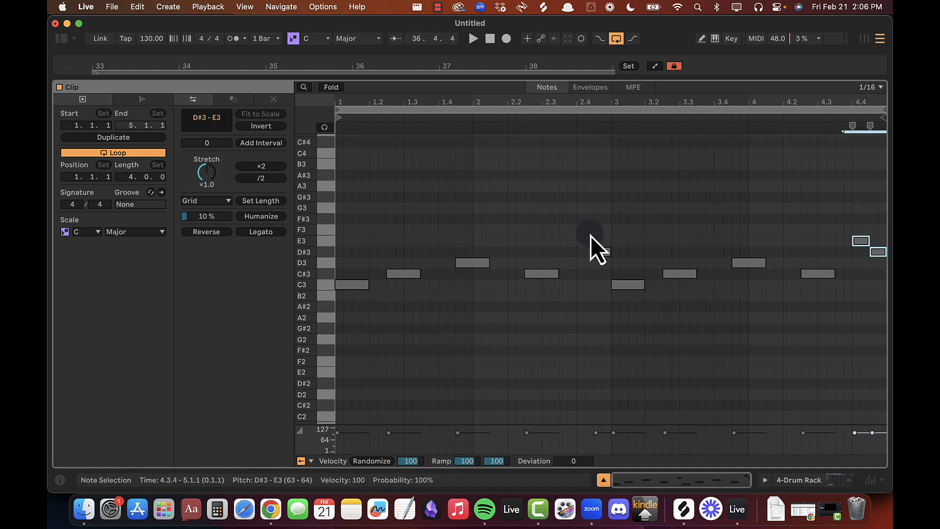
pyautogui.moveTo(590, 236); pyautogui.dragTo(616, 256)
pyautogui.moveTo(845, 224); pyautogui.dragTo(887, 275)
pyautogui.click(577, 139)
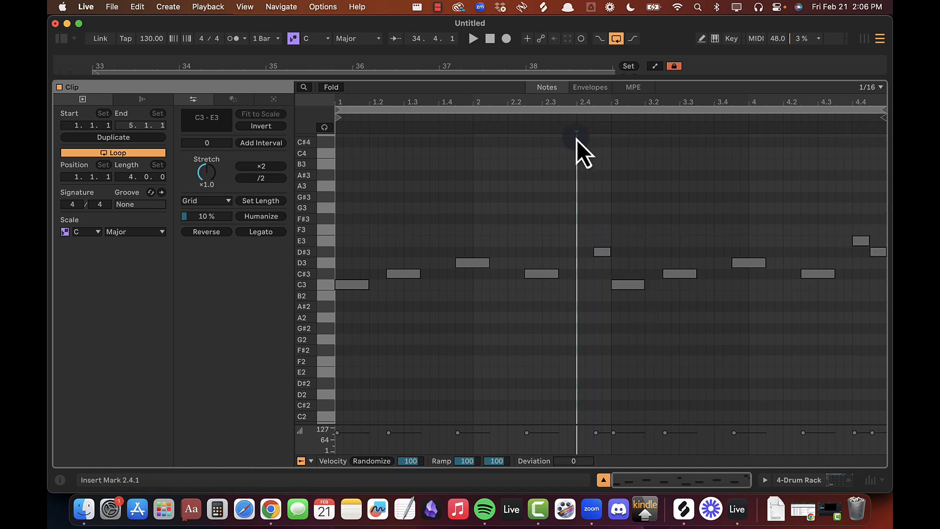
pyautogui.moveTo(374, 272); pyautogui.dragTo(798, 266)
pyautogui.click(610, 228)
pyautogui.moveTo(577, 225); pyautogui.dragTo(617, 252)
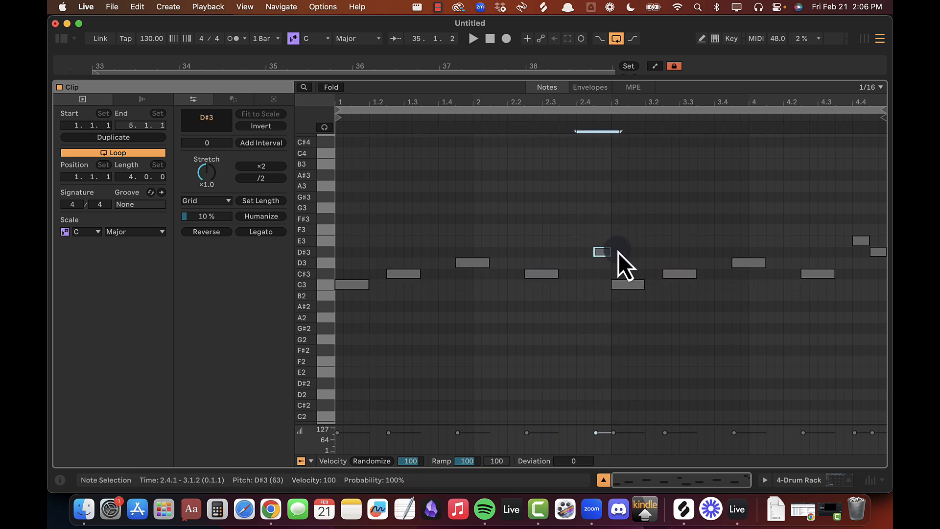
pyautogui.moveTo(854, 229); pyautogui.dragTo(887, 258)
pyautogui.click(721, 186)
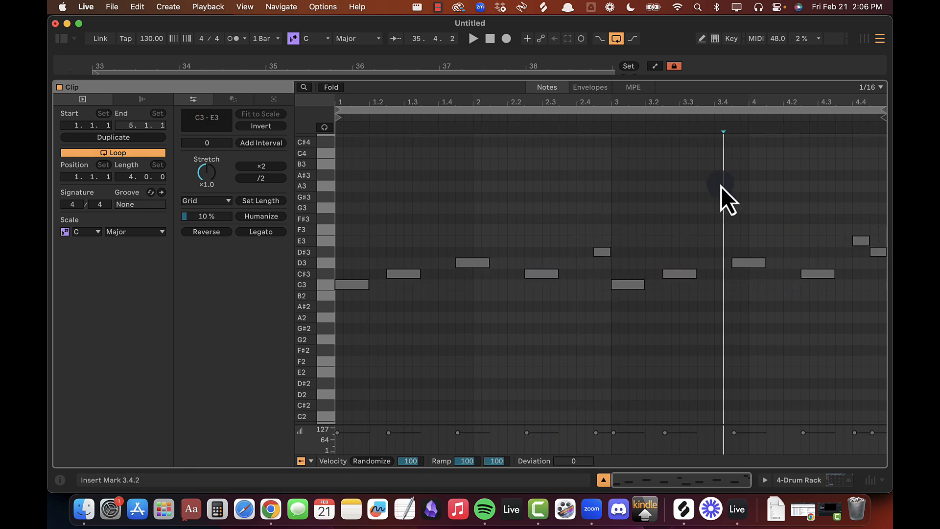
pyautogui.moveTo(847, 214); pyautogui.dragTo(881, 279)
pyautogui.click(810, 173)
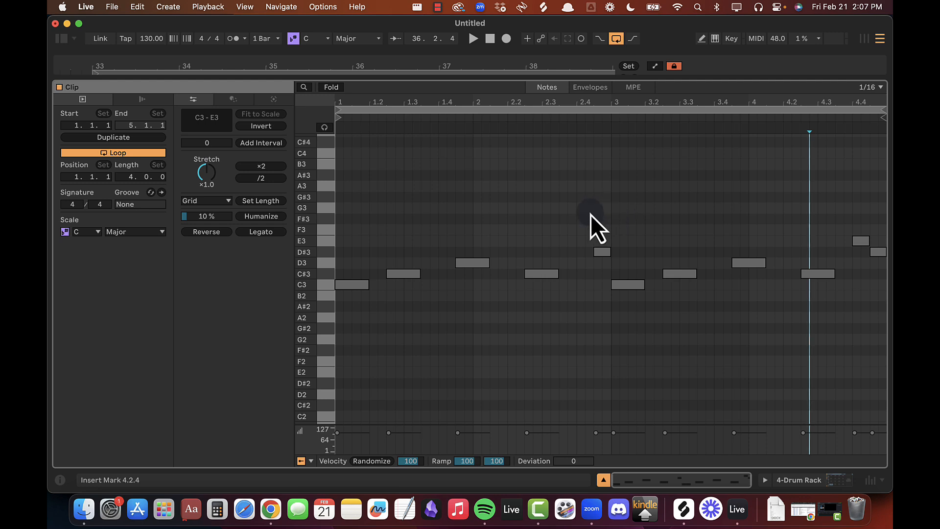
pyautogui.click(593, 250)
pyautogui.click(844, 230)
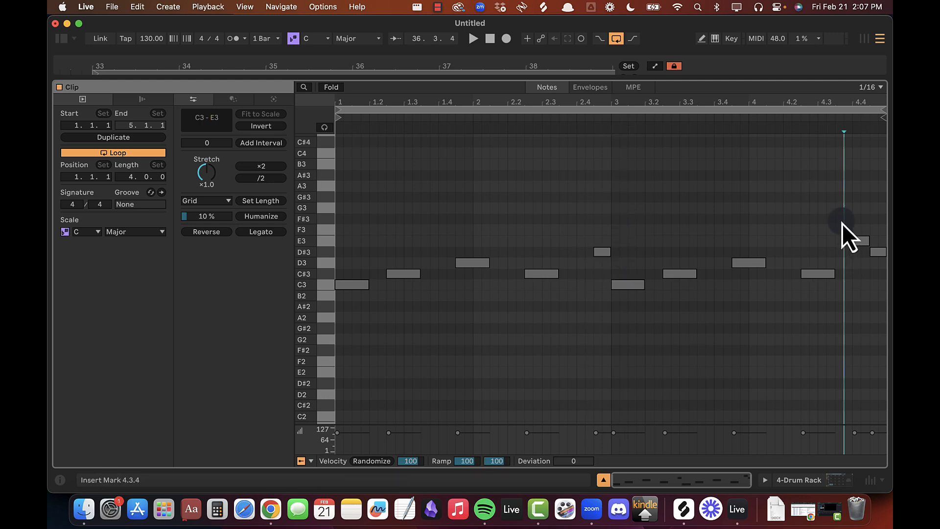
pyautogui.click(756, 184)
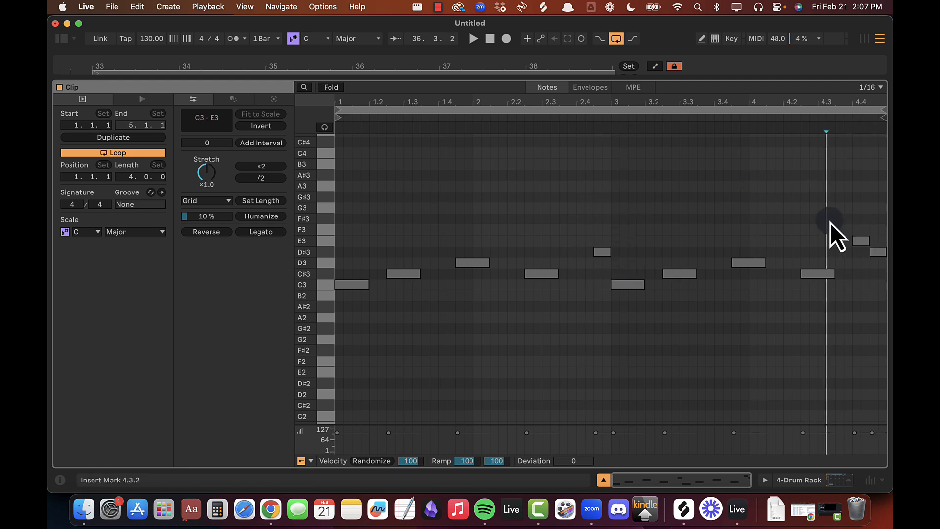
pyautogui.moveTo(830, 223); pyautogui.dragTo(874, 249)
pyautogui.click(798, 193)
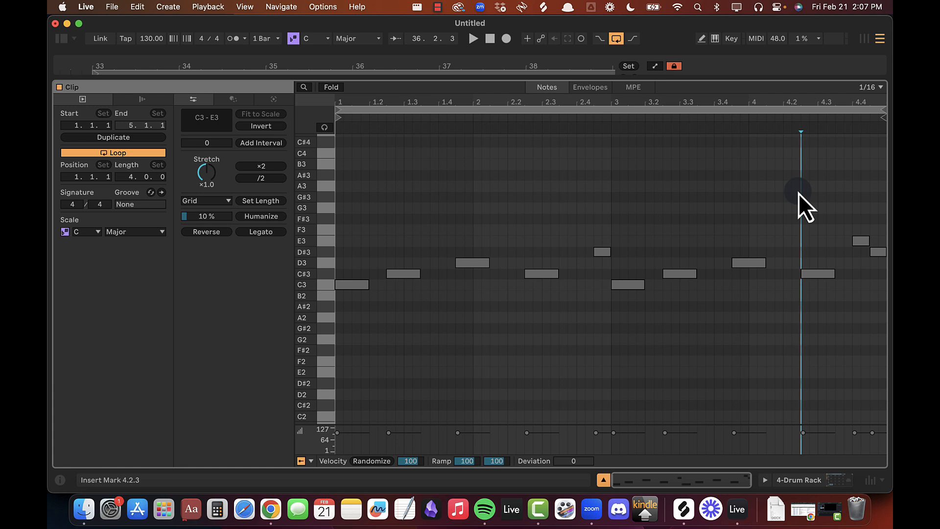
pyautogui.moveTo(853, 218); pyautogui.dragTo(887, 278)
pyautogui.click(827, 185)
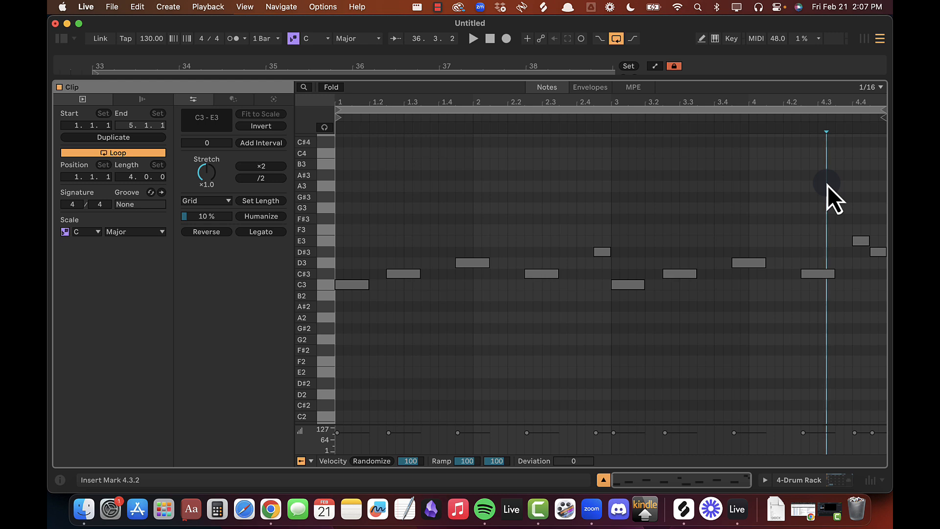
pyautogui.click(606, 184)
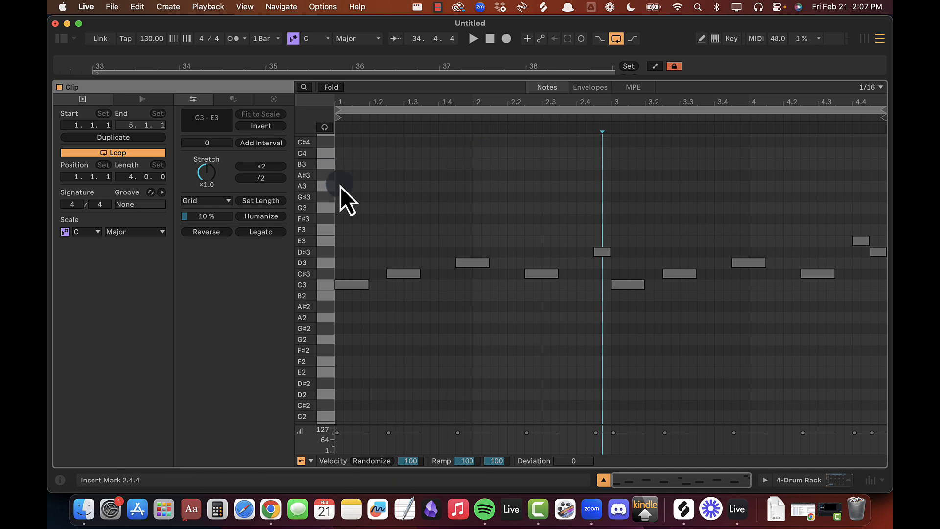
pyautogui.moveTo(455, 225); pyautogui.dragTo(636, 304)
pyautogui.click(792, 214)
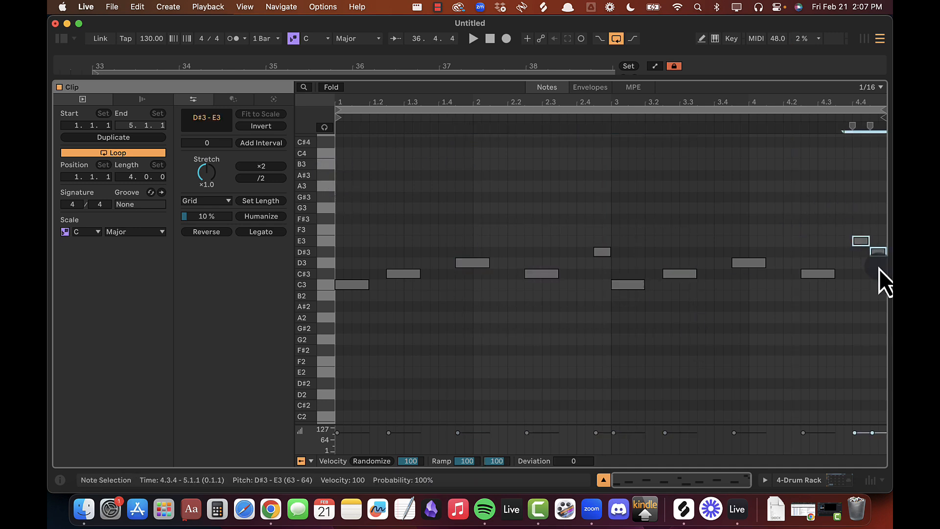
pyautogui.moveTo(607, 220); pyautogui.dragTo(589, 260)
pyautogui.click(568, 229)
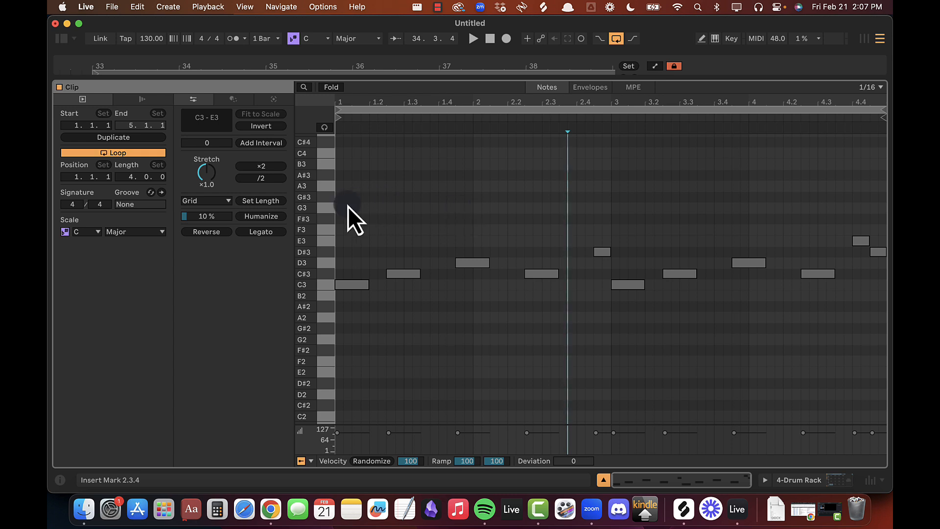
# Step: Play the four-bar pattern from 1.1.1 and return to the arrangement with the Drum Rack's pads shown
pyautogui.click(338, 216)
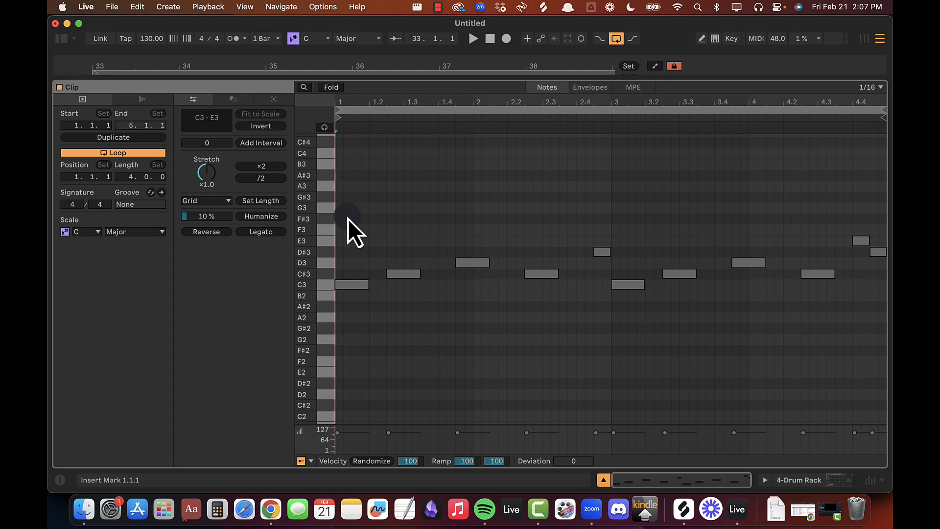
pyautogui.press('space')
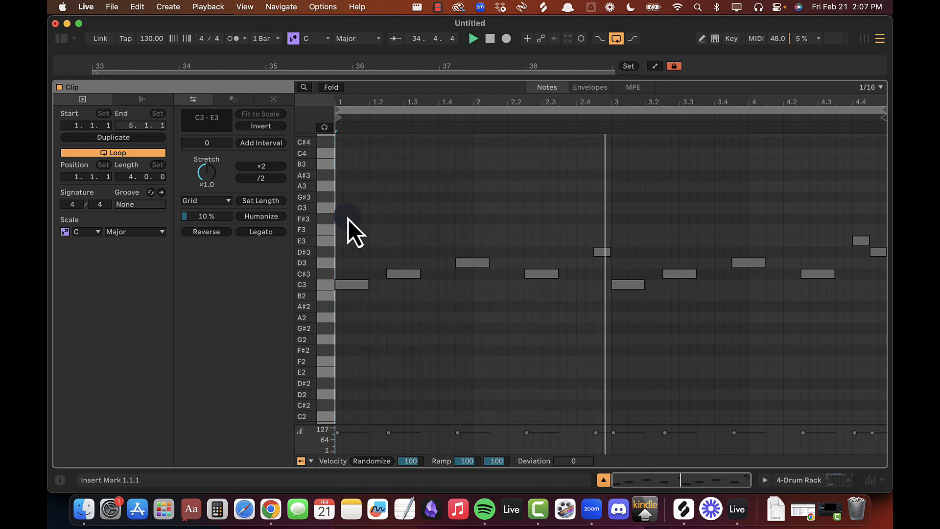
pyautogui.scroll(1, 502, 210)
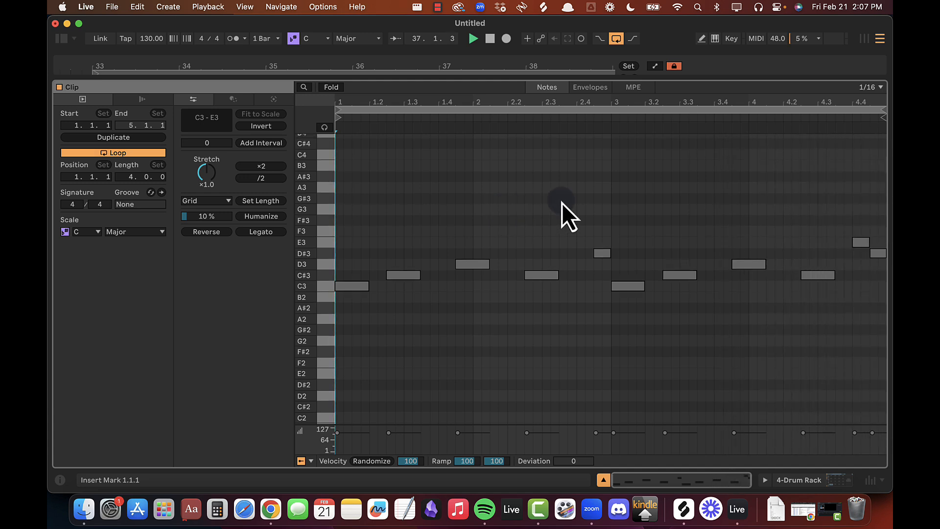
pyautogui.hotkey('shift', 'Tab')
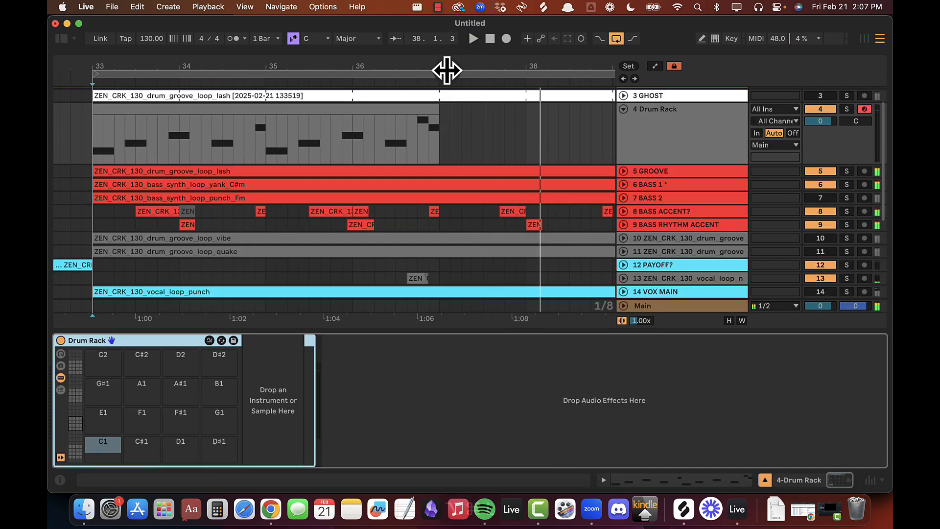
pyautogui.press('alt+super+l')
pyautogui.moveTo(448, 73); pyautogui.dragTo(447, 66)
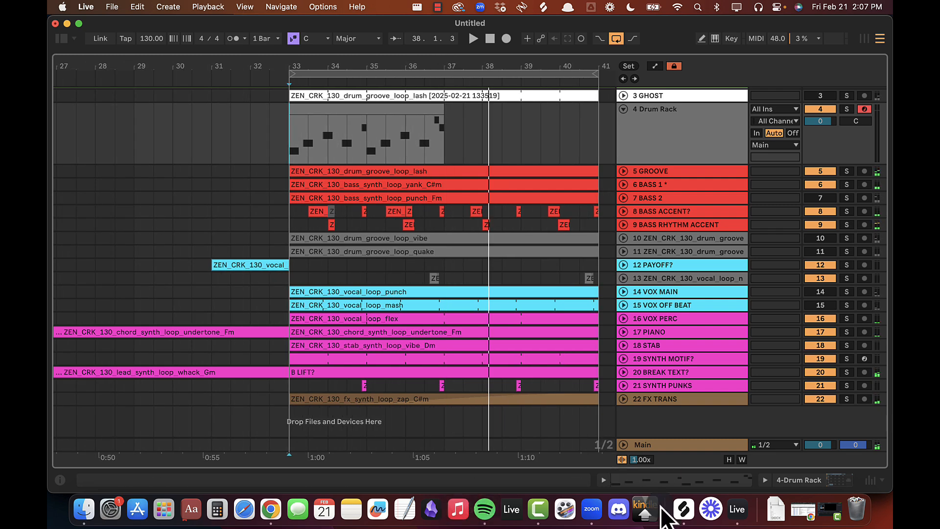
pyautogui.click(624, 399)
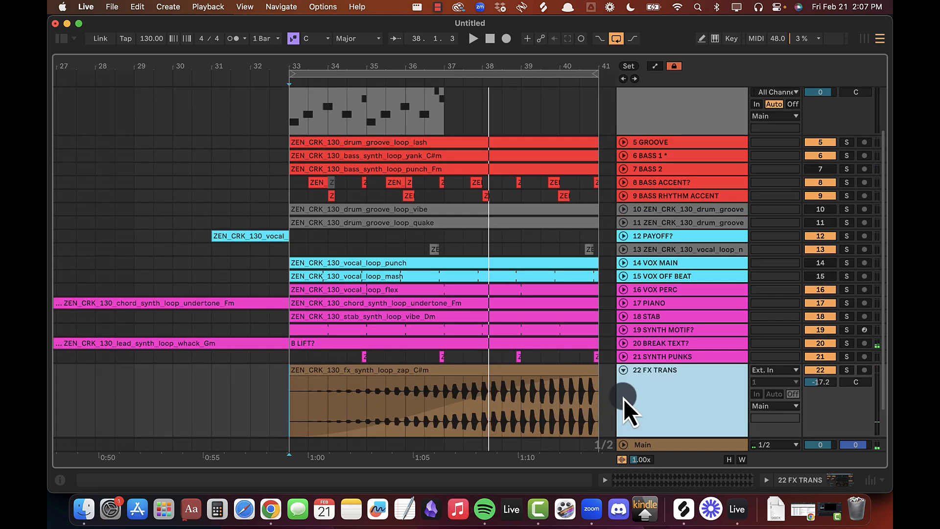
pyautogui.scroll(-2, 518, 361)
pyautogui.click(343, 367)
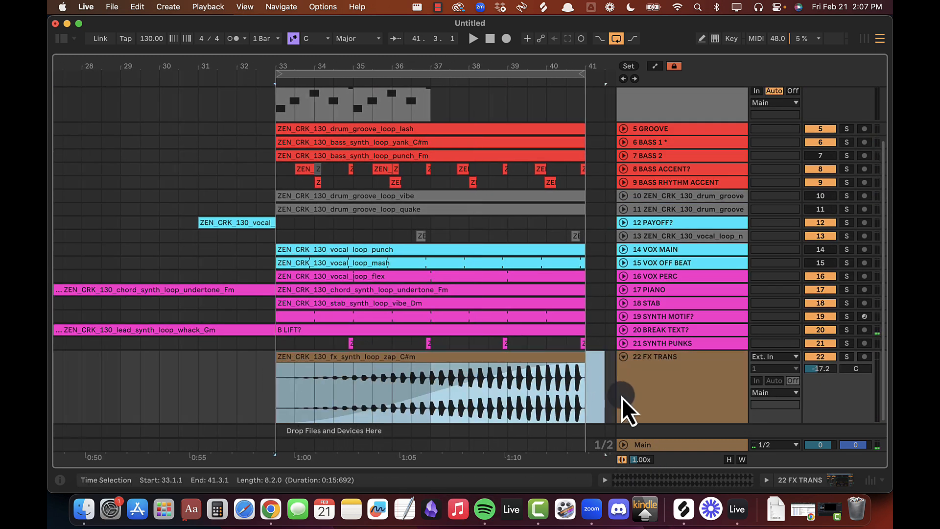
# Step: Duplicate the four-bar MIDI clip on the Drum Rack track so the pattern also fills bars 37 to 41
pyautogui.hscroll(2, 587, 394)
pyautogui.scroll(3, 416, 286)
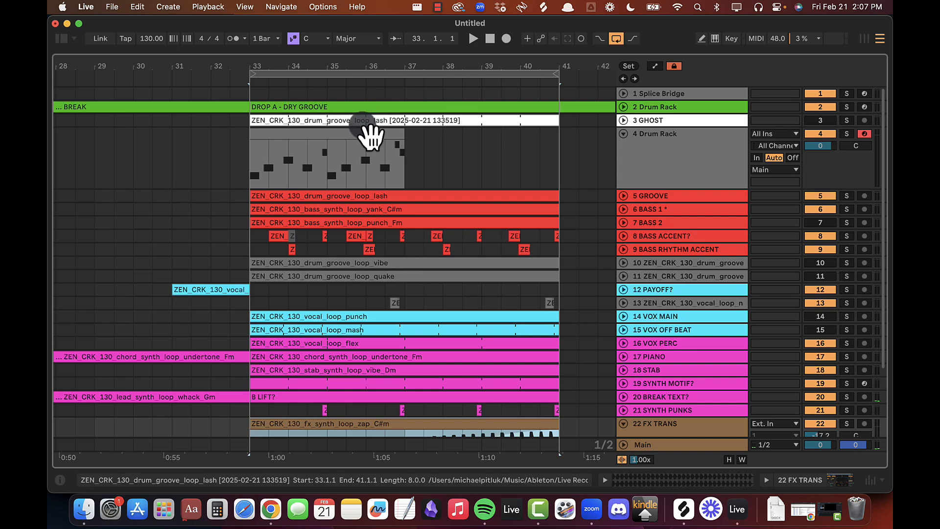
pyautogui.click(359, 147)
pyautogui.press('super+d')
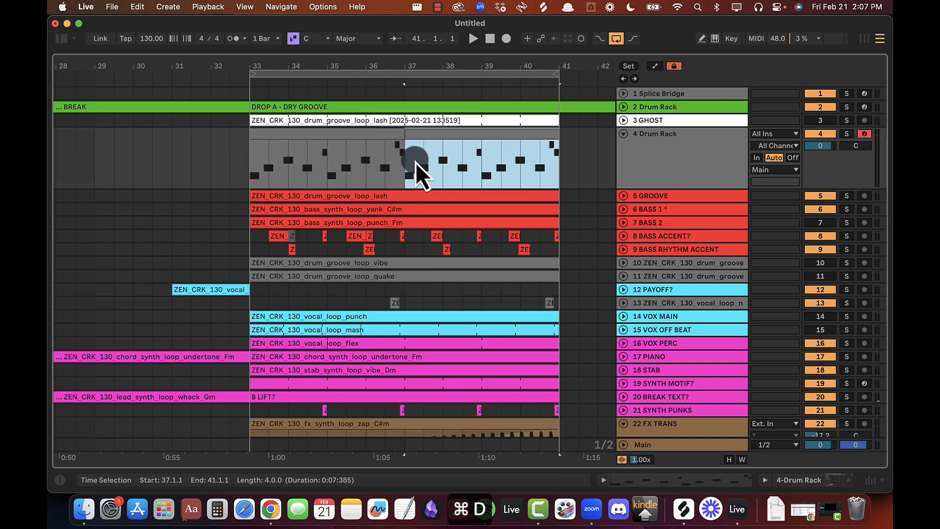
pyautogui.click(405, 163)
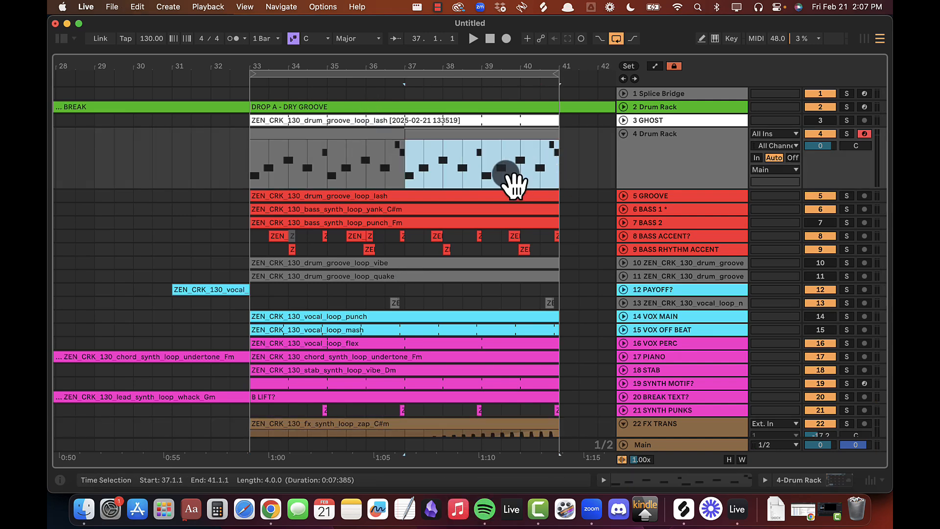
# Step: Compare bars 37 to 41 of the FX TRANS riser with the same bars of the Drum Rack pattern
pyautogui.scroll(-3, 490, 245)
pyautogui.moveTo(410, 395); pyautogui.dragTo(570, 377)
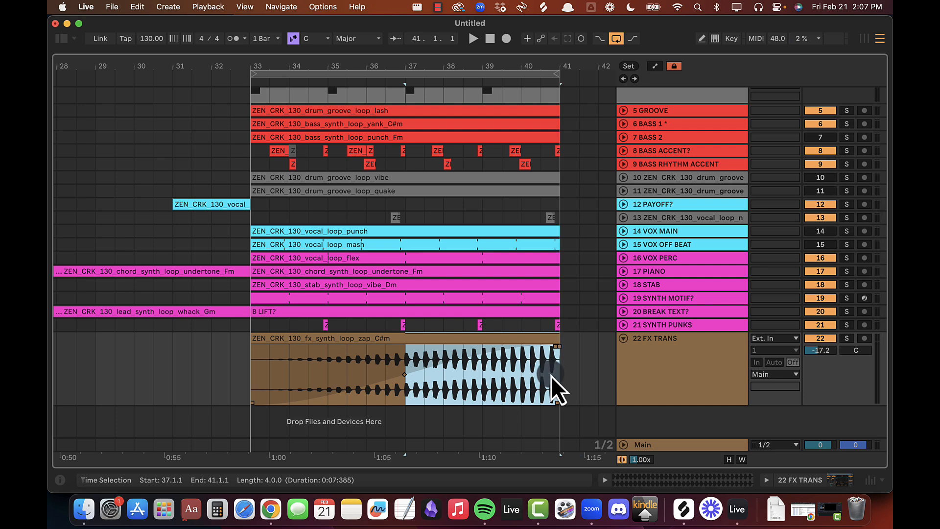
pyautogui.scroll(3, 496, 297)
pyautogui.moveTo(436, 168); pyautogui.dragTo(565, 163)
# Step: Play the drop from 33.1.1 at a raised volume and watch the FX TRANS riser build through it
pyautogui.press('space')
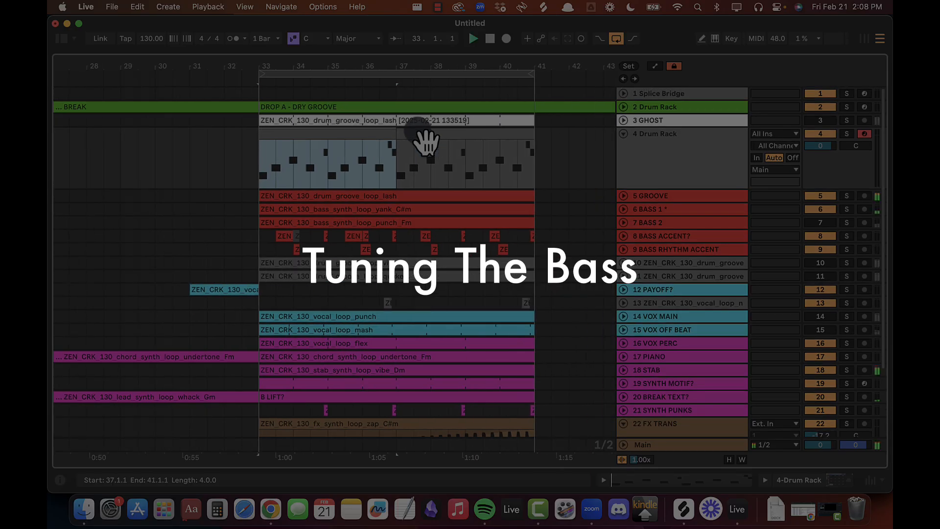
pyautogui.press('XF86AudioRaiseVolume')
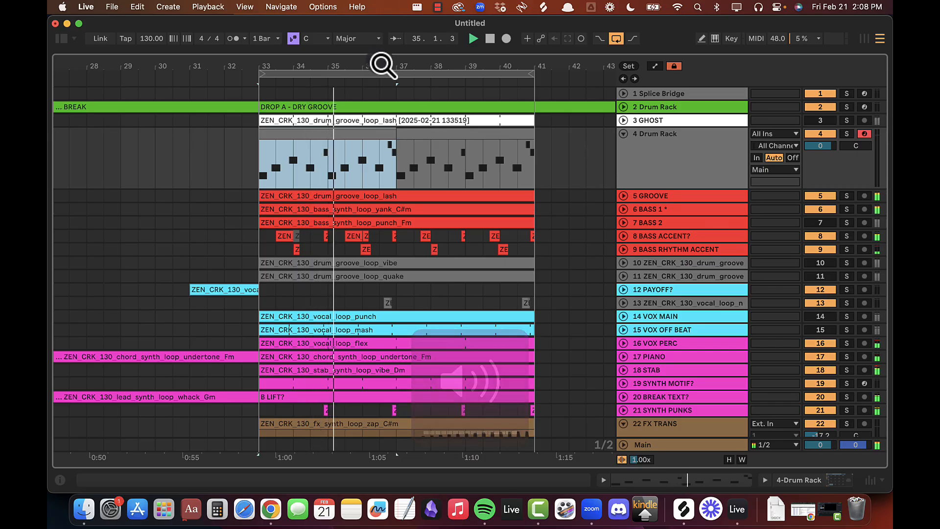
pyautogui.moveTo(384, 63); pyautogui.dragTo(383, 65)
pyautogui.scroll(-5, 383, 142)
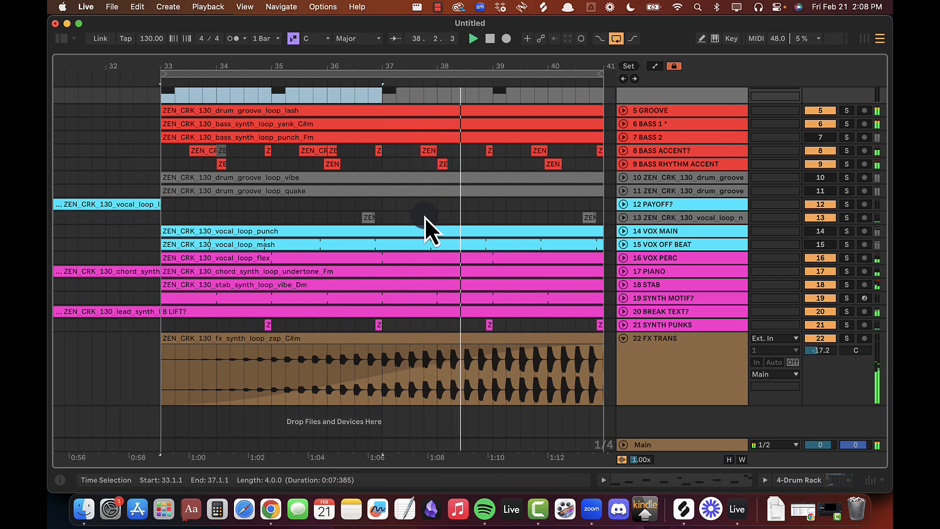
# Step: Select the full eight-bar span from 33.1.1 to 41.1.1 across the tracks from FX TRANS up to GHOST to review it
pyautogui.moveTo(469, 61); pyautogui.dragTo(403, 63)
pyautogui.click(434, 346)
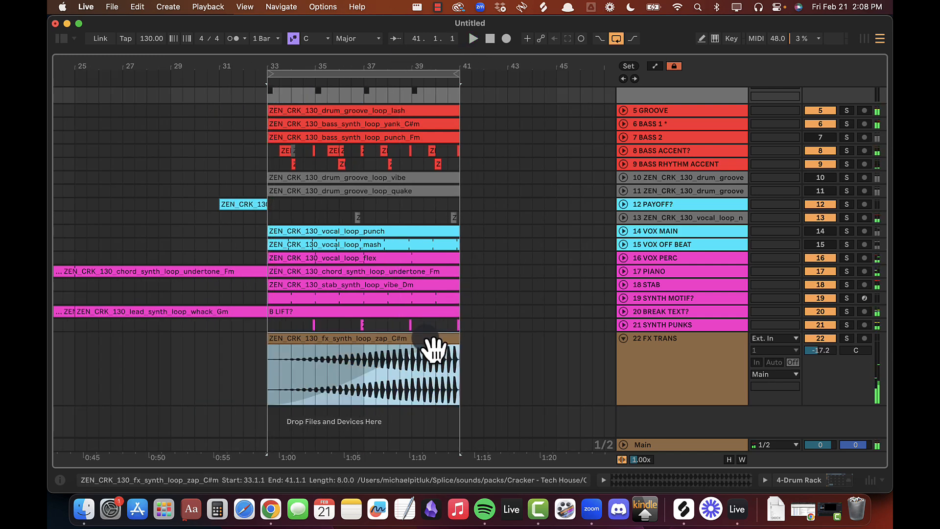
pyautogui.scroll(3, 429, 294)
pyautogui.click(403, 123)
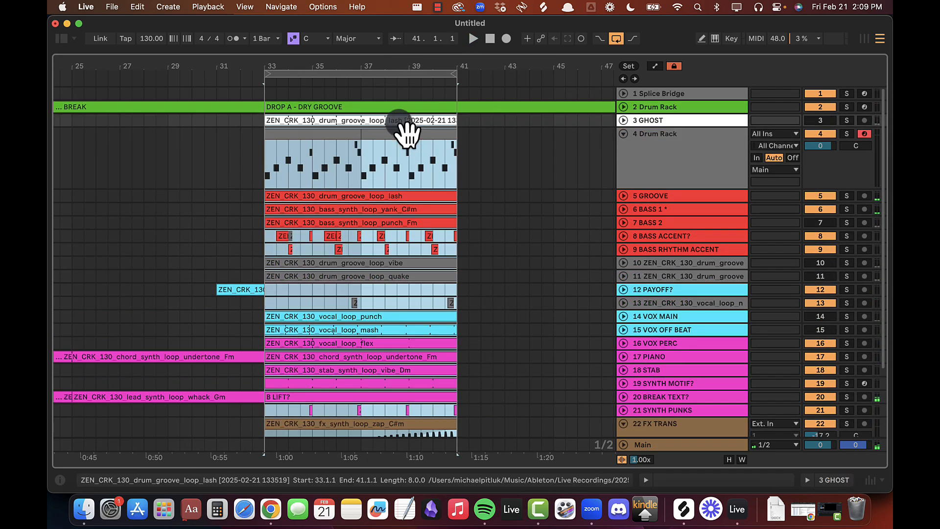
pyautogui.press('z')
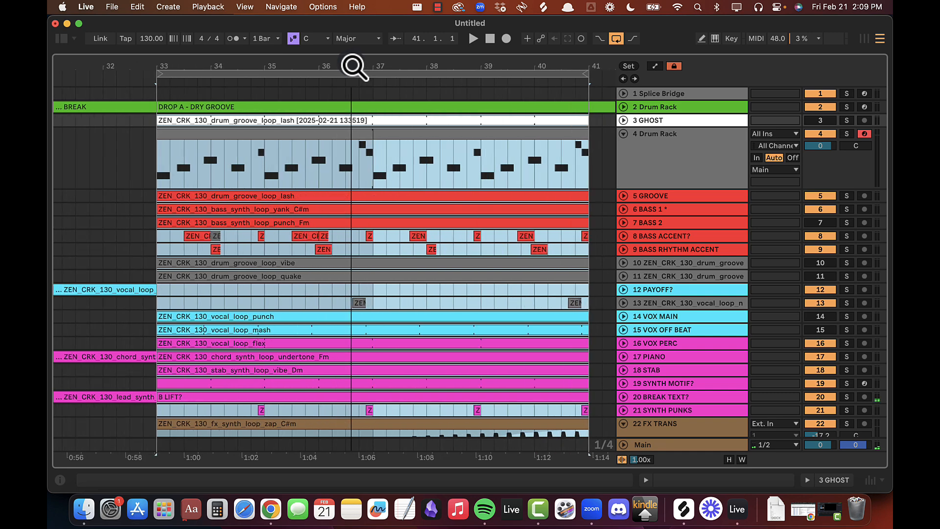
# Step: Unfold the GROOVE track, select its drum loop clip and play it from 33.1.1
pyautogui.click(665, 158)
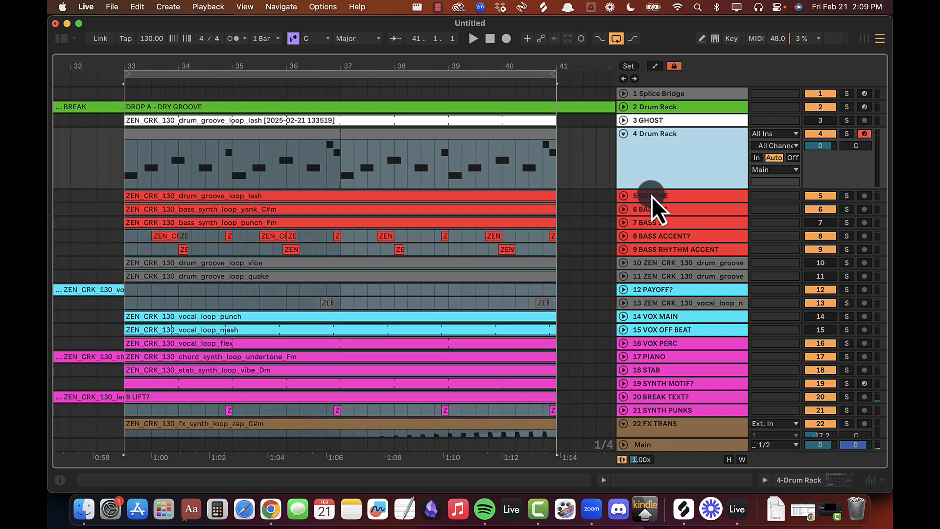
pyautogui.click(675, 195)
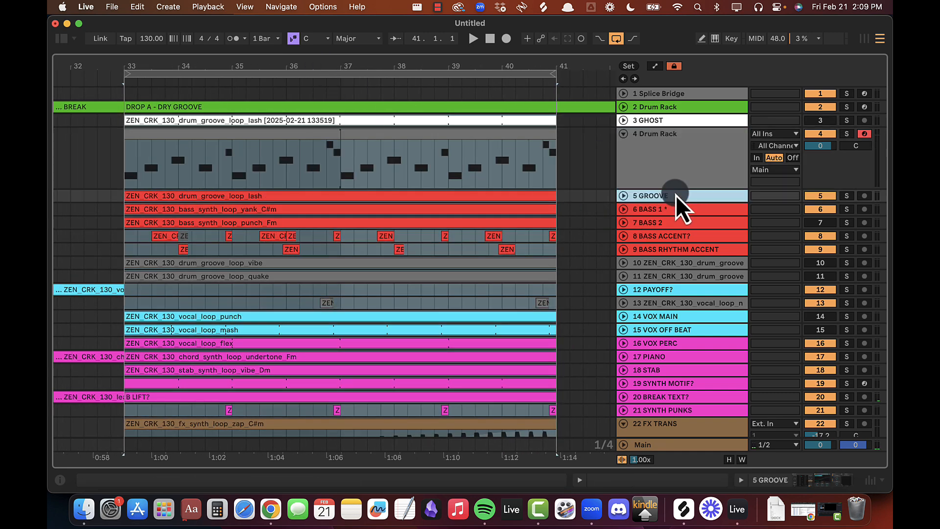
pyautogui.click(623, 195)
pyautogui.click(172, 197)
pyautogui.press('space')
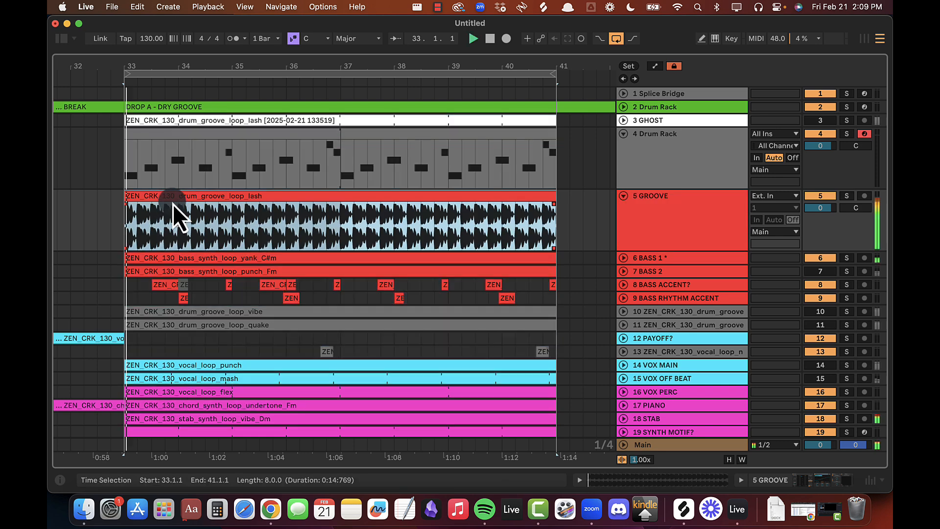
# Step: Unfold the BASS 1 track, enlarge its Spectrum display and play from bar 33 to examine the lowest peak
pyautogui.click(656, 258)
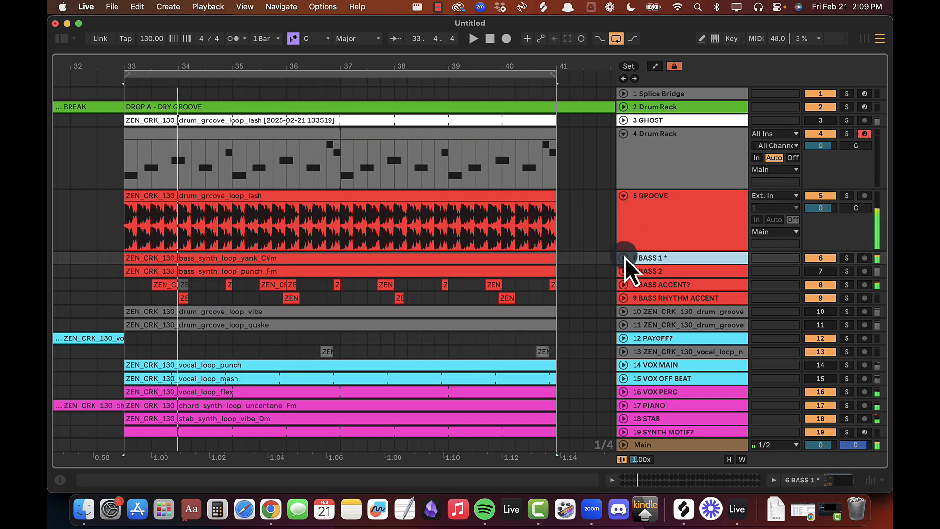
pyautogui.click(624, 257)
pyautogui.doubleClick(730, 278)
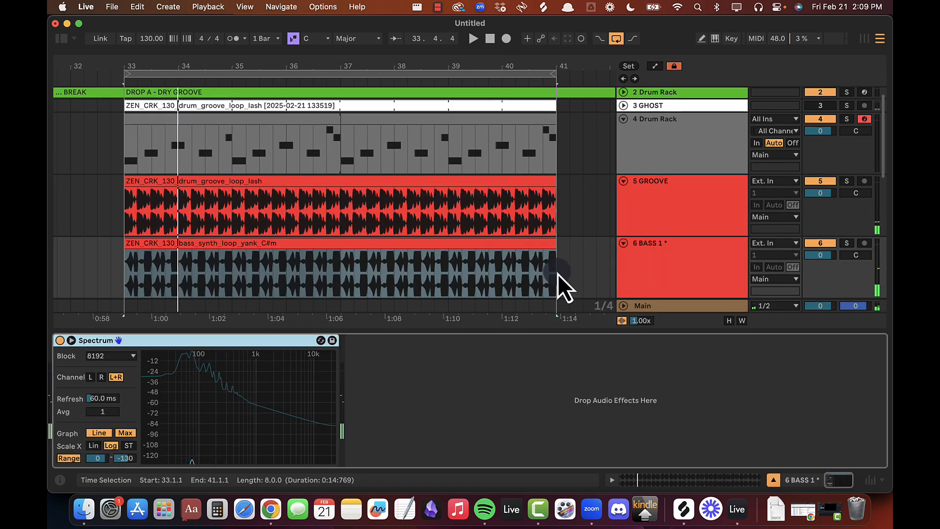
pyautogui.scroll(-5, 429, 228)
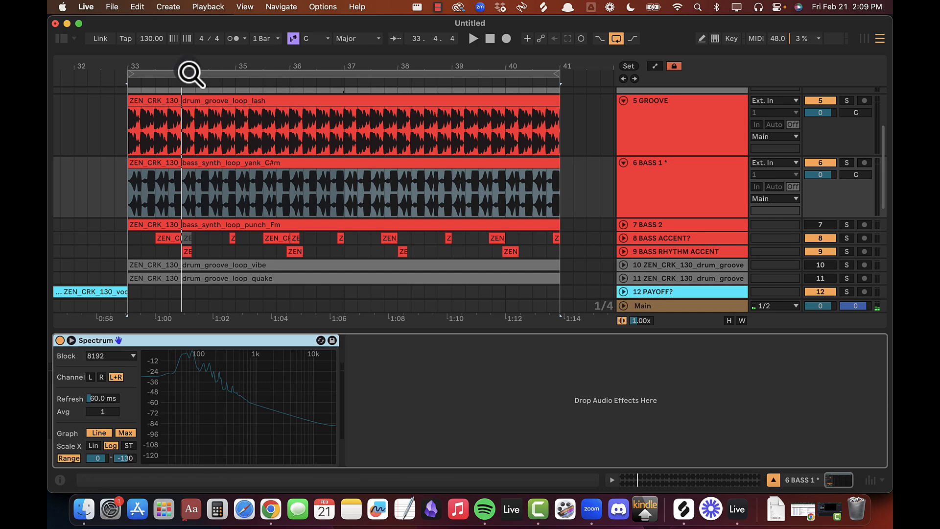
pyautogui.moveTo(189, 69); pyautogui.dragTo(186, 64)
pyautogui.doubleClick(207, 415)
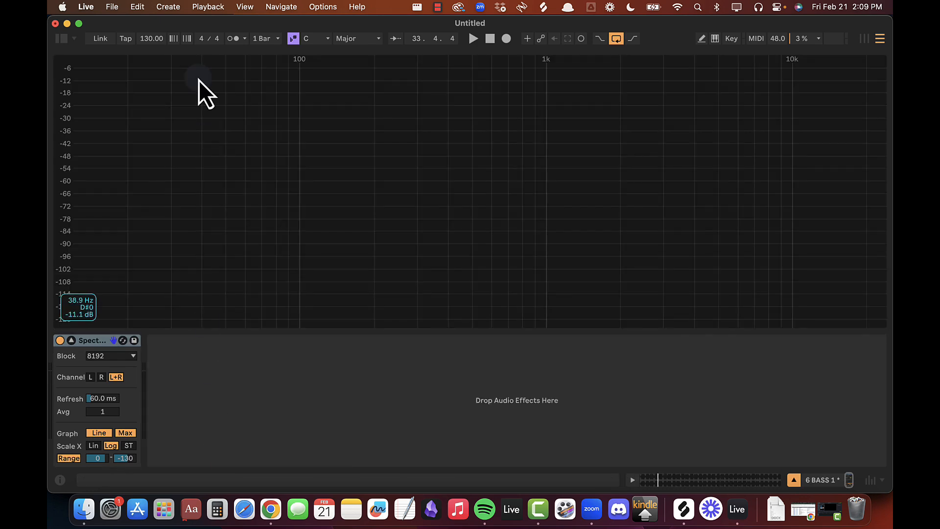
pyautogui.press('space')
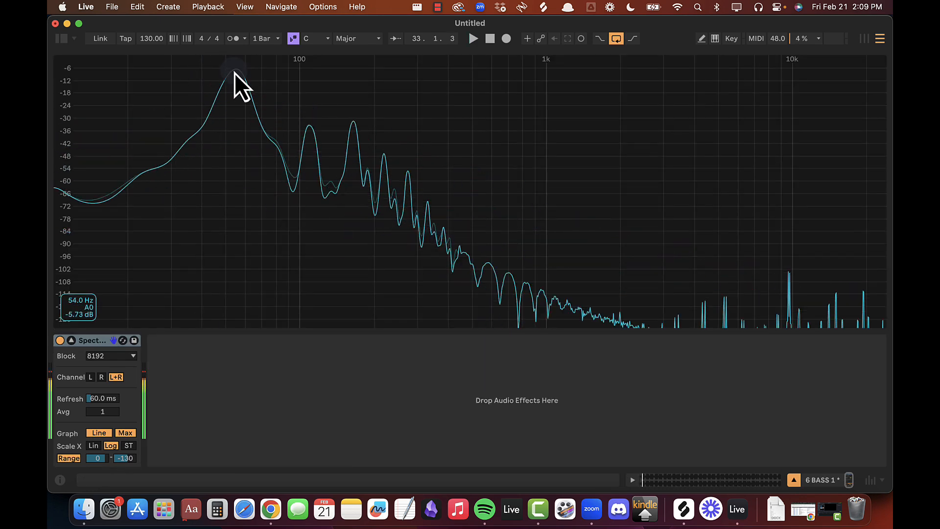
pyautogui.press('space')
# Step: Solo the BASS 1 track and play its loop from 33.1.1, enlarging the Spectrum display to read the bass pitch
pyautogui.doubleClick(237, 102)
pyautogui.click(687, 189)
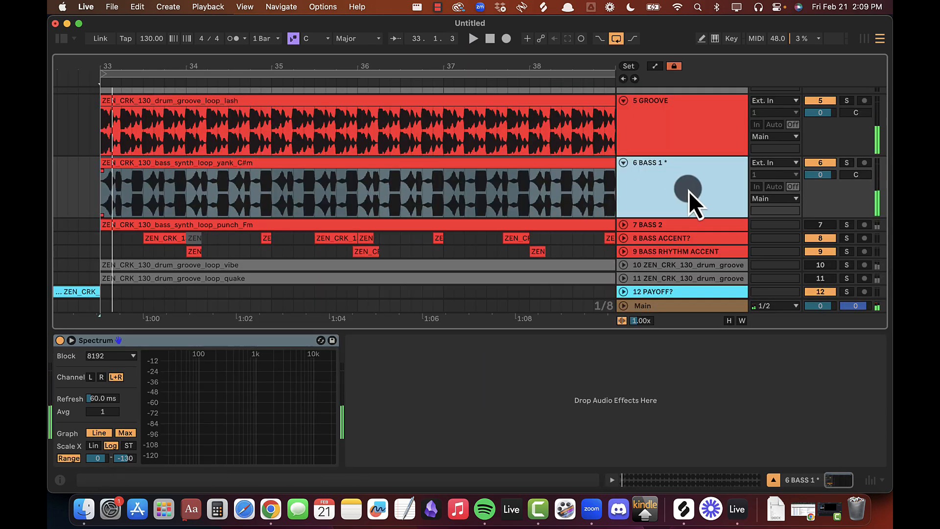
pyautogui.click(846, 162)
pyautogui.moveTo(101, 68); pyautogui.dragTo(103, 68)
pyautogui.click(260, 165)
pyautogui.press('space')
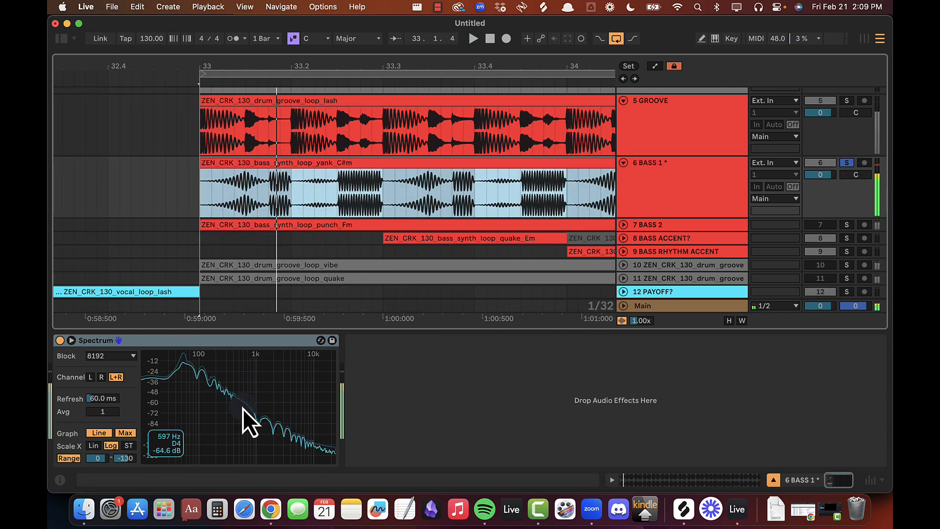
pyautogui.doubleClick(242, 408)
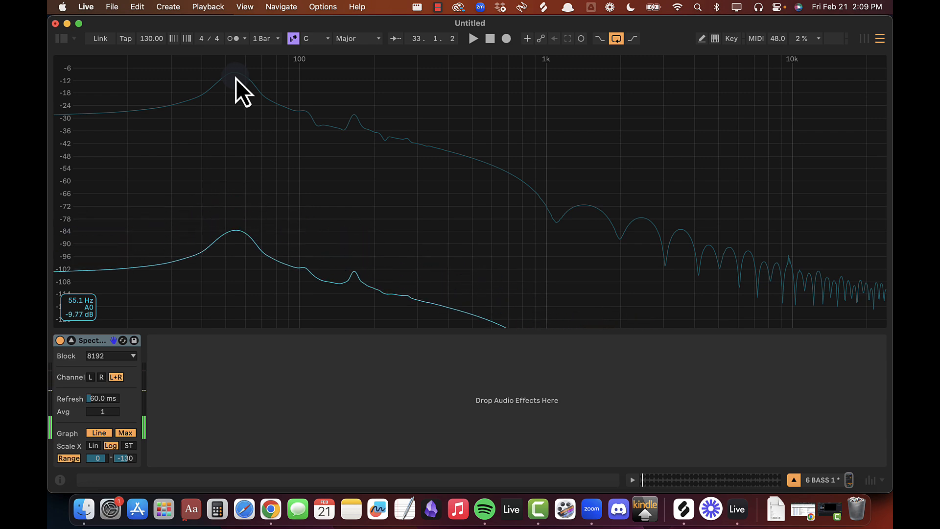
# Step: Switch to the Pack To Track 2 document in Chrome to note bass pitch A, and check the following note in Live's Spectrum
pyautogui.press('super+Tab')
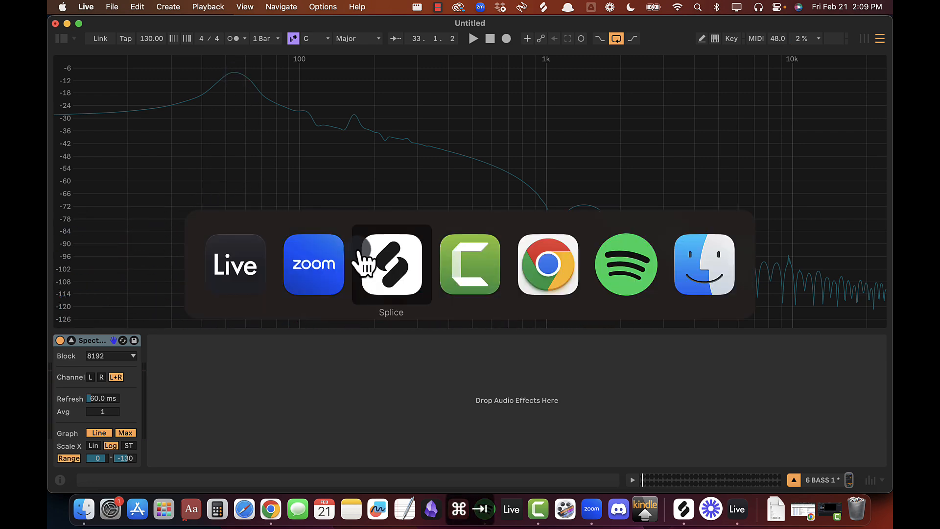
pyautogui.click(558, 279)
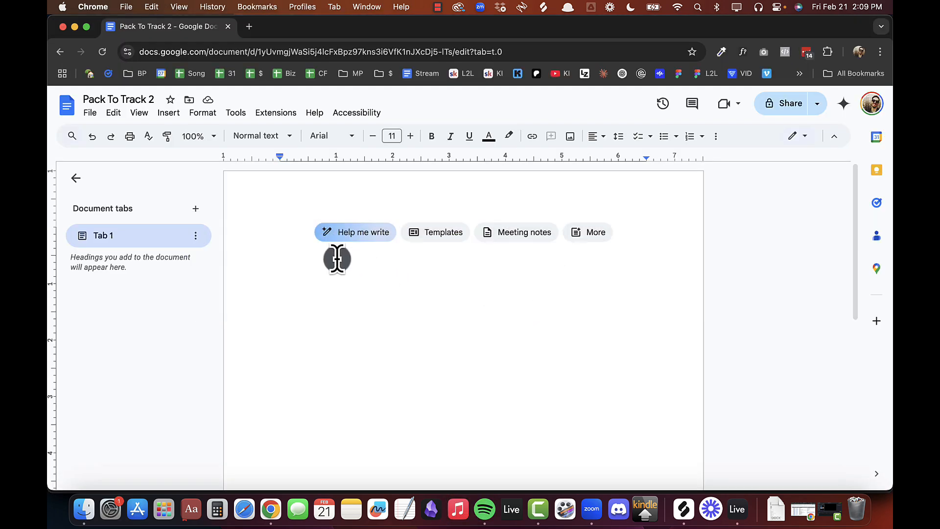
pyautogui.press('super+Tab')
pyautogui.press('space')
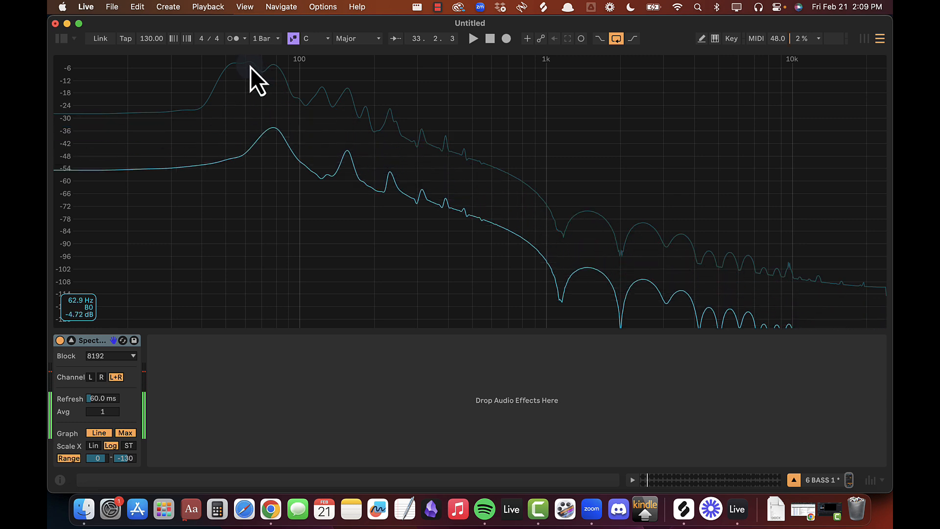
# Step: Replace the bulleted bass note in the Chrome document with the single line "BASS = A, B,"
pyautogui.press('super+Tab')
pyautogui.press('Return')
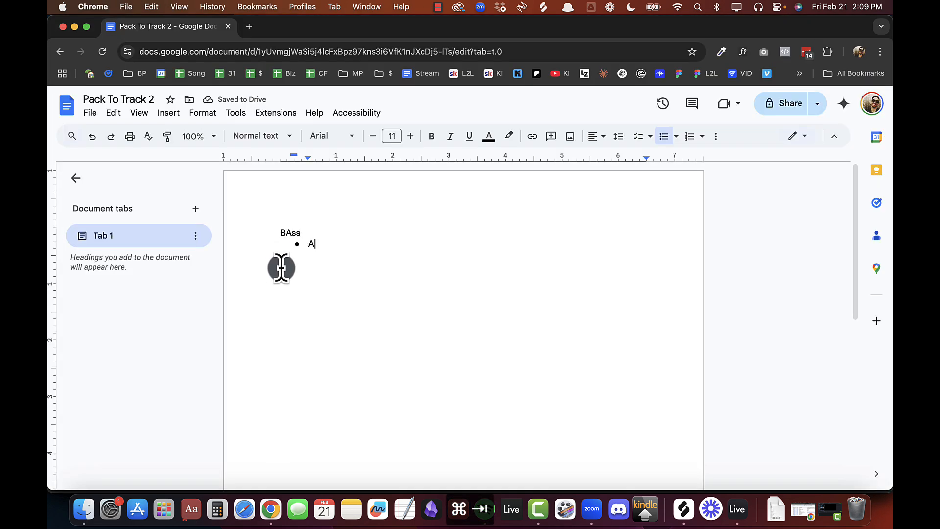
pyautogui.press('BackSpace')
pyautogui.press('BackSpace')
pyautogui.press('BackSpace')
pyautogui.press('BackSpace')
pyautogui.press('BackSpace')
pyautogui.press('BackSpace')
pyautogui.press('BackSpace')
pyautogui.press('BackSpace')
pyautogui.press('BackSpace')
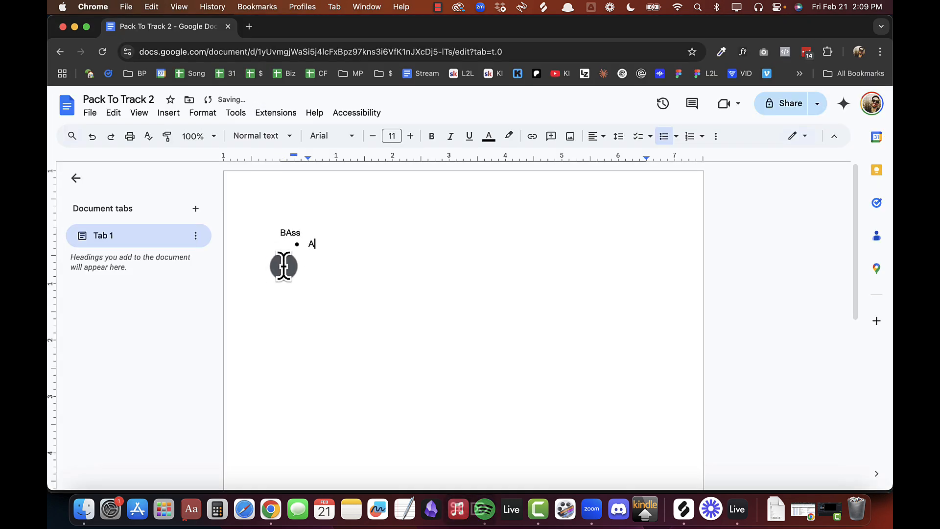
pyautogui.write('B,')
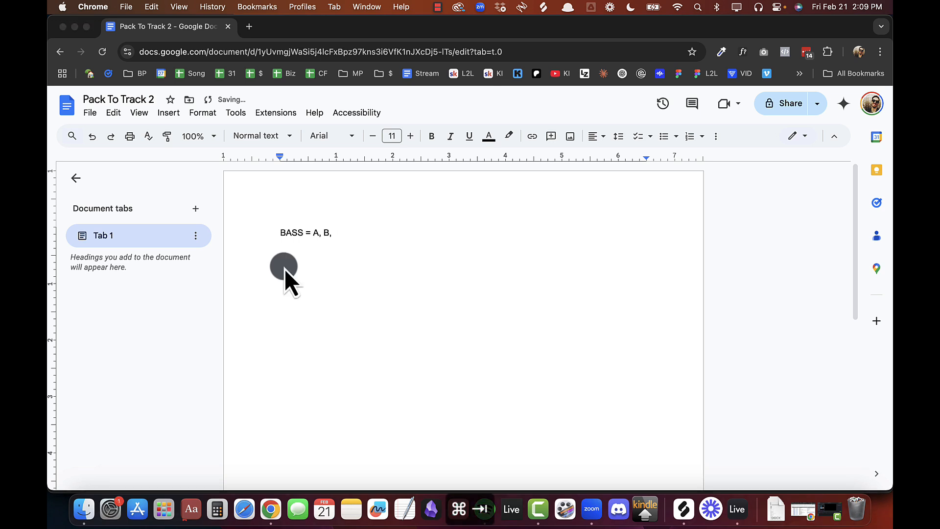
# Step: Check the third bass pitch in Live's Spectrum and add "D" to the BASS line in the Chrome document
pyautogui.press('super+Tab')
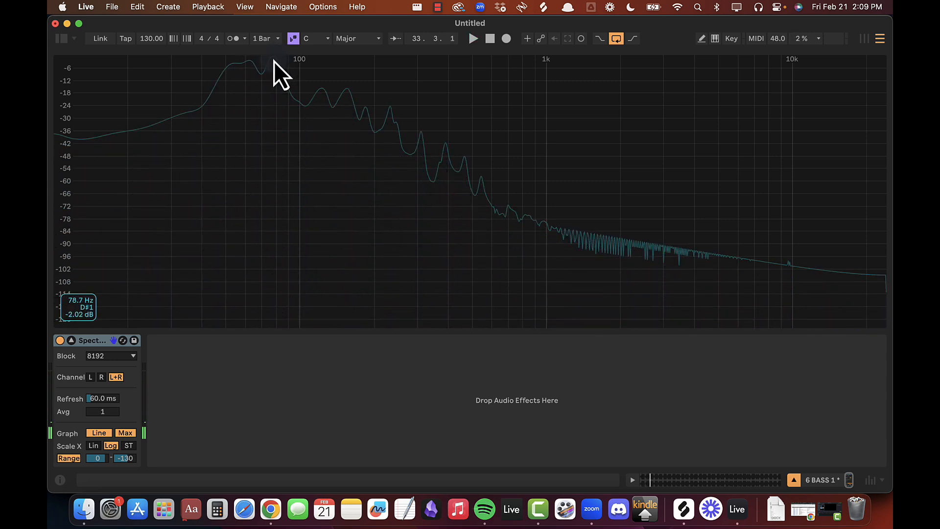
pyautogui.press('super+Tab')
pyautogui.write('D')
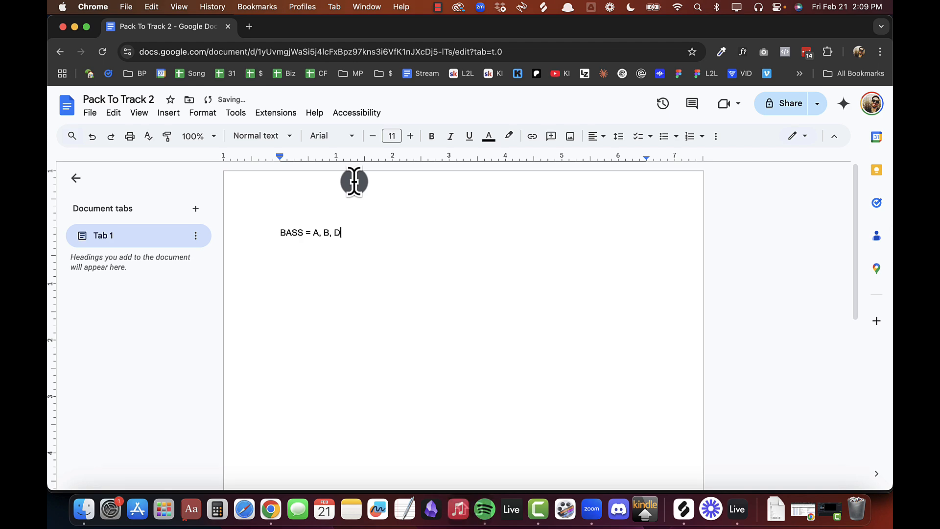
# Step: Switch to Live, unfold and solo the PIANO track, and select its chord loop clip at bar 33
pyautogui.press('super+Tab')
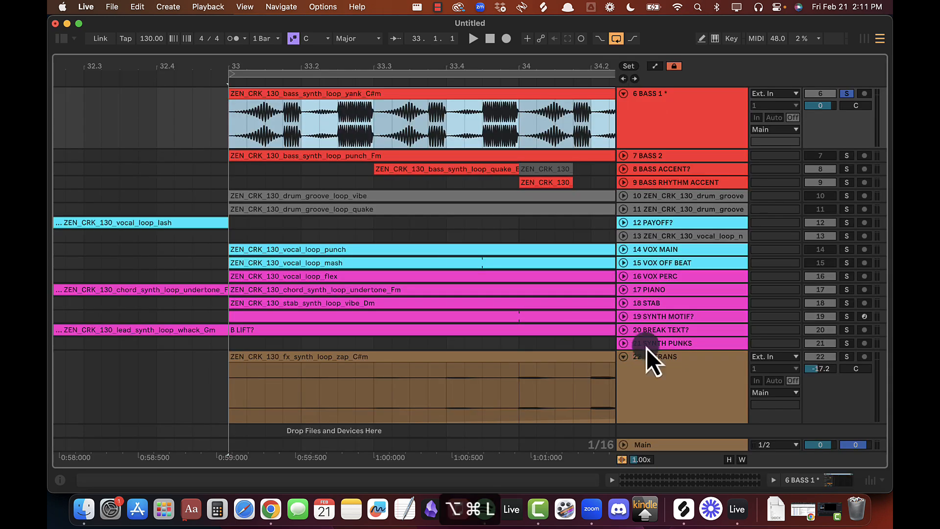
pyautogui.click(651, 277)
pyautogui.click(642, 288)
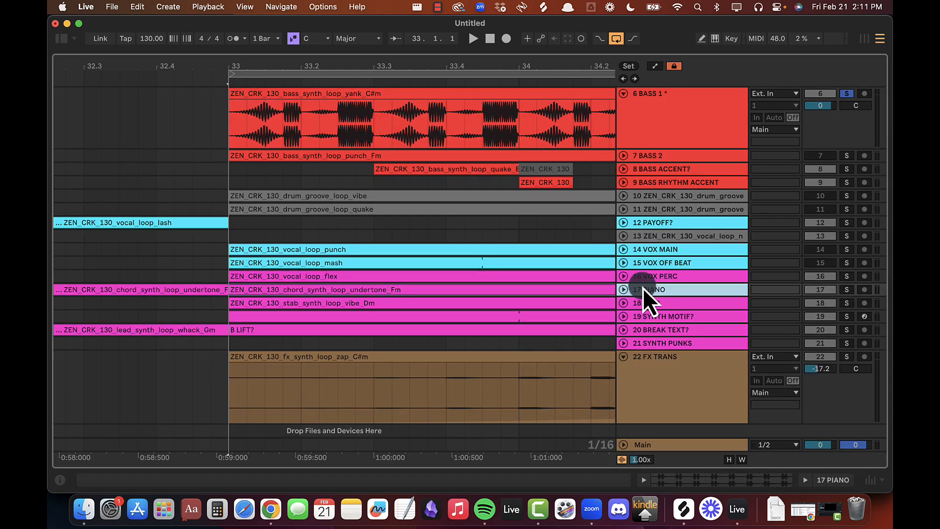
pyautogui.click(624, 290)
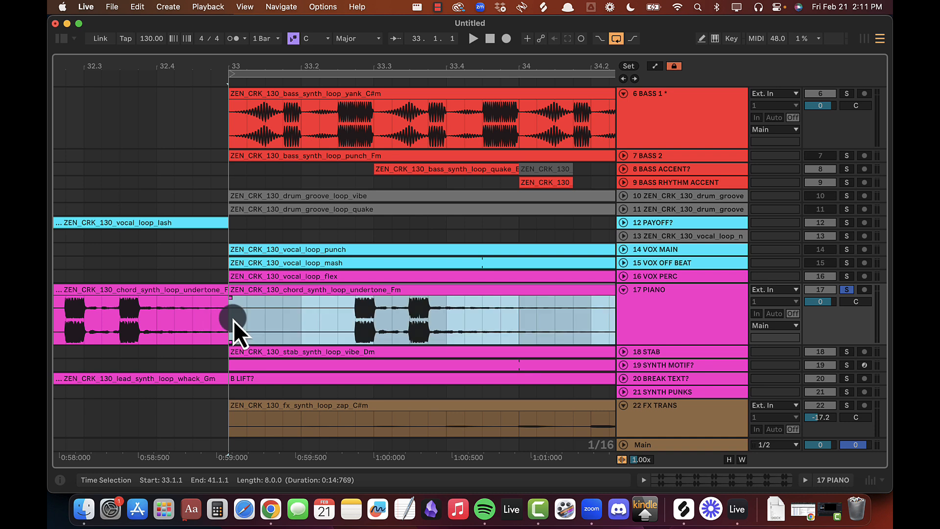
# Step: Loop the PIANO chord clip from 33.2.1 to 33.4.1 and play the section
pyautogui.moveTo(233, 329); pyautogui.dragTo(522, 327)
pyautogui.press('super+l')
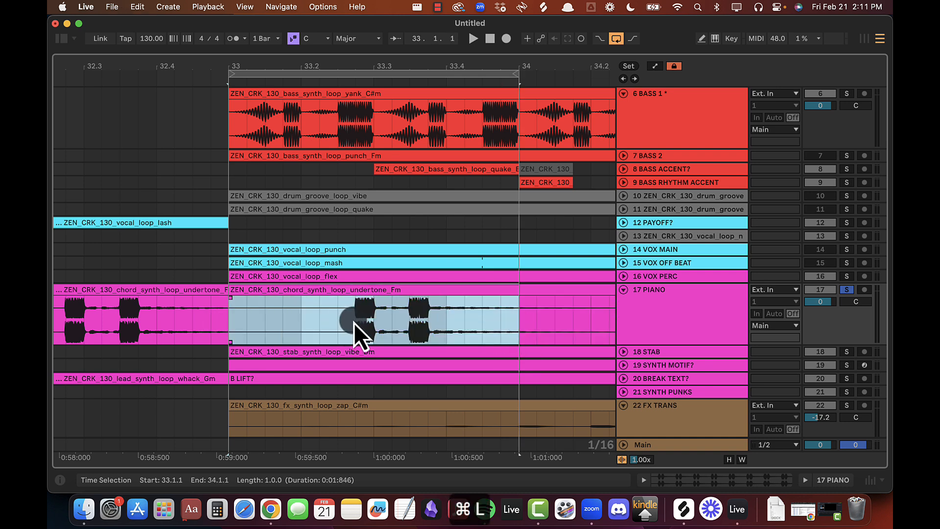
pyautogui.moveTo(305, 316); pyautogui.dragTo(448, 313)
pyautogui.press('super+l')
pyautogui.press('space')
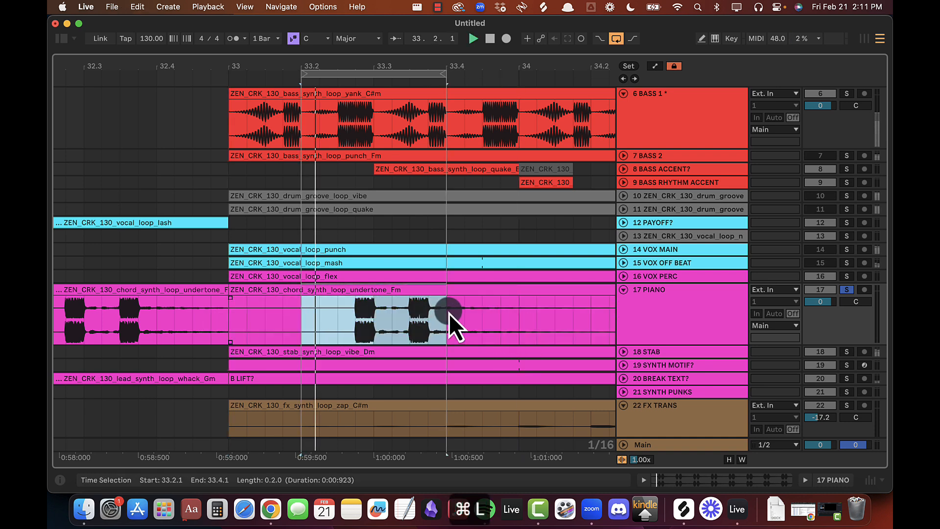
# Step: Examine the soloed piano chord's pitch peaks in the expanded Spectrum on the Main track, and close the display again
pyautogui.click(654, 334)
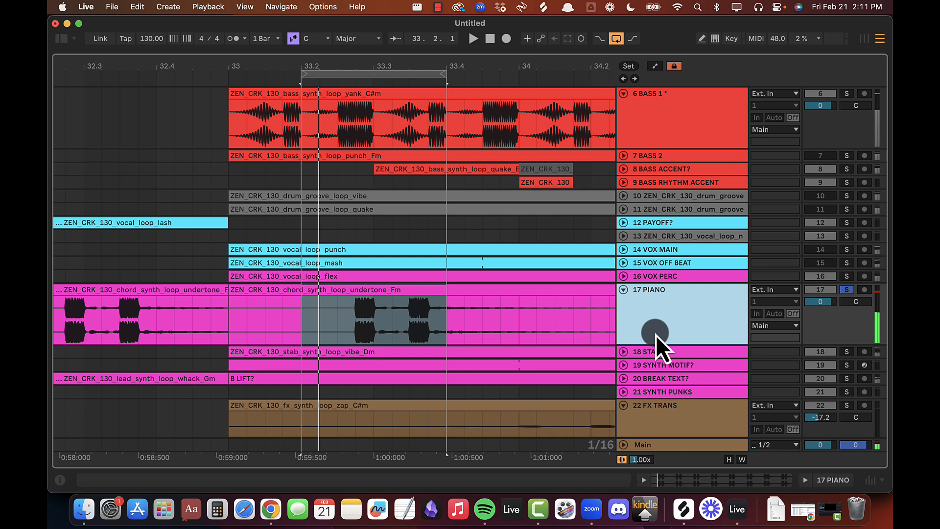
pyautogui.doubleClick(666, 444)
pyautogui.doubleClick(761, 403)
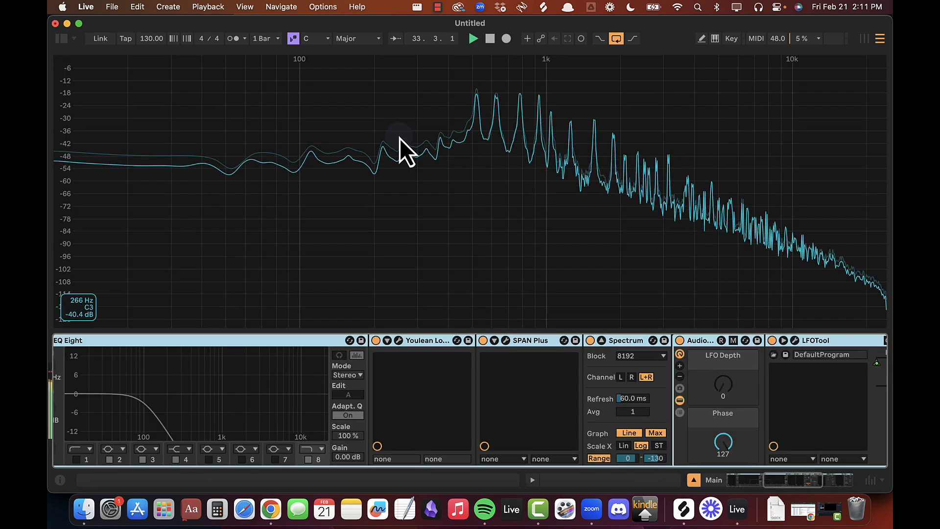
pyautogui.press('space')
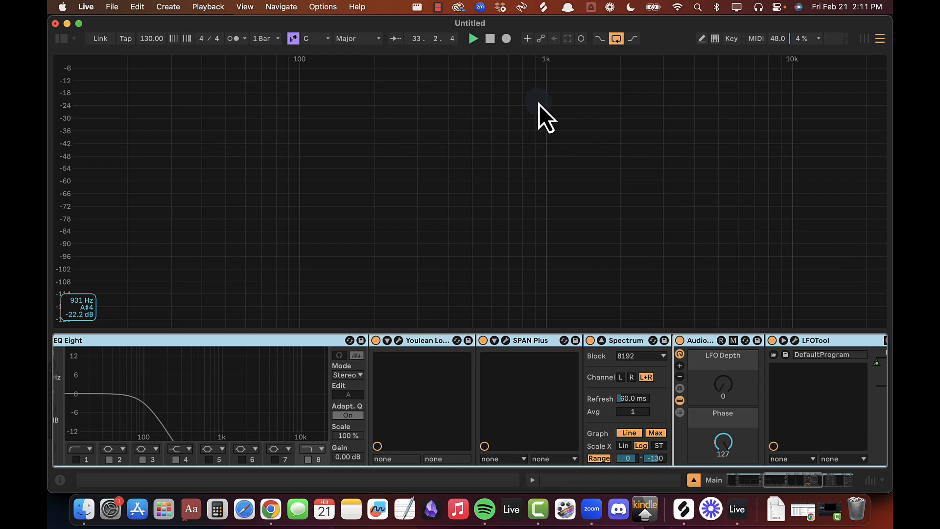
pyautogui.press('space')
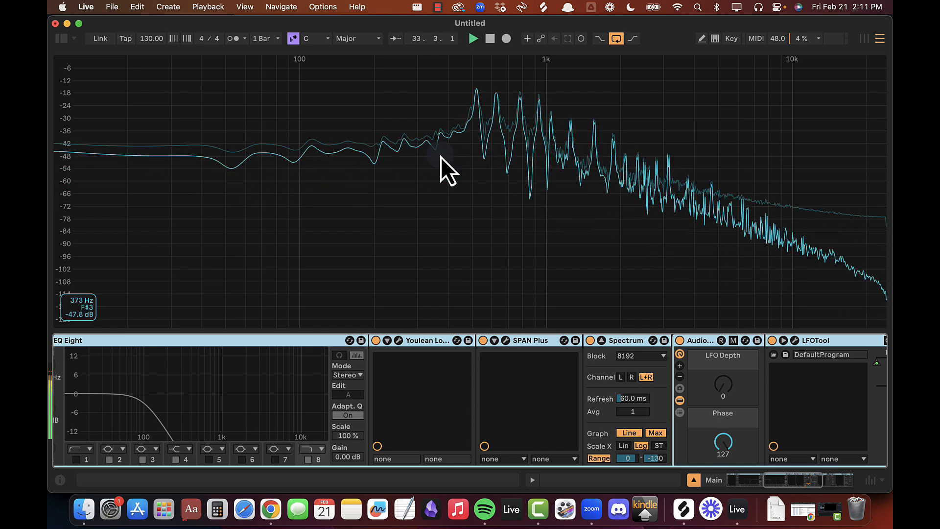
pyautogui.press('space')
pyautogui.doubleClick(463, 150)
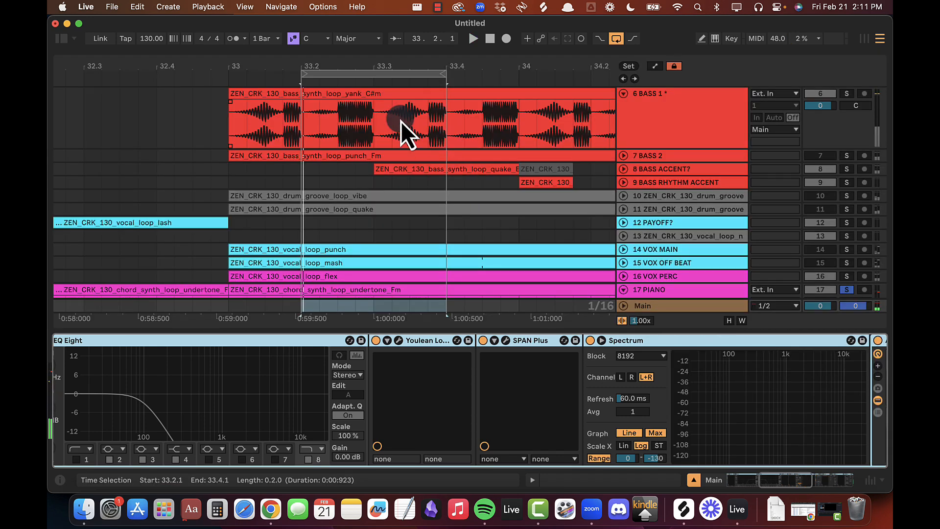
pyautogui.press('super+alt+l')
# Step: Solo BASS 1 and split the bass note between 33.2.3 and 33.3.1 into its own clip
pyautogui.scroll(3, 434, 259)
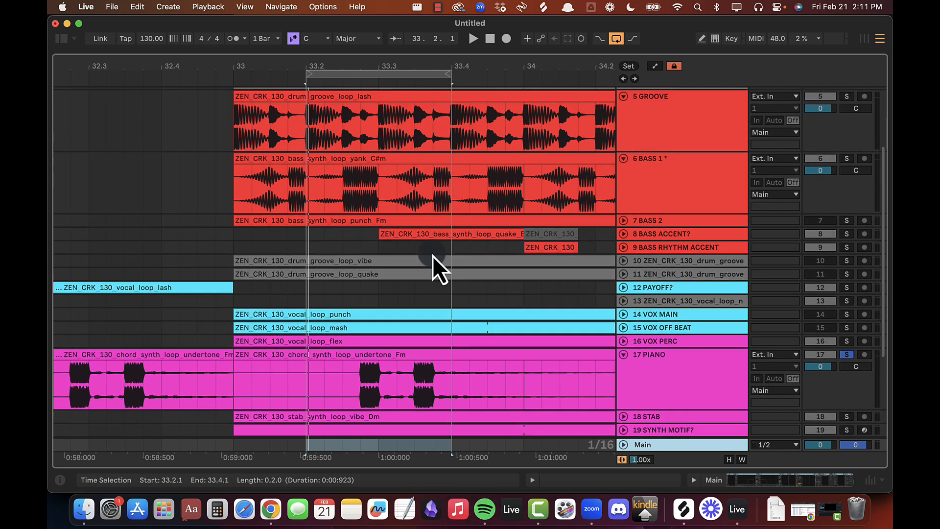
pyautogui.scroll(3, 432, 256)
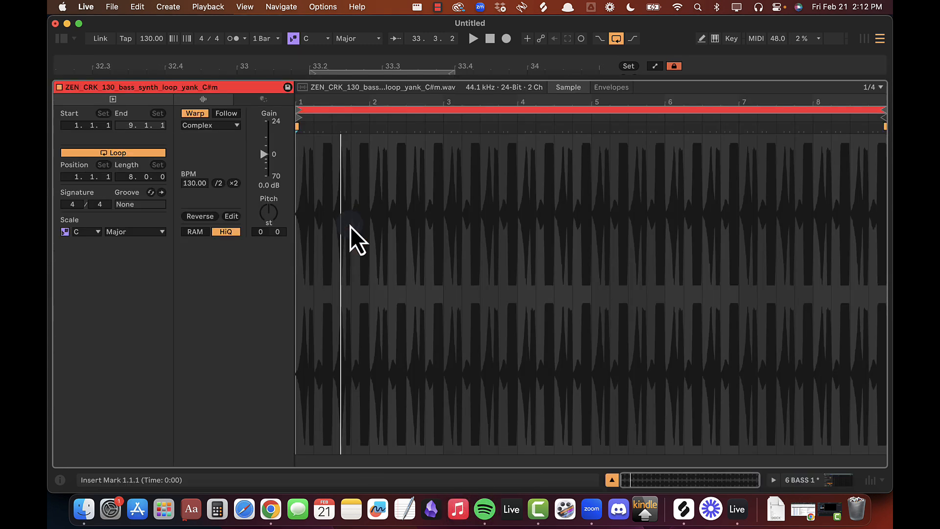
pyautogui.hotkey('shift', 'Tab')
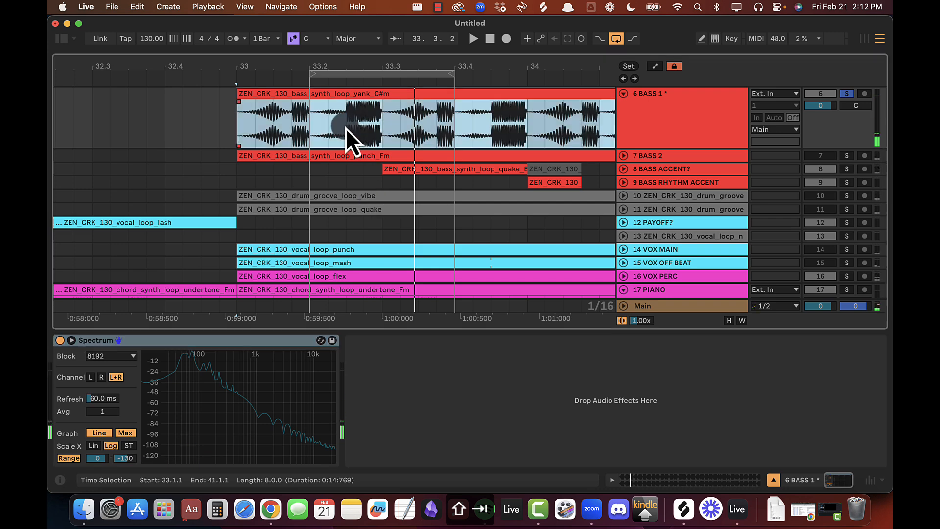
pyautogui.moveTo(346, 116); pyautogui.dragTo(382, 143)
pyautogui.click(346, 153)
pyautogui.press('super+e')
# Step: Transpose the split bass note by +1 semitone and set the loop from 33.1.1 to 33.3.1
pyautogui.doubleClick(368, 130)
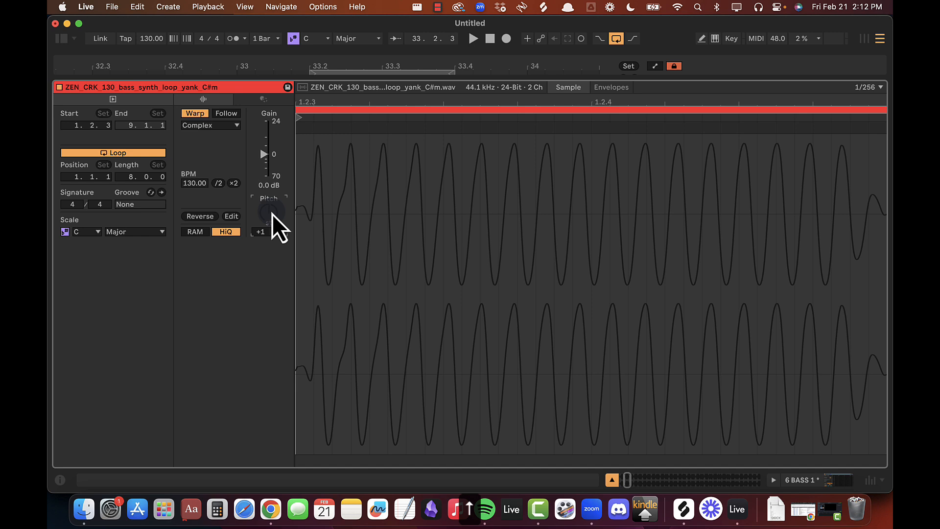
pyautogui.press('super+alt+l')
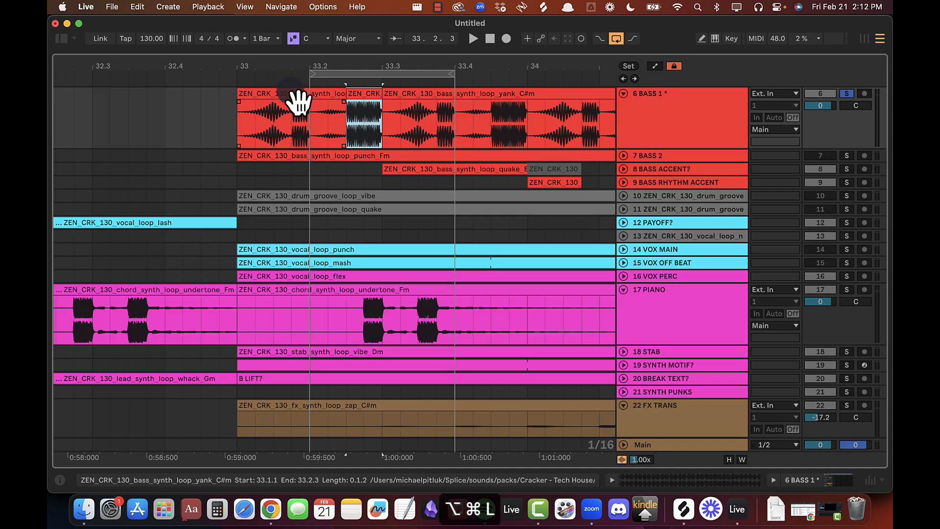
pyautogui.click(295, 100)
pyautogui.keyDown('shift'); pyautogui.click(372, 102); pyautogui.keyUp('shift')
pyautogui.press('super+l')
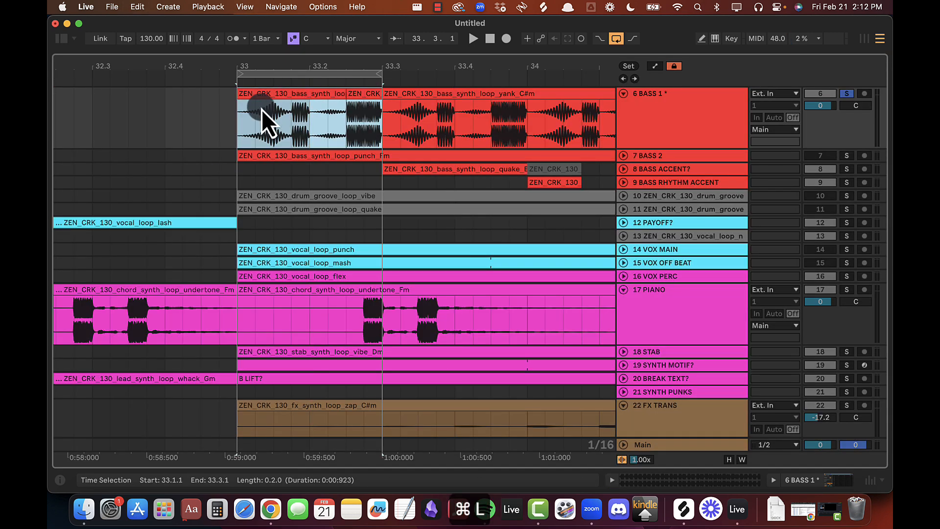
# Step: Play the looped BASS 1 phrase from 33.1.1 to hear the transposed note in context
pyautogui.moveTo(260, 111); pyautogui.dragTo(380, 120)
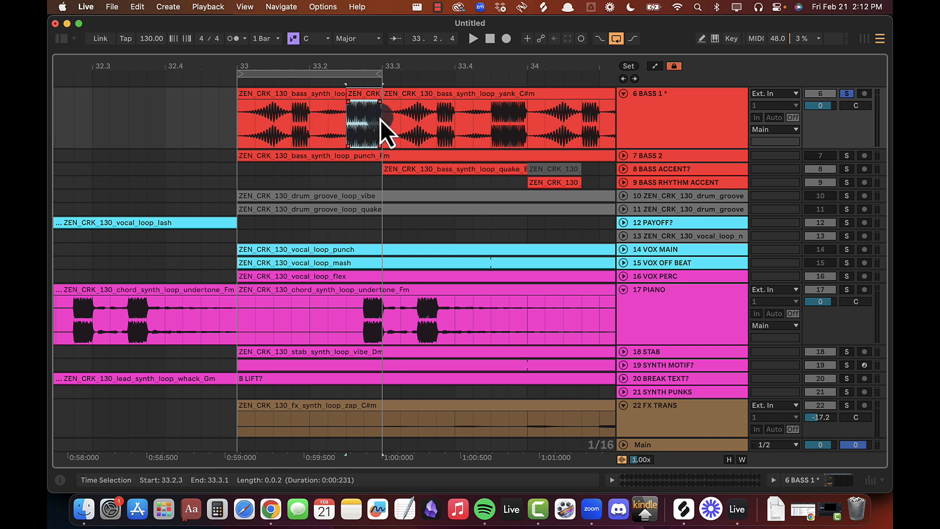
pyautogui.moveTo(306, 65); pyautogui.dragTo(333, 66)
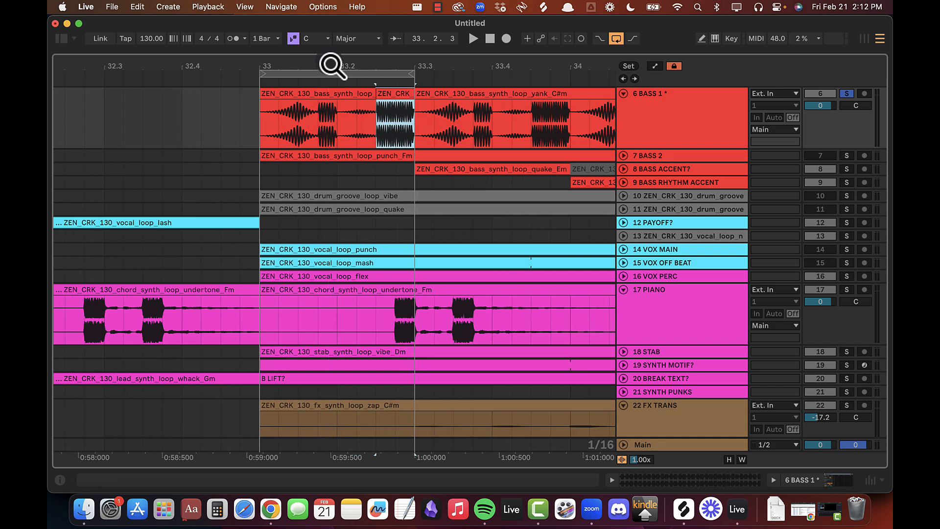
pyautogui.click(262, 137)
pyautogui.press('space')
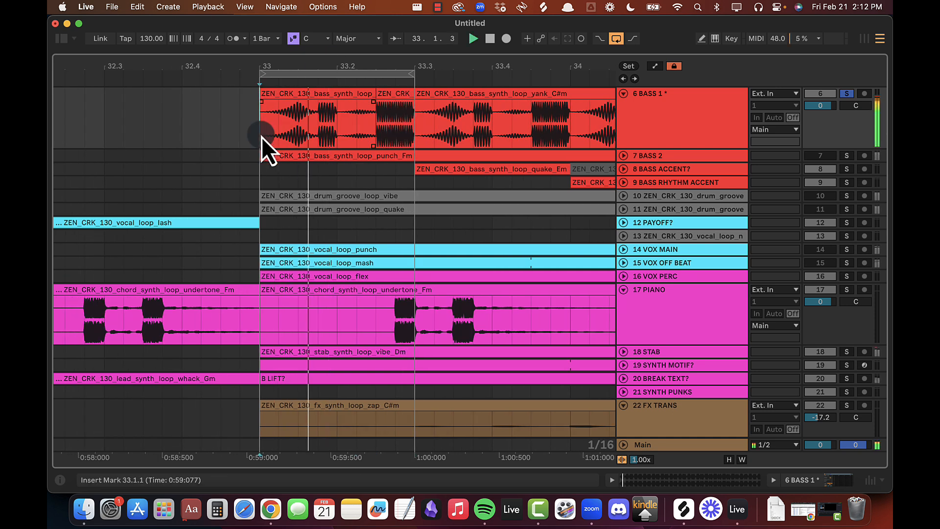
pyautogui.moveTo(361, 64); pyautogui.dragTo(361, 68)
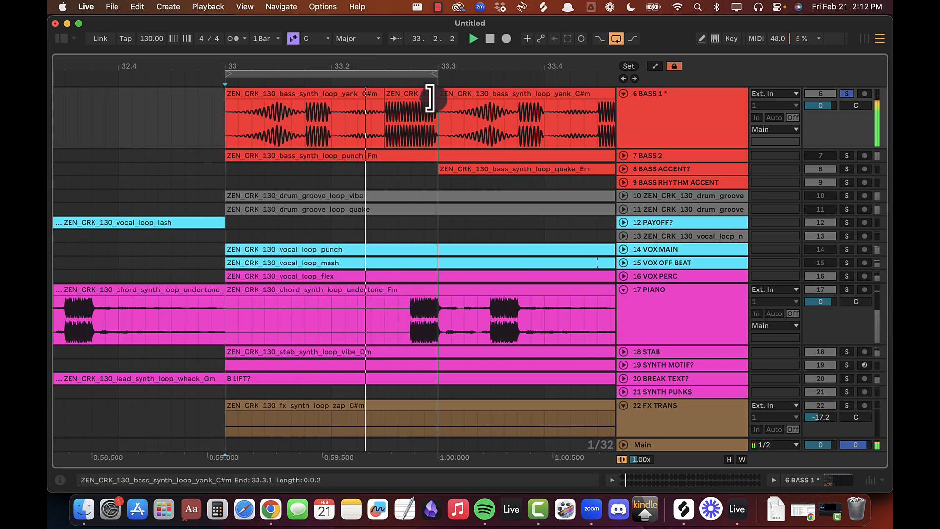
pyautogui.press('space')
# Step: Set the split bass note's pitch to -1 semitone and audition the looped BASS 1 phrase
pyautogui.click(417, 93)
pyautogui.doubleClick(424, 100)
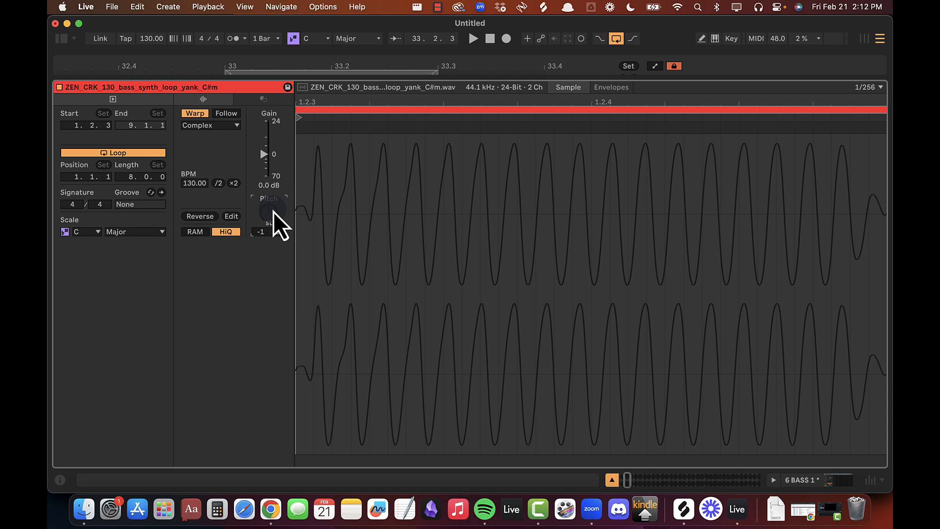
pyautogui.hotkey('shift', 'Tab')
pyautogui.press('space')
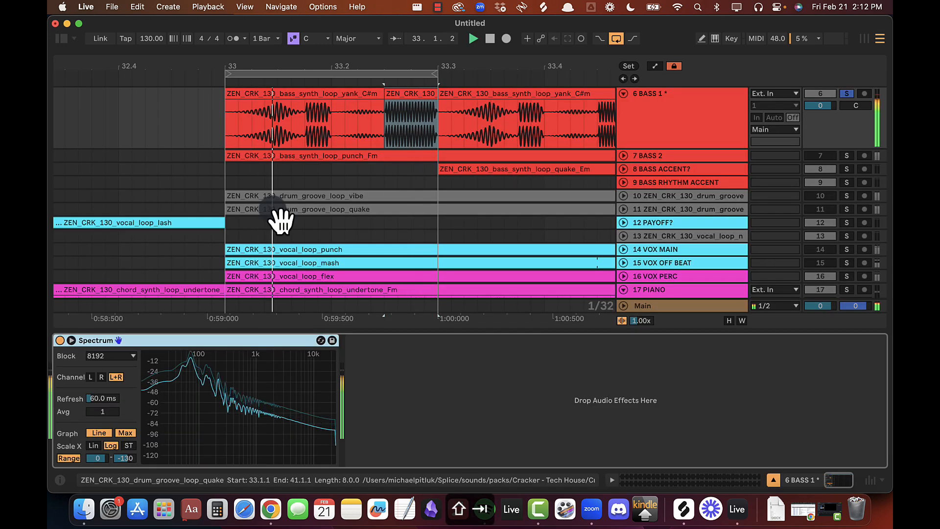
pyautogui.scroll(4, 352, 230)
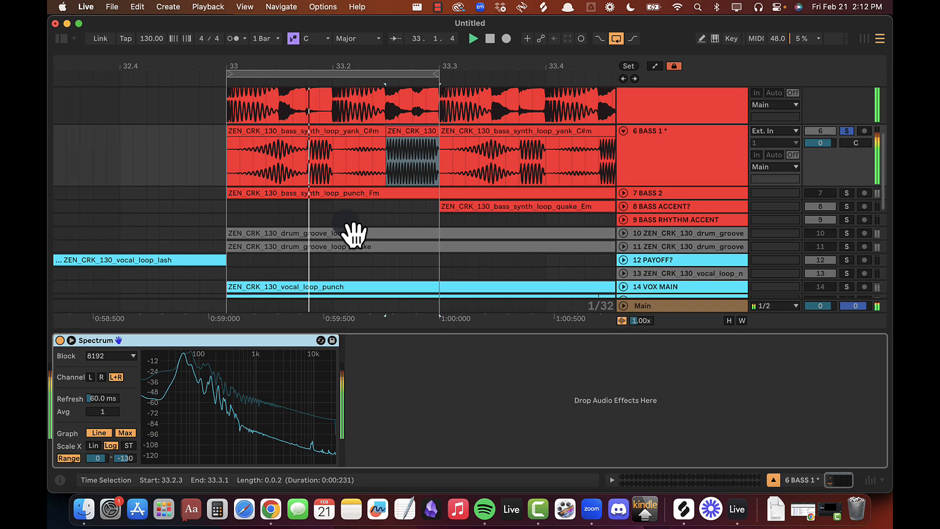
pyautogui.press('space')
# Step: Reopen the split bass note's pitch setting and replay the BASS 1 phrase from 33.1.1
pyautogui.doubleClick(420, 193)
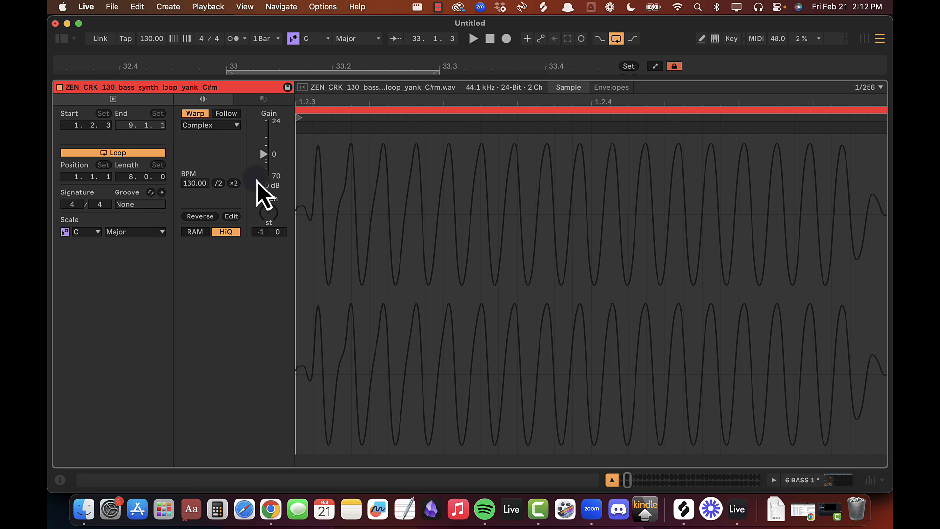
pyautogui.hotkey('shift', 'Tab')
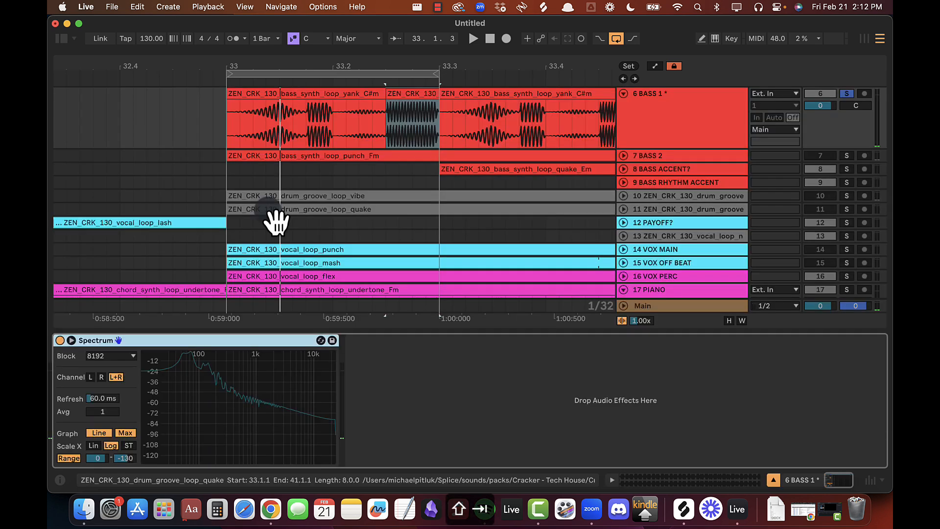
pyautogui.click(228, 133)
pyautogui.press('space')
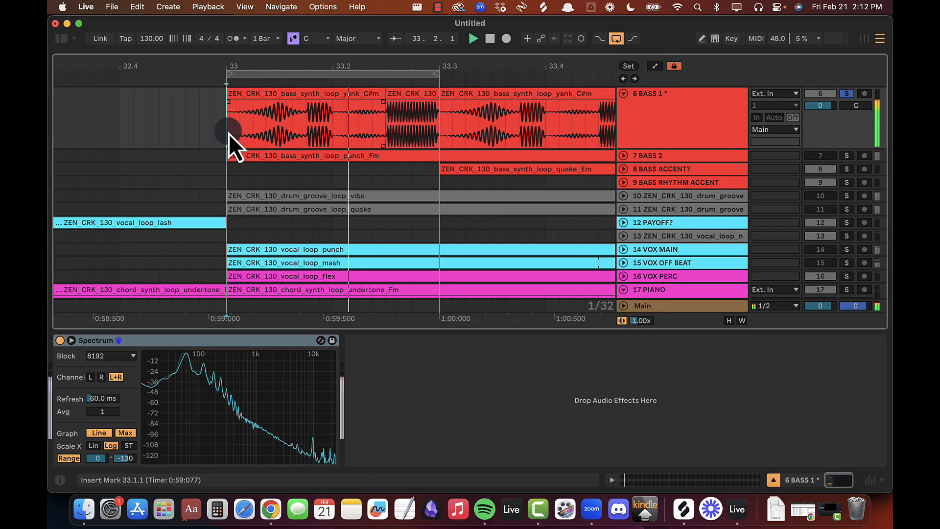
pyautogui.press('space')
# Step: Revisit the split bass note's clip settings and audition the phrase with GROOVE soloed alongside BASS 1
pyautogui.doubleClick(410, 97)
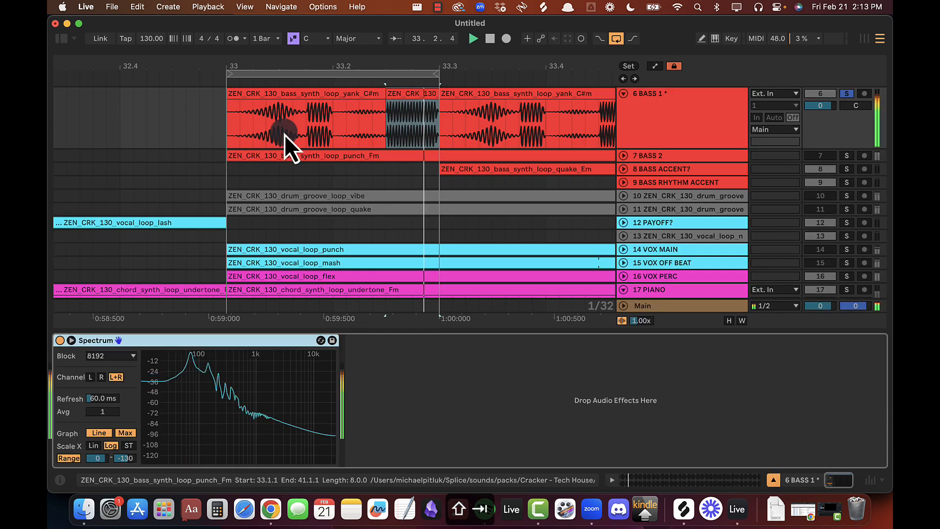
pyautogui.scroll(3, 378, 140)
pyautogui.press('space')
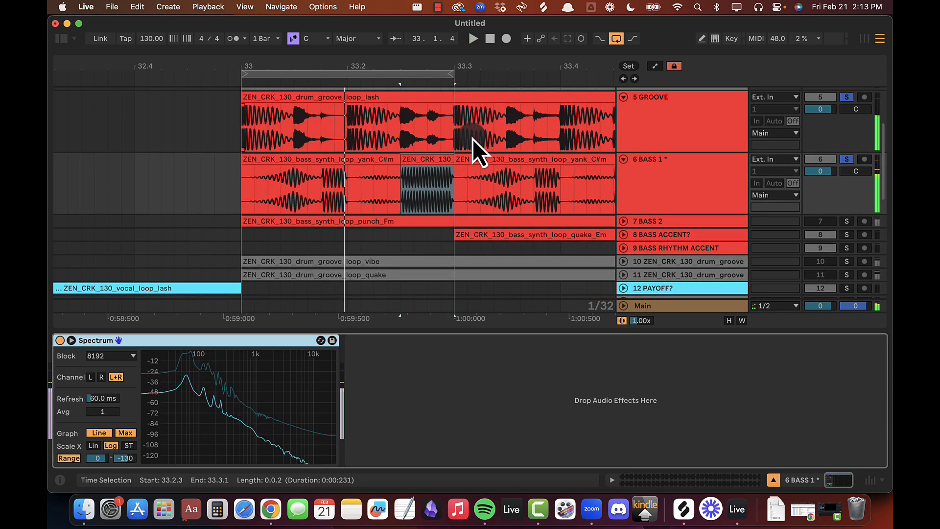
pyautogui.moveTo(402, 68); pyautogui.dragTo(402, 65)
pyautogui.press('alt+super+l')
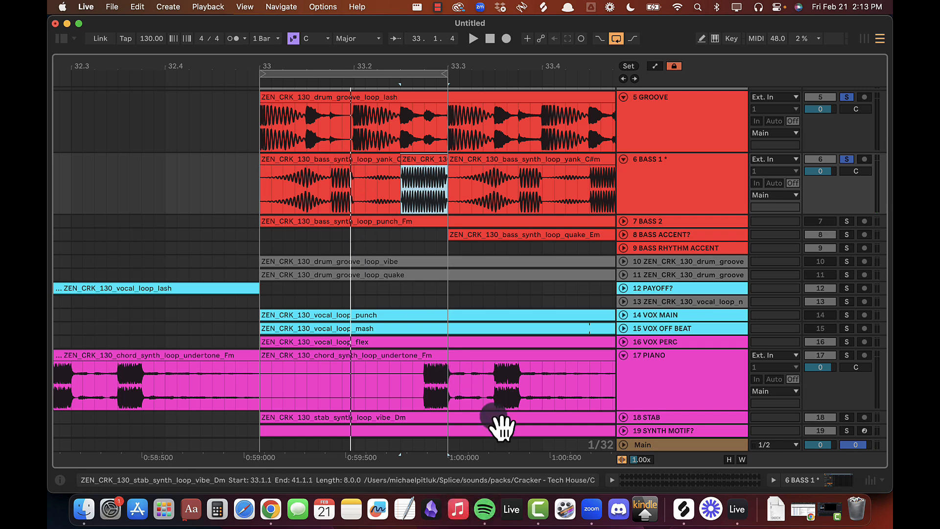
# Step: Loop all of bar 33 and add PIANO to the solo to audition it with GROOVE and BASS 1
pyautogui.click(413, 356)
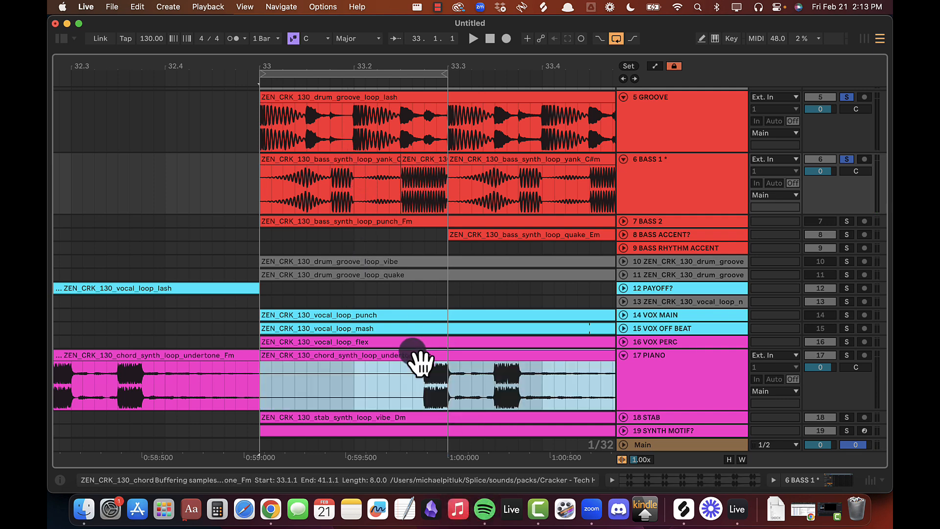
pyautogui.moveTo(353, 68); pyautogui.dragTo(252, 299)
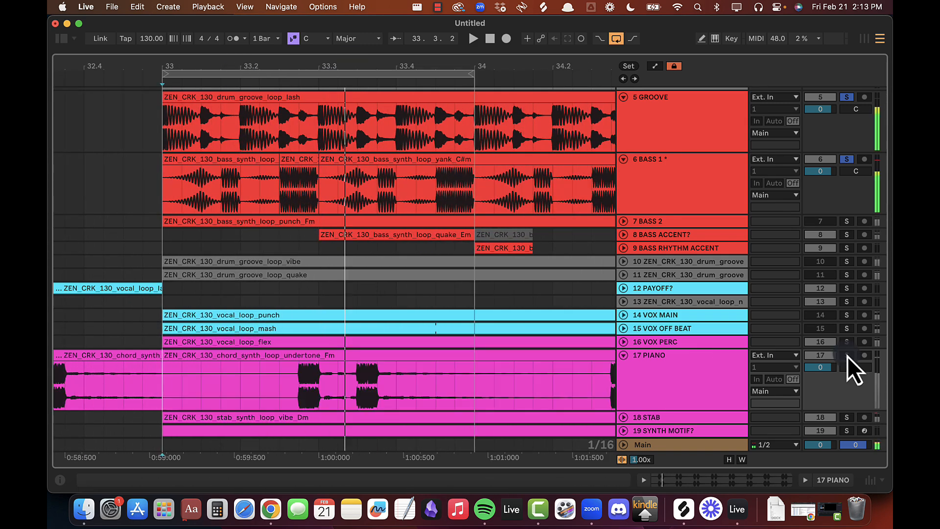
pyautogui.click(846, 355)
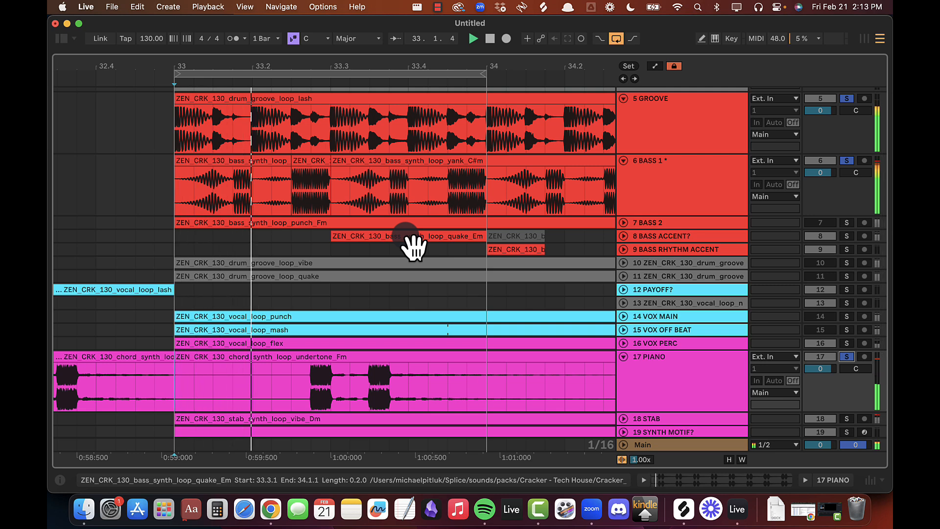
pyautogui.press('space')
pyautogui.click(177, 239)
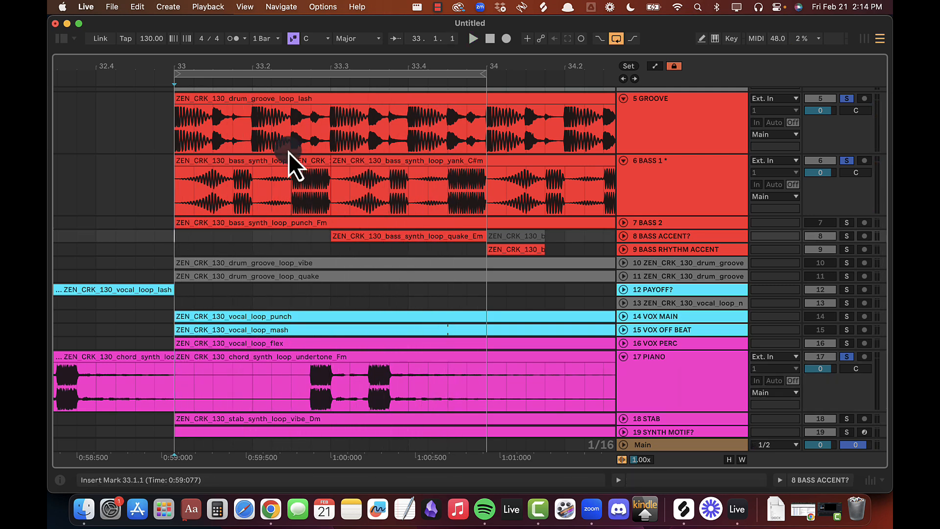
# Step: Select the two BASS 1 clips from 33.1.1 to 33.3.1 and colour them white
pyautogui.click(307, 160)
pyautogui.keyDown('shift'); pyautogui.click(255, 160); pyautogui.keyUp('shift')
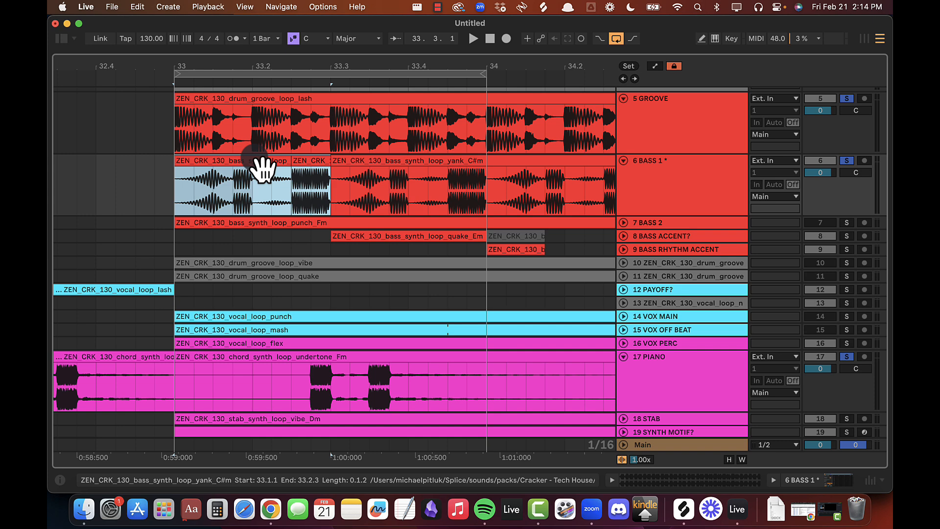
pyautogui.rightClick(248, 164)
pyautogui.click(410, 410)
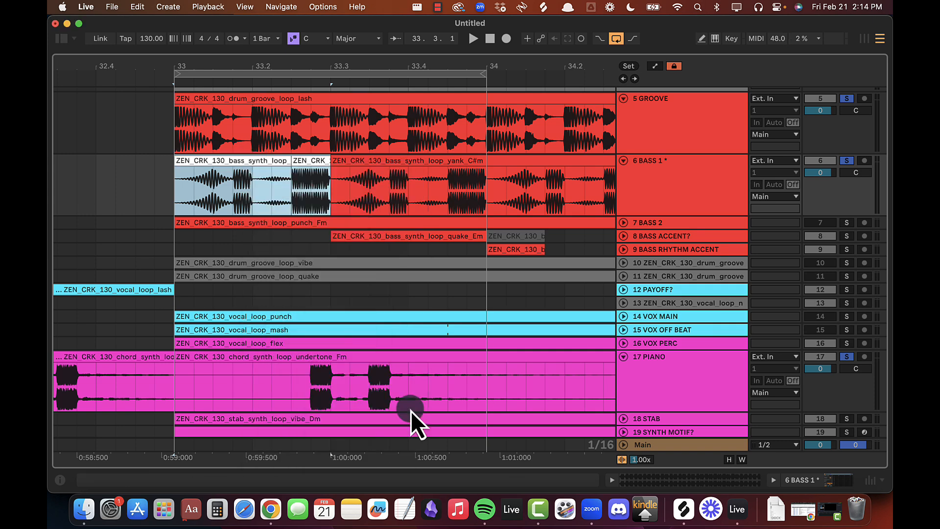
# Step: Duplicate the two white BASS 1 clips into the second half of bar 33
pyautogui.click(313, 165)
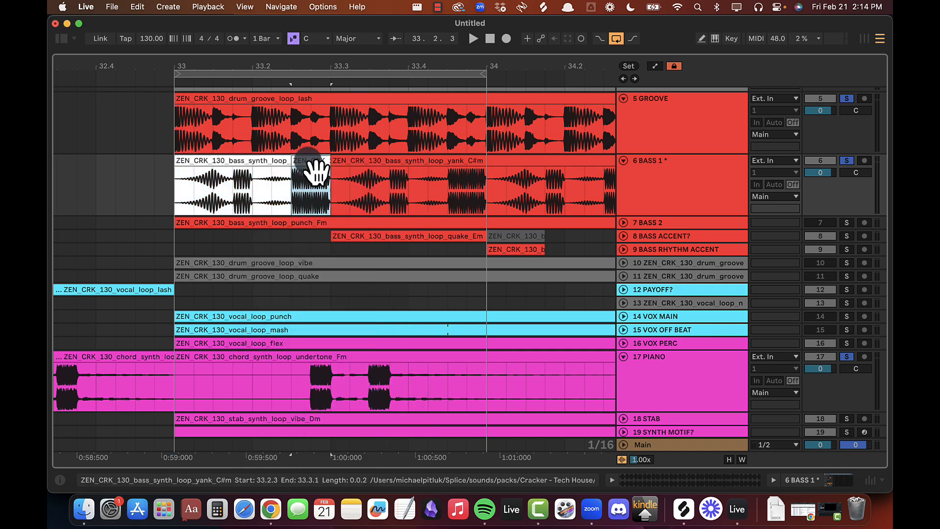
pyautogui.click(363, 161)
pyautogui.click(313, 161)
pyautogui.keyDown('shift'); pyautogui.click(256, 161); pyautogui.keyUp('shift')
pyautogui.scroll(-3, 338, 62)
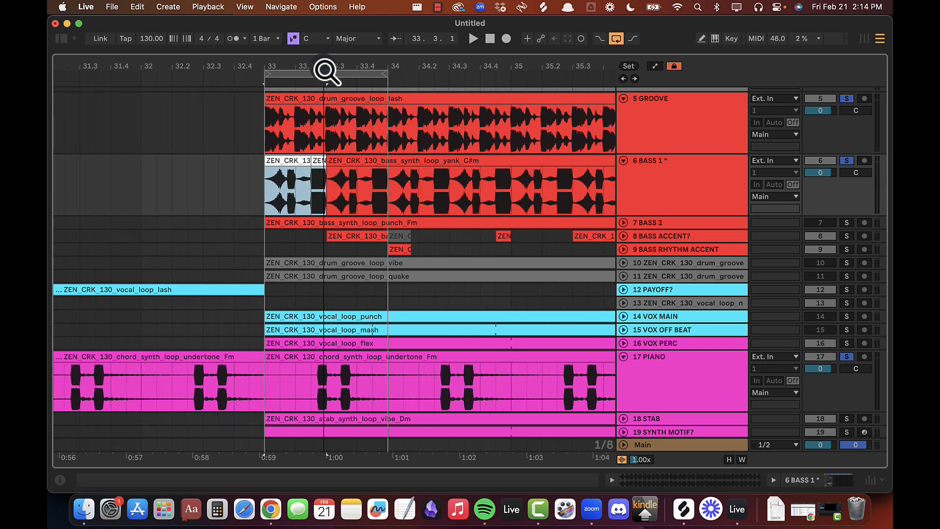
pyautogui.press('super+d')
pyautogui.scroll(-3, 350, 66)
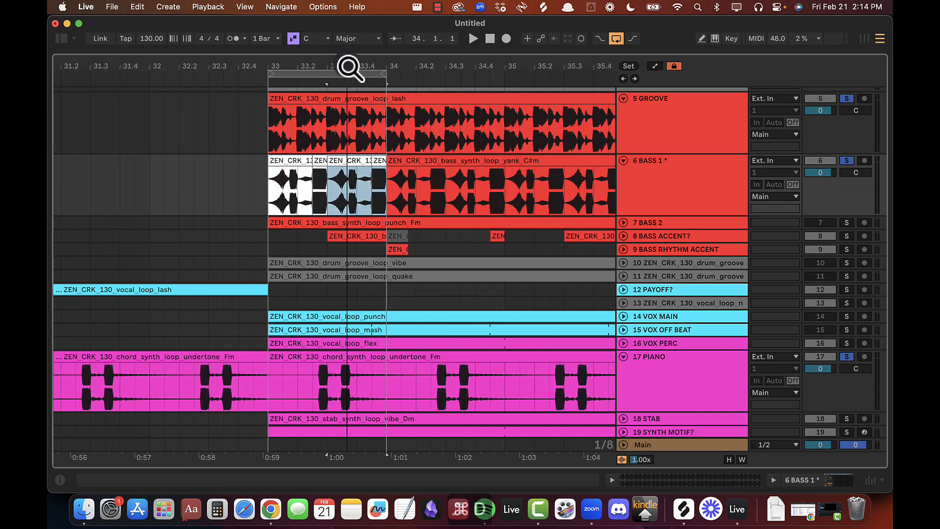
# Step: Duplicate the white BASS 1 clips through the end of bar 34 and extend the loop to cover bars 33 and 34
pyautogui.press('super+d')
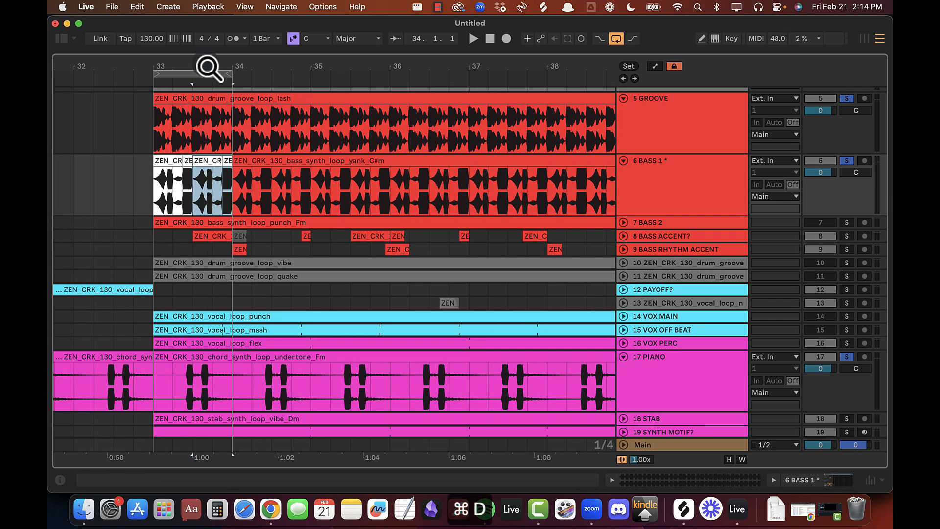
pyautogui.scroll(-3, 298, 69)
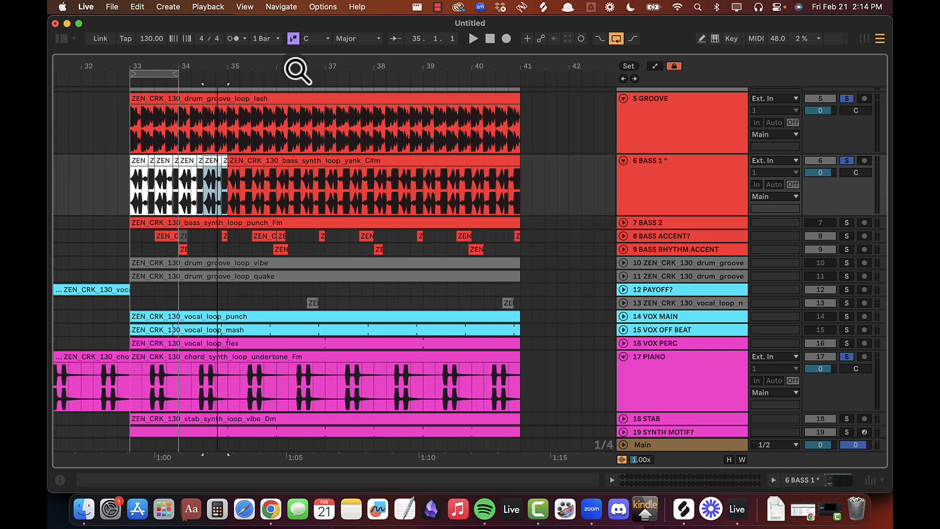
pyautogui.moveTo(173, 69); pyautogui.dragTo(227, 69)
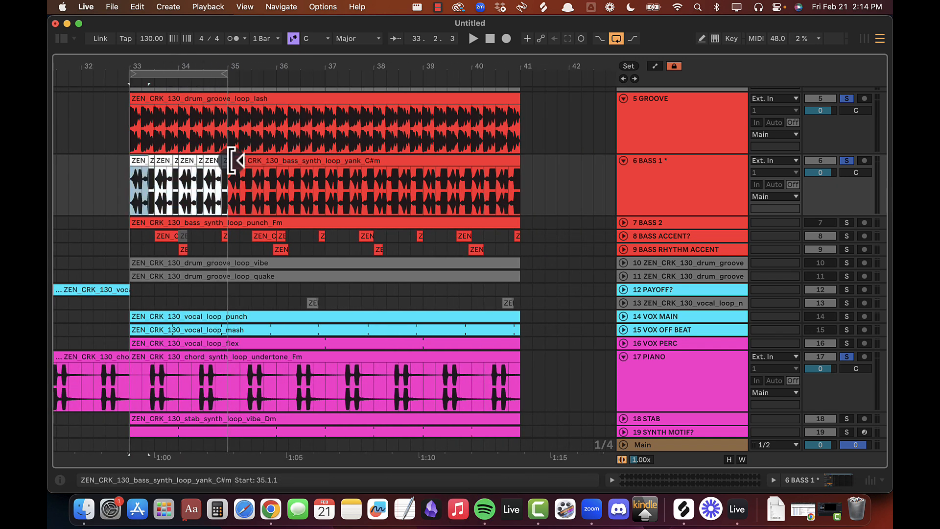
# Step: Select all white BASS 1 clips in bars 33 and 34 and duplicate them three times to fill the track up to 41.1.1
pyautogui.scroll(4, 220, 67)
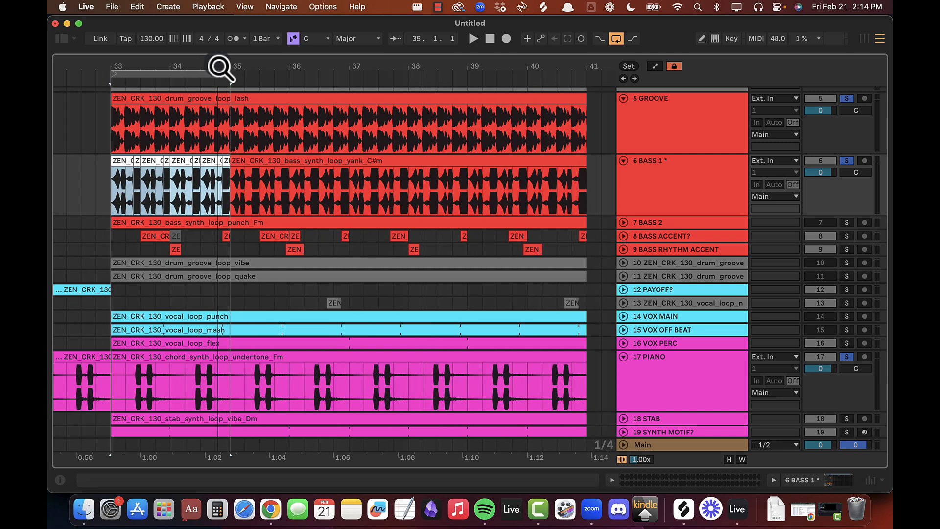
pyautogui.scroll(-2, 206, 68)
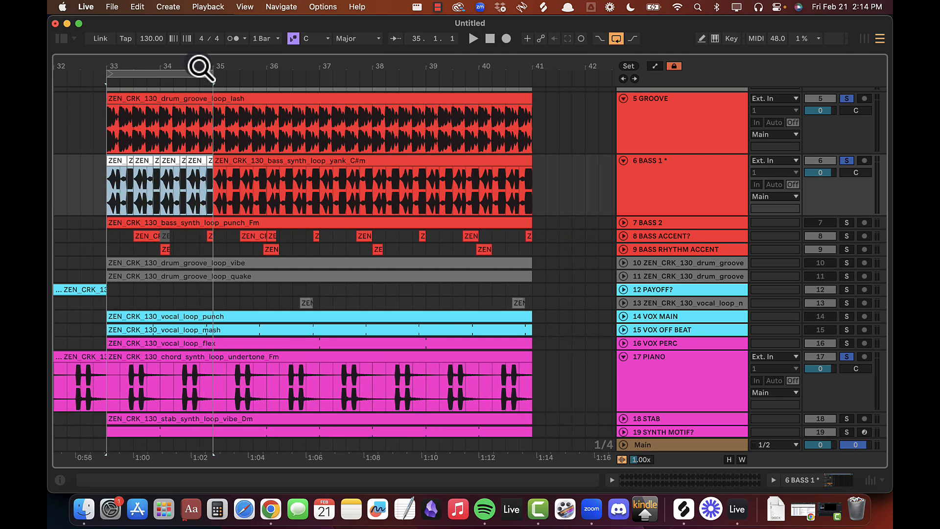
pyautogui.moveTo(199, 66); pyautogui.dragTo(193, 66)
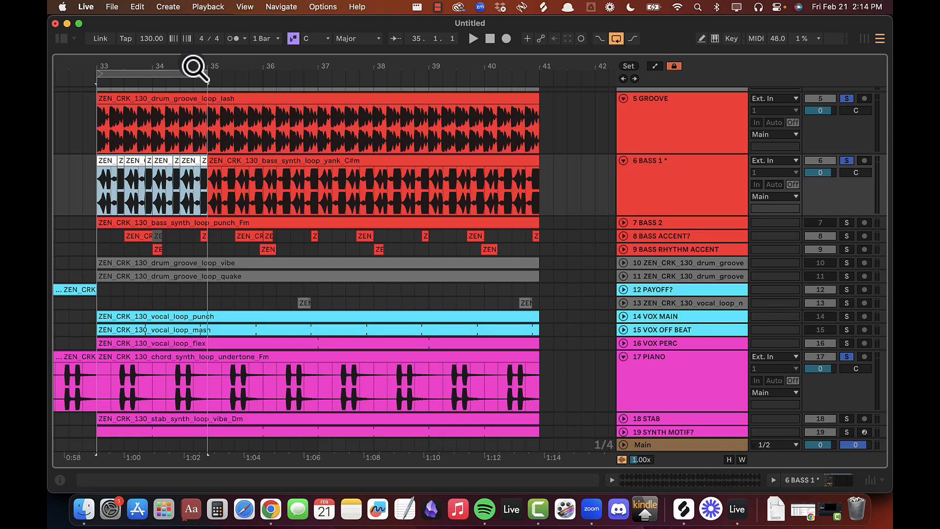
pyautogui.click(105, 166)
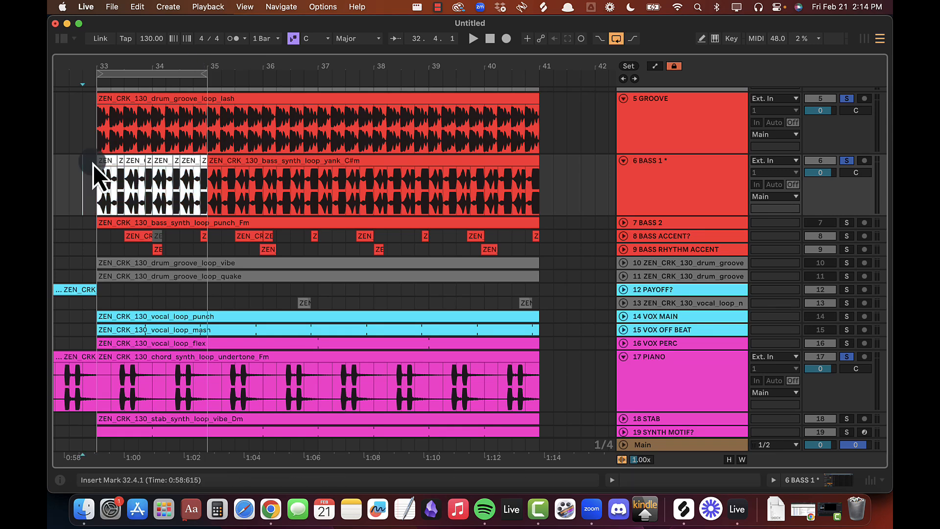
pyautogui.keyDown('shift'); pyautogui.click(209, 160); pyautogui.keyUp('shift')
pyautogui.click(204, 161)
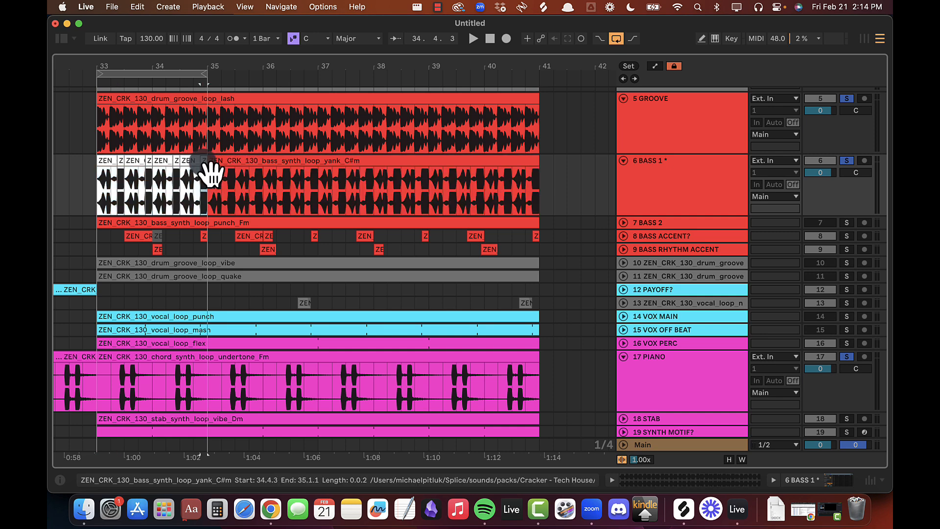
pyautogui.keyDown('shift'); pyautogui.click(102, 161); pyautogui.keyUp('shift')
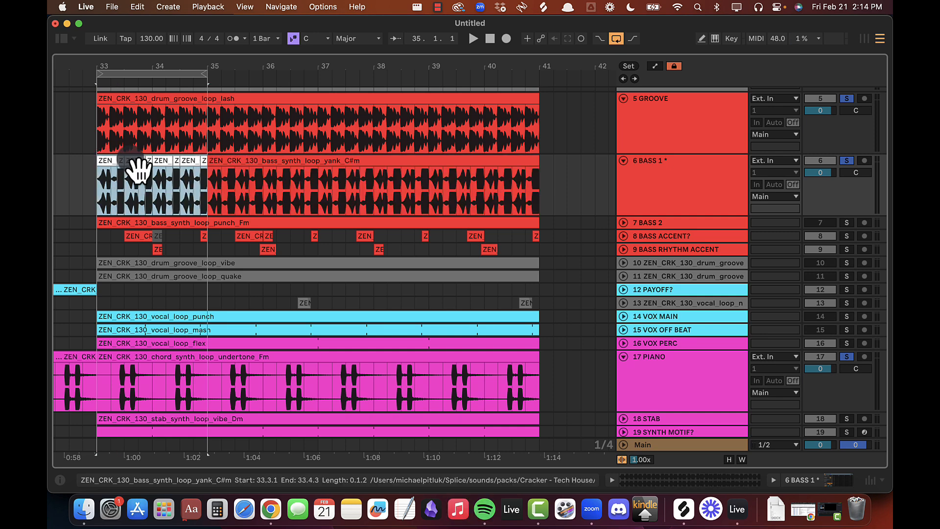
pyautogui.press('super+d')
pyautogui.press('super+d')
pyautogui.press('super+d')
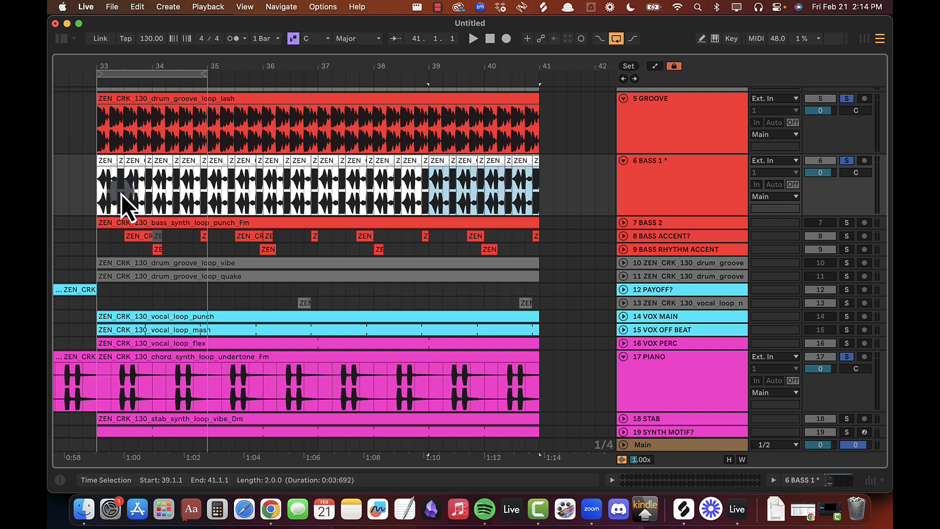
# Step: Highlight the first two bars of BASS 1, then the PIANO chords from 33.2.3 to 34.1.1, to compare the two parts
pyautogui.moveTo(102, 191); pyautogui.dragTo(209, 194)
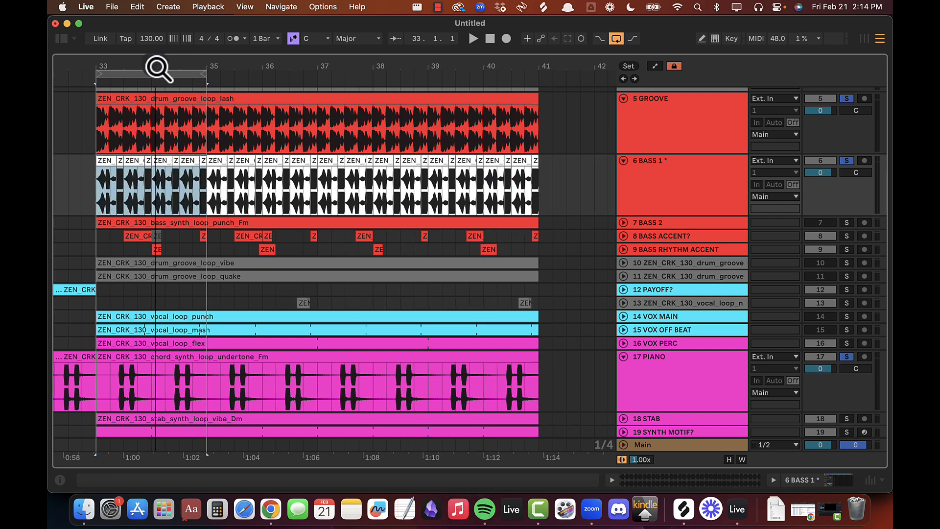
pyautogui.moveTo(158, 68); pyautogui.dragTo(261, 68)
pyautogui.moveTo(193, 406); pyautogui.dragTo(251, 397)
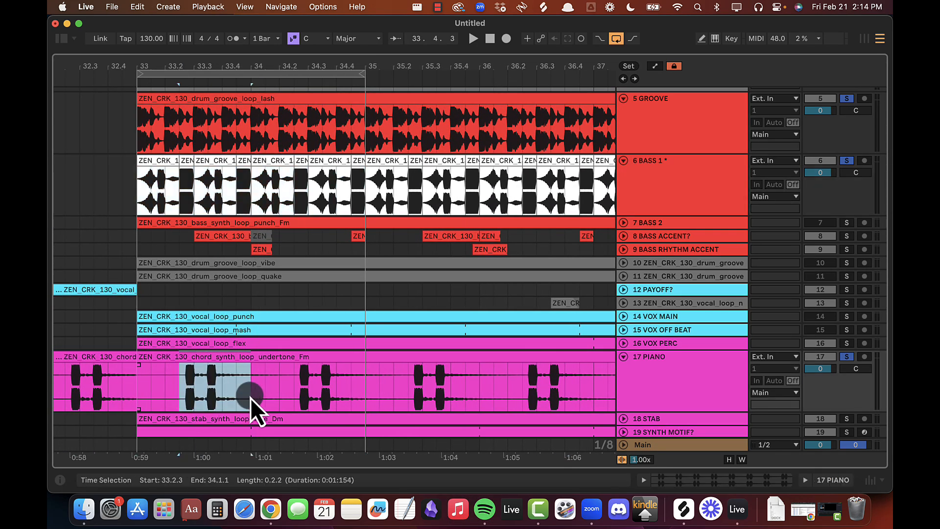
# Step: Play the arrangement from bar 33 and compare the BASS 1 clips with the PIANO clip over the same bars
pyautogui.moveTo(130, 174); pyautogui.dragTo(366, 203)
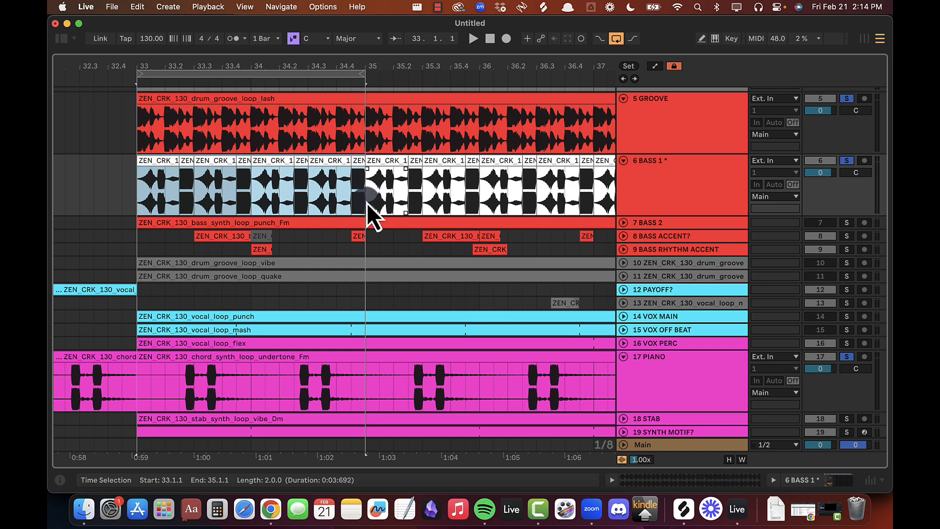
pyautogui.moveTo(320, 67); pyautogui.dragTo(325, 63)
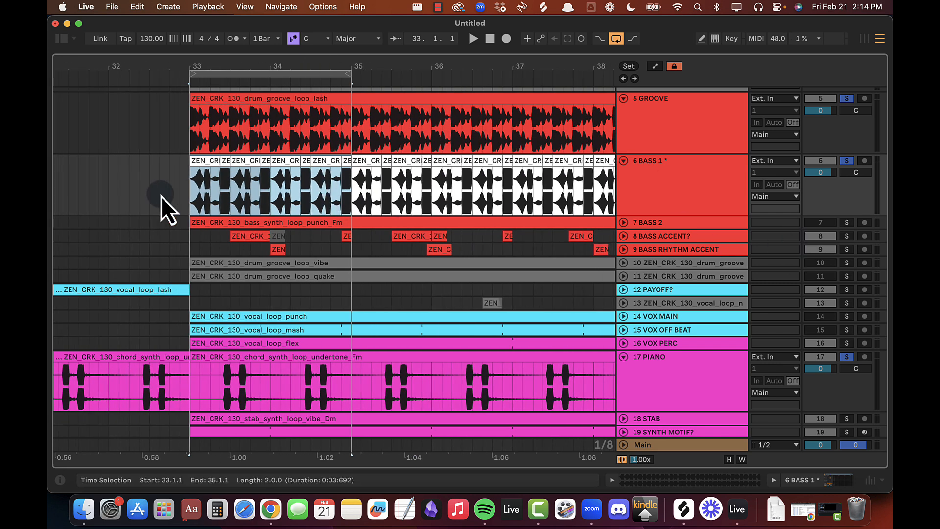
pyautogui.click(196, 200)
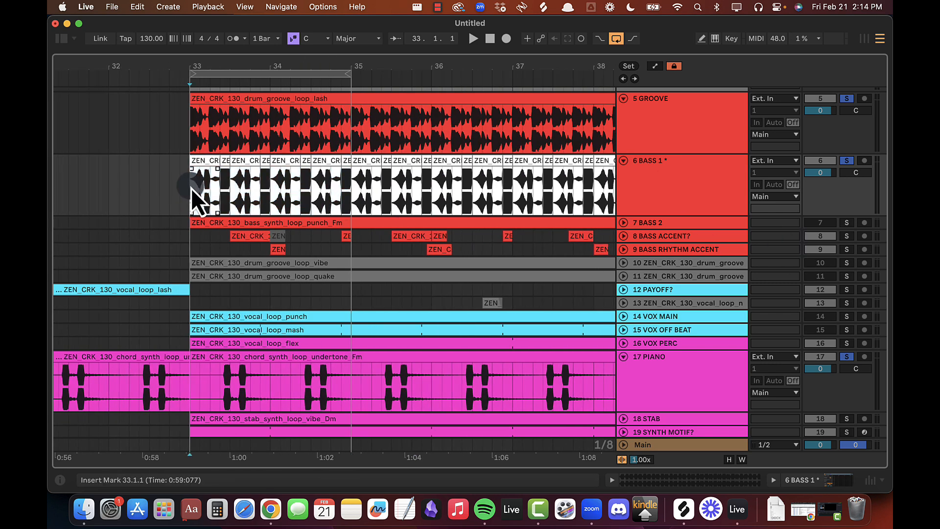
pyautogui.press('space')
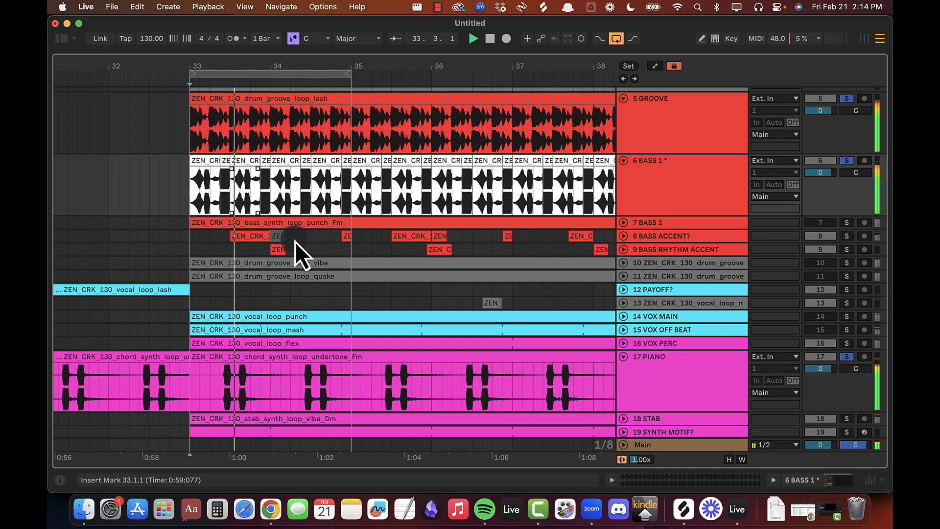
pyautogui.click(253, 359)
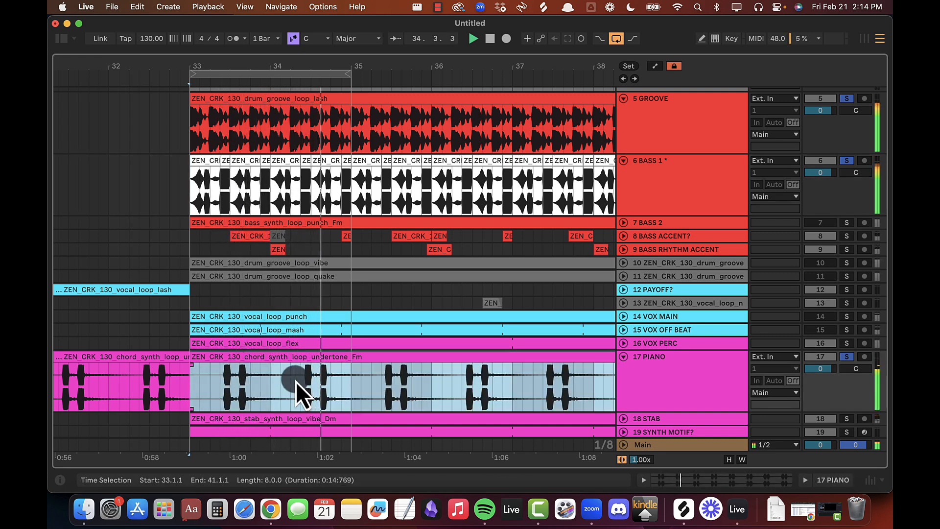
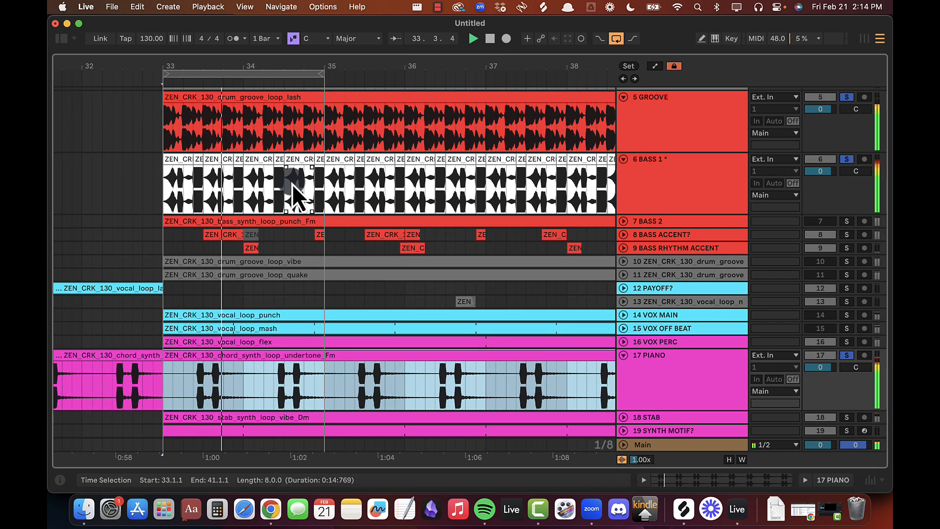
pyautogui.click(242, 379)
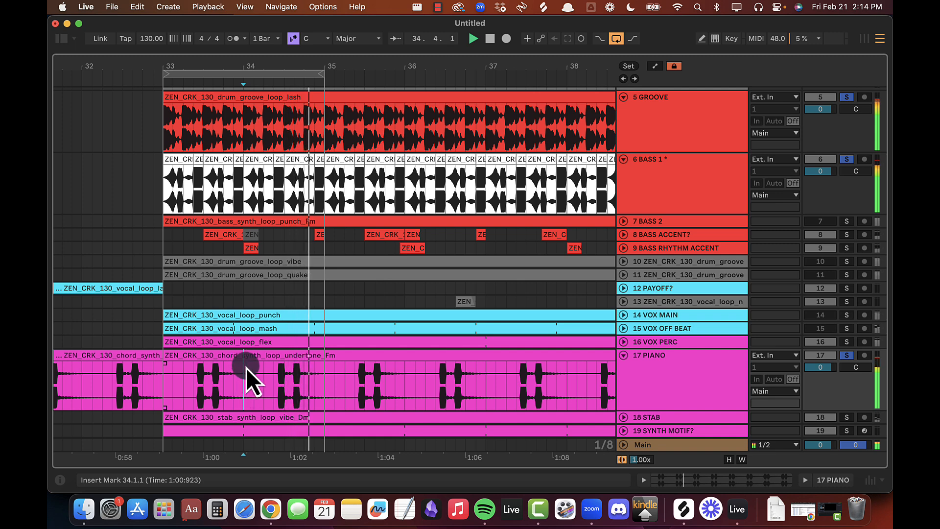
pyautogui.moveTo(273, 65)
pyautogui.mouseDown()
pyautogui.moveTo(273, 53)
pyautogui.moveTo(262, 54)
pyautogui.moveTo(281, 74)
pyautogui.mouseUp()
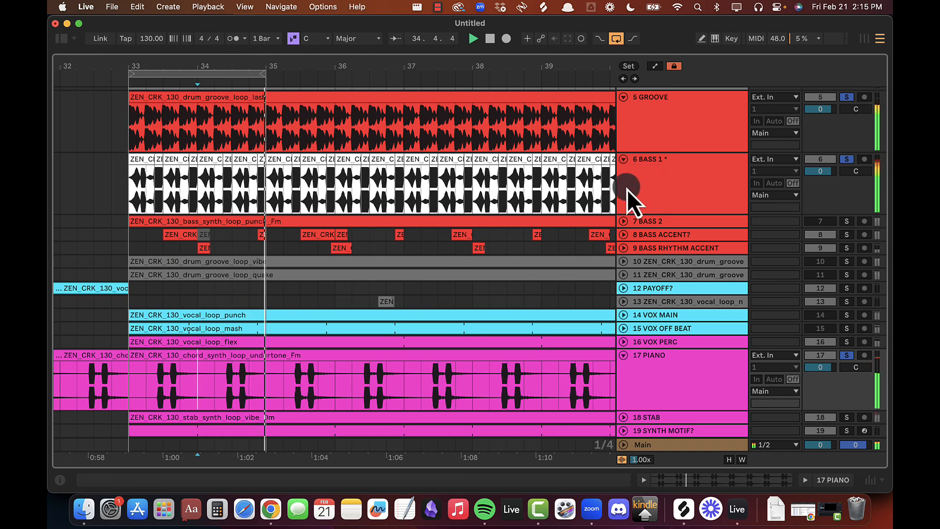
# Step: Unfold the BASS 2 and BASS ACCENT? tracks so their waveforms show
pyautogui.click(623, 220)
pyautogui.click(701, 238)
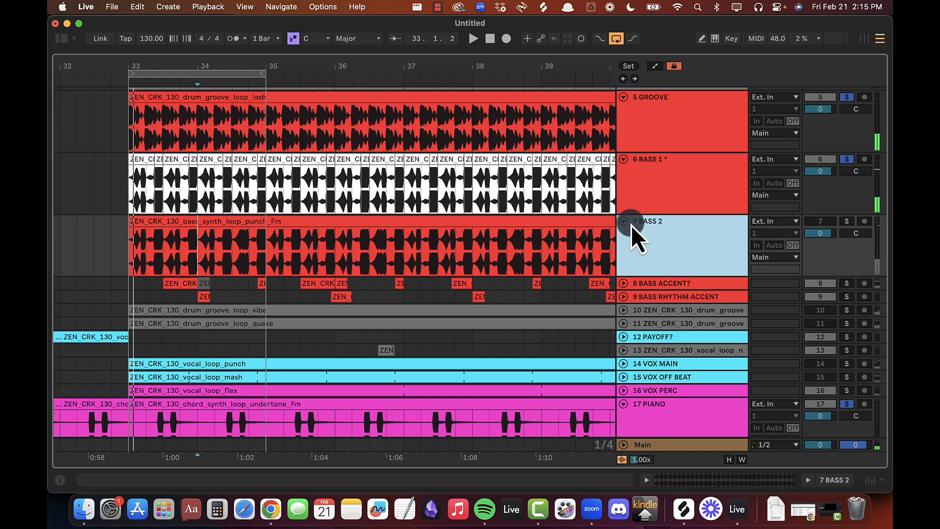
pyautogui.click(623, 282)
pyautogui.click(698, 293)
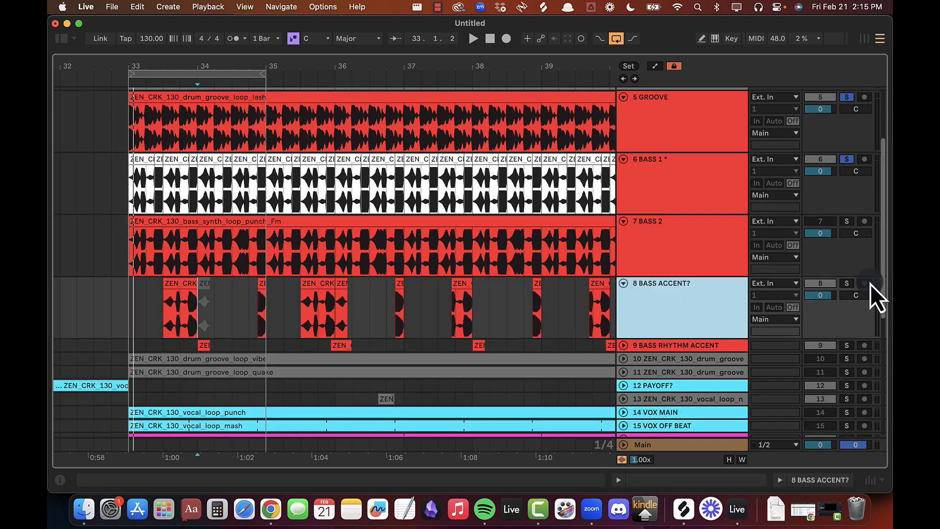
# Step: Solo the BASS ACCENT? track and play its first clip, from 33.3.1 to 34.1.1, in a loop
pyautogui.click(847, 283)
pyautogui.click(187, 294)
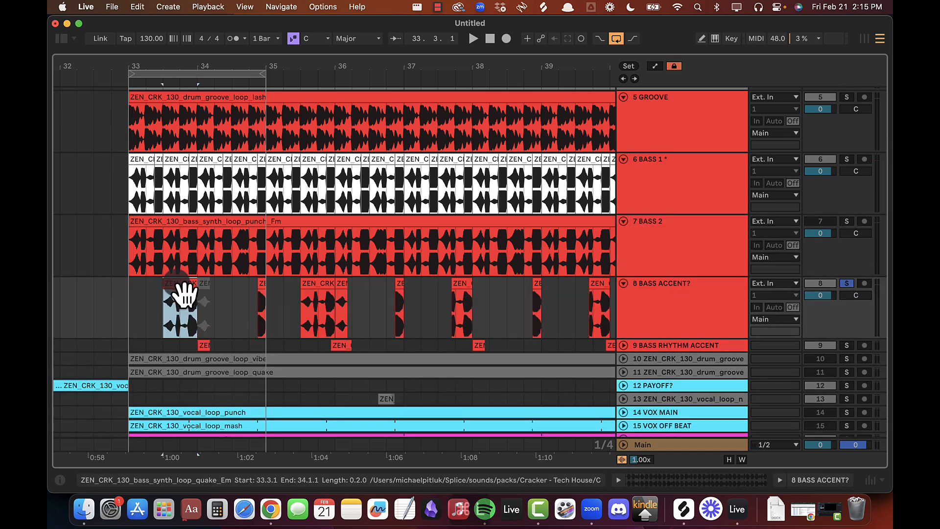
pyautogui.press('super+l')
pyautogui.moveTo(178, 66); pyautogui.dragTo(297, 66)
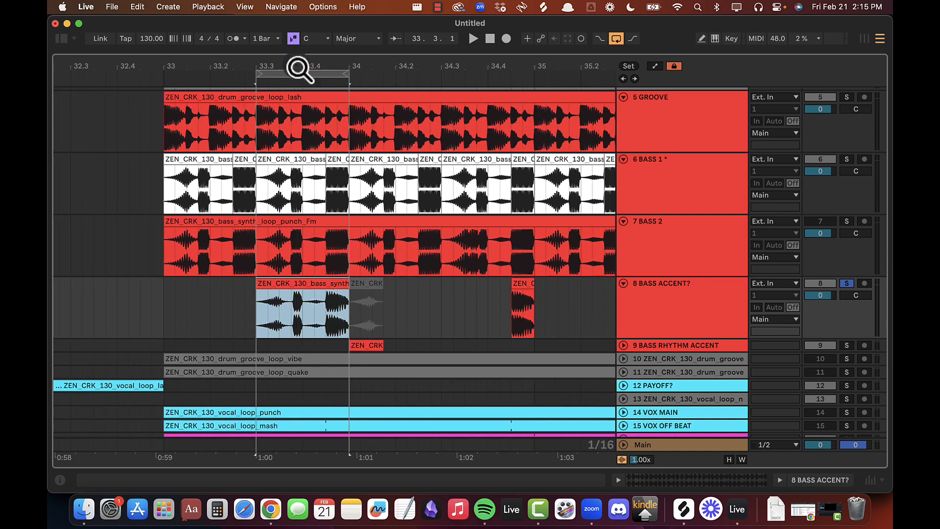
pyautogui.press('space')
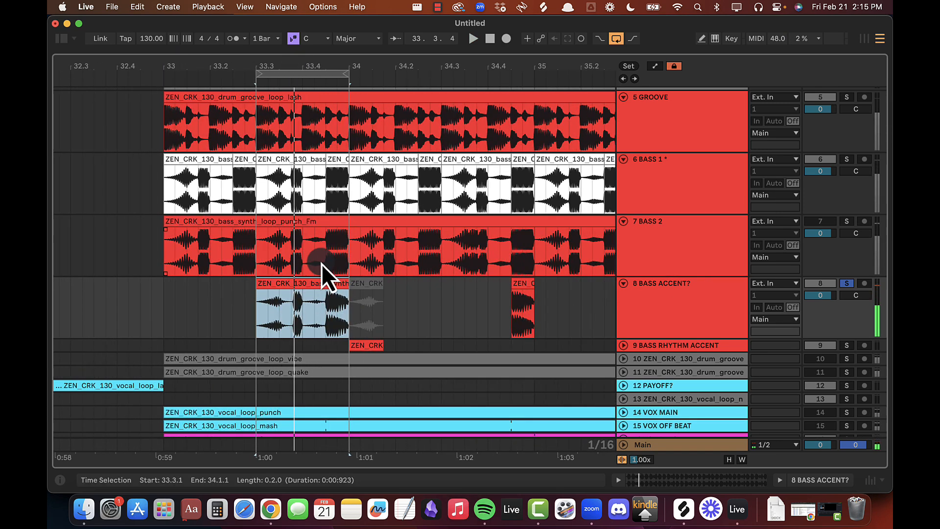
# Step: Add a Spectrum device to the BASS ACCENT? track and show its enlarged frequency display
pyautogui.doubleClick(304, 289)
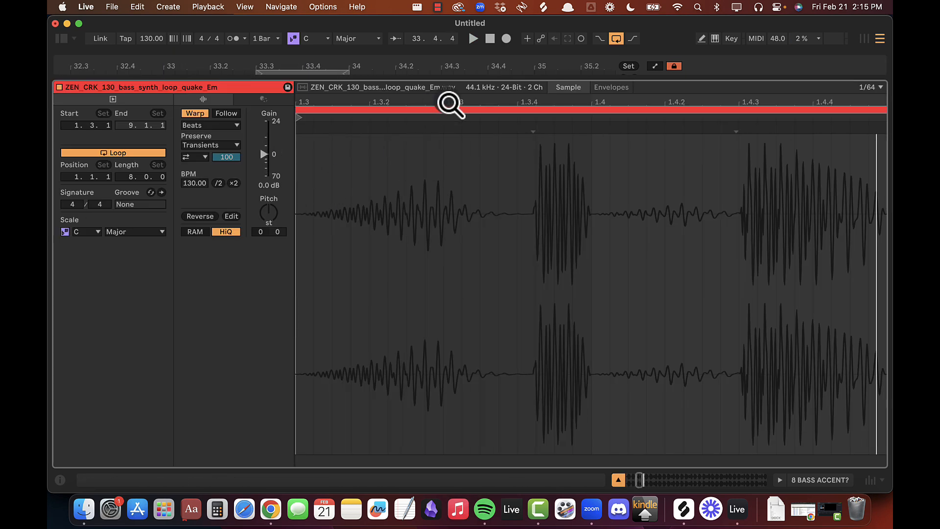
pyautogui.hotkey('shift', 'Tab')
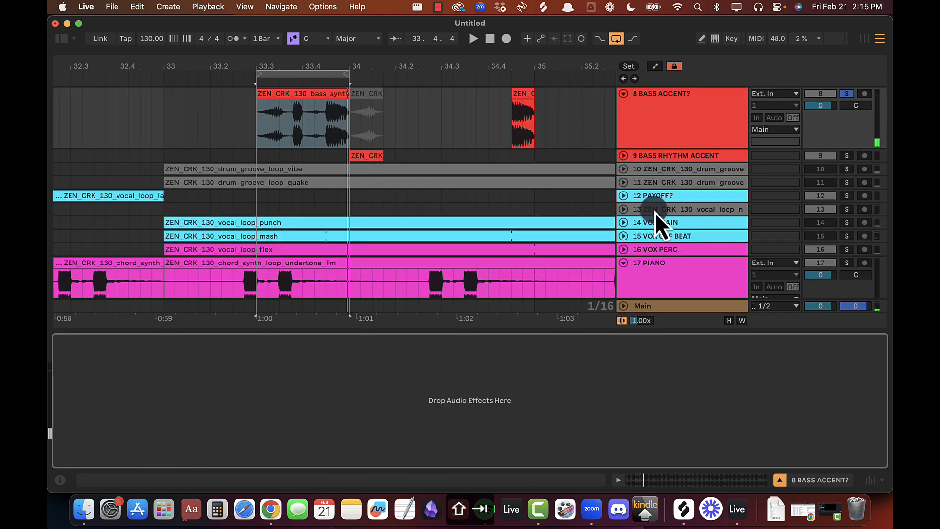
pyautogui.click(64, 37)
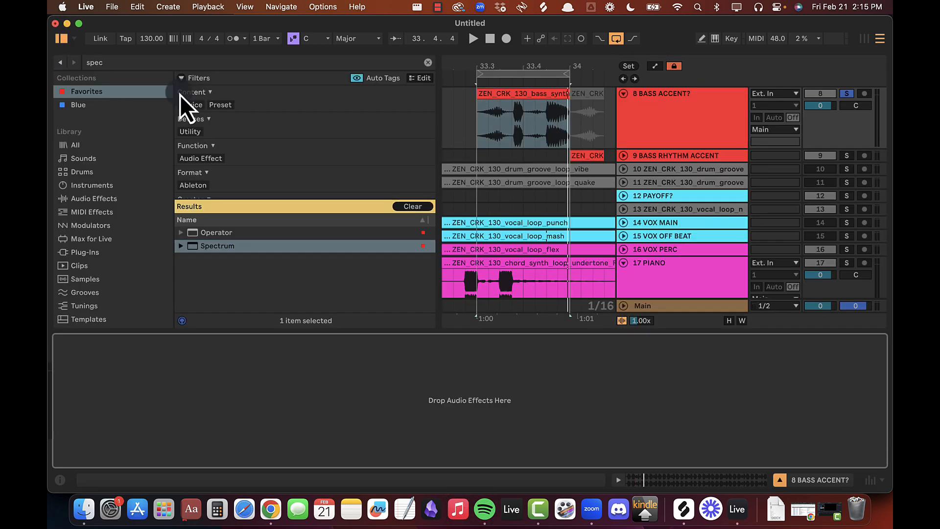
pyautogui.click(184, 64)
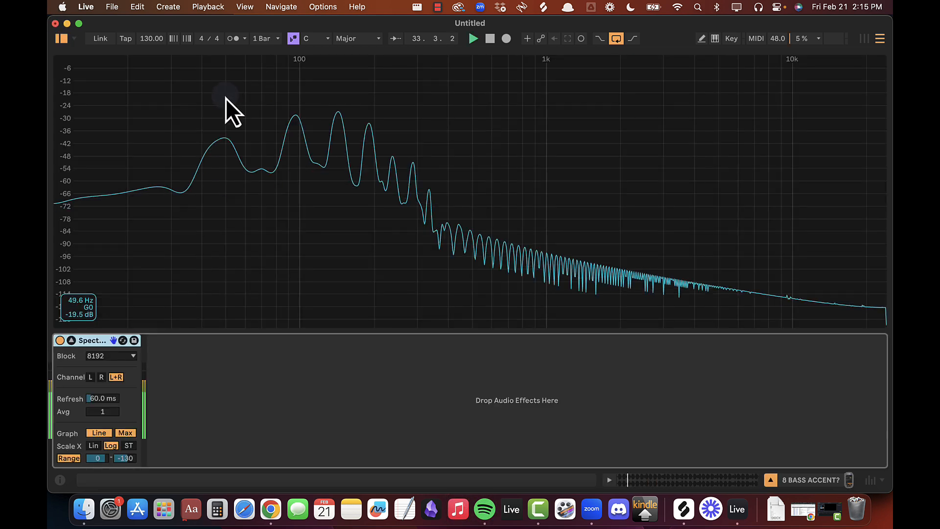
# Step: Examine the note frequencies of the looped bass accent in the spectrum display, and close the device view and browser
pyautogui.press('space')
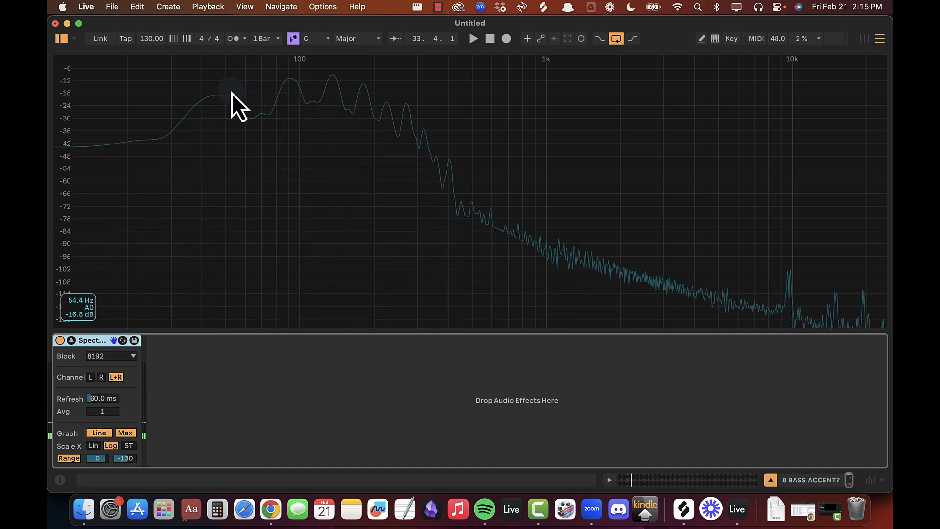
pyautogui.press('space')
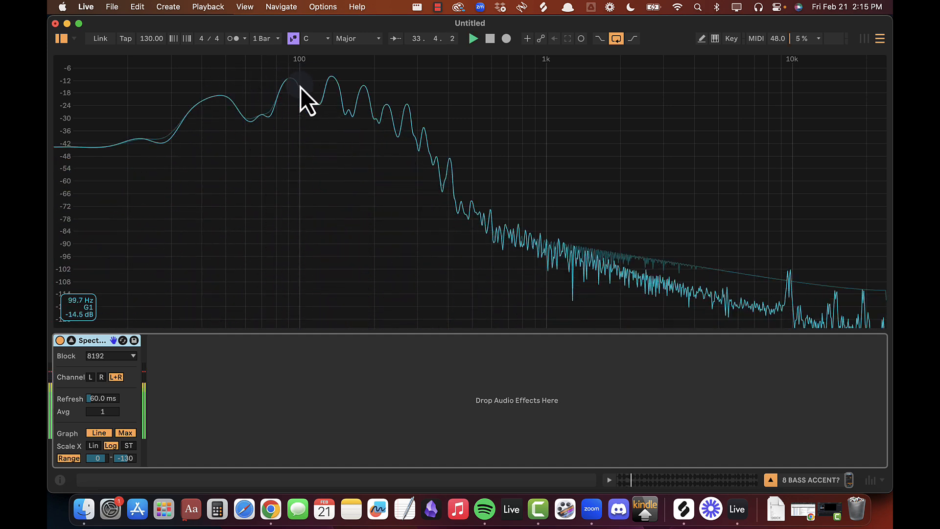
pyautogui.press('space')
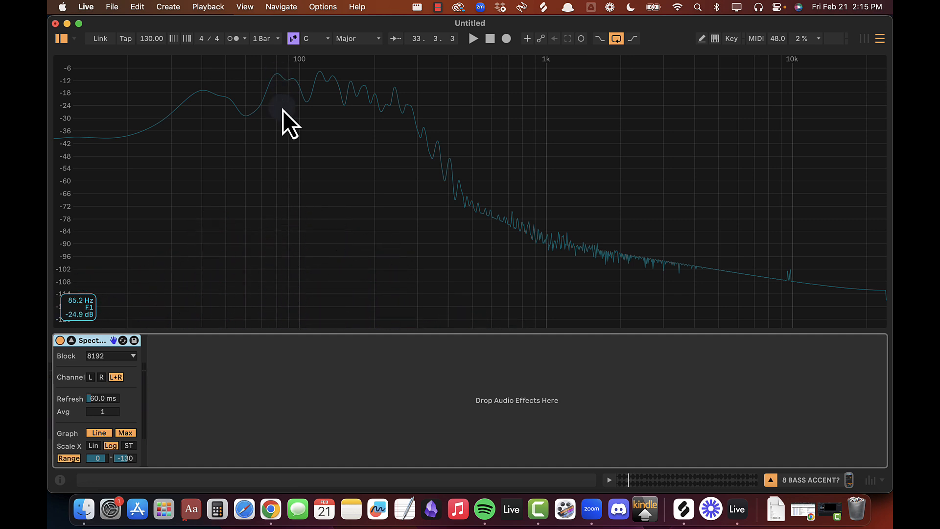
pyautogui.press('alt+super+l')
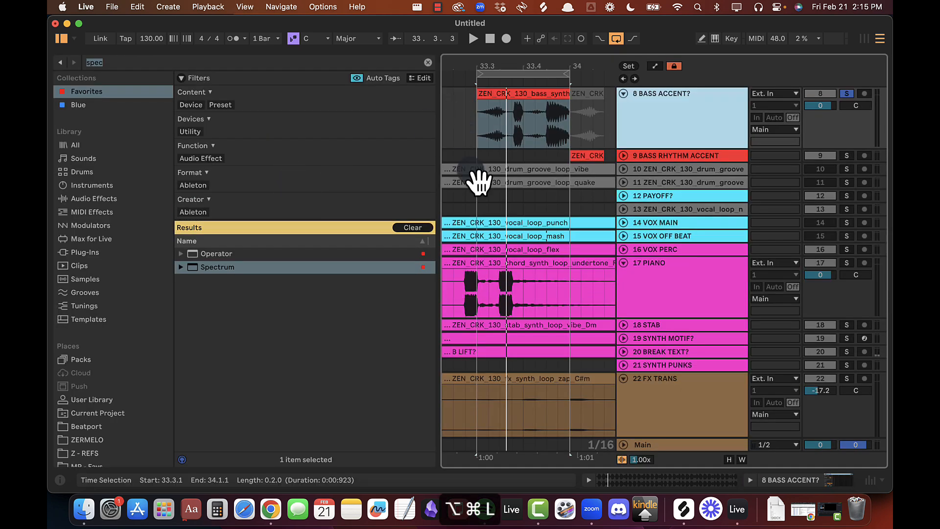
pyautogui.press('alt+super+b')
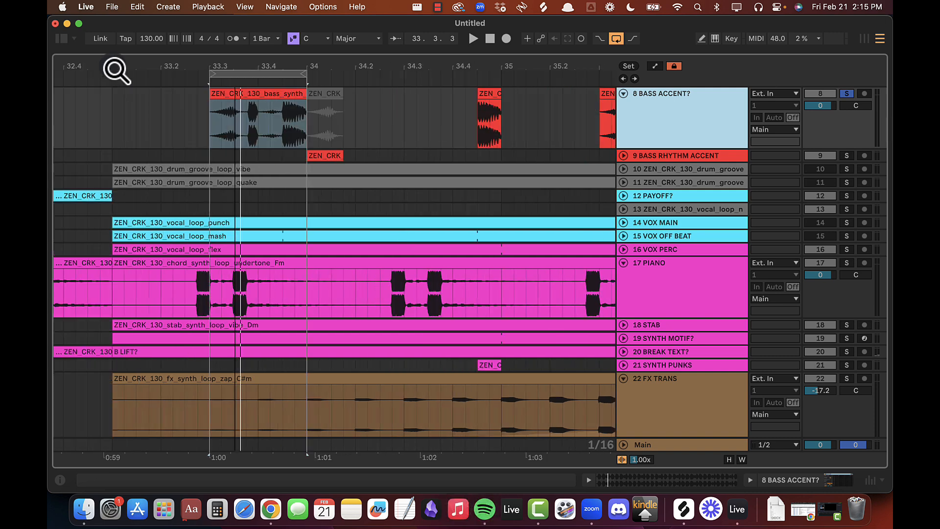
# Step: Split the first BASS ACCENT? clip at 33.3.4 and 33.4.1
pyautogui.moveTo(236, 65); pyautogui.dragTo(302, 69)
pyautogui.scroll(3, 293, 179)
pyautogui.click(319, 193)
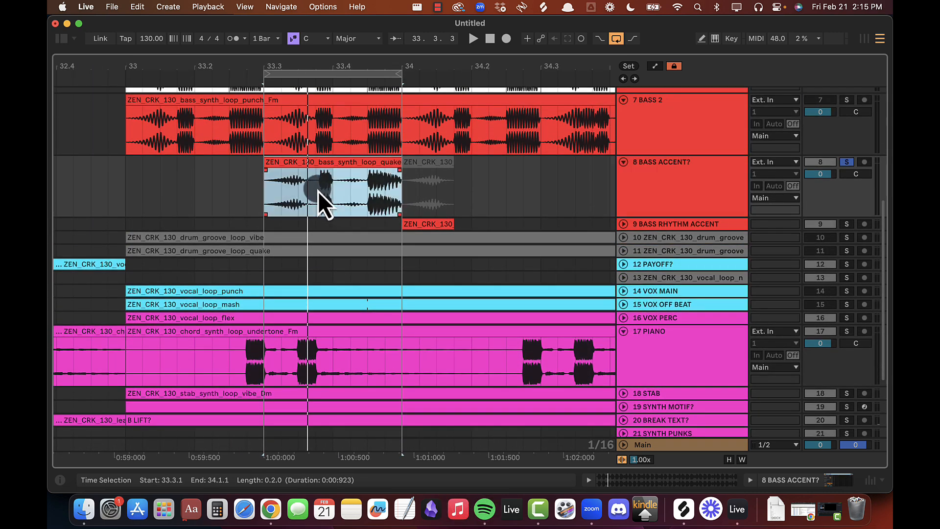
pyautogui.click(316, 190)
pyautogui.press('super+e')
pyautogui.click(336, 189)
pyautogui.press('super+e')
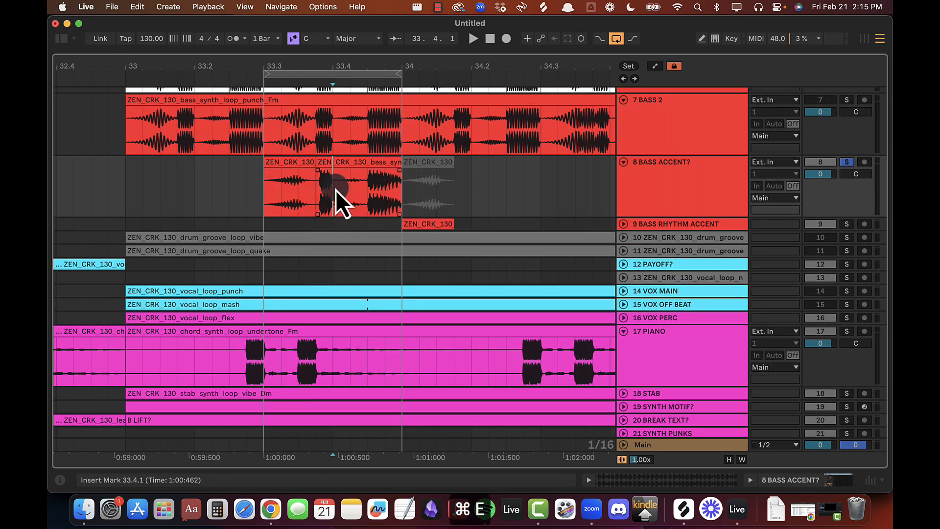
# Step: Rename the first two slices of the split BASS ACCENT? clip to F#
pyautogui.click(296, 164)
pyautogui.write('F#')
pyautogui.press('Return')
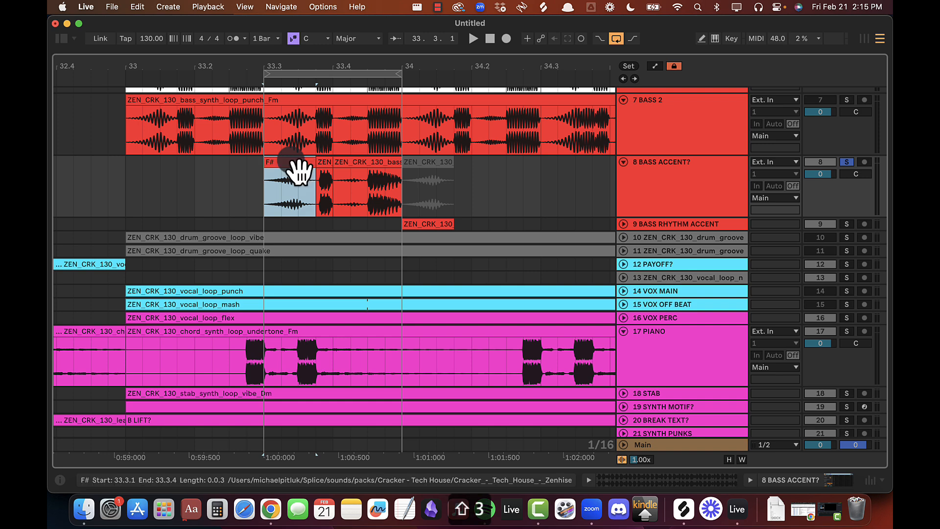
pyautogui.click(323, 162)
pyautogui.moveTo(335, 67); pyautogui.dragTo(327, 77)
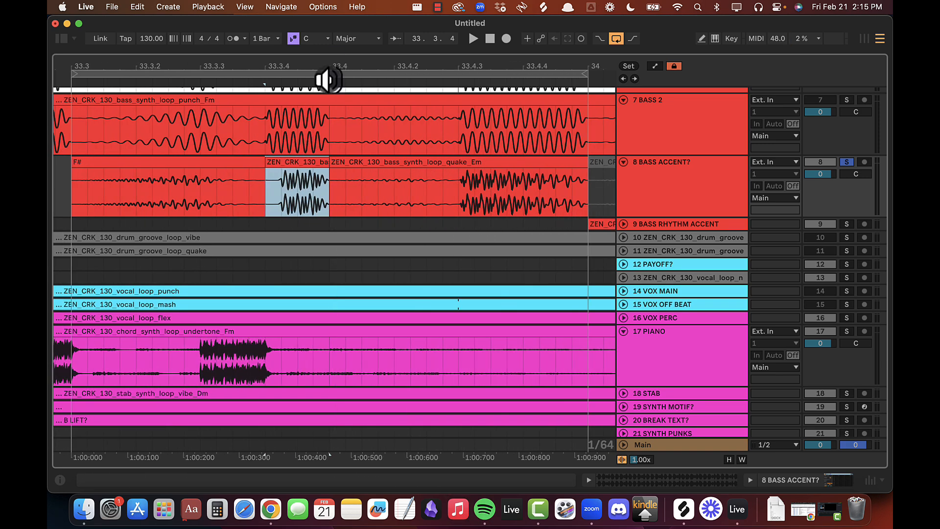
pyautogui.press('super+r')
pyautogui.write('F#')
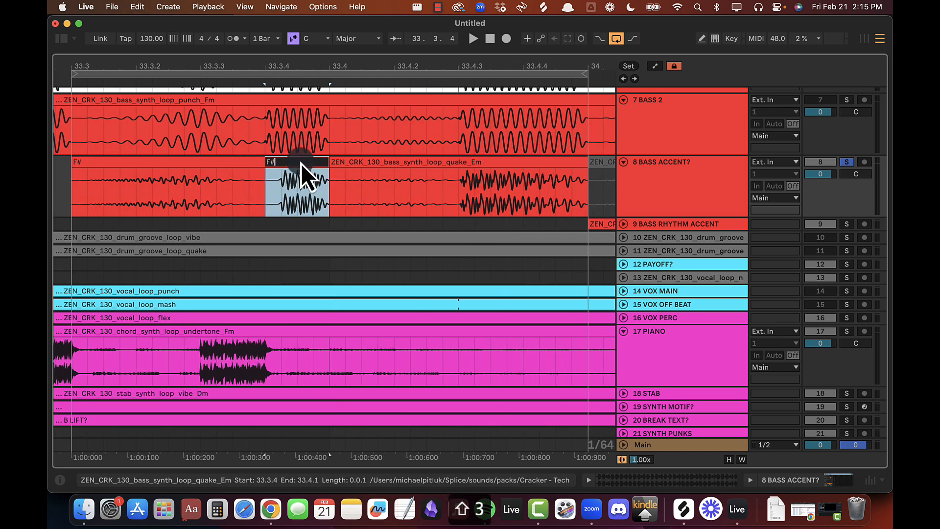
pyautogui.press('Return')
# Step: Rename the third BASS ACCENT? slice, starting at 33.4.1, to E
pyautogui.click(386, 177)
pyautogui.press('super+r')
pyautogui.write('E')
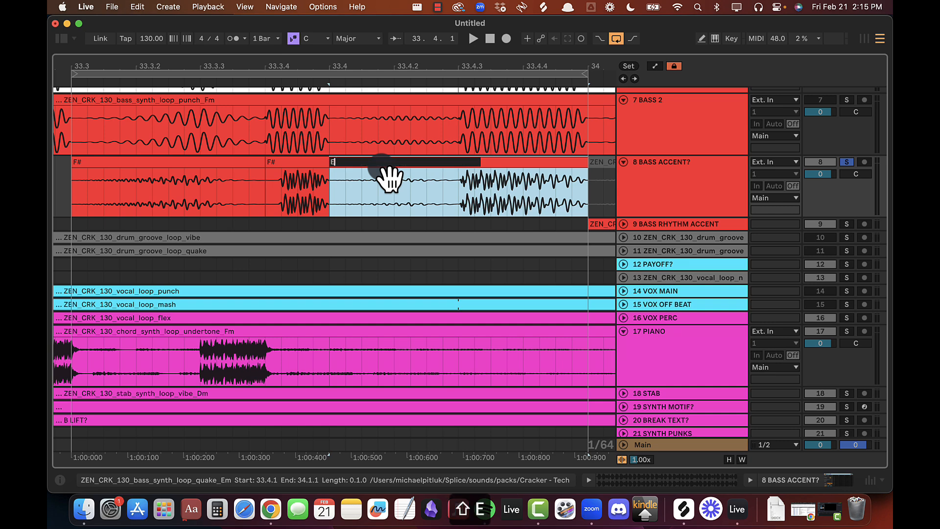
pyautogui.press('Return')
# Step: Split the BASS 1 clip that starts at 33.3.1 at position 33.3.4, in line with the accent slices
pyautogui.moveTo(327, 55); pyautogui.dragTo(447, 69)
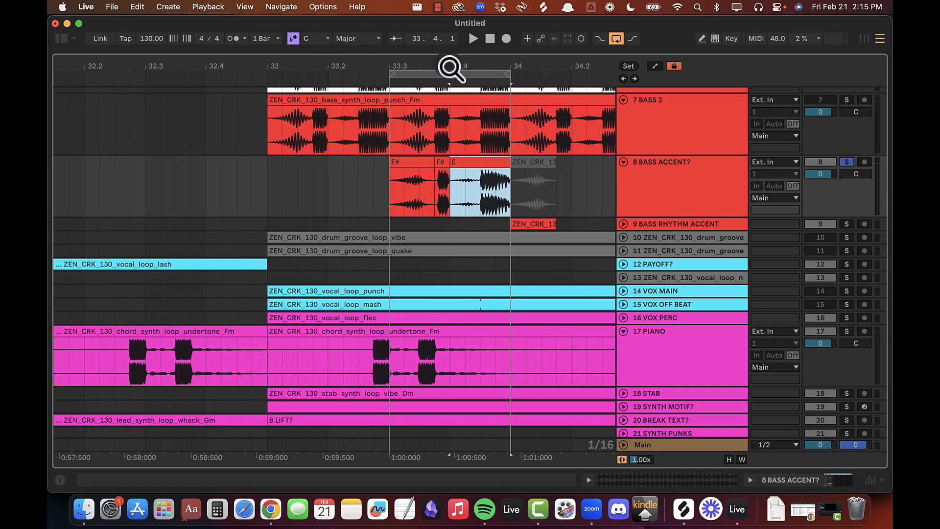
pyautogui.scroll(6, 363, 155)
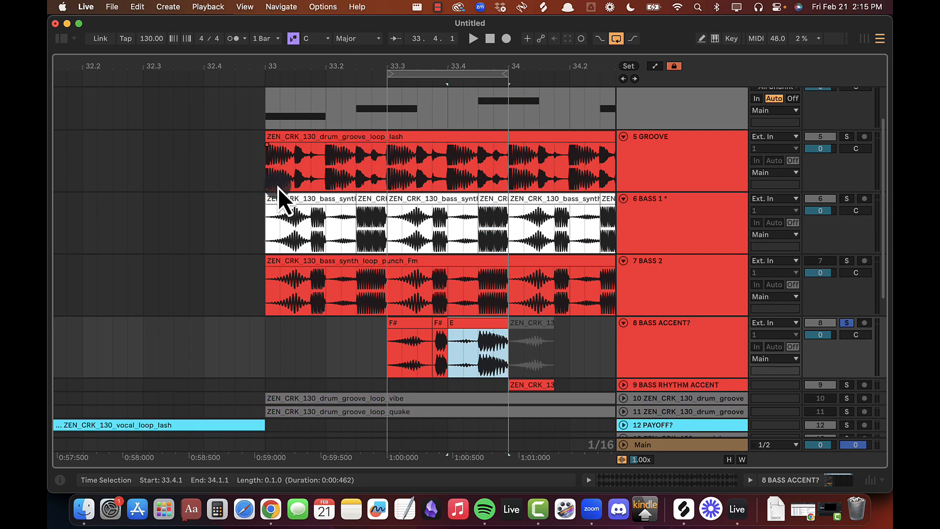
pyautogui.click(308, 209)
pyautogui.click(334, 219)
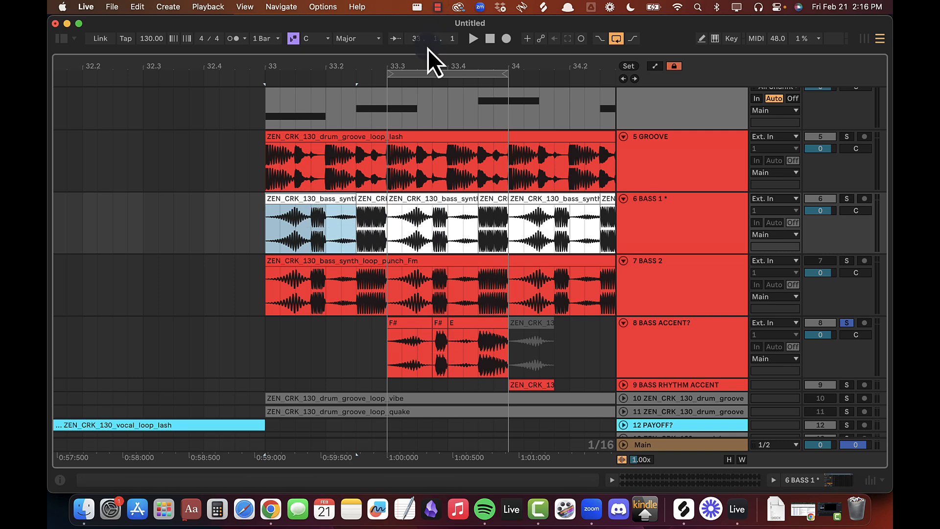
pyautogui.moveTo(430, 59); pyautogui.dragTo(449, 67)
pyautogui.click(442, 221)
pyautogui.press('super+e')
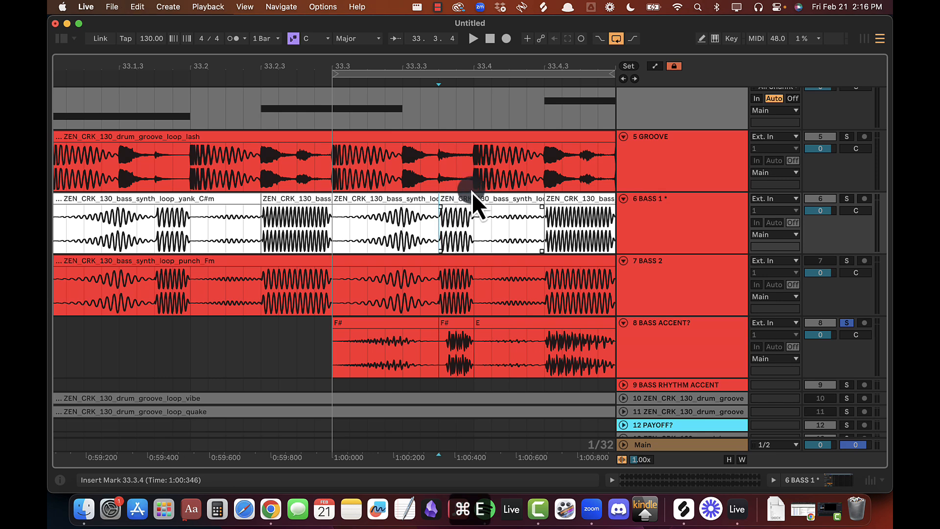
# Step: Rename the three BASS 1 slices starting at 33.3.1, 33.3.4 and 33.4.3 to A, B and D respectively
pyautogui.click(407, 200)
pyautogui.press('super+r')
pyautogui.write('A')
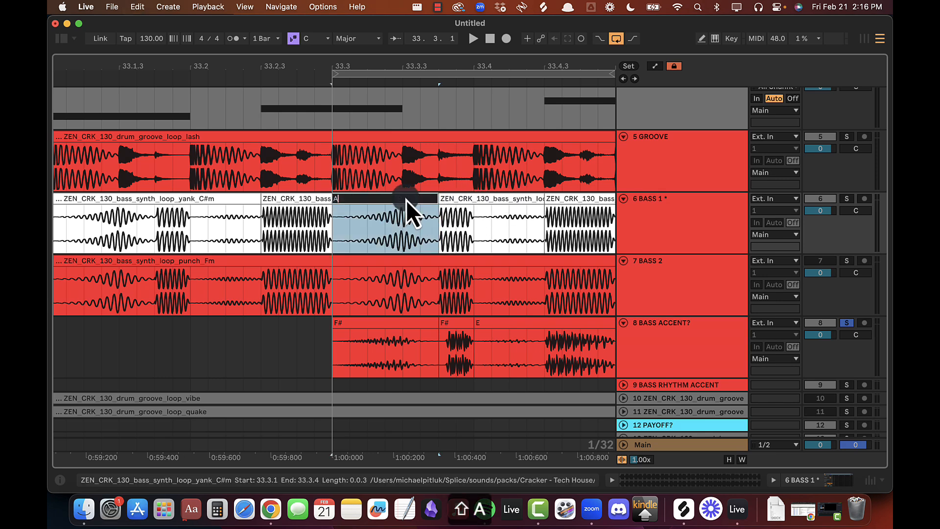
pyautogui.click(483, 206)
pyautogui.click(485, 201)
pyautogui.press('super+r')
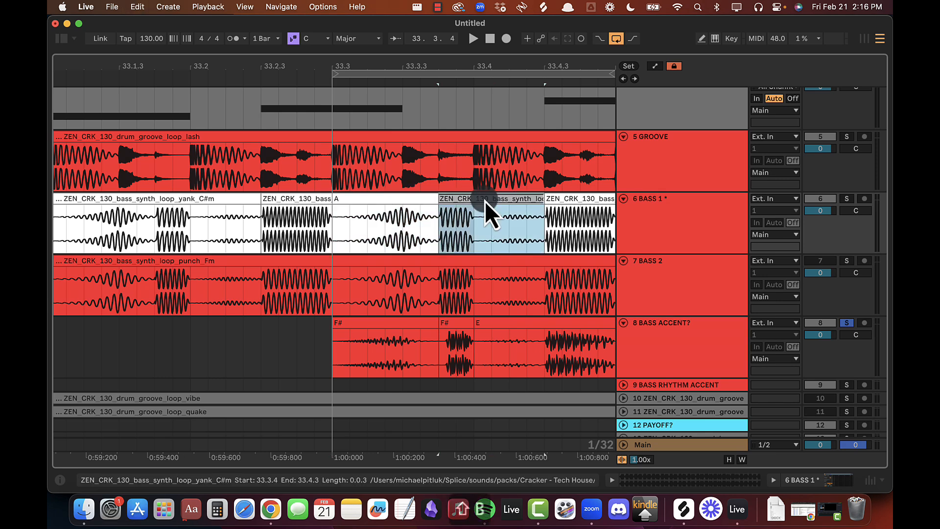
pyautogui.write('B')
pyautogui.click(570, 198)
pyautogui.press('super+r')
pyautogui.write('D')
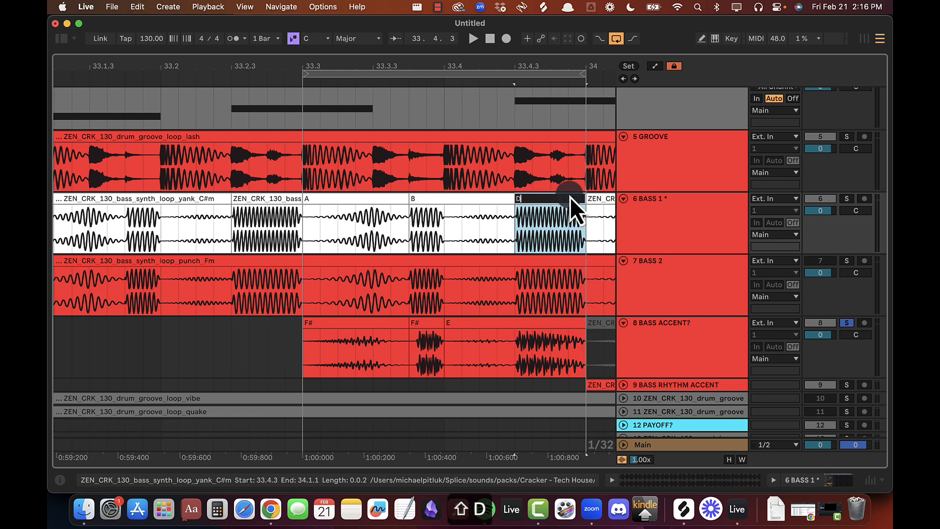
# Step: Play back the looped section from 33.3 to listen to the soloed BASS ACCENT? slices
pyautogui.press('space')
pyautogui.moveTo(421, 67); pyautogui.dragTo(410, 63)
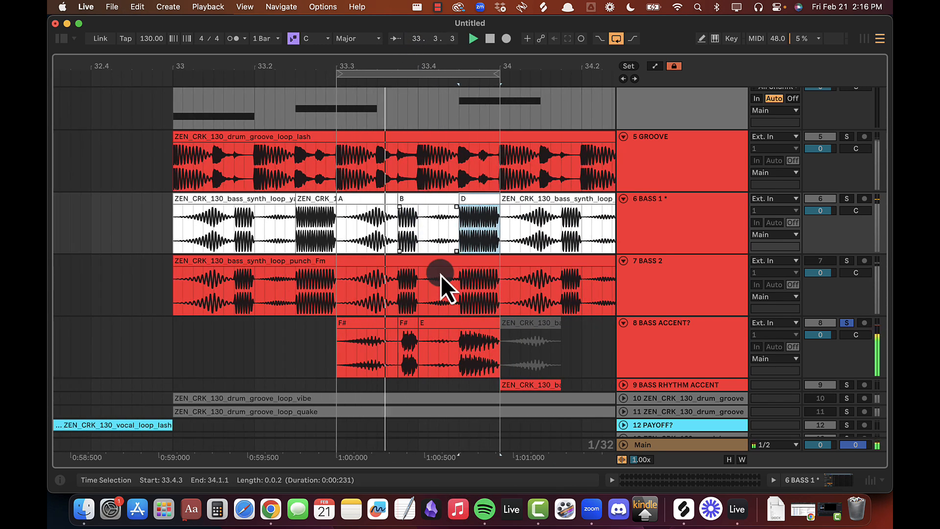
pyautogui.press('space')
# Step: Trim the start of the BASS ACCENT? slice named E to 33.4.3, in line with the D slice of BASS 1
pyautogui.doubleClick(466, 338)
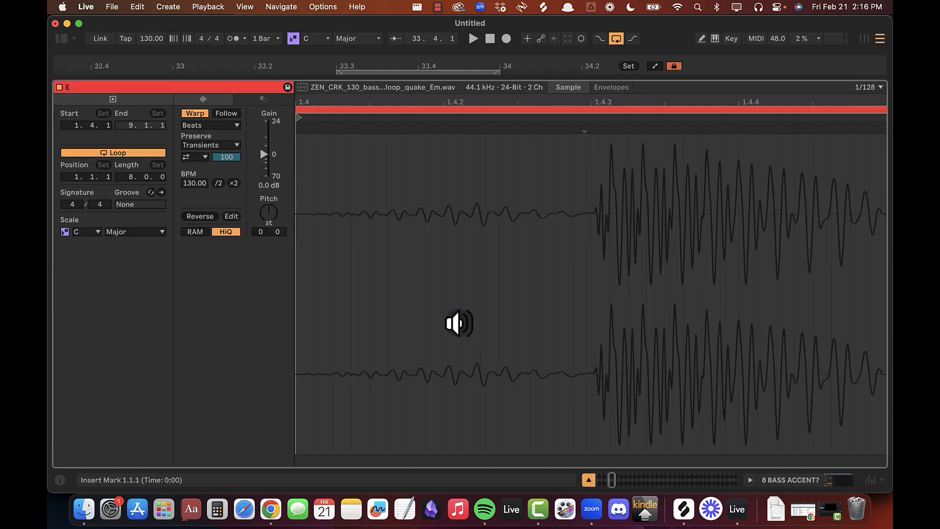
pyautogui.hotkey('shift', 'Tab')
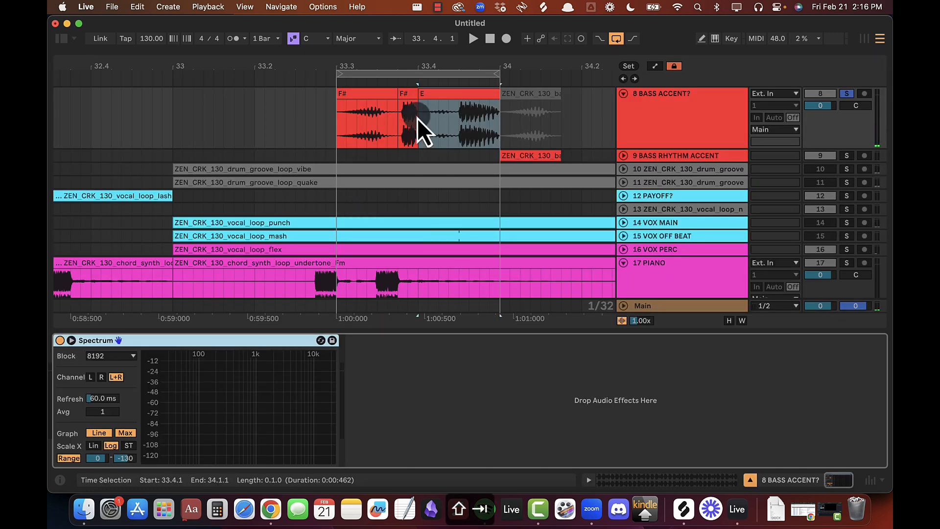
pyautogui.moveTo(420, 93); pyautogui.dragTo(457, 95)
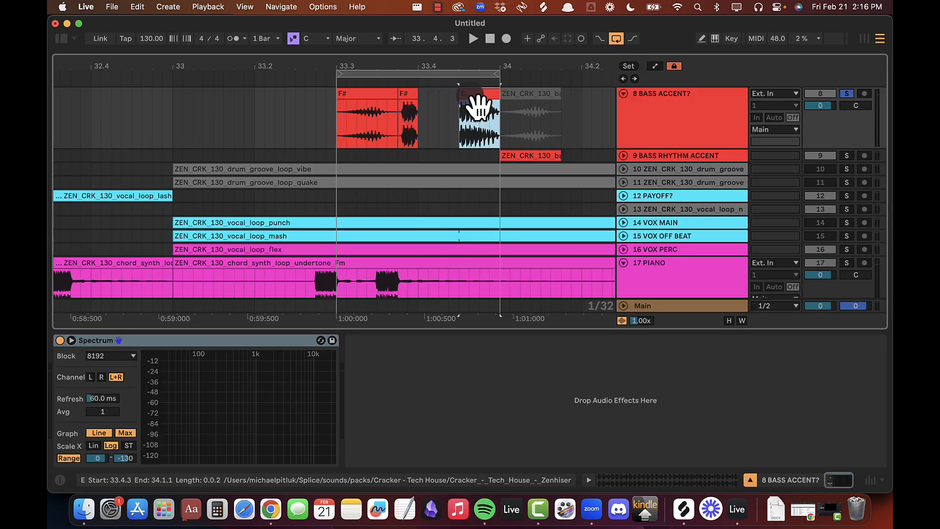
# Step: Set the warp mode of the trimmed E slice on BASS ACCENT? to Complex
pyautogui.doubleClick(478, 105)
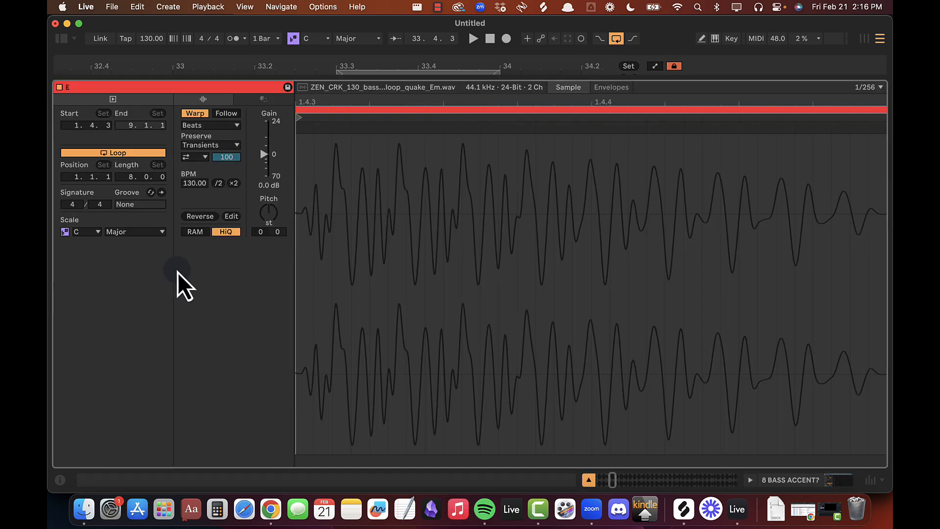
pyautogui.click(222, 130)
pyautogui.click(212, 177)
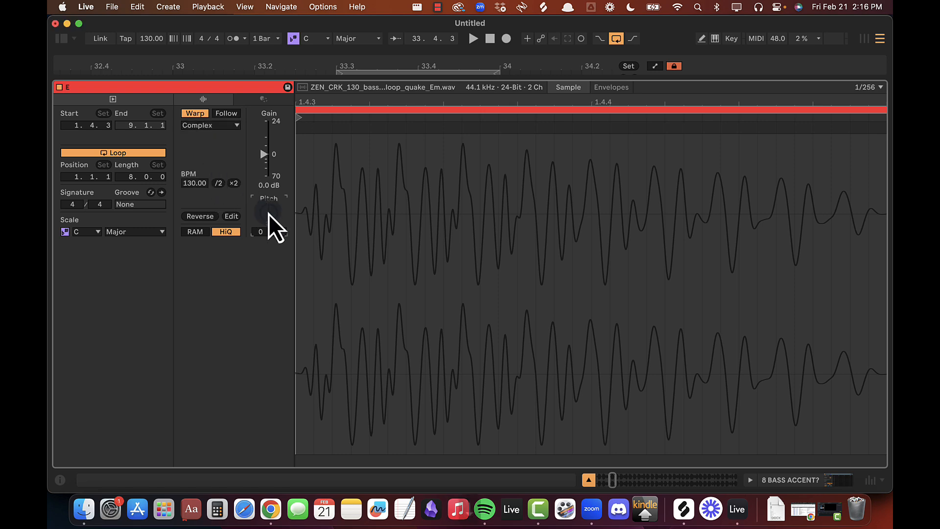
pyautogui.press('alt+super+l')
# Step: Select both F# slices on BASS ACCENT? and set their warp mode to Complex
pyautogui.scroll(4, 376, 160)
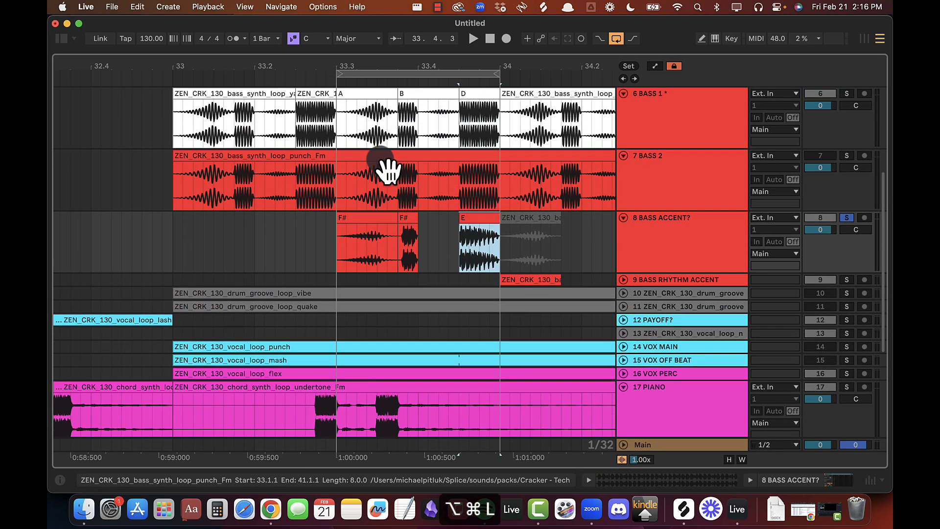
pyautogui.click(352, 216)
pyautogui.keyDown('shift'); pyautogui.click(409, 218); pyautogui.keyUp('shift')
pyautogui.hotkey('shift', 'Tab')
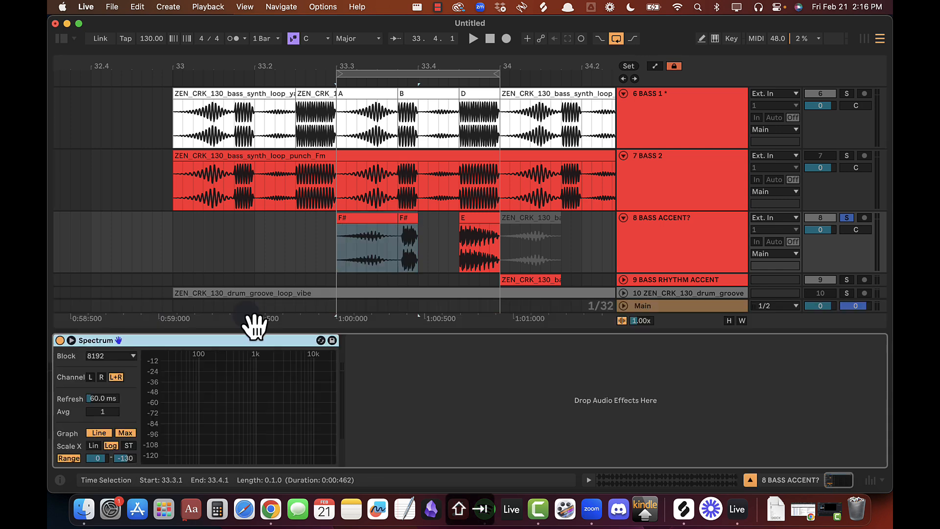
pyautogui.hotkey('shift', 'Tab')
pyautogui.click(226, 130)
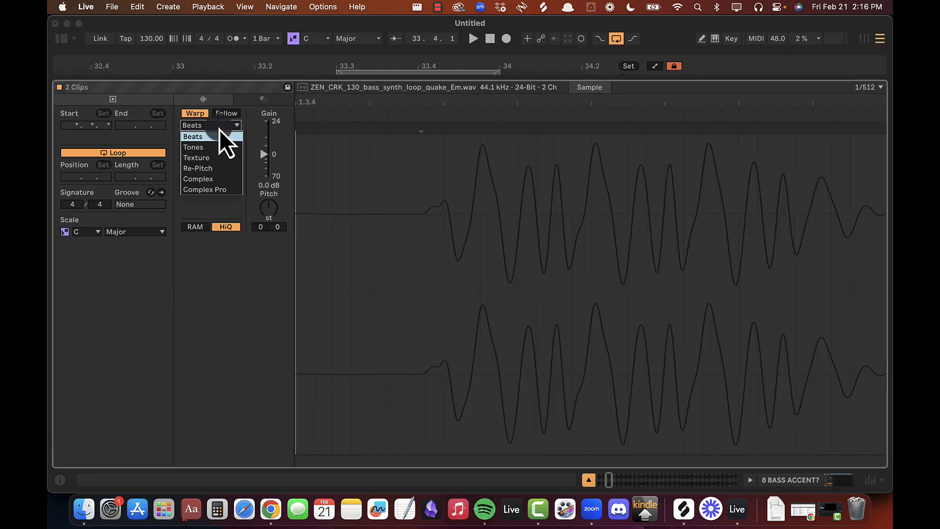
pyautogui.click(212, 189)
pyautogui.press('alt+super+l')
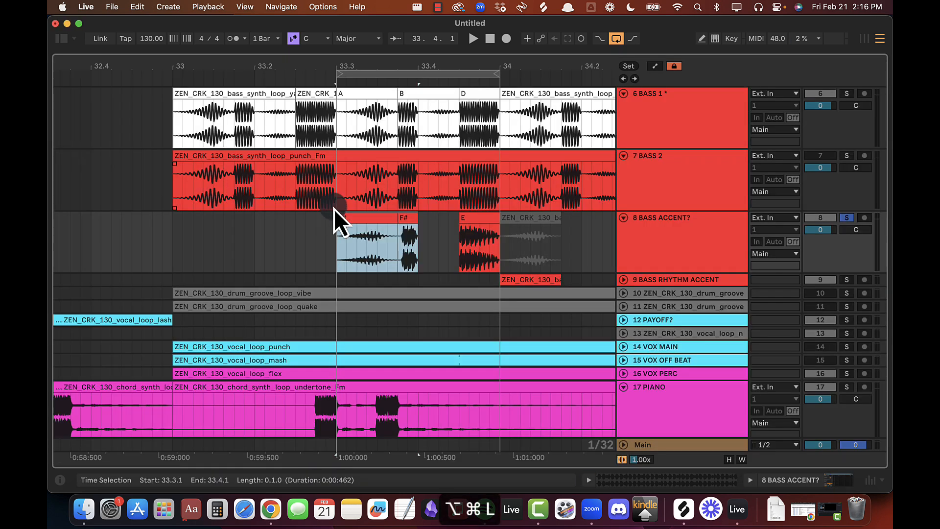
# Step: Examine the two F# slices on BASS ACCENT? individually, including the clip settings of the first one
pyautogui.click(343, 236)
pyautogui.scroll(3, 342, 268)
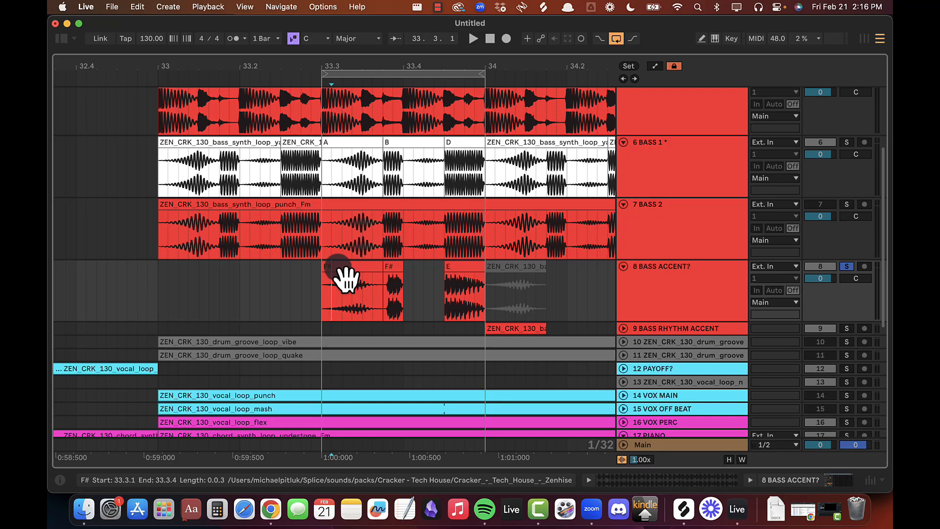
pyautogui.click(338, 268)
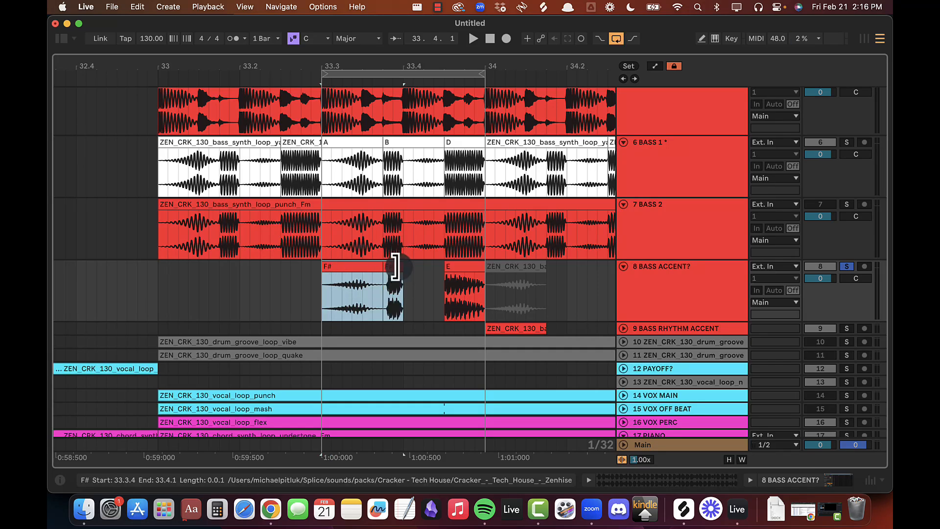
pyautogui.click(410, 272)
pyautogui.click(364, 269)
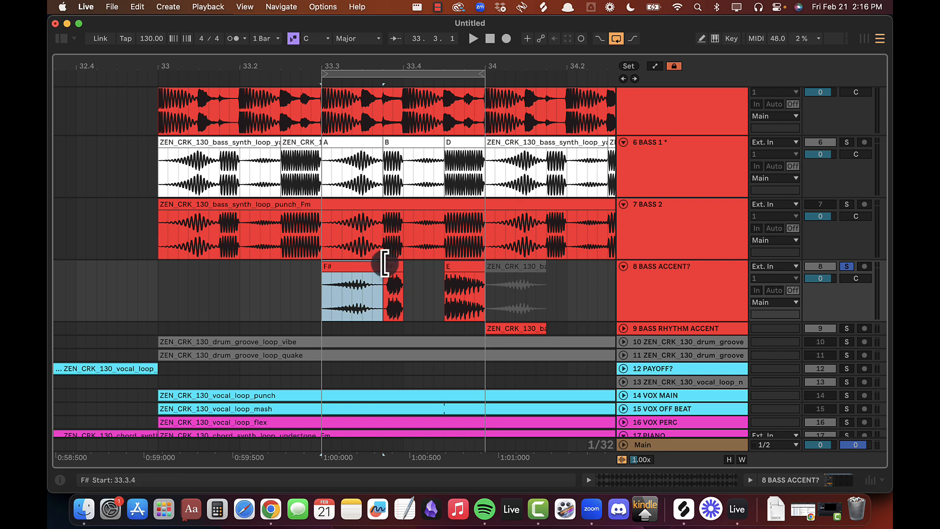
pyautogui.click(400, 275)
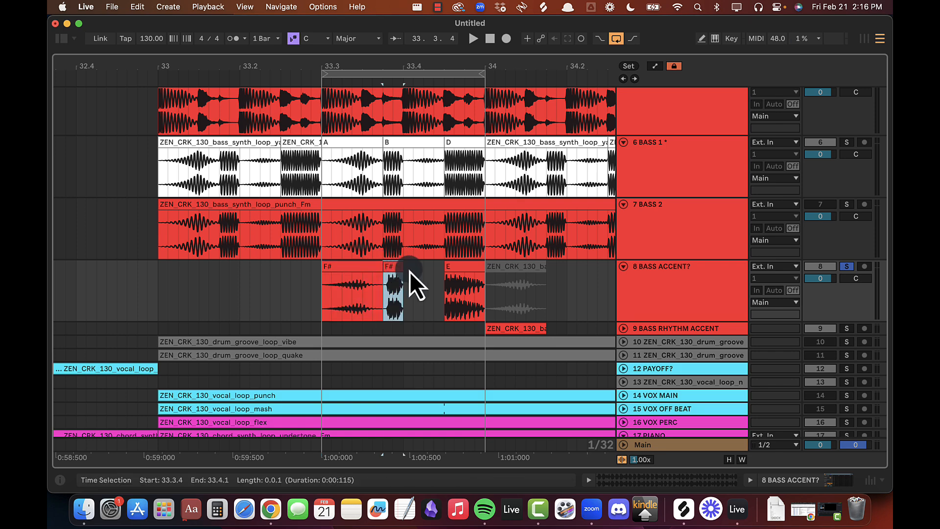
pyautogui.doubleClick(357, 274)
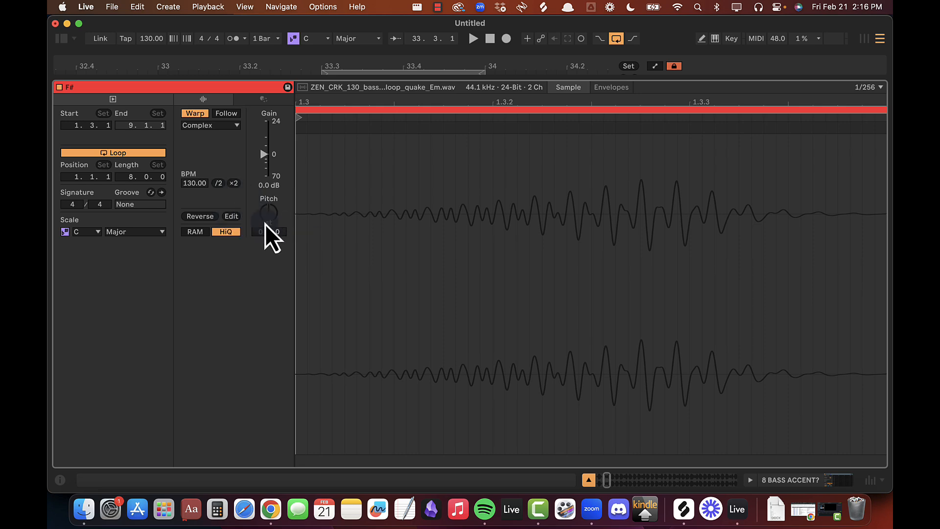
pyautogui.hotkey('shift', 'Tab')
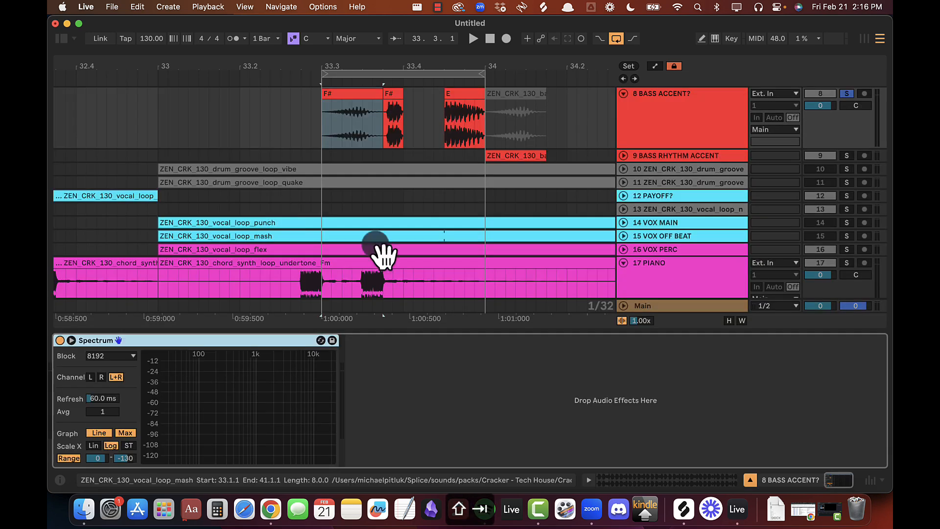
pyautogui.click(381, 252)
pyautogui.click(348, 239)
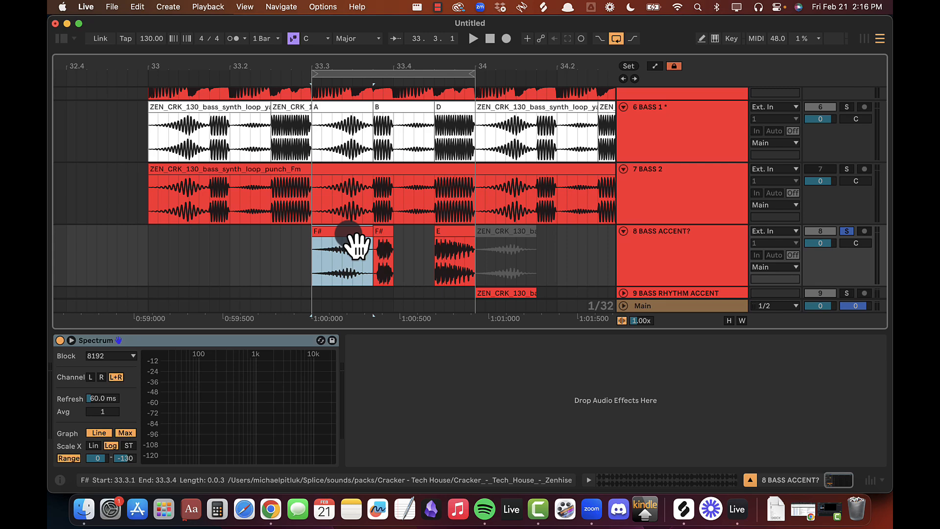
# Step: Rename the BASS ACCENT? slice starting at 33.4.3 to D and the first slice, at 33.3.1, to E
pyautogui.scroll(-2, 350, 240)
pyautogui.click(459, 221)
pyautogui.press('cmd+r')
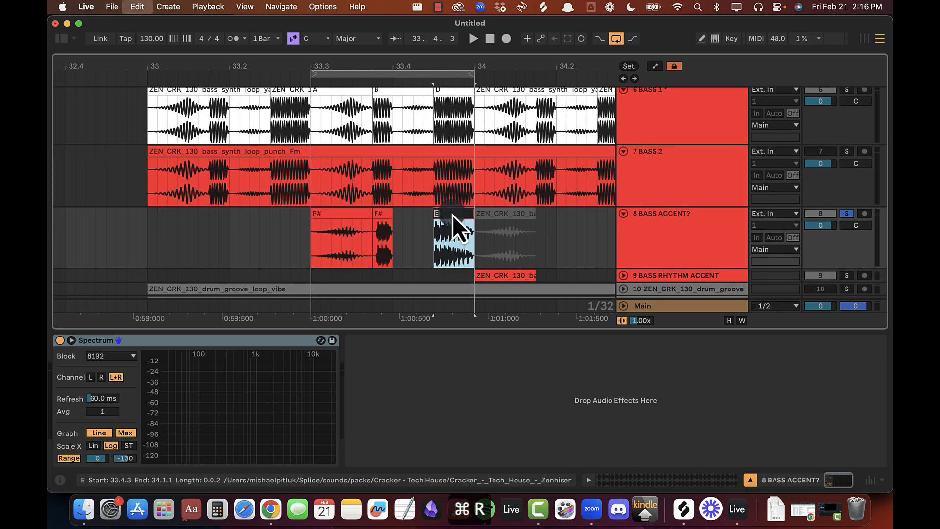
pyautogui.write('D')
pyautogui.press('Return')
pyautogui.click(348, 226)
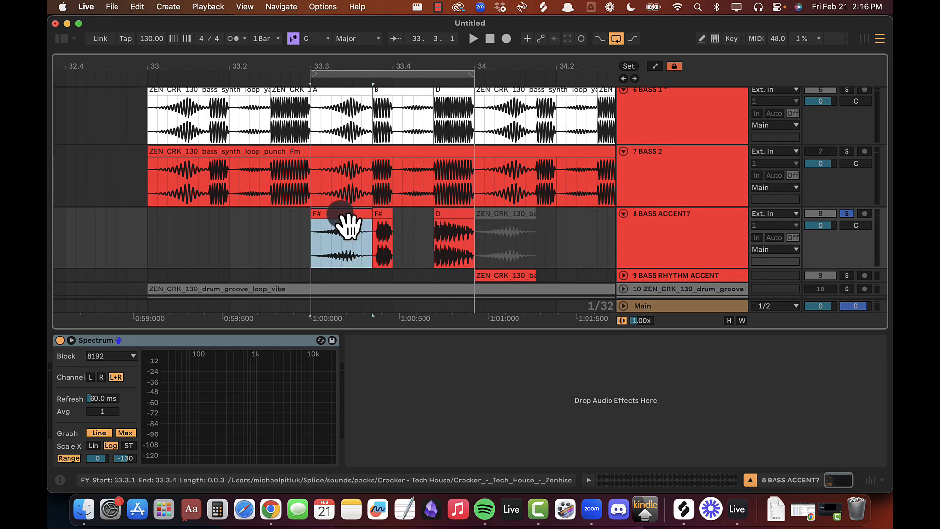
pyautogui.write('E')
pyautogui.press('Return')
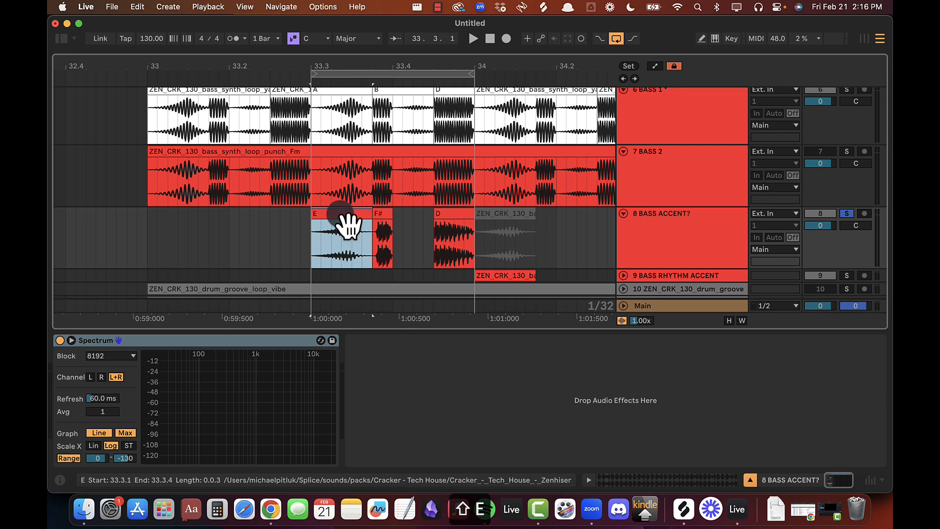
# Step: Compare the note name of each BASS ACCENT? slice with the BASS 1 slice above it
pyautogui.scroll(2, 342, 224)
pyautogui.click(333, 142)
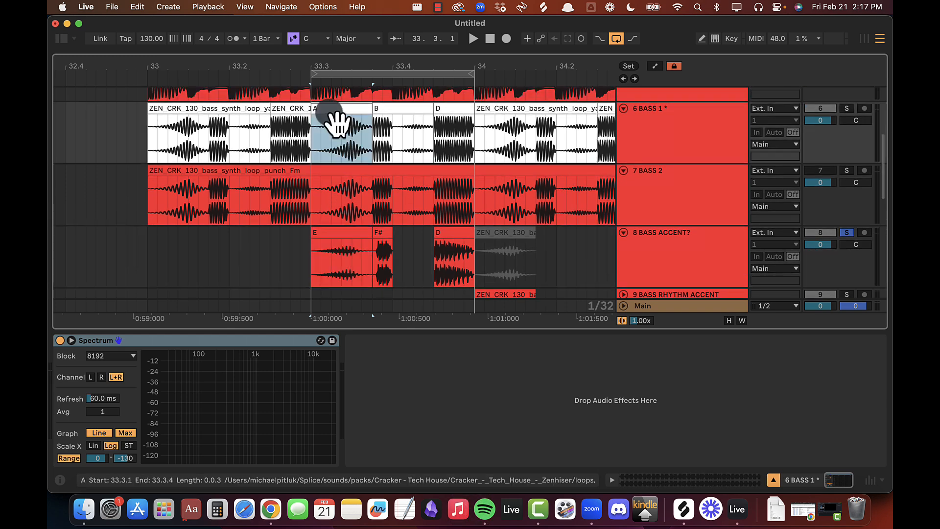
pyautogui.click(382, 238)
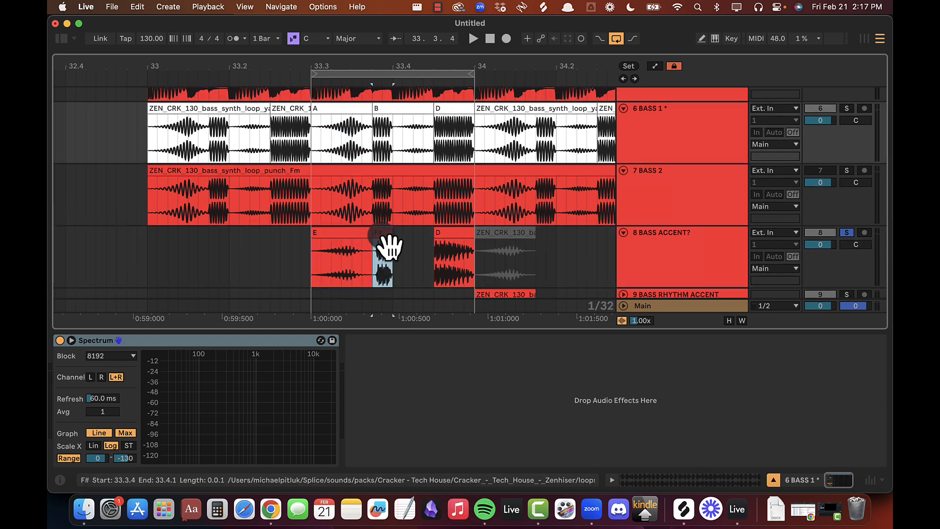
pyautogui.click(389, 109)
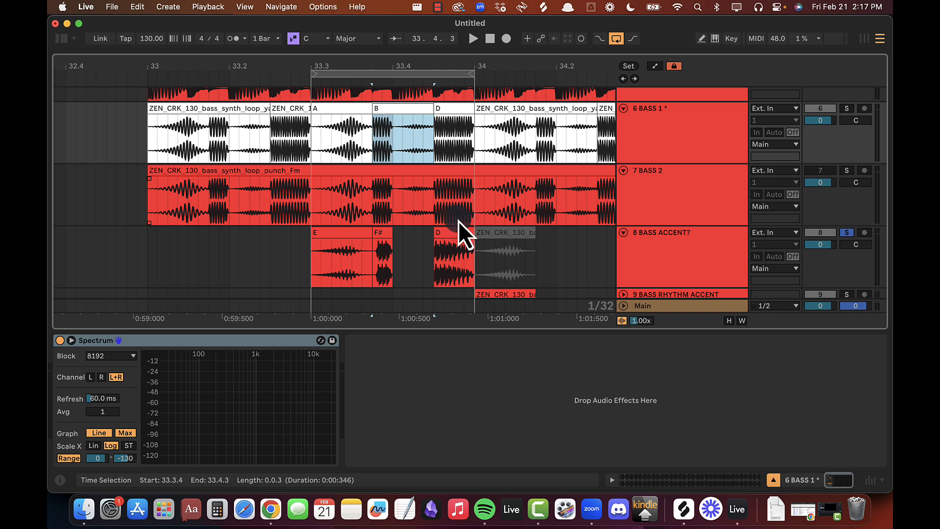
pyautogui.click(453, 245)
pyautogui.click(459, 120)
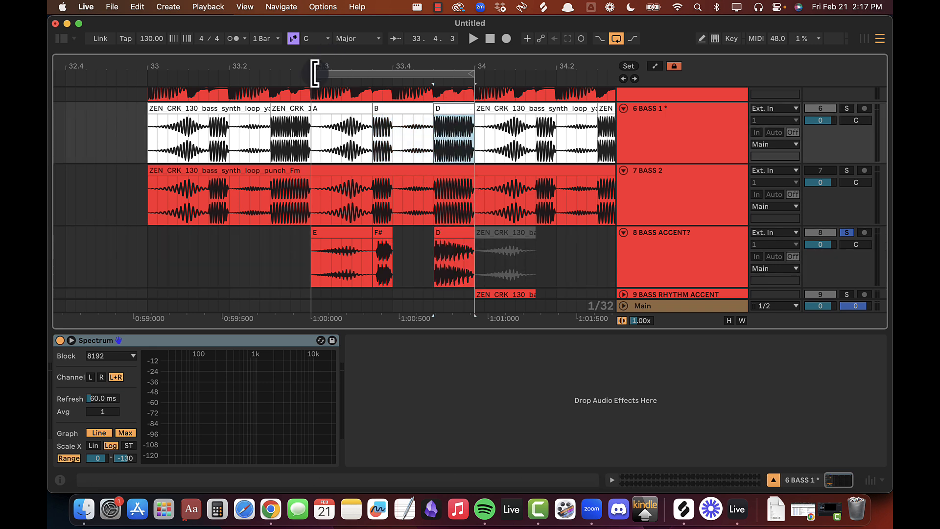
# Step: Extend the loop start back to 33.1.1 and audition it with BASS 1 soloed together with BASS ACCENT?
pyautogui.moveTo(315, 73); pyautogui.dragTo(141, 63)
pyautogui.press('space')
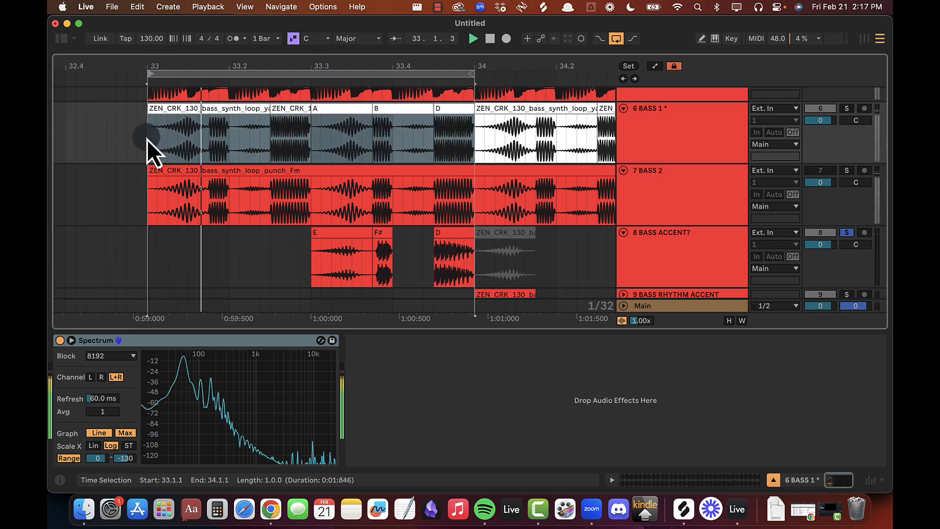
pyautogui.click(847, 109)
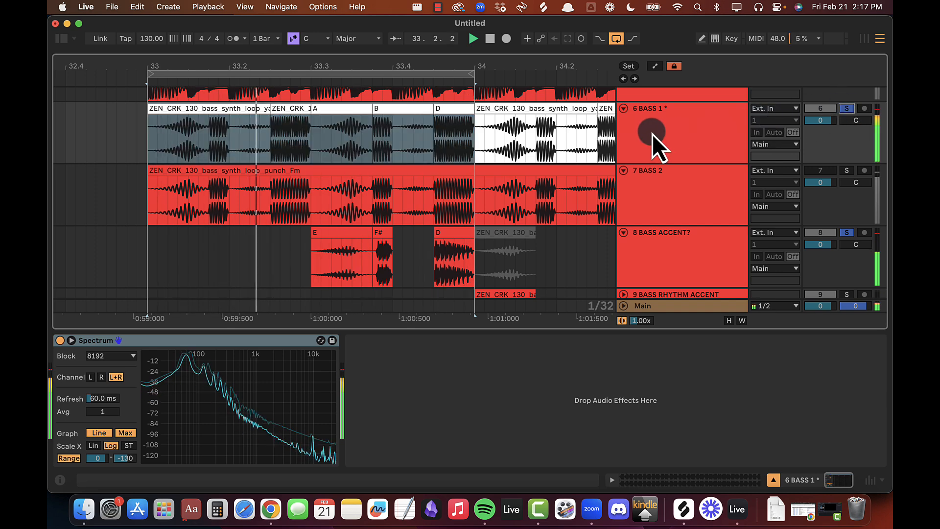
pyautogui.click(671, 256)
pyautogui.press('space')
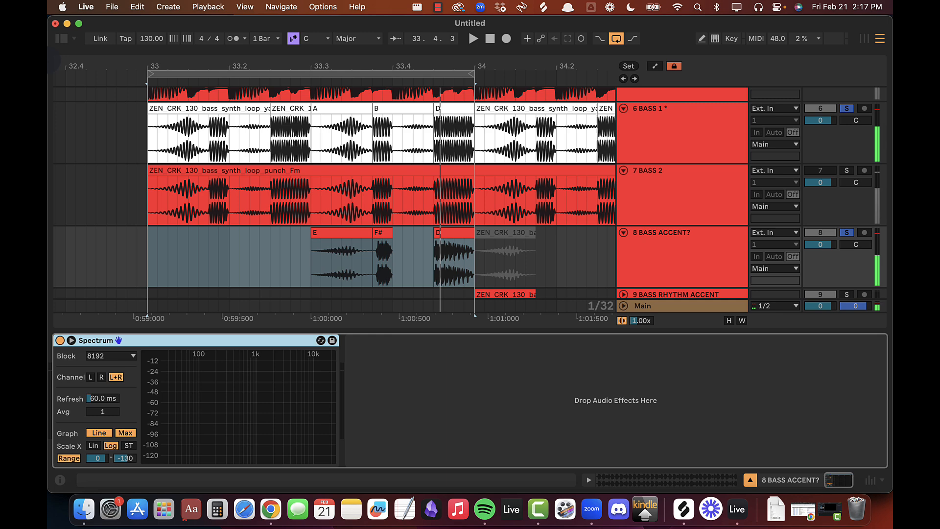
# Step: Add EQ Eight from the Favorites collection to the BASS ACCENT? track and place it before Spectrum
pyautogui.click(63, 41)
pyautogui.click(427, 62)
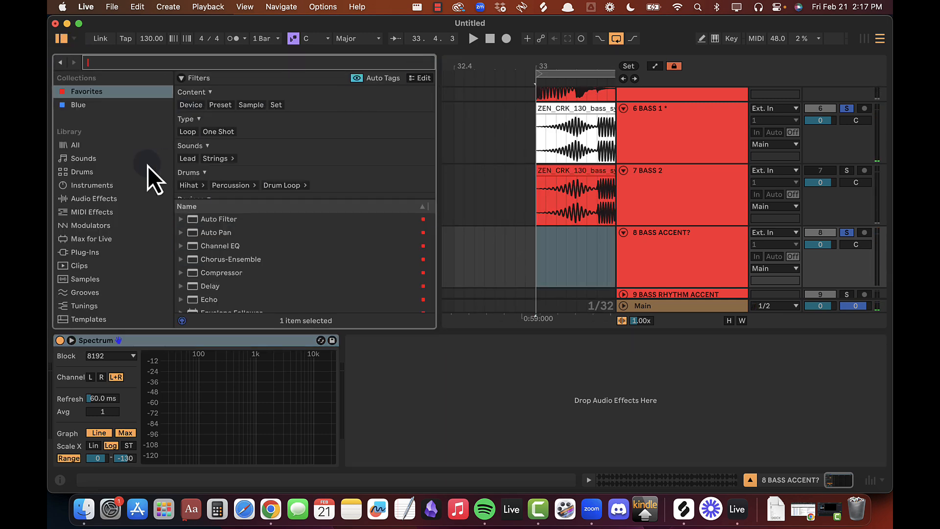
pyautogui.scroll(-4, 235, 296)
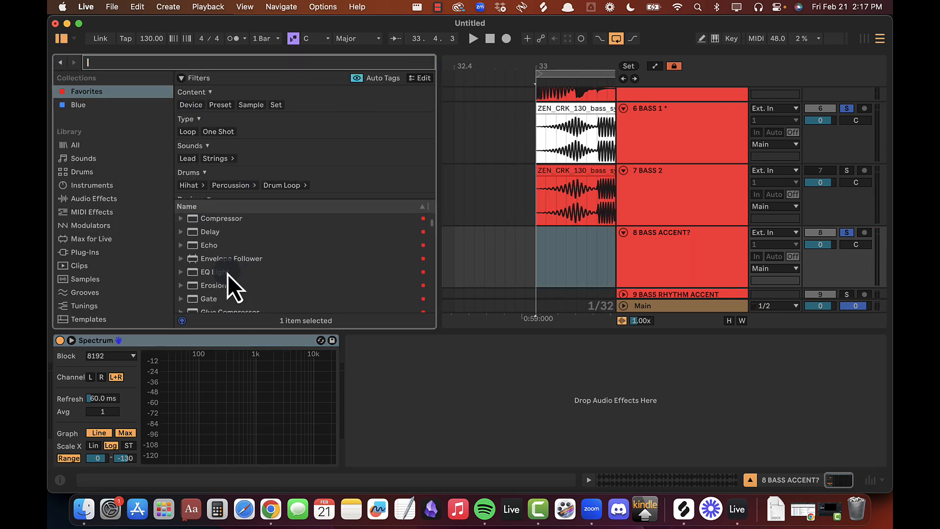
pyautogui.doubleClick(227, 271)
pyautogui.moveTo(396, 337); pyautogui.dragTo(88, 399)
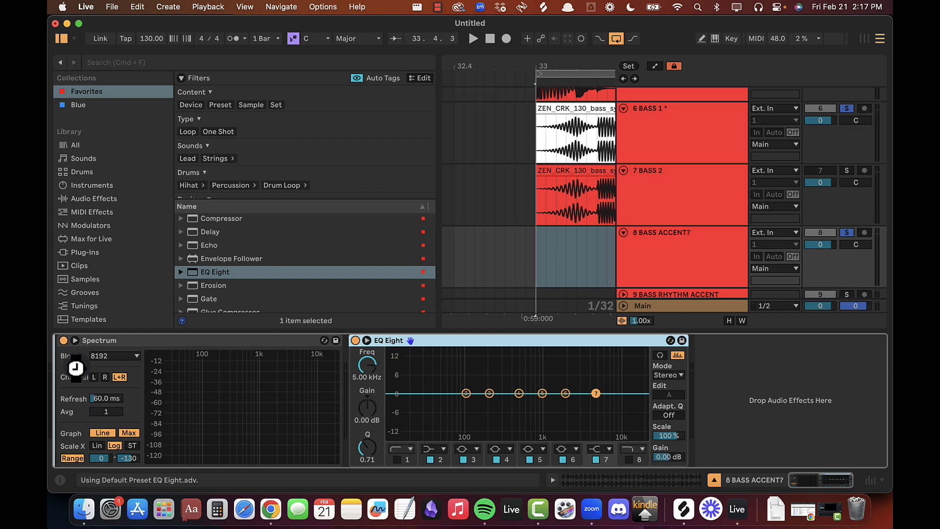
# Step: Enable band 1 as a low cut in the BASS ACCENT? track's EQ Eight and set its frequency to 120 Hz
pyautogui.click(102, 461)
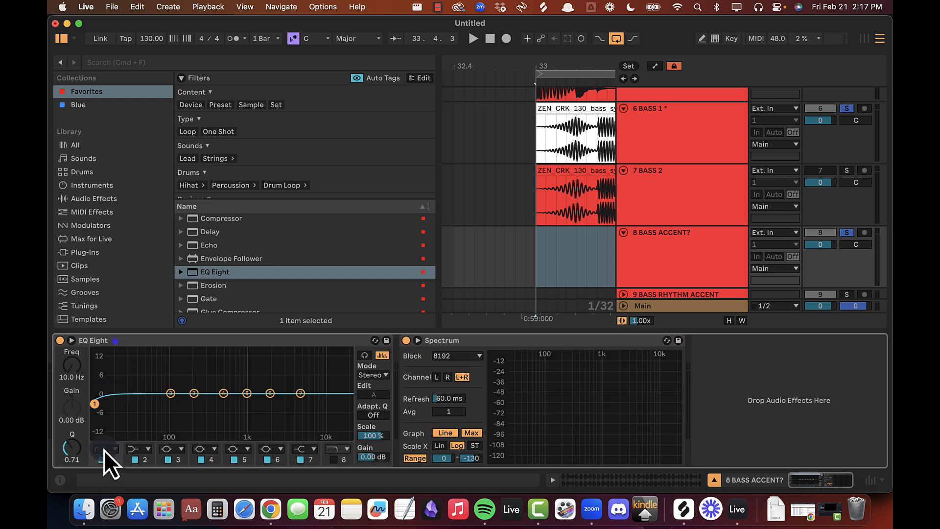
pyautogui.scroll(6, 77, 368)
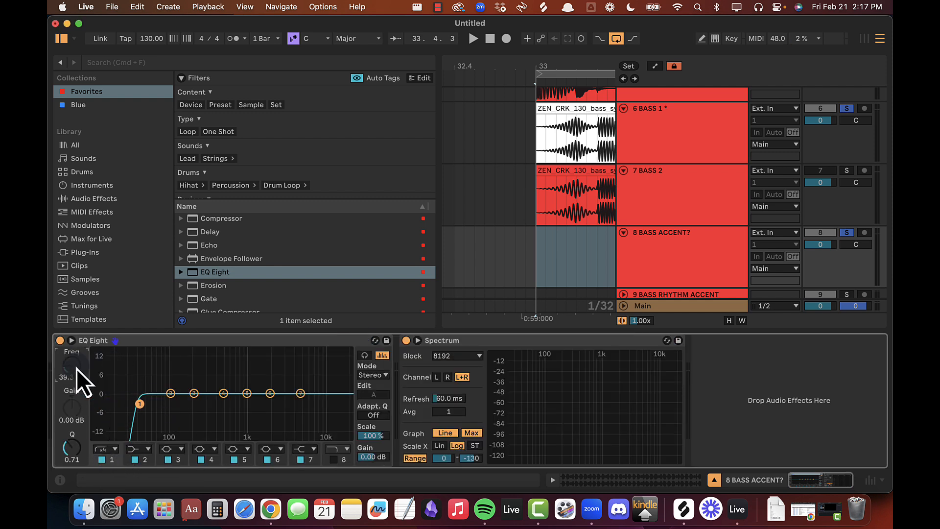
pyautogui.press('space')
pyautogui.press('space')
pyautogui.write('1')
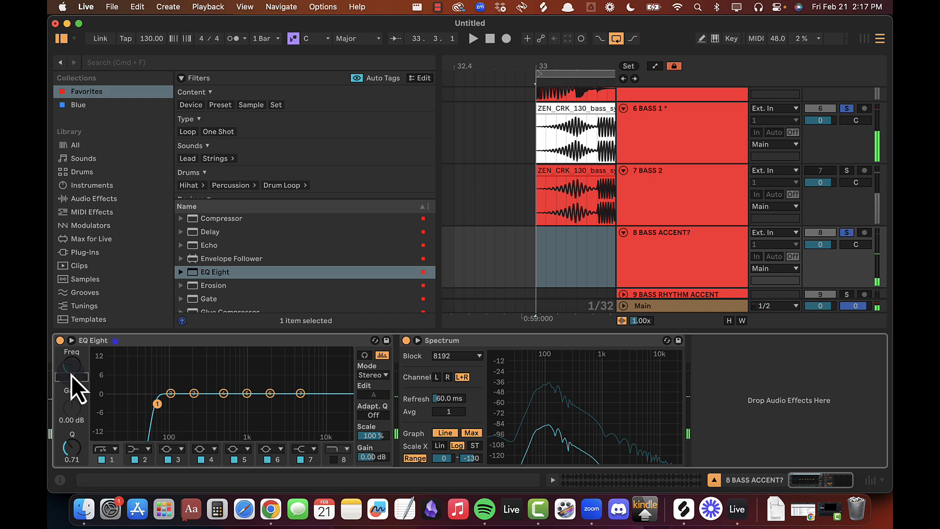
pyautogui.write('120')
pyautogui.press('Return')
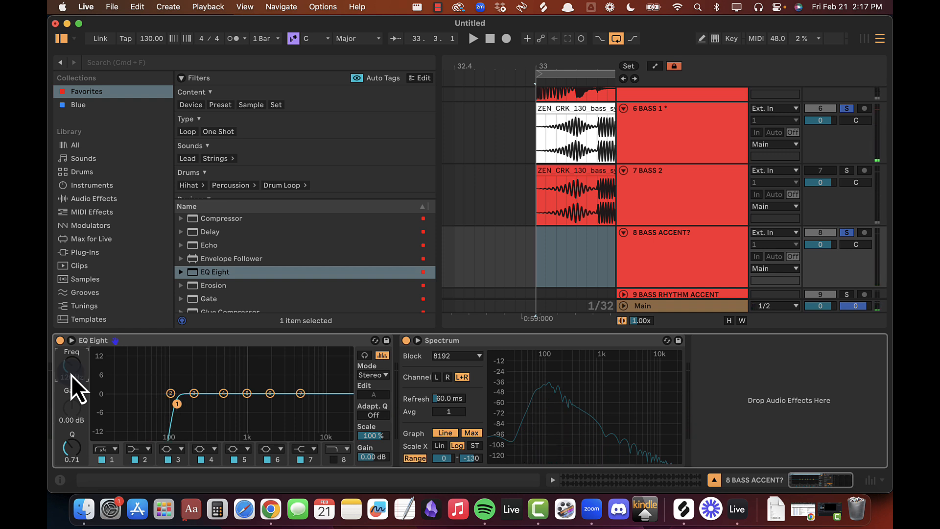
# Step: During playback, raise band 1's low-cut frequency slightly and boost band 4 by about 4.09 dB at about 245 Hz
pyautogui.press('space')
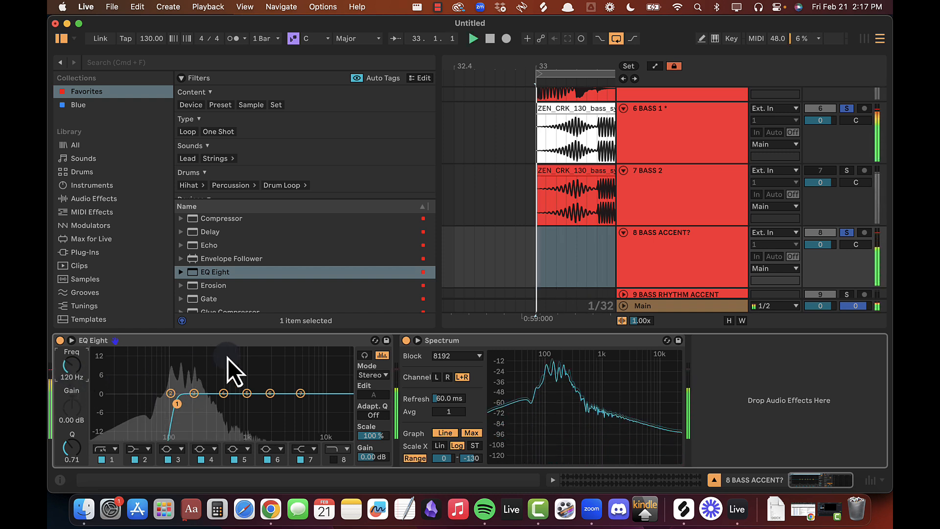
pyautogui.moveTo(69, 368); pyautogui.dragTo(69, 369)
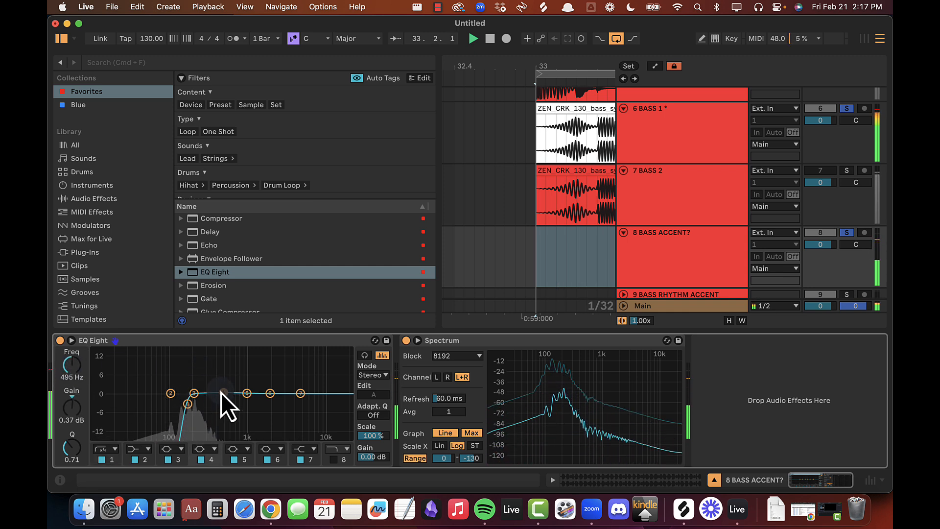
pyautogui.moveTo(222, 393); pyautogui.dragTo(201, 383)
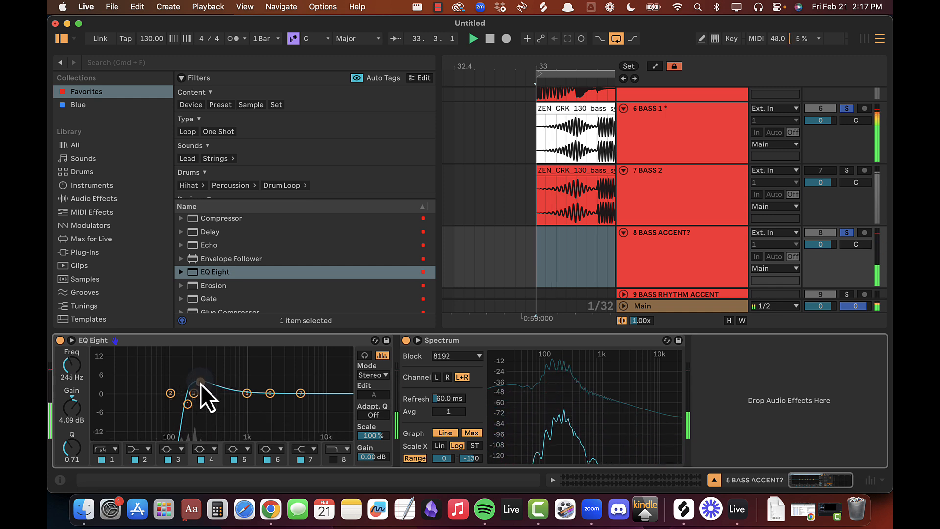
# Step: Hide the device view and browser, and turn off solo on BASS 1 and BASS ACCENT?
pyautogui.press('alt+super+l')
pyautogui.press('alt+super+b')
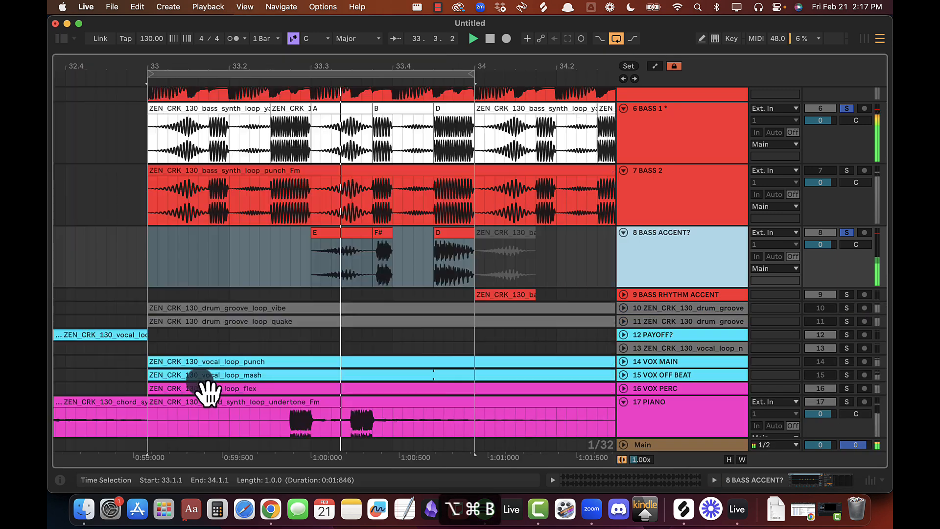
pyautogui.press('space')
pyautogui.click(854, 236)
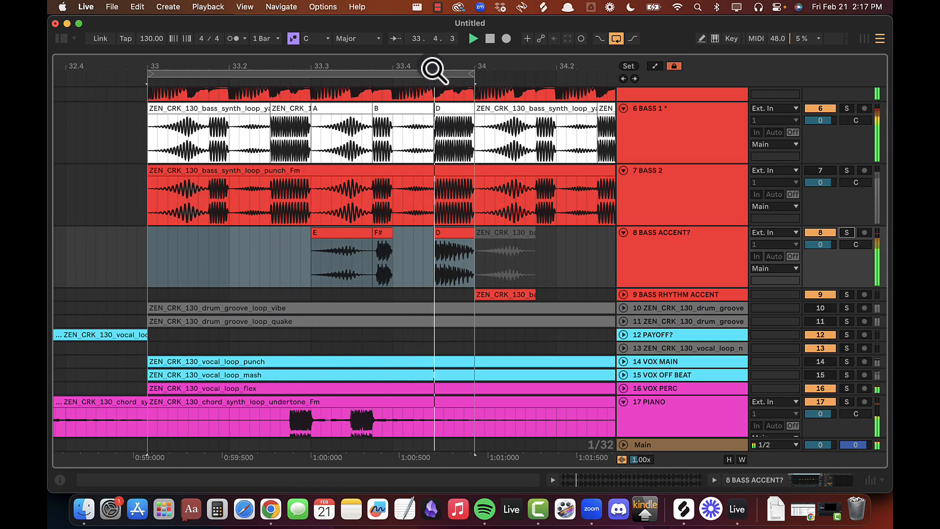
# Step: Extend the loop end to 35.1.1 and audition BASS ACCENT? within the full arrangement
pyautogui.moveTo(432, 69); pyautogui.dragTo(531, 78)
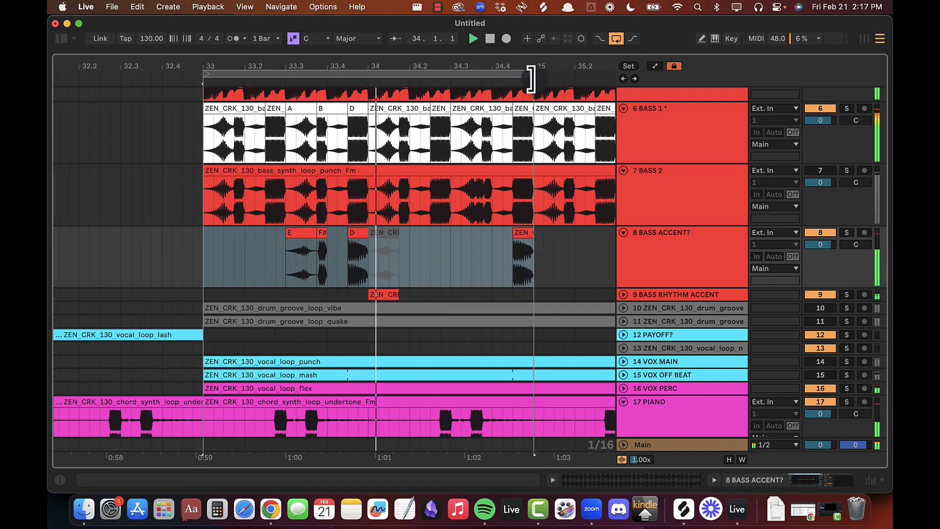
pyautogui.moveTo(458, 270)
pyautogui.mouseDown()
pyautogui.moveTo(472, 259)
pyautogui.moveTo(459, 254)
pyautogui.mouseUp()
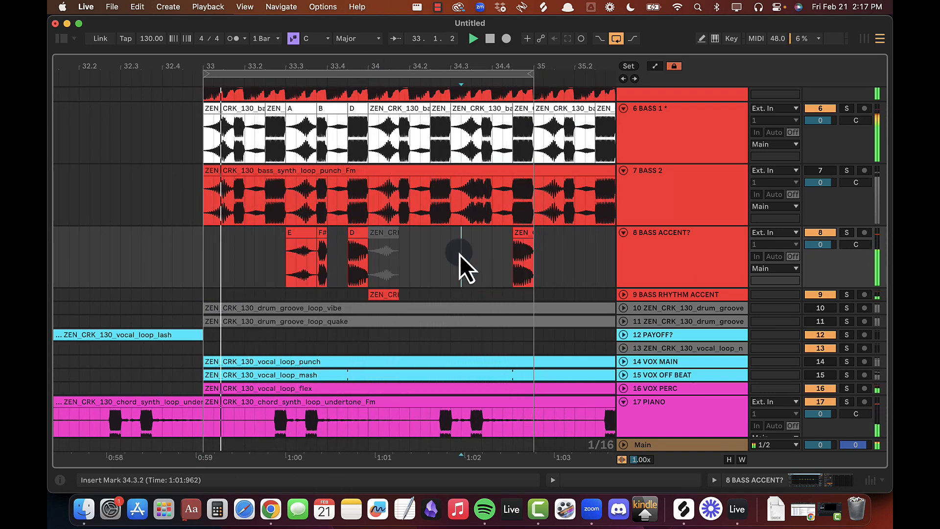
pyautogui.hscroll(-2, 435, 242)
pyautogui.hscroll(2, 435, 243)
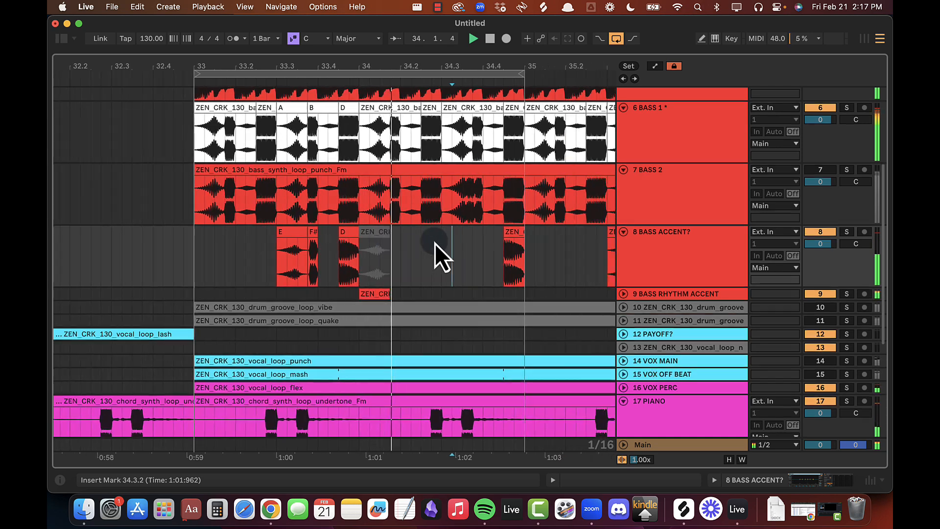
pyautogui.hscroll(1, 435, 243)
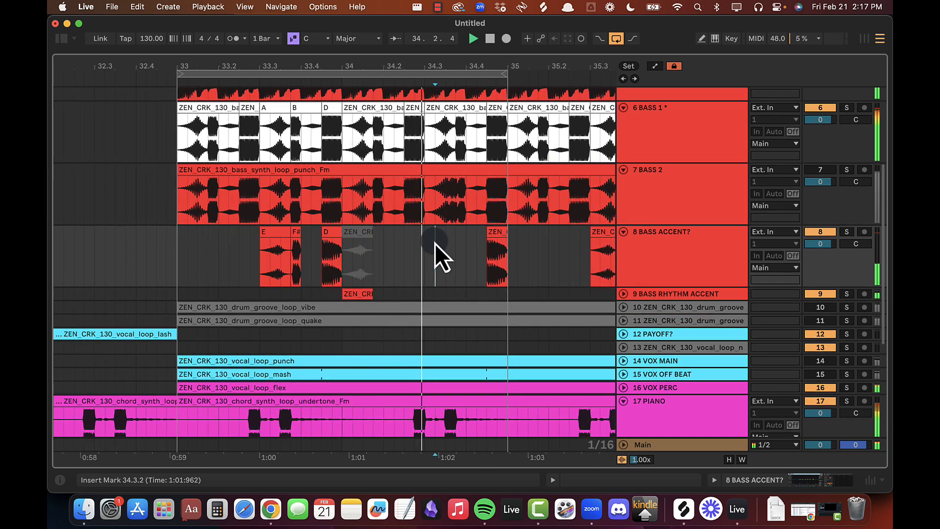
# Step: Move Spectrum ahead of EQ Eight in the BASS ACCENT? track's device chain
pyautogui.click(682, 251)
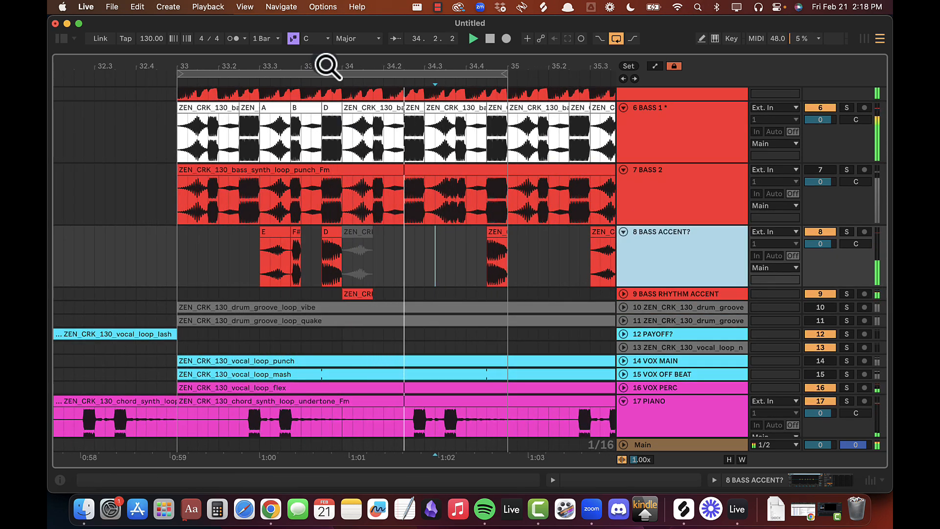
pyautogui.moveTo(325, 63); pyautogui.dragTo(356, 67)
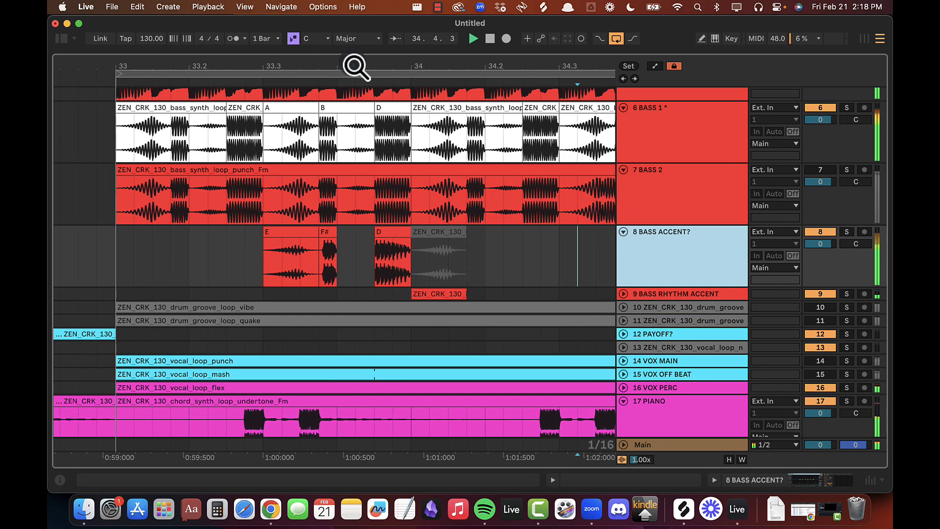
pyautogui.doubleClick(676, 266)
pyautogui.moveTo(506, 343); pyautogui.dragTo(126, 364)
pyautogui.doubleClick(232, 396)
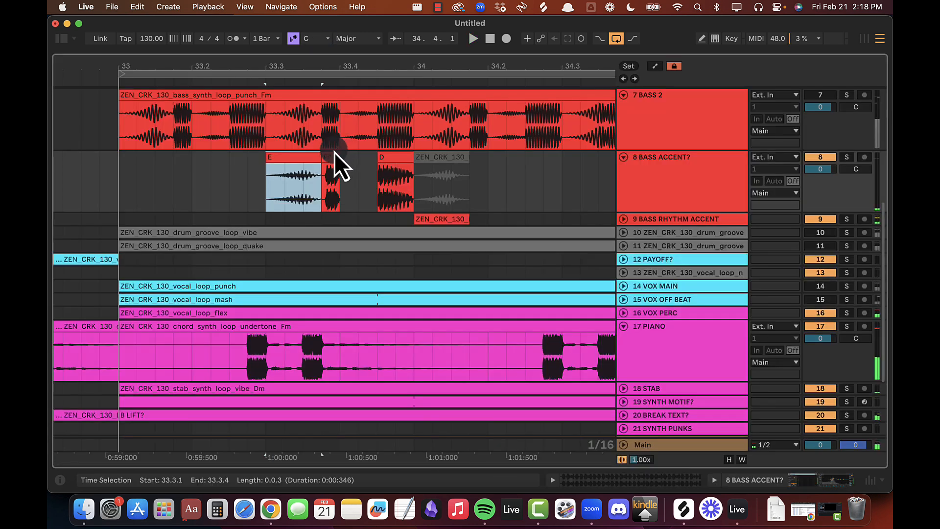
# Step: Tighten the F# slice so its sound starts right at 33.3.4, and extend its end back to 33.4
pyautogui.doubleClick(334, 153)
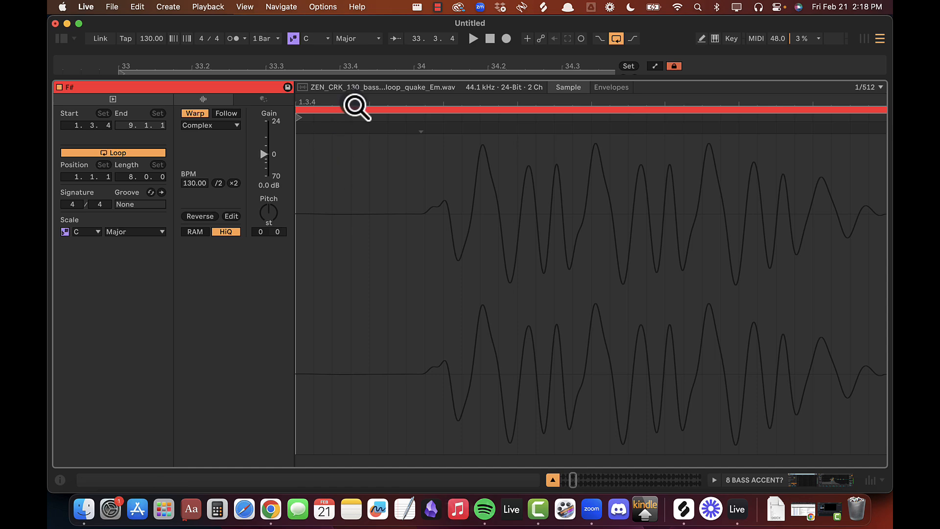
pyautogui.press('alt+super+l')
pyautogui.scroll(5, 329, 171)
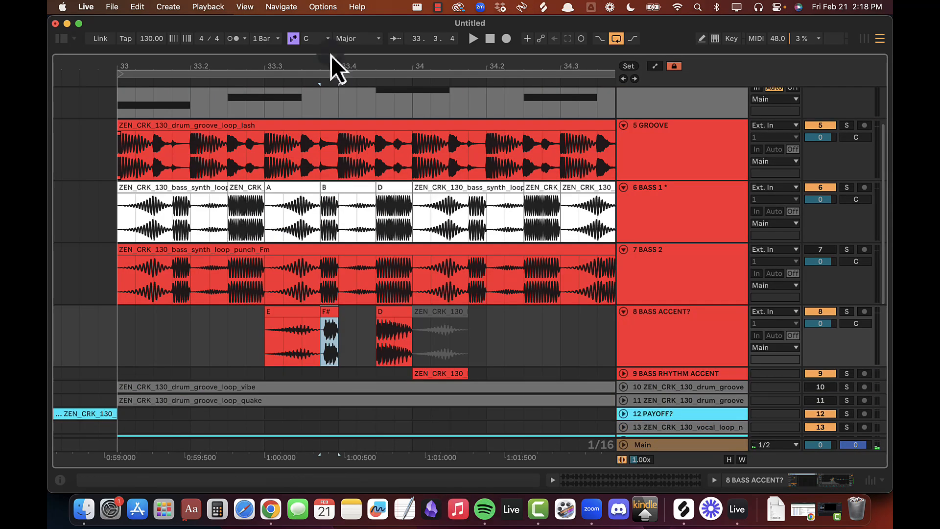
pyautogui.moveTo(331, 59); pyautogui.dragTo(327, 369)
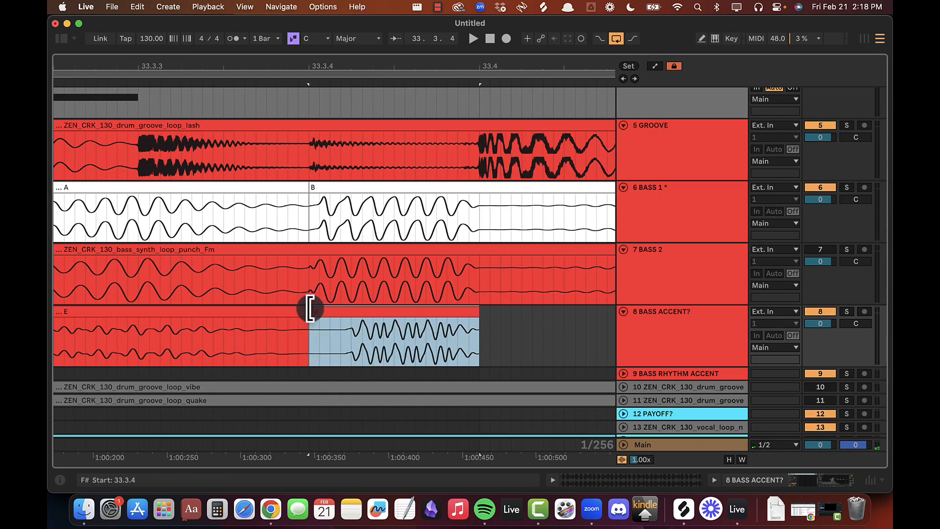
pyautogui.moveTo(310, 309)
pyautogui.mouseDown()
pyautogui.moveTo(350, 309)
pyautogui.moveTo(325, 316)
pyautogui.mouseUp()
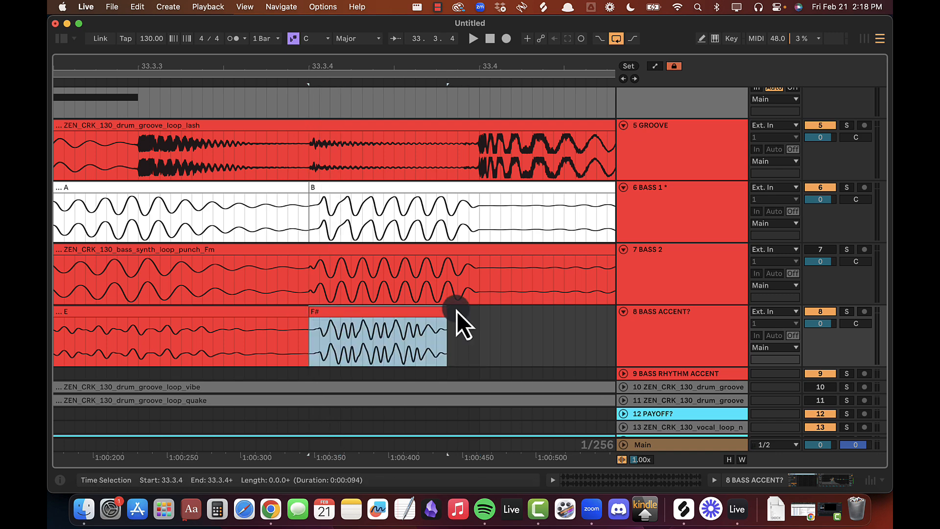
pyautogui.moveTo(439, 309); pyautogui.dragTo(476, 309)
# Step: Set the loop to 33.1.1–34.1.1 and play it, extending the loop end to 37.1.1 during playback
pyautogui.moveTo(373, 78); pyautogui.dragTo(214, 81)
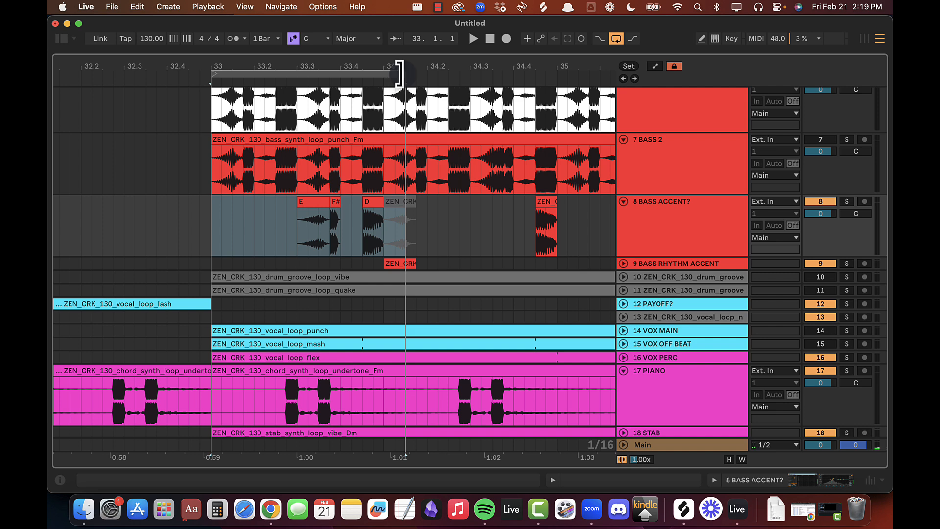
pyautogui.moveTo(403, 74); pyautogui.dragTo(373, 59)
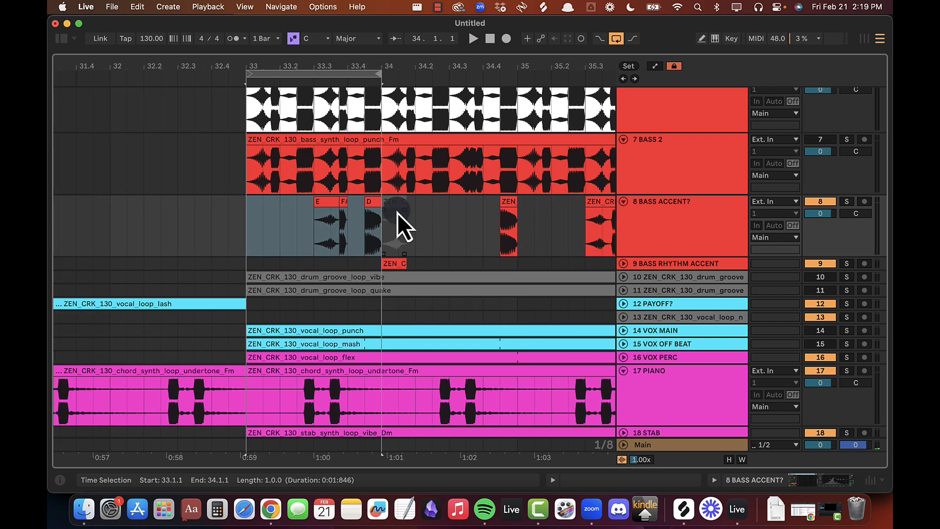
pyautogui.scroll(3, 398, 212)
pyautogui.click(242, 209)
pyautogui.press('space')
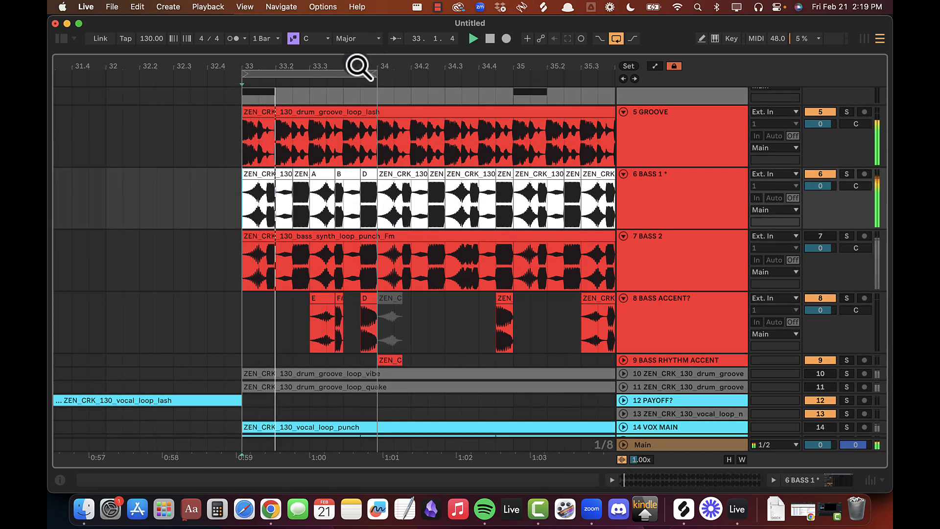
pyautogui.moveTo(359, 67); pyautogui.dragTo(565, 82)
# Step: Check the pitch transposition of the D slice at 33.4.3 on the BASS ACCENT? track
pyautogui.click(372, 324)
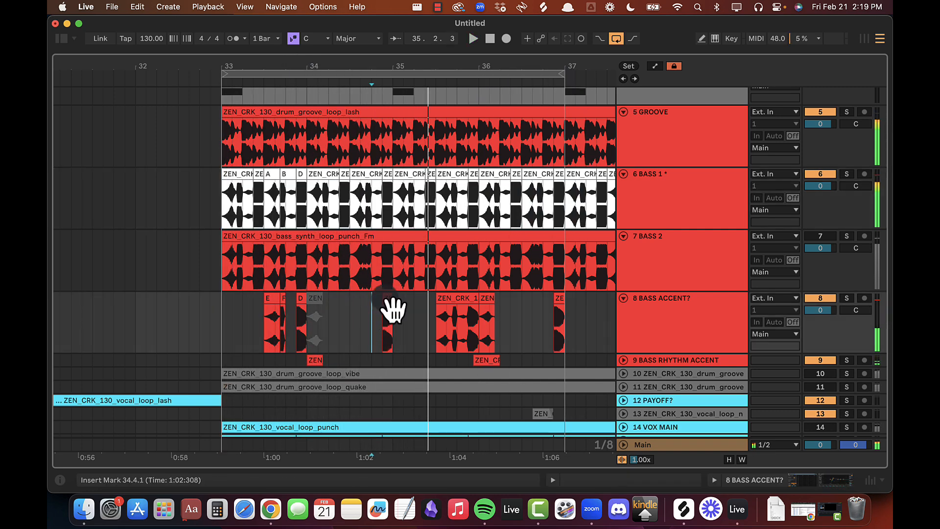
pyautogui.doubleClick(389, 313)
pyautogui.hotkey('shift', 'Tab')
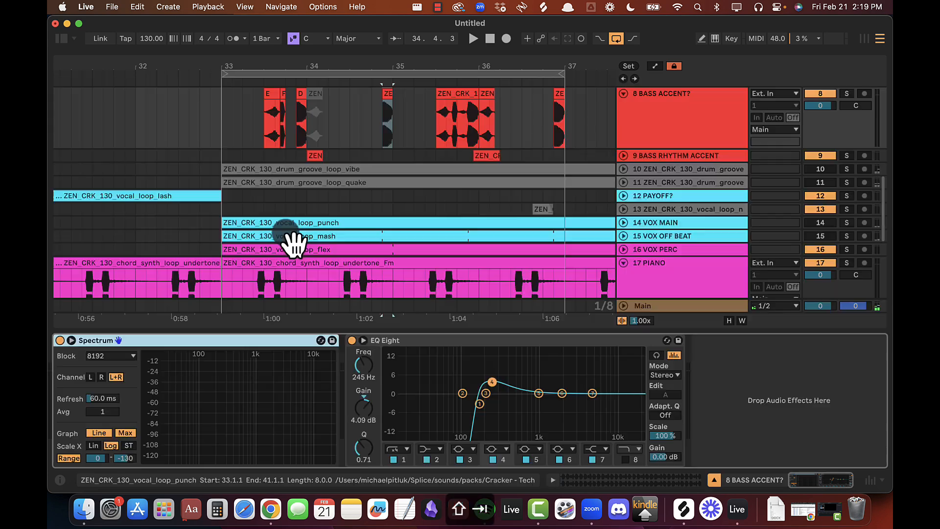
pyautogui.doubleClick(302, 95)
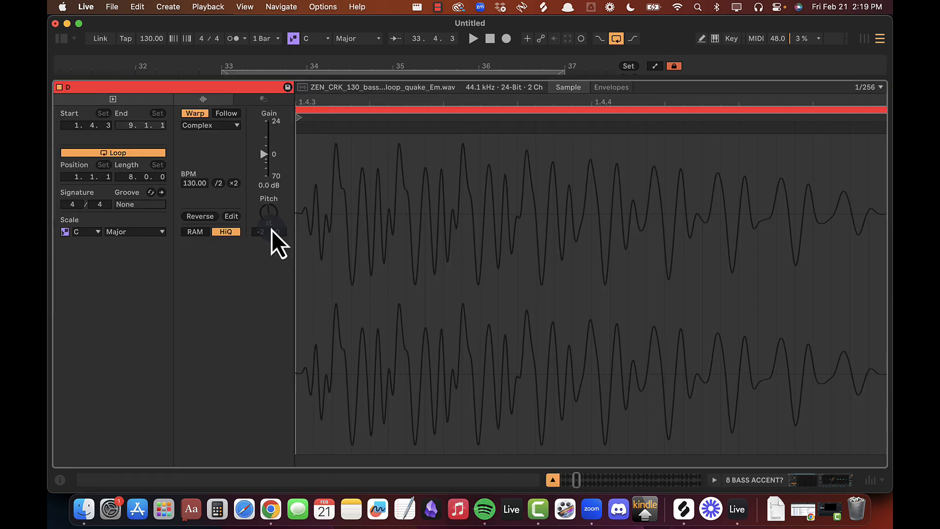
pyautogui.hotkey('shift', 'Tab')
pyautogui.scroll(5, 447, 225)
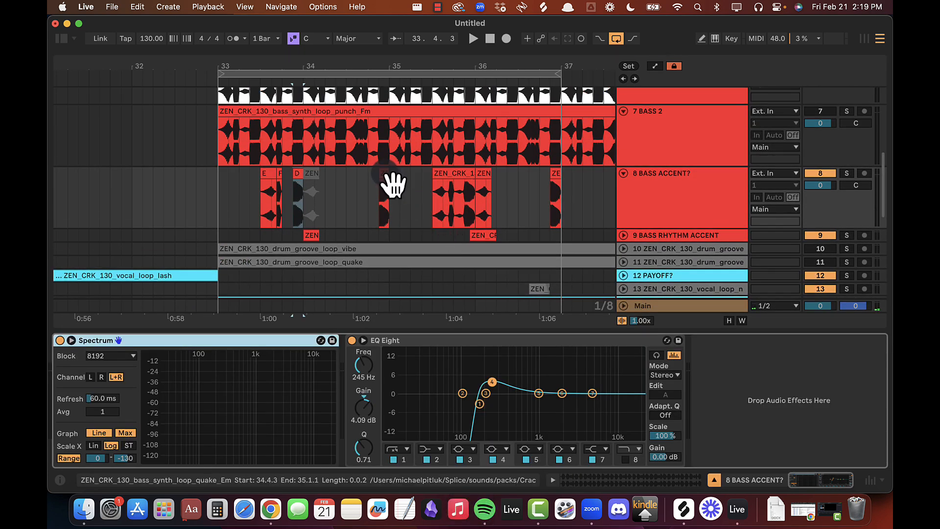
# Step: Transpose the BASS ACCENT? slice at 34.4.3 by -2 semitones with Warp off, and trim its tail around 35.1.1
pyautogui.doubleClick(386, 175)
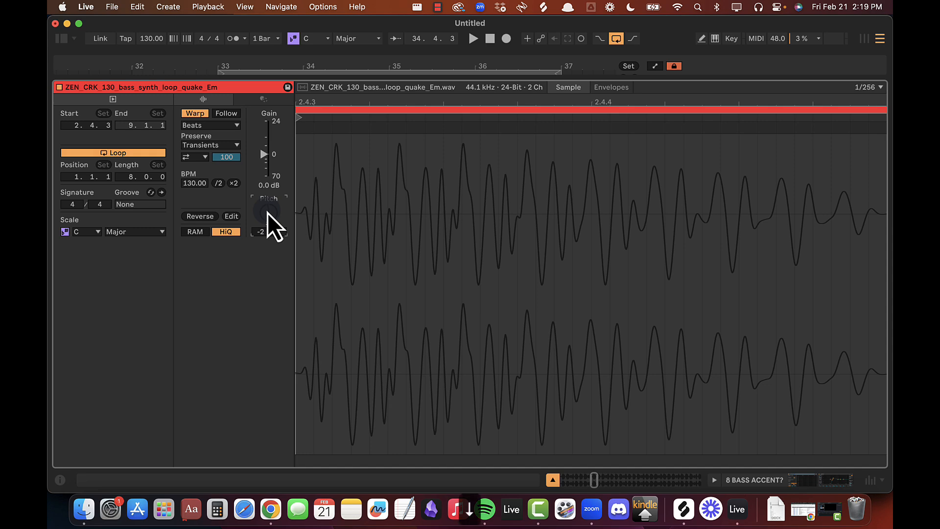
pyautogui.click(190, 113)
pyautogui.press('alt+super+l')
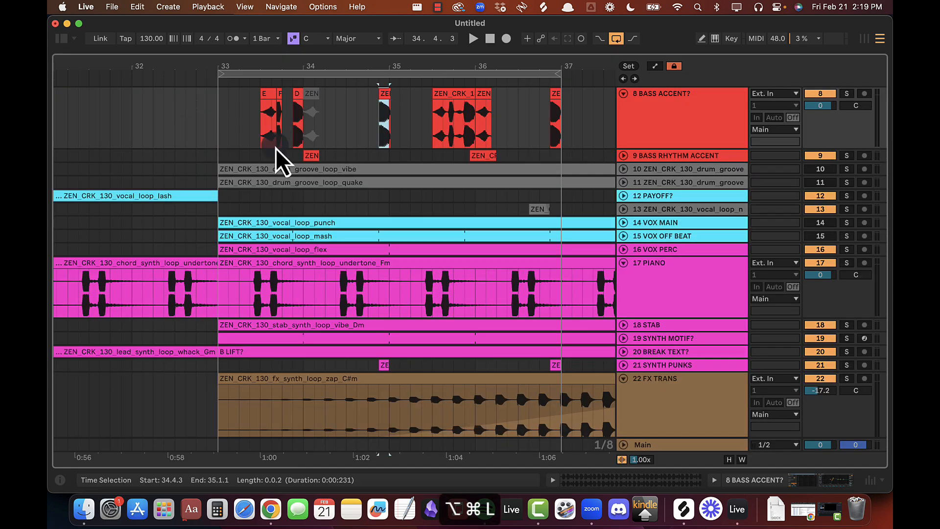
pyautogui.scroll(4, 331, 122)
pyautogui.moveTo(390, 66); pyautogui.dragTo(365, 191)
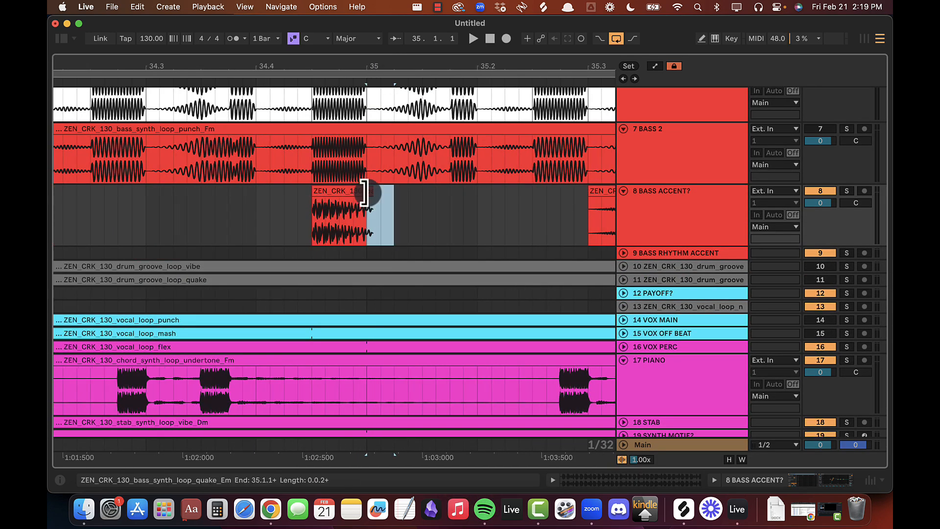
# Step: Turn off Warp for the D slice at 33.4.3 on the BASS ACCENT? track
pyautogui.click(300, 72)
pyautogui.moveTo(294, 68); pyautogui.dragTo(361, 241)
pyautogui.doubleClick(339, 201)
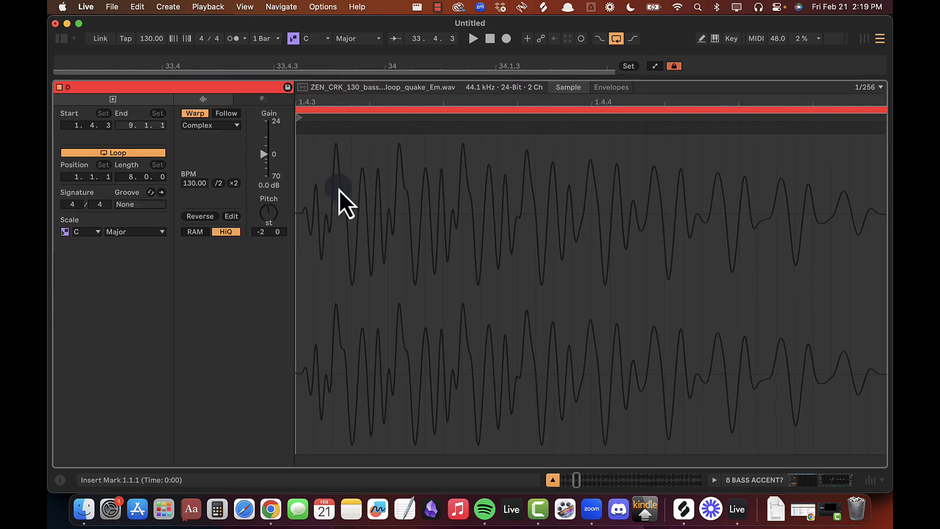
pyautogui.click(196, 112)
pyautogui.press('alt+super+l')
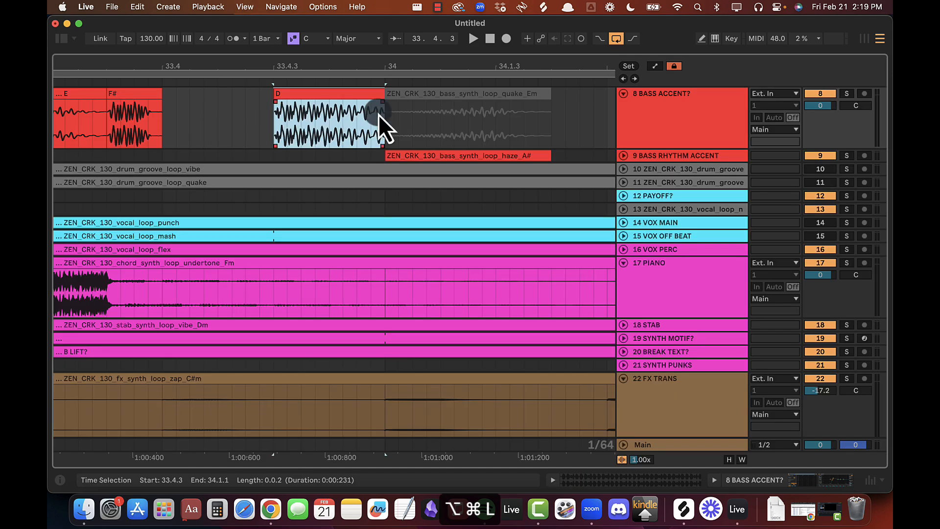
# Step: Delete the deactivated BASS ACCENT? clip at 34.1.1, then extend the D slice and cut it off at 34.1.1
pyautogui.click(401, 96)
pyautogui.press('Delete')
pyautogui.moveTo(383, 93); pyautogui.dragTo(411, 93)
pyautogui.moveTo(424, 103); pyautogui.dragTo(385, 105)
pyautogui.press('Delete')
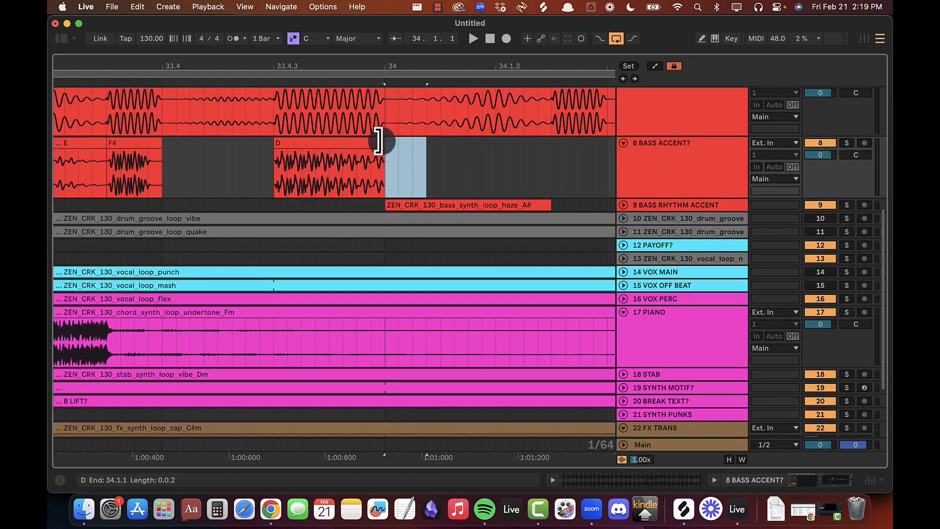
# Step: Add a short fade-out to the end of the D slice on BASS ACCENT?, just before 34.1.1
pyautogui.moveTo(389, 146); pyautogui.dragTo(369, 146)
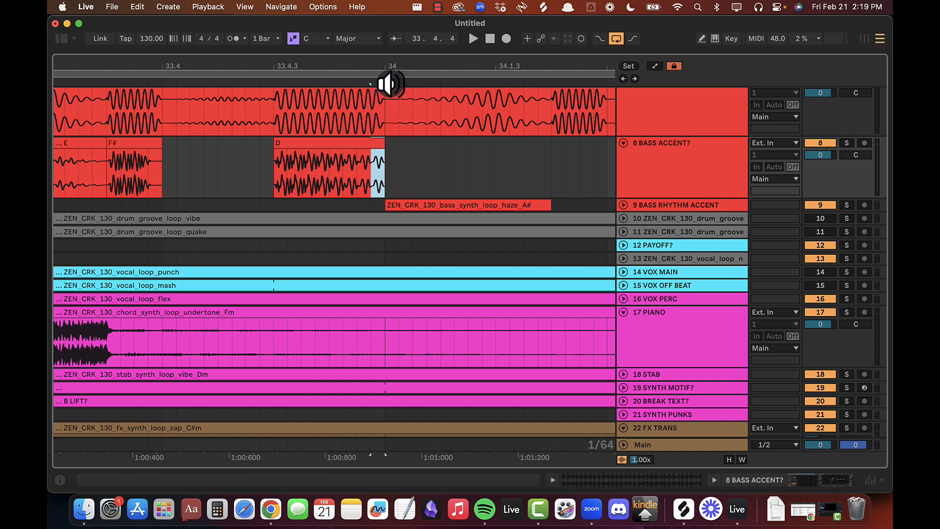
pyautogui.moveTo(389, 66); pyautogui.dragTo(389, 69)
pyautogui.click(382, 152)
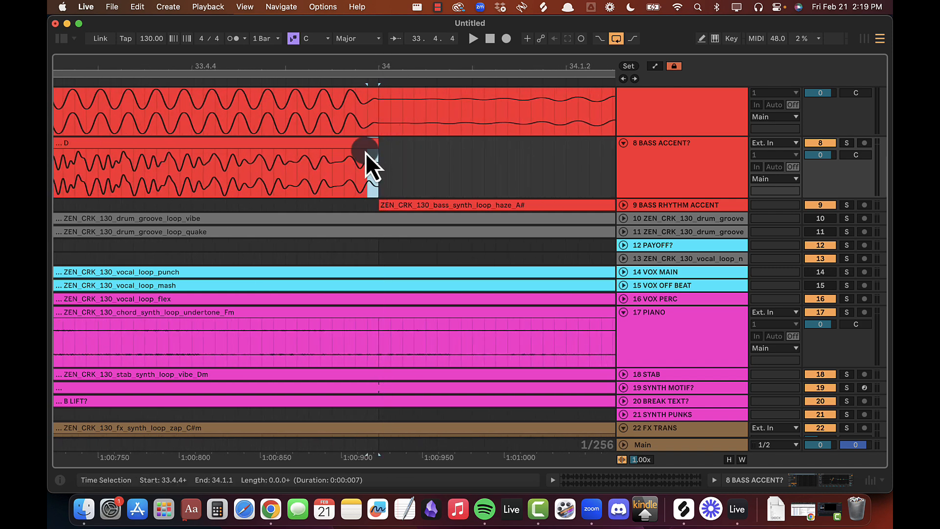
pyautogui.click(426, 153)
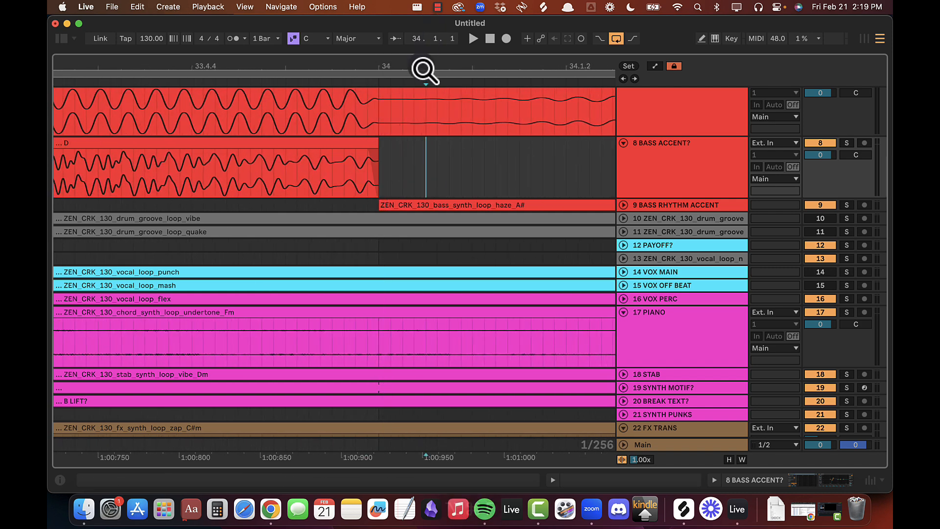
# Step: Add a short fade-out to the end of the BASS ACCENT? slice that finishes at 35.1.1
pyautogui.moveTo(425, 70); pyautogui.dragTo(196, 68)
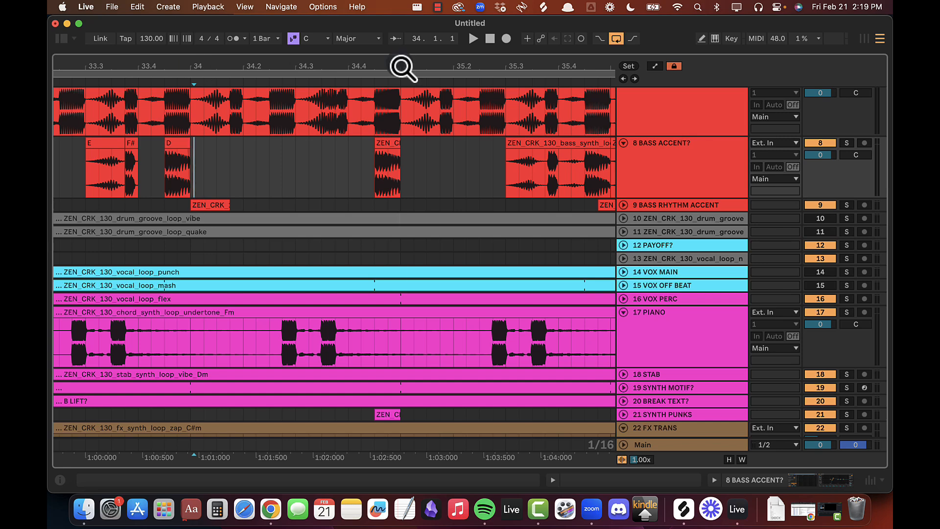
pyautogui.moveTo(402, 67); pyautogui.dragTo(402, 69)
pyautogui.moveTo(441, 144); pyautogui.dragTo(397, 148)
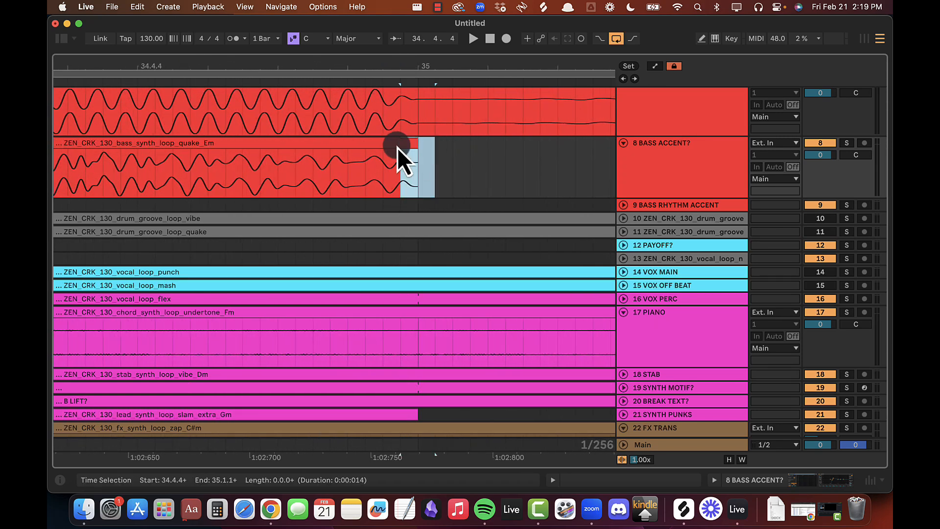
pyautogui.press('super+alt+f')
# Step: Add a short fade-out to the end of the F# slice on BASS ACCENT?, just before 33.4.1
pyautogui.moveTo(408, 63); pyautogui.dragTo(318, 66)
pyautogui.press('super+alt+f')
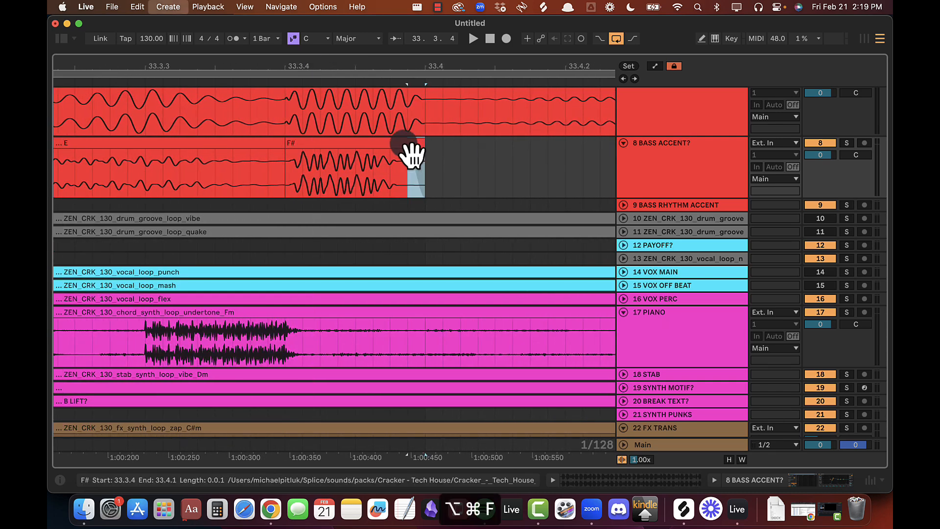
pyautogui.moveTo(273, 65); pyautogui.dragTo(273, 64)
pyautogui.click(462, 155)
pyautogui.moveTo(451, 143)
pyautogui.mouseDown()
pyautogui.moveTo(471, 143)
pyautogui.moveTo(442, 153)
pyautogui.moveTo(470, 142)
pyautogui.moveTo(447, 141)
pyautogui.mouseUp()
pyautogui.press('super+alt+f')
# Step: Play the BASS ACCENT? slices from bar 33 and check the Warp setting of the E slice
pyautogui.press('space')
pyautogui.moveTo(442, 65); pyautogui.dragTo(442, 65)
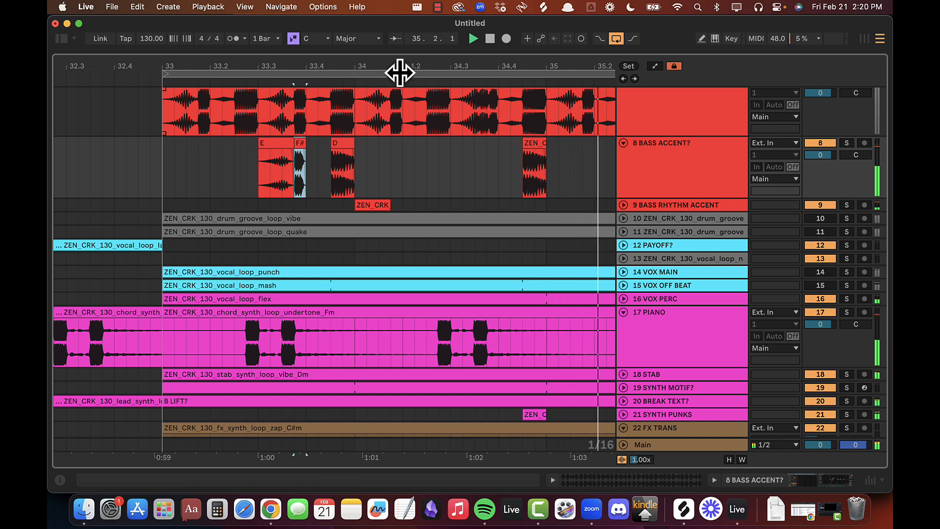
pyautogui.press('space')
pyautogui.doubleClick(274, 145)
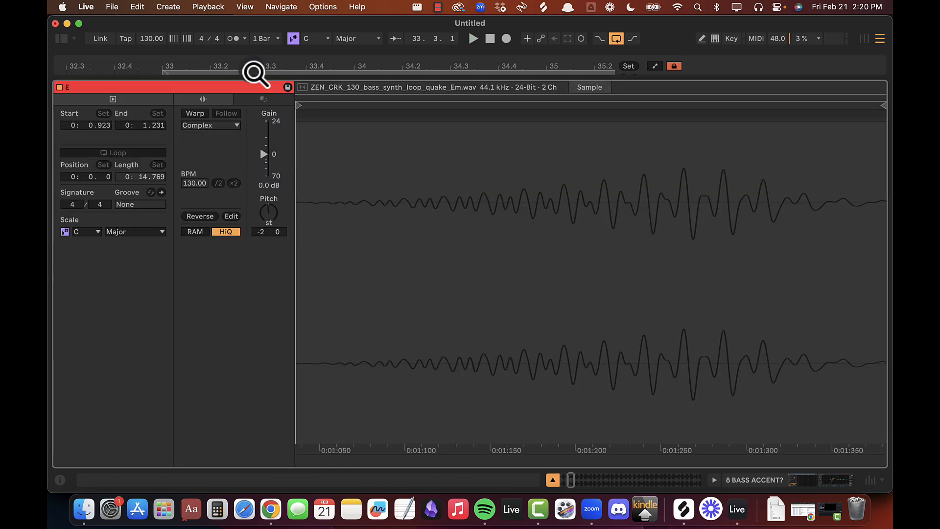
pyautogui.press('alt+super+l')
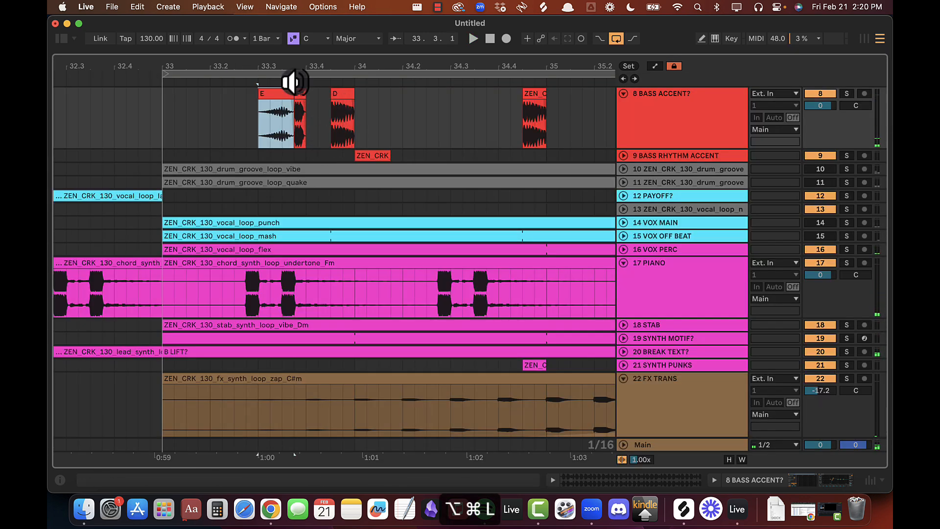
# Step: Turn off Warp for the F# slice at 33.3.4 on the BASS ACCENT? track
pyautogui.doubleClick(301, 102)
pyautogui.click(197, 112)
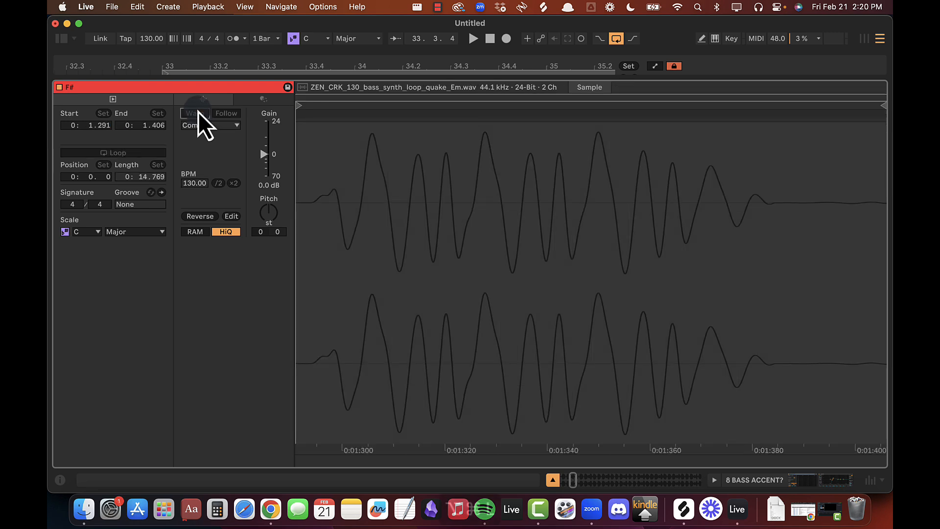
pyautogui.press('alt+super+l')
# Step: Play the section from bar 33 to hear the BASS ACCENT? slices together with BASS 1
pyautogui.moveTo(300, 70)
pyautogui.mouseDown()
pyautogui.moveTo(403, 112)
pyautogui.moveTo(370, 88)
pyautogui.moveTo(370, 66)
pyautogui.mouseUp()
pyautogui.click(387, 97)
pyautogui.click(298, 107)
pyautogui.press('space')
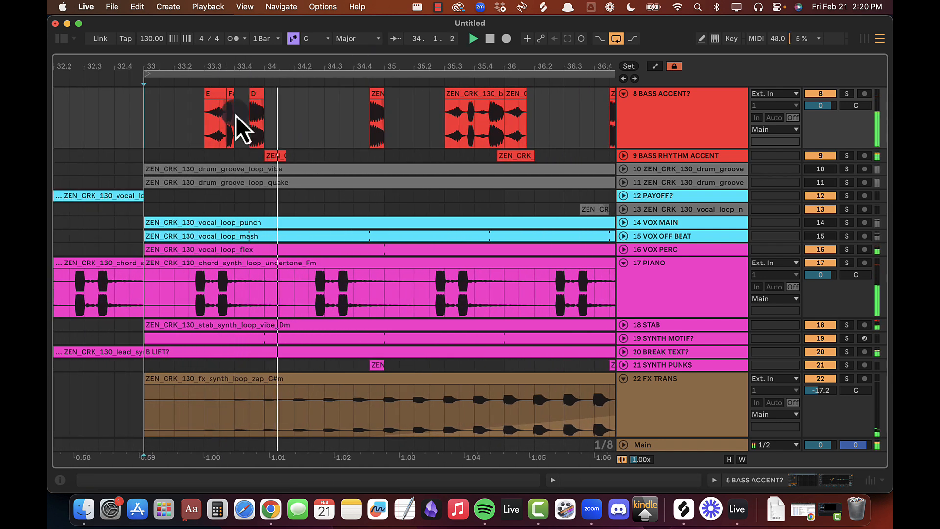
pyautogui.scroll(4, 245, 166)
pyautogui.scroll(5, 244, 165)
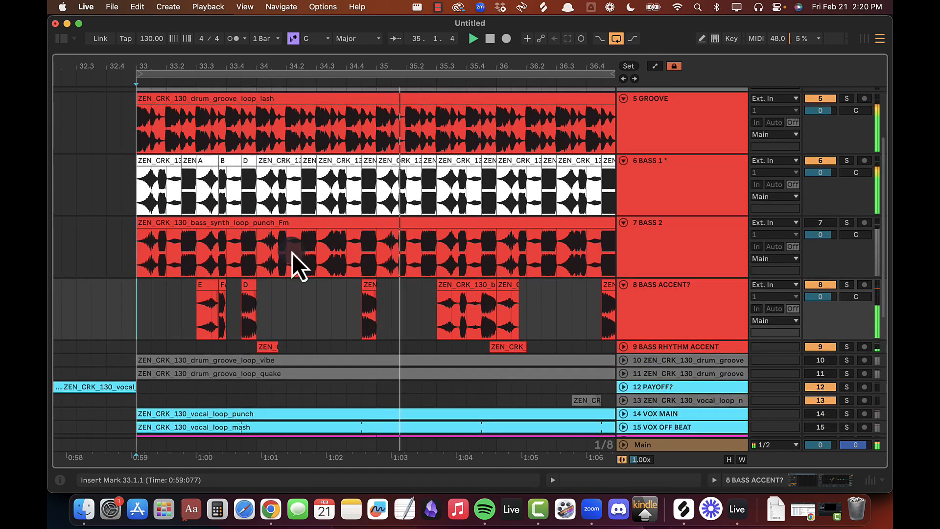
# Step: Rename the BASS ACCENT? slice at 34.4.3 as D
pyautogui.moveTo(177, 292); pyautogui.dragTo(386, 298)
pyautogui.click(370, 300)
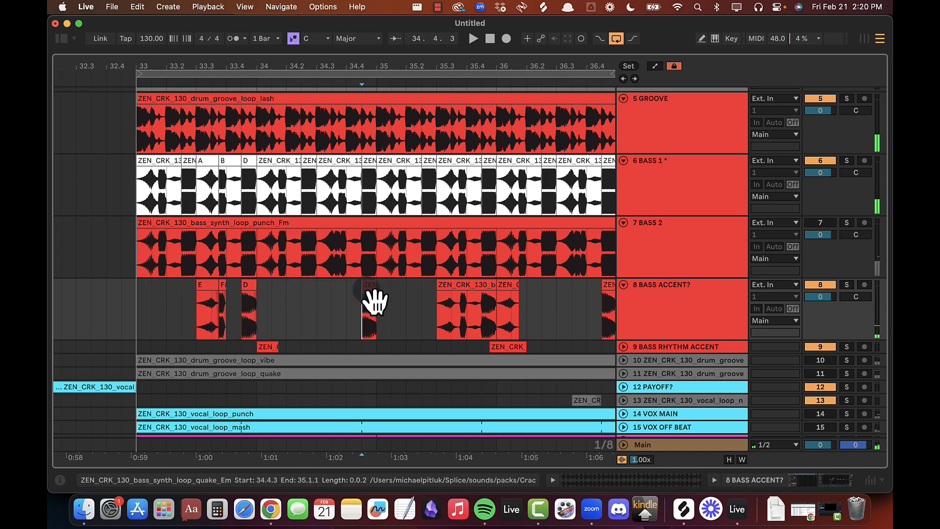
pyautogui.moveTo(370, 67); pyautogui.dragTo(338, 76)
pyautogui.press('super+r')
pyautogui.write('D')
pyautogui.press('Return')
# Step: Loop the arrangement from bar 33 to bar 35 and start playback
pyautogui.moveTo(204, 300); pyautogui.dragTo(159, 301)
pyautogui.press('super+l')
pyautogui.press('space')
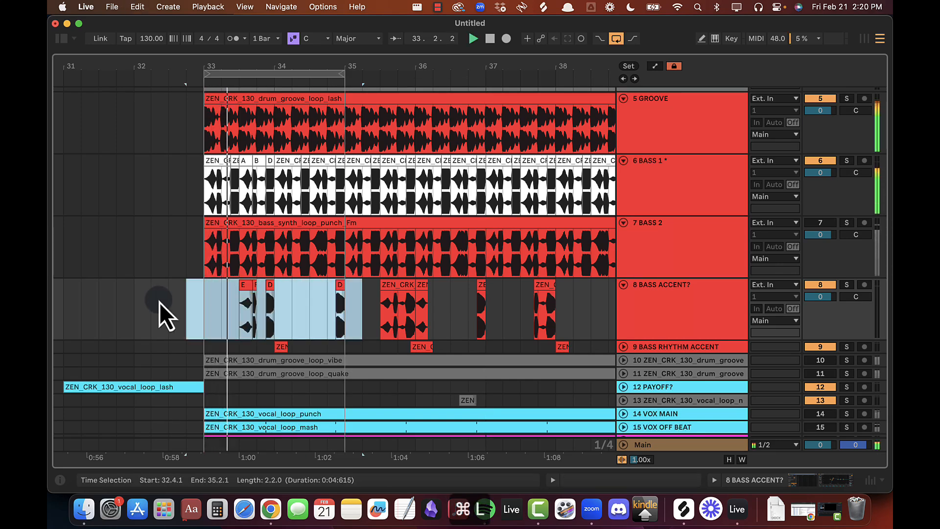
# Step: Color the E, F# and both D slices on BASS ACCENT? white
pyautogui.rightClick(248, 294)
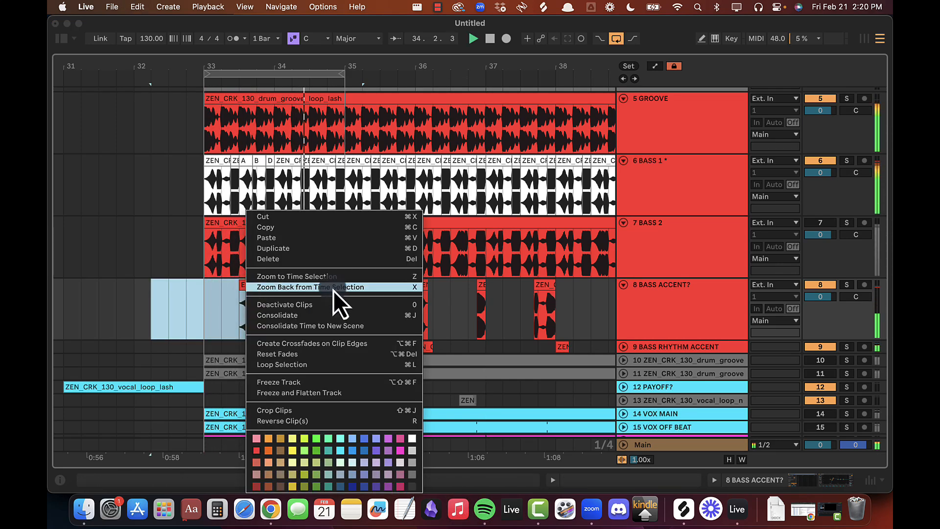
pyautogui.click(414, 441)
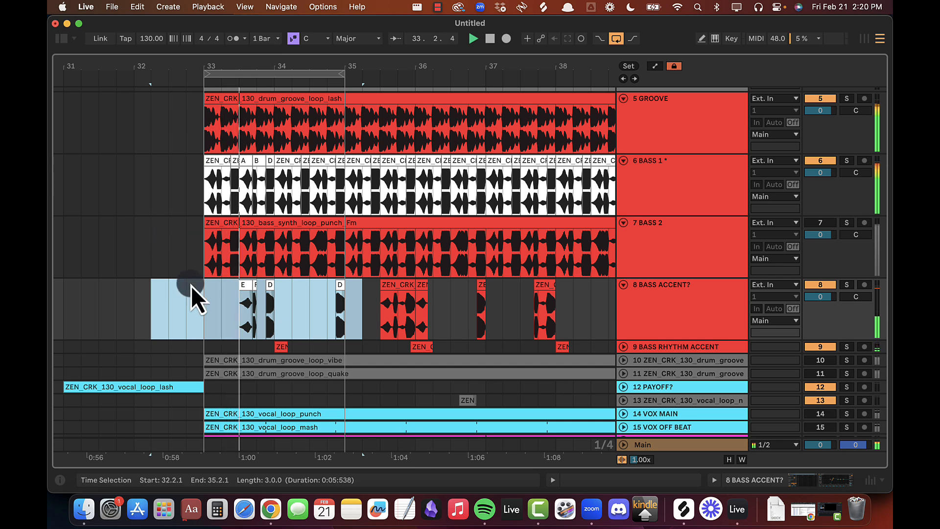
pyautogui.click(203, 303)
# Step: Lower the BASS ACCENT? track volume to -3.0 dB and unfold the BASS RHYTHM ACCENT track
pyautogui.click(659, 312)
pyautogui.press('super+Tab')
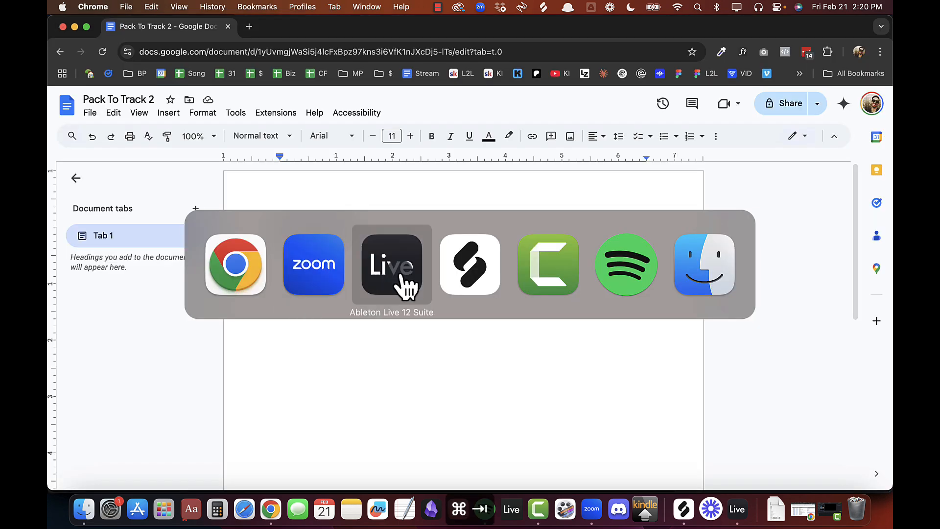
pyautogui.click(624, 348)
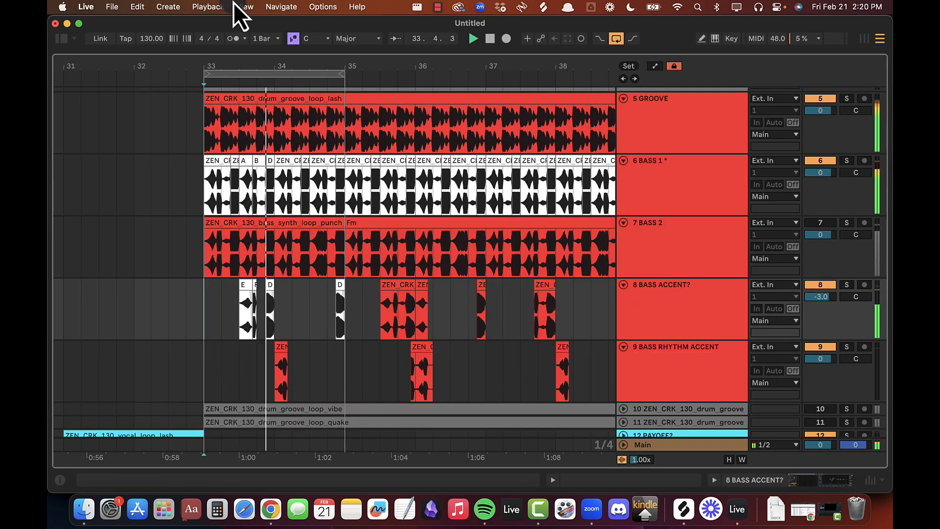
pyautogui.moveTo(267, 65); pyautogui.dragTo(270, 81)
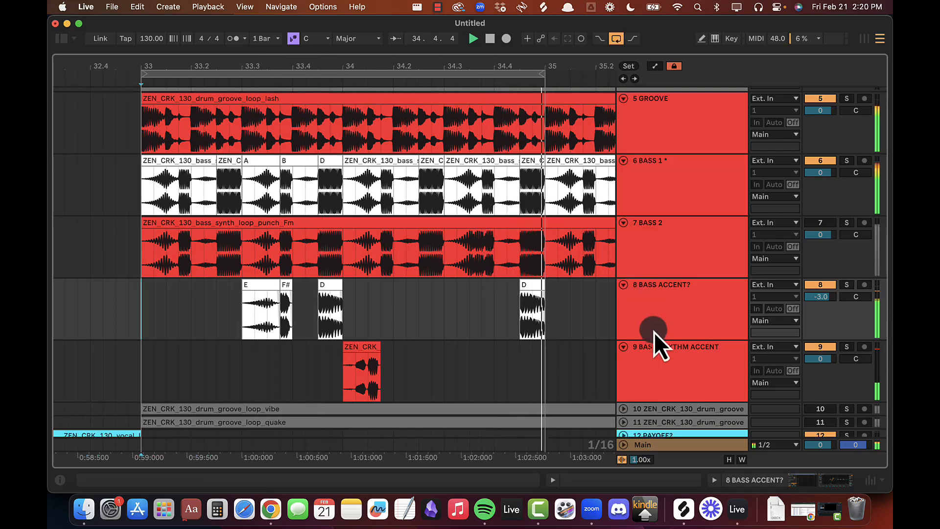
# Step: Stop playback and add a Spectrum device to the BASS RHYTHM ACCENT track
pyautogui.press('space')
pyautogui.doubleClick(684, 377)
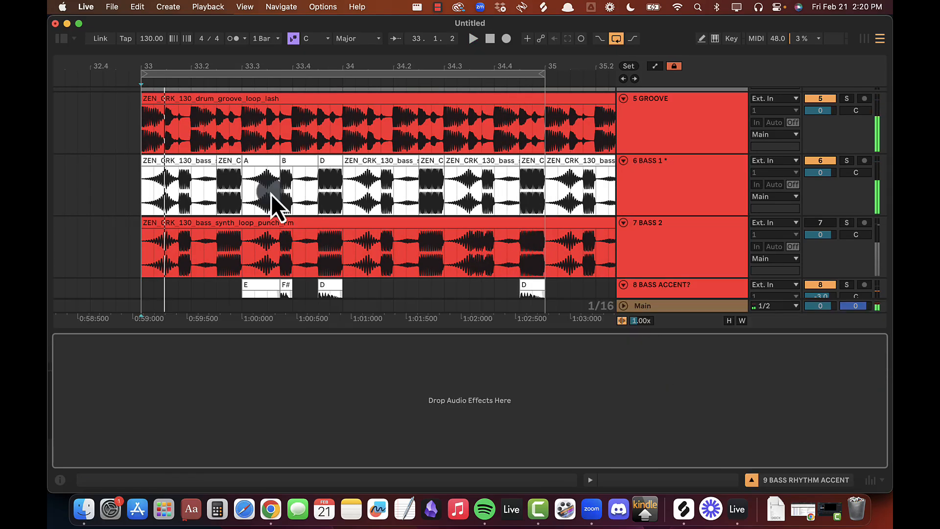
pyautogui.click(64, 39)
pyautogui.click(142, 64)
pyautogui.write('spec')
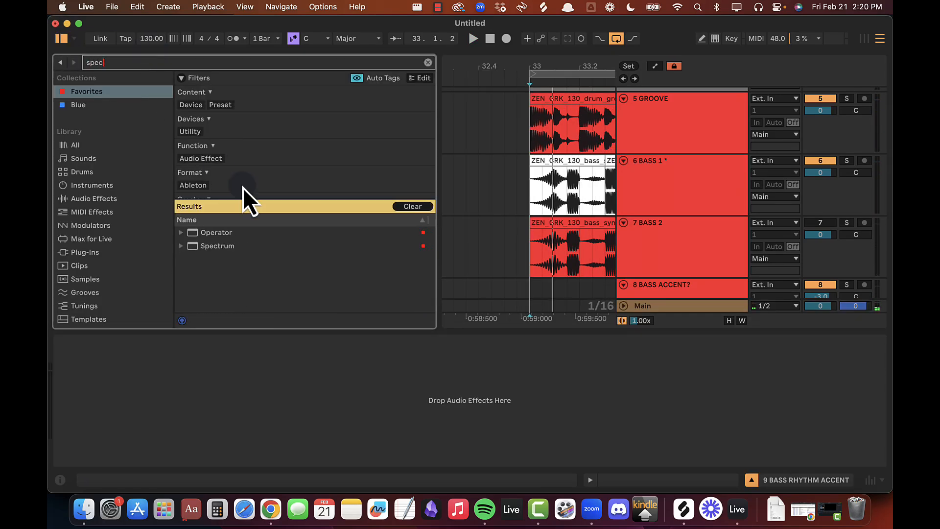
pyautogui.moveTo(225, 253); pyautogui.dragTo(241, 407)
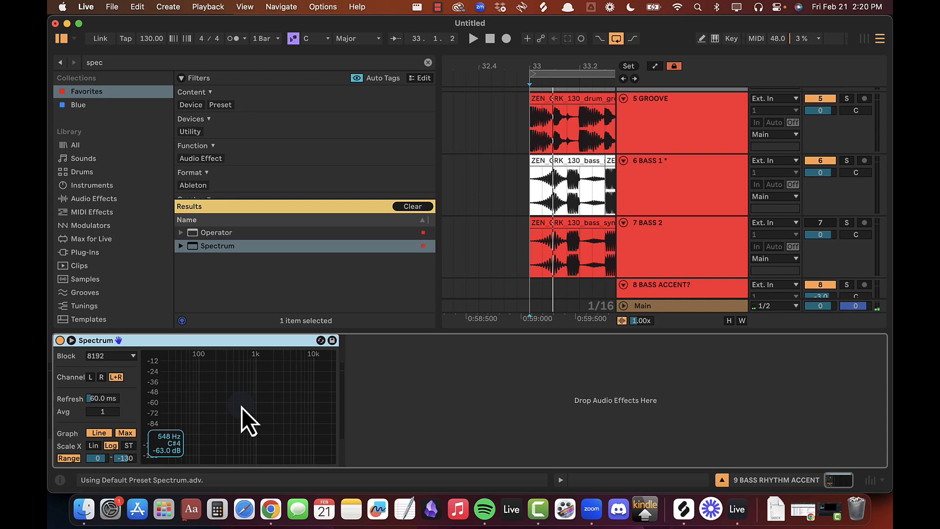
# Step: Examine the low-frequency peaks and their notes on BASS RHYTHM ACCENT in the enlarged Spectrum display
pyautogui.doubleClick(195, 393)
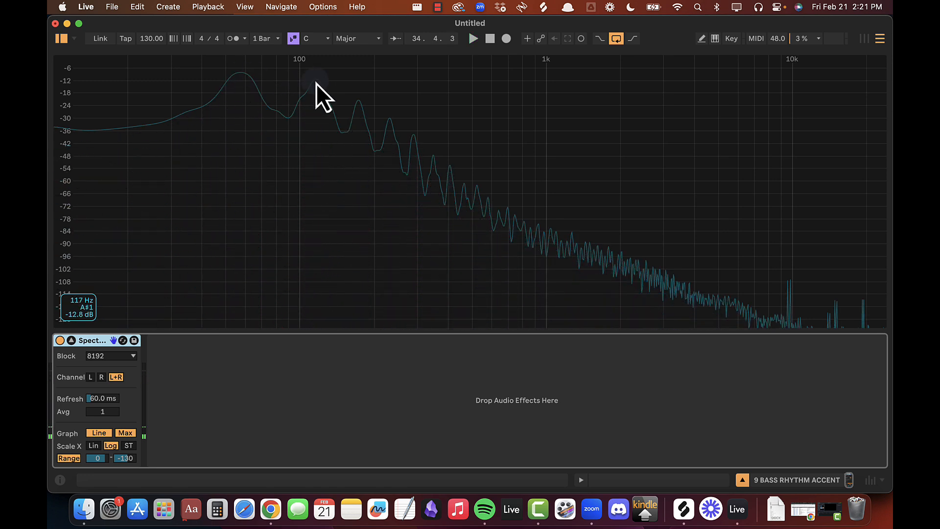
pyautogui.doubleClick(317, 120)
pyautogui.press('alt+super+l')
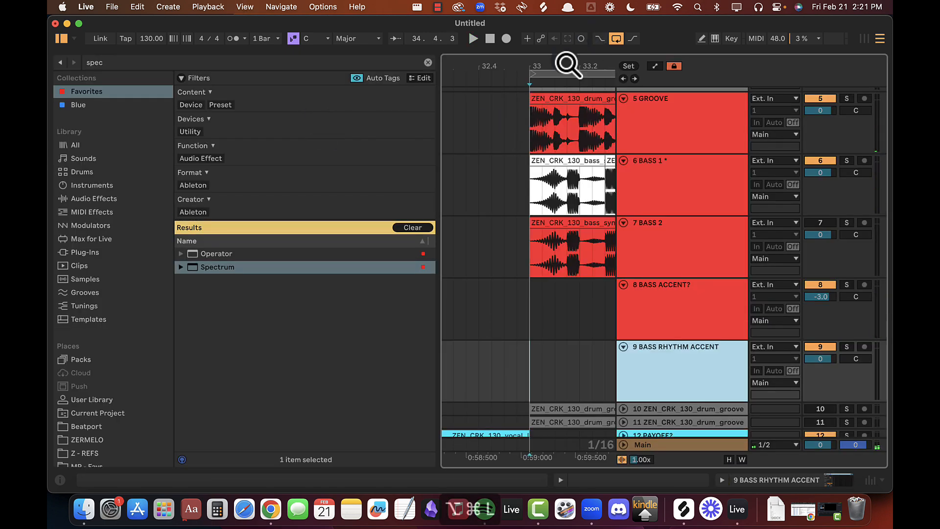
# Step: Hide the browser and delete the quiet beginning of the BASS RHYTHM ACCENT clip up to 34.1.2
pyautogui.moveTo(562, 62); pyautogui.dragTo(445, 64)
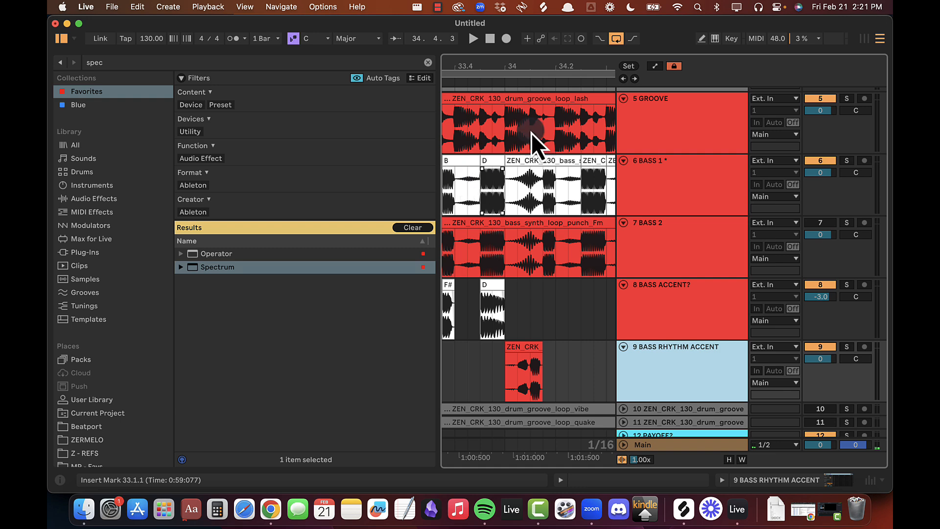
pyautogui.moveTo(540, 65); pyautogui.dragTo(531, 67)
pyautogui.press('alt+super+b')
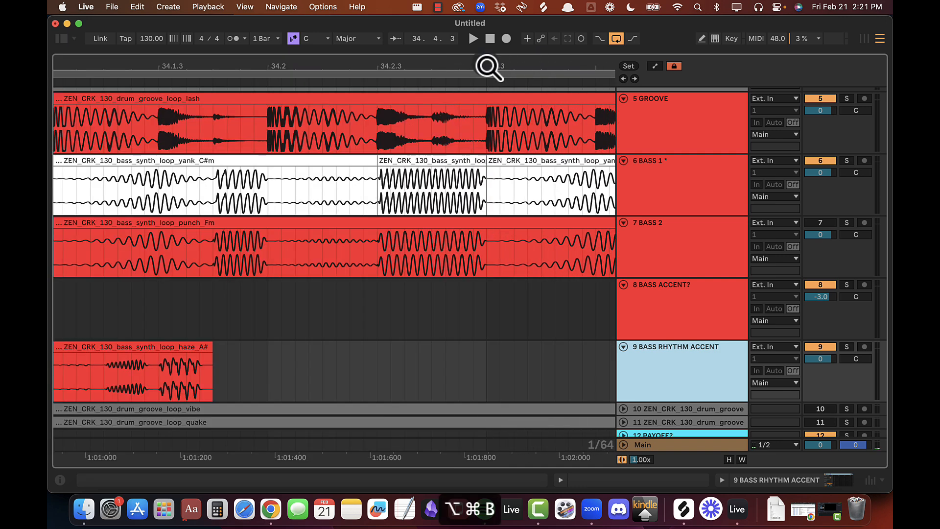
pyautogui.hscroll(-5, 180, 230)
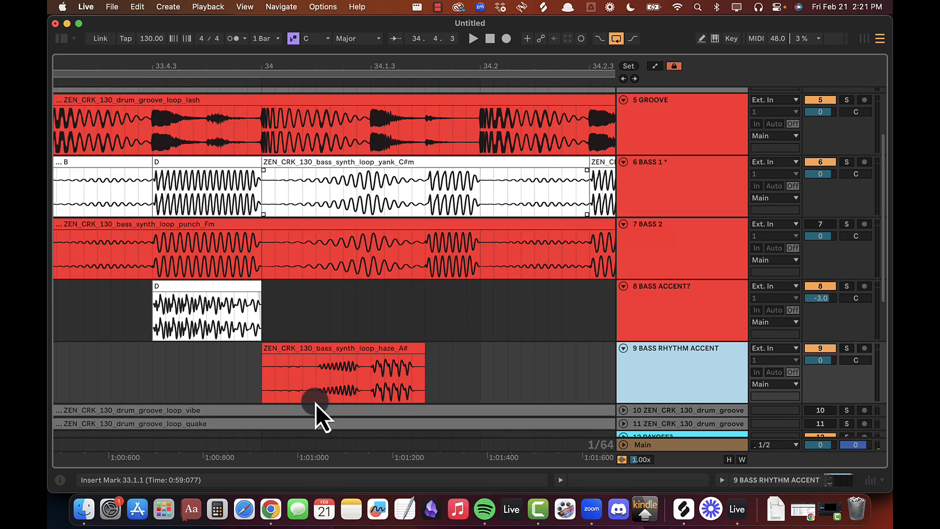
pyautogui.moveTo(318, 371); pyautogui.dragTo(248, 356)
pyautogui.press('Delete')
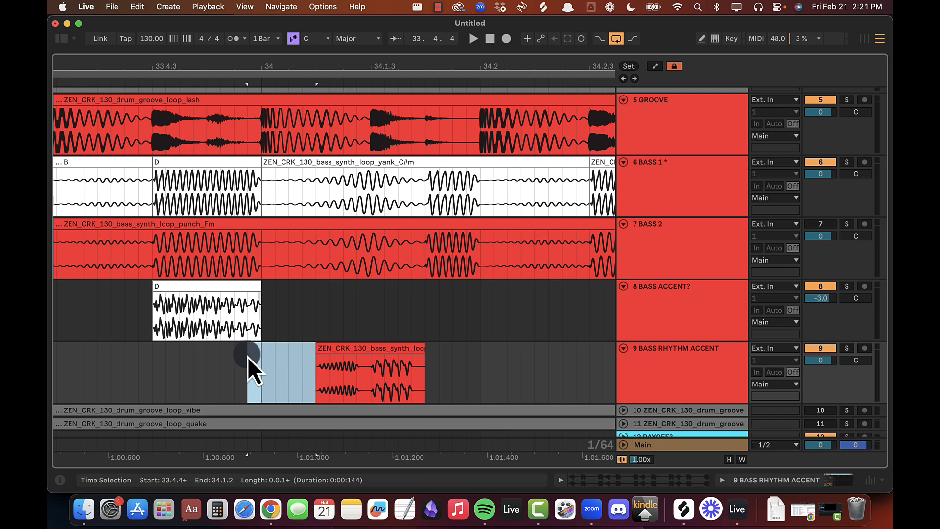
# Step: Split the BASS RHYTHM ACCENT clip at 34.1.3 and transpose its first part down with Warp off
pyautogui.click(368, 371)
pyautogui.press('super+e')
pyautogui.doubleClick(346, 348)
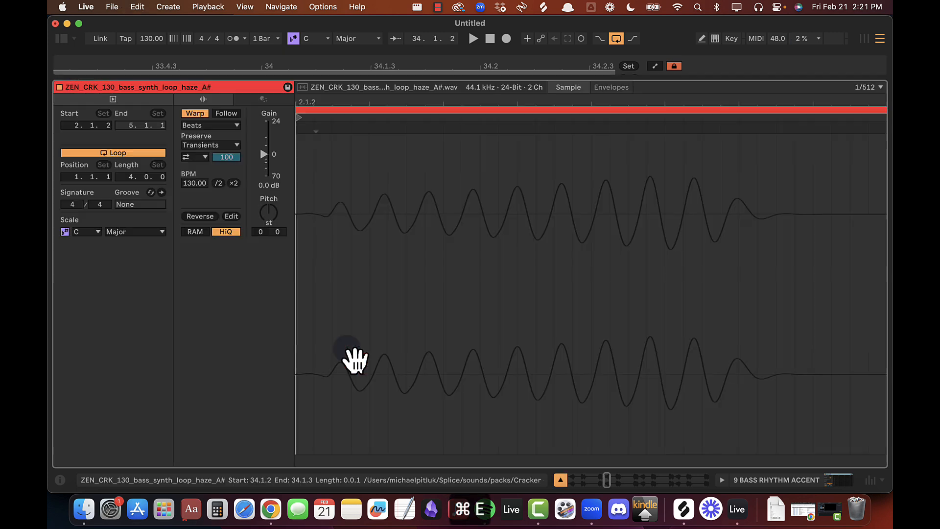
pyautogui.click(196, 112)
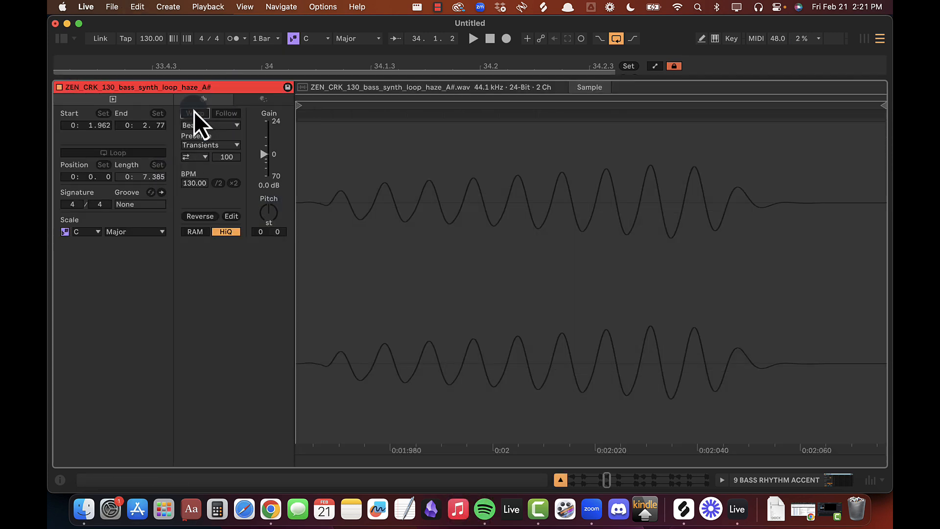
pyautogui.moveTo(268, 211); pyautogui.dragTo(270, 215)
pyautogui.press('alt+super+l')
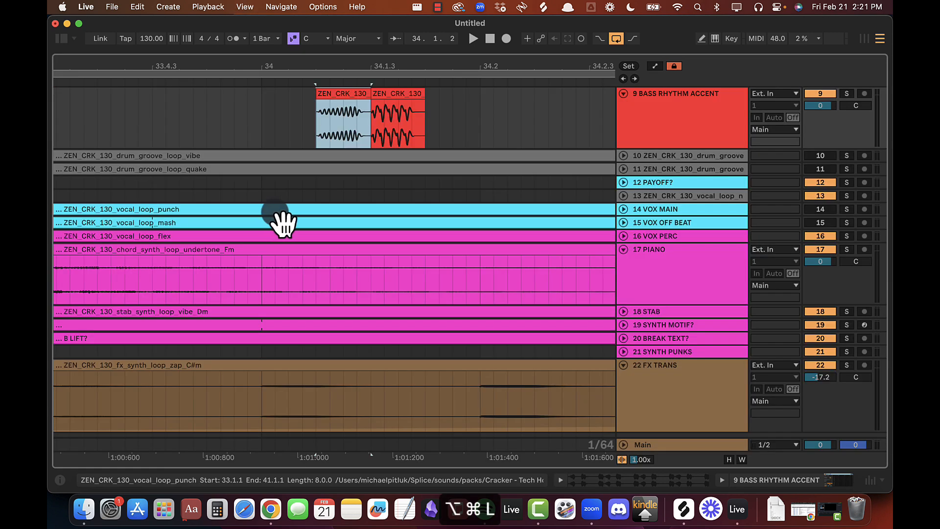
# Step: Transpose the BASS RHYTHM ACCENT slice at 34.1.3 by -1 semitone with Warp off, and trim its tail at 34.1.4
pyautogui.doubleClick(392, 95)
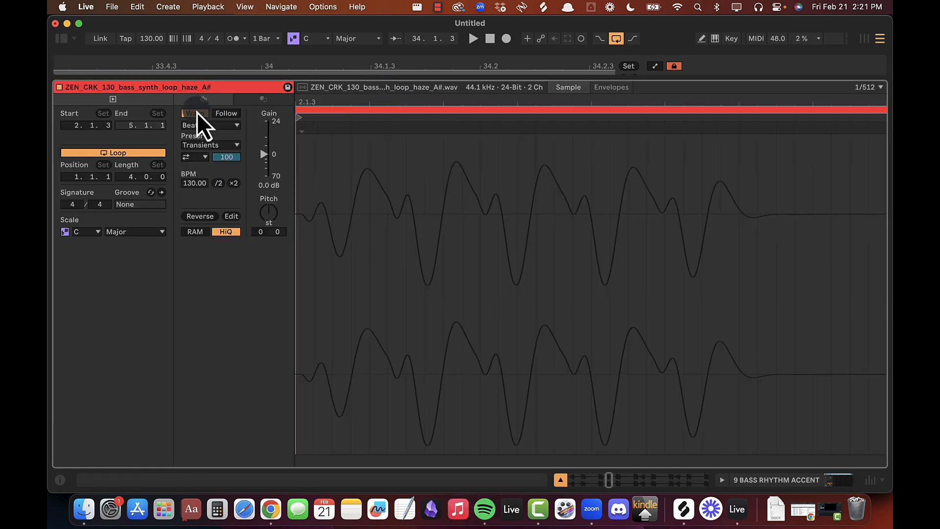
pyautogui.click(196, 112)
pyautogui.moveTo(268, 211); pyautogui.dragTo(268, 213)
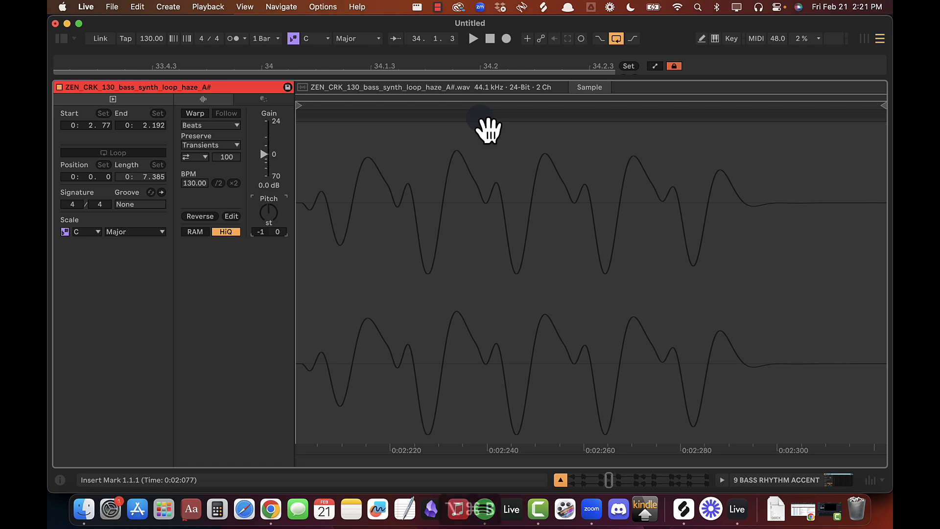
pyautogui.press('alt+super+l')
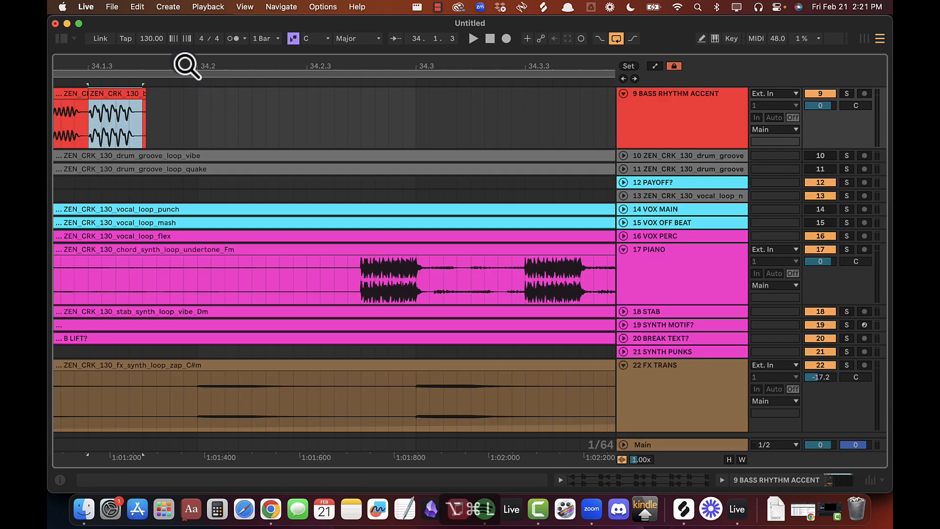
pyautogui.moveTo(176, 65); pyautogui.dragTo(399, 66)
pyautogui.moveTo(382, 102); pyautogui.dragTo(356, 100)
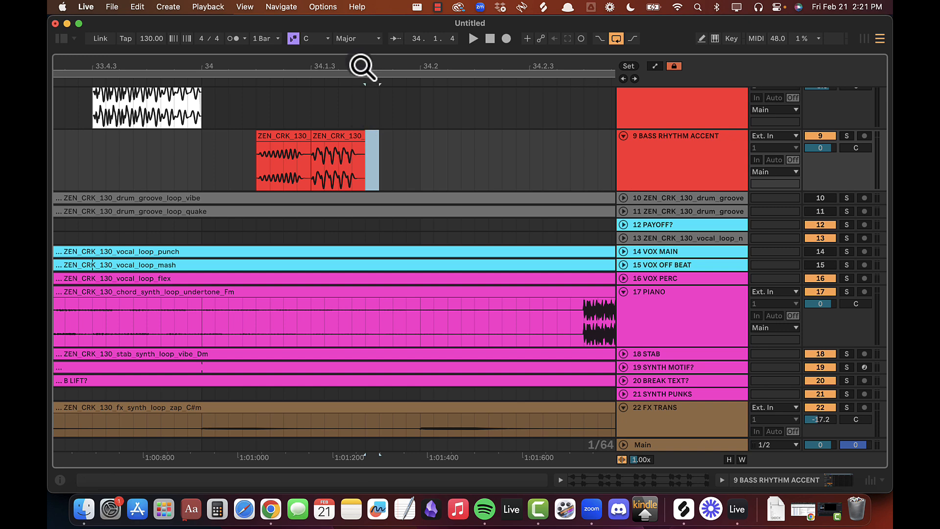
# Step: Add short fade-outs to the ends of the two BASS RHYTHM ACCENT slices at 34.1.2 and 34.1.3
pyautogui.moveTo(361, 67); pyautogui.dragTo(361, 83)
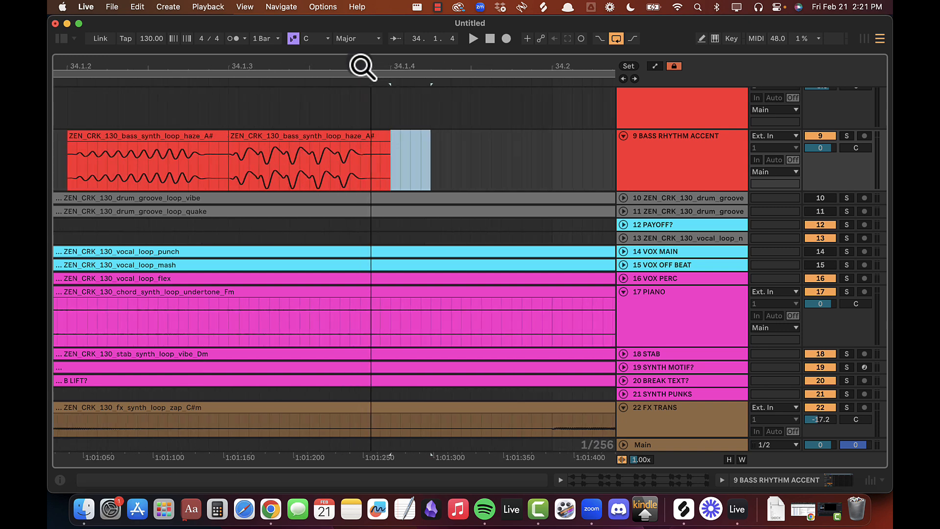
pyautogui.click(226, 132)
pyautogui.click(219, 136)
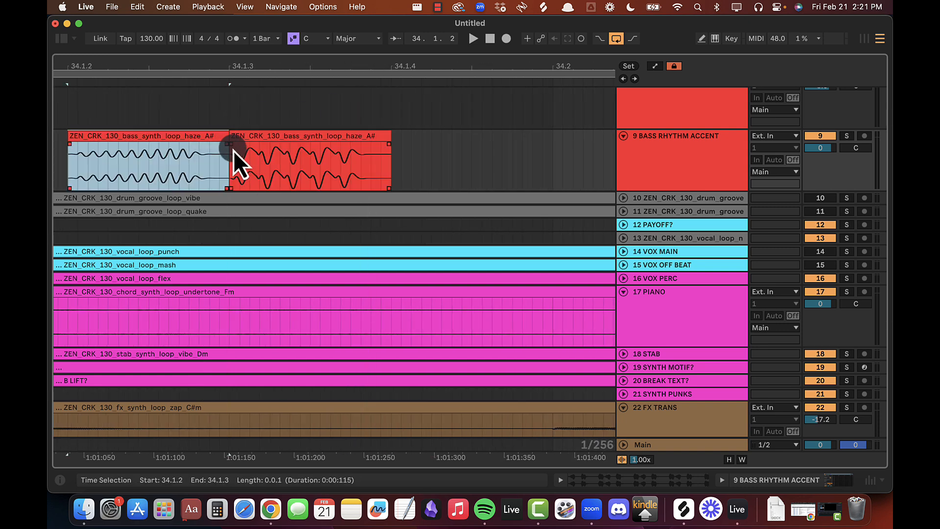
pyautogui.click(226, 145)
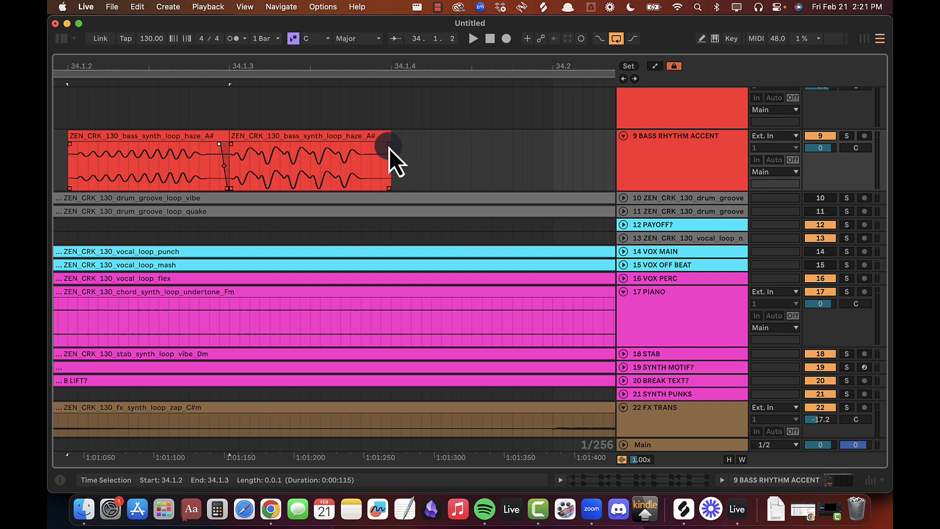
pyautogui.click(385, 135)
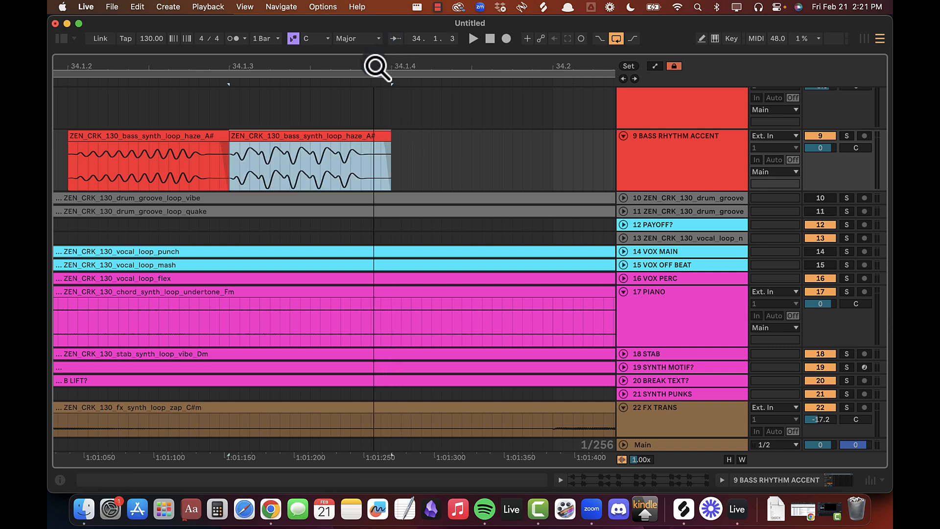
# Step: Rename both BASS RHYTHM ACCENT slices at 34.1.2 and 34.1.3 as A
pyautogui.moveTo(375, 66); pyautogui.dragTo(360, 66)
pyautogui.click(313, 136)
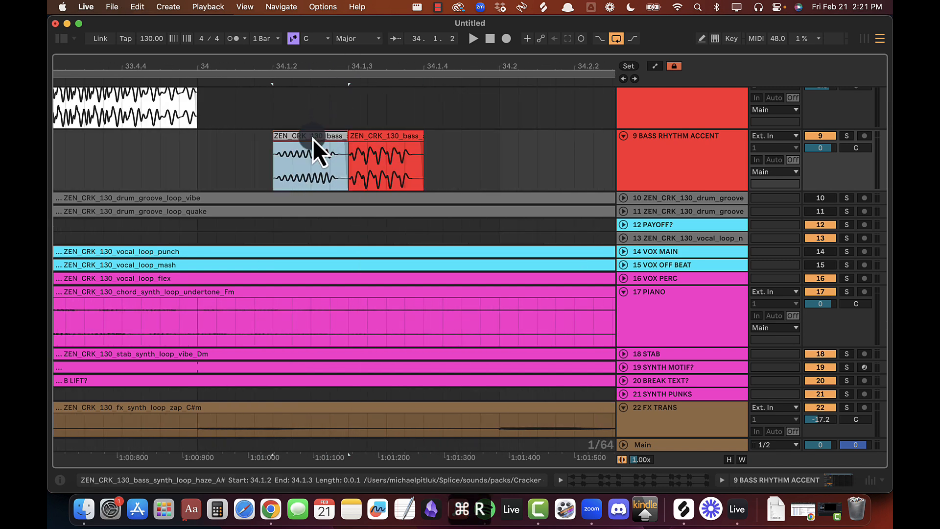
pyautogui.click(399, 147)
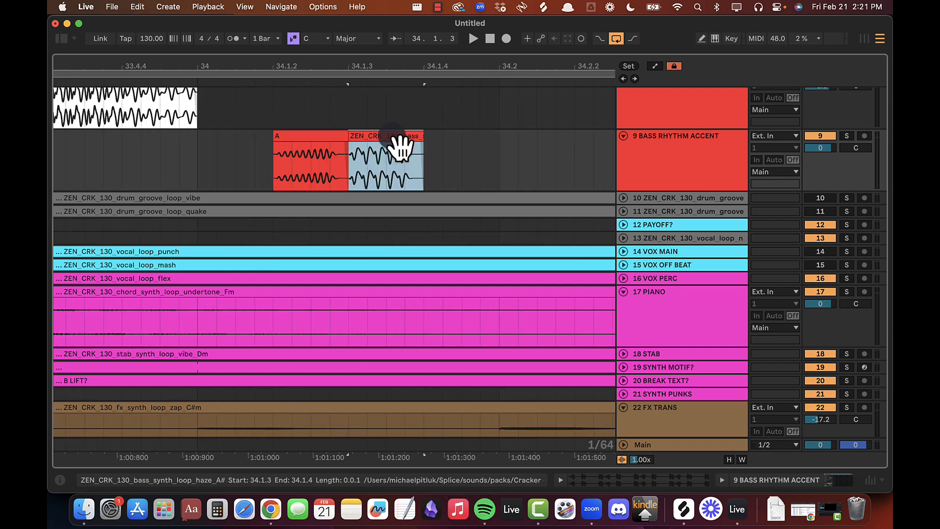
pyautogui.write('A')
pyautogui.press('Return')
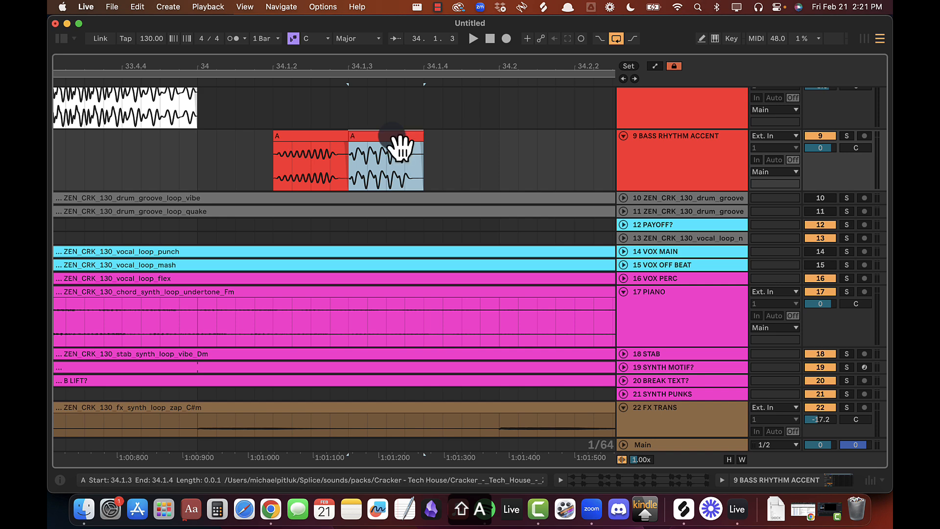
# Step: Loop the arrangement from 33.1.1 to 35.1.1 and start playback to hear the accents with the bass
pyautogui.moveTo(394, 61); pyautogui.dragTo(395, 59)
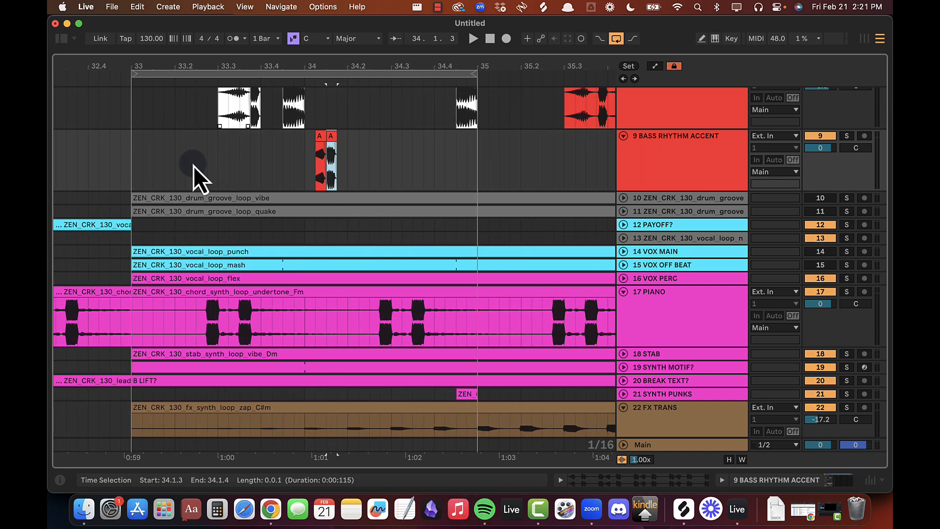
pyautogui.moveTo(130, 149); pyautogui.dragTo(479, 168)
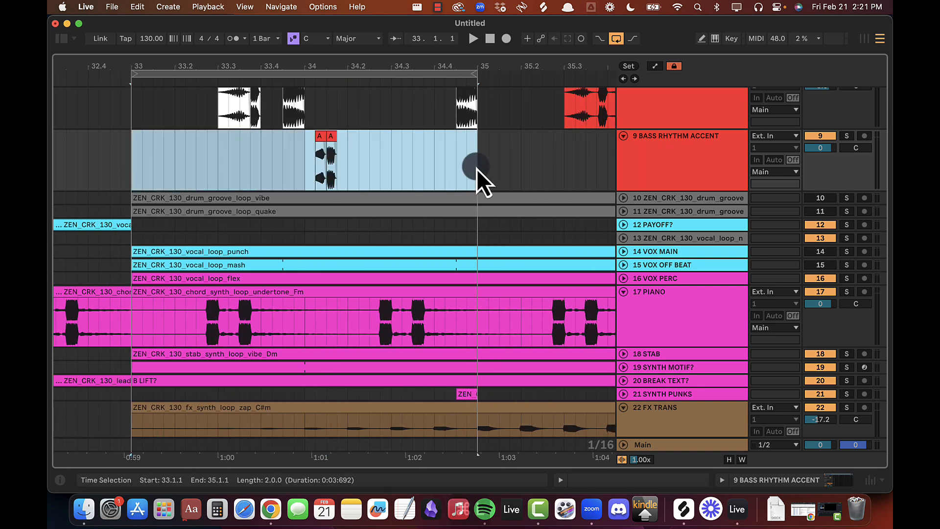
pyautogui.press('super+l')
pyautogui.press('super+l')
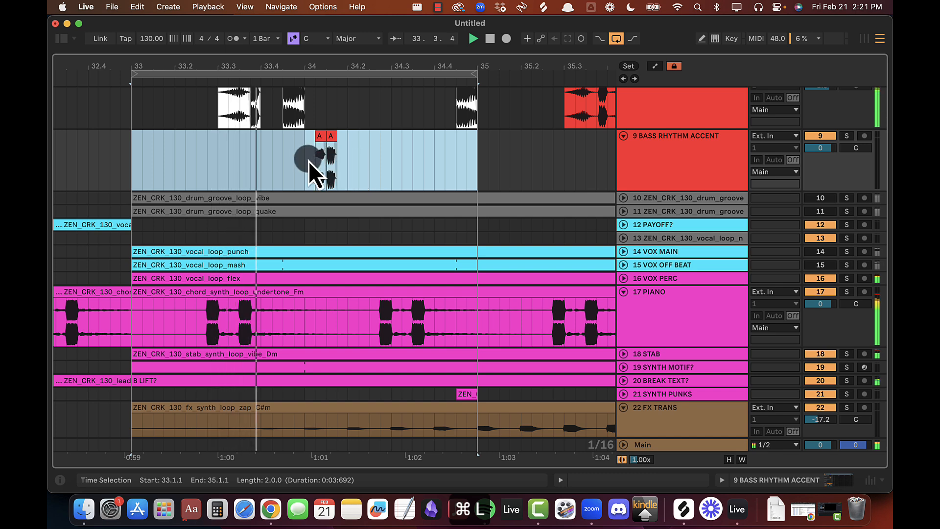
# Step: Colour the two A slices on BASS RHYTHM ACCENT white
pyautogui.moveTo(308, 160); pyautogui.dragTo(395, 157)
pyautogui.hotkey('shift', 'Tab')
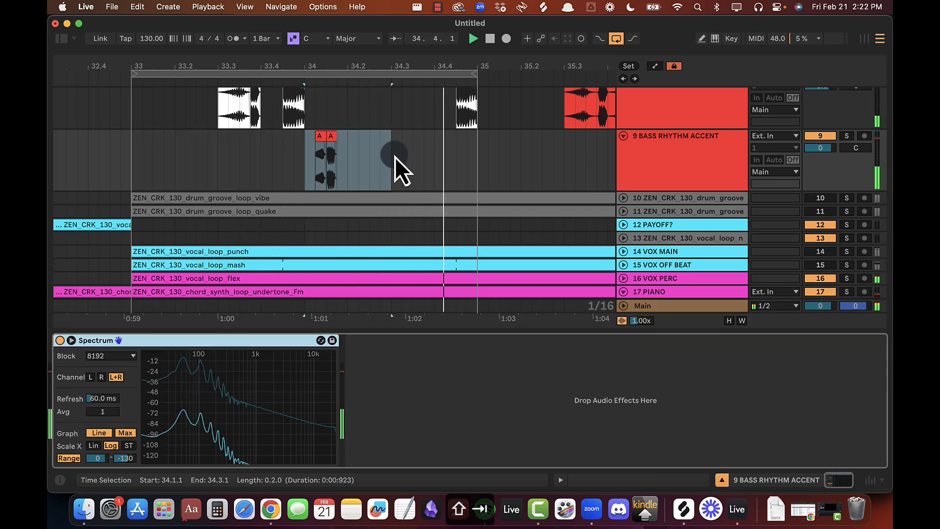
pyautogui.hotkey('shift', 'Tab')
pyautogui.hotkey('shift', 'Tab')
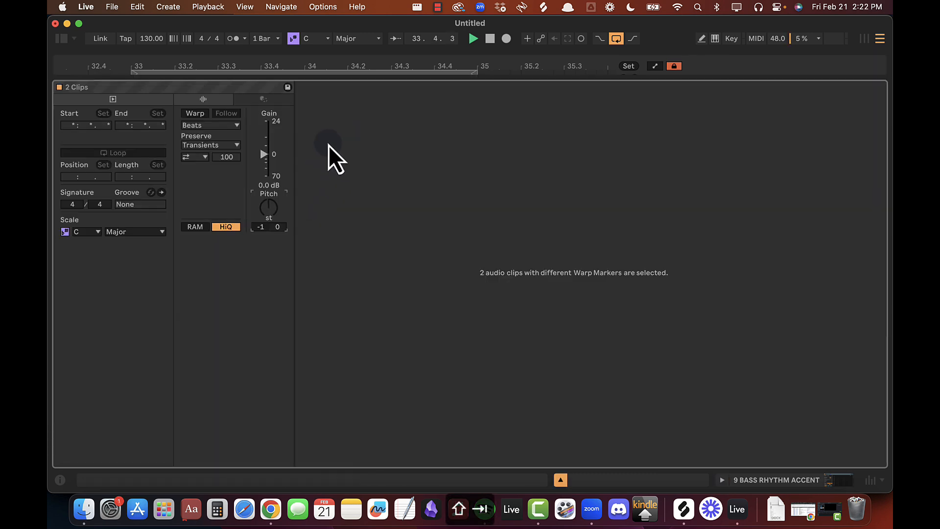
pyautogui.rightClick(321, 139)
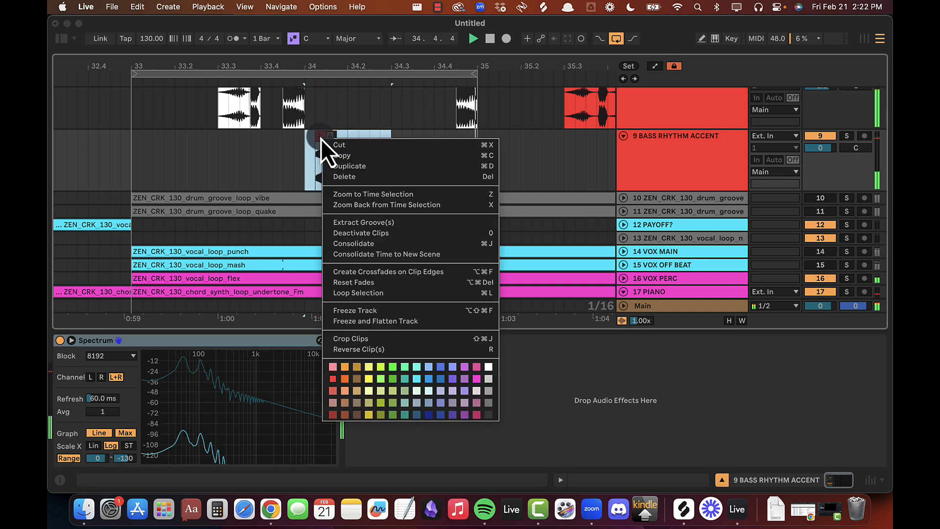
pyautogui.click(489, 367)
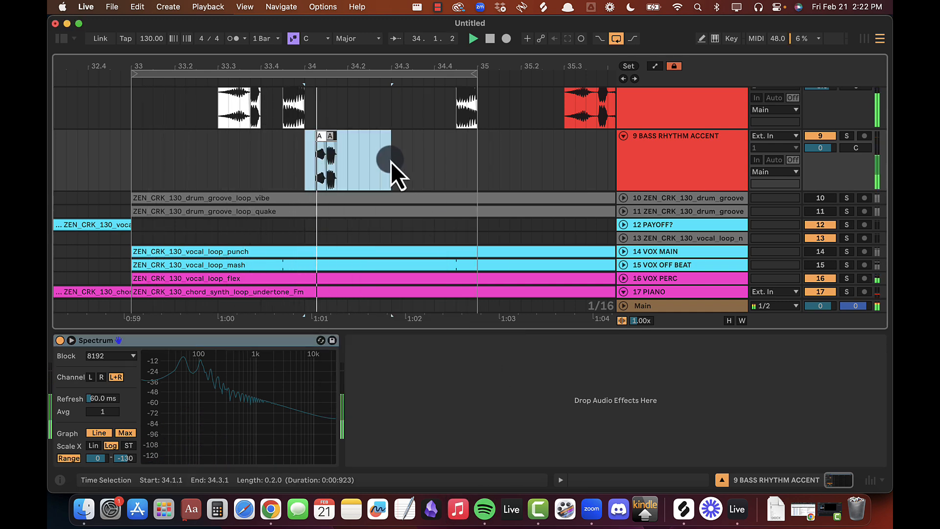
pyautogui.rightClick(375, 157)
pyautogui.click(358, 151)
pyautogui.click(378, 139)
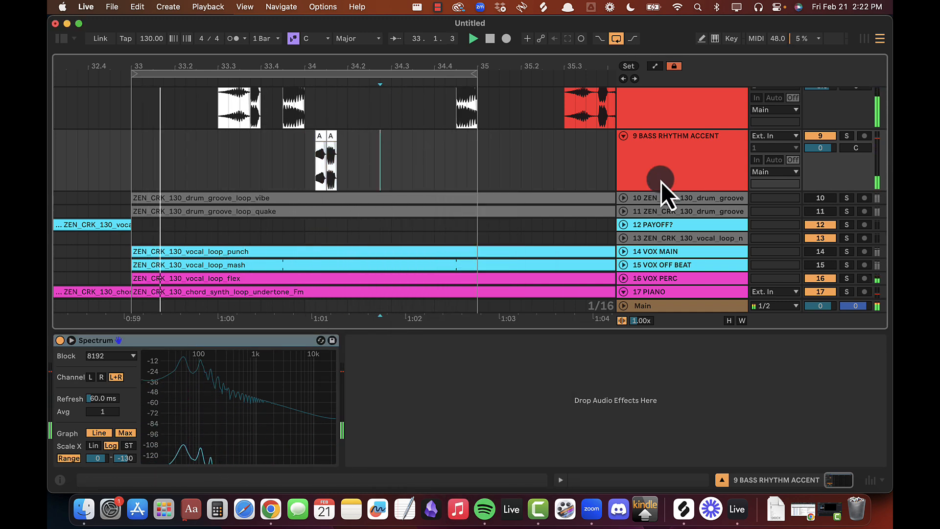
# Step: Hide the device view, stop playback and delete the BASS 2 track
pyautogui.scroll(5, 541, 167)
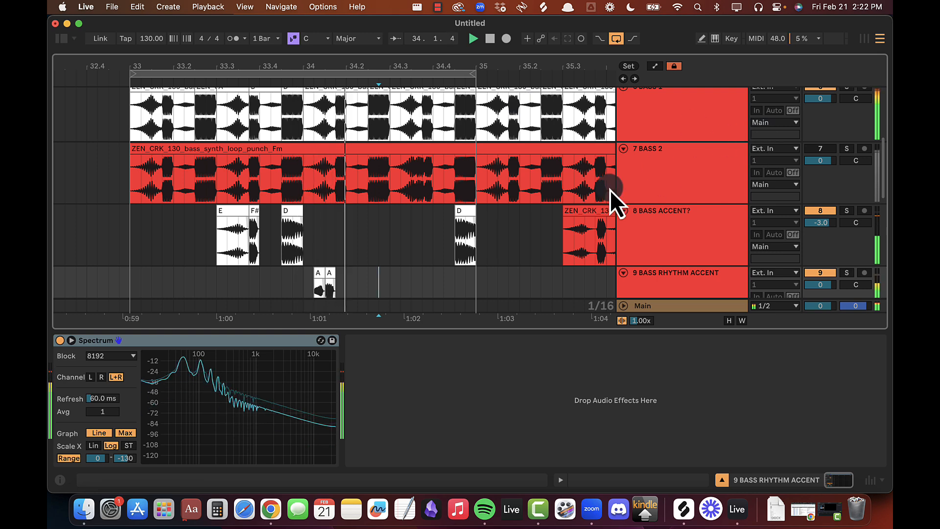
pyautogui.press('alt+super+b')
pyautogui.press('alt+super+b')
pyautogui.press('alt+super+l')
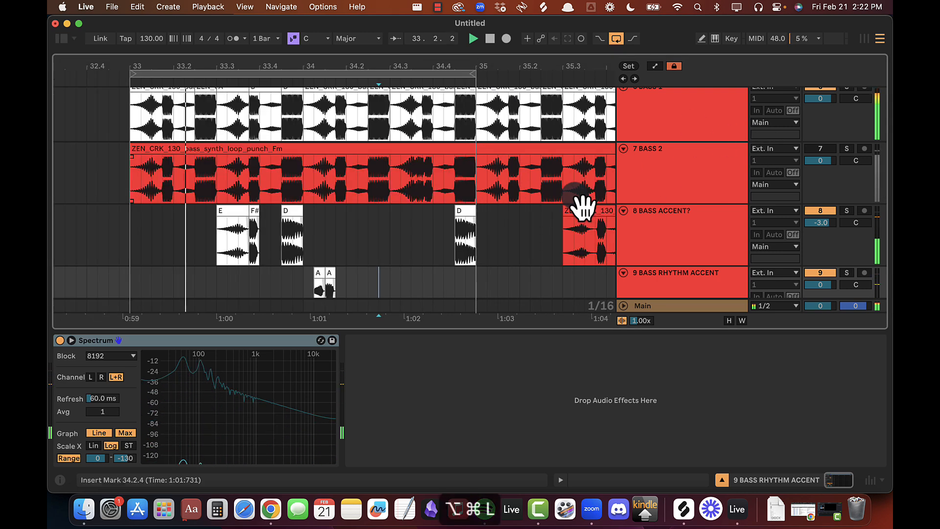
pyautogui.press('space')
pyautogui.click(697, 118)
pyautogui.moveTo(468, 62); pyautogui.dragTo(469, 63)
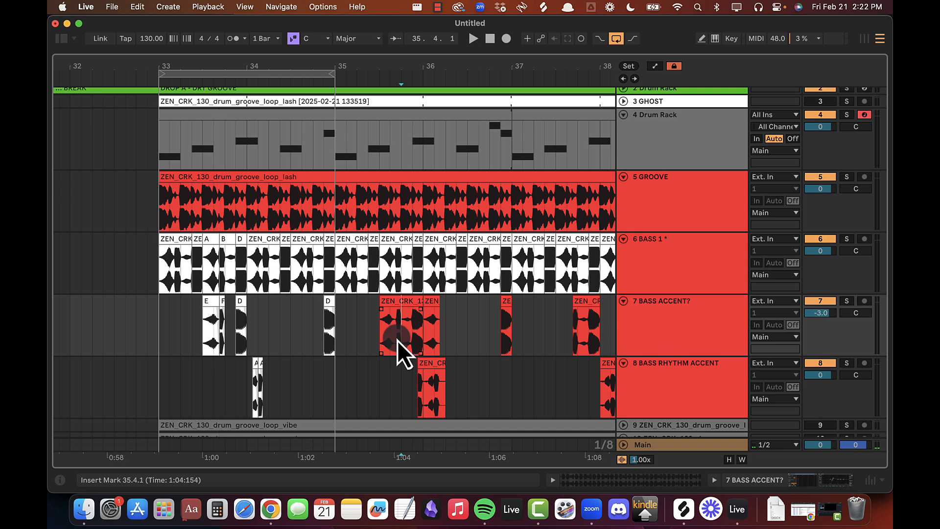
# Step: Extend the loop range to run from bar 33 to bar 37
pyautogui.click(412, 321)
pyautogui.hscroll(2, 415, 322)
pyautogui.scroll(-1, 415, 322)
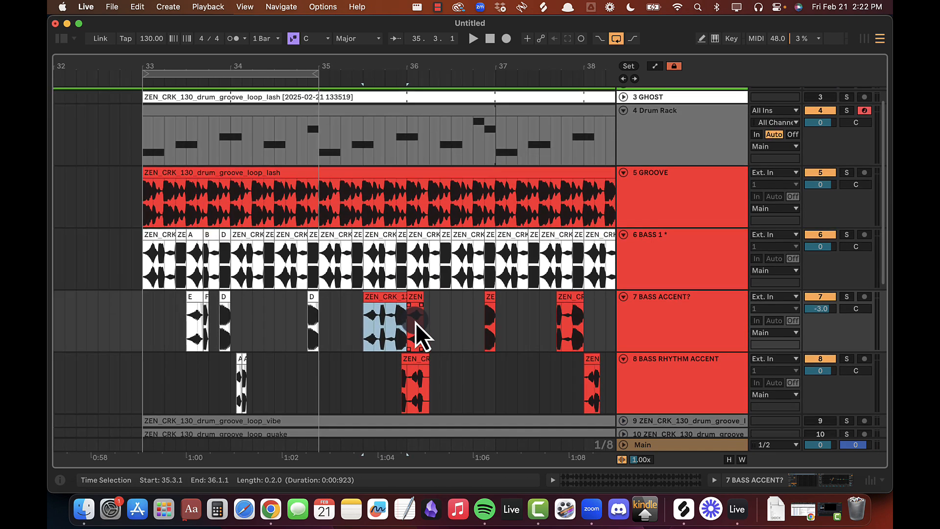
pyautogui.moveTo(318, 72); pyautogui.dragTo(489, 71)
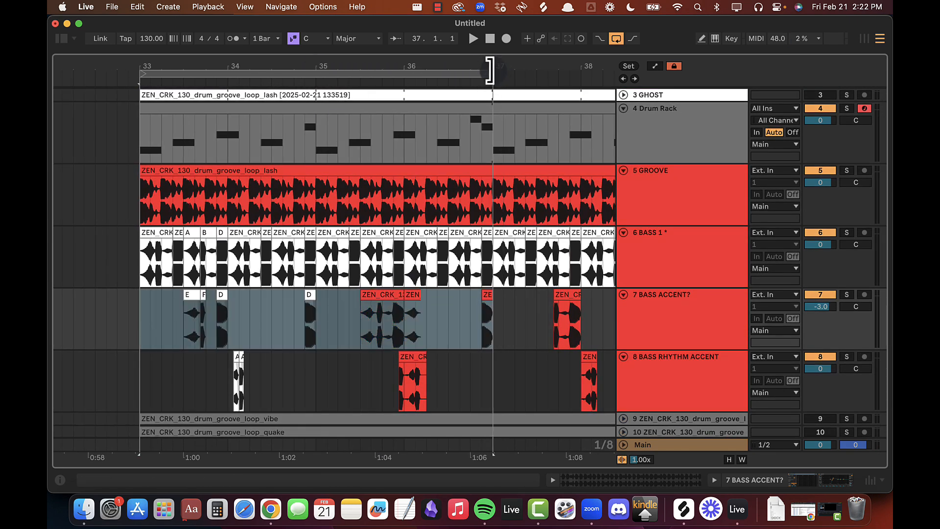
# Step: Delete the BASS ACCENT? clips from 35.3.1 to 37.1.1 and duplicate its 33.1.1 to 35.1.1 section into bars 35 and 36
pyautogui.click(343, 307)
pyautogui.moveTo(360, 307); pyautogui.dragTo(496, 294)
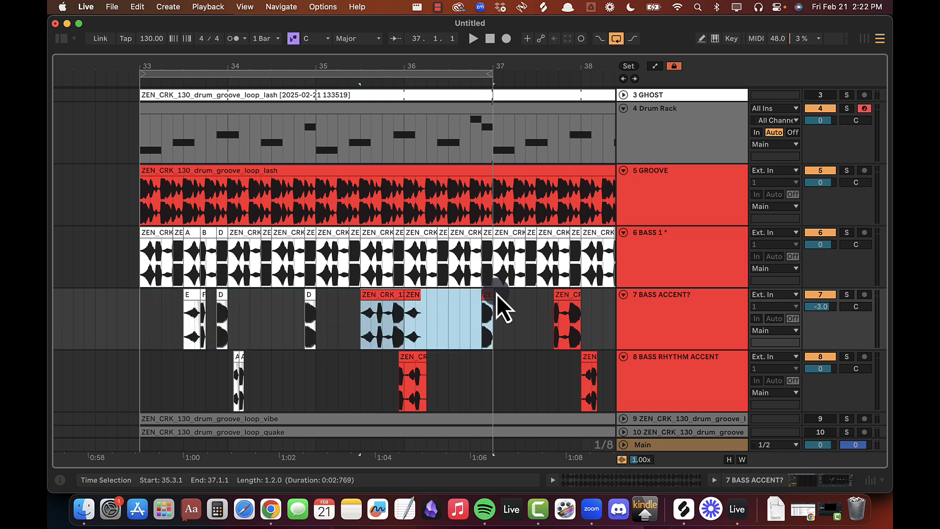
pyautogui.press('Delete')
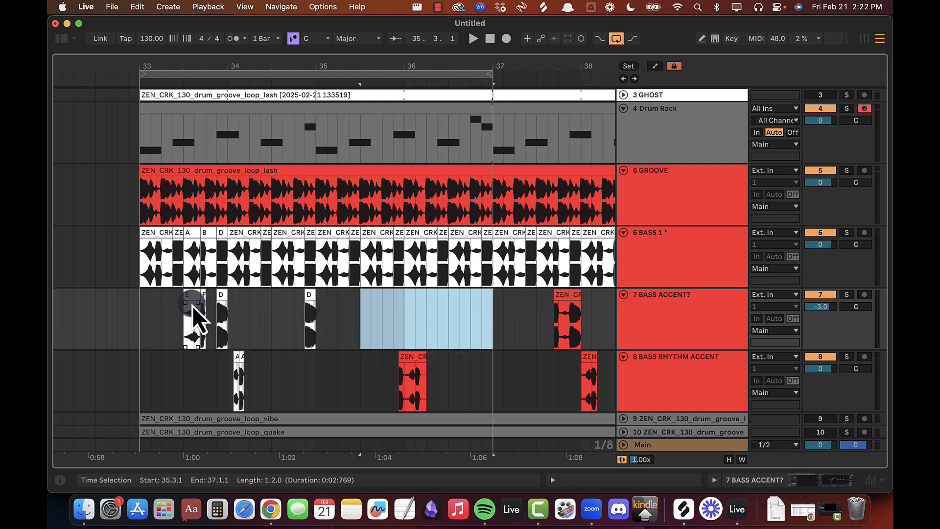
pyautogui.moveTo(142, 309); pyautogui.dragTo(347, 310)
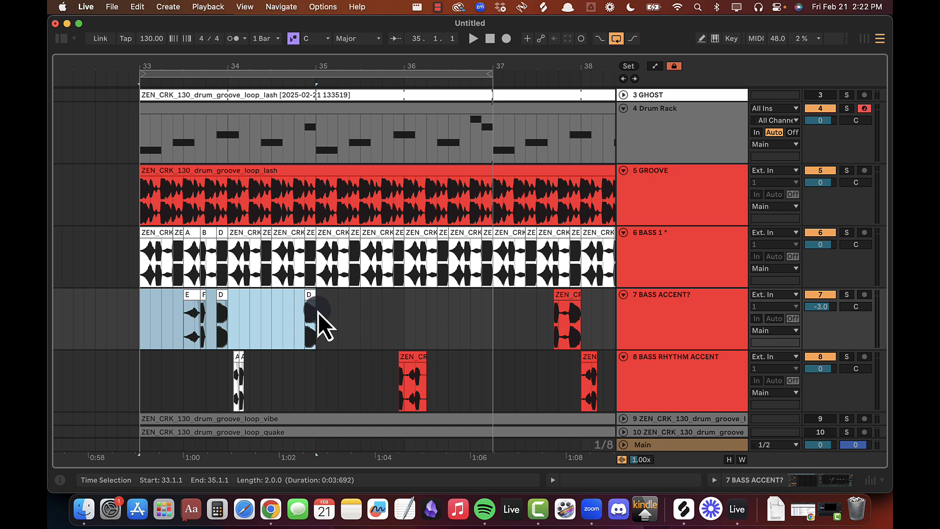
pyautogui.press('super+d')
# Step: Loop 35.4.4 to 36.1.4 around the BASS RHYTHM ACCENT clip and select its portion from 36.1.3 to 36.1.4
pyautogui.click(418, 370)
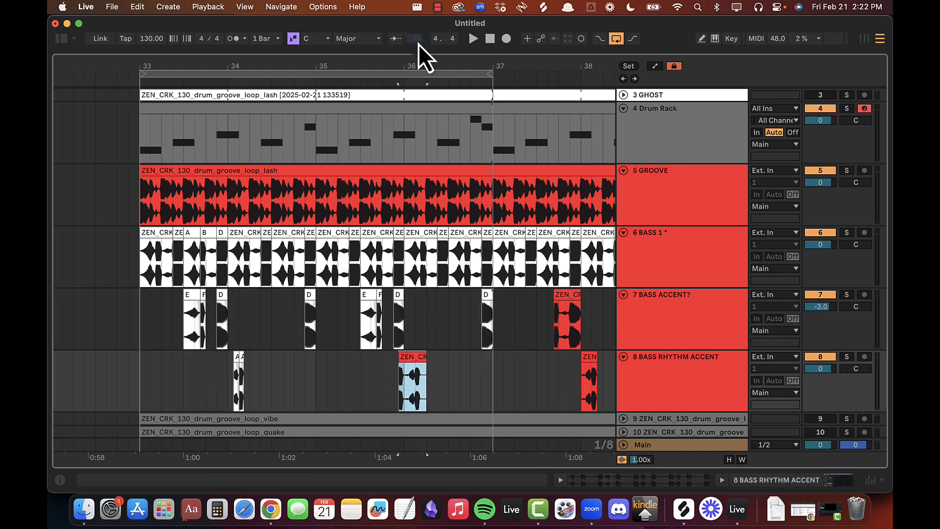
pyautogui.moveTo(413, 67); pyautogui.dragTo(413, 66)
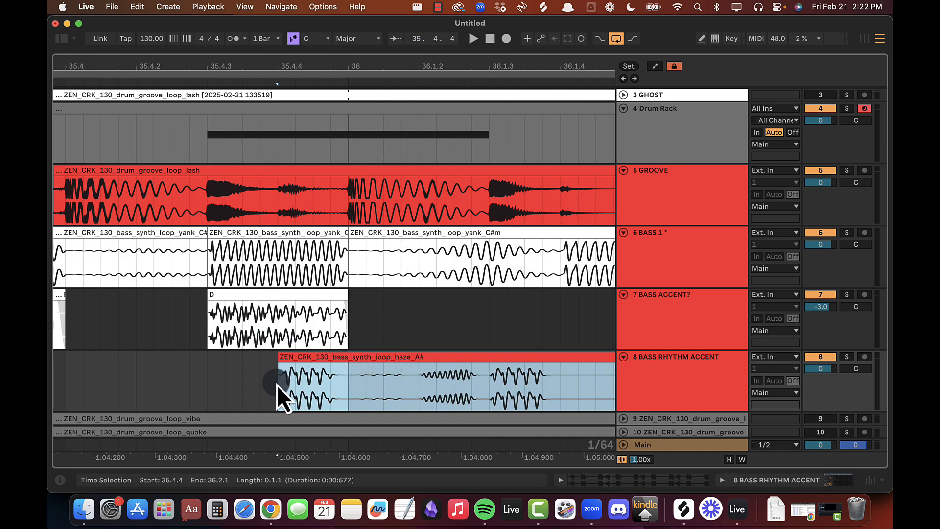
pyautogui.moveTo(277, 385); pyautogui.dragTo(350, 384)
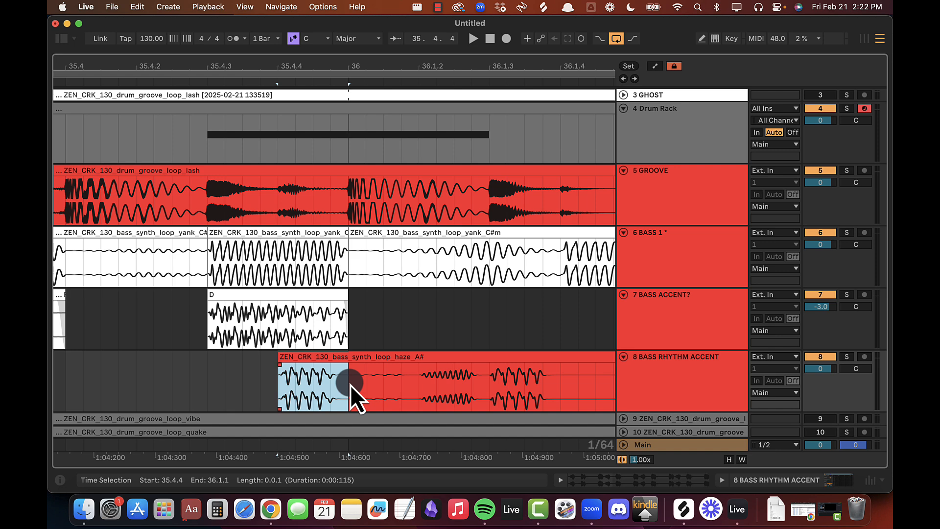
pyautogui.press('cmd+l')
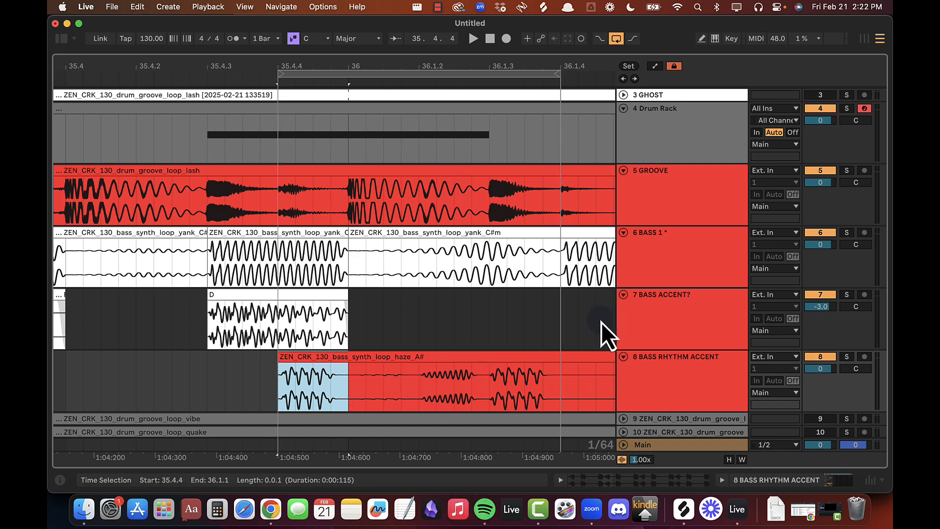
pyautogui.moveTo(492, 381); pyautogui.dragTo(556, 376)
# Step: Play the loop and examine the low-frequency peaks and their notes in BASS RHYTHM ACCENT's enlarged Spectrum display
pyautogui.doubleClick(724, 381)
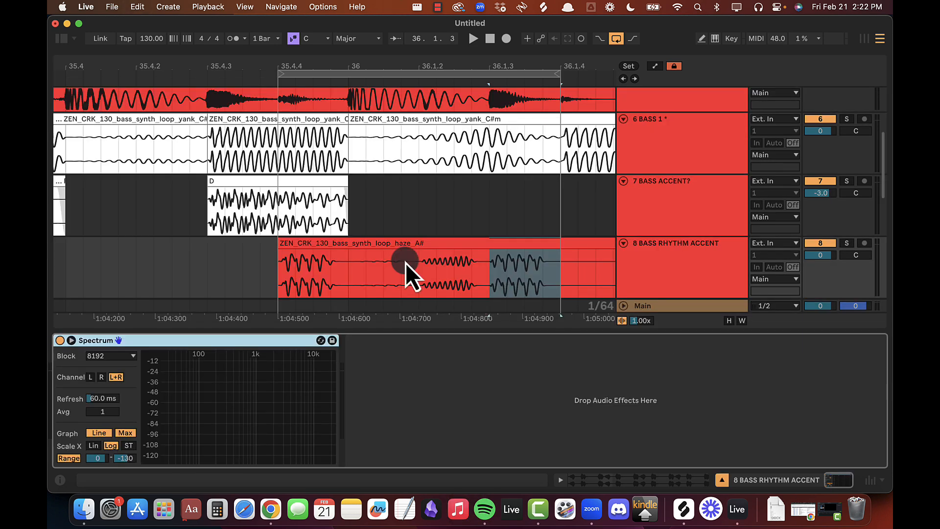
pyautogui.doubleClick(254, 388)
pyautogui.press('space')
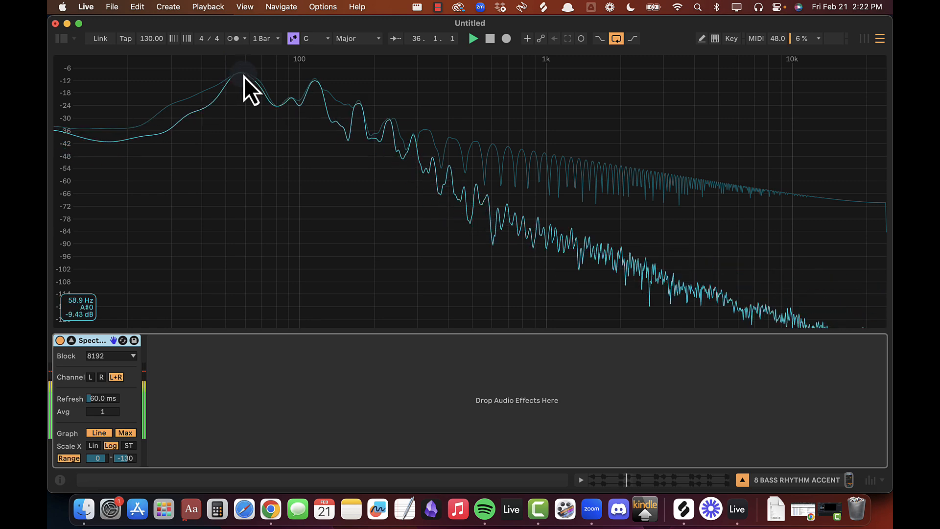
pyautogui.doubleClick(259, 111)
pyautogui.press('space')
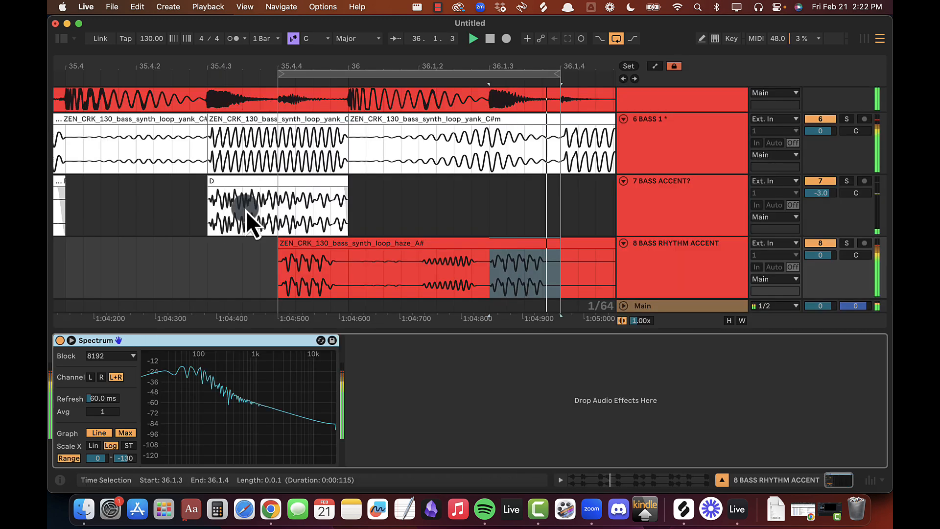
pyautogui.doubleClick(244, 361)
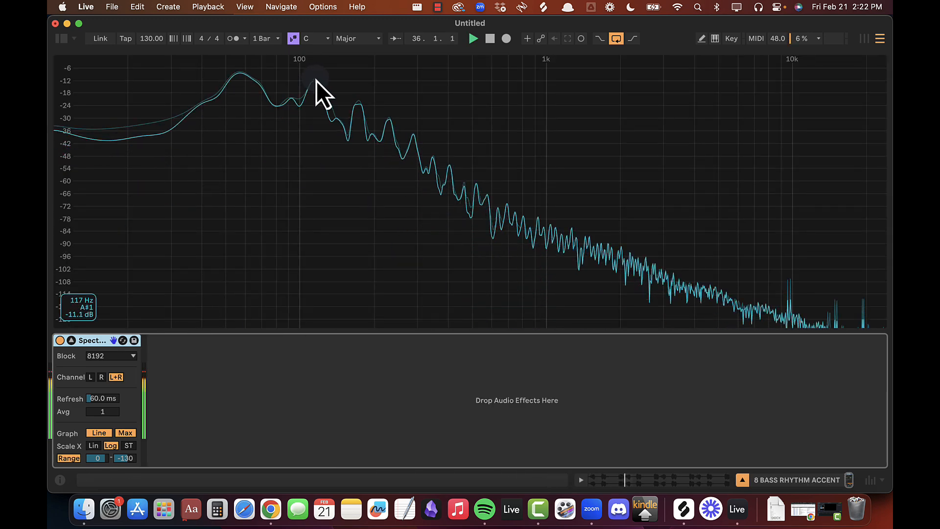
pyautogui.press('space')
pyautogui.doubleClick(333, 152)
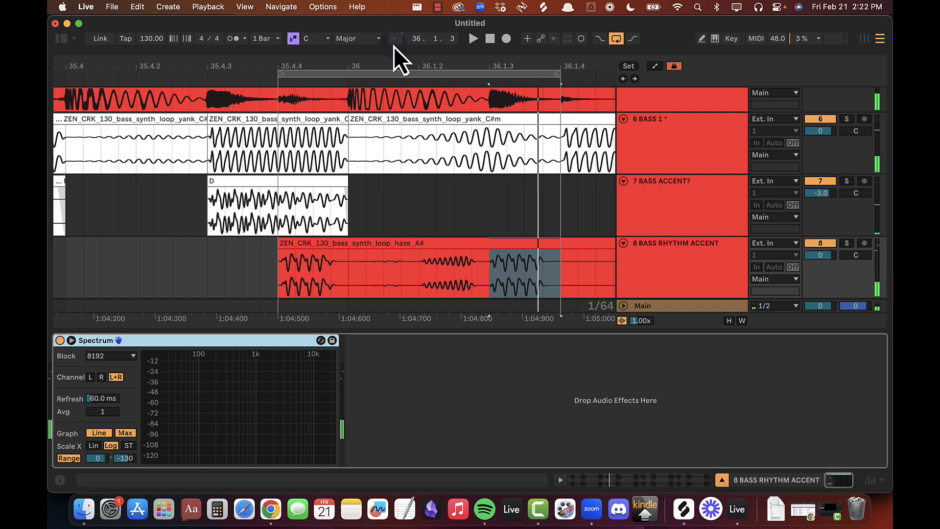
pyautogui.press('alt+super+l')
# Step: Replace BASS RHYTHM ACCENT's material from 36.1.1 with a copy of its 34.1.1 to 34.2.3 section, and copy the 36.1.3 A slice to 35.4.4
pyautogui.moveTo(404, 64); pyautogui.dragTo(404, 63)
pyautogui.click(378, 250)
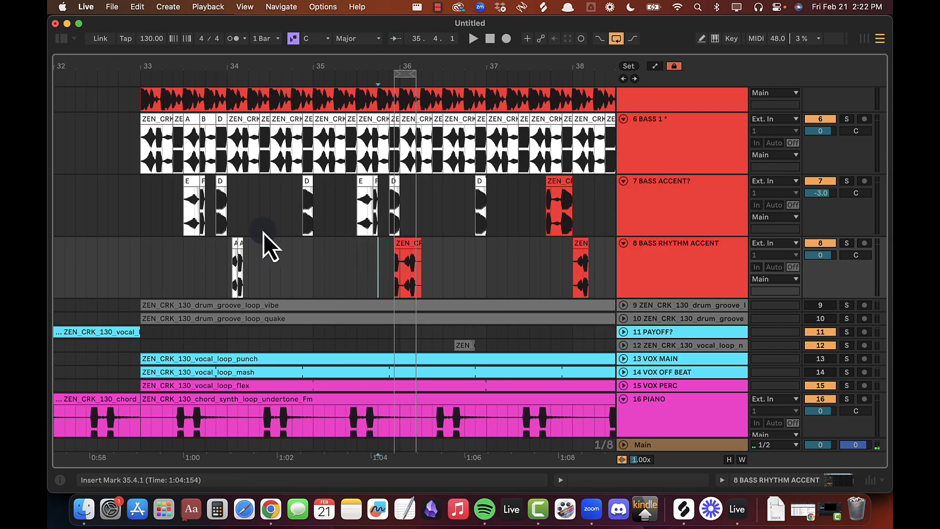
pyautogui.moveTo(227, 248); pyautogui.dragTo(259, 250)
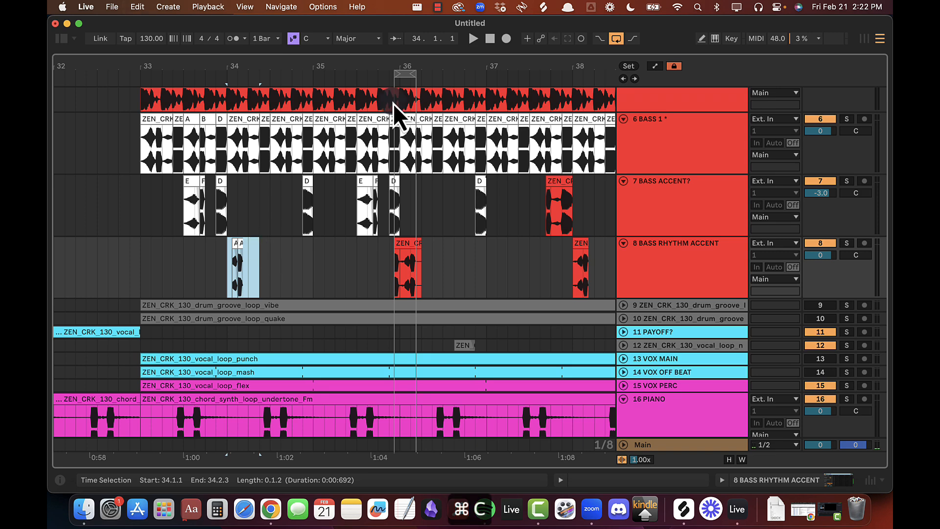
pyautogui.moveTo(413, 65); pyautogui.dragTo(342, 284)
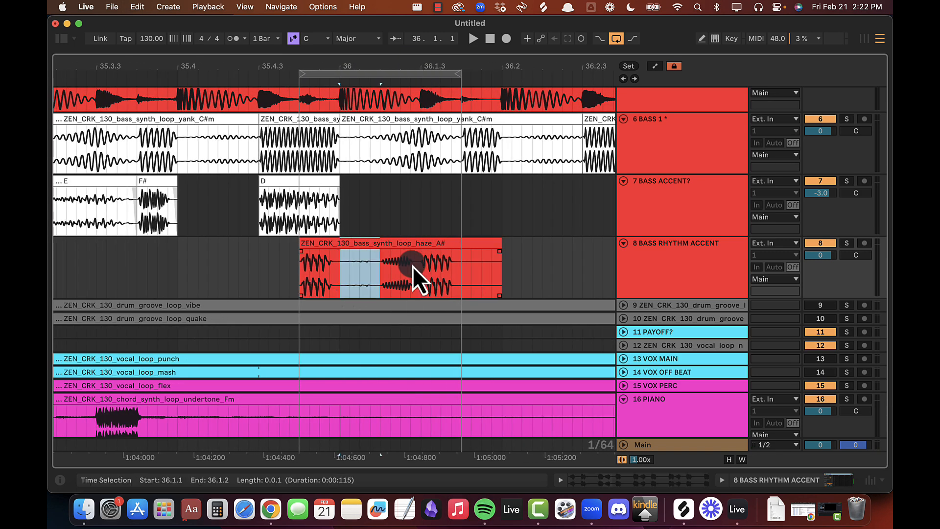
pyautogui.moveTo(412, 265); pyautogui.dragTo(559, 262)
pyautogui.press('Delete')
pyautogui.press('super+v')
pyautogui.click(339, 258)
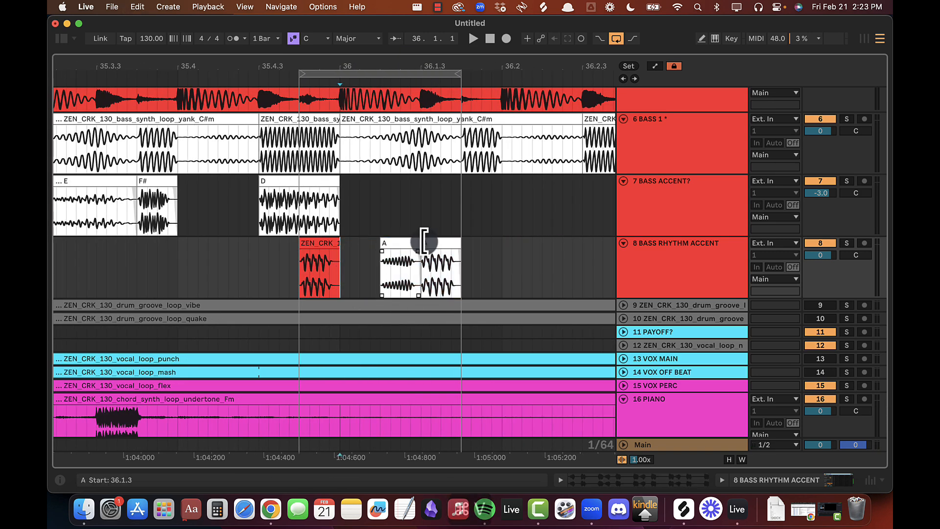
pyautogui.moveTo(424, 241); pyautogui.dragTo(315, 259)
pyautogui.moveTo(358, 69); pyautogui.dragTo(360, 71)
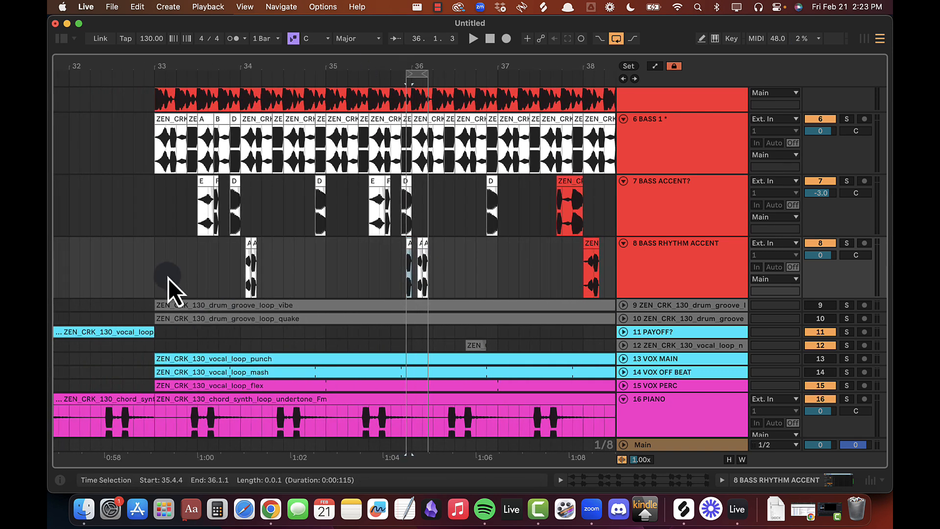
# Step: Loop 33.1.1 to 37.1.1 around the BASS RHYTHM ACCENT slices and play the loop
pyautogui.moveTo(155, 271); pyautogui.dragTo(510, 263)
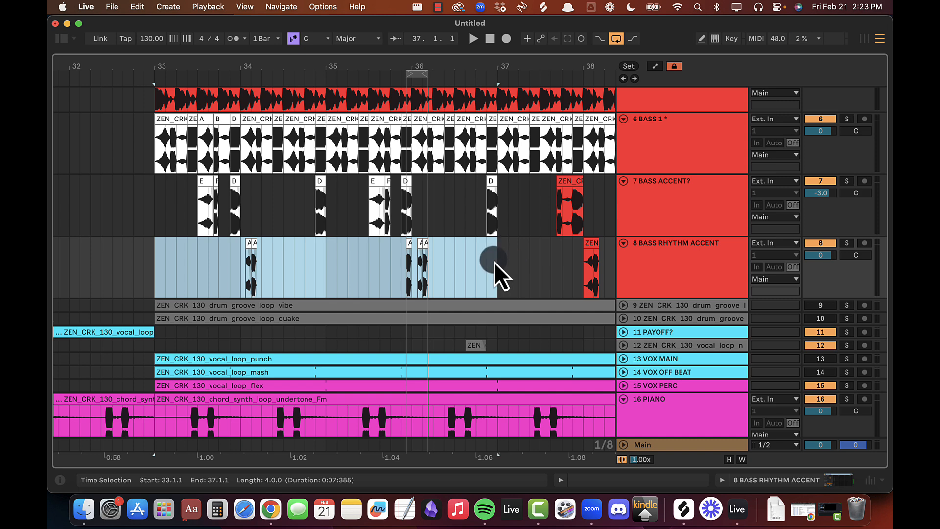
pyautogui.press('super+l')
pyautogui.press('alt+super+l')
pyautogui.press('alt+super+l')
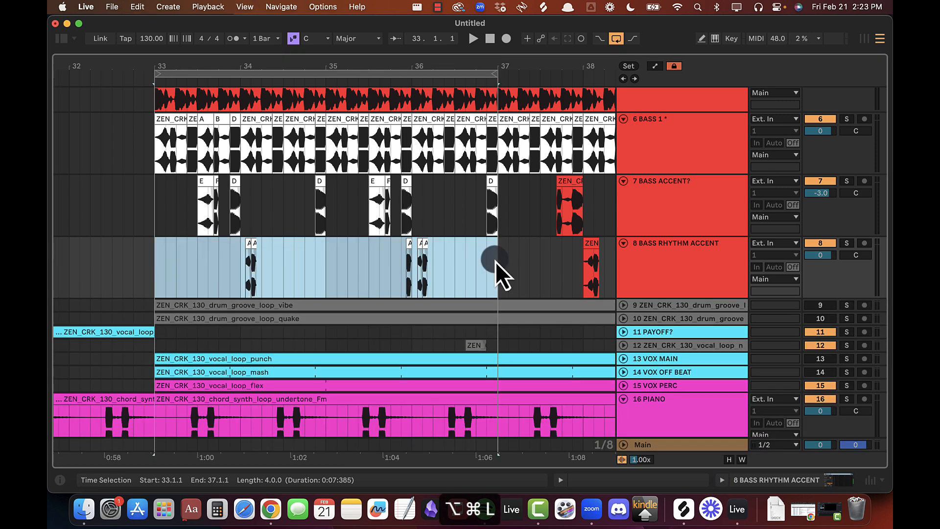
pyautogui.scroll(5, 495, 262)
pyautogui.press('space')
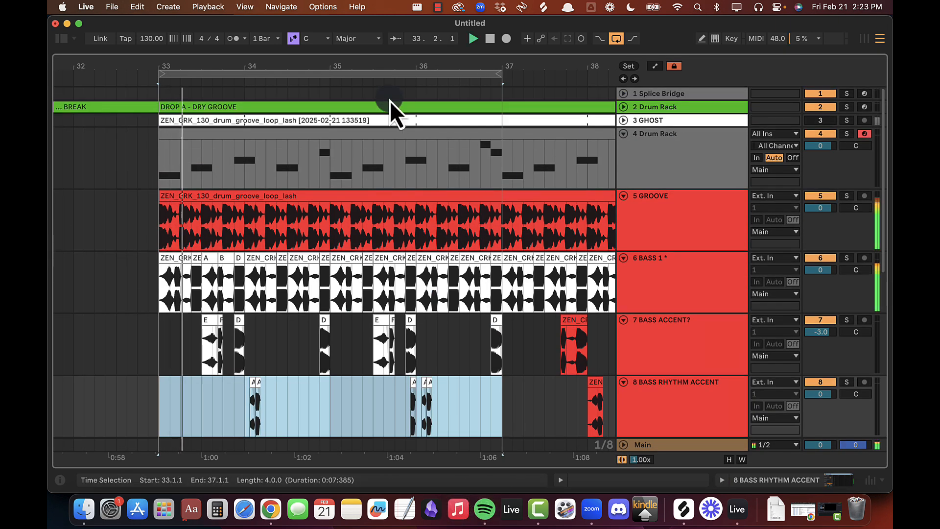
# Step: Mute the FX TRANS and BREAK TEXT? tracks while the loop plays
pyautogui.scroll(-15, 371, 209)
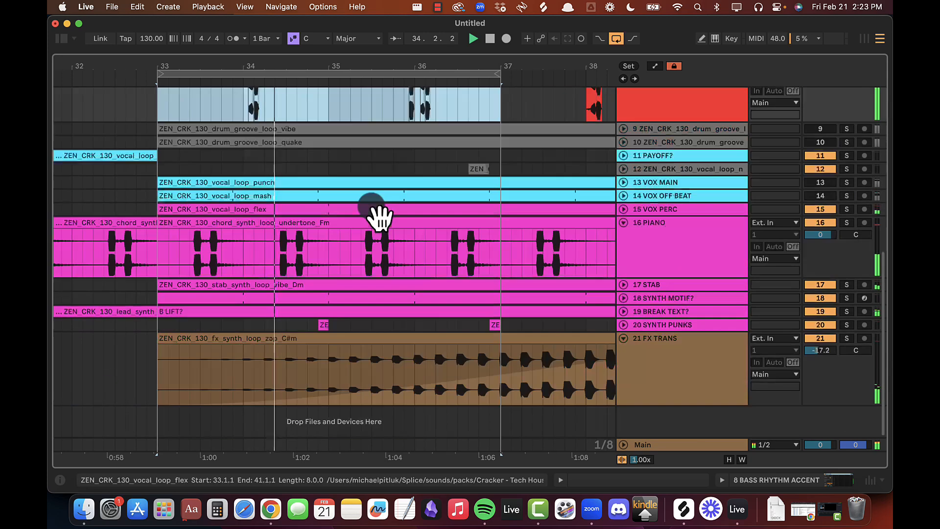
pyautogui.click(662, 399)
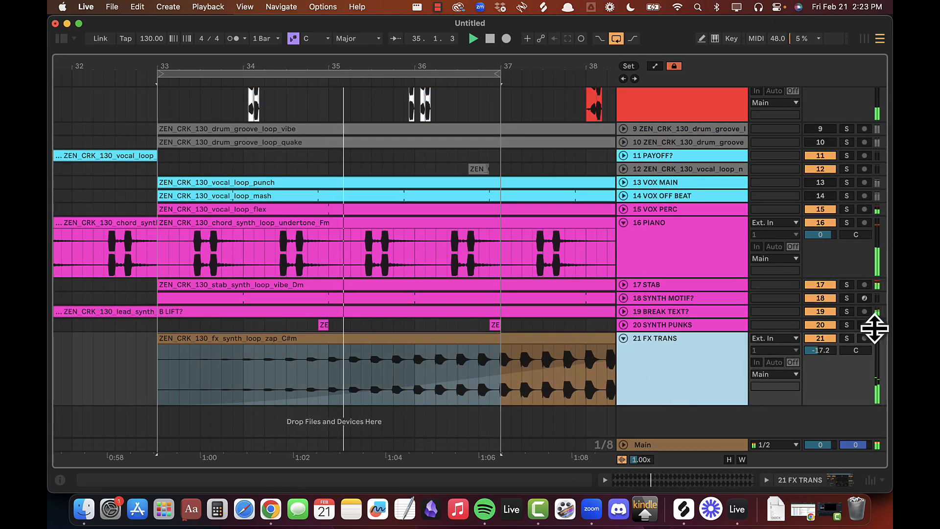
pyautogui.click(825, 338)
pyautogui.click(650, 285)
pyautogui.click(649, 298)
pyautogui.click(648, 312)
pyautogui.click(664, 265)
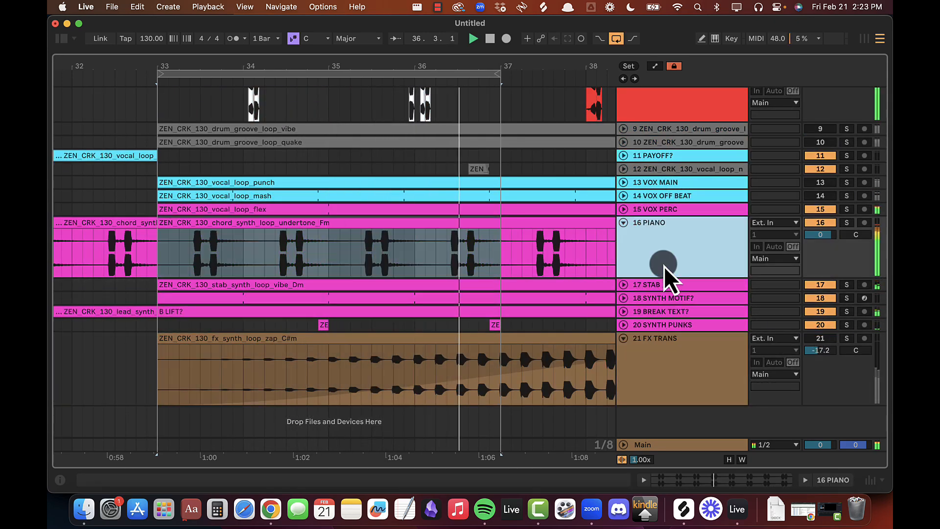
pyautogui.click(656, 209)
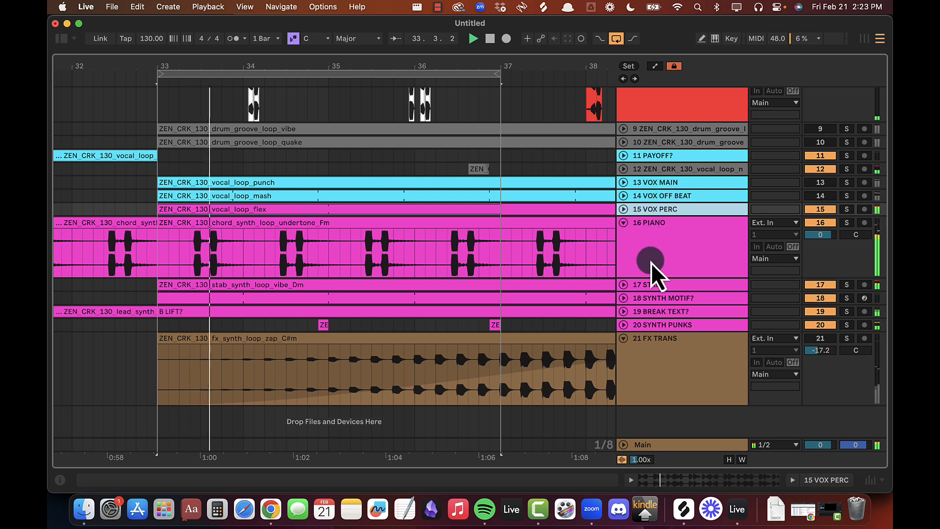
pyautogui.click(666, 312)
pyautogui.click(820, 311)
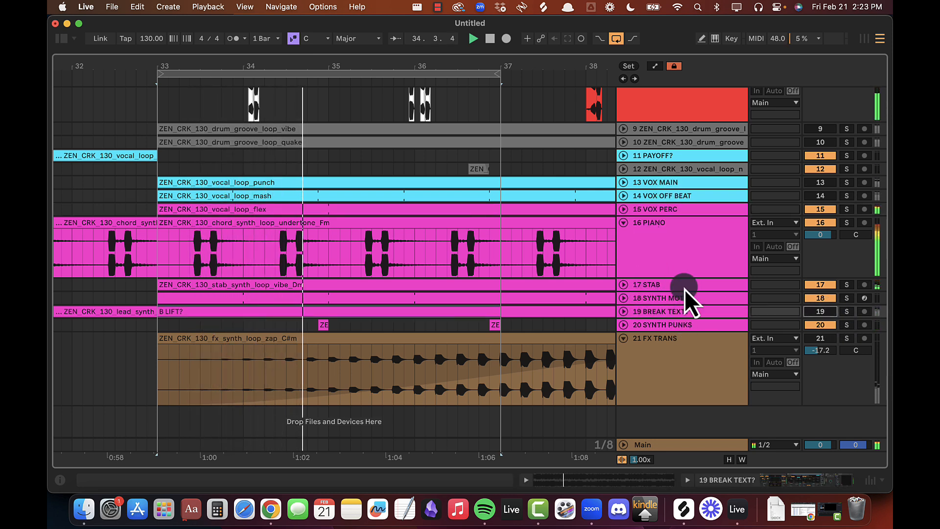
# Step: Rename the BREAK TEXT? track to WHISTLE BREAK TEXT?
pyautogui.doubleClick(664, 311)
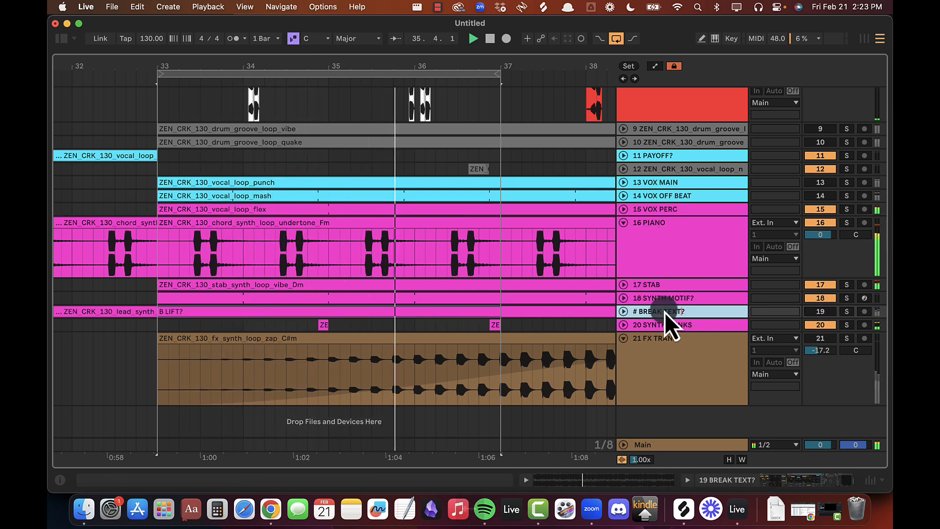
pyautogui.write('W')
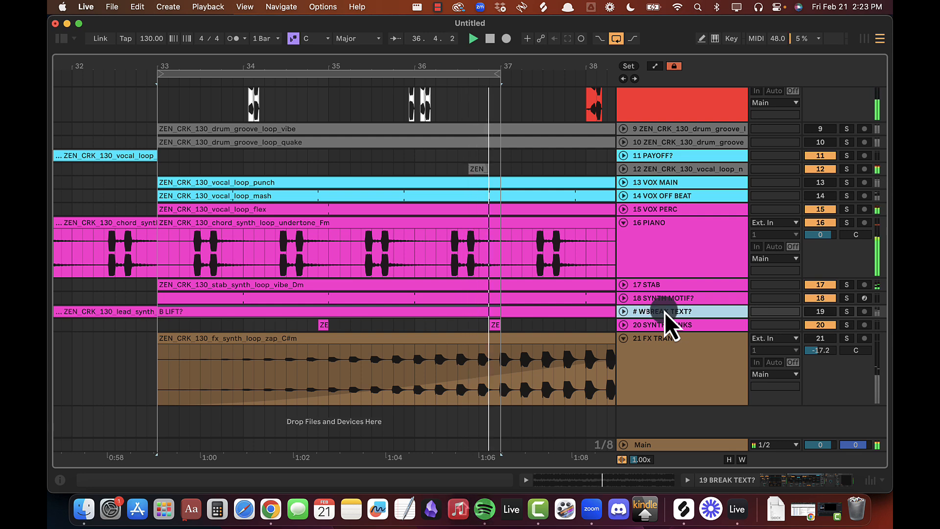
pyautogui.write('HISTLE')
pyautogui.press('Return')
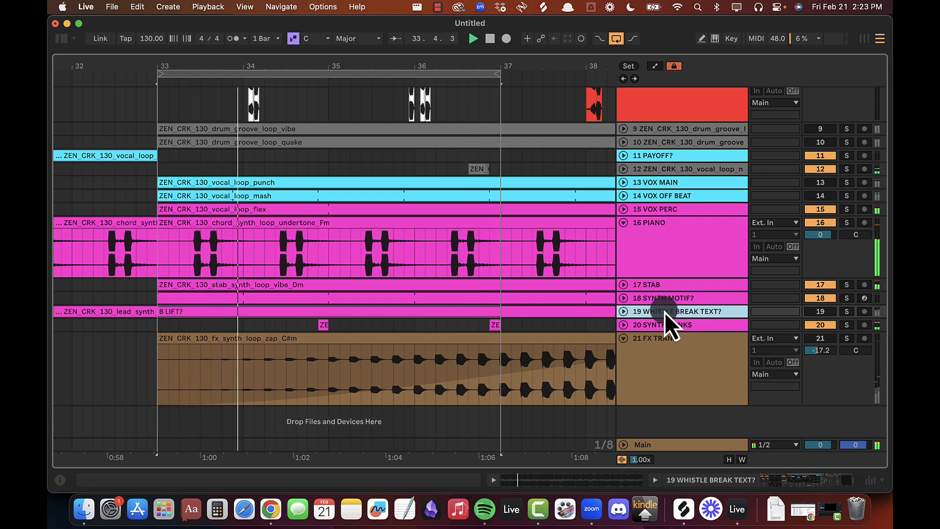
# Step: Copy the EQ Eight device from BASS ACCENT? onto BASS RHYTHM ACCENT and play the loop
pyautogui.scroll(12, 401, 239)
pyautogui.scroll(-5, 596, 230)
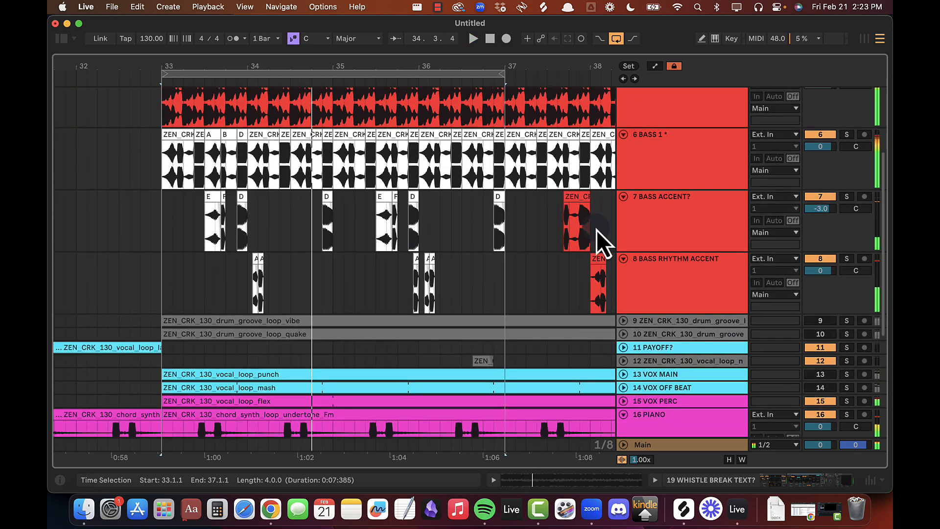
pyautogui.doubleClick(659, 283)
pyautogui.click(693, 216)
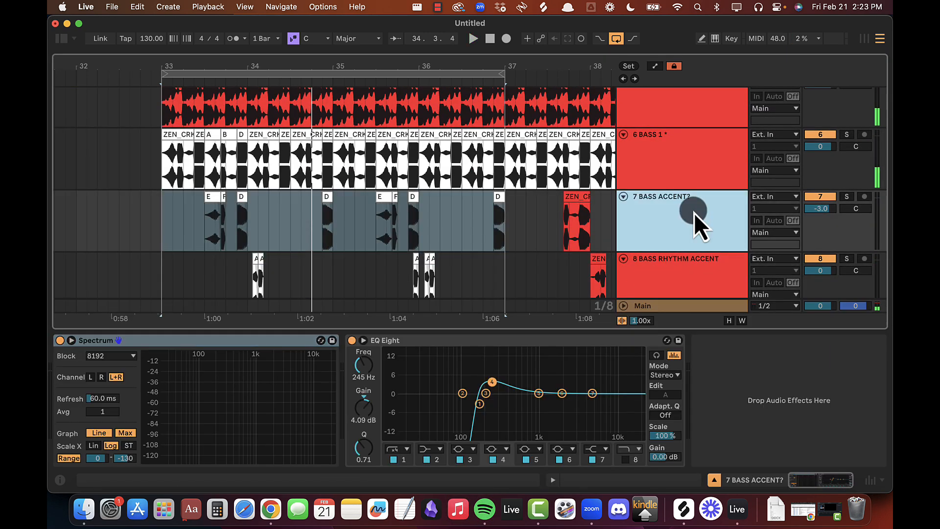
pyautogui.click(482, 346)
pyautogui.click(368, 255)
pyautogui.press('alt+super+l')
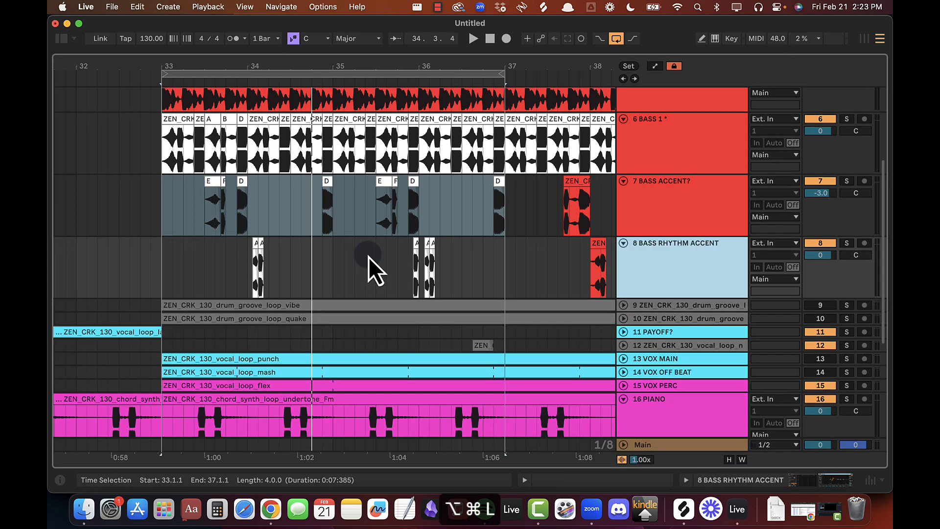
pyautogui.press('space')
pyautogui.scroll(-2, 350, 260)
pyautogui.moveTo(242, 66); pyautogui.dragTo(242, 68)
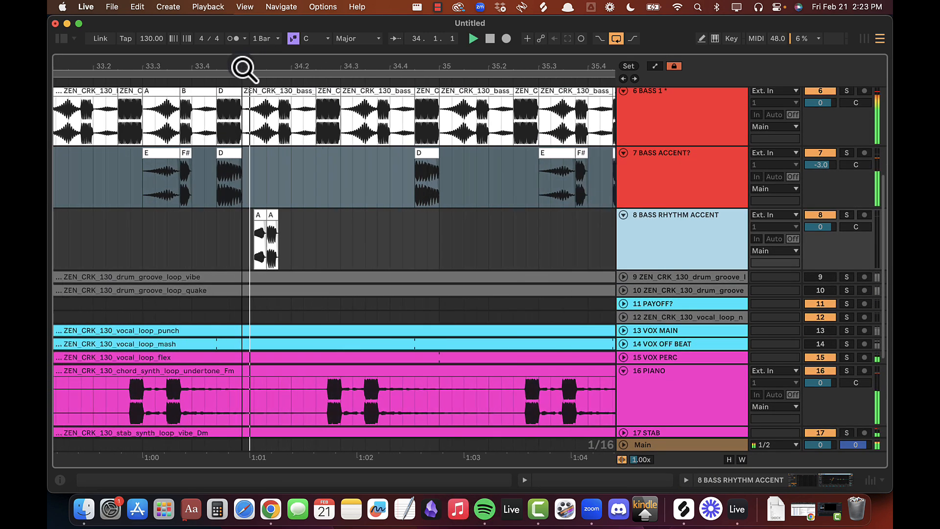
# Step: Set band 5 of BASS RHYTHM ACCENT's EQ Eight to 413 Hz, Q 0.44 and a boost of about 4 dB
pyautogui.doubleClick(706, 248)
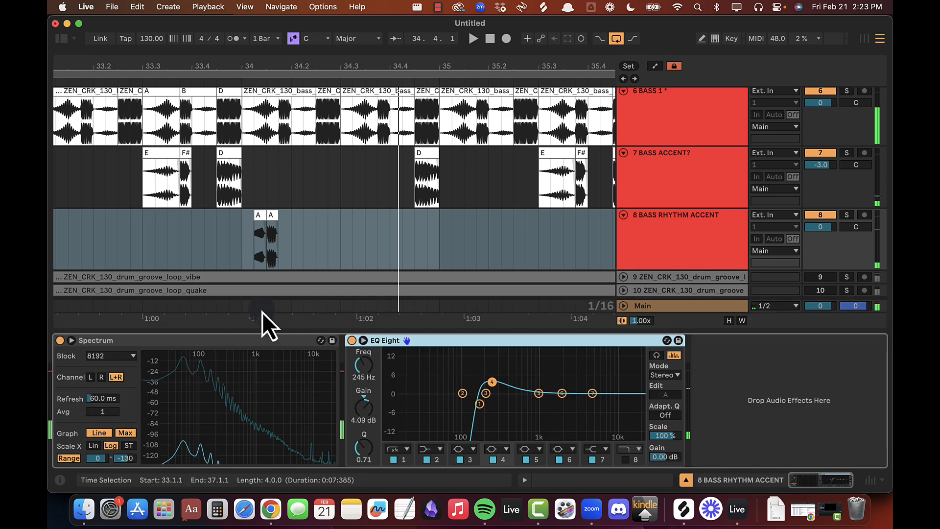
pyautogui.moveTo(542, 393); pyautogui.dragTo(543, 350)
pyautogui.moveTo(361, 448); pyautogui.dragTo(360, 454)
pyautogui.press('space')
pyautogui.moveTo(364, 369); pyautogui.dragTo(366, 370)
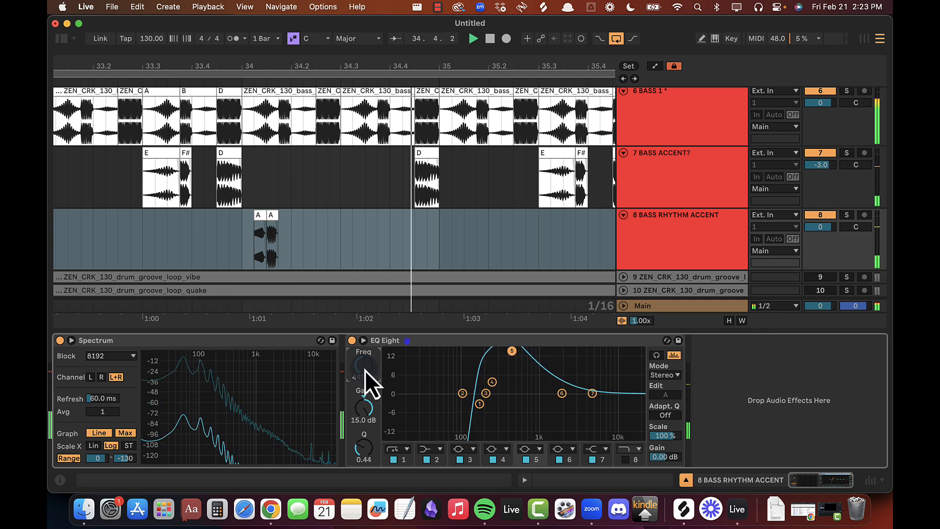
pyautogui.hotkey('shift', 'space')
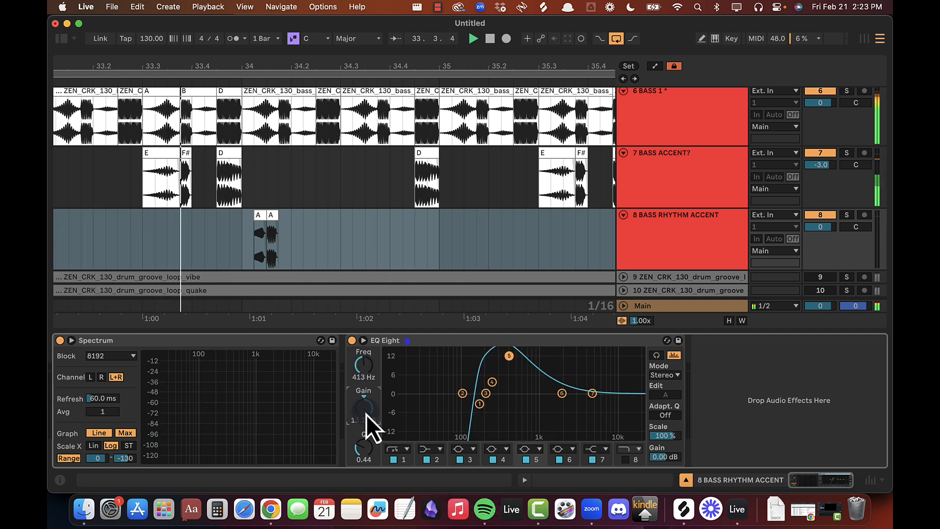
pyautogui.moveTo(366, 414); pyautogui.dragTo(366, 414)
pyautogui.hotkey('shift', 'space')
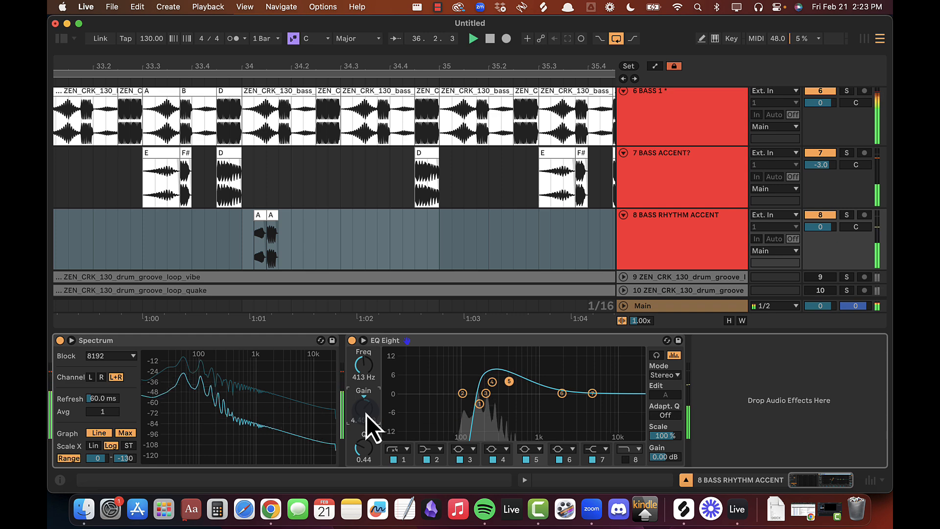
# Step: Listen to the bar 33 to 37 loop with the equalized BASS RHYTHM ACCENT, and stop playback
pyautogui.press('alt+super+b')
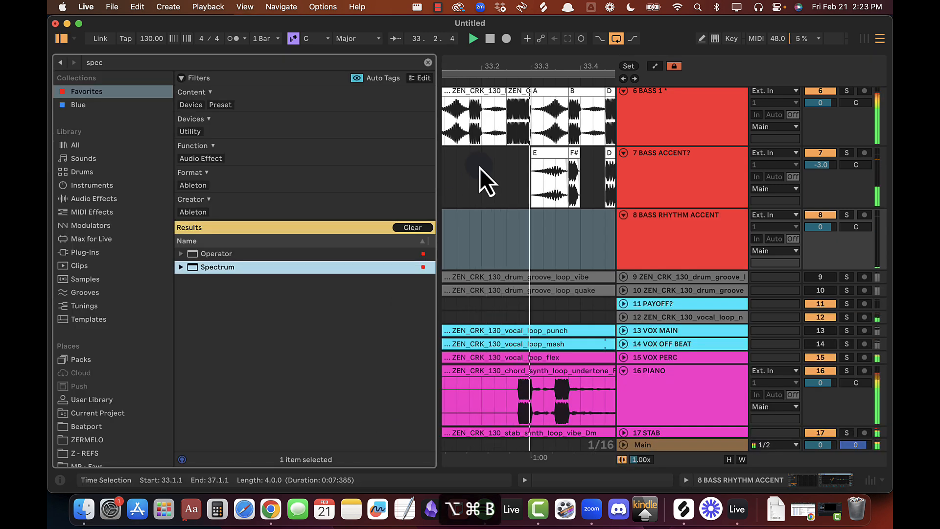
pyautogui.press('alt+super+b')
pyautogui.moveTo(226, 63); pyautogui.dragTo(220, 58)
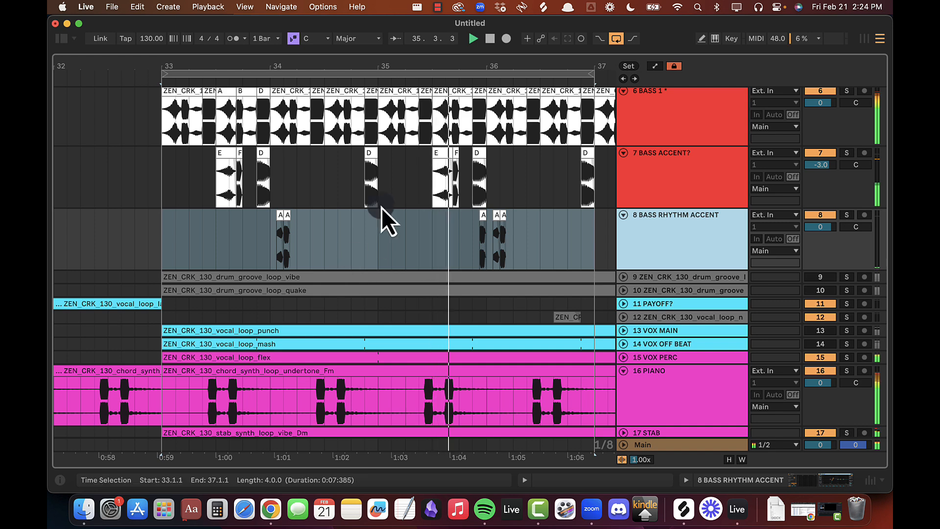
pyautogui.click(378, 234)
pyautogui.click(379, 234)
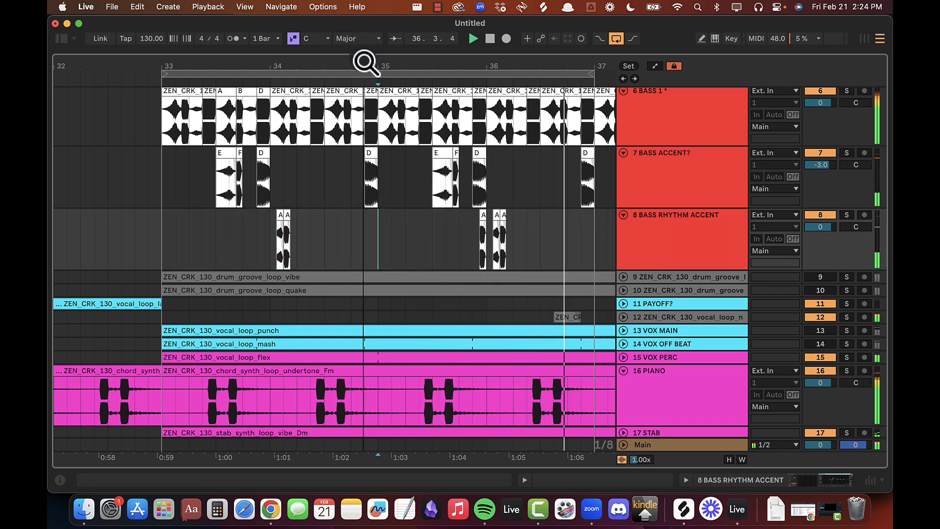
pyautogui.moveTo(365, 63); pyautogui.dragTo(328, 63)
pyautogui.scroll(-5, 372, 257)
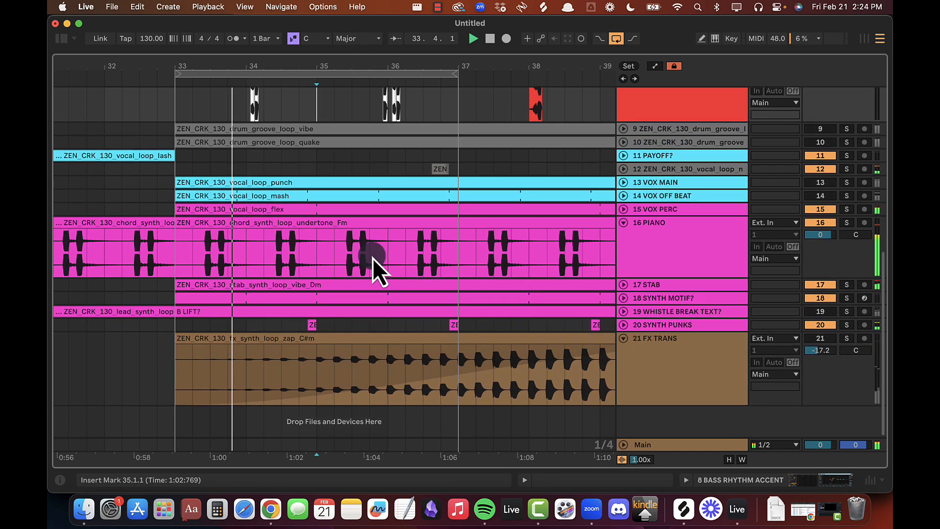
pyautogui.press('space')
# Step: Unfold VOX PERC, audition its vocal_loop_flex clip soloed from bar 33, and clear the solo
pyautogui.click(703, 224)
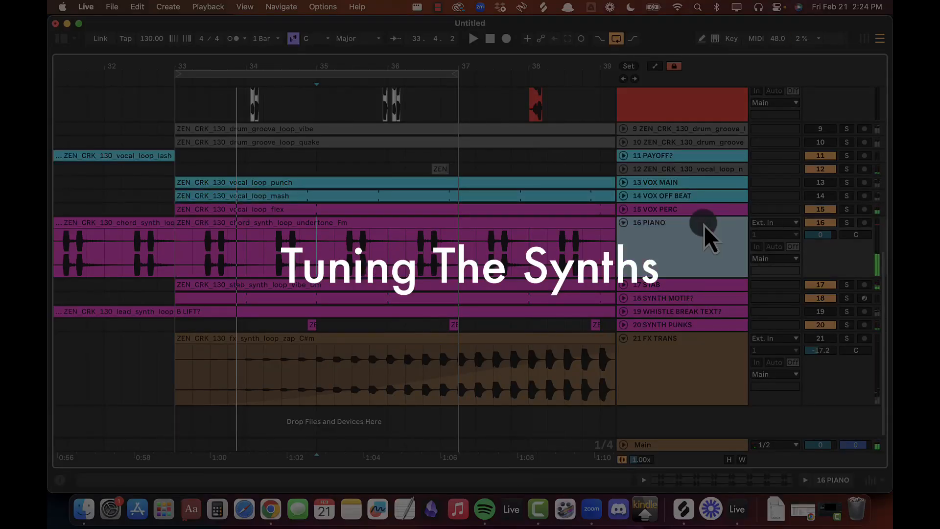
pyautogui.click(660, 207)
pyautogui.click(624, 208)
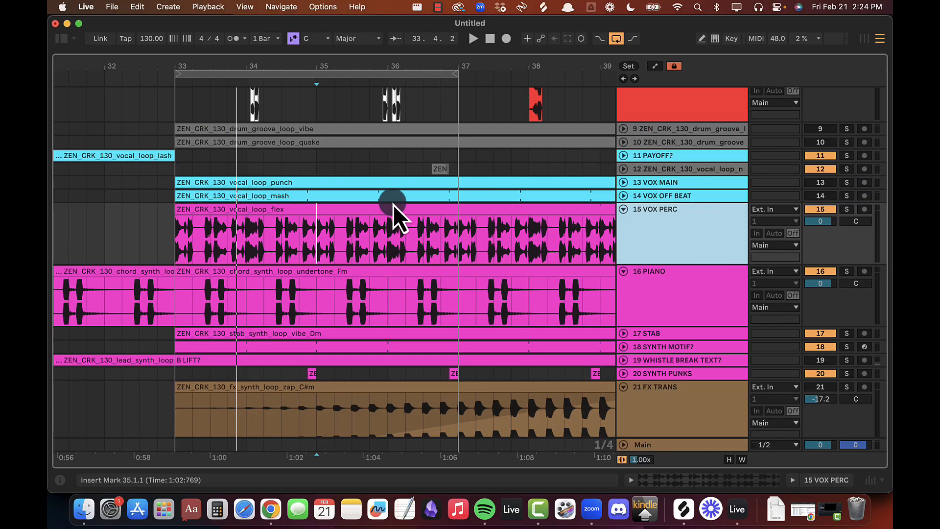
pyautogui.click(348, 212)
pyautogui.click(850, 210)
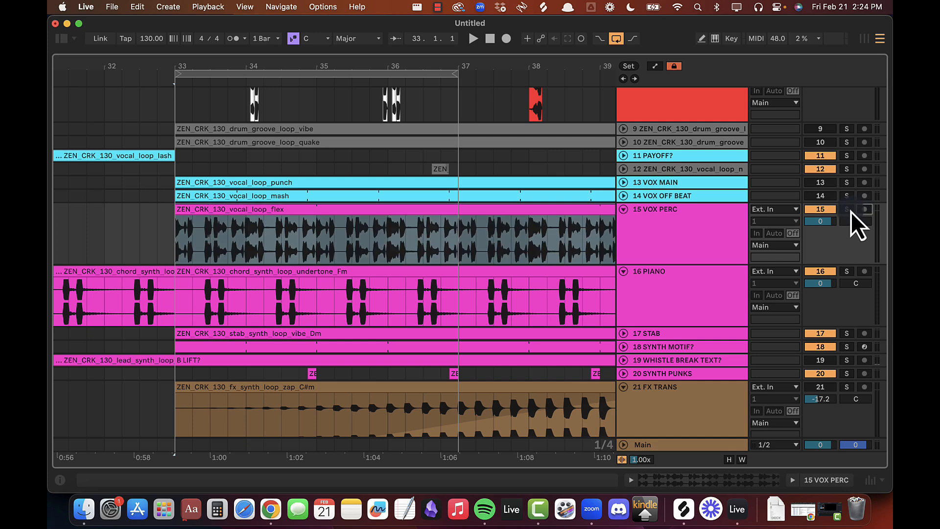
pyautogui.press('space')
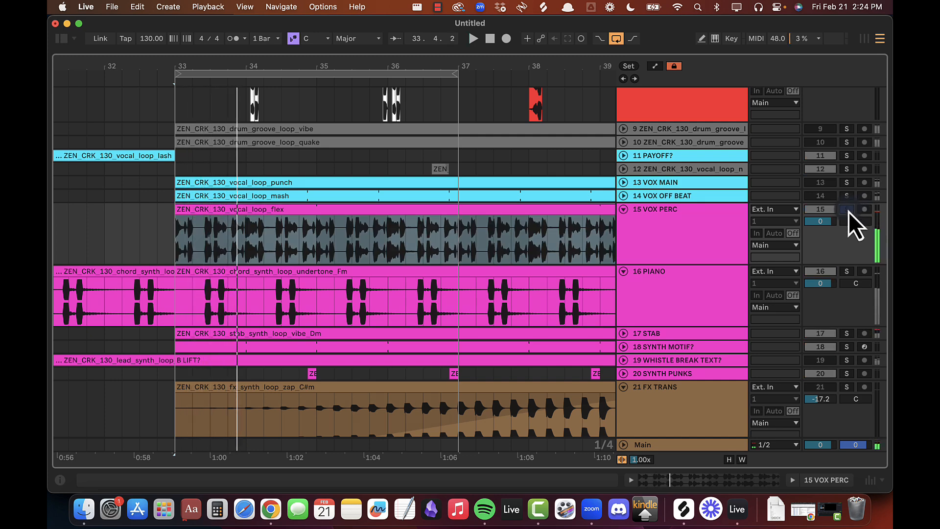
pyautogui.click(848, 211)
# Step: Fold VOX PERC and PIANO, unfold STAB, and play the arrangement from bar 33
pyautogui.click(715, 223)
pyautogui.click(624, 210)
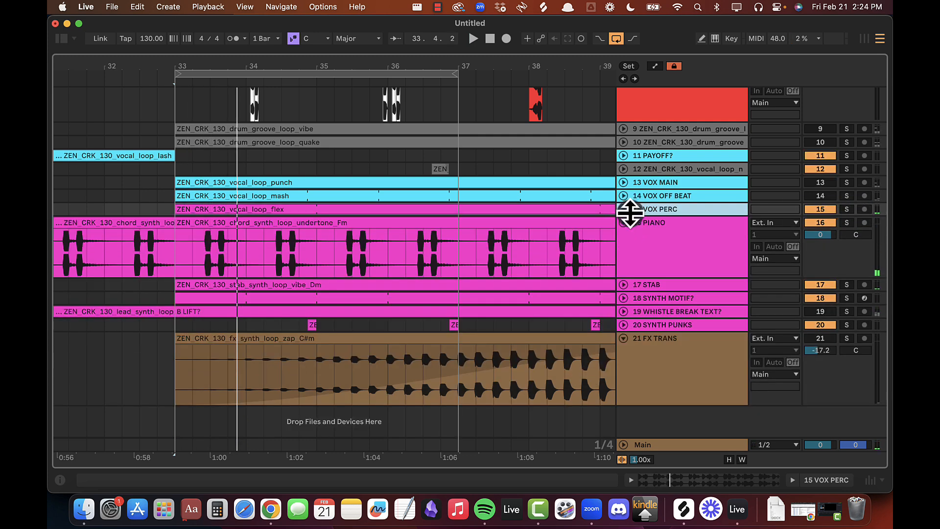
pyautogui.click(623, 224)
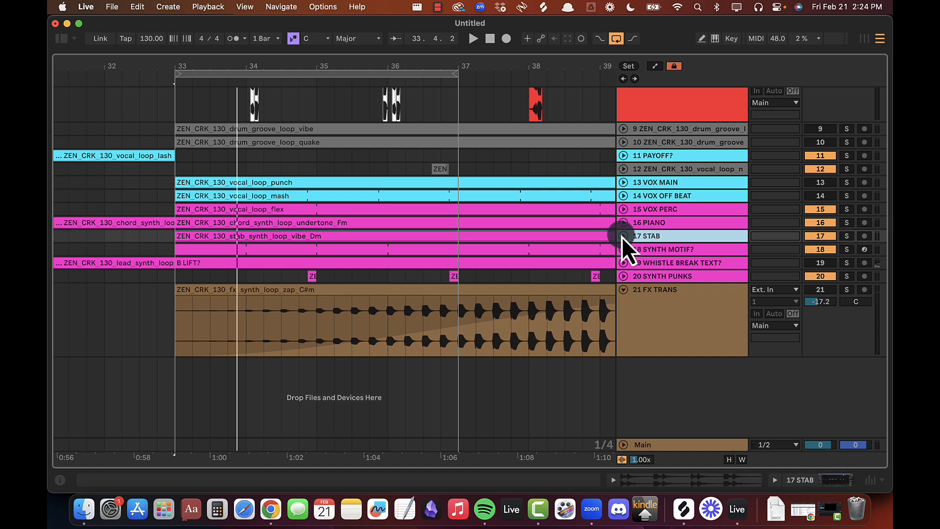
pyautogui.click(623, 236)
pyautogui.press('space')
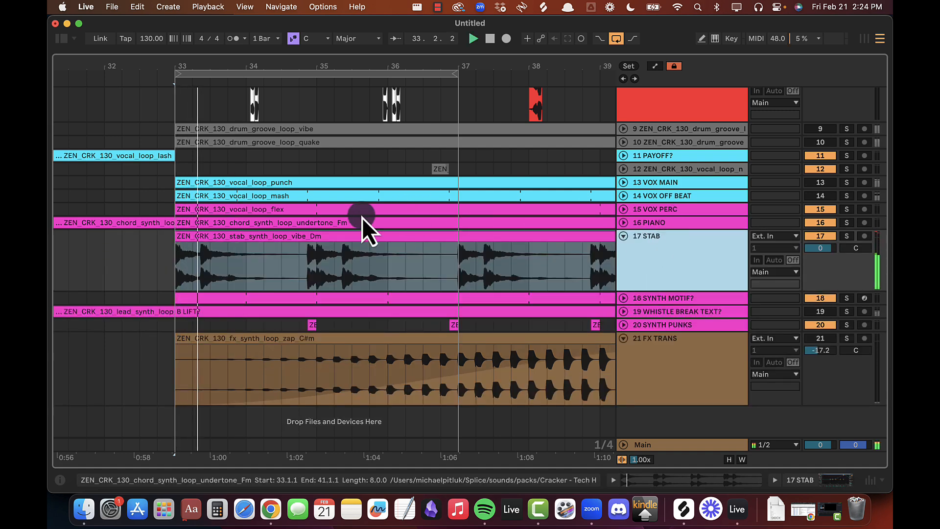
# Step: Solo STAB, listen to its stab_synth_loop_vibe_Dm clip from bar 33, and stop playback
pyautogui.press('space')
pyautogui.click(329, 245)
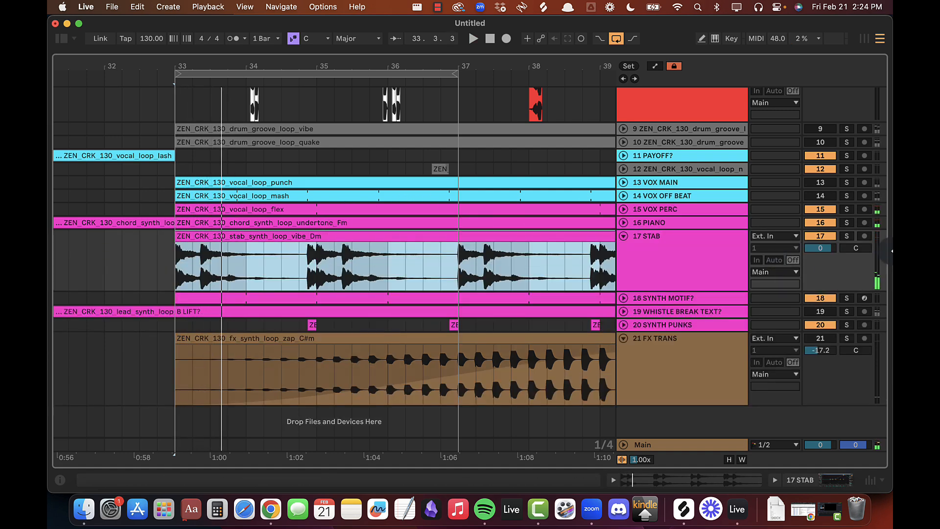
pyautogui.click(847, 237)
pyautogui.press('space')
pyautogui.click(709, 233)
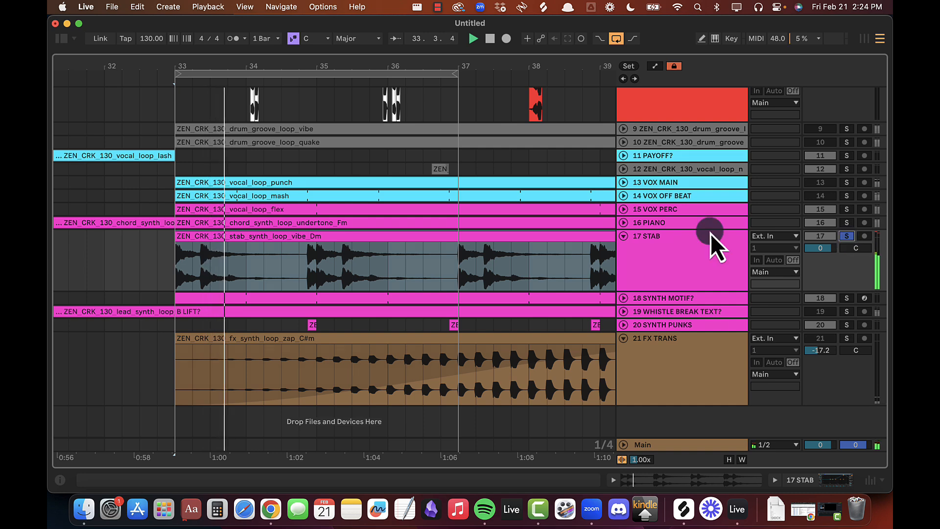
pyautogui.press('space')
# Step: Find Spectrum in the browser, load it ahead of EQ Eight on STAB, and expand its analyzer display
pyautogui.doubleClick(655, 232)
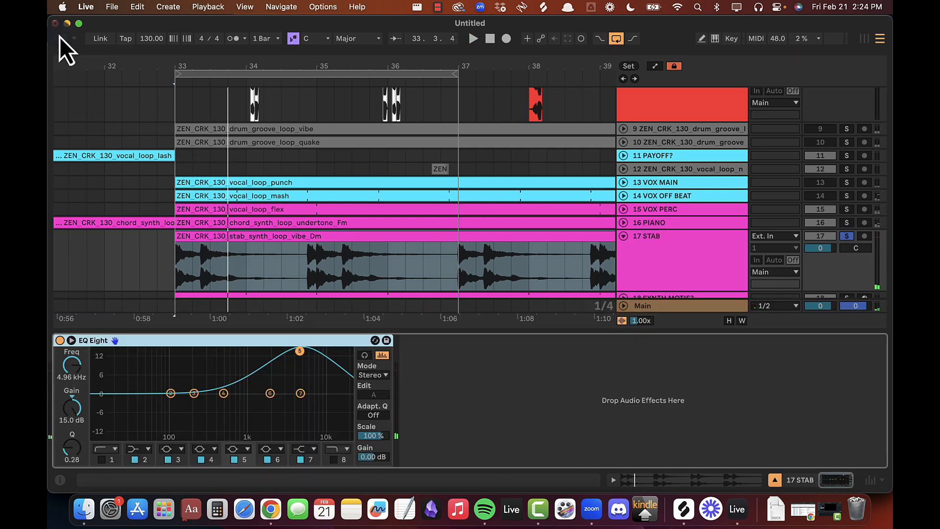
pyautogui.click(60, 37)
pyautogui.doubleClick(163, 63)
pyautogui.write('spe')
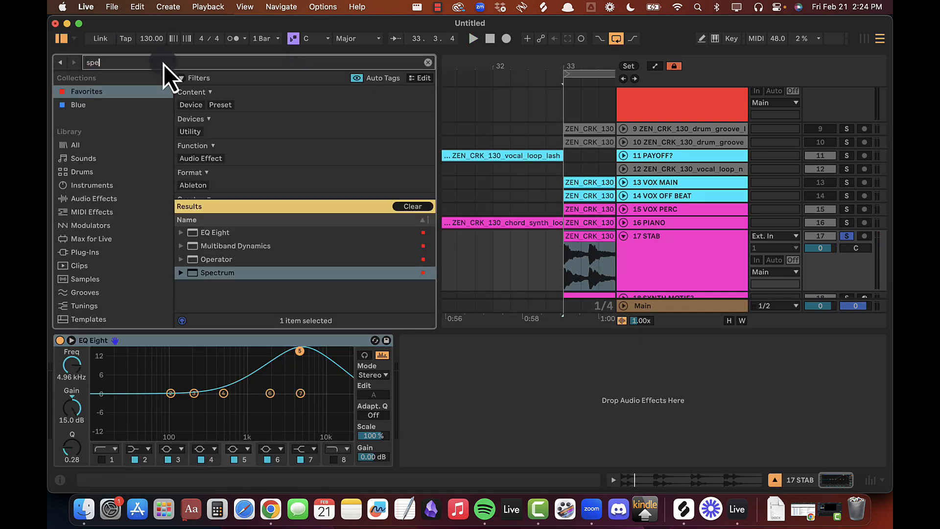
pyautogui.write('c')
pyautogui.moveTo(274, 260); pyautogui.dragTo(233, 371)
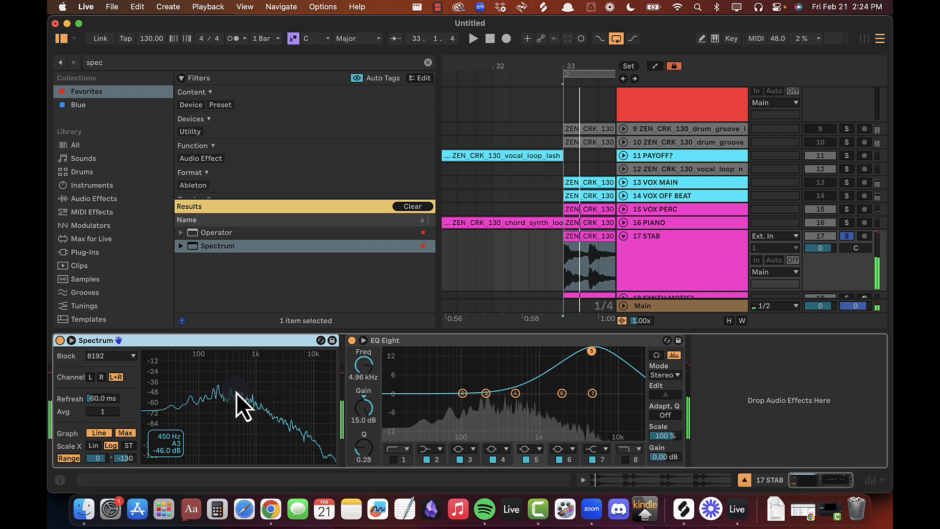
pyautogui.doubleClick(236, 392)
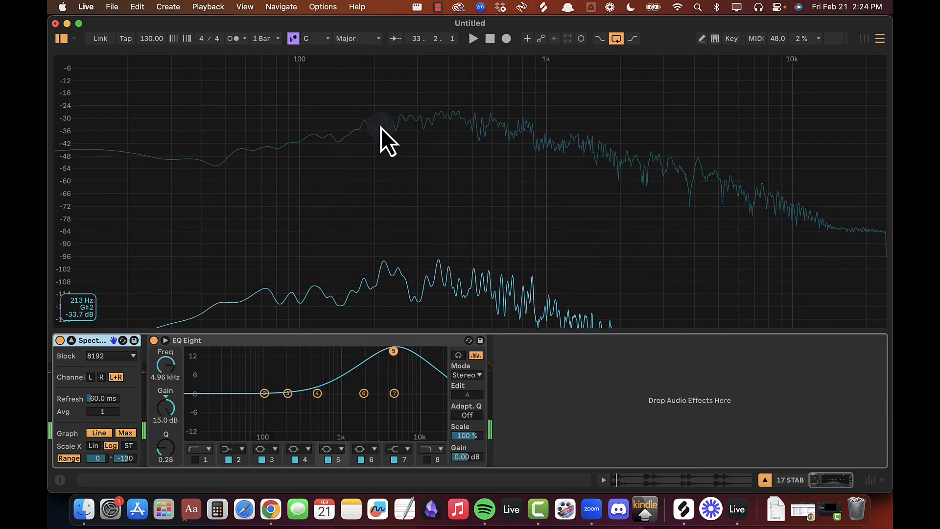
# Step: Play the soloed STAB clip repeatedly to examine its low-mid peaks in Spectrum, and close the expanded display
pyautogui.press('space')
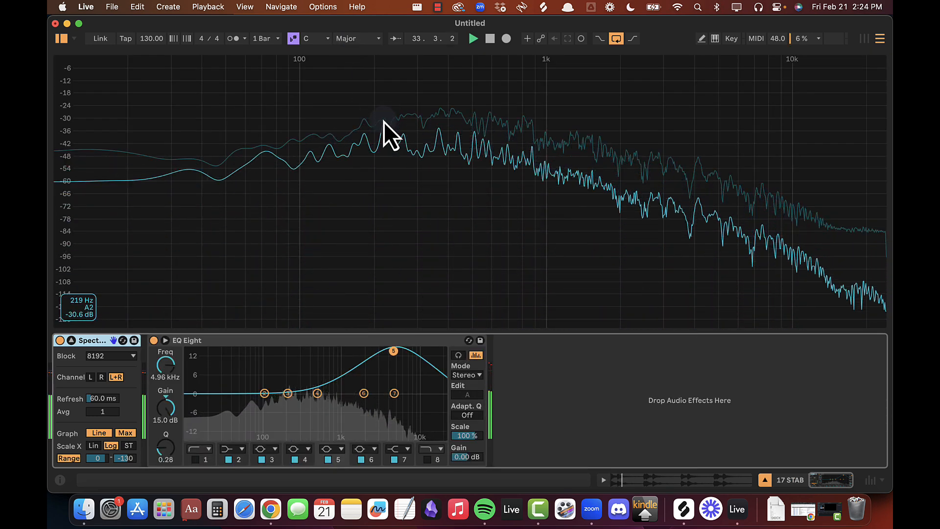
pyautogui.press('space')
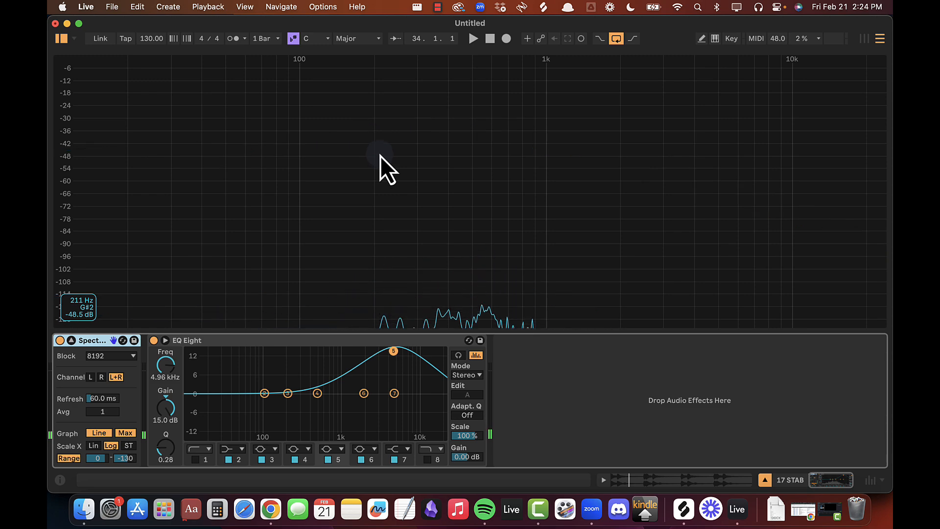
pyautogui.press('space')
pyautogui.press('space')
pyautogui.press('space')
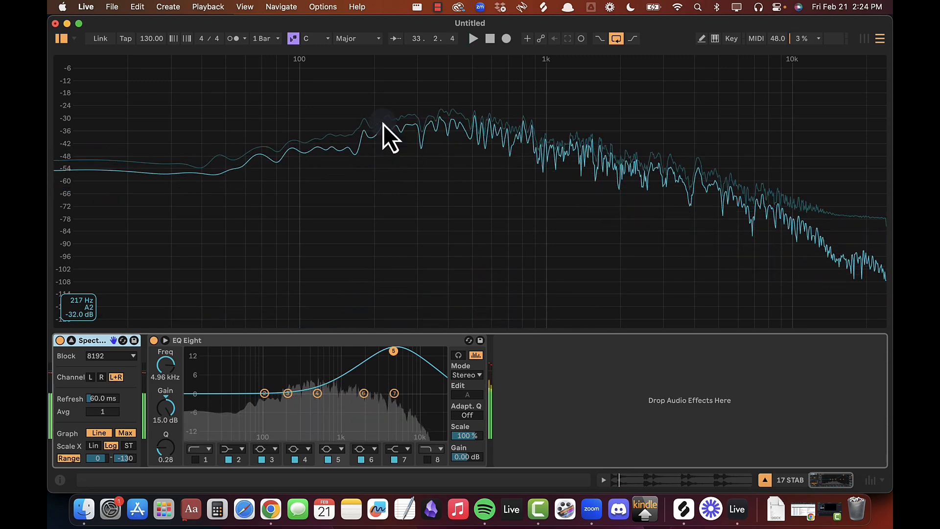
pyautogui.doubleClick(383, 125)
pyautogui.press('alt+super+l')
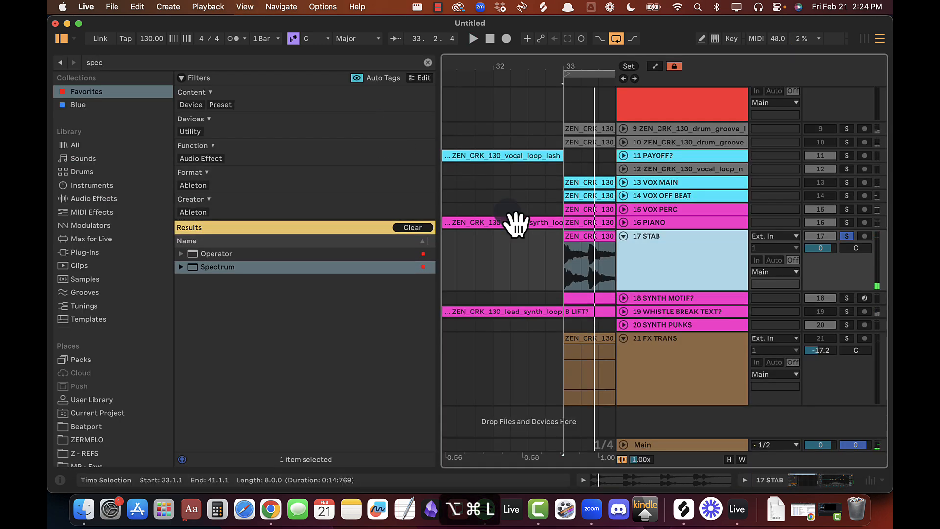
# Step: Insert a new MIDI track below FX TRANS and load the MP - Serum rack on it
pyautogui.click(650, 365)
pyautogui.press('super+shift+t')
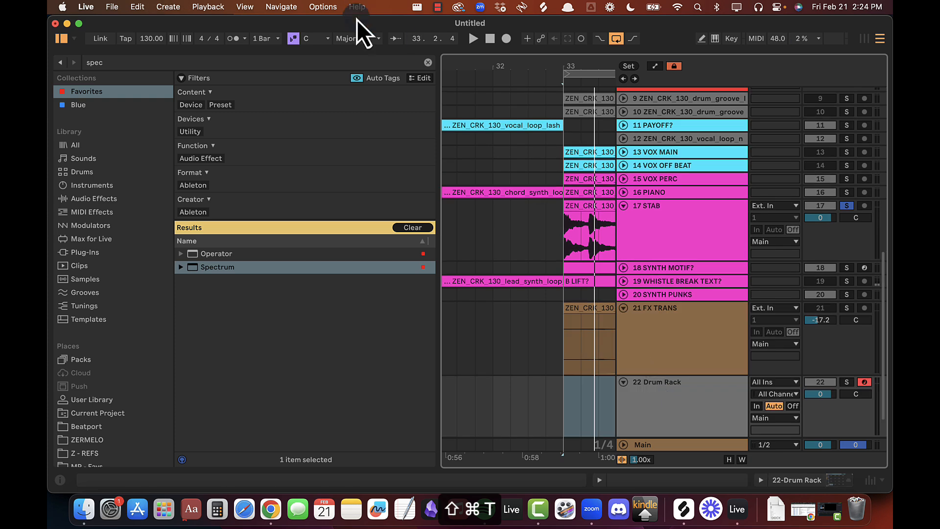
pyautogui.click(425, 64)
pyautogui.write('serum')
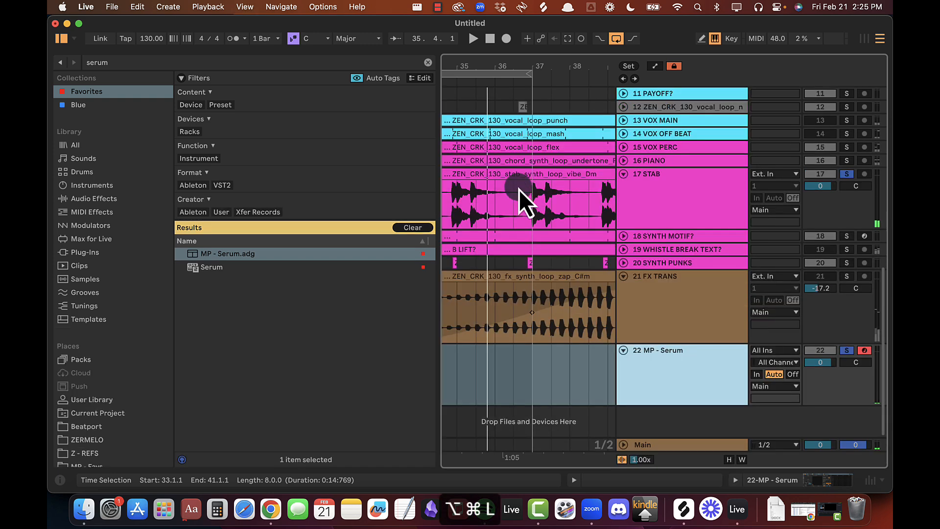
# Step: Set the pitch of STAB's stab_synth_loop_vibe_Dm clip to -2 semitones
pyautogui.press('super+alt+l')
pyautogui.click(488, 180)
pyautogui.doubleClick(649, 198)
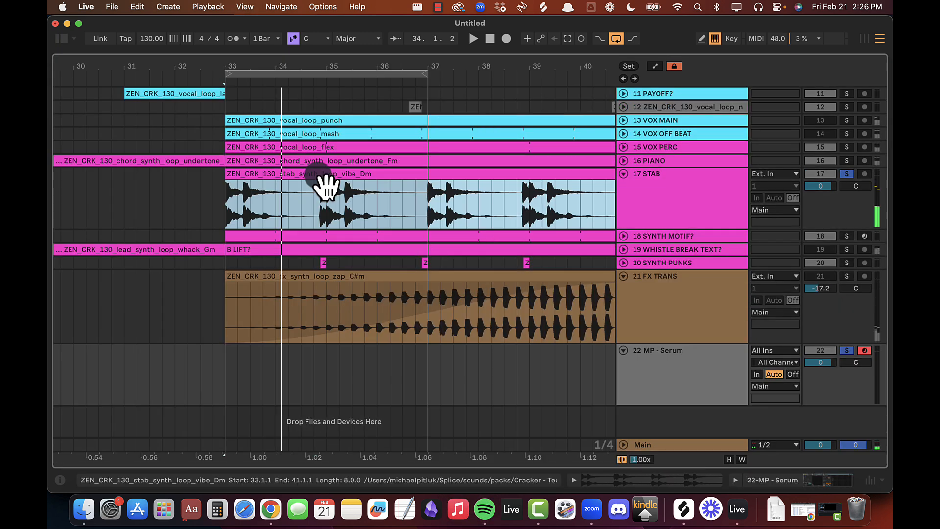
pyautogui.doubleClick(319, 176)
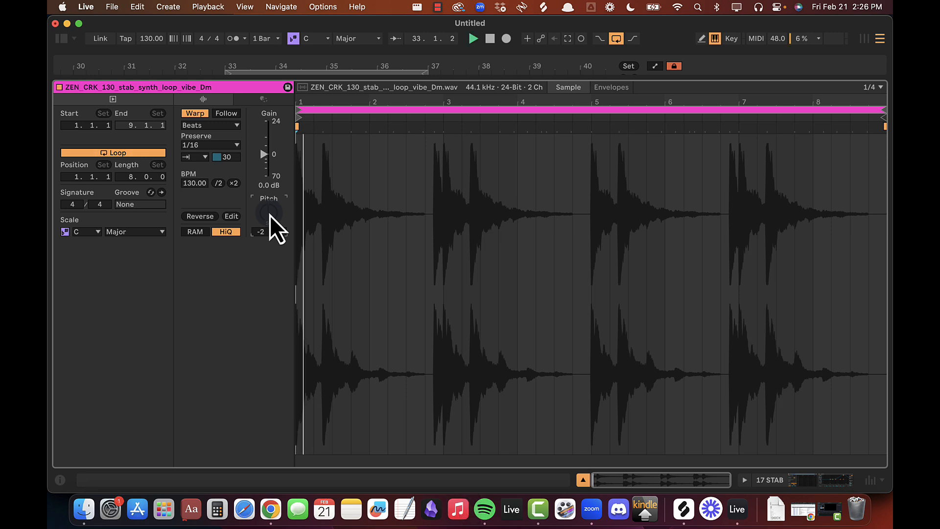
pyautogui.press('super+alt+l')
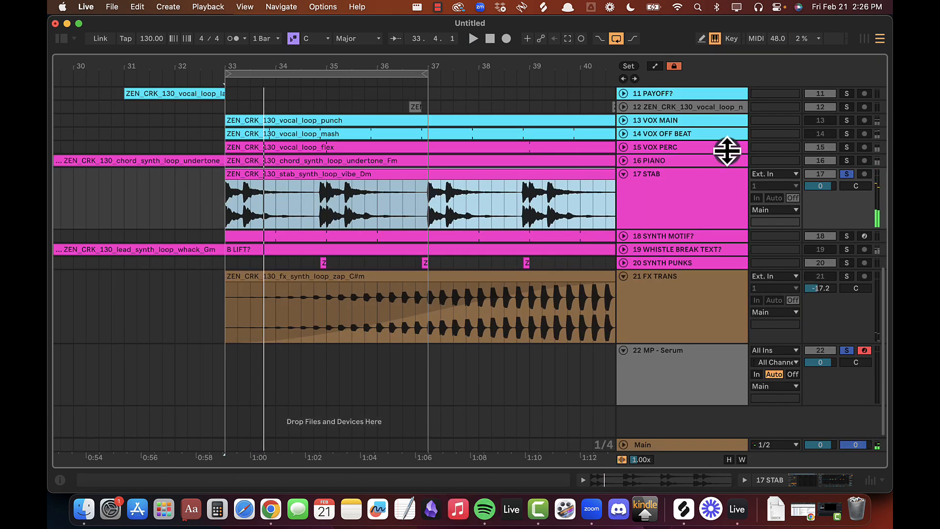
# Step: Solo PIANO along with STAB and play both tracks together from bar 33
pyautogui.keyDown('super'); pyautogui.click(847, 160); pyautogui.keyUp('super')
pyautogui.press('space')
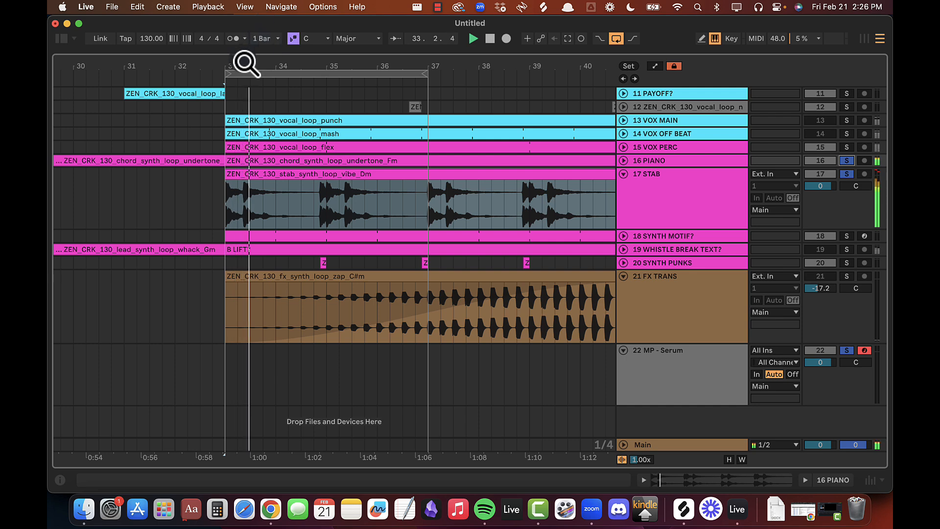
pyautogui.moveTo(245, 64); pyautogui.dragTo(246, 78)
pyautogui.doubleClick(673, 205)
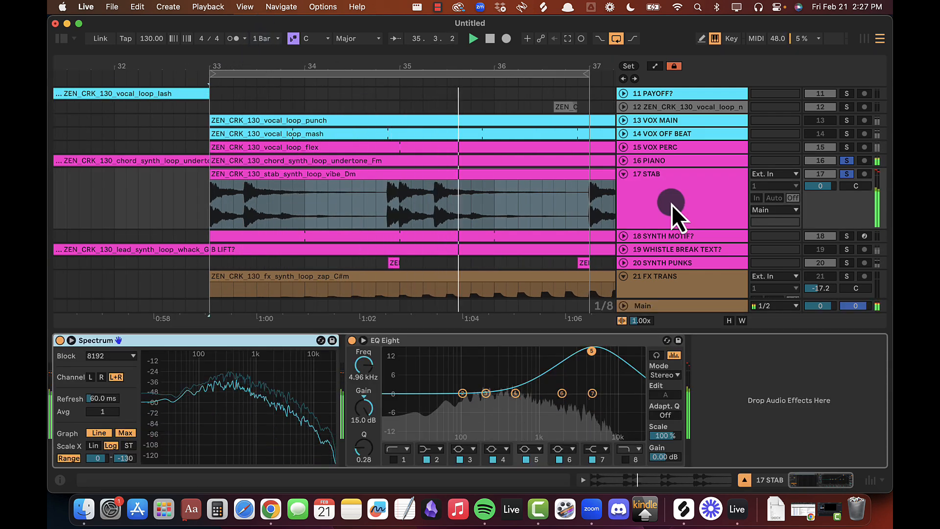
pyautogui.press('alt+super+l')
# Step: Try the STAB clip's pitch at 0 semitones against PIANO, and return it to -2 semitones
pyautogui.doubleClick(442, 178)
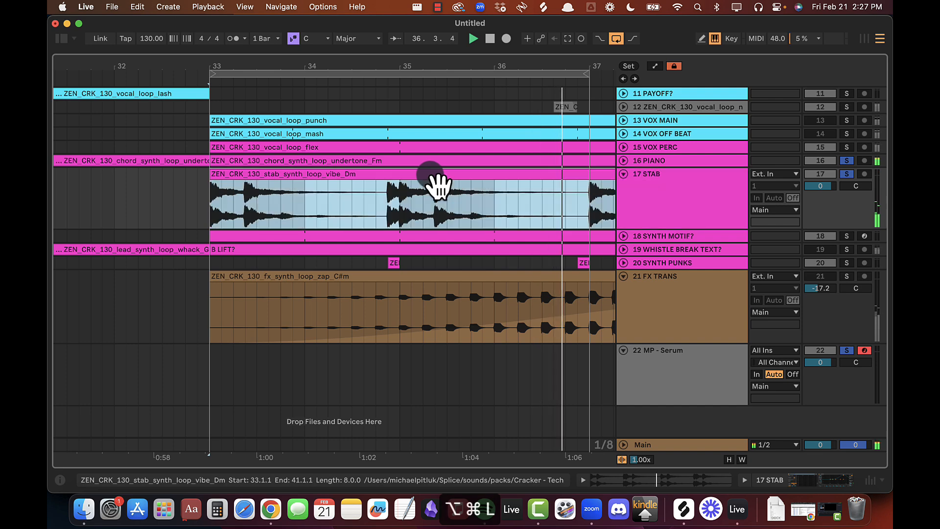
pyautogui.scroll(1, 272, 211)
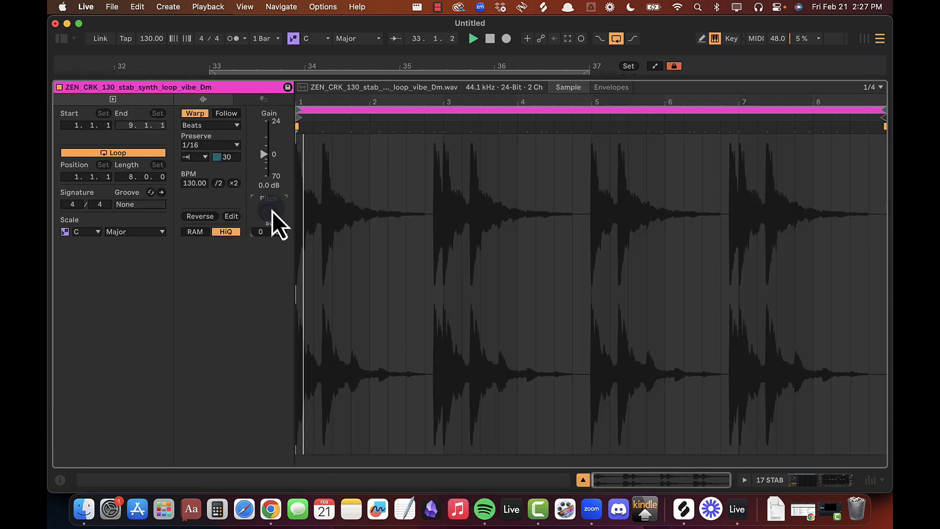
pyautogui.scroll(-1, 272, 210)
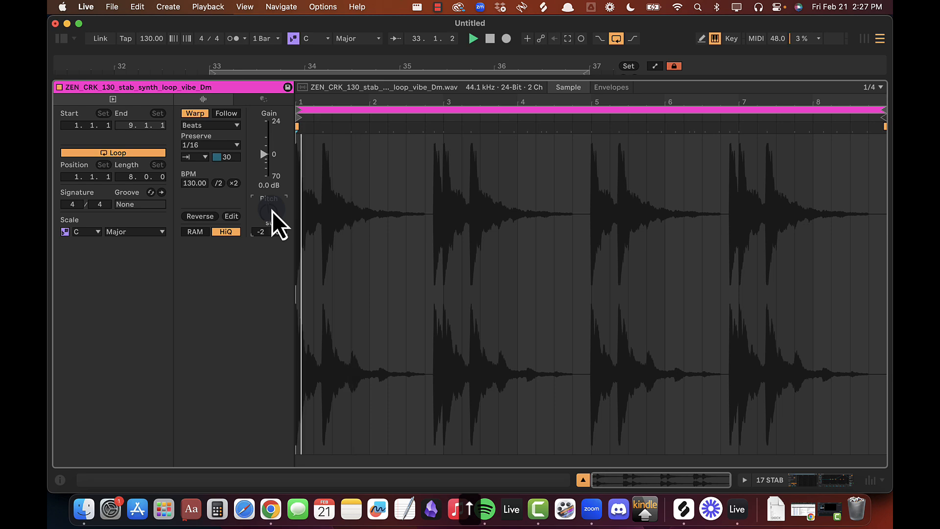
pyautogui.press('alt+super+l')
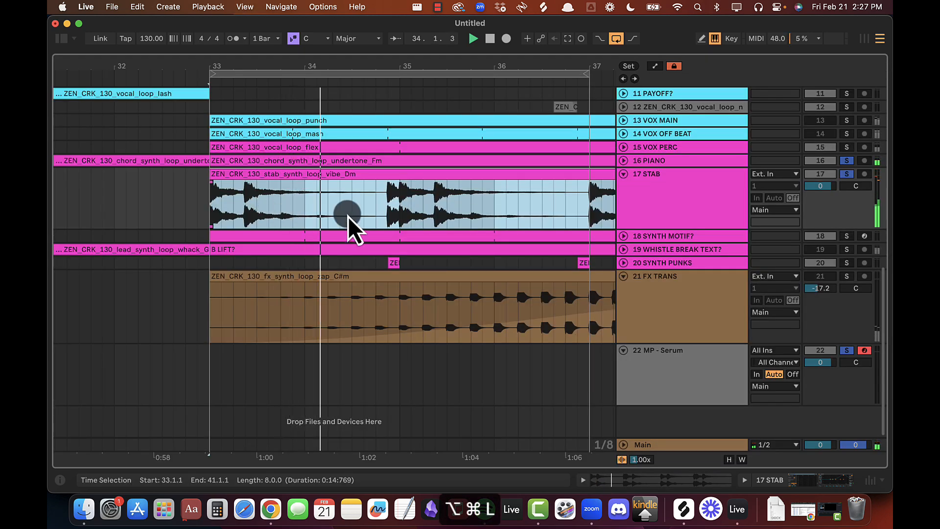
# Step: Listen to the retuned STAB against PIANO in the bar 33 to 37 loop, toggling STAB's solo
pyautogui.scroll(3, 352, 222)
pyautogui.moveTo(387, 71); pyautogui.dragTo(327, 71)
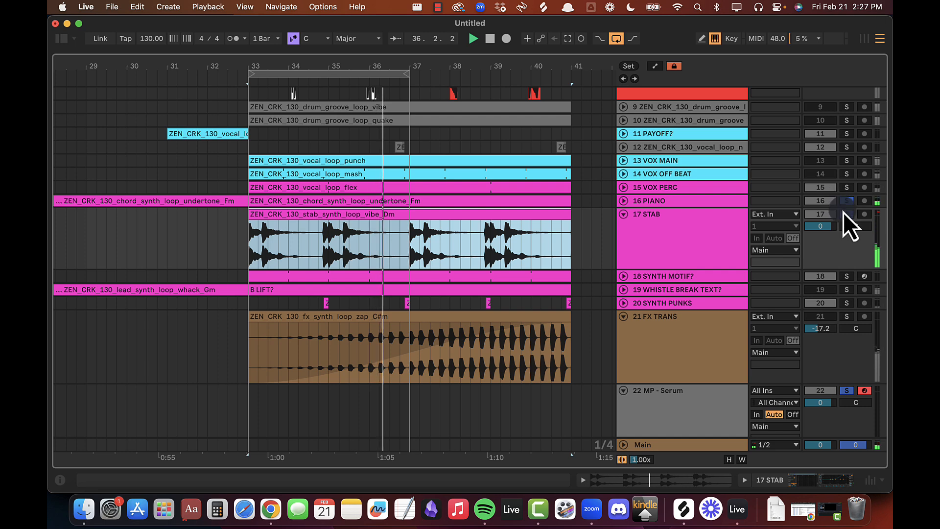
pyautogui.scroll(5, 690, 241)
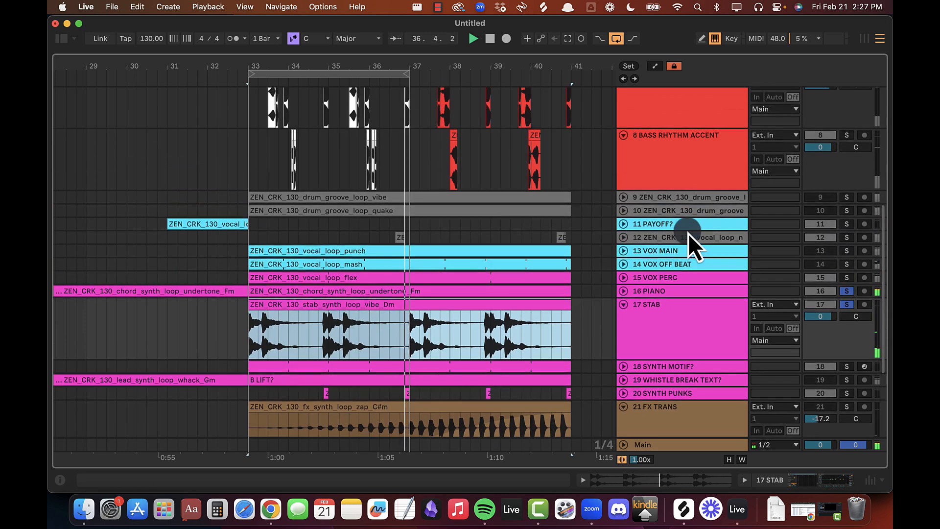
pyautogui.click(848, 305)
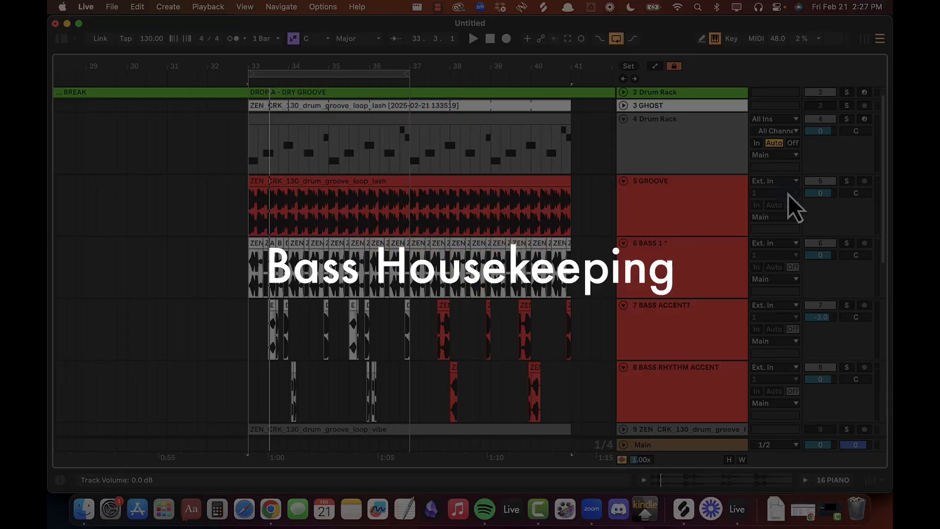
# Step: Group the GROOVE, BASS 1, BASS ACCENT? and BASS RHYTHM ACCENT tracks
pyautogui.click(670, 211)
pyautogui.keyDown('shift'); pyautogui.click(671, 419); pyautogui.keyUp('shift')
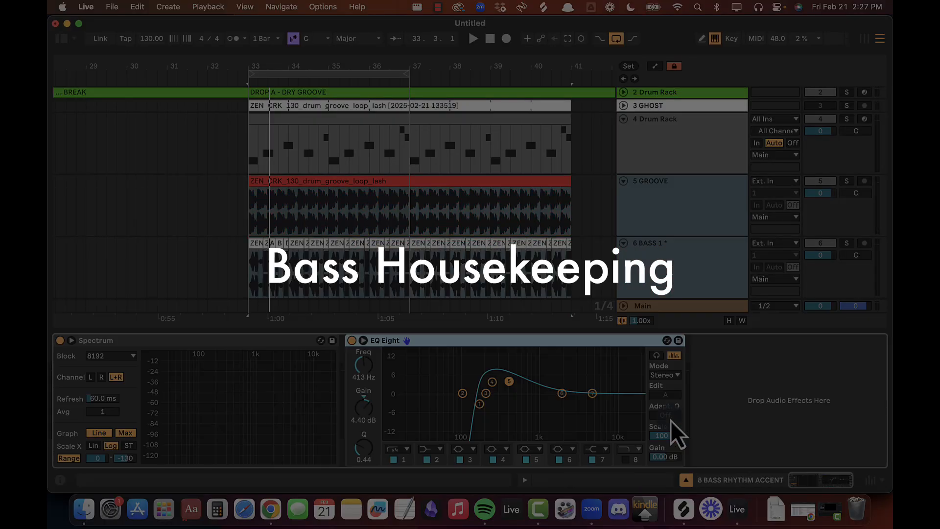
pyautogui.press('alt+super+b')
pyautogui.press('alt+super+b')
pyautogui.press('alt+super+l')
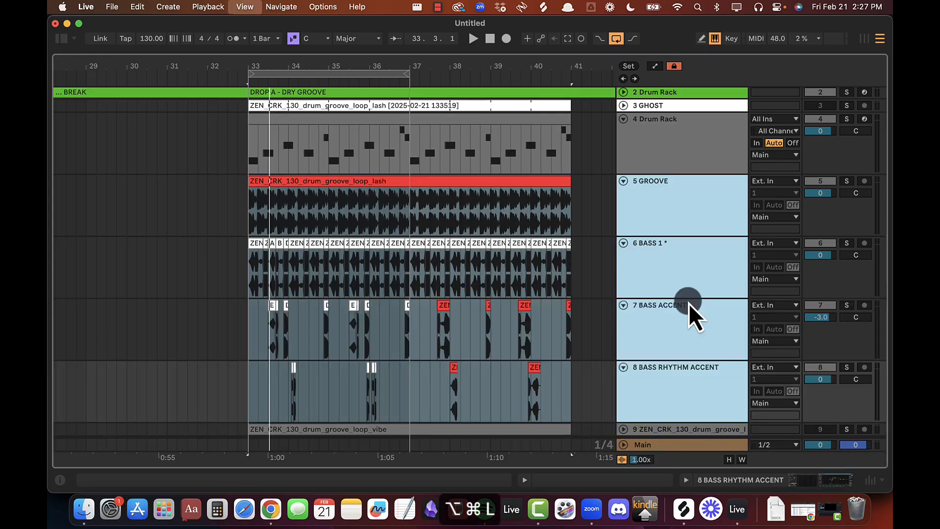
pyautogui.press('super+g')
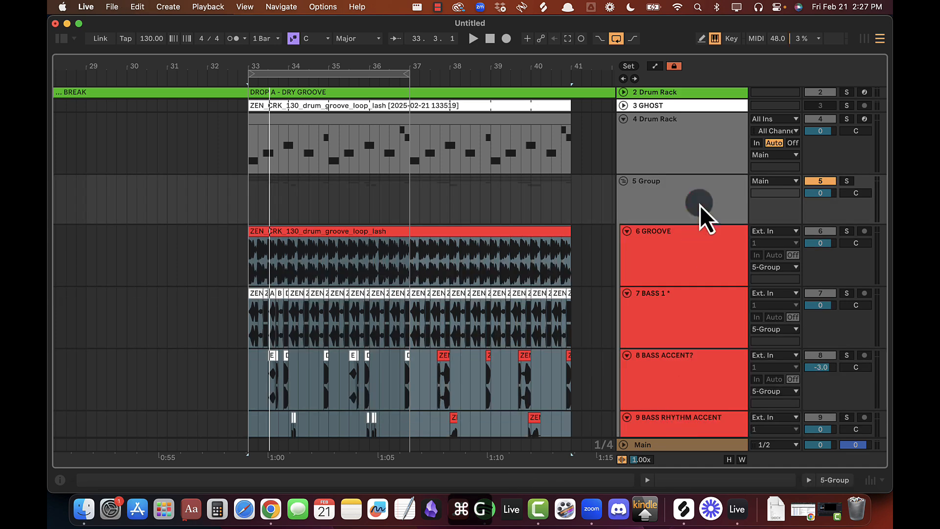
# Step: Rename the new group track GROOVE BUS and colour it red
pyautogui.press('super+r')
pyautogui.write('# GROO')
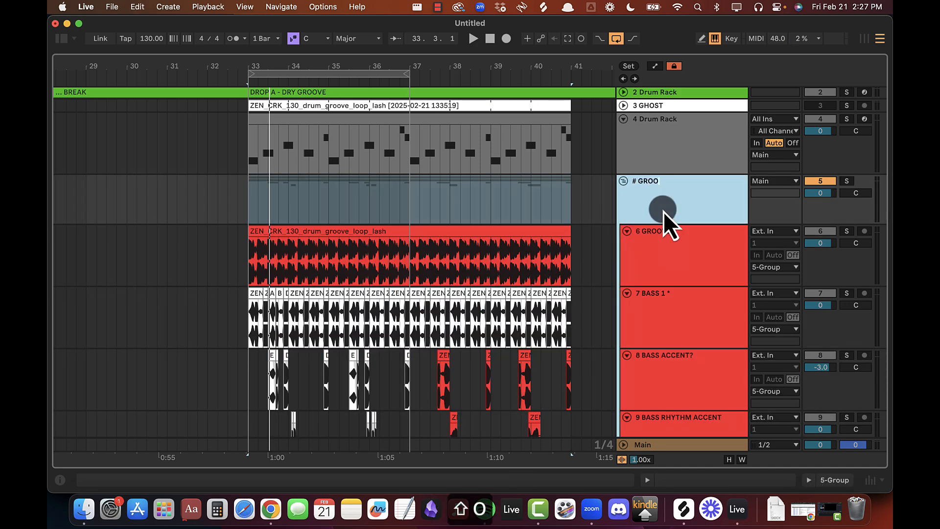
pyautogui.write('VE GROUP')
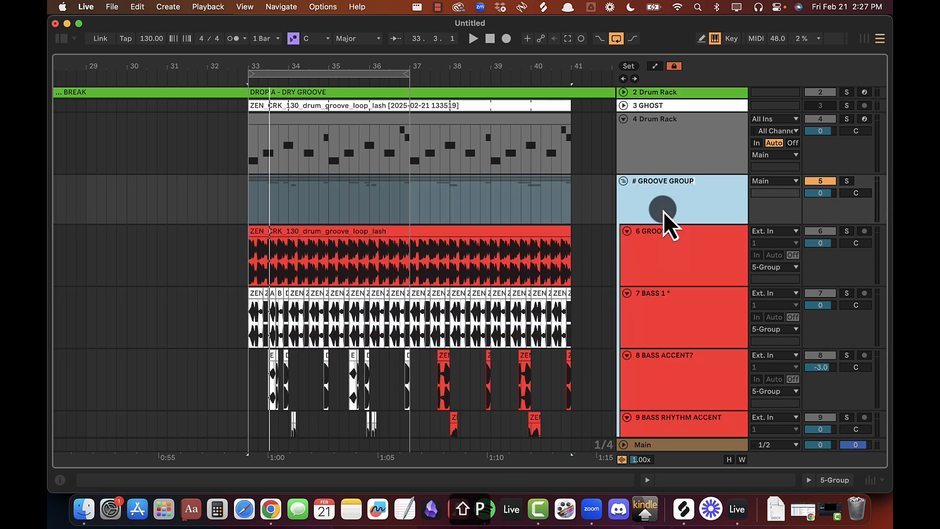
pyautogui.press('Return')
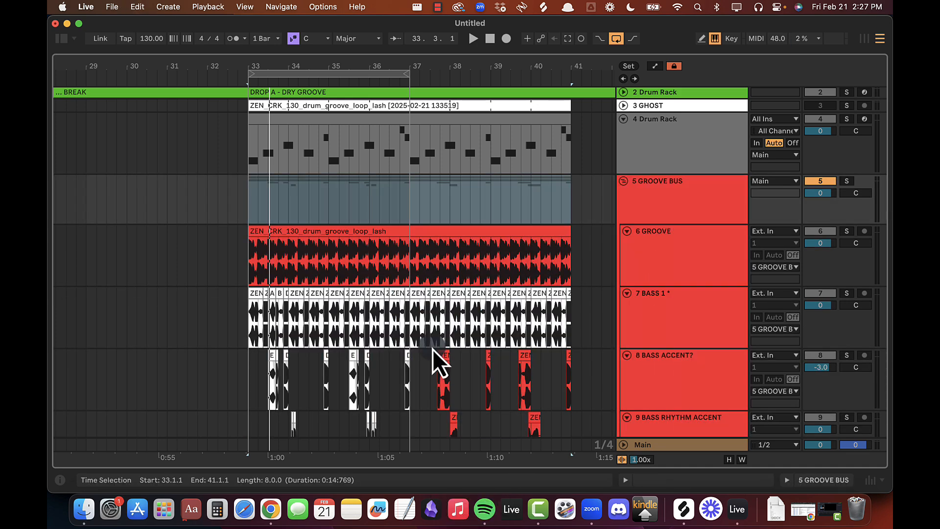
# Step: Replace the slices after bar 37 on BASS ACCENT? and BASS RHYTHM ACCENT with a duplicate of their bar 33 to 37 slices
pyautogui.scroll(-8, 433, 349)
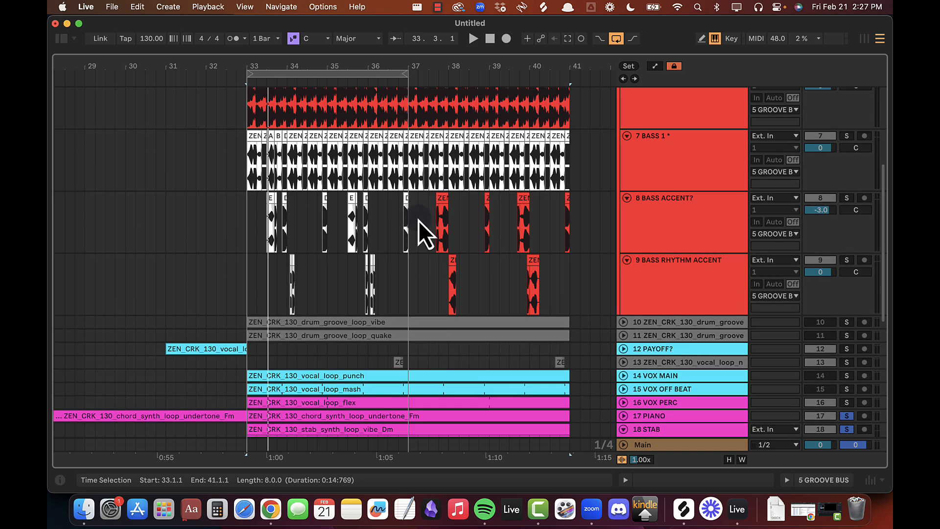
pyautogui.moveTo(409, 281); pyautogui.dragTo(590, 204)
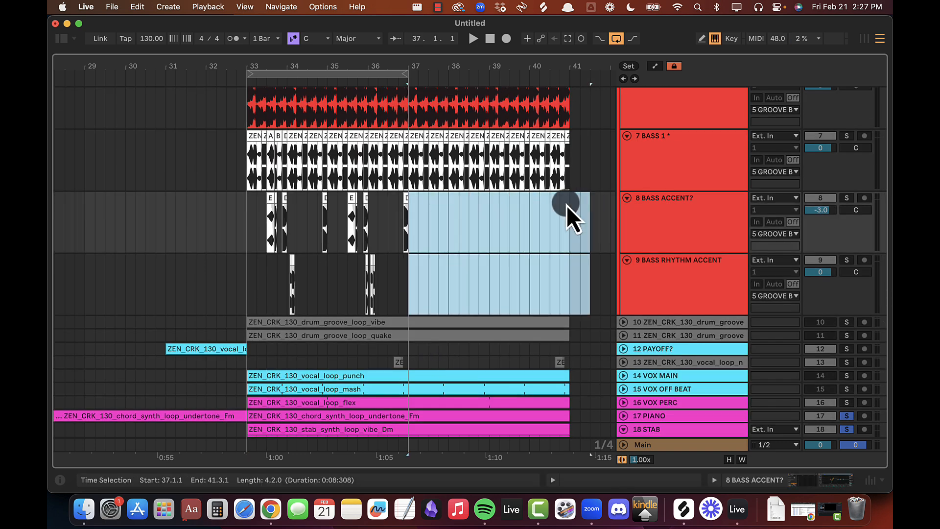
pyautogui.moveTo(407, 292); pyautogui.dragTo(213, 236)
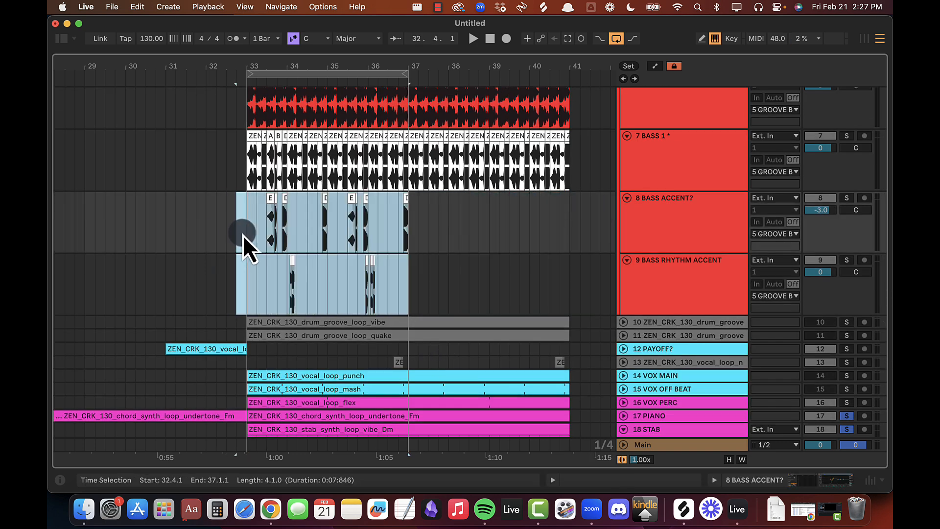
pyautogui.press('super+d')
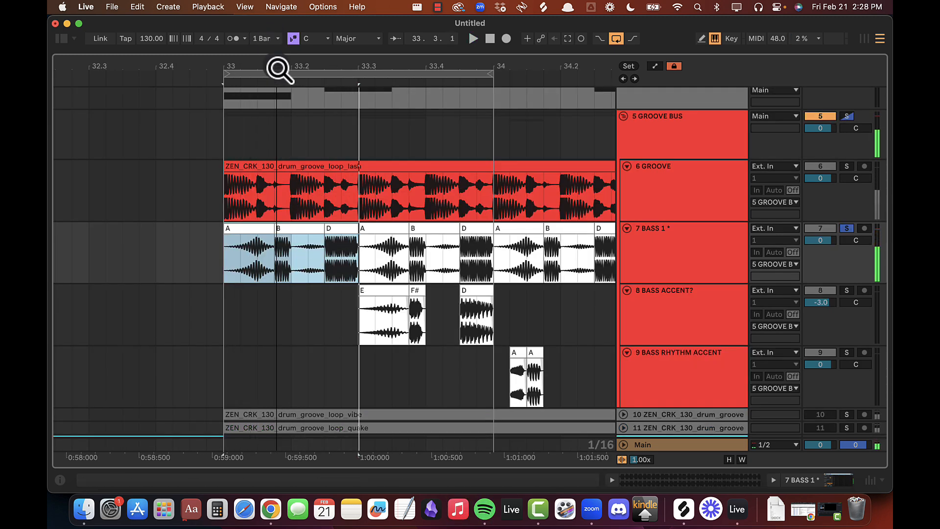
# Step: Add short fade-outs to the ends of the first A, B and D slices on BASS 1 and play them back
pyautogui.moveTo(278, 68); pyautogui.dragTo(278, 69)
pyautogui.click(284, 251)
pyautogui.scroll(5, 278, 235)
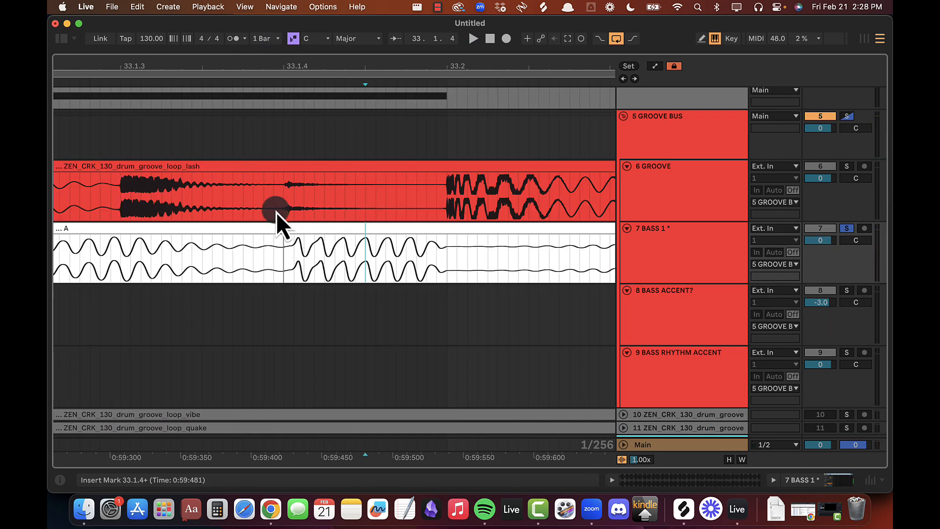
pyautogui.click(280, 237)
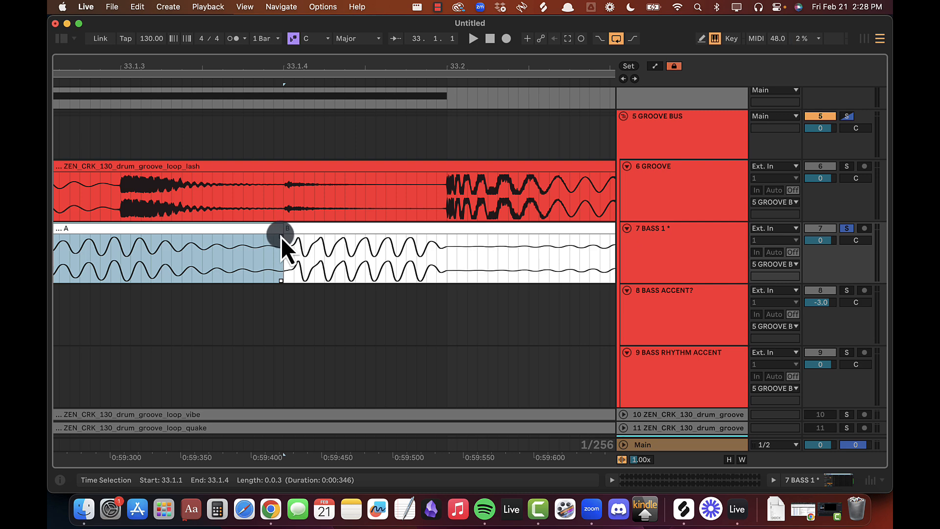
pyautogui.click(280, 237)
pyautogui.hscroll(5, 360, 255)
pyautogui.hscroll(3, 359, 255)
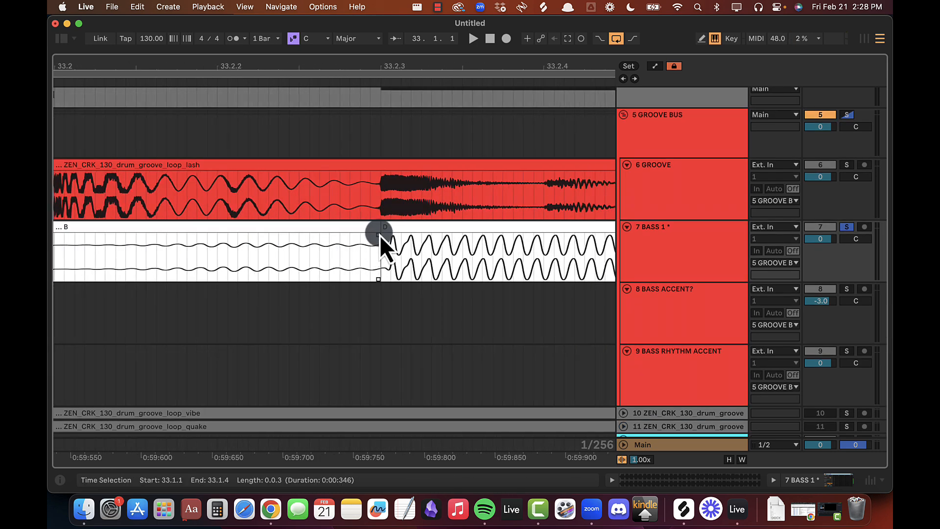
pyautogui.moveTo(394, 67); pyautogui.dragTo(395, 68)
pyautogui.moveTo(529, 63); pyautogui.dragTo(530, 65)
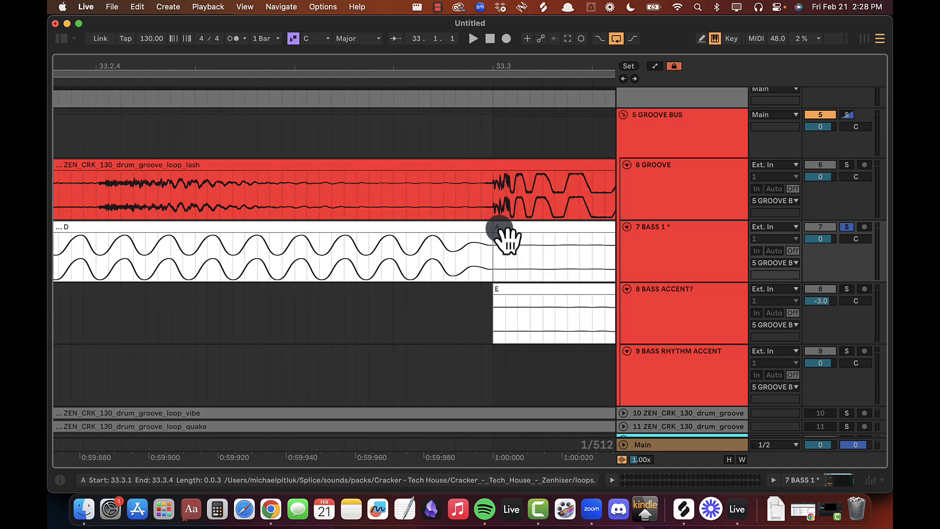
pyautogui.click(490, 240)
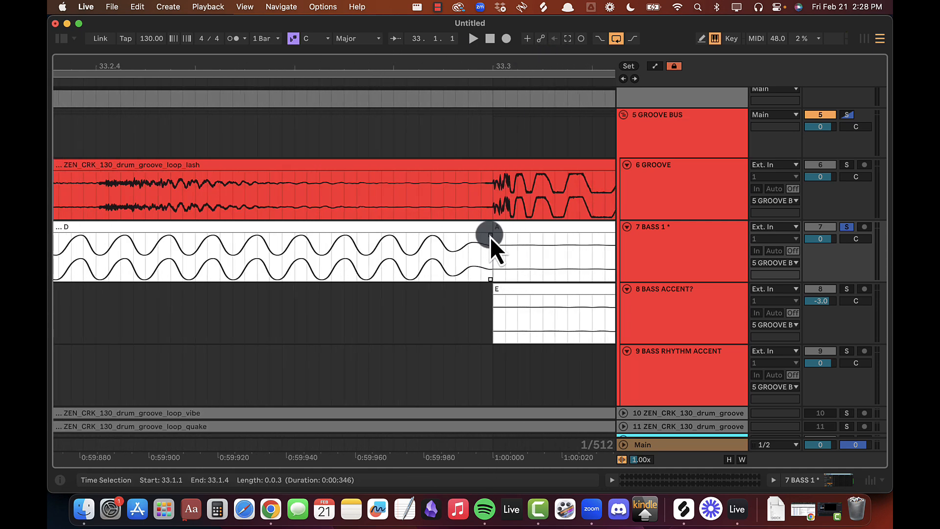
pyautogui.moveTo(458, 64); pyautogui.dragTo(462, 62)
pyautogui.press('space')
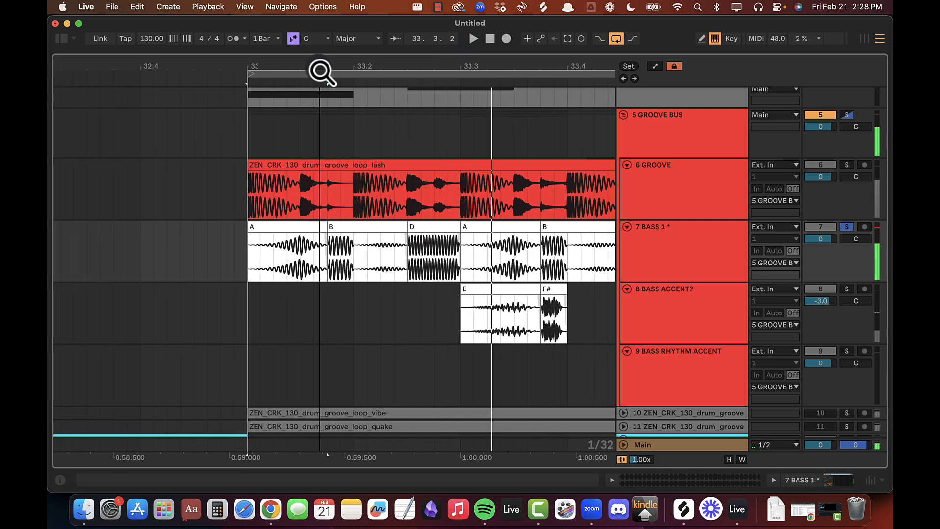
# Step: Add short fade-ins to the starts of the first B and D slices on BASS 1, at 33.1.4 and 33.2.3
pyautogui.moveTo(321, 71); pyautogui.dragTo(350, 235)
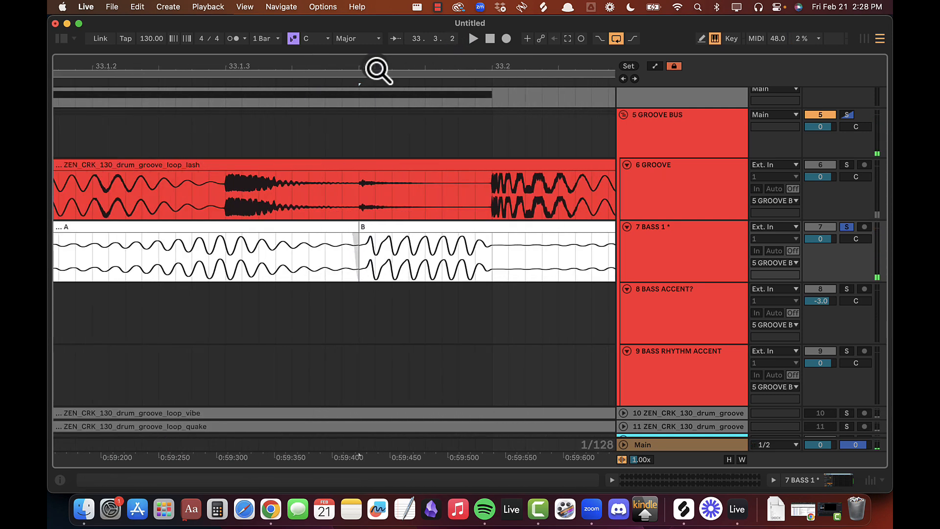
pyautogui.moveTo(370, 67); pyautogui.dragTo(370, 263)
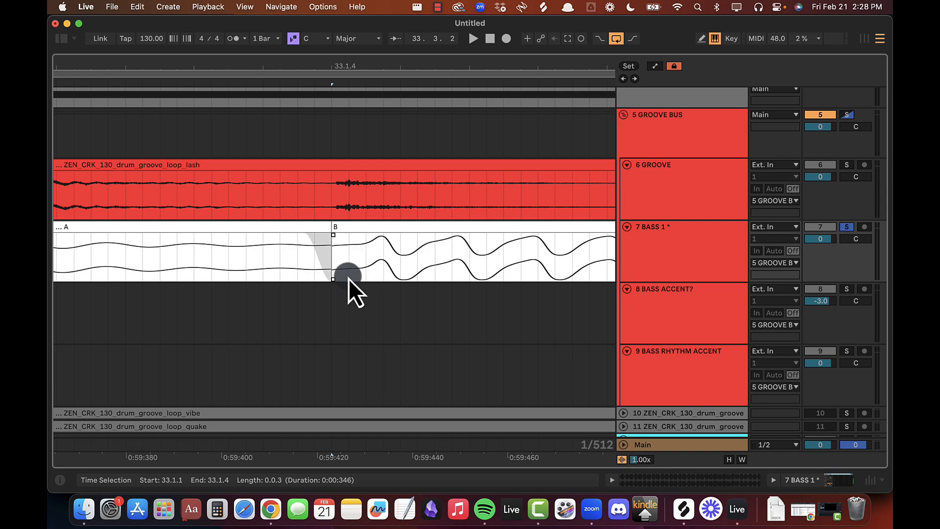
pyautogui.moveTo(334, 236); pyautogui.dragTo(371, 238)
pyautogui.click(347, 79)
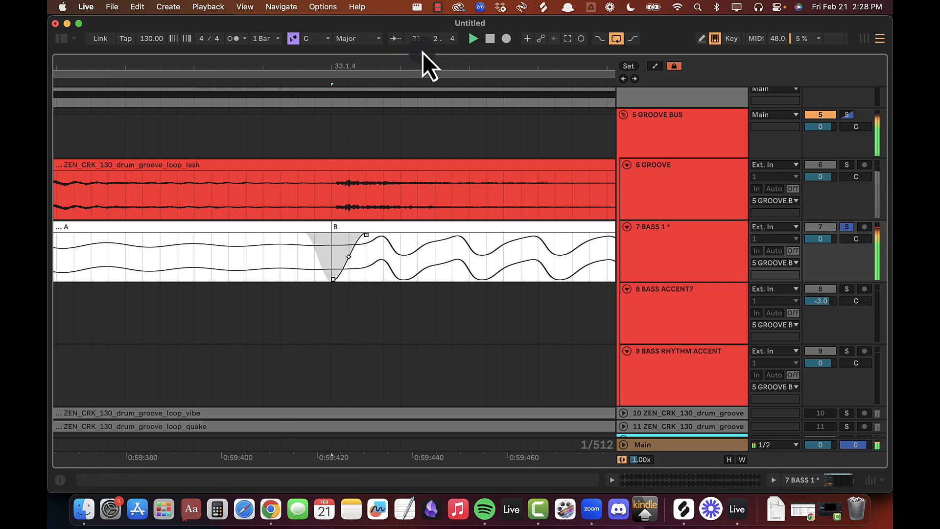
pyautogui.moveTo(416, 67); pyautogui.dragTo(454, 333)
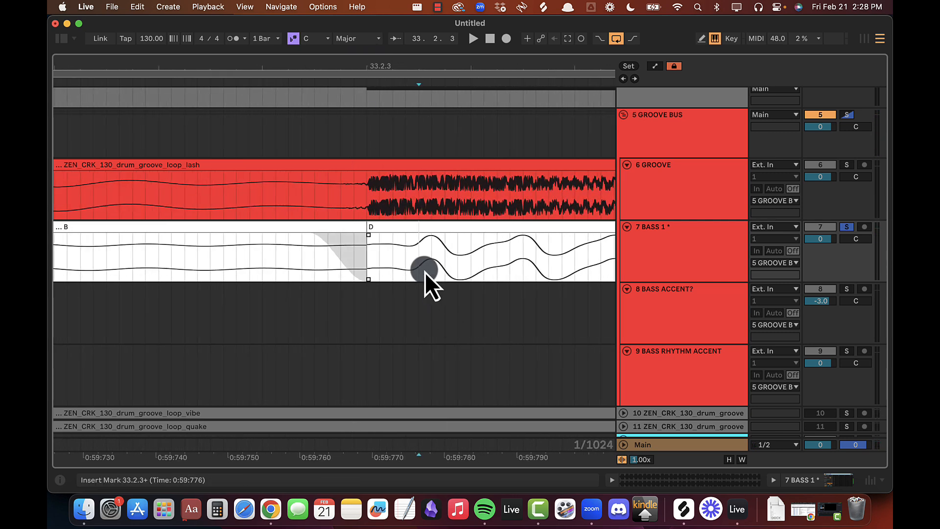
pyautogui.moveTo(371, 237); pyautogui.dragTo(418, 239)
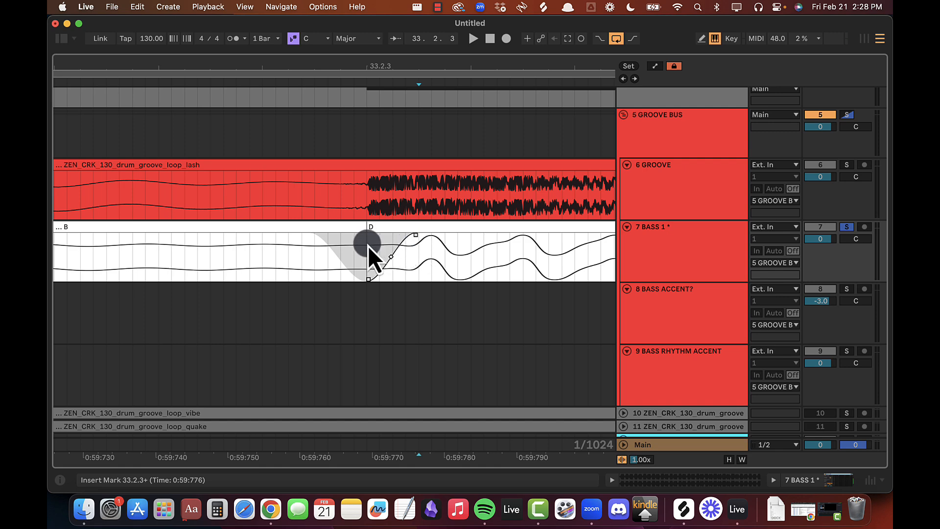
pyautogui.moveTo(400, 71); pyautogui.dragTo(401, 71)
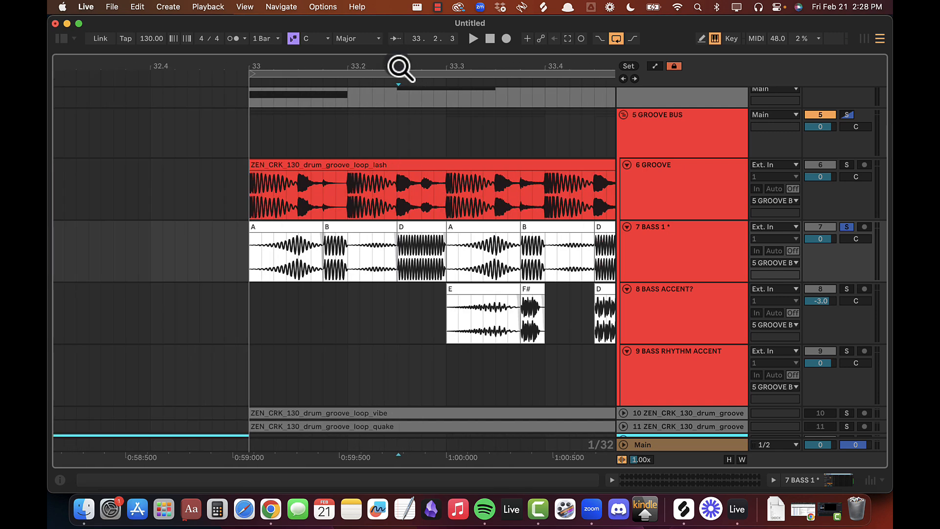
# Step: Loop the first A, B and D slices on BASS 1, from bar 33 to 33.3, and listen to the faded edges
pyautogui.press('-')
pyautogui.click(270, 226)
pyautogui.keyDown('shift'); pyautogui.click(378, 227); pyautogui.keyUp('shift')
pyautogui.press('super+l')
pyautogui.press('space')
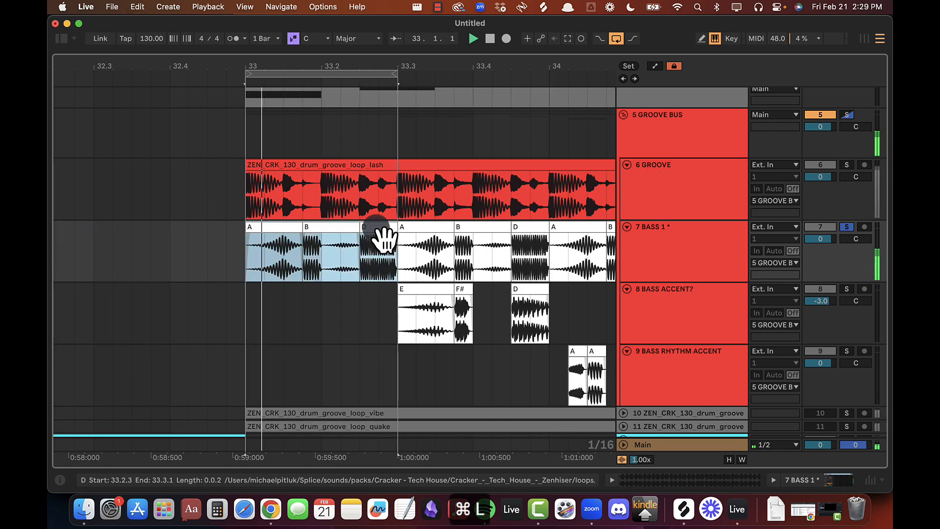
# Step: Consolidate the first A, B and D slices on BASS 1 into a single clip
pyautogui.click(383, 238)
pyautogui.press('space')
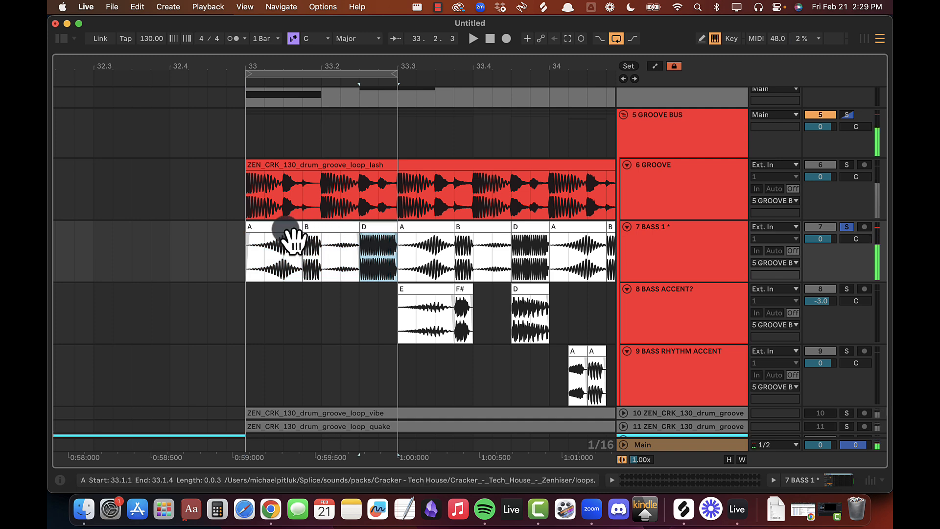
pyautogui.keyDown('shift'); pyautogui.click(295, 239); pyautogui.keyUp('shift')
pyautogui.press('super+j')
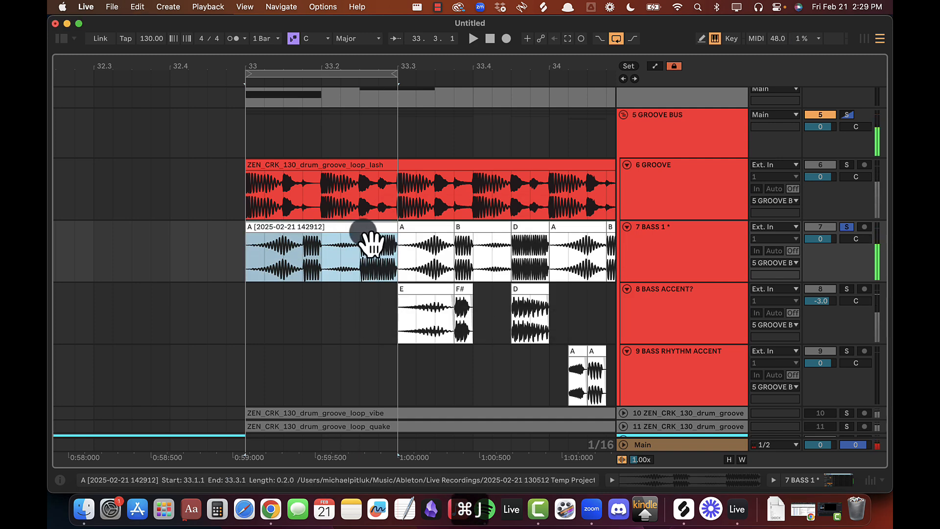
pyautogui.doubleClick(349, 233)
pyautogui.hotkey('shift', 'Tab')
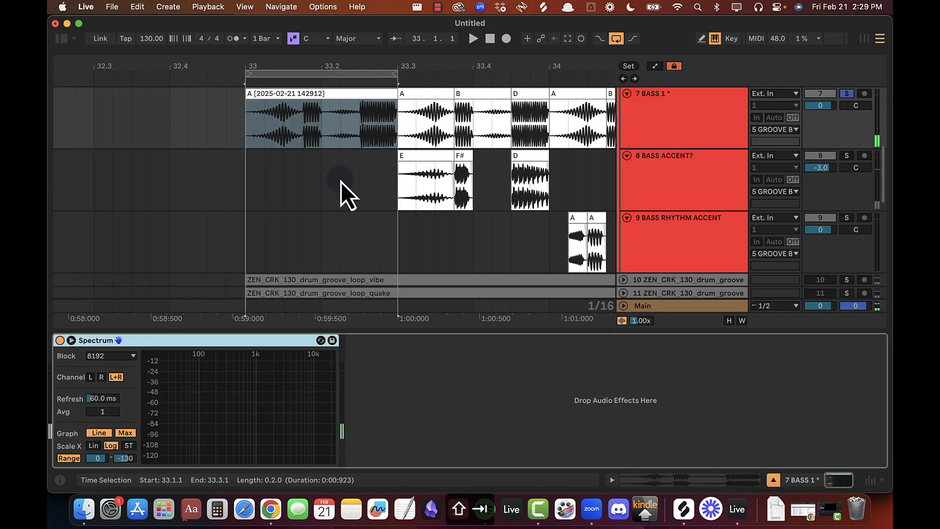
# Step: Rename the consolidated BASS 1 clip "BASS - A B D"
pyautogui.click(311, 97)
pyautogui.press('super+r')
pyautogui.write('BAS')
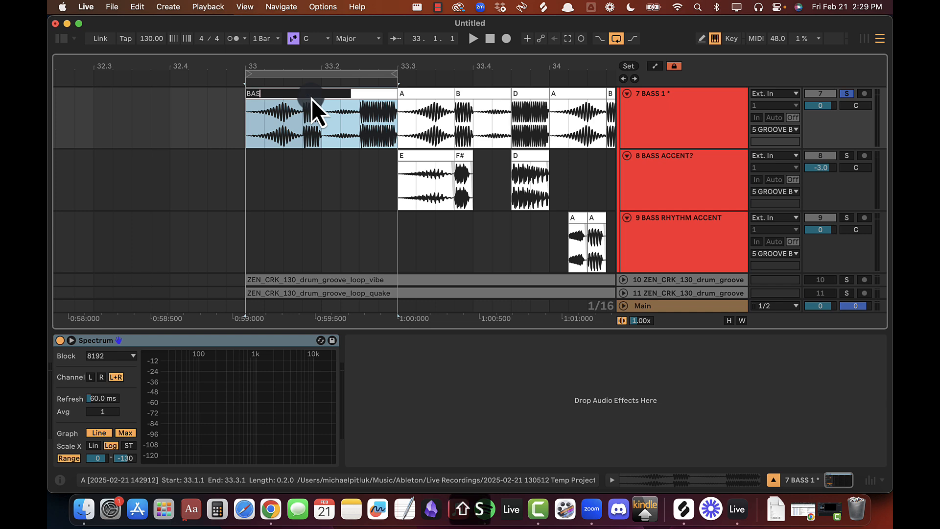
pyautogui.write('S - A B D')
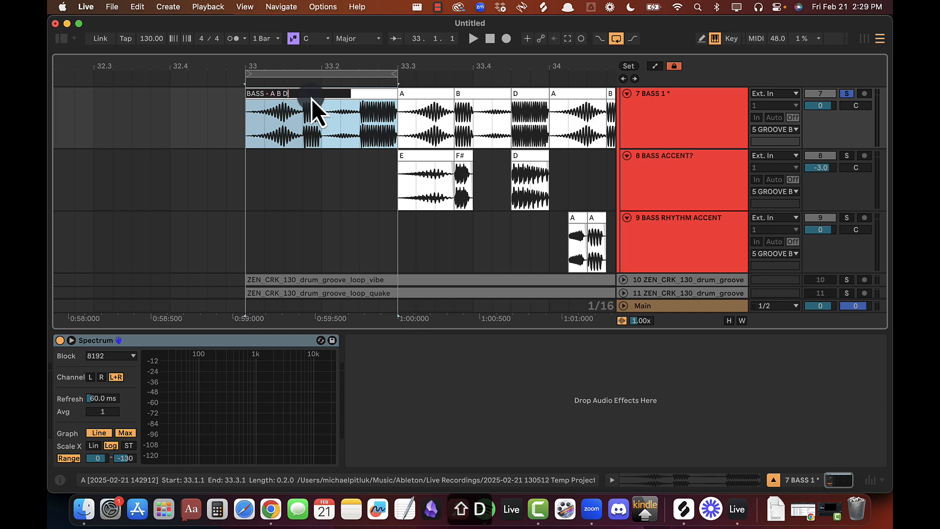
pyautogui.press('Return')
# Step: Turn on looping for the BASS - A B D clip and extend it over the following slices to bar 41
pyautogui.doubleClick(311, 96)
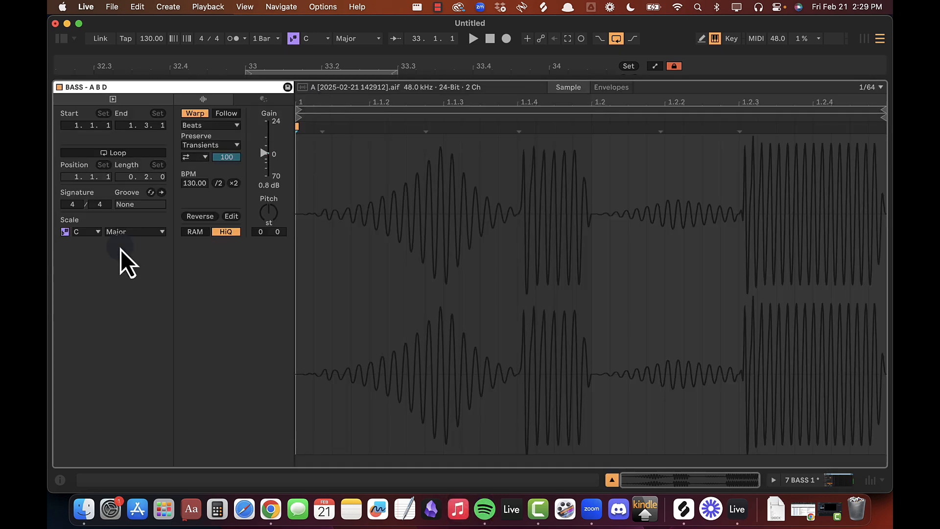
pyautogui.click(134, 152)
pyautogui.press('alt+super+l')
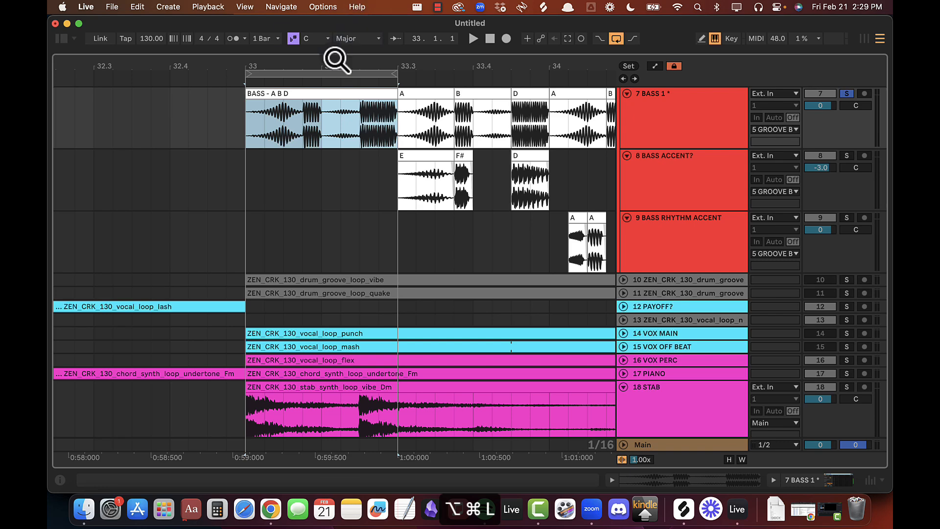
pyautogui.click(329, 74)
pyautogui.moveTo(275, 58); pyautogui.dragTo(498, 134)
# Step: Loop bars 33 to 41, solo the whole GROOVE BUS and play it back
pyautogui.press('super+l')
pyautogui.press('space')
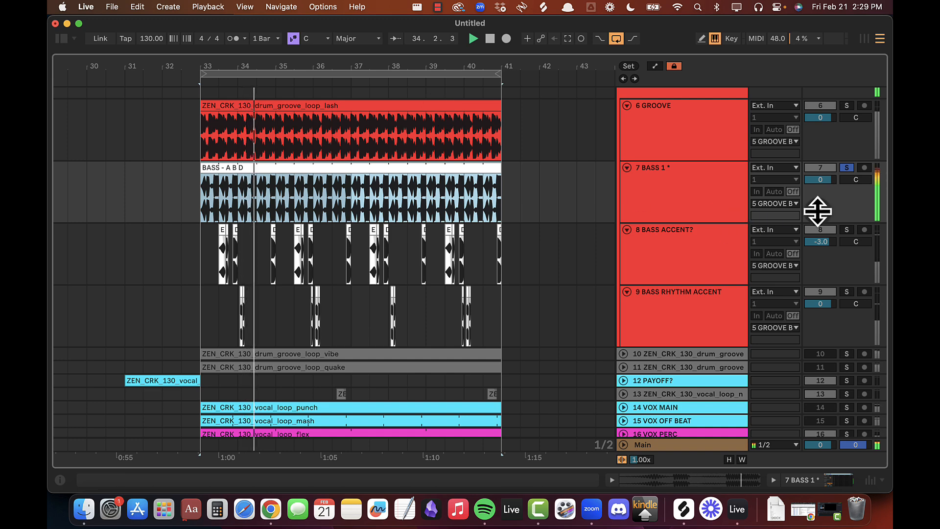
pyautogui.scroll(3, 732, 175)
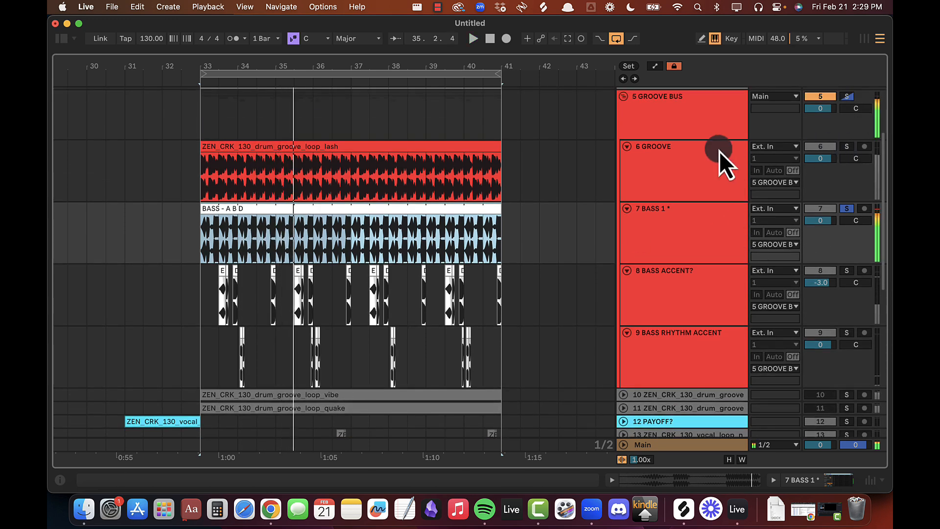
pyautogui.scroll(4, 783, 159)
pyautogui.click(734, 194)
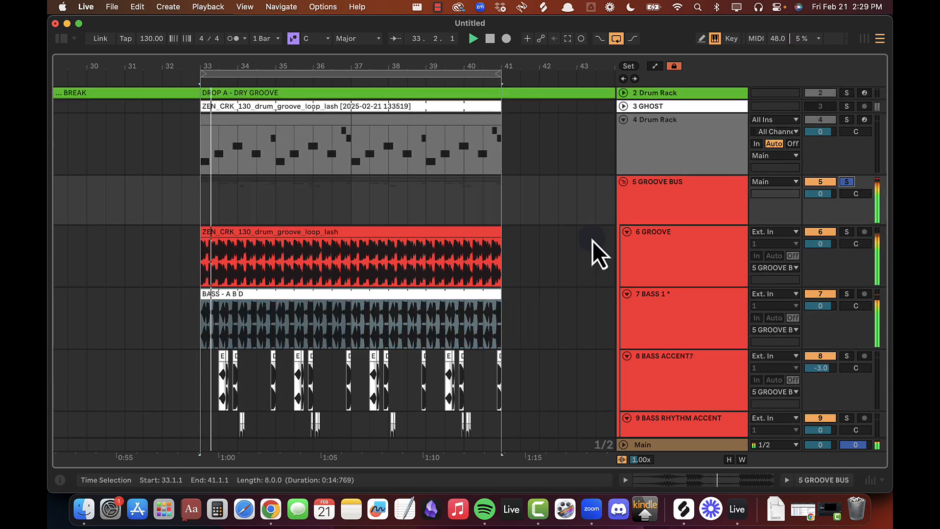
pyautogui.scroll(-8, 583, 267)
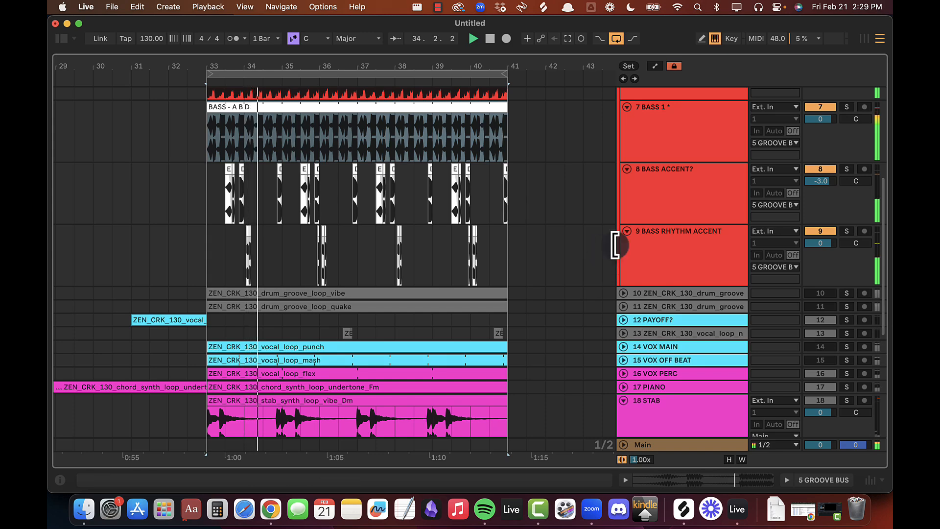
pyautogui.moveTo(310, 63); pyautogui.dragTo(563, 141)
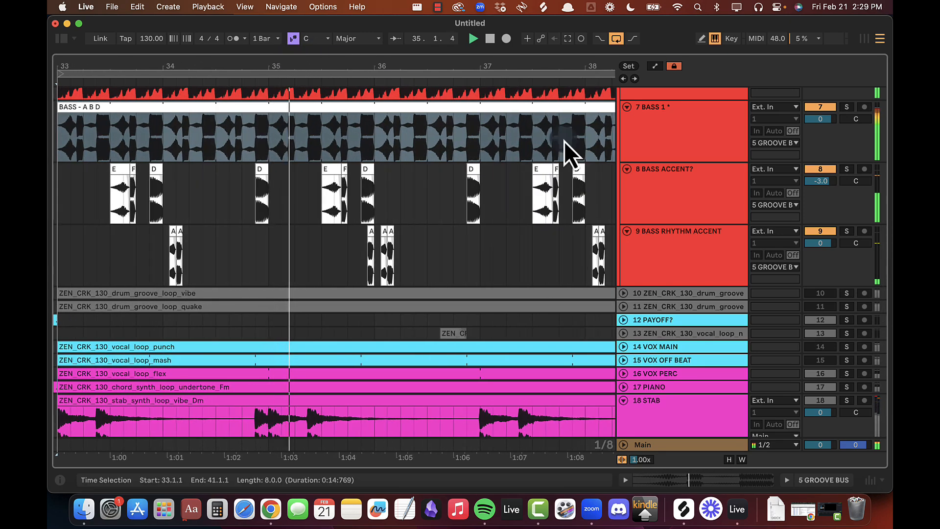
# Step: Set BASS ACCENT?'s volume to 0 dB, copy its first E slice to 34.3 and play from bar 33
pyautogui.click(709, 186)
pyautogui.click(819, 181)
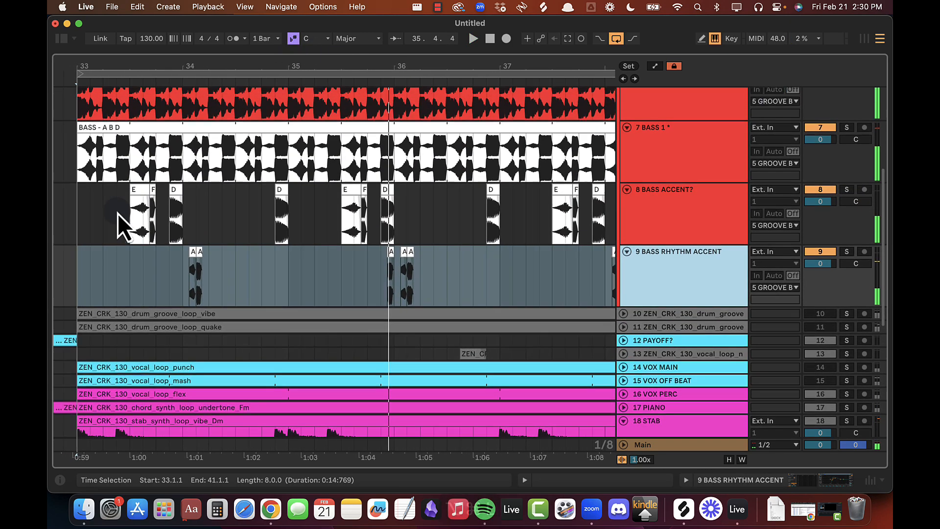
pyautogui.hscroll(-3, 118, 214)
pyautogui.click(242, 191)
pyautogui.moveTo(249, 198); pyautogui.dragTo(342, 196)
pyautogui.click(180, 212)
pyautogui.press('space')
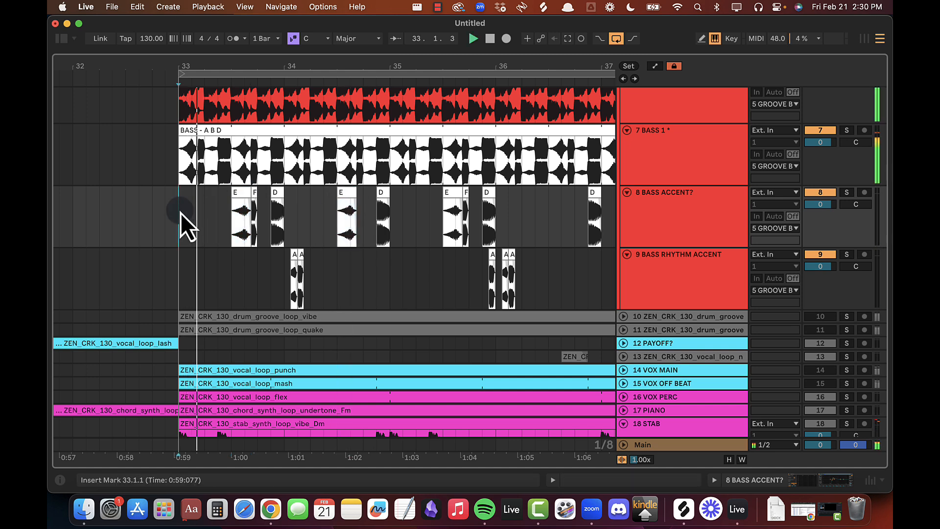
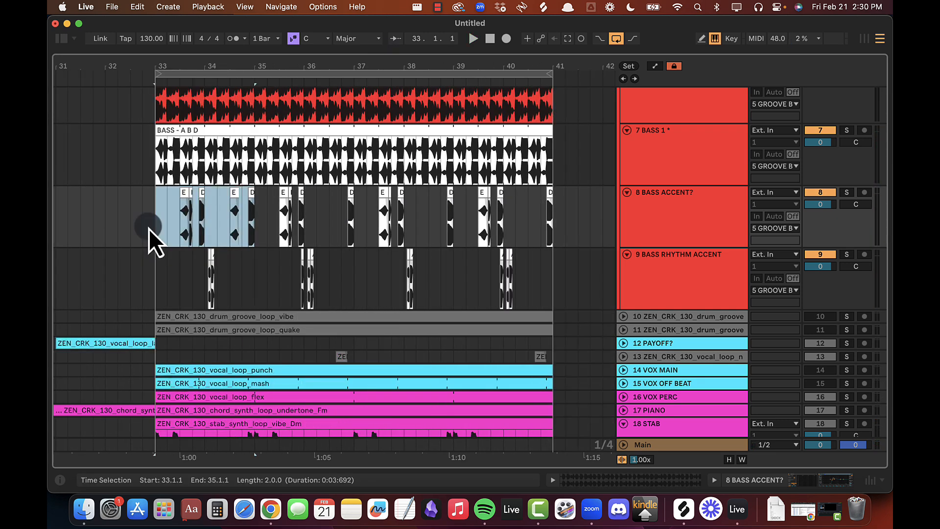
# Step: Duplicate the bar 33 to 35 section of BASS ACCENT? three times to fill up to bar 41, and play it from bar 33
pyautogui.press('super+d')
pyautogui.press('super+d')
pyautogui.press('super+d')
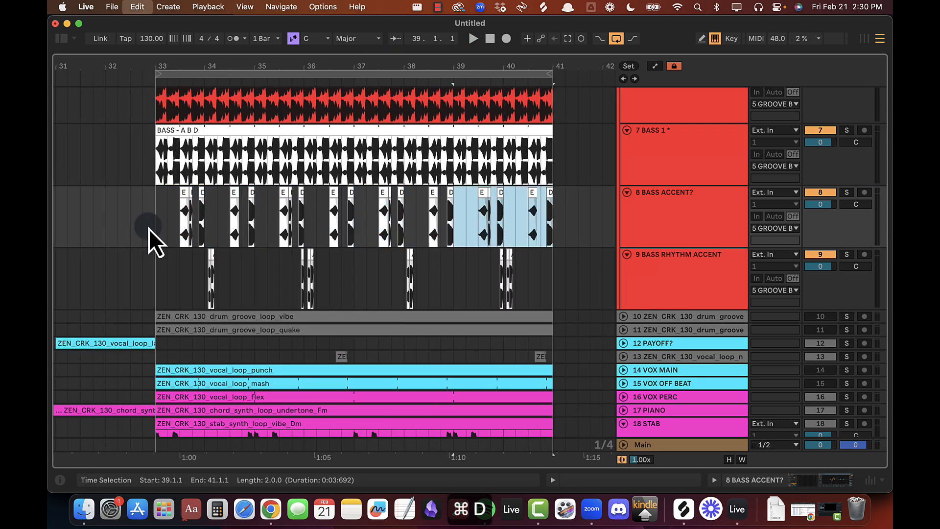
pyautogui.click(148, 228)
pyautogui.press('space')
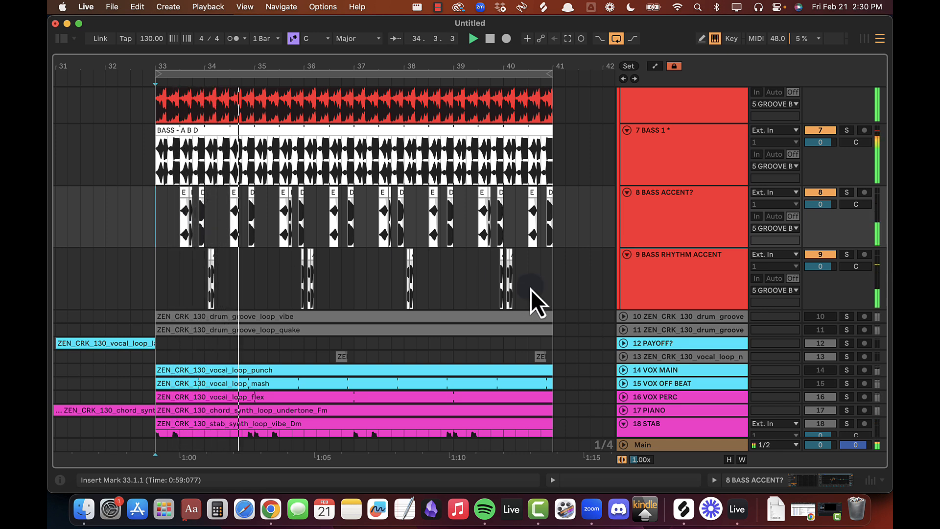
# Step: Consolidate bars 33 to 37 on BASS RHYTHM ACCENT into a single four-bar clip
pyautogui.click(354, 280)
pyautogui.moveTo(355, 280); pyautogui.dragTo(157, 281)
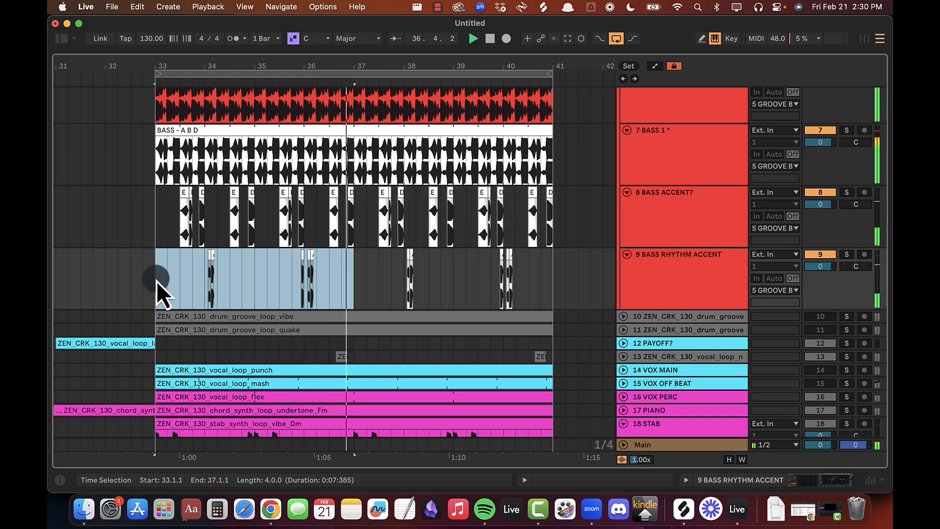
pyautogui.press('space')
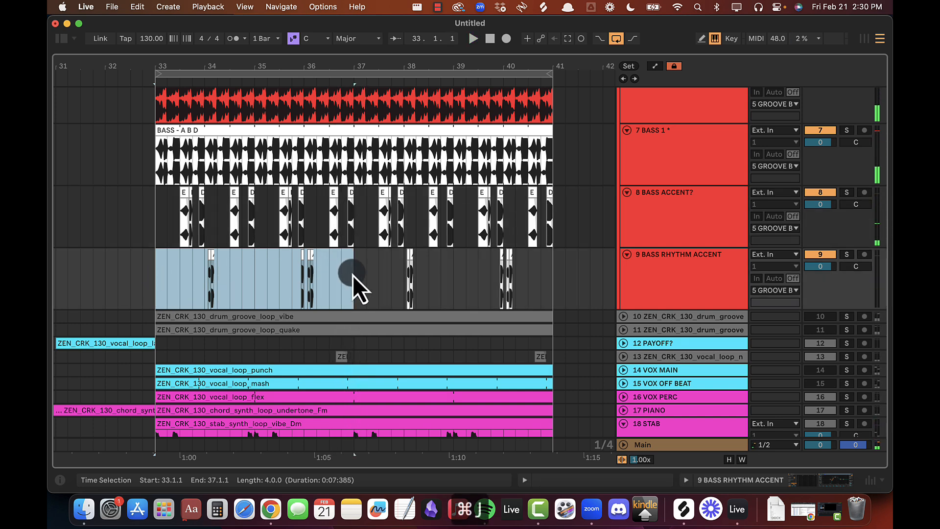
pyautogui.press('super+j')
pyautogui.doubleClick(272, 257)
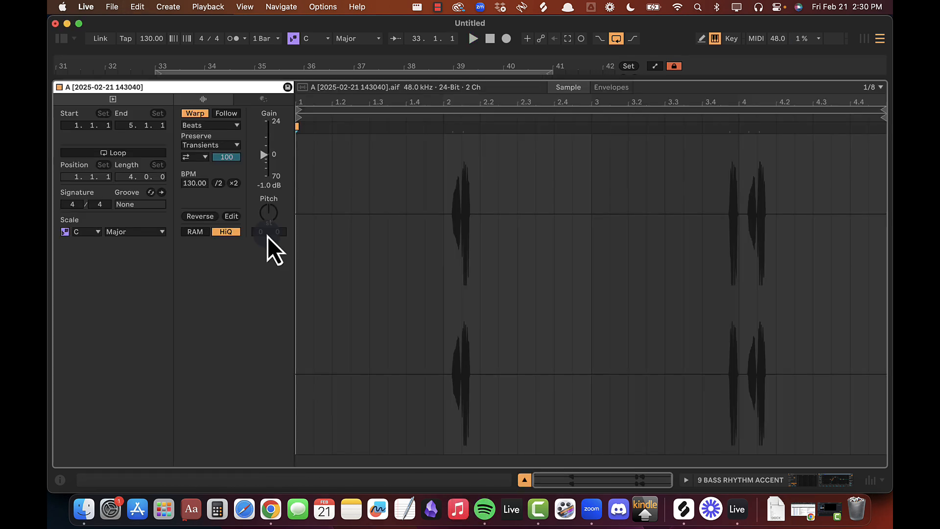
pyautogui.hotkey('shift', 'Tab')
# Step: Rename the consolidated clip on BASS RHYTHM ACCENT to "BASS - A A A"
pyautogui.scroll(3, 285, 130)
pyautogui.click(245, 153)
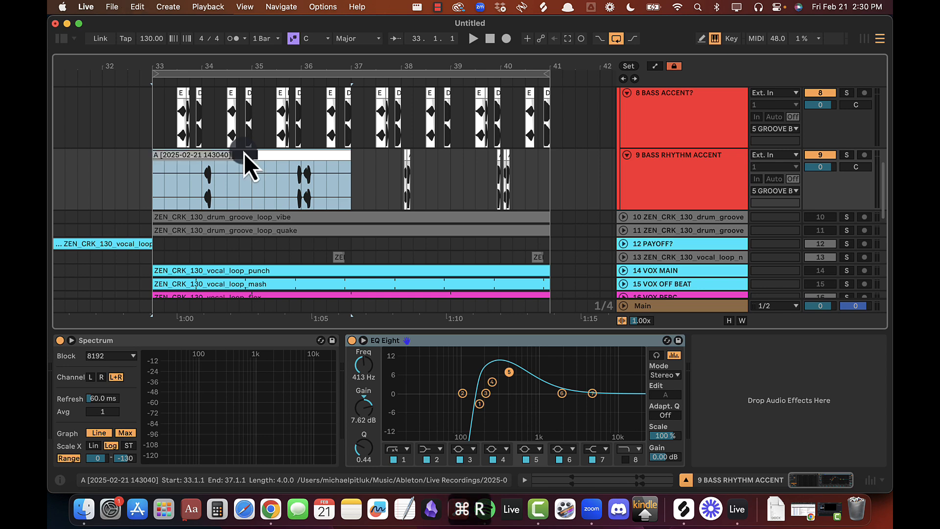
pyautogui.press('super+r')
pyautogui.write('BASS - ')
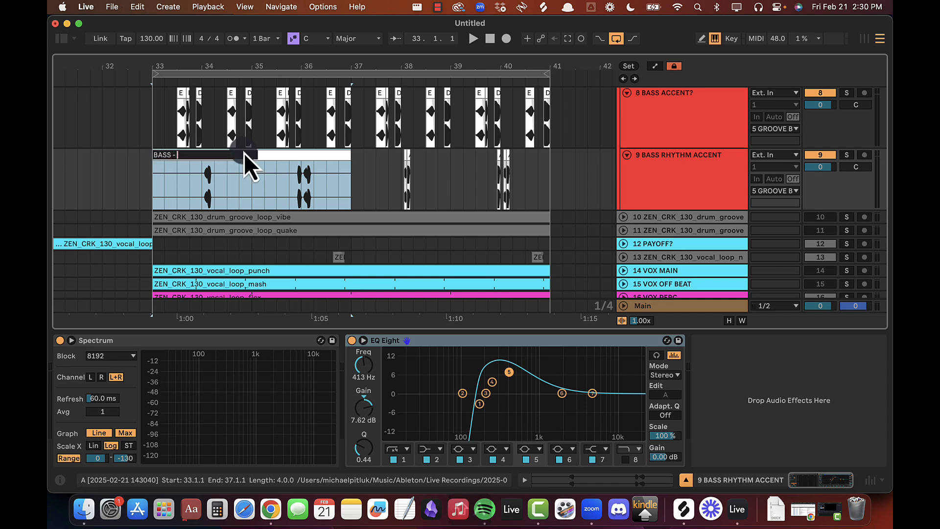
pyautogui.write('A A A')
pyautogui.press('Return')
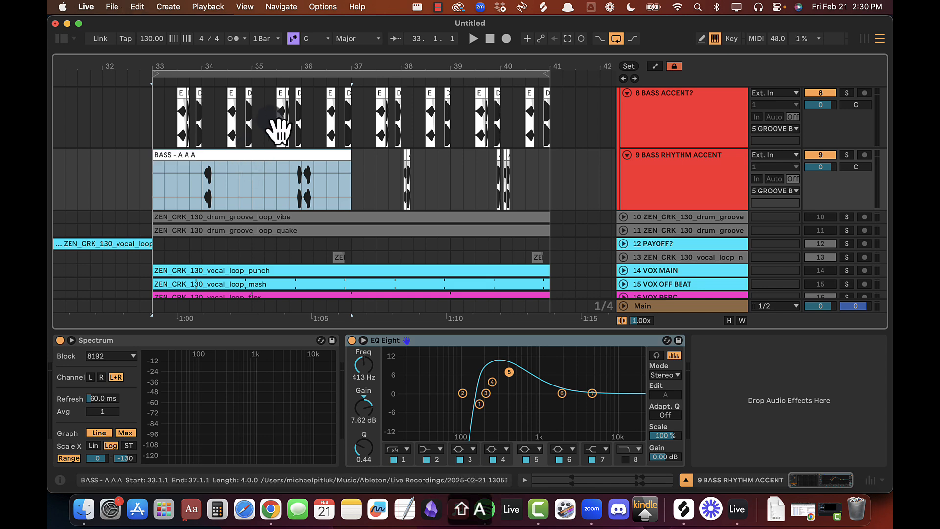
# Step: Extend the "BASS - A A A" clip to bar 41 so it loops over the old slices, and play from bar 33
pyautogui.scroll(3, 342, 230)
pyautogui.moveTo(338, 215); pyautogui.dragTo(541, 218)
pyautogui.moveTo(179, 68); pyautogui.dragTo(262, 67)
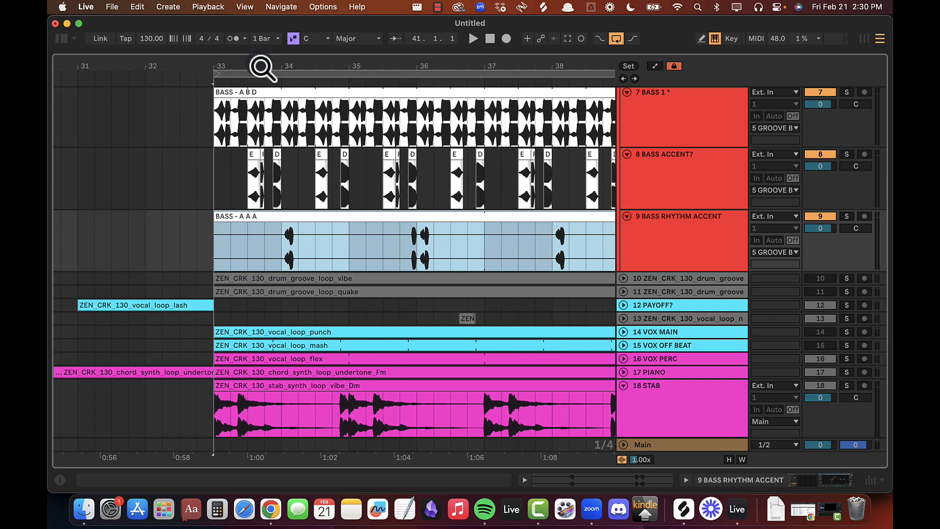
pyautogui.click(213, 180)
pyautogui.press('space')
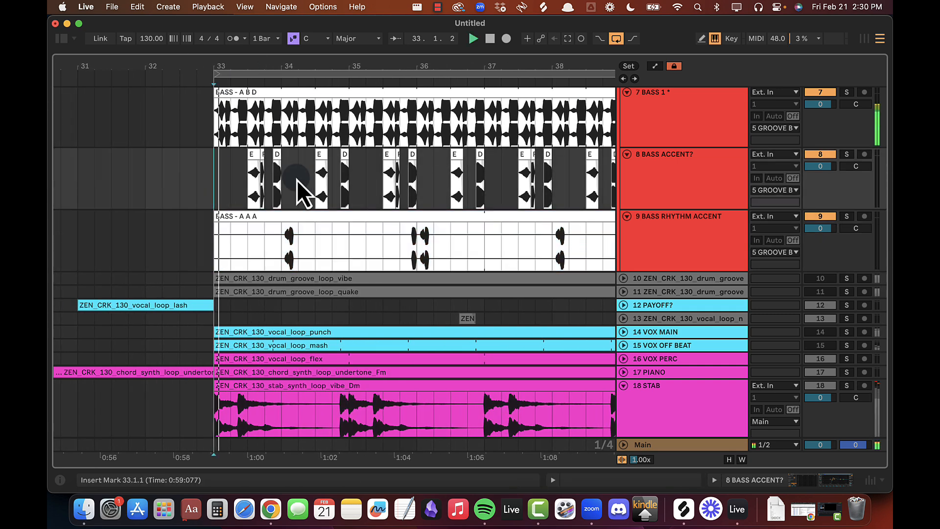
# Step: Consolidate bars 33 to 35 on BASS ACCENT? into a single two-bar clip and check it in the clip view
pyautogui.click(349, 185)
pyautogui.moveTo(350, 185); pyautogui.dragTo(219, 185)
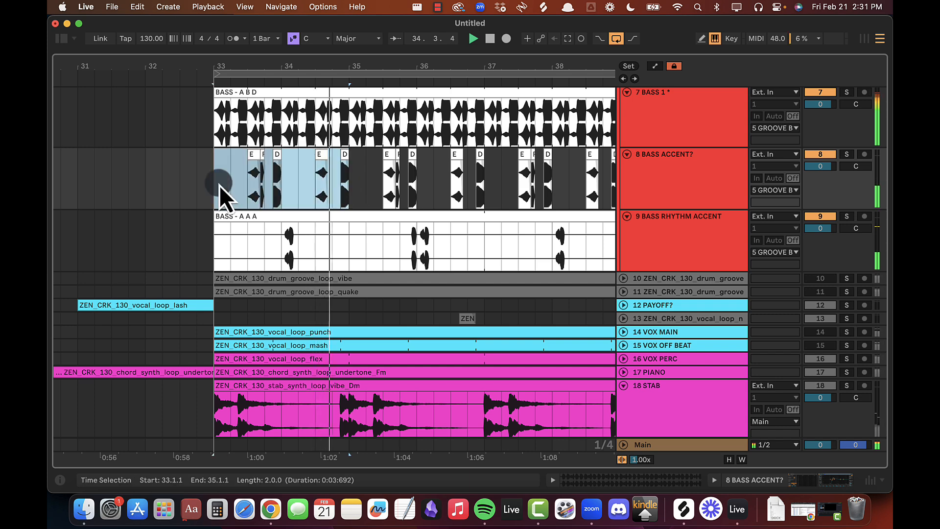
pyautogui.press('super+j')
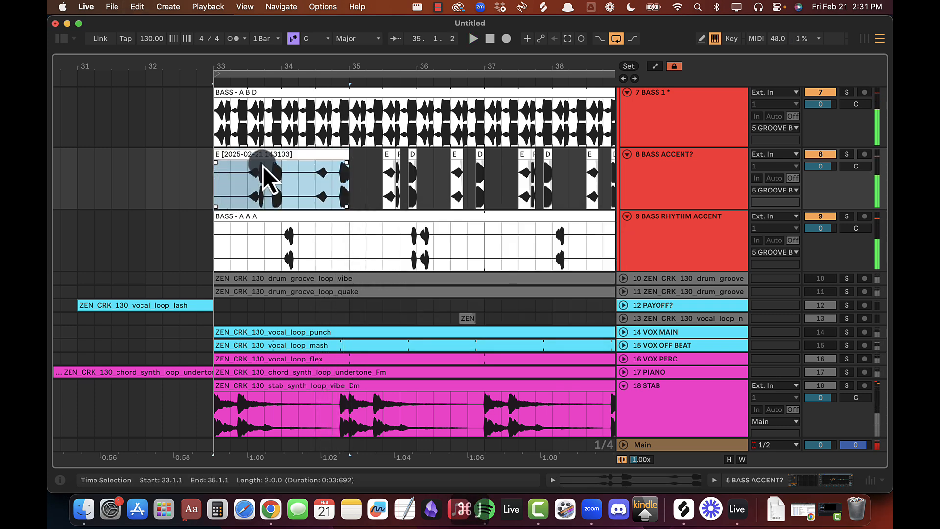
pyautogui.doubleClick(265, 164)
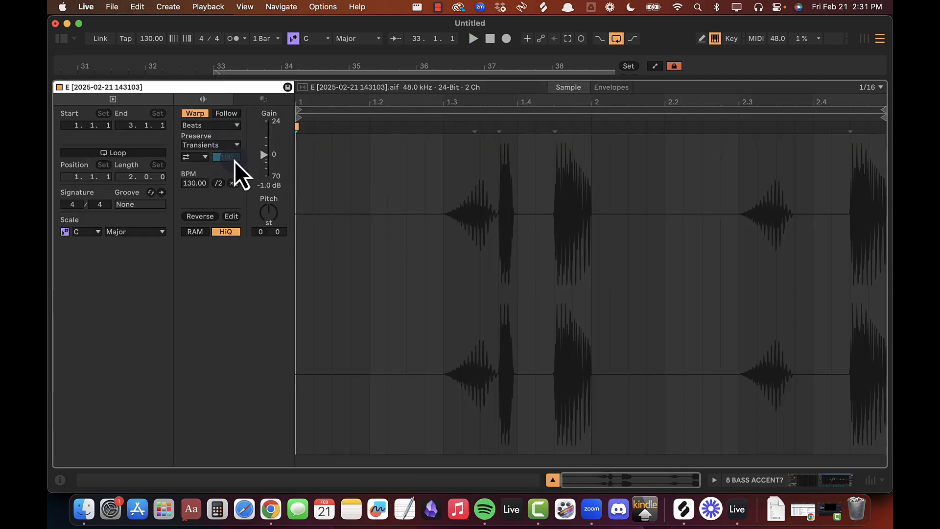
pyautogui.press('alt+super+l')
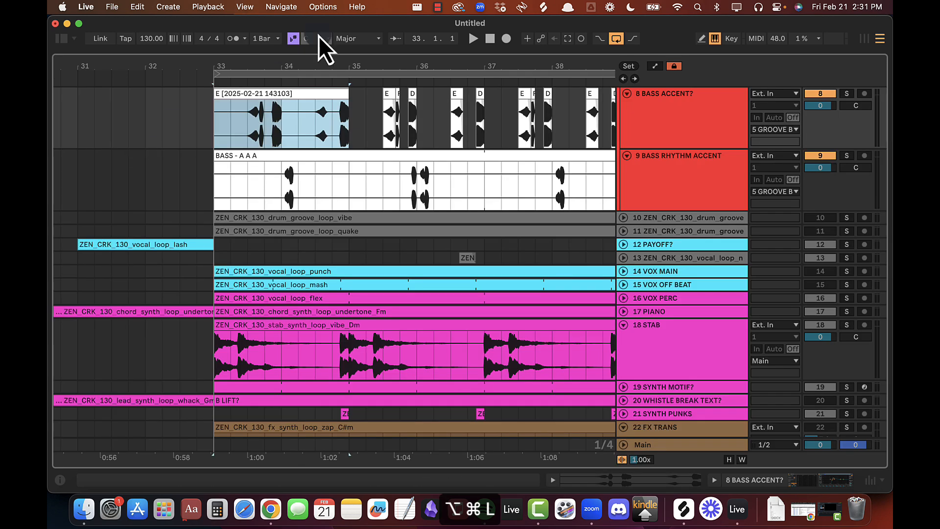
# Step: Extend the consolidated BASS ACCENT? clip over the remaining slices up to bar 41
pyautogui.moveTo(301, 65); pyautogui.dragTo(203, 66)
pyautogui.scroll(4, 240, 187)
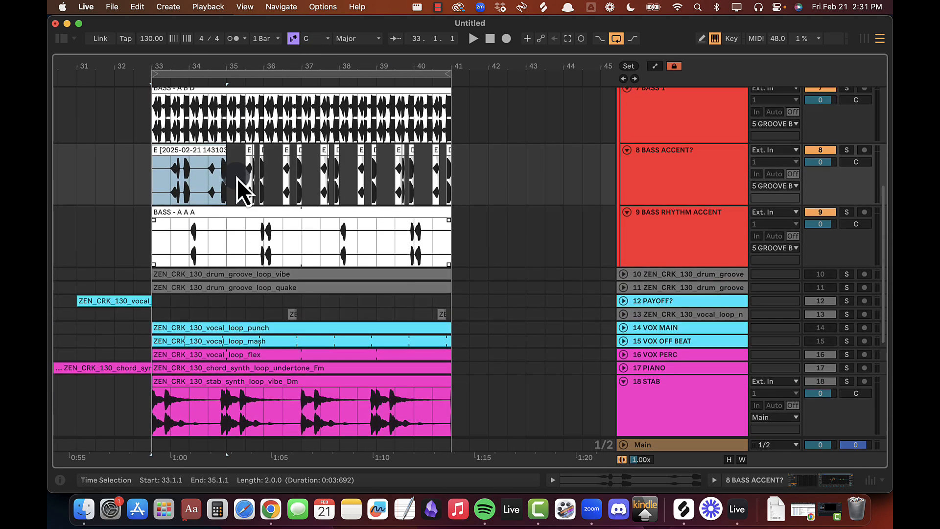
pyautogui.moveTo(218, 186); pyautogui.dragTo(447, 196)
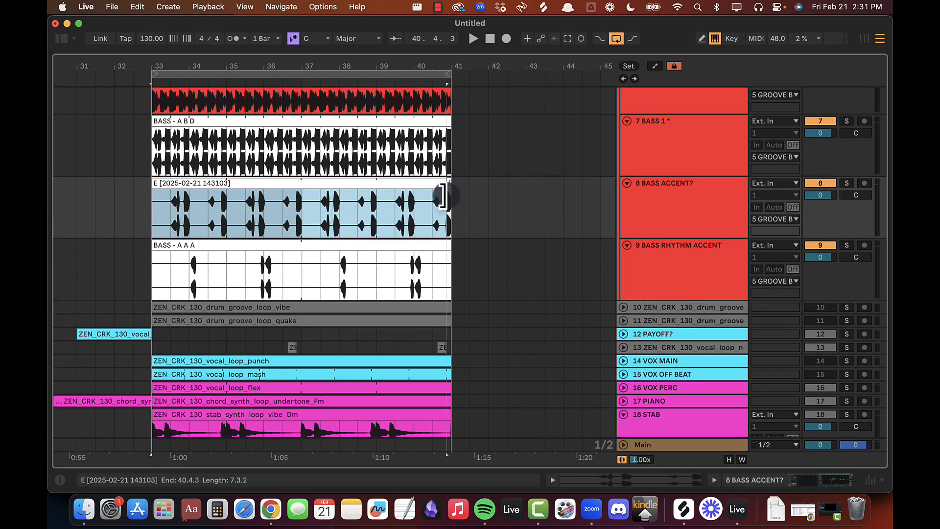
# Step: Assign the GROOVE BUS track colour to all its grouped tracks and clips
pyautogui.scroll(2, 669, 142)
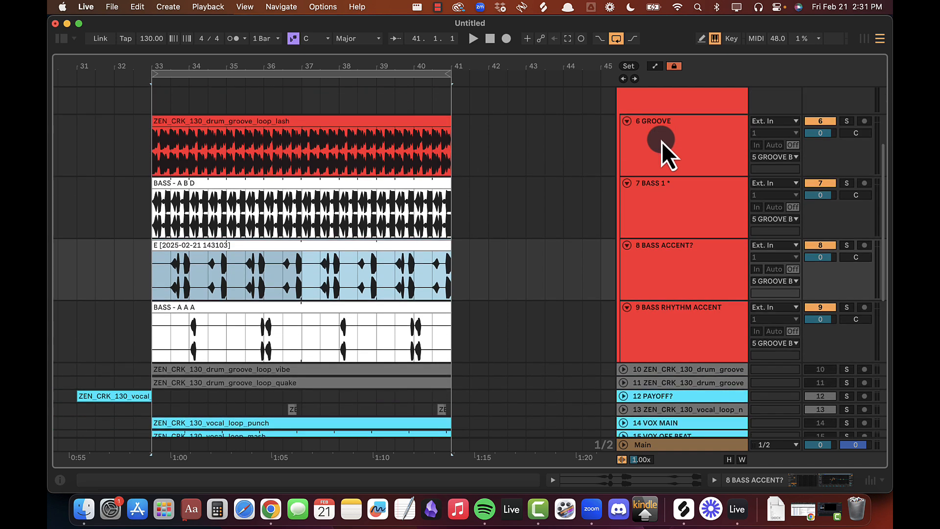
pyautogui.scroll(3, 687, 161)
pyautogui.rightClick(686, 161)
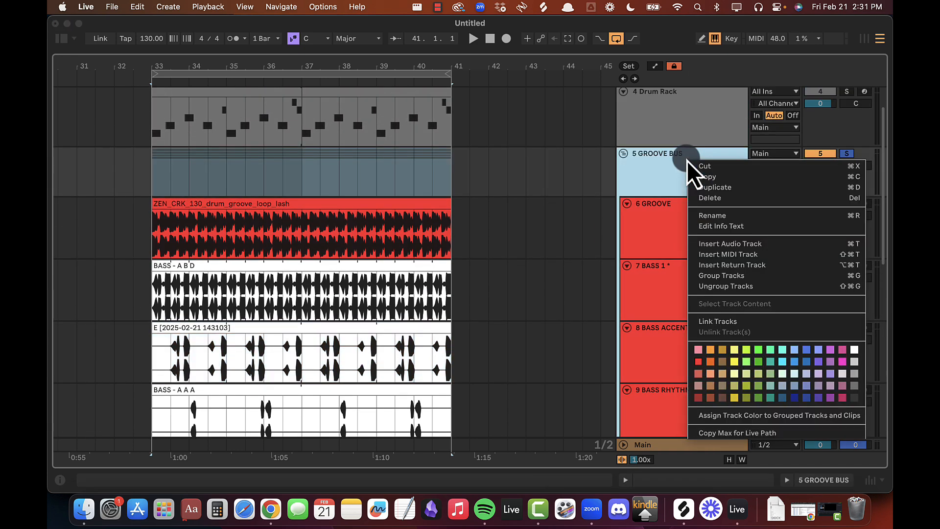
pyautogui.click(717, 415)
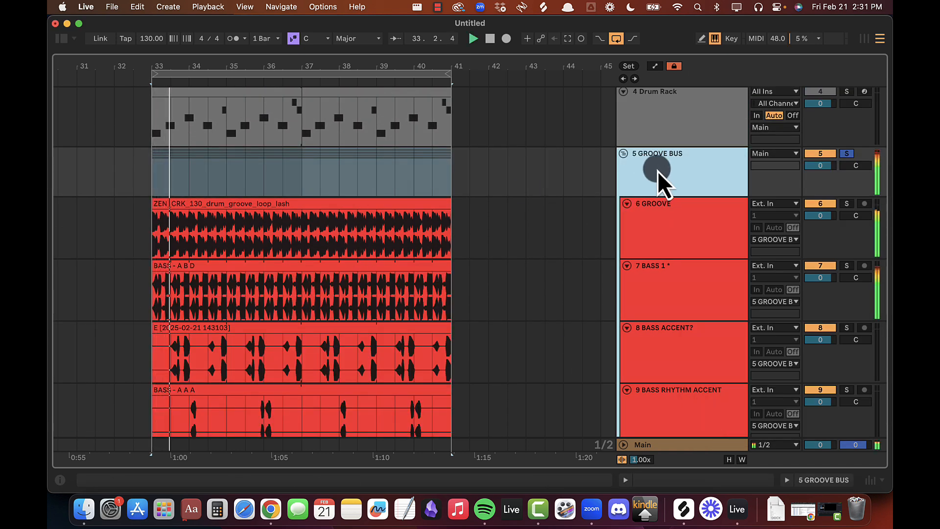
pyautogui.moveTo(263, 72); pyautogui.dragTo(269, 69)
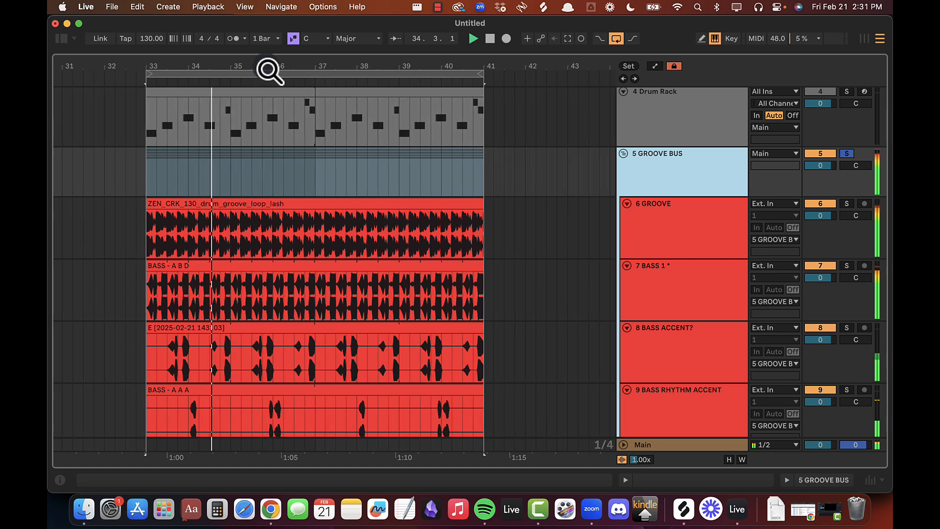
pyautogui.click(623, 153)
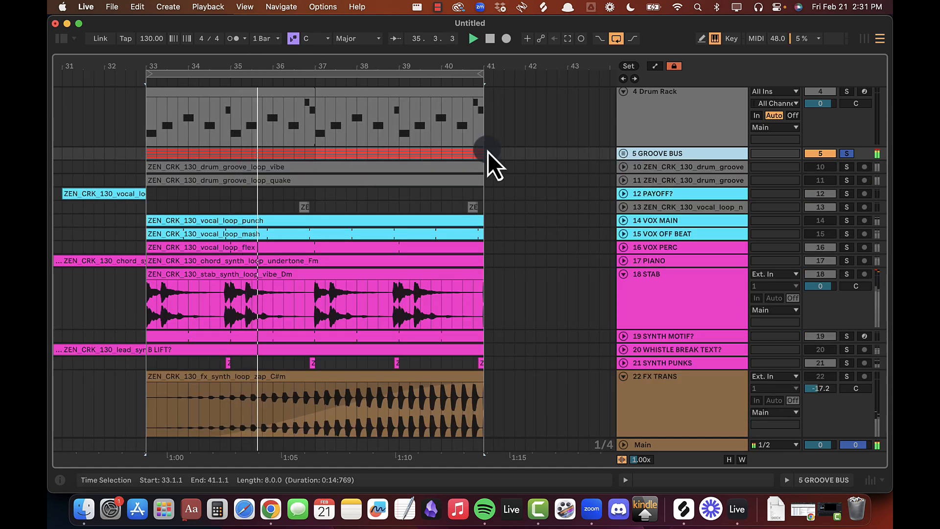
pyautogui.click(623, 154)
# Step: Group the BASS 1, BASS ACCENT? and BASS RHYTHM ACCENT tracks inside the GROOVE BUS
pyautogui.scroll(-3, 673, 190)
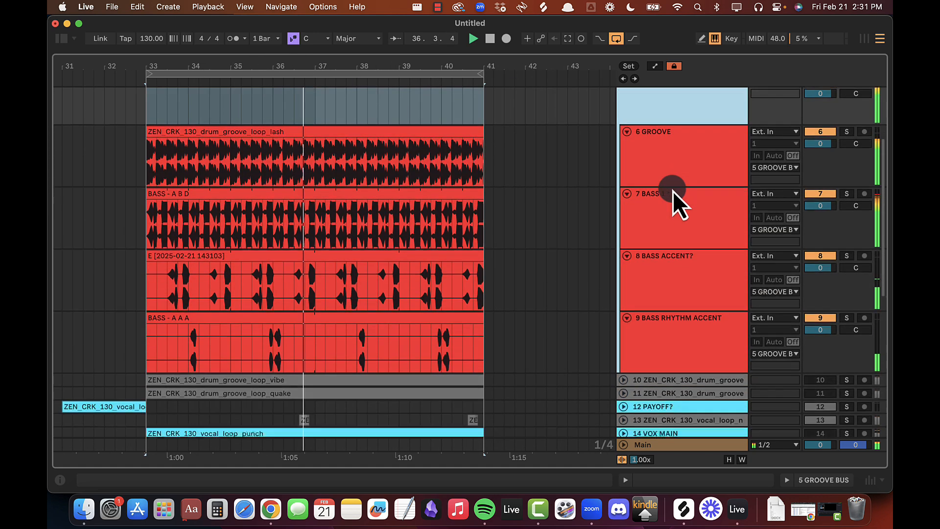
pyautogui.click(664, 222)
pyautogui.keyDown('shift'); pyautogui.click(649, 345); pyautogui.keyUp('shift')
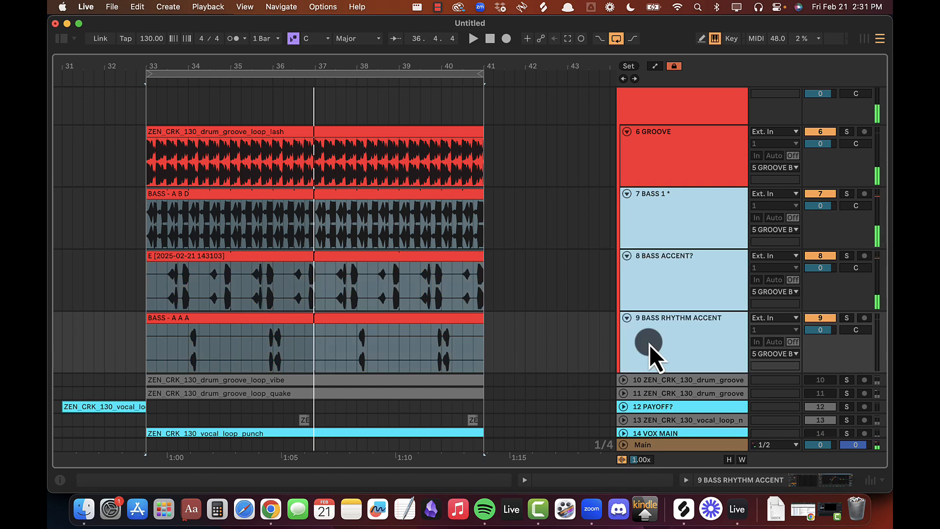
pyautogui.click(329, 293)
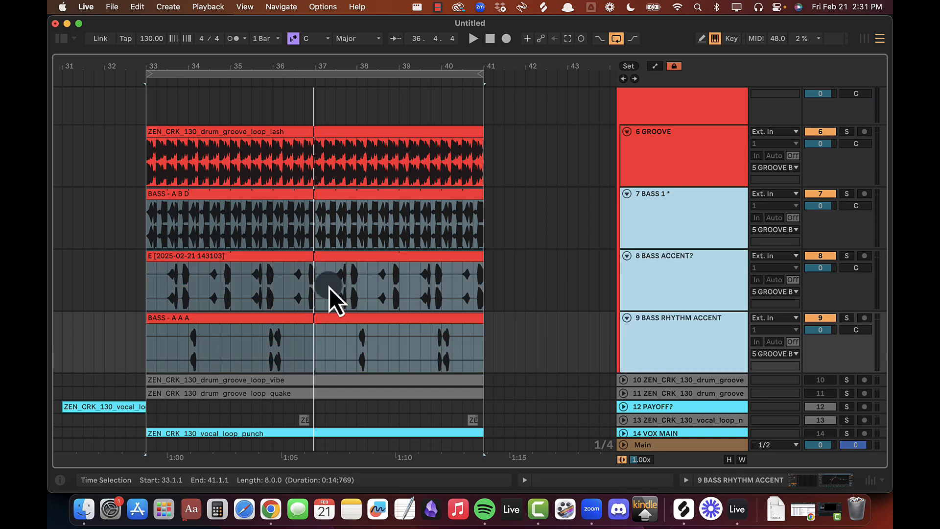
pyautogui.click(673, 230)
pyautogui.keyDown('shift'); pyautogui.click(659, 339); pyautogui.keyUp('shift')
pyautogui.press('super+g')
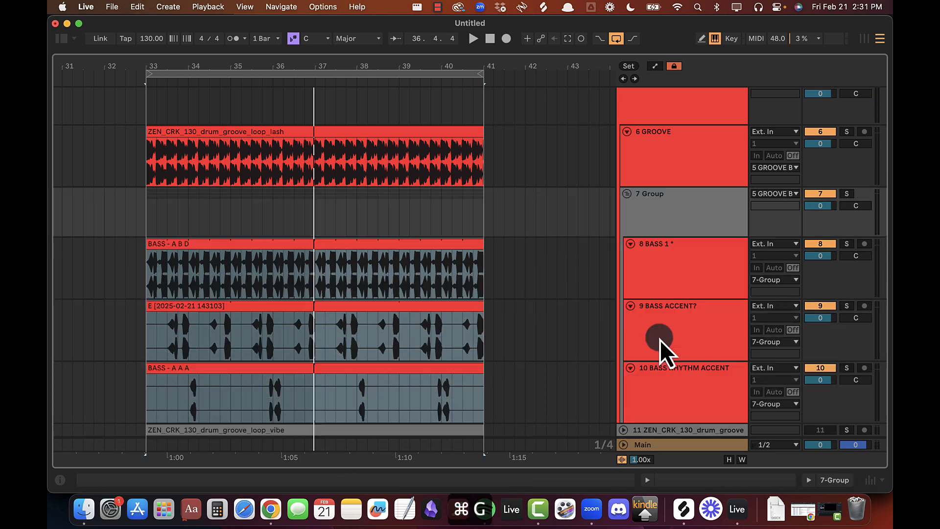
# Step: Rename the new bass group track to "BASS GROUP"
pyautogui.click(662, 207)
pyautogui.press('super+r')
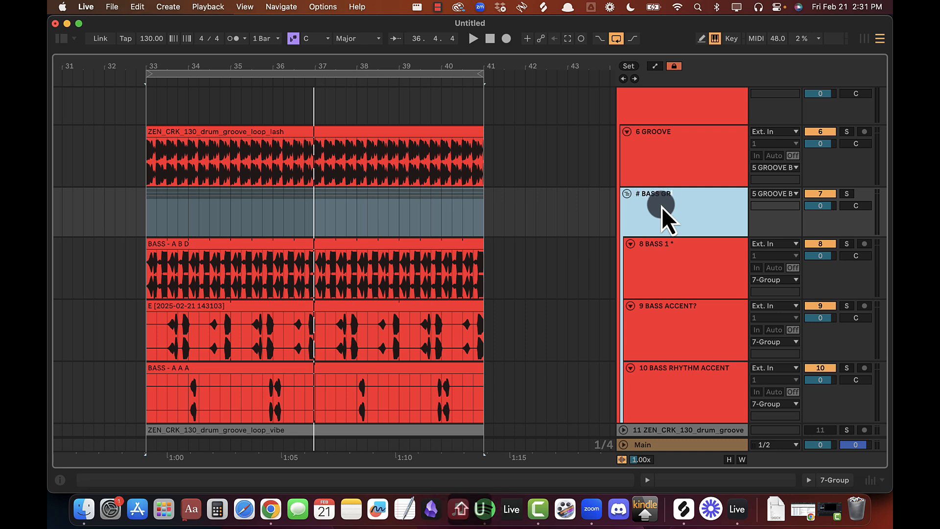
pyautogui.write('BASS GROUP')
pyautogui.press('Return')
pyautogui.rightClick(662, 207)
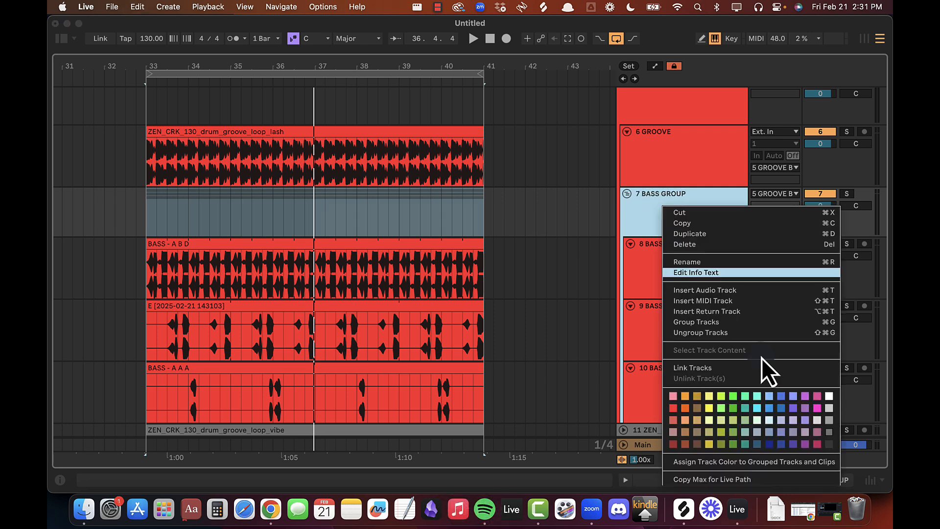
pyautogui.click(664, 416)
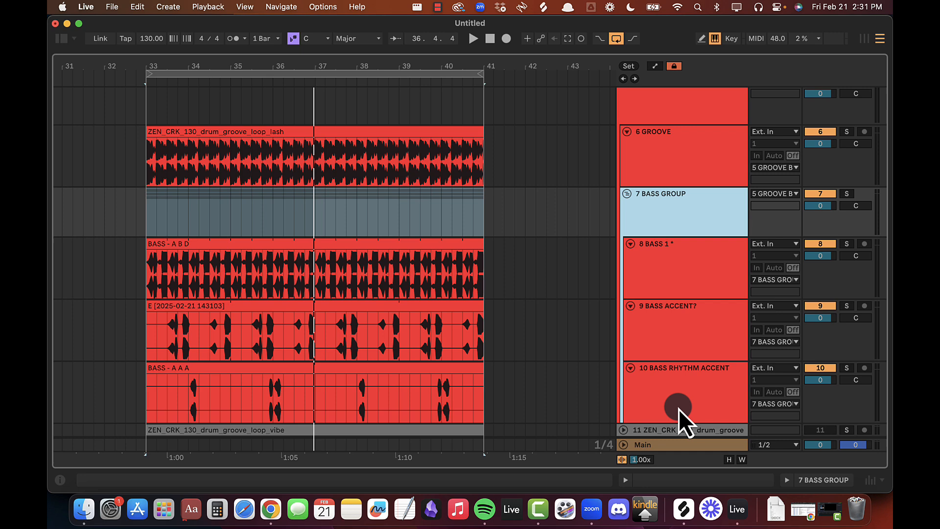
# Step: Search the browser for "kickst" and load MP - Kickstart 2.adg onto the BASS GROUP
pyautogui.click(676, 173)
pyautogui.click(671, 223)
pyautogui.doubleClick(671, 224)
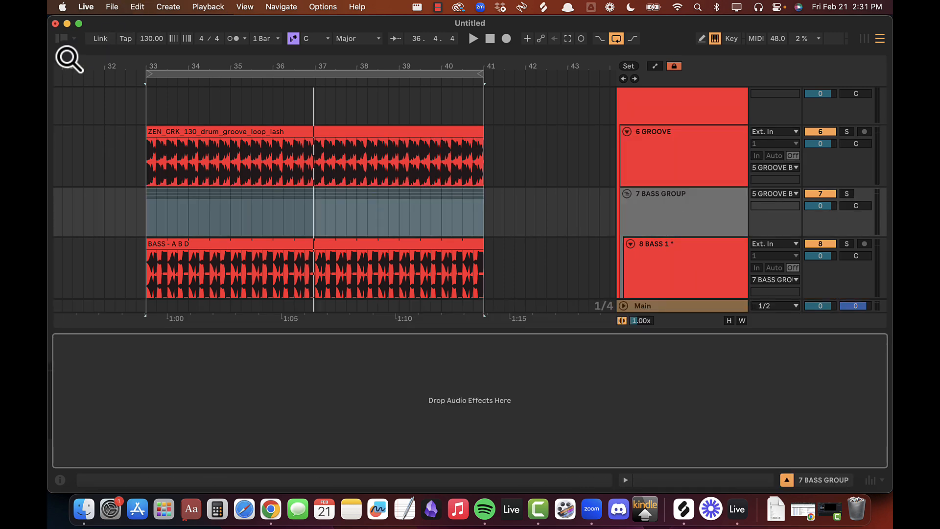
pyautogui.click(62, 39)
pyautogui.click(130, 64)
pyautogui.write('kickst')
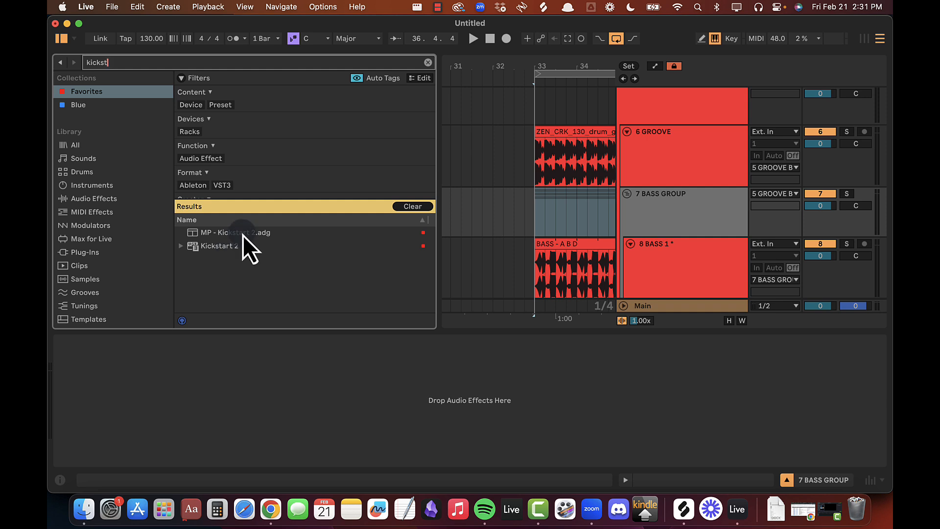
pyautogui.moveTo(242, 233); pyautogui.dragTo(175, 386)
# Step: Set Kickstart 2's sidechain source to 3 GHOST and switch its trigger mode to AUDIO
pyautogui.click(255, 364)
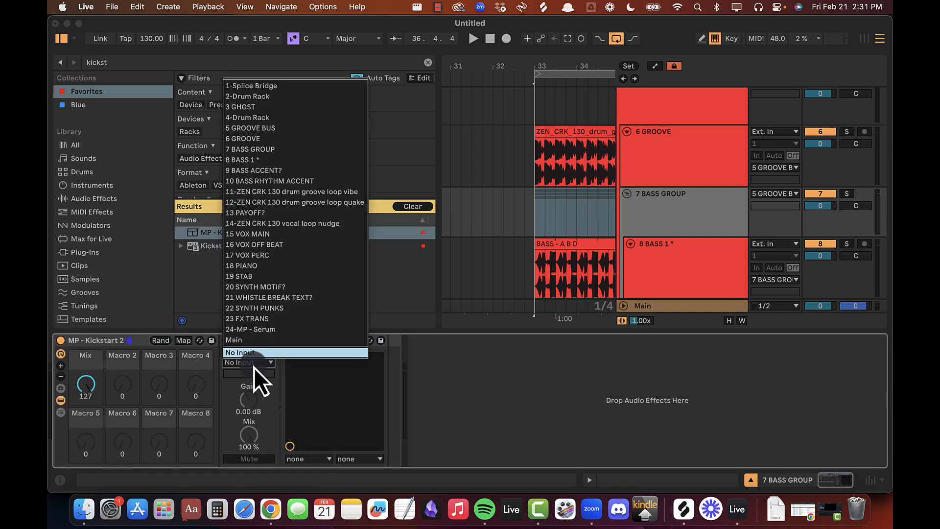
pyautogui.click(271, 107)
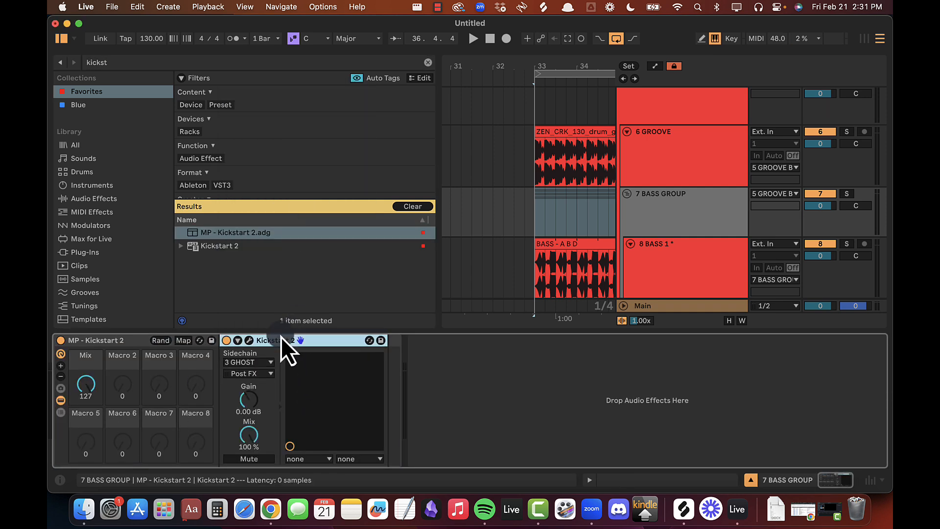
pyautogui.click(249, 340)
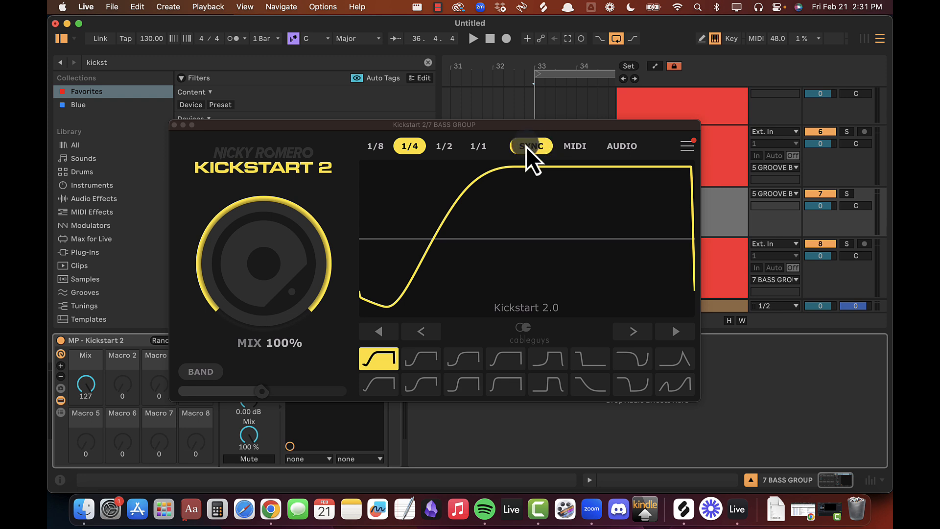
pyautogui.moveTo(486, 122); pyautogui.dragTo(441, 114)
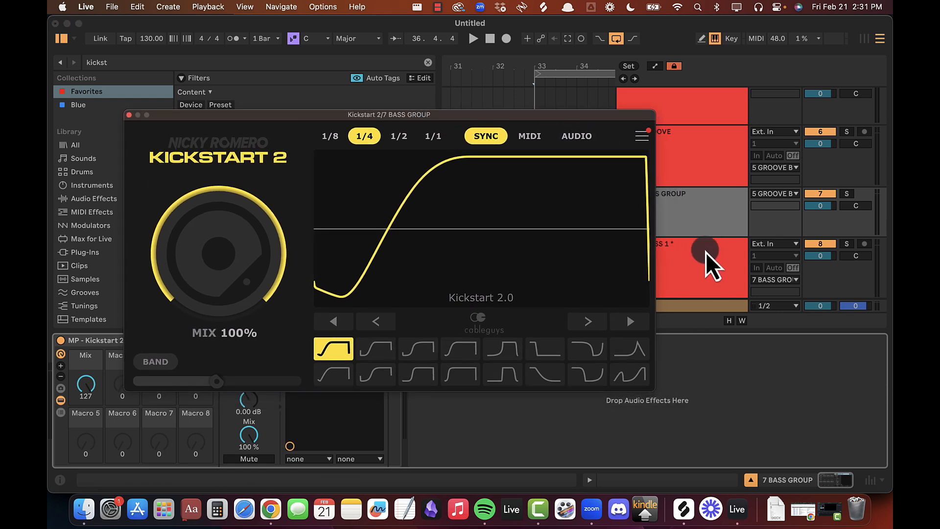
pyautogui.click(578, 136)
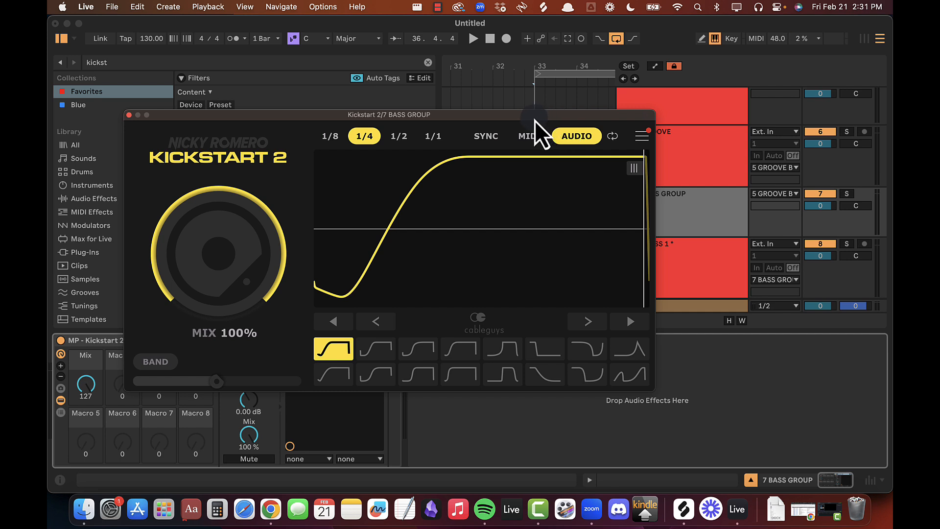
pyautogui.moveTo(534, 120); pyautogui.dragTo(535, 71)
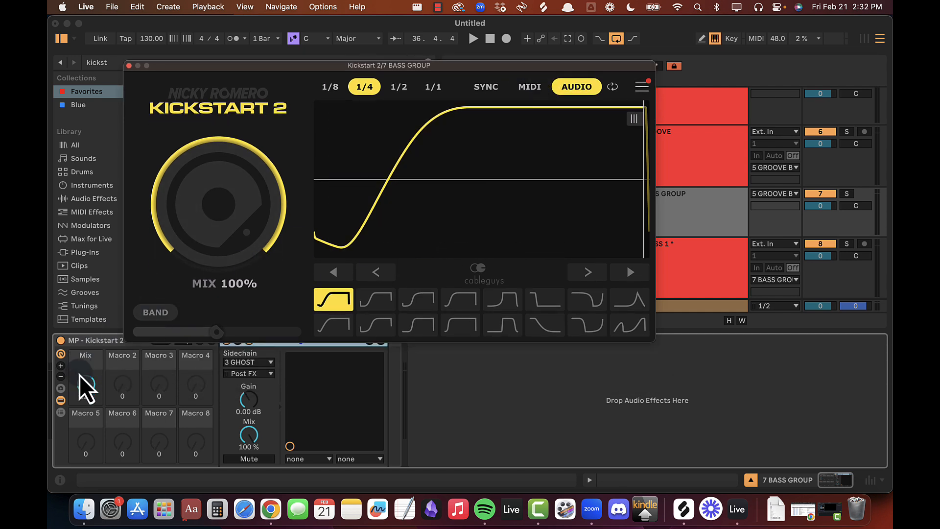
# Step: Reduce the MP - Kickstart 2 rack to two macro controls
pyautogui.click(63, 377)
pyautogui.click(62, 377)
pyautogui.click(62, 377)
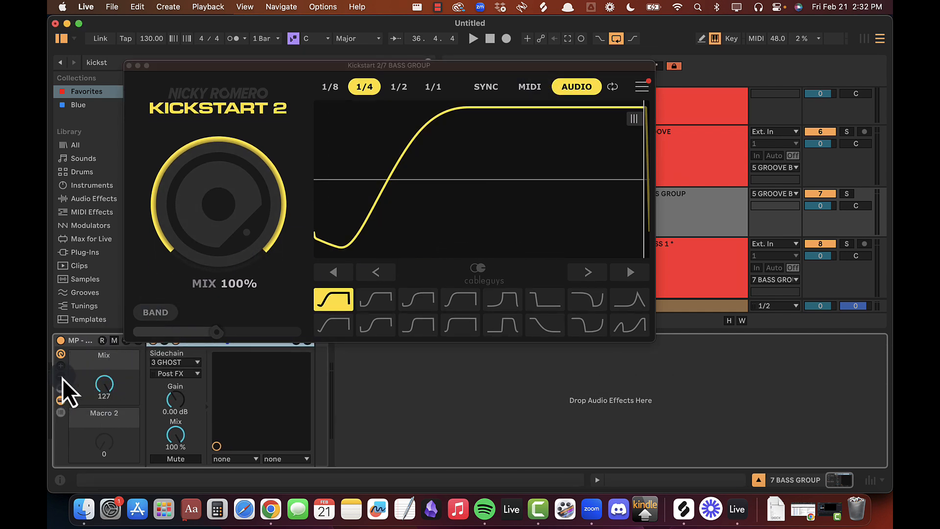
# Step: Shorten Kickstart 2's audio-triggered curve length, then play the loop and switch to the fourth curve shape in the first row
pyautogui.moveTo(642, 133)
pyautogui.mouseDown()
pyautogui.moveTo(426, 117)
pyautogui.moveTo(514, 117)
pyautogui.moveTo(514, 137)
pyautogui.mouseUp()
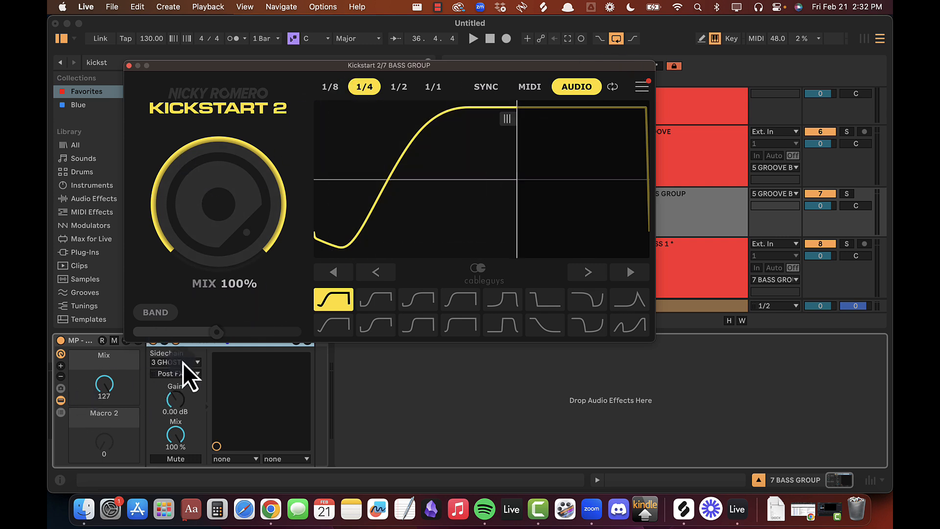
pyautogui.press('space')
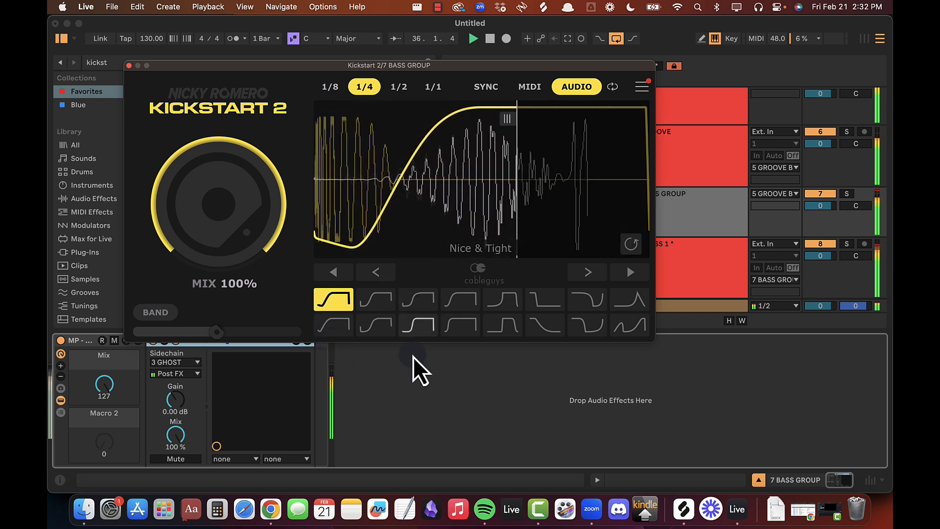
pyautogui.click(465, 297)
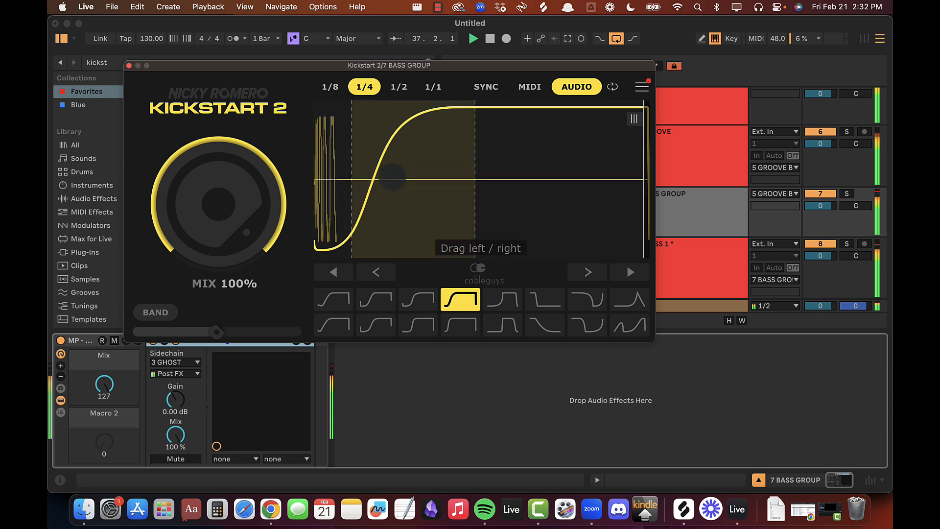
# Step: Shift Kickstart 2's curve rise later and move the playback end point back to just after the curve reaches full volume
pyautogui.moveTo(391, 177); pyautogui.dragTo(428, 179)
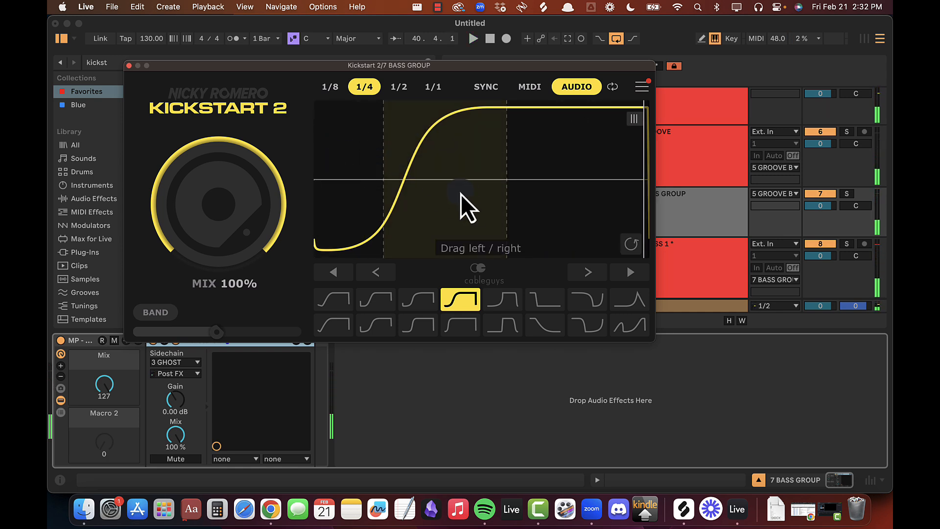
pyautogui.press('space')
pyautogui.moveTo(441, 173); pyautogui.dragTo(447, 173)
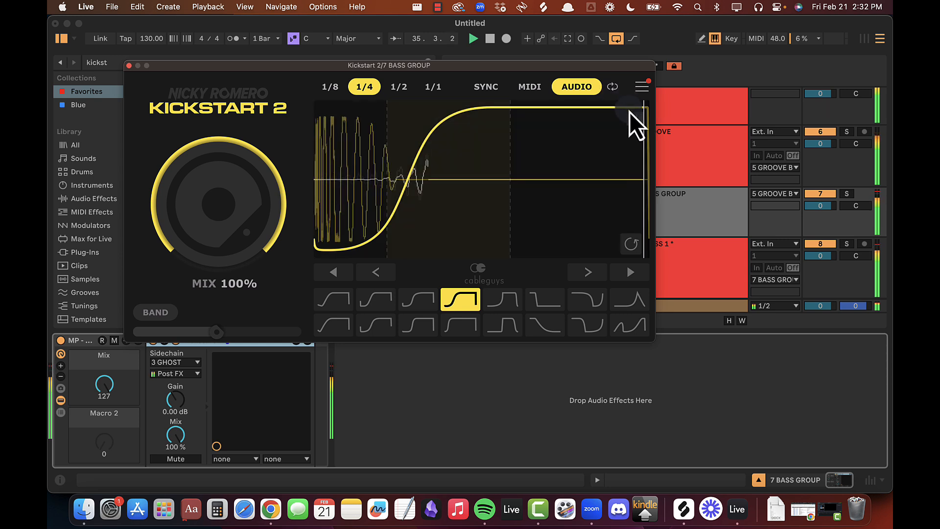
pyautogui.moveTo(630, 112); pyautogui.dragTo(509, 120)
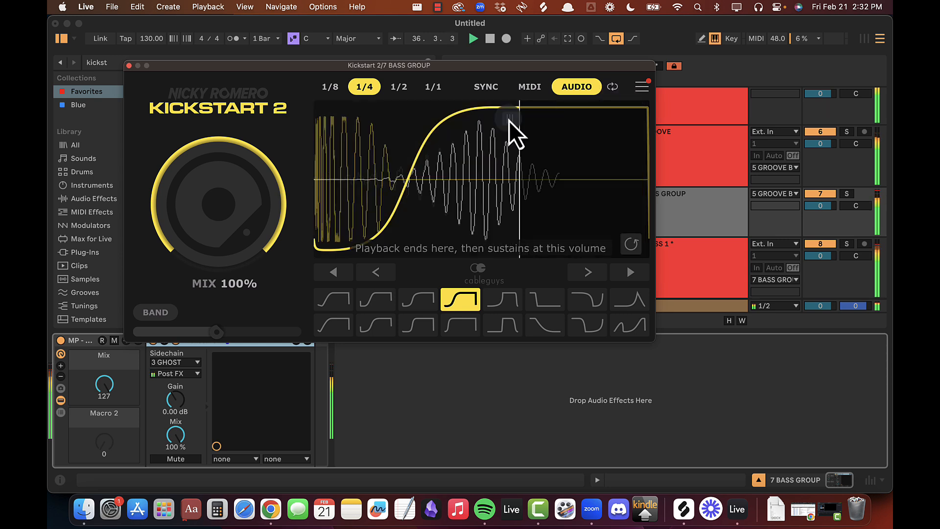
# Step: Hide the BASS GROUP's device view and close the Kickstart 2 window
pyautogui.press('alt+super+l')
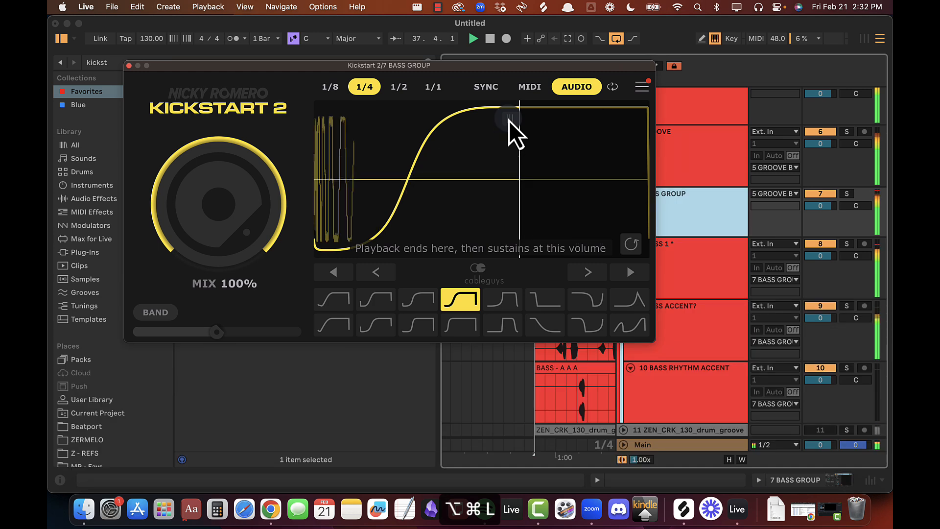
pyautogui.click(129, 65)
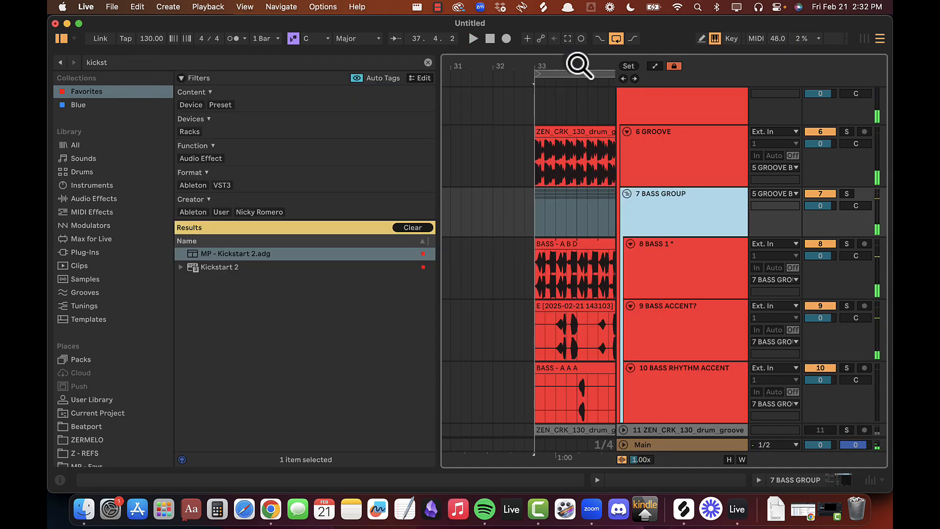
pyautogui.moveTo(583, 63); pyautogui.dragTo(588, 104)
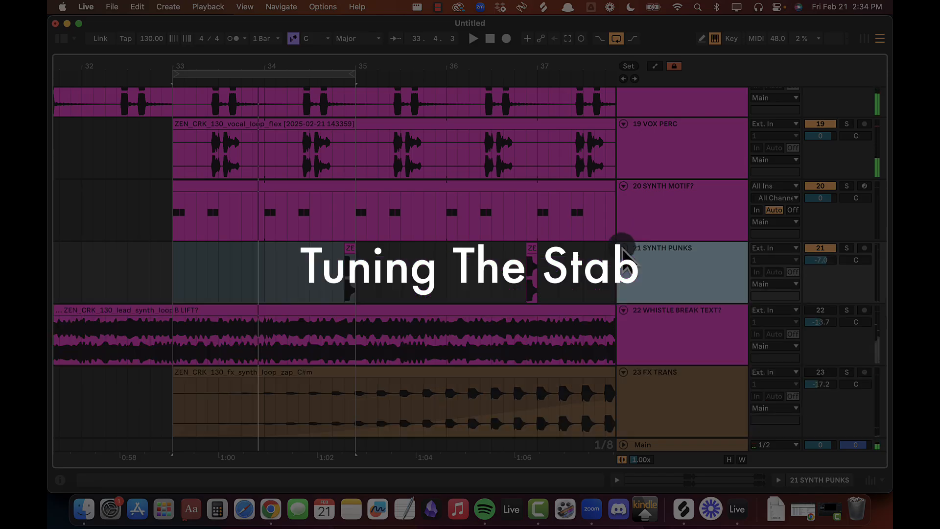
# Step: Search the browser for "spec" and load Spectrum onto the 21 SYNTH PUNKS track
pyautogui.click(666, 245)
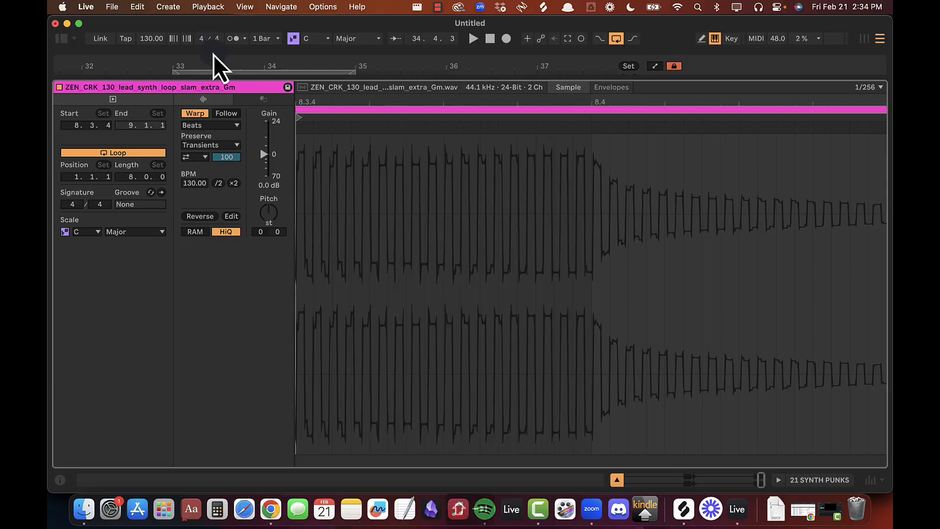
pyautogui.hotkey('shift', 'Tab')
pyautogui.click(73, 39)
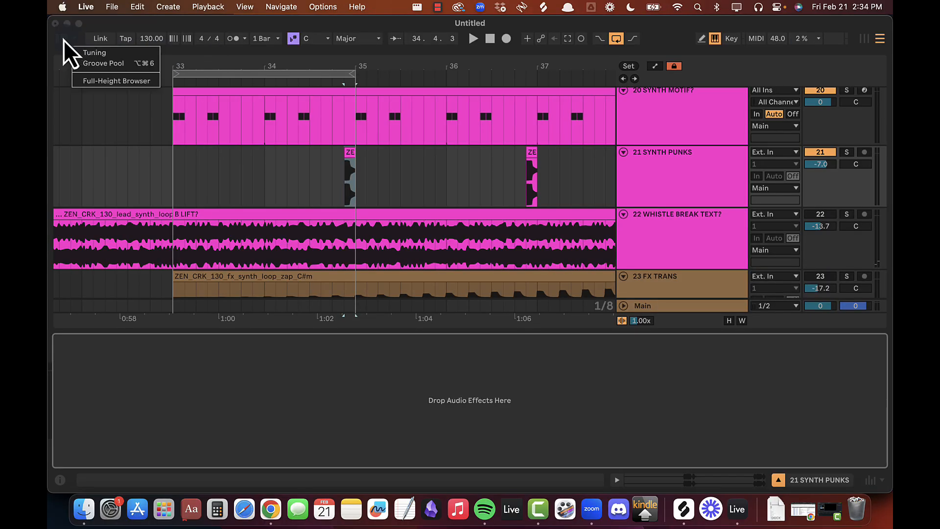
pyautogui.click(63, 39)
pyautogui.click(60, 41)
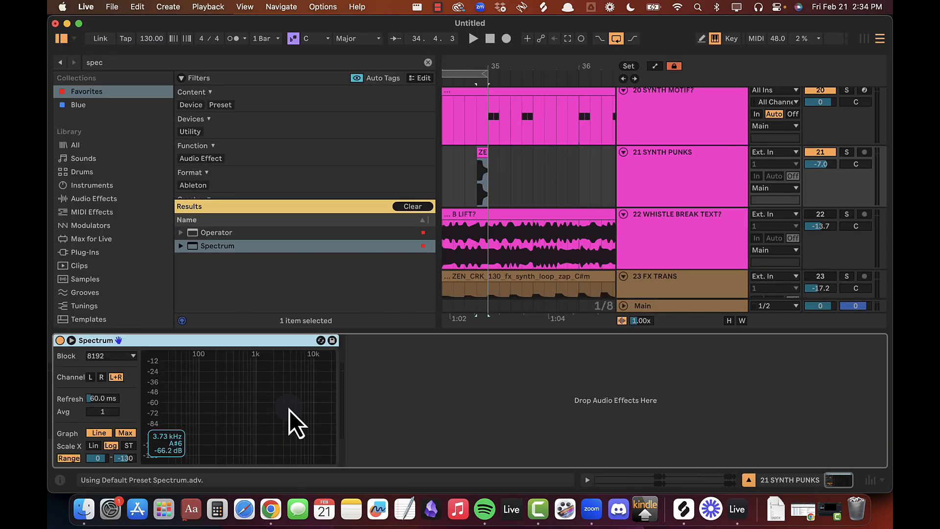
# Step: Play the SYNTH PUNKS stab ending at bar 35 and examine its fundamental note in the enlarged Spectrum display
pyautogui.press('space')
pyautogui.doubleClick(268, 396)
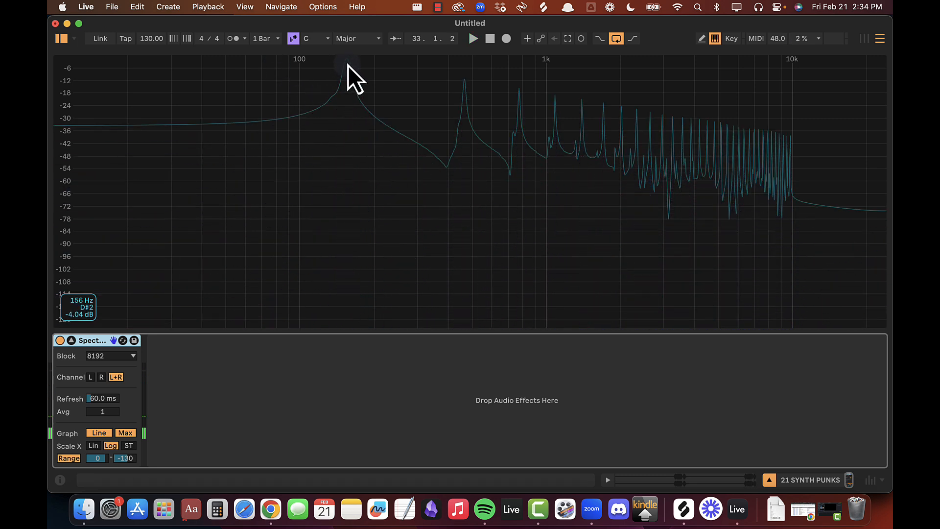
pyautogui.doubleClick(363, 138)
pyautogui.press('alt+super+l')
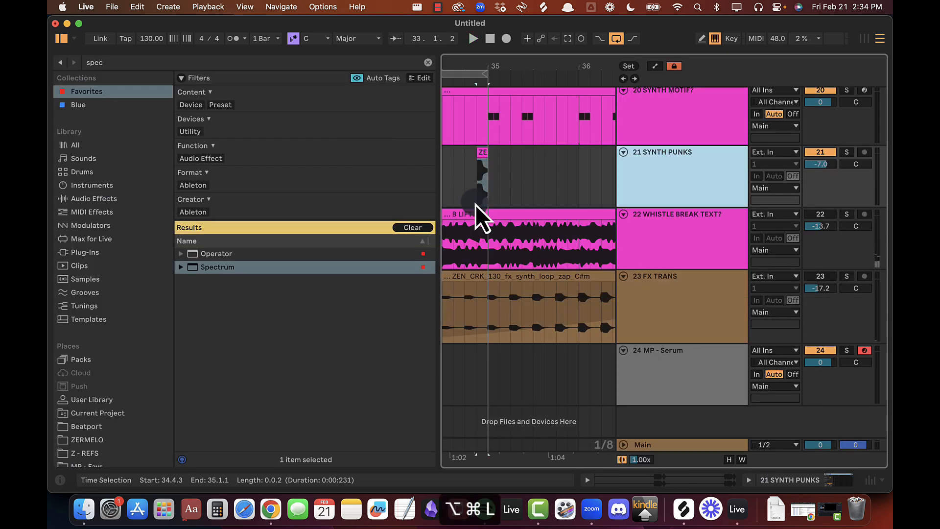
# Step: Loop the SYNTH PUNKS stab starting at 36.4.3 and examine its fundamental note in the enlarged Spectrum display
pyautogui.scroll(1, 523, 214)
pyautogui.scroll(2, 523, 215)
pyautogui.hscroll(2, 523, 215)
pyautogui.click(553, 236)
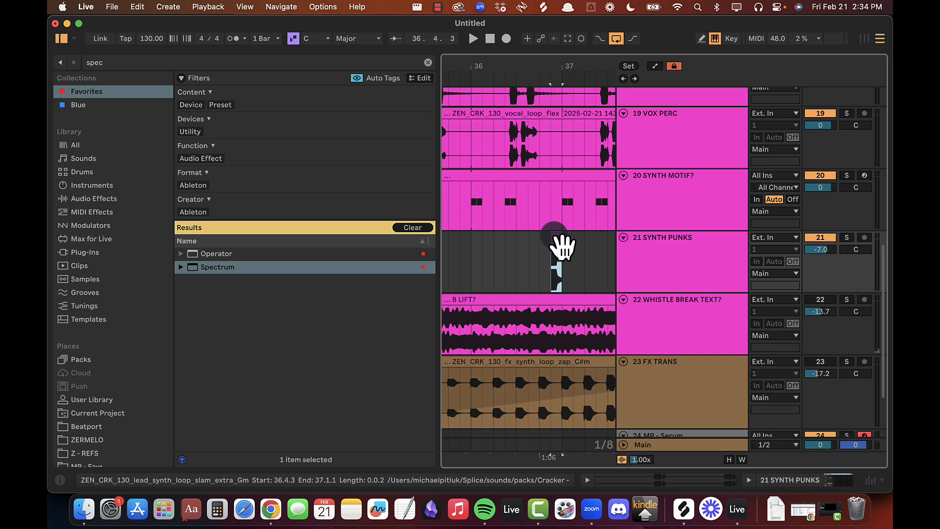
pyautogui.press('super+l')
pyautogui.doubleClick(695, 266)
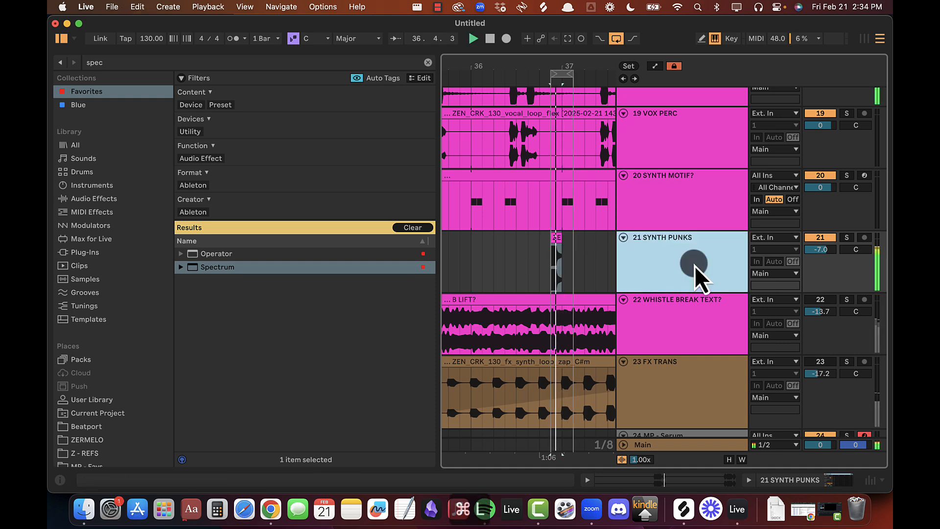
pyautogui.doubleClick(210, 400)
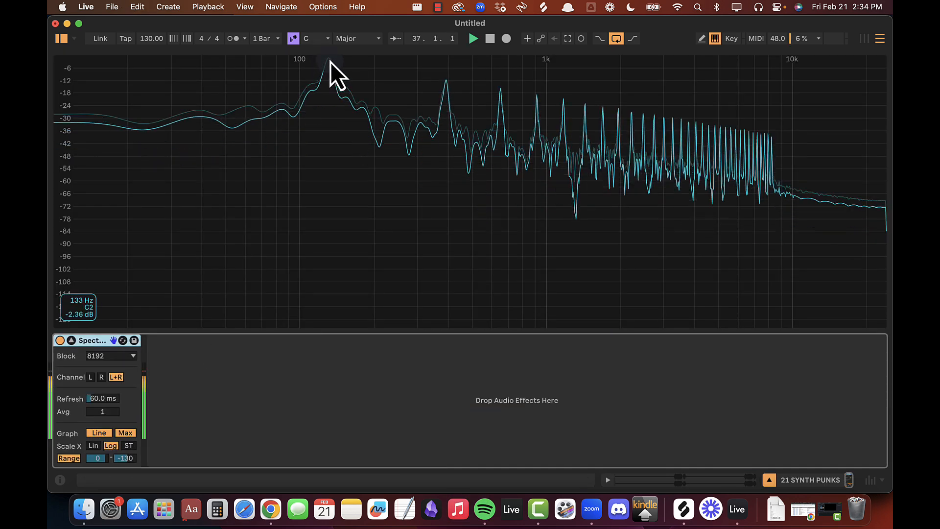
pyautogui.press('space')
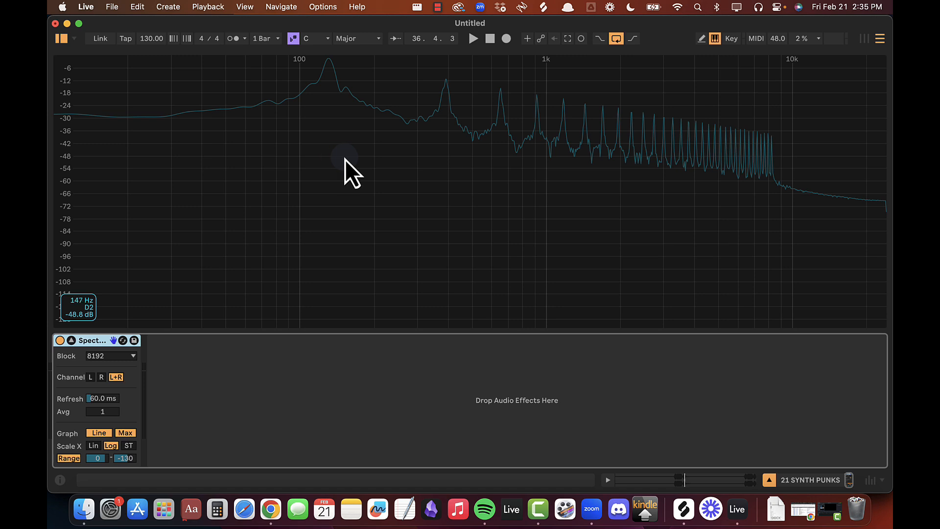
pyautogui.doubleClick(345, 159)
# Step: Play the arrangement from bar 33 to hear the SYNTH PUNKS stabs with the other synth parts
pyautogui.click(156, 359)
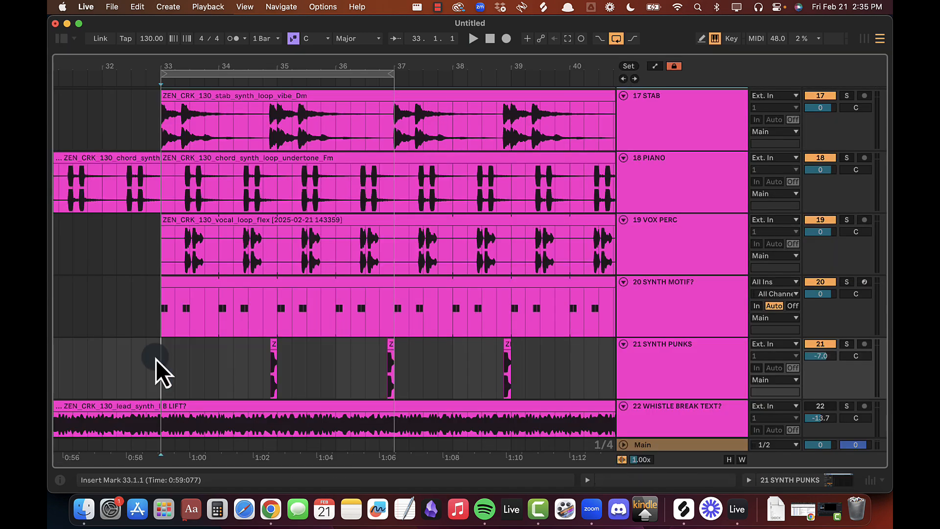
pyautogui.press('space')
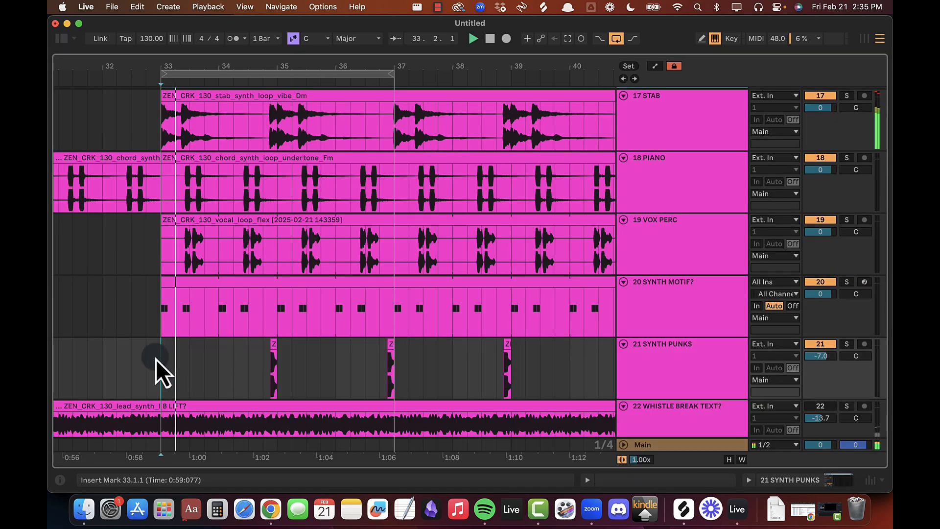
pyautogui.moveTo(263, 67); pyautogui.dragTo(293, 67)
pyautogui.click(436, 368)
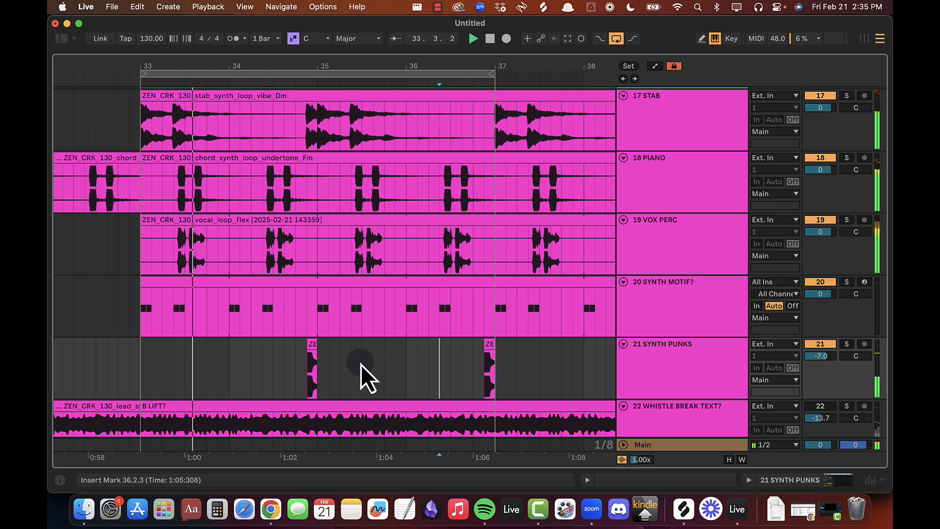
# Step: Search the browser for "re", add Reverb after Spectrum on 21 SYNTH PUNKS, and hide the browser
pyautogui.doubleClick(689, 365)
pyautogui.press('super+alt+b')
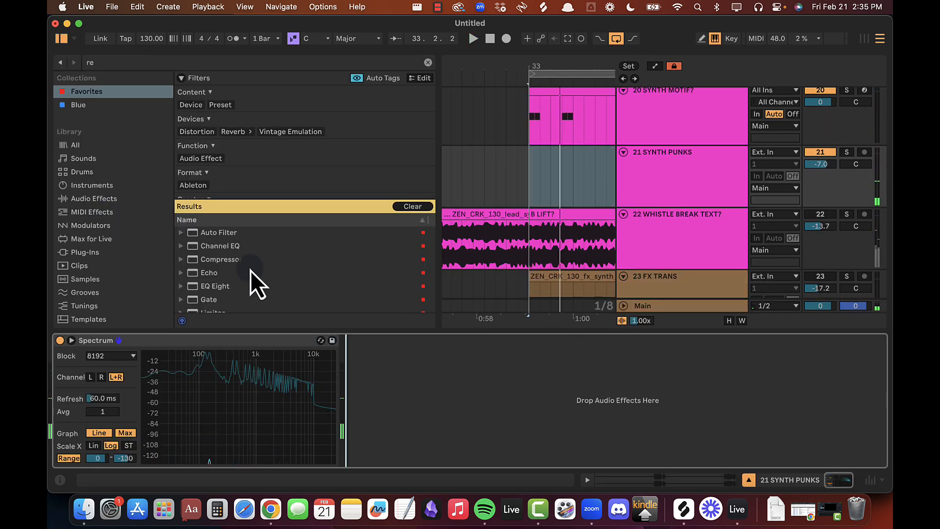
pyautogui.scroll(-3, 257, 284)
pyautogui.moveTo(257, 291); pyautogui.dragTo(421, 398)
pyautogui.click(690, 399)
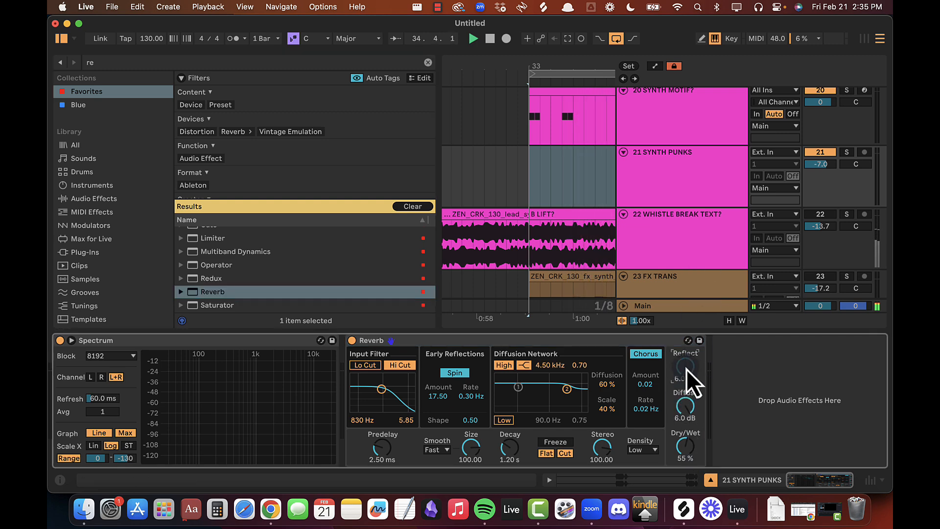
pyautogui.moveTo(555, 64); pyautogui.dragTo(451, 62)
pyautogui.press('super+alt+b')
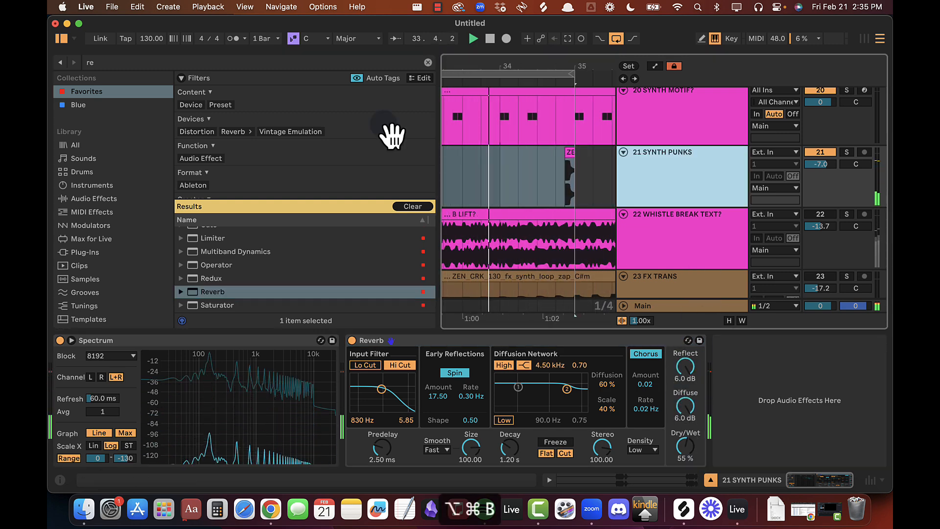
pyautogui.moveTo(138, 67); pyautogui.dragTo(321, 66)
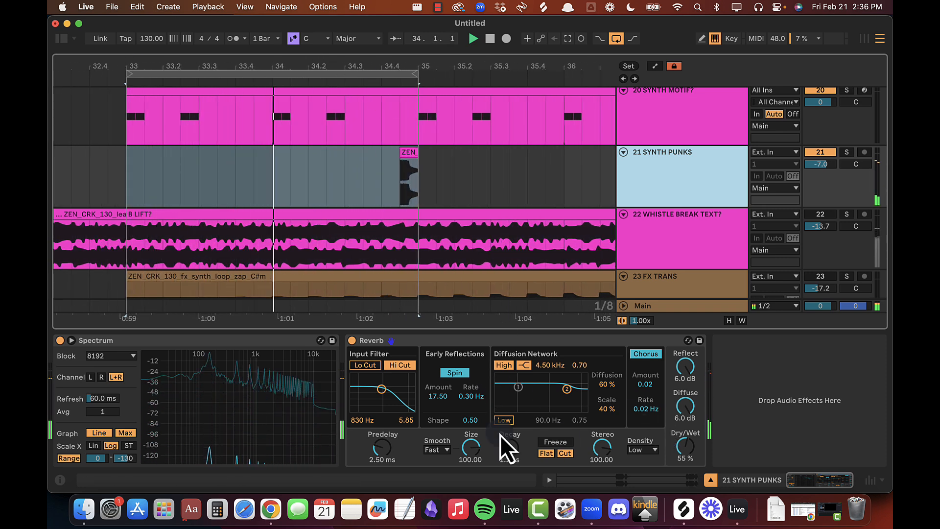
# Step: Switch off Reverb's Hi Cut and High diffusion filter, and enable the Lo Cut input filter at 500 Hz with width 0.50
pyautogui.click(404, 366)
pyautogui.click(498, 366)
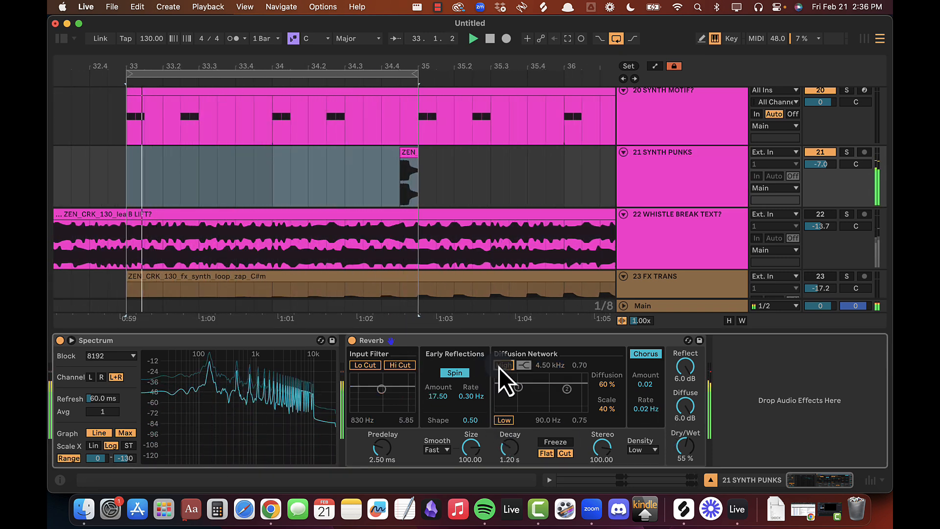
pyautogui.click(368, 366)
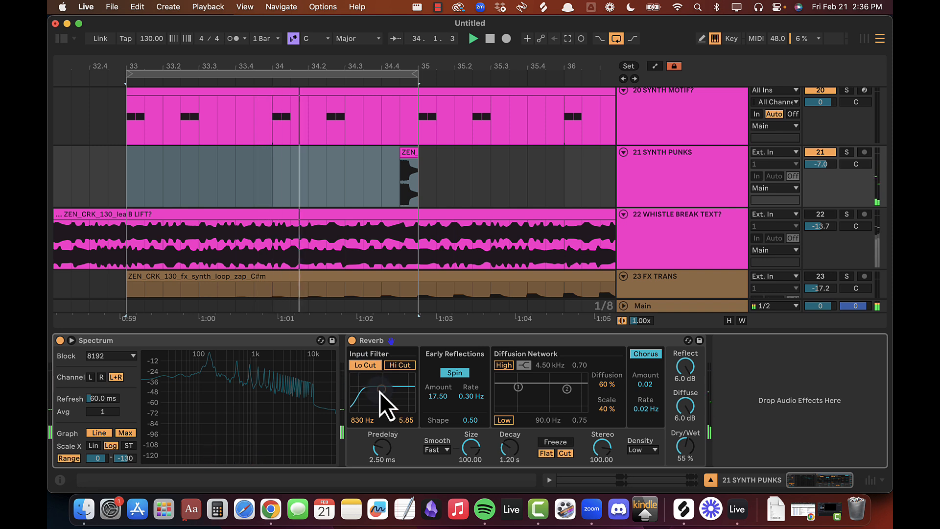
pyautogui.moveTo(379, 391); pyautogui.dragTo(360, 423)
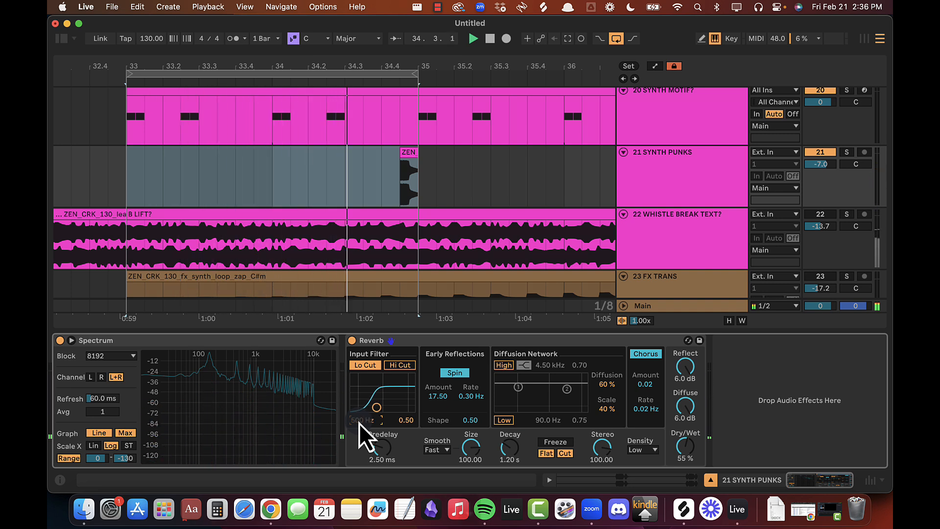
pyautogui.press('Down')
pyautogui.press('Up')
pyautogui.press('Up')
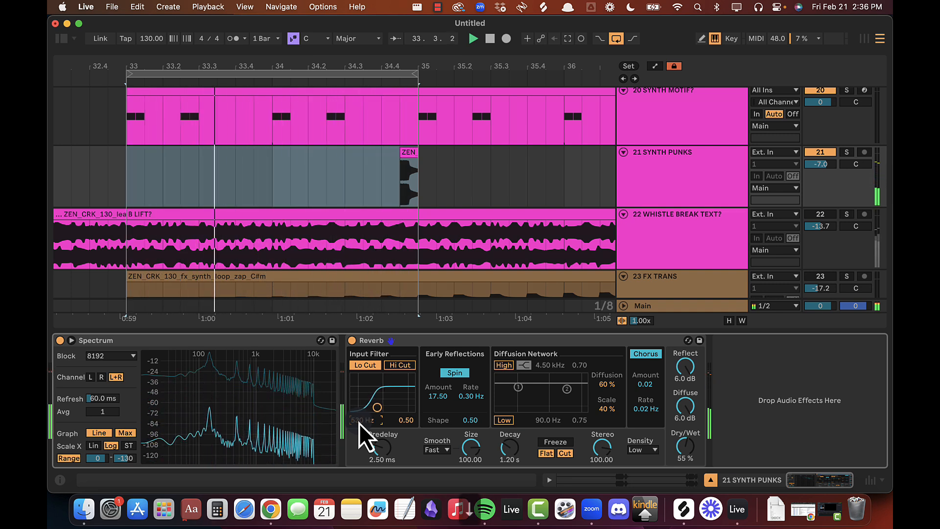
pyautogui.press('Down')
# Step: Set the Reverb decay time to 1.27 s while the loop plays
pyautogui.click(508, 448)
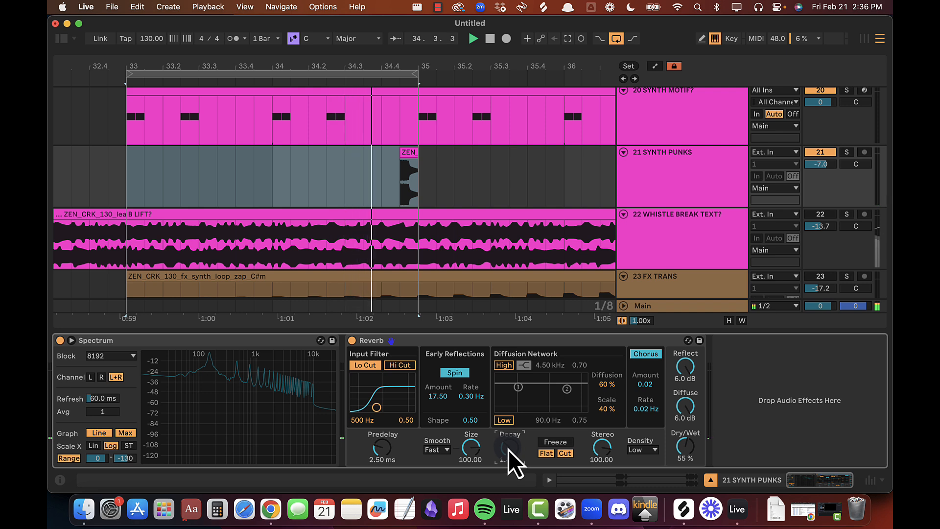
pyautogui.press('Up')
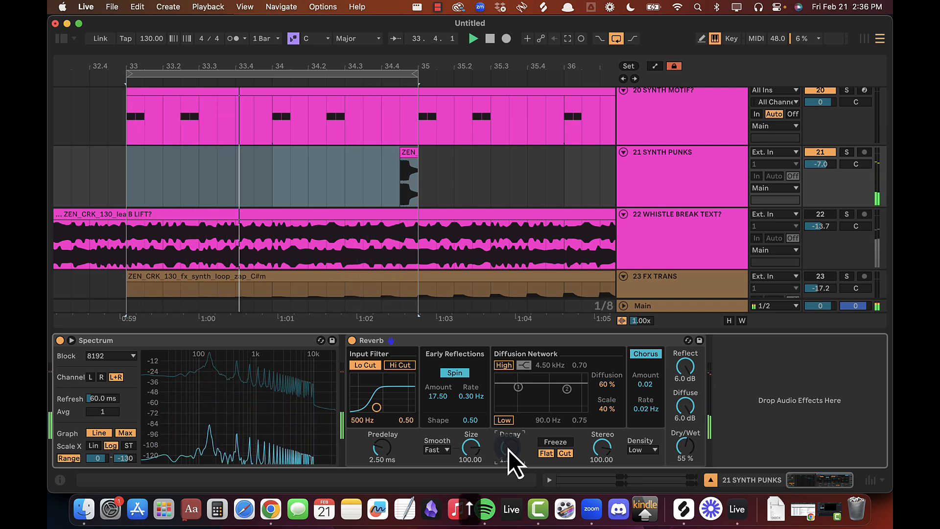
pyautogui.press('Down')
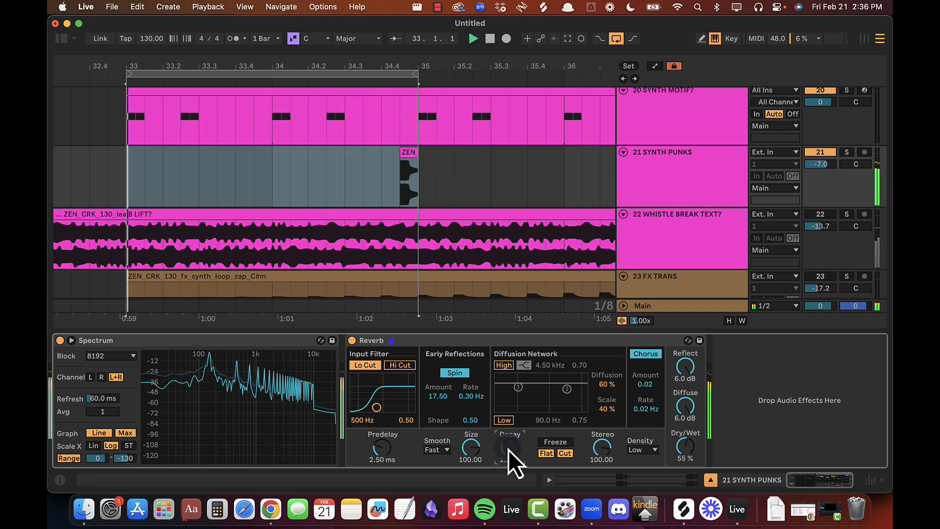
pyautogui.press('Up')
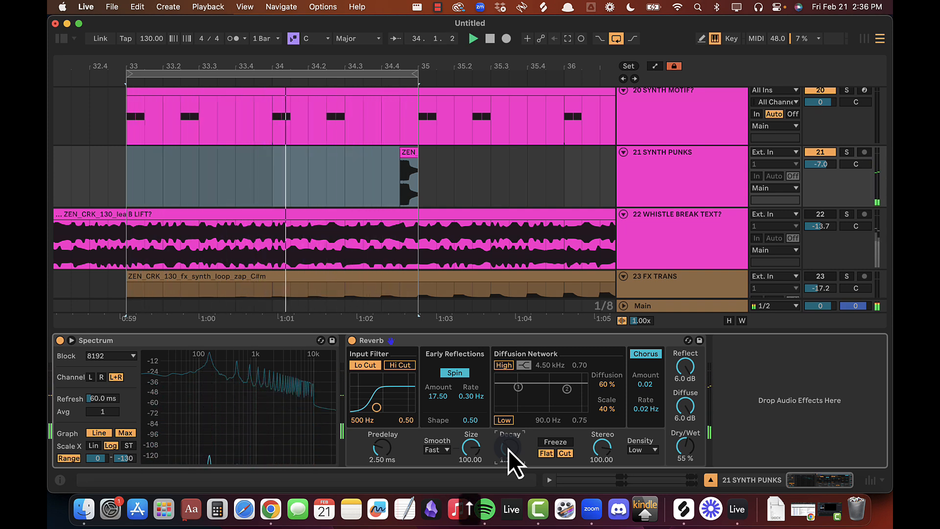
pyautogui.press('Up')
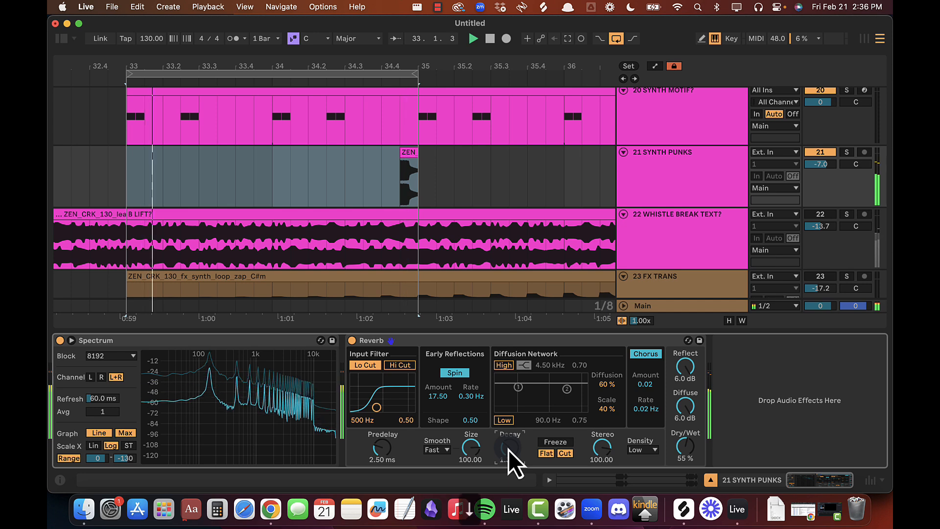
# Step: Set the Reverb size to 10.00, then stop playback and show the browser
pyautogui.click(469, 447)
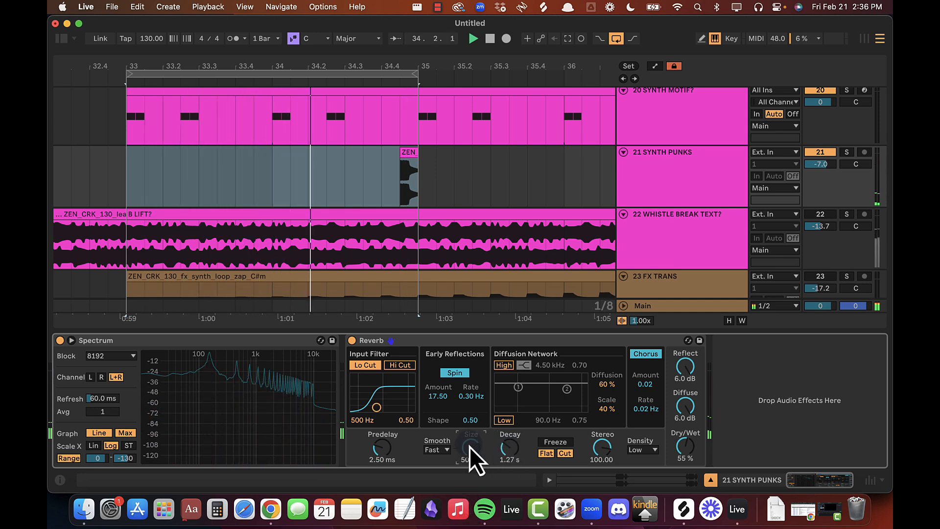
pyautogui.moveTo(469, 447); pyautogui.dragTo(469, 458)
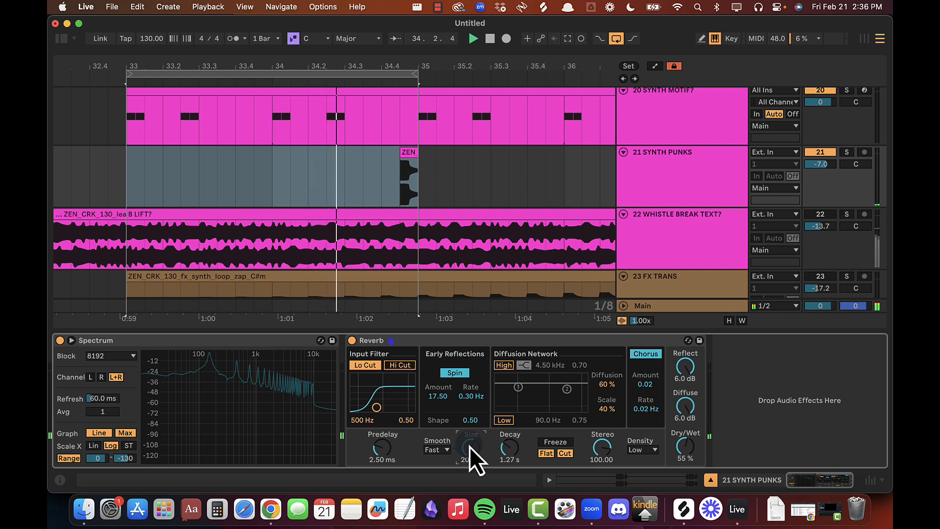
pyautogui.moveTo(468, 447); pyautogui.dragTo(469, 454)
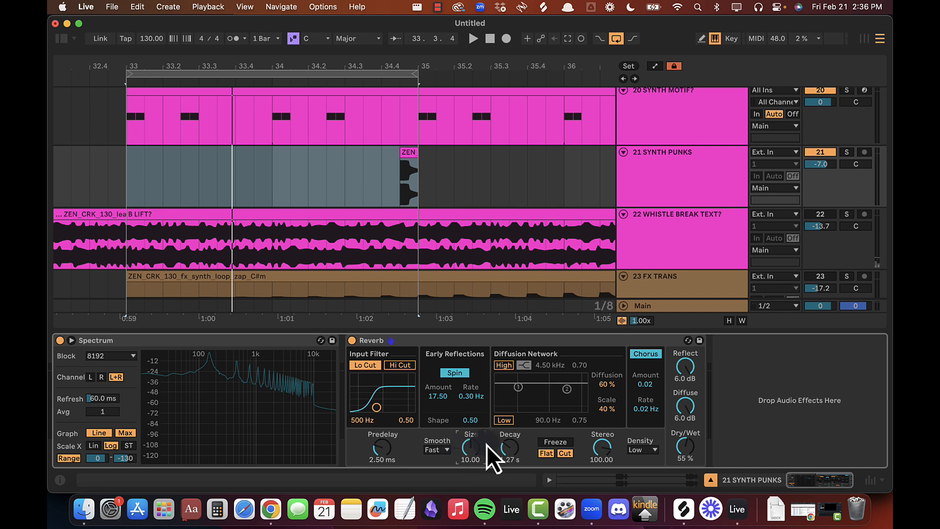
pyautogui.click(62, 40)
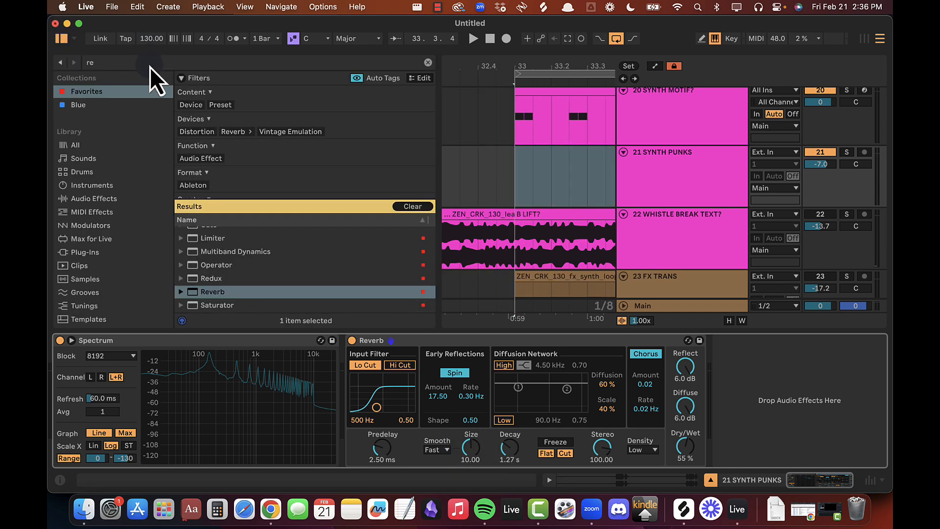
# Step: Lower the Reverb Dry/Wet to 40% on 21 SYNTH PUNKS and start playback
pyautogui.press('super+f')
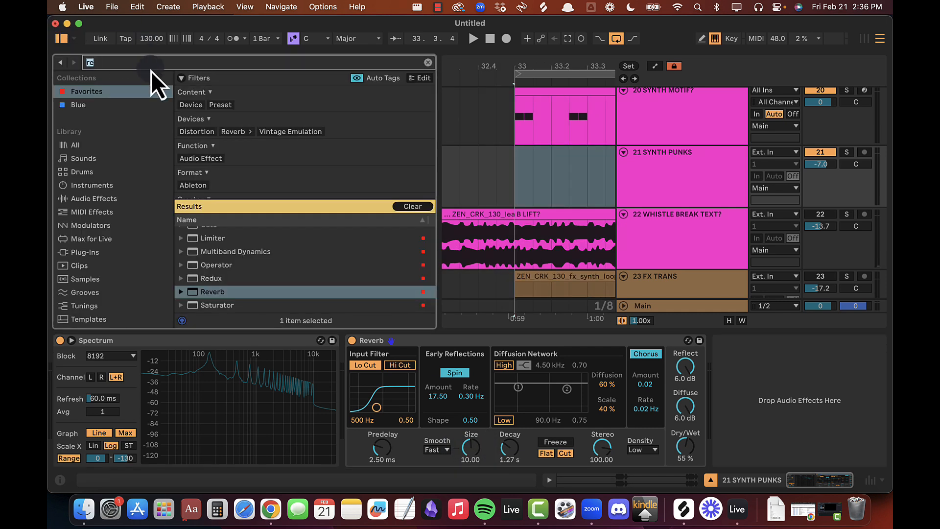
pyautogui.click(468, 340)
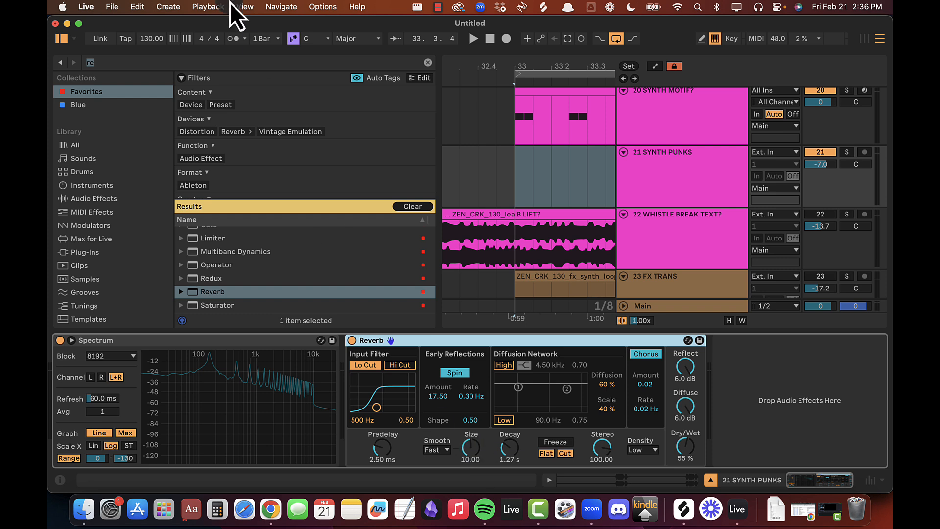
pyautogui.click(173, 64)
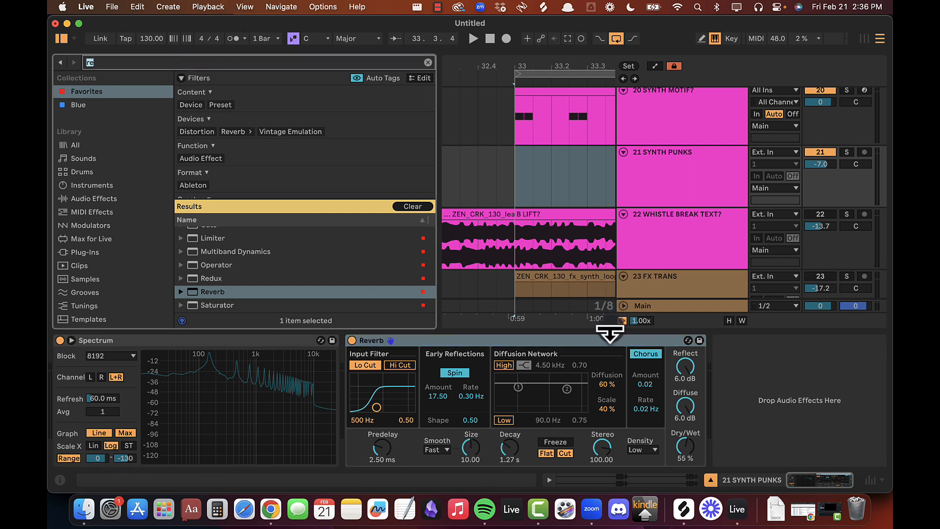
pyautogui.click(679, 428)
pyautogui.press('space')
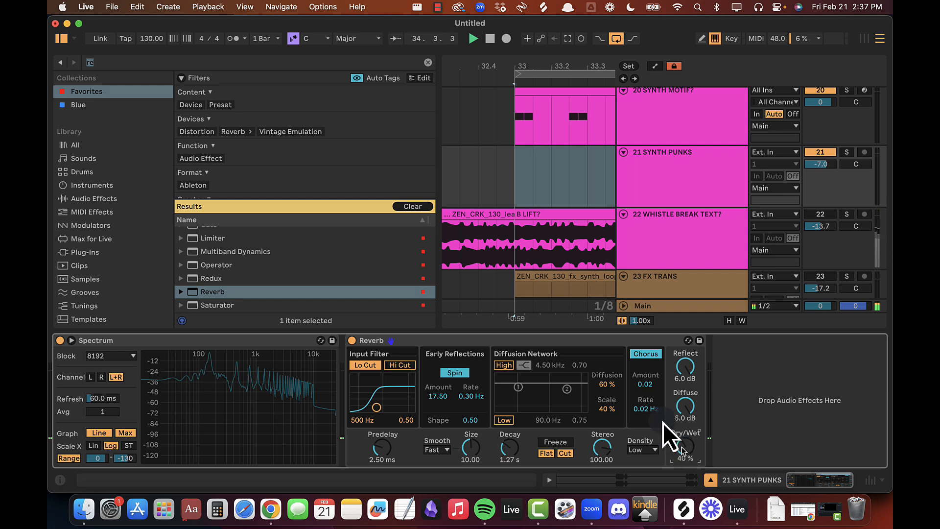
# Step: Stop playback with the insert marker at bar 33 on 21 SYNTH PUNKS, and search Favorites for "ott"
pyautogui.click(428, 62)
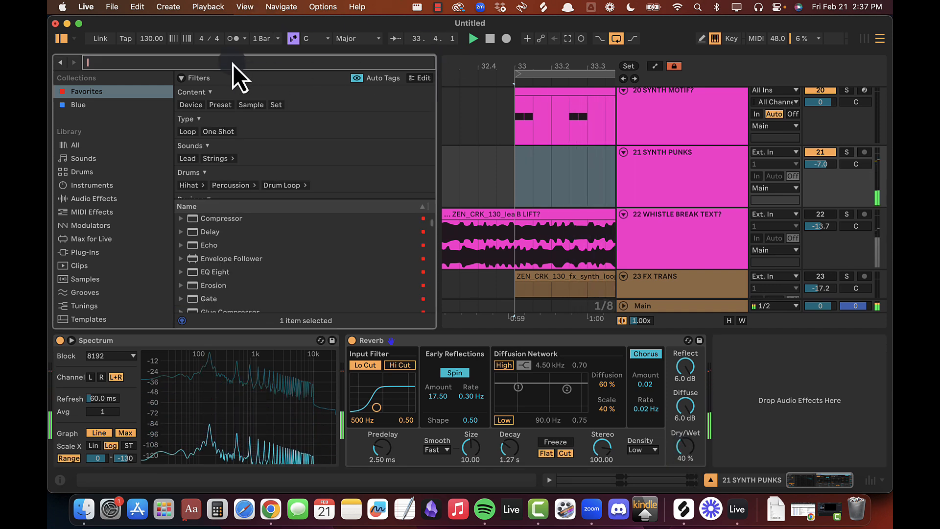
pyautogui.click(501, 166)
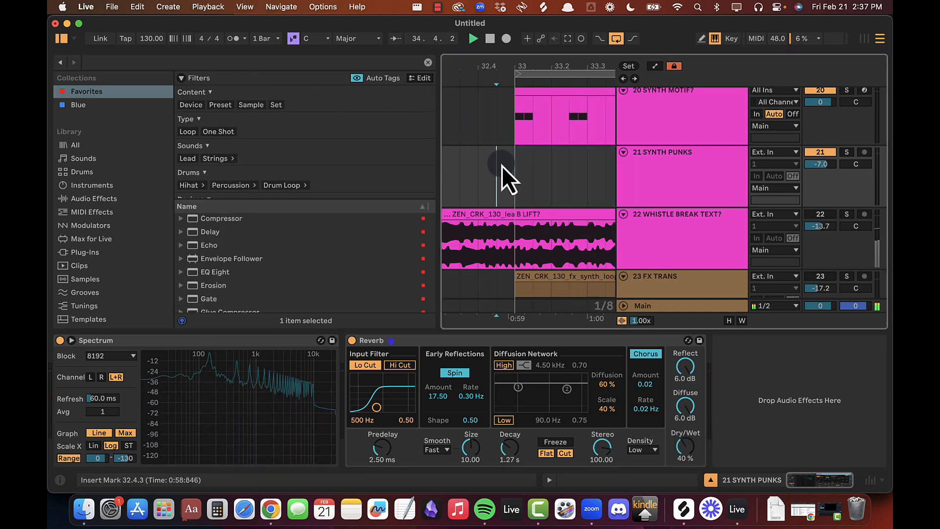
pyautogui.click(512, 177)
pyautogui.press('space')
pyautogui.click(235, 64)
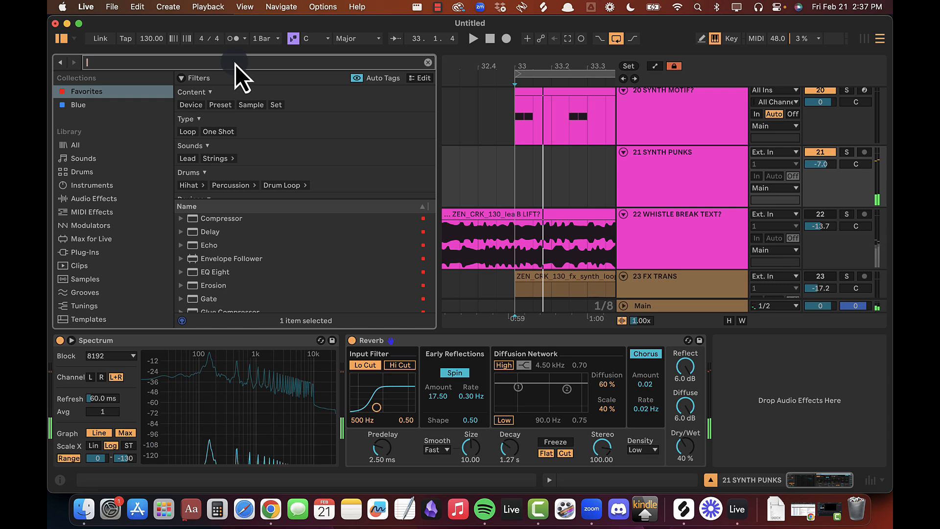
pyautogui.write('ott')
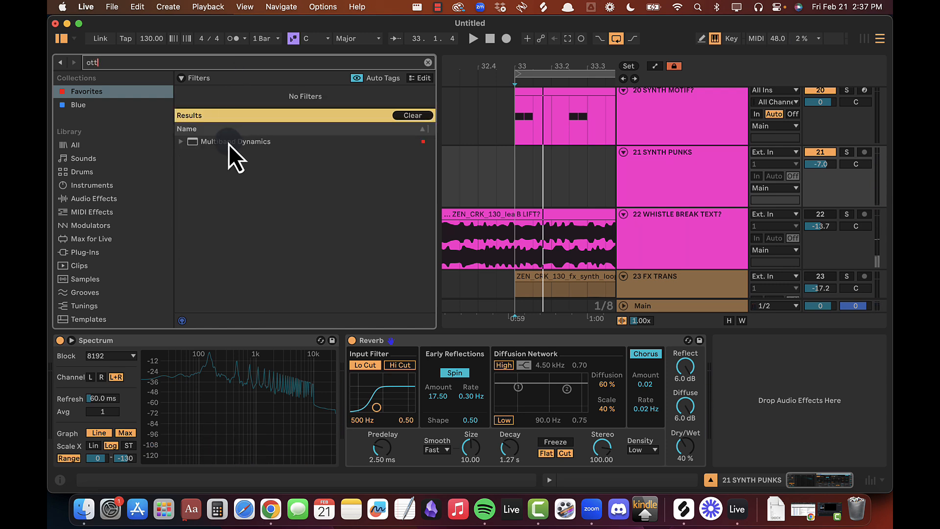
pyautogui.doubleClick(228, 143)
pyautogui.click(541, 339)
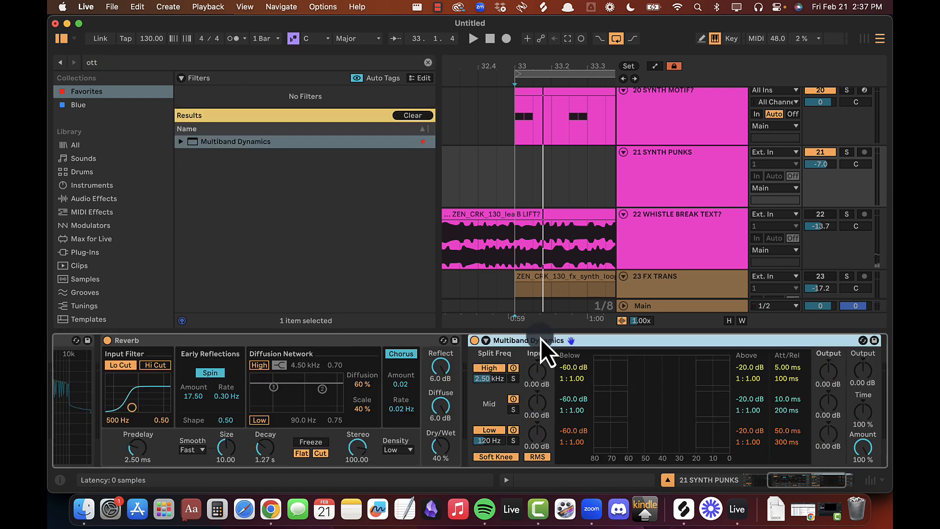
pyautogui.press('Delete')
# Step: Add the OTT audio effect preset after Reverb, with its high band output at 24.0 dB and Amount at 0%
pyautogui.click(94, 200)
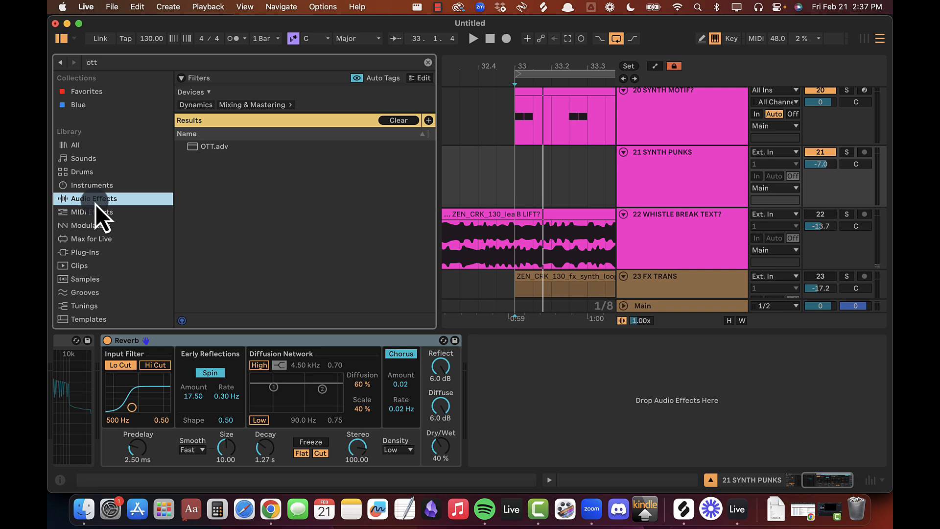
pyautogui.doubleClick(211, 146)
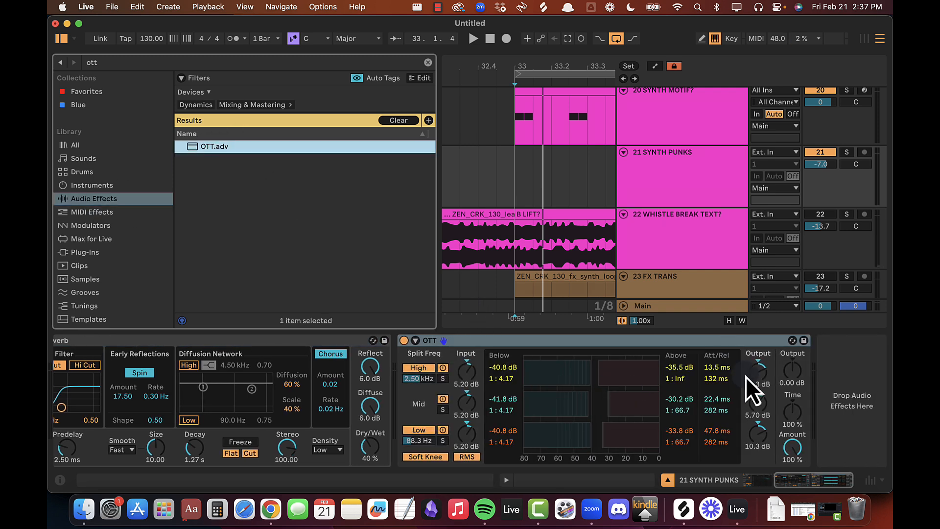
pyautogui.moveTo(745, 377); pyautogui.dragTo(760, 378)
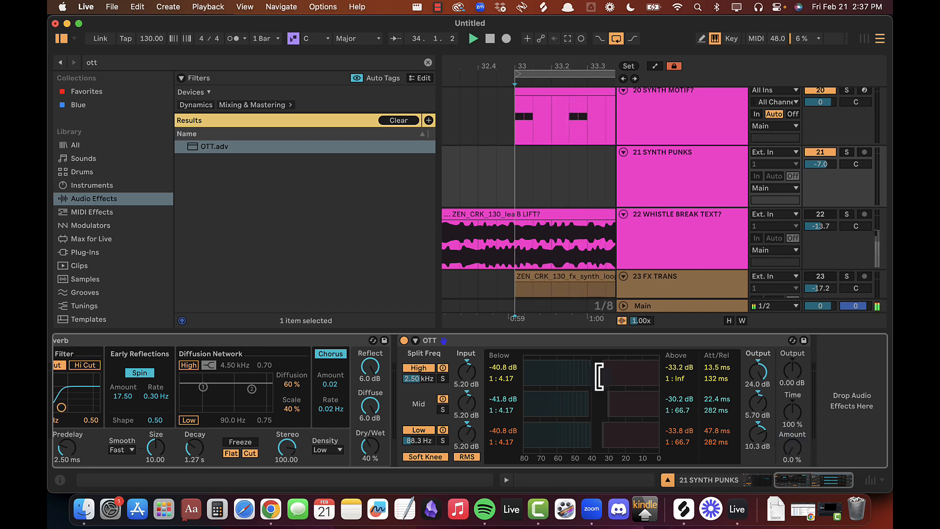
# Step: Set the loop from 34.3 to 35 around the stab clip on 21 SYNTH PUNKS
pyautogui.moveTo(563, 65); pyautogui.dragTo(464, 65)
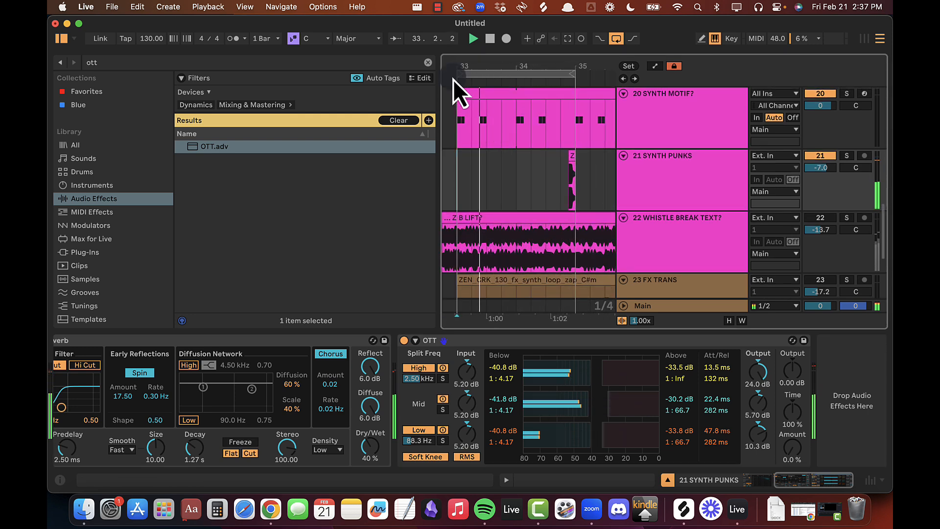
pyautogui.moveTo(457, 74); pyautogui.dragTo(520, 98)
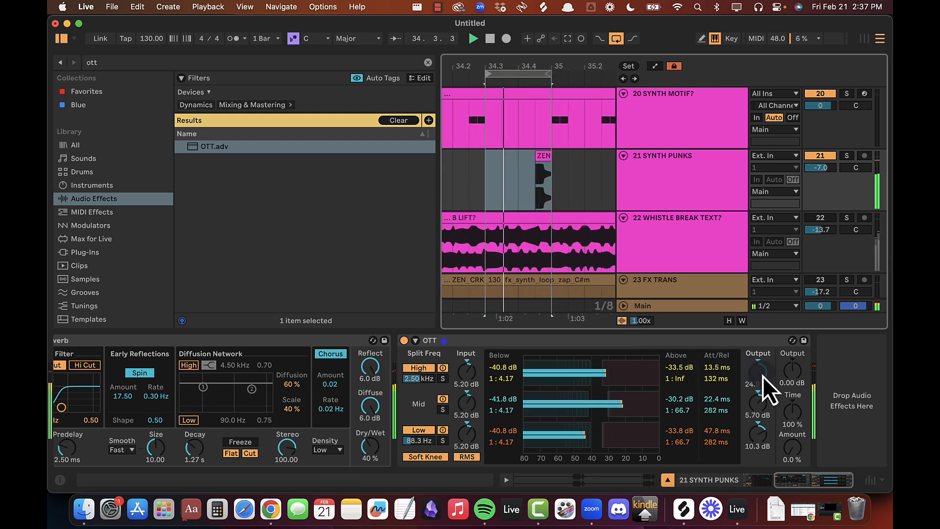
# Step: Set the OTT Amount to 33% and its High split frequency to 3.46 kHz, then stop playback
pyautogui.click(771, 387)
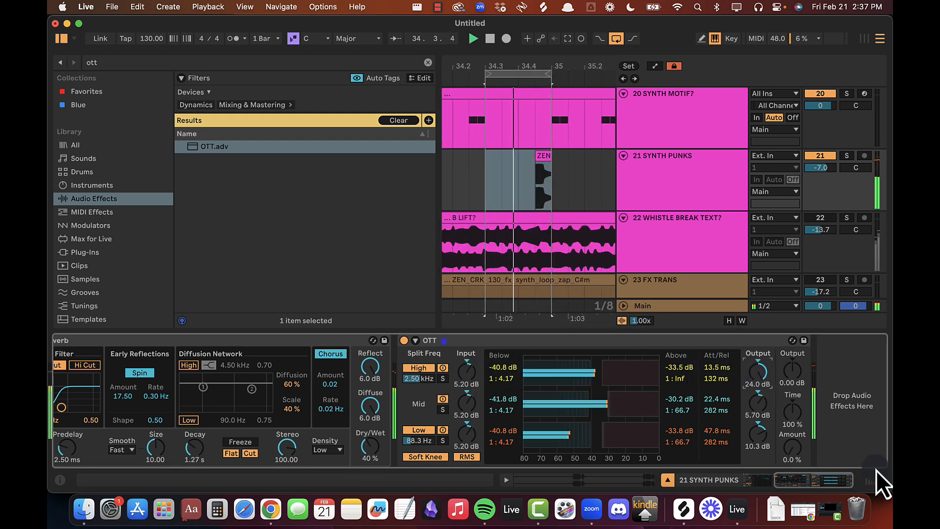
pyautogui.moveTo(798, 462); pyautogui.dragTo(796, 449)
pyautogui.click(416, 381)
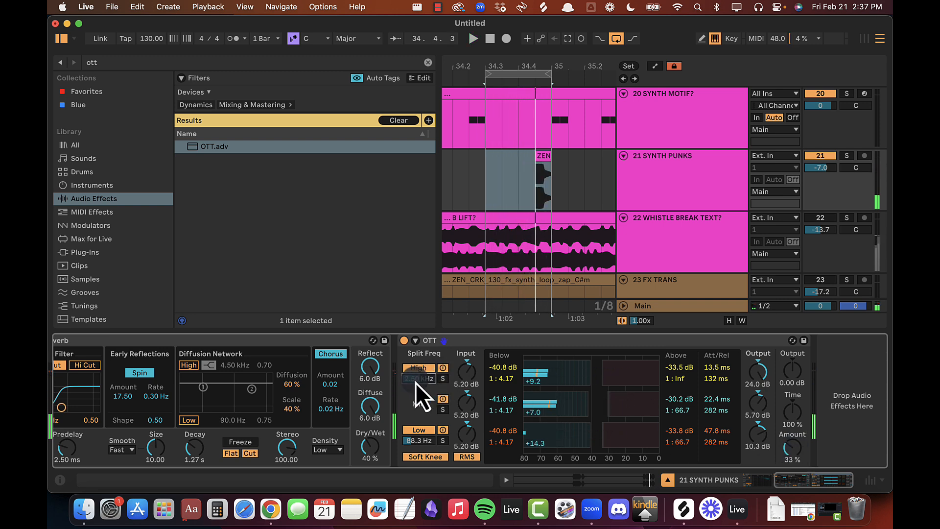
pyautogui.moveTo(416, 381); pyautogui.dragTo(417, 382)
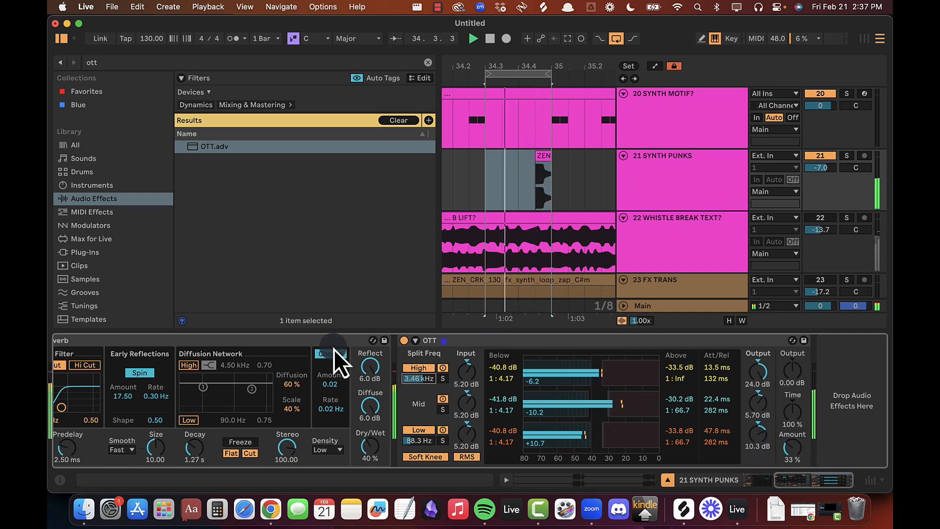
pyautogui.press('space')
# Step: Clear the browser search, find Redux among the audio effects, and insert it between Reverb and OTT
pyautogui.click(316, 341)
pyautogui.click(428, 62)
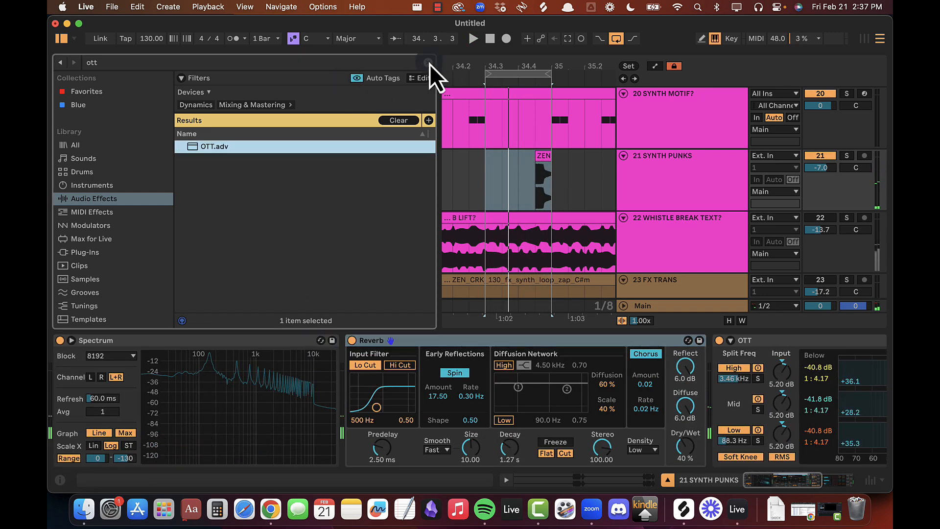
pyautogui.scroll(-8, 266, 227)
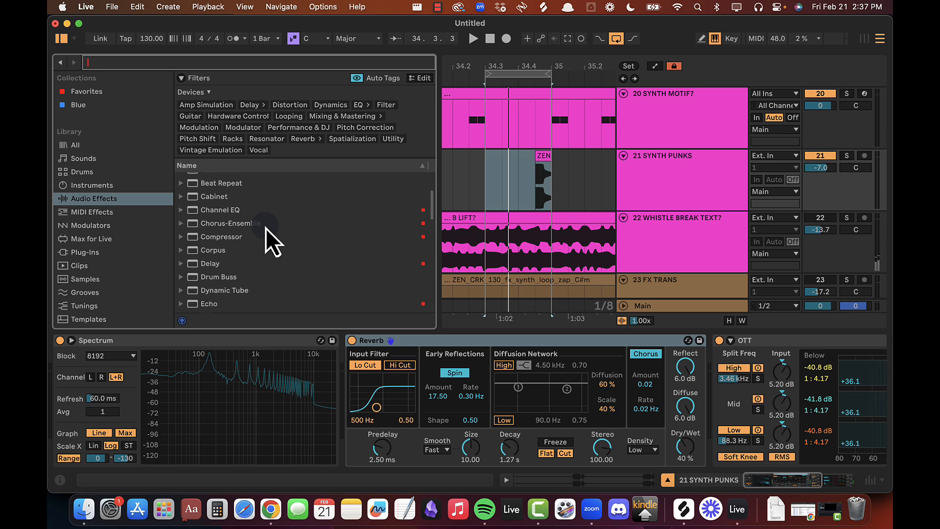
pyautogui.scroll(-5, 254, 244)
pyautogui.moveTo(240, 241); pyautogui.dragTo(700, 425)
pyautogui.hscroll(5, 700, 425)
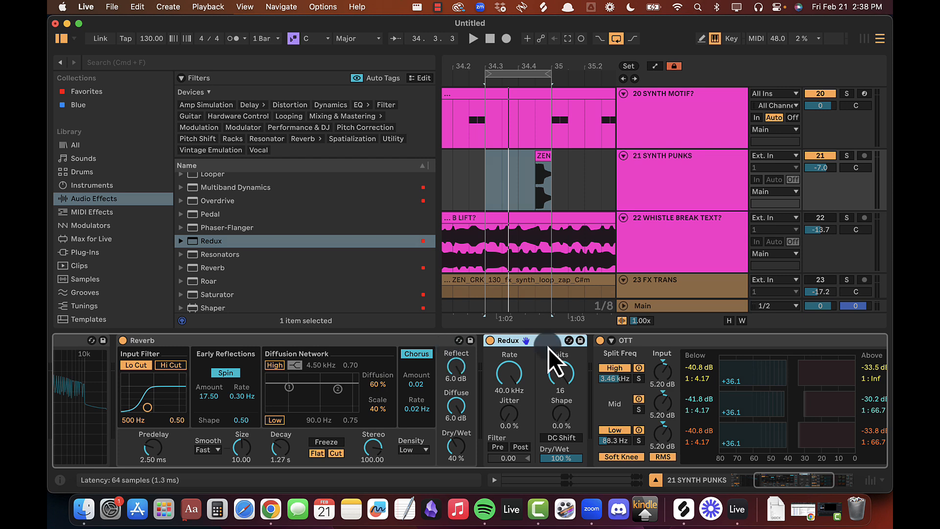
# Step: Set the Redux Rate to 14.8 kHz and Jitter to 9.1% while auditioning the loop
pyautogui.click(517, 373)
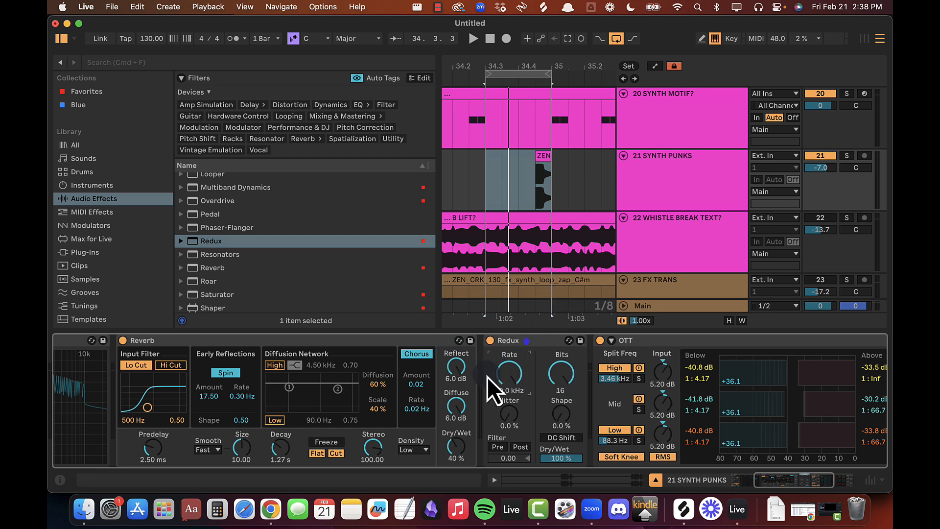
pyautogui.hscroll(3, 487, 376)
pyautogui.press('space')
pyautogui.moveTo(464, 377)
pyautogui.mouseDown()
pyautogui.moveTo(464, 387)
pyautogui.moveTo(464, 378)
pyautogui.mouseUp()
pyautogui.moveTo(466, 418); pyautogui.dragTo(466, 418)
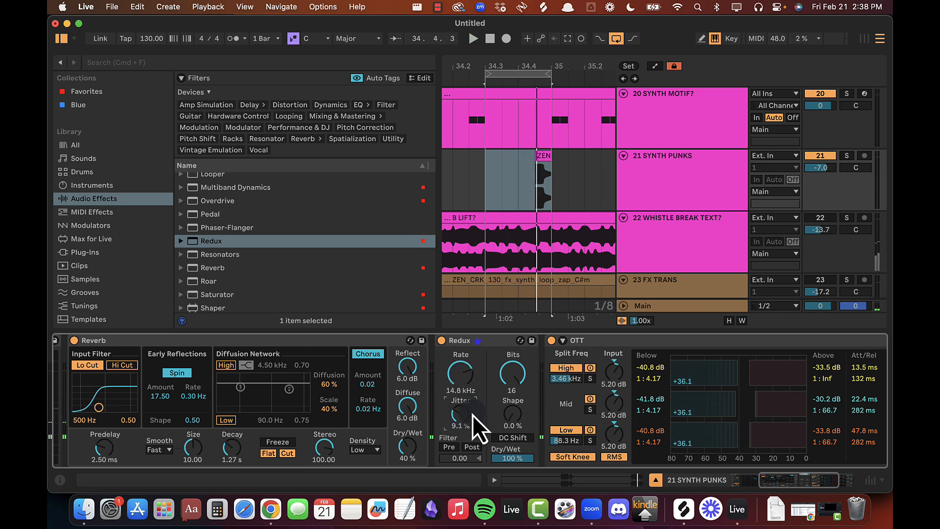
# Step: Solo 21 SYNTH PUNKS and raise the Redux Jitter while the loop plays
pyautogui.hotkey('shift', 's')
pyautogui.moveTo(468, 425); pyautogui.dragTo(462, 410)
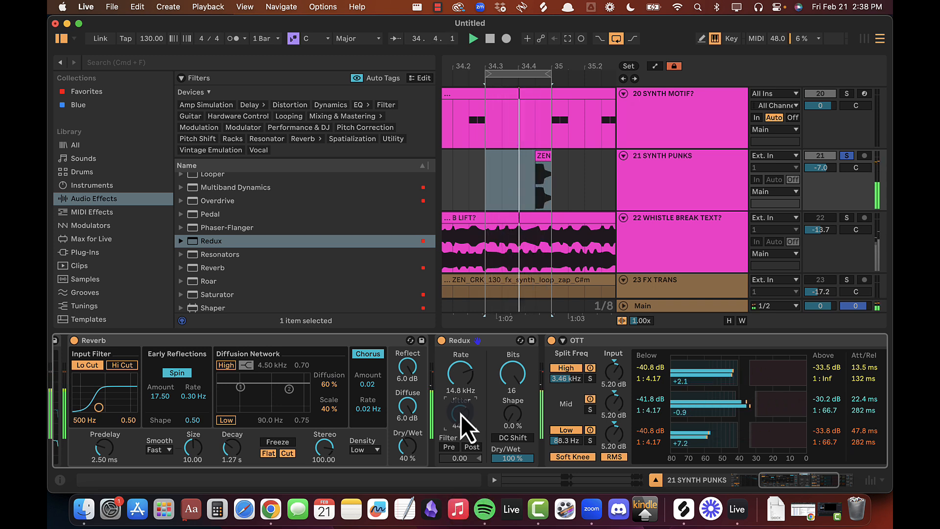
# Step: Unsolo the SYNTH PUNKS track, set Redux's jitter to 100 % and rate to 15.4 kHz, and compare with the device bypassed
pyautogui.click(847, 155)
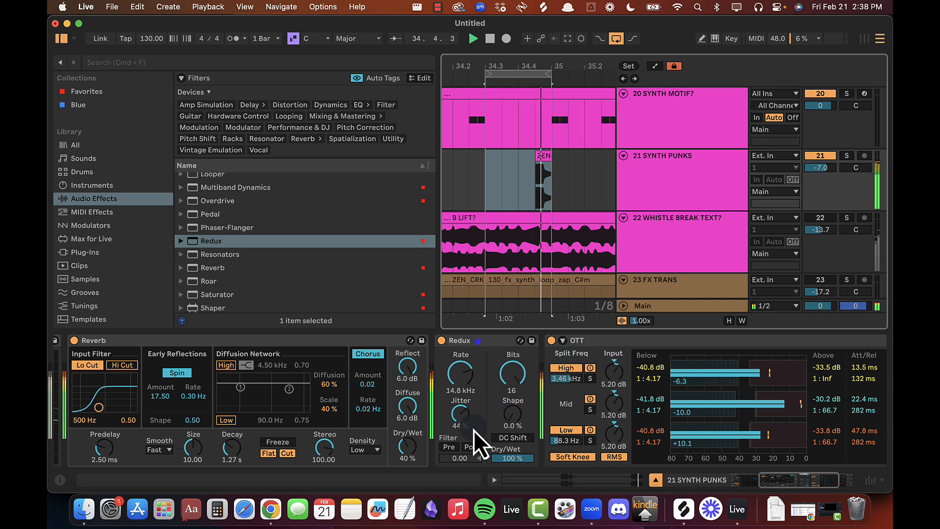
pyautogui.click(459, 415)
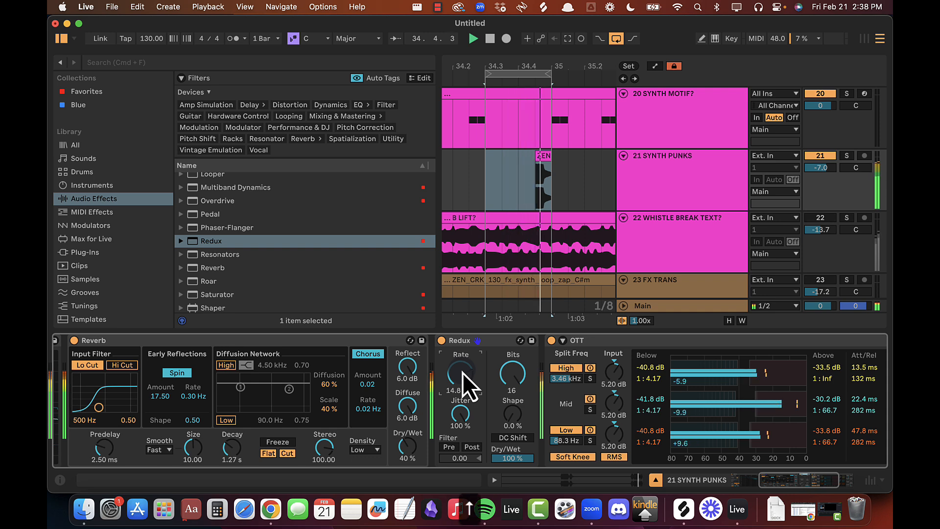
pyautogui.click(442, 341)
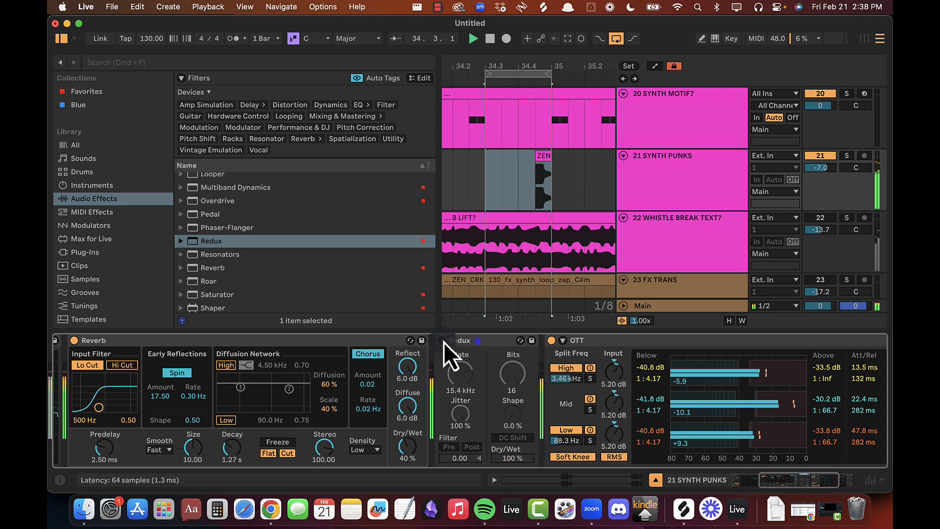
pyautogui.click(442, 340)
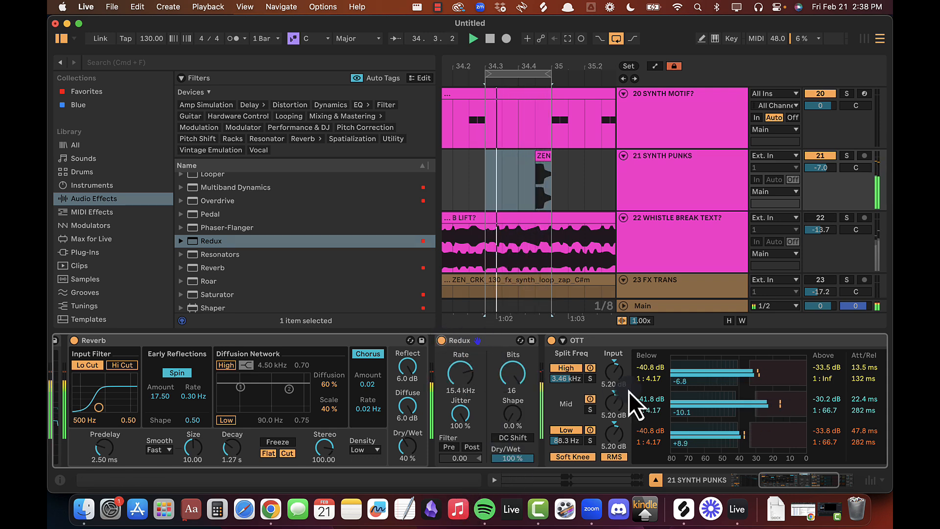
# Step: Try Redux dry/wet amounts of 70 %, 30 %, 0 % and 60 %, bypassing the device in between to compare
pyautogui.click(641, 353)
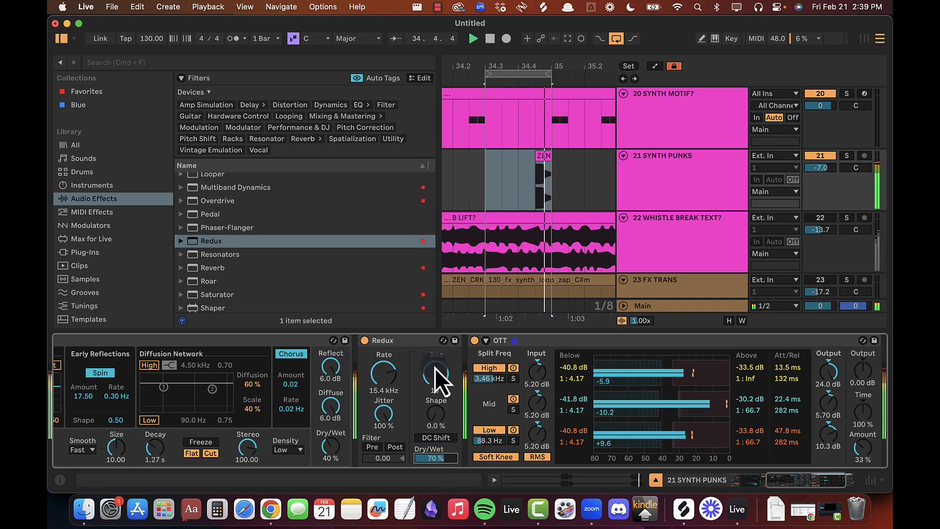
pyautogui.click(406, 339)
pyautogui.press('0')
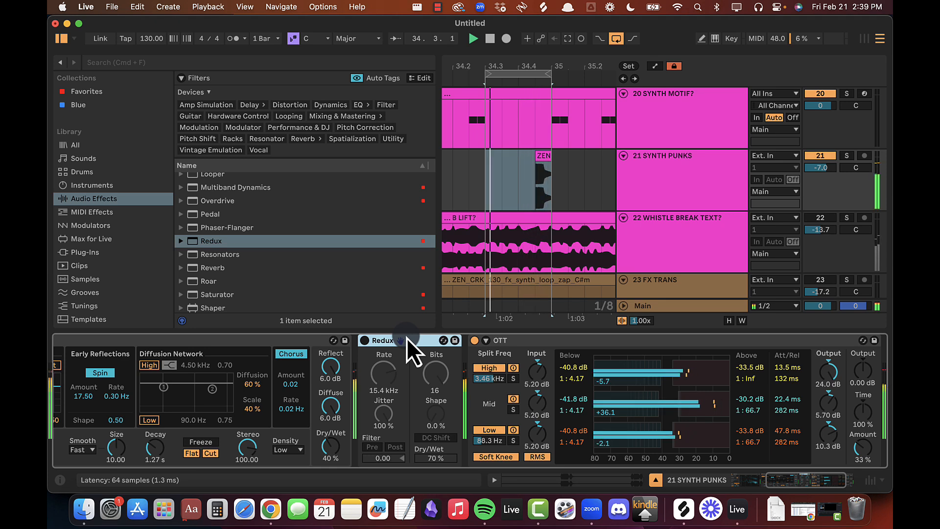
pyautogui.press('0')
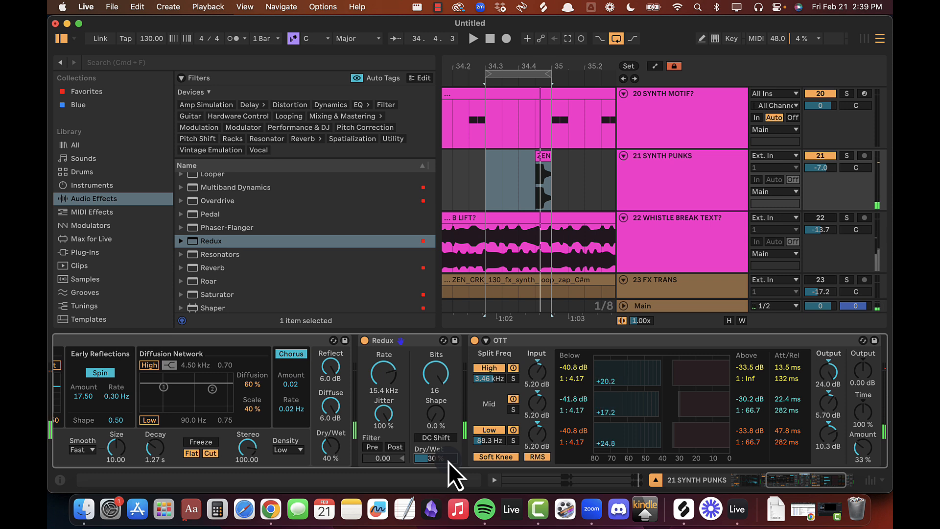
pyautogui.moveTo(447, 461); pyautogui.dragTo(437, 461)
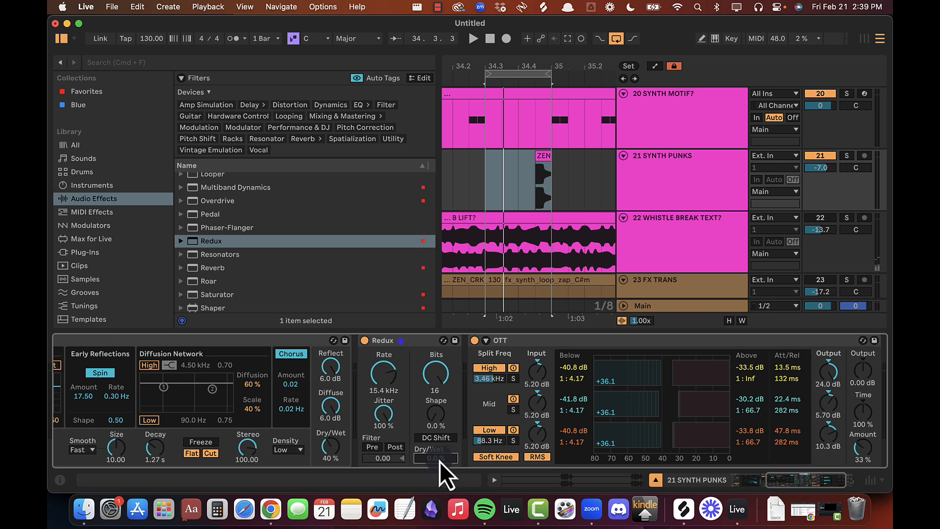
pyautogui.moveTo(439, 460)
pyautogui.mouseDown()
pyautogui.moveTo(439, 449)
pyautogui.moveTo(438, 460)
pyautogui.mouseUp()
# Step: Group Redux into an Audio Effect Rack, show its chain list and create a second, empty chain
pyautogui.click(411, 341)
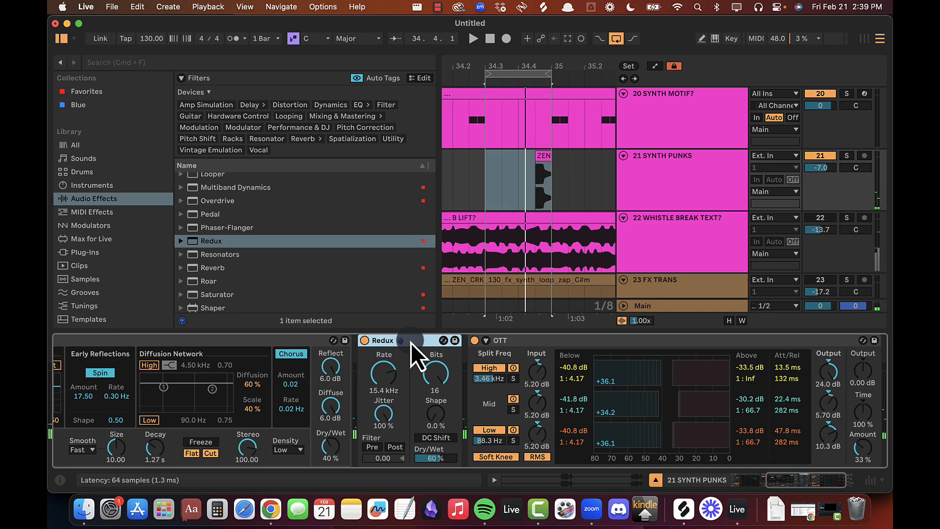
pyautogui.press('super+g')
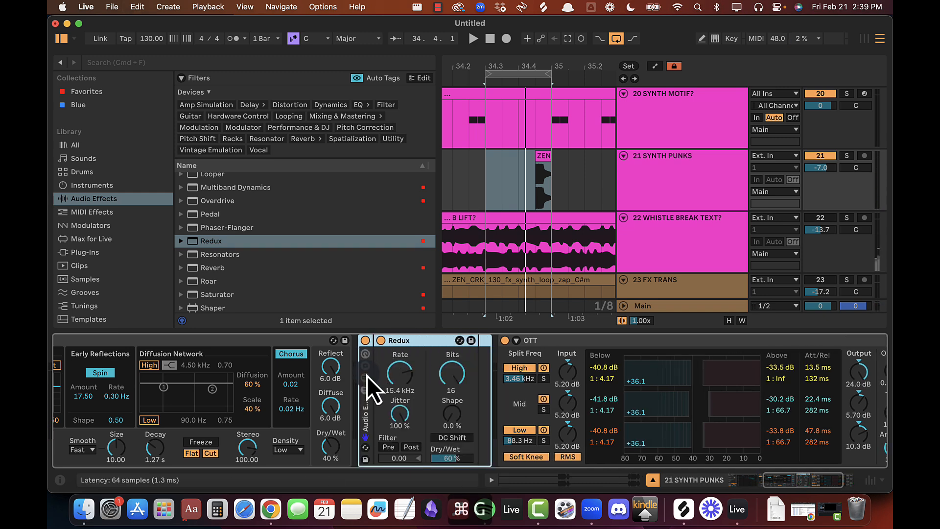
pyautogui.click(365, 390)
pyautogui.rightClick(430, 412)
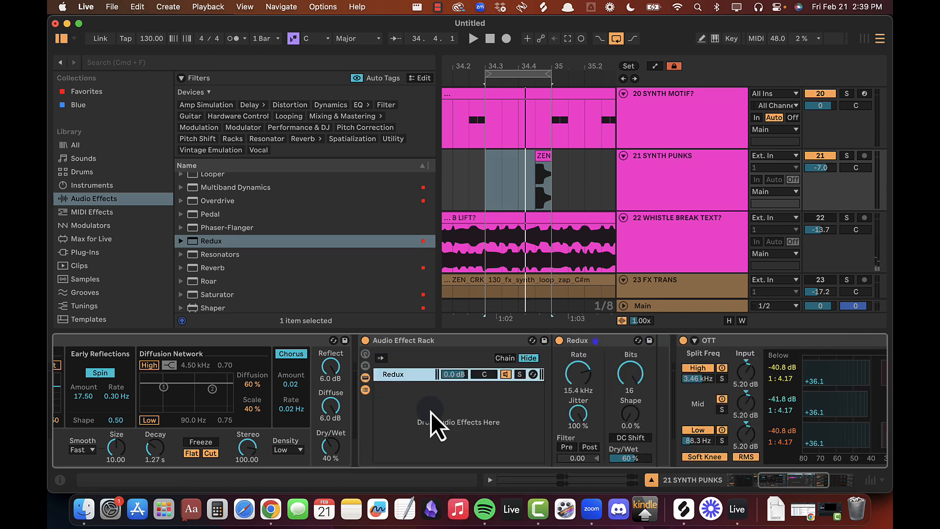
pyautogui.click(442, 414)
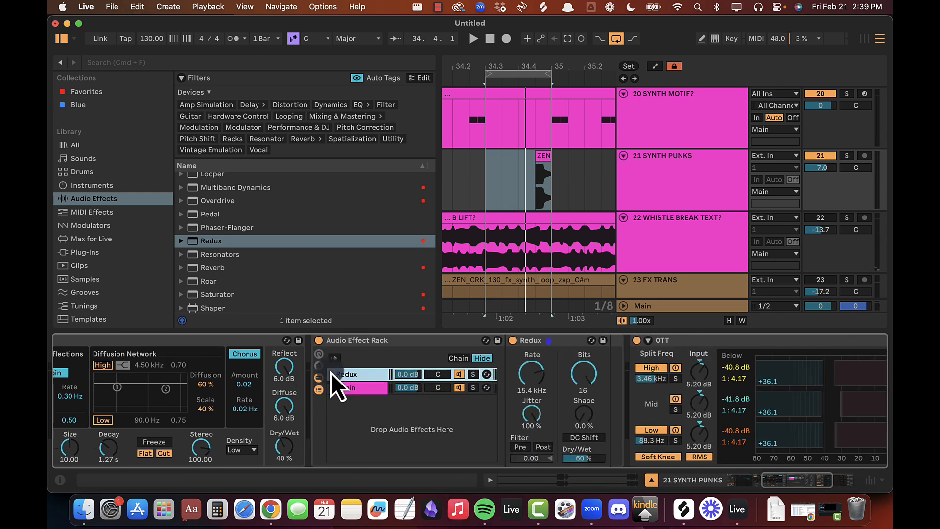
# Step: Set Redux's dry/wet to 100 % and add EQ Eight from the Favorites collection after it in the same chain
pyautogui.click(568, 359)
pyautogui.moveTo(590, 457); pyautogui.dragTo(572, 396)
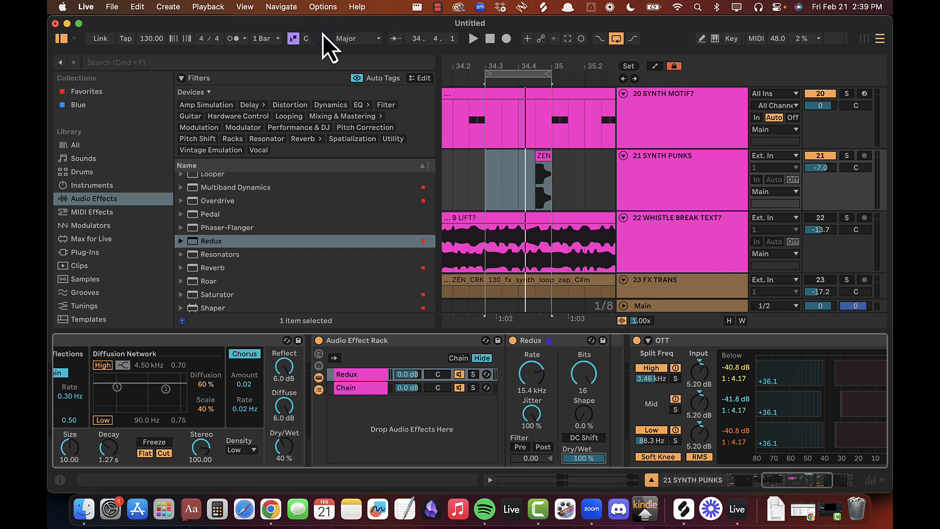
pyautogui.click(89, 92)
pyautogui.scroll(-2, 254, 278)
pyautogui.doubleClick(254, 278)
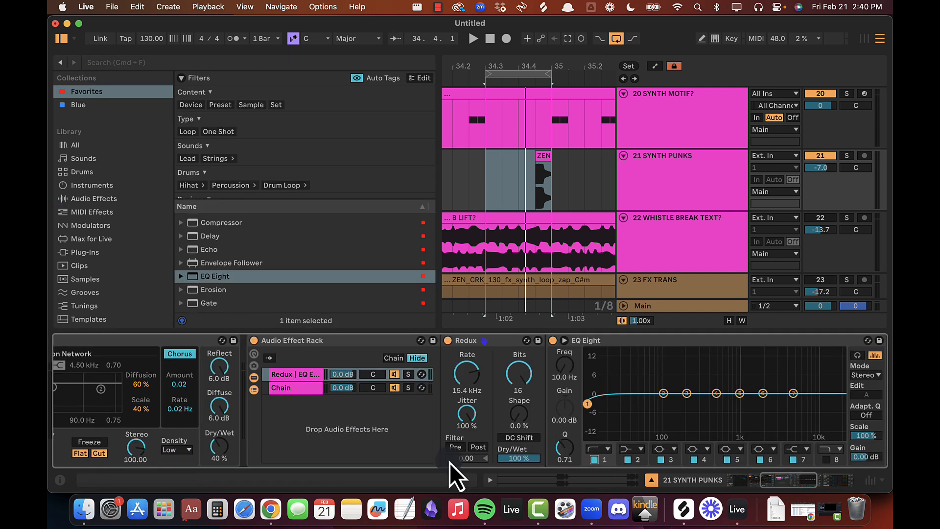
# Step: Make band 1 of EQ Eight a steep low cut at 2.72 kHz with a Q of 0.10
pyautogui.click(598, 449)
pyautogui.click(601, 366)
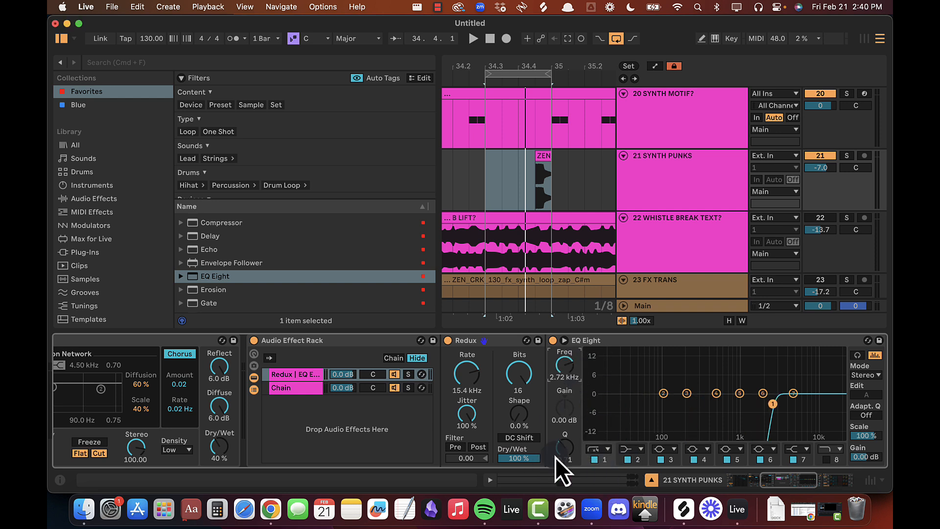
pyautogui.moveTo(555, 457); pyautogui.dragTo(559, 450)
# Step: Solo the Redux chain and SYNTH PUNKS track to audition them, raise the low cut to 3.00 kHz, and restore the full mix
pyautogui.click(408, 375)
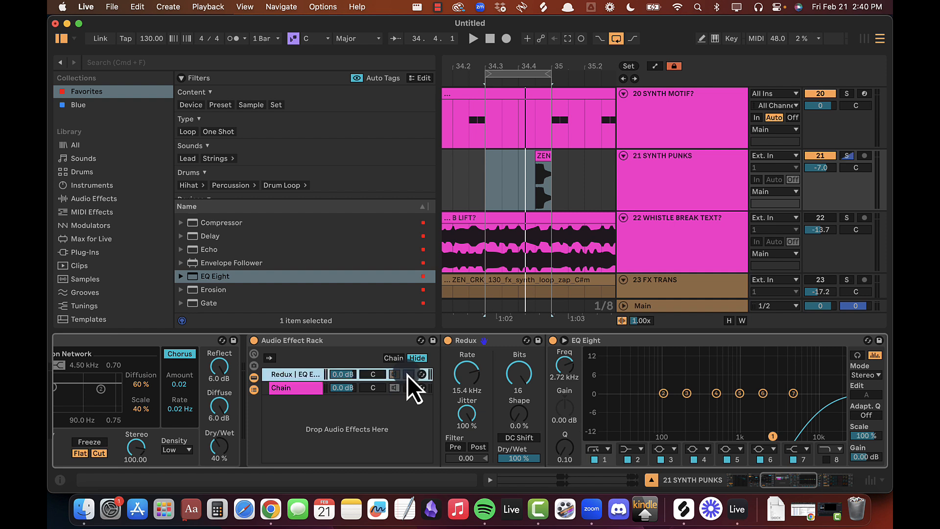
pyautogui.click(847, 155)
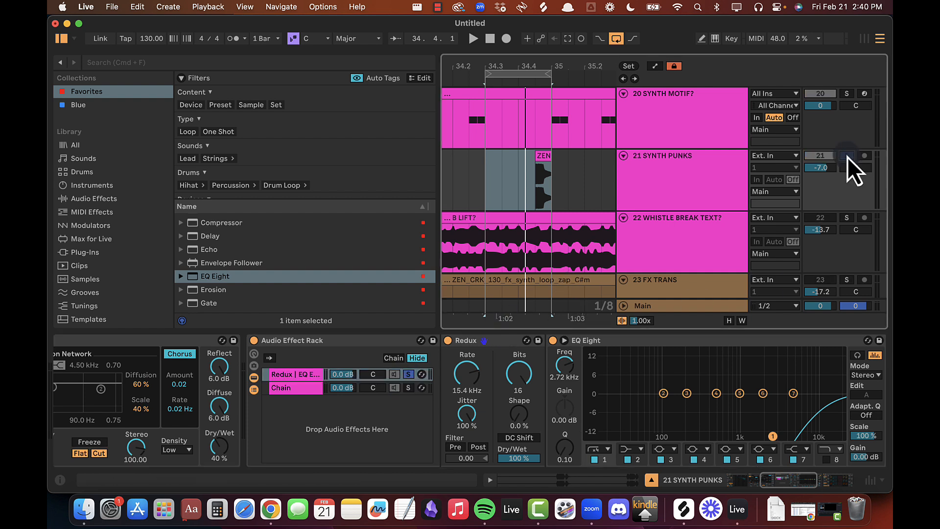
pyautogui.press('space')
pyautogui.moveTo(564, 371); pyautogui.dragTo(562, 367)
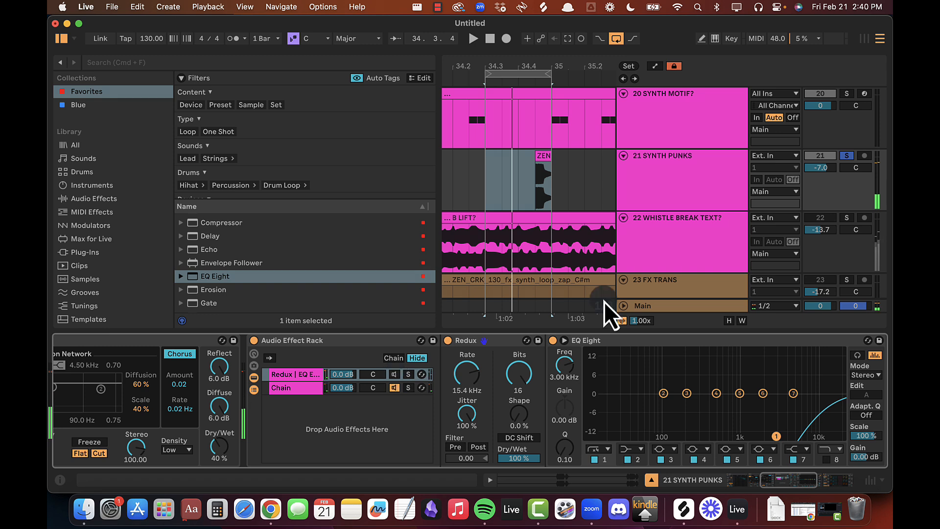
pyautogui.click(846, 156)
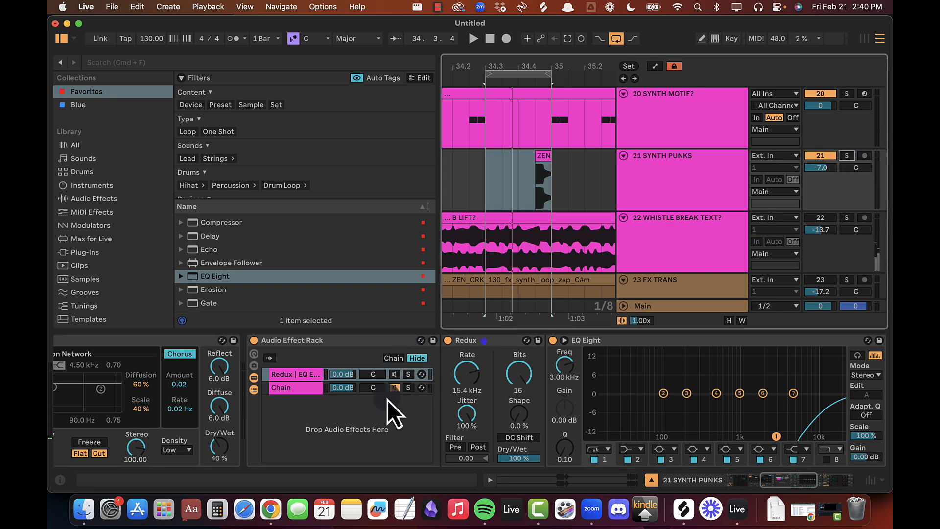
pyautogui.click(395, 374)
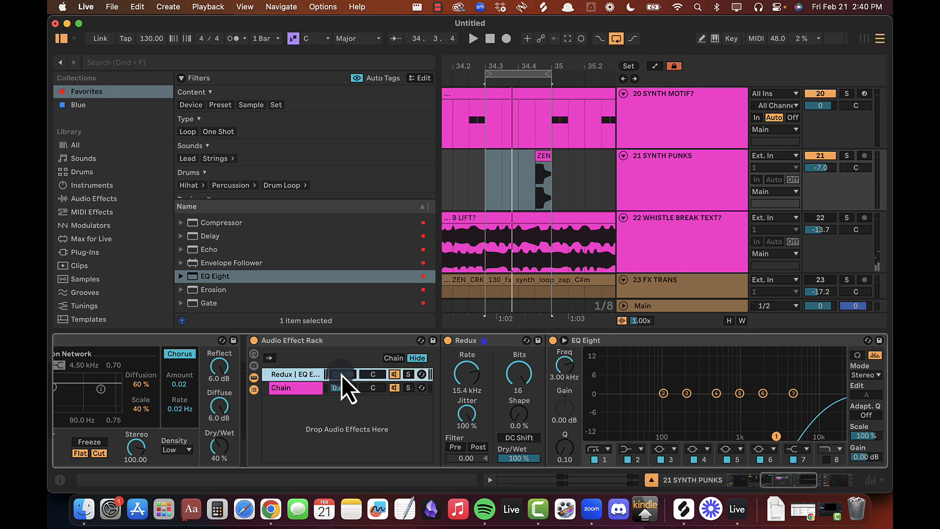
# Step: Rename the Redux chain to REDUX and the empty chain to DRY, and move REDUX below DRY
pyautogui.press('super+r')
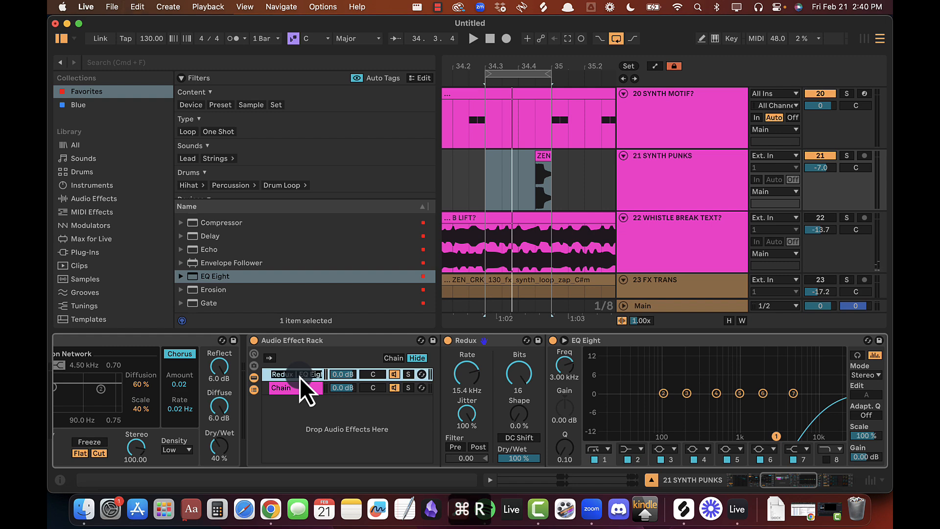
pyautogui.write('REDUX')
pyautogui.click(286, 389)
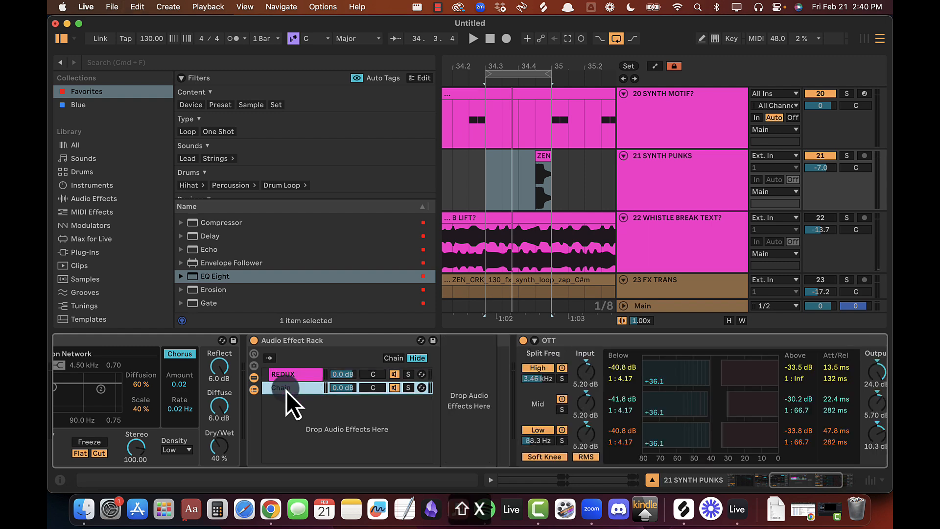
pyautogui.press('super+r')
pyautogui.write('DR')
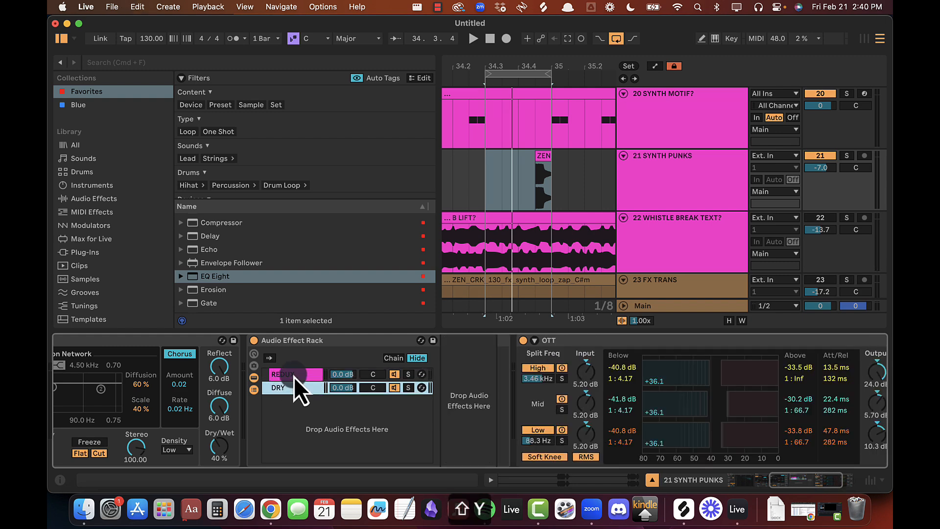
pyautogui.moveTo(292, 375); pyautogui.dragTo(293, 436)
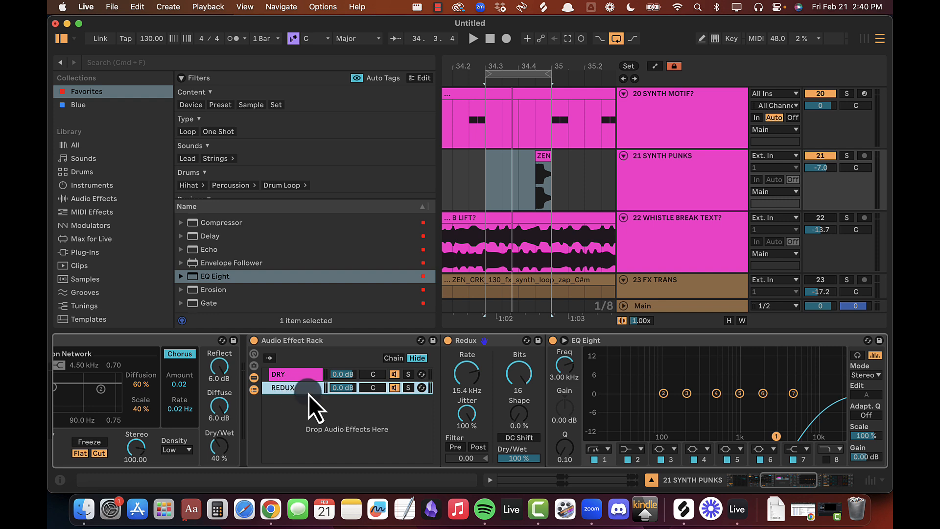
# Step: Lower the REDUX chain's volume to -1.1 dB during playback and switch the chain off and on to compare
pyautogui.click(345, 390)
pyautogui.press('space')
pyautogui.moveTo(345, 397); pyautogui.dragTo(346, 388)
pyautogui.click(393, 387)
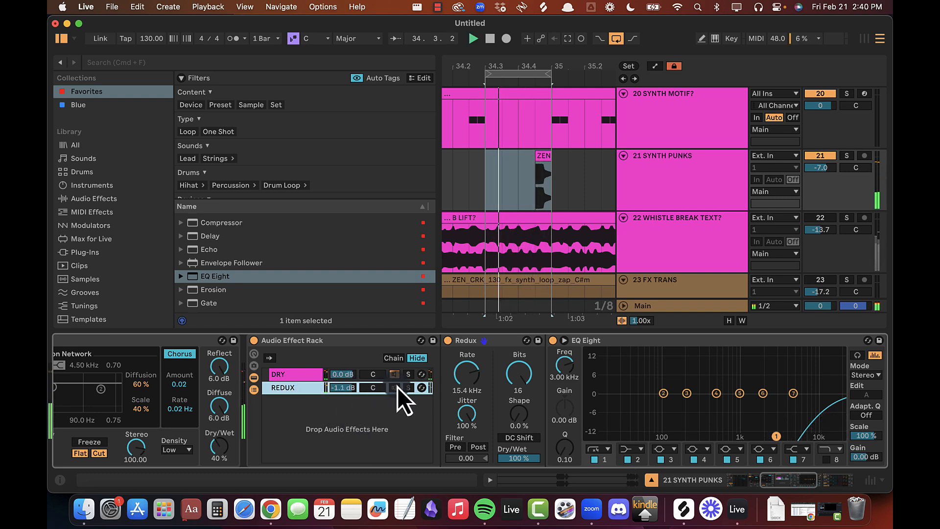
pyautogui.click(394, 387)
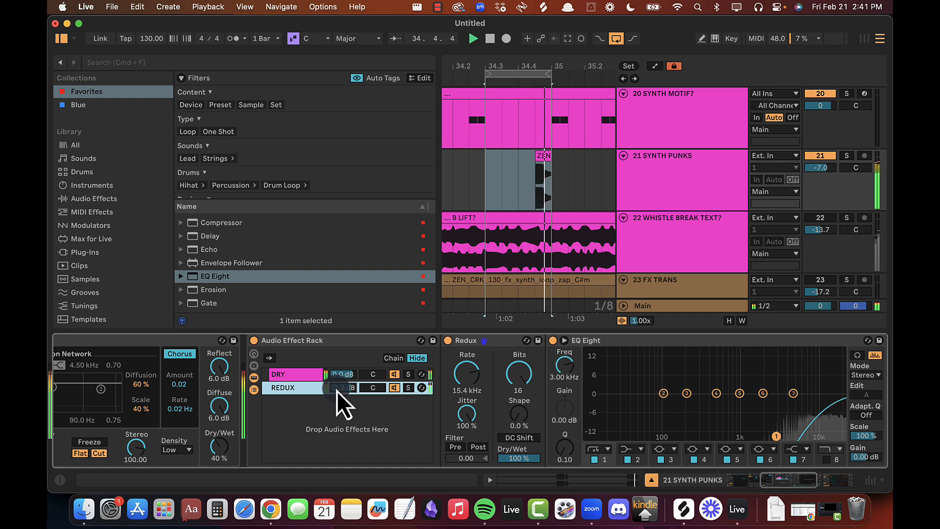
# Step: Set OTT's amount to 20 % and hide the browser to see more of the arrangement
pyautogui.hscroll(10, 341, 431)
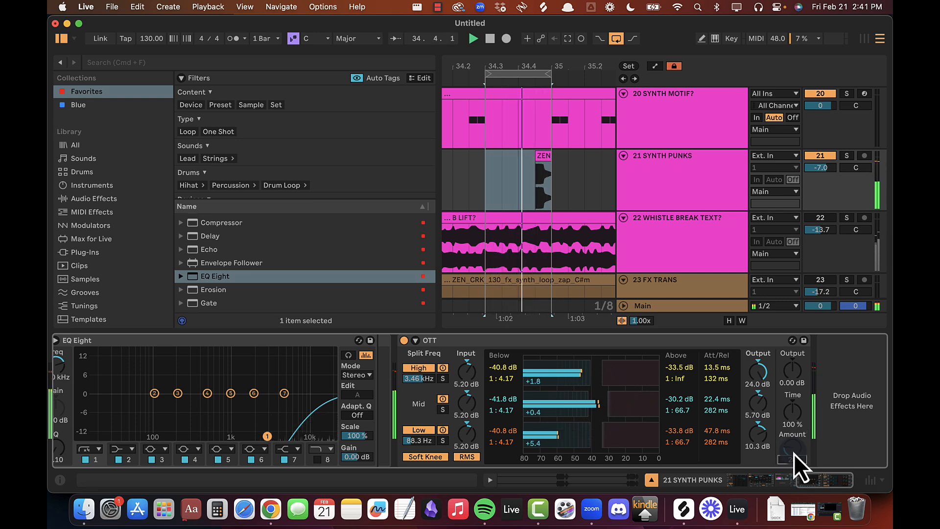
pyautogui.press('super+alt+l')
pyautogui.press('super+alt+b')
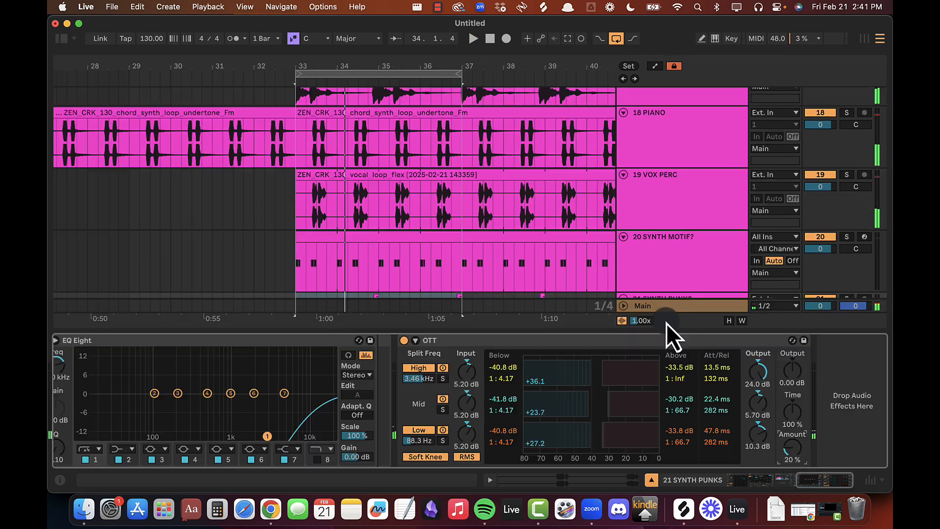
# Step: Show the browser, search it for "delay" and add the Delay effect after OTT on the SYNTH PUNKS track
pyautogui.click(60, 38)
pyautogui.click(119, 58)
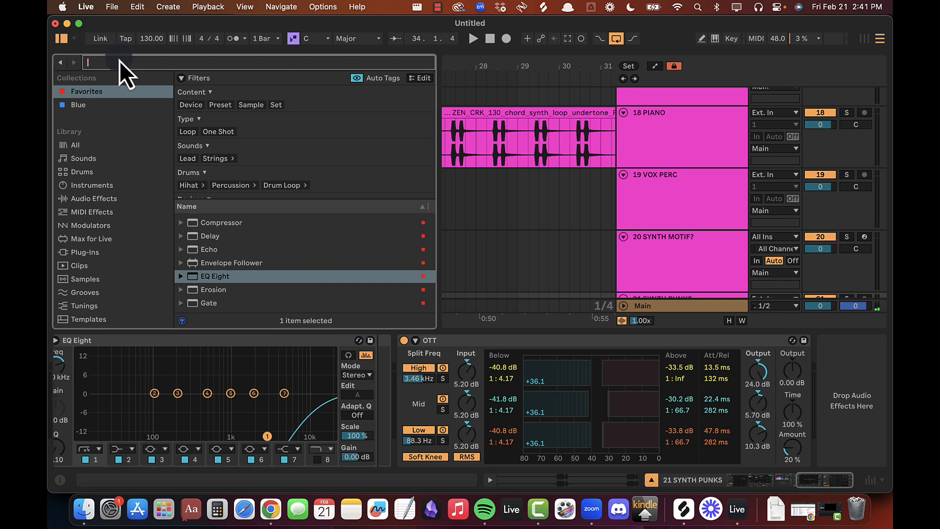
pyautogui.write('delay')
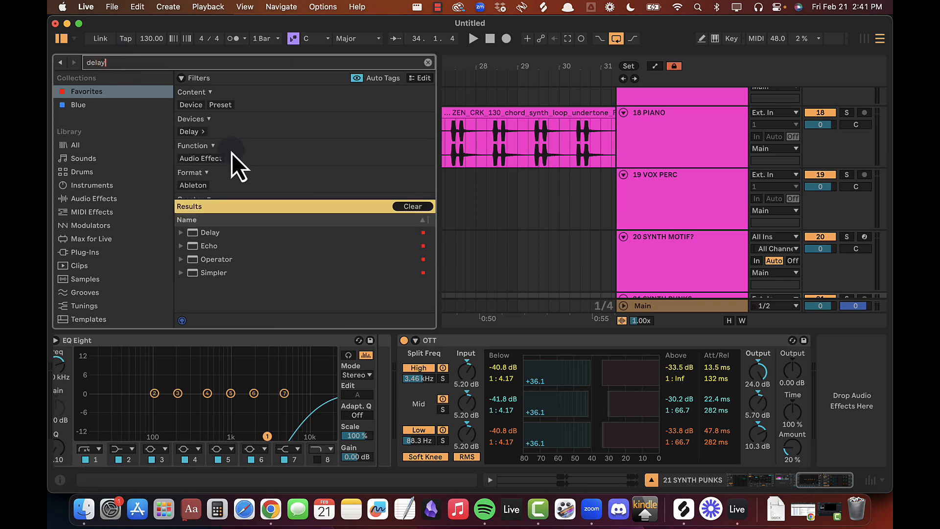
pyautogui.doubleClick(212, 233)
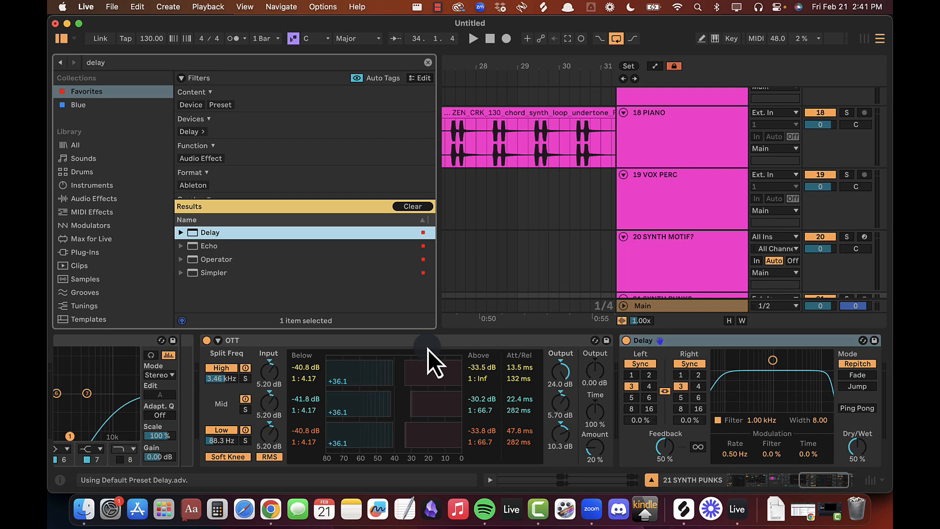
pyautogui.hscroll(3, 428, 349)
pyautogui.click(552, 359)
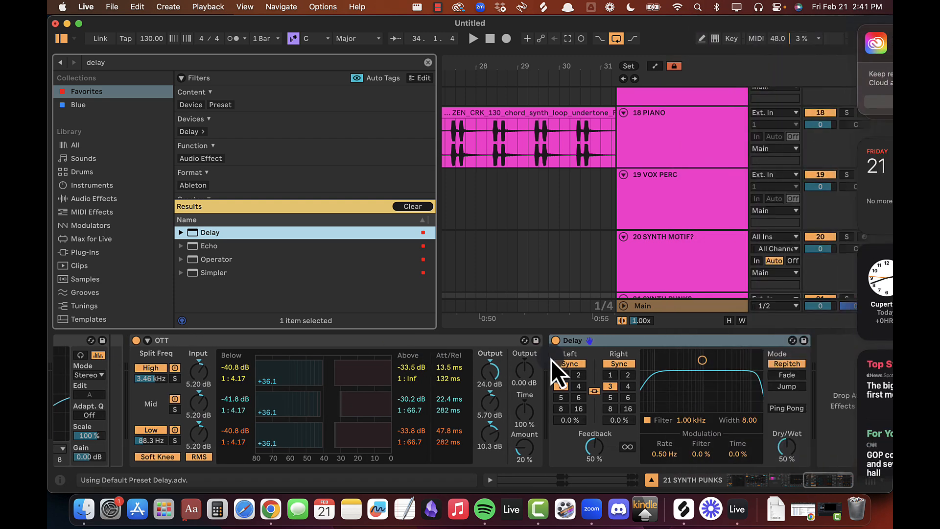
pyautogui.click(663, 338)
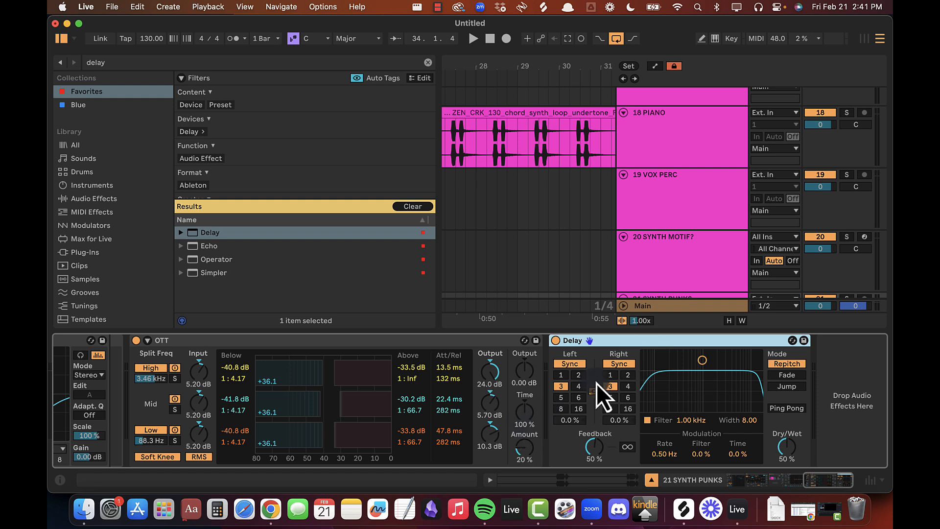
# Step: Set both Delay channels to 4 sixteenths and, during playback, dry/wet to 38 % and feedback to 68 %
pyautogui.click(578, 386)
pyautogui.press('space')
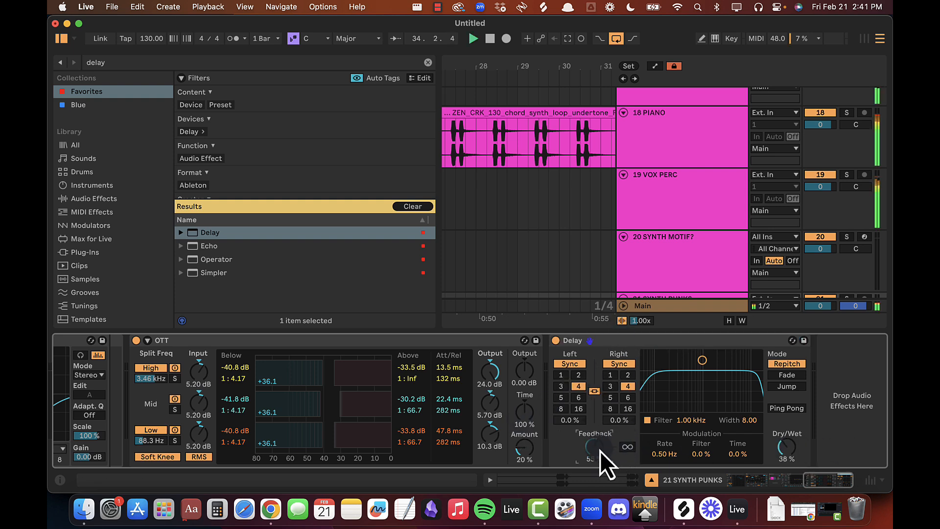
pyautogui.scroll(3, 600, 449)
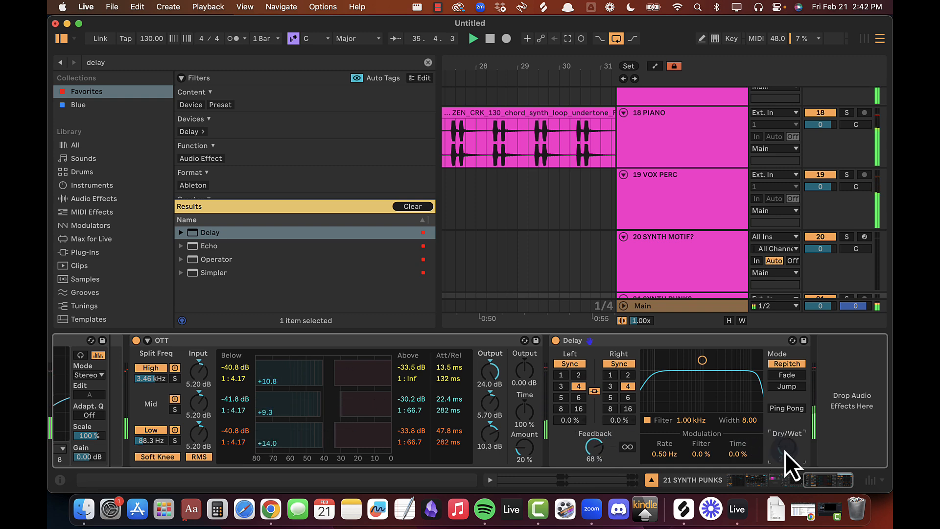
# Step: Set the Delay's dry/wet to 21 % during playback and hide the browser to see bars 33 to 37 of the arrangement
pyautogui.press('alt+super+b')
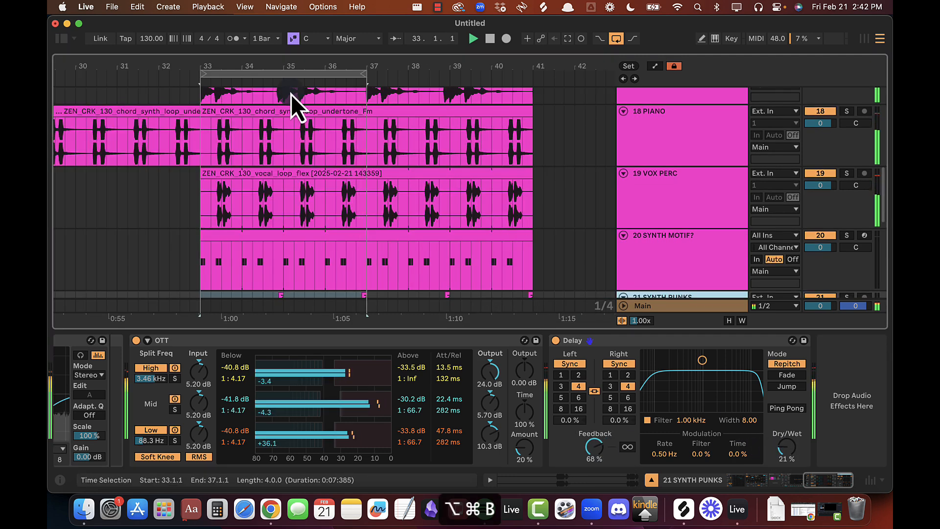
pyautogui.moveTo(269, 59)
pyautogui.mouseDown()
pyautogui.moveTo(265, 66)
pyautogui.moveTo(279, 65)
pyautogui.mouseUp()
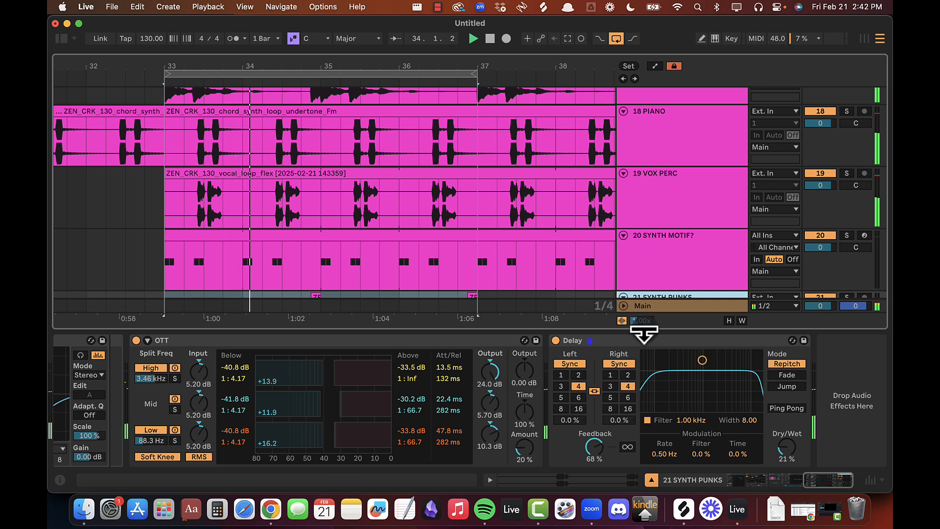
pyautogui.click(785, 447)
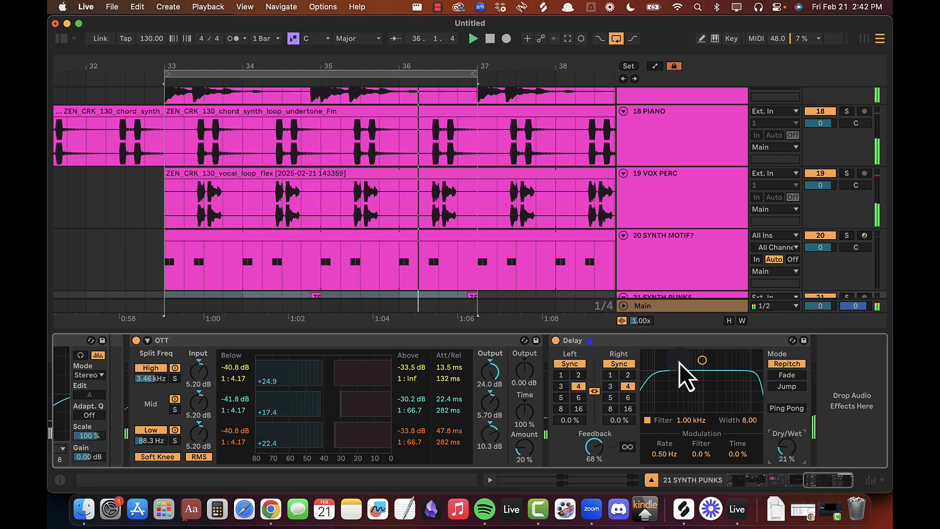
# Step: Stop playback, group the Delay into its own Audio Effect Rack and show the rack's chain list
pyautogui.click(672, 341)
pyautogui.press('space')
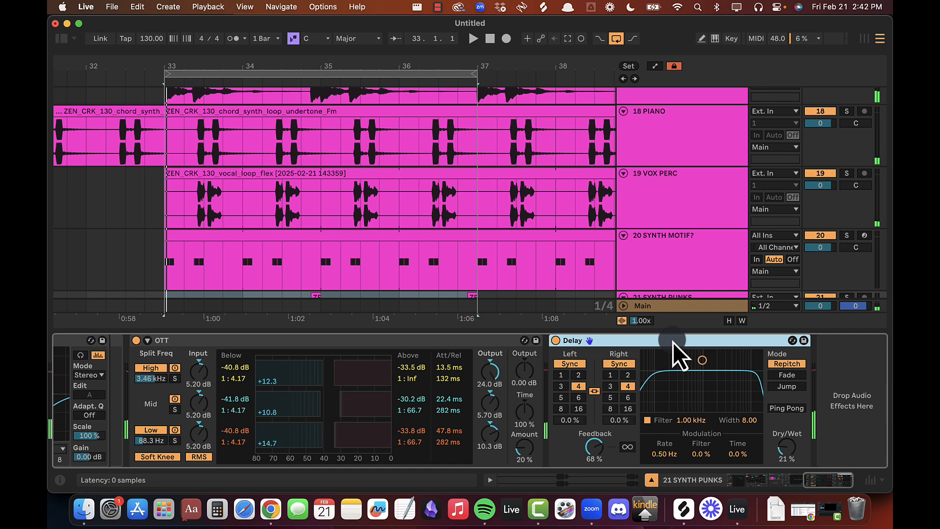
pyautogui.press('super+g')
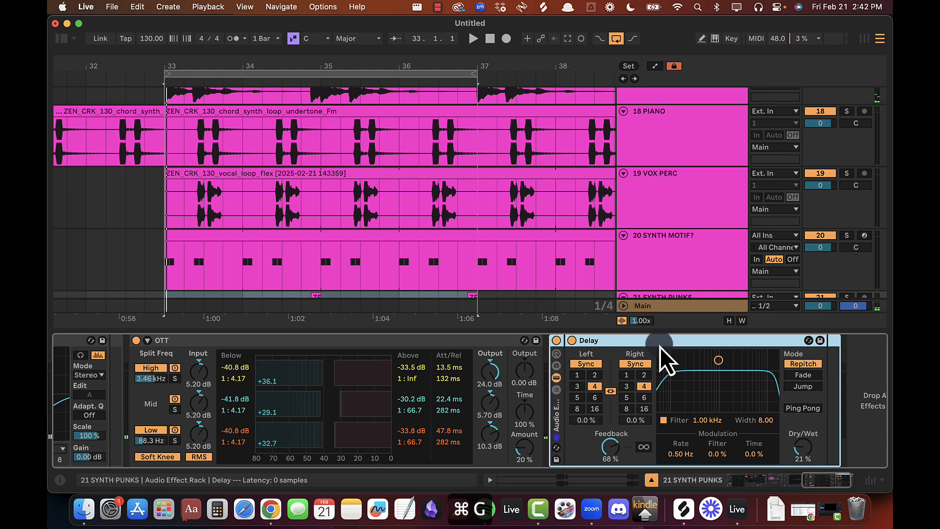
pyautogui.click(558, 390)
# Step: Create a second, empty chain in the Delay's rack and rename it DRY
pyautogui.click(516, 422)
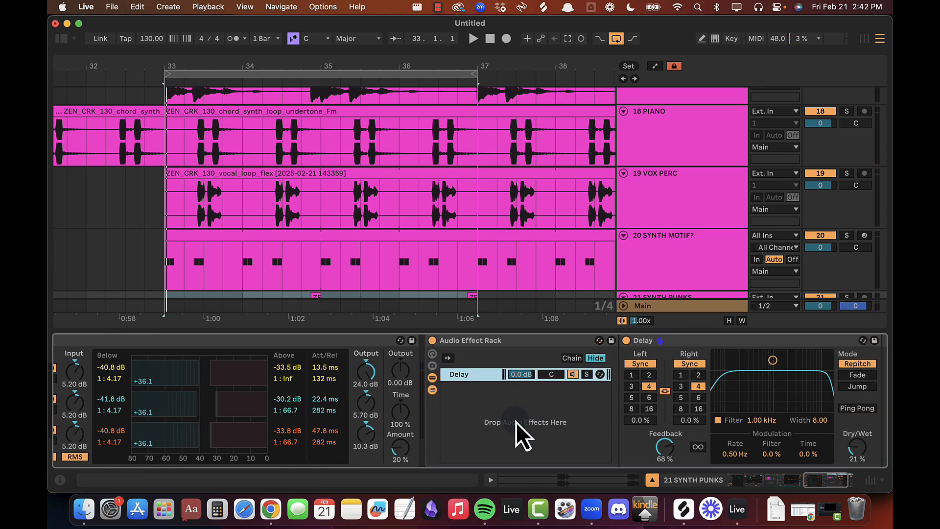
pyautogui.rightClick(516, 422)
pyautogui.click(539, 427)
pyautogui.press('super+r')
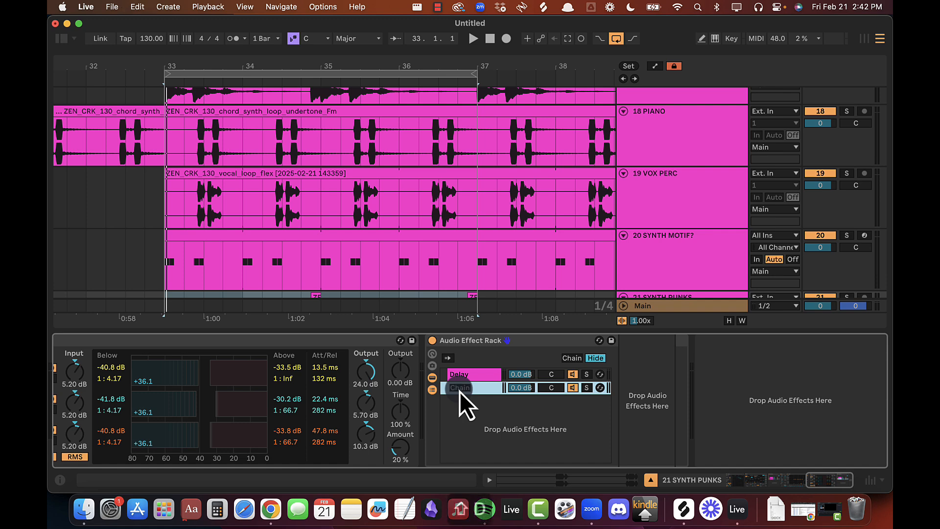
pyautogui.write('DR')
# Step: Rename the chain holding the Delay as DELAY and move it below the DRY chain
pyautogui.click(476, 373)
pyautogui.press('super+r')
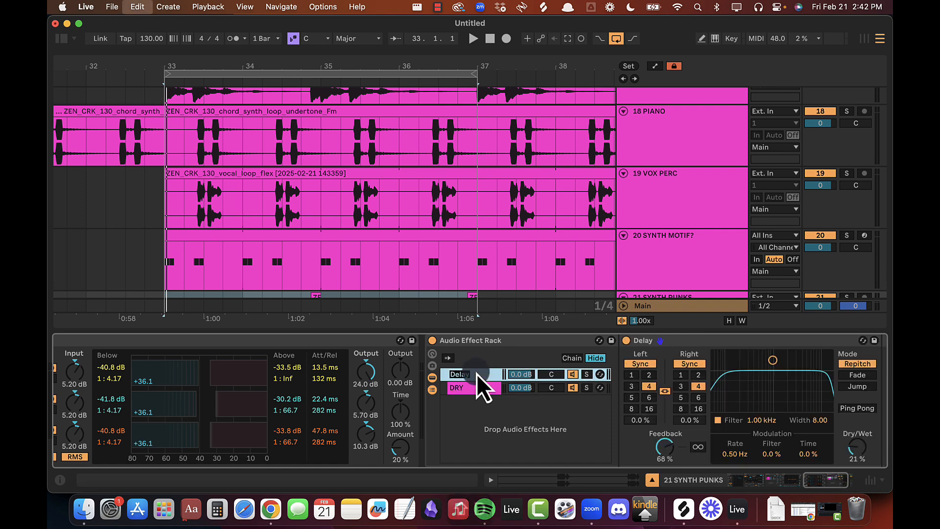
pyautogui.write('DELAY')
pyautogui.moveTo(476, 375); pyautogui.dragTo(474, 430)
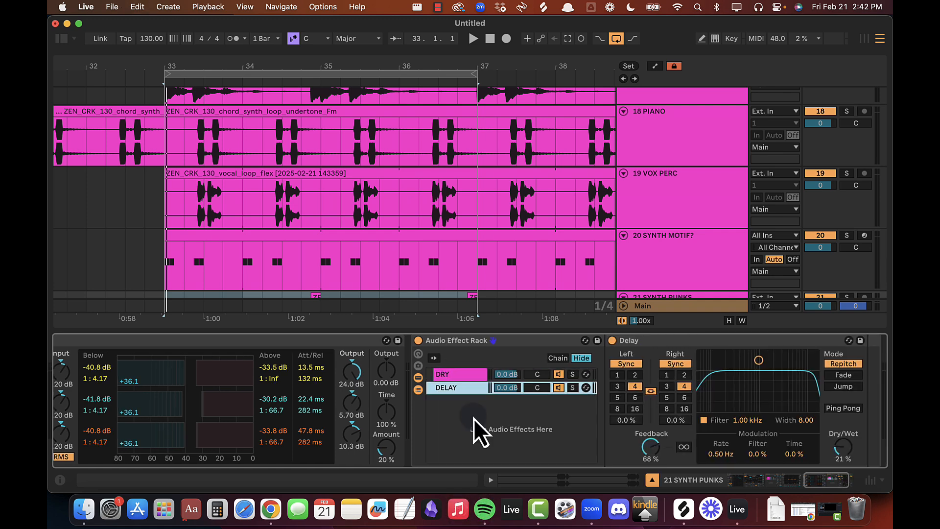
# Step: Search the browser for "util", add Utility after the Delay in the DELAY chain and set the Delay's dry/wet to 100 %
pyautogui.click(60, 38)
pyautogui.click(143, 62)
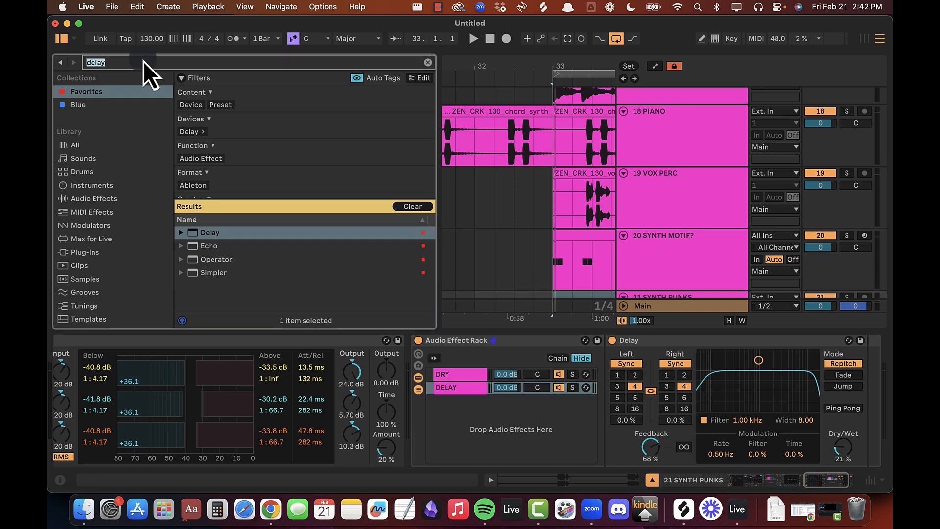
pyautogui.write('util')
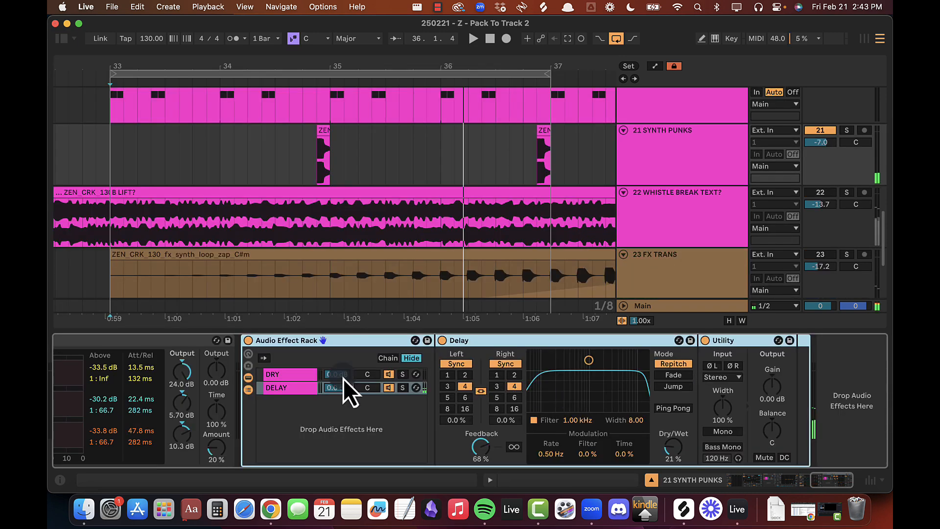
pyautogui.click(277, 387)
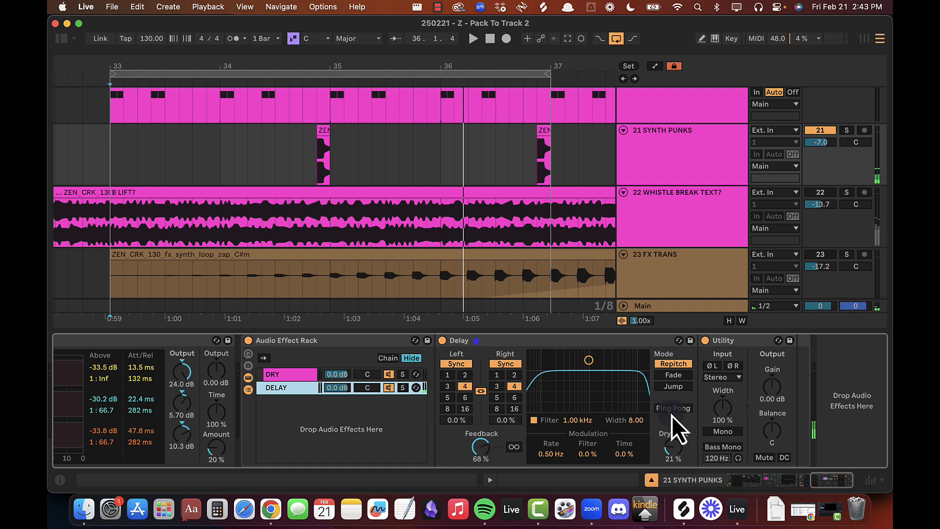
pyautogui.moveTo(675, 442); pyautogui.dragTo(677, 387)
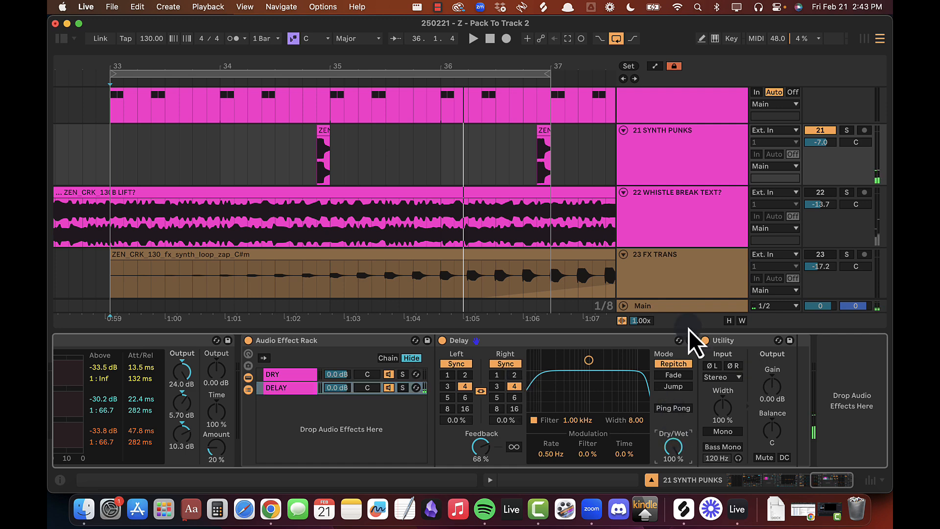
# Step: Show the browser, search it for "lfo" and add the LFO modulator after Utility in the DELAY chain
pyautogui.click(59, 39)
pyautogui.click(169, 62)
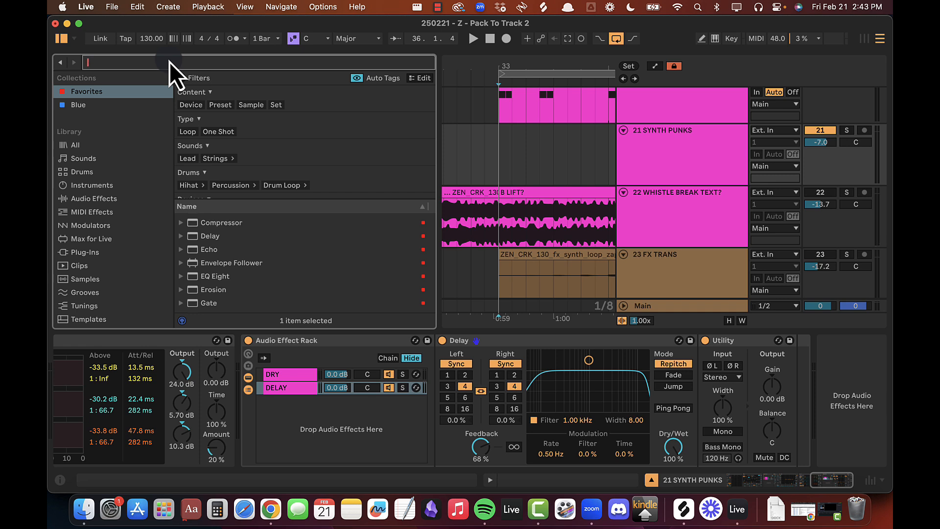
pyautogui.write('lfo')
pyautogui.moveTo(206, 235); pyautogui.dragTo(290, 389)
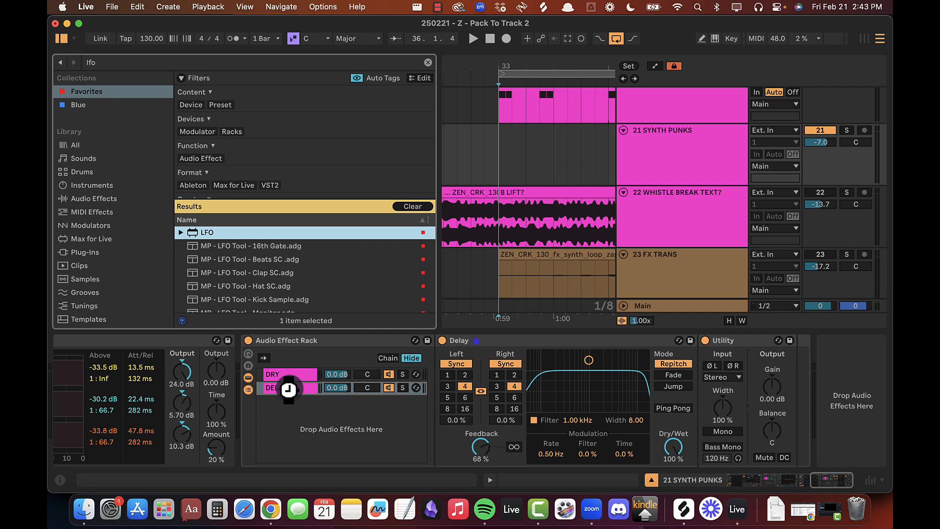
pyautogui.moveTo(289, 388); pyautogui.dragTo(357, 432)
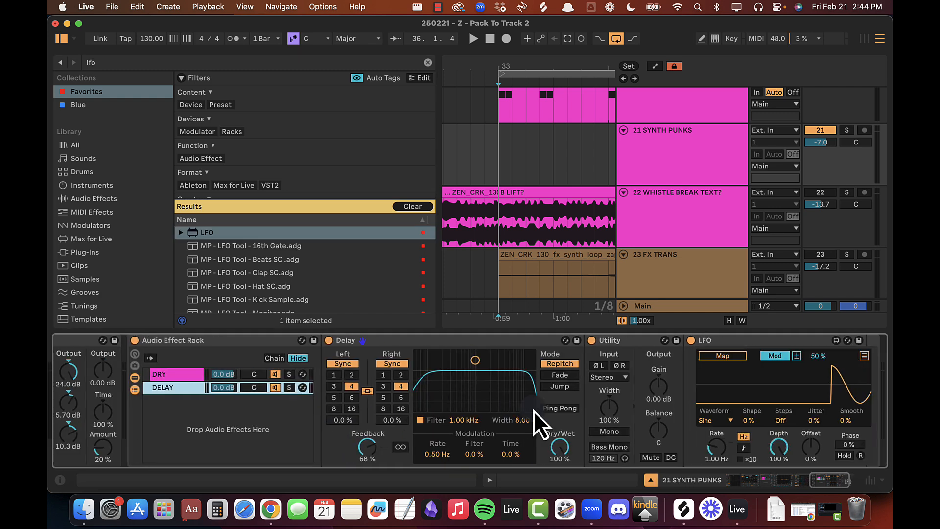
# Step: Set the LFO's waveform to Stray and depth to 61.1 %, map it to Utility's Balance and start playback
pyautogui.click(632, 420)
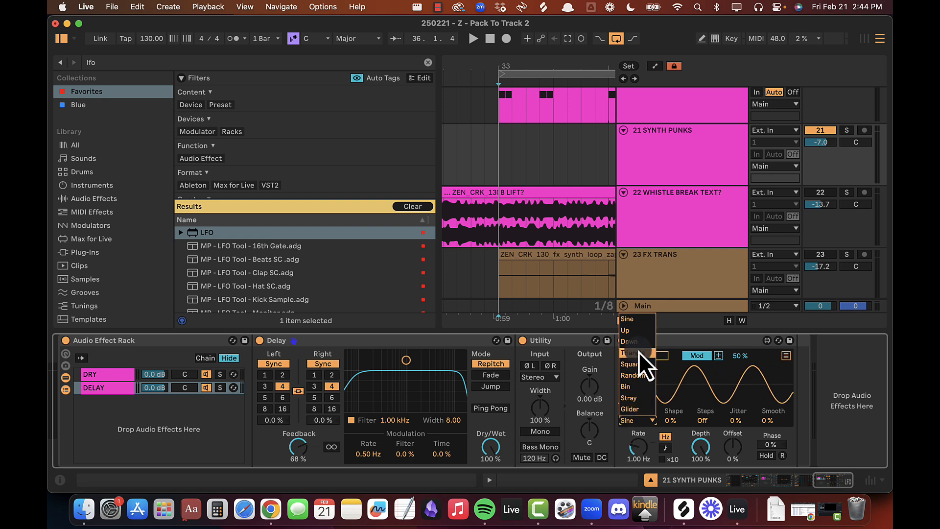
pyautogui.click(633, 401)
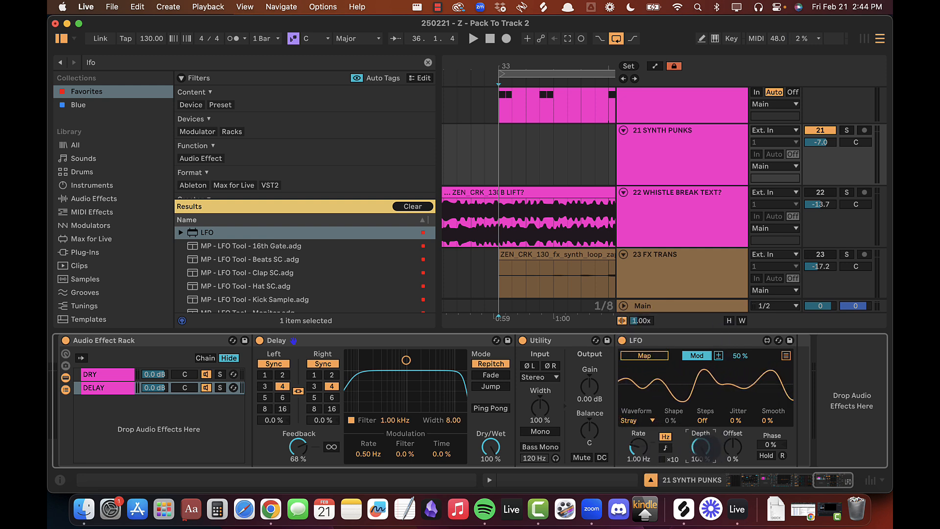
pyautogui.moveTo(699, 443); pyautogui.dragTo(708, 468)
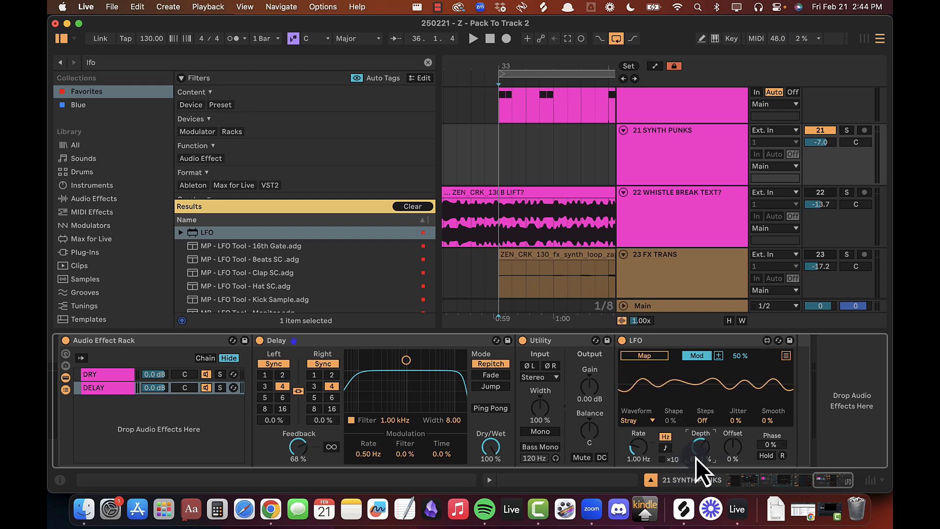
pyautogui.click(591, 432)
pyautogui.press('space')
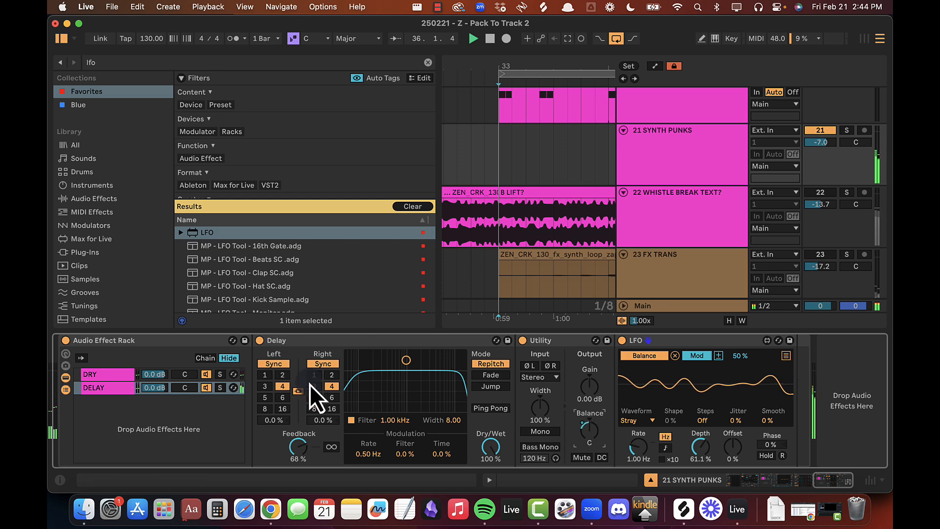
# Step: Try the DELAY chain at -6.1 dB with the Delay's filter width narrowed to 4.23
pyautogui.click(491, 453)
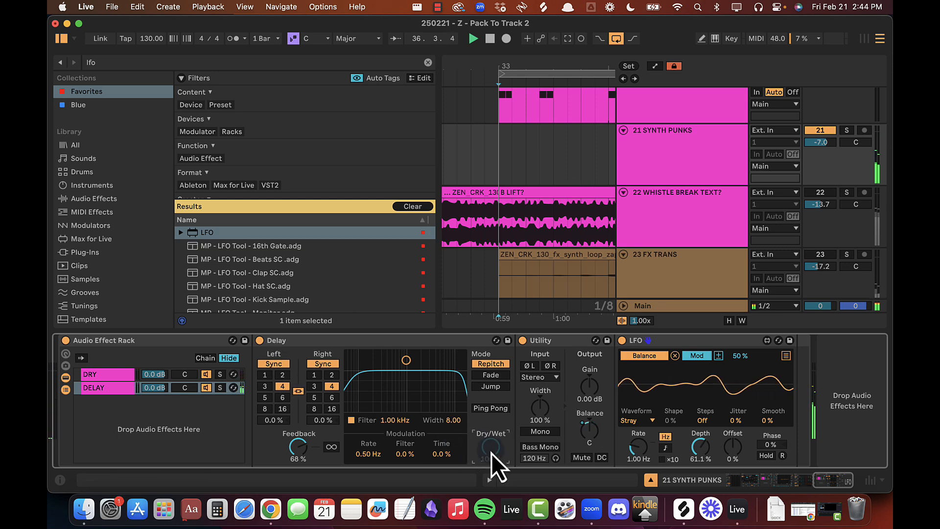
pyautogui.click(157, 390)
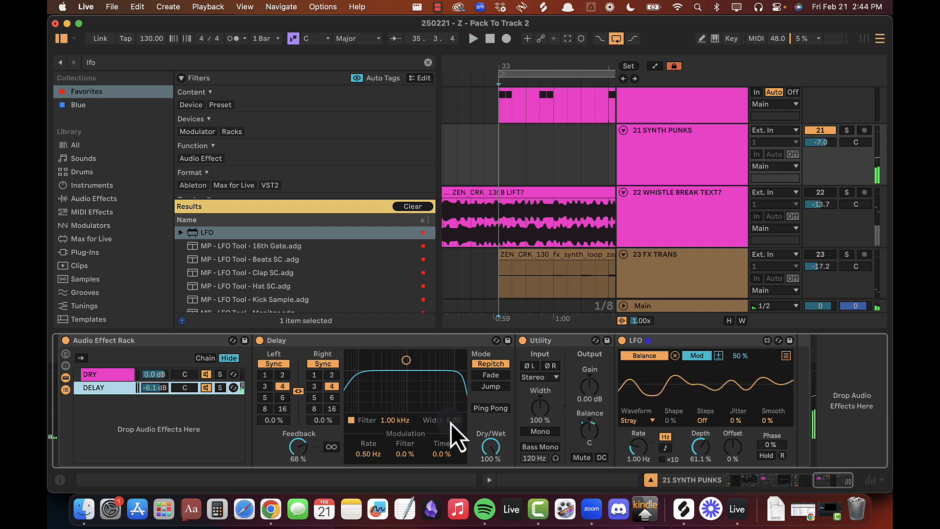
pyautogui.moveTo(451, 423); pyautogui.dragTo(455, 421)
pyautogui.press('space')
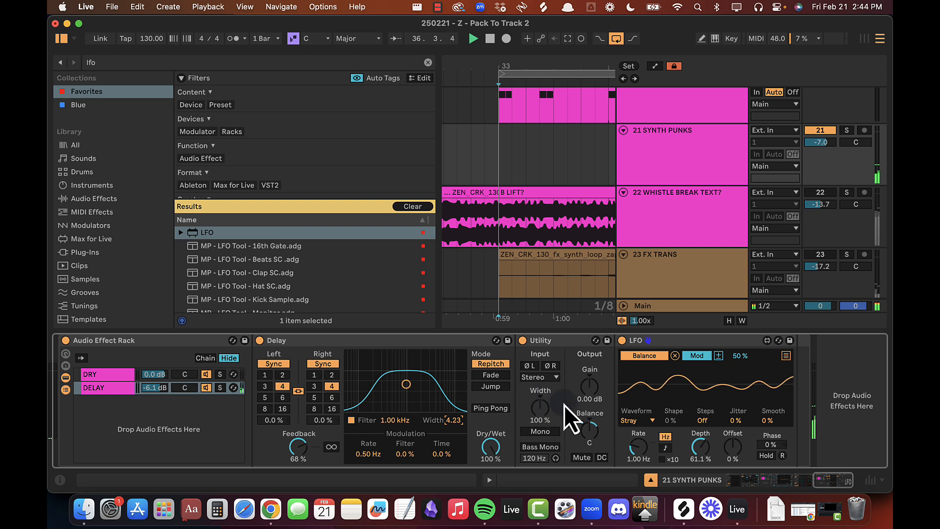
# Step: Raise the LFO's depth to 62.8 % and lower the DELAY chain's volume to -13.6 dB, checking by playback
pyautogui.moveTo(701, 445); pyautogui.dragTo(701, 445)
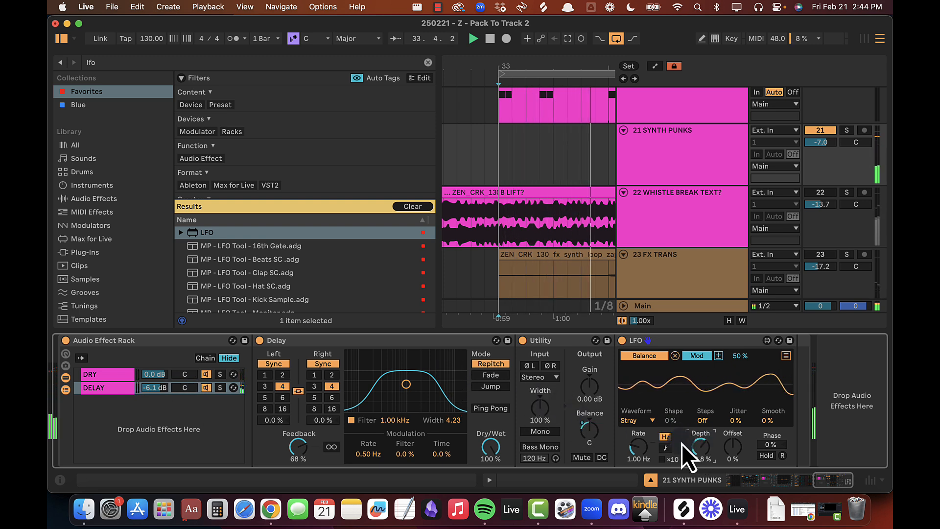
pyautogui.click(162, 387)
pyautogui.moveTo(163, 387); pyautogui.dragTo(163, 387)
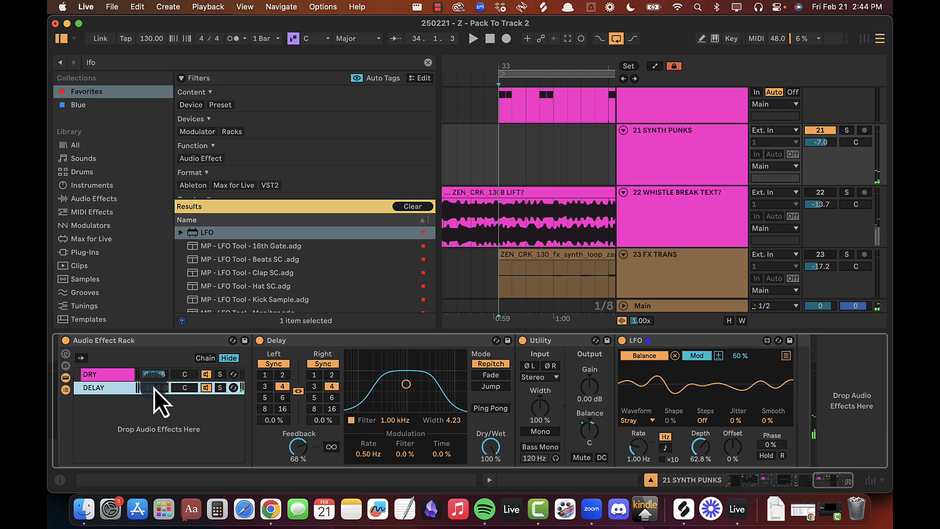
pyautogui.press('space')
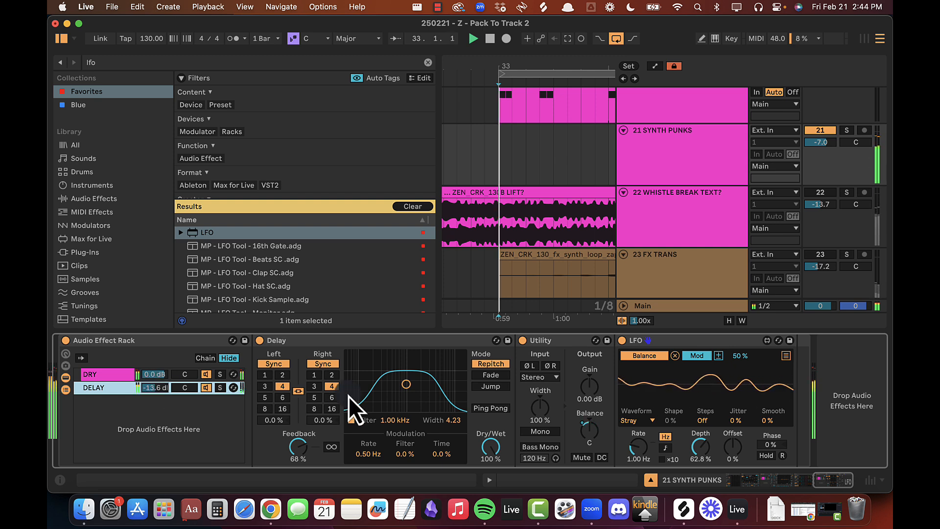
# Step: Try other Delay filter frequencies and widths, including 1.70 kHz, and restore the filter to 1.00 kHz with width 8.00
pyautogui.click(454, 421)
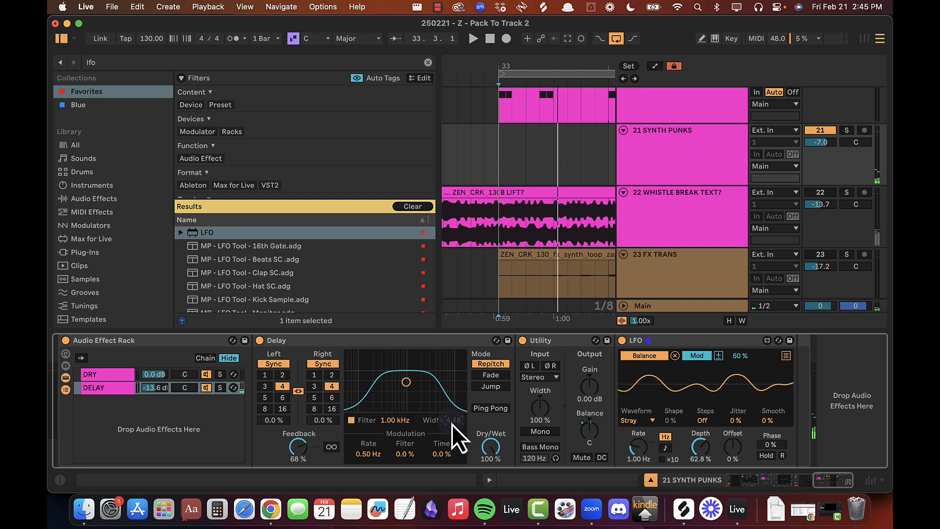
pyautogui.press('space')
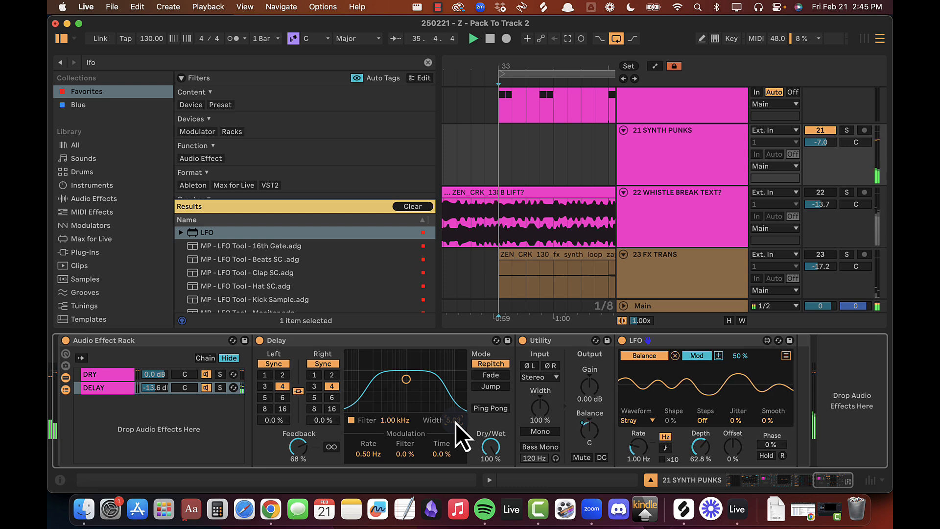
pyautogui.moveTo(383, 421); pyautogui.dragTo(383, 420)
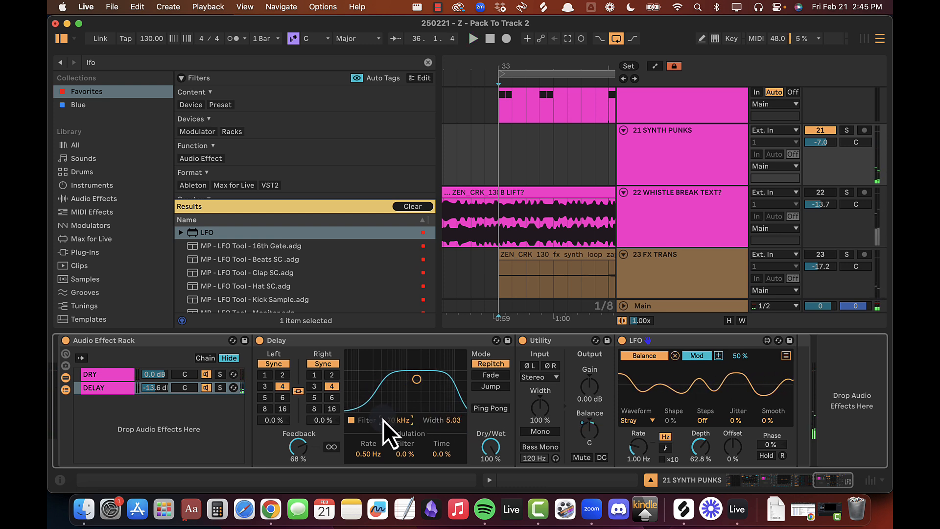
pyautogui.moveTo(450, 421); pyautogui.dragTo(452, 421)
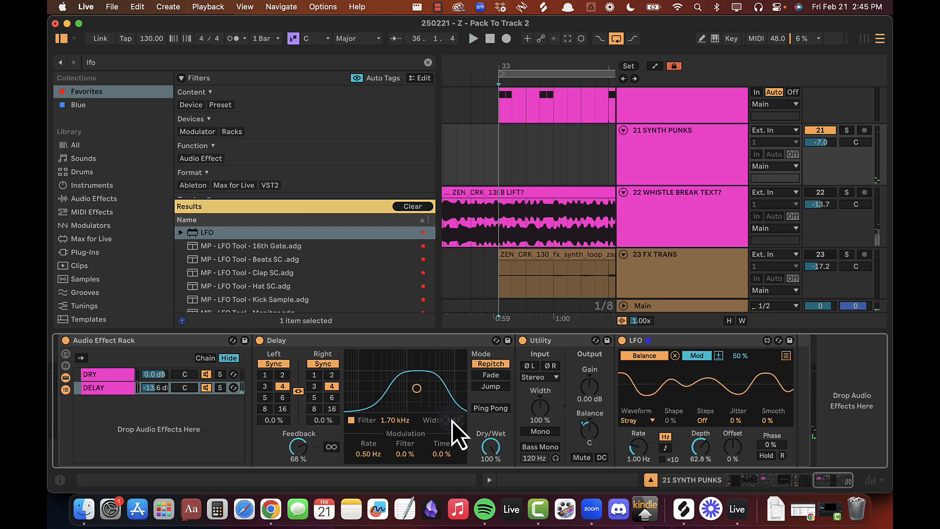
pyautogui.moveTo(394, 424); pyautogui.dragTo(395, 423)
pyautogui.moveTo(456, 424); pyautogui.dragTo(456, 419)
pyautogui.moveTo(386, 424); pyautogui.dragTo(387, 425)
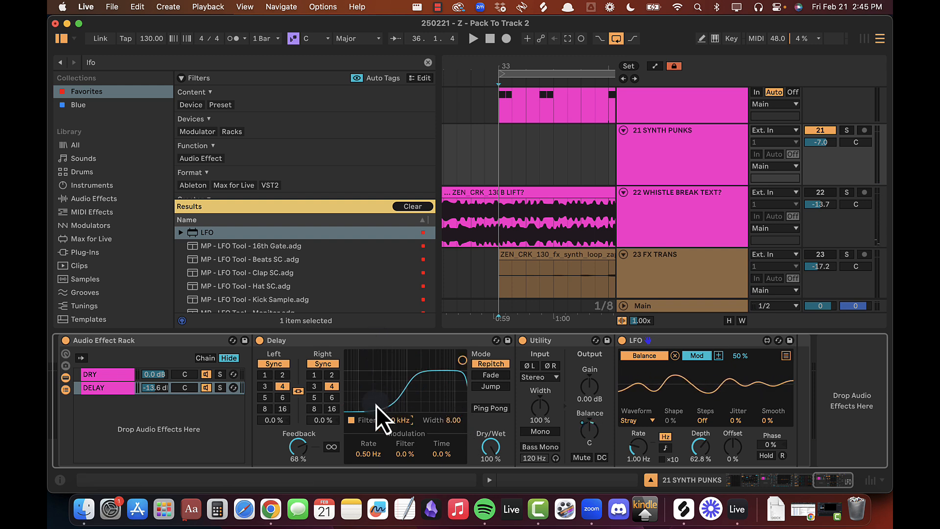
pyautogui.doubleClick(394, 423)
# Step: Clear the browser search and insert EQ Eight before the Delay in the DELAY chain
pyautogui.click(428, 62)
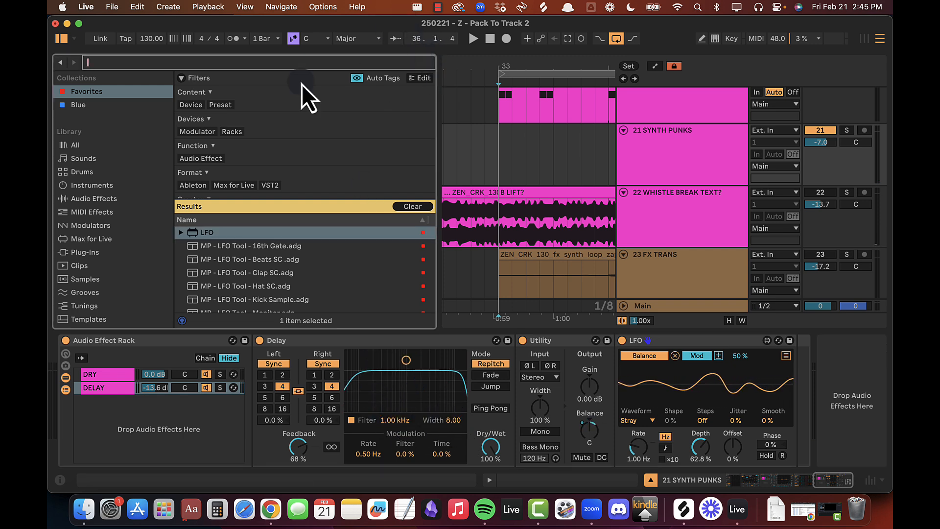
pyautogui.moveTo(225, 281); pyautogui.dragTo(269, 394)
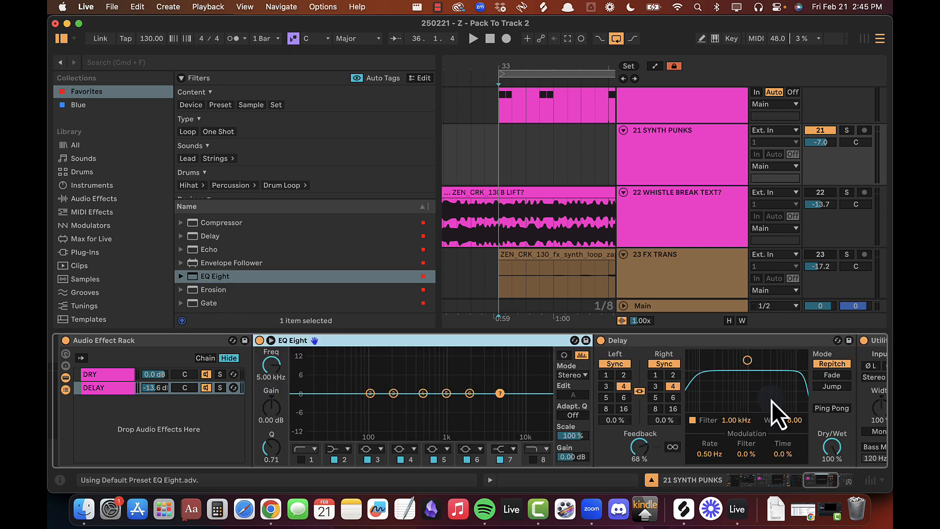
pyautogui.hscroll(1, 490, 347)
pyautogui.hscroll(-6, 489, 347)
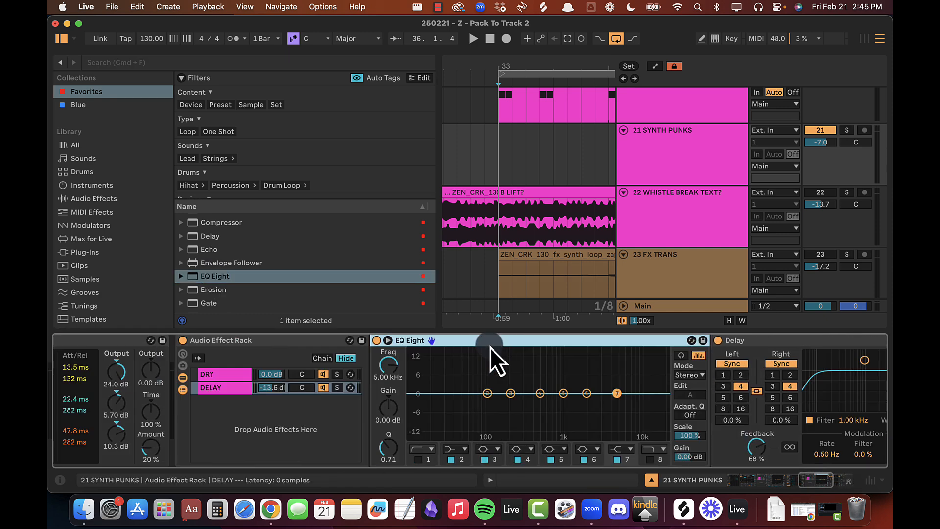
pyautogui.hscroll(6, 490, 348)
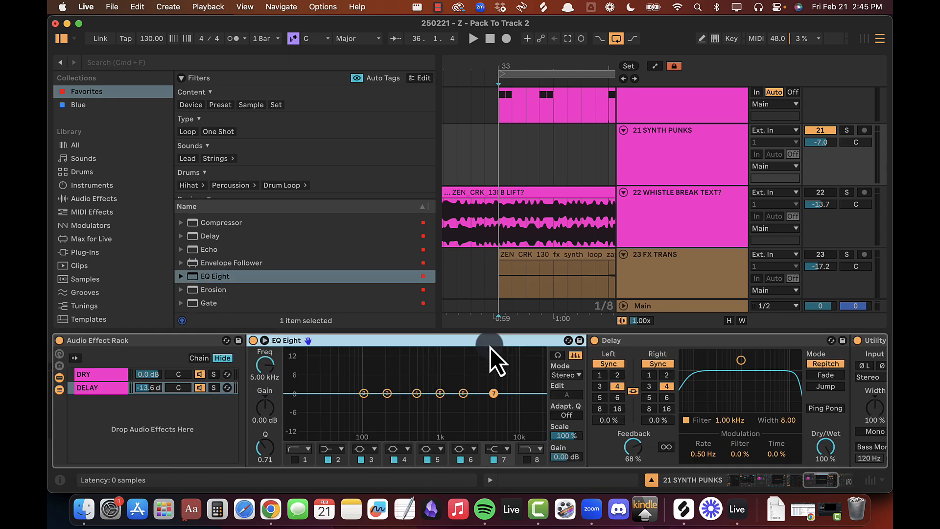
# Step: Enable EQ Eight's band 1 low cut at 300 Hz and its band 8 high cut at 5.00 kHz
pyautogui.click(296, 449)
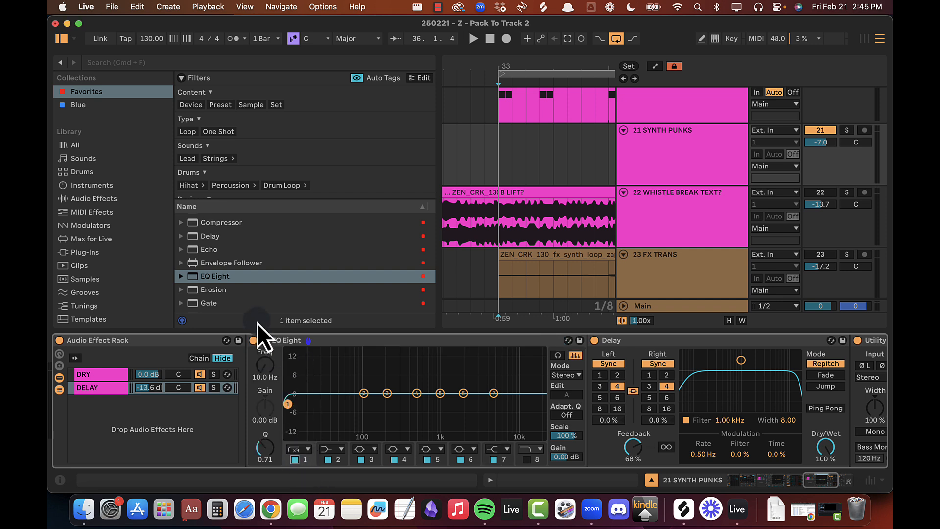
pyautogui.write('300')
pyautogui.press('Return')
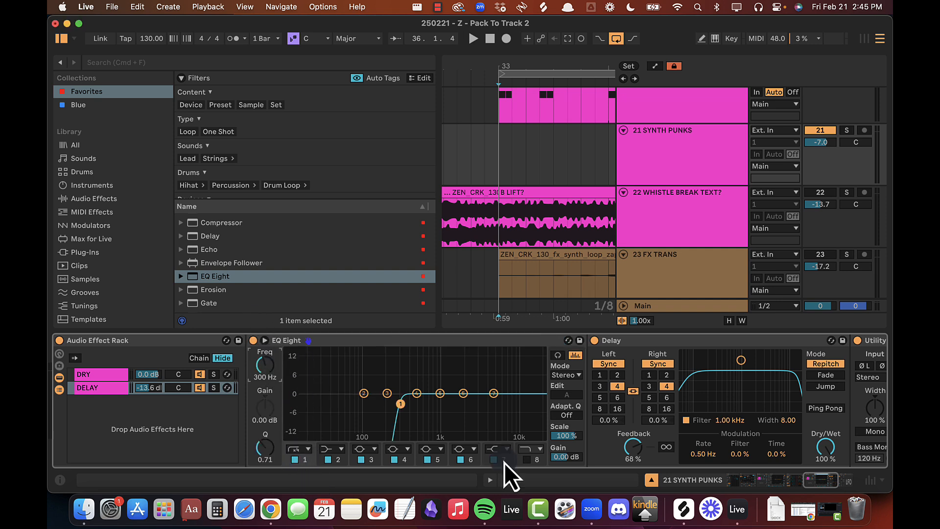
pyautogui.click(533, 450)
pyautogui.click(531, 437)
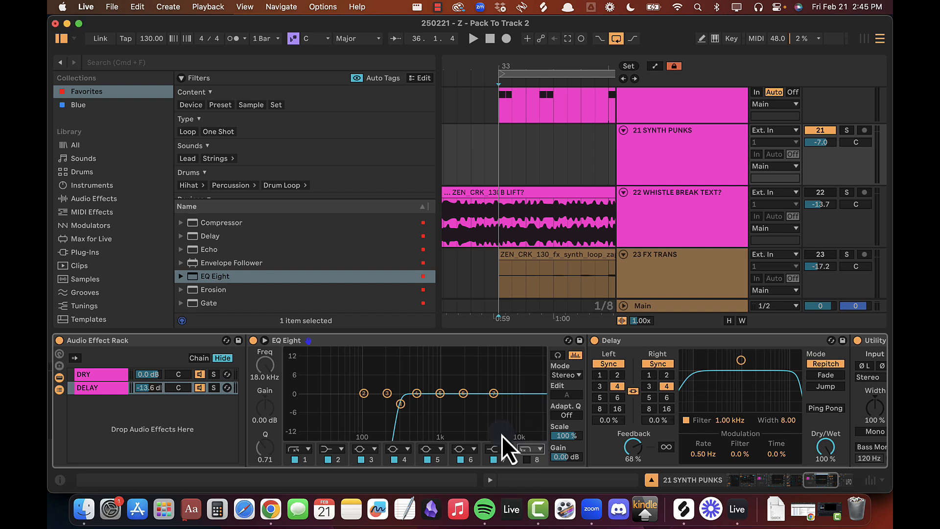
pyautogui.click(528, 459)
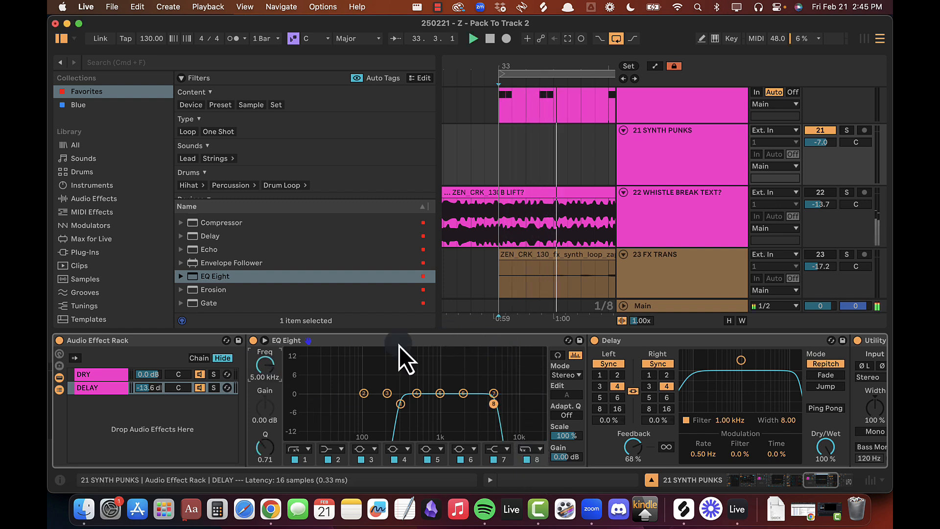
# Step: Try raising EQ Eight's high cut up to 18.0 kHz during playback, and restore it to 5.00 kHz
pyautogui.hscroll(3, 439, 352)
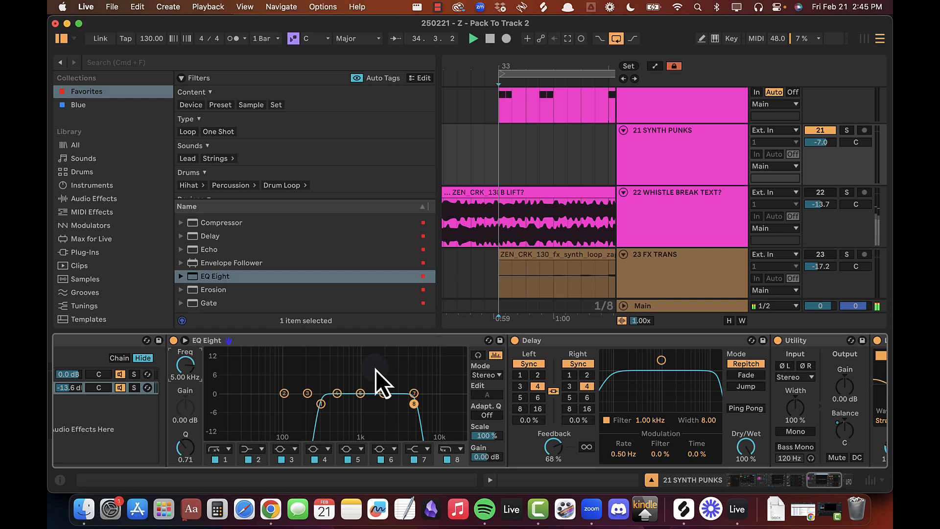
pyautogui.hscroll(-3, 375, 369)
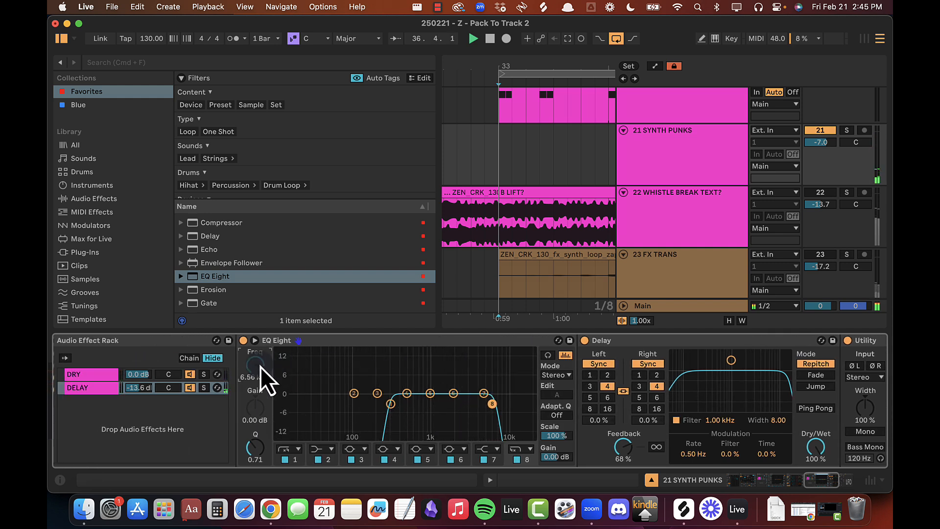
pyautogui.scroll(-2, 258, 366)
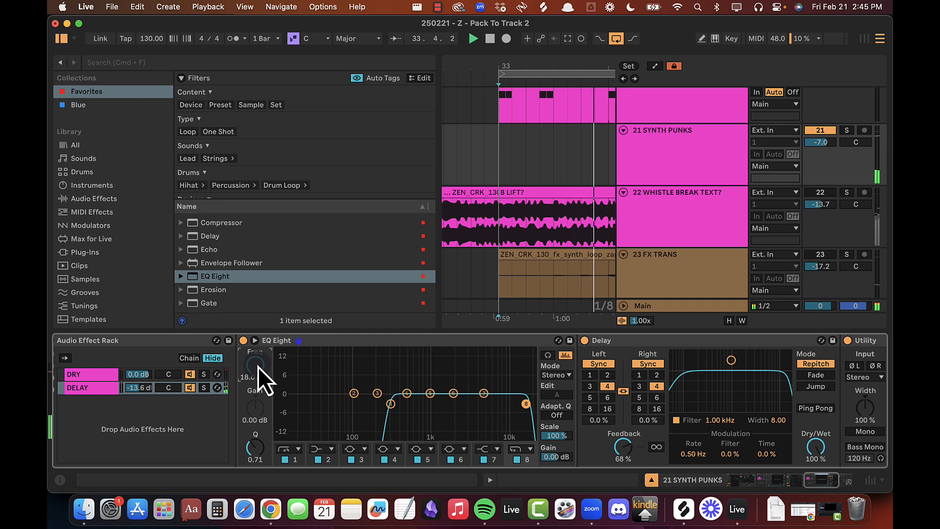
pyautogui.press('Return')
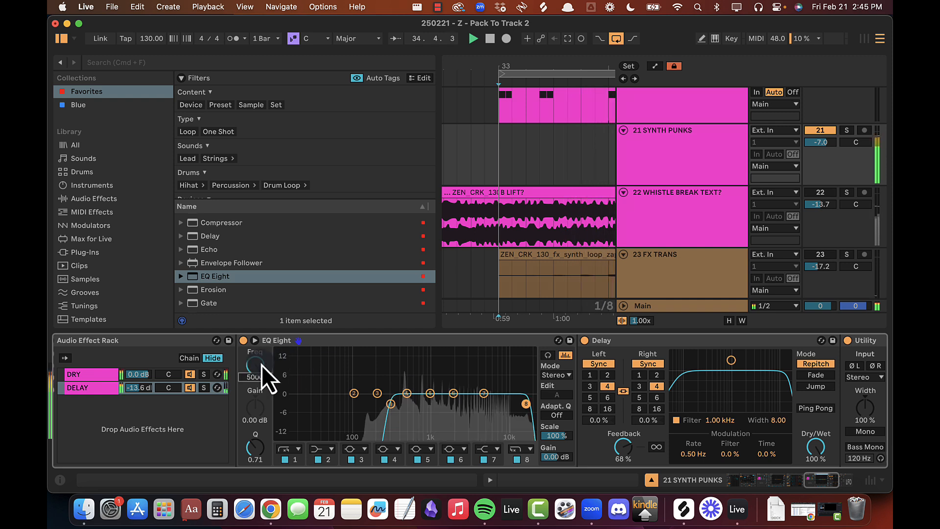
# Step: Try EQ Eight's low cut at 500 Hz during playback, and raise its frequency to 1.00 kHz
pyautogui.click(391, 404)
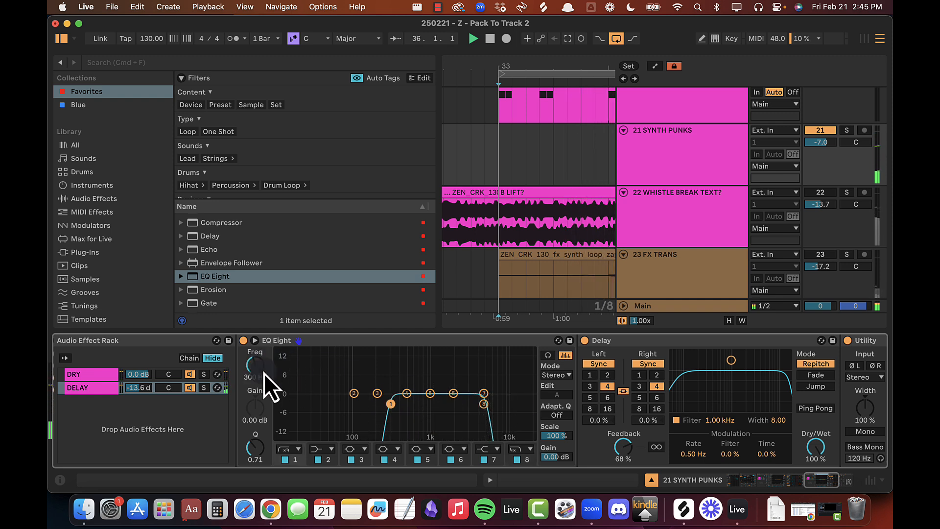
pyautogui.scroll(6, 258, 371)
pyautogui.moveTo(257, 371); pyautogui.dragTo(258, 370)
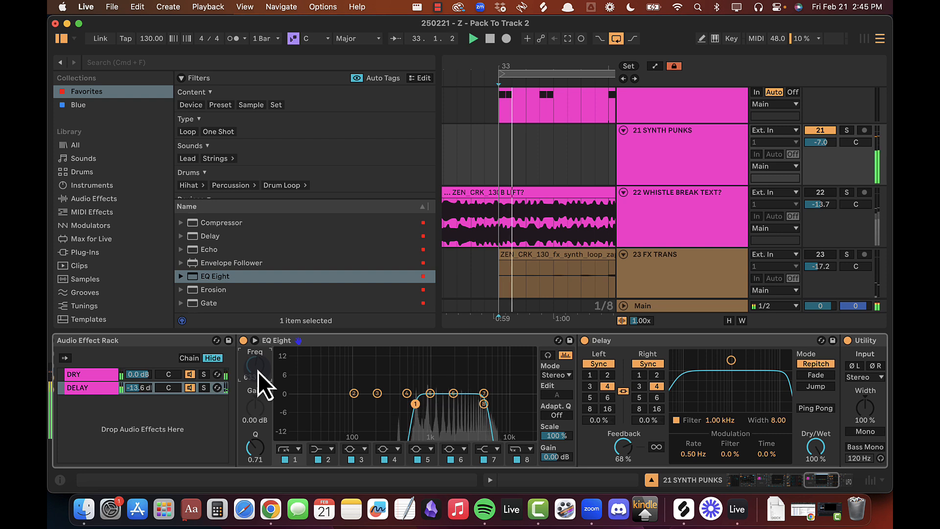
pyautogui.write('500')
pyautogui.press('Return')
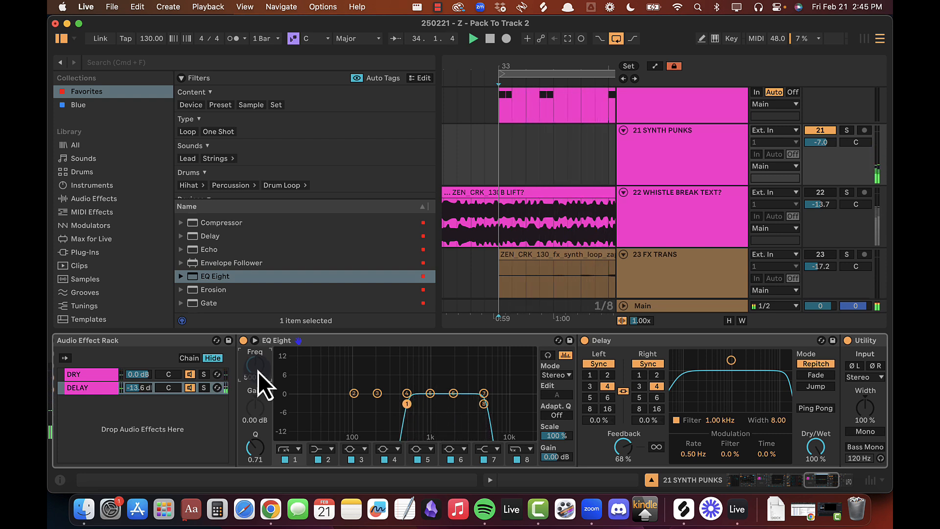
pyautogui.scroll(4, 248, 371)
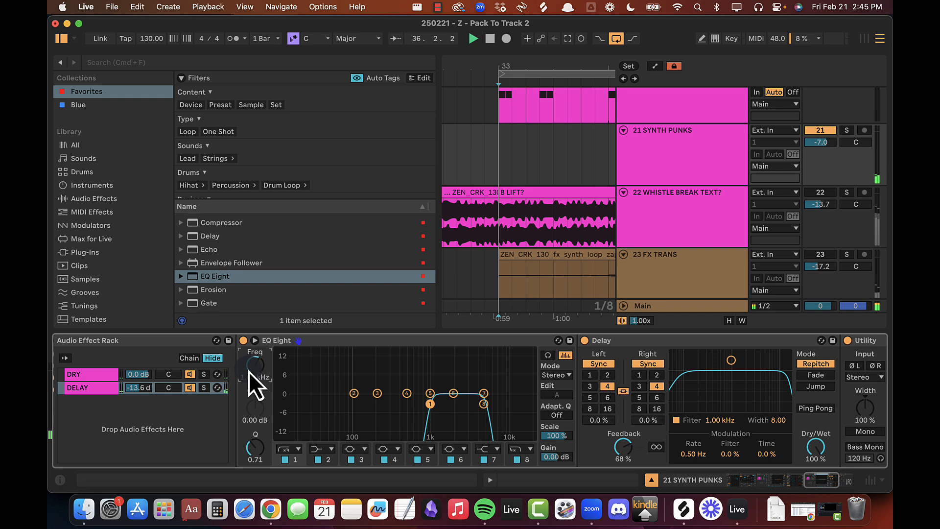
# Step: Raise the Delay's feedback to 71 % during playback and turn up the system volume
pyautogui.hscroll(3, 433, 358)
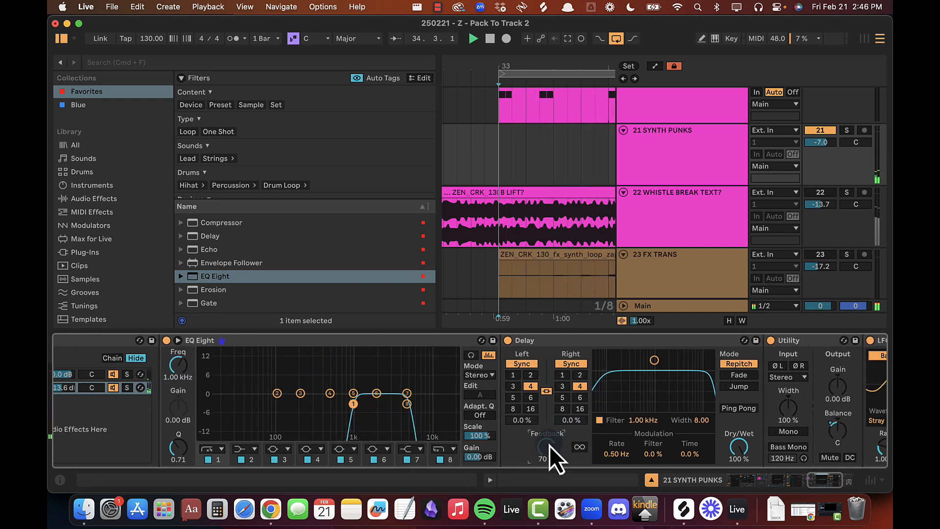
pyautogui.scroll(3, 549, 445)
pyautogui.scroll(-2, 549, 445)
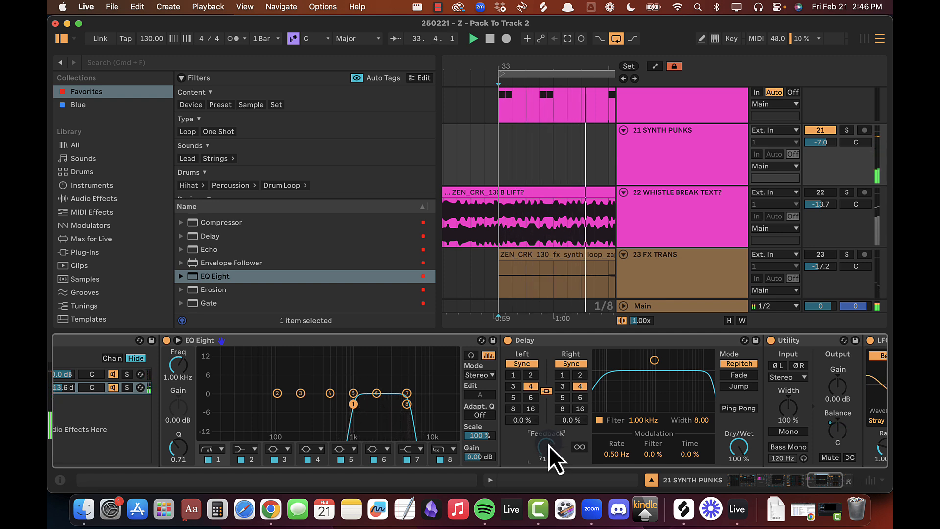
pyautogui.press('XF86AudioRaiseVolume')
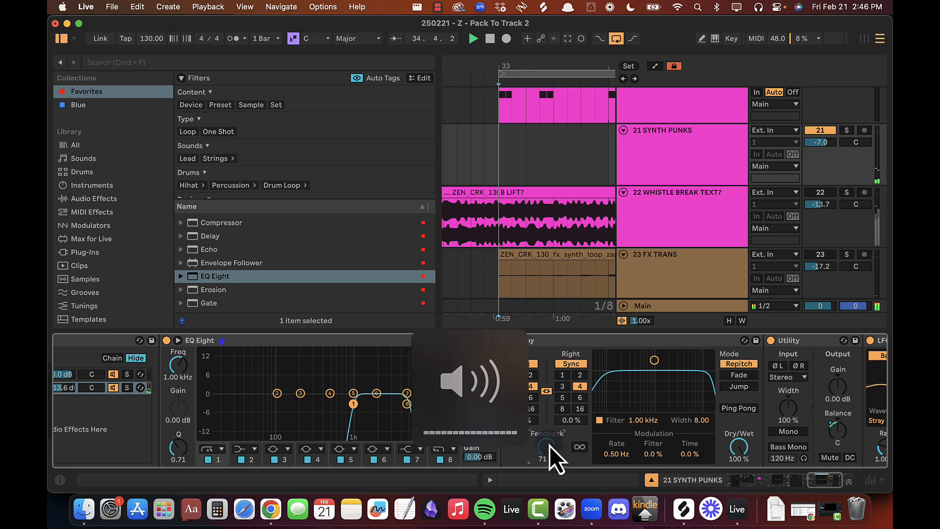
# Step: Hide the device view and the browser to give the arrangement the full window, and widen the timeline view around bar 33
pyautogui.press('super+alt+l')
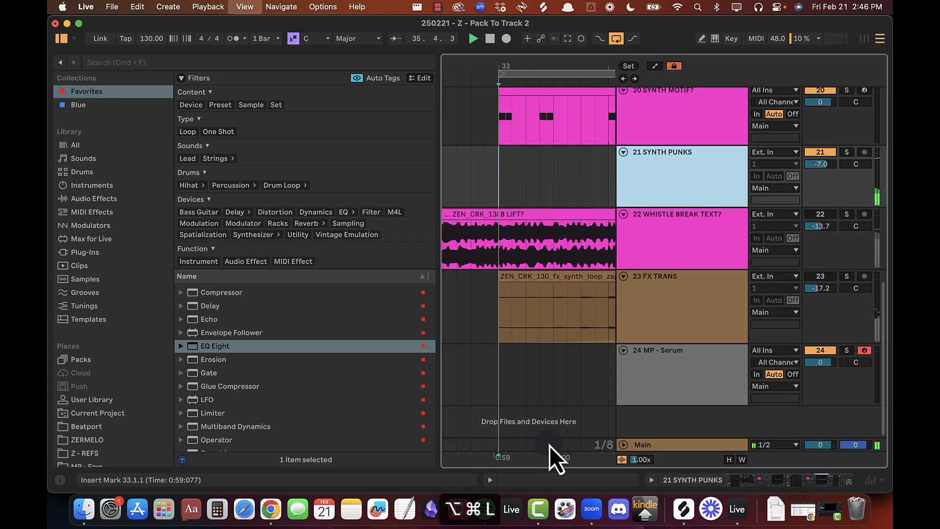
pyautogui.moveTo(531, 66); pyautogui.dragTo(531, 62)
pyautogui.press('alt+super+b')
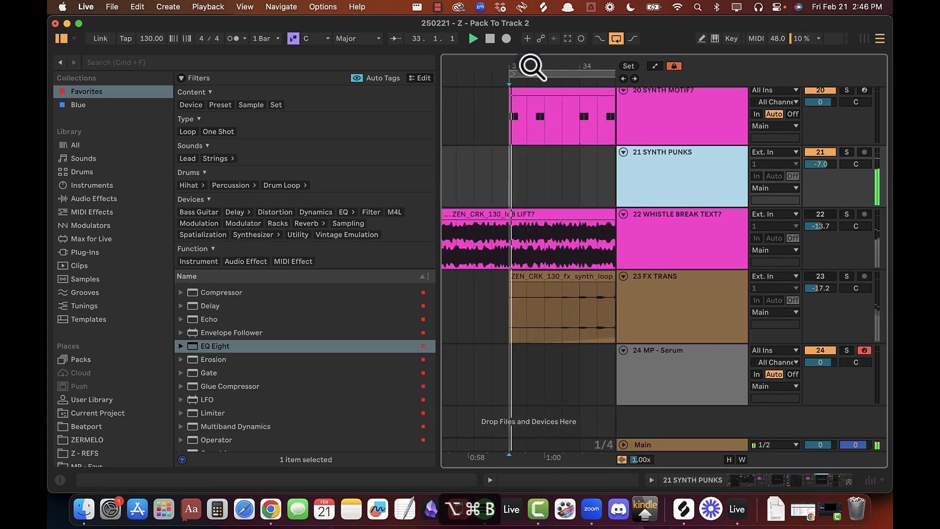
# Step: Look through the arrangement's tracks from the synths to the drums while the loop from bar 33 plays
pyautogui.scroll(2, 351, 157)
pyautogui.scroll(5, 350, 157)
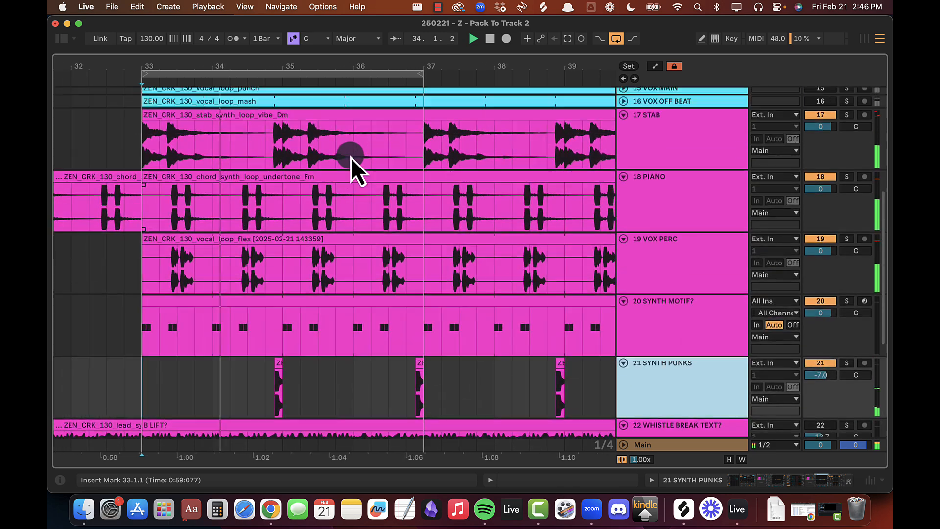
pyautogui.scroll(-1, 351, 157)
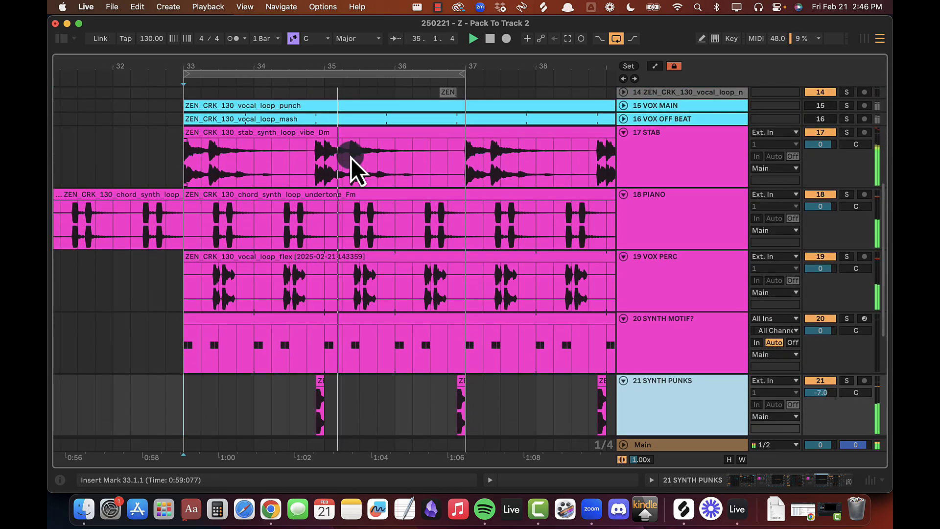
pyautogui.scroll(5, 351, 157)
pyautogui.scroll(-8, 350, 157)
pyautogui.scroll(-3, 350, 158)
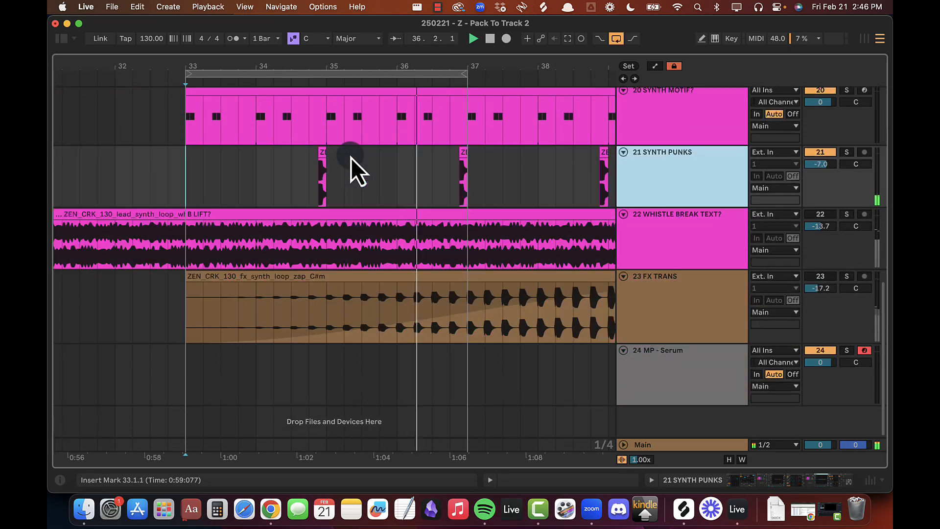
pyautogui.scroll(5, 350, 169)
pyautogui.scroll(8, 355, 176)
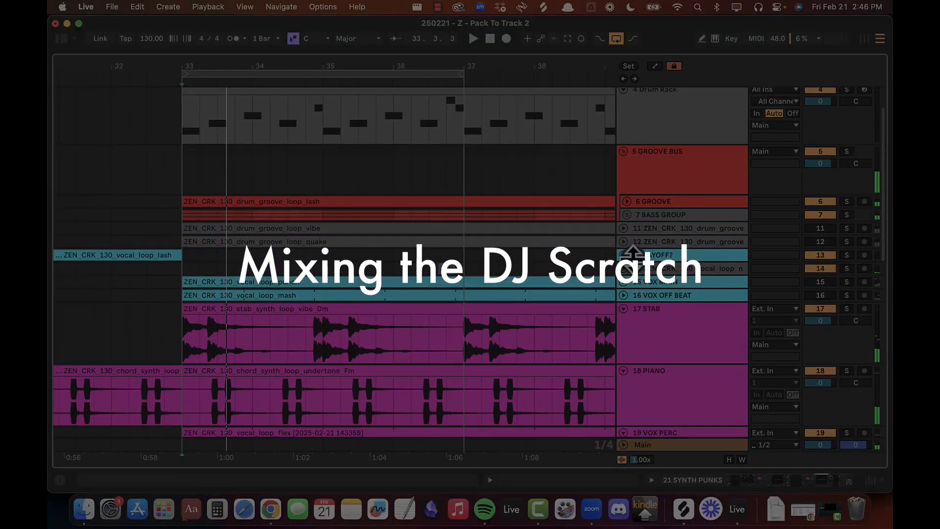
# Step: Unfold track 14 with the vocal loop clip and rename it "# FX DJ SCRATCH"
pyautogui.click(624, 268)
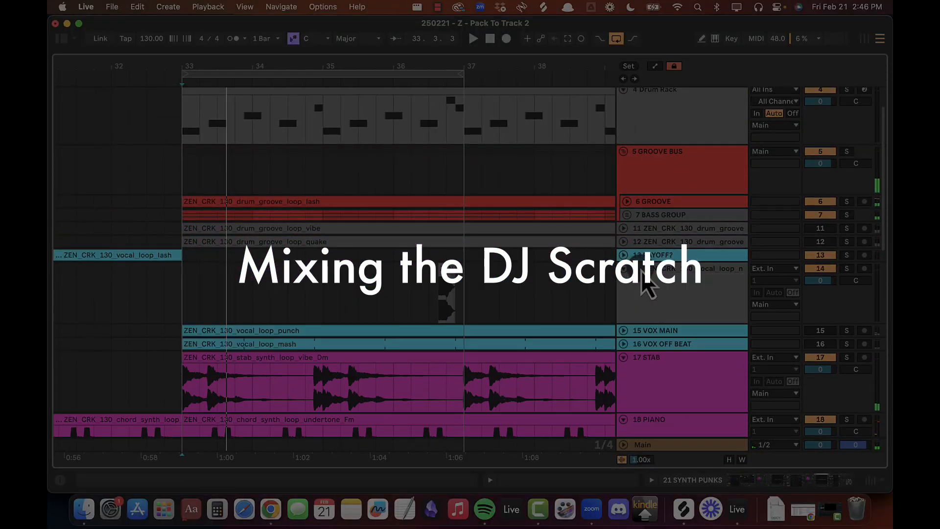
pyautogui.click(655, 271)
pyautogui.write('# D')
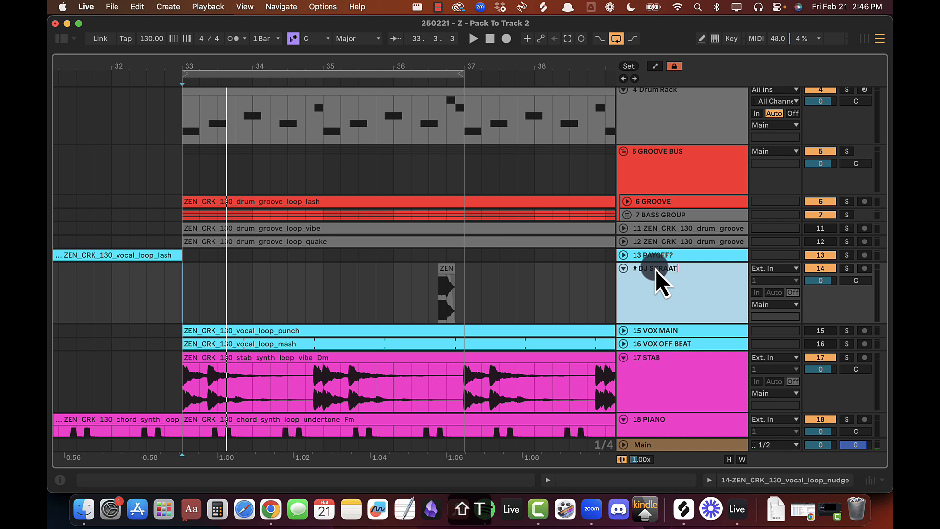
pyautogui.write('J SCR')
pyautogui.press('BackSpace')
pyautogui.press('BackSpace')
pyautogui.press('BackSpace')
pyautogui.press('BackSpace')
pyautogui.write('FX D')
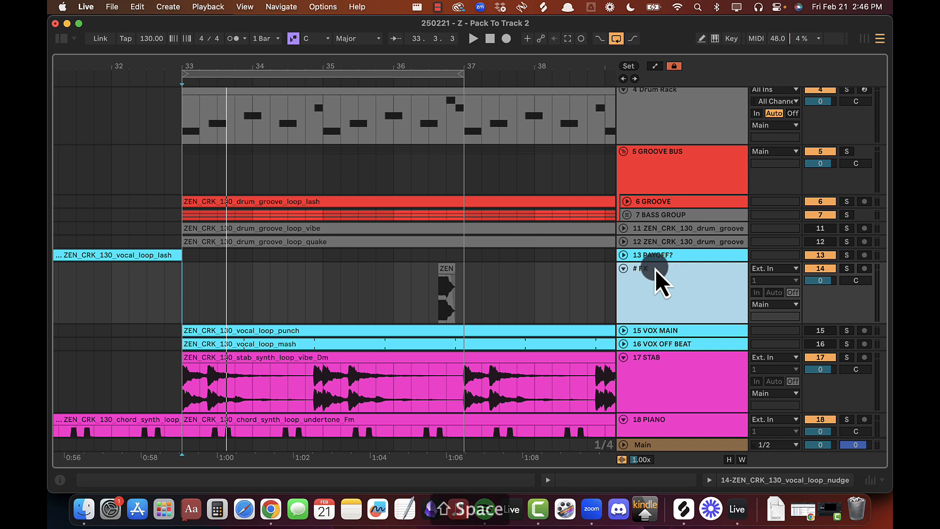
pyautogui.write('J SCRATCH')
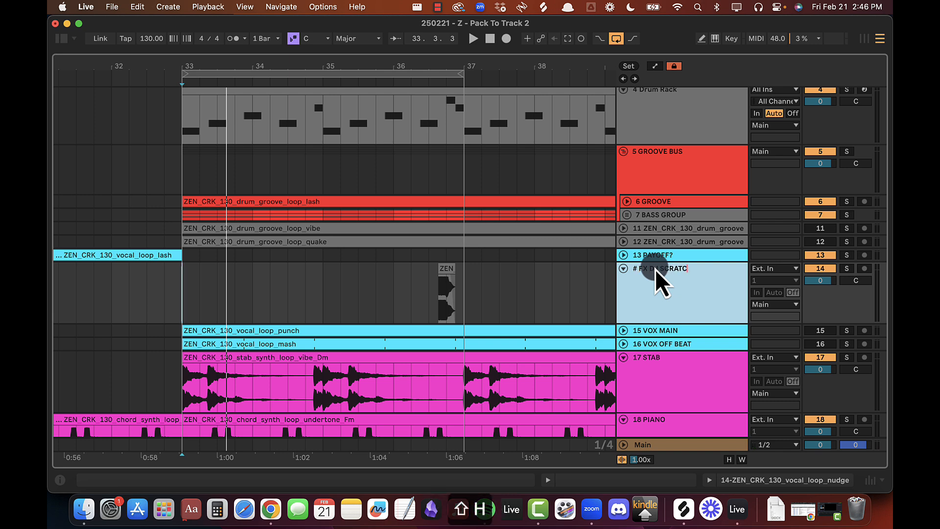
pyautogui.press('Return')
# Step: Color the FX DJ SCRATCH track brown like FX TRANS and assign the track color to its clips
pyautogui.rightClick(675, 299)
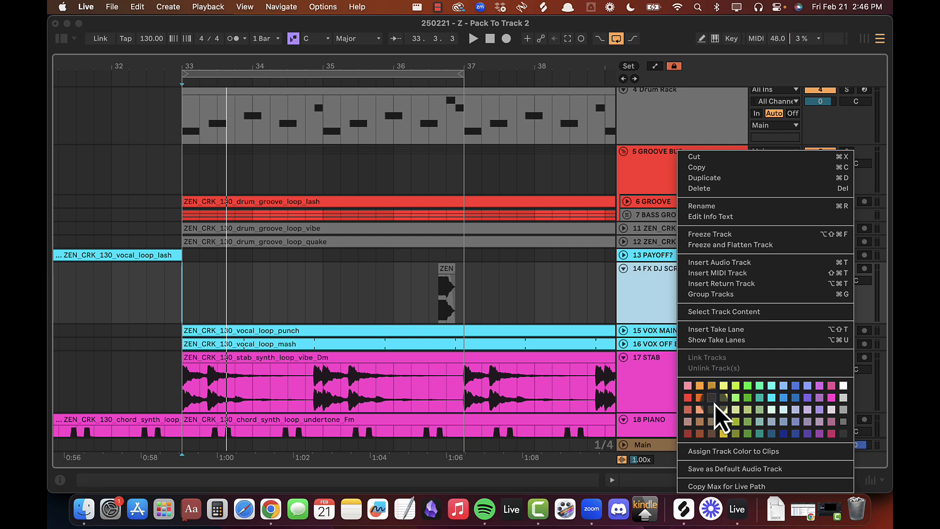
pyautogui.click(714, 405)
pyautogui.rightClick(671, 295)
pyautogui.click(694, 451)
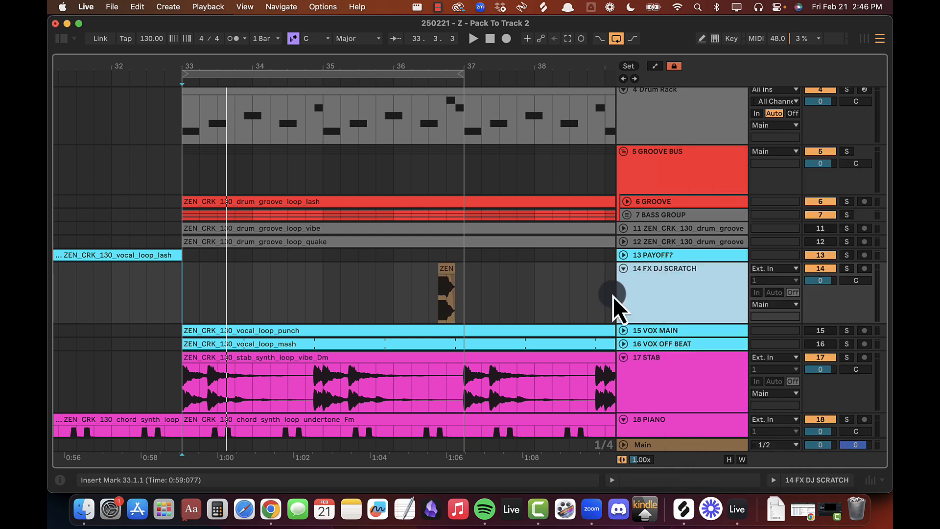
# Step: Fold all tracks, move FX DJ SCRATCH to the end of the track list, and delete the MP - Serum track
pyautogui.keyDown('alt'); pyautogui.click(623, 270); pyautogui.keyUp('alt')
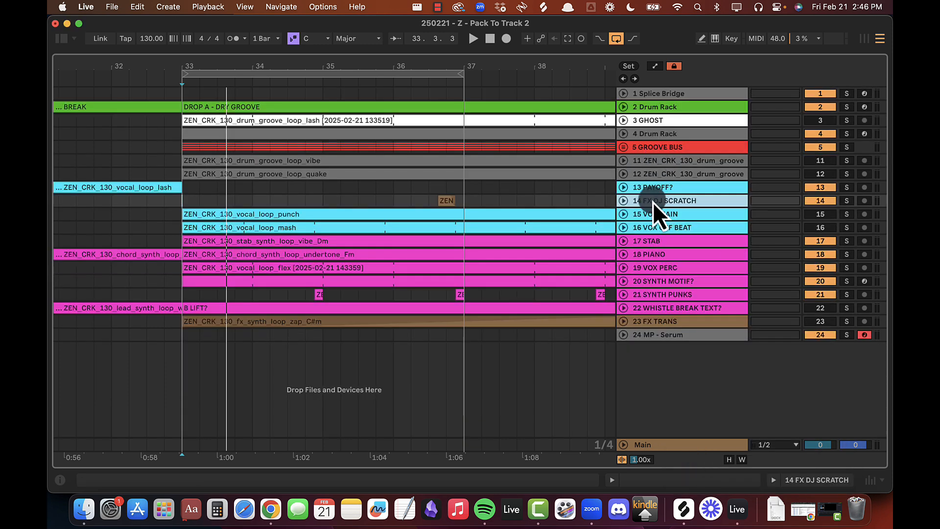
pyautogui.moveTo(653, 202); pyautogui.dragTo(651, 384)
pyautogui.click(668, 325)
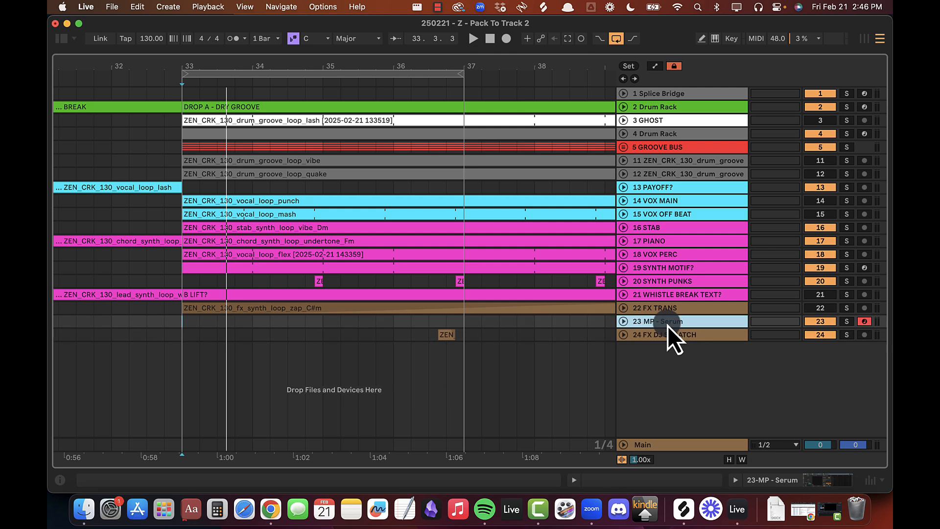
pyautogui.press('Delete')
# Step: Play the loop from bar 33 and check the two DJ scratch clips' placement in the arrangement up to bar 41
pyautogui.click(188, 324)
pyautogui.press('space')
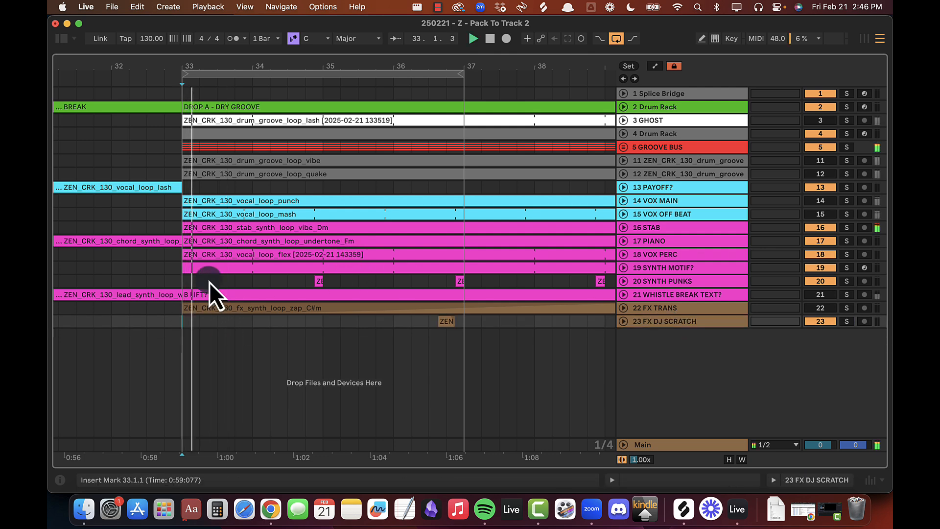
pyautogui.hscroll(-2, 289, 209)
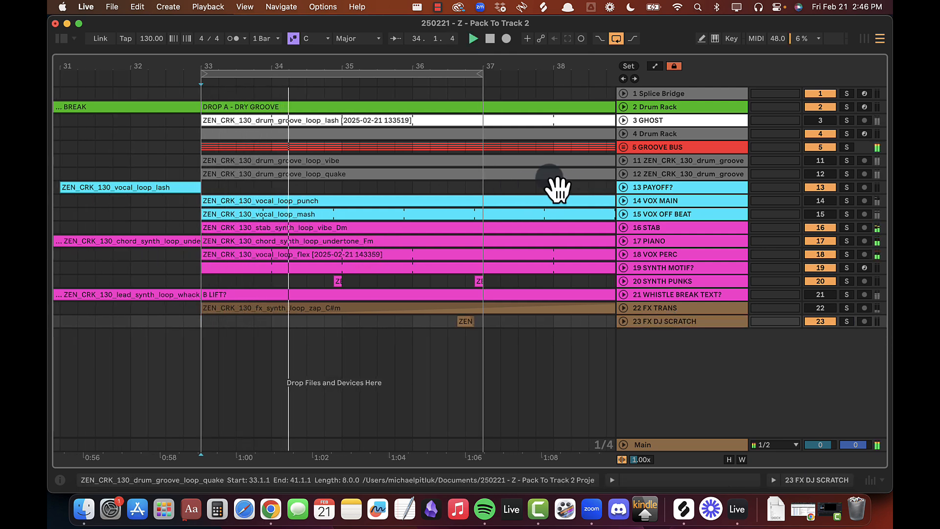
pyautogui.moveTo(342, 65); pyautogui.dragTo(266, 66)
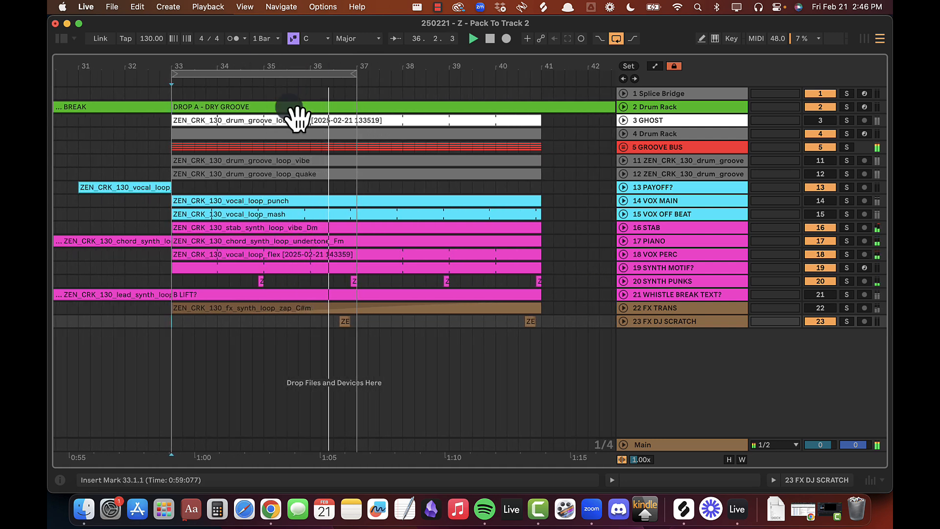
pyautogui.hscroll(3, 273, 151)
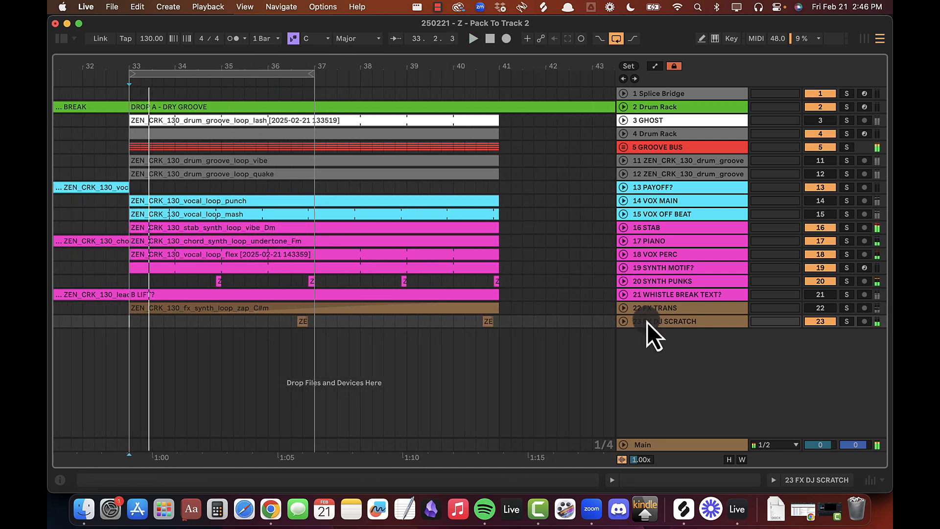
# Step: Unfold the FX DJ SCRATCH track and play a loop over bars 35 to 37 around its first clip
pyautogui.click(623, 321)
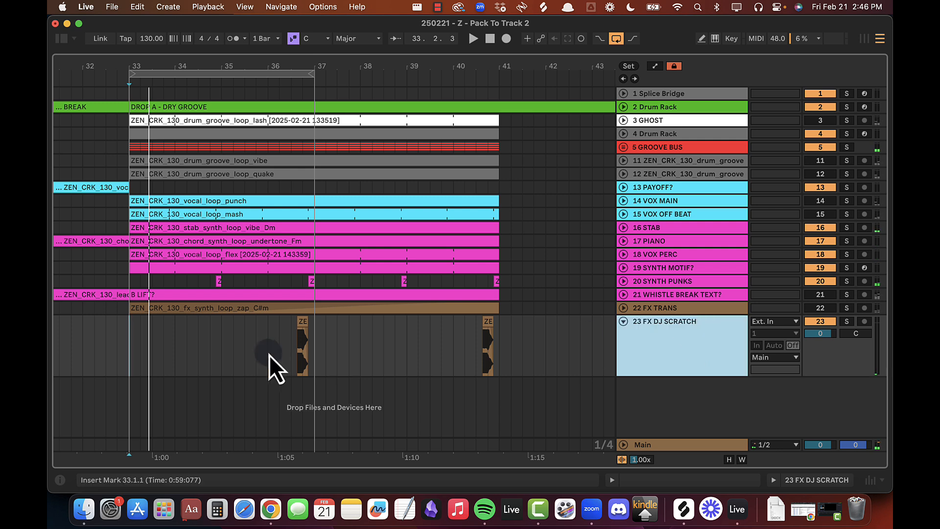
pyautogui.moveTo(290, 342); pyautogui.dragTo(338, 339)
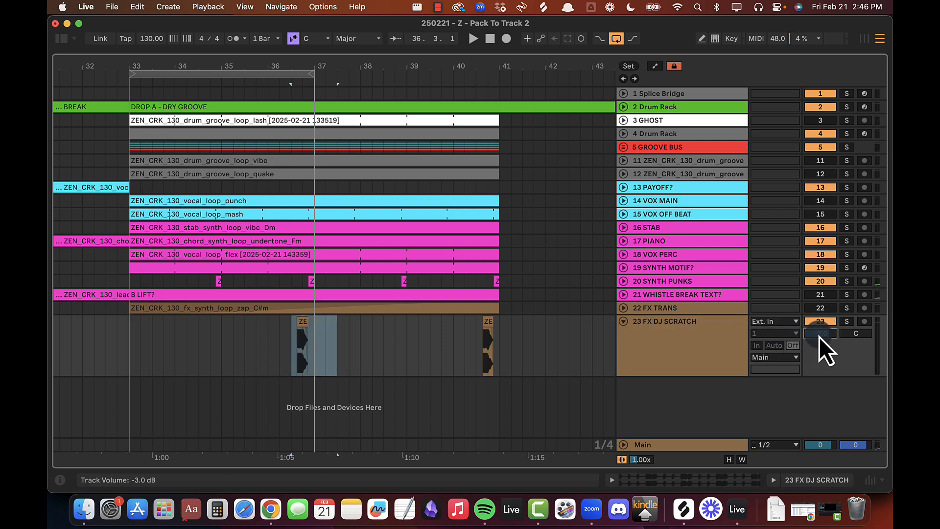
pyautogui.moveTo(228, 337); pyautogui.dragTo(319, 338)
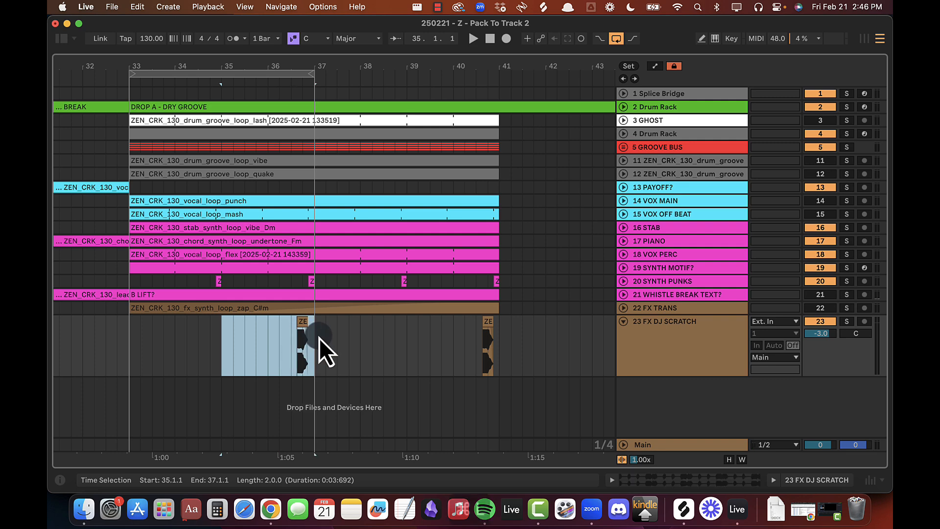
pyautogui.press('cmd+l')
pyautogui.press('space')
pyautogui.moveTo(273, 63); pyautogui.dragTo(270, 75)
# Step: Set the FX DJ SCRATCH track volume to -5.0 dB while the loop plays
pyautogui.moveTo(828, 331); pyautogui.dragTo(825, 335)
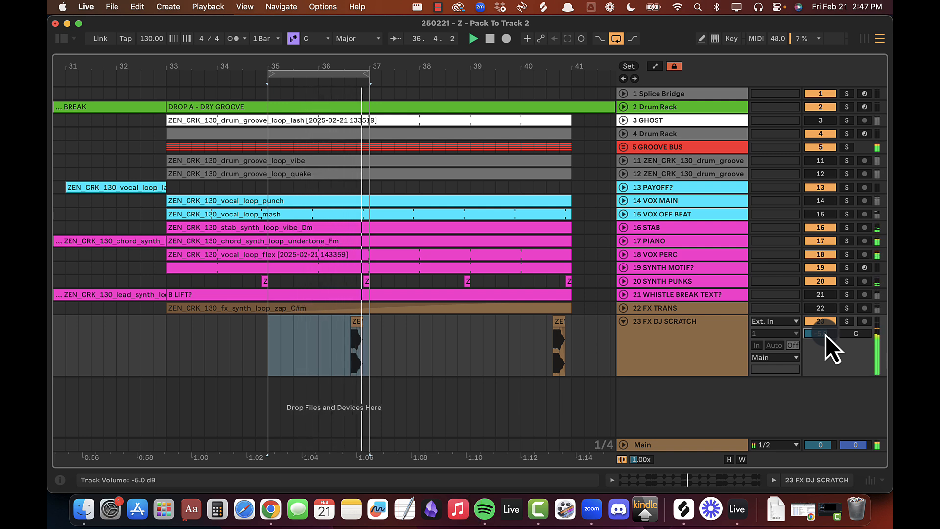
pyautogui.press('Down')
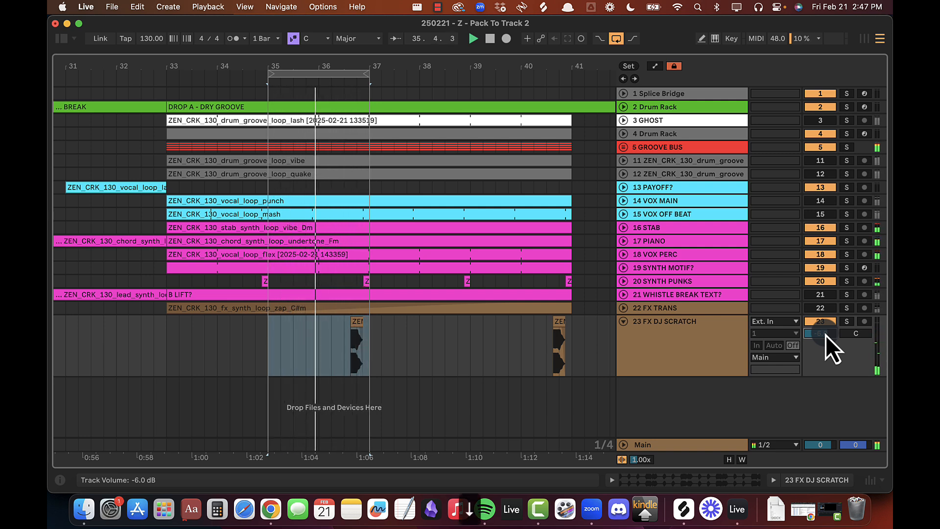
pyautogui.press('Up')
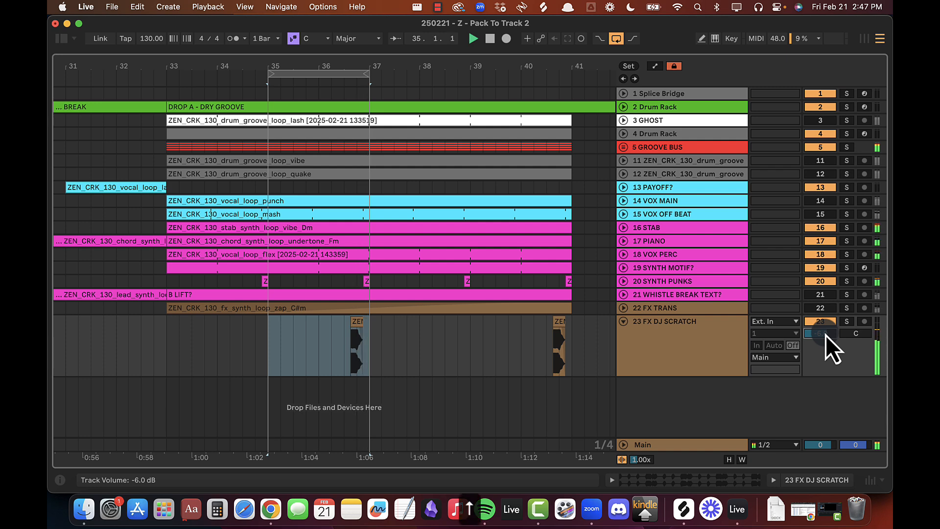
# Step: Search the browser for "eq", load EQ Eight onto FX DJ SCRATCH, and stop playback
pyautogui.doubleClick(657, 360)
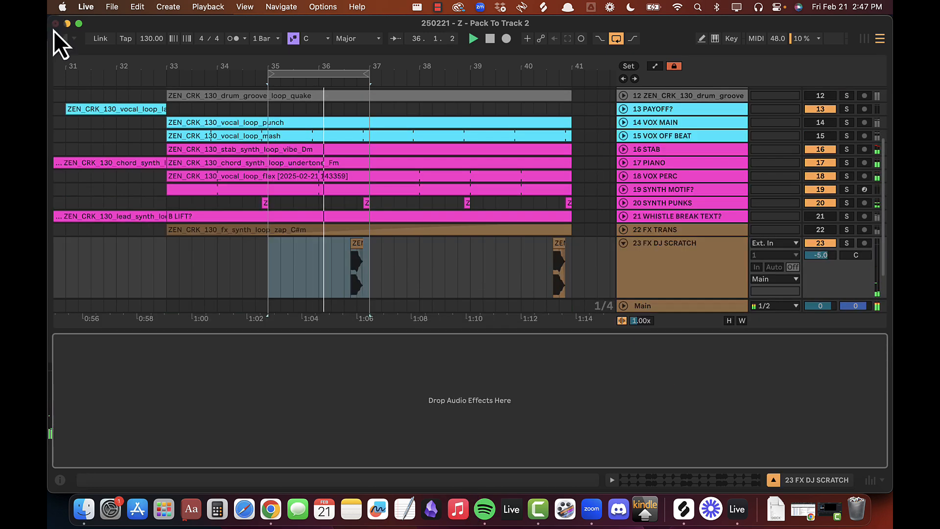
pyautogui.click(67, 43)
pyautogui.click(174, 67)
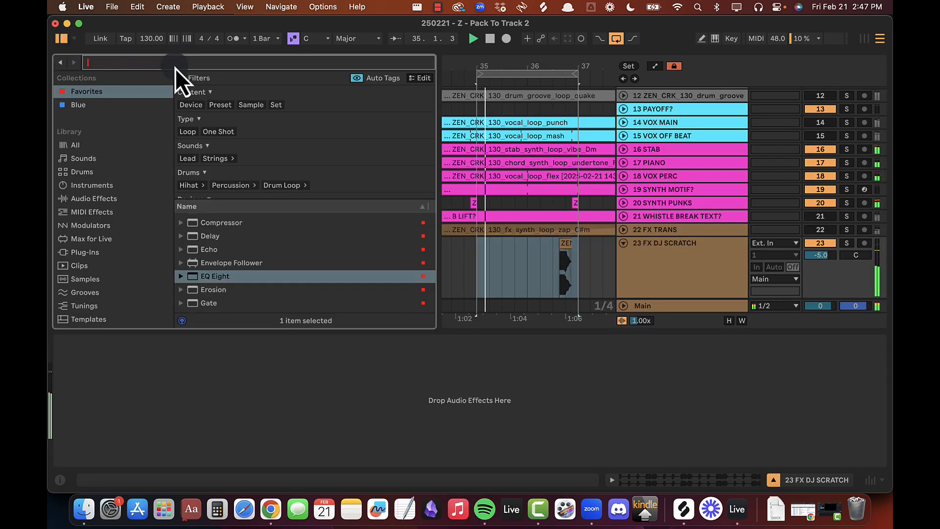
pyautogui.write('eq')
pyautogui.doubleClick(226, 245)
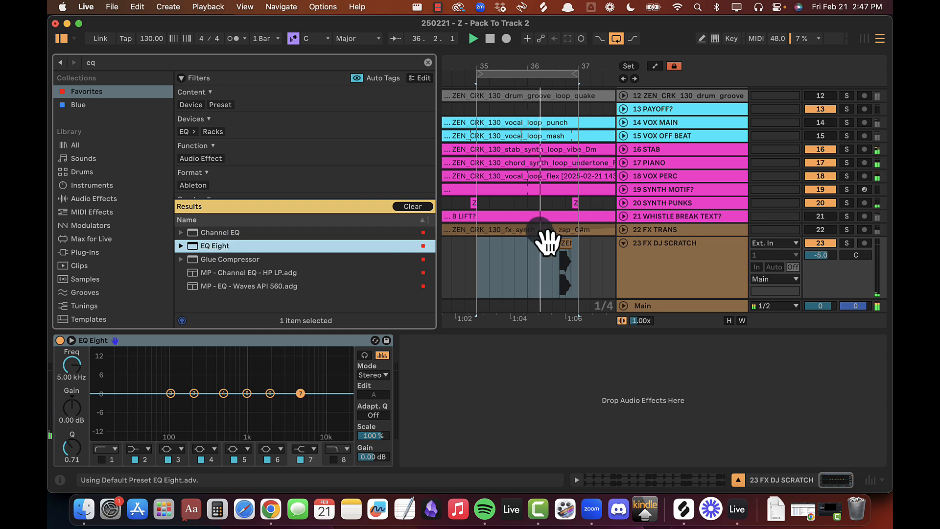
pyautogui.click(536, 267)
pyautogui.press('space')
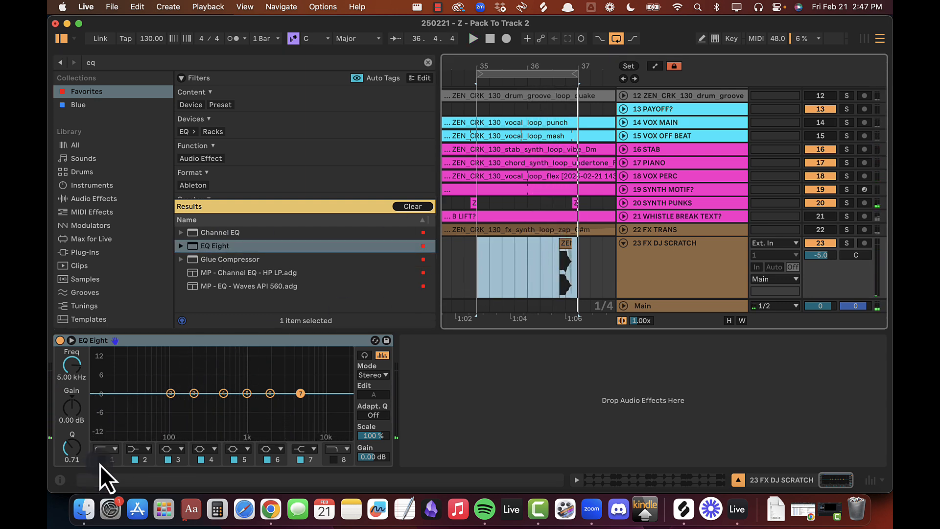
# Step: Enable EQ Eight band 1 as a low cut and set it to 200 Hz with a Q of 0.50
pyautogui.click(105, 451)
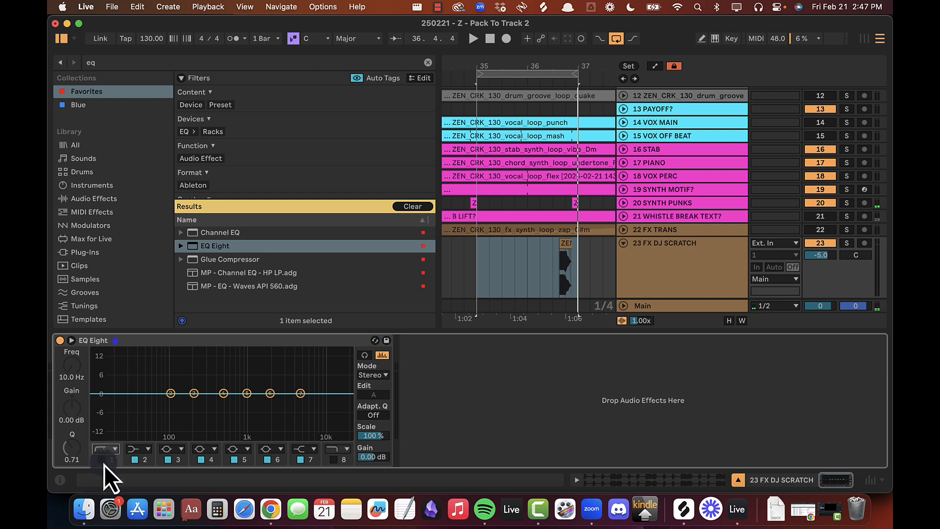
pyautogui.scroll(10, 75, 366)
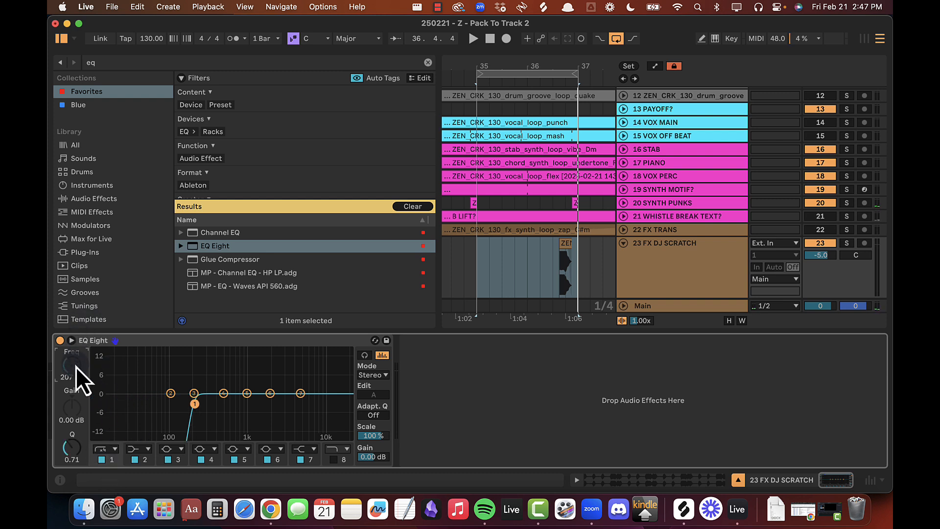
pyautogui.scroll(-2, 75, 366)
pyautogui.scroll(-3, 69, 452)
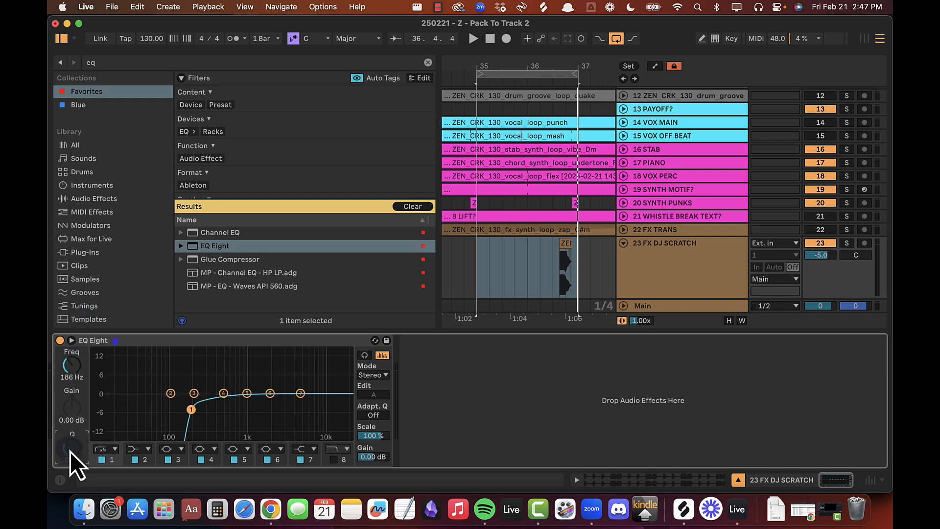
pyautogui.scroll(3, 72, 369)
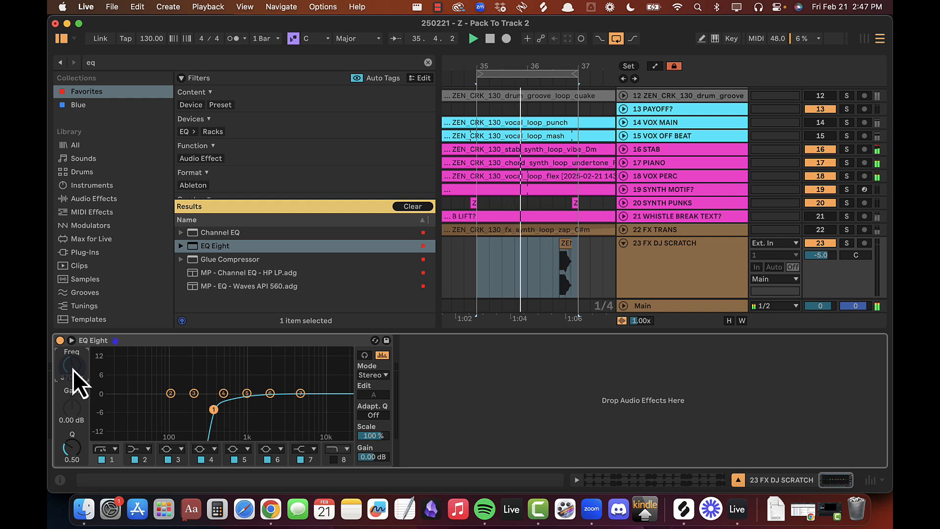
pyautogui.scroll(-2, 72, 370)
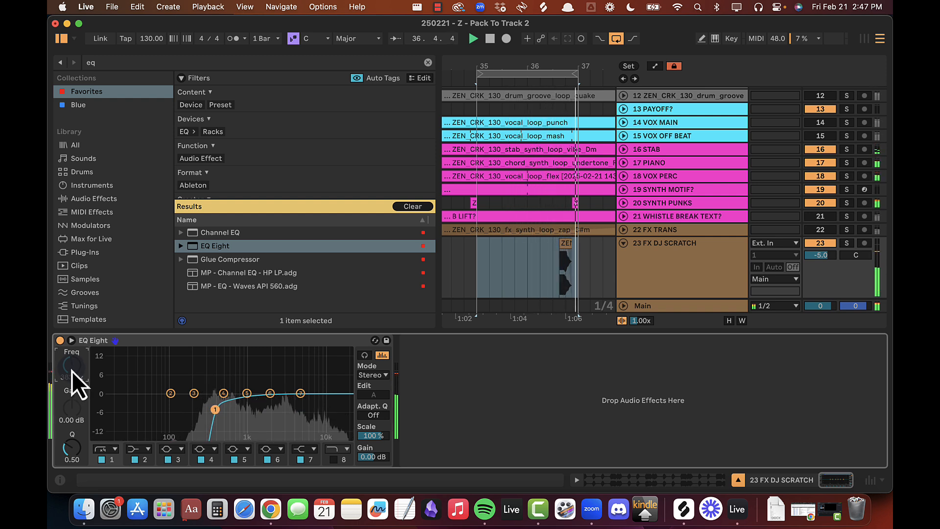
pyautogui.scroll(-2, 72, 370)
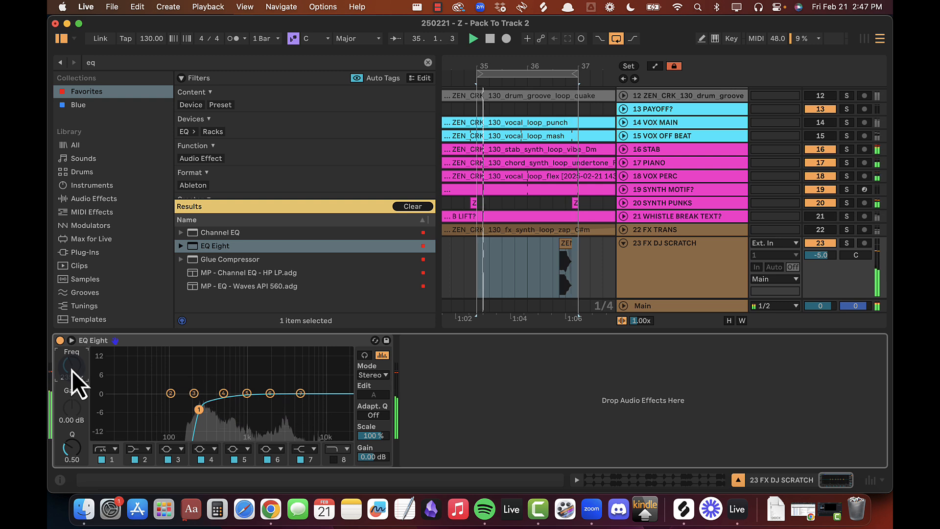
pyautogui.scroll(-2, 72, 371)
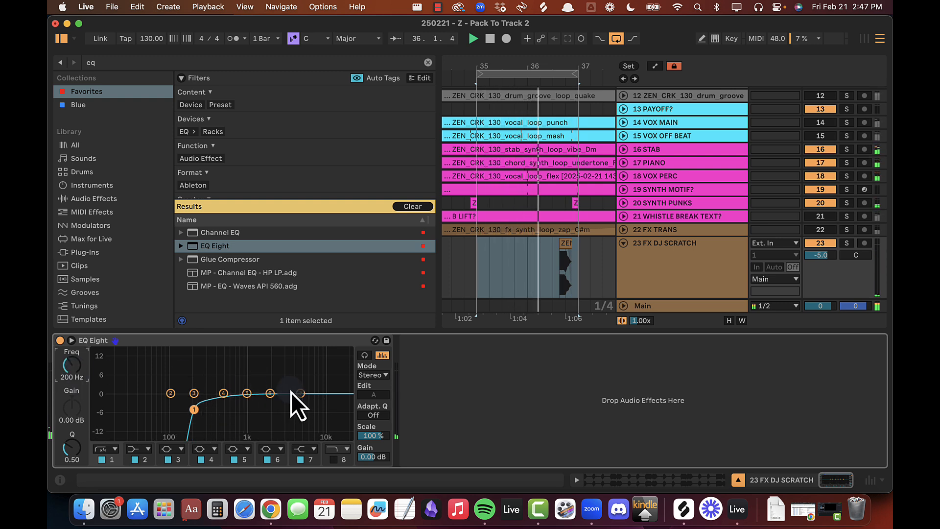
# Step: Boost EQ Eight band 6 by 7.62 dB at 2.00 kHz with Q 0.32, and play a loop shortened to bars 36 to 37
pyautogui.scroll(5, 71, 412)
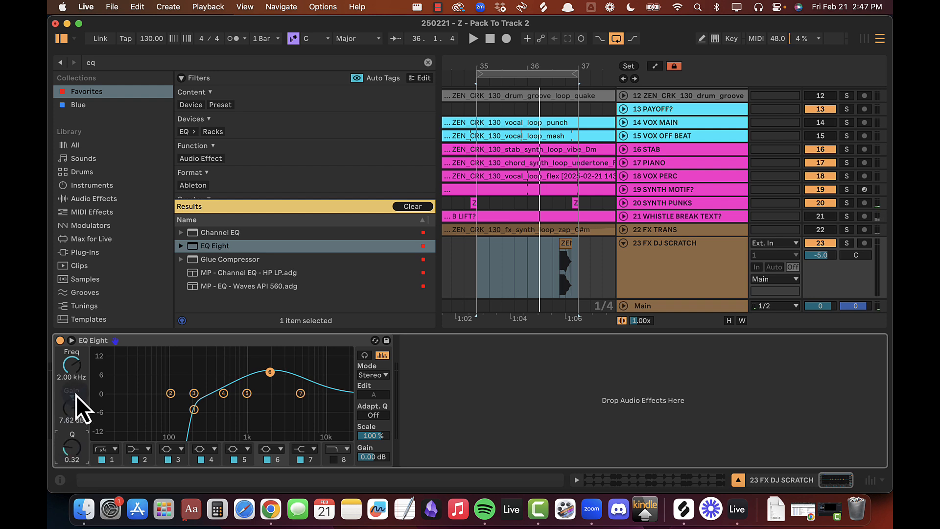
pyautogui.moveTo(478, 74); pyautogui.dragTo(523, 76)
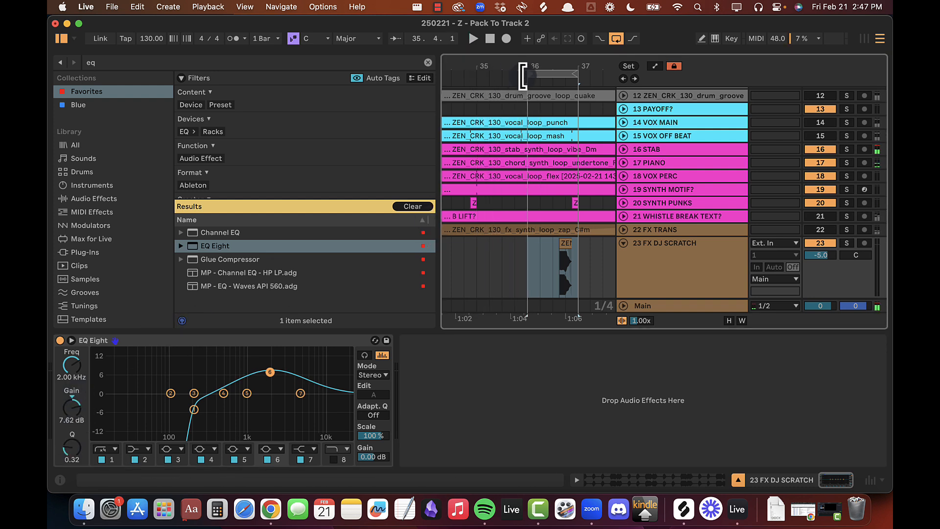
pyautogui.click(549, 74)
pyautogui.press('space')
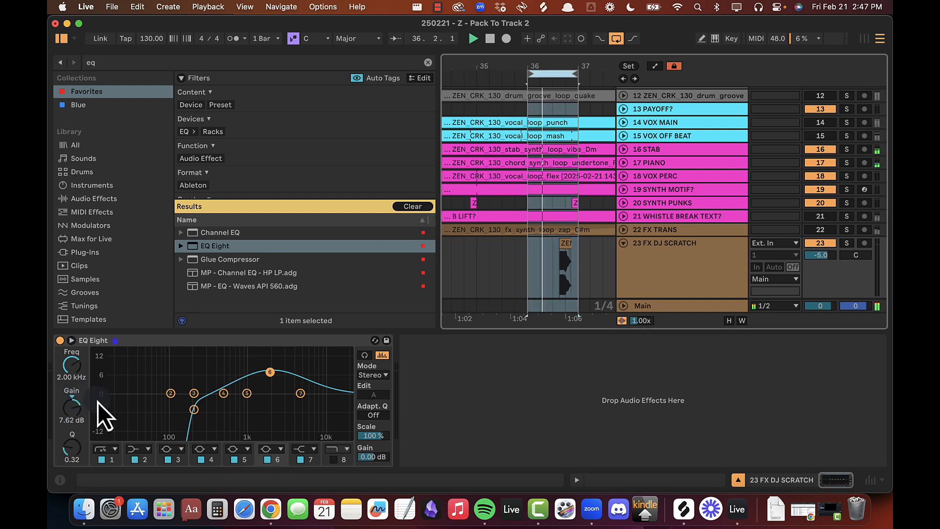
# Step: Move EQ Eight band 6 to 3.17 kHz and reduce its boost to just under 3 dB
pyautogui.scroll(5, 72, 368)
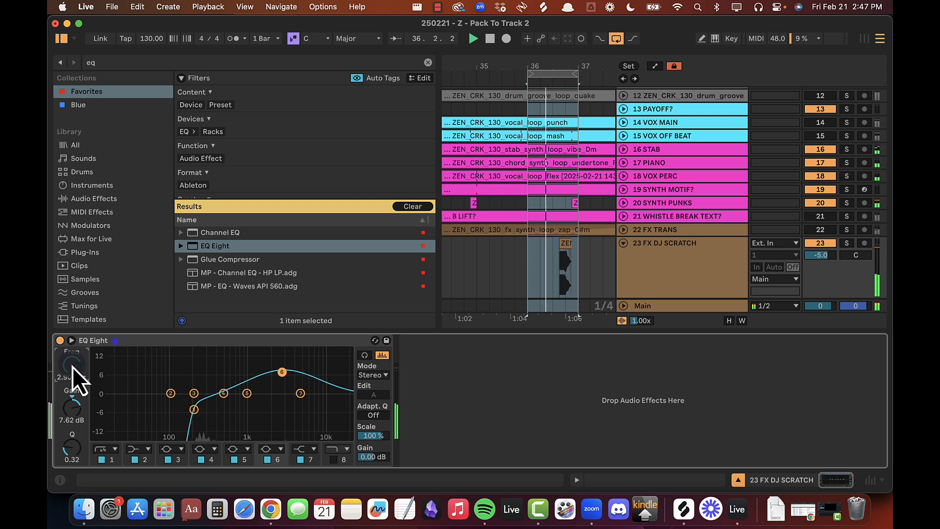
pyautogui.scroll(1, 72, 365)
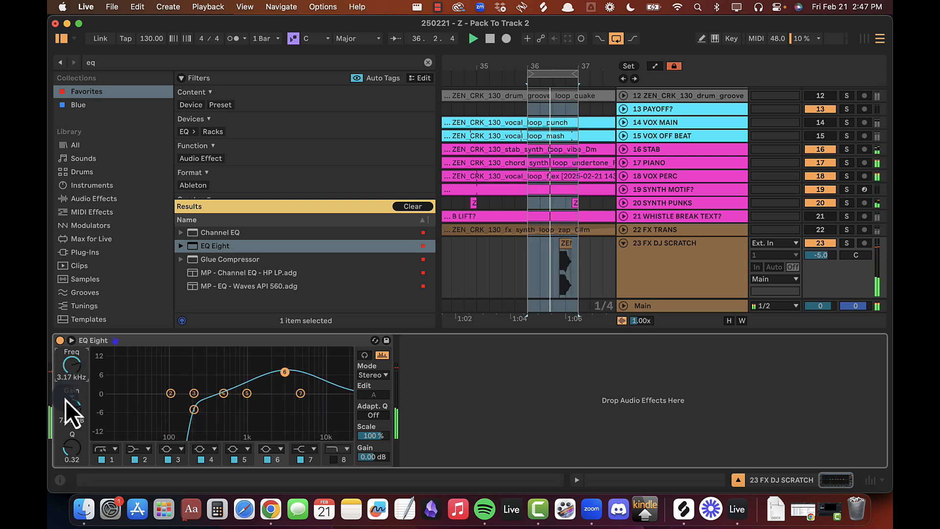
pyautogui.scroll(-5, 75, 409)
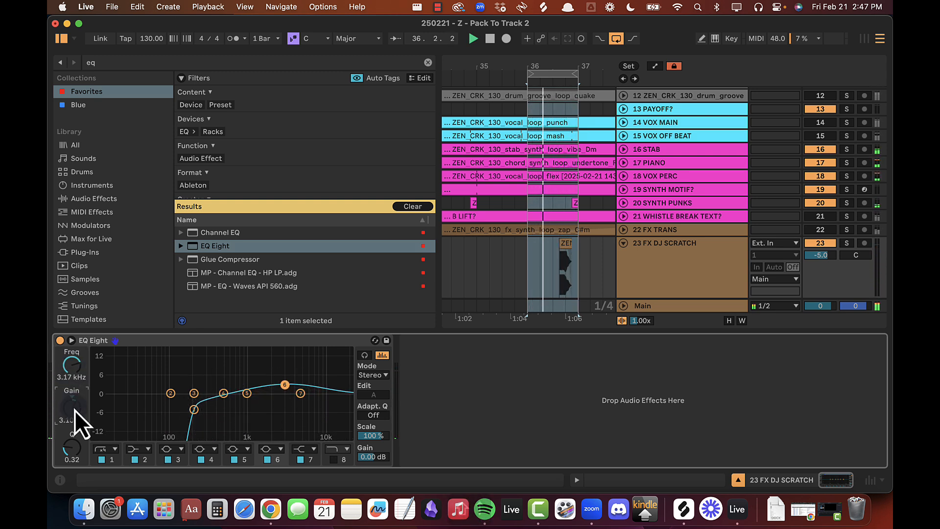
pyautogui.scroll(-1, 74, 410)
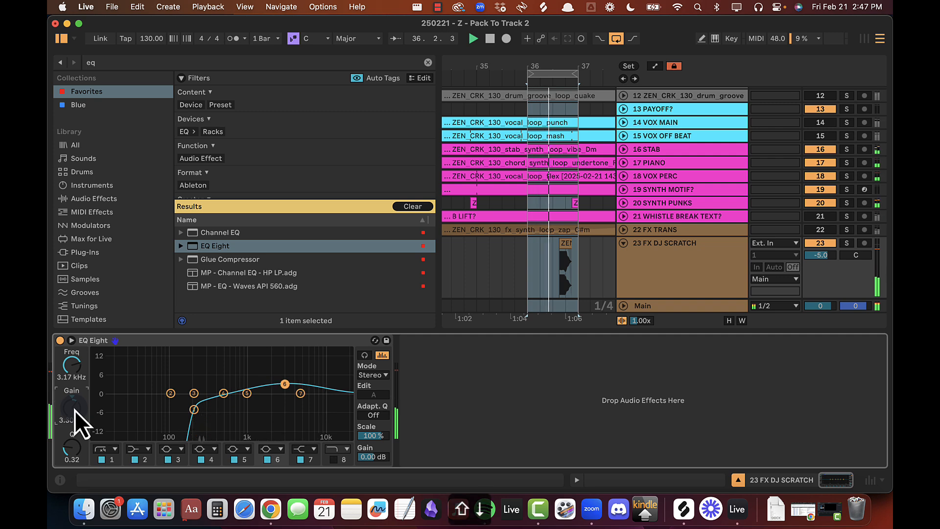
pyautogui.scroll(-3, 74, 410)
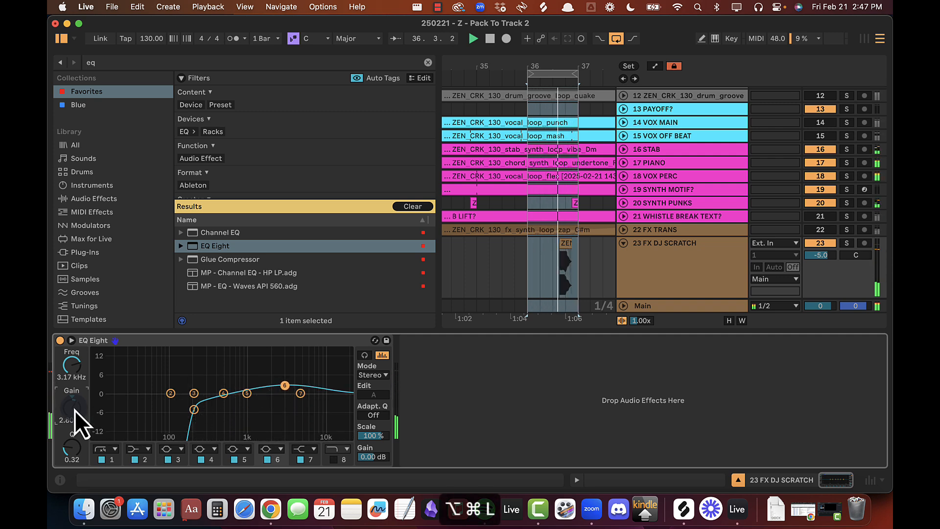
# Step: Hide the device view and browser, extend the loop to bars 33 to 41, and play it
pyautogui.press('super+alt+l')
pyautogui.press('super+alt+b')
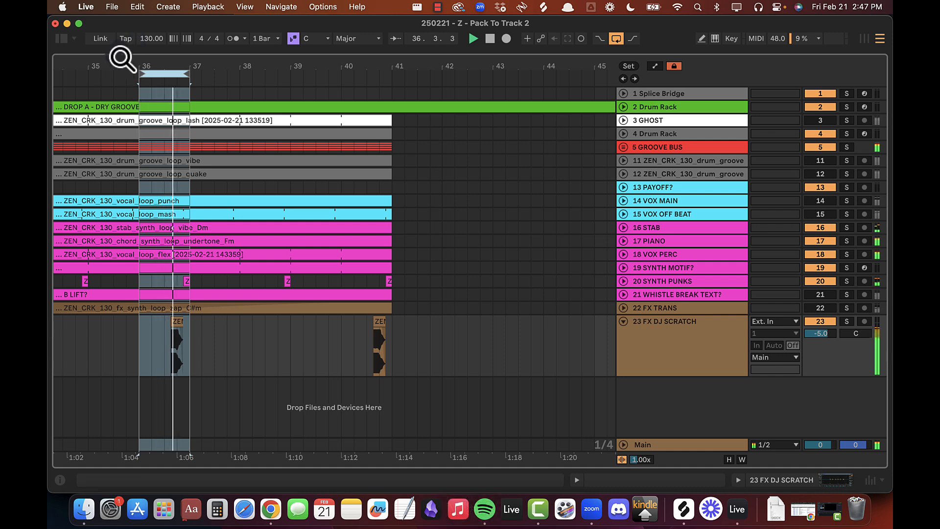
pyautogui.moveTo(122, 59); pyautogui.dragTo(112, 69)
pyautogui.moveTo(255, 74); pyautogui.dragTo(154, 74)
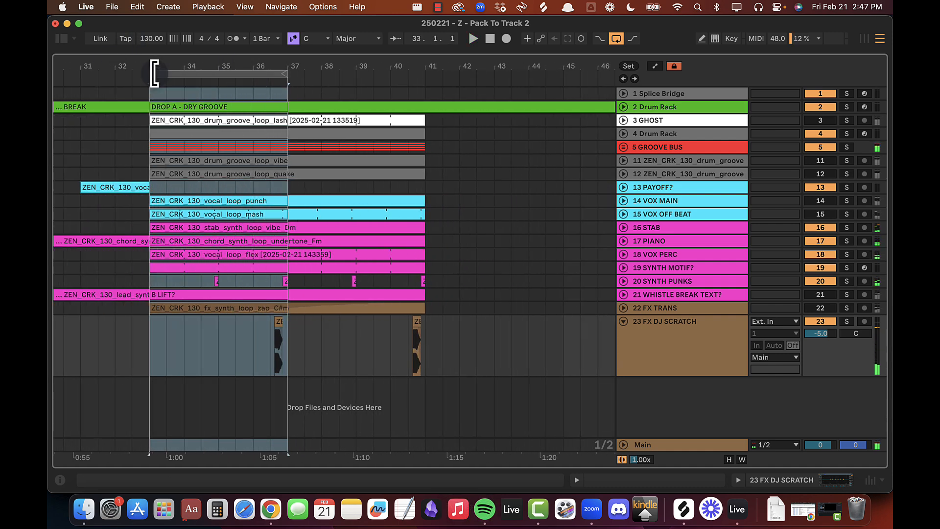
pyautogui.moveTo(282, 71); pyautogui.dragTo(424, 74)
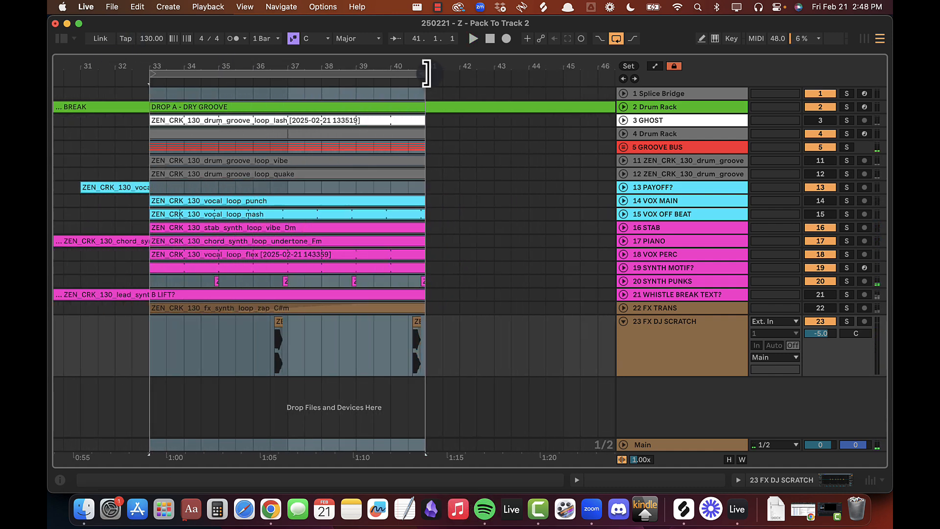
pyautogui.press('space')
pyautogui.press('super+shift+l')
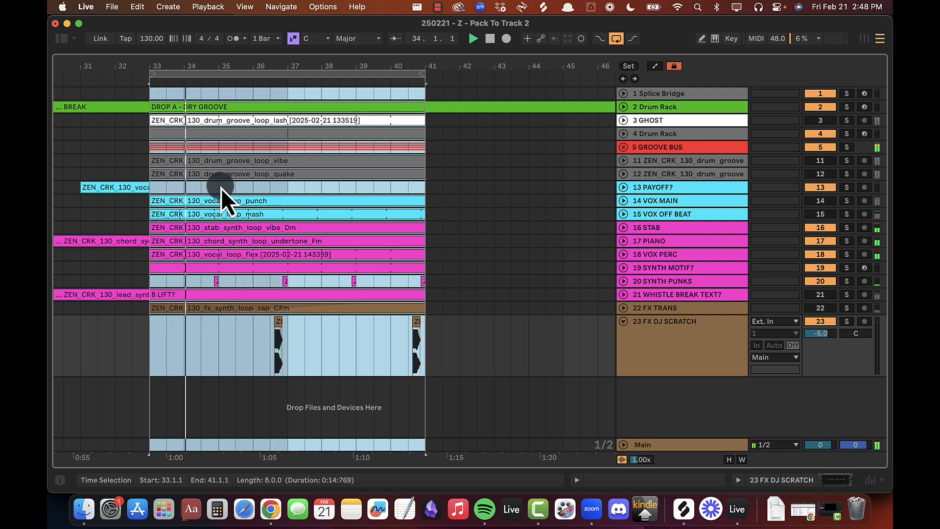
# Step: Unfold the PIANO track, examine its chord loop waveform around bar 37, and fold the track again
pyautogui.hscroll(-3, 224, 189)
pyautogui.moveTo(339, 68); pyautogui.dragTo(358, 76)
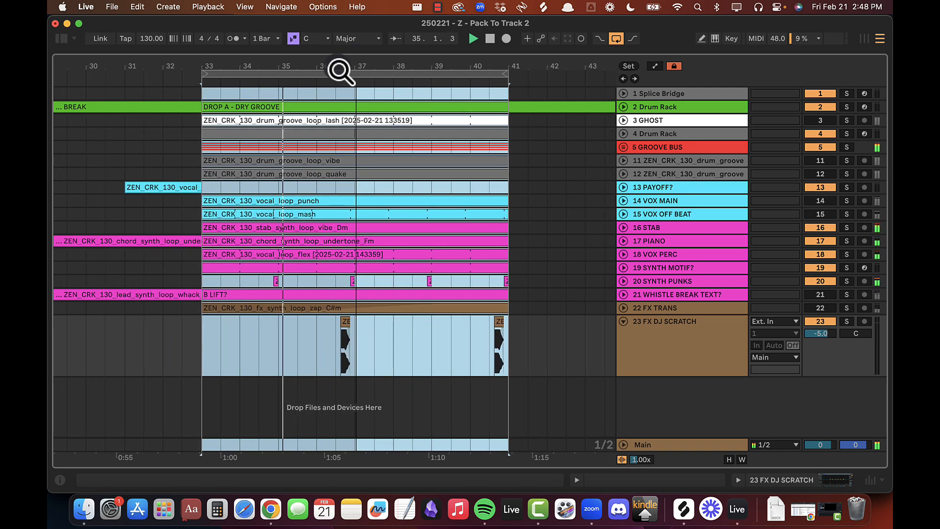
pyautogui.click(665, 240)
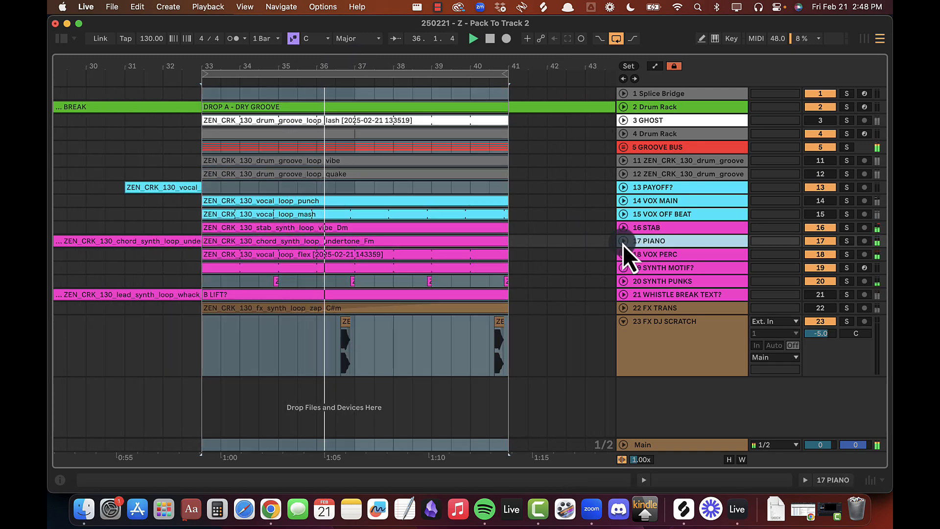
pyautogui.click(623, 242)
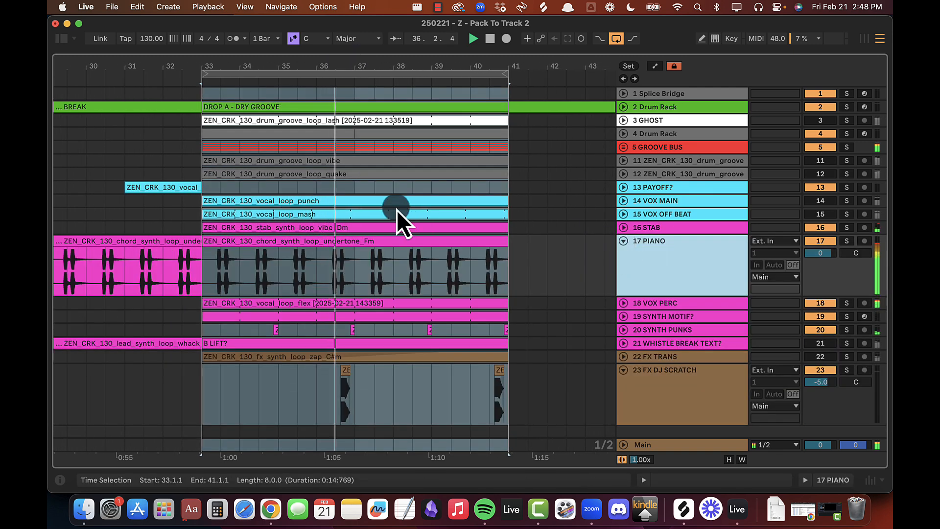
pyautogui.click(354, 274)
pyautogui.click(354, 274)
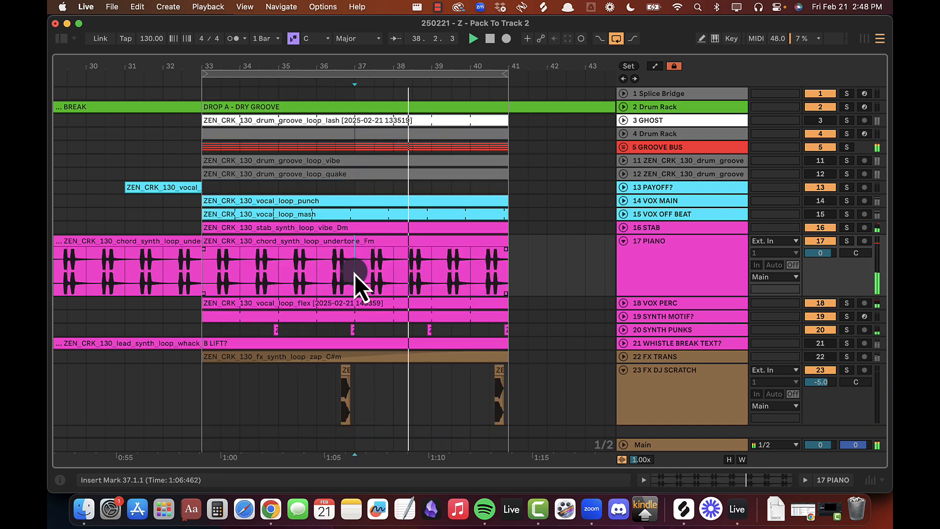
pyautogui.click(623, 241)
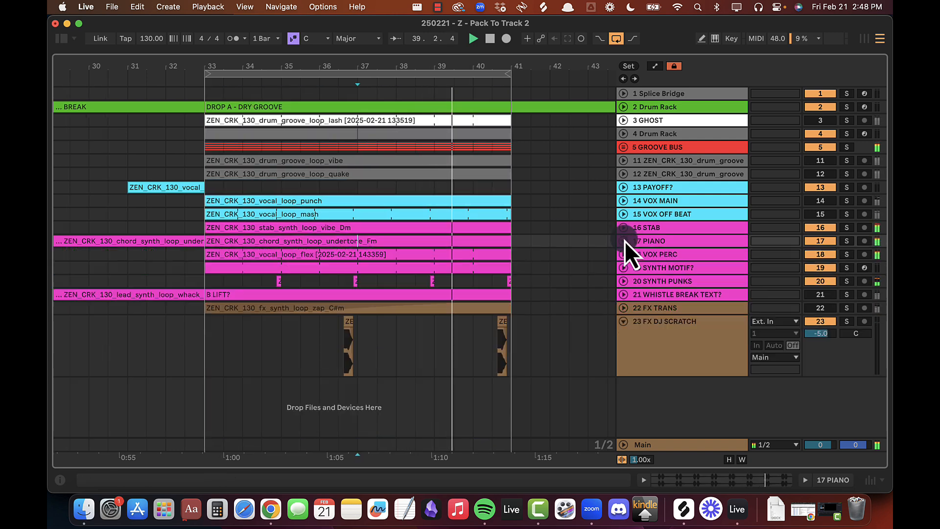
# Step: Stop playback and place the insert marker at bar 41 on the SYNTH MOTIF? track
pyautogui.moveTo(361, 67); pyautogui.dragTo(369, 64)
pyautogui.click(475, 346)
pyautogui.press('space')
pyautogui.moveTo(475, 347); pyautogui.dragTo(500, 177)
pyautogui.click(480, 264)
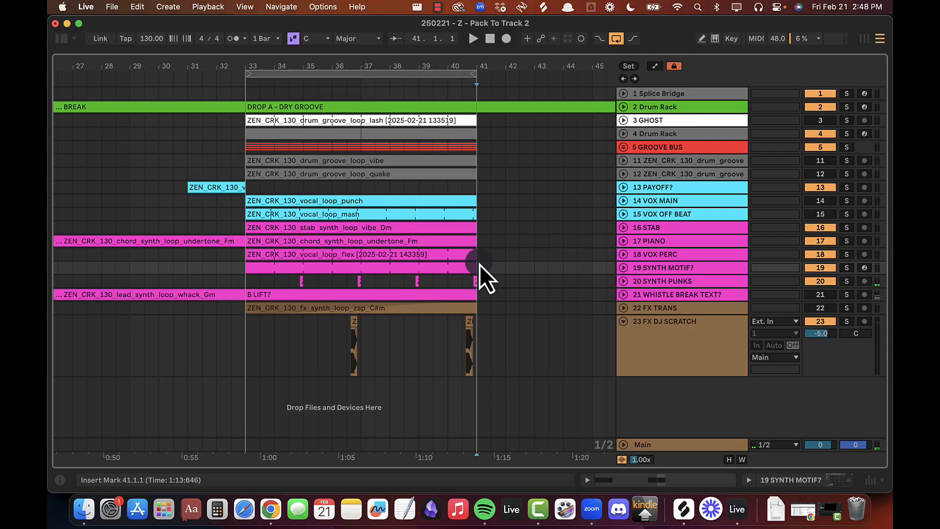
# Step: Select bars 33 to 41 of Drop A across the tracks from GHOST down to FX DJ SCRATCH, and clear the selection
pyautogui.hscroll(1, 480, 264)
pyautogui.moveTo(439, 66); pyautogui.dragTo(437, 65)
pyautogui.click(223, 118)
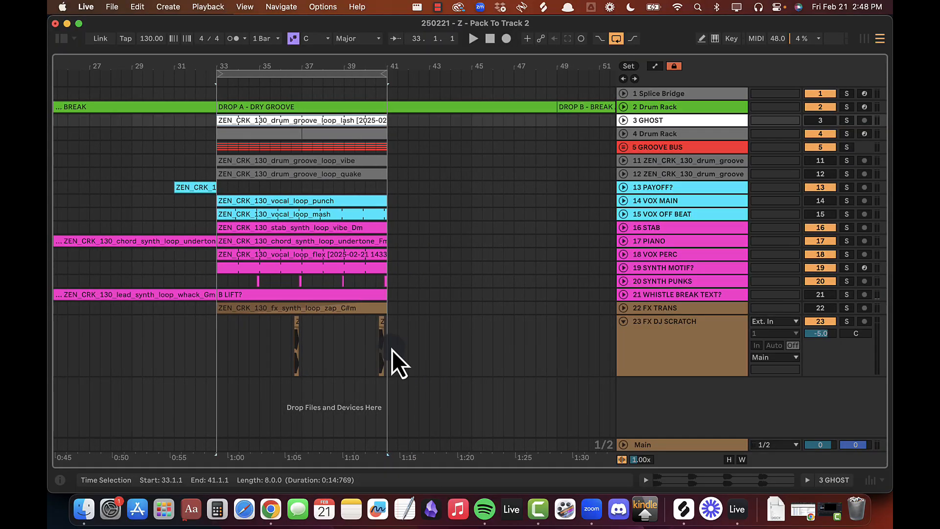
pyautogui.moveTo(391, 350)
pyautogui.mouseDown()
pyautogui.moveTo(492, 354)
pyautogui.moveTo(392, 363)
pyautogui.mouseUp()
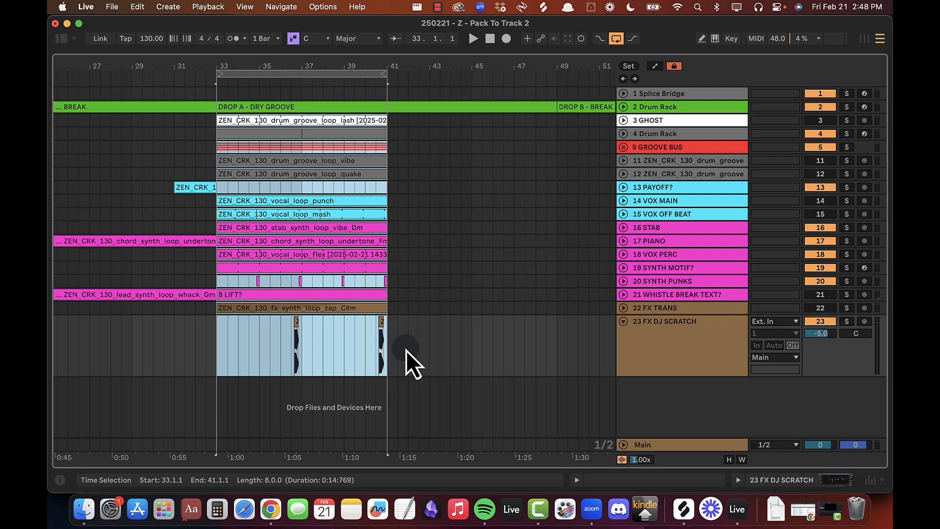
pyautogui.click(420, 269)
# Step: Unfold the VOX MAIN track, activate the VOX OFF BEAT track, and start playback
pyautogui.click(628, 202)
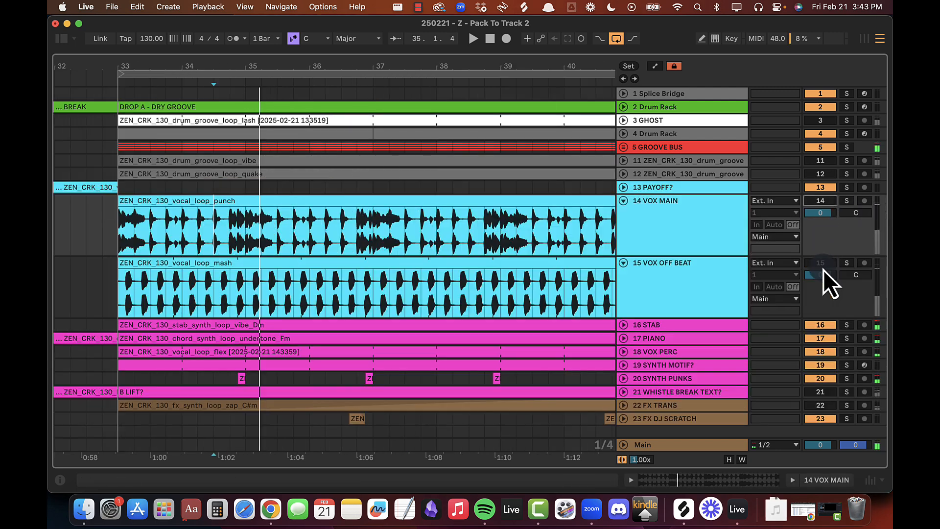
pyautogui.click(820, 264)
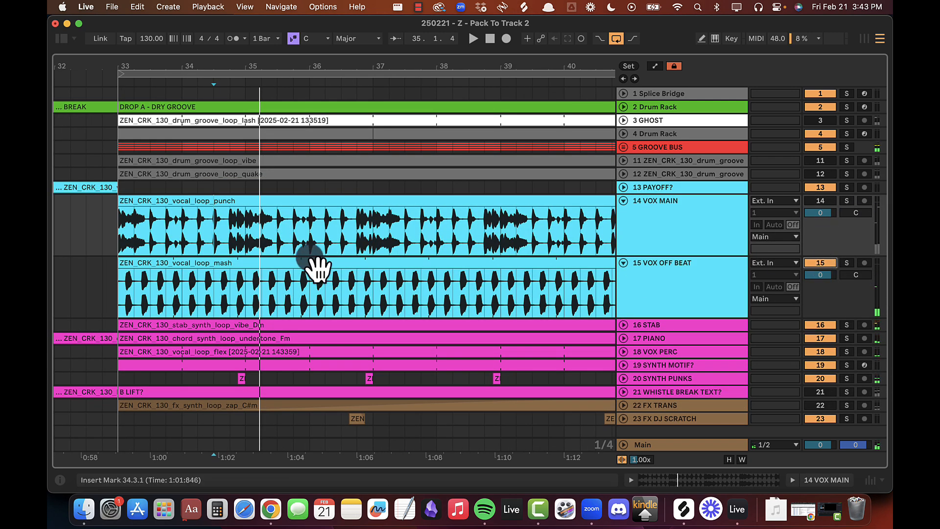
pyautogui.press('space')
# Step: Search the browser for "spec", add Spectrum to the VOX OFF BEAT track, and enlarge its display
pyautogui.click(130, 262)
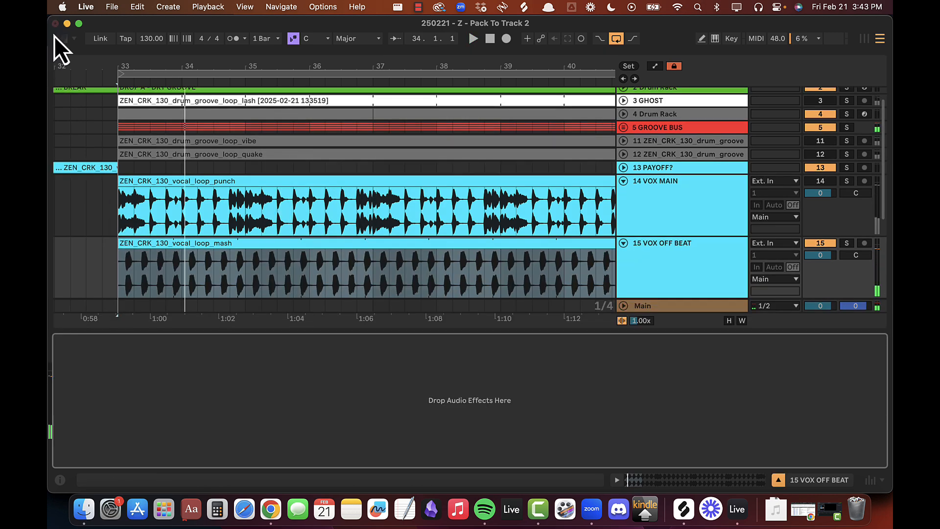
pyautogui.click(61, 38)
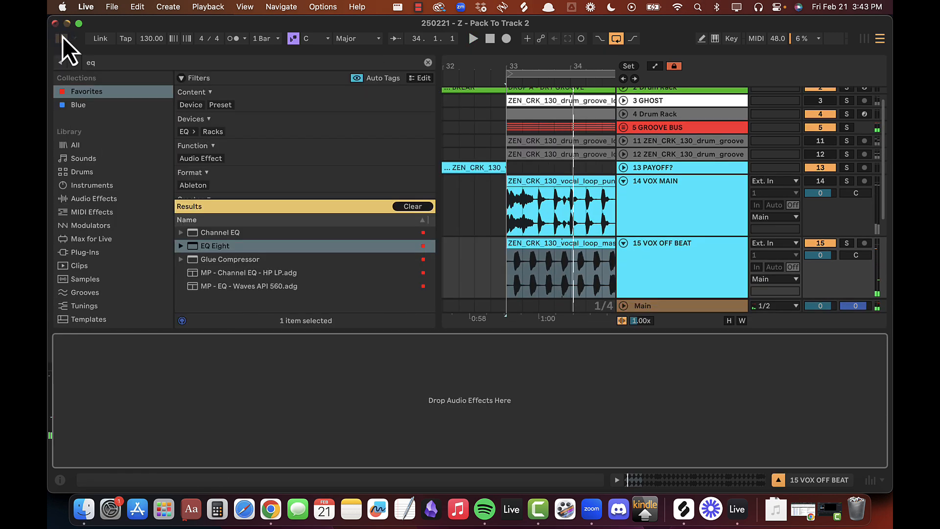
pyautogui.click(140, 63)
pyautogui.write('spec')
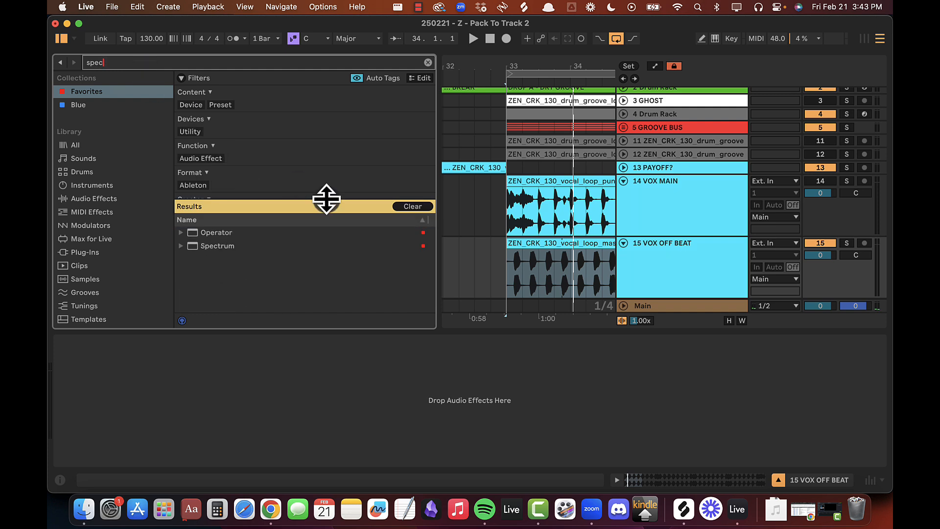
pyautogui.doubleClick(228, 246)
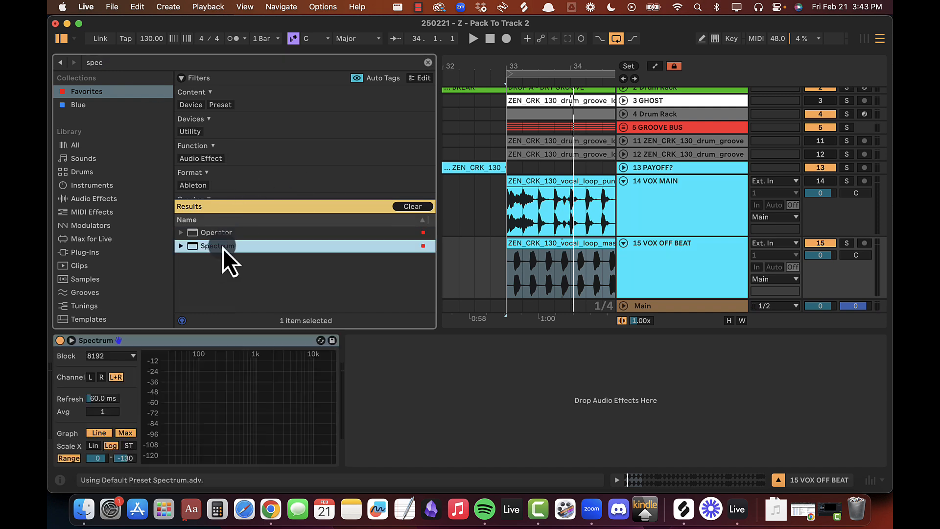
pyautogui.doubleClick(249, 357)
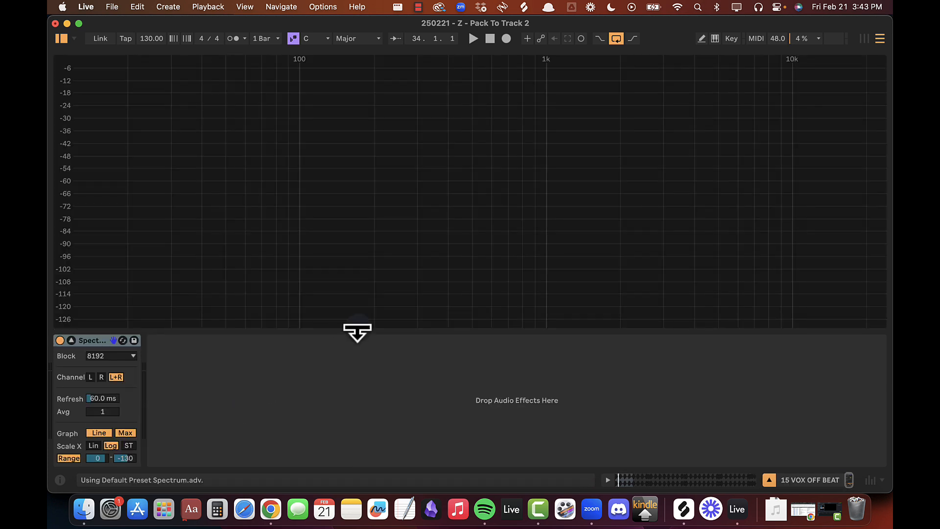
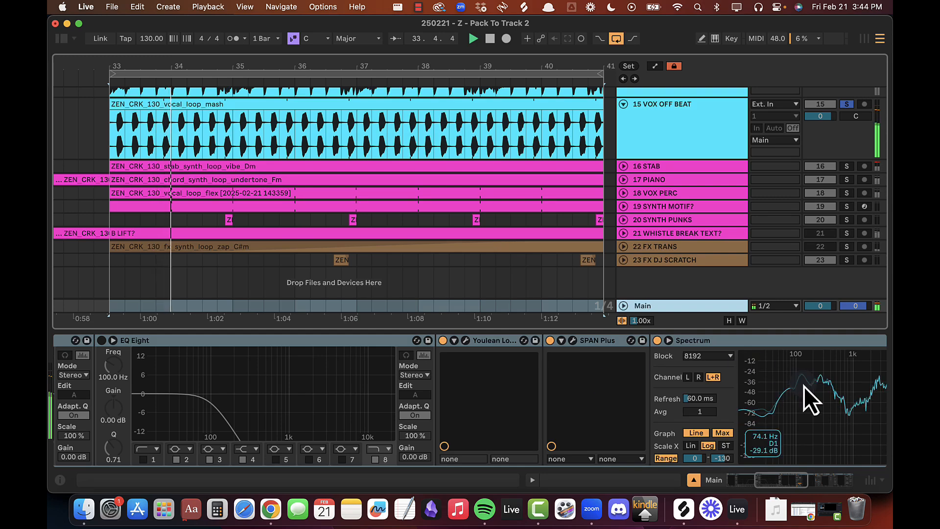
# Step: Examine the soloed off-beat vocal in the Main track's enlarged Spectrum, stop playback, and hide the device view
pyautogui.doubleClick(803, 386)
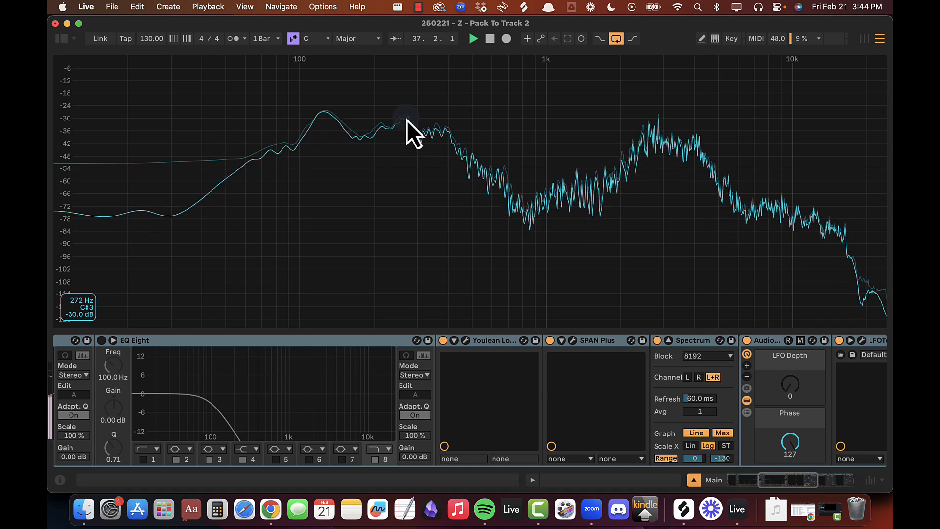
pyautogui.press('space')
pyautogui.doubleClick(658, 138)
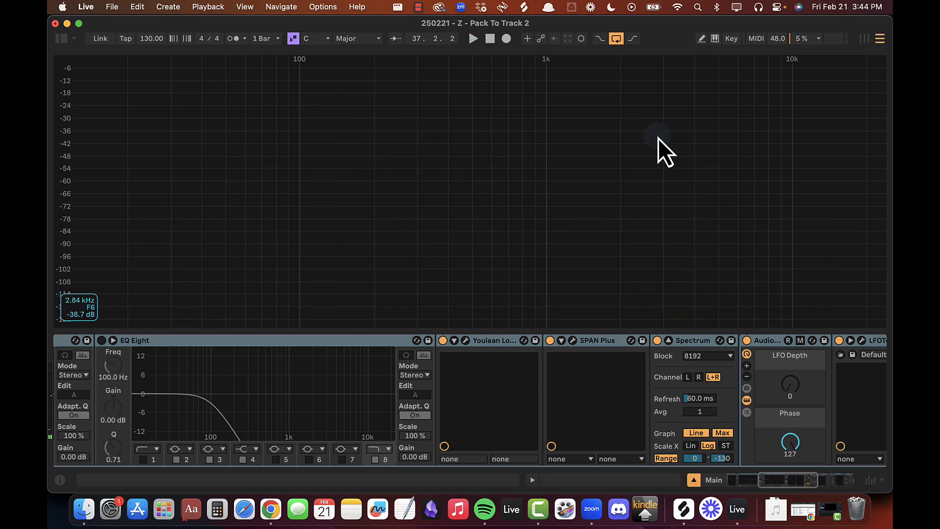
pyautogui.press('alt+super+l')
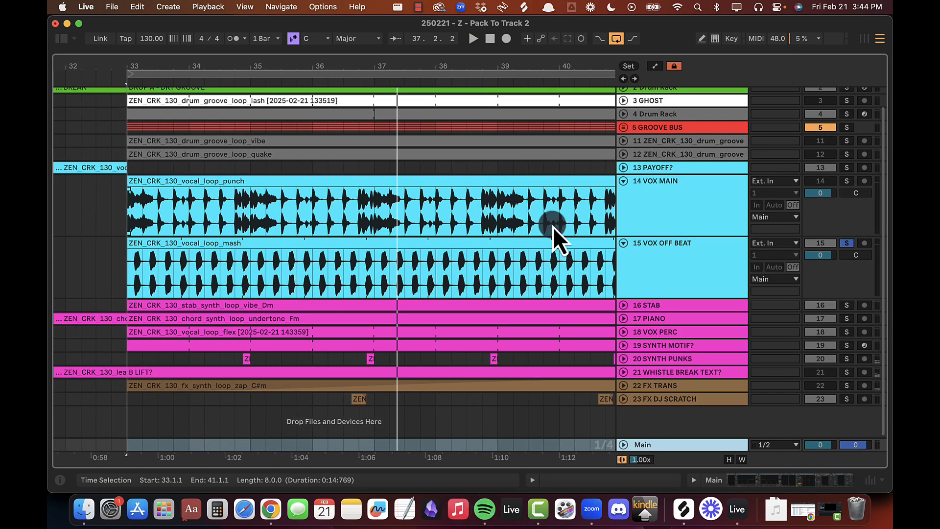
# Step: Insert a new MIDI track directly below VOX OFF BEAT, with the timeline showing the start of bar 33
pyautogui.click(679, 255)
pyautogui.press('shift+super+t')
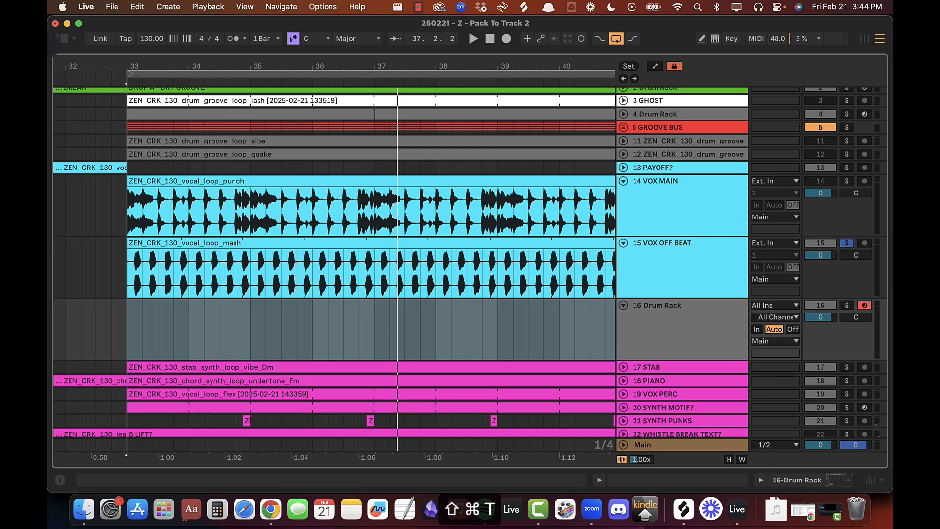
pyautogui.moveTo(133, 62); pyautogui.dragTo(205, 62)
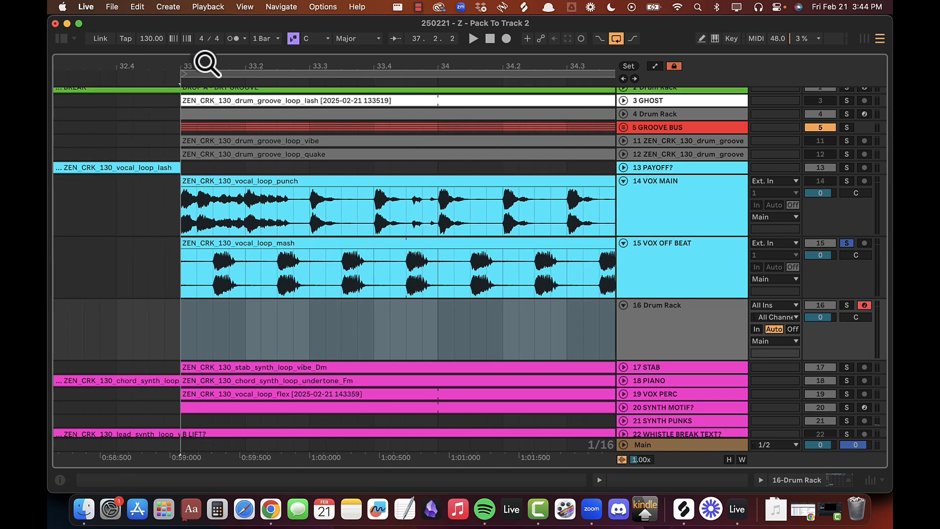
# Step: Load the ZEN_CRK_130_vocal_loop_mash clip into Simpler on the new MIDI track and trim the sample to its first hit
pyautogui.doubleClick(673, 309)
pyautogui.moveTo(214, 265); pyautogui.dragTo(244, 251)
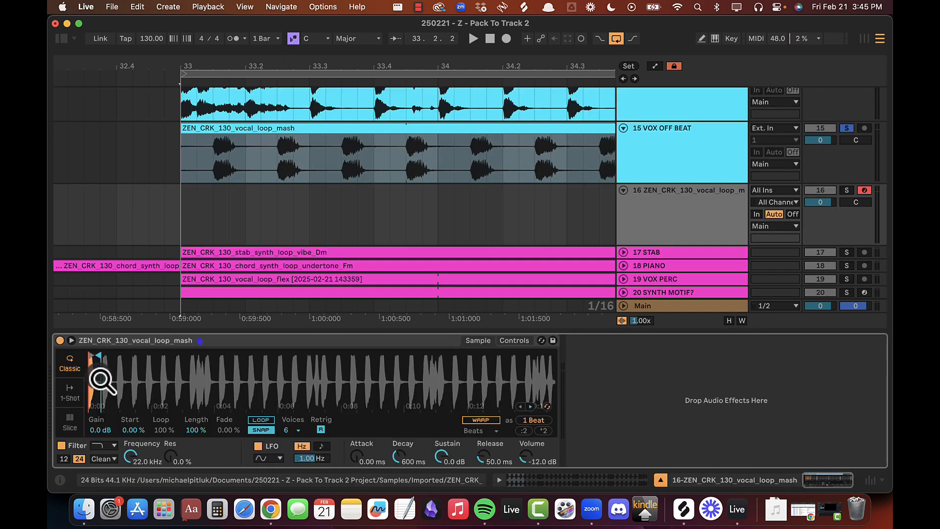
pyautogui.moveTo(98, 377); pyautogui.dragTo(99, 379)
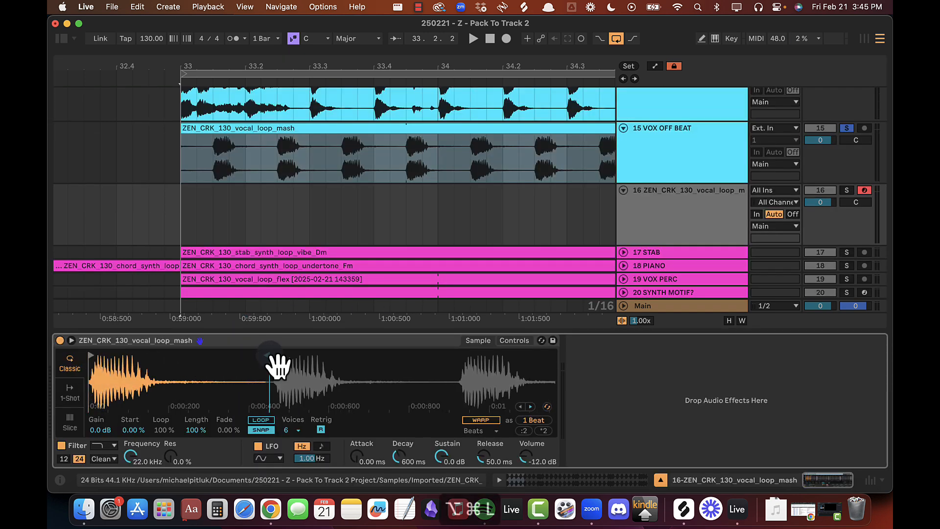
pyautogui.press('alt+super+l')
# Step: Create a one-beat MIDI clip at bar 33 on the Simpler track with a C3 note from 1.1.3 to 1.2.1
pyautogui.moveTo(180, 256); pyautogui.dragTo(259, 256)
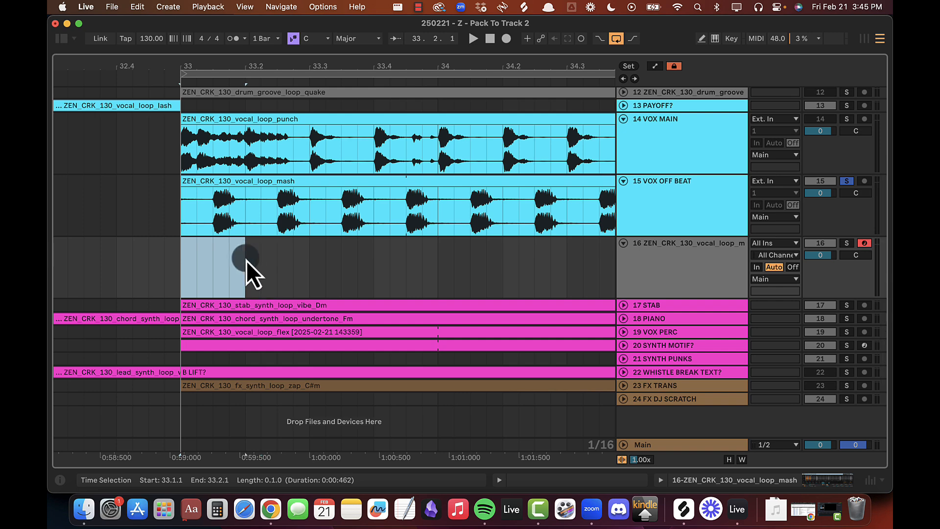
pyautogui.press('shift+super+m')
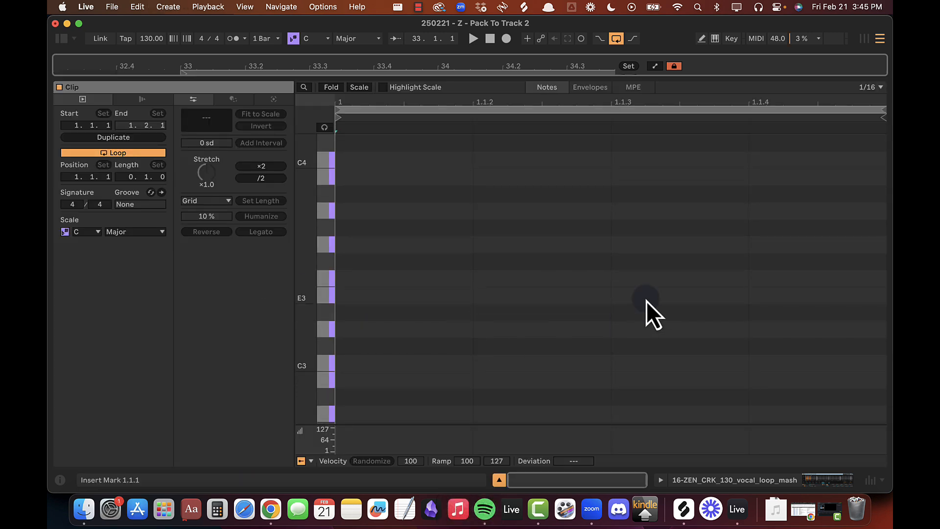
pyautogui.doubleClick(662, 362)
pyautogui.hotkey('shift', 'Right')
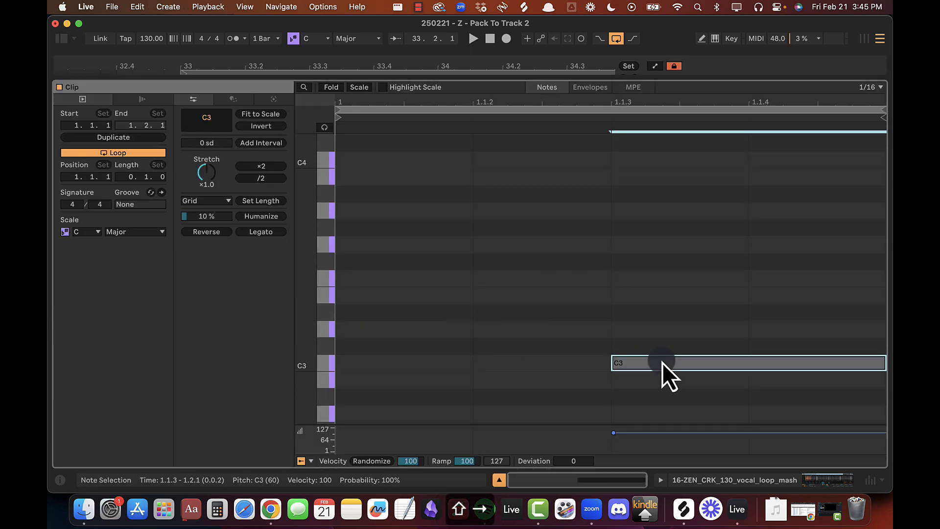
pyautogui.hotkey('shift', 'Tab')
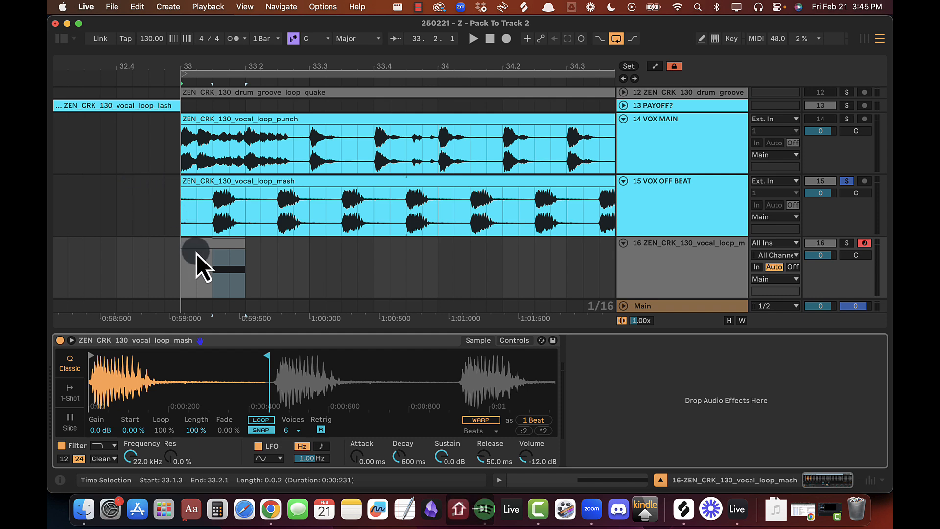
pyautogui.hotkey('shift', 'Tab')
pyautogui.press('super+alt+l')
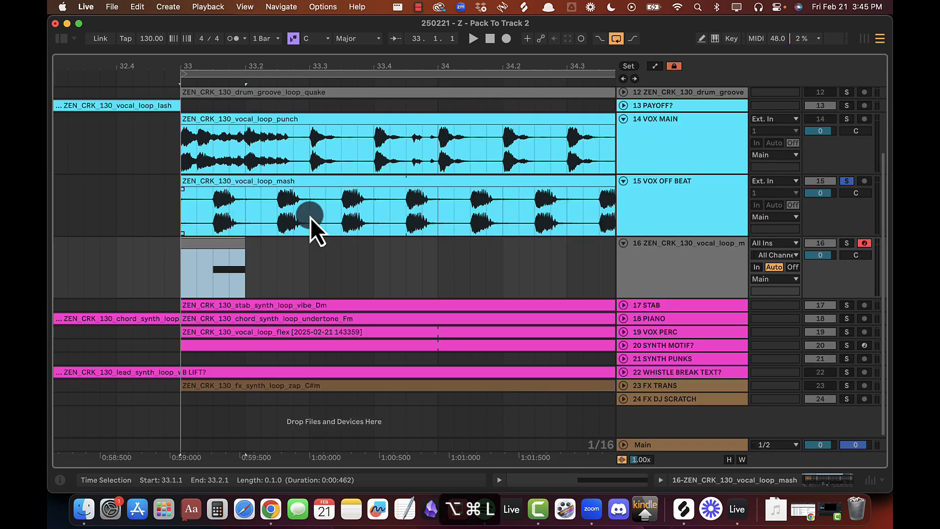
# Step: Extend the looped one-beat MIDI clip on the Simpler track to the end of Drop A at bar 41
pyautogui.moveTo(241, 244); pyautogui.dragTo(519, 247)
pyautogui.moveTo(493, 66); pyautogui.dragTo(204, 69)
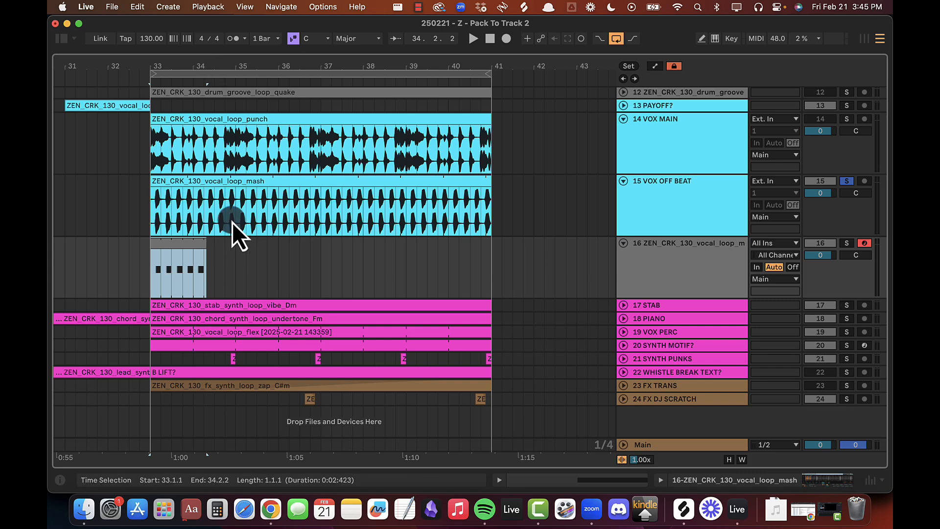
pyautogui.moveTo(201, 244); pyautogui.dragTo(492, 226)
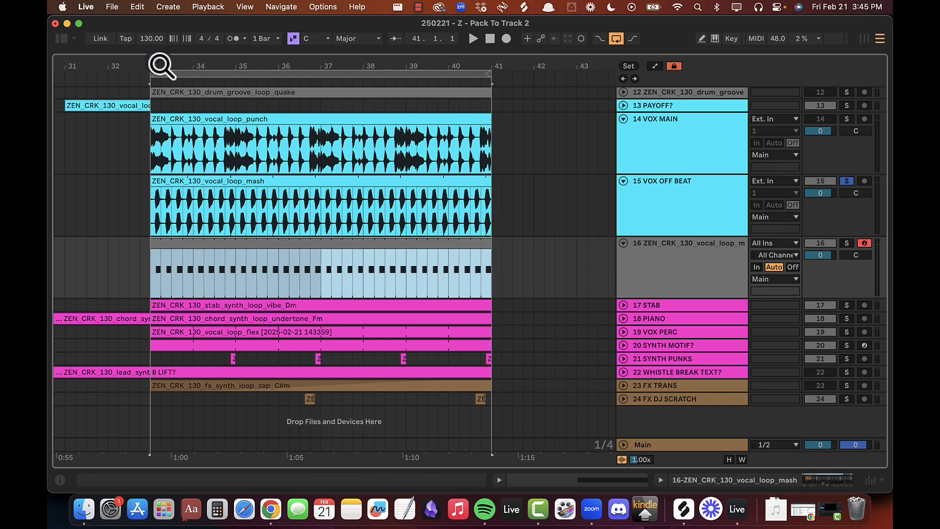
# Step: Unsolo and deactivate the VOX OFF BEAT track, and play the arrangement from bar 33 with the Simpler track instead
pyautogui.moveTo(162, 64); pyautogui.dragTo(259, 67)
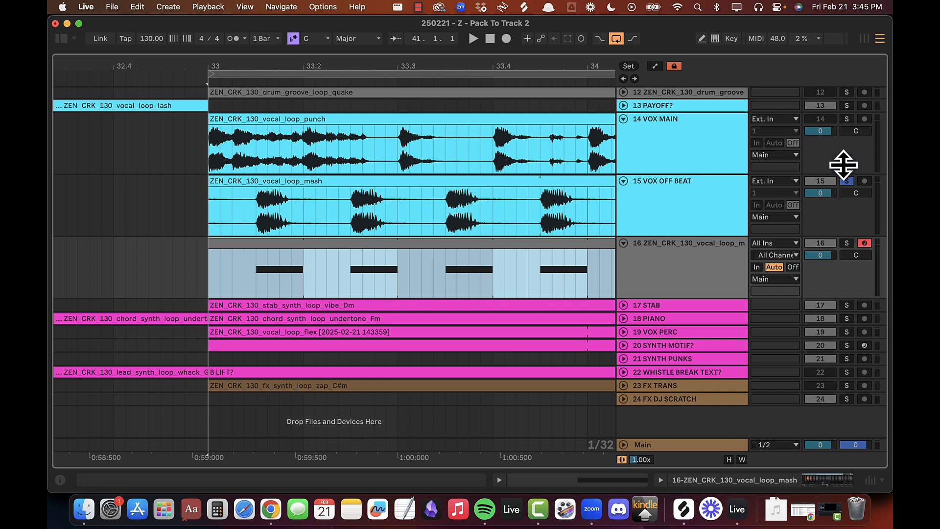
pyautogui.click(846, 180)
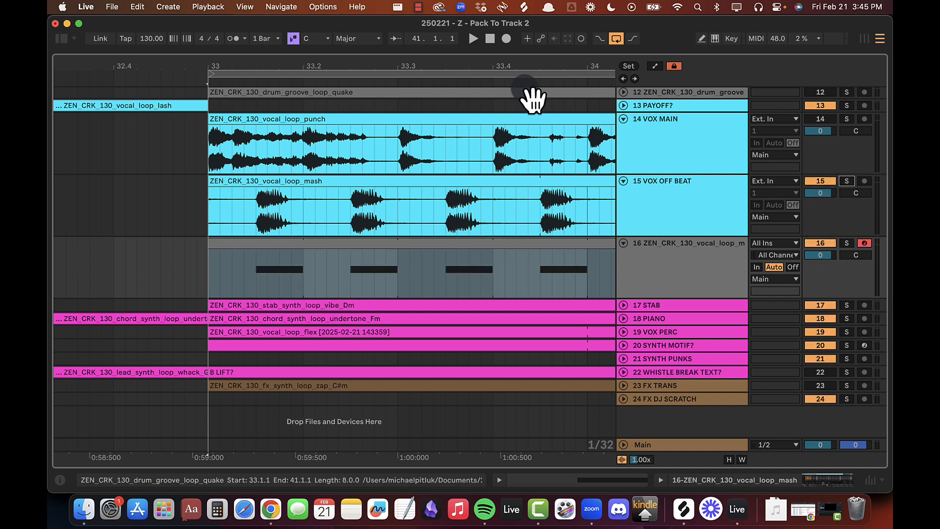
pyautogui.moveTo(480, 63); pyautogui.dragTo(479, 69)
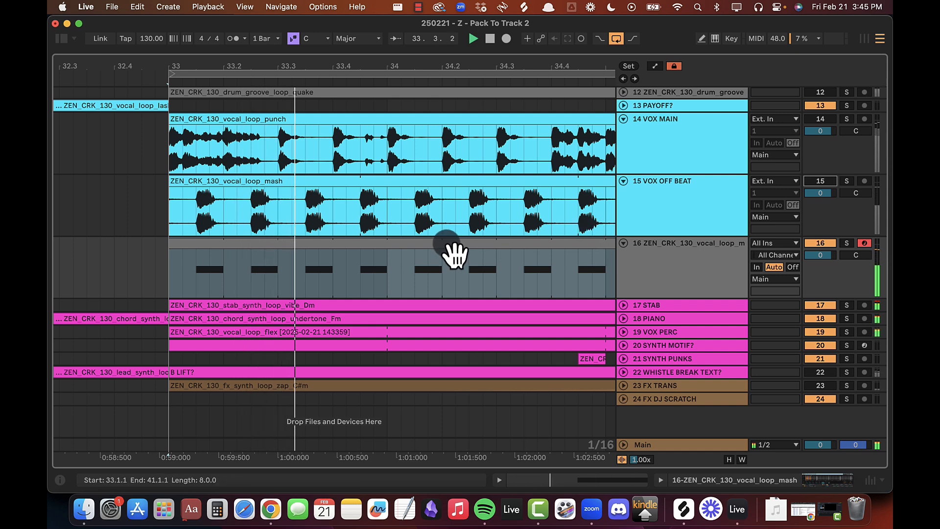
# Step: Enable the pitch envelope in the vocal track's Simpler with an amount of +3 st and a decay of 1.00 ms
pyautogui.doubleClick(438, 255)
pyautogui.hotkey('shift', 'Tab')
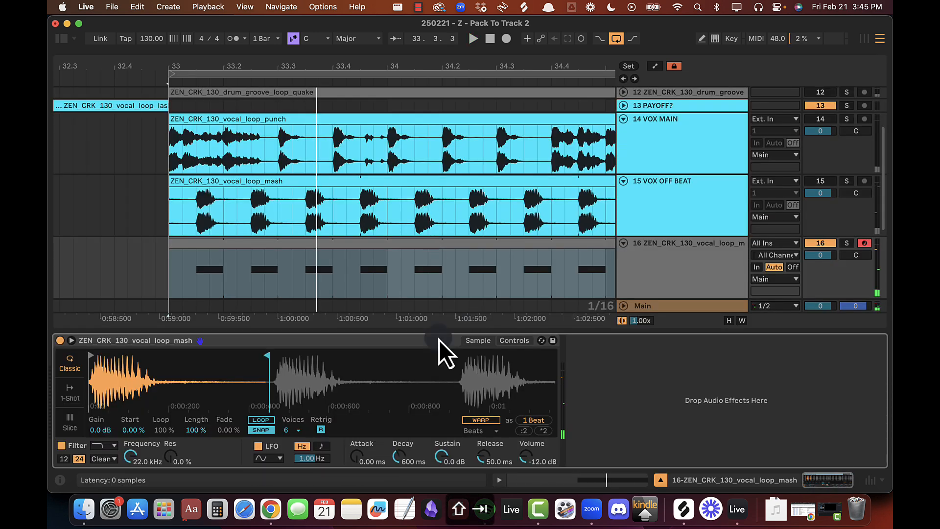
pyautogui.click(515, 341)
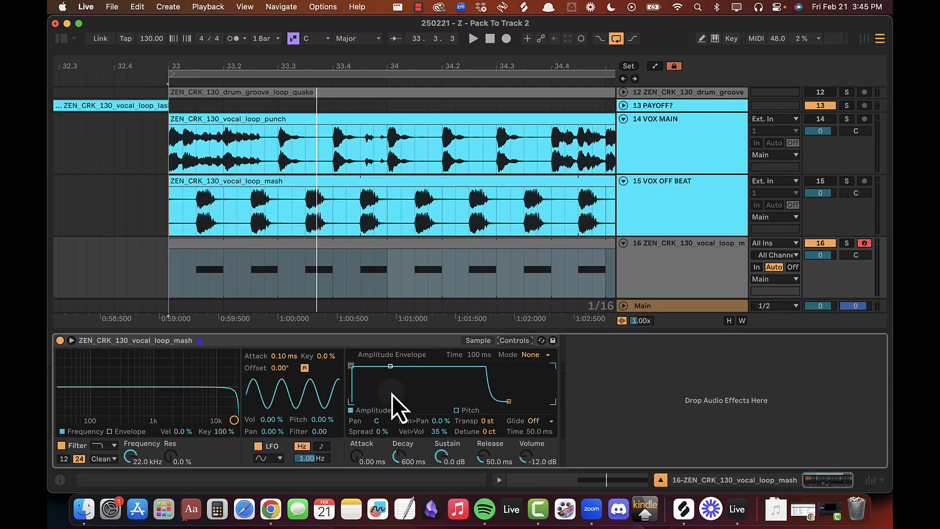
pyautogui.click(465, 412)
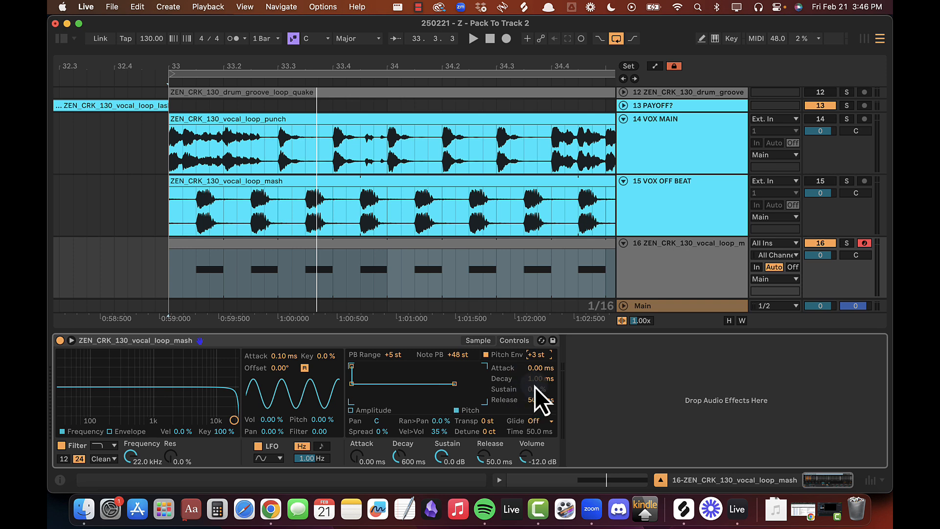
# Step: Try lower and higher sustain levels for Simpler's pitch envelope, and reset the sustain to 0.0 %
pyautogui.scroll(-5, 535, 389)
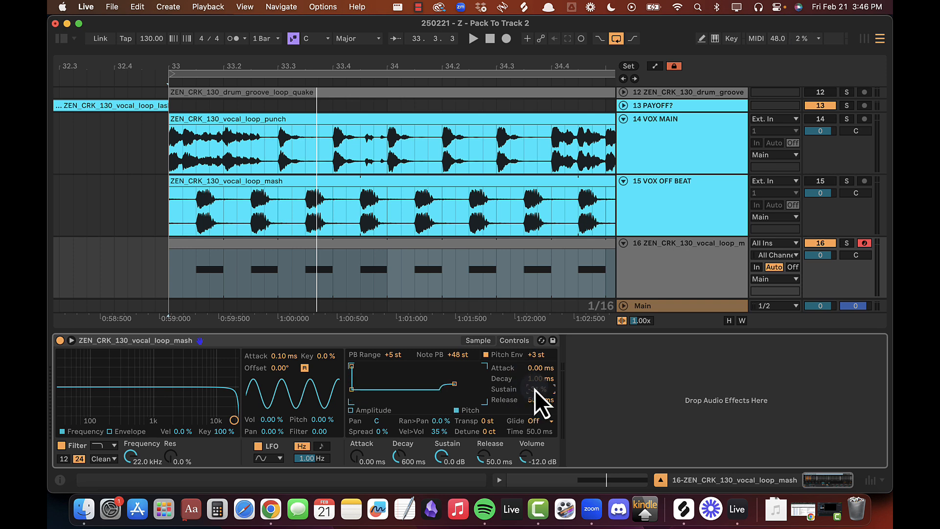
pyautogui.scroll(15, 535, 390)
pyautogui.scroll(-20, 535, 389)
pyautogui.press('Delete')
# Step: Solo the Simpler track and play it while varying the pitch envelope's sustain, and return the sustain to its default
pyautogui.click(849, 243)
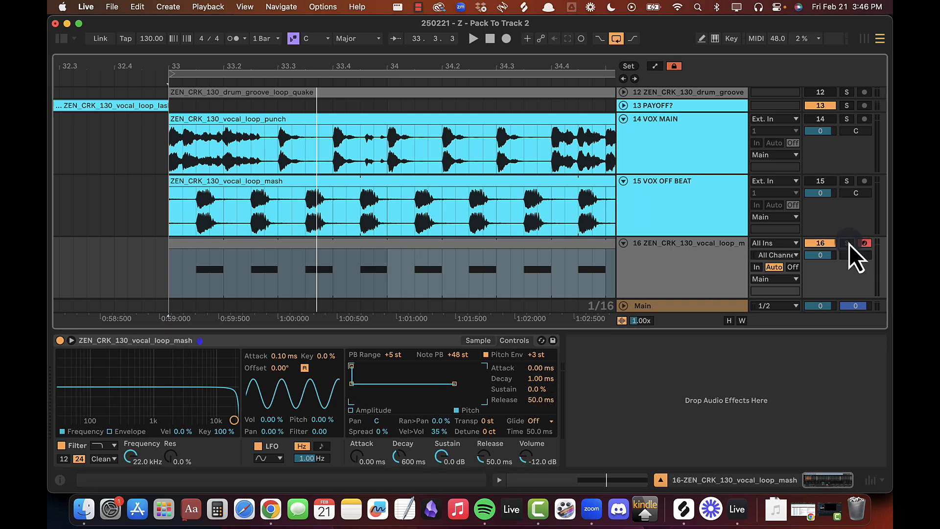
pyautogui.press('space')
pyautogui.moveTo(535, 392); pyautogui.dragTo(536, 375)
pyautogui.press('Delete')
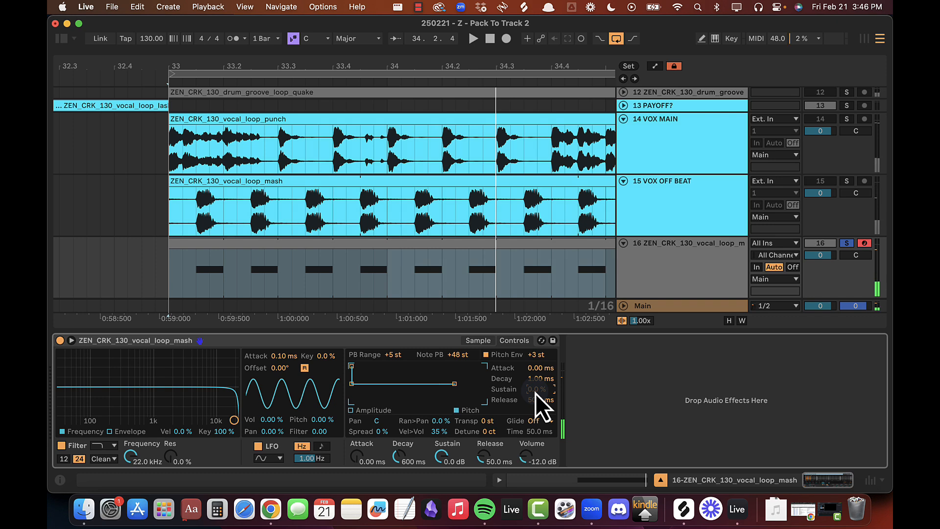
# Step: Unsolo the Simpler track, raise its volume to 6.0 dB, and play it in the mix
pyautogui.click(847, 243)
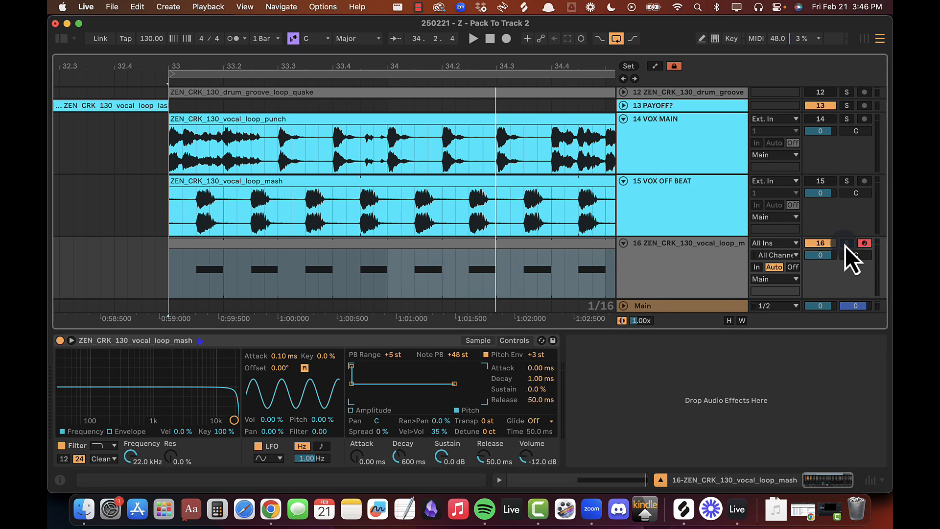
pyautogui.moveTo(822, 259); pyautogui.dragTo(823, 241)
pyautogui.press('space')
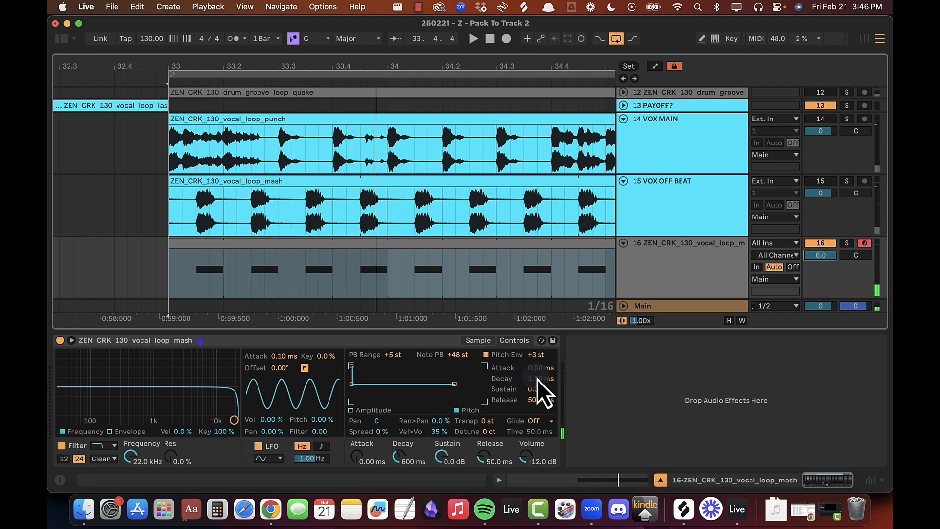
# Step: Play the drop while varying the sustain of Simpler's pitch envelope, and leave it at 12 %
pyautogui.press('space')
pyautogui.moveTo(533, 391); pyautogui.dragTo(533, 390)
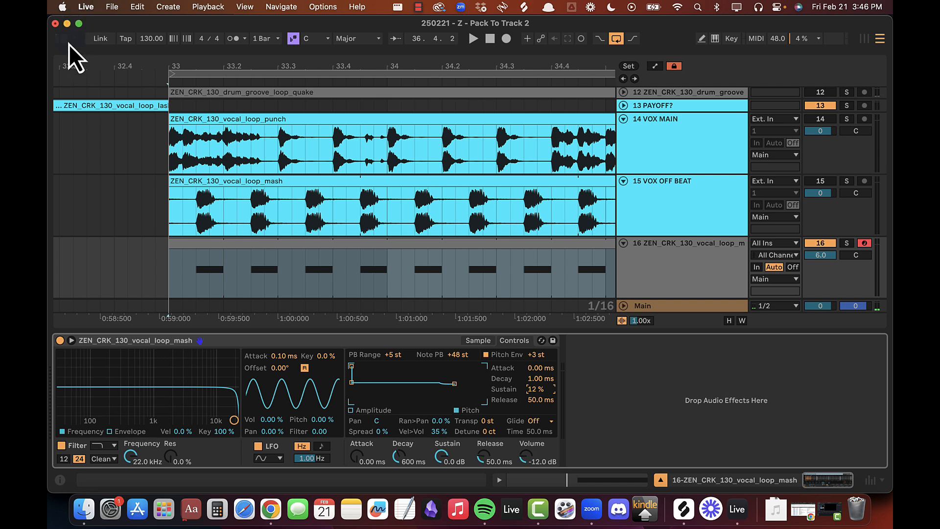
pyautogui.press('space')
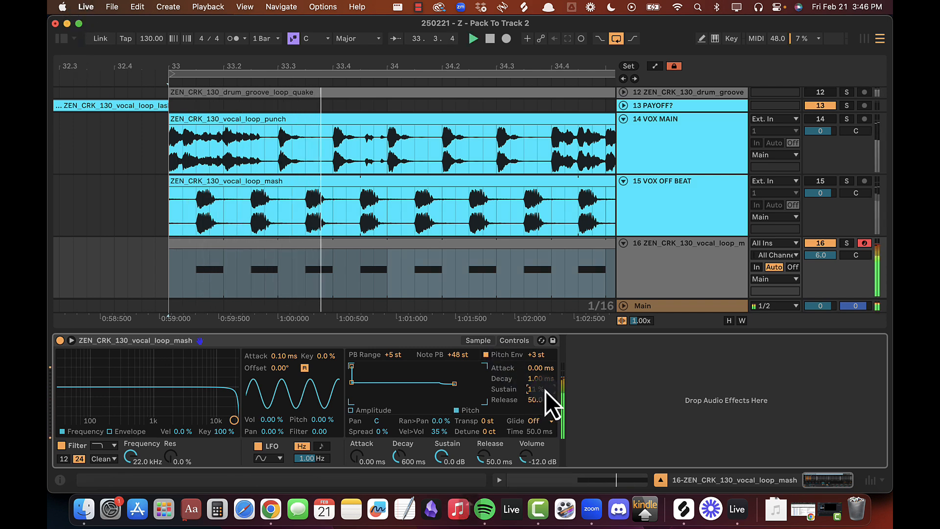
pyautogui.press('Down')
pyautogui.press('Down')
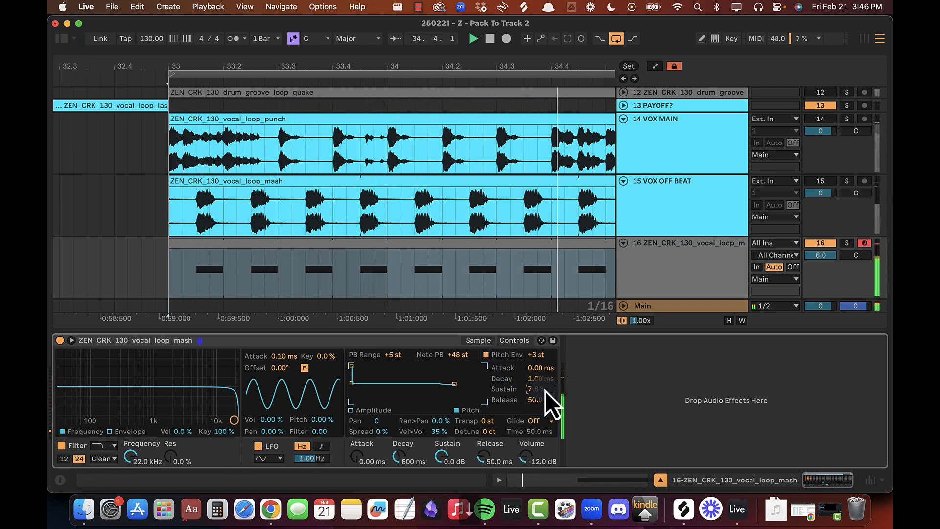
pyautogui.press('Up')
pyautogui.press('Up')
pyautogui.press('Up')
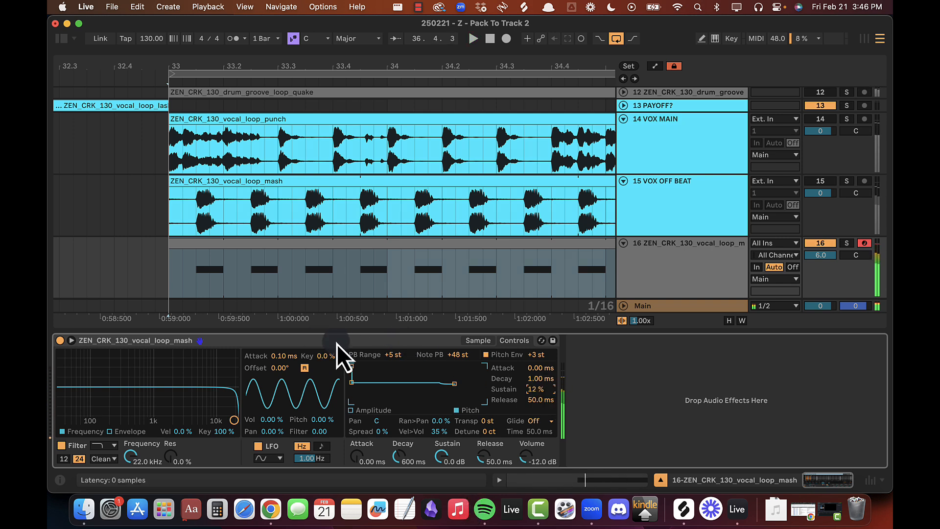
# Step: Show Simpler's sample view and try different amplitude decay times in Classic mode while the drop plays
pyautogui.click(485, 341)
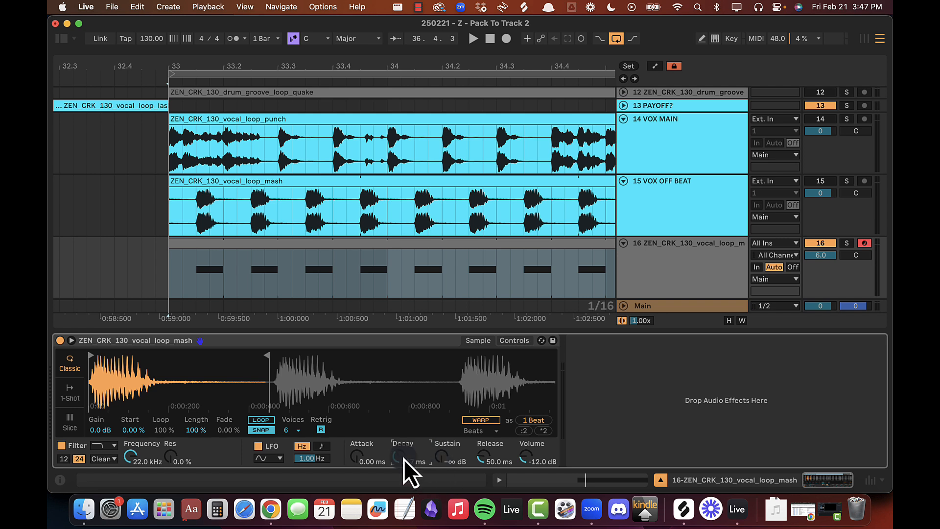
pyautogui.press('space')
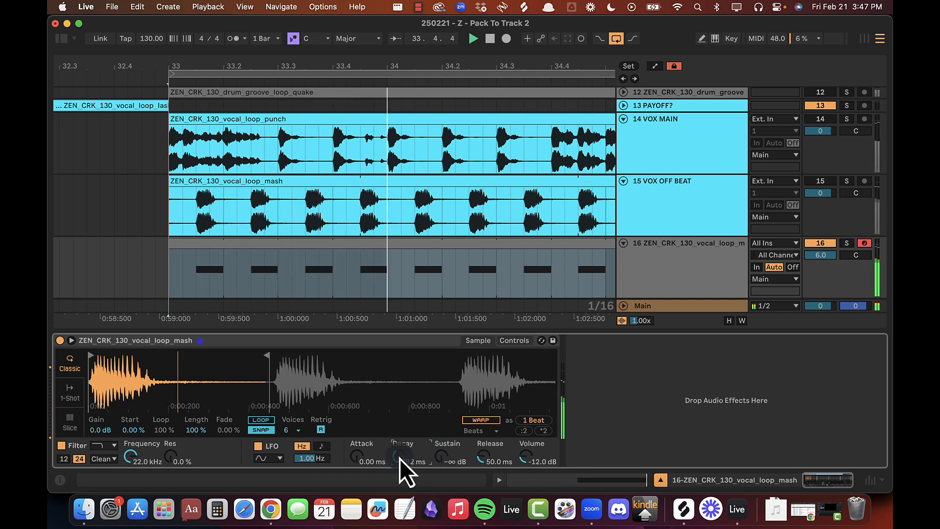
pyautogui.moveTo(399, 458); pyautogui.dragTo(400, 458)
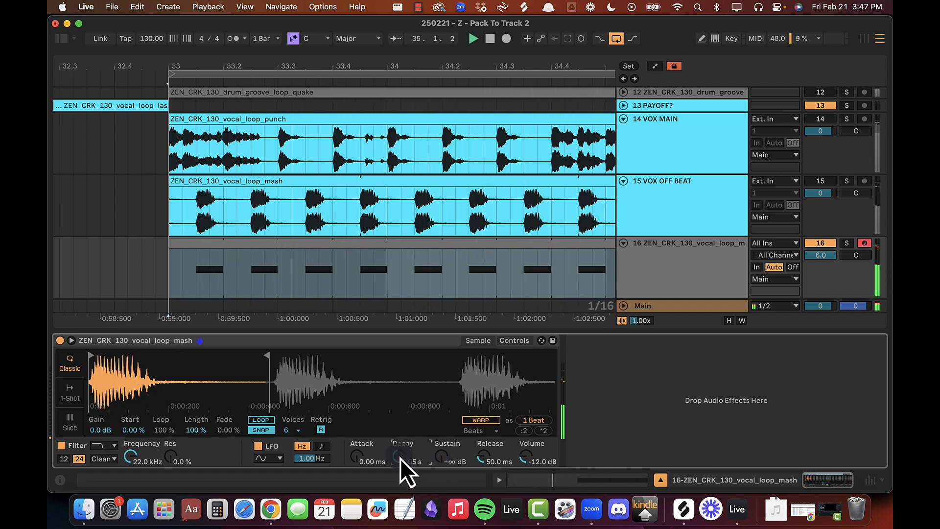
pyautogui.write('600')
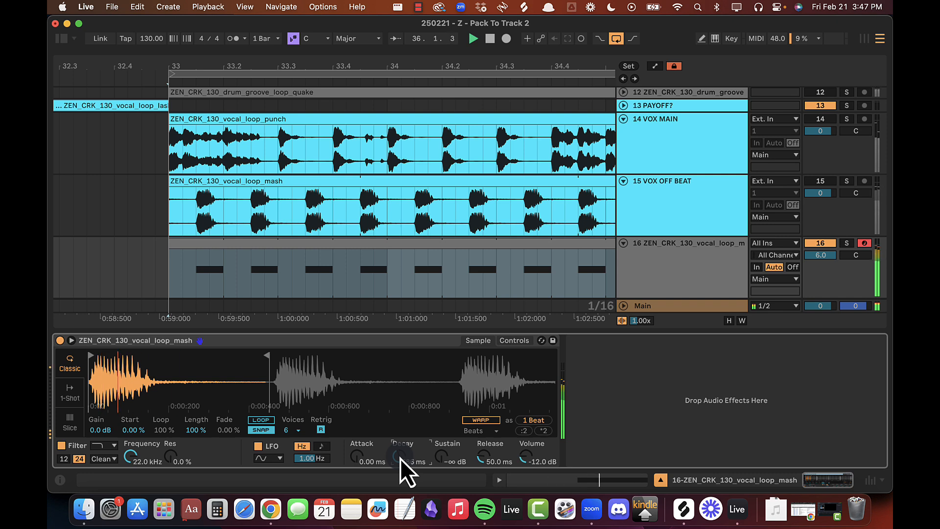
pyautogui.press('Return')
pyautogui.moveTo(269, 356)
pyautogui.mouseDown()
pyautogui.moveTo(195, 358)
pyautogui.moveTo(269, 357)
pyautogui.mouseUp()
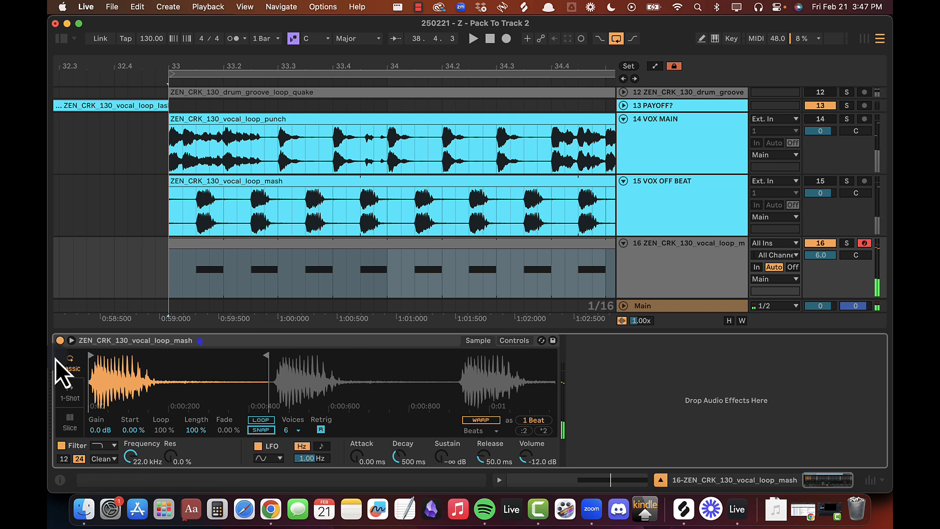
# Step: Switch Simpler to 1-Shot mode and set the fade out to 37.9 ms
pyautogui.click(68, 398)
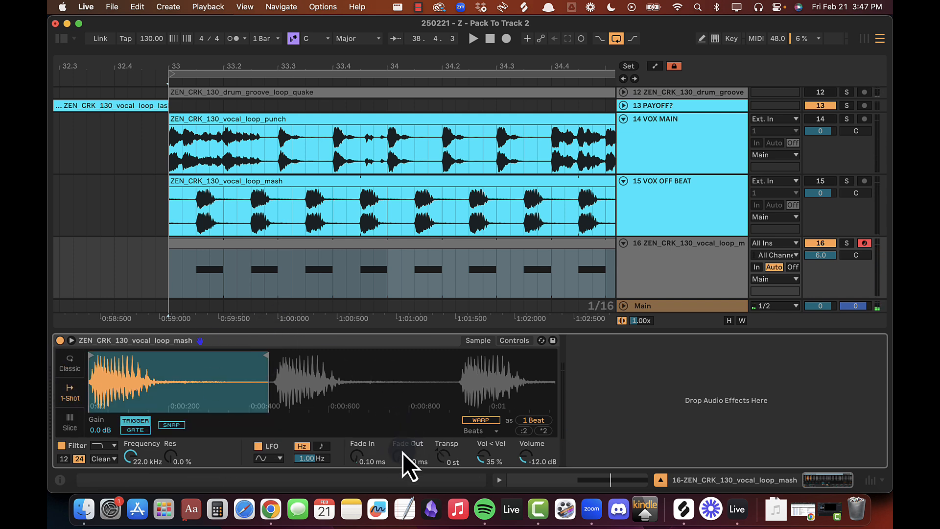
pyautogui.scroll(5, 402, 452)
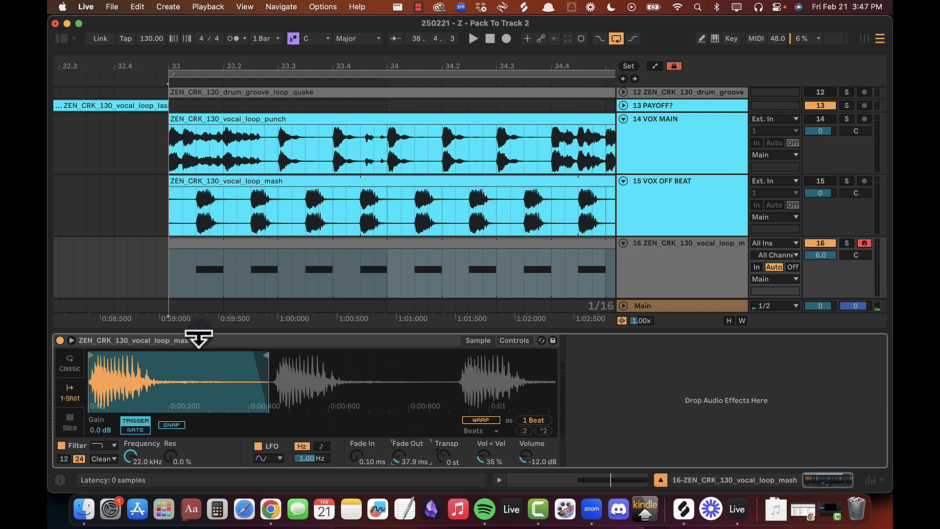
pyautogui.press('space')
# Step: Shorten the 1-Shot sample to end within its first vocal hit, and set the fade out to 48.2 ms
pyautogui.moveTo(265, 355); pyautogui.dragTo(147, 352)
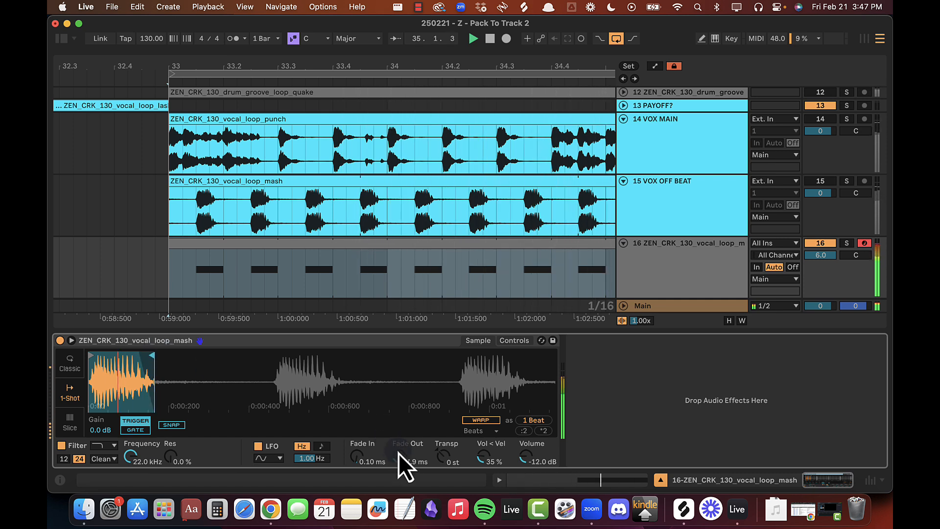
pyautogui.scroll(2, 398, 454)
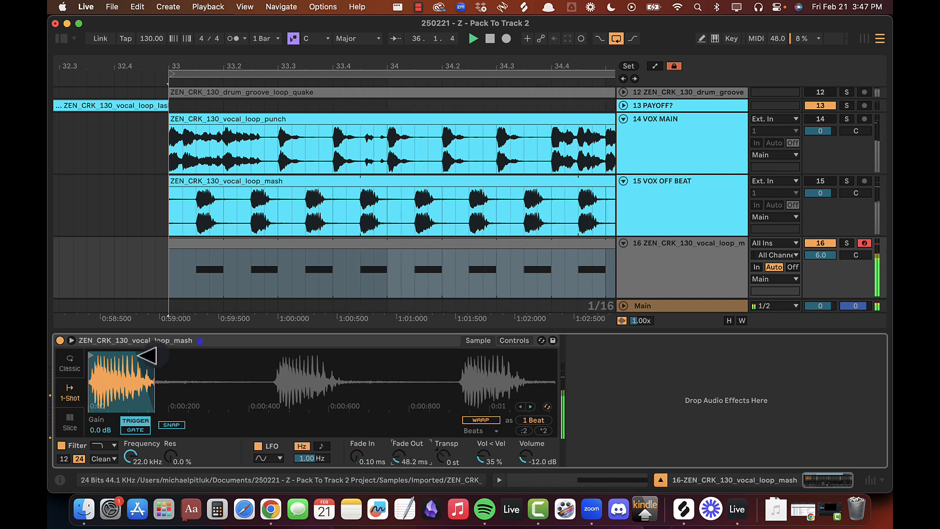
pyautogui.moveTo(155, 356); pyautogui.dragTo(148, 356)
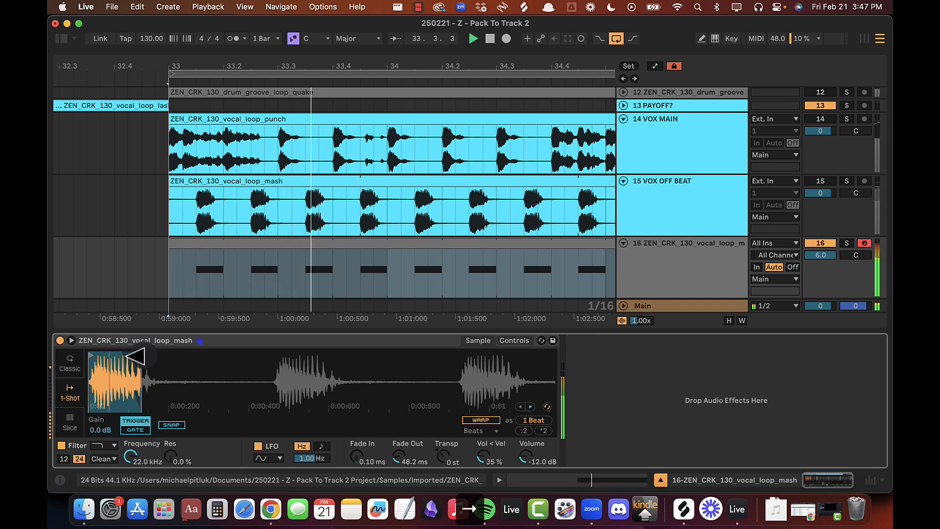
pyautogui.click(562, 197)
pyautogui.click(670, 216)
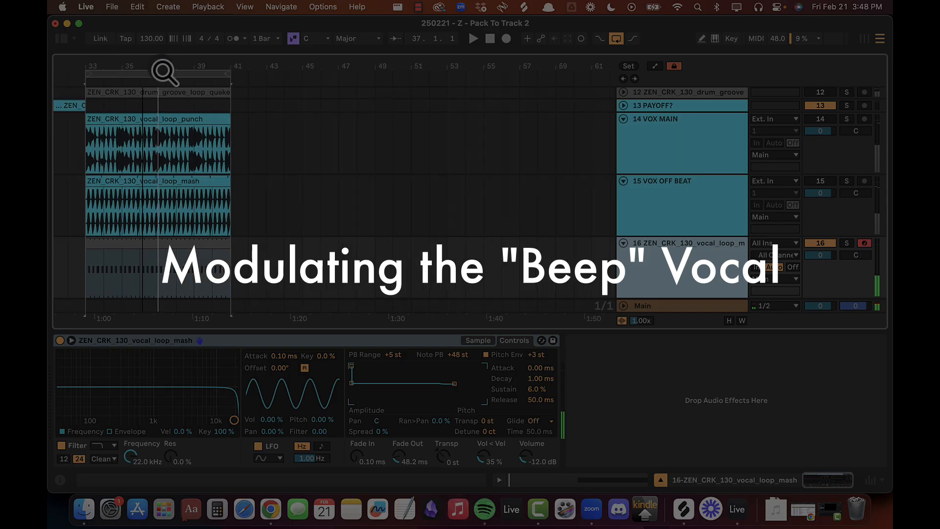
# Step: Hide the device view to reveal the lower tracks, and play the drop from bar 33
pyautogui.moveTo(163, 71); pyautogui.dragTo(397, 64)
pyautogui.press('alt+super+b')
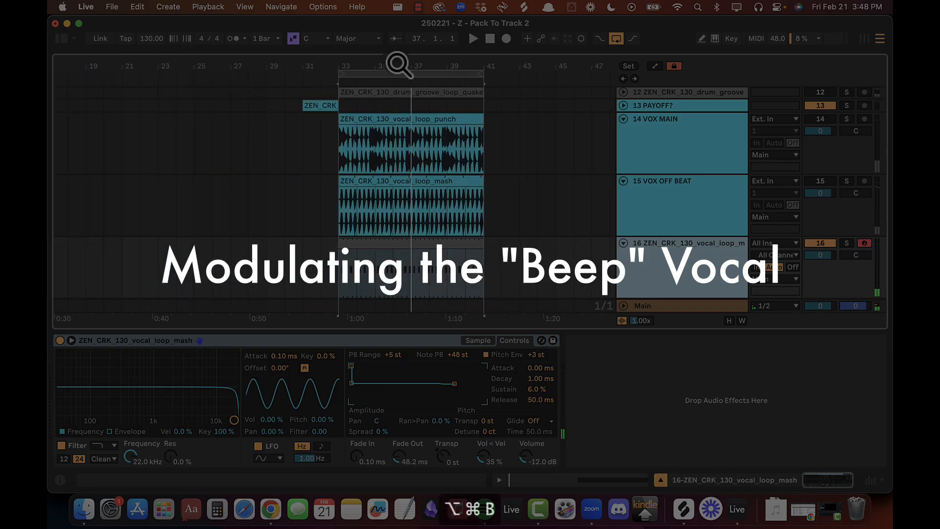
pyautogui.press('alt+super+b')
pyautogui.press('alt+super+l')
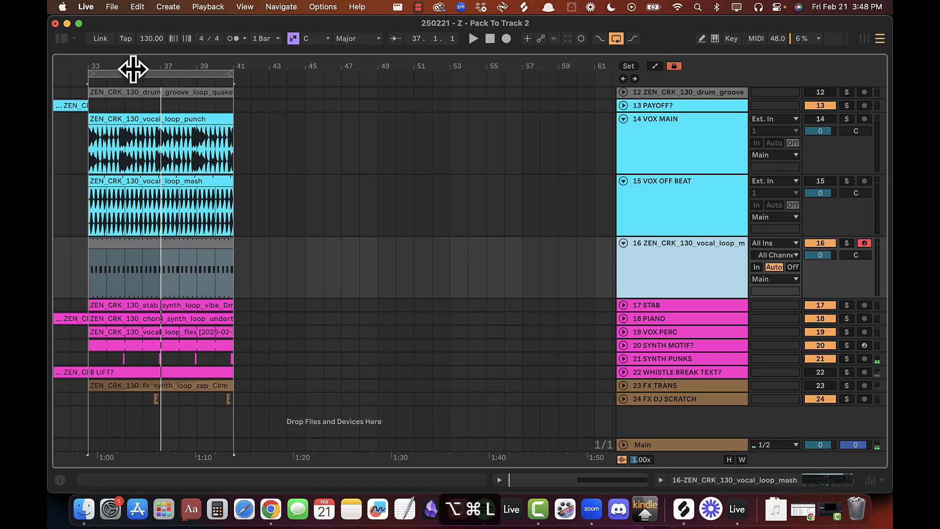
pyautogui.click(134, 71)
pyautogui.press('space')
pyautogui.moveTo(120, 65); pyautogui.dragTo(120, 67)
# Step: Open the off-beat vocal MIDI clip on track 16 to examine its notes, and return to the arrangement
pyautogui.click(227, 244)
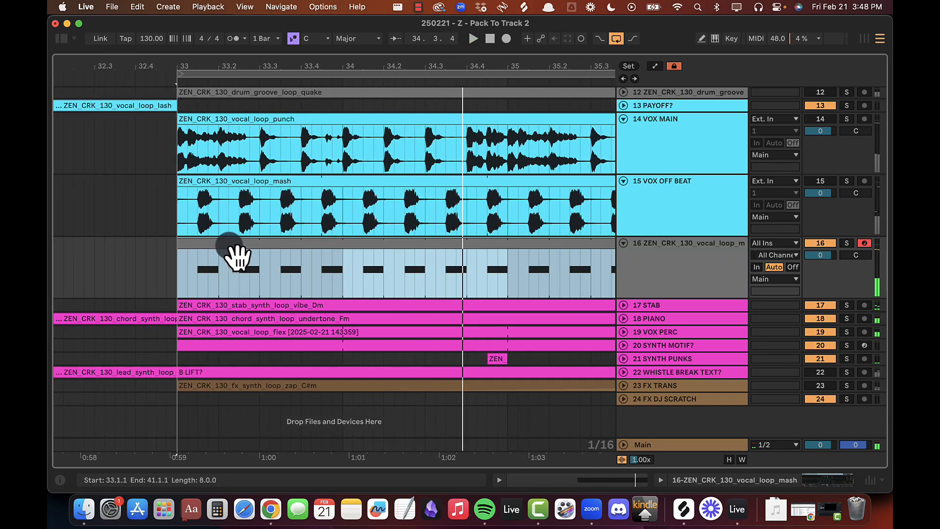
pyautogui.doubleClick(220, 253)
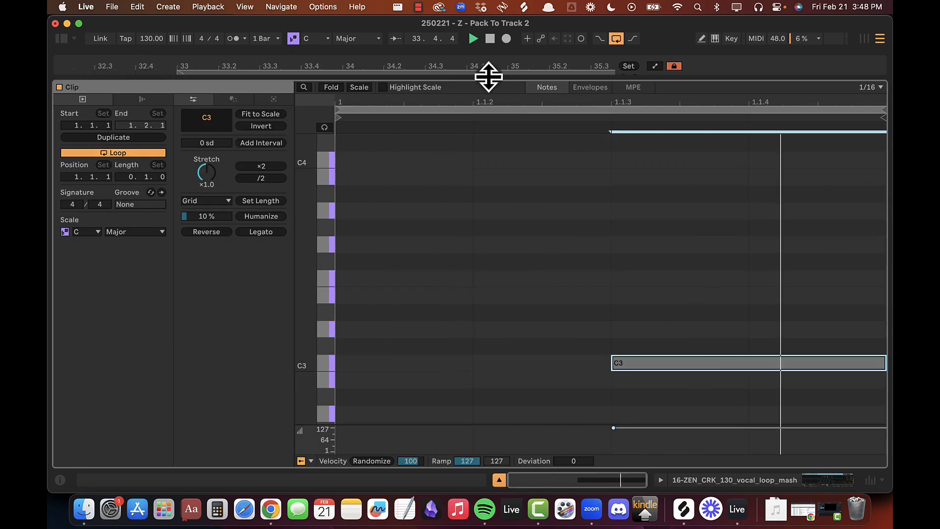
pyautogui.press('alt+super+l')
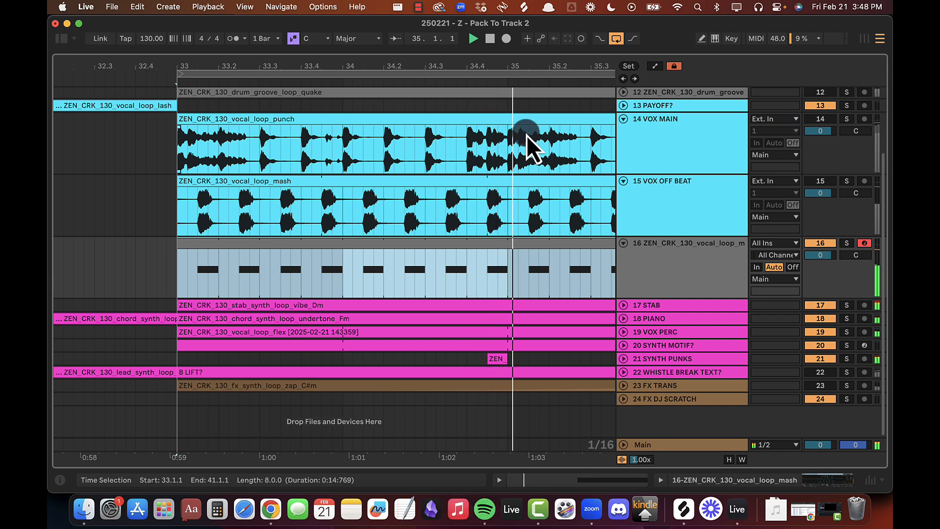
pyautogui.press('space')
# Step: Play the drop and highlight 33.4.1 to 34.2.1 and 34.4.3 to 36.1.1 on the off-beat vocal MIDI track
pyautogui.moveTo(424, 64); pyautogui.dragTo(426, 64)
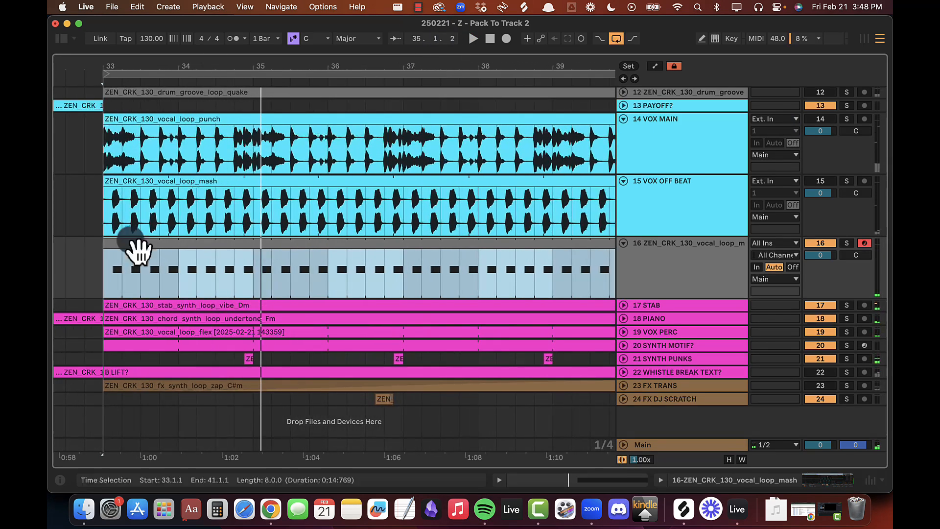
pyautogui.press('space')
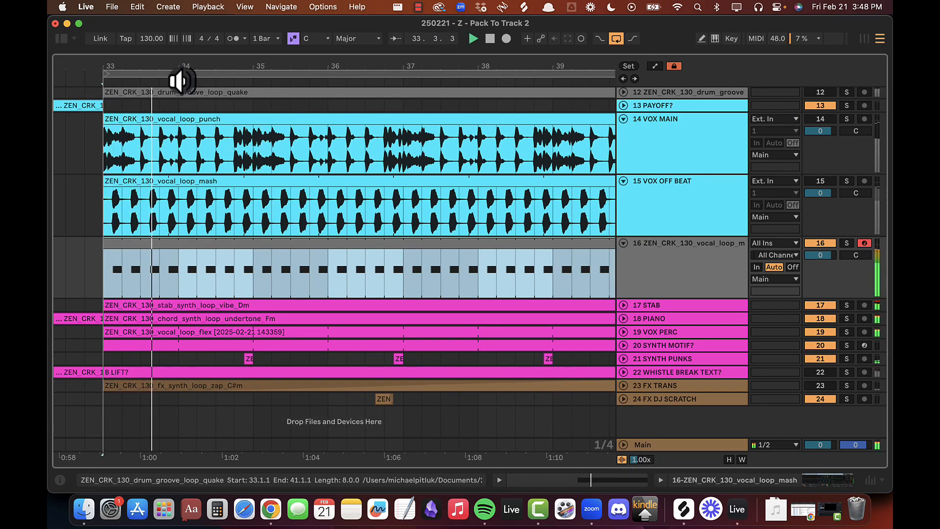
pyautogui.moveTo(151, 69); pyautogui.dragTo(152, 69)
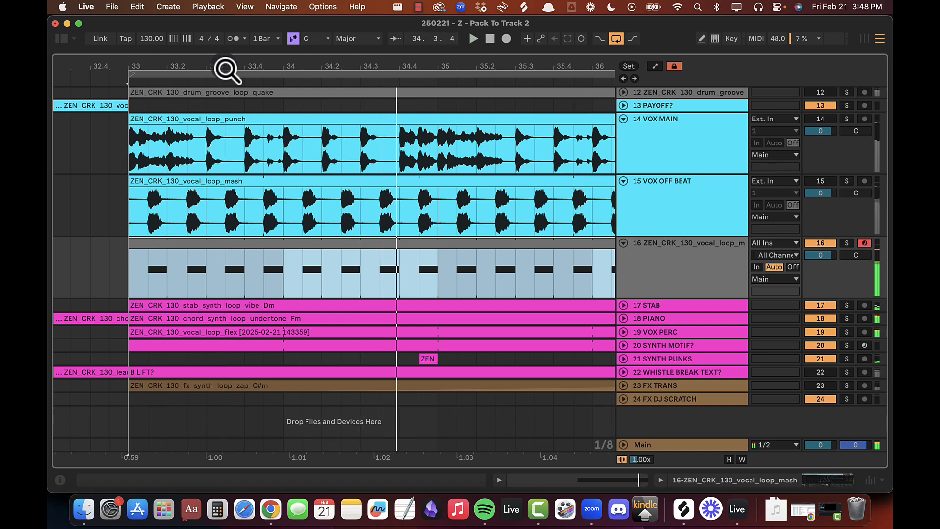
pyautogui.moveTo(248, 274); pyautogui.dragTo(338, 272)
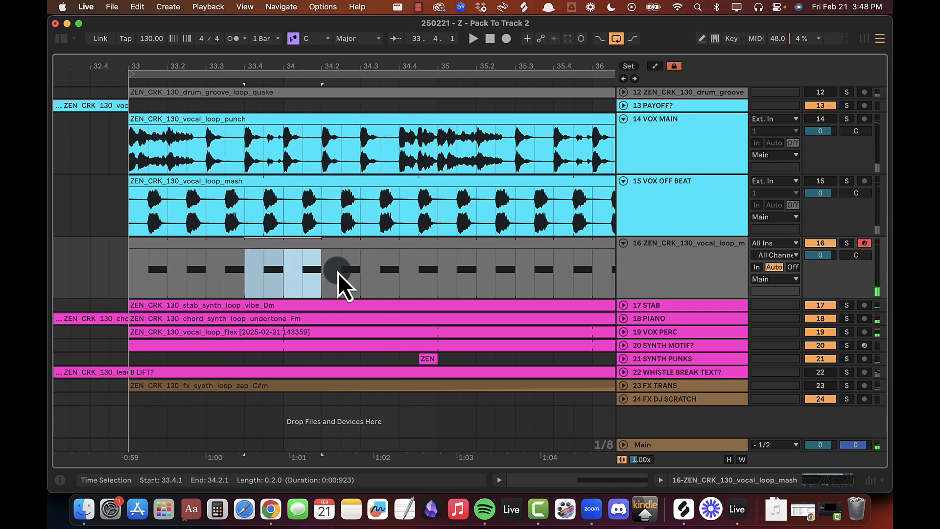
pyautogui.click(136, 275)
pyautogui.moveTo(424, 274); pyautogui.dragTo(605, 274)
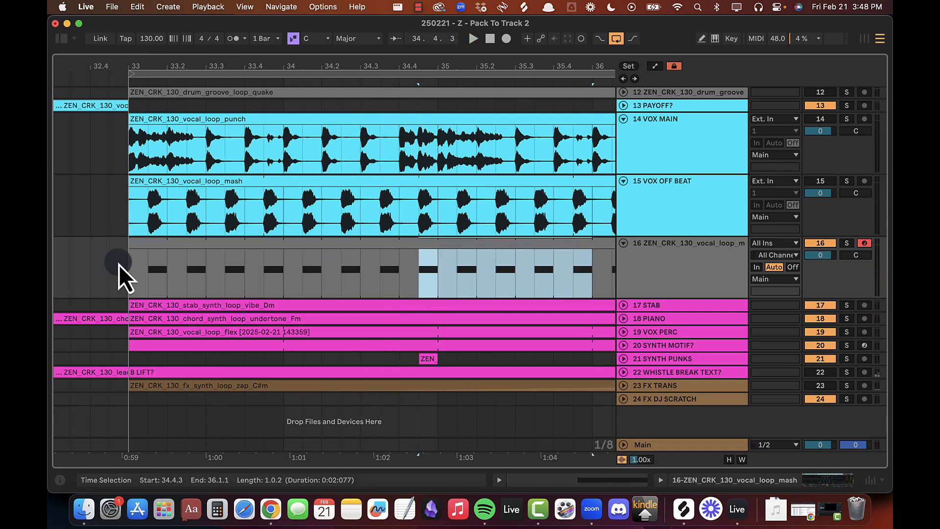
pyautogui.click(136, 272)
# Step: Play the drop again from bar 33 to hear the off-beat vocal against the main vocal
pyautogui.press('space')
pyautogui.moveTo(340, 65); pyautogui.dragTo(343, 63)
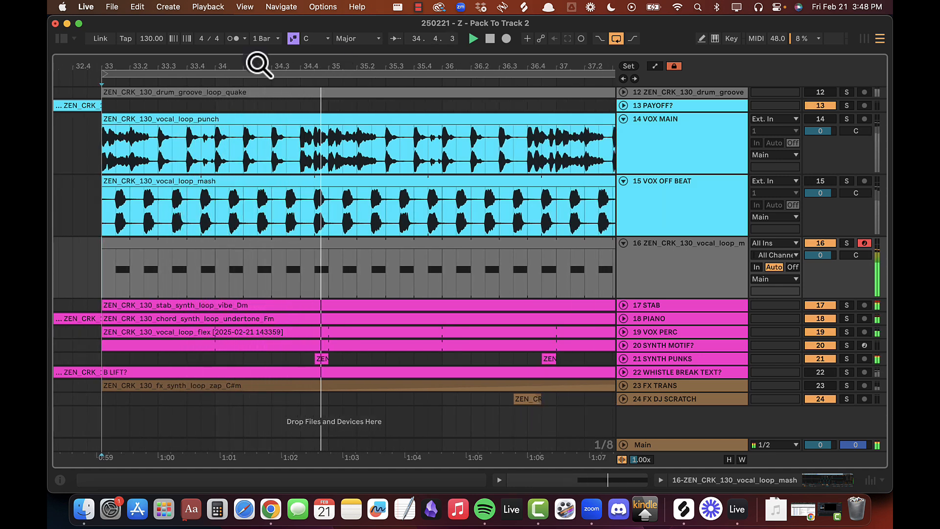
pyautogui.click(346, 133)
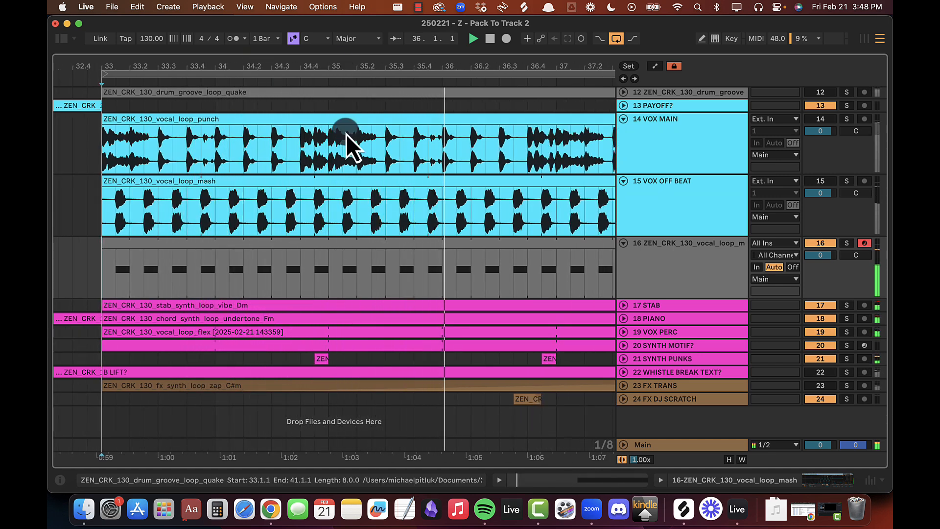
pyautogui.press('space')
# Step: Consolidate bars 33.1.1 to 37.1.1 of the off-beat vocal MIDI part into one clip
pyautogui.moveTo(415, 270); pyautogui.dragTo(416, 239)
pyautogui.click(411, 266)
pyautogui.click(391, 242)
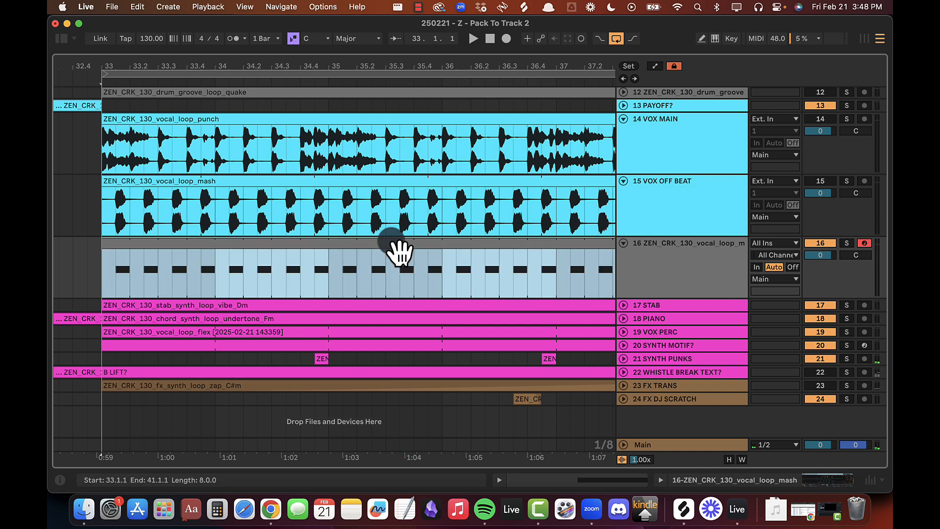
pyautogui.moveTo(420, 69); pyautogui.dragTo(310, 69)
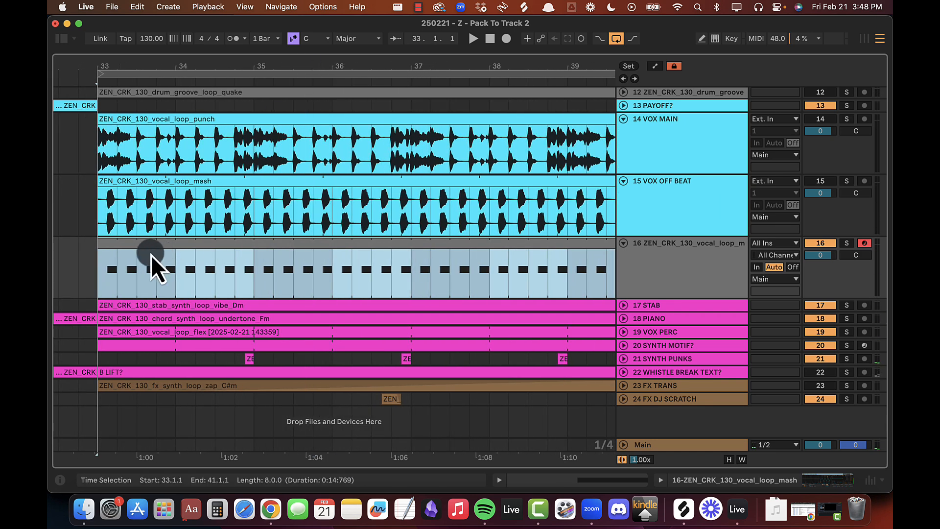
pyautogui.moveTo(99, 257); pyautogui.dragTo(406, 260)
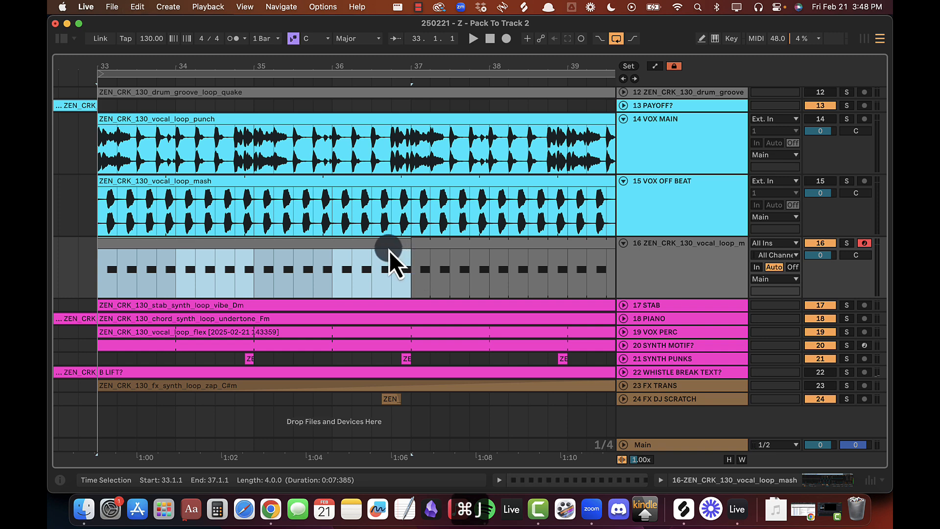
# Step: Loop and play 35.1.1 to 37.1.1, and select 35.4.1 to 36.1.1 on the off-beat vocal MIDI track
pyautogui.doubleClick(383, 250)
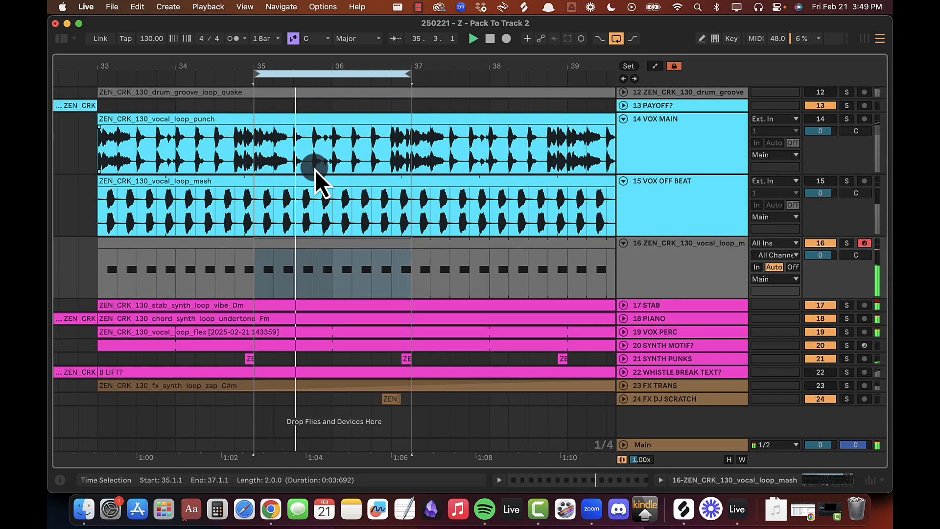
pyautogui.click(314, 272)
pyautogui.moveTo(314, 272); pyautogui.dragTo(333, 260)
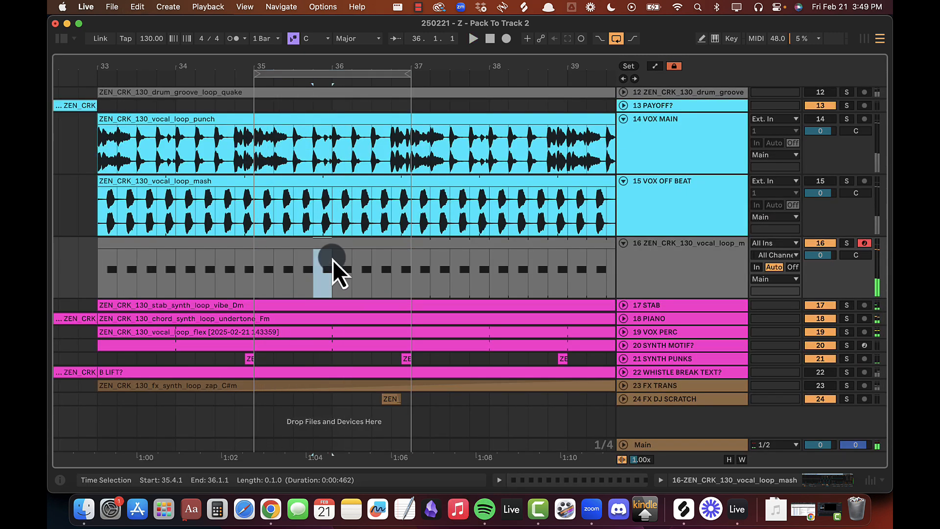
# Step: Split the consolidated off-beat vocal clip at bar 35 and open its second half in the note editor during playback
pyautogui.doubleClick(356, 283)
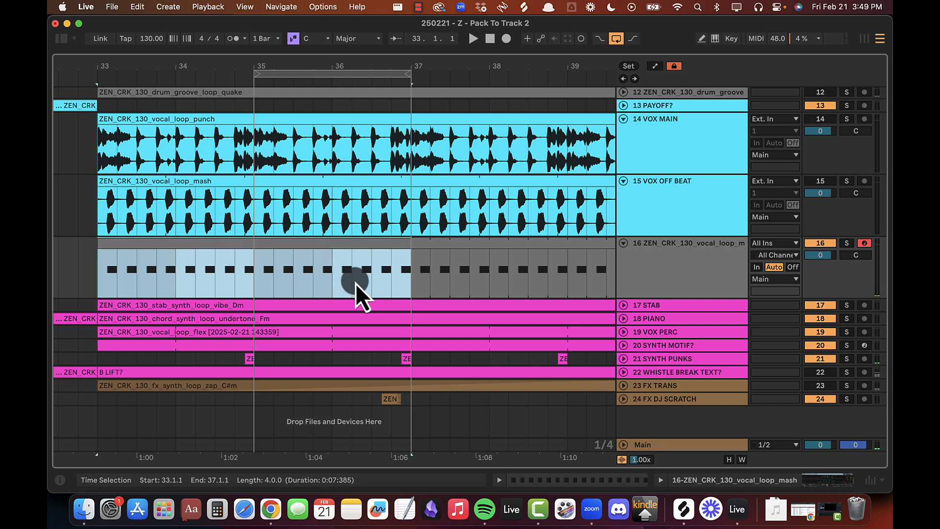
pyautogui.click(252, 269)
pyautogui.press('super+e')
pyautogui.click(312, 241)
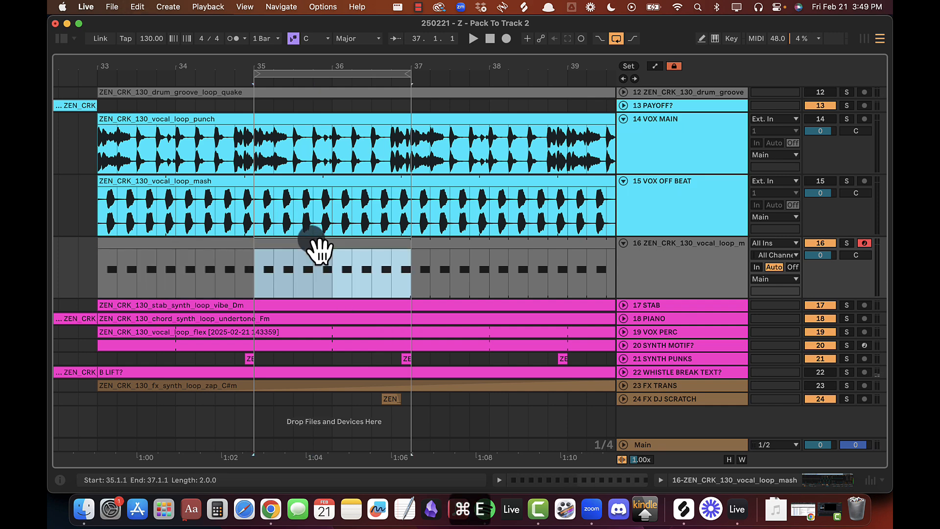
pyautogui.press('space')
pyautogui.doubleClick(313, 252)
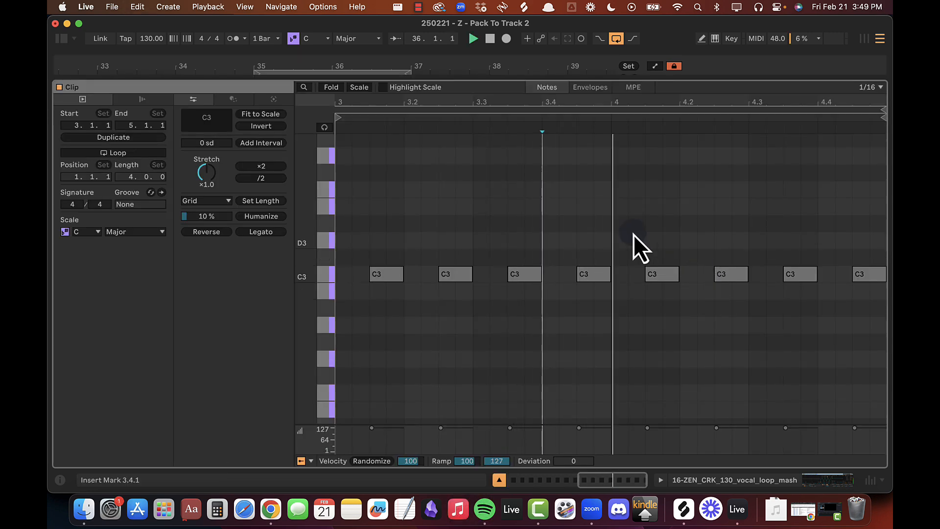
# Step: Split the C3 note at 3.4.4 so a sixteenth note repeats up to 4.1.1, and return to the track's device view
pyautogui.moveTo(596, 257); pyautogui.dragTo(596, 294)
pyautogui.hotkey('shift', 'Left')
pyautogui.press('super+d')
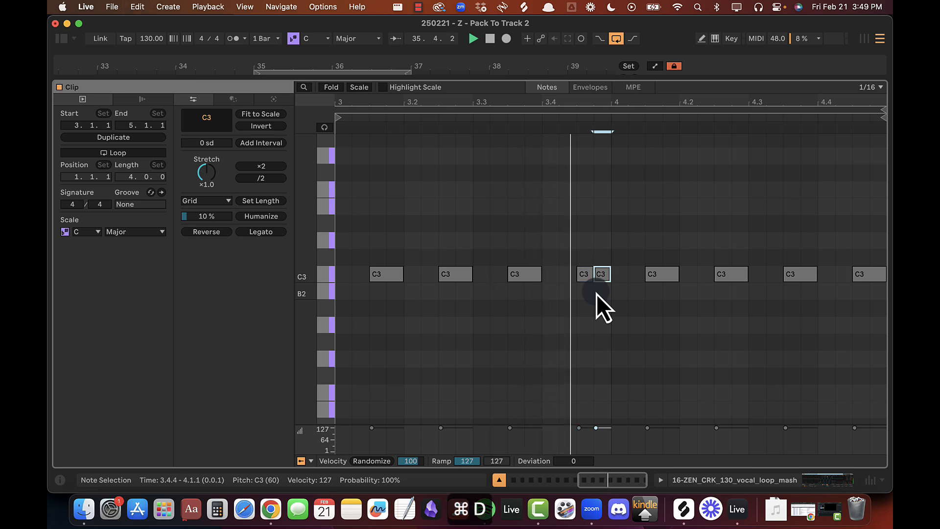
pyautogui.click(576, 251)
pyautogui.press('super+a')
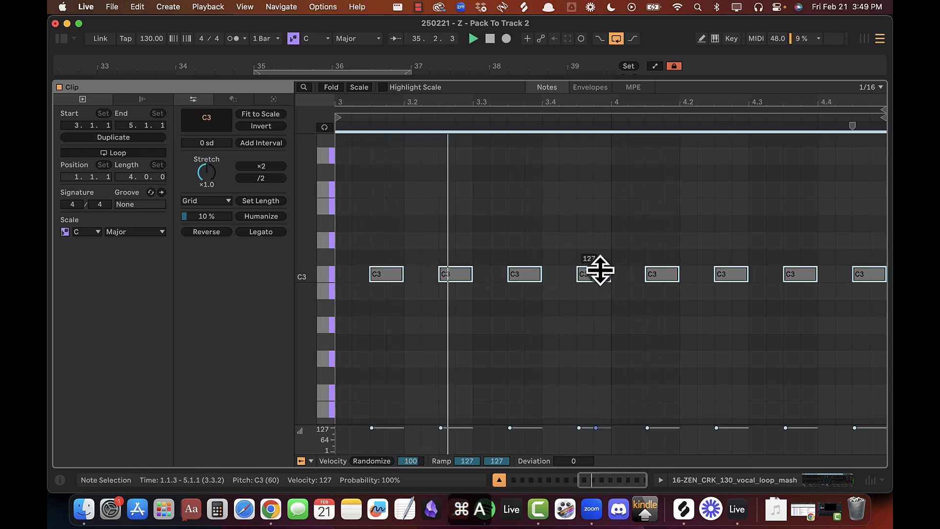
pyautogui.click(594, 240)
pyautogui.hotkey('shift', 'Tab')
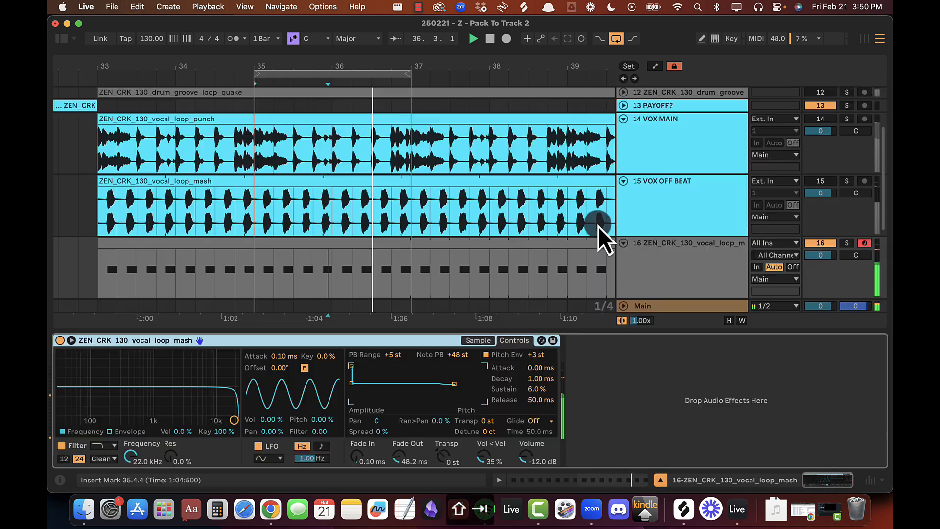
# Step: Extend the loop start back to bar 33 and play the drop from 33.1.1
pyautogui.moveTo(254, 73); pyautogui.dragTo(97, 75)
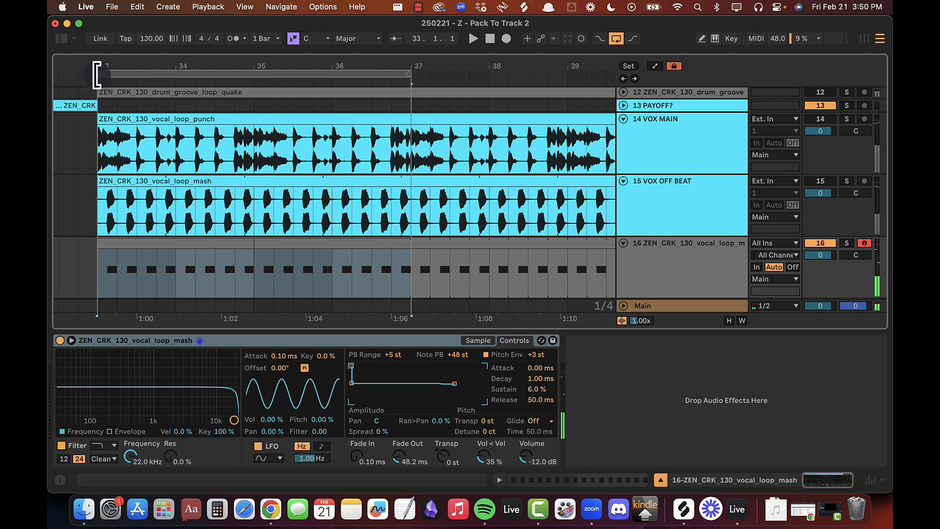
pyautogui.press('space')
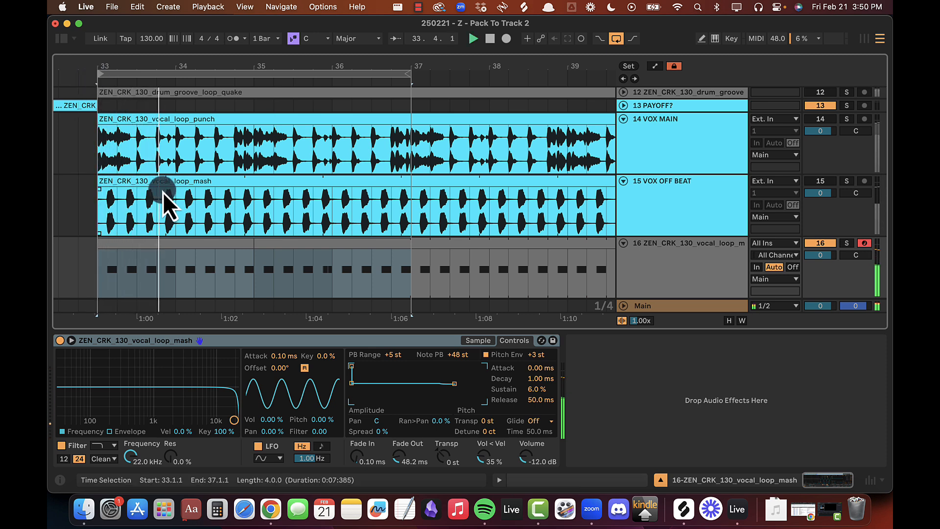
pyautogui.click(97, 262)
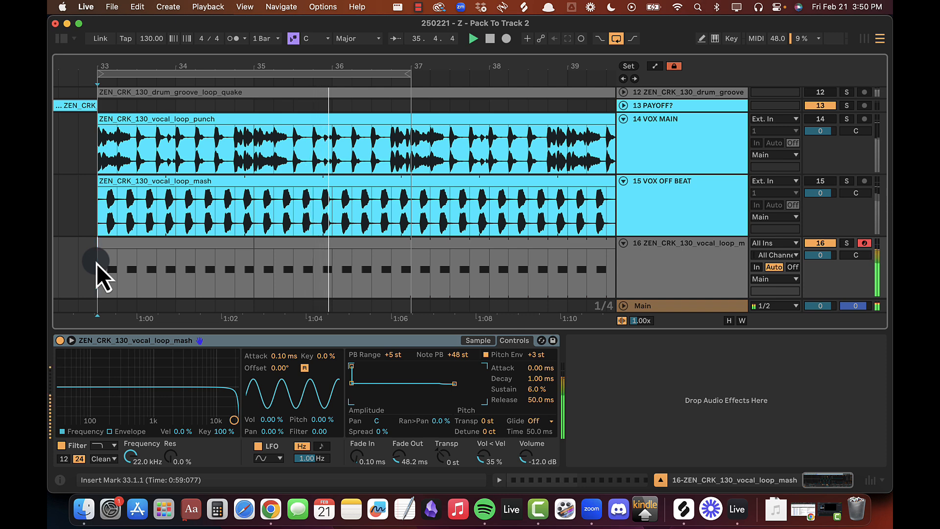
pyautogui.press('super+alt+l')
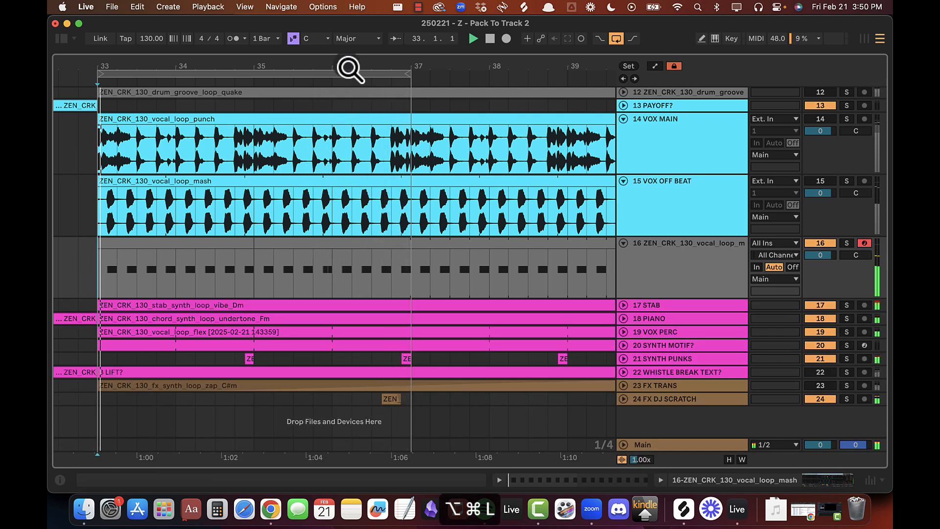
# Step: Select 36.3.1 to 37.1.1 on the off-beat vocal MIDI track, and match the track's name and colour to VOX OFF BEAT
pyautogui.scroll(-3, 367, 145)
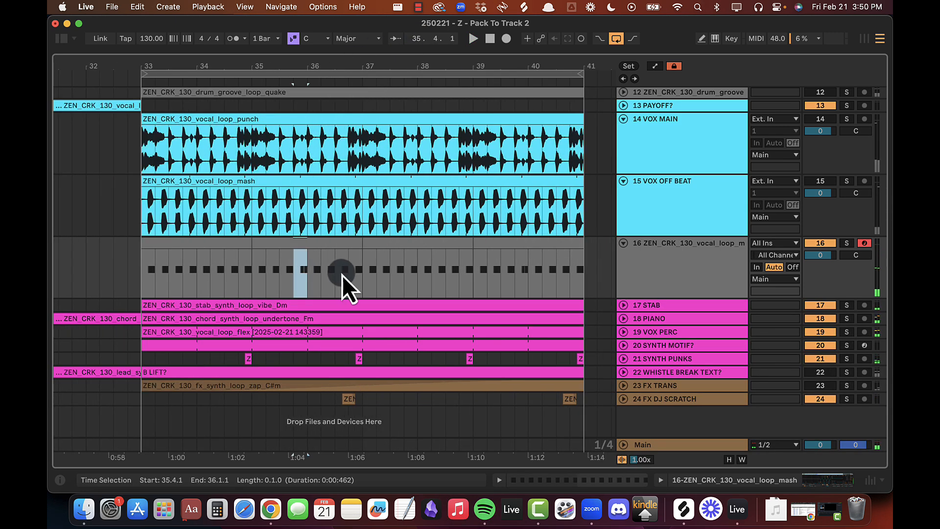
pyautogui.moveTo(296, 267); pyautogui.dragTo(359, 268)
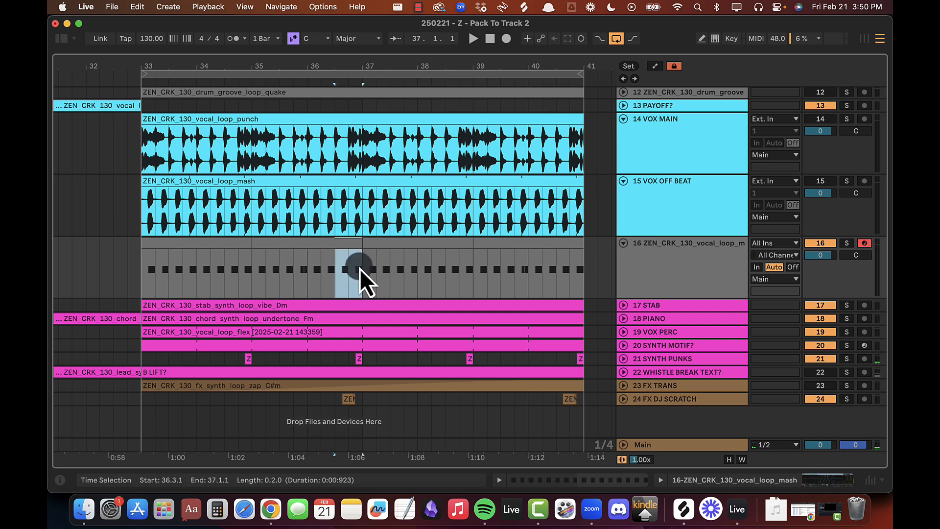
pyautogui.click(286, 269)
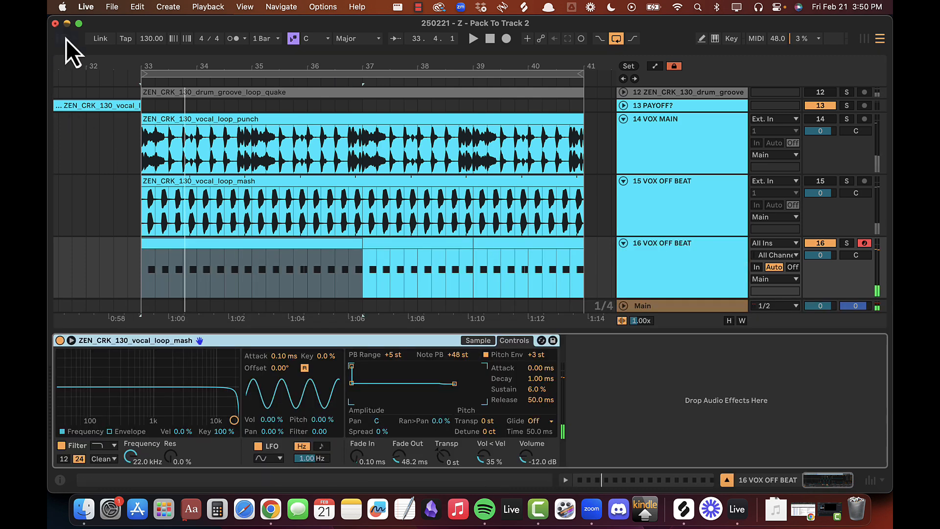
# Step: Search the browser favorites for "delay" and add the Delay effect after Simpler on the MIDI VOX OFF BEAT track
pyautogui.click(63, 39)
pyautogui.click(190, 61)
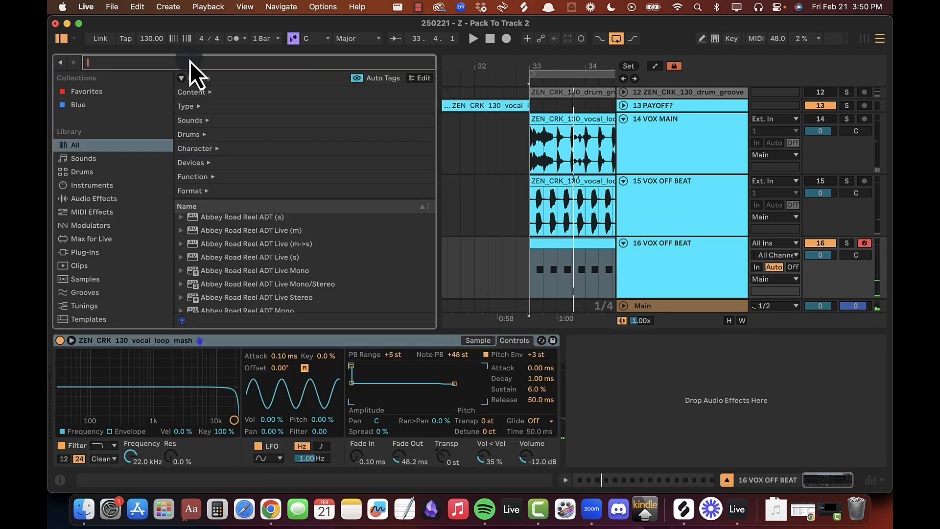
pyautogui.write('delay')
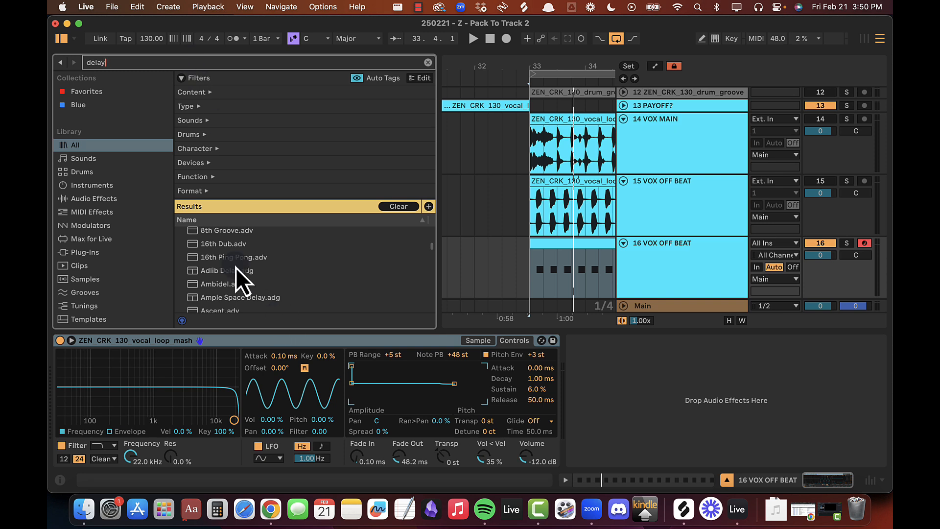
pyautogui.click(93, 91)
pyautogui.moveTo(210, 232); pyautogui.dragTo(673, 343)
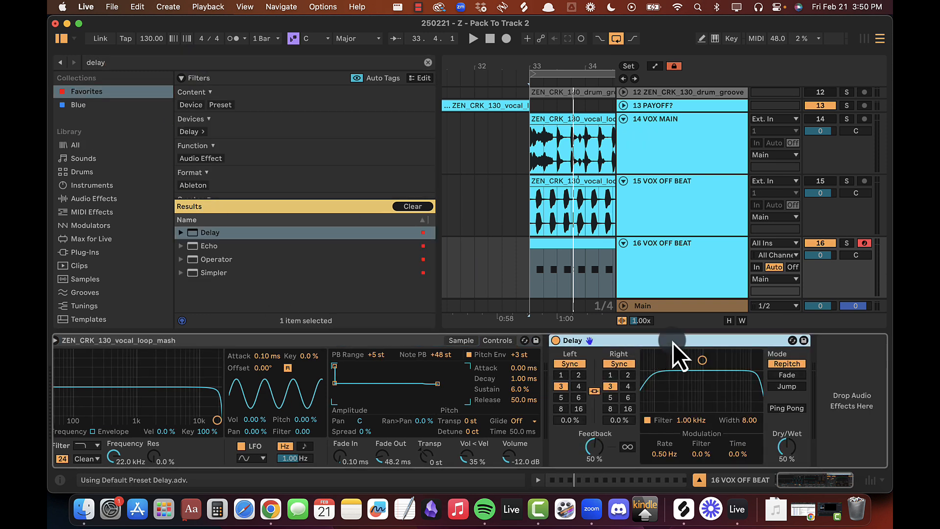
# Step: Switch the Delay from sync to free time in Fade mode, and set both delay times to 21.6 ms during playback
pyautogui.click(576, 364)
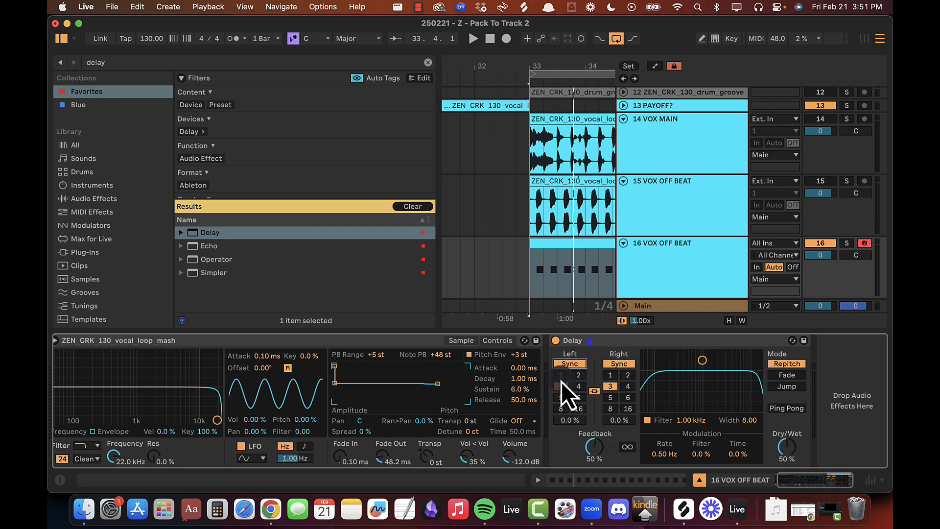
pyautogui.moveTo(569, 385)
pyautogui.mouseDown()
pyautogui.moveTo(569, 407)
pyautogui.moveTo(570, 383)
pyautogui.mouseUp()
pyautogui.press('space')
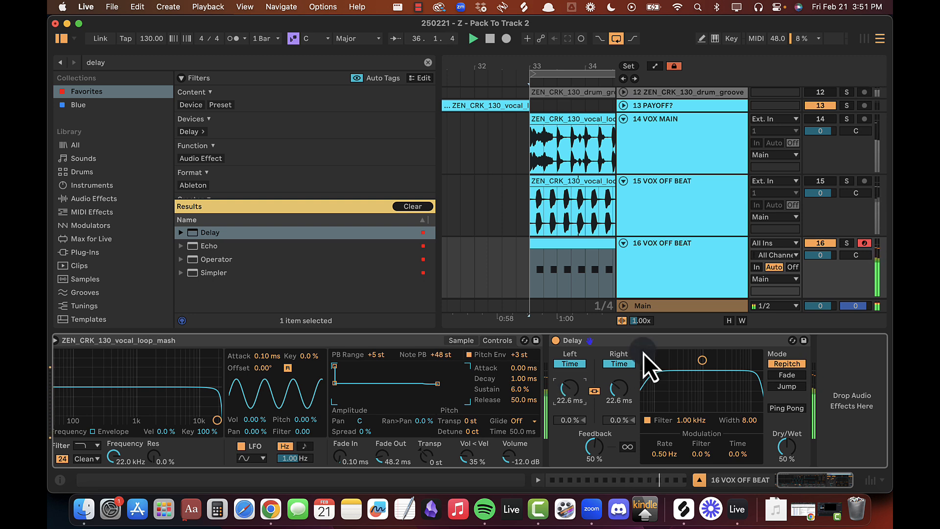
pyautogui.click(651, 340)
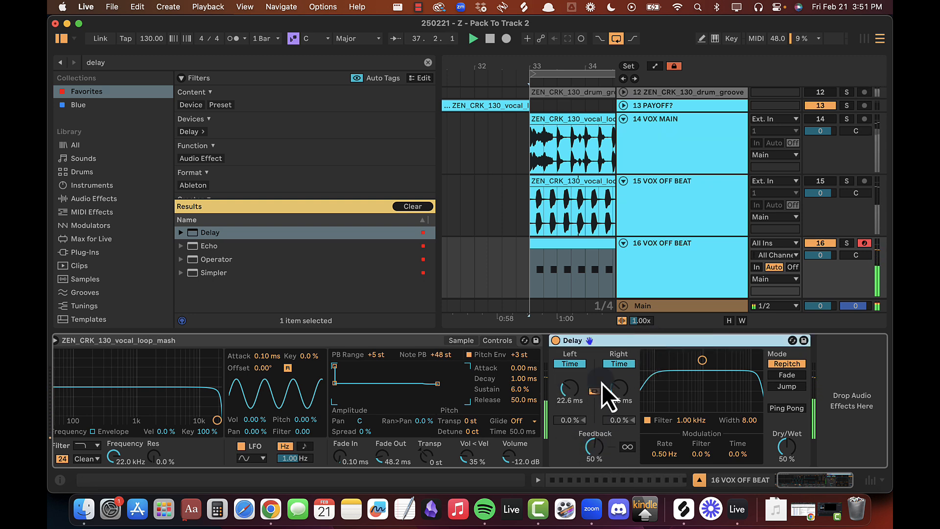
pyautogui.moveTo(577, 399); pyautogui.dragTo(576, 388)
pyautogui.click(783, 375)
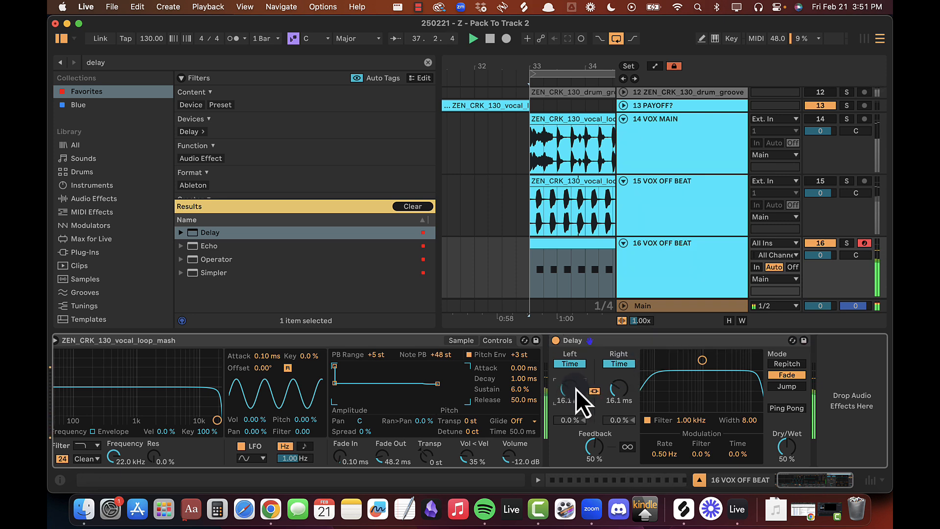
pyautogui.moveTo(575, 389); pyautogui.dragTo(572, 389)
# Step: Group the Delay into an Audio Effect Rack and map its left delay time and Dry/Wet to Macro 1
pyautogui.click(636, 342)
pyautogui.press('super+g')
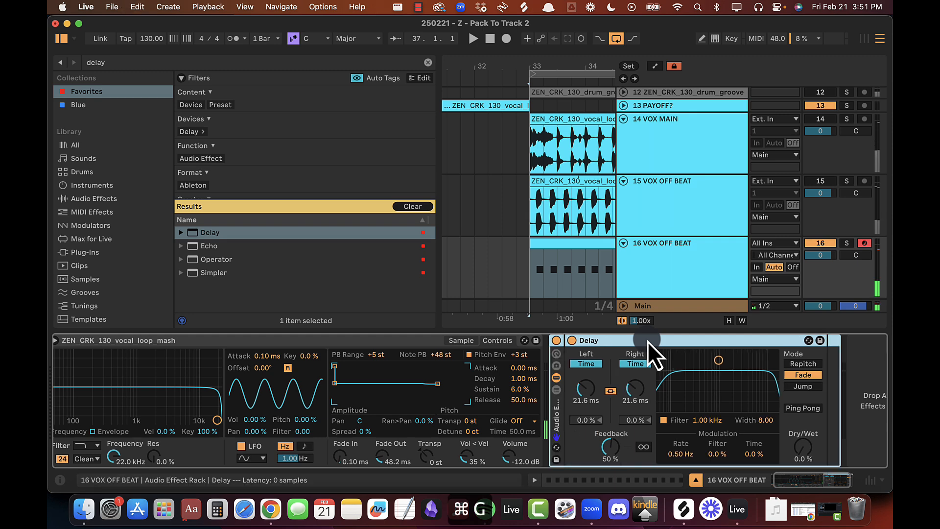
pyautogui.click(558, 361)
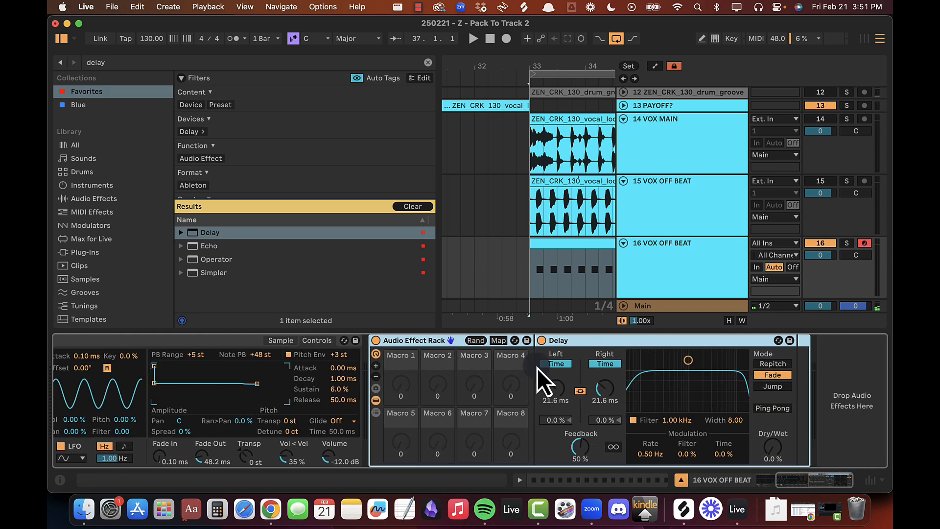
pyautogui.rightClick(551, 391)
pyautogui.click(584, 195)
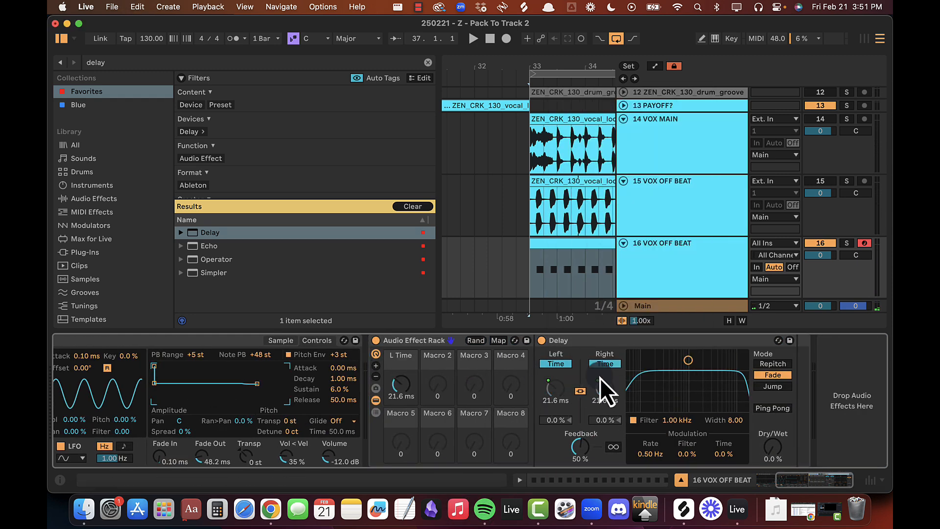
pyautogui.rightClick(772, 446)
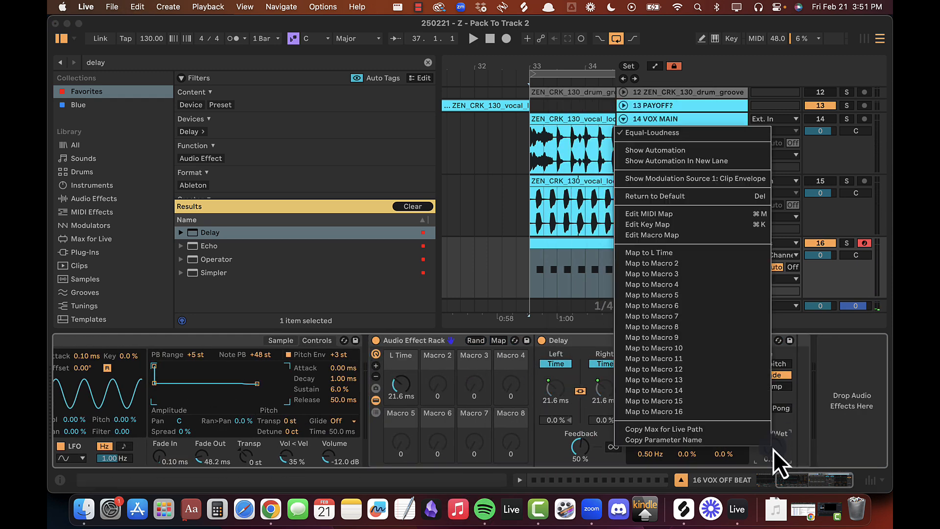
pyautogui.click(697, 254)
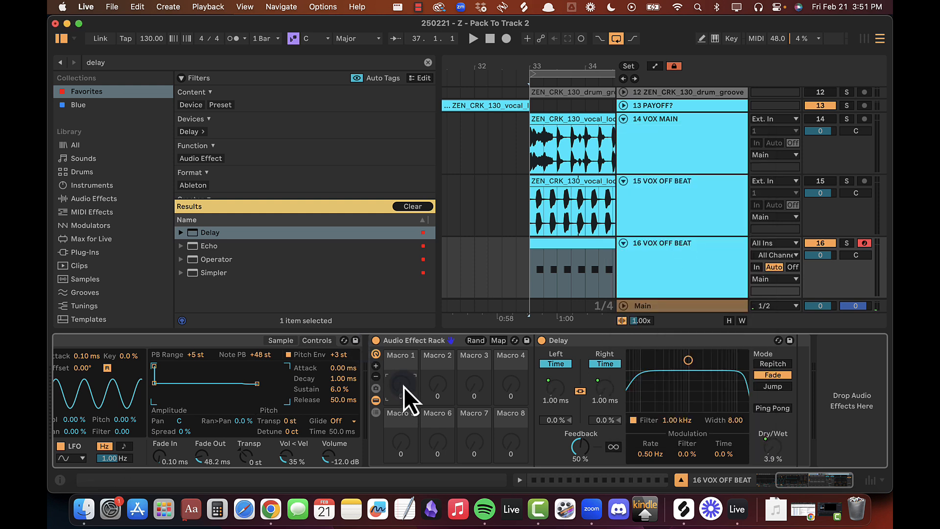
# Step: Test Macro 1 at 23 and 127, and sweep it down to about 65 while playing the drop from bar 33
pyautogui.moveTo(404, 387); pyautogui.dragTo(403, 370)
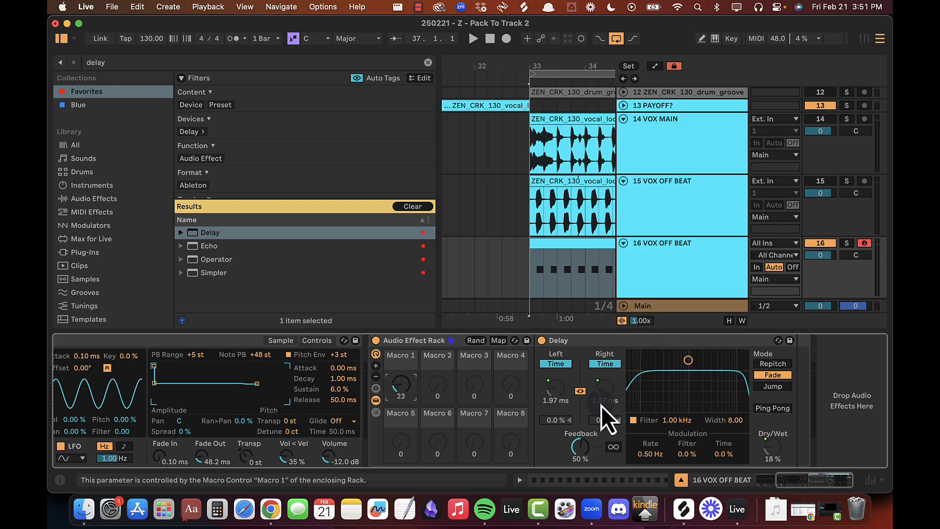
pyautogui.doubleClick(403, 387)
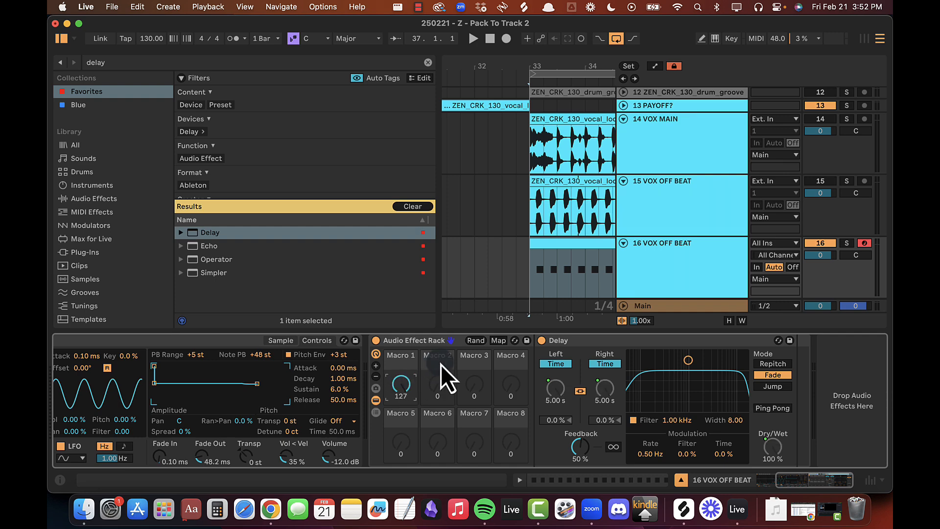
pyautogui.moveTo(582, 61); pyautogui.dragTo(581, 59)
pyautogui.press('space')
pyautogui.click(402, 381)
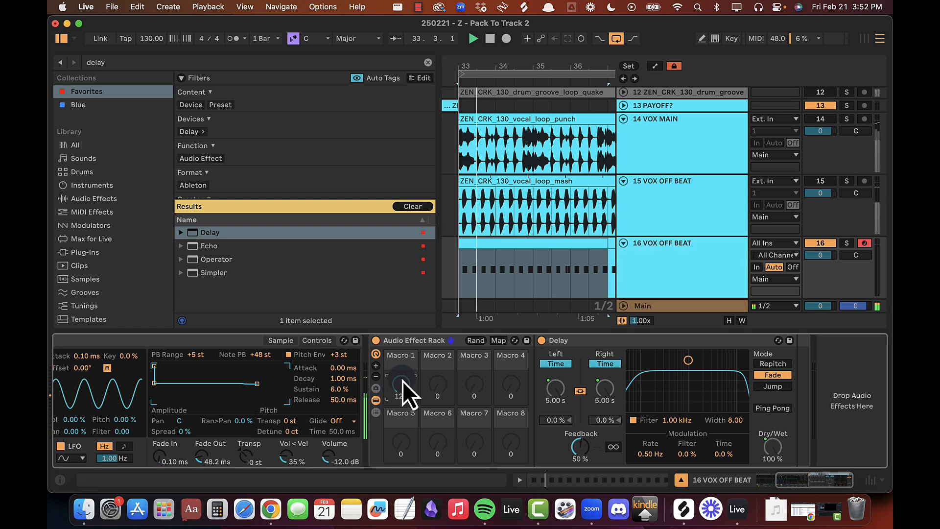
pyautogui.moveTo(403, 381); pyautogui.dragTo(403, 381)
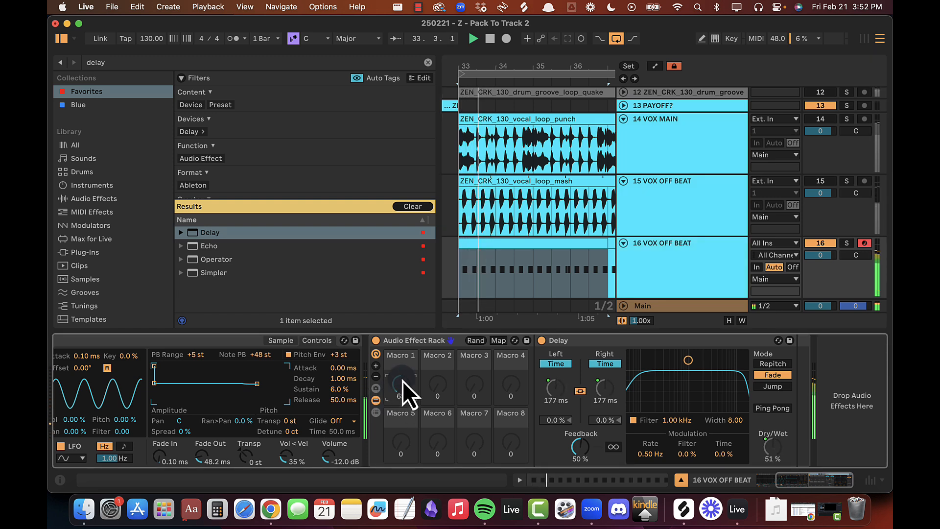
# Step: Lower the maximum of Macro 1's L Delay Time mapping during playback, leave mapping mode and turn Macro 1 down
pyautogui.click(498, 340)
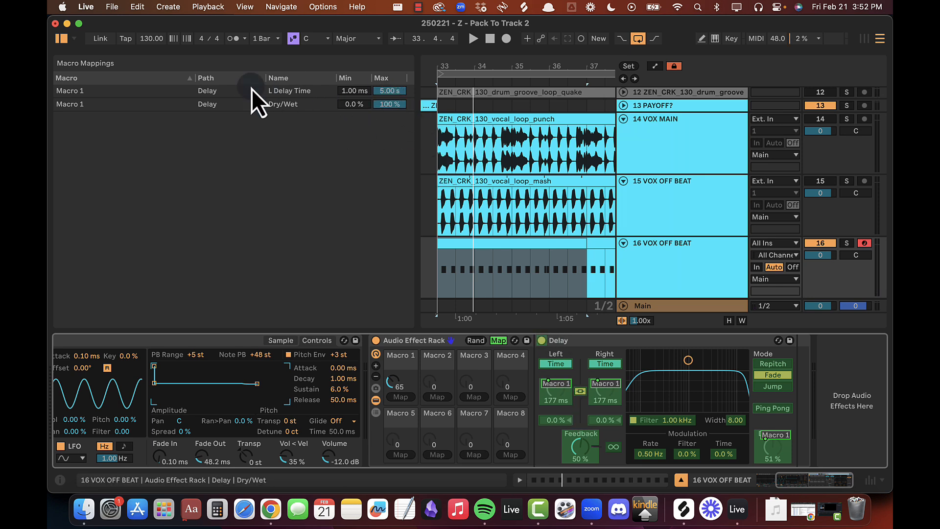
pyautogui.press('space')
pyautogui.moveTo(392, 93); pyautogui.dragTo(392, 92)
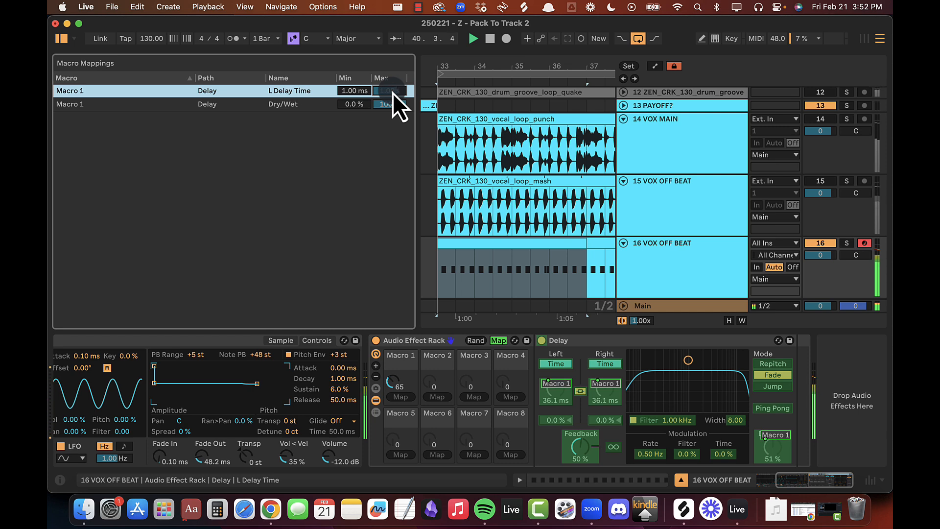
pyautogui.click(501, 341)
pyautogui.moveTo(415, 384); pyautogui.dragTo(409, 396)
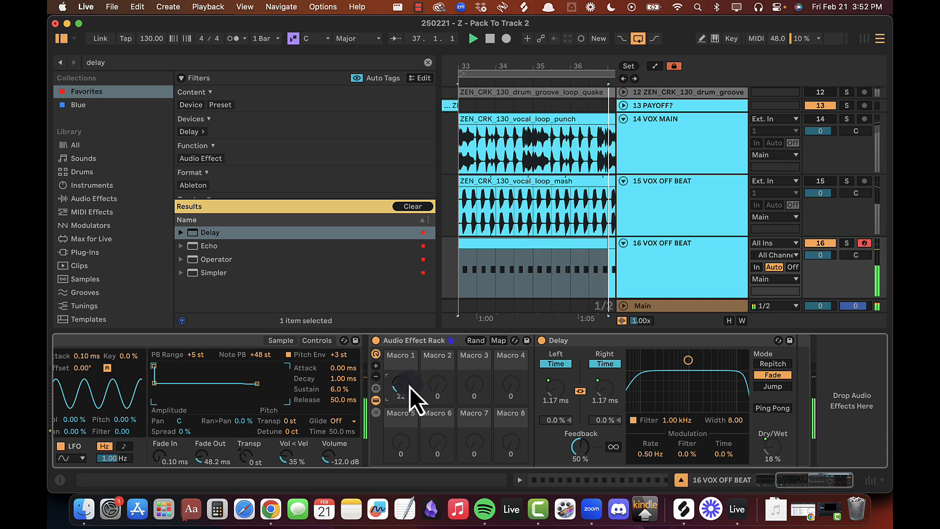
# Step: Hide the browser, select 36.1.1 to 37.1.1 on the MIDI VOX OFF BEAT track, and show its Macro 1 automation
pyautogui.press('alt+super+l')
pyautogui.press('alt+super+b')
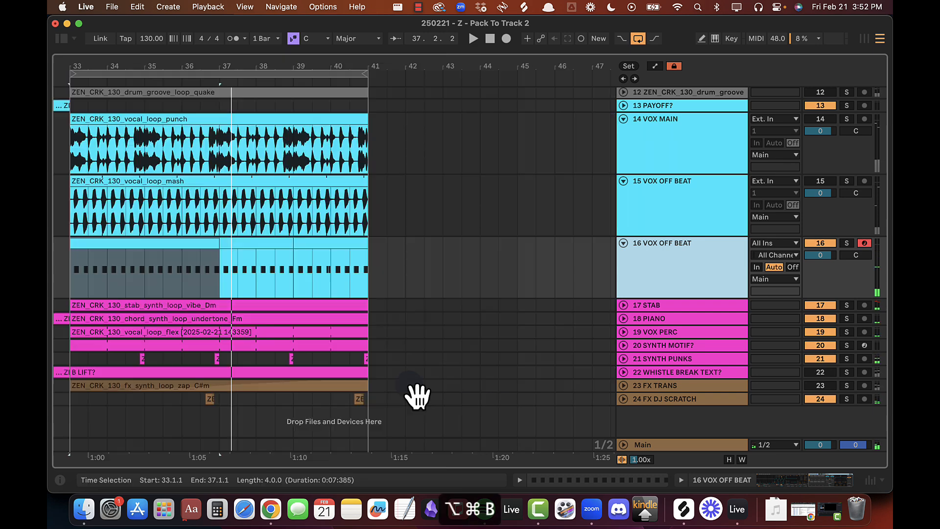
pyautogui.doubleClick(705, 281)
pyautogui.scroll(-2, 306, 219)
pyautogui.hscroll(-2, 307, 219)
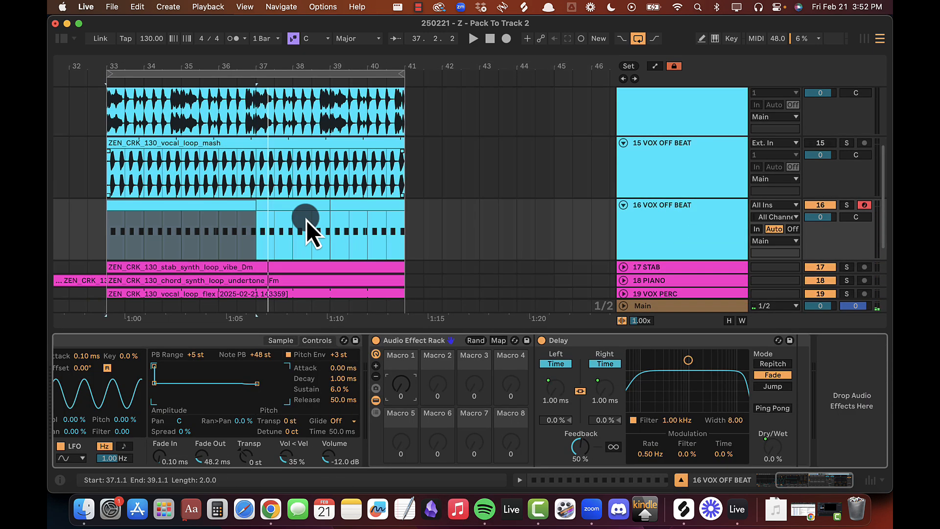
pyautogui.scroll(-2, 306, 219)
pyautogui.hscroll(-2, 306, 219)
pyautogui.moveTo(268, 67); pyautogui.dragTo(265, 71)
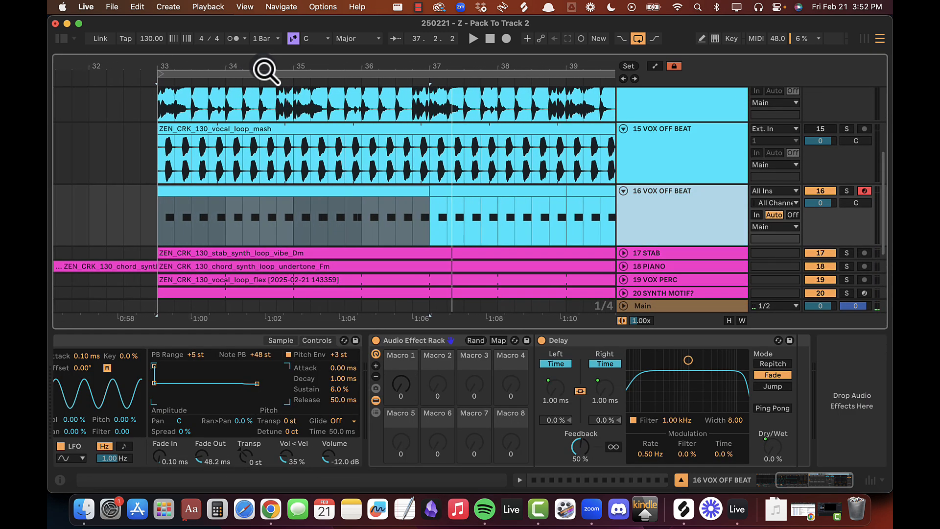
pyautogui.moveTo(359, 231); pyautogui.dragTo(425, 209)
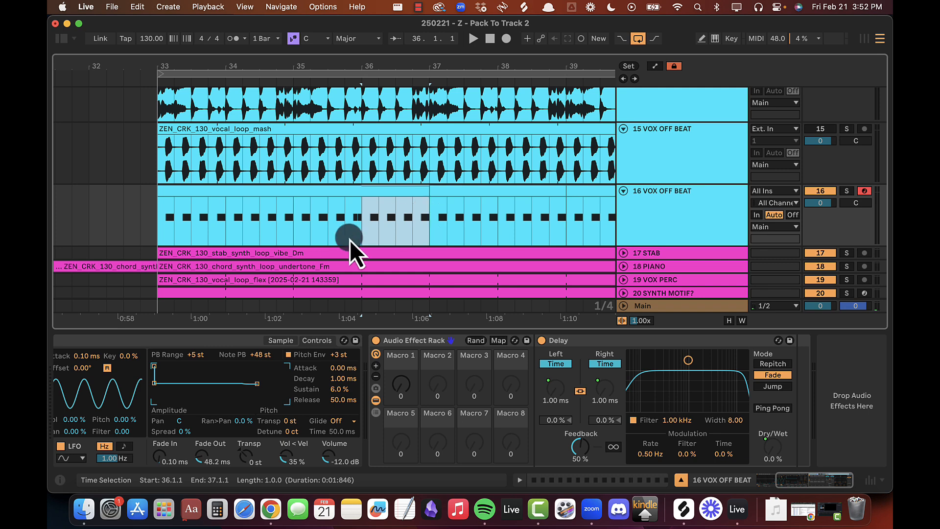
pyautogui.click(693, 224)
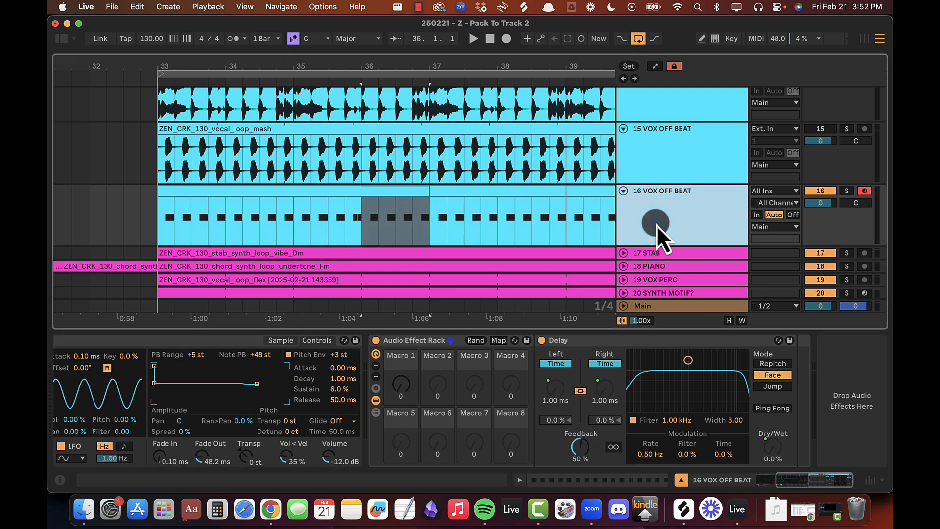
pyautogui.press('a')
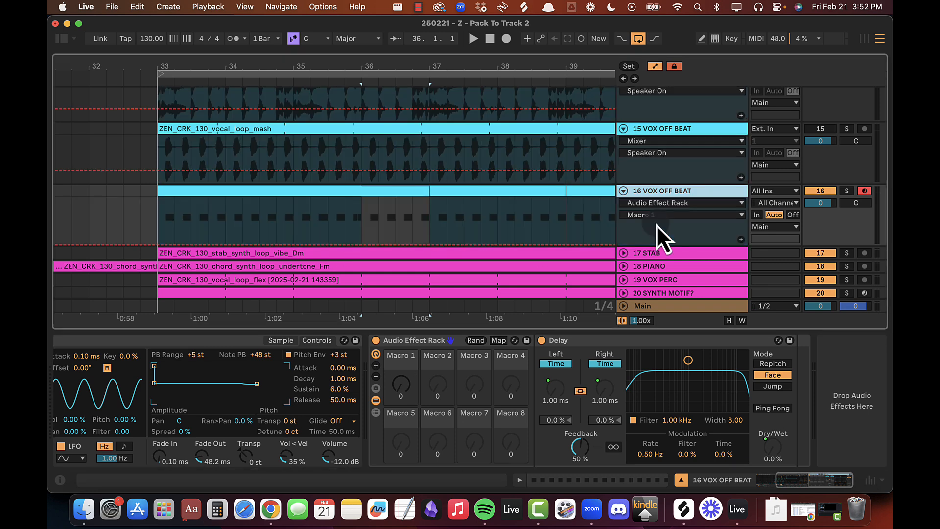
# Step: Draw Macro 1 automation rising from 0 at bar 35 to 64 at bar 36 and 44 at bar 37, dropping to 0 at bar 37
pyautogui.click(362, 236)
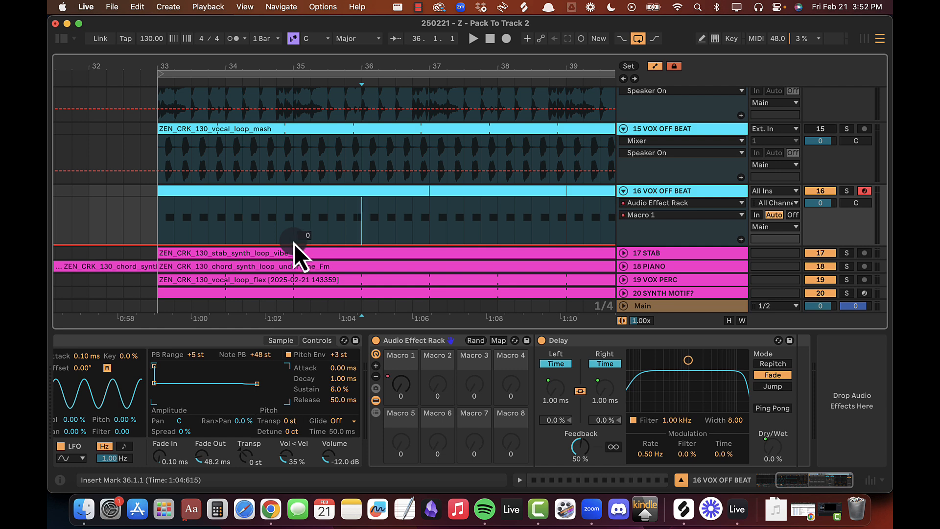
pyautogui.moveTo(429, 239); pyautogui.dragTo(430, 227)
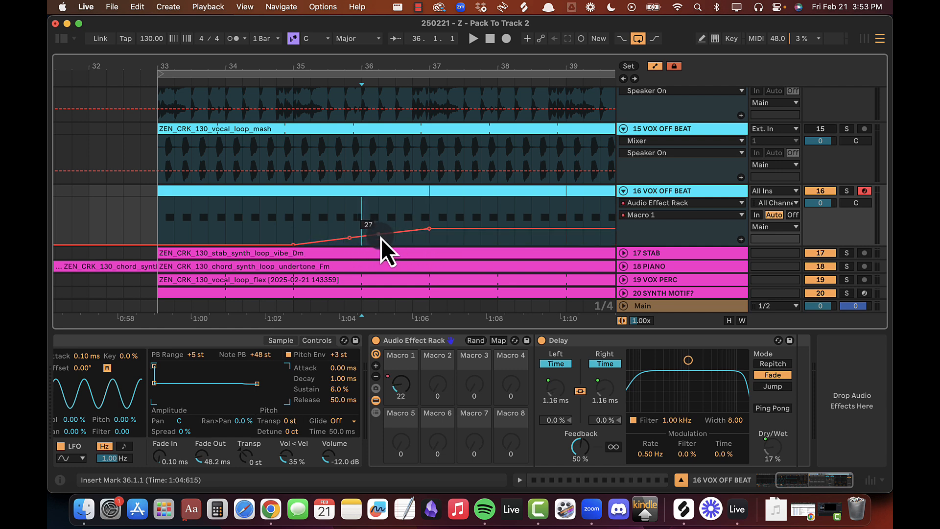
pyautogui.click(347, 239)
pyautogui.moveTo(359, 231); pyautogui.dragTo(361, 216)
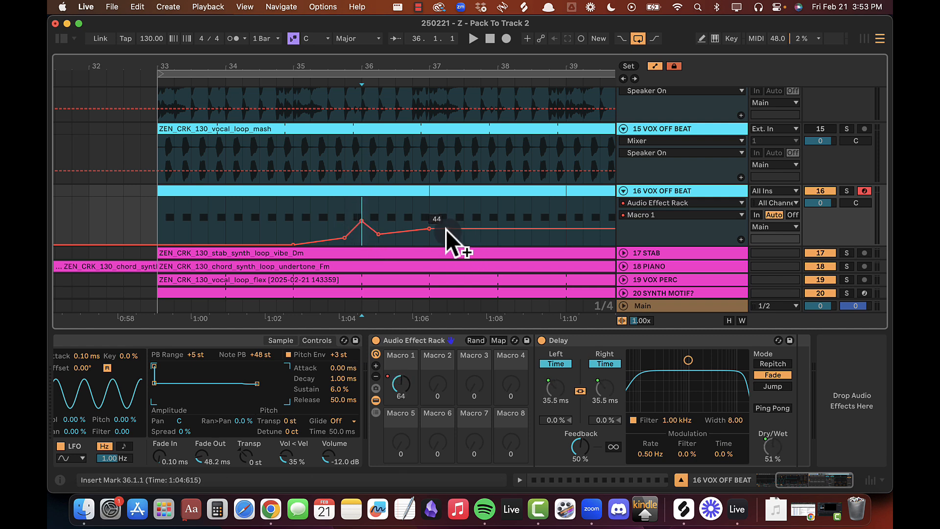
pyautogui.moveTo(446, 229); pyautogui.dragTo(445, 244)
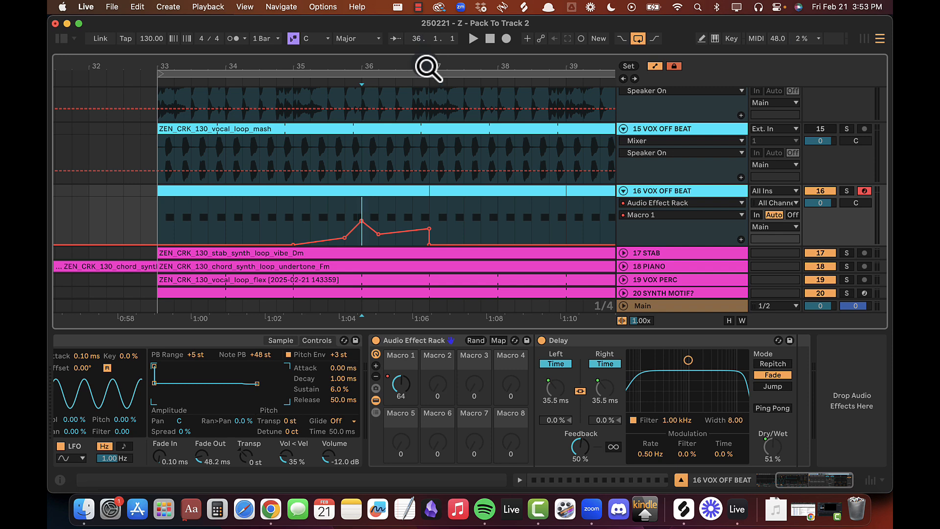
# Step: Raise the last Macro 1 automation peak and pull it slightly ahead of bar 37
pyautogui.moveTo(428, 67); pyautogui.dragTo(442, 192)
pyautogui.moveTo(439, 228); pyautogui.dragTo(411, 231)
pyautogui.moveTo(440, 69); pyautogui.dragTo(445, 69)
# Step: Play repeatedly from 35.1.1 to check how the delay automation sounds at the end of the phrase
pyautogui.click(201, 222)
pyautogui.press('space')
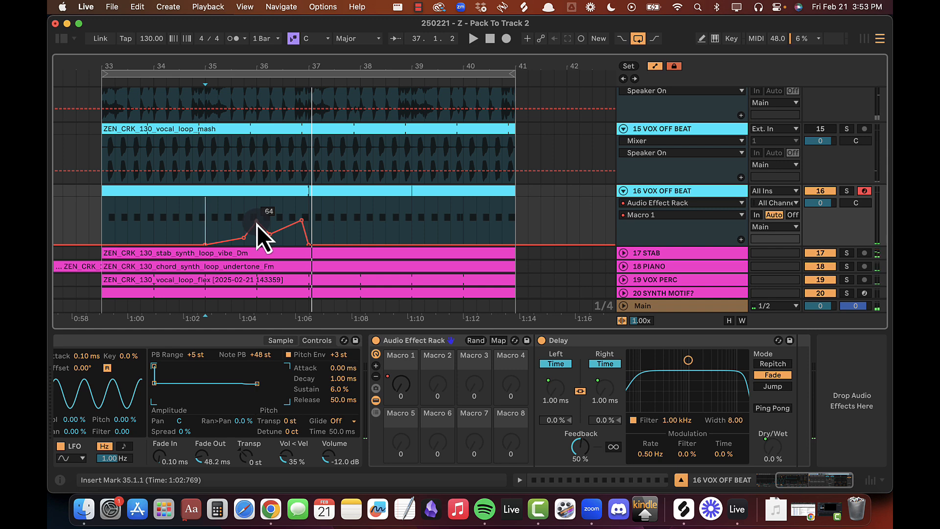
pyautogui.hotkey('shift', 'space')
pyautogui.press('space')
pyautogui.press('space')
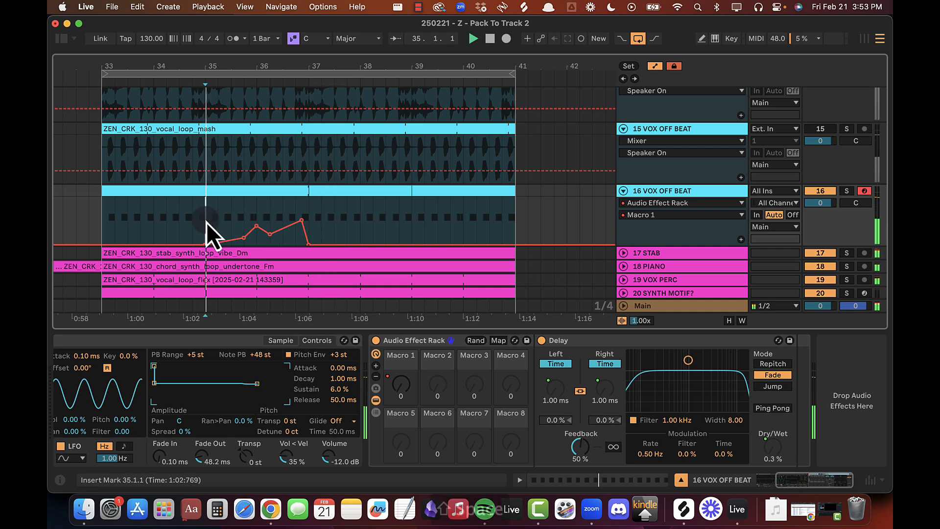
pyautogui.hscroll(-1, 207, 222)
pyautogui.hscroll(-2, 206, 222)
pyautogui.hscroll(3, 185, 221)
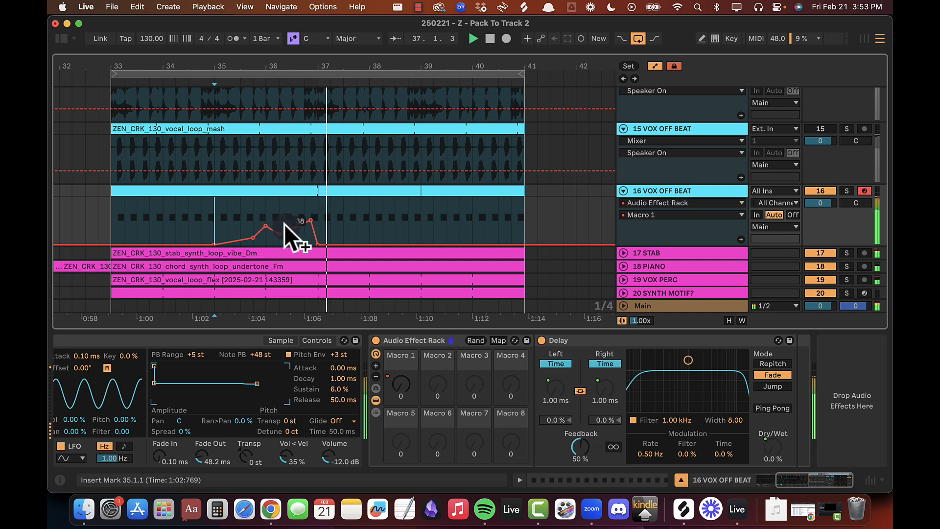
pyautogui.press('space')
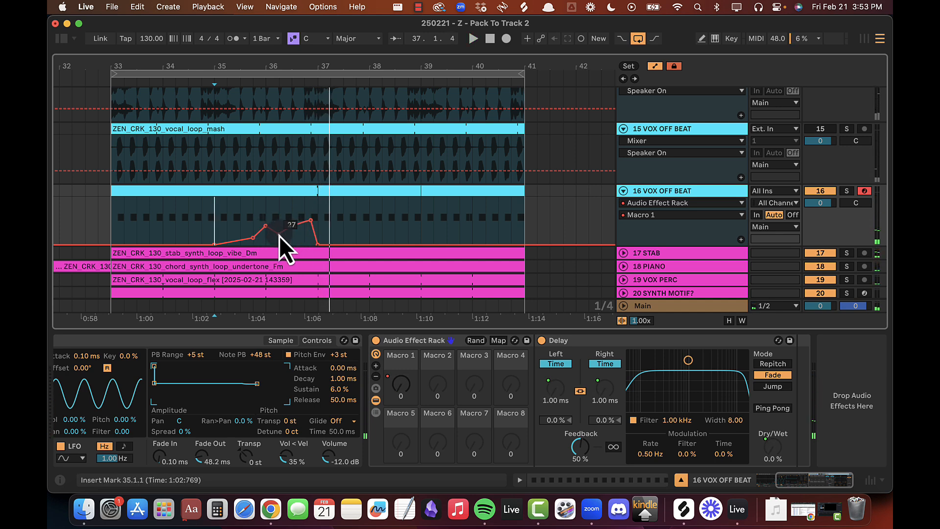
pyautogui.press('space')
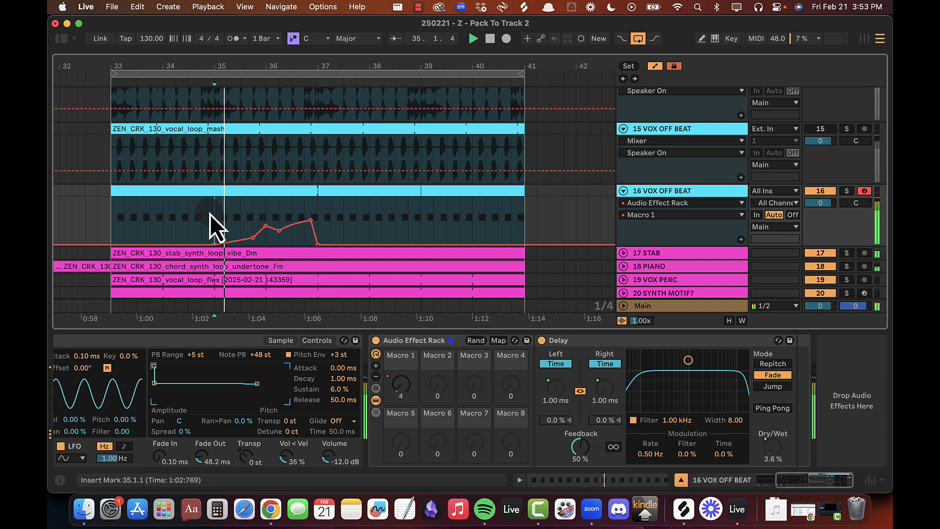
# Step: Move the Macro 1 automation peak at bar 36 back to 35.4.3 and play from 35.4.1
pyautogui.hscroll(-2, 257, 226)
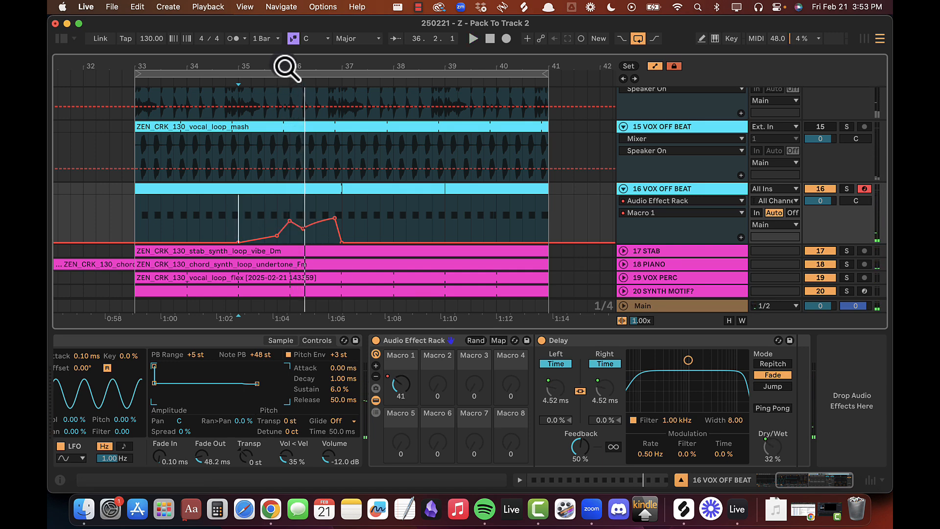
pyautogui.moveTo(284, 67); pyautogui.dragTo(301, 69)
pyautogui.moveTo(370, 221); pyautogui.dragTo(304, 221)
pyautogui.click(260, 208)
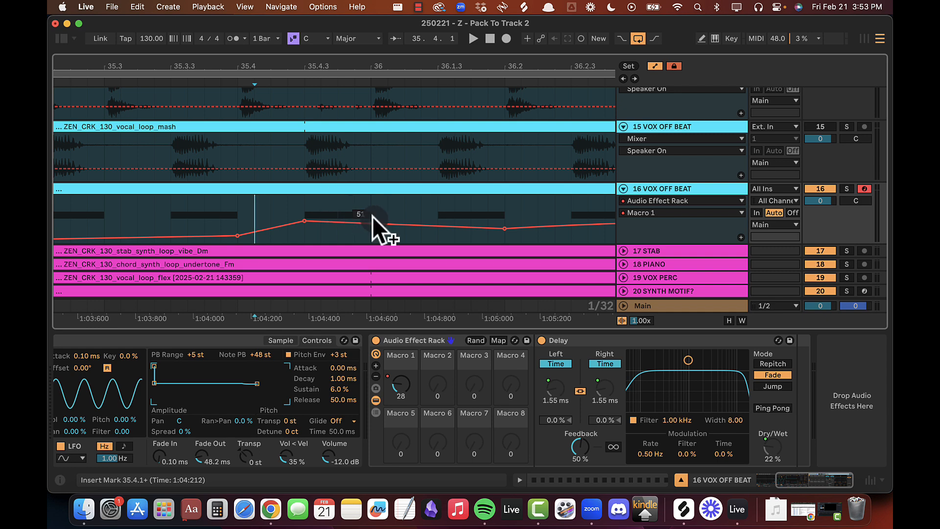
pyautogui.press('space')
# Step: Select the Macro 1 automation from 33.1.1 to 37.1.1 and duplicate it onto bars 37 to 41
pyautogui.moveTo(352, 67); pyautogui.dragTo(354, 65)
pyautogui.click(110, 216)
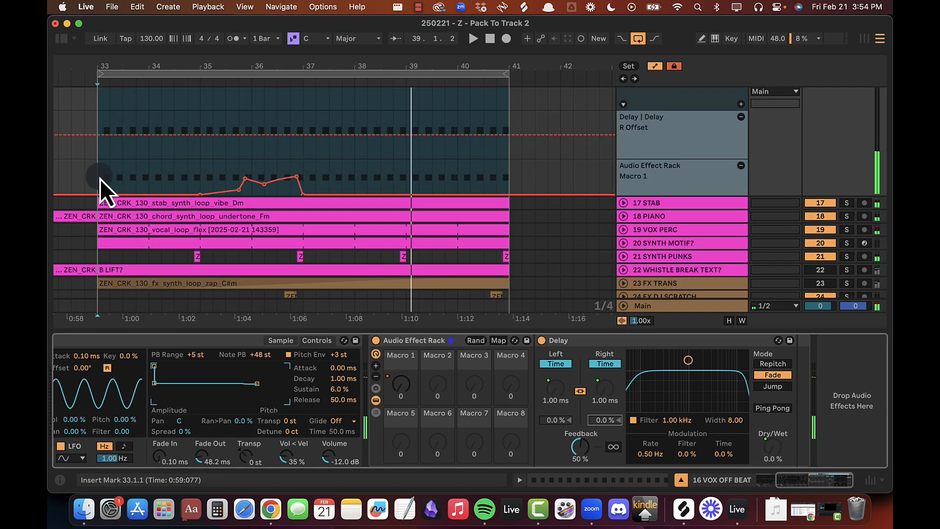
pyautogui.moveTo(99, 178); pyautogui.dragTo(313, 172)
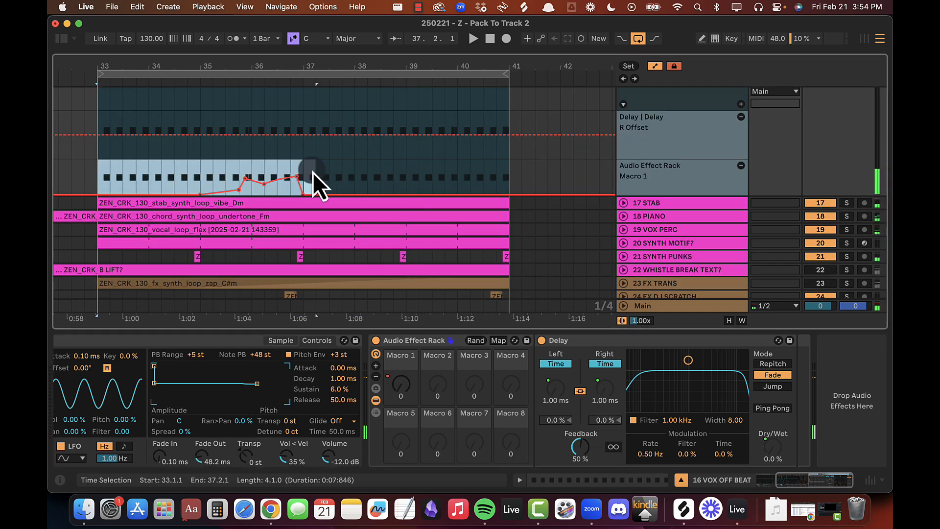
pyautogui.press('super+d')
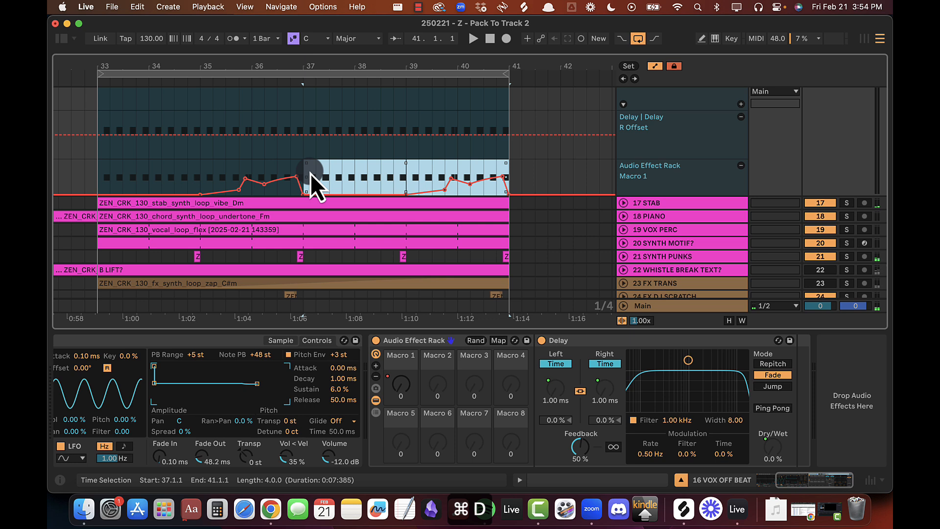
# Step: Raise the copied automation's final peak at 40.4.3, curving the rise into it, and play from 39.3.1
pyautogui.click(433, 174)
pyautogui.moveTo(498, 67); pyautogui.dragTo(498, 72)
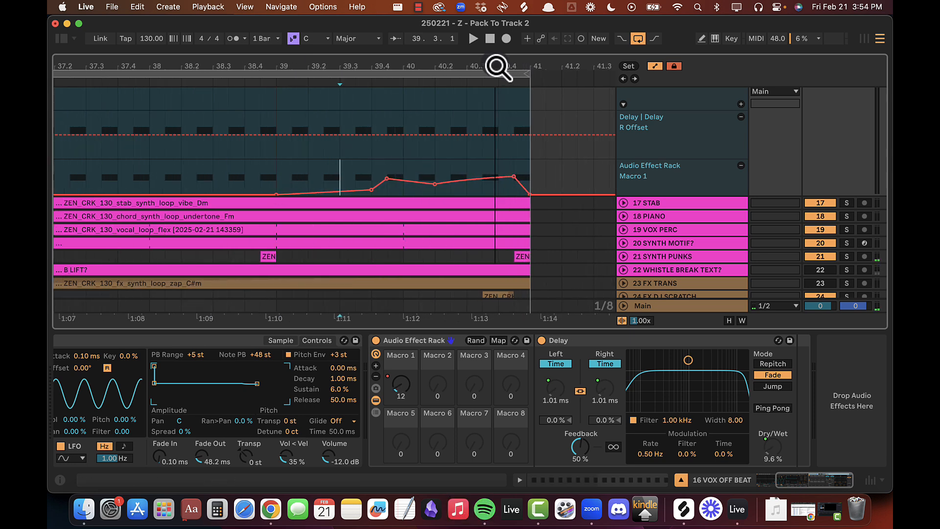
pyautogui.moveTo(513, 177)
pyautogui.mouseDown()
pyautogui.moveTo(513, 168)
pyautogui.moveTo(513, 180)
pyautogui.mouseUp()
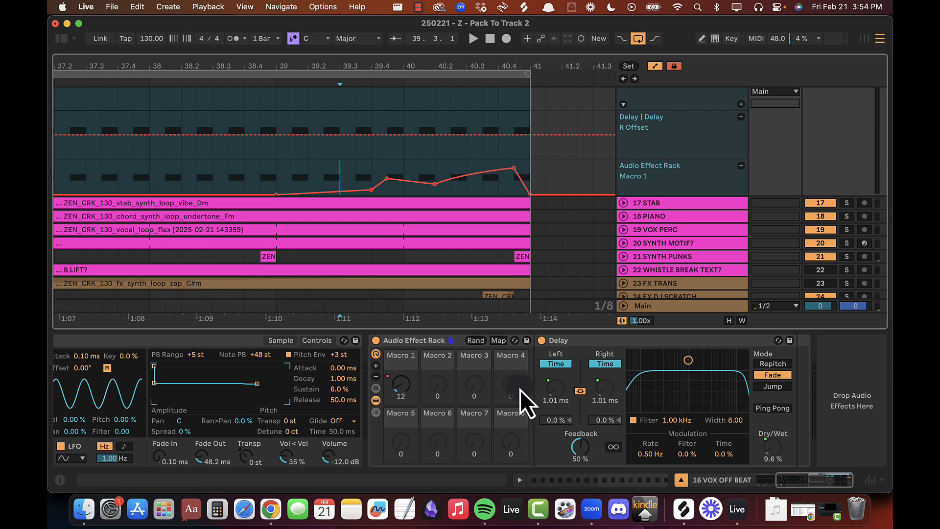
pyautogui.press('space')
# Step: Raise the copied automation's peak at 39.4.3 and its dip at 40.2, then stop playback
pyautogui.moveTo(389, 180)
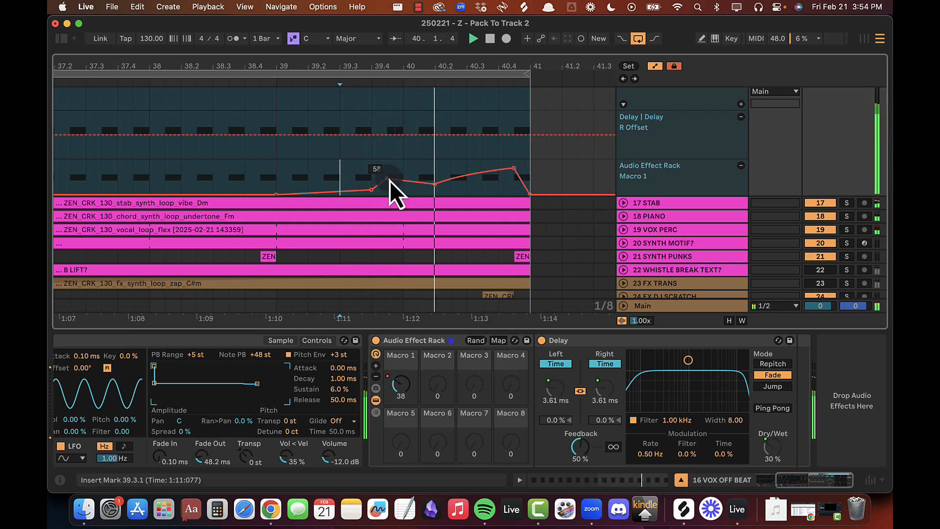
pyautogui.moveTo(389, 180); pyautogui.dragTo(390, 172)
pyautogui.moveTo(434, 187); pyautogui.dragTo(436, 183)
pyautogui.press('space')
# Step: Move the second ramp's start from bar 39 to 38.1.1, and raise its point at 39.4 while playing from 38.1.1
pyautogui.moveTo(278, 63); pyautogui.dragTo(467, 65)
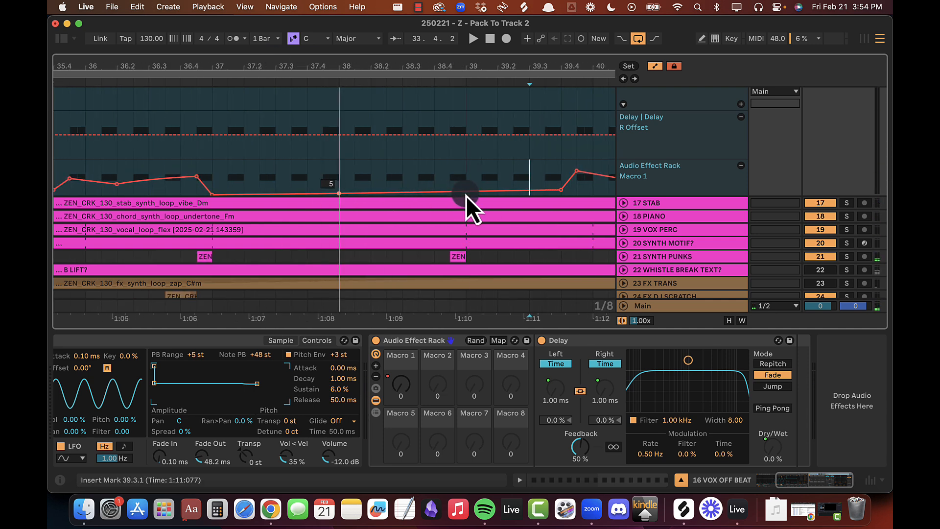
pyautogui.click(354, 195)
pyautogui.press('space')
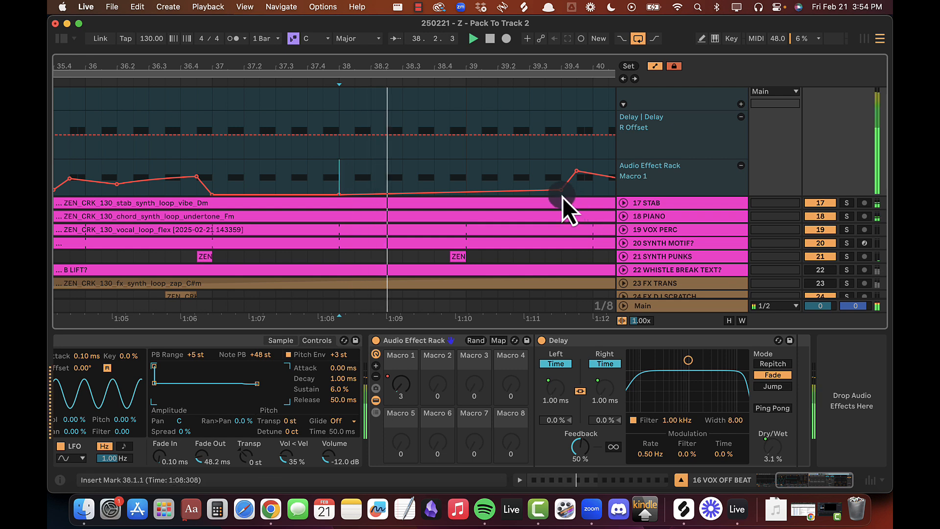
pyautogui.moveTo(561, 190); pyautogui.dragTo(561, 179)
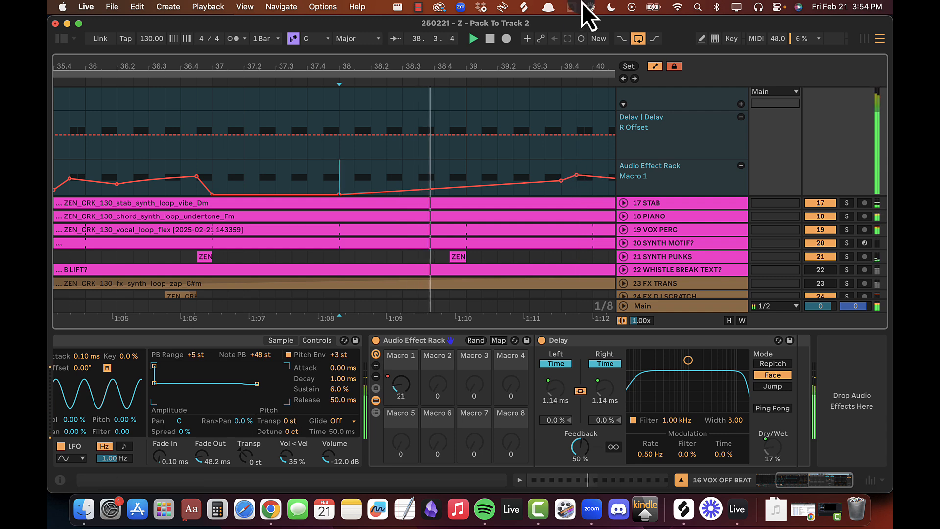
# Step: Move the final Macro 1 automation peak from 40.4.3 back to 40.3.3 and play the phrase end
pyautogui.moveTo(556, 66); pyautogui.dragTo(435, 66)
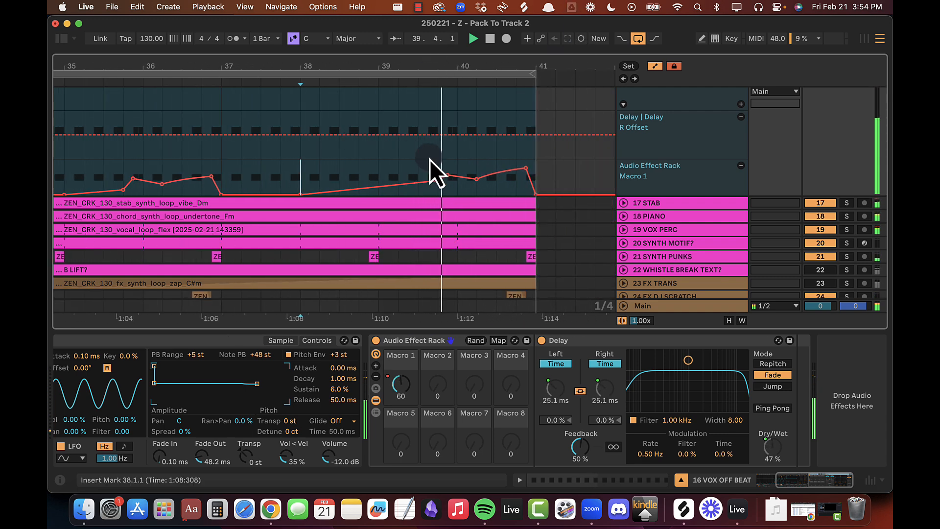
pyautogui.hscroll(3, 430, 160)
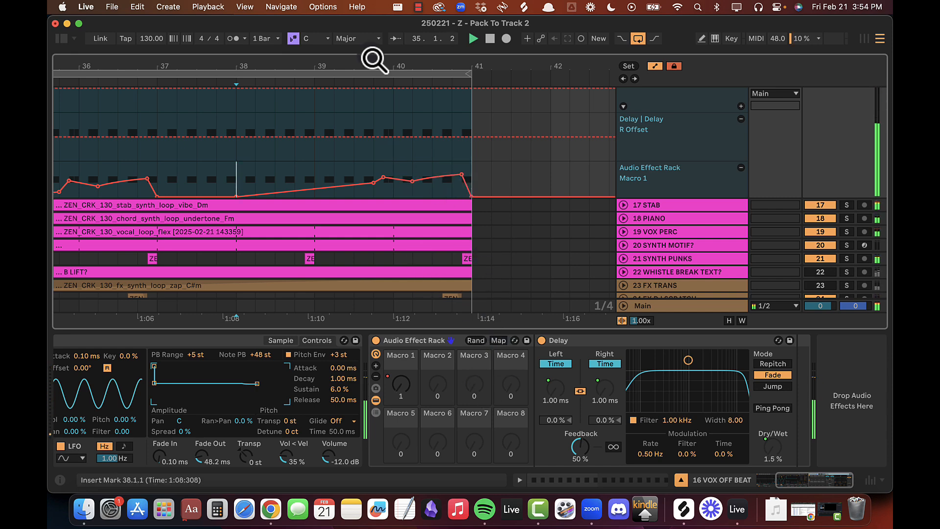
pyautogui.click(390, 161)
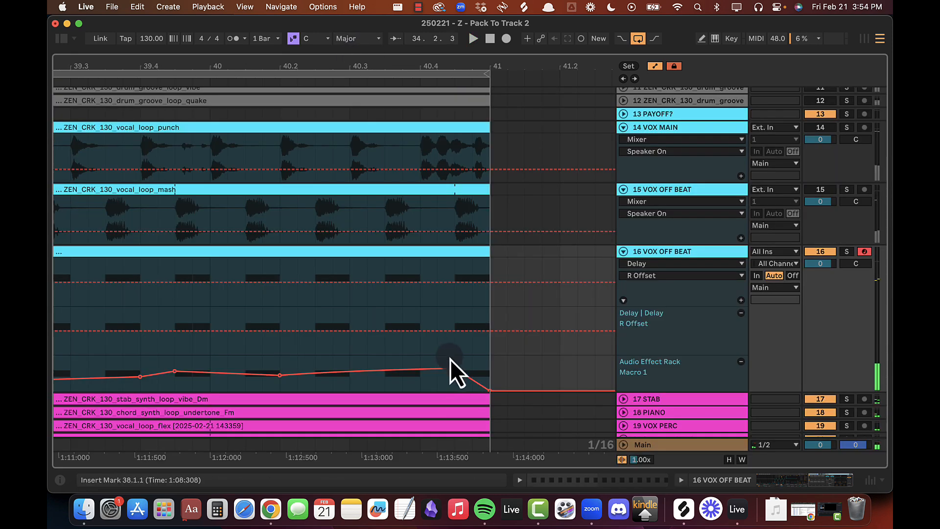
pyautogui.moveTo(454, 368); pyautogui.dragTo(385, 368)
pyautogui.click(339, 350)
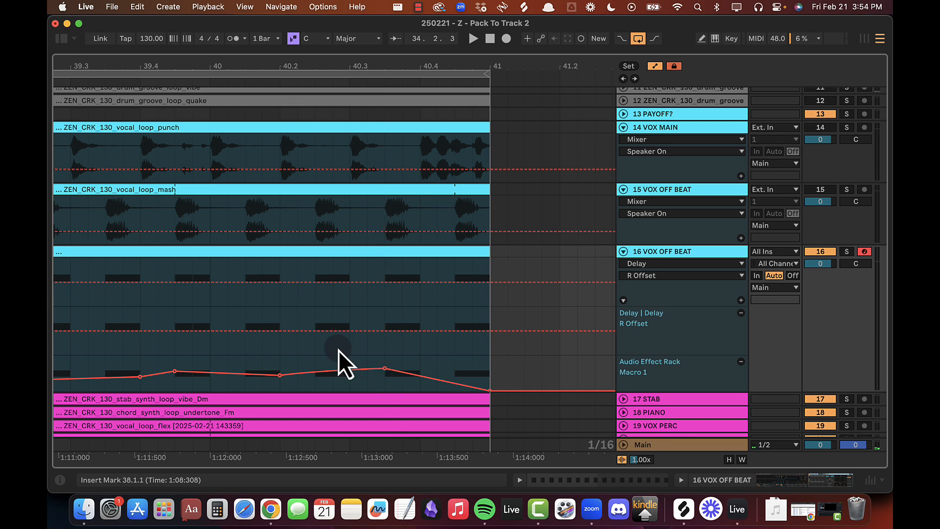
pyautogui.press('space')
pyautogui.moveTo(343, 68); pyautogui.dragTo(344, 70)
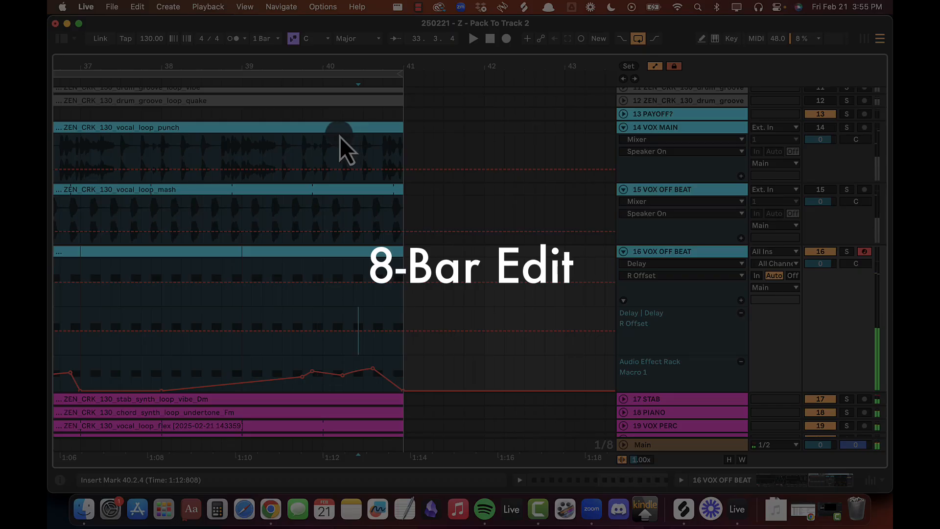
# Step: Fold all tracks, then unfold the GROOVE BUS group and its GROOVE track
pyautogui.click(340, 139)
pyautogui.scroll(3, 349, 181)
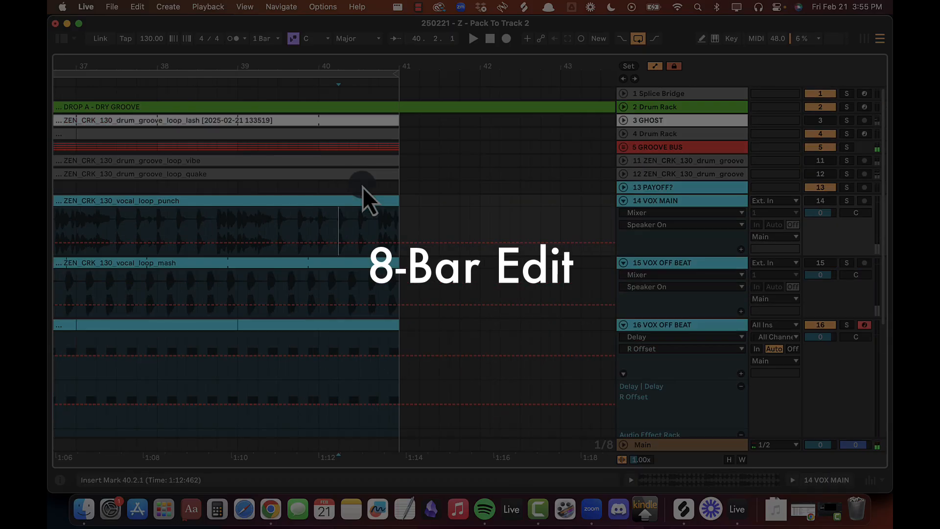
pyautogui.keyDown('alt'); pyautogui.click(625, 202); pyautogui.keyUp('alt')
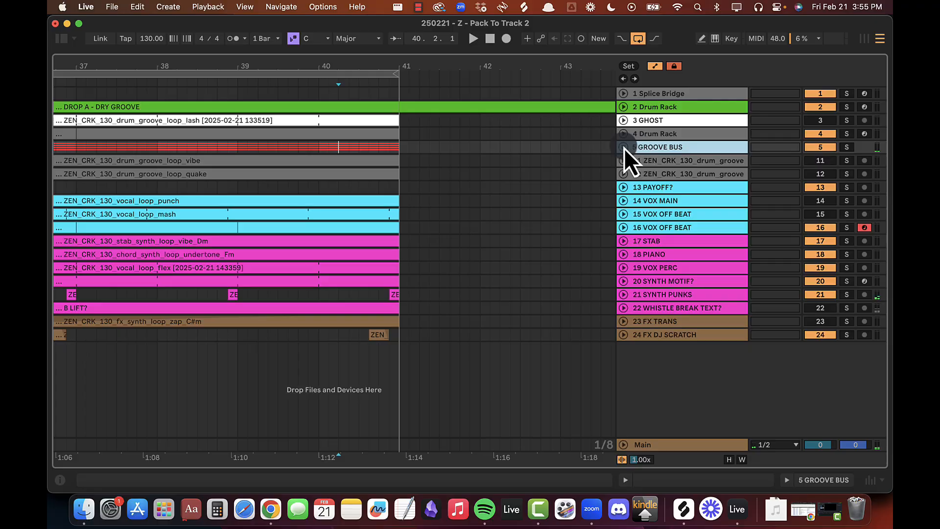
pyautogui.click(622, 147)
pyautogui.click(627, 197)
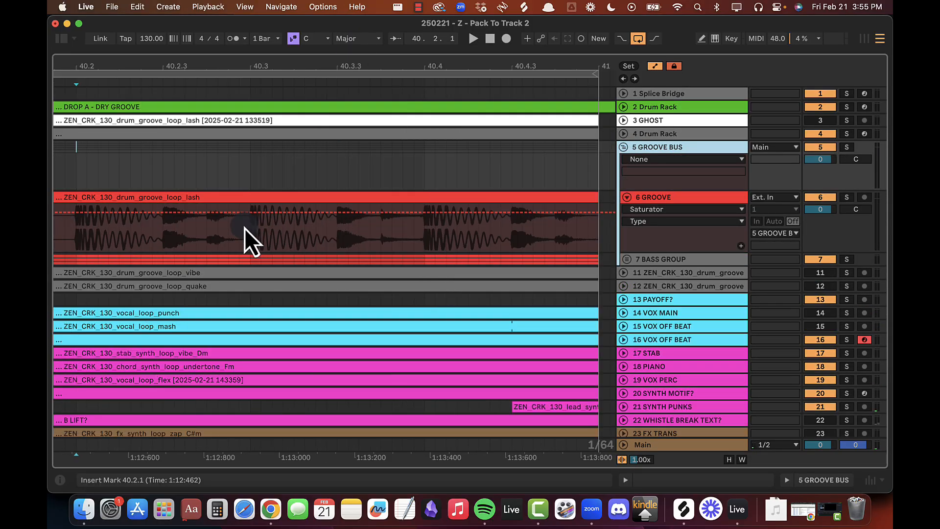
# Step: Place the insert marker in the GROOVE clip just before 40.3, audition it, and show the GROOVE track's devices
pyautogui.click(245, 229)
pyautogui.press('space')
pyautogui.hscroll(3, 406, 254)
pyautogui.press('space')
pyautogui.doubleClick(654, 195)
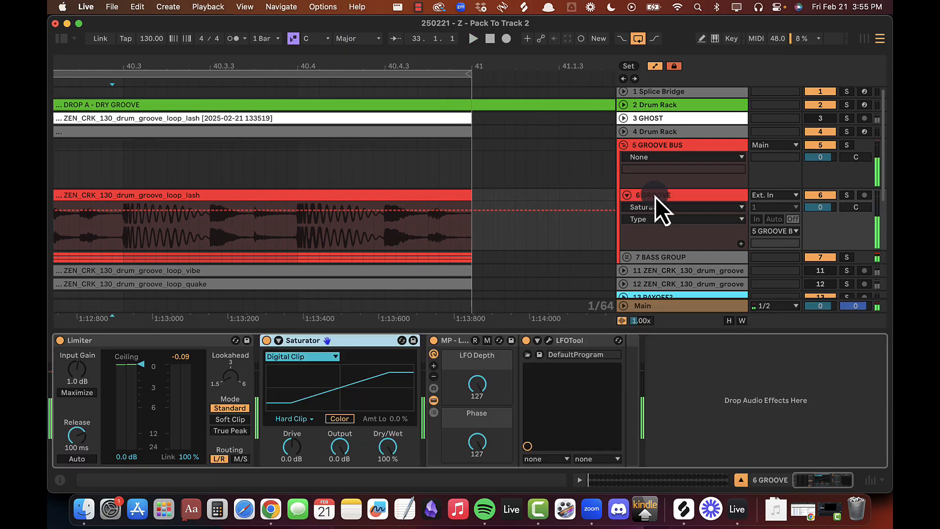
# Step: Search the browser for "eq", add EQ Eight to the GROOVE track, and move it to the start of the device chain
pyautogui.click(66, 40)
pyautogui.press('super+f')
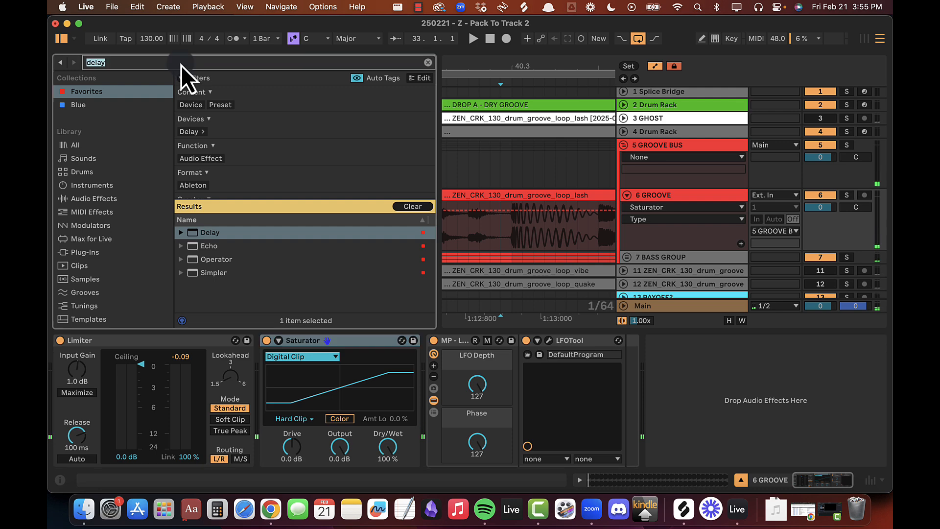
pyautogui.write('eq')
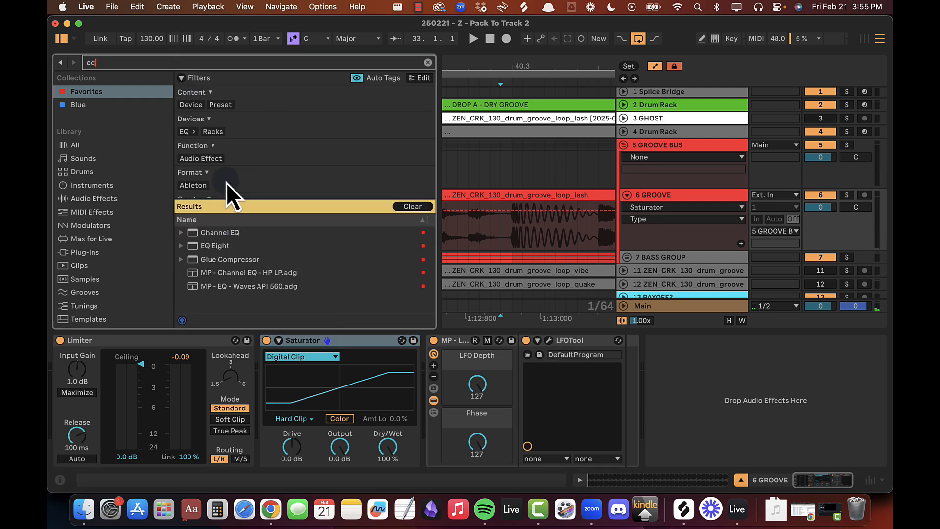
pyautogui.doubleClick(213, 246)
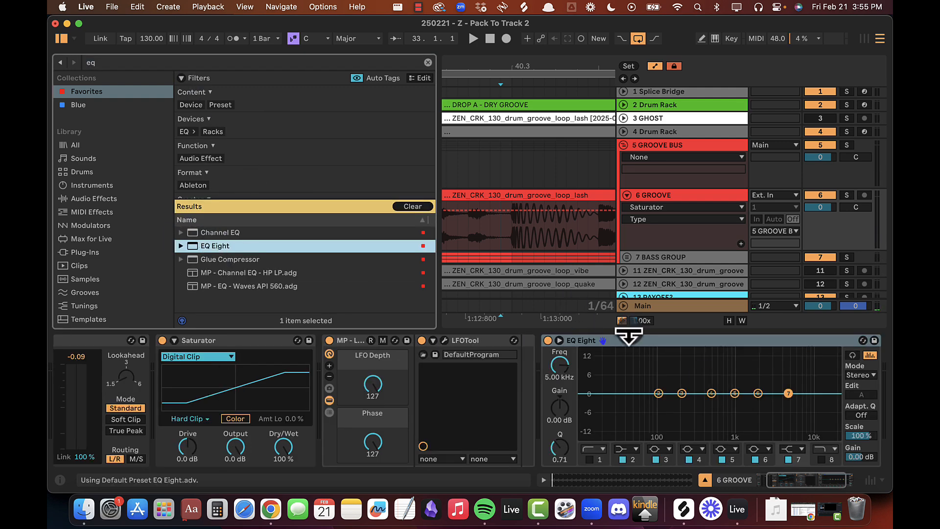
pyautogui.moveTo(616, 347); pyautogui.dragTo(74, 342)
# Step: Enable EQ Eight's band 1 as a steep low cut and set its frequency to 120 Hz
pyautogui.click(107, 450)
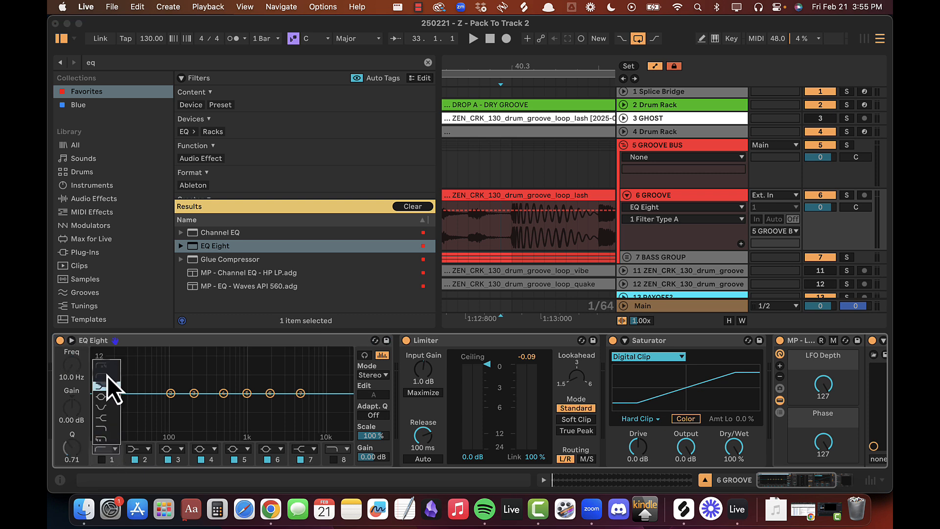
pyautogui.click(107, 368)
pyautogui.click(103, 458)
pyautogui.click(74, 364)
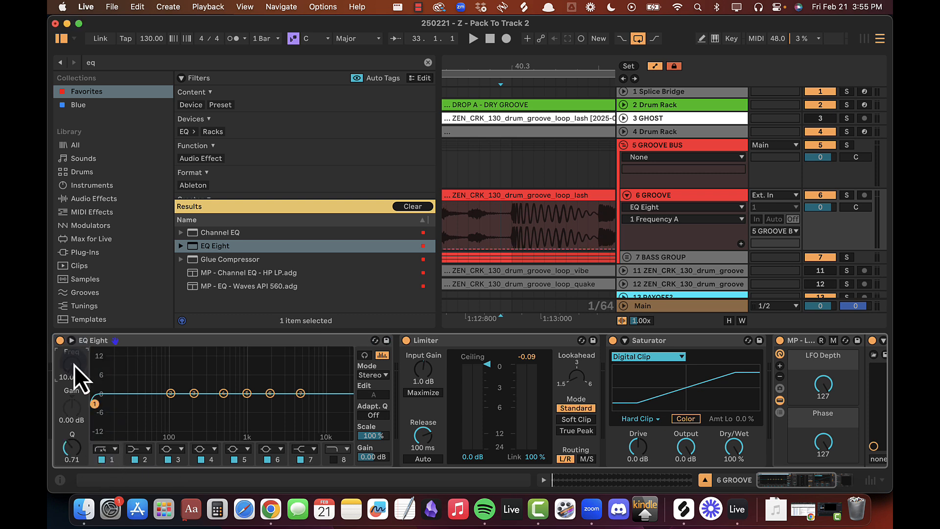
pyautogui.write('120')
pyautogui.press('Return')
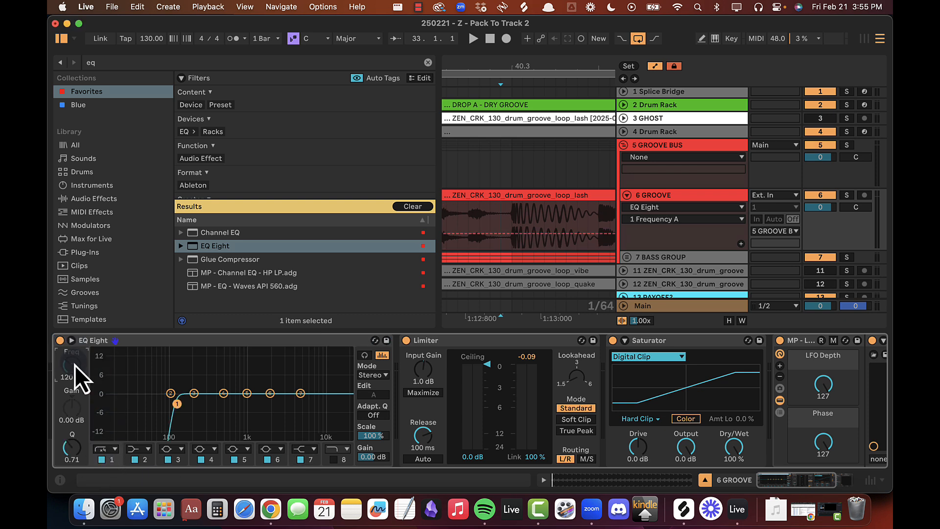
# Step: Show EQ Eight's 1 Filter On A automation in a lane on the GROOVE track and hide the browser and device view
pyautogui.rightClick(101, 462)
pyautogui.click(147, 398)
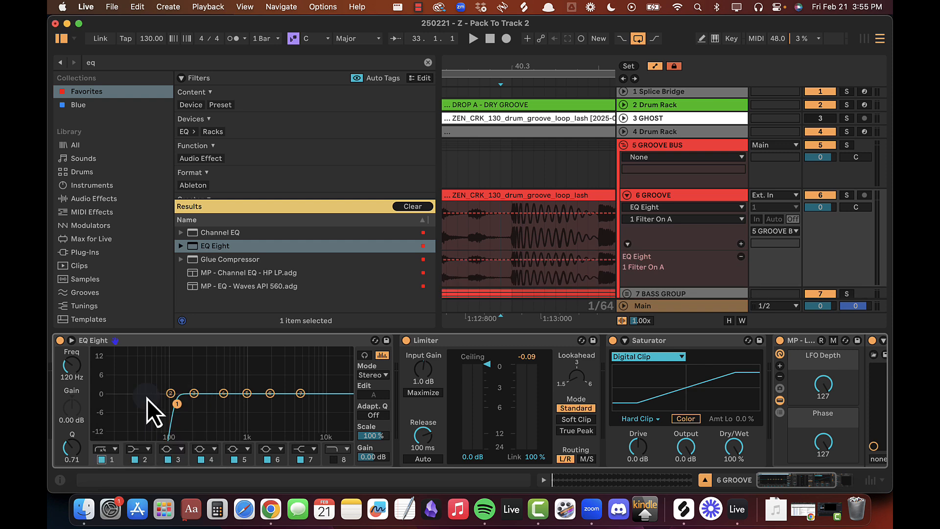
pyautogui.press('super+alt+b')
pyautogui.press('super+alt+l')
pyautogui.moveTo(390, 73); pyautogui.dragTo(390, 63)
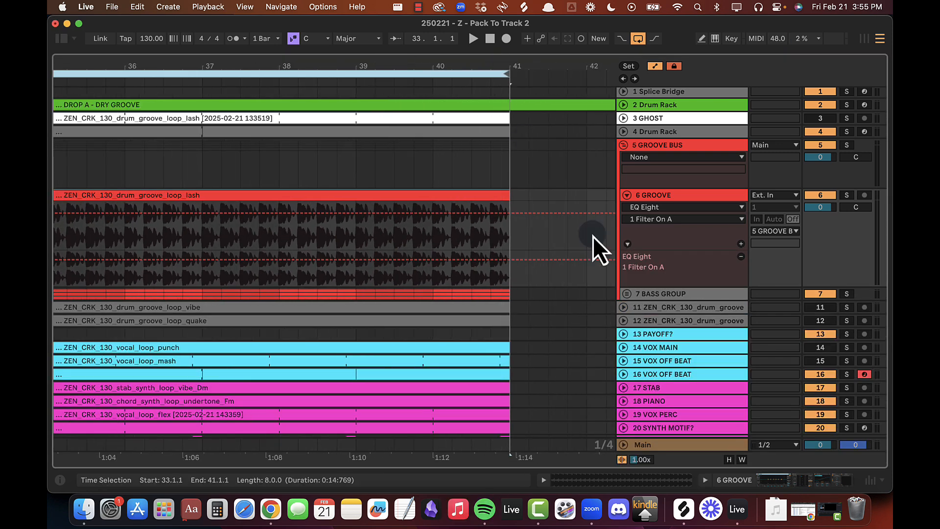
# Step: Automate 1 Filter On A off across the GROOVE clip and on from 40.4 to 41, and audition it from 40.3
pyautogui.click(508, 258)
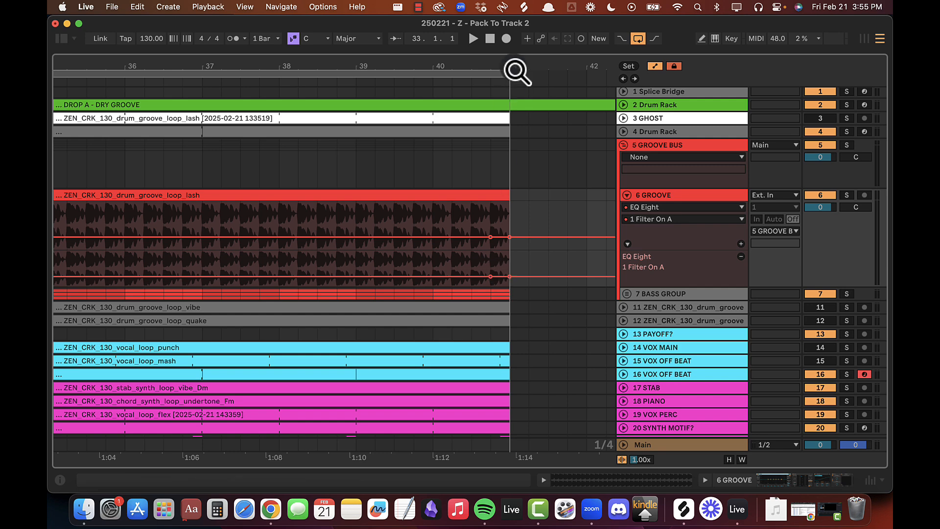
pyautogui.moveTo(514, 71); pyautogui.dragTo(513, 67)
pyautogui.click(462, 274)
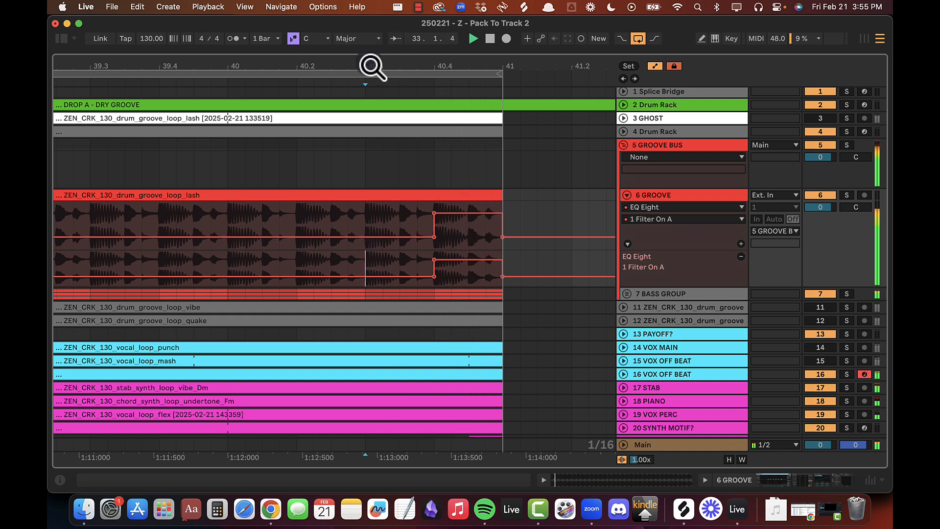
# Step: Fold the GROOVE BUS group and unfold the VOX MAIN track and the first VOX OFF BEAT track
pyautogui.moveTo(371, 66); pyautogui.dragTo(360, 65)
pyautogui.click(624, 146)
pyautogui.click(621, 215)
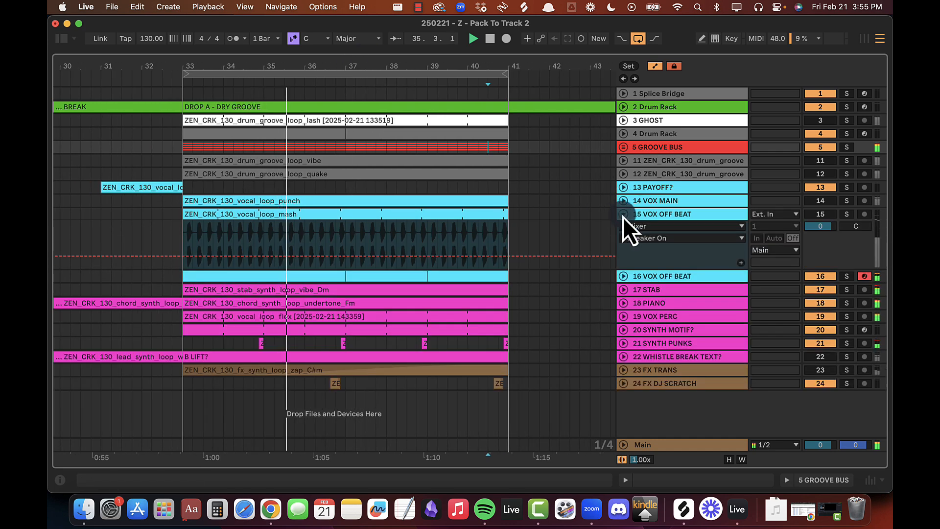
pyautogui.click(622, 203)
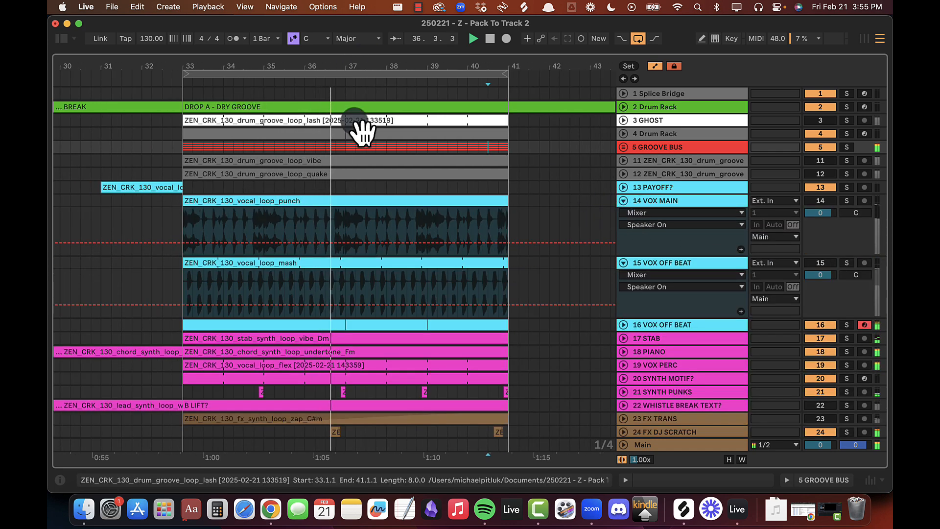
# Step: Unfold the GROOVE BUS group and insert a new audio track directly below GROOVE
pyautogui.moveTo(355, 61); pyautogui.dragTo(439, 183)
pyautogui.click(623, 148)
pyautogui.scroll(-5, 360, 300)
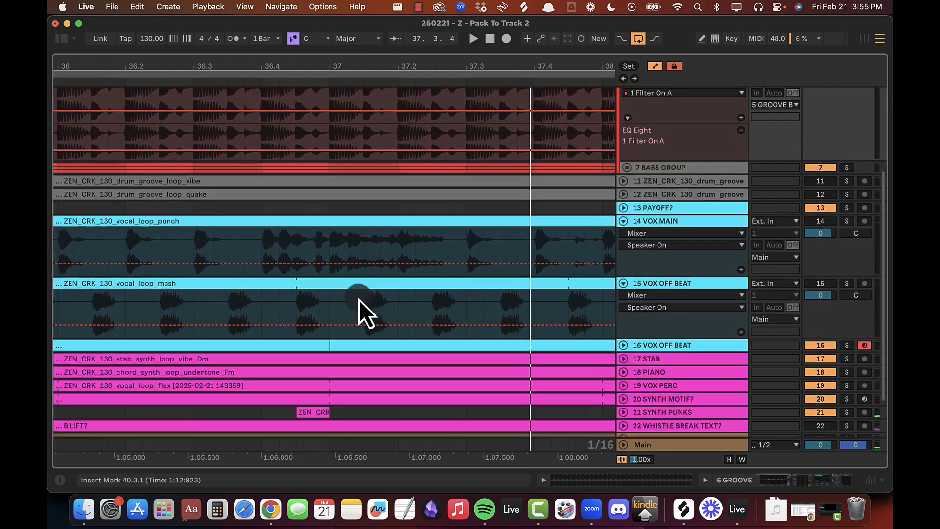
pyautogui.scroll(5, 421, 240)
pyautogui.click(660, 197)
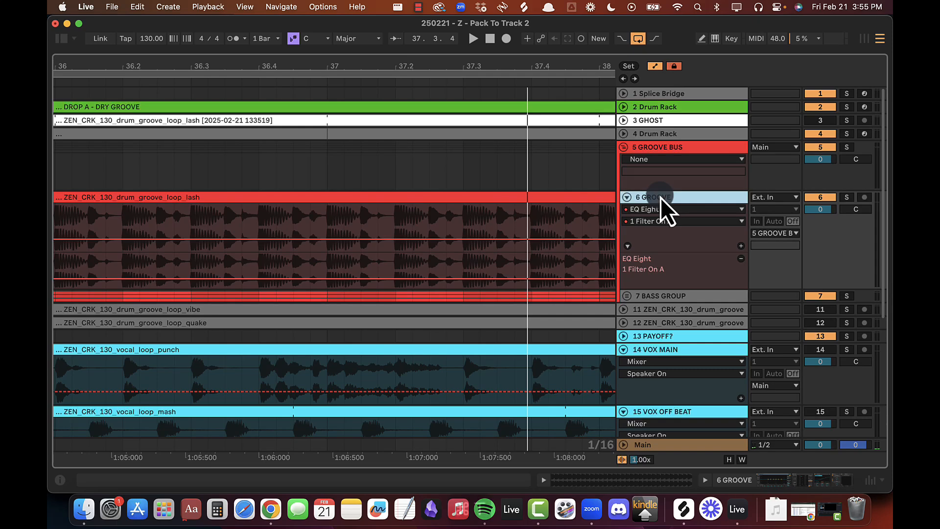
pyautogui.press('super+t')
# Step: Audition the groove from 37.1.1 and copy its kick onto the new audio track from 37.1.3 to 37.2.1
pyautogui.click(330, 218)
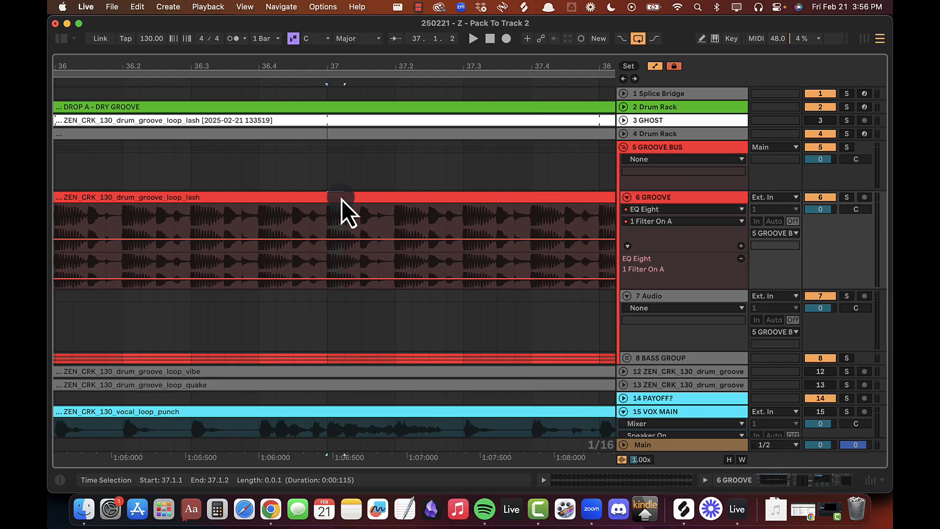
pyautogui.moveTo(346, 67); pyautogui.dragTo(346, 78)
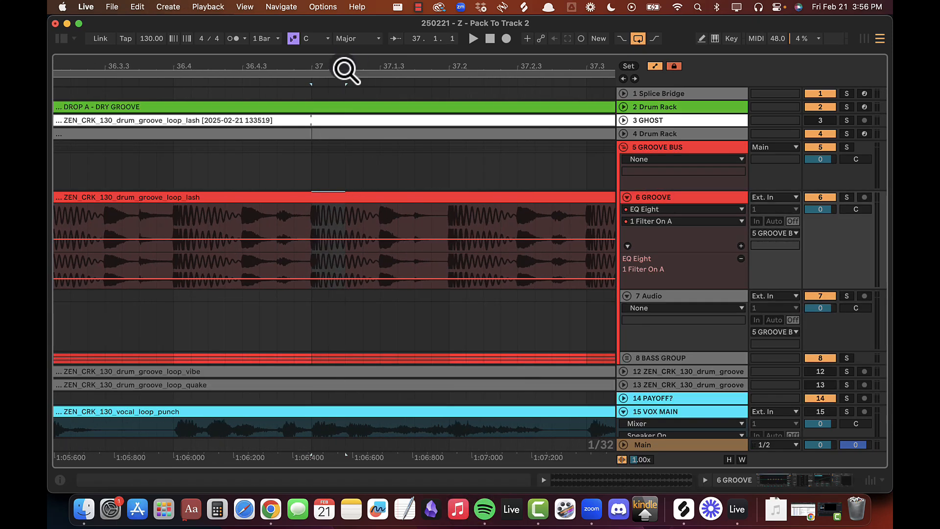
pyautogui.click(308, 309)
pyautogui.press('space')
pyautogui.press('space')
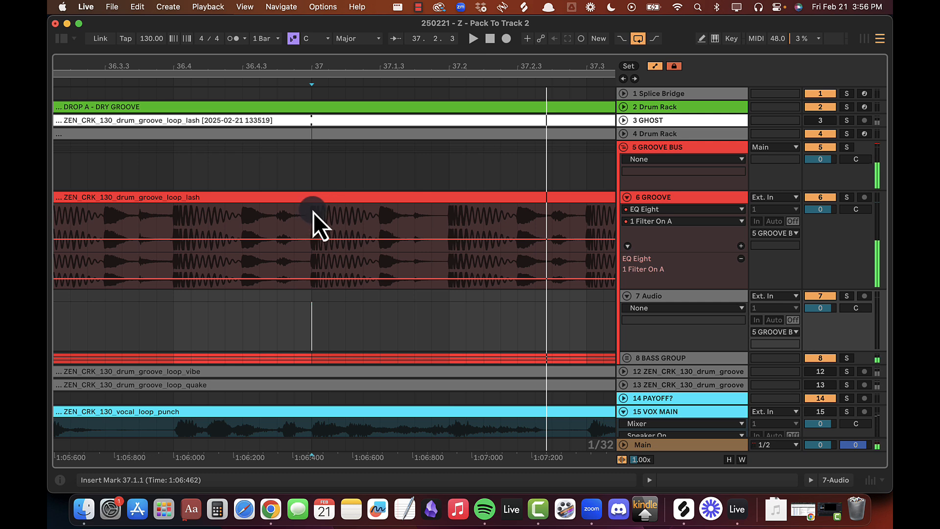
pyautogui.moveTo(313, 213); pyautogui.dragTo(420, 327)
pyautogui.click(321, 313)
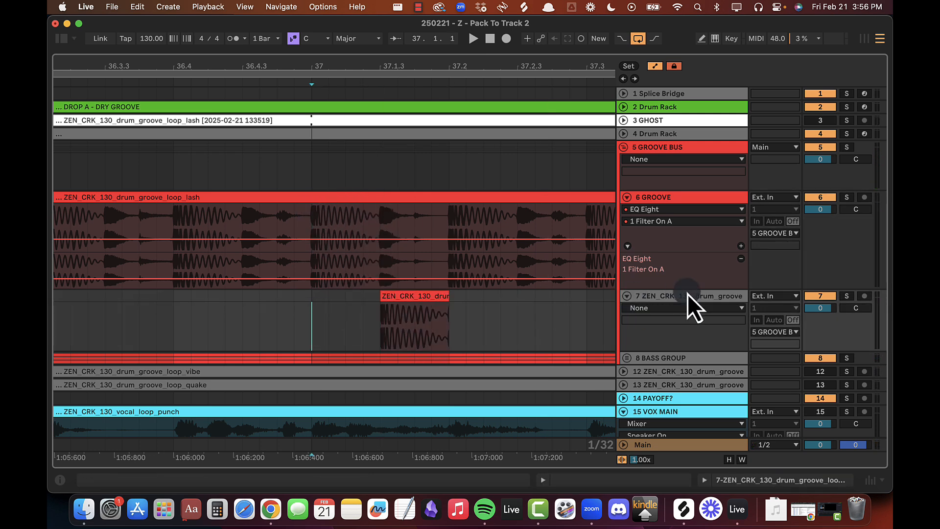
# Step: Add a fade-out to the end of the copied kick clip and audition it from 36.4.1
pyautogui.click(456, 301)
pyautogui.moveTo(456, 301); pyautogui.dragTo(443, 303)
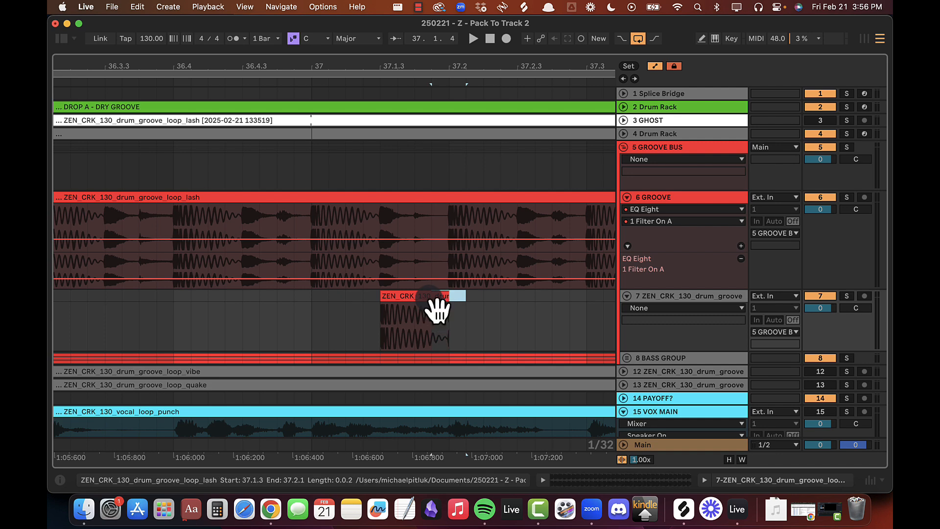
pyautogui.press('alt+super+f')
pyautogui.click(412, 323)
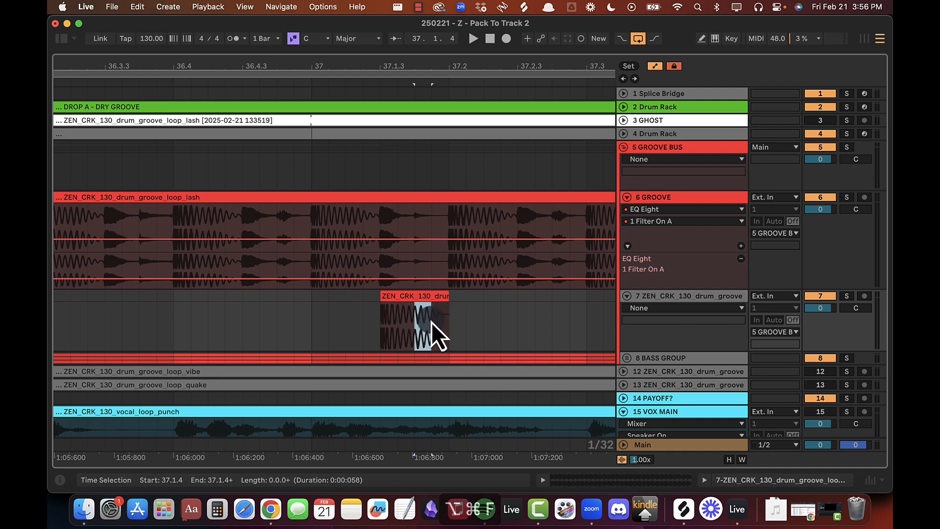
pyautogui.click(305, 312)
pyautogui.moveTo(417, 69); pyautogui.dragTo(417, 67)
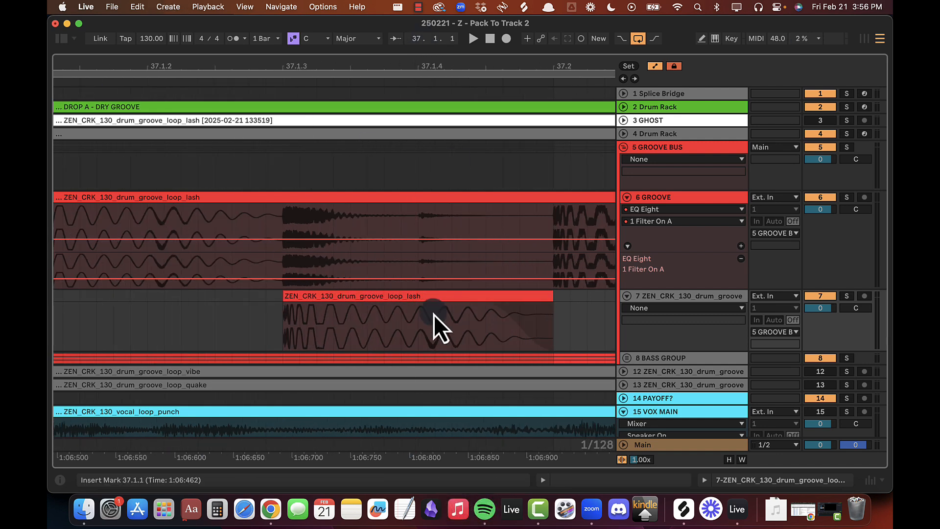
pyautogui.moveTo(418, 313); pyautogui.dragTo(450, 324)
pyautogui.moveTo(422, 67); pyautogui.dragTo(421, 64)
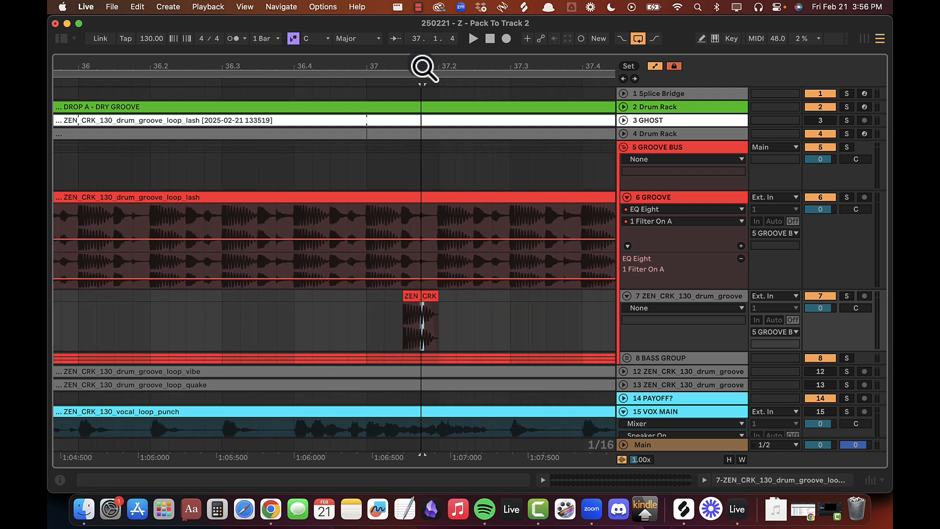
pyautogui.click(320, 301)
pyautogui.press('space')
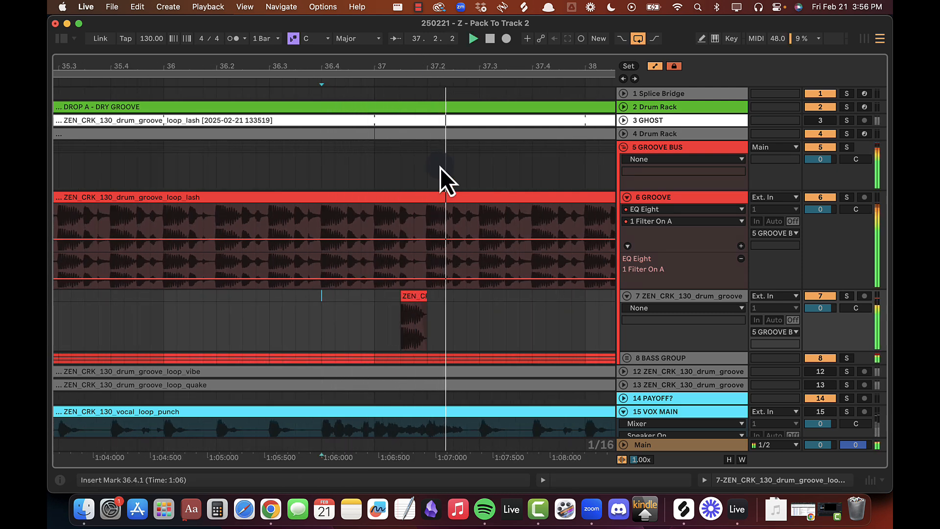
# Step: Rename the new audio track holding the copied kick as "# KICK DUB"
pyautogui.click(685, 282)
pyautogui.click(676, 296)
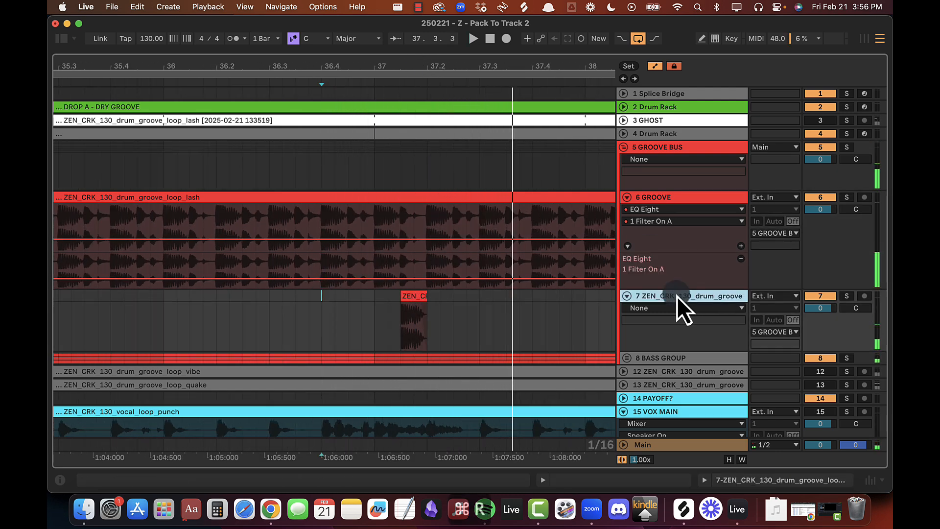
pyautogui.press('super+r')
pyautogui.write('#')
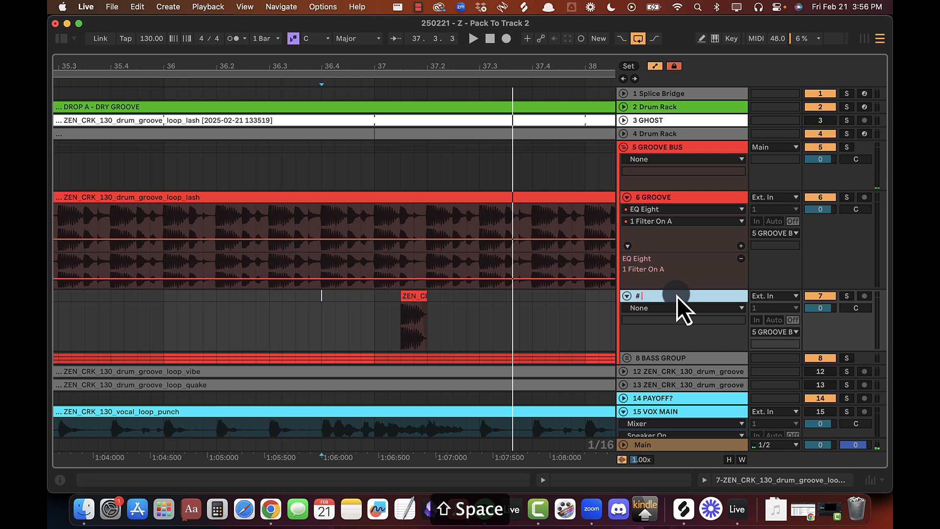
pyautogui.write(' KICK DUB')
pyautogui.press('Return')
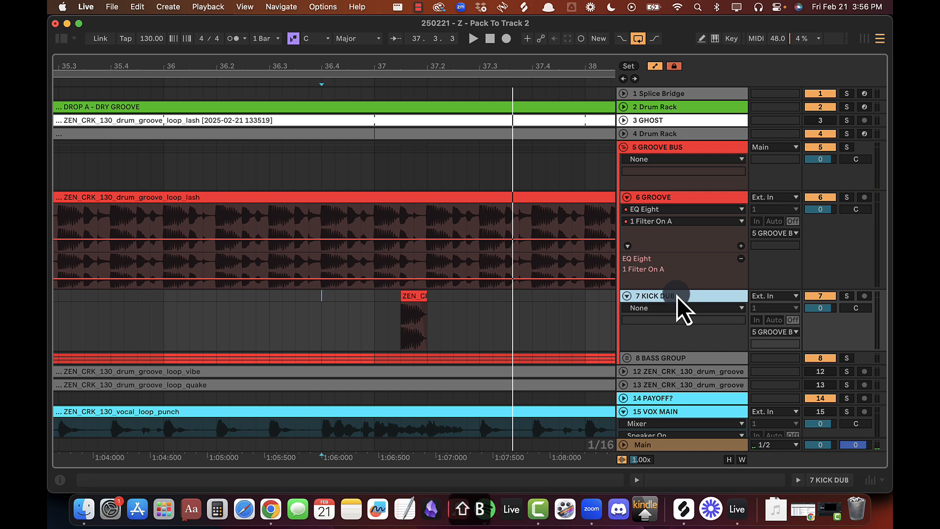
# Step: Examine where the KICK DUB clip sits within Drop A by marking the range from 36.1.1 to 38.2.1
pyautogui.moveTo(416, 67); pyautogui.dragTo(416, 65)
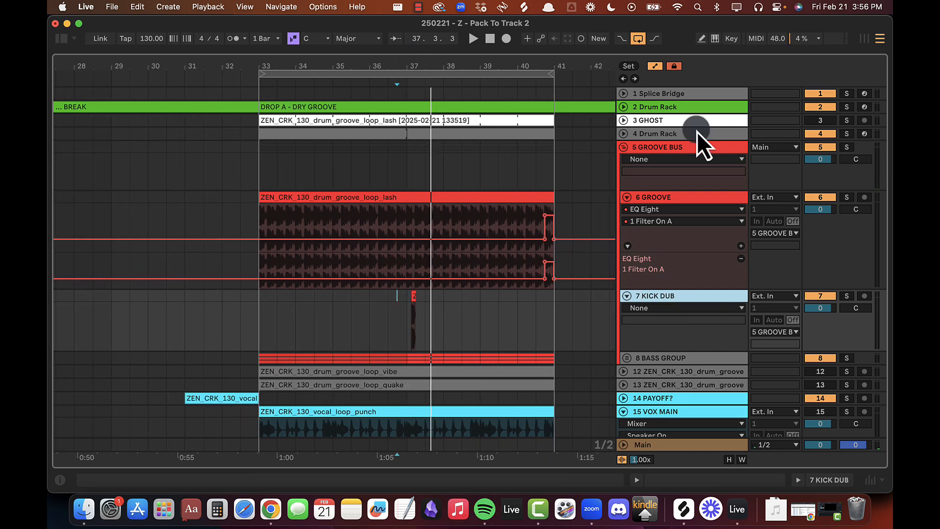
pyautogui.click(262, 299)
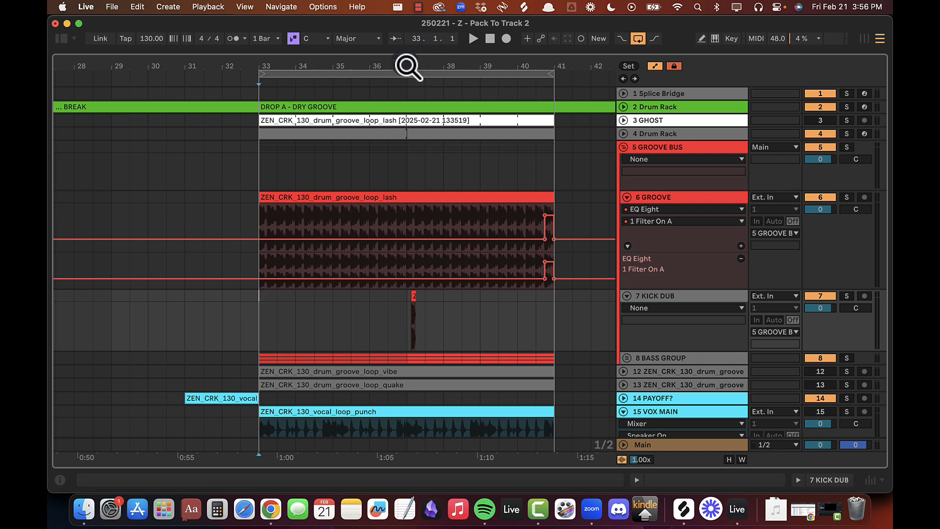
pyautogui.moveTo(410, 63); pyautogui.dragTo(410, 74)
pyautogui.click(401, 307)
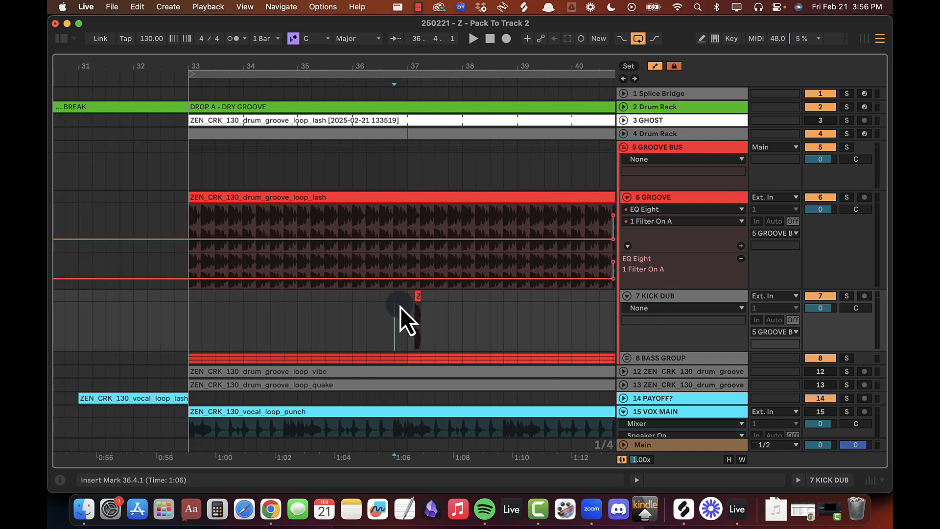
pyautogui.scroll(-5, 400, 306)
pyautogui.scroll(5, 391, 228)
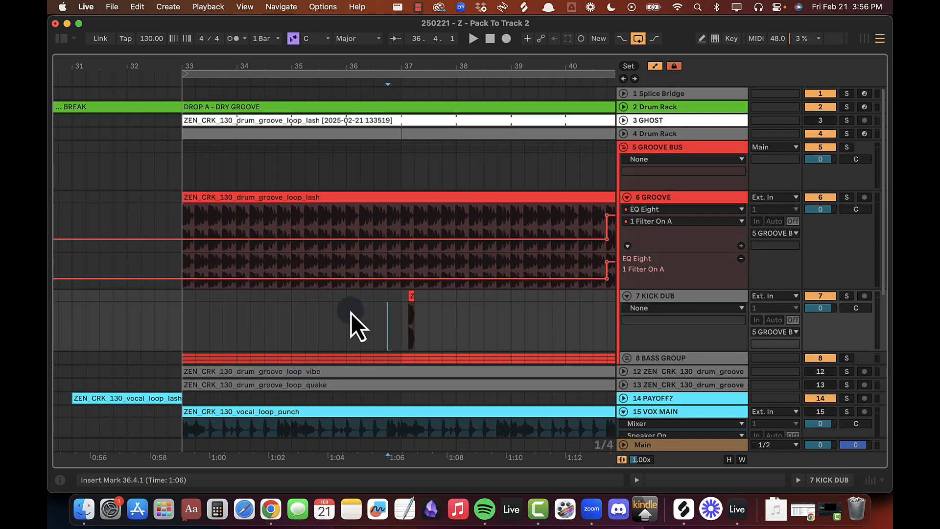
pyautogui.moveTo(350, 313); pyautogui.dragTo(474, 314)
# Step: Unfold the second VOX OFF BEAT track and examine its Macro 1 automation leading up to bar 37
pyautogui.scroll(-1, 304, 319)
pyautogui.scroll(-5, 304, 319)
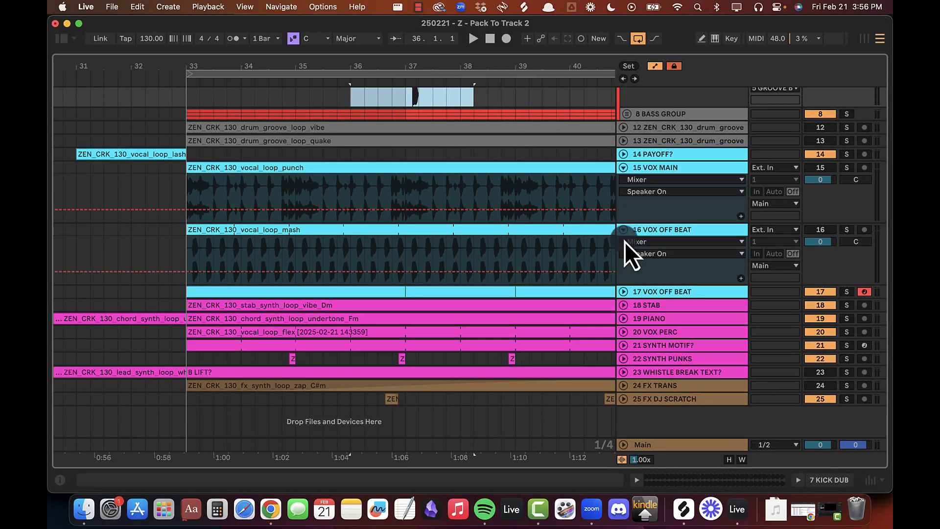
pyautogui.click(623, 291)
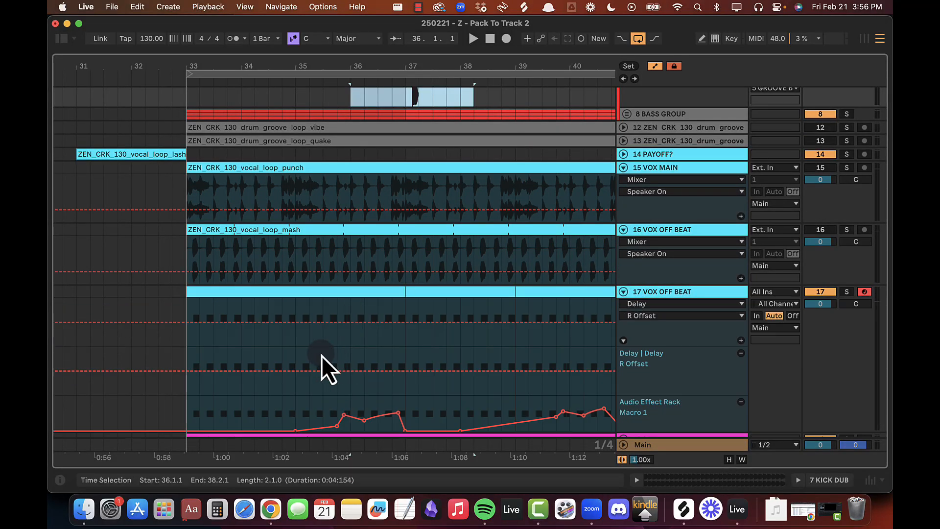
pyautogui.moveTo(323, 359); pyautogui.dragTo(349, 359)
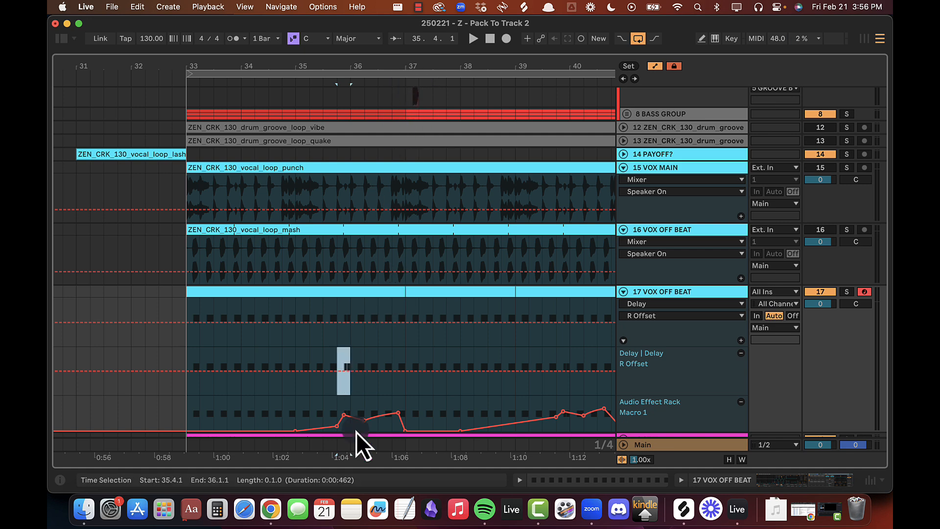
pyautogui.moveTo(363, 404); pyautogui.dragTo(404, 400)
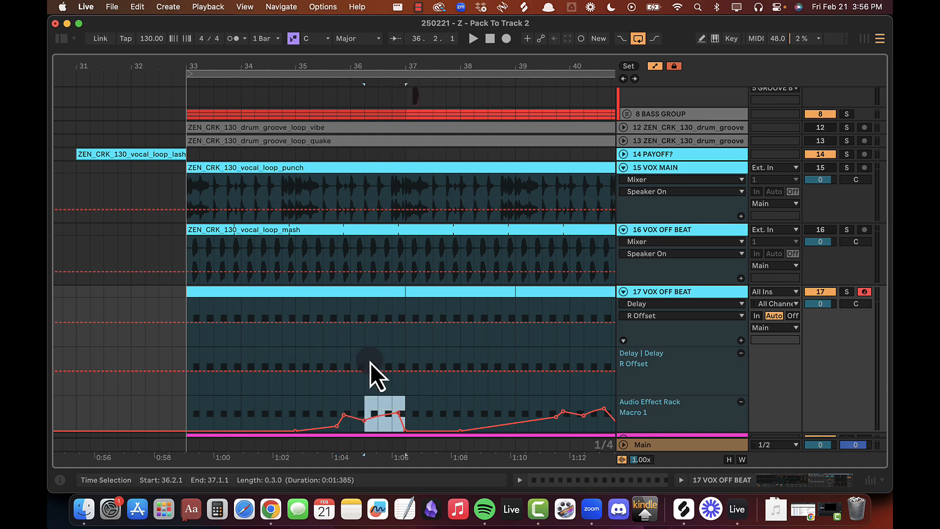
pyautogui.scroll(5, 371, 361)
pyautogui.hscroll(2, 371, 361)
pyautogui.scroll(-8, 371, 360)
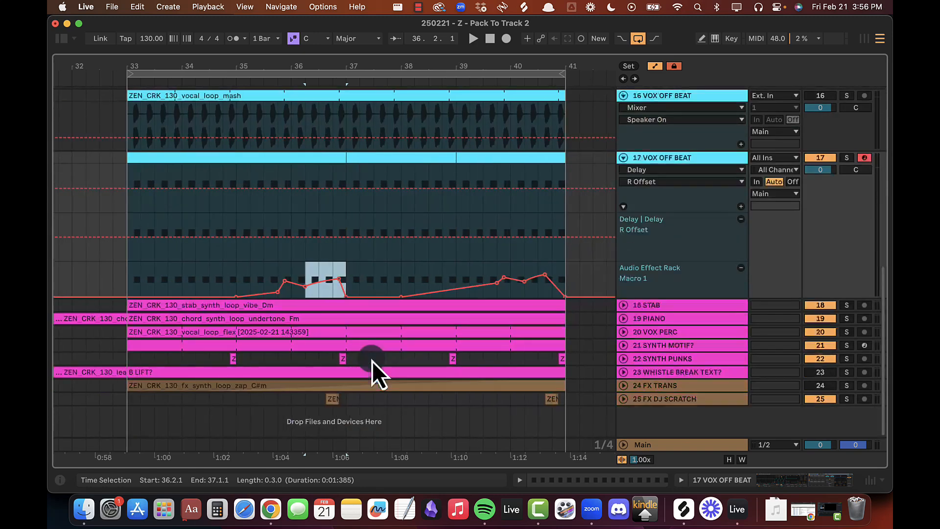
# Step: Unfold the SYNTH PUNKS and FX DJ SCRATCH tracks and examine their clips around bar 37
pyautogui.click(623, 358)
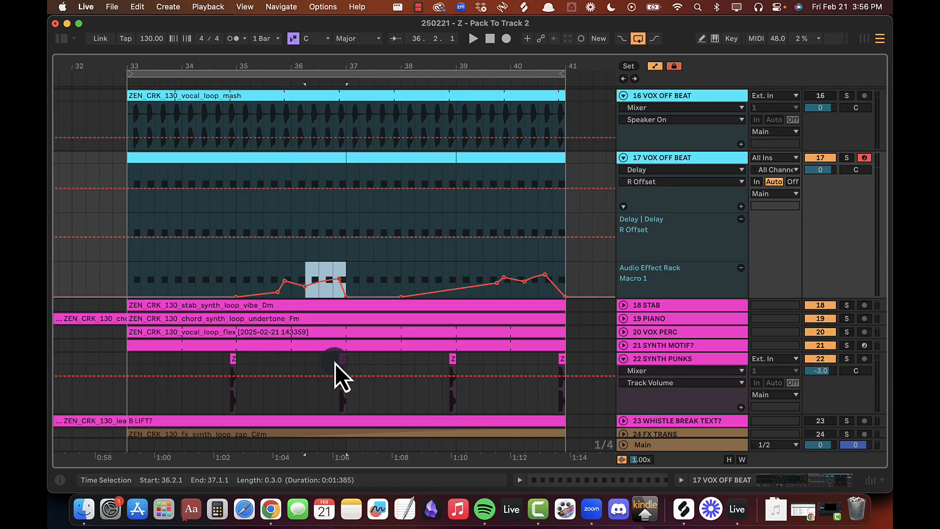
pyautogui.moveTo(335, 363); pyautogui.dragTo(384, 360)
pyautogui.click(644, 344)
pyautogui.scroll(-3, 644, 345)
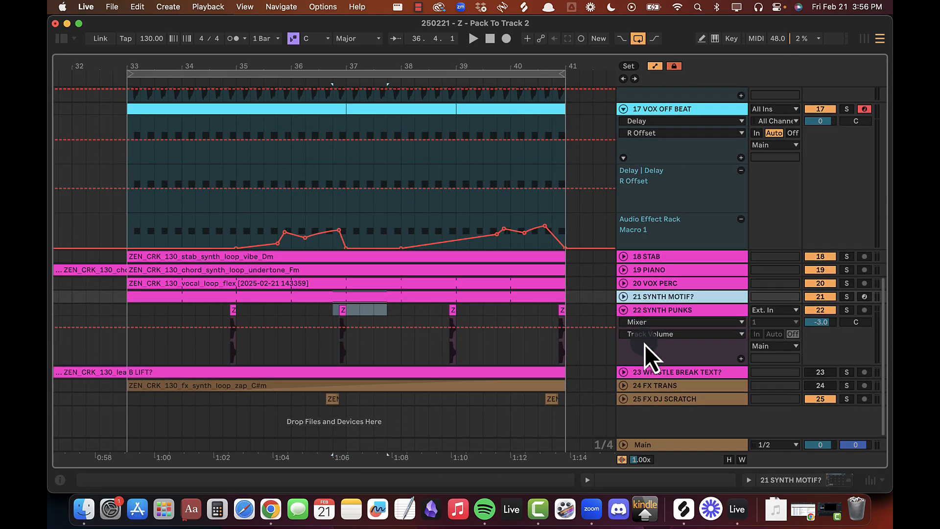
pyautogui.click(623, 400)
pyautogui.moveTo(307, 310); pyautogui.dragTo(343, 409)
# Step: Return to the KICK DUB track and examine its clip's placement against the bars around bar 37
pyautogui.scroll(20, 351, 312)
pyautogui.moveTo(331, 299); pyautogui.dragTo(393, 298)
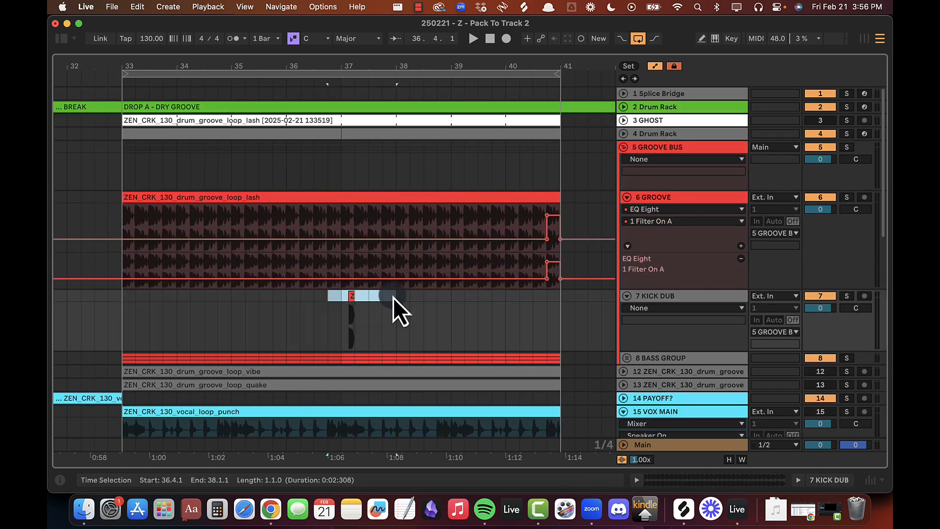
pyautogui.moveTo(360, 71); pyautogui.dragTo(402, 68)
pyautogui.moveTo(373, 314); pyautogui.dragTo(446, 314)
pyautogui.click(272, 307)
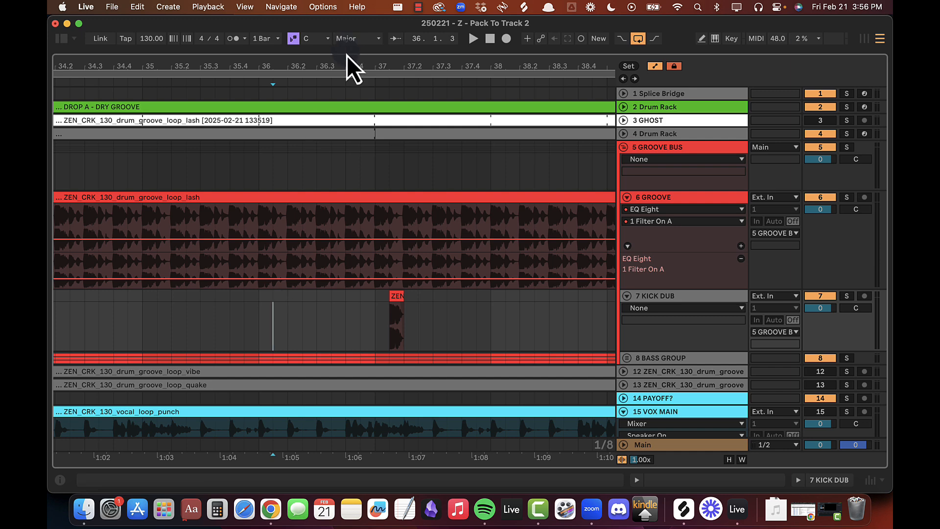
pyautogui.moveTo(343, 65); pyautogui.dragTo(344, 61)
pyautogui.moveTo(262, 296); pyautogui.dragTo(409, 307)
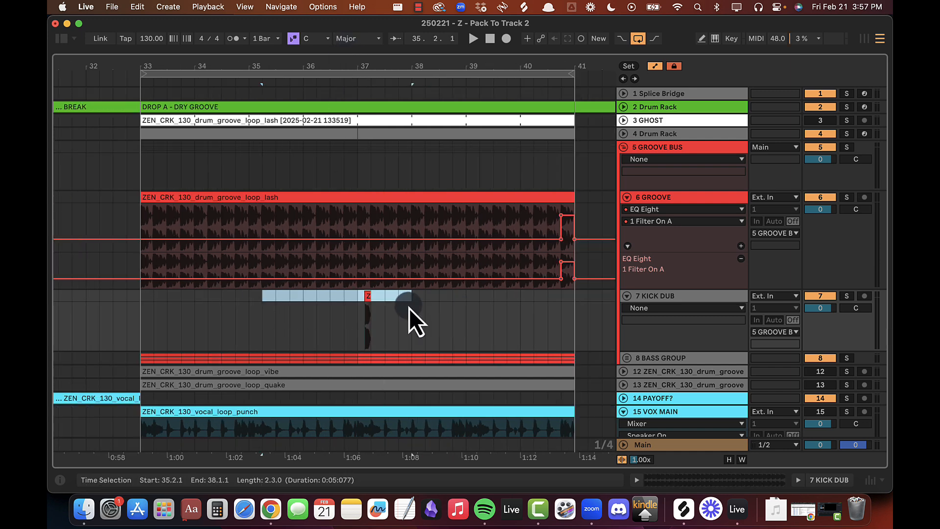
pyautogui.click(354, 299)
pyautogui.moveTo(303, 297); pyautogui.dragTo(360, 298)
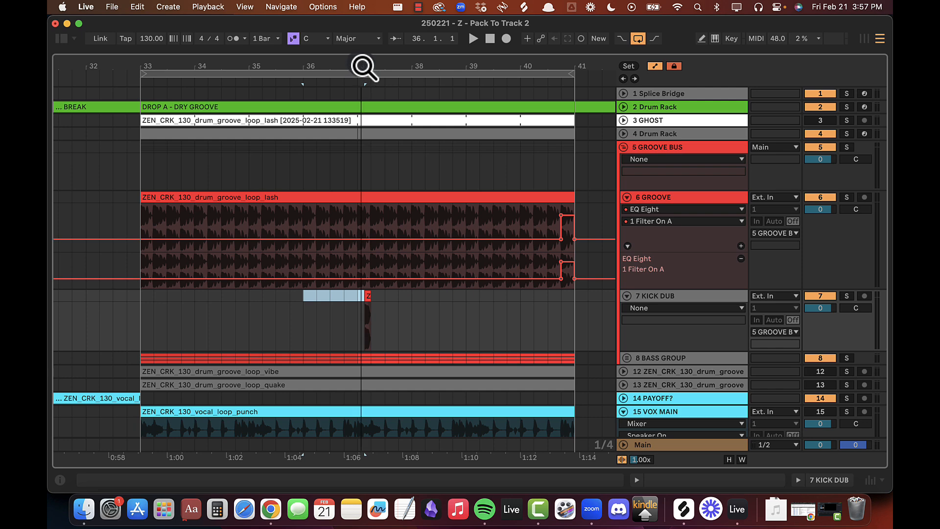
# Step: Mark ranges from bars 36 and 37 on the KICK DUB track to study the phrase, and play Drop A from bar 33
pyautogui.moveTo(363, 73); pyautogui.dragTo(362, 84)
pyautogui.click(242, 296)
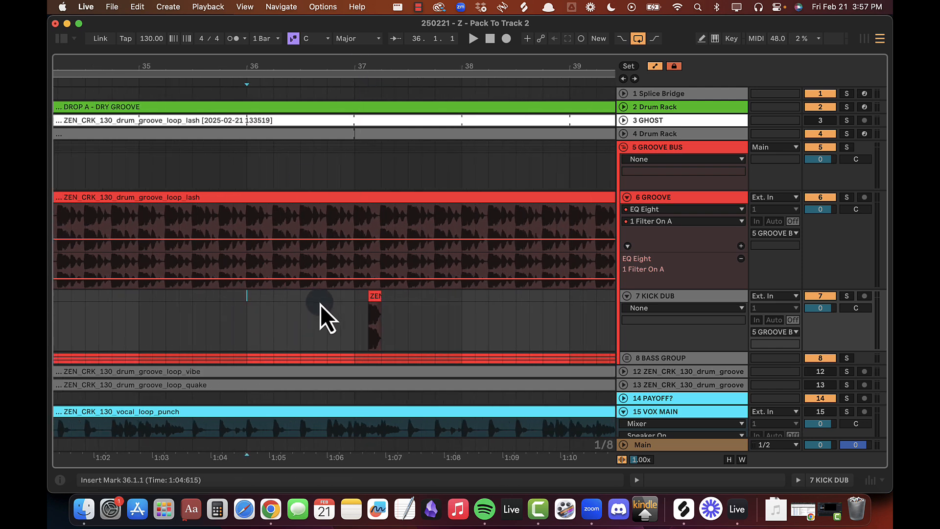
pyautogui.click(352, 295)
pyautogui.moveTo(248, 299); pyautogui.dragTo(413, 293)
pyautogui.moveTo(353, 296); pyautogui.dragTo(488, 297)
pyautogui.moveTo(440, 70); pyautogui.dragTo(445, 67)
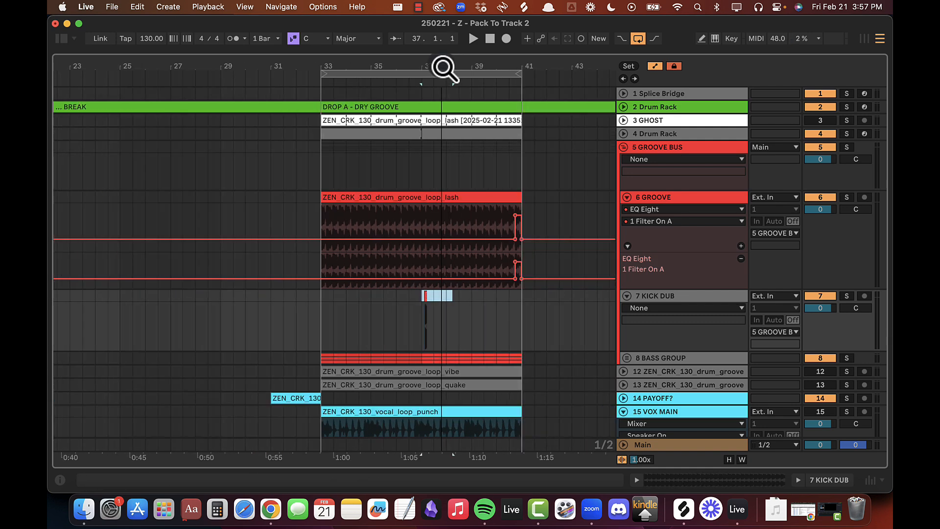
pyautogui.click(327, 293)
pyautogui.press('space')
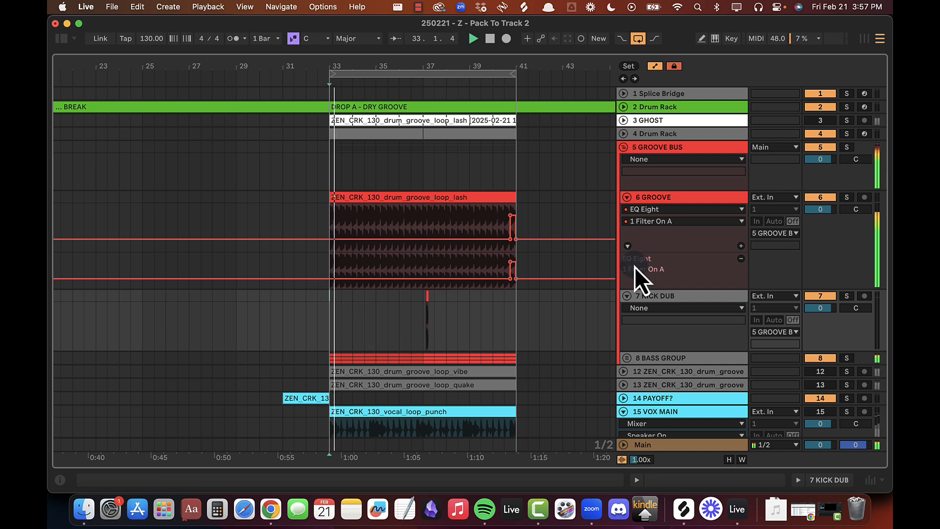
# Step: Set the GROOVE BUS colour to red, assign it to its grouped tracks and clips, and fold the group
pyautogui.click(661, 299)
pyautogui.rightClick(677, 145)
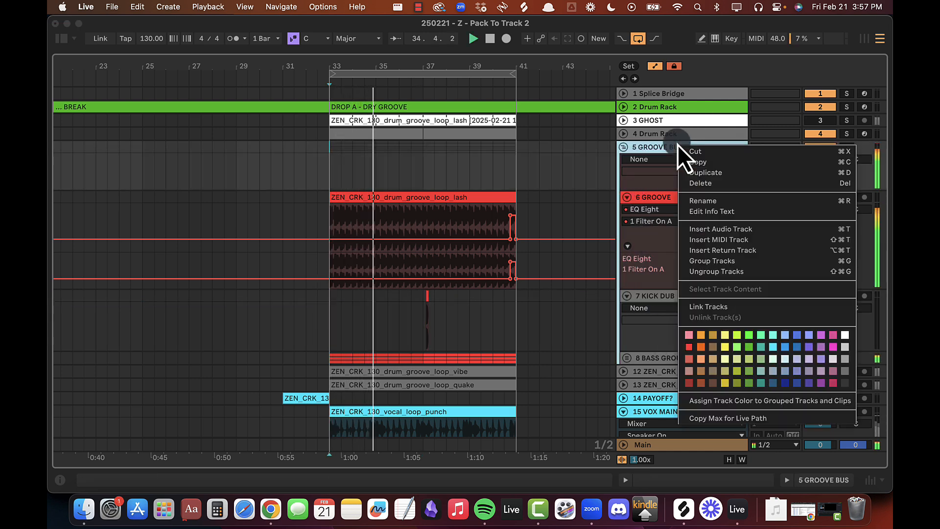
pyautogui.click(687, 349)
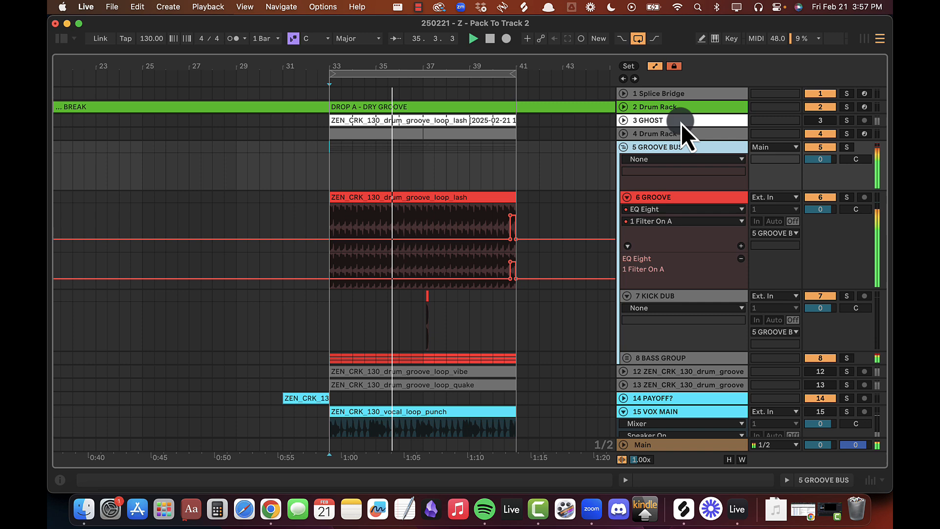
pyautogui.rightClick(665, 150)
pyautogui.click(695, 408)
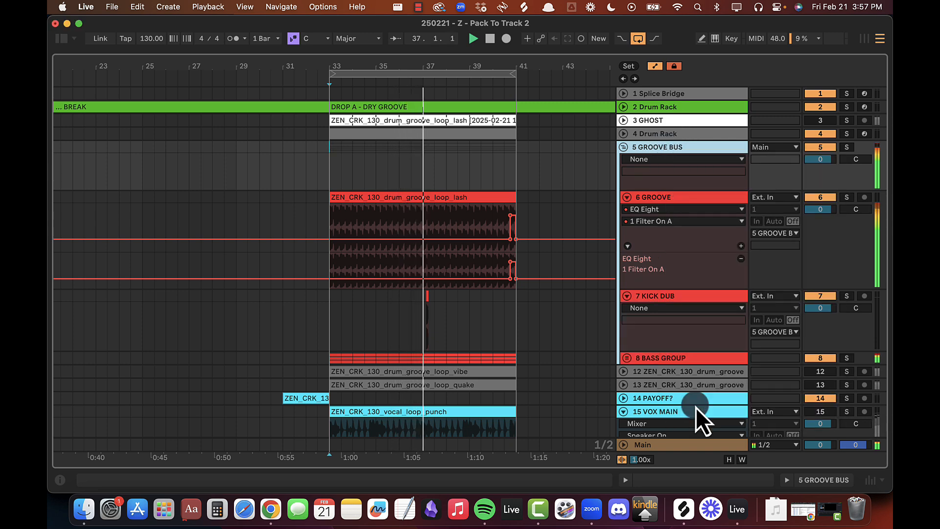
pyautogui.click(624, 148)
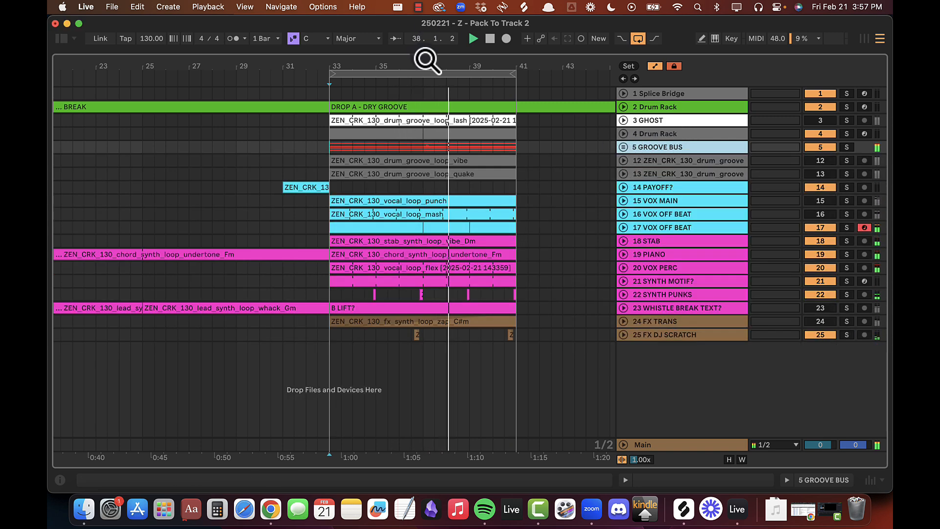
pyautogui.moveTo(427, 60); pyautogui.dragTo(425, 144)
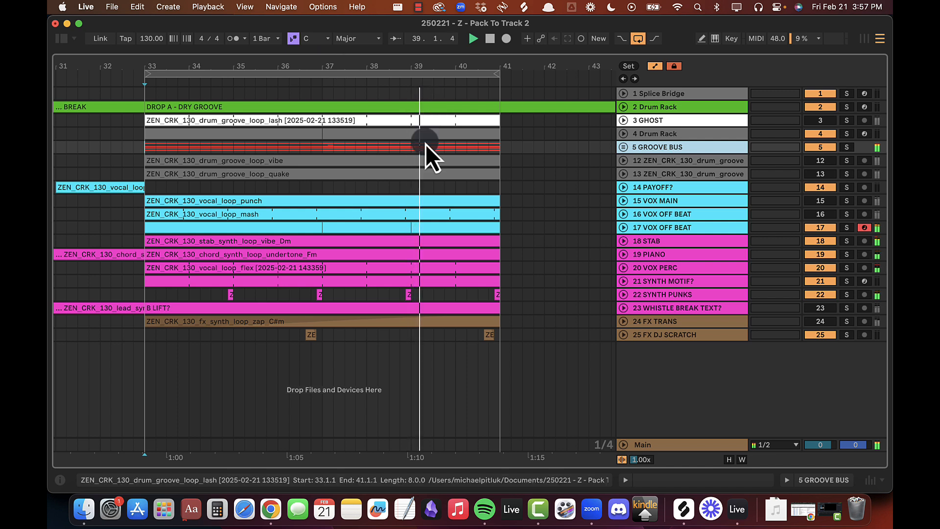
# Step: Unfold the SYNTH PUNKS track and mark the range from 38.3.1 to 39.3.1 around its third clip
pyautogui.click(643, 296)
pyautogui.click(624, 294)
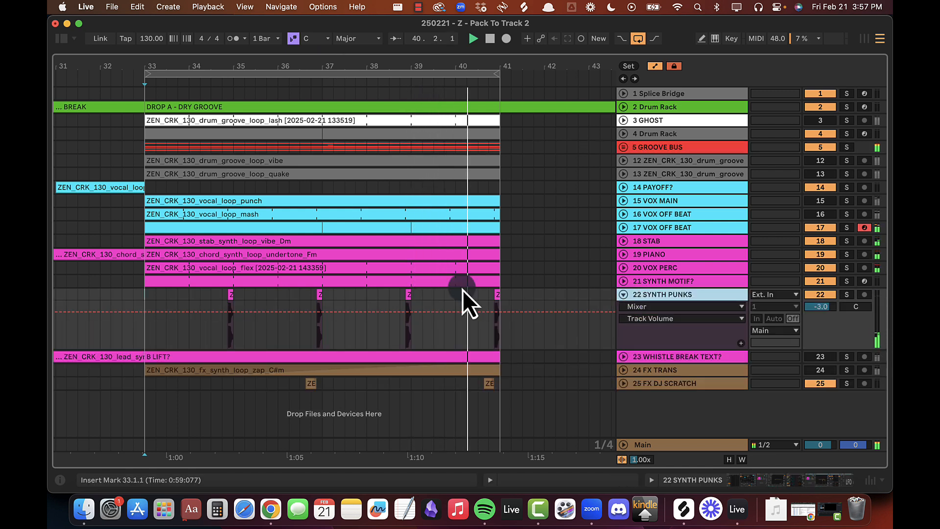
pyautogui.moveTo(395, 298); pyautogui.dragTo(436, 300)
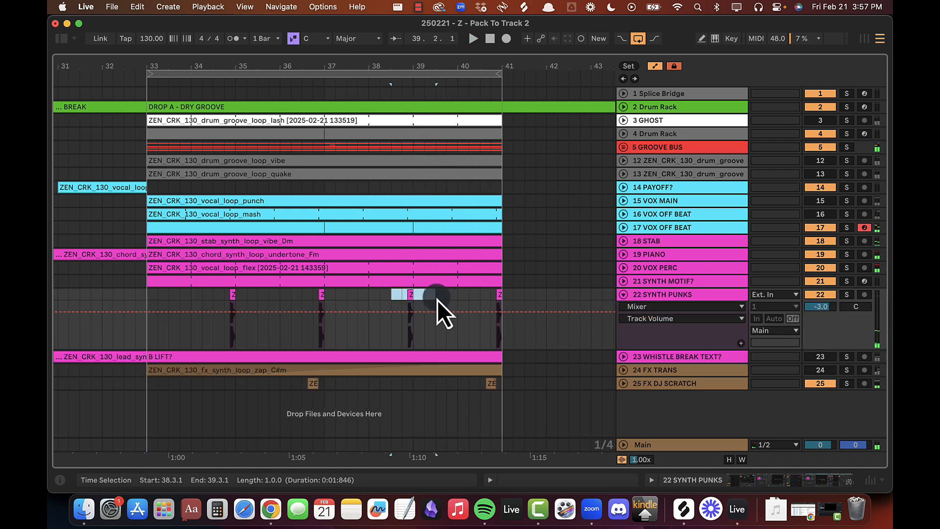
pyautogui.click(695, 295)
pyautogui.click(661, 295)
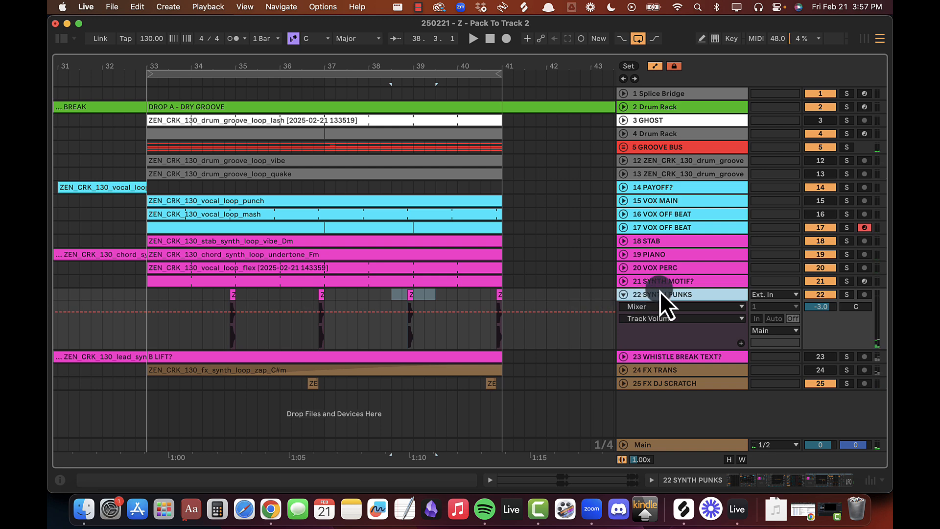
# Step: Open the SYNTH PUNKS device chain and show the Reverb's Dry/Wet automation in a new lane
pyautogui.doubleClick(660, 292)
pyautogui.moveTo(401, 243); pyautogui.dragTo(448, 240)
pyautogui.press('alt+super+l')
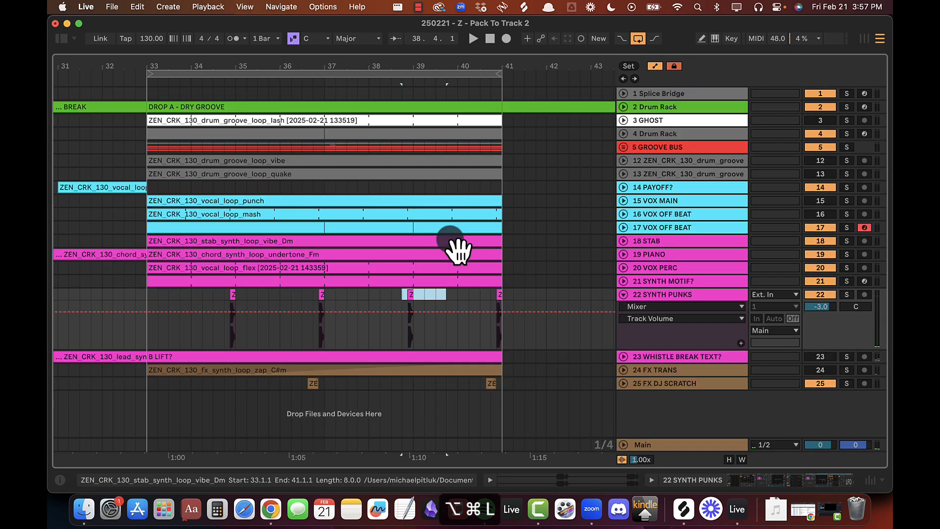
pyautogui.moveTo(395, 295); pyautogui.dragTo(433, 289)
pyautogui.keyDown('shift'); pyautogui.click(714, 281); pyautogui.keyUp('shift')
pyautogui.doubleClick(663, 293)
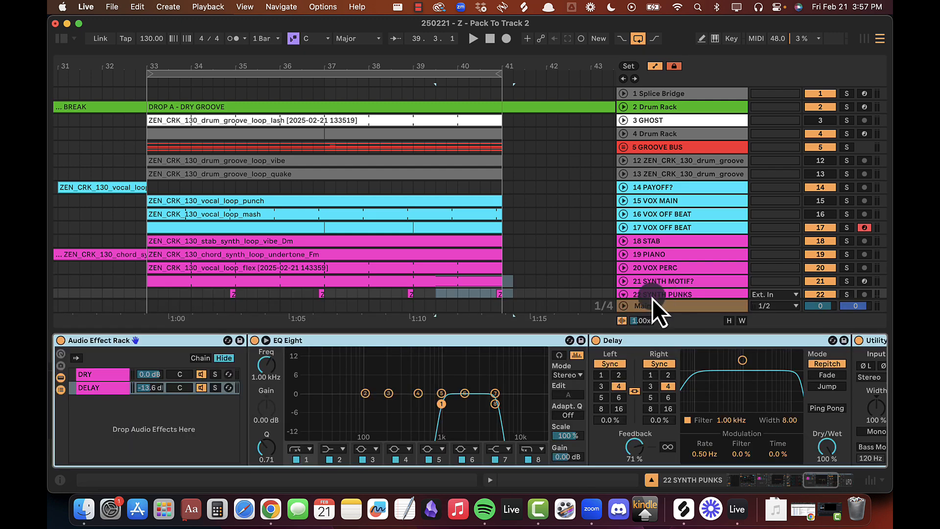
pyautogui.hscroll(10, 626, 374)
pyautogui.rightClick(542, 442)
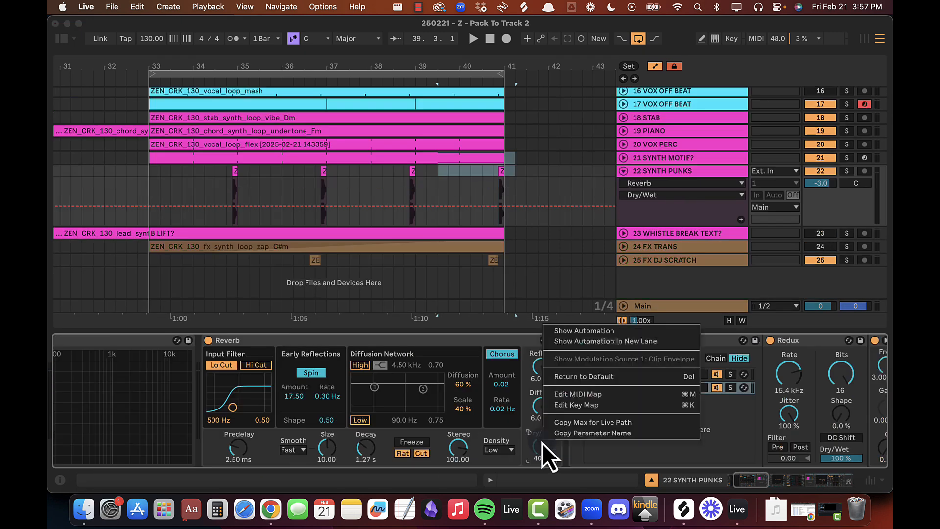
pyautogui.click(587, 342)
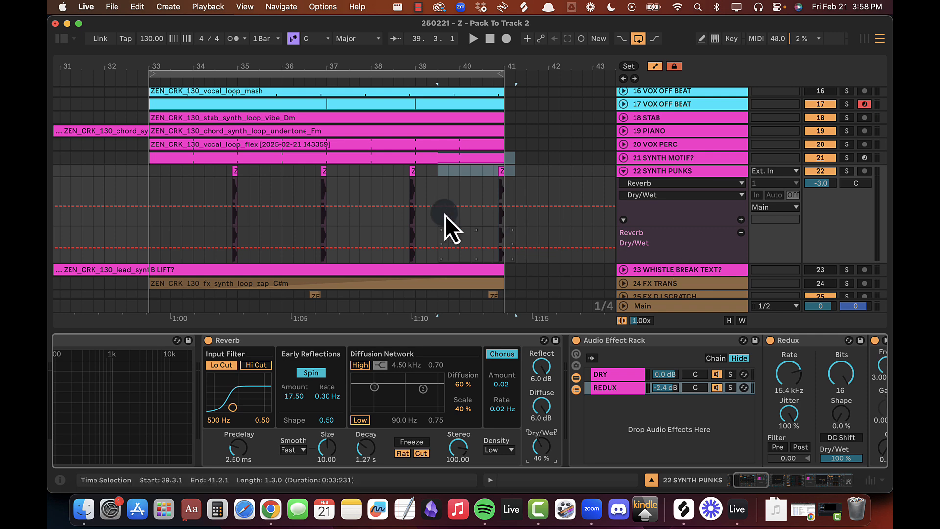
# Step: Add Reverb Dry/Wet breakpoints just before and at the SYNTH PUNKS clip leading into bar 39 and at bar 40, raising the middle one
pyautogui.moveTo(406, 69); pyautogui.dragTo(403, 294)
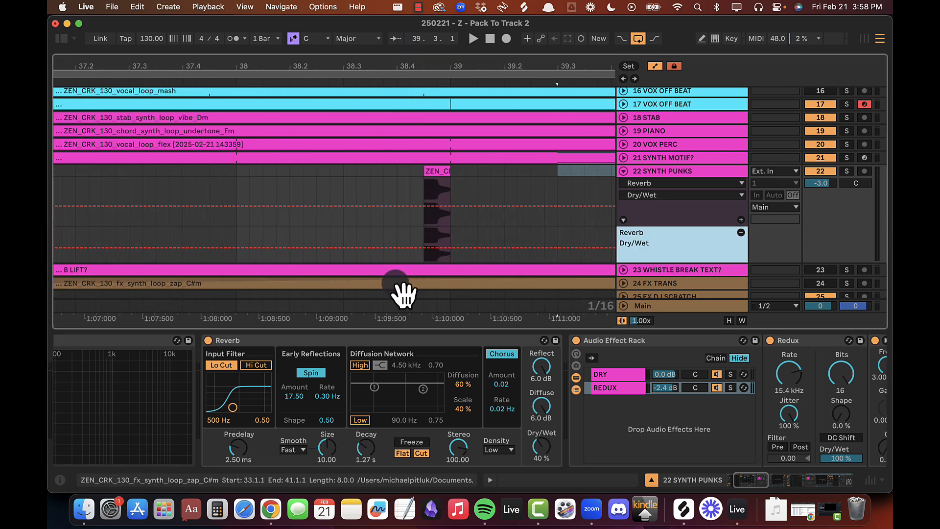
pyautogui.click(396, 248)
pyautogui.click(423, 248)
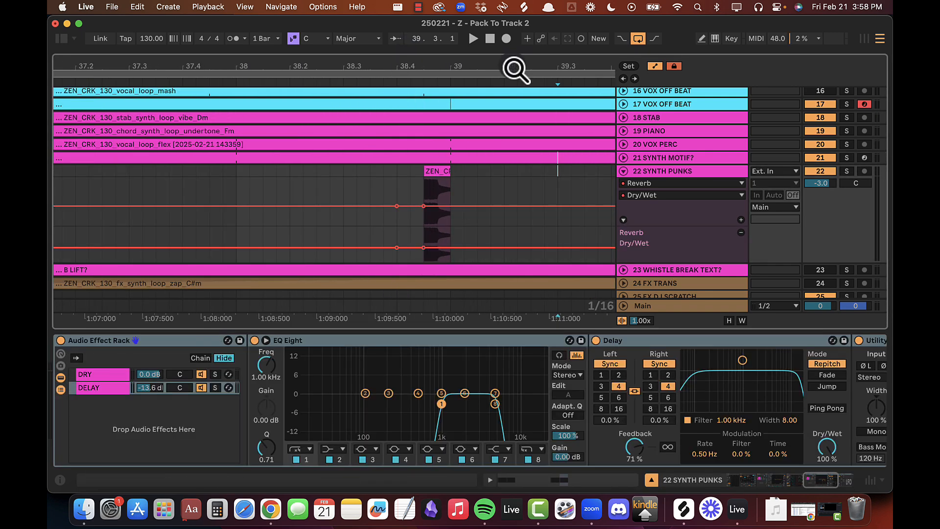
pyautogui.moveTo(514, 69); pyautogui.dragTo(384, 69)
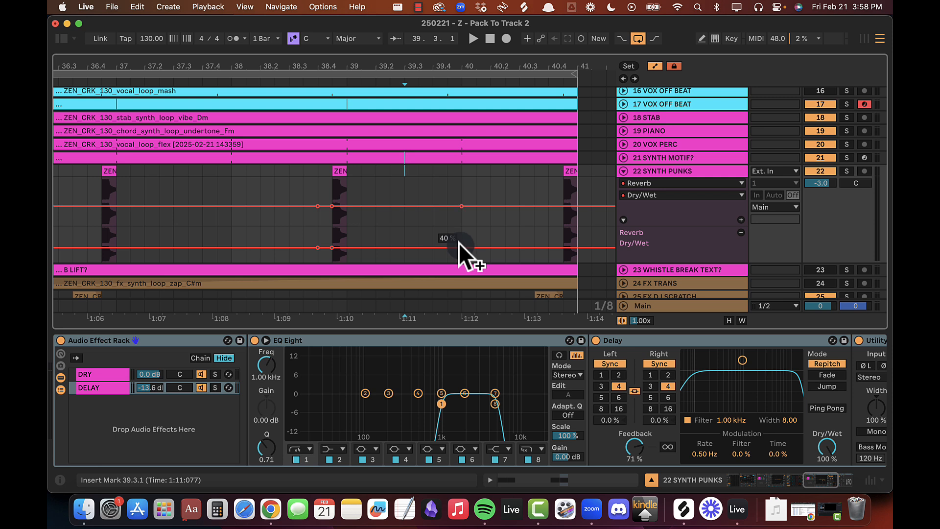
pyautogui.moveTo(332, 247); pyautogui.dragTo(332, 240)
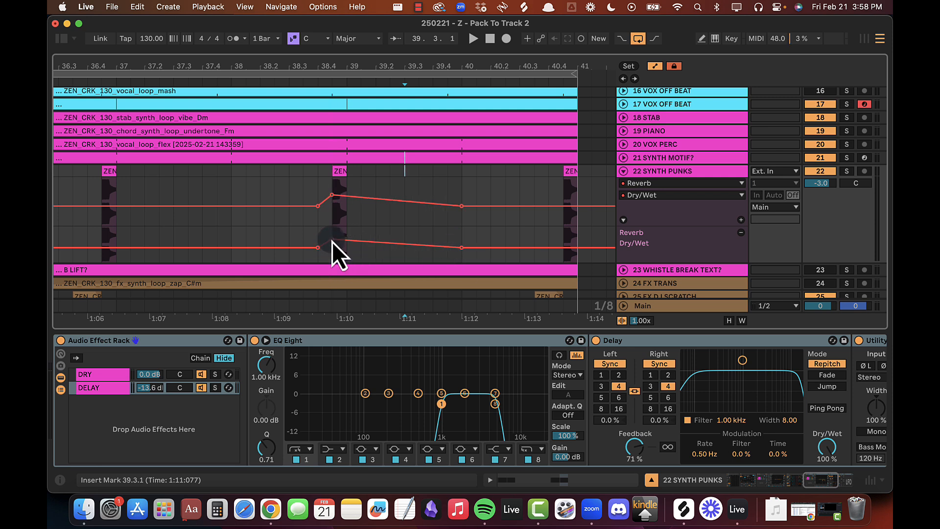
# Step: Play from 38.2.3, curve the Dry/Wet decline towards bar 40 so it holds longer, and set the peak to 60 %
pyautogui.click(280, 236)
pyautogui.press('space')
pyautogui.moveTo(402, 243); pyautogui.dragTo(449, 238)
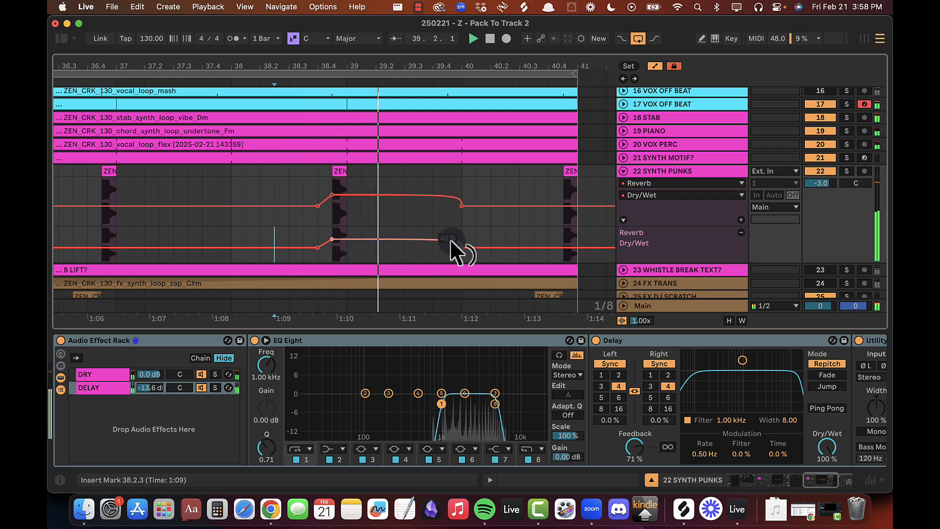
pyautogui.moveTo(333, 241); pyautogui.dragTo(332, 242)
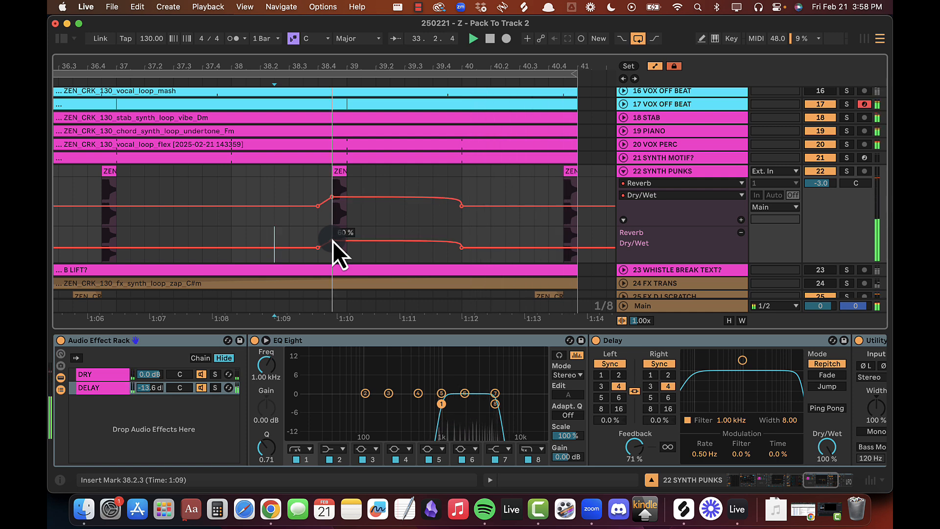
# Step: Hide the device view and fold the SYNTH PUNKS track
pyautogui.moveTo(357, 69); pyautogui.dragTo(445, 73)
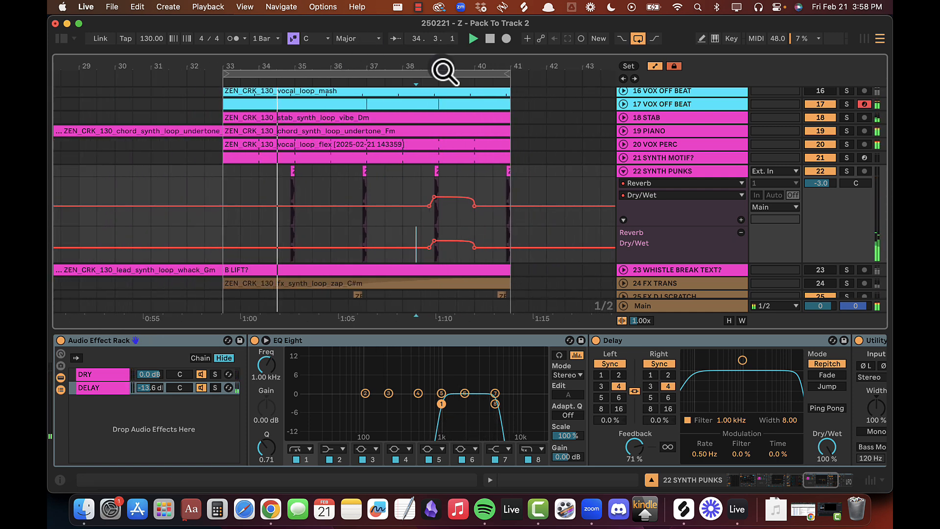
pyautogui.press('alt+super+l')
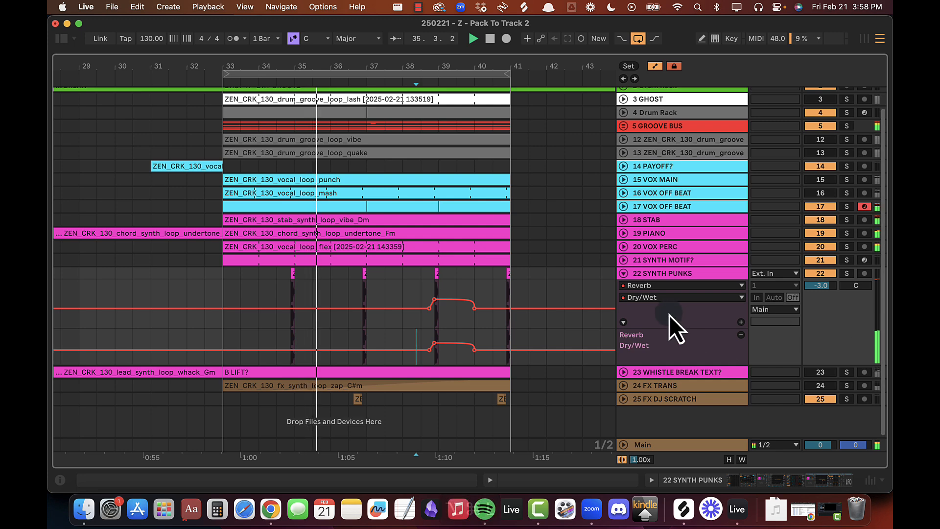
pyautogui.click(622, 272)
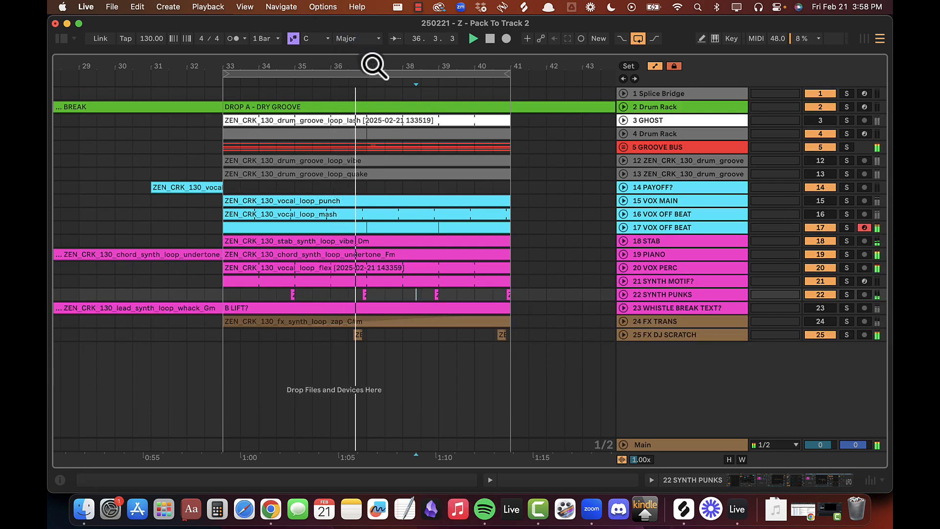
# Step: Listen through the second half of Drop A and mark 39.1.1 to 41.2.1 across the vocal, synth and FX TRANS tracks
pyautogui.moveTo(374, 63); pyautogui.dragTo(326, 65)
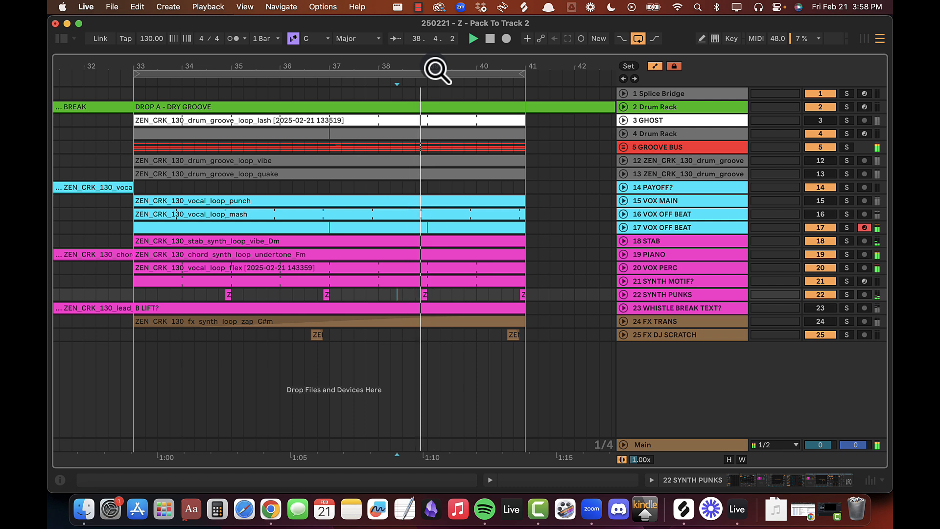
pyautogui.moveTo(434, 68); pyautogui.dragTo(428, 65)
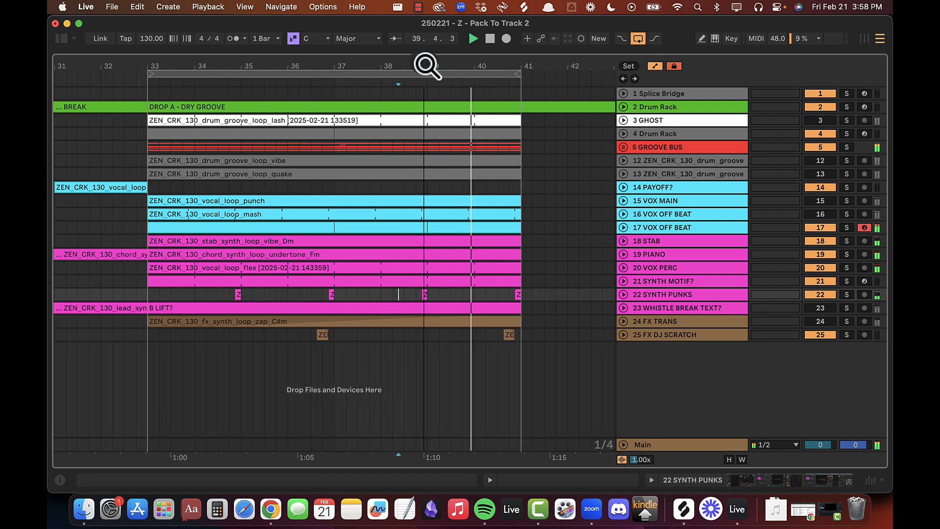
pyautogui.click(467, 225)
pyautogui.click(409, 219)
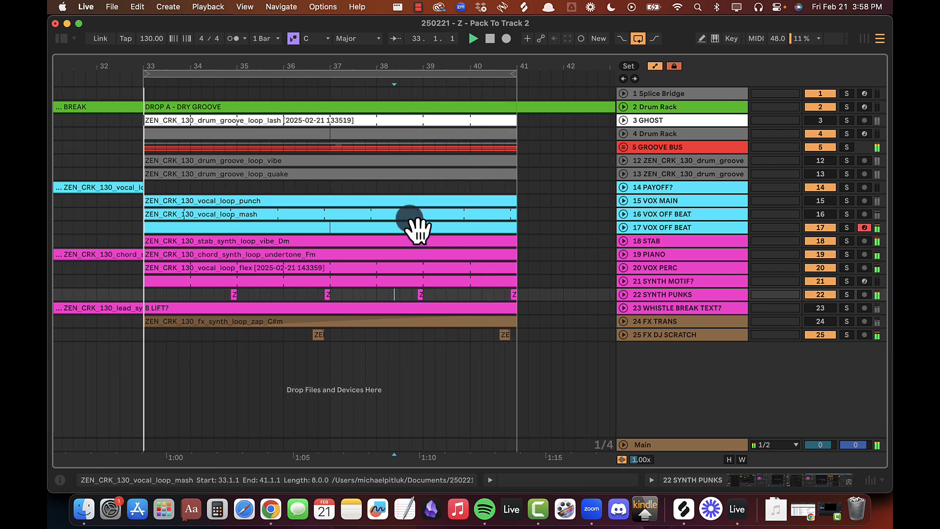
pyautogui.moveTo(424, 188); pyautogui.dragTo(522, 335)
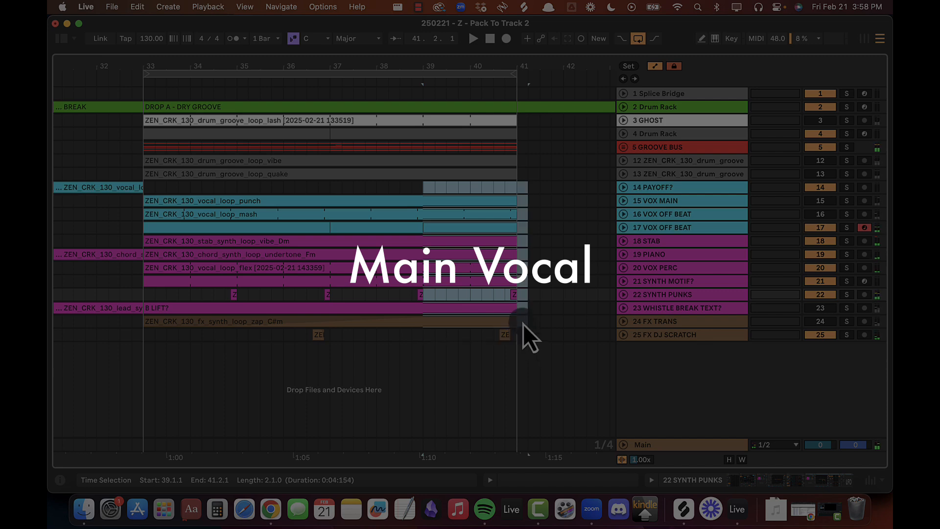
# Step: Unfold the VOX MAIN track and select its ZEN_CRK_130_vocal_loop_punch clip in Drop A
pyautogui.moveTo(397, 61); pyautogui.dragTo(456, 65)
pyautogui.click(647, 254)
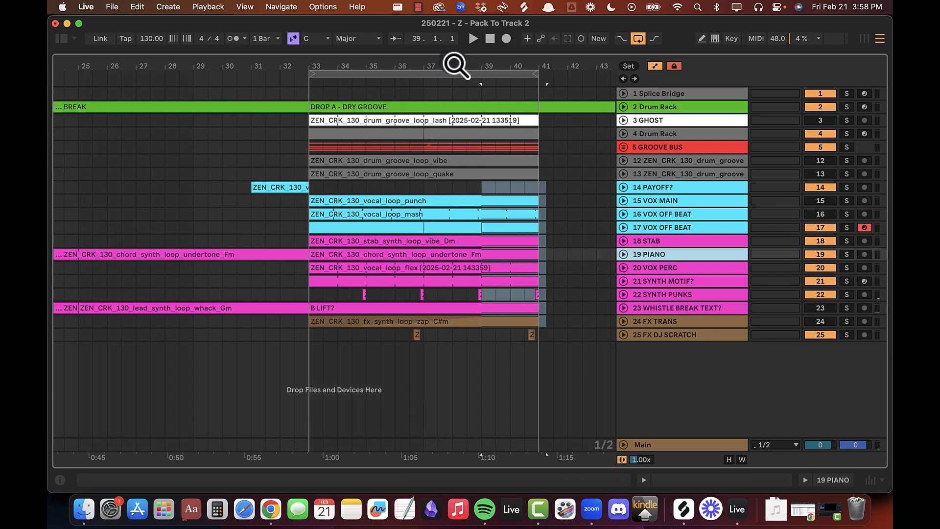
pyautogui.click(642, 268)
pyautogui.click(624, 268)
pyautogui.click(624, 267)
pyautogui.click(647, 200)
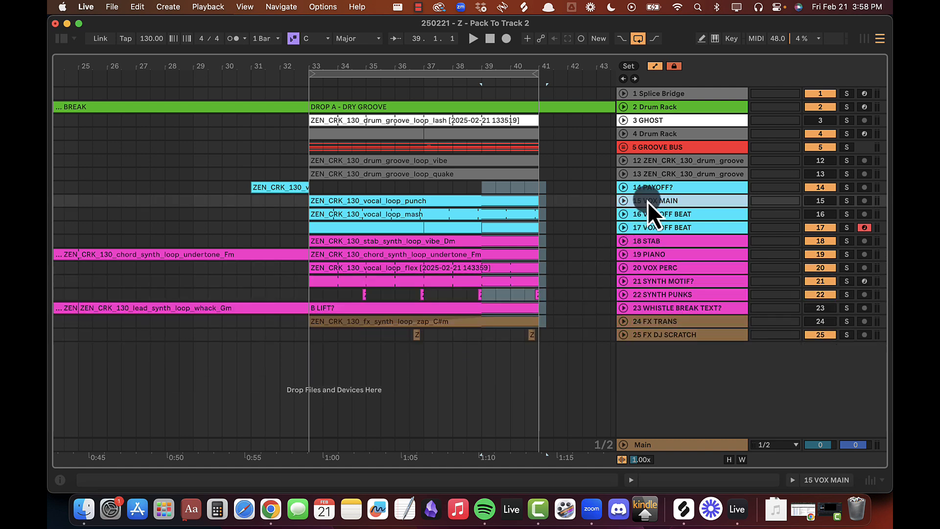
pyautogui.click(623, 200)
pyautogui.click(390, 210)
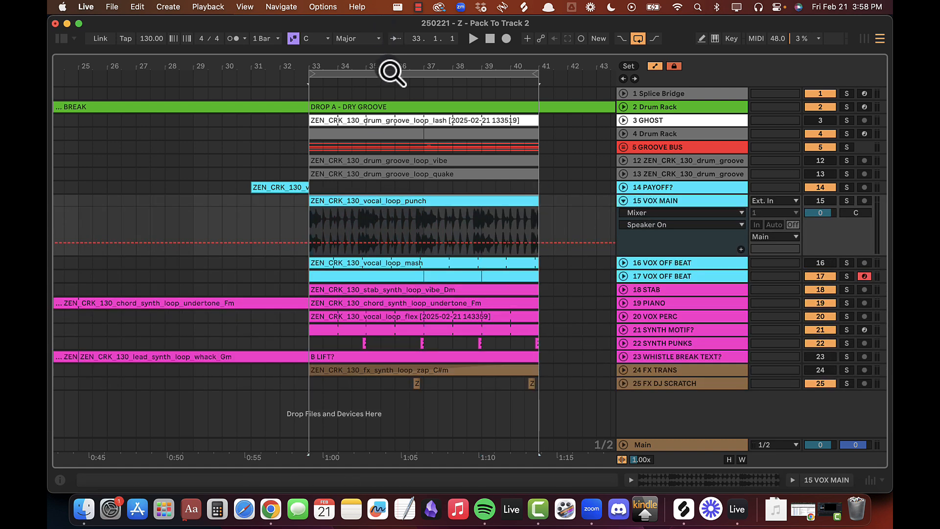
# Step: Activate the VOX MAIN track and play Drop A from bar 33 to audition its vocal
pyautogui.moveTo(392, 69); pyautogui.dragTo(273, 67)
pyautogui.click(401, 231)
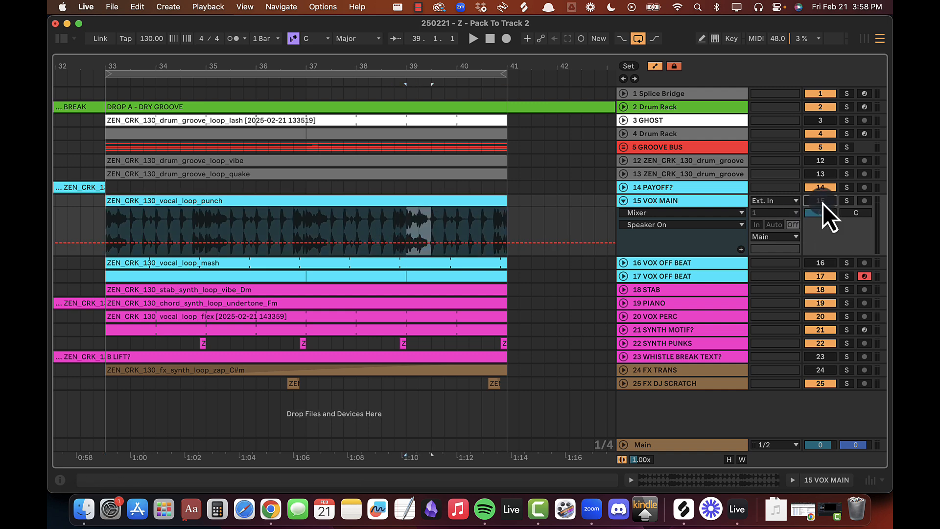
pyautogui.click(126, 210)
pyautogui.press('space')
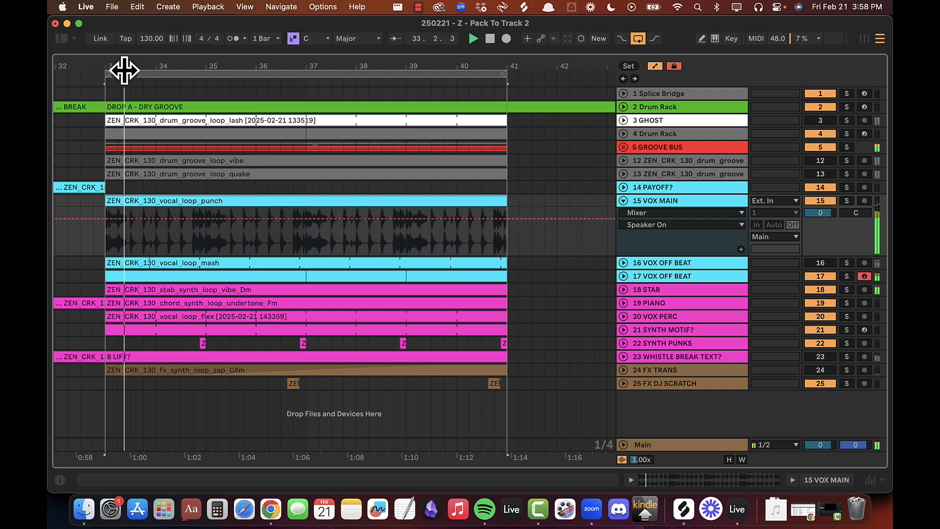
pyautogui.moveTo(125, 67); pyautogui.dragTo(159, 67)
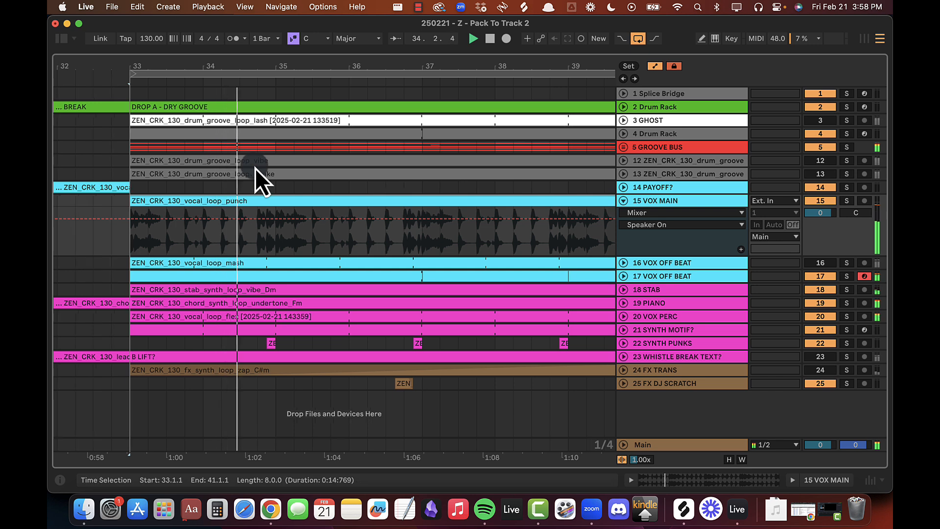
pyautogui.click(275, 187)
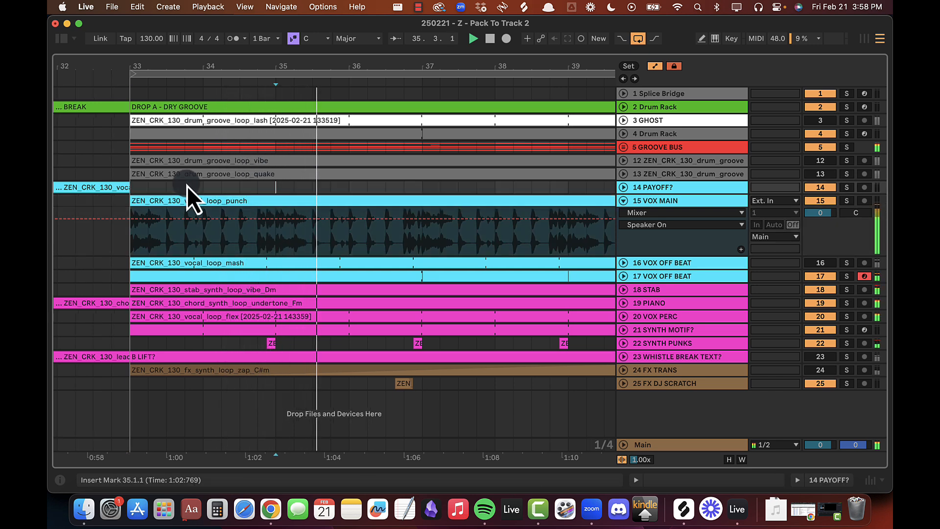
# Step: Trim the start of the VOX MAIN clip in Drop A to about 34.4 and deactivate its portion from 35.3.1 to 39.1.1
pyautogui.moveTo(131, 194); pyautogui.dragTo(257, 184)
pyautogui.press('space')
pyautogui.moveTo(316, 230); pyautogui.dragTo(514, 200)
pyautogui.press('-')
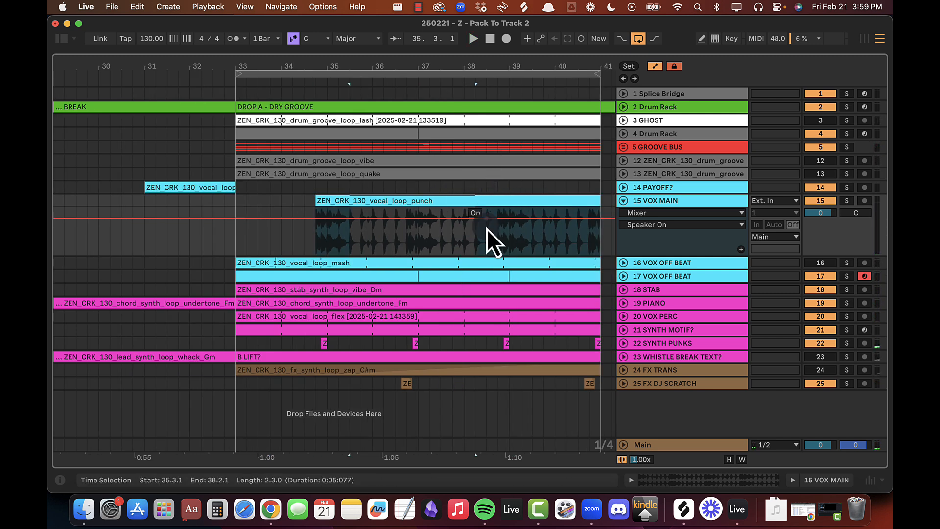
pyautogui.moveTo(350, 236); pyautogui.dragTo(508, 199)
pyautogui.press('0')
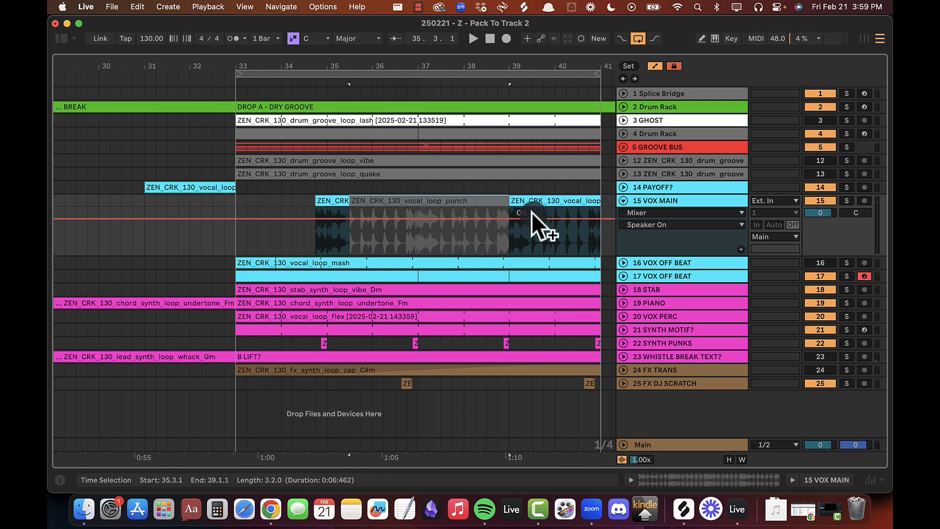
# Step: While playing Drop A, trim the second active VOX MAIN phrase to end at 39.3.1 and the first to start at bar 35
pyautogui.hscroll(3, 531, 212)
pyautogui.press('space')
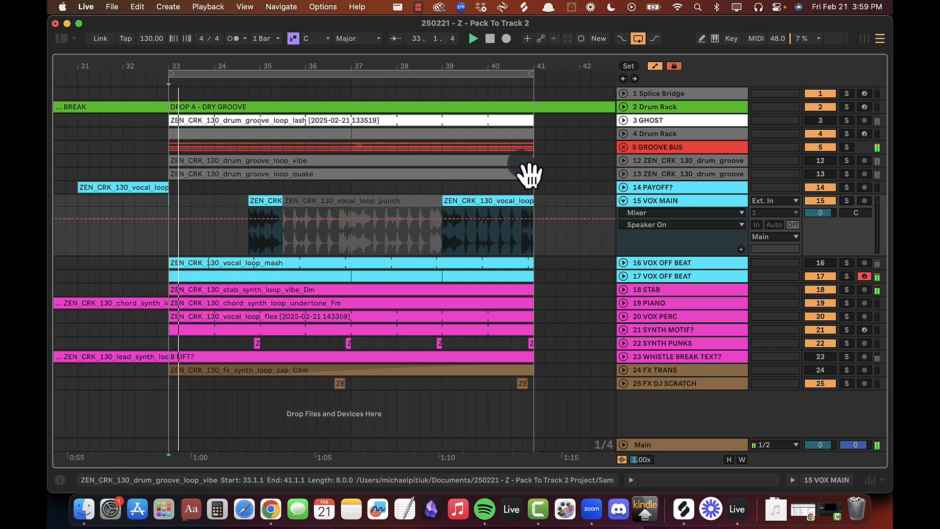
pyautogui.moveTo(532, 201); pyautogui.dragTo(461, 186)
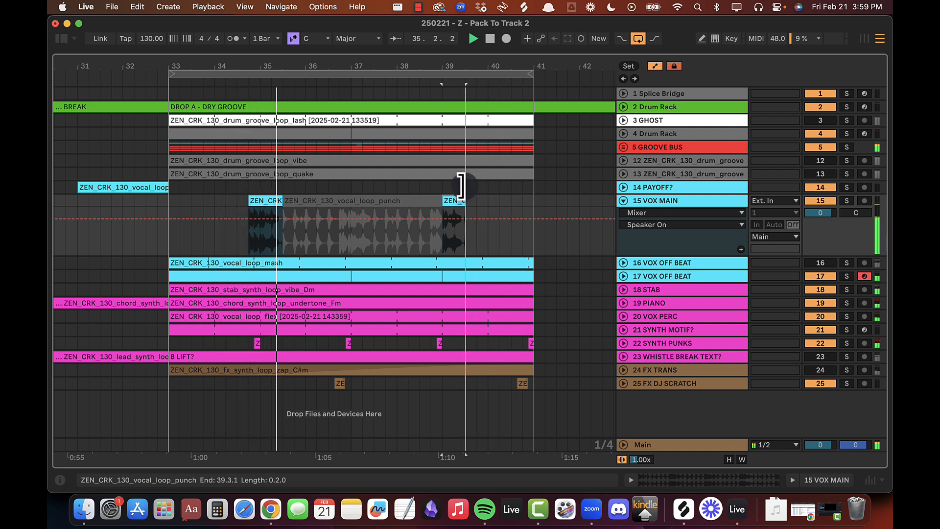
pyautogui.moveTo(253, 66); pyautogui.dragTo(266, 65)
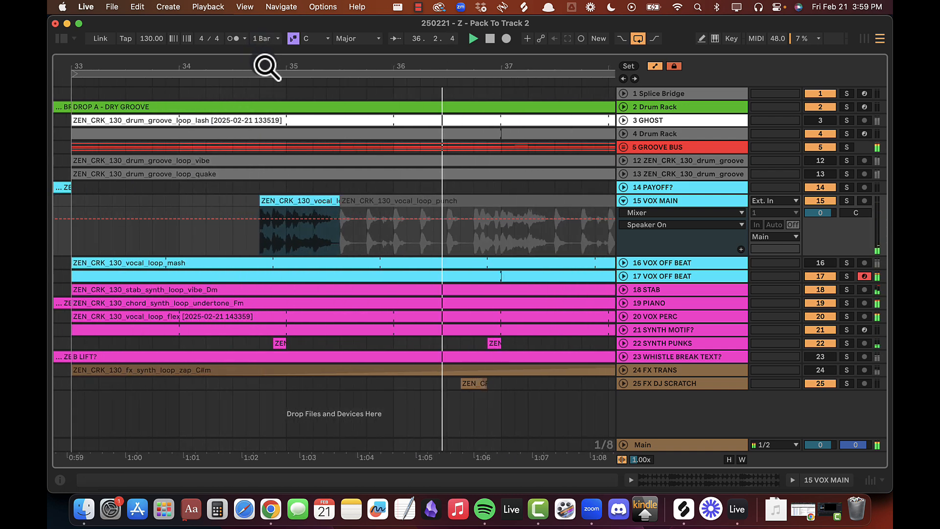
pyautogui.moveTo(260, 201); pyautogui.dragTo(287, 200)
# Step: Audition the first VOX MAIN phrase, unfold the PIANO track for timing reference, and trim the phrase's end to 35.2.4
pyautogui.click(226, 201)
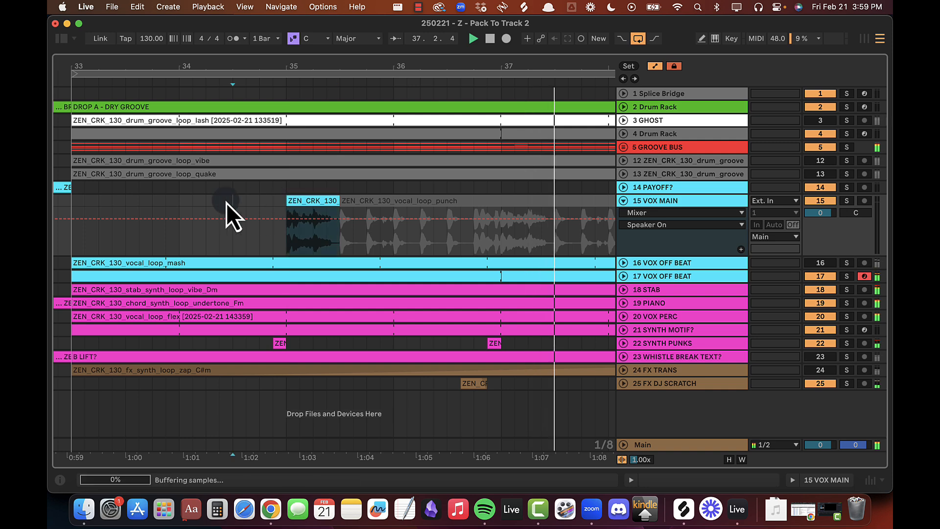
pyautogui.press('space')
pyautogui.press('space')
pyautogui.click(317, 199)
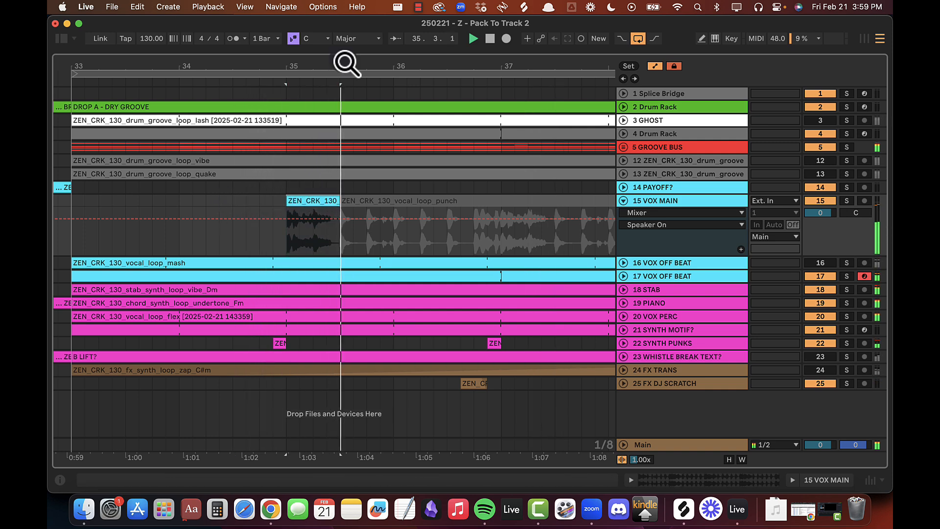
pyautogui.moveTo(346, 64); pyautogui.dragTo(357, 93)
pyautogui.click(636, 303)
pyautogui.click(623, 302)
pyautogui.click(334, 202)
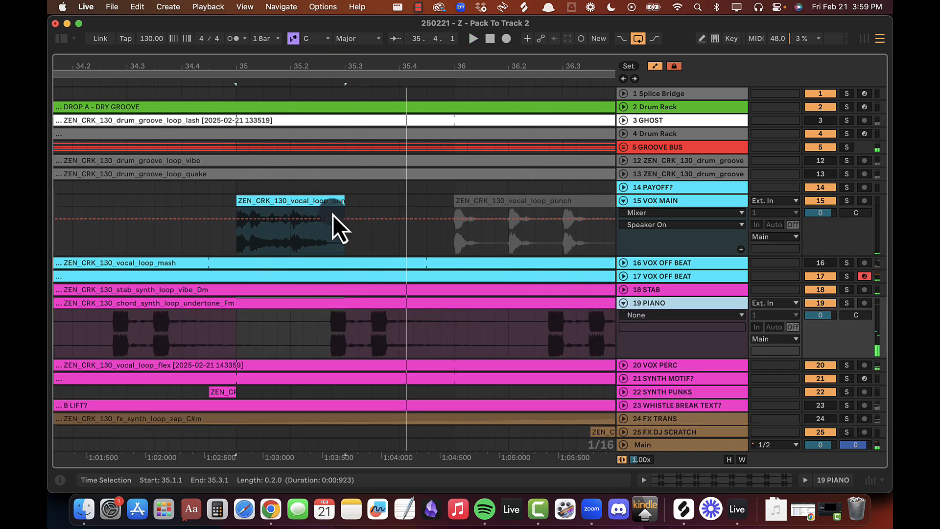
pyautogui.moveTo(338, 200); pyautogui.dragTo(325, 200)
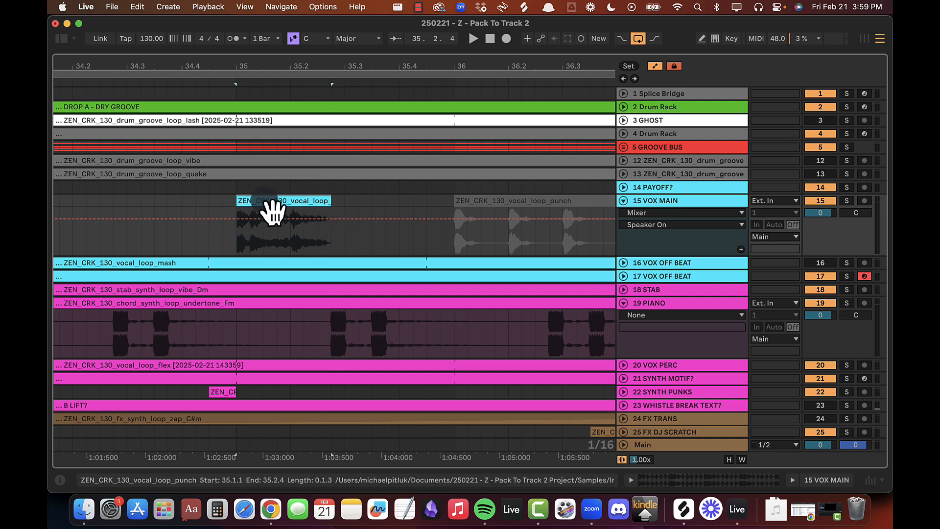
# Step: Play back the shortened vocal phrase against the groove and fold the PIANO and VOX MAIN tracks
pyautogui.press('space')
pyautogui.moveTo(264, 69)
pyautogui.mouseDown()
pyautogui.moveTo(235, 67)
pyautogui.moveTo(250, 65)
pyautogui.mouseUp()
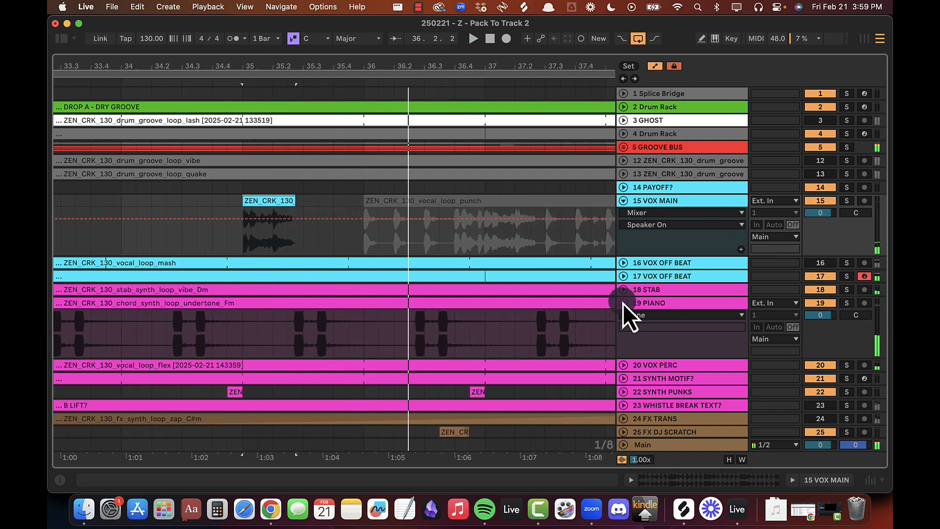
pyautogui.click(622, 148)
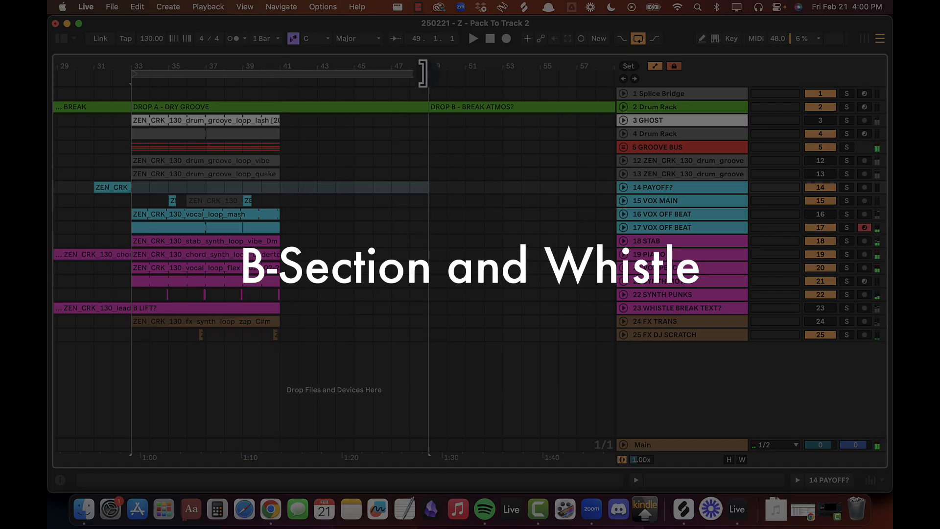
# Step: Select the ZEN_CRK_130_drum_groove_loop_lash clip on the GHOST track in Drop A
pyautogui.click(198, 122)
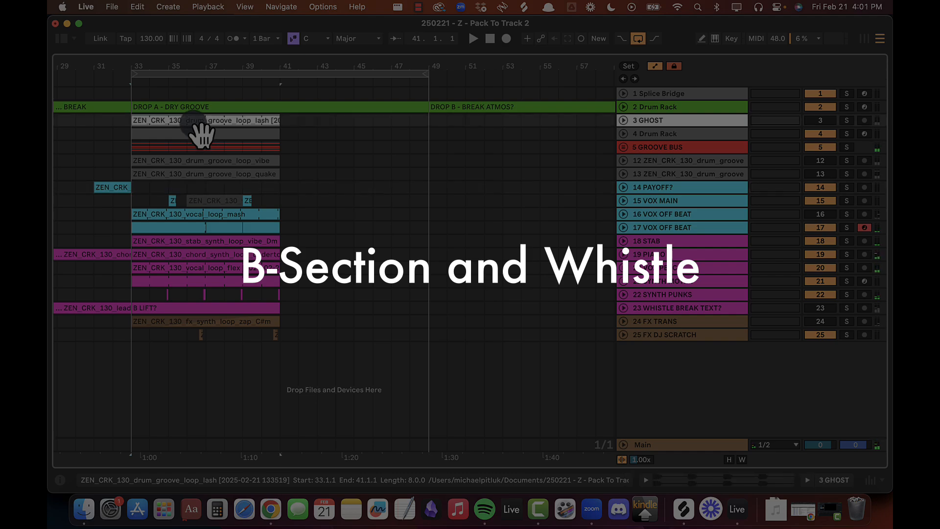
# Step: Duplicate bars 33 to 41 of every track from 3 GHOST through 25 FX DJ SCRATCH to fill DROP A up to bar 49
pyautogui.keyDown('shift'); pyautogui.click(284, 333); pyautogui.keyUp('shift')
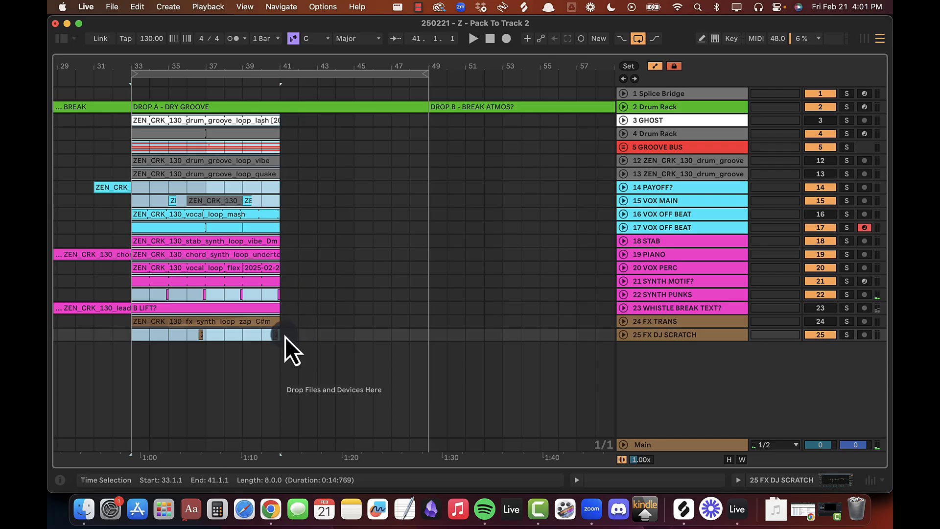
pyautogui.press('super+d')
pyautogui.click(311, 71)
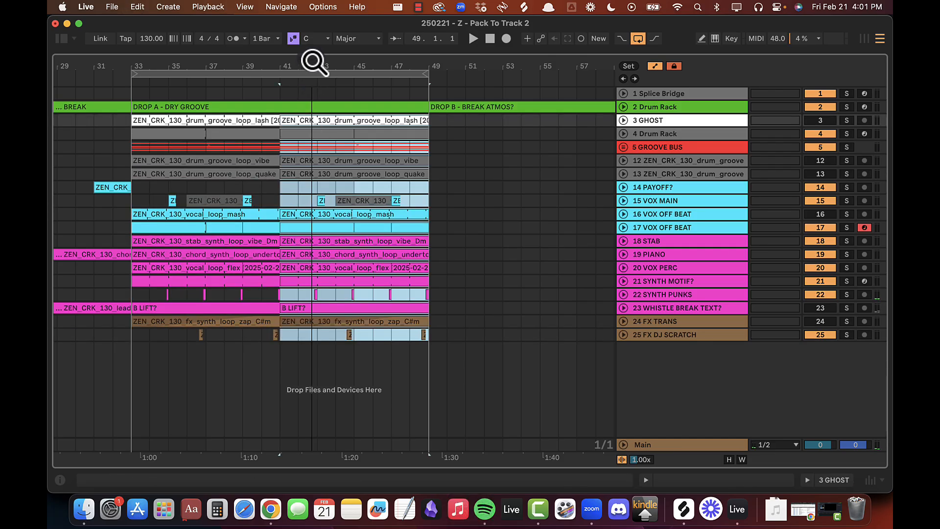
pyautogui.moveTo(301, 65); pyautogui.dragTo(360, 66)
pyautogui.click(301, 123)
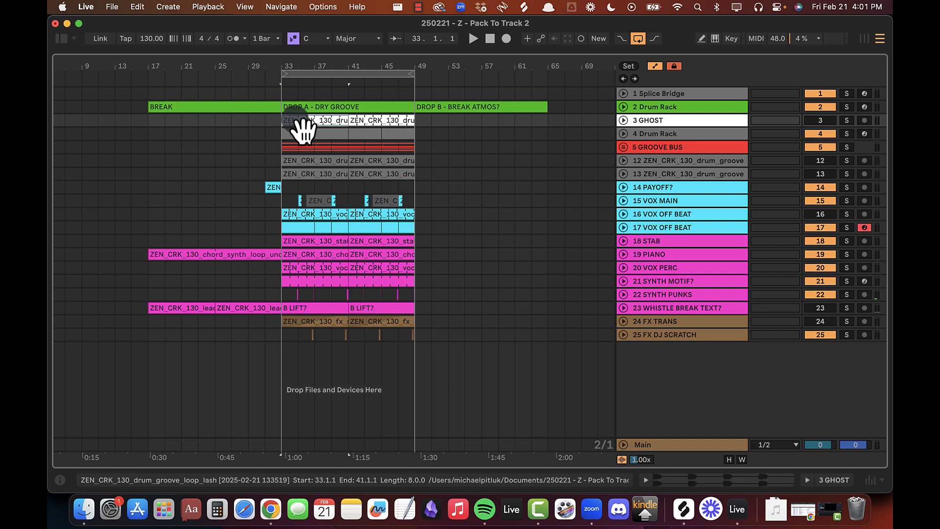
pyautogui.click(372, 109)
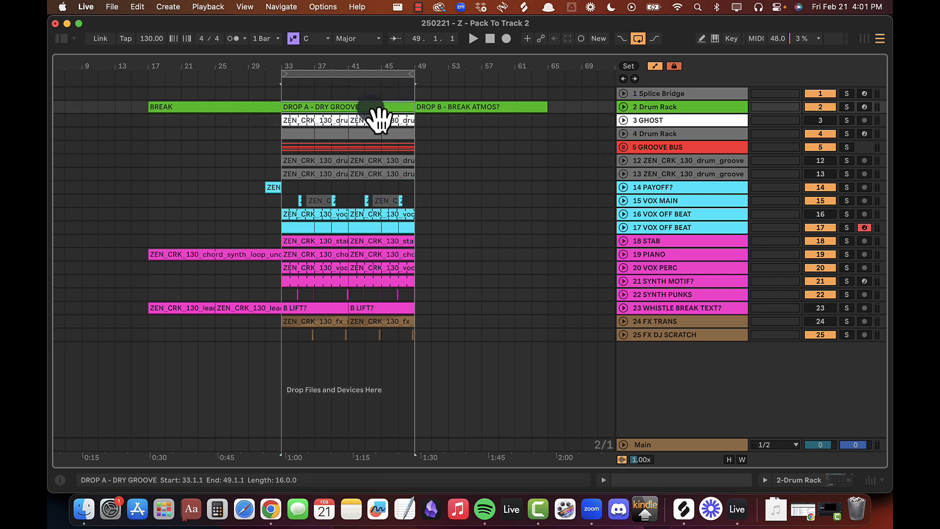
# Step: Unfold the 2 Drum Rack track and play back the DROP A section from bar 33 to review the arrangement
pyautogui.click(623, 110)
pyautogui.moveTo(372, 65); pyautogui.dragTo(286, 67)
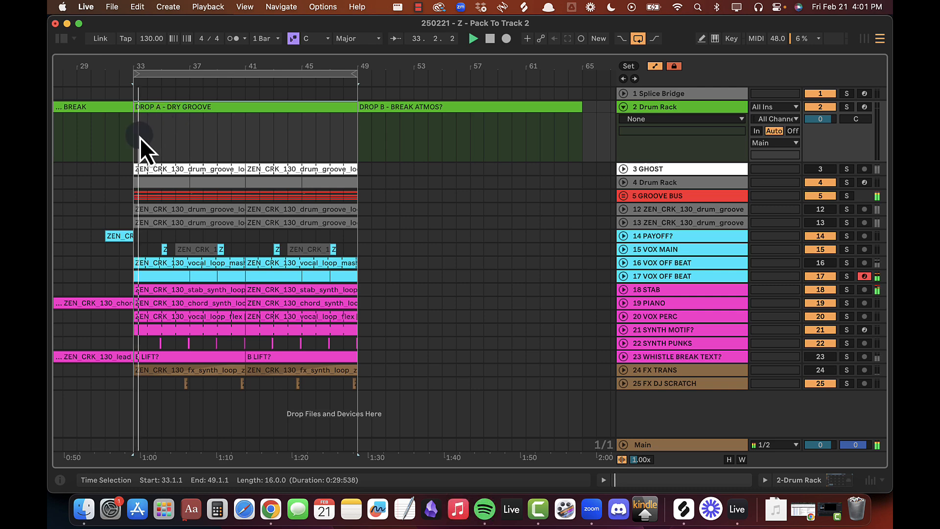
pyautogui.click(140, 137)
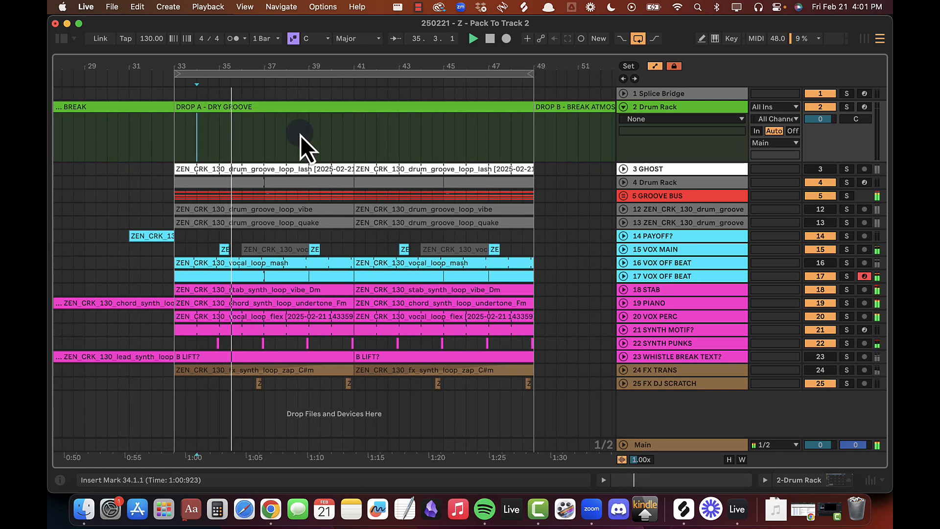
pyautogui.hscroll(-3, 332, 154)
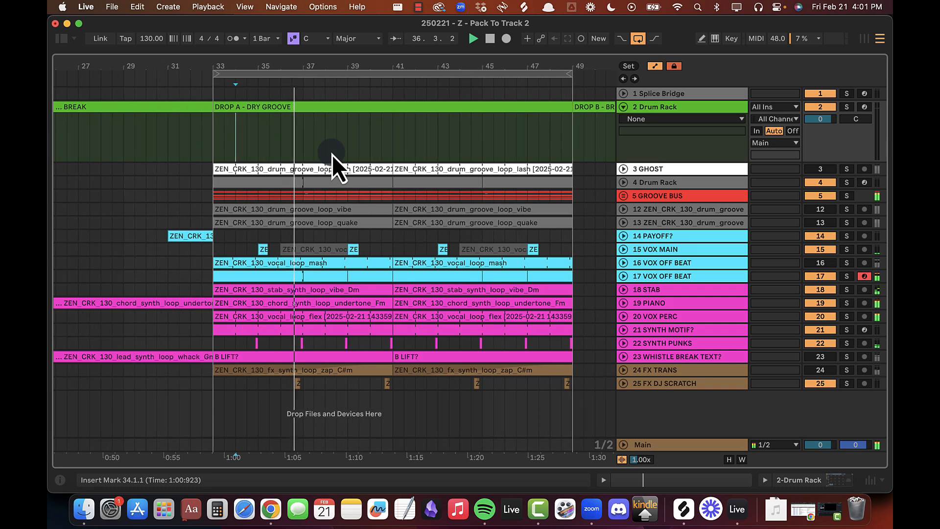
pyautogui.hscroll(2, 332, 154)
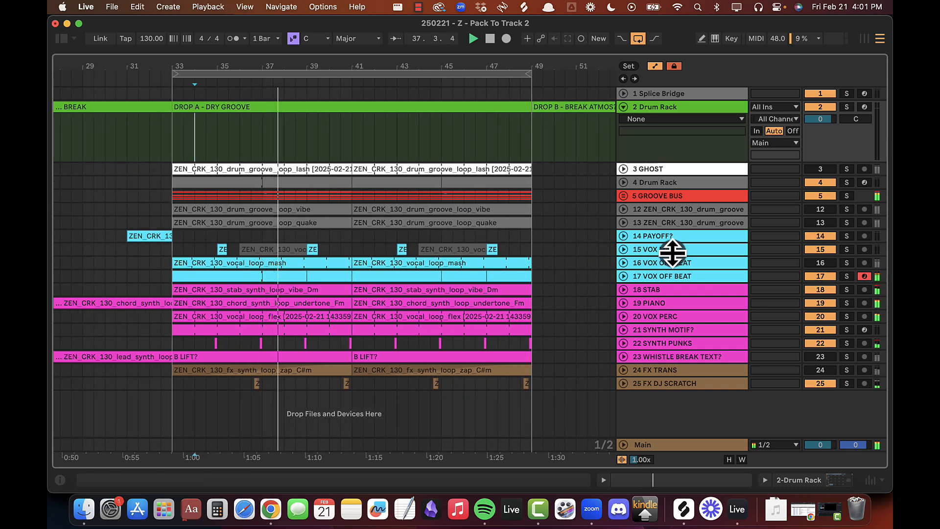
pyautogui.doubleClick(648, 305)
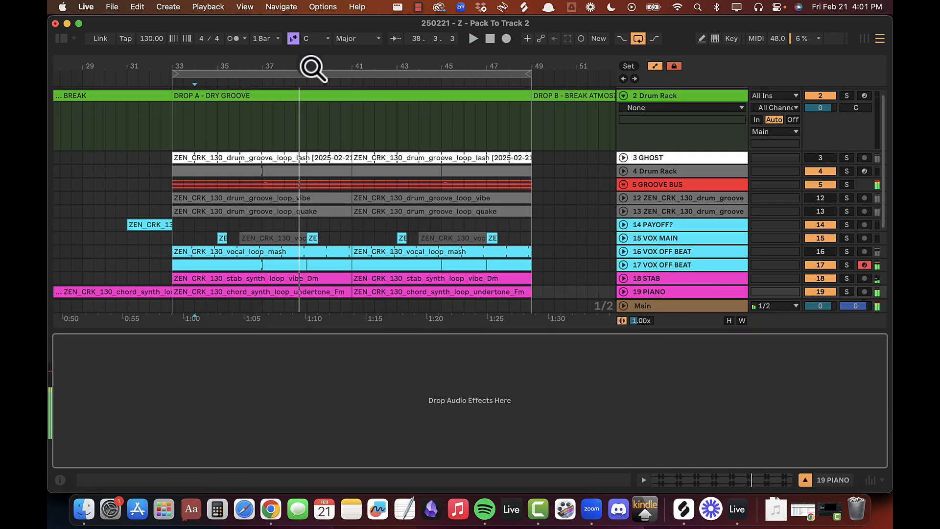
pyautogui.moveTo(313, 68)
pyautogui.mouseDown()
pyautogui.moveTo(339, 69)
pyautogui.moveTo(338, 58)
pyautogui.moveTo(322, 62)
pyautogui.mouseUp()
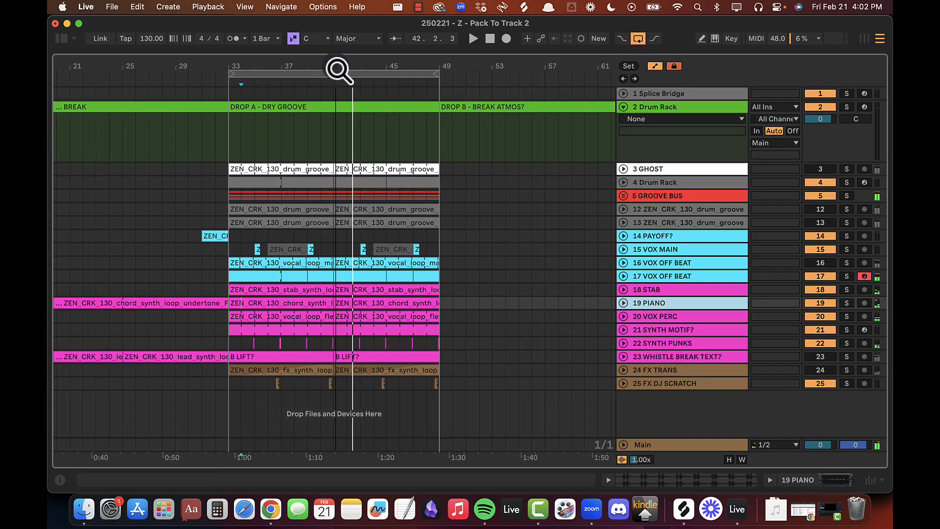
pyautogui.press('space')
# Step: Unfold the 24 FX TRANS track and delete its first clip, spanning bars 33 to 41
pyautogui.click(265, 169)
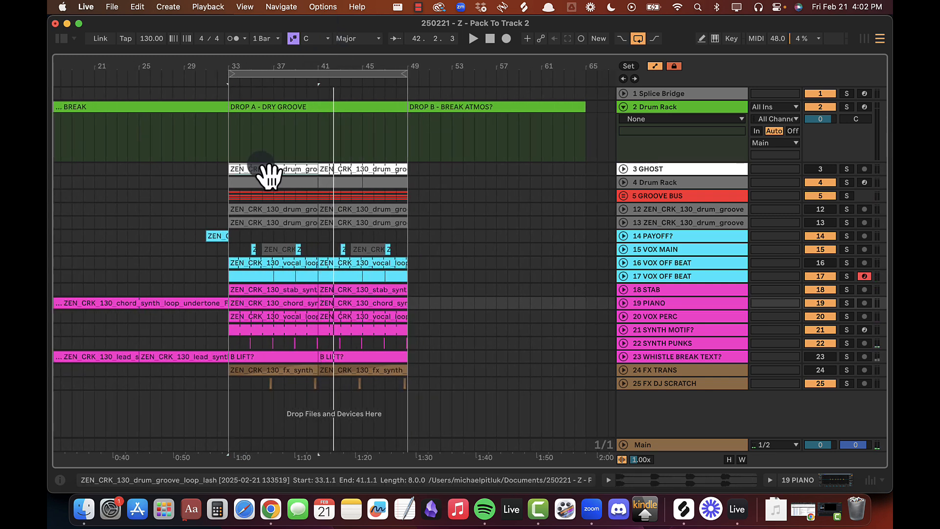
pyautogui.keyDown('shift'); pyautogui.click(412, 383); pyautogui.keyUp('shift')
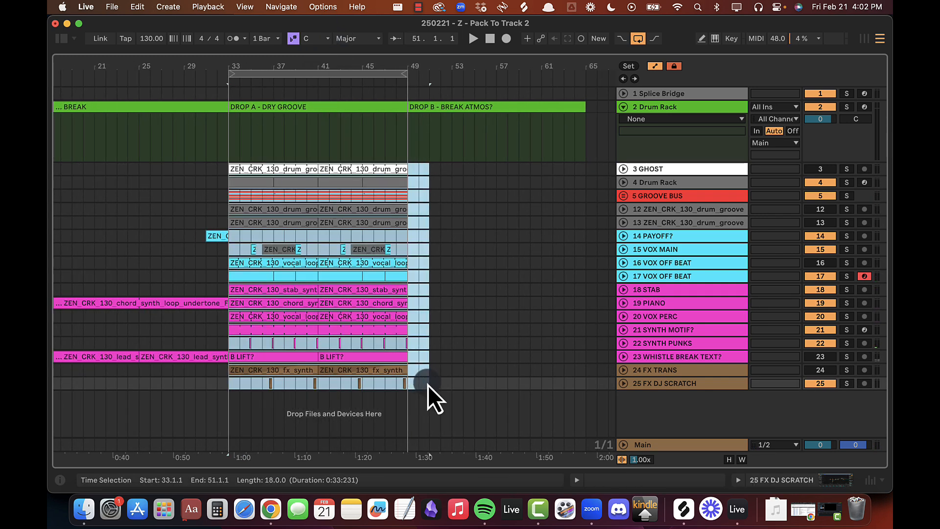
pyautogui.click(646, 370)
pyautogui.click(624, 370)
pyautogui.scroll(-2, 467, 343)
pyautogui.click(293, 329)
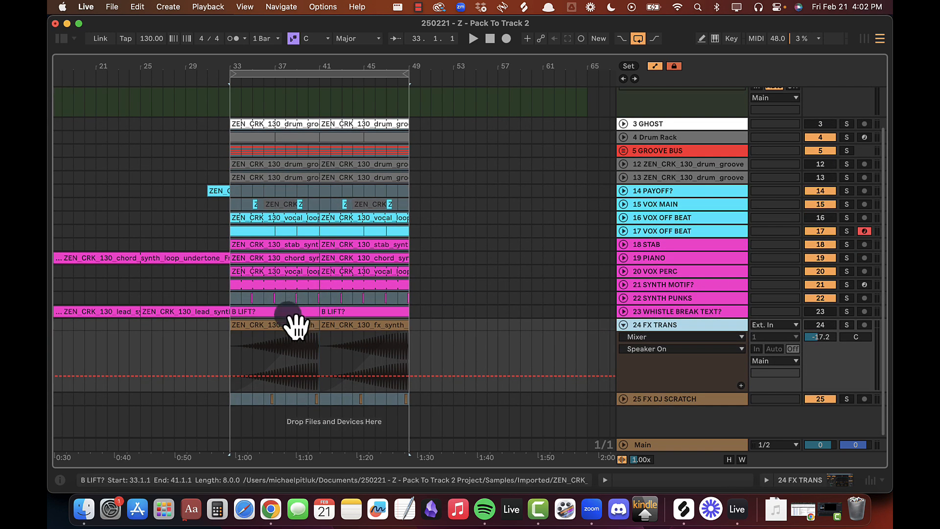
pyautogui.press('Delete')
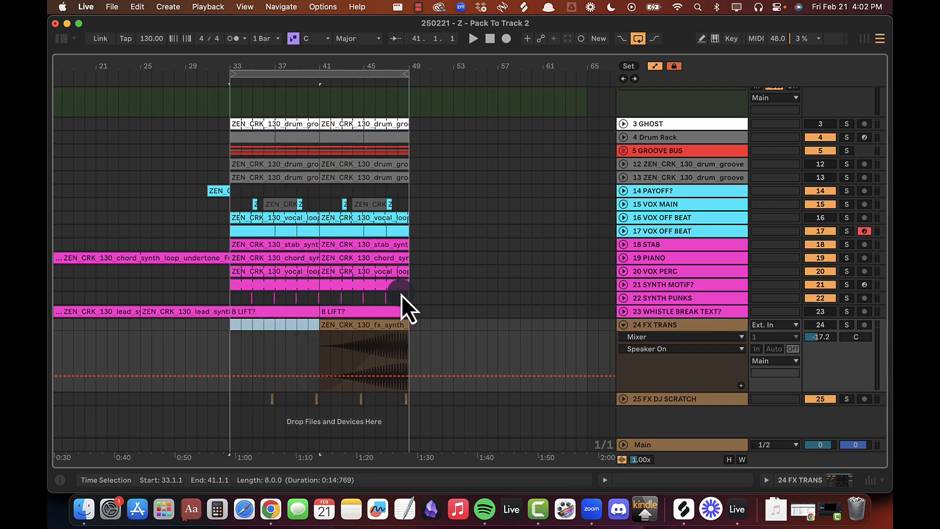
# Step: Duplicate bars 33 to 49 of all tracks from 3 GHOST through 25 FX DJ SCRATCH into DROP B, bars 49 to 65
pyautogui.click(260, 125)
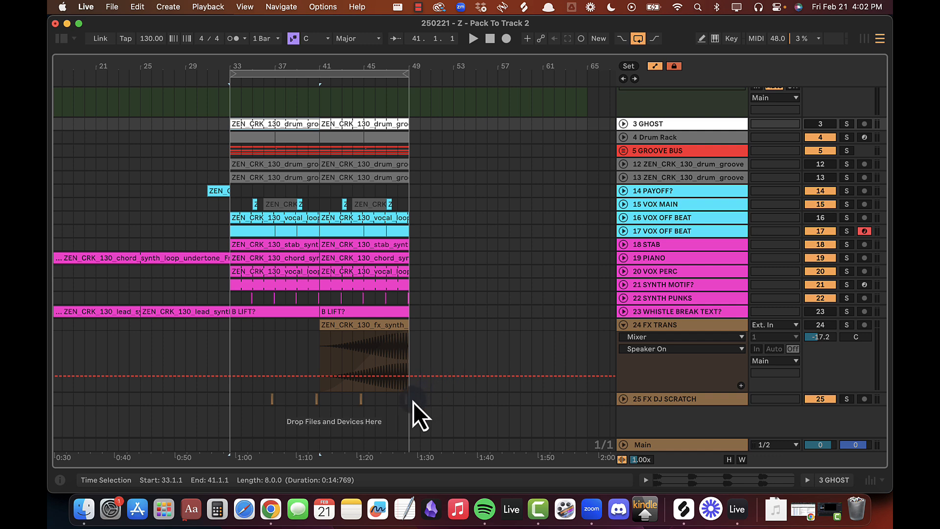
pyautogui.moveTo(413, 402)
pyautogui.mouseDown()
pyautogui.moveTo(433, 400)
pyautogui.moveTo(411, 402)
pyautogui.mouseUp()
pyautogui.press('super+d')
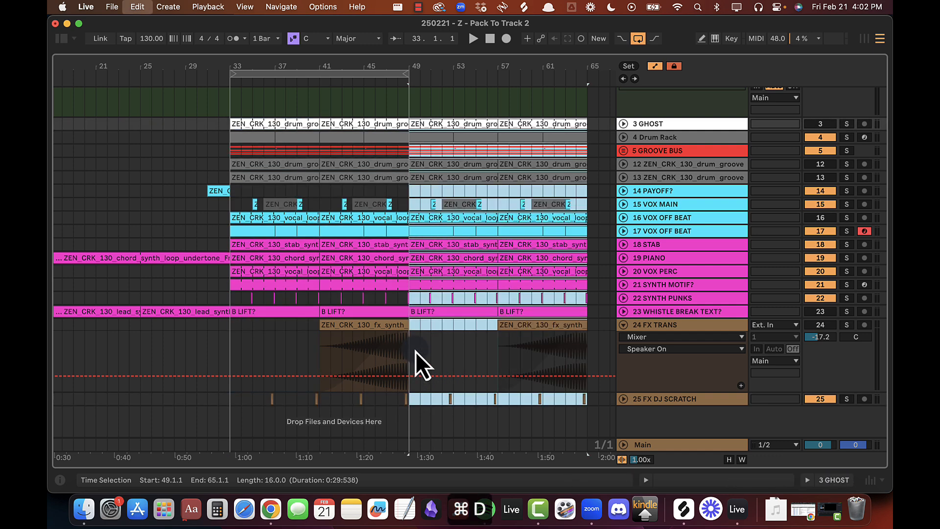
# Step: Delete the two B LIFT? clips in bars 33 to 49 of the unfolded whistle track and extend the loop to bar 65
pyautogui.click(659, 272)
pyautogui.click(661, 310)
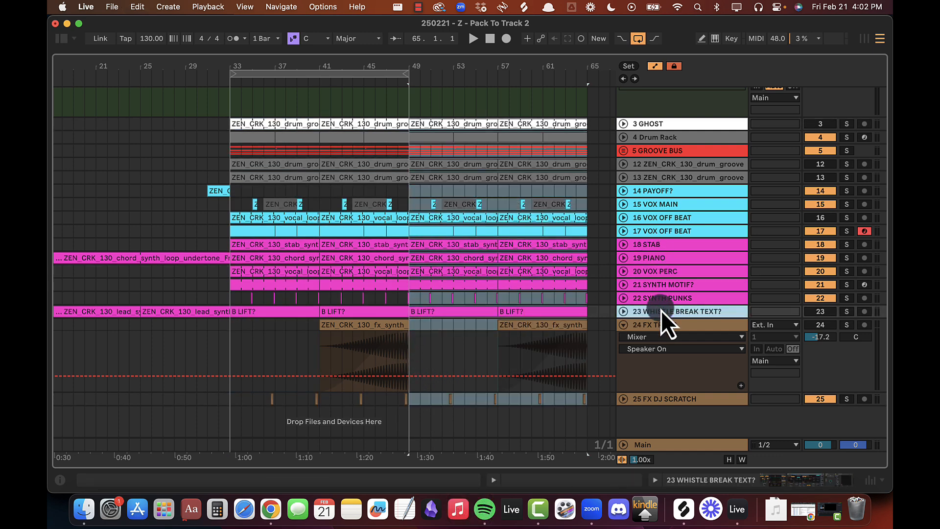
pyautogui.click(624, 311)
pyautogui.click(259, 312)
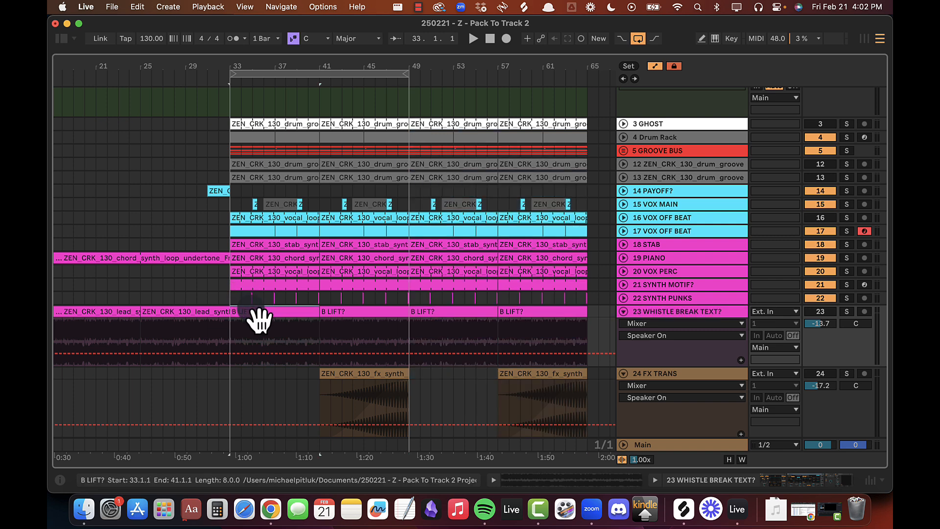
pyautogui.keyDown('shift'); pyautogui.click(361, 312); pyautogui.keyUp('shift')
pyautogui.moveTo(412, 74); pyautogui.dragTo(589, 74)
# Step: Play from bar 49 with the 23 WHISTLE BREAK TEXT? track enabled and lower its volume to -14.6 dB
pyautogui.click(408, 106)
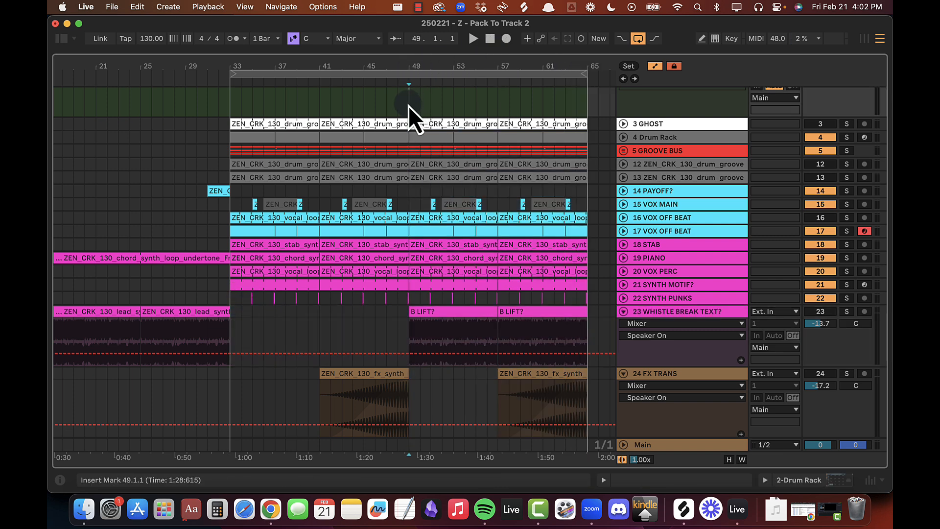
pyautogui.press('space')
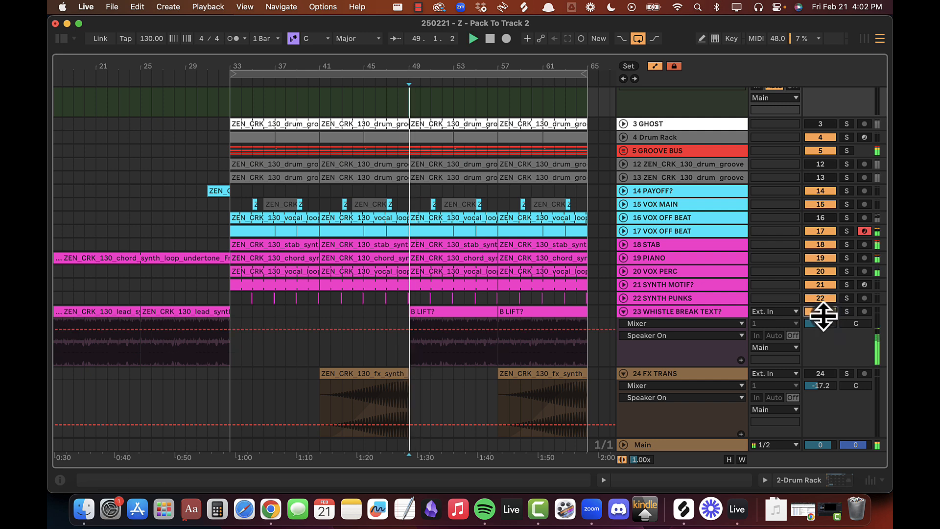
pyautogui.moveTo(822, 322); pyautogui.dragTo(820, 326)
pyautogui.press('space')
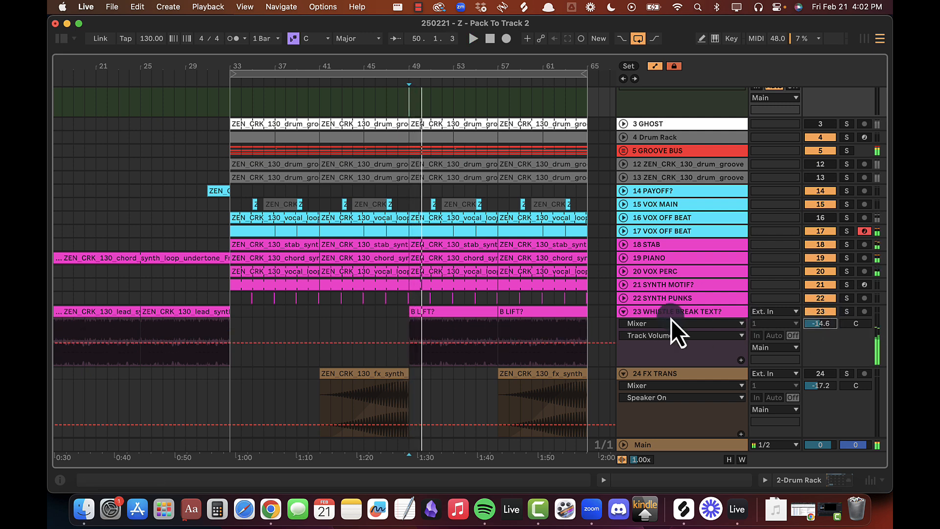
# Step: Show the whistle track's devices, search the browser for "spec" and add Spectrum at the end of the chain
pyautogui.doubleClick(704, 310)
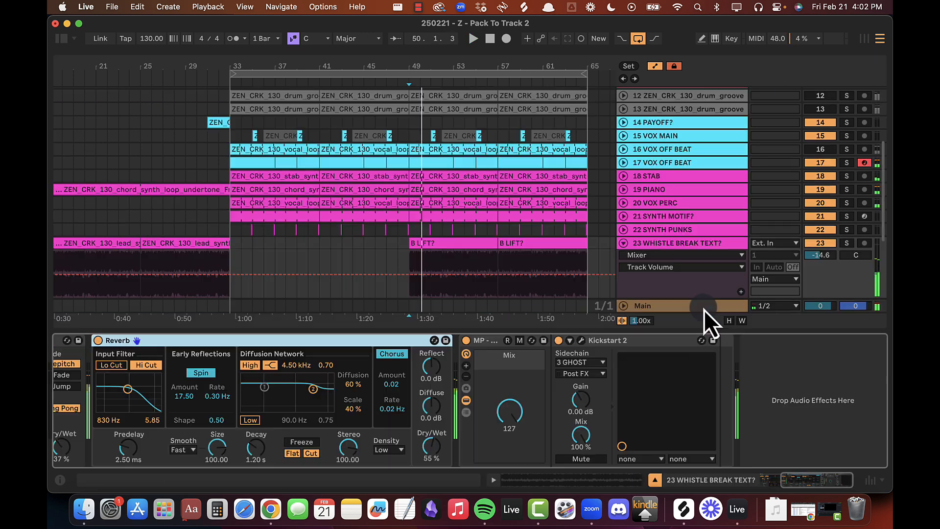
pyautogui.click(63, 41)
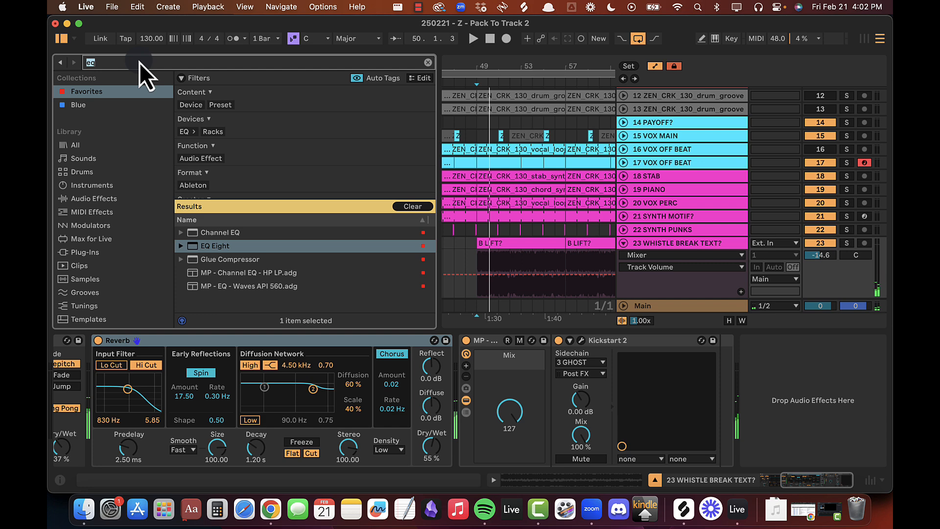
pyautogui.write('spec')
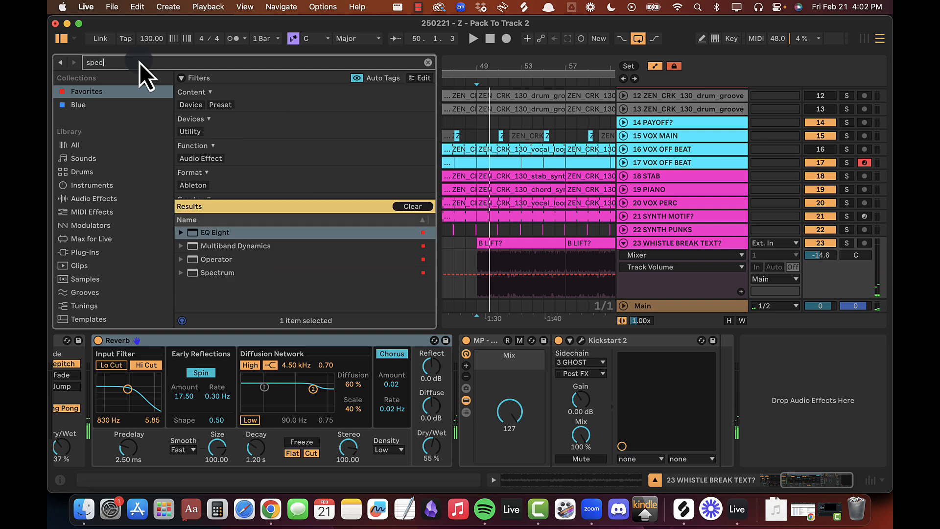
pyautogui.doubleClick(215, 246)
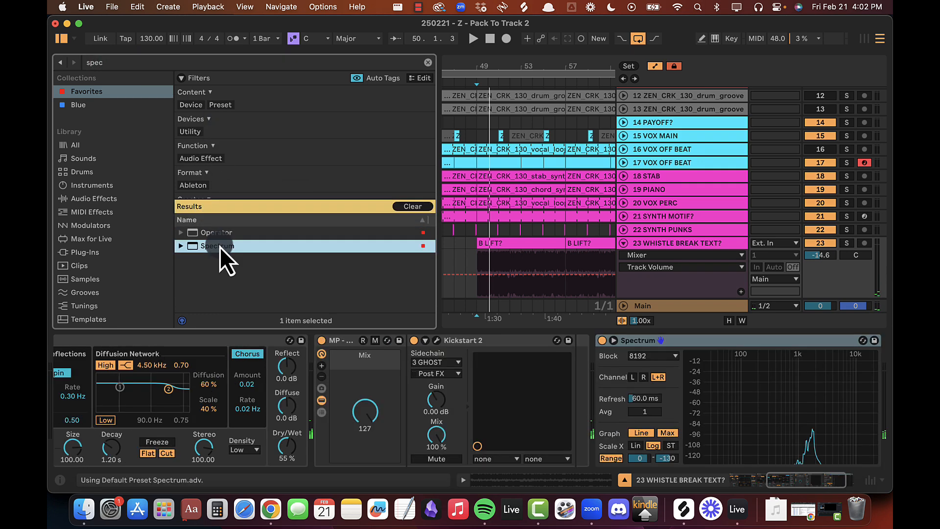
# Step: Enlarge the Spectrum display and examine the whistle's peak frequencies and notes while playing from bar 49
pyautogui.doubleClick(809, 410)
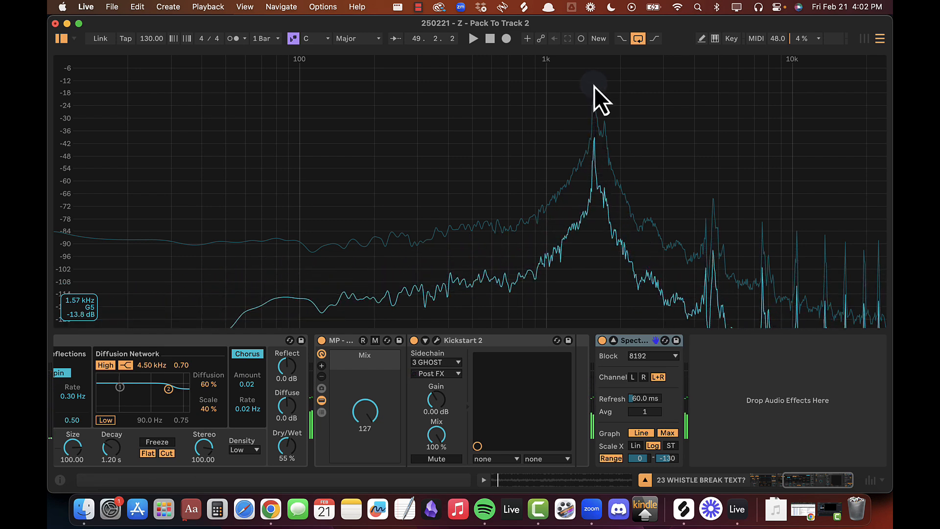
pyautogui.press('space')
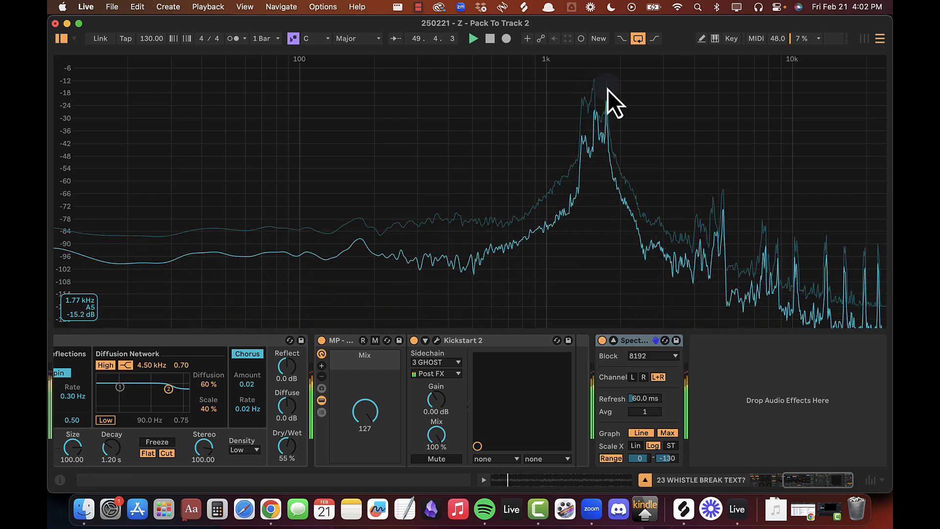
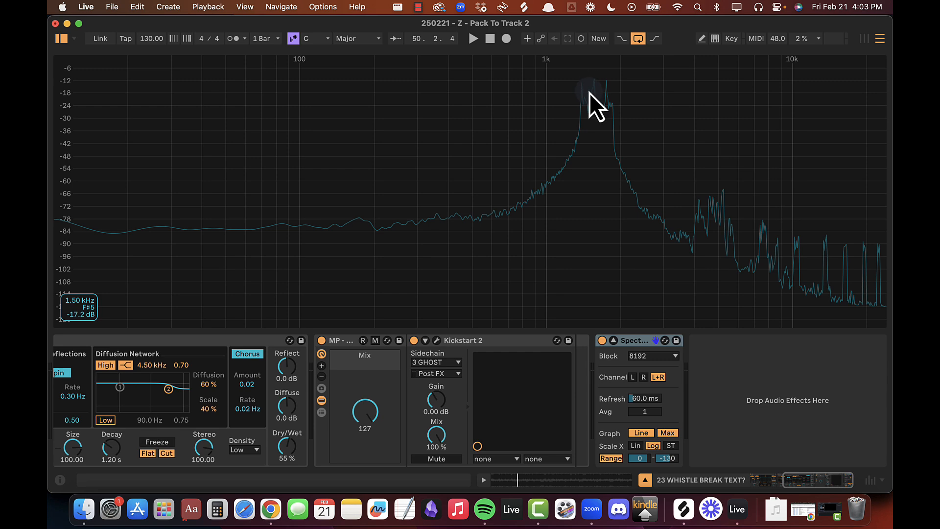
pyautogui.press('space')
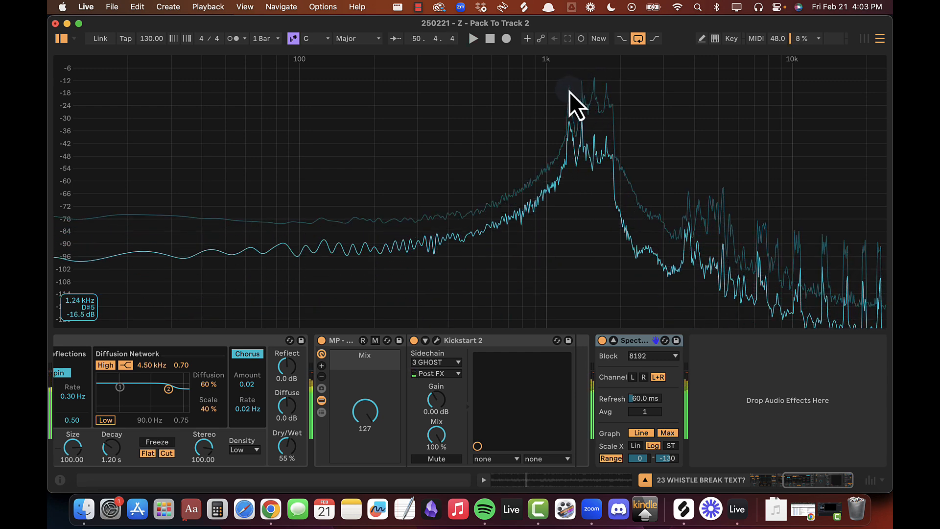
pyautogui.press('space')
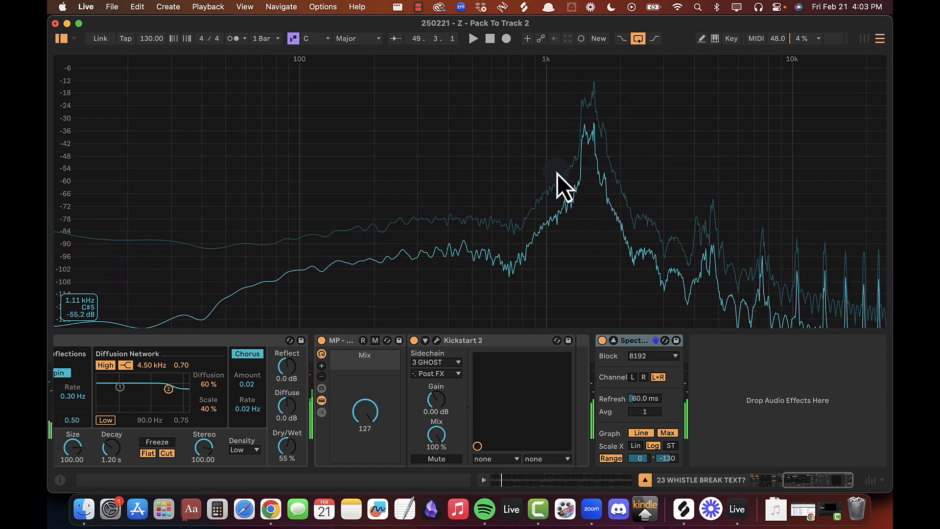
pyautogui.press('super+Tab')
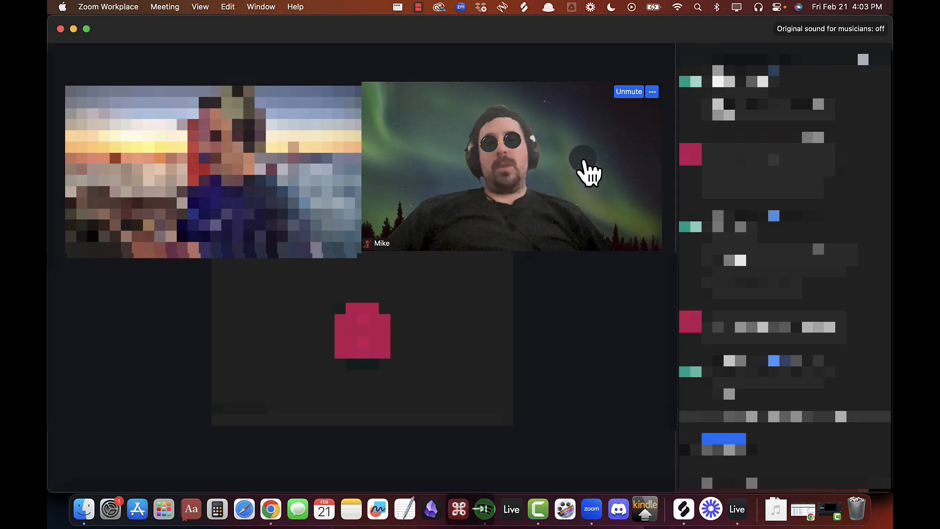
pyautogui.press('super+Tab')
pyautogui.press('space')
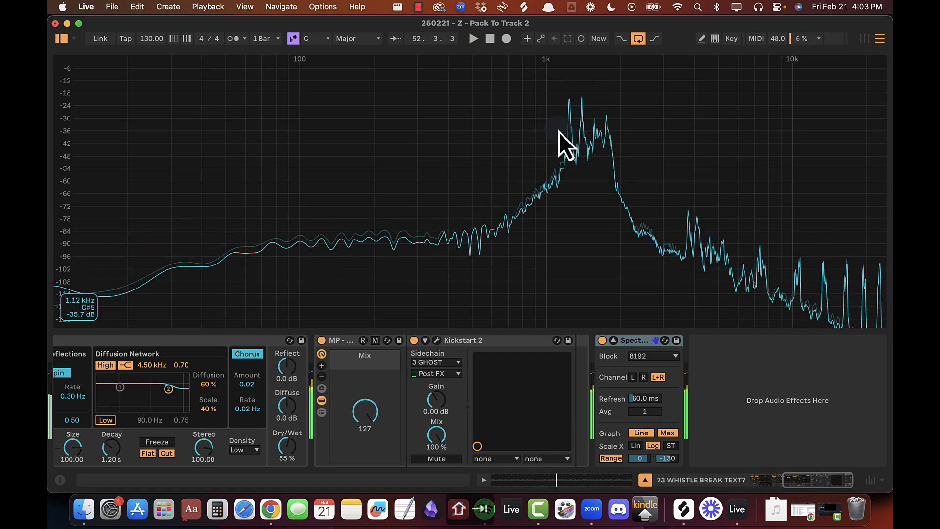
# Step: Collapse the enlarged Spectrum display back into its device and restart playback from bar 49
pyautogui.hotkey('shift', 'Tab')
pyautogui.hotkey('shift', 'Tab')
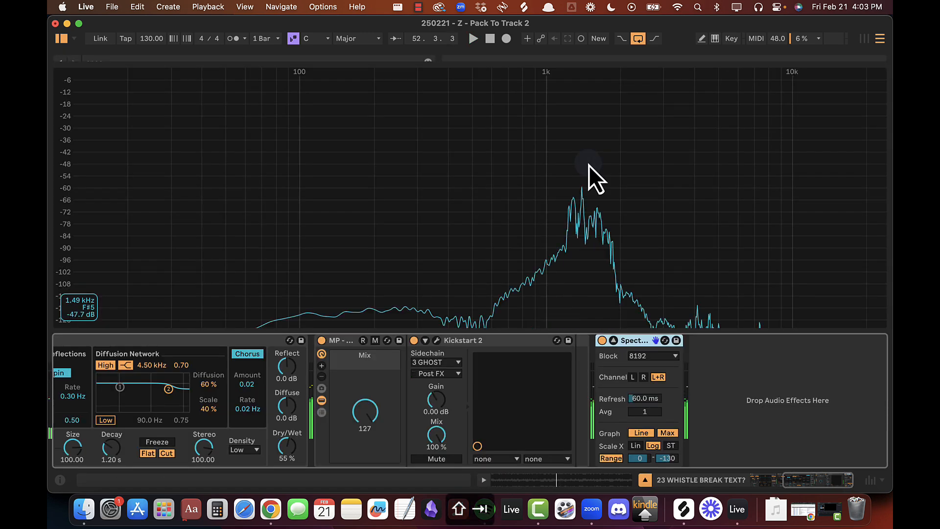
pyautogui.doubleClick(563, 174)
pyautogui.press('space')
pyautogui.click(485, 65)
pyautogui.moveTo(485, 65); pyautogui.dragTo(485, 66)
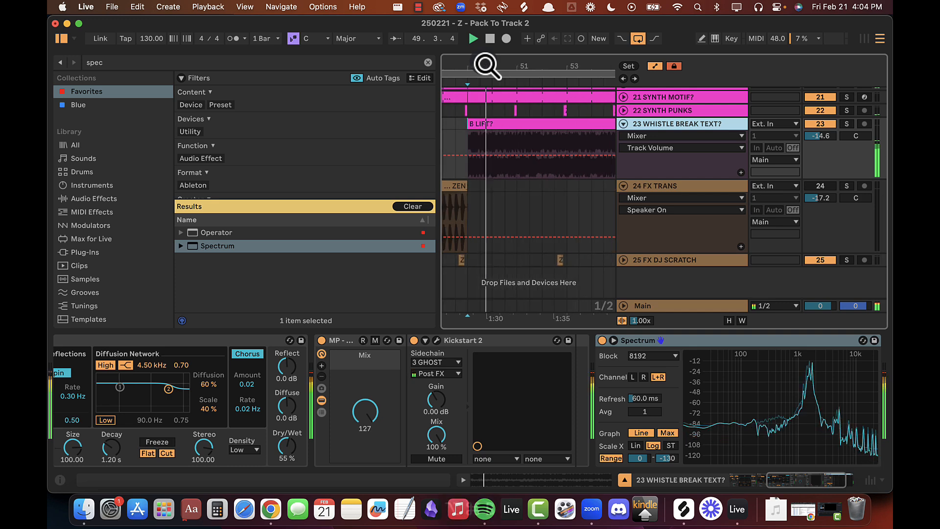
# Step: Hide the device view and the browser, and play the start of the whistle's B LIFT? clip in close-up
pyautogui.press('alt+super+l')
pyautogui.press('alt+super+b')
pyautogui.moveTo(96, 65); pyautogui.dragTo(97, 65)
pyautogui.press('space')
pyautogui.moveTo(280, 71); pyautogui.dragTo(292, 69)
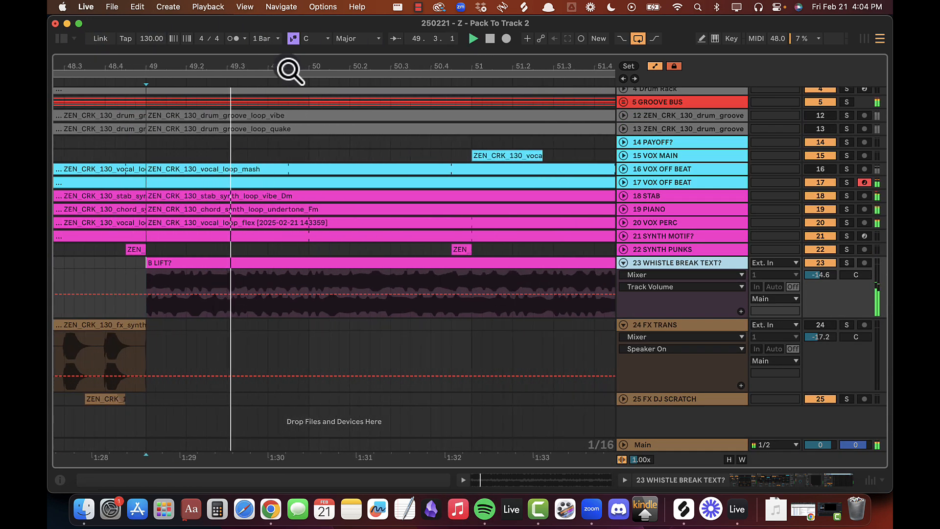
# Step: Duplicate the first half of bar 50 in the whistle's B LIFT? clip to 50.3 and play the result from bar 49
pyautogui.hscroll(-3, 384, 279)
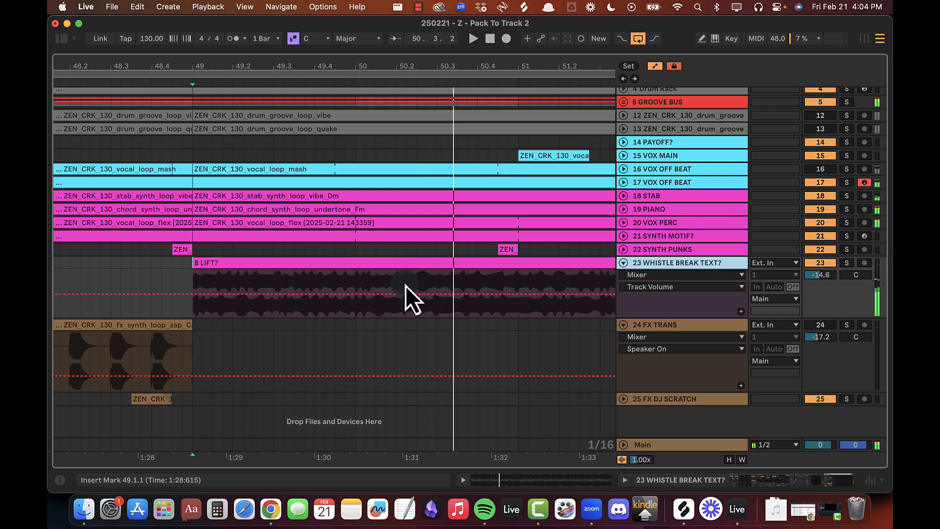
pyautogui.press('space')
pyautogui.moveTo(360, 282); pyautogui.dragTo(436, 263)
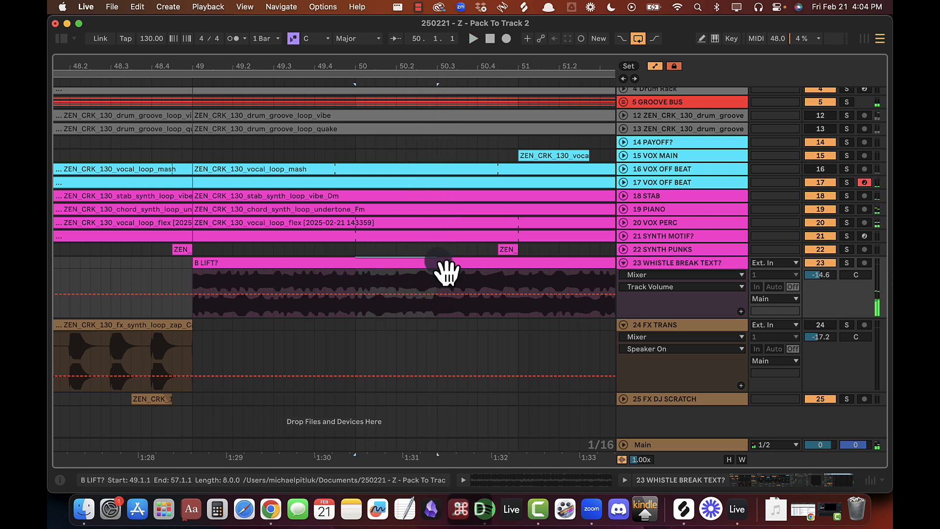
pyautogui.press('cmd+d')
pyautogui.click(252, 273)
pyautogui.press('space')
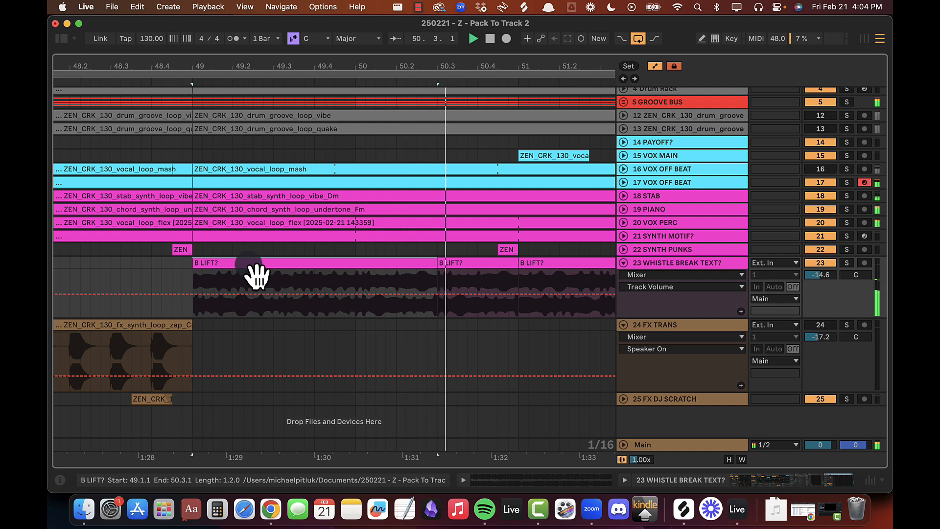
# Step: Colour the two B LIFT? clips spanning bars 49 to 51 on the whistle track white
pyautogui.press('space')
pyautogui.click(486, 264)
pyautogui.keyDown('shift'); pyautogui.click(392, 262); pyautogui.keyUp('shift')
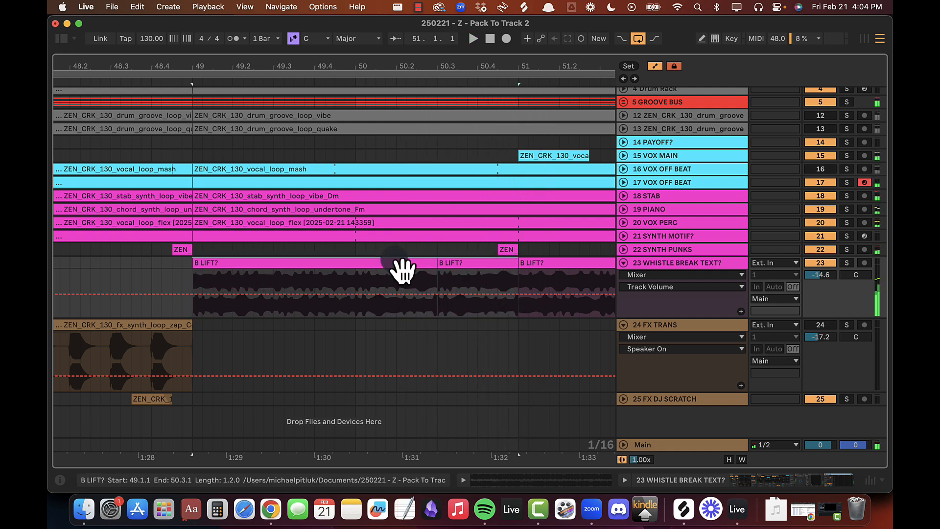
pyautogui.moveTo(451, 64); pyautogui.dragTo(329, 137)
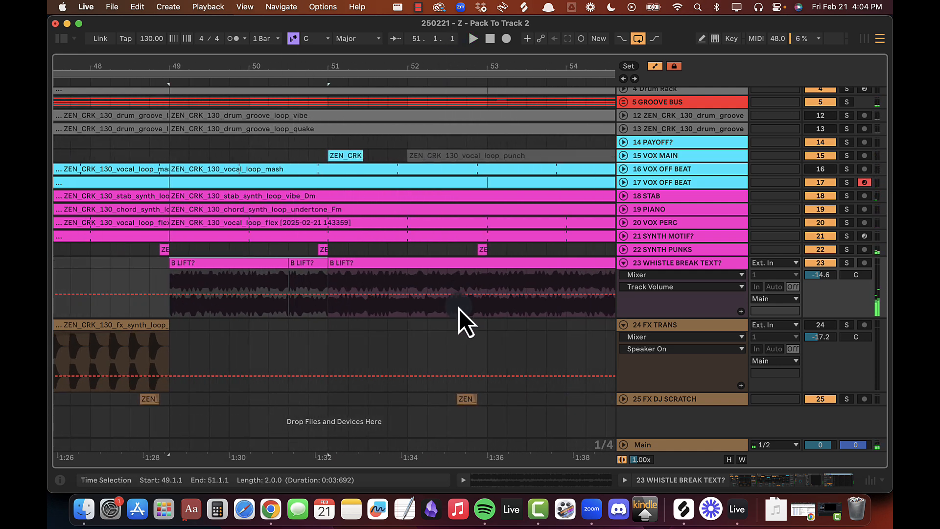
pyautogui.moveTo(459, 308); pyautogui.dragTo(477, 298)
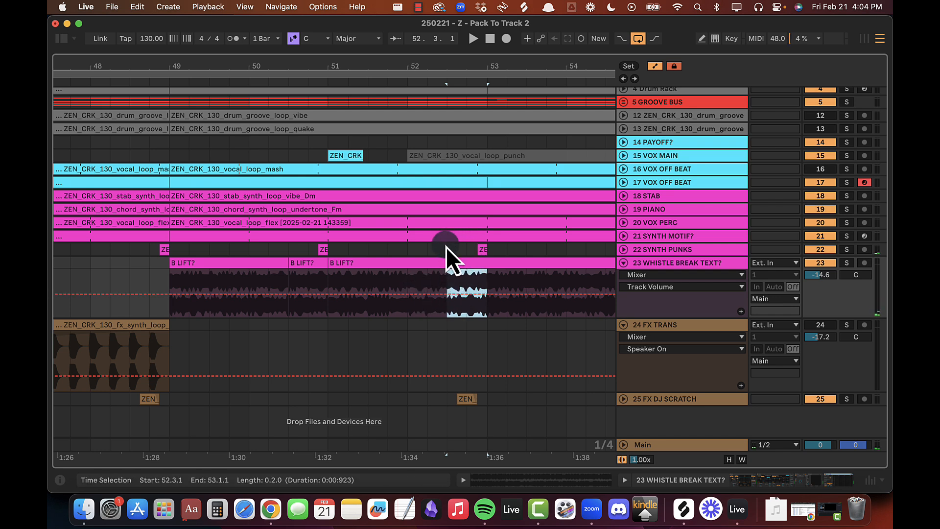
pyautogui.moveTo(446, 248); pyautogui.dragTo(485, 303)
pyautogui.click(190, 268)
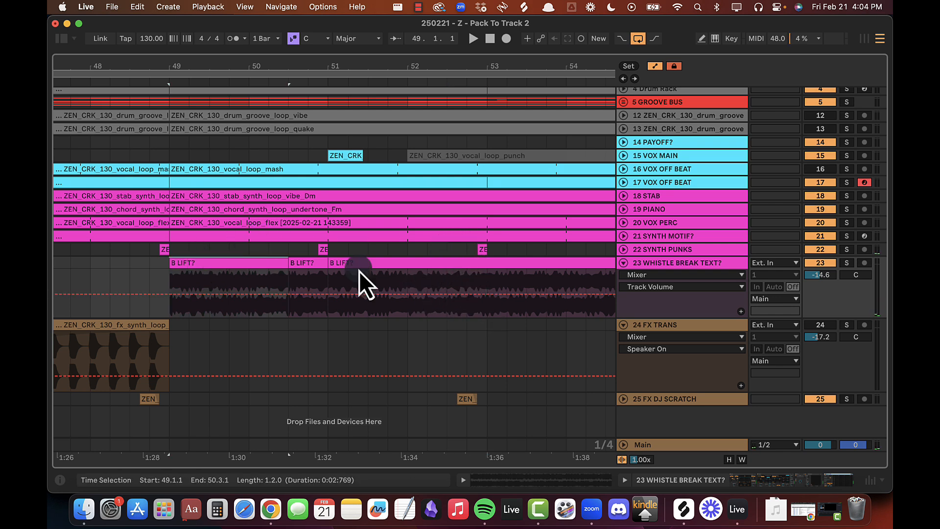
pyautogui.rightClick(305, 264)
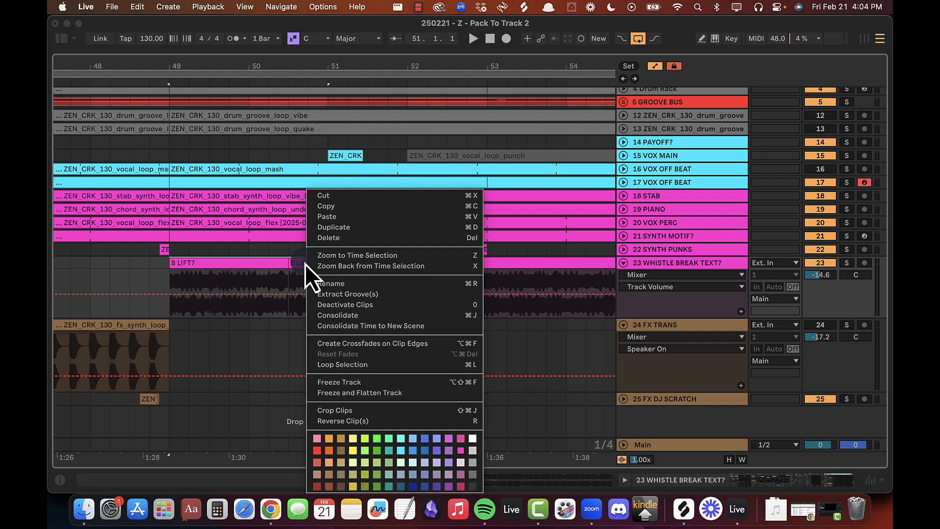
pyautogui.click(475, 439)
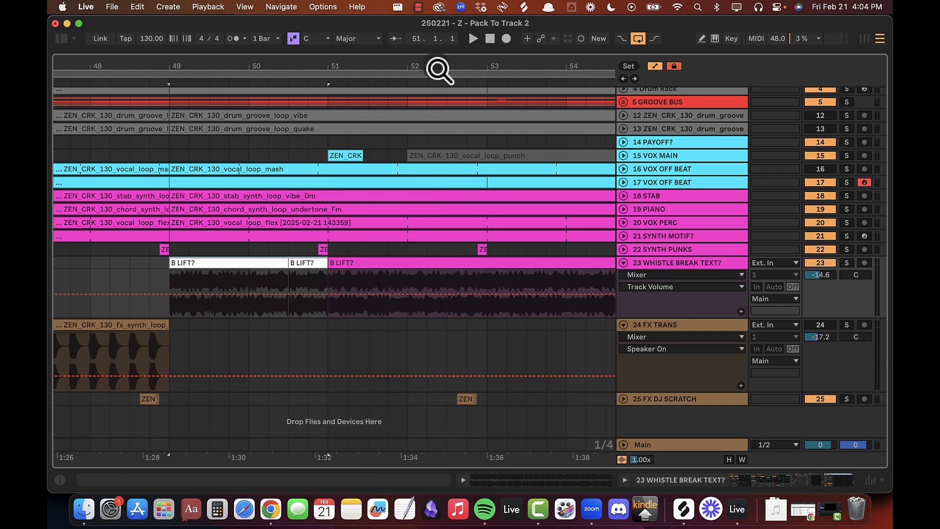
# Step: Play the white B LIFT? clips from bar 49, and check their clip settings and the whistle track's devices
pyautogui.moveTo(436, 67); pyautogui.dragTo(185, 272)
pyautogui.press('space')
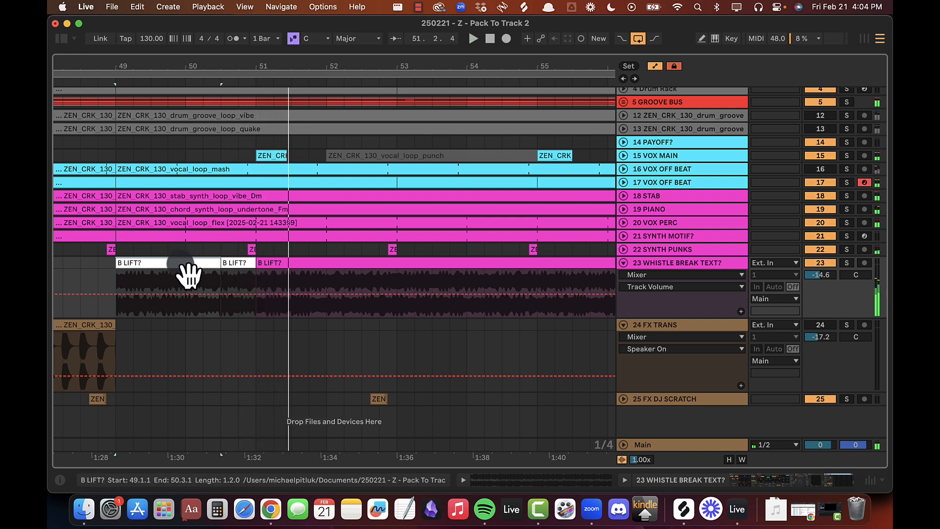
pyautogui.keyDown('shift'); pyautogui.click(235, 263); pyautogui.keyUp('shift')
pyautogui.hotkey('shift', 'Tab')
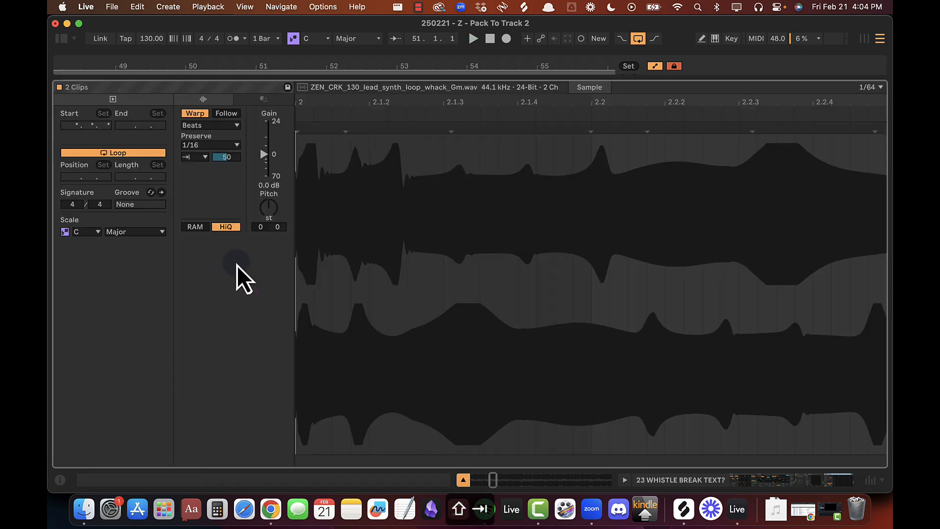
pyautogui.hotkey('shift', 'Tab')
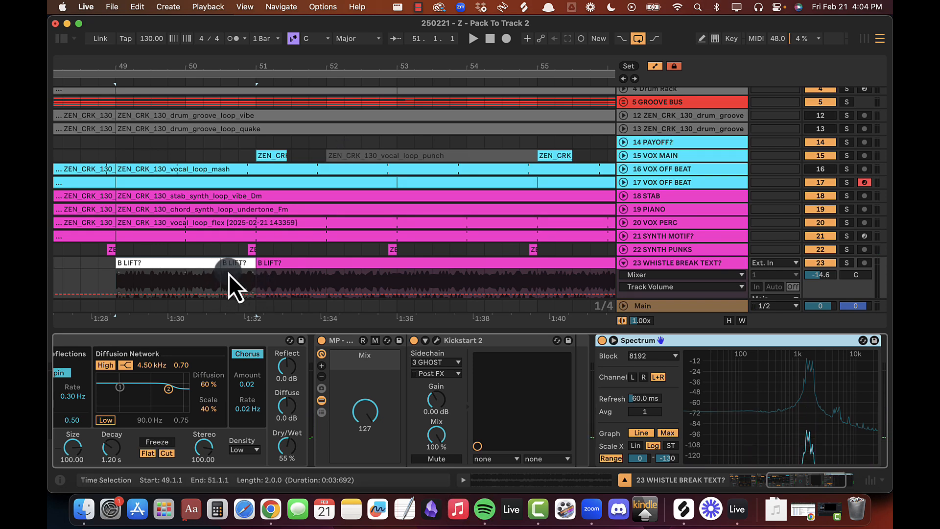
pyautogui.scroll(-3, 658, 232)
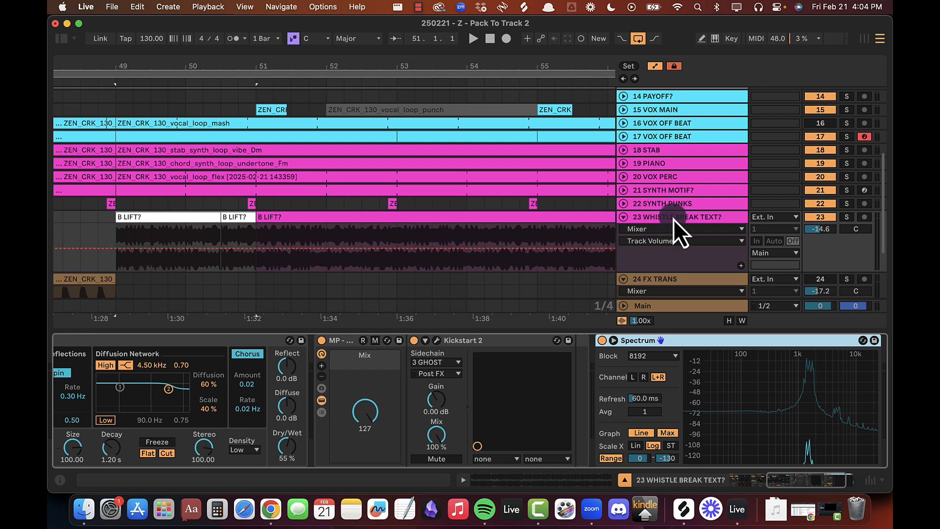
pyautogui.click(674, 219)
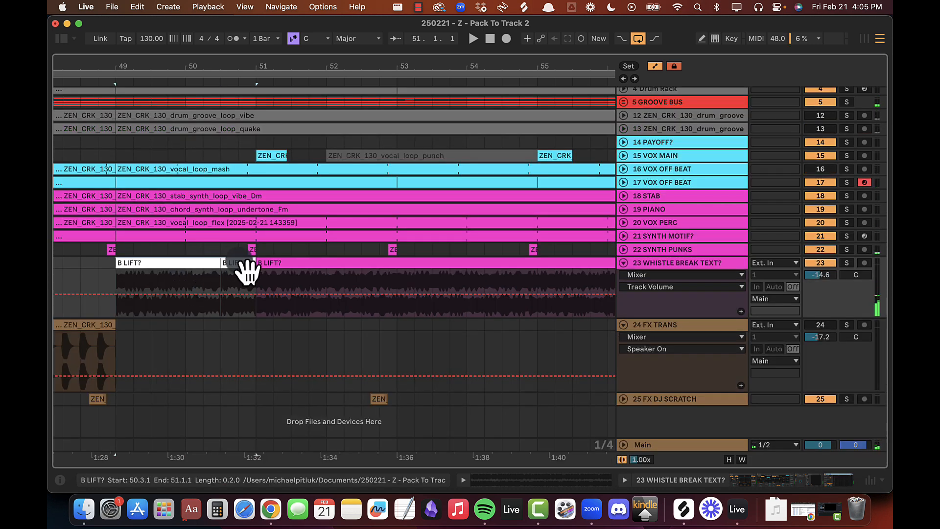
# Step: Duplicate the two white B LIFT? clips so the pattern repeats across bars 51 to 53
pyautogui.press('super+d')
pyautogui.moveTo(312, 68); pyautogui.dragTo(295, 69)
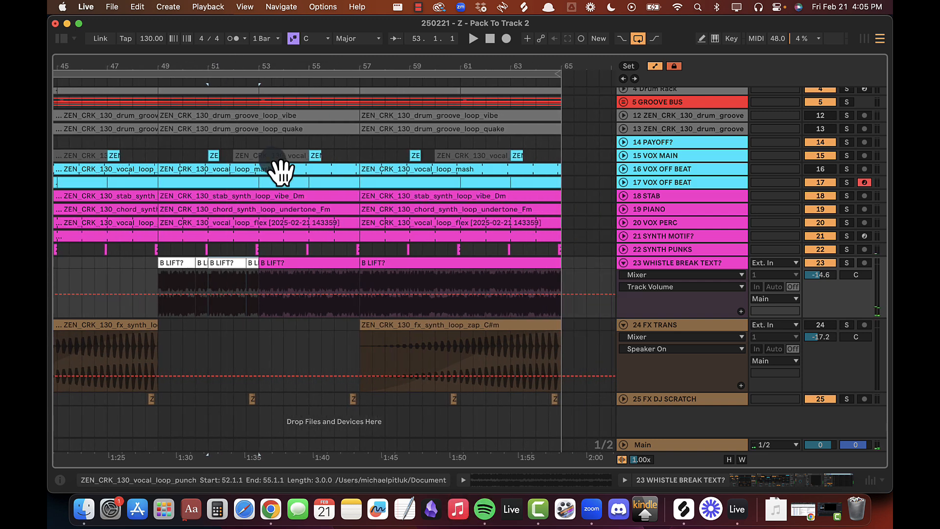
pyautogui.click(255, 266)
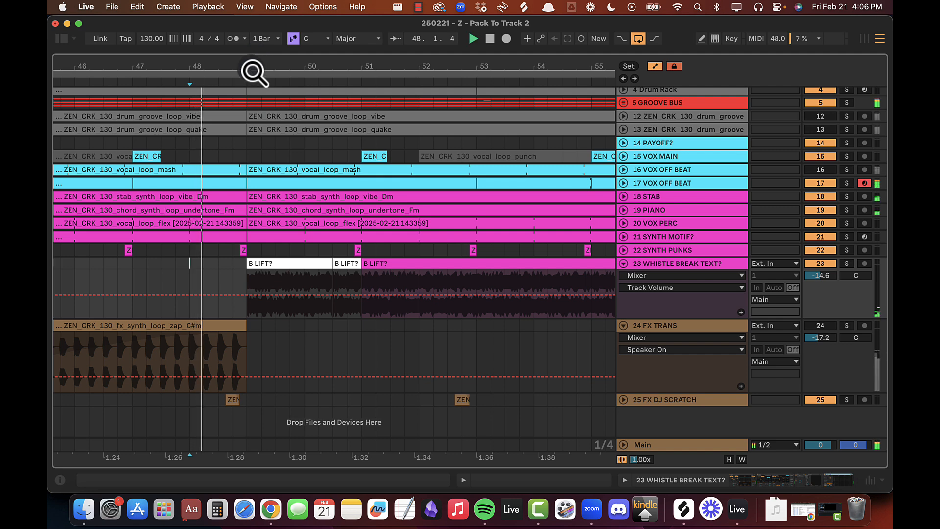
# Step: Listen to the transition from bar 48 into the white B LIFT? clips, and select both white clips
pyautogui.moveTo(253, 71); pyautogui.dragTo(229, 72)
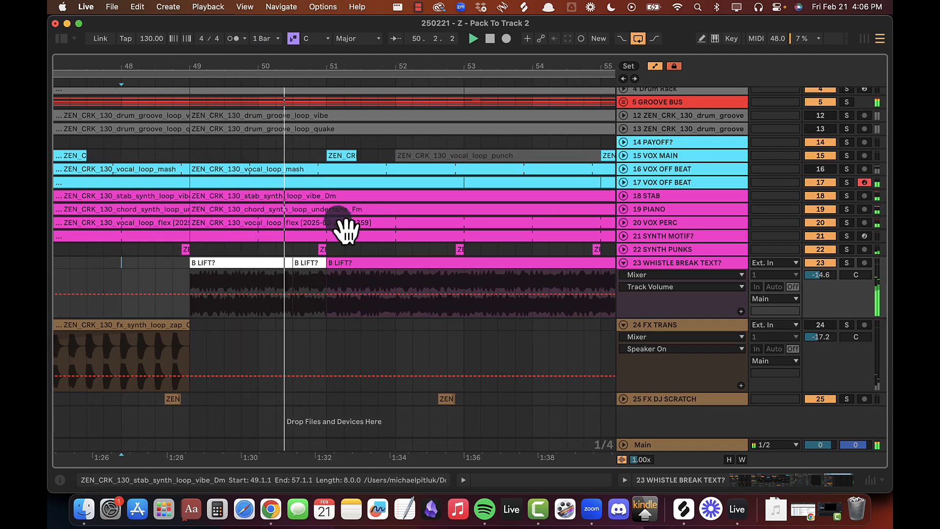
pyautogui.moveTo(341, 65); pyautogui.dragTo(313, 65)
pyautogui.press('space')
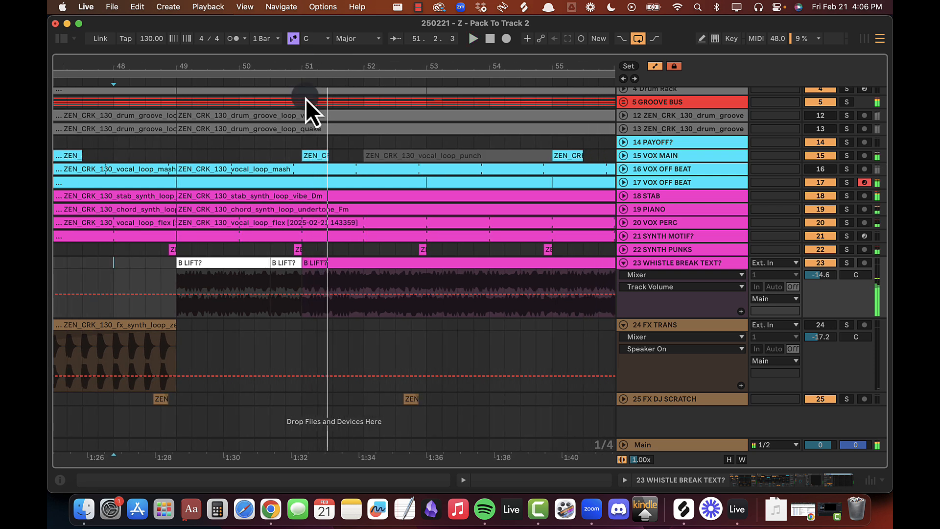
pyautogui.click(290, 266)
pyautogui.click(307, 285)
pyautogui.keyDown('shift'); pyautogui.click(241, 265); pyautogui.keyUp('shift')
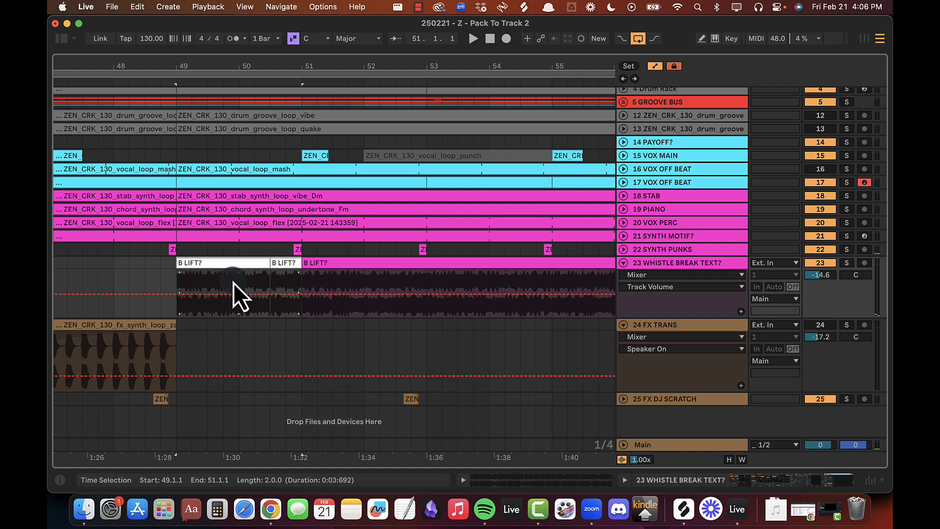
# Step: Switch to Chrome and search Google for "c minor"
pyautogui.press('super+Tab')
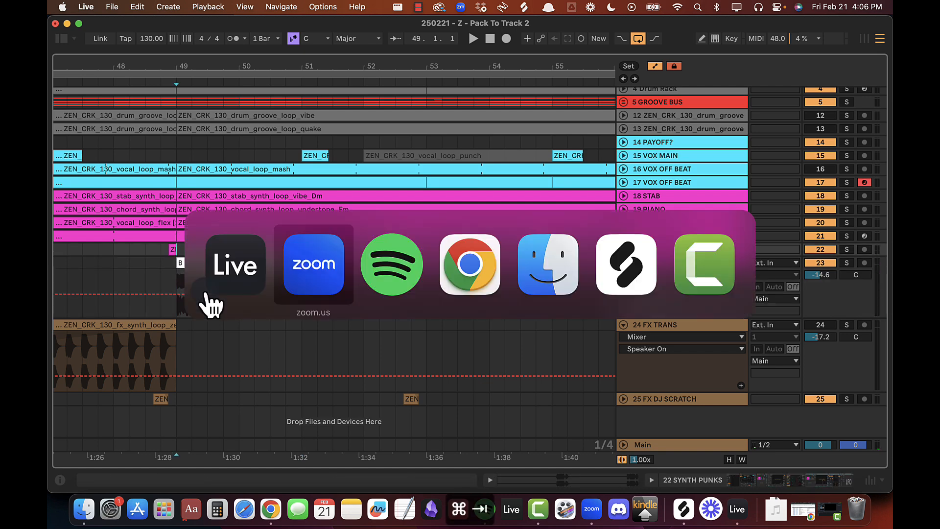
pyautogui.click(459, 289)
pyautogui.click(249, 28)
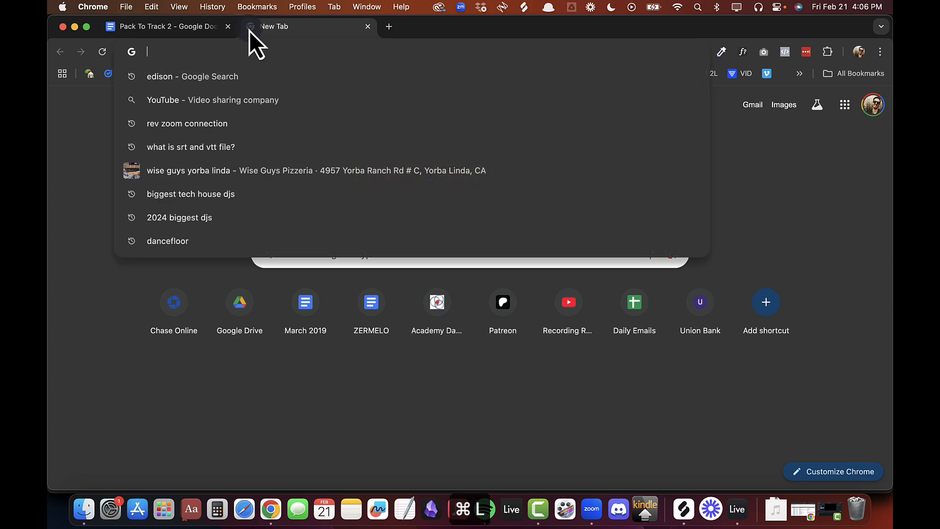
pyautogui.write('c minor')
pyautogui.press('Return')
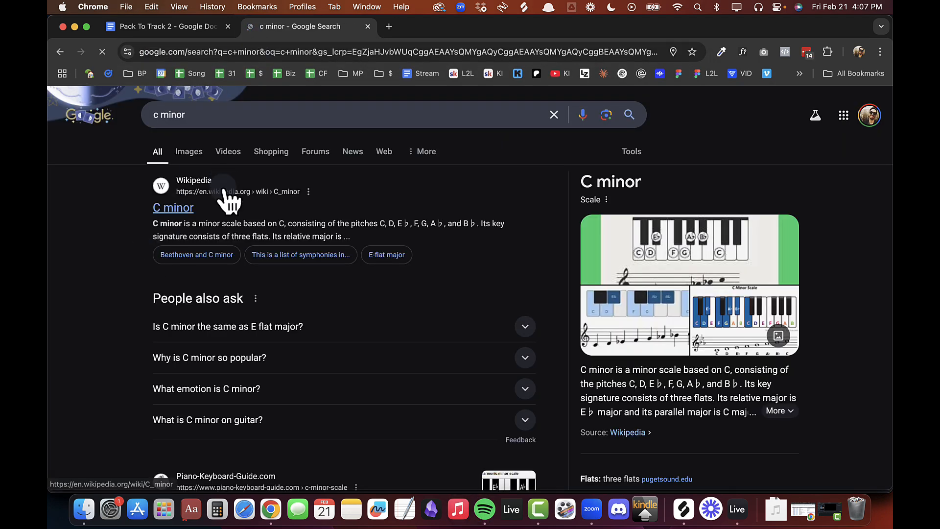
# Step: Open the Wikipedia article on C minor and examine the scale's component pitches
pyautogui.keyDown('super'); pyautogui.click(177, 208); pyautogui.keyUp('super')
pyautogui.press('super+alt+Right')
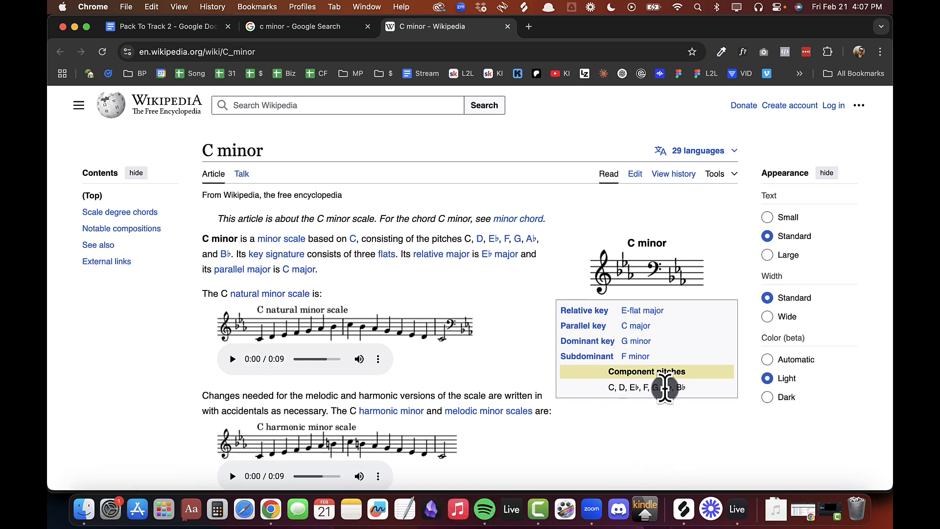
pyautogui.moveTo(674, 387)
pyautogui.mouseDown()
pyautogui.moveTo(656, 420)
pyautogui.moveTo(621, 411)
pyautogui.moveTo(679, 387)
pyautogui.mouseUp()
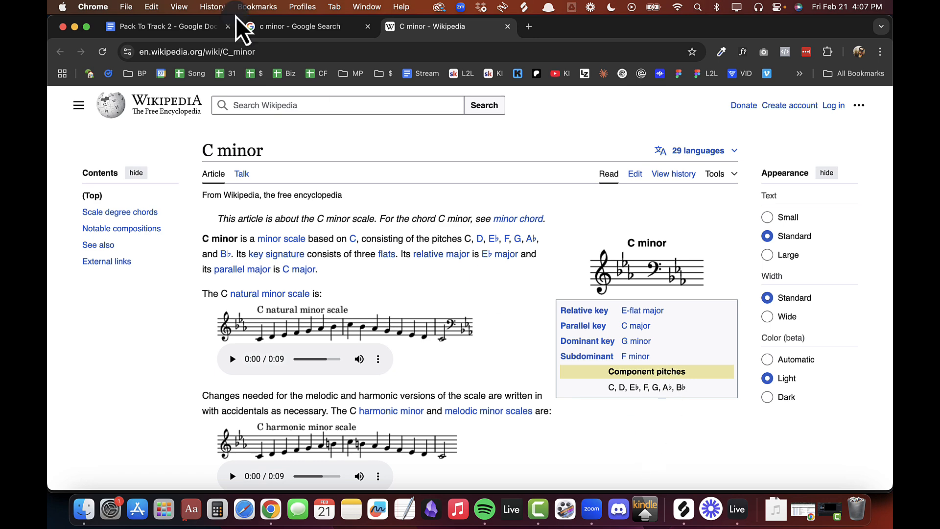
# Step: Search Google for "c dorian" and examine the notes of the C Dorian scale, highlighting its sixth degree
pyautogui.click(315, 105)
pyautogui.write('c dorian')
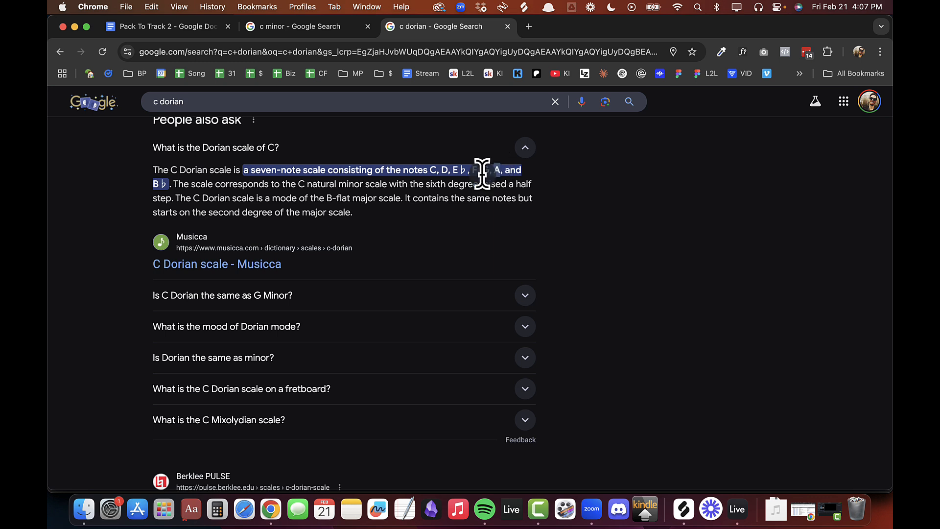
pyautogui.moveTo(429, 170); pyautogui.dragTo(510, 172)
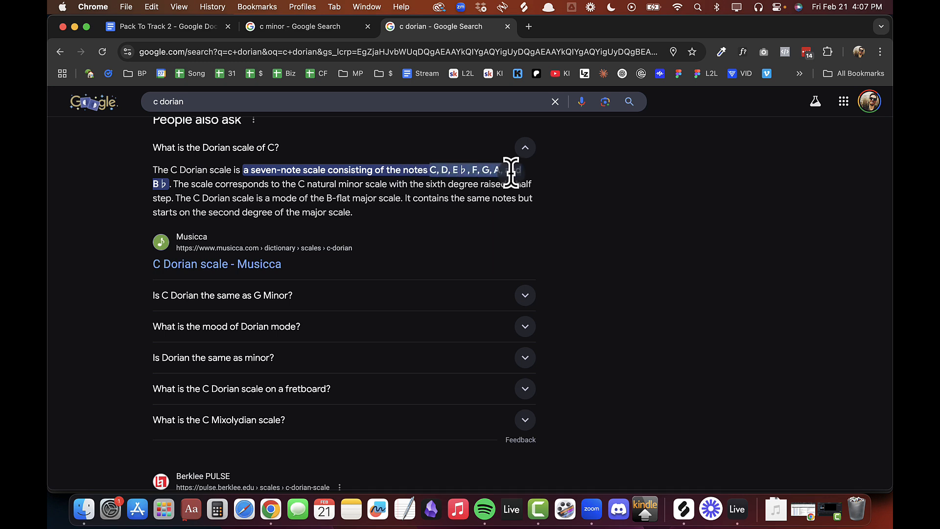
pyautogui.click(479, 168)
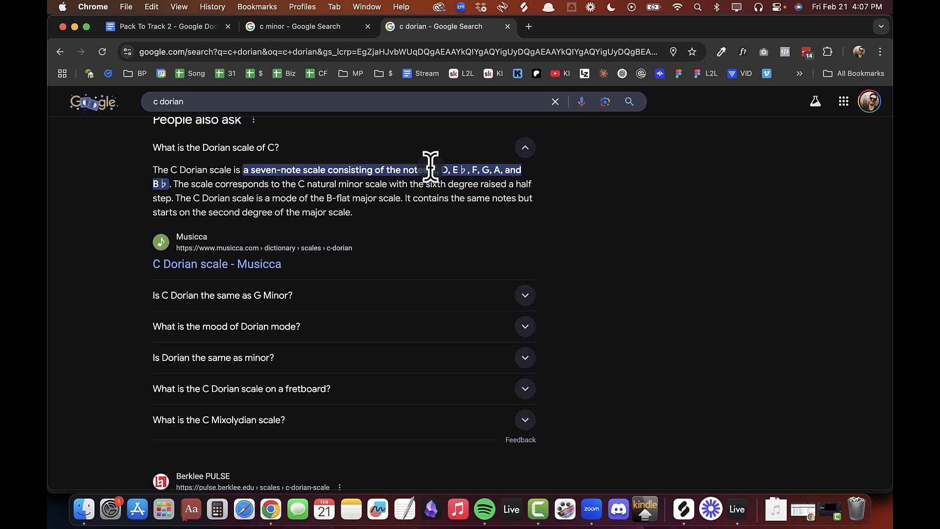
pyautogui.moveTo(431, 168); pyautogui.dragTo(508, 171)
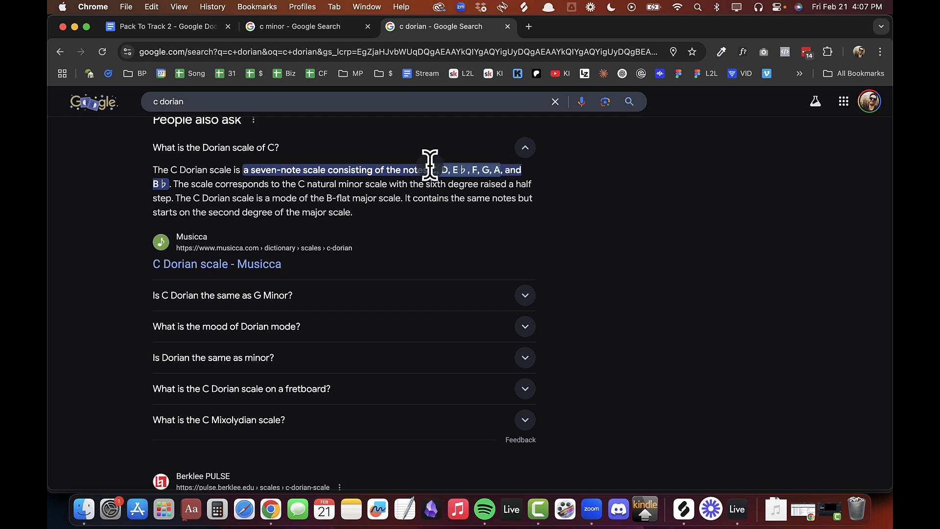
pyautogui.moveTo(429, 169); pyautogui.dragTo(512, 170)
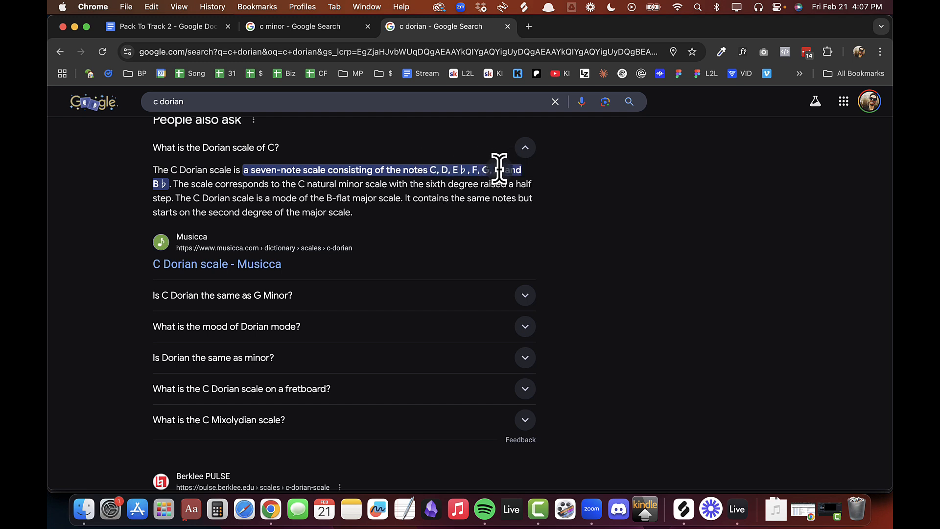
pyautogui.doubleClick(499, 169)
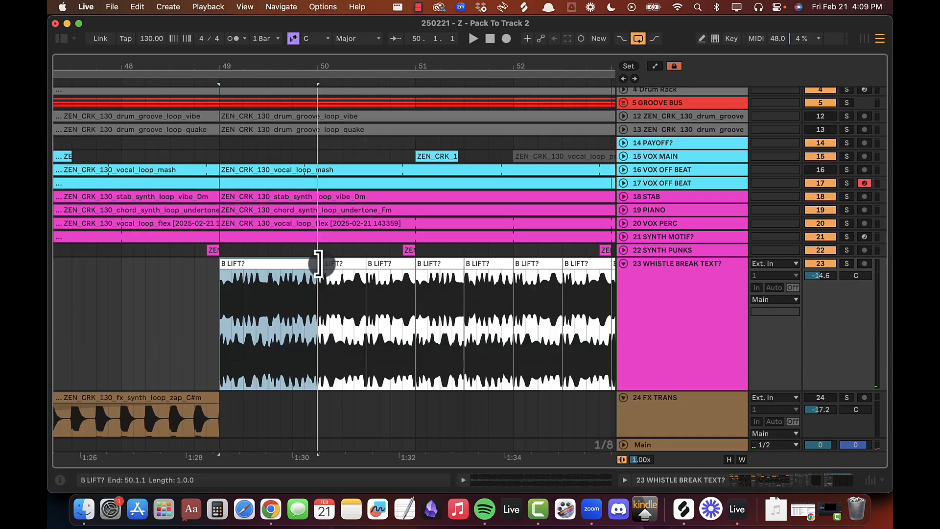
# Step: Play the chopped whistle pattern from bar 49, mark its first two bars, and select the opening one-bar B LIFT? clip
pyautogui.press('space')
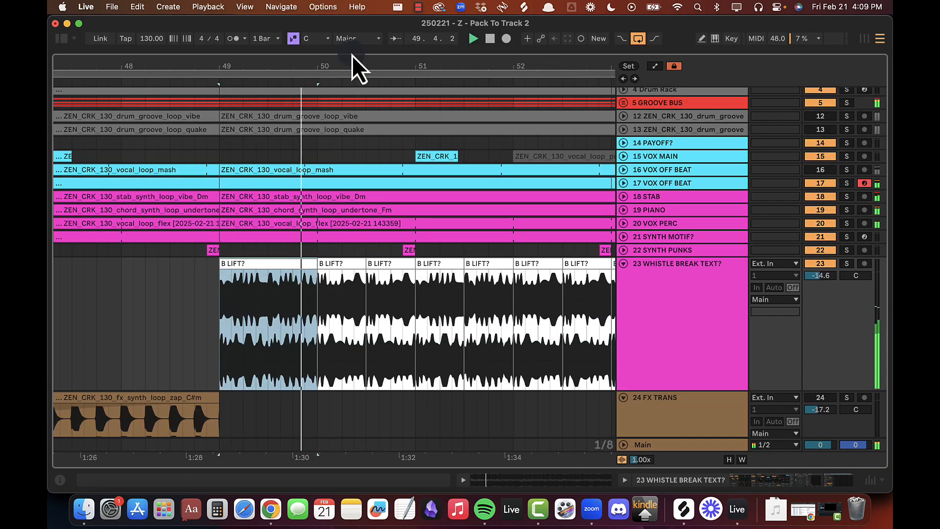
pyautogui.press('space')
pyautogui.moveTo(335, 65); pyautogui.dragTo(319, 66)
pyautogui.click(191, 258)
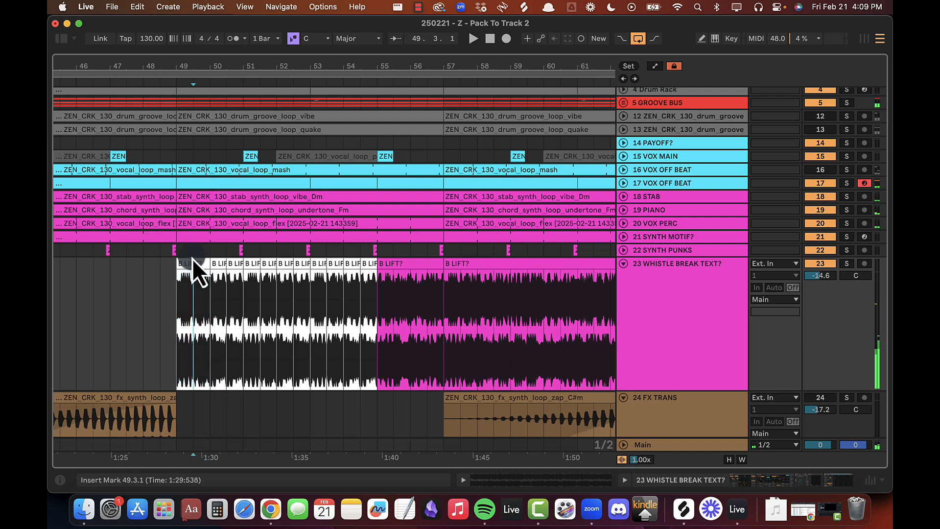
pyautogui.moveTo(192, 259); pyautogui.dragTo(244, 269)
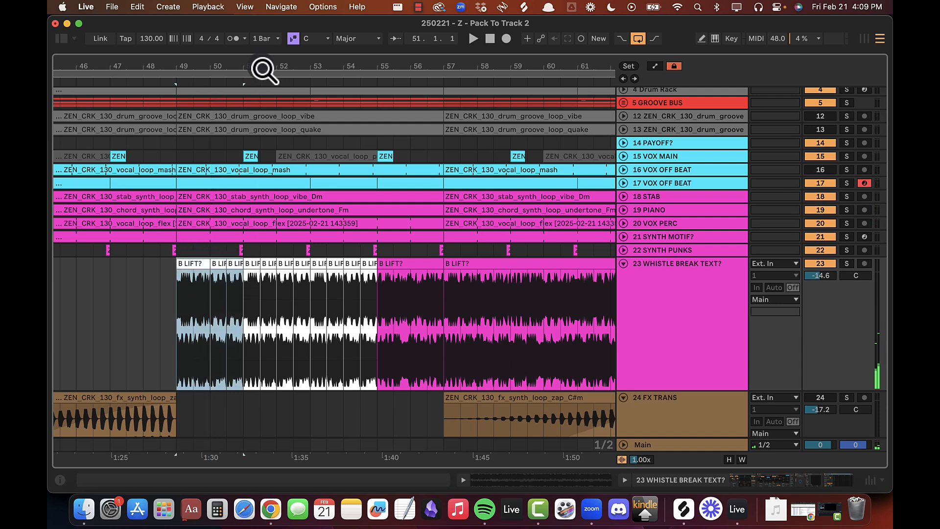
pyautogui.moveTo(264, 70); pyautogui.dragTo(250, 71)
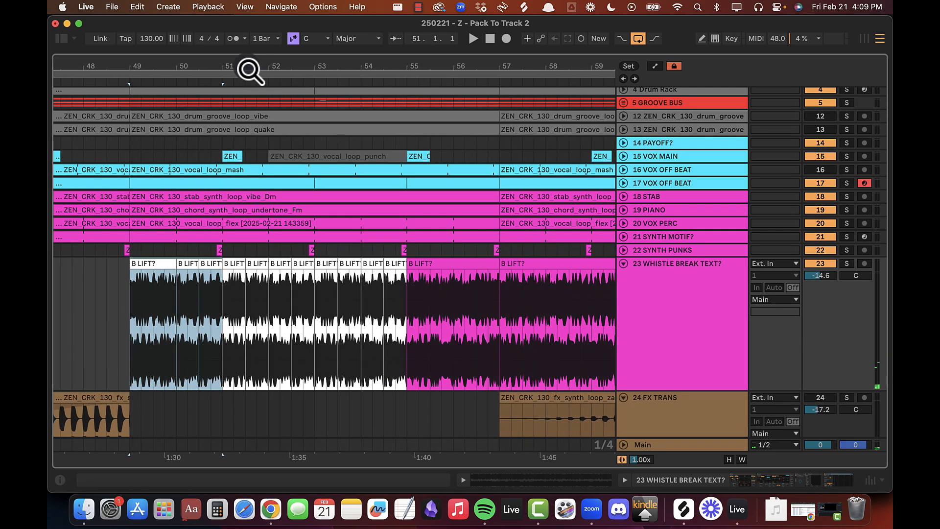
pyautogui.click(153, 265)
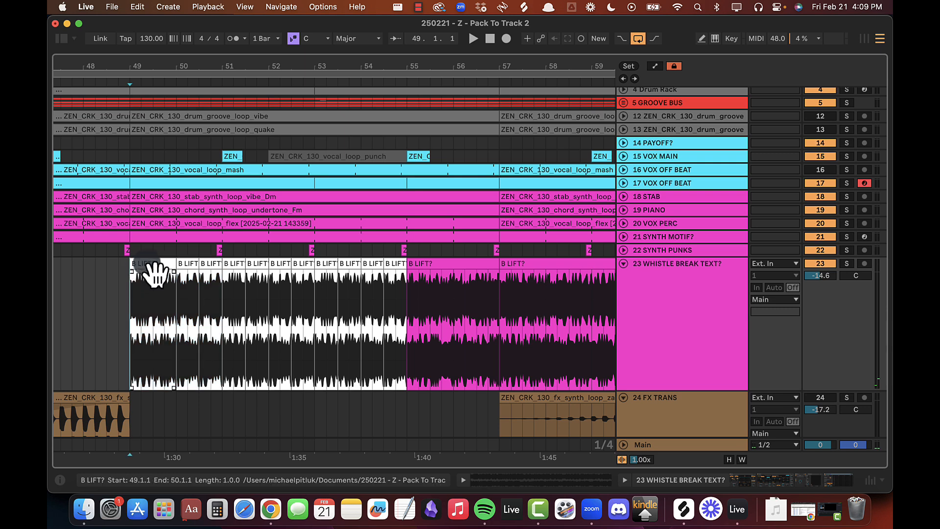
# Step: Duplicate the opening two-bar B LIFT? chop pattern at bars 49–51 three times, filling the whistle track up to bar 57
pyautogui.keyDown('shift'); pyautogui.click(220, 270); pyautogui.keyUp('shift')
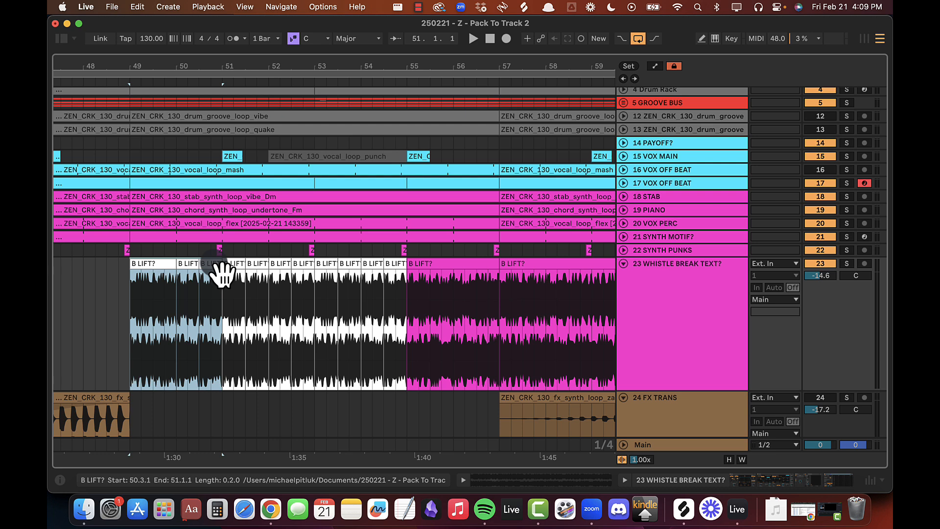
pyautogui.click(119, 295)
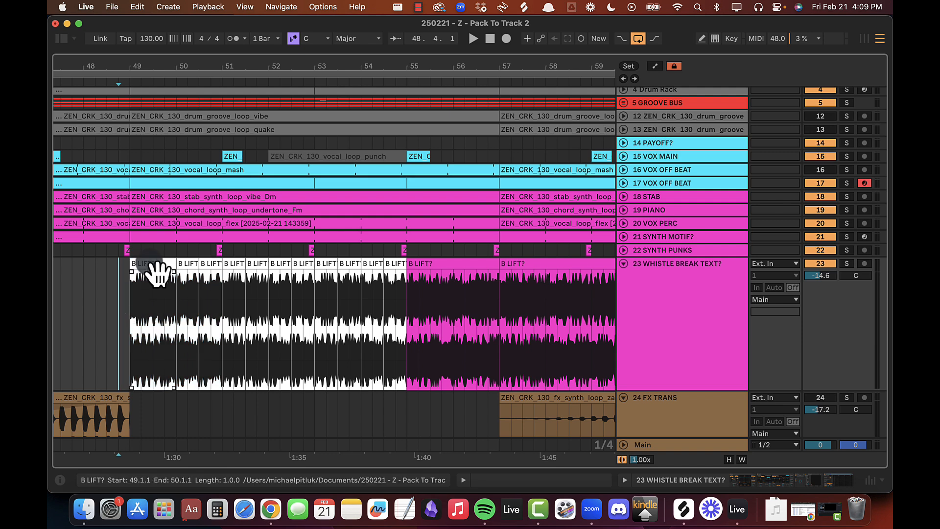
pyautogui.click(157, 264)
pyautogui.keyDown('shift'); pyautogui.click(220, 275); pyautogui.keyUp('shift')
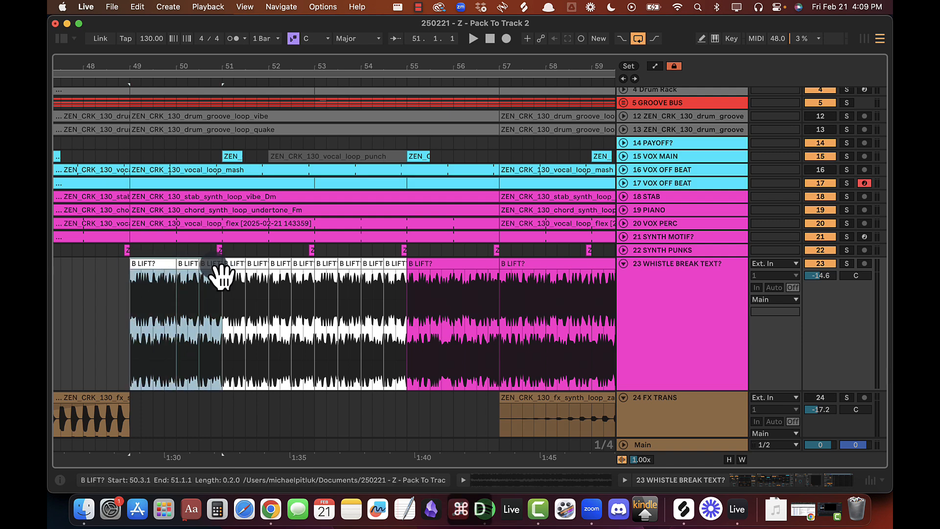
pyautogui.press('super+d')
pyautogui.press('super+d')
pyautogui.press('super+d')
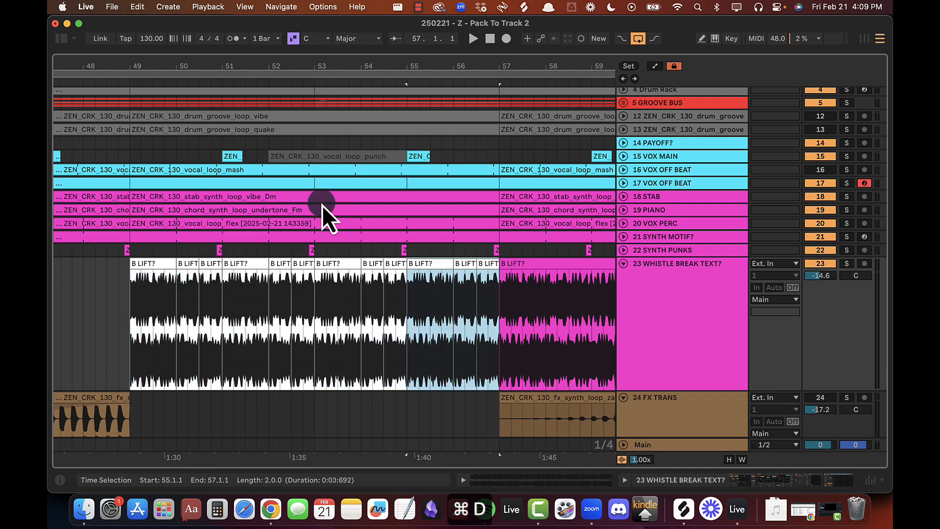
# Step: Recolour the half-bar B LIFT? clip just before bar 53 dark grey and play the pattern from bar 49
pyautogui.click(262, 274)
pyautogui.click(308, 273)
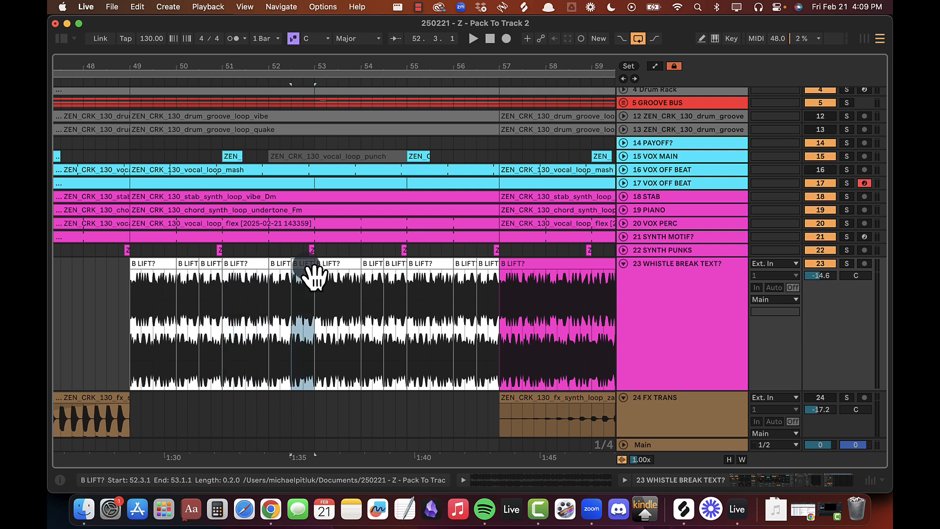
pyautogui.rightClick(310, 272)
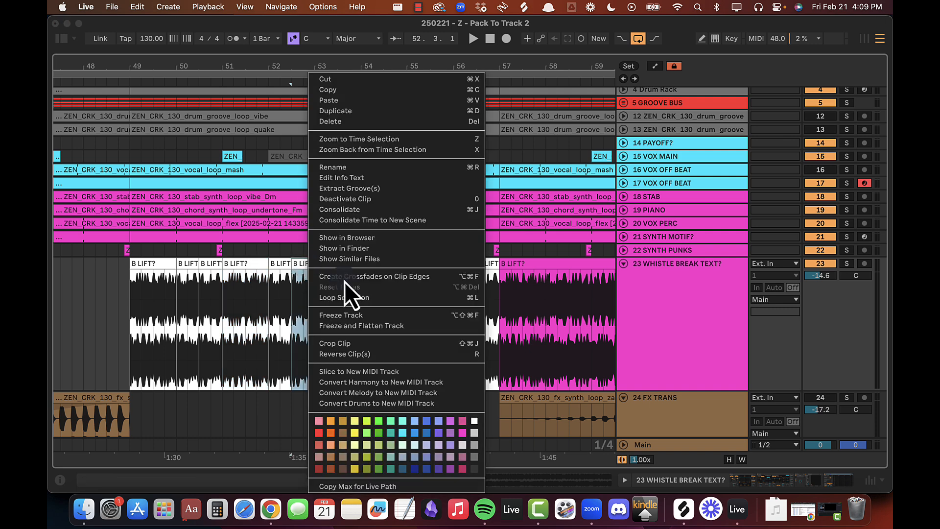
pyautogui.click(480, 468)
pyautogui.click(313, 323)
pyautogui.click(149, 275)
pyautogui.press('space')
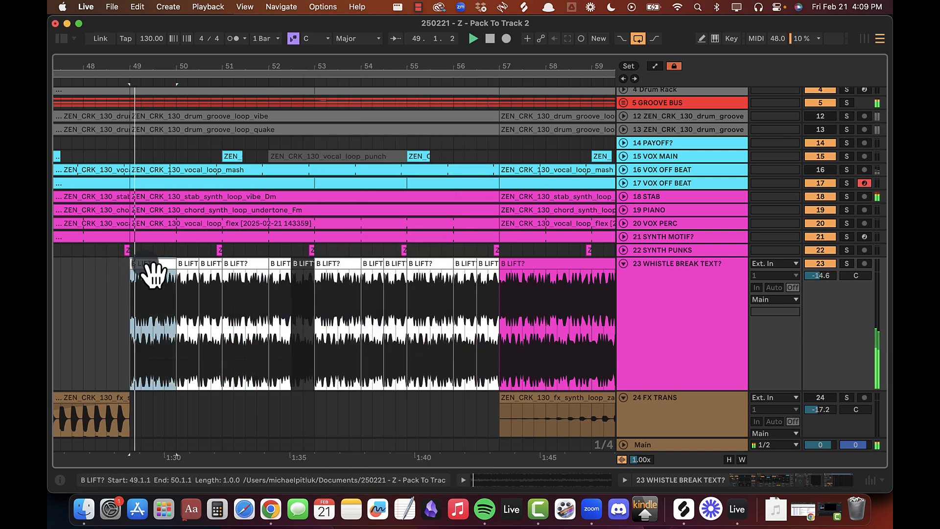
# Step: Extend the B LIFT? clip starting at bar 52 over the dark half-bar chop to bar 53, and stop playback
pyautogui.moveTo(257, 68); pyautogui.dragTo(314, 69)
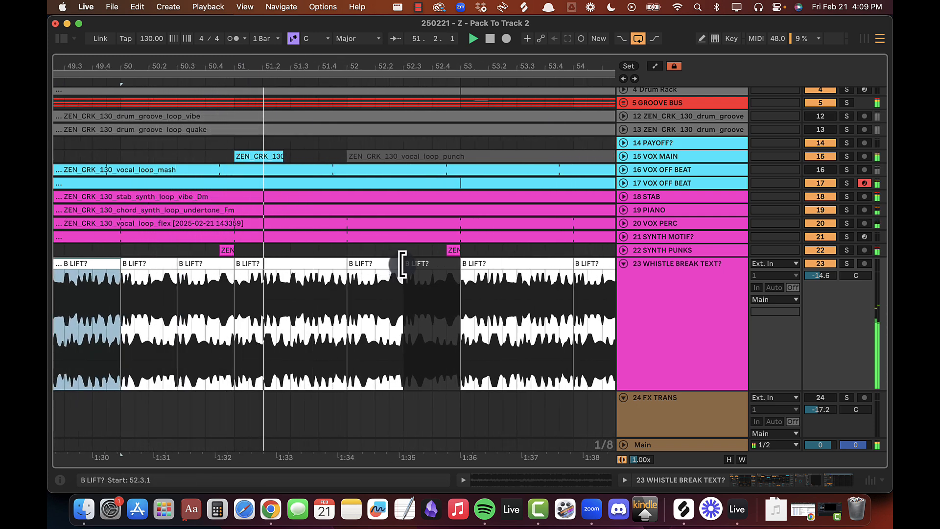
pyautogui.moveTo(402, 264); pyautogui.dragTo(456, 263)
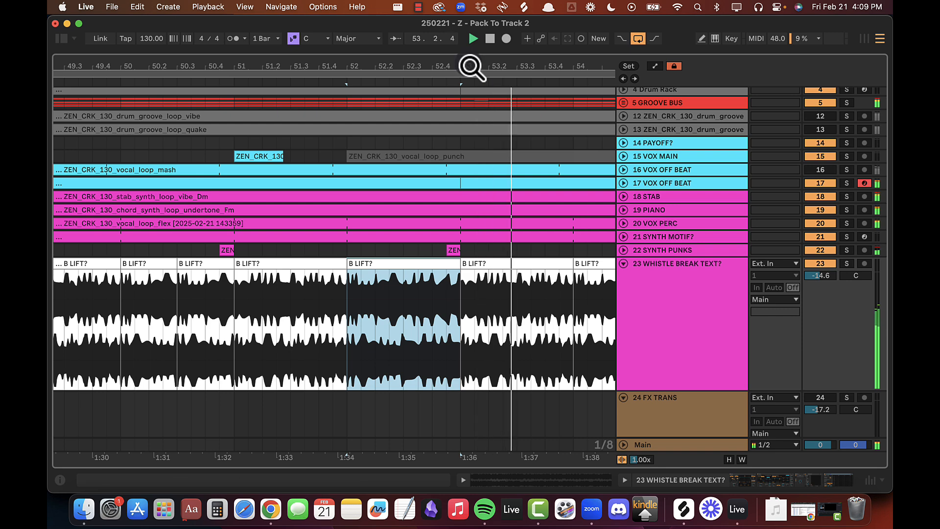
pyautogui.moveTo(470, 67); pyautogui.dragTo(469, 54)
pyautogui.press('space')
# Step: Select the second half of bar 52 on the whistle track and set the loop to that half bar
pyautogui.moveTo(443, 324); pyautogui.dragTo(465, 317)
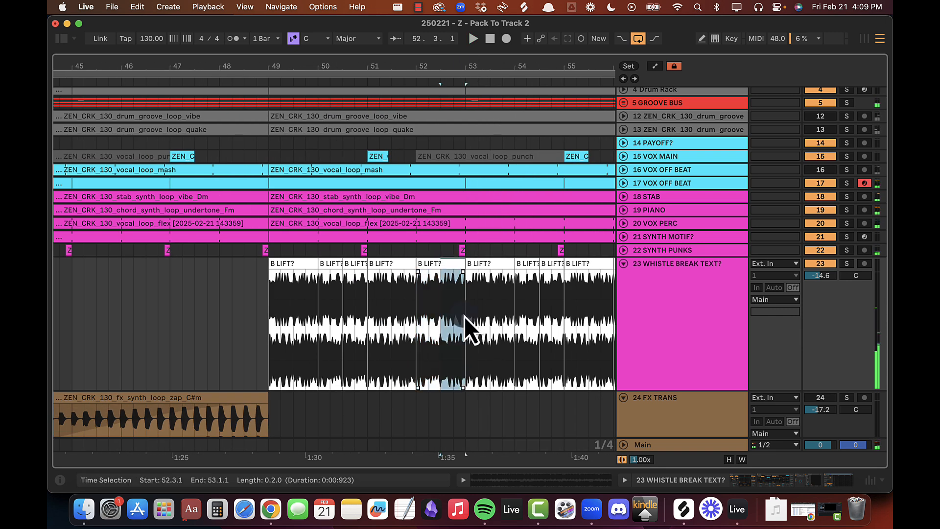
pyautogui.hscroll(5, 465, 316)
pyautogui.click(337, 301)
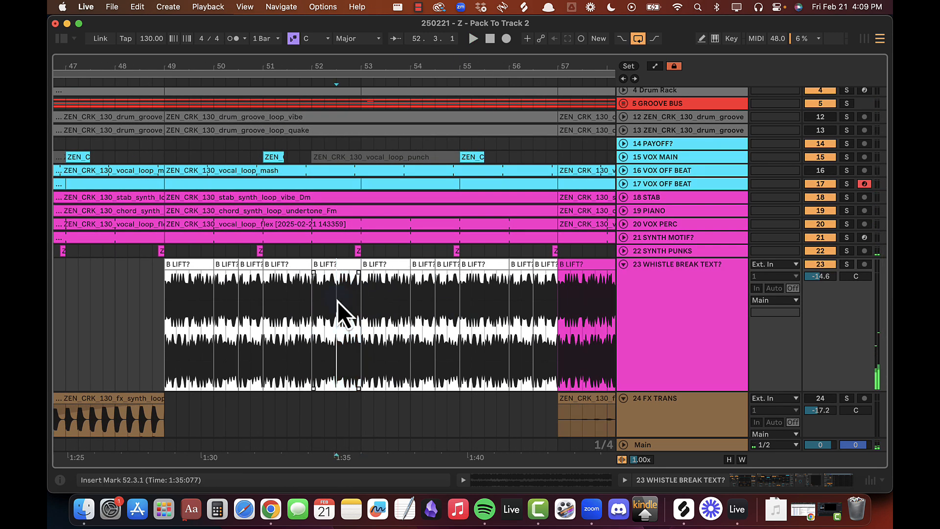
pyautogui.moveTo(337, 301); pyautogui.dragTo(358, 298)
pyautogui.press('super+l')
# Step: Play the looped half bar and examine the whistle's pitch in an enlarged Spectrum display, returning to the arrangement
pyautogui.doubleClick(685, 322)
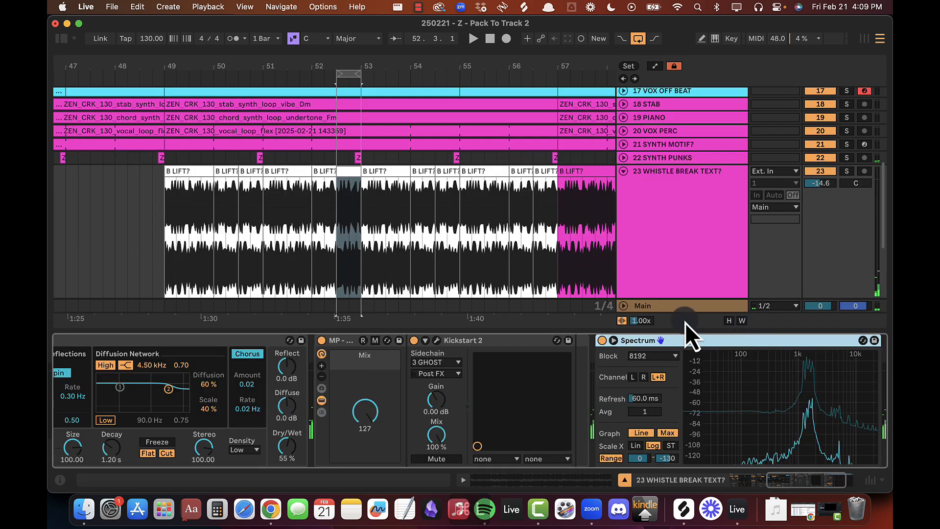
pyautogui.press('space')
pyautogui.doubleClick(747, 391)
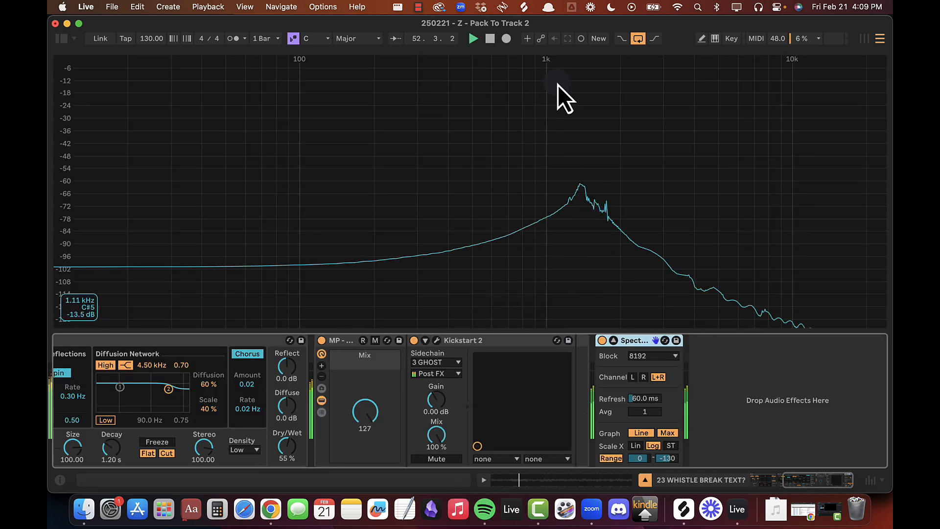
pyautogui.press('space')
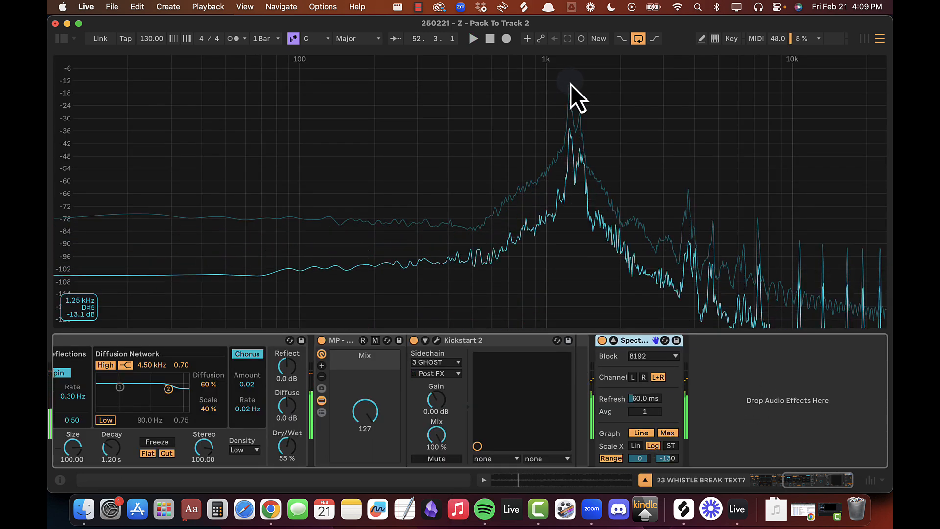
pyautogui.hotkey('shift', 'Tab')
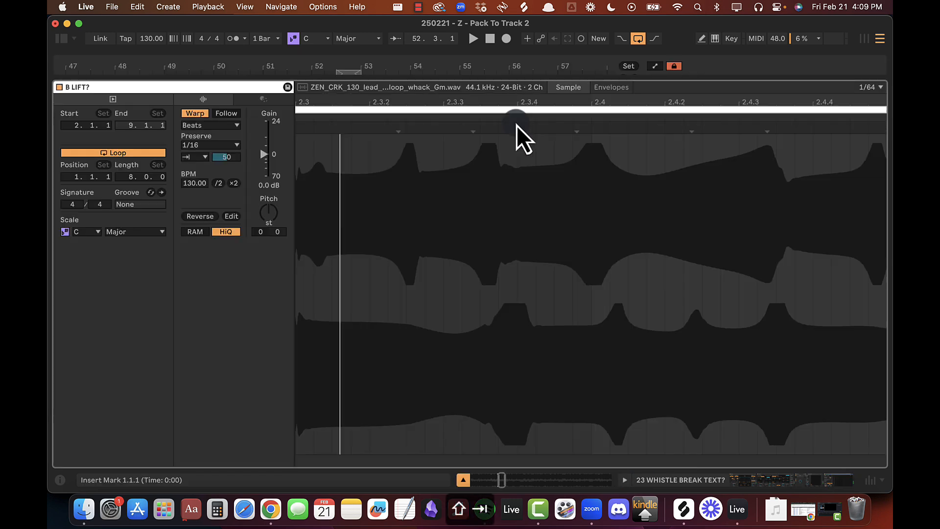
pyautogui.press('alt+super+l')
# Step: Switch to Chrome, check the C minor scale's pitches, highlighting E♭, and return to Live
pyautogui.press('super+Tab')
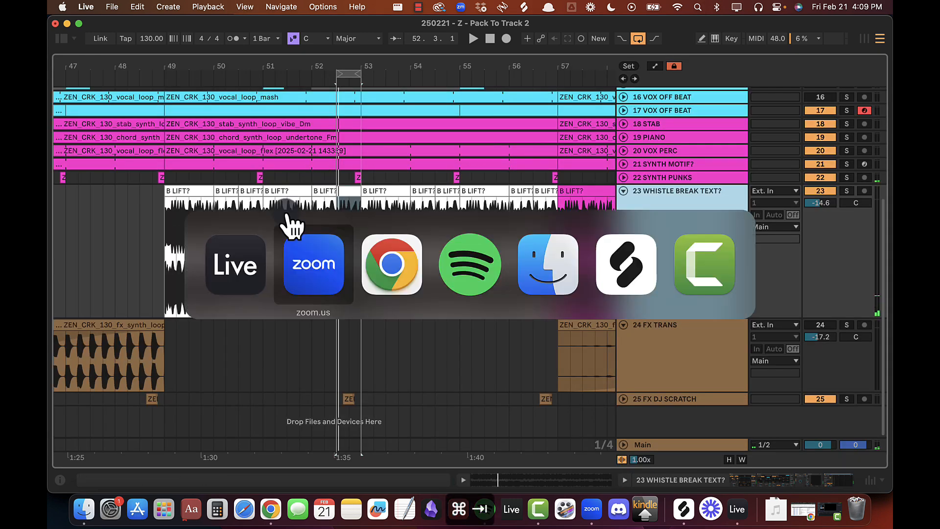
pyautogui.click(396, 271)
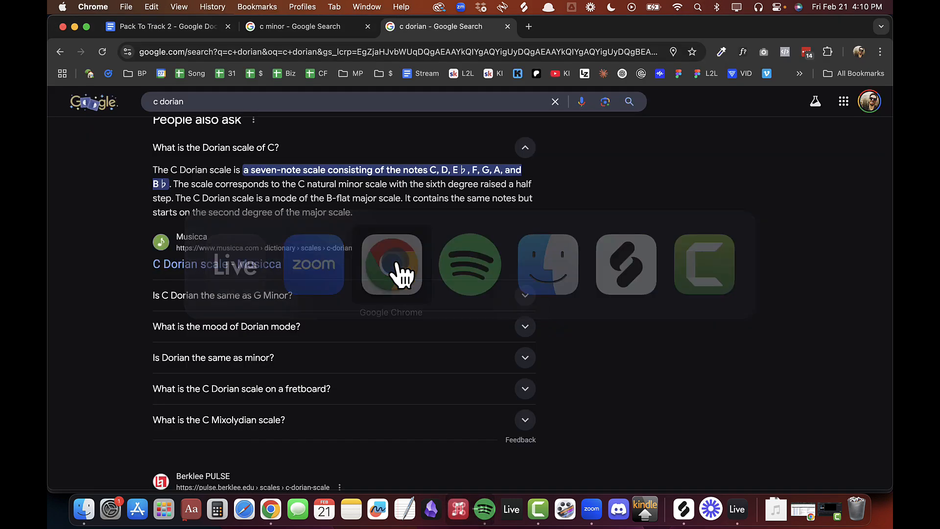
pyautogui.click(336, 30)
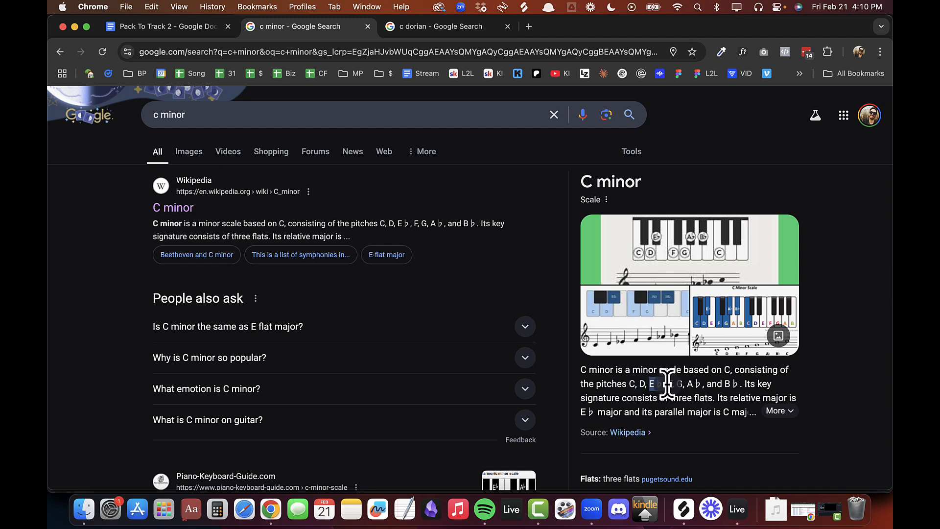
pyautogui.press('super+Tab')
# Step: Recolour the one-bar B LIFT? clip at bar 52 dark grey
pyautogui.moveTo(164, 268); pyautogui.dragTo(351, 240)
pyautogui.press('super+alt+l')
pyautogui.press('super+alt+l')
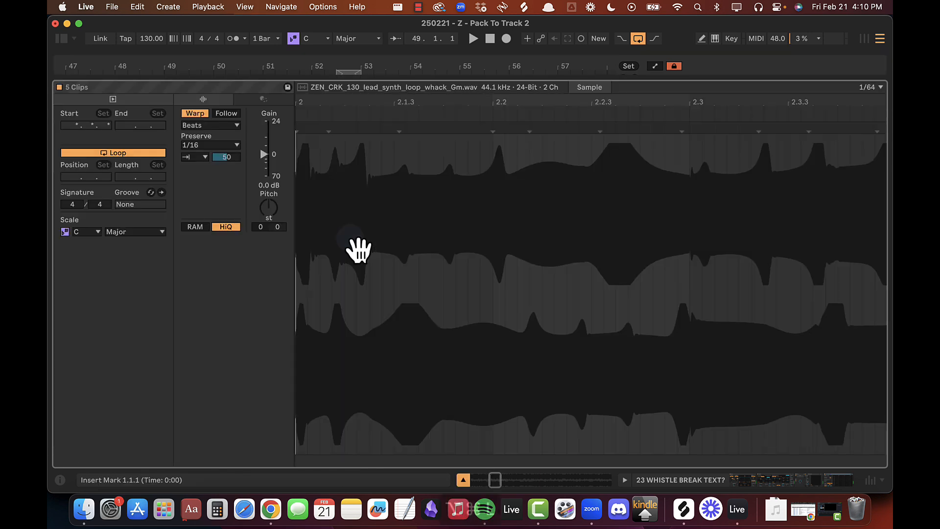
pyautogui.click(345, 192)
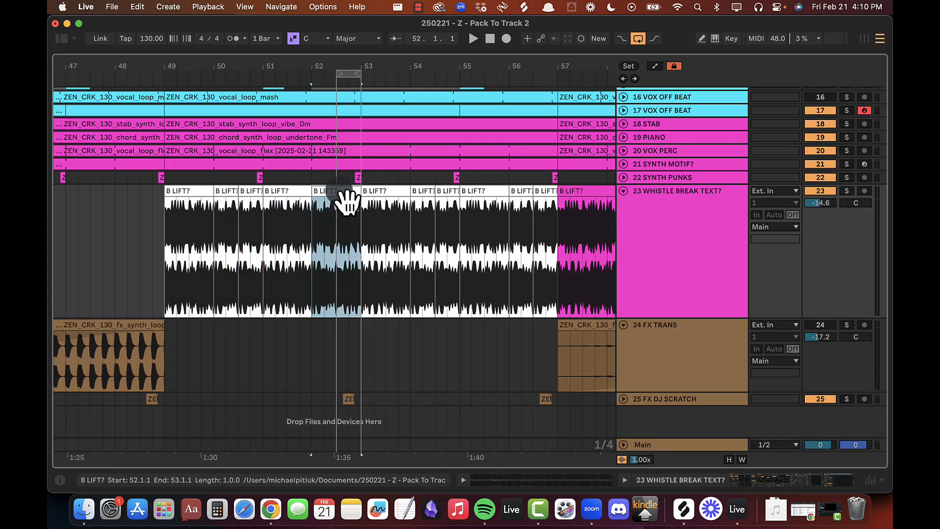
pyautogui.rightClick(342, 204)
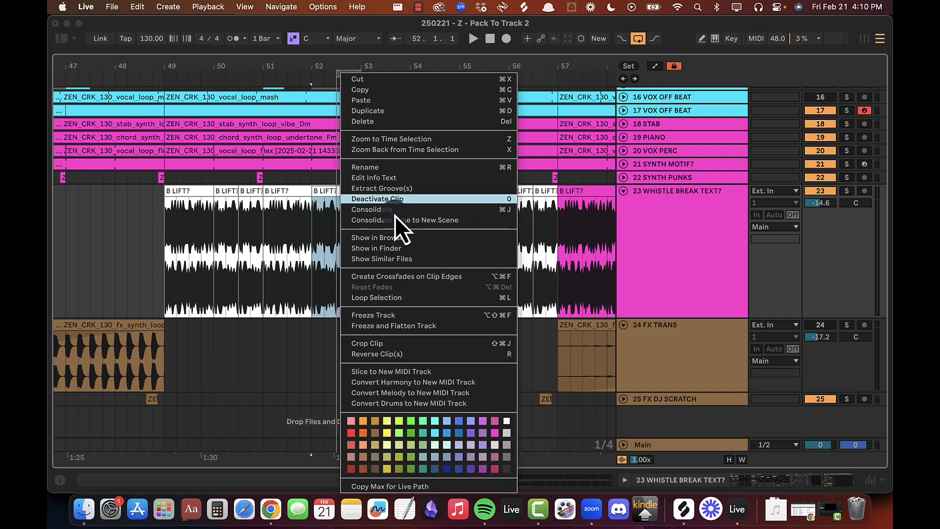
pyautogui.click(506, 469)
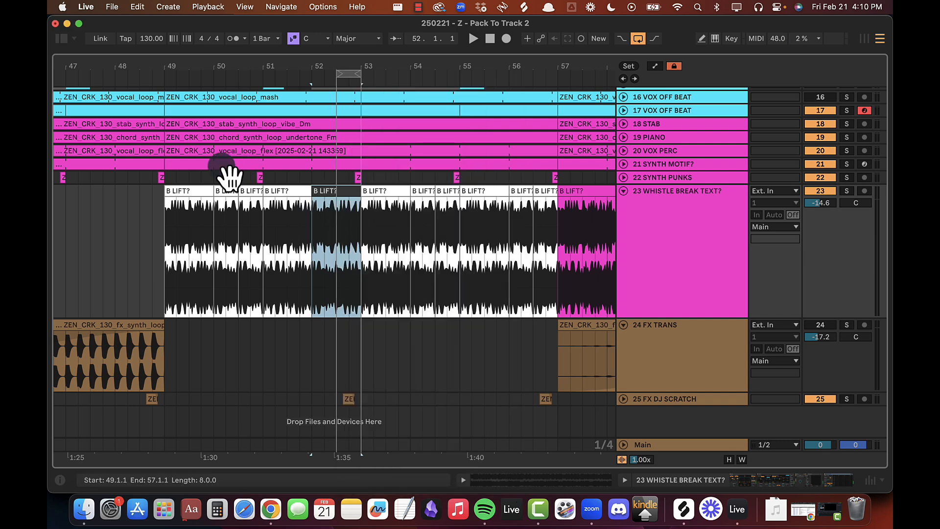
# Step: Duplicate the four-bar whistle pattern from bars 49–53 over bars 53–57
pyautogui.click(200, 201)
pyautogui.keyDown('shift'); pyautogui.click(354, 206); pyautogui.keyUp('shift')
pyautogui.press('super+alt+l')
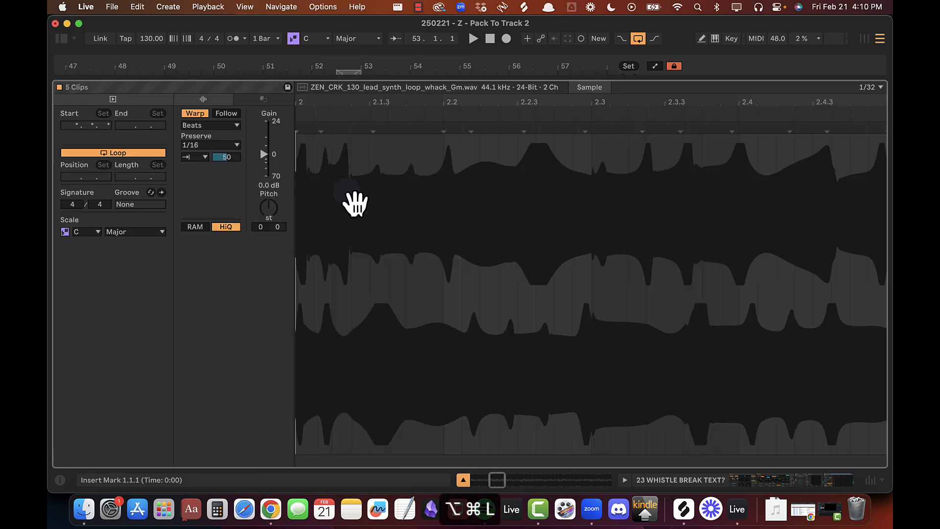
pyautogui.press('super+alt+l')
pyautogui.click(204, 210)
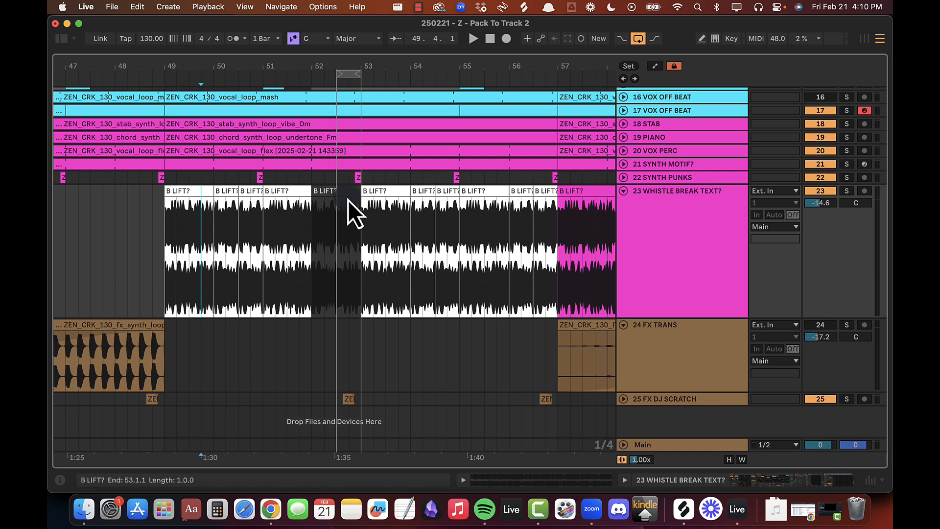
pyautogui.click(347, 205)
pyautogui.keyDown('shift'); pyautogui.click(191, 197); pyautogui.keyUp('shift')
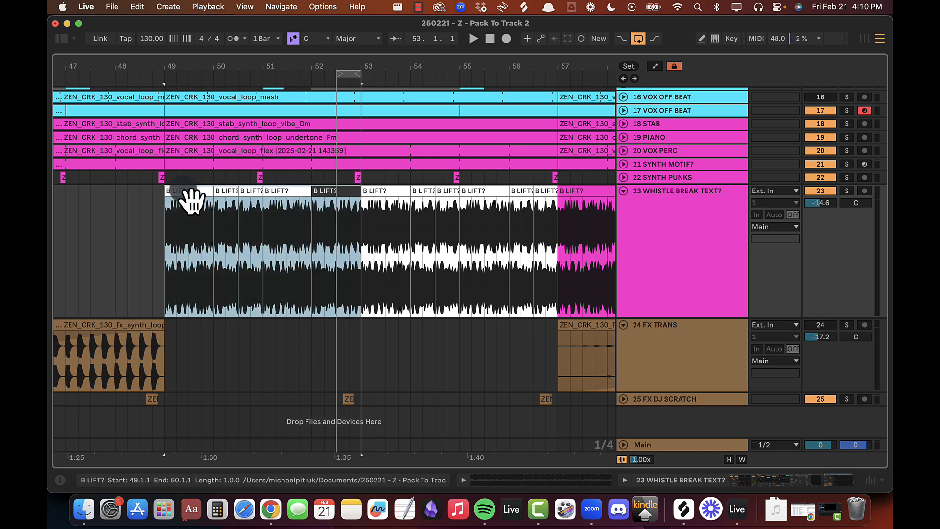
pyautogui.press('super+d')
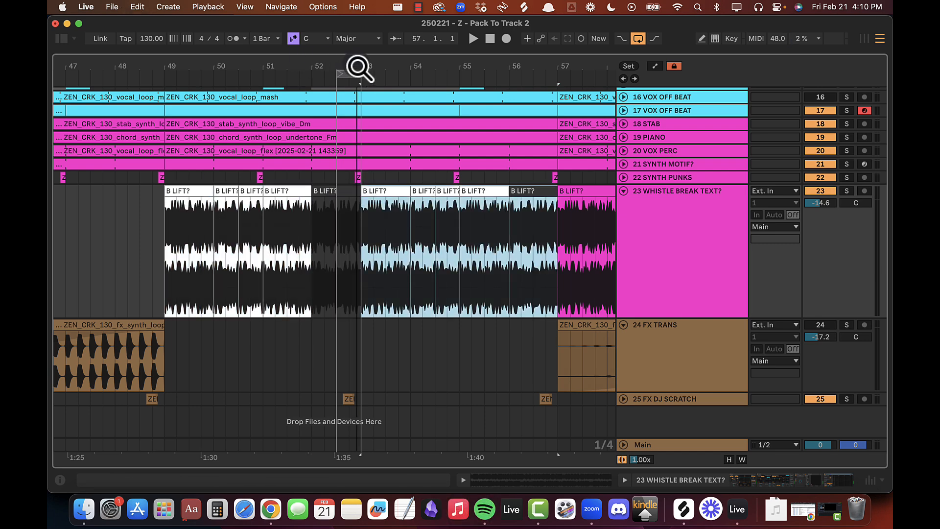
# Step: Duplicate the whistle pattern from bars 49–57 over the long B LIFT? clip starting at bar 57
pyautogui.press('-')
pyautogui.press('alt+super+l')
pyautogui.press('alt+super+l')
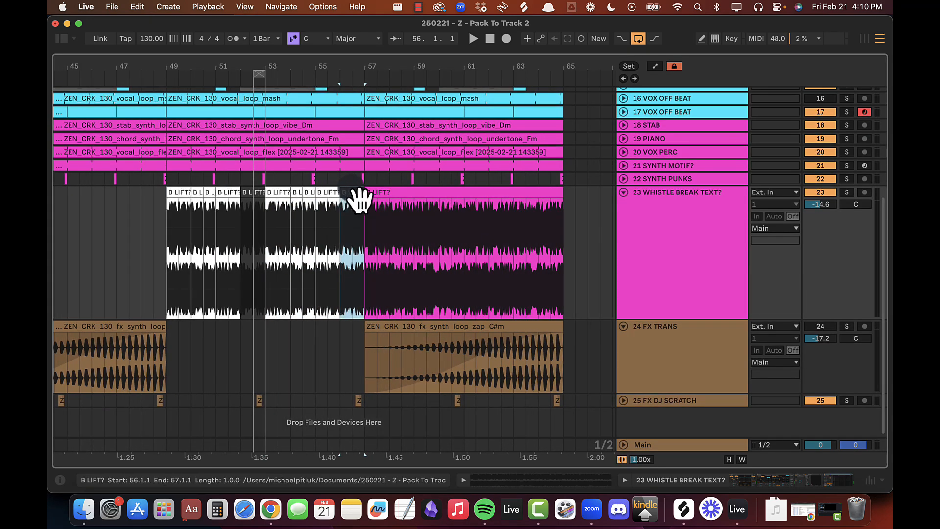
pyautogui.scroll(5, 356, 199)
pyautogui.moveTo(345, 174); pyautogui.dragTo(359, 361)
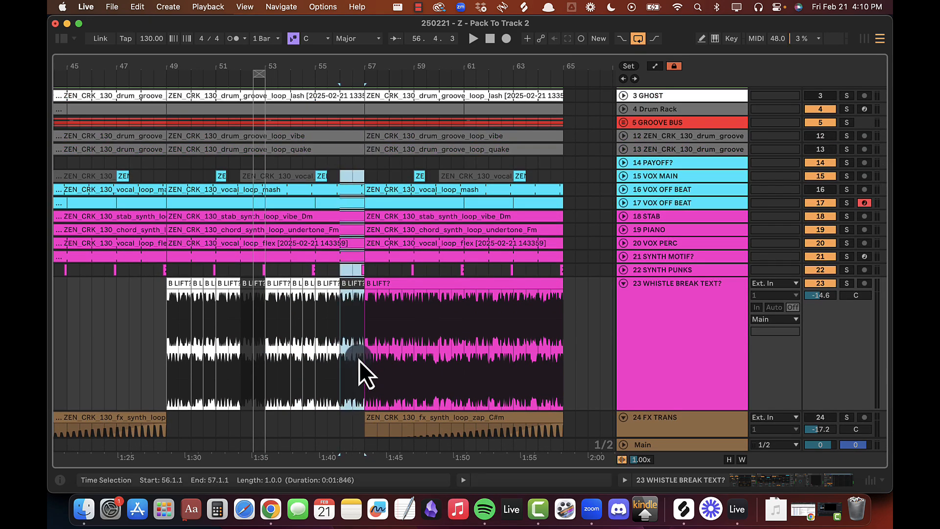
pyautogui.click(185, 289)
pyautogui.keyDown('shift'); pyautogui.click(361, 294); pyautogui.keyUp('shift')
pyautogui.press('super+d')
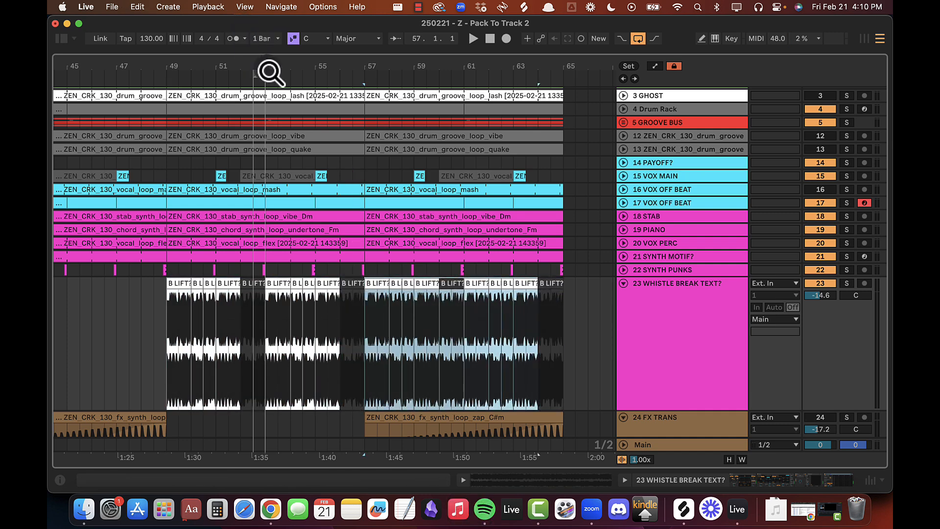
# Step: Set the arrangement loop to span both drops, from bar 33 to bar 65
pyautogui.moveTo(271, 73); pyautogui.dragTo(507, 64)
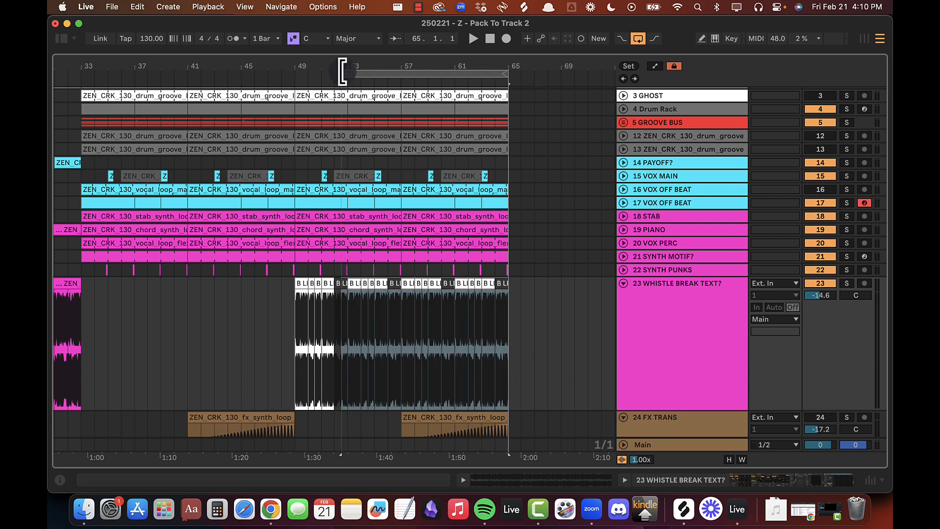
pyautogui.moveTo(343, 72); pyautogui.dragTo(84, 73)
pyautogui.scroll(3, 155, 220)
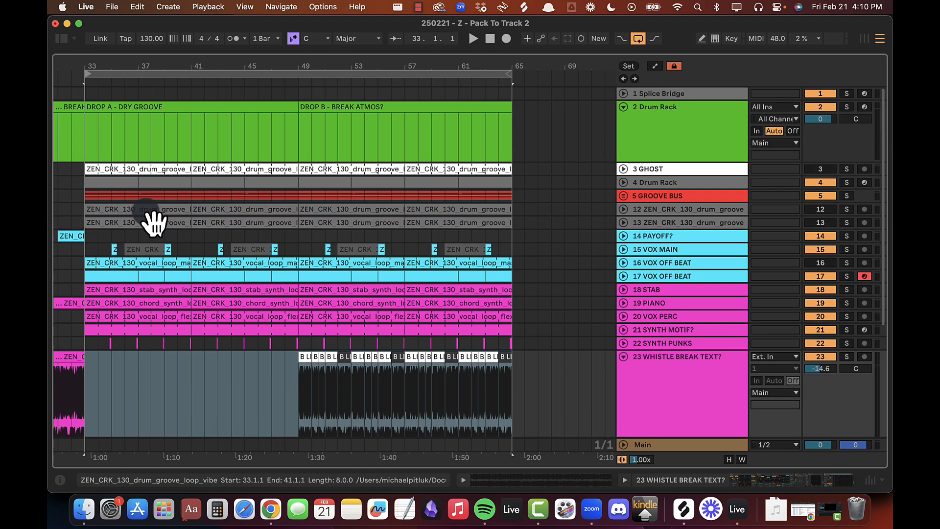
# Step: Rename the DROP A - DRY GROOVE section clip on the 2 Drum Rack track as DROP A
pyautogui.click(168, 112)
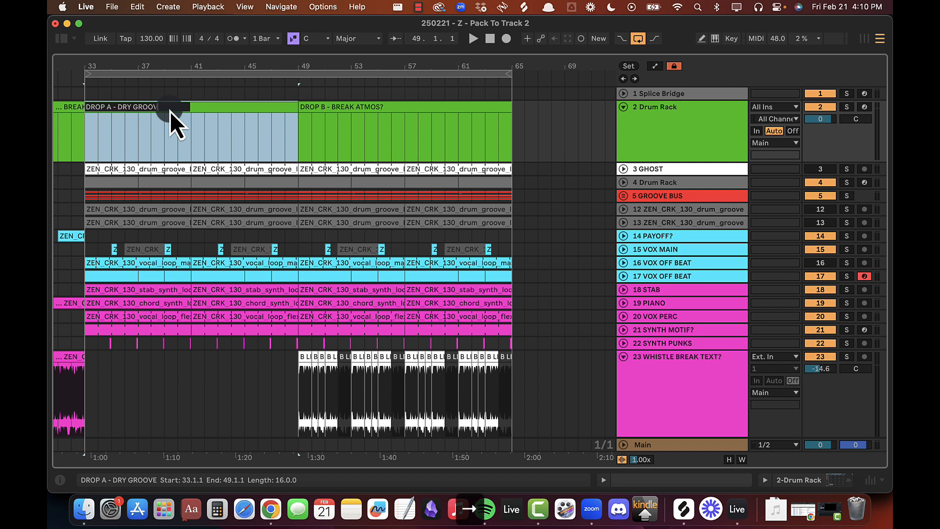
pyautogui.press('BackSpace')
pyautogui.press('BackSpace')
pyautogui.press('BackSpace')
pyautogui.press('BackSpace')
pyautogui.press('BackSpace')
pyautogui.press('BackSpace')
pyautogui.press('BackSpace')
pyautogui.press('BackSpace')
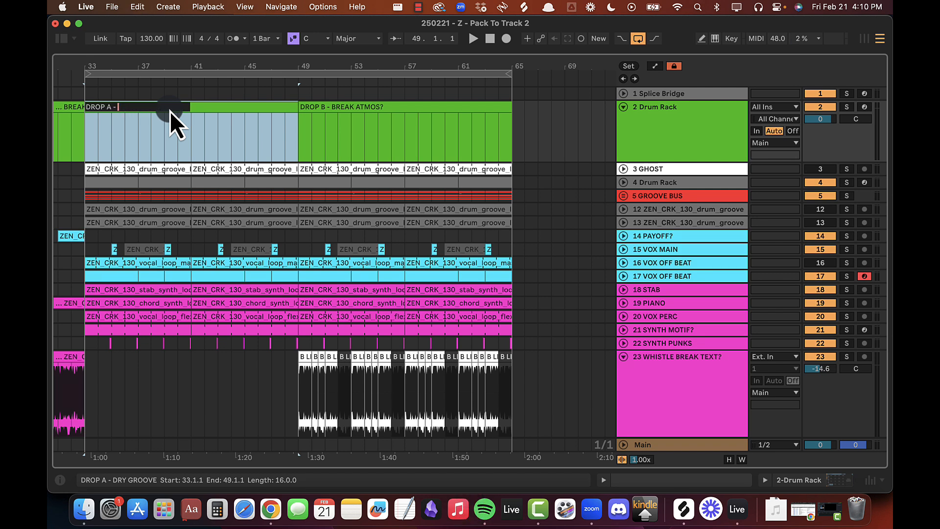
pyautogui.press('BackSpace')
pyautogui.press('BackSpace')
pyautogui.press('BackSpace')
pyautogui.press('Return')
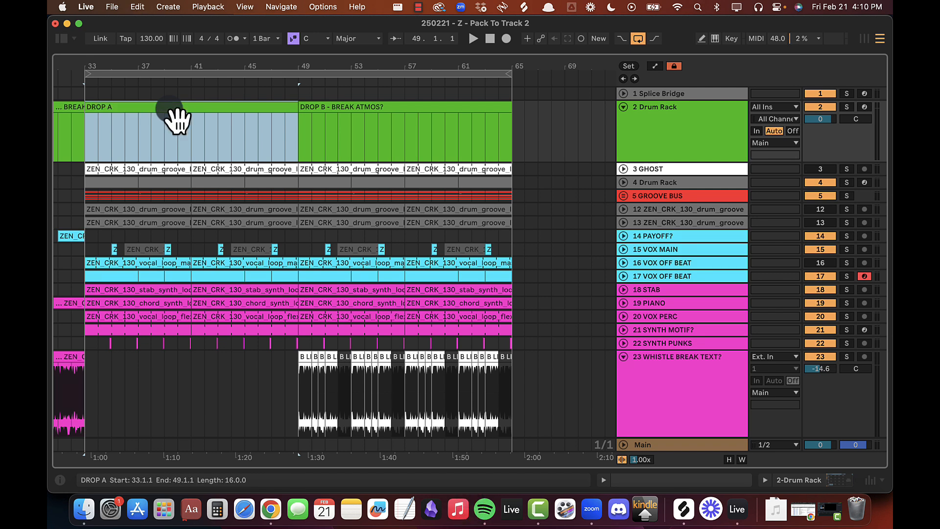
# Step: Rename the DROP B - BREAK ATMOS? section clip on the 2 Drum Rack track as DROP B - WHISTLE
pyautogui.click(389, 109)
pyautogui.press('BackSpace')
pyautogui.press('BackSpace')
pyautogui.press('BackSpace')
pyautogui.press('BackSpace')
pyautogui.press('BackSpace')
pyautogui.press('BackSpace')
pyautogui.press('BackSpace')
pyautogui.press('BackSpace')
pyautogui.press('BackSpace')
pyautogui.press('BackSpace')
pyautogui.press('BackSpace')
pyautogui.press('BackSpace')
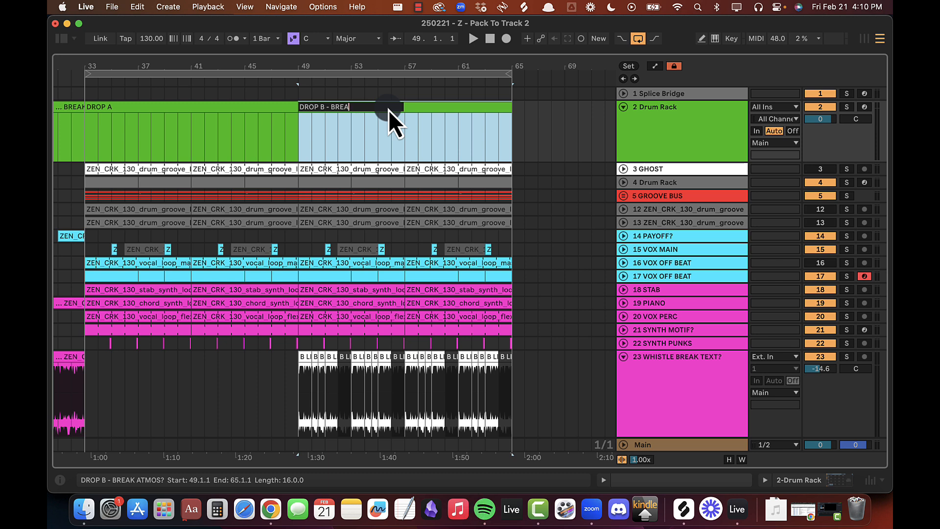
pyautogui.write('WHISTLE')
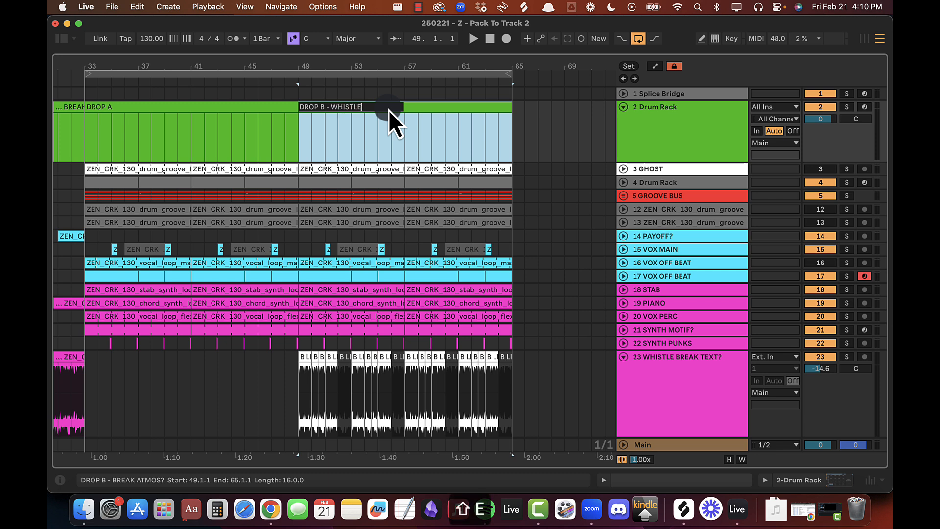
pyautogui.press('Return')
# Step: Rename the DROP A section clip on the 2 Drum Rack track as DROP A - NO WHISTLE
pyautogui.click(264, 119)
pyautogui.press('super+r')
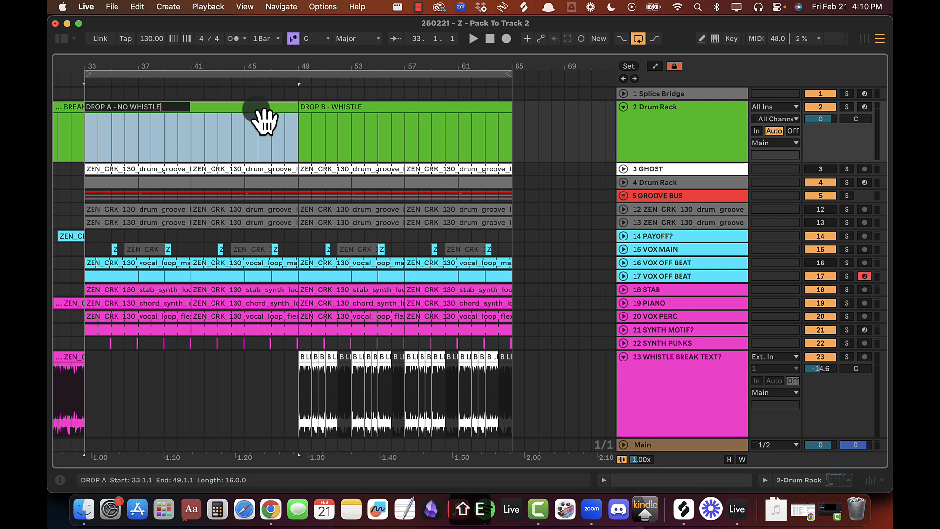
pyautogui.press('Return')
# Step: Play the arrangement from the start of Drop A and fold all tracks into a compact overview
pyautogui.press('space')
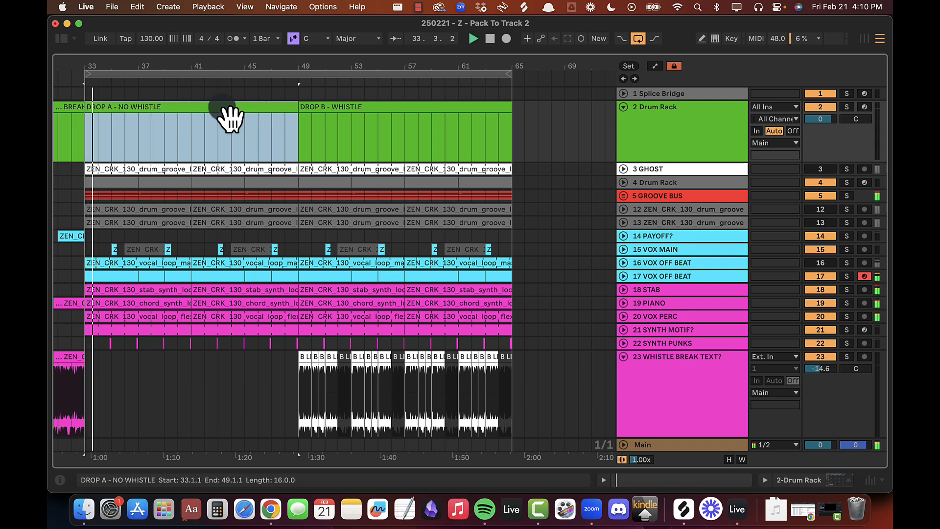
pyautogui.keyDown('alt'); pyautogui.click(623, 106); pyautogui.keyUp('alt')
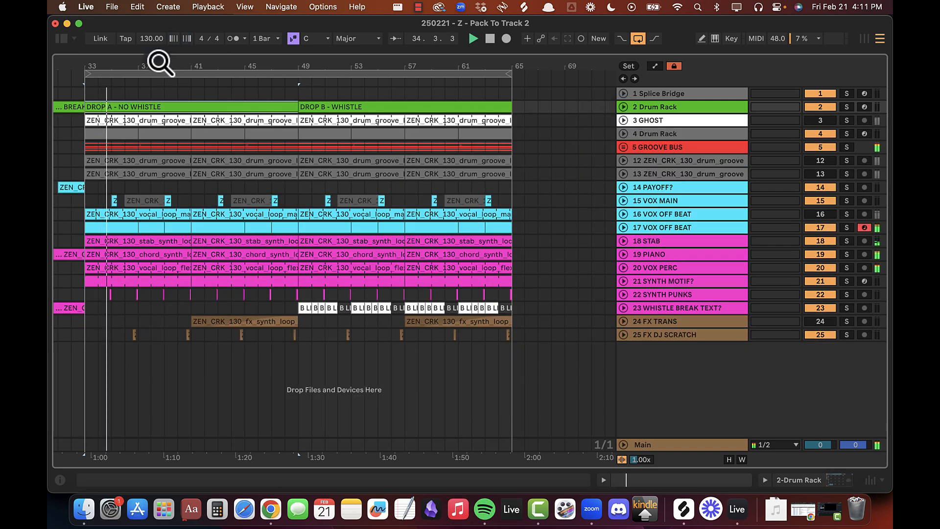
pyautogui.moveTo(158, 65); pyautogui.dragTo(200, 65)
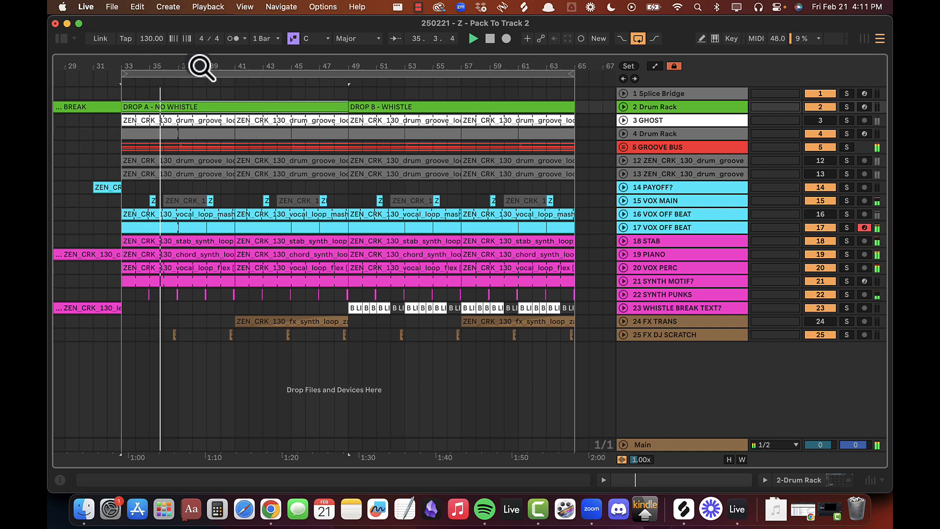
pyautogui.click(418, 6)
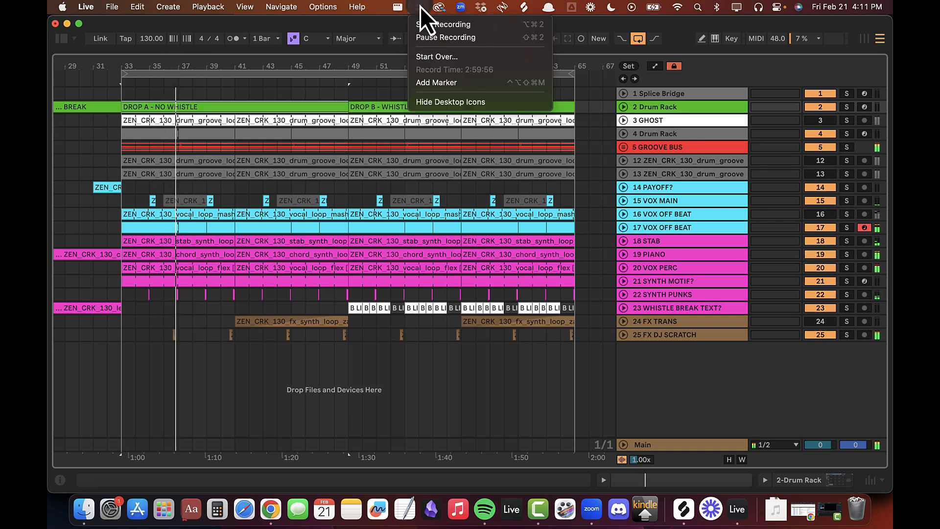
pyautogui.press('super+Tab')
pyautogui.press('super+Tab')
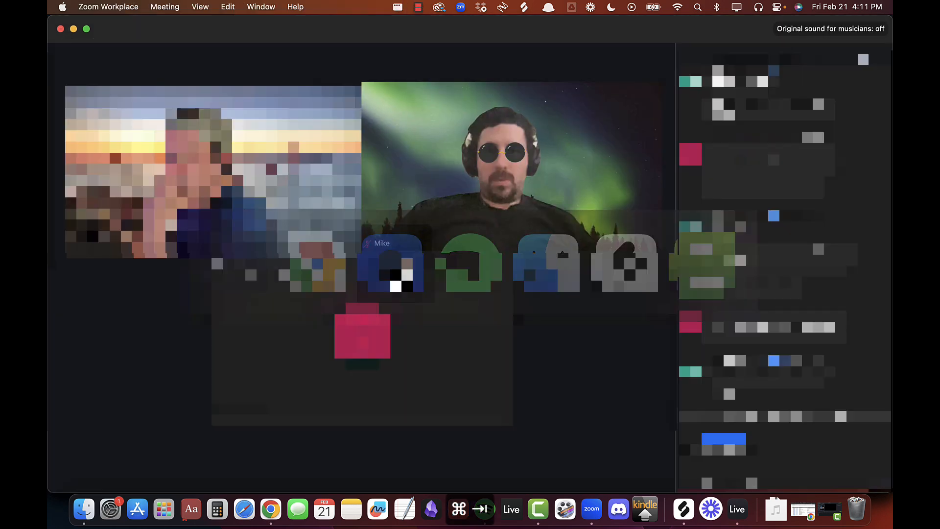
pyautogui.press('super+Tab')
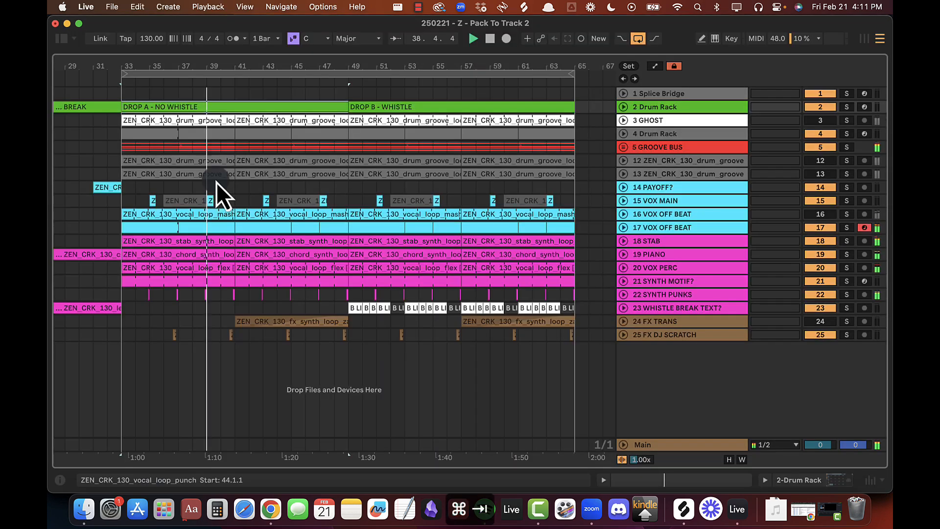
# Step: Unlock the envelopes from the song position and show the automation lanes on all unfolded tracks
pyautogui.moveTo(178, 64); pyautogui.dragTo(158, 66)
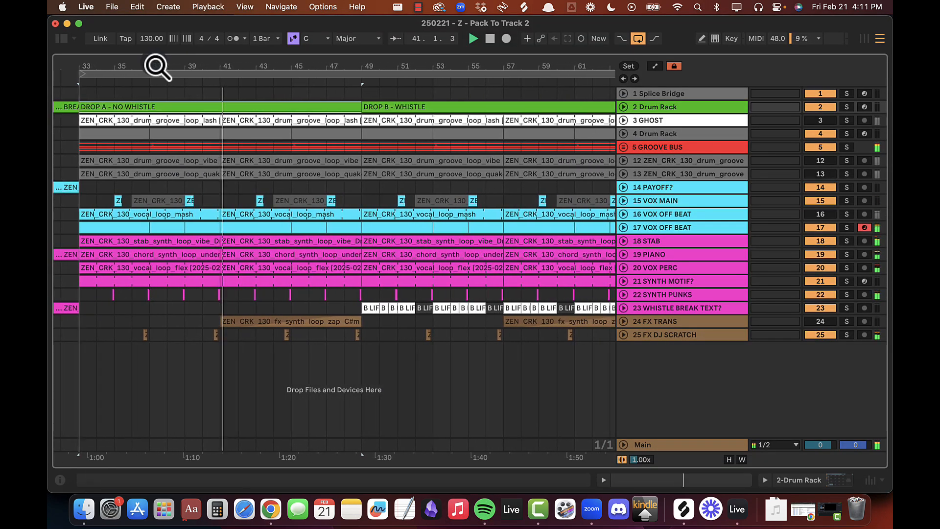
pyautogui.click(673, 66)
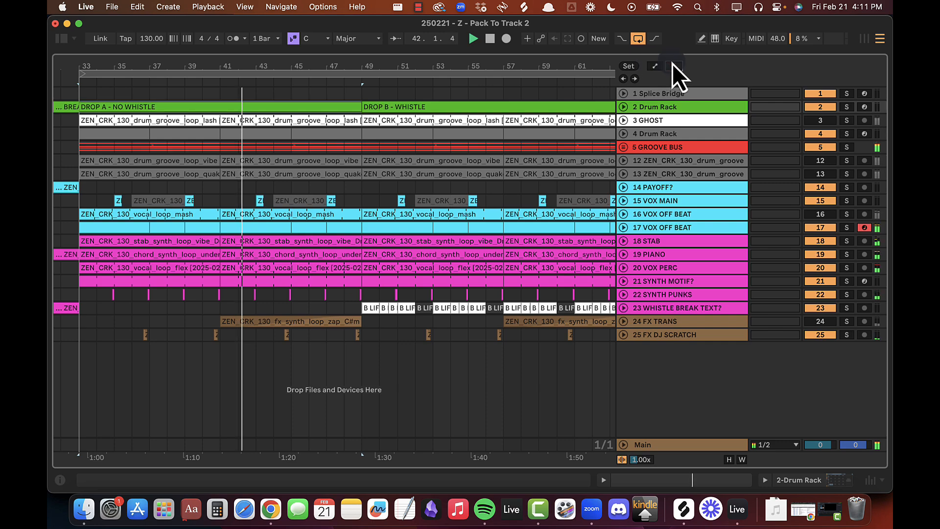
pyautogui.click(646, 227)
pyautogui.keyDown('alt'); pyautogui.click(623, 240); pyautogui.keyUp('alt')
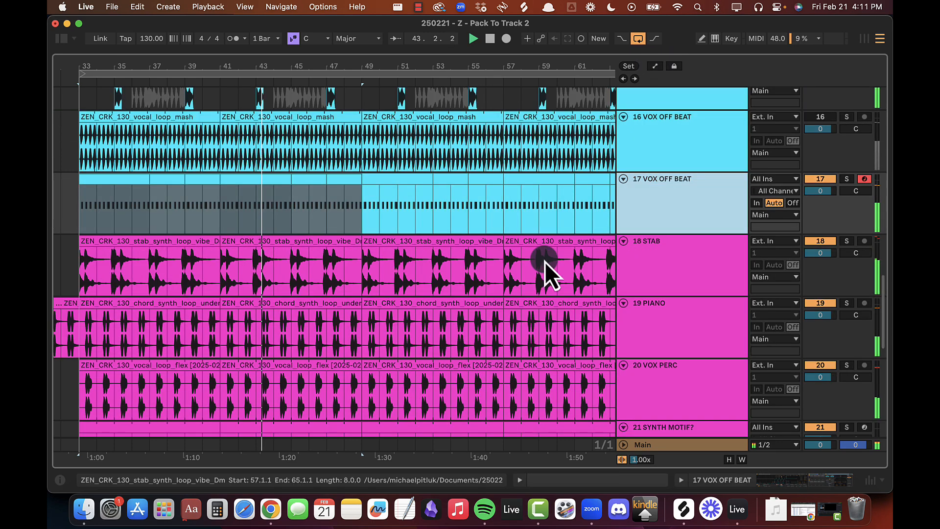
pyautogui.scroll(-10, 486, 292)
pyautogui.press('a')
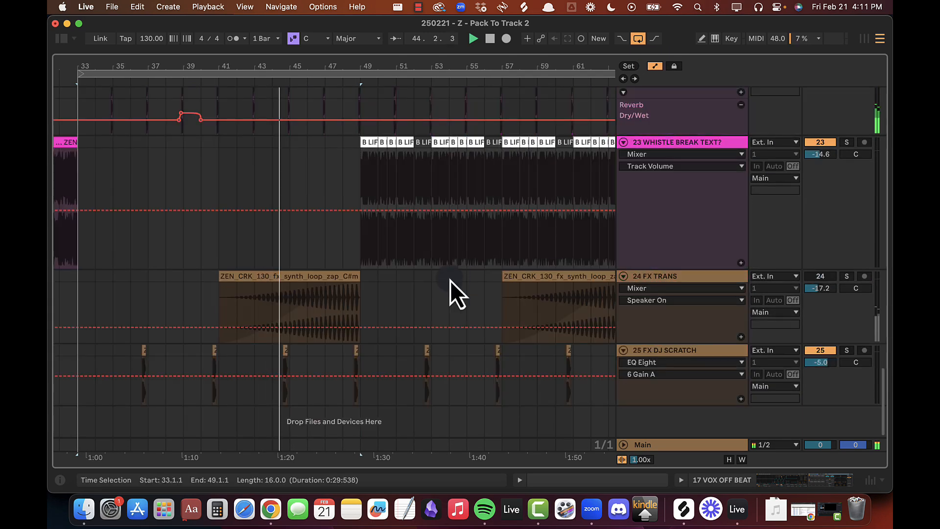
# Step: Duplicate the Reverb Dry/Wet automation on the 22 SYNTH PUNKS track from bars 33–41 across both drops to bar 65
pyautogui.scroll(8, 449, 277)
pyautogui.hscroll(-2, 180, 302)
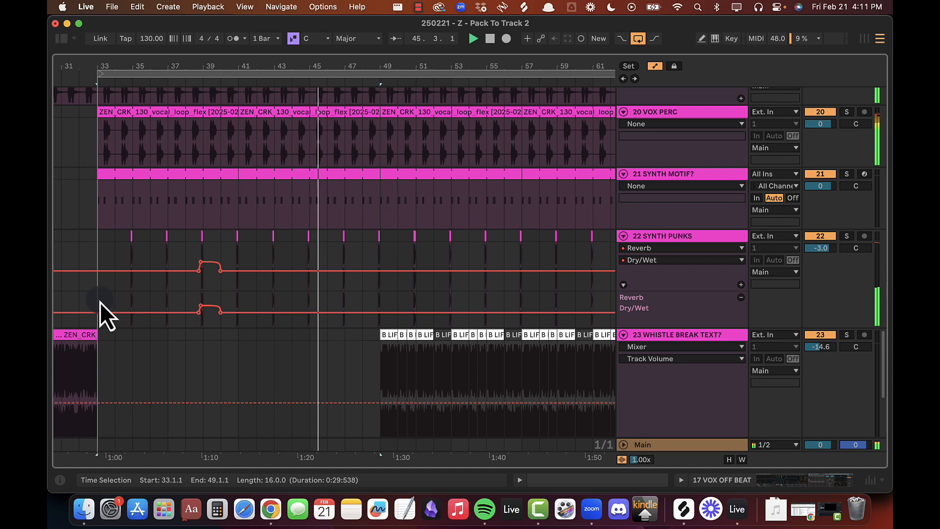
pyautogui.moveTo(100, 301); pyautogui.dragTo(239, 303)
pyautogui.press('super+d')
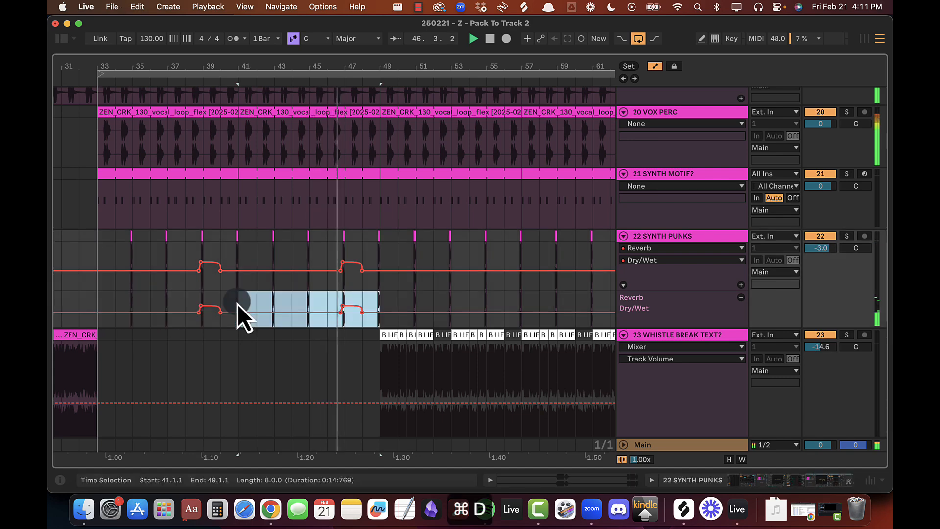
pyautogui.press('super+d')
pyautogui.moveTo(411, 73); pyautogui.dragTo(411, 68)
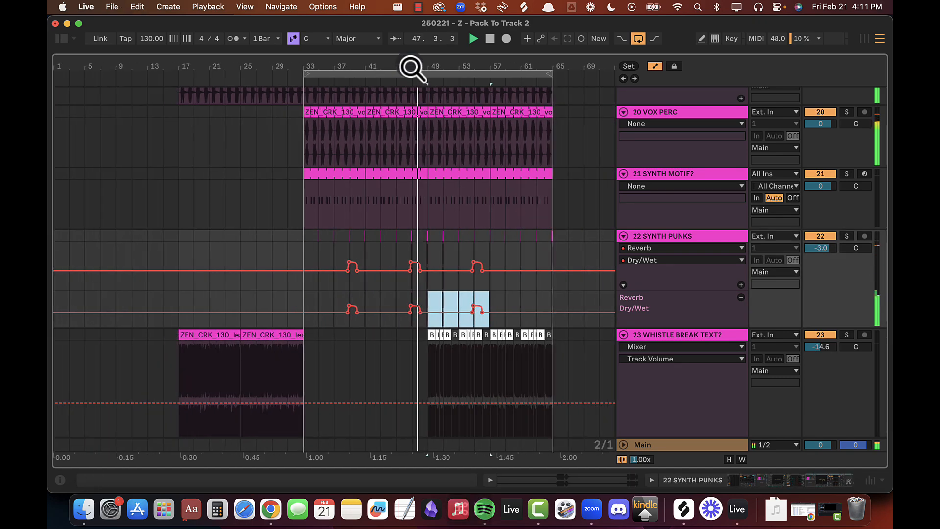
pyautogui.press('super+d')
# Step: Duplicate the Audio Effect Rack Macro 1 automation on the 17 VOX OFF BEAT track from bars 33–41 through to bar 65
pyautogui.scroll(-4, 631, 247)
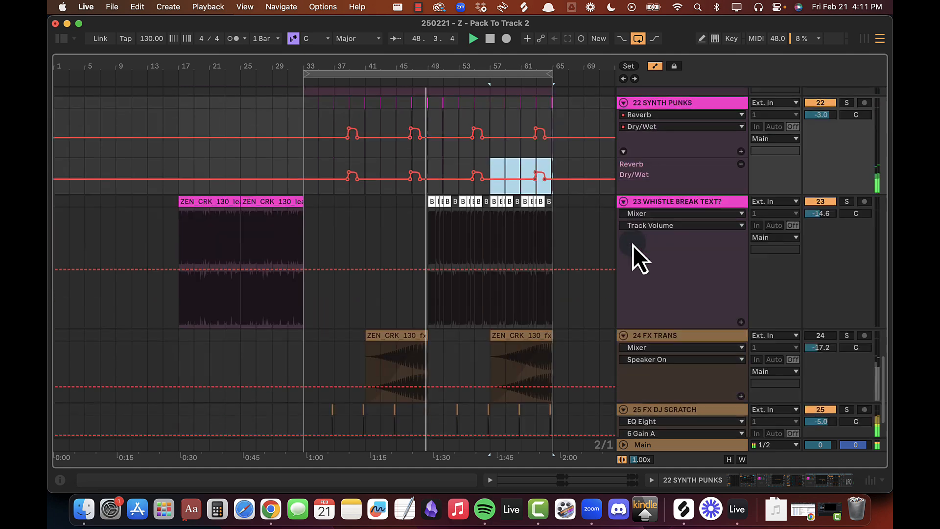
pyautogui.scroll(-2, 633, 252)
pyautogui.scroll(6, 633, 252)
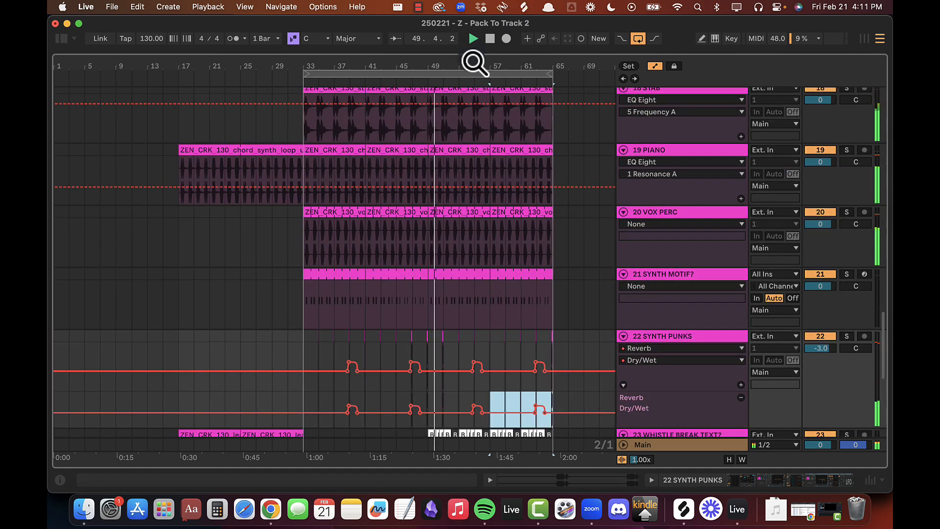
pyautogui.scroll(5, 471, 195)
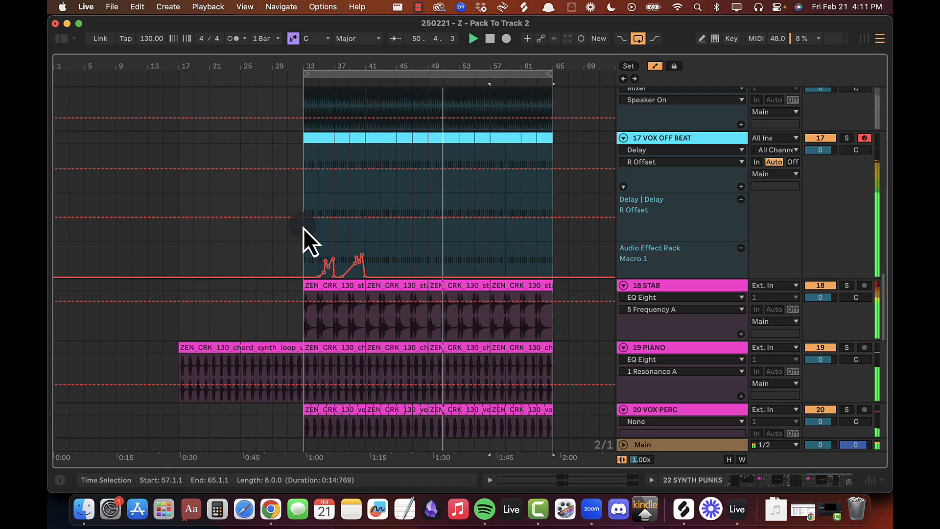
pyautogui.moveTo(303, 257); pyautogui.dragTo(371, 258)
pyautogui.press('super+d')
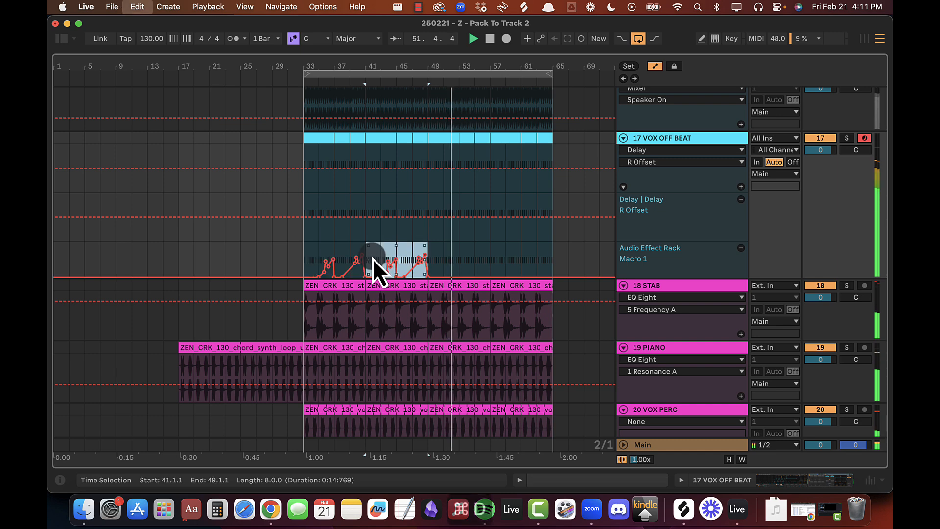
pyautogui.press('super+d')
pyautogui.press('super+d')
# Step: Fold all tracks and check the 14 PAYOFF? and 15 VOX MAIN tracks for automation that needs repeating
pyautogui.scroll(3, 465, 216)
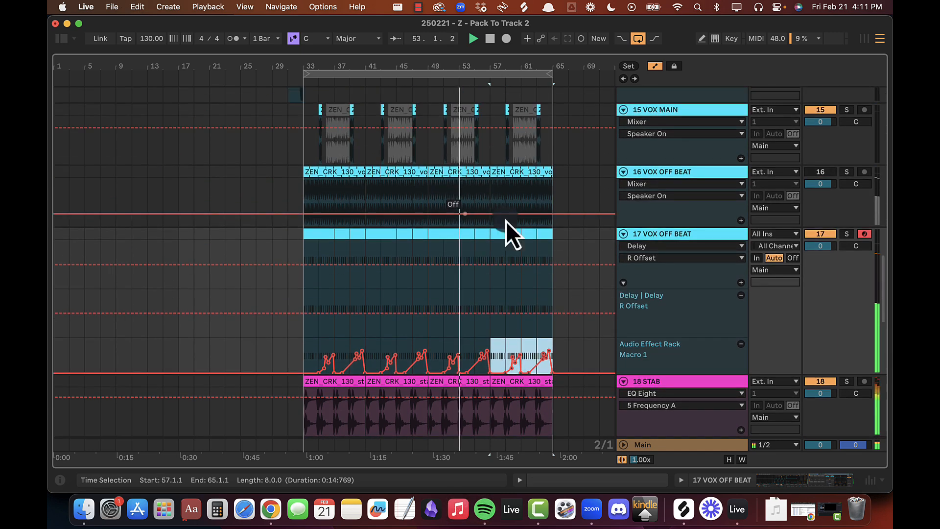
pyautogui.keyDown('alt'); pyautogui.click(624, 234); pyautogui.keyUp('alt')
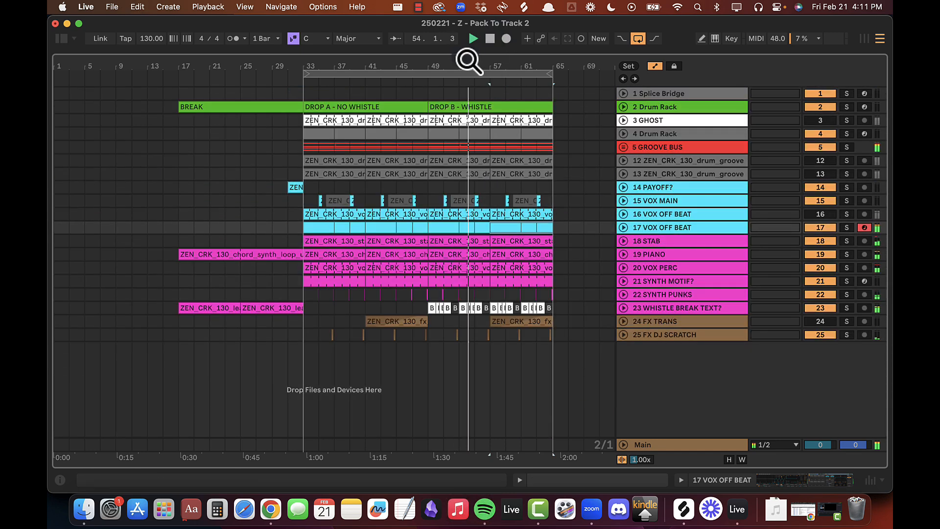
pyautogui.moveTo(469, 61); pyautogui.dragTo(436, 69)
pyautogui.click(623, 201)
pyautogui.click(624, 186)
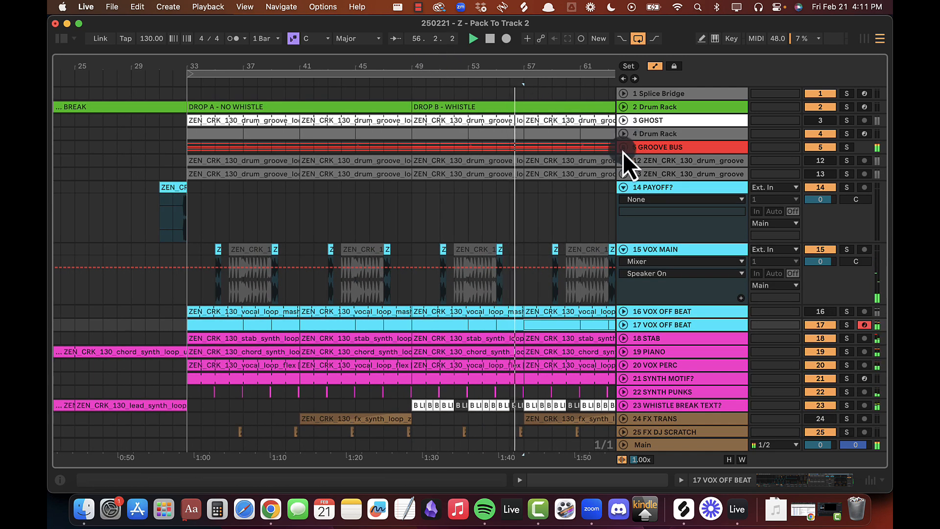
pyautogui.click(623, 188)
pyautogui.click(624, 201)
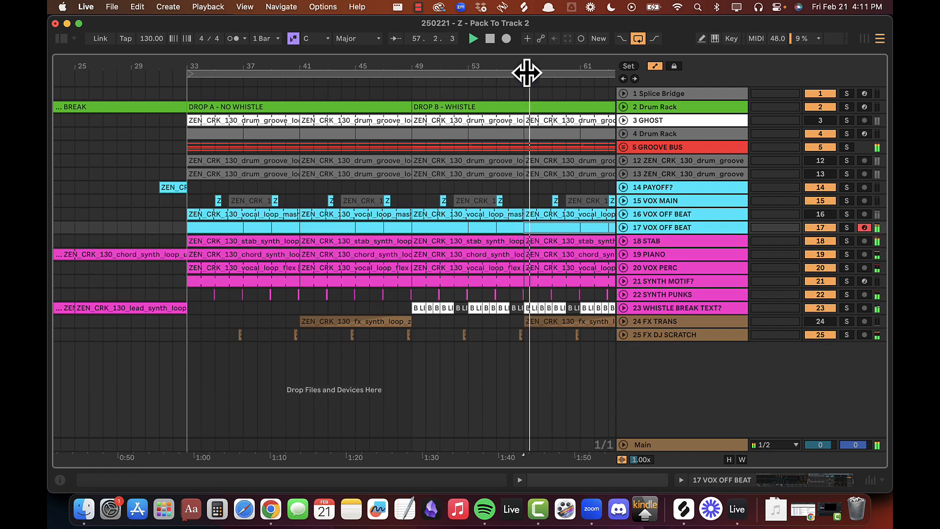
pyautogui.moveTo(527, 73); pyautogui.dragTo(462, 70)
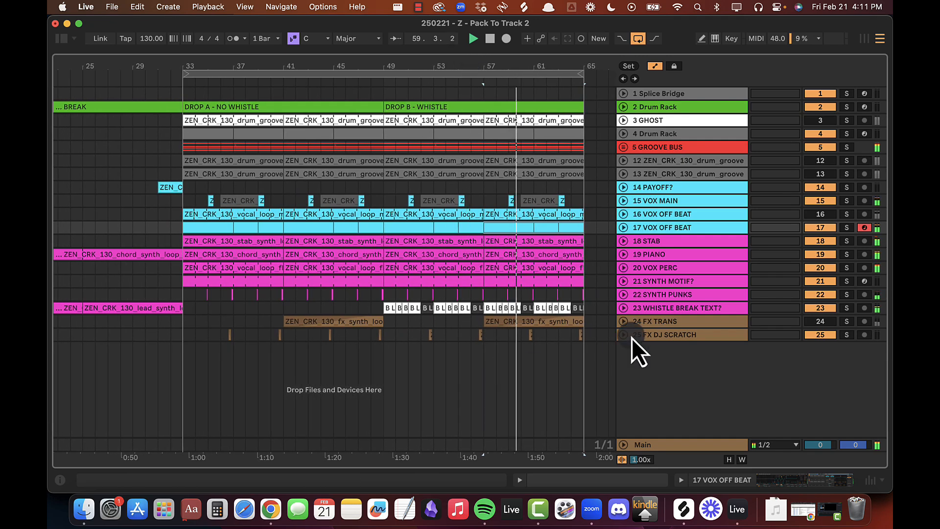
# Step: Activate the 24 FX TRANS track and lower its volume to -18.2 dB
pyautogui.click(623, 321)
pyautogui.click(827, 323)
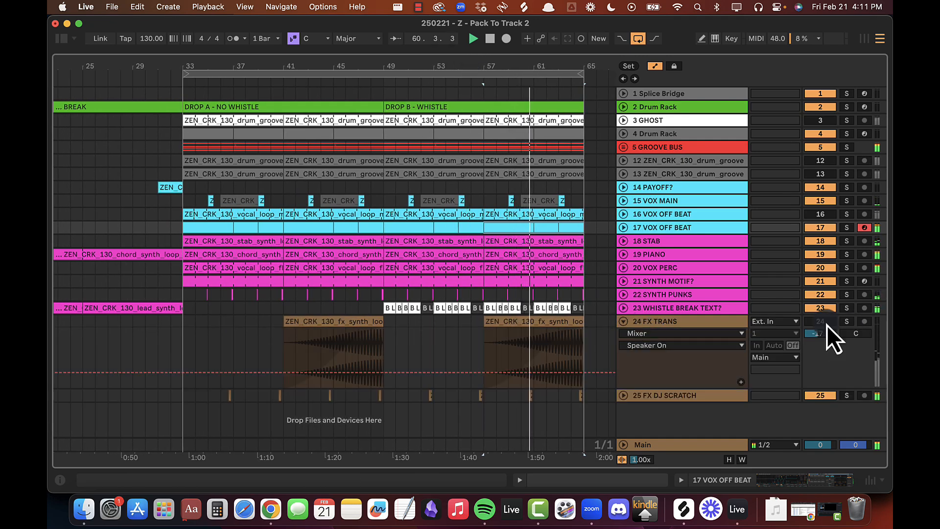
pyautogui.click(822, 336)
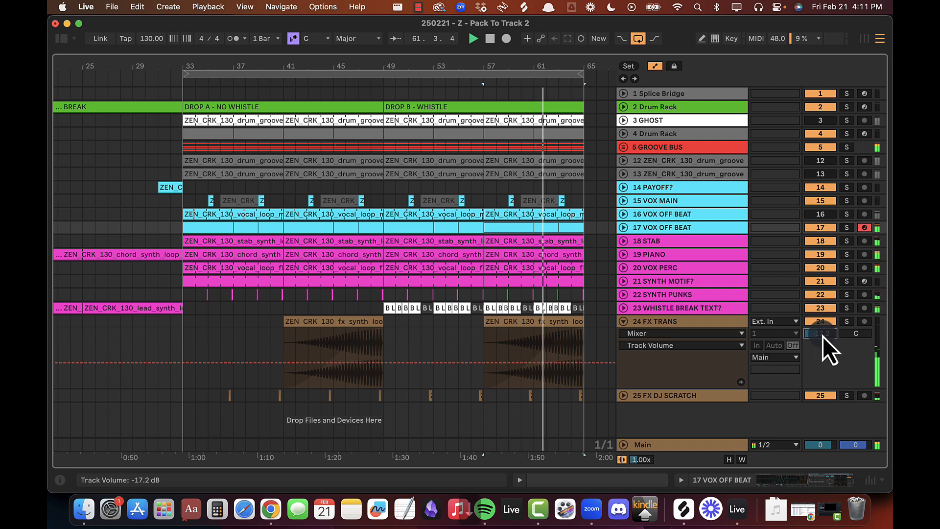
pyautogui.press('Down')
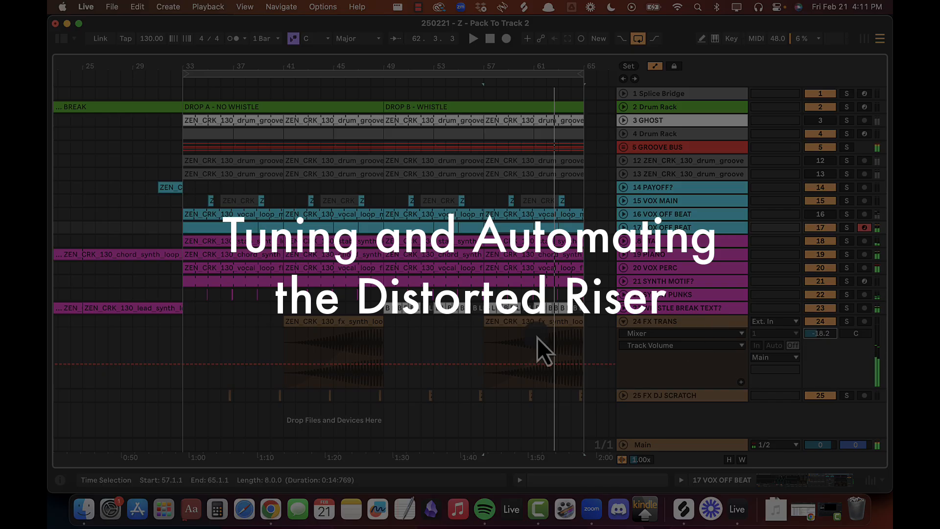
# Step: Set the arrangement loop to the last two bars of the FX TRANS riser, from bar 63 to bar 65
pyautogui.moveTo(558, 350); pyautogui.dragTo(584, 343)
pyautogui.press('super+k')
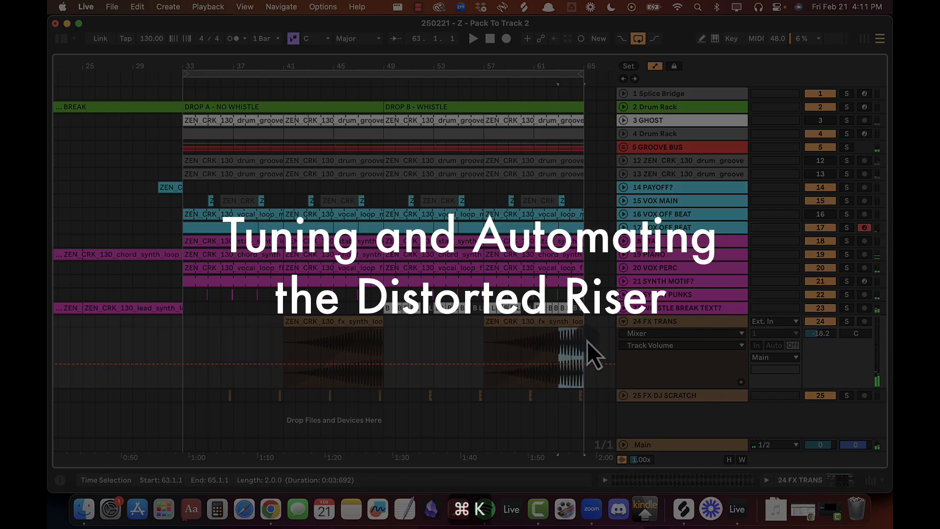
pyautogui.press('super+l')
pyautogui.press('super+k')
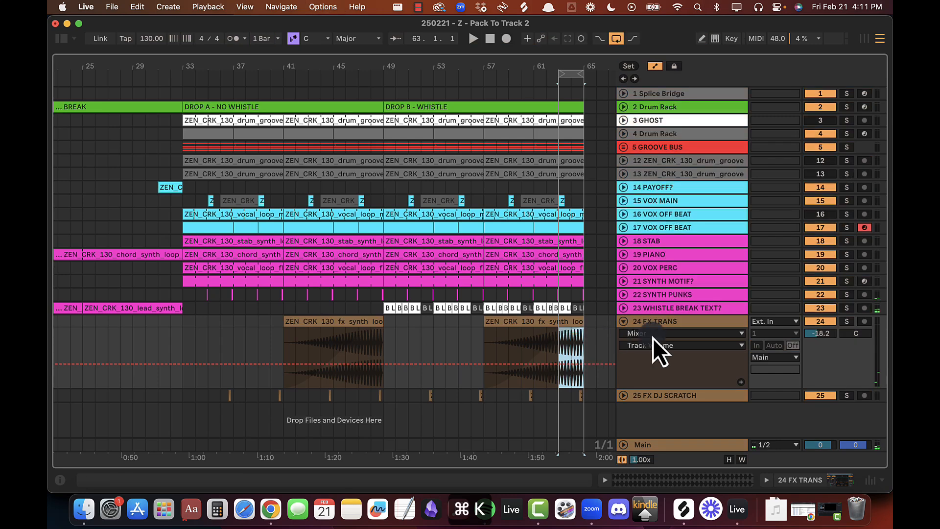
# Step: Search the browser for "spec" and add the Spectrum device after the Delay on the 24 FX TRANS track
pyautogui.click(673, 323)
pyautogui.doubleClick(673, 323)
pyautogui.click(61, 39)
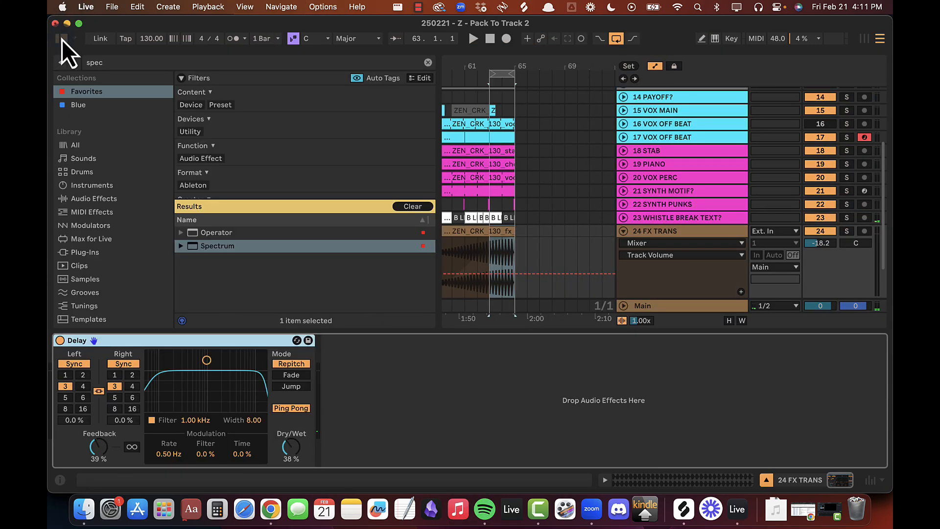
pyautogui.click(164, 66)
pyautogui.write('spec')
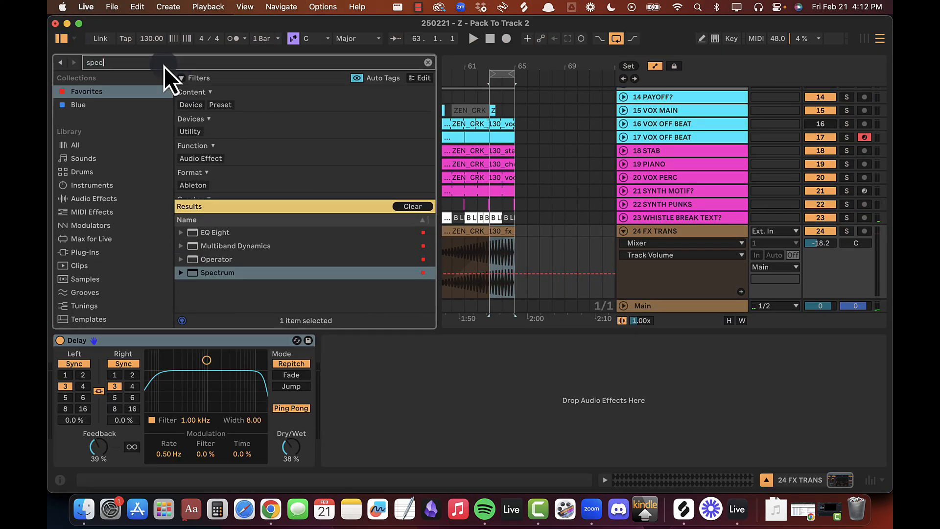
pyautogui.press('Return')
# Step: Play the looped riser with the Spectrum display enlarged to read its peak note, and restore the display's compact size
pyautogui.doubleClick(503, 376)
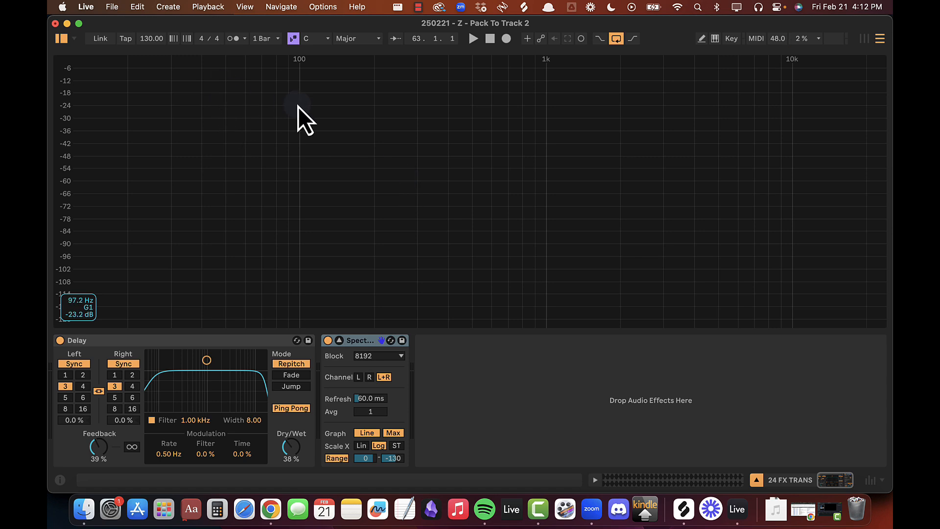
pyautogui.press('space')
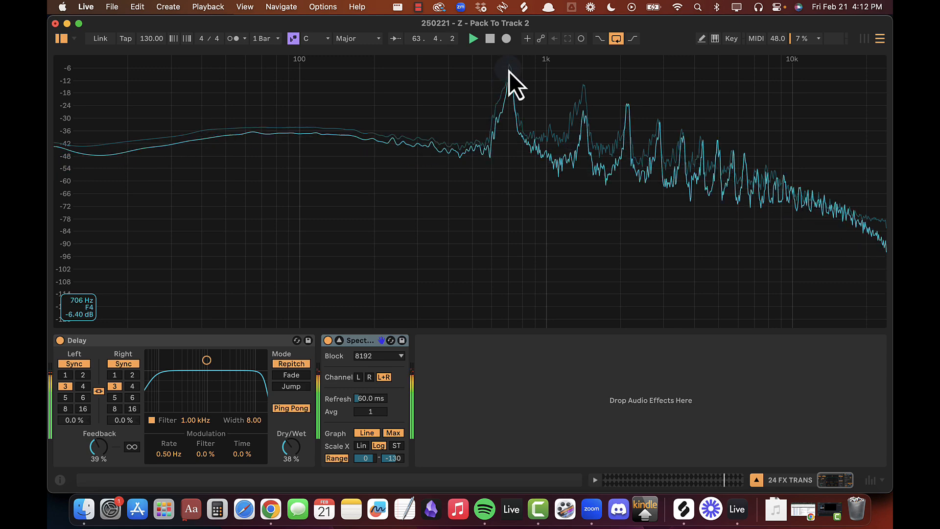
pyautogui.press('space')
pyautogui.doubleClick(509, 69)
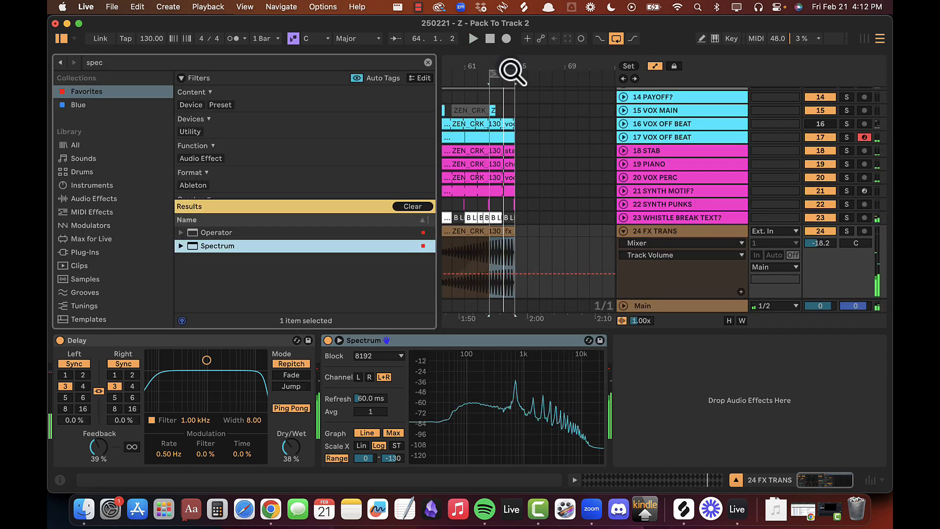
# Step: Transpose the 24 FX TRANS riser clip at bar 57 by +2 semitones and set its warp mode to Complex
pyautogui.press('alt+super+l')
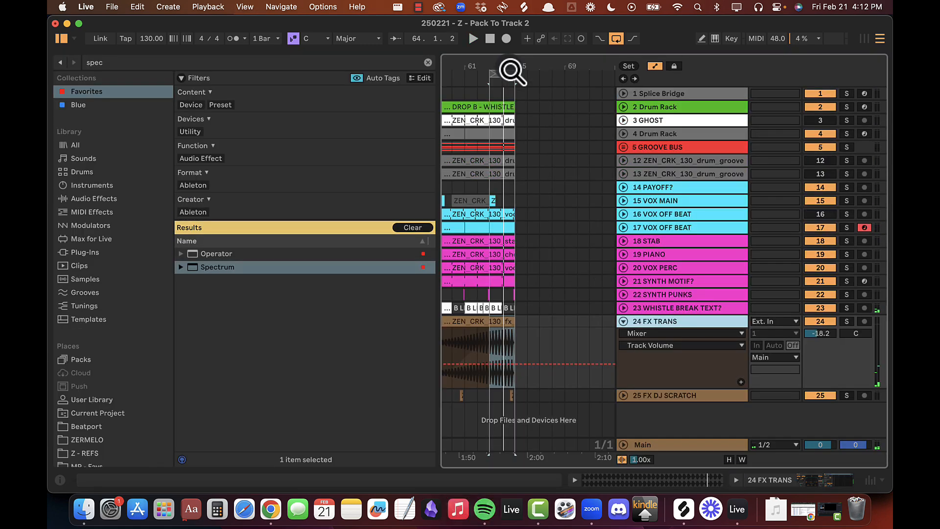
pyautogui.press('alt+super+b')
pyautogui.moveTo(116, 69); pyautogui.dragTo(139, 71)
pyautogui.hscroll(-5, 362, 311)
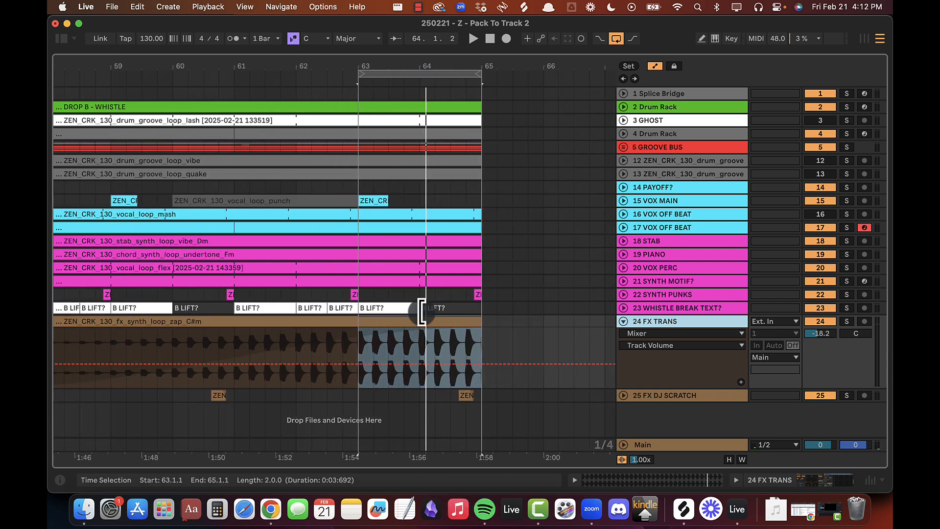
pyautogui.doubleClick(398, 331)
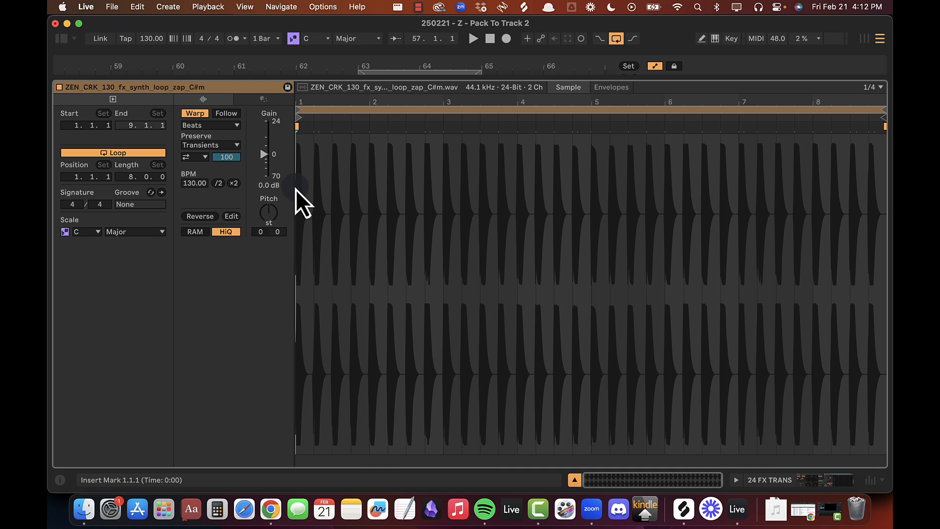
pyautogui.moveTo(302, 100); pyautogui.dragTo(302, 102)
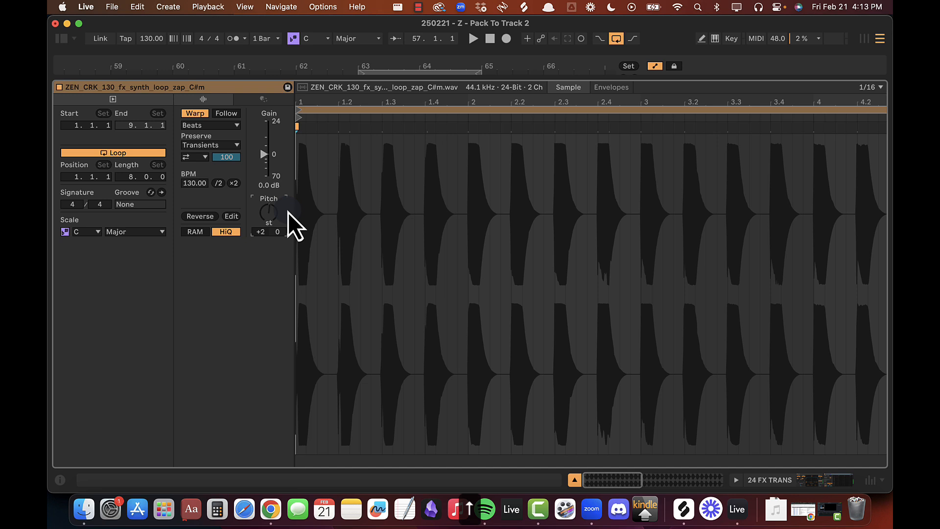
pyautogui.click(220, 126)
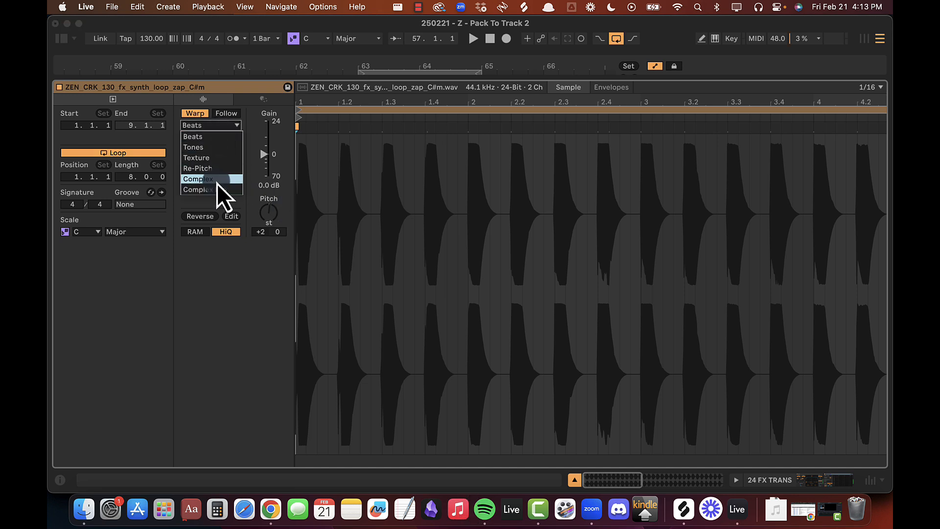
pyautogui.click(217, 182)
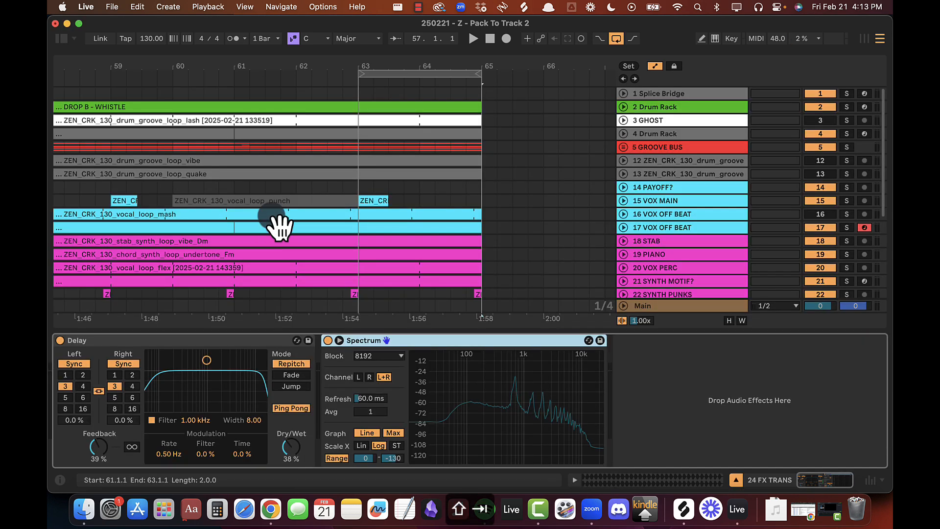
# Step: Play the riser from bar 63 with the full mix and lower the 24 FX TRANS track volume to -20.0 dB
pyautogui.press('space')
pyautogui.press('alt+super+l')
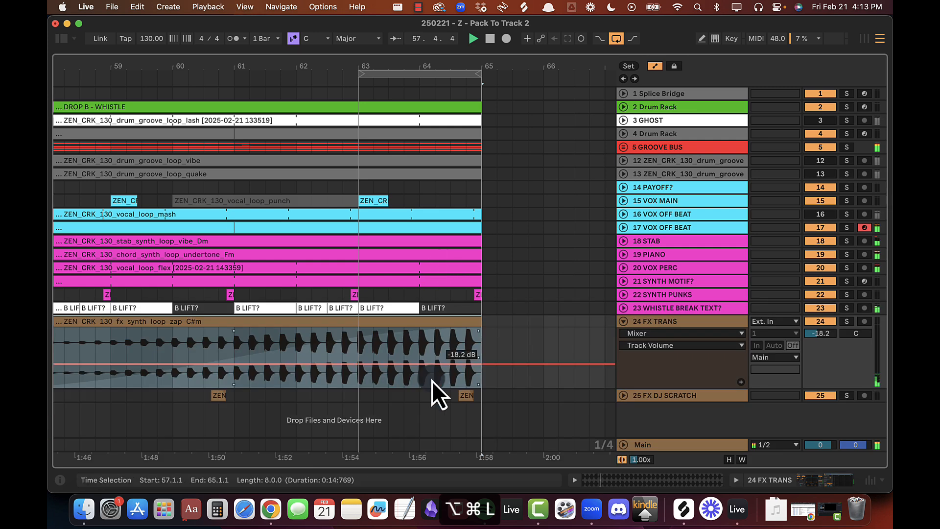
pyautogui.click(363, 342)
pyautogui.press('space')
pyautogui.press('space')
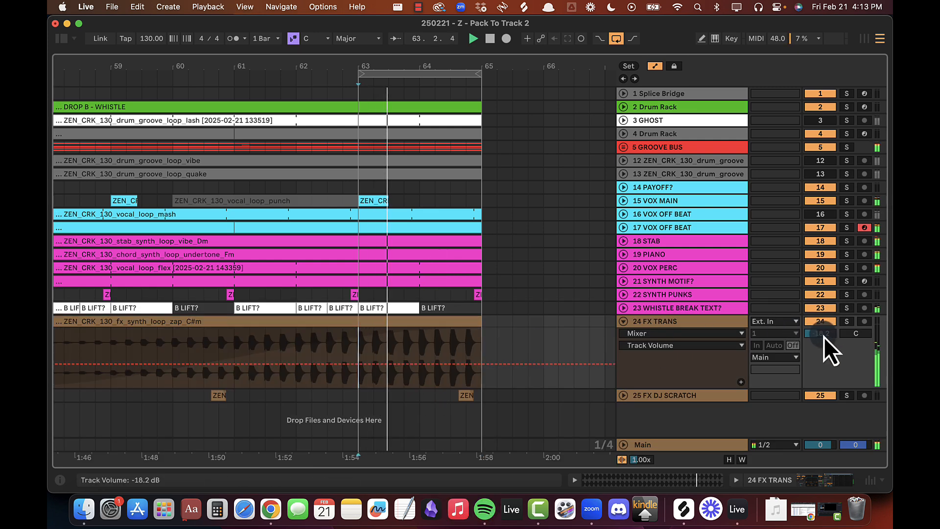
pyautogui.moveTo(827, 337); pyautogui.dragTo(829, 338)
# Step: Loop the full Drop B riser from bar 57 to 65, audition its start, and remove the clip's fade-in
pyautogui.moveTo(331, 66); pyautogui.dragTo(451, 73)
pyautogui.press('space')
pyautogui.press('space')
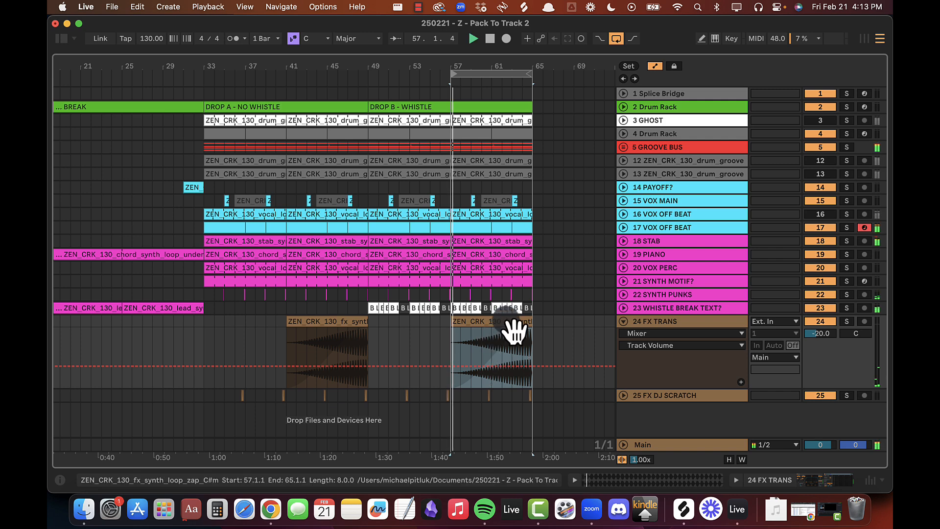
pyautogui.press('+')
pyautogui.press('+')
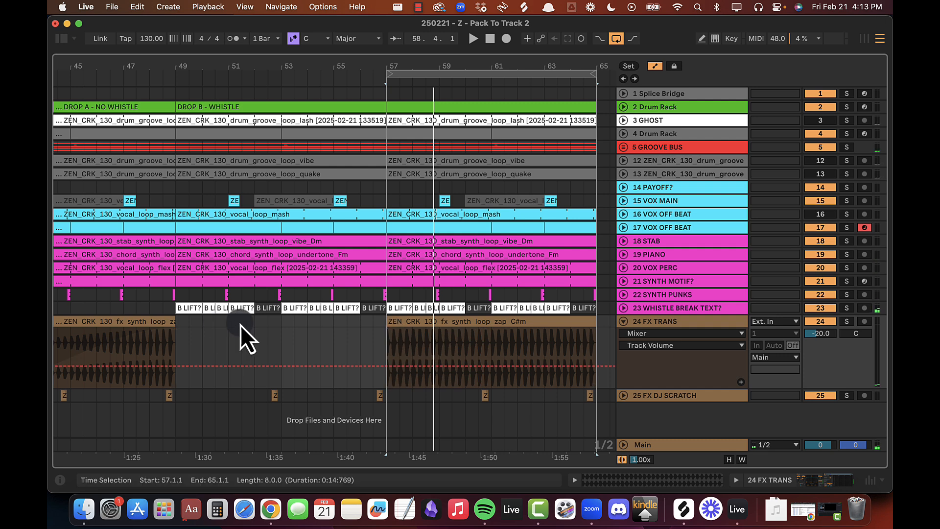
# Step: Search the browser for "gain", add the MP - Auto Gain rack to 24 FX TRANS, and place Spectrum last in the chain
pyautogui.click(669, 322)
pyautogui.doubleClick(671, 322)
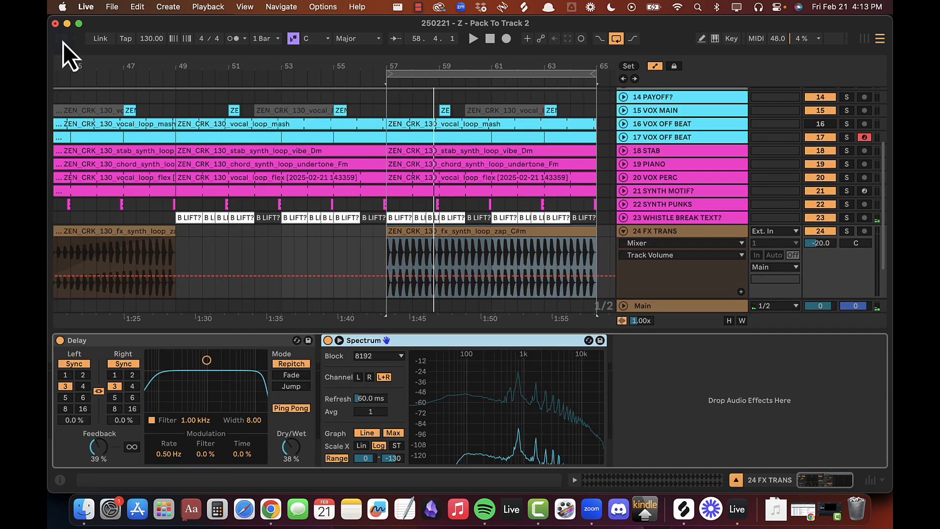
pyautogui.click(63, 41)
pyautogui.click(121, 64)
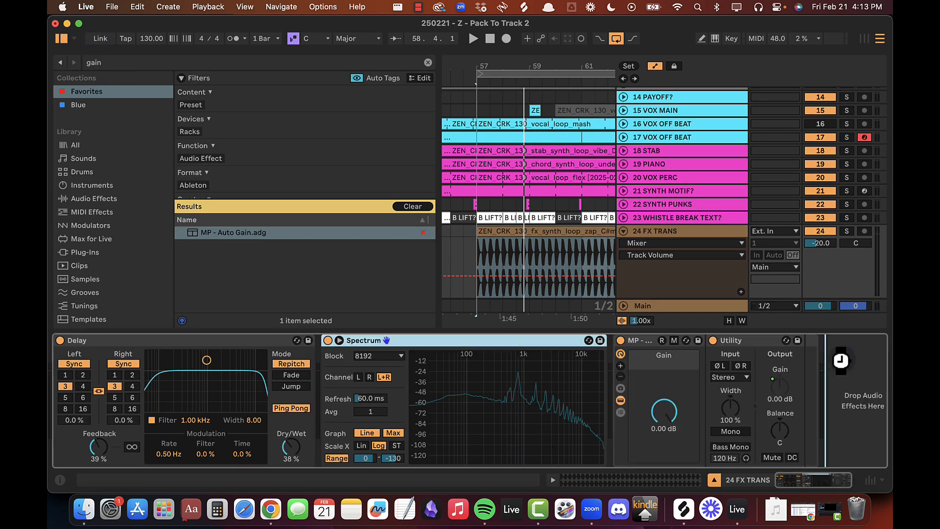
pyautogui.moveTo(365, 340); pyautogui.dragTo(835, 362)
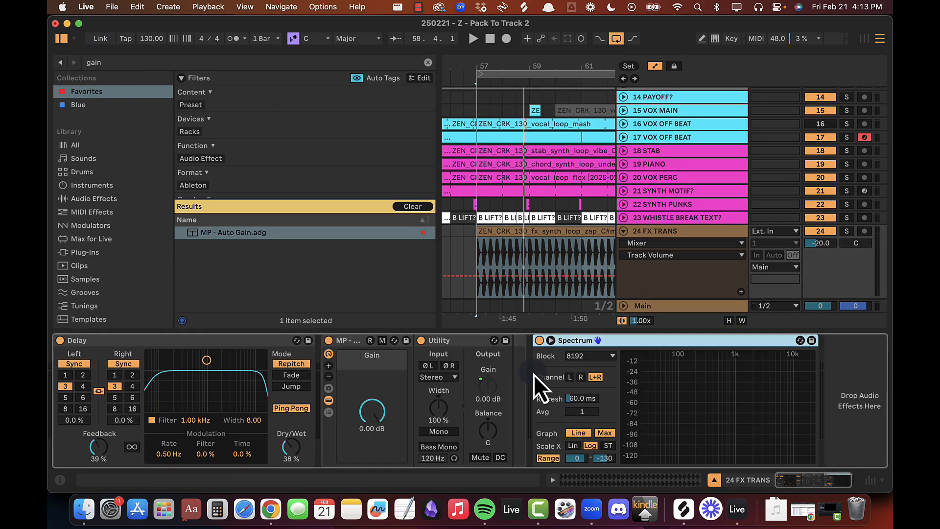
pyautogui.press('alt+super+l')
pyautogui.press('alt+super+b')
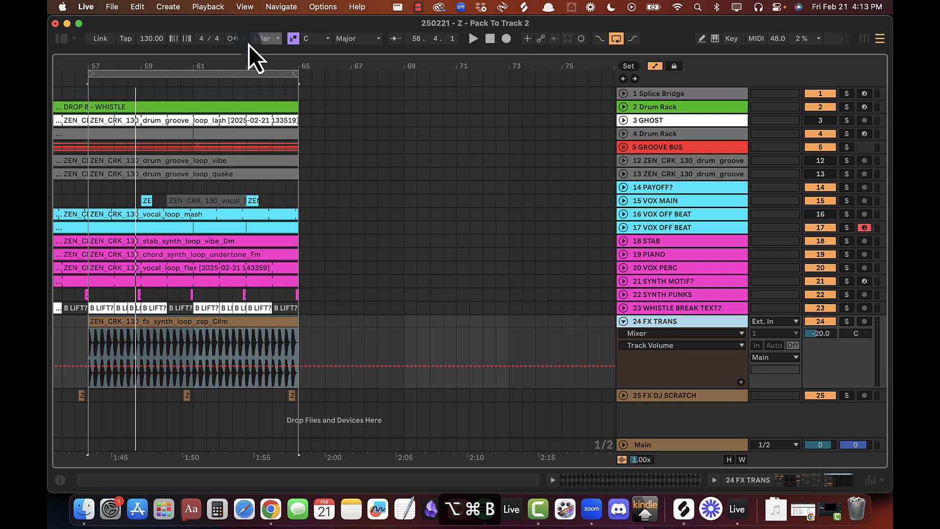
# Step: Copy the edited riser clip from bar 57 over the Drop A riser at bar 41
pyautogui.moveTo(217, 66); pyautogui.dragTo(511, 65)
pyautogui.moveTo(511, 335); pyautogui.dragTo(393, 325)
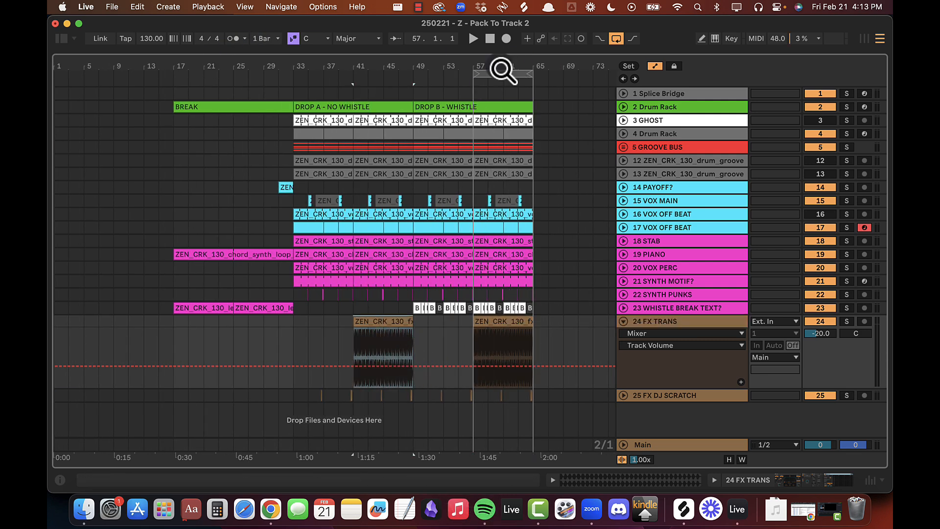
pyautogui.moveTo(500, 67); pyautogui.dragTo(500, 108)
# Step: Show the MP - Auto Gain rack's Gain automation in a new lane and turn the macro down to -∞ dB
pyautogui.doubleClick(662, 325)
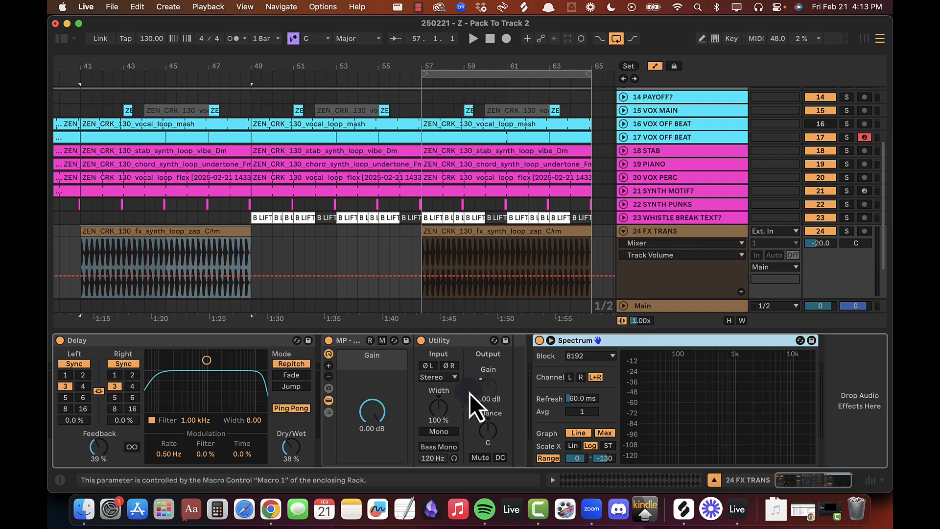
pyautogui.click(372, 408)
pyautogui.rightClick(373, 408)
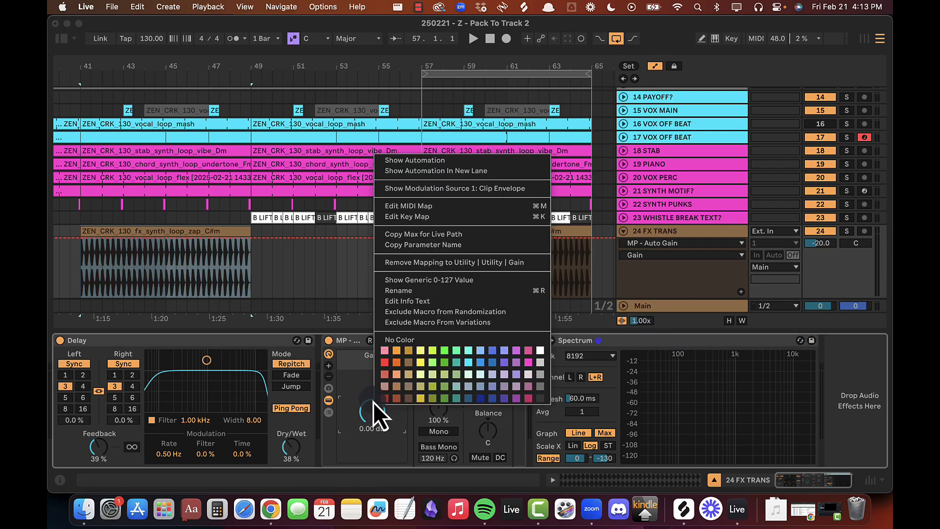
pyautogui.click(451, 170)
pyautogui.moveTo(372, 410); pyautogui.dragTo(372, 460)
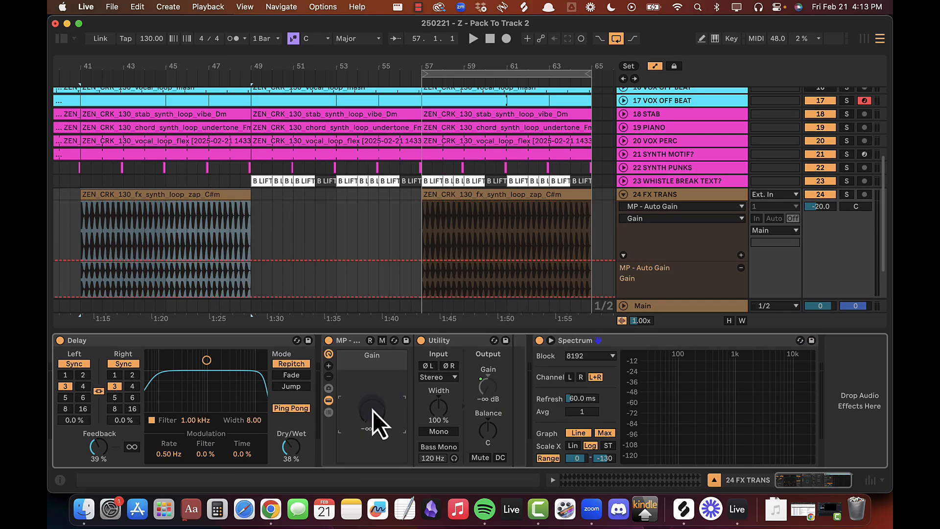
# Step: Draw a Gain automation ramp over the Drop B riser, rising from -∞ dB at bar 57 to full level at bar 65
pyautogui.click(421, 300)
pyautogui.click(422, 295)
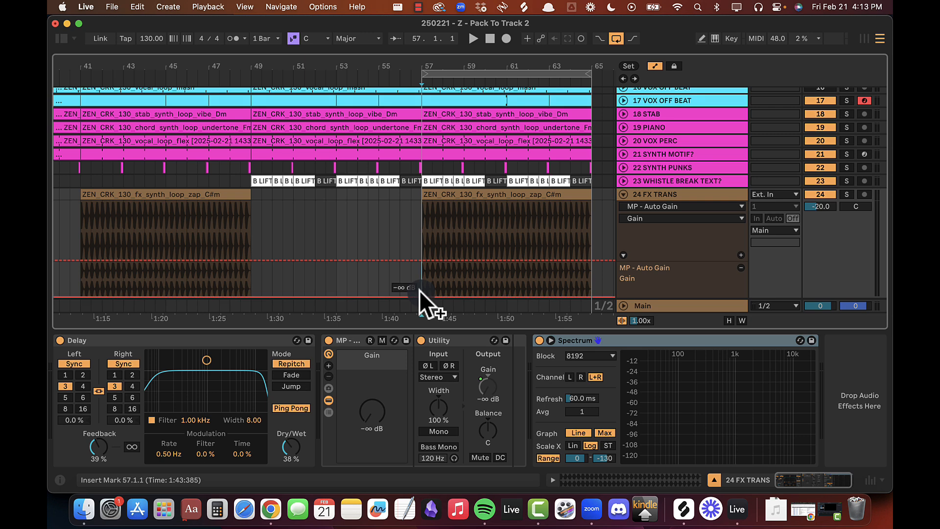
pyautogui.click(422, 277)
pyautogui.moveTo(589, 292); pyautogui.dragTo(592, 264)
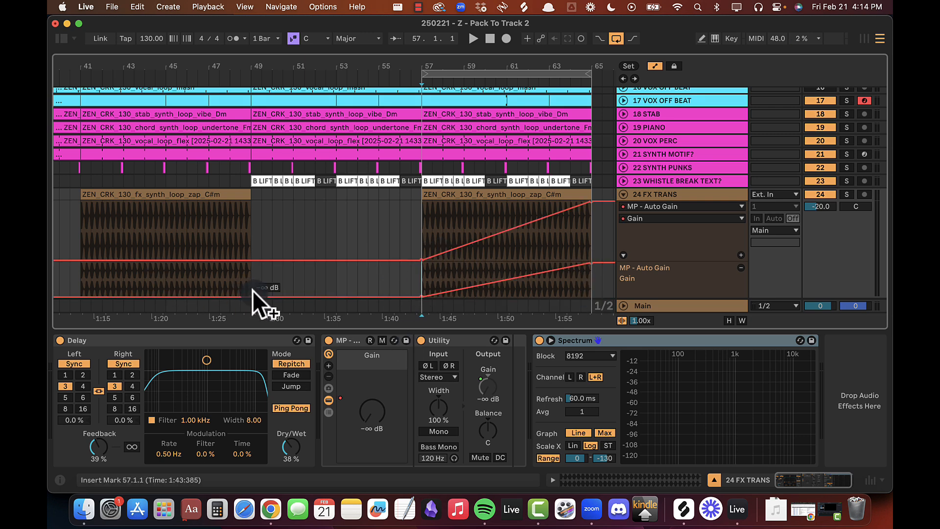
# Step: Draw a matching gain ramp from bar 41 to 49 on the Drop A riser, dropping back to -∞ dB after both risers
pyautogui.moveTo(252, 290); pyautogui.dragTo(262, 263)
pyautogui.moveTo(263, 267); pyautogui.dragTo(249, 295)
pyautogui.hscroll(-10, 176, 301)
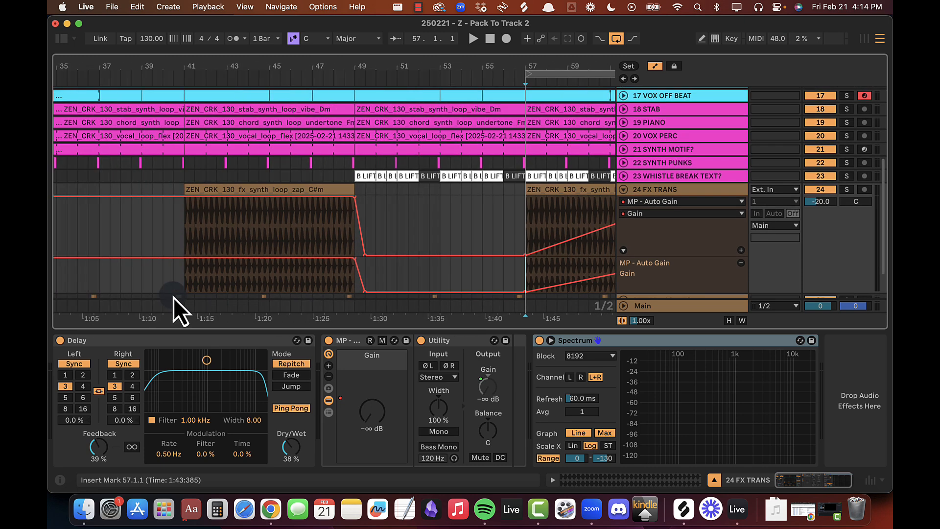
pyautogui.moveTo(269, 259); pyautogui.dragTo(270, 292)
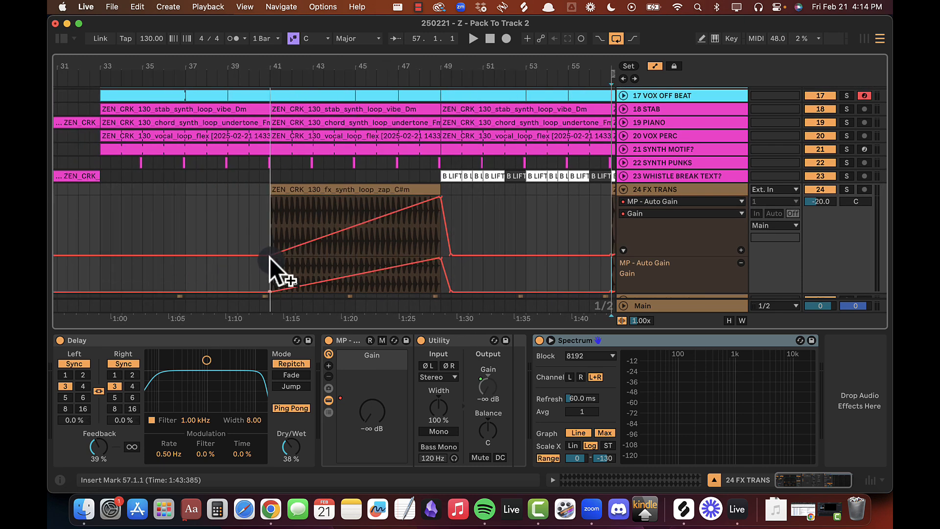
pyautogui.hscroll(15, 274, 287)
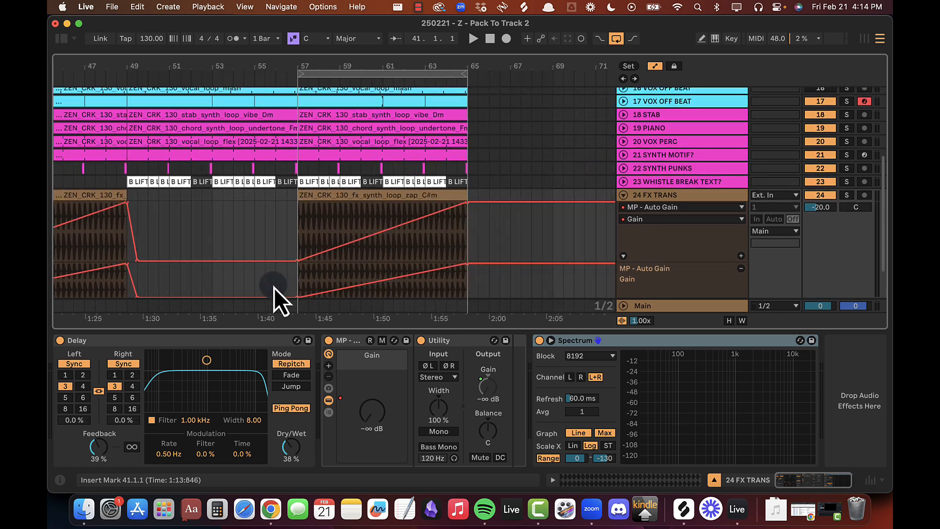
pyautogui.click(474, 262)
# Step: Open the MP - Auto Gain macro mappings and set the Gain mapping's minimum to -20.0 dB
pyautogui.press('super+alt+b')
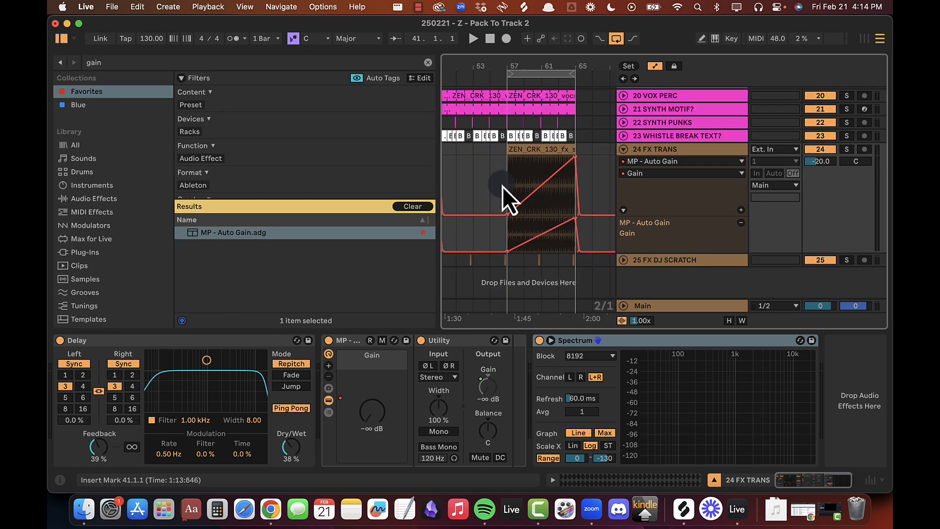
pyautogui.click(381, 340)
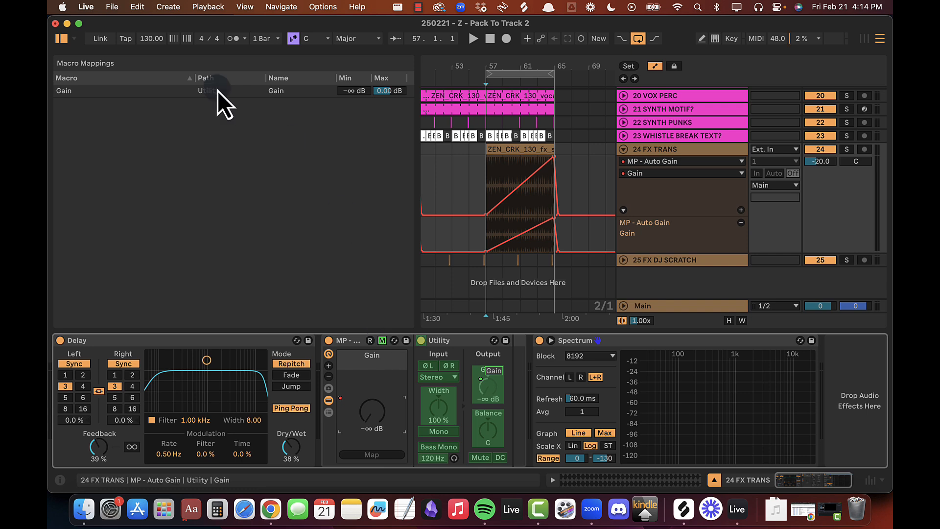
pyautogui.click(345, 93)
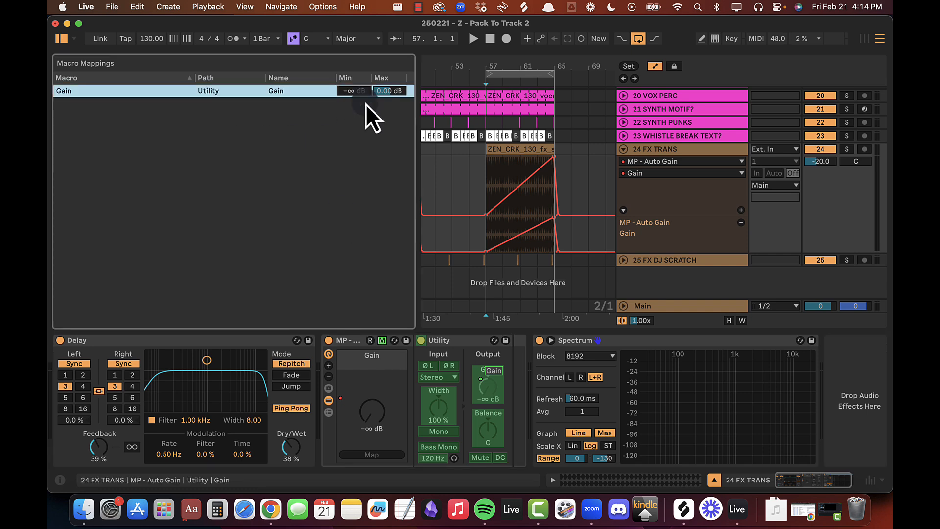
pyautogui.click(488, 175)
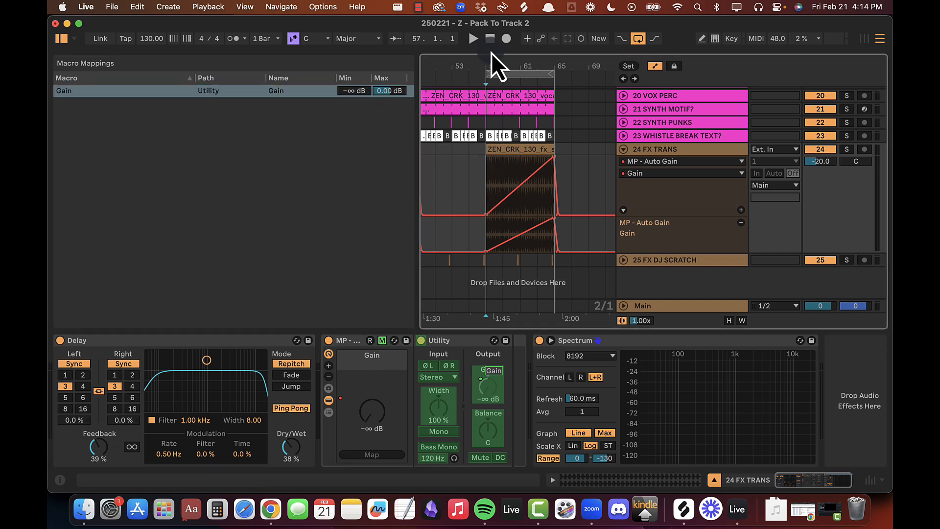
pyautogui.moveTo(499, 69); pyautogui.dragTo(490, 218)
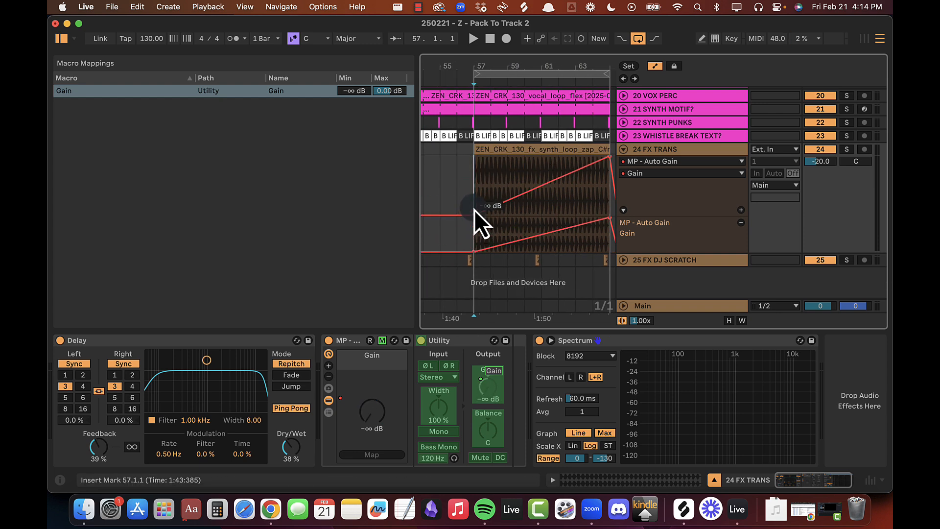
pyautogui.click(354, 93)
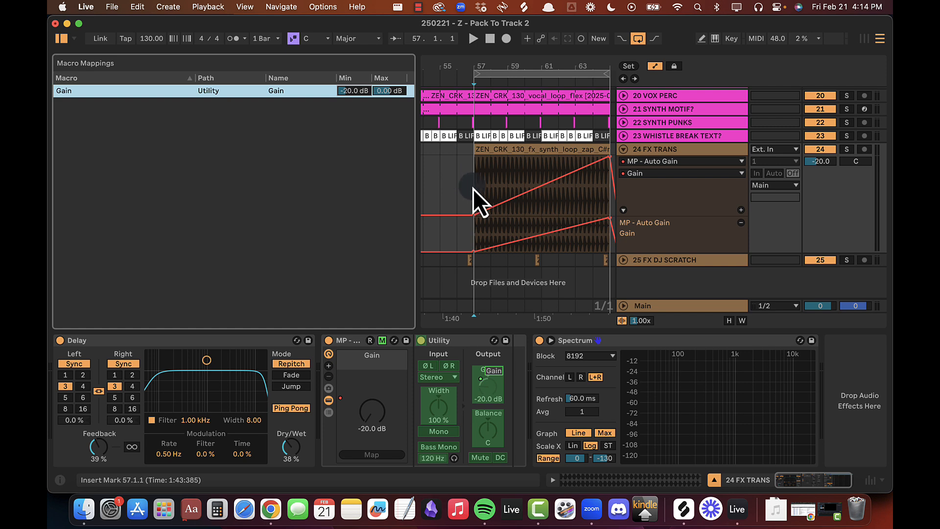
# Step: Audition the Drop B riser from bar 57 while fine-tuning the minimum of the Gain macro mapping
pyautogui.click(473, 188)
pyautogui.press('space')
pyautogui.click(348, 90)
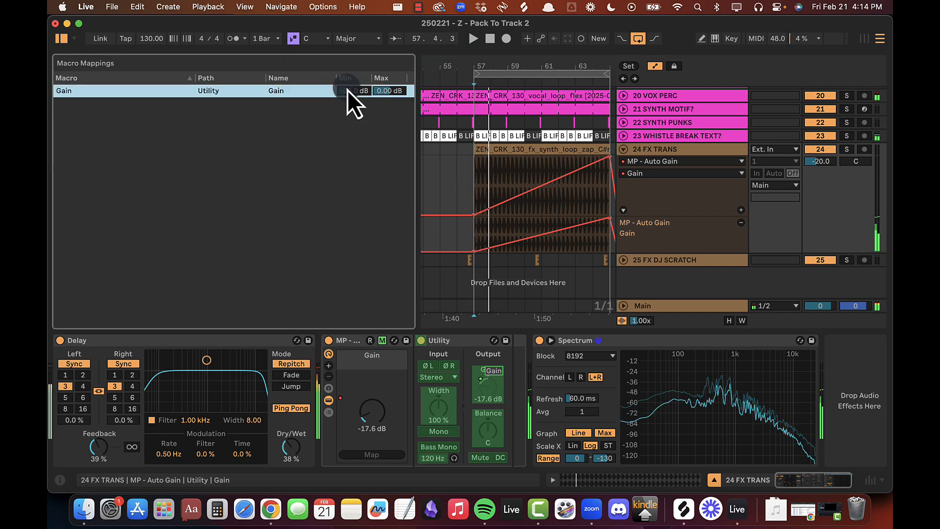
pyautogui.press('Up')
pyautogui.press('Up')
pyautogui.press('Up')
pyautogui.press('Up')
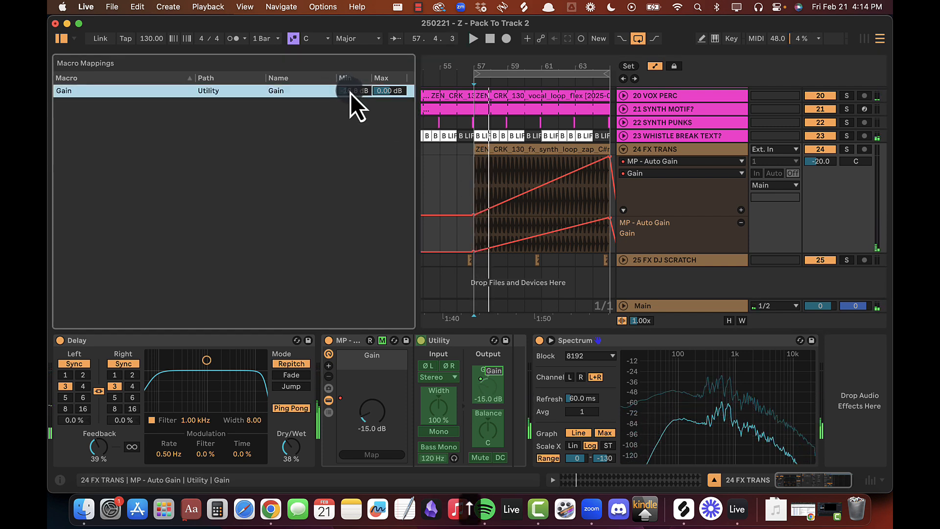
pyautogui.press('space')
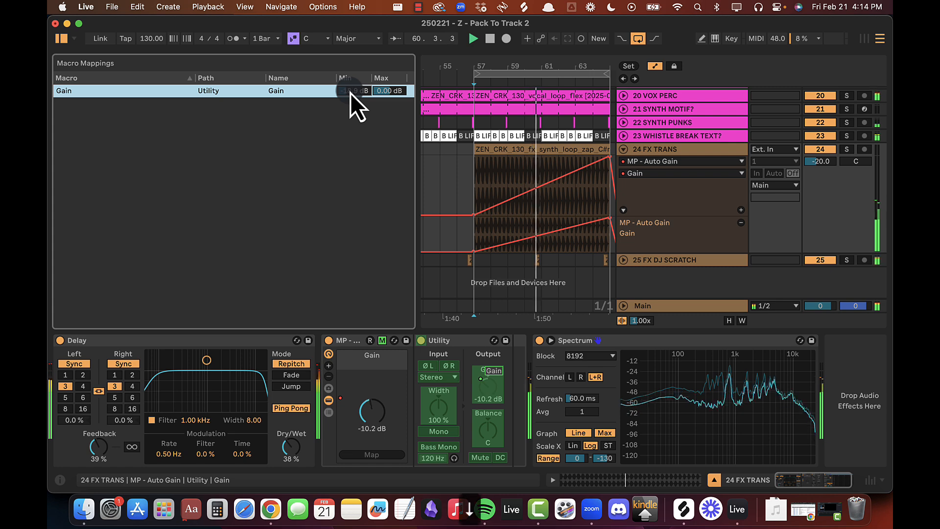
# Step: Reshape the Drop B riser's gain automation to peak at bar 64 and fall back to -20.0 dB at bar 65
pyautogui.press('alt+super+b')
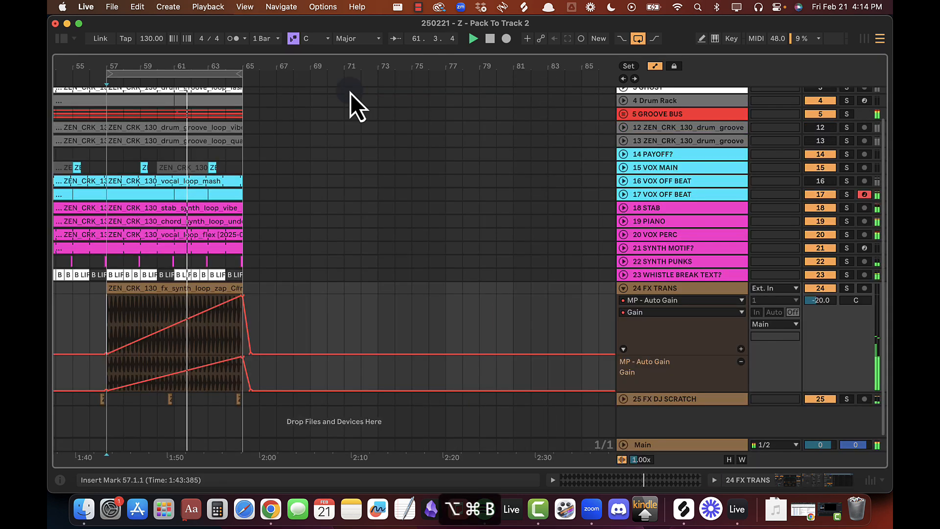
pyautogui.hscroll(-10, 119, 63)
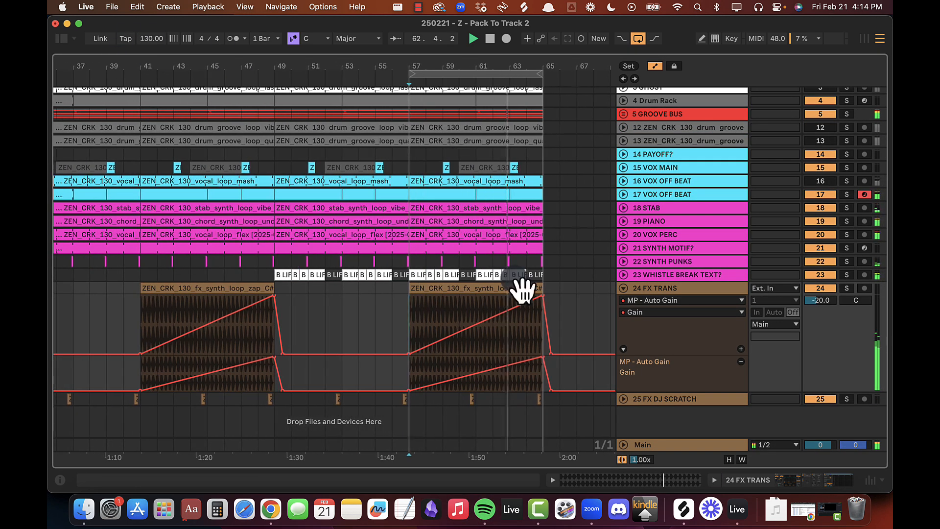
pyautogui.moveTo(522, 296); pyautogui.dragTo(460, 297)
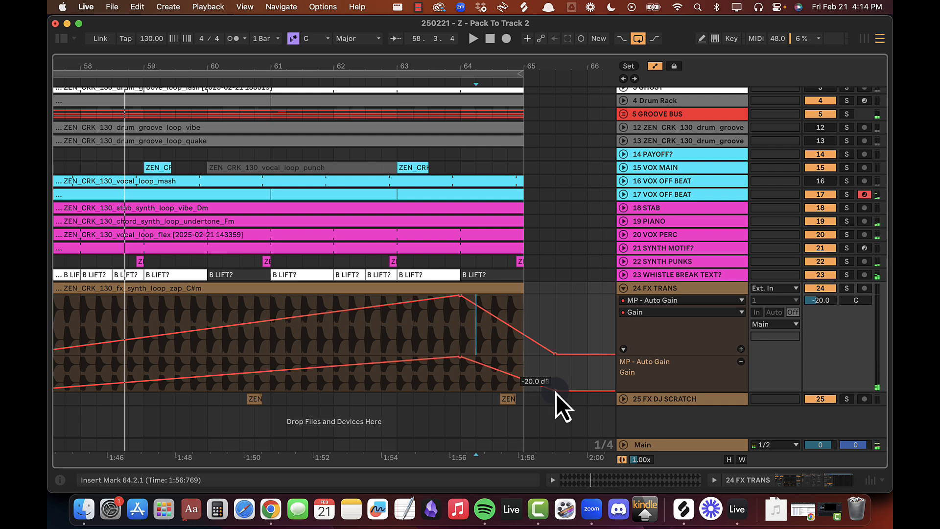
pyautogui.moveTo(555, 391); pyautogui.dragTo(524, 391)
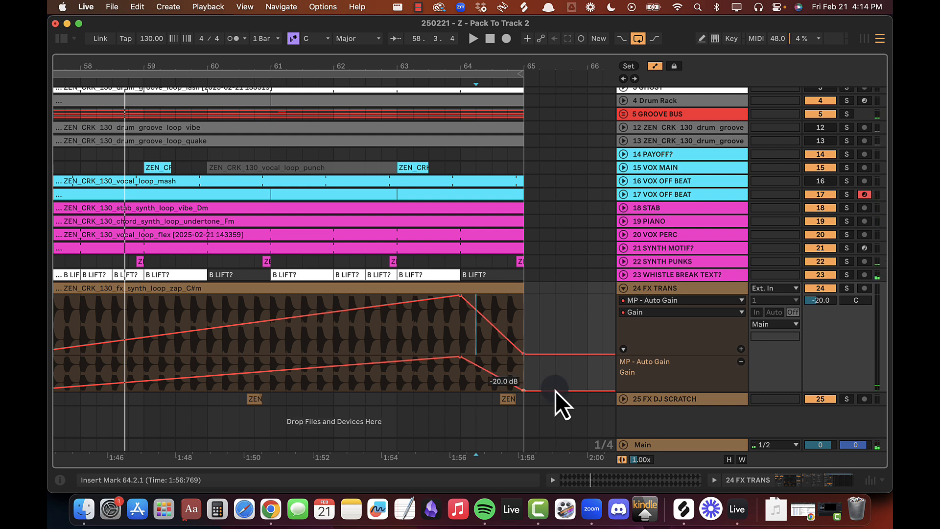
pyautogui.click(384, 337)
pyautogui.press('space')
pyautogui.moveTo(409, 67); pyautogui.dragTo(411, 65)
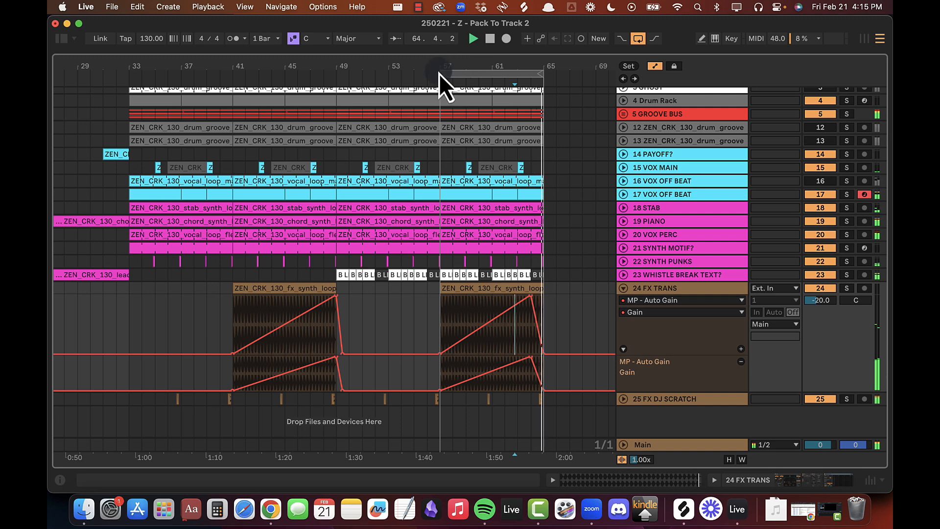
# Step: Copy the Drop B riser with its reshaped gain automation over the Drop A riser at bars 41 to 49
pyautogui.click(518, 289)
pyautogui.press('space')
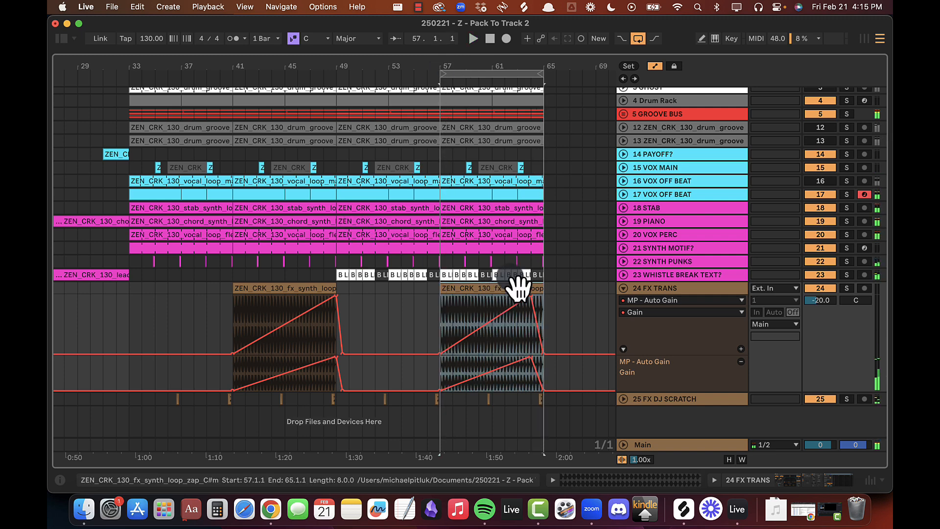
pyautogui.moveTo(518, 289); pyautogui.dragTo(299, 303)
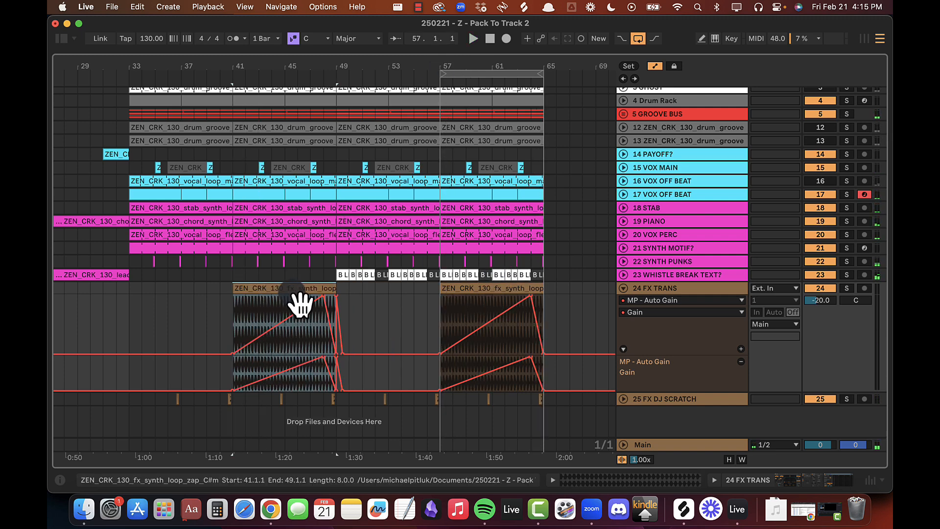
pyautogui.click(388, 315)
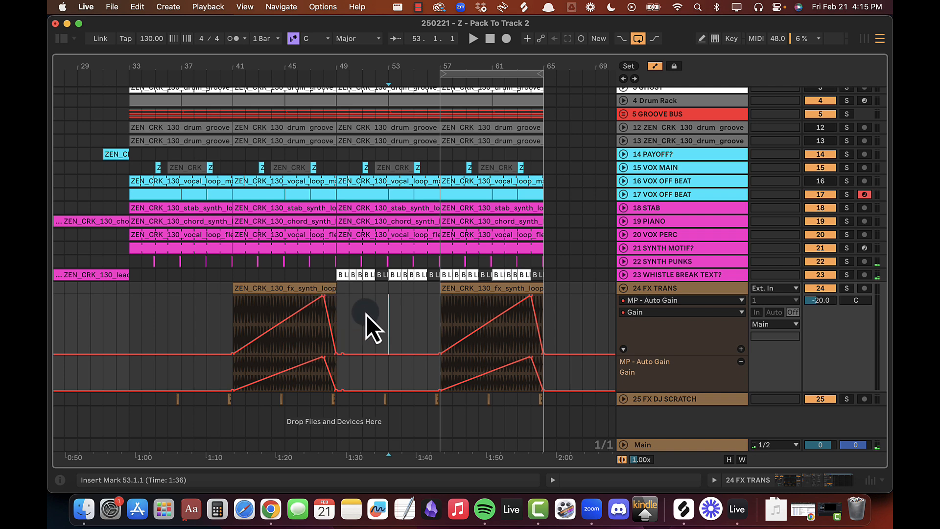
pyautogui.click(366, 316)
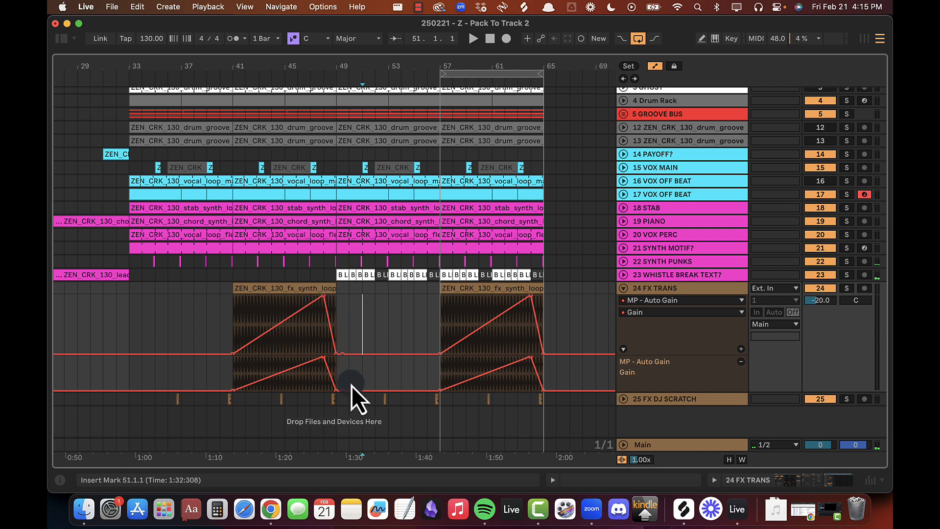
# Step: Collapse the FX TRANS track and play both drops from bar 33, adjusting the listening volume
pyautogui.click(623, 289)
pyautogui.moveTo(407, 63); pyautogui.dragTo(175, 73)
pyautogui.press('space')
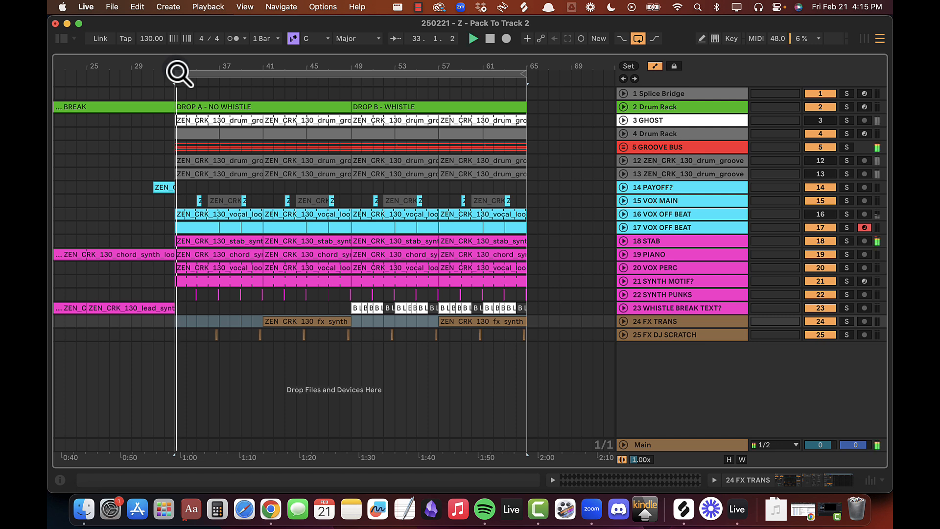
pyautogui.press('XF86AudioRaiseVolume')
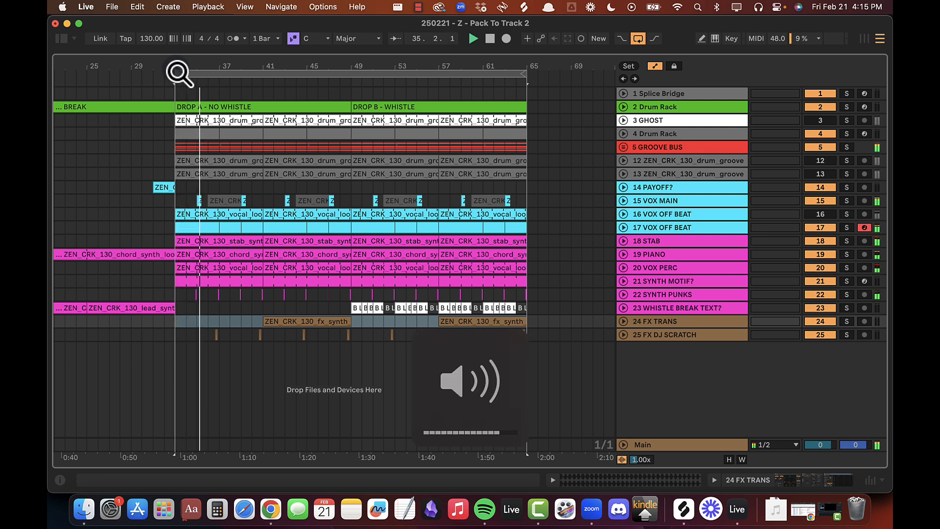
pyautogui.press('XF86AudioLowerVolume')
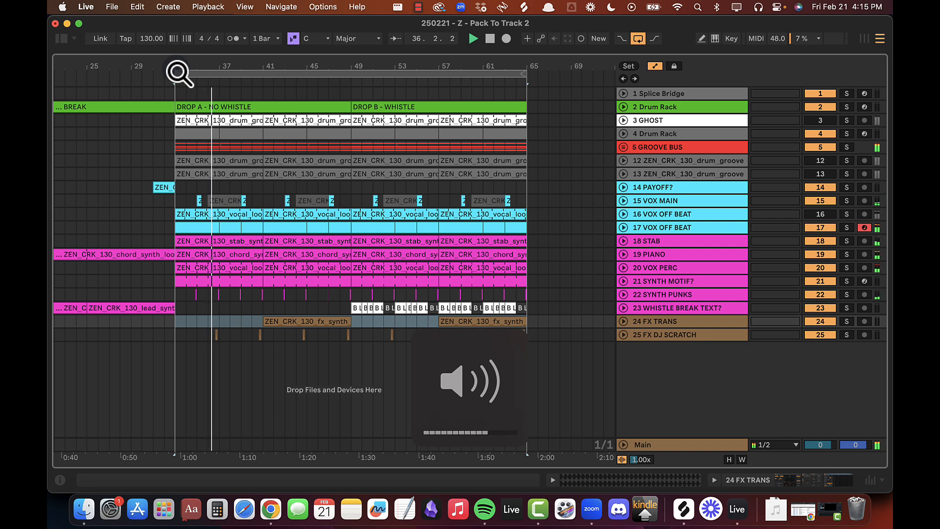
pyautogui.press('XF86AudioRaiseVolume')
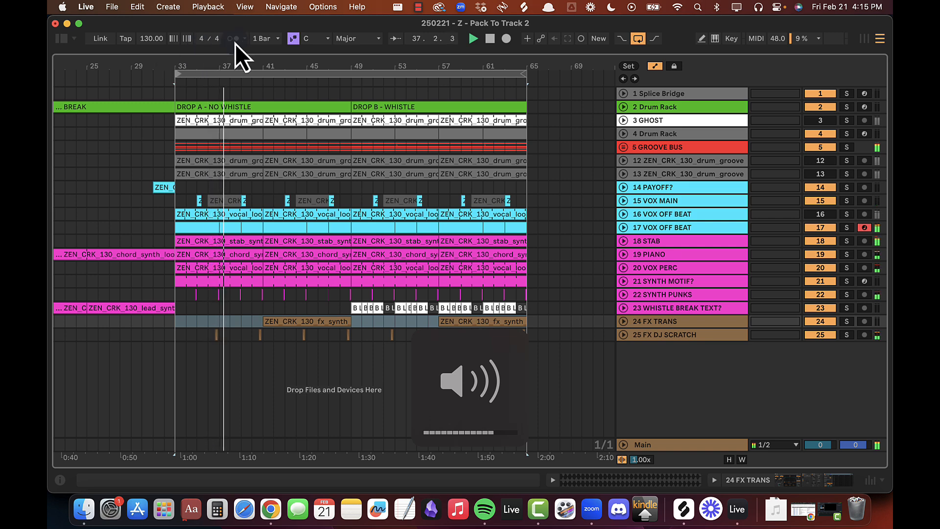
pyautogui.moveTo(319, 58); pyautogui.dragTo(318, 65)
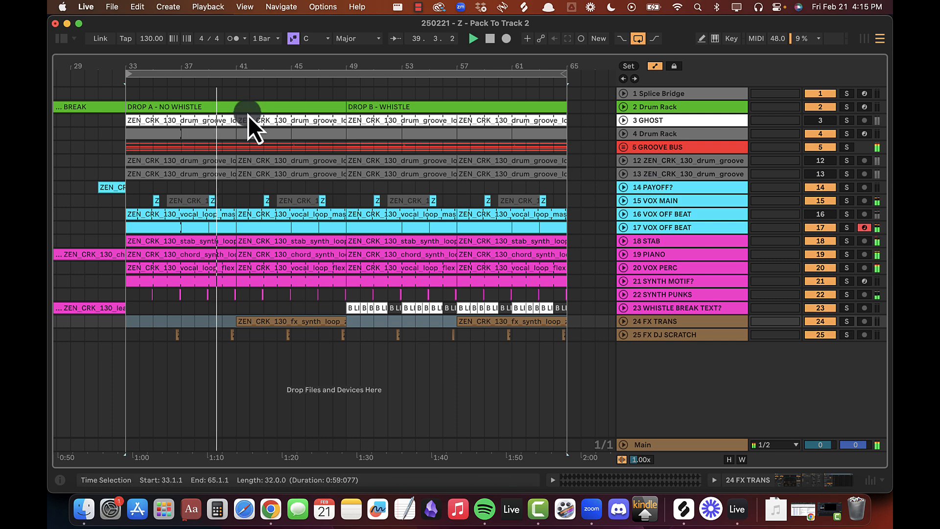
# Step: Duplicate the GROOVE track's EQ Eight filter-on automation from bars 33 to 41 three times up to bar 65, and collapse the bus's tracks
pyautogui.click(623, 148)
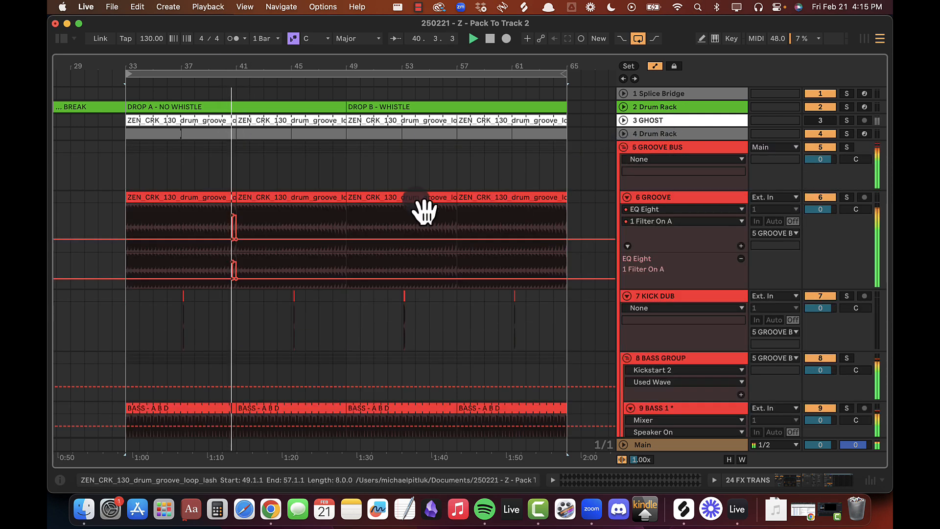
pyautogui.moveTo(128, 264); pyautogui.dragTo(239, 271)
pyautogui.press('super+d')
pyautogui.press('super+d')
pyautogui.press('super+d')
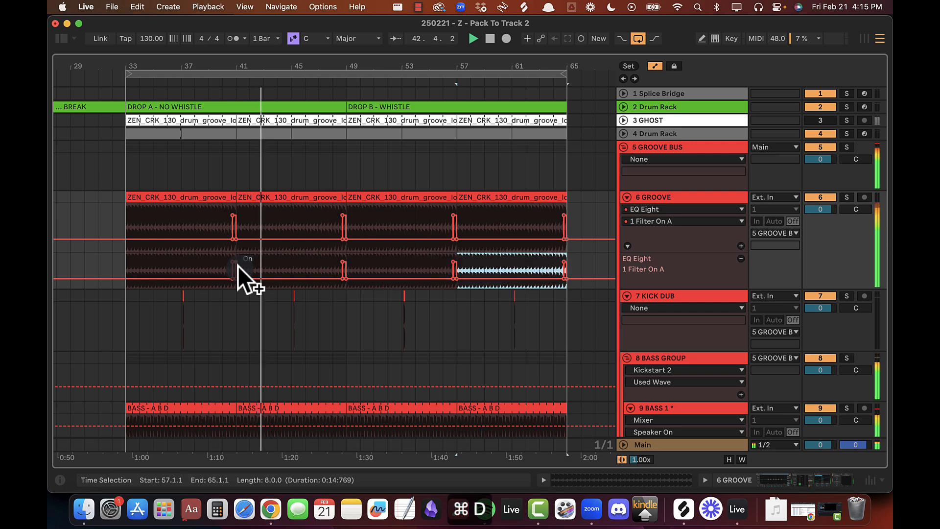
pyautogui.keyDown('alt'); pyautogui.click(626, 199); pyautogui.keyUp('alt')
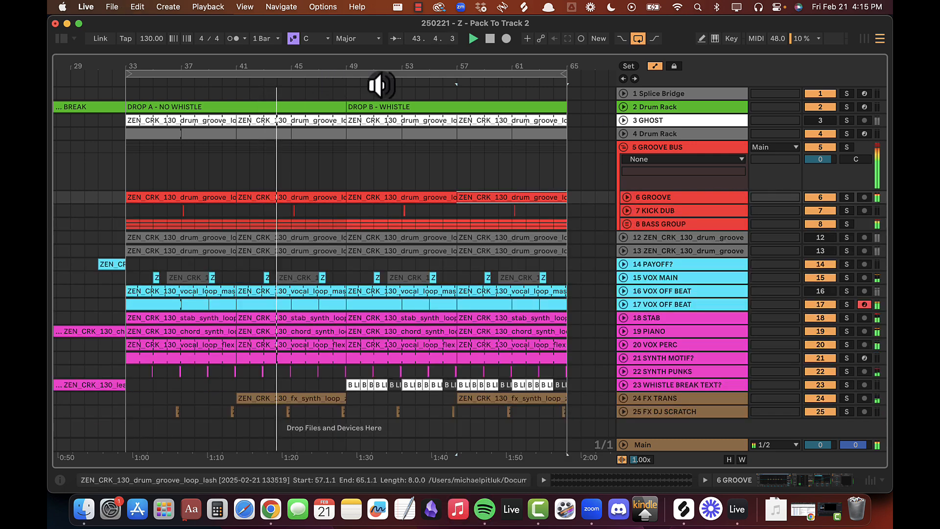
# Step: Listen to the transition from Drop A into Drop B, checking the FX TRANS riser's automated gain and device chain
pyautogui.moveTo(284, 64); pyautogui.dragTo(284, 63)
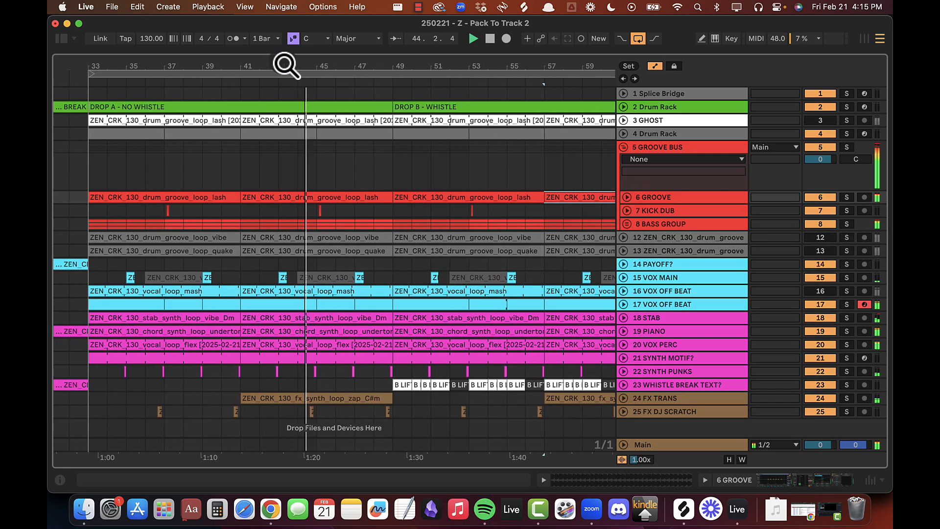
pyautogui.click(639, 401)
pyautogui.click(623, 399)
pyautogui.click(376, 182)
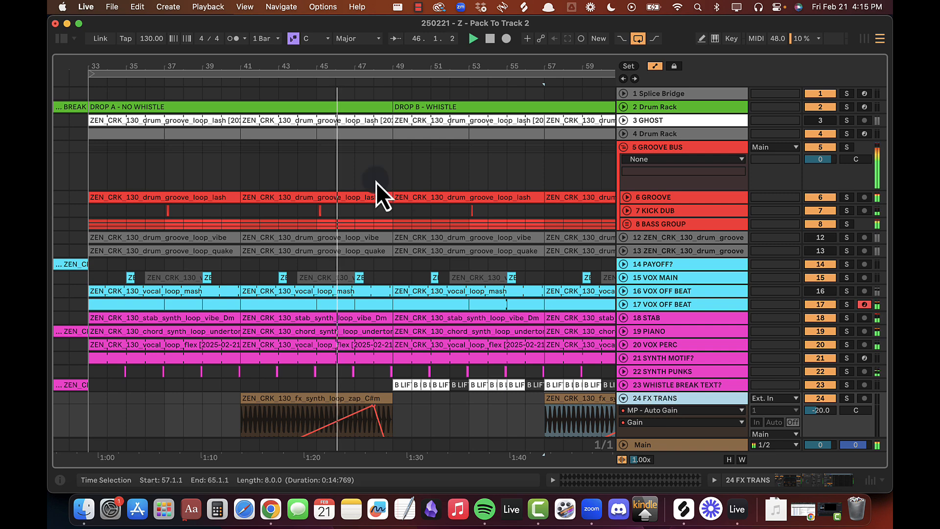
pyautogui.press('alt+super+l')
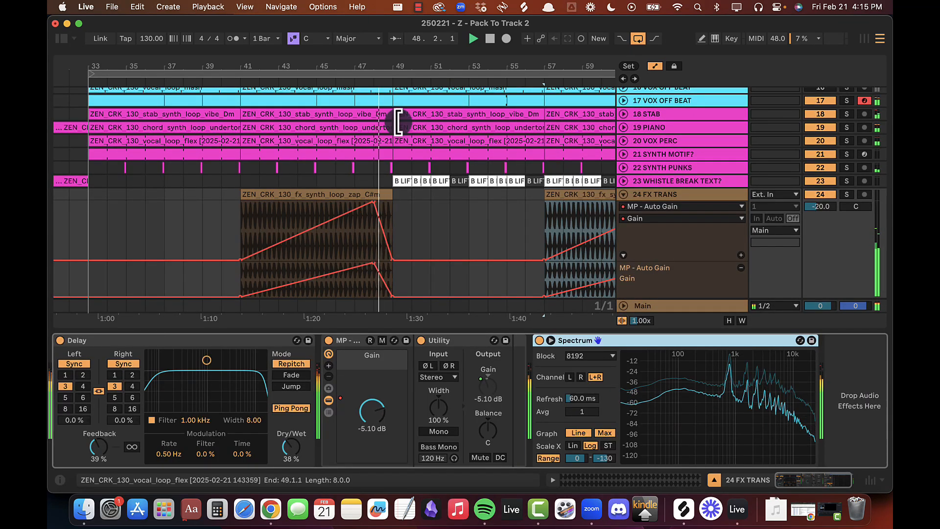
pyautogui.moveTo(402, 67); pyautogui.dragTo(403, 64)
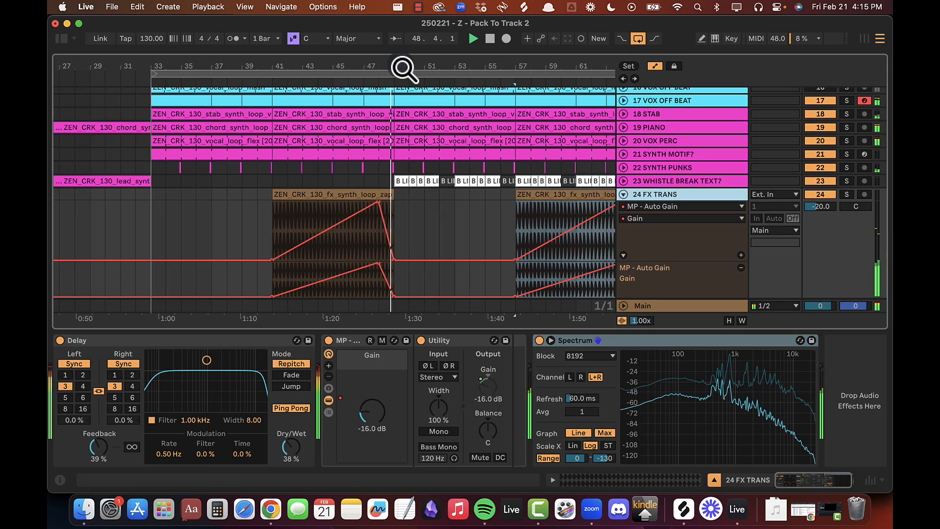
pyautogui.click(397, 216)
pyautogui.click(624, 196)
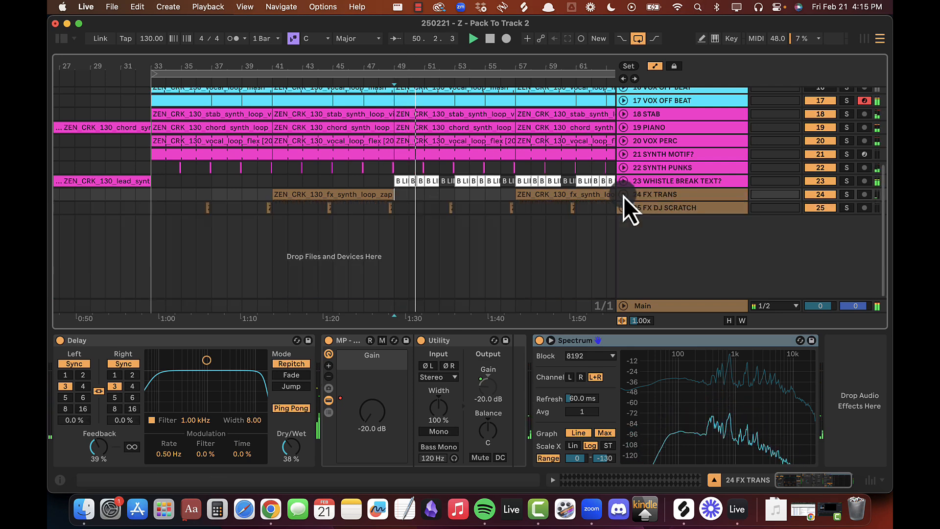
pyautogui.scroll(5, 439, 191)
pyautogui.press('super+alt+l')
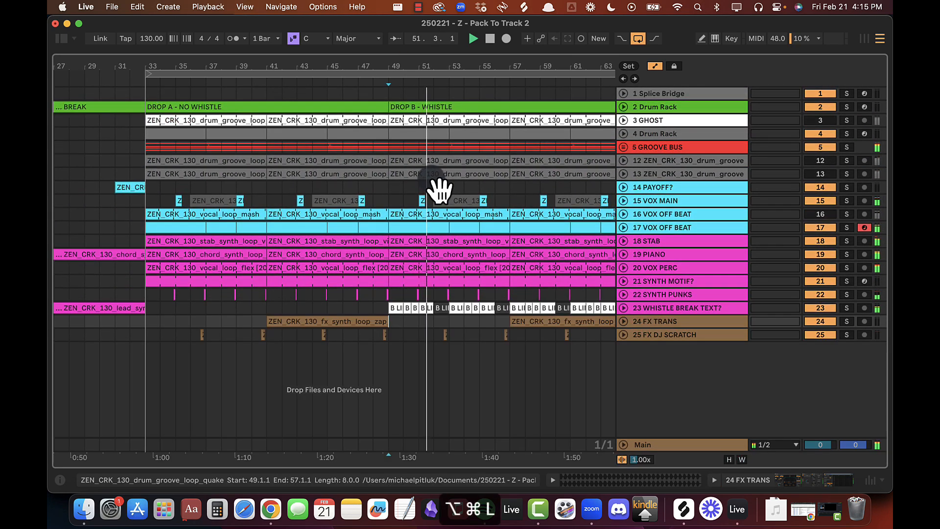
pyautogui.press('super+alt+b')
pyautogui.press('super+alt+b')
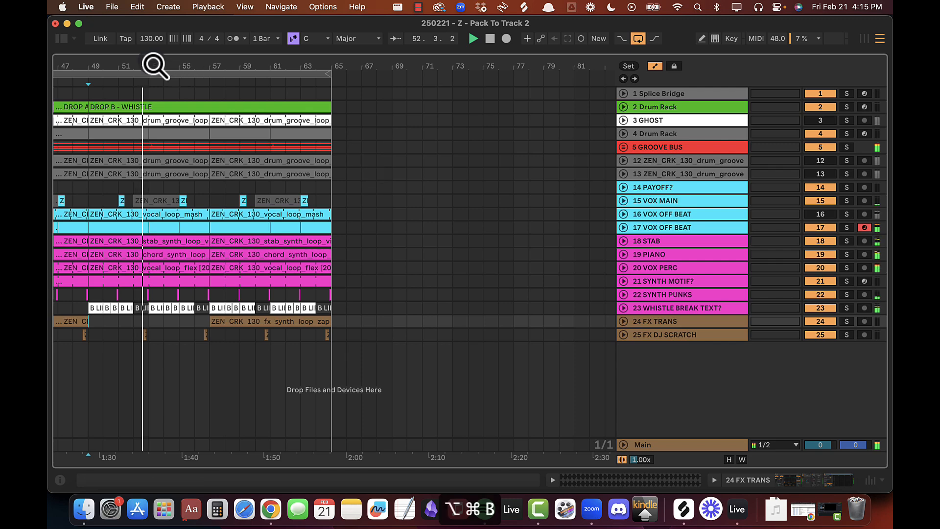
pyautogui.moveTo(149, 67); pyautogui.dragTo(433, 78)
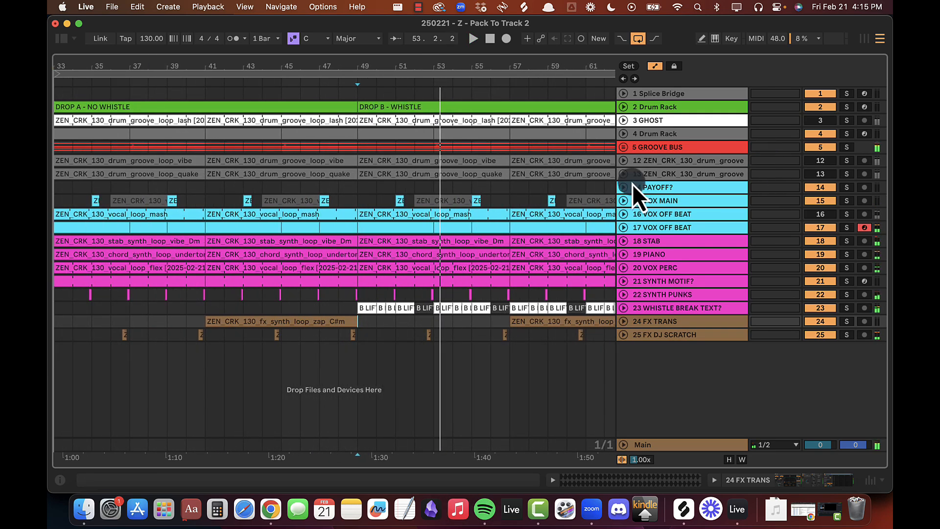
# Step: Copy the first half bar of the Drop B whistle on the WHISTLE BREAK TEXT? track to 48.3, directly before bar 49
pyautogui.click(648, 294)
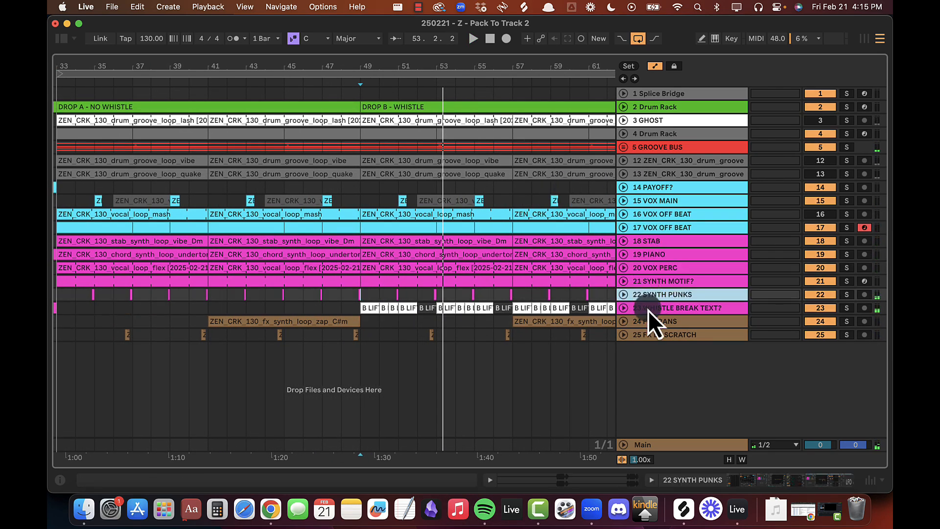
pyautogui.click(648, 308)
pyautogui.hscroll(-1, 542, 290)
pyautogui.click(623, 308)
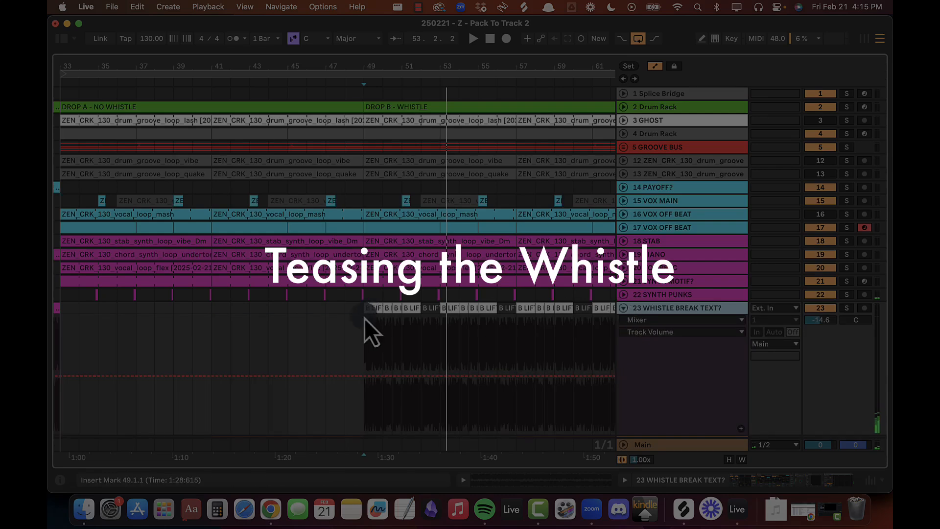
pyautogui.click(376, 309)
pyautogui.moveTo(377, 64); pyautogui.dragTo(378, 65)
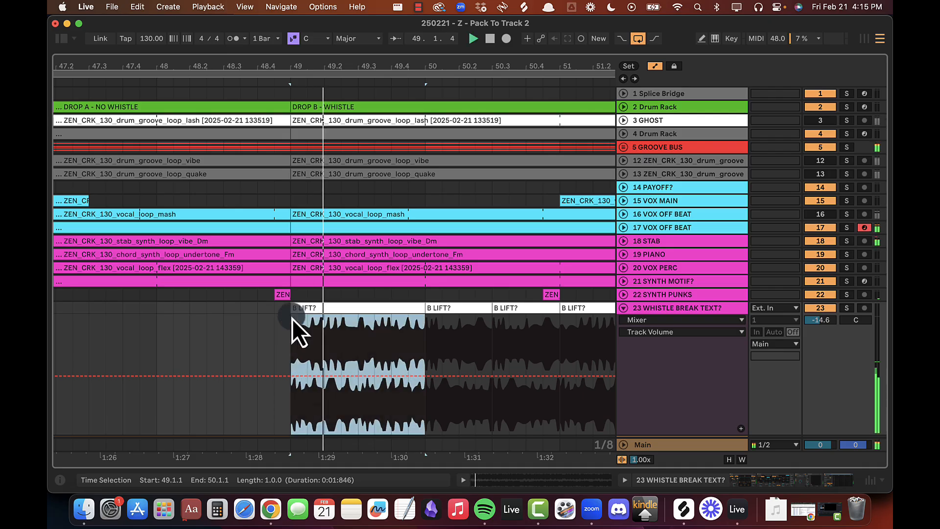
pyautogui.moveTo(292, 318); pyautogui.dragTo(358, 292)
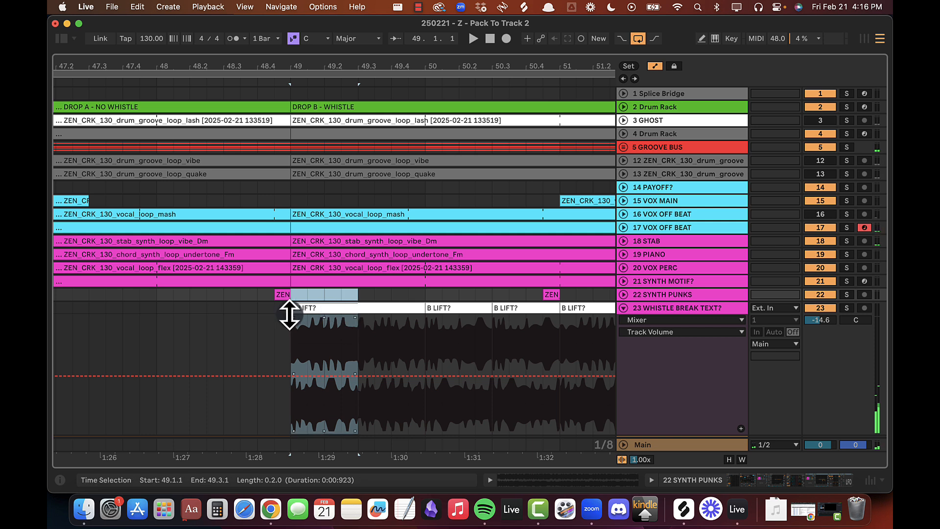
pyautogui.moveTo(289, 337); pyautogui.dragTo(267, 320)
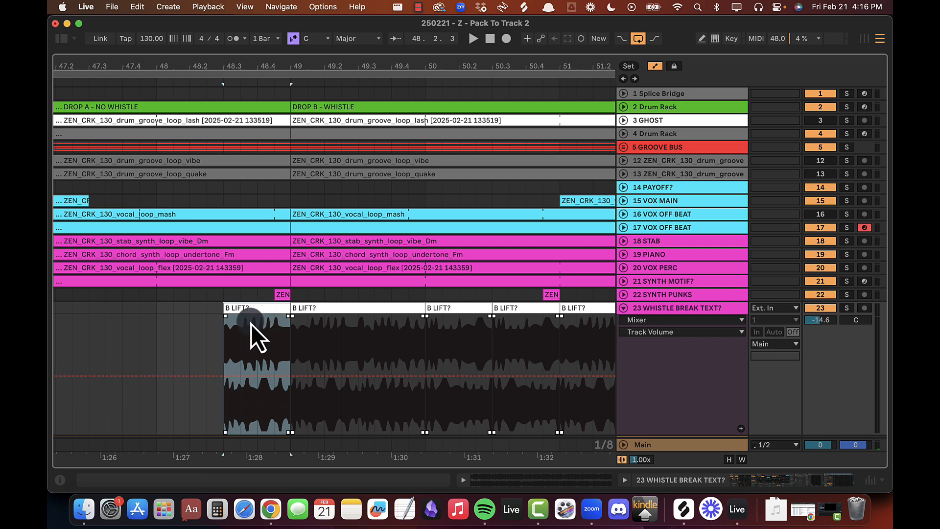
# Step: Add a fade-in across the half-bar whistle clip before bar 49 and audition it leading into Drop B
pyautogui.doubleClick(269, 315)
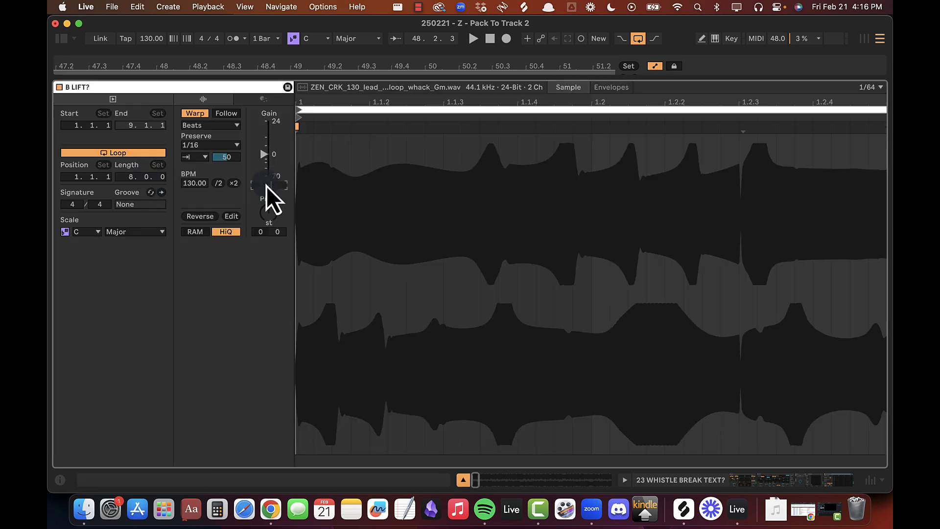
pyautogui.press('super+alt+l')
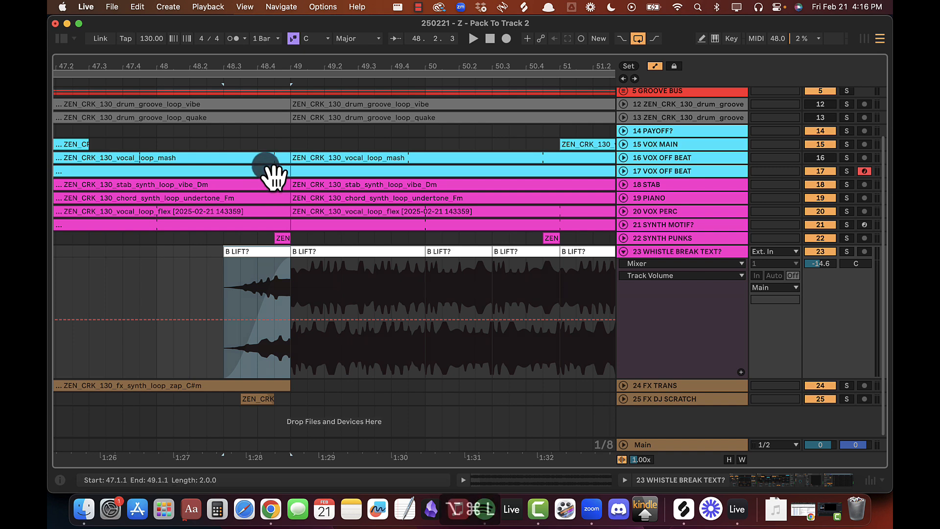
pyautogui.click(248, 255)
pyautogui.press('space')
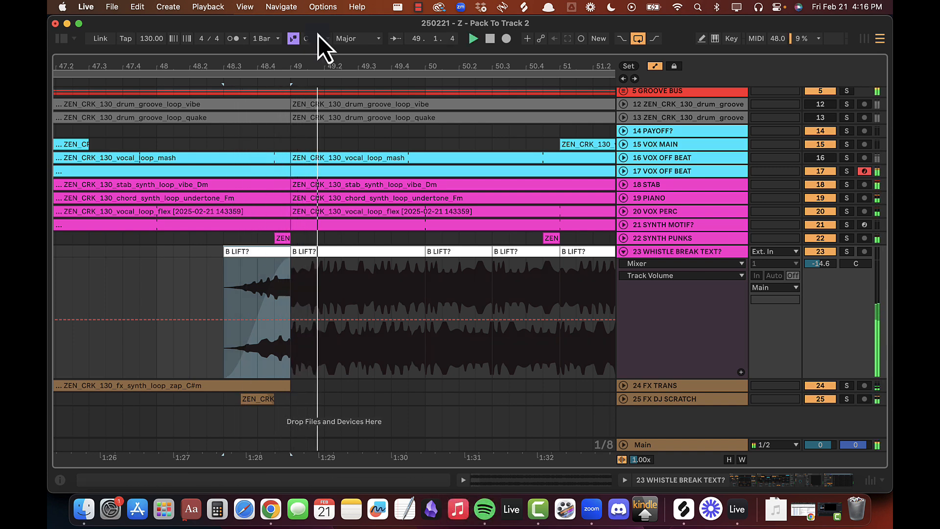
pyautogui.press('space')
# Step: Copy the faded half-bar whistle clip to directly before bar 41 in Drop A
pyautogui.moveTo(283, 66); pyautogui.dragTo(286, 67)
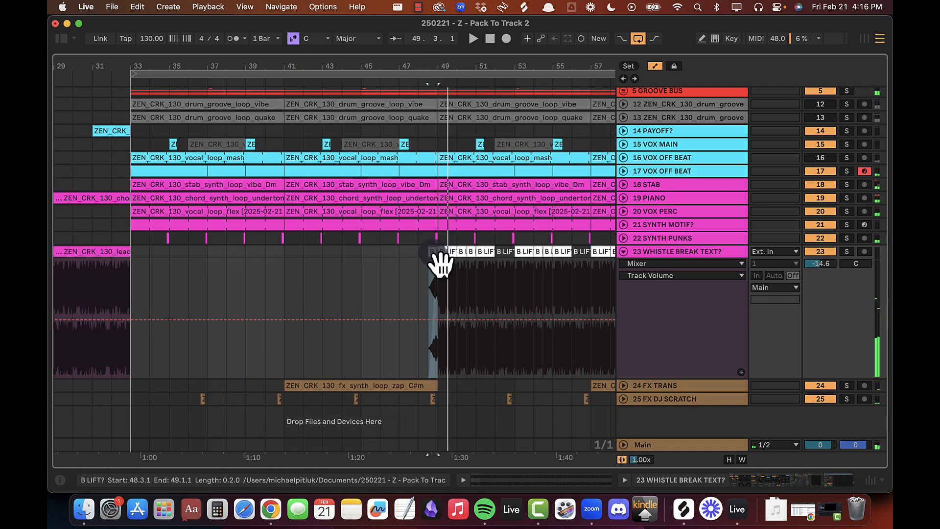
pyautogui.moveTo(436, 259); pyautogui.dragTo(280, 248)
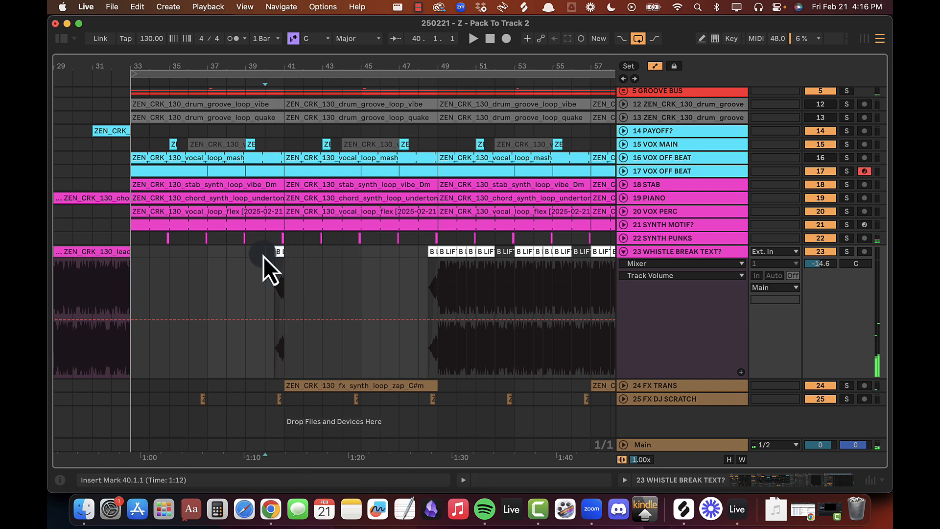
# Step: Listen to the faded whistle clip leading into bar 41 and check its warp and gain settings
pyautogui.moveTo(288, 64); pyautogui.dragTo(275, 63)
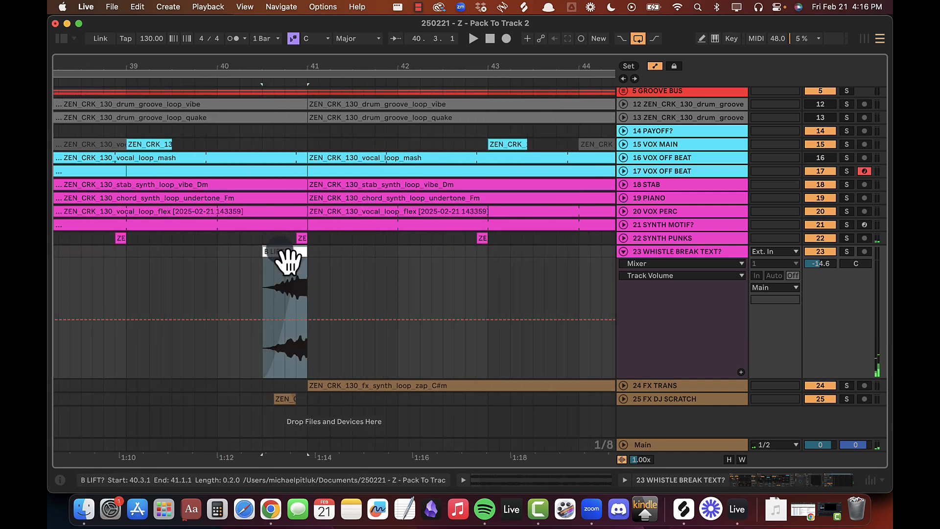
pyautogui.click(225, 254)
pyautogui.press('space')
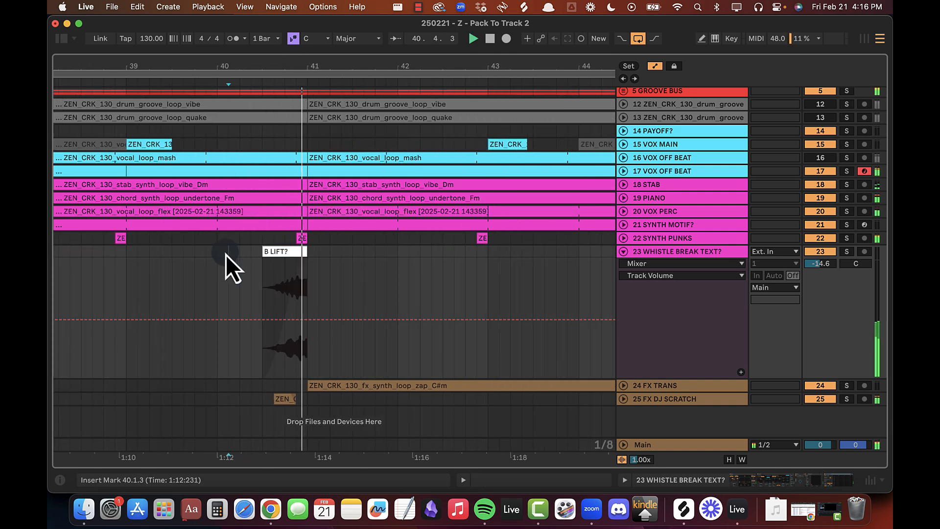
pyautogui.moveTo(326, 58); pyautogui.dragTo(227, 73)
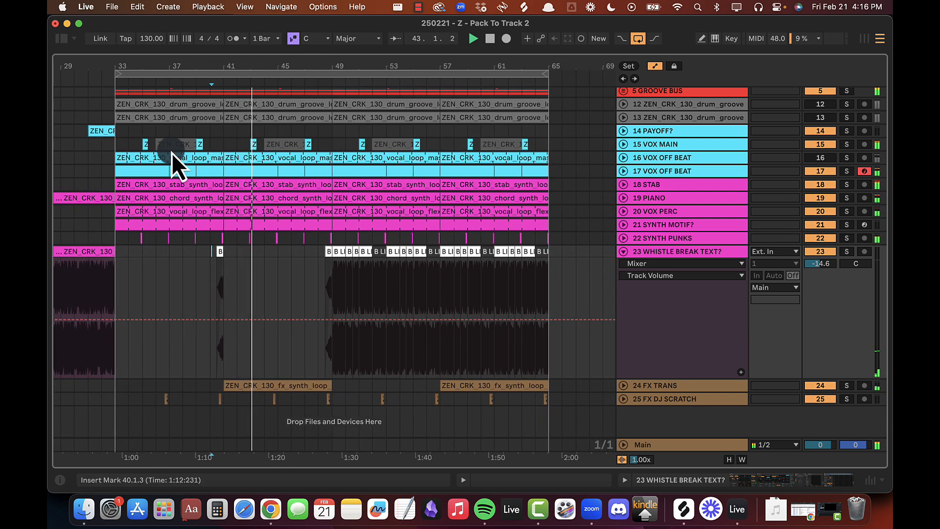
pyautogui.doubleClick(220, 251)
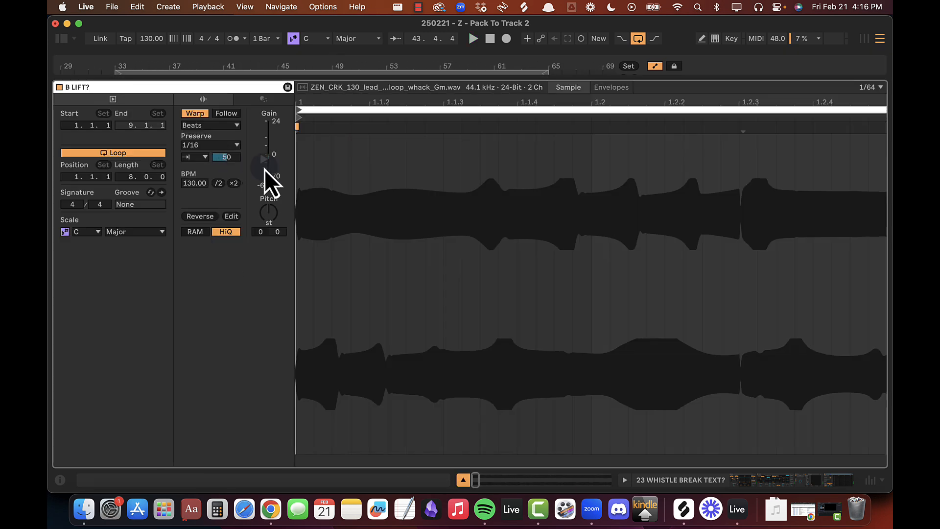
pyautogui.press('super+alt+l')
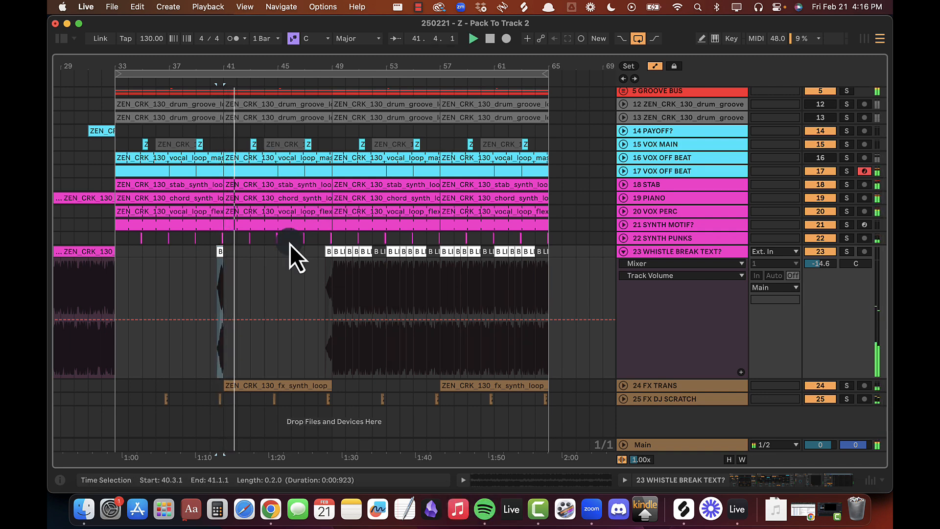
# Step: Collapse the WHISTLE BREAK TEXT? track in the arrangement
pyautogui.moveTo(247, 71); pyautogui.dragTo(328, 75)
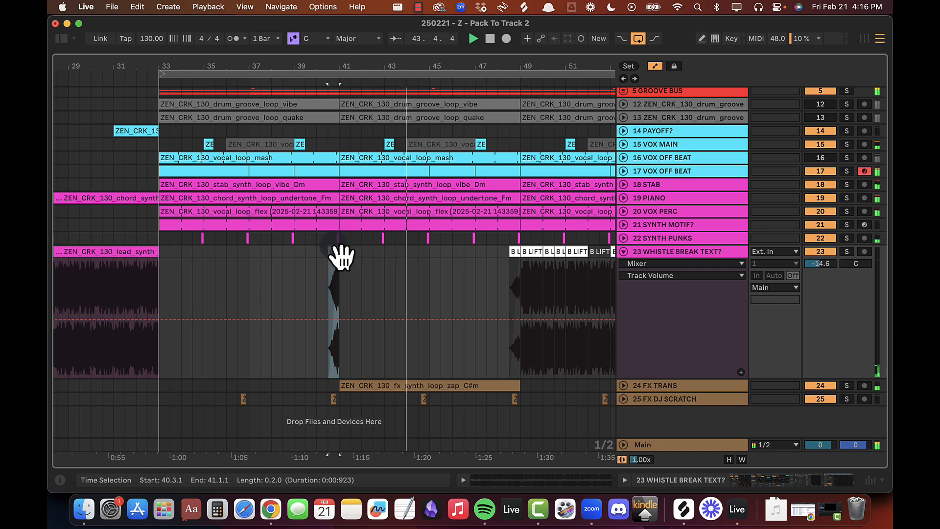
pyautogui.click(667, 248)
pyautogui.click(622, 252)
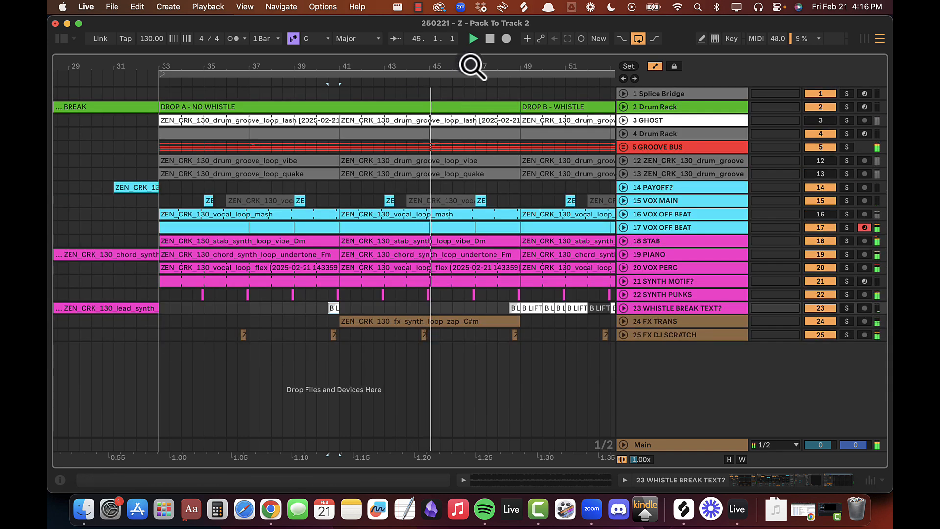
# Step: Expand the VOX MAIN track and extend its vocal_loop_punch clip at bar 43 to span bars 41 to 49
pyautogui.moveTo(472, 63); pyautogui.dragTo(382, 66)
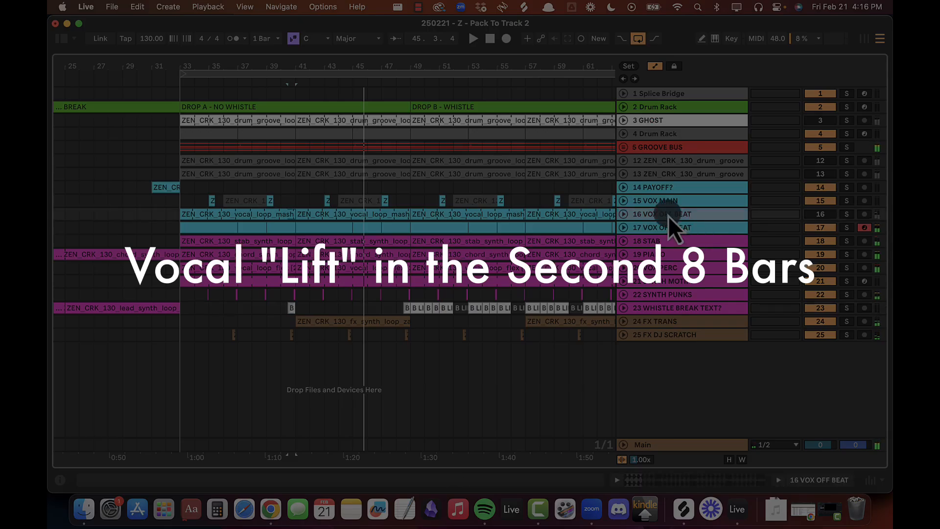
pyautogui.click(651, 227)
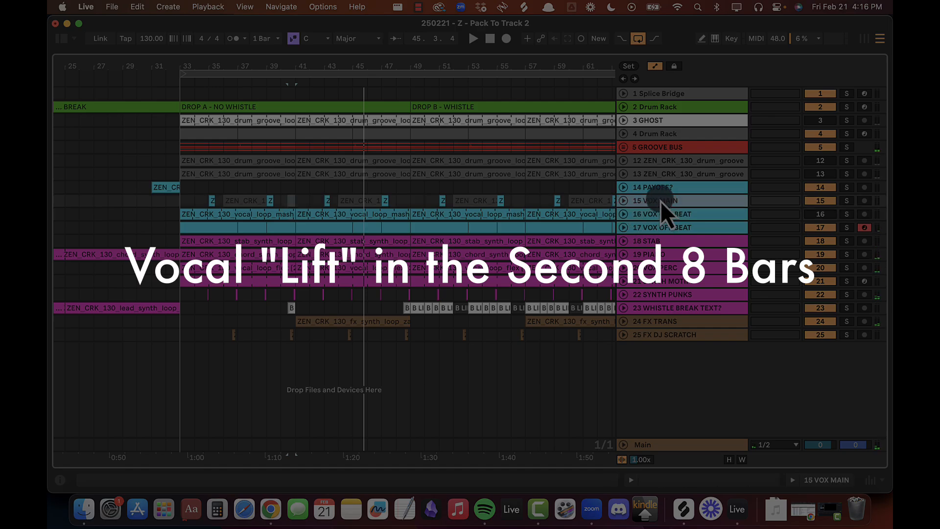
pyautogui.click(623, 201)
pyautogui.click(682, 201)
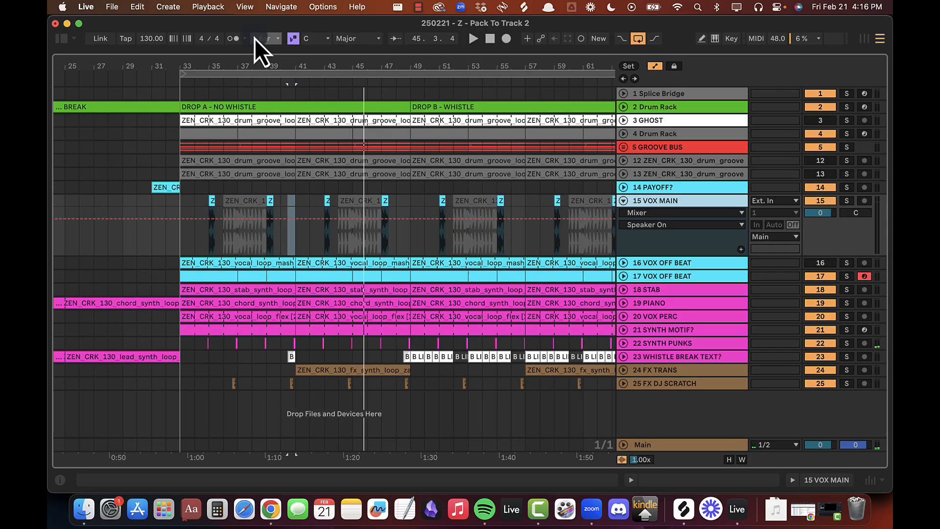
pyautogui.moveTo(285, 65); pyautogui.dragTo(285, 67)
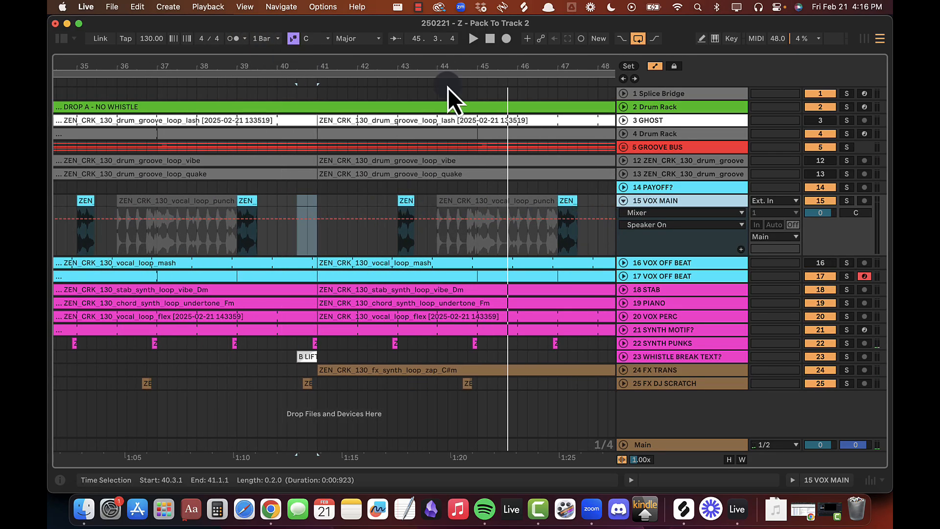
pyautogui.moveTo(456, 67); pyautogui.dragTo(453, 63)
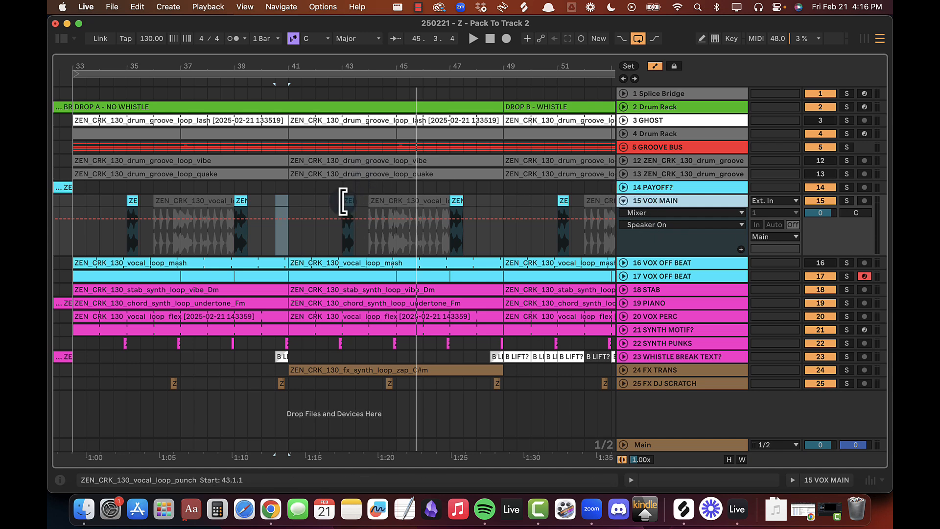
pyautogui.moveTo(343, 201); pyautogui.dragTo(288, 201)
pyautogui.moveTo(352, 201); pyautogui.dragTo(503, 198)
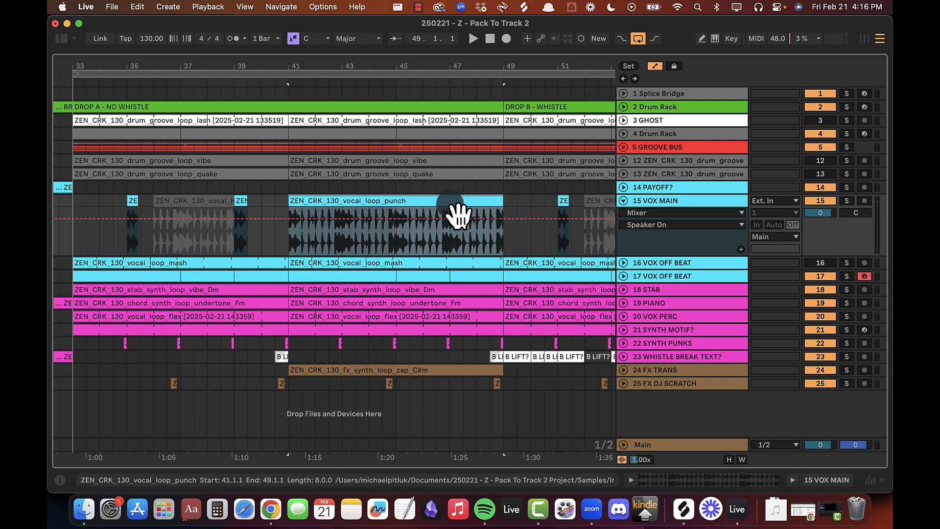
# Step: Insert a new MIDI track directly below the green section-label track
pyautogui.click(662, 103)
pyautogui.press('shift+super+t')
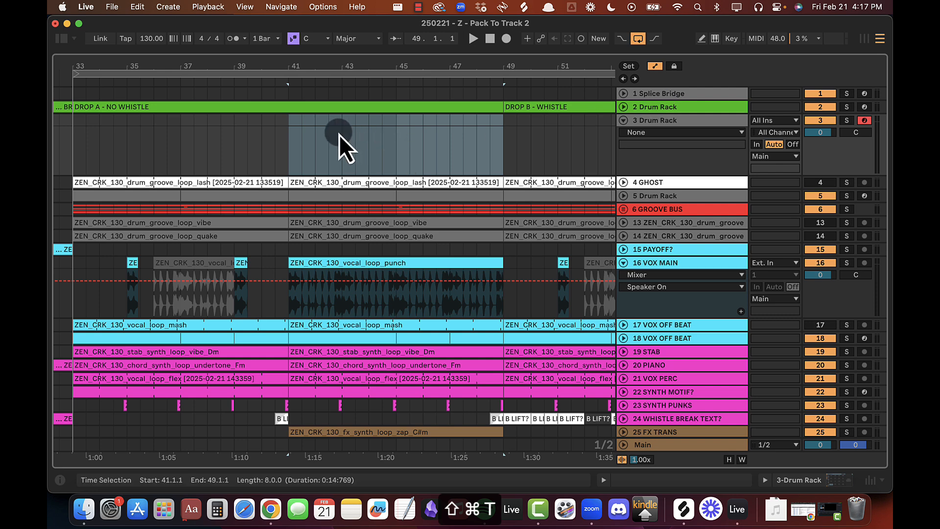
pyautogui.moveTo(197, 66); pyautogui.dragTo(255, 32)
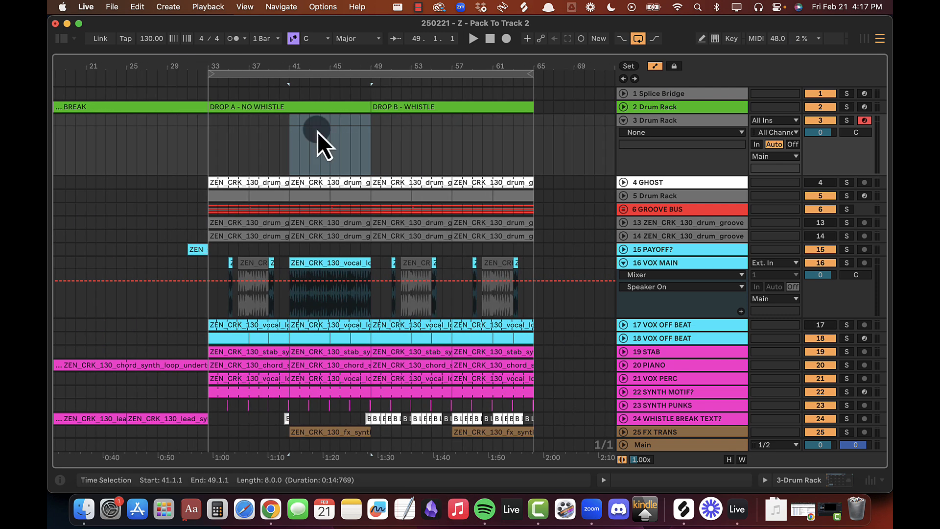
pyautogui.click(321, 130)
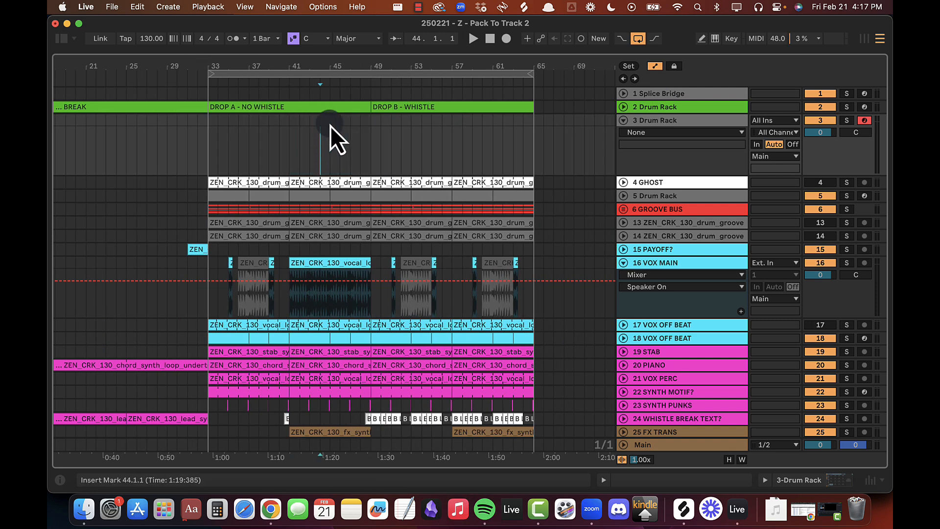
# Step: Copy the DROP A - NO WHISTLE label onto the new MIDI track as two 8-bar clips at bars 33 and 41
pyautogui.click(623, 107)
pyautogui.click(219, 158)
pyautogui.click(290, 119)
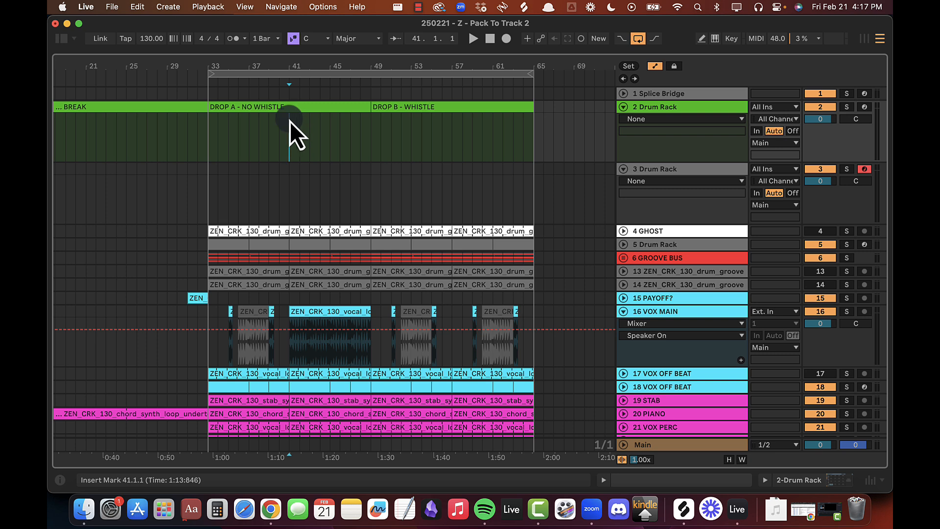
pyautogui.moveTo(290, 121); pyautogui.dragTo(239, 191)
pyautogui.press('super+d')
# Step: Rename the label clip at bar 33 CHILL and the one at bar 41 LIFT - MORE VOX?
pyautogui.click(265, 172)
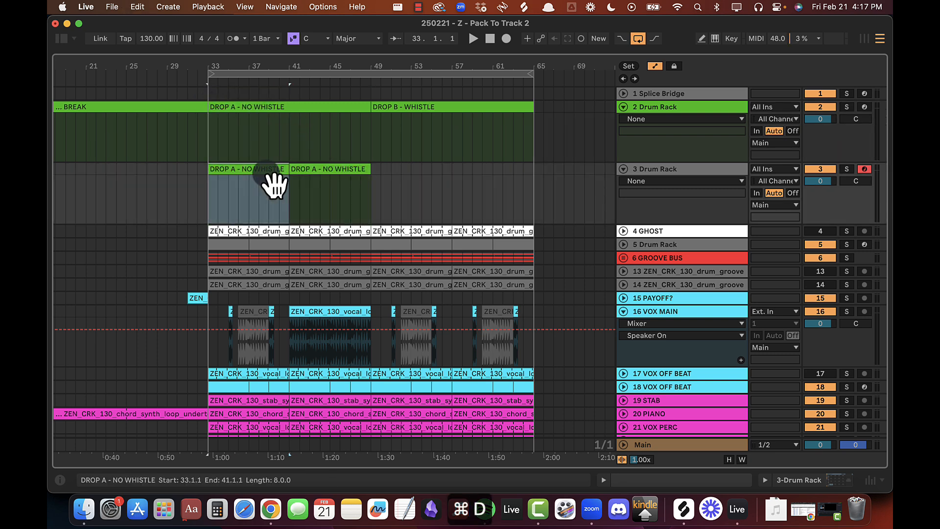
pyautogui.press('super+r')
pyautogui.write('CHILL')
pyautogui.press('Return')
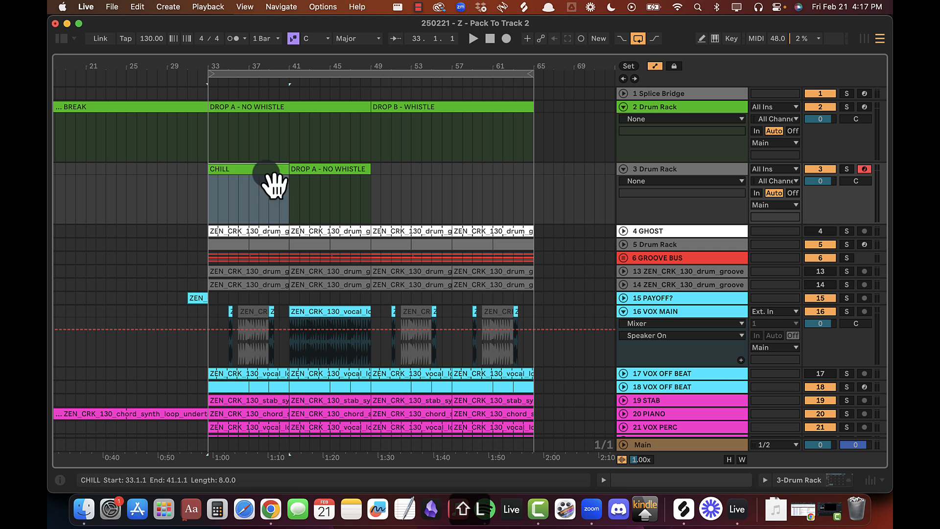
pyautogui.click(329, 181)
pyautogui.press('super+r')
pyautogui.write('L')
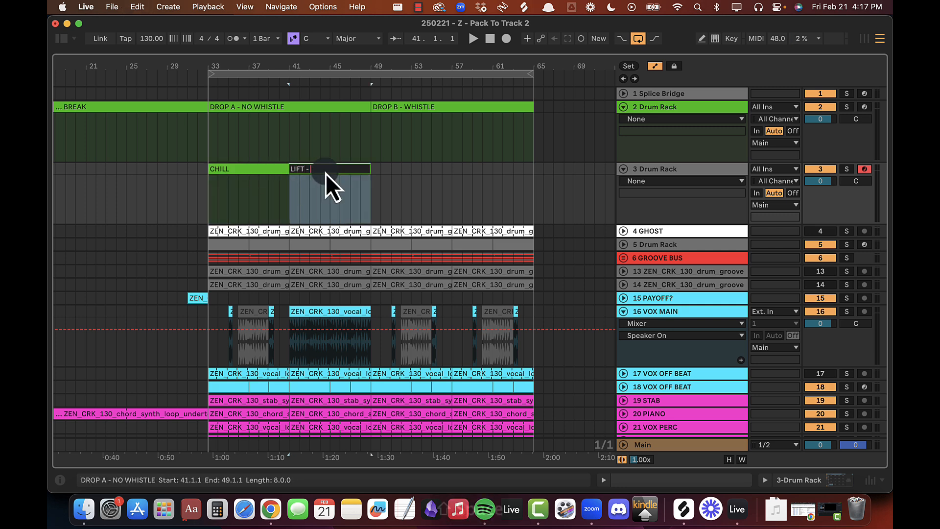
pyautogui.write('IFT - MORE VOX?')
pyautogui.press('Return')
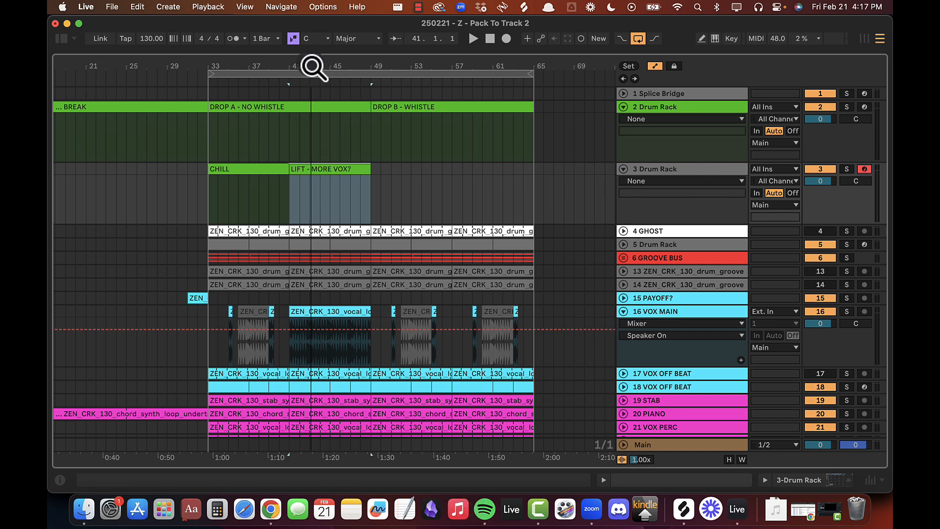
# Step: Copy the CHILL label clip to bar 49 and rename the copy NEW CHILL - WHISTLE
pyautogui.moveTo(314, 67); pyautogui.dragTo(353, 67)
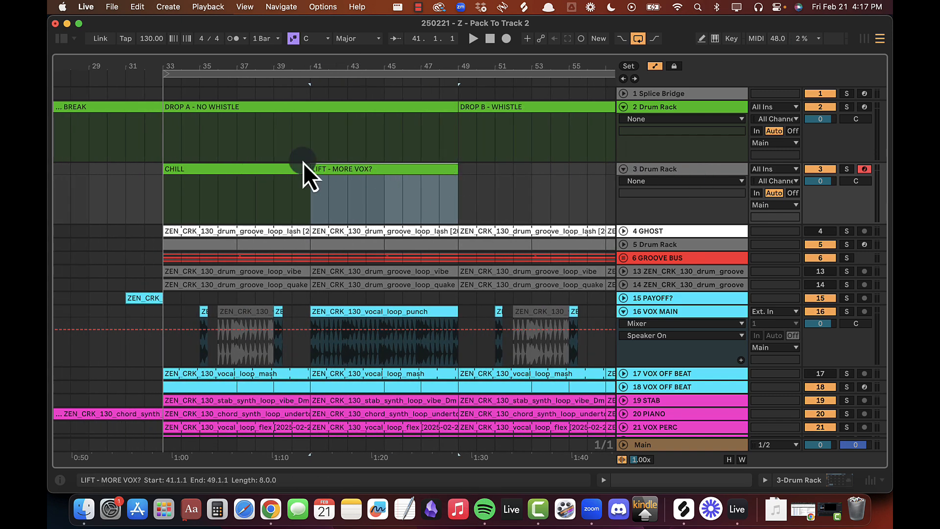
pyautogui.moveTo(262, 179); pyautogui.dragTo(538, 180)
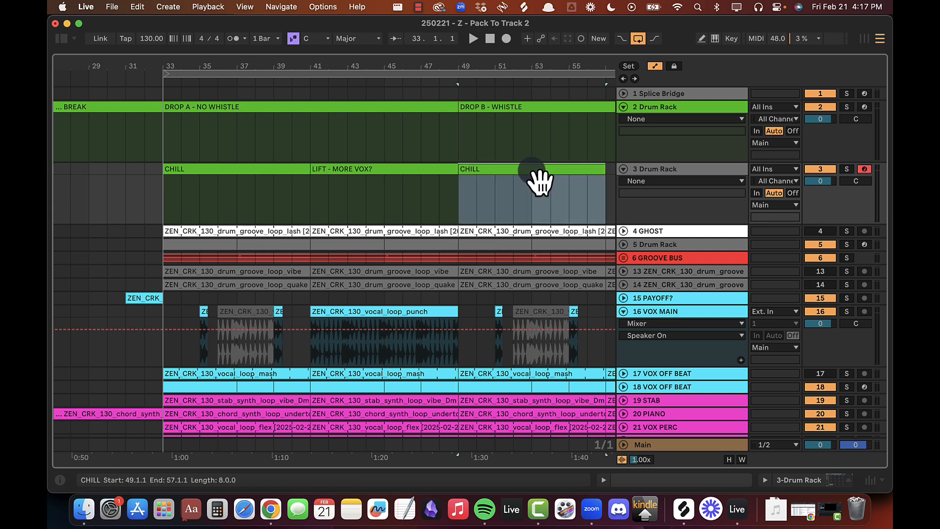
pyautogui.press('super+r')
pyautogui.write('NEW CHILL -')
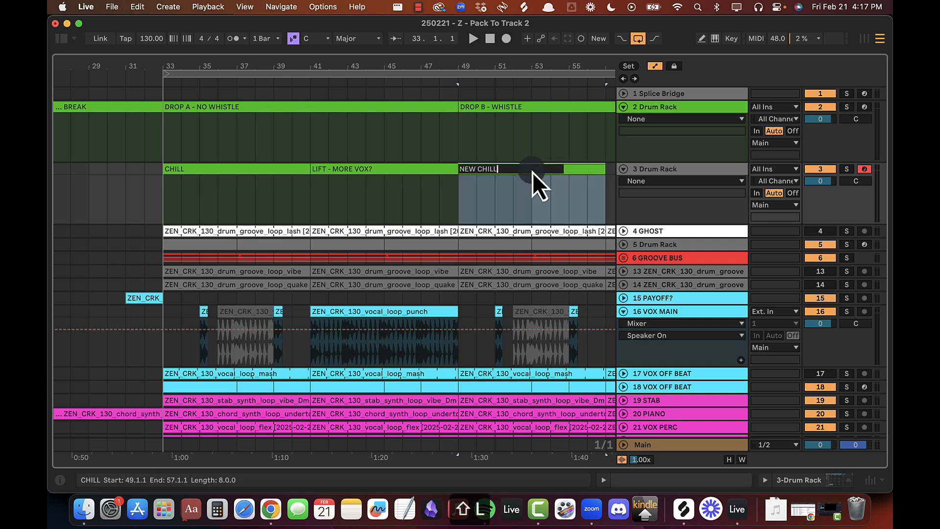
pyautogui.write(' WHISTLE')
pyautogui.press('Return')
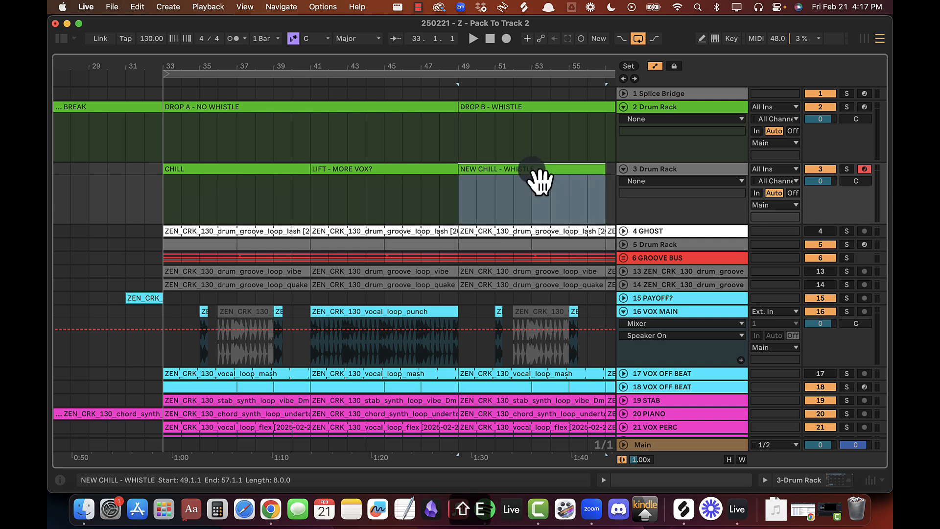
# Step: Copy the LIFT - MORE VOX? label clip to bar 57 and rename the copy LIFT - ???
pyautogui.press('x')
pyautogui.moveTo(318, 169); pyautogui.dragTo(478, 167)
pyautogui.moveTo(474, 169); pyautogui.dragTo(476, 169)
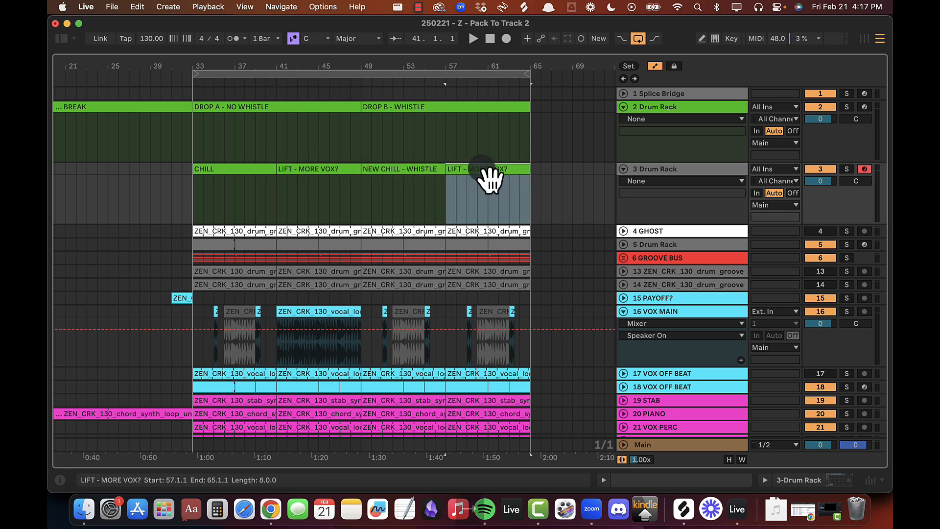
pyautogui.press('super+r')
pyautogui.press('Right')
pyautogui.press('BackSpace')
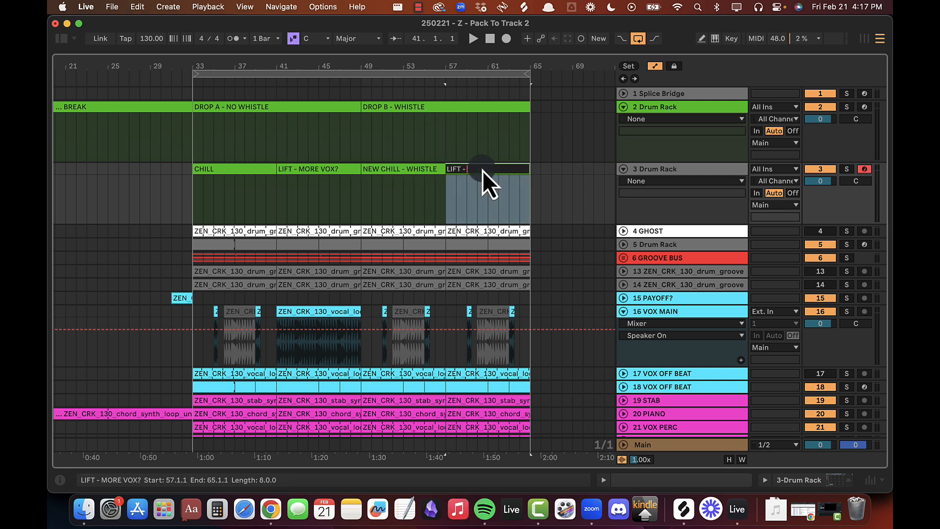
pyautogui.write('???')
pyautogui.press('Return')
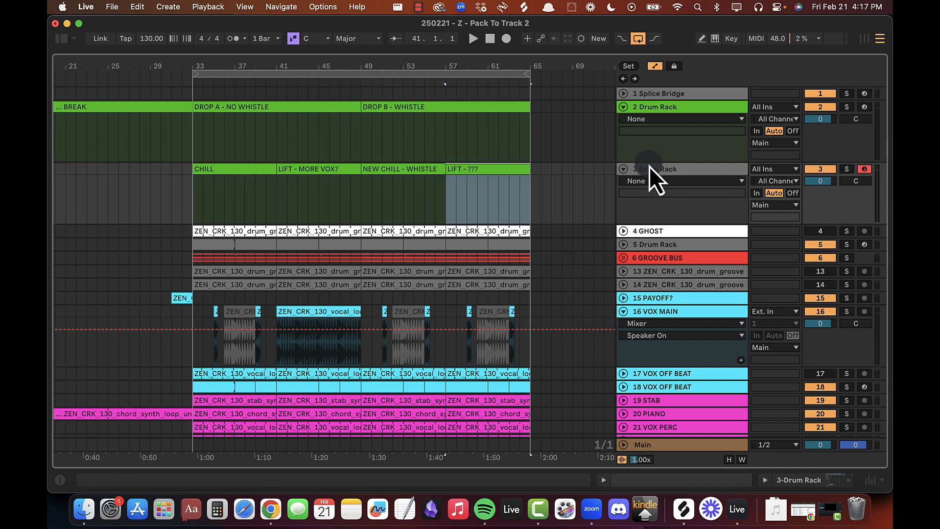
# Step: Collapse all tracks except VOX MAIN and listen from bar 39 to the extended vocal entering at bar 41
pyautogui.keyDown('alt'); pyautogui.click(622, 169); pyautogui.keyUp('alt')
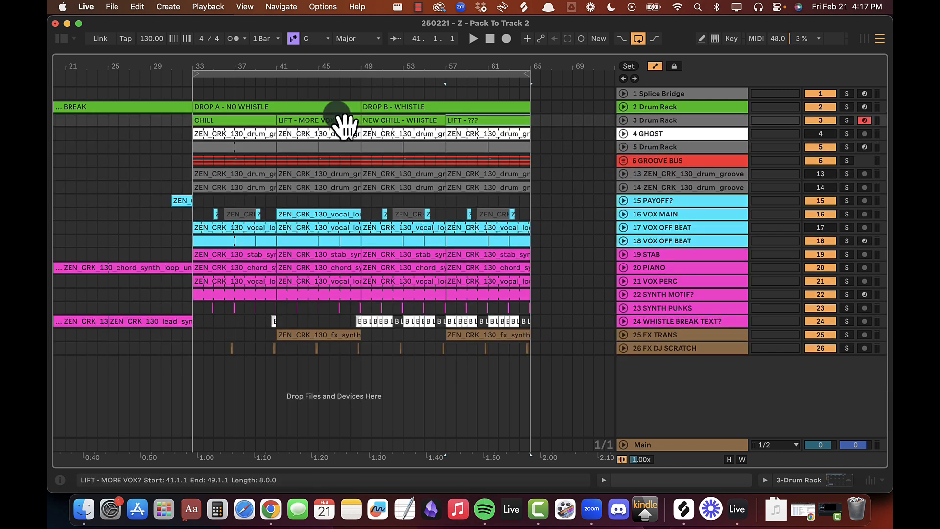
pyautogui.moveTo(304, 63); pyautogui.dragTo(310, 210)
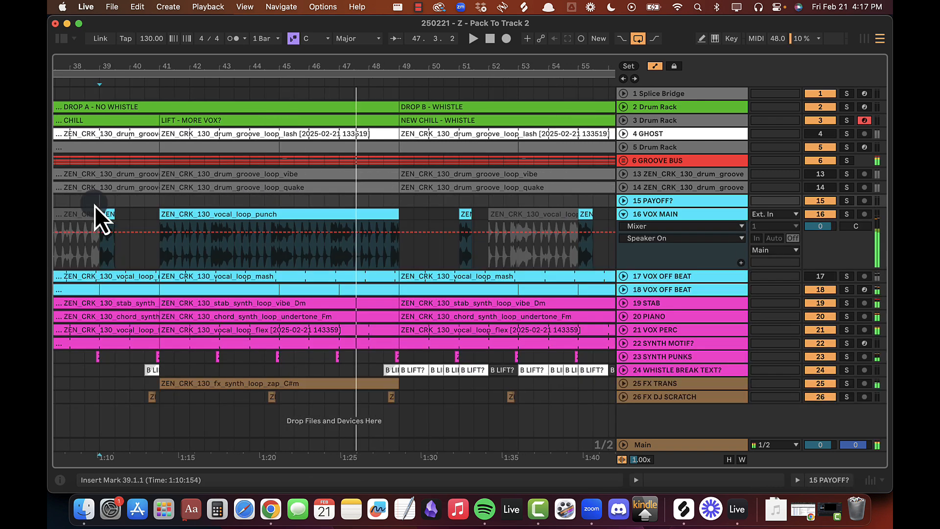
pyautogui.press('space')
pyautogui.press('space')
pyautogui.moveTo(108, 62); pyautogui.dragTo(122, 64)
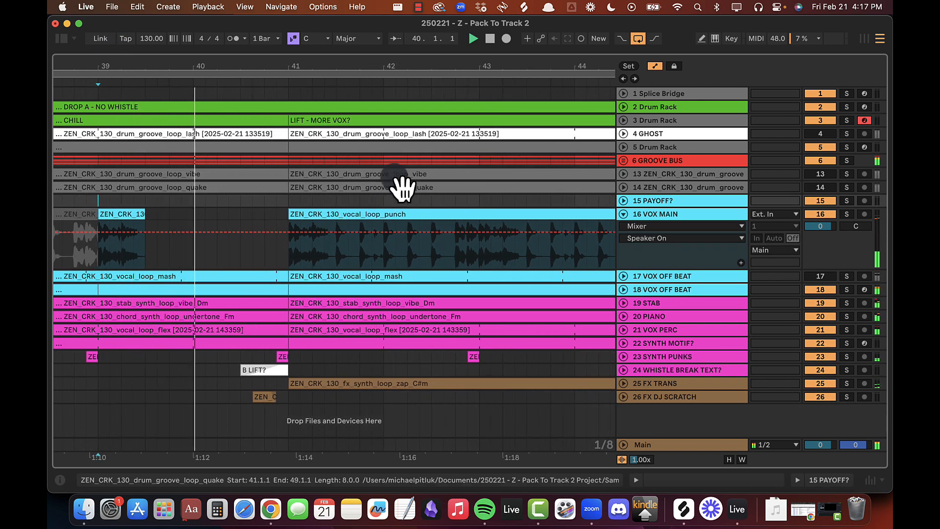
pyautogui.moveTo(307, 66); pyautogui.dragTo(241, 64)
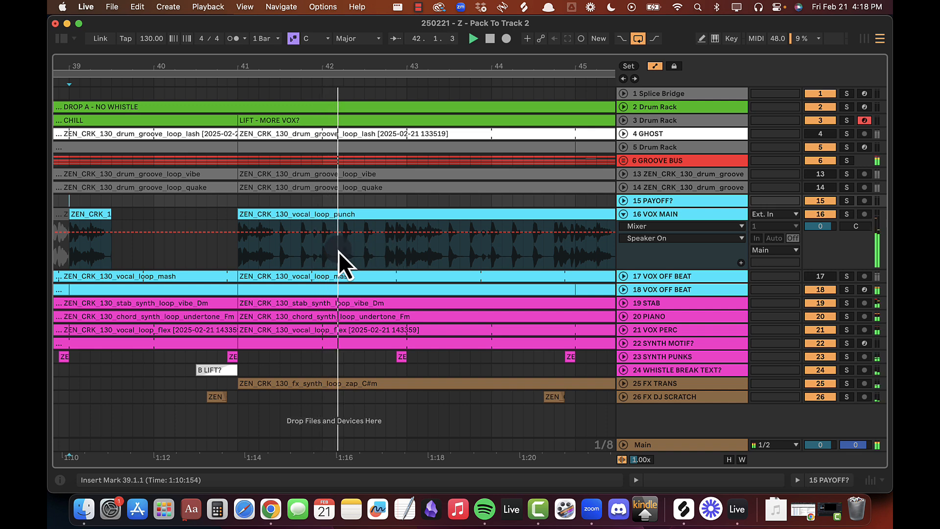
# Step: Insert an audio track below VOX MAIN and move the vocal_loop_punch section from 41.3 to 42.4 onto it
pyautogui.click(663, 215)
pyautogui.press('super+t')
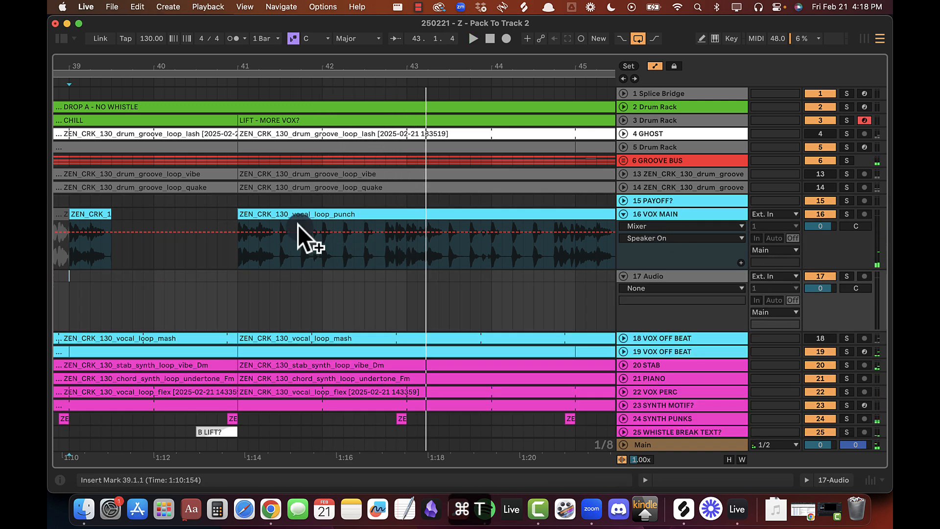
pyautogui.click(279, 250)
pyautogui.click(264, 216)
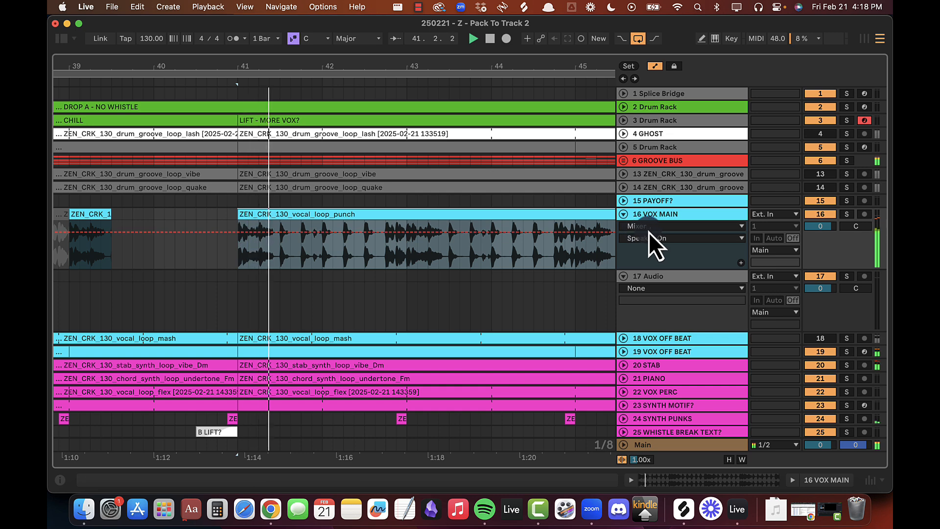
pyautogui.moveTo(286, 253); pyautogui.dragTo(389, 210)
pyautogui.moveTo(304, 219); pyautogui.dragTo(301, 301)
pyautogui.click(239, 279)
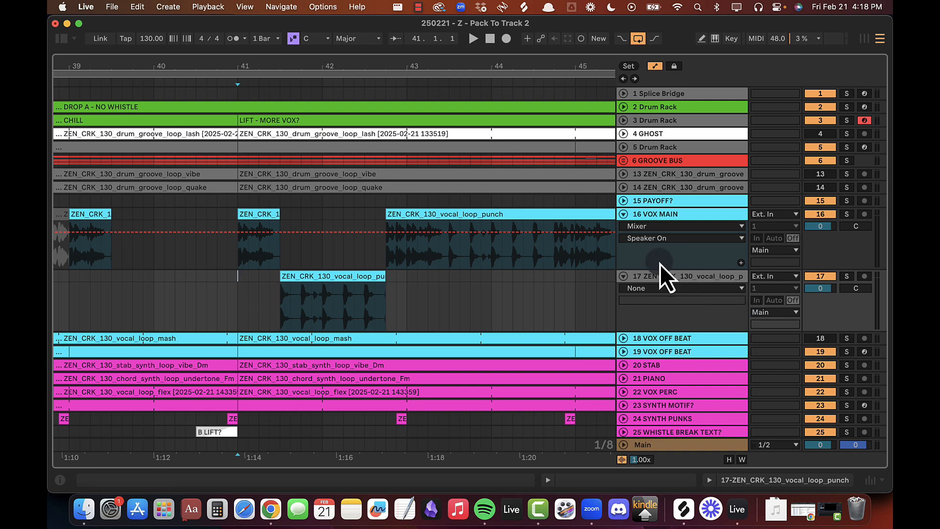
# Step: Insert a MIDI track below the moved vocal section and load that vocal_loop_punch section into it as a Simpler sample
pyautogui.press('super+shift+t')
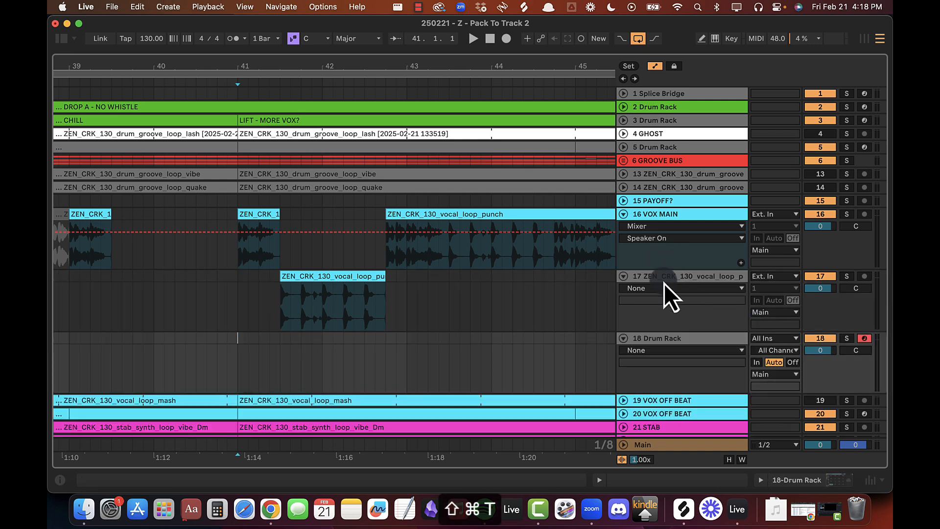
pyautogui.doubleClick(664, 337)
pyautogui.moveTo(360, 279); pyautogui.dragTo(120, 379)
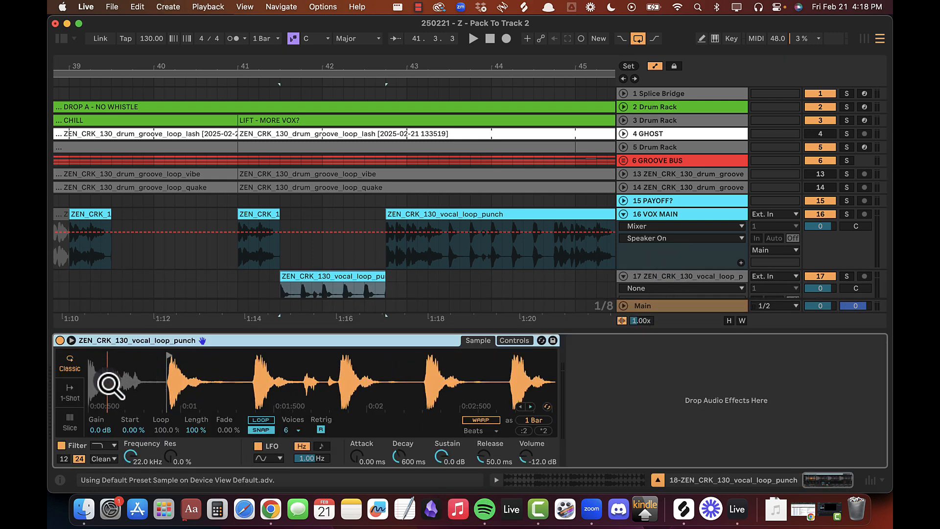
# Step: Trim the Simpler sample to its first vocal hit and audition it
pyautogui.moveTo(316, 391); pyautogui.dragTo(247, 380)
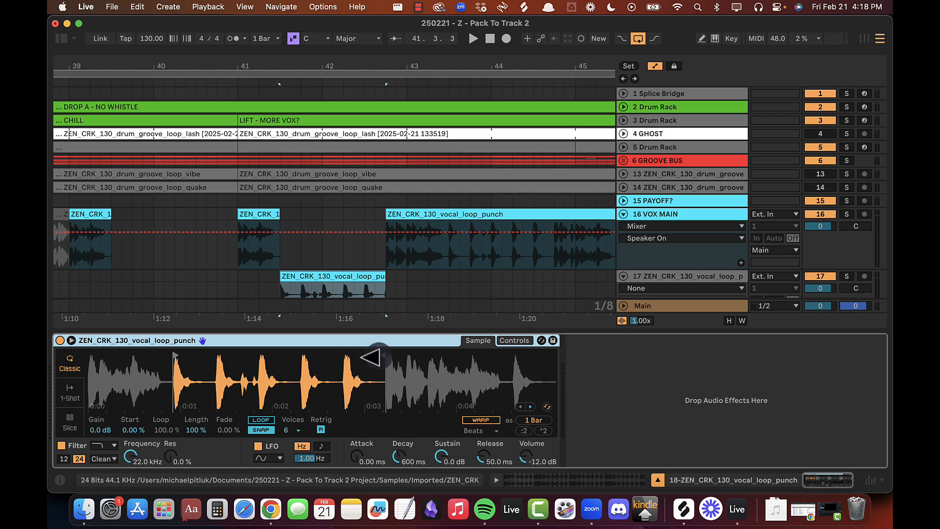
pyautogui.moveTo(378, 357)
pyautogui.mouseDown()
pyautogui.moveTo(216, 354)
pyautogui.moveTo(191, 368)
pyautogui.moveTo(384, 369)
pyautogui.mouseUp()
pyautogui.press('space')
pyautogui.press('space')
pyautogui.press('alt+super+l')
pyautogui.press('alt+super+b')
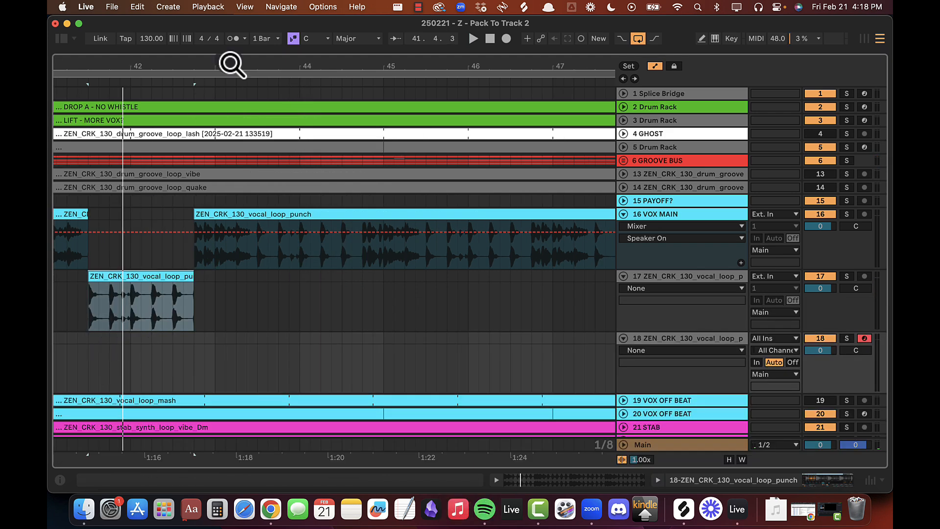
# Step: Copy a 4-bar MIDI clip from the expanded VOX OFF BEAT track to the Simpler track at bar 41 and loop it
pyautogui.moveTo(231, 63); pyautogui.dragTo(220, 74)
pyautogui.scroll(-5, 637, 390)
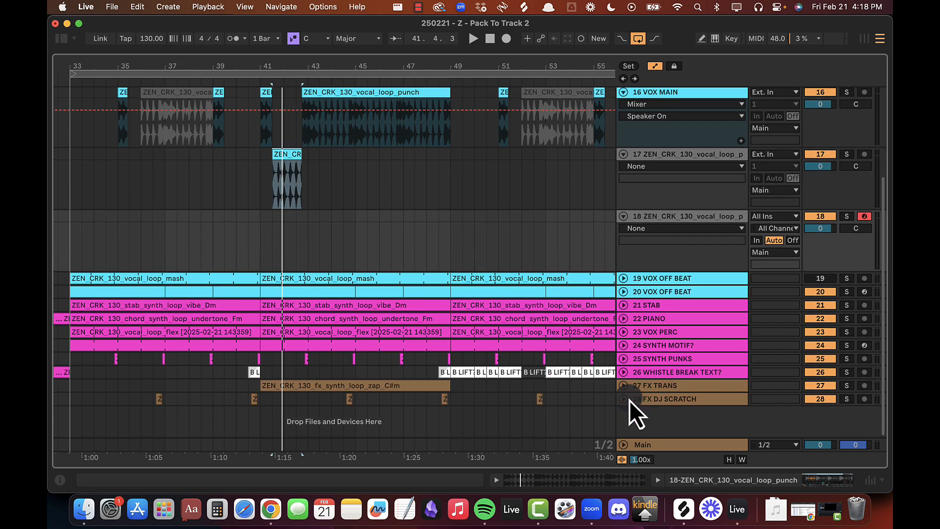
pyautogui.click(623, 292)
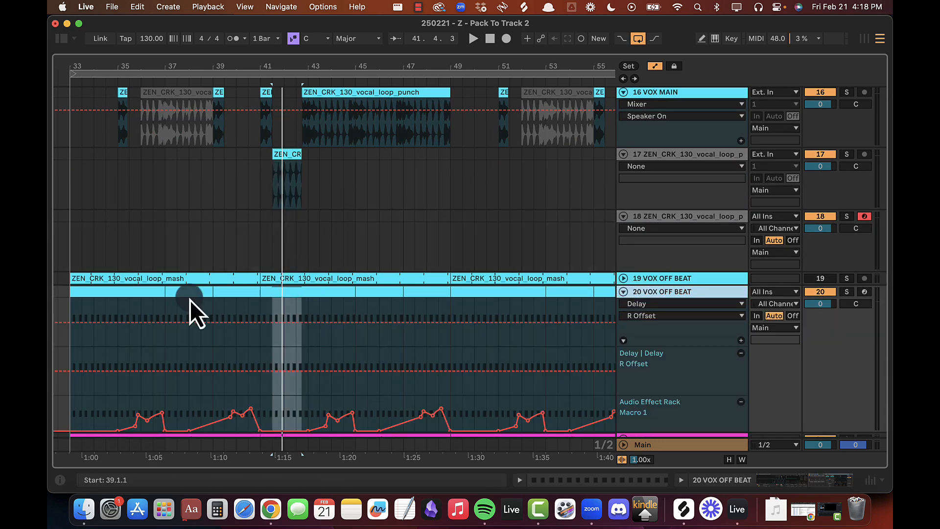
pyautogui.moveTo(138, 300); pyautogui.dragTo(319, 219)
pyautogui.press('super+l')
pyautogui.press('space')
# Step: Shift all C3 notes in the copied MIDI clip an eighth note earlier so the first one starts at 1.1.1
pyautogui.doubleClick(313, 230)
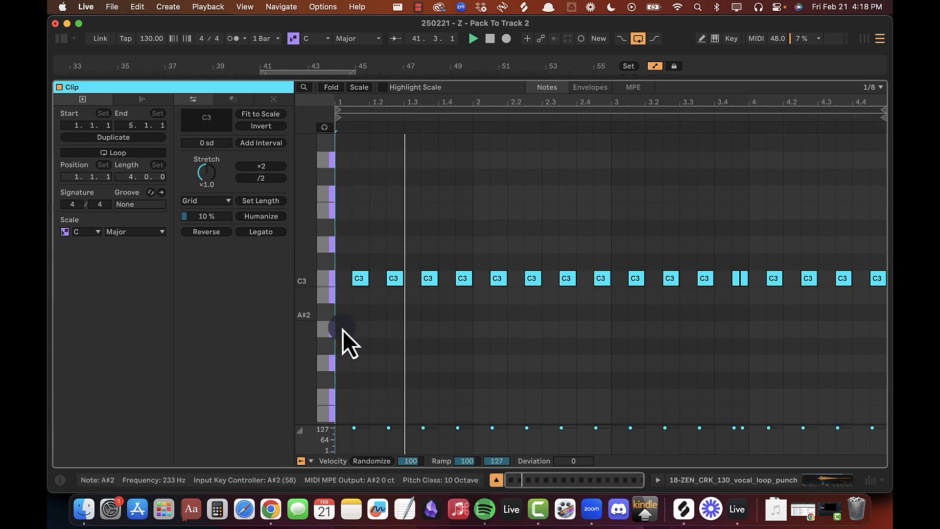
pyautogui.press('space')
pyautogui.press('super+a')
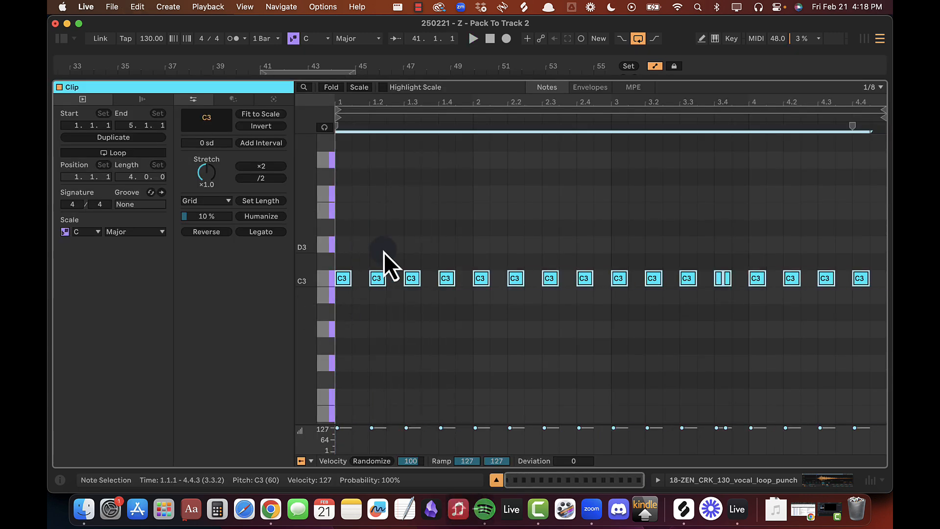
pyautogui.hotkey('shift', 'Tab')
pyautogui.press('alt+super+l')
pyautogui.scroll(2, 383, 252)
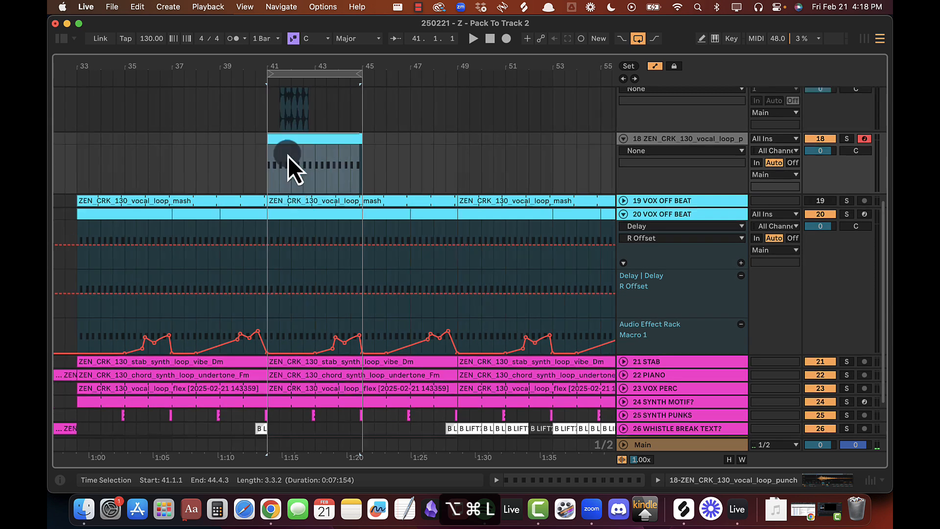
# Step: Play the 4-bar loop and mute the audio track holding the vocal section moved from VOX MAIN
pyautogui.press('z')
pyautogui.press('space')
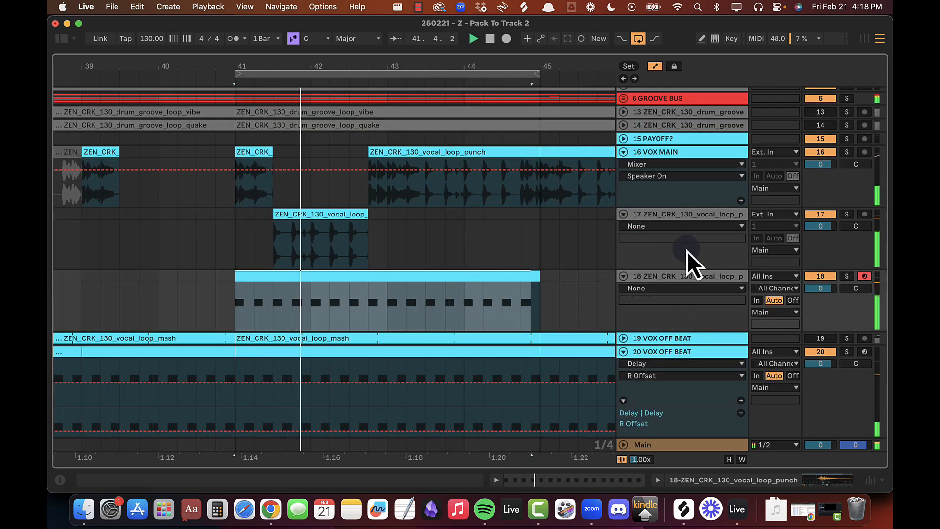
pyautogui.click(818, 214)
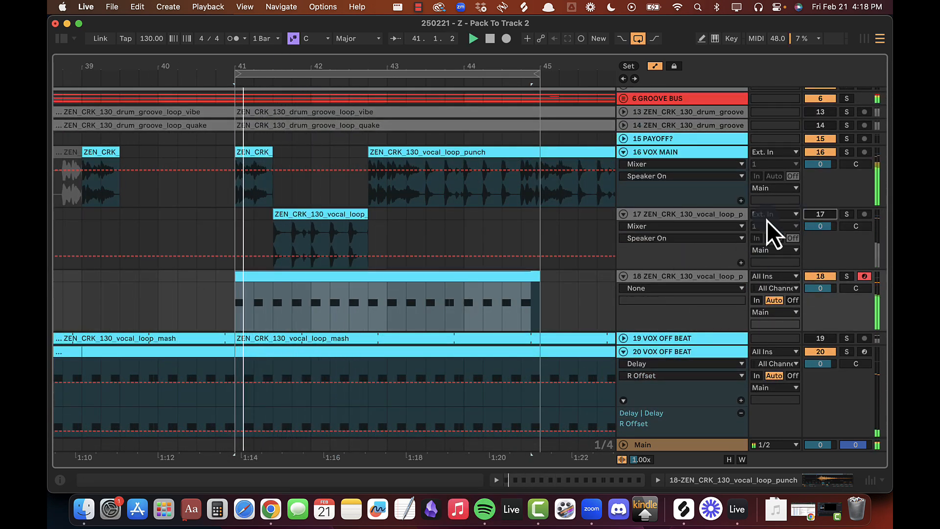
# Step: Trim the MIDI clip to 41.3–42.4 with a copy at 43.3–44.4, and split off and deactivate the VOX MAIN audio above the copy
pyautogui.moveTo(235, 276); pyautogui.dragTo(267, 276)
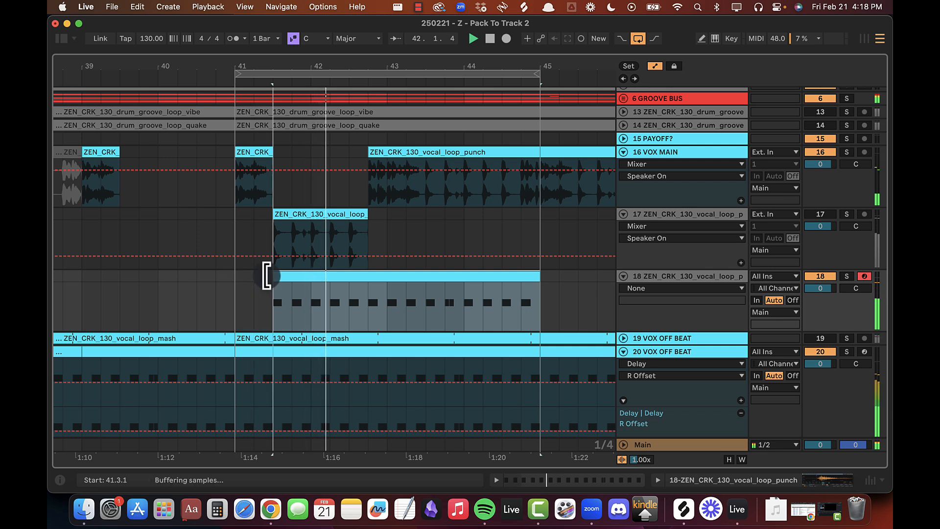
pyautogui.moveTo(537, 276); pyautogui.dragTo(497, 290)
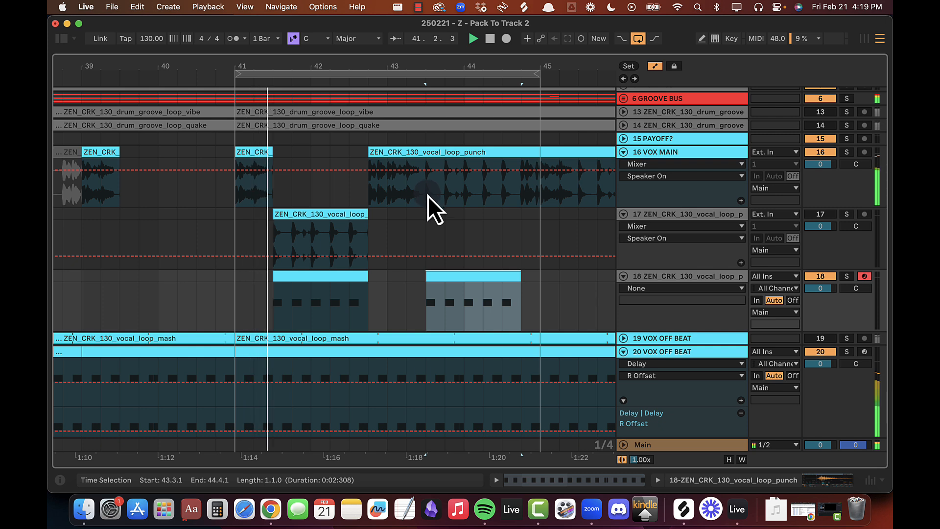
pyautogui.moveTo(427, 196); pyautogui.dragTo(516, 155)
pyautogui.press('super+e')
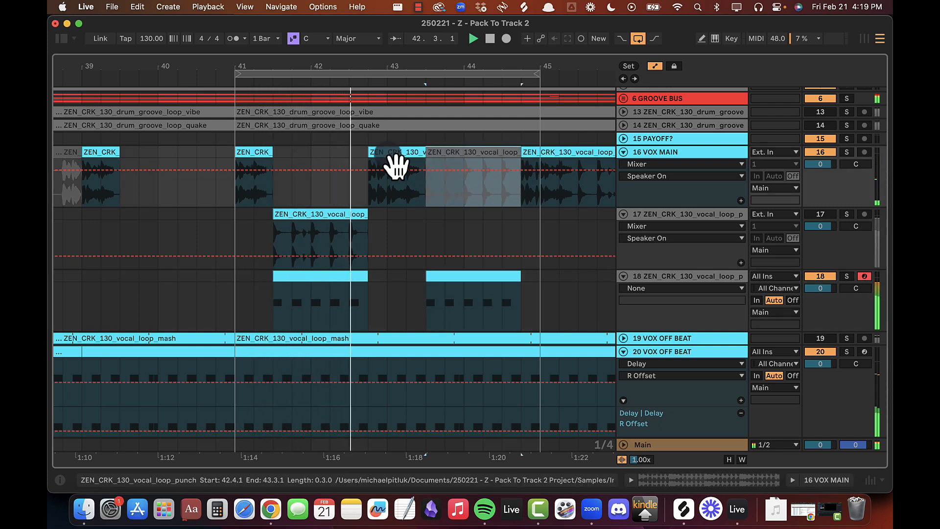
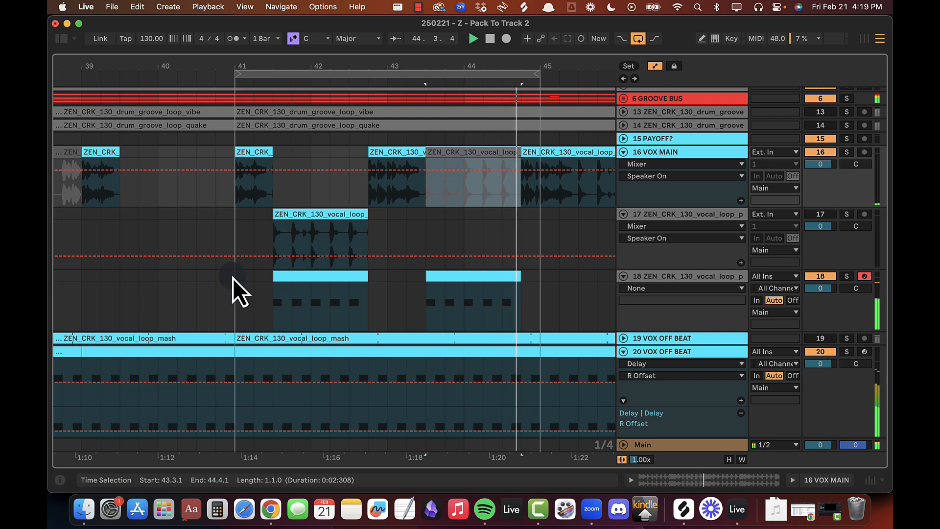
# Step: Loop bars 41 to 43 and check the notes of the trimmed MIDI clip at 41.3
pyautogui.moveTo(234, 279); pyautogui.dragTo(389, 277)
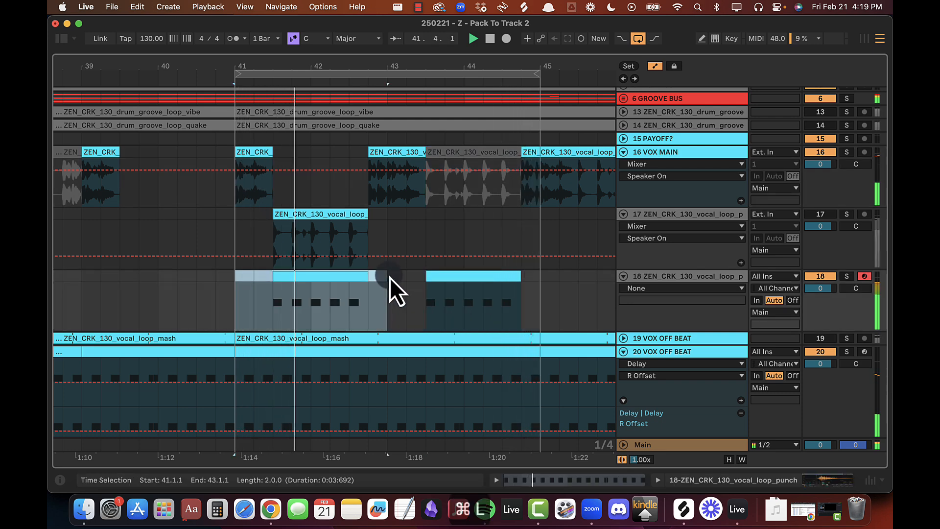
pyautogui.doubleClick(359, 275)
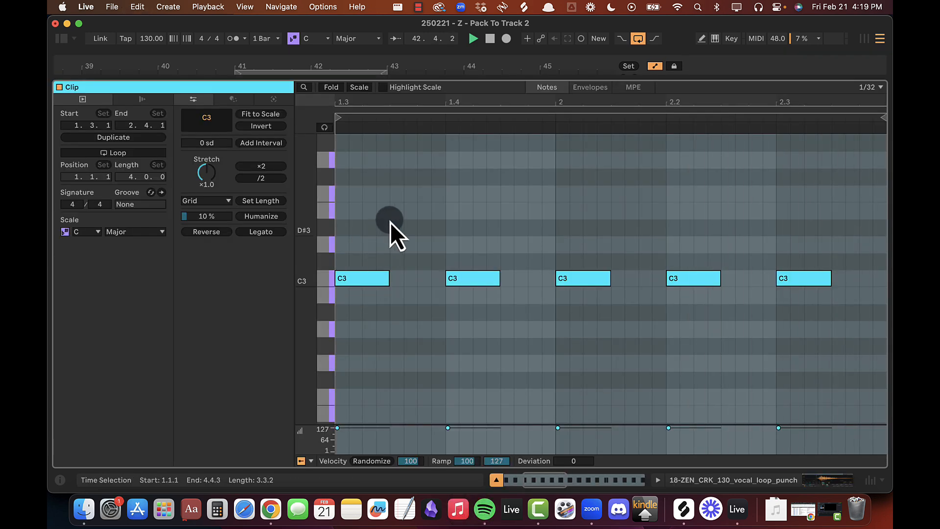
pyautogui.click(408, 213)
pyautogui.hotkey('shift', 'Tab')
pyautogui.press('space')
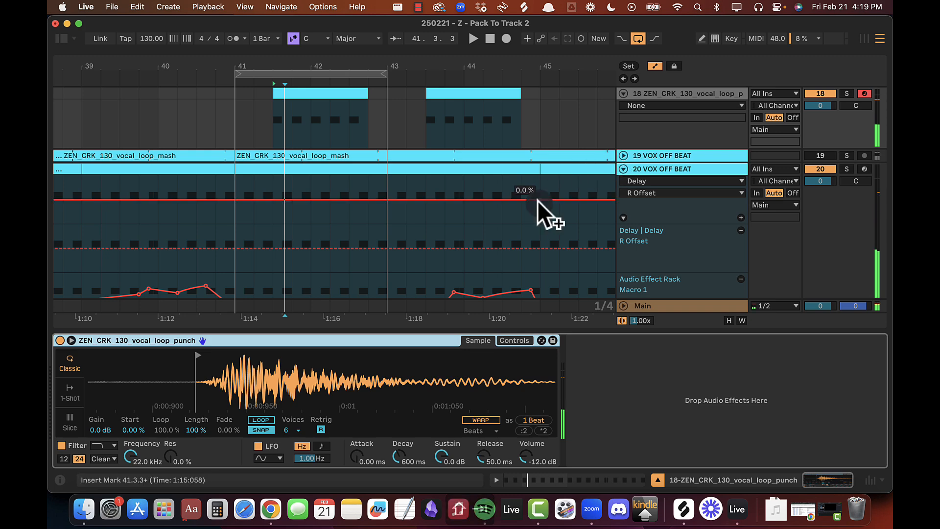
pyautogui.scroll(3, 537, 201)
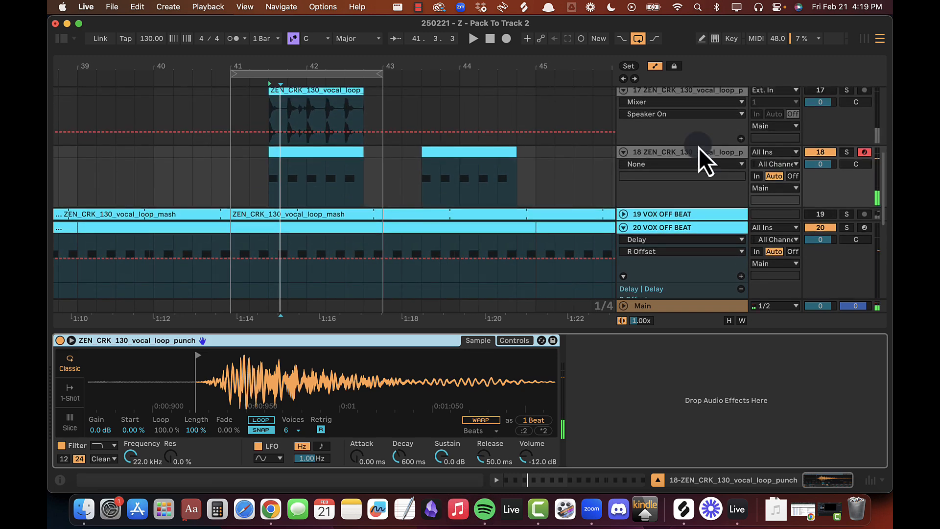
# Step: Enable Simpler's pitch envelope with an amount of +3 st and a decay of 1.00 ms
pyautogui.click(517, 340)
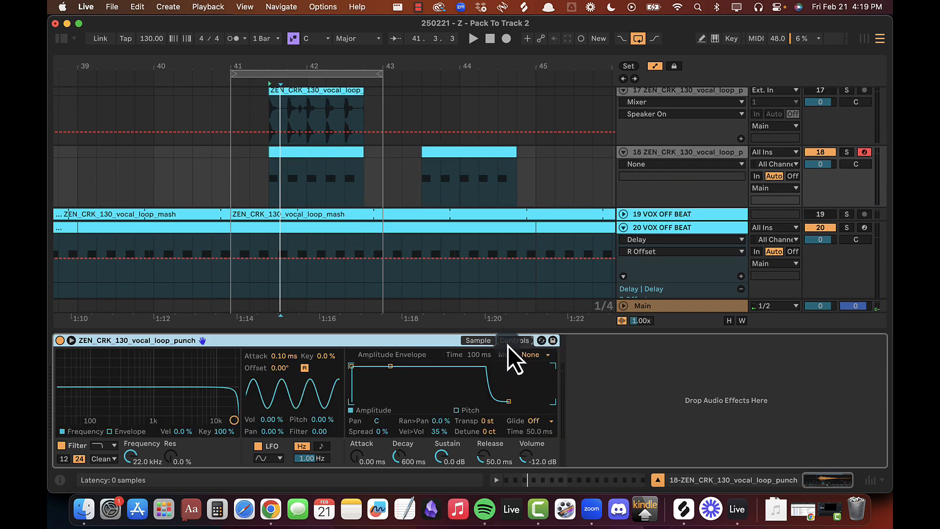
pyautogui.click(466, 410)
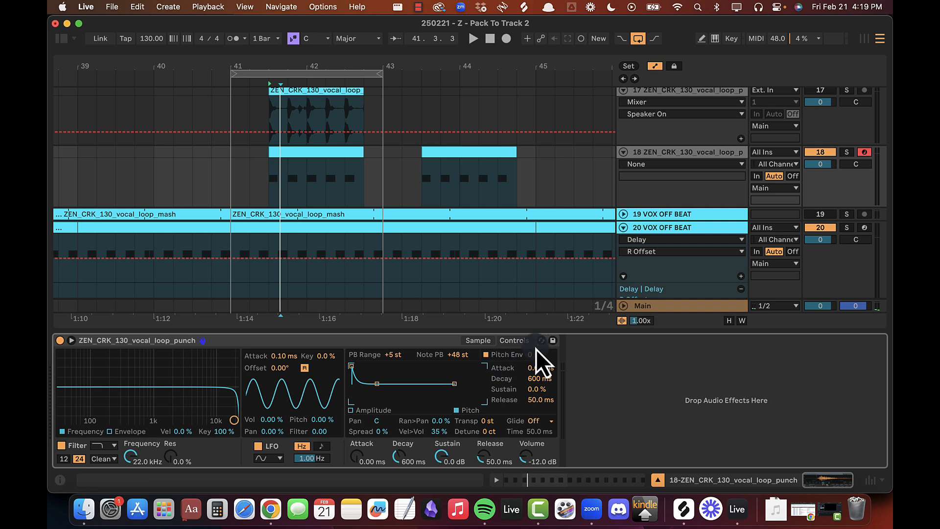
pyautogui.click(533, 353)
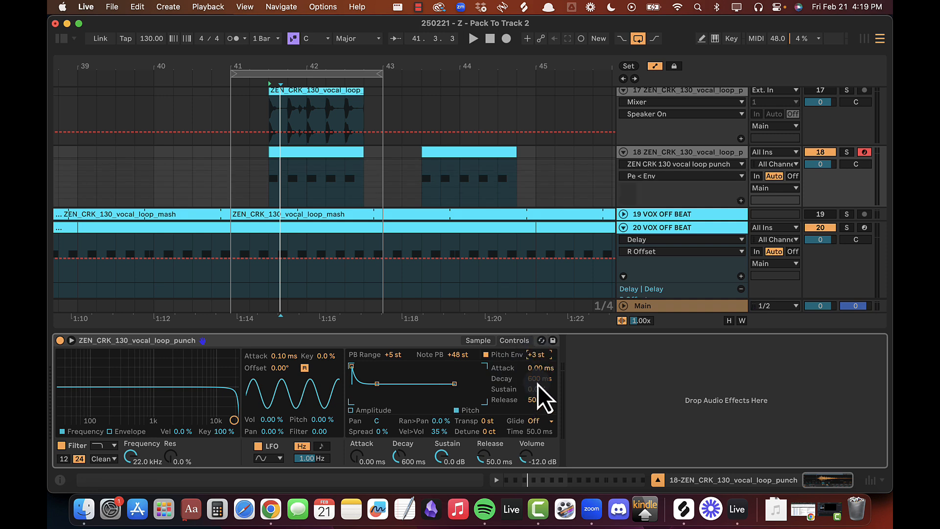
pyautogui.moveTo(539, 378); pyautogui.dragTo(533, 391)
# Step: Set the pitch envelope sustain to 6.0 % while listening to the loop
pyautogui.press('space')
pyautogui.press('Up')
pyautogui.press('Up')
pyautogui.press('Up')
pyautogui.press('Up')
pyautogui.press('Up')
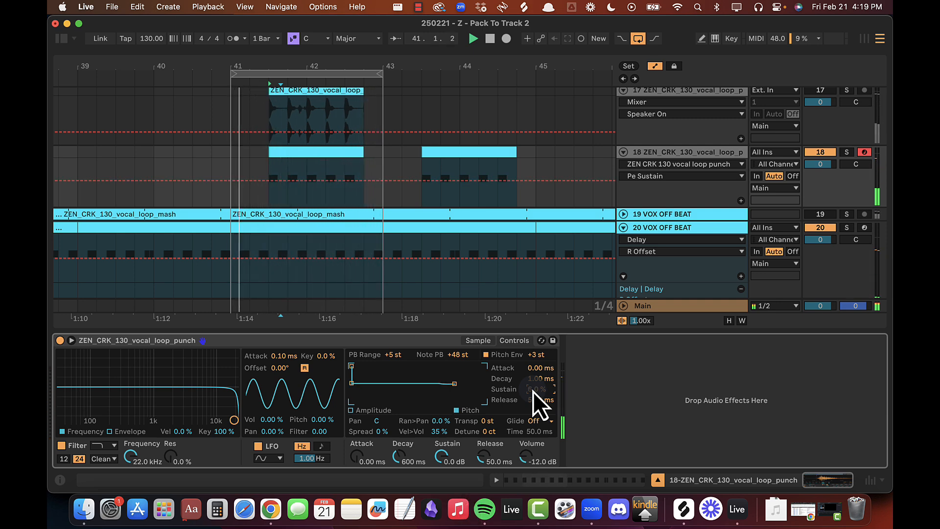
pyautogui.press('Up')
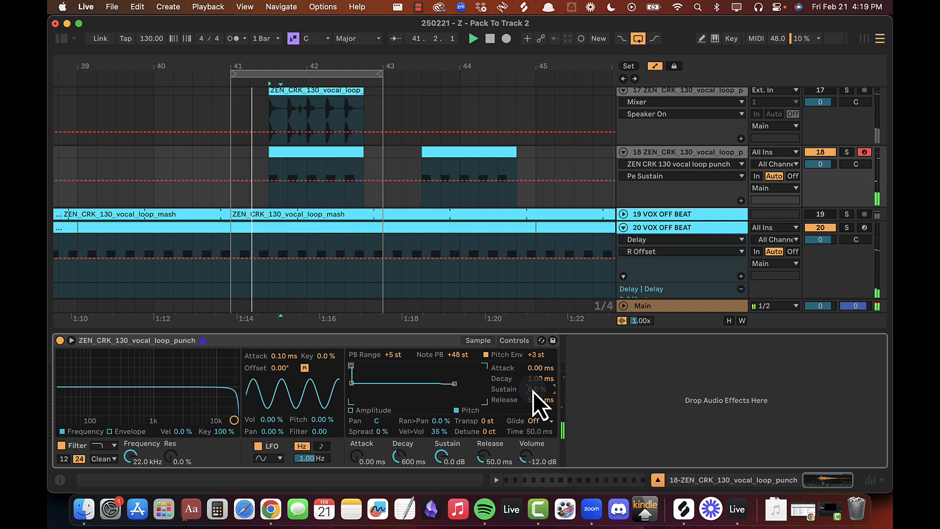
pyautogui.doubleClick(533, 391)
pyautogui.press('Up')
pyautogui.press('Up')
pyautogui.press('Up')
pyautogui.press('Up')
pyautogui.press('Up')
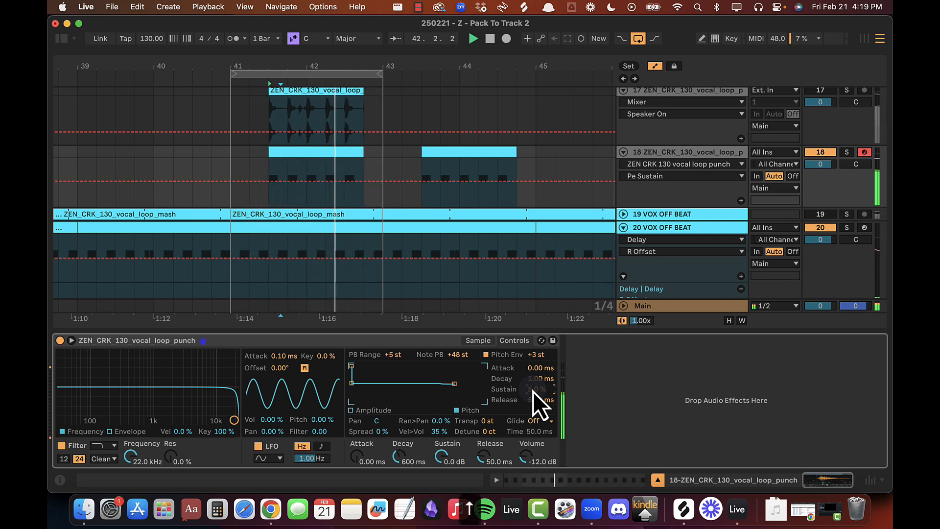
pyautogui.press('Up')
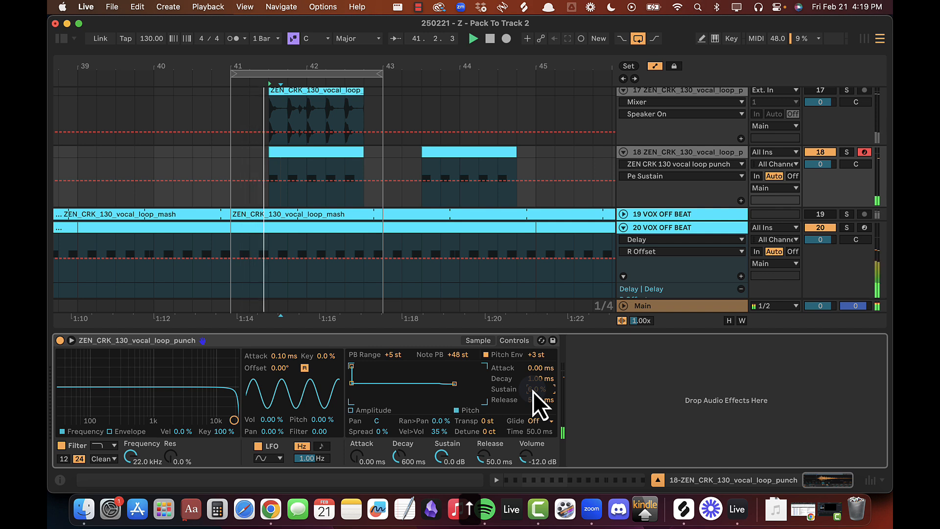
pyautogui.press('Down')
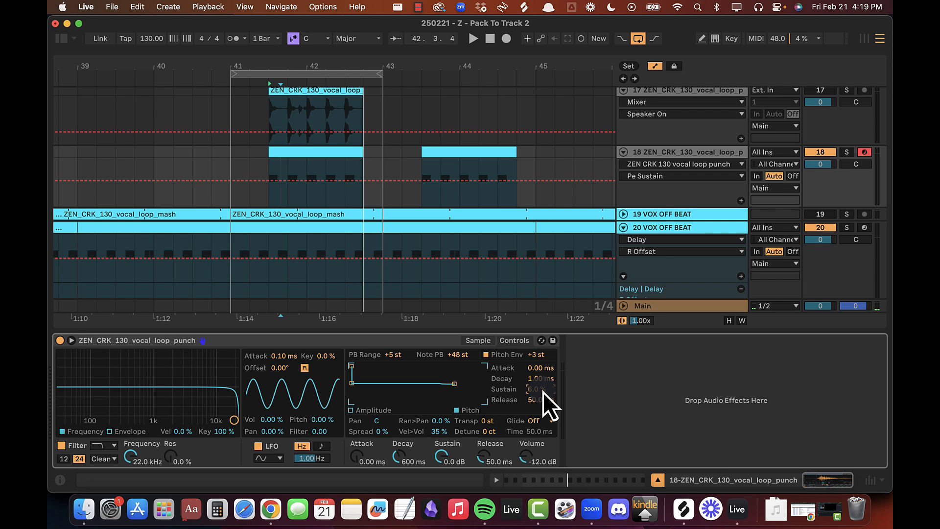
# Step: Play the loop from bar 41 and listen to the sampled hits against the other tracks
pyautogui.press('alt+super+l')
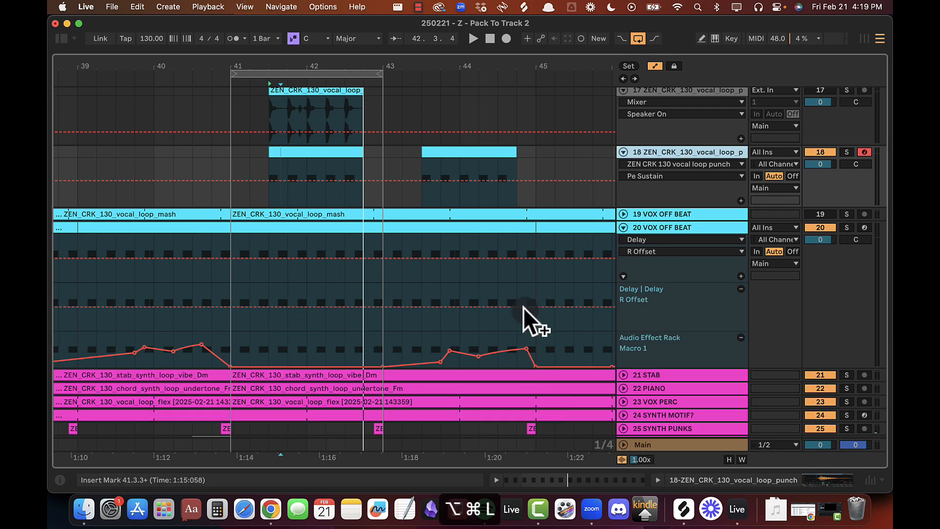
pyautogui.click(233, 158)
pyautogui.press('space')
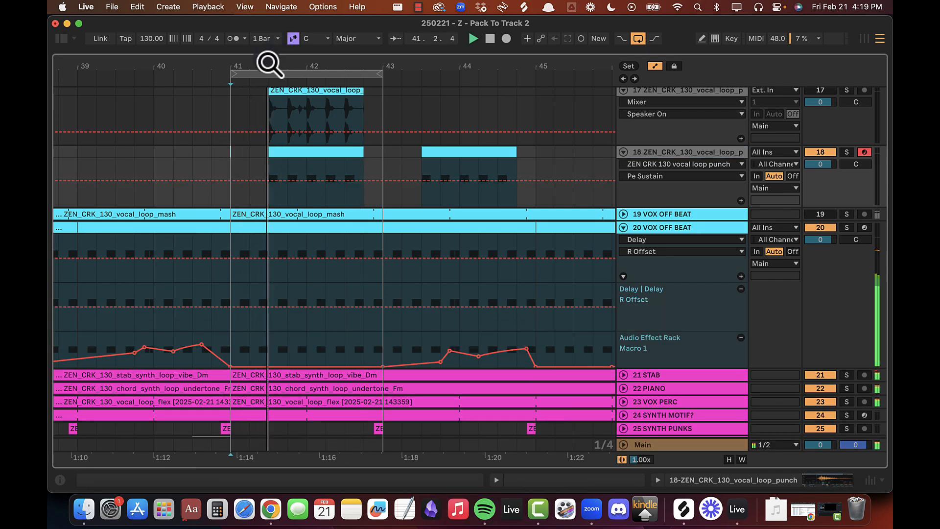
pyautogui.moveTo(268, 64); pyautogui.dragTo(269, 83)
pyautogui.scroll(10, 332, 152)
pyautogui.scroll(-8, 422, 293)
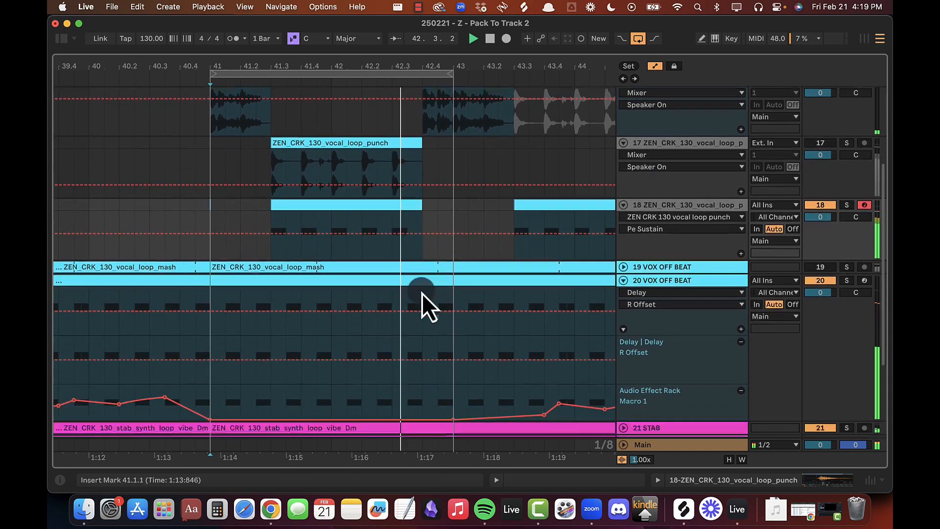
# Step: Switch the Simpler holding the vocal hit to 1-Shot mode and zoom in on its waveform
pyautogui.doubleClick(671, 208)
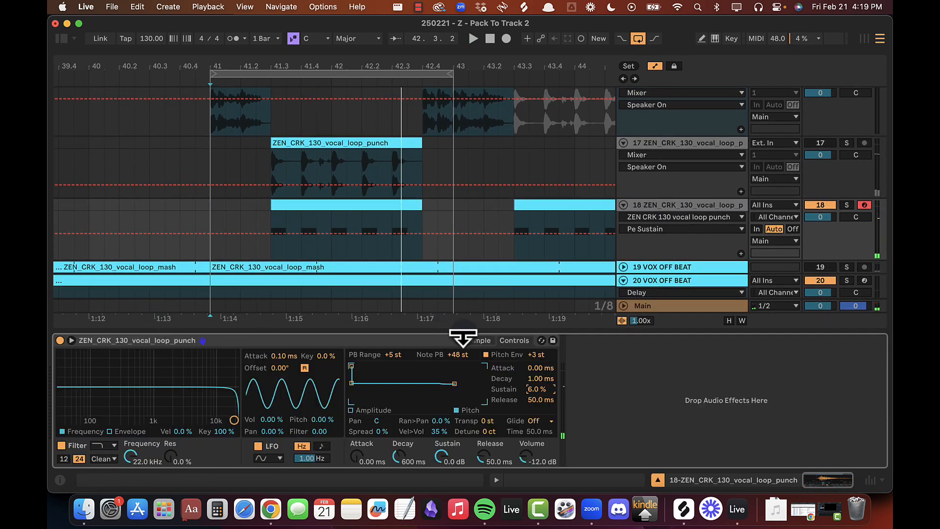
pyautogui.click(478, 340)
pyautogui.moveTo(201, 377); pyautogui.dragTo(201, 343)
pyautogui.click(69, 391)
# Step: Shorten the sample's end to just after the first vocal hit and set Fade Out to 75.7 ms while the loop plays
pyautogui.moveTo(231, 373); pyautogui.dragTo(252, 375)
pyautogui.moveTo(401, 455); pyautogui.dragTo(408, 460)
pyautogui.press('space')
pyautogui.moveTo(347, 353)
pyautogui.mouseDown()
pyautogui.moveTo(183, 354)
pyautogui.moveTo(232, 354)
pyautogui.mouseUp()
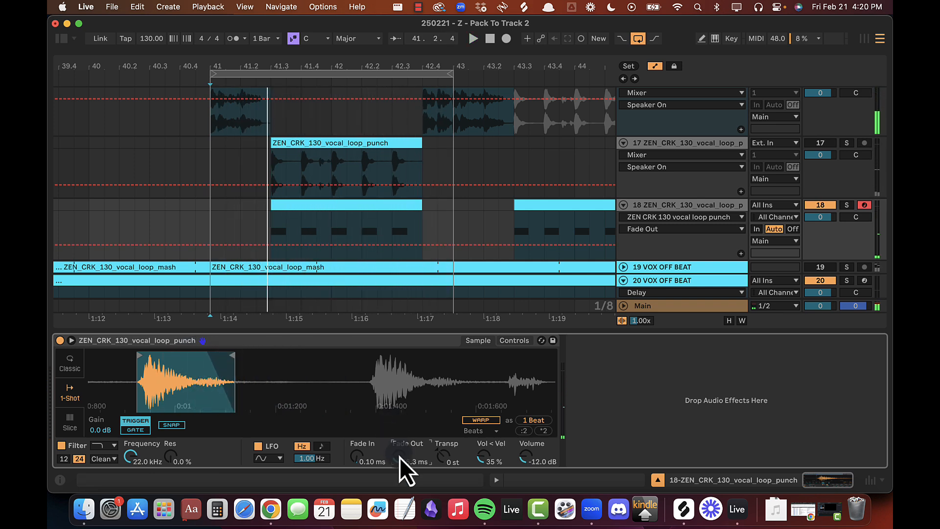
pyautogui.moveTo(399, 457); pyautogui.dragTo(400, 454)
pyautogui.press('space')
pyautogui.moveTo(235, 354); pyautogui.dragTo(205, 353)
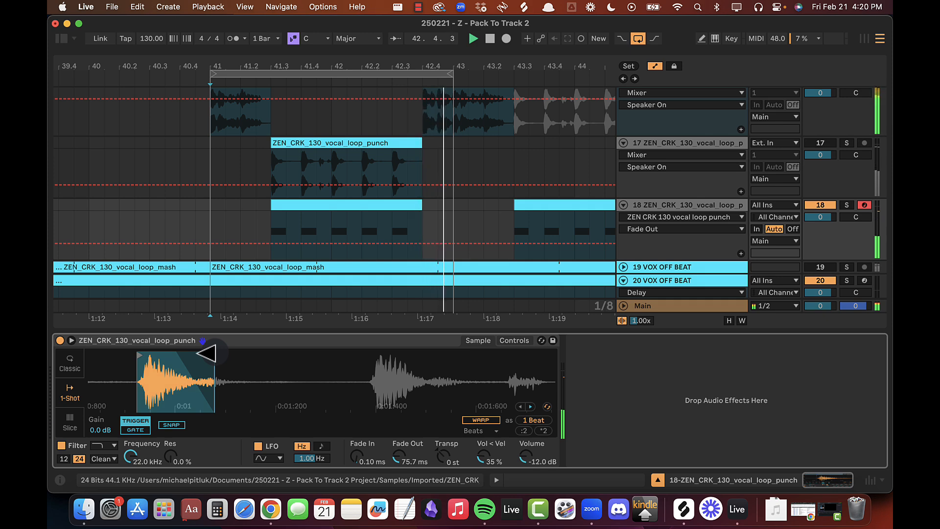
# Step: Listen to the loop at bars 41 to 43 while looking over the vocal tracks, and stop playback
pyautogui.press('super+alt+l')
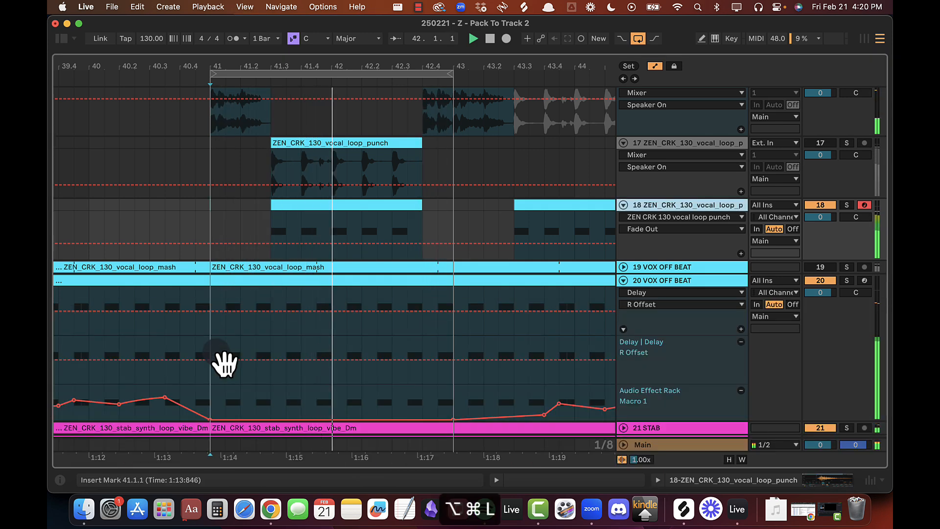
pyautogui.press('super+alt+b')
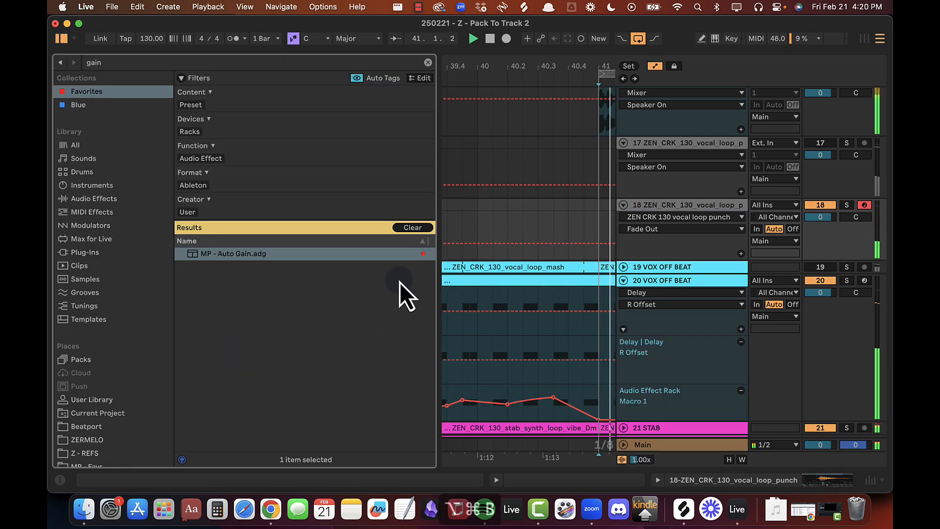
pyautogui.press('super+alt+b')
pyautogui.moveTo(351, 65); pyautogui.dragTo(351, 56)
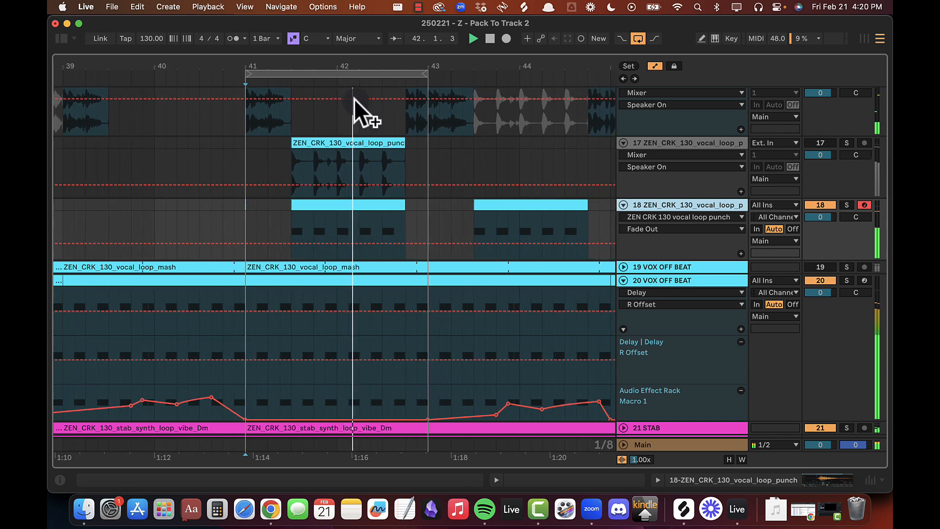
pyautogui.scroll(5, 396, 234)
pyautogui.hscroll(2, 397, 234)
pyautogui.click(722, 334)
pyautogui.press('space')
# Step: Search the browser for "kickst" and add the MP - Kickstart 2 rack after the Simpler on track 18
pyautogui.press('super+alt+l')
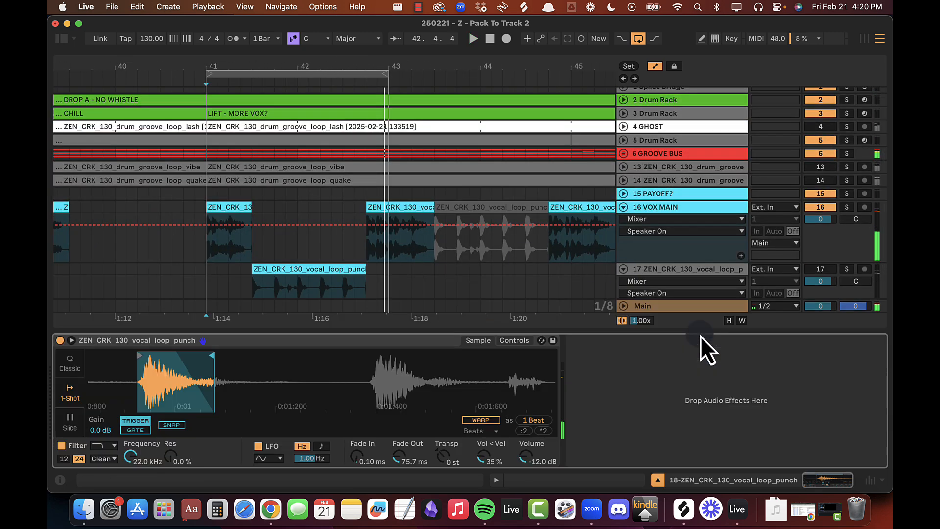
pyautogui.press('super+alt+b')
pyautogui.click(121, 64)
pyautogui.write('kickst')
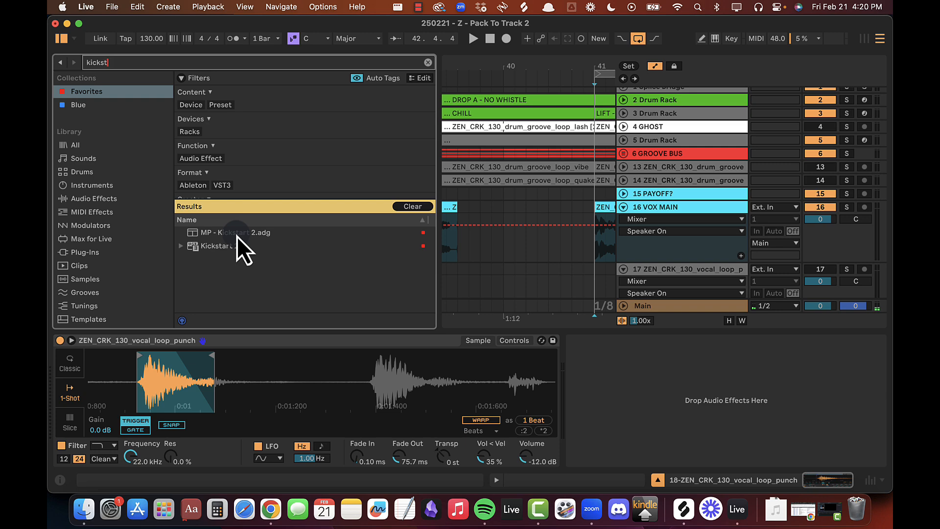
pyautogui.moveTo(236, 237); pyautogui.dragTo(538, 347)
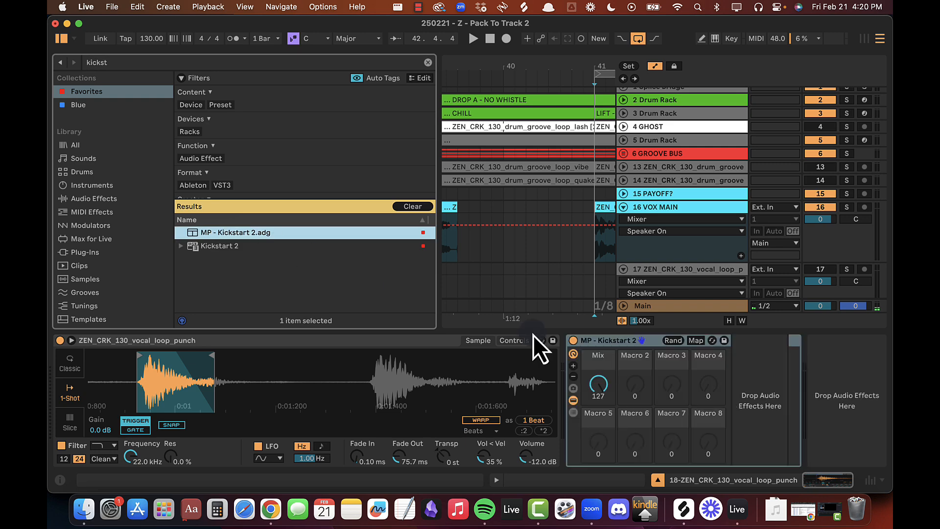
# Step: Lower the Kickstart 2 mix to 48% while the loop plays
pyautogui.click(243, 191)
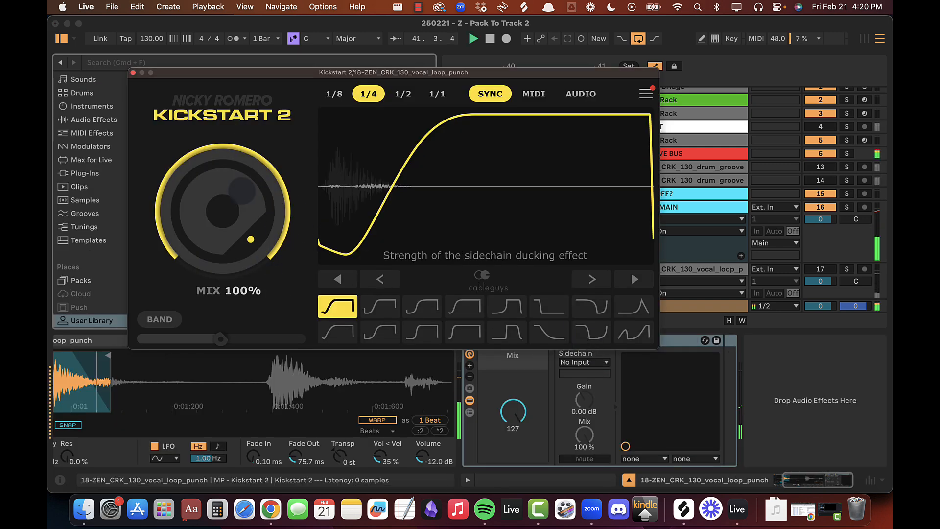
pyautogui.moveTo(252, 218); pyautogui.dragTo(275, 157)
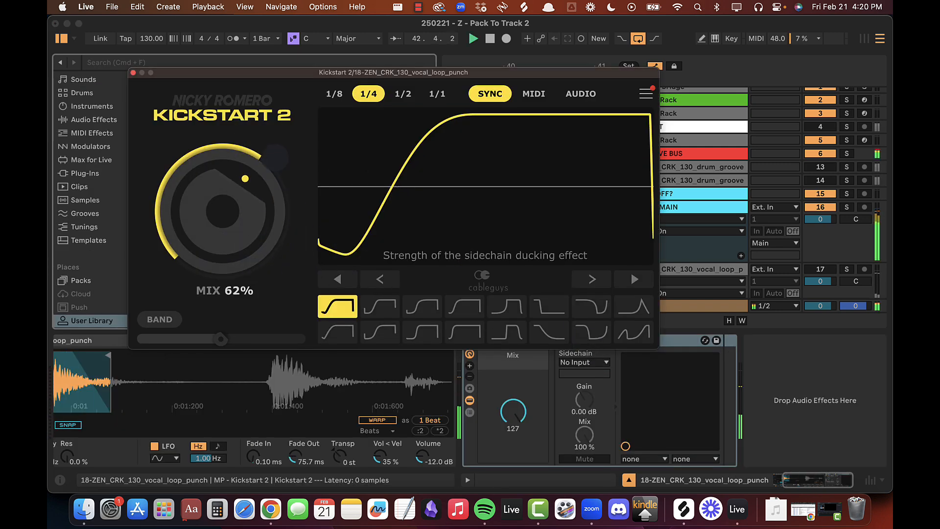
pyautogui.moveTo(240, 232); pyautogui.dragTo(220, 284)
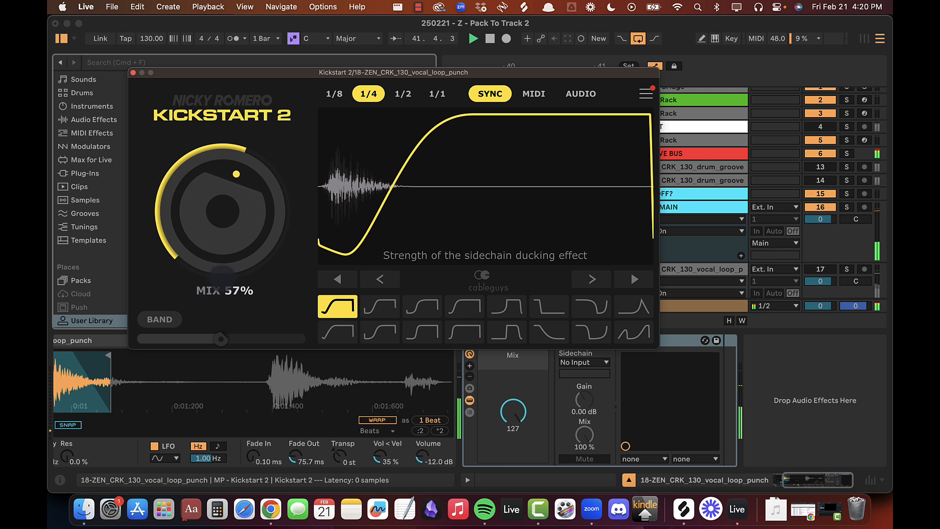
pyautogui.moveTo(165, 430); pyautogui.dragTo(142, 505)
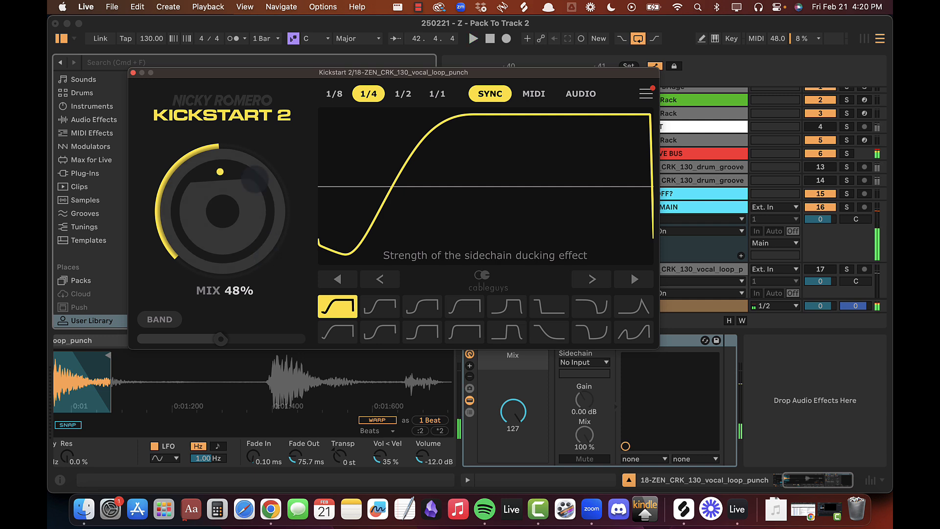
# Step: Reset the Kickstart 2 mix to 100%, enable Band ducking with its frequency at 557 Hz, and close the plug-in window
pyautogui.doubleClick(189, 246)
pyautogui.click(160, 320)
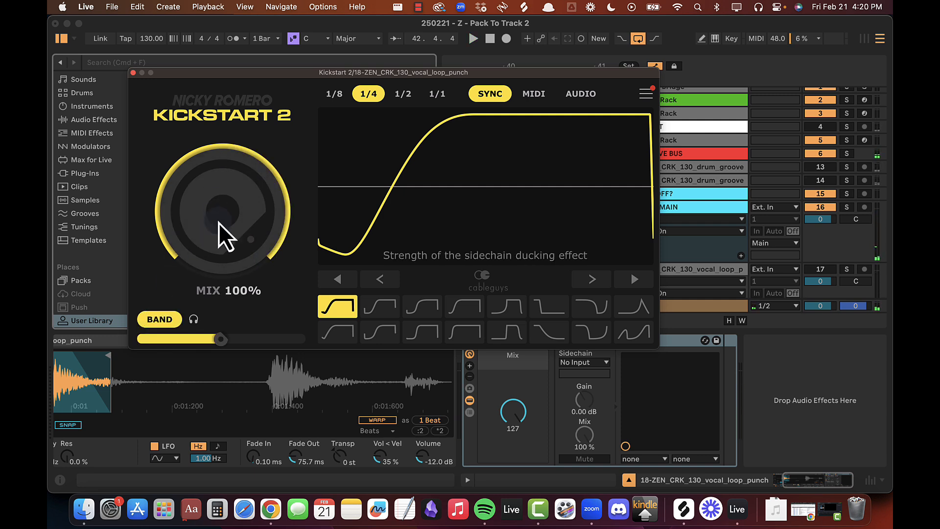
pyautogui.press('space')
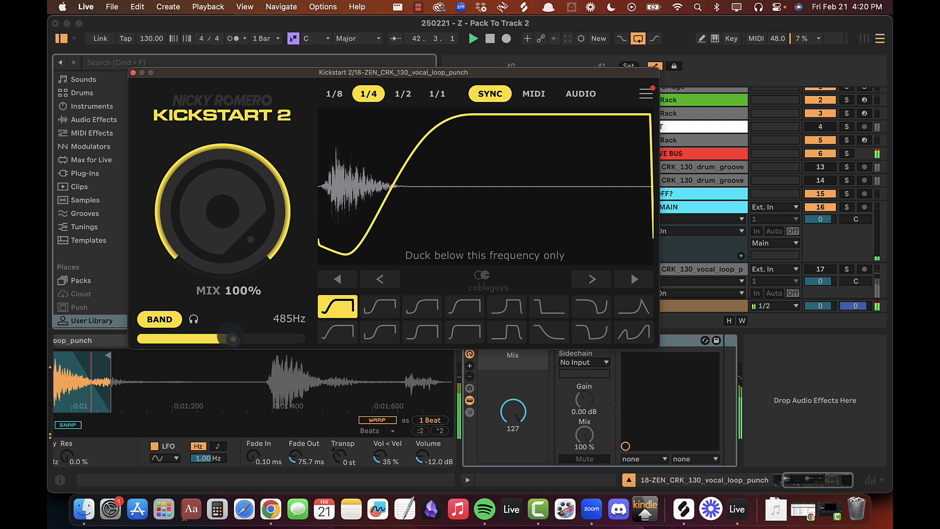
pyautogui.moveTo(235, 339); pyautogui.dragTo(236, 338)
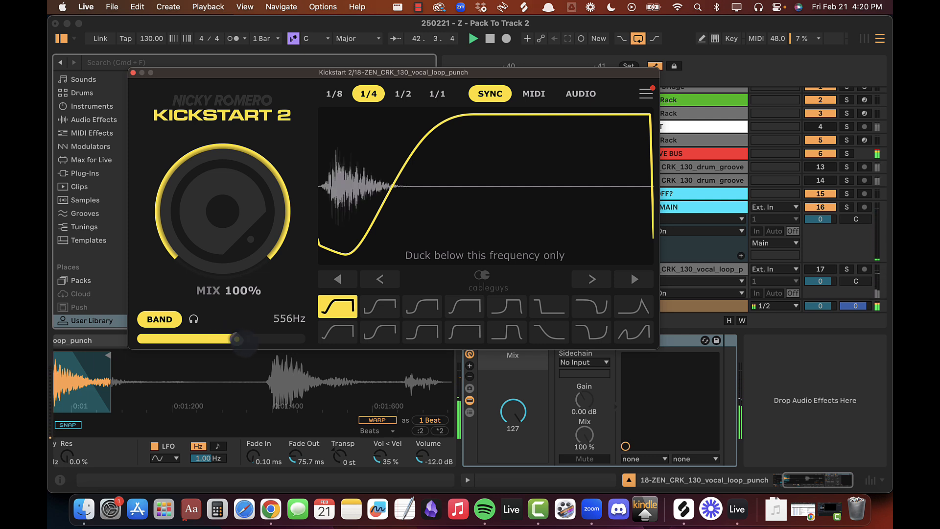
pyautogui.press('space')
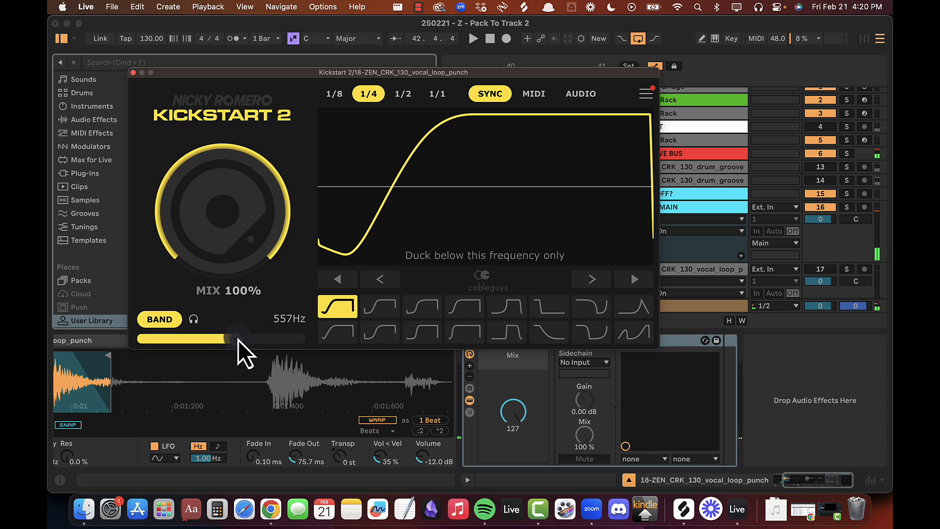
pyautogui.click(133, 73)
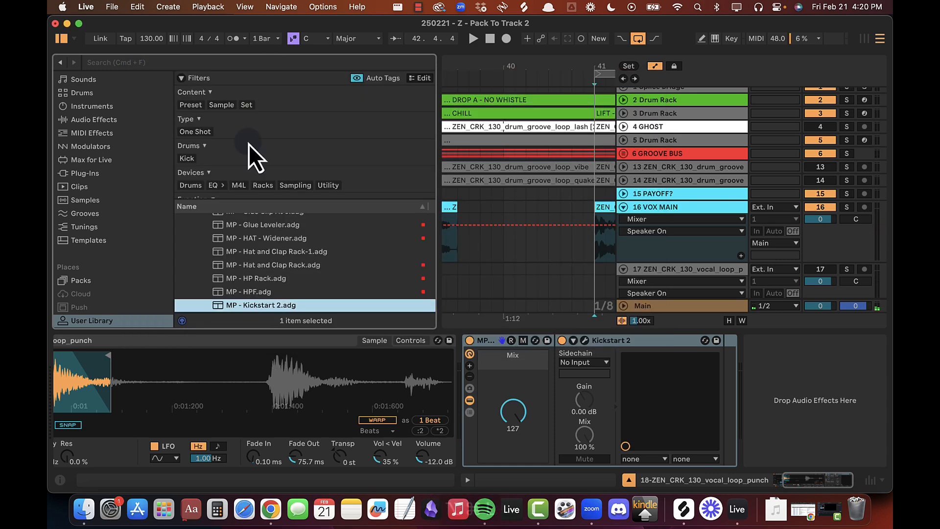
# Step: Delete the Kickstart 2 rack from track 18 and undo the deletion
pyautogui.press('alt+super+l')
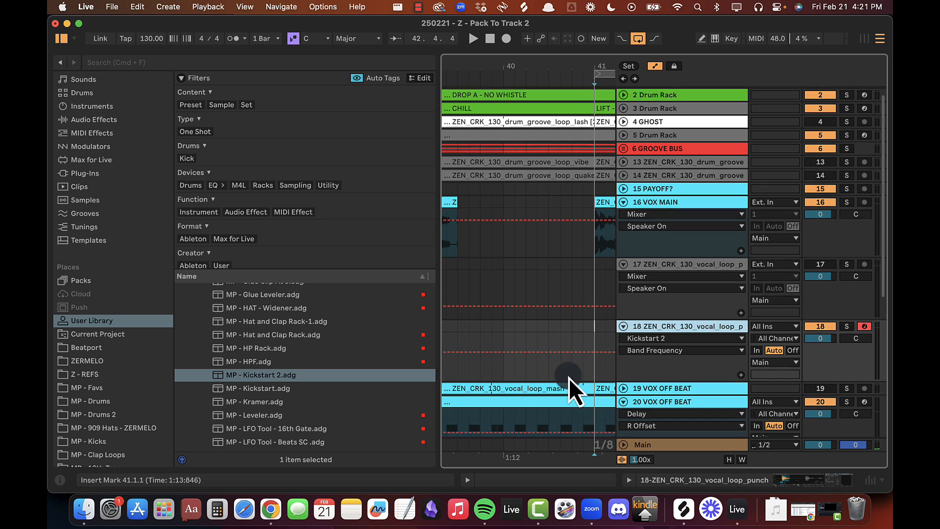
pyautogui.scroll(-5, 568, 377)
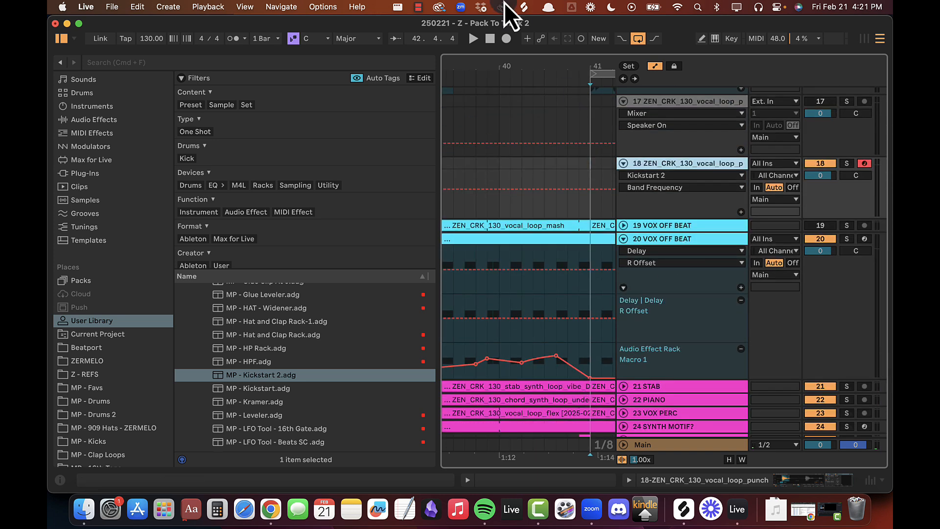
pyautogui.moveTo(519, 68); pyautogui.dragTo(519, 63)
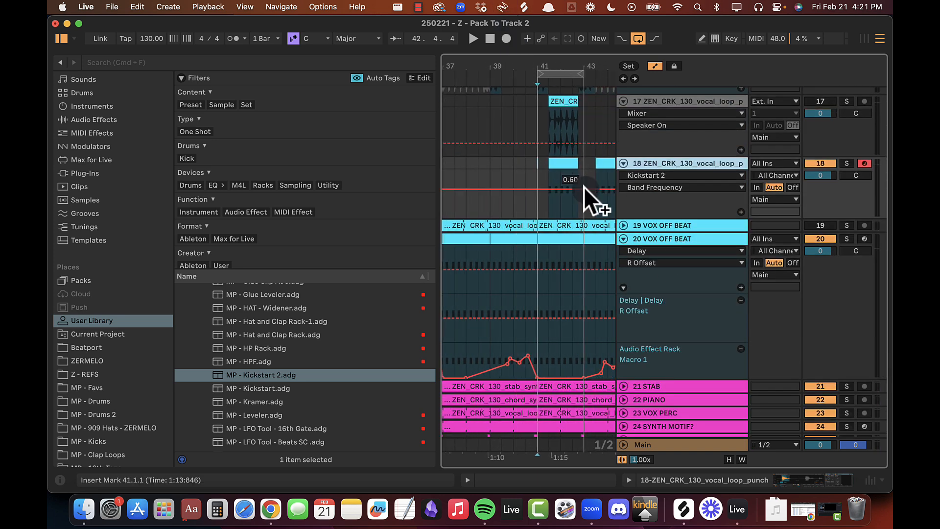
pyautogui.doubleClick(703, 166)
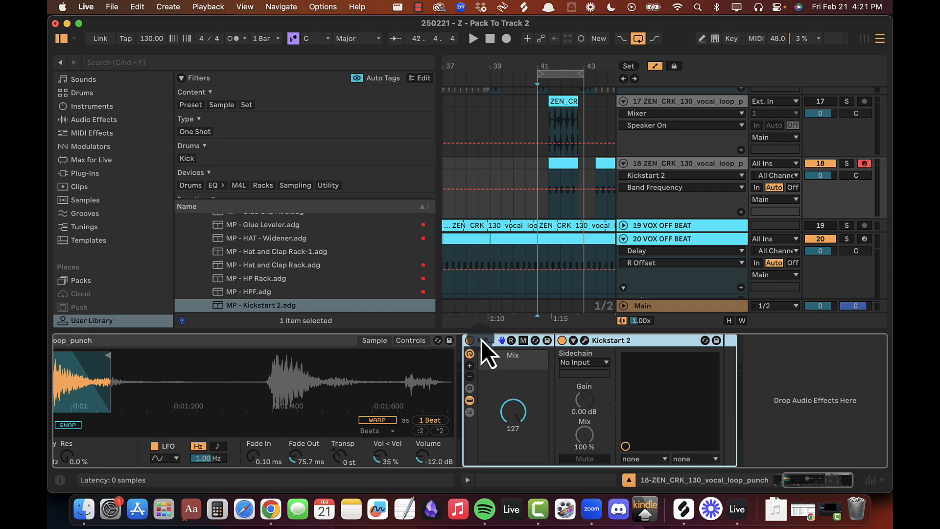
pyautogui.press('Delete')
pyautogui.scroll(4, 95, 140)
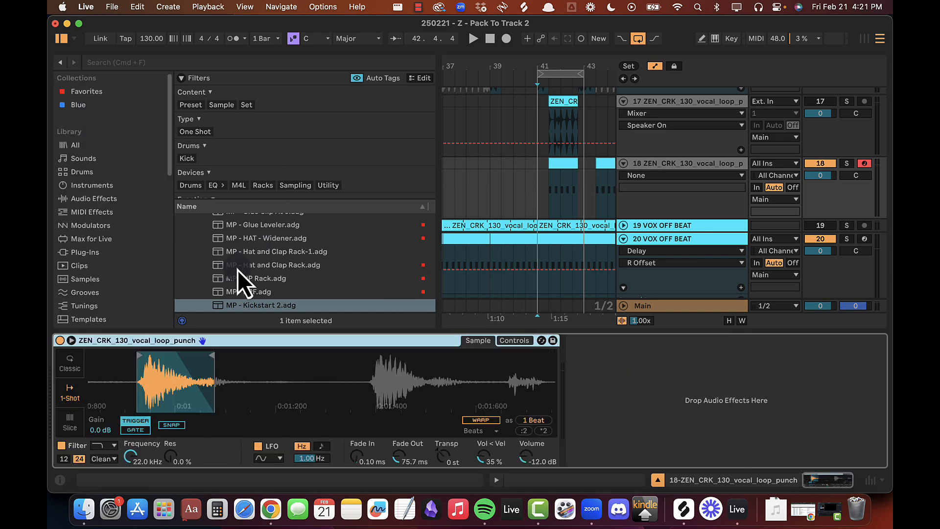
pyautogui.press('cmd+z')
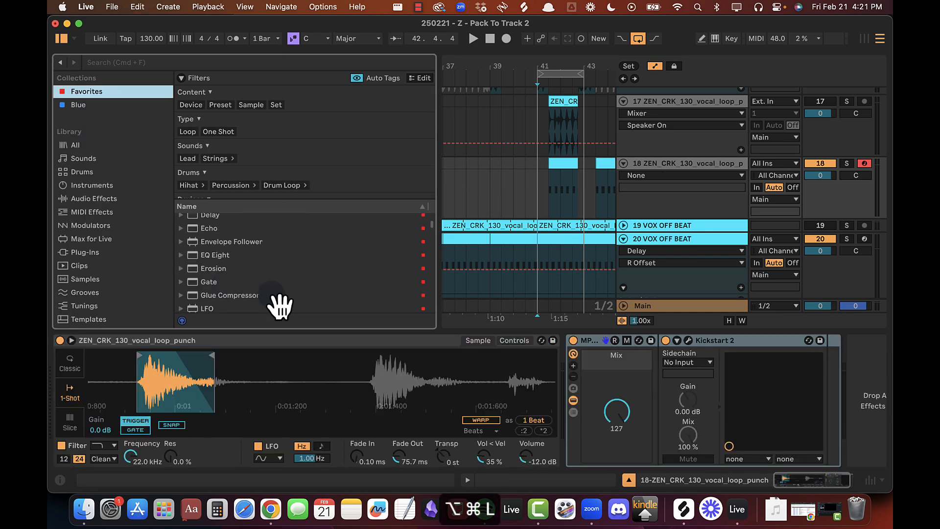
# Step: Play the arrangement from bar 41 and listen to the ducked vocal hits against the VOX MAIN clips
pyautogui.press('cmd+alt+l')
pyautogui.press('cmd+alt+b')
pyautogui.click(137, 191)
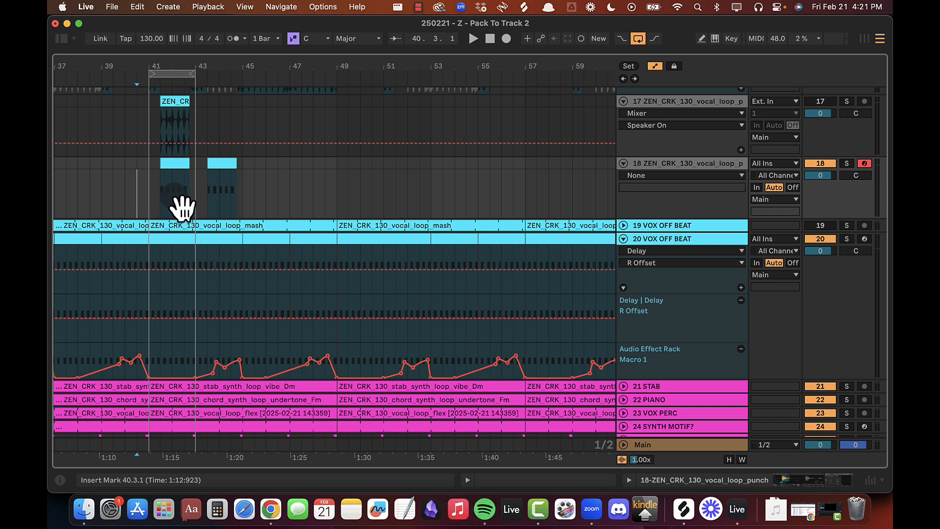
pyautogui.click(147, 191)
pyautogui.press('space')
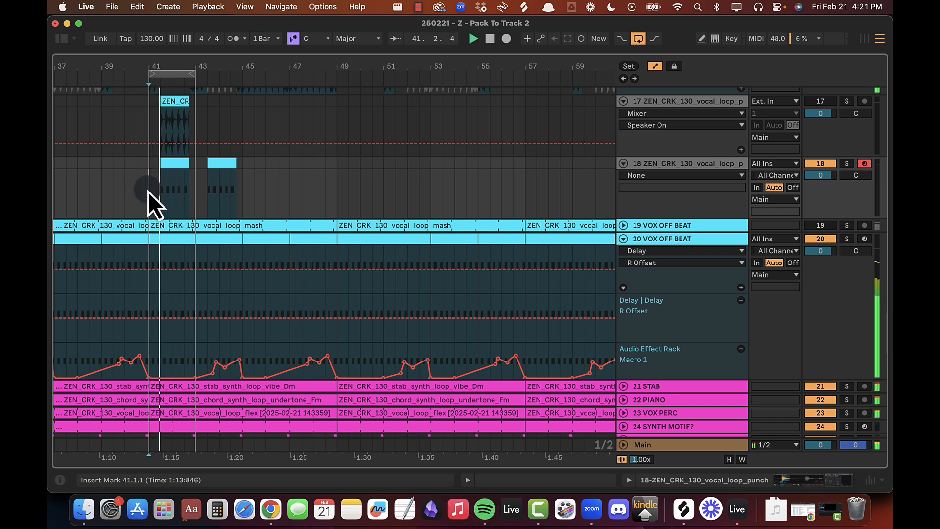
pyautogui.scroll(5, 148, 192)
pyautogui.scroll(5, 225, 171)
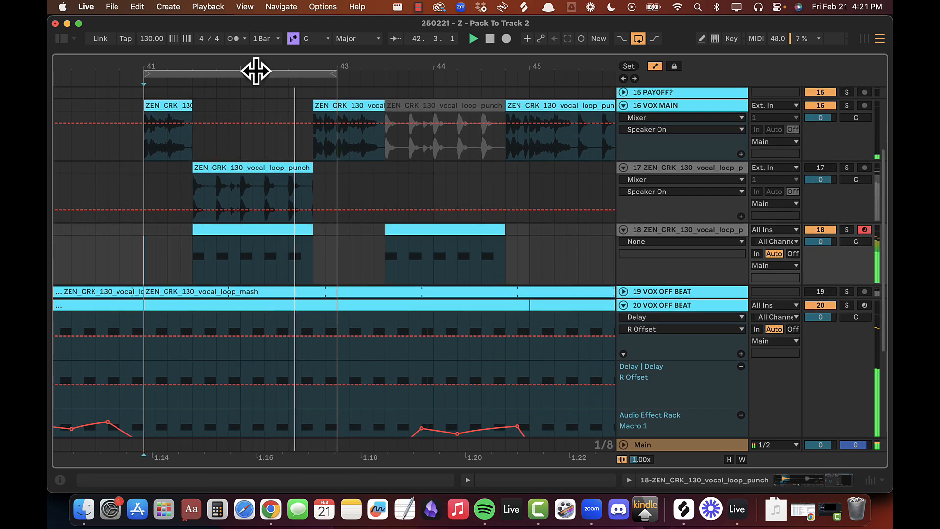
# Step: Extend the loop to end at bar 45 and place the playback start at bar 41
pyautogui.moveTo(256, 69); pyautogui.dragTo(229, 73)
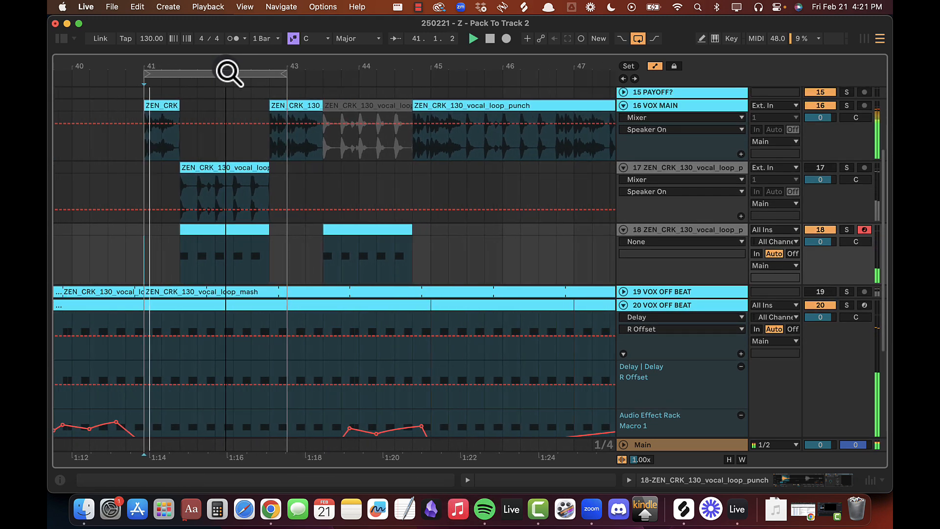
pyautogui.click(289, 74)
pyautogui.moveTo(289, 75); pyautogui.dragTo(419, 75)
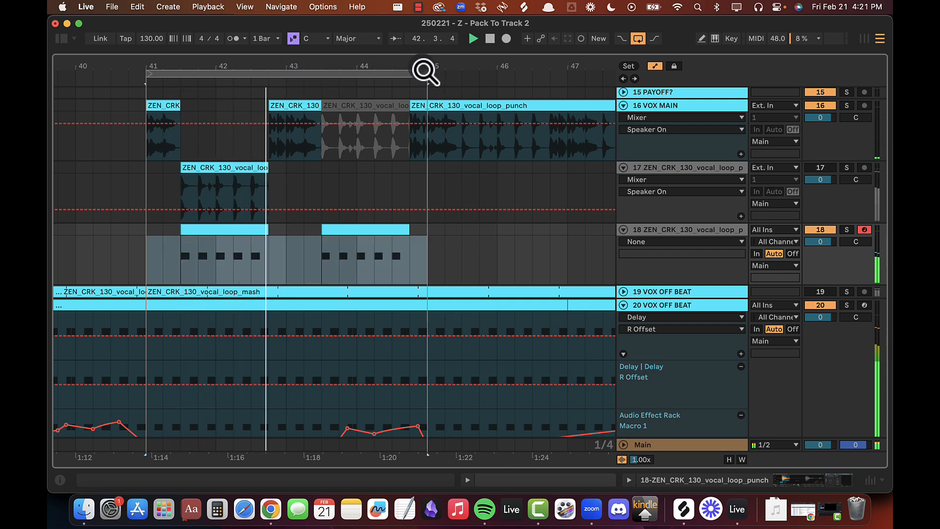
pyautogui.scroll(-3, 399, 69)
pyautogui.click(196, 252)
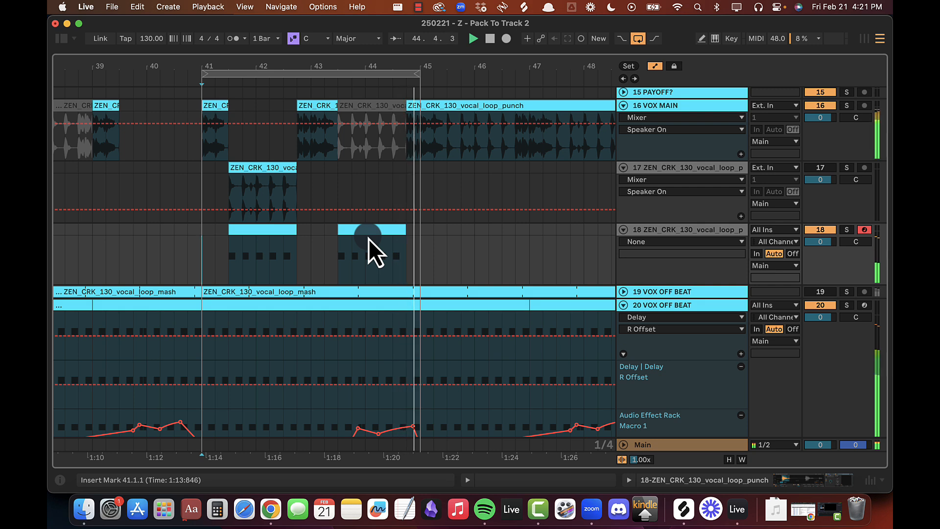
# Step: Lower track 18's volume to -3.0 dB while listening and restart playback of the loop
pyautogui.moveTo(829, 245); pyautogui.dragTo(830, 245)
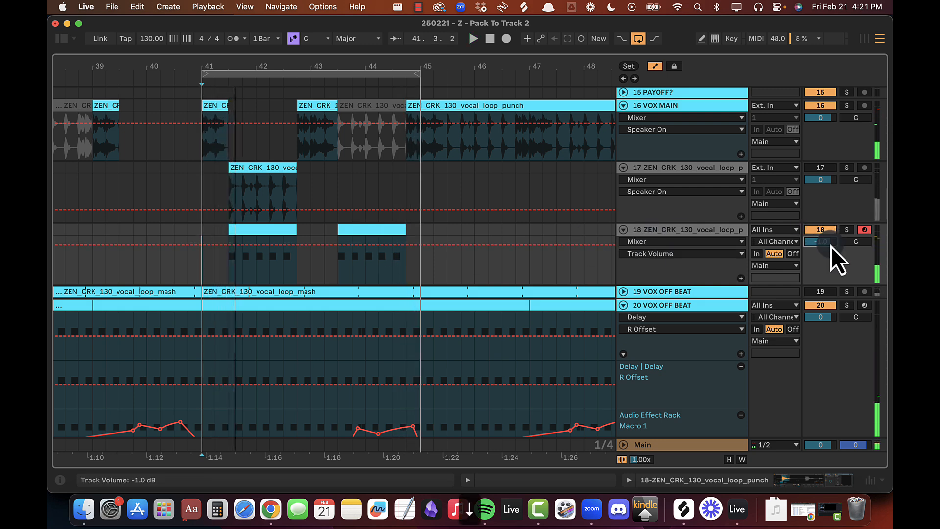
pyautogui.press('Down')
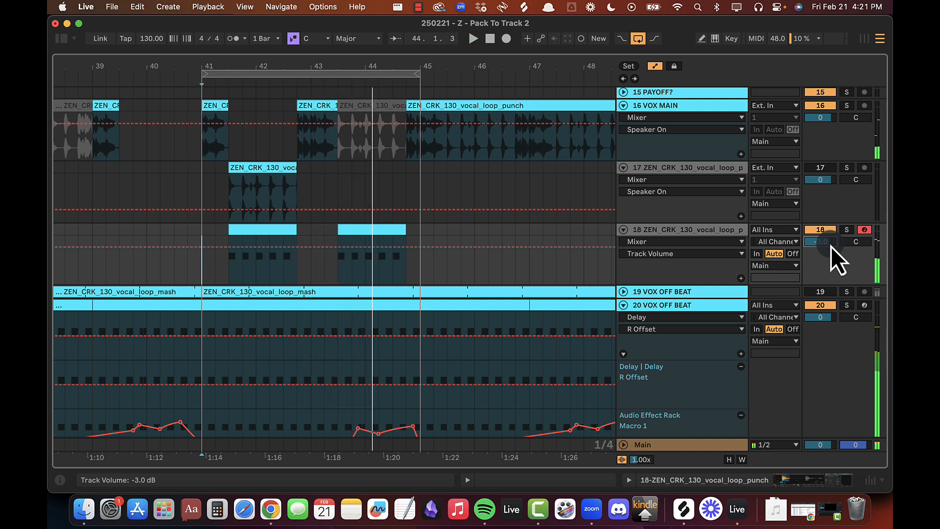
pyautogui.press('space')
pyautogui.press('space')
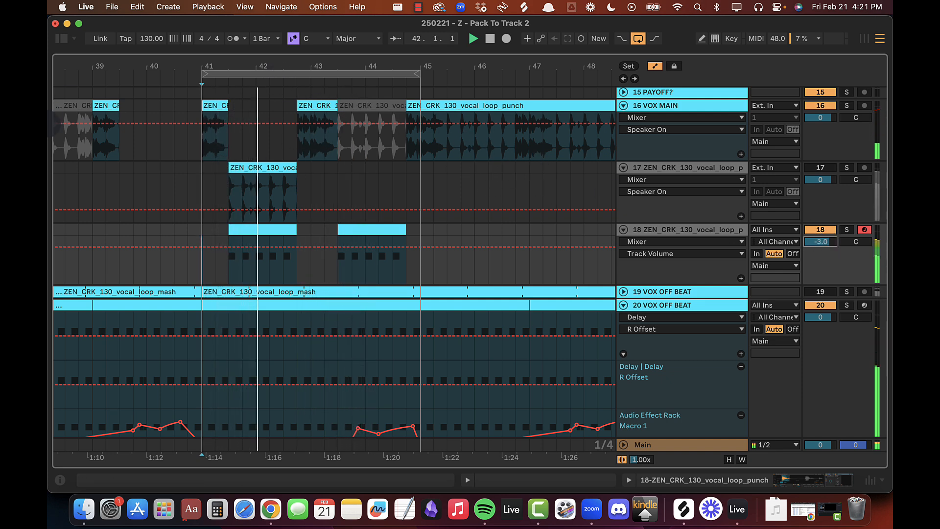
# Step: Delete the vocal loop clip on track 17 and place the playback start back at bar 41
pyautogui.moveTo(213, 170); pyautogui.dragTo(376, 182)
pyautogui.press('Delete')
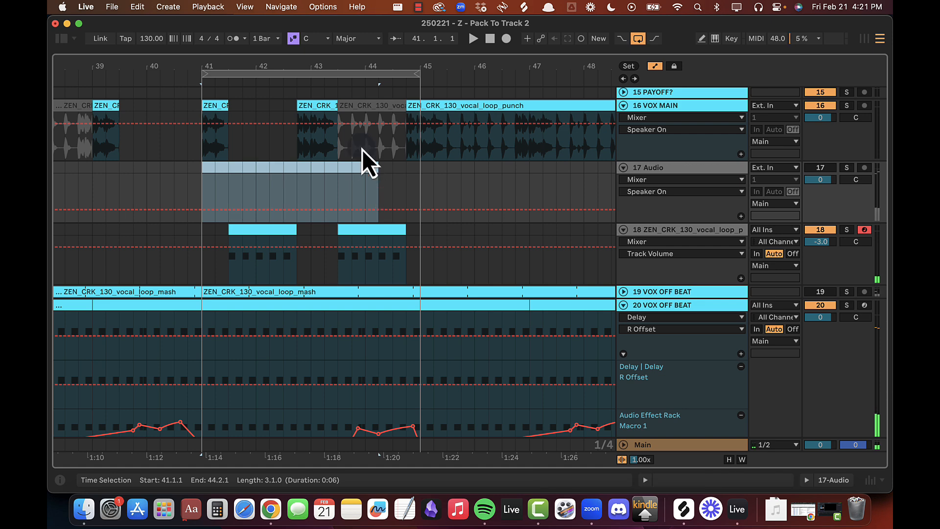
pyautogui.click(206, 164)
pyautogui.moveTo(245, 62); pyautogui.dragTo(237, 80)
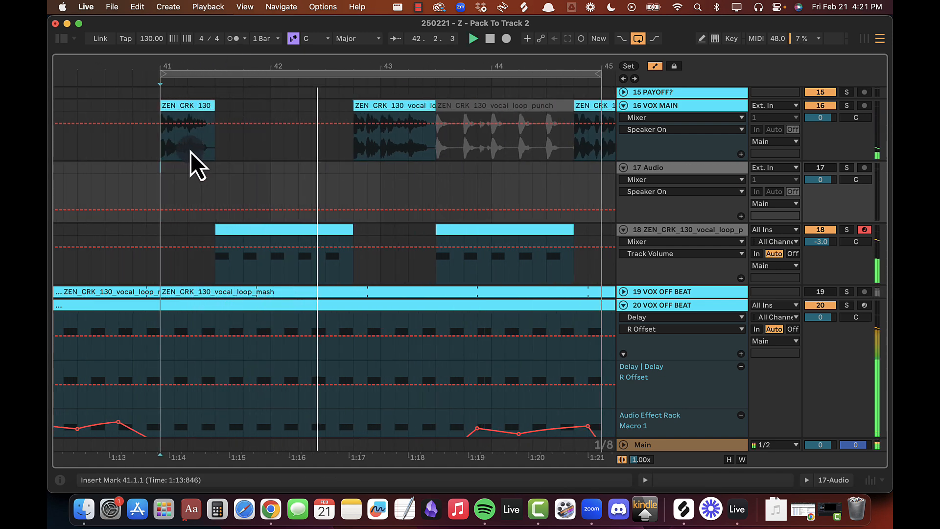
# Step: Set track 18's volume to -4.0 dB and replay the loop from bar 41
pyautogui.click(814, 245)
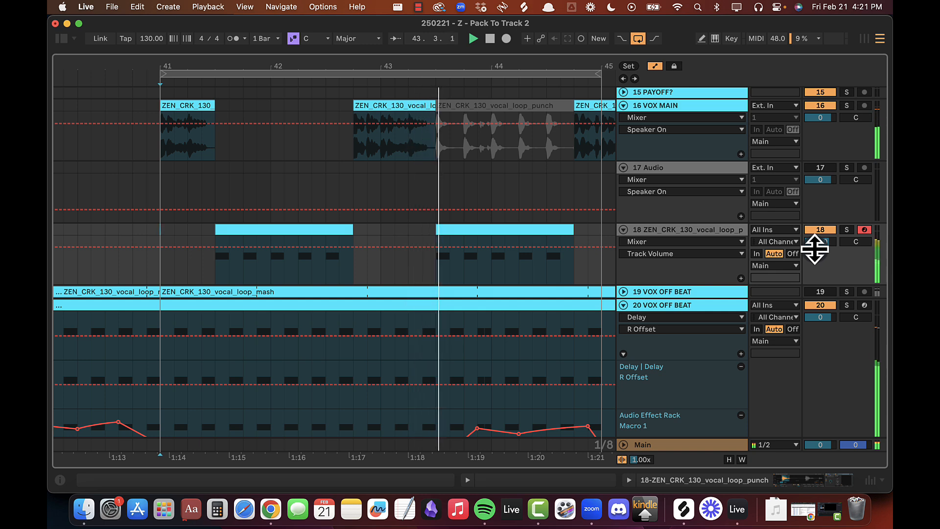
pyautogui.click(823, 243)
pyautogui.press('Down')
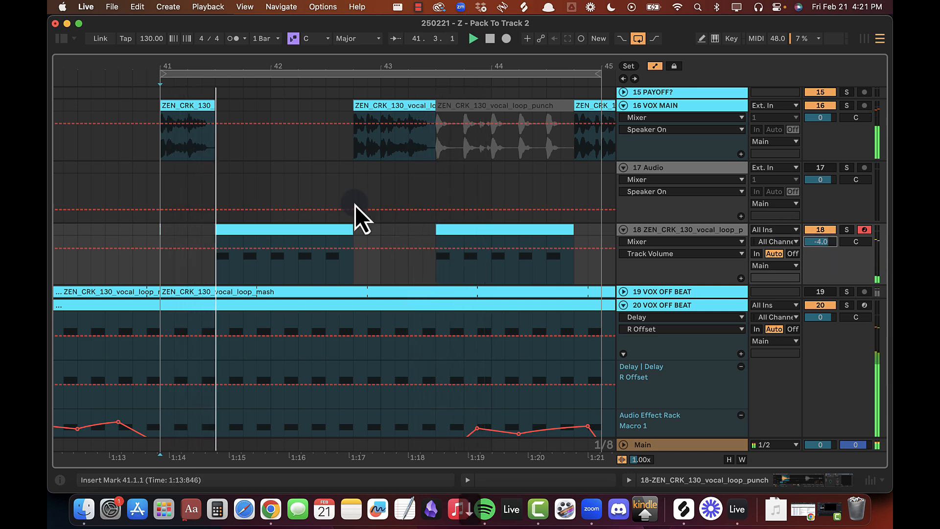
pyautogui.press('space')
pyautogui.press('space')
pyautogui.moveTo(176, 58); pyautogui.dragTo(177, 72)
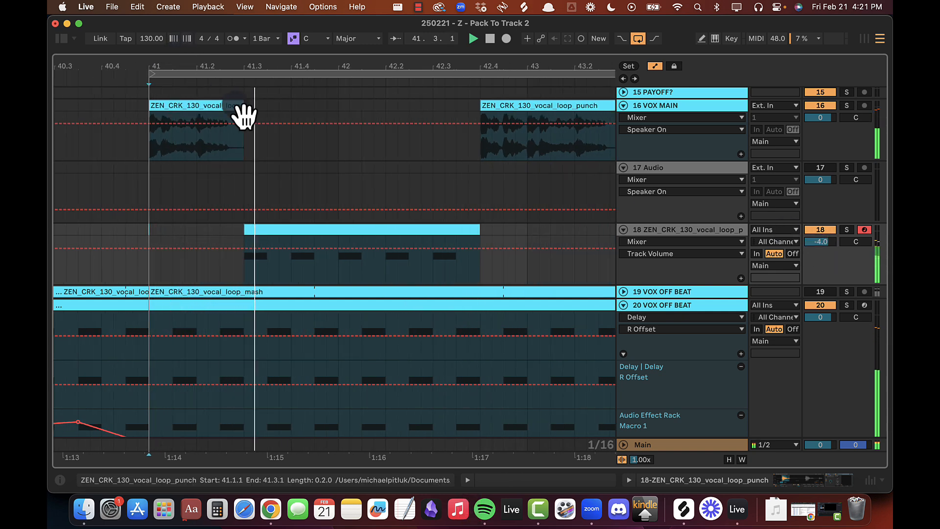
# Step: Shorten the first vocal loop clip on track 16 to end at 41.2.4 and replay from bar 41
pyautogui.press('space')
pyautogui.moveTo(237, 106); pyautogui.dragTo(227, 106)
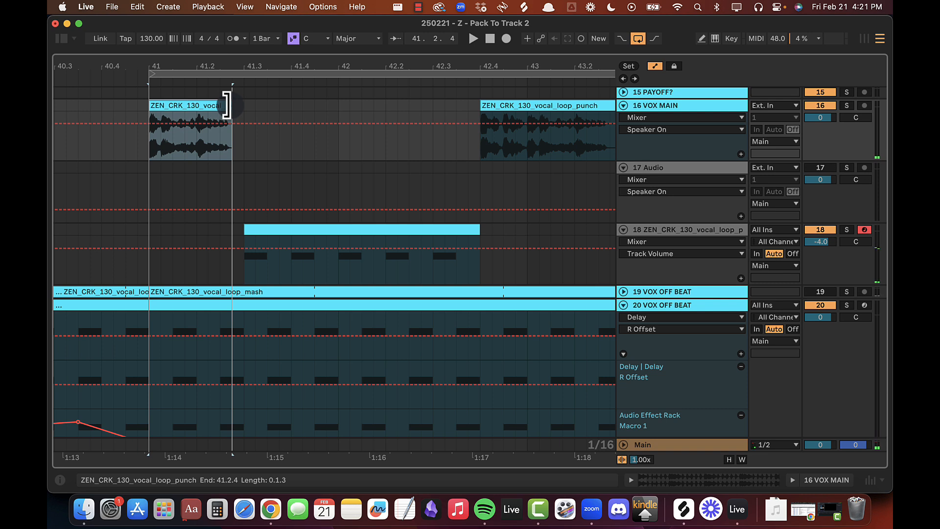
pyautogui.moveTo(235, 138); pyautogui.dragTo(242, 137)
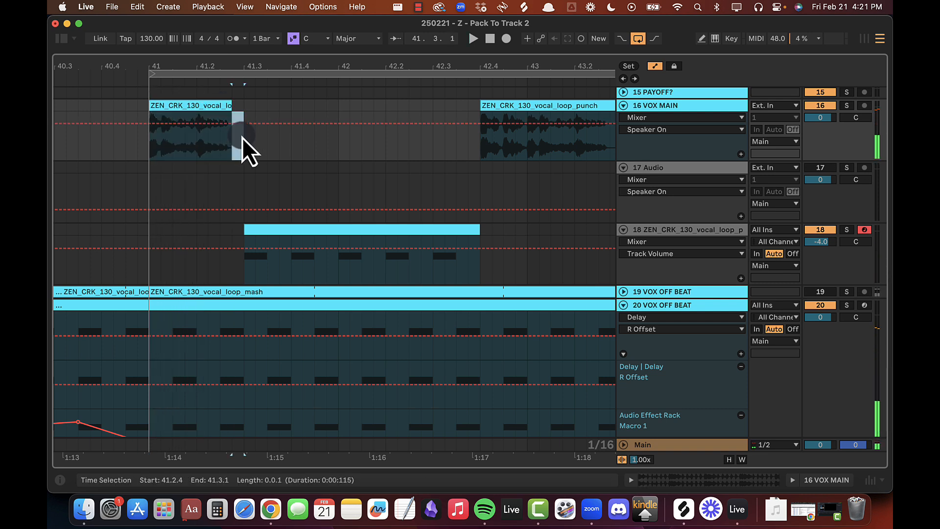
pyautogui.click(147, 147)
pyautogui.press('space')
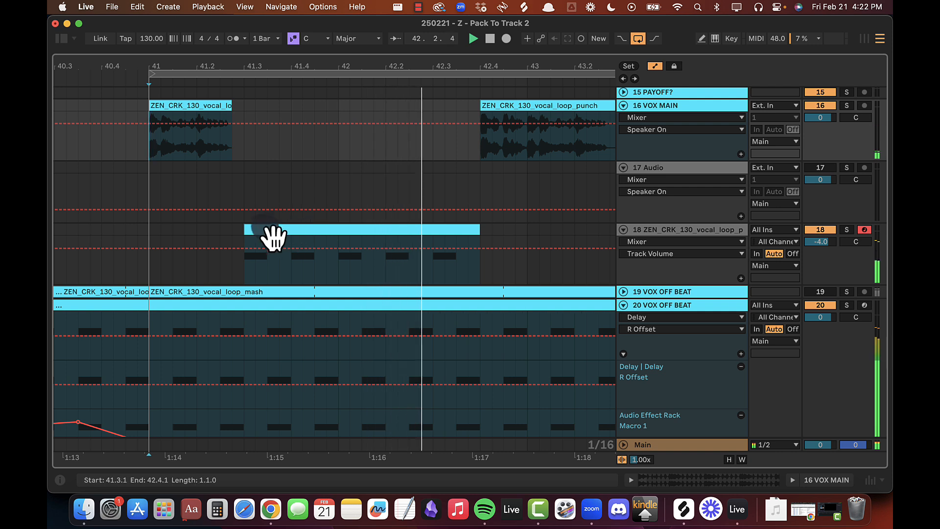
# Step: Trim the first MIDI clip on track 18 to run from 42.1.1 to 42.3.1 while replaying the loop from bar 41
pyautogui.press('space')
pyautogui.moveTo(246, 225); pyautogui.dragTo(338, 225)
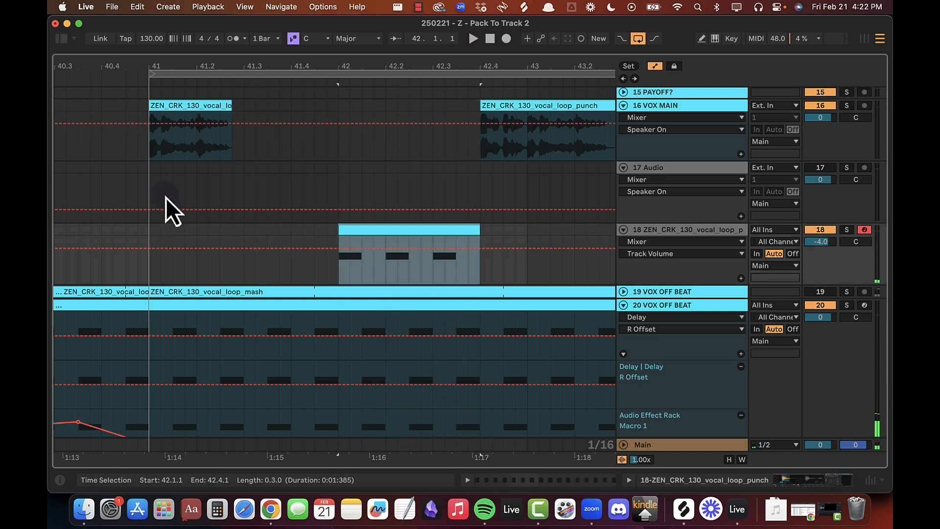
pyautogui.click(151, 186)
pyautogui.press('space')
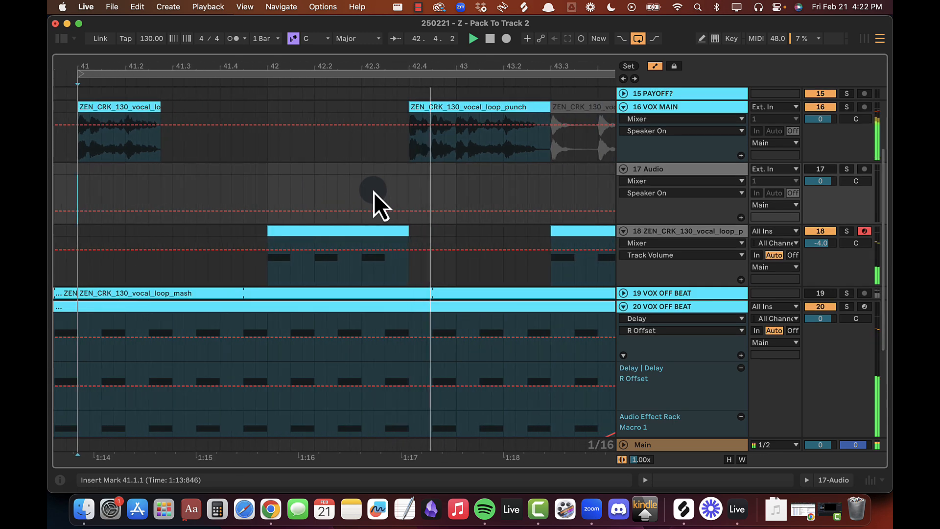
pyautogui.moveTo(408, 230); pyautogui.dragTo(362, 228)
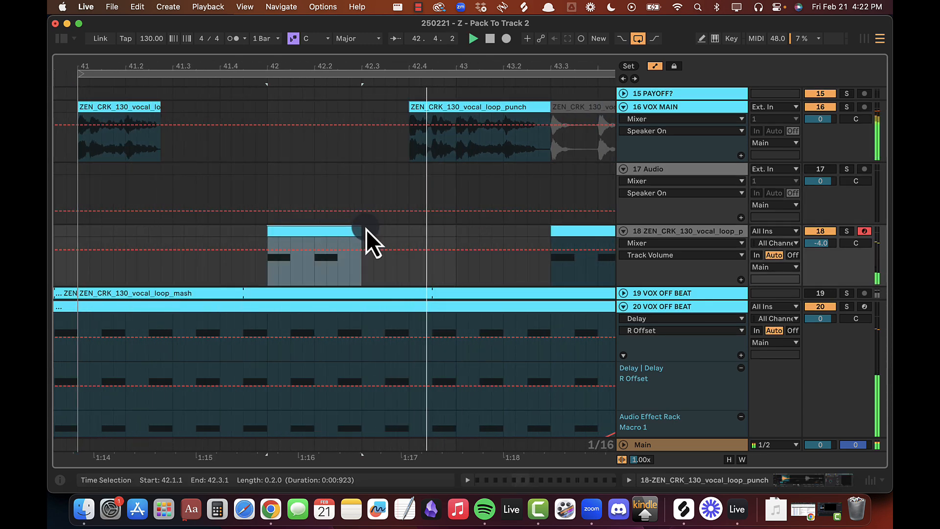
# Step: Shorten the VOX MAIN clip that starts at 42.4.1 to end at 43.2.4 and replay from bar 41
pyautogui.scroll(-1, 473, 198)
pyautogui.moveTo(536, 100); pyautogui.dragTo(522, 98)
pyautogui.moveTo(393, 132); pyautogui.dragTo(454, 132)
pyautogui.click(65, 141)
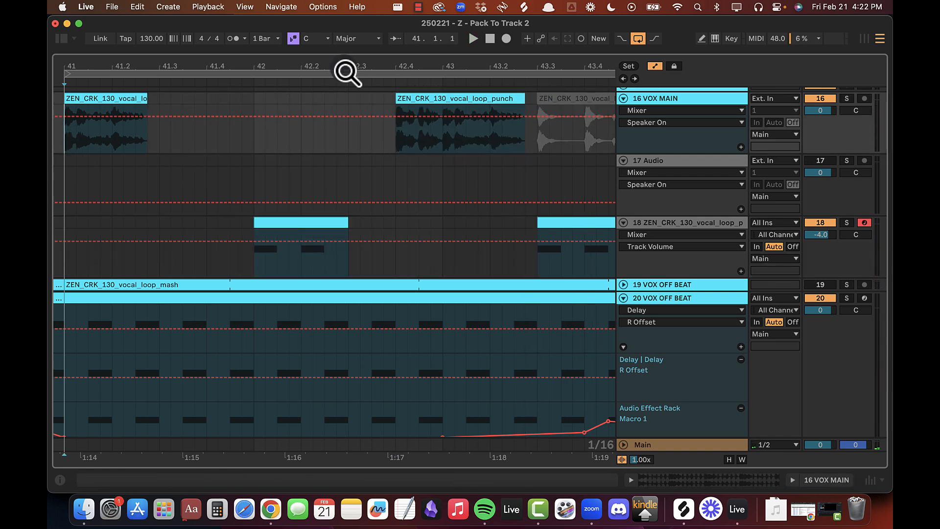
pyautogui.press('space')
# Step: Try starting the second vocal clip on VOX MAIN at 43.1.1 during playback, and return its start to 42.4.1
pyautogui.moveTo(346, 70); pyautogui.dragTo(283, 65)
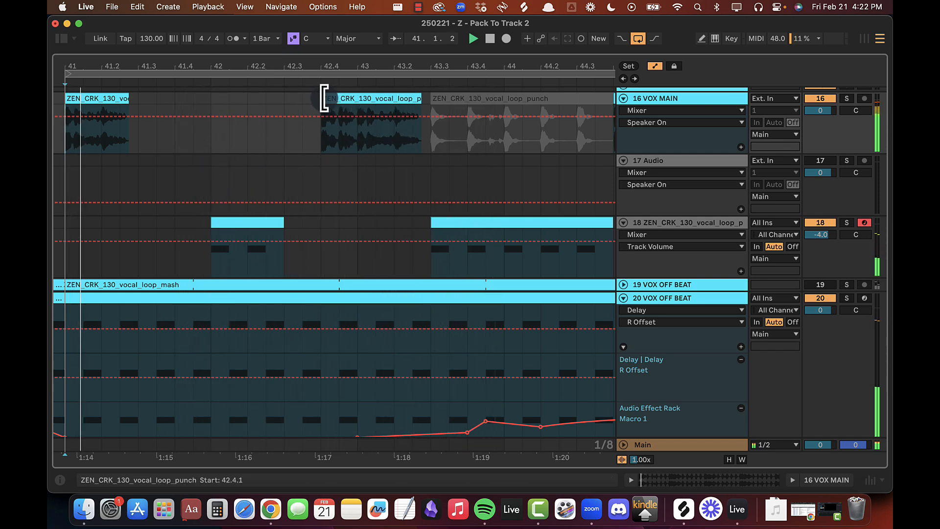
pyautogui.moveTo(318, 97); pyautogui.dragTo(353, 98)
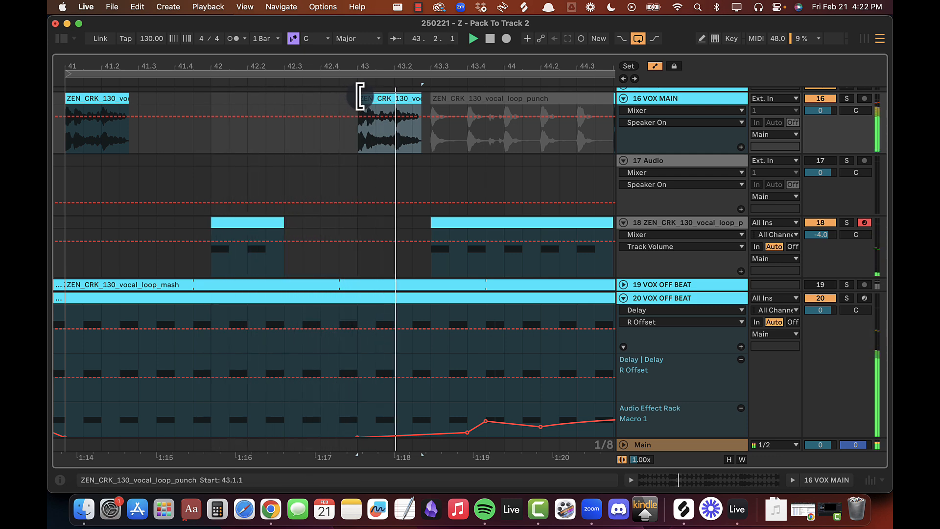
pyautogui.moveTo(357, 95); pyautogui.dragTo(315, 98)
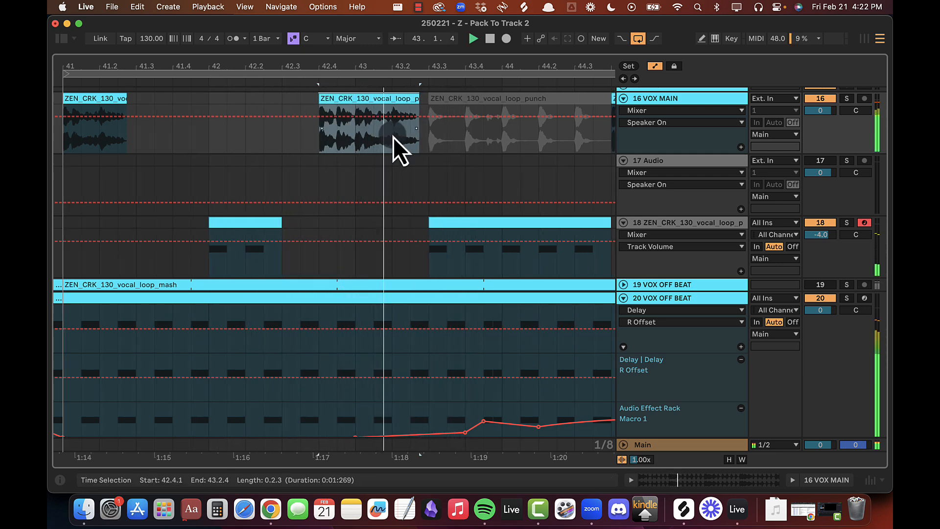
# Step: Trim the second MIDI clip on track 18 to run from 44.1.1 to 44.3.1
pyautogui.hscroll(5, 425, 153)
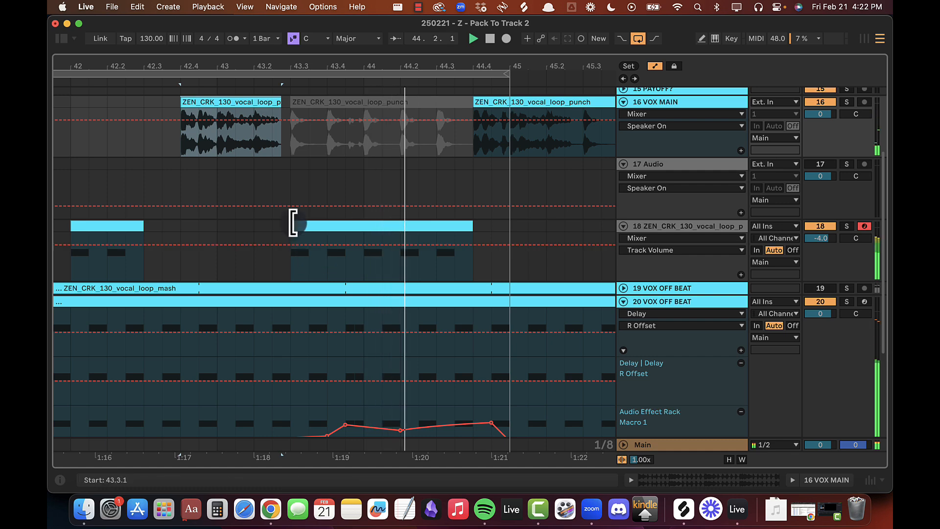
pyautogui.moveTo(294, 222); pyautogui.dragTo(358, 224)
pyautogui.scroll(-5, 363, 225)
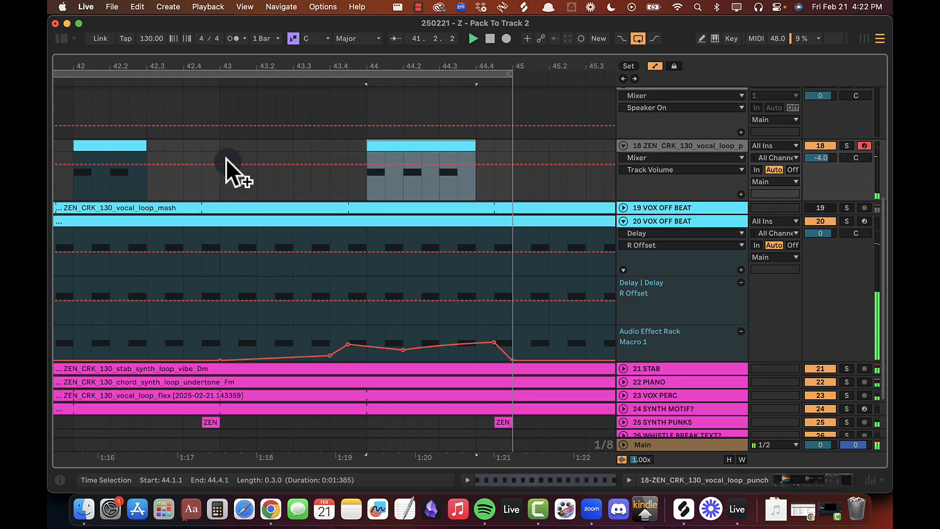
pyautogui.click(220, 149)
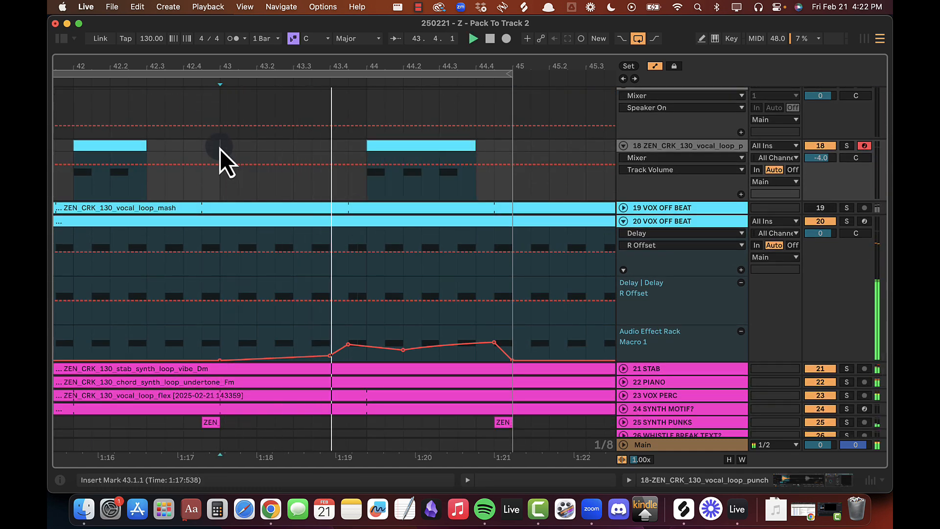
pyautogui.click(411, 210)
pyautogui.scroll(3, 419, 220)
pyautogui.hscroll(3, 419, 220)
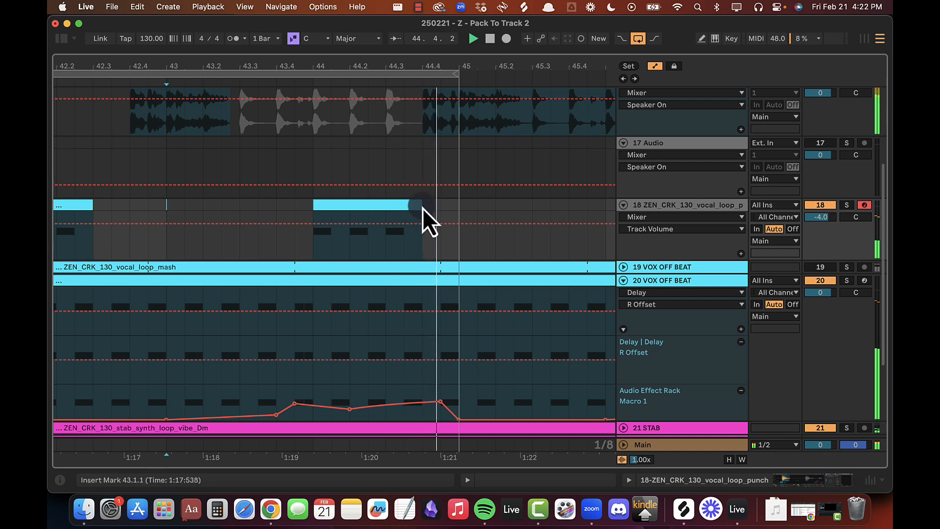
pyautogui.moveTo(414, 204); pyautogui.dragTo(380, 201)
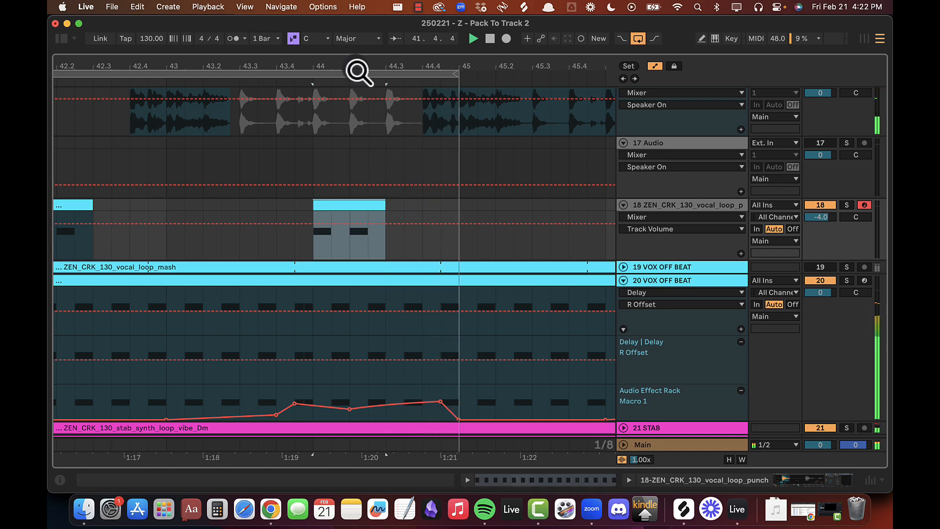
# Step: Replay the loop from bar 41 and set track 18's volume to -1.0 dB
pyautogui.moveTo(357, 71); pyautogui.dragTo(406, 66)
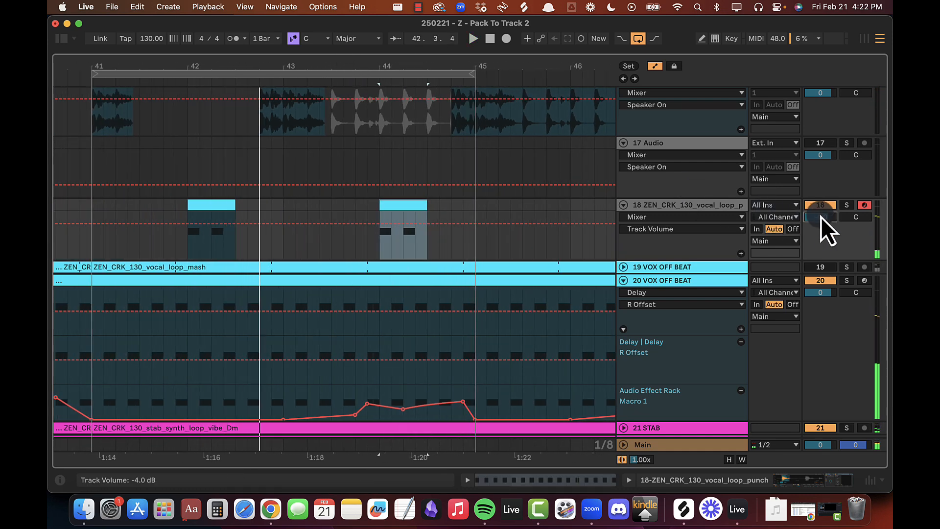
pyautogui.click(87, 207)
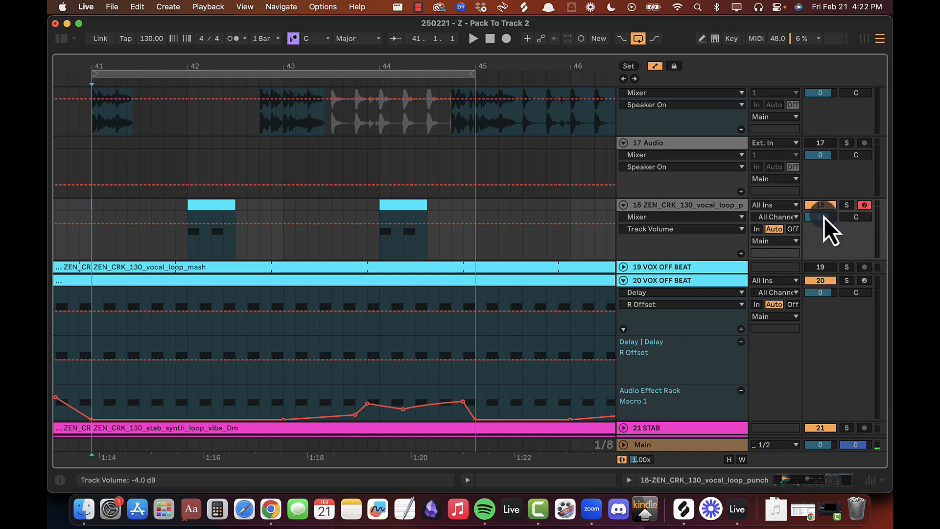
pyautogui.press('space')
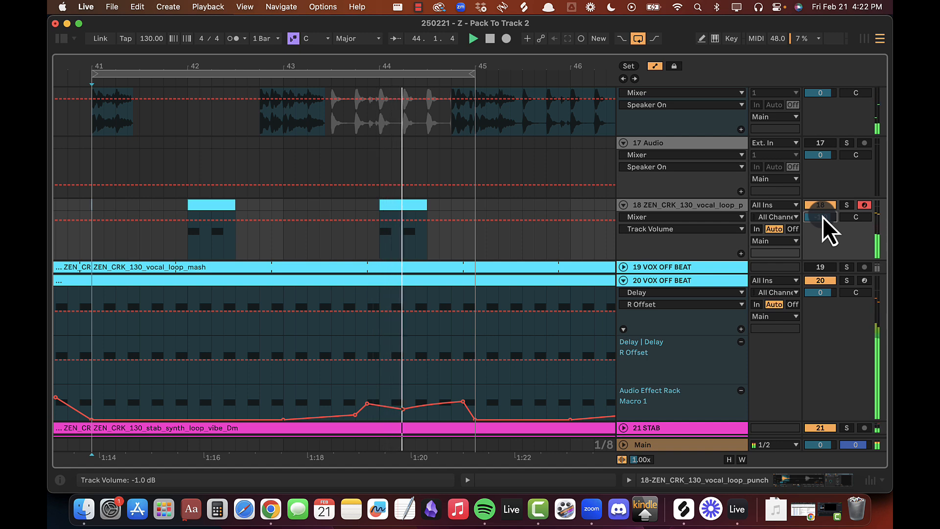
# Step: Split out the section from 42.4.3 to 43.1.1 of the second VOX MAIN clip and deactivate it
pyautogui.moveTo(278, 58); pyautogui.dragTo(303, 259)
pyautogui.scroll(5, 340, 202)
pyautogui.moveTo(300, 219); pyautogui.dragTo(361, 186)
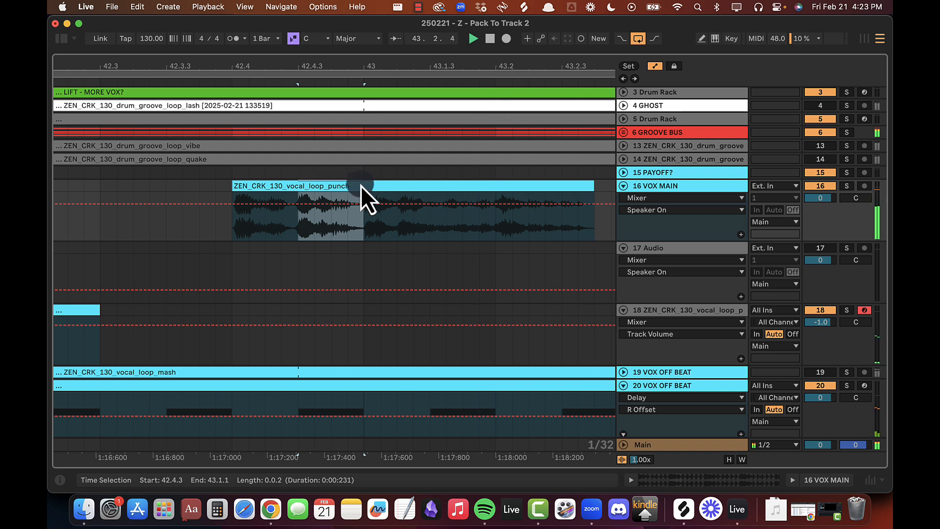
pyautogui.press('super+e')
pyautogui.moveTo(346, 66); pyautogui.dragTo(345, 48)
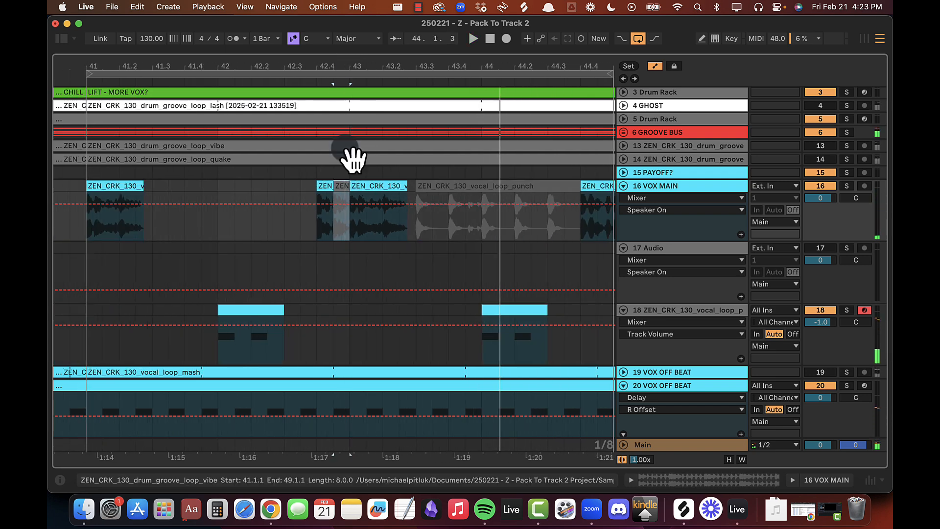
# Step: Play the loop from bar 41 to check the edited vocal against the downbeat hits
pyautogui.click(118, 188)
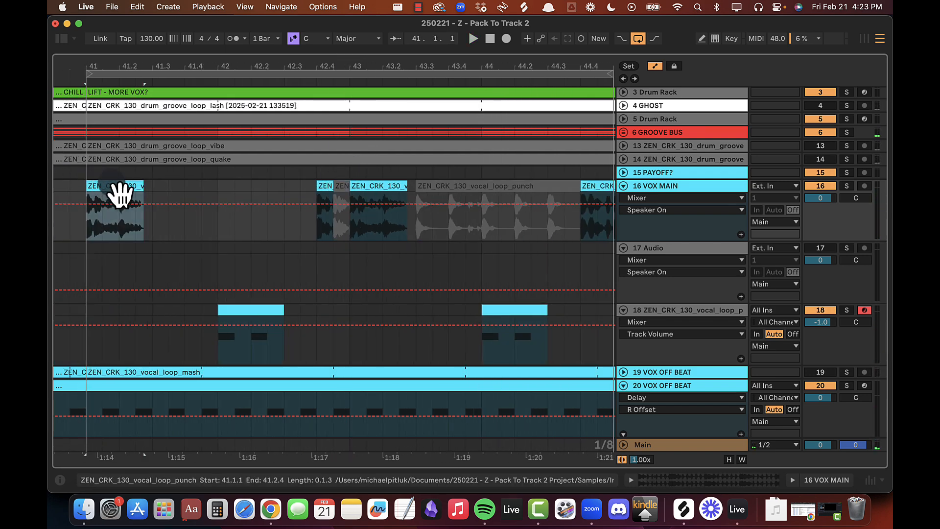
pyautogui.press('space')
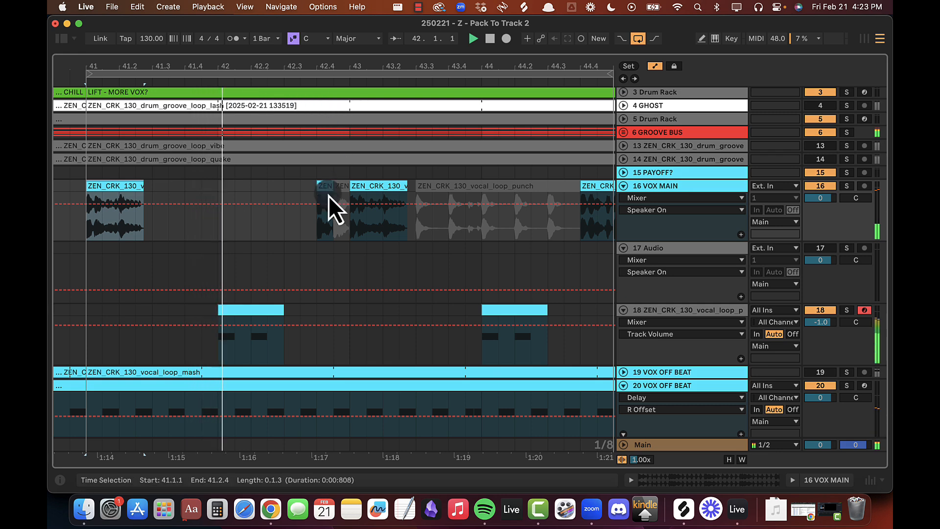
pyautogui.click(216, 187)
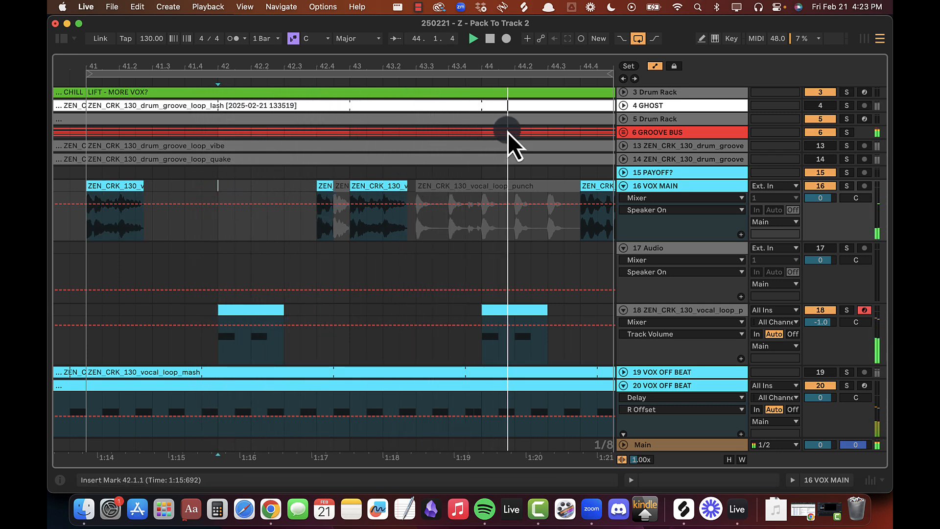
# Step: Extend the loop to end at bar 49 and shorten the last vocal clip on VOX MAIN to end at bar 45
pyautogui.moveTo(485, 62); pyautogui.dragTo(367, 67)
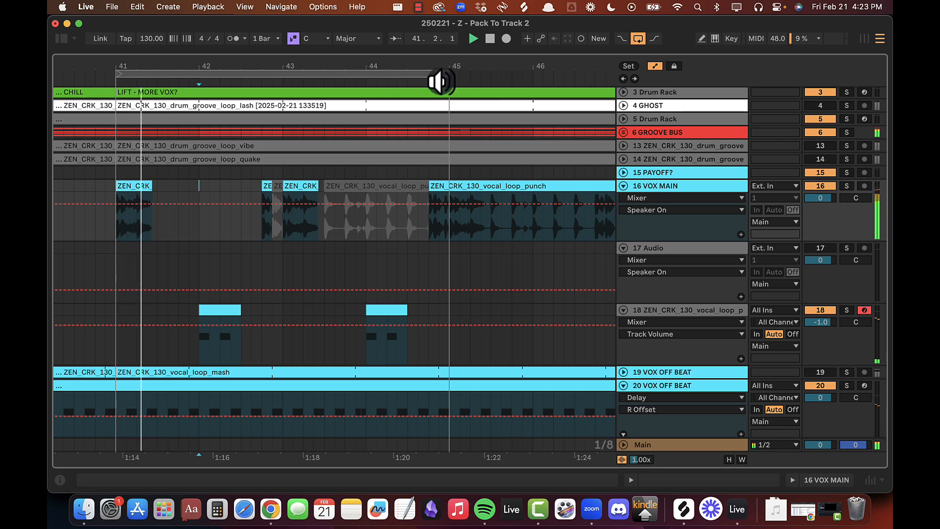
pyautogui.moveTo(451, 63); pyautogui.dragTo(587, 73)
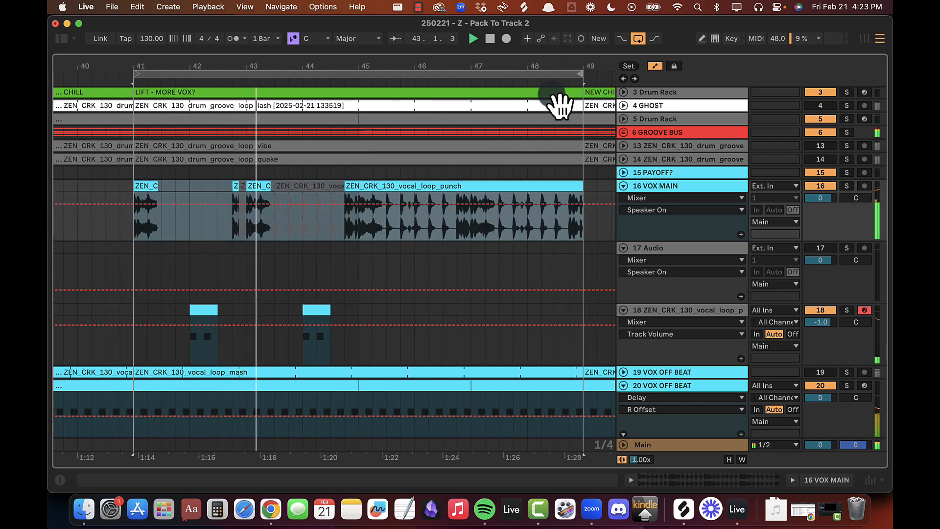
pyautogui.click(405, 198)
pyautogui.moveTo(580, 186); pyautogui.dragTo(357, 188)
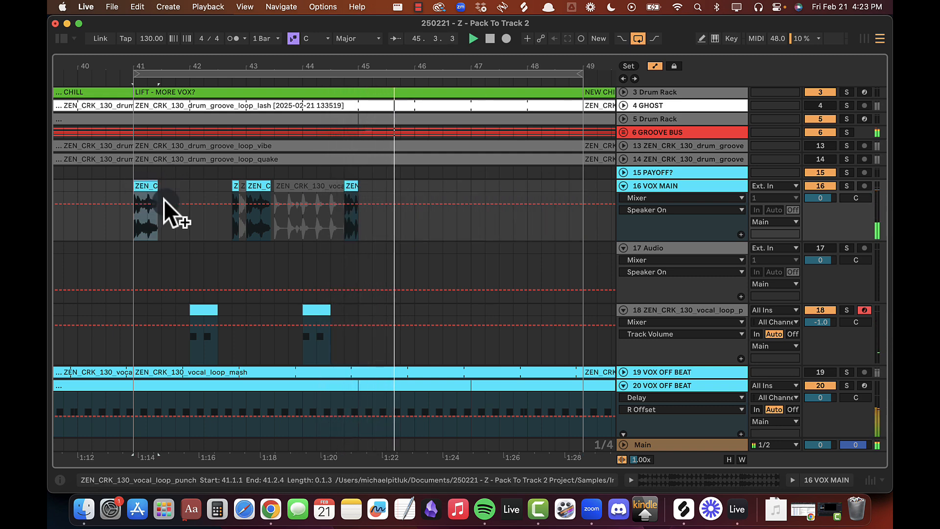
# Step: Duplicate bars 41 to 45 of tracks 16 to 18 into bars 45 to 49
pyautogui.keyDown('shift'); pyautogui.click(357, 309); pyautogui.keyUp('shift')
pyautogui.press('super+d')
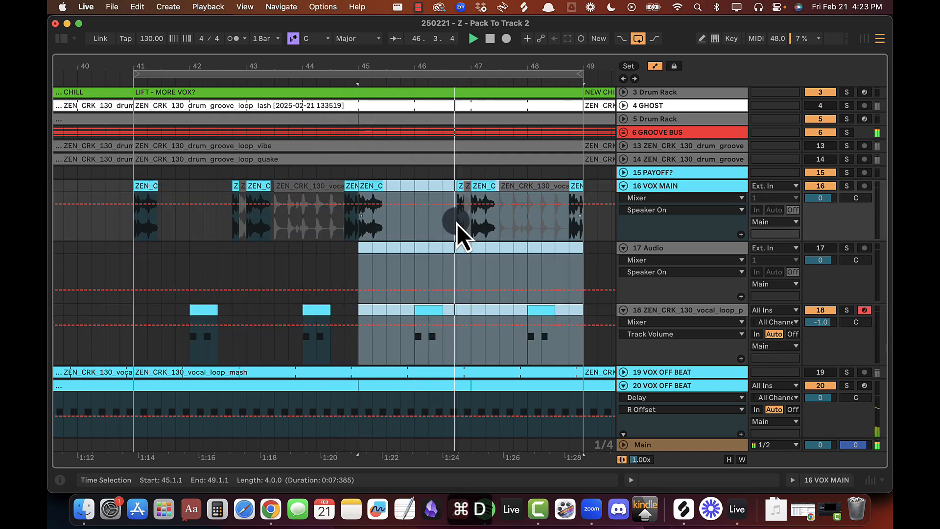
pyautogui.click(422, 230)
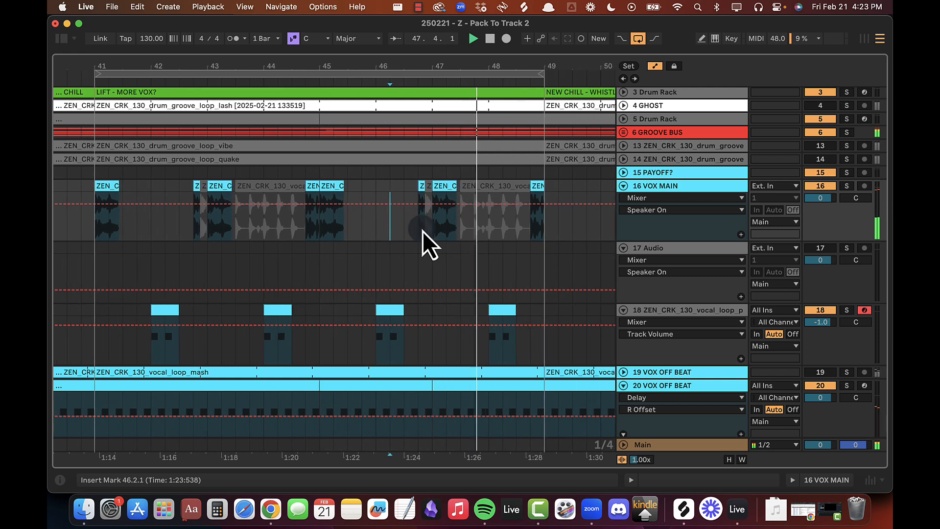
# Step: Rename track 18 VOX DOWN BEAT CHOP and track 20 VOX OFF BEAT CHOP, and loop all of Drop A from bar 33 to 49
pyautogui.press('space')
pyautogui.moveTo(395, 62); pyautogui.dragTo(189, 67)
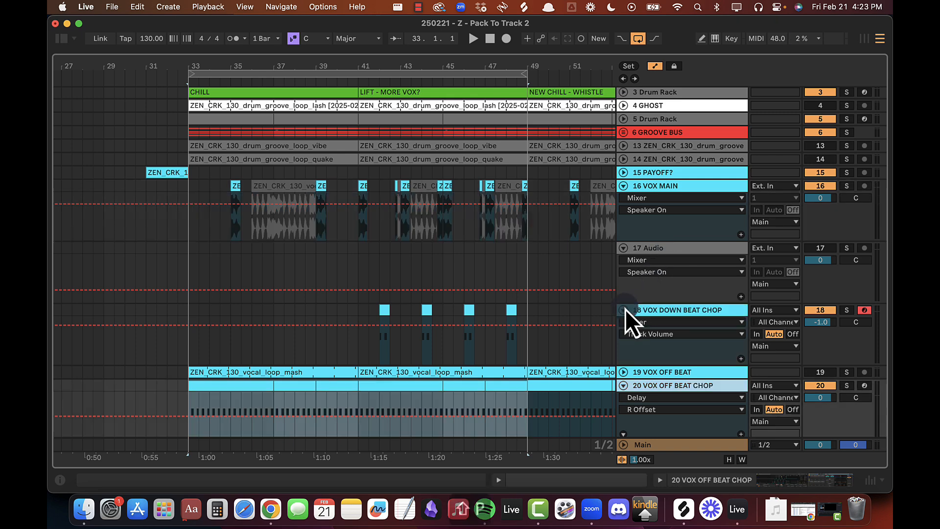
# Step: Play Drop A from bar 33 with all tracks folded and the system volume raised
pyautogui.press('space')
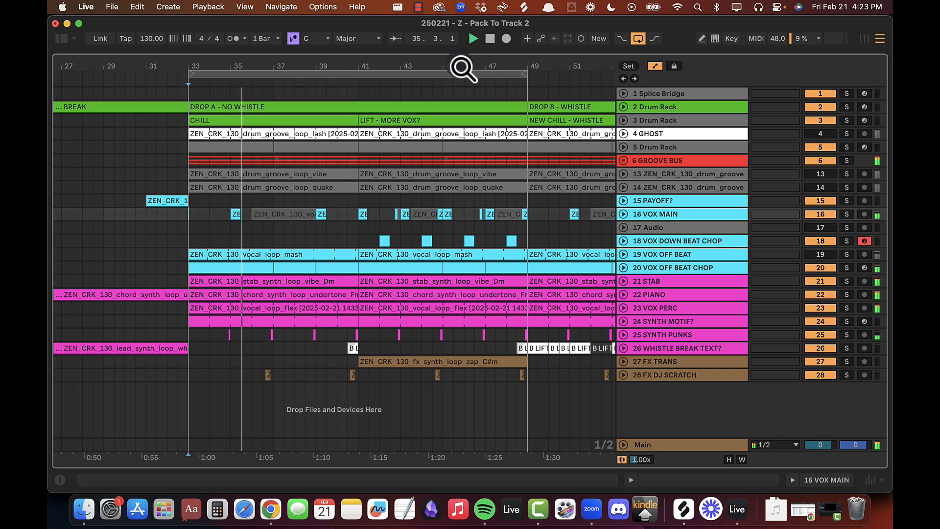
pyautogui.moveTo(462, 67); pyautogui.dragTo(462, 68)
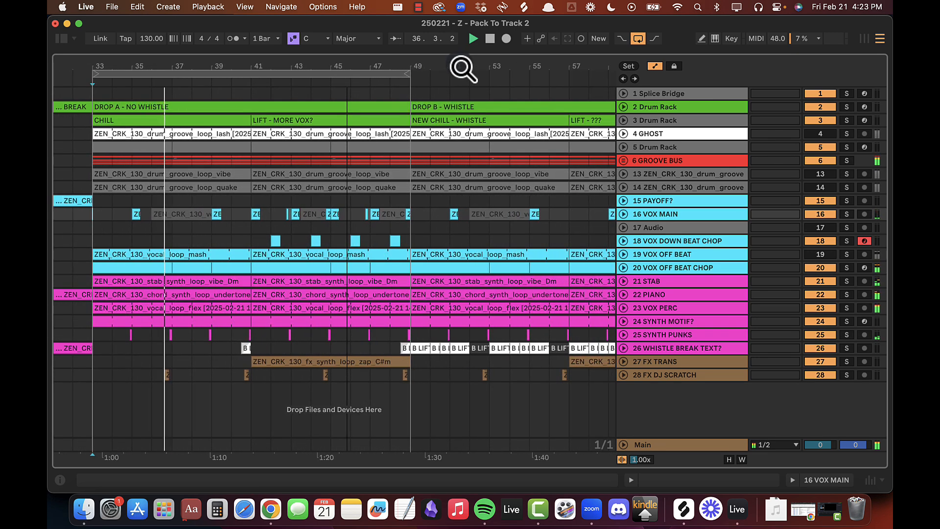
pyautogui.moveTo(120, 67); pyautogui.dragTo(139, 68)
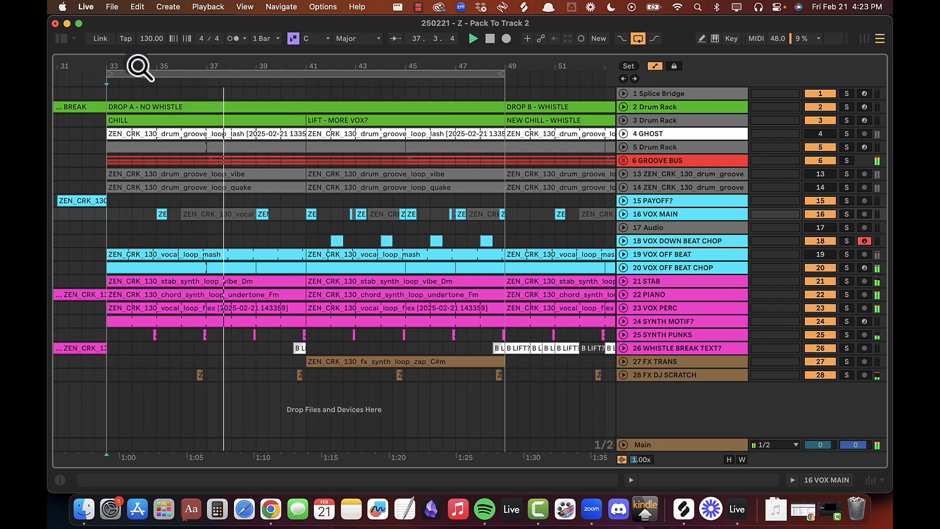
pyautogui.press('XF86AudioRaiseVolume')
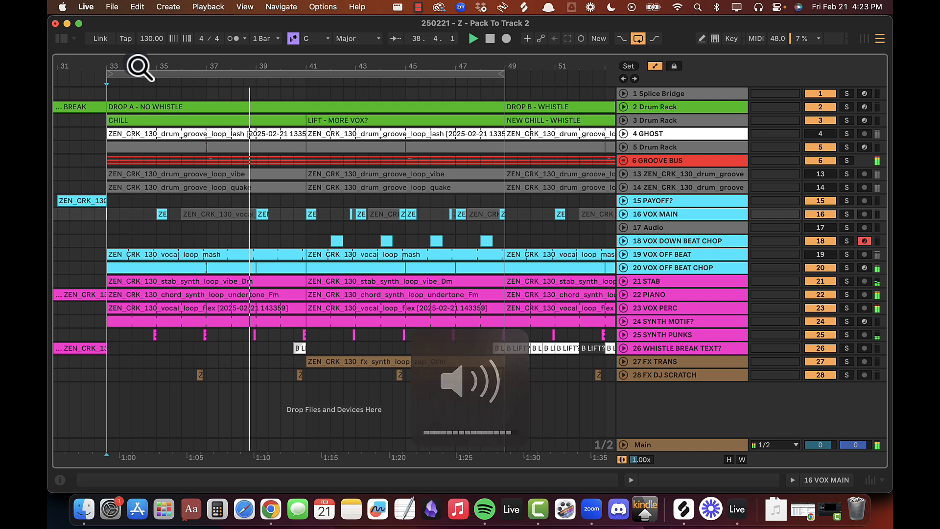
# Step: Check the Main track's loudness in Youlean Loudness Meter 2, leaving the meter and device view closed
pyautogui.doubleClick(670, 449)
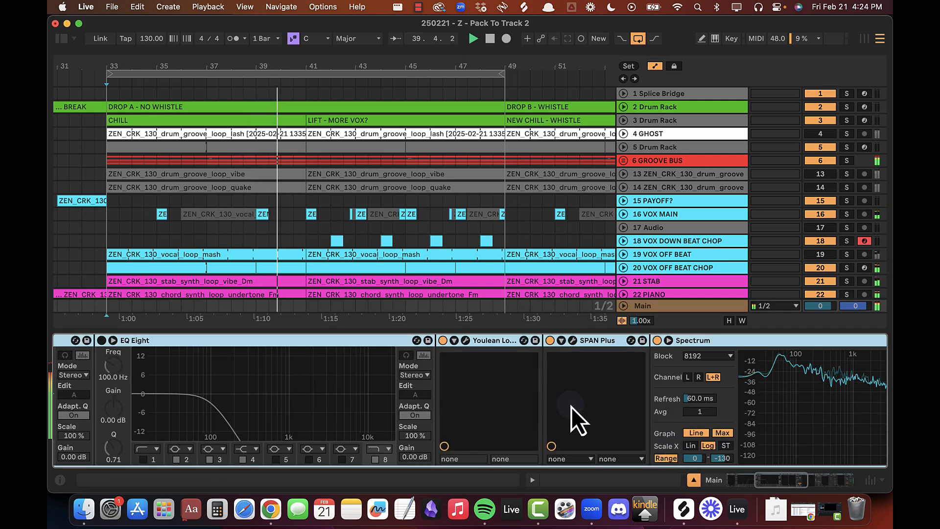
pyautogui.hscroll(5, 571, 406)
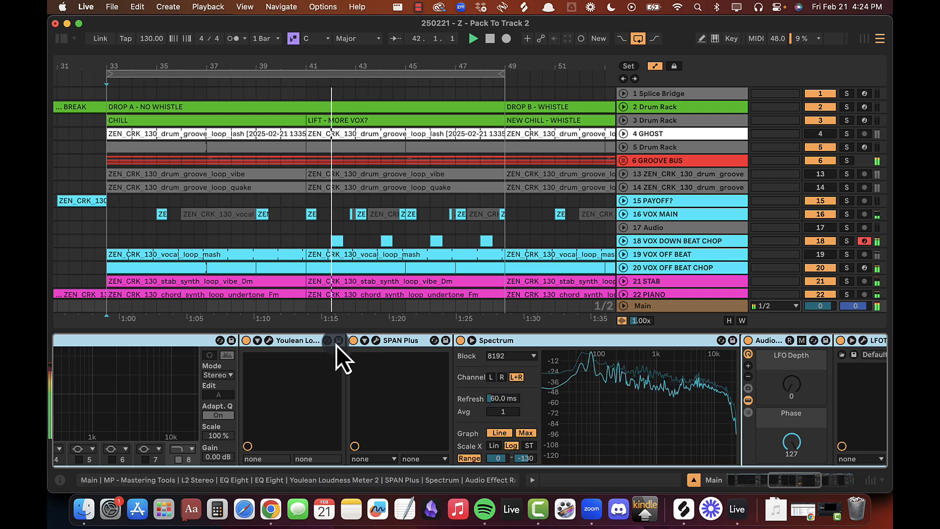
pyautogui.click(269, 341)
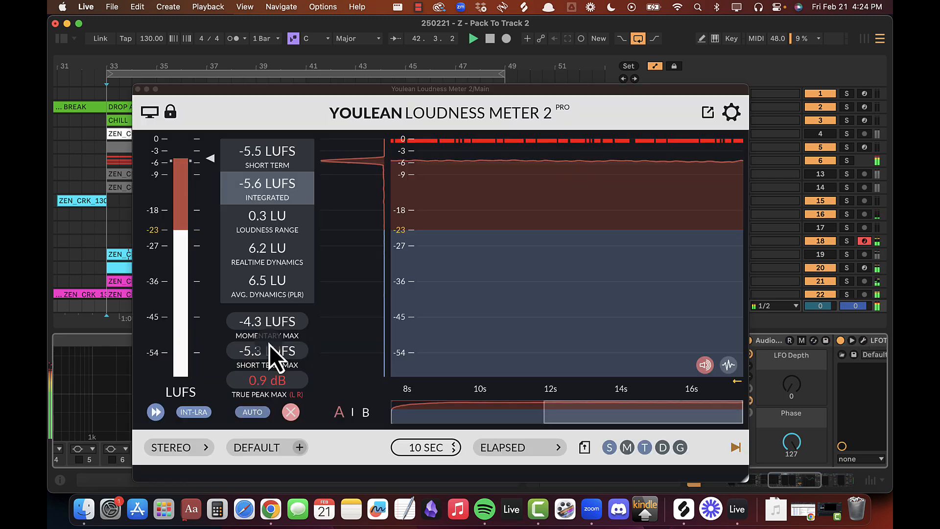
pyautogui.click(137, 90)
pyautogui.press('alt+super+l')
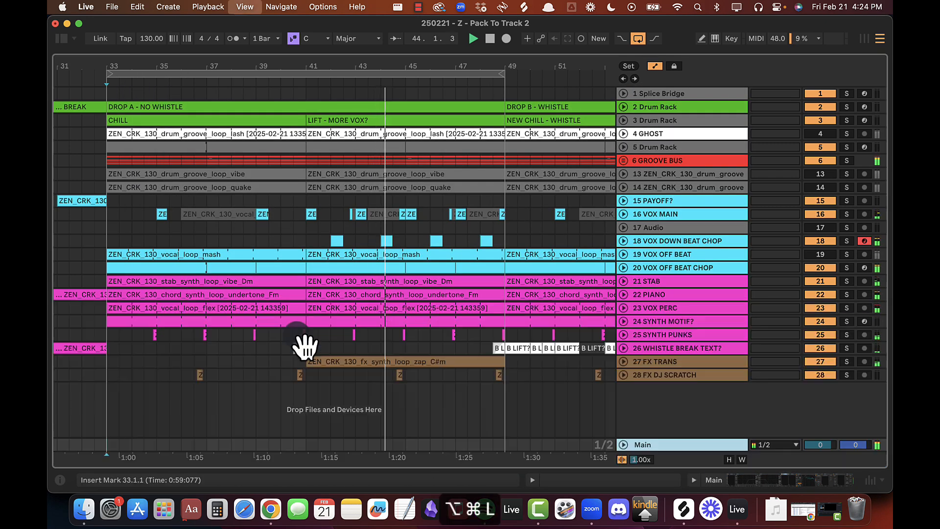
# Step: Copy the one-beat vocal chop just before bar 43 on VOX MAIN to 44.4.1–45.1.1
pyautogui.moveTo(367, 63); pyautogui.dragTo(426, 64)
pyautogui.click(624, 215)
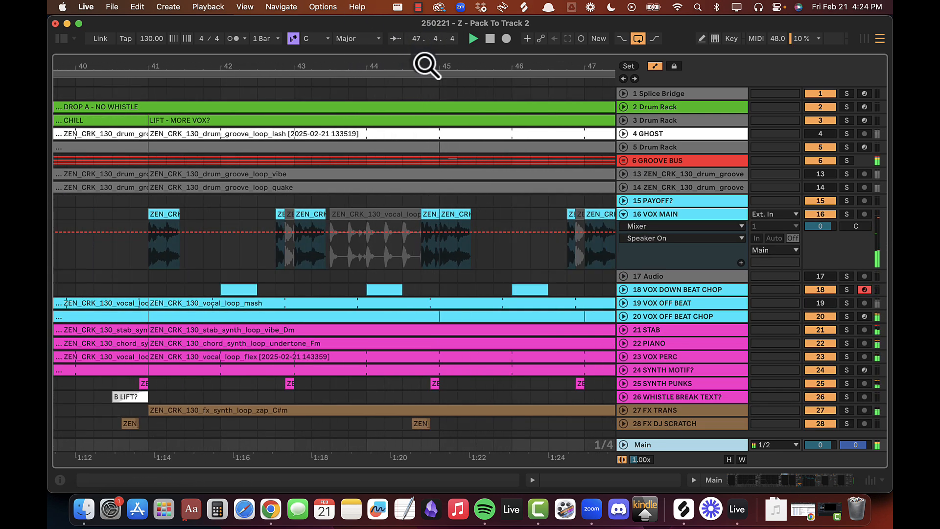
pyautogui.click(280, 218)
pyautogui.moveTo(294, 225); pyautogui.dragTo(436, 237)
pyautogui.press('x')
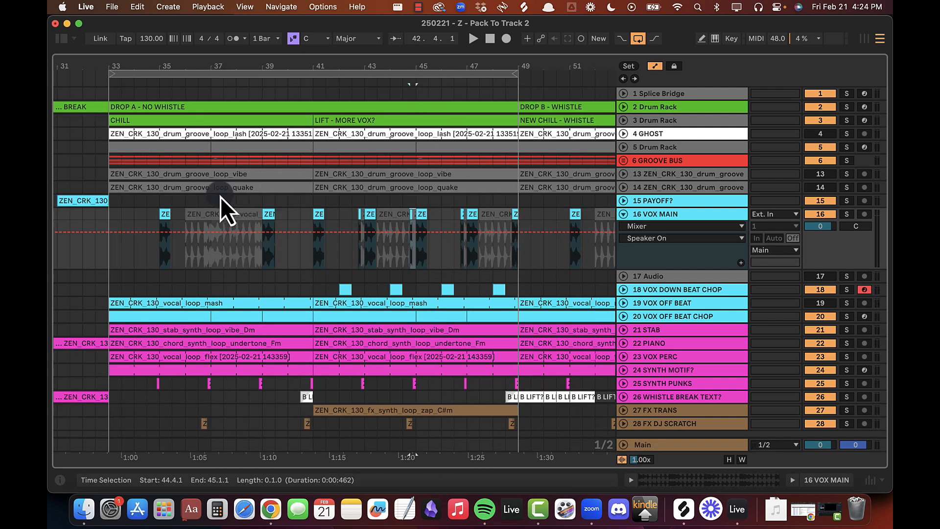
# Step: Play Drop A from bar 37 into the lift section
pyautogui.click(213, 202)
pyautogui.press('space')
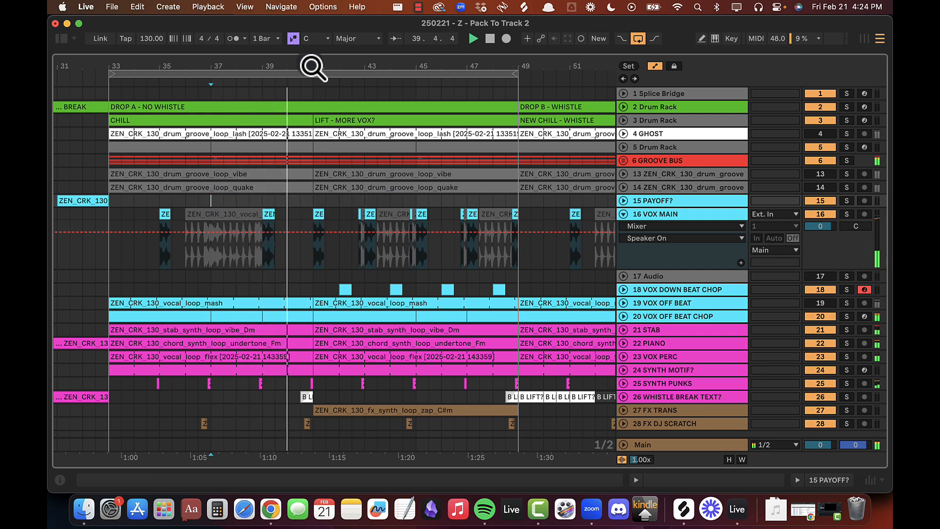
pyautogui.moveTo(310, 63); pyautogui.dragTo(318, 69)
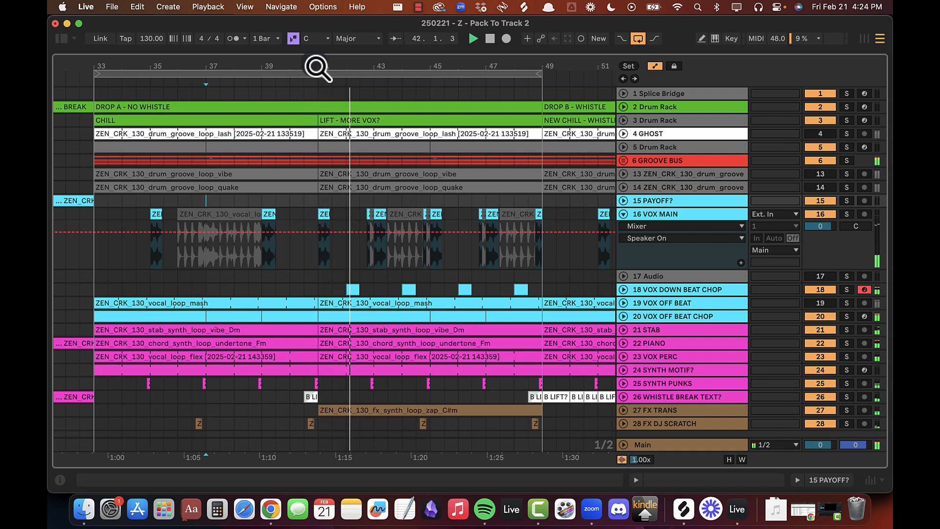
# Step: Unfold VOX DOWN BEAT CHOP and set its track volume to 1.0 dB, trying 2.0 dB during playback
pyautogui.click(623, 289)
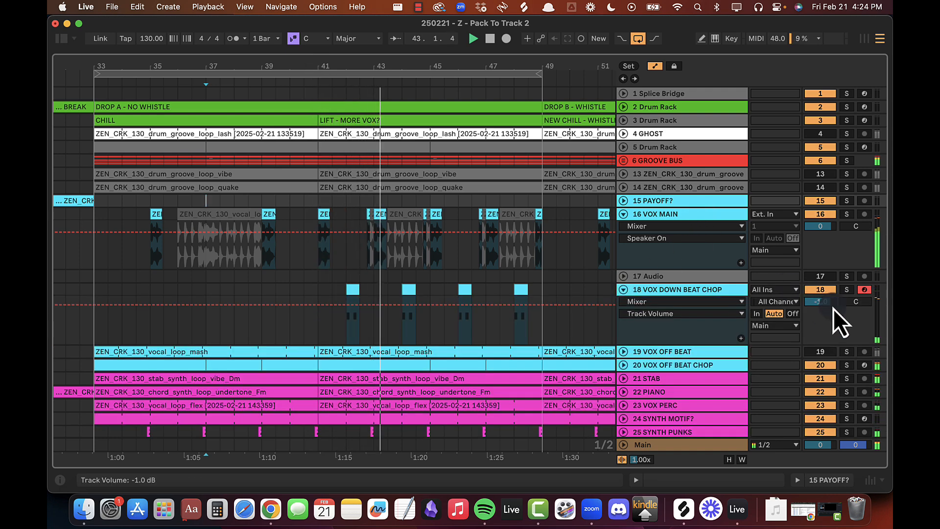
pyautogui.press('Delete')
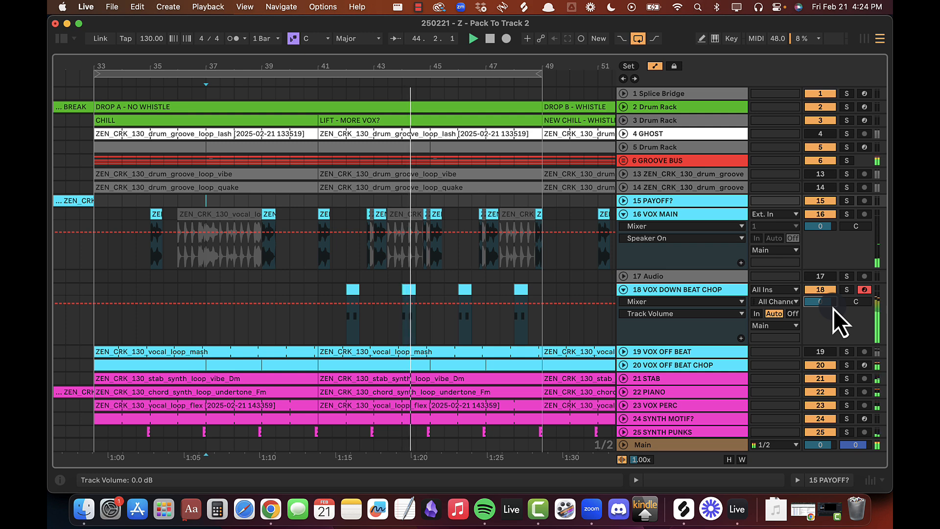
pyautogui.write('1')
pyautogui.press('Return')
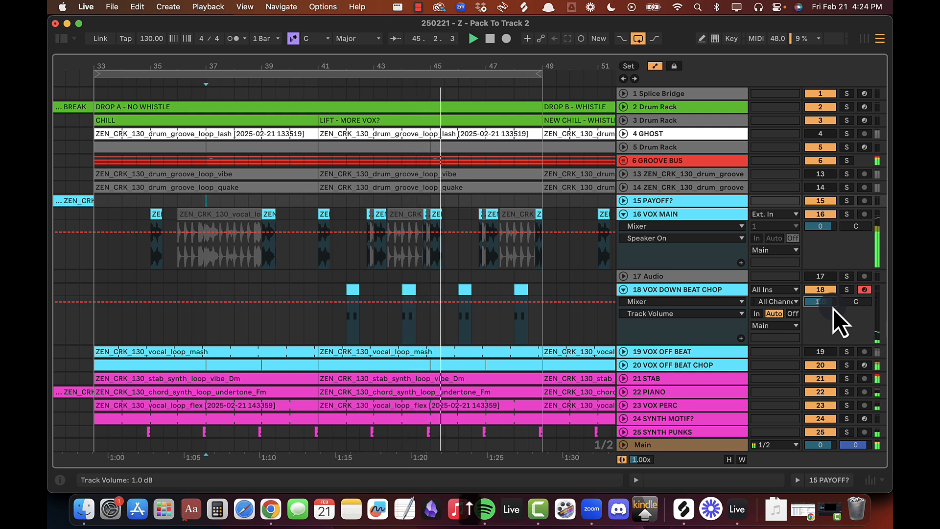
pyautogui.press('Up')
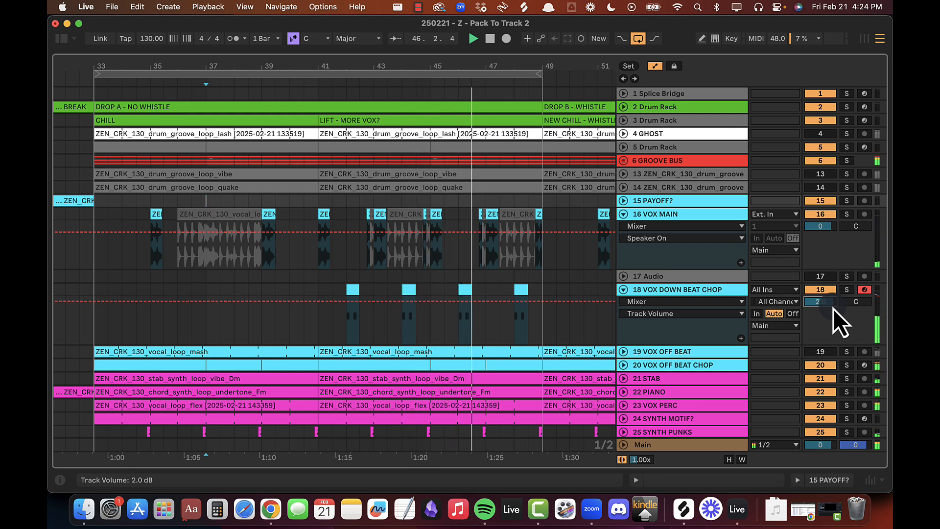
pyautogui.press('Down')
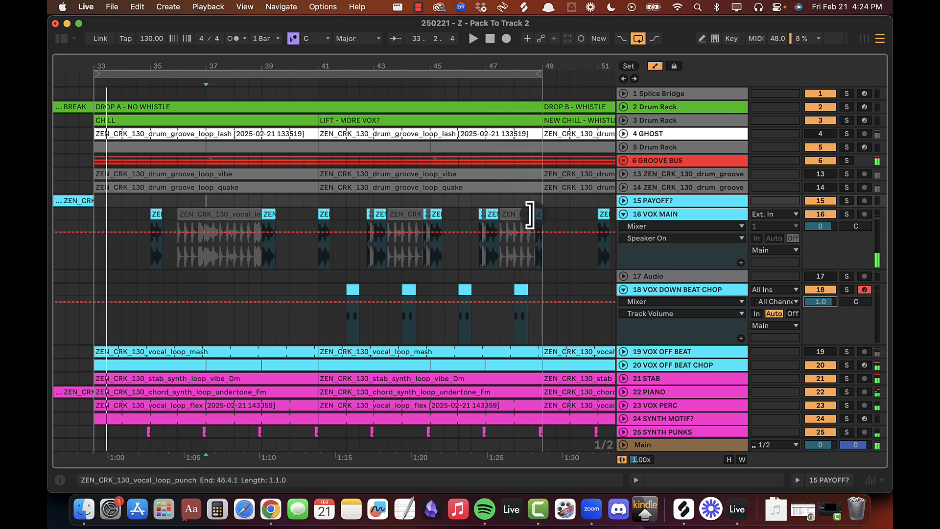
# Step: Deactivate the last one-beat vocal clip on VOX MAIN, from 48.4.1 to bar 49
pyautogui.moveTo(530, 216); pyautogui.dragTo(536, 217)
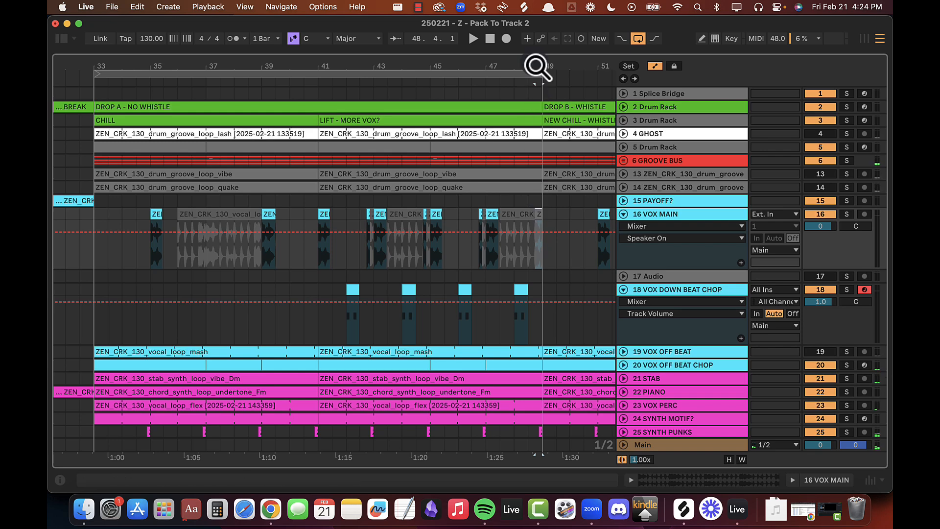
pyautogui.moveTo(537, 67); pyautogui.dragTo(422, 67)
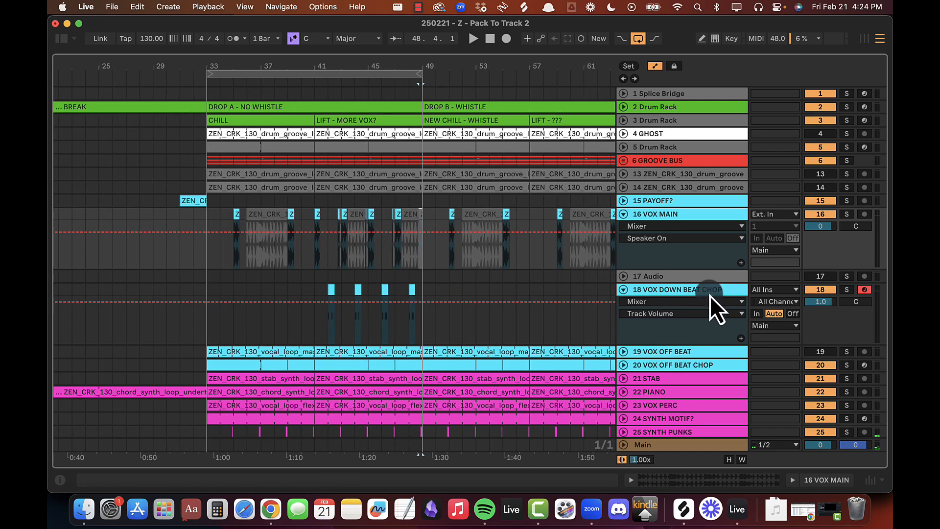
# Step: Duplicate bars 33 to 49 of the VOX DOWN BEAT CHOP track into bars 49 to 65
pyautogui.click(689, 289)
pyautogui.click(318, 277)
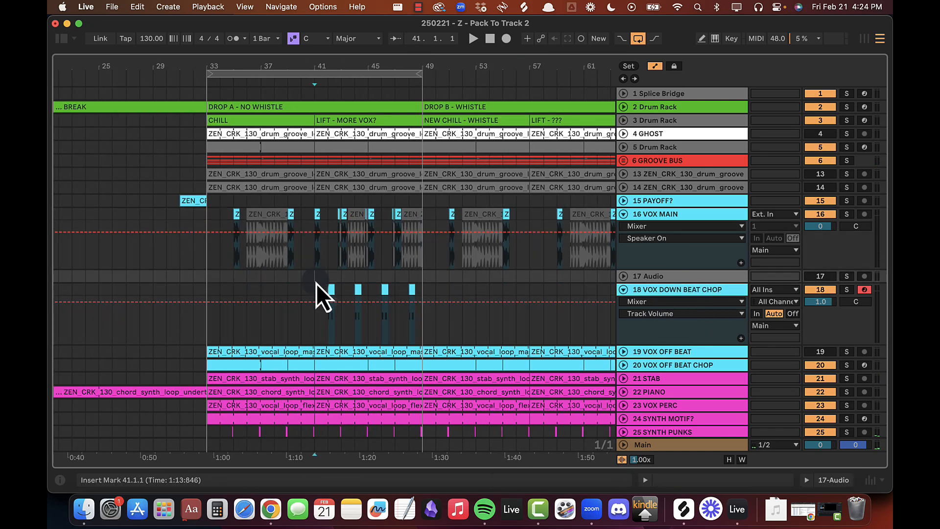
pyautogui.moveTo(217, 288); pyautogui.dragTo(427, 289)
pyautogui.hotkey('ctrl', 'd')
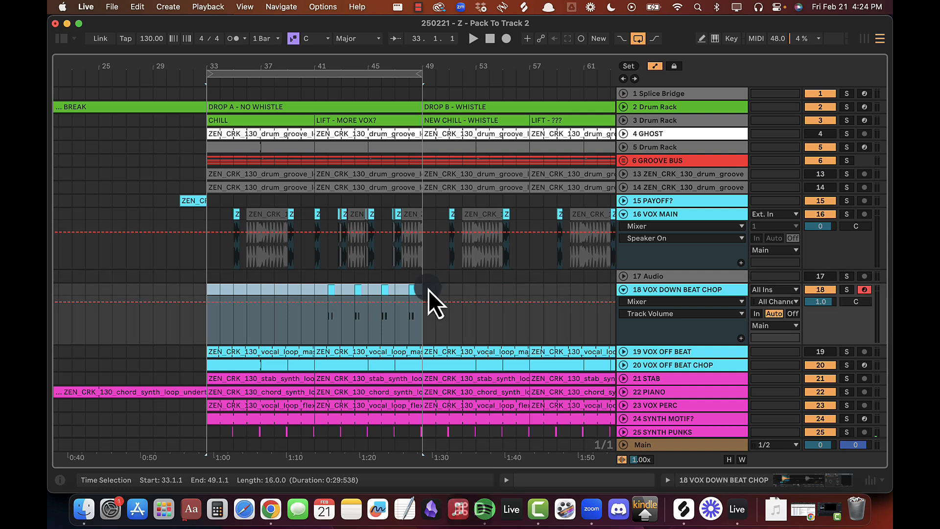
# Step: Extend the loop to cover both drops from bar 33 to 65 and play from bar 41
pyautogui.moveTo(291, 74); pyautogui.dragTo(500, 73)
pyautogui.click(186, 201)
pyautogui.press('space')
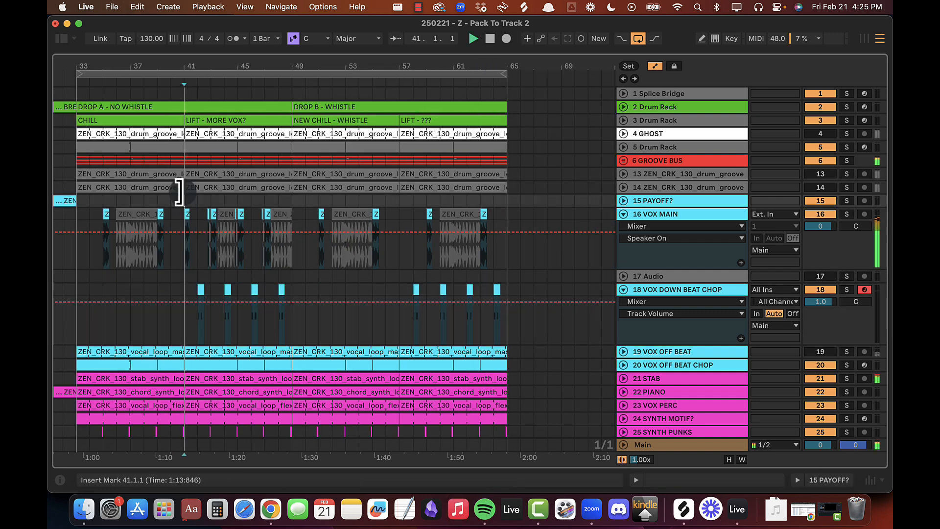
# Step: Duplicate bars 33 to 49 of the VOX MAIN track into the 16 bars that follow
pyautogui.moveTo(189, 59); pyautogui.dragTo(188, 63)
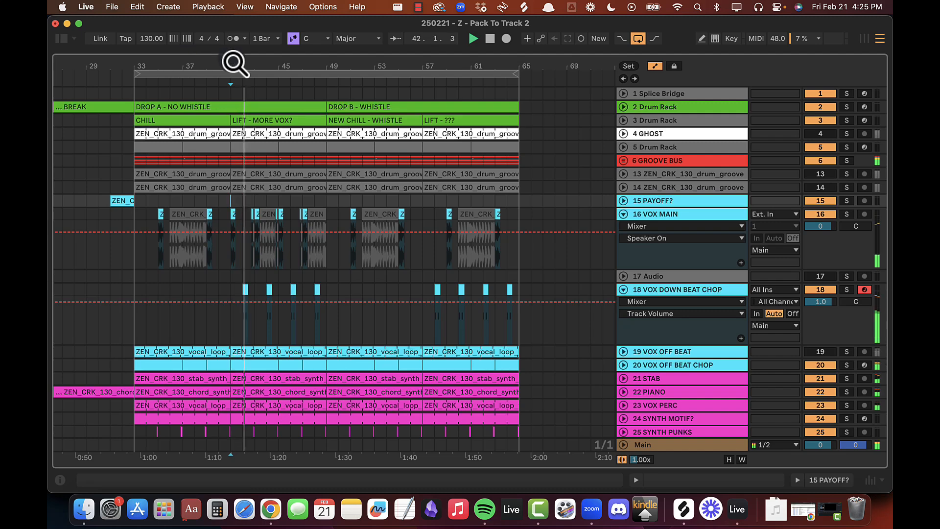
pyautogui.press('space')
pyautogui.click(136, 216)
pyautogui.moveTo(136, 216); pyautogui.dragTo(327, 220)
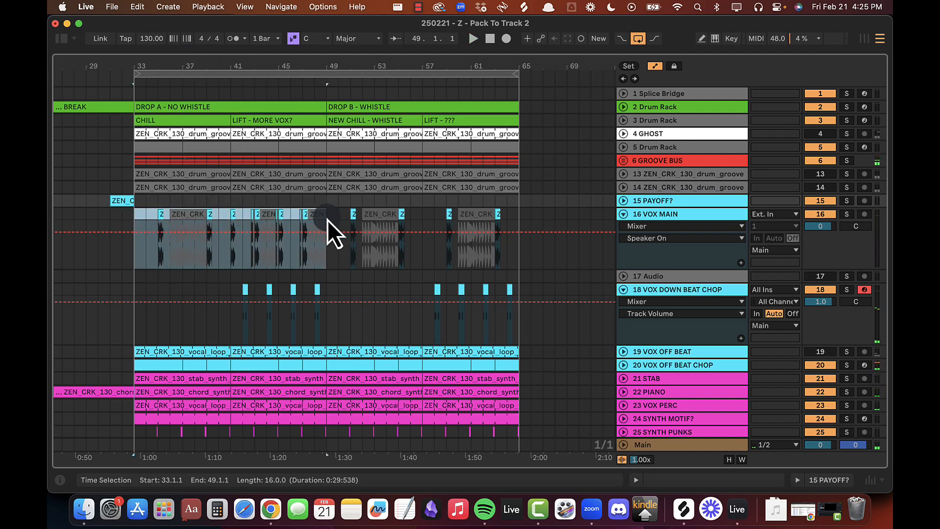
pyautogui.press('super+d')
# Step: Collapse all track lanes and play back the second drop to hear the duplicated main vocals
pyautogui.click(383, 204)
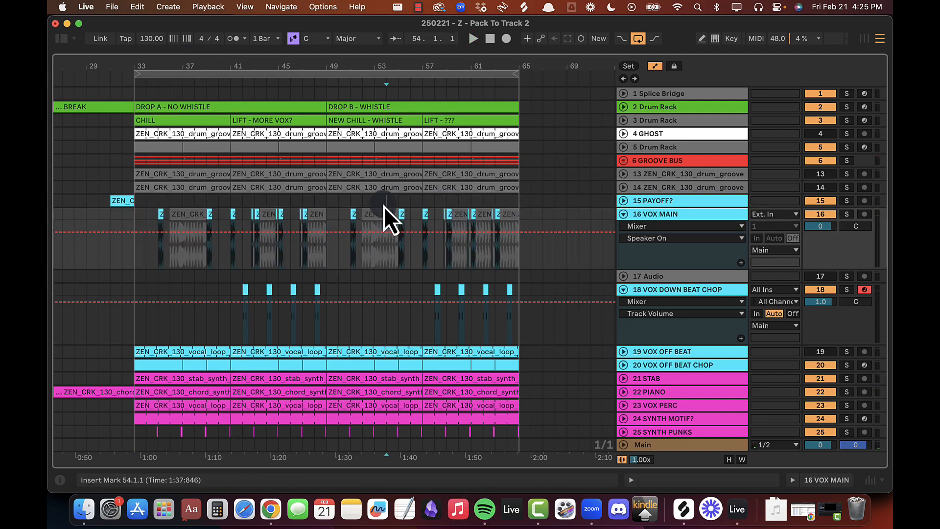
pyautogui.press('space')
pyautogui.moveTo(442, 60); pyautogui.dragTo(377, 60)
pyautogui.keyDown('alt'); pyautogui.click(627, 218); pyautogui.keyUp('alt')
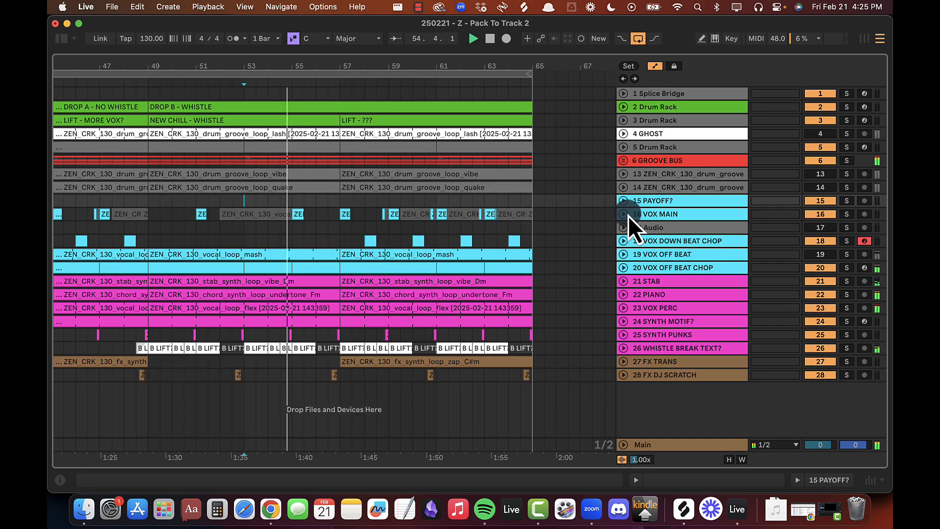
pyautogui.press('super+Tab')
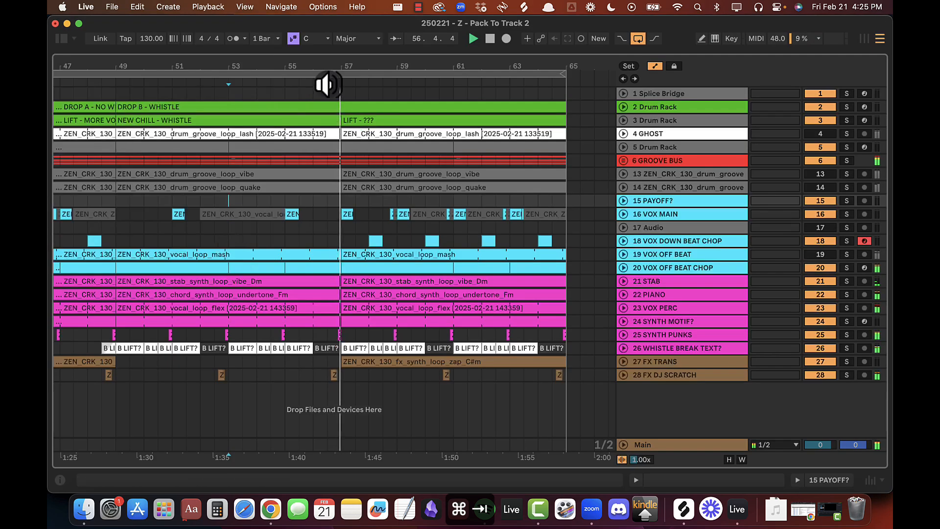
pyautogui.moveTo(365, 58); pyautogui.dragTo(279, 58)
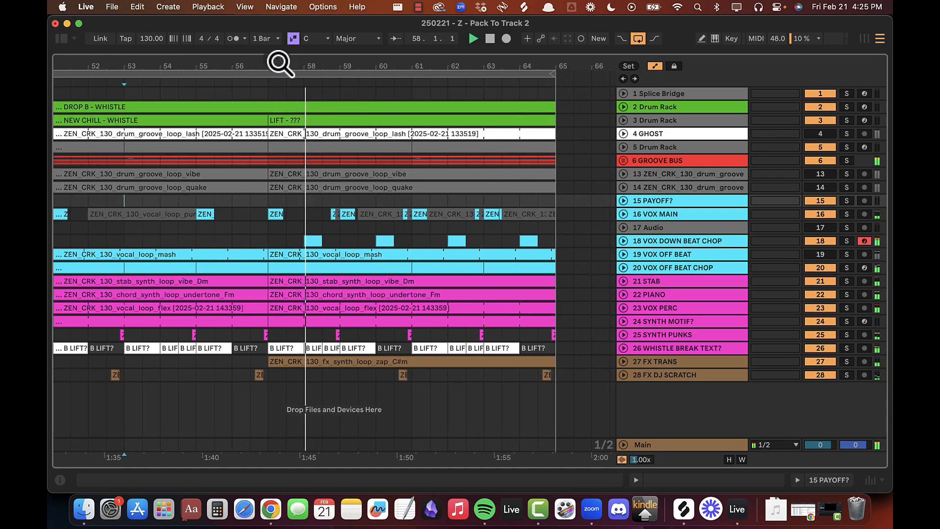
# Step: Expand the VOX DOWN BEAT CHOP track and set its volume to 2.0 dB
pyautogui.click(624, 242)
pyautogui.click(810, 253)
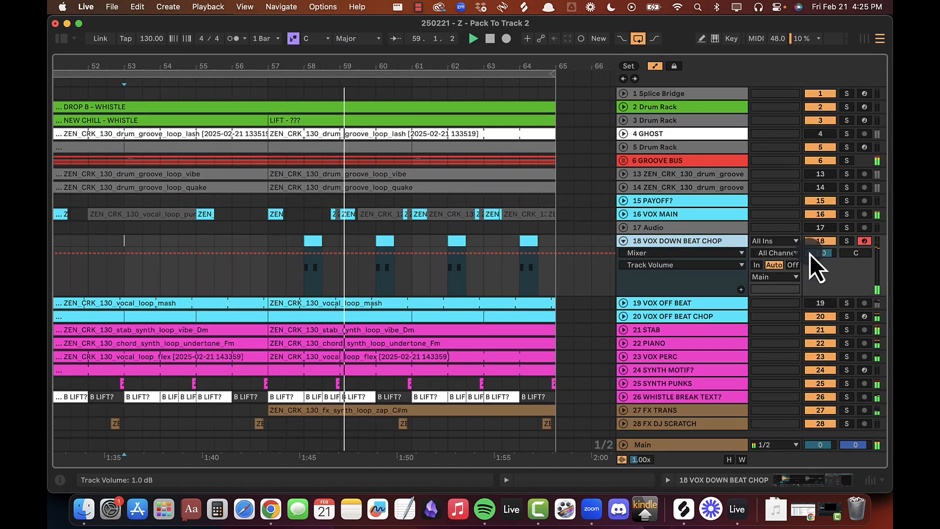
pyautogui.press('Up')
pyautogui.press('Up')
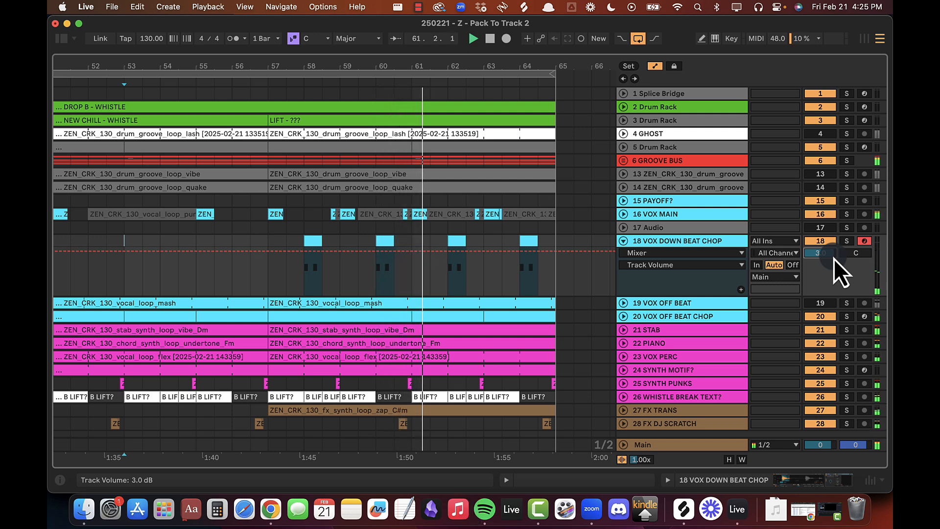
pyautogui.press('Down')
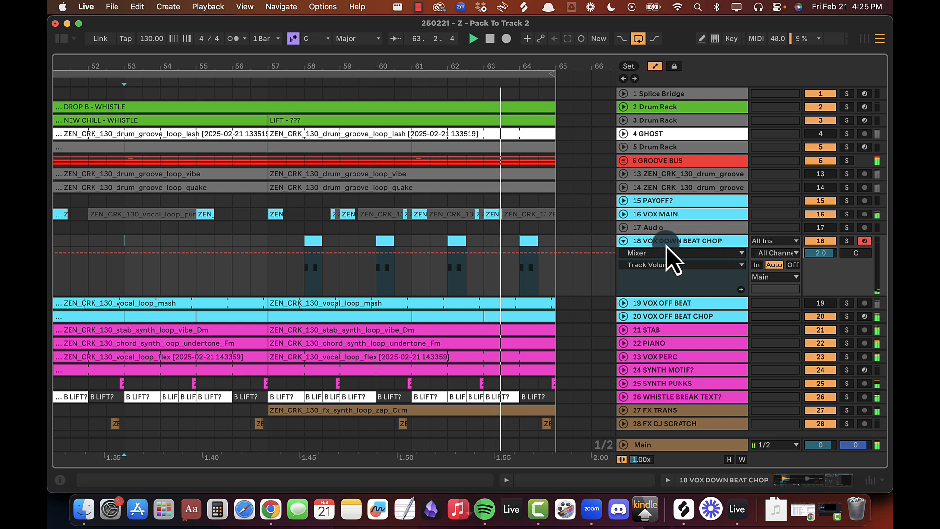
pyautogui.click(642, 242)
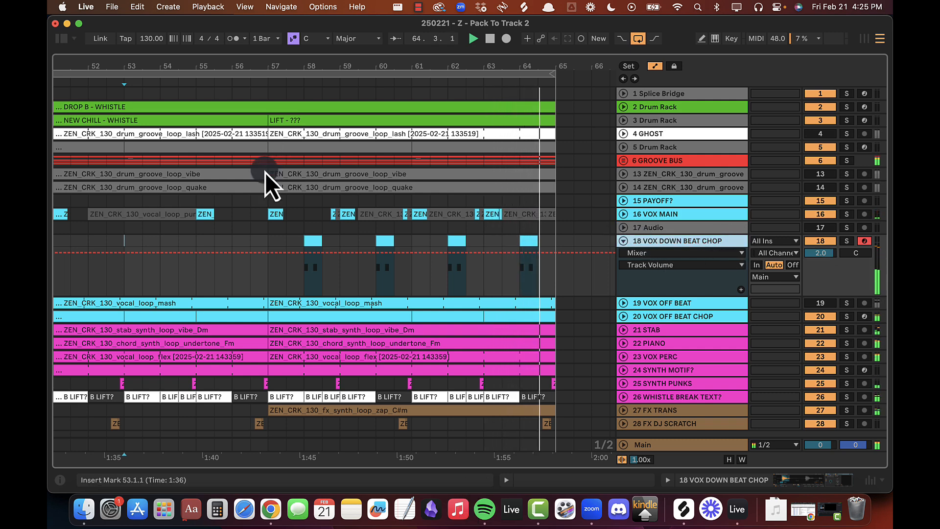
# Step: Stop playback and consolidate bars 41 to 49 of VOX DOWN BEAT CHOP into a single clip
pyautogui.press('space')
pyautogui.click(265, 242)
pyautogui.hscroll(-10, 264, 241)
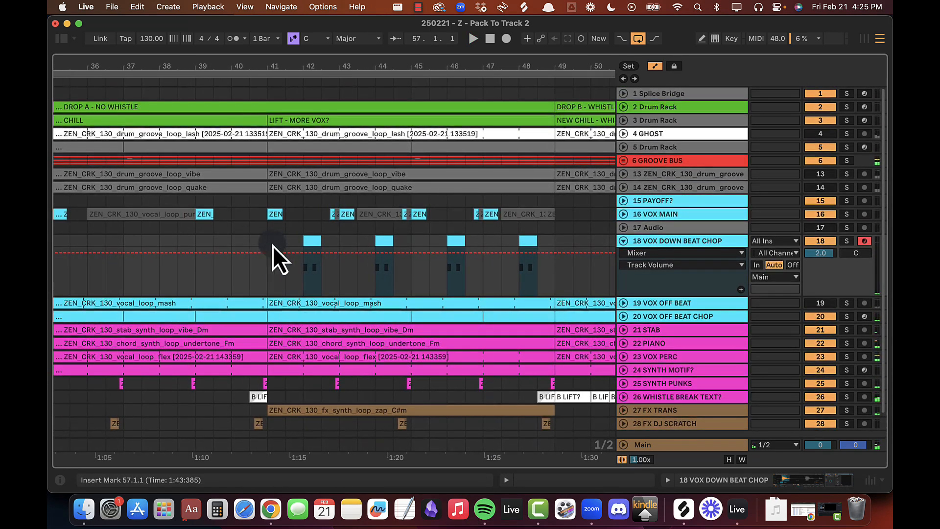
pyautogui.moveTo(272, 246); pyautogui.dragTo(551, 247)
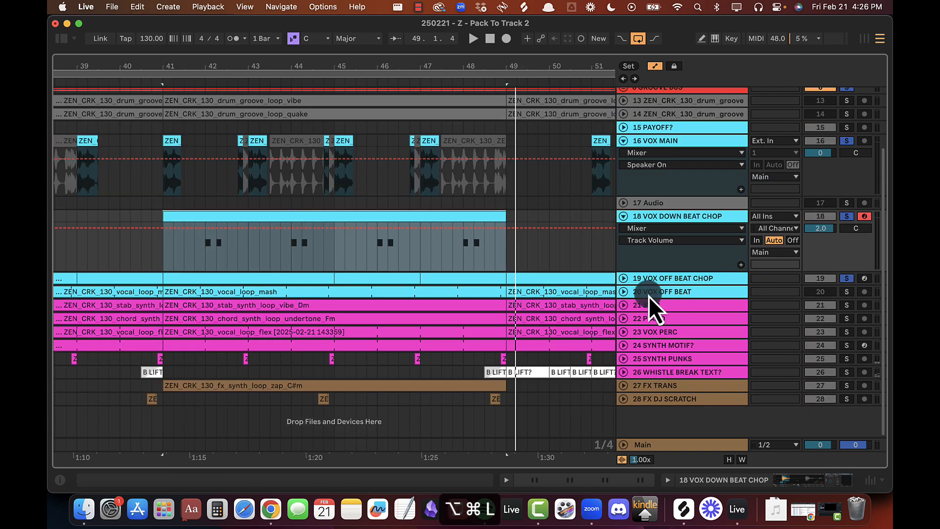
# Step: Expand the VOX OFF BEAT CHOP track and set the arrangement loop to bars 41 to 45
pyautogui.click(641, 283)
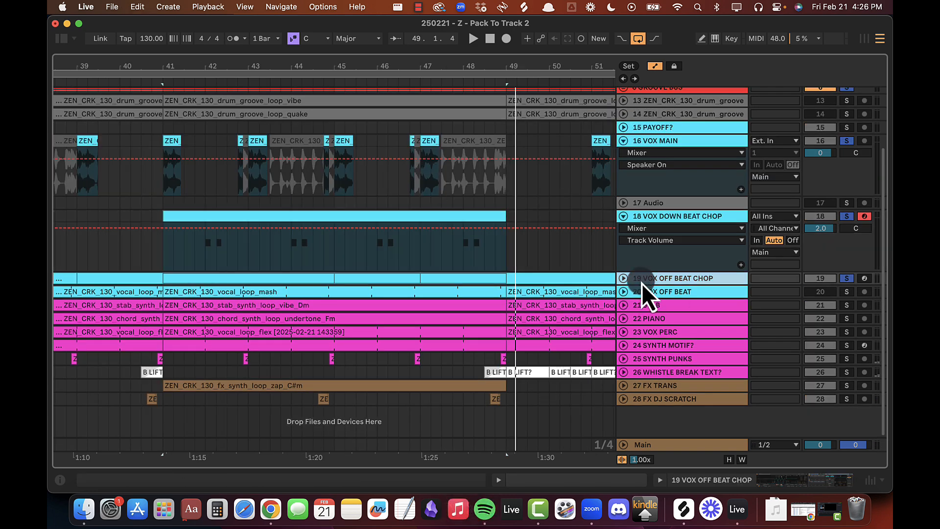
pyautogui.click(623, 278)
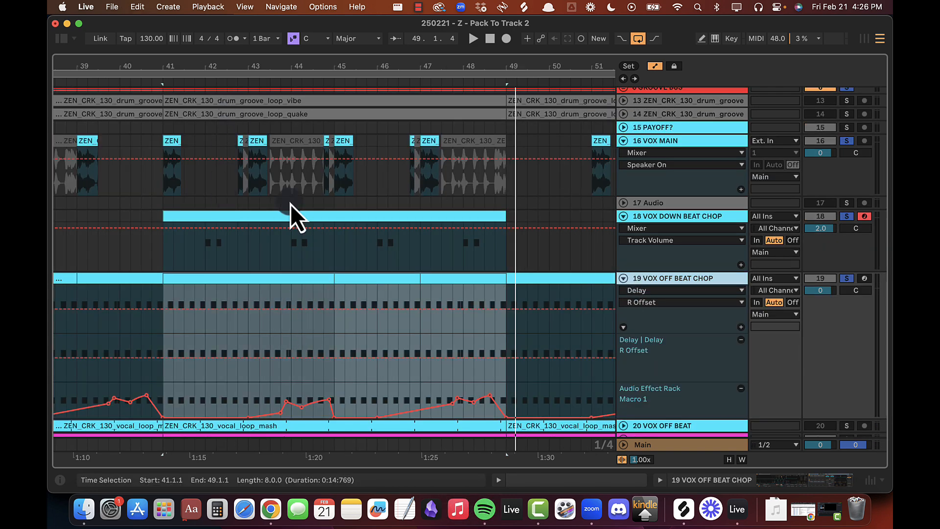
pyautogui.moveTo(291, 69)
pyautogui.mouseDown()
pyautogui.moveTo(300, 67)
pyautogui.moveTo(289, 64)
pyautogui.mouseUp()
pyautogui.click(372, 248)
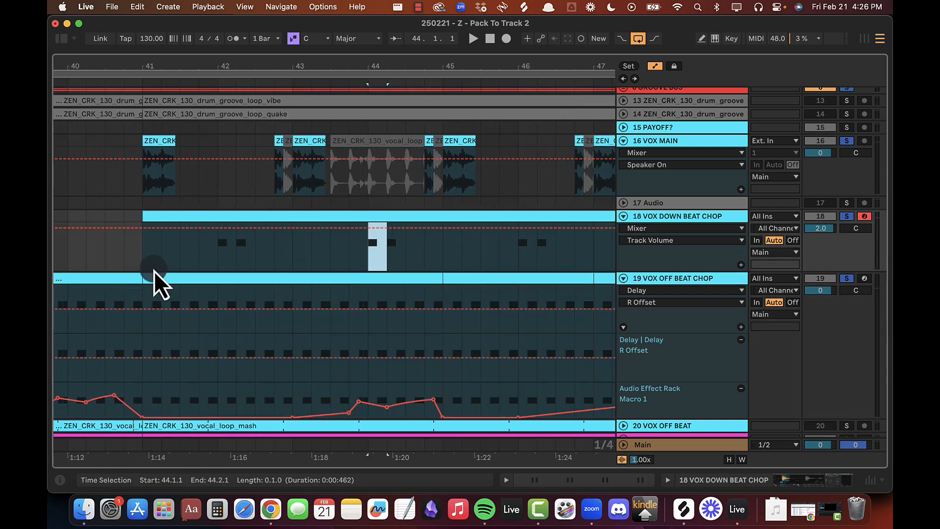
pyautogui.moveTo(153, 271); pyautogui.dragTo(444, 237)
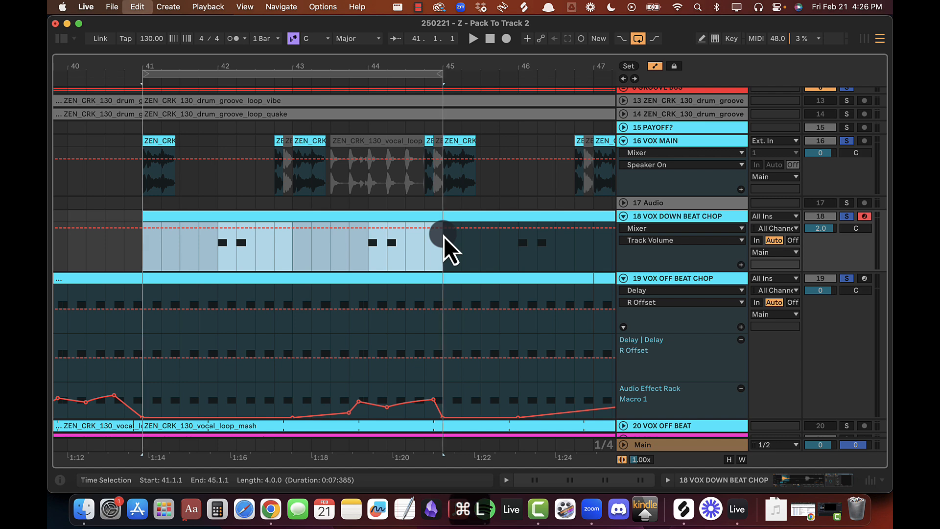
# Step: In the VOX DOWN BEAT CHOP clip, halve the C3 note at 4.1.1 and duplicate it directly after itself
pyautogui.doubleClick(409, 217)
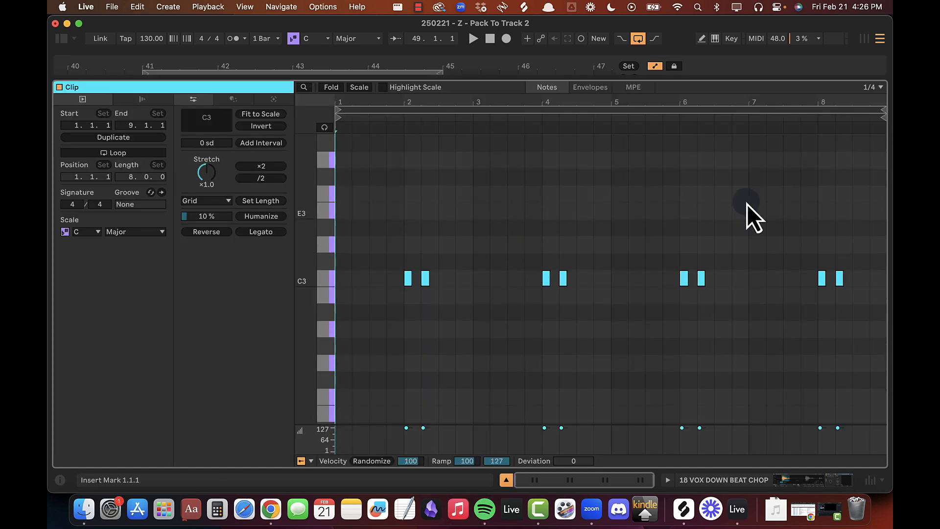
pyautogui.moveTo(555, 101); pyautogui.dragTo(556, 101)
pyautogui.moveTo(521, 198); pyautogui.dragTo(514, 319)
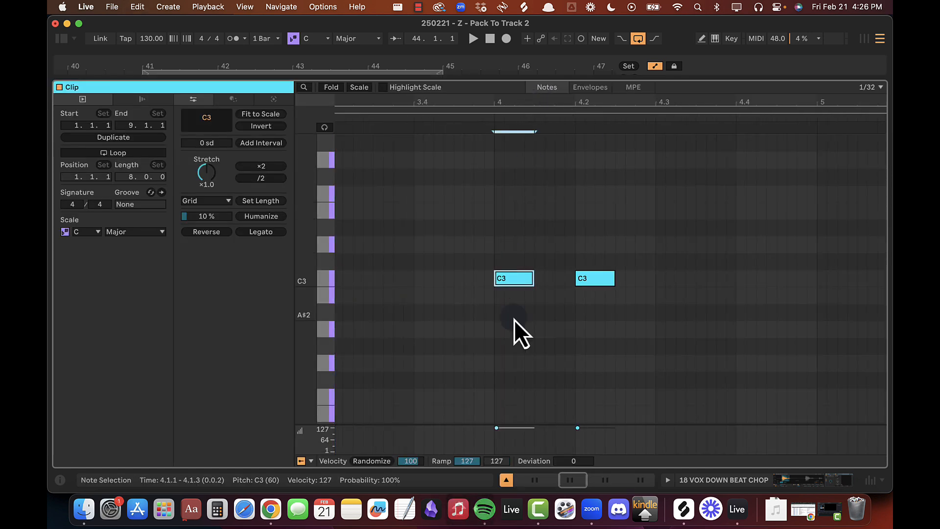
pyautogui.hotkey('shift', 'Left')
pyautogui.hotkey('shift', 'Left')
pyautogui.press('cmd+d')
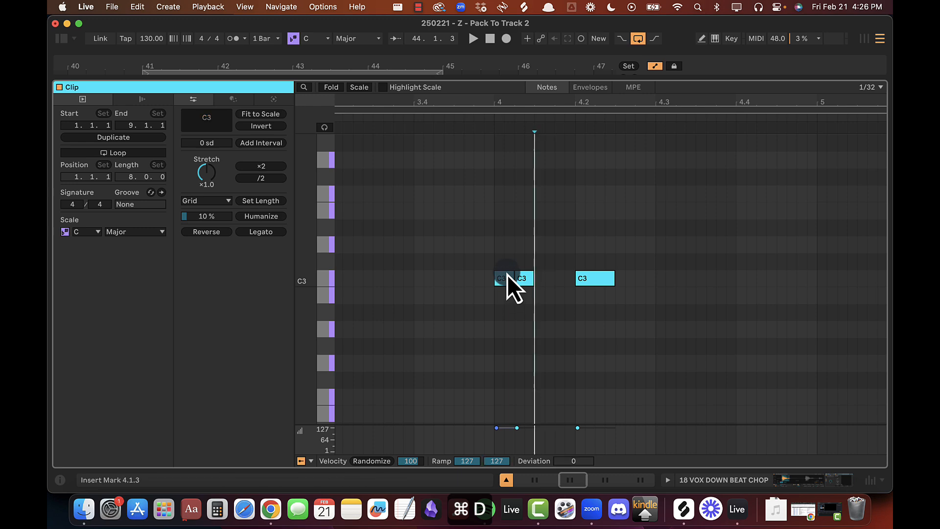
# Step: Return to the arrangement and play the loop from bar 41 to audition the doubled chop
pyautogui.click(478, 233)
pyautogui.press('cmd+alt+l')
pyautogui.click(140, 215)
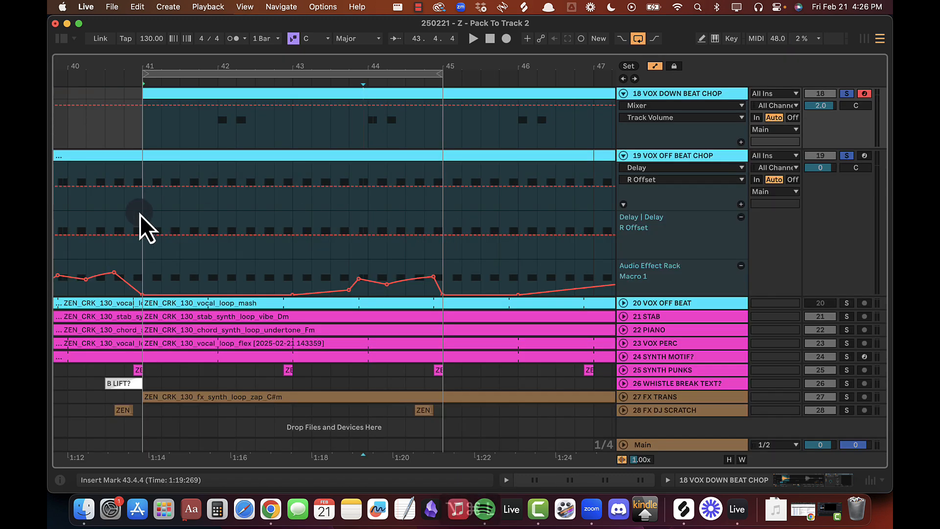
pyautogui.press('space')
pyautogui.scroll(5, 245, 164)
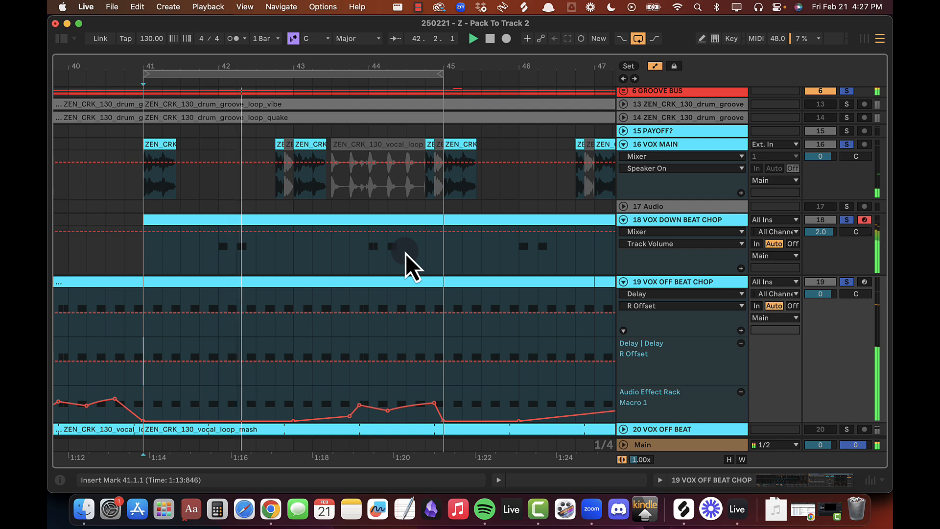
# Step: Reopen the VOX DOWN BEAT CHOP clip, move the two short C3 notes to 4.2.1 and raise them to C#3
pyautogui.doubleClick(395, 230)
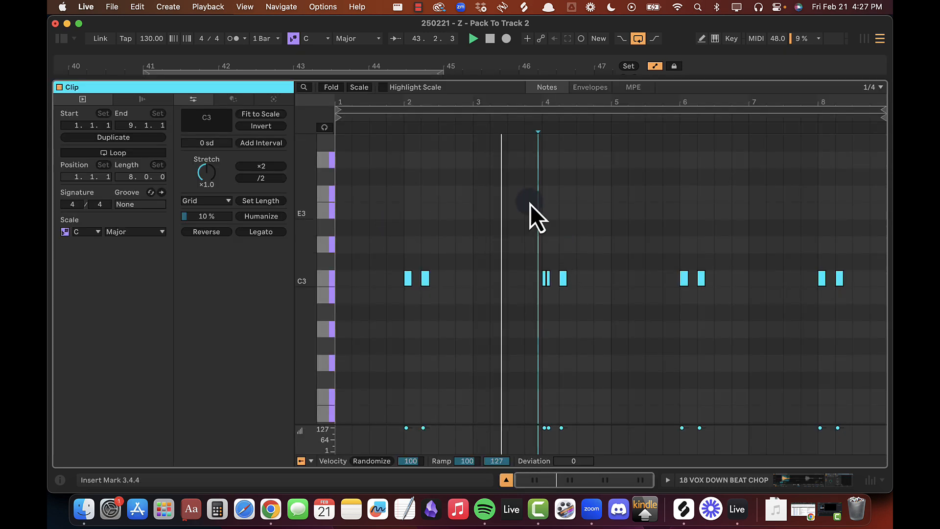
pyautogui.scroll(1, 524, 203)
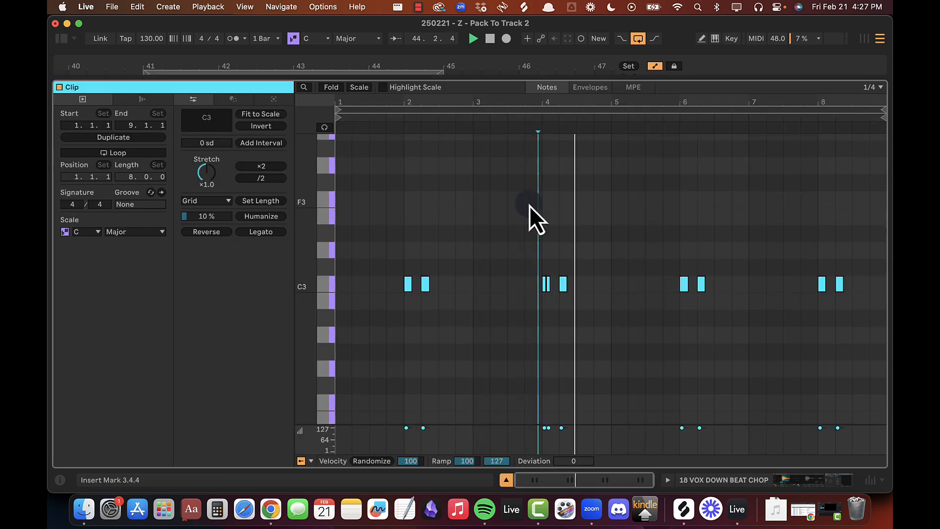
pyautogui.press('space')
pyautogui.click(547, 286)
pyautogui.press('Right')
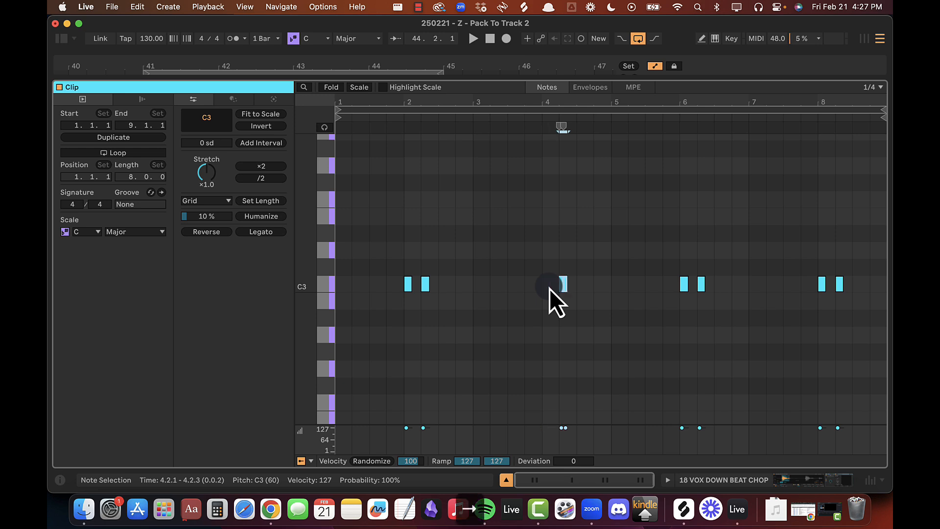
pyautogui.press('Right')
pyautogui.press('Left')
pyautogui.hotkey('alt', 'Up')
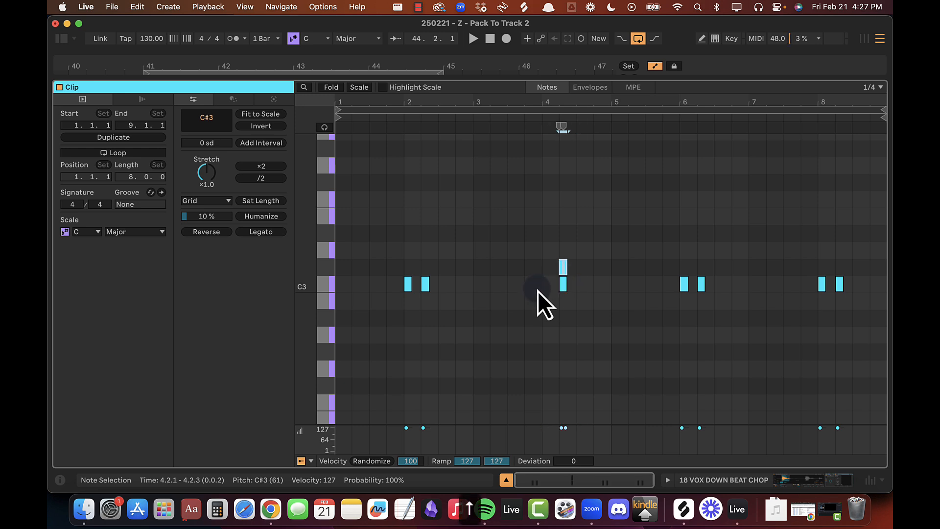
# Step: Move the full-length C3 note from 4.2.1 to 4.1.1 and lower the two short notes back to C3
pyautogui.moveTo(574, 283); pyautogui.dragTo(537, 284)
pyautogui.press('Left')
pyautogui.moveTo(553, 253)
pyautogui.mouseDown()
pyautogui.moveTo(582, 258)
pyautogui.moveTo(540, 263)
pyautogui.mouseUp()
pyautogui.press('Left')
pyautogui.press('Down')
# Step: Play back the clip to check the rearranged notes in its fourth bar, ending with the insert marker at 4.1.1
pyautogui.press('space')
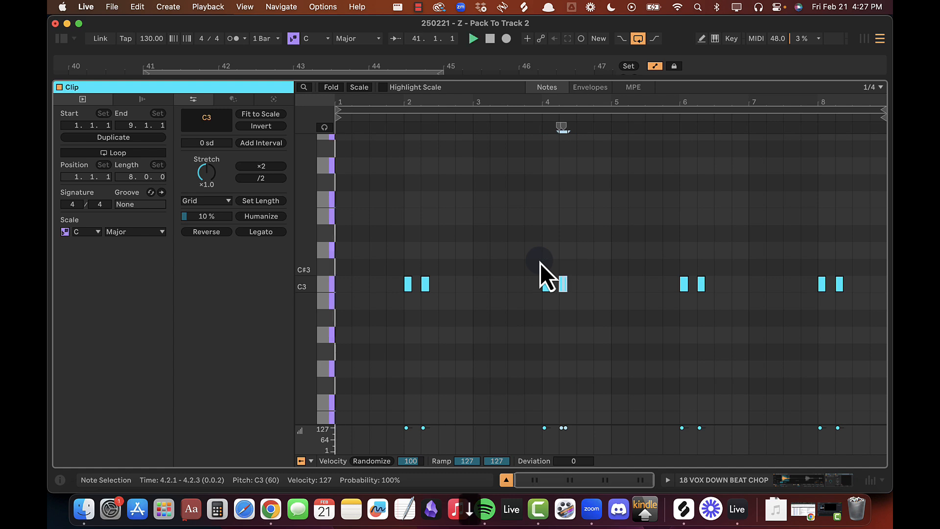
pyautogui.scroll(1, 427, 236)
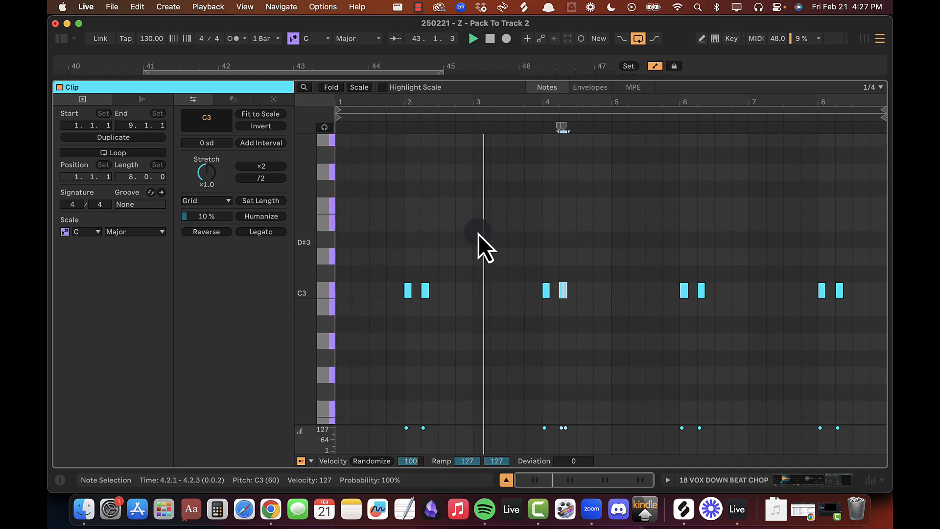
pyautogui.click(554, 229)
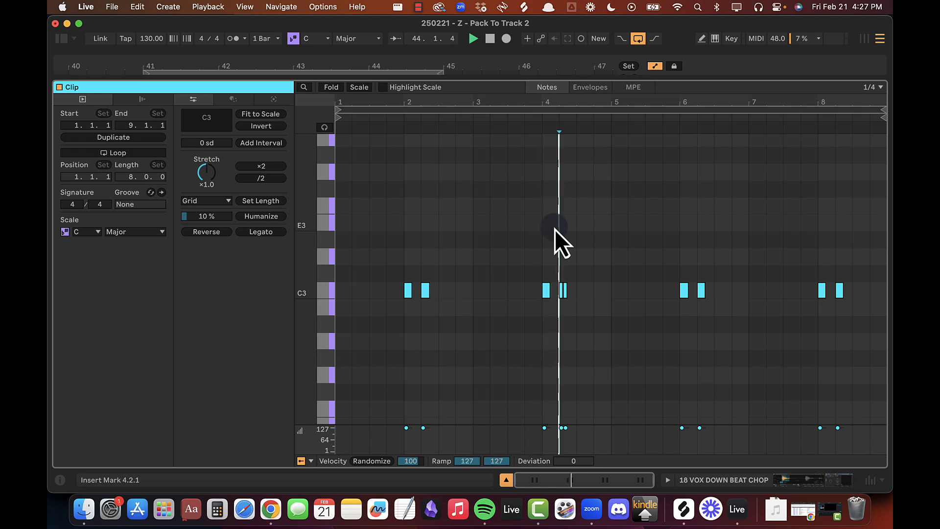
pyautogui.click(542, 225)
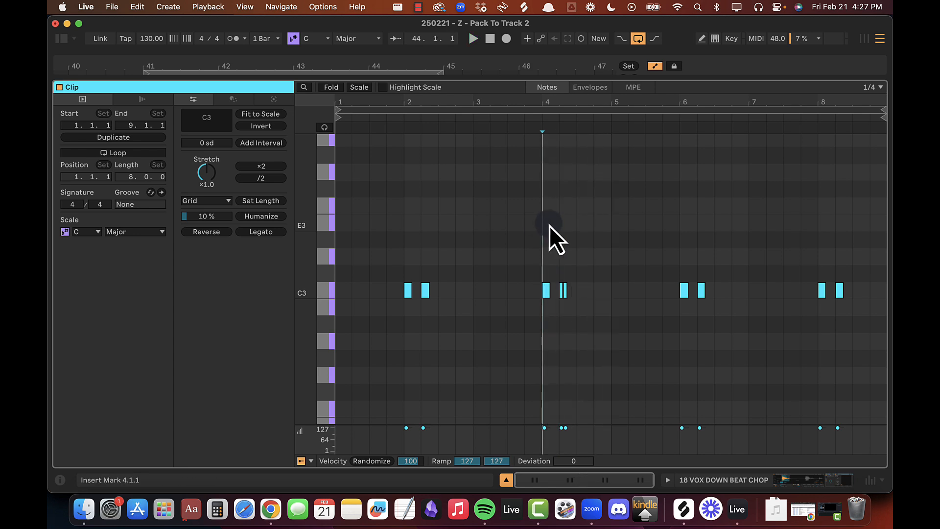
pyautogui.hotkey('shift', 'Tab')
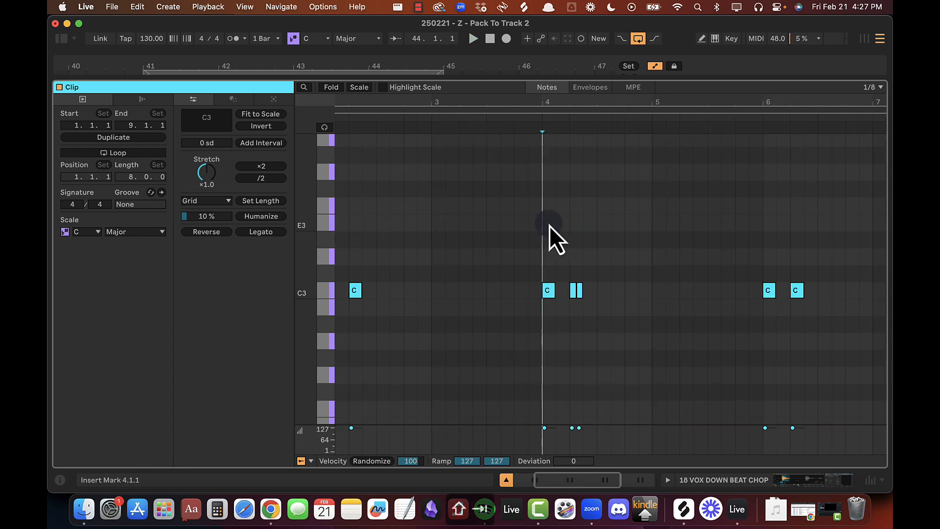
# Step: Return to the arrangement, turn off the track solos and play the full mix from bar 41
pyautogui.press('alt+super+l')
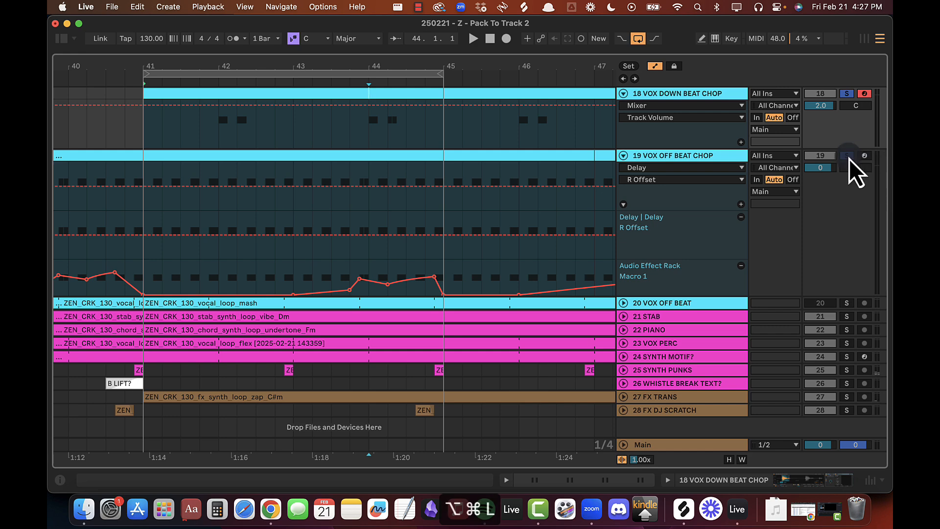
pyautogui.click(847, 156)
pyautogui.click(147, 133)
pyautogui.press('space')
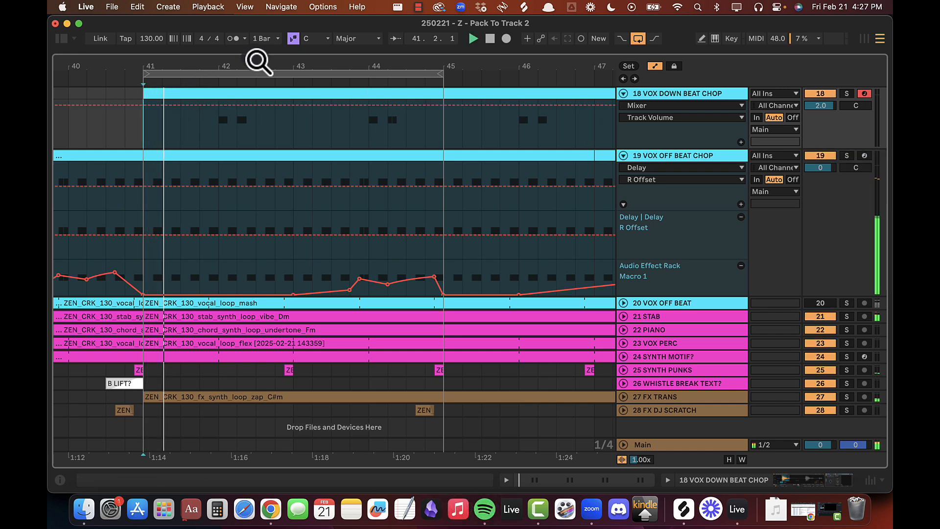
pyautogui.moveTo(249, 62); pyautogui.dragTo(259, 68)
pyautogui.scroll(3, 241, 157)
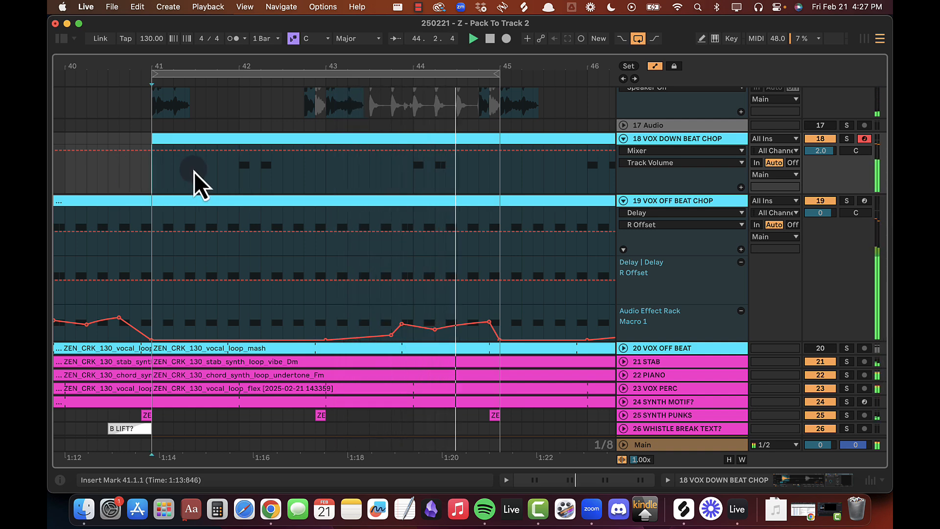
# Step: Reopen the VOX DOWN BEAT CHOP clip, move the two short C3 notes from 4.2.1 to 4.1.1 and duplicate the pair to 4.2.1
pyautogui.doubleClick(428, 147)
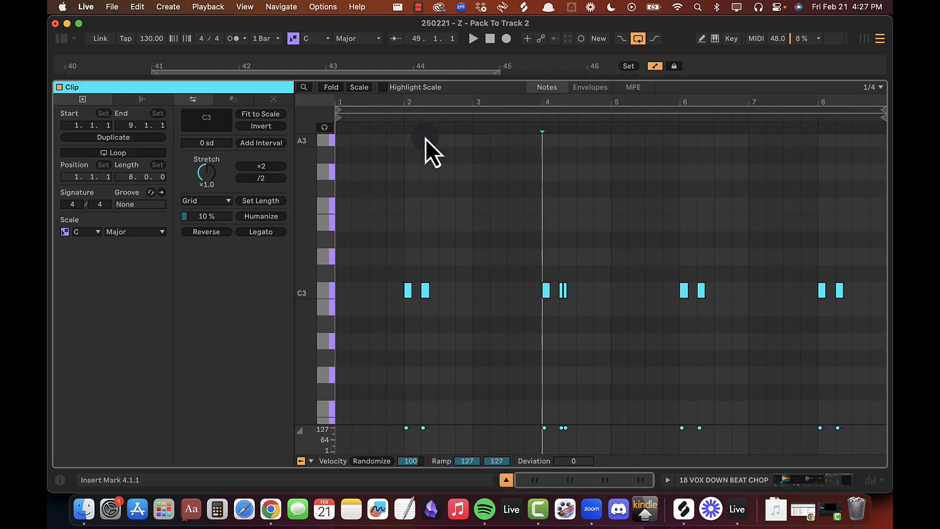
pyautogui.moveTo(572, 102); pyautogui.dragTo(572, 117)
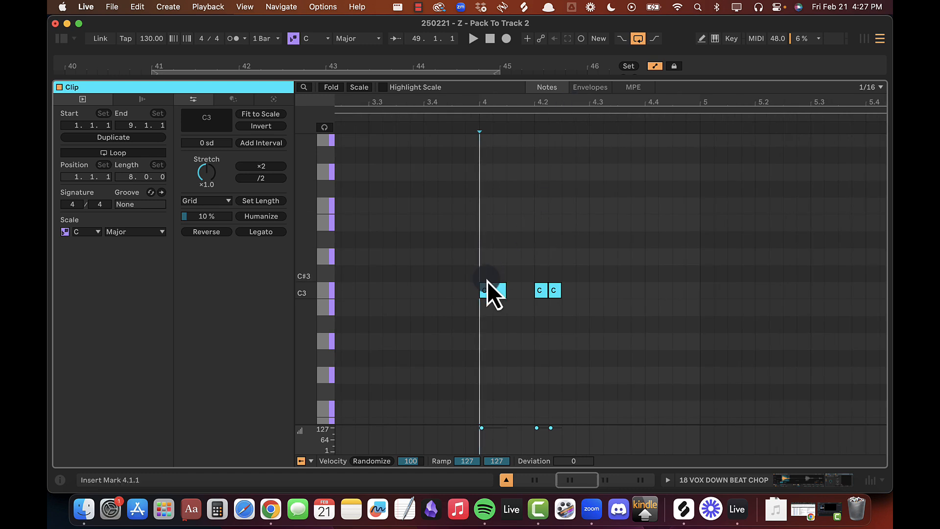
pyautogui.moveTo(529, 269); pyautogui.dragTo(589, 327)
pyautogui.press('Left')
pyautogui.press('Left')
pyautogui.press('Left')
pyautogui.press('Left')
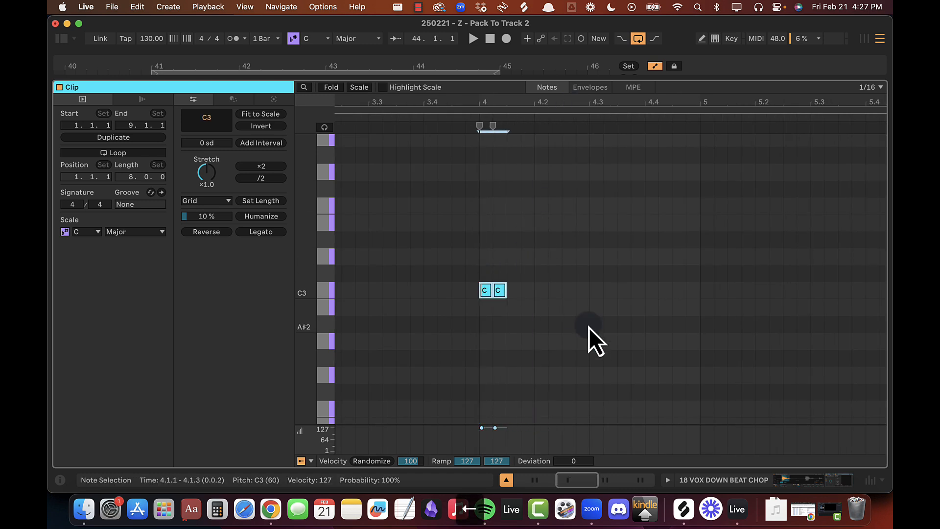
pyautogui.press('super+d')
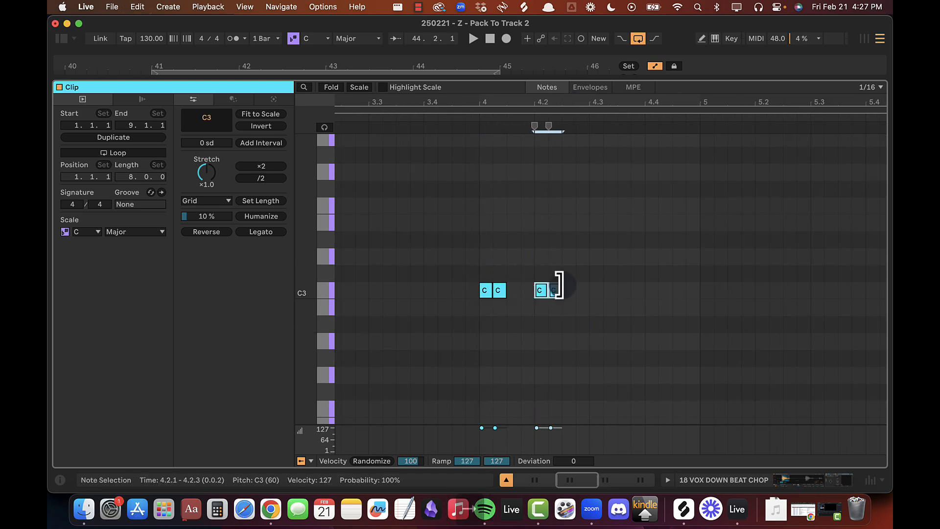
# Step: Lengthen the first short C3 note at 4.2.1 to end at 4.2.3 and play the arrangement from bar 41
pyautogui.click(537, 278)
pyautogui.hotkey('shift', 'Right')
pyautogui.hotkey('shift', 'Right')
pyautogui.hotkey('shift', 'Tab')
pyautogui.press('space')
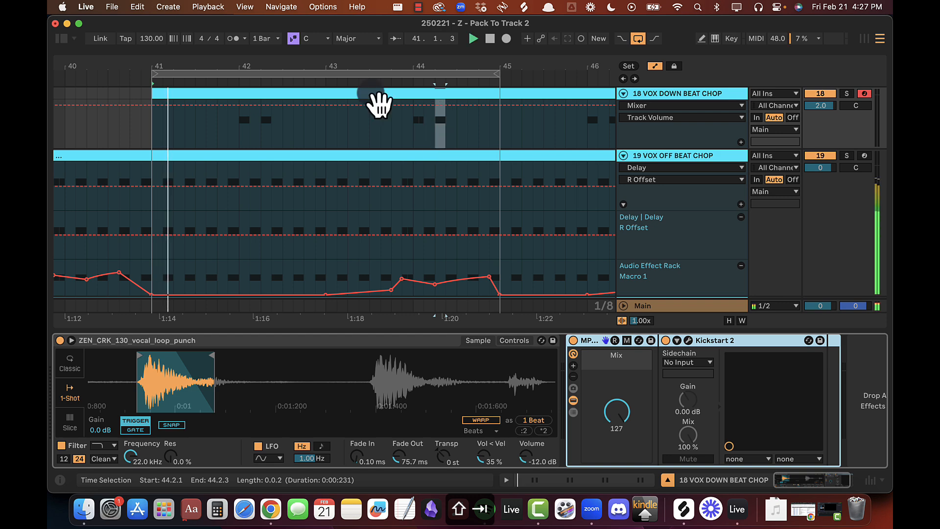
pyautogui.moveTo(330, 72); pyautogui.dragTo(332, 69)
pyautogui.press('super+alt+l')
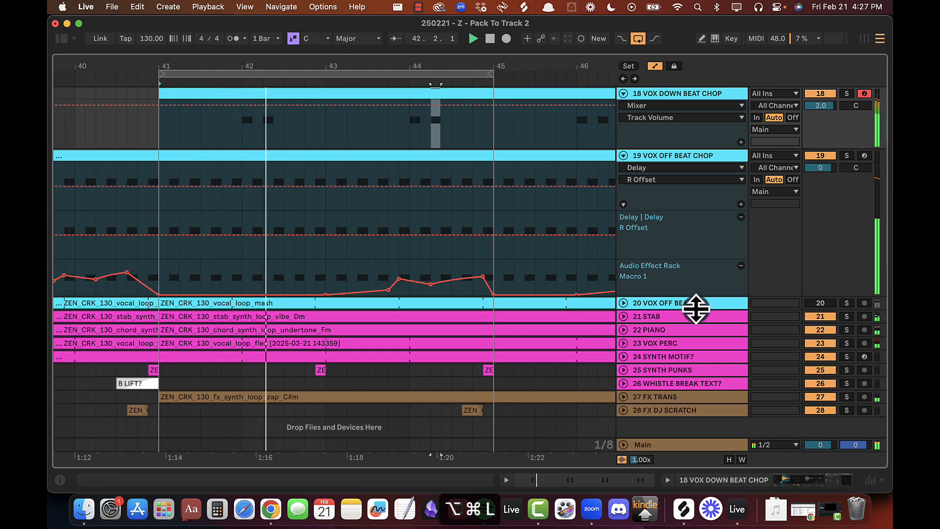
# Step: Add a Gate after EQ Eight on the 21 STAB track, with threshold -18.8 dB and attack 0.02 ms
pyautogui.doubleClick(641, 317)
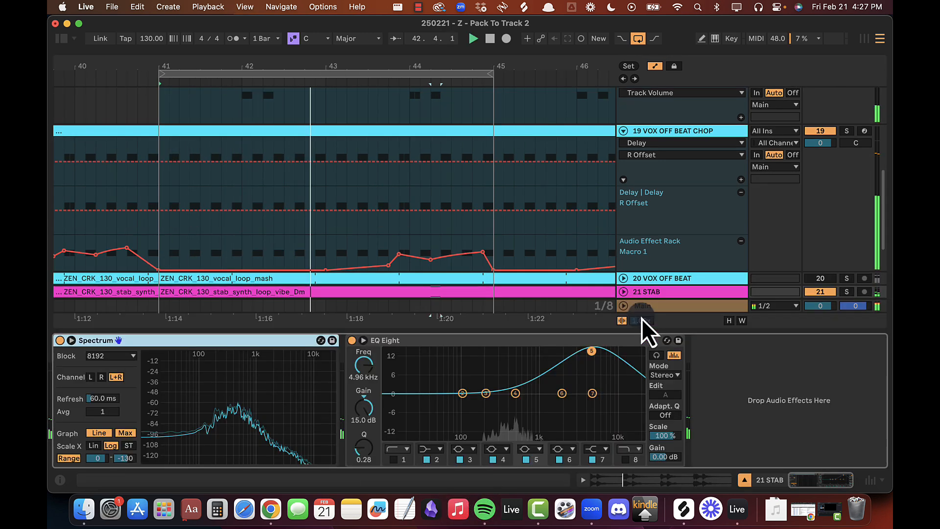
pyautogui.click(61, 39)
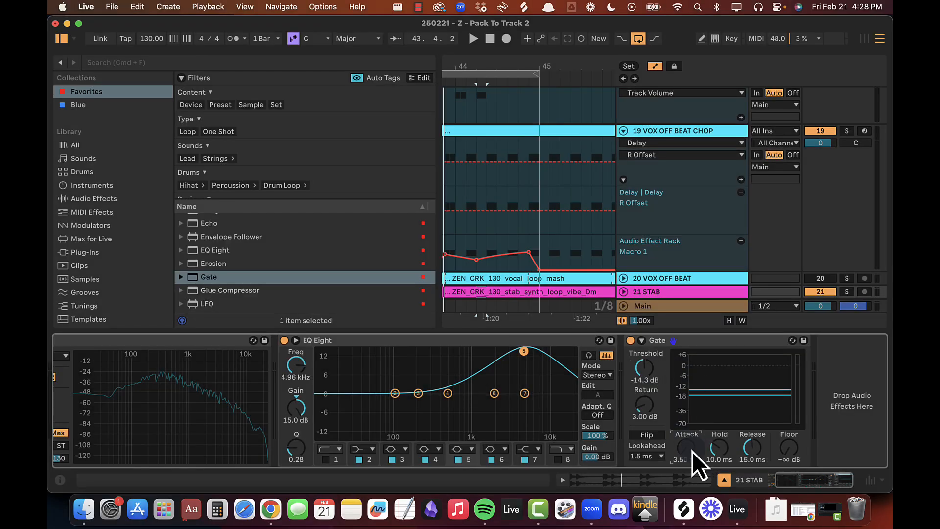
pyautogui.moveTo(647, 377); pyautogui.dragTo(653, 374)
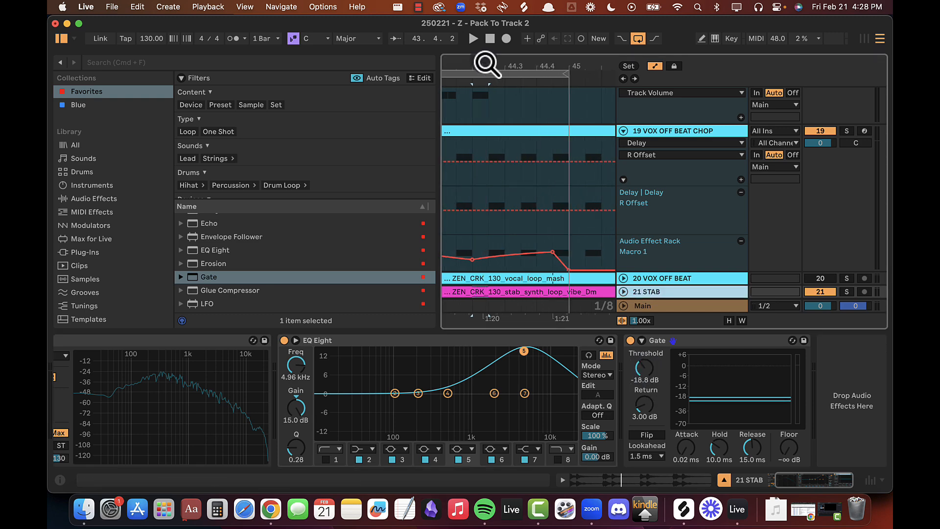
# Step: Unfold the 21 STAB track to show its waveform and move its Gate to the 22 PIANO track
pyautogui.press('alt+super+b')
pyautogui.moveTo(88, 69); pyautogui.dragTo(333, 74)
pyautogui.moveTo(333, 203); pyautogui.dragTo(452, 225)
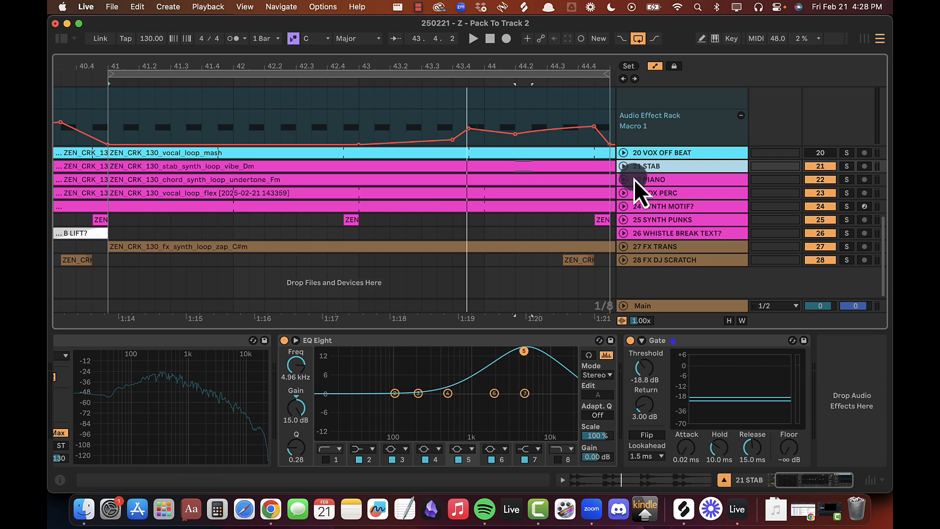
pyautogui.click(624, 168)
pyautogui.hscroll(-5, 387, 195)
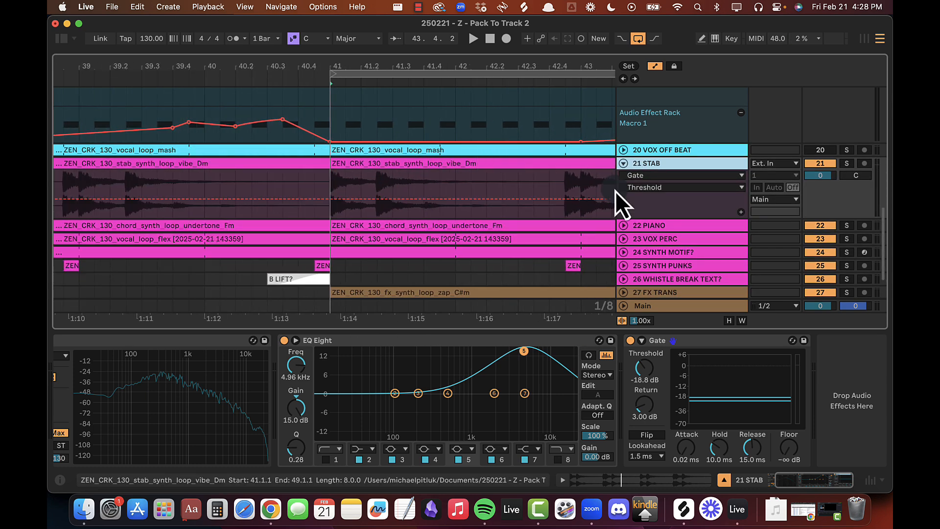
pyautogui.click(680, 340)
pyautogui.moveTo(680, 340); pyautogui.dragTo(664, 227)
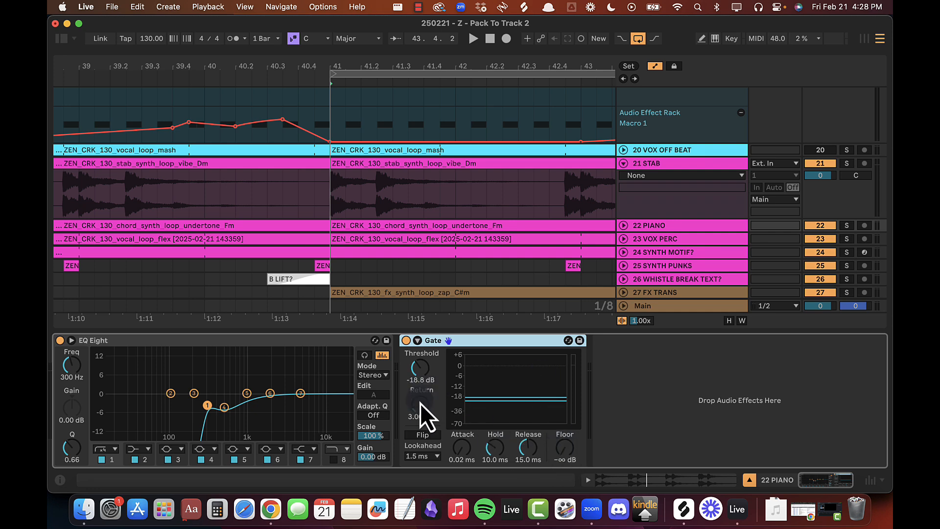
# Step: Solo the 22 PIANO track during playback and set its Gate threshold to -11.8 dB
pyautogui.press('space')
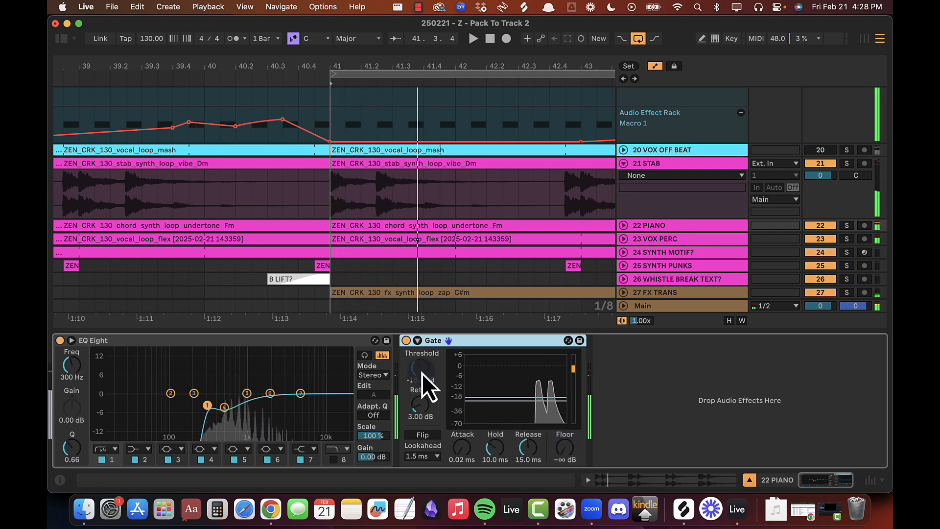
pyautogui.press('s')
pyautogui.moveTo(421, 368); pyautogui.dragTo(420, 369)
pyautogui.press('space')
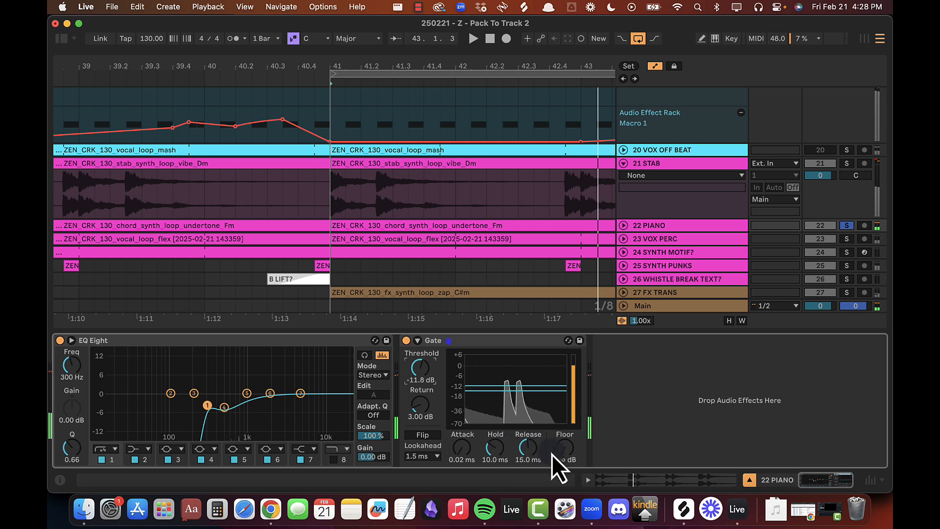
# Step: Set the piano Gate's floor to 0.00 dB and listen to the soloed track
pyautogui.click(568, 450)
pyautogui.press('space')
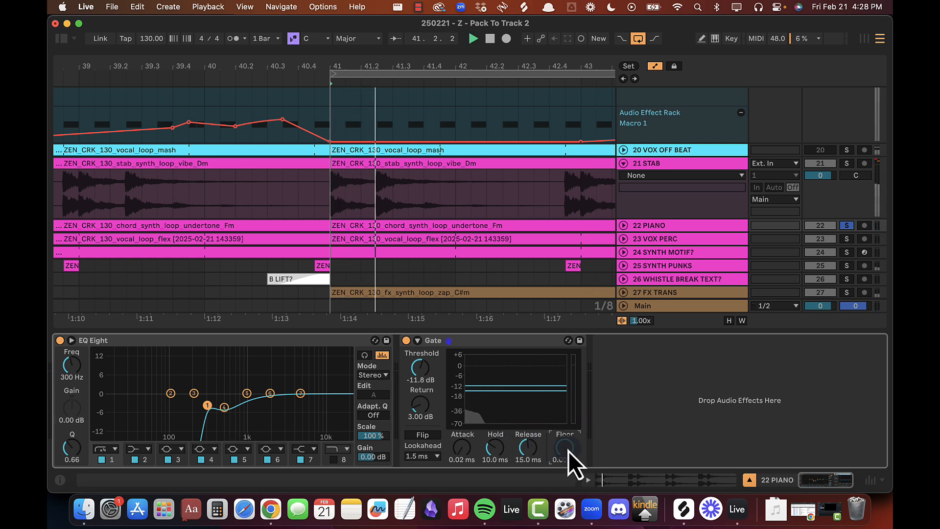
pyautogui.press('space')
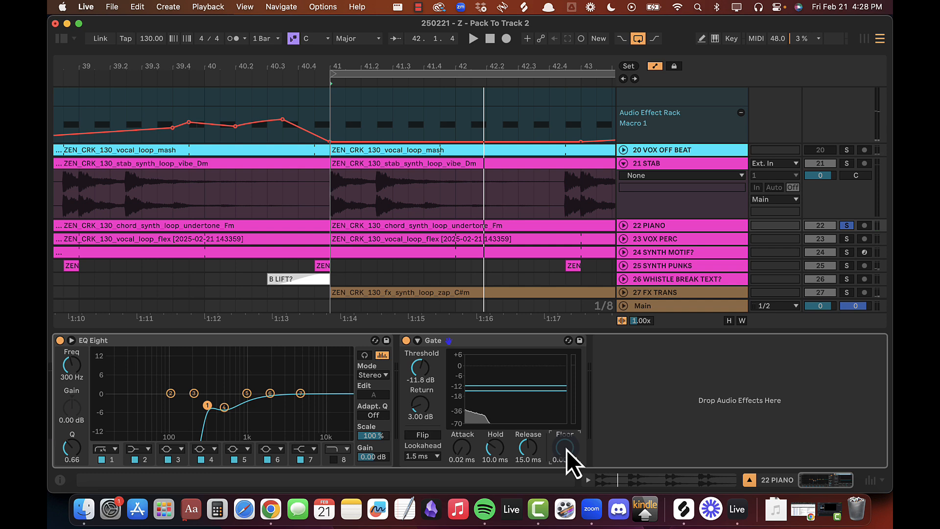
pyautogui.click(231, 342)
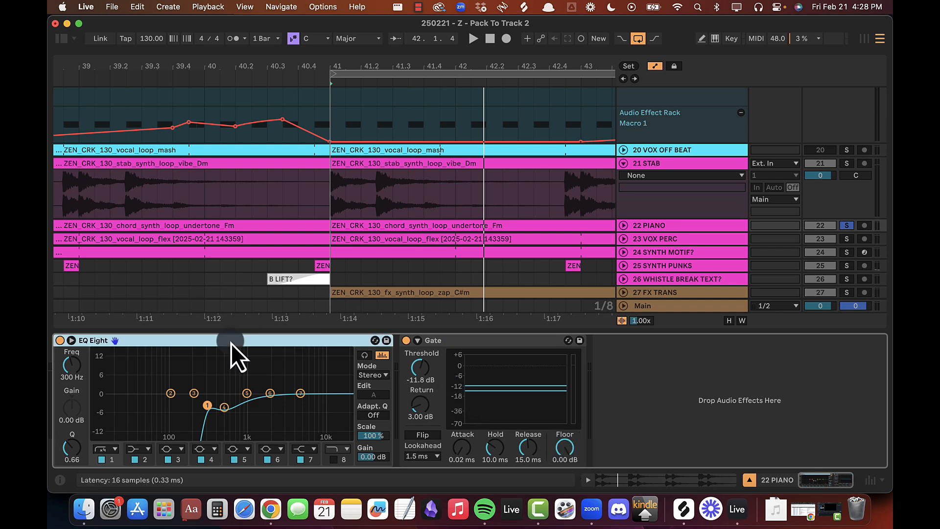
pyautogui.click(565, 445)
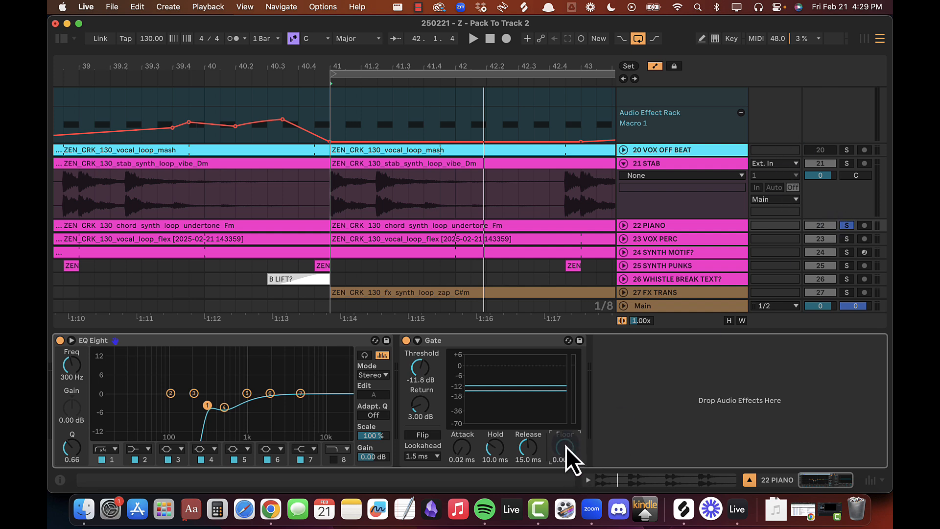
# Step: Unsolo the piano and, while playing the full mix, try Gate floor values between -12 and -1 dB, settling on -6.00 dB
pyautogui.click(845, 227)
pyautogui.press('space')
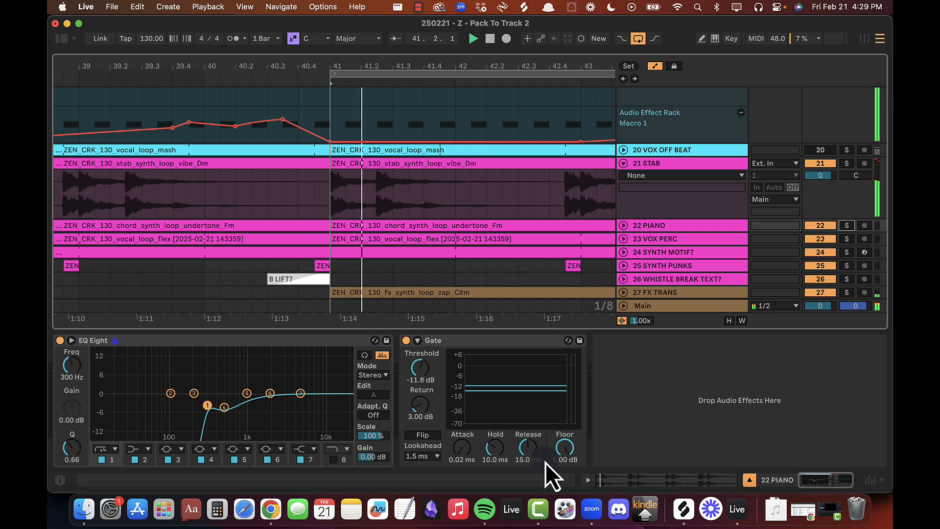
pyautogui.moveTo(568, 445); pyautogui.dragTo(568, 450)
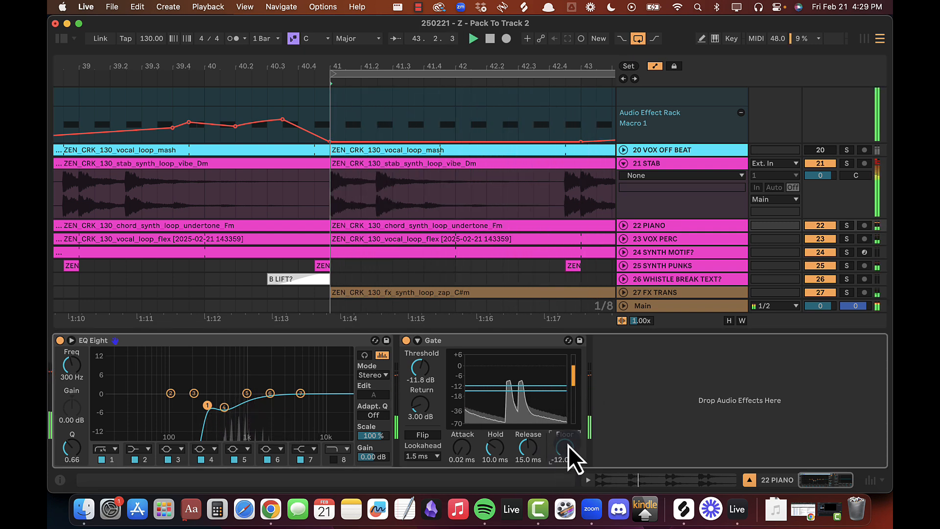
pyautogui.write('-12')
pyautogui.press('Return')
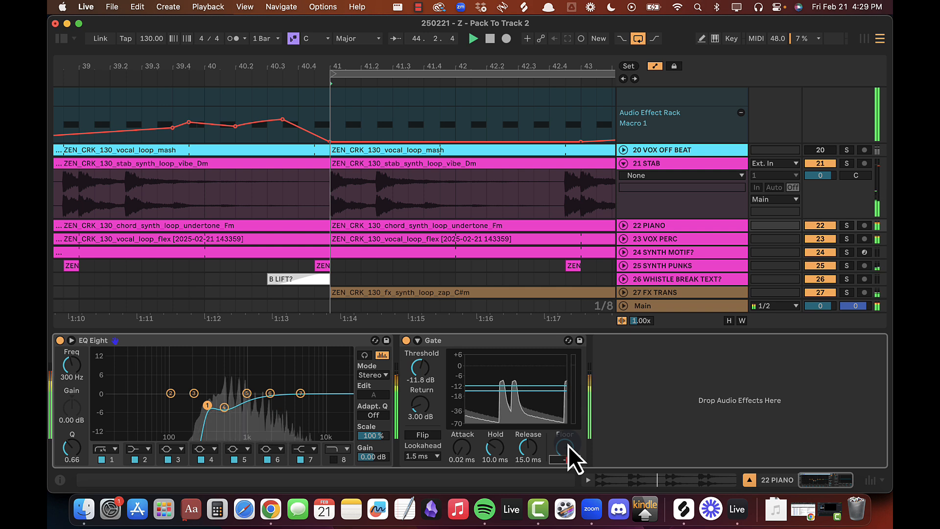
pyautogui.write('-6')
pyautogui.press('Return')
pyautogui.write('-3')
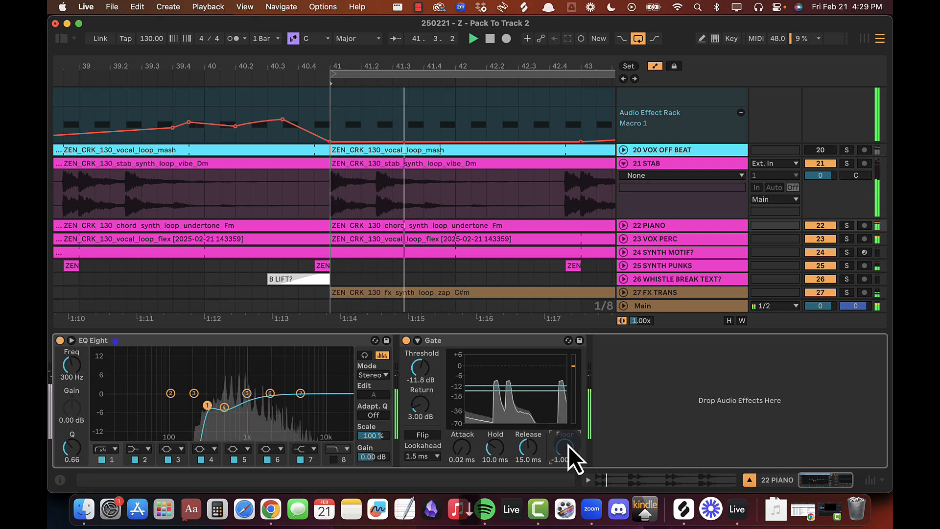
pyautogui.press('Return')
pyautogui.write('-5')
pyautogui.press('Return')
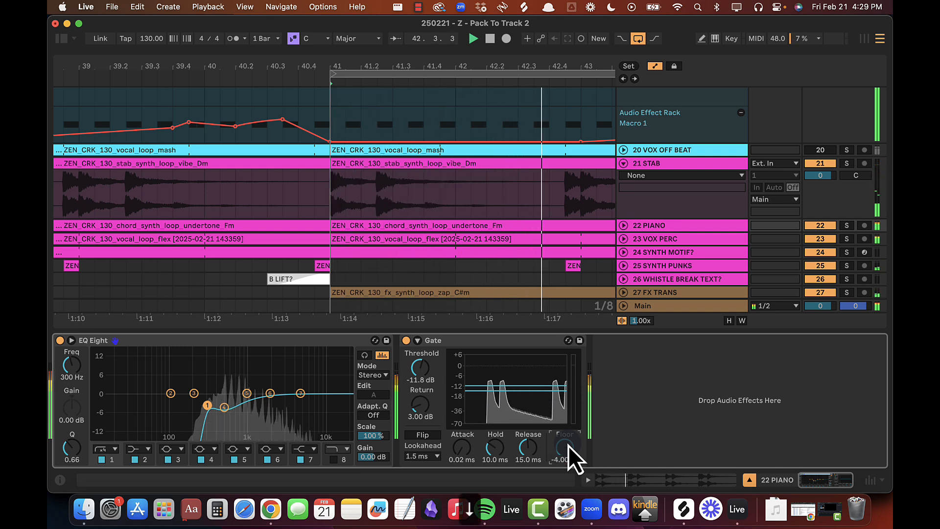
pyautogui.write('-6')
pyautogui.press('Return')
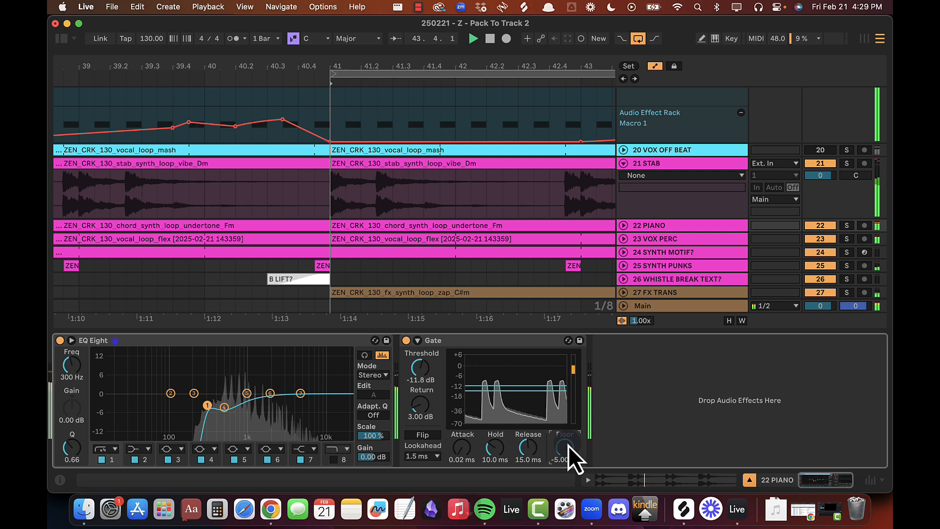
pyautogui.write('-7')
pyautogui.press('Return')
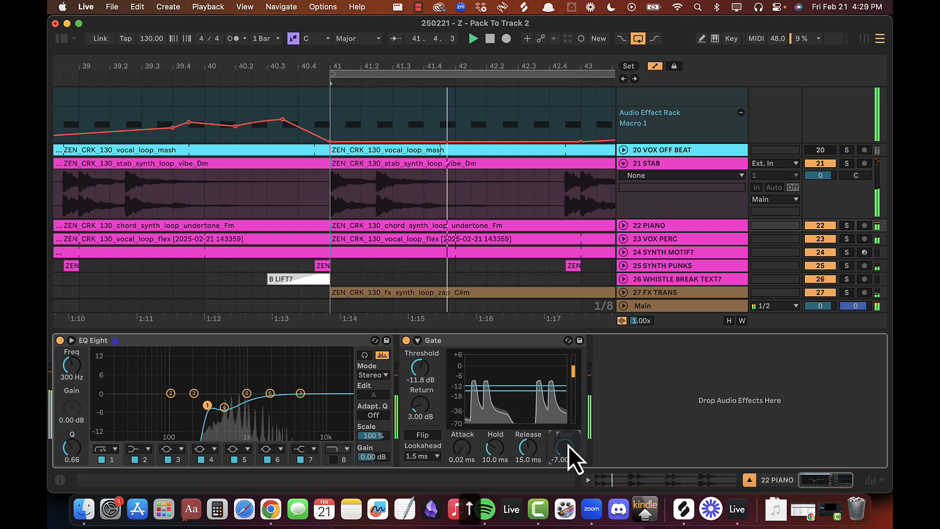
pyautogui.write('-6')
pyautogui.press('Return')
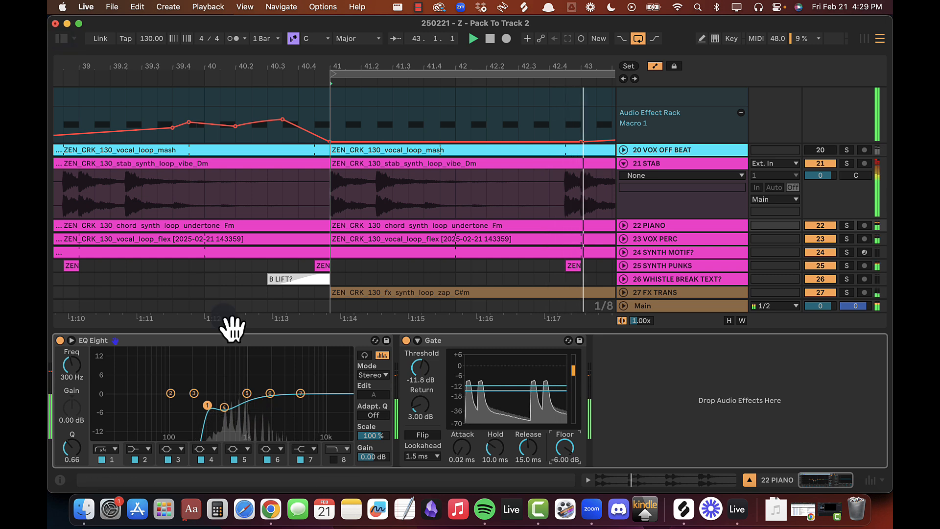
# Step: Set band 4 of the piano's EQ Eight to -6.95 dB gain with a Q of 0.63
pyautogui.click(224, 409)
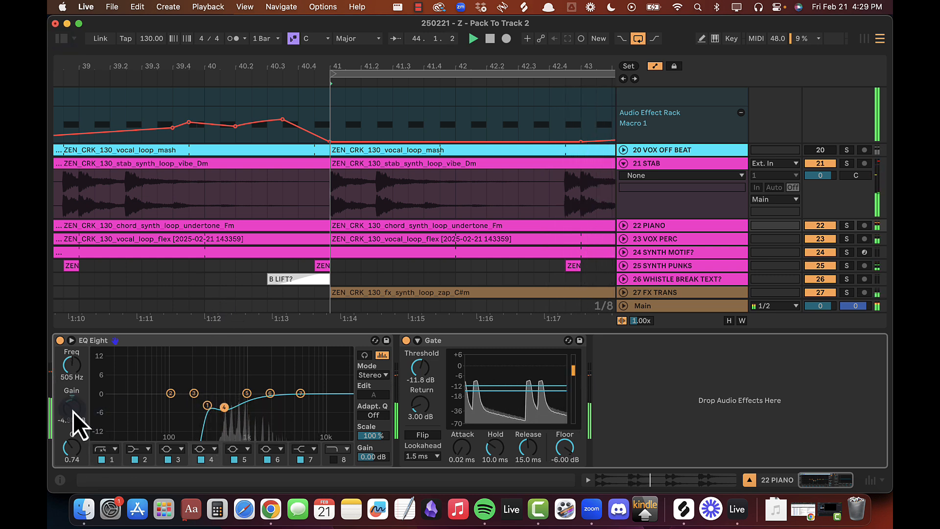
pyautogui.moveTo(69, 437); pyautogui.dragTo(69, 450)
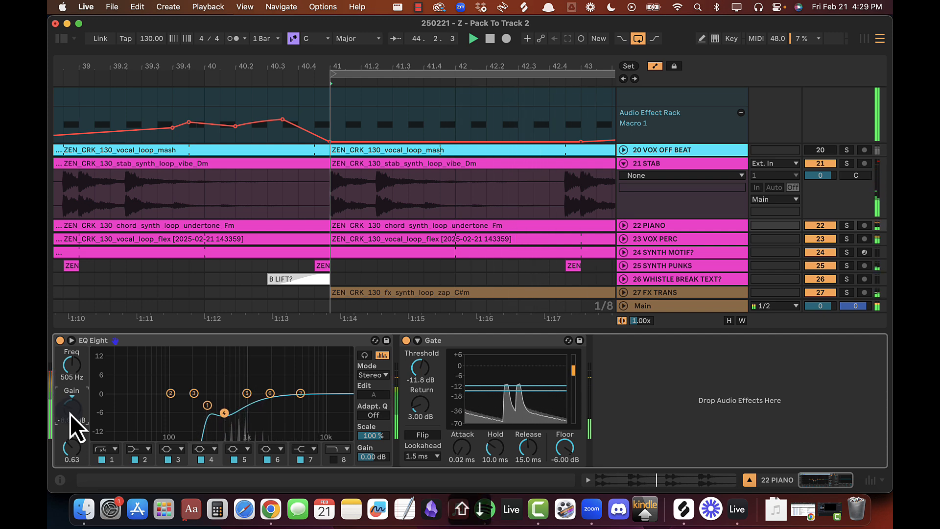
# Step: Search the browser for "comp" and add a Glue Compressor after the Gate on the 22 PIANO track
pyautogui.click(61, 37)
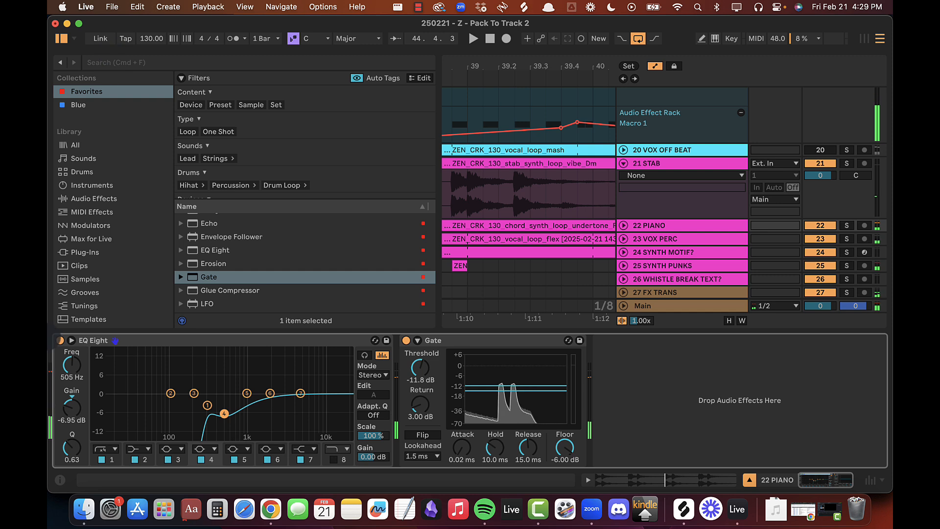
pyautogui.click(157, 61)
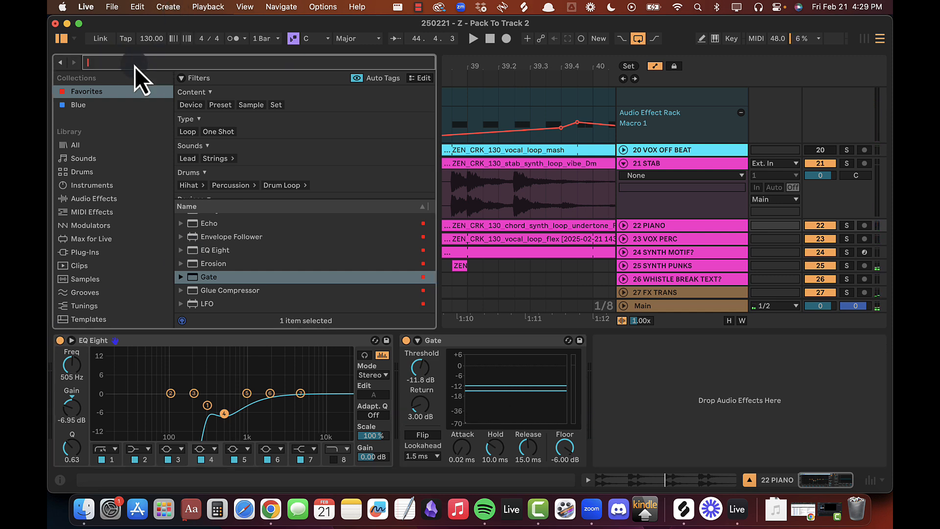
pyautogui.write('comp')
pyautogui.moveTo(343, 245); pyautogui.dragTo(624, 383)
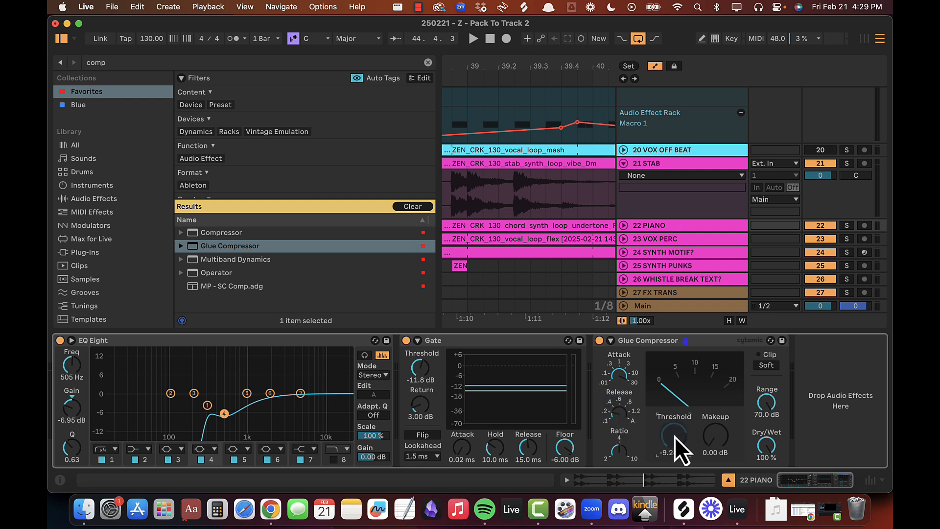
# Step: Fine-tune the piano's Glue Compressor threshold to about -15.9 dB while playing the mix from bar 41
pyautogui.hotkey('shift', 'space')
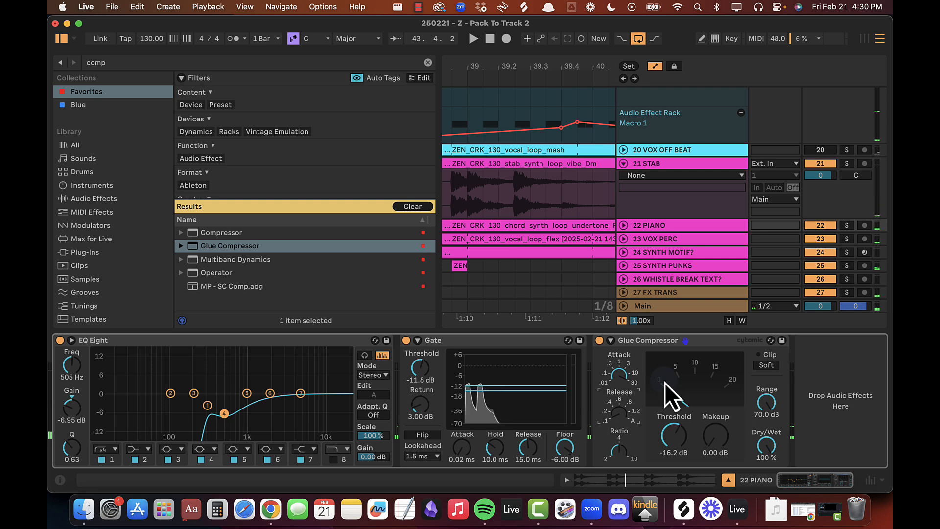
pyautogui.press('space')
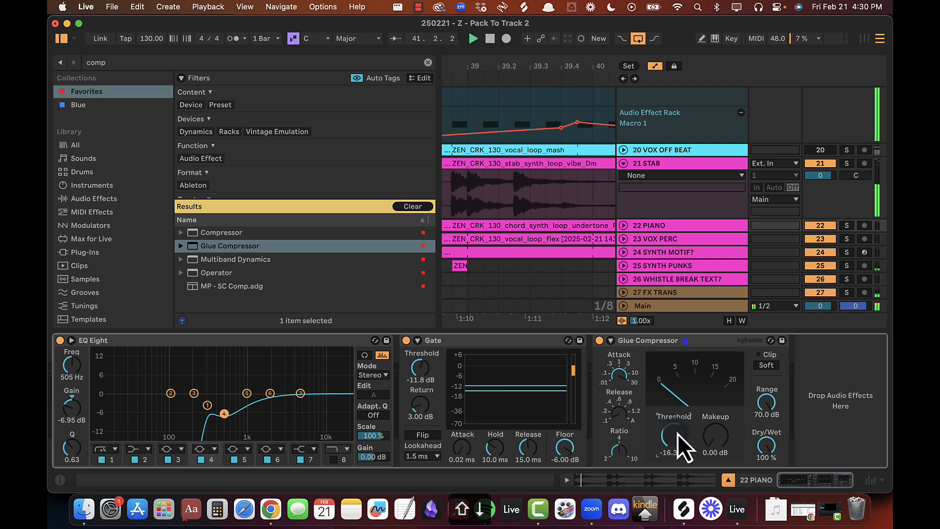
pyautogui.press('Up')
pyautogui.hotkey('shift', 'Down')
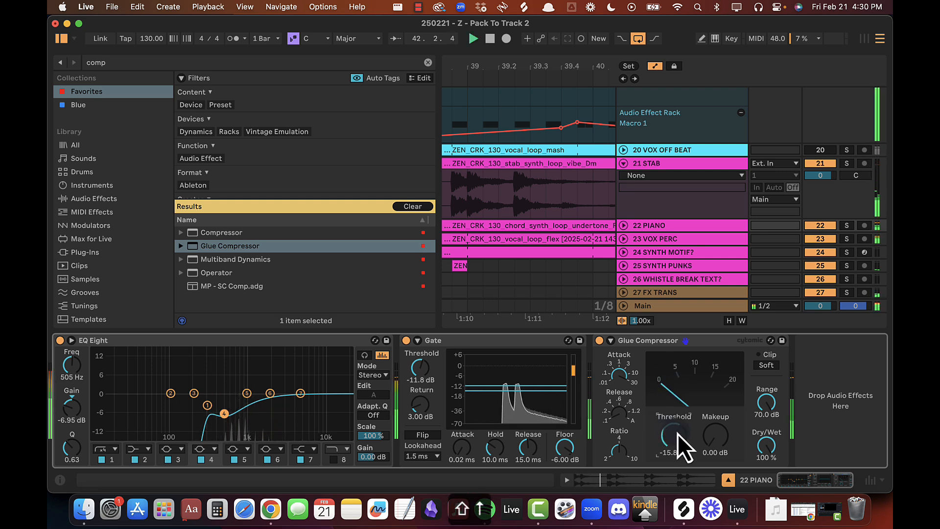
pyautogui.hotkey('shift', 'Down')
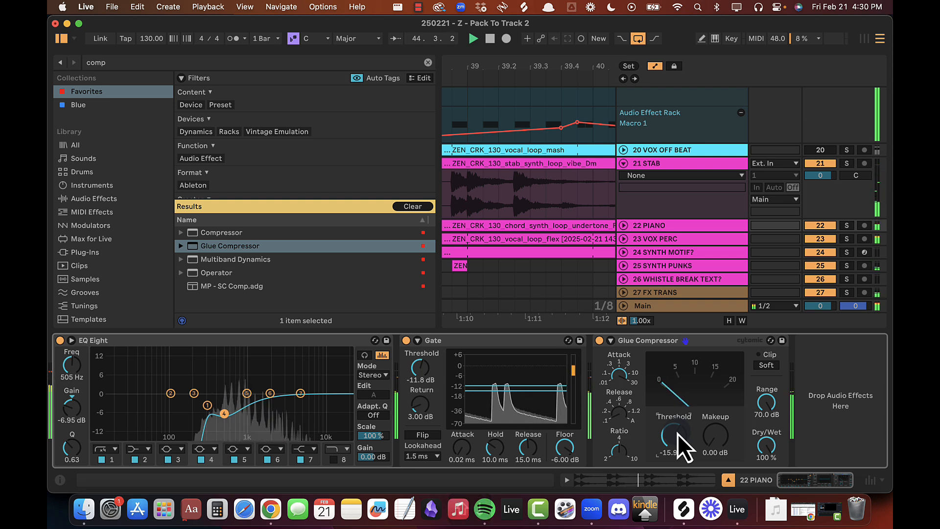
# Step: Compare the piano with its Gate and Glue Compressor bypassed and re-enabled while playing the mix from bar 41
pyautogui.click(671, 342)
pyautogui.keyDown('shift'); pyautogui.click(501, 345); pyautogui.keyUp('shift')
pyautogui.press('0')
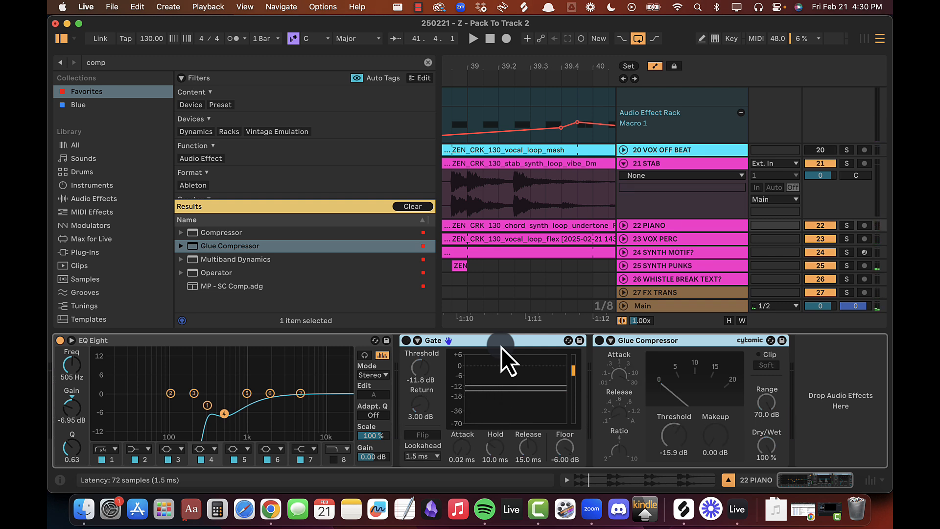
pyautogui.press('space')
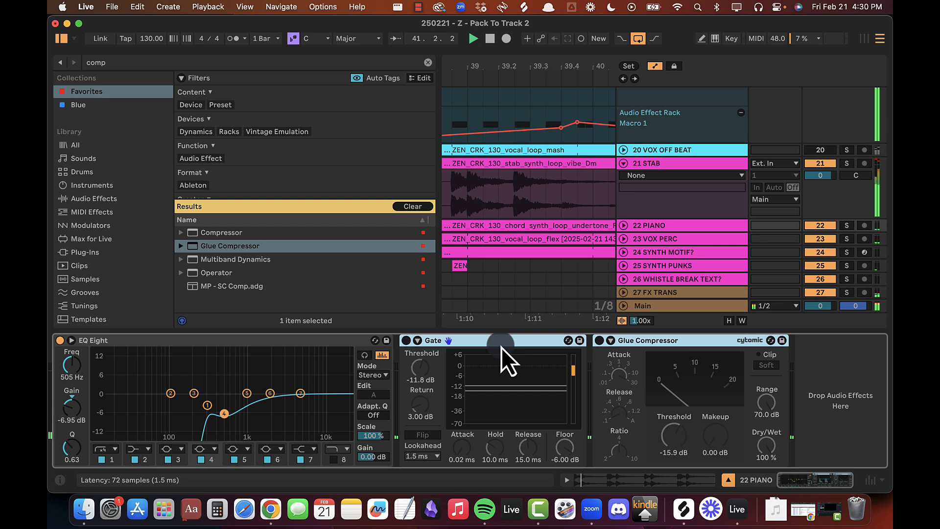
pyautogui.press('space')
pyautogui.press('space')
pyautogui.press('0')
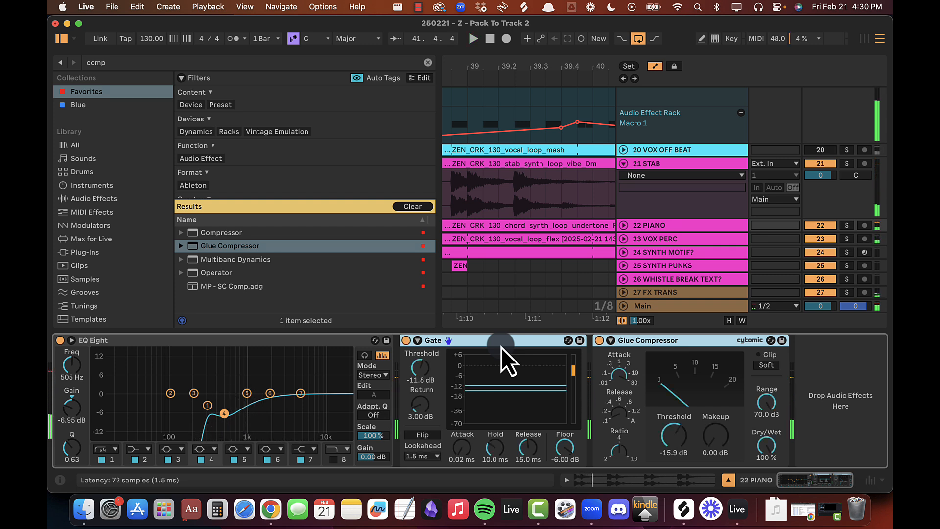
pyautogui.press('space')
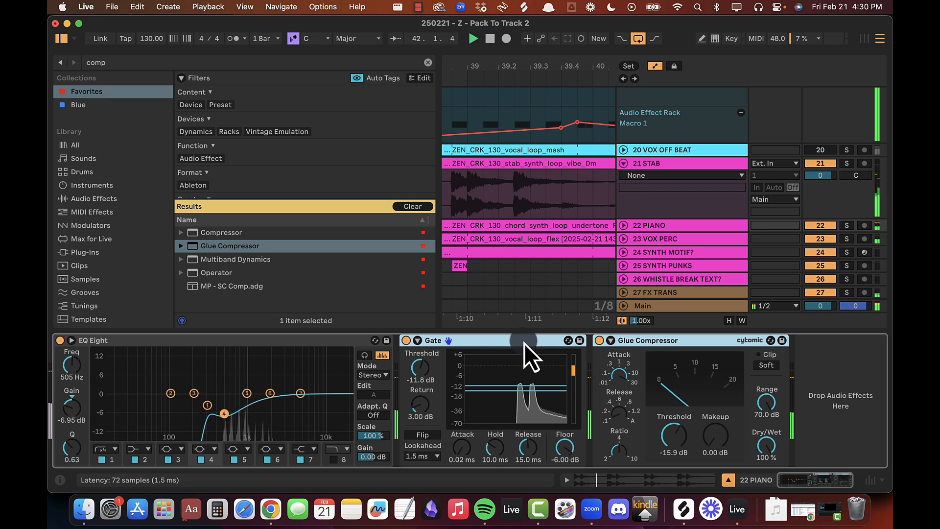
# Step: Set the floor of the piano's Gate to -6.20 dB during playback
pyautogui.click(524, 343)
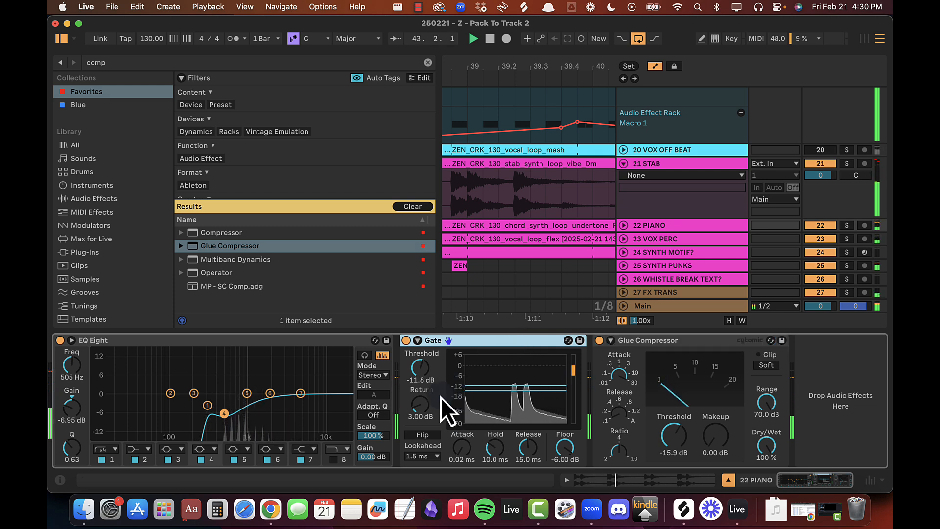
pyautogui.click(671, 346)
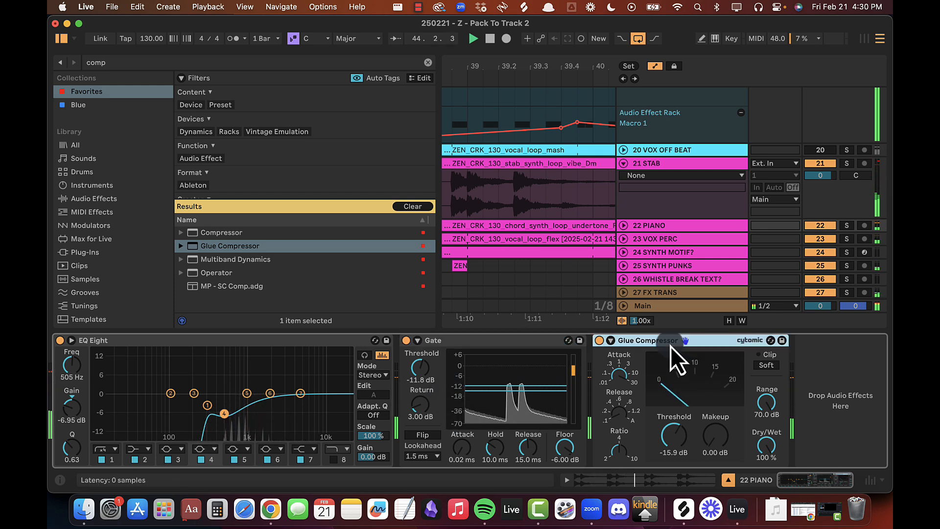
pyautogui.moveTo(558, 445); pyautogui.dragTo(568, 450)
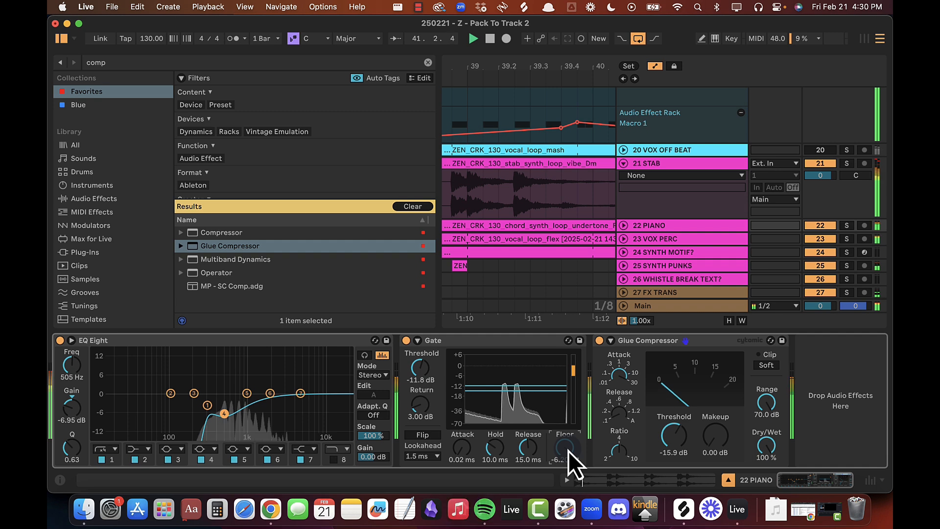
# Step: Hide the browser and device view, and collapse all tracks in the arrangement
pyautogui.press('alt+super+b')
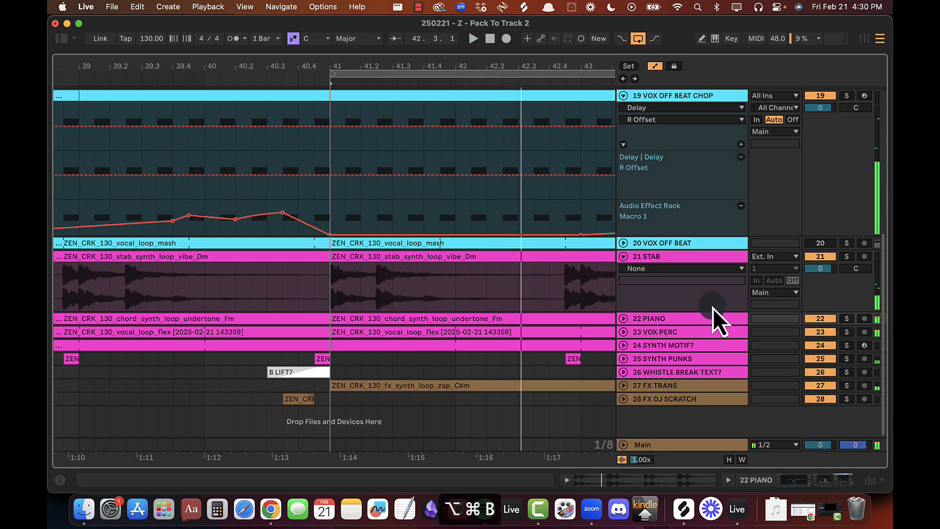
pyautogui.keyDown('alt'); pyautogui.click(628, 254); pyautogui.keyUp('alt')
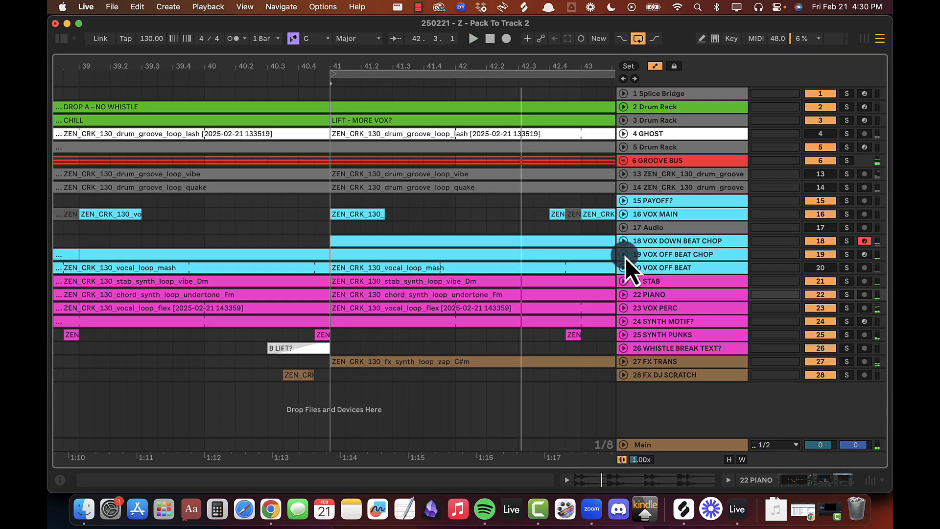
pyautogui.moveTo(535, 72); pyautogui.dragTo(531, 70)
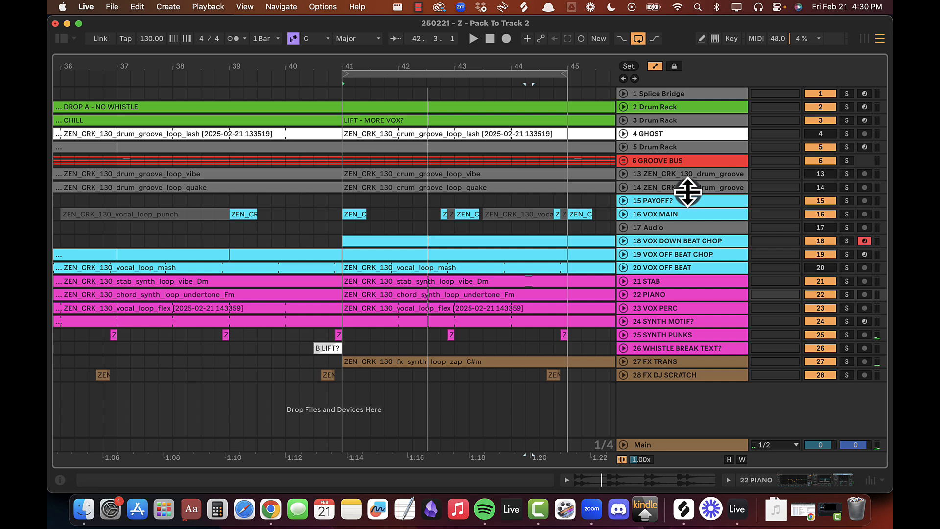
# Step: Solo the 6 GROOVE BUS and 22 PIANO tracks and play them from bar 41
pyautogui.click(843, 161)
pyautogui.click(694, 241)
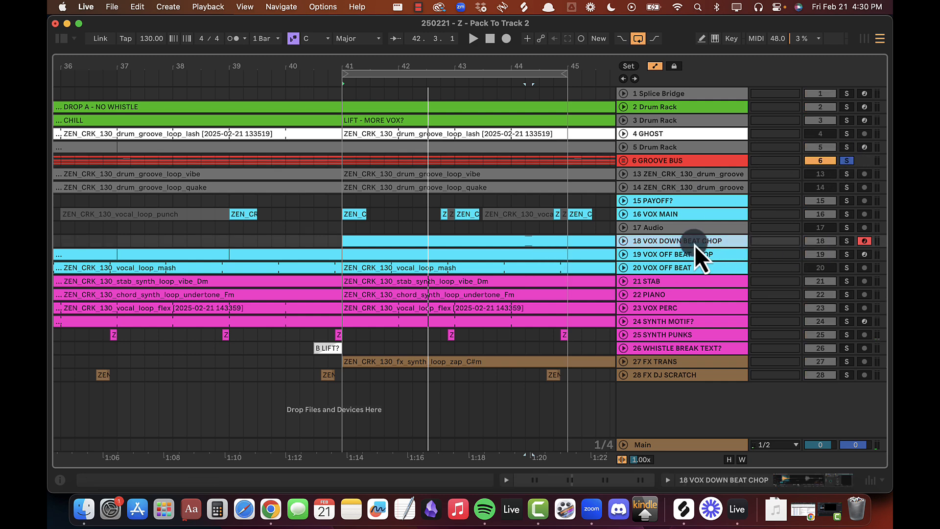
pyautogui.click(679, 254)
pyautogui.click(663, 294)
pyautogui.click(848, 294)
pyautogui.press('space')
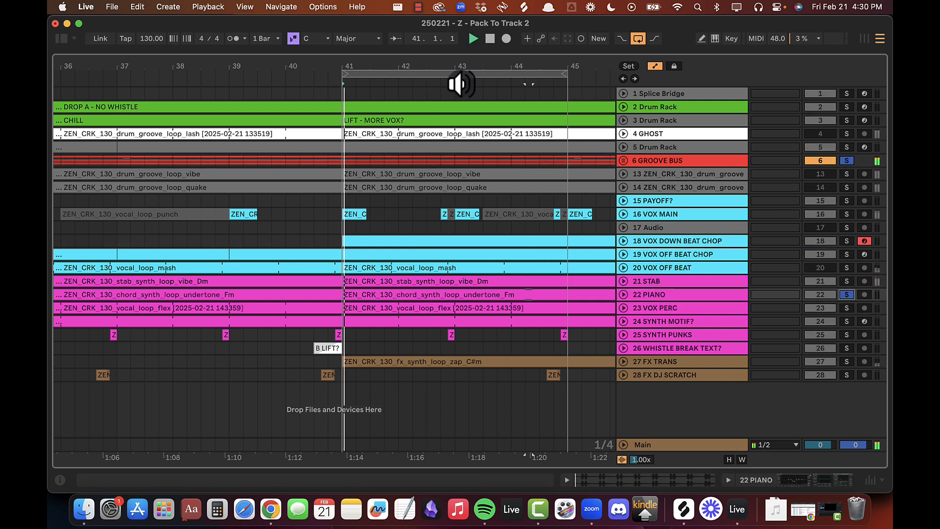
pyautogui.moveTo(427, 68); pyautogui.dragTo(374, 69)
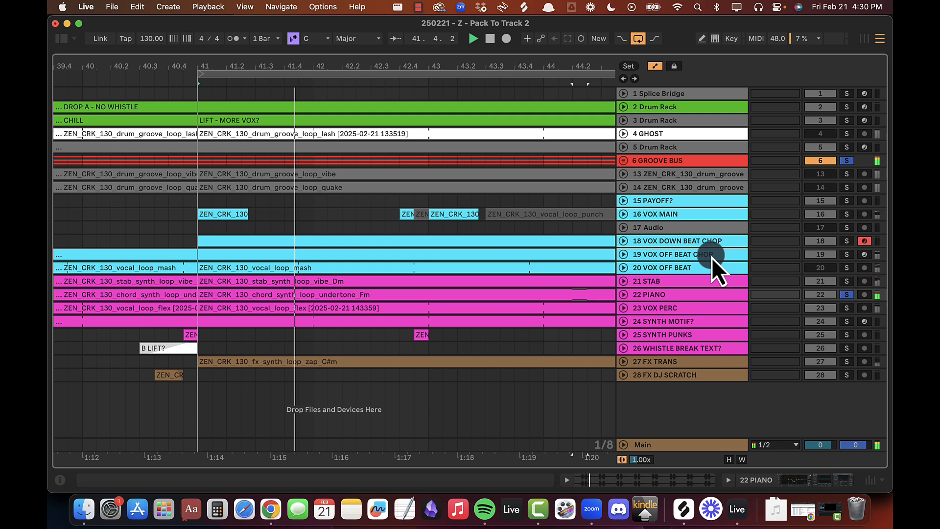
# Step: Deactivate the 21 STAB track
pyautogui.click(656, 295)
pyautogui.click(682, 283)
pyautogui.click(823, 281)
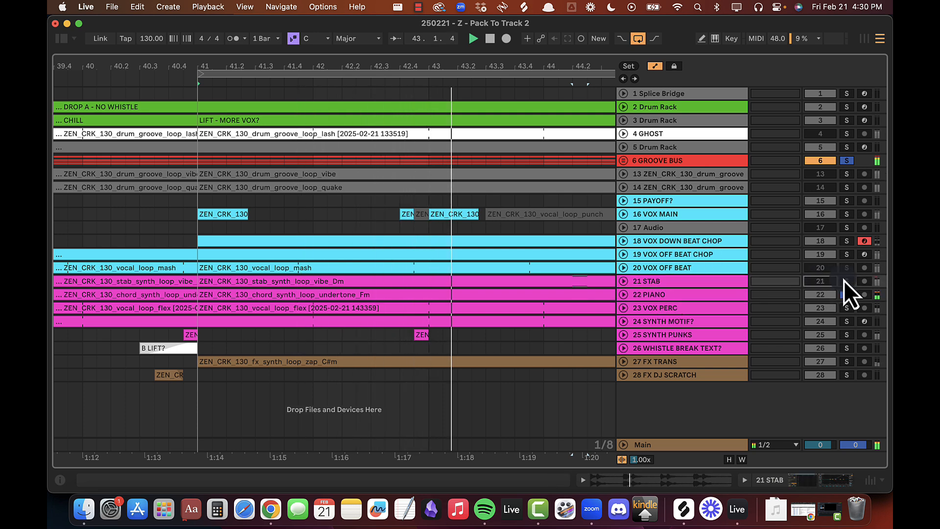
# Step: Unfold the 23 VOX PERC track and clear the solos while playing from bar 41
pyautogui.click(658, 309)
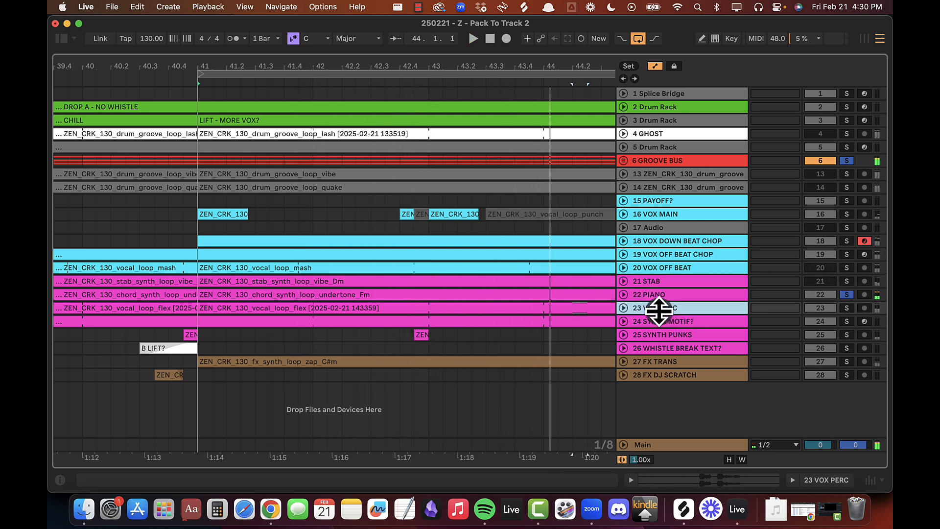
pyautogui.click(624, 308)
pyautogui.click(849, 311)
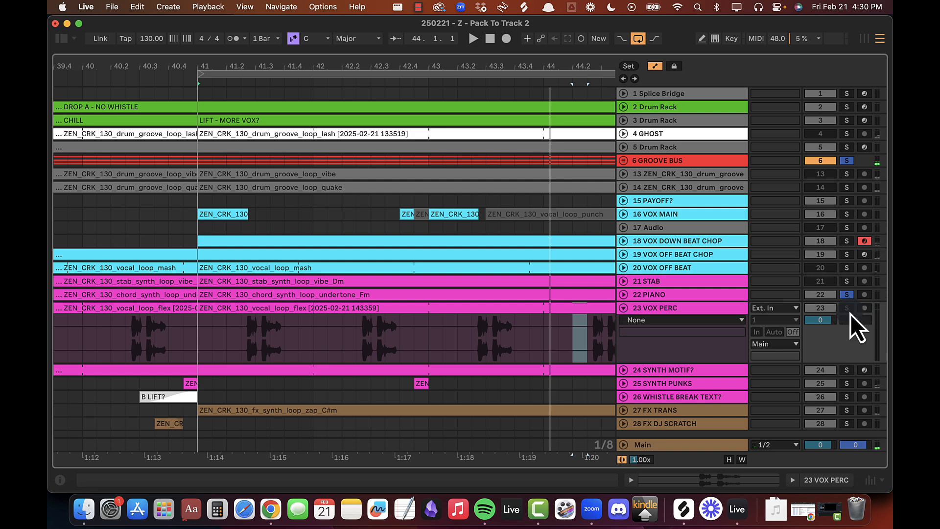
pyautogui.press('space')
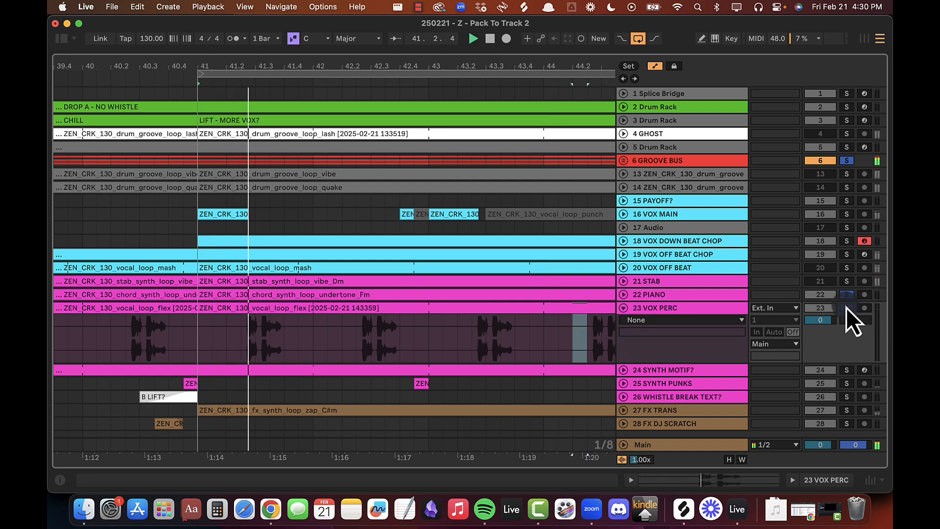
pyautogui.click(847, 308)
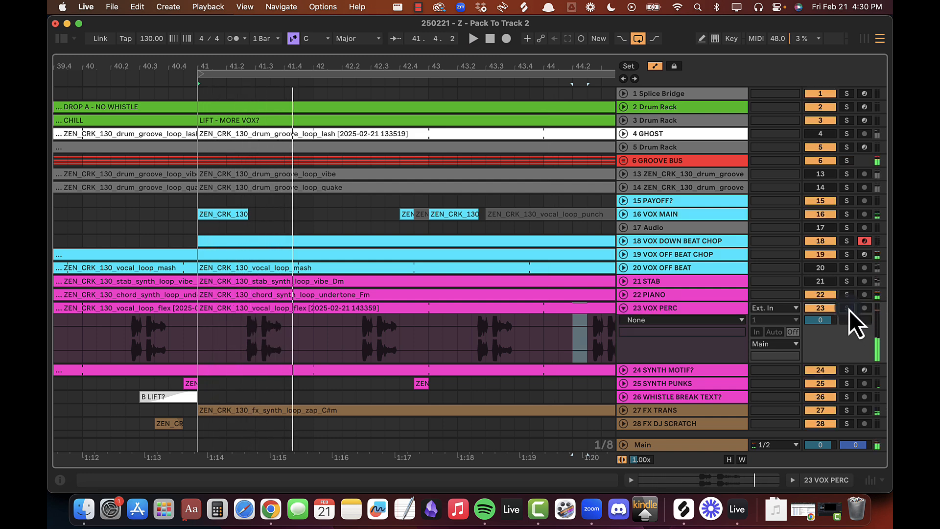
# Step: Clear the browser search and add an EQ Eight from Favorites to the 23 VOX PERC track
pyautogui.doubleClick(637, 308)
pyautogui.click(63, 39)
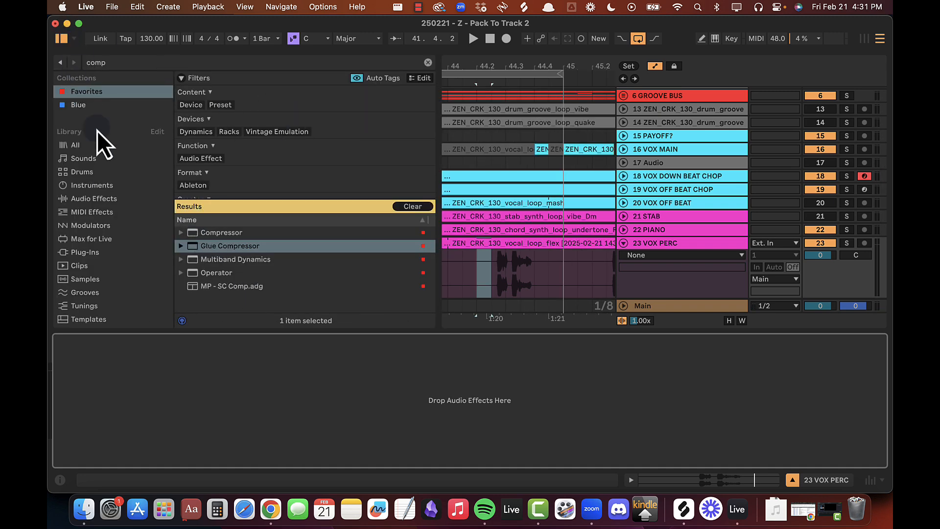
pyautogui.click(141, 203)
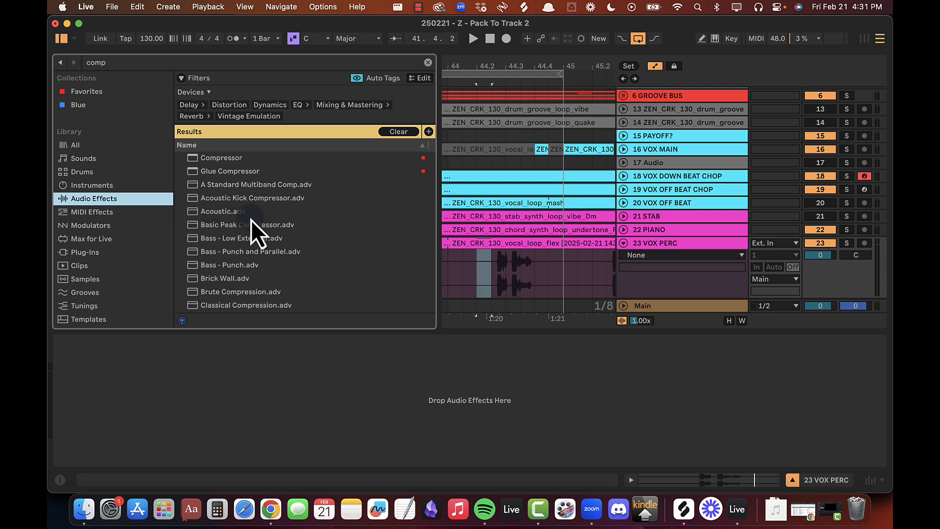
pyautogui.click(100, 93)
pyautogui.click(428, 62)
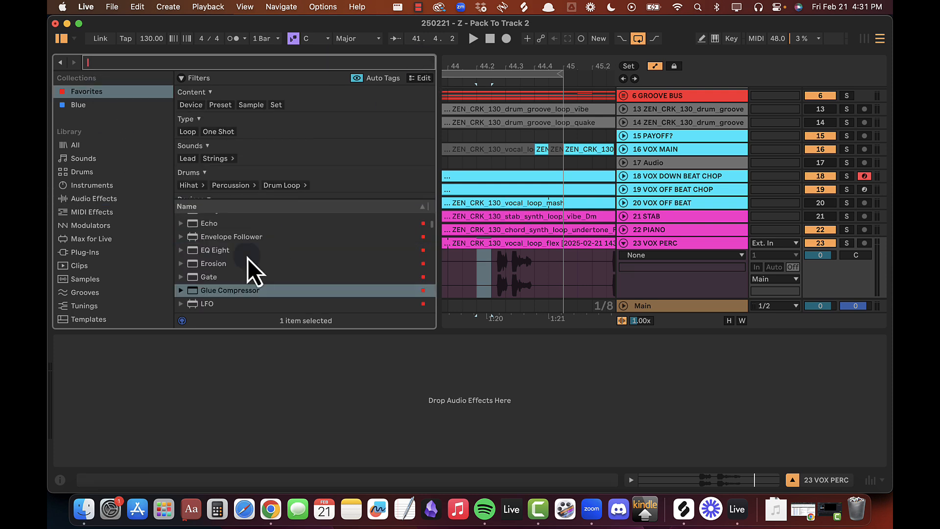
pyautogui.doubleClick(216, 253)
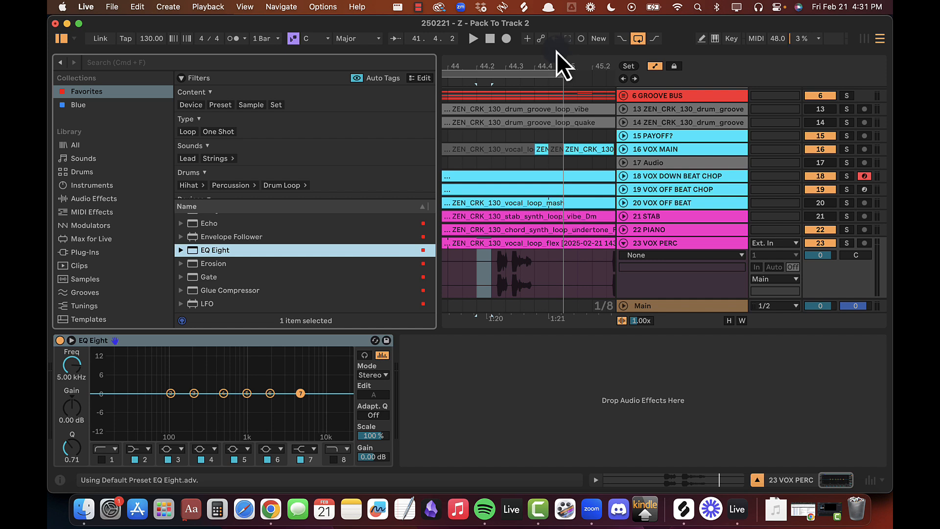
# Step: Audition the 23 VOX PERC track in solo and return it to the full mix
pyautogui.moveTo(537, 68); pyautogui.dragTo(537, 65)
pyautogui.click(846, 243)
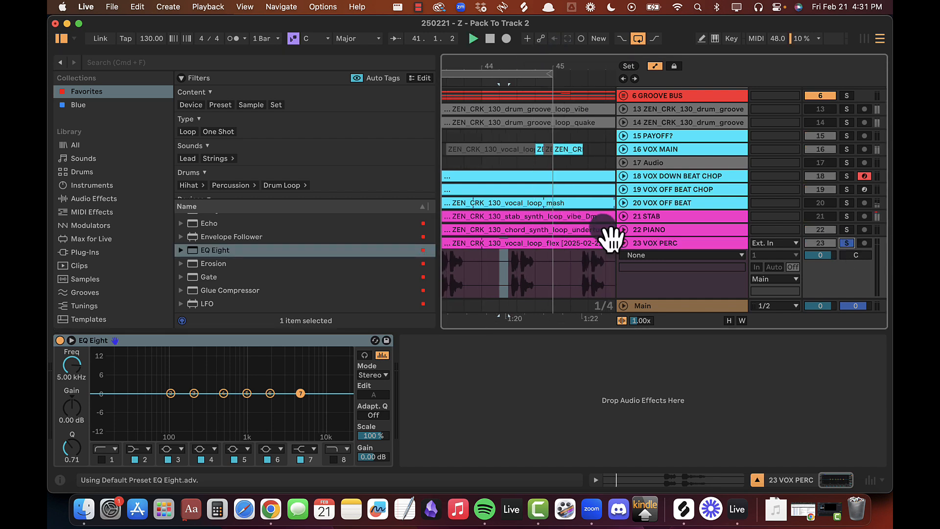
pyautogui.click(498, 266)
pyautogui.press('space')
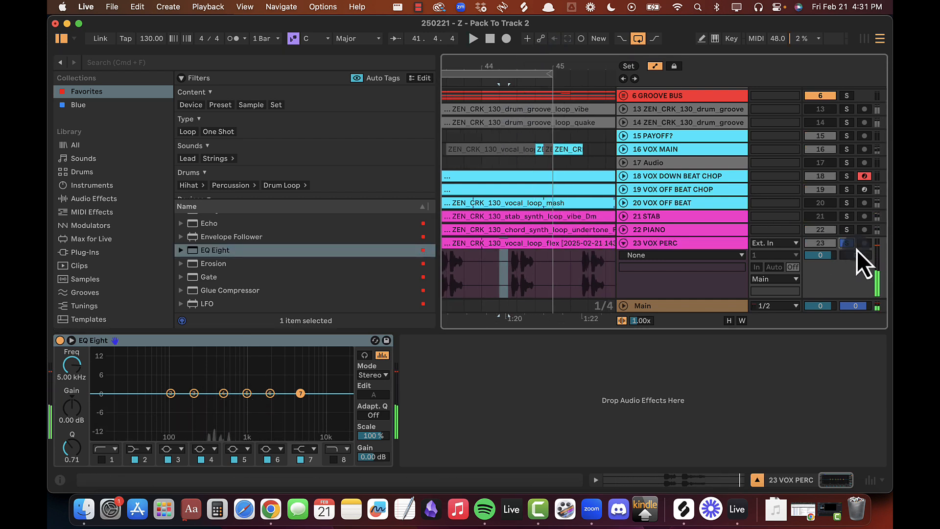
pyautogui.click(847, 243)
# Step: Enable band 1 of the VOX PERC EQ Eight as a steep low cut at about 240 Hz with a Q of 0.44
pyautogui.click(106, 450)
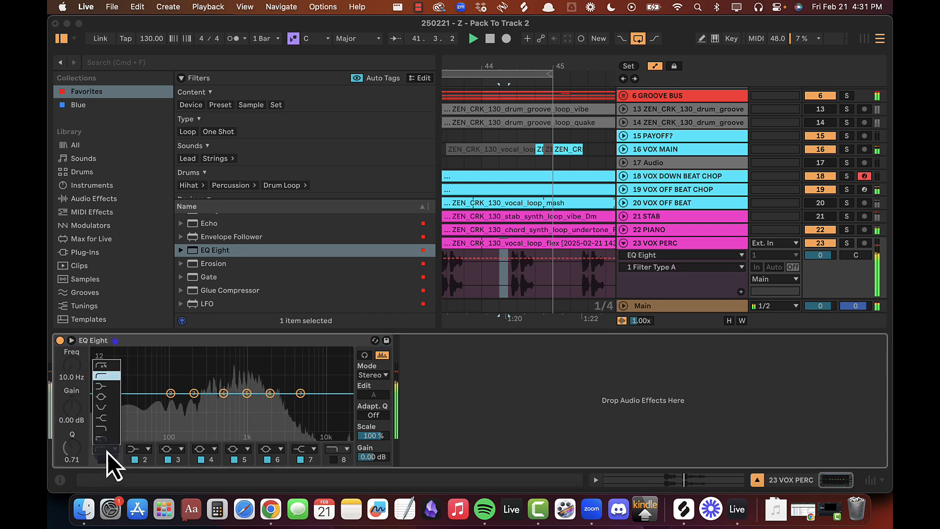
pyautogui.click(102, 459)
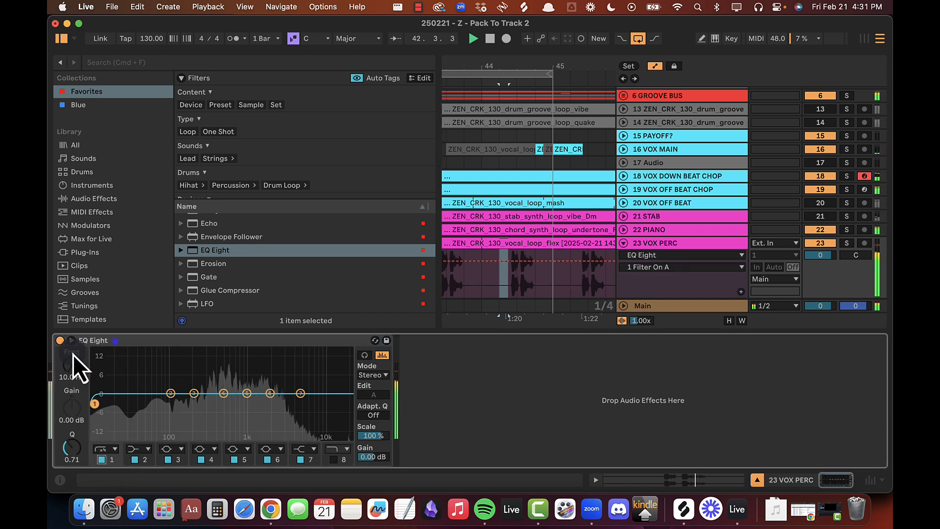
pyautogui.moveTo(73, 365); pyautogui.dragTo(73, 366)
pyautogui.moveTo(73, 440); pyautogui.dragTo(75, 440)
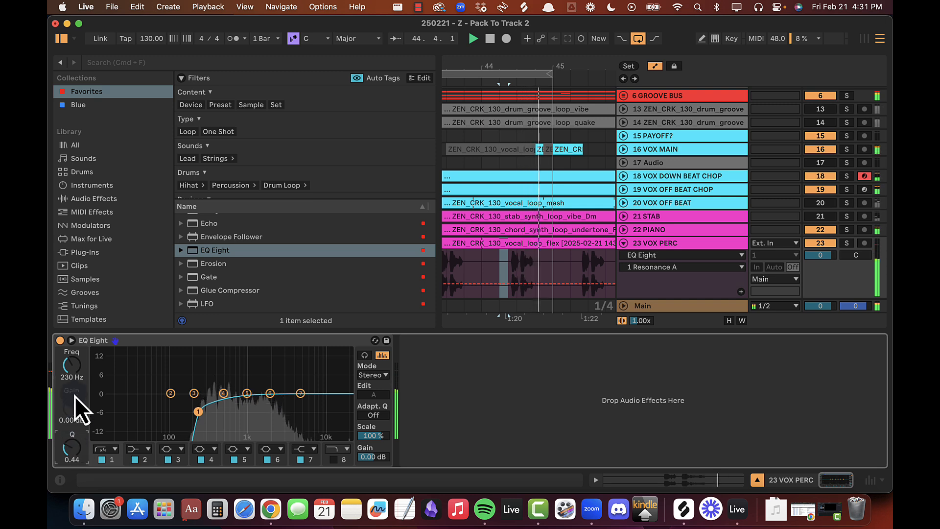
pyautogui.moveTo(73, 366); pyautogui.dragTo(72, 365)
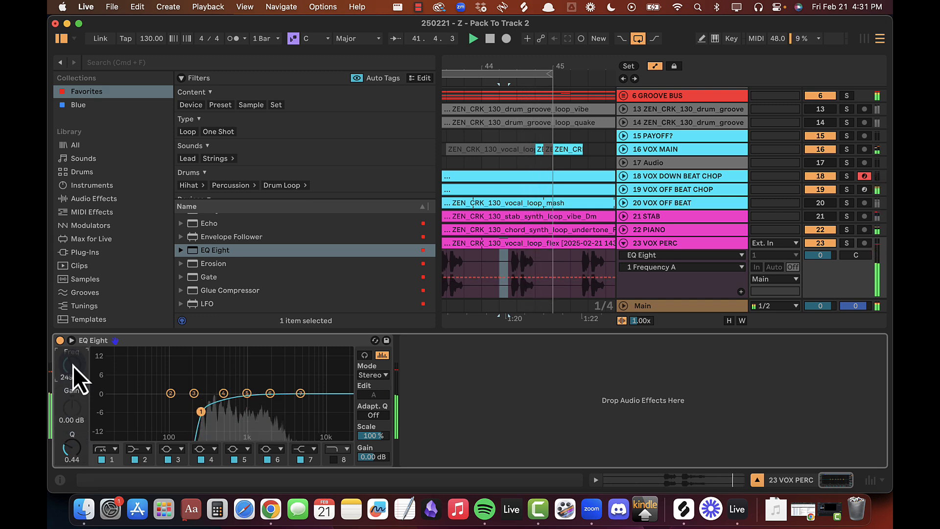
# Step: Set the gain of band 4 in the piano's EQ Eight to -3.43 dB while playing
pyautogui.click(649, 231)
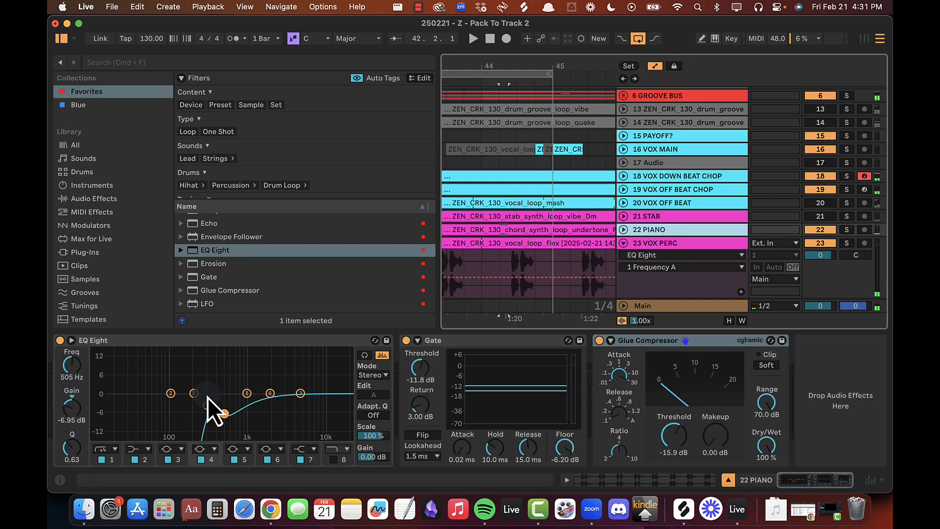
pyautogui.hotkey('shift', 'space')
pyautogui.moveTo(72, 411); pyautogui.dragTo(72, 412)
pyautogui.press('space')
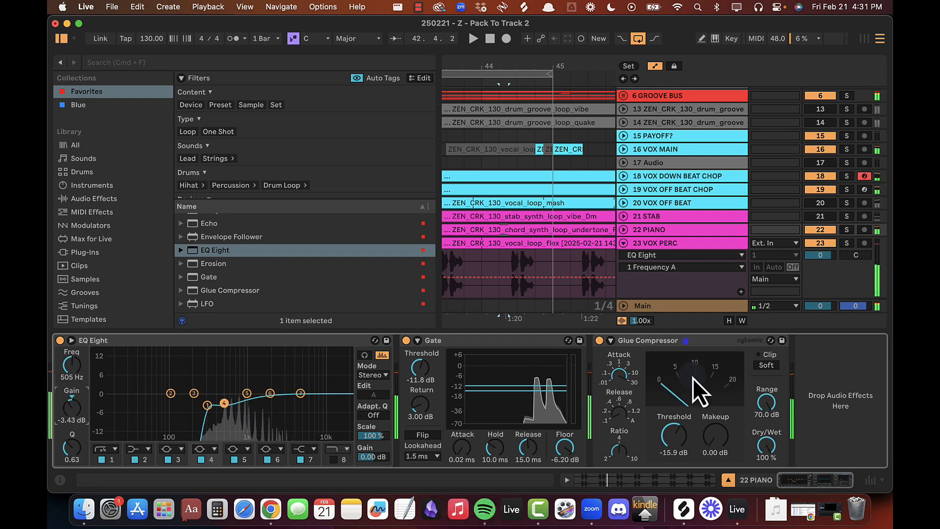
# Step: Deactivate the 23 VOX PERC track and solo the 6 GROOVE BUS and 22 PIANO tracks
pyautogui.click(821, 243)
pyautogui.scroll(5, 815, 173)
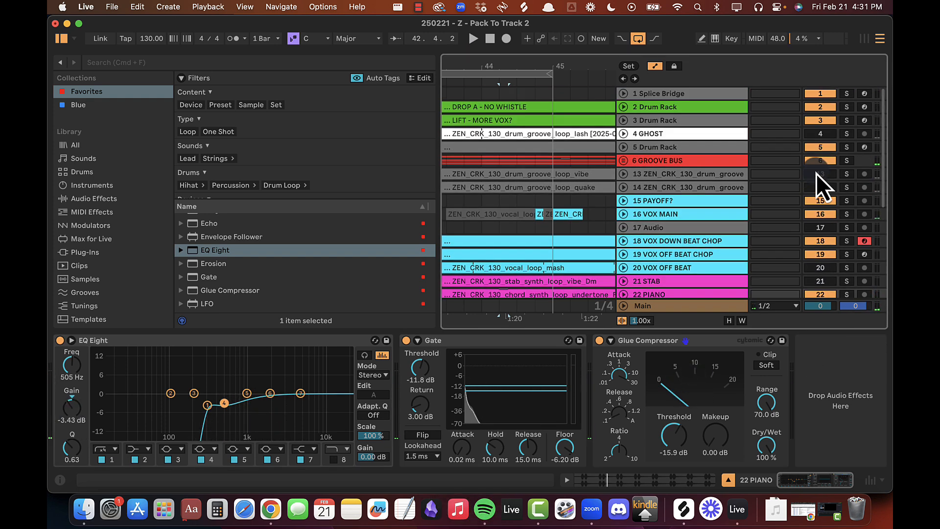
pyautogui.click(847, 160)
pyautogui.scroll(-5, 847, 159)
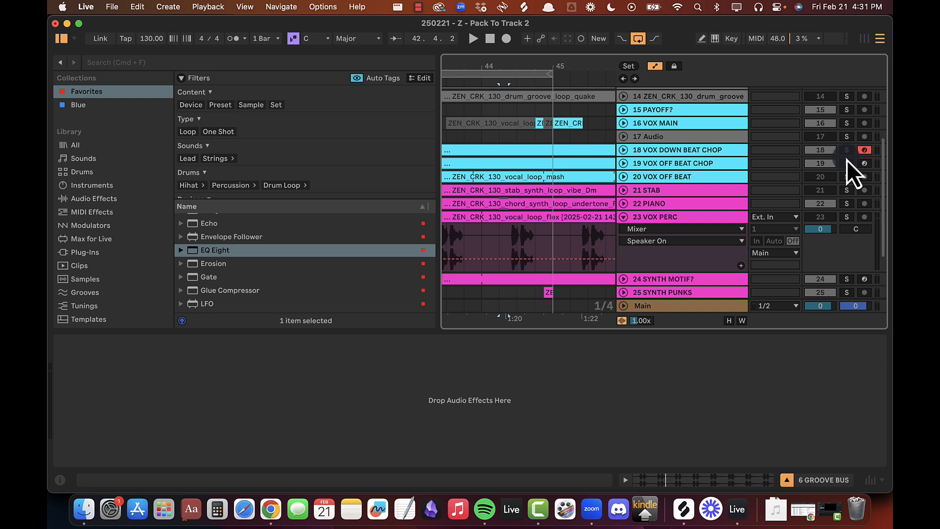
pyautogui.click(848, 204)
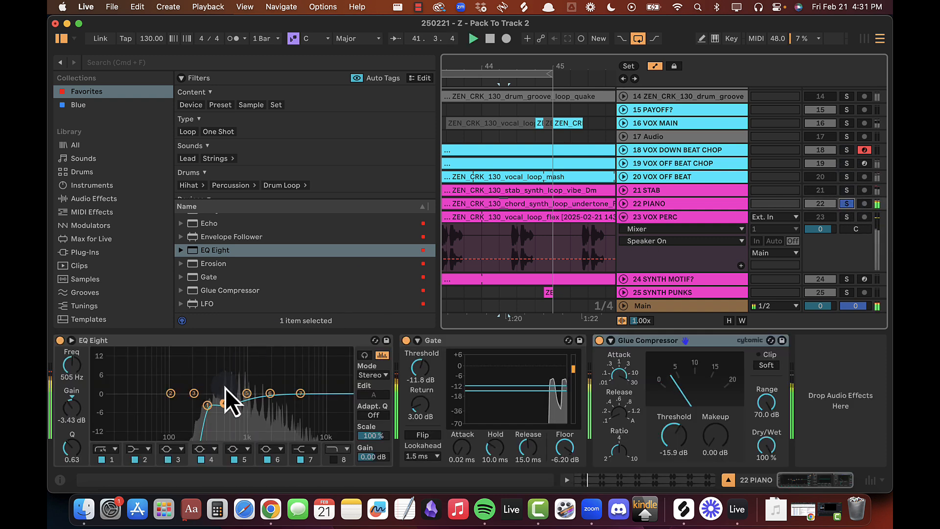
# Step: Reset the gain of band 4 in the piano's EQ Eight to 0.00 dB and play the result from bar 41
pyautogui.click(73, 410)
pyautogui.press('Delete')
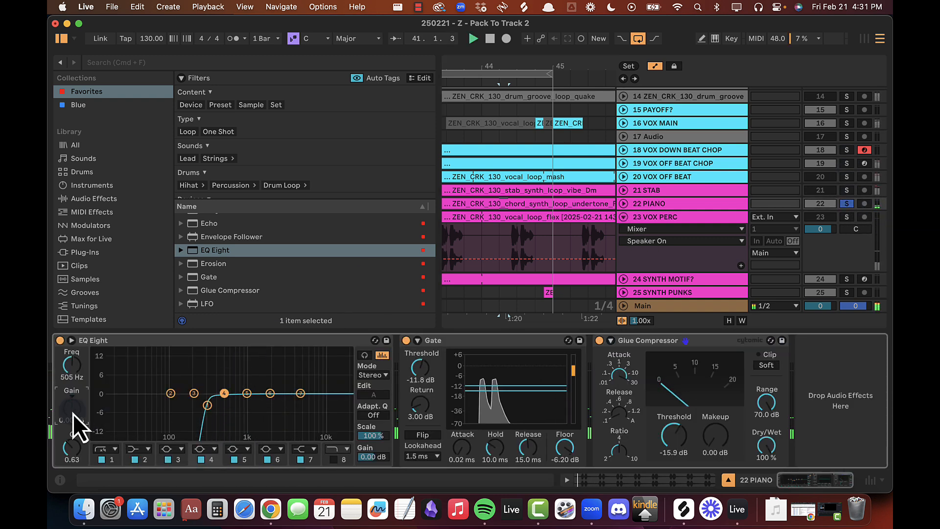
pyautogui.press('space')
pyautogui.press('space')
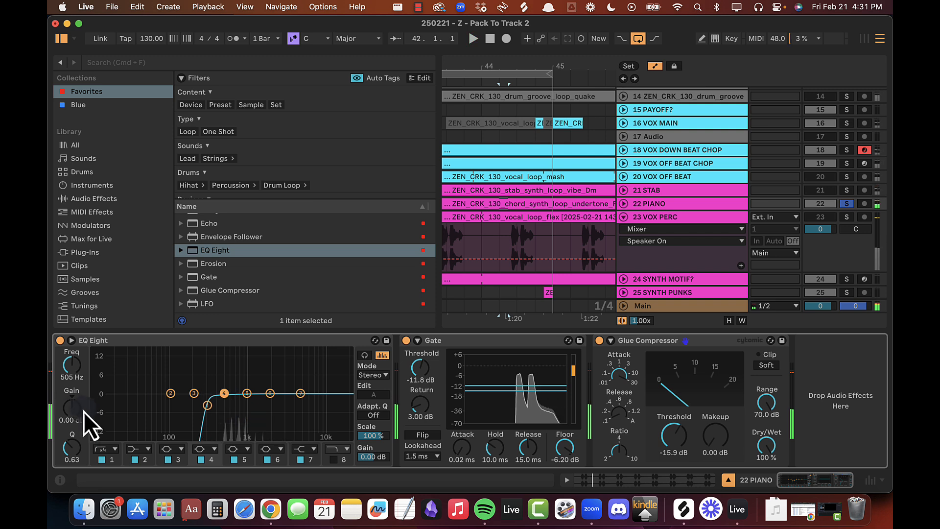
# Step: Set band 4 of the piano's EQ Eight to -3.77 dB and lower the Gate's floor to -11.2 dB during playback
pyautogui.moveTo(74, 408); pyautogui.dragTo(74, 410)
pyautogui.press('space')
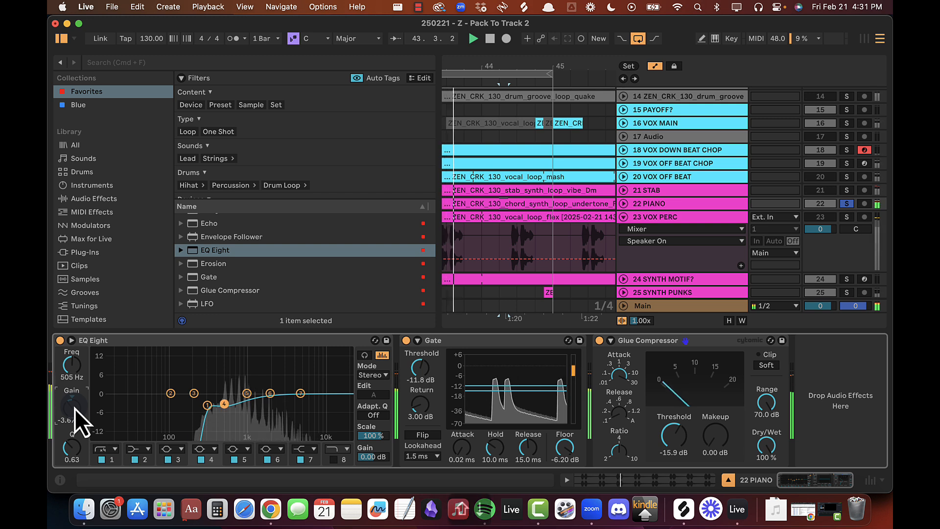
pyautogui.moveTo(564, 446); pyautogui.dragTo(564, 448)
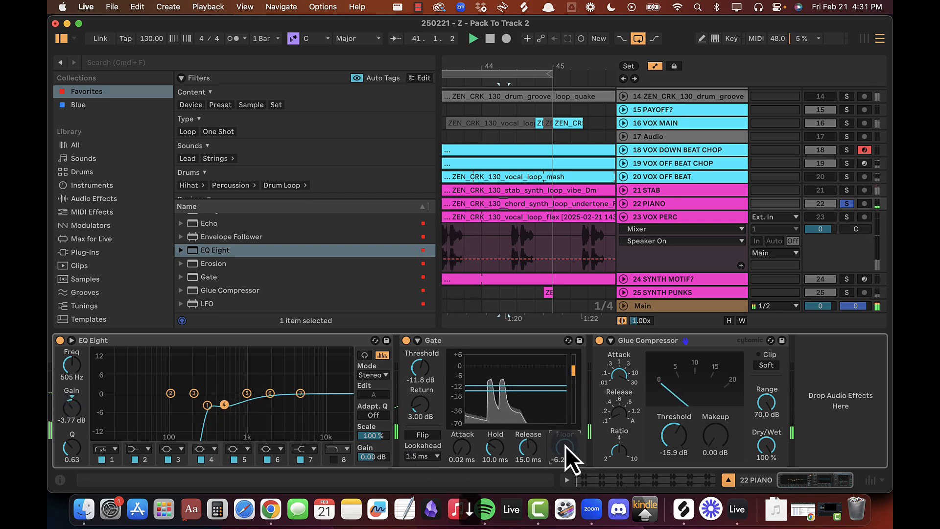
pyautogui.press('Down')
pyautogui.press('Down')
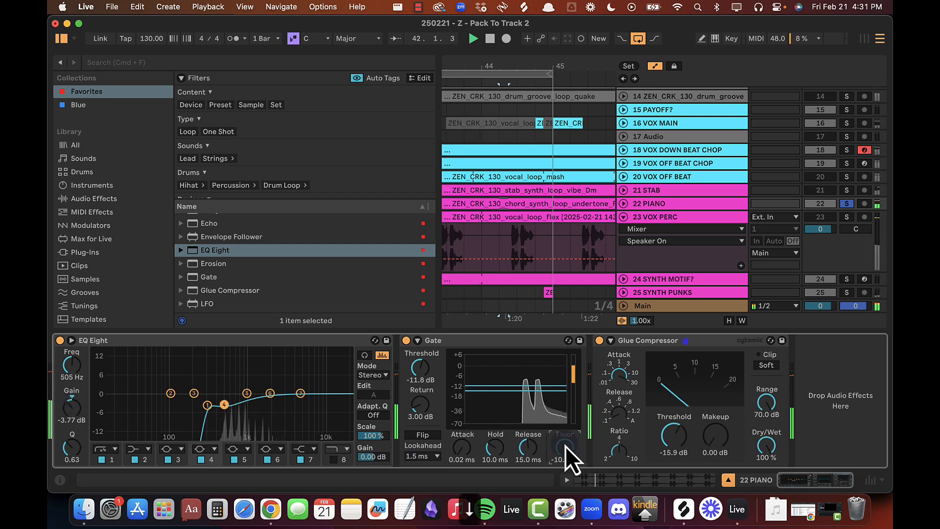
pyautogui.press('Up')
pyautogui.press('Down')
pyautogui.press('Down')
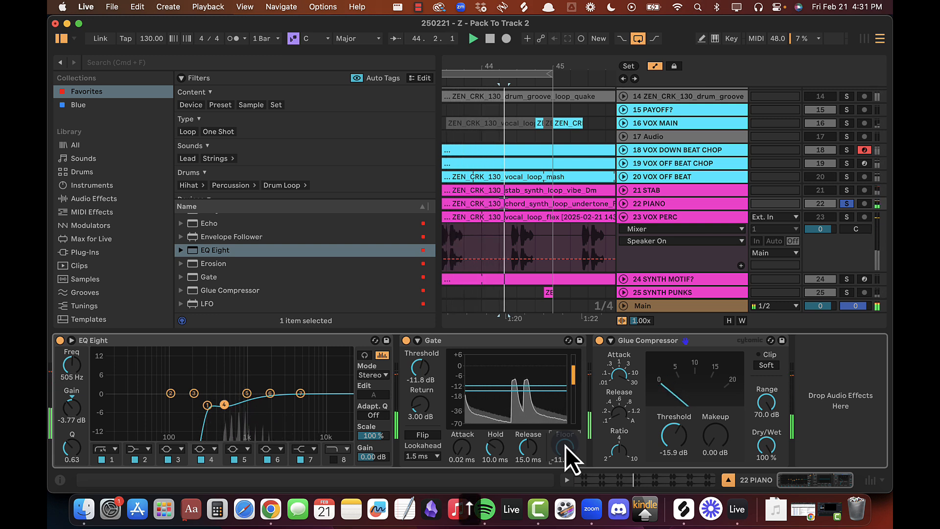
# Step: Compare the piano with its Gate bypassed and re-enabled, and select band 1 of its EQ Eight
pyautogui.click(454, 343)
pyautogui.press('0')
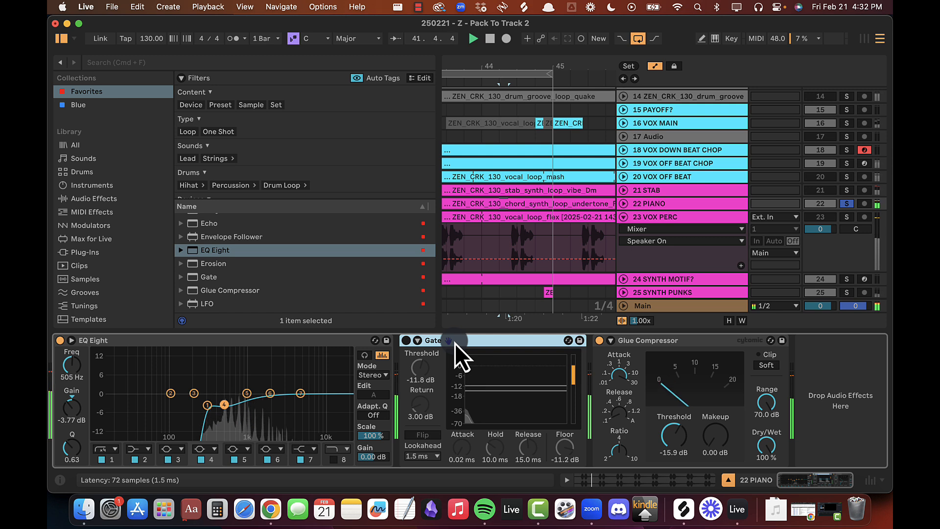
pyautogui.press('0')
pyautogui.press('space')
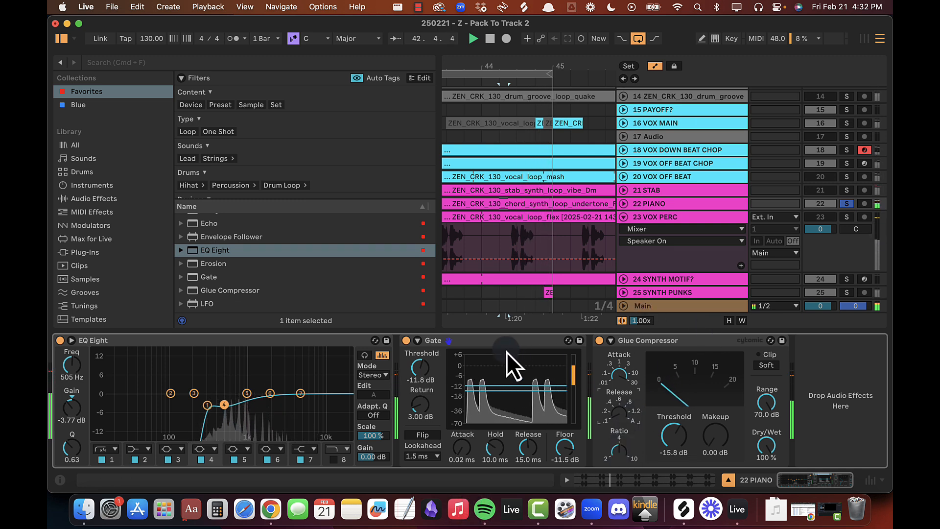
pyautogui.click(468, 342)
pyautogui.click(206, 404)
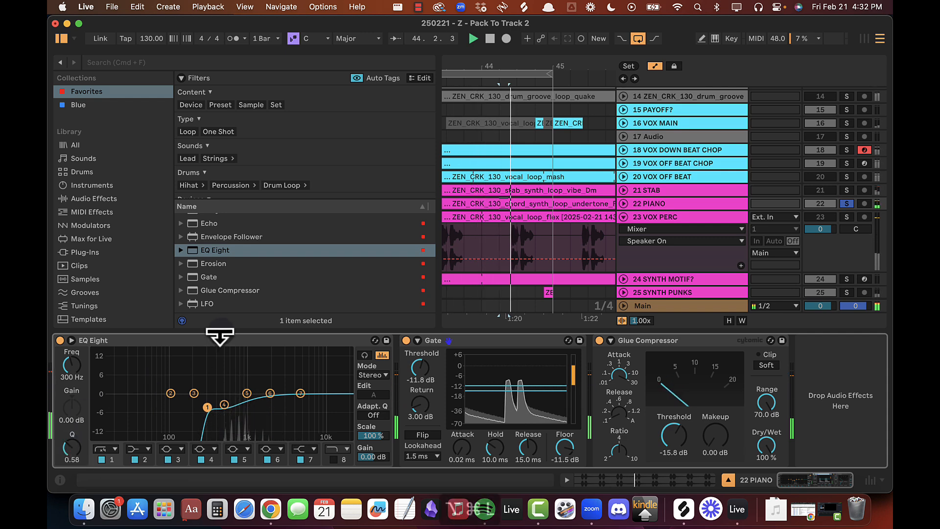
# Step: Solo the 23 VOX PERC track alongside the piano and groove bus, and show its device chain
pyautogui.press('alt+super+l')
pyautogui.press('alt+super+b')
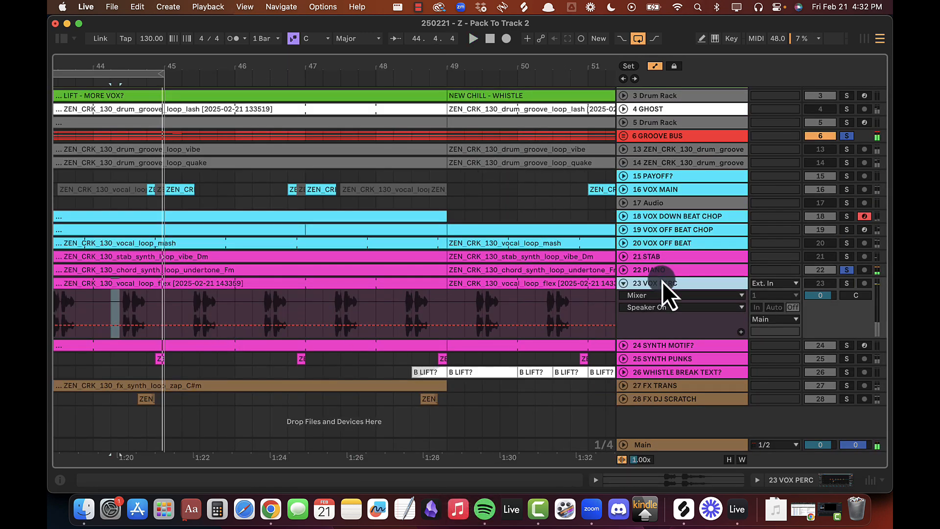
pyautogui.click(662, 282)
pyautogui.click(847, 285)
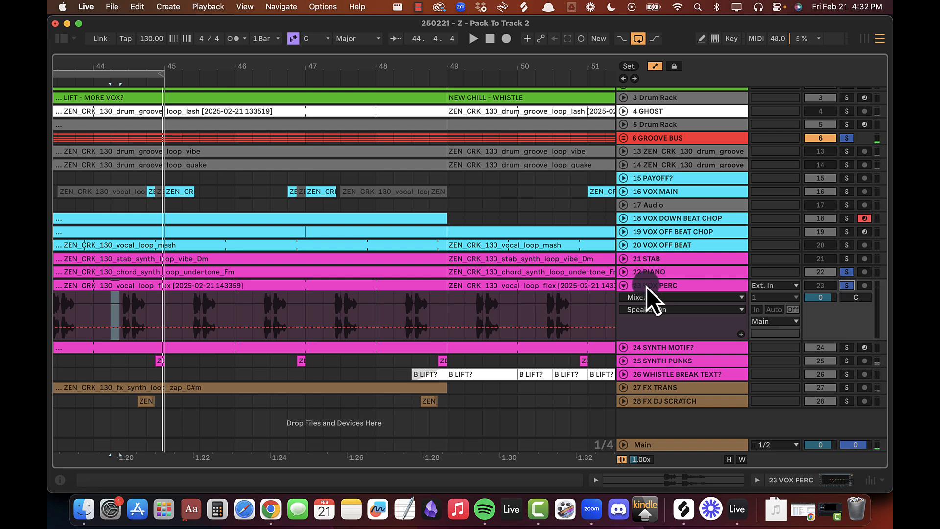
pyautogui.doubleClick(646, 286)
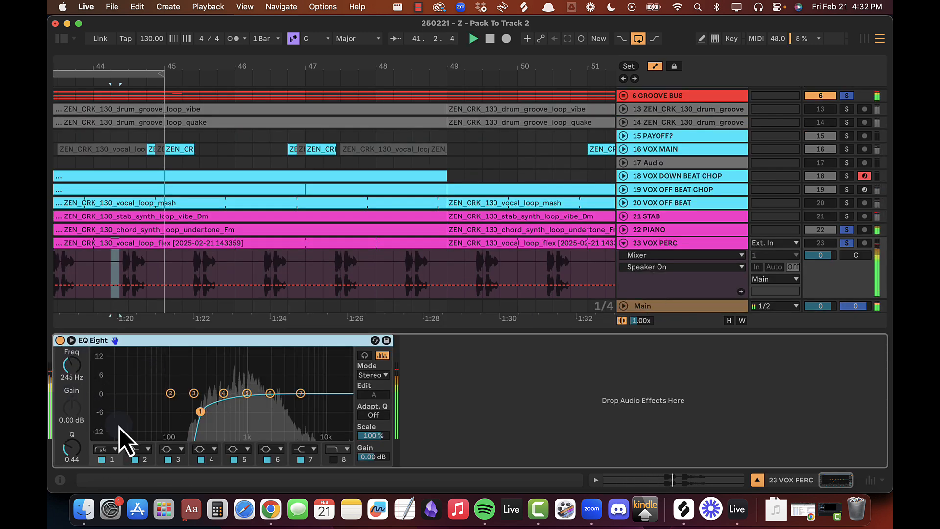
# Step: Lower the track volume of 23 VOX PERC to -3.0 dB while listening to the loop
pyautogui.click(819, 256)
pyautogui.press('Down')
pyautogui.press('space')
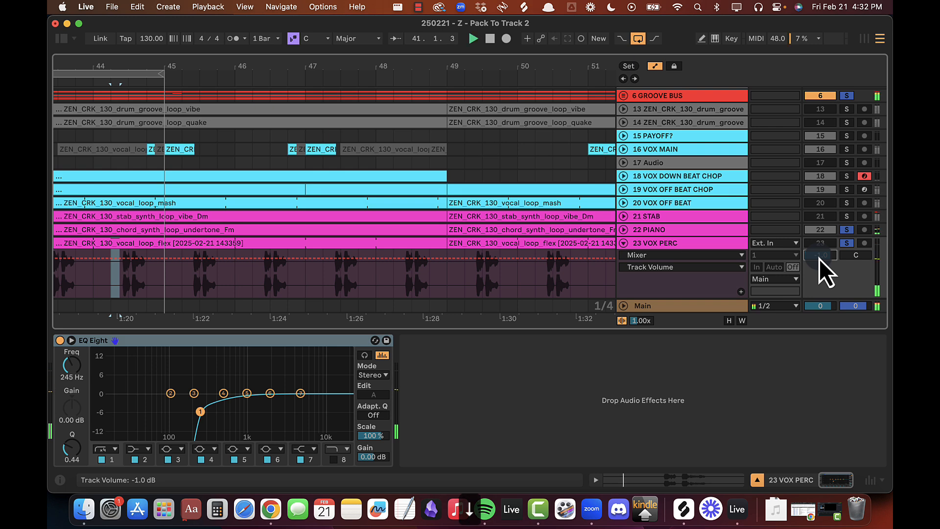
pyautogui.press('Down')
pyautogui.press('Down')
pyautogui.press('Down')
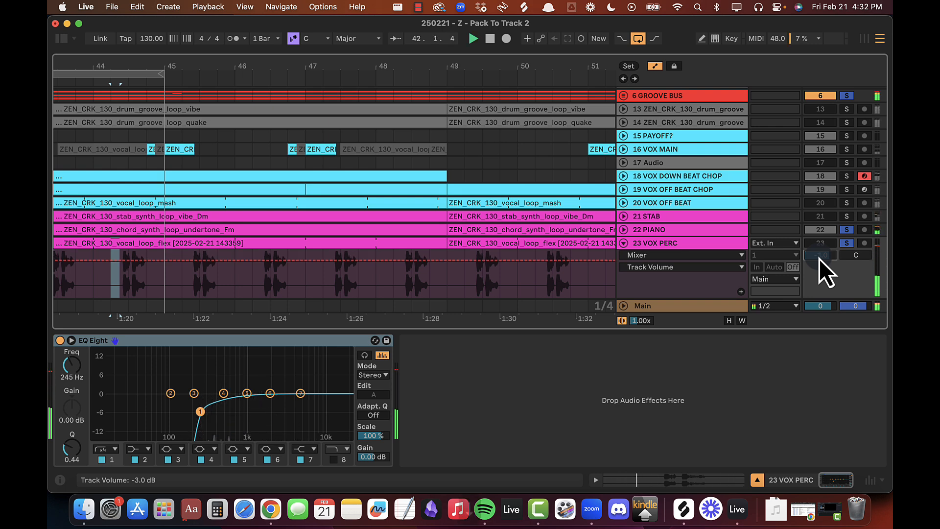
pyautogui.press('Up')
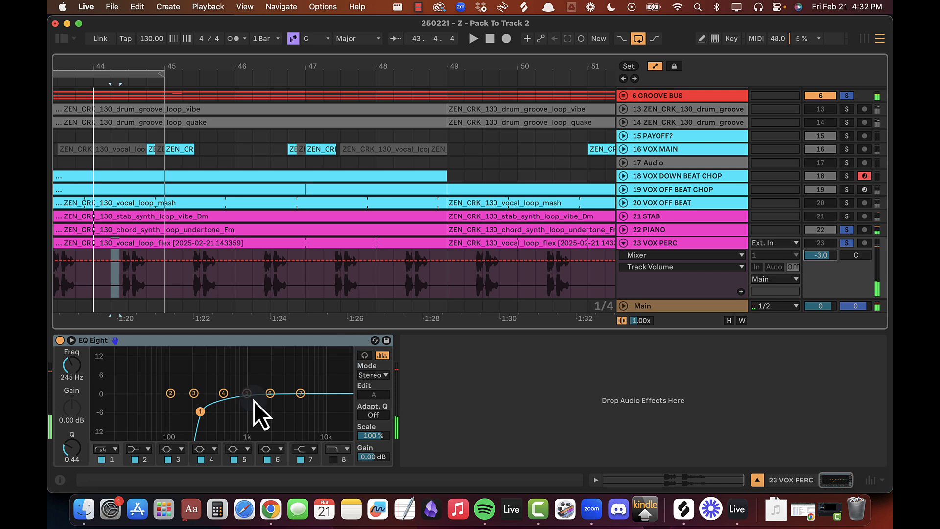
# Step: Boost band 5 of the VOX PERC EQ Eight by 2.85 dB at 2.00 kHz and set the track volume to -3.3 dB
pyautogui.moveTo(249, 396); pyautogui.dragTo(268, 386)
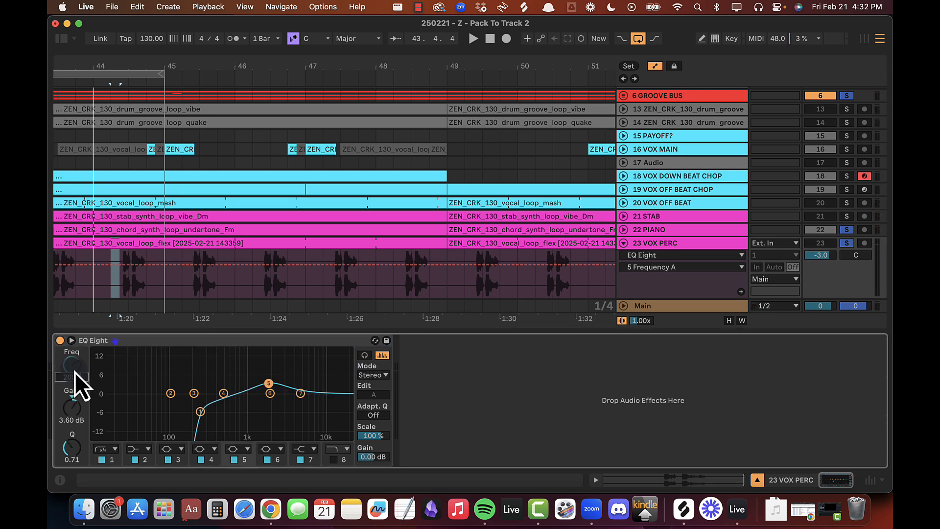
pyautogui.press('Return')
pyautogui.click(71, 407)
pyautogui.press('space')
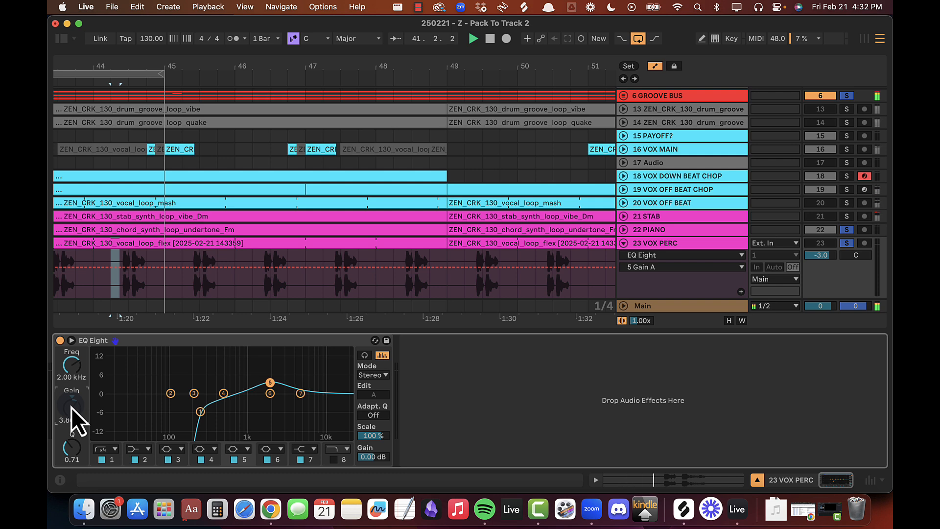
pyautogui.moveTo(72, 407); pyautogui.dragTo(72, 409)
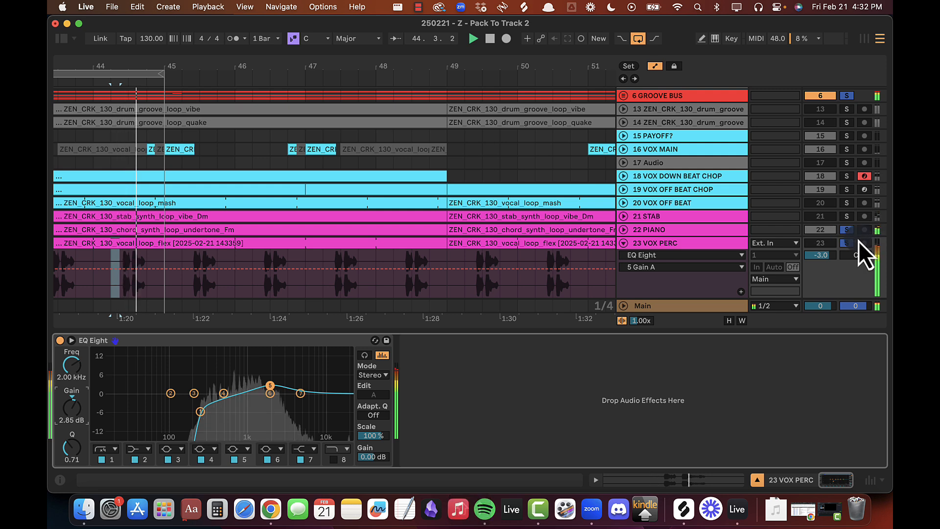
pyautogui.moveTo(828, 257); pyautogui.dragTo(829, 257)
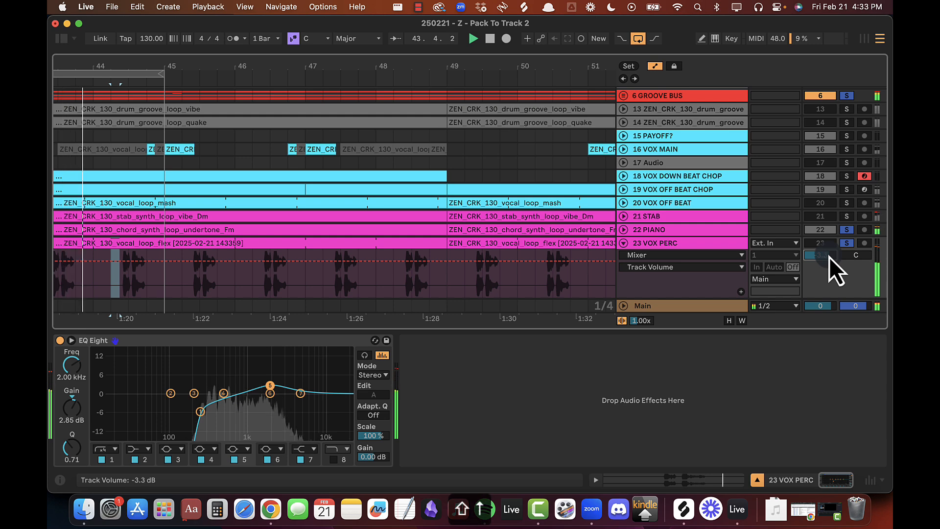
# Step: Return to the whole drop with the solos cleared and show the 22 PIANO track's device chain
pyautogui.press('super+alt+l')
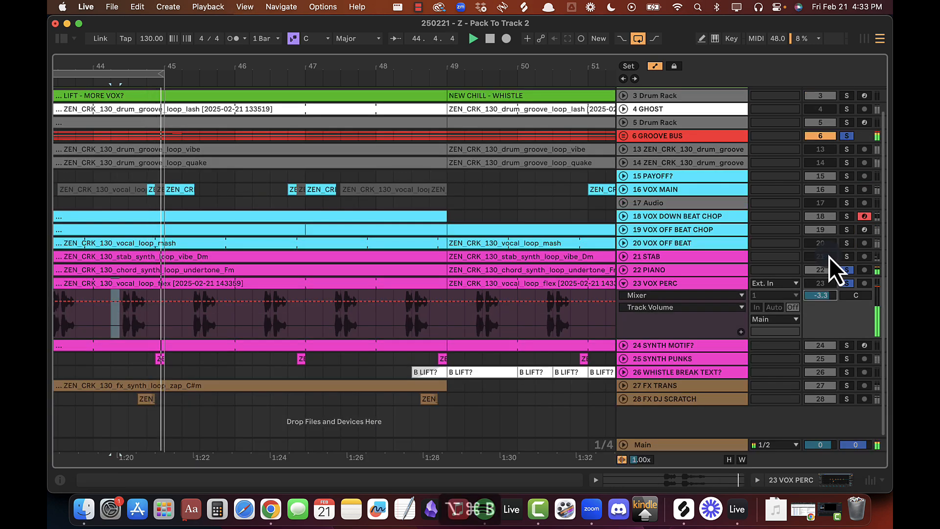
pyautogui.press('super+alt+b')
pyautogui.press('super+alt+b')
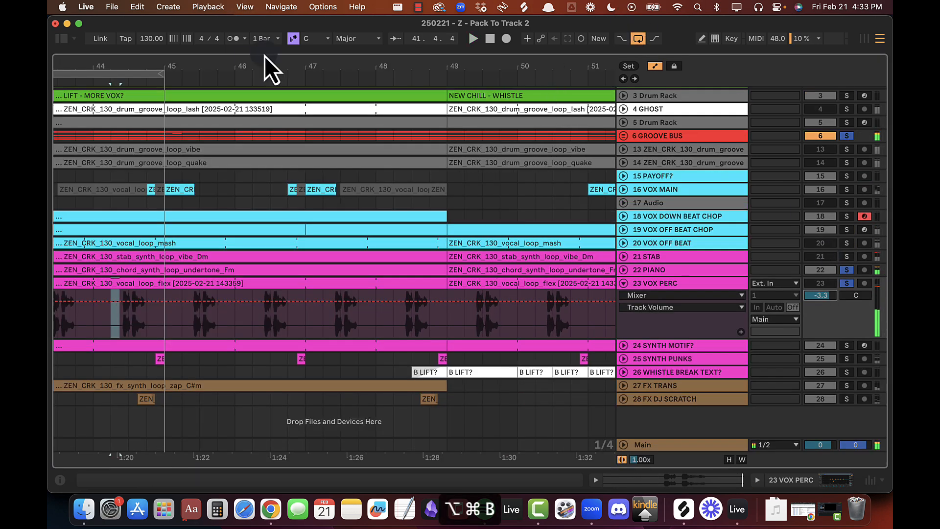
pyautogui.moveTo(288, 81); pyautogui.dragTo(290, 91)
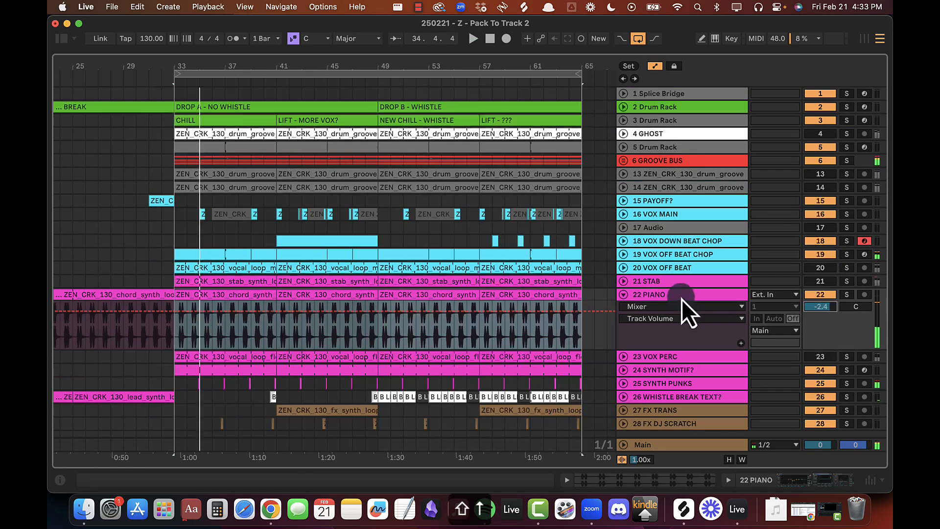
pyautogui.doubleClick(681, 297)
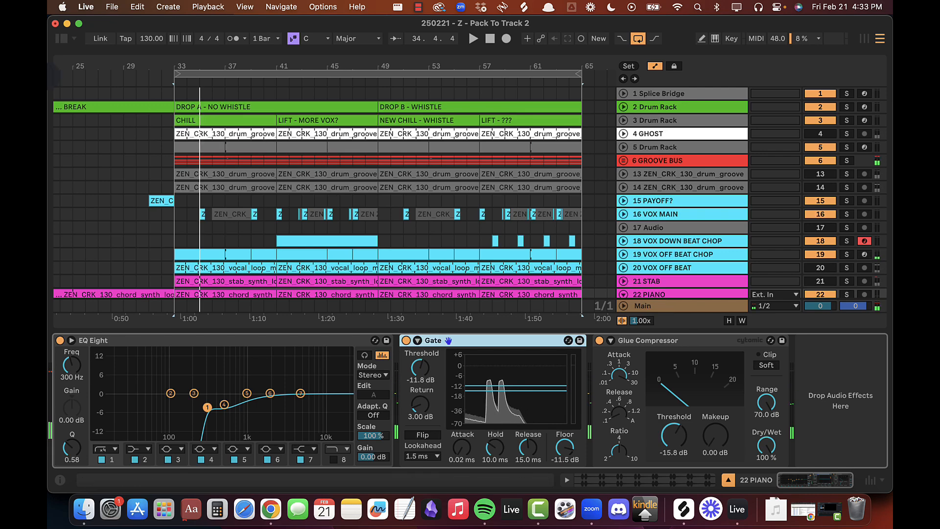
# Step: Search the browser for "kickst" and add the MP - Kickstart 2 rack at the end of the piano's device chain
pyautogui.click(64, 42)
pyautogui.click(125, 65)
pyautogui.write('k')
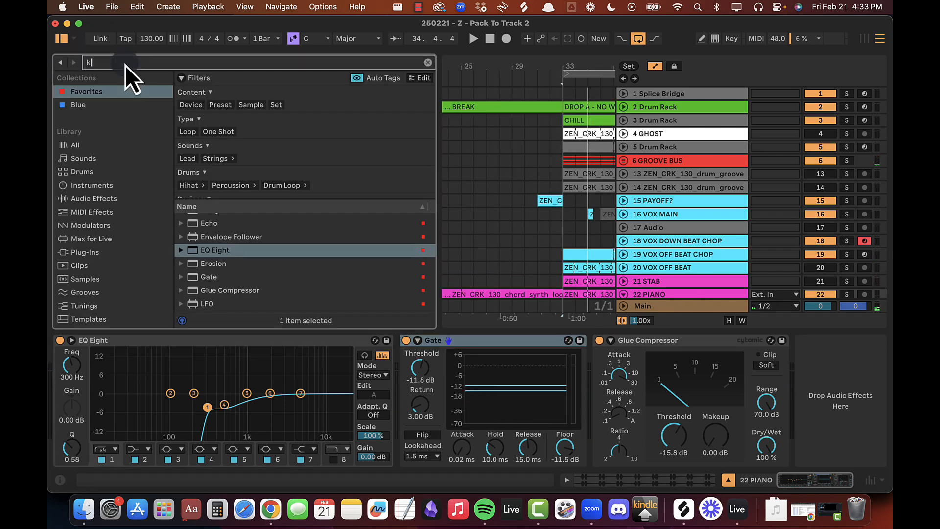
pyautogui.write('ickst')
pyautogui.moveTo(207, 228); pyautogui.dragTo(742, 375)
pyautogui.click(658, 341)
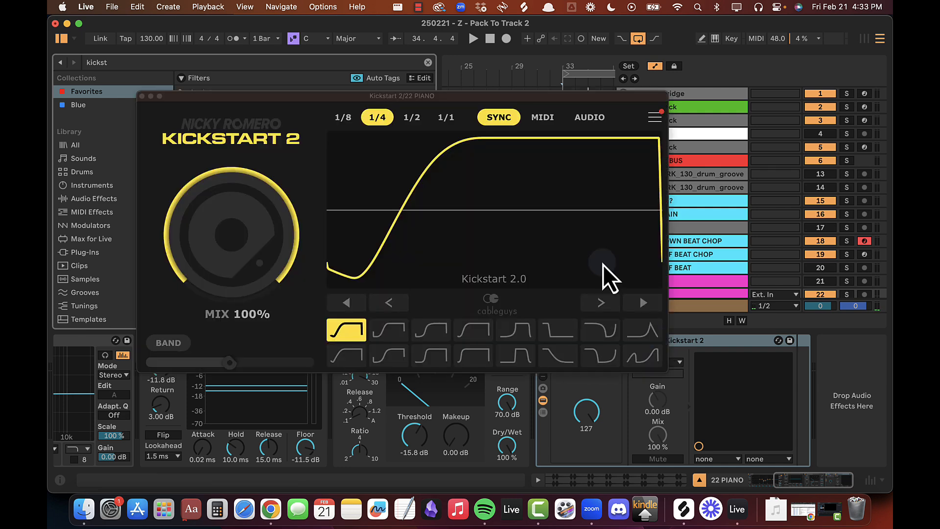
# Step: Set Kickstart 2 to Audio triggering with 4 GHOST as sidechain source, and pull its playback end marker back to just past mid-curve
pyautogui.click(585, 117)
pyautogui.moveTo(589, 97); pyautogui.dragTo(555, 22)
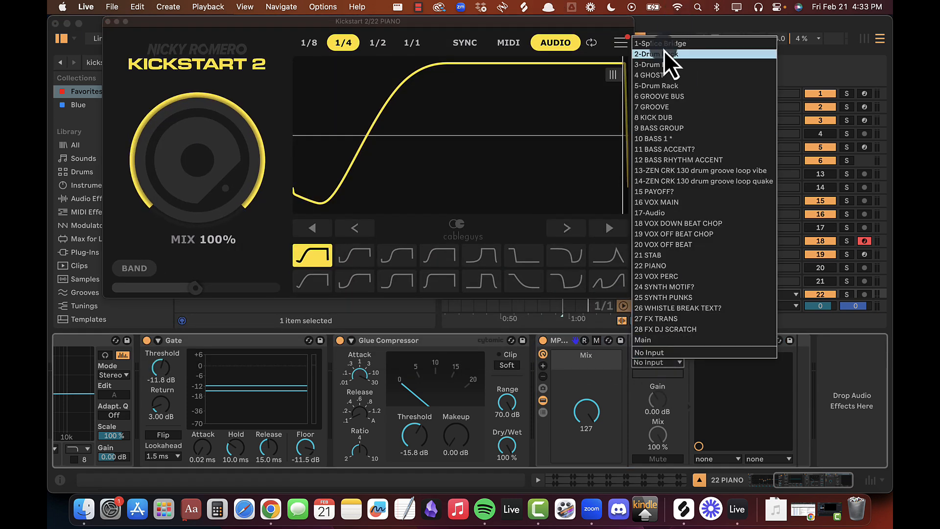
pyautogui.click(678, 78)
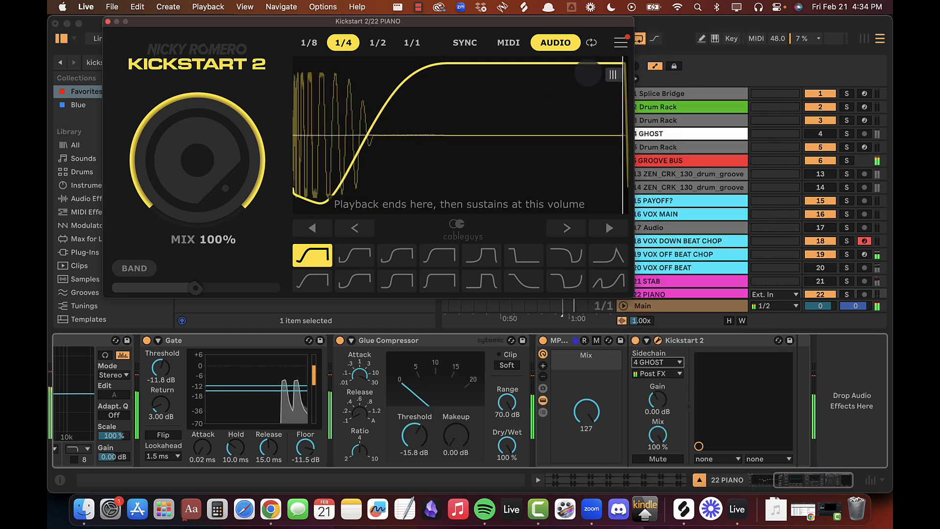
pyautogui.moveTo(613, 75)
pyautogui.mouseDown()
pyautogui.moveTo(440, 75)
pyautogui.moveTo(471, 76)
pyautogui.mouseUp()
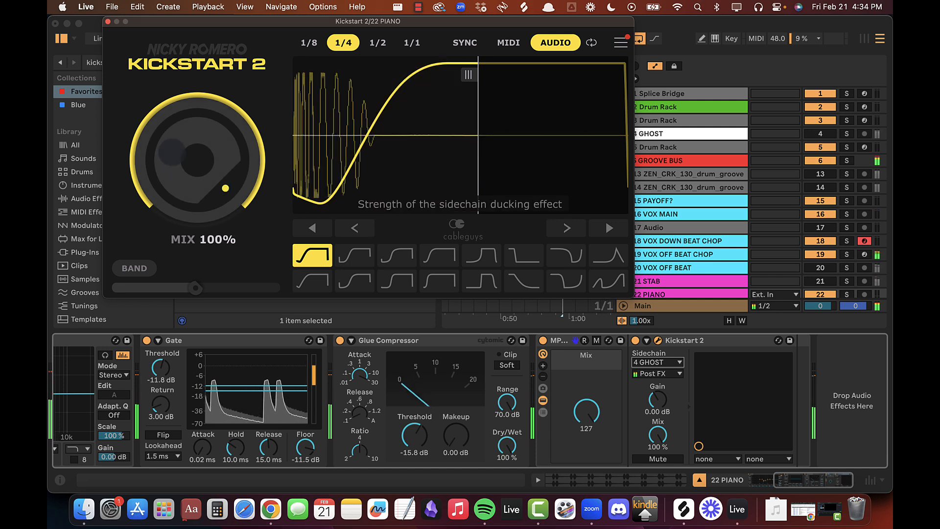
# Step: Compare the piano with the MP - Kickstart 2 rack bypassed and re-enabled, and check its Mix macro
pyautogui.click(559, 343)
pyautogui.click(544, 341)
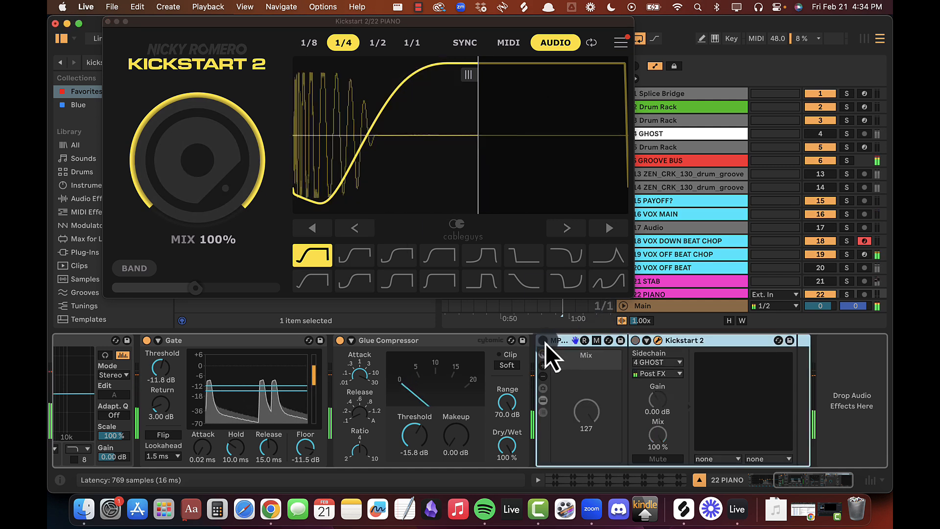
pyautogui.click(545, 342)
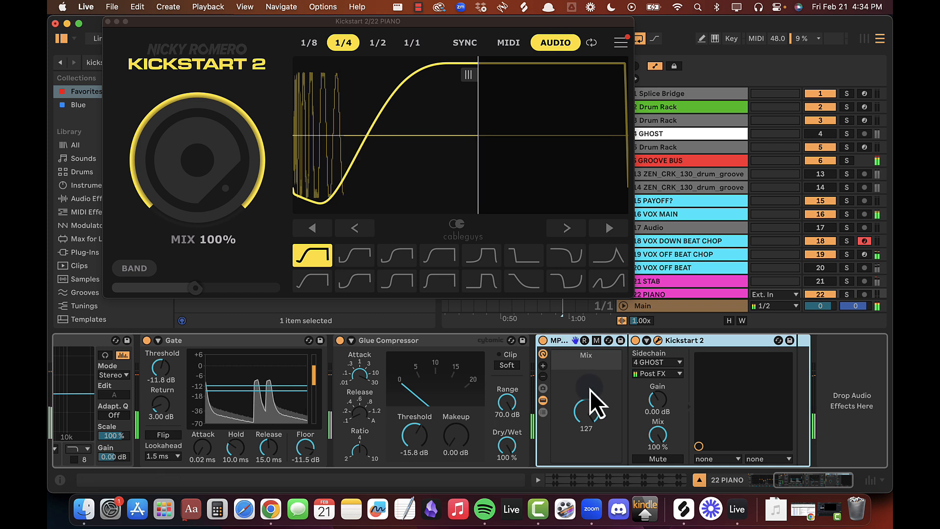
pyautogui.click(588, 408)
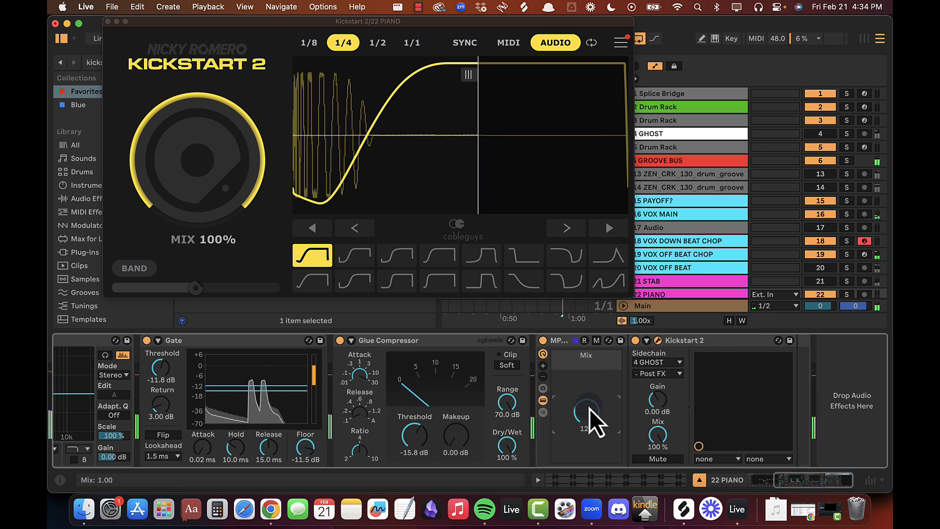
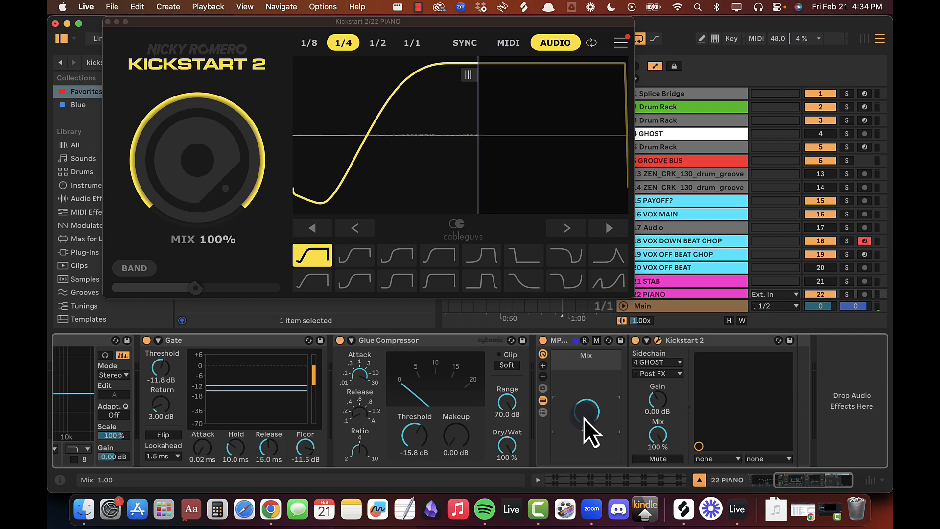
pyautogui.press('space')
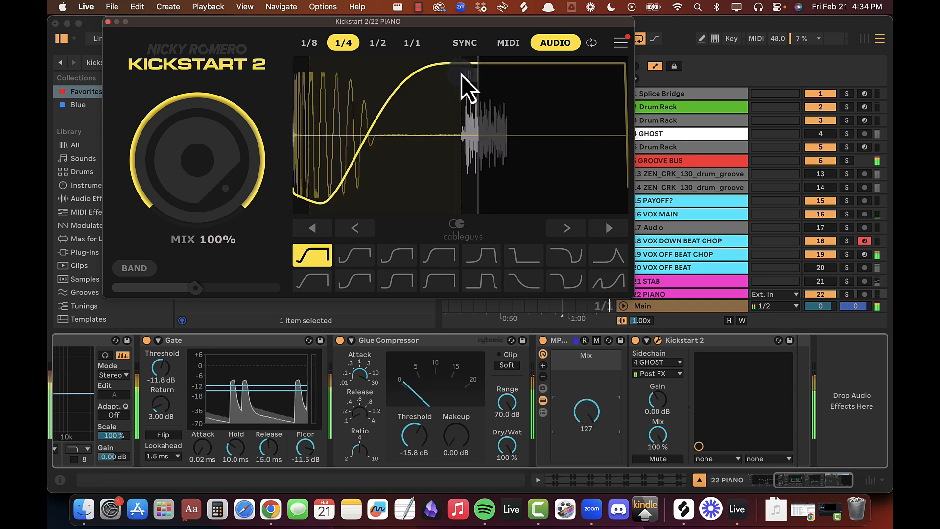
# Step: Move Kickstart 2's playback end marker slightly earlier, and close the plug-in to return to the drop's arrangement
pyautogui.moveTo(465, 75); pyautogui.dragTo(453, 75)
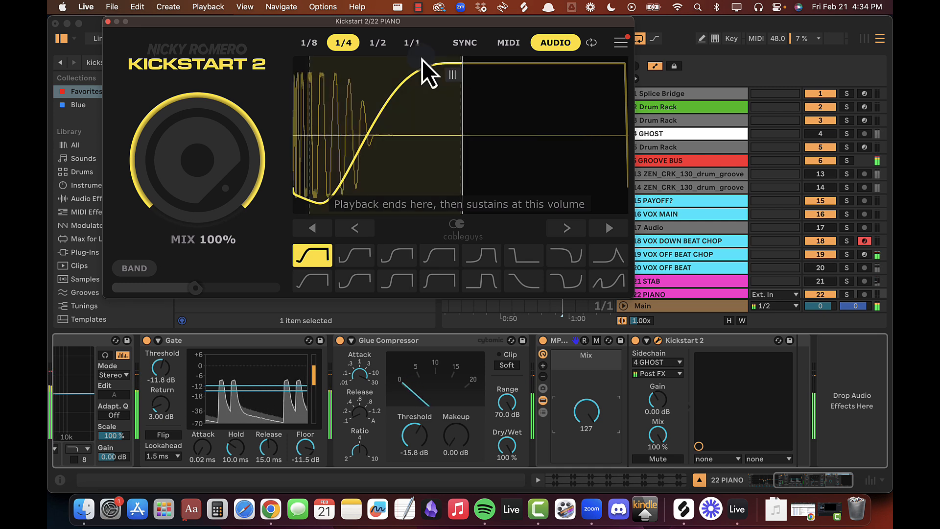
pyautogui.click(109, 22)
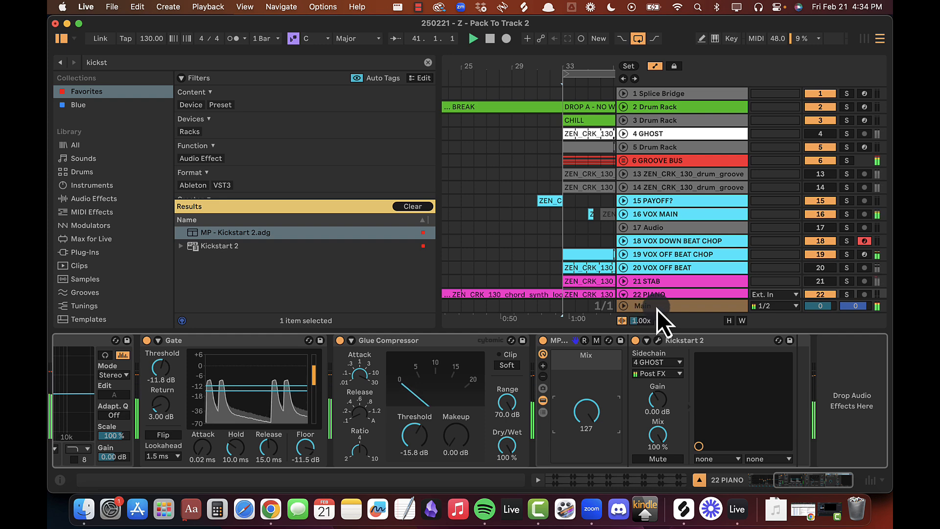
pyautogui.press('alt+super+l')
pyautogui.press('alt+super+b')
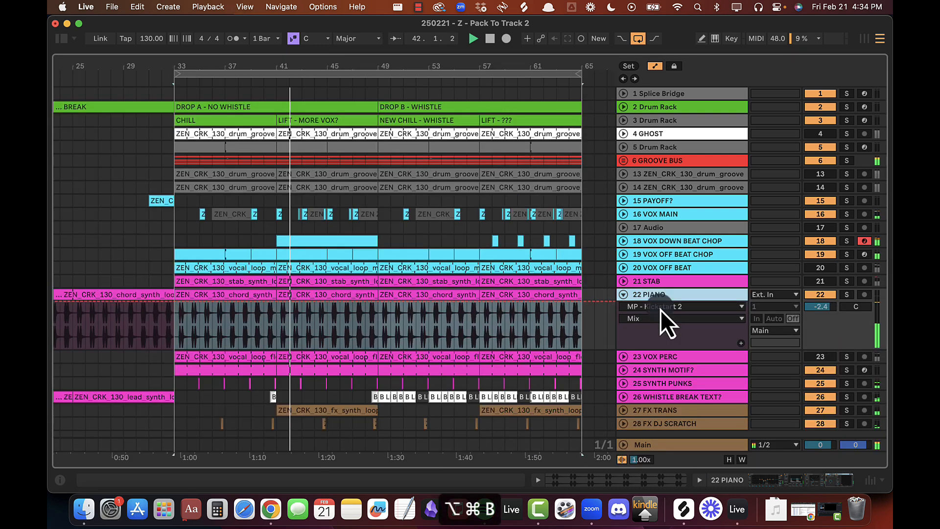
pyautogui.moveTo(283, 67); pyautogui.dragTo(248, 70)
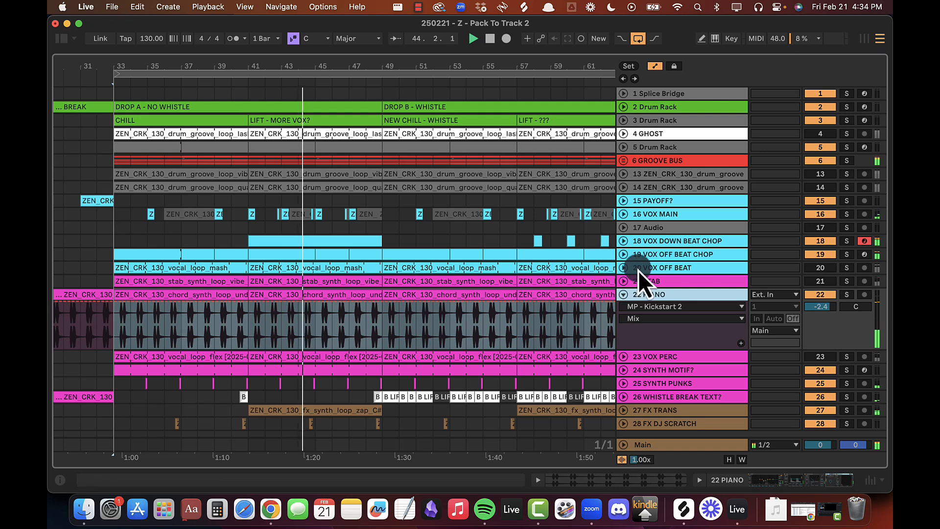
# Step: Open the VOX DOWN BEAT CHOP clip in the LIFT - MORE VOX? section and loop its first four bars
pyautogui.click(624, 246)
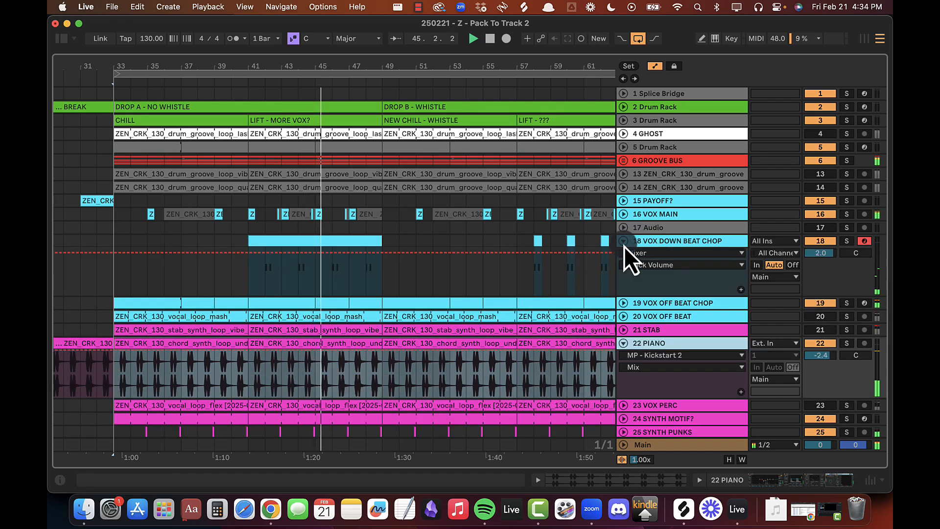
pyautogui.moveTo(314, 67); pyautogui.dragTo(310, 70)
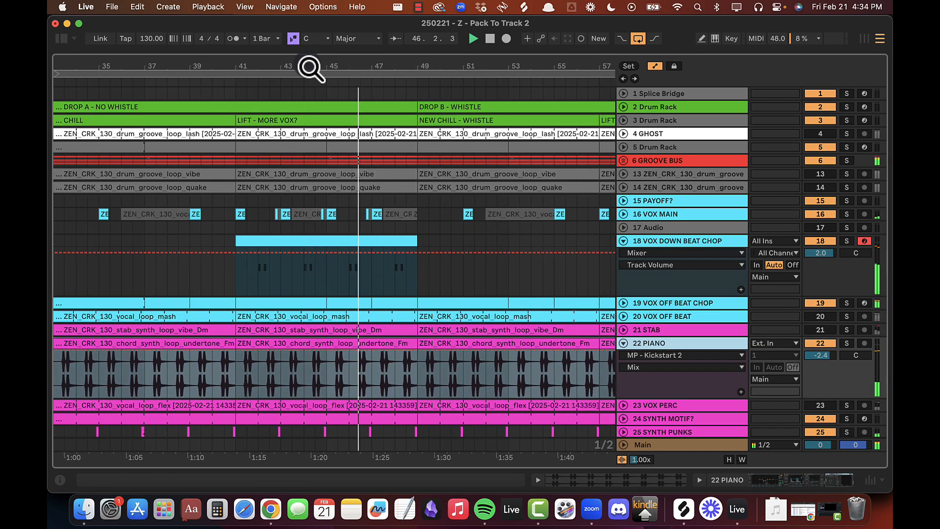
pyautogui.click(664, 240)
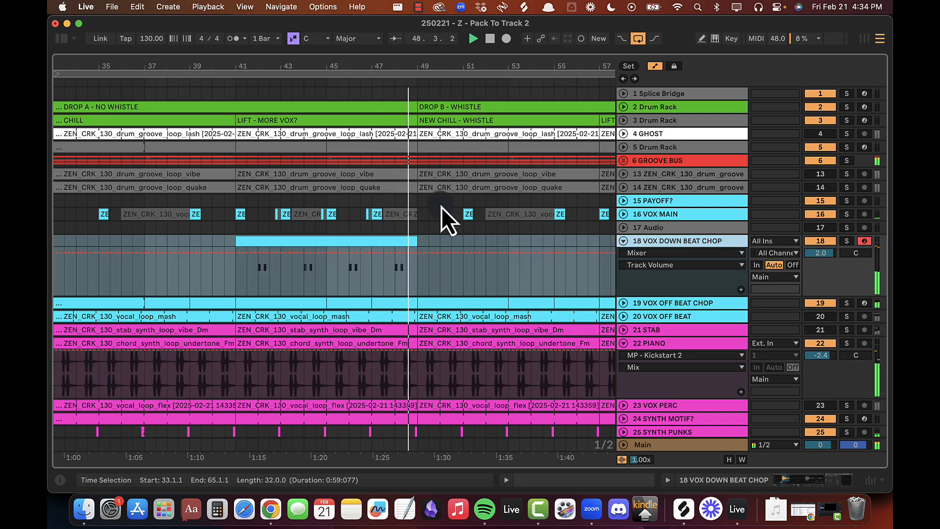
pyautogui.click(322, 242)
pyautogui.doubleClick(322, 245)
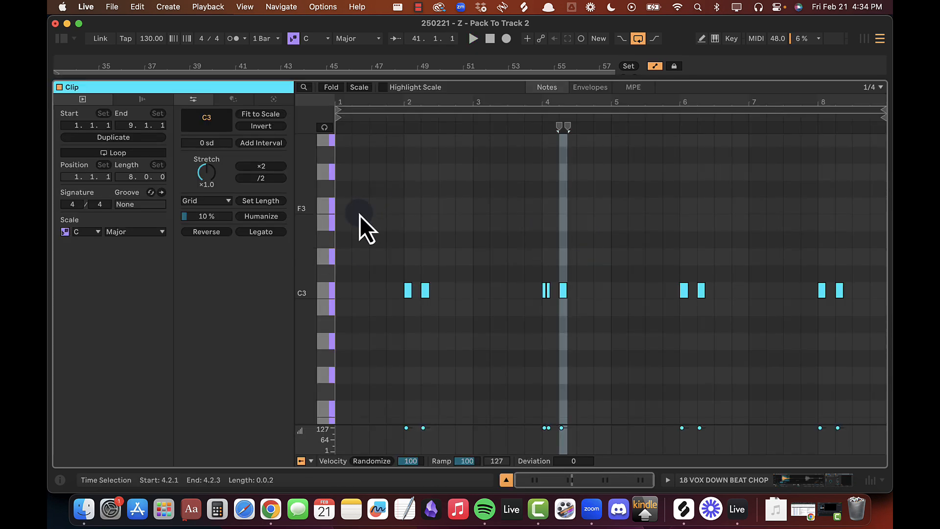
pyautogui.moveTo(340, 234); pyautogui.dragTo(612, 248)
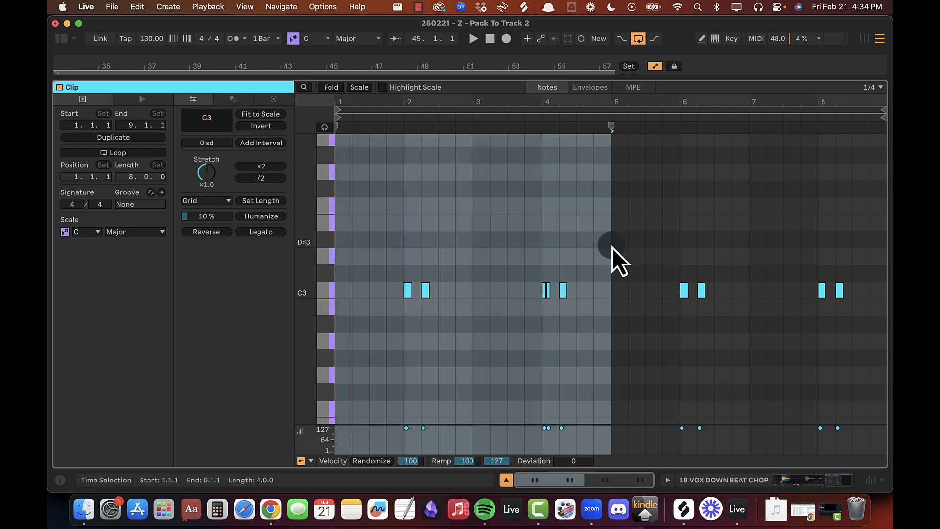
pyautogui.press('super+l')
pyautogui.press('super+alt+l')
pyautogui.click(265, 167)
pyautogui.press('space')
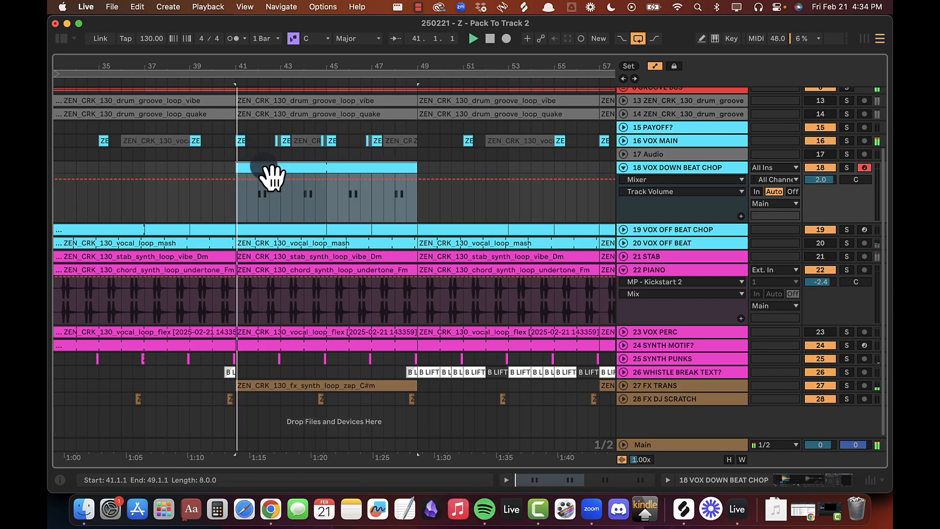
pyautogui.keyDown('alt'); pyautogui.click(623, 167); pyautogui.keyUp('alt')
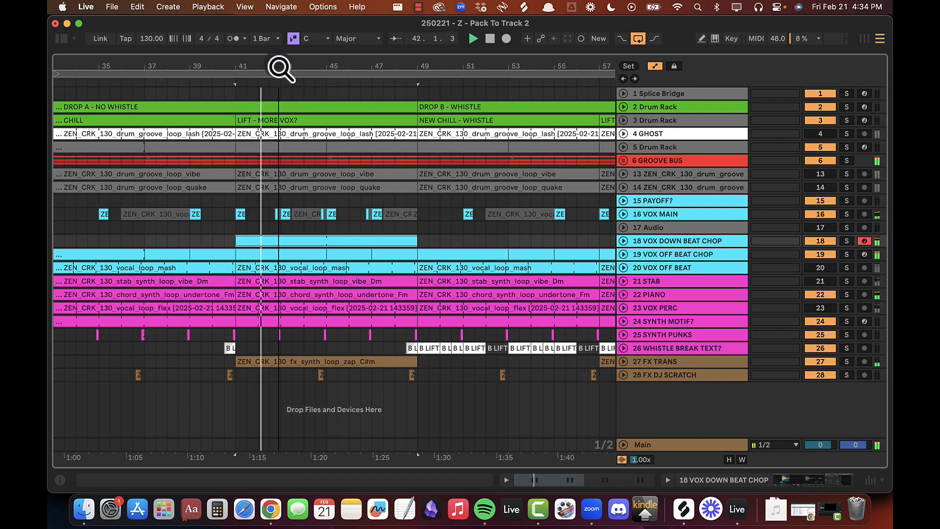
pyautogui.moveTo(280, 69); pyautogui.dragTo(279, 68)
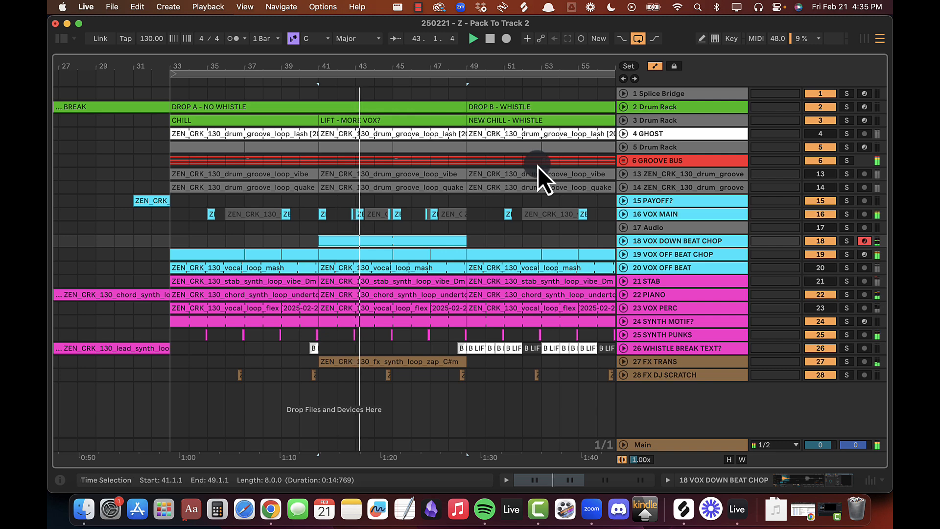
# Step: Duplicate bars 33 to 49 of the VOX DOWN BEAT CHOP track over bars 49 to 65, and play from bar 57
pyautogui.press('space')
pyautogui.click(649, 164)
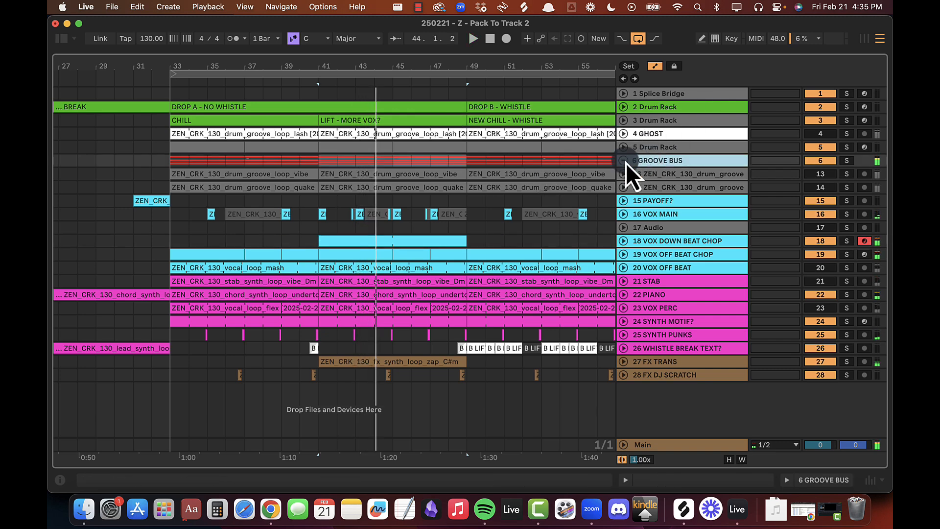
pyautogui.click(625, 162)
pyautogui.click(624, 159)
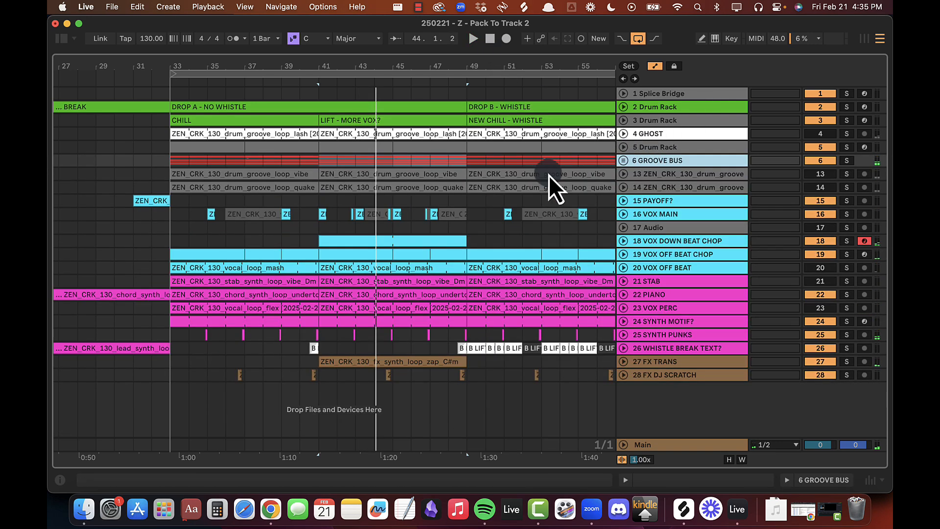
pyautogui.press('-')
pyautogui.click(402, 218)
pyautogui.moveTo(402, 217); pyautogui.dragTo(415, 241)
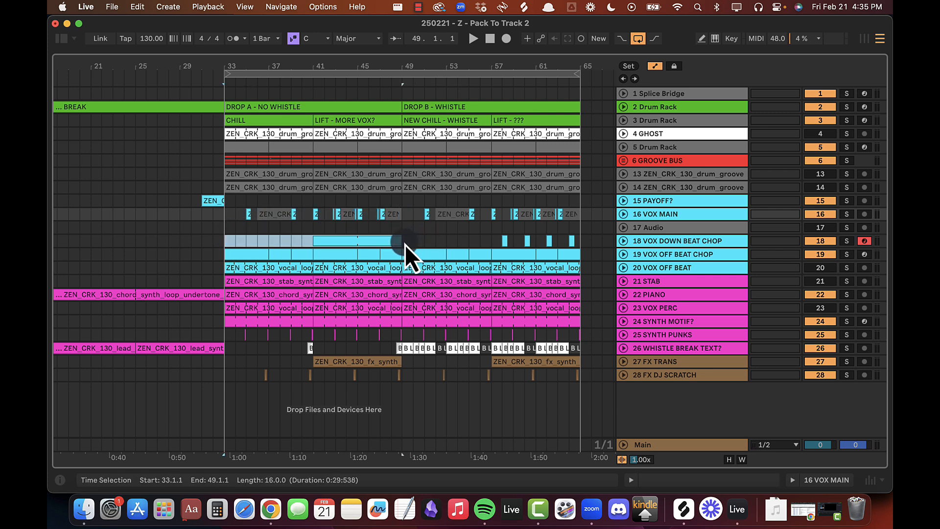
pyautogui.press('super+d')
pyautogui.click(508, 242)
pyautogui.press('space')
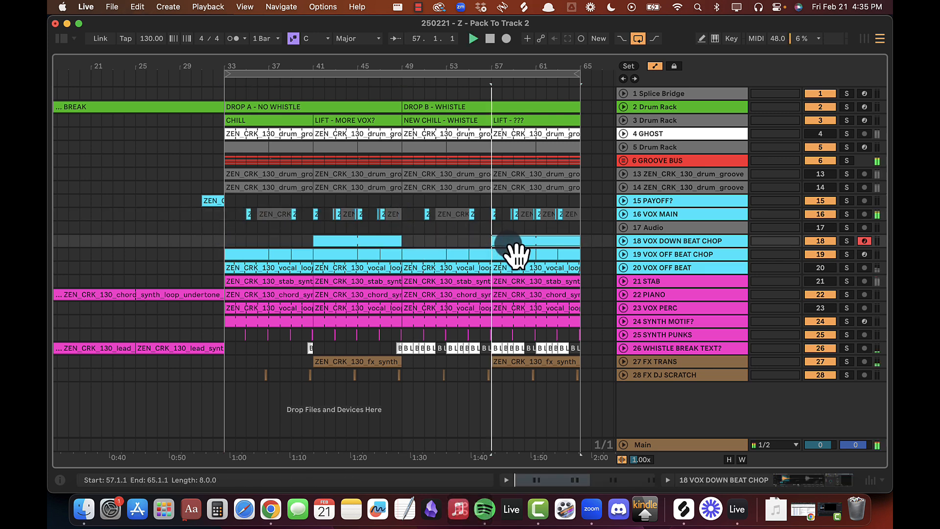
# Step: Set the volume of the WHISTLE BREAK TEXT? track to -11 dB while the final lift plays
pyautogui.moveTo(508, 65); pyautogui.dragTo(388, 65)
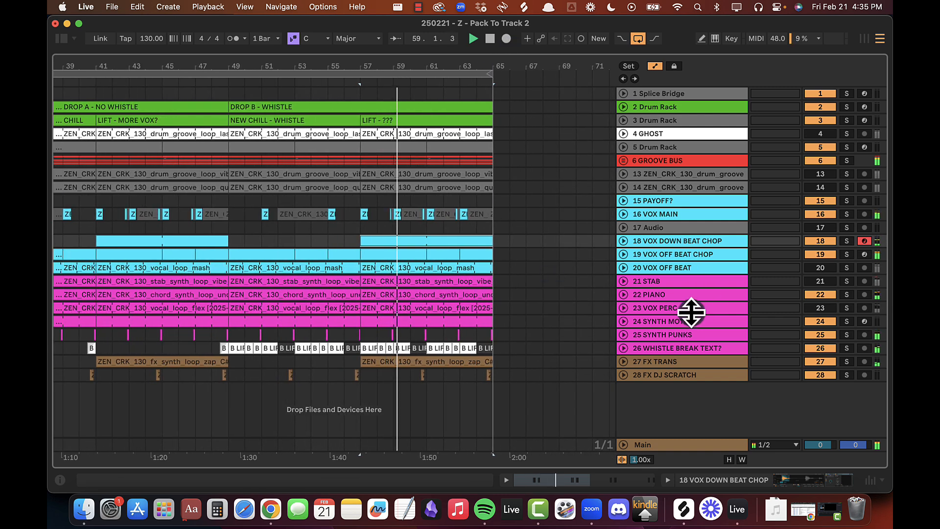
pyautogui.click(650, 348)
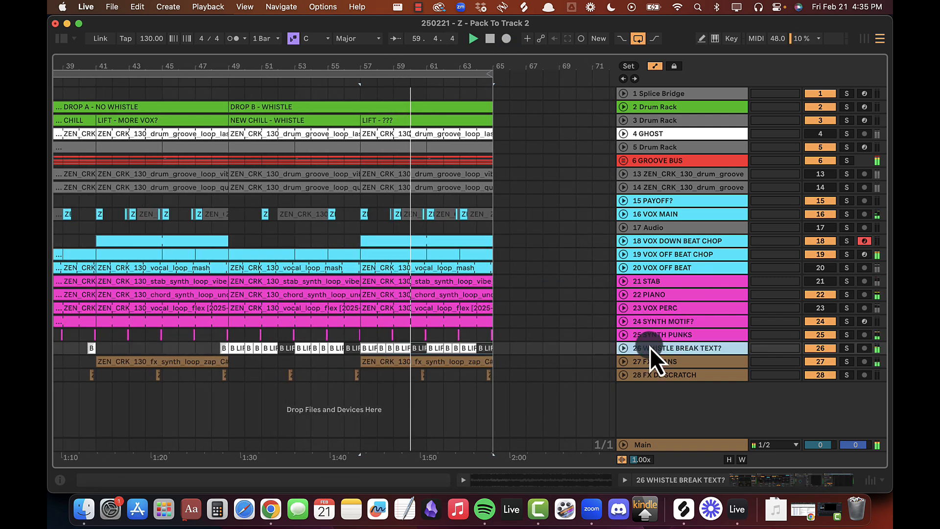
pyautogui.click(623, 347)
pyautogui.click(813, 360)
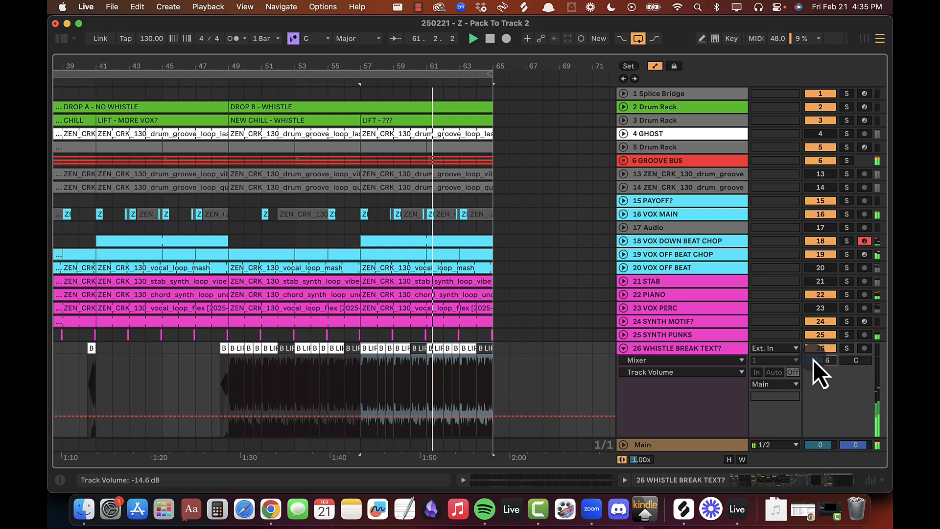
pyautogui.write('-12')
pyautogui.press('Return')
pyautogui.press('Up')
pyautogui.press('Up')
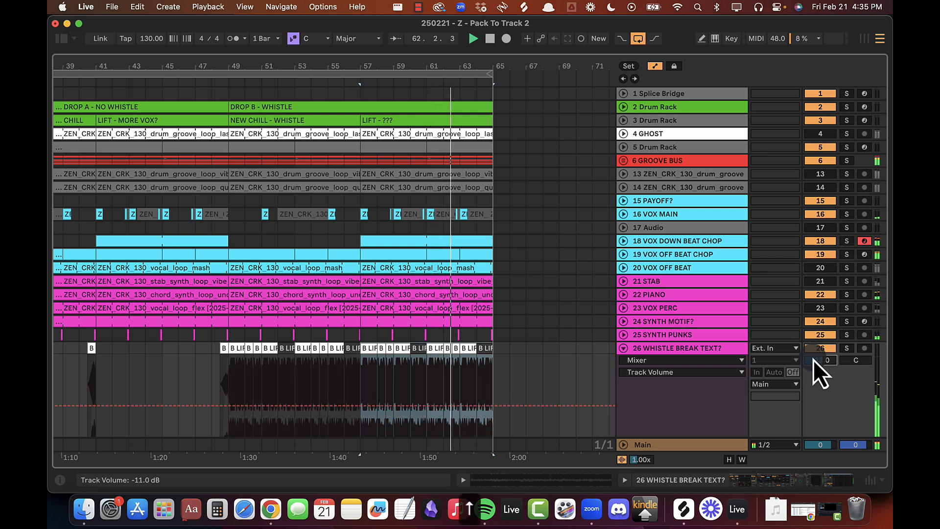
pyautogui.press('Down')
pyautogui.press('Down')
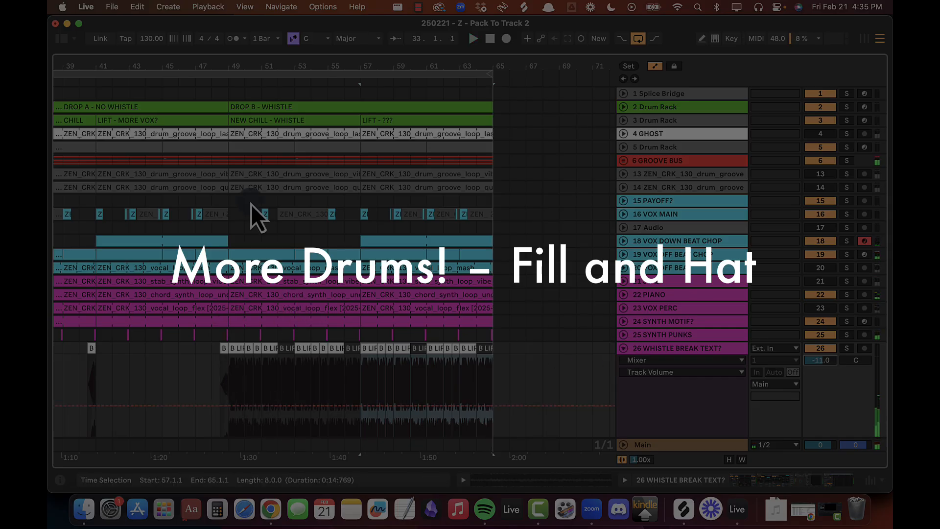
# Step: Loop DROP B from bar 49 to 65, and switch to Splice to filter the Cracker - Tech House loops by drums instead of bass and synth
pyautogui.moveTo(230, 198); pyautogui.dragTo(541, 227)
pyautogui.moveTo(479, 225); pyautogui.dragTo(492, 227)
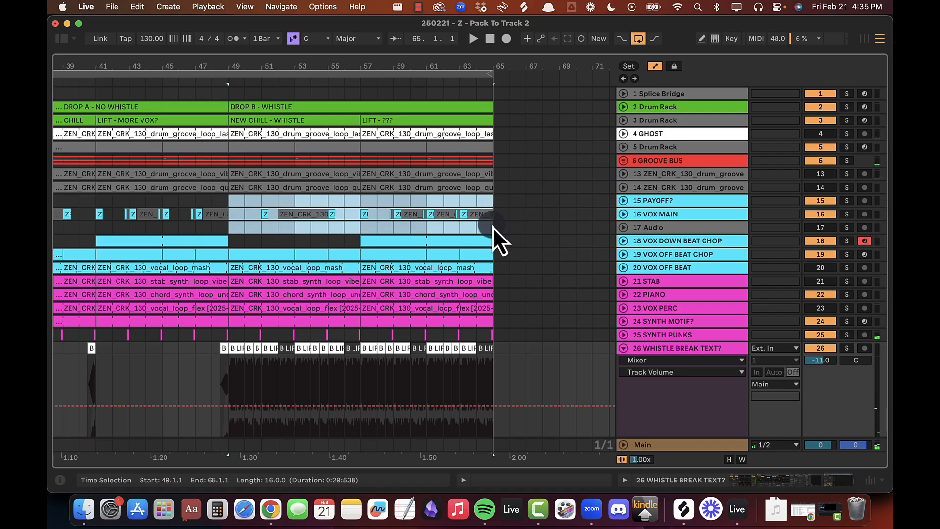
pyautogui.press('super+Tab')
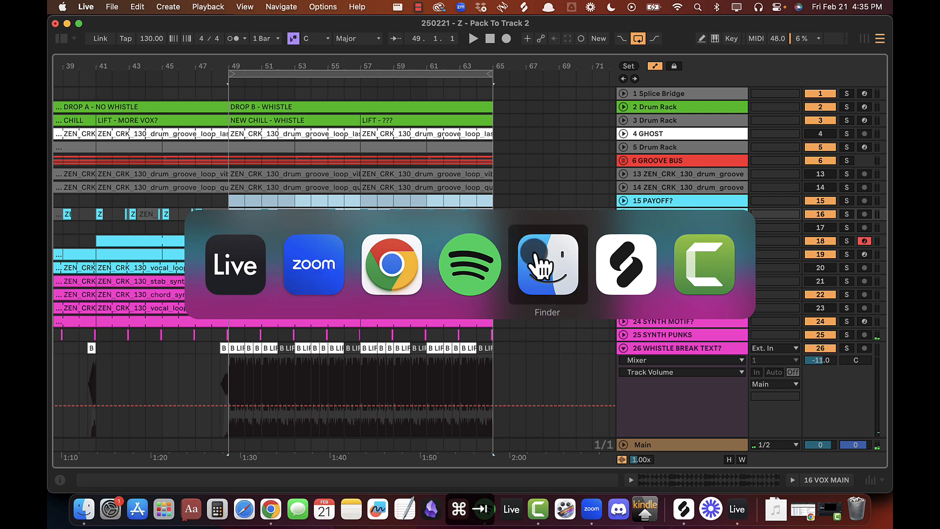
pyautogui.click(640, 265)
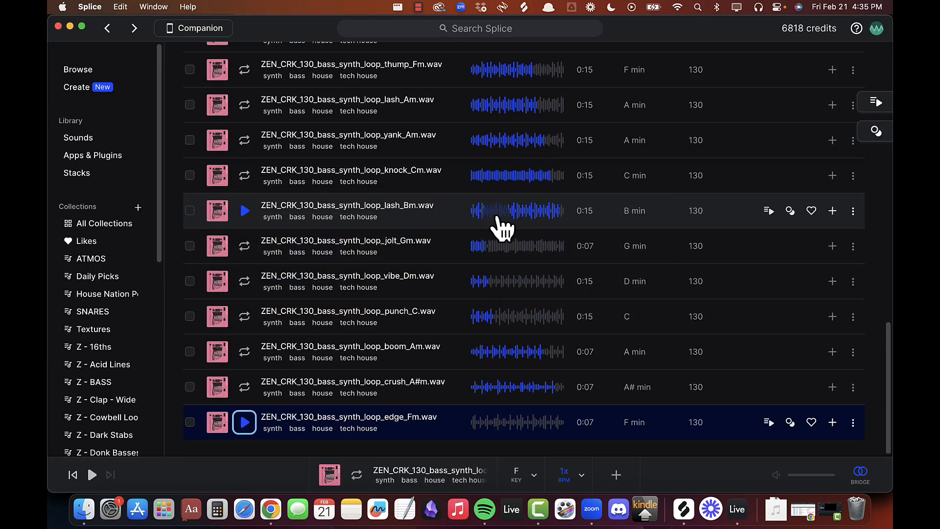
pyautogui.scroll(15, 496, 217)
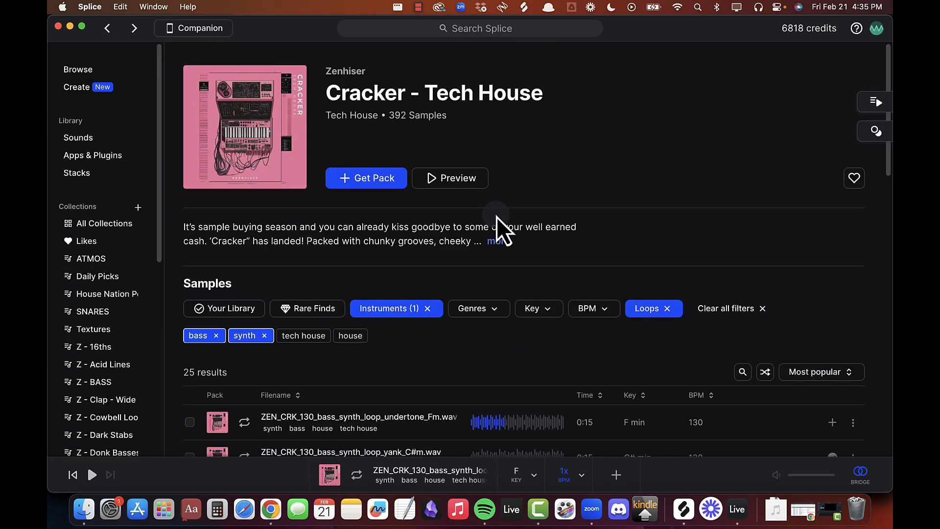
pyautogui.click(429, 309)
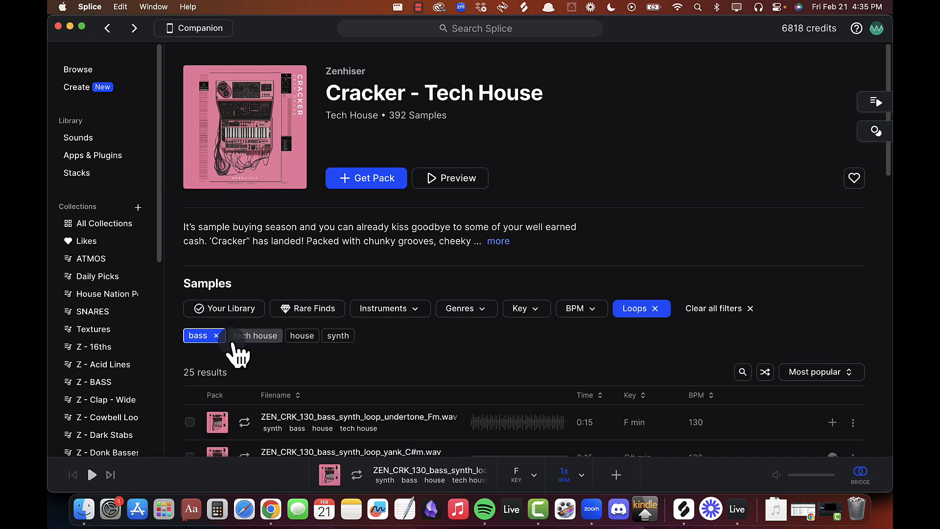
pyautogui.press('super+Tab')
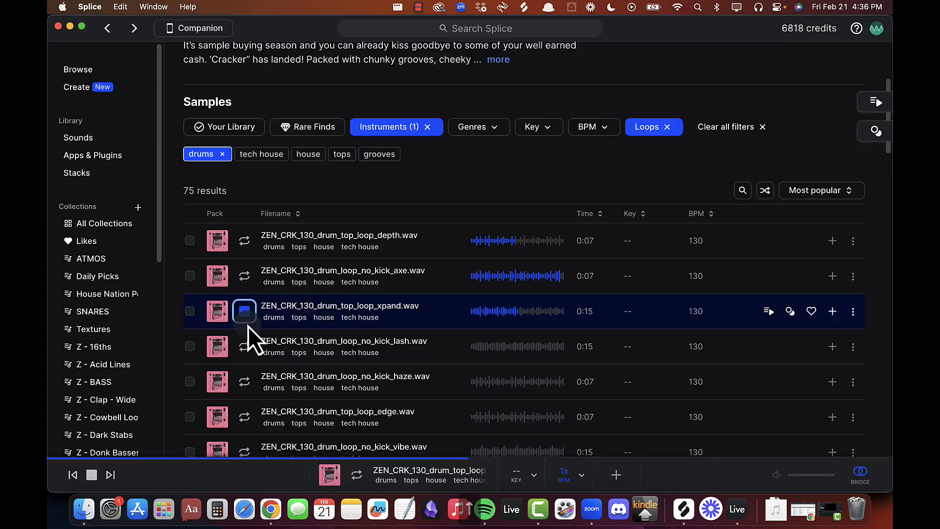
# Step: Audition and get ZEN_CRK_130_drum_loop_no_kick_axe.wav, and copy the sample to the clipboard
pyautogui.press('Up')
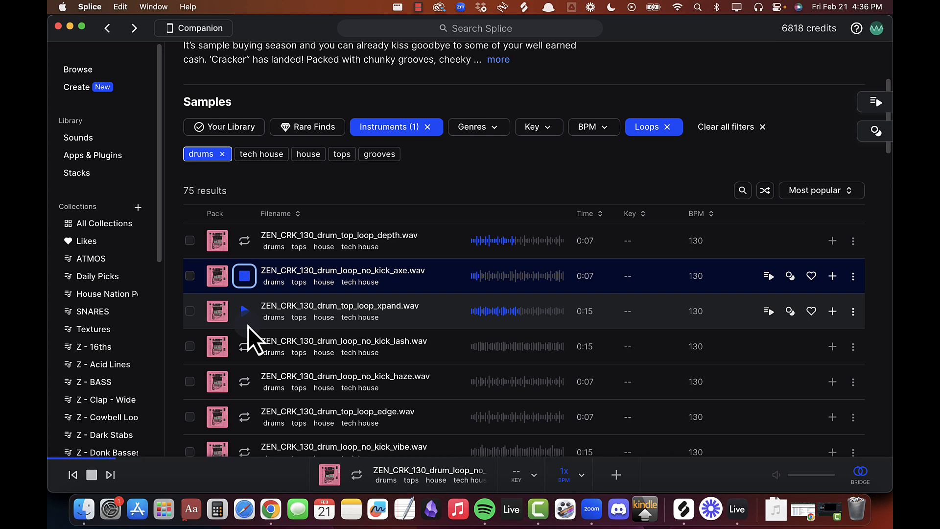
pyautogui.press('space')
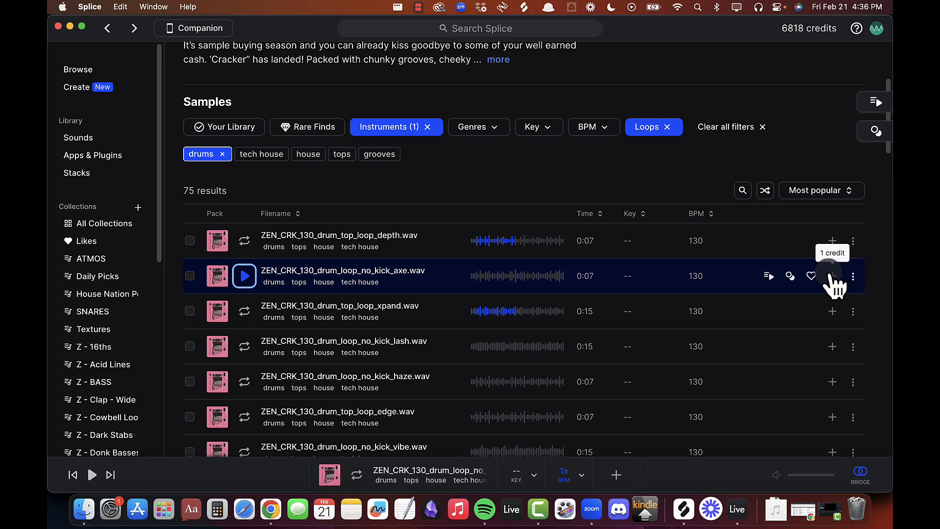
pyautogui.press('super+Tab')
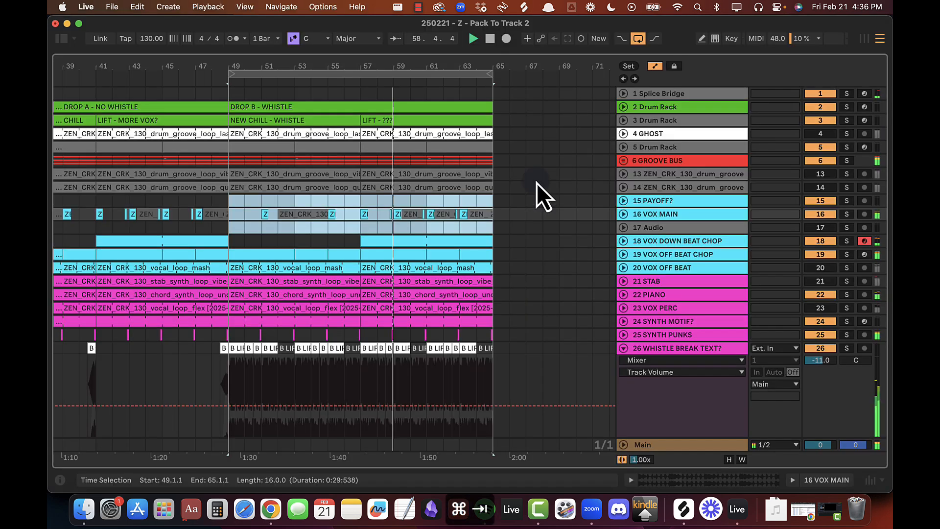
pyautogui.click(439, 202)
pyautogui.press('super+Tab')
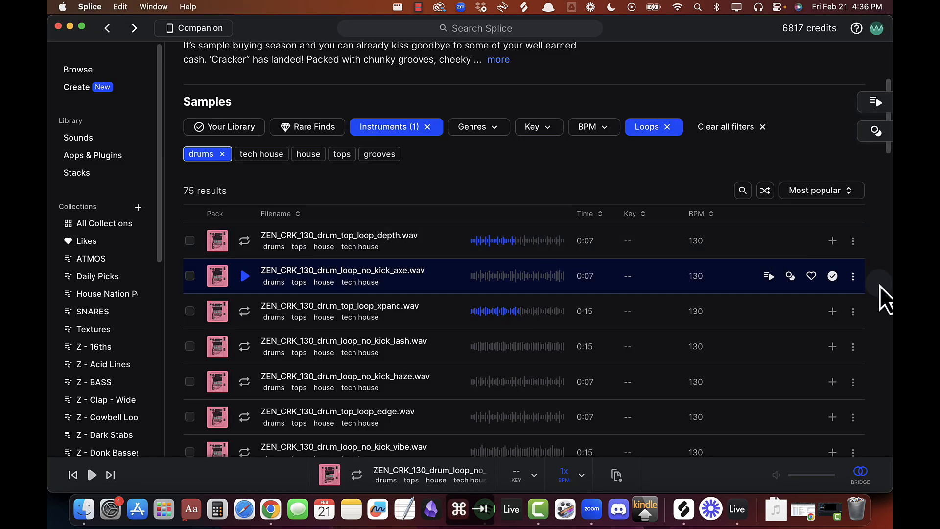
pyautogui.click(853, 275)
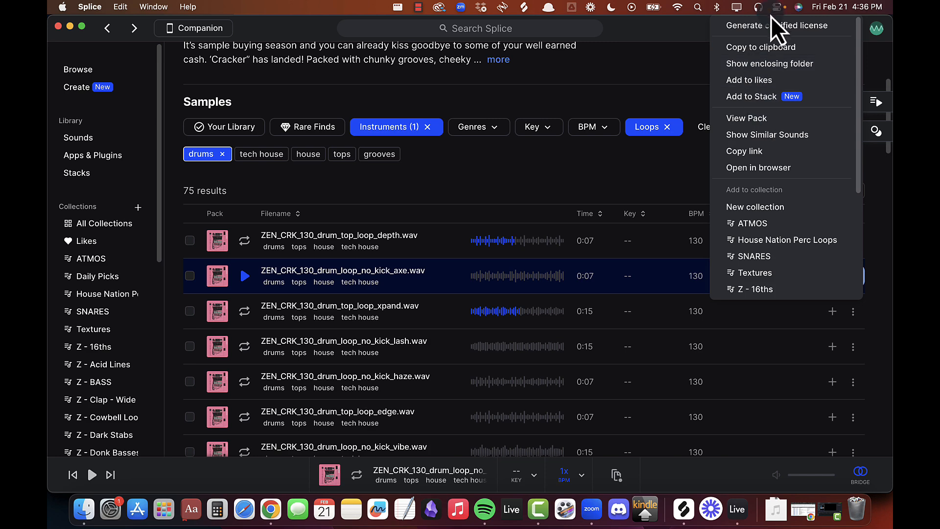
# Step: Switch to Live, add an audio track below the GROOVE BUS group, and paste the no_kick_axe drum loop at bar 33
pyautogui.press('super+Tab')
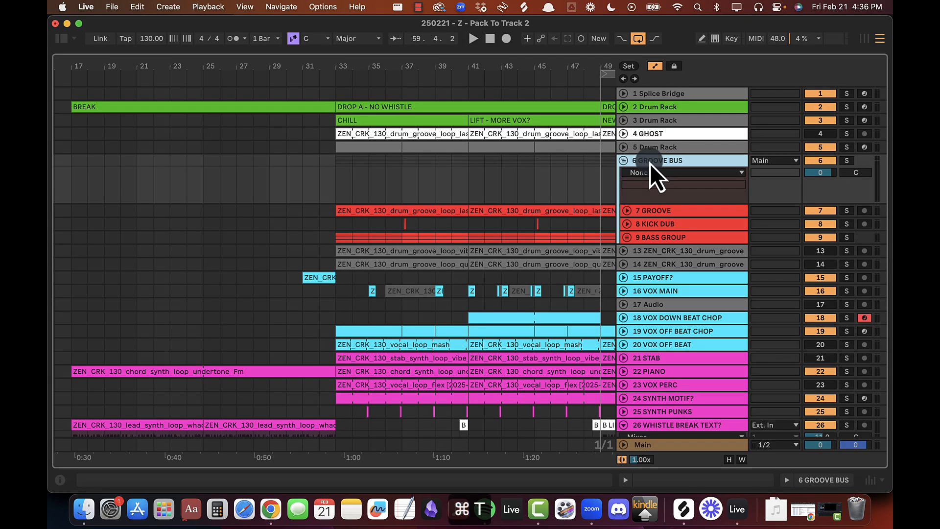
pyautogui.press('super+t')
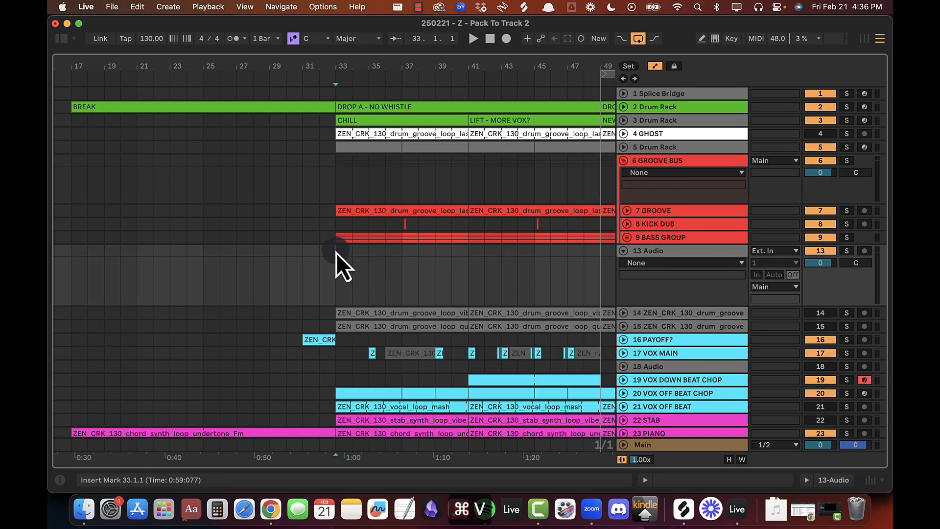
pyautogui.press('super+v')
pyautogui.press('space')
# Step: Solo the no_kick_axe drum loop's track to audition its hits, and add an empty audio track directly below it
pyautogui.moveTo(351, 62); pyautogui.dragTo(709, 219)
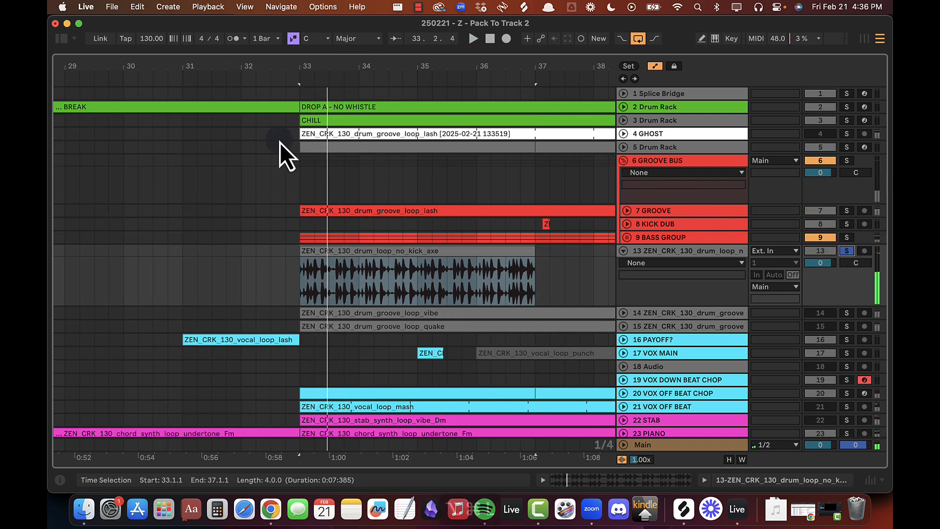
pyautogui.press('alt+super+l')
pyautogui.press('alt+super+l')
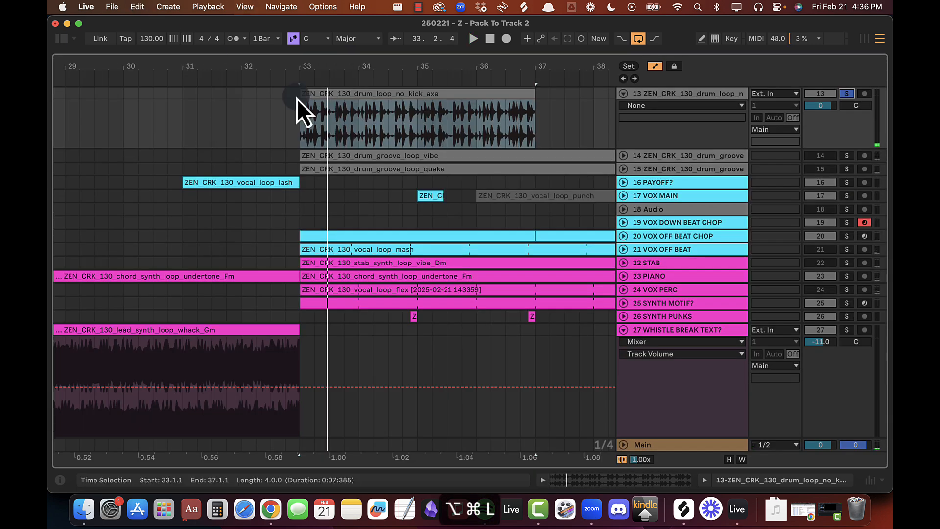
pyautogui.moveTo(319, 66); pyautogui.dragTo(332, 68)
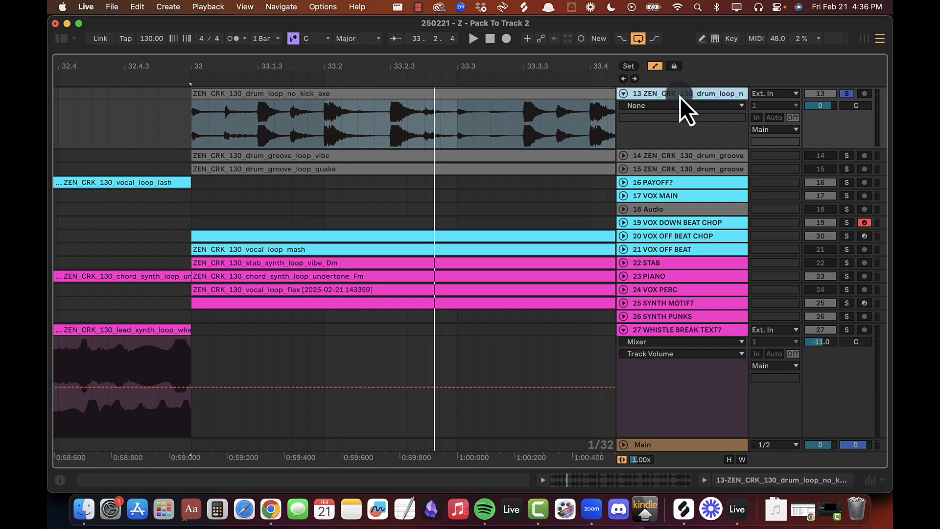
pyautogui.press('super+t')
pyautogui.scroll(2, 293, 126)
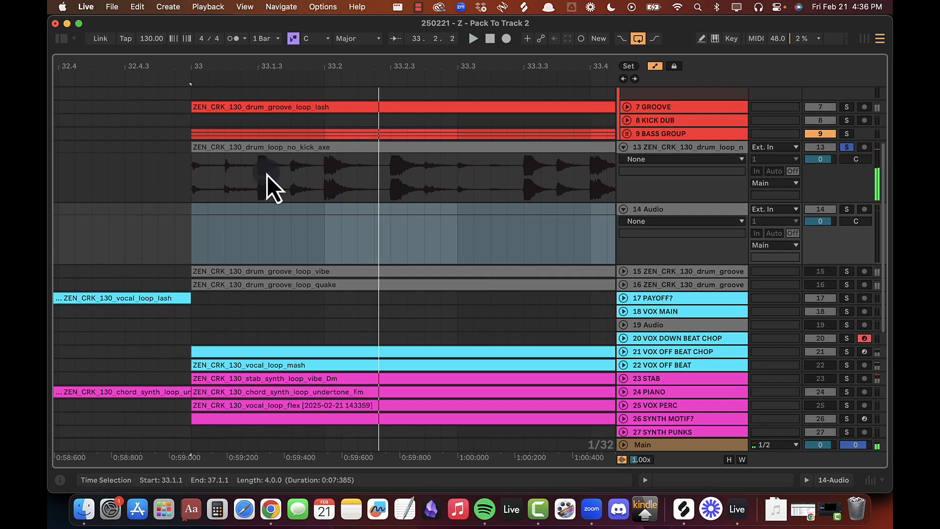
pyautogui.moveTo(266, 175); pyautogui.dragTo(294, 151)
pyautogui.press('space')
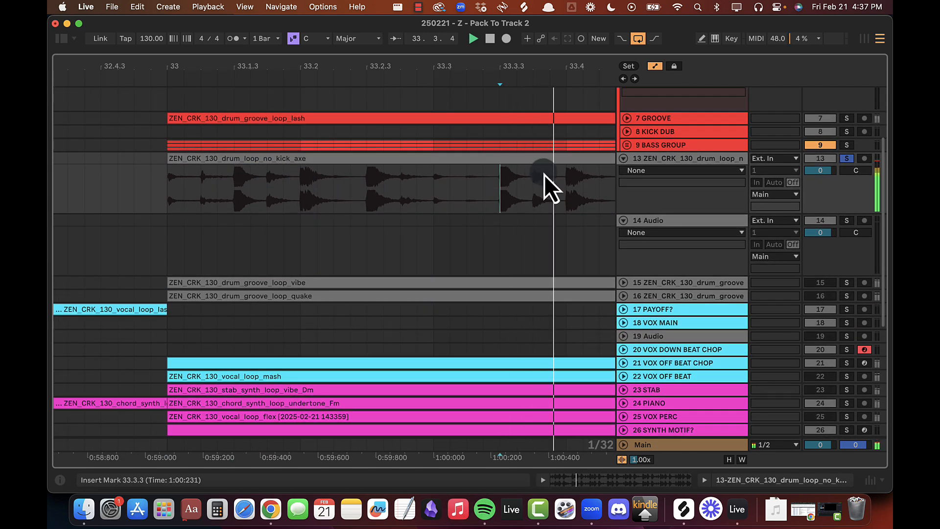
# Step: Audition the no_kick_axe loop's hits, and copy the sixteenth-note hit at 33.3.3 onto the empty track below at 33.1.3
pyautogui.press('space')
pyautogui.click(533, 183)
pyautogui.press('space')
pyautogui.press('space')
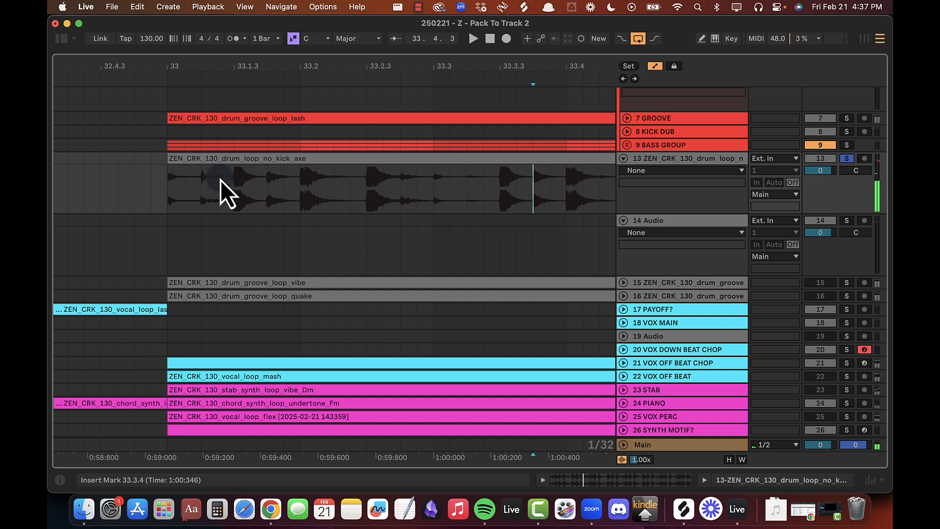
pyautogui.press('space')
pyautogui.moveTo(501, 188); pyautogui.dragTo(255, 249)
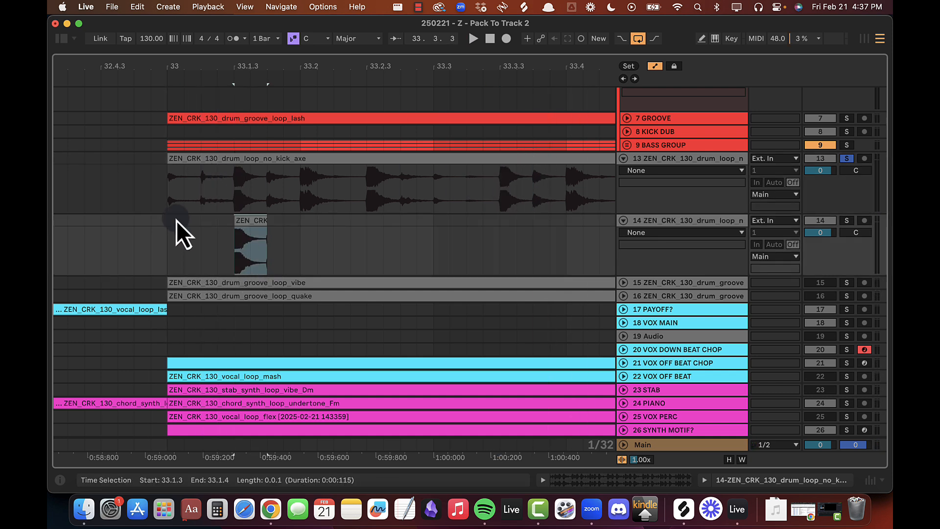
# Step: Fade out the end of the copied hit, and consolidate 33.1.1 to 33.2.1 on its track into a one-beat clip
pyautogui.moveTo(180, 233); pyautogui.dragTo(252, 234)
pyautogui.moveTo(229, 66); pyautogui.dragTo(229, 106)
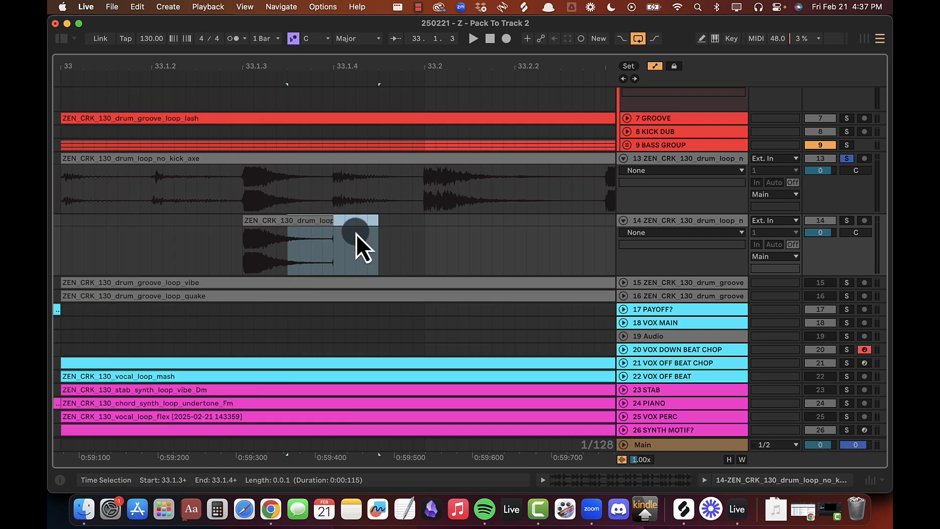
pyautogui.moveTo(344, 232); pyautogui.dragTo(327, 228)
pyautogui.press('super+alt+f')
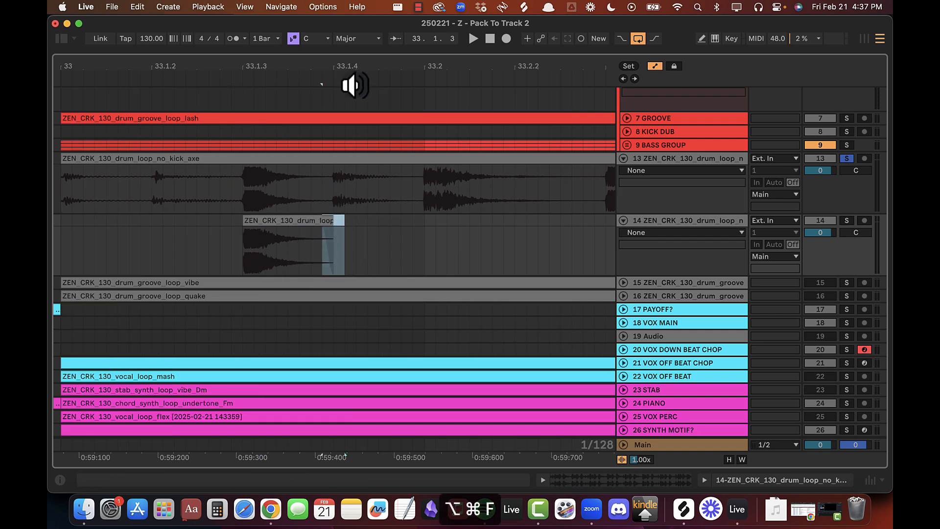
pyautogui.moveTo(353, 84); pyautogui.dragTo(346, 51)
pyautogui.moveTo(375, 227); pyautogui.dragTo(233, 227)
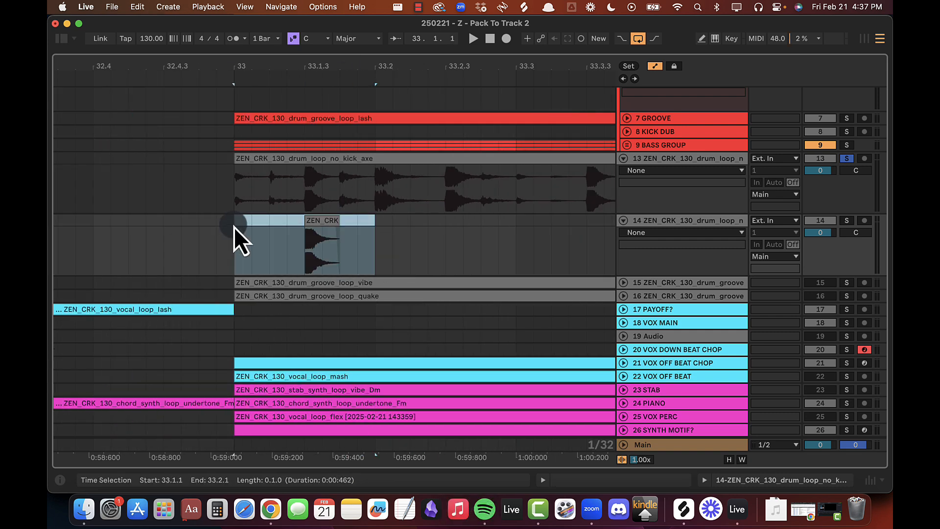
pyautogui.press('super+j')
# Step: Loop the one-beat hit clip and extend it from bar 33 to bar 65
pyautogui.doubleClick(288, 228)
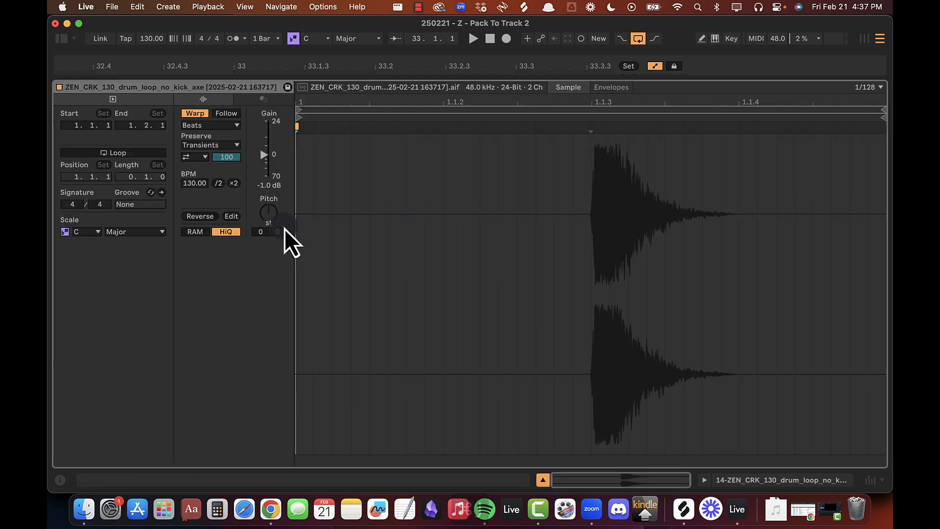
pyautogui.press('super+alt+l')
pyautogui.moveTo(392, 69); pyautogui.dragTo(392, 69)
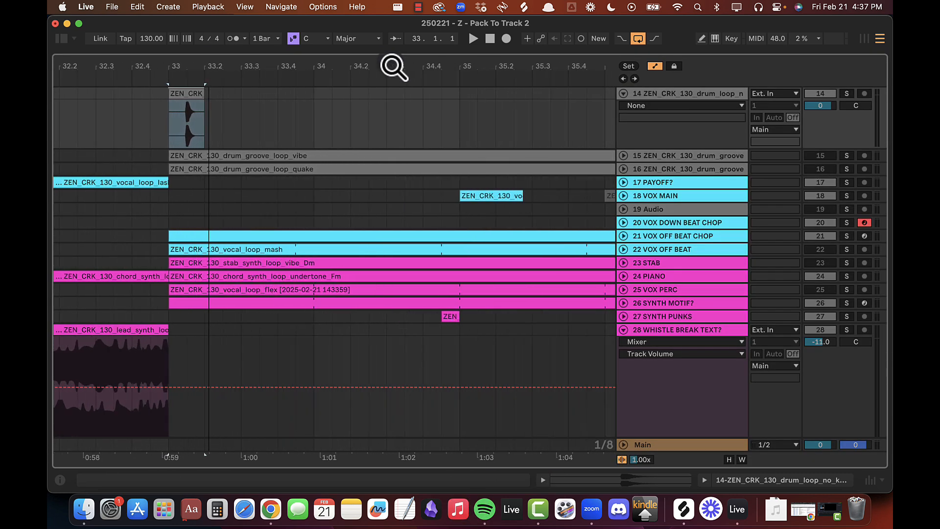
pyautogui.moveTo(204, 100); pyautogui.dragTo(524, 150)
pyautogui.moveTo(491, 67); pyautogui.dragTo(274, 65)
pyautogui.moveTo(275, 104); pyautogui.dragTo(479, 108)
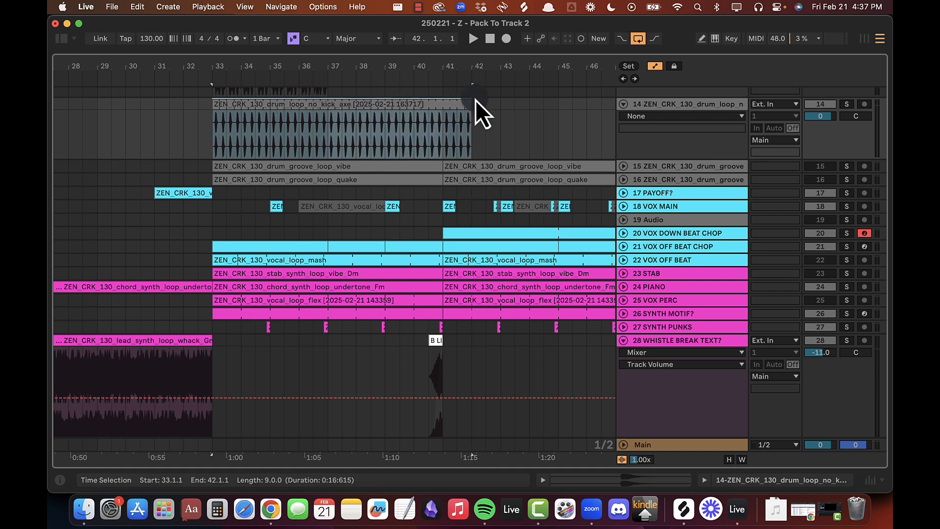
pyautogui.moveTo(485, 69); pyautogui.dragTo(483, 65)
pyautogui.moveTo(378, 103); pyautogui.dragTo(588, 111)
pyautogui.click(588, 111)
pyautogui.press('Delete')
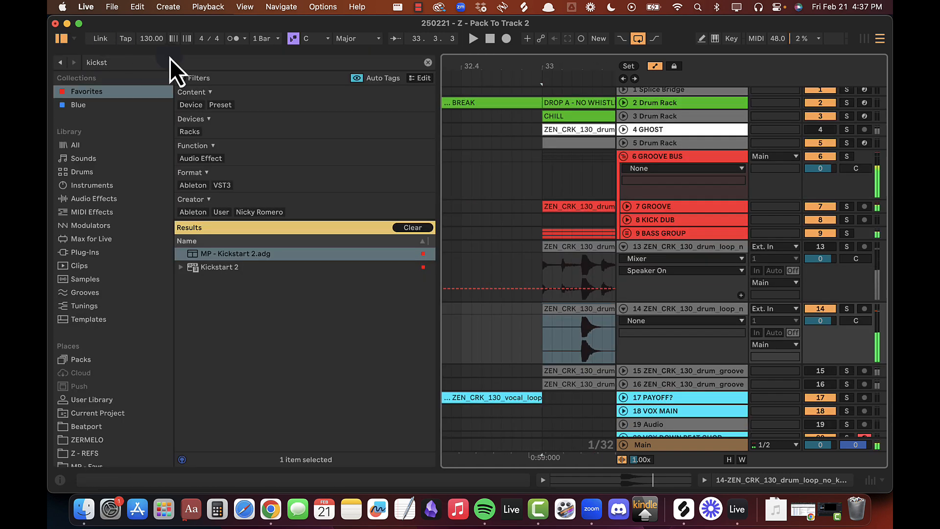
# Step: Search the browser for eq, add EQ Eight to the looped hit's track, and enable band 1 as a steep low cut
pyautogui.click(169, 60)
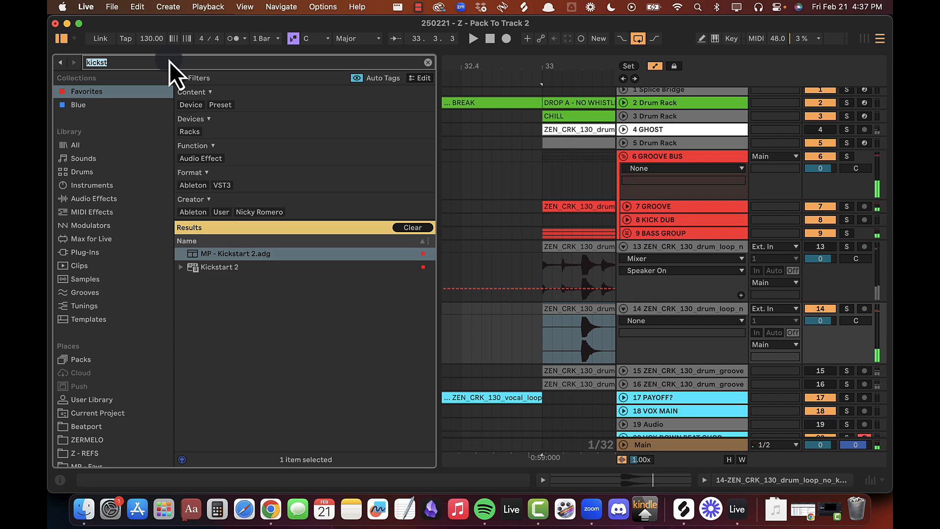
pyautogui.write('eq')
pyautogui.moveTo(222, 271); pyautogui.dragTo(534, 359)
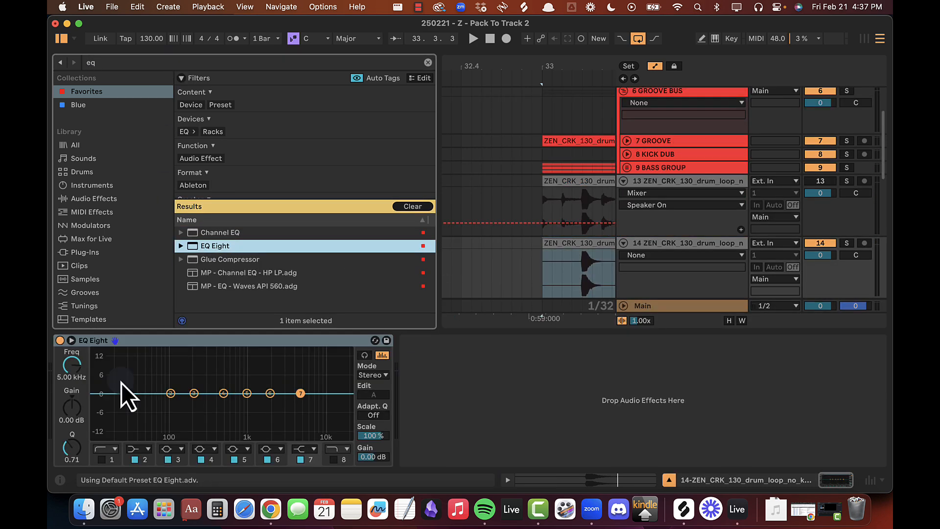
pyautogui.click(103, 457)
pyautogui.click(102, 446)
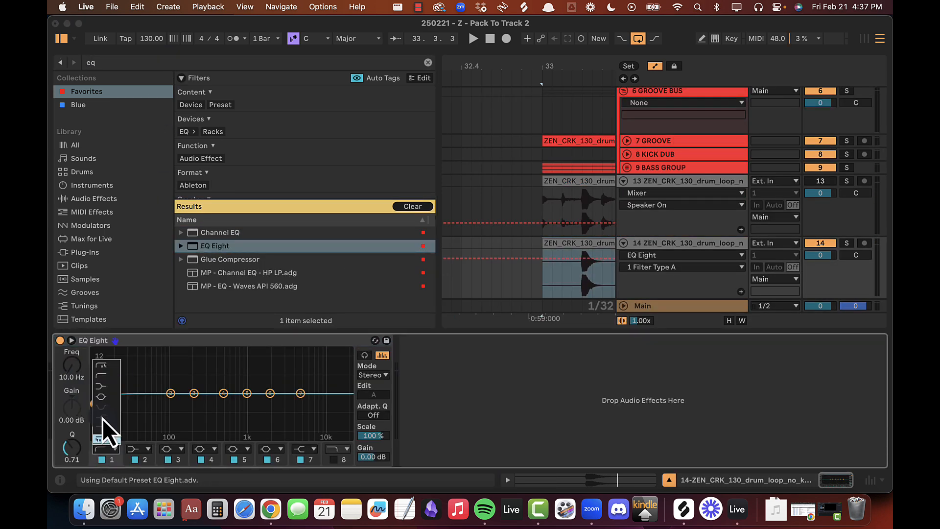
pyautogui.click(109, 444)
pyautogui.click(107, 369)
# Step: Sweep the low cut during soloed playback, and set band 1's Q to 0.10 and its frequency to 1.00 kHz
pyautogui.press('space')
pyautogui.scroll(10, 74, 366)
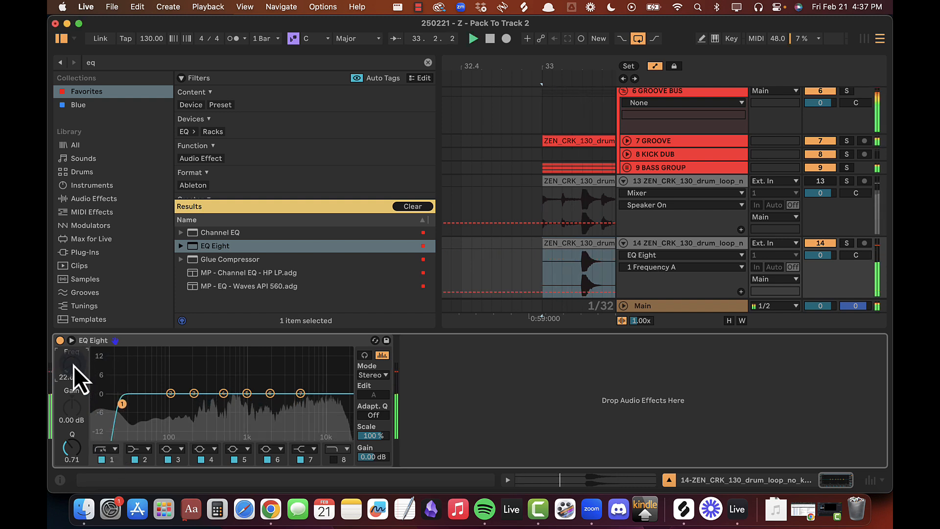
pyautogui.scroll(8, 74, 365)
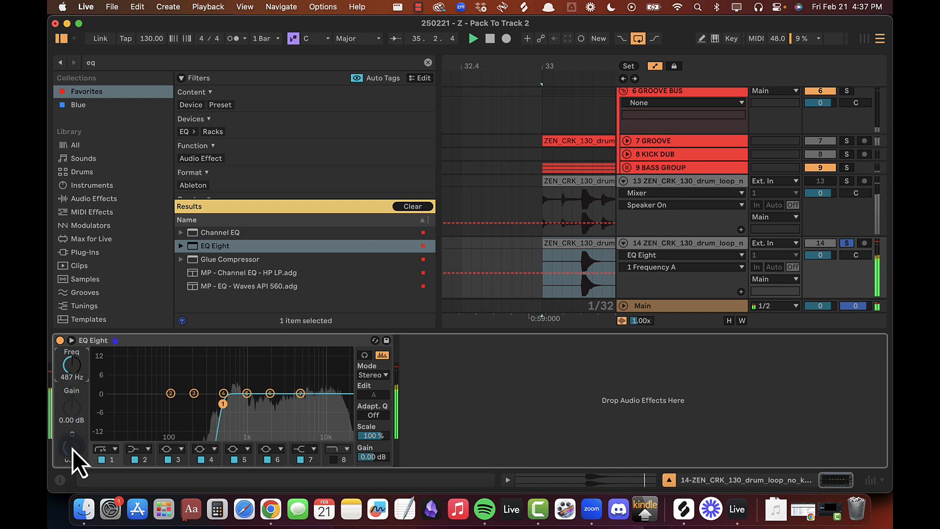
pyautogui.scroll(-10, 73, 448)
pyautogui.scroll(3, 73, 361)
pyautogui.scroll(5, 72, 362)
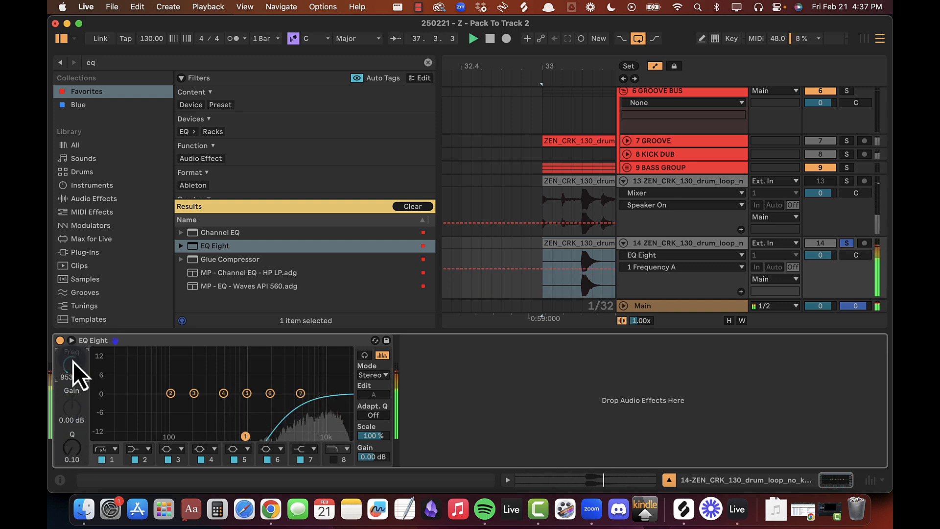
pyautogui.scroll(1, 72, 361)
pyautogui.write('1000')
pyautogui.press('Return')
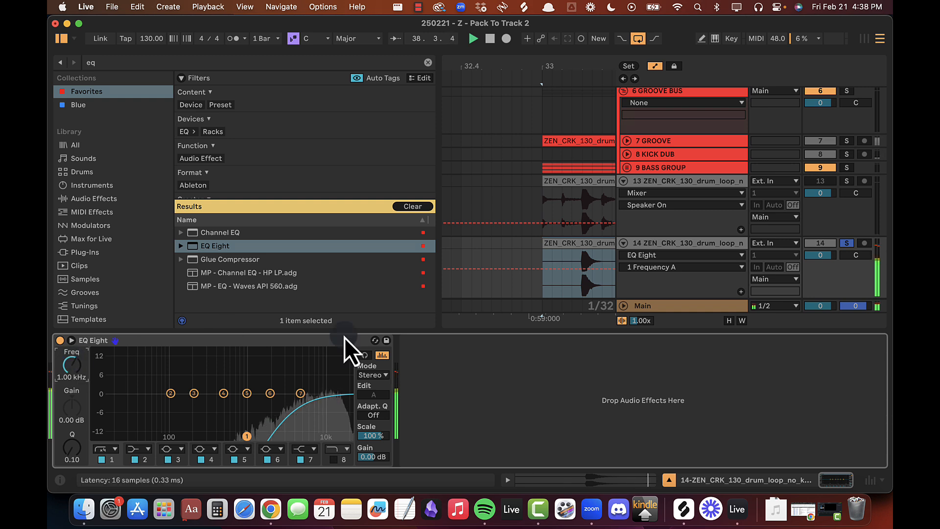
# Step: Unsolo the hit's track and boost EQ Eight's band 7 by 6 dB at 22.0 kHz with a Q of 0.10
pyautogui.press('space')
pyautogui.click(841, 243)
pyautogui.press('space')
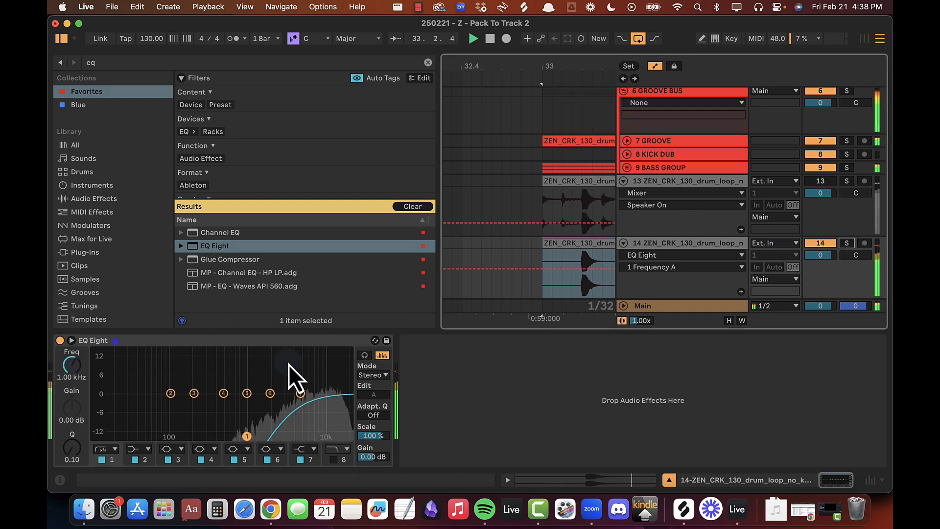
pyautogui.moveTo(301, 393); pyautogui.dragTo(350, 353)
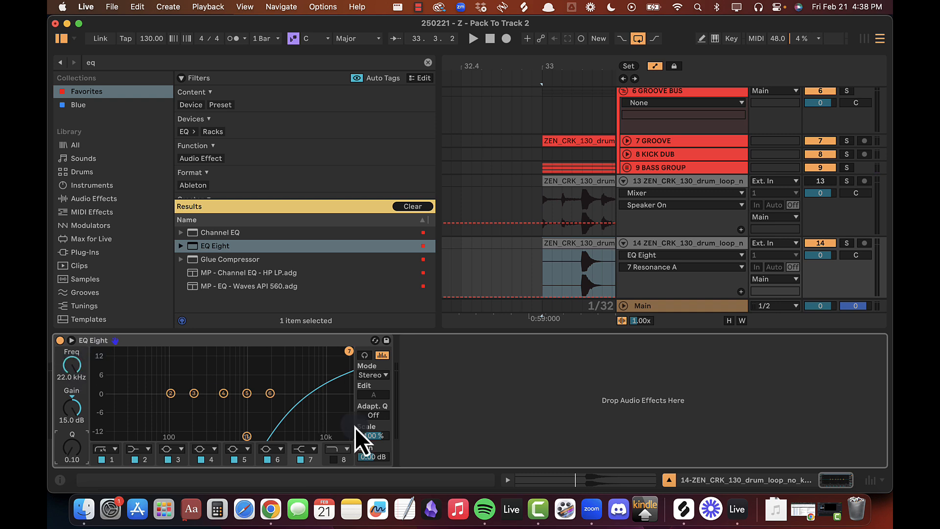
pyautogui.click(73, 365)
pyautogui.moveTo(73, 407); pyautogui.dragTo(73, 410)
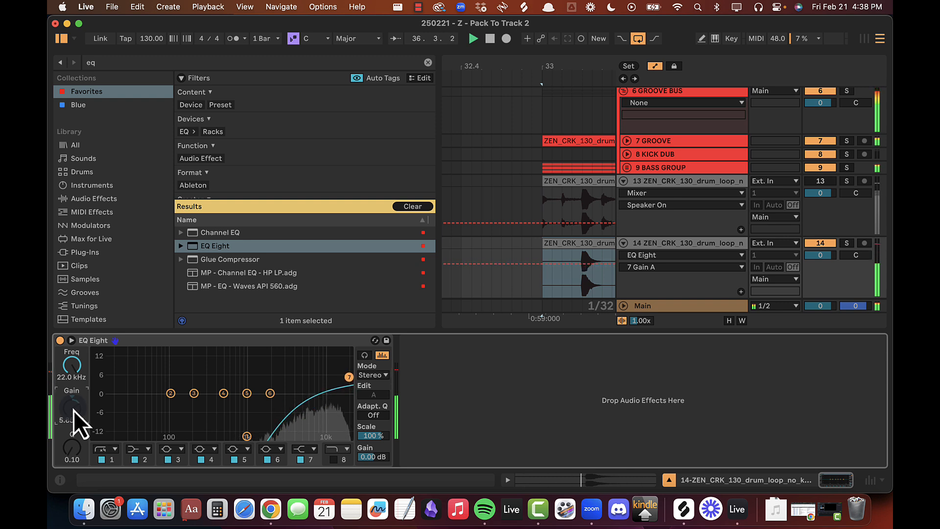
pyautogui.write('6')
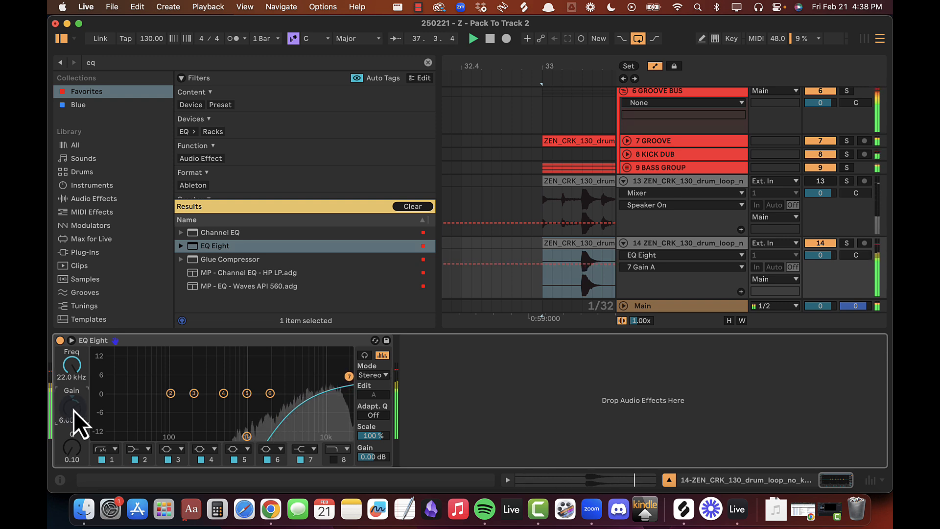
# Step: Close the device view and browser, solo GROOVE for comparison, and lower the looped hit's track volume to -3 dB
pyautogui.press('alt+super+l')
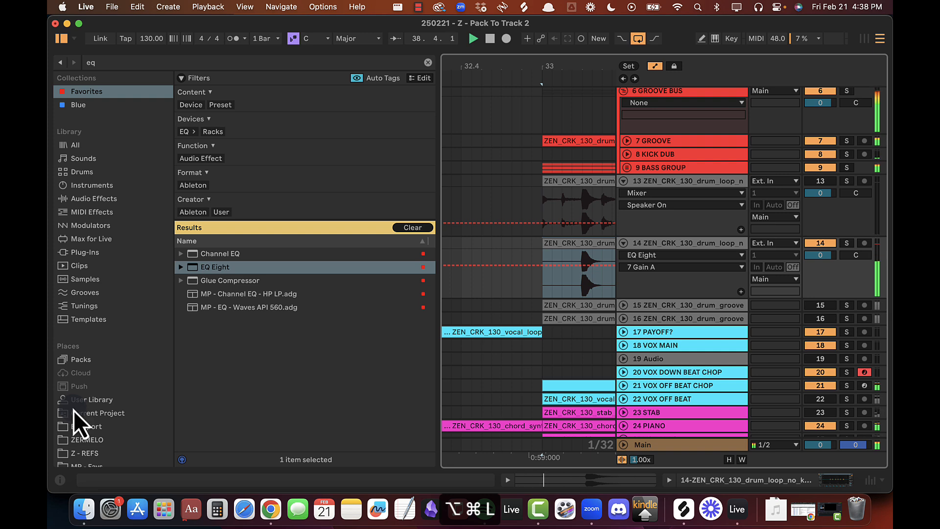
pyautogui.press('alt+super+b')
pyautogui.press('space')
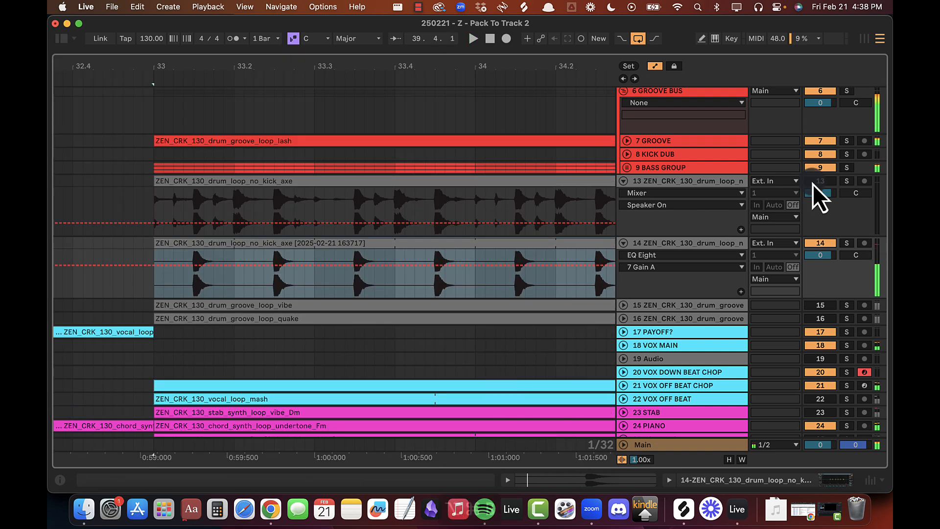
pyautogui.click(643, 137)
pyautogui.click(847, 141)
pyautogui.press('space')
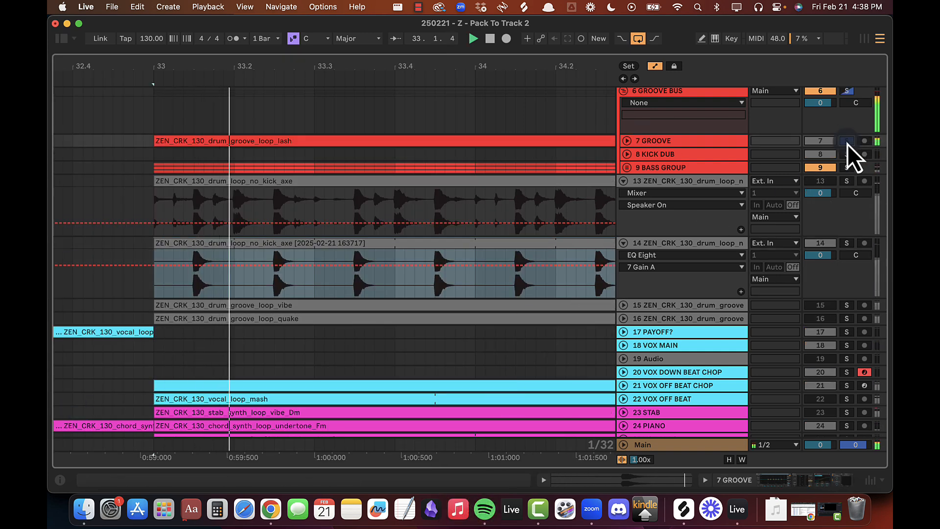
pyautogui.click(824, 258)
pyautogui.press('Down')
pyautogui.press('Down')
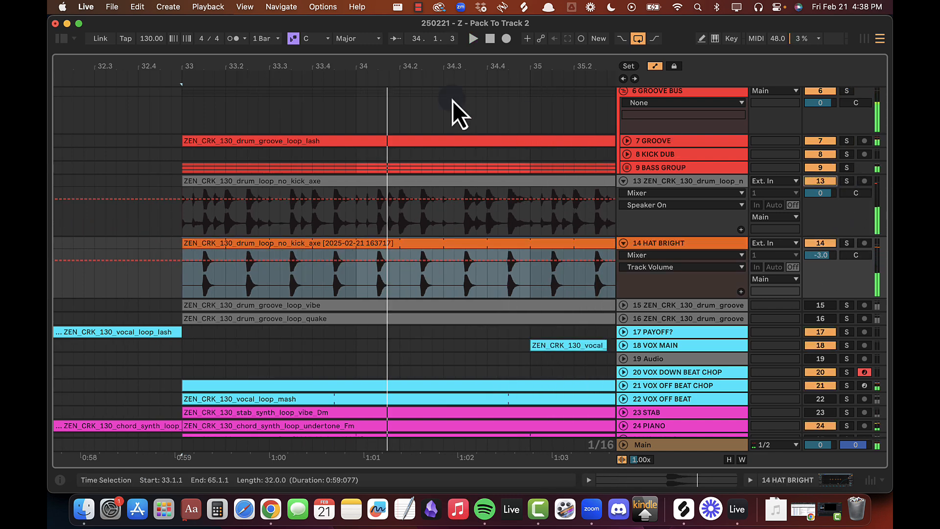
# Step: Play through the four-bar no_kick_axe loop and delete everything before 36.3.1, keeping only the two-beat fill before bar 37
pyautogui.click(345, 192)
pyautogui.press('space')
pyautogui.moveTo(389, 67); pyautogui.dragTo(321, 66)
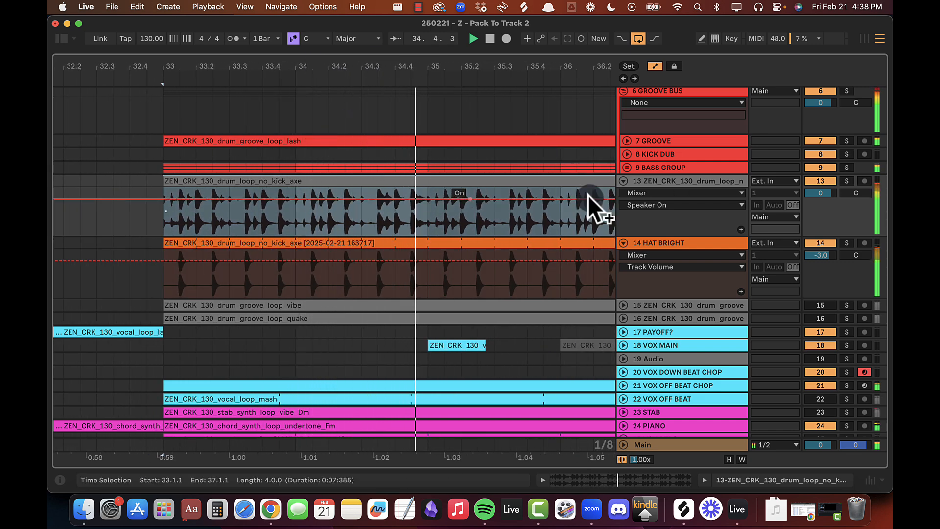
pyautogui.hscroll(5, 510, 199)
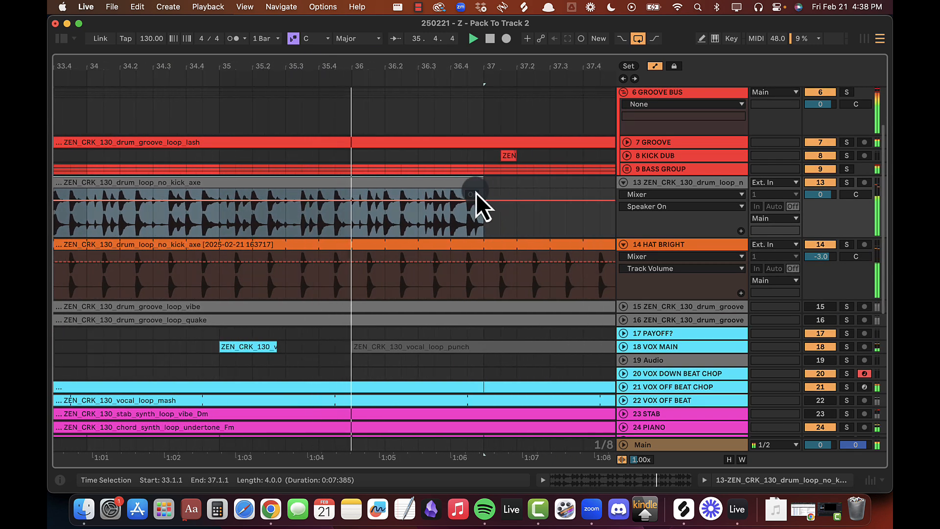
pyautogui.click(486, 197)
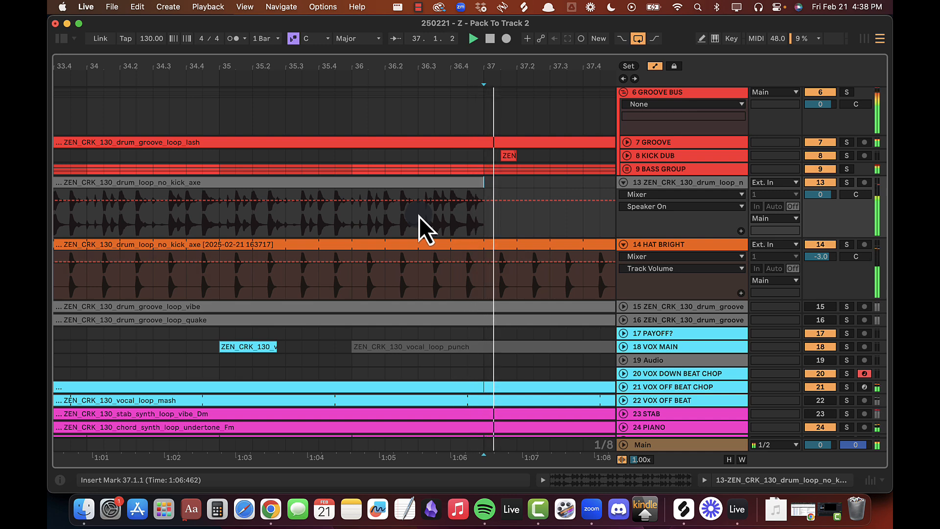
pyautogui.moveTo(419, 216); pyautogui.dragTo(383, 181)
pyautogui.press('super+e')
pyautogui.click(364, 182)
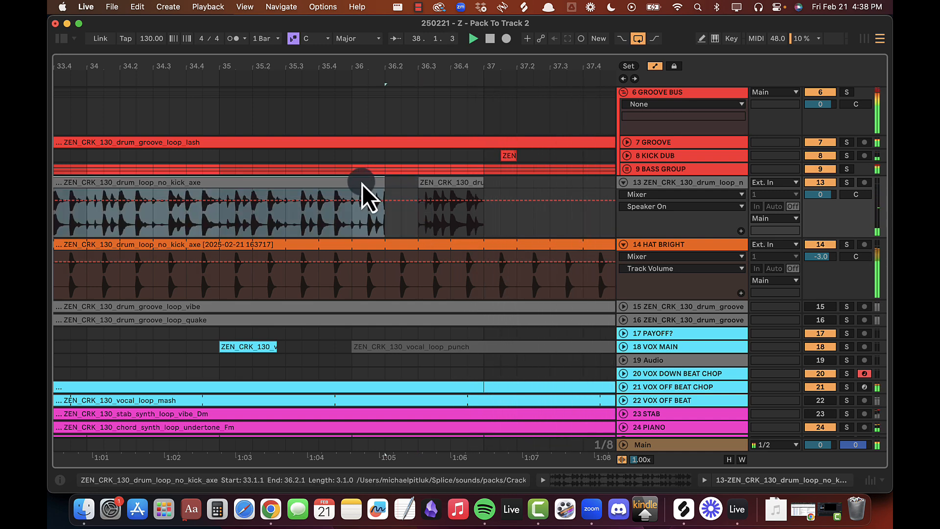
pyautogui.press('Delete')
pyautogui.press('space')
# Step: Move the two-beat drum fill so it ends at bar 41, and audition it from bar 40 in the mix and soloed
pyautogui.moveTo(402, 72); pyautogui.dragTo(333, 73)
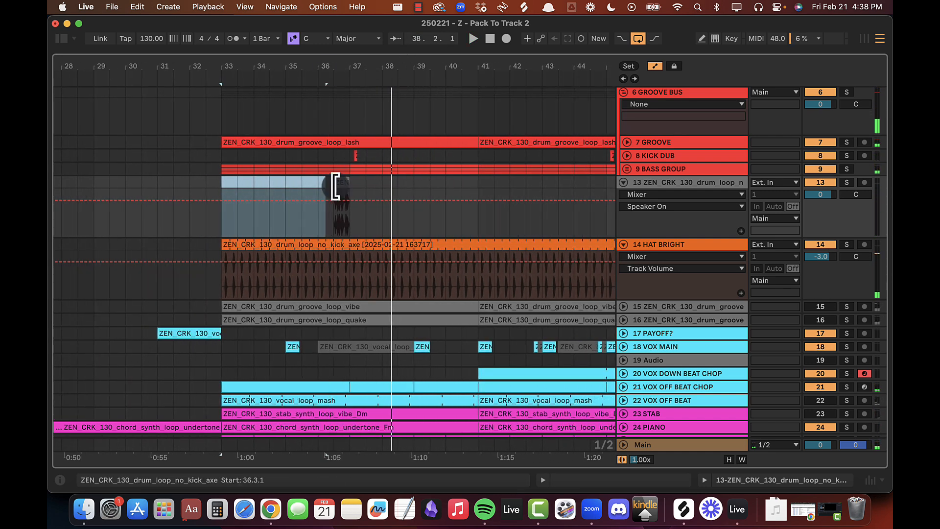
pyautogui.moveTo(342, 185); pyautogui.dragTo(473, 186)
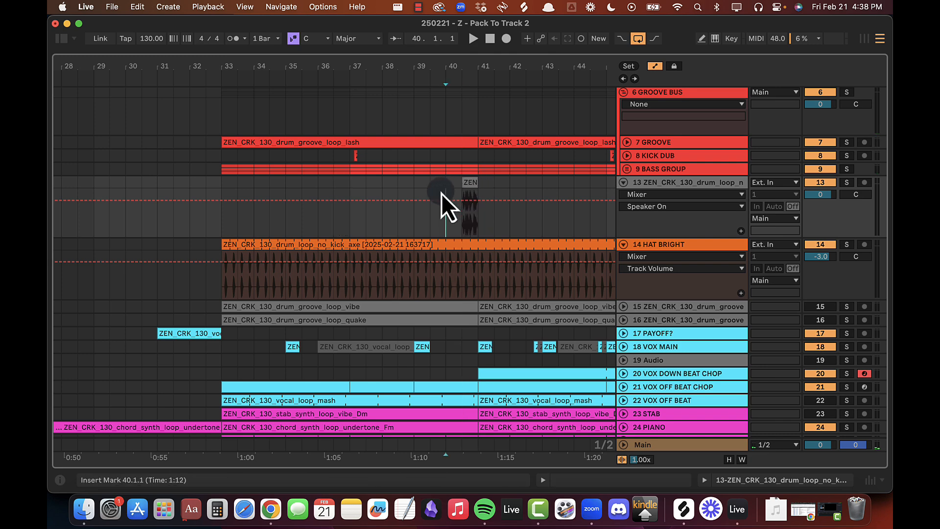
pyautogui.click(443, 204)
pyautogui.press('space')
pyautogui.moveTo(500, 74); pyautogui.dragTo(468, 120)
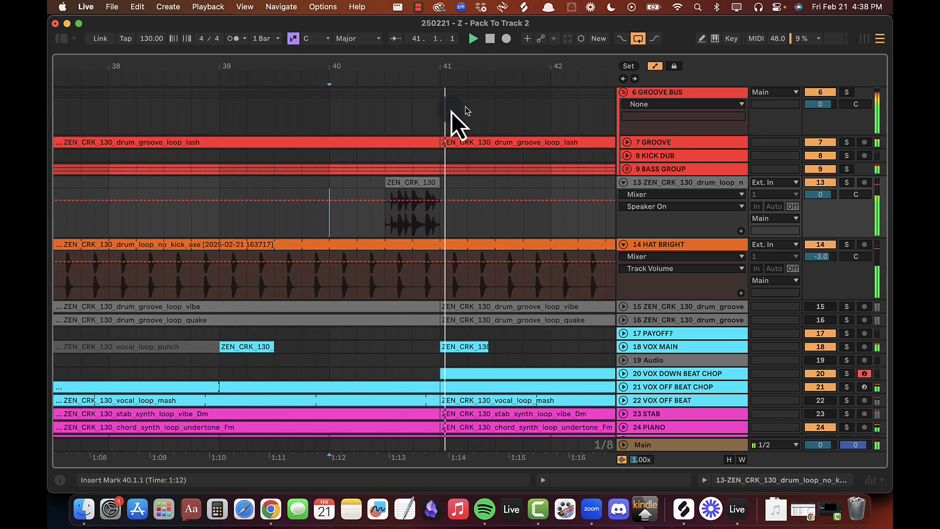
pyautogui.press('space')
pyautogui.moveTo(402, 67); pyautogui.dragTo(403, 67)
pyautogui.press('s')
pyautogui.press('space')
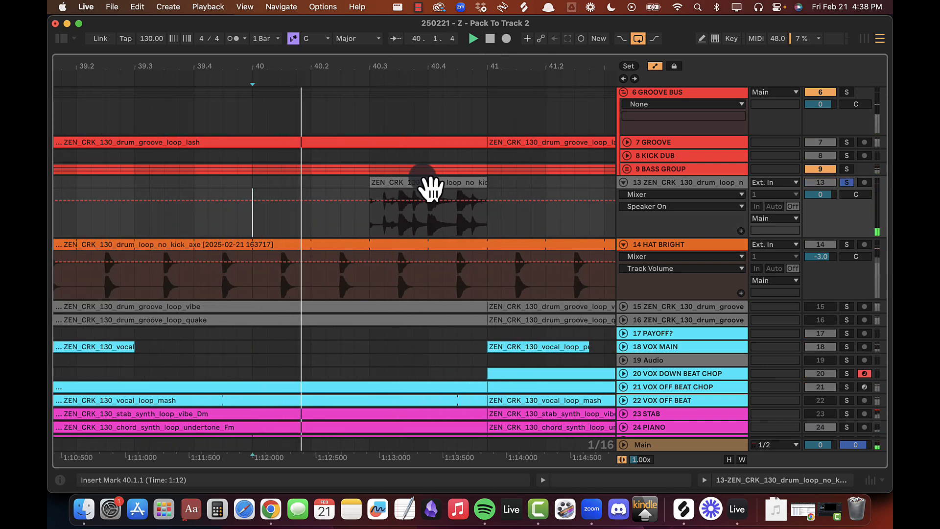
pyautogui.click(421, 194)
# Step: Rename the no_kick_axe drum loop's track as FILL
pyautogui.click(662, 182)
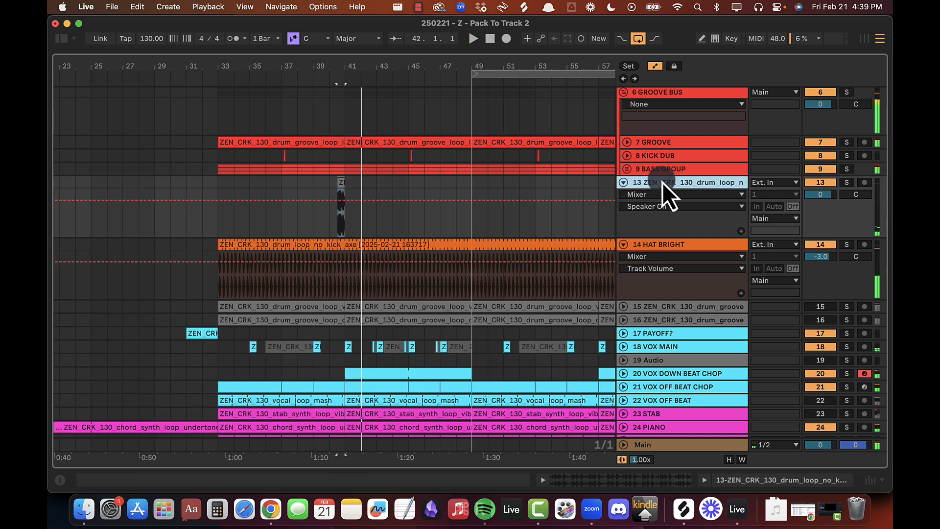
pyautogui.press('super+r')
pyautogui.write('FILL')
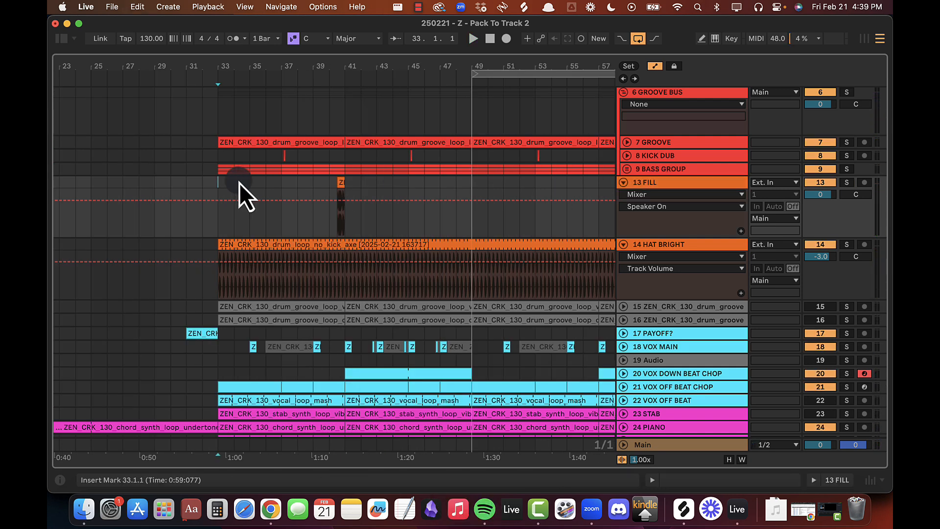
# Step: Repeat bars 33 to 41 of the FILL track across the drop to bar 65 and check the repeats during playback
pyautogui.moveTo(239, 183); pyautogui.dragTo(345, 189)
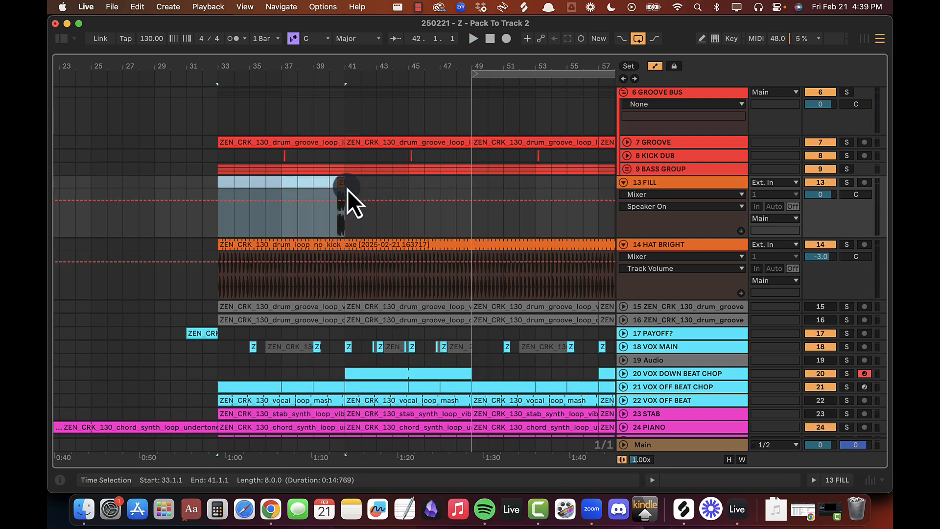
pyautogui.press('super+d')
pyautogui.press('super+d')
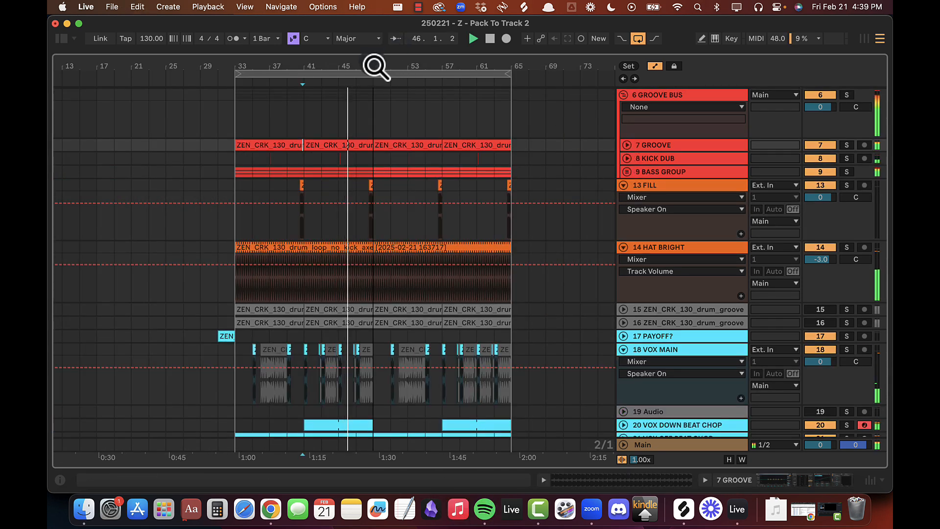
pyautogui.moveTo(377, 65); pyautogui.dragTo(376, 67)
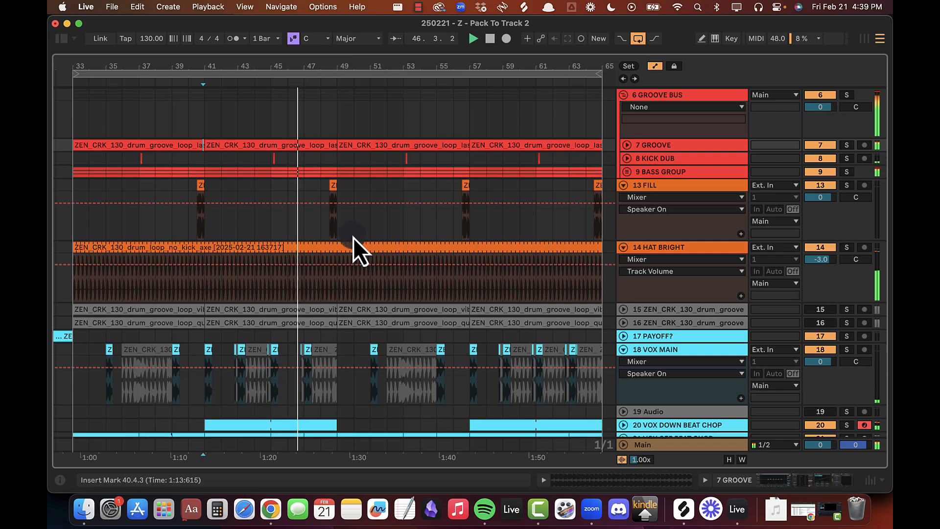
pyautogui.scroll(-10, 353, 237)
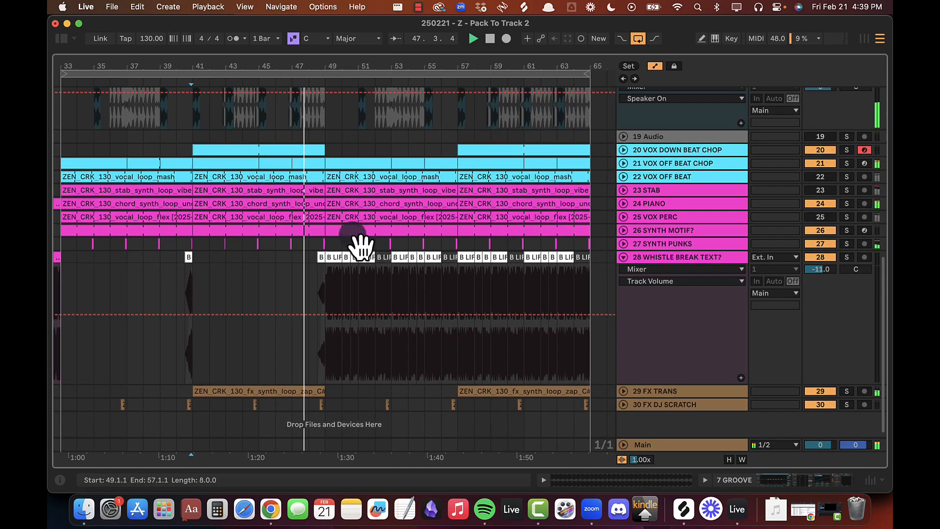
pyautogui.scroll(15, 346, 186)
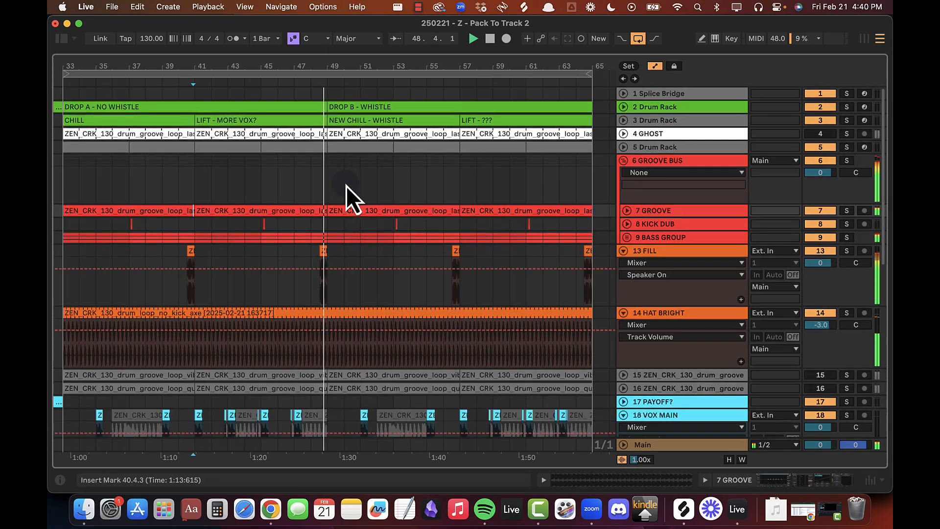
# Step: Trim the drum fill before bar 41 to one beat, from 40.3.1 to 40.4.1, and audition it
pyautogui.moveTo(188, 68); pyautogui.dragTo(189, 78)
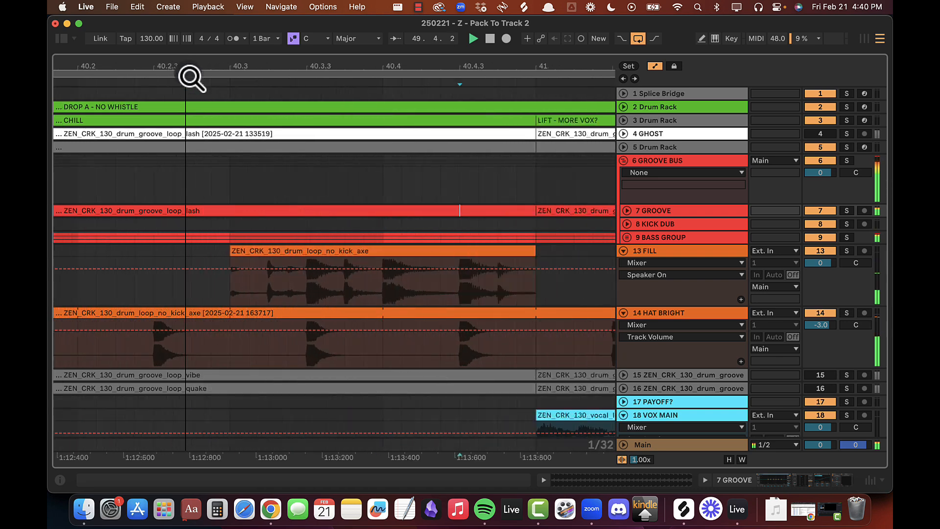
pyautogui.click(245, 253)
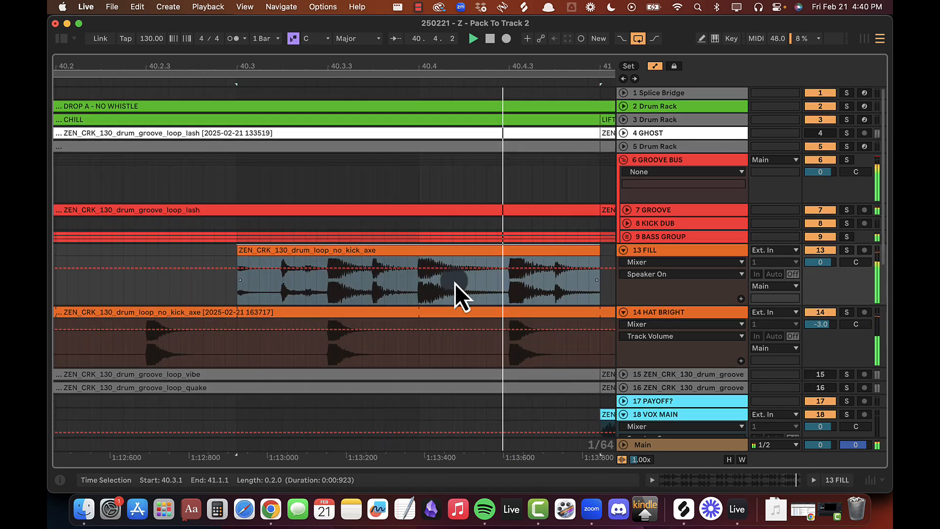
pyautogui.hscroll(2, 454, 284)
pyautogui.scroll(-1, 454, 284)
pyautogui.press('space')
pyautogui.moveTo(561, 238); pyautogui.dragTo(377, 235)
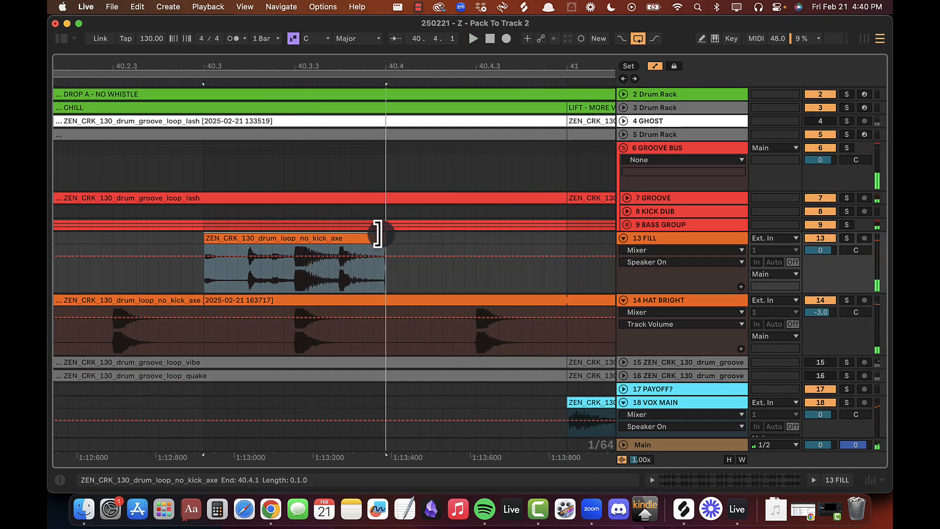
pyautogui.press('space')
# Step: Duplicate bars 33 to 41 of the FILL track three times so the one-beat fill repeats until bar 65
pyautogui.moveTo(384, 67); pyautogui.dragTo(382, 66)
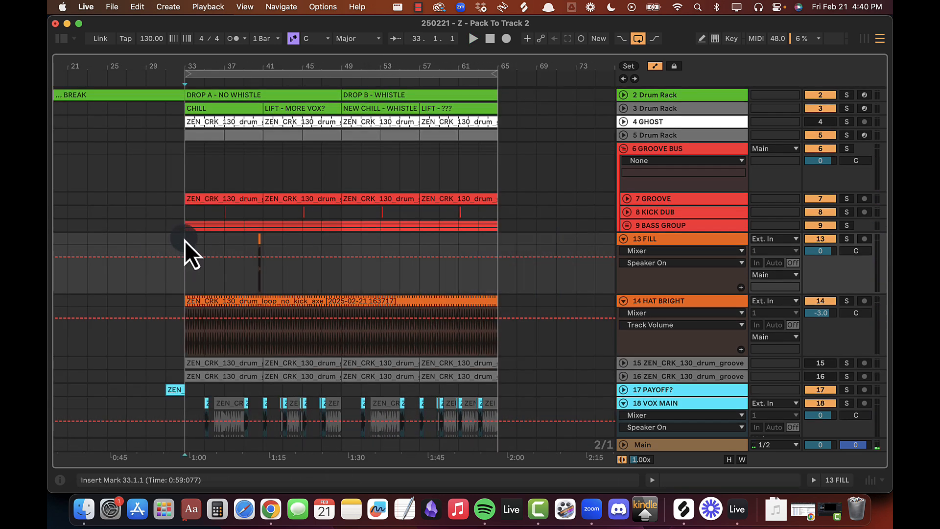
pyautogui.moveTo(184, 240); pyautogui.dragTo(269, 240)
pyautogui.press('super+d')
pyautogui.press('super+d')
pyautogui.press('super+d')
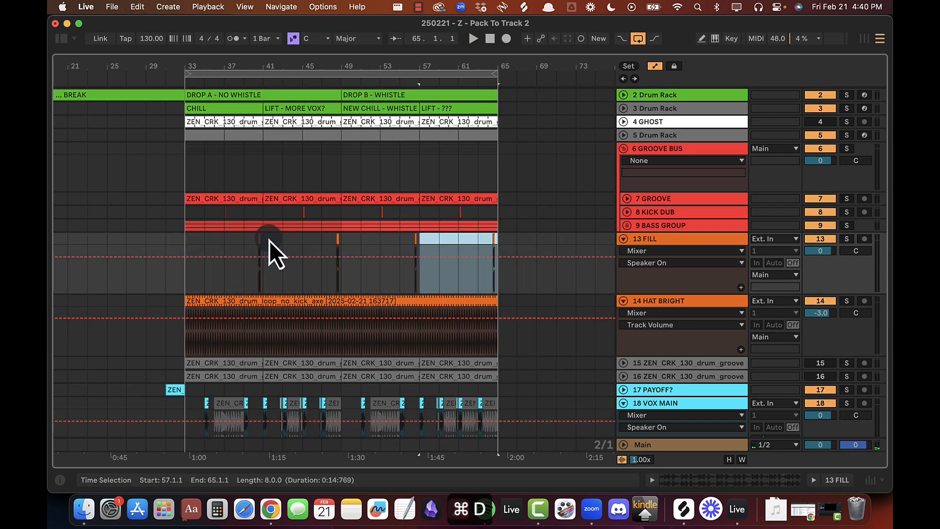
pyautogui.press('space')
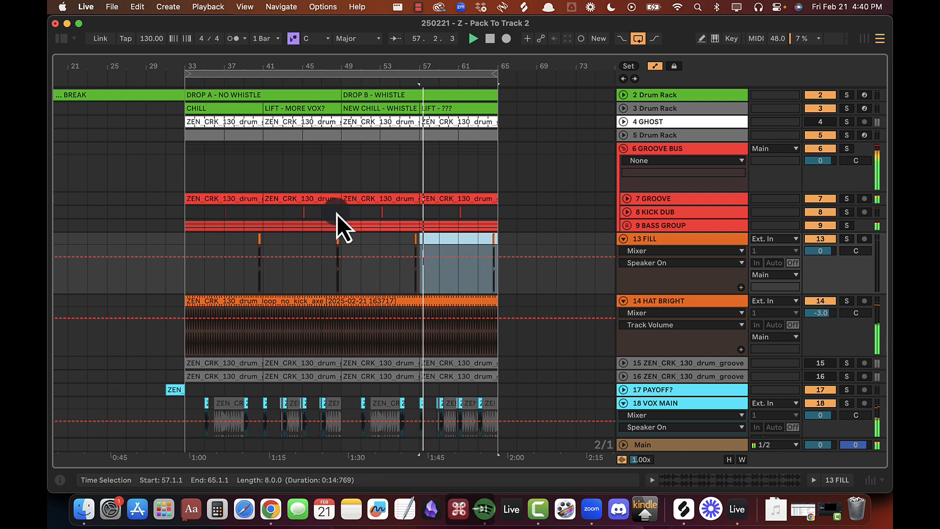
# Step: Play the arrangement from bar 39 to hear the shortened fill, and fold all tracks
pyautogui.click(247, 244)
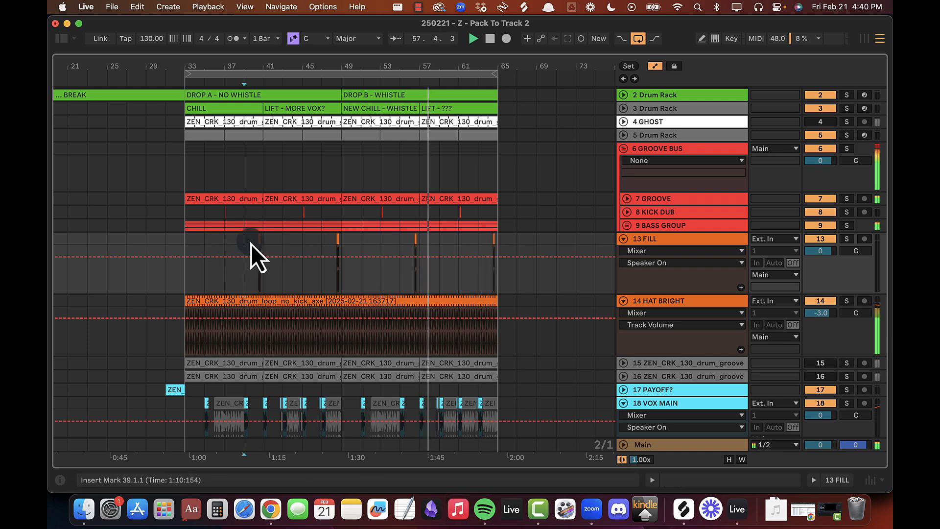
pyautogui.keyDown('alt'); pyautogui.click(623, 239); pyautogui.keyUp('alt')
pyautogui.moveTo(271, 66); pyautogui.dragTo(315, 122)
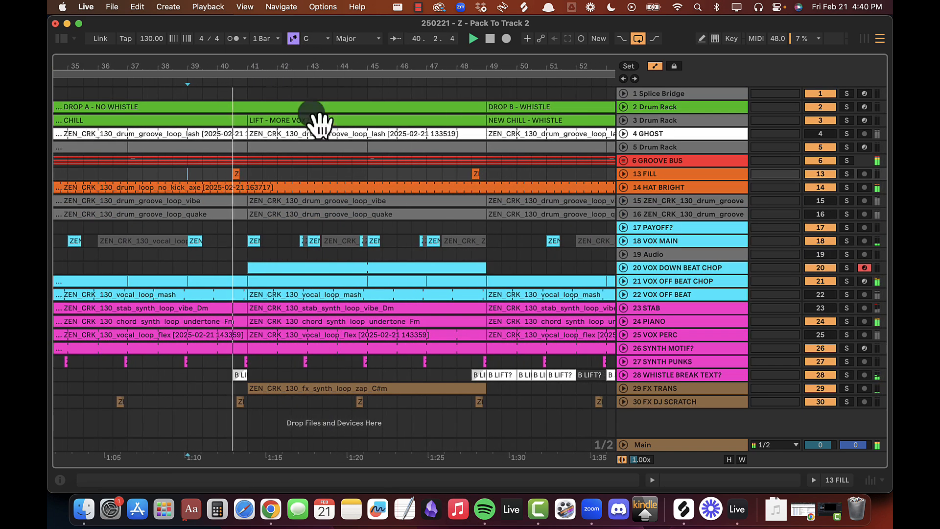
pyautogui.moveTo(363, 66); pyautogui.dragTo(270, 65)
# Step: Switch to Splice and audition the drum_top_loop_xpand and drum_loop_no_kick_lash loops with the track
pyautogui.press('super+Tab')
pyautogui.click(378, 290)
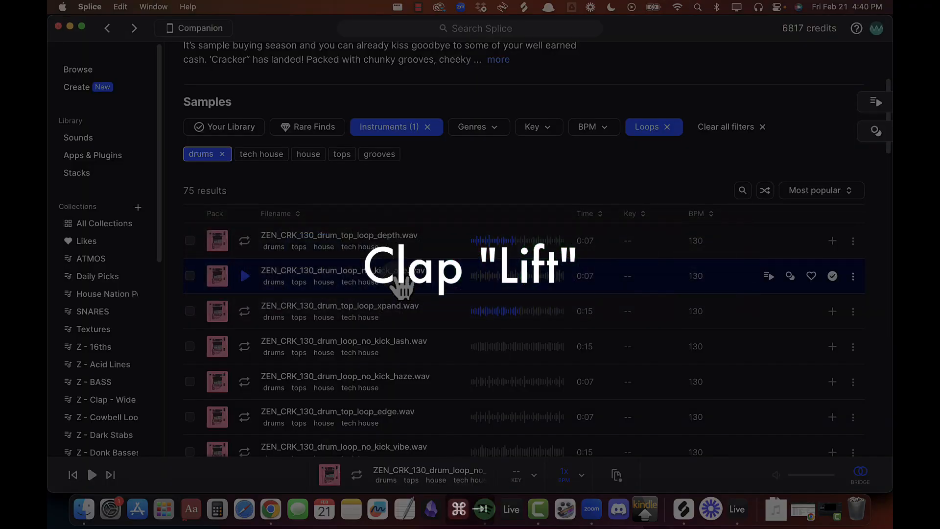
pyautogui.click(244, 313)
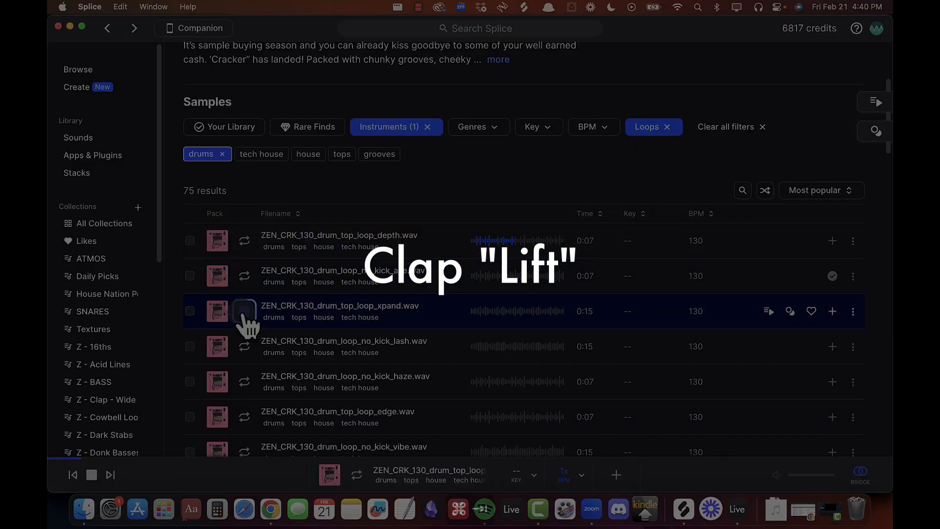
pyautogui.press('super+Tab')
pyautogui.press('super+Tab')
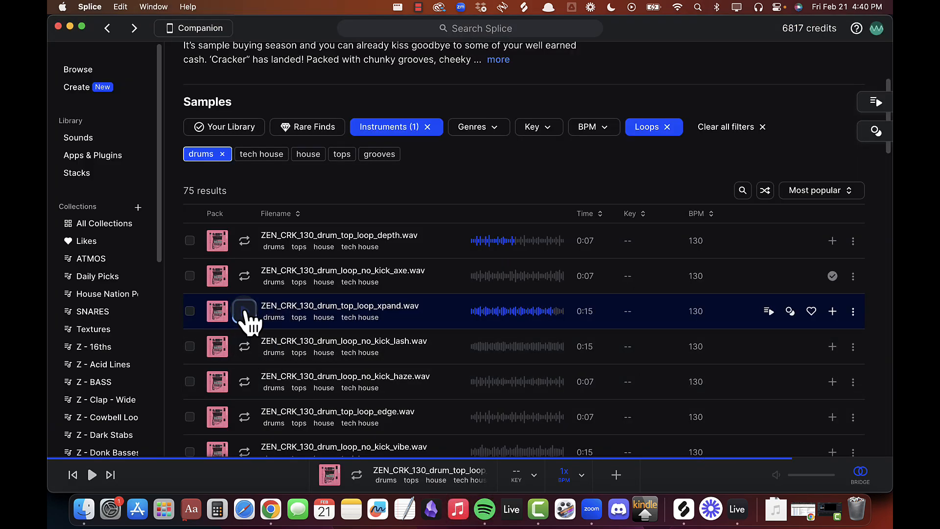
pyautogui.click(245, 348)
pyautogui.press('Up')
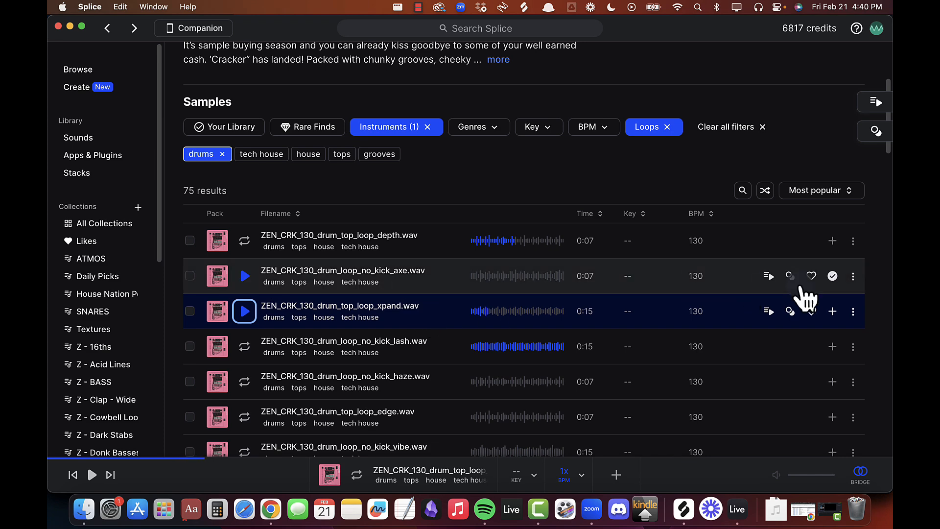
# Step: Check the arrangement's playback position in Live, then return to Splice and replay the drum_top_loop_xpand loop
pyautogui.press('super+Tab')
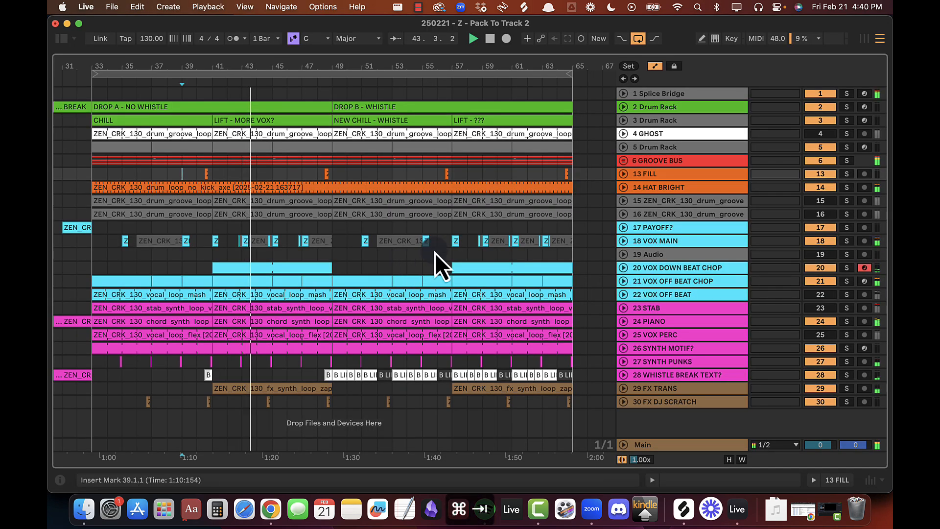
pyautogui.press('super+Tab')
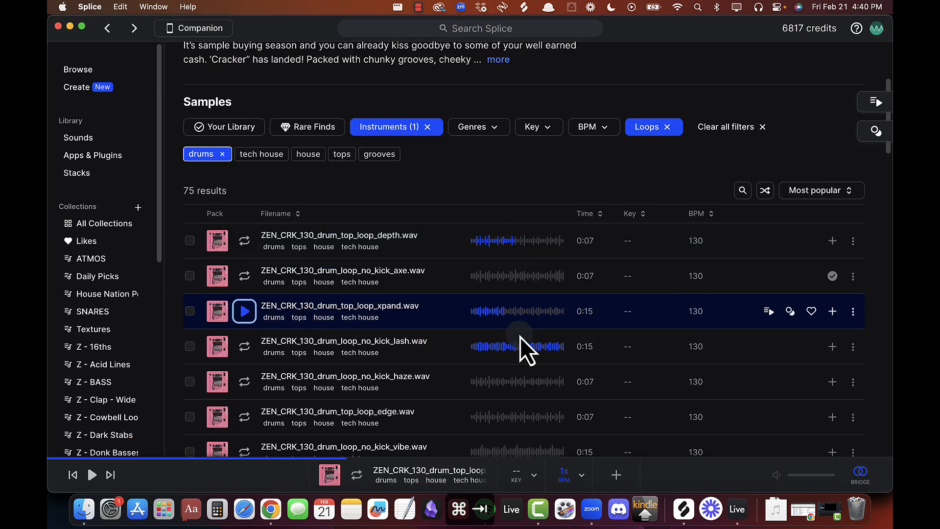
pyautogui.click(92, 474)
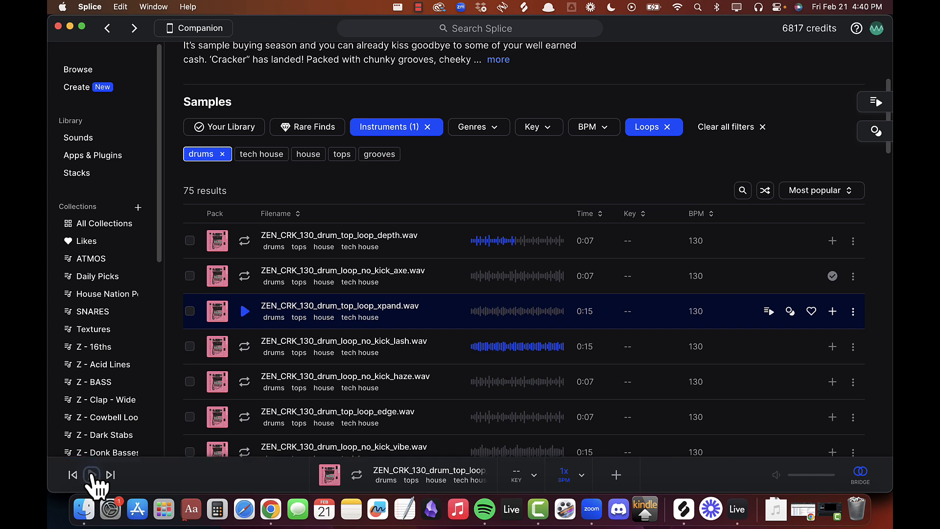
pyautogui.click(92, 475)
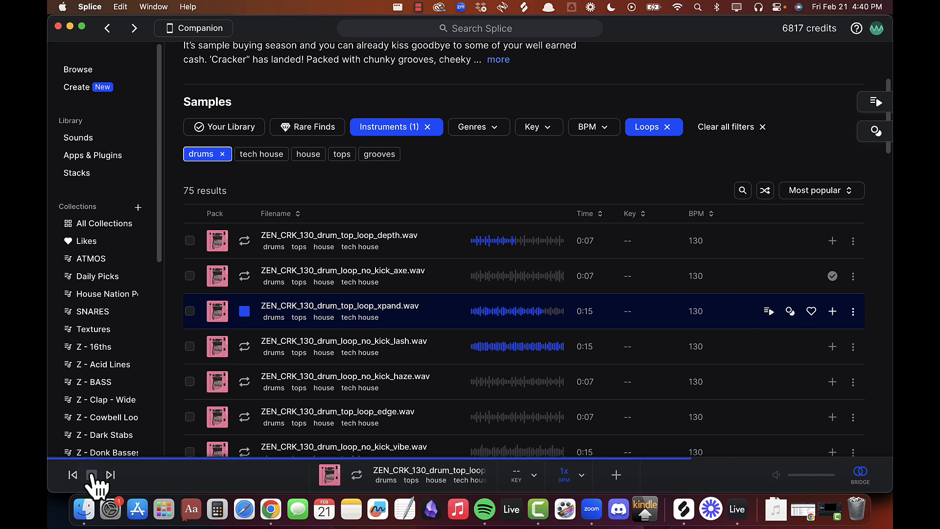
pyautogui.click(253, 349)
pyautogui.click(250, 321)
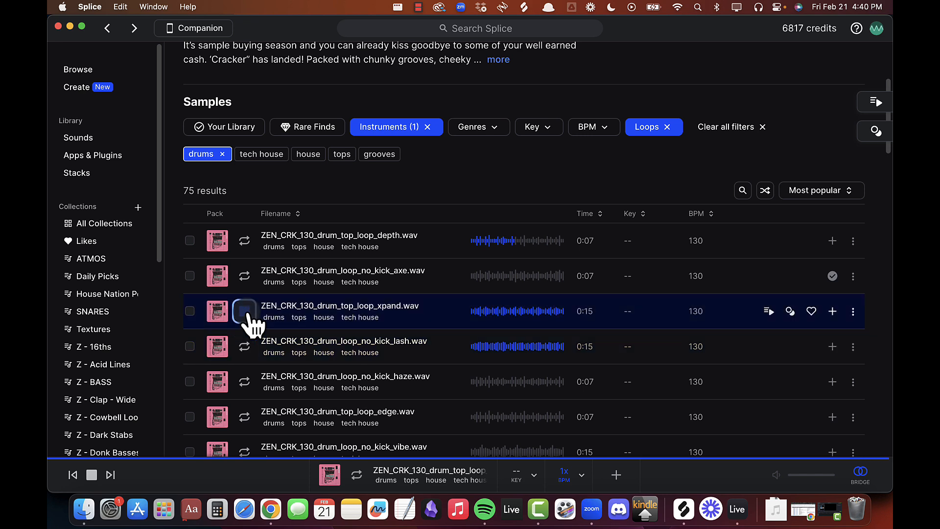
# Step: Add ZEN_CRK_130_drum_top_loop_xpand.wav to the Splice library and copy the sample to the clipboard
pyautogui.click(853, 312)
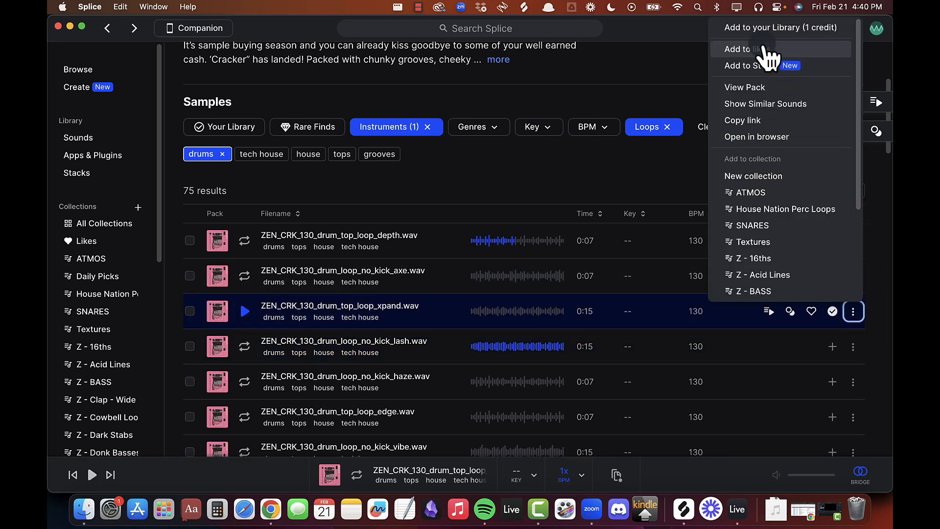
pyautogui.click(640, 98)
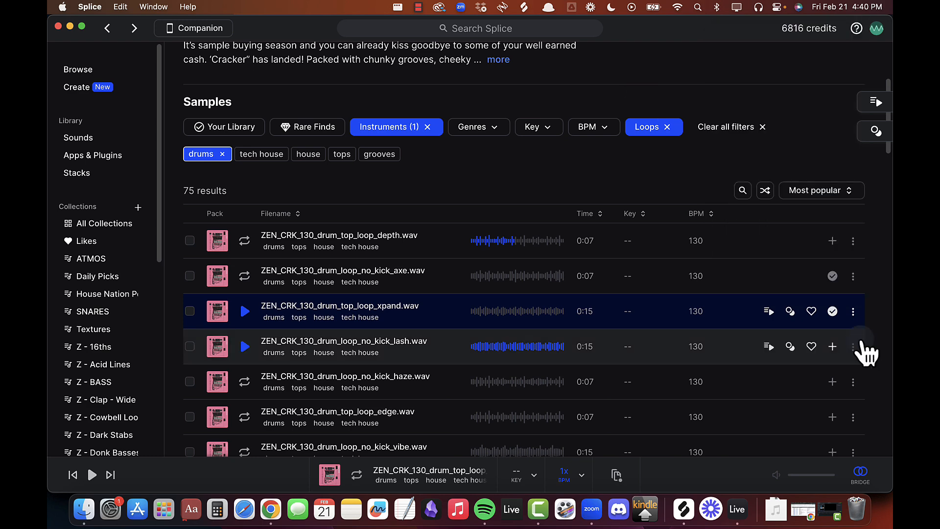
pyautogui.click(853, 313)
pyautogui.click(748, 49)
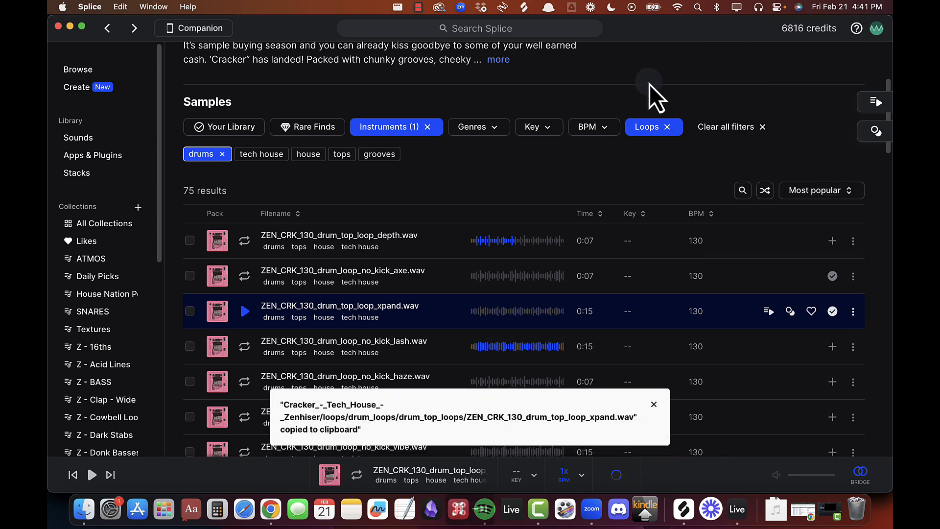
# Step: Switch to Live and insert an orange audio track named CLAP LIFT directly below HAT BRIGHT
pyautogui.press('super+Tab')
pyautogui.click(653, 163)
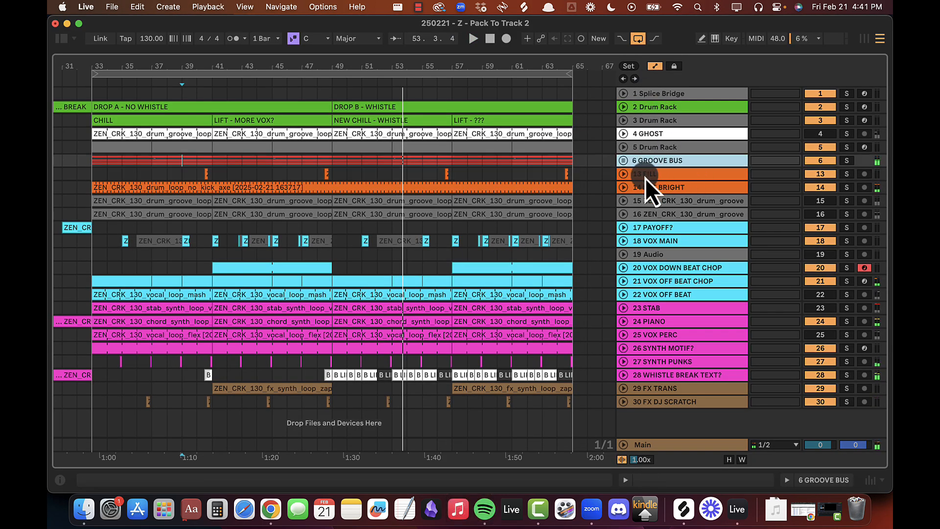
pyautogui.click(645, 178)
pyautogui.click(638, 189)
pyautogui.press('super+t')
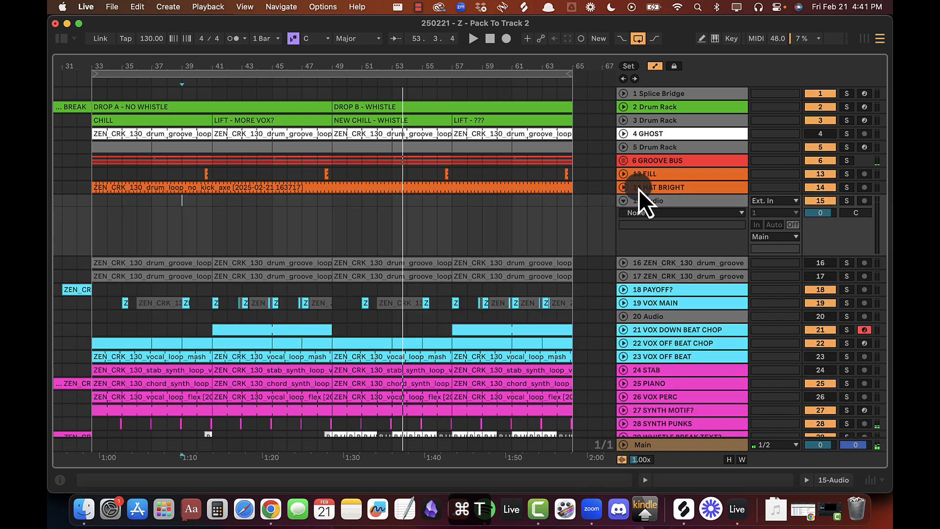
pyautogui.press('super+r')
pyautogui.write('# C')
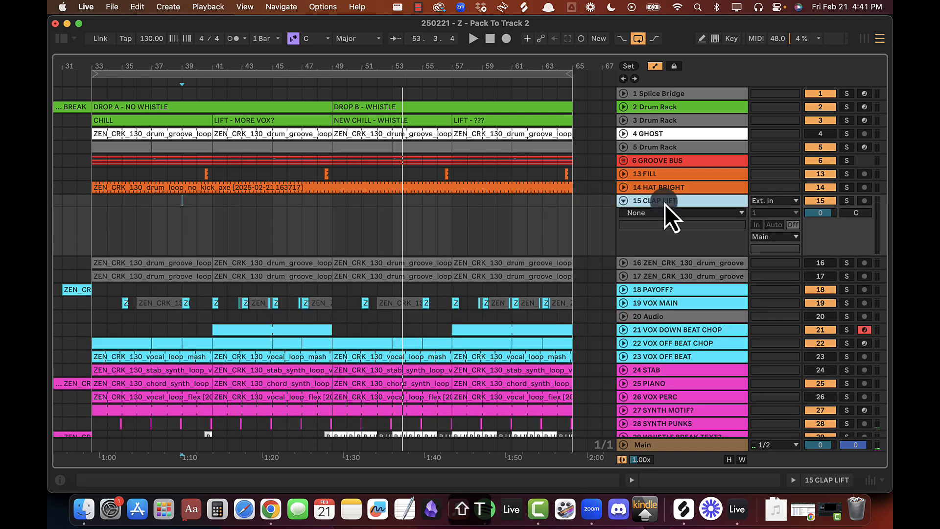
pyautogui.rightClick(665, 204)
pyautogui.click(285, 260)
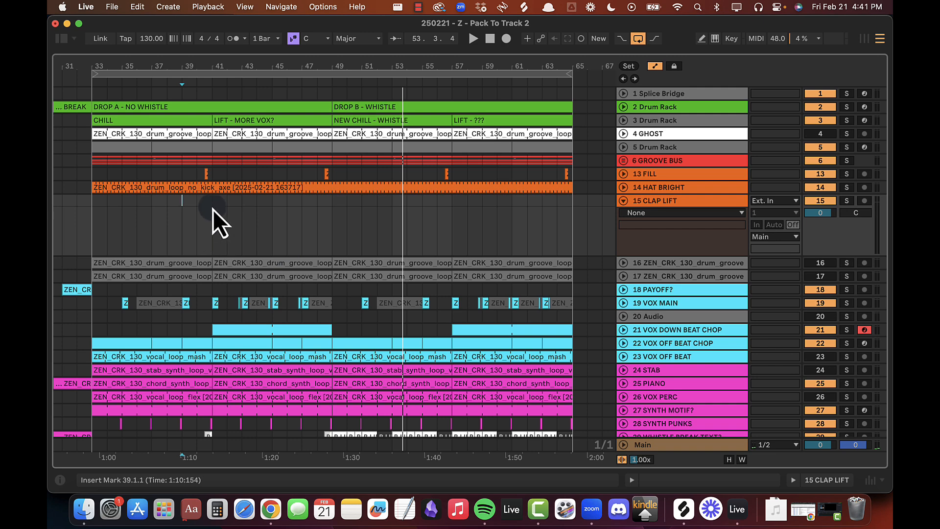
# Step: Paste the xpand loop on CLAP LIFT at bar 41, loop bars 41 to 49, and play it
pyautogui.press('super+v')
pyautogui.press('super+l')
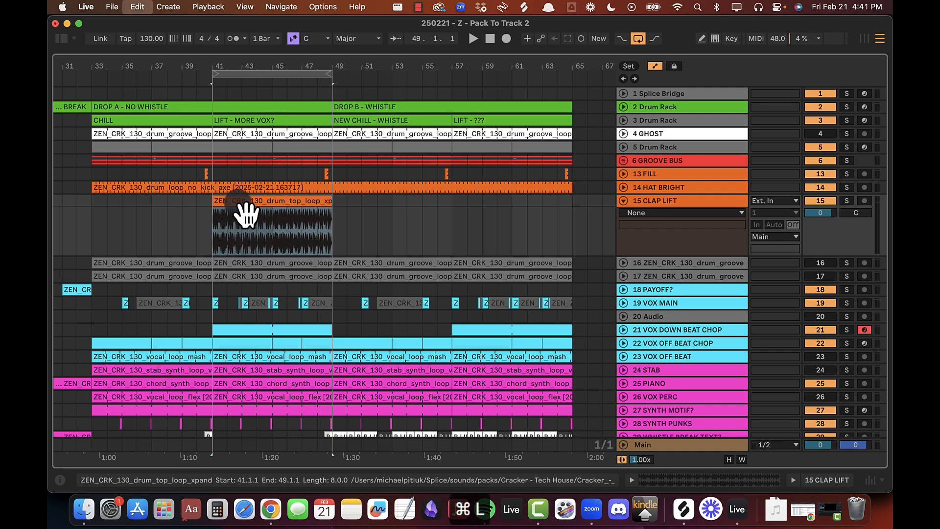
pyautogui.press('space')
pyautogui.moveTo(243, 68); pyautogui.dragTo(242, 222)
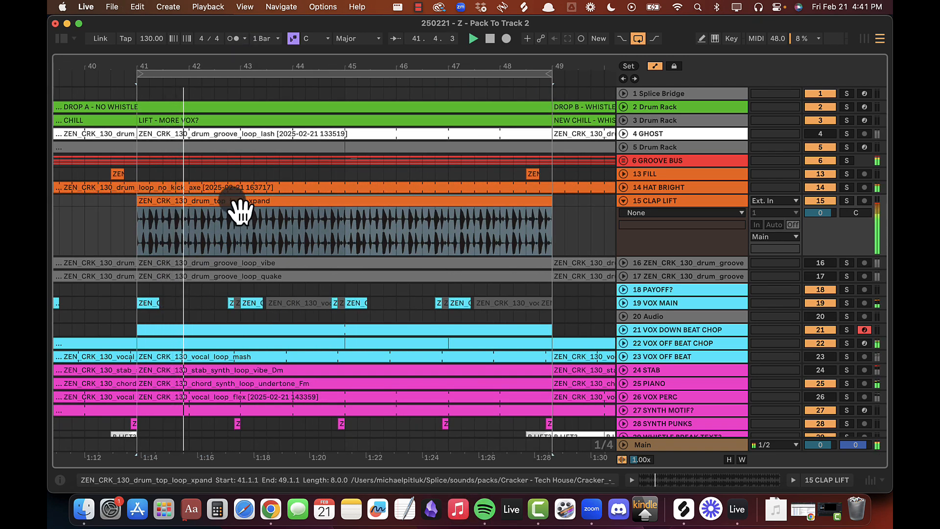
# Step: Open the xpand clip's waveform at its first beats, turn off transient looping, and audition it
pyautogui.doubleClick(234, 204)
pyautogui.moveTo(305, 101); pyautogui.dragTo(305, 195)
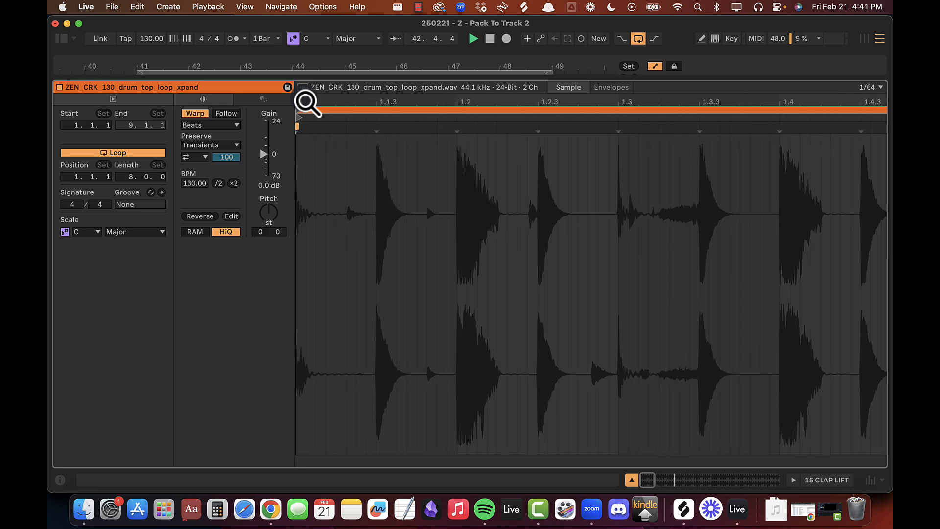
pyautogui.press('space')
pyautogui.press('space')
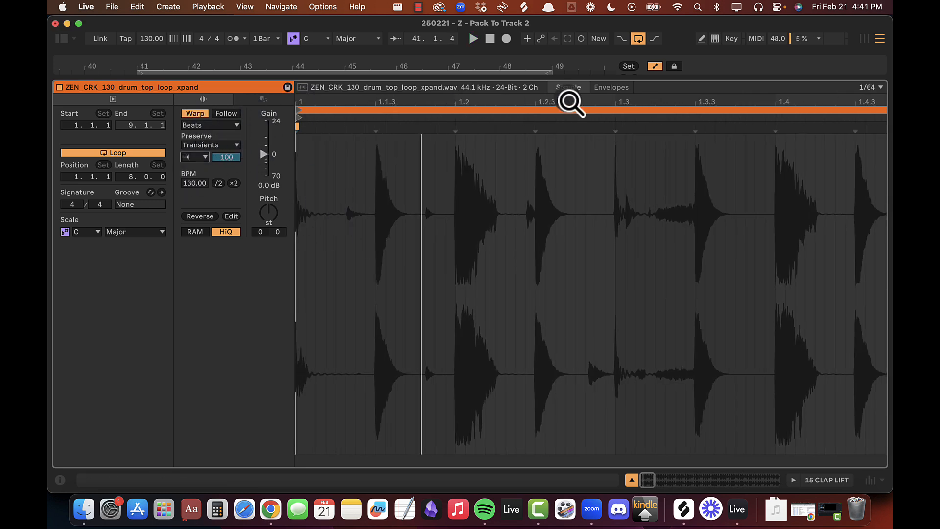
# Step: Draw 0% gain in the xpand clip's envelope up to 1.2 and from after that hit to about 1.3.3, isolating the clap
pyautogui.click(611, 87)
pyautogui.press('b')
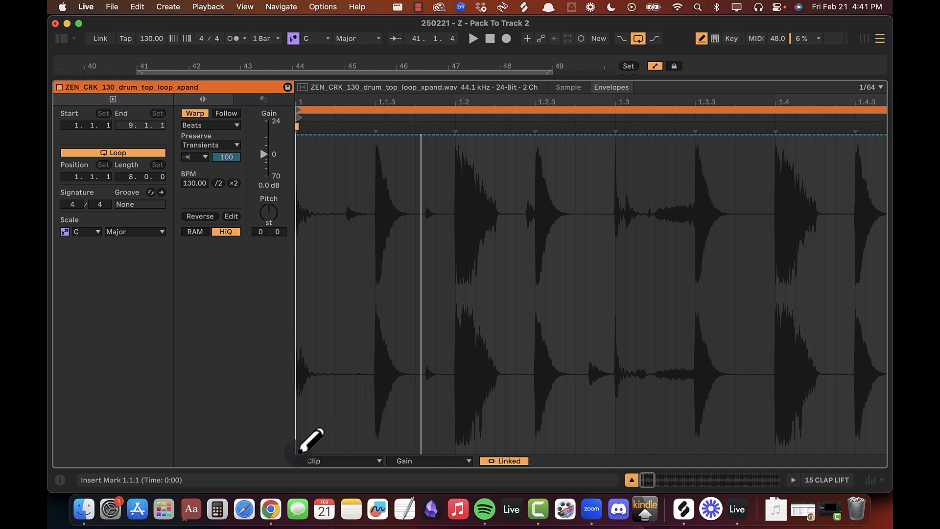
pyautogui.moveTo(299, 453)
pyautogui.mouseDown()
pyautogui.moveTo(298, 473)
pyautogui.moveTo(445, 518)
pyautogui.mouseUp()
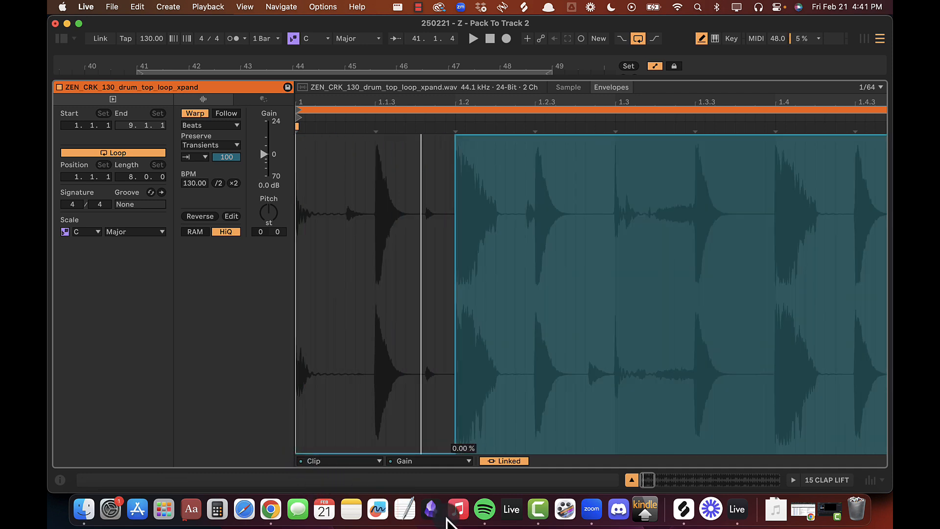
pyautogui.moveTo(500, 446); pyautogui.dragTo(670, 505)
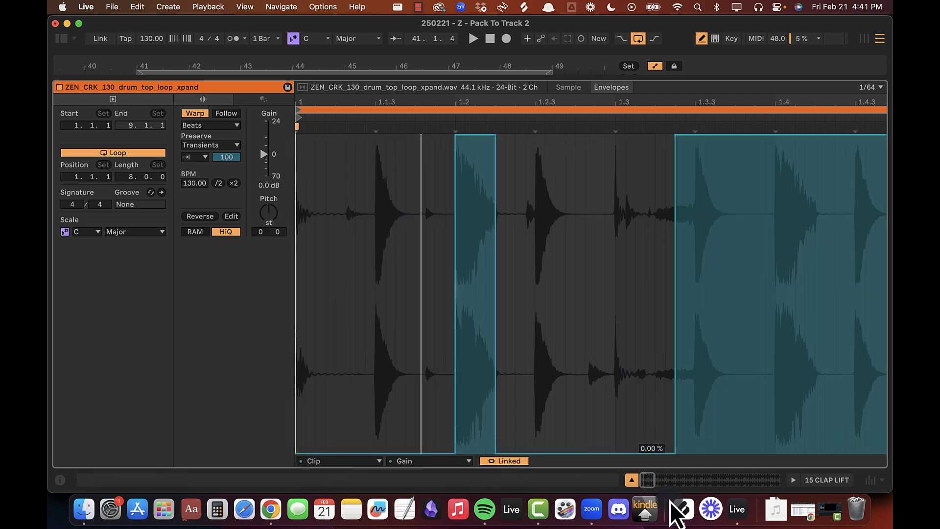
# Step: Loop only the xpand clip's first two beats, 1.1.1 to 1.3.1, audition the clap and close the clip view
pyautogui.press('b')
pyautogui.moveTo(618, 247)
pyautogui.mouseDown()
pyautogui.moveTo(549, 251)
pyautogui.moveTo(283, 211)
pyautogui.mouseUp()
pyautogui.press('cmd+l')
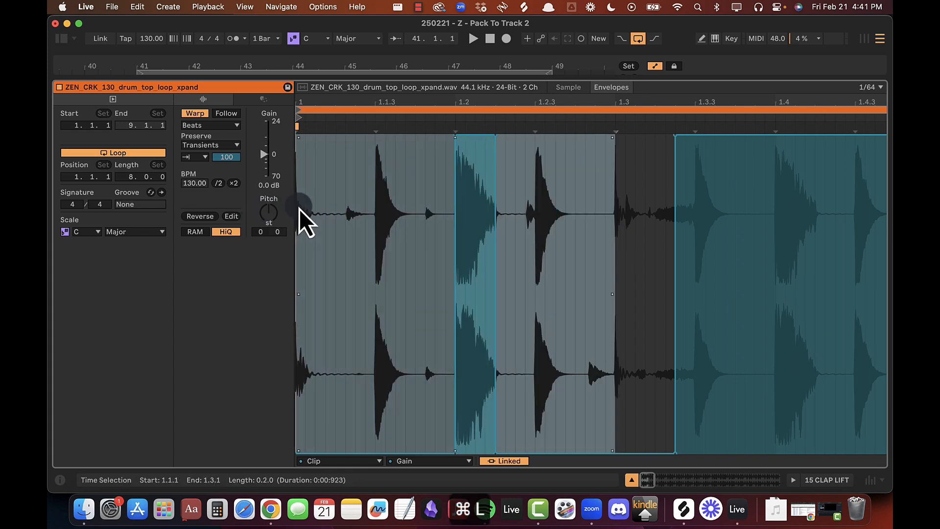
pyautogui.press('space')
pyautogui.moveTo(483, 100); pyautogui.dragTo(580, 230)
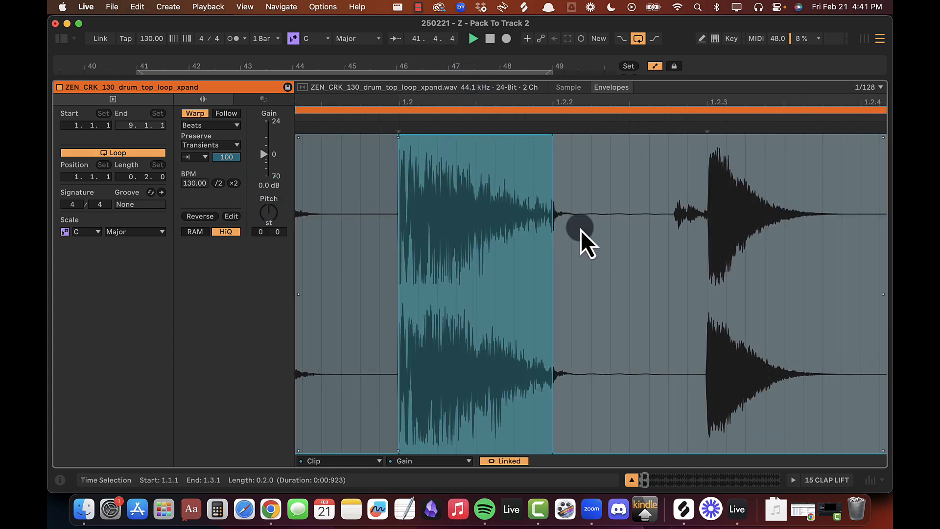
pyautogui.click(592, 150)
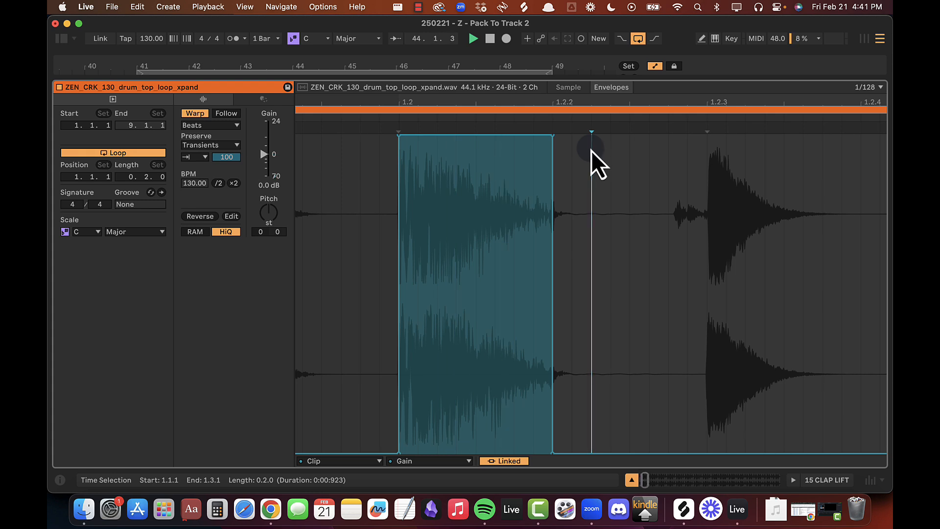
pyautogui.press('alt+super+l')
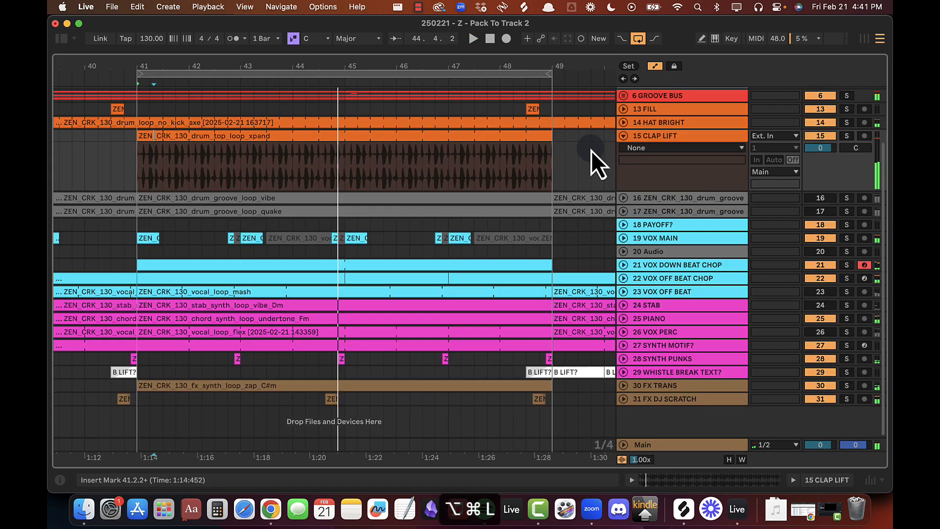
pyautogui.click(667, 228)
pyautogui.click(642, 252)
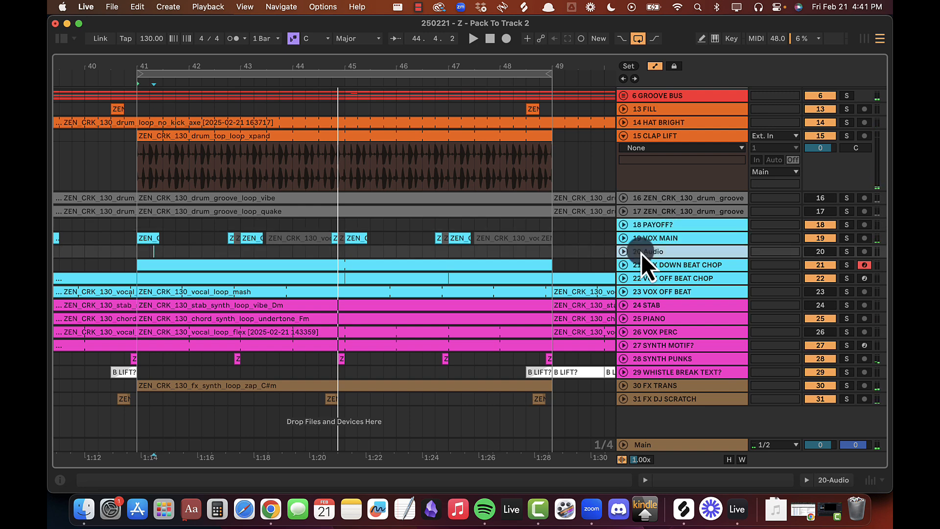
pyautogui.click(624, 251)
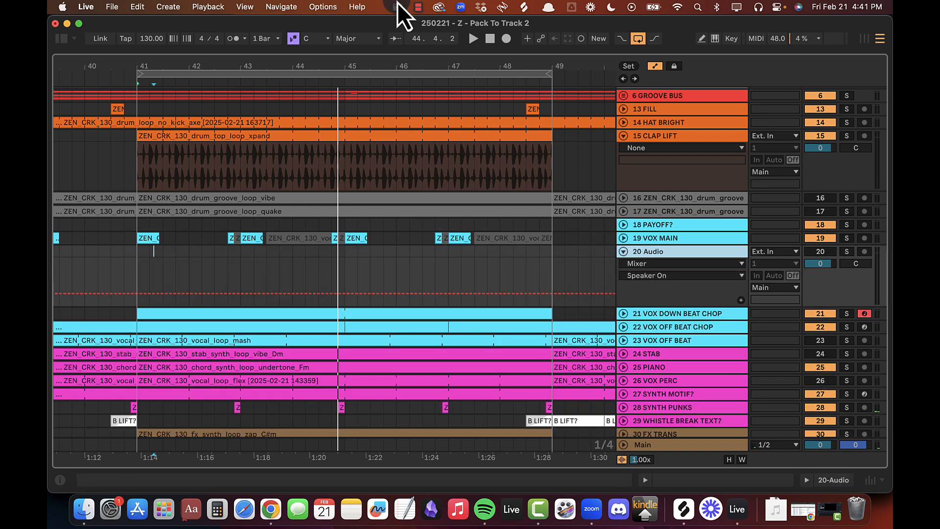
# Step: Set the CLAP LIFT track's volume to -5.4 dB and move the arrangement loop's start to bar 39
pyautogui.scroll(3, 609, 232)
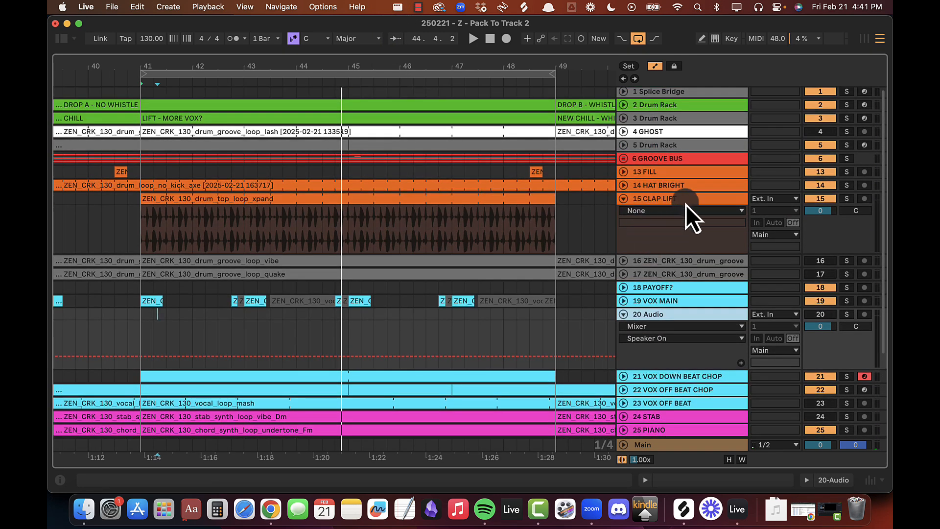
pyautogui.click(825, 211)
pyautogui.press('space')
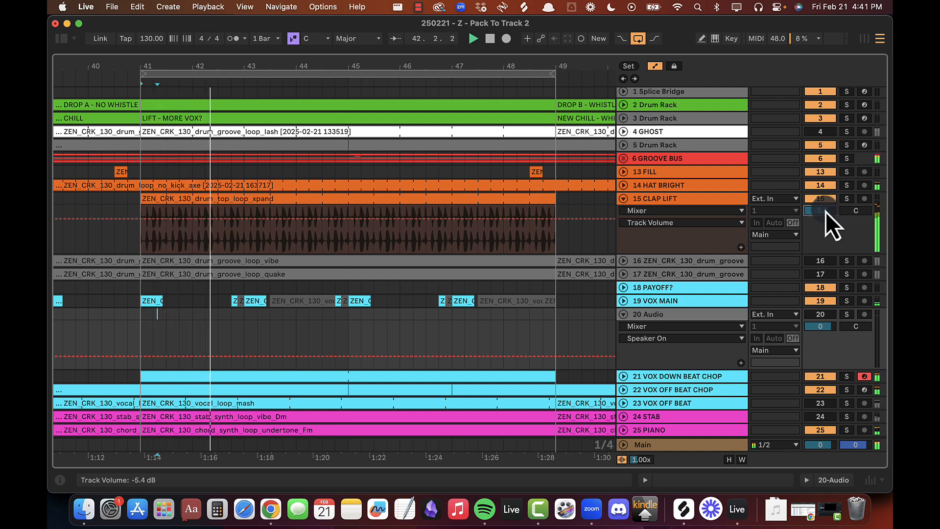
pyautogui.write('-5.4')
pyautogui.moveTo(168, 63); pyautogui.dragTo(146, 69)
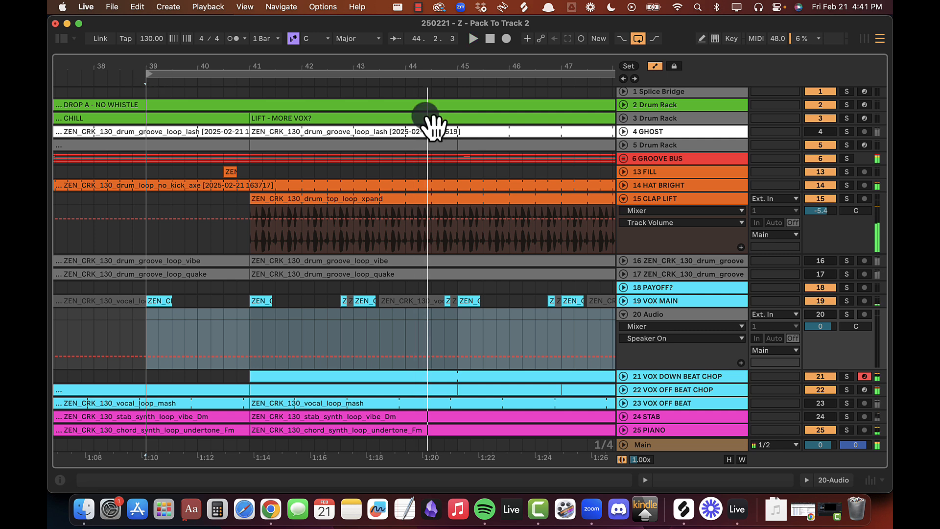
# Step: Lower the CLAP LIFT track's volume to -6.0 dB while the loop plays
pyautogui.click(818, 210)
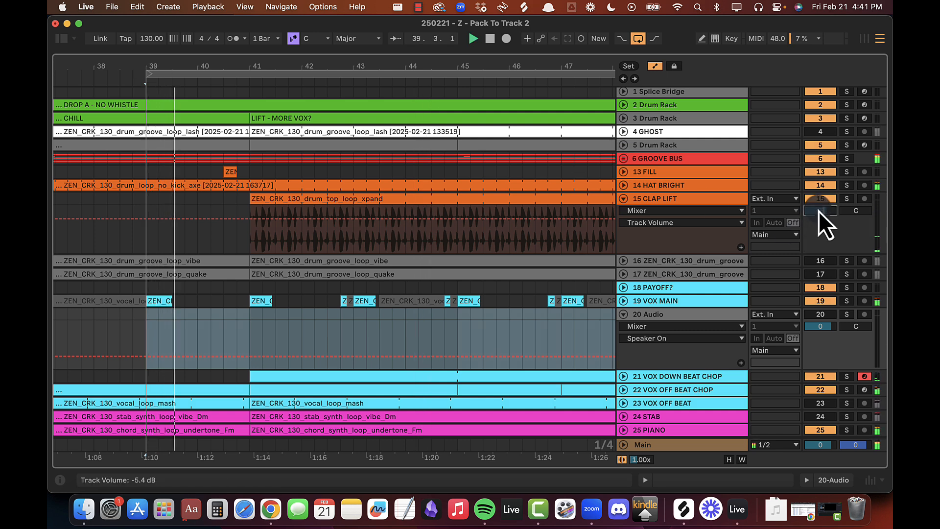
pyautogui.press('Down')
pyautogui.press('Down')
pyautogui.press('Down')
pyautogui.press('XF86AudioRaiseVolume')
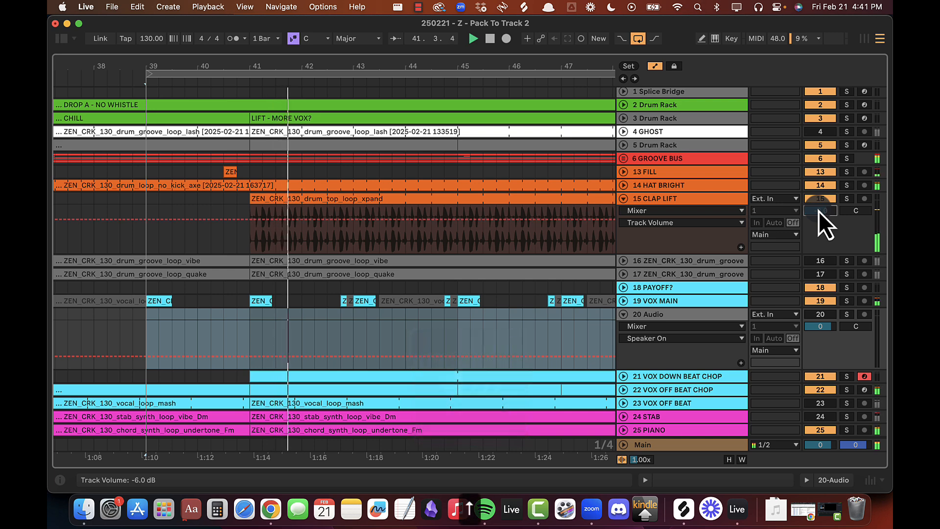
pyautogui.press('Up')
pyautogui.press('Up')
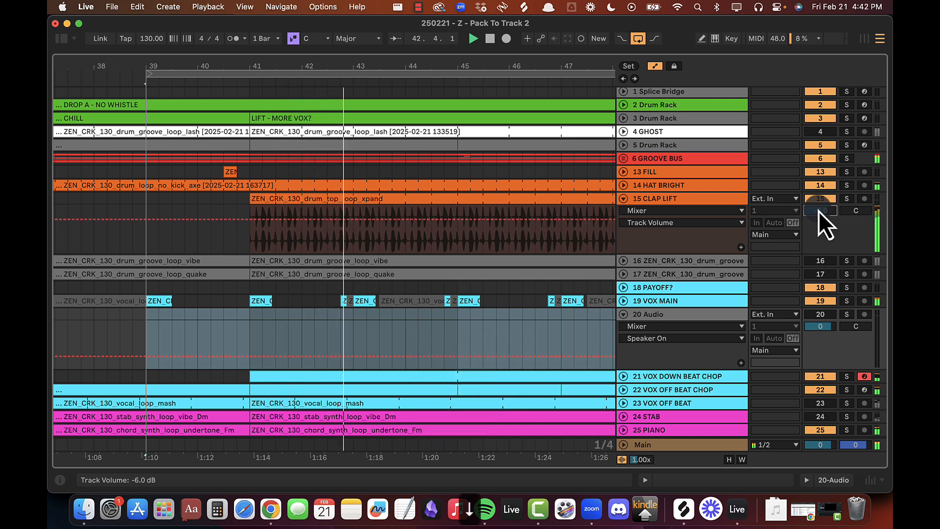
# Step: Loop bars 39 to 43 and set the CLAP LIFT track's volume to -7.0 dB
pyautogui.moveTo(148, 200); pyautogui.dragTo(352, 206)
pyautogui.press('super+l')
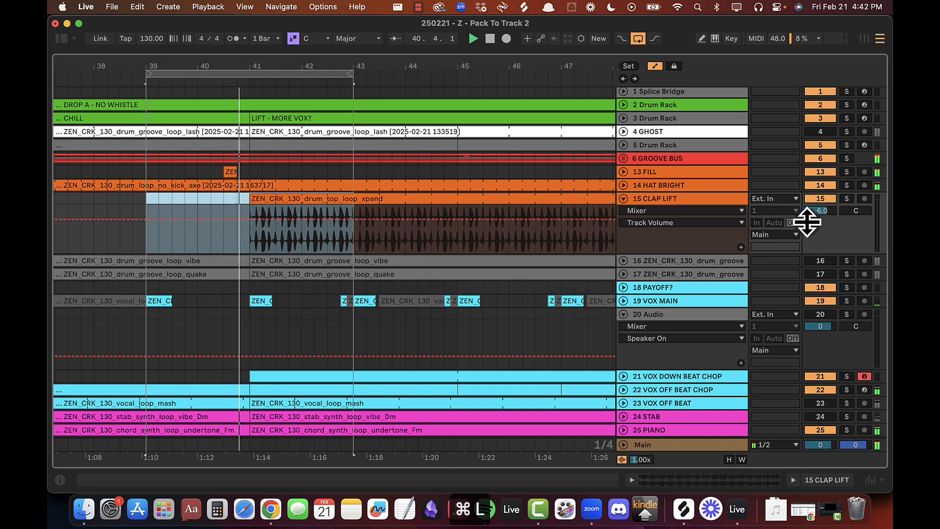
pyautogui.click(826, 213)
pyautogui.press('Down')
pyautogui.press('Down')
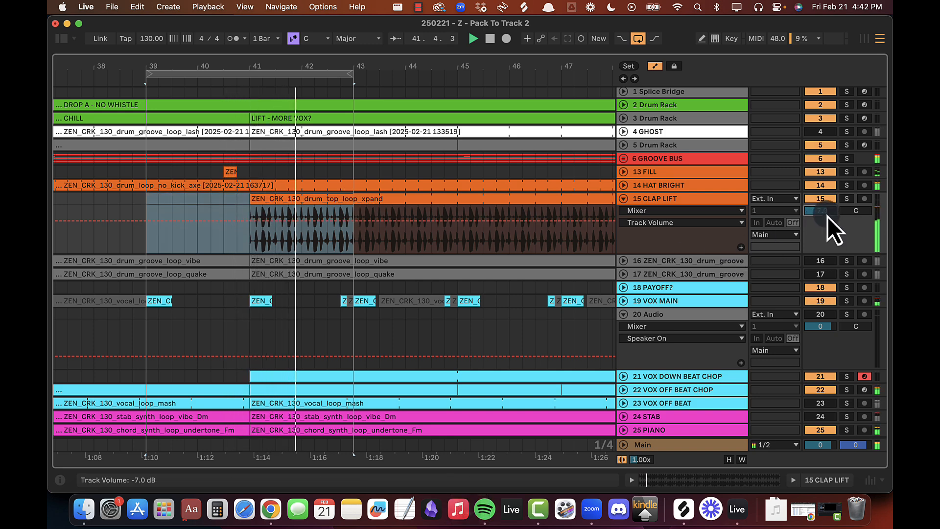
# Step: Fold all tracks, extend the loop to bars 33 to 49, and check the CLAP LIFT level during playback
pyautogui.keyDown('alt'); pyautogui.click(623, 199); pyautogui.keyUp('alt')
pyautogui.moveTo(405, 69); pyautogui.dragTo(507, 73)
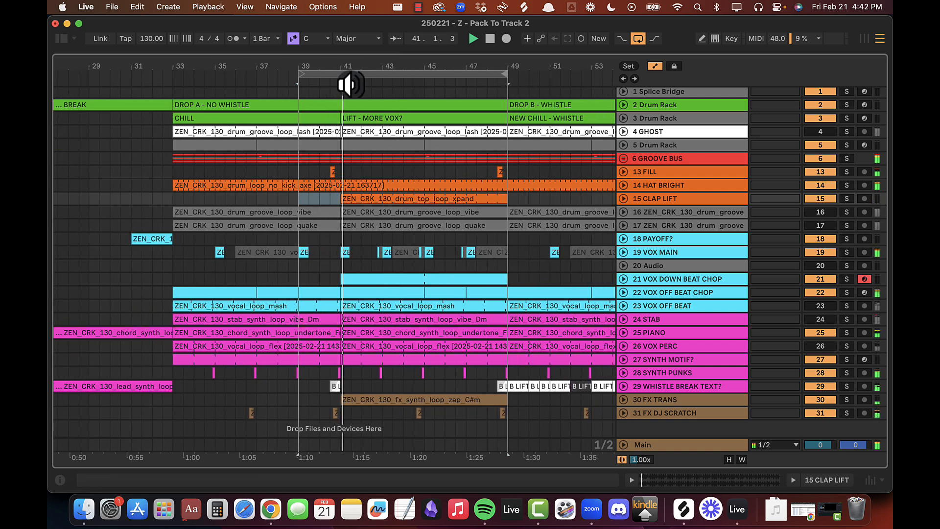
pyautogui.moveTo(254, 61); pyautogui.dragTo(169, 59)
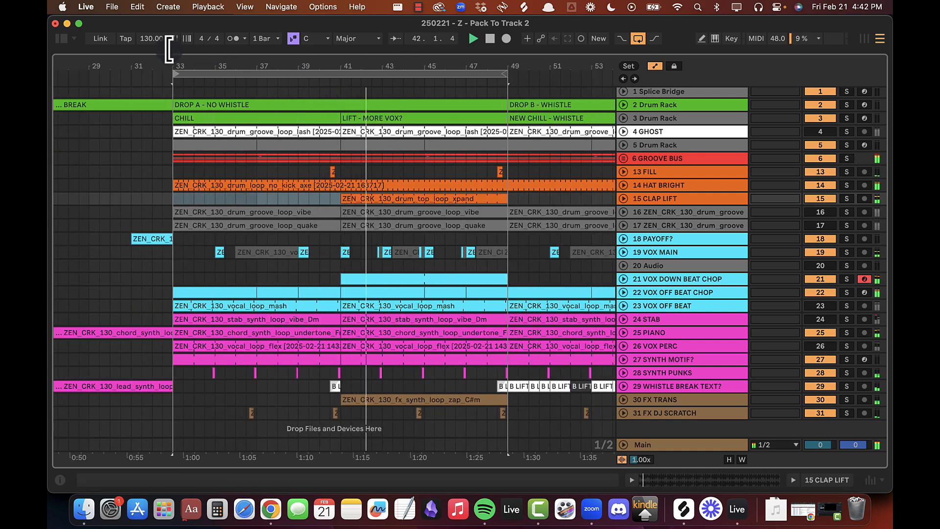
pyautogui.click(626, 200)
pyautogui.moveTo(816, 210); pyautogui.dragTo(816, 209)
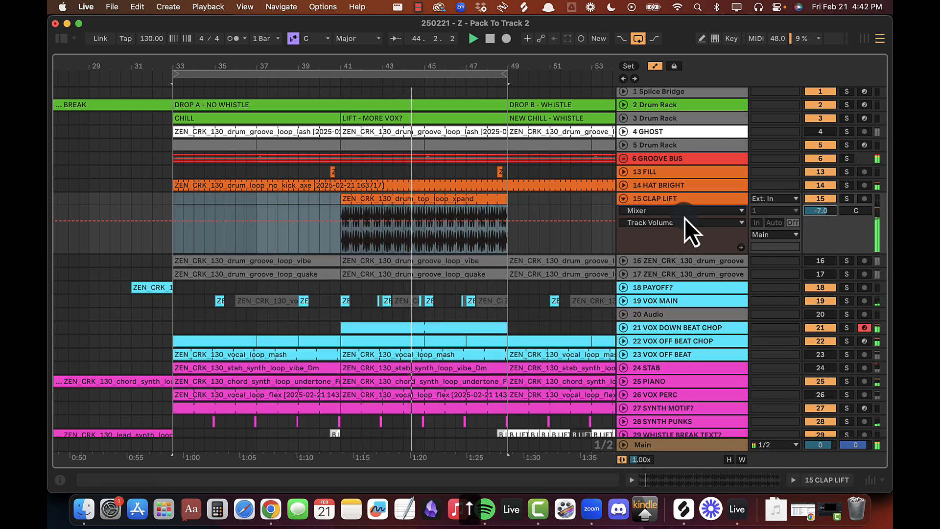
pyautogui.click(847, 199)
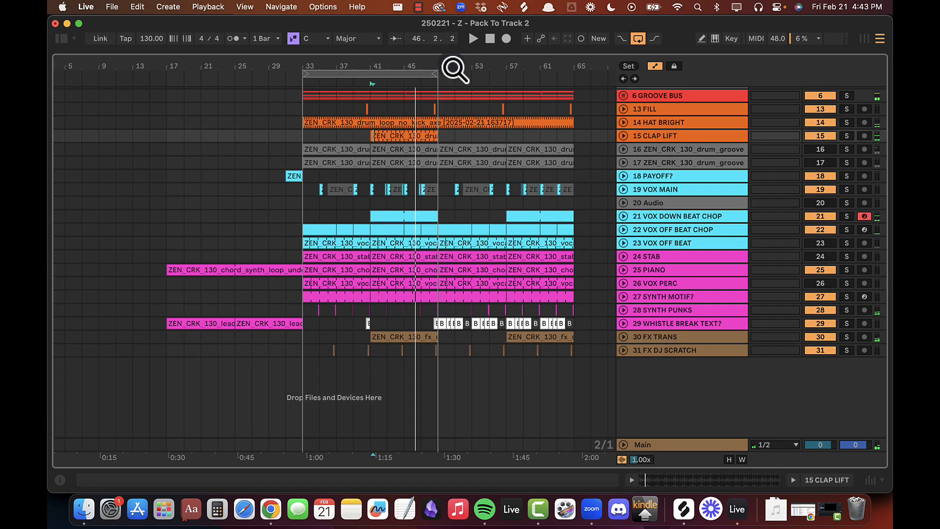
# Step: Copy the CLAP LIFT clip to bars 57 to 65 and extend the loop's end to bar 67
pyautogui.press('space')
pyautogui.moveTo(419, 142); pyautogui.dragTo(534, 137)
pyautogui.scroll(5, 498, 162)
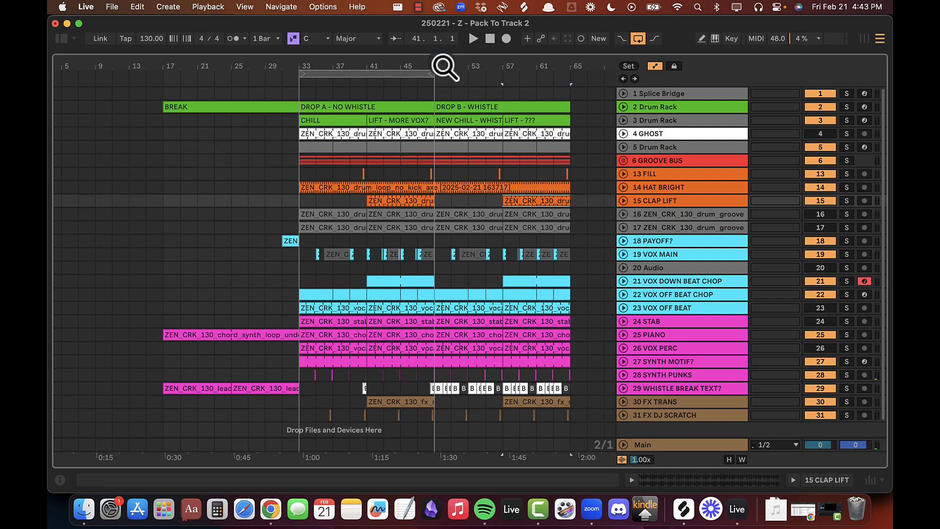
pyautogui.moveTo(434, 73); pyautogui.dragTo(583, 68)
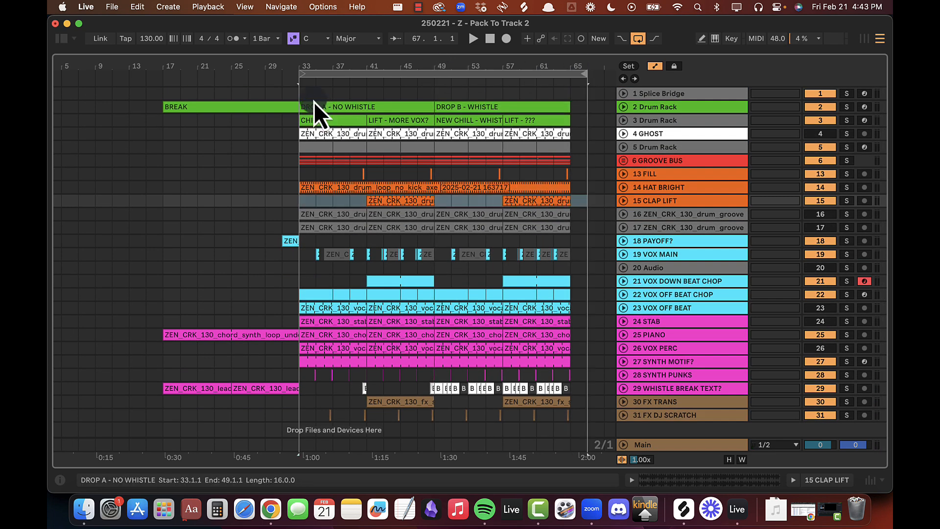
# Step: Compare the drum layers of DROP A and DROP B, including the two CLAP LIFT clips
pyautogui.moveTo(300, 93); pyautogui.dragTo(438, 216)
pyautogui.click(438, 216)
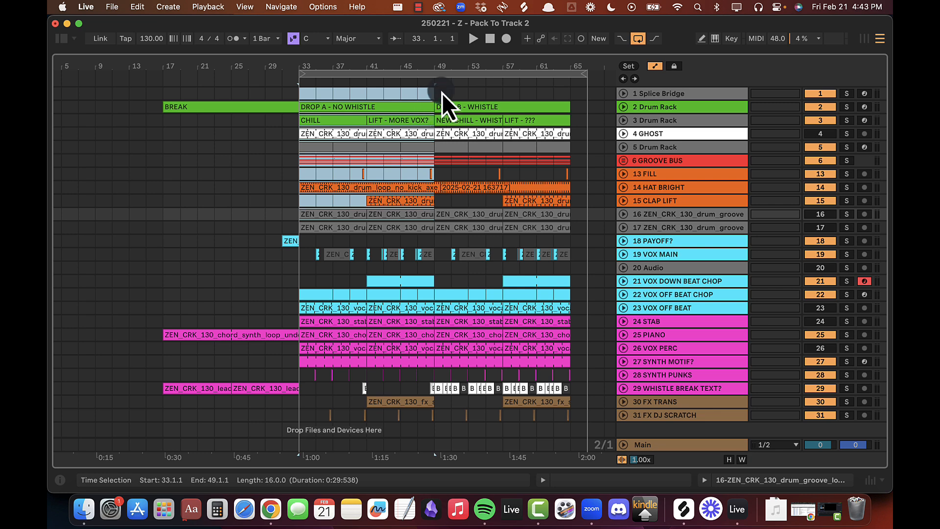
pyautogui.moveTo(442, 93); pyautogui.dragTo(569, 210)
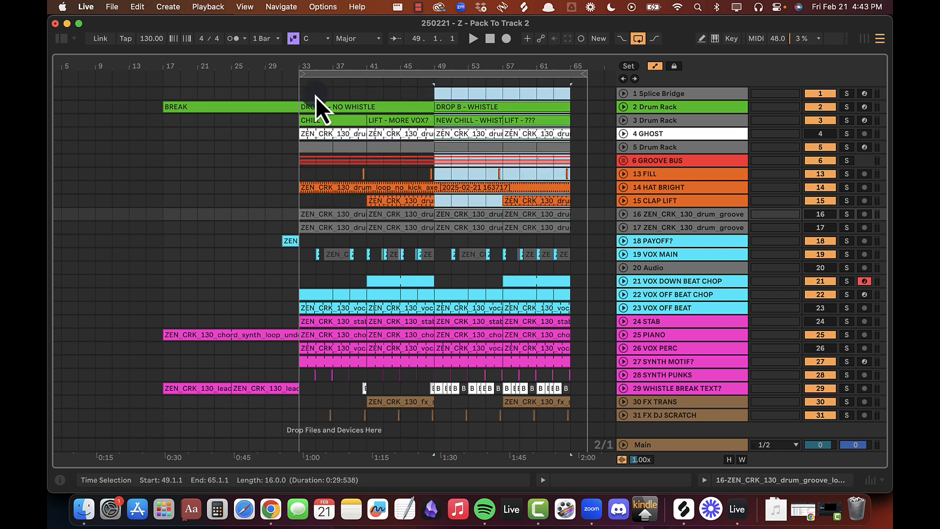
pyautogui.moveTo(307, 93); pyautogui.dragTo(412, 223)
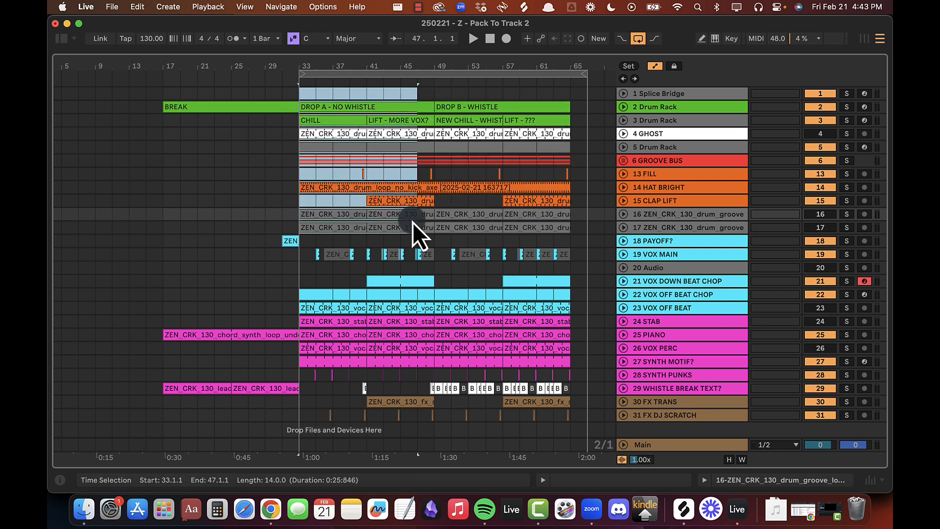
pyautogui.click(433, 230)
pyautogui.moveTo(438, 97); pyautogui.dragTo(568, 211)
pyautogui.click(351, 175)
pyautogui.click(385, 199)
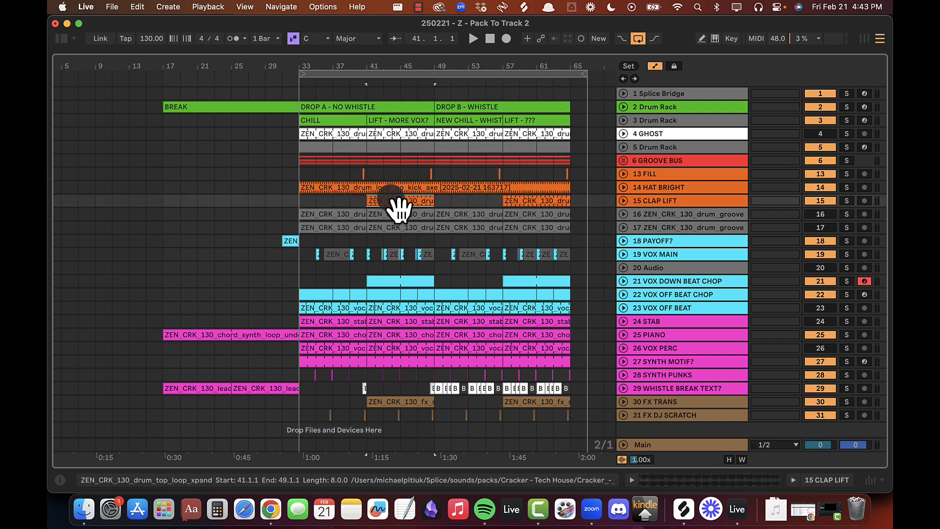
pyautogui.click(553, 201)
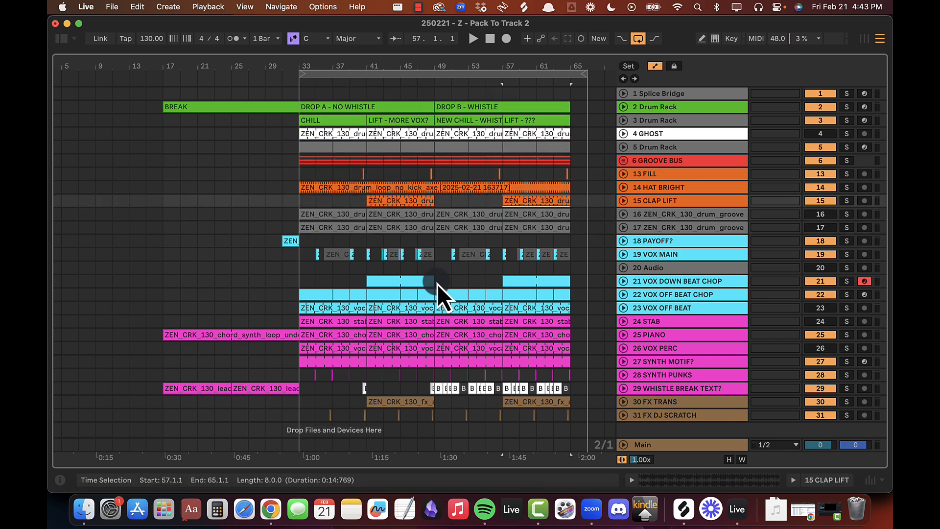
# Step: Inspect the VOX DOWN BEAT CHOP clips at bars 41 and 57 with the track unfolded, and fold it again
pyautogui.click(404, 282)
pyautogui.click(624, 281)
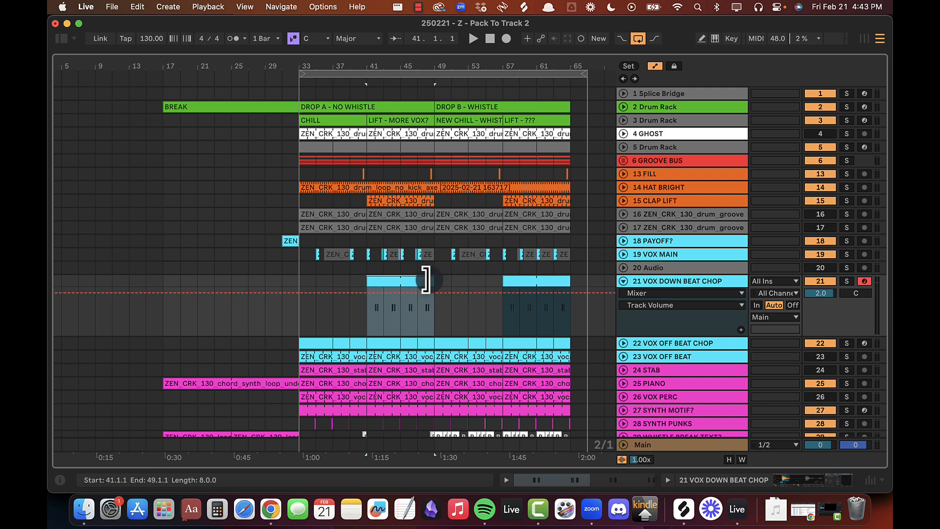
pyautogui.click(508, 280)
pyautogui.click(624, 280)
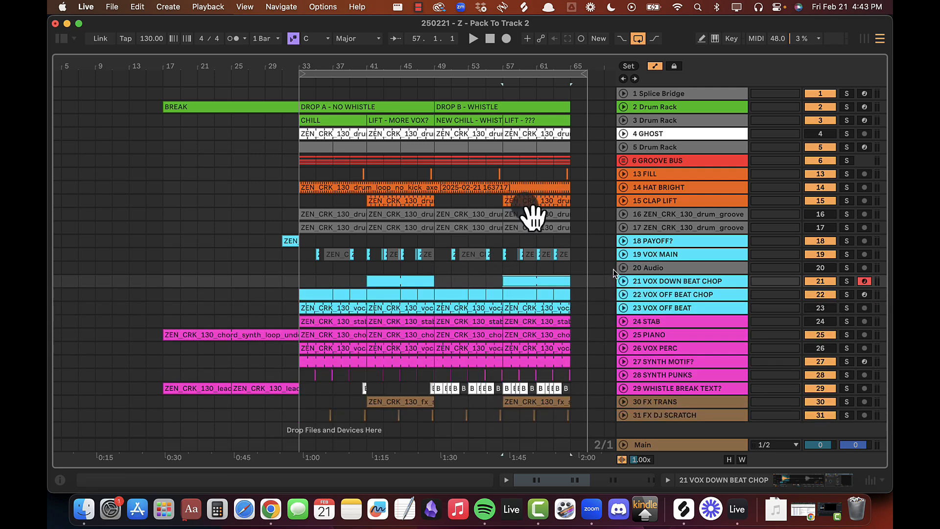
# Step: Compare the two LIFT sections and both whole drops across the drum and vocal tracks
pyautogui.moveTo(367, 93); pyautogui.dragTo(460, 289)
pyautogui.moveTo(506, 96); pyautogui.dragTo(601, 345)
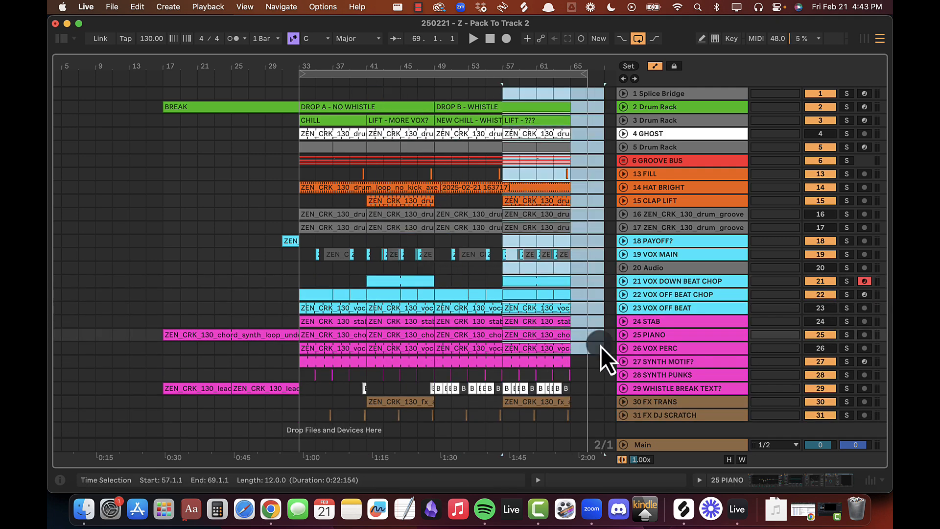
pyautogui.click(440, 97)
pyautogui.moveTo(436, 95); pyautogui.dragTo(577, 292)
pyautogui.moveTo(307, 98); pyautogui.dragTo(437, 276)
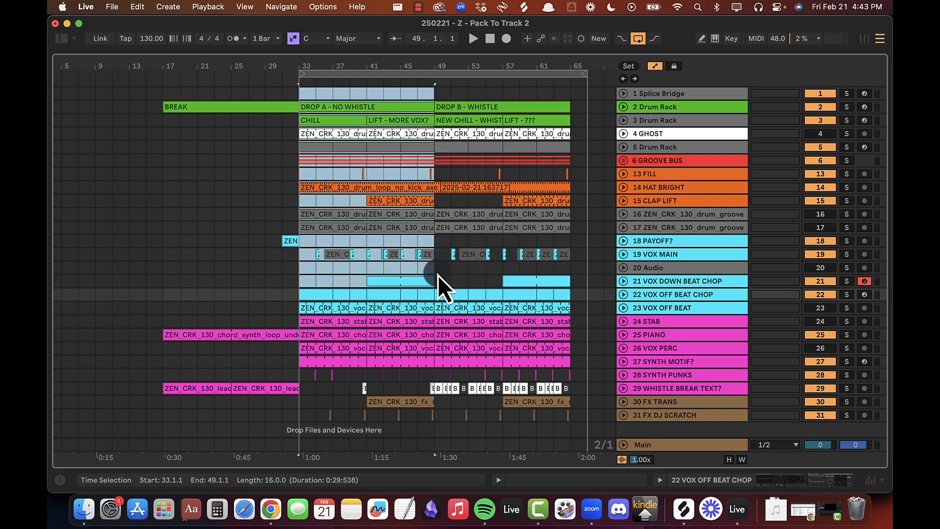
pyautogui.click(436, 98)
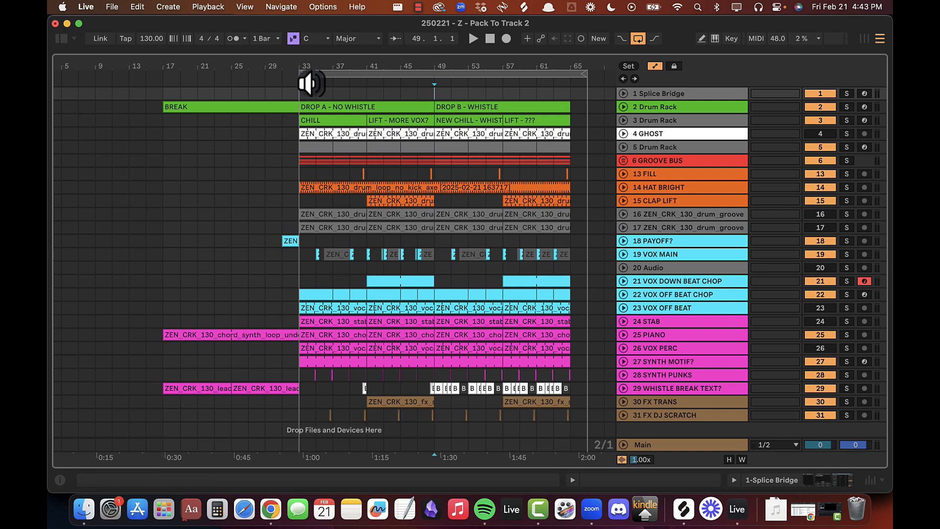
# Step: Set the arrangement loop to bars 33 to 65 and play both drops from bar 33
pyautogui.moveTo(439, 67); pyautogui.dragTo(380, 73)
pyautogui.moveTo(543, 73); pyautogui.dragTo(530, 71)
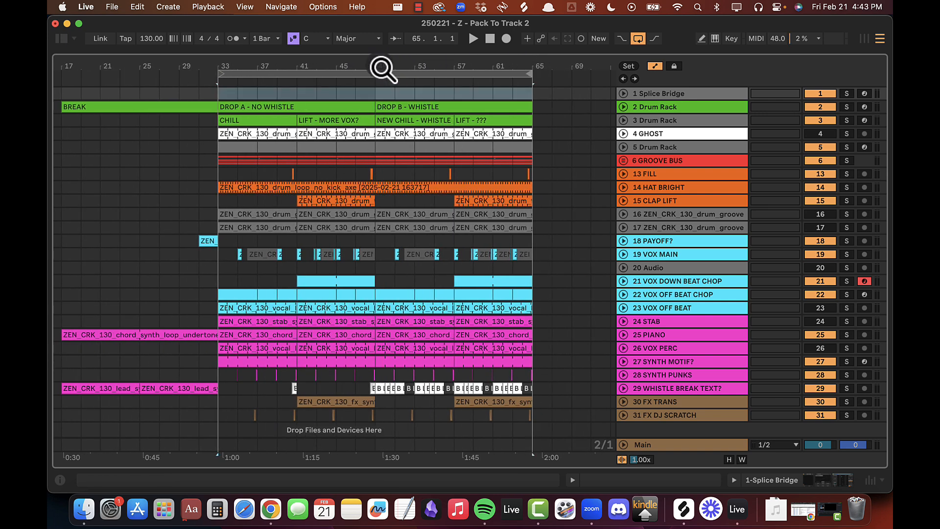
pyautogui.moveTo(374, 65); pyautogui.dragTo(375, 68)
pyautogui.press('space')
pyautogui.hscroll(1, 349, 150)
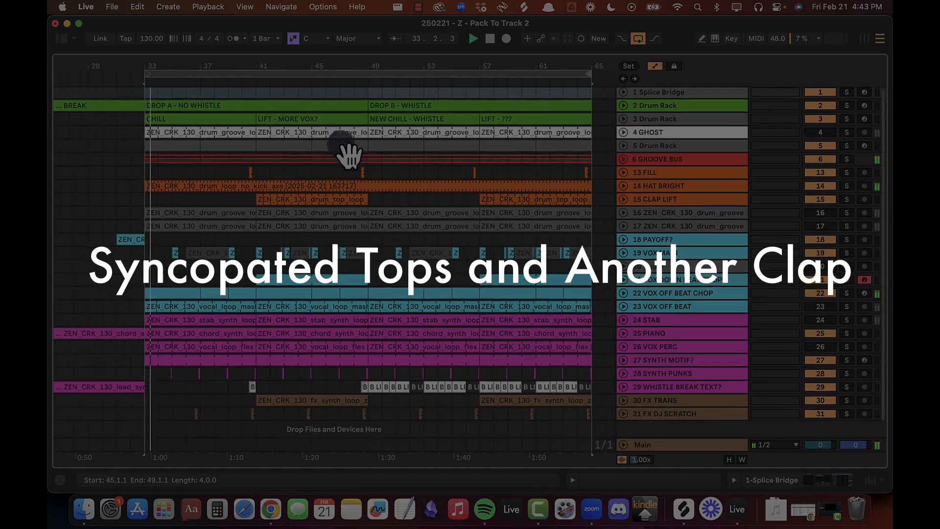
# Step: Switch to Splice and audition ZEN_CRK_130_drum_loop_no_kick_haze.wav against the track
pyautogui.press('super+Tab')
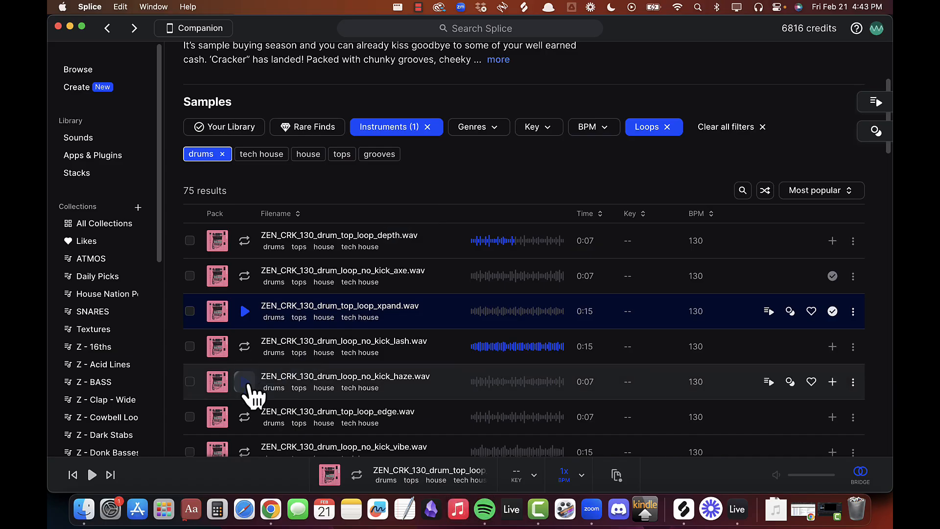
pyautogui.click(244, 383)
pyautogui.scroll(-1, 249, 388)
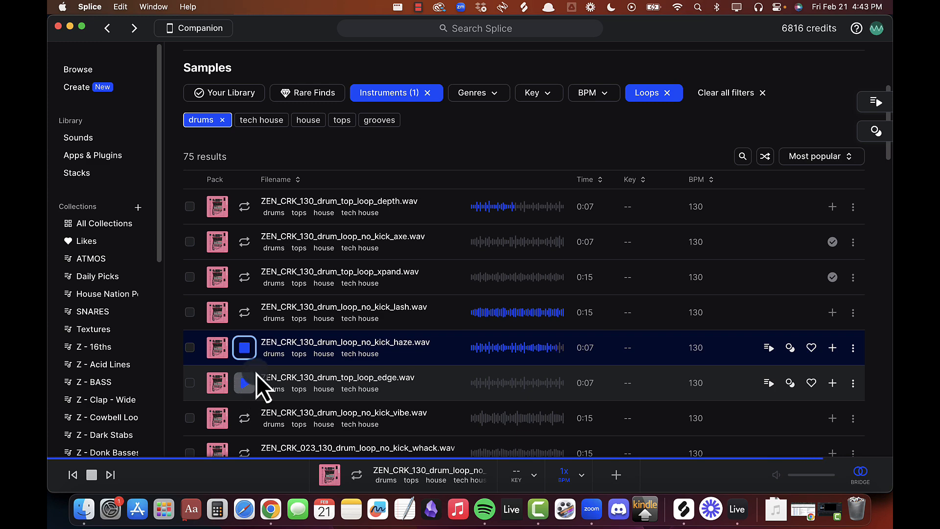
pyautogui.scroll(-1, 248, 384)
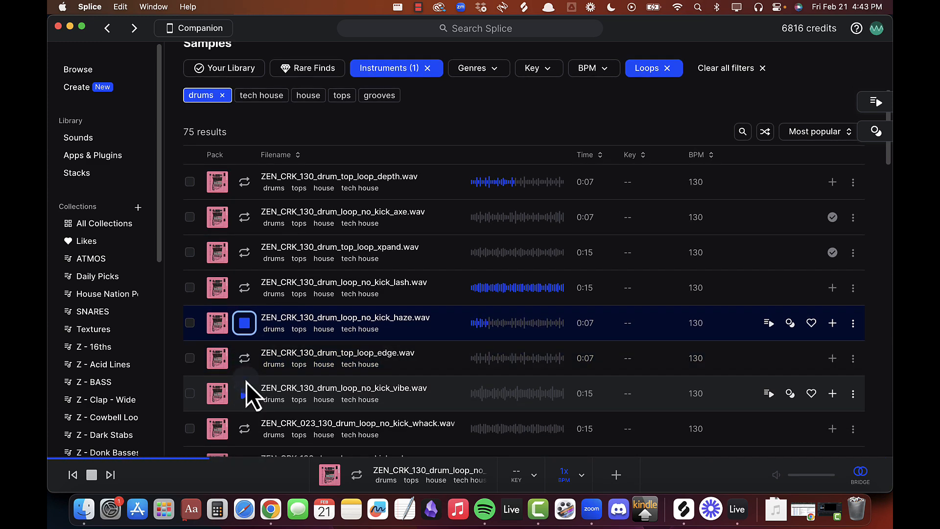
pyautogui.press('super+Tab')
pyautogui.press('super+Tab')
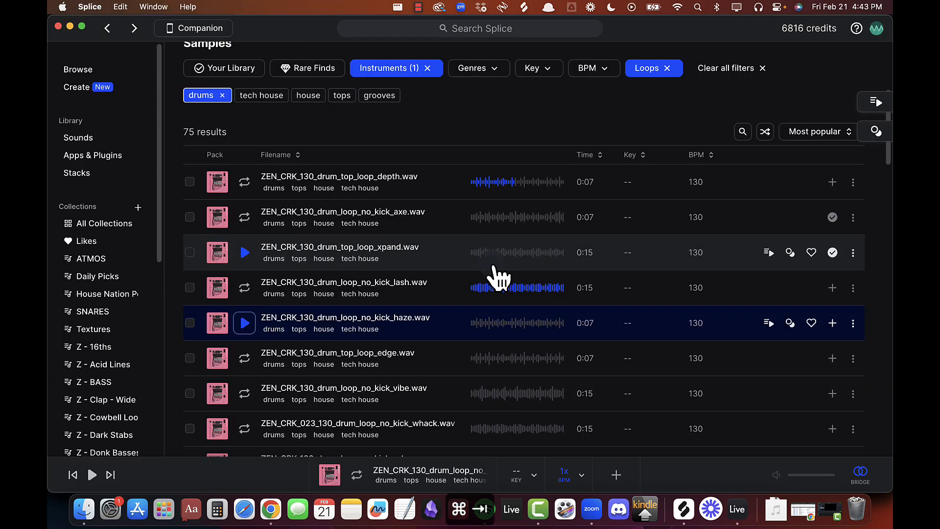
pyautogui.click(243, 324)
pyautogui.scroll(1, 834, 362)
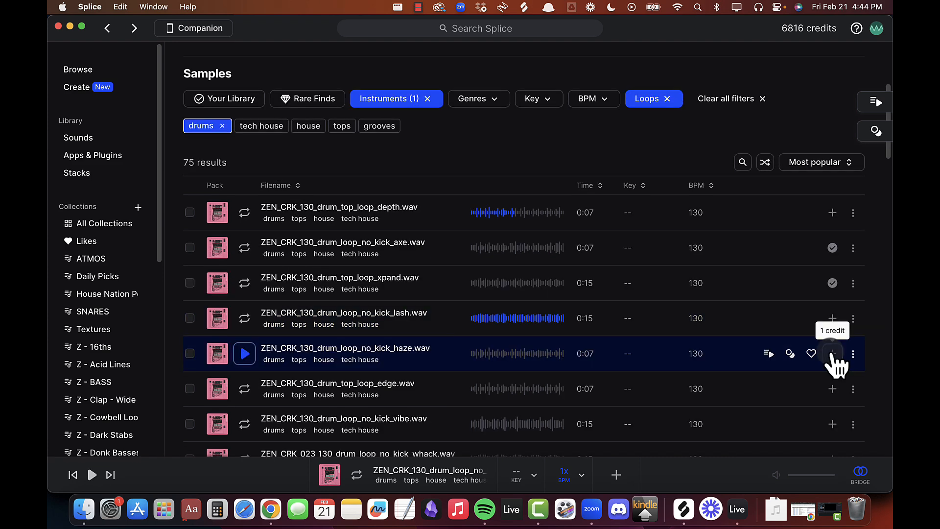
# Step: Add ZEN_CRK_130_drum_loop_no_kick_haze.wav to the library and copy it to the clipboard
pyautogui.click(832, 353)
pyautogui.click(853, 353)
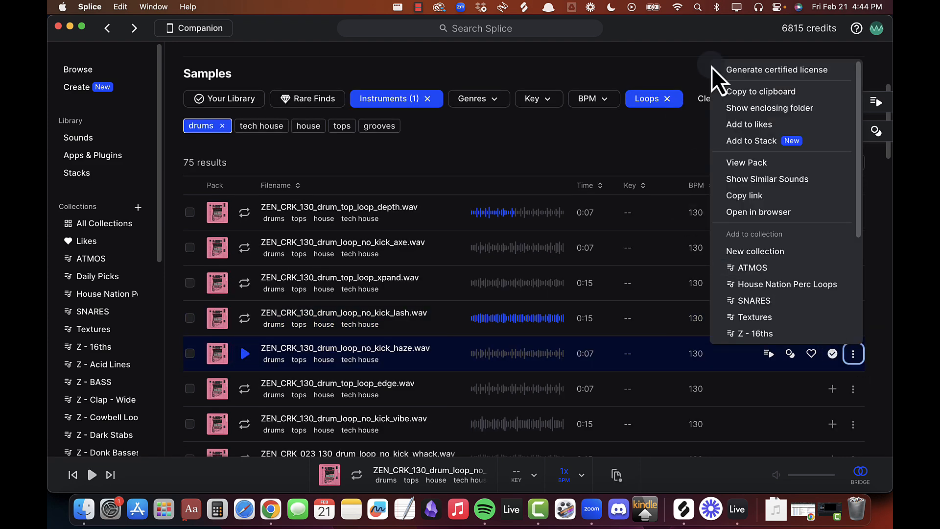
pyautogui.click(729, 89)
# Step: Switch to Live, add an audio track below CLAP LIFT and paste the haze drum loop into it at bar 33
pyautogui.press('super+Tab')
pyautogui.press('space')
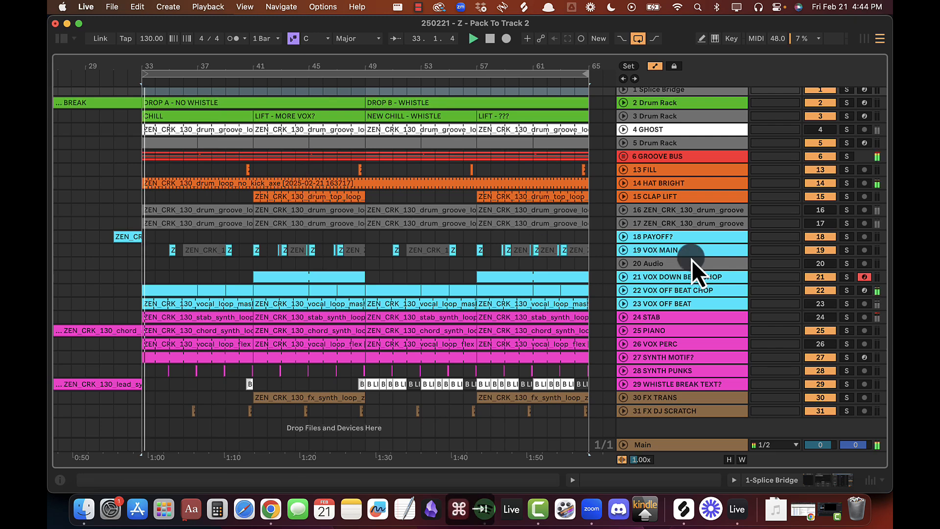
pyautogui.click(656, 198)
pyautogui.press('super+t')
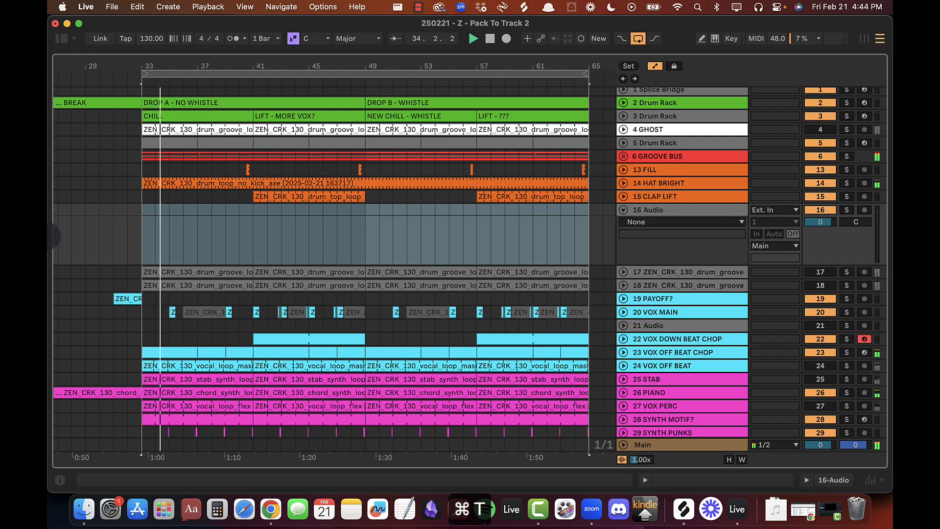
pyautogui.press('space')
pyautogui.click(142, 212)
pyautogui.press('super+v')
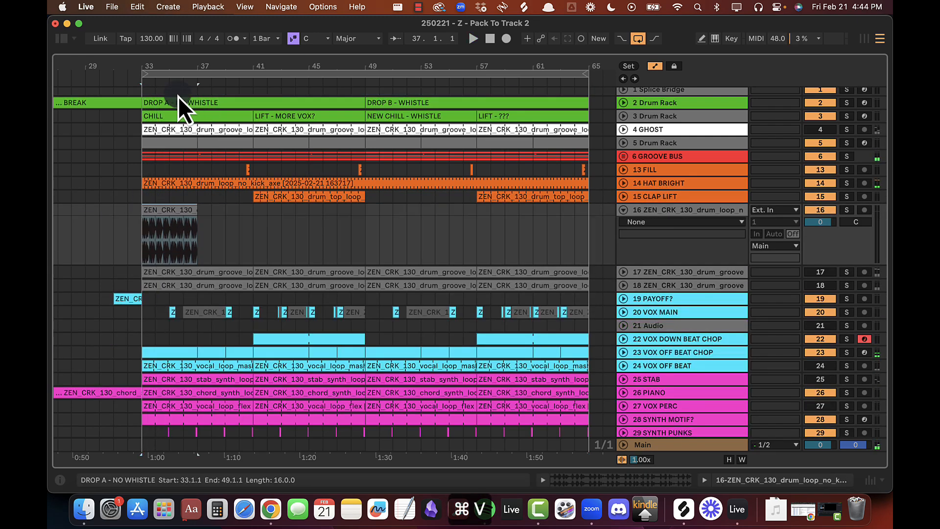
# Step: Play the start of DROP A with and without the haze loop track
pyautogui.moveTo(161, 69); pyautogui.dragTo(273, 69)
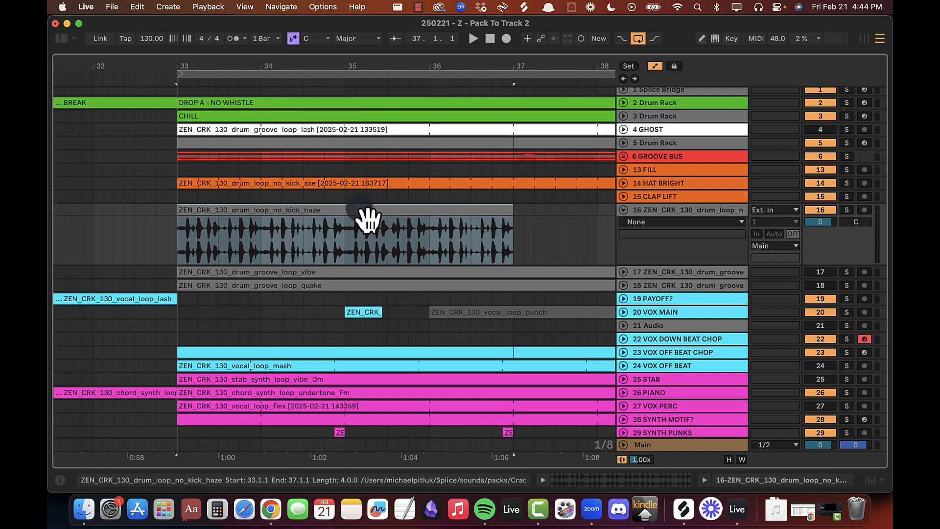
pyautogui.moveTo(353, 69); pyautogui.dragTo(349, 66)
pyautogui.moveTo(199, 67); pyautogui.dragTo(199, 161)
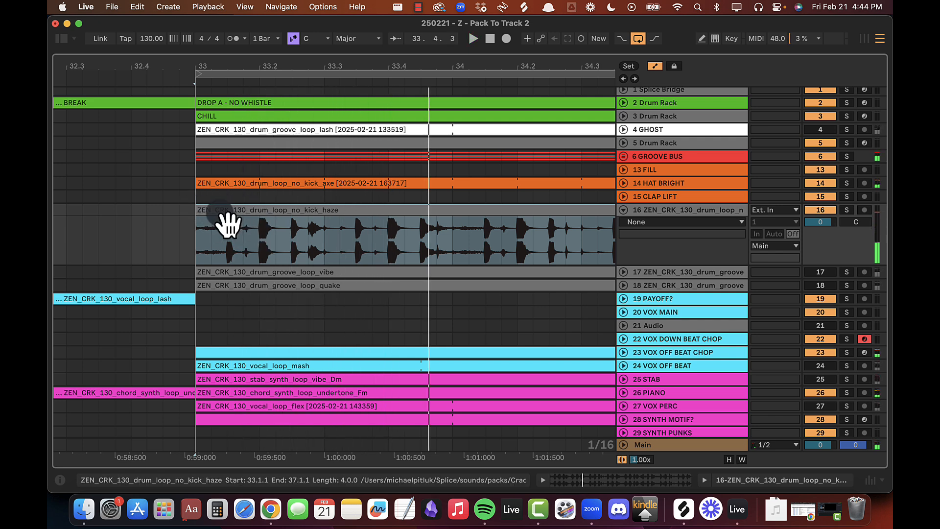
pyautogui.press('space')
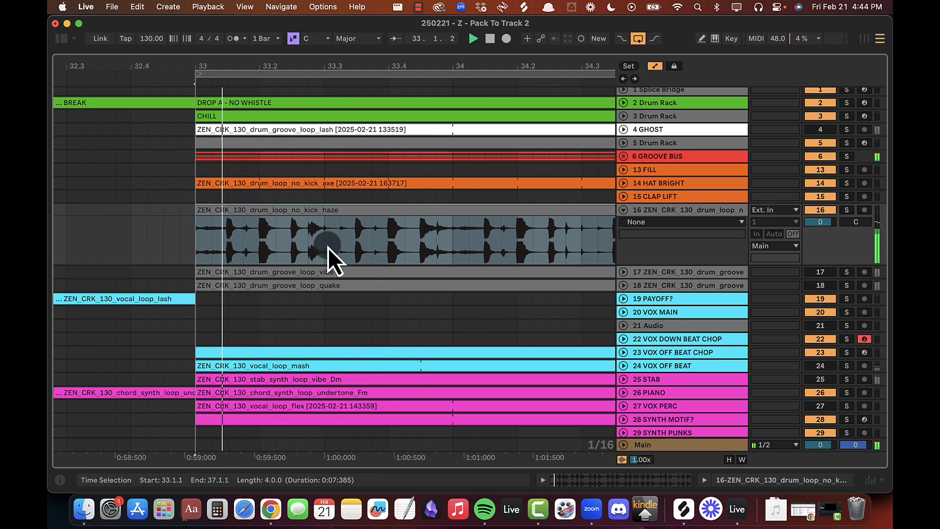
pyautogui.click(822, 212)
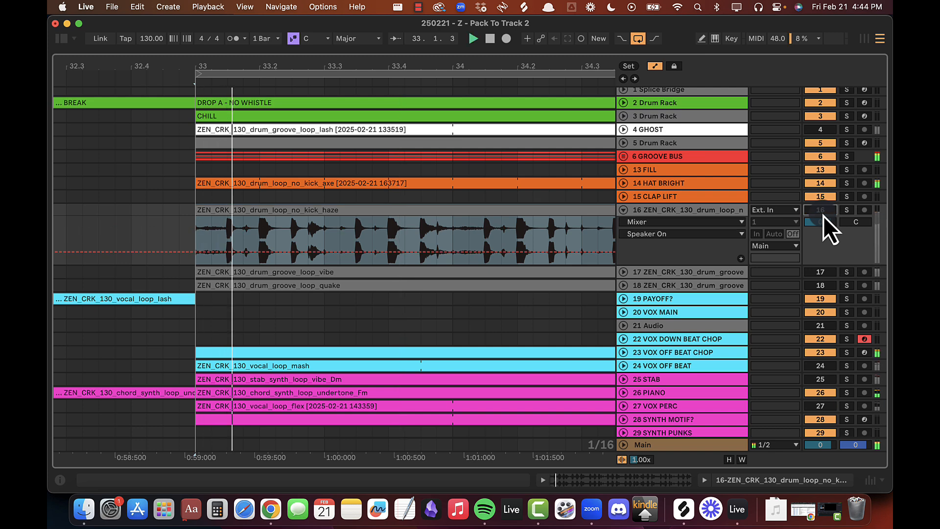
pyautogui.click(823, 212)
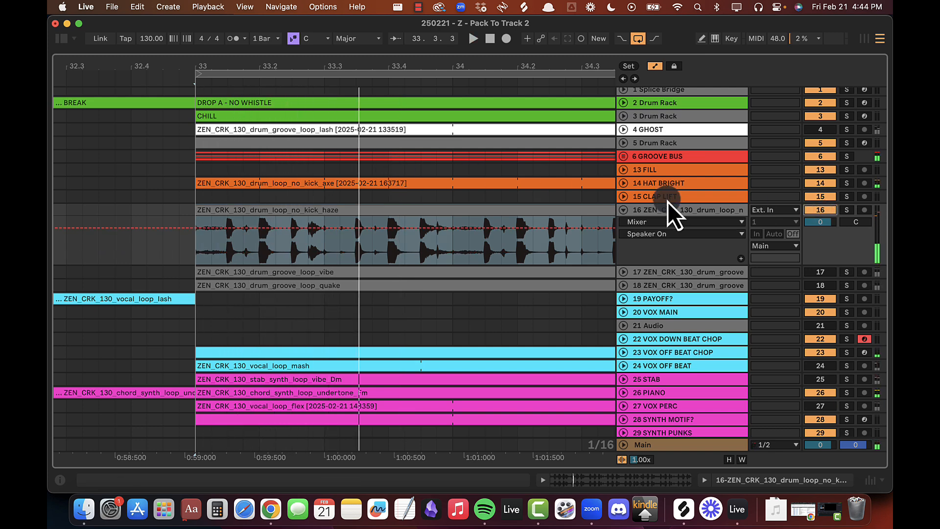
# Step: Copy the haze loop's hit at beat 33.2 to a new audio track below and consolidate 33.1.1 to 33.3.1
pyautogui.click(660, 211)
pyautogui.press('super+t')
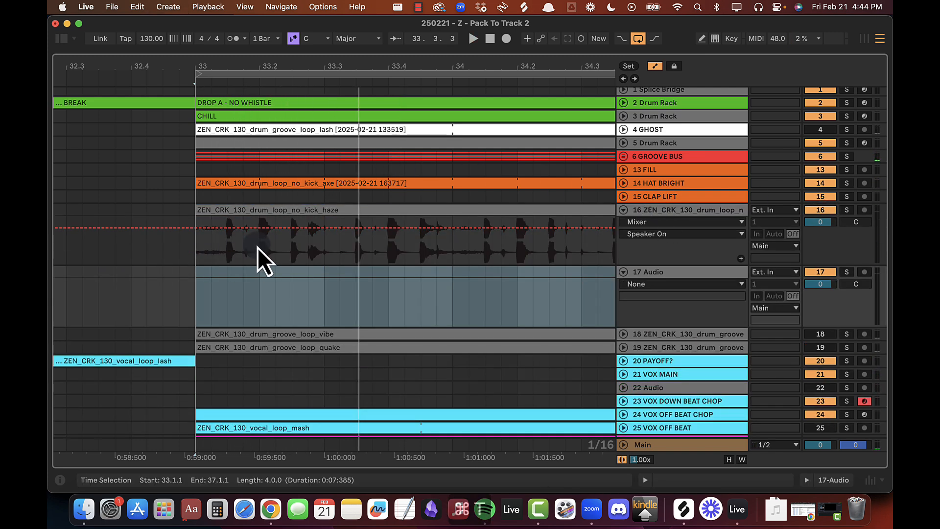
pyautogui.moveTo(257, 247); pyautogui.dragTo(268, 291)
pyautogui.moveTo(323, 273); pyautogui.dragTo(195, 269)
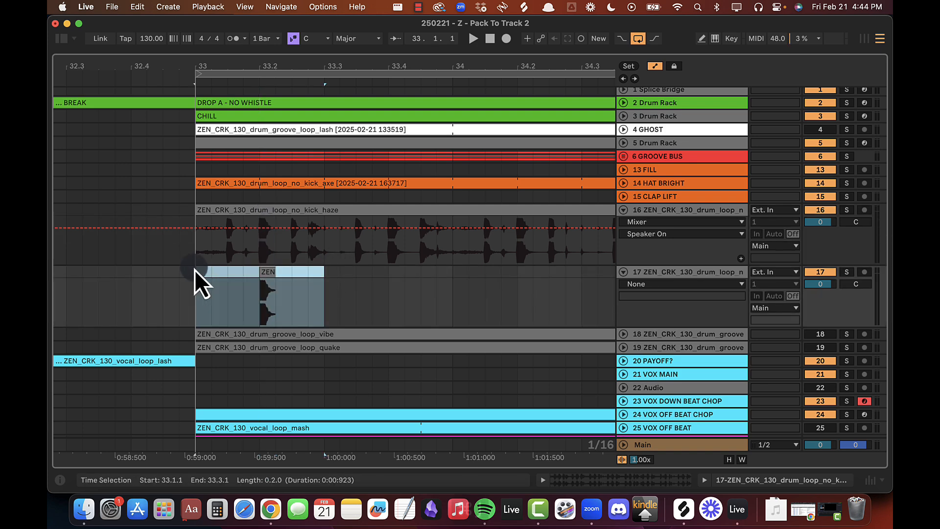
pyautogui.press('super+j')
# Step: Loop the consolidated single-hit clip out to bar 37 and set the arrangement loop to bars 33 to 37
pyautogui.doubleClick(256, 283)
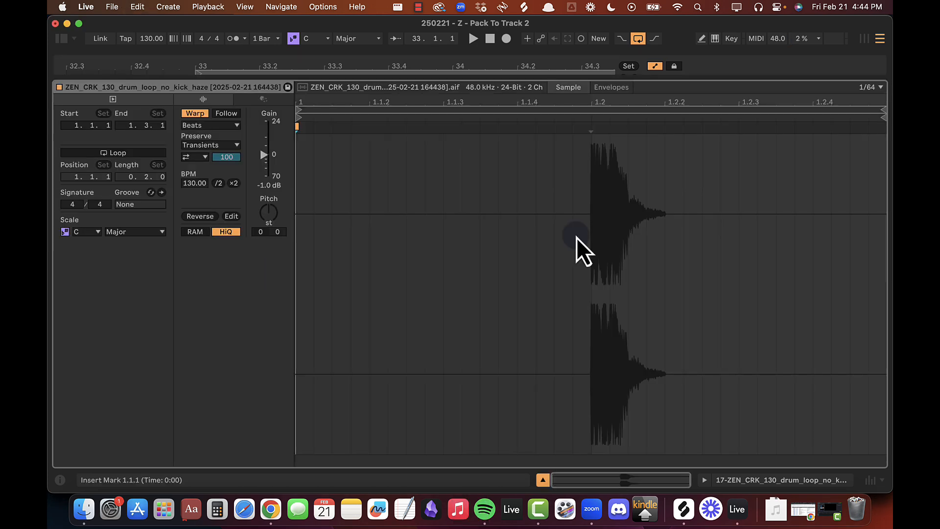
pyautogui.press('space')
pyautogui.click(111, 153)
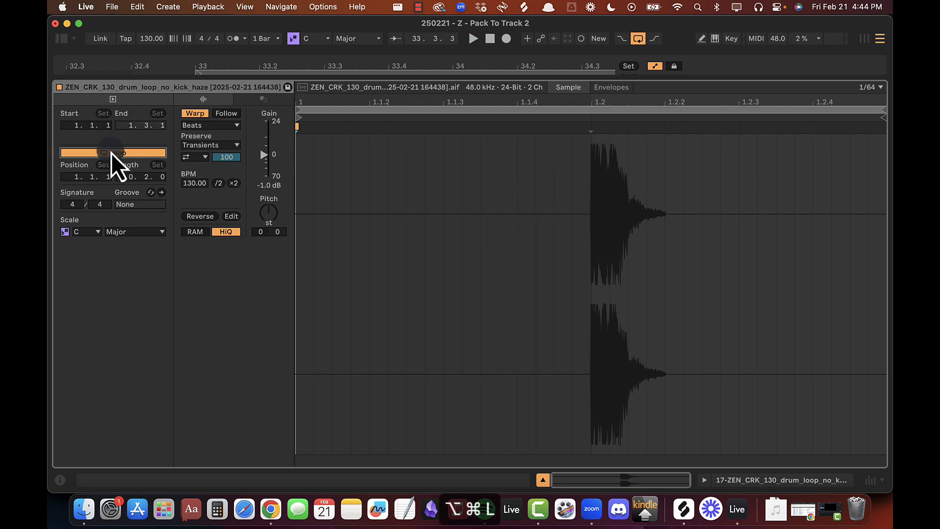
pyautogui.press('alt+super+l')
pyautogui.moveTo(375, 66); pyautogui.dragTo(377, 60)
pyautogui.moveTo(186, 139); pyautogui.dragTo(467, 142)
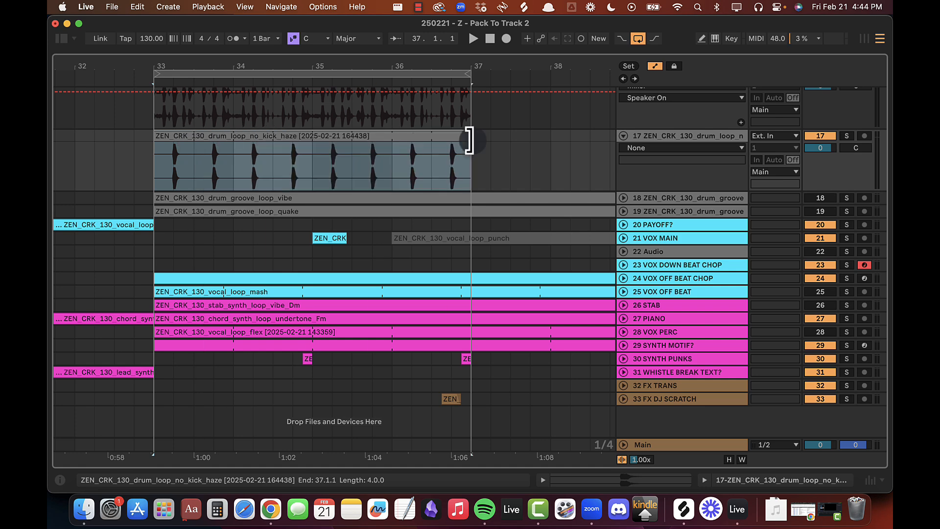
# Step: Lower the isolated hit track's volume to -3 dB during playback and mute the full haze loop track
pyautogui.click(833, 149)
pyautogui.press('space')
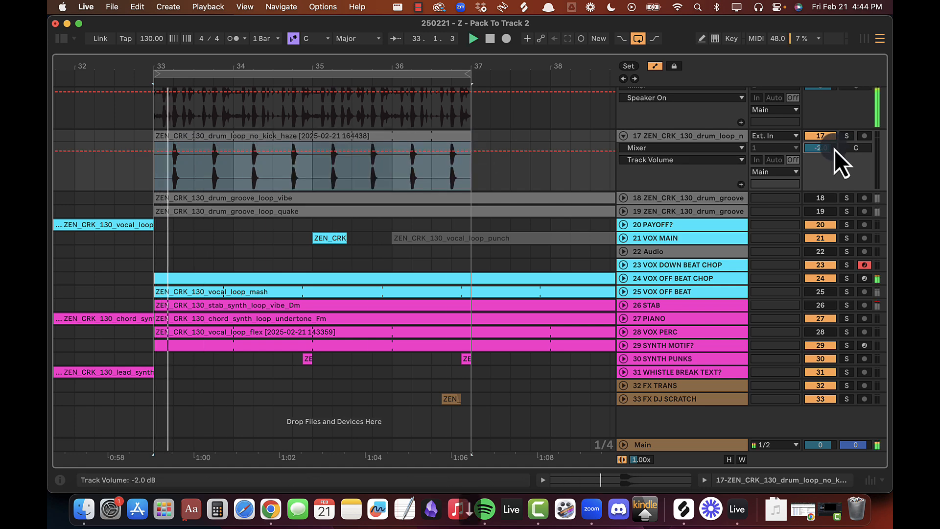
pyautogui.press('Down')
pyautogui.press('Down')
pyautogui.press('Down')
pyautogui.scroll(5, 834, 148)
pyautogui.click(822, 193)
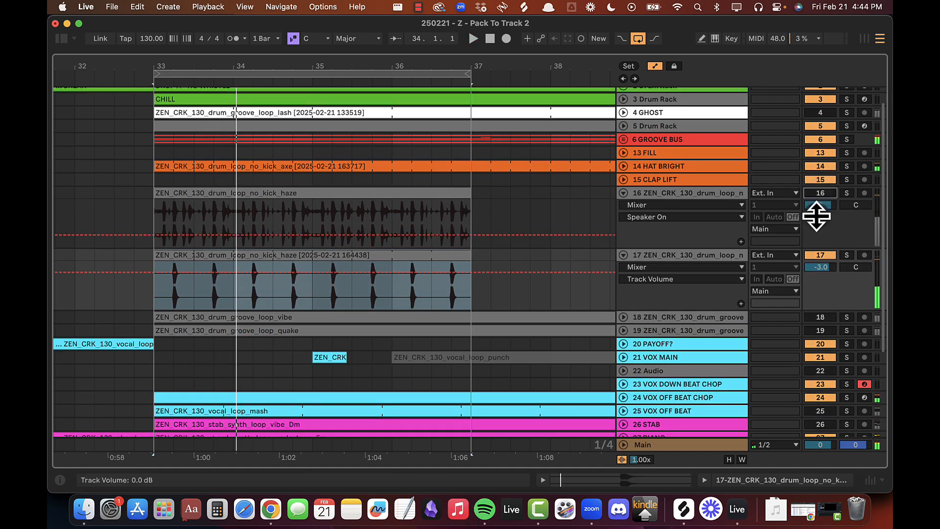
# Step: Set the isolated hit track's volume to -5 dB and compare the drop with and without it
pyautogui.click(828, 267)
pyautogui.press('Down')
pyautogui.press('Down')
pyautogui.press('Up')
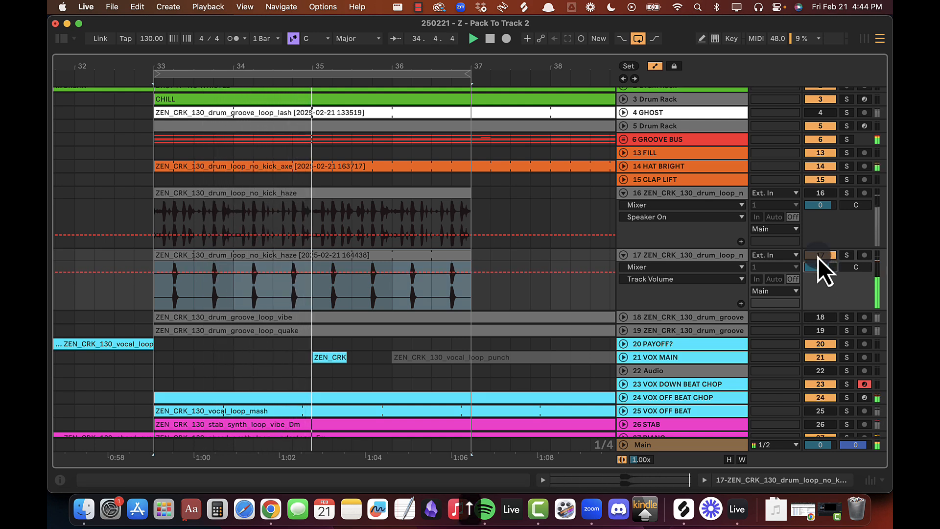
pyautogui.click(818, 256)
pyautogui.click(816, 254)
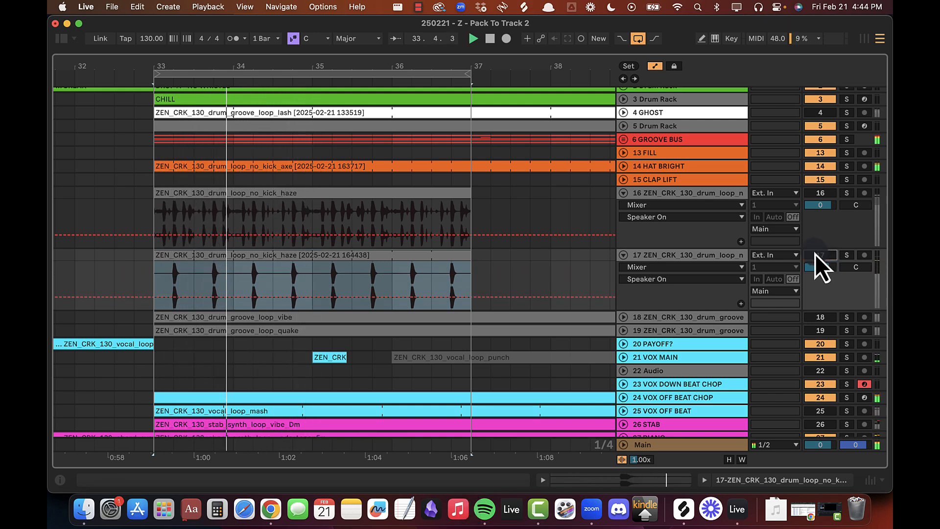
pyautogui.click(824, 269)
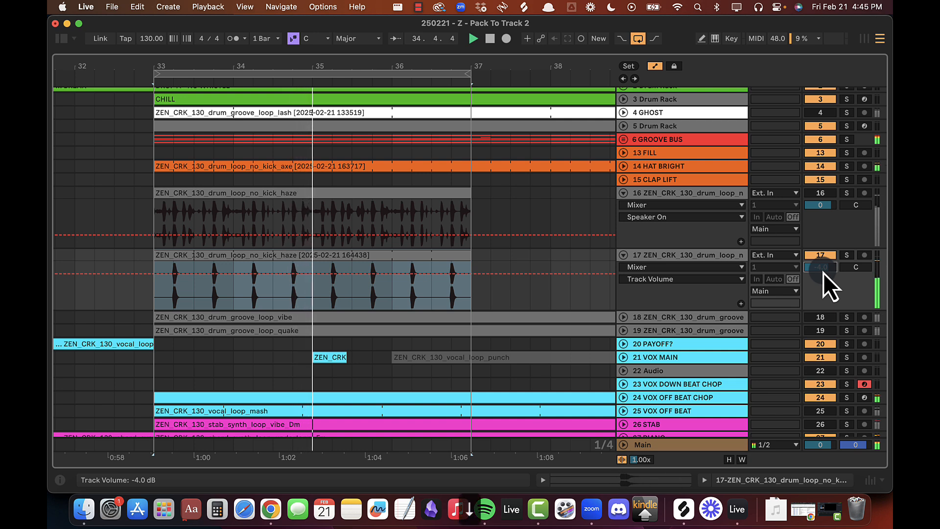
pyautogui.press('Down')
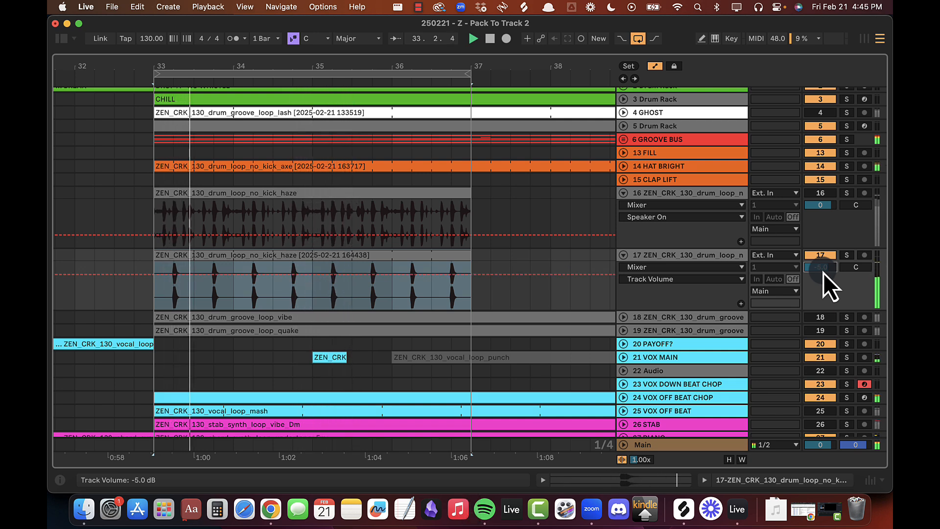
pyautogui.click(822, 254)
pyautogui.click(821, 254)
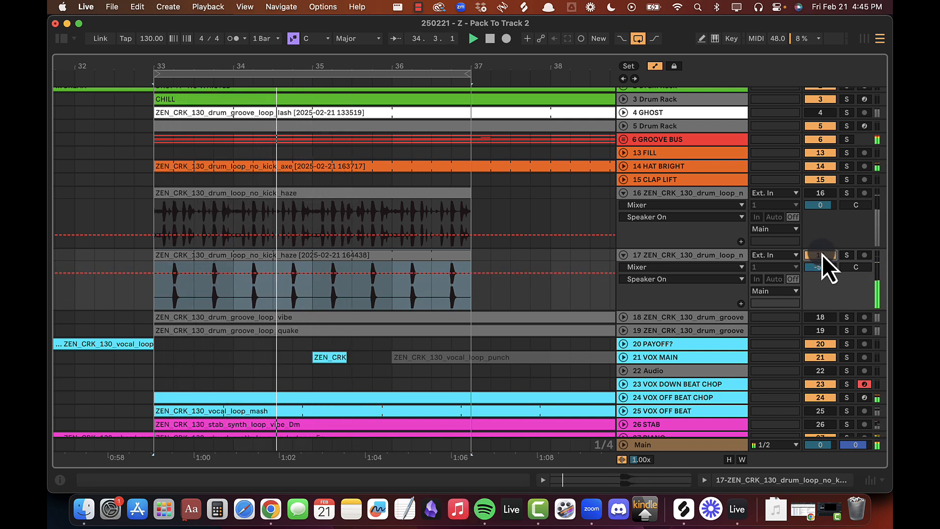
# Step: Unmute the full haze loop track and play it with the isolated hit layer from bar 33
pyautogui.click(335, 203)
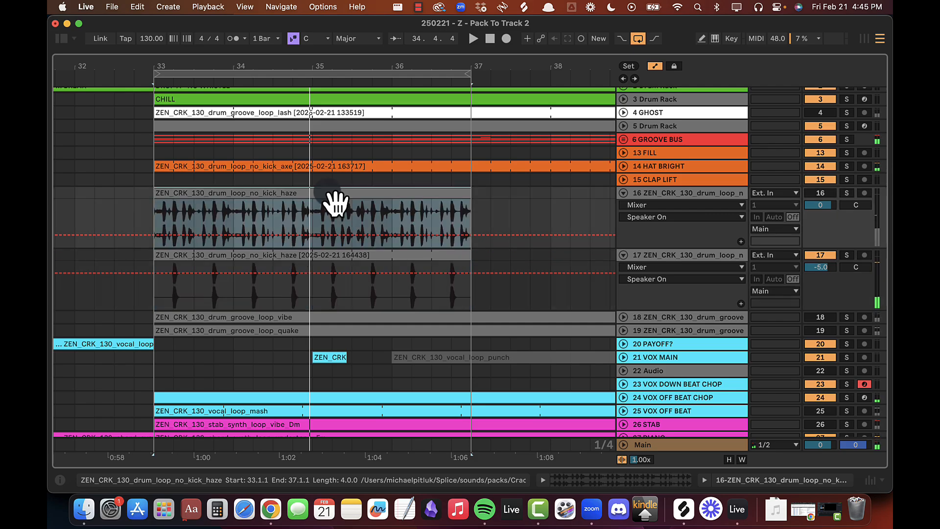
pyautogui.press('space')
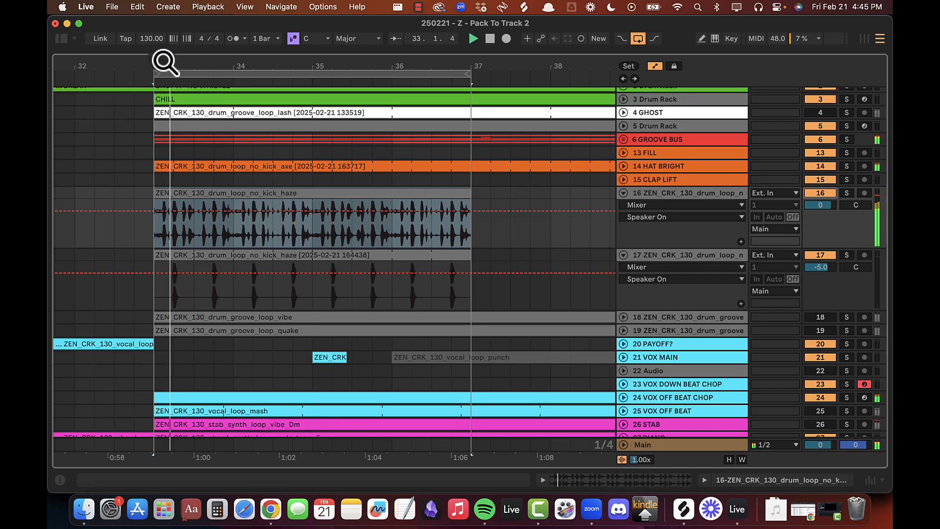
pyautogui.moveTo(160, 63); pyautogui.dragTo(160, 65)
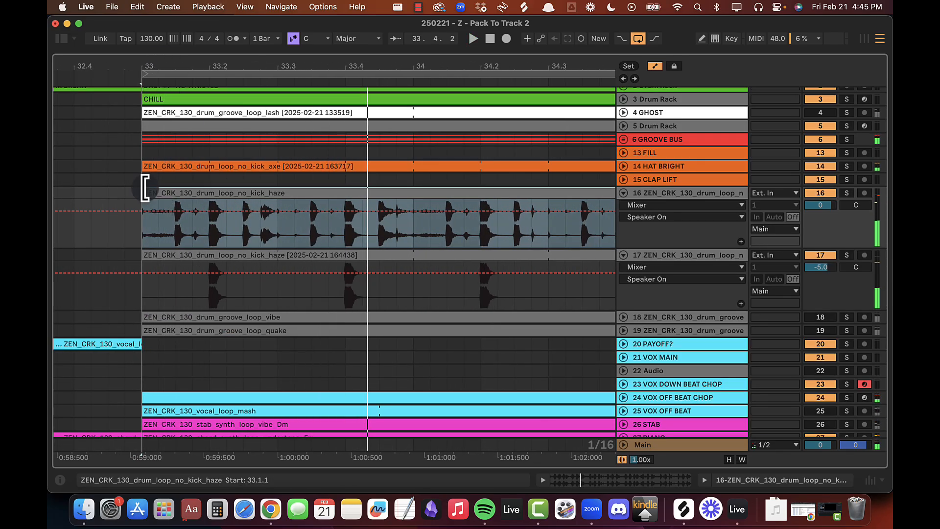
pyautogui.press('space')
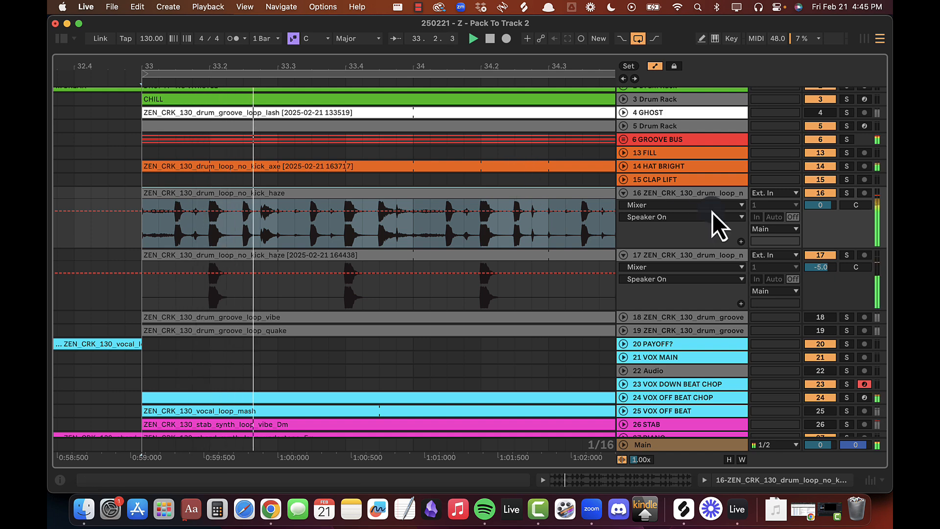
# Step: Open the haze loop clip's envelopes and show its clip Gain envelope
pyautogui.doubleClick(447, 227)
pyautogui.moveTo(319, 99); pyautogui.dragTo(319, 102)
pyautogui.click(613, 88)
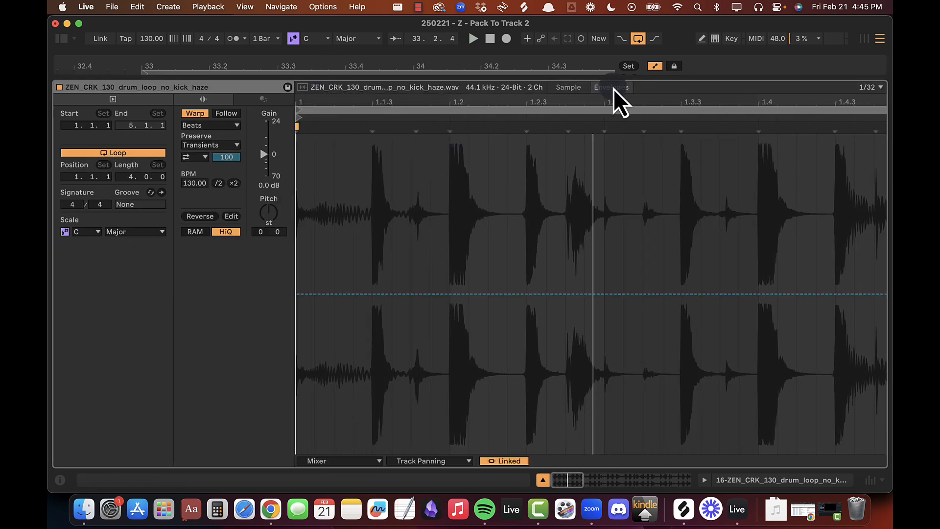
pyautogui.click(321, 460)
pyautogui.click(324, 427)
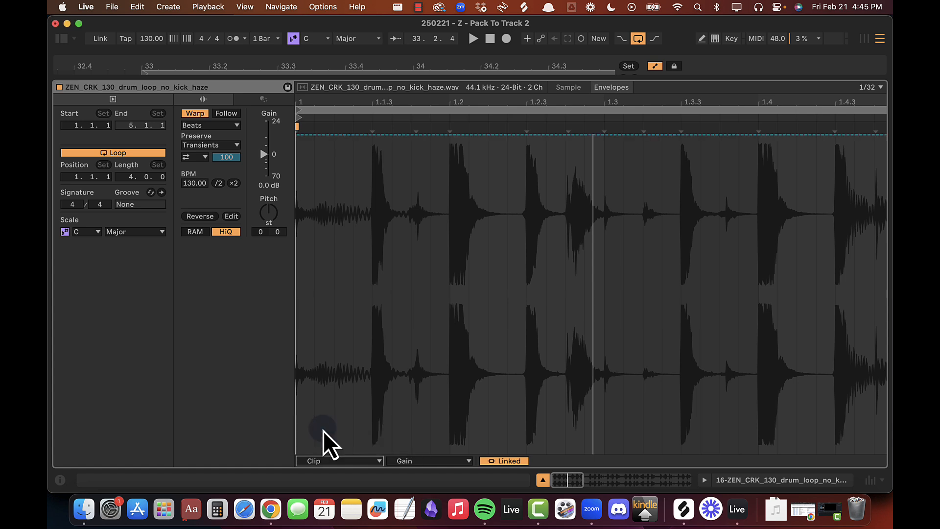
# Step: Draw the gain envelope down to 0% over the hit at beat 1.2, with a sloped lead-in
pyautogui.press('b')
pyautogui.moveTo(454, 438); pyautogui.dragTo(477, 471)
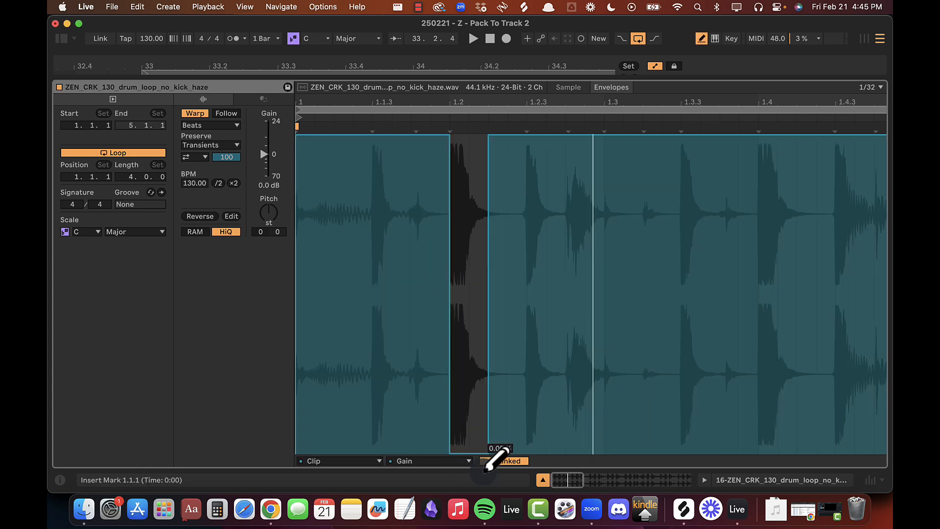
pyautogui.click(437, 156)
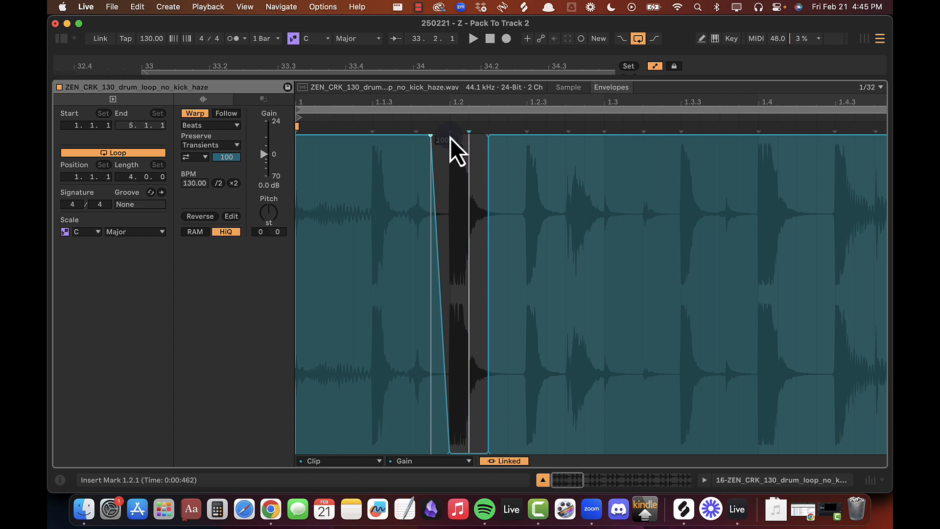
pyautogui.moveTo(451, 137)
pyautogui.mouseDown()
pyautogui.moveTo(431, 171)
pyautogui.moveTo(433, 134)
pyautogui.mouseUp()
# Step: Duplicate the half-bar gain dip repeatedly along the haze loop to silence its following backbeat hits
pyautogui.press('super+d')
pyautogui.press('super+d')
pyautogui.press('super+d')
pyautogui.press('super+d')
pyautogui.press('super+d')
pyautogui.press('super+d')
pyautogui.press('super+d')
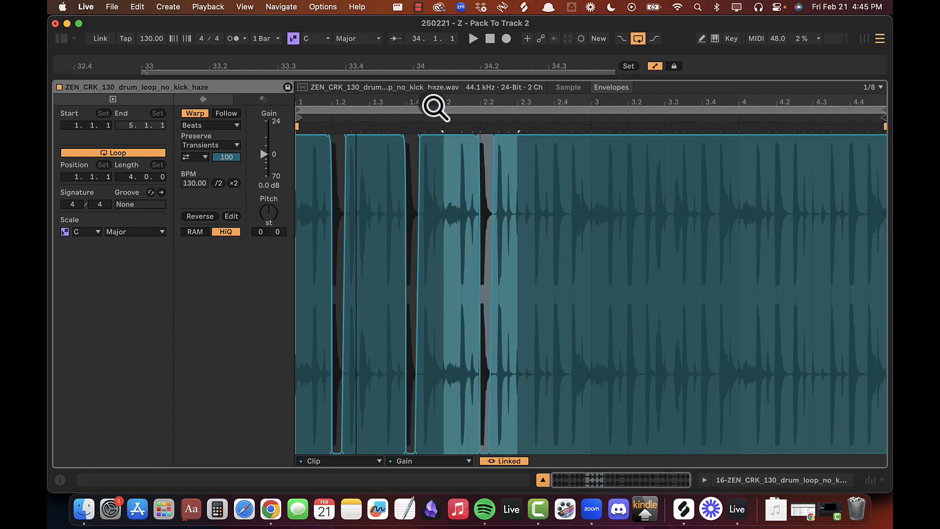
# Step: Hide the clip view and play the gain-dipped haze loop within the full mix from bar 33
pyautogui.press('alt+super+l')
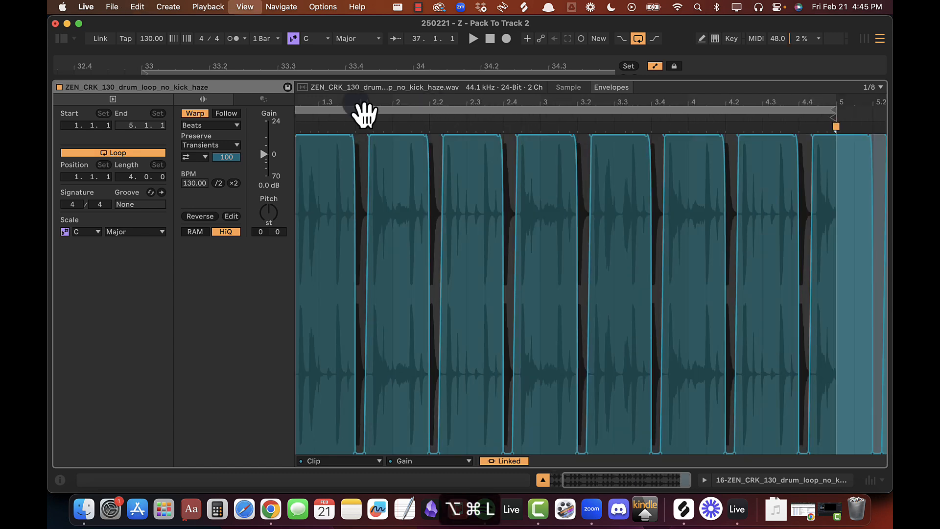
pyautogui.scroll(4, 338, 132)
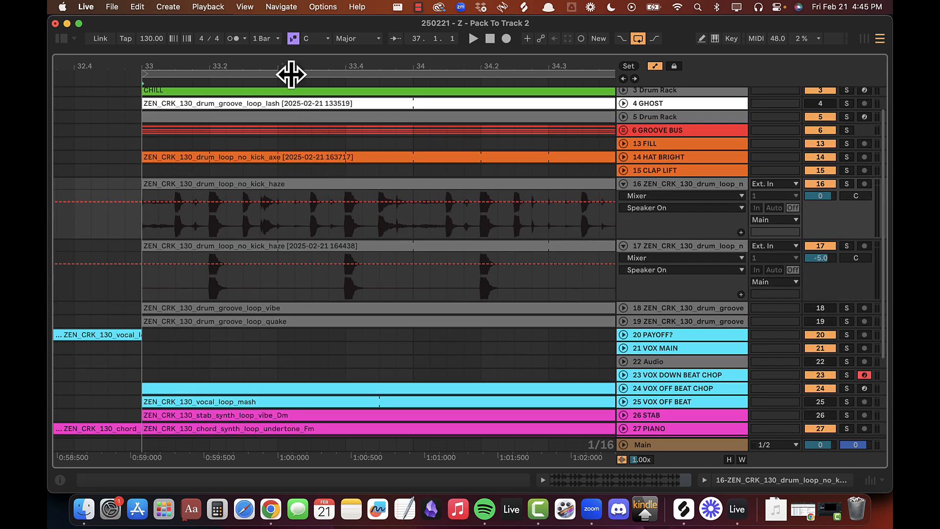
pyautogui.moveTo(288, 68); pyautogui.dragTo(288, 60)
pyautogui.press('space')
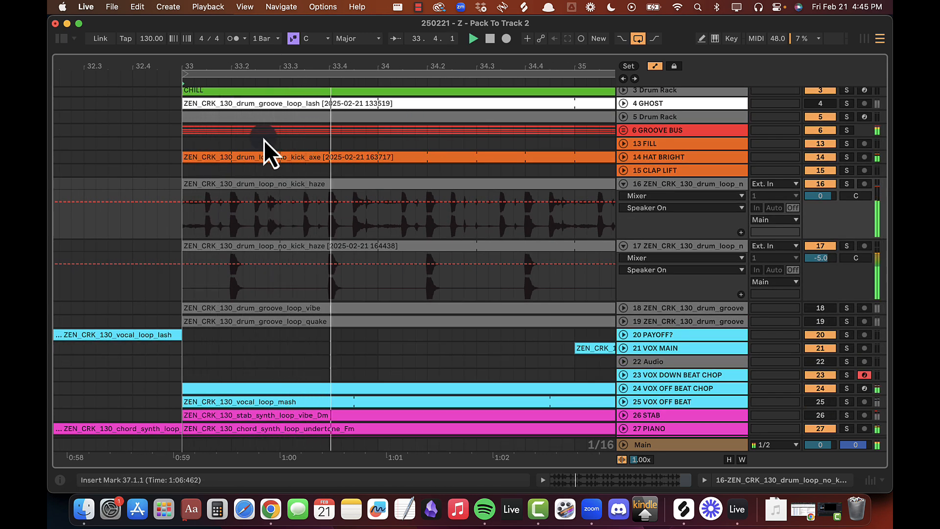
pyautogui.hscroll(1, 346, 156)
pyautogui.press('space')
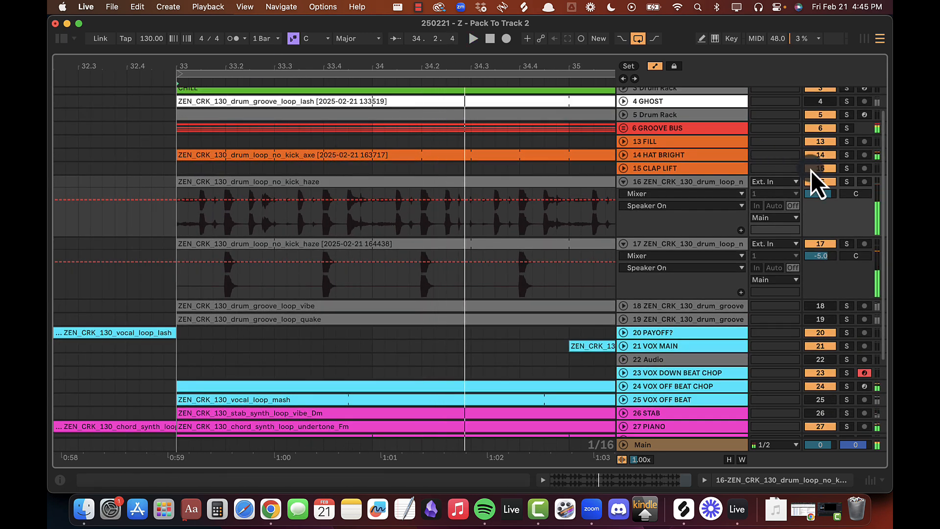
# Step: Solo the full haze loop track during playback, and bring the rest of the mix back in
pyautogui.click(845, 181)
pyautogui.press('space')
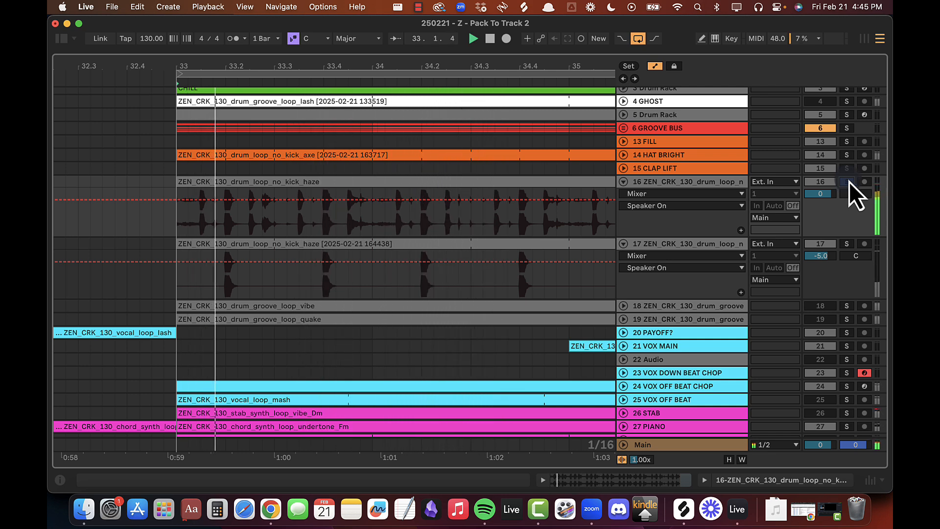
pyautogui.click(849, 185)
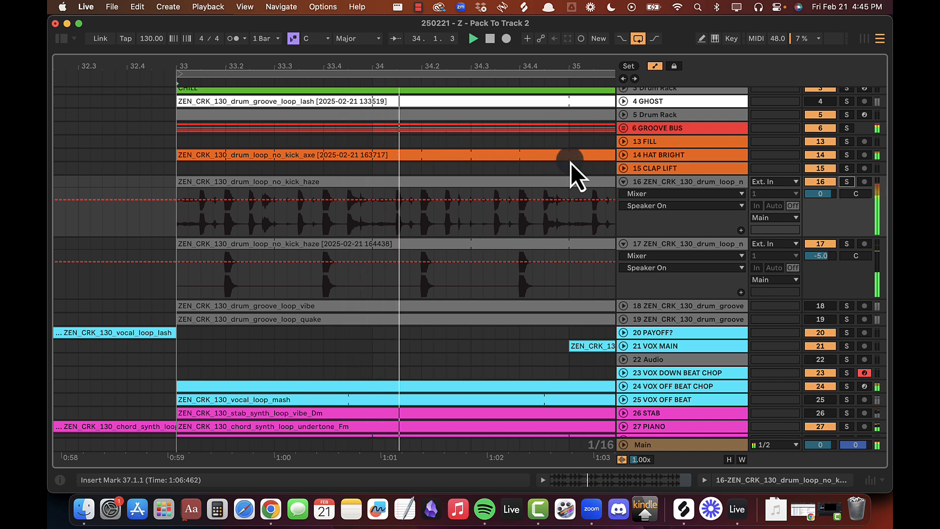
# Step: Add an EQ Eight to the full haze loop track and enable its filter 1
pyautogui.doubleClick(667, 182)
pyautogui.click(59, 43)
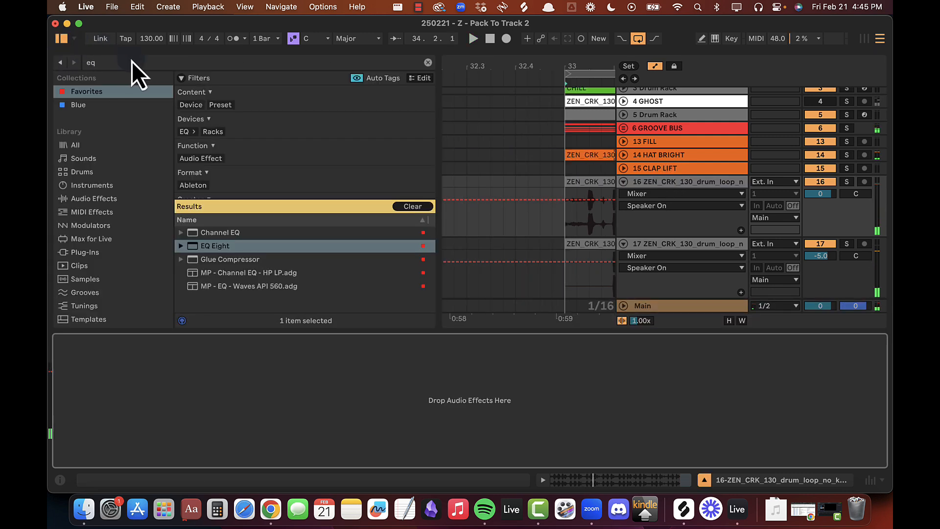
pyautogui.click(132, 61)
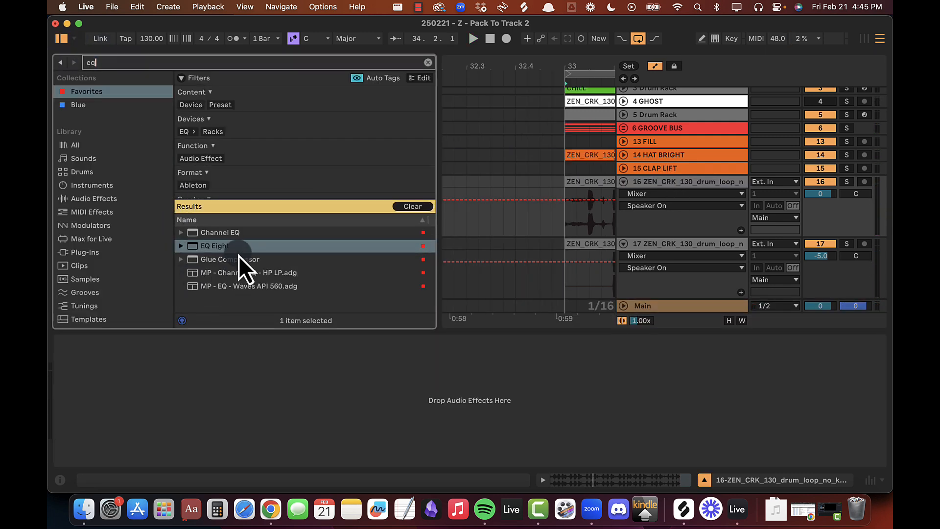
pyautogui.moveTo(238, 248); pyautogui.dragTo(221, 436)
pyautogui.click(101, 459)
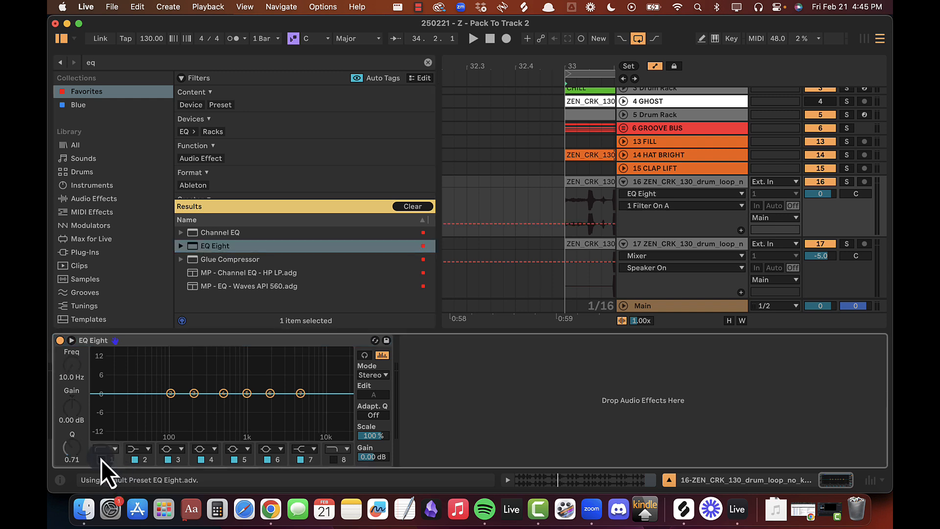
# Step: Solo the haze loop track and raise EQ Eight filter 1's low-cut frequency to about 241 Hz while listening
pyautogui.press('s')
pyautogui.press('space')
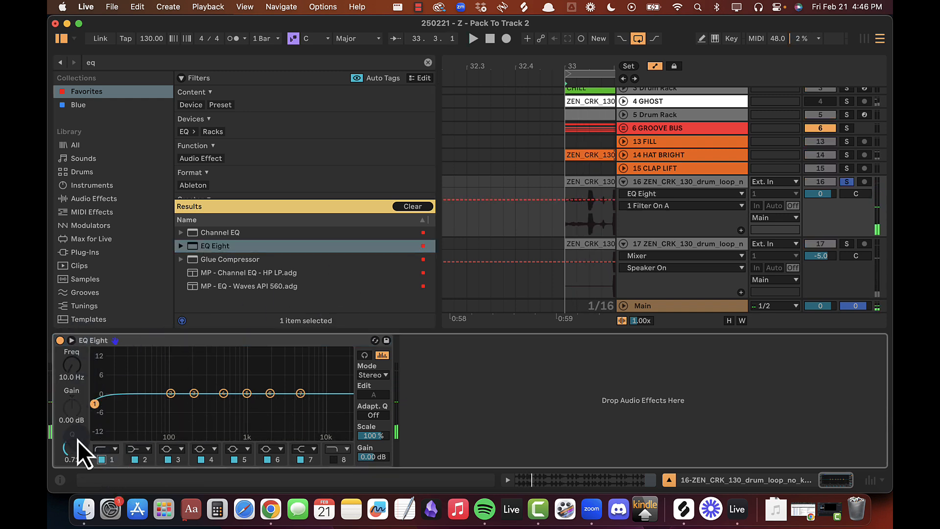
pyautogui.scroll(15, 74, 364)
pyautogui.hotkey('shift', 'space')
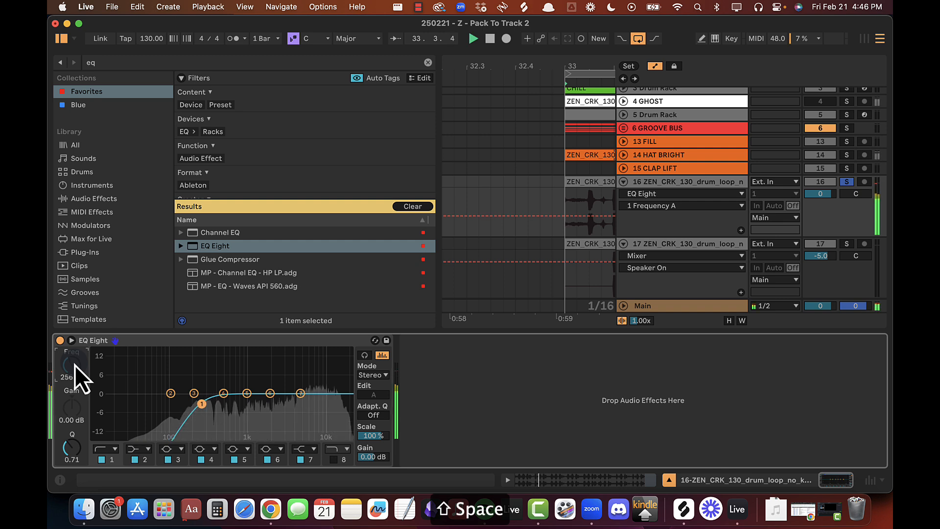
pyautogui.scroll(-1, 74, 364)
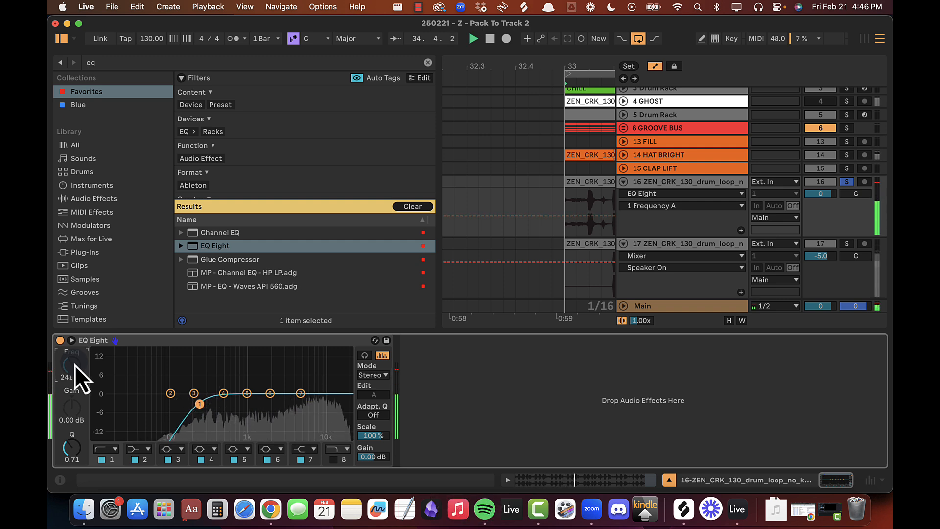
# Step: Switch filter 1 to the steeper low cut and fine-tune its frequency to about 271 Hz during playback
pyautogui.click(98, 449)
pyautogui.click(104, 369)
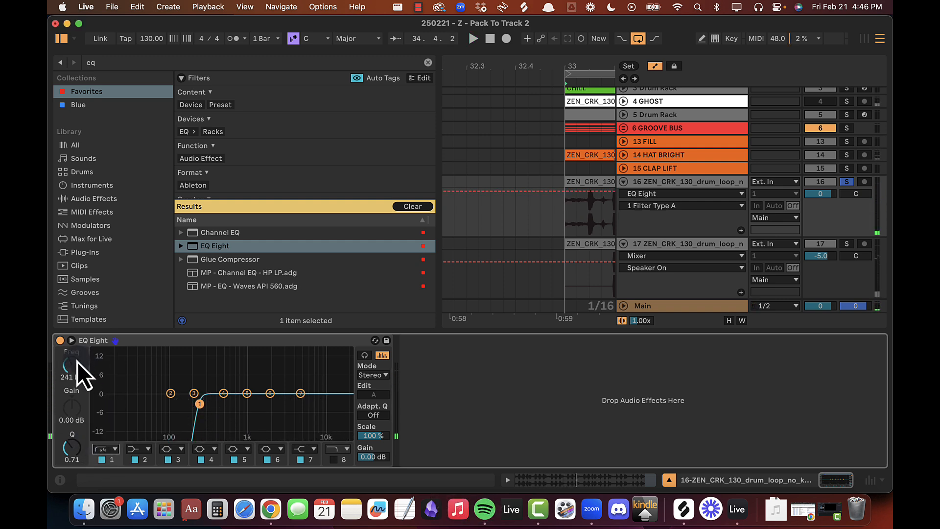
pyautogui.scroll(1, 77, 361)
pyautogui.hotkey('shift', 'space')
pyautogui.scroll(-1, 78, 361)
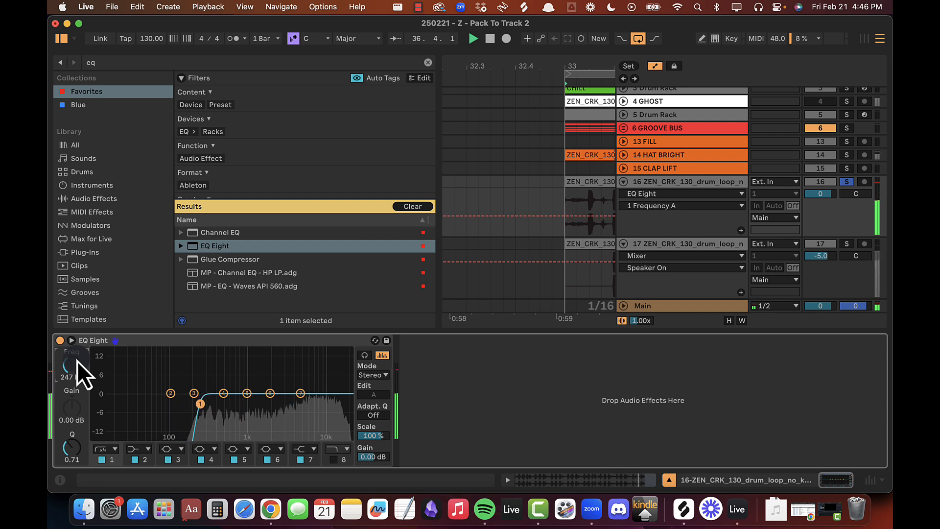
pyautogui.scroll(2, 78, 361)
pyautogui.scroll(-1, 77, 361)
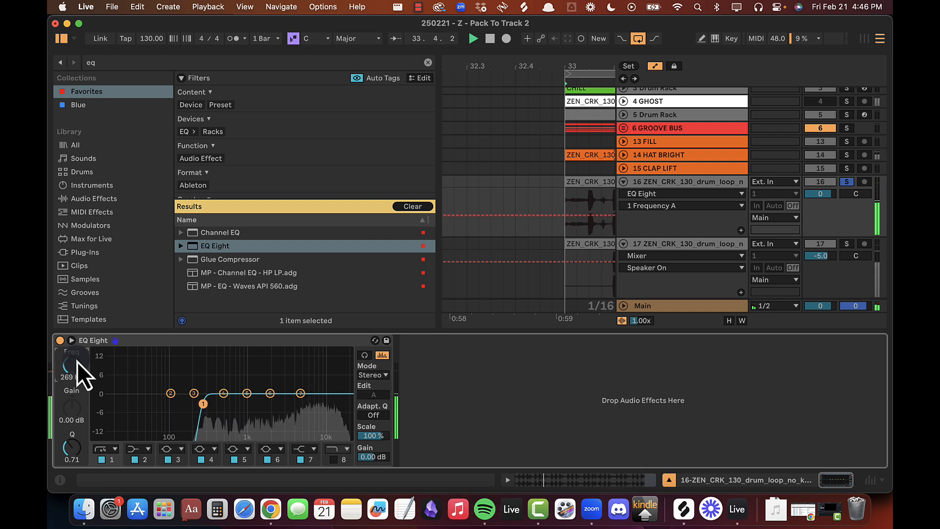
pyautogui.scroll(-1, 72, 364)
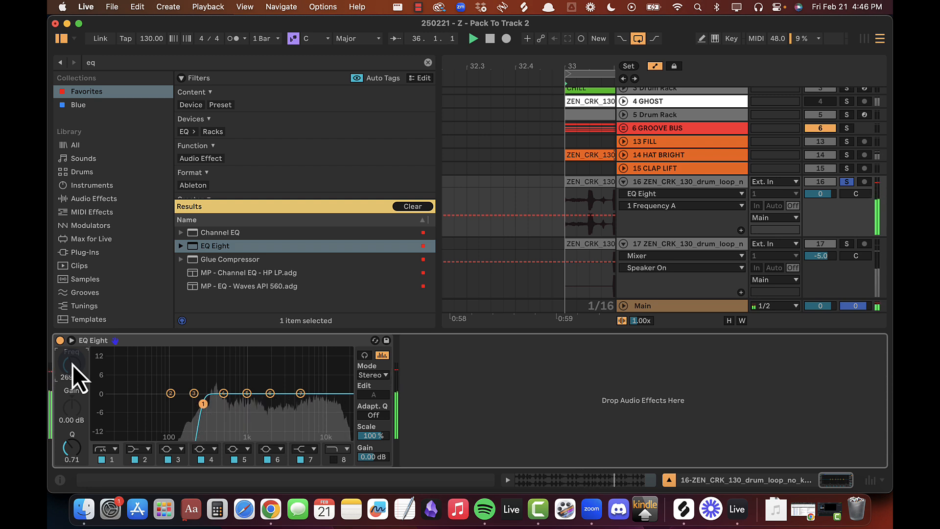
pyautogui.scroll(2, 71, 363)
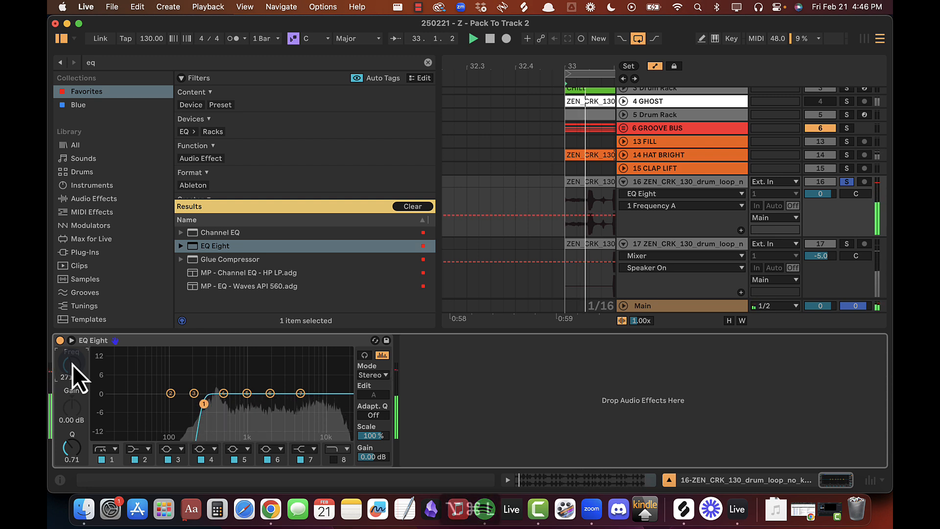
# Step: Unsolo the haze loop track and hide the device view and browser to show bars 33 to 39
pyautogui.press('alt+super+l')
pyautogui.click(848, 183)
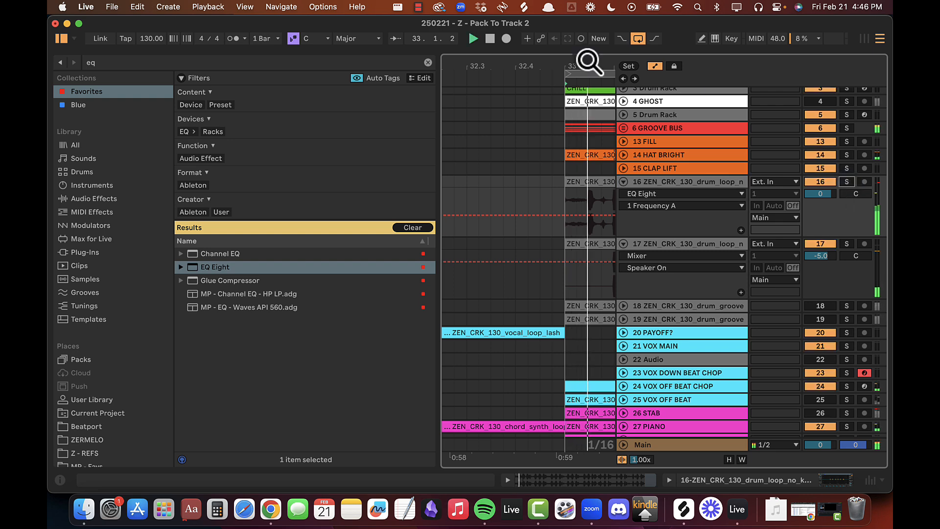
pyautogui.scroll(-3, 540, 72)
pyautogui.moveTo(540, 72); pyautogui.dragTo(466, 72)
pyautogui.press('alt+super+b')
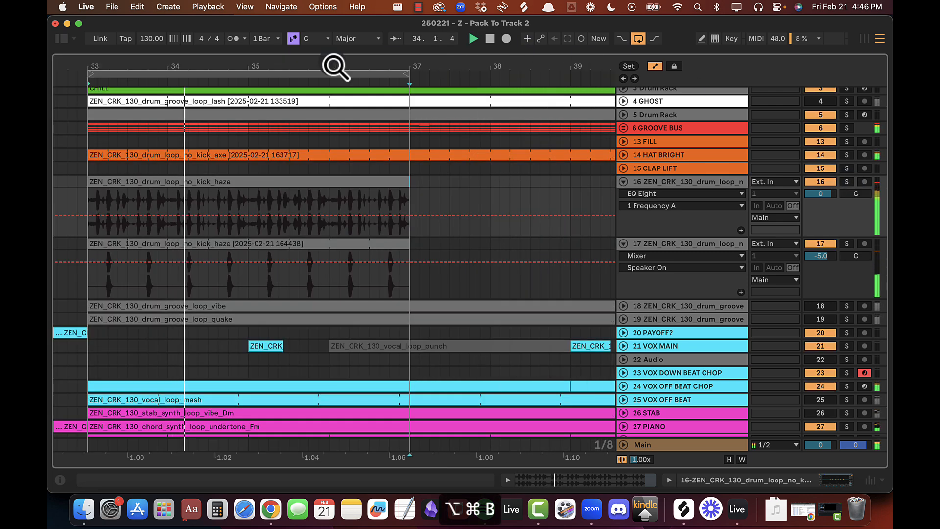
# Step: Lower the full haze loop track's volume to -3.0 dB while playing it in the mix
pyautogui.click(828, 195)
pyautogui.press('Down')
pyautogui.press('Down')
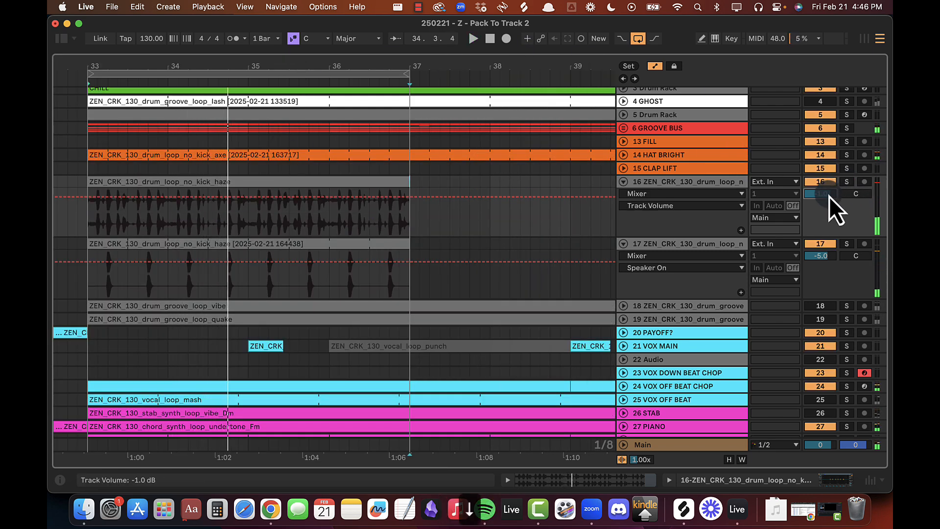
pyautogui.press('space')
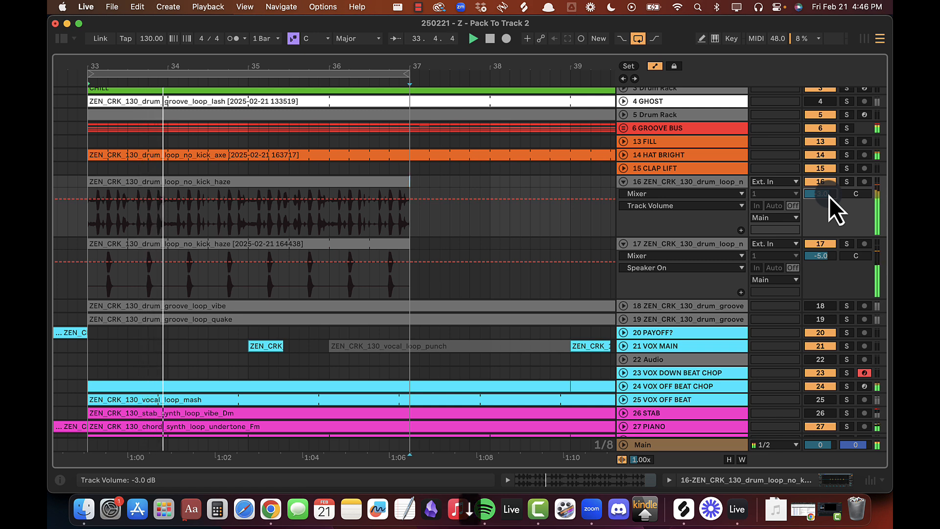
pyautogui.press('Down')
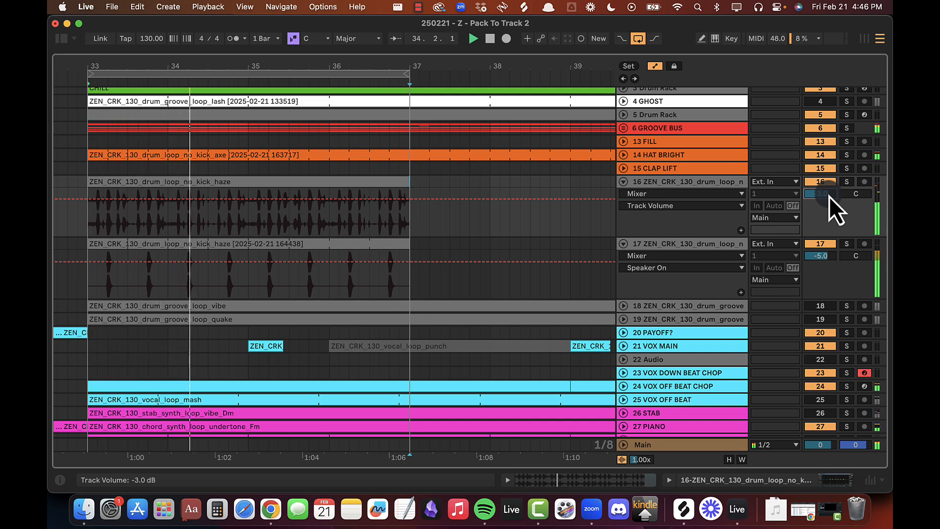
# Step: Cut the full haze loop into sections at 34.3 and bar 35, and play it back
pyautogui.moveTo(432, 192)
pyautogui.mouseDown()
pyautogui.moveTo(565, 179)
pyautogui.moveTo(344, 222)
pyautogui.moveTo(356, 210)
pyautogui.mouseUp()
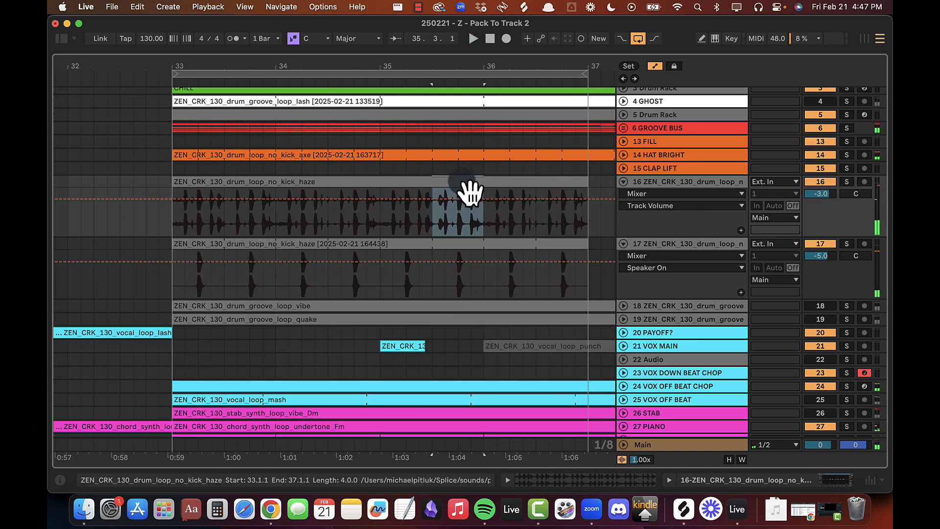
pyautogui.click(377, 222)
pyautogui.press('super+e')
pyautogui.click(302, 194)
pyautogui.press('space')
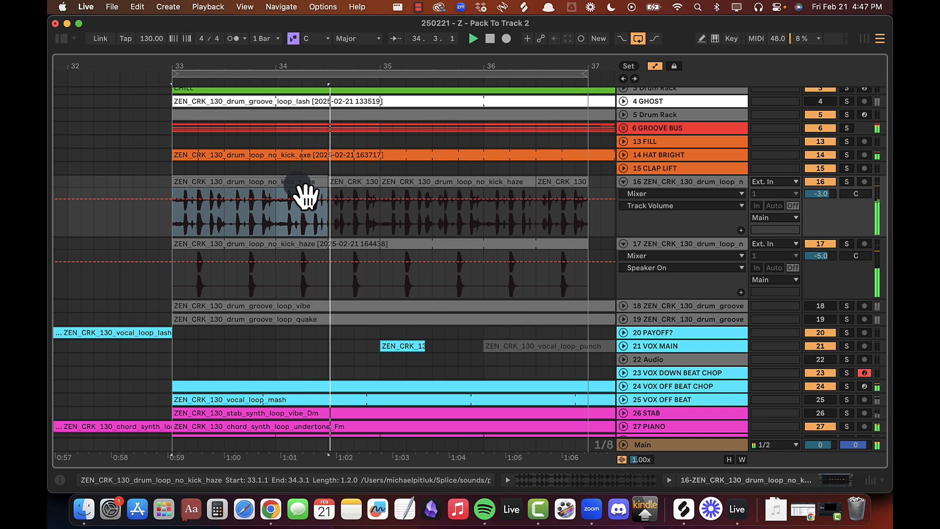
# Step: Duplicate the two haze loop sections spanning bars 33 to 35 so they fill bars 35 to 37
pyautogui.click(353, 194)
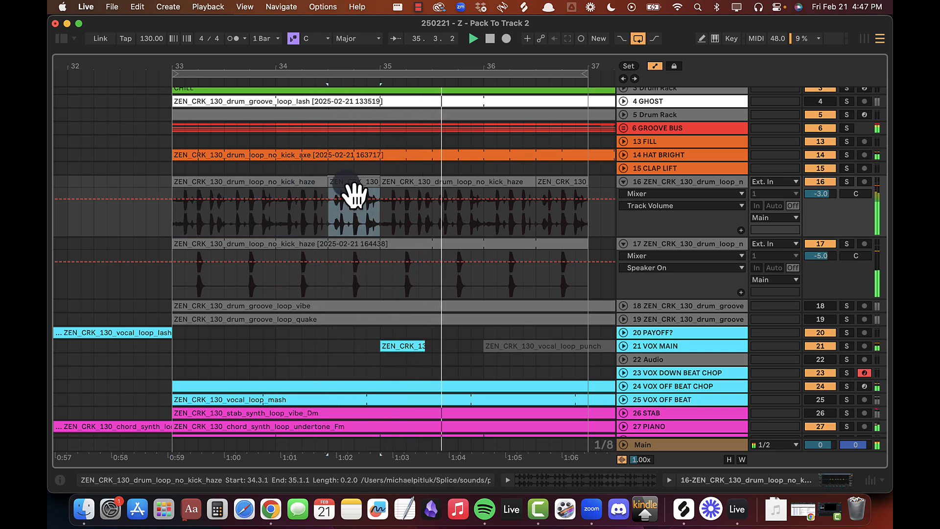
pyautogui.keyDown('shift'); pyautogui.click(317, 195); pyautogui.keyUp('shift')
pyautogui.press('super+d')
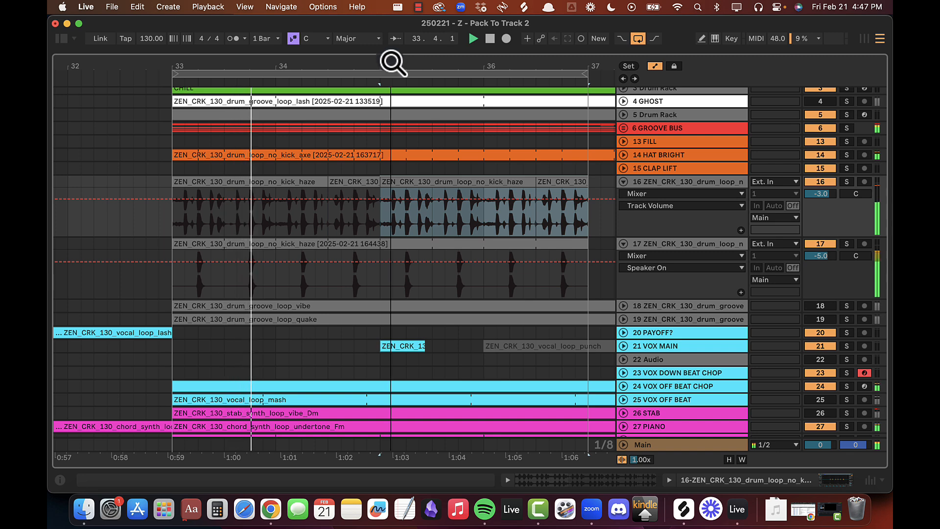
# Step: Rename the full haze loop track TOPS, color it orange and assign the track color to its clips
pyautogui.rightClick(666, 183)
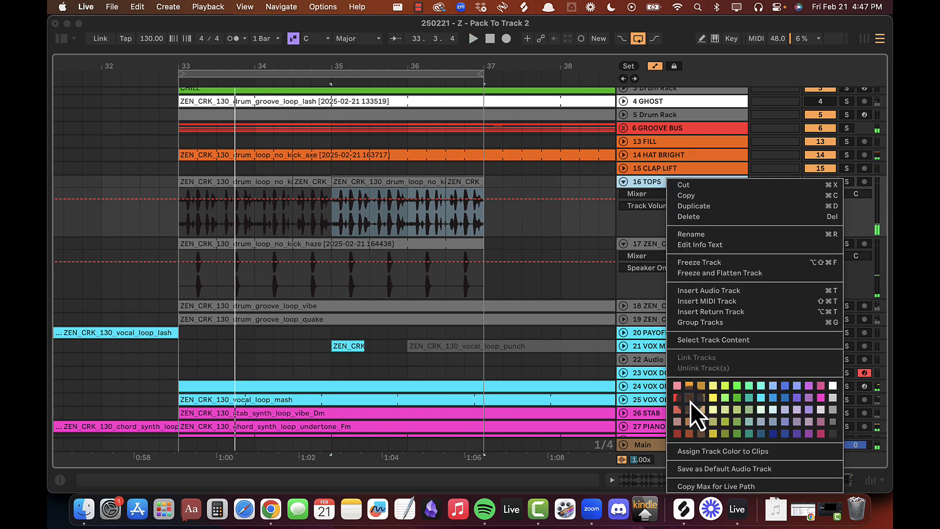
pyautogui.click(690, 399)
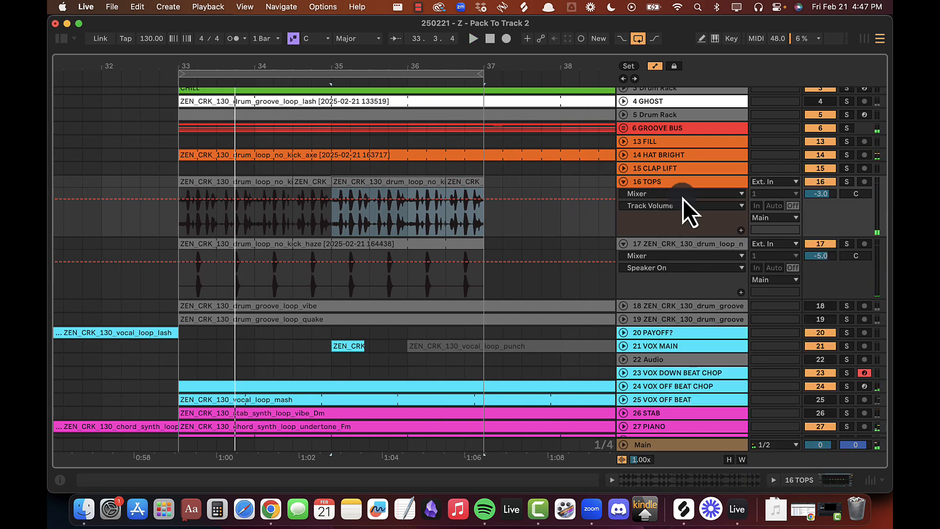
pyautogui.doubleClick(677, 179)
pyautogui.click(660, 182)
pyautogui.rightClick(660, 184)
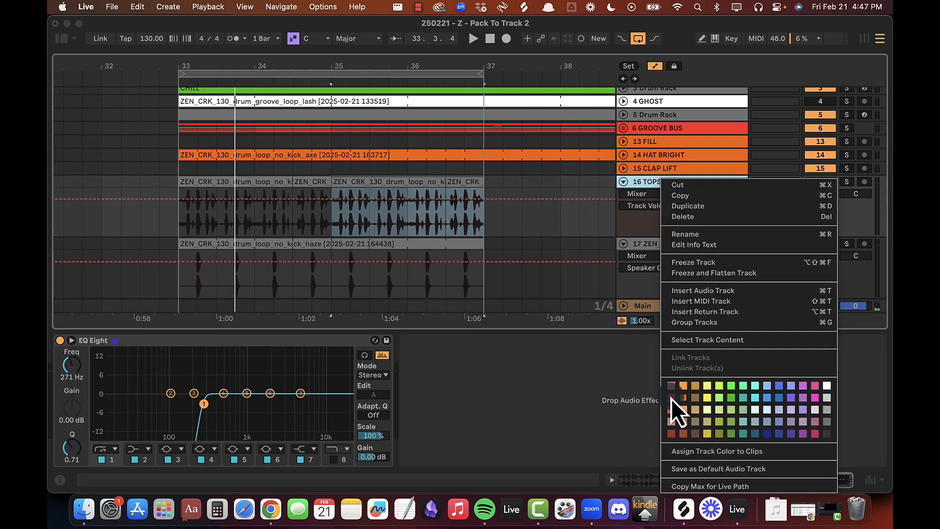
pyautogui.click(683, 450)
pyautogui.click(561, 208)
pyautogui.press('alt+super+l')
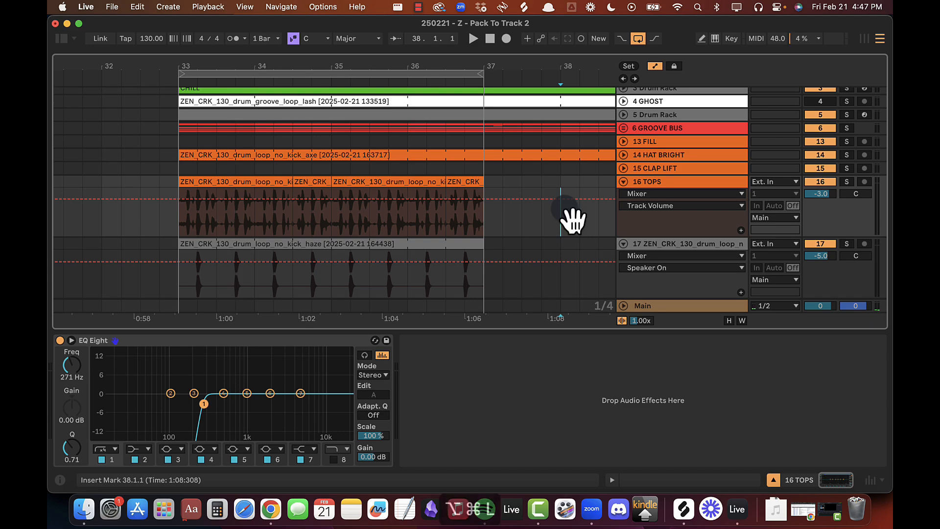
pyautogui.moveTo(459, 60); pyautogui.dragTo(442, 78)
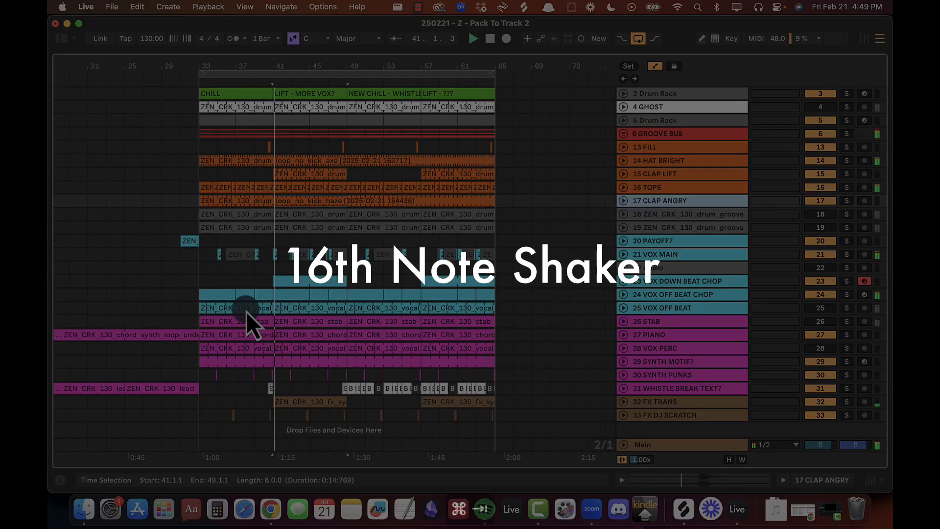
# Step: Switch to Splice, audition ZEN_CRK_130_drum_loop_no_kick_zap.wav as a 16th-note shaker candidate, and return to Live
pyautogui.press('super+Tab')
pyautogui.press('Down')
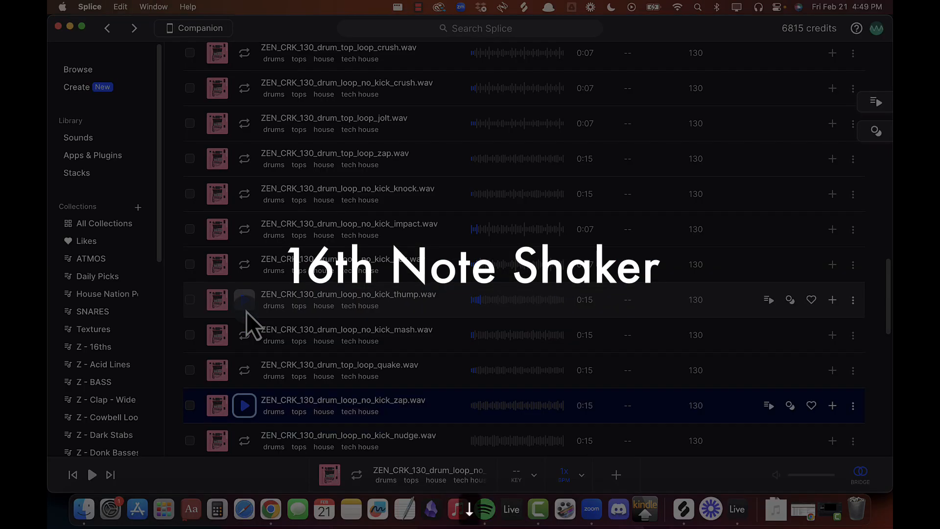
pyautogui.press('Up')
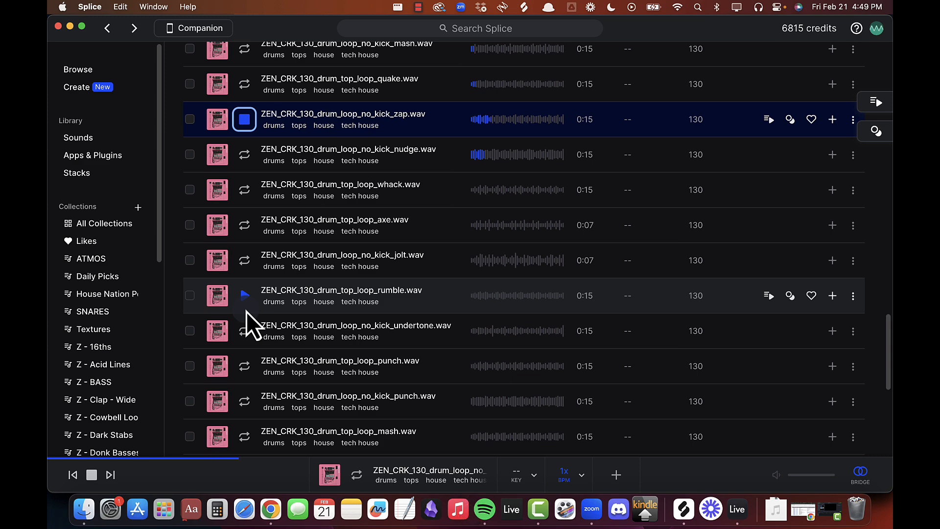
pyautogui.scroll(2, 298, 179)
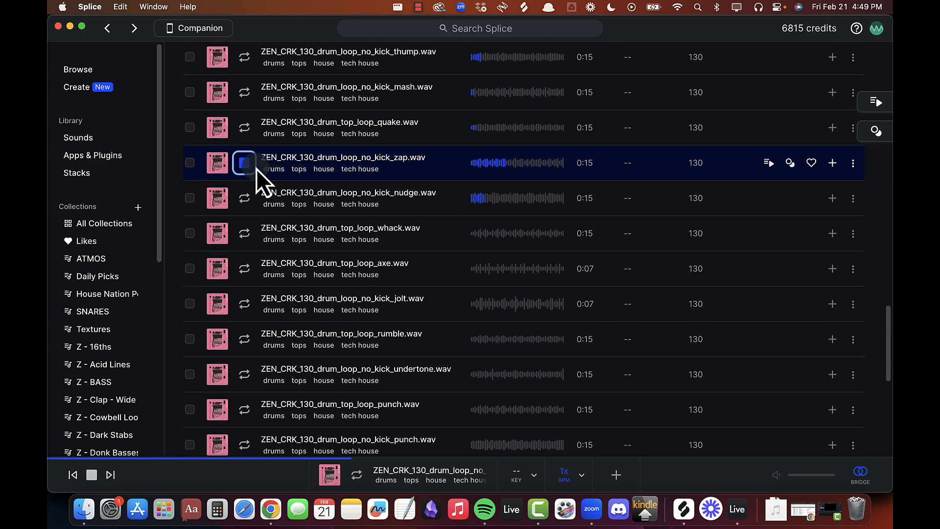
pyautogui.press('super+Tab')
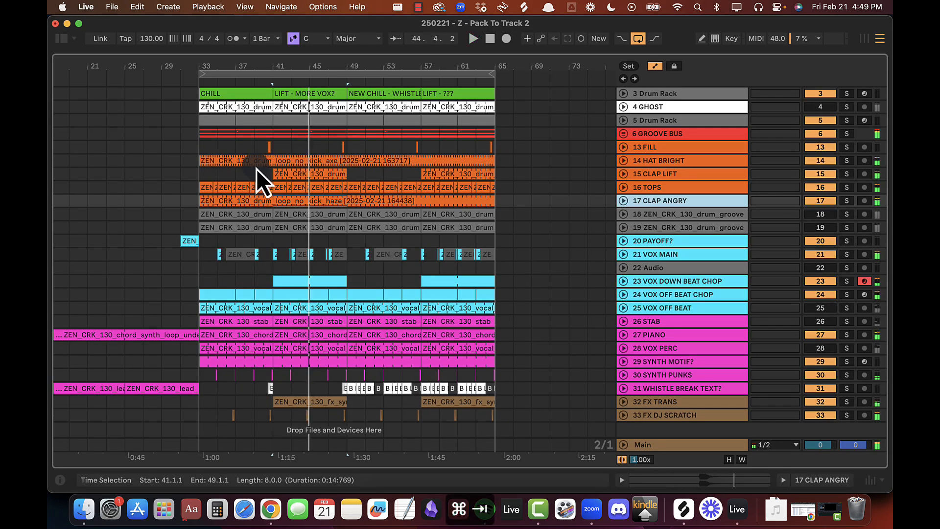
# Step: Switch to Splice and audition ZEN_CRK_130_drum_loop_no_kick_zap.wav again
pyautogui.press('super+Tab')
pyautogui.click(245, 164)
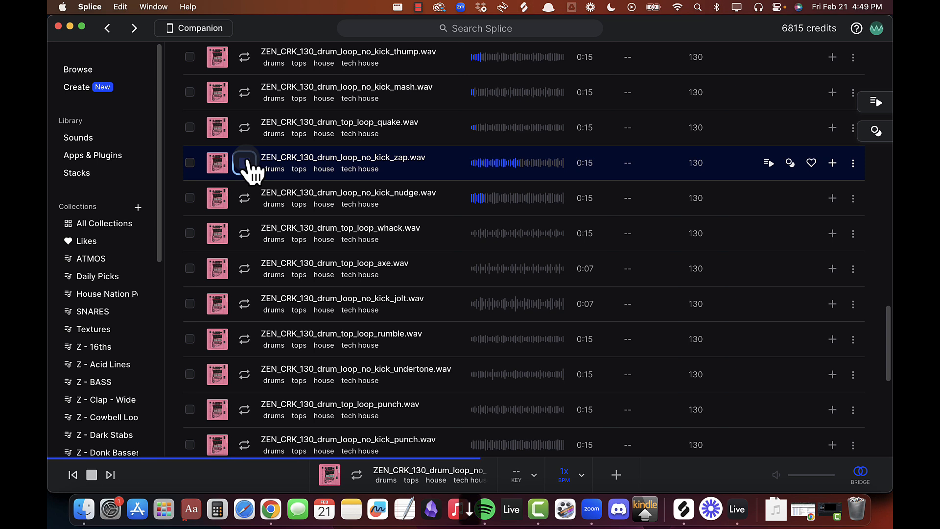
pyautogui.press('Up')
pyautogui.press('Down')
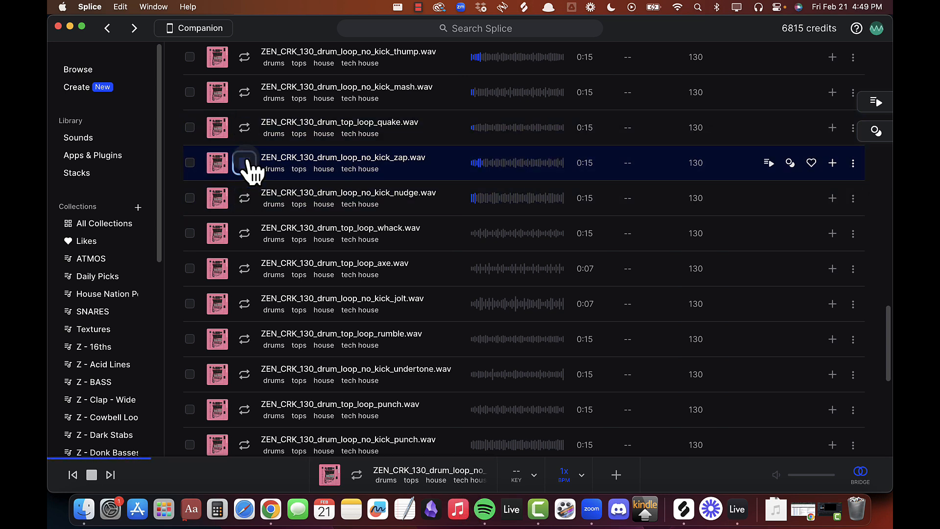
pyautogui.press('space')
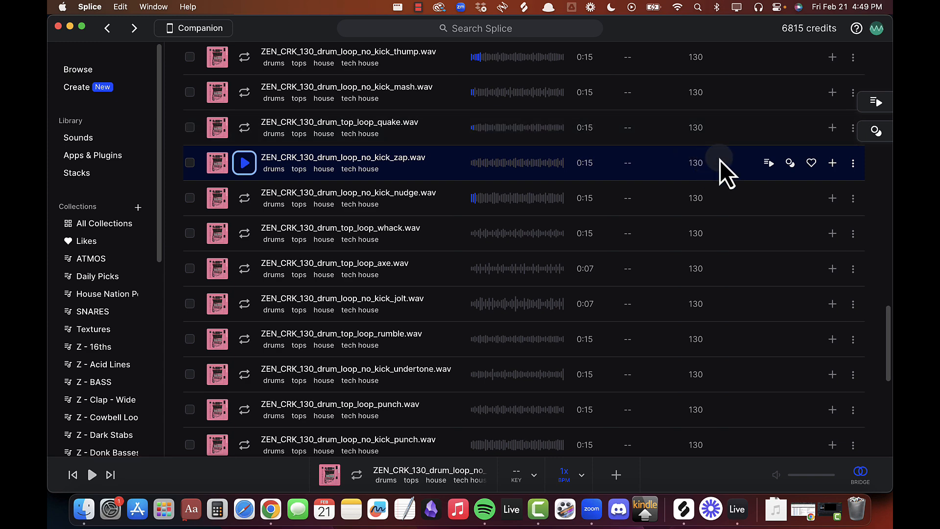
# Step: Add ZEN_CRK_130_drum_loop_no_kick_zap.wav to the Splice library and copy the file to the clipboard
pyautogui.click(826, 164)
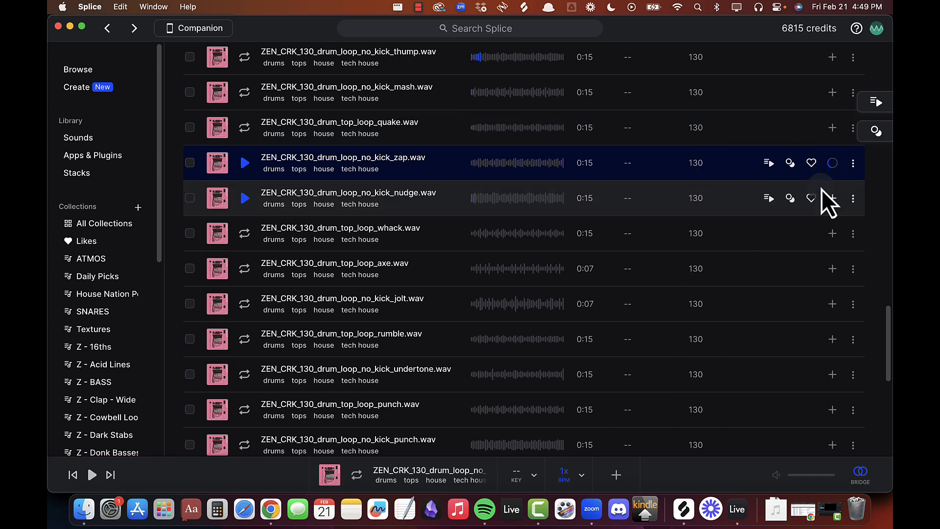
pyautogui.click(853, 163)
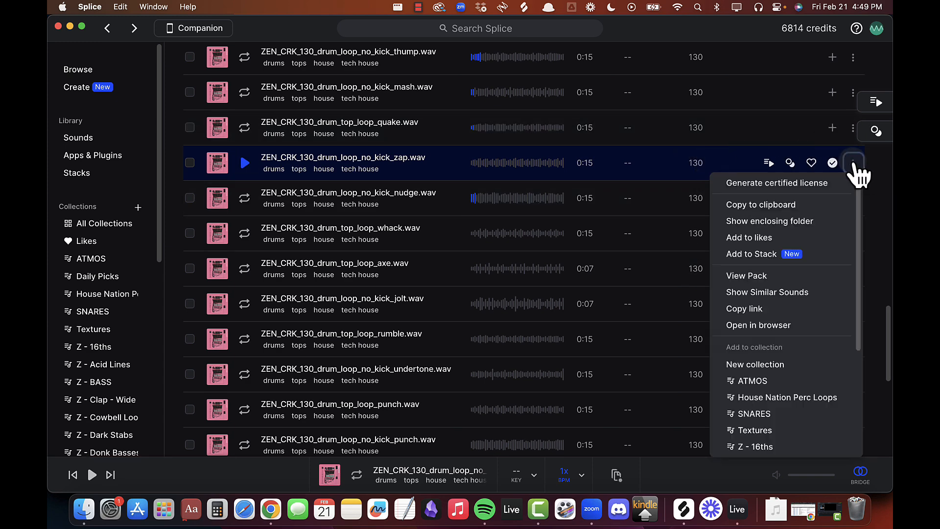
pyautogui.click(771, 206)
# Step: Switch to Live and add an audio track directly below TOPS, named SHAKER WIDE
pyautogui.press('super+Tab')
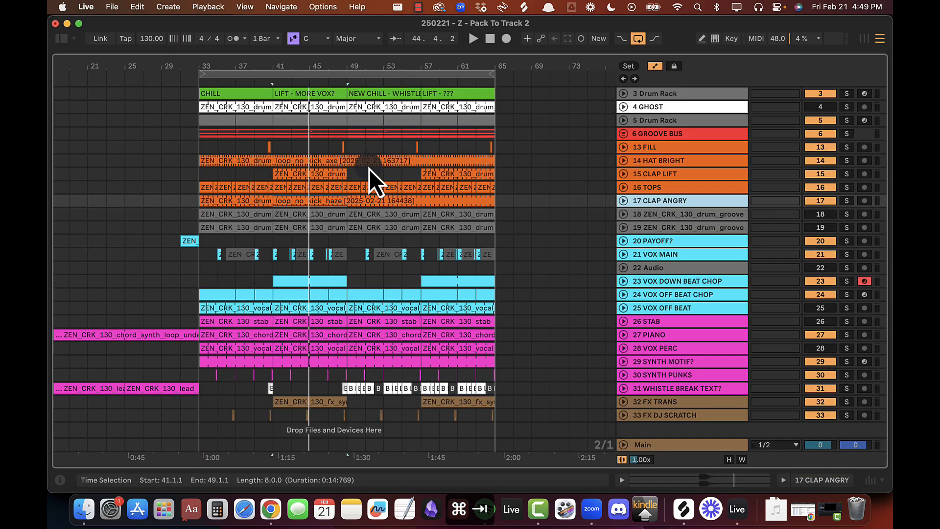
pyautogui.click(653, 189)
pyautogui.press('super+t')
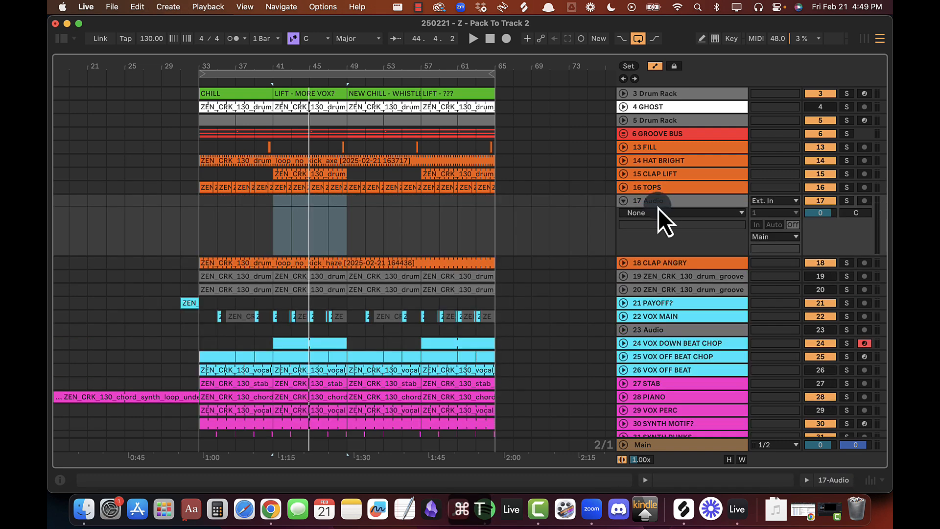
pyautogui.write('# SHAKER WIDE')
pyautogui.press('Return')
# Step: Paste the copied zap loop onto the SHAKER WIDE track at bar 33
pyautogui.click(205, 202)
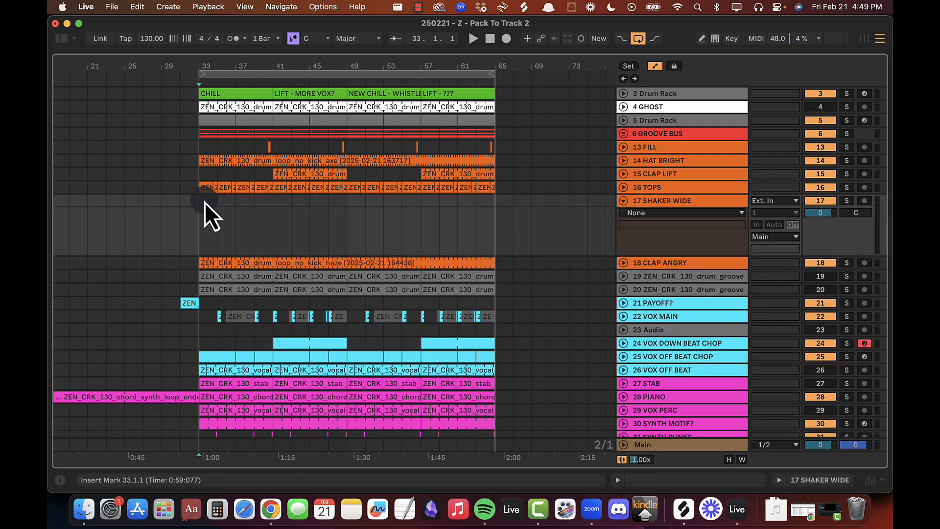
pyautogui.press('super+v')
pyautogui.moveTo(209, 74); pyautogui.dragTo(383, 68)
# Step: Set the zap clip's loop to its section from 1.3.1 to 1.3.3, play it with the track, and return to the arrangement
pyautogui.doubleClick(327, 210)
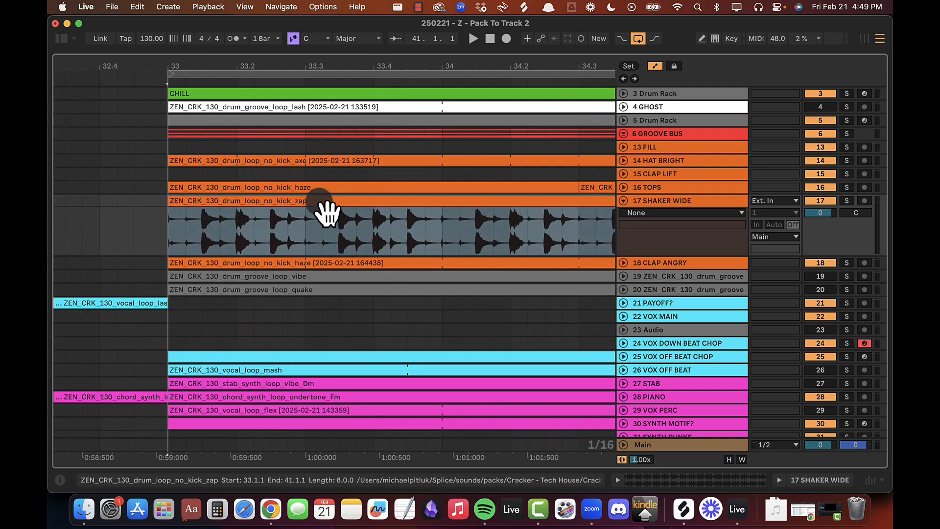
pyautogui.moveTo(302, 102); pyautogui.dragTo(302, 103)
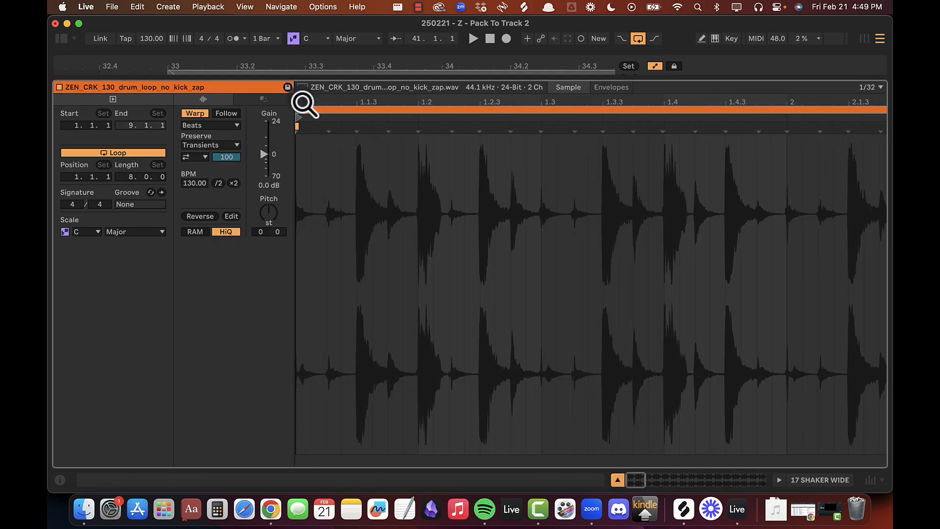
pyautogui.press('space')
pyautogui.moveTo(542, 168); pyautogui.dragTo(598, 166)
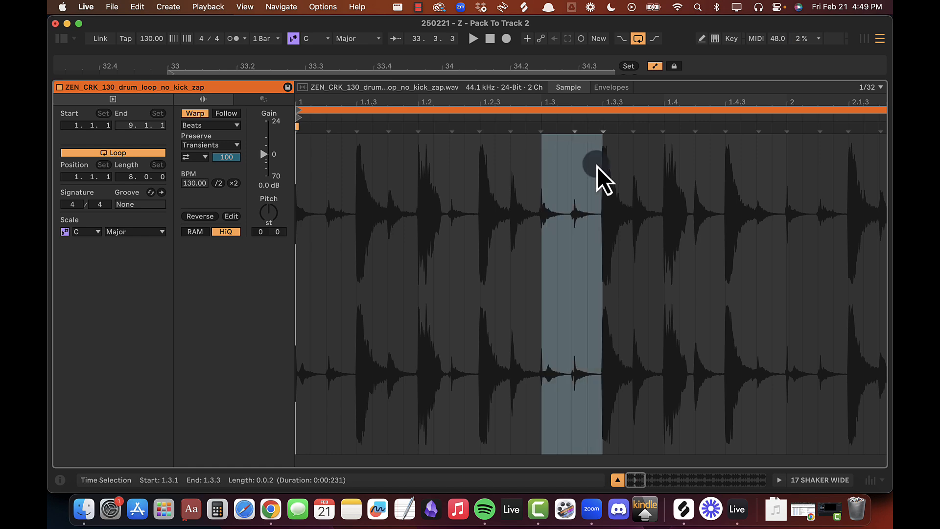
pyautogui.press('cmd+l')
pyautogui.press('space')
pyautogui.press('cmd+alt+l')
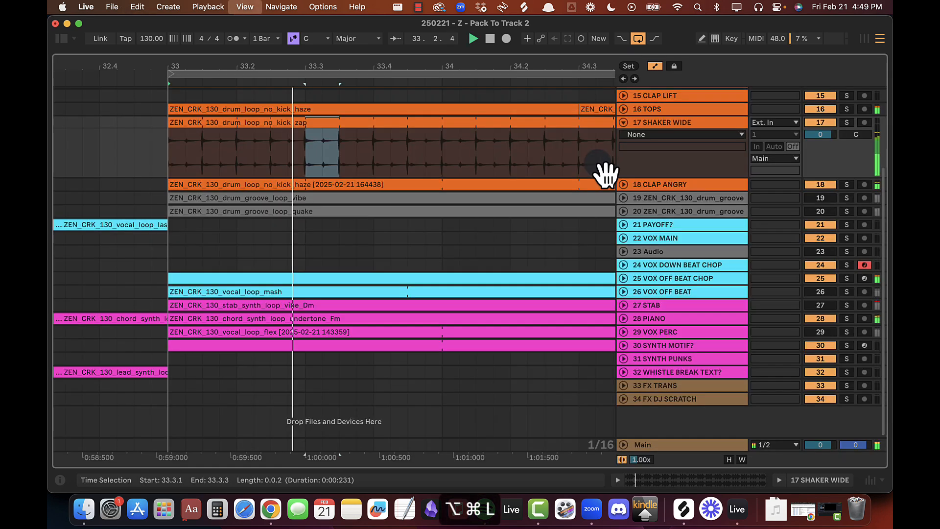
pyautogui.moveTo(508, 68); pyautogui.dragTo(509, 62)
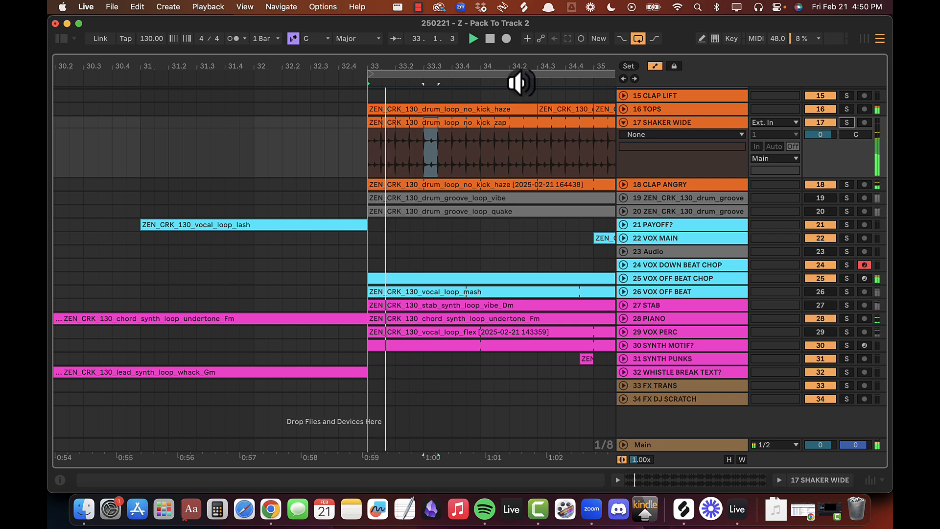
pyautogui.moveTo(521, 70); pyautogui.dragTo(295, 69)
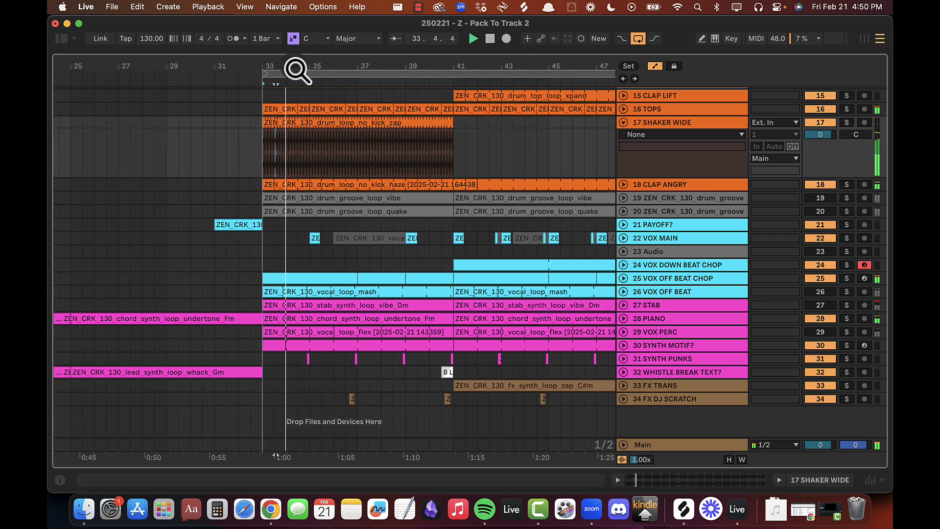
# Step: Extend the shaker loop on 17 SHAKER WIDE across both drops and trim it to end at bar 65
pyautogui.click(659, 128)
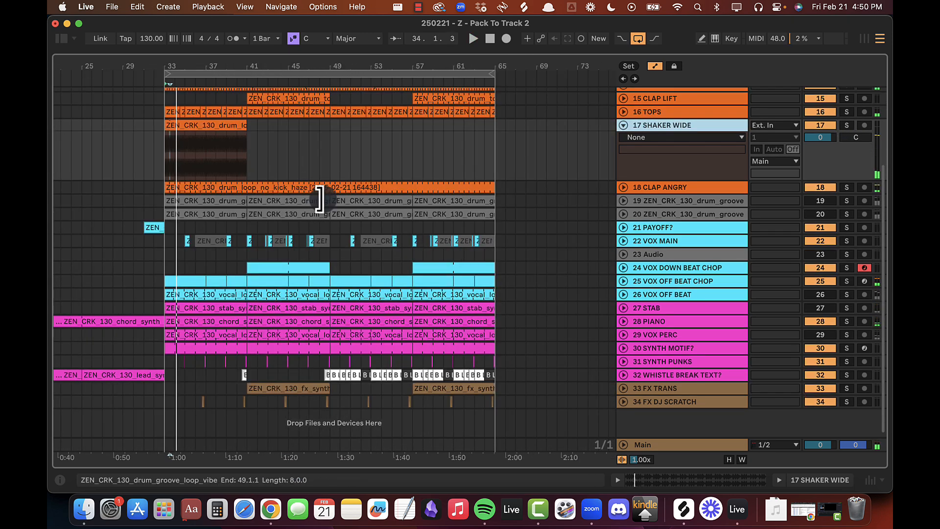
pyautogui.scroll(5, 321, 202)
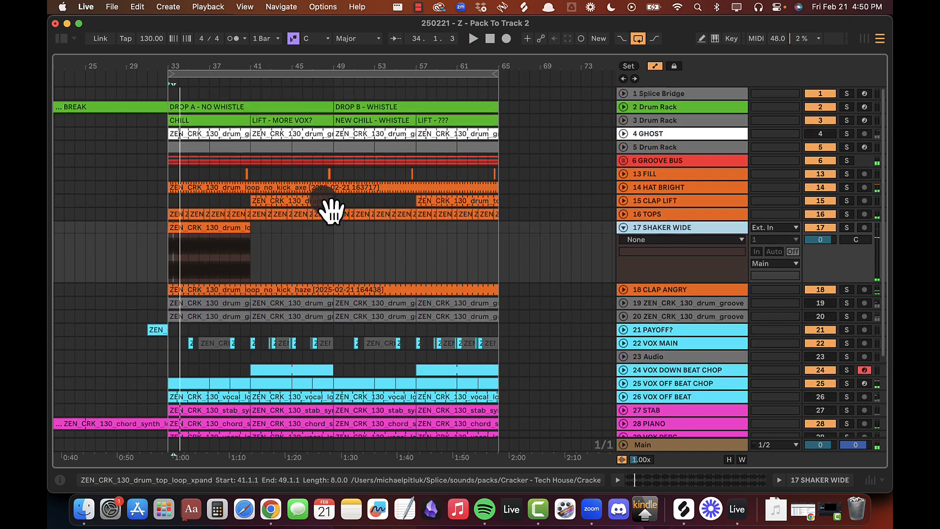
pyautogui.moveTo(244, 226); pyautogui.dragTo(570, 226)
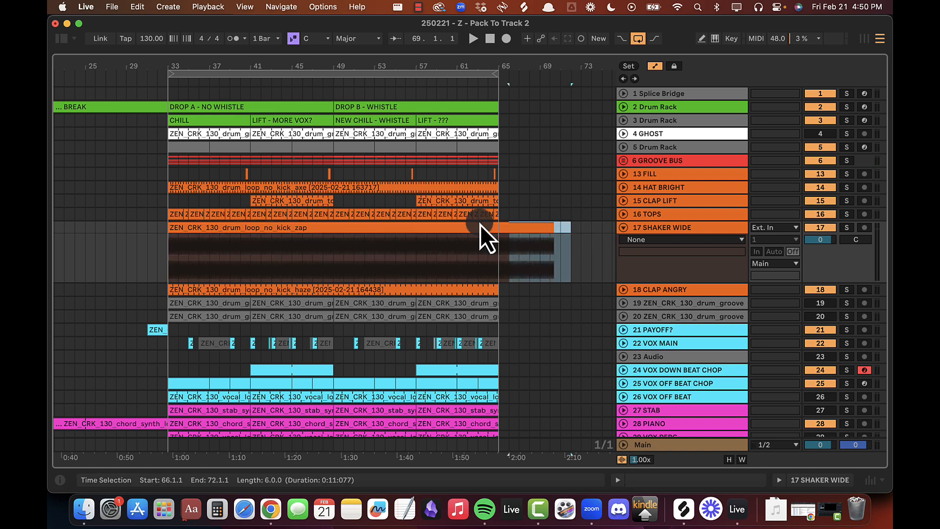
pyautogui.moveTo(489, 226); pyautogui.dragTo(500, 227)
pyautogui.press('Delete')
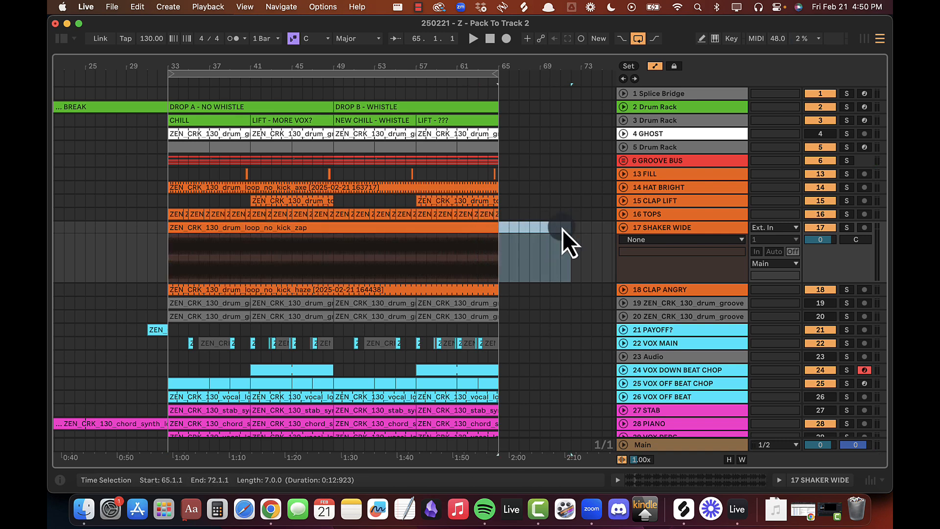
pyautogui.click(622, 232)
# Step: Play the drop from bar 33 at a higher system volume and glance at the drum loops in Splice
pyautogui.press('space')
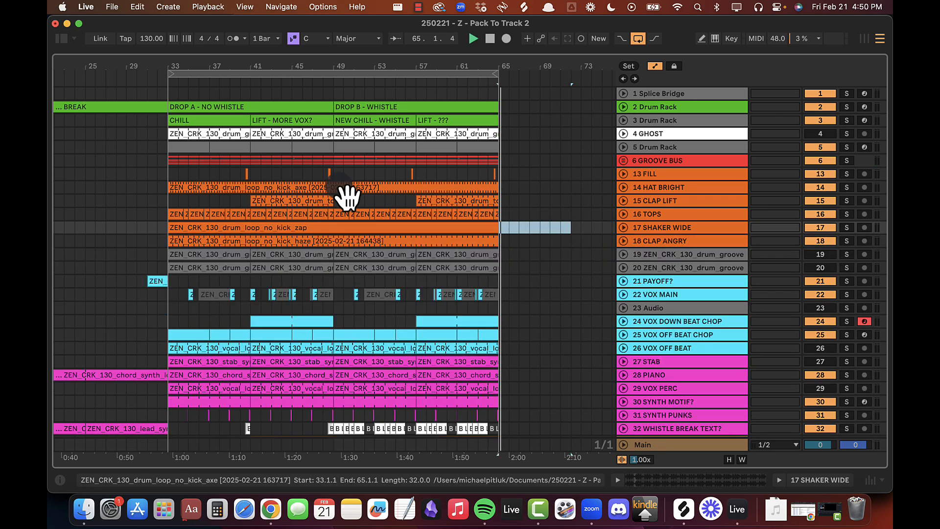
pyautogui.click(391, 228)
pyautogui.press('space')
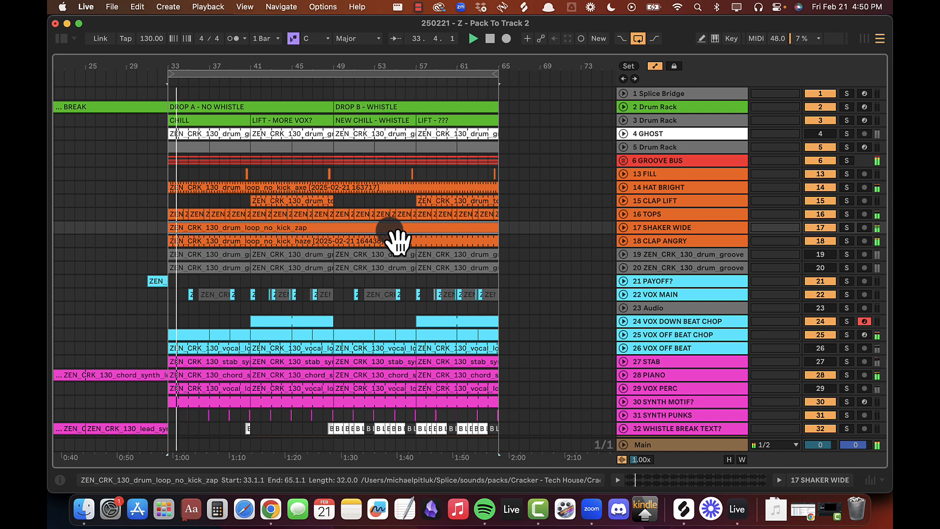
pyautogui.press('XF86AudioRaiseVolume')
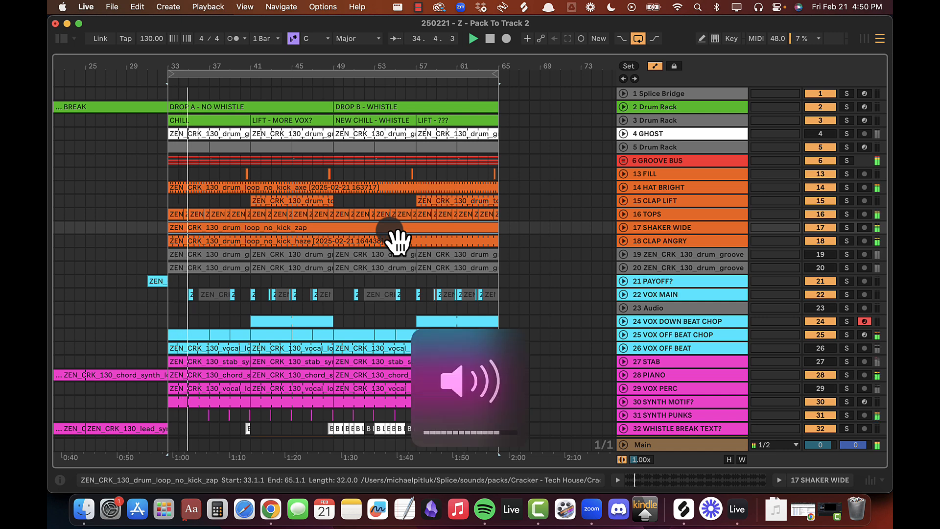
pyautogui.press('super+Tab')
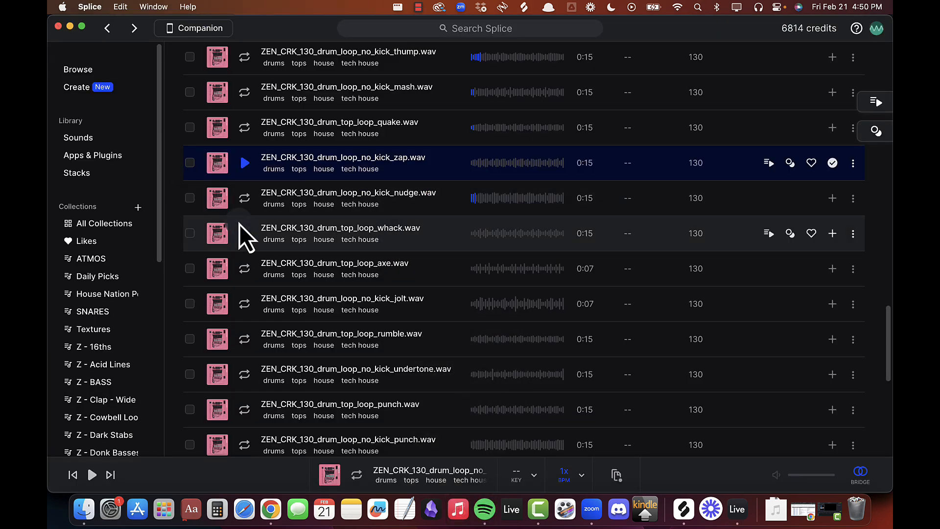
pyautogui.press('super+Tab')
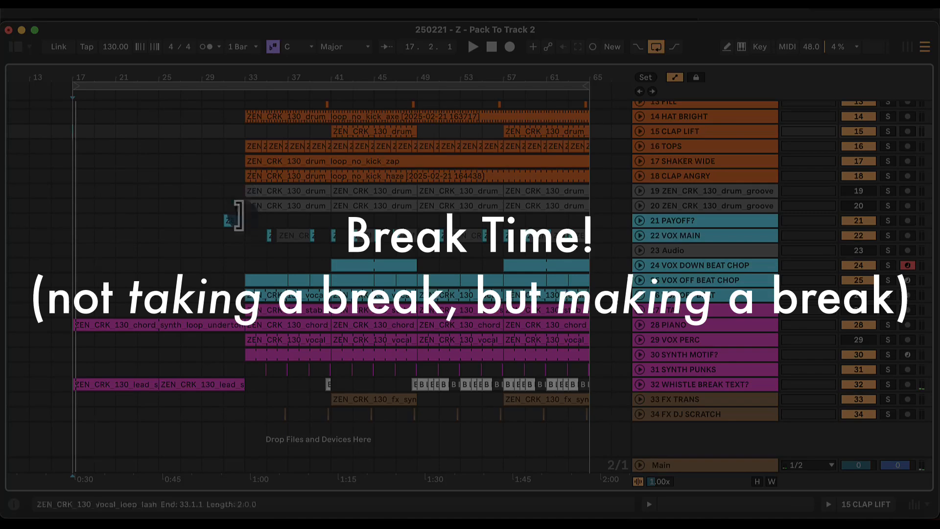
# Step: Split the BREAK marker clip on the 2 Drum Rack track at bar 25 and rename its second half BUILD
pyautogui.scroll(4, 150, 227)
pyautogui.hscroll(-4, 149, 227)
pyautogui.hscroll(3, 150, 226)
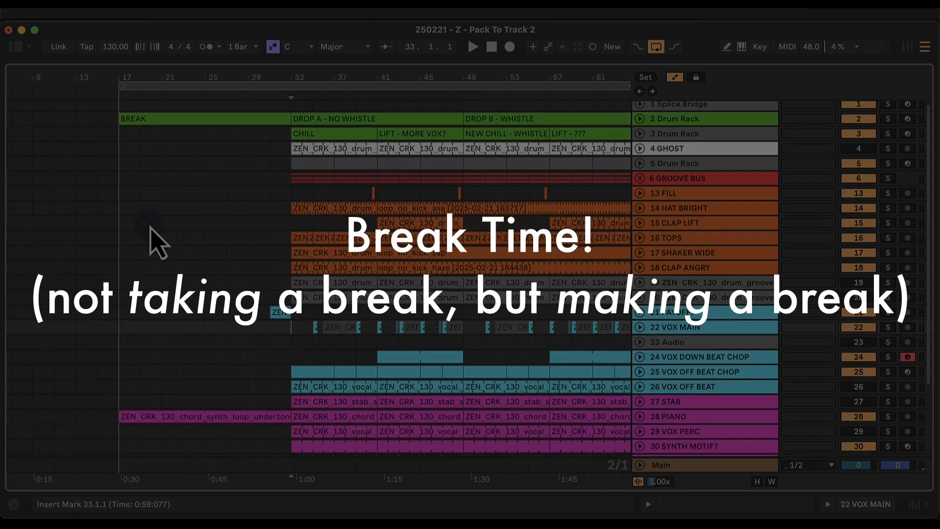
pyautogui.hscroll(-2, 150, 227)
pyautogui.hscroll(3, 150, 227)
pyautogui.scroll(-5, 150, 227)
pyautogui.hscroll(-2, 149, 227)
pyautogui.scroll(5, 150, 227)
pyautogui.hscroll(-2, 150, 226)
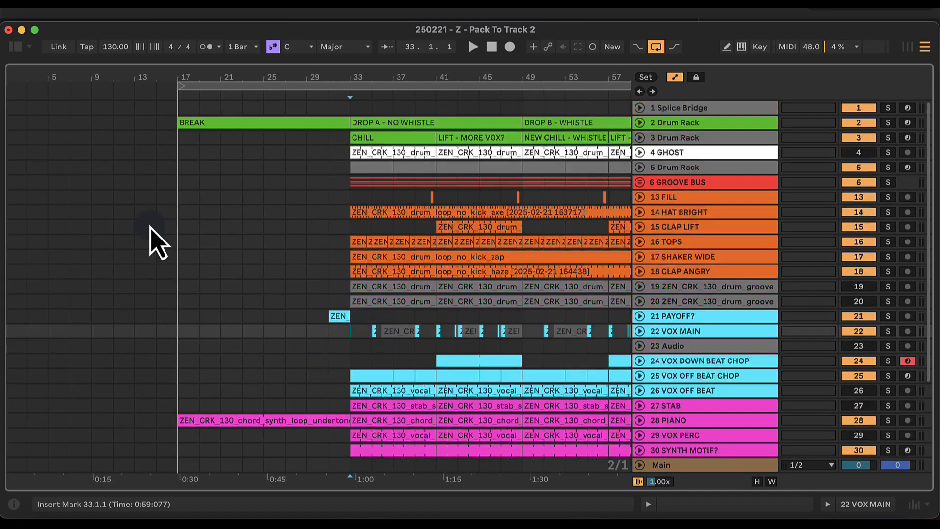
pyautogui.click(639, 123)
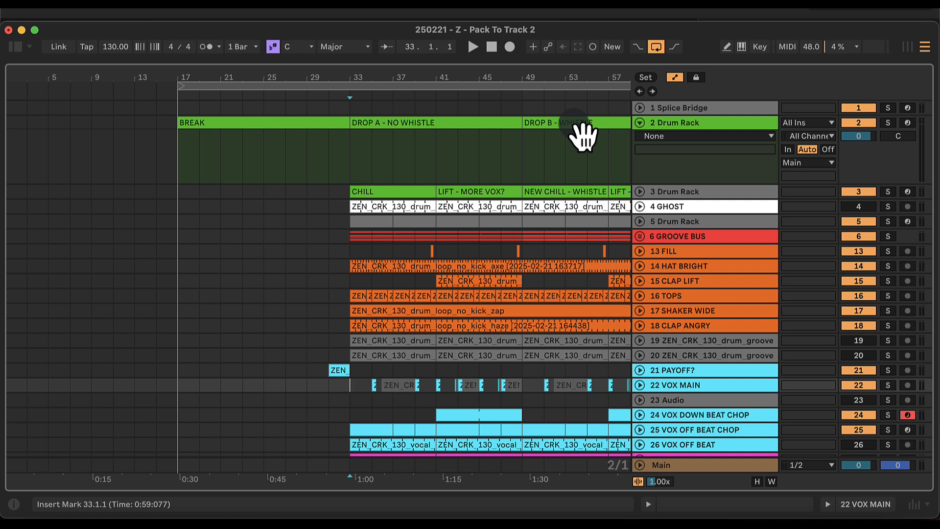
pyautogui.click(259, 164)
pyautogui.click(233, 126)
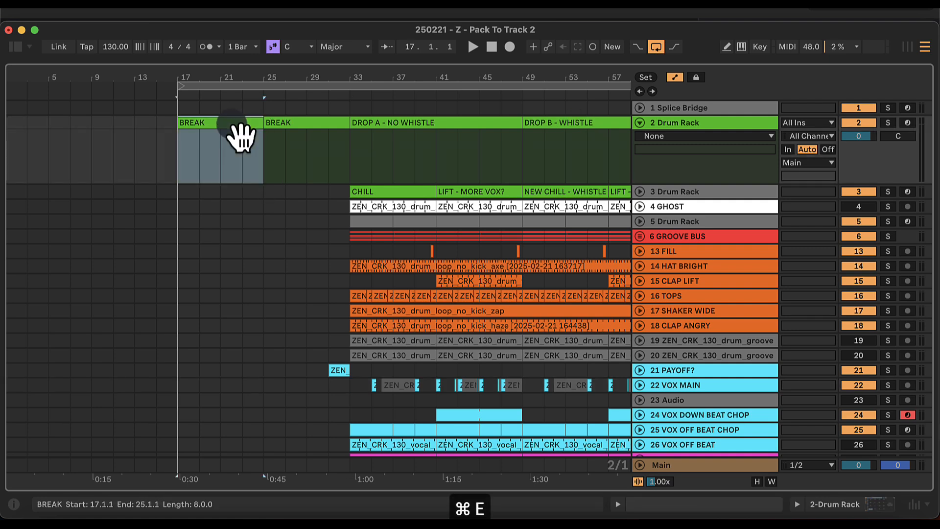
pyautogui.click(291, 130)
pyautogui.press('super+r')
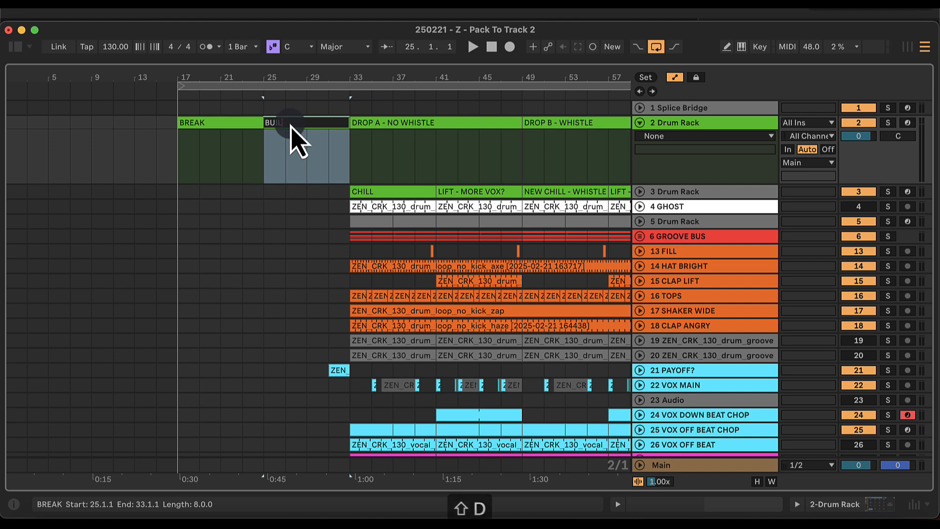
# Step: Copy the groove bus and drum clips on tracks 6 to 18 from the 16 bars of DROP A to bar 17
pyautogui.click(639, 236)
pyautogui.click(289, 254)
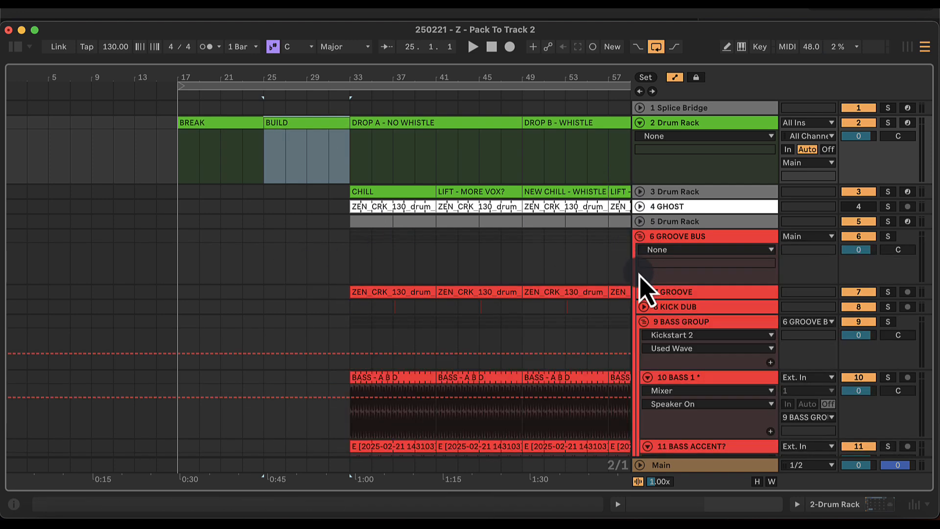
pyautogui.click(645, 321)
pyautogui.click(351, 236)
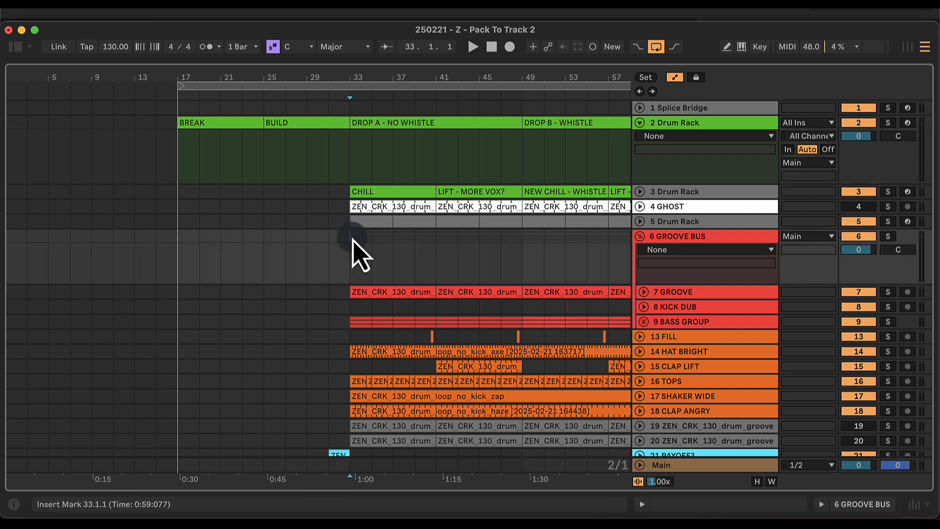
pyautogui.press('super+z')
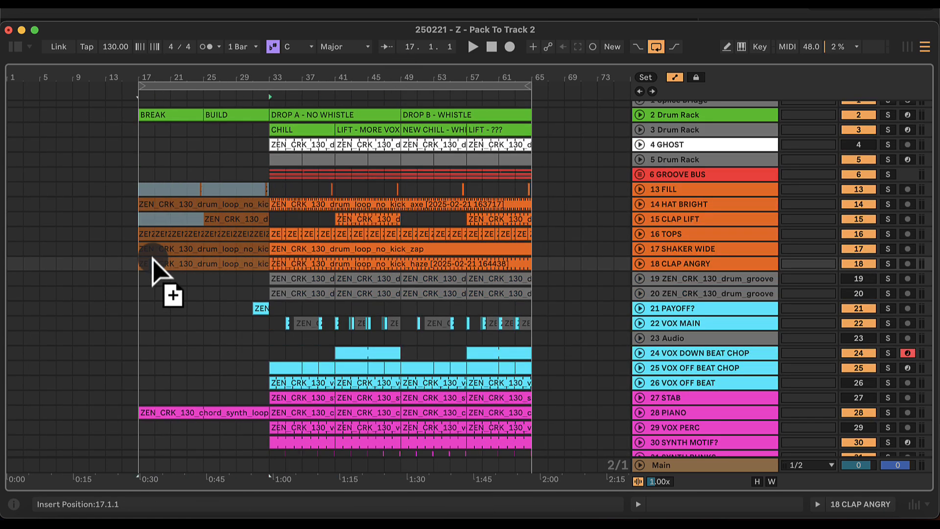
pyautogui.moveTo(151, 256); pyautogui.dragTo(151, 250)
pyautogui.click(142, 158)
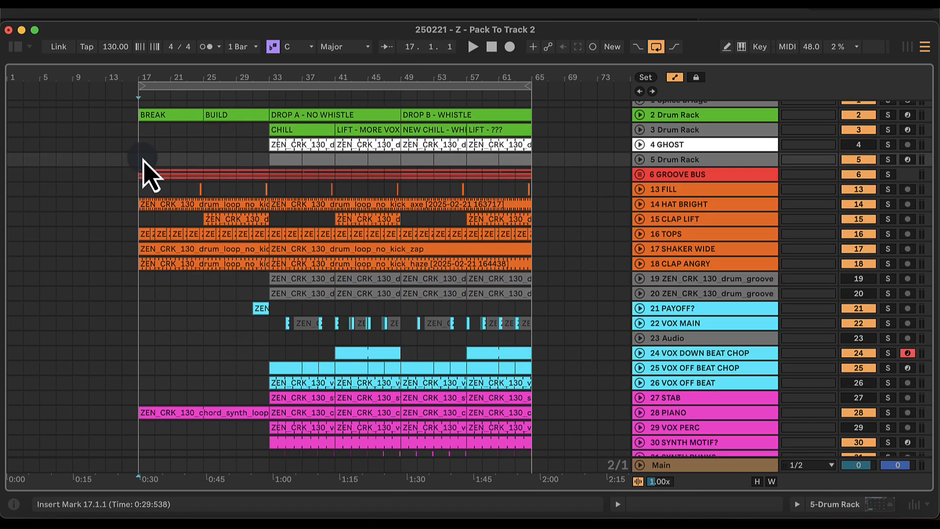
# Step: Add an EQ Eight to the 6 GROOVE BUS group and set its band 1 to a low cut at 120 Hz
pyautogui.moveTo(633, 172); pyautogui.dragTo(635, 172)
pyautogui.click(641, 175)
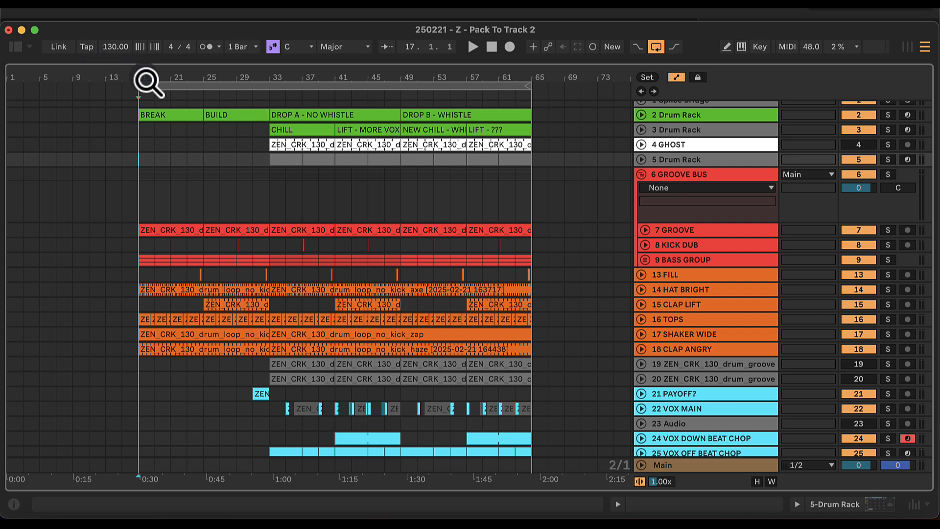
pyautogui.scroll(3, 147, 81)
pyautogui.doubleClick(684, 175)
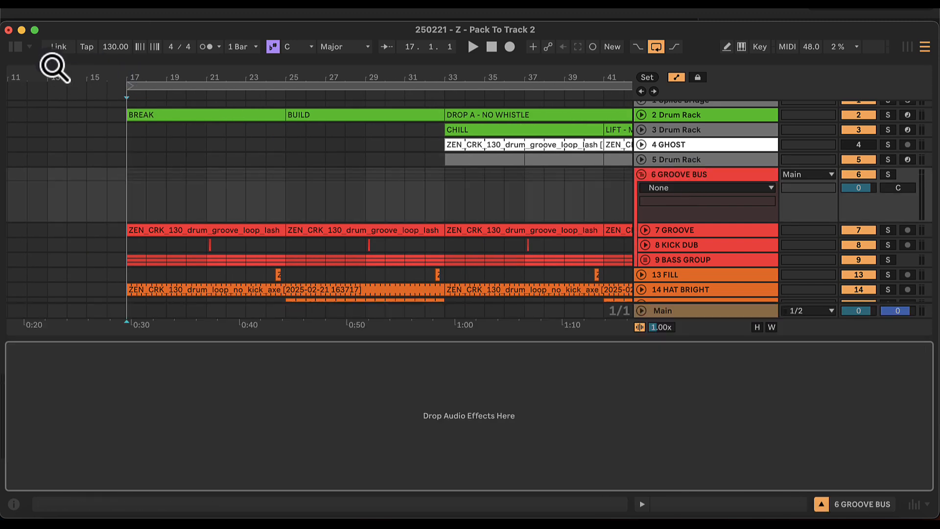
pyautogui.click(15, 46)
pyautogui.moveTo(191, 261); pyautogui.dragTo(157, 381)
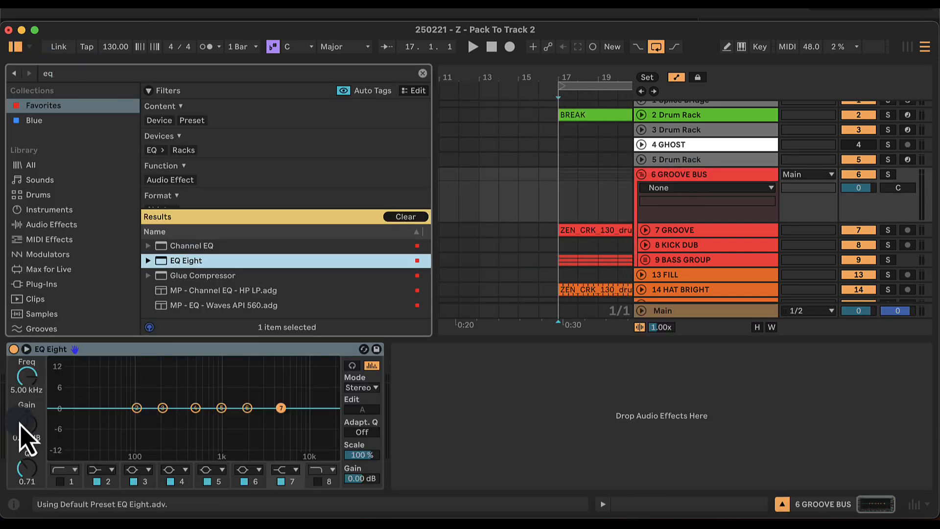
pyautogui.click(64, 470)
pyautogui.click(71, 471)
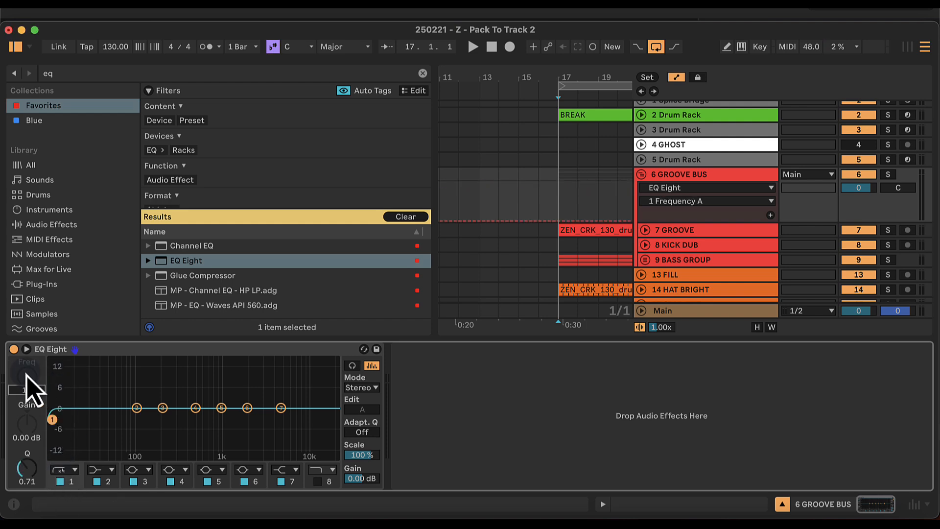
# Step: Automate the groove bus EQ Eight's Device On parameter to stay on until bar 33 and off from there
pyautogui.rightClick(13, 349)
pyautogui.click(72, 368)
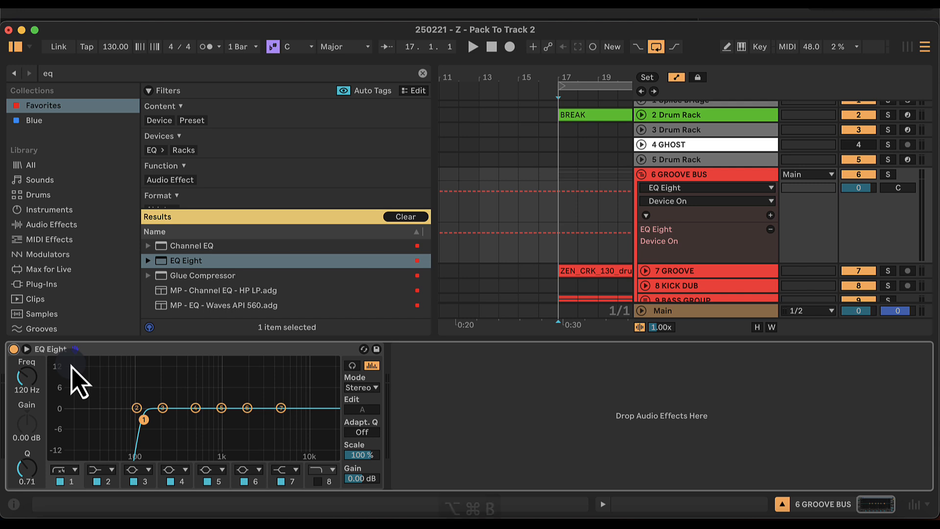
pyautogui.press('alt+super+b')
pyautogui.press('alt+super+l')
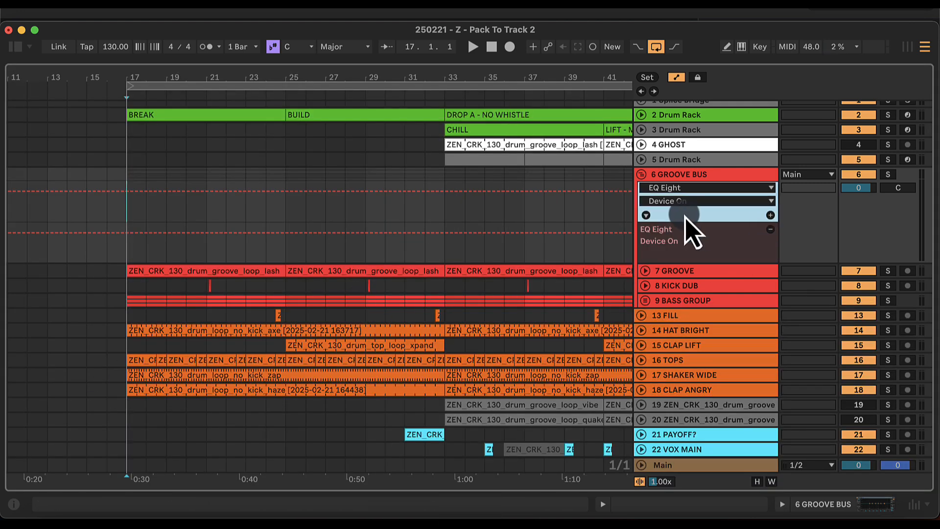
pyautogui.rightClick(699, 217)
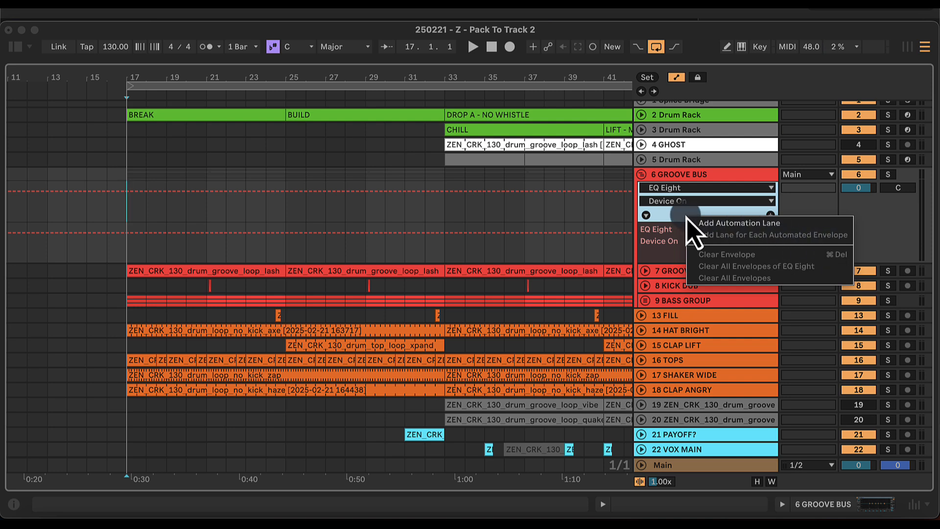
pyautogui.click(699, 245)
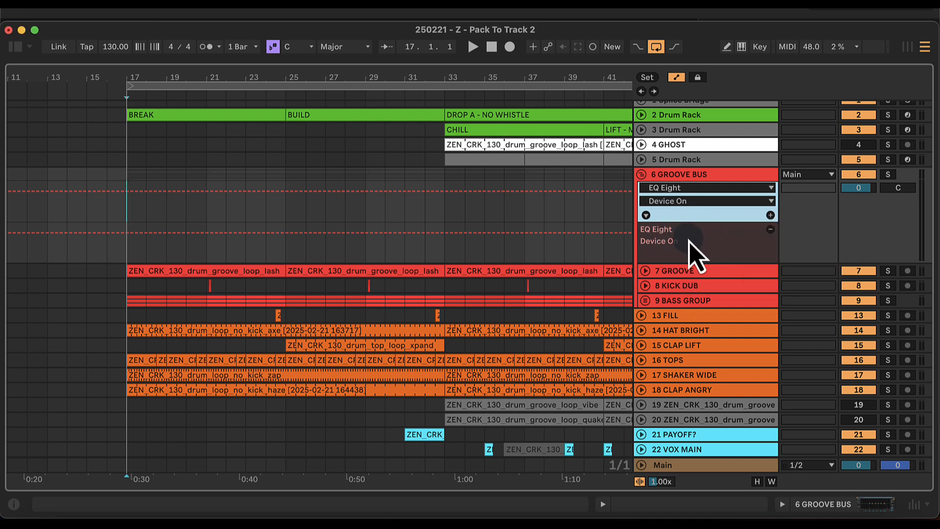
pyautogui.click(246, 213)
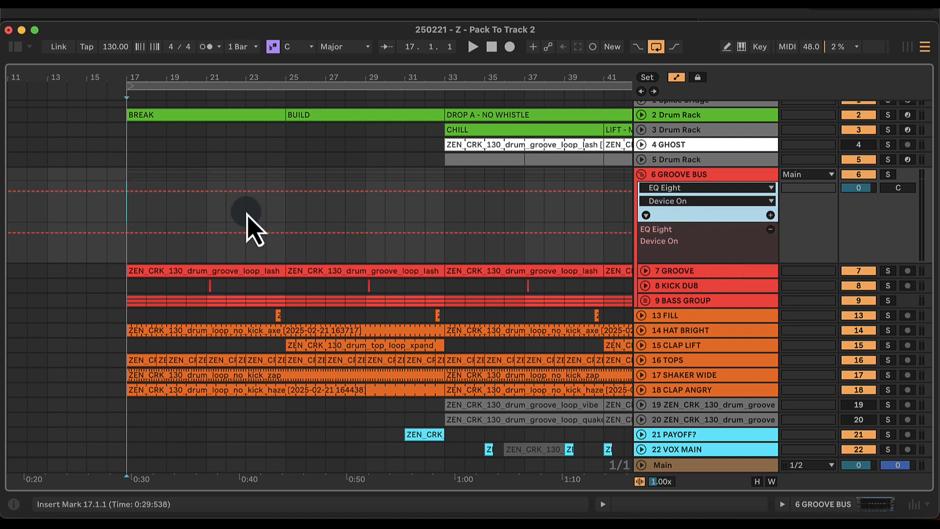
pyautogui.click(462, 191)
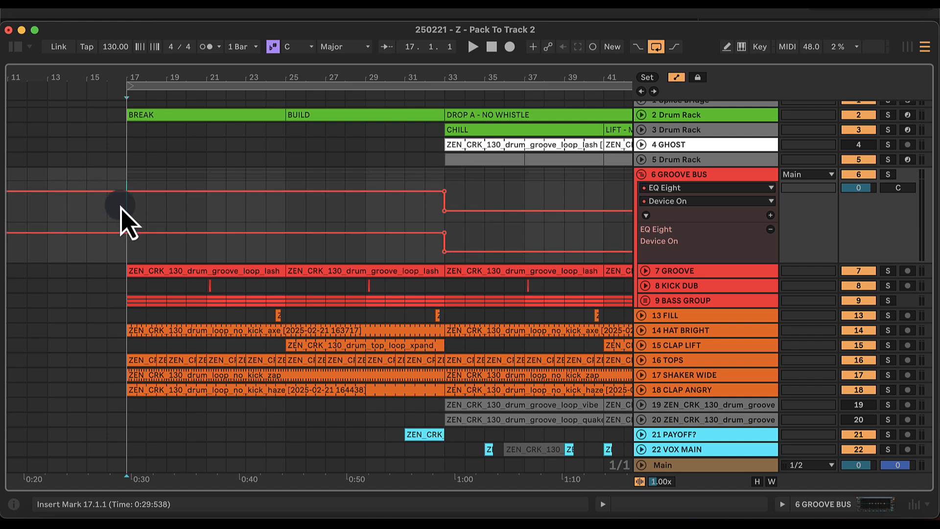
# Step: Play the break from bar 17 with the groove bus group folded
pyautogui.press('space')
pyautogui.click(641, 174)
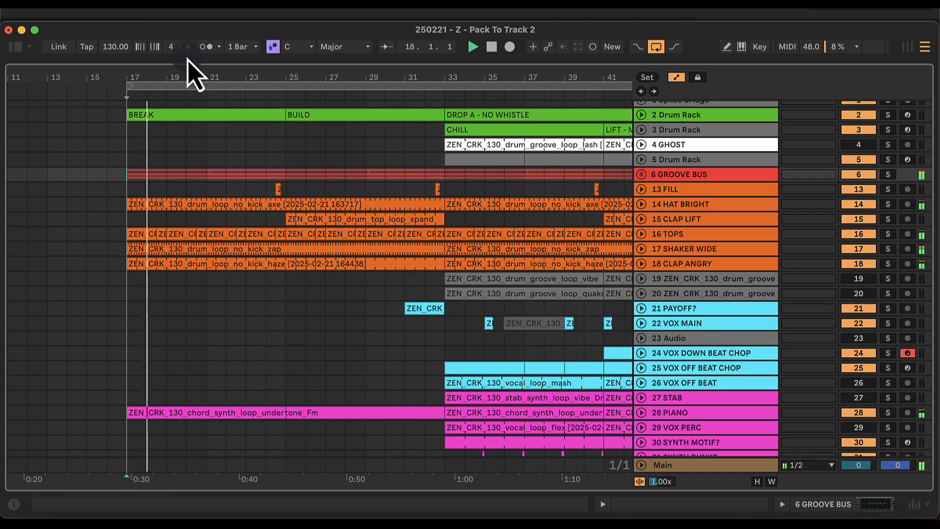
pyautogui.moveTo(173, 74); pyautogui.dragTo(179, 90)
pyautogui.press('space')
# Step: Extend the first stab loop on the 27 STAB track back to bar 17 and audition it in the break
pyautogui.scroll(-5, 243, 188)
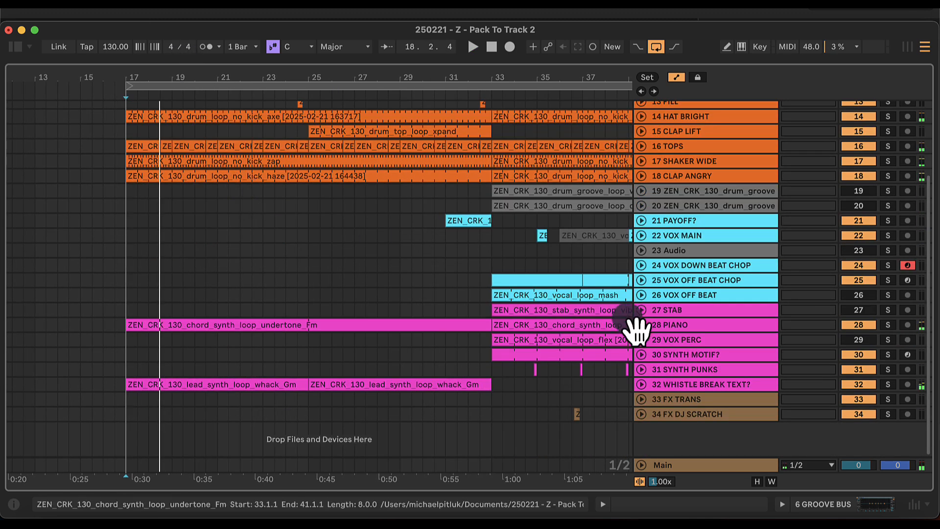
pyautogui.click(652, 324)
pyautogui.click(641, 325)
pyautogui.click(642, 310)
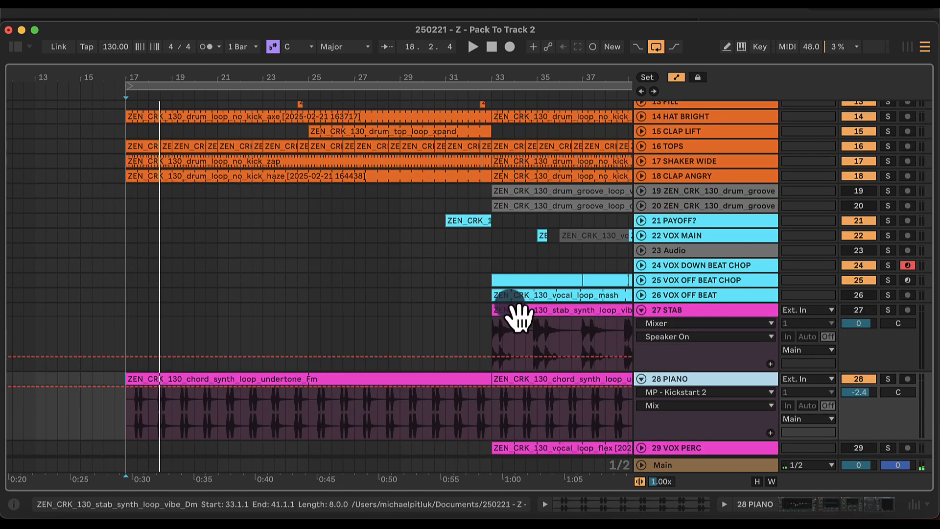
pyautogui.moveTo(495, 310); pyautogui.dragTo(128, 310)
pyautogui.press('space')
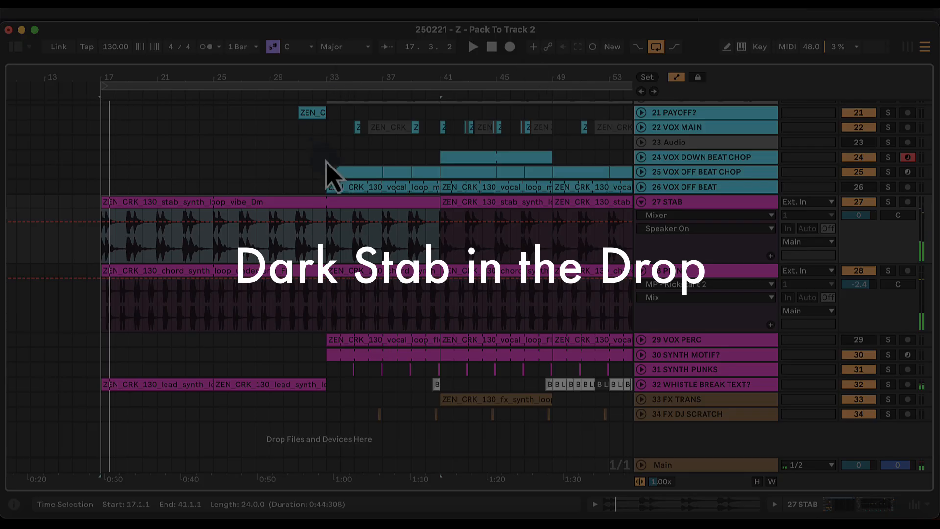
# Step: Play the drop from bar 33 to hear the stab loop with the drums and vocals
pyautogui.click(326, 161)
pyautogui.scroll(6, 473, 139)
pyautogui.hscroll(6, 473, 139)
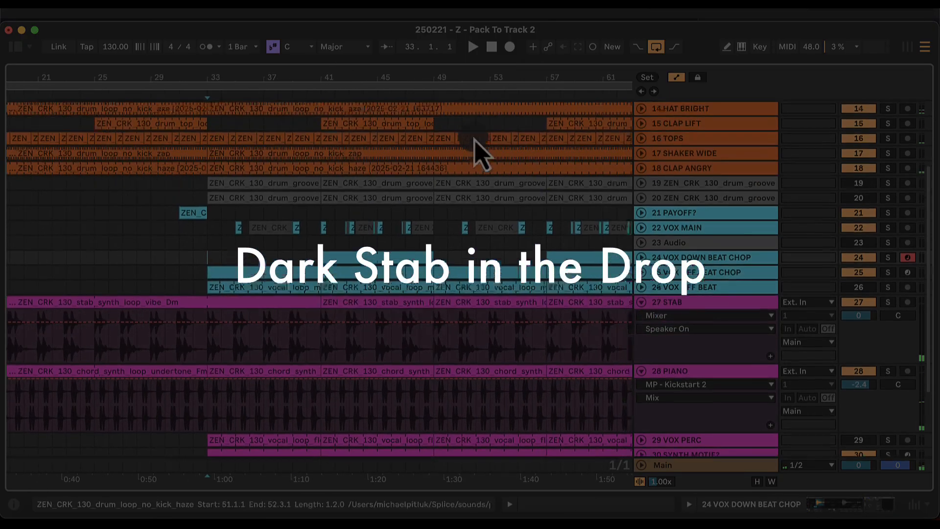
pyautogui.press('space')
pyautogui.scroll(-4, 671, 352)
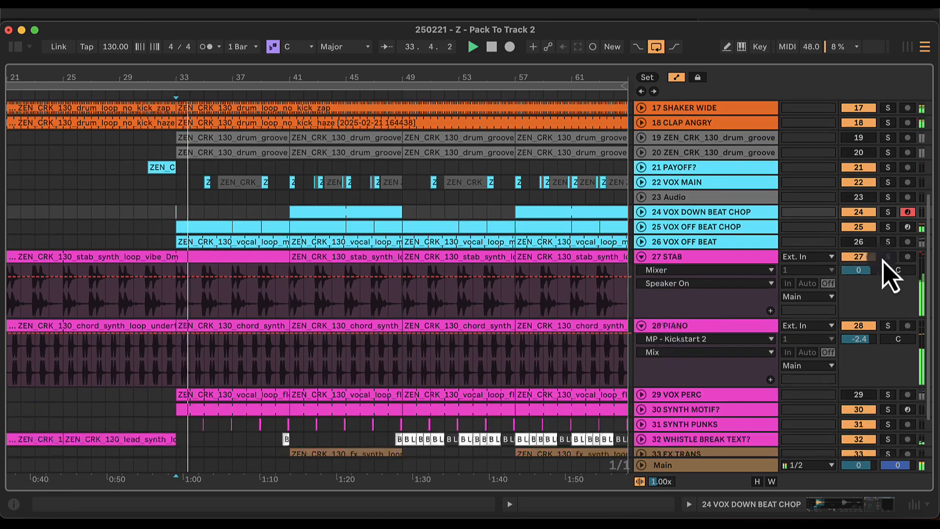
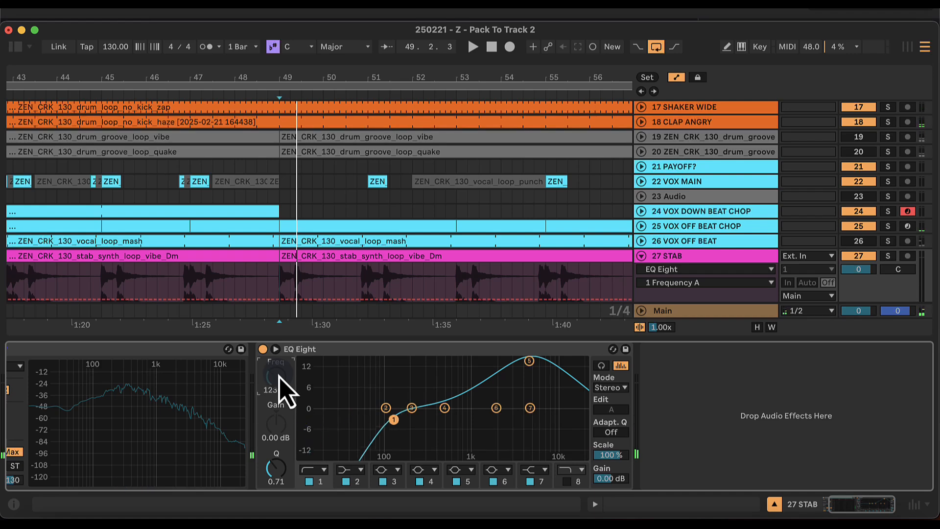
# Step: Raise EQ Eight's band 1 low-cut frequency on the 27 STAB track to 363 Hz while playing from bar 49
pyautogui.scroll(5, 274, 376)
pyautogui.press('space')
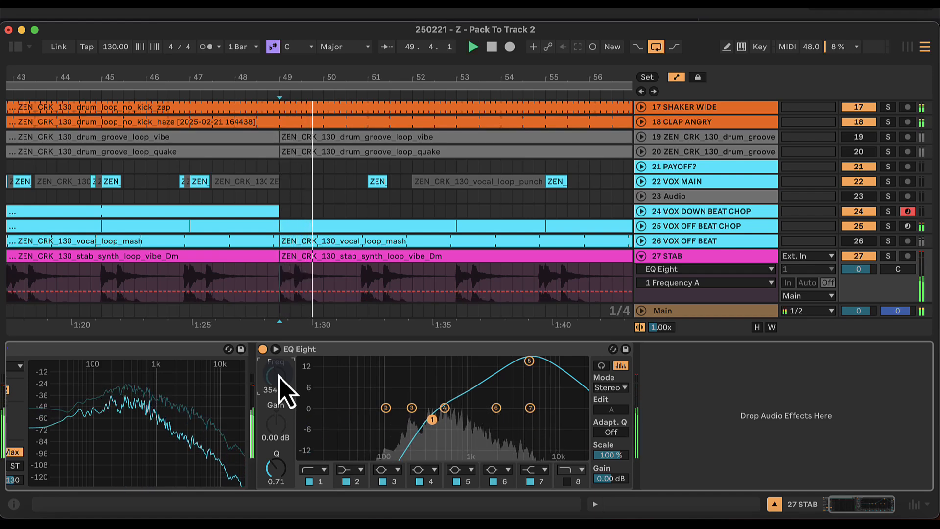
pyautogui.scroll(1, 279, 377)
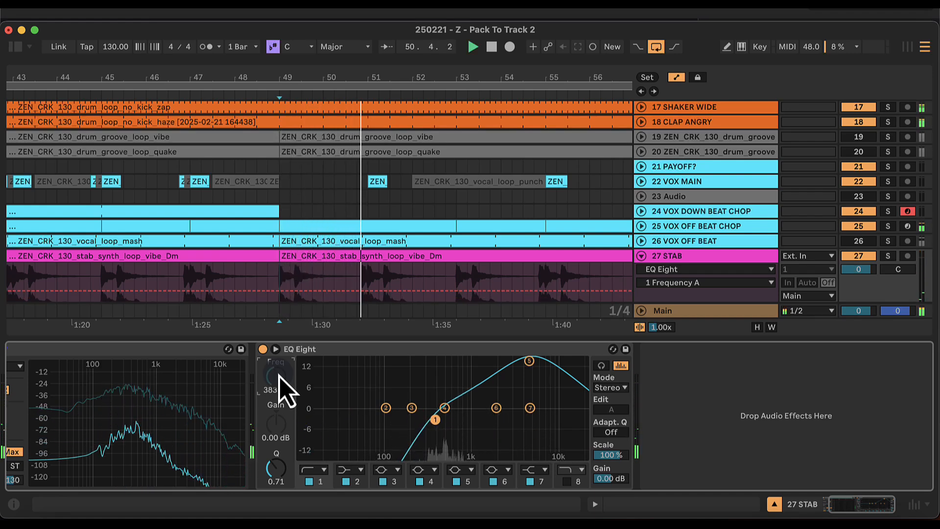
pyautogui.scroll(-1, 282, 390)
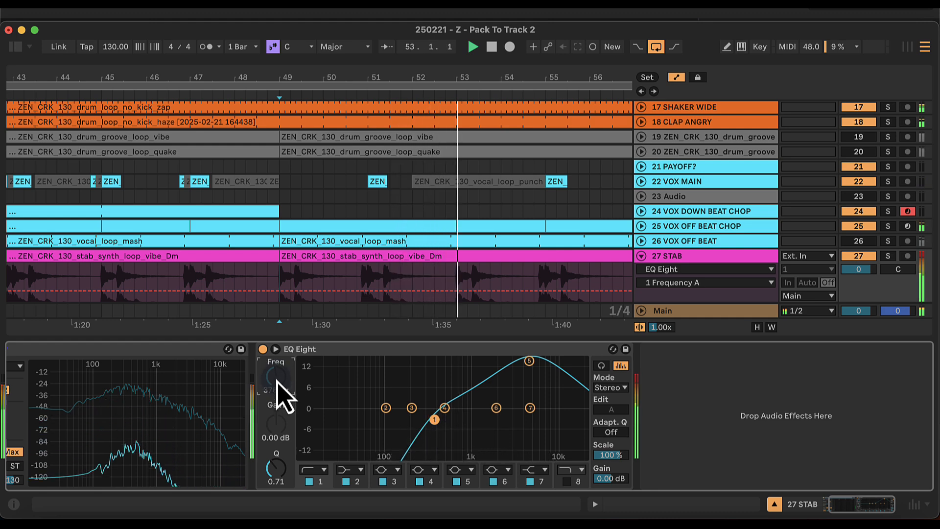
pyautogui.scroll(-1, 278, 384)
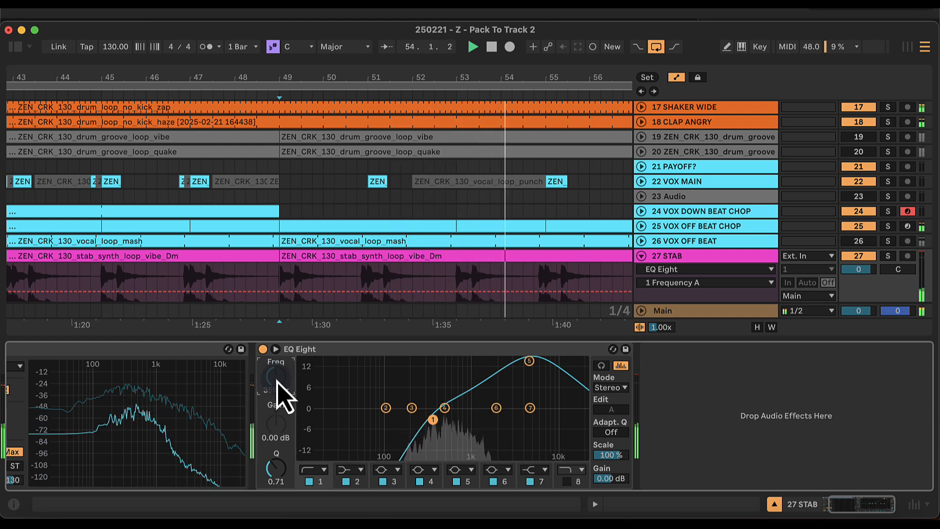
# Step: Set the 27 STAB track volume to -3.0 dB
pyautogui.hotkey('ctrl', 'alt', 'l')
pyautogui.click(641, 255)
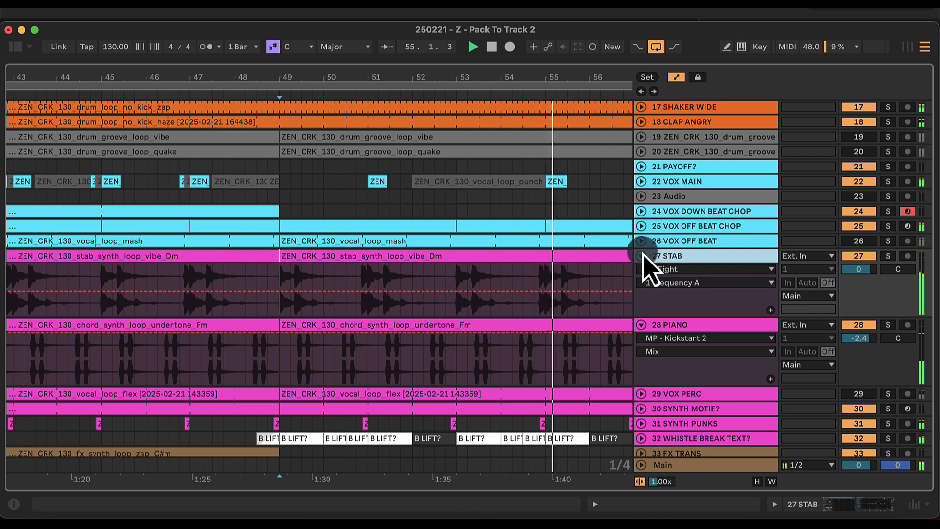
pyautogui.click(860, 269)
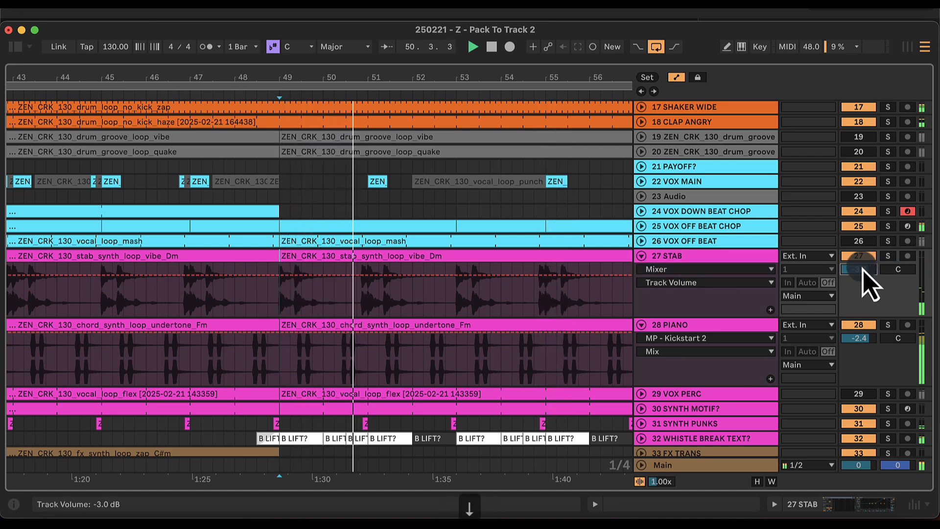
pyautogui.press('Down')
pyautogui.press('Down')
pyautogui.press('Down')
pyautogui.press('Down')
pyautogui.press('Up')
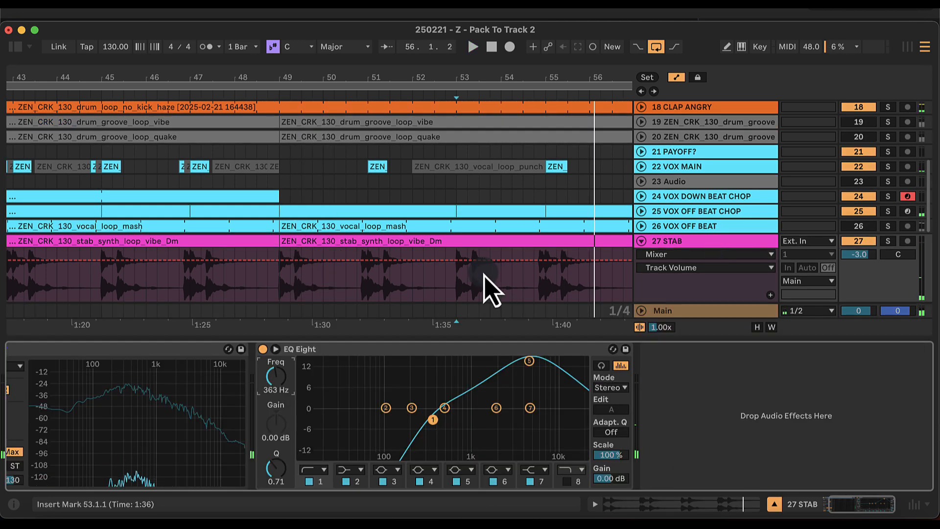
# Step: Set EQ Eight band 5's gain to 7.33 dB on the stab and raise the 27 STAB track volume to 6.0 dB
pyautogui.click(532, 363)
pyautogui.press('space')
pyautogui.moveTo(273, 425)
pyautogui.mouseDown()
pyautogui.moveTo(272, 435)
pyautogui.moveTo(273, 424)
pyautogui.mouseUp()
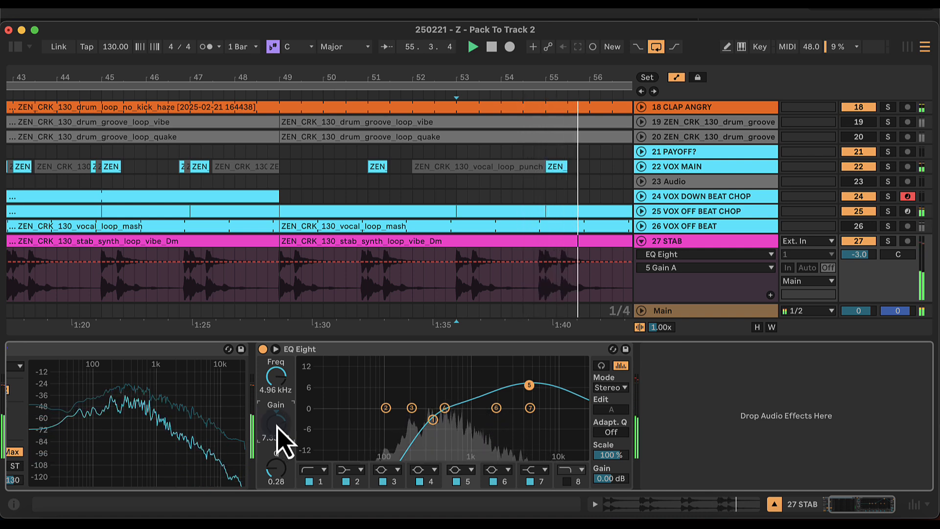
pyautogui.moveTo(855, 257); pyautogui.dragTo(856, 258)
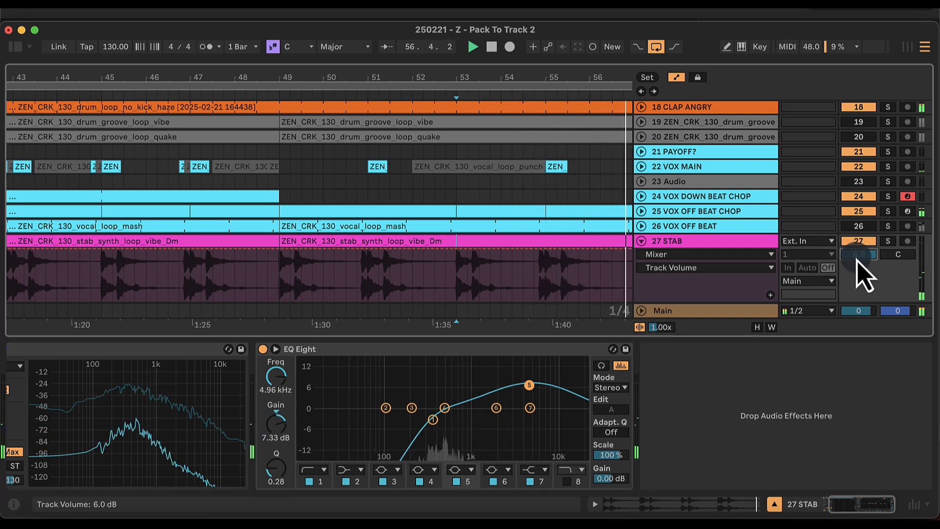
# Step: Change EQ Eight band 2 on the stab to a steep low cut and set its frequency to 258 Hz
pyautogui.click(433, 419)
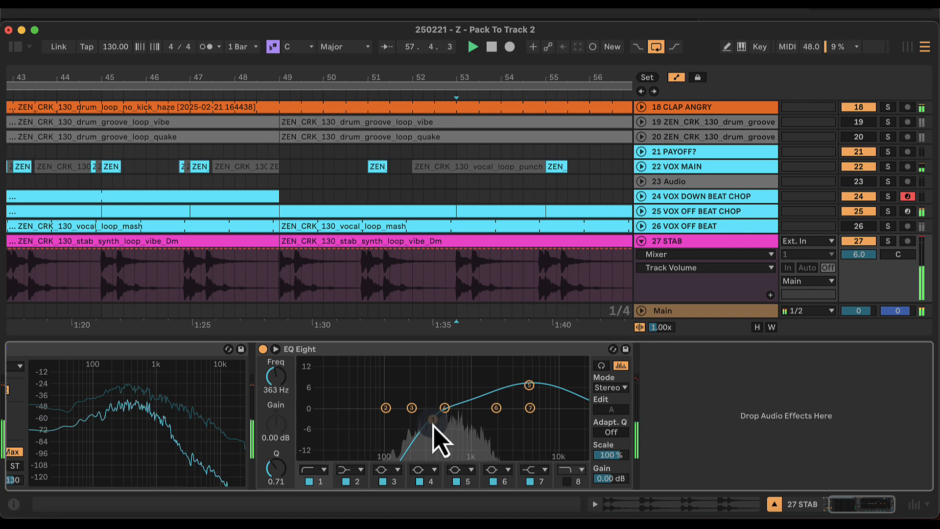
pyautogui.click(345, 471)
pyautogui.click(357, 388)
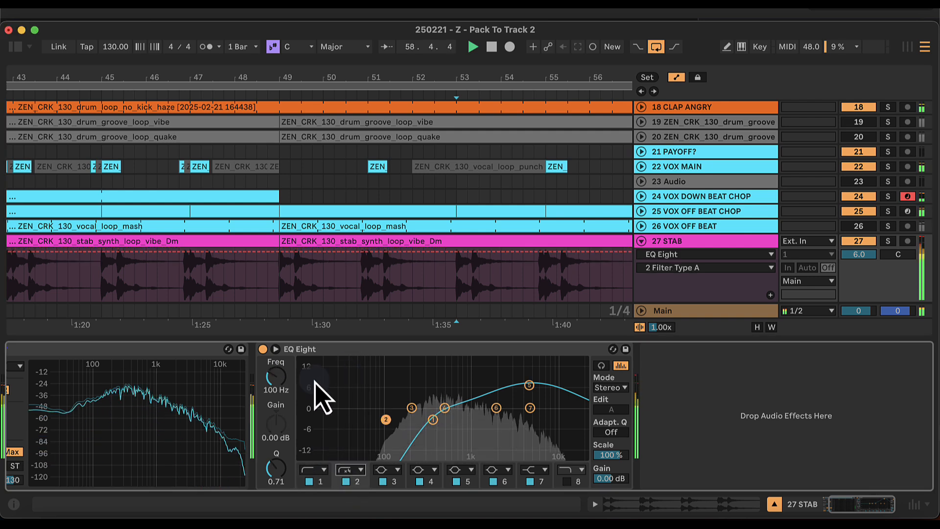
pyautogui.press('space')
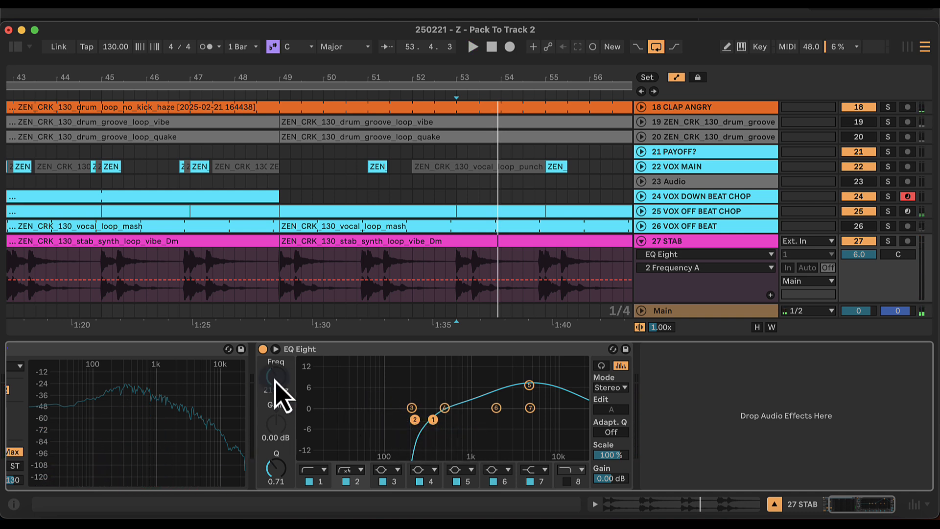
pyautogui.press('space')
pyautogui.moveTo(275, 379); pyautogui.dragTo(276, 375)
pyautogui.press('space')
pyautogui.press('space')
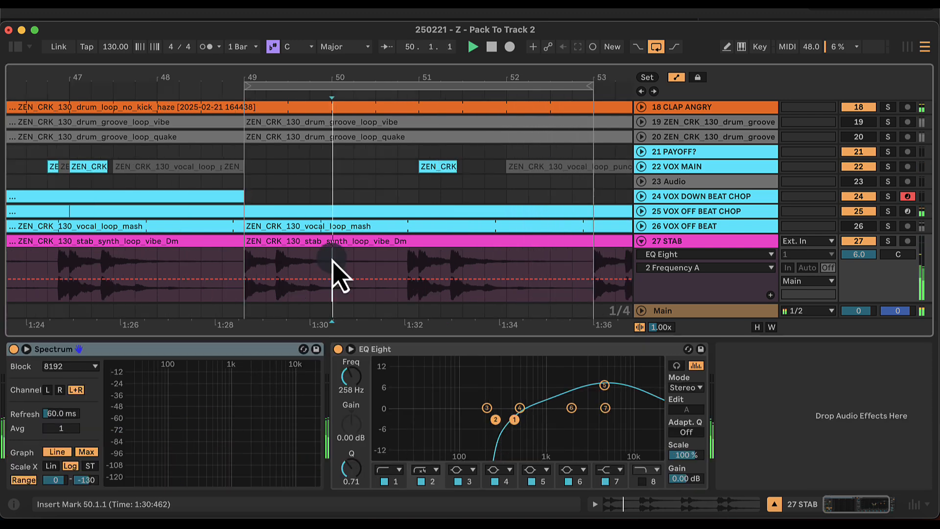
# Step: Split the 27 STAB clip from 50.1.1 to 50.4.1, deactivate that section and audition it from bar 49
pyautogui.moveTo(333, 260); pyautogui.dragTo(398, 247)
pyautogui.press('super+e')
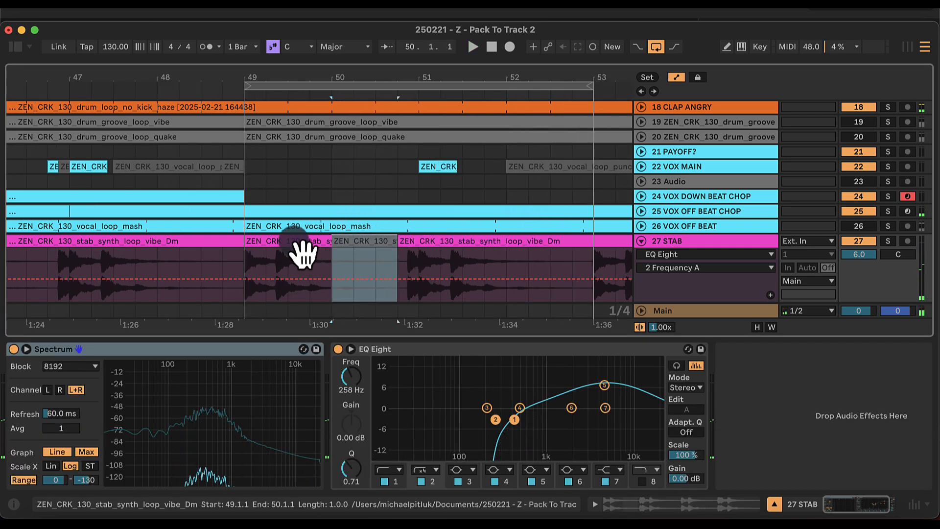
pyautogui.click(244, 266)
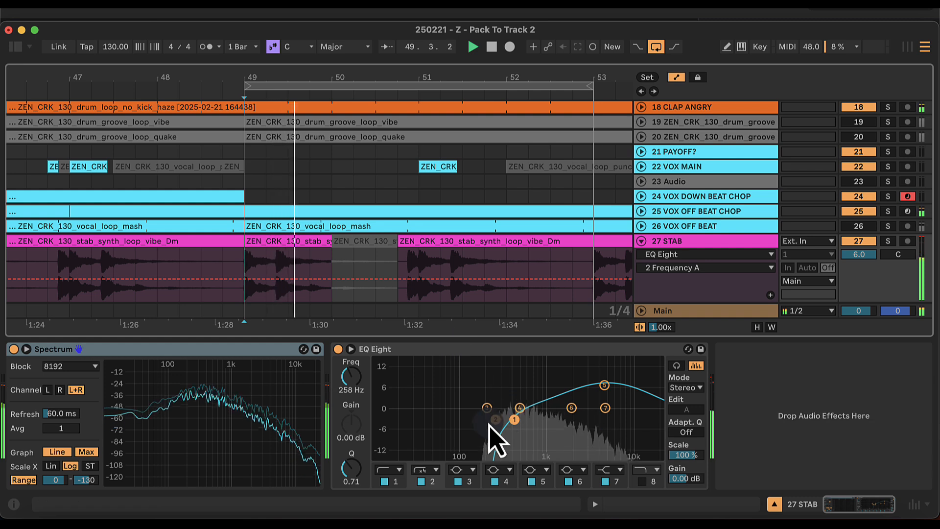
pyautogui.press('space')
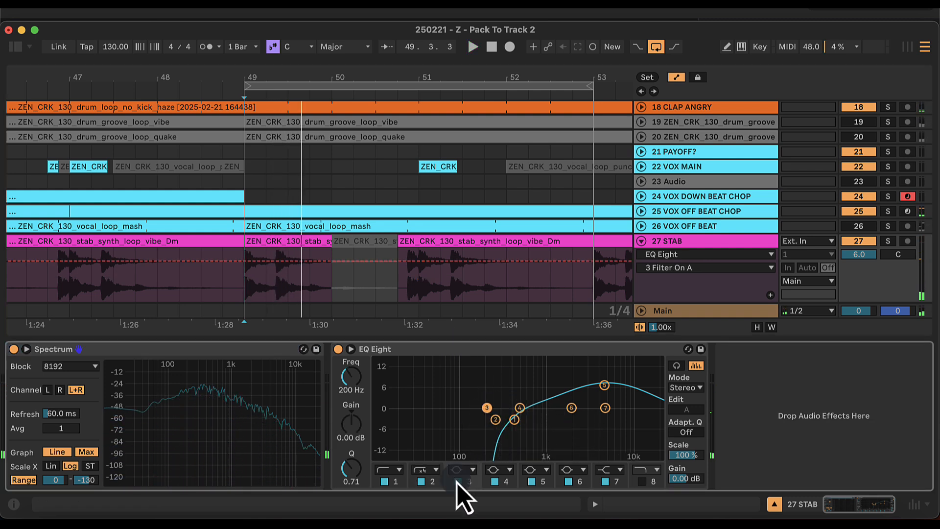
# Step: Turn off EQ Eight bands 3 and 4 on the stab and raise the low-cut frequencies of bands 1 and 2
pyautogui.click(457, 481)
pyautogui.click(494, 481)
pyautogui.press('space')
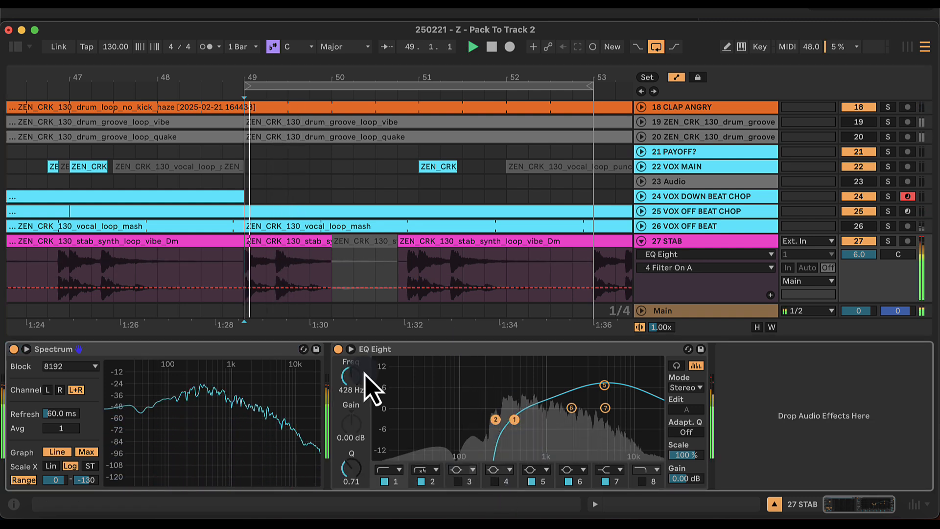
pyautogui.moveTo(359, 381); pyautogui.dragTo(358, 375)
pyautogui.hotkey('shift', 'space')
pyautogui.press('space')
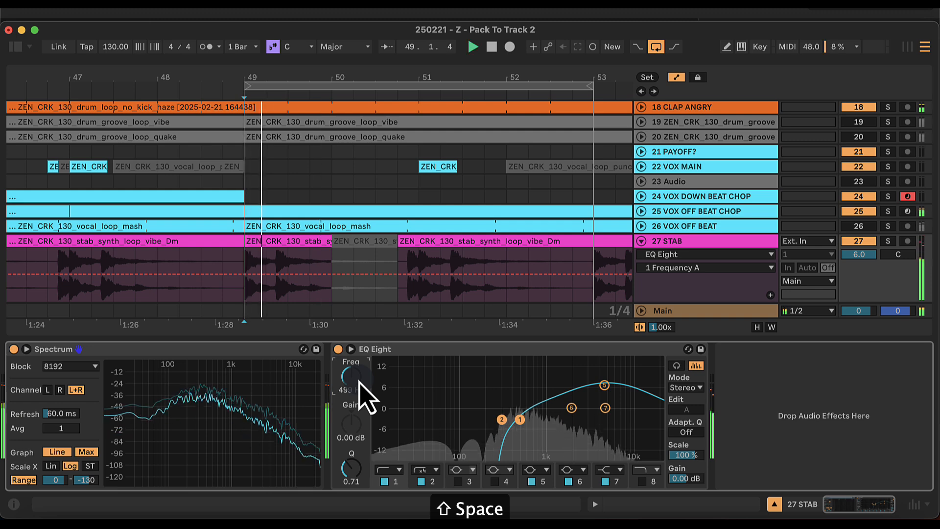
pyautogui.moveTo(359, 381); pyautogui.dragTo(359, 381)
pyautogui.press('space')
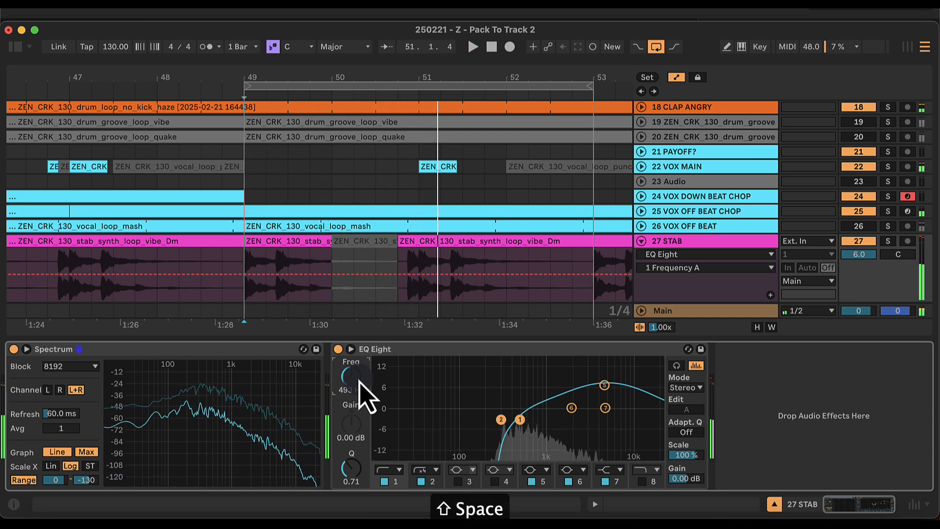
# Step: Trim the stab clip after the deactivated section to start at 51.1.1 and shorten the bar 49 stab clip to end at 49.4.1
pyautogui.press('alt+super+l')
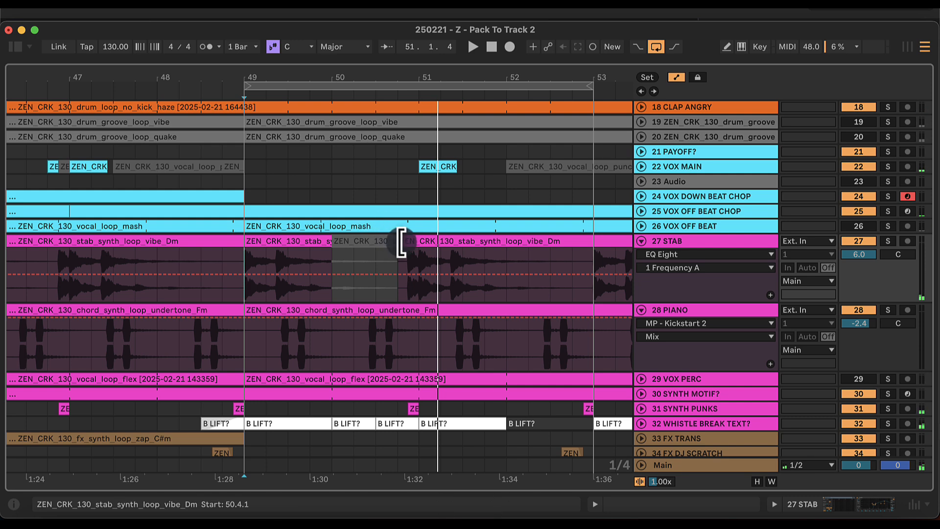
pyautogui.moveTo(399, 241); pyautogui.dragTo(411, 241)
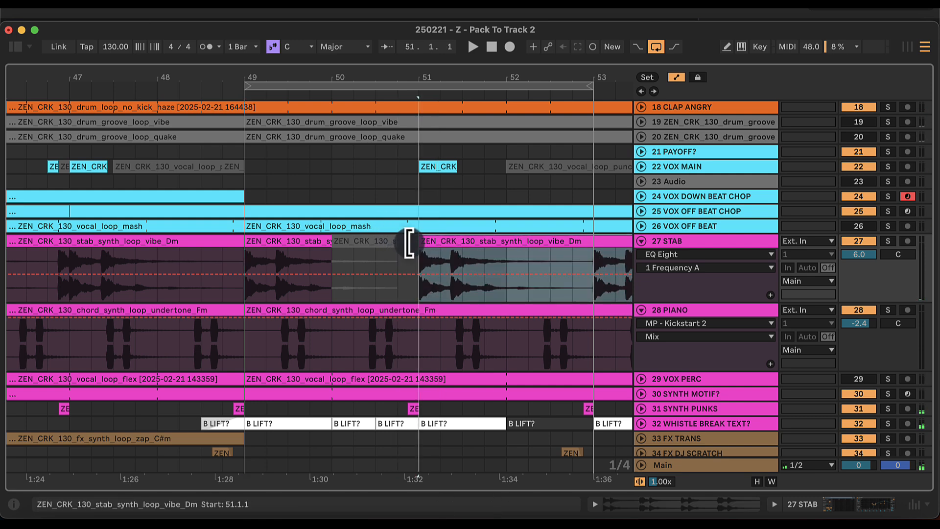
pyautogui.click(278, 251)
pyautogui.press('space')
pyautogui.hscroll(2, 279, 252)
pyautogui.moveTo(263, 239); pyautogui.dragTo(247, 232)
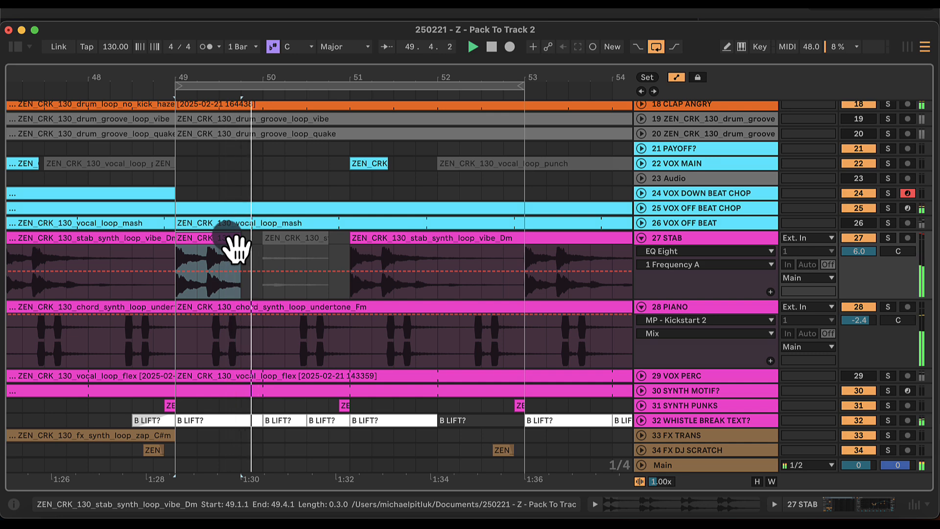
pyautogui.click(248, 251)
pyautogui.hscroll(1, 247, 251)
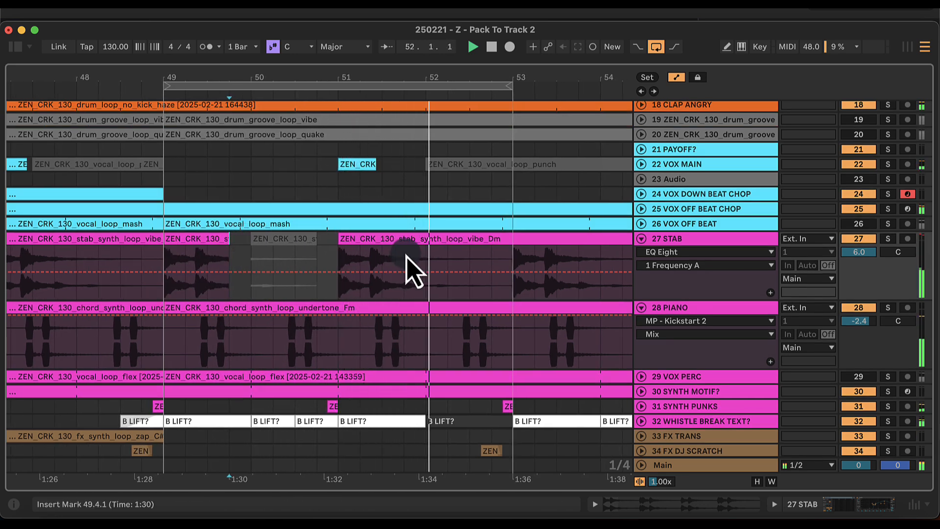
# Step: Delete the stab section from 51.4.1 to 53.1.1, set the 27 STAB track volume to 0 dB and replay from bar 49
pyautogui.moveTo(406, 256); pyautogui.dragTo(516, 238)
pyautogui.press('Delete')
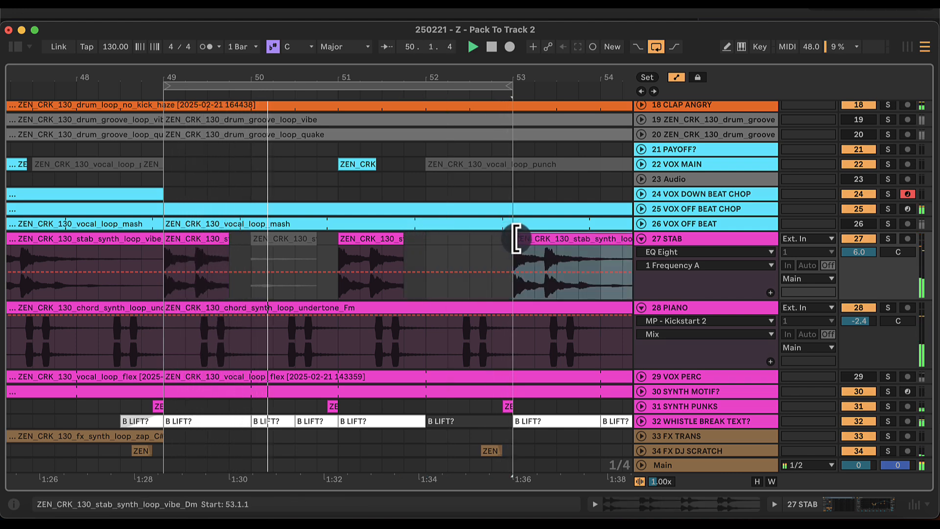
pyautogui.moveTo(855, 257); pyautogui.dragTo(863, 256)
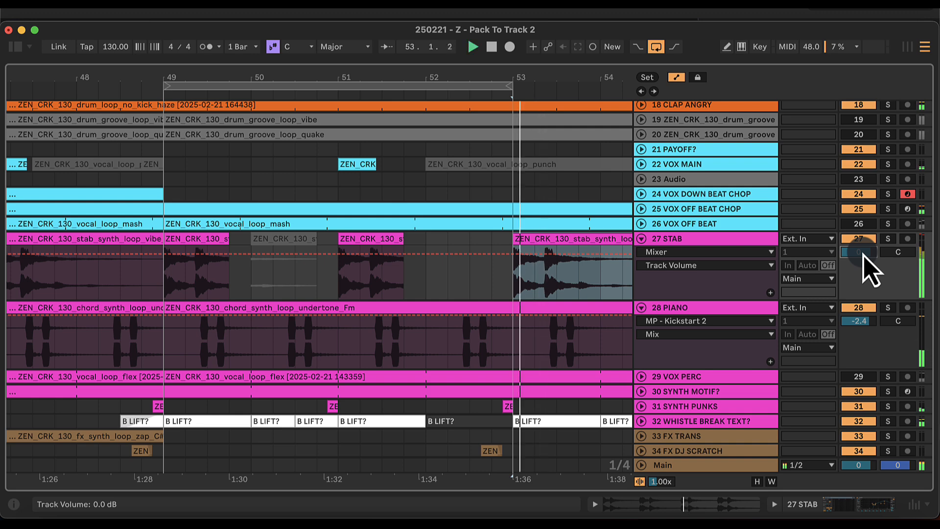
pyautogui.click(162, 275)
pyautogui.press('space')
pyautogui.press('space')
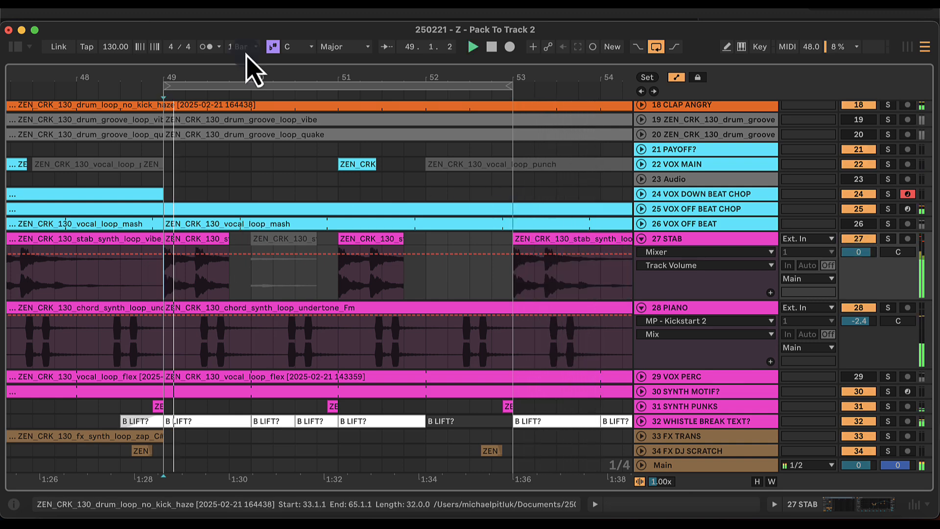
# Step: Extend the bar 49 stab to bar 50 and split off and reverse its tail, joining the pieces at 49.4.1
pyautogui.moveTo(252, 73); pyautogui.dragTo(157, 91)
pyautogui.click(179, 243)
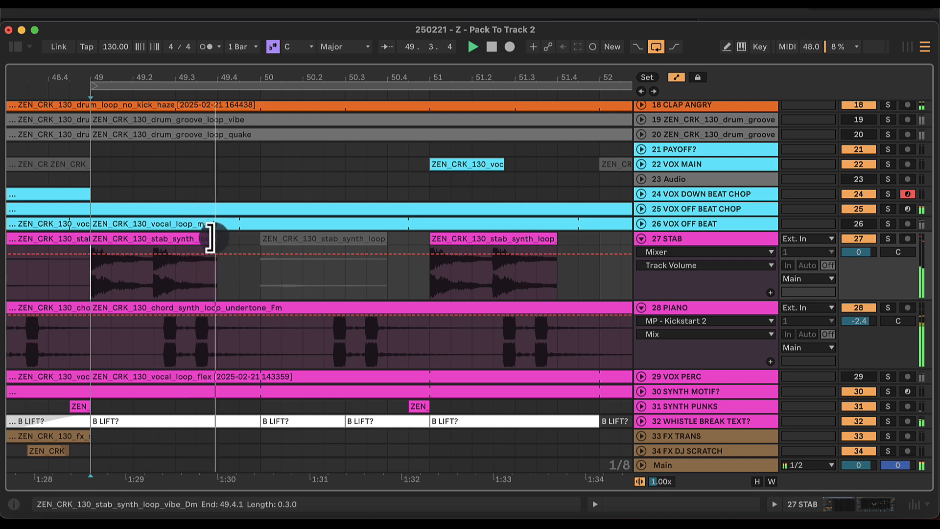
pyautogui.moveTo(210, 238); pyautogui.dragTo(253, 239)
pyautogui.moveTo(220, 283); pyautogui.dragTo(222, 254)
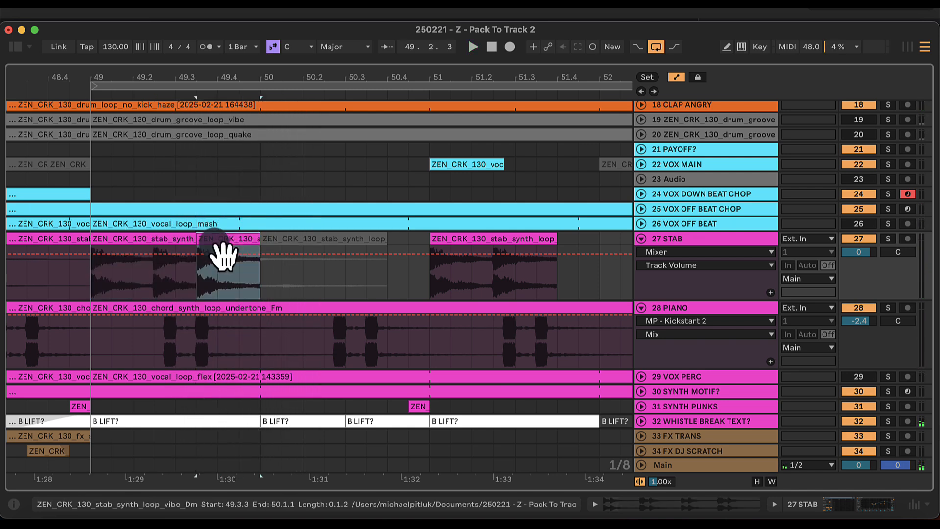
pyautogui.press('r')
pyautogui.moveTo(192, 241); pyautogui.dragTo(208, 239)
pyautogui.click(97, 283)
pyautogui.press('space')
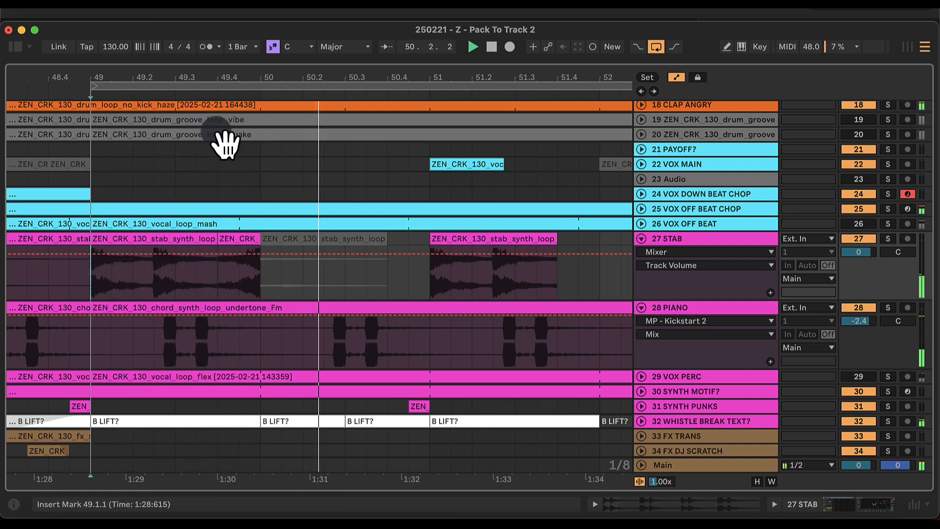
# Step: Copy the bar 49 stab's reversed tail so the bar 51 stab ends with it at bar 52
pyautogui.moveTo(277, 74); pyautogui.dragTo(176, 78)
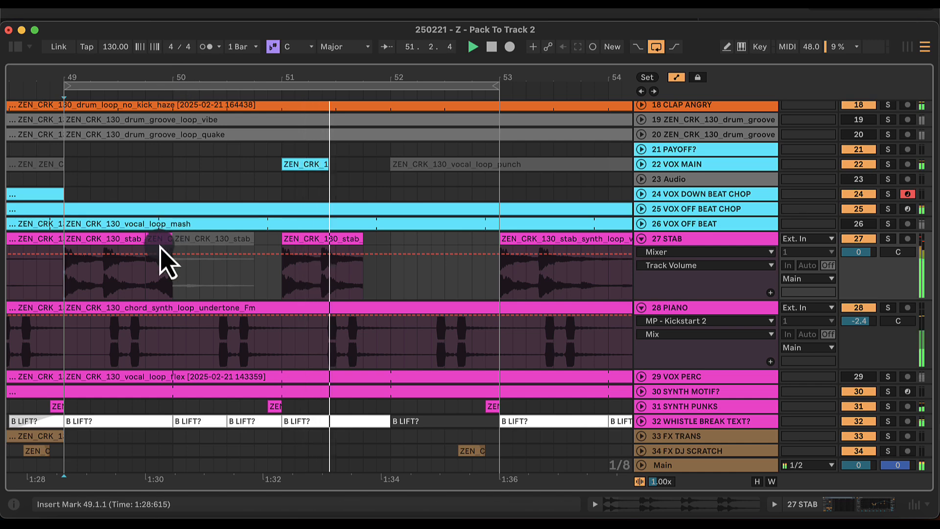
pyautogui.click(98, 240)
pyautogui.moveTo(105, 247); pyautogui.dragTo(315, 283)
pyautogui.click(106, 239)
pyautogui.press('space')
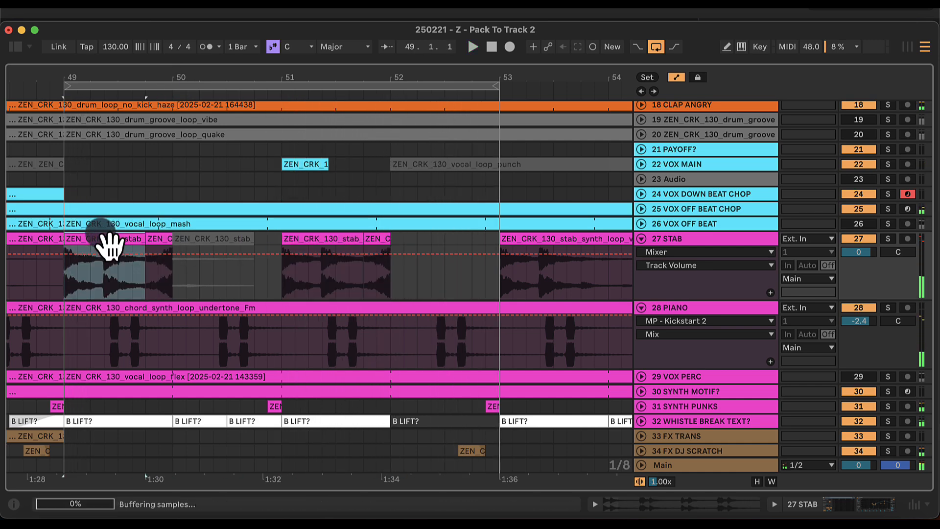
# Step: Repeat the edited four-bar stab pattern at bars 53, 57 and 61 and deactivate the stab loop before bar 49
pyautogui.press('x')
pyautogui.moveTo(496, 78); pyautogui.dragTo(501, 79)
pyautogui.click(856, 248)
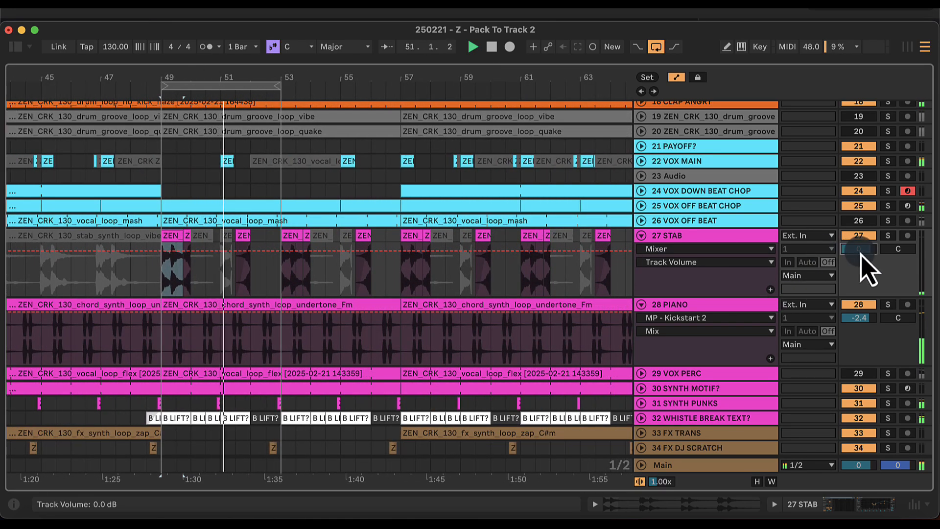
pyautogui.moveTo(210, 74); pyautogui.dragTo(210, 77)
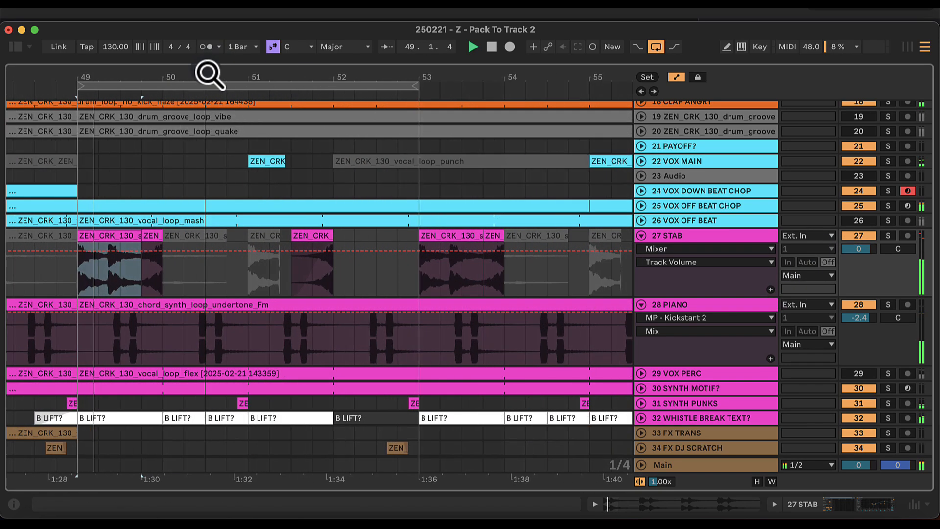
# Step: Copy the bar 49 stab with its reversed tail over the clips at bar 51 and duplicate the selected stab pattern
pyautogui.keyDown('shift'); pyautogui.click(152, 236); pyautogui.keyUp('shift')
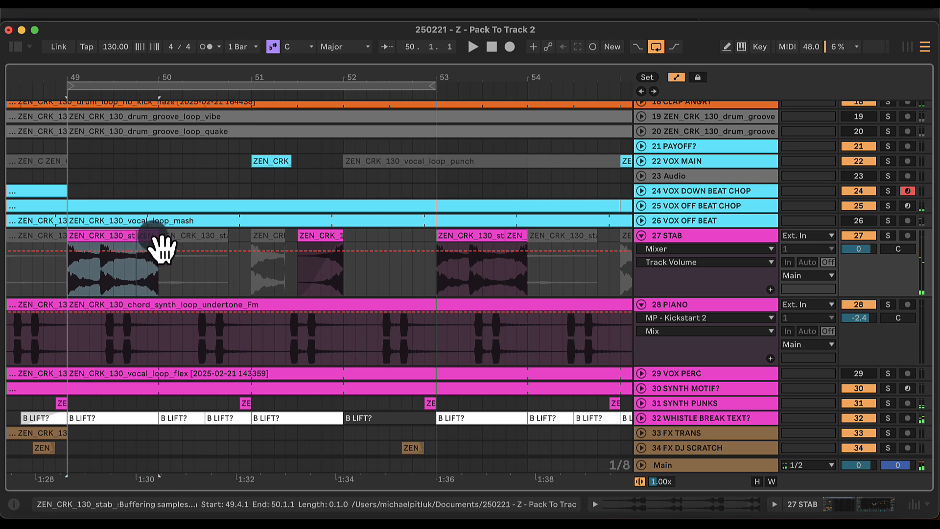
pyautogui.moveTo(115, 247); pyautogui.dragTo(289, 237)
pyautogui.keyDown('shift'); pyautogui.click(100, 235); pyautogui.keyUp('shift')
pyautogui.press('super+d')
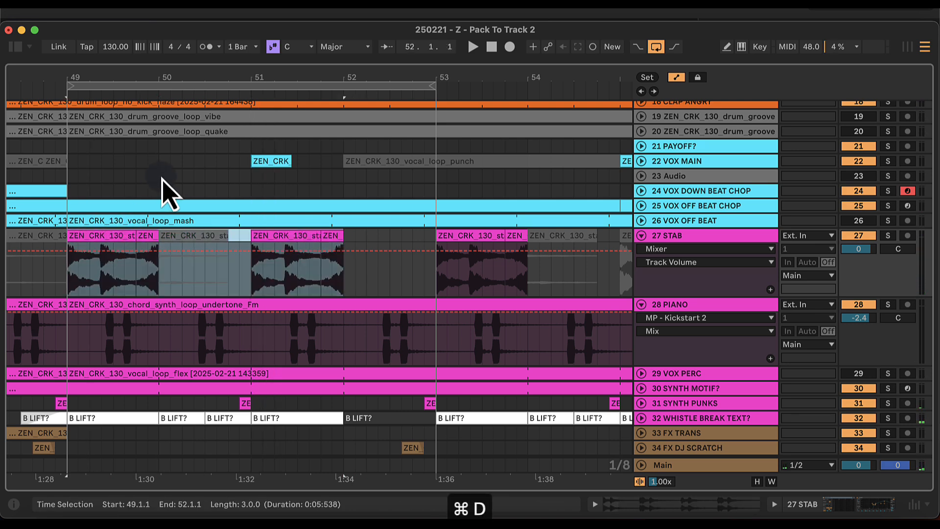
# Step: Undo the last duplication and repeat the full four-bar stab pattern from bar 49 at bars 53, 57 and 61
pyautogui.press('super+z')
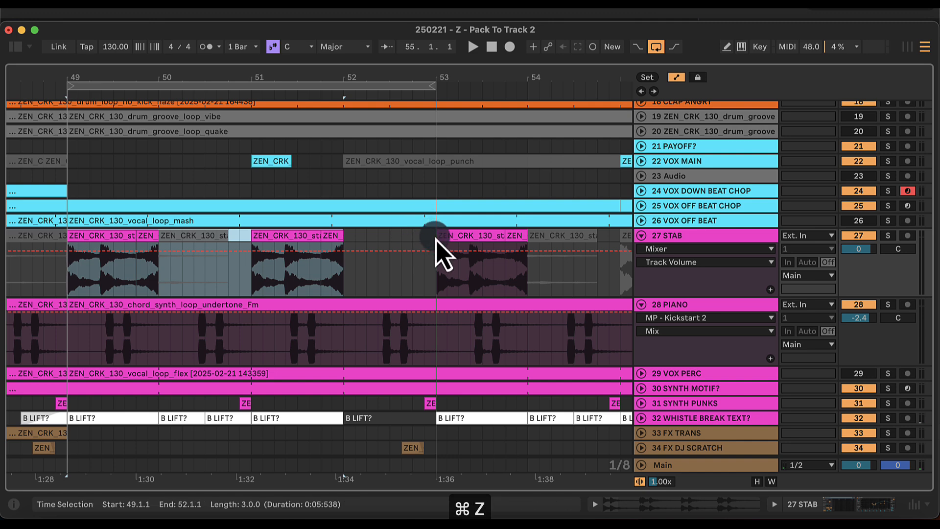
pyautogui.moveTo(436, 251); pyautogui.dragTo(58, 251)
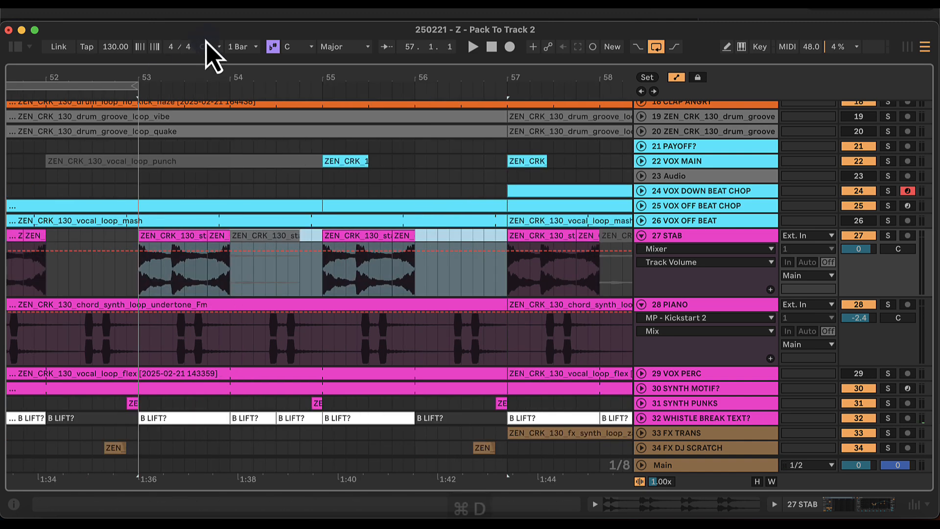
pyautogui.press('super+d')
pyautogui.moveTo(231, 69); pyautogui.dragTo(232, 79)
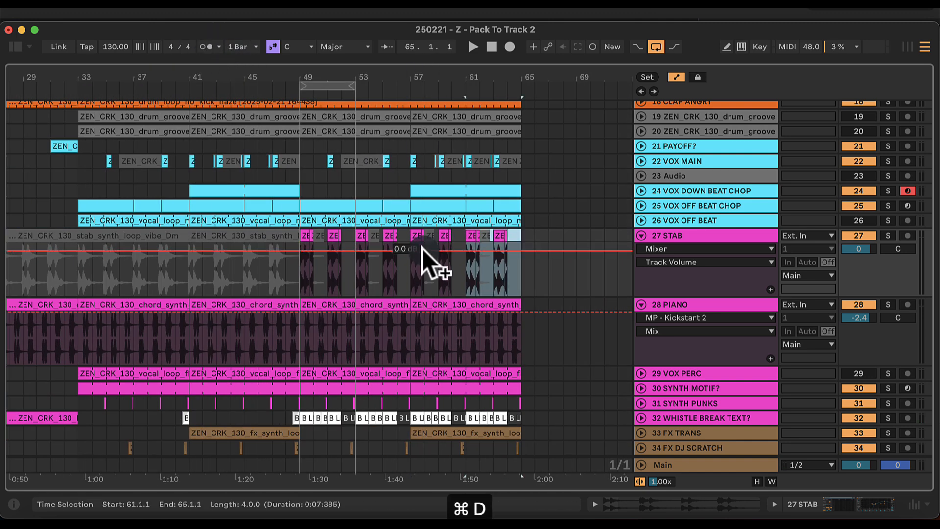
# Step: Play the stab pattern from bar 49 and set the STAB track volume to -2.0 dB
pyautogui.click(299, 287)
pyautogui.press('space')
pyautogui.moveTo(324, 75); pyautogui.dragTo(325, 77)
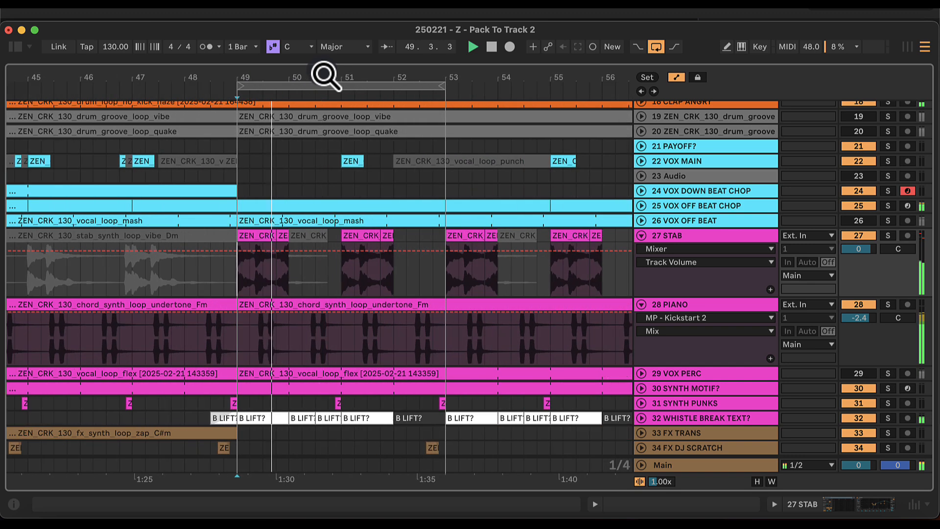
pyautogui.press('Down')
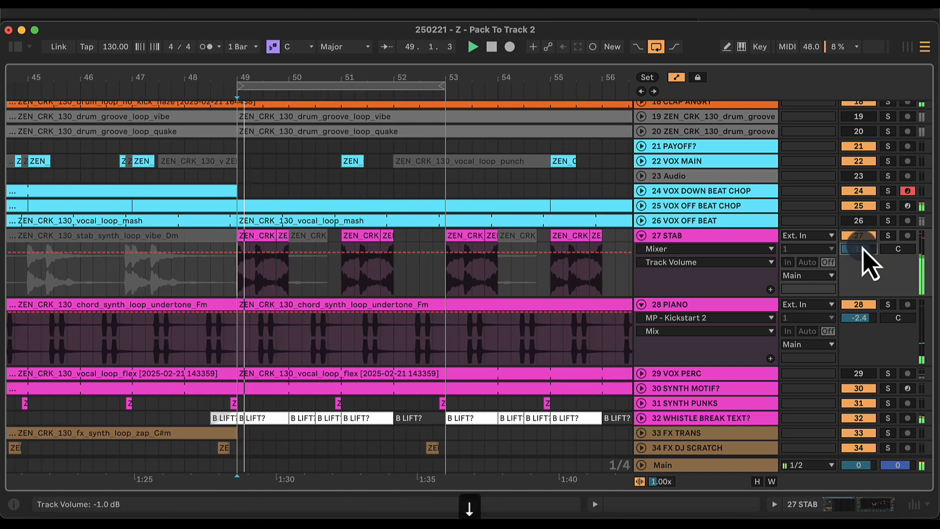
pyautogui.press('Up')
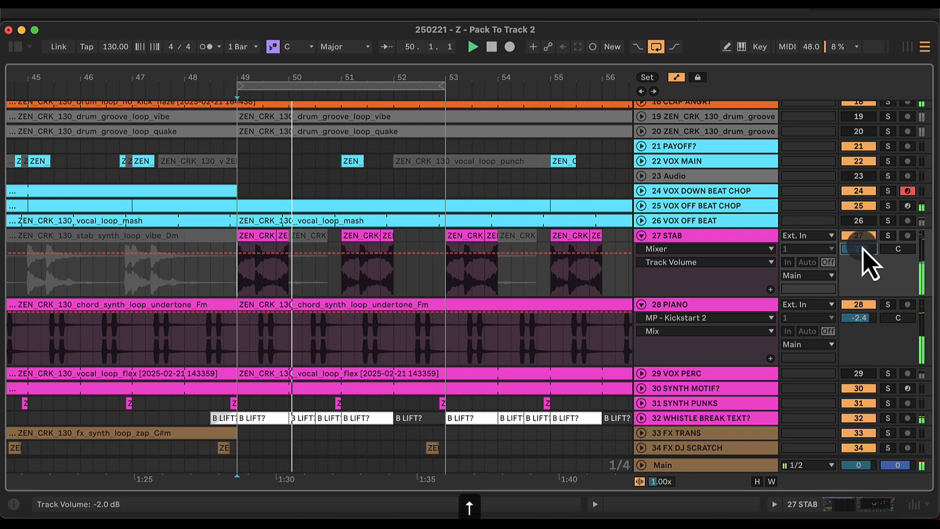
pyautogui.moveTo(380, 77); pyautogui.dragTo(264, 73)
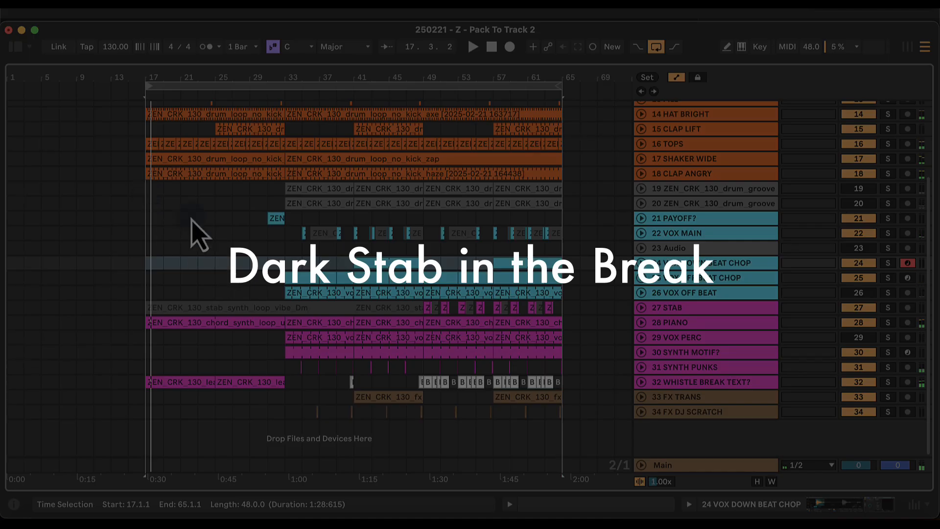
# Step: Unfold the STAB track and copy the bar 49 stab with its reversed tail to bar 17 over the deactivated loop
pyautogui.scroll(3, 181, 217)
pyautogui.scroll(-5, 182, 216)
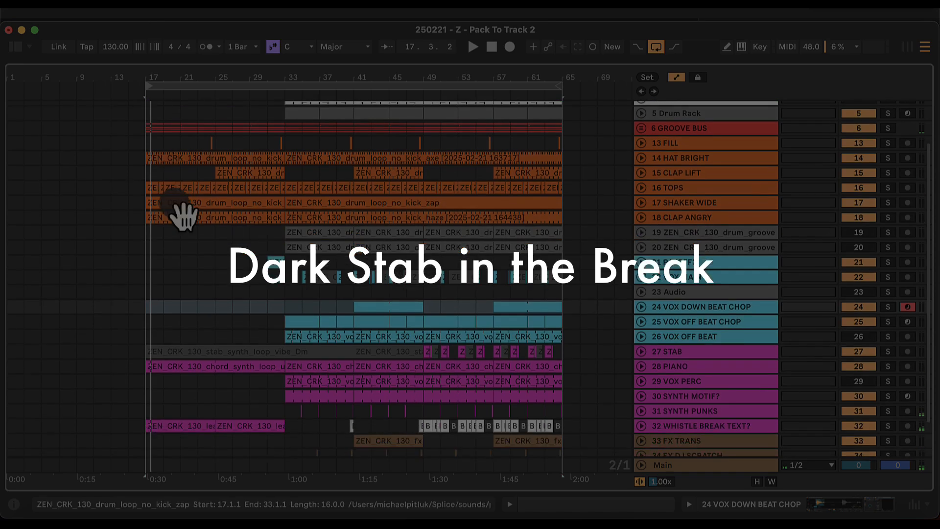
pyautogui.scroll(-2, 182, 217)
pyautogui.moveTo(159, 77); pyautogui.dragTo(161, 78)
pyautogui.moveTo(160, 78); pyautogui.dragTo(132, 77)
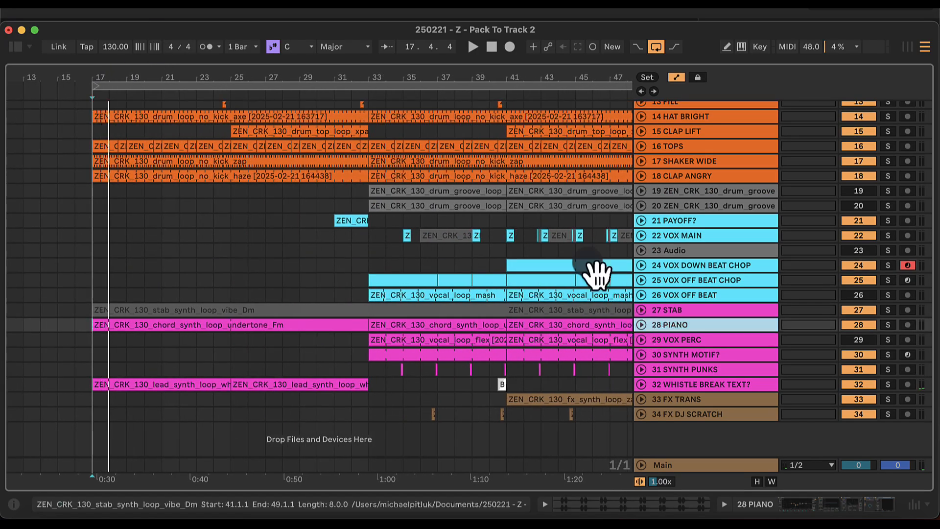
pyautogui.moveTo(501, 77); pyautogui.dragTo(503, 77)
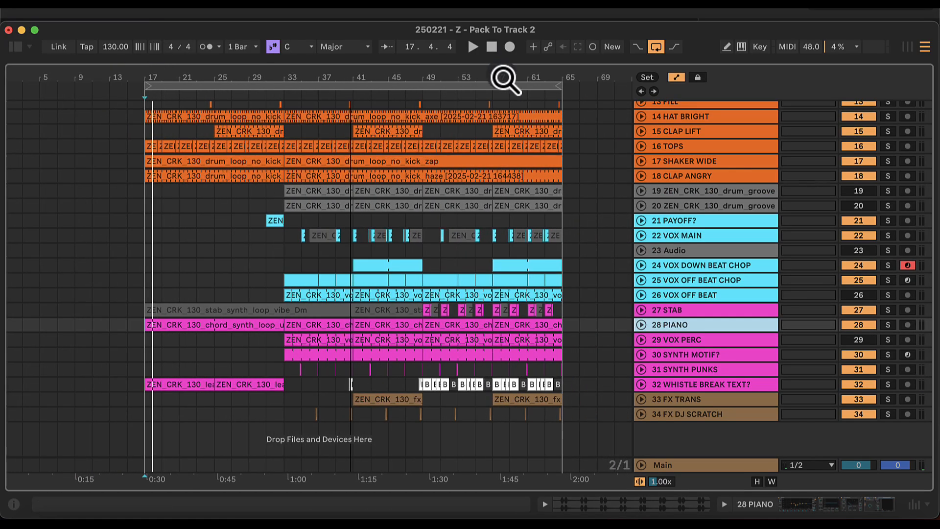
pyautogui.click(645, 312)
pyautogui.click(642, 310)
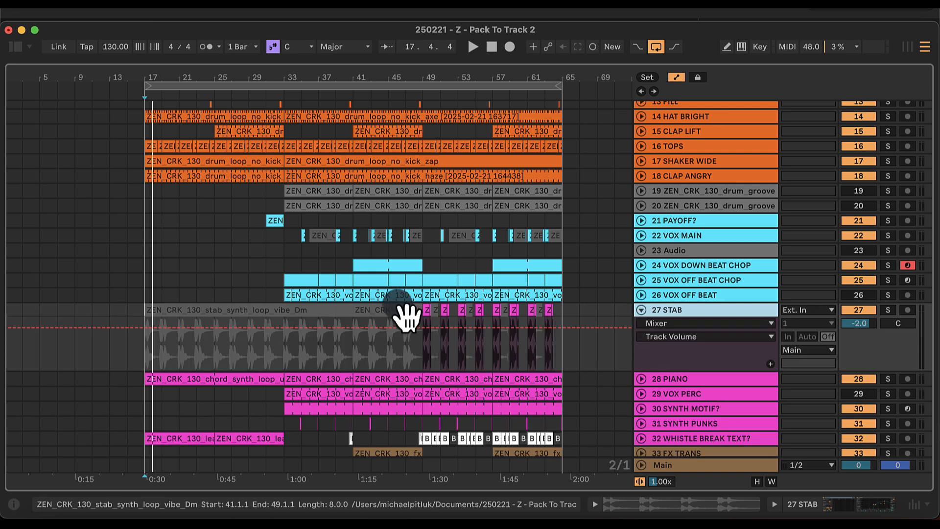
pyautogui.click(426, 310)
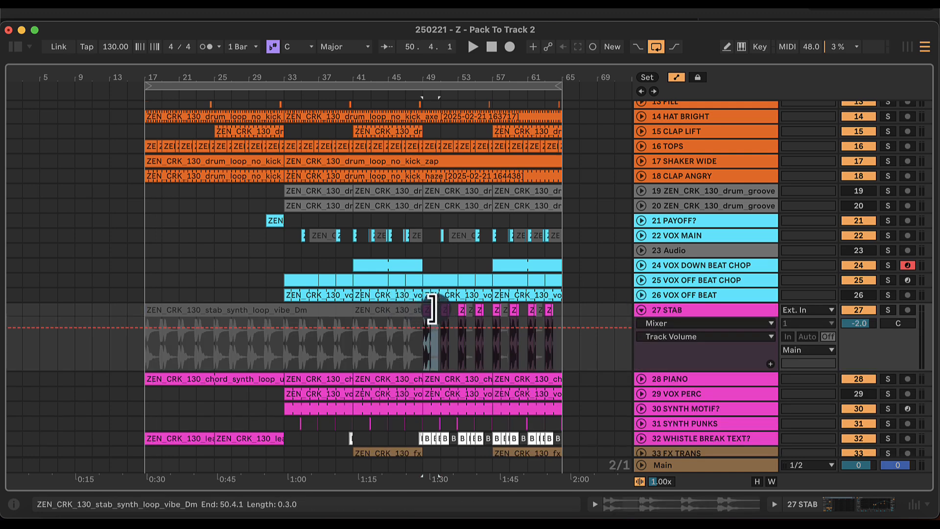
pyautogui.moveTo(563, 312); pyautogui.dragTo(155, 329)
pyautogui.moveTo(228, 339); pyautogui.dragTo(151, 321)
pyautogui.moveTo(198, 77); pyautogui.dragTo(268, 95)
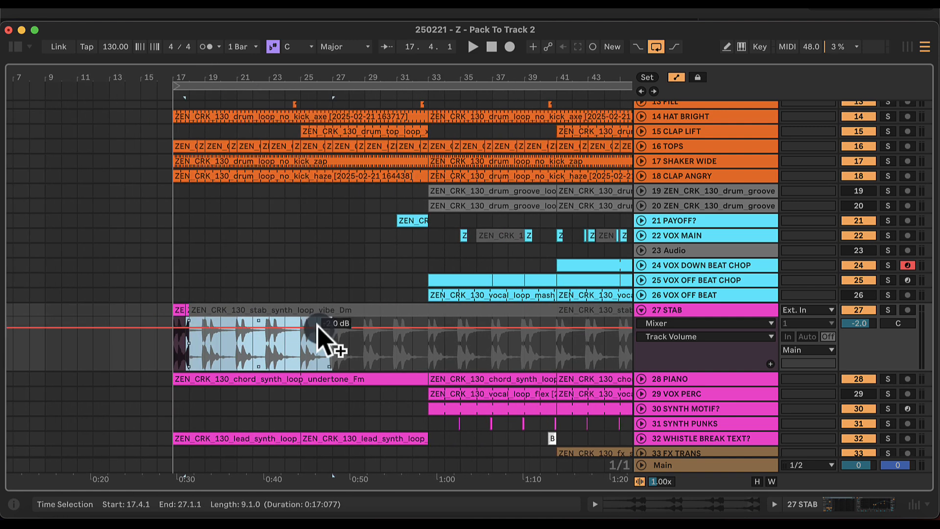
# Step: Duplicate the eight STAB bars from bar 17 to 25 so that the stab repeats at bar 25
pyautogui.click(303, 354)
pyautogui.moveTo(303, 355); pyautogui.dragTo(313, 327)
pyautogui.press('super+z')
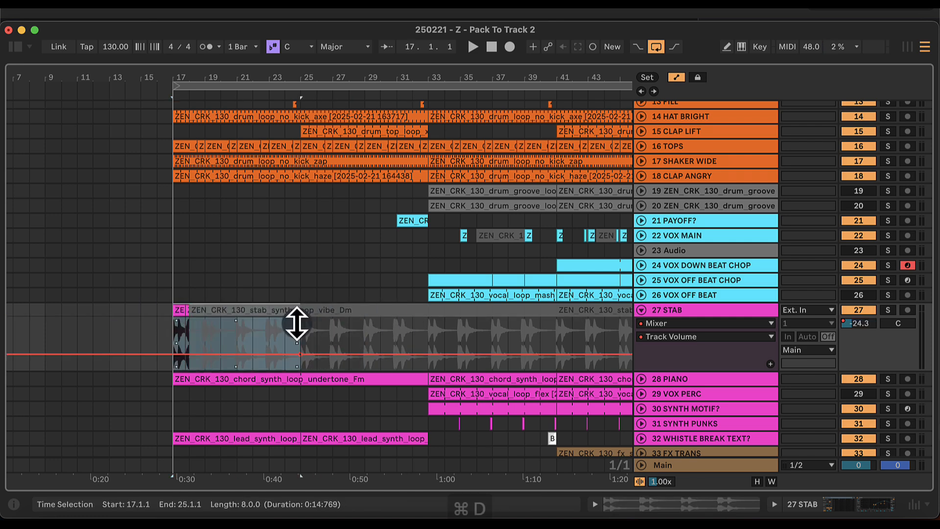
pyautogui.press('super+d')
pyautogui.click(305, 286)
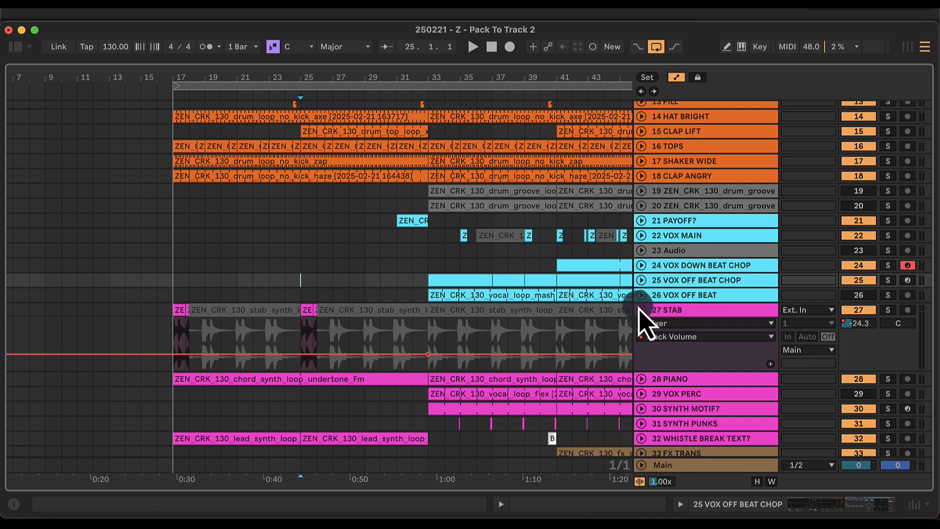
# Step: Select the STAB clips over the full eight bars from 25 to 33 and duplicate them at bar 33
pyautogui.moveTo(316, 323); pyautogui.dragTo(426, 323)
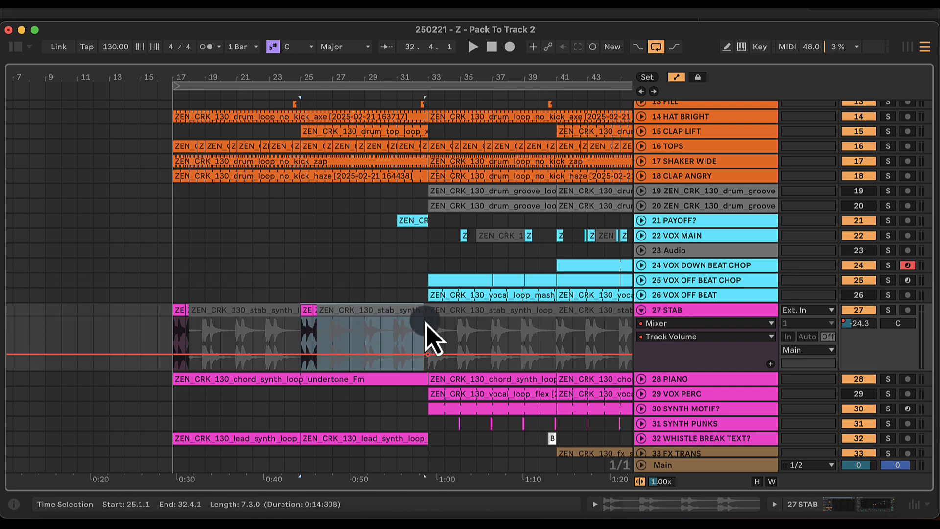
pyautogui.press('cmd+d')
pyautogui.press('cmd+z')
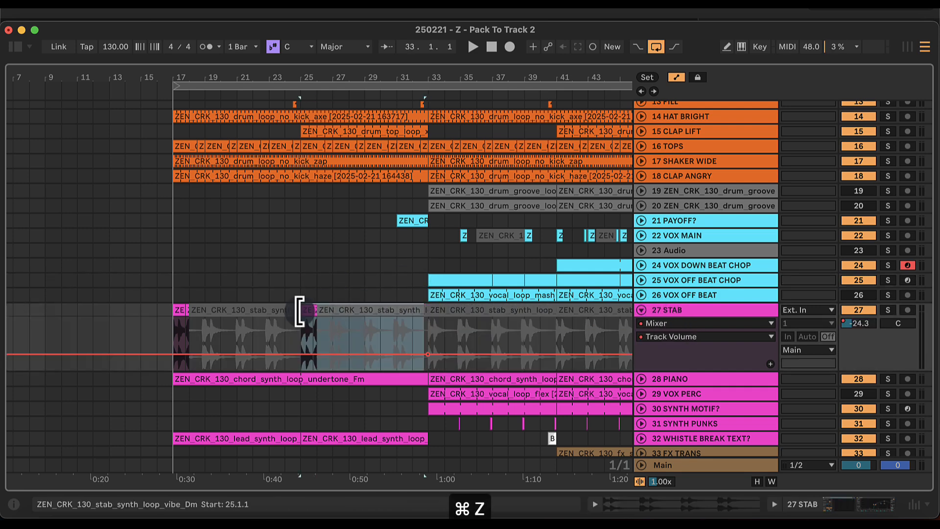
pyautogui.click(419, 323)
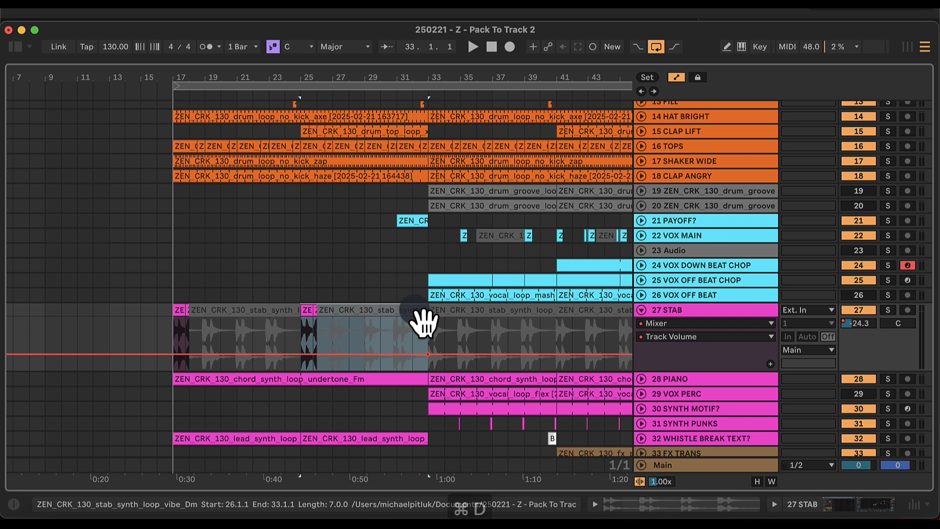
pyautogui.press('super+d')
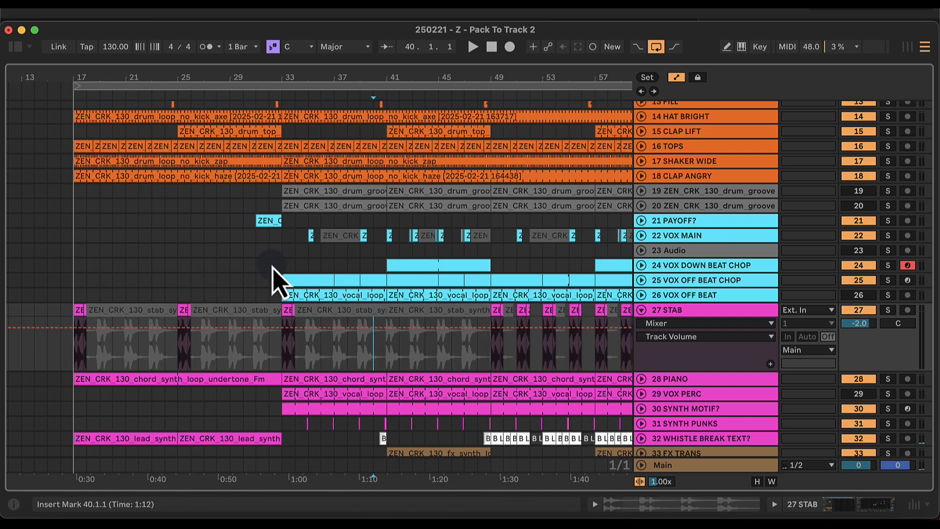
# Step: Play the transition into the bar 33 stab and hide the automation to expose the clip fades
pyautogui.click(260, 265)
pyautogui.press('space')
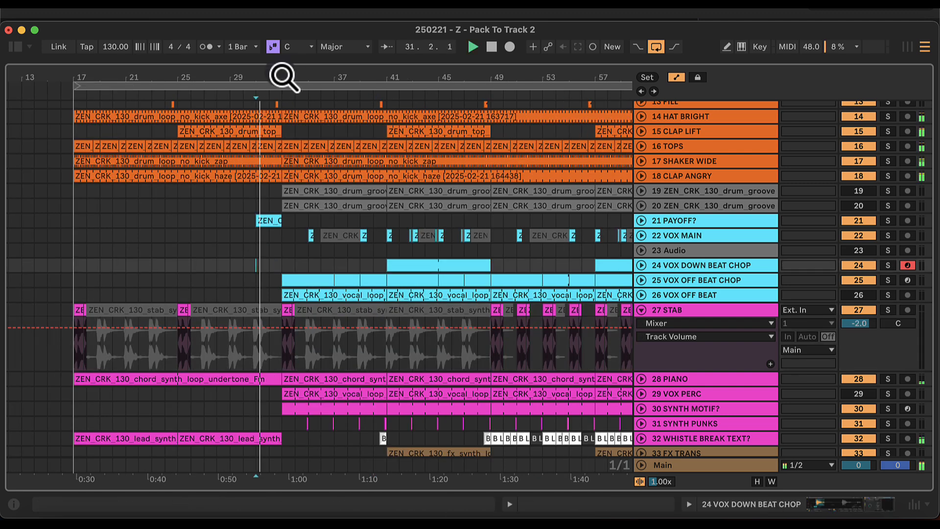
pyautogui.moveTo(282, 76); pyautogui.dragTo(294, 79)
pyautogui.press('a')
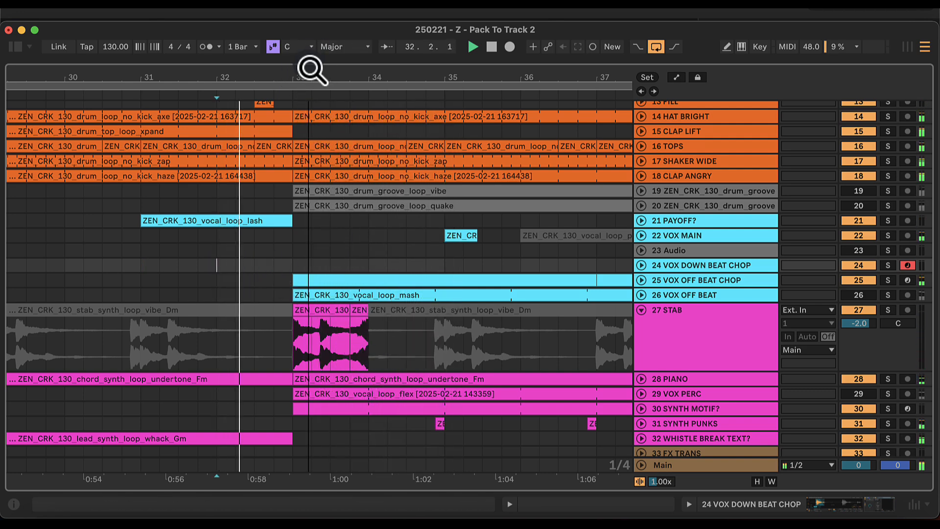
pyautogui.moveTo(310, 71); pyautogui.dragTo(345, 87)
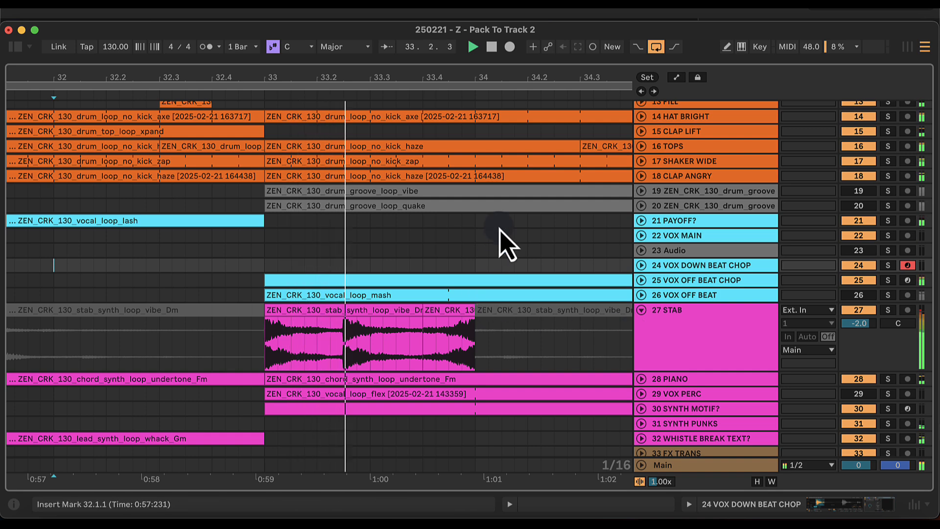
pyautogui.click(475, 231)
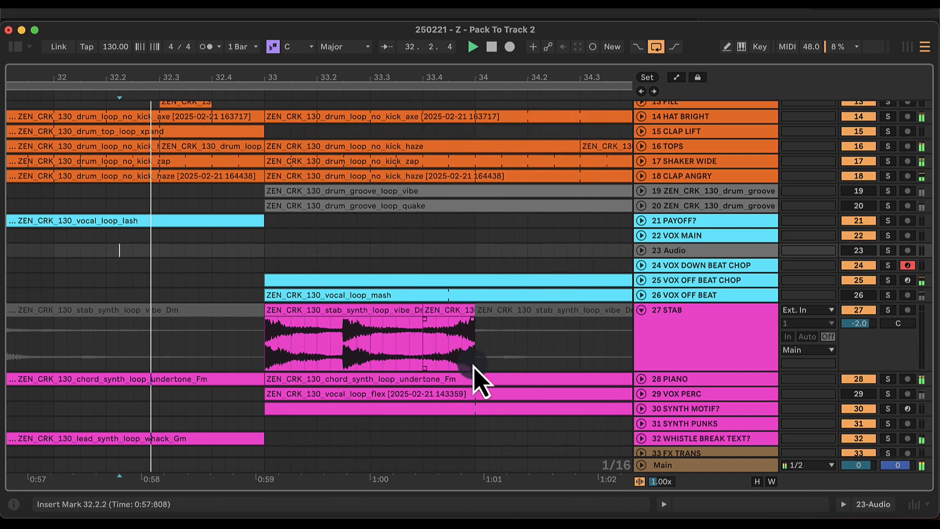
# Step: Replace the bar 33 stab's reversed tail by extending the stab clip to bar 34 and fading it out from about 33.4
pyautogui.click(450, 310)
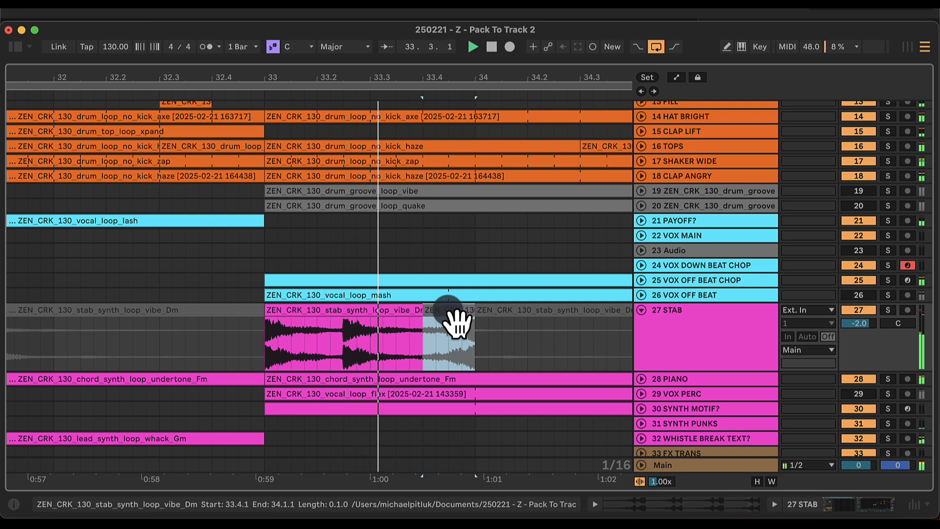
pyautogui.moveTo(422, 309); pyautogui.dragTo(471, 308)
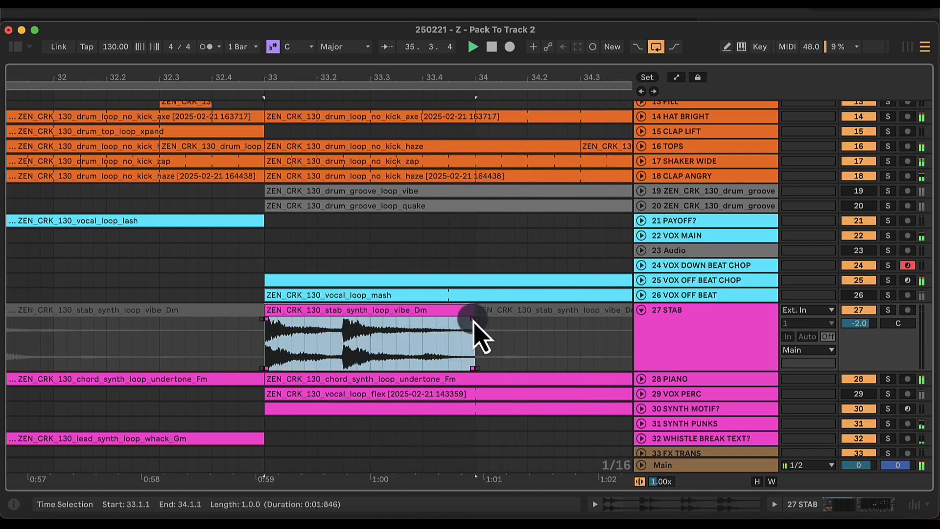
pyautogui.moveTo(473, 321); pyautogui.dragTo(424, 319)
pyautogui.click(58, 252)
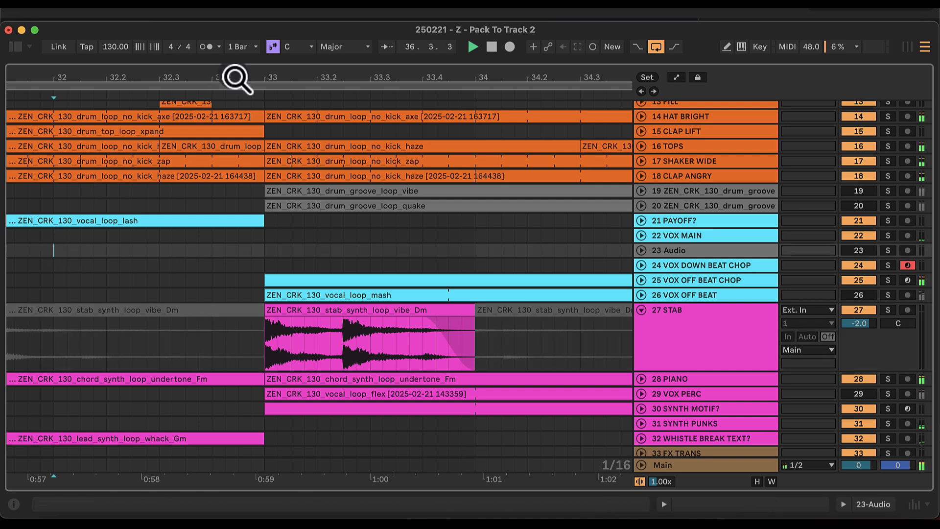
pyautogui.moveTo(237, 80); pyautogui.dragTo(143, 78)
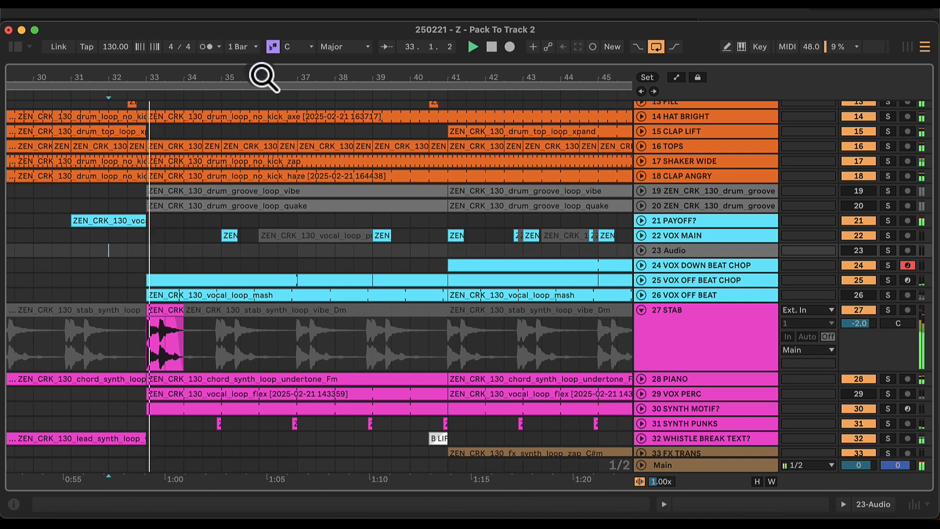
# Step: Copy the faded bar 33 stab to bar 41 in the STAB track
pyautogui.moveTo(260, 75); pyautogui.dragTo(255, 66)
pyautogui.moveTo(181, 323); pyautogui.dragTo(431, 313)
pyautogui.hscroll(-2, 317, 333)
pyautogui.hscroll(-10, 317, 332)
# Step: Play from bar 17, delete that stab's reversed tail and extend the clip to bar 18 with a fade-out
pyautogui.click(73, 290)
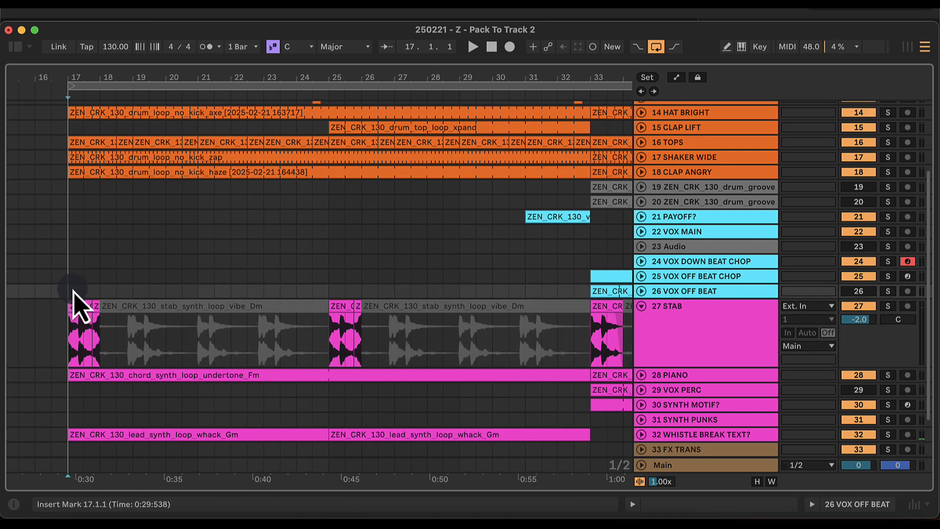
pyautogui.press('space')
pyautogui.moveTo(85, 77)
pyautogui.mouseDown()
pyautogui.moveTo(89, 93)
pyautogui.moveTo(86, 82)
pyautogui.mouseUp()
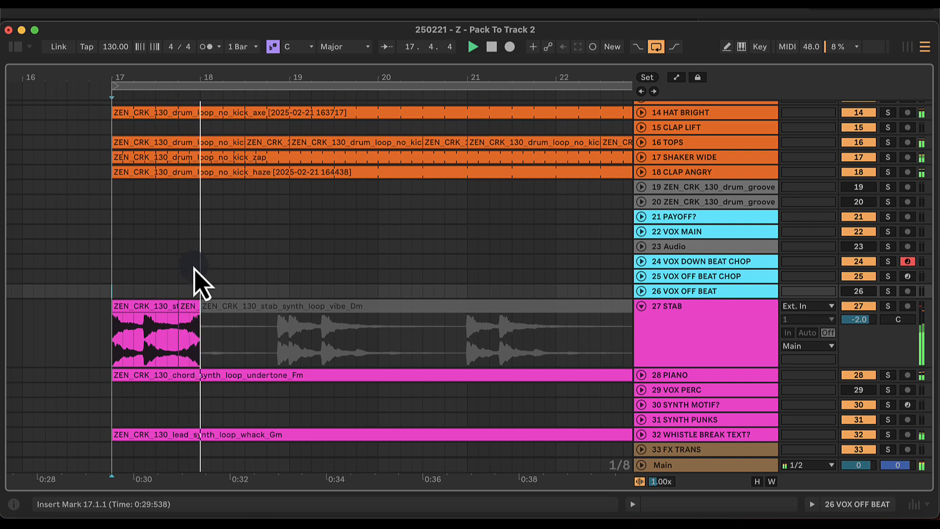
pyautogui.click(187, 306)
pyautogui.press('Delete')
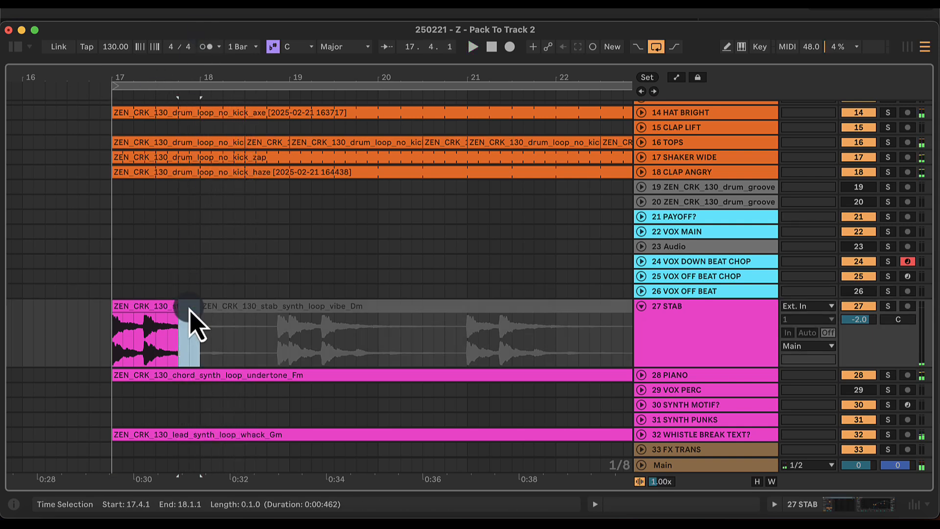
pyautogui.moveTo(176, 306)
pyautogui.mouseDown()
pyautogui.moveTo(198, 306)
pyautogui.moveTo(186, 315)
pyautogui.mouseUp()
pyautogui.click(173, 309)
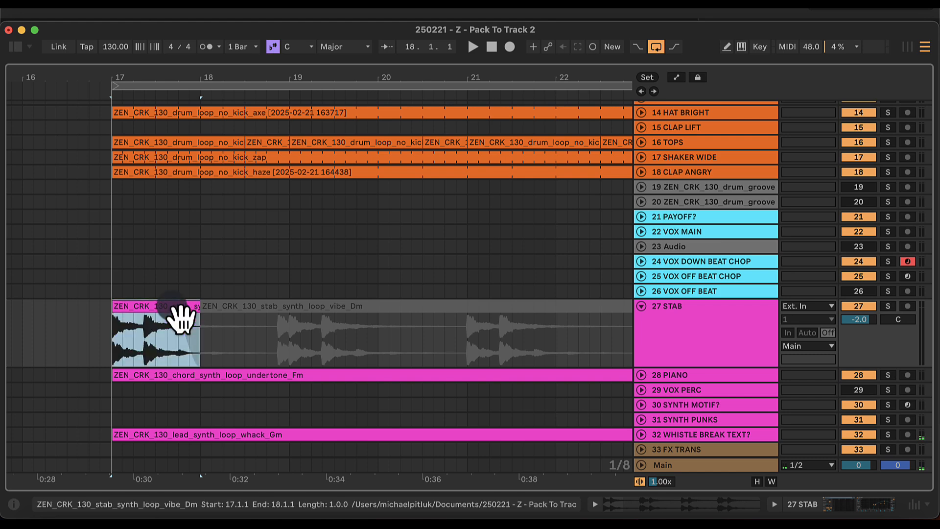
pyautogui.moveTo(267, 75); pyautogui.dragTo(147, 77)
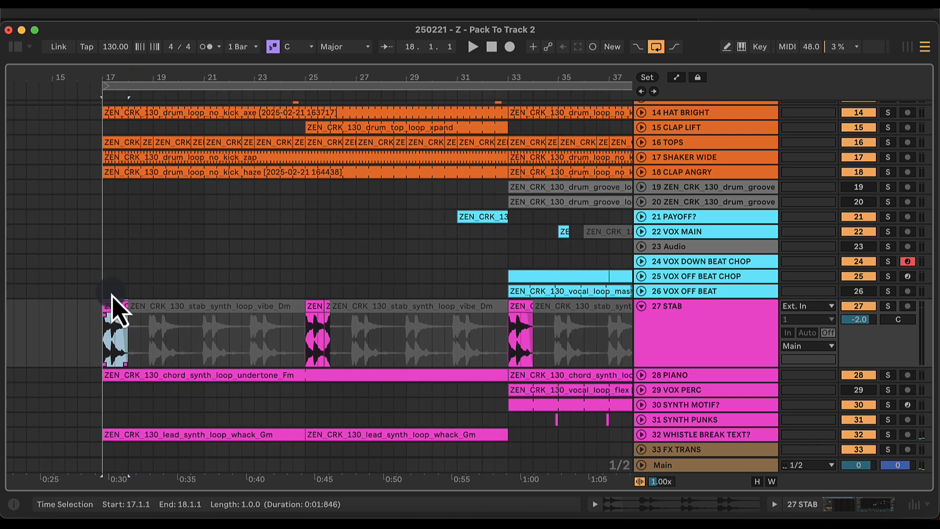
# Step: Copy the faded bar 17 stab over the stab at bar 25 and play back from 16.3.1
pyautogui.moveTo(120, 319); pyautogui.dragTo(318, 353)
pyautogui.click(91, 291)
pyautogui.press('space')
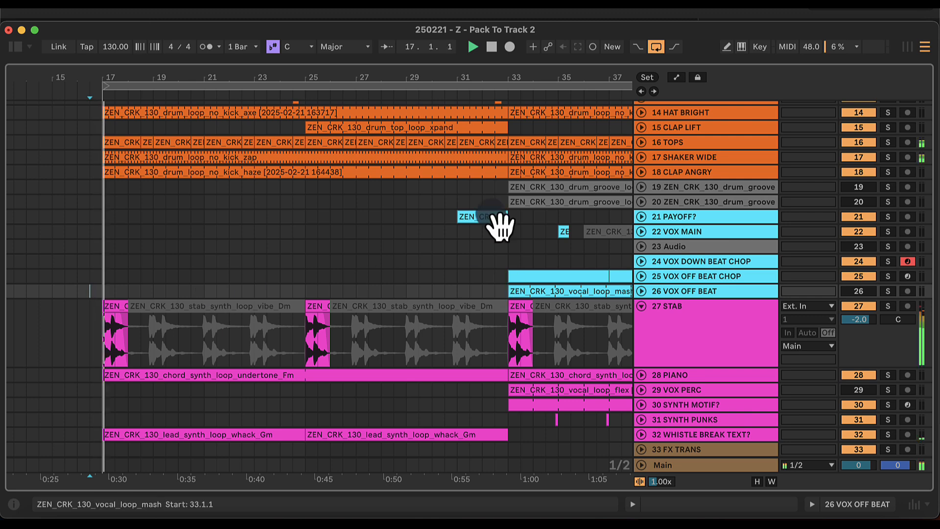
# Step: Fold the STAB track, stop playback and insert a new audio track directly below it
pyautogui.moveTo(434, 78); pyautogui.dragTo(438, 82)
pyautogui.click(666, 325)
pyautogui.click(642, 306)
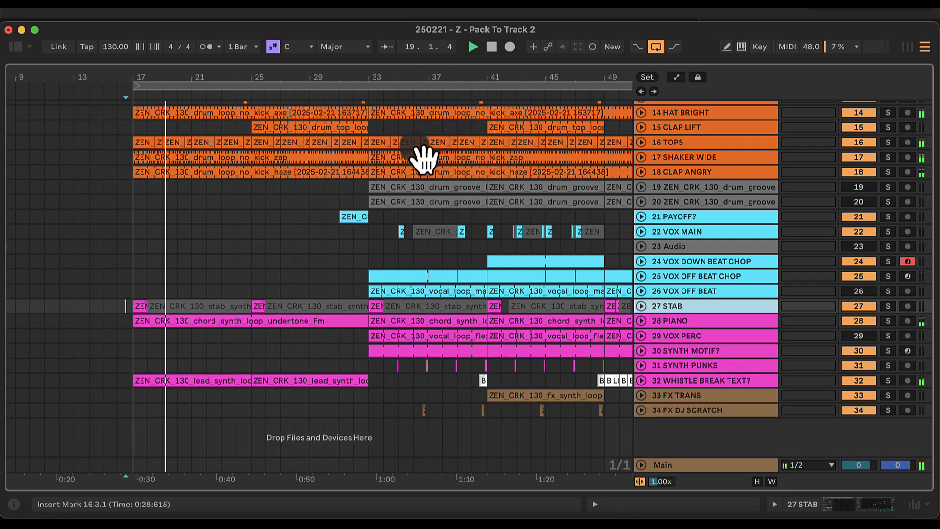
pyautogui.moveTo(212, 78); pyautogui.dragTo(210, 80)
pyautogui.press('space')
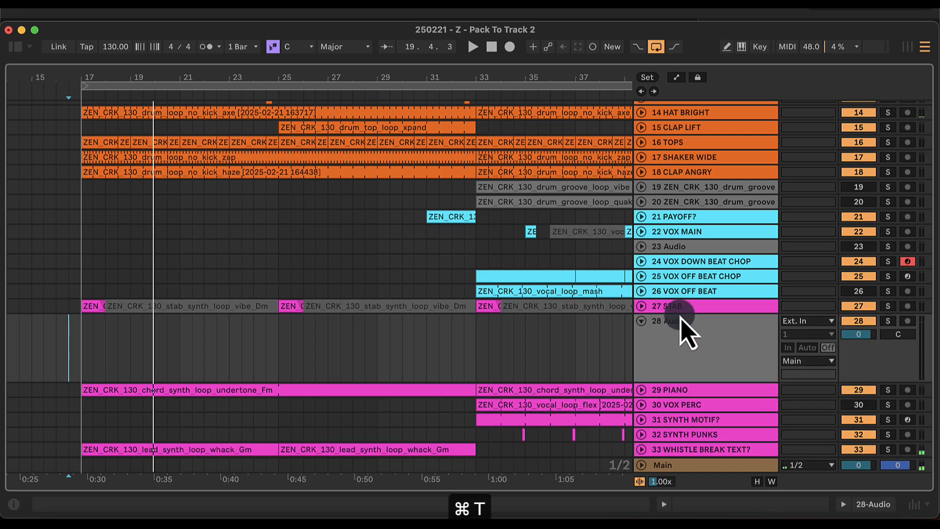
# Step: Rename the new audio track STAB DELAY and copy the STAB clips from bar 17 to bar 33 onto it
pyautogui.press('super+r')
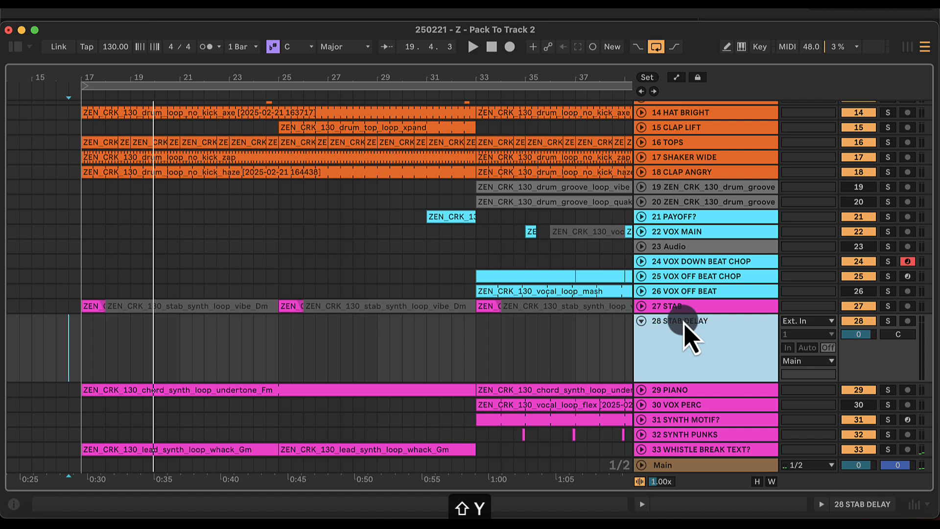
pyautogui.click(93, 303)
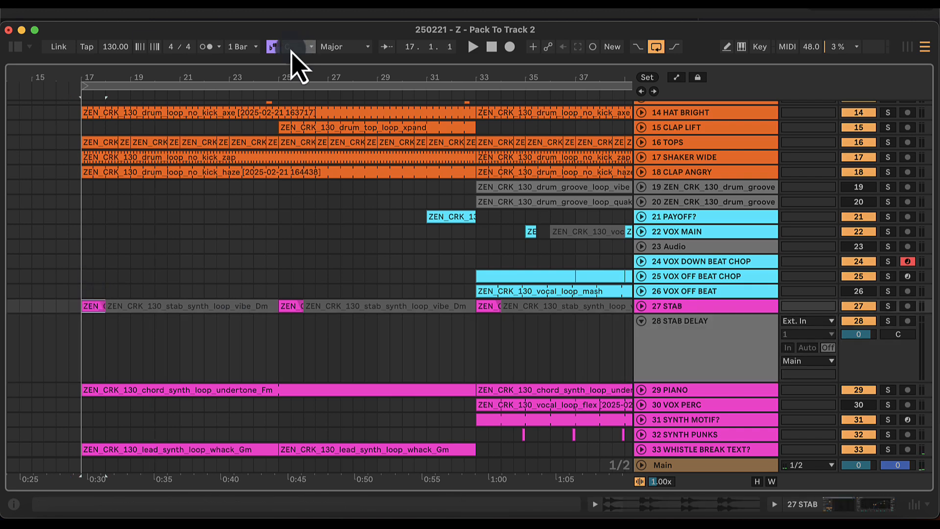
pyautogui.moveTo(276, 78); pyautogui.dragTo(350, 80)
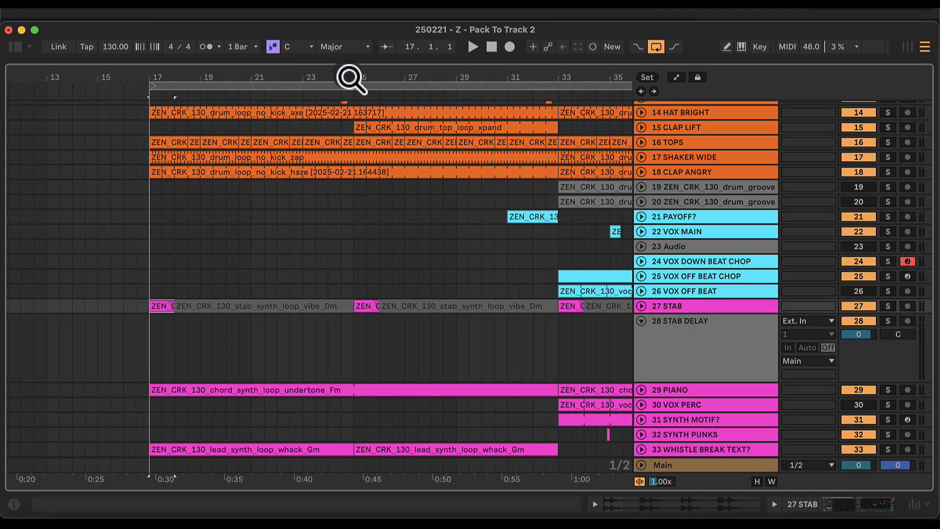
pyautogui.moveTo(536, 306); pyautogui.dragTo(542, 357)
# Step: Find the Delay effect in the favorites and add it to the STAB DELAY track
pyautogui.doubleClick(672, 345)
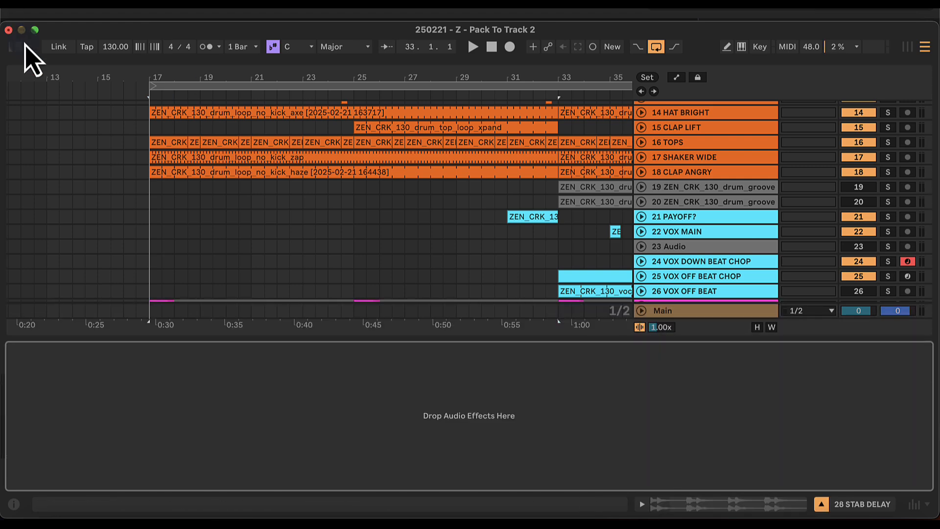
pyautogui.press('super+f')
pyautogui.write('eq')
pyautogui.write('d')
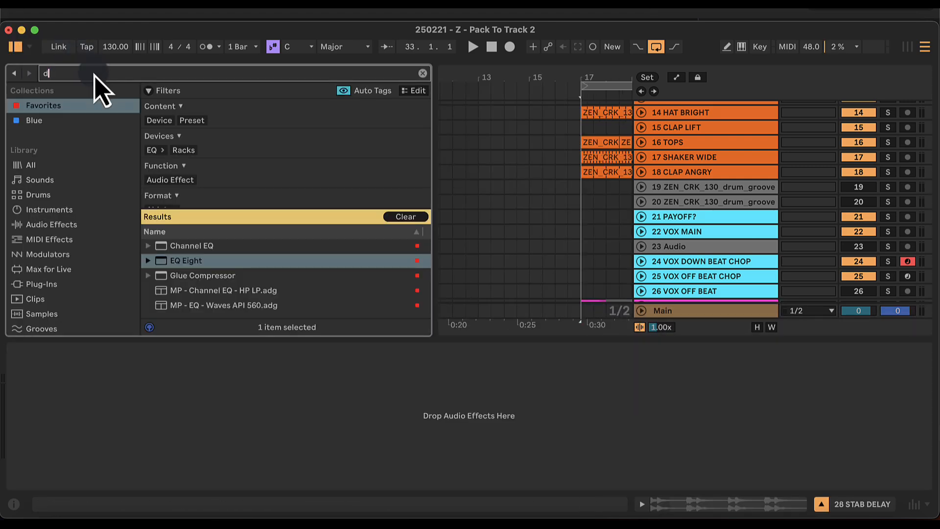
pyautogui.write('elay')
pyautogui.doubleClick(169, 247)
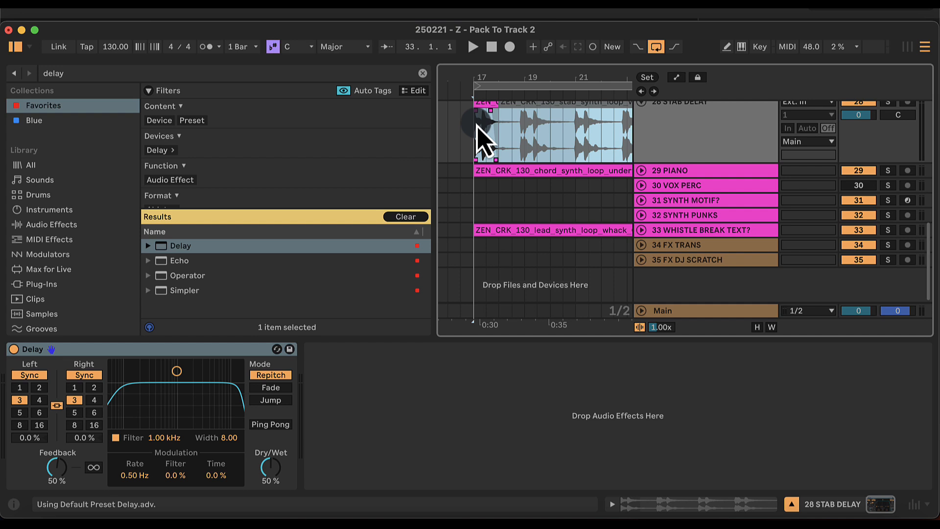
# Step: During playback, set the Delay to Ping Pong with 2 sixteenths, 36% dry/wet and 48% feedback
pyautogui.press('space')
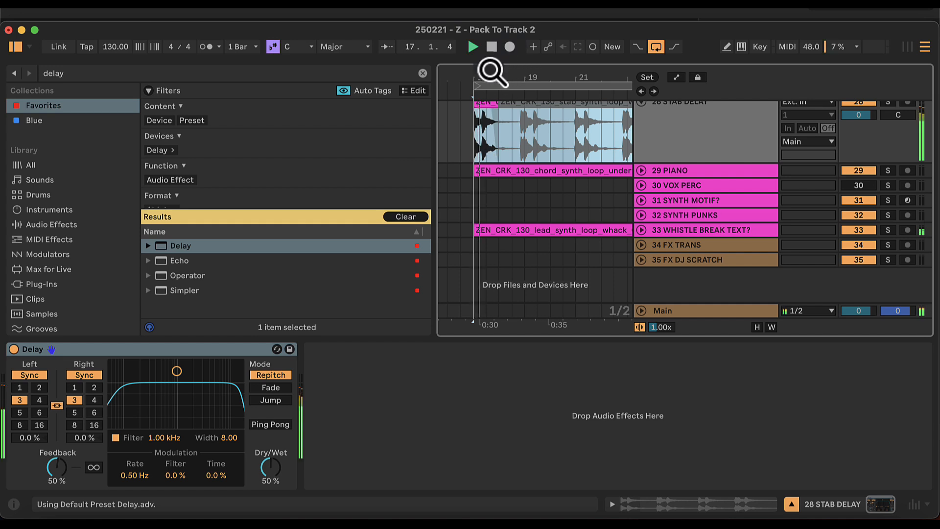
pyautogui.moveTo(489, 71); pyautogui.dragTo(490, 74)
pyautogui.click(270, 424)
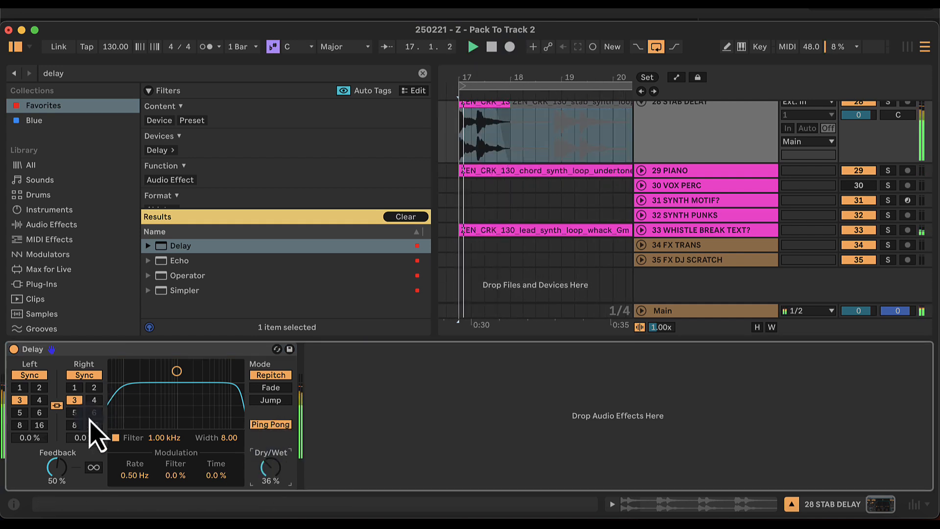
pyautogui.click(40, 387)
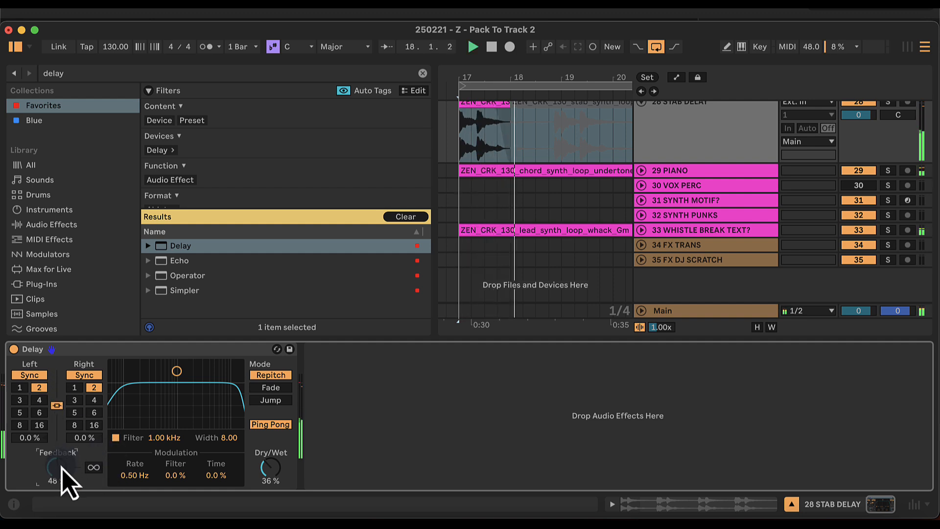
pyautogui.press('super+alt+b')
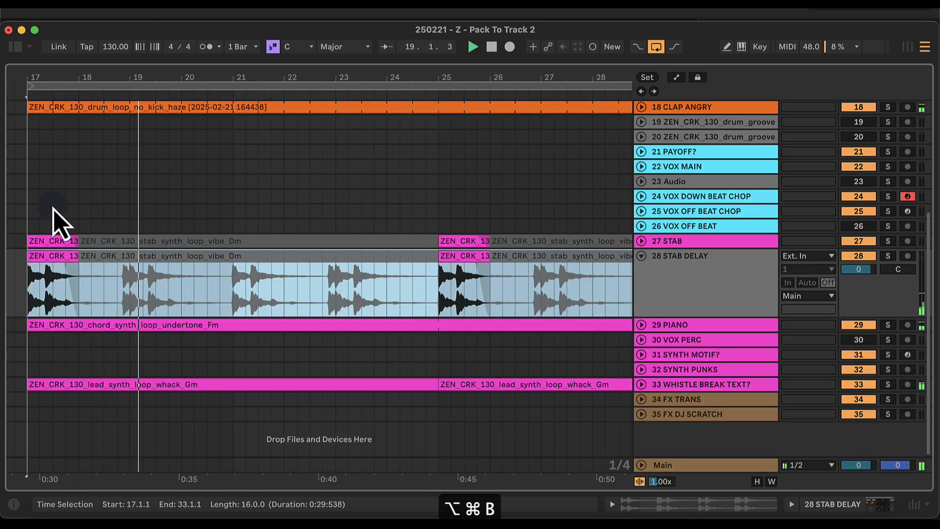
# Step: Play the delayed stab from bar 17 and set the Delay's dry/wet to 100% and feedback to 60%
pyautogui.click(37, 255)
pyautogui.press('space')
pyautogui.press('space')
pyautogui.press('space')
pyautogui.doubleClick(696, 285)
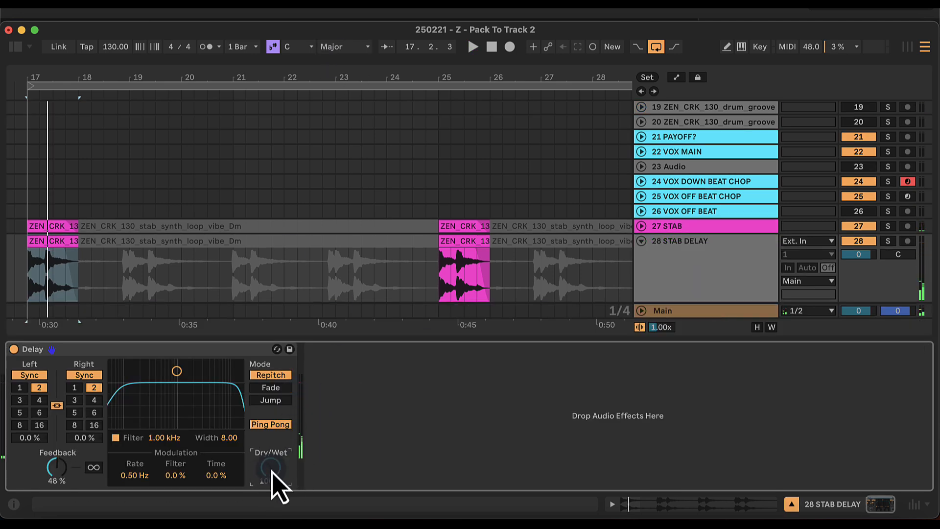
pyautogui.press('space')
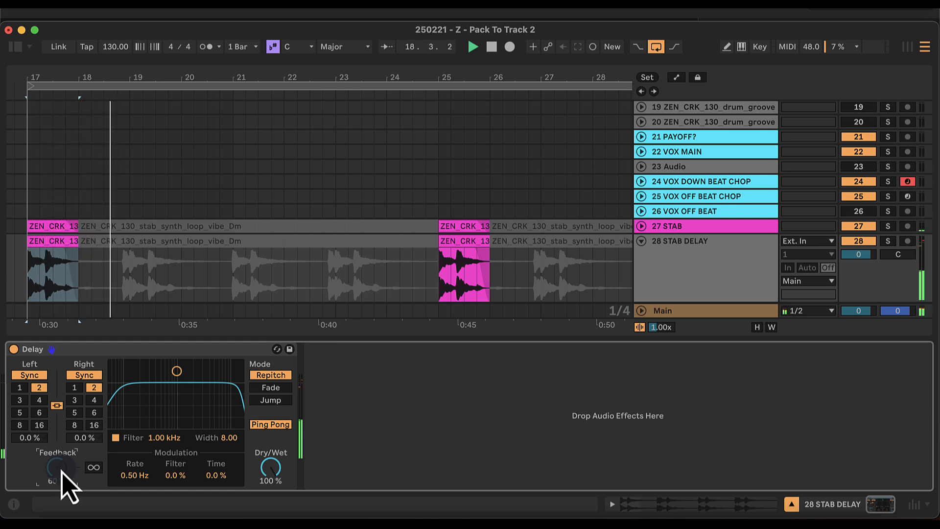
pyautogui.press('space')
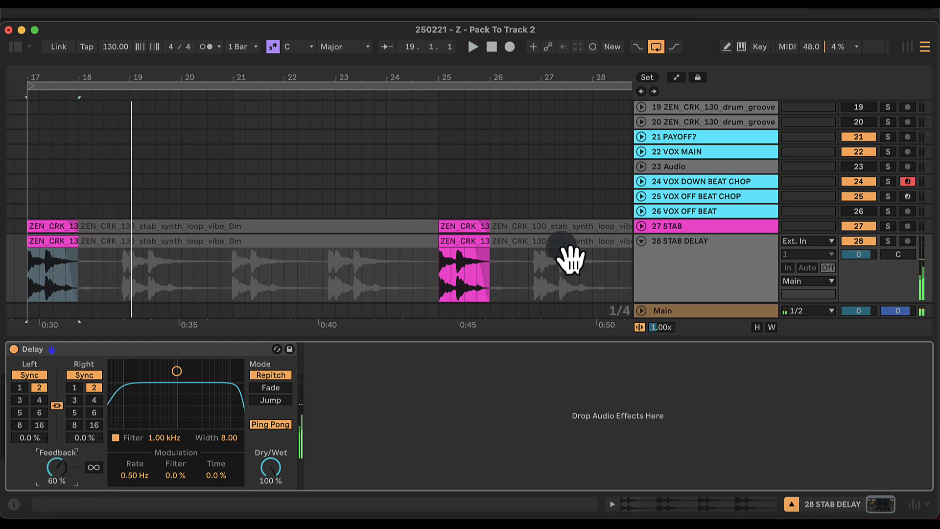
# Step: Add a Utility after the Delay on STAB DELAY and lower its gain to about -8.4 dB during playback
pyautogui.click(15, 47)
pyautogui.click(123, 75)
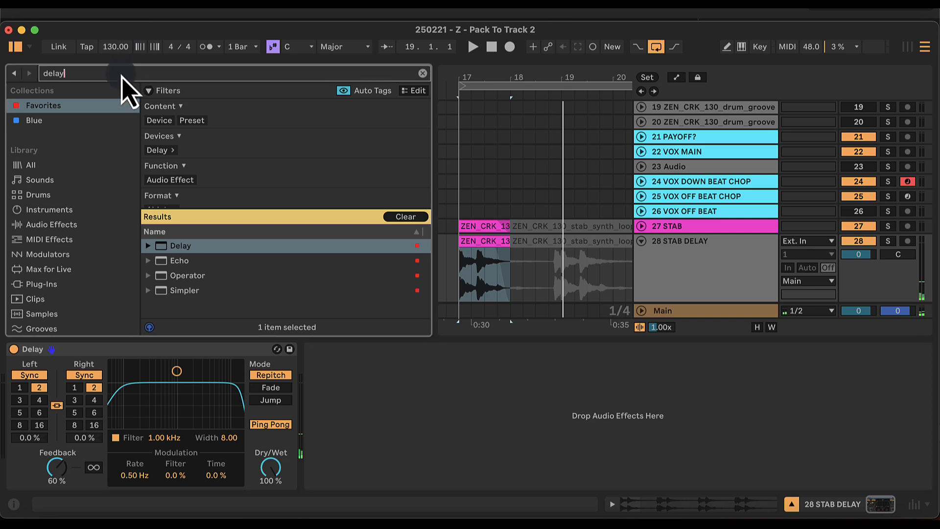
pyautogui.write('util')
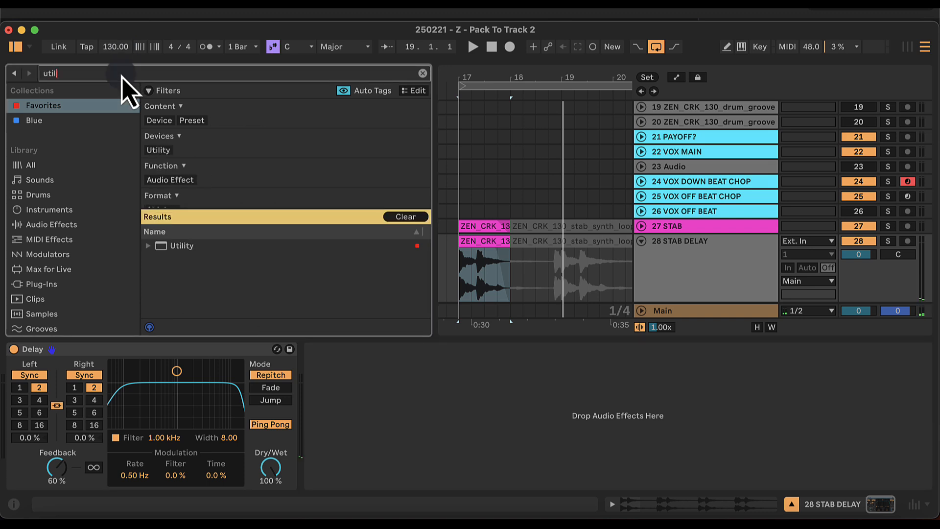
pyautogui.doubleClick(181, 246)
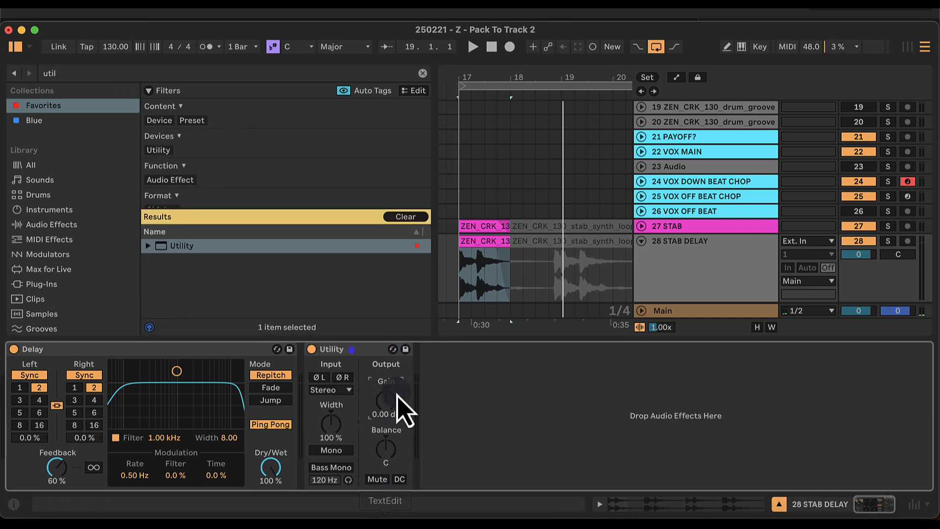
pyautogui.hotkey('shift', 'space')
pyautogui.moveTo(385, 398); pyautogui.dragTo(384, 398)
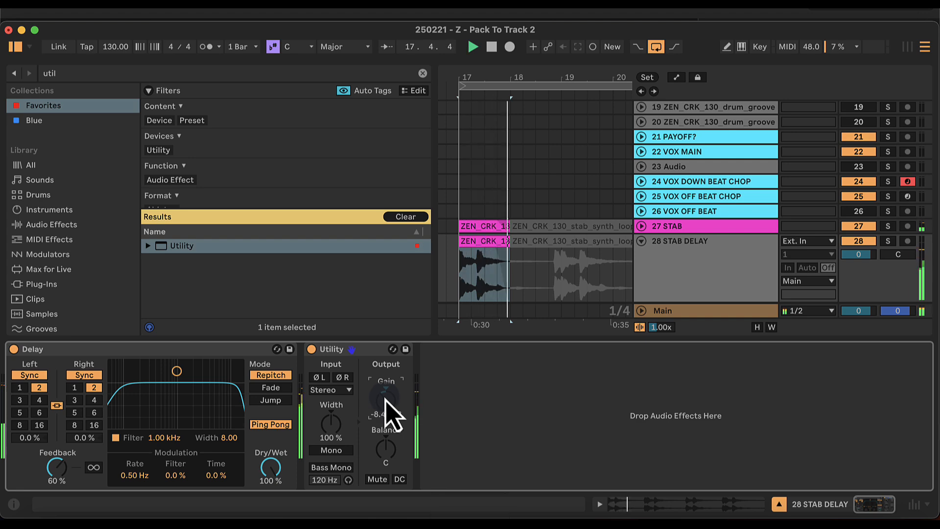
pyautogui.press('alt+super+l')
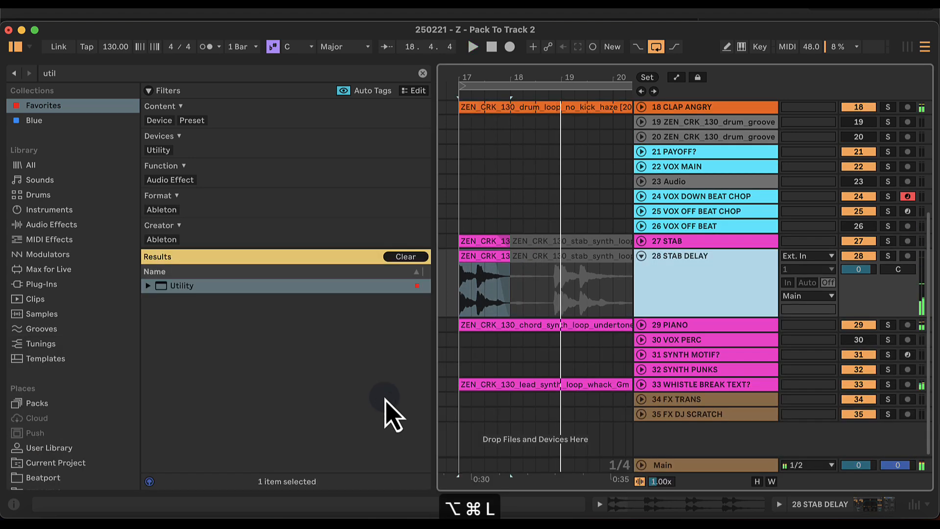
pyautogui.press('alt+super+b')
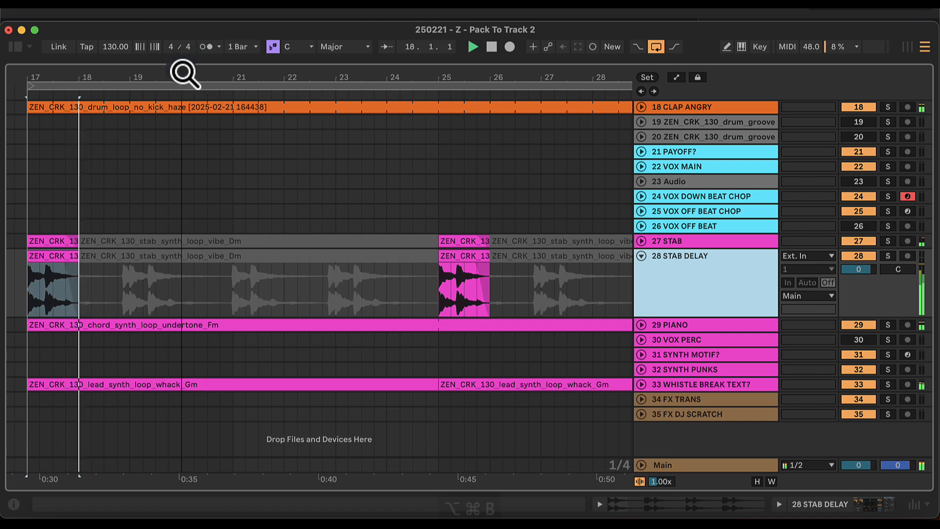
# Step: Find the MP - Kickstart 2.adg preset and add it to the end of the GROOVE track's device chain
pyautogui.moveTo(183, 73); pyautogui.dragTo(183, 72)
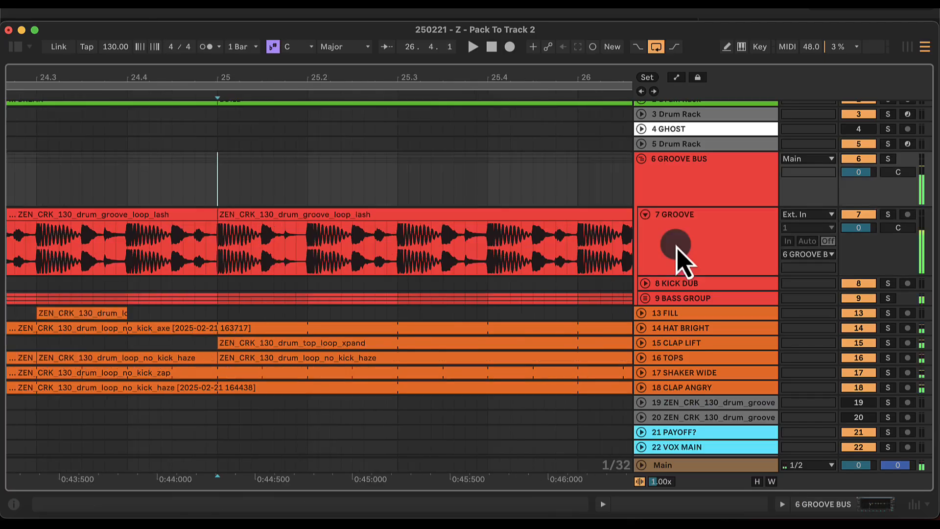
pyautogui.doubleClick(675, 245)
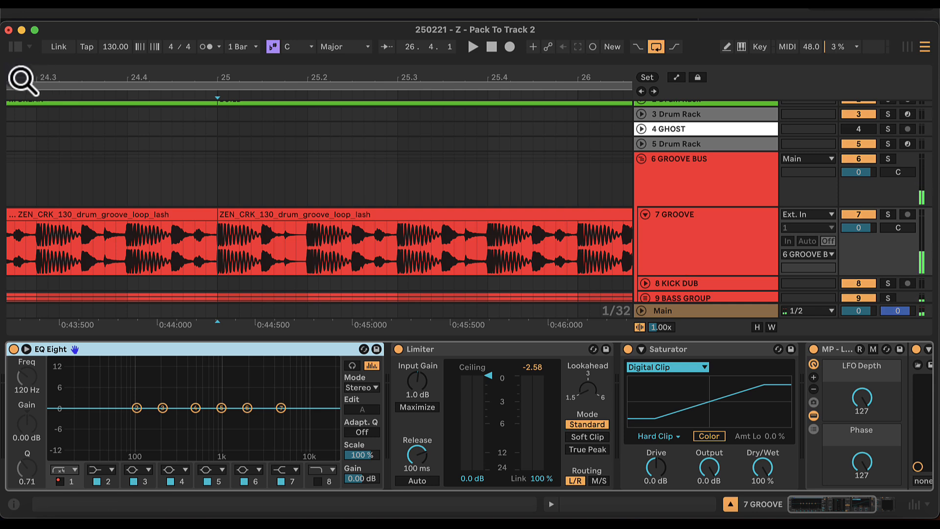
pyautogui.press('super+alt+b')
pyautogui.click(121, 73)
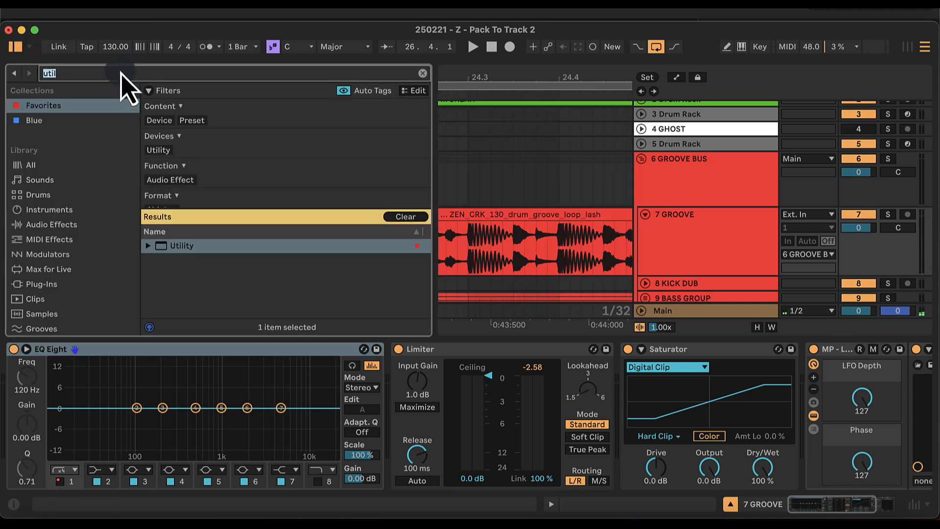
pyautogui.write('kickst')
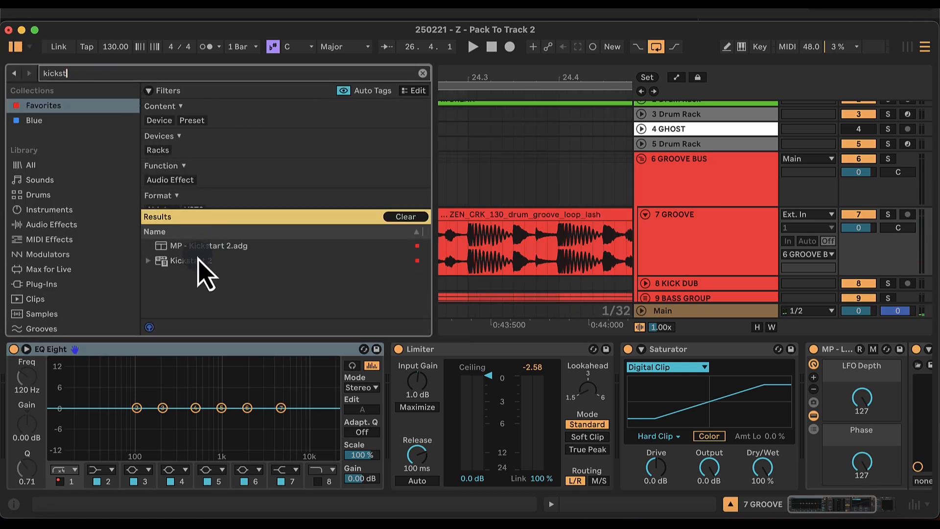
pyautogui.doubleClick(203, 247)
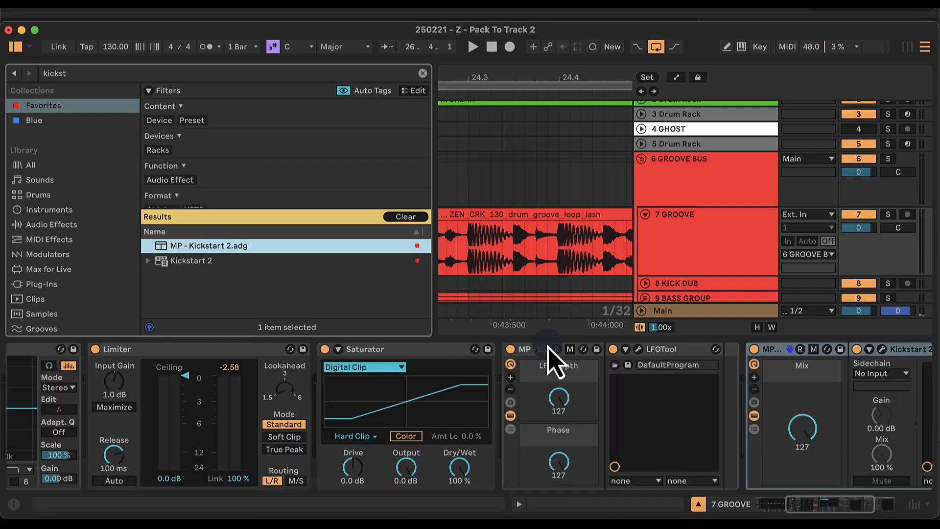
# Step: Give Kickstart 2 the Subbass Tight curve and audio triggering, with 4 GHOST as its sidechain source
pyautogui.click(678, 349)
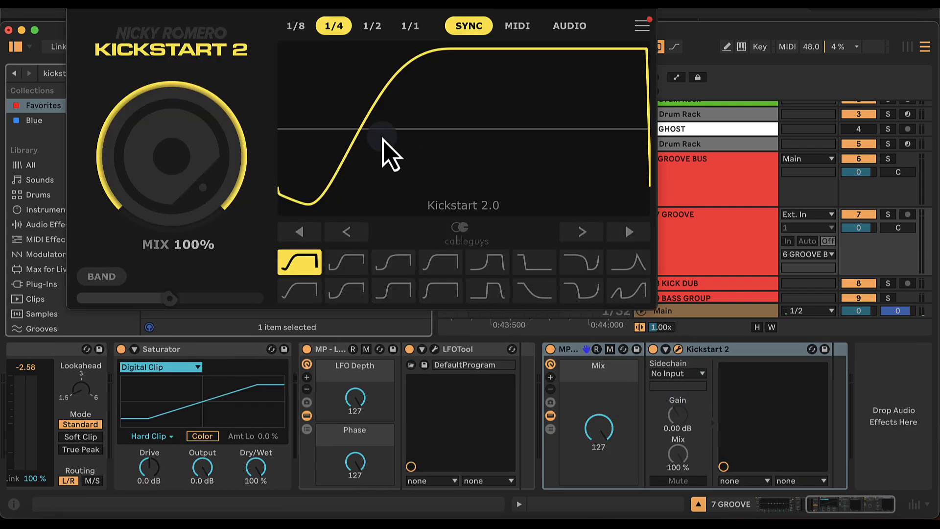
pyautogui.click(442, 293)
pyautogui.press('space')
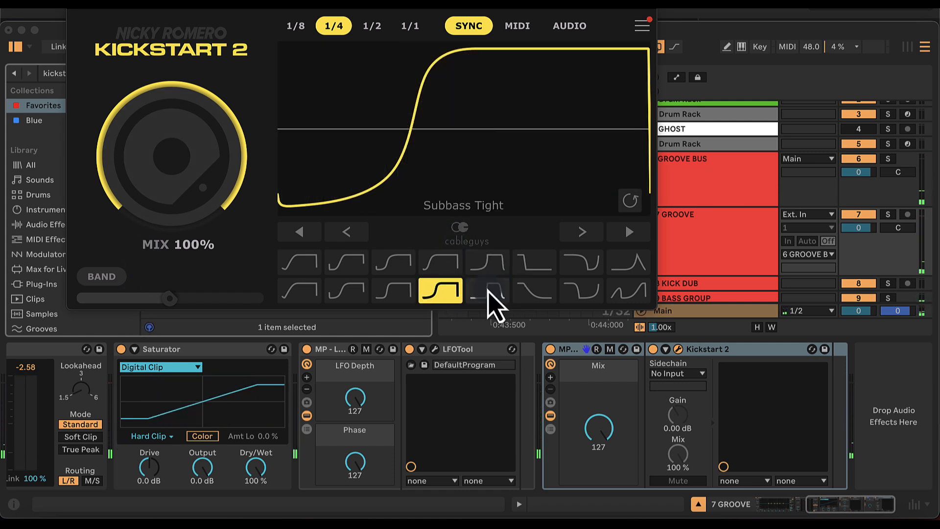
pyautogui.click(583, 26)
pyautogui.click(676, 373)
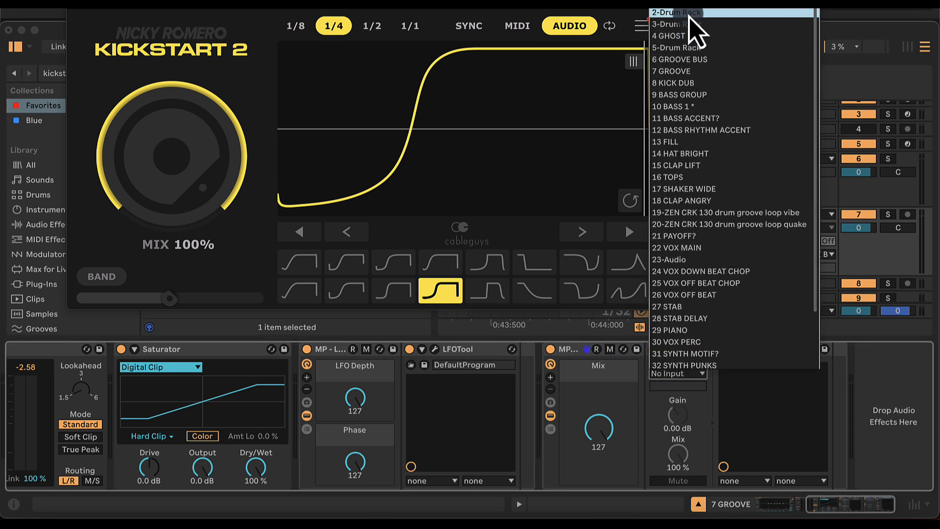
pyautogui.click(685, 36)
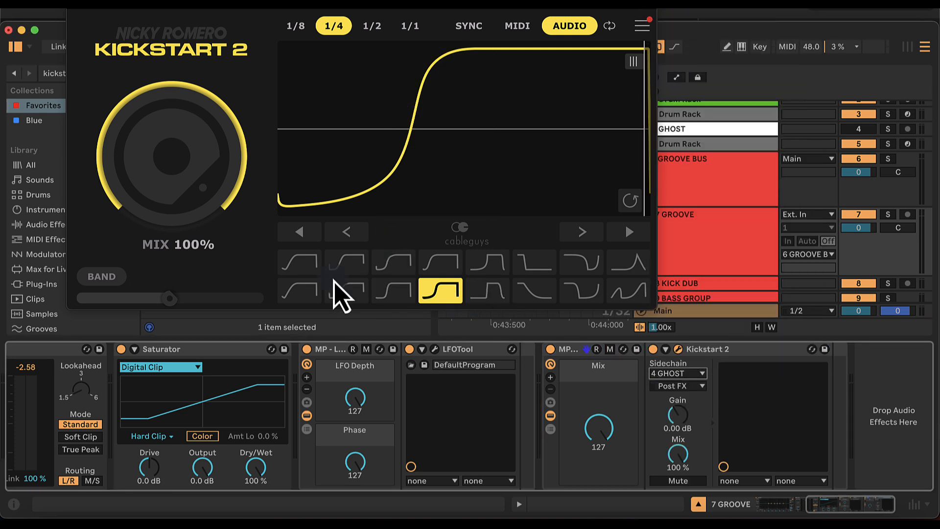
# Step: Switch Kickstart 2 to the flat-topped gate curve, shorten its length to about 60%, test it in playback and close the plug-in window
pyautogui.click(487, 290)
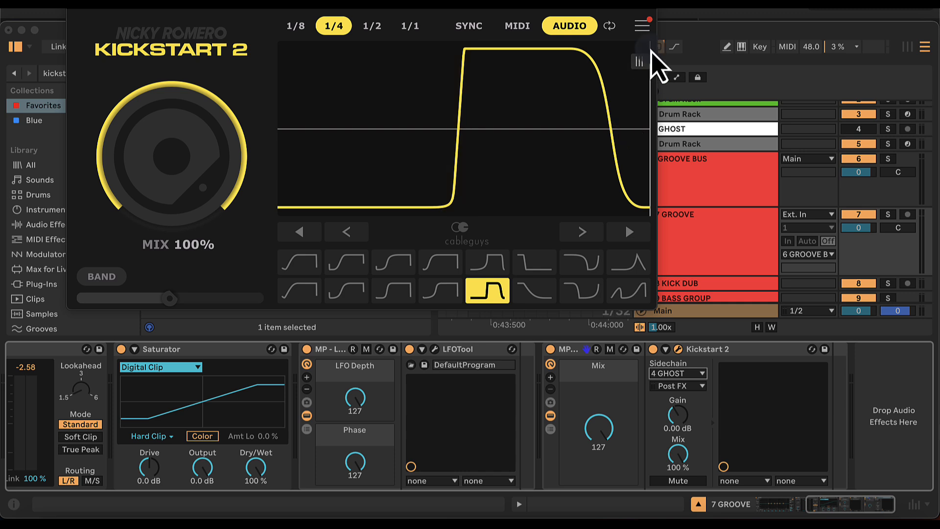
pyautogui.moveTo(639, 62); pyautogui.dragTo(496, 61)
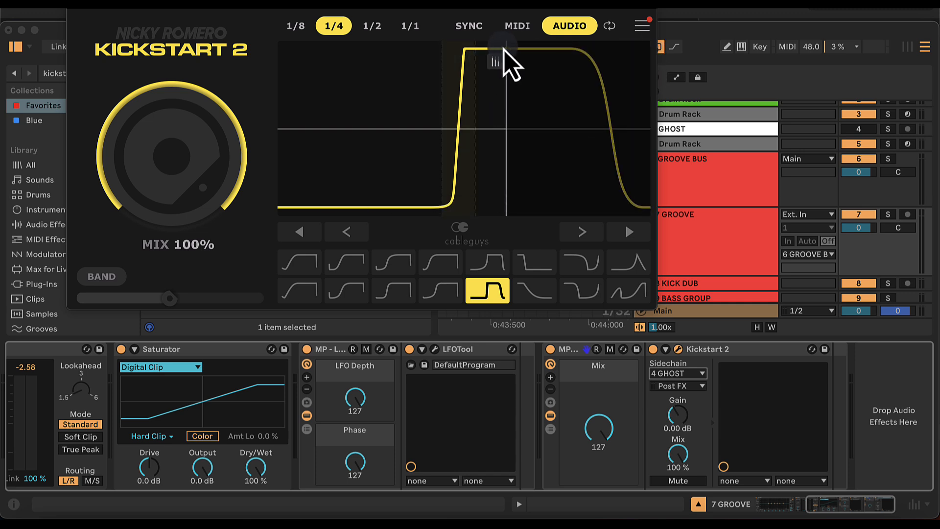
pyautogui.press('space')
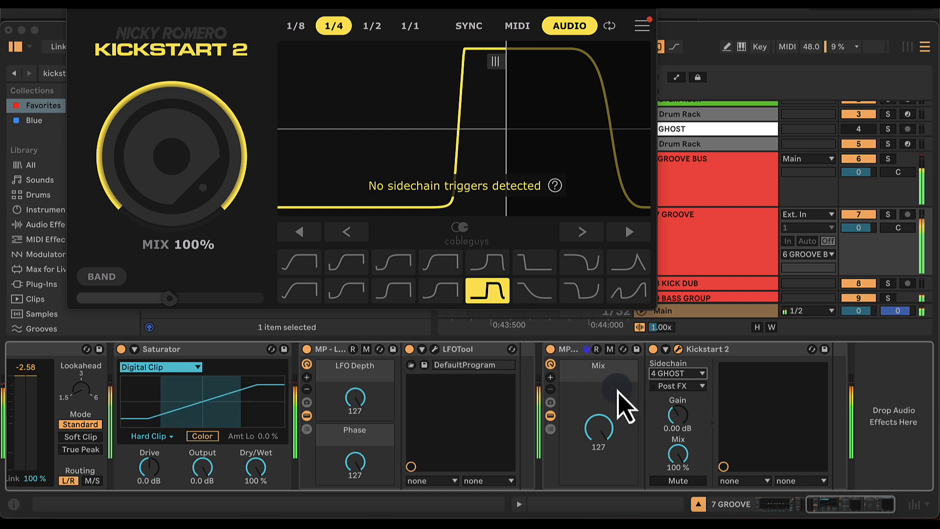
pyautogui.click(72, 9)
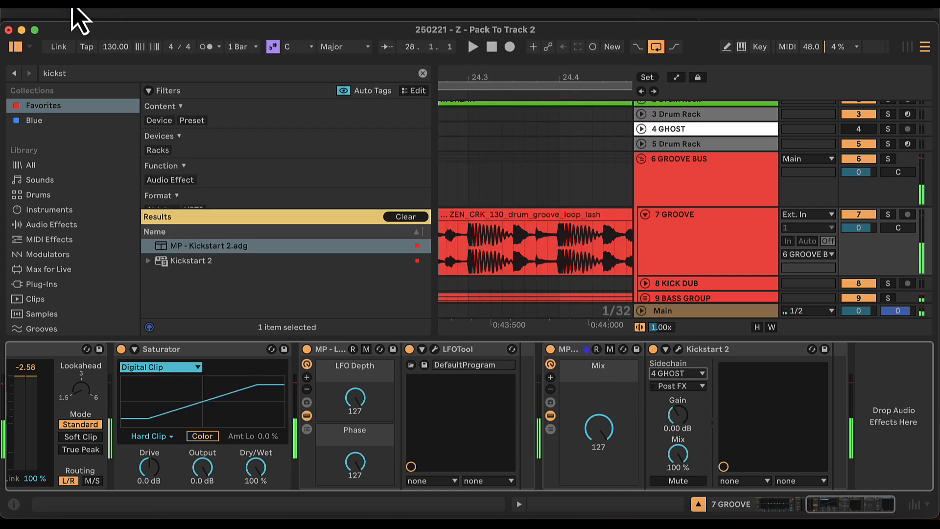
# Step: Extend the GHOST clip's start from bar 33 back to bar 17 and play the arrangement from bar 17
pyautogui.click(473, 186)
pyautogui.press('space')
pyautogui.press('alt+super+l')
pyautogui.press('alt+super+b')
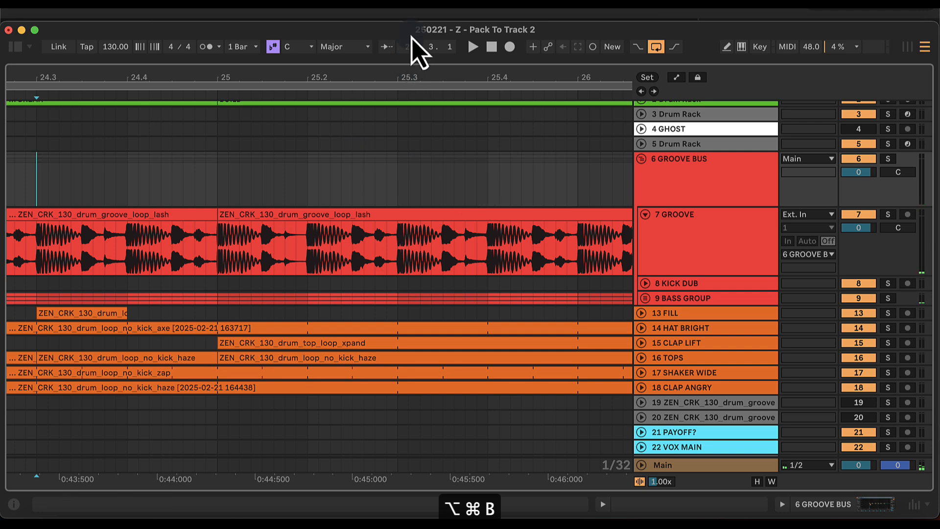
pyautogui.moveTo(406, 75); pyautogui.dragTo(406, 71)
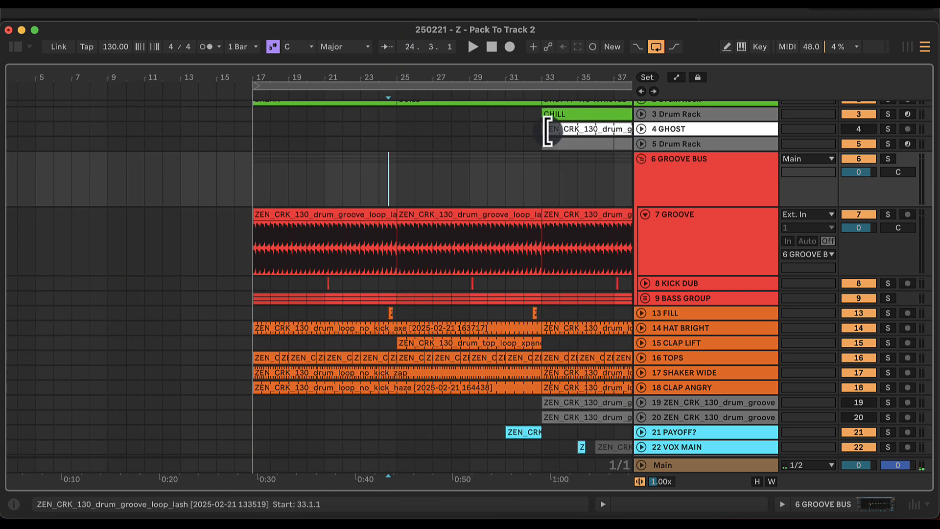
pyautogui.moveTo(547, 129); pyautogui.dragTo(254, 132)
pyautogui.press('space')
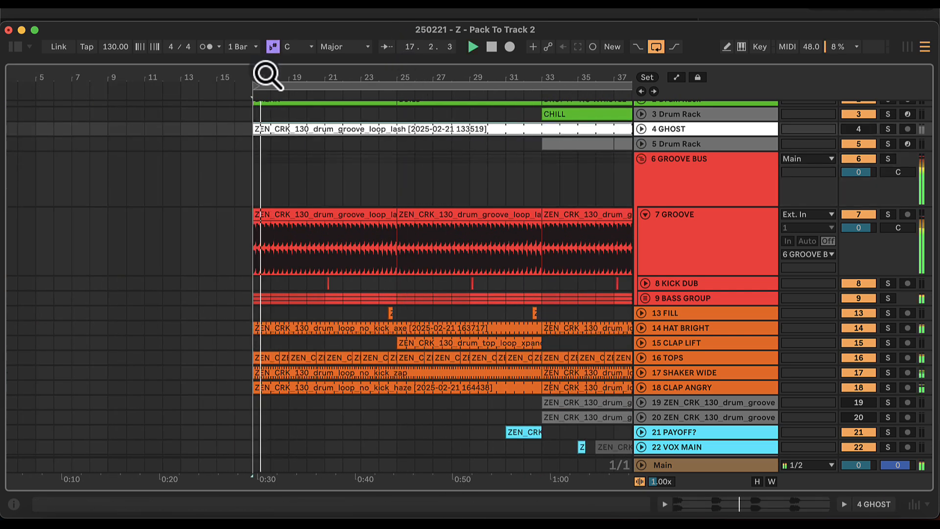
# Step: Restrict Kickstart 2's ducking on the GROOVE track to the band below 5.12 kHz and close the plug-in window
pyautogui.moveTo(266, 73); pyautogui.dragTo(267, 75)
pyautogui.doubleClick(683, 239)
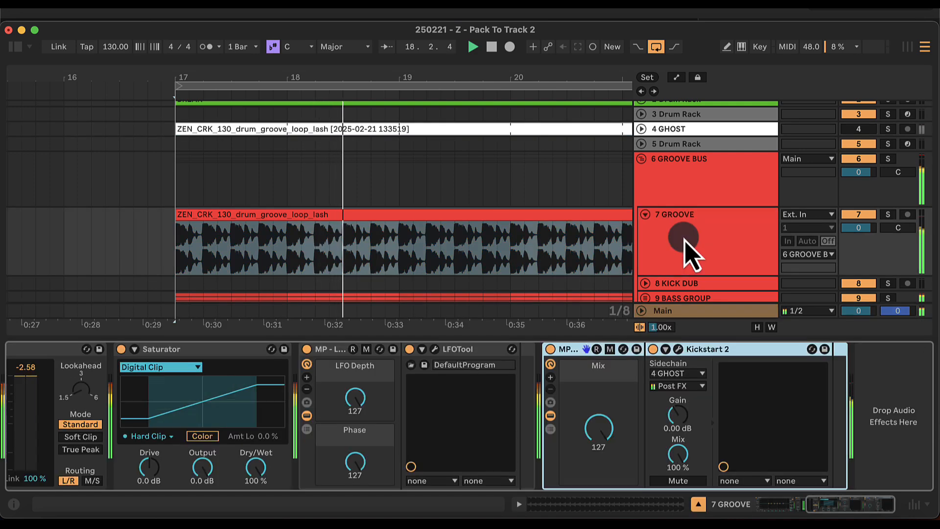
pyautogui.click(678, 348)
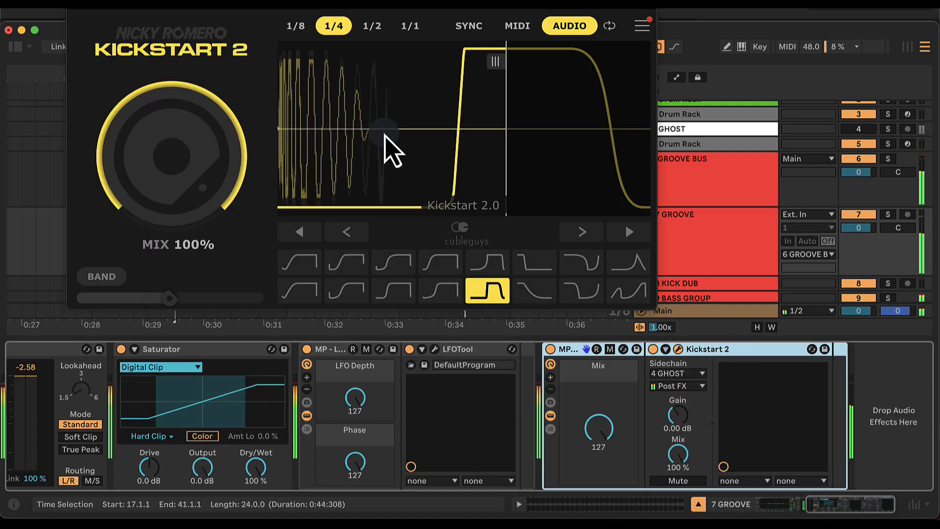
pyautogui.click(109, 278)
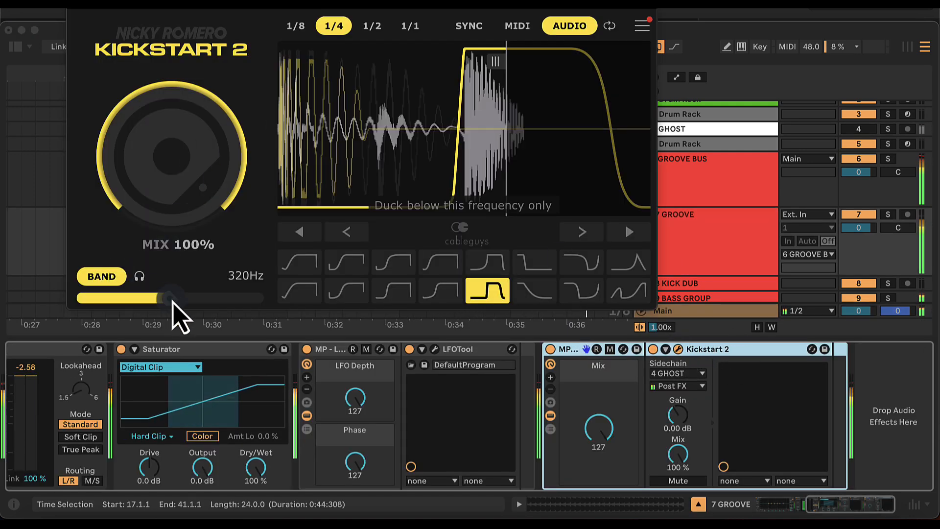
pyautogui.moveTo(169, 298); pyautogui.dragTo(258, 298)
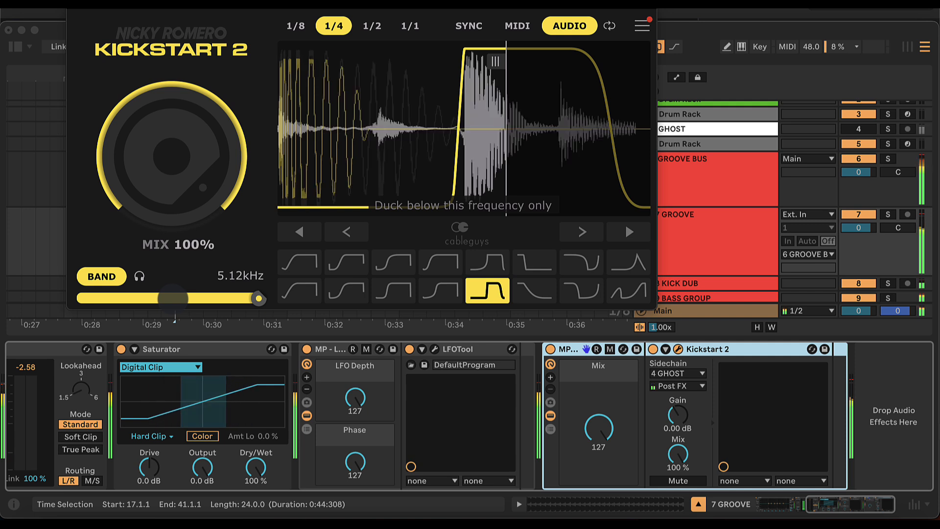
pyautogui.moveTo(259, 298)
pyautogui.mouseDown()
pyautogui.moveTo(234, 298)
pyautogui.moveTo(259, 298)
pyautogui.mouseUp()
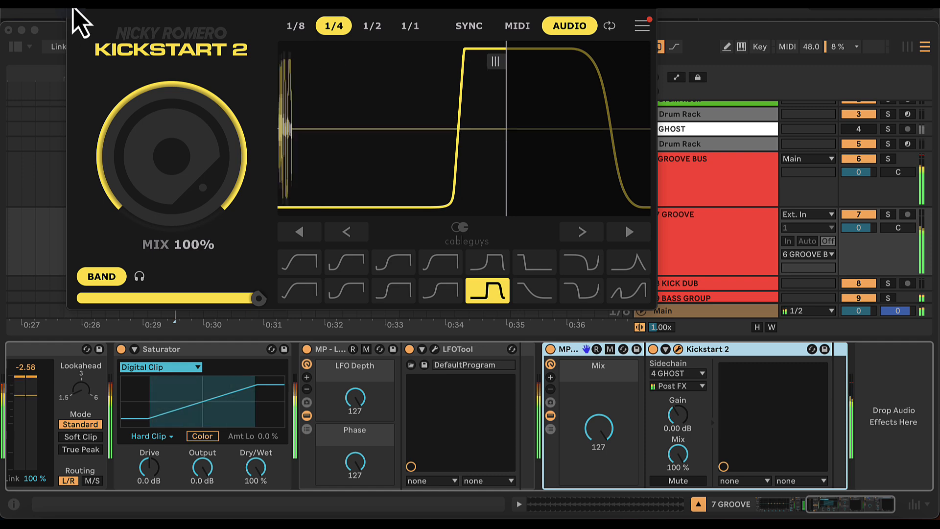
pyautogui.click(73, 10)
# Step: Set the Mix macro of the MP - Kickstart 2 rack on the GROOVE track to 0
pyautogui.click(205, 176)
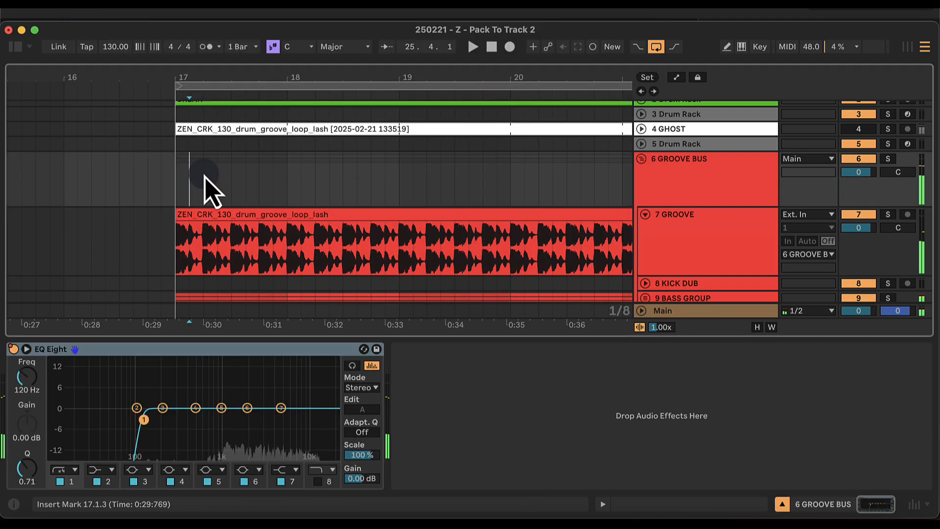
pyautogui.moveTo(433, 80); pyautogui.dragTo(433, 79)
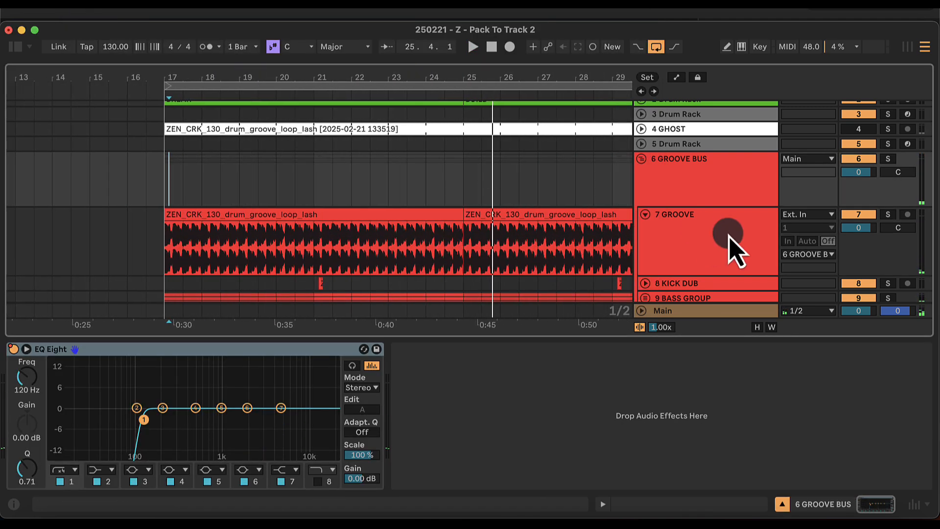
pyautogui.doubleClick(714, 184)
pyautogui.click(667, 218)
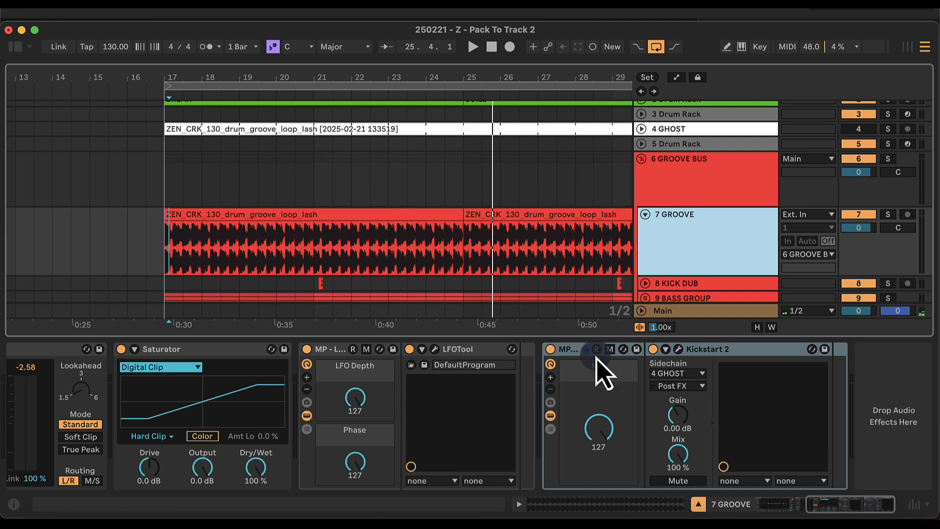
pyautogui.click(602, 425)
pyautogui.scroll(-5, 514, 282)
pyautogui.hscroll(3, 514, 283)
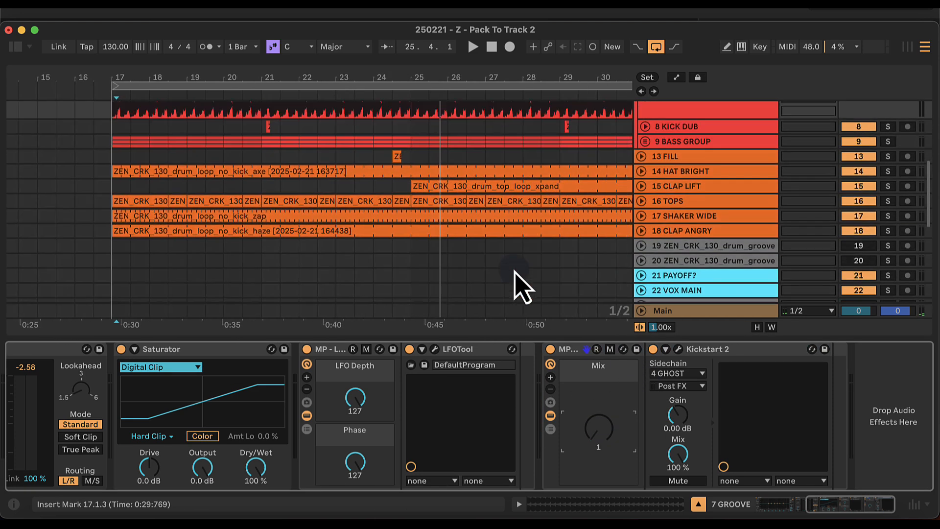
pyautogui.scroll(8, 514, 283)
pyautogui.scroll(-2, 509, 282)
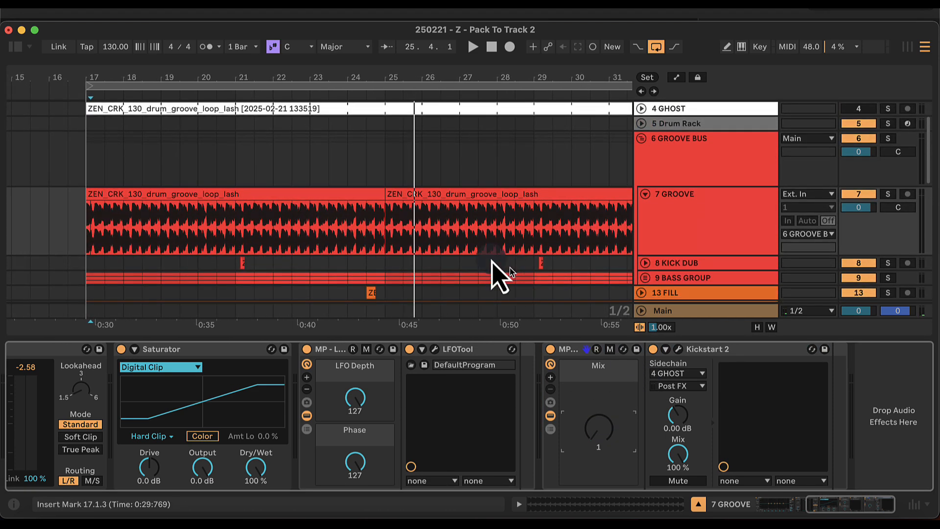
pyautogui.click(428, 206)
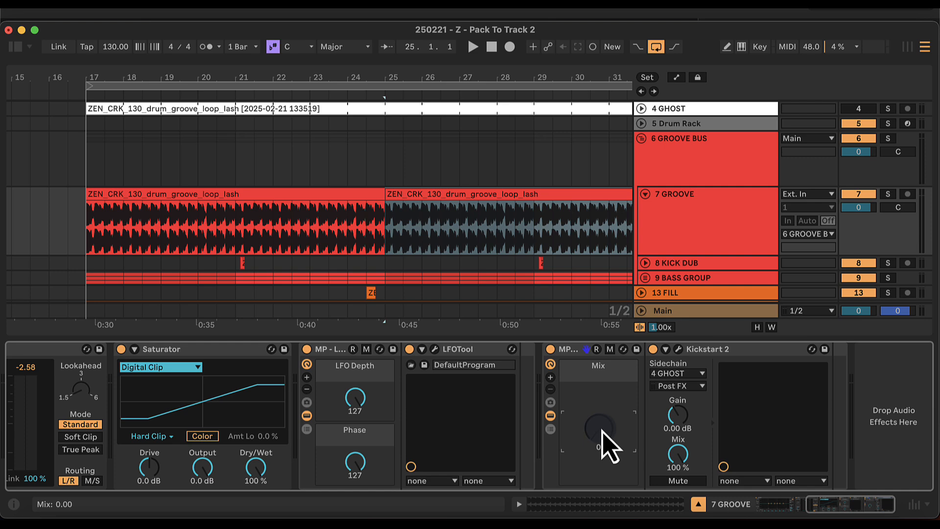
# Step: Show the Kickstart 2 Mix automation on GROOVE and ramp it from 0 just after 24.4.3 to 127 at bar 25
pyautogui.rightClick(606, 443)
pyautogui.click(631, 145)
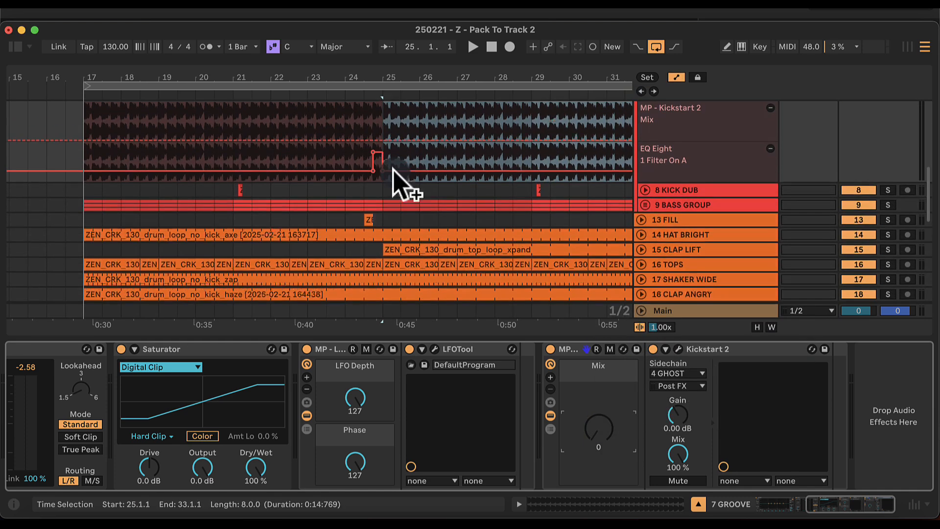
pyautogui.scroll(5, 392, 160)
pyautogui.moveTo(381, 80); pyautogui.dragTo(381, 103)
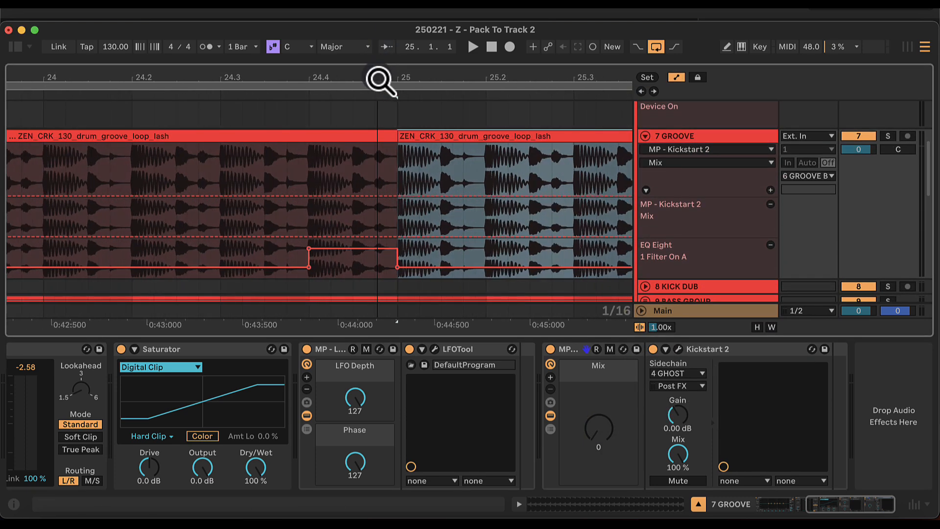
pyautogui.click(363, 225)
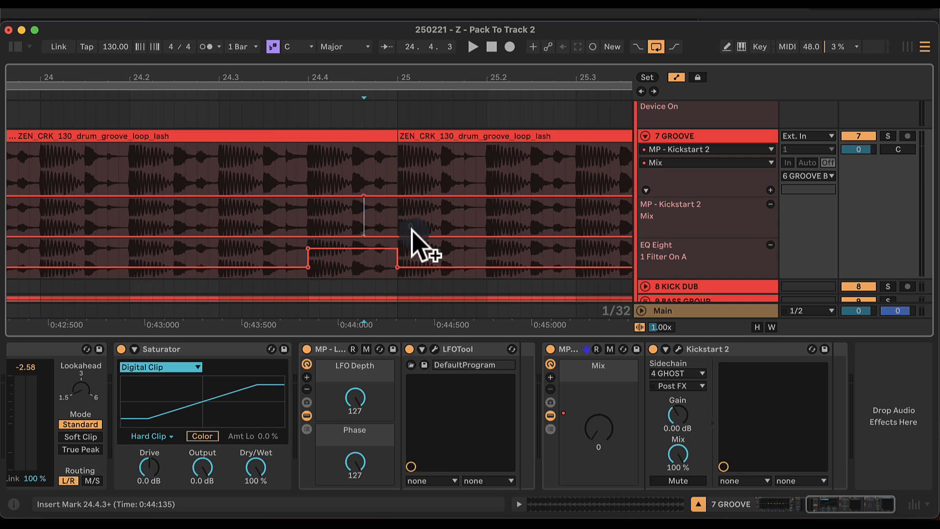
pyautogui.moveTo(397, 235); pyautogui.dragTo(397, 199)
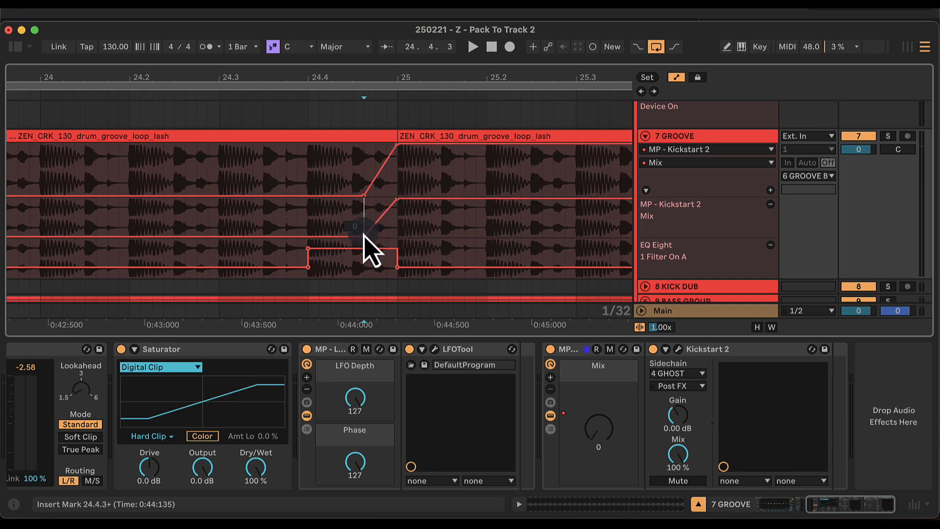
# Step: Play the transition from break to build from about 24.3.1 to audition the automated sidechain on GROOVE
pyautogui.click(259, 217)
pyautogui.moveTo(400, 69)
pyautogui.mouseDown()
pyautogui.moveTo(400, 88)
pyautogui.moveTo(376, 51)
pyautogui.moveTo(376, 78)
pyautogui.moveTo(363, 78)
pyautogui.mouseUp()
pyautogui.press('space')
pyautogui.click(350, 163)
pyautogui.press('space')
pyautogui.press('space')
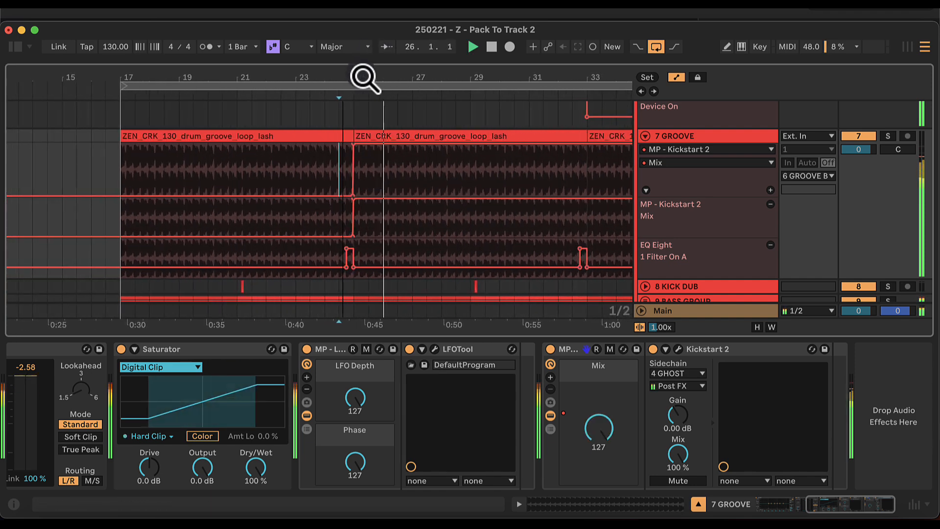
# Step: Collapse the GROOVE track and hide the device view to show the whole arrangement
pyautogui.click(646, 136)
pyautogui.press('alt+super+l')
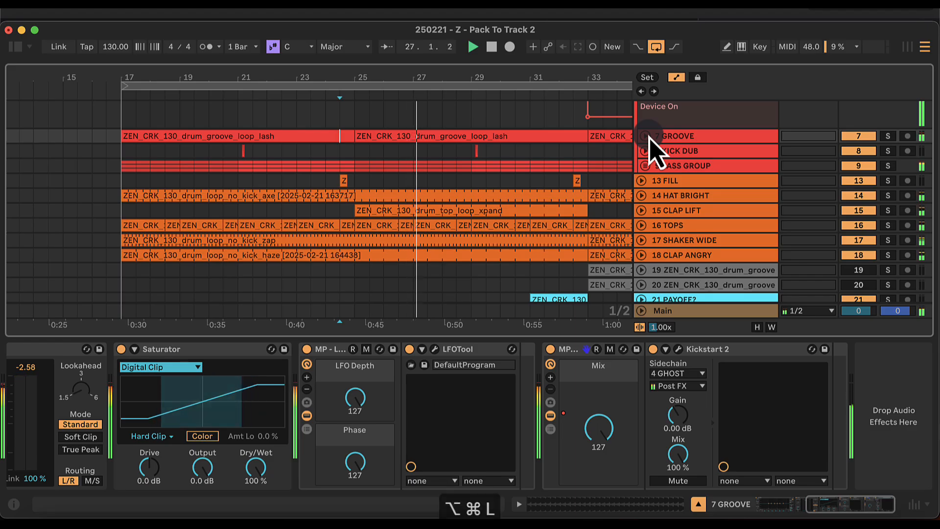
pyautogui.scroll(5, 549, 161)
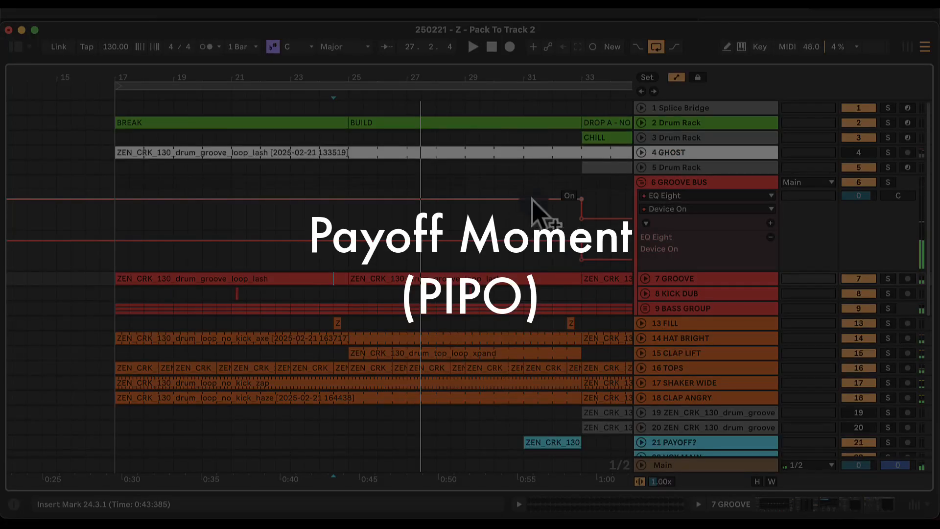
# Step: Examine the last two beats before the drop, from 32.3.1 to 33.1.1, across the groove and drum tracks
pyautogui.click(525, 189)
pyautogui.moveTo(588, 76); pyautogui.dragTo(437, 78)
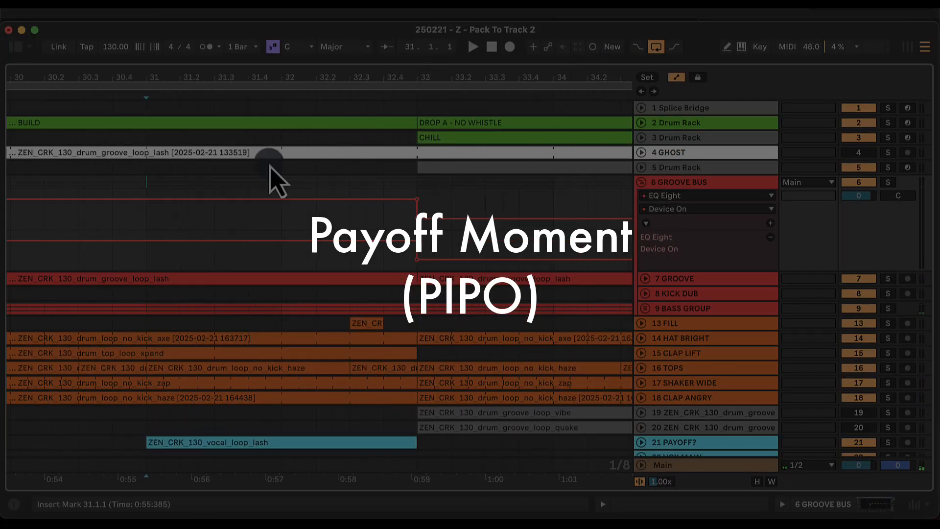
pyautogui.moveTo(351, 180); pyautogui.dragTo(422, 175)
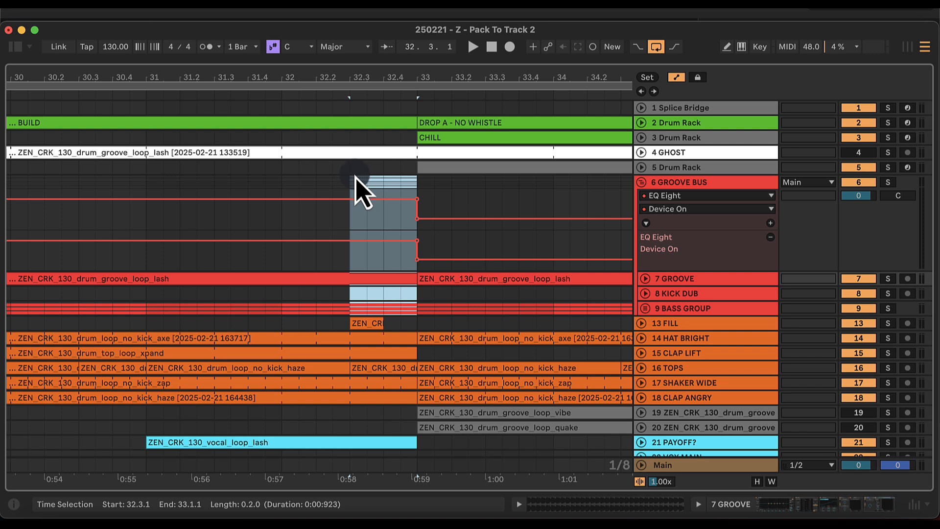
pyautogui.click(349, 186)
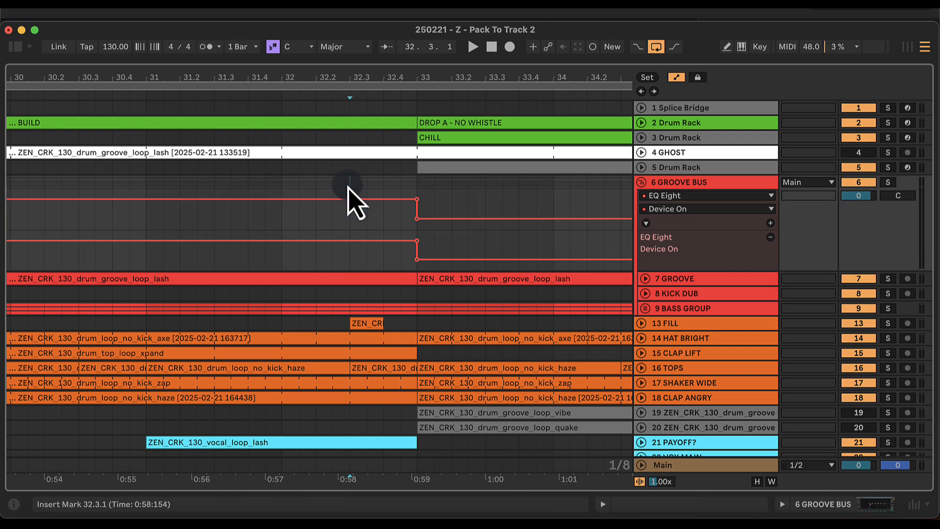
pyautogui.moveTo(136, 179); pyautogui.dragTo(419, 427)
pyautogui.click(351, 187)
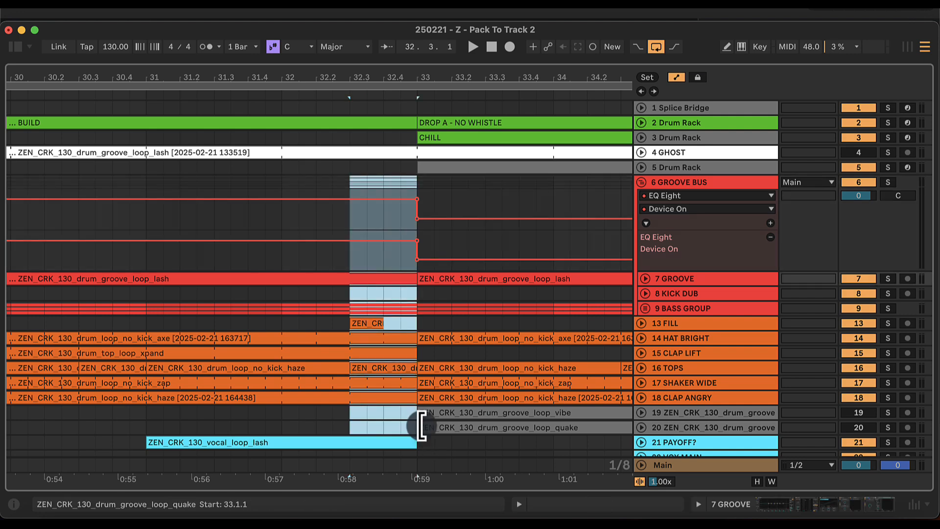
pyautogui.click(350, 185)
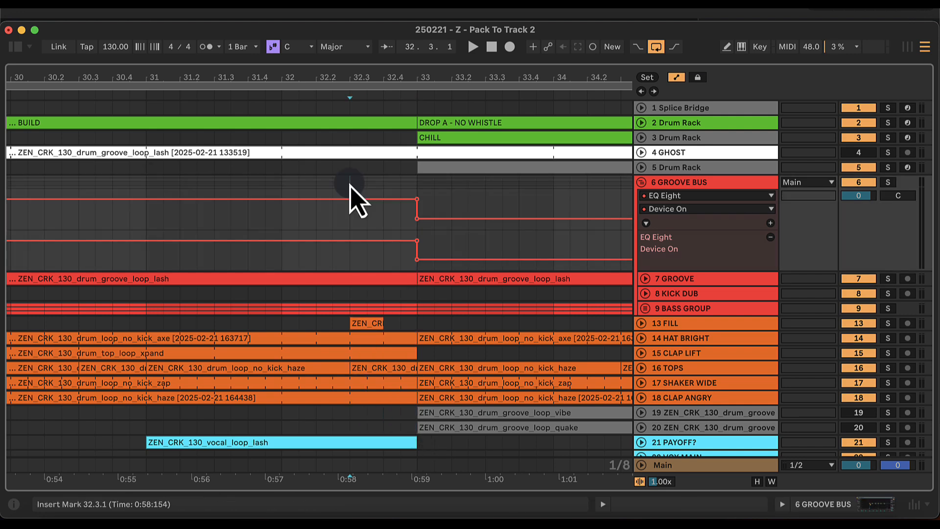
pyautogui.moveTo(350, 186); pyautogui.dragTo(407, 183)
pyautogui.click(149, 181)
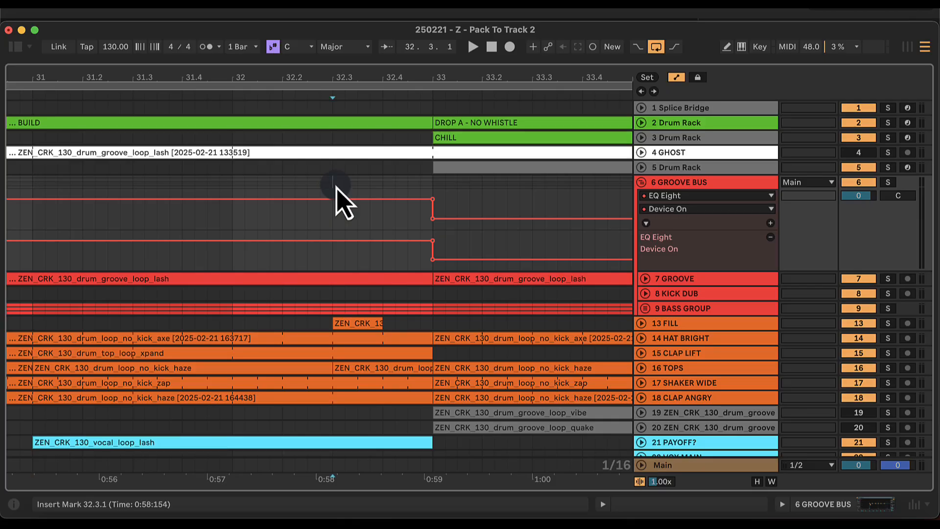
# Step: Look over the tracks around the drop and play the end of the build from bar 32
pyautogui.scroll(-5, 336, 187)
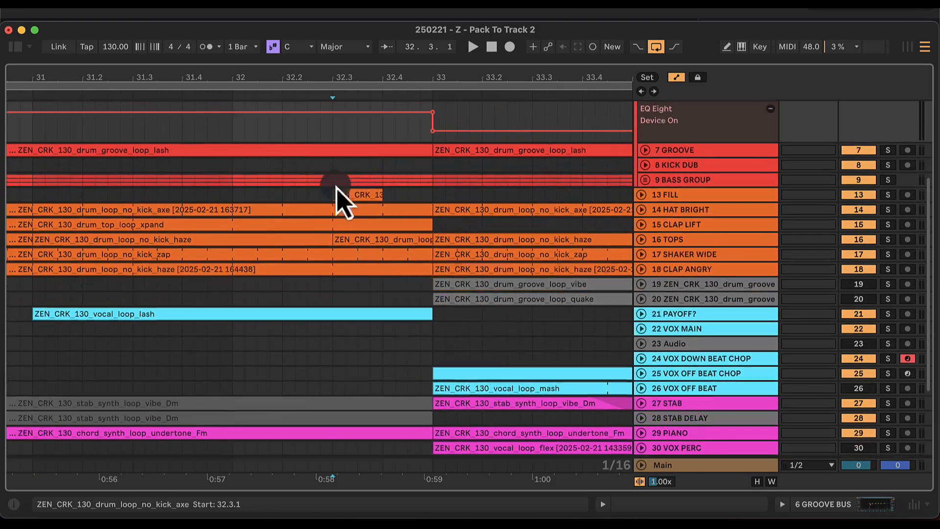
pyautogui.scroll(5, 337, 188)
pyautogui.scroll(-4, 360, 310)
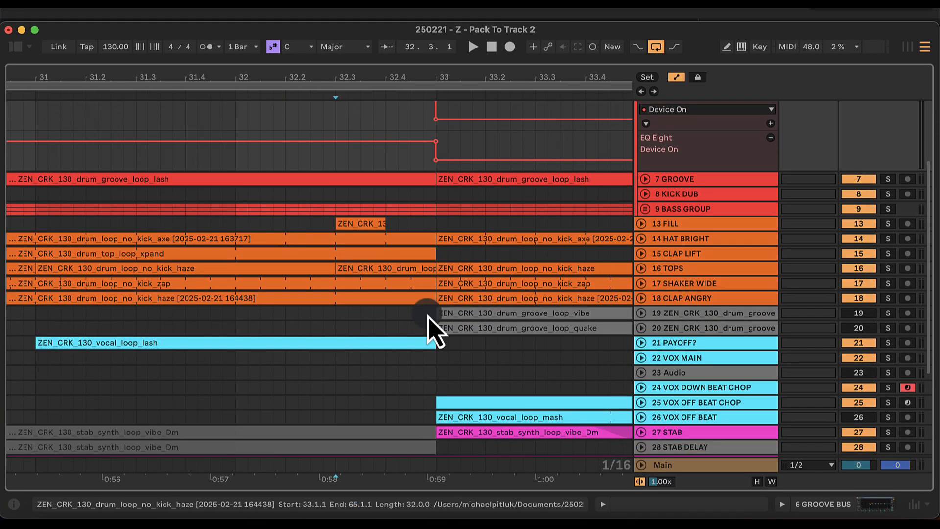
pyautogui.scroll(-2, 394, 347)
pyautogui.click(227, 297)
pyautogui.press('space')
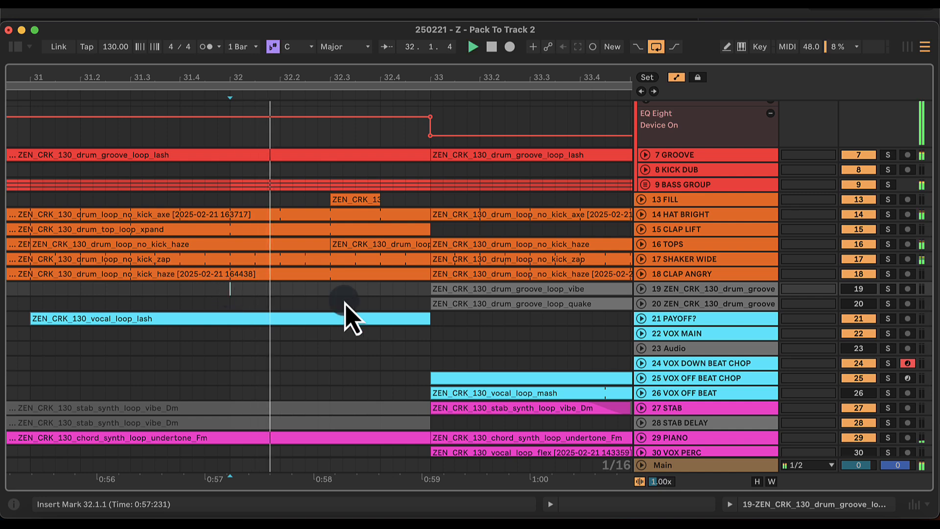
# Step: Stop playback and delete the last beat before the drop, 32.4.1 to 33.1.1, from 7 GROOVE through 18 CLAP ANGRY
pyautogui.scroll(5, 426, 303)
pyautogui.press('space')
pyautogui.moveTo(342, 233); pyautogui.dragTo(396, 386)
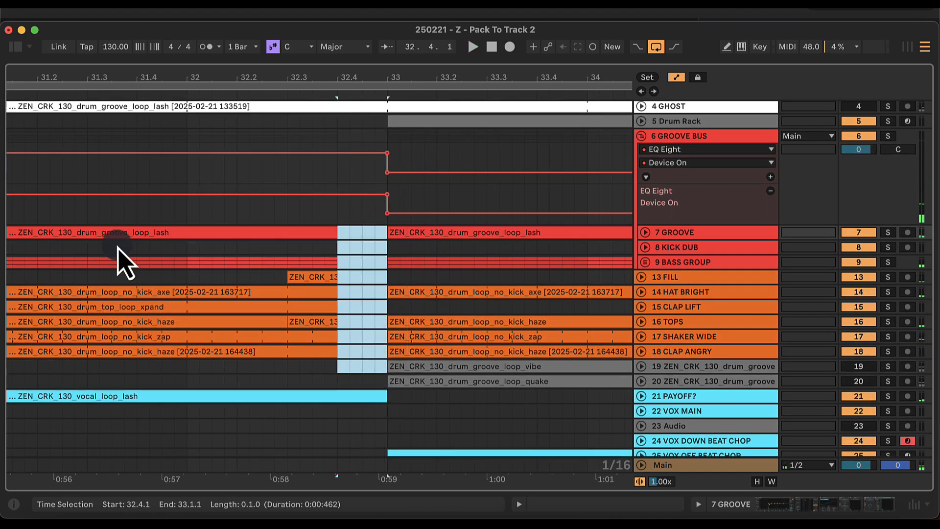
pyautogui.press('Delete')
# Step: Play from bar 31 to audition the one-beat gap leading into the drop
pyautogui.click(186, 206)
pyautogui.moveTo(226, 78); pyautogui.dragTo(226, 68)
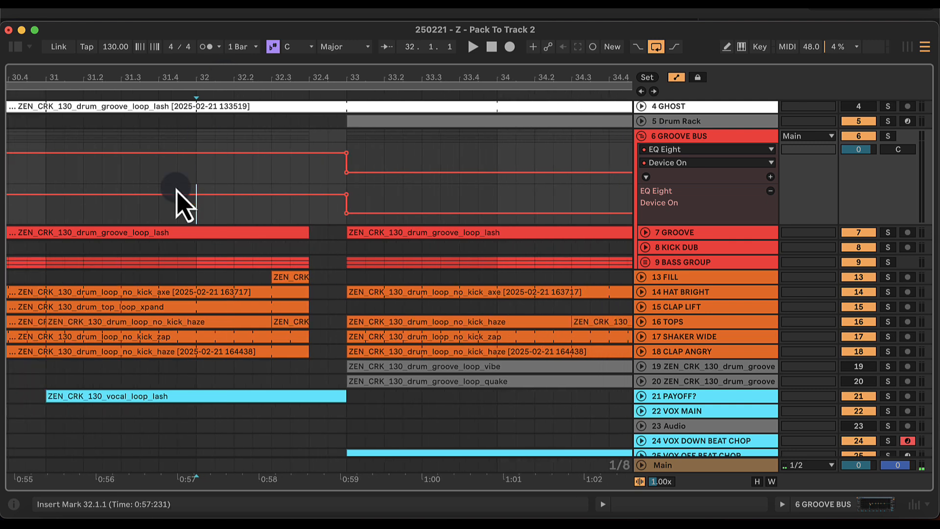
pyautogui.hscroll(-3, 110, 223)
pyautogui.scroll(-4, 109, 225)
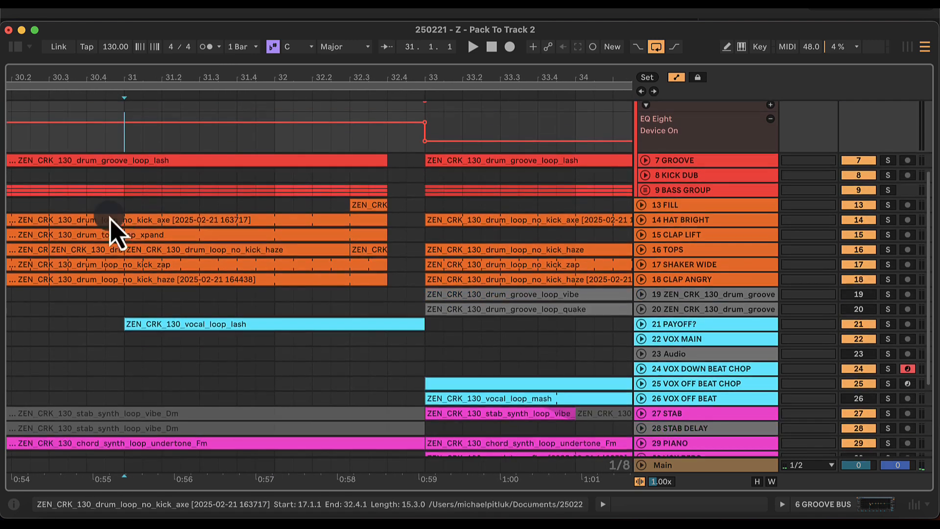
pyautogui.scroll(6, 122, 227)
pyautogui.scroll(-5, 294, 266)
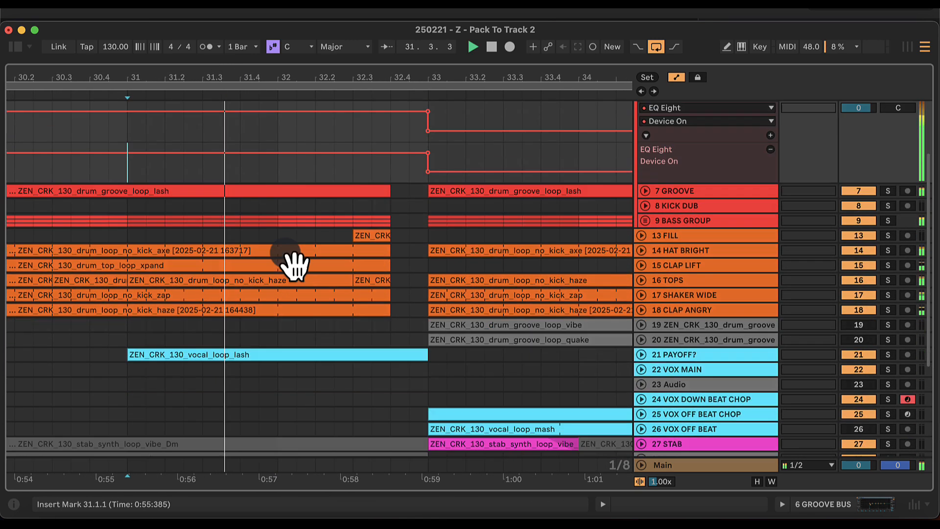
# Step: Inspect the vocal waveform on the 21 PAYOFF? track before the drop, stop playback and collapse the track again
pyautogui.click(656, 278)
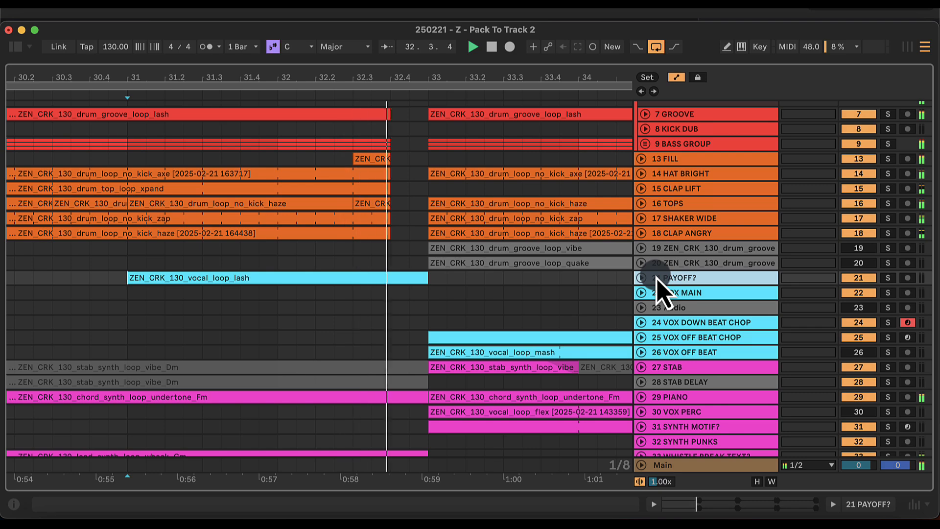
pyautogui.click(641, 278)
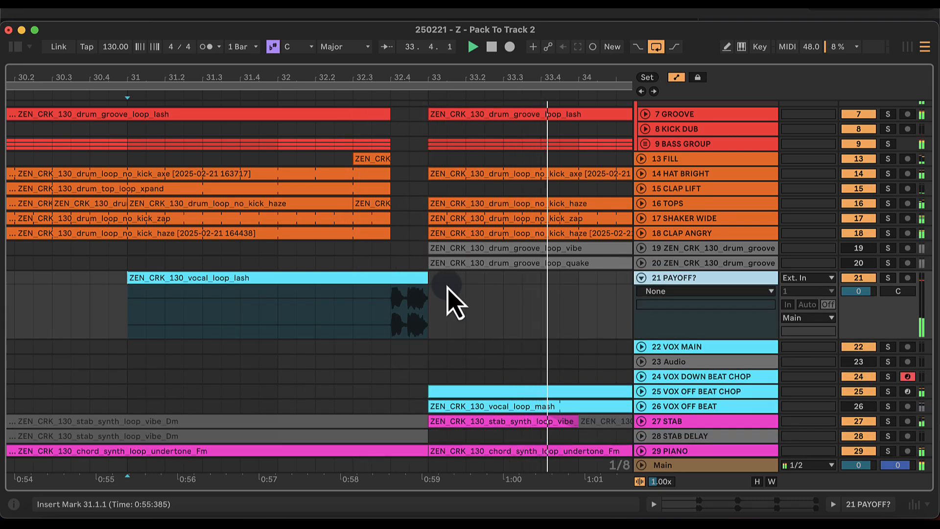
pyautogui.press('space')
pyautogui.click(641, 277)
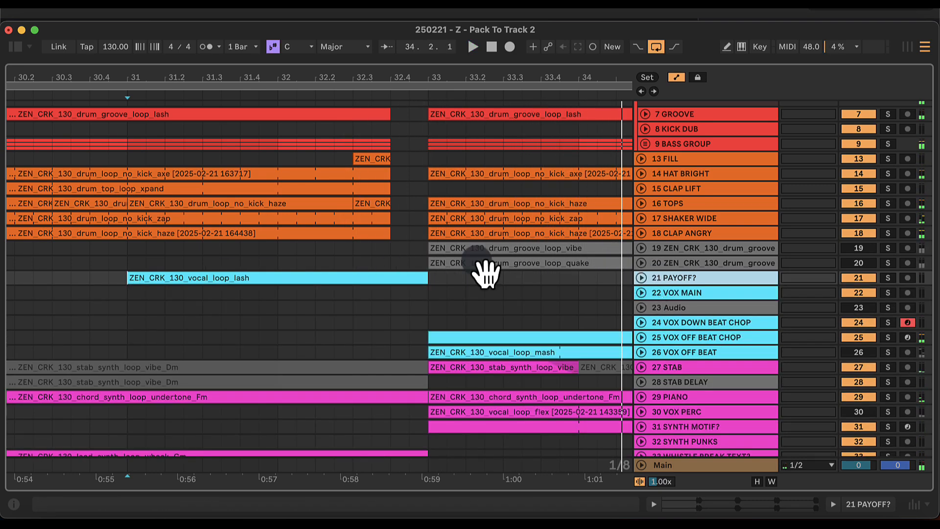
# Step: Play from bar 31 and shorten the chord loop clip on 29 PIANO to end at 32.4.1
pyautogui.click(127, 248)
pyautogui.press('space')
pyautogui.scroll(-3, 162, 314)
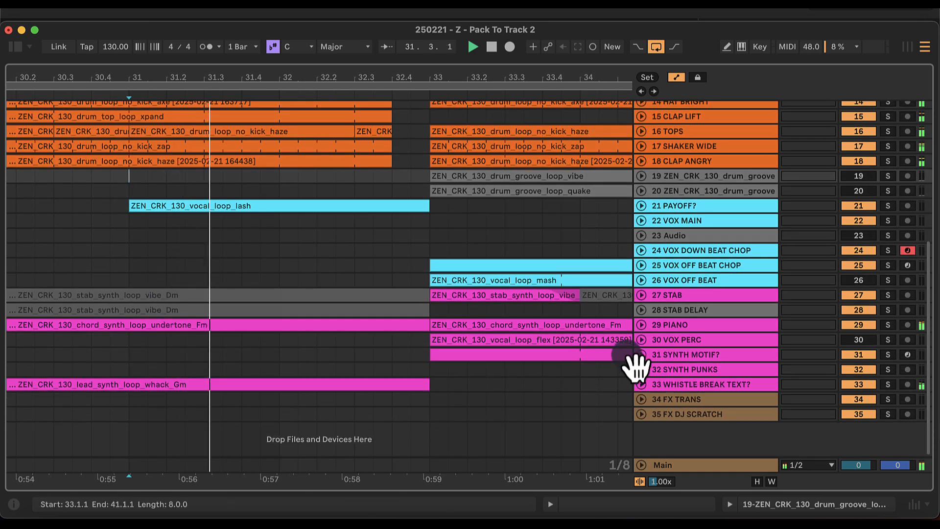
pyautogui.click(643, 325)
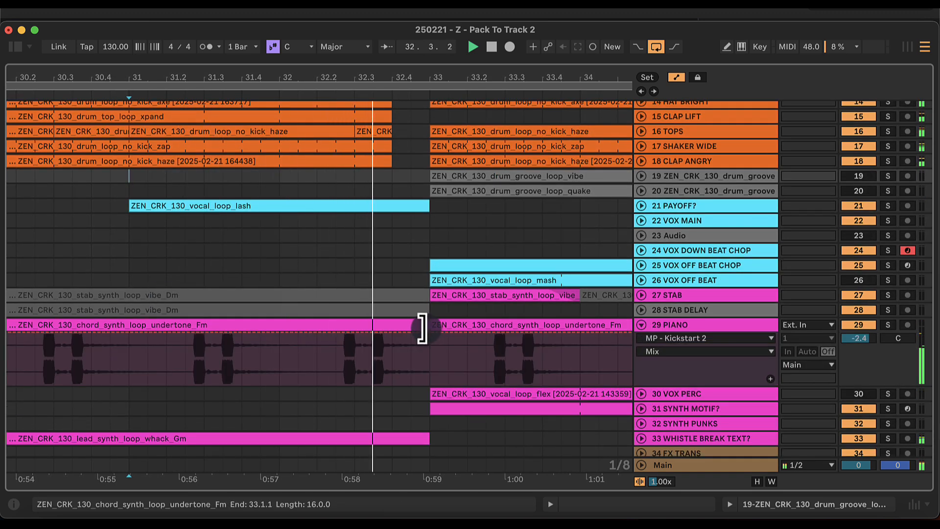
pyautogui.moveTo(422, 329); pyautogui.dragTo(390, 327)
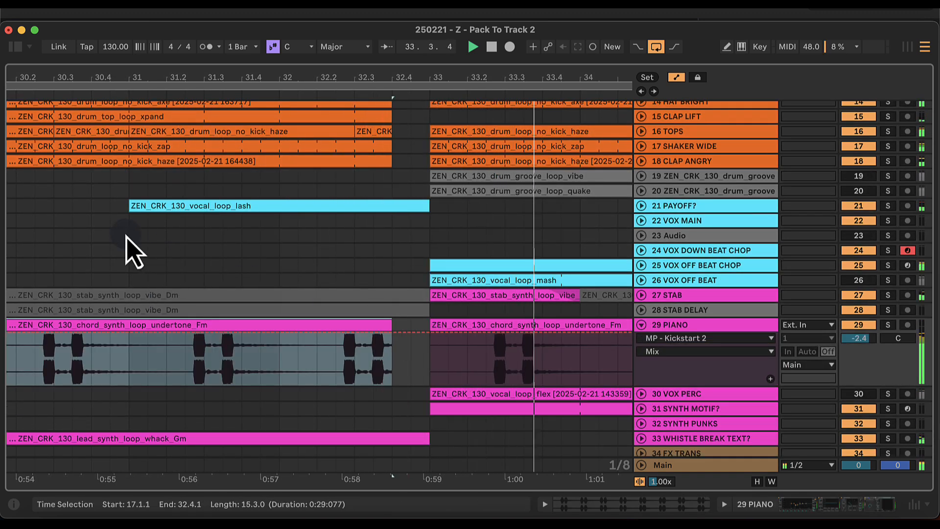
# Step: Ramp the Kickstart 2 Mix automation on 7 GROOVE down to 0 between 32.4.1 and 33.1.1, and play from bar 32
pyautogui.click(132, 248)
pyautogui.scroll(10, 416, 271)
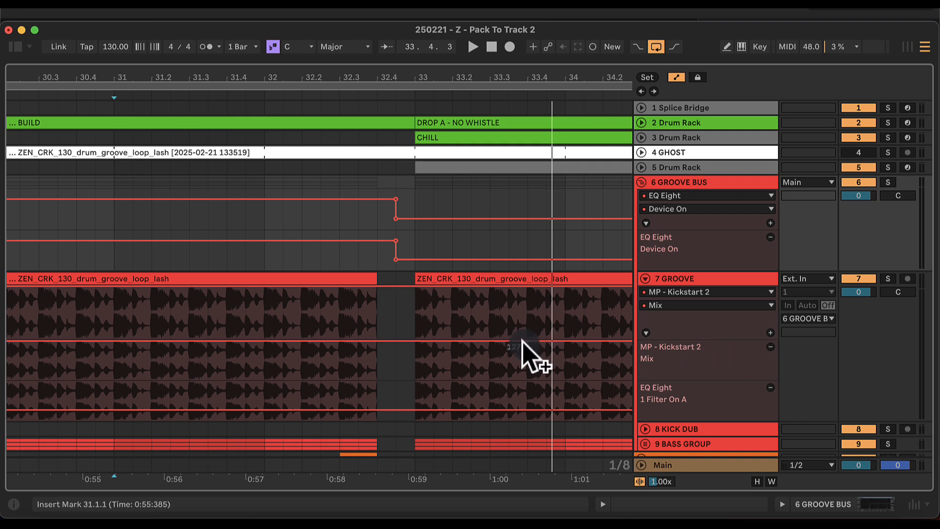
pyautogui.click(375, 338)
pyautogui.click(411, 342)
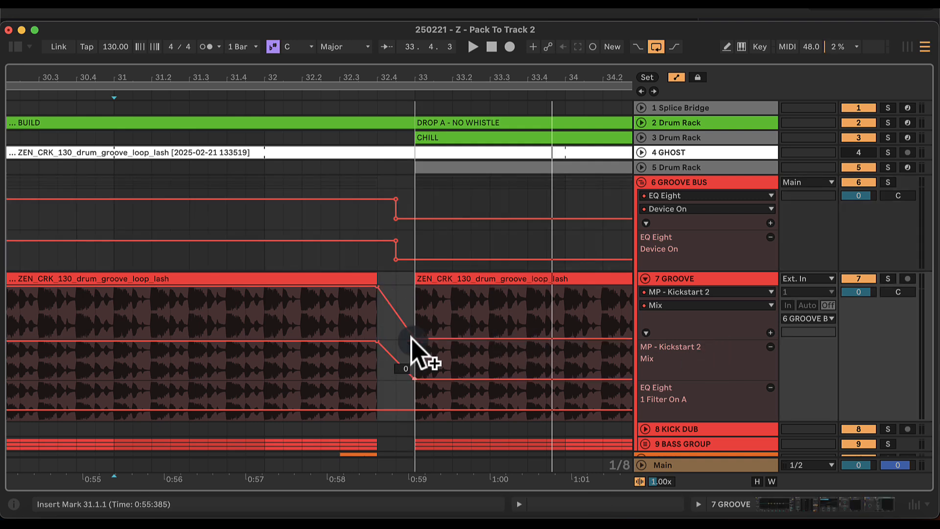
pyautogui.click(266, 375)
pyautogui.press('space')
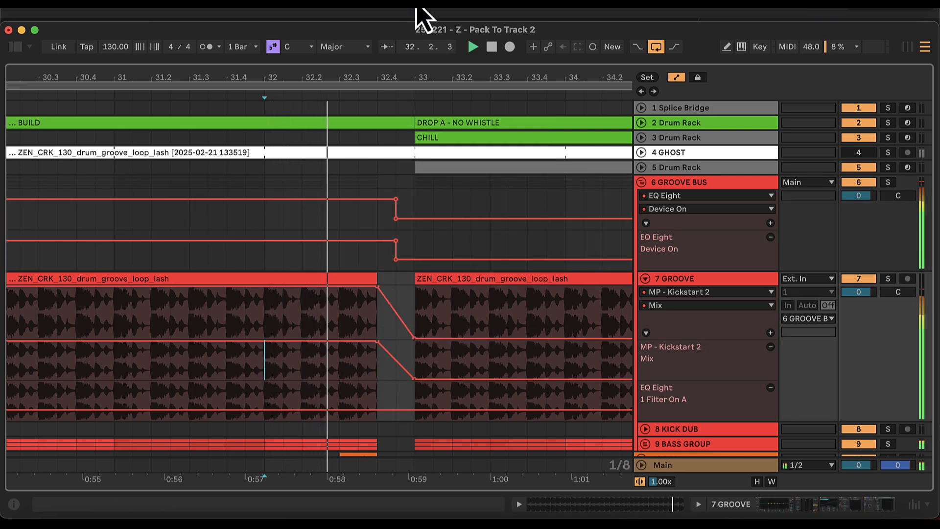
# Step: Add a fade-out at the end of the 7 GROOVE clip before 32.4.1 and play from 32.2.1
pyautogui.moveTo(427, 79); pyautogui.dragTo(612, 78)
pyautogui.moveTo(453, 283); pyautogui.dragTo(421, 285)
pyautogui.press('alt+super+f')
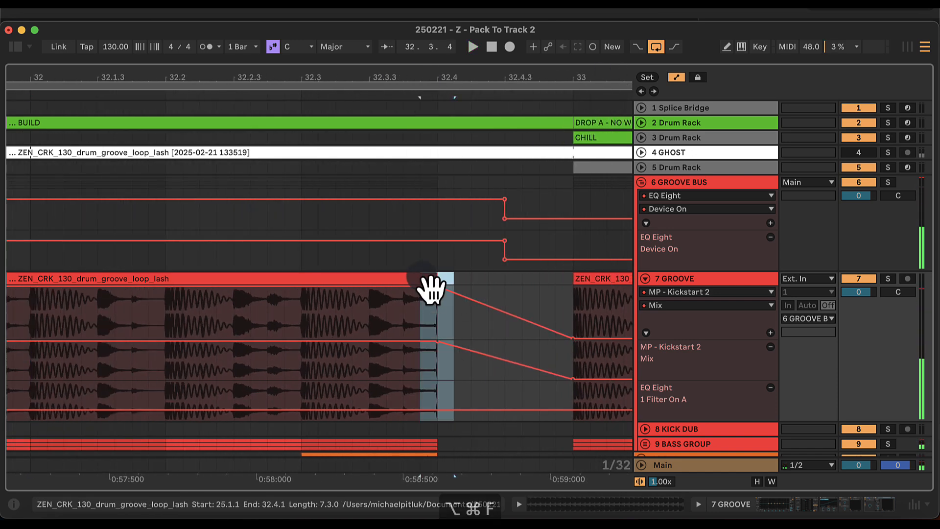
pyautogui.click(163, 227)
pyautogui.press('space')
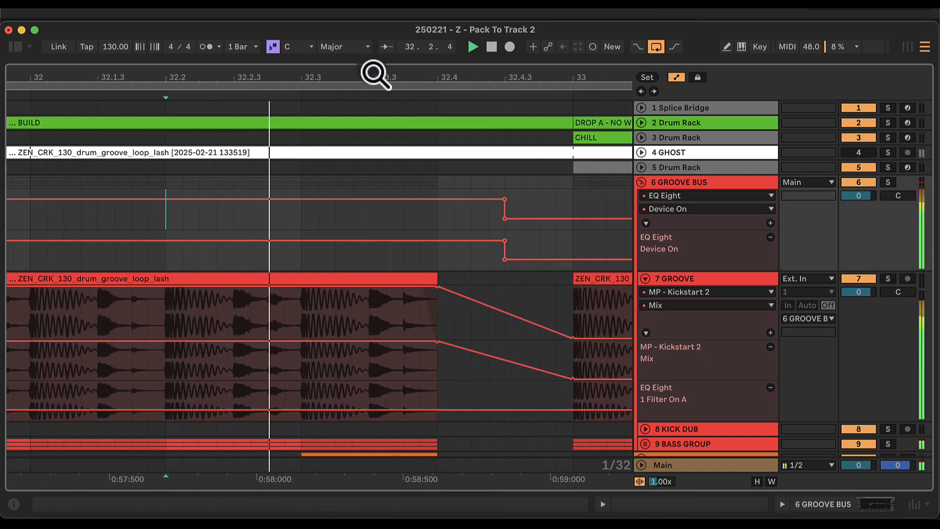
# Step: Create short fade-outs at the clip ends just before 32.4.1 on tracks 13 FILL through 18 CLAP ANGRY
pyautogui.moveTo(377, 73); pyautogui.dragTo(367, 83)
pyautogui.scroll(-5, 497, 413)
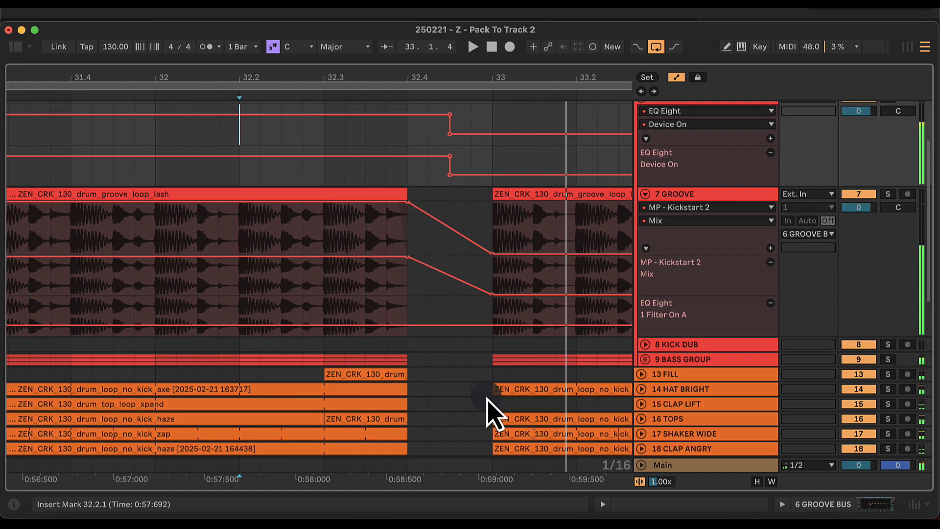
pyautogui.click(642, 298)
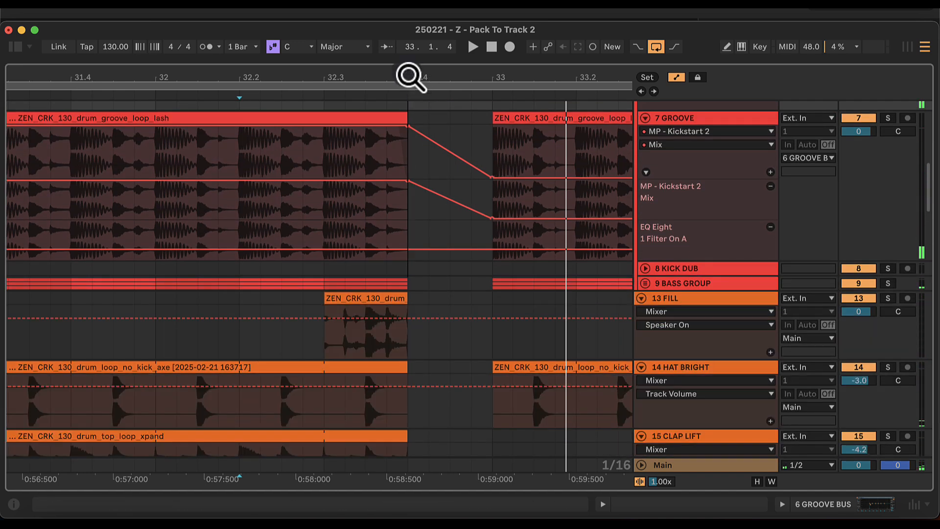
pyautogui.moveTo(409, 75); pyautogui.dragTo(409, 230)
pyautogui.scroll(-3, 409, 218)
pyautogui.moveTo(416, 196); pyautogui.dragTo(399, 343)
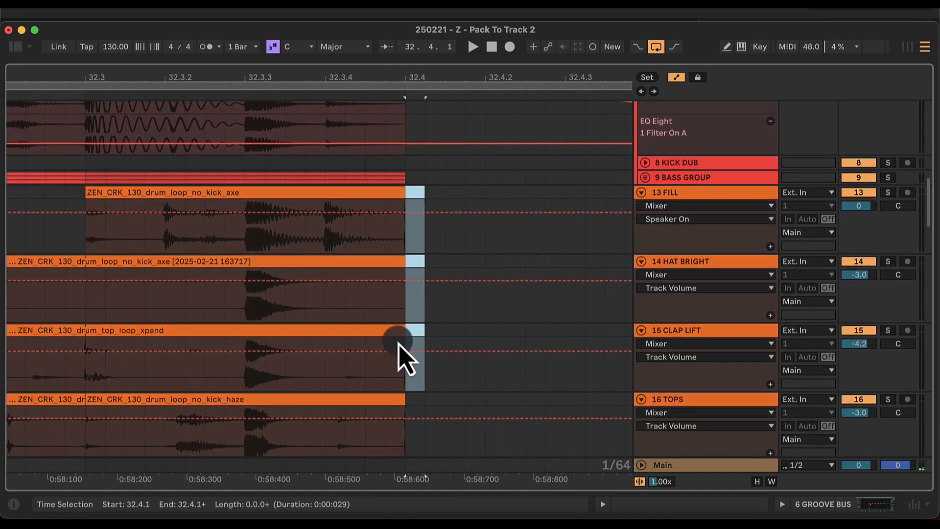
pyautogui.scroll(-6, 398, 343)
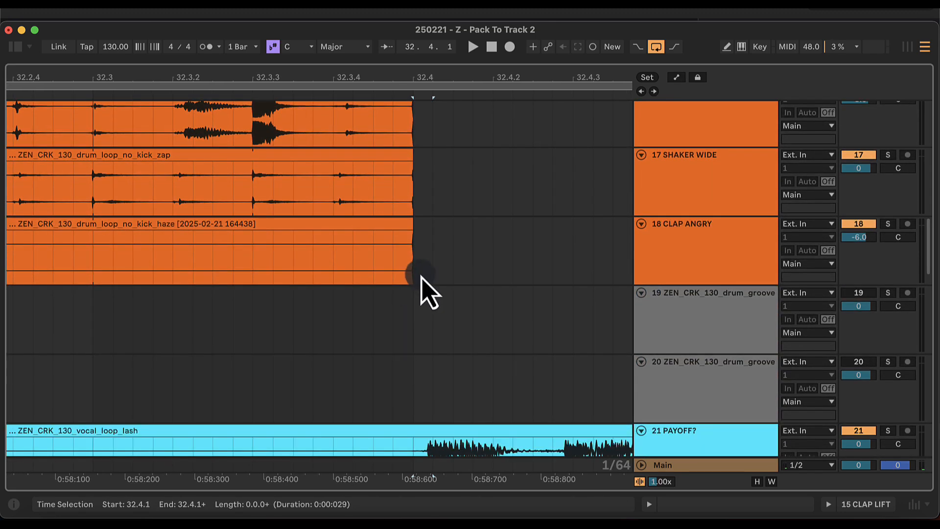
pyautogui.moveTo(421, 278); pyautogui.dragTo(395, 241)
pyautogui.scroll(4, 395, 242)
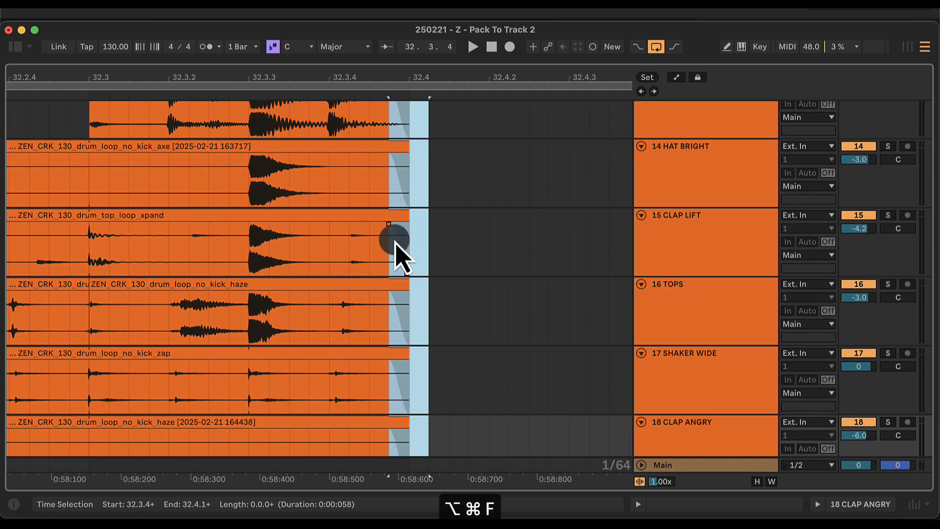
# Step: Give the 7 GROOVE clip the same short fade-out before 32.4.1 as the percussion clips, and play from 32.3.1
pyautogui.scroll(10, 542, 260)
pyautogui.scroll(-5, 101, 174)
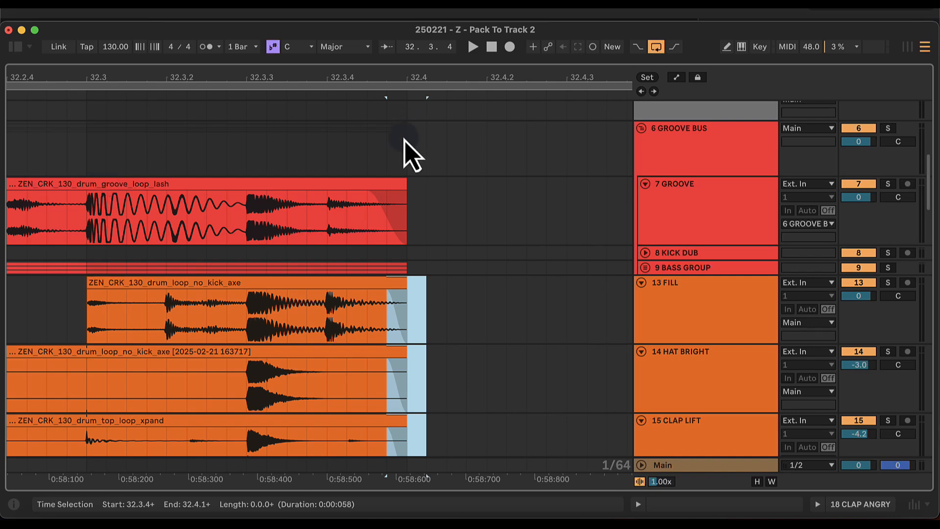
pyautogui.moveTo(427, 209); pyautogui.dragTo(390, 199)
pyautogui.press('alt+super+f')
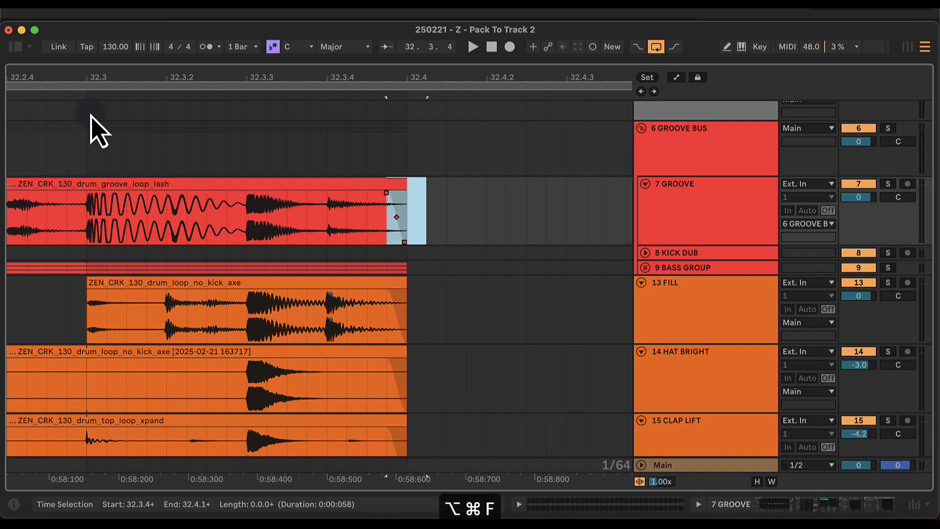
pyautogui.click(91, 134)
pyautogui.press('space')
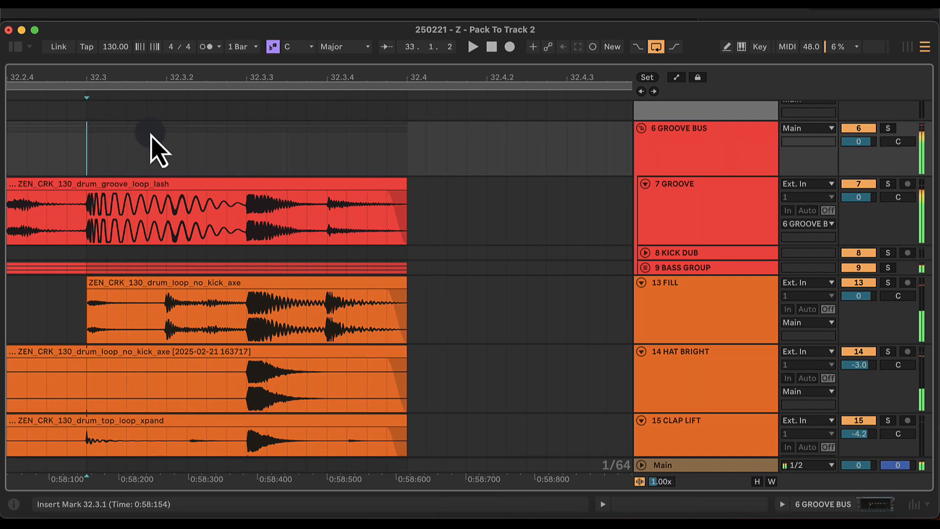
# Step: Collapse the tracks, play from bar 31 through the gap into the drop, and review the vocal tracks around it
pyautogui.keyDown('alt'); pyautogui.click(641, 128); pyautogui.keyUp('alt')
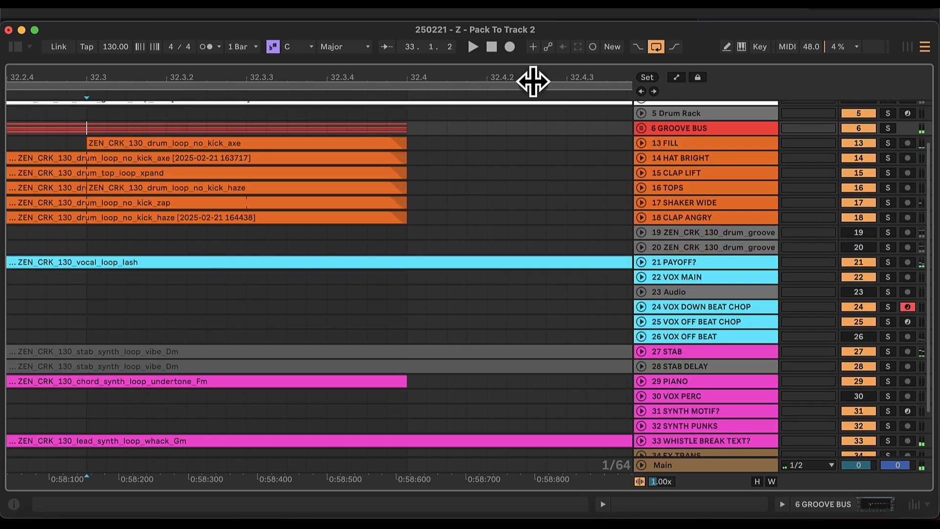
pyautogui.moveTo(527, 81); pyautogui.dragTo(528, 69)
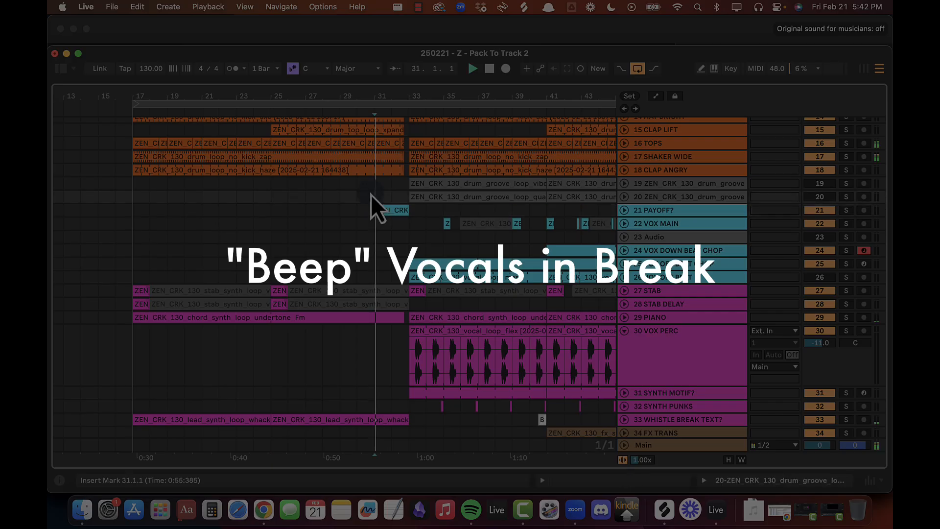
pyautogui.moveTo(419, 96); pyautogui.dragTo(419, 90)
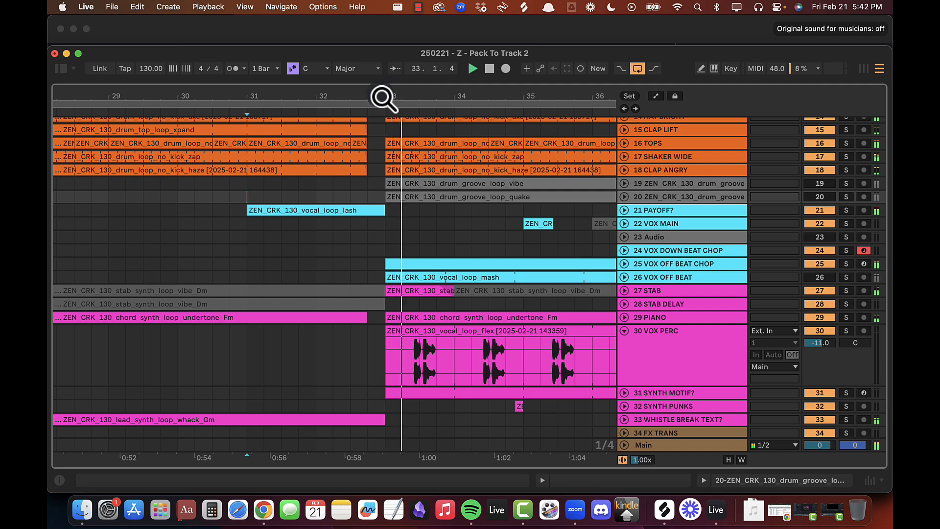
pyautogui.moveTo(385, 98); pyautogui.dragTo(384, 93)
pyautogui.press('XF86AudioRaiseVolume')
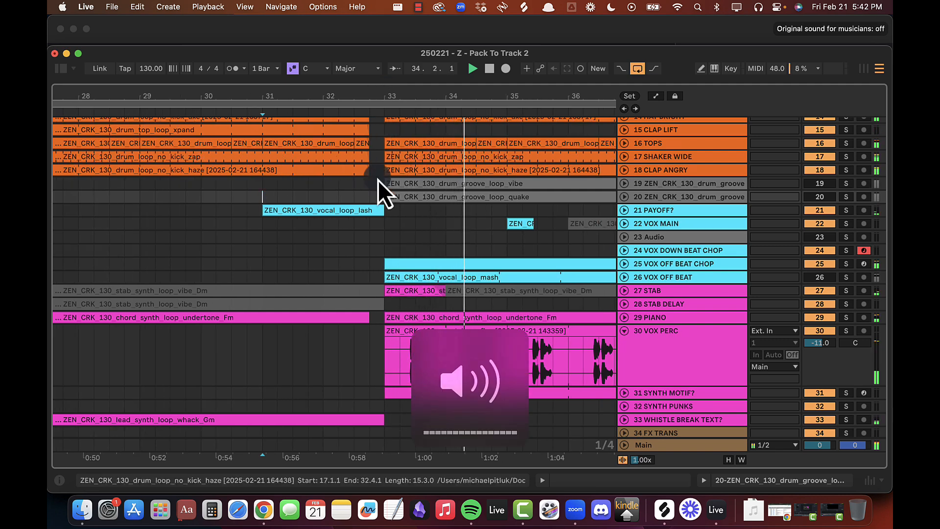
pyautogui.moveTo(261, 97); pyautogui.dragTo(261, 94)
pyautogui.hscroll(-3, 305, 215)
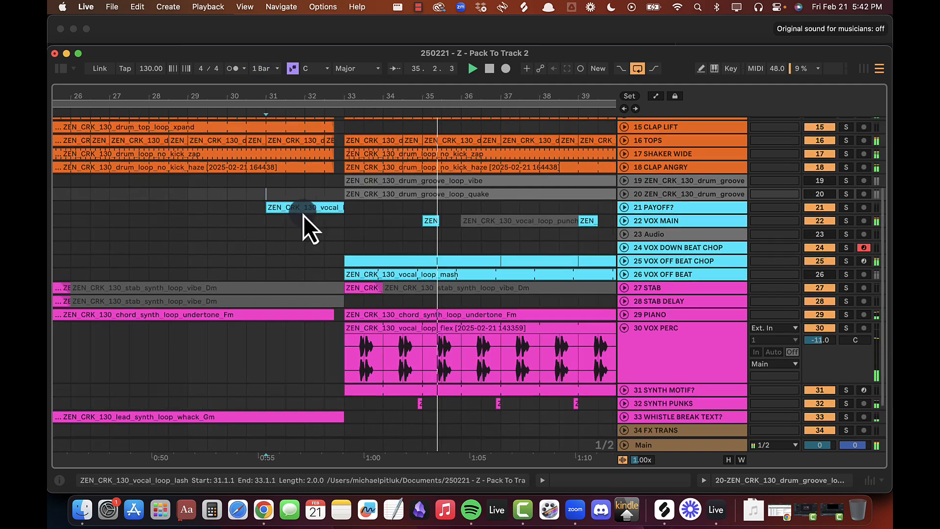
pyautogui.scroll(-1, 305, 215)
pyautogui.moveTo(329, 98); pyautogui.dragTo(349, 90)
pyautogui.scroll(2, 368, 203)
pyautogui.hscroll(-1, 368, 203)
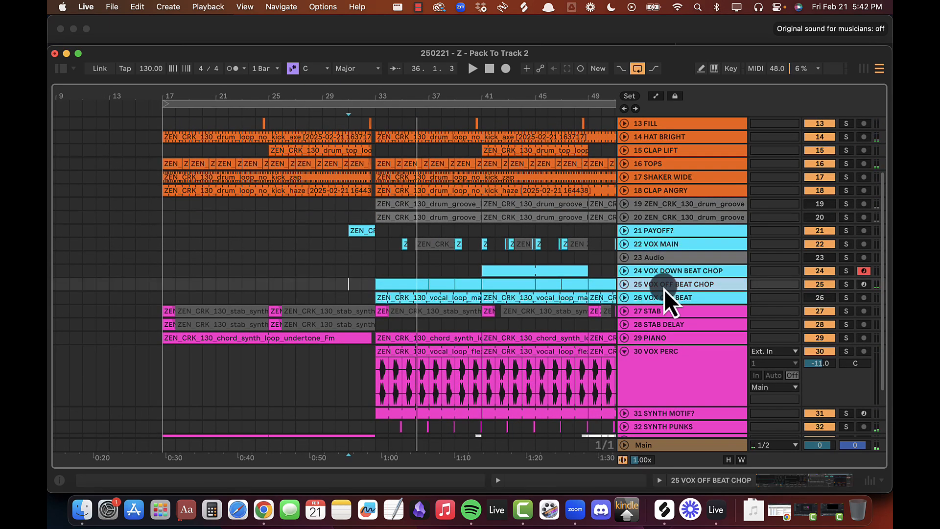
# Step: Copy the four-bar clip at bar 33 on 25 VOX OFF BEAT CHOP to bar 17 and duplicate it three times up to the drop
pyautogui.click(625, 284)
pyautogui.moveTo(399, 284); pyautogui.dragTo(192, 304)
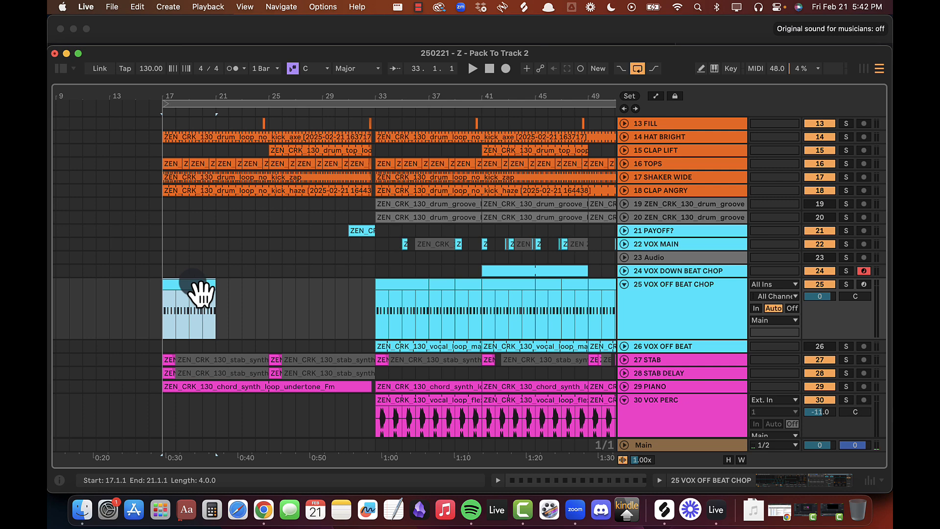
pyautogui.press('super+d')
pyautogui.press('super+d')
pyautogui.press('super+d')
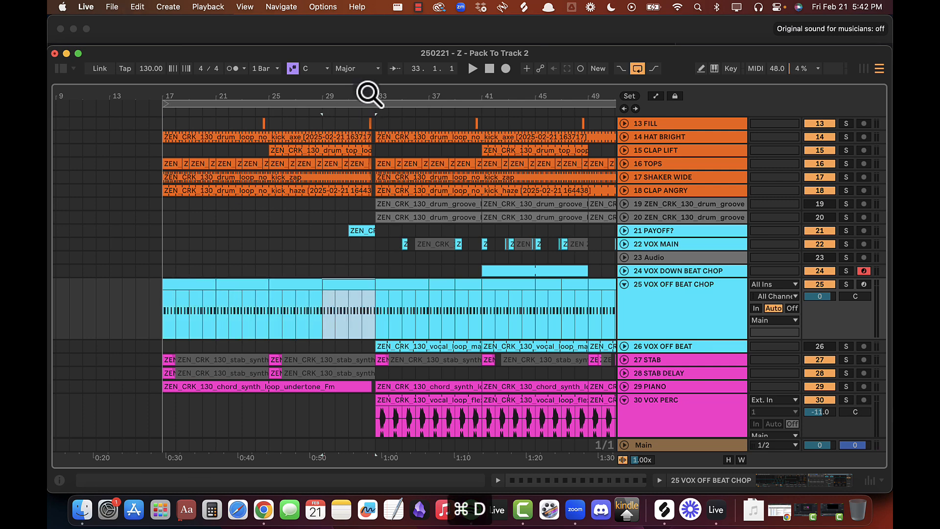
# Step: Shorten the last copied VOX OFF BEAT CHOP clip before the drop to end at 32.4.1
pyautogui.moveTo(370, 93); pyautogui.dragTo(403, 310)
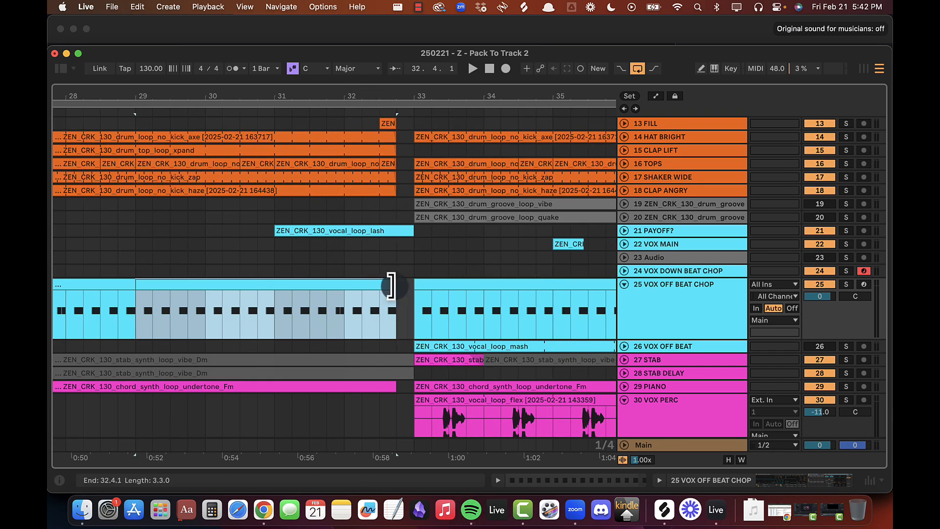
pyautogui.click(345, 257)
pyautogui.moveTo(331, 95); pyautogui.dragTo(333, 93)
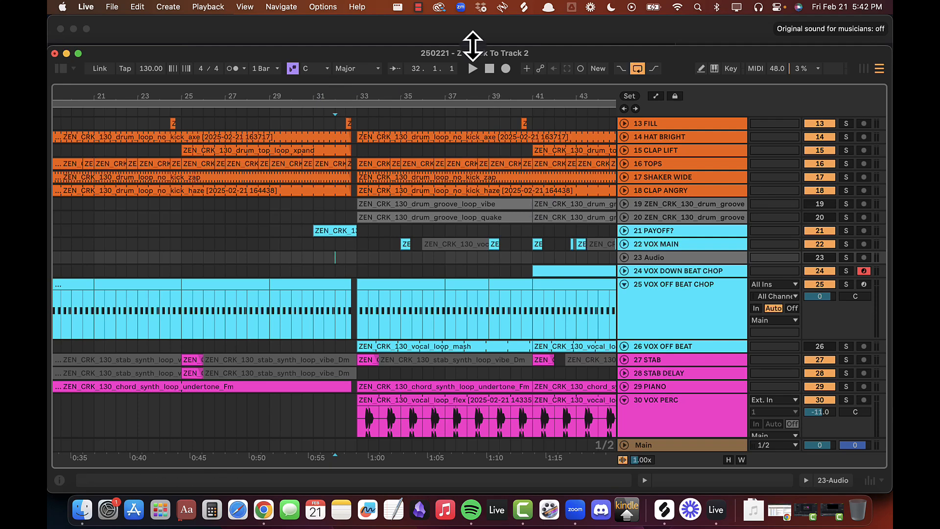
# Step: Copy the 22 VOX MAIN chops from 41.1.1 to 48.4.1 to bar 17 and duplicate them once
pyautogui.moveTo(457, 98); pyautogui.dragTo(411, 98)
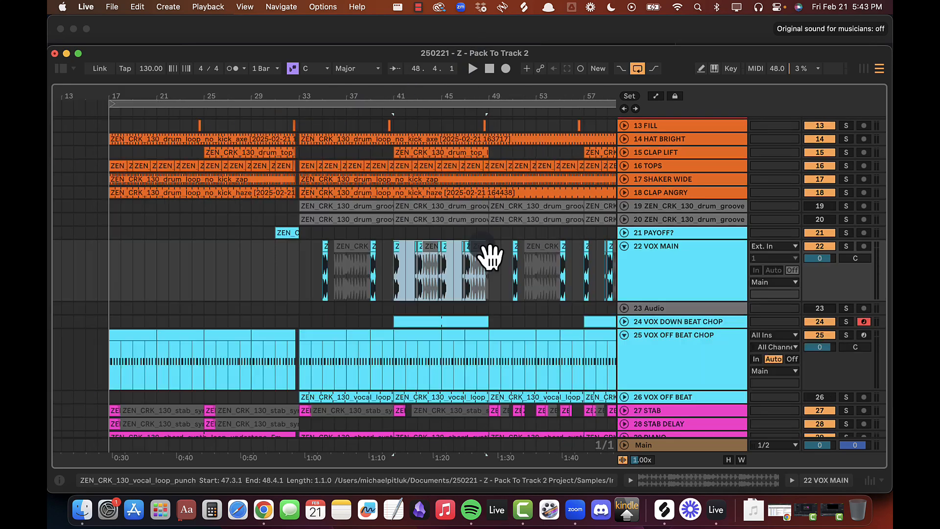
pyautogui.moveTo(489, 258); pyautogui.dragTo(198, 265)
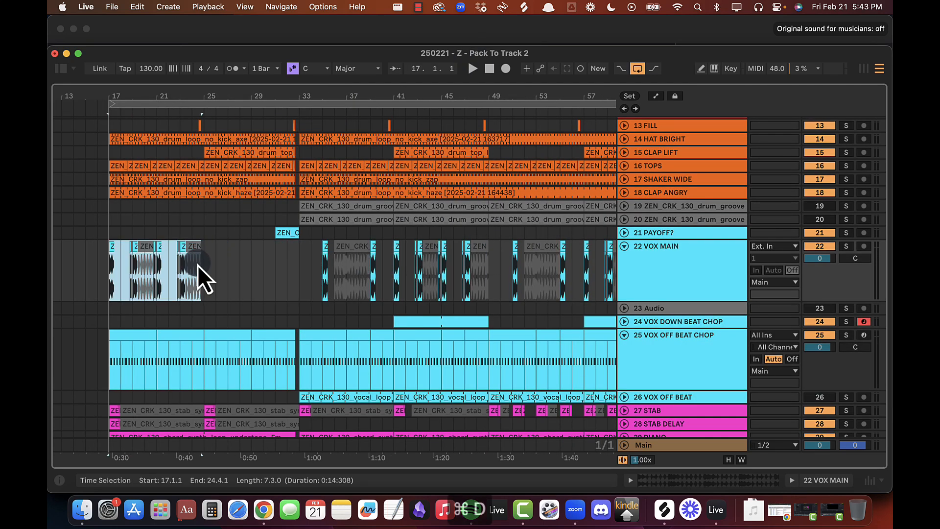
pyautogui.press('super+d')
# Step: Play from bar 17 and deactivate the short VOX MAIN chops at 18.4.1, 20.4.1 and 22.4.1
pyautogui.click(106, 259)
pyautogui.press('space')
pyautogui.moveTo(125, 100)
pyautogui.mouseDown()
pyautogui.moveTo(124, 112)
pyautogui.moveTo(122, 98)
pyautogui.mouseUp()
pyautogui.click(237, 255)
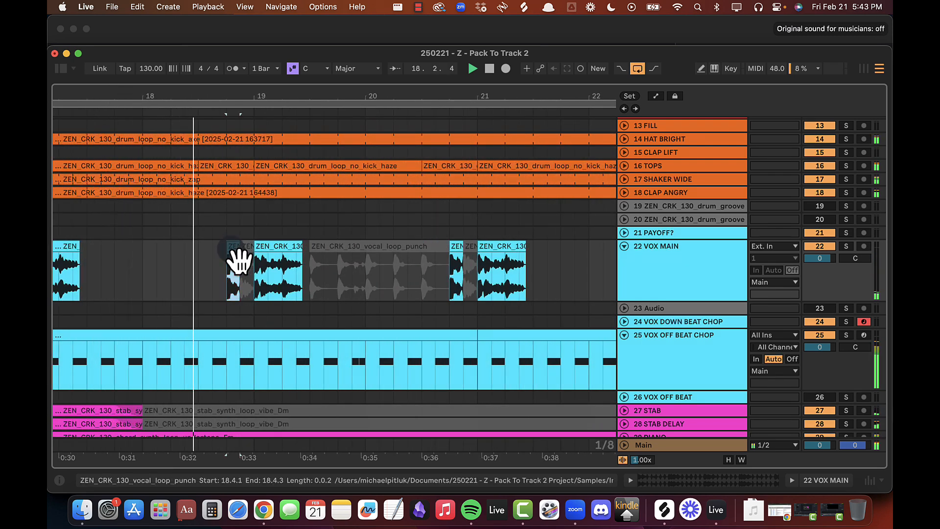
pyautogui.click(457, 252)
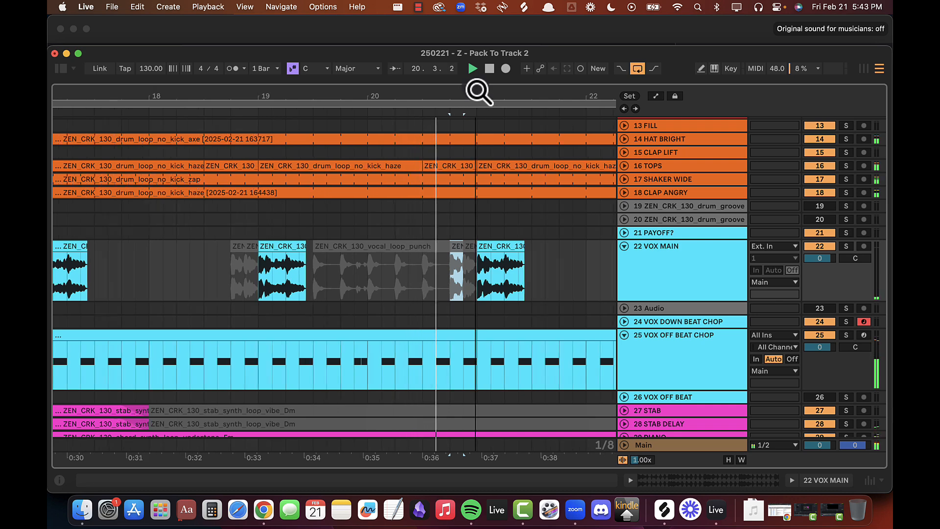
pyautogui.moveTo(479, 91); pyautogui.dragTo(477, 92)
pyautogui.press('space')
pyautogui.click(431, 259)
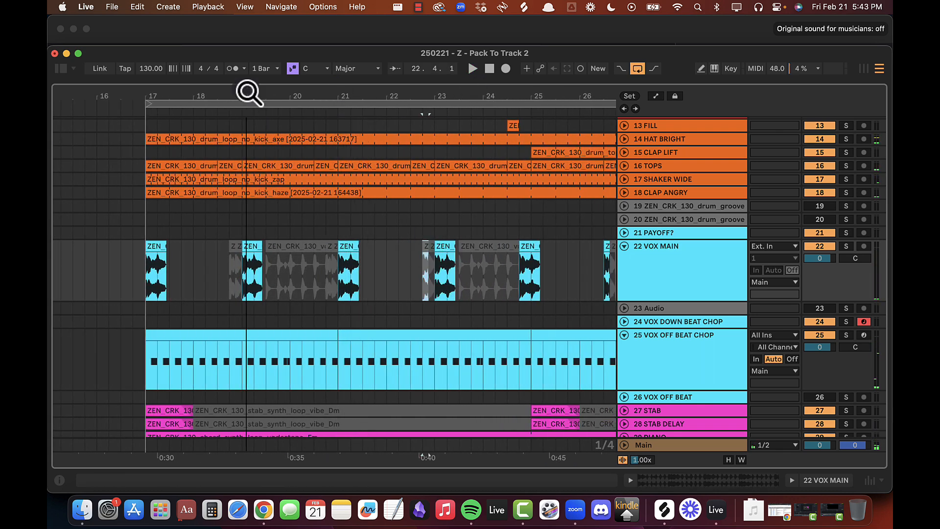
# Step: Extend the VOX MAIN clip at bar 19 back to 18.4.1 and delete the track's material from 22.1.1 to 33.1.1
pyautogui.moveTo(250, 93); pyautogui.dragTo(248, 90)
pyautogui.moveTo(228, 241); pyautogui.dragTo(178, 237)
pyautogui.moveTo(210, 98); pyautogui.dragTo(229, 170)
pyautogui.moveTo(250, 252); pyautogui.dragTo(513, 258)
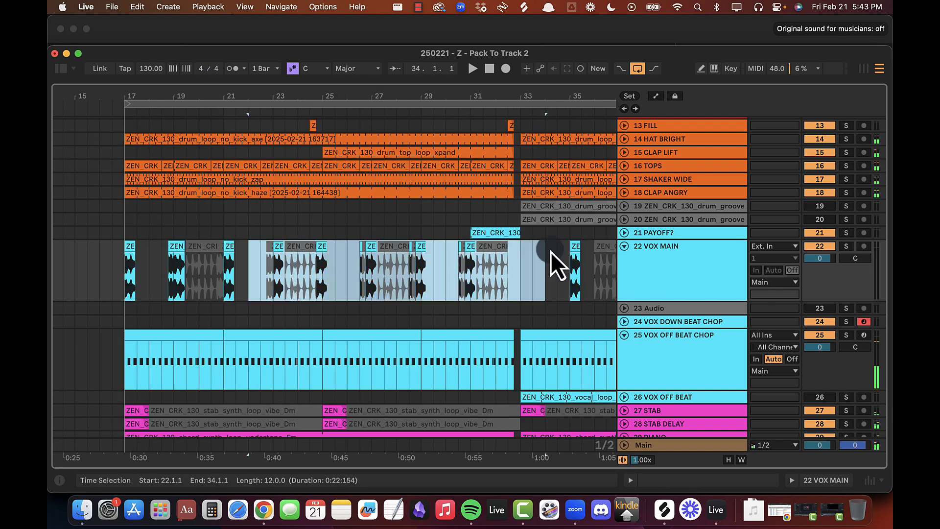
pyautogui.press('Delete')
# Step: Delete the remaining VOX MAIN clip at bar 21
pyautogui.moveTo(246, 97); pyautogui.dragTo(375, 213)
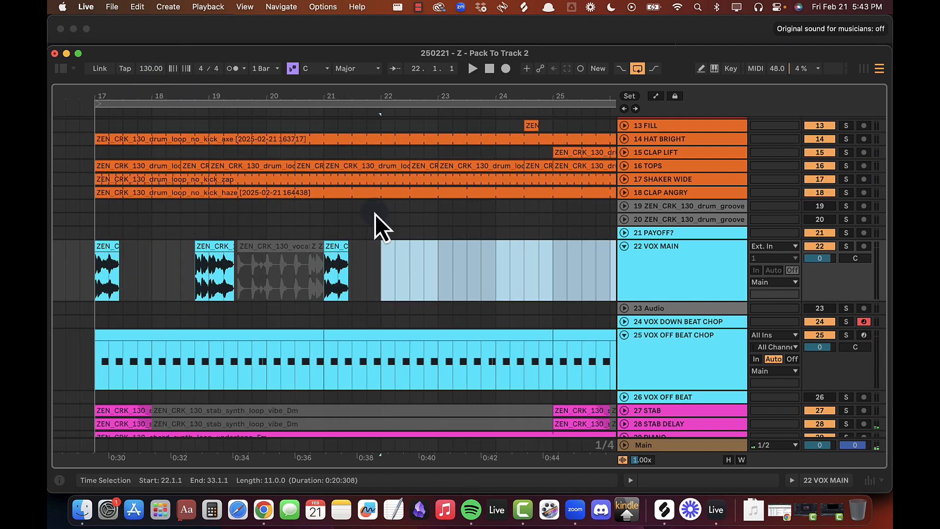
pyautogui.click(338, 247)
pyautogui.press('Delete')
# Step: Select the four-bar VOX MAIN phrase from 17.1.1 to 21.1.1 and duplicate it into bars 21 to 24
pyautogui.click(277, 246)
pyautogui.click(319, 248)
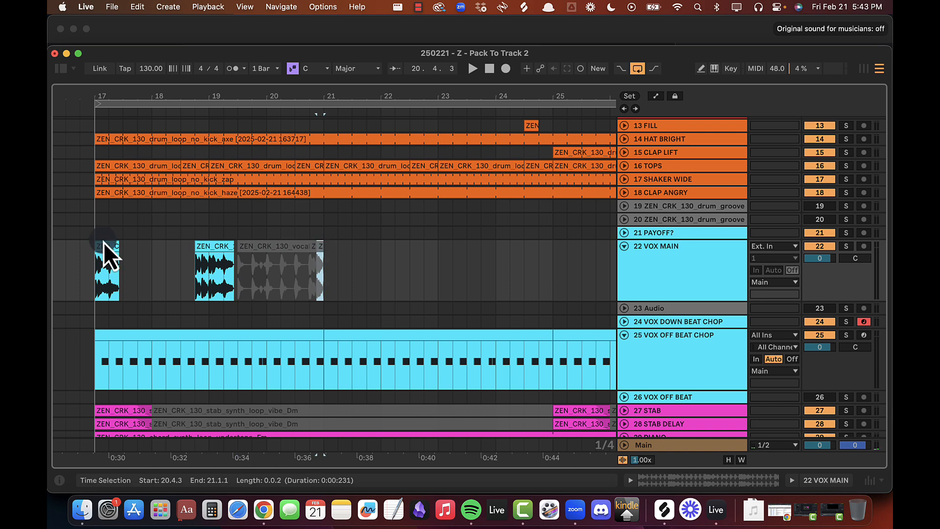
pyautogui.keyDown('shift'); pyautogui.click(104, 242); pyautogui.keyUp('shift')
pyautogui.moveTo(250, 92); pyautogui.dragTo(193, 91)
pyautogui.press('super+d')
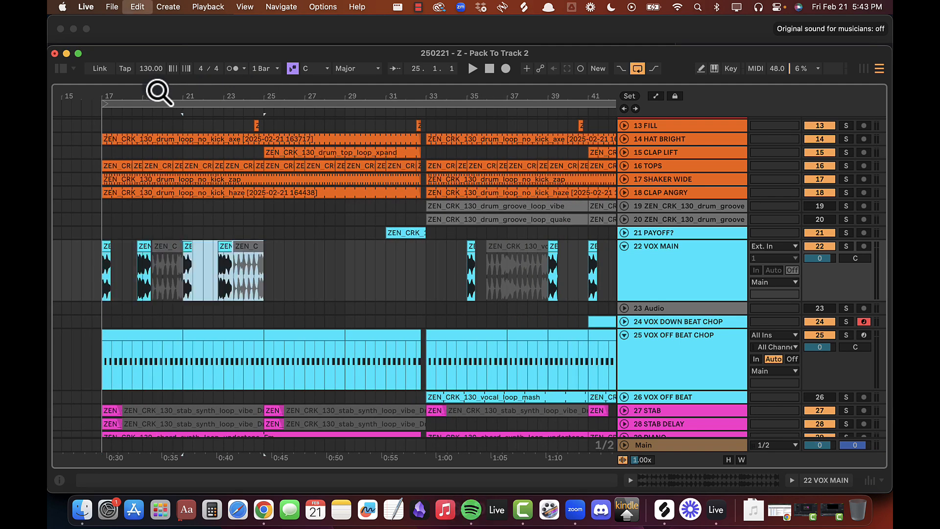
# Step: Duplicate the VOX MAIN phrase twice more to fill bars 25 to 32, play from bar 17, and fold all tracks
pyautogui.press('super+d')
pyautogui.press('super+d')
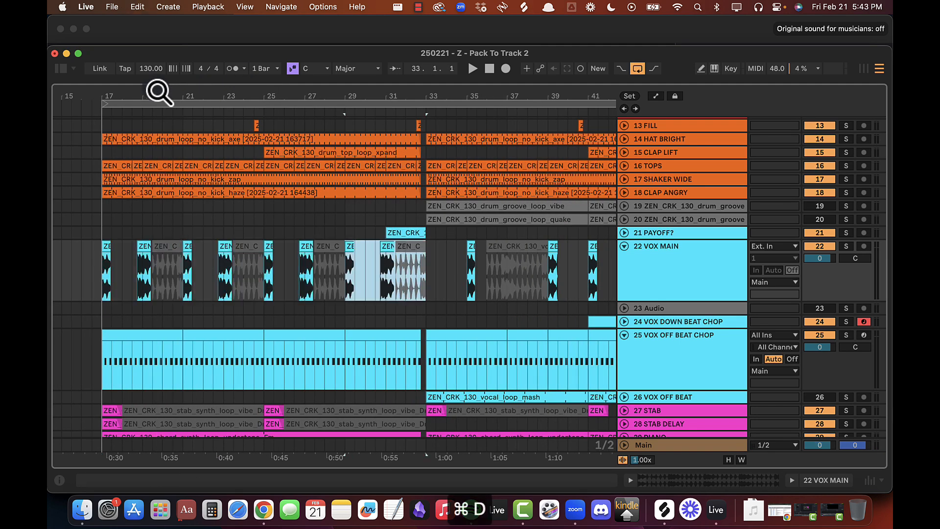
pyautogui.click(105, 228)
pyautogui.press('space')
pyautogui.keyDown('alt'); pyautogui.click(625, 247); pyautogui.keyUp('alt')
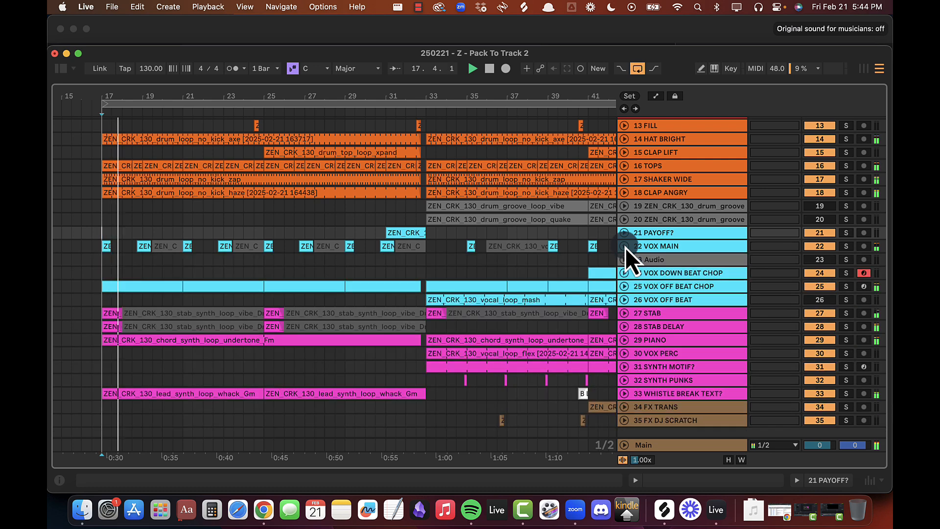
# Step: Loop the section from 25.1.1 to 33.1.1 and switch to Splice's texture samples
pyautogui.moveTo(369, 94); pyautogui.dragTo(370, 92)
pyautogui.moveTo(193, 229); pyautogui.dragTo(225, 233)
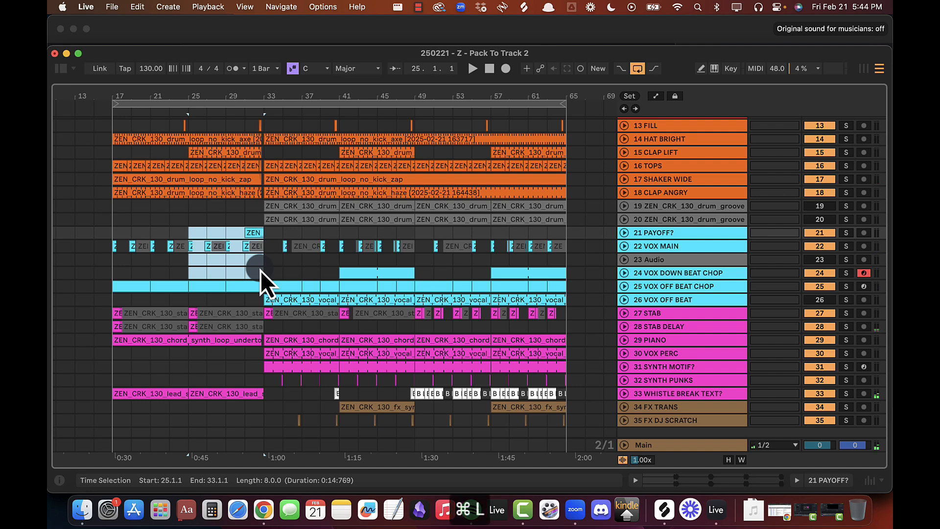
pyautogui.moveTo(227, 97); pyautogui.dragTo(244, 99)
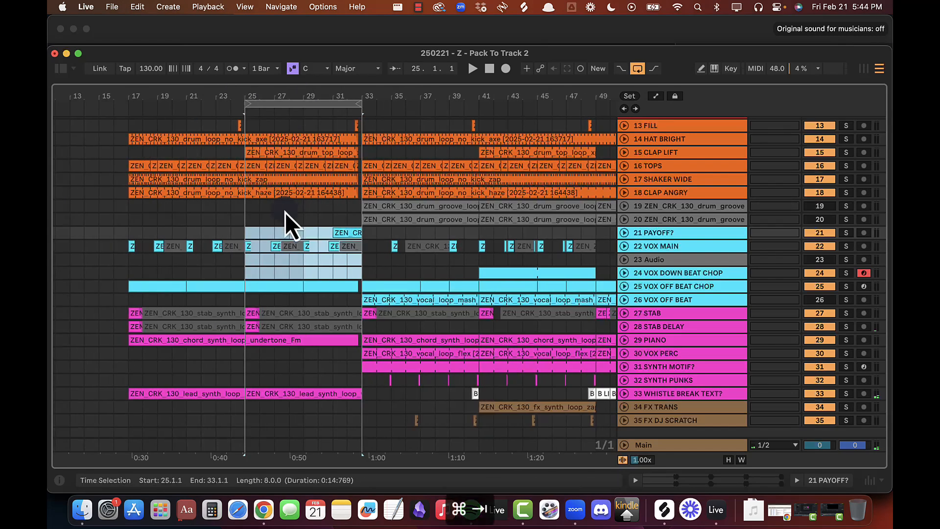
pyautogui.press('super+Tab')
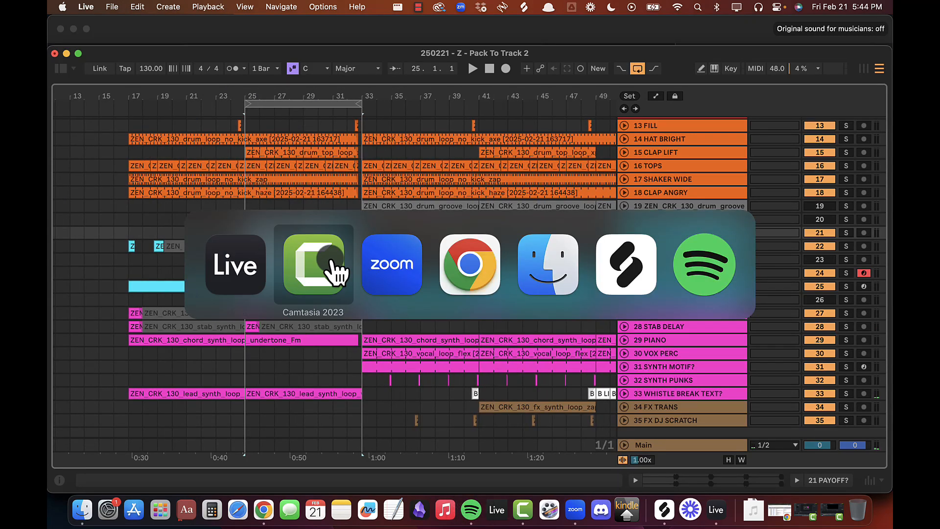
pyautogui.click(624, 252)
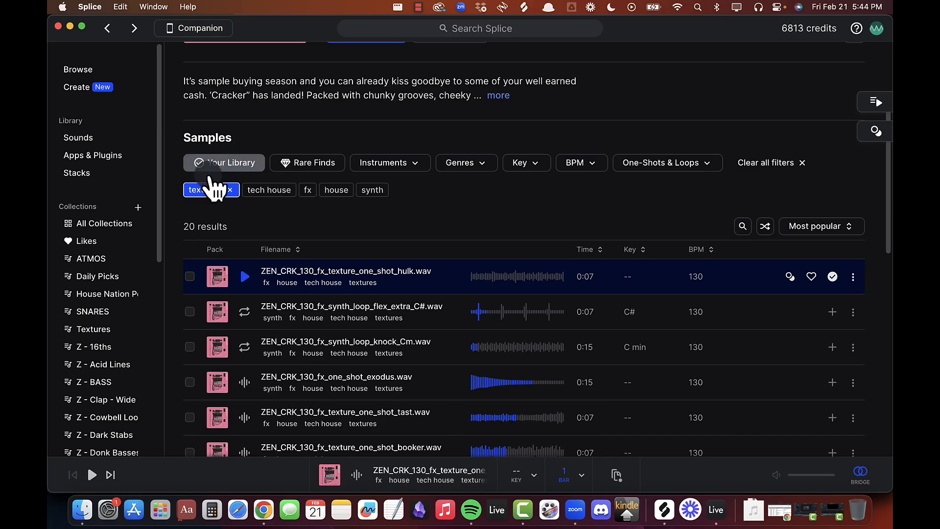
# Step: Switch back to Ableton Live and move the loop to 17.1.1 through 25.1.1
pyautogui.press('super+Tab')
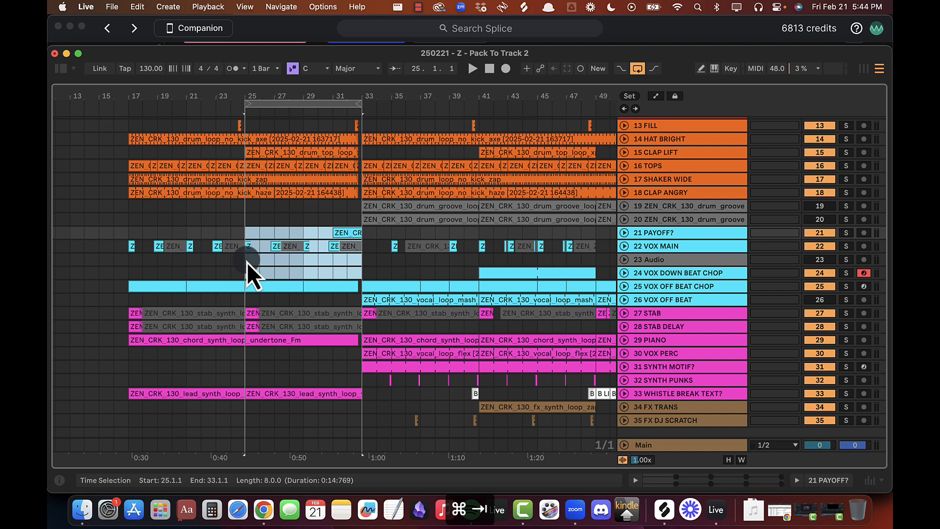
pyautogui.click(128, 223)
pyautogui.click(253, 163)
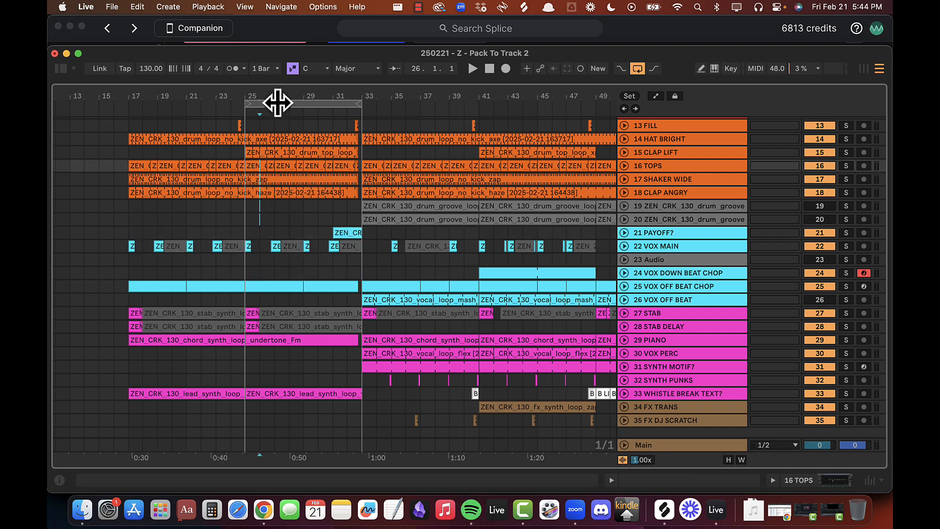
pyautogui.moveTo(274, 101); pyautogui.dragTo(178, 101)
# Step: Switch to Splice, preview ZEN_CRK_130_fx_synth_loop_knock_Cm.wav, add it to the library and copy it
pyautogui.press('super+Tab')
pyautogui.click(255, 318)
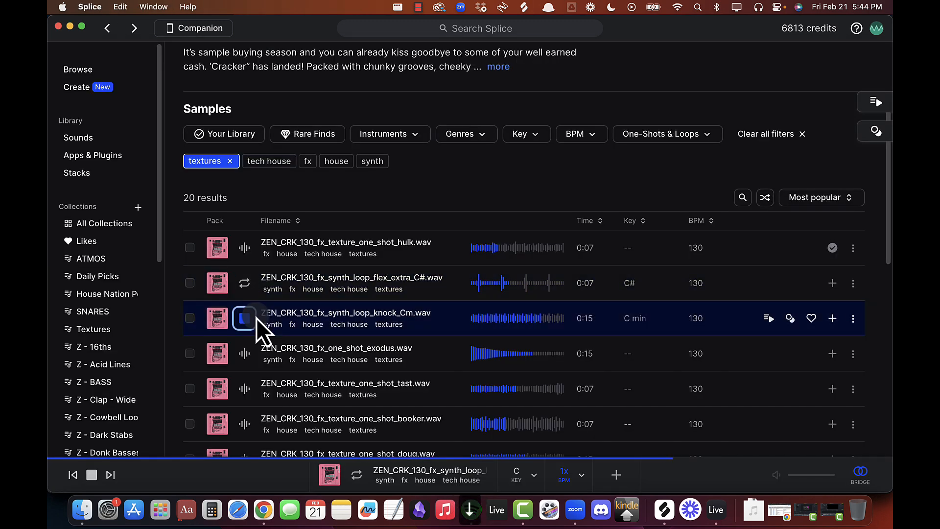
pyautogui.scroll(-1, 256, 318)
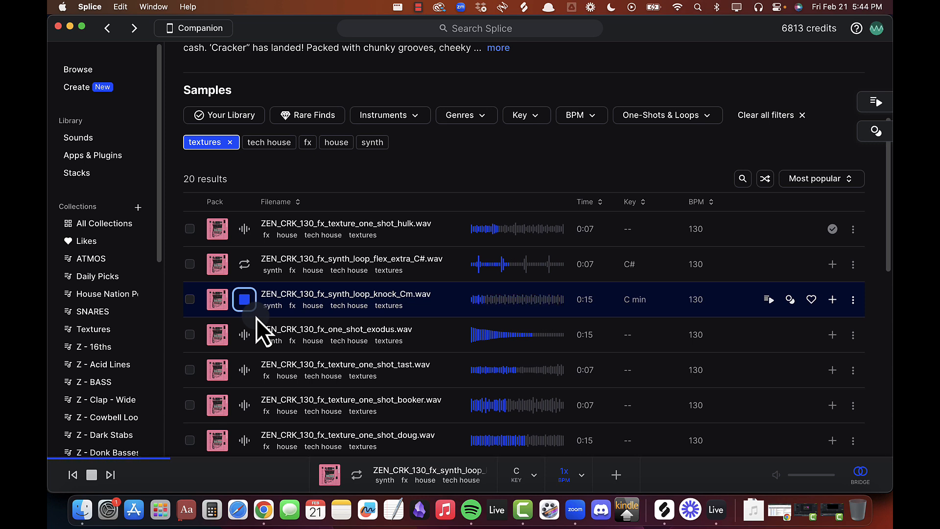
pyautogui.click(832, 299)
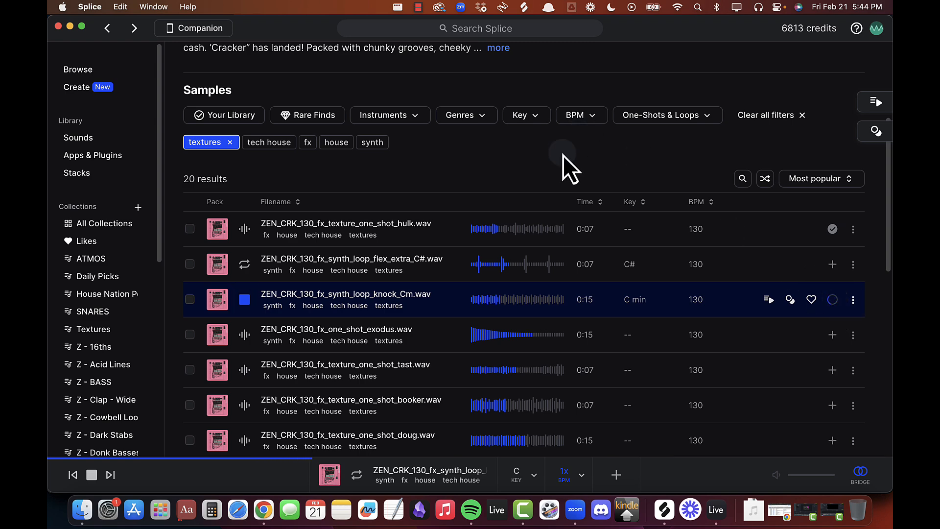
pyautogui.click(853, 300)
# Step: Switch to Ableton Live, add an audio track below FX DJ SCRATCH and paste the knock loop at 17.1.1
pyautogui.press('super+Tab')
pyautogui.scroll(-2, 567, 335)
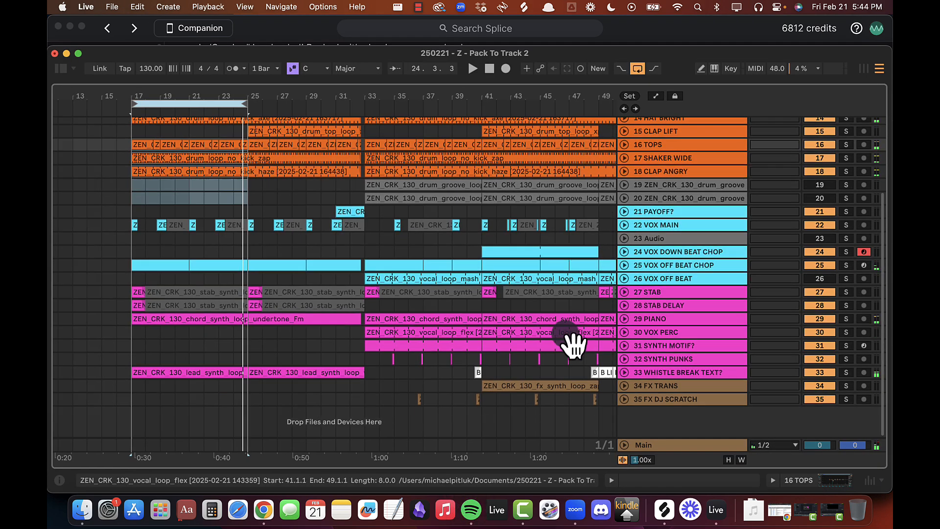
pyautogui.press('super+t')
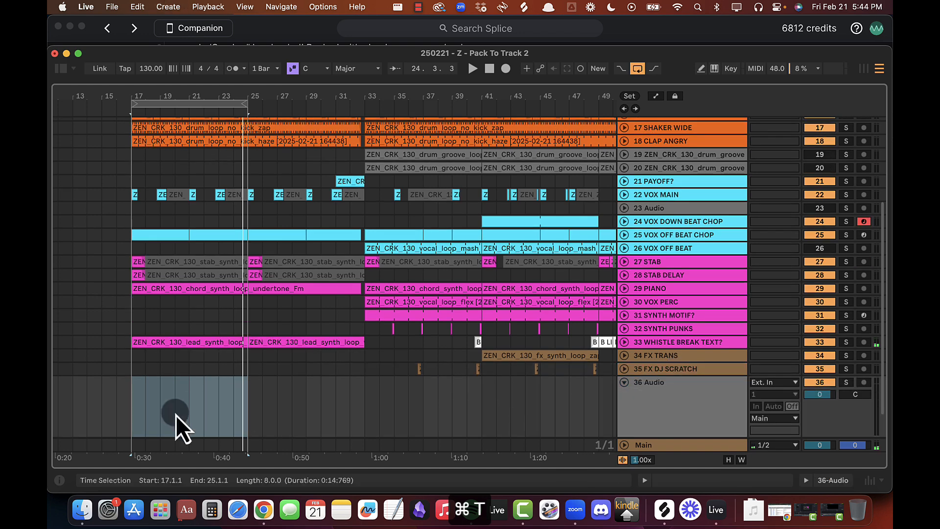
pyautogui.click(134, 394)
pyautogui.press('super+v')
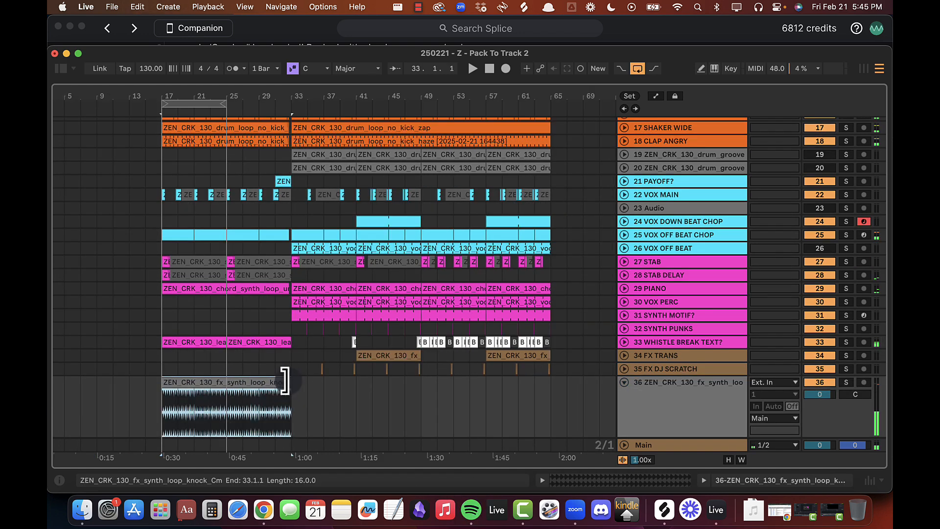
# Step: Play the knock loop from bar 17 and show its track's device chain
pyautogui.press('space')
pyautogui.moveTo(189, 88); pyautogui.dragTo(189, 95)
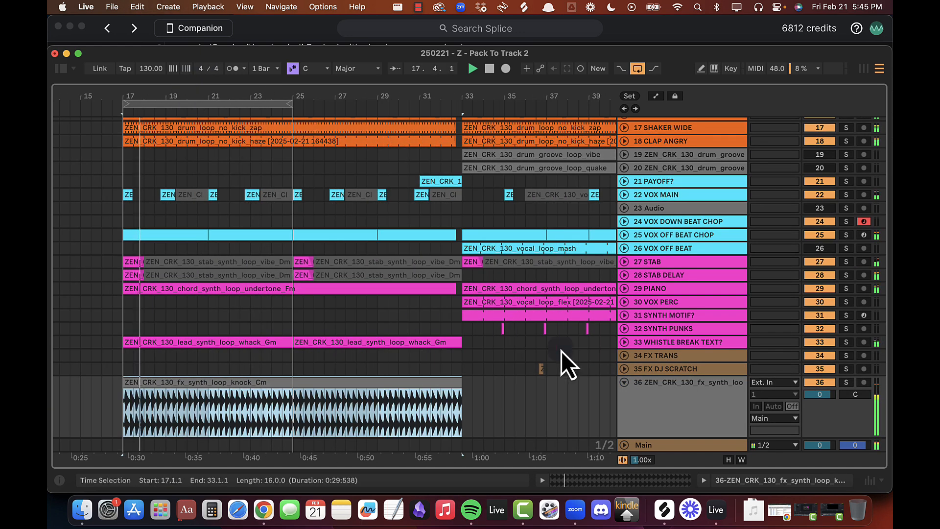
pyautogui.click(668, 402)
pyautogui.click(669, 401)
pyautogui.click(669, 258)
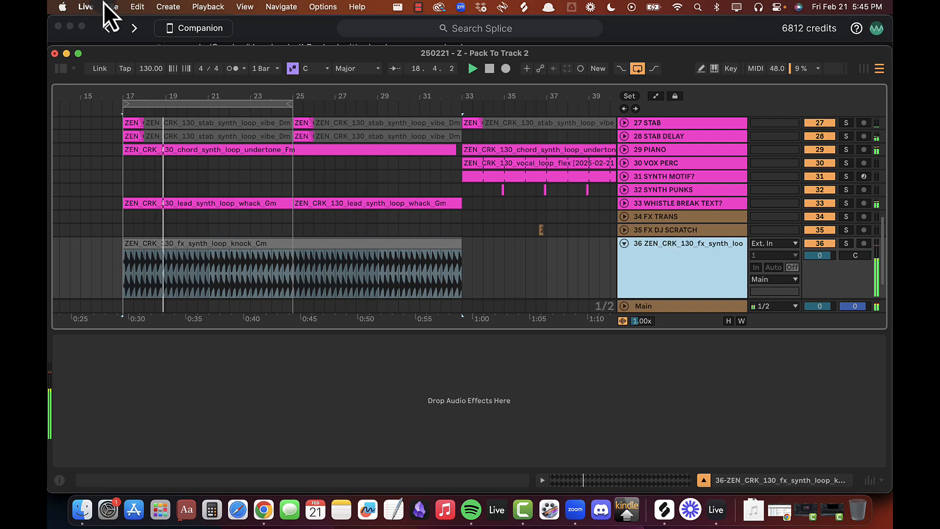
pyautogui.moveTo(443, 92); pyautogui.dragTo(443, 94)
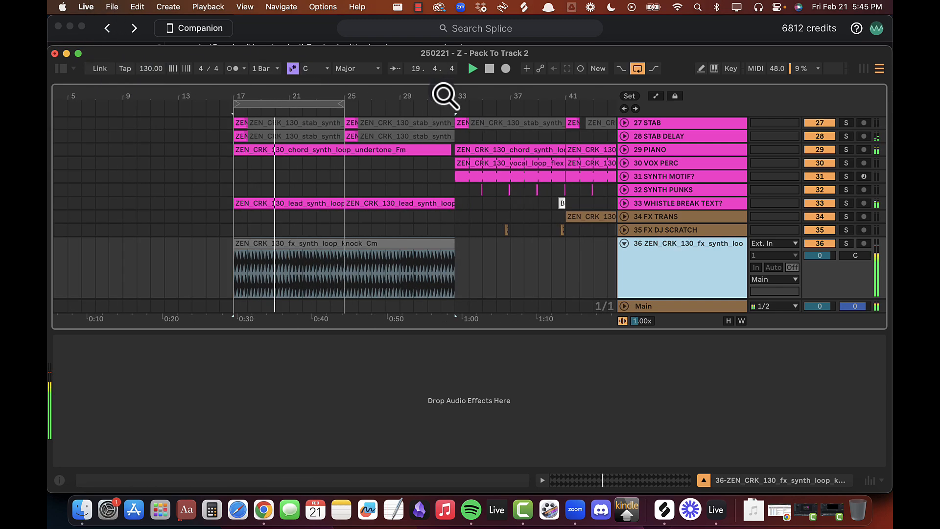
# Step: Load Auto Filter on the knock loop track and set it to a band-pass at about 1.10 kHz
pyautogui.click(60, 71)
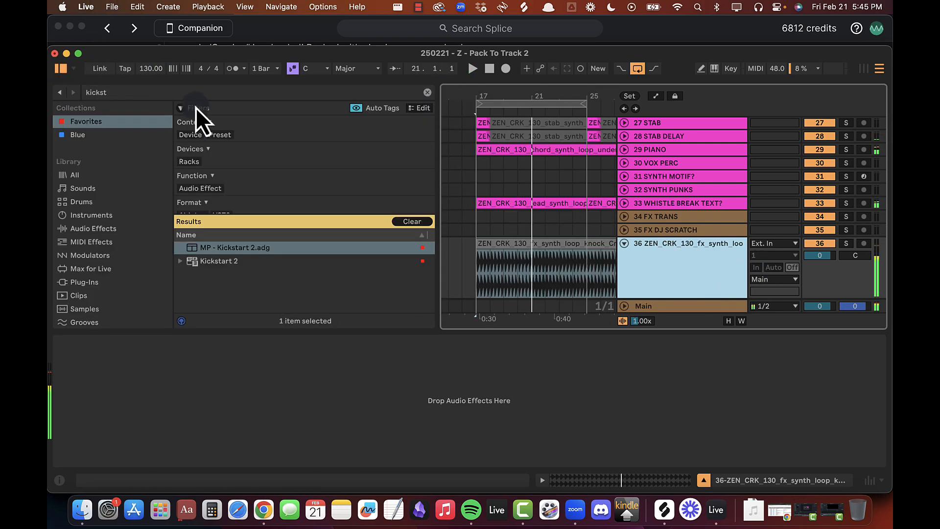
pyautogui.click(187, 92)
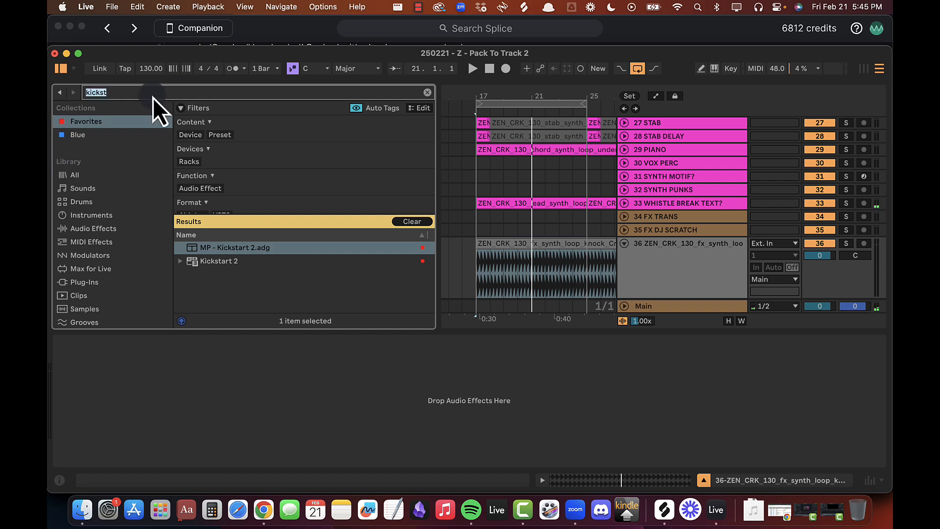
pyautogui.write('auto')
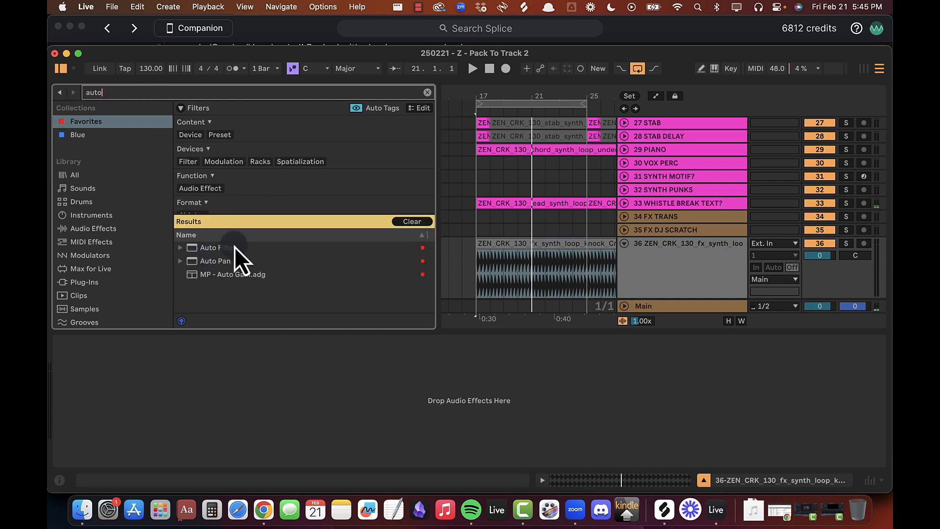
pyautogui.moveTo(234, 247); pyautogui.dragTo(484, 277)
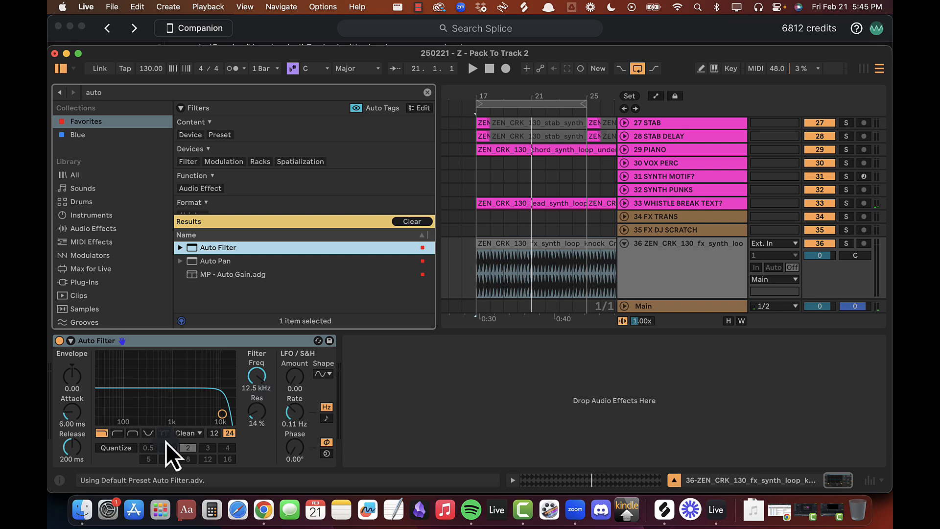
pyautogui.click(132, 433)
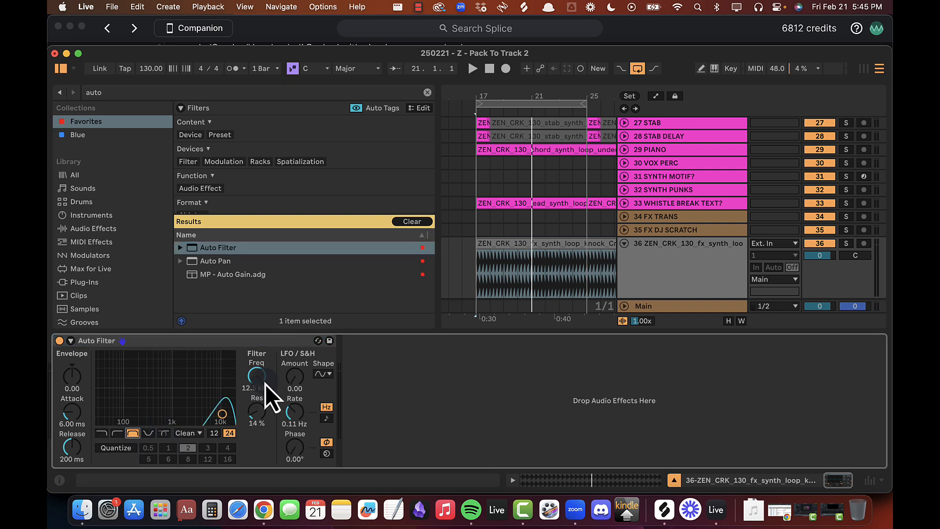
pyautogui.scroll(-10, 255, 382)
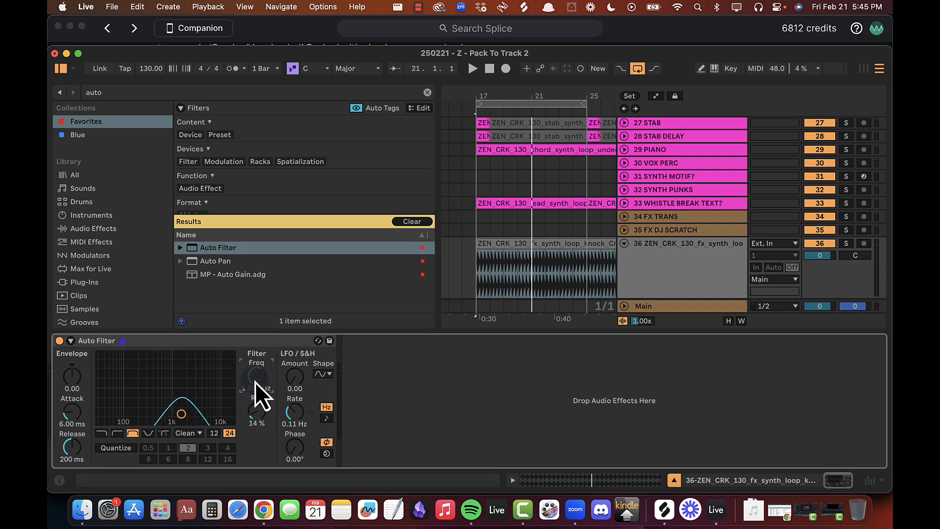
# Step: Add an LFO after Auto Filter and map it to the filter frequency
pyautogui.click(427, 92)
pyautogui.write('lfo')
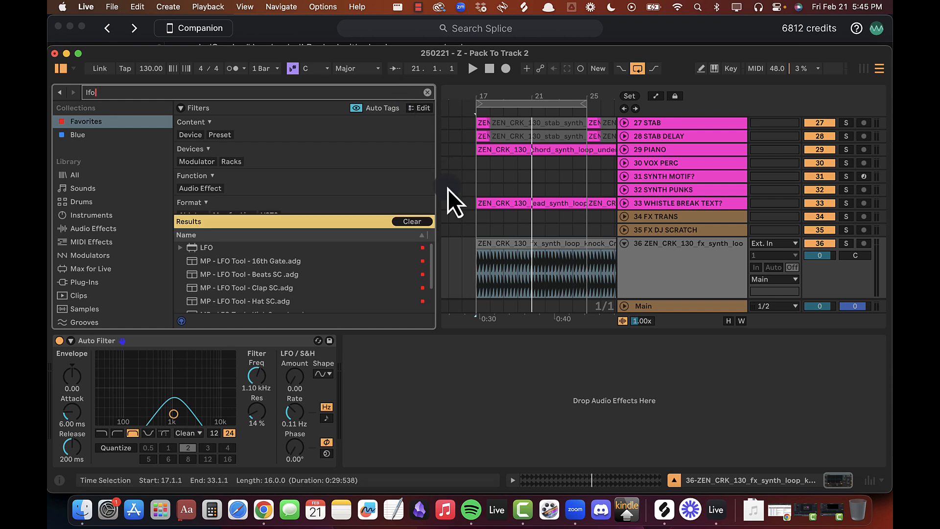
pyautogui.click(213, 248)
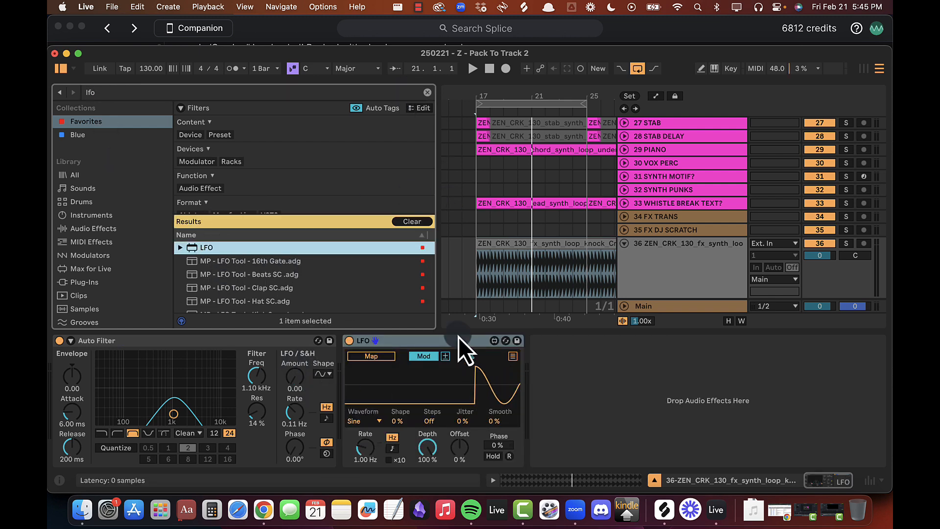
pyautogui.click(363, 357)
pyautogui.click(255, 376)
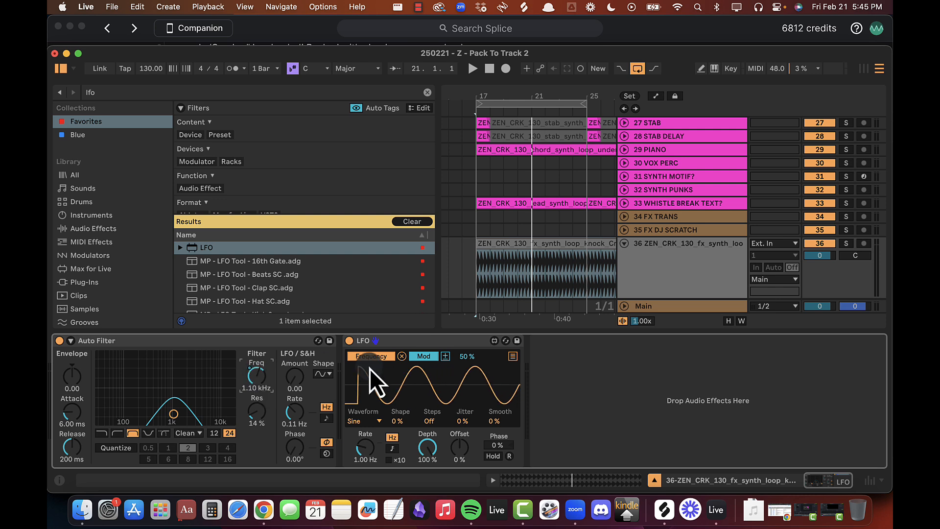
# Step: Set the LFO waveform to Stray with a depth of 61.5 % and play the result
pyautogui.click(357, 421)
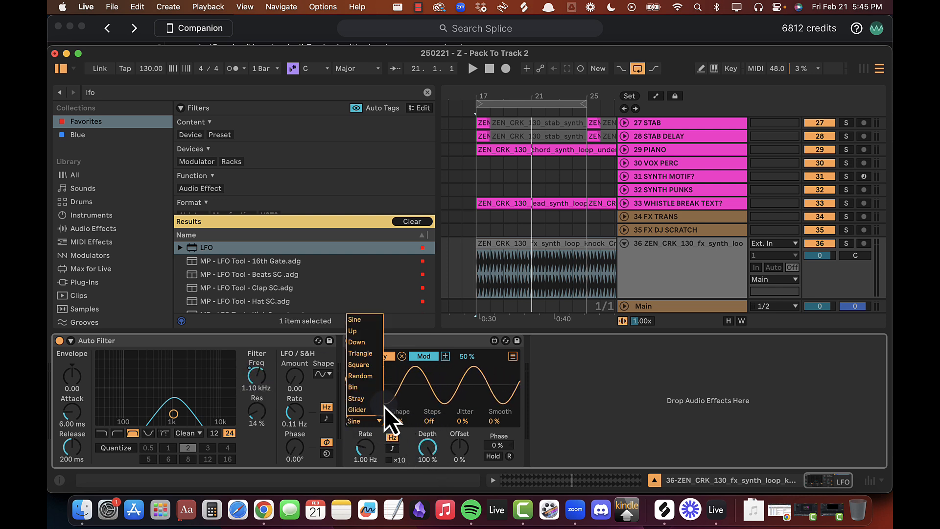
pyautogui.click(367, 403)
pyautogui.moveTo(427, 447)
pyautogui.mouseDown()
pyautogui.moveTo(426, 475)
pyautogui.moveTo(427, 449)
pyautogui.mouseUp()
pyautogui.press('space')
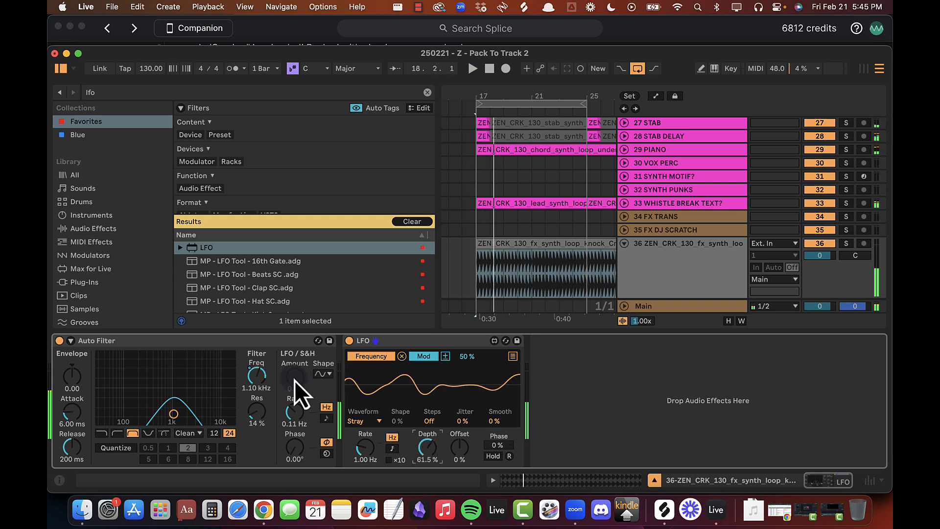
# Step: Raise the filter resonance to 62 % and set the LFO depth to 60.7 % during playback
pyautogui.moveTo(263, 414); pyautogui.dragTo(262, 410)
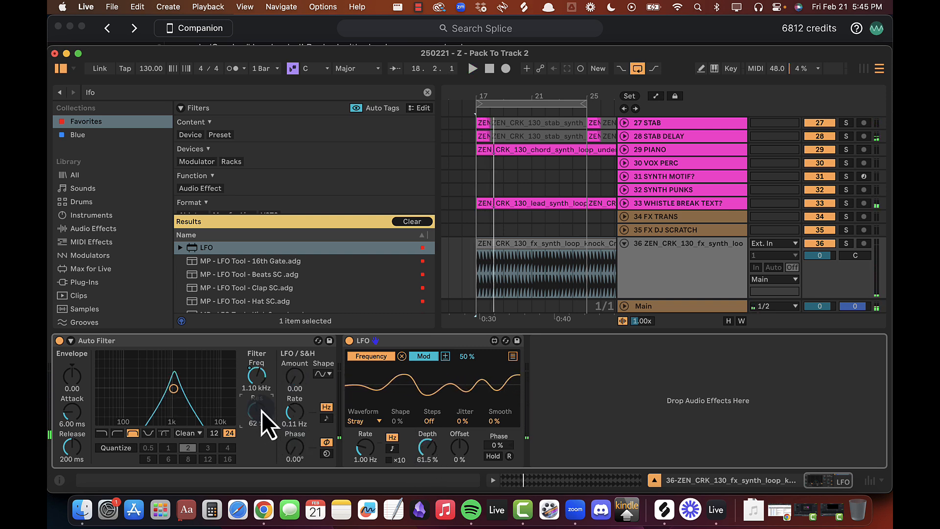
pyautogui.press('space')
pyautogui.moveTo(425, 448); pyautogui.dragTo(425, 449)
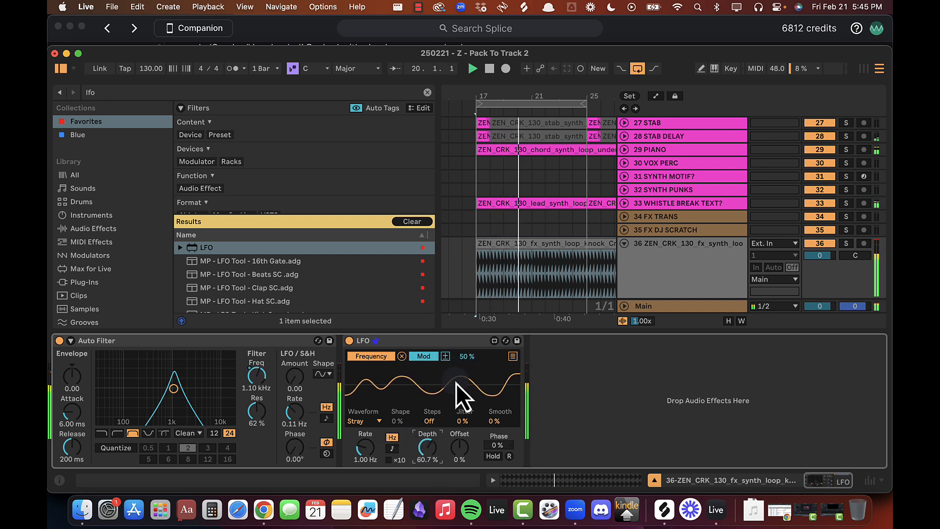
# Step: Try an LFO modulation amount of 100 % on the filter frequency and reset it to 50 %
pyautogui.moveTo(465, 360); pyautogui.dragTo(476, 334)
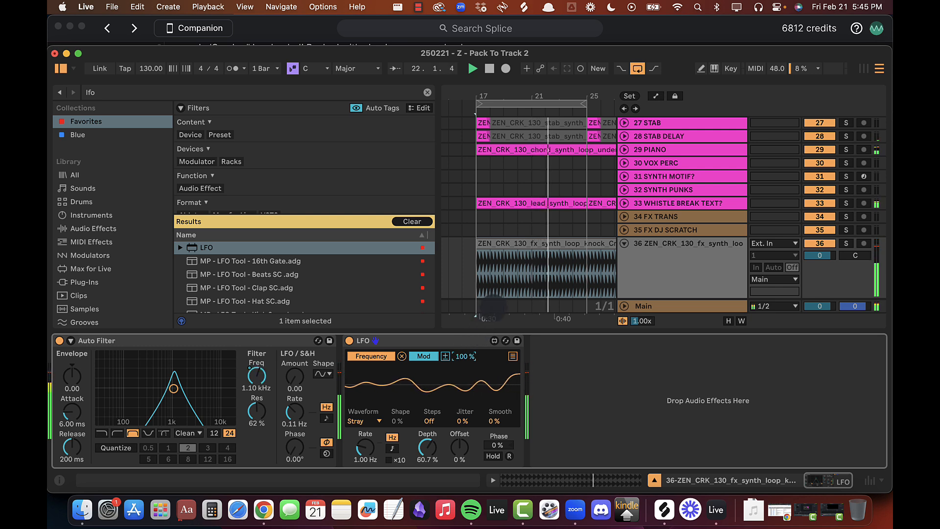
pyautogui.doubleClick(465, 359)
pyautogui.press('space')
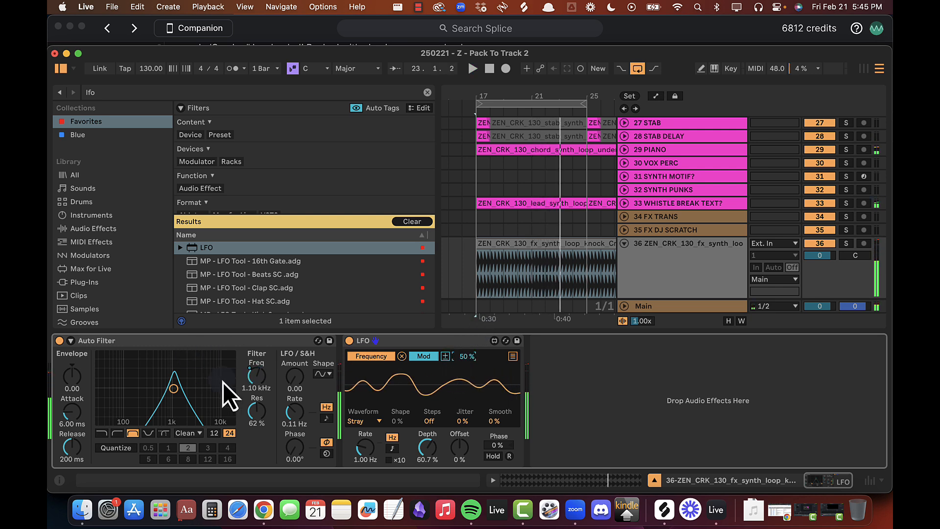
# Step: Retune the filter frequency during playback and reduce the LFO depth to 31.9 %
pyautogui.click(256, 377)
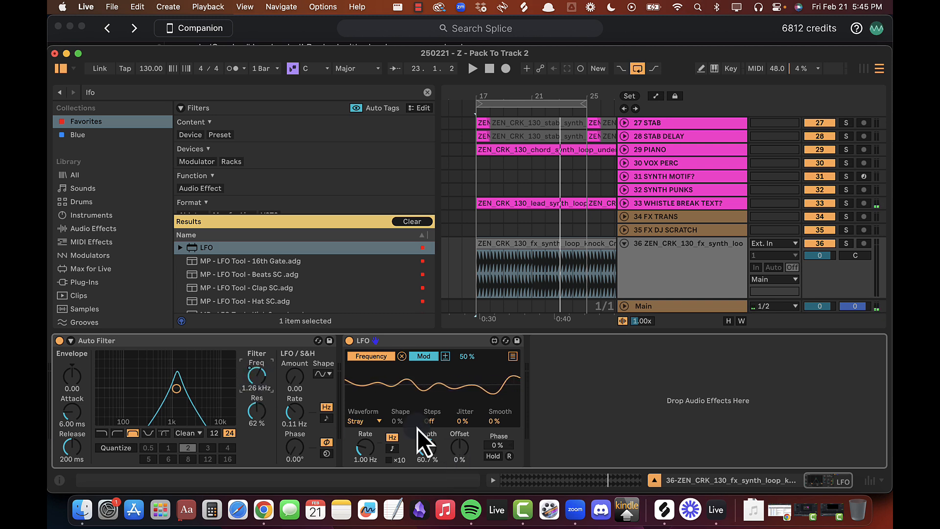
pyautogui.press('space')
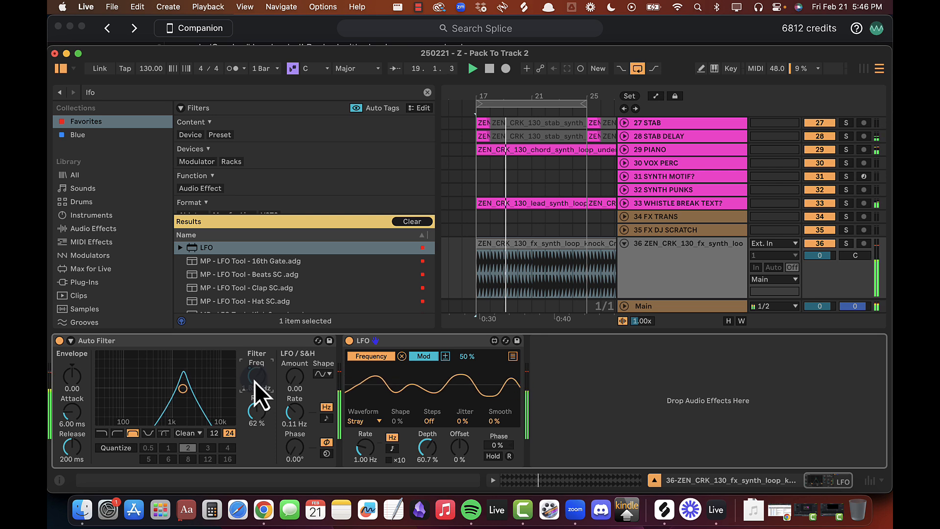
pyautogui.moveTo(426, 455); pyautogui.dragTo(426, 480)
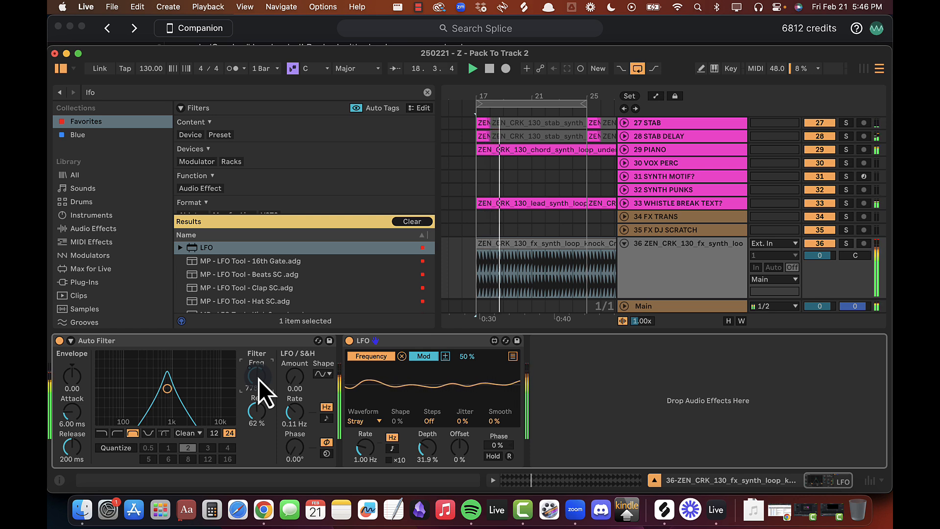
# Step: Lower the Auto Filter resonance to 18 % and tune the LFO to 30 % jitter and 40.9 % depth during playback
pyautogui.moveTo(427, 446); pyautogui.dragTo(462, 415)
pyautogui.moveTo(460, 373); pyautogui.dragTo(458, 386)
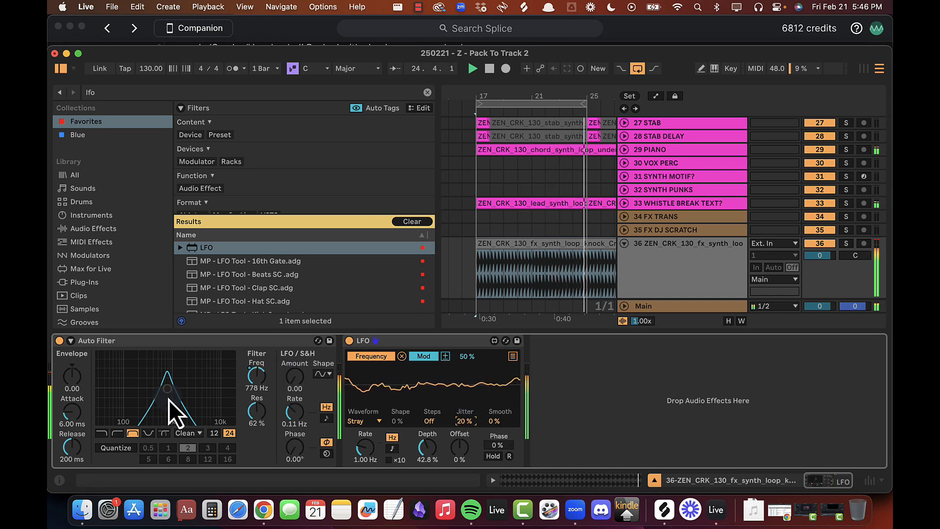
pyautogui.moveTo(255, 413); pyautogui.dragTo(255, 417)
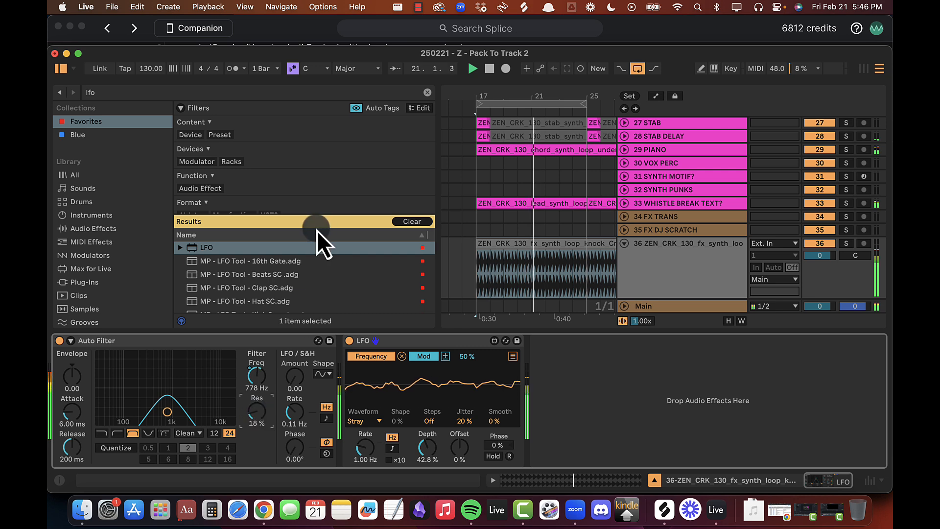
pyautogui.click(428, 449)
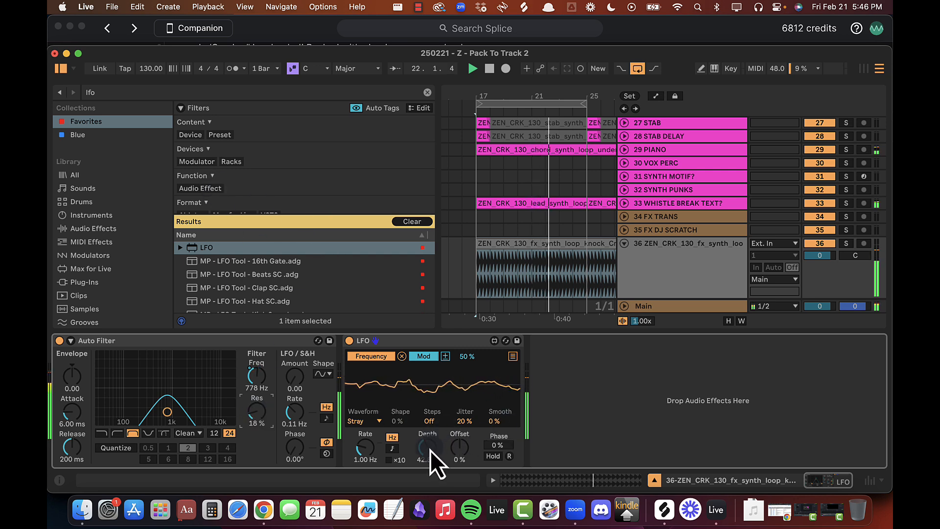
pyautogui.moveTo(465, 422); pyautogui.dragTo(465, 412)
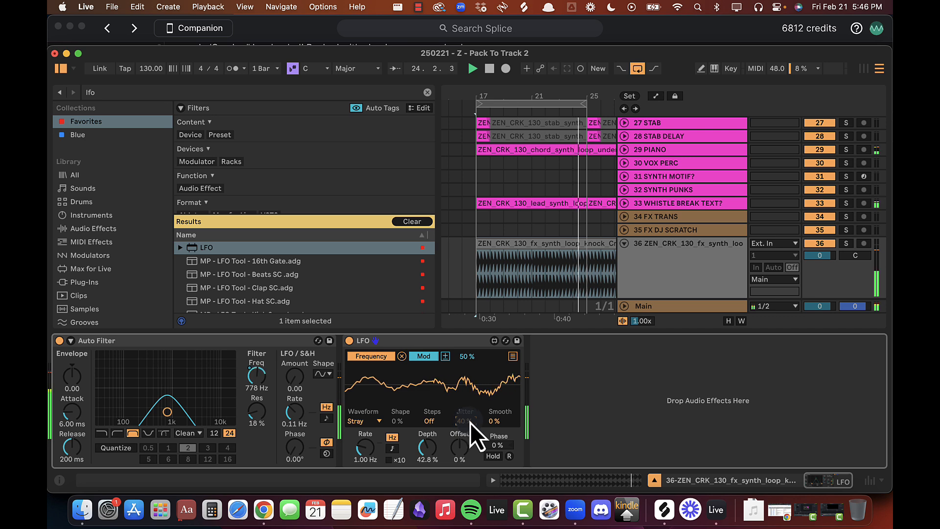
pyautogui.moveTo(468, 423); pyautogui.dragTo(468, 428)
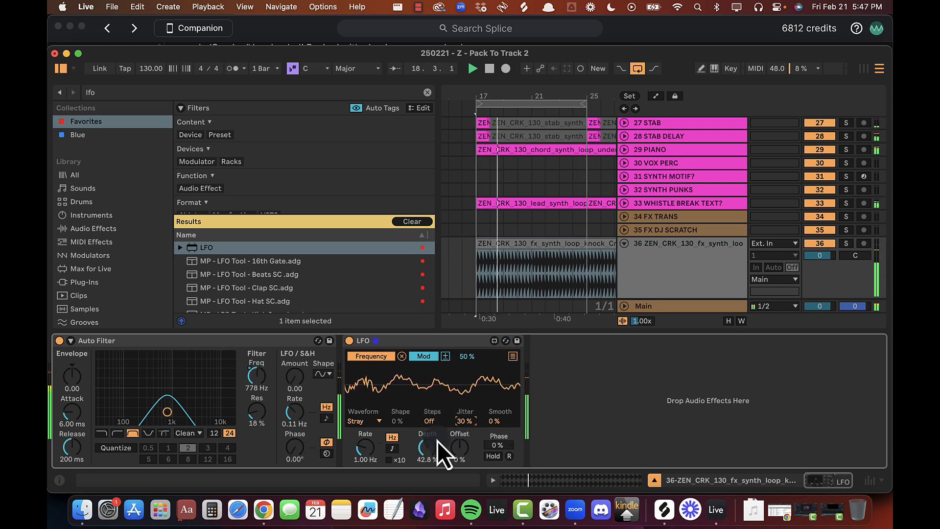
pyautogui.moveTo(433, 448); pyautogui.dragTo(433, 452)
# Step: Search the browser for "util" and insert a Utility device between the Auto Filter and the LFO on track 36
pyautogui.click(427, 93)
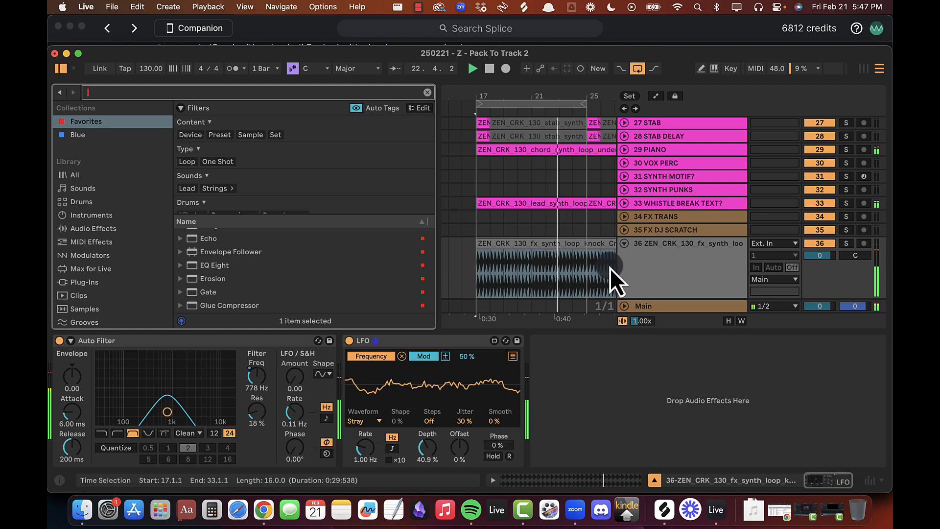
pyautogui.click(583, 383)
pyautogui.click(268, 92)
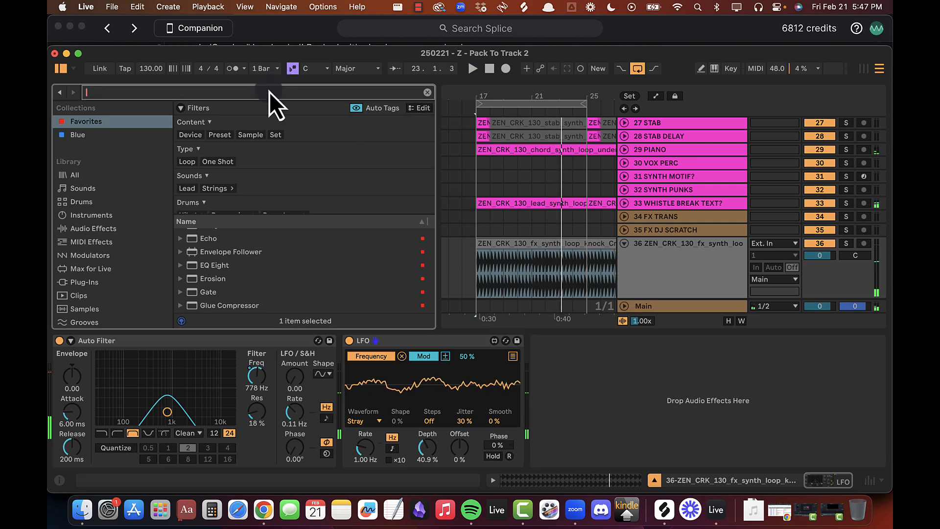
pyautogui.write('util')
pyautogui.moveTo(210, 247); pyautogui.dragTo(335, 428)
# Step: Clear the LFO's modulation target, map it back to the Auto Filter frequency and play the loop
pyautogui.click(507, 357)
pyautogui.click(618, 356)
pyautogui.click(618, 356)
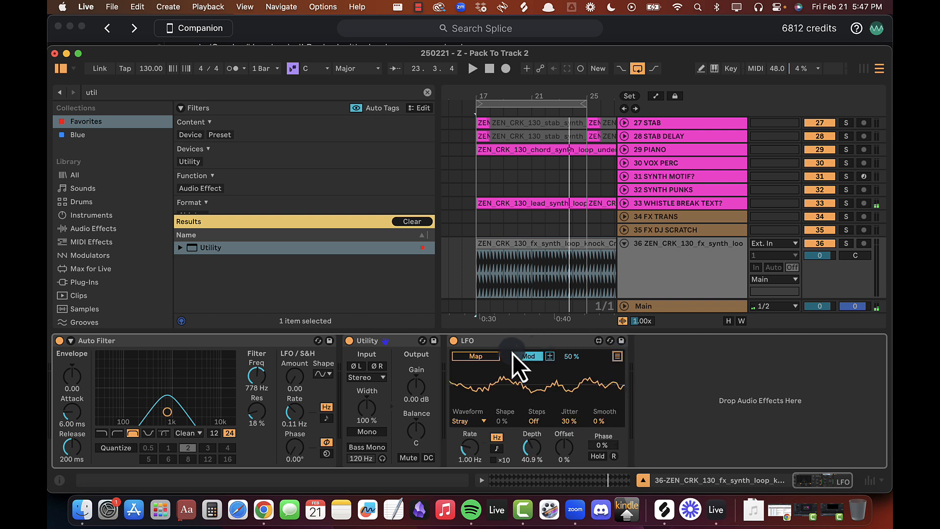
pyautogui.click(253, 379)
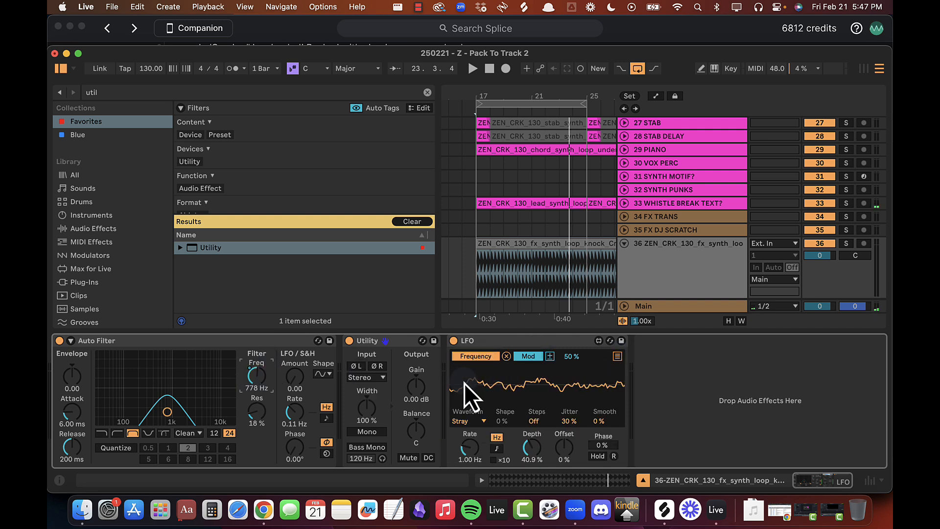
pyautogui.press('space')
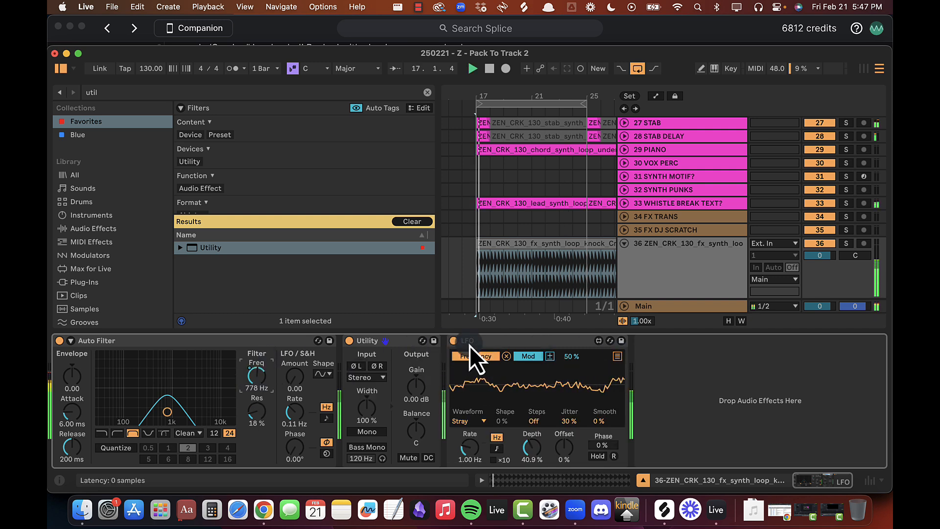
# Step: Undo the mapping to the Utility gain and map the LFO's second target to the Utility balance instead
pyautogui.click(618, 356)
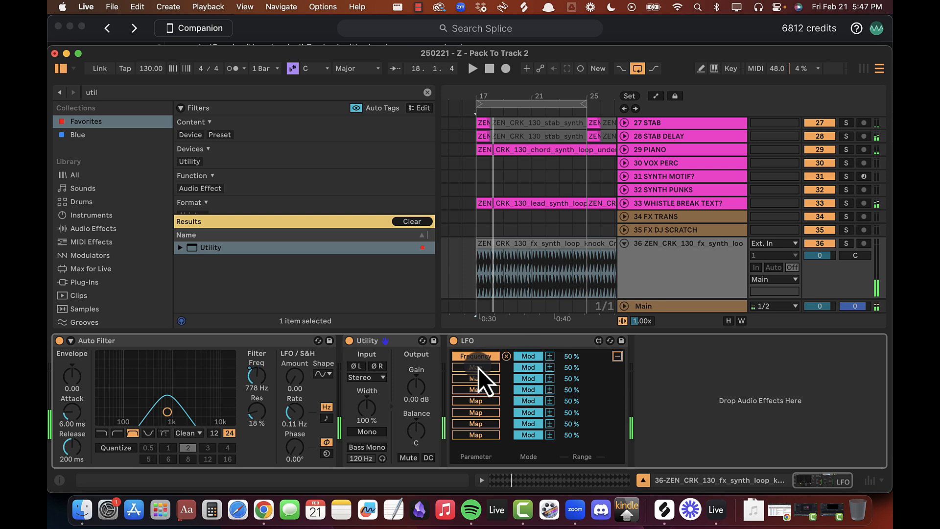
pyautogui.press('super+z')
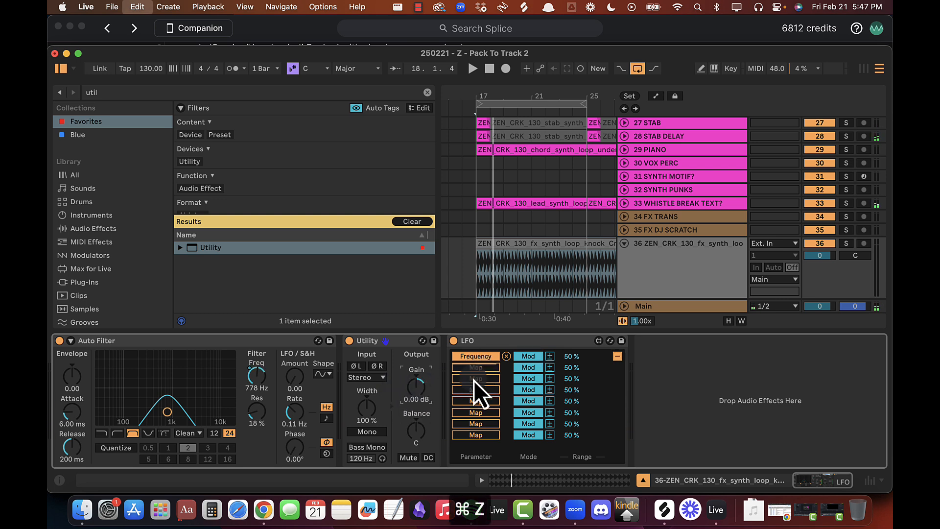
pyautogui.click(423, 428)
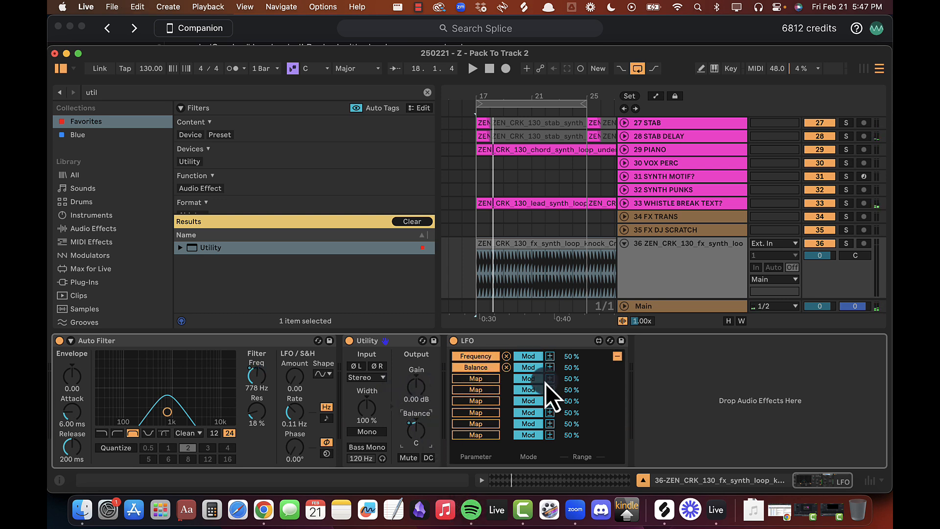
pyautogui.click(617, 356)
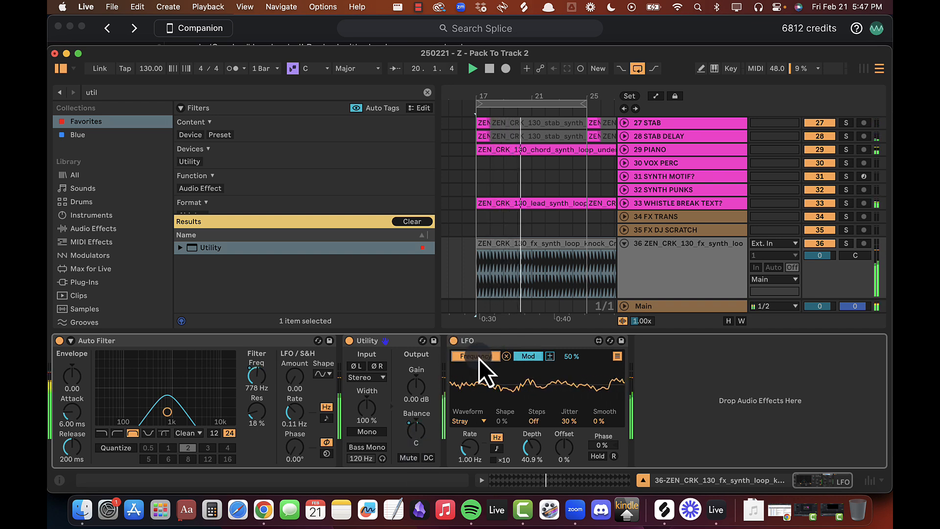
# Step: Set the LFO modulation range to 100 % for Balance and 70 % for Frequency, and collapse the mapping list
pyautogui.click(617, 356)
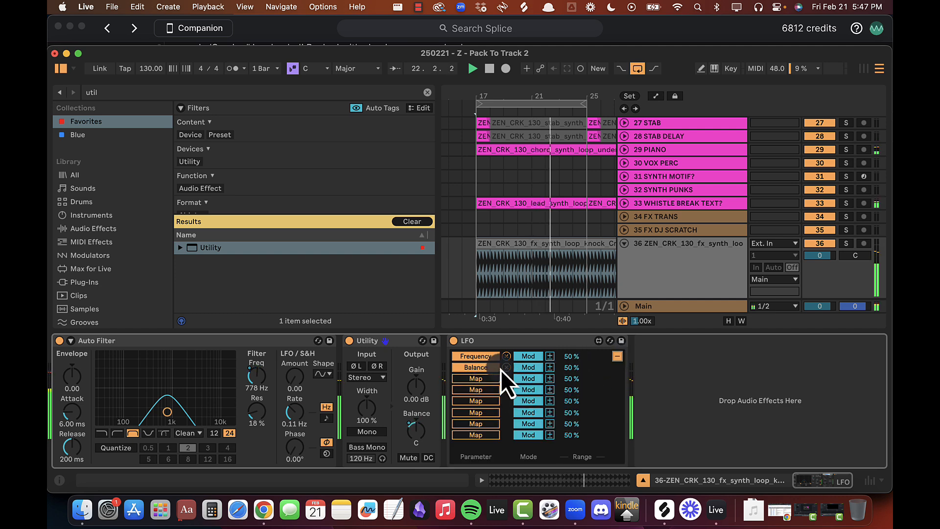
pyautogui.moveTo(570, 368); pyautogui.dragTo(586, 186)
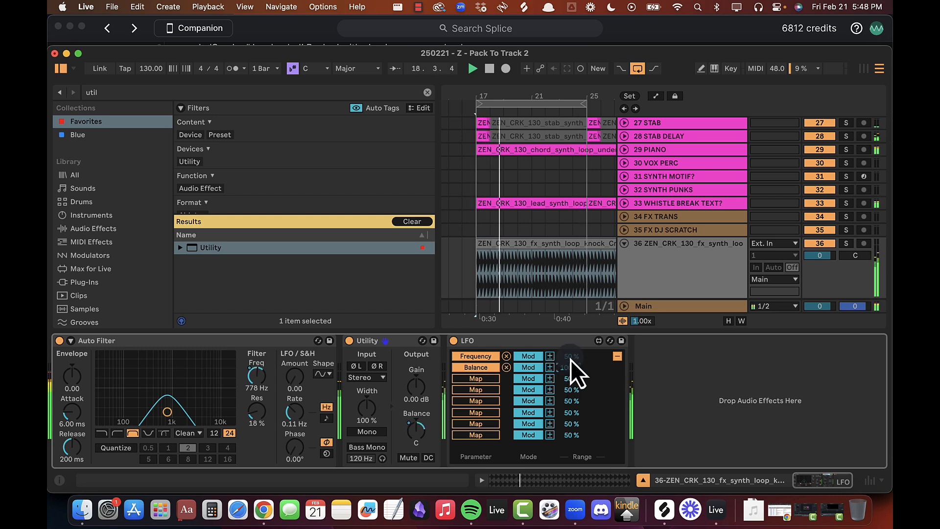
pyautogui.moveTo(569, 358); pyautogui.dragTo(567, 385)
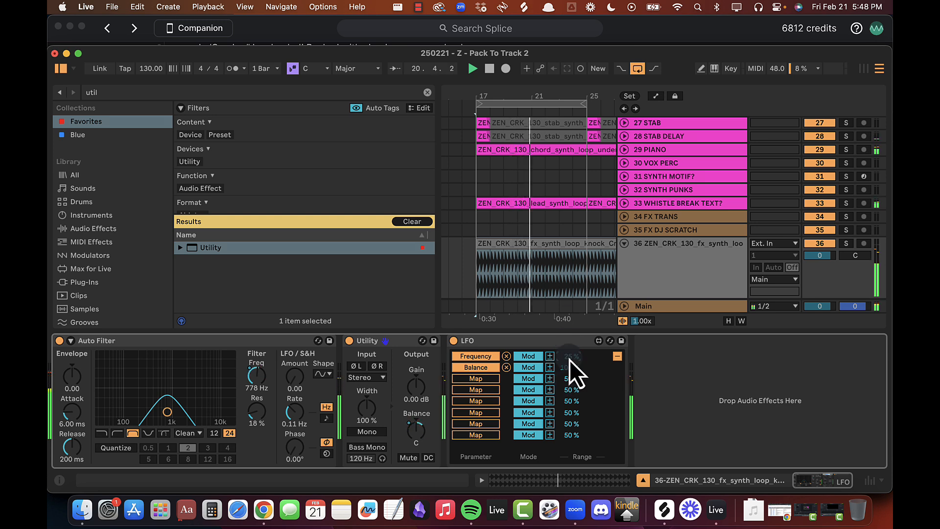
pyautogui.write('50')
pyautogui.press('Return')
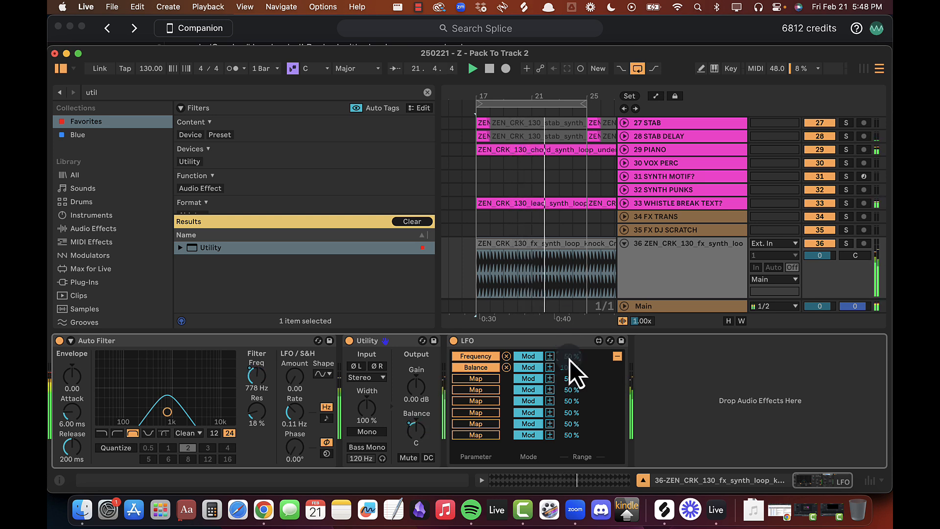
pyautogui.write('70')
pyautogui.press('Return')
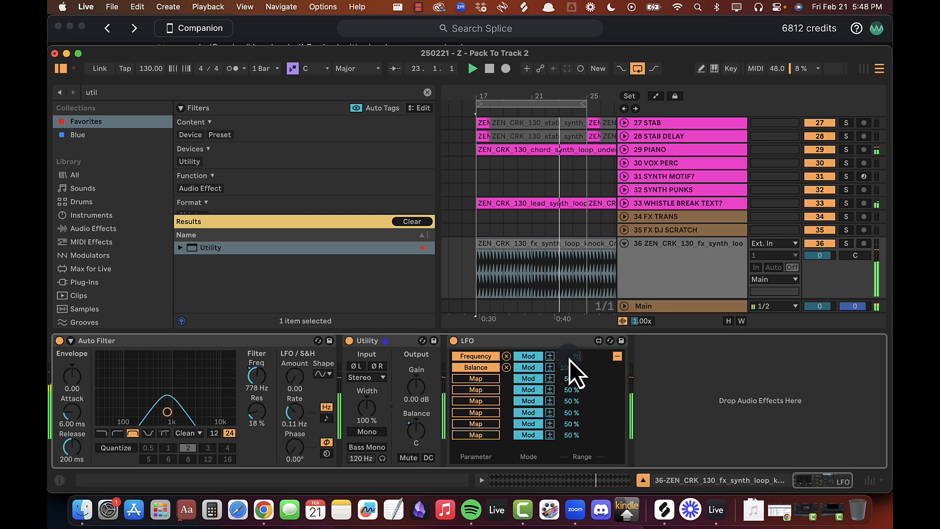
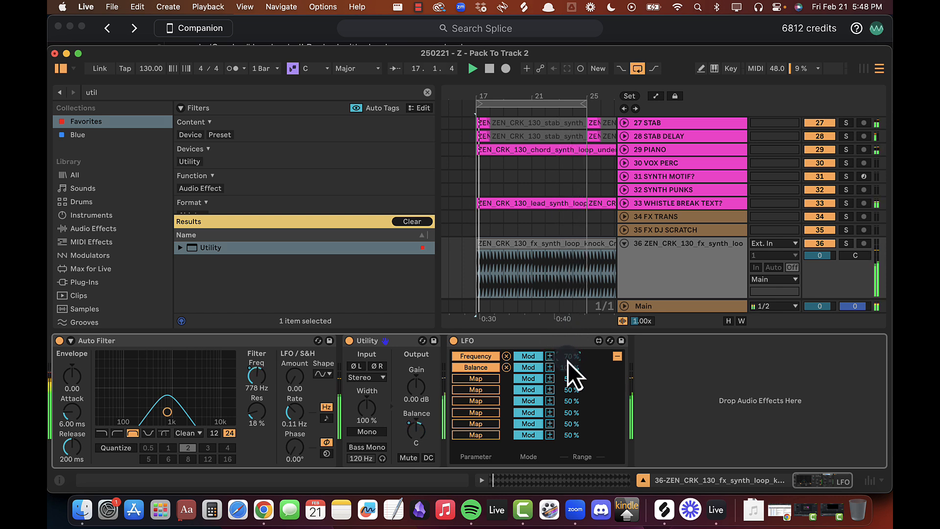
pyautogui.click(548, 345)
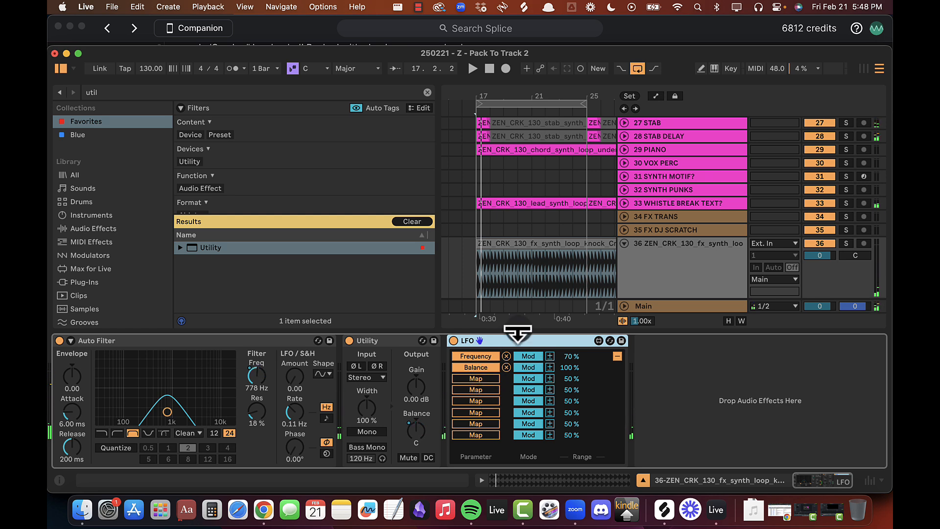
pyautogui.click(618, 357)
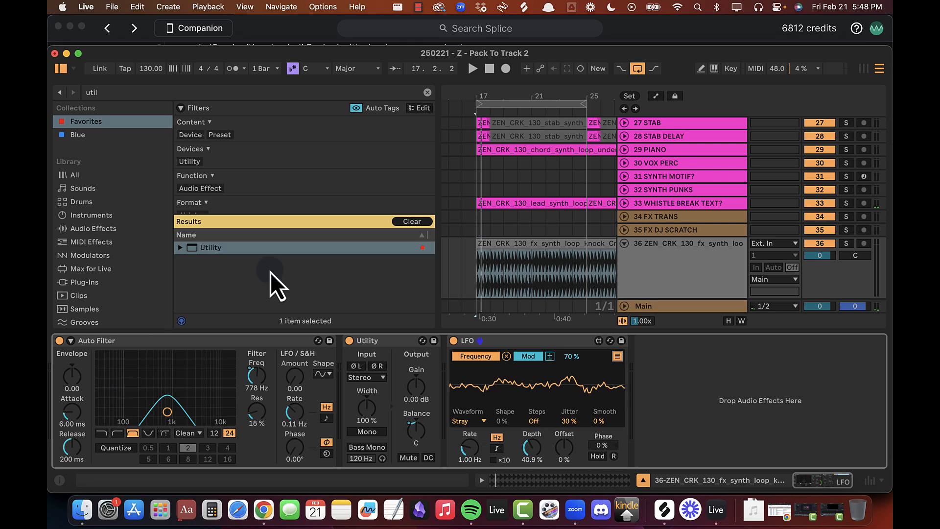
# Step: Search the browser for "delay" and add the Delay device after the LFO on track 36
pyautogui.click(427, 93)
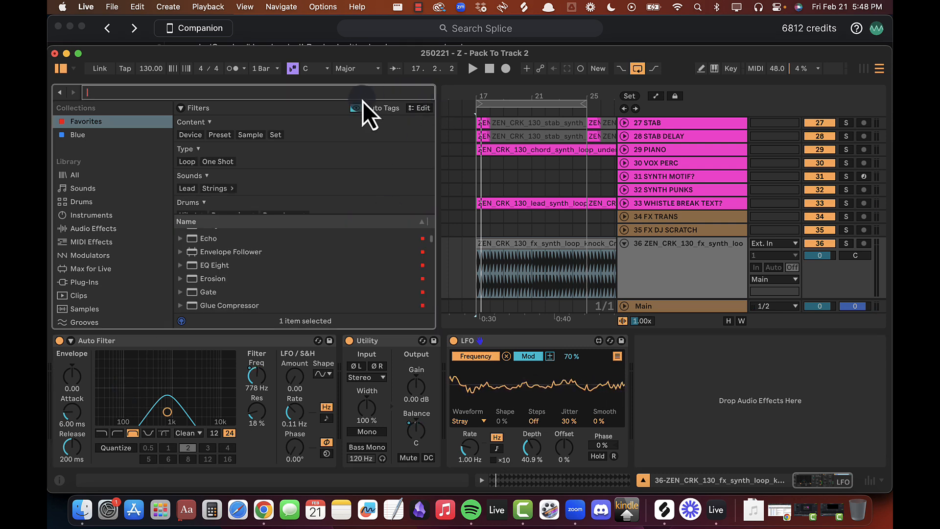
pyautogui.write('delay')
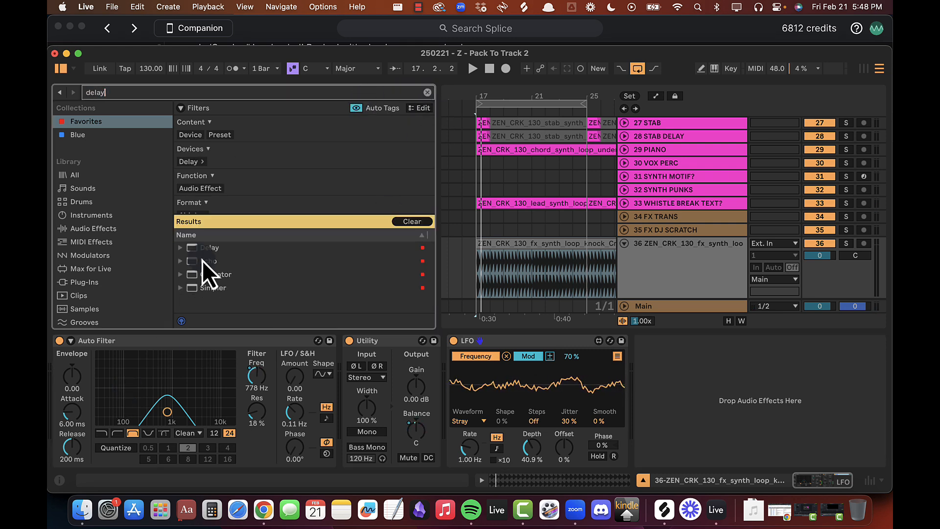
pyautogui.moveTo(217, 247); pyautogui.dragTo(865, 407)
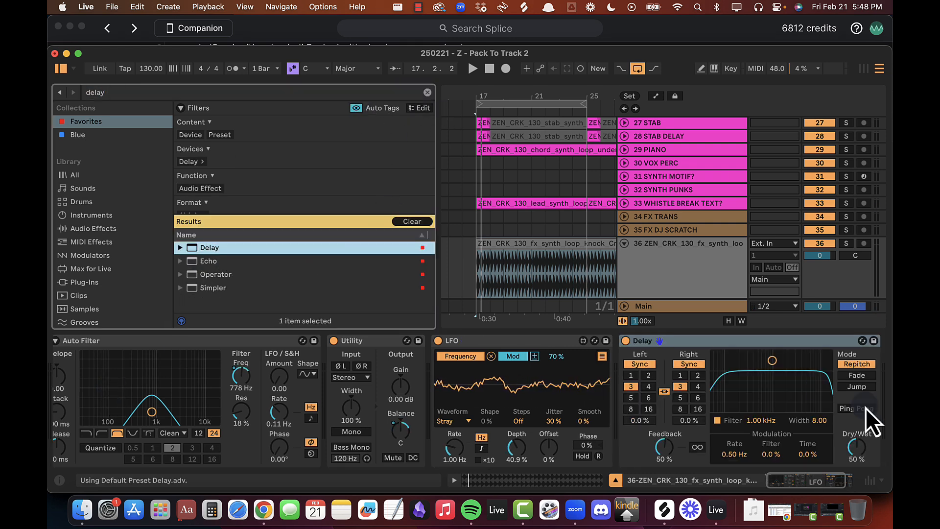
pyautogui.click(715, 342)
# Step: Set the synced delay time to 2 sixteenths on both channels and the feedback to 0 %
pyautogui.click(561, 377)
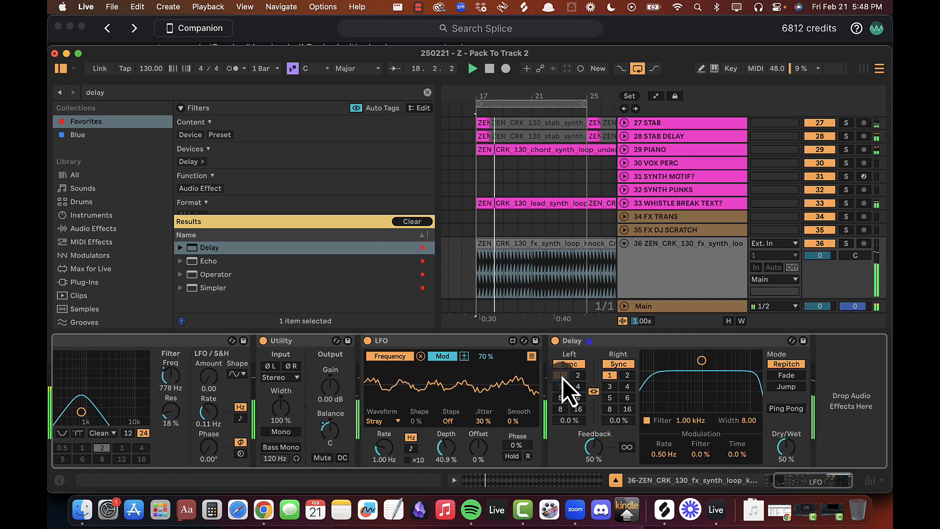
pyautogui.moveTo(585, 444); pyautogui.dragTo(588, 454)
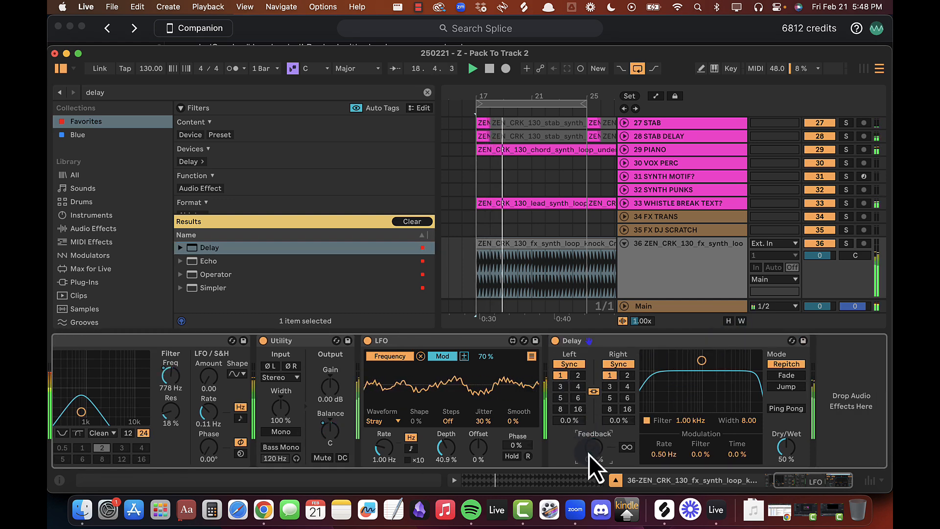
pyautogui.click(579, 376)
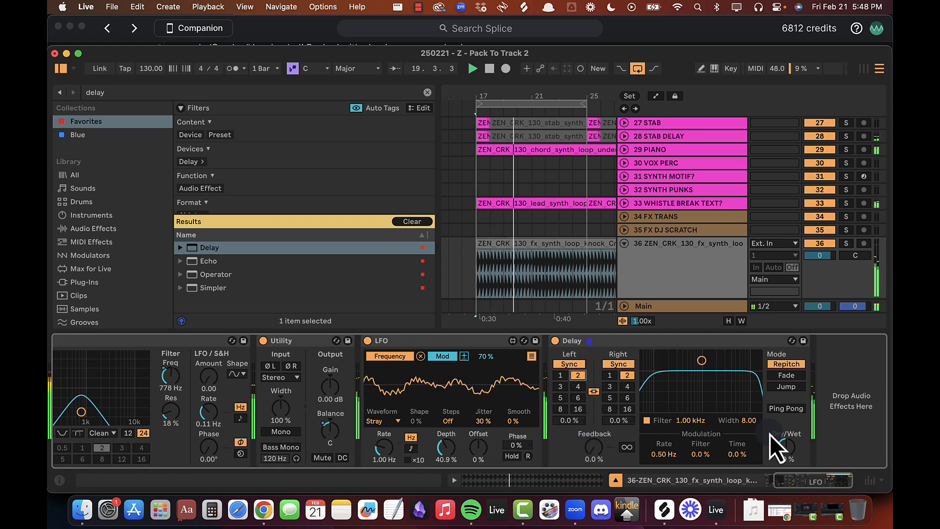
# Step: Enable Ping Pong on the Delay and set a time of 3 sixteenths with dry/wet at 23 % during playback
pyautogui.click(787, 410)
pyautogui.moveTo(785, 441); pyautogui.dragTo(784, 450)
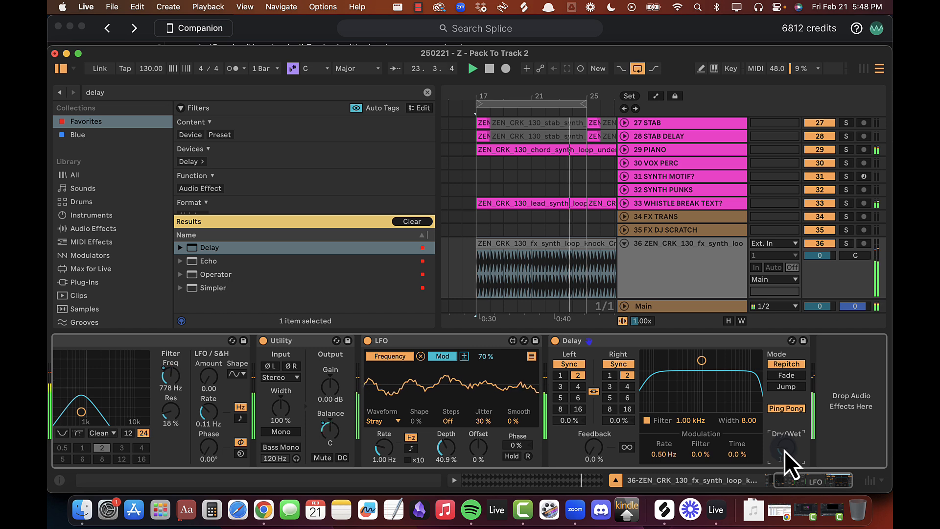
pyautogui.click(561, 386)
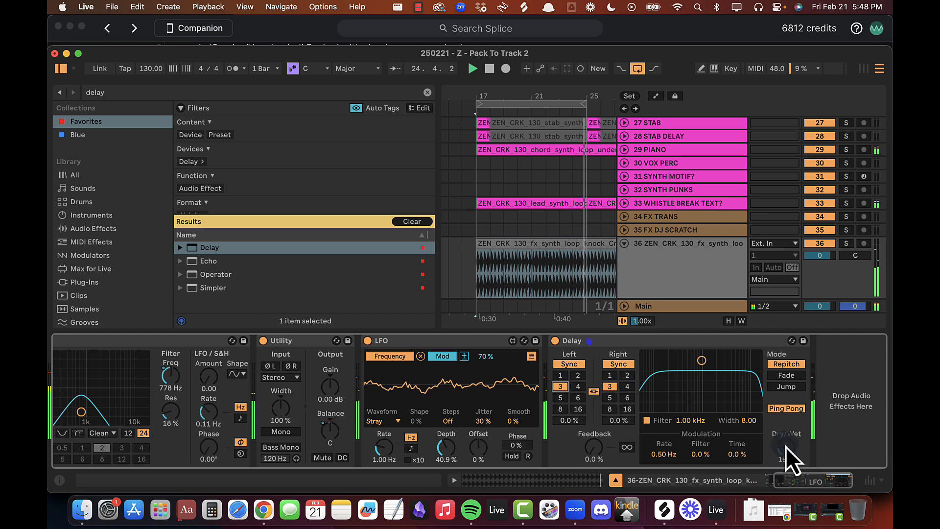
pyautogui.moveTo(785, 446); pyautogui.dragTo(785, 446)
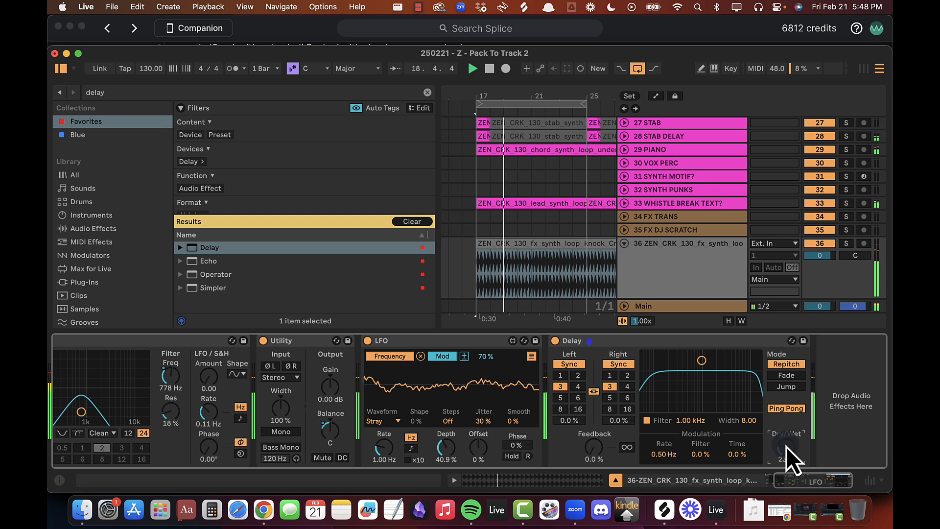
pyautogui.click(612, 341)
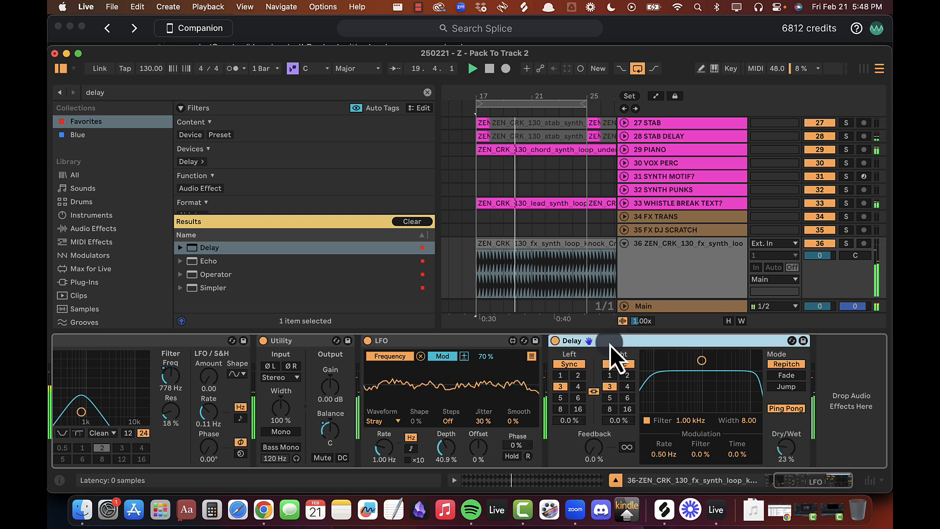
# Step: Try a delay time of 6 sixteenths and settle on 4 sixteenths for both channels
pyautogui.click(561, 388)
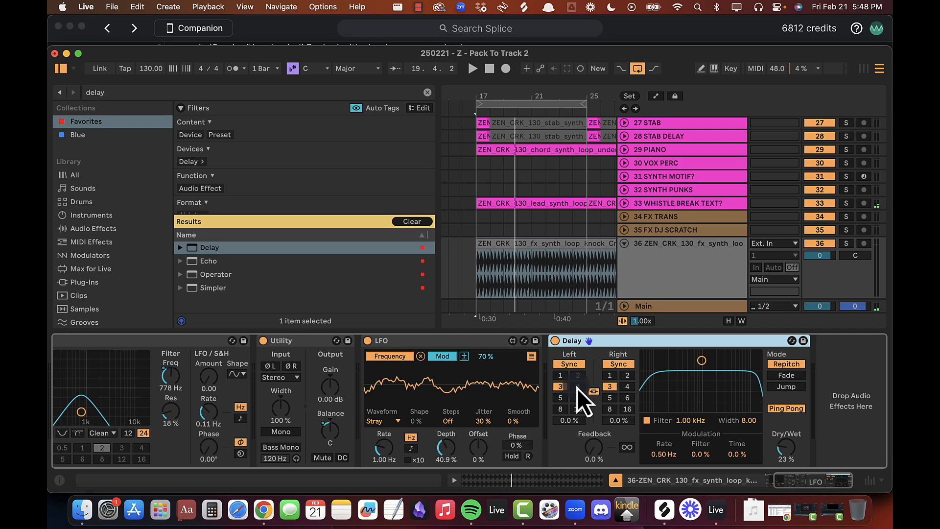
pyautogui.click(578, 397)
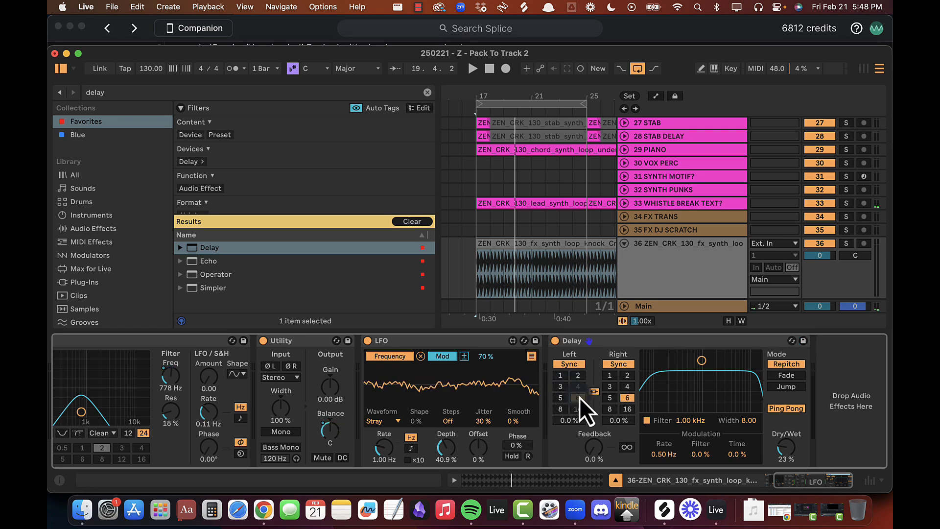
pyautogui.click(562, 389)
pyautogui.click(576, 388)
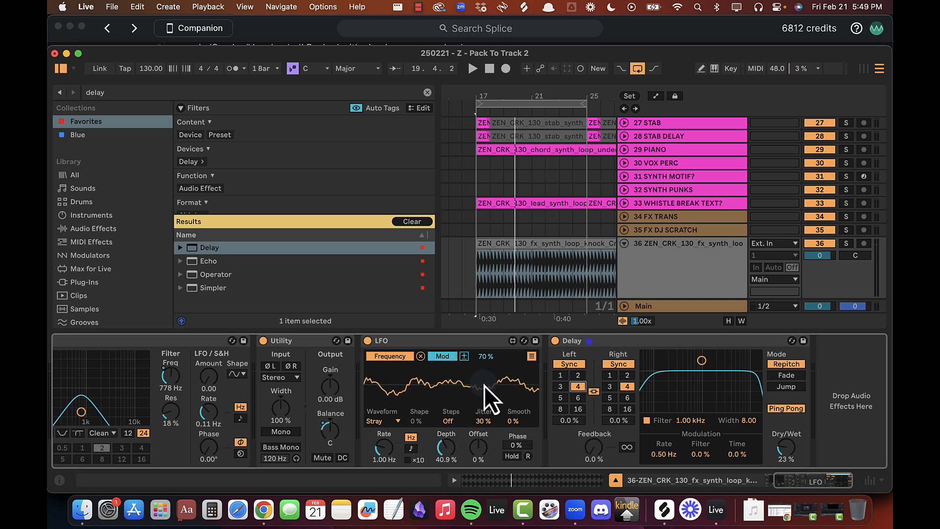
# Step: Lower the Delay's dry/wet to 20 % and the Utility's gain before the LFO to -12 dB while playing the loop
pyautogui.click(618, 342)
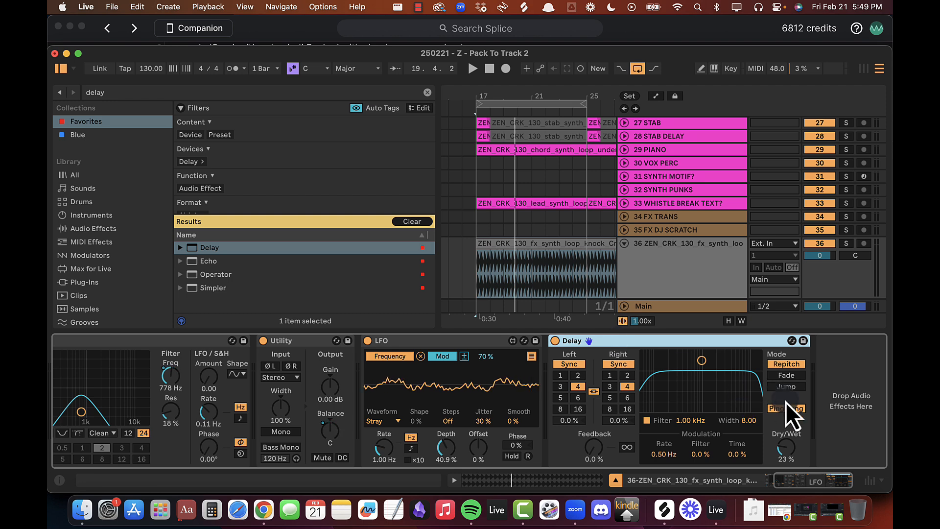
pyautogui.click(592, 391)
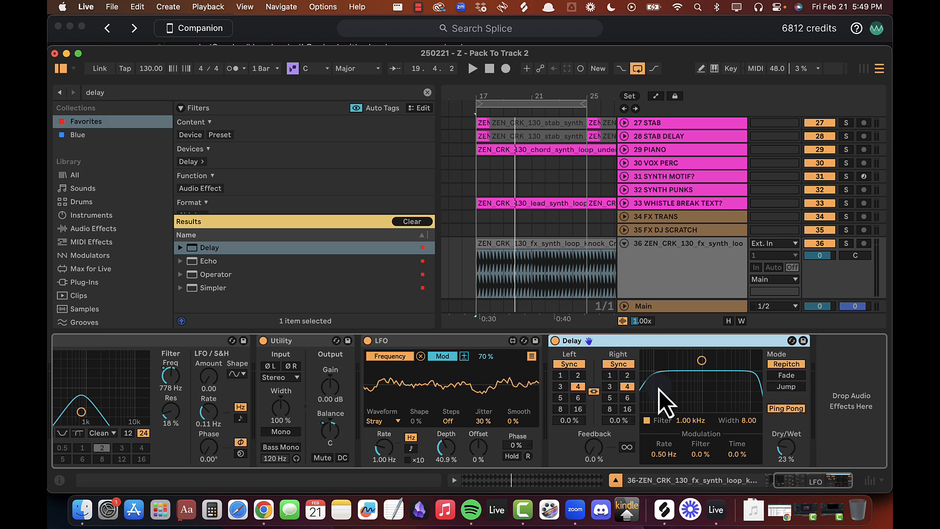
pyautogui.click(790, 449)
pyautogui.press('space')
pyautogui.moveTo(791, 449); pyautogui.dragTo(790, 450)
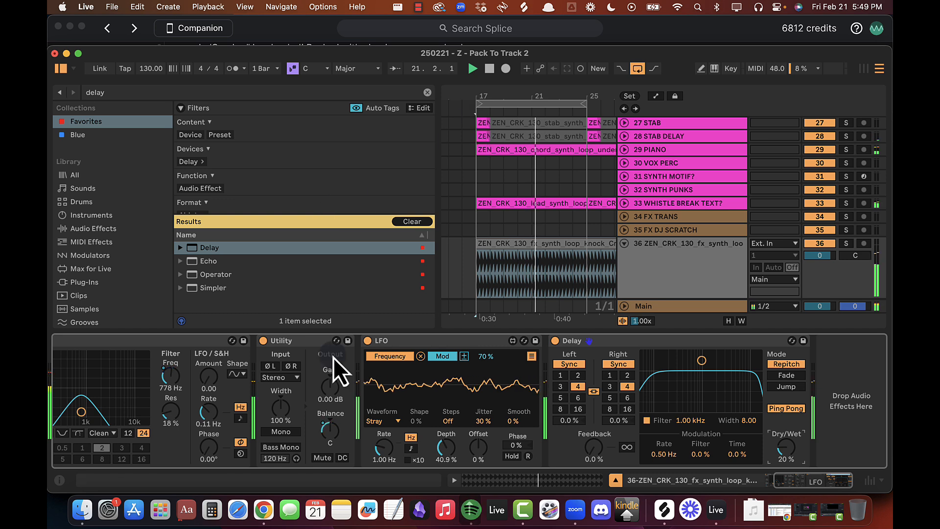
pyautogui.moveTo(329, 386); pyautogui.dragTo(330, 386)
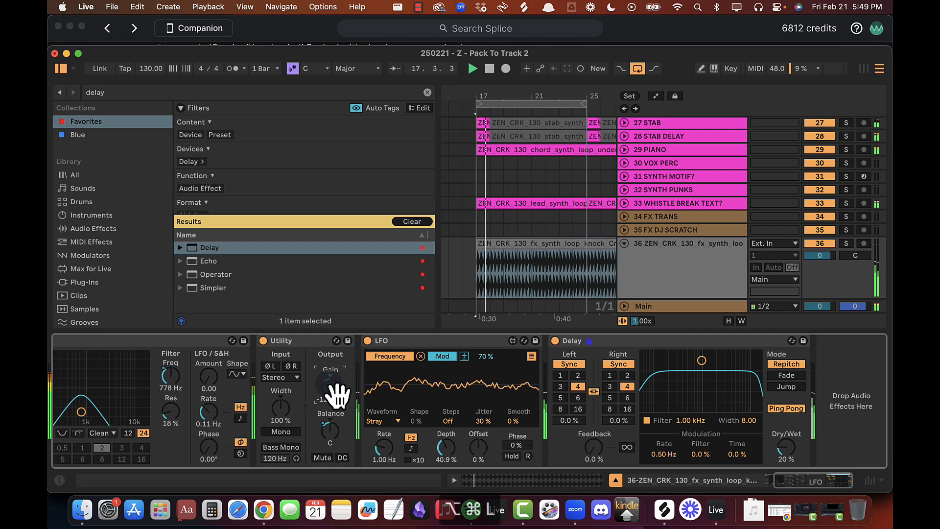
# Step: Trim the end of the fx_synth_loop_knock clip on track 36 to 32.4.1, just before the drop at bar 33
pyautogui.press('super+alt+l')
pyautogui.press('super+alt+b')
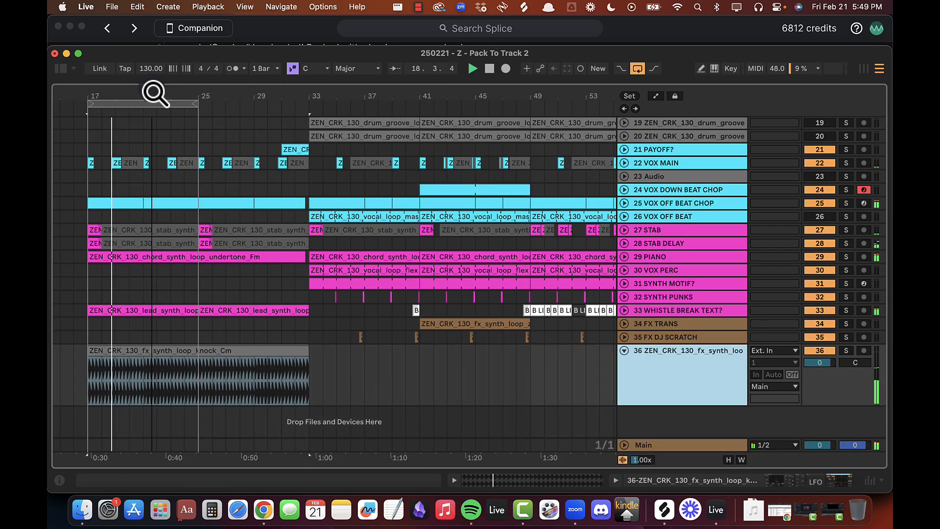
pyautogui.moveTo(157, 92); pyautogui.dragTo(231, 92)
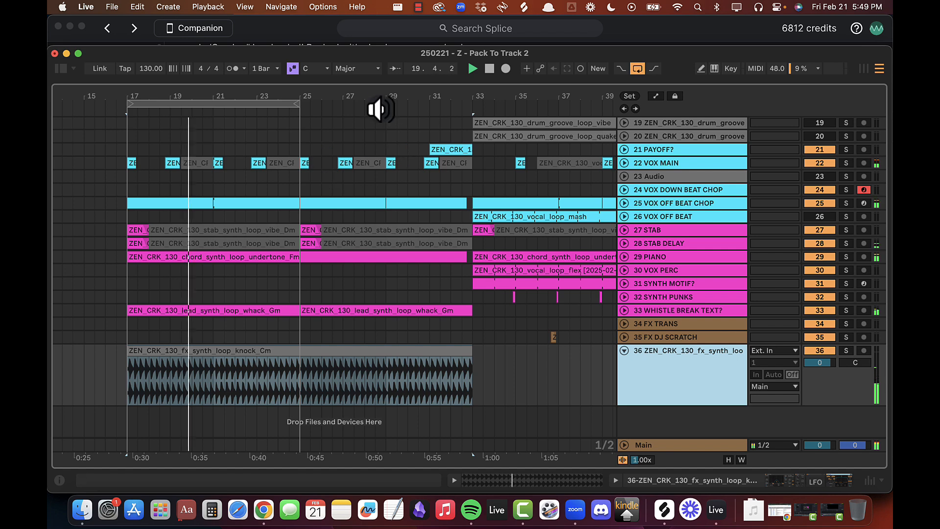
pyautogui.moveTo(377, 109); pyautogui.dragTo(273, 101)
pyautogui.press('super+Tab')
pyautogui.press('super+Tab')
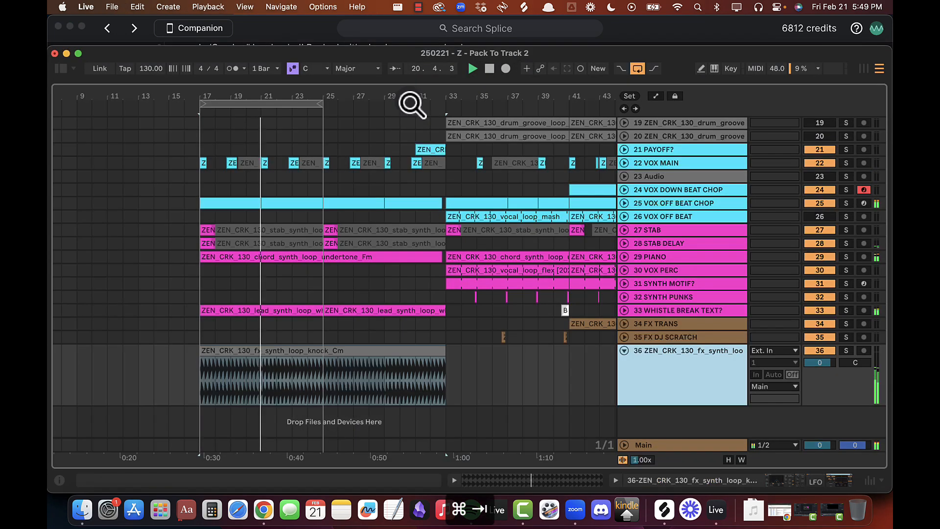
pyautogui.press('space')
pyautogui.moveTo(429, 97); pyautogui.dragTo(429, 119)
pyautogui.moveTo(461, 354); pyautogui.dragTo(446, 350)
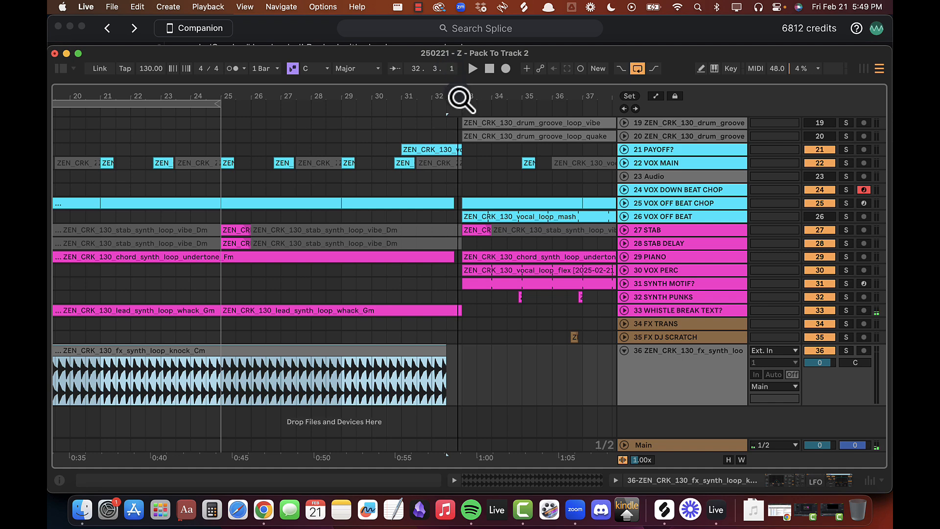
pyautogui.moveTo(460, 100); pyautogui.dragTo(441, 354)
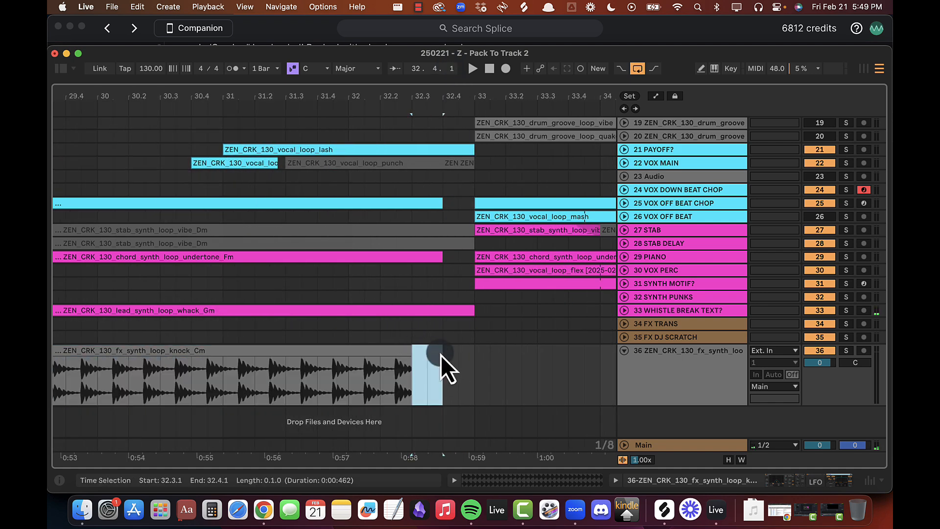
pyautogui.click(409, 352)
# Step: Find the Utility device in the browser, add it after the Delay on track 36 and show its Mute automation
pyautogui.click(60, 69)
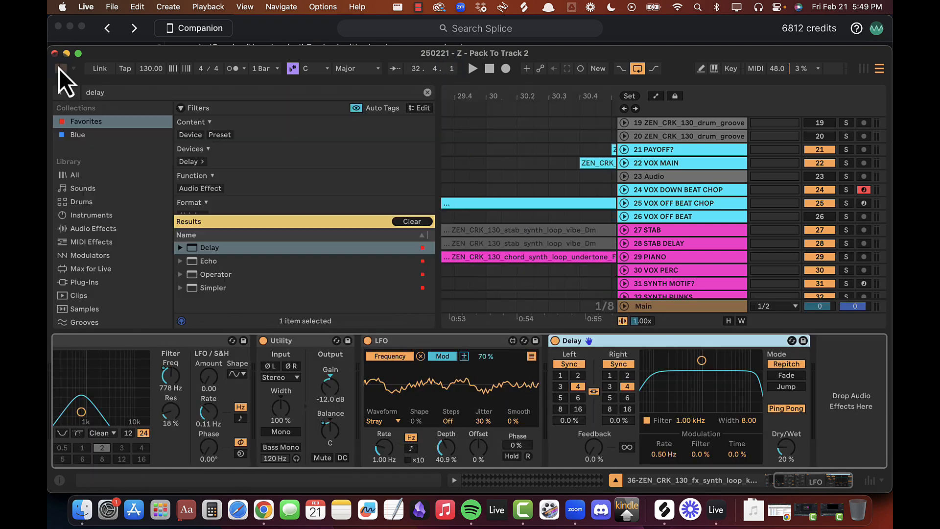
pyautogui.click(133, 93)
pyautogui.write('util')
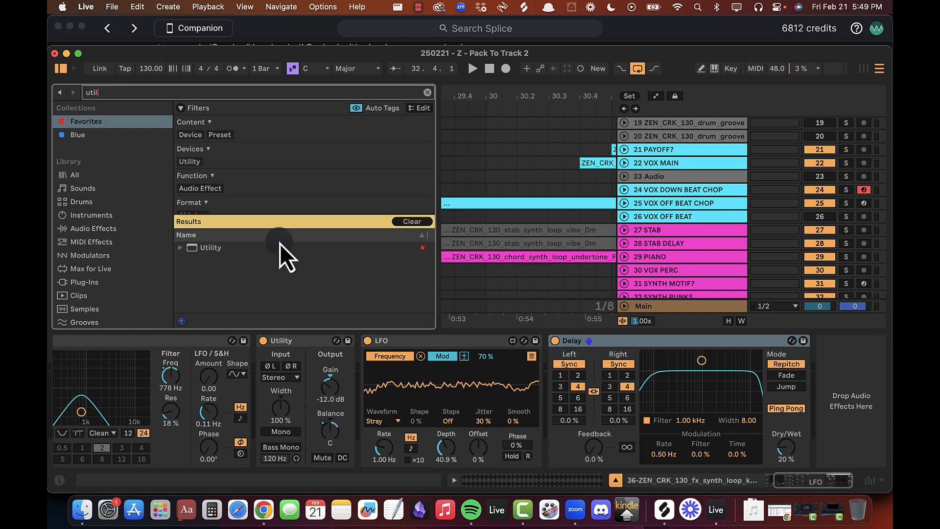
pyautogui.moveTo(220, 249); pyautogui.dragTo(714, 415)
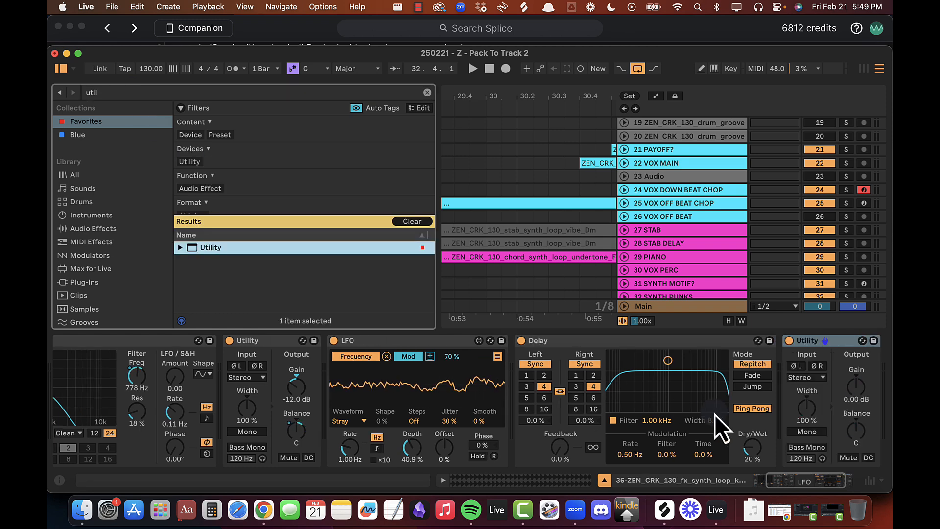
pyautogui.rightClick(842, 457)
pyautogui.click(798, 392)
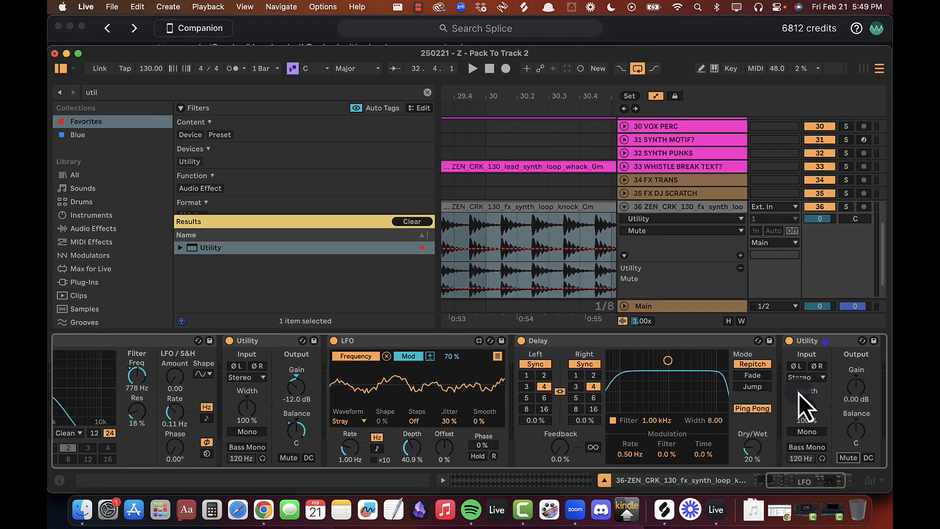
# Step: Automate the new Utility's Mute on track 36 to switch on at 32.4.1 and stay on from there
pyautogui.hscroll(10, 568, 258)
pyautogui.scroll(-2, 568, 259)
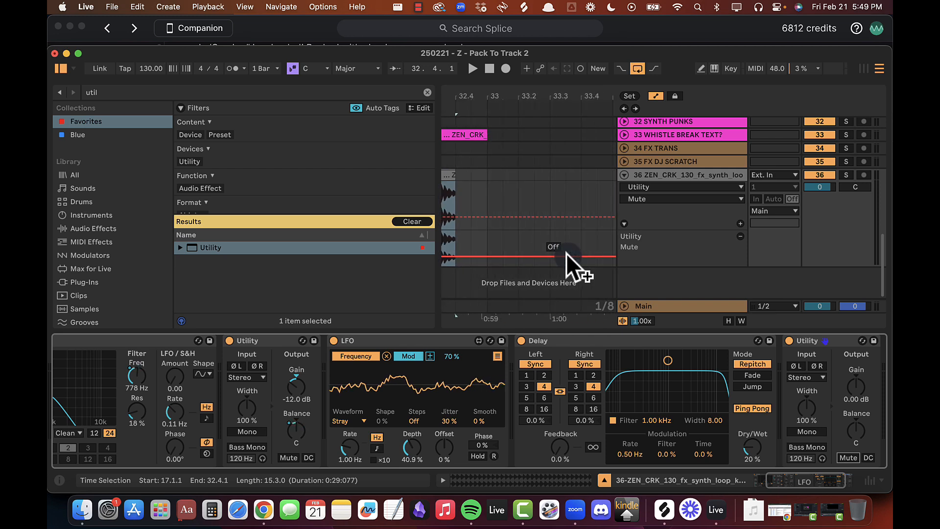
pyautogui.hscroll(-2, 566, 254)
pyautogui.click(529, 242)
pyautogui.press('b')
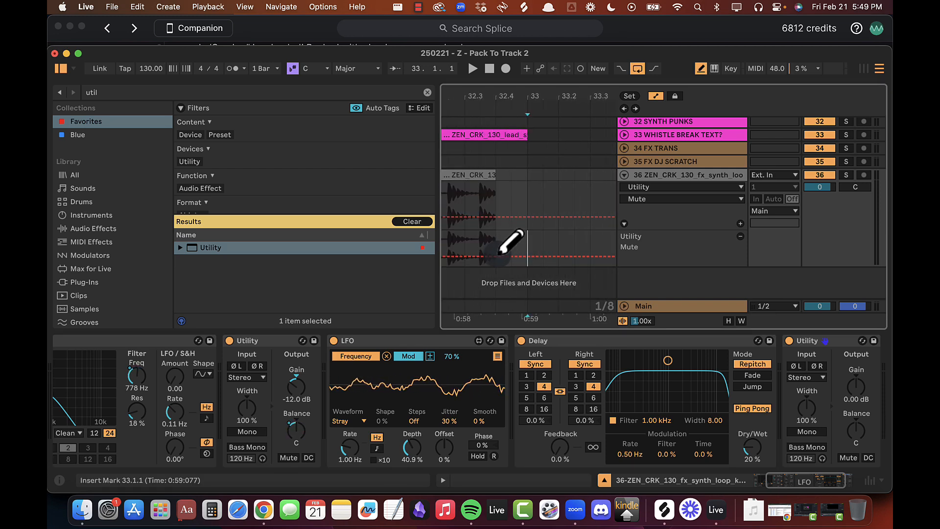
pyautogui.moveTo(498, 253); pyautogui.dragTo(516, 235)
pyautogui.press('b')
pyautogui.press('b')
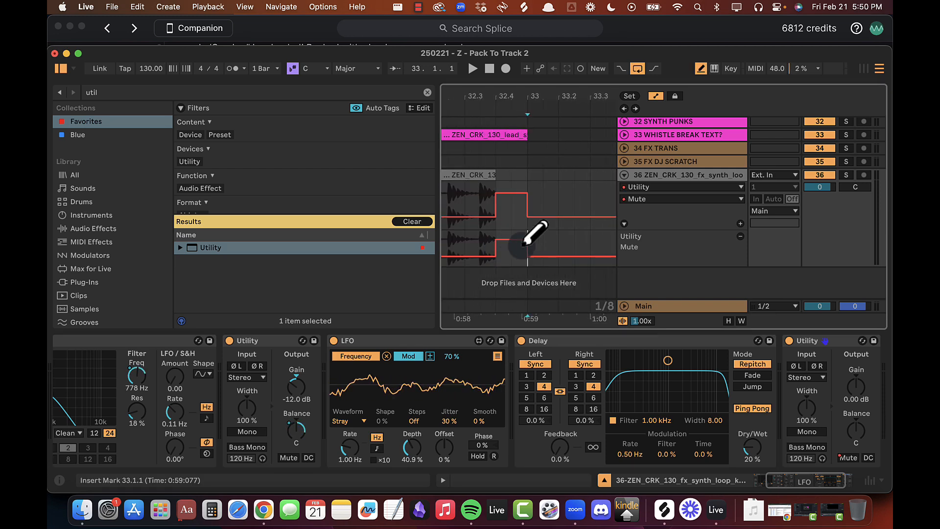
pyautogui.click(527, 255)
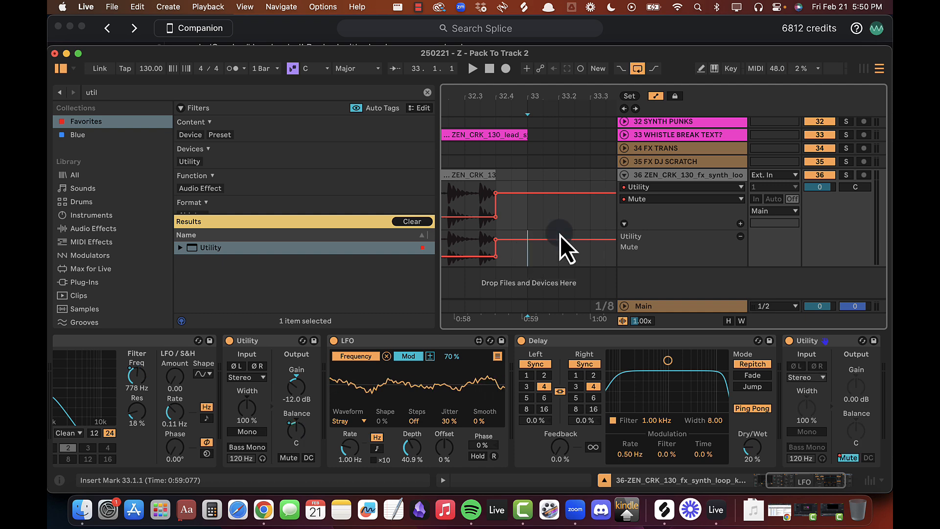
pyautogui.click(560, 235)
# Step: Hide the browser and device view, fold track 36 and rename it "# FX BLOCK RANDOM"
pyautogui.press('super+alt+b')
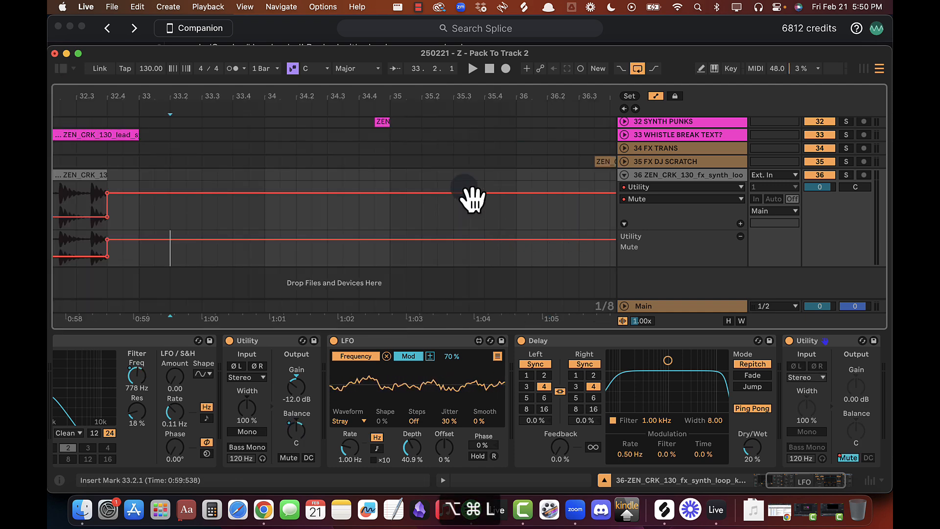
pyautogui.press('super+alt+l')
pyautogui.click(626, 315)
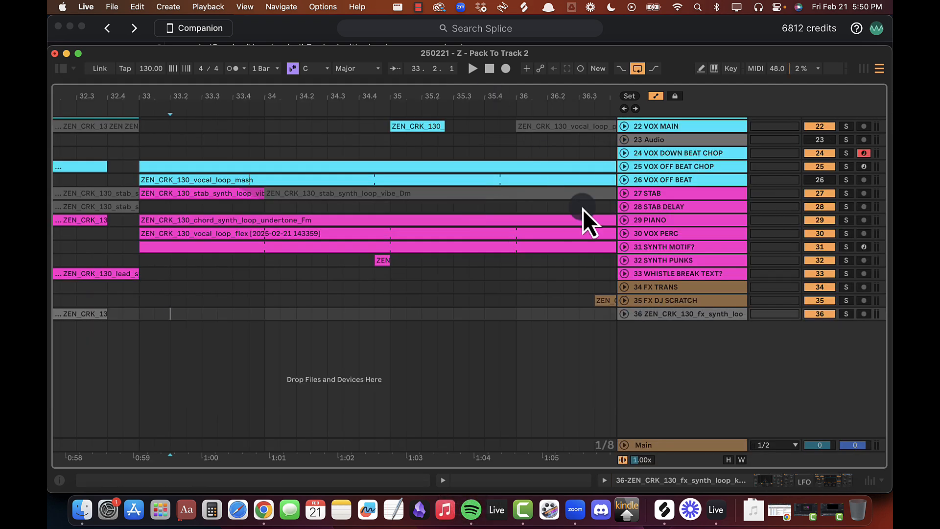
pyautogui.press('-')
pyautogui.press('-')
pyautogui.click(659, 313)
pyautogui.press('super+r')
pyautogui.write('# FX R')
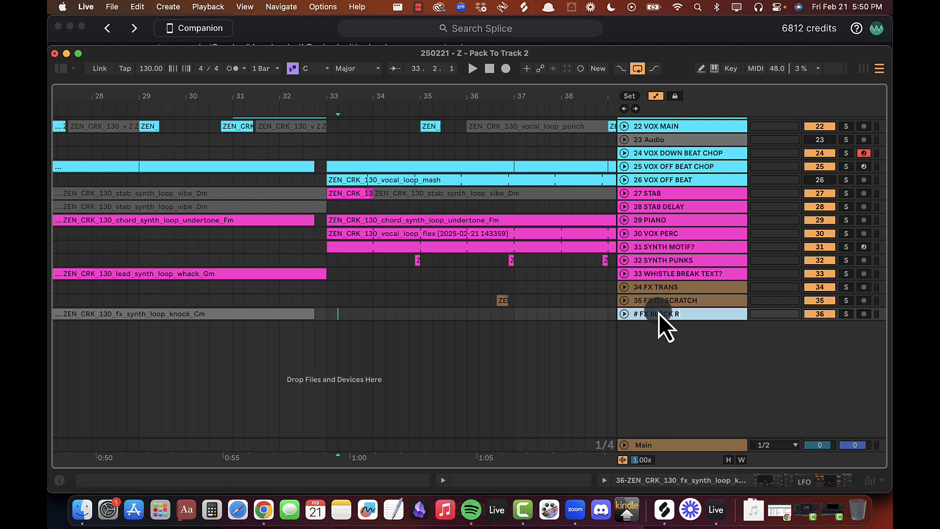
pyautogui.write('ANDOM')
pyautogui.press('Return')
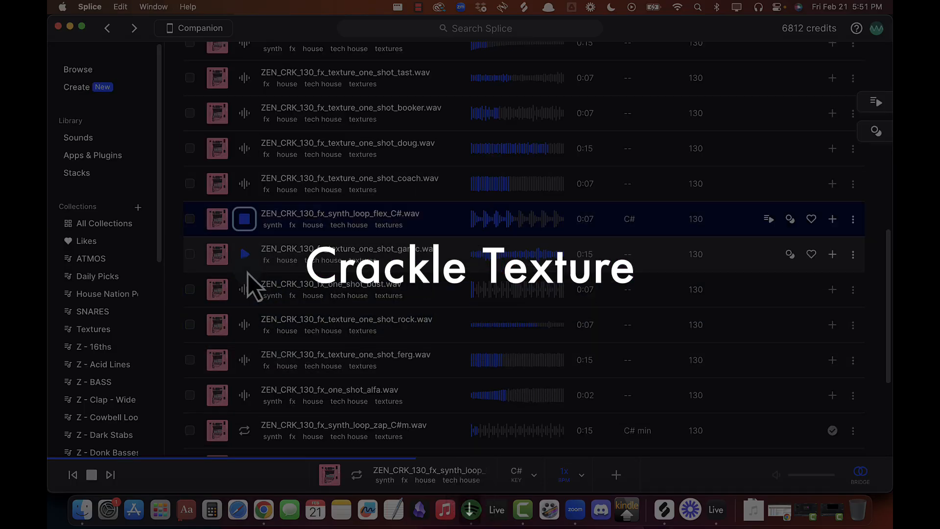
# Step: Audition the texture one-shots in Splice and download ZEN_CRK_130_fx_texture_one_shot_rock.wav
pyautogui.press('Down')
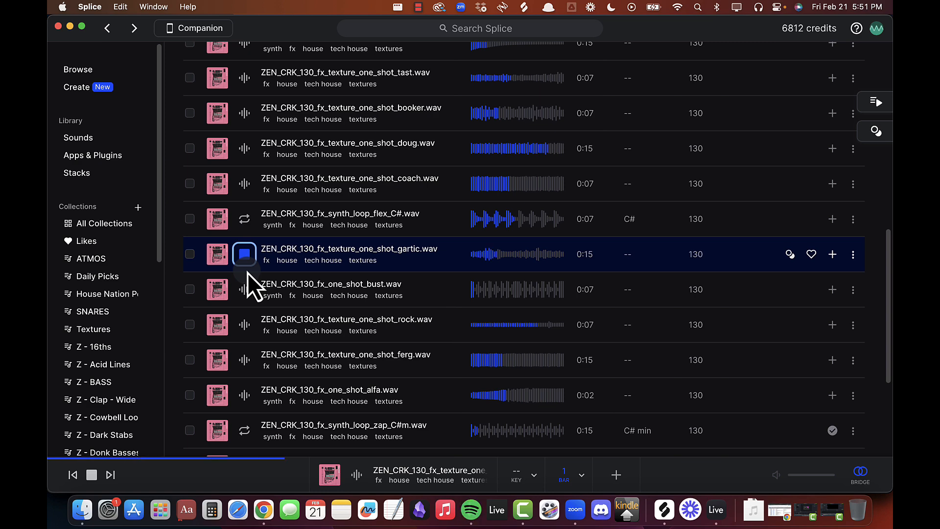
pyautogui.press('Down')
pyautogui.press('Down')
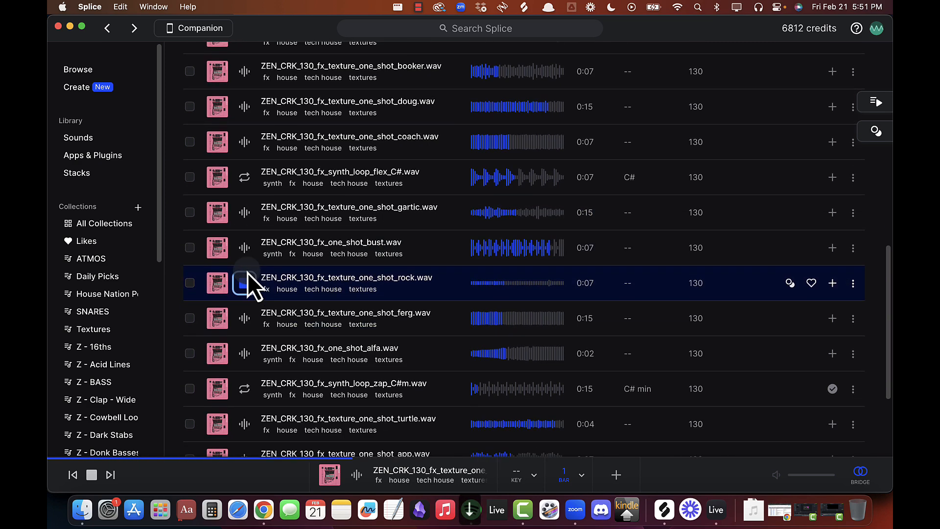
pyautogui.click(833, 284)
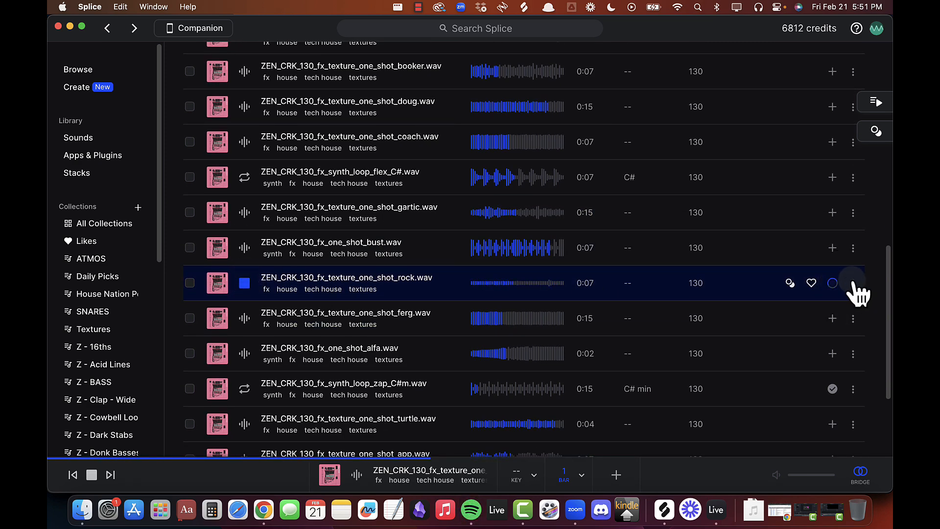
pyautogui.click(853, 282)
# Step: Switch to Live, insert an audio track below FX BLOCK RANDOM, and place the fx_texture_one_shot_rock sample from bar 17 across the break
pyautogui.press('super+Tab')
pyautogui.click(674, 314)
pyautogui.press('super+t')
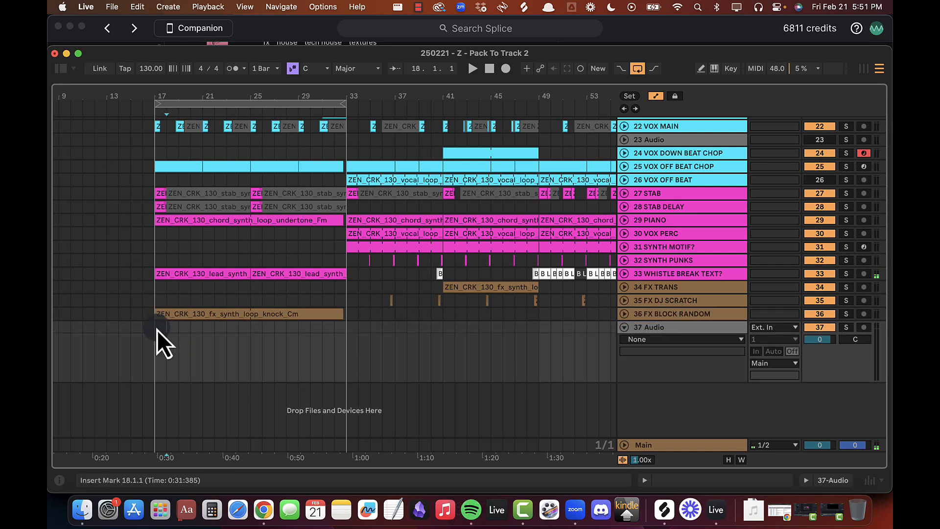
pyautogui.press('super+v')
pyautogui.moveTo(196, 328); pyautogui.dragTo(340, 344)
pyautogui.moveTo(171, 99); pyautogui.dragTo(190, 100)
pyautogui.press('space')
# Step: Open the texture clip's sample and loop the section between its two spikes, from 2.1.2 to just after 3.1.4
pyautogui.doubleClick(224, 327)
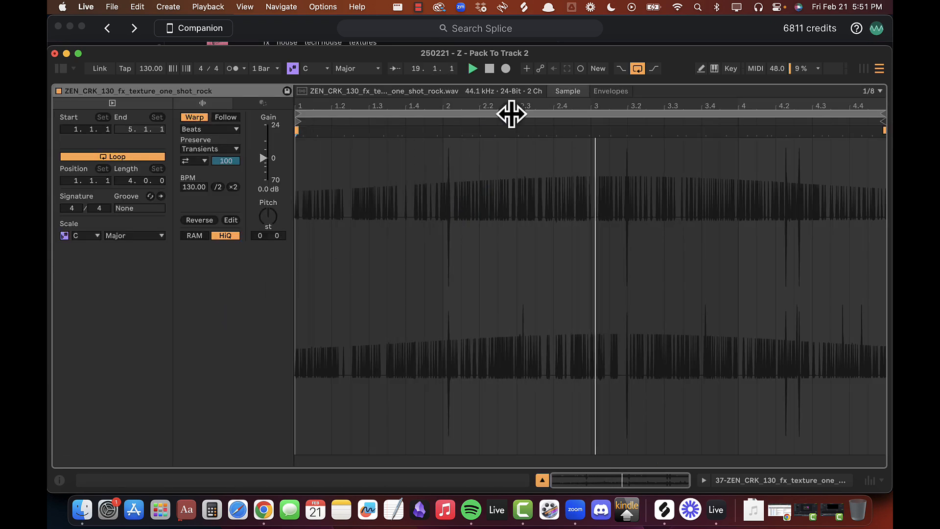
pyautogui.moveTo(516, 103); pyautogui.dragTo(516, 102)
pyautogui.press('space')
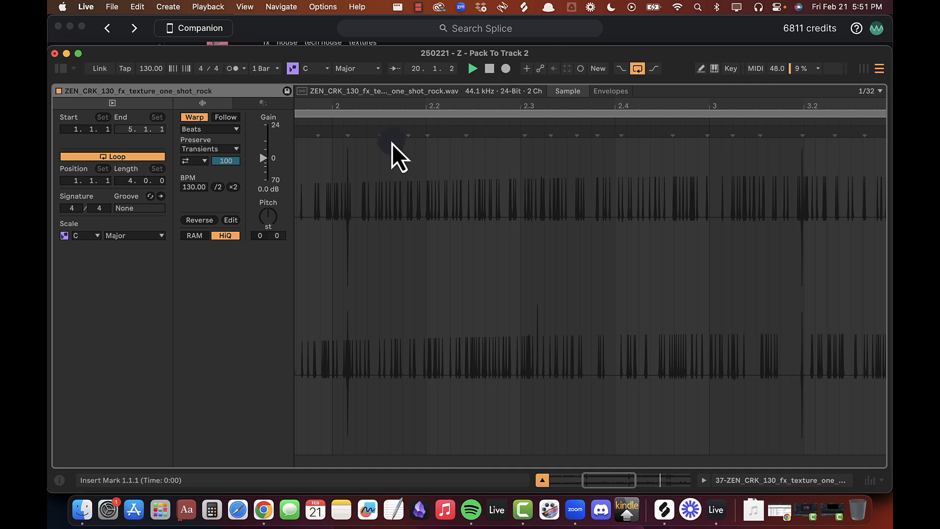
pyautogui.moveTo(360, 158); pyautogui.dragTo(791, 201)
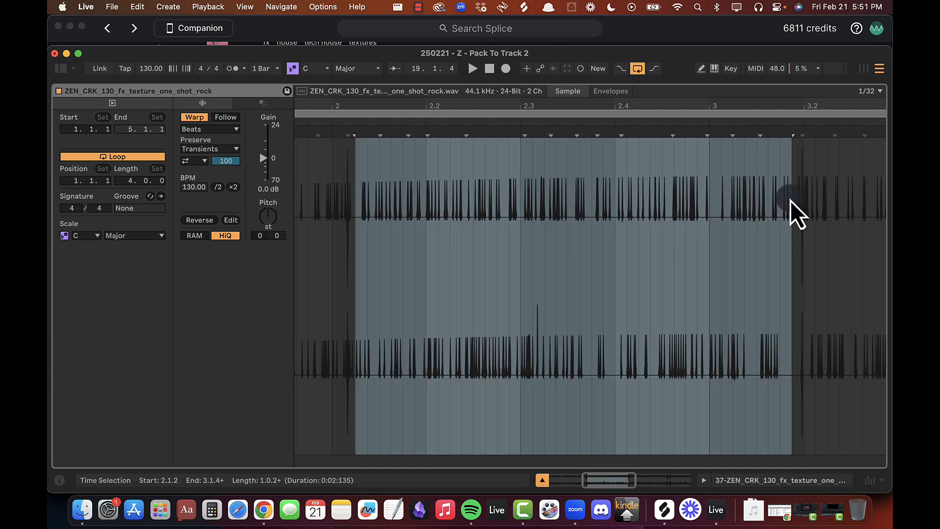
pyautogui.press('alt+super+l')
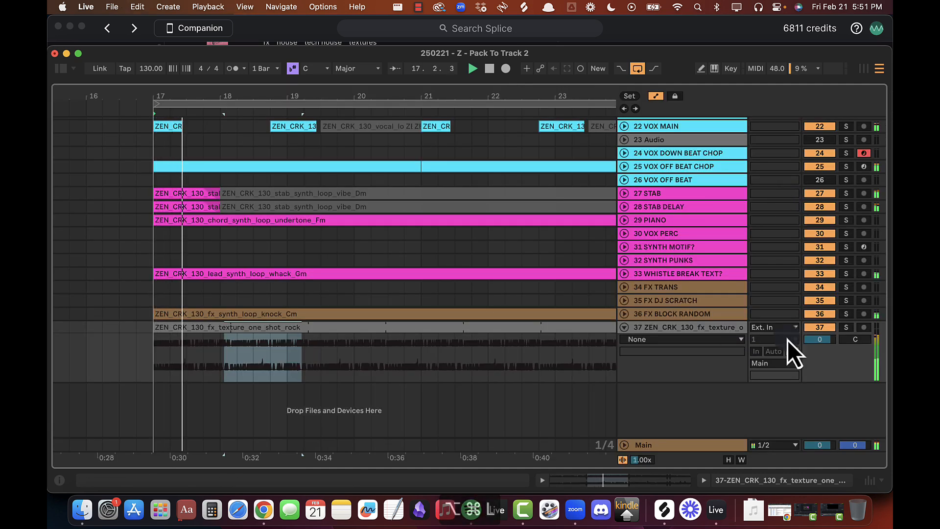
# Step: Lower the volume of track 37 with the crackle texture to about -8.7 dB during playback
pyautogui.click(819, 339)
pyautogui.scroll(-3, 819, 339)
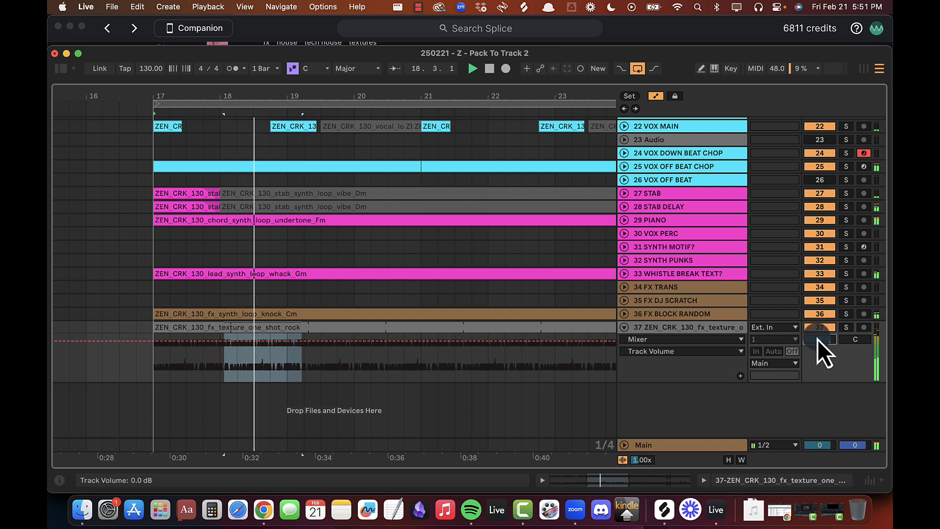
pyautogui.scroll(-3, 819, 340)
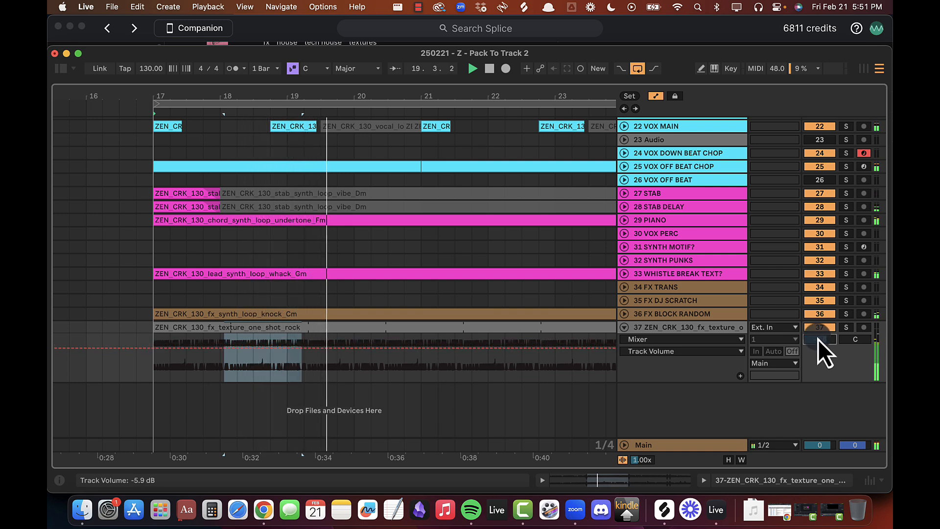
pyautogui.scroll(-3, 819, 339)
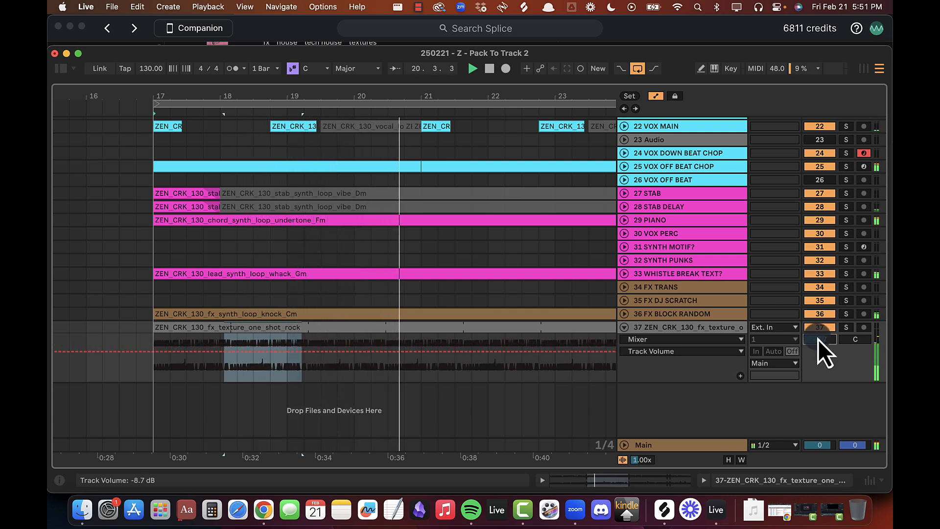
pyautogui.scroll(-2, 817, 339)
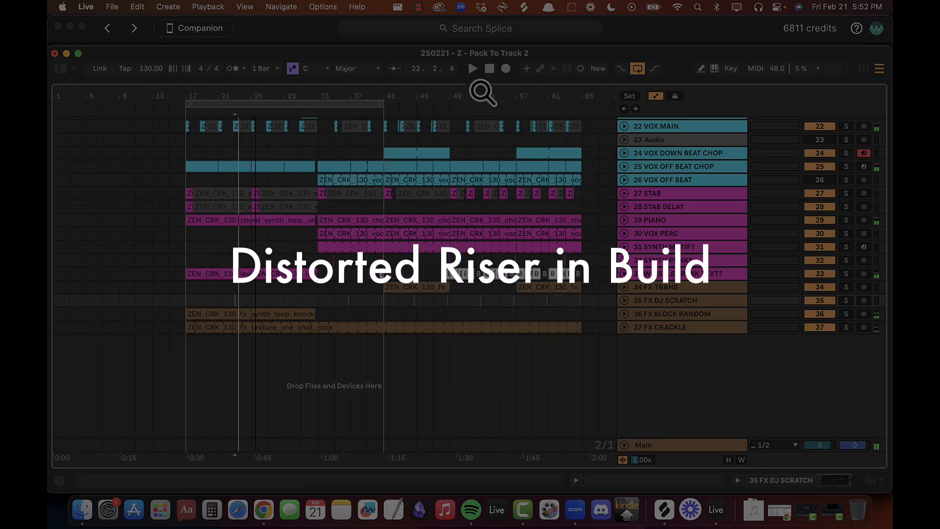
# Step: Copy the fx_synth_loop_zap riser and its gain automation on FX TRANS from bar 41 to bar 25, and play from there
pyautogui.moveTo(480, 91); pyautogui.dragTo(210, 96)
pyautogui.click(623, 286)
pyautogui.hscroll(-2, 536, 216)
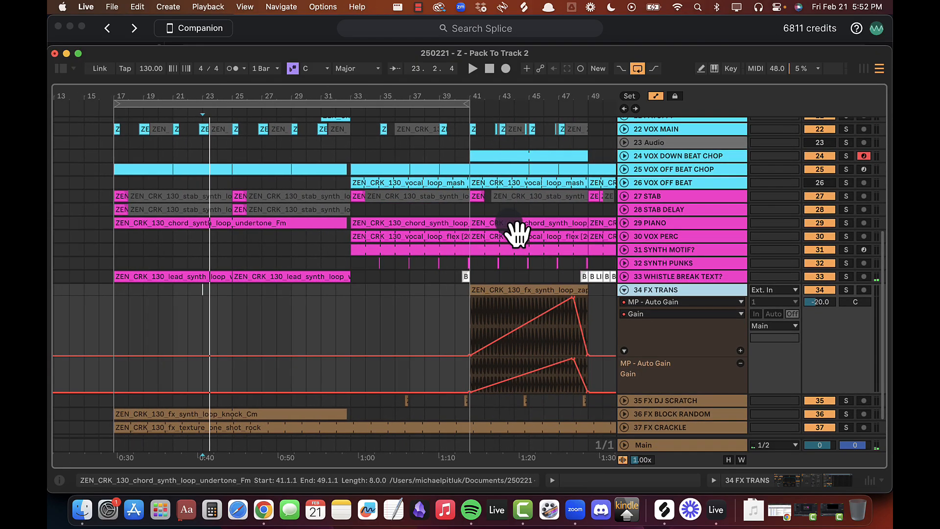
pyautogui.click(514, 301)
pyautogui.moveTo(521, 300); pyautogui.dragTo(290, 303)
pyautogui.click(210, 349)
pyautogui.press('space')
pyautogui.press('space')
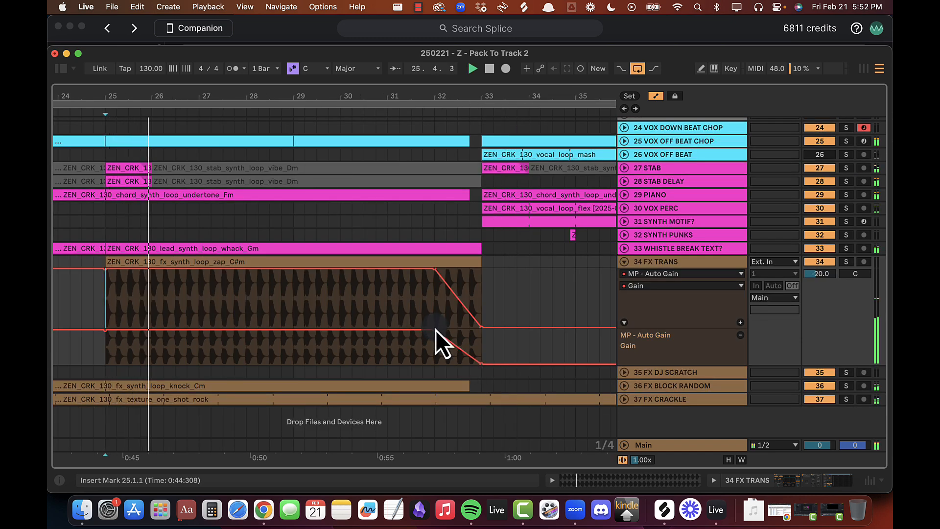
# Step: On FX TRANS, move the gain drop to start at bar 33 and shorten the zap riser clip to end at 32.4 with a short fade-out
pyautogui.moveTo(435, 330); pyautogui.dragTo(482, 312)
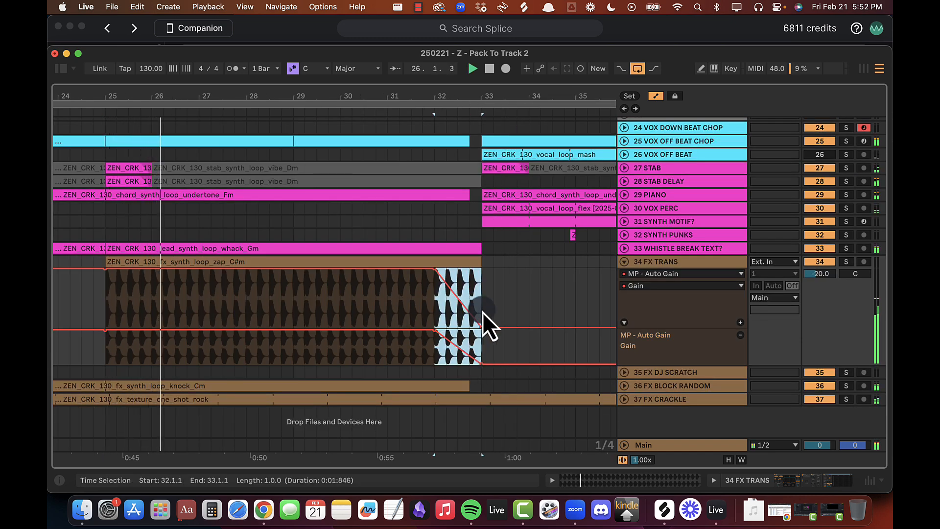
pyautogui.click(481, 340)
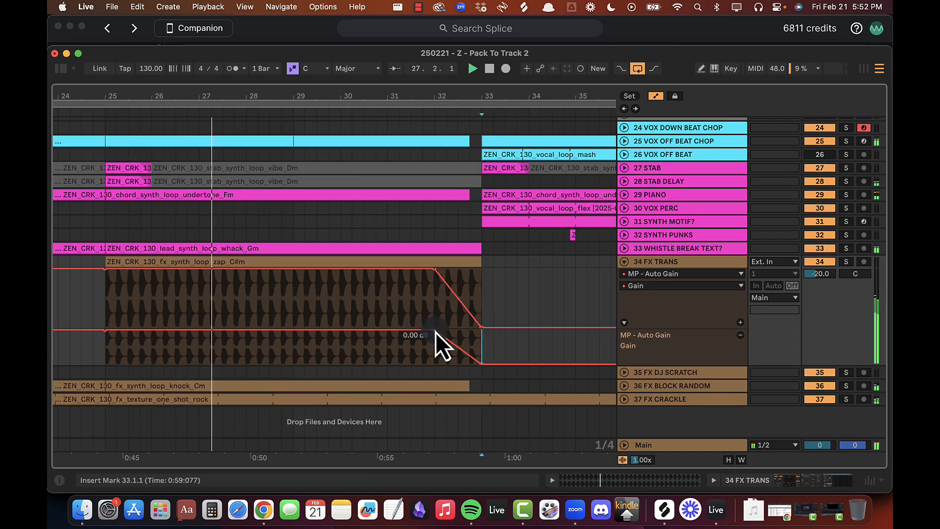
pyautogui.moveTo(435, 332); pyautogui.dragTo(493, 365)
pyautogui.moveTo(465, 91); pyautogui.dragTo(465, 102)
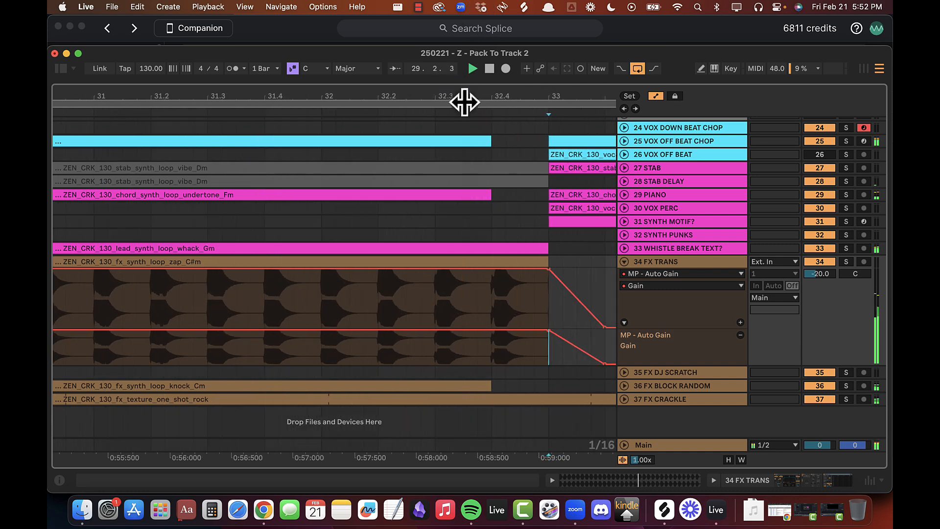
pyautogui.moveTo(537, 265); pyautogui.dragTo(480, 266)
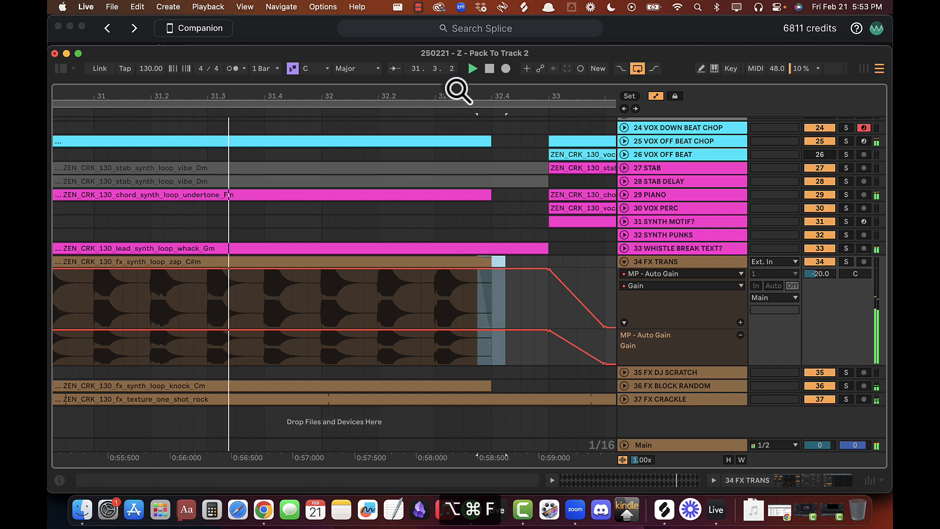
pyautogui.moveTo(442, 99); pyautogui.dragTo(441, 97)
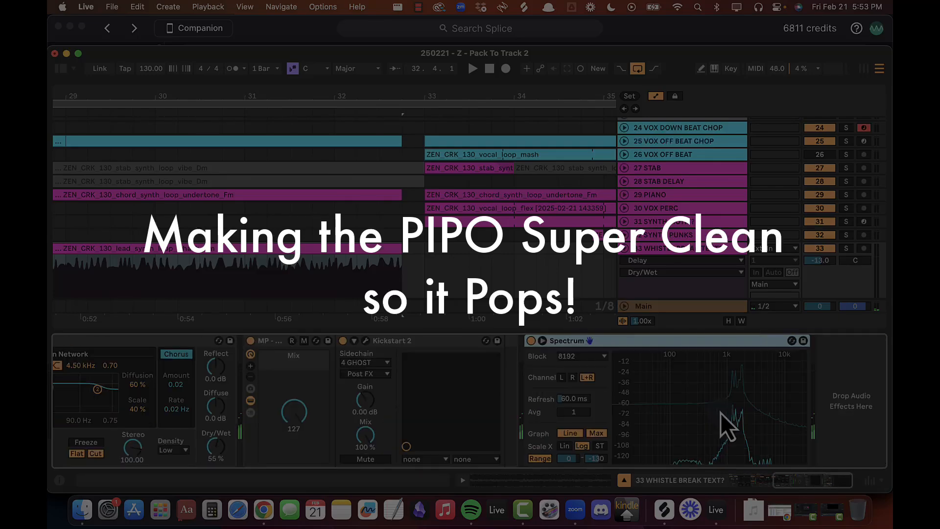
# Step: Add a Utility device after Spectrum on WHISTLE BREAK TEXT? and show its Mute automation in a new lane
pyautogui.click(60, 69)
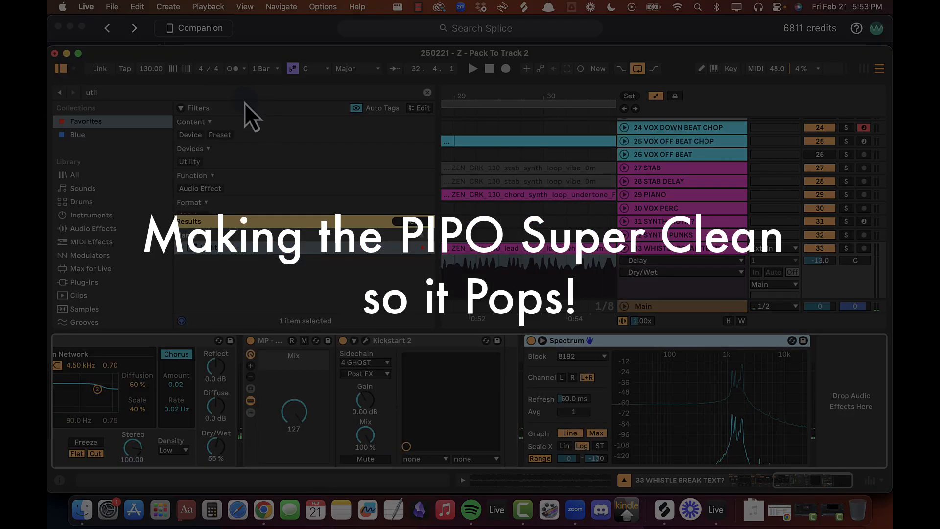
pyautogui.click(237, 92)
pyautogui.doubleClick(210, 249)
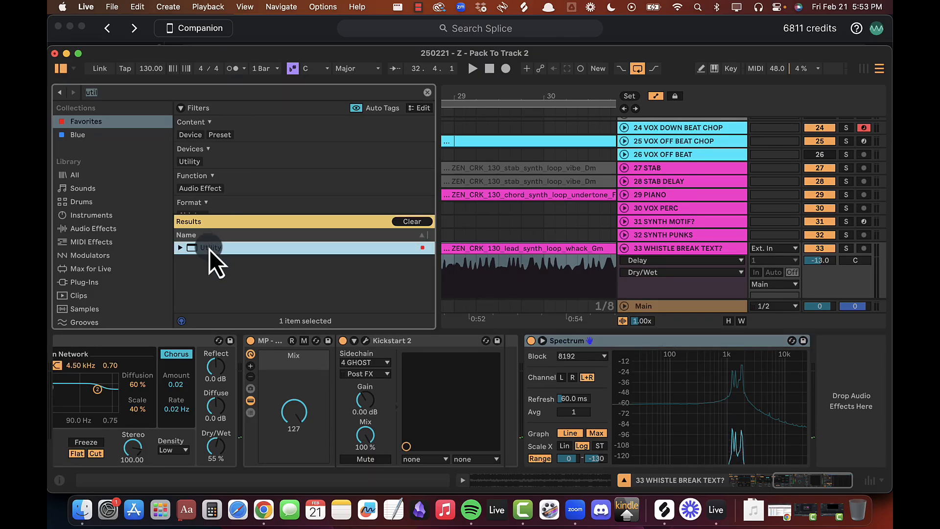
pyautogui.scroll(-5, 572, 260)
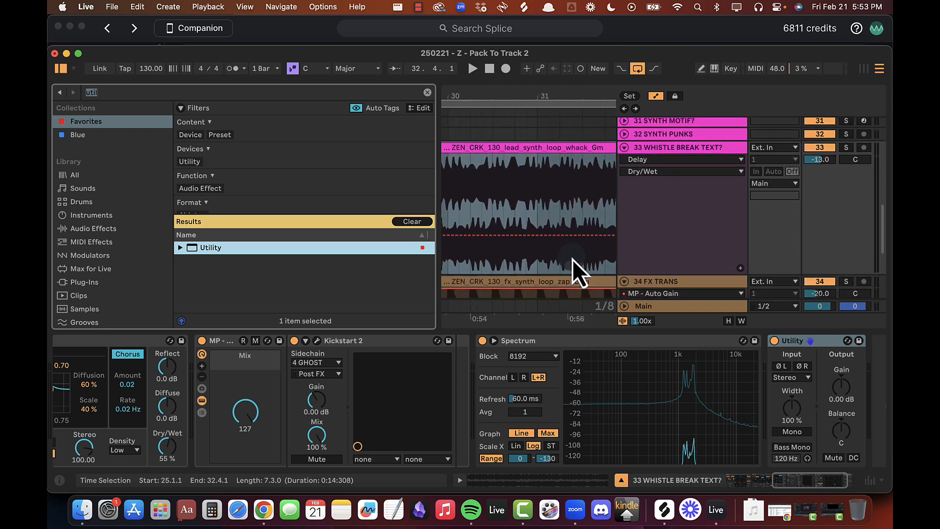
pyautogui.rightClick(832, 463)
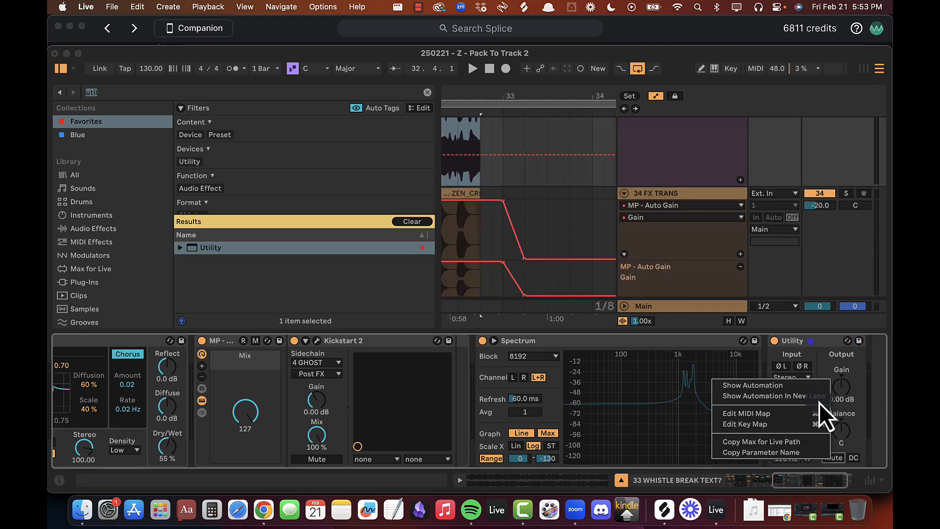
pyautogui.click(803, 399)
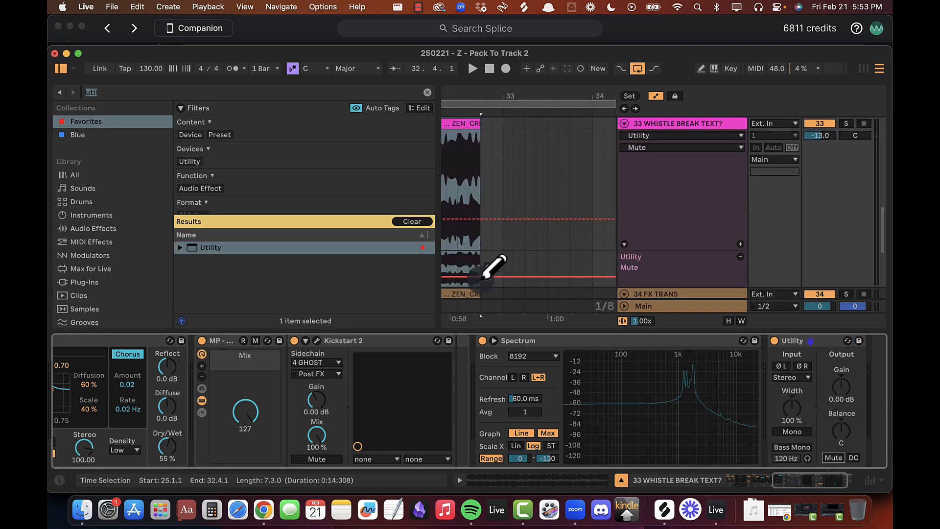
# Step: Automate the Utility Mute on WHISTLE BREAK TEXT? to switch on at 32.4.1, audition the cut, and fold all tracks
pyautogui.press('b')
pyautogui.click(491, 252)
pyautogui.press('alt+super+b')
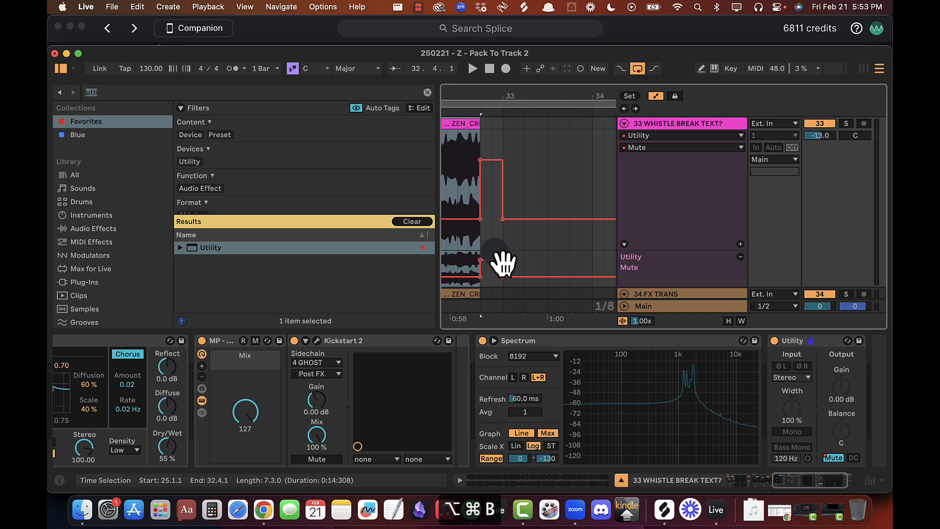
pyautogui.press('alt+super+l')
pyautogui.click(250, 265)
pyautogui.press('space')
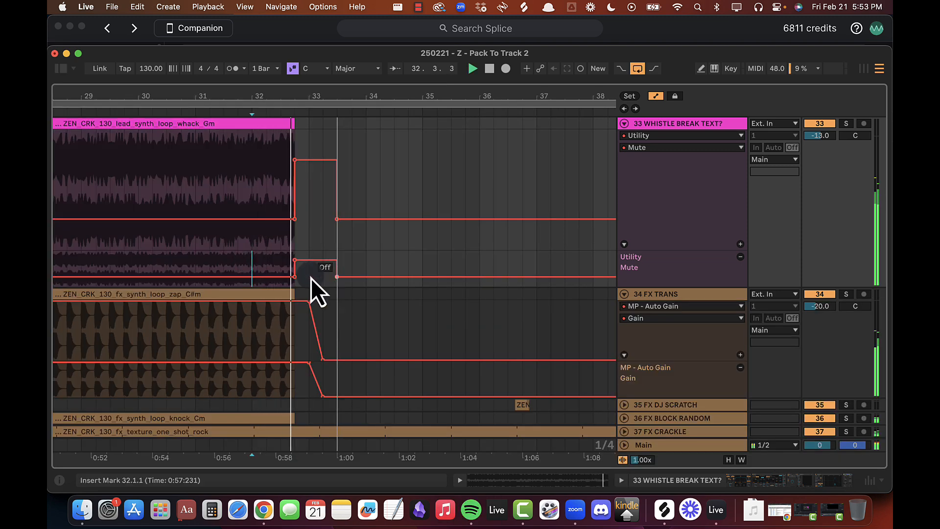
pyautogui.moveTo(474, 98); pyautogui.dragTo(471, 97)
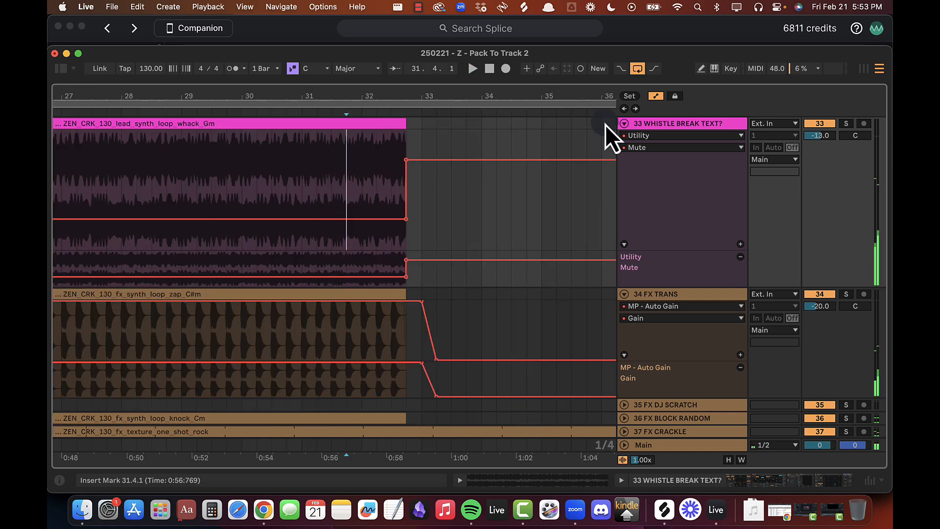
pyautogui.keyDown('alt'); pyautogui.click(624, 124); pyautogui.keyUp('alt')
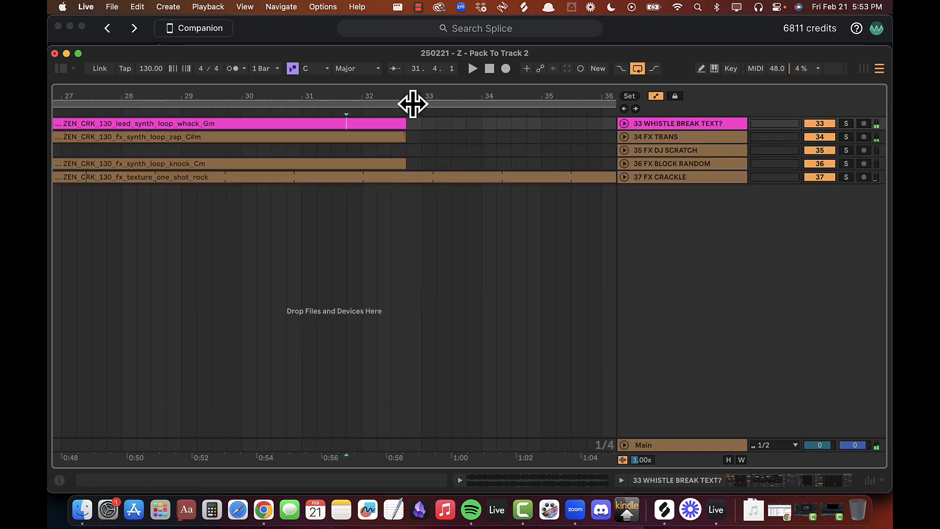
# Step: Play into bar 33, unfold FX TRANS with its devices, and pull the gain automation down to -20.0 dB at 32.4.1
pyautogui.moveTo(410, 95); pyautogui.dragTo(409, 139)
pyautogui.scroll(5, 440, 152)
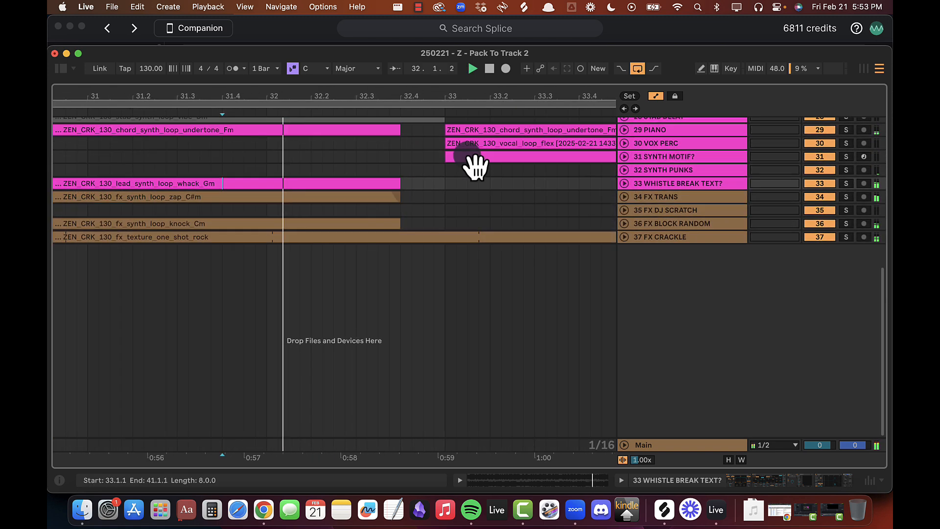
pyautogui.press('space')
pyautogui.click(639, 198)
pyautogui.click(624, 197)
pyautogui.doubleClick(650, 196)
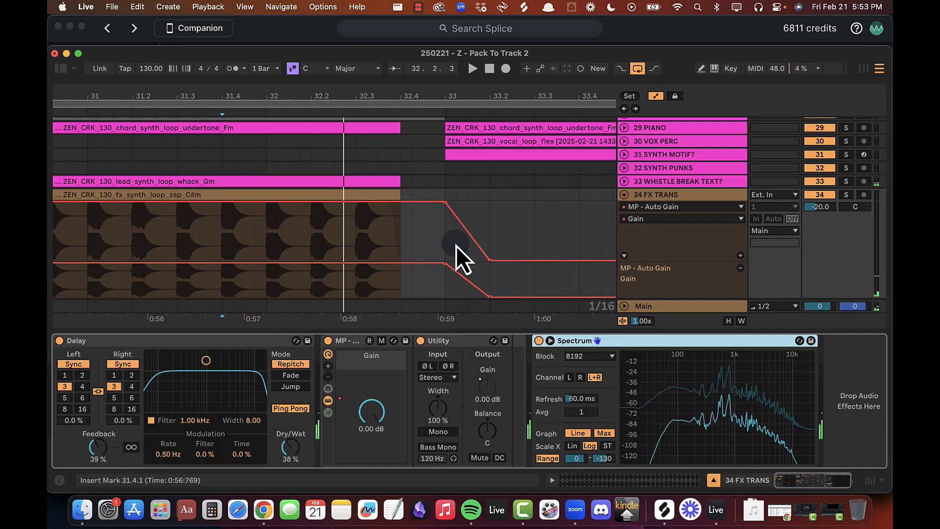
pyautogui.click(397, 239)
pyautogui.scroll(-3, 397, 239)
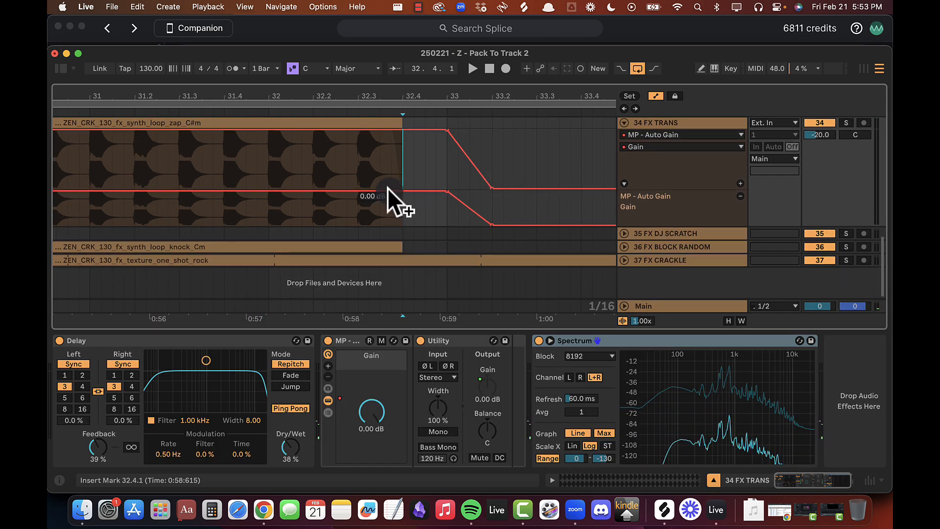
pyautogui.moveTo(401, 191); pyautogui.dragTo(402, 225)
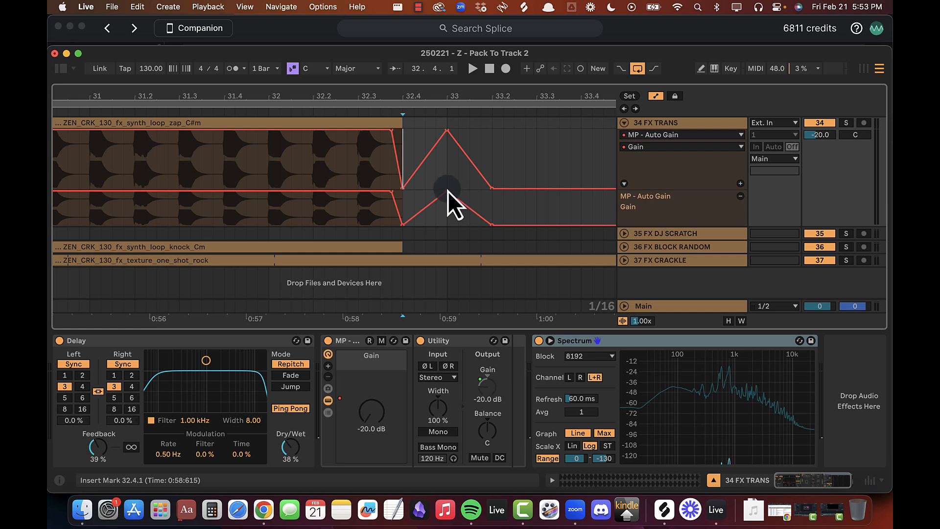
# Step: Delete the leftover gain automation peak at bar 33 on FX TRANS, curve the drop at 32.4, and play from bar 32
pyautogui.click(448, 191)
pyautogui.moveTo(449, 202); pyautogui.dragTo(525, 210)
pyautogui.press('Delete')
pyautogui.click(268, 215)
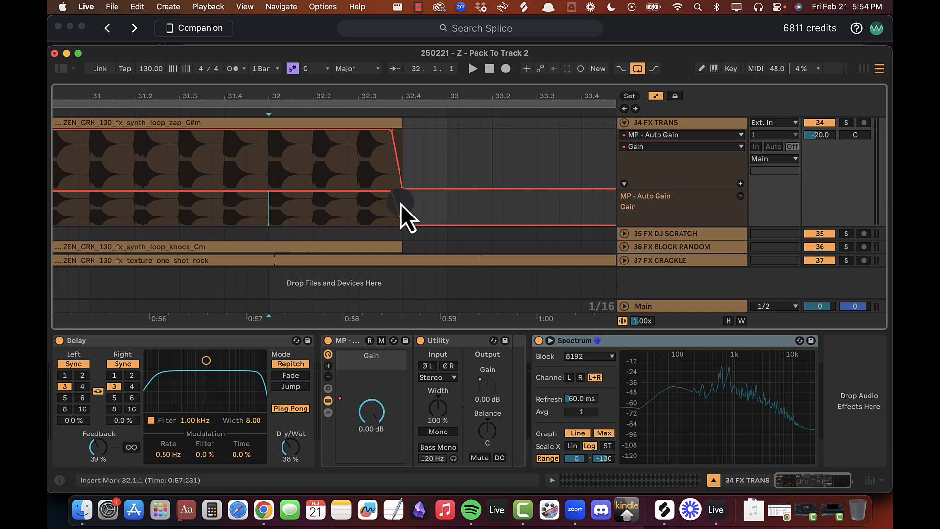
pyautogui.moveTo(401, 203); pyautogui.dragTo(398, 194)
pyautogui.press('space')
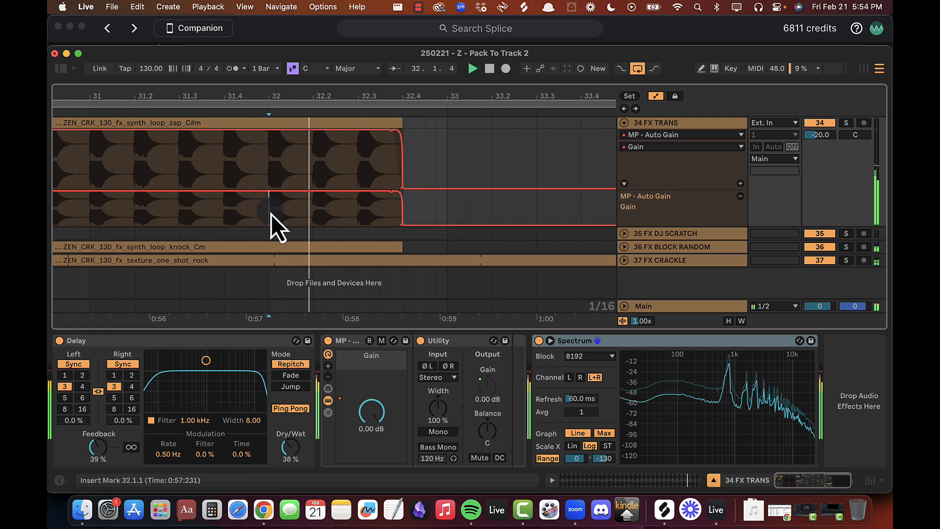
# Step: Fold FX TRANS, play the build from bar 29, and examine the GROOVE BUS and GROOVE automation around bar 33
pyautogui.click(625, 123)
pyautogui.moveTo(420, 98); pyautogui.dragTo(419, 71)
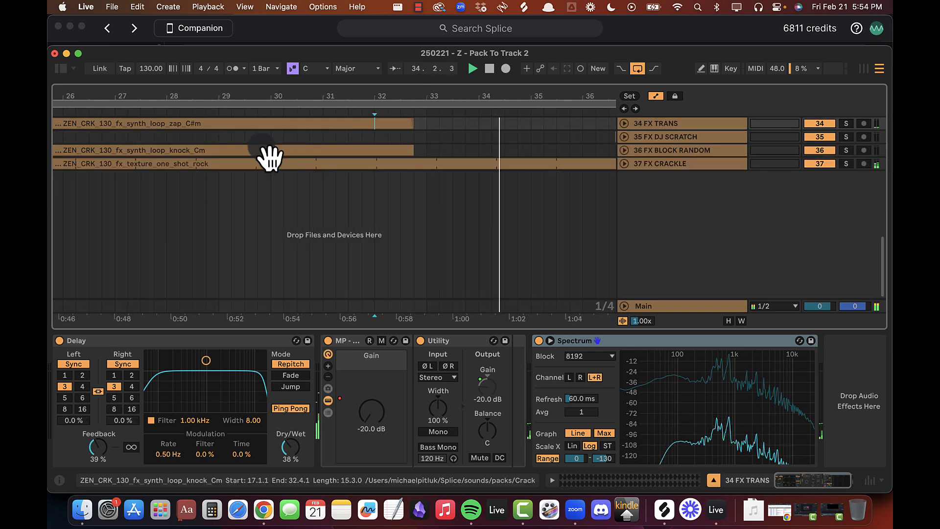
pyautogui.scroll(5, 267, 159)
pyautogui.click(386, 180)
pyautogui.scroll(10, 385, 181)
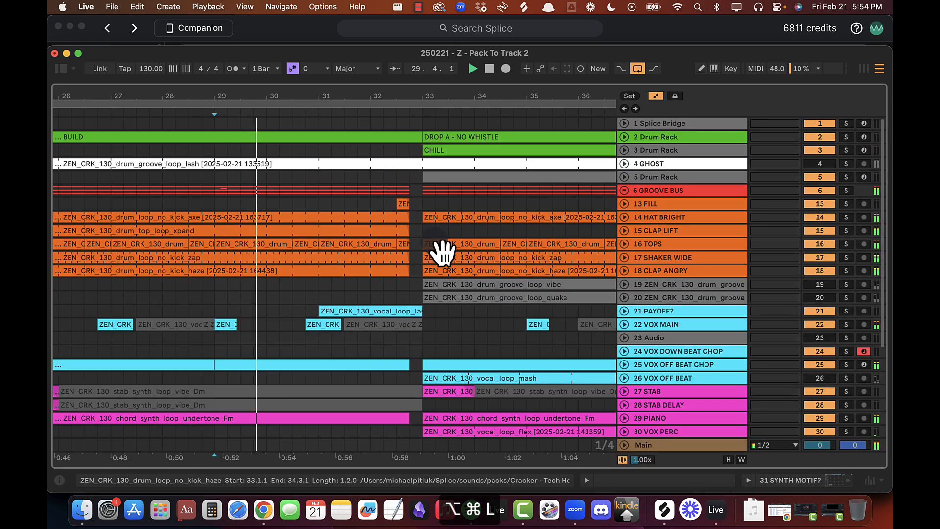
pyautogui.click(624, 190)
pyautogui.moveTo(430, 98); pyautogui.dragTo(428, 98)
pyautogui.click(628, 277)
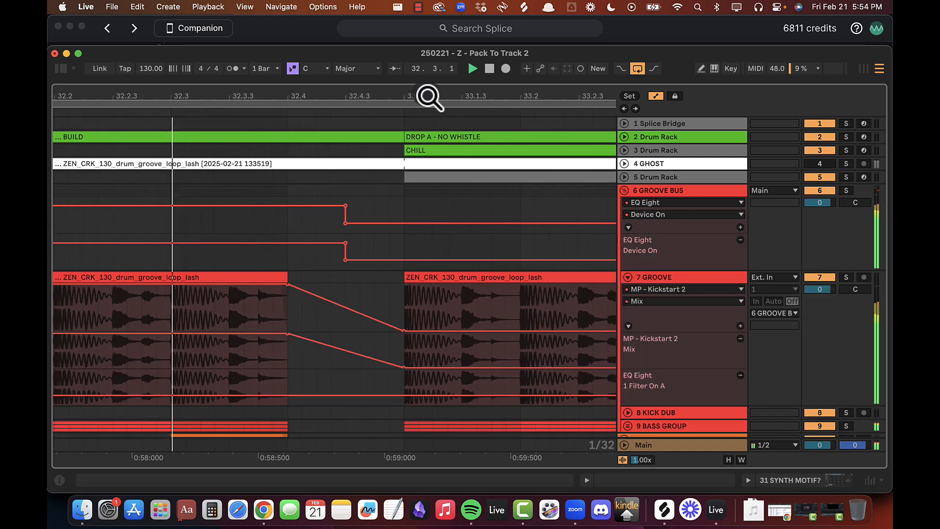
# Step: Play the transition into the drop from 32.1.1 with the groove, percussion and vocal tracks in view
pyautogui.click(417, 123)
pyautogui.press('-')
pyautogui.press('-')
pyautogui.scroll(-5, 176, 245)
pyautogui.click(191, 266)
pyautogui.press('space')
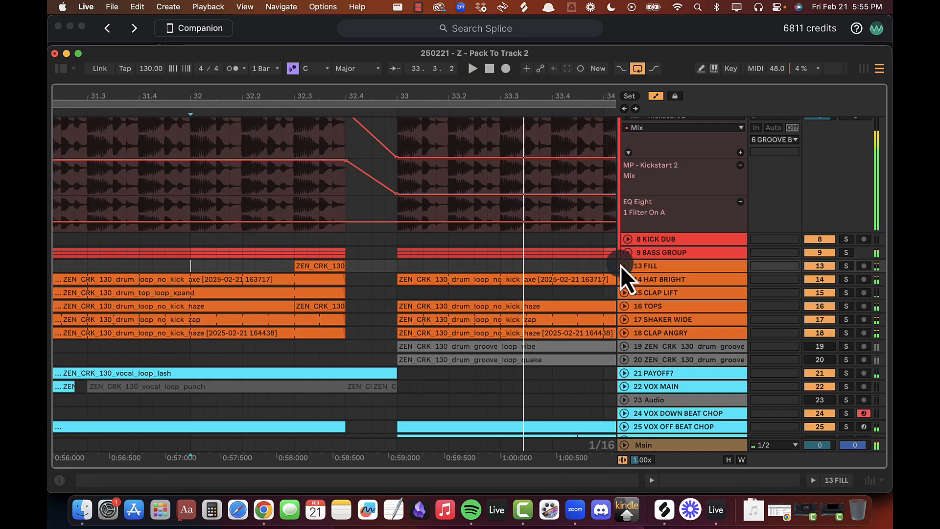
# Step: Fold the GROOVE track and GROOVE BUS and play the end of the build from bar 31
pyautogui.moveTo(457, 91); pyautogui.dragTo(455, 95)
pyautogui.scroll(10, 583, 295)
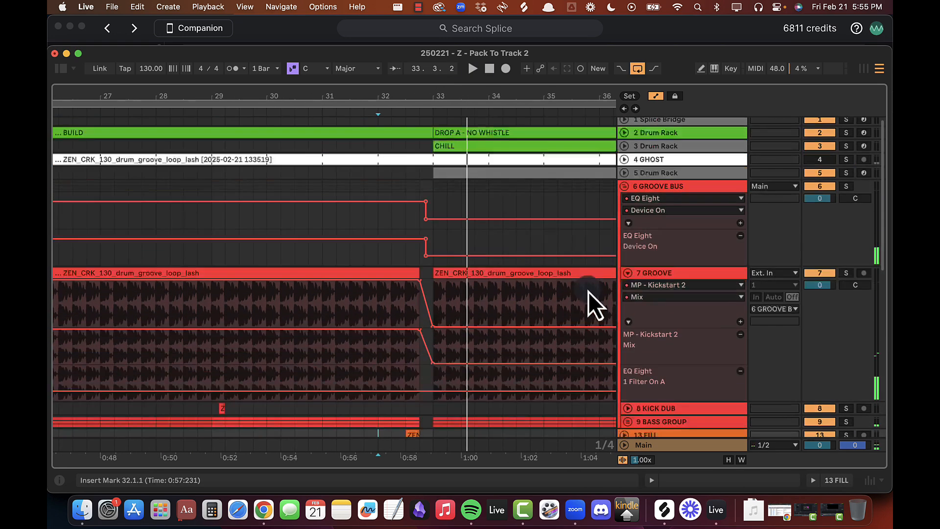
pyautogui.click(627, 277)
pyautogui.click(624, 186)
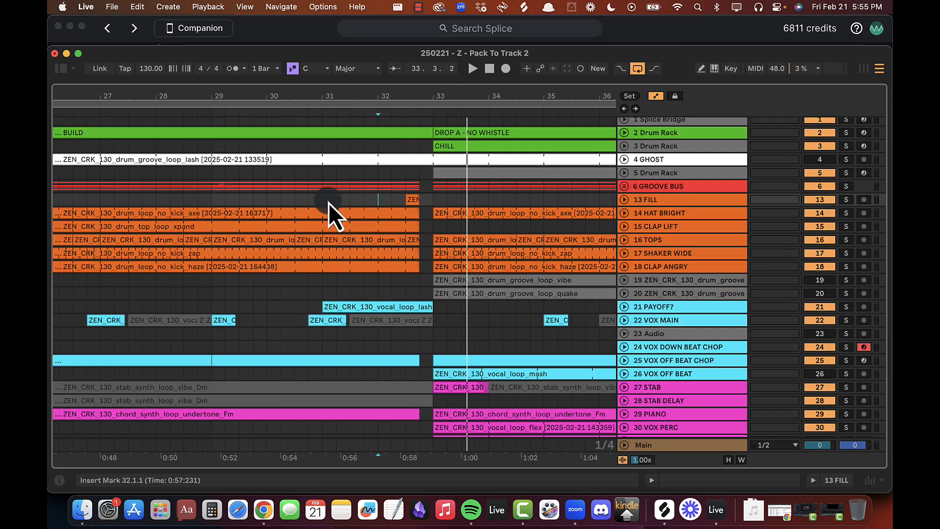
pyautogui.click(322, 280)
pyautogui.press('space')
# Step: Unfold GROOVE BUS and KICK DUB, and copy the KICK DUB hit from bar 37 to bar 33 at the start of the drop
pyautogui.moveTo(442, 83); pyautogui.dragTo(479, 99)
pyautogui.click(625, 186)
pyautogui.click(629, 288)
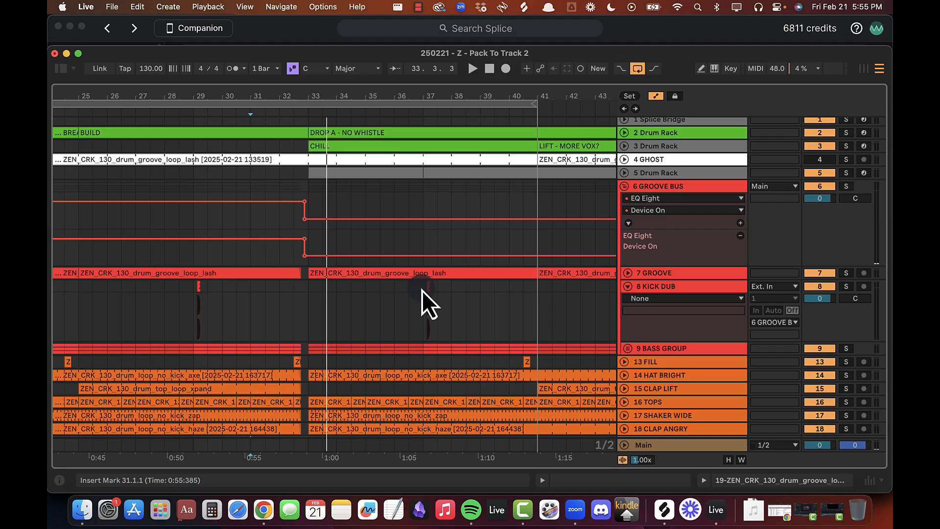
pyautogui.moveTo(421, 290); pyautogui.dragTo(456, 289)
pyautogui.press('super+c')
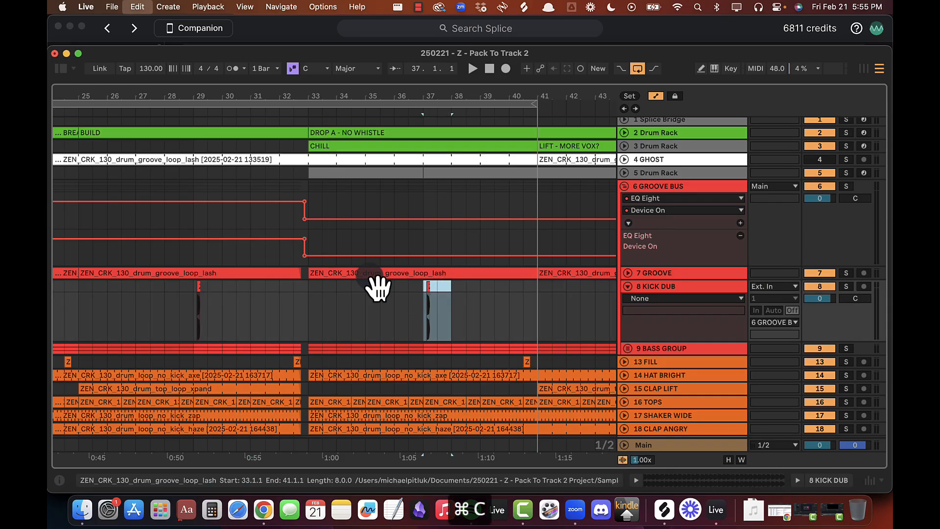
pyautogui.click(310, 291)
pyautogui.press('super+v')
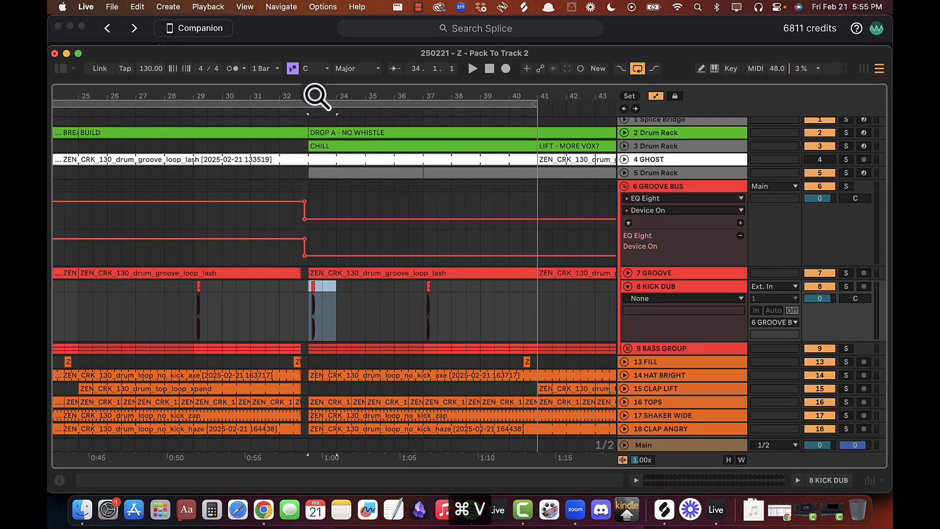
# Step: Audition the copied KICK DUB hit in the drop, including the lead-in from 32.4.1
pyautogui.moveTo(317, 96); pyautogui.dragTo(315, 98)
pyautogui.press('space')
pyautogui.scroll(1, 286, 323)
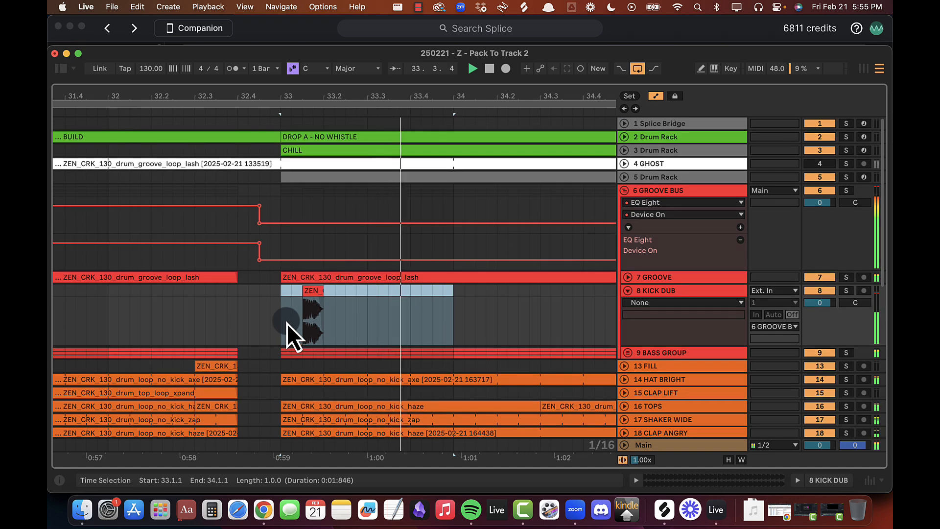
pyautogui.click(285, 292)
pyautogui.press('space')
pyautogui.press('space')
pyautogui.moveTo(286, 100); pyautogui.dragTo(287, 96)
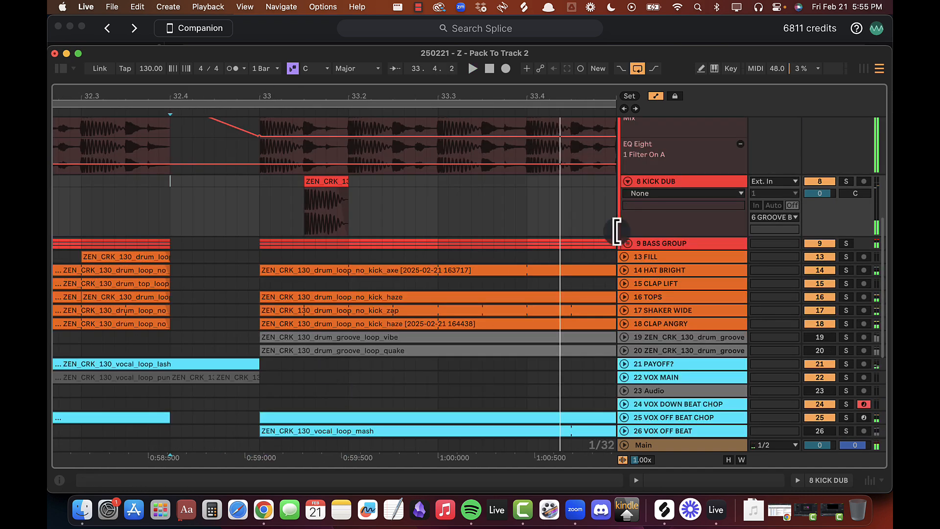
# Step: Unfold BASS GROUP and BASS 1, and deactivate the BASS - A B D section from 33.1.3 to 33.1.4 under the kick dub
pyautogui.click(628, 243)
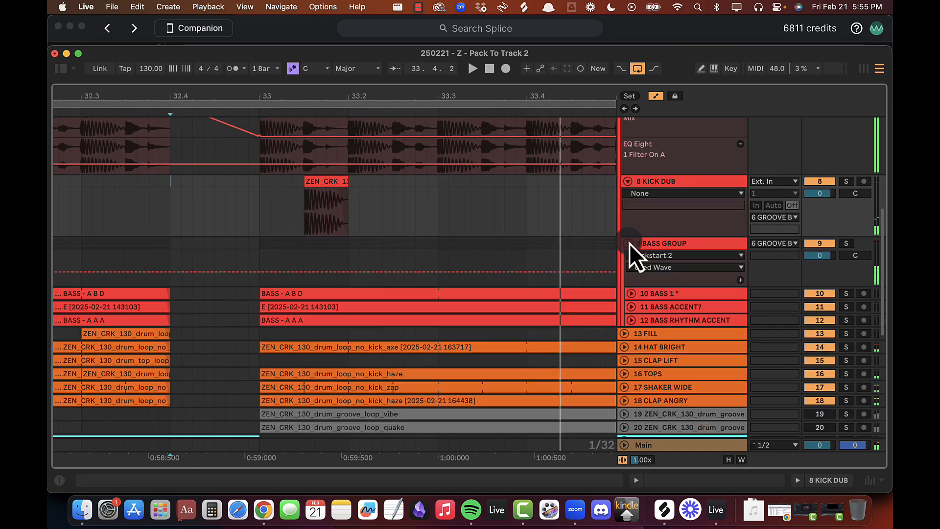
pyautogui.scroll(-2, 374, 311)
pyautogui.click(631, 244)
pyautogui.moveTo(313, 98); pyautogui.dragTo(321, 142)
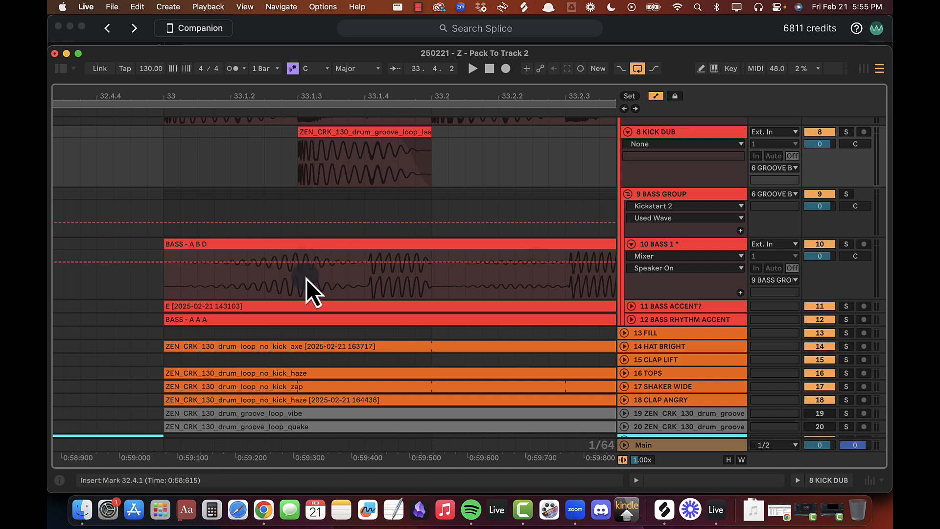
pyautogui.moveTo(302, 285); pyautogui.dragTo(368, 248)
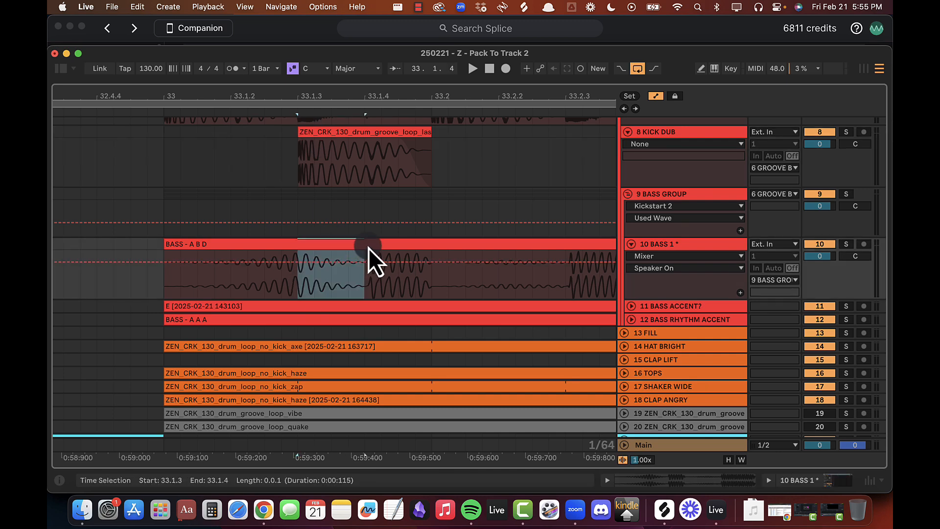
pyautogui.press('0')
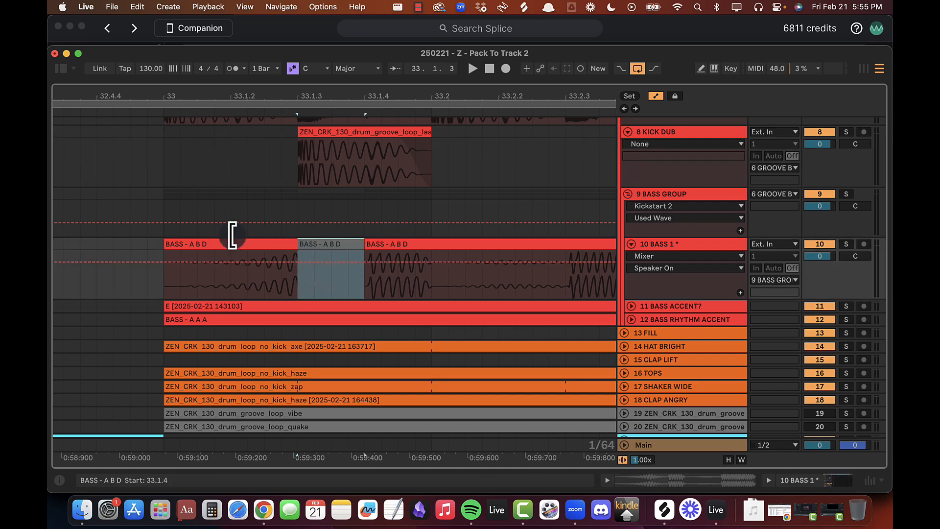
# Step: Audition the start of the drop with the BASS 1 section muted, and unfold the BASS ACCENT? track
pyautogui.click(191, 251)
pyautogui.press('space')
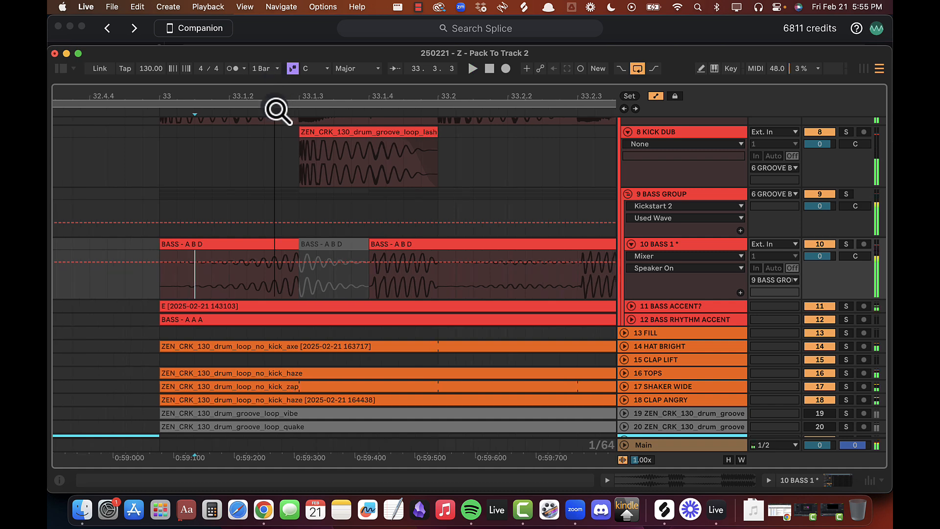
pyautogui.moveTo(275, 111); pyautogui.dragTo(279, 206)
pyautogui.click(631, 305)
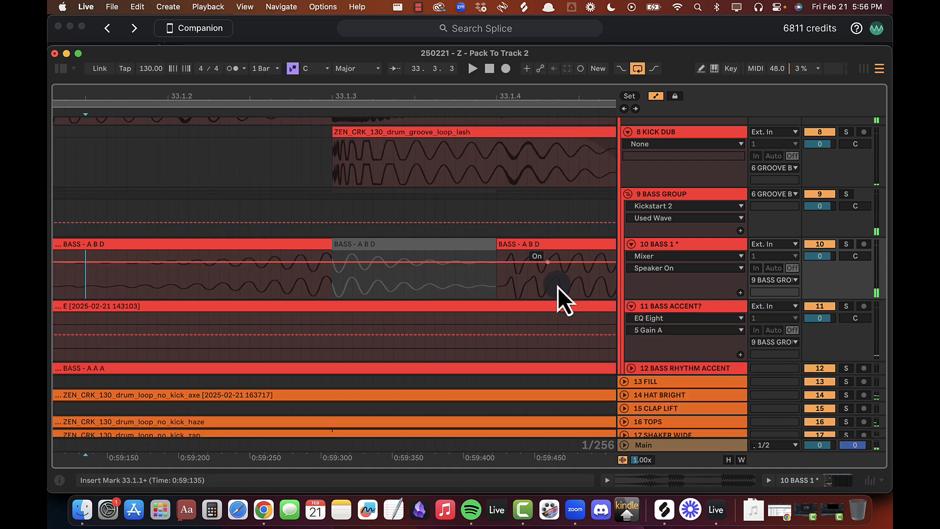
# Step: Delete the deactivated BASS - A B D section from 33.1.3 to 33.1.4 and add a short fade-out to the preceding bass clip
pyautogui.click(351, 243)
pyautogui.press('Delete')
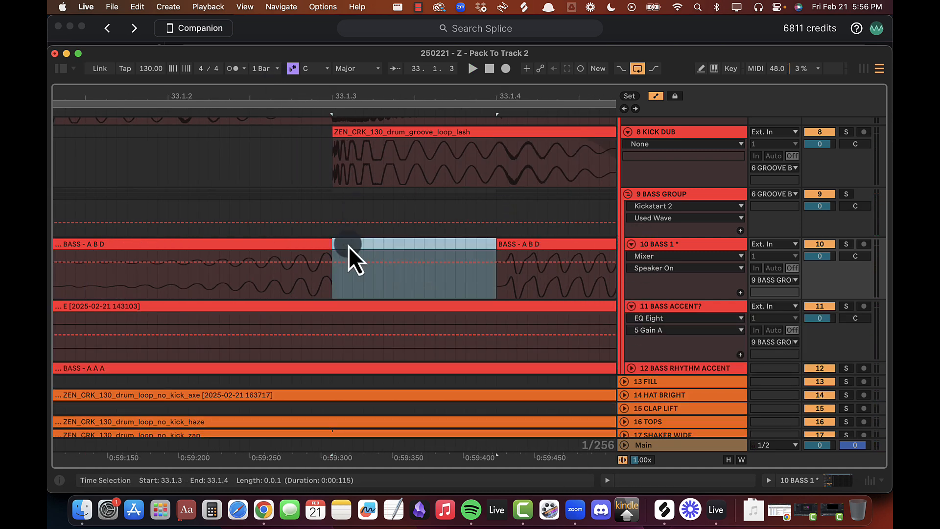
pyautogui.moveTo(343, 245); pyautogui.dragTo(319, 245)
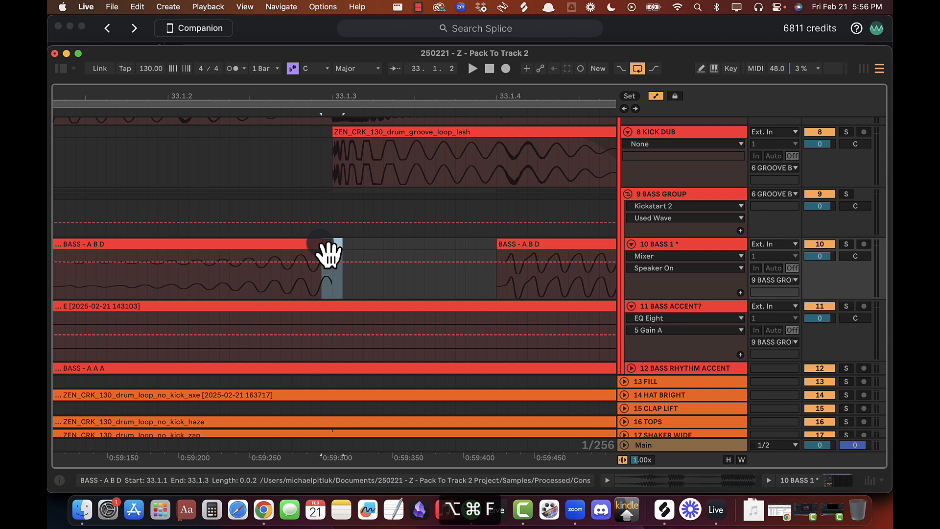
# Step: Play the drop from 33.1.1 to check the kick dub against the bass gap
pyautogui.click(212, 180)
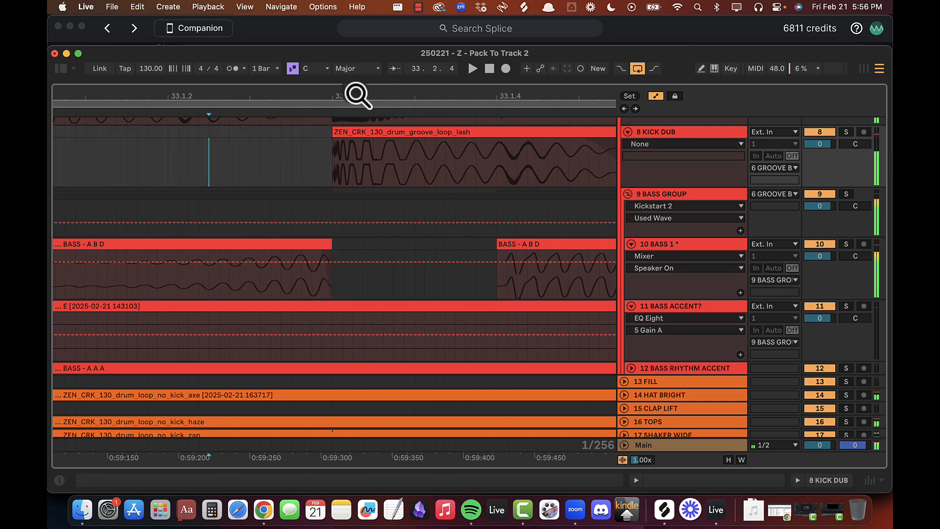
pyautogui.moveTo(356, 93); pyautogui.dragTo(355, 95)
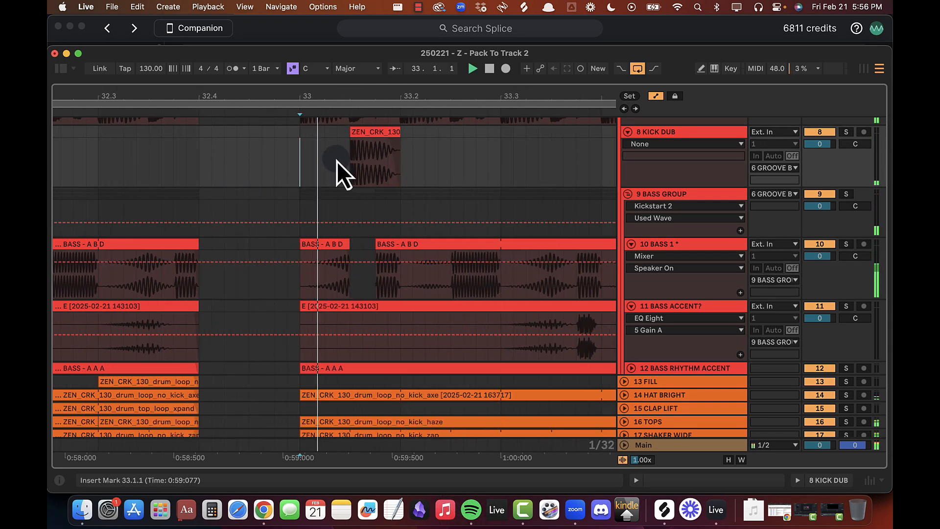
pyautogui.scroll(3, 336, 172)
pyautogui.press('space')
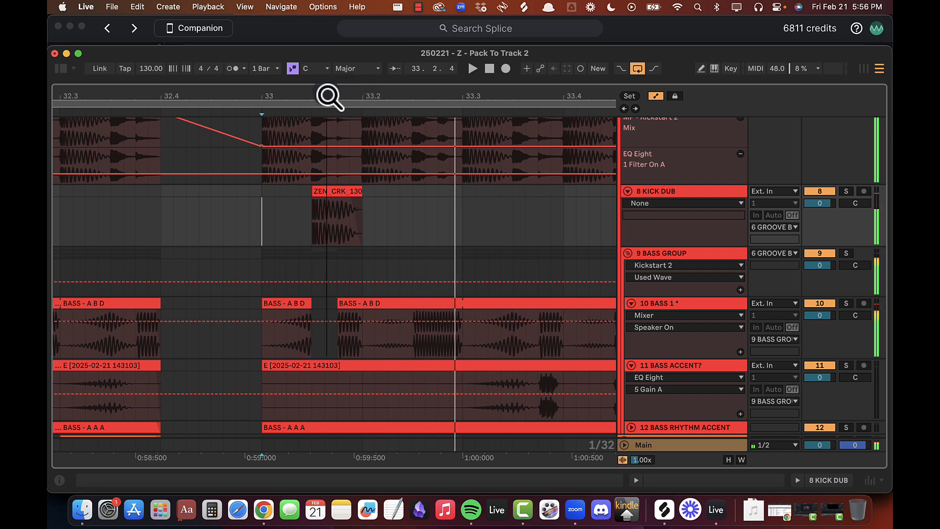
pyautogui.moveTo(327, 94); pyautogui.dragTo(330, 97)
pyautogui.press('space')
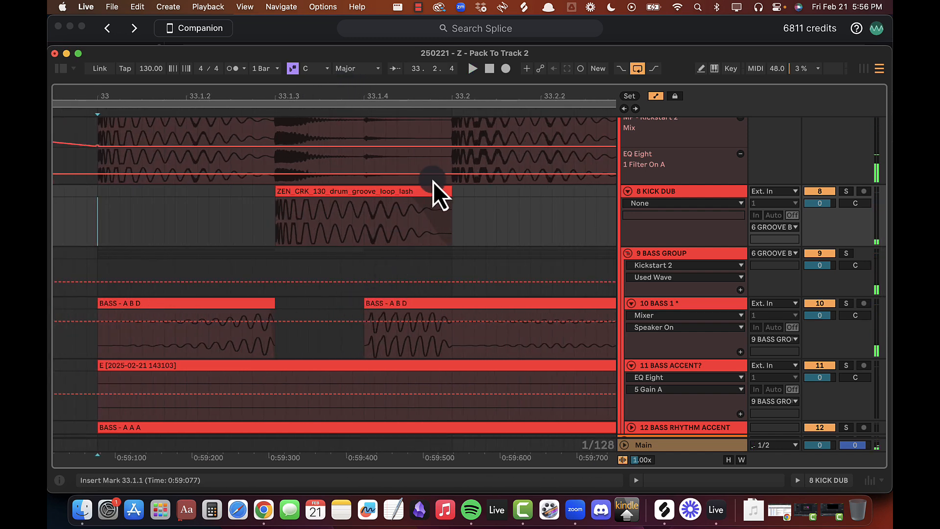
# Step: Apply a fade-out to the KICK DUB clip from 33.1.4 to its end, and play the drop from bar 33
pyautogui.moveTo(459, 193); pyautogui.dragTo(364, 195)
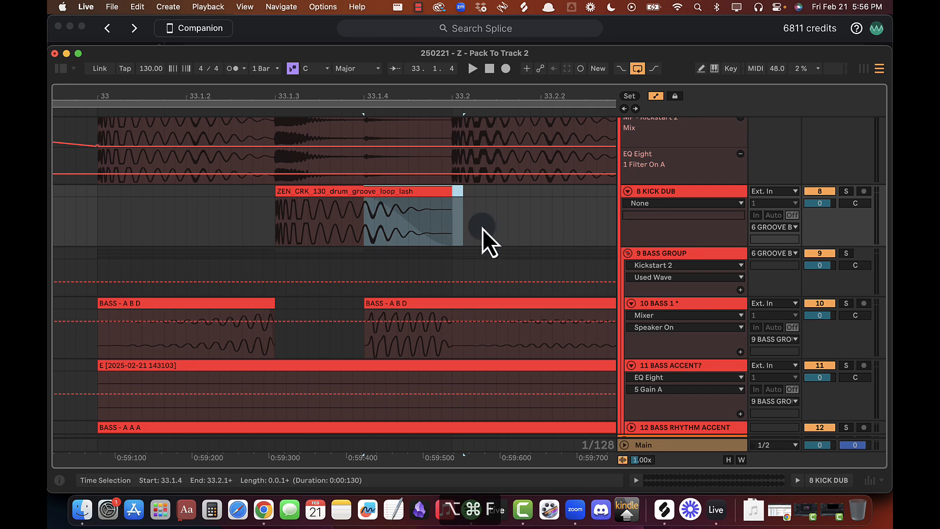
pyautogui.press('super+alt+f')
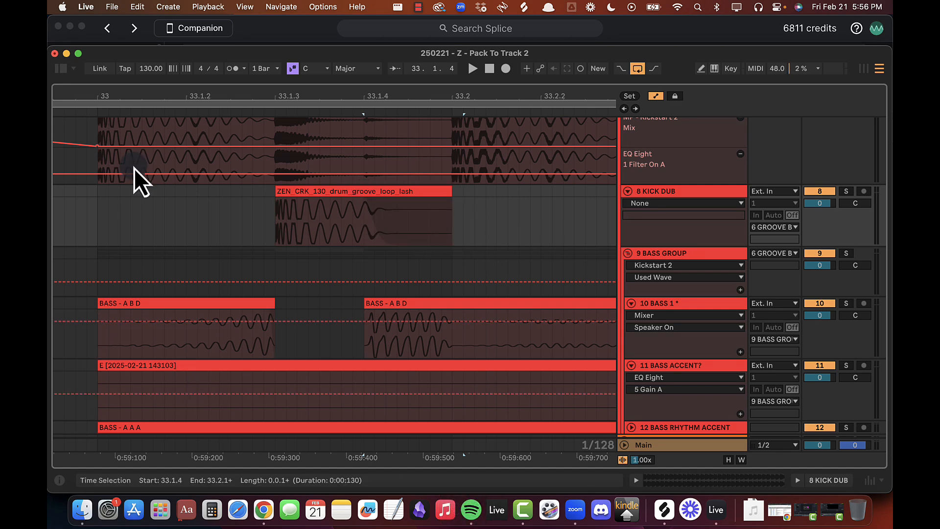
pyautogui.click(141, 220)
pyautogui.press('space')
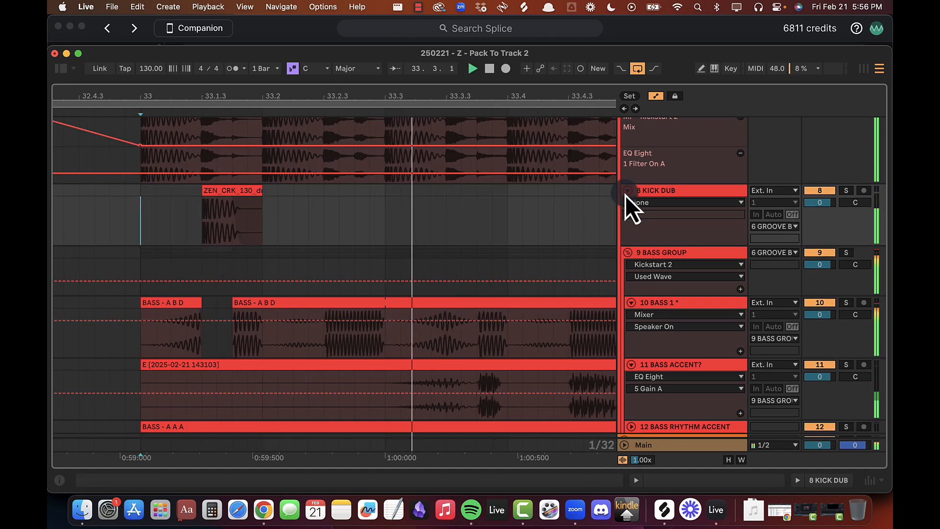
# Step: Fold all tracks, stop playback and place the insert mark at bar 33 on the KICK DUB track
pyautogui.keyDown('alt'); pyautogui.click(626, 192); pyautogui.keyUp('alt')
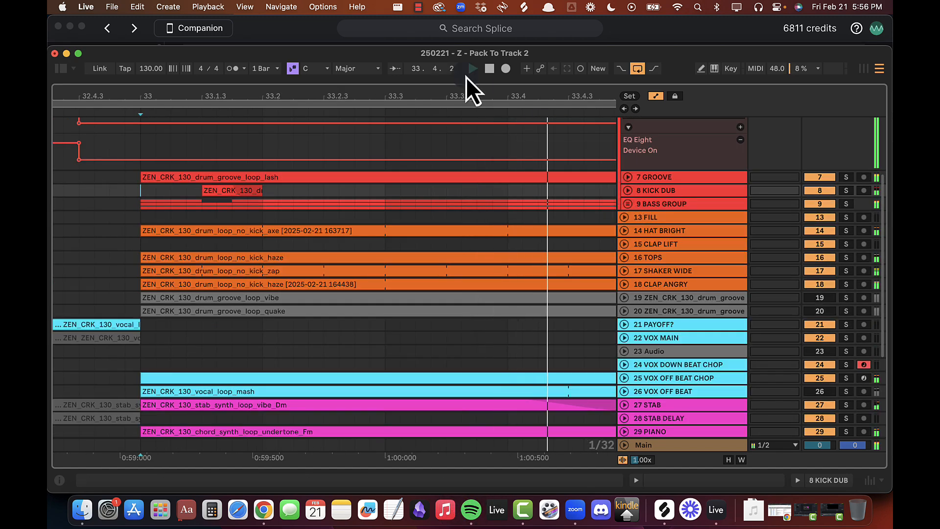
pyautogui.press('space')
pyautogui.moveTo(457, 92); pyautogui.dragTo(439, 114)
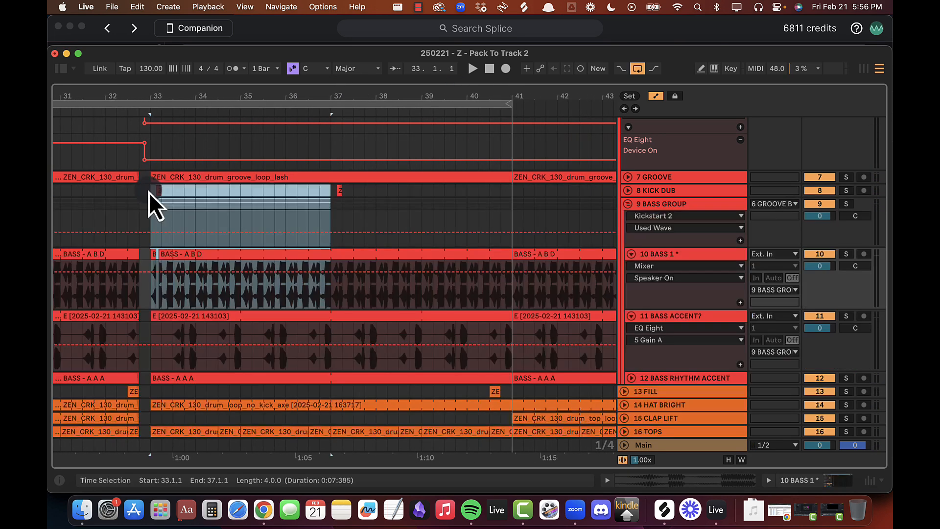
pyautogui.click(149, 192)
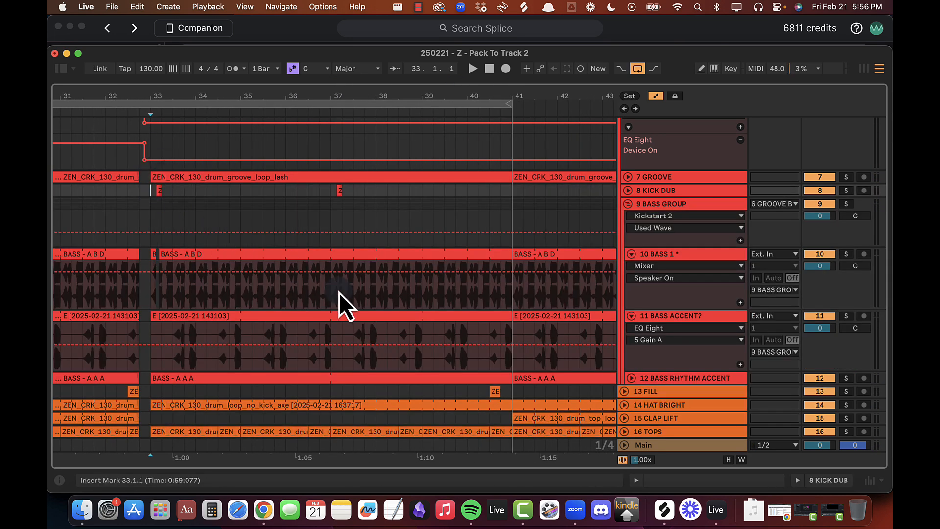
# Step: Clear bars 37 to 41 on BASS 1 and BASS ACCENT?, and fill them by duplicating bars 33 to 37 from KICK DUB through BASS ACCENT?
pyautogui.moveTo(338, 292); pyautogui.dragTo(512, 253)
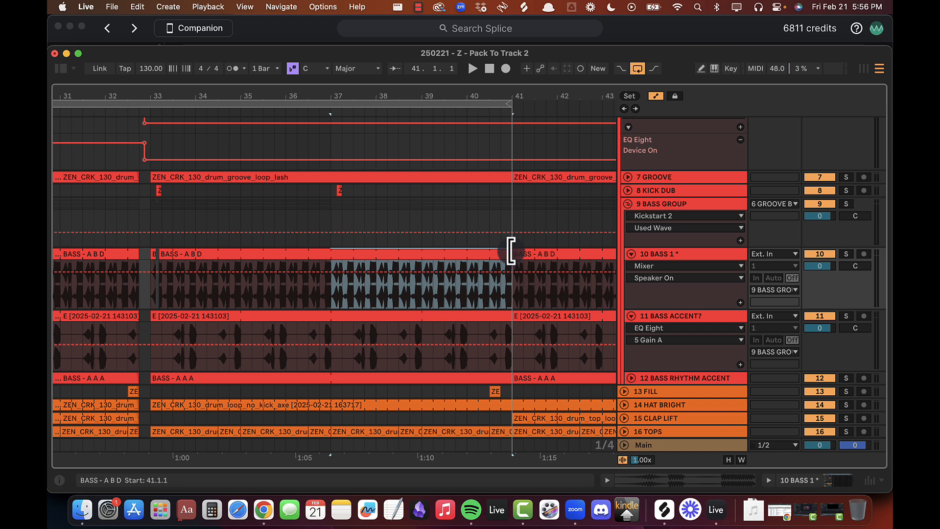
pyautogui.press('Delete')
pyautogui.moveTo(336, 364); pyautogui.dragTo(507, 317)
pyautogui.press('Delete')
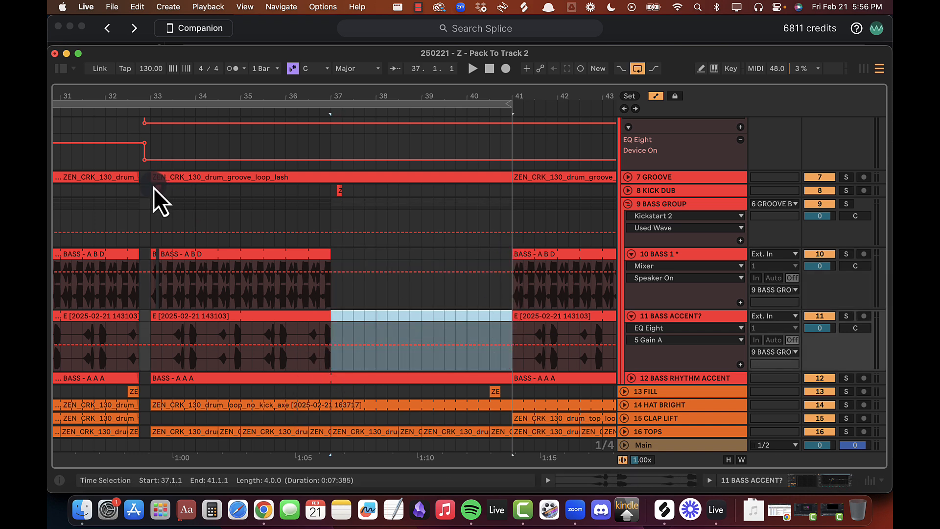
pyautogui.moveTo(152, 193); pyautogui.dragTo(334, 343)
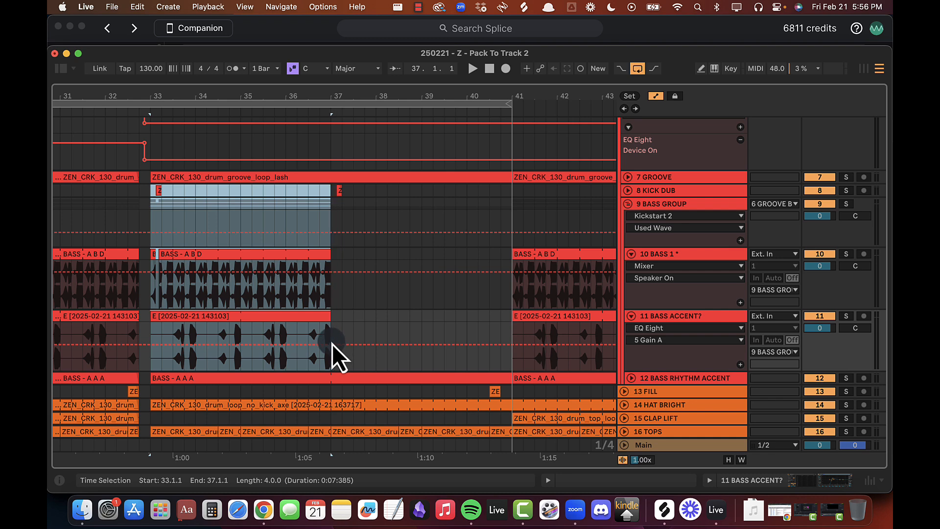
pyautogui.press('super+d')
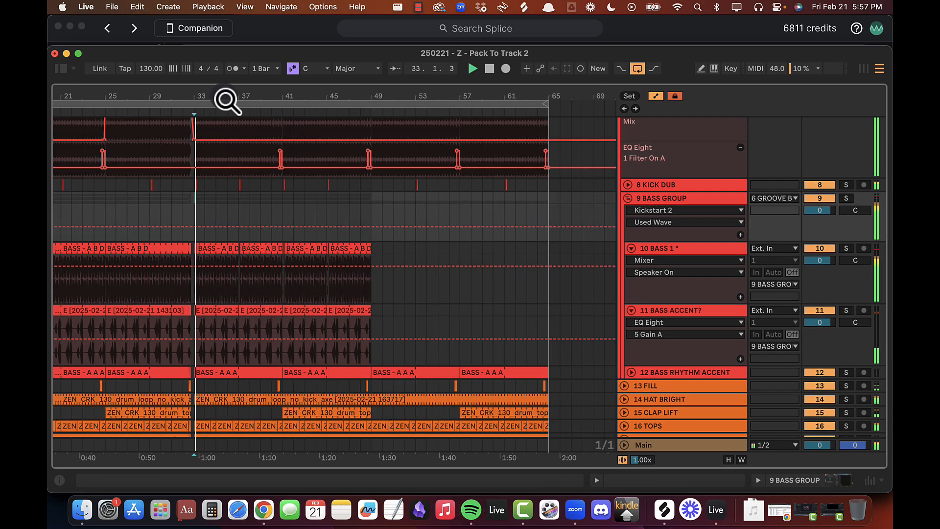
# Step: Duplicate the BASS GROUP material of bars 33 to 49 into the following 16 bars
pyautogui.moveTo(226, 101); pyautogui.dragTo(226, 103)
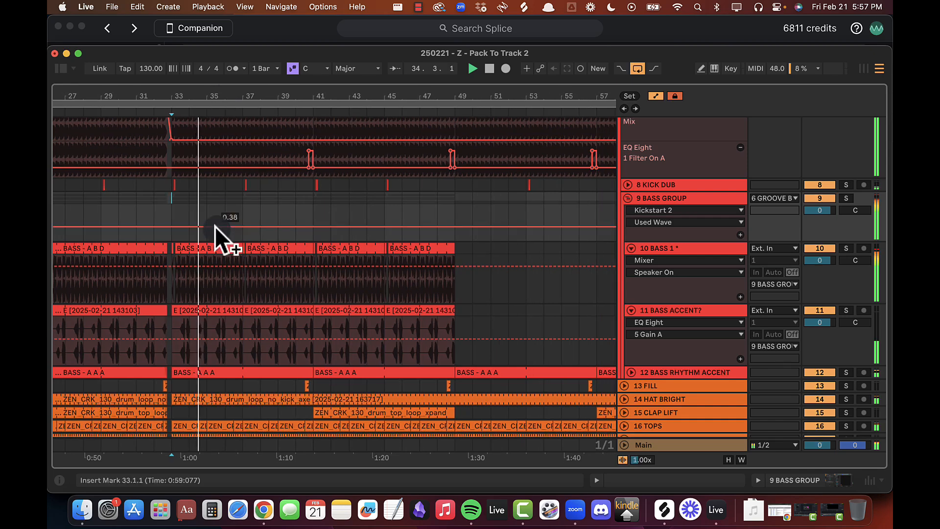
pyautogui.moveTo(175, 200); pyautogui.dragTo(456, 306)
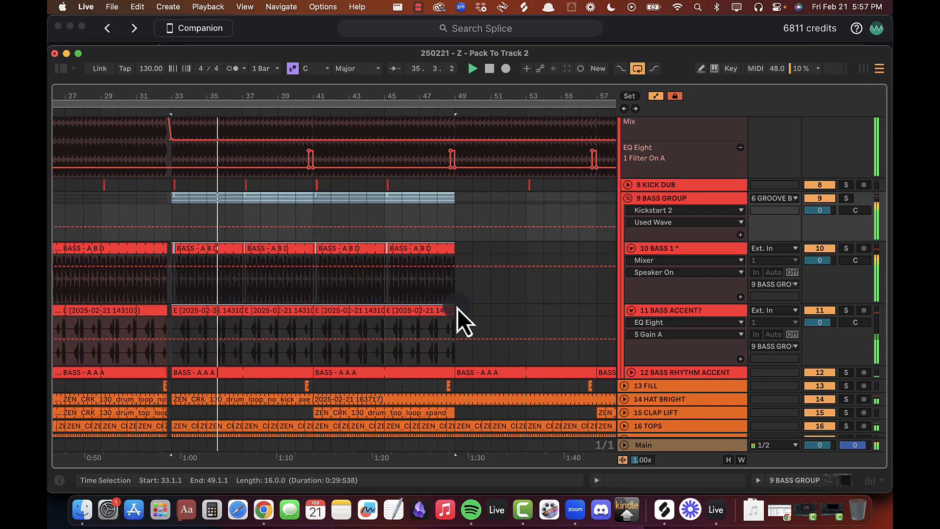
pyautogui.click(457, 307)
pyautogui.moveTo(441, 89); pyautogui.dragTo(317, 108)
pyautogui.press('super+d')
# Step: Stop playback and duplicate bars 33 to 49 of the KICK DUB track into bars 49 to 65
pyautogui.scroll(3, 354, 223)
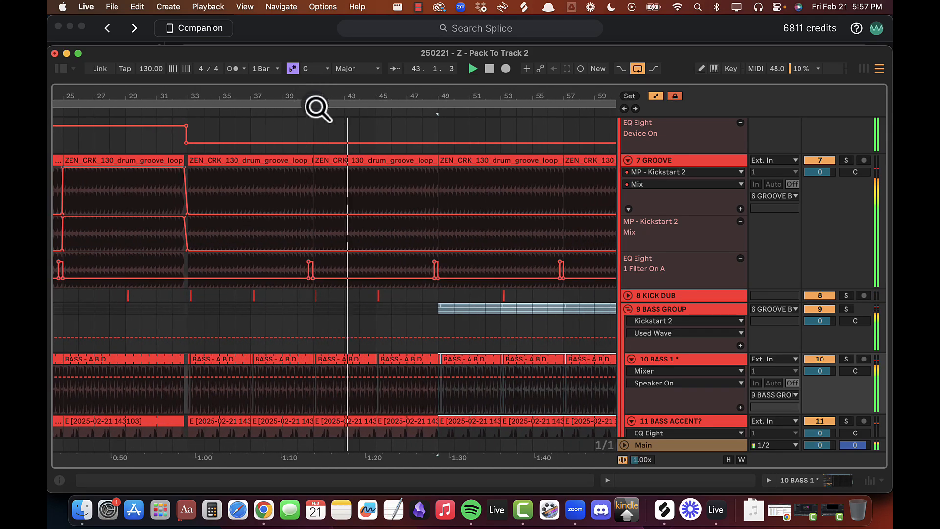
pyautogui.press('space')
pyautogui.moveTo(437, 294); pyautogui.dragTo(190, 296)
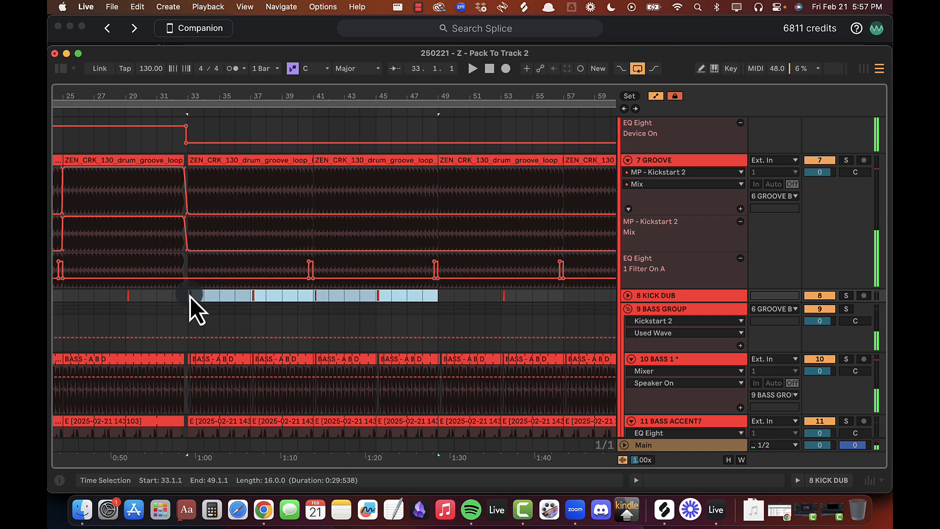
pyautogui.press('super+d')
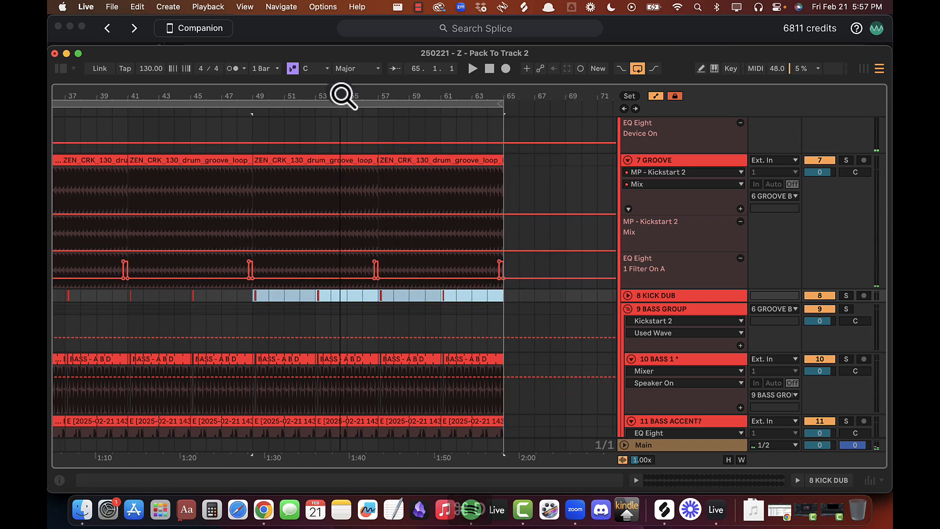
# Step: Check the KICK DUB and BASS GROUP clips across bars 33 to 65
pyautogui.moveTo(341, 96); pyautogui.dragTo(341, 96)
pyautogui.moveTo(289, 309); pyautogui.dragTo(496, 310)
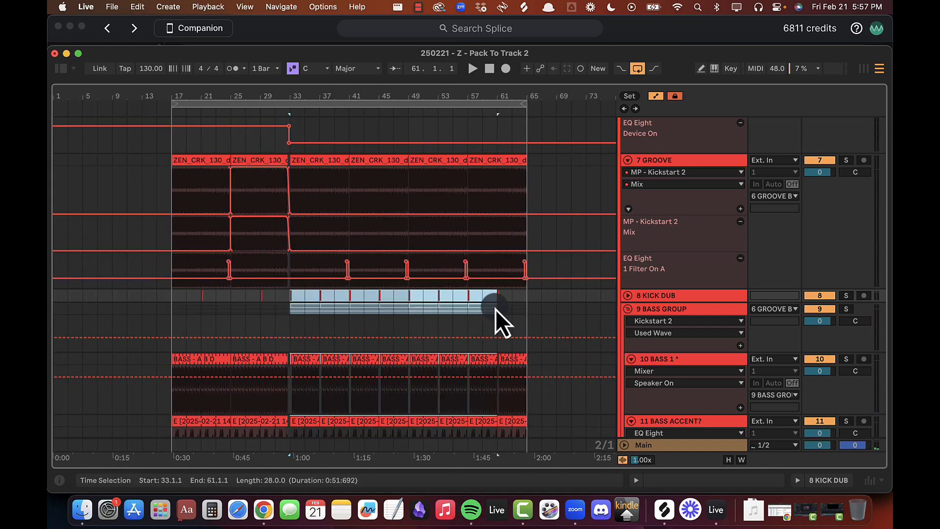
pyautogui.scroll(-5, 524, 327)
pyautogui.scroll(6, 523, 327)
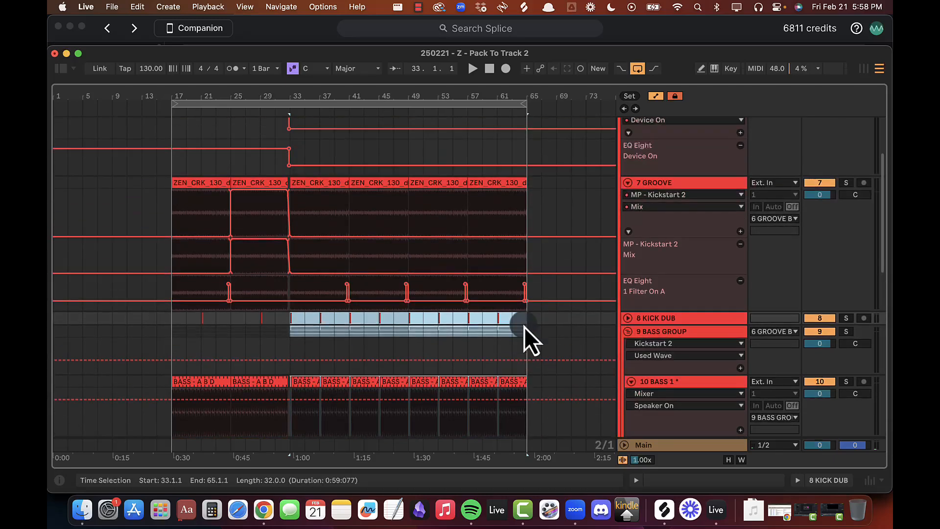
# Step: Copy bars 33 to 37 of the KICK DUB track to bar 17 and duplicate them twice up to bar 29
pyautogui.click(172, 315)
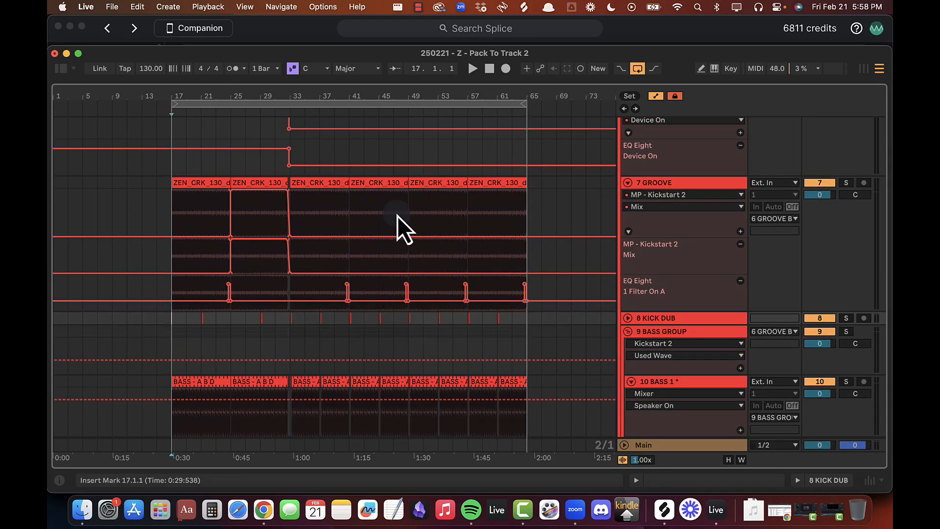
pyautogui.click(171, 214)
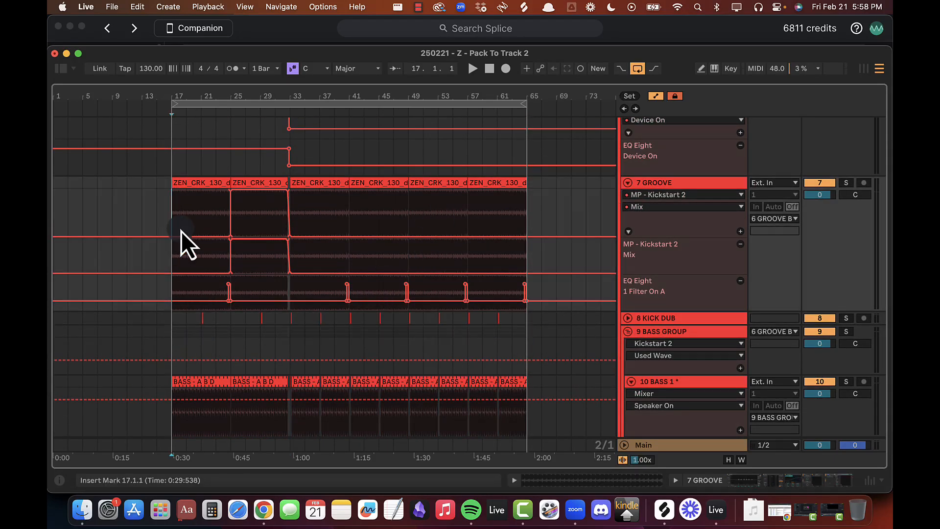
pyautogui.click(288, 320)
pyautogui.moveTo(324, 319); pyautogui.dragTo(325, 318)
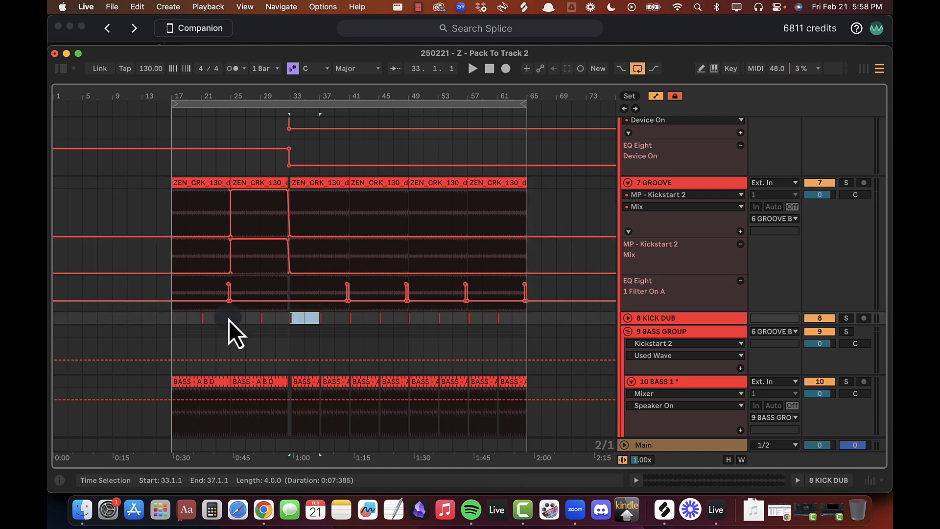
pyautogui.click(171, 318)
pyautogui.press('super+v')
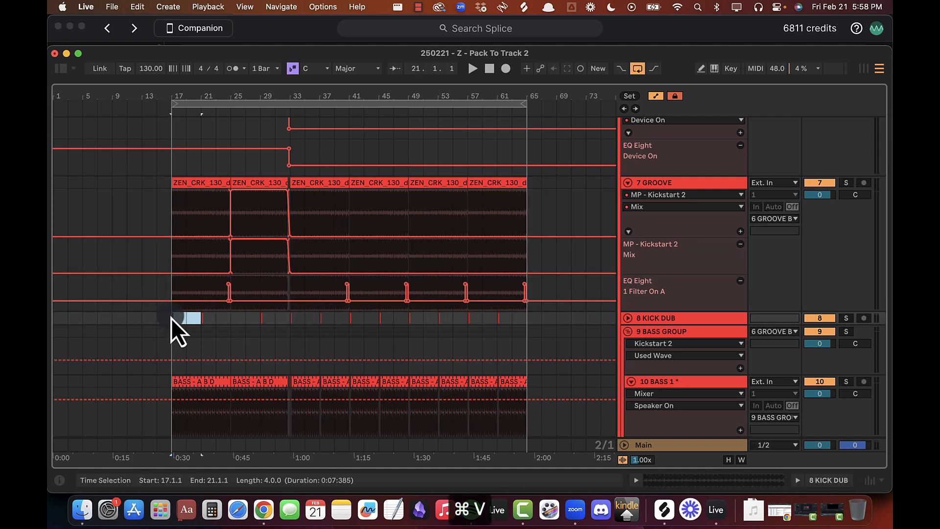
pyautogui.press('super+d')
pyautogui.press('super+d')
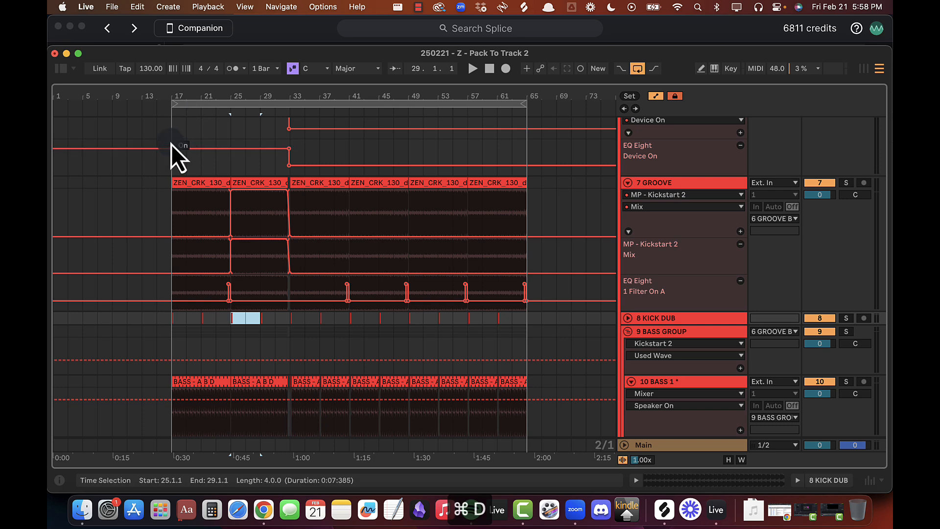
# Step: Play from bar 17, clear the KICK DUB track from bar 17 to 32, and turn off Lock Envelopes
pyautogui.click(172, 145)
pyautogui.press('space')
pyautogui.moveTo(184, 96); pyautogui.dragTo(222, 346)
pyautogui.moveTo(158, 319); pyautogui.dragTo(434, 322)
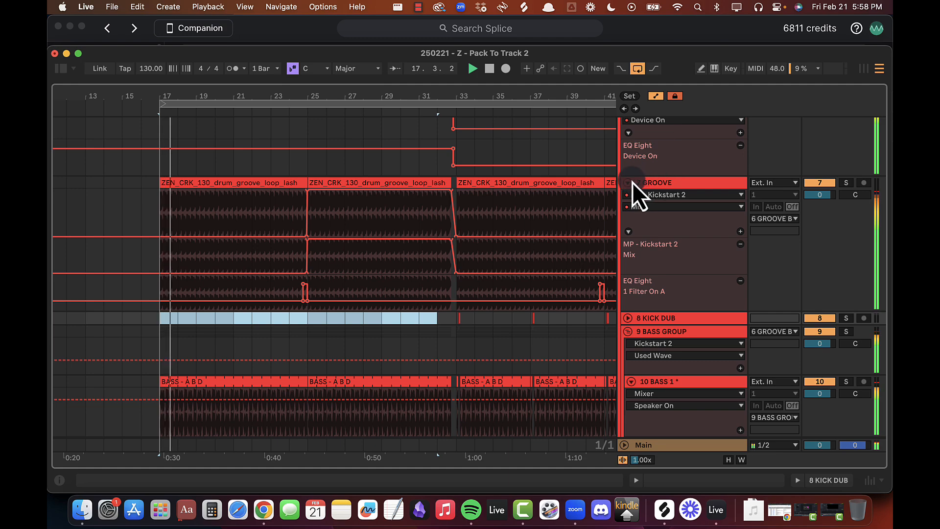
pyautogui.click(674, 96)
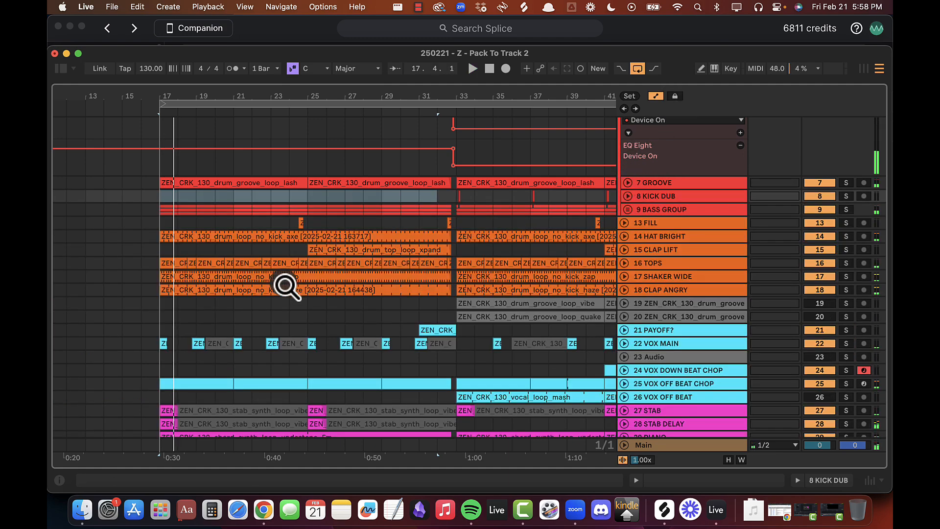
# Step: Switch to Splice and preview the sample ZEN_CRK_130_fx_texture_one_shot_hulk.wav in the fx results
pyautogui.press('super+Tab')
pyautogui.scroll(-4, 330, 309)
pyautogui.press('super+Tab')
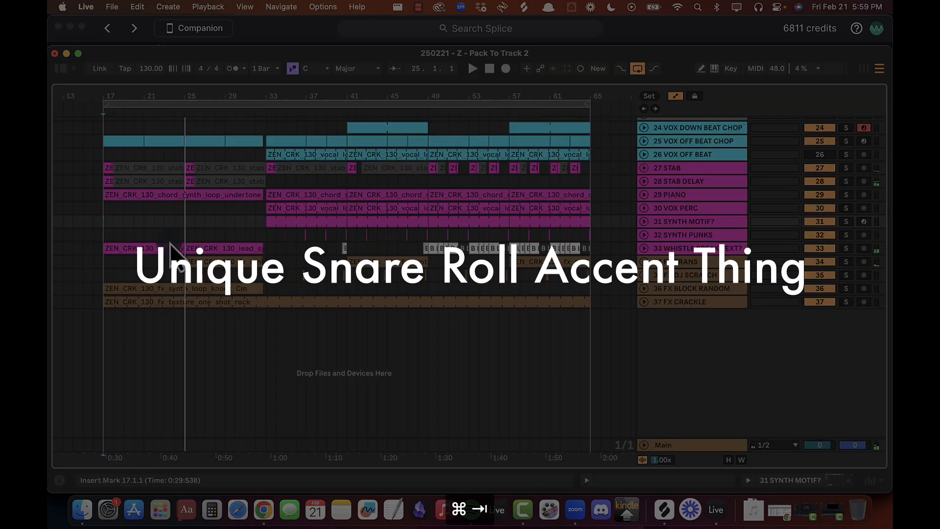
pyautogui.press('super+Tab')
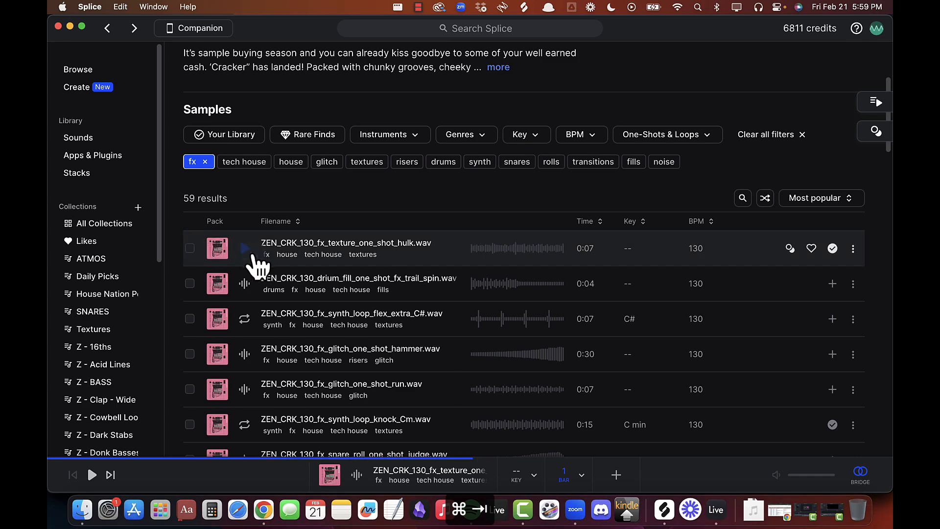
pyautogui.scroll(-1, 278, 279)
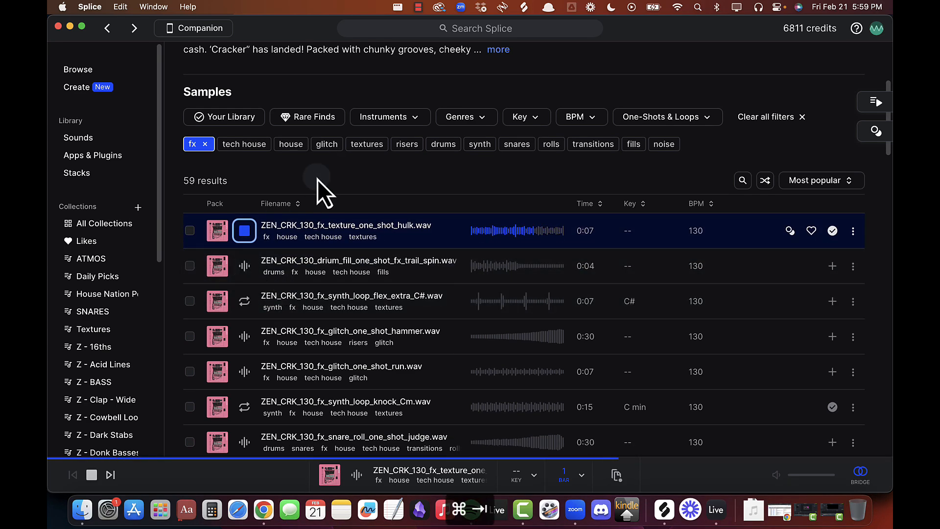
# Step: Copy the sample ZEN_CRK_130_fx_texture_one_shot_hulk.wav from Splice to the clipboard
pyautogui.press('super+Tab')
pyautogui.press('super+Tab')
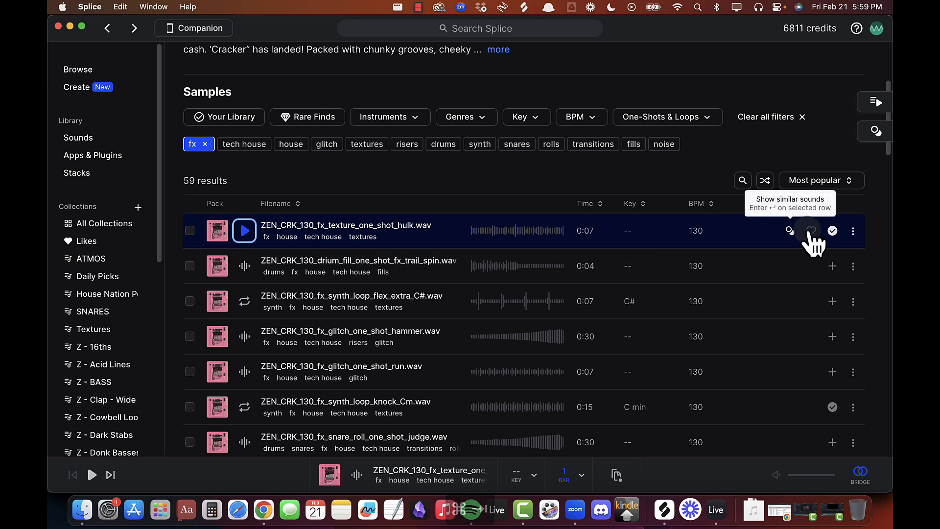
pyautogui.click(853, 231)
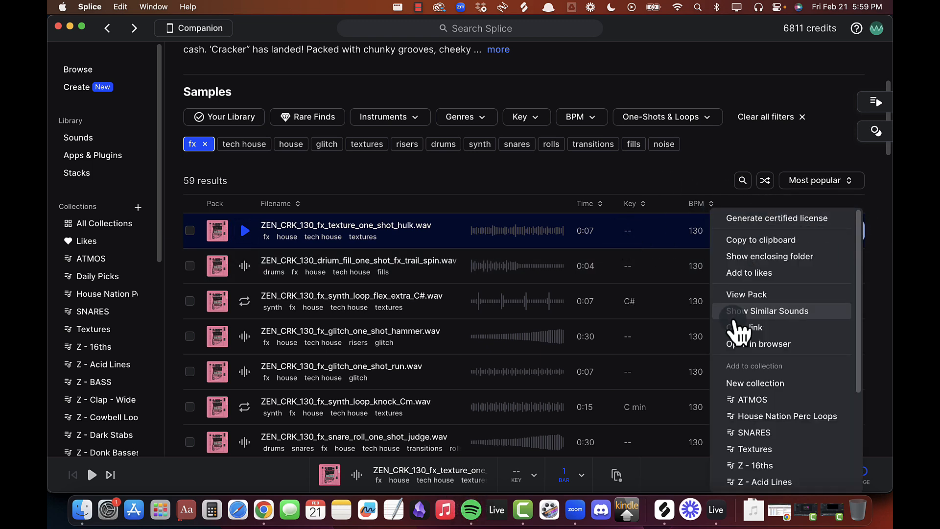
pyautogui.click(760, 240)
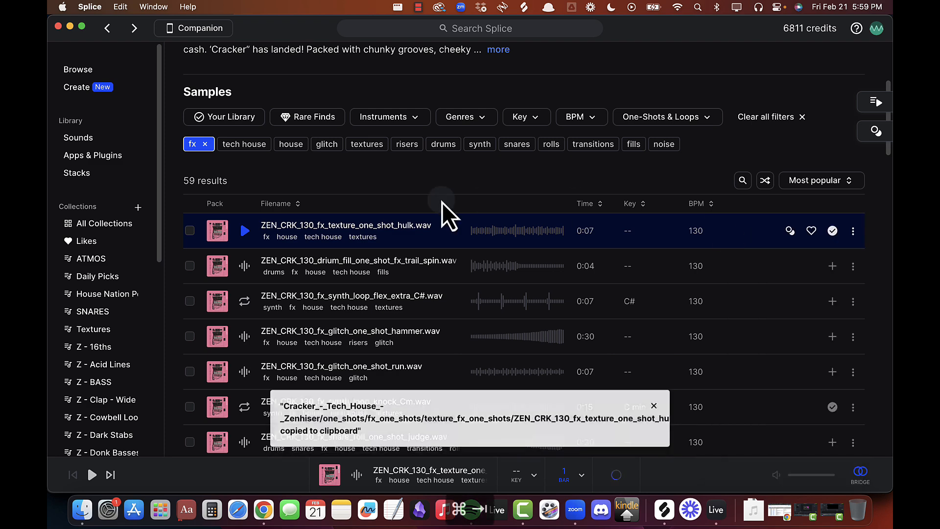
# Step: Switch to Ableton Live, add an audio track below FX CRACKLE and paste the copied hulk sample at bar 25
pyautogui.press('super+Tab')
pyautogui.click(685, 302)
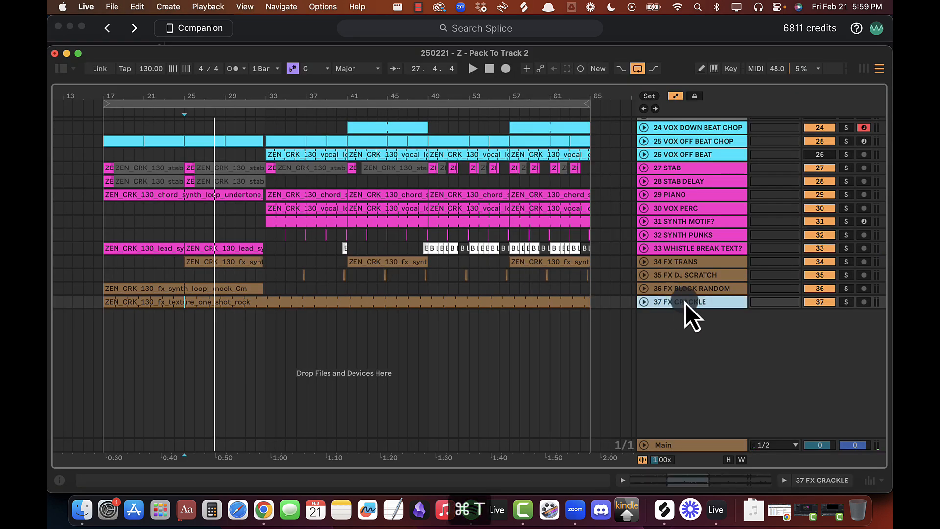
pyautogui.press('super+t')
pyautogui.moveTo(203, 89); pyautogui.dragTo(230, 395)
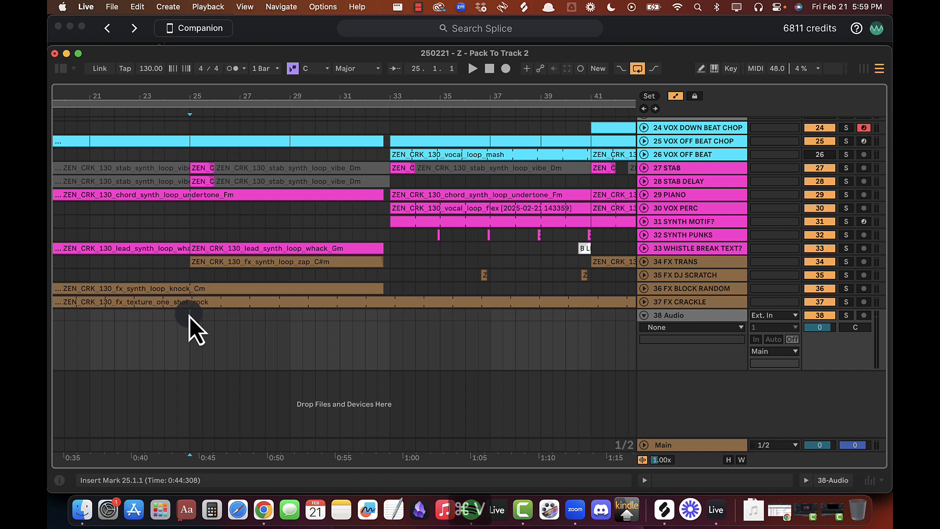
pyautogui.press('super+v')
# Step: Extend the hulk texture clip to end at bar 33 during playback and briefly solo its track
pyautogui.press('space')
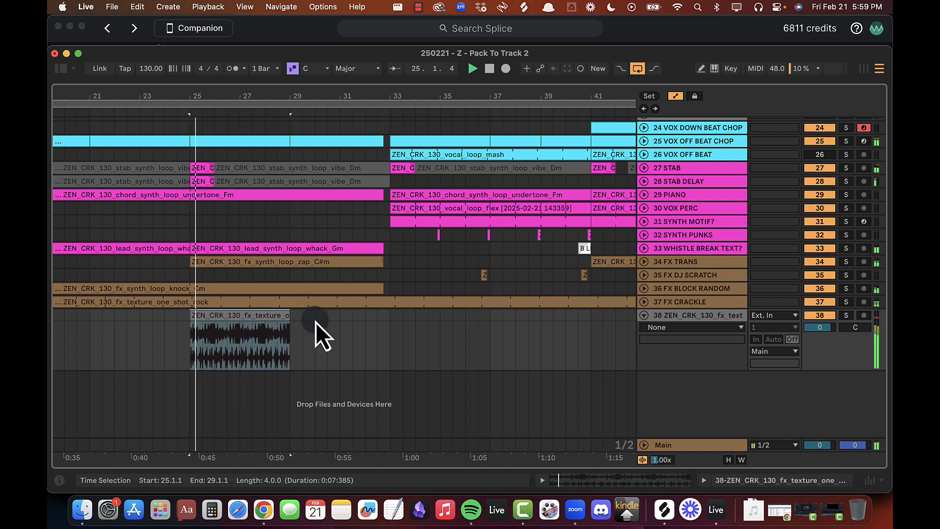
pyautogui.moveTo(289, 313); pyautogui.dragTo(389, 313)
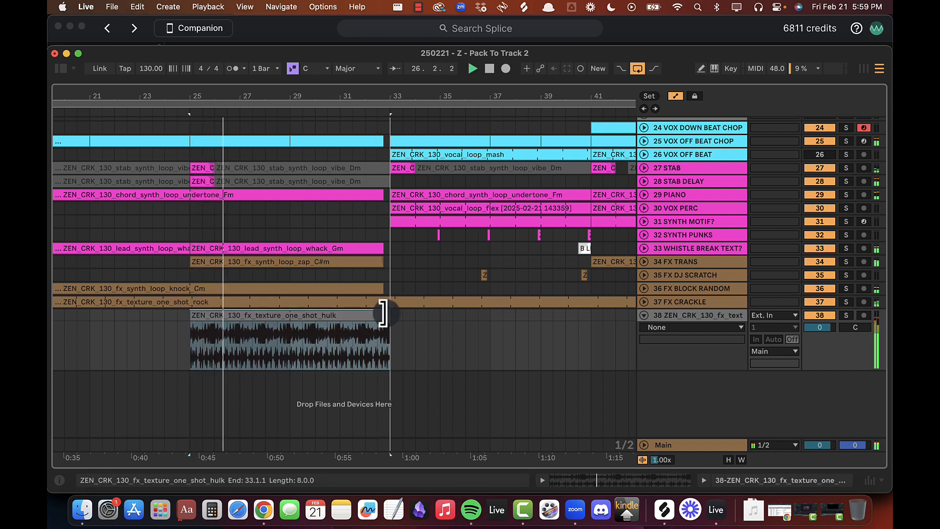
pyautogui.click(846, 316)
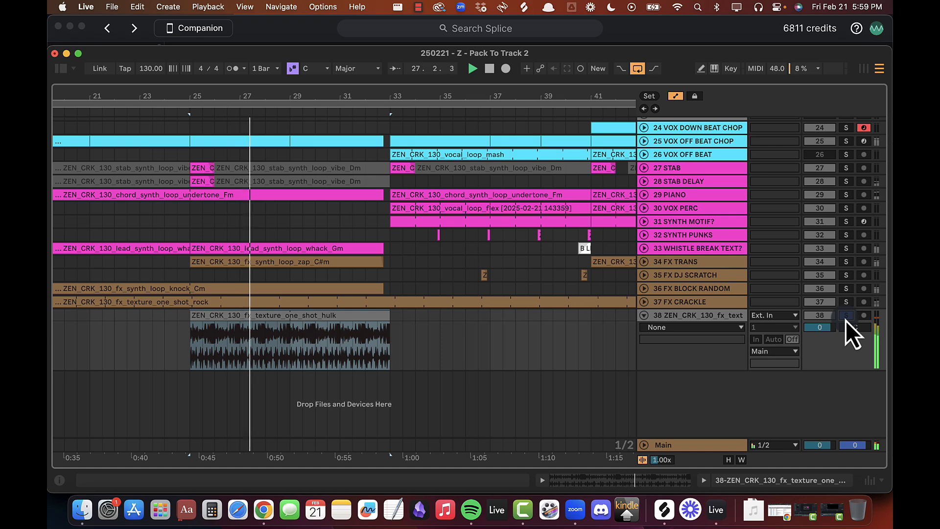
pyautogui.click(846, 316)
# Step: Stop playback and open the hulk texture clip in the sample editor
pyautogui.click(325, 349)
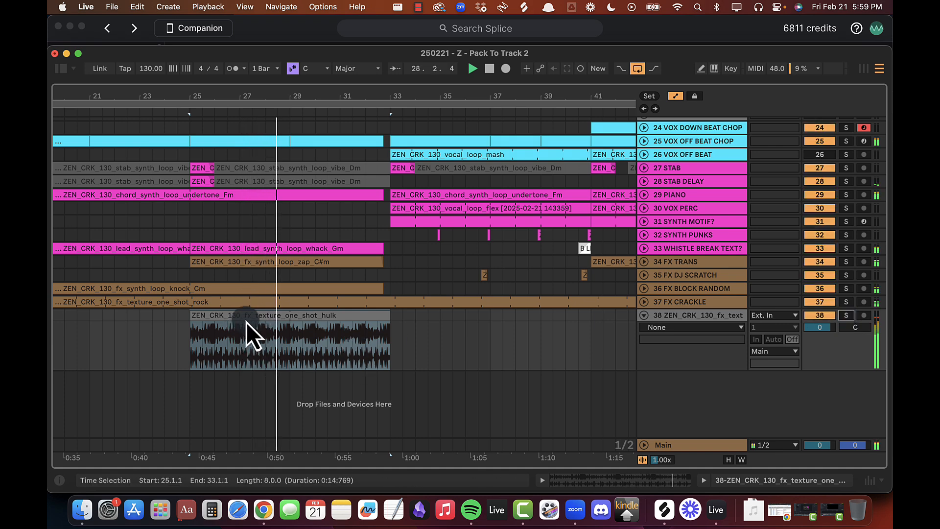
pyautogui.click(261, 323)
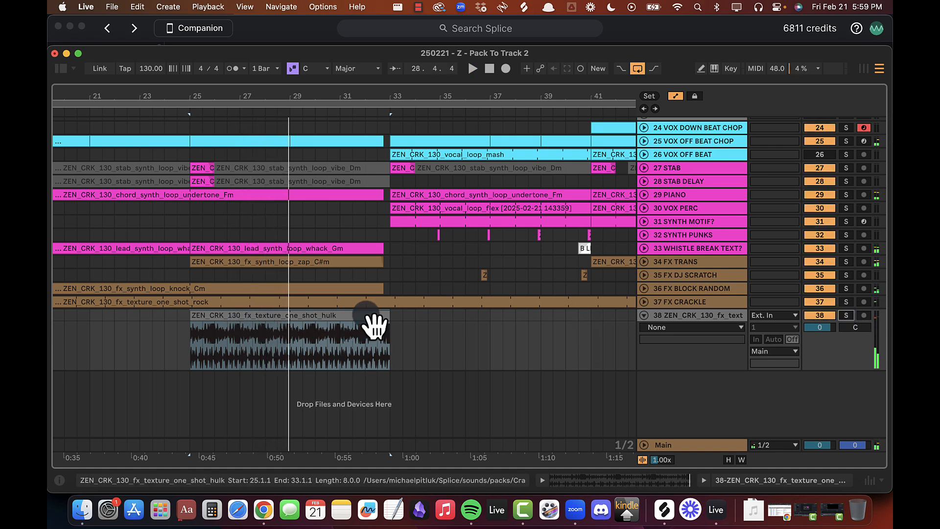
pyautogui.doubleClick(237, 325)
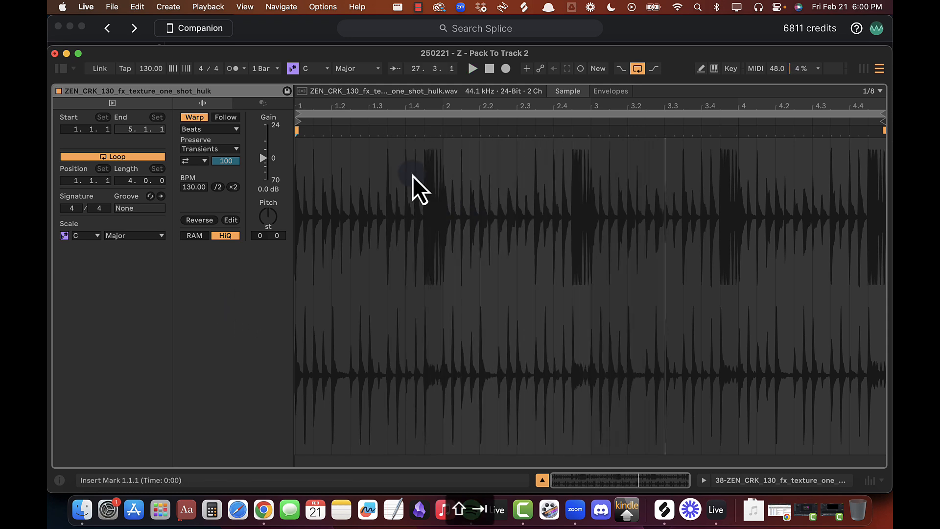
# Step: Leave the sample editor, find the Spectrum device in the browser and add it to the hulk texture track
pyautogui.hotkey('shift', 'Tab')
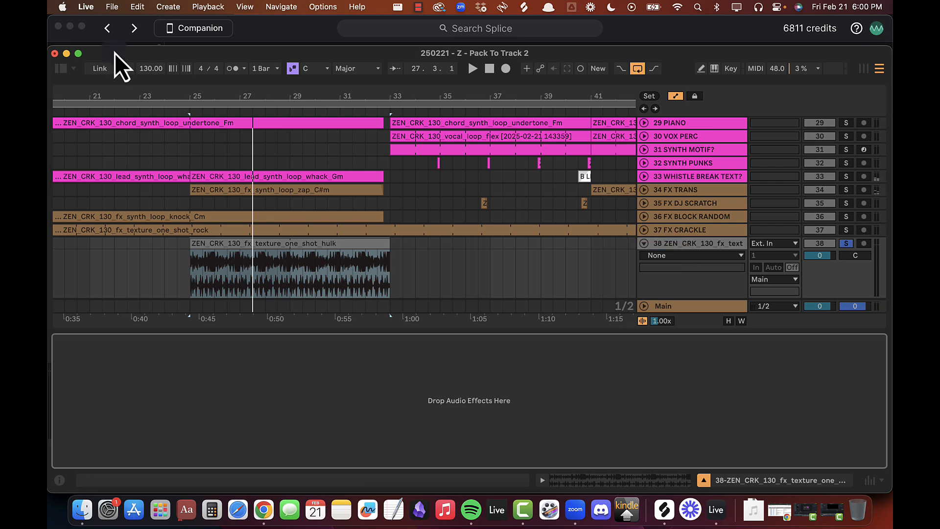
pyautogui.click(61, 69)
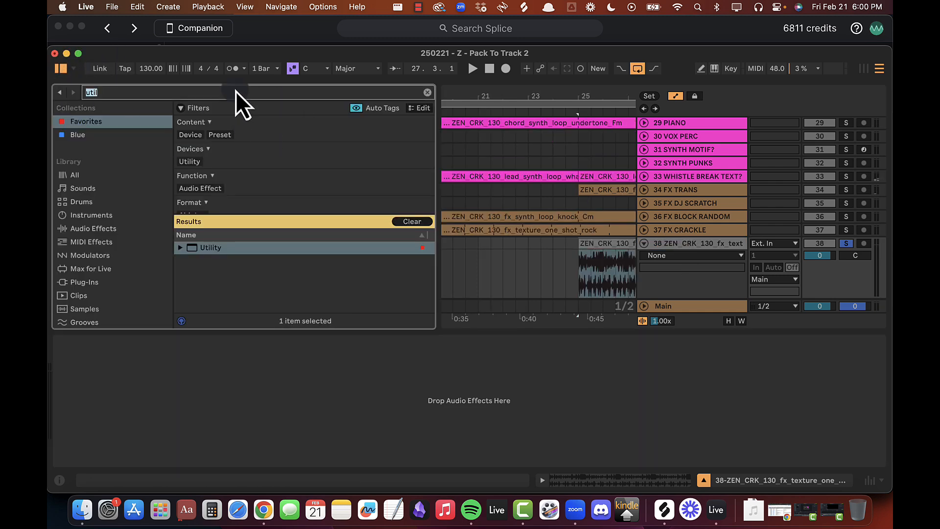
pyautogui.write('spec')
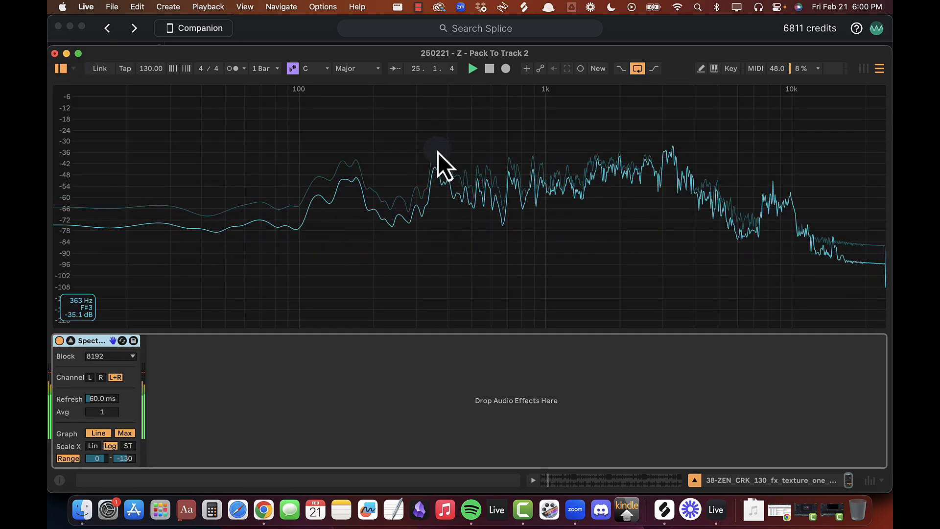
# Step: Play the soloed hulk texture track and examine its frequency peaks in the enlarged Spectrum display
pyautogui.press('space')
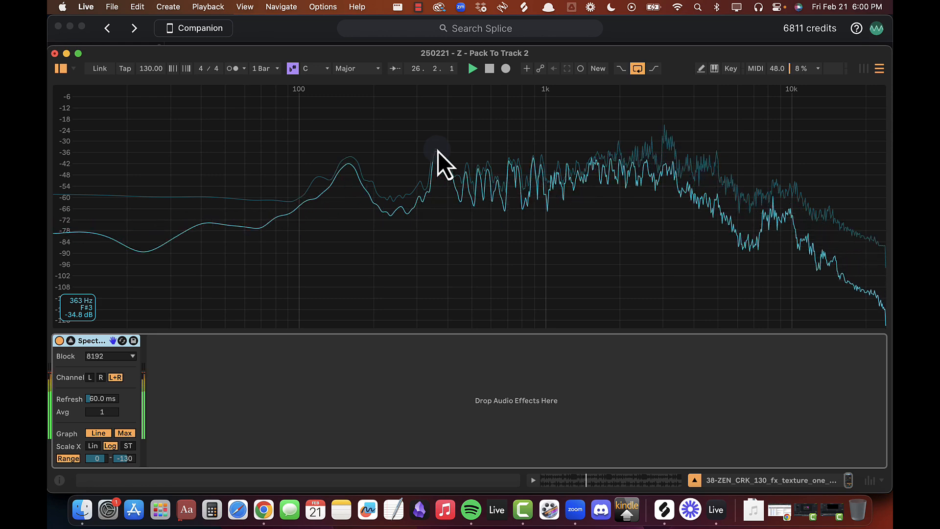
pyautogui.press('space')
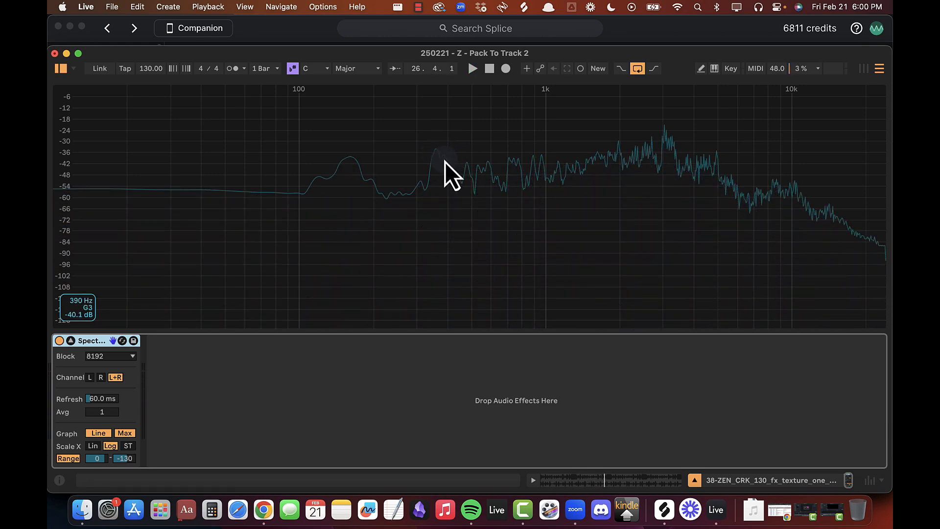
pyautogui.press('space')
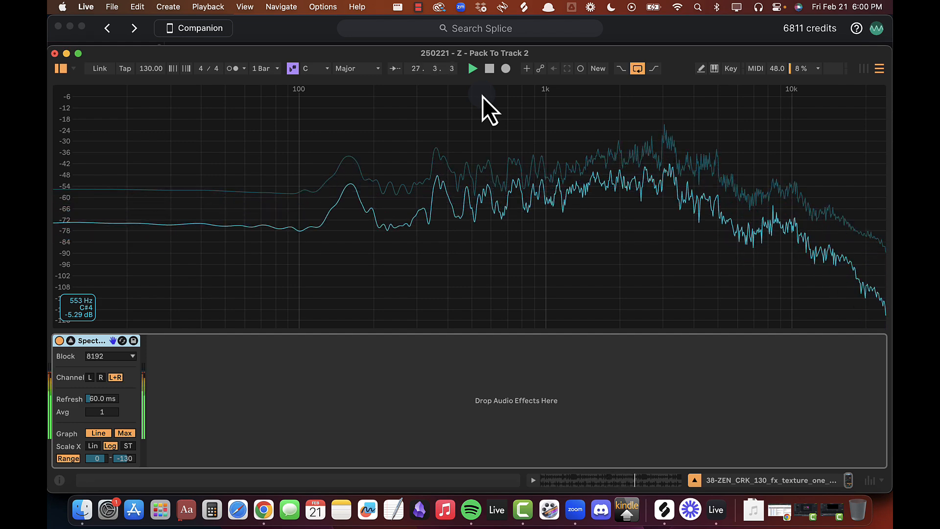
pyautogui.press('space')
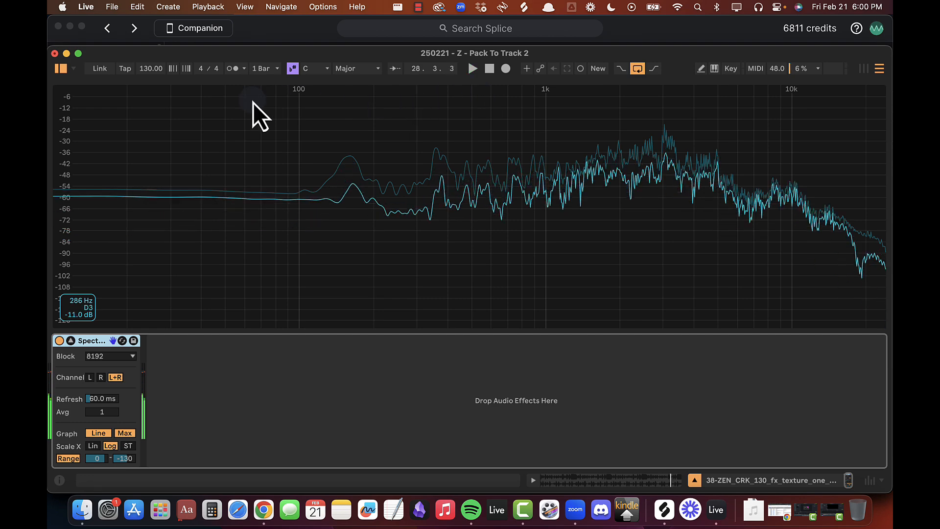
# Step: Reopen the hulk texture clip in the sample editor and loop only the one-beat region from 1.3.1 to 1.4.1
pyautogui.press('super+alt+l')
pyautogui.moveTo(149, 96); pyautogui.dragTo(235, 142)
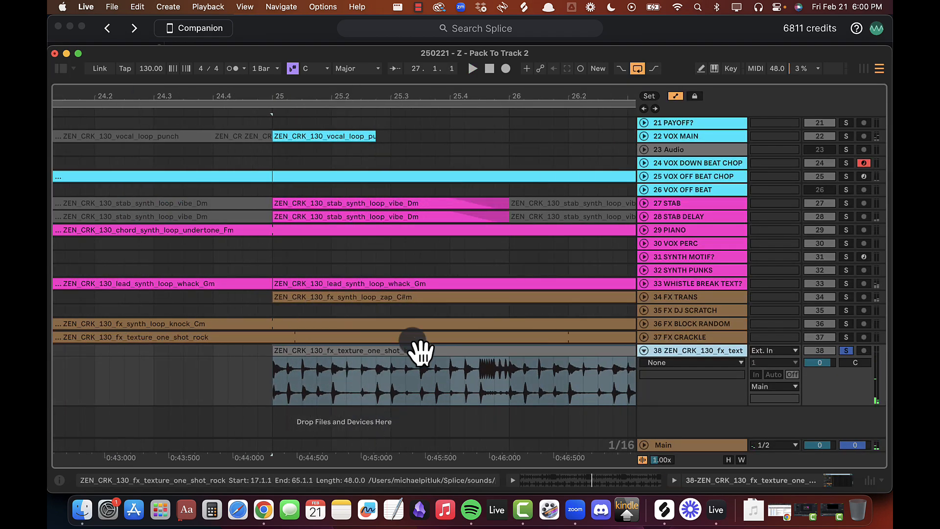
pyautogui.doubleClick(398, 351)
pyautogui.press('space')
pyautogui.moveTo(418, 167); pyautogui.dragTo(492, 165)
pyautogui.press('super+l')
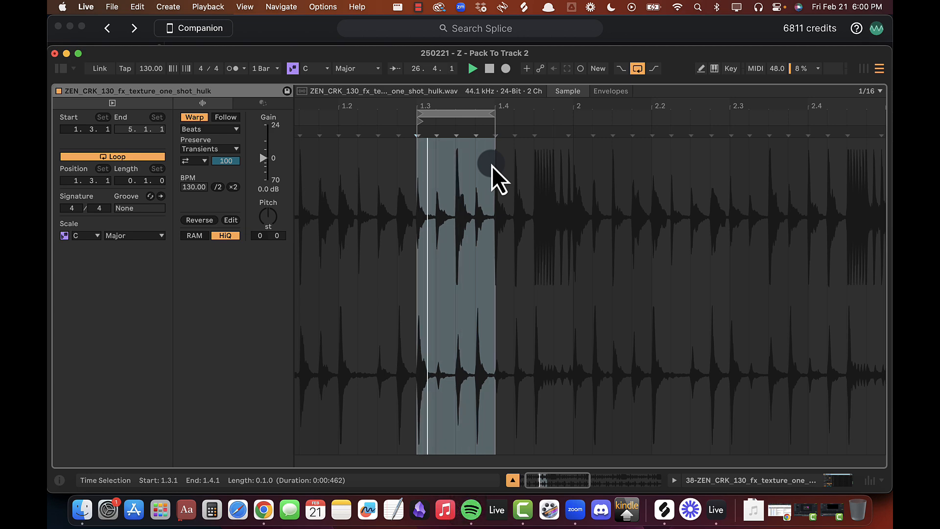
# Step: Play the shortened hulk loop, examine its frequencies in the enlarged Spectrum display, and hide the device view
pyautogui.hotkey('shift', 'Tab')
pyautogui.press('alt+super+l')
pyautogui.press('space')
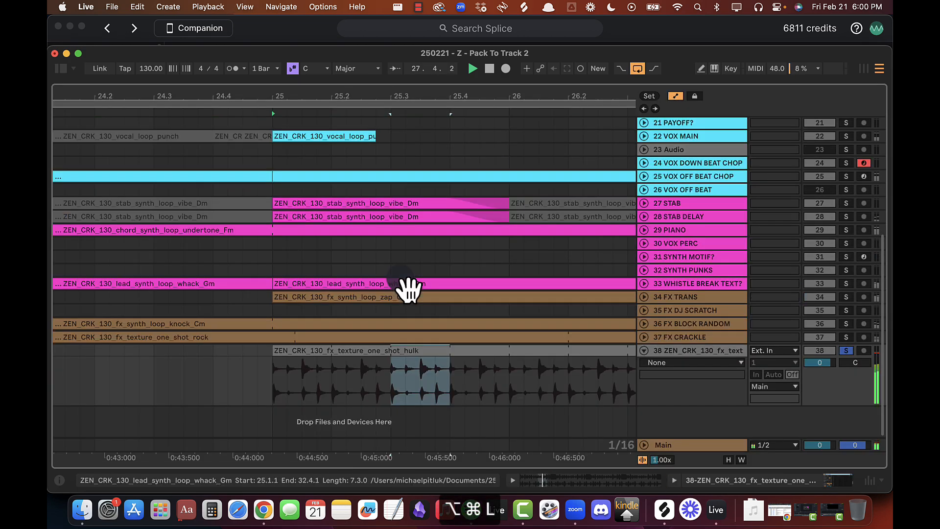
pyautogui.doubleClick(675, 351)
pyautogui.press('space')
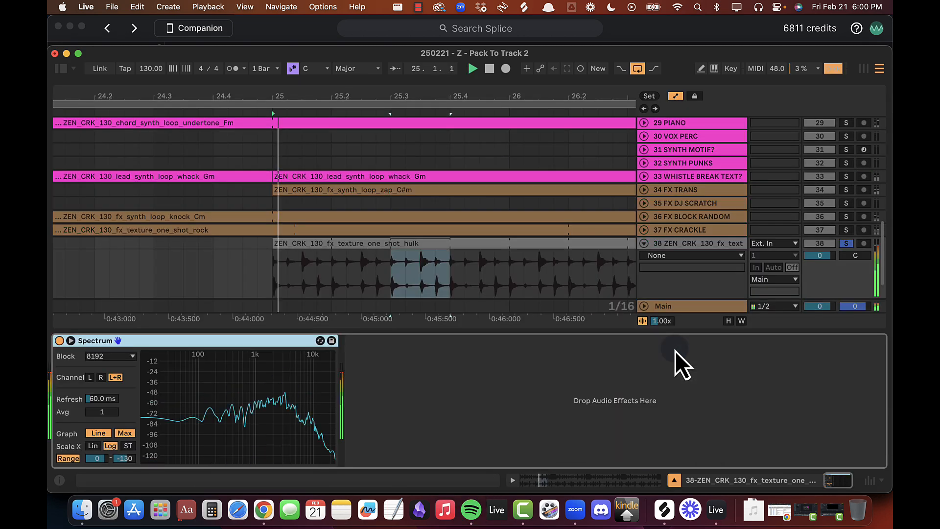
pyautogui.doubleClick(251, 416)
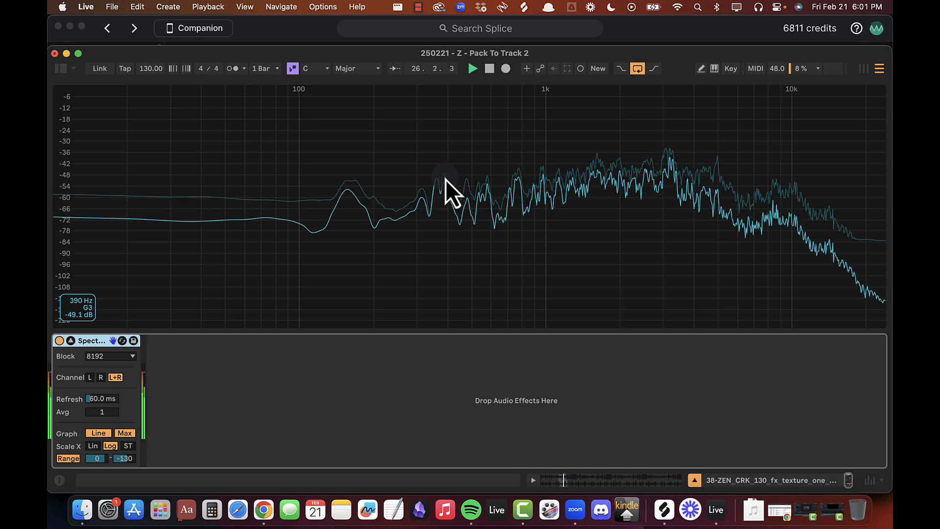
pyautogui.doubleClick(446, 157)
pyautogui.press('alt+super+l')
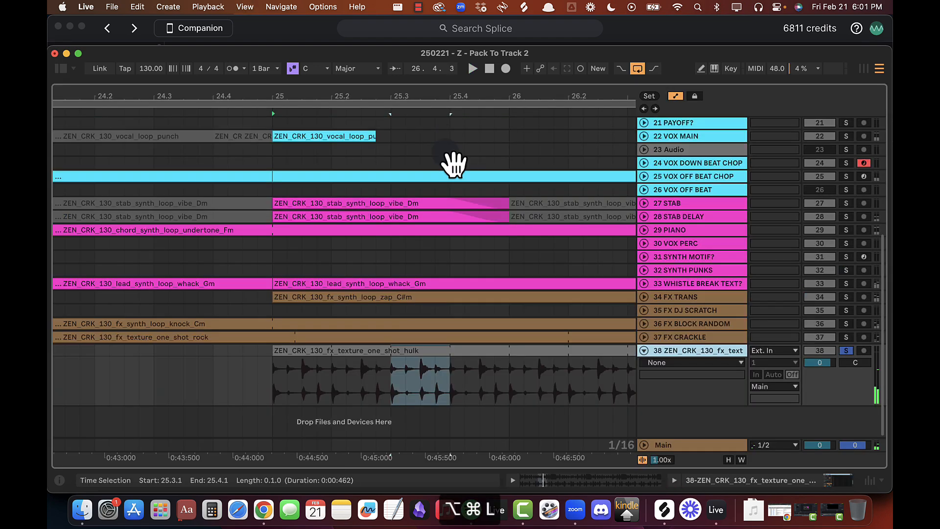
# Step: Unsolo the hulk texture track and play the arrangement to hear the loop with all other tracks
pyautogui.click(845, 351)
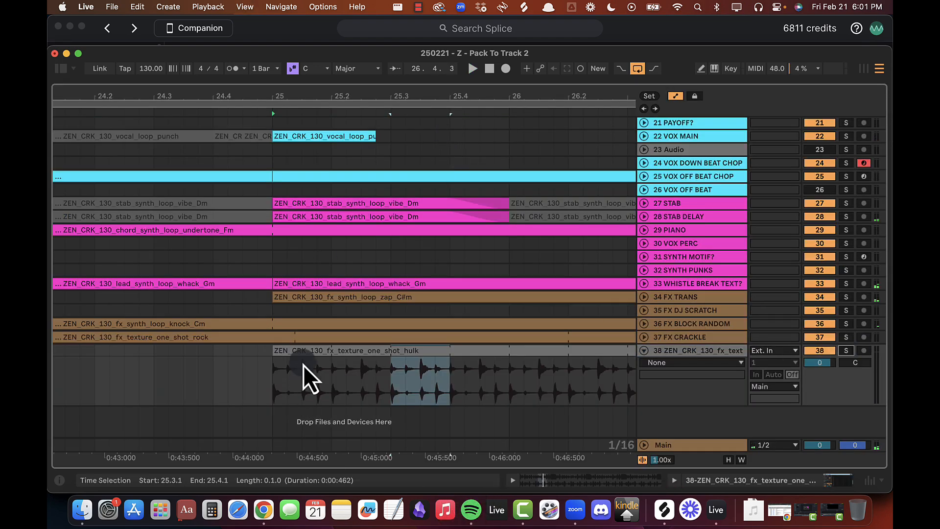
pyautogui.click(315, 360)
pyautogui.press('space')
pyautogui.moveTo(366, 97); pyautogui.dragTo(285, 97)
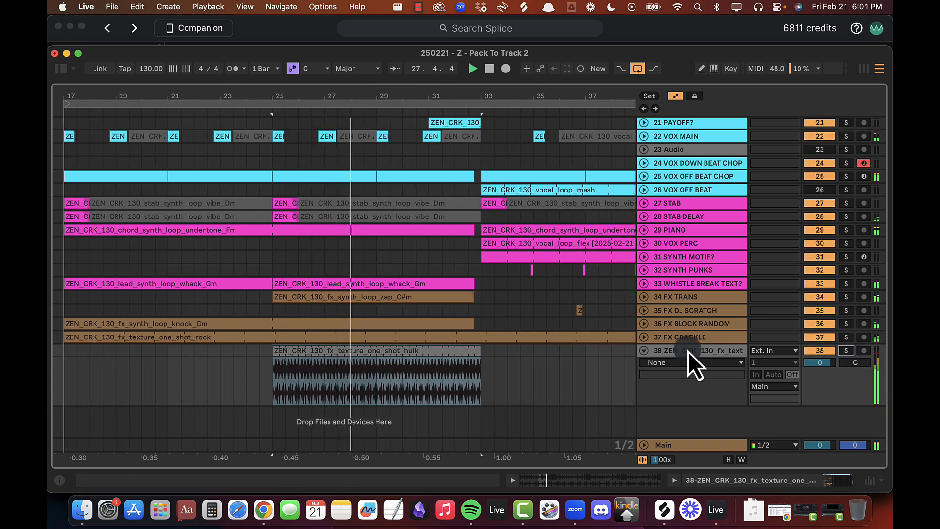
# Step: Switch to Splice and audition the fx samples trail_spin, flex_extra_C# and glitch_one_shot_hammer
pyautogui.press('super+Tab')
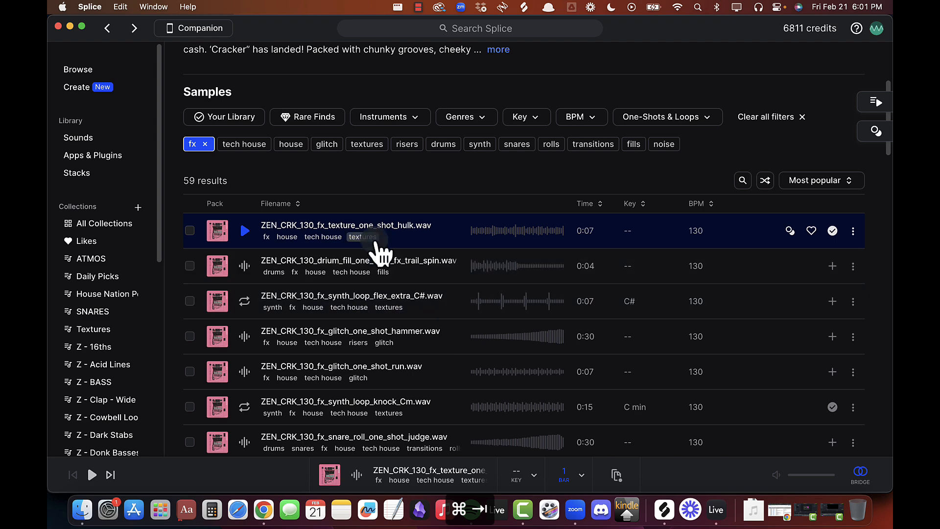
pyautogui.click(244, 266)
pyautogui.press('Down')
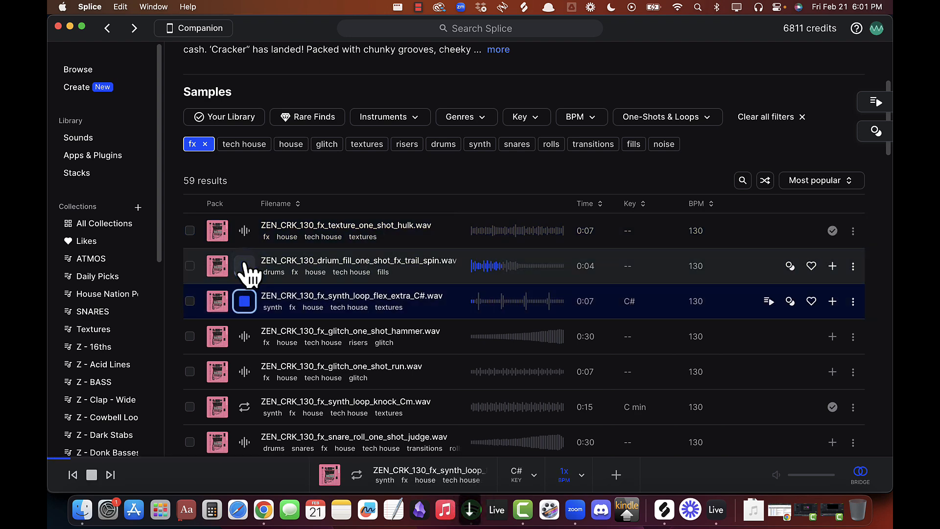
pyautogui.press('Down')
# Step: Switch to Ableton Live, restart playback from bar 25, and return to Splice to preview against the track
pyautogui.press('super+Tab')
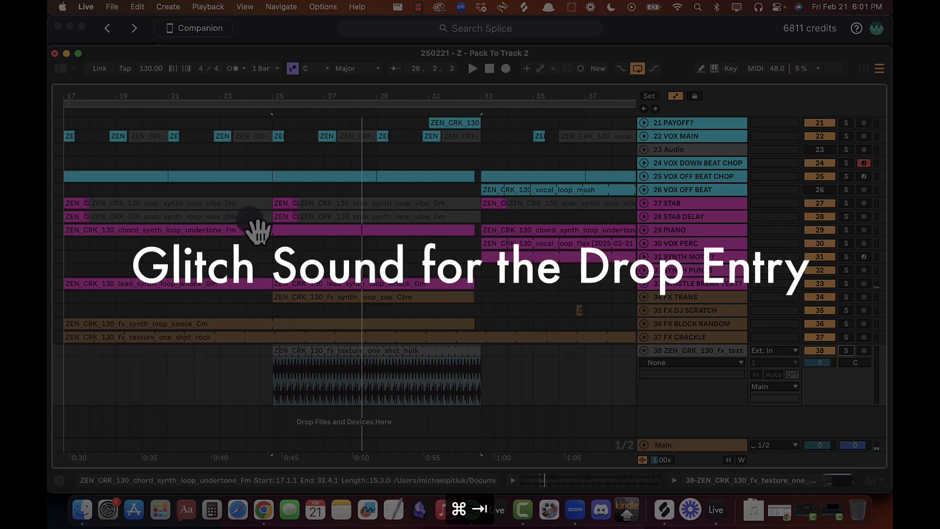
pyautogui.click(271, 263)
pyautogui.press('space')
pyautogui.press('super+Tab')
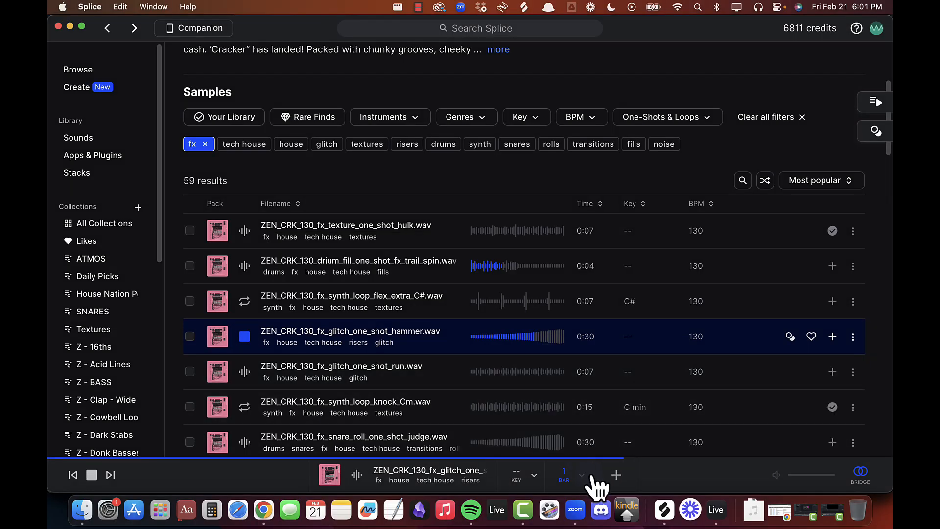
# Step: Set the one-shot preview repeat in Splice to 4 bars
pyautogui.click(591, 475)
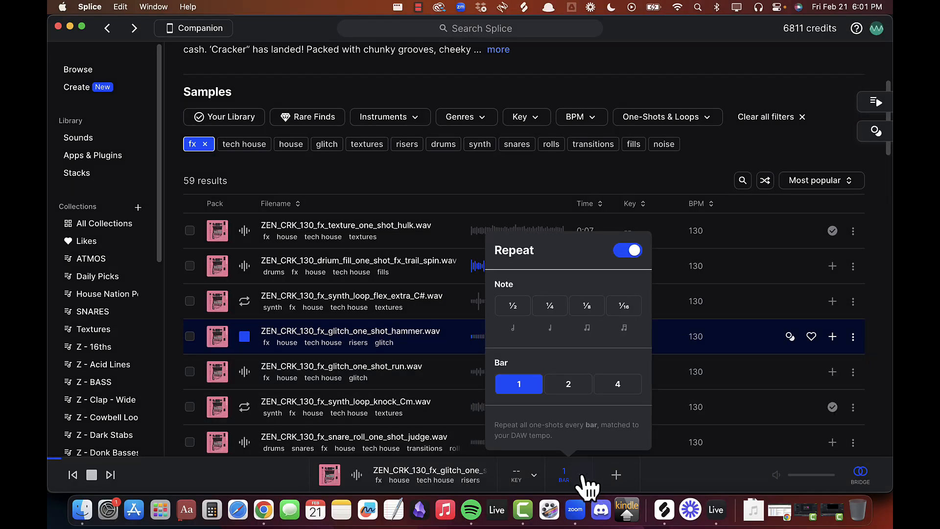
pyautogui.click(583, 475)
pyautogui.click(583, 475)
pyautogui.click(569, 386)
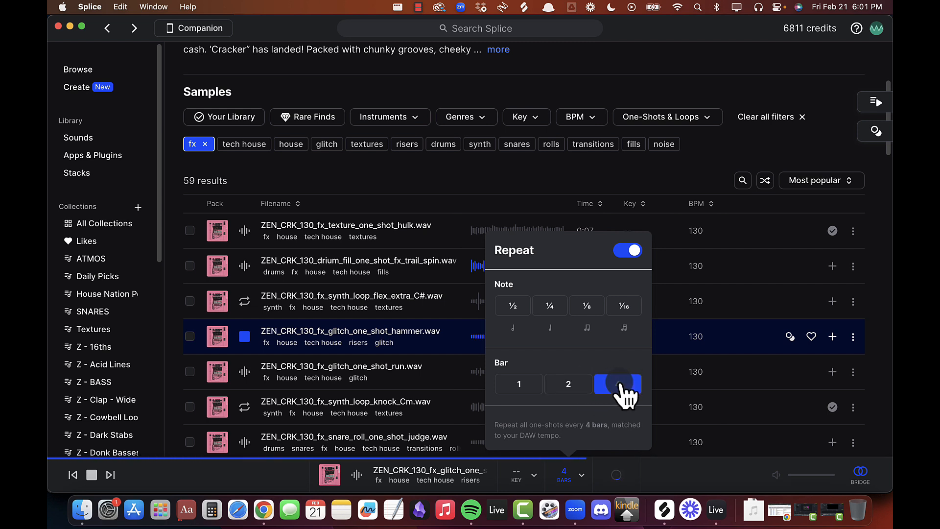
pyautogui.click(505, 185)
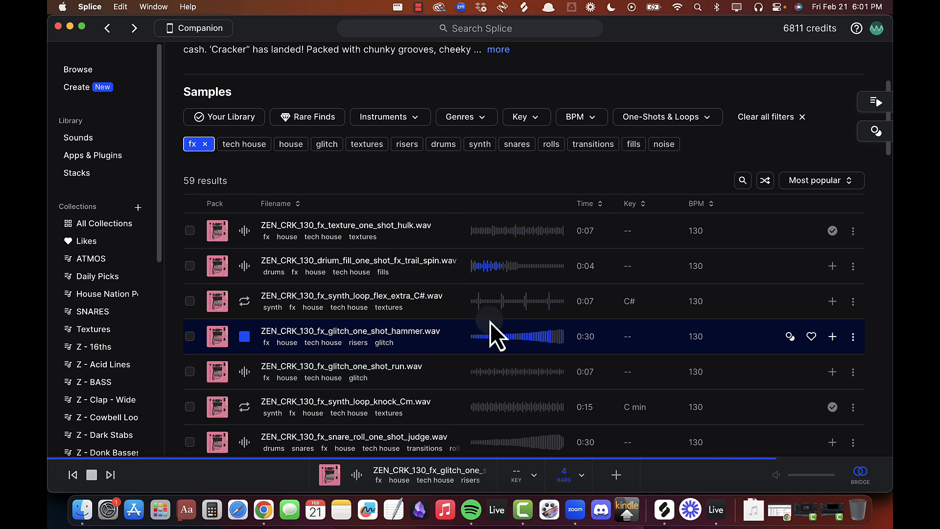
# Step: Audition ZEN_CRK_130_fx_glitch_one_shot_run.wav, and switch to Ableton Live to view the arrangement around the bar 33 drop
pyautogui.click(244, 371)
pyautogui.scroll(-3, 335, 352)
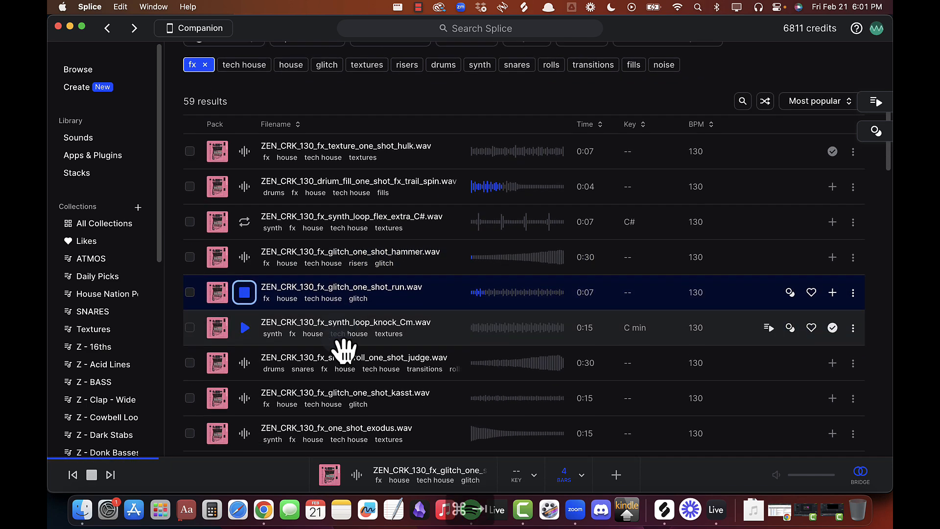
pyautogui.press('super+Tab')
pyautogui.moveTo(437, 98); pyautogui.dragTo(346, 100)
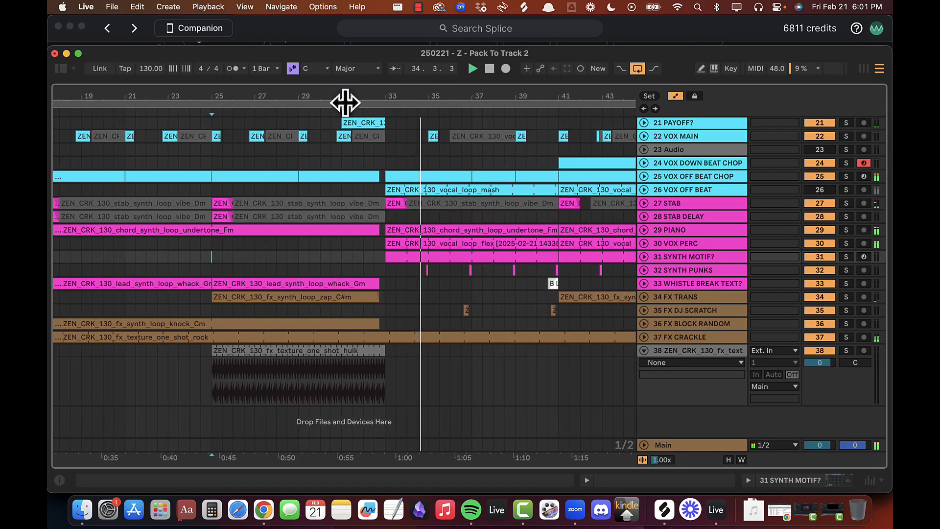
# Step: Switch to Splice, add ZEN_CRK_130_fx_glitch_one_shot_run.wav to the library and copy it to the clipboard
pyautogui.press('super+Tab')
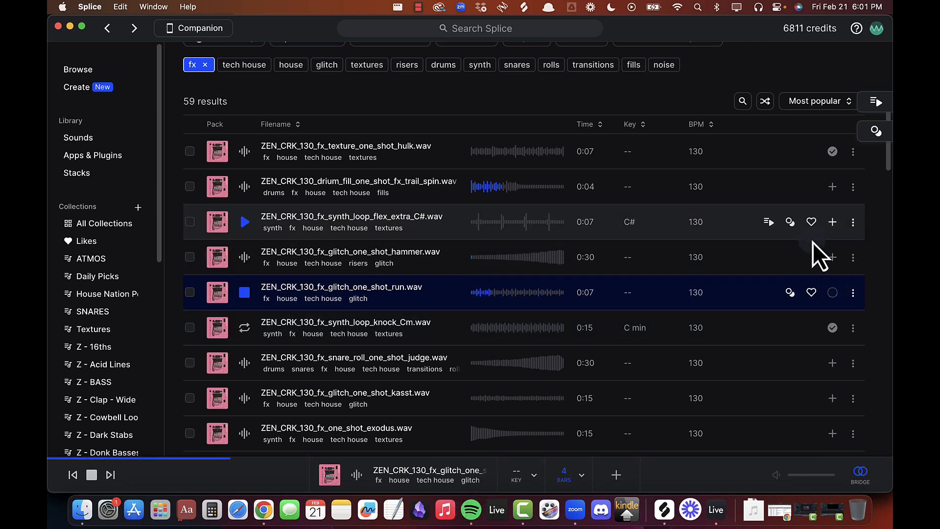
pyautogui.click(833, 292)
pyautogui.click(852, 292)
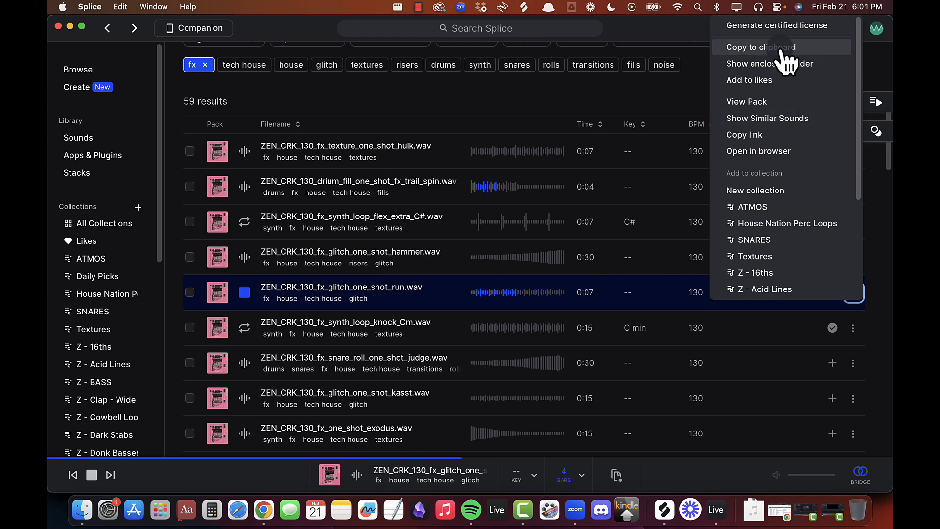
pyautogui.click(846, 45)
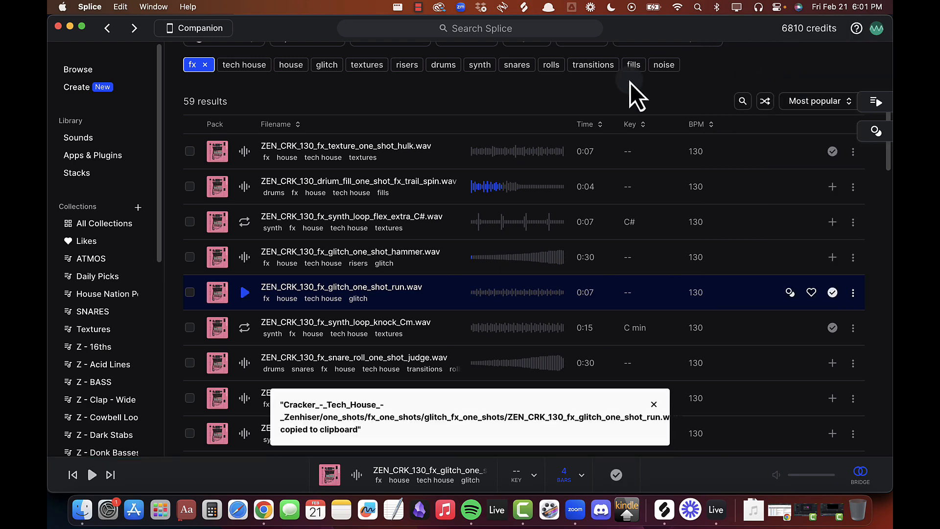
# Step: Switch to Ableton Live, add an audio track below the hulk texture track and paste the glitch sample at bar 33
pyautogui.press('super+Tab')
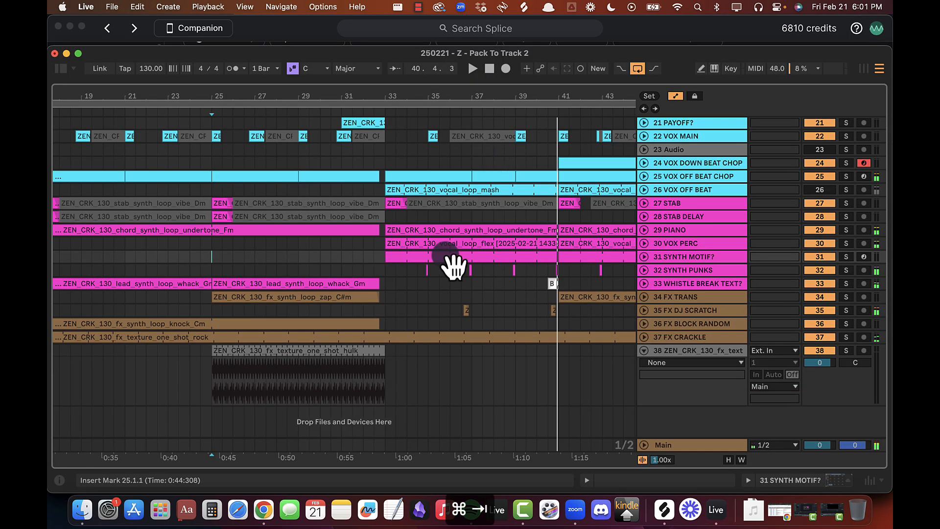
pyautogui.click(674, 350)
pyautogui.press('super+t')
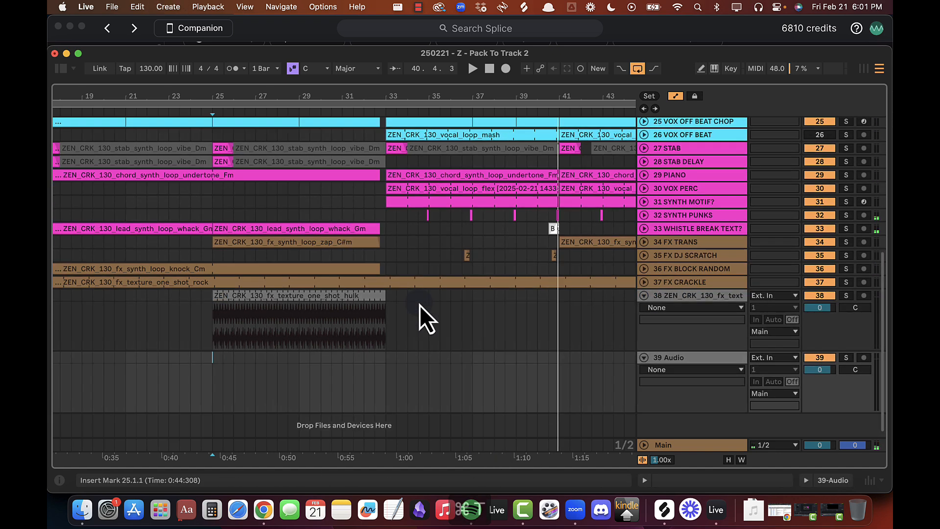
pyautogui.click(387, 357)
pyautogui.press('super+v')
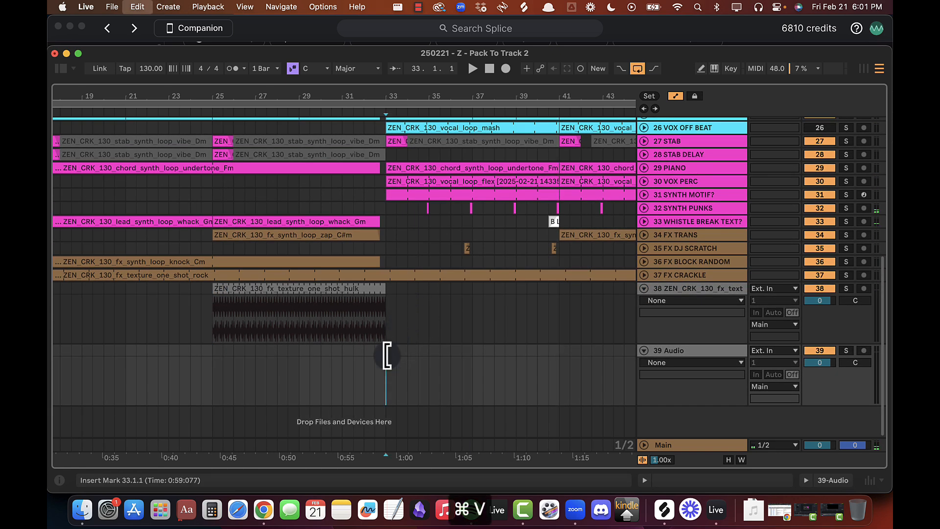
# Step: Play the pasted glitch clip and delete everything in it from bar 34 onward, keeping only bar 33
pyautogui.press('space')
pyautogui.moveTo(398, 99); pyautogui.dragTo(432, 240)
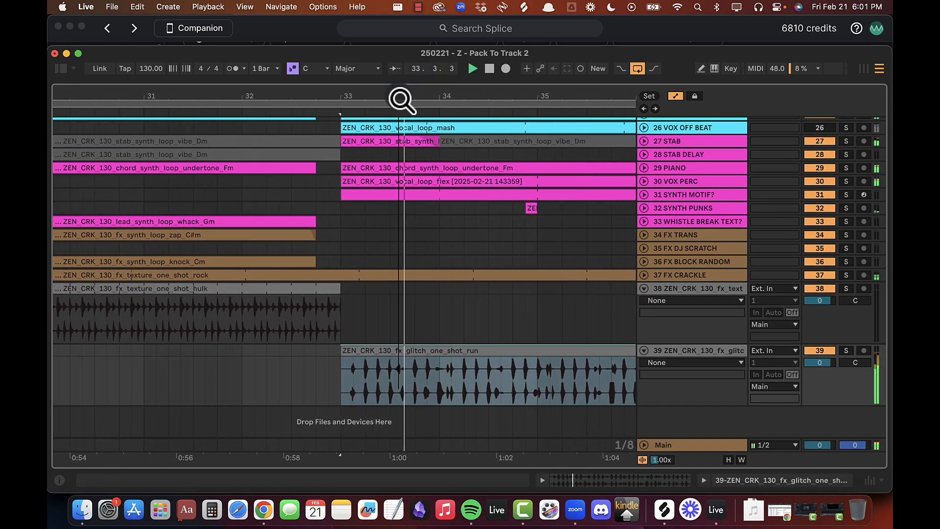
pyautogui.press('space')
pyautogui.moveTo(442, 367); pyautogui.dragTo(531, 355)
pyautogui.press('Delete')
pyautogui.click(555, 353)
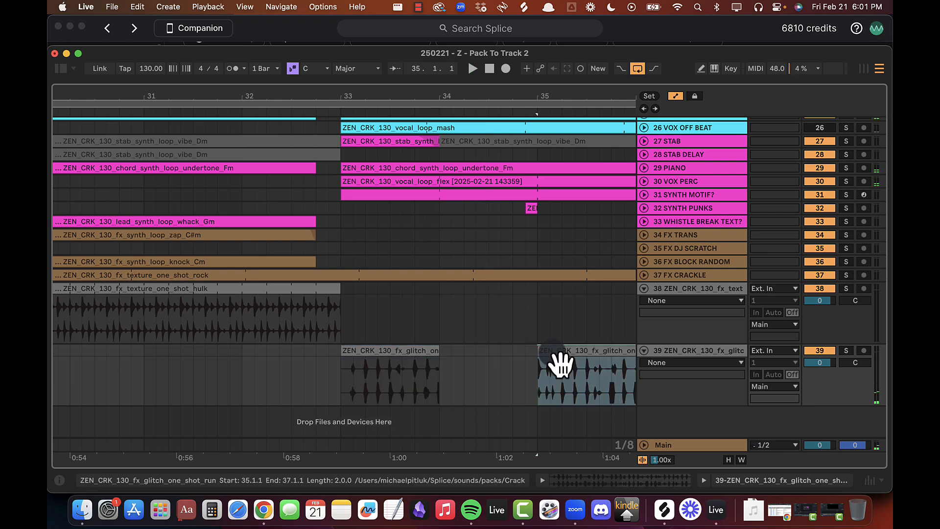
pyautogui.press('Delete')
# Step: Play the arrangement from 32.3.3 to check how the one-bar glitch clip enters at the bar 33 drop
pyautogui.click(302, 359)
pyautogui.press('space')
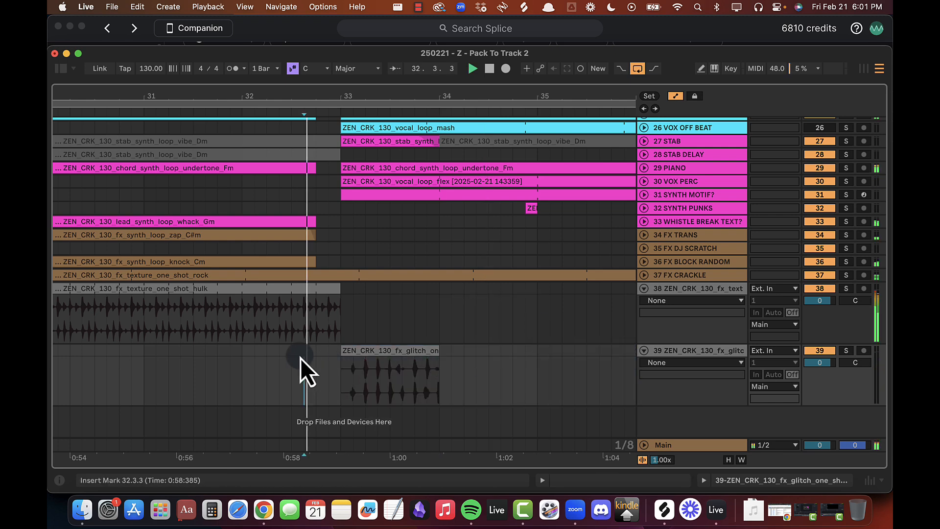
pyautogui.doubleClick(358, 97)
pyautogui.moveTo(294, 97); pyautogui.dragTo(489, 277)
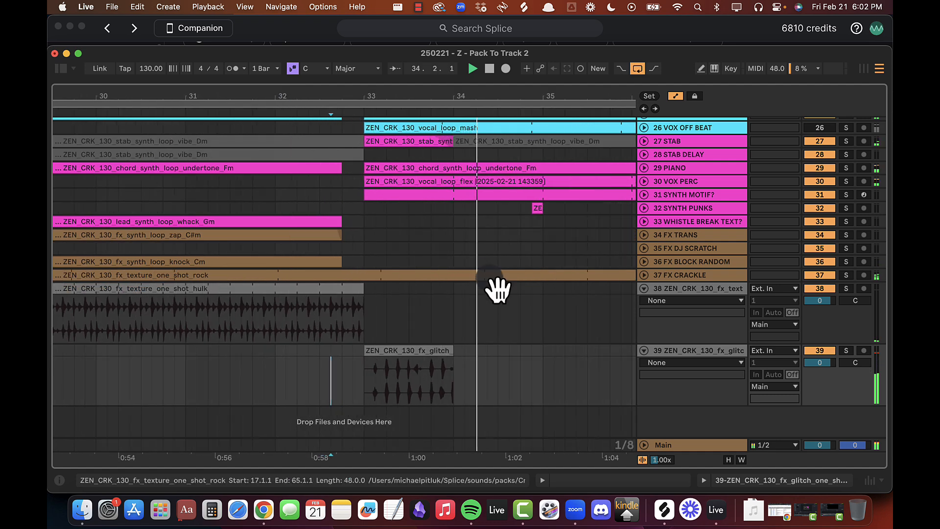
pyautogui.press('space')
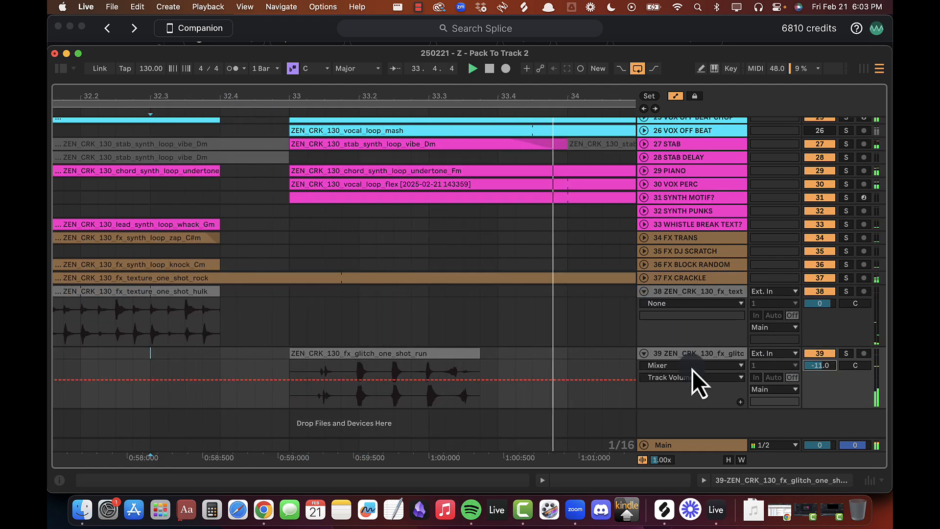
# Step: Color the glitch sample's track brown to match the other FX tracks
pyautogui.rightClick(685, 355)
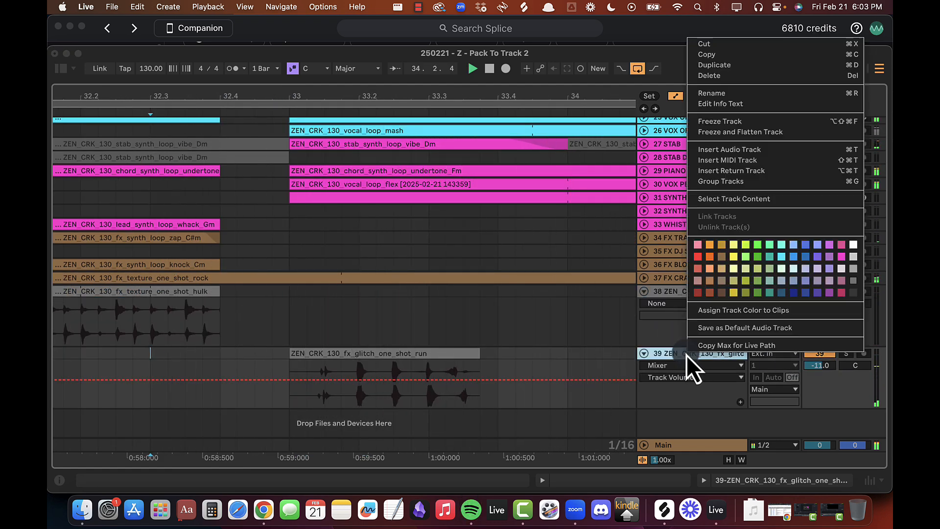
pyautogui.click(721, 258)
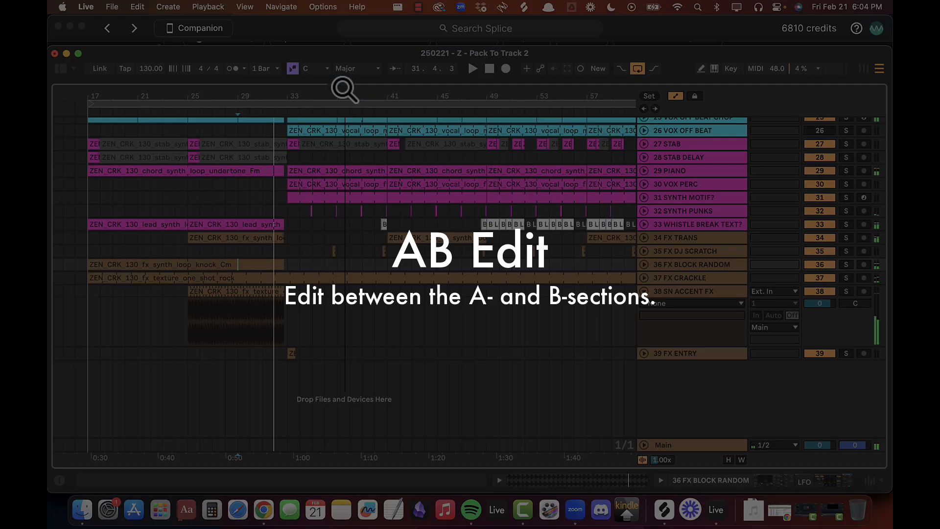
# Step: Copy the hulk texture clip to bar 41 on the SN ACCENT FX track, trim it to start at 47.1.1 and play it into bar 49
pyautogui.moveTo(195, 304); pyautogui.dragTo(325, 294)
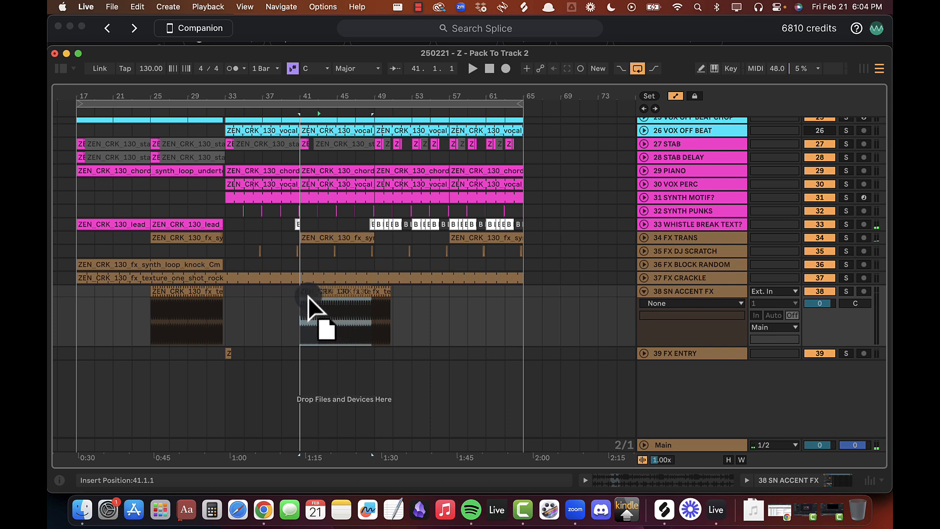
pyautogui.moveTo(299, 297); pyautogui.dragTo(414, 288)
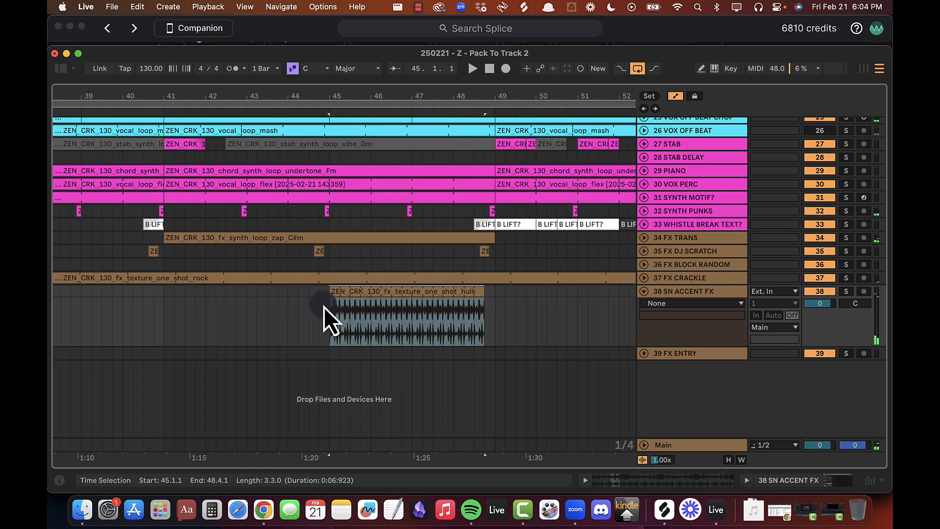
pyautogui.click(319, 309)
pyautogui.press('space')
pyautogui.click(439, 98)
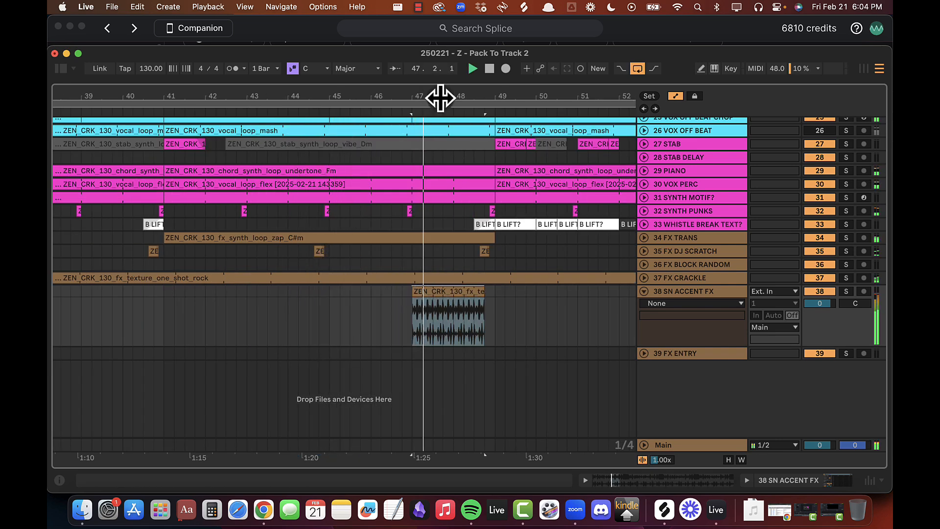
pyautogui.moveTo(439, 98); pyautogui.dragTo(349, 95)
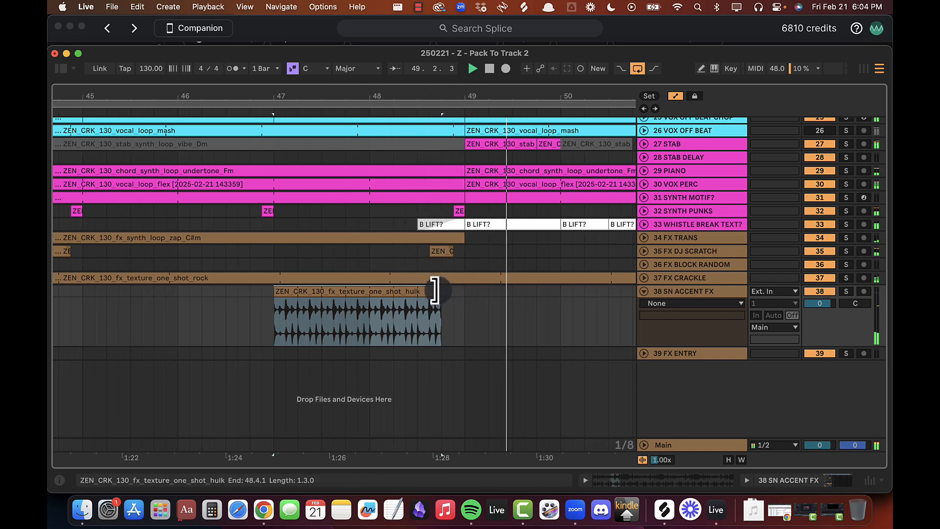
# Step: Extend the GROOVE track's EQ Eight 1 Filter On A automation block before bar 49 so it starts at bar 48
pyautogui.click(177, 295)
pyautogui.scroll(15, 445, 210)
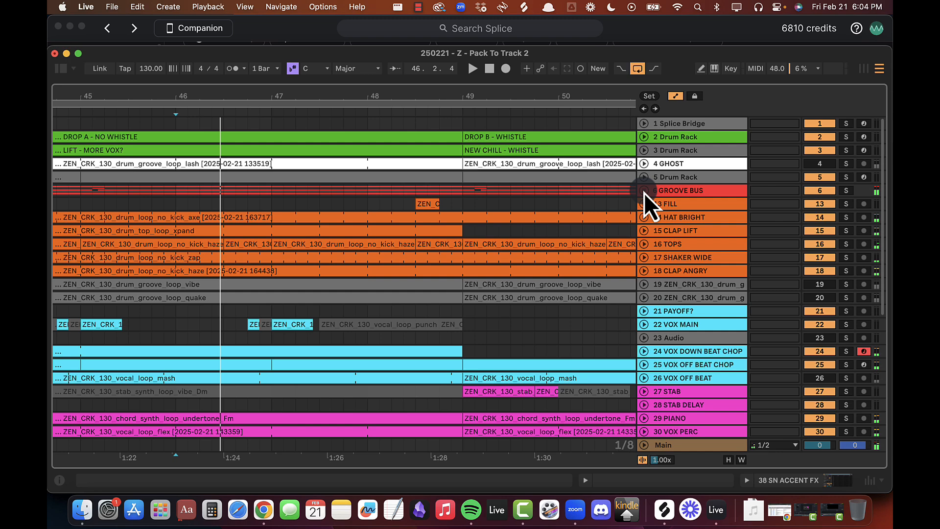
pyautogui.click(644, 192)
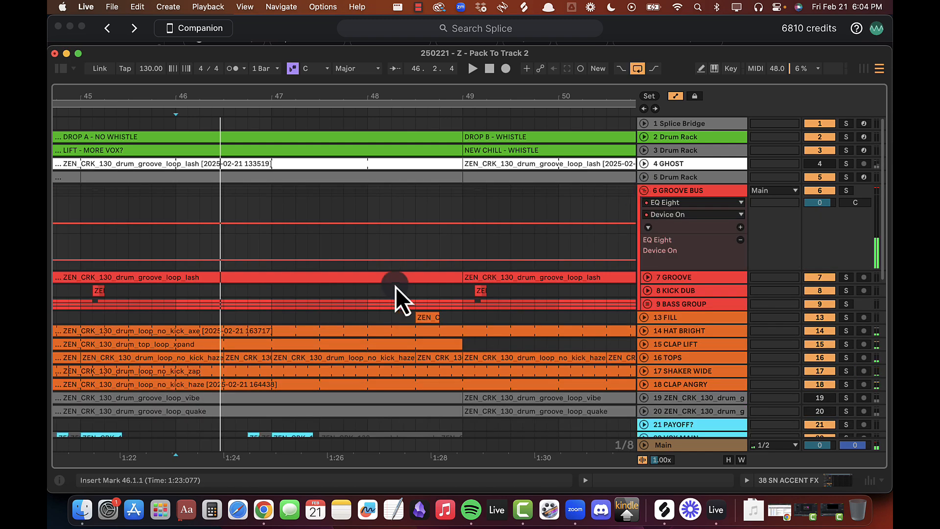
pyautogui.click(647, 277)
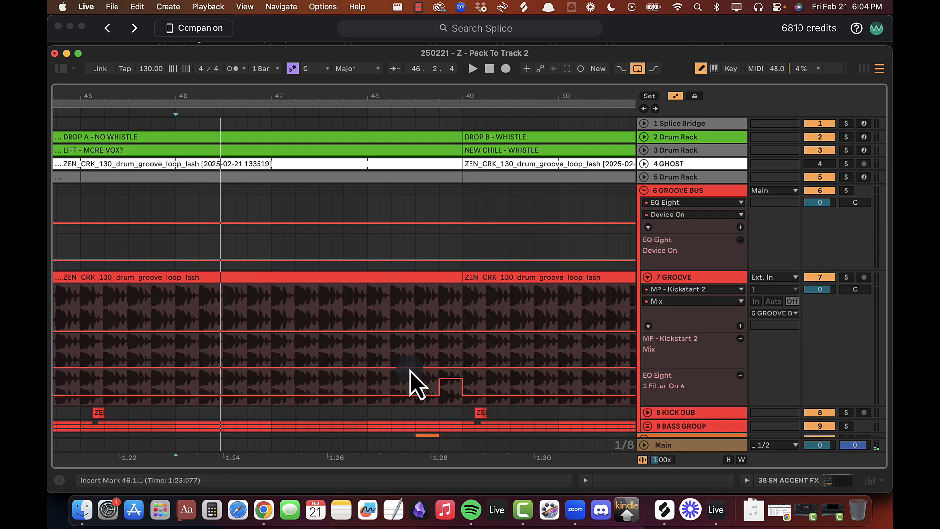
pyautogui.moveTo(431, 378); pyautogui.dragTo(381, 365)
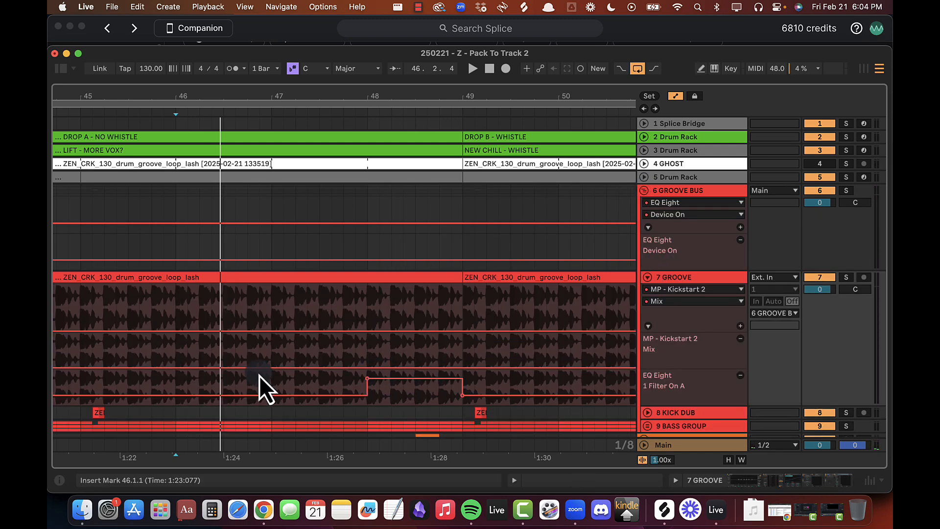
# Step: Trim the copied hulk clip to start at bar 48, try its end at 49.1.1, and set the end back to 48.4.1
pyautogui.click(224, 386)
pyautogui.scroll(-15, 302, 377)
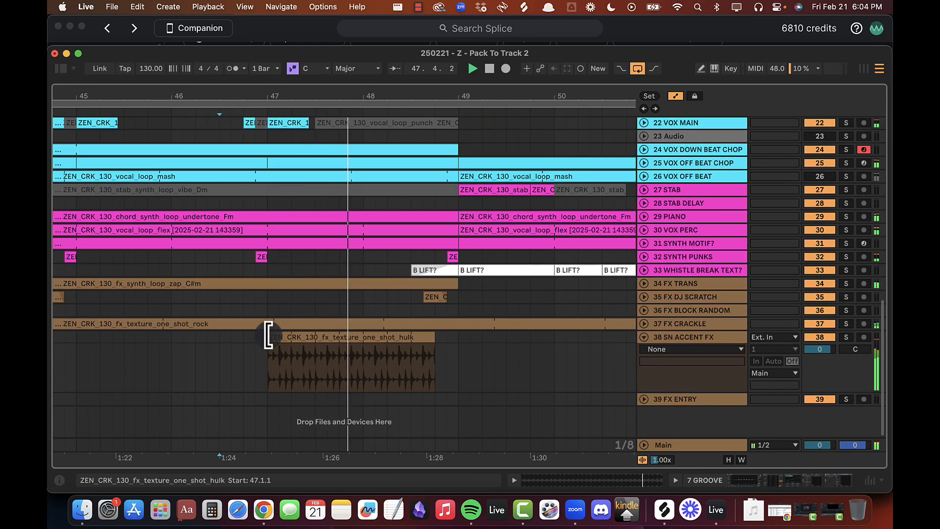
pyautogui.moveTo(268, 335); pyautogui.dragTo(361, 320)
pyautogui.click(267, 337)
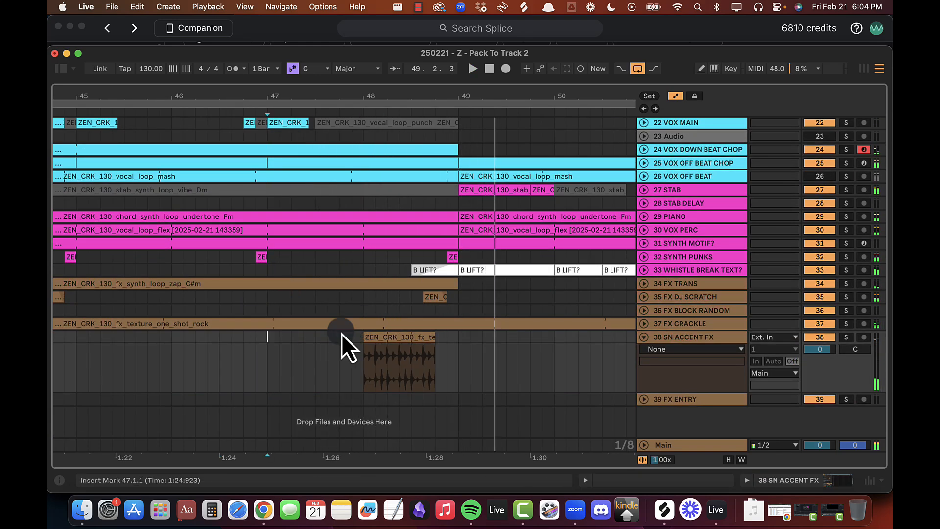
pyautogui.moveTo(429, 337); pyautogui.dragTo(449, 337)
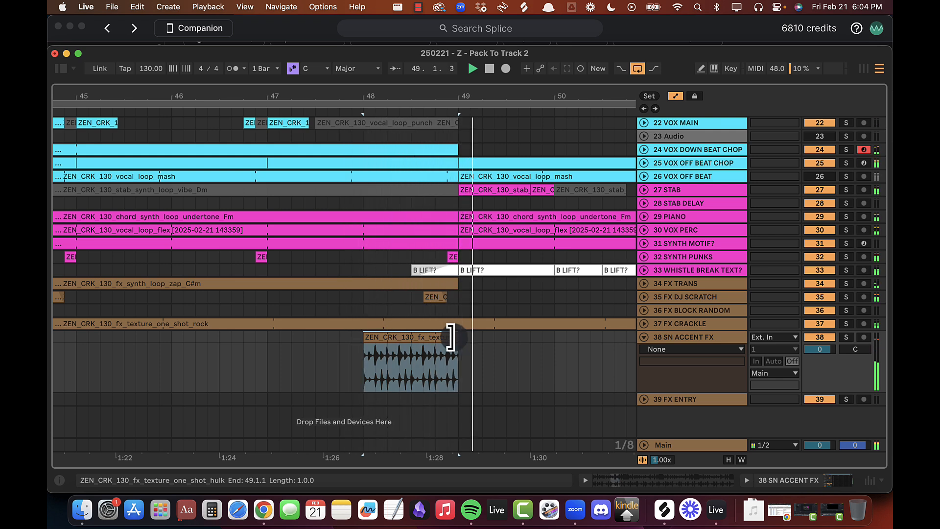
pyautogui.moveTo(449, 337); pyautogui.dragTo(432, 337)
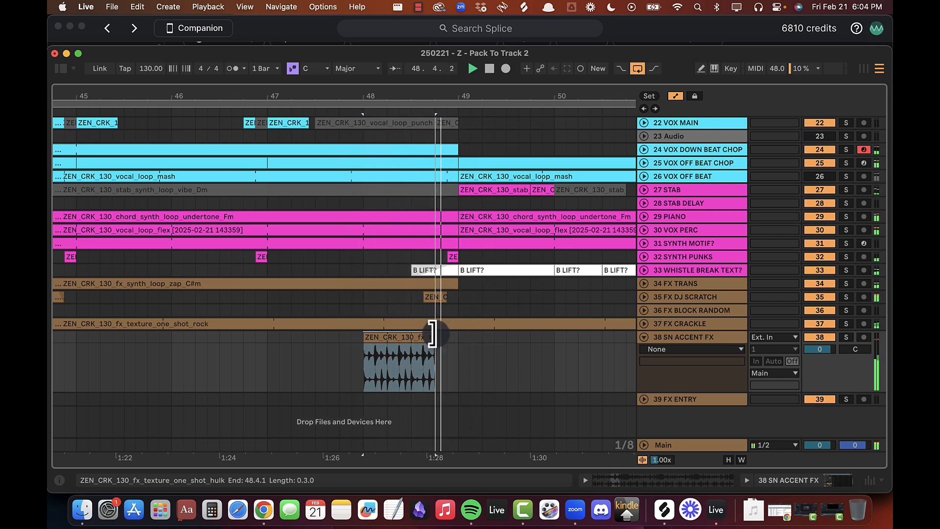
# Step: Duplicate bars 33 to 49 of the SN ACCENT FX track into bars 49 to 65
pyautogui.moveTo(398, 92); pyautogui.dragTo(400, 96)
pyautogui.moveTo(264, 352); pyautogui.dragTo(403, 340)
pyautogui.press('super+d')
# Step: Duplicate the GROOVE track's EQ Eight filter automation, selecting it from bar 33 onward
pyautogui.scroll(8, 427, 325)
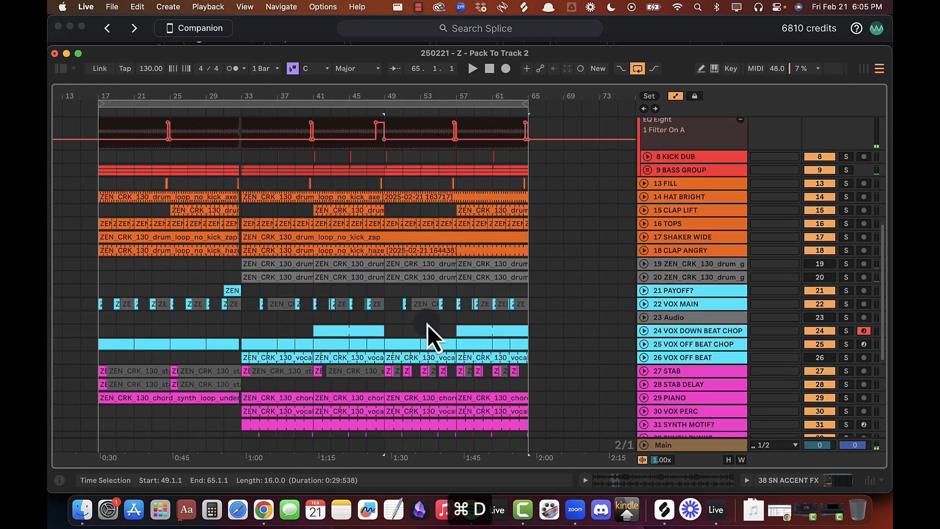
pyautogui.scroll(5, 457, 233)
pyautogui.moveTo(244, 287); pyautogui.dragTo(421, 287)
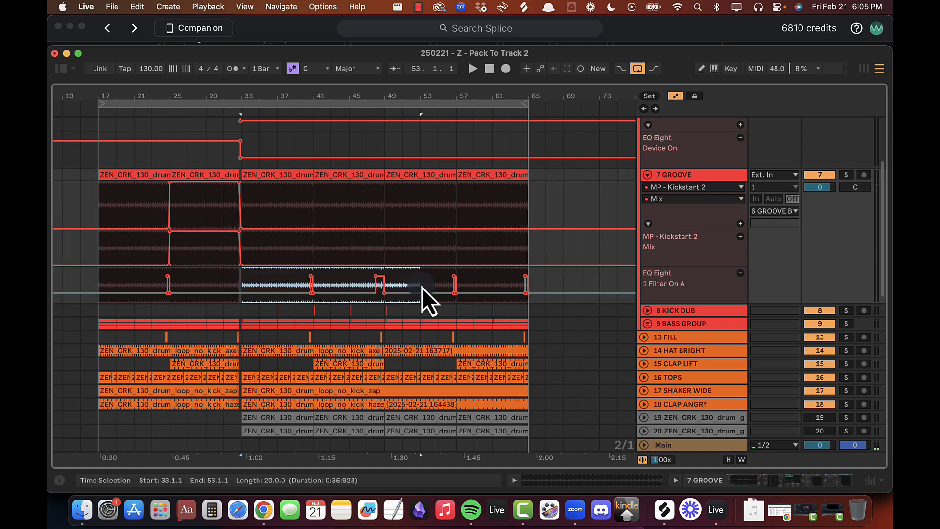
pyautogui.press('super+d')
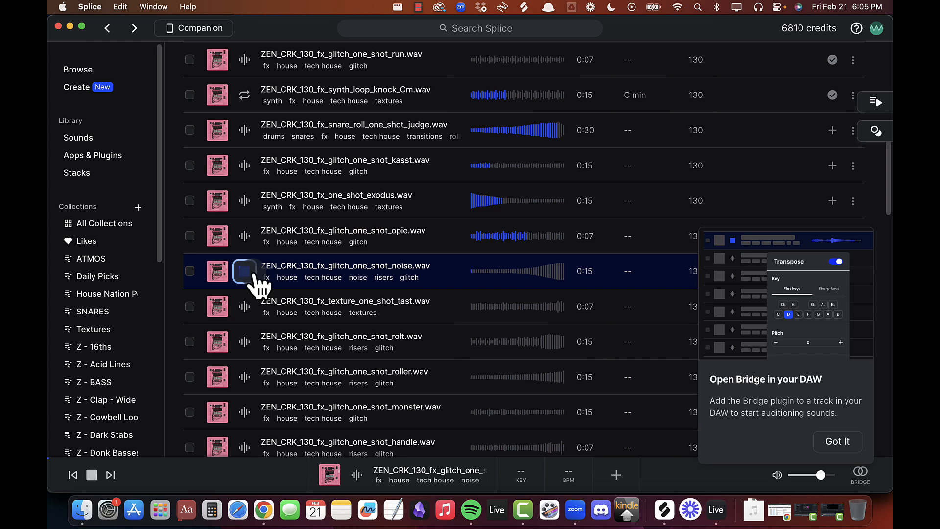
# Step: Audition ZEN_CRK_130_fx_glitch_one_shot_noise.wav, add it to the library and copy it to the clipboard
pyautogui.click(538, 272)
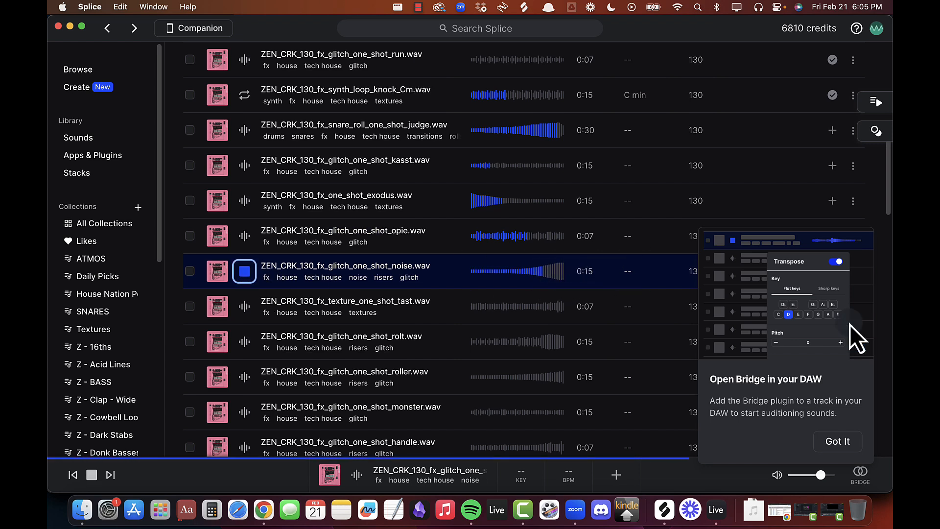
pyautogui.click(838, 442)
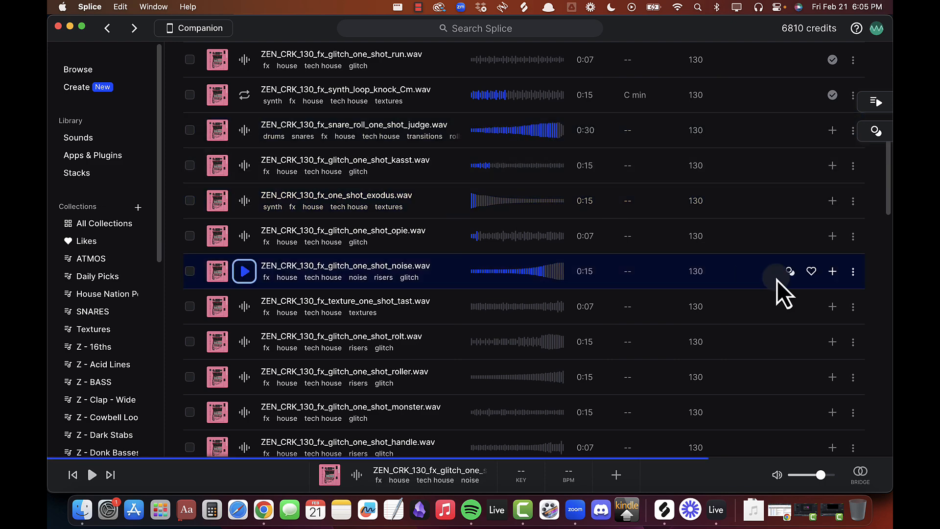
pyautogui.click(853, 272)
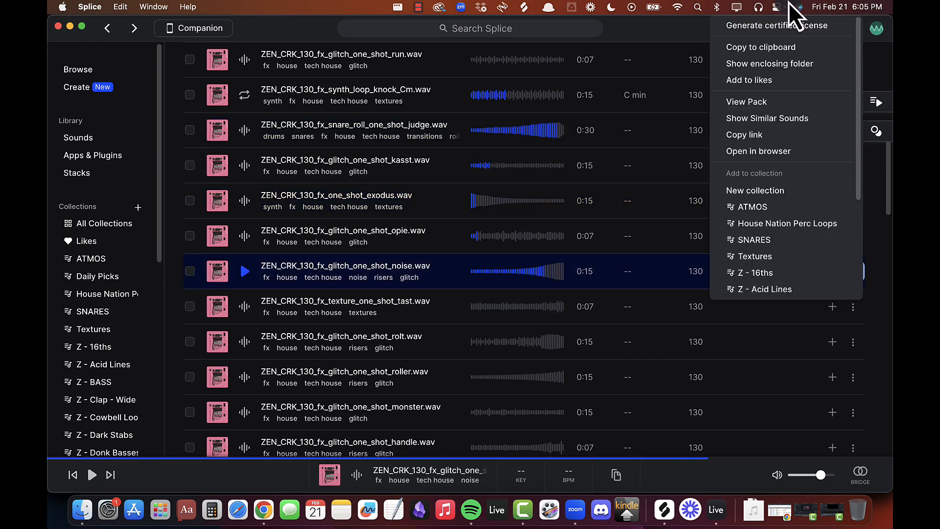
pyautogui.click(766, 49)
# Step: Switch to Ableton Live, add an audio track below FX ENTRY and paste the glitch noise riser at bar 25
pyautogui.press('super+Tab')
pyautogui.scroll(-5, 537, 269)
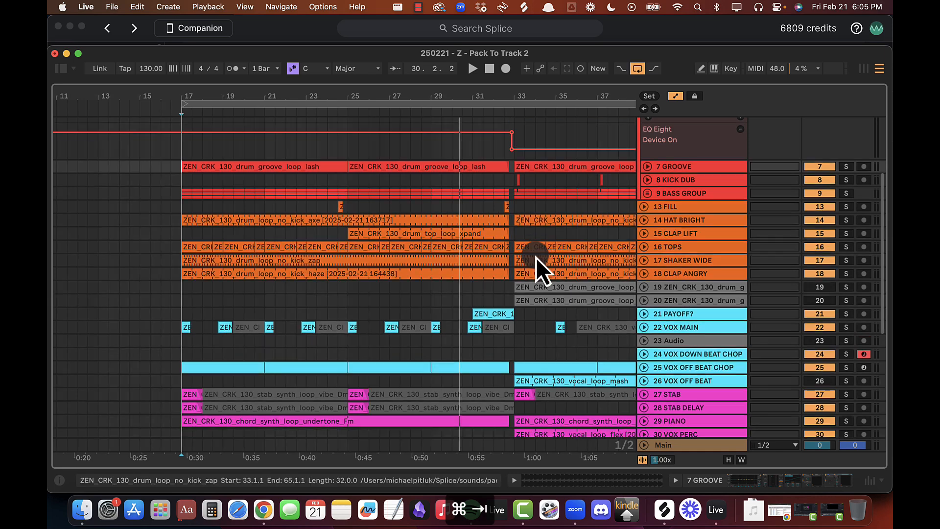
pyautogui.click(644, 337)
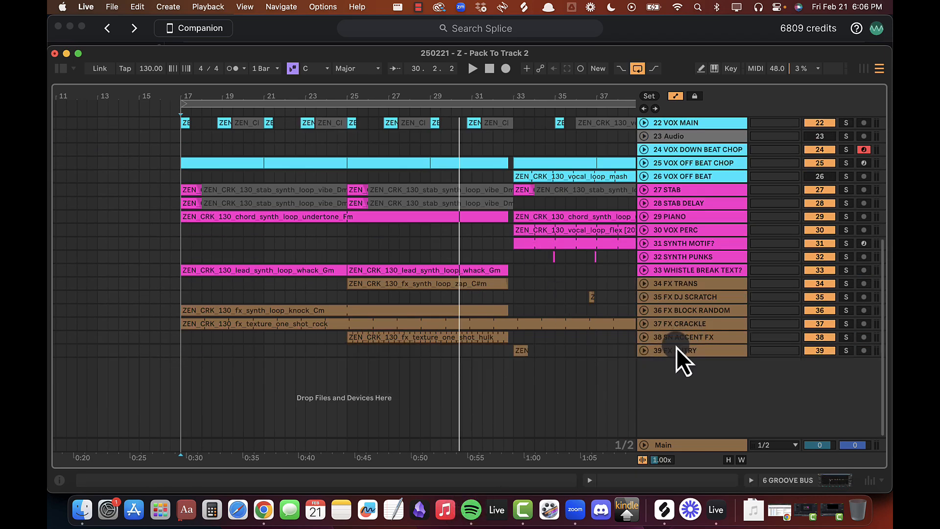
pyautogui.click(676, 350)
pyautogui.press('super+t')
pyautogui.scroll(-1, 377, 390)
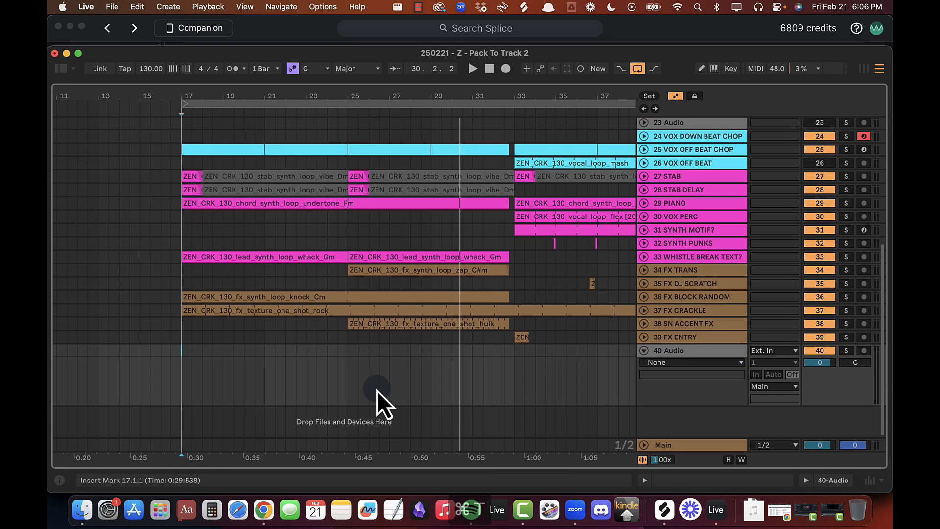
pyautogui.click(354, 354)
pyautogui.press('super+v')
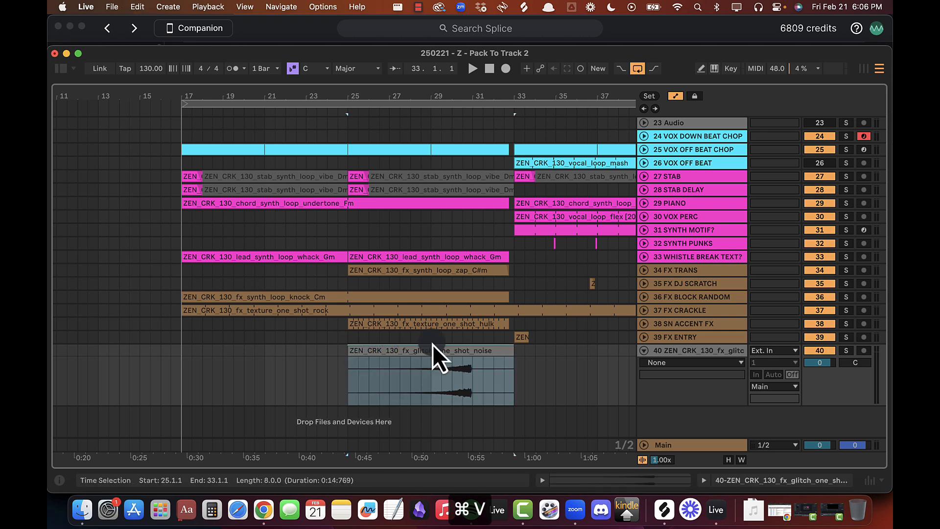
# Step: Move the noise riser clip earlier so it ends at 32.4.1, and trim its start to 25.1.1
pyautogui.moveTo(514, 97); pyautogui.dragTo(522, 156)
pyautogui.moveTo(509, 362); pyautogui.dragTo(474, 361)
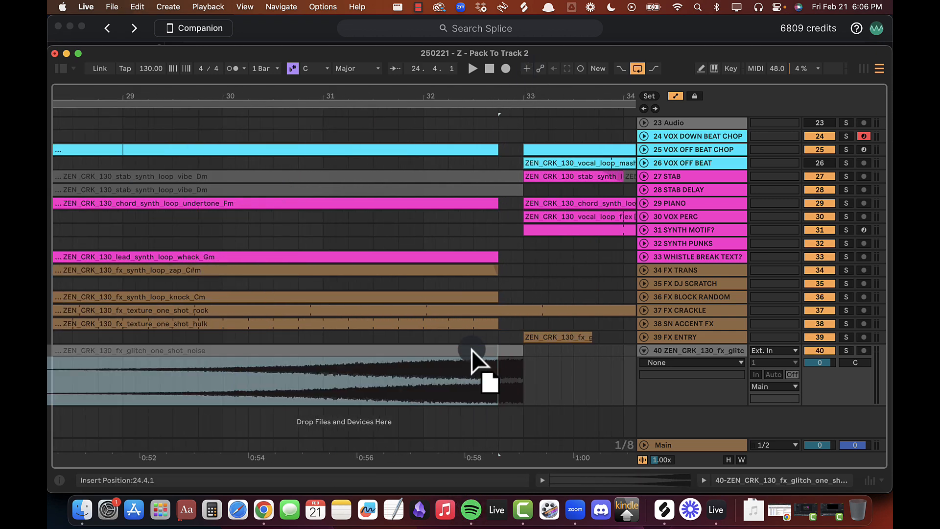
pyautogui.moveTo(449, 98); pyautogui.dragTo(447, 93)
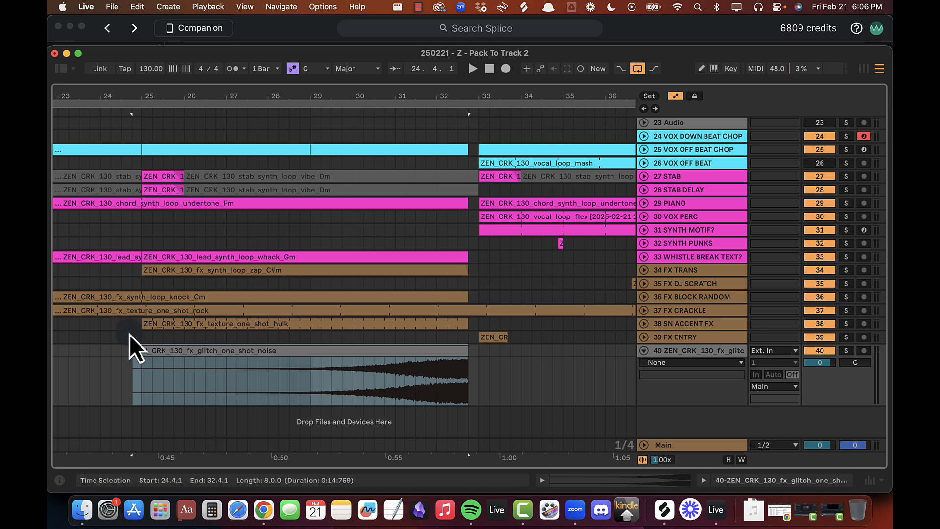
pyautogui.moveTo(133, 354)
pyautogui.mouseDown()
pyautogui.moveTo(151, 357)
pyautogui.moveTo(153, 348)
pyautogui.moveTo(141, 349)
pyautogui.mouseUp()
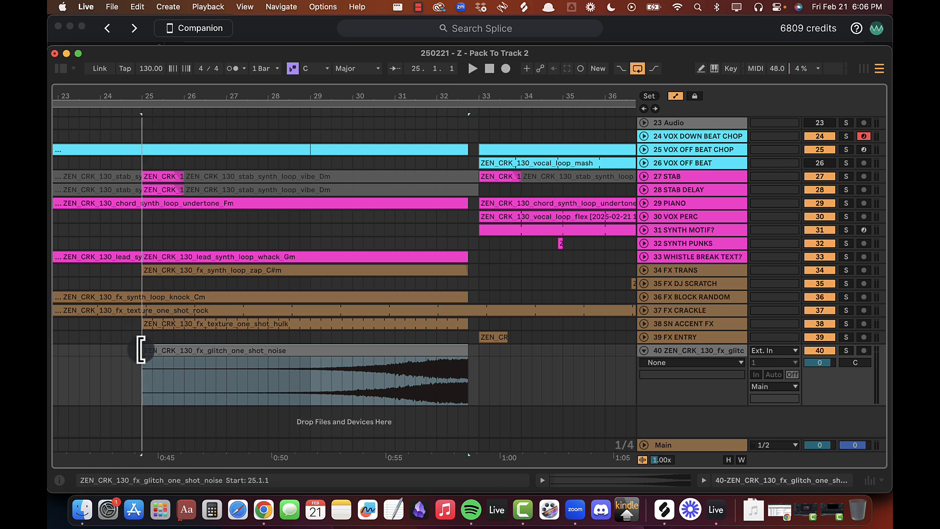
# Step: Play the noise riser from bar 25 and lower its track volume to -20 dB
pyautogui.press('space')
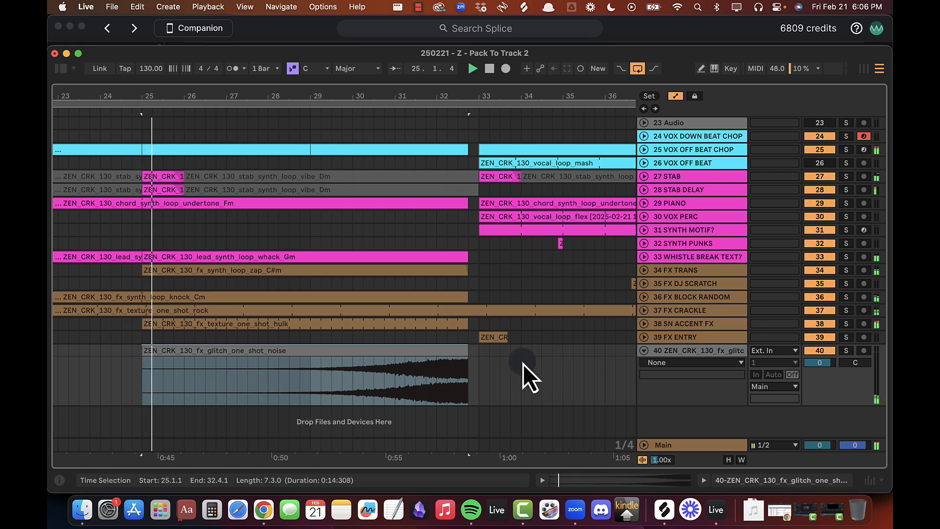
pyautogui.moveTo(821, 362); pyautogui.dragTo(821, 366)
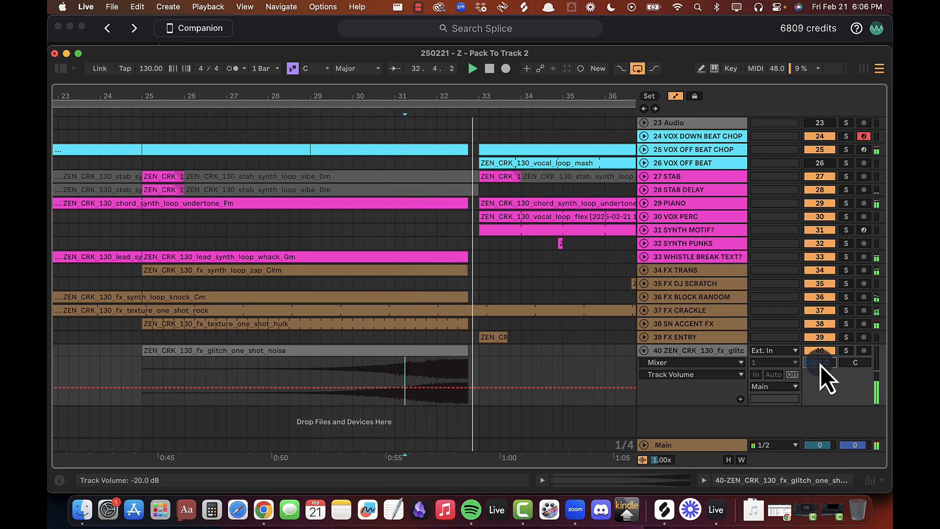
# Step: Rename the noise riser's track FX RISER
pyautogui.click(673, 351)
pyautogui.press('super+r')
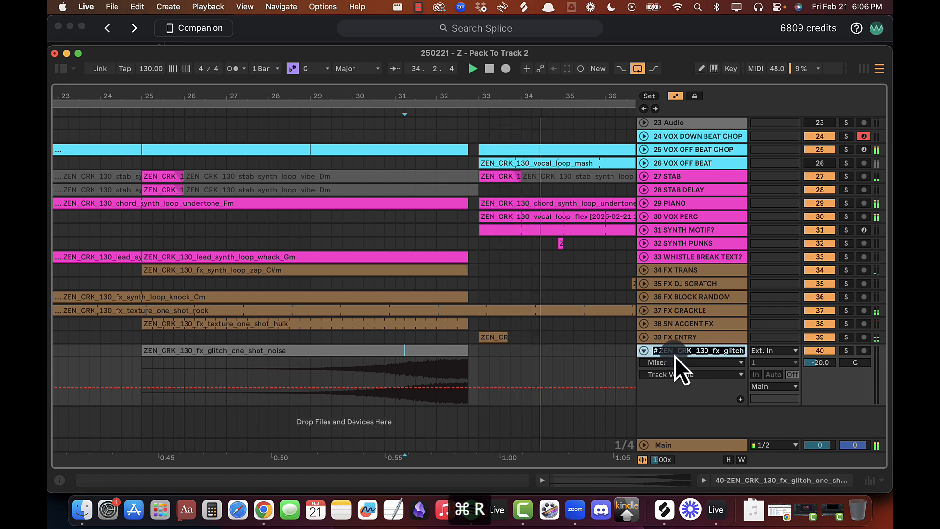
pyautogui.write('# 40')
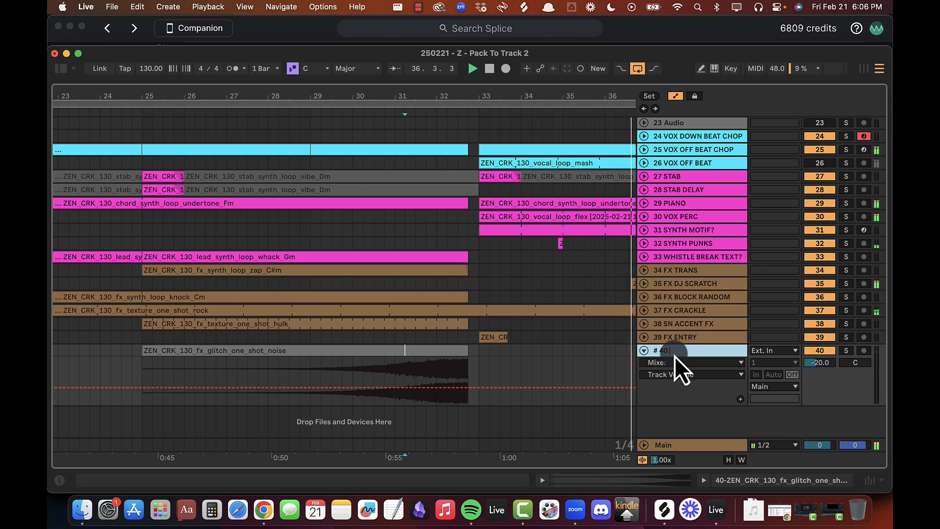
pyautogui.write('FXS')
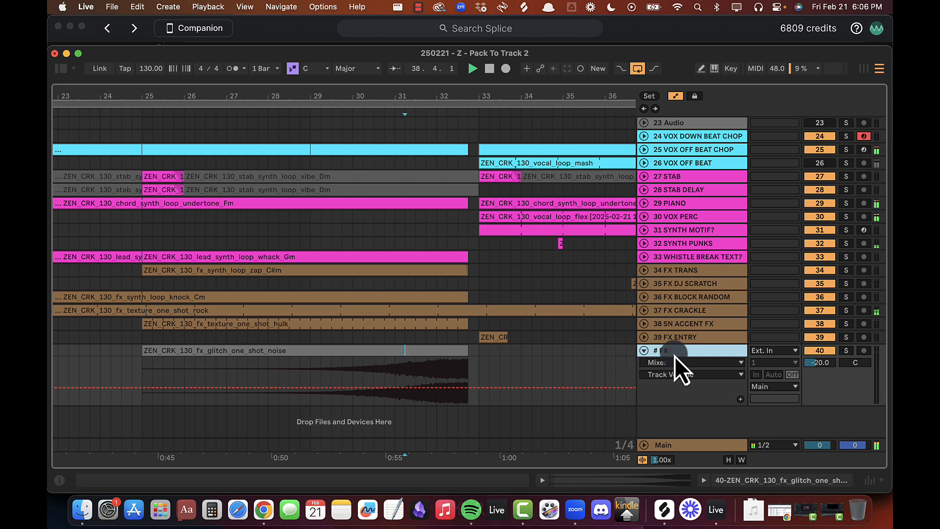
pyautogui.press('Return')
pyautogui.click(326, 335)
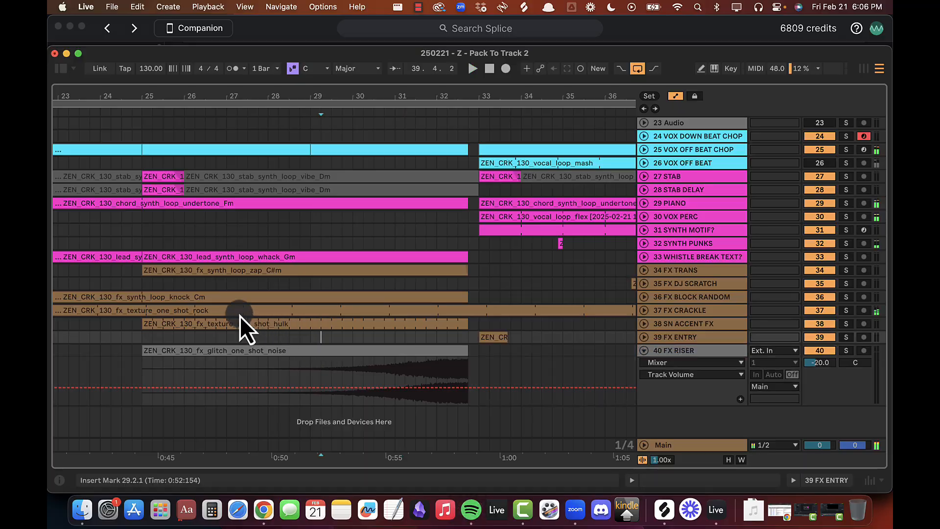
# Step: Switch to Splice, preview the glitch one-shots rolt and roller, and add roller to the library
pyautogui.press('super+Tab')
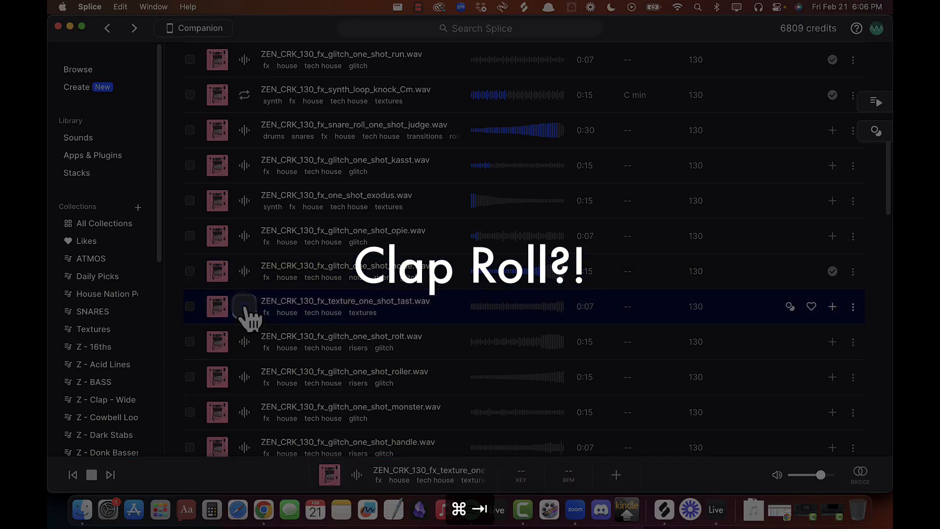
pyautogui.click(245, 345)
pyautogui.click(496, 310)
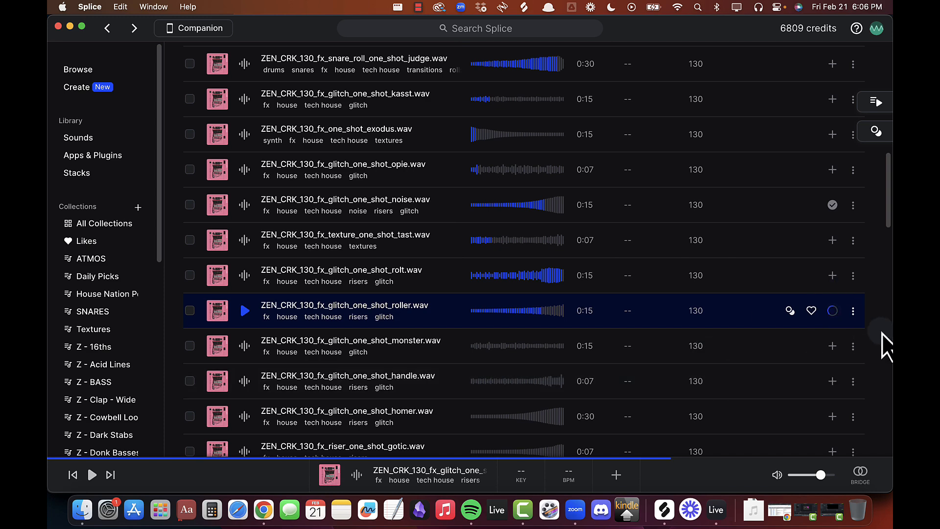
# Step: Switch to Ableton Live, add an audio track named FX CLAP ROLL below FX RISER, and colour it brown like the other FX tracks
pyautogui.press('super+Tab')
pyautogui.rightClick(677, 366)
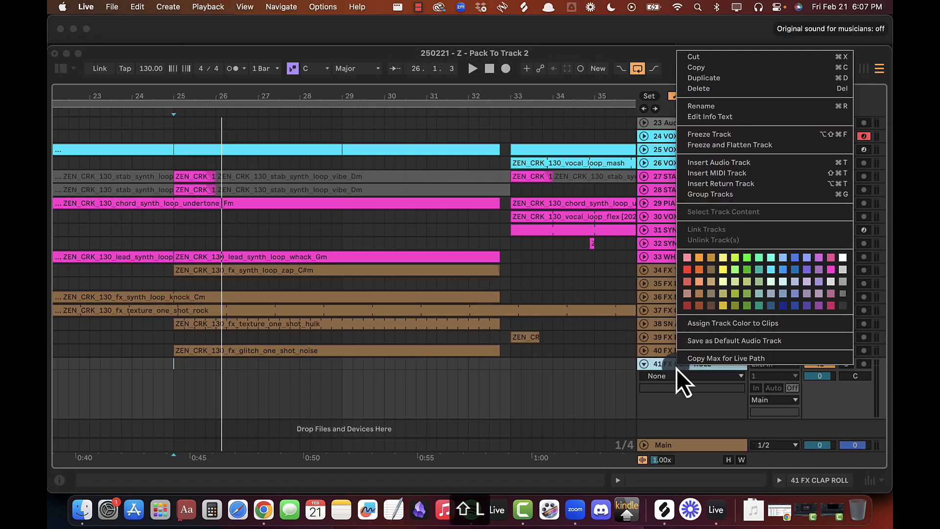
pyautogui.click(713, 277)
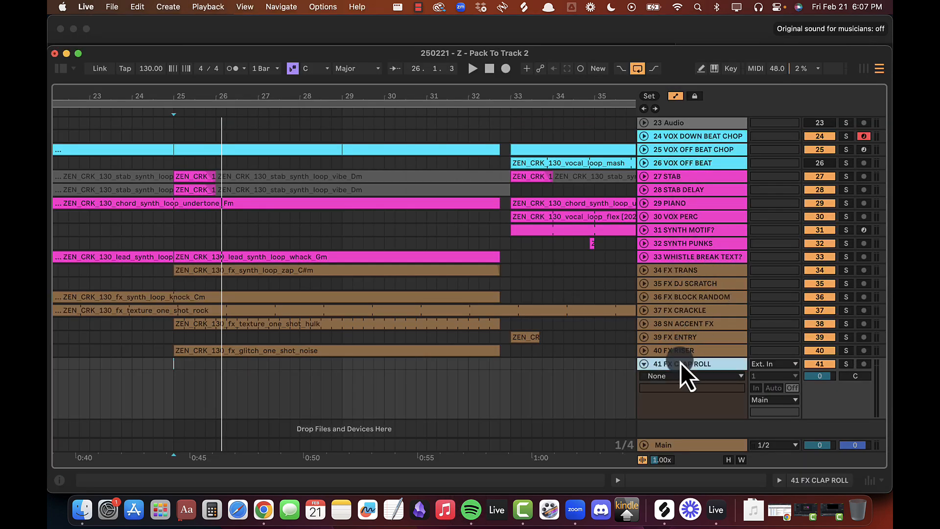
# Step: Place the glitch roller one-shot on the FX CLAP ROLL track so it runs from 25.1.1 to 32.4.1
pyautogui.press('space')
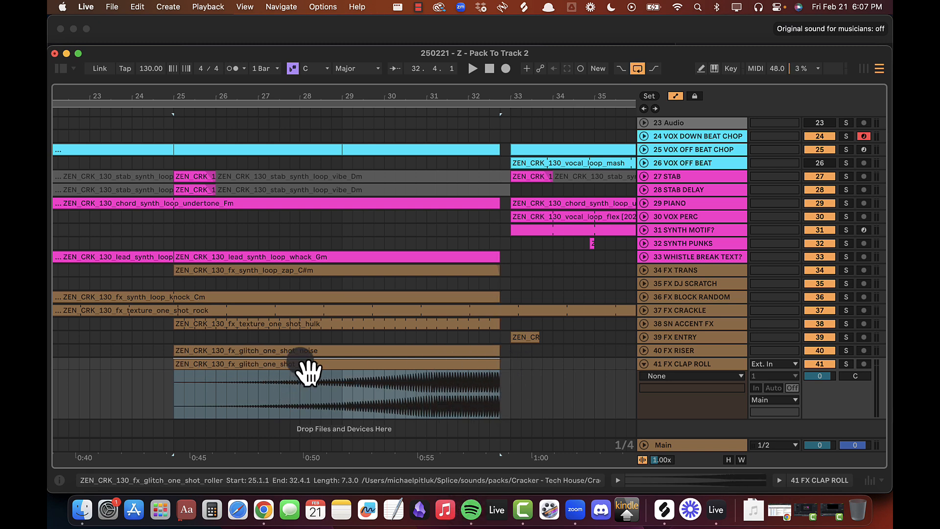
pyautogui.doubleClick(351, 390)
pyautogui.press('super+z')
# Step: Play the clap roll from bar 29 and lower its track volume to -4 dB
pyautogui.click(343, 380)
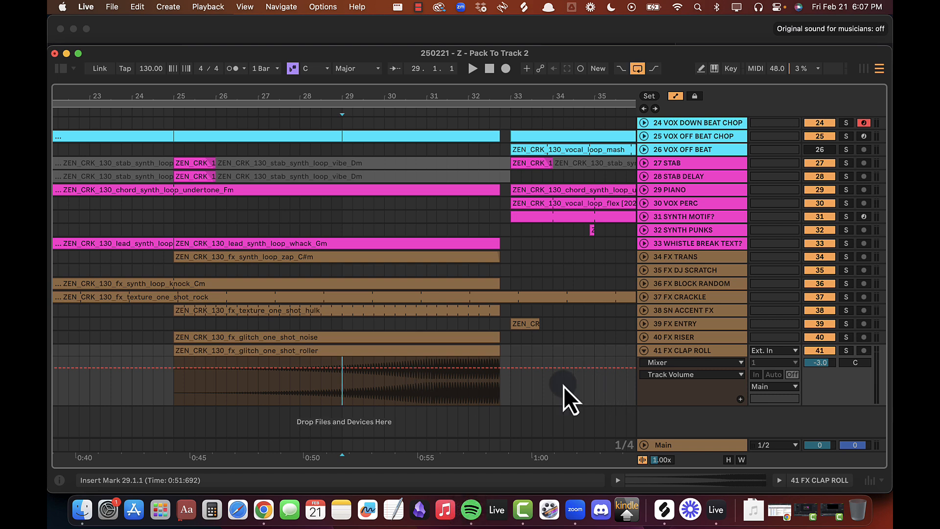
pyautogui.press('space')
pyautogui.click(820, 363)
pyautogui.moveTo(821, 364); pyautogui.dragTo(821, 365)
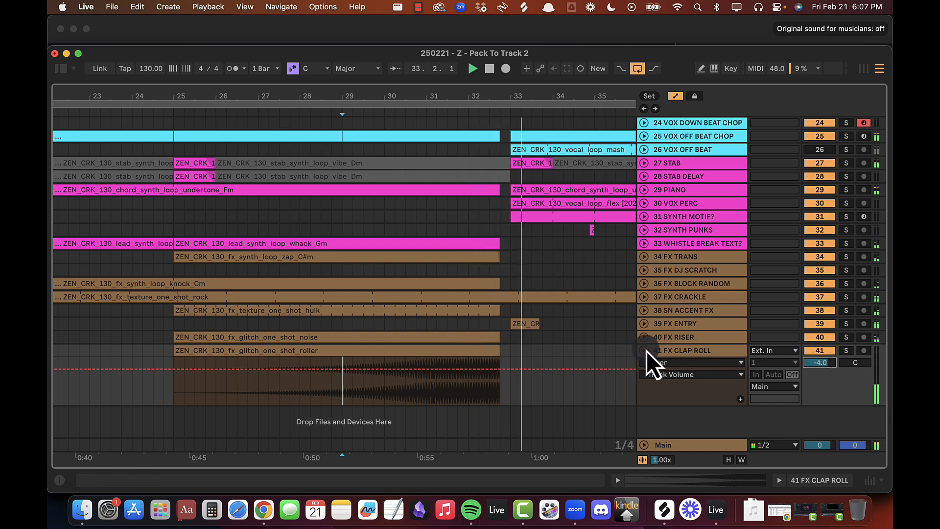
# Step: Play the end of the clap roll from bar 32 to examine its last beats before the drop
pyautogui.moveTo(478, 97); pyautogui.dragTo(376, 196)
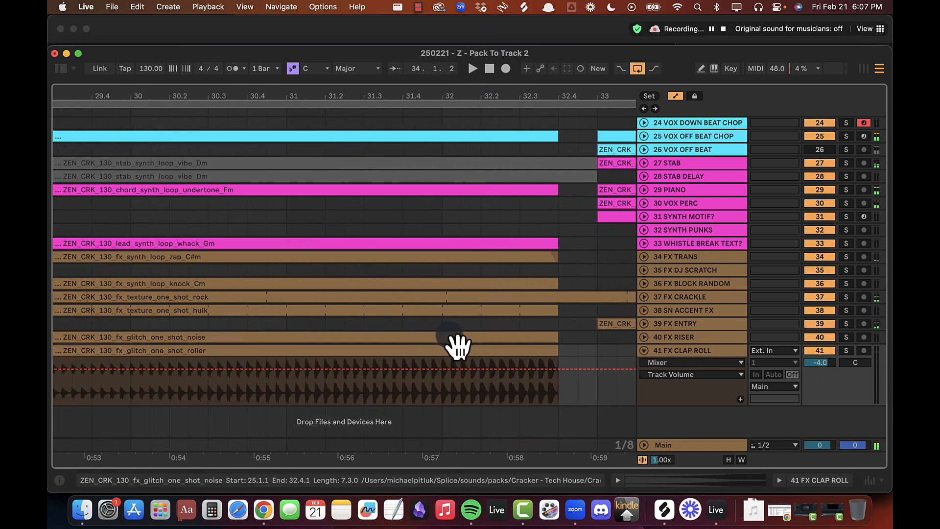
pyautogui.click(442, 323)
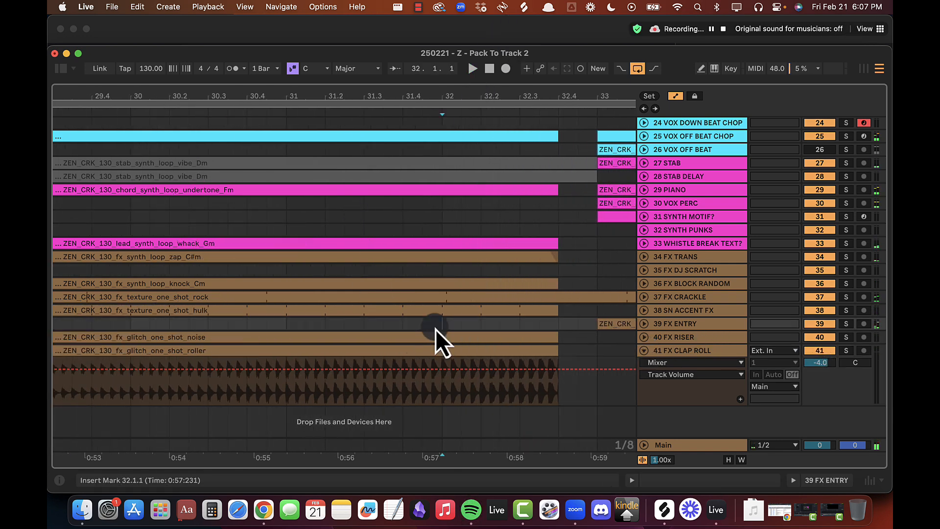
pyautogui.click(437, 384)
pyautogui.press('space')
pyautogui.moveTo(543, 95); pyautogui.dragTo(491, 96)
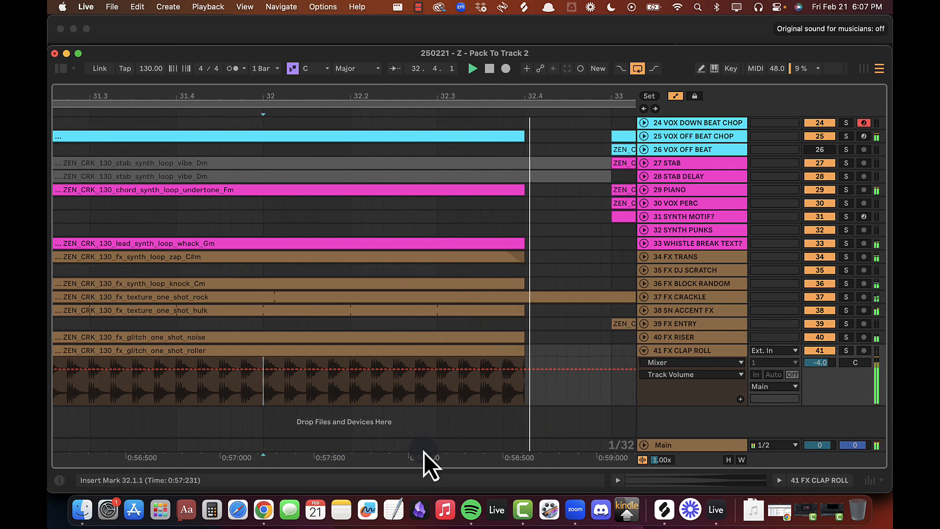
# Step: Select the 1/32-note slice of the clap roll at 32.3.1 and duplicate it seven times up to 32.4.1
pyautogui.moveTo(438, 381); pyautogui.dragTo(445, 358)
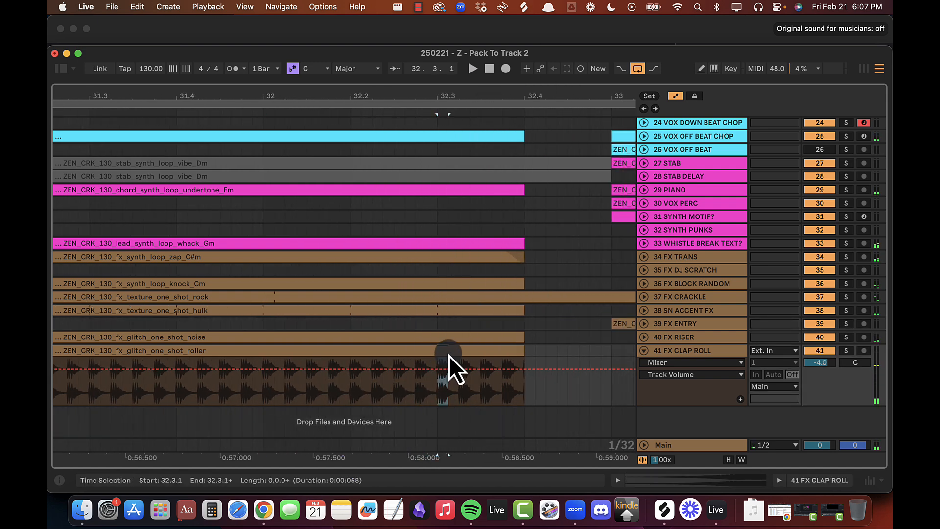
pyautogui.press('super+d')
pyautogui.press('super+d')
pyautogui.press('super+d')
pyautogui.press('super+d')
pyautogui.press('super+d')
pyautogui.press('super+d')
pyautogui.press('super+d')
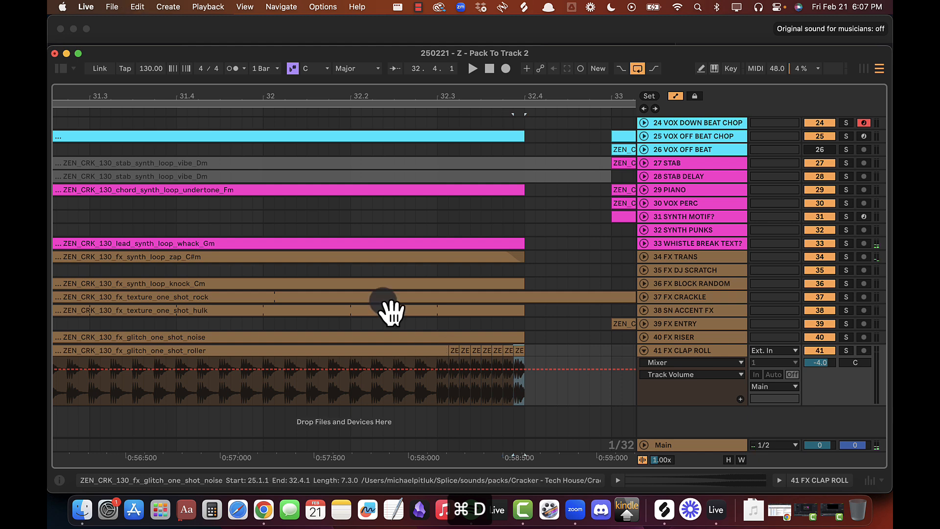
# Step: Play the sped-up clap roll ending from just before bar 32, and again from bar 29 into the drop
pyautogui.click(253, 215)
pyautogui.press('space')
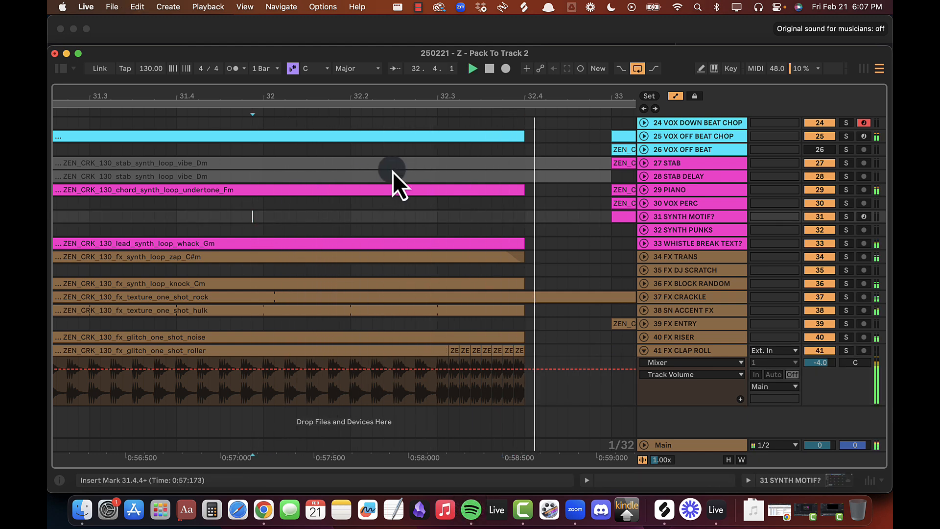
pyautogui.moveTo(360, 90); pyautogui.dragTo(346, 101)
pyautogui.click(243, 216)
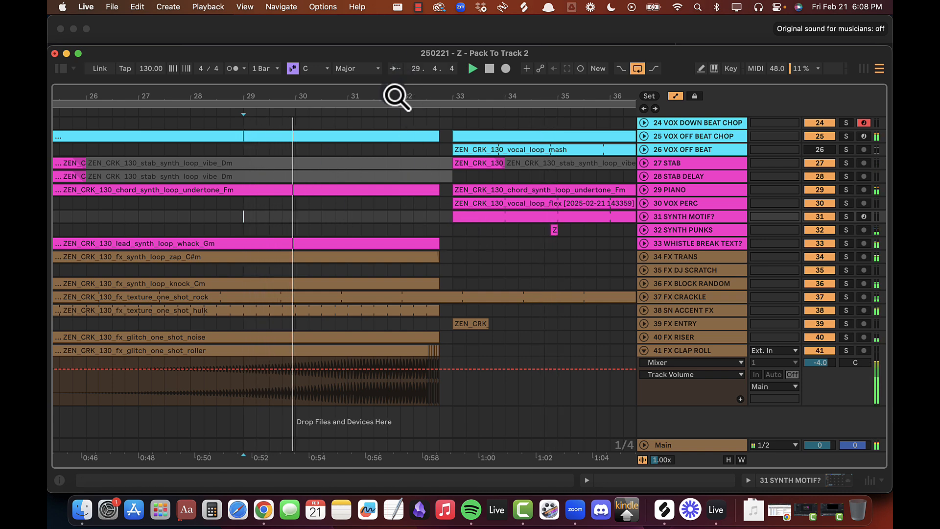
pyautogui.moveTo(395, 94); pyautogui.dragTo(396, 94)
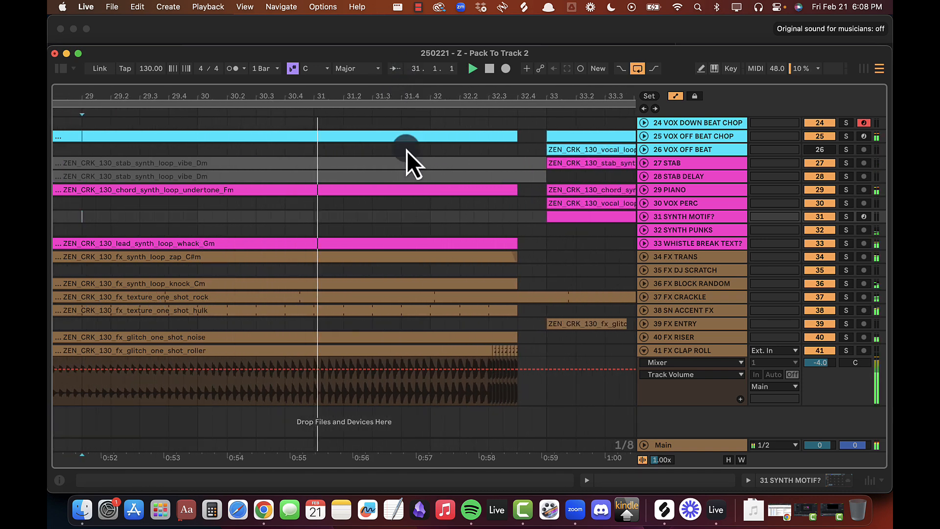
pyautogui.scroll(10, 392, 258)
pyautogui.scroll(5, 399, 255)
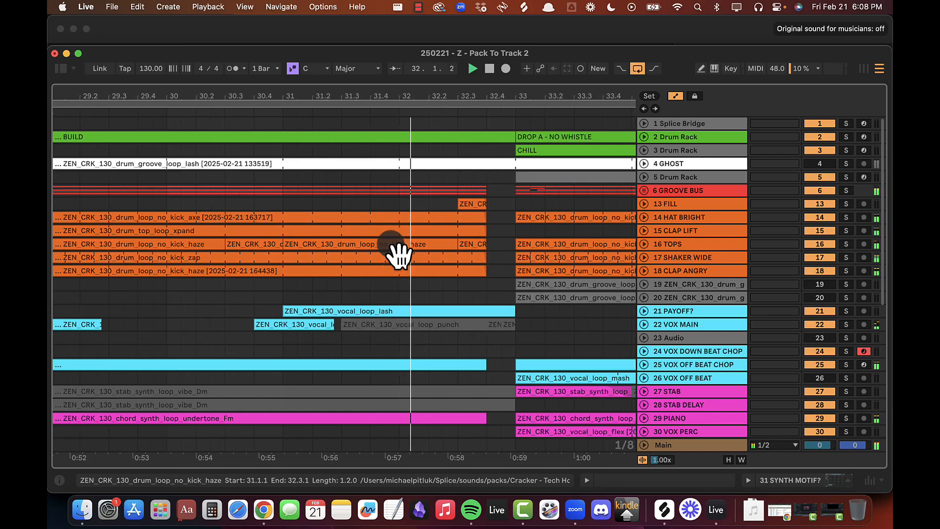
# Step: Deactivate the HAT BRIGHT through CLAP ANGRY loops between 32.3.1 and 32.4.2, and play the transition from bar 31
pyautogui.click(207, 194)
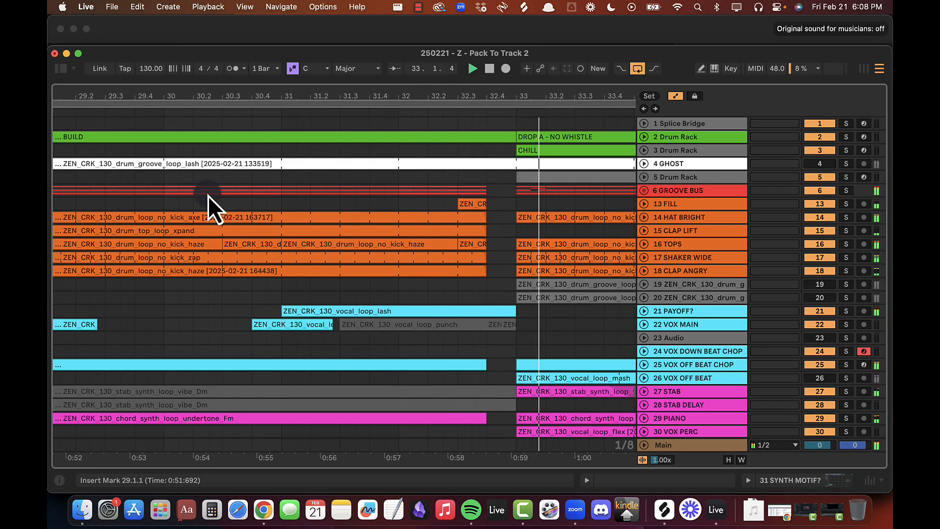
pyautogui.click(164, 178)
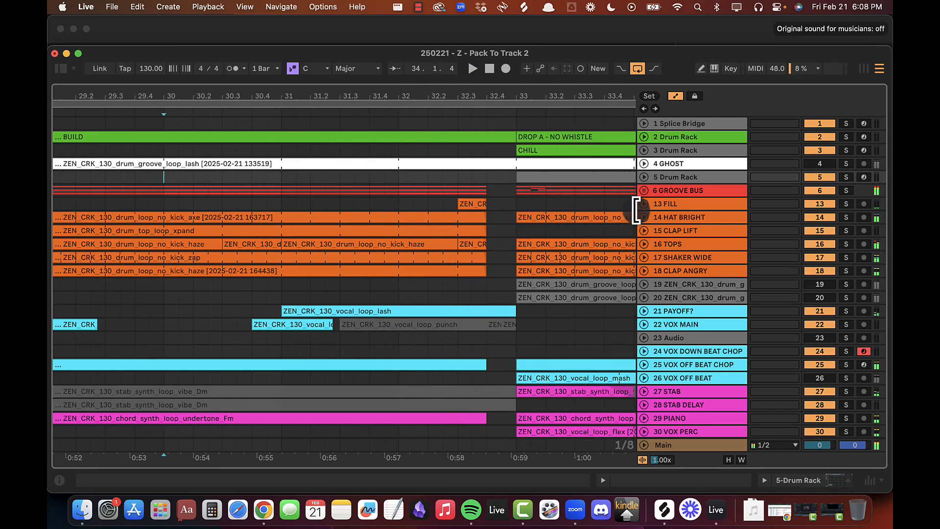
pyautogui.press('space')
pyautogui.press('space')
pyautogui.moveTo(495, 92); pyautogui.dragTo(496, 103)
pyautogui.moveTo(495, 219); pyautogui.dragTo(432, 301)
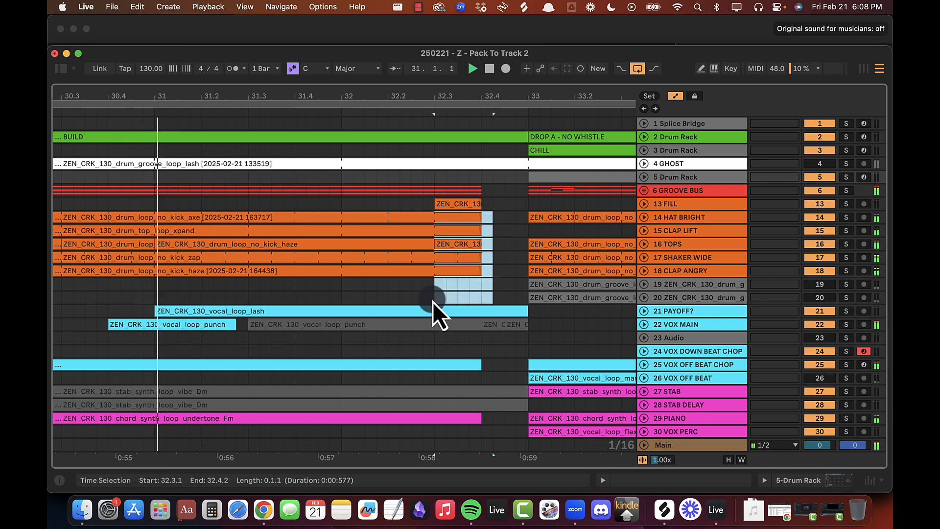
pyautogui.press('super+e')
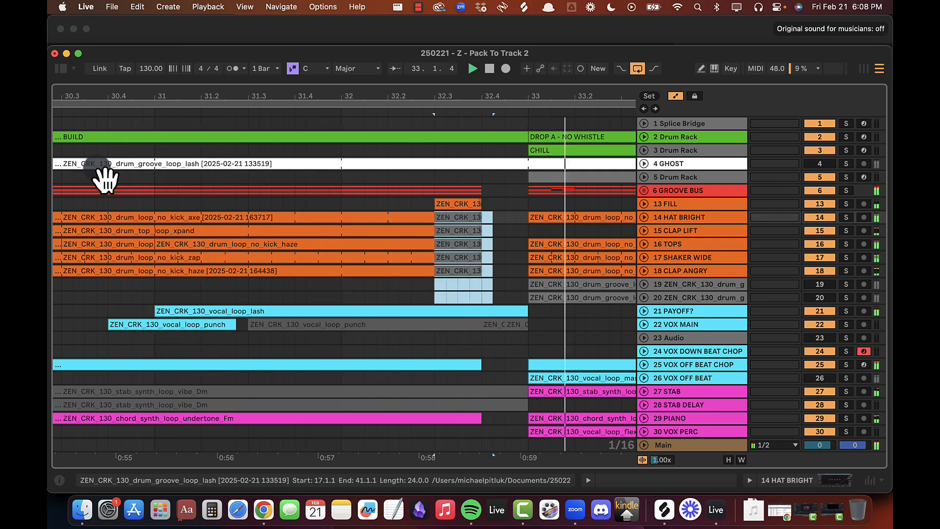
pyautogui.press('space')
pyautogui.click(153, 204)
pyautogui.press('space')
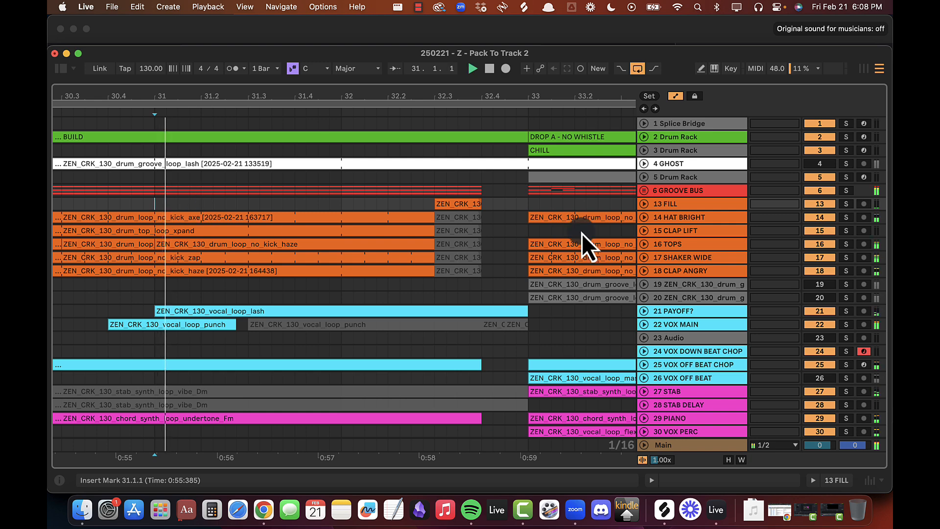
# Step: Deactivate the GROOVE loop and the BASS GROUP clips between 32.3.1 and 32.4.2, and play from bar 31
pyautogui.click(644, 191)
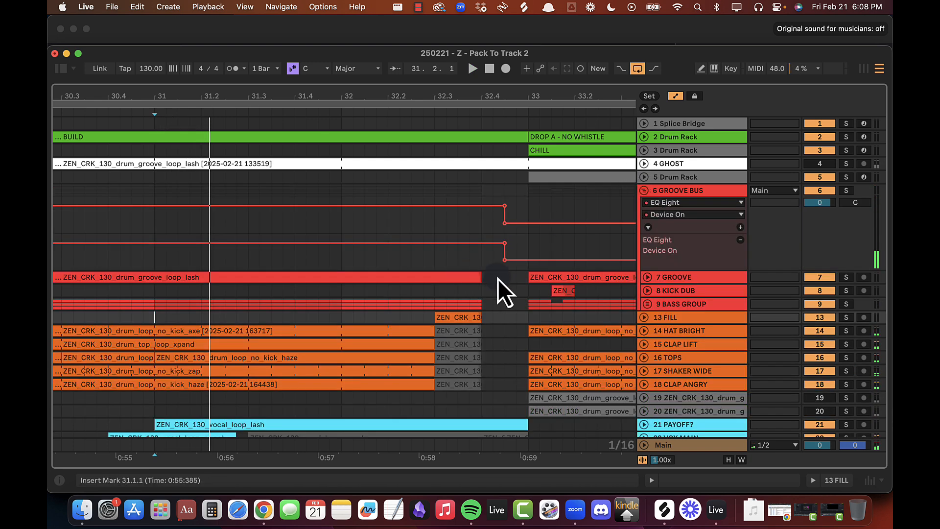
pyautogui.moveTo(497, 278); pyautogui.dragTo(439, 289)
pyautogui.press('0')
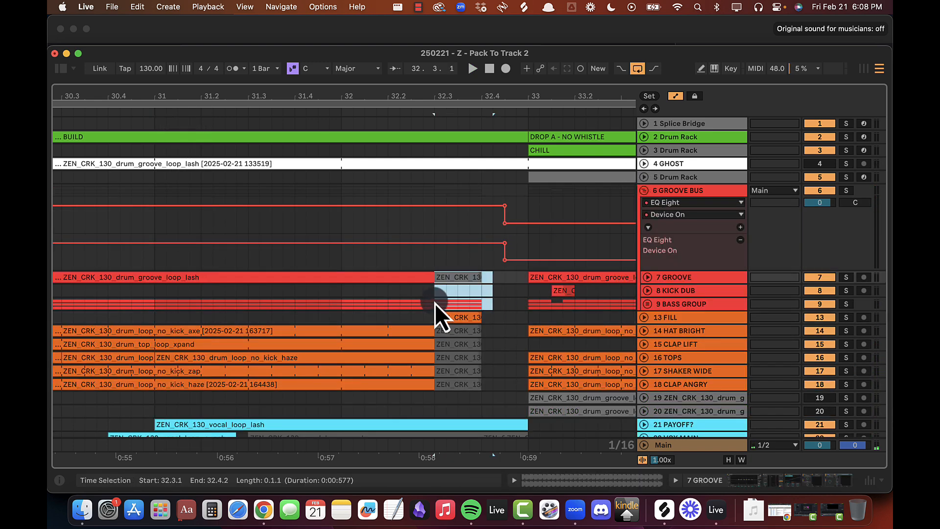
pyautogui.click(648, 304)
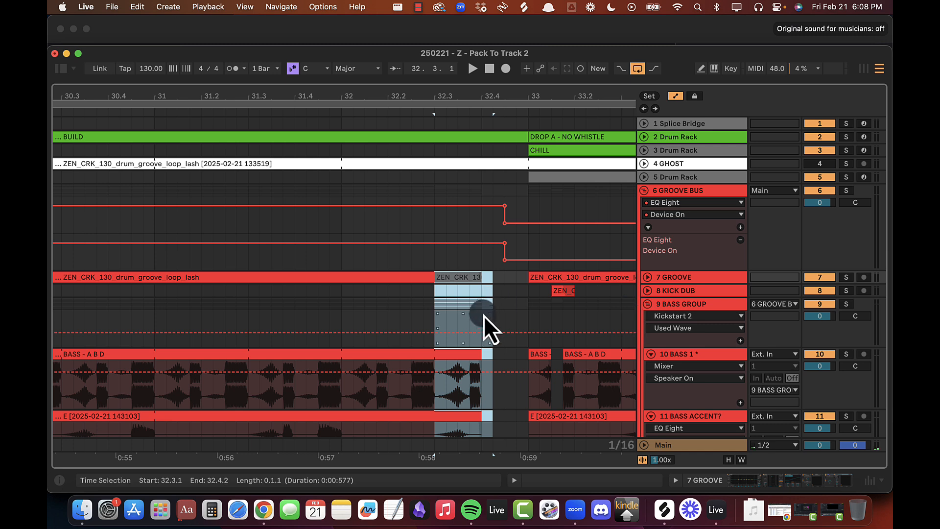
pyautogui.moveTo(438, 307); pyautogui.dragTo(432, 306)
pyautogui.press('0')
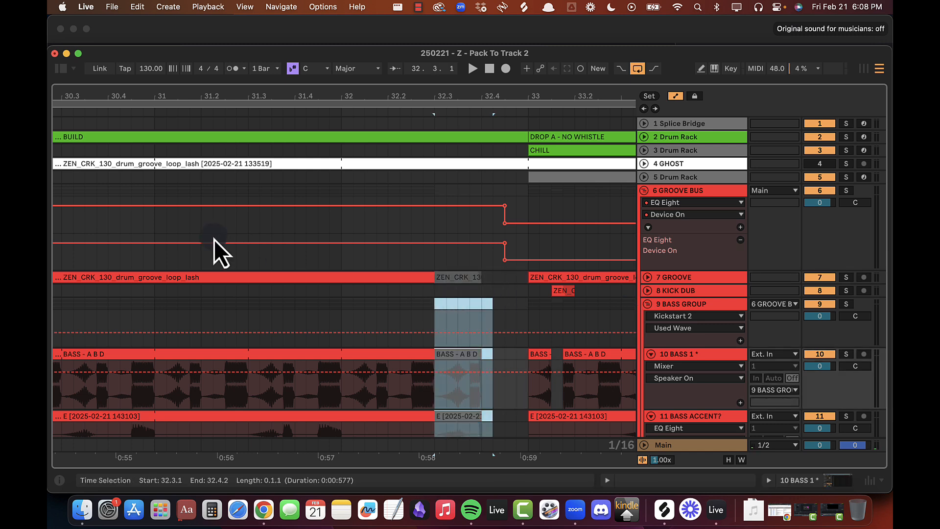
pyautogui.click(163, 257)
pyautogui.press('space')
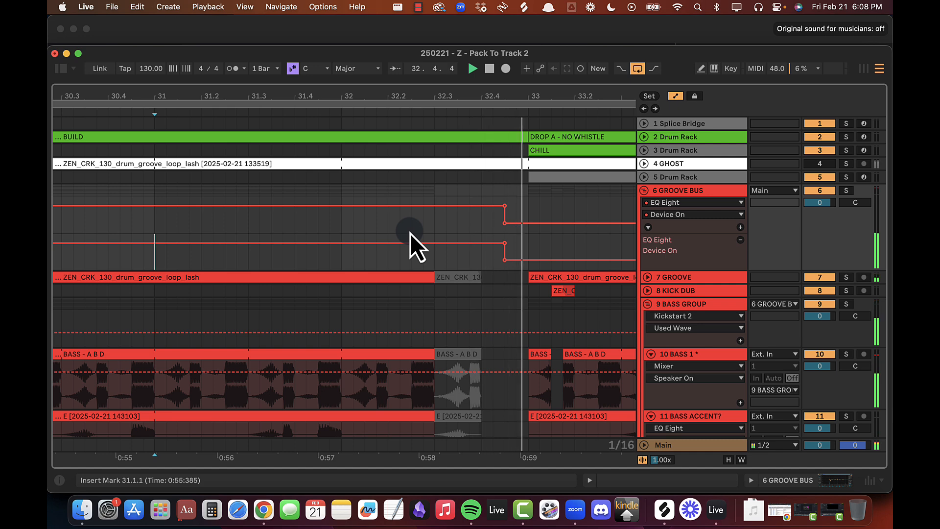
# Step: Shorten the chord synth loop on the PIANO track so it ends at 32.3.1
pyautogui.scroll(-10, 189, 272)
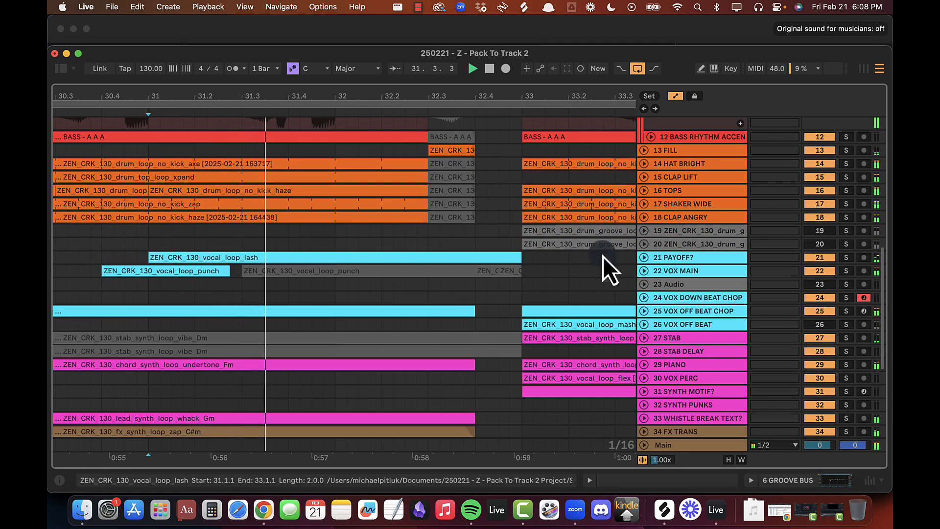
pyautogui.scroll(-5, 419, 314)
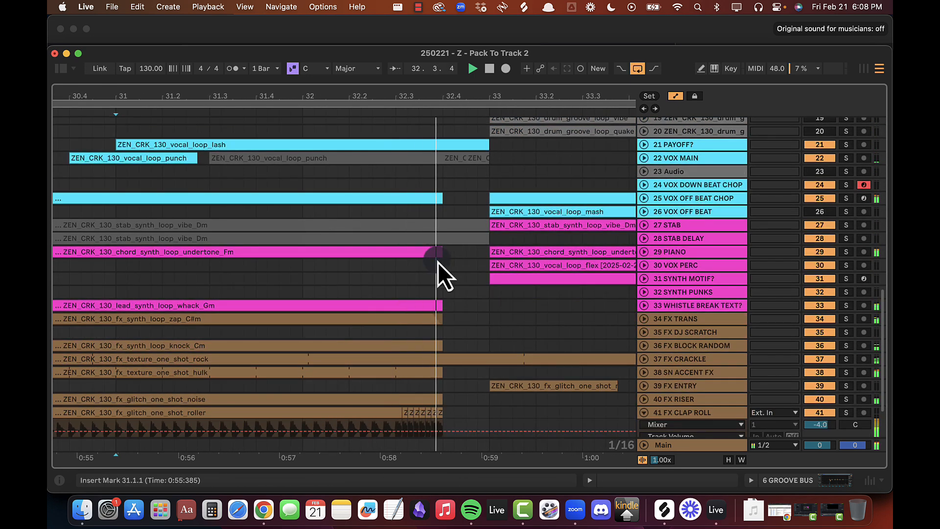
pyautogui.moveTo(436, 251); pyautogui.dragTo(385, 250)
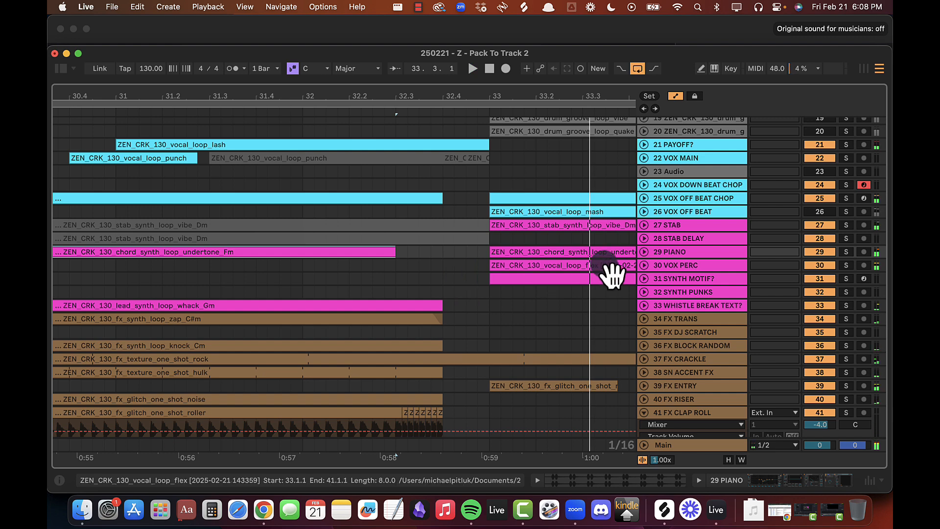
pyautogui.click(644, 252)
pyautogui.scroll(-1, 460, 293)
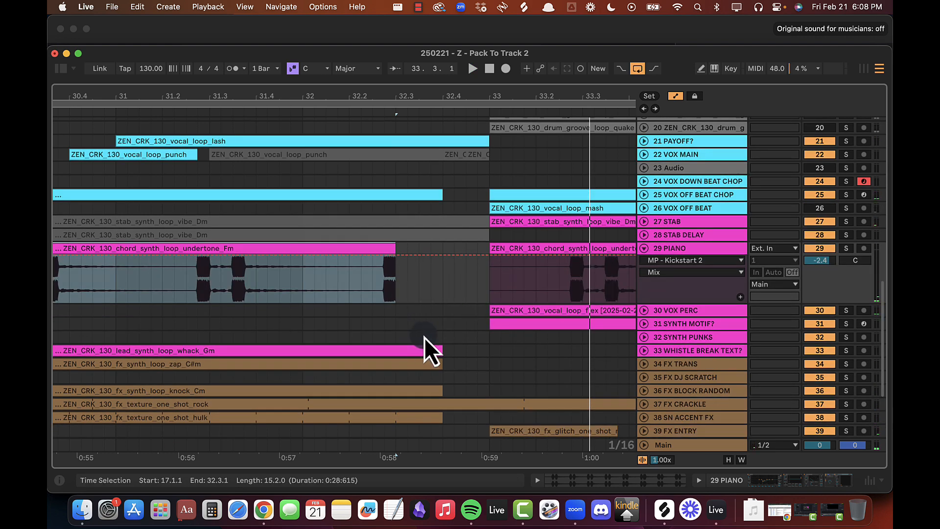
# Step: Shorten the lead synth loop on the WHISTLE BREAK TEXT? track so it ends at 32.3.1
pyautogui.click(662, 248)
pyautogui.moveTo(444, 353); pyautogui.dragTo(392, 352)
pyautogui.click(644, 350)
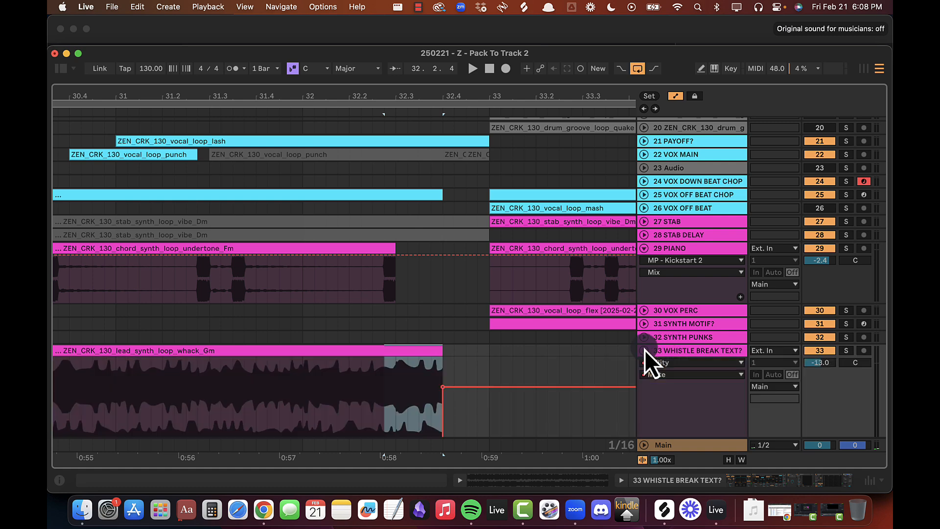
pyautogui.scroll(-5, 539, 333)
pyautogui.moveTo(444, 204); pyautogui.dragTo(395, 201)
# Step: Draw the whistle track's Utility Mute automation so it switches at 32.3.1, and play from 31.3.3
pyautogui.click(411, 322)
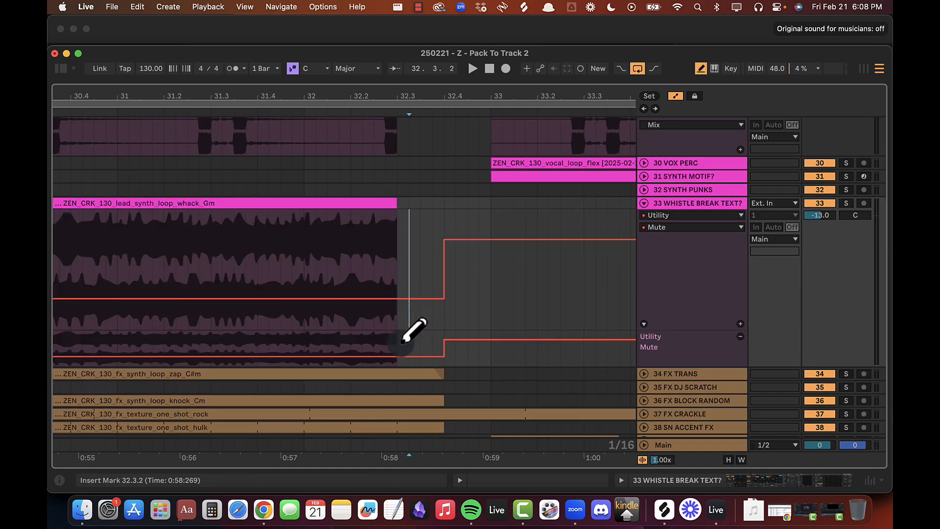
pyautogui.moveTo(402, 340); pyautogui.dragTo(449, 317)
pyautogui.click(239, 349)
pyautogui.press('space')
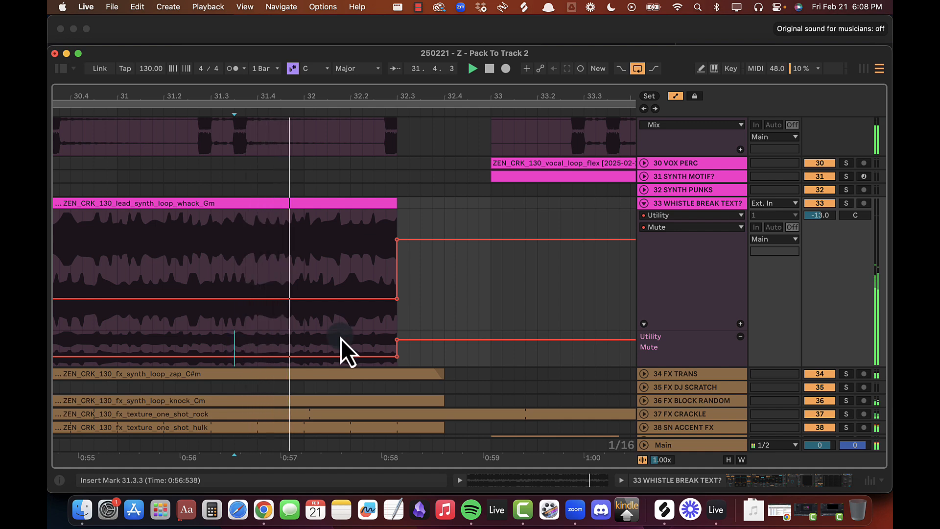
# Step: Stop playback, unfold the FX RISER track and move its noise one-shot one beat earlier so it ends at 32.3.1
pyautogui.scroll(-5, 341, 341)
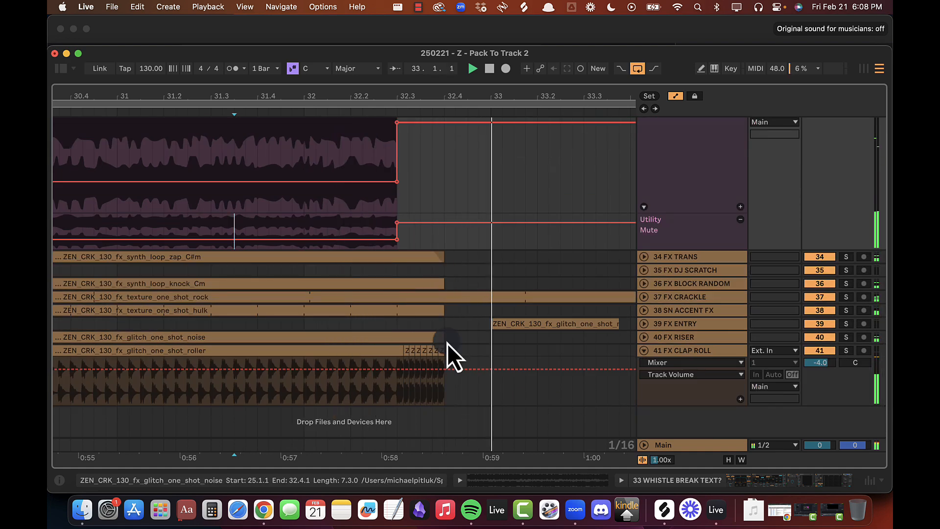
pyautogui.click(684, 340)
pyautogui.press('space')
pyautogui.click(644, 336)
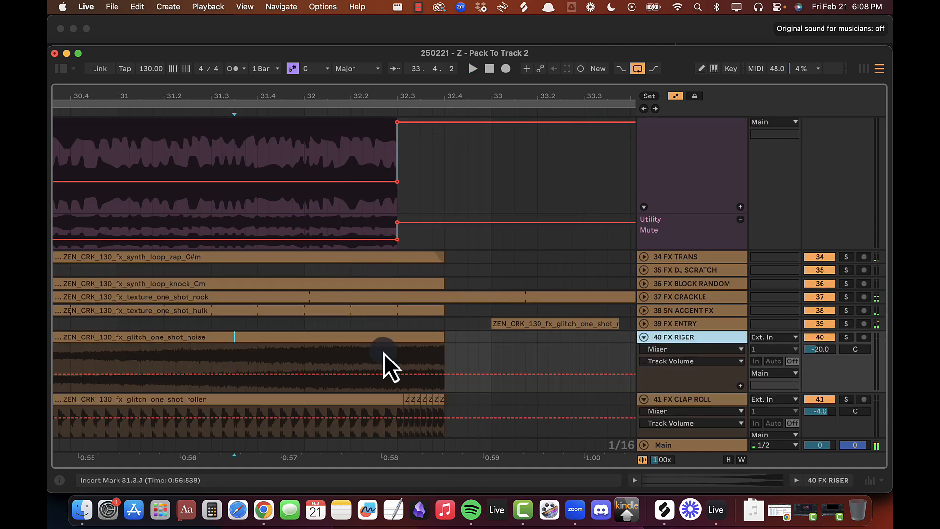
pyautogui.moveTo(405, 343); pyautogui.dragTo(355, 334)
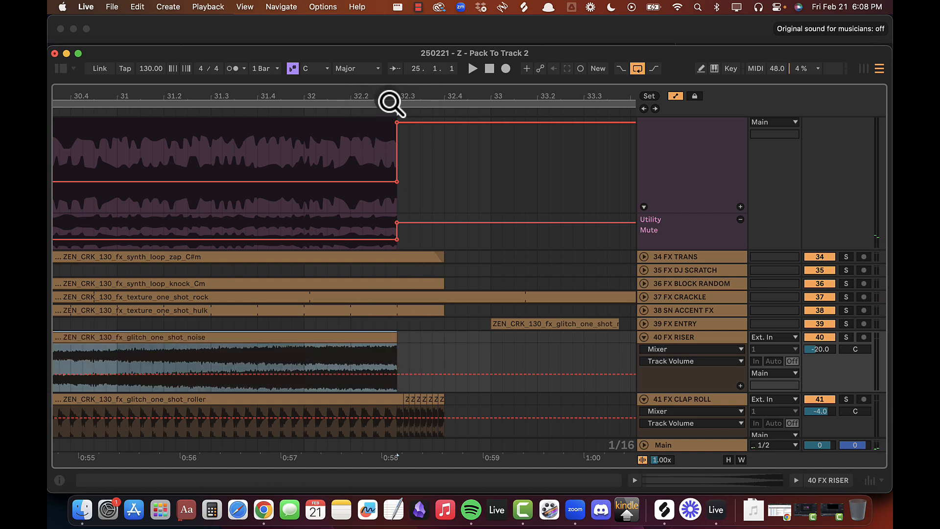
# Step: Trim the start of the FX RISER noise one-shot to 25.1.1 and play from 31.3.3
pyautogui.moveTo(389, 102); pyautogui.dragTo(390, 102)
pyautogui.hscroll(-5, 280, 358)
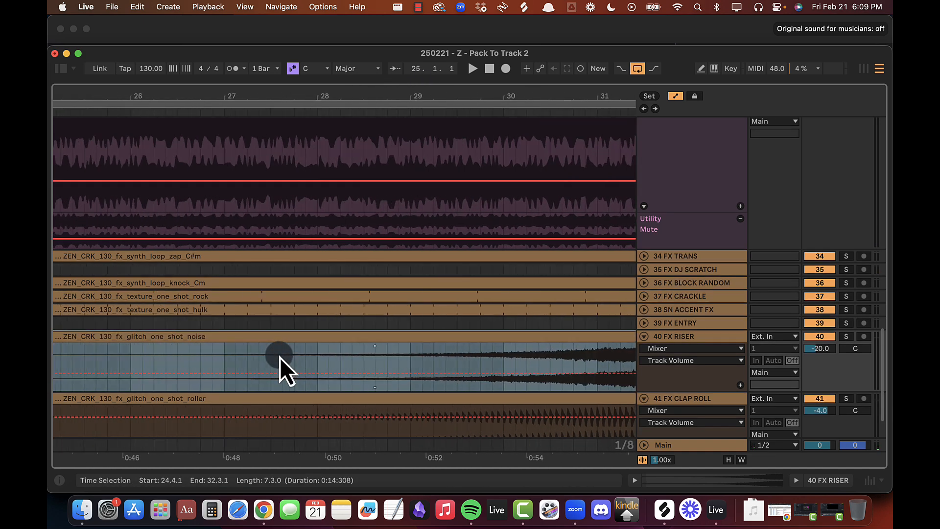
pyautogui.hscroll(-8, 280, 357)
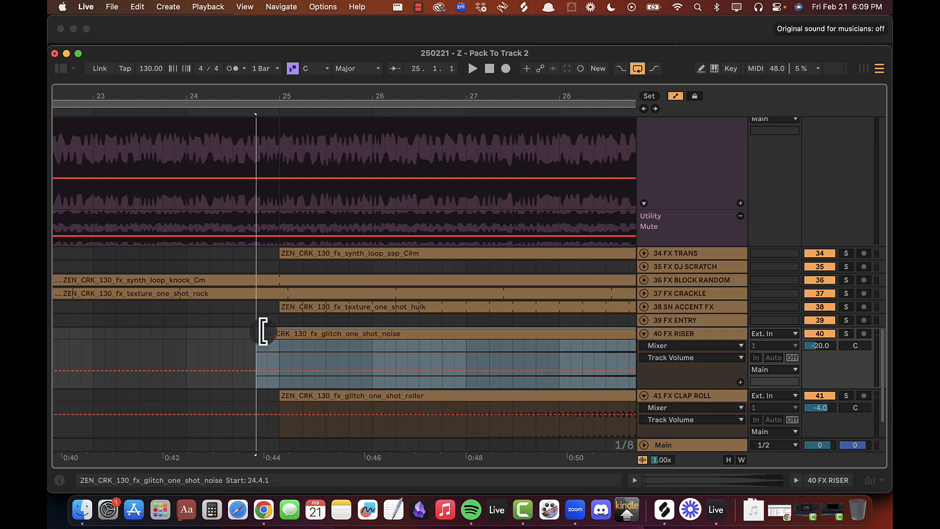
pyautogui.moveTo(264, 332); pyautogui.dragTo(279, 332)
pyautogui.hscroll(14, 280, 333)
pyautogui.click(210, 354)
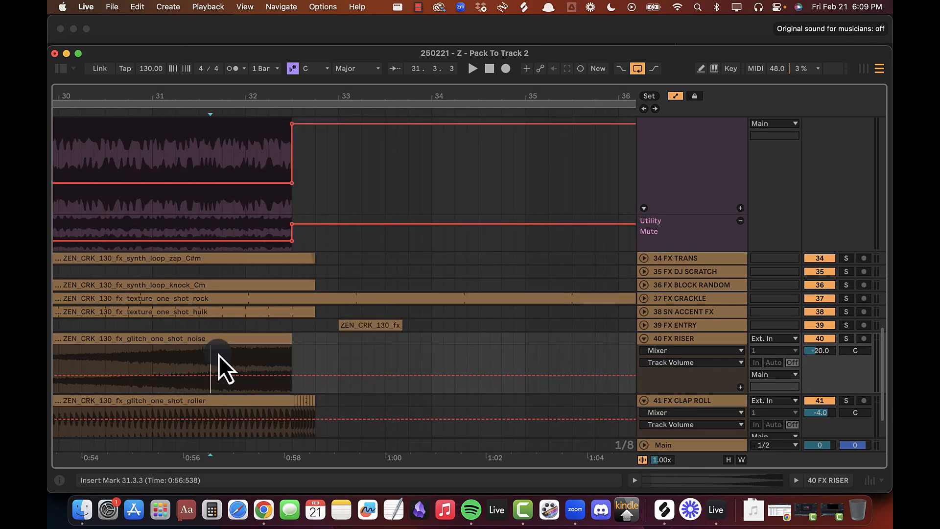
pyautogui.press('space')
# Step: Stop playback and shorten the hulk texture loop on the SN ACCENT FX track so it ends at 32.3.1
pyautogui.moveTo(284, 94); pyautogui.dragTo(284, 96)
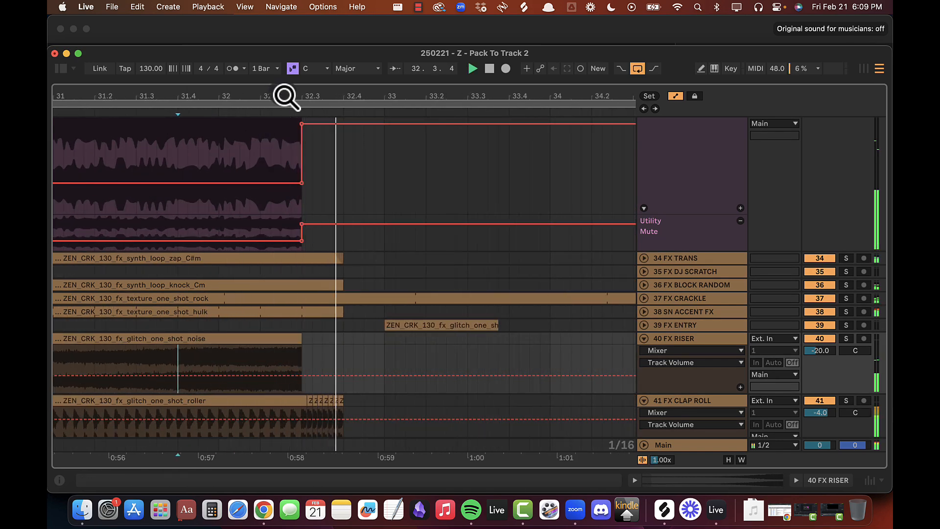
pyautogui.click(643, 311)
pyautogui.press('space')
pyautogui.moveTo(342, 312); pyautogui.dragTo(298, 309)
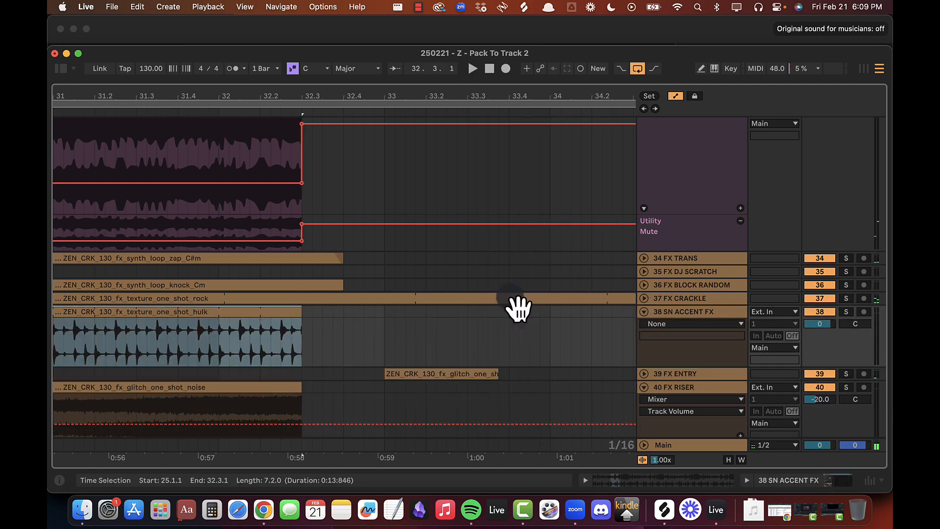
# Step: Shorten the knock synth loop on FX BLOCK RANDOM to end at 32.3.1 and draw its Utility Mute automation to switch there
pyautogui.click(655, 298)
pyautogui.click(644, 298)
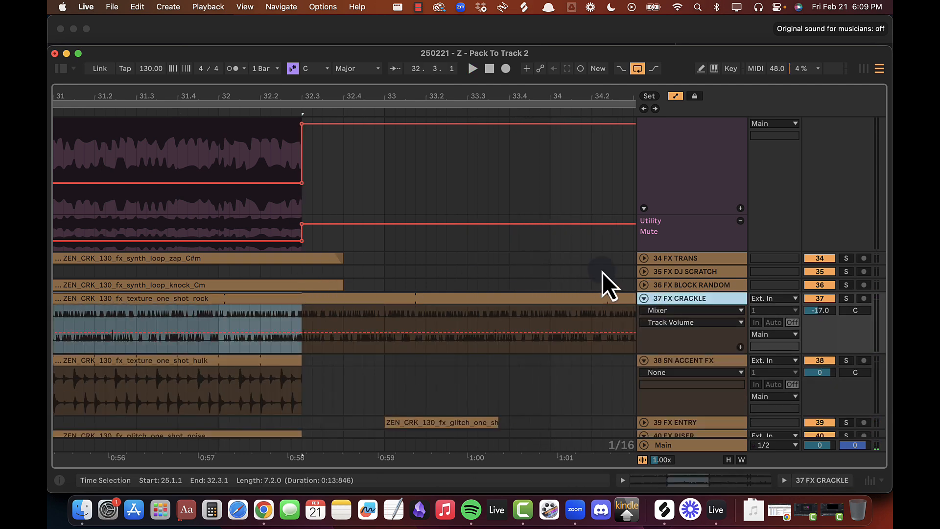
pyautogui.click(644, 285)
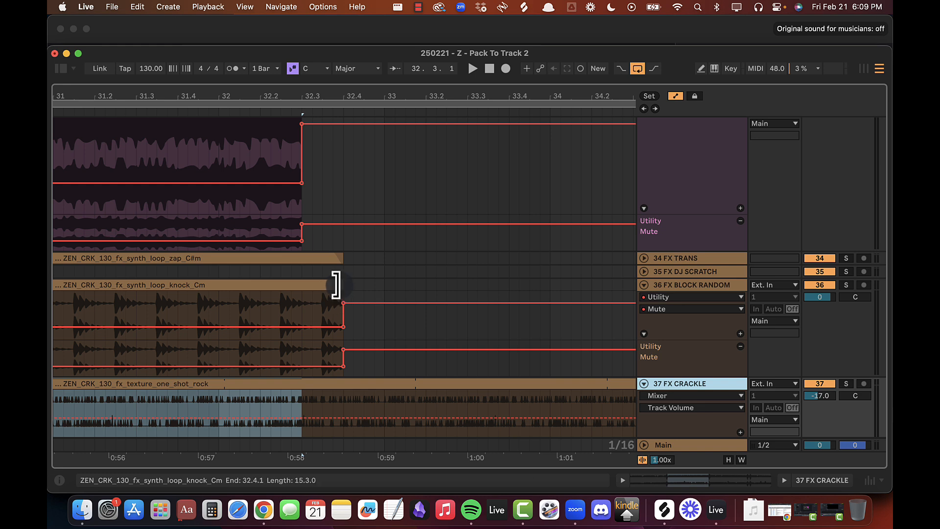
pyautogui.moveTo(335, 285); pyautogui.dragTo(297, 280)
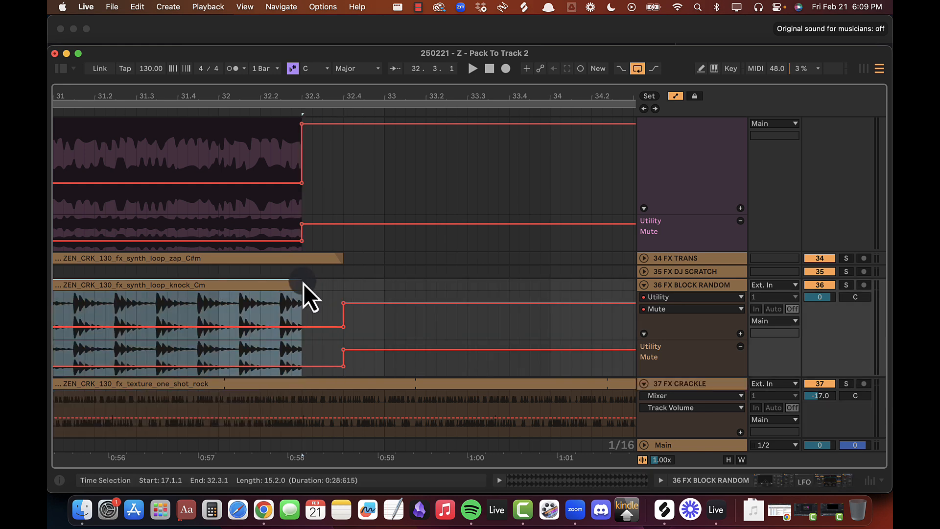
pyautogui.moveTo(308, 364); pyautogui.dragTo(385, 340)
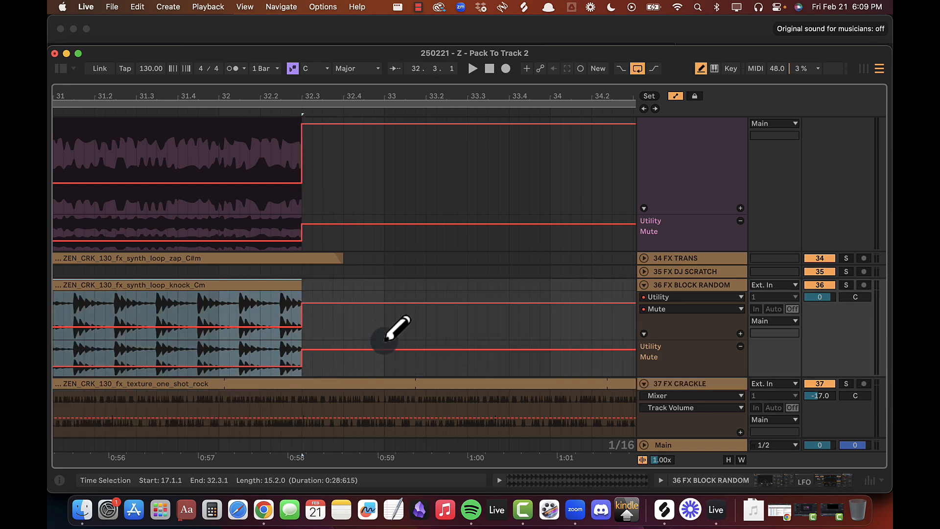
# Step: Play the transition from 31.2.3 and again from 32.3.1, checking which FX tracks still sound past the cut
pyautogui.click(113, 352)
pyautogui.press('space')
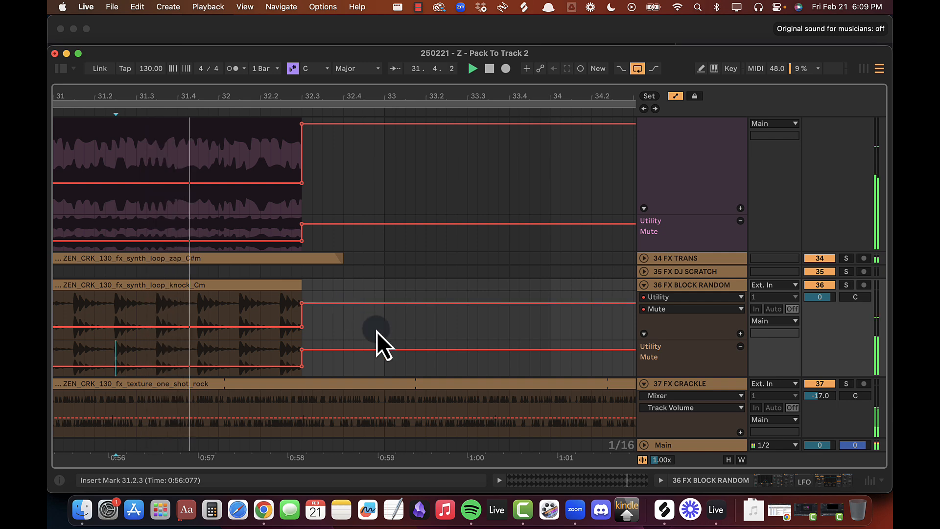
pyautogui.scroll(-5, 377, 331)
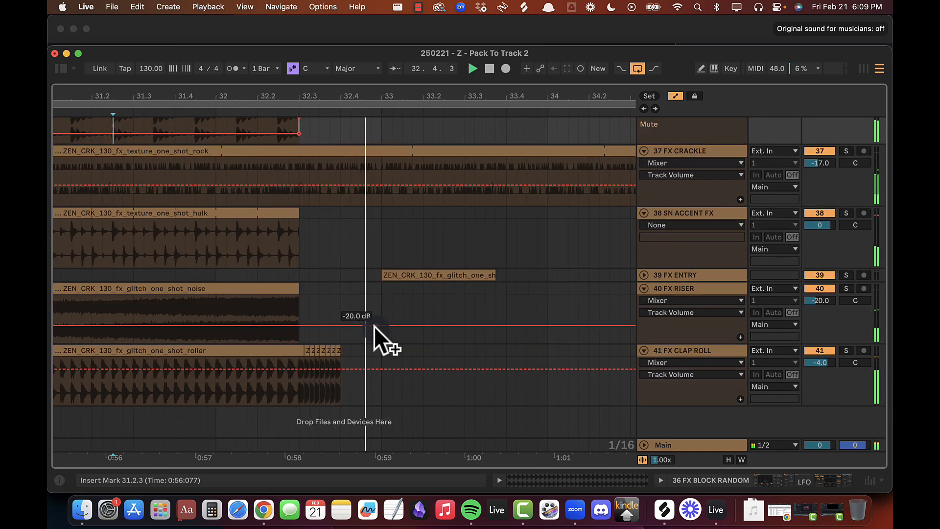
pyautogui.press('space')
pyautogui.press('space')
pyautogui.click(300, 266)
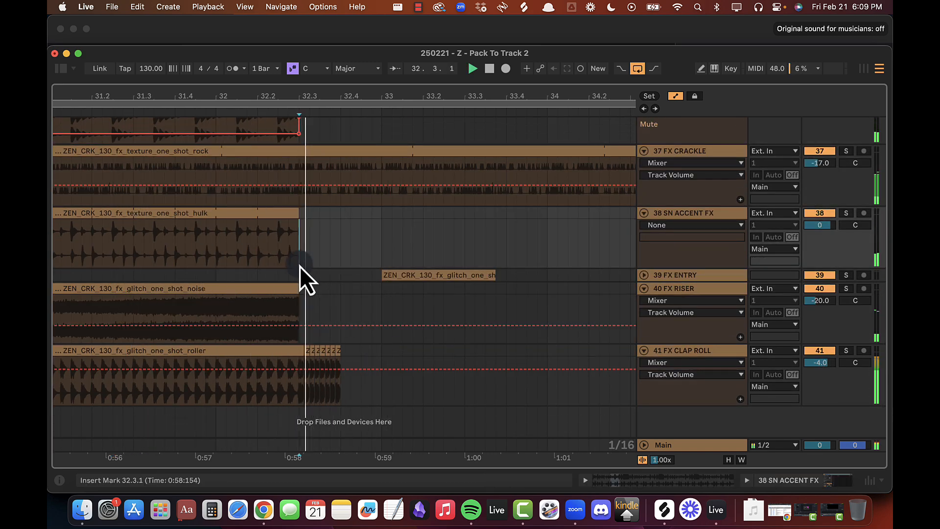
pyautogui.scroll(2, 300, 266)
pyautogui.scroll(5, 300, 266)
pyautogui.scroll(-5, 304, 273)
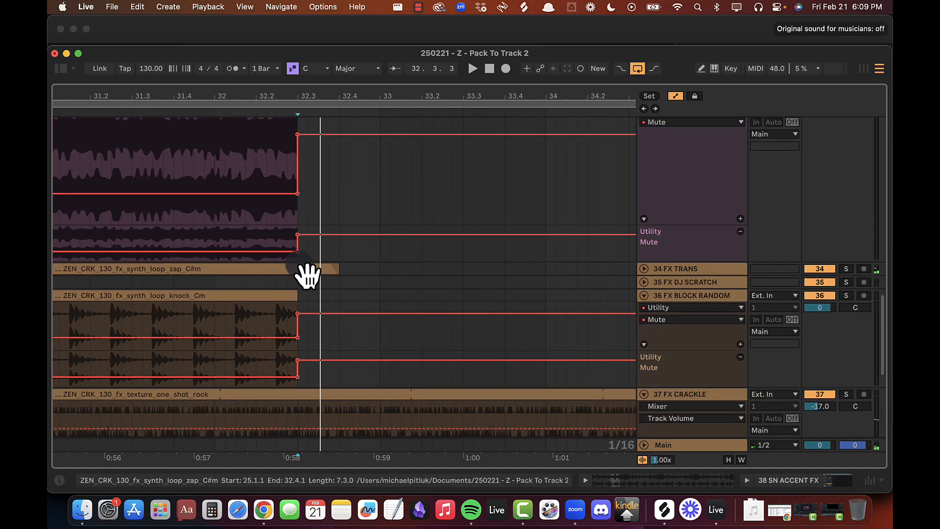
# Step: Collapse all tracks, unfold FX TRANS and deactivate its zap synth loop from 32.3.1 to 32.4.1
pyautogui.keyDown('alt'); pyautogui.click(644, 295); pyautogui.keyUp('alt')
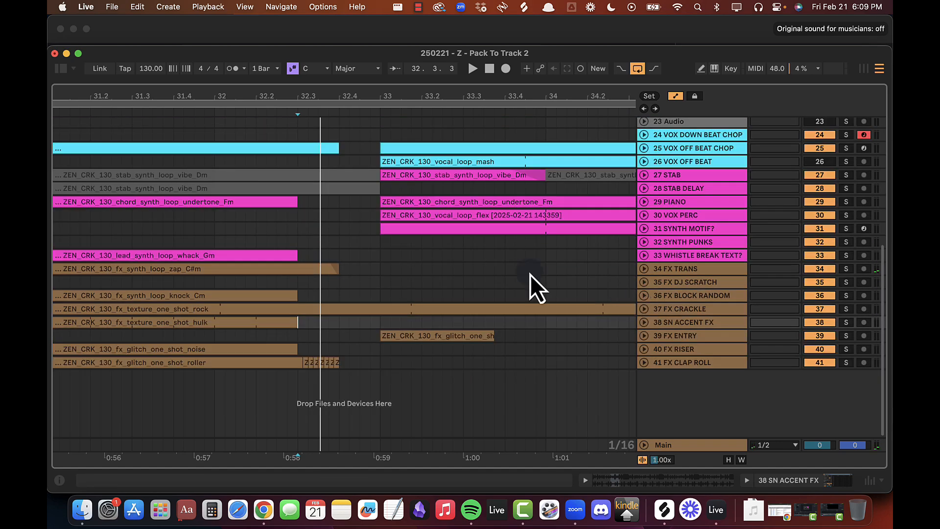
pyautogui.rightClick(383, 252)
pyautogui.click(667, 271)
pyautogui.click(652, 269)
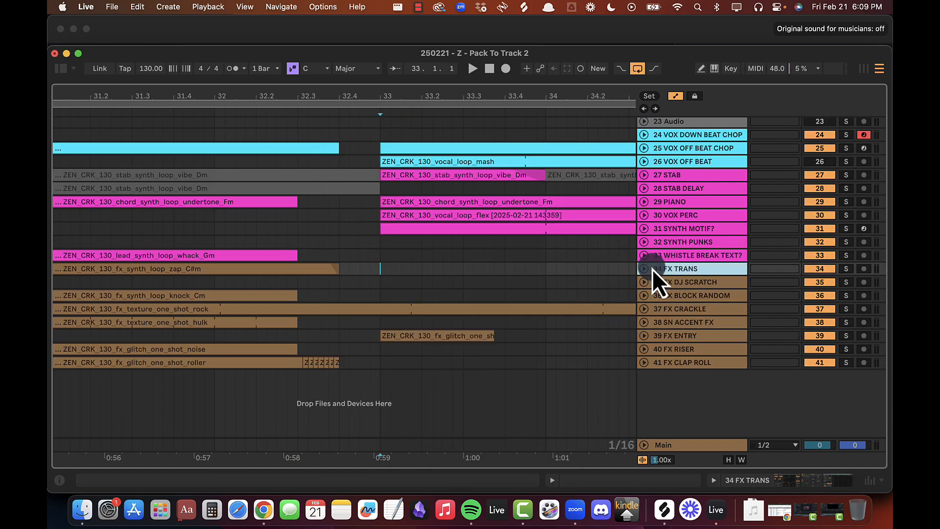
pyautogui.press('u')
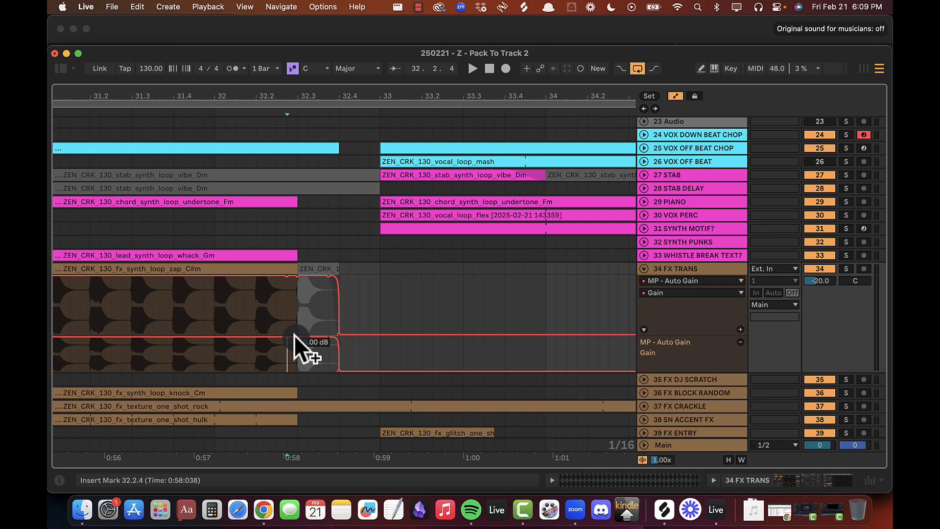
# Step: Reshape the Auto Gain automation on FX TRANS into a curved drop ending at 32.3.1, and play from 32.1.1
pyautogui.moveTo(296, 336); pyautogui.dragTo(368, 349)
pyautogui.click(329, 340)
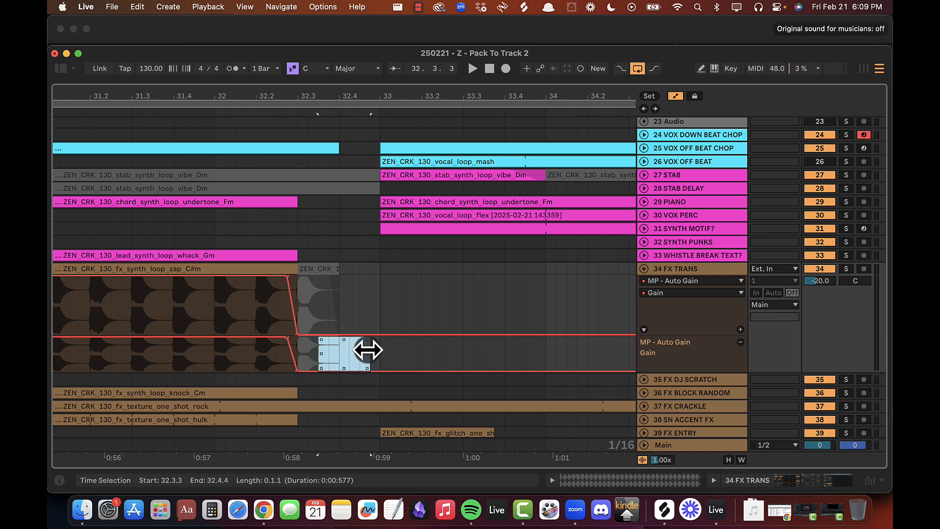
pyautogui.click(249, 366)
pyautogui.moveTo(292, 350); pyautogui.dragTo(293, 344)
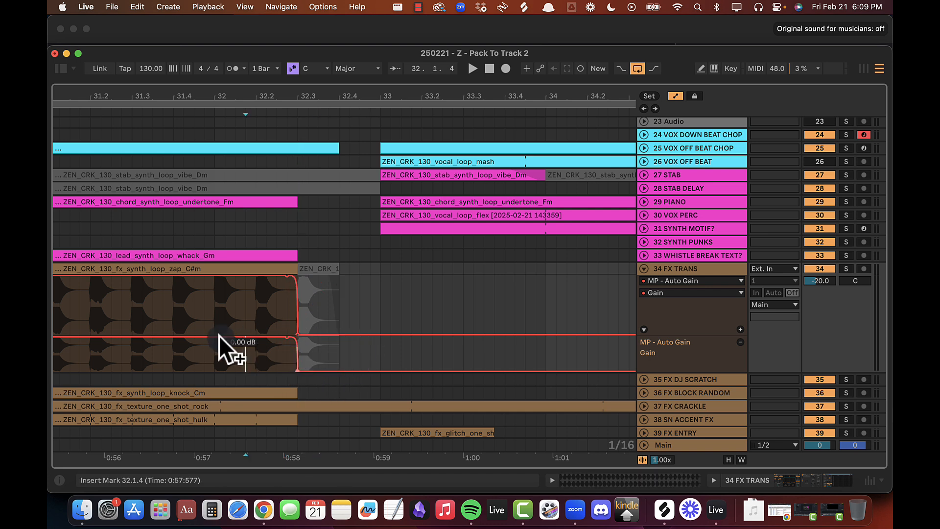
pyautogui.click(214, 354)
pyautogui.press('space')
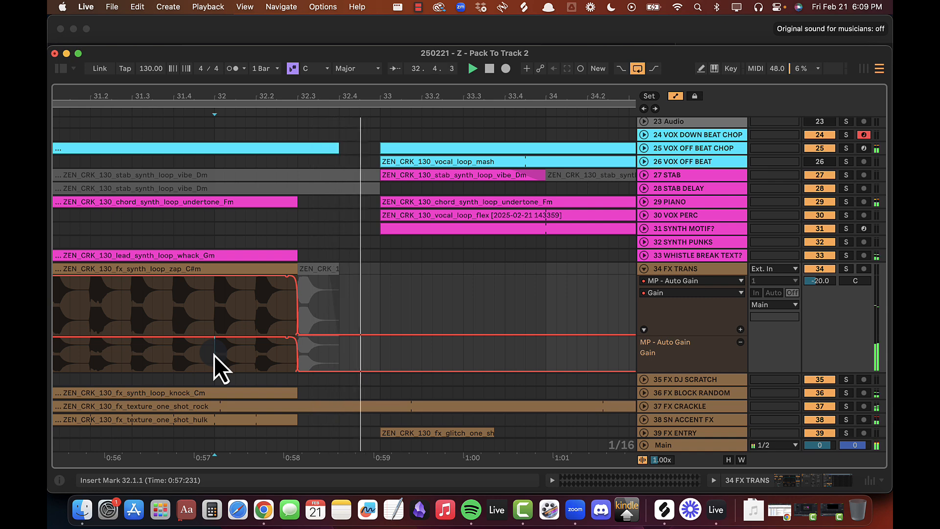
# Step: Replay the transition from 32.1.1 while checking the drum and vocal tracks around the dropout
pyautogui.click(217, 230)
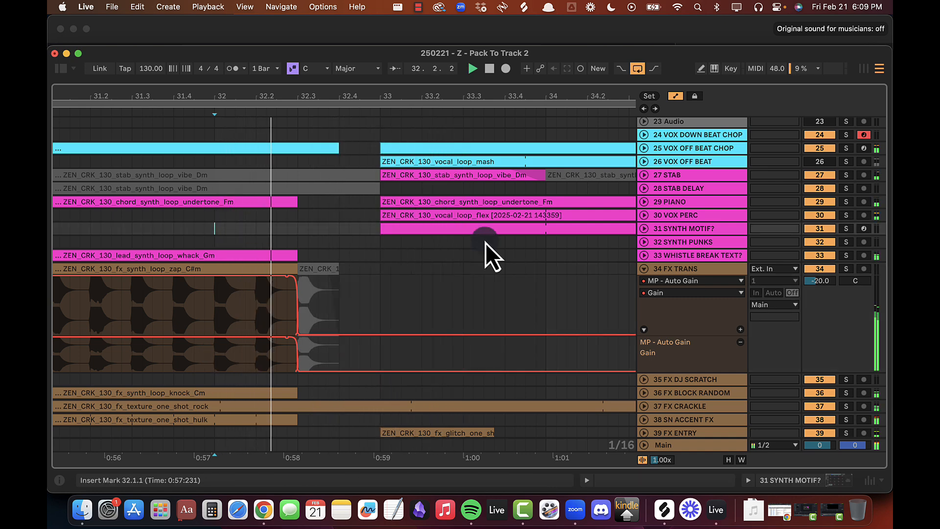
pyautogui.scroll(-4, 484, 247)
pyautogui.click(644, 208)
pyautogui.scroll(10, 387, 260)
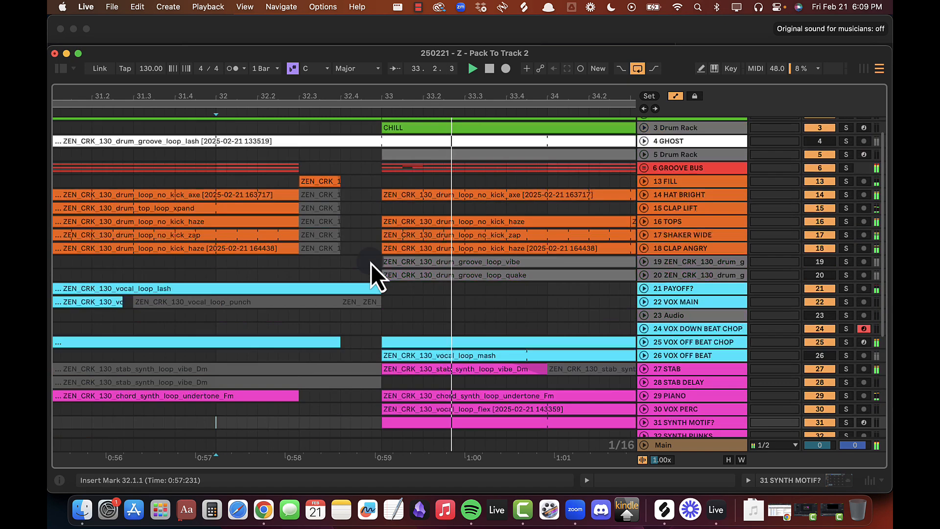
pyautogui.click(230, 184)
pyautogui.press('space')
pyautogui.press('space')
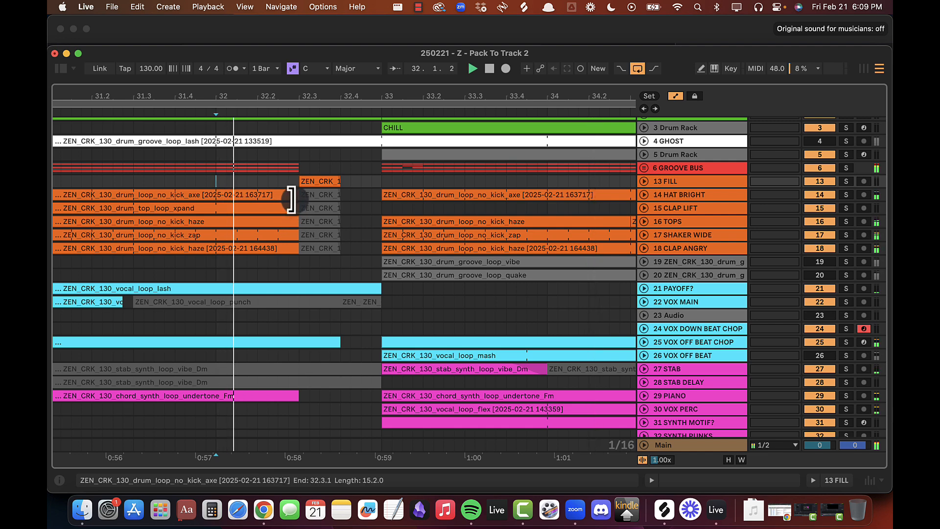
# Step: Deactivate the fill clip on the 13 FILL track between 32.3.1 and 32.4.1, and play from 31.2.4
pyautogui.click(290, 196)
pyautogui.keyDown('shift'); pyautogui.click(291, 247); pyautogui.keyUp('shift')
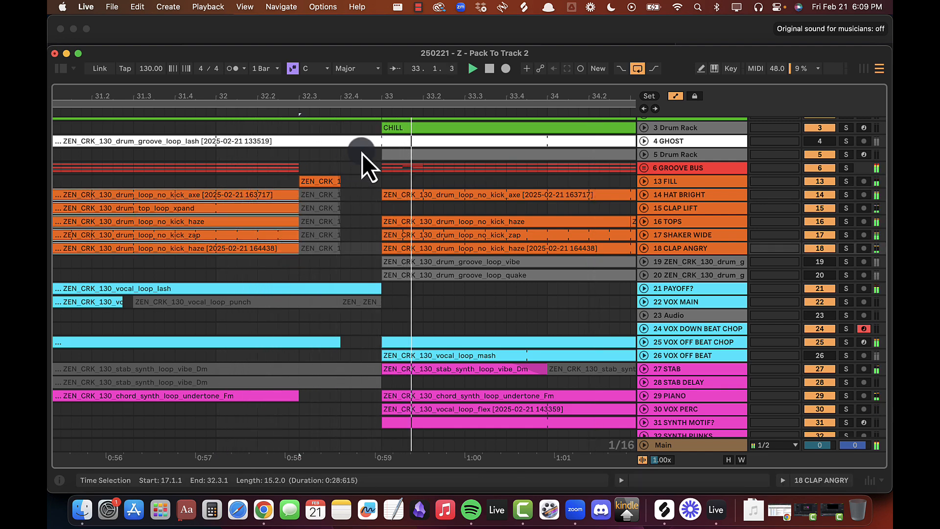
pyautogui.click(319, 182)
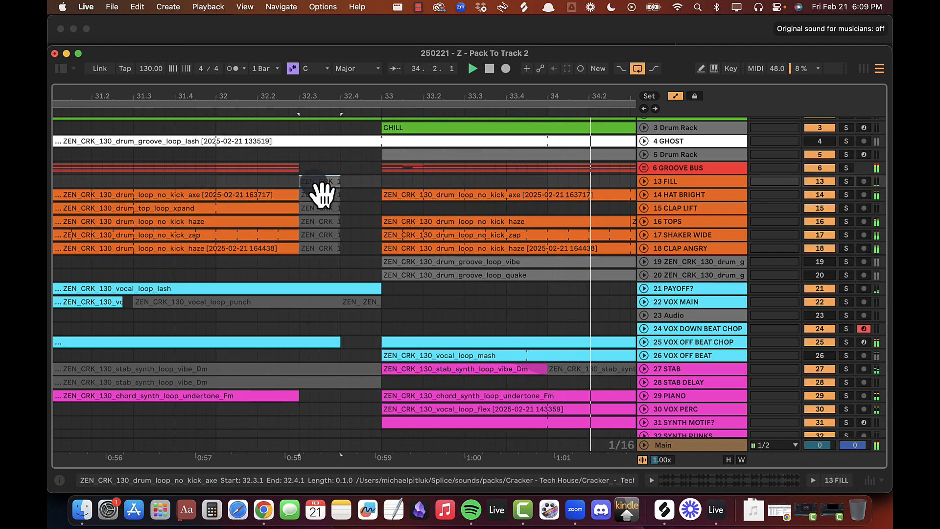
pyautogui.click(124, 182)
pyautogui.press('space')
pyautogui.press('space')
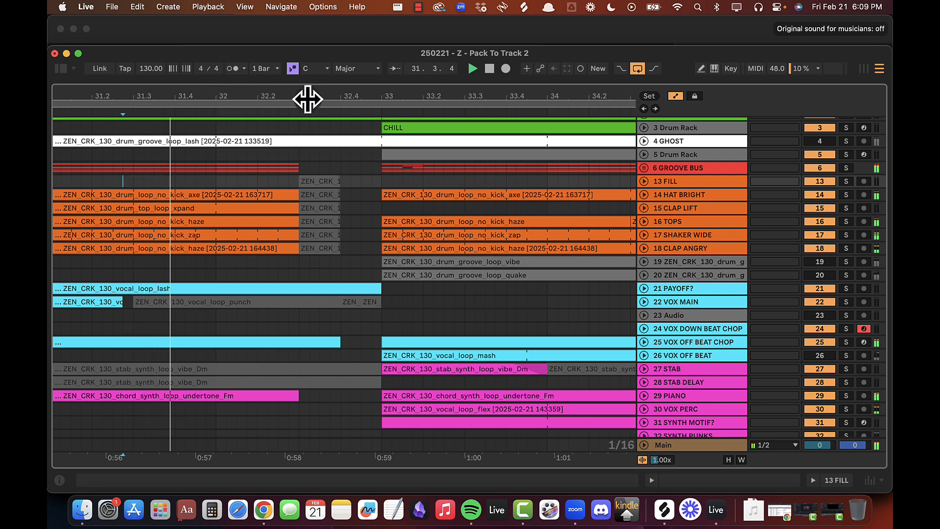
# Step: Shorten the clip on the VOX OFF BEAT CHOP track so it ends at 32.3.1, and play from 31.1.1
pyautogui.moveTo(304, 97); pyautogui.dragTo(303, 142)
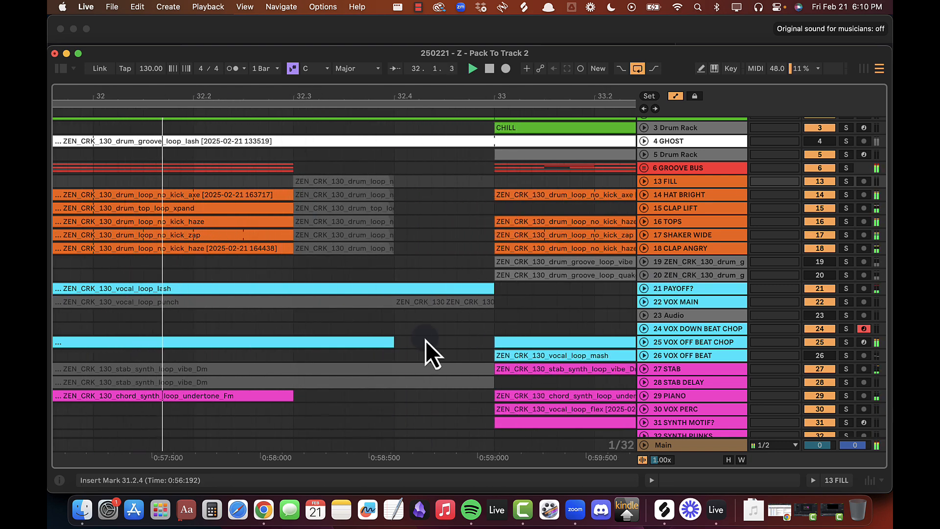
pyautogui.scroll(-3, 424, 343)
pyautogui.click(643, 297)
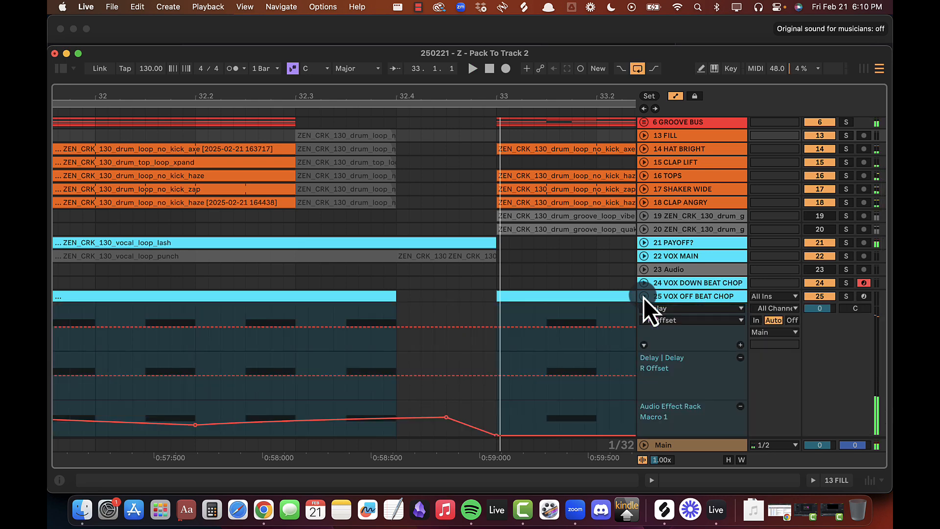
pyautogui.scroll(-10, 321, 324)
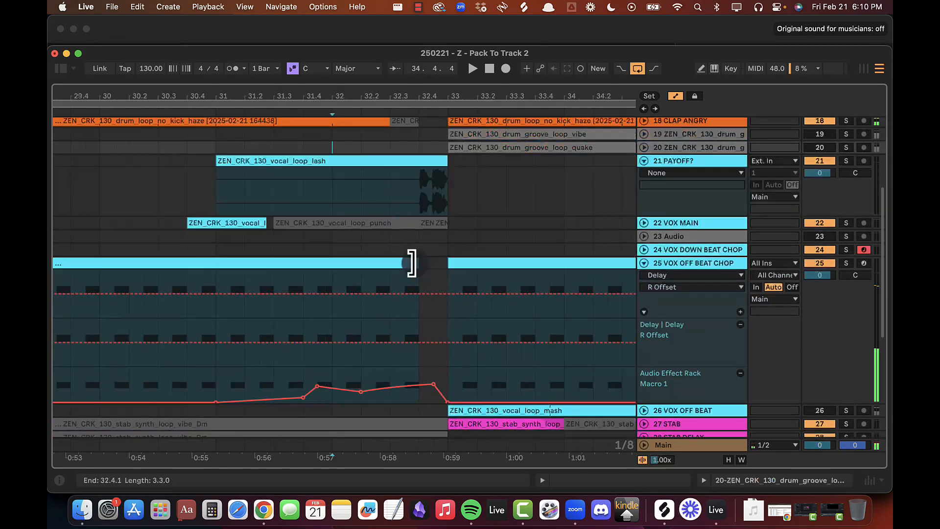
pyautogui.moveTo(413, 262); pyautogui.dragTo(386, 263)
pyautogui.click(216, 249)
pyautogui.press('space')
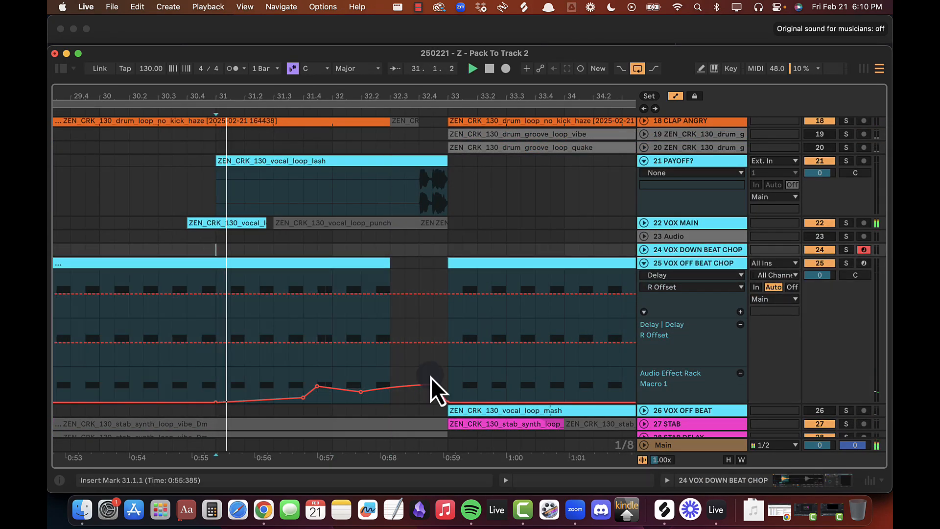
# Step: Reshape the VOX OFF BEAT CHOP Macro 1 automation to peak at 32.2.3 and curve down to its minimum at 32.3.1
pyautogui.moveTo(360, 390); pyautogui.dragTo(375, 368)
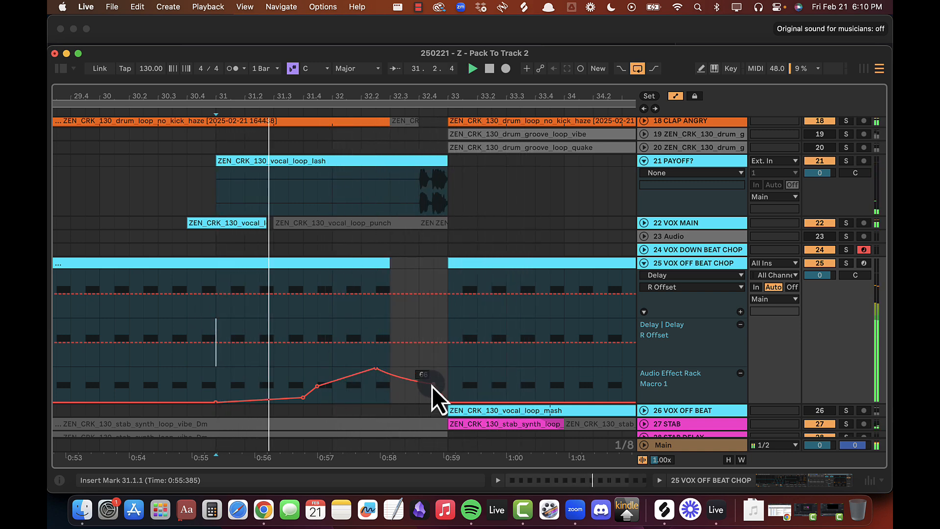
pyautogui.moveTo(433, 385); pyautogui.dragTo(389, 402)
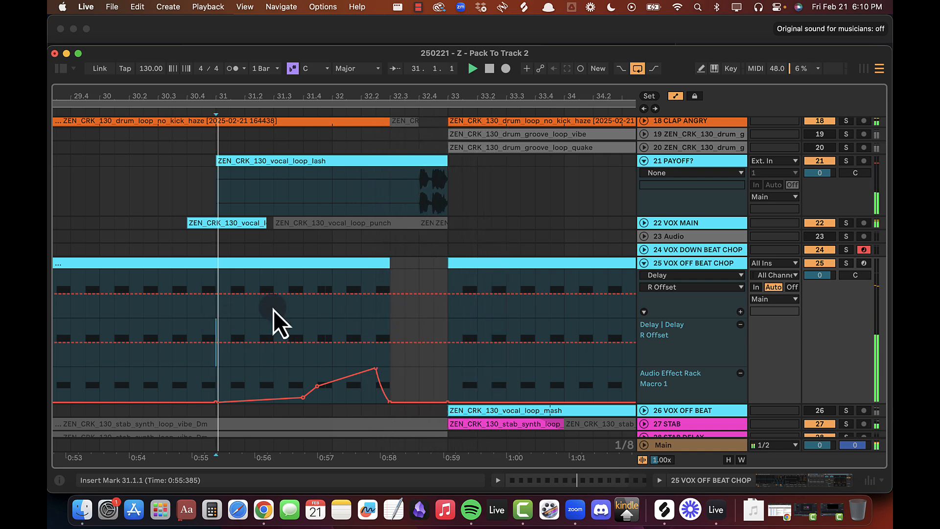
pyautogui.moveTo(405, 94); pyautogui.dragTo(405, 132)
pyautogui.hscroll(-2, 246, 336)
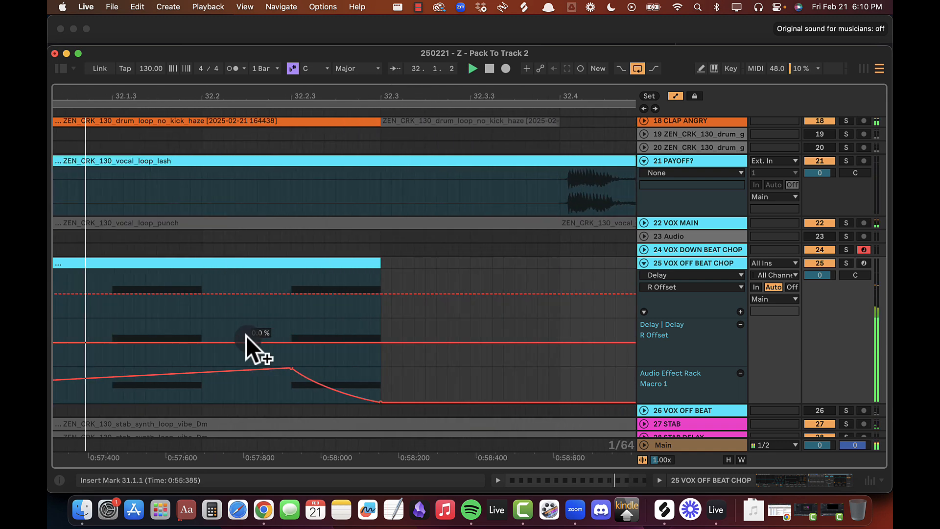
# Step: Play the transition from 29.1.1 and collapse the VOX OFF BEAT CHOP track
pyautogui.hscroll(-1, 245, 335)
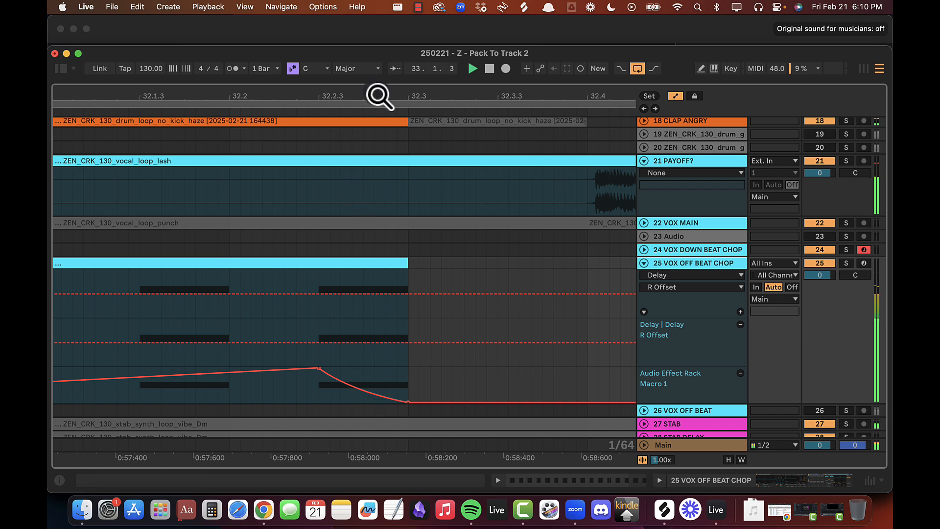
pyautogui.moveTo(375, 101); pyautogui.dragTo(378, 98)
pyautogui.click(201, 186)
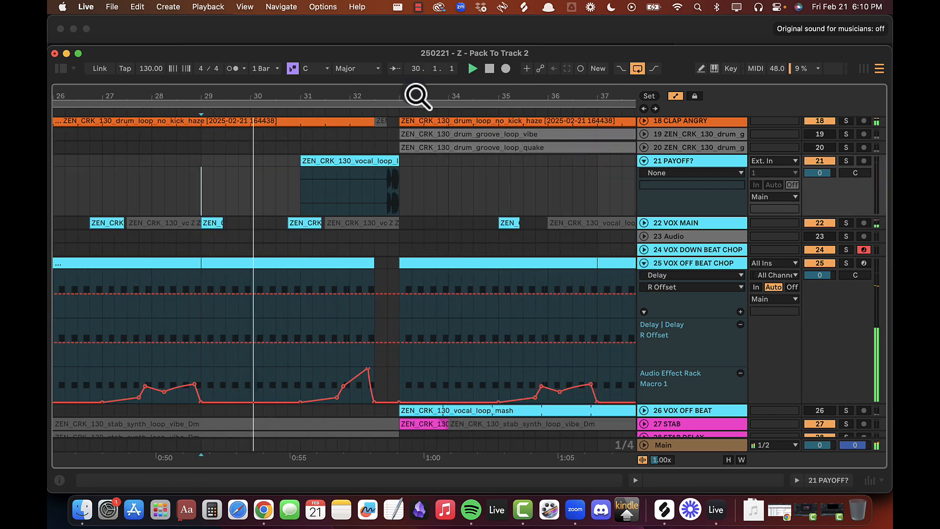
pyautogui.moveTo(380, 96); pyautogui.dragTo(380, 100)
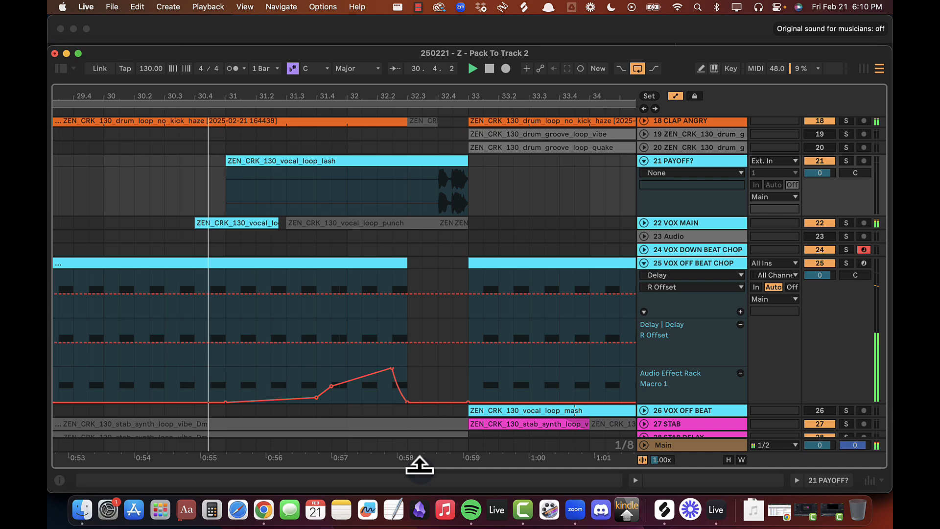
pyautogui.click(423, 368)
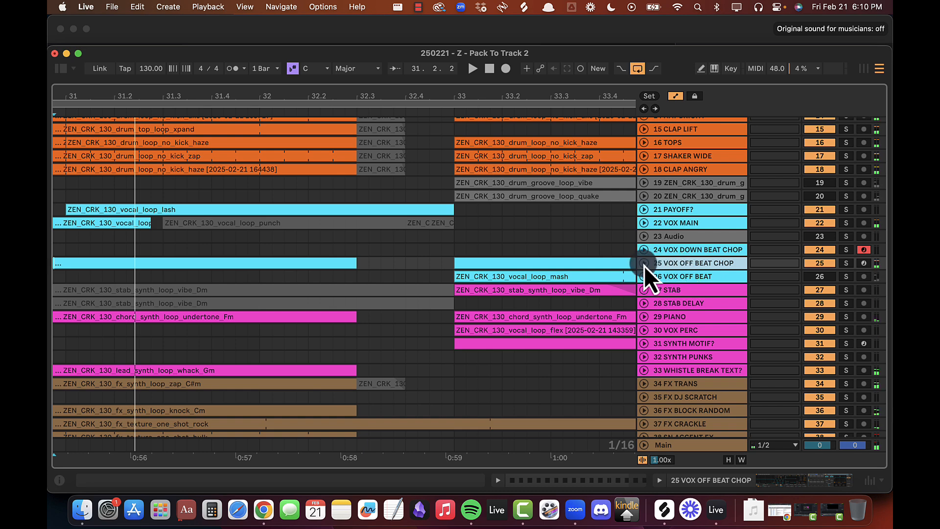
pyautogui.click(644, 263)
# Step: Copy the scratch clip before bar 37 on the FX DJ SCRATCH track and paste it at 32.3.3 on the same track
pyautogui.hscroll(-5, 368, 293)
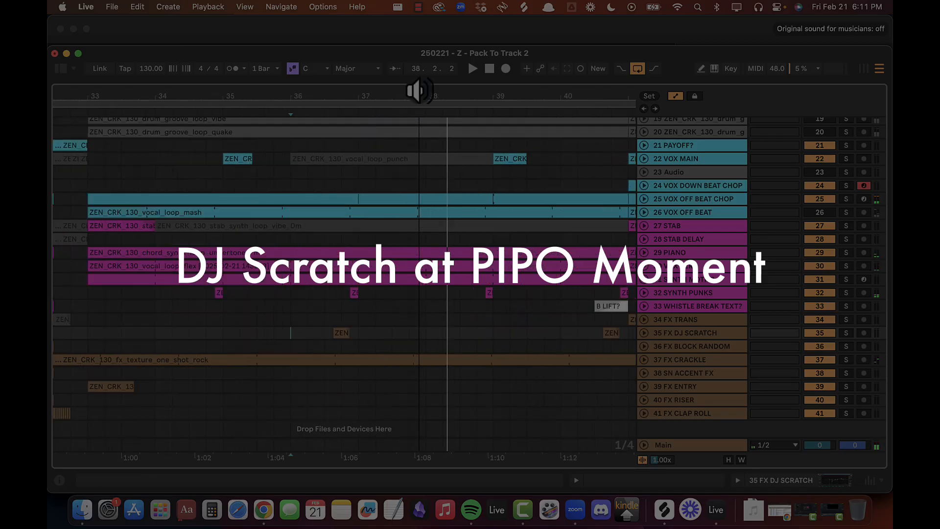
pyautogui.moveTo(419, 91); pyautogui.dragTo(419, 100)
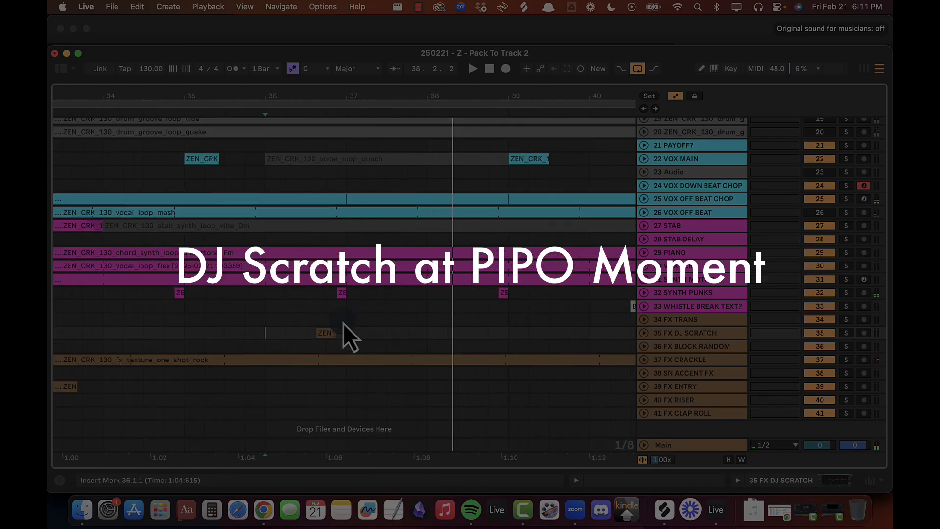
pyautogui.click(333, 334)
pyautogui.press('space')
pyautogui.press('space')
pyautogui.moveTo(308, 98)
pyautogui.mouseDown()
pyautogui.moveTo(321, 101)
pyautogui.moveTo(309, 98)
pyautogui.mouseUp()
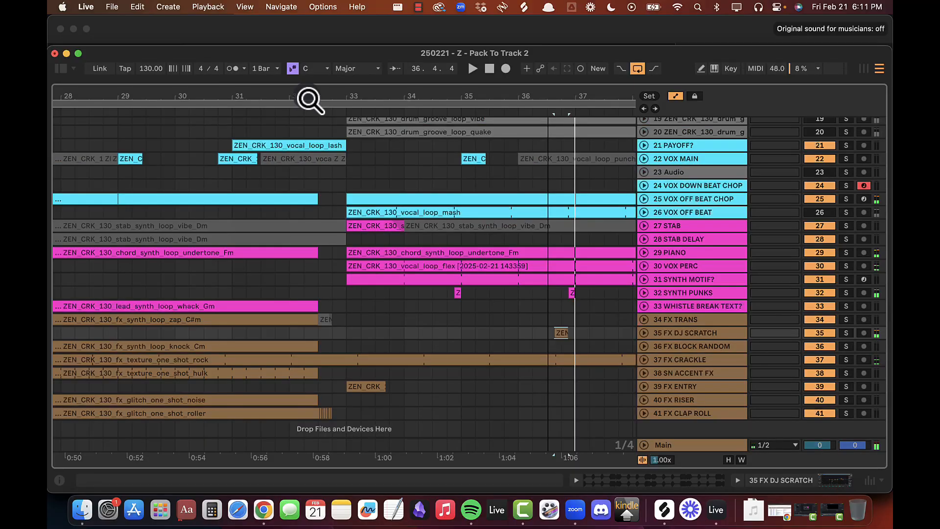
pyautogui.moveTo(518, 337); pyautogui.dragTo(589, 336)
pyautogui.press('super+c')
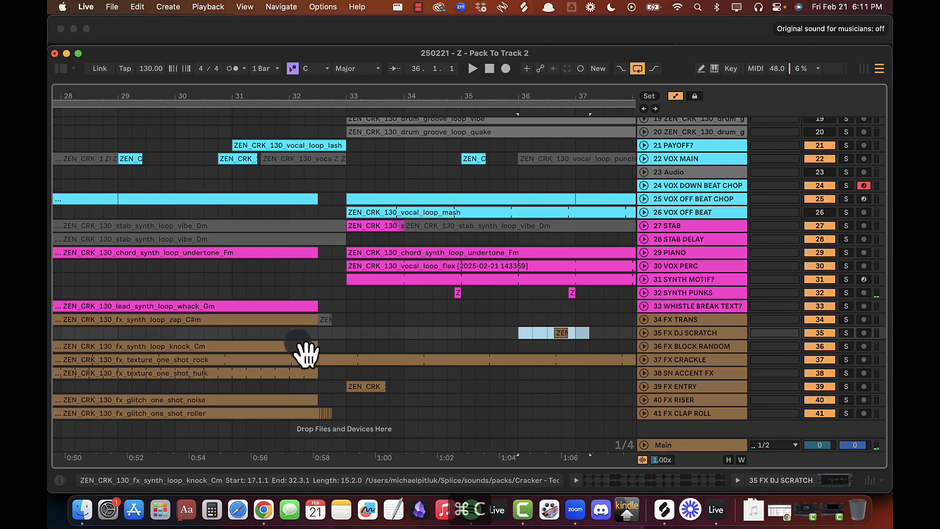
pyautogui.click(292, 336)
pyautogui.press('super+v')
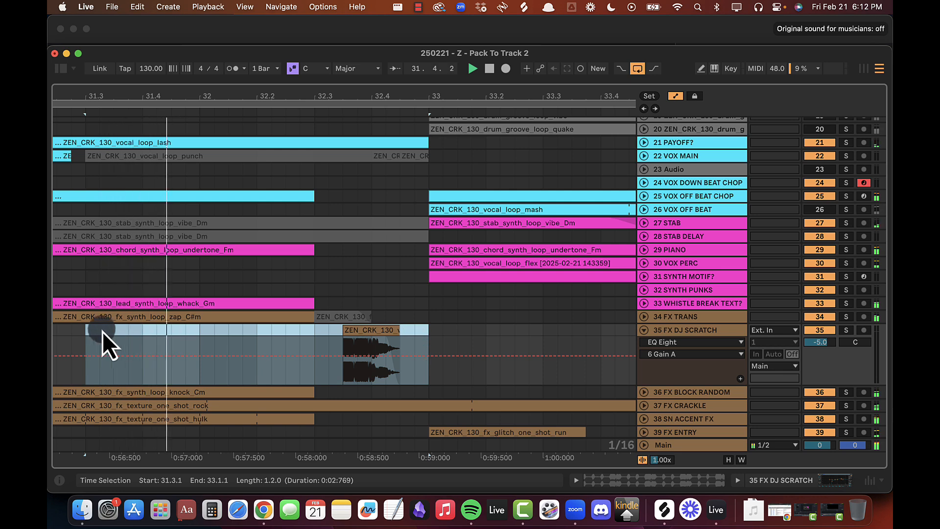
# Step: Play from 31.3.1 and again from bar 29 to hear the DJ scratch in the transition
pyautogui.click(84, 330)
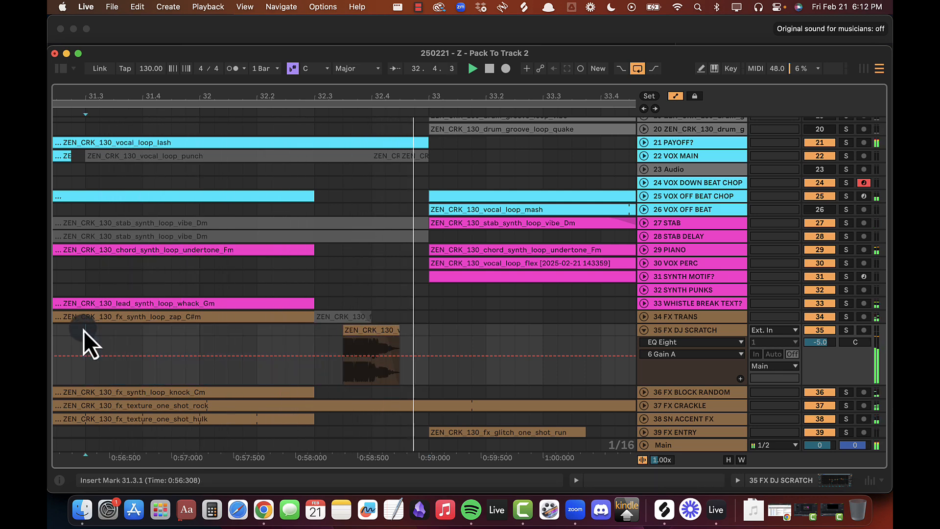
pyautogui.click(645, 331)
pyautogui.moveTo(361, 96); pyautogui.dragTo(292, 98)
pyautogui.click(235, 277)
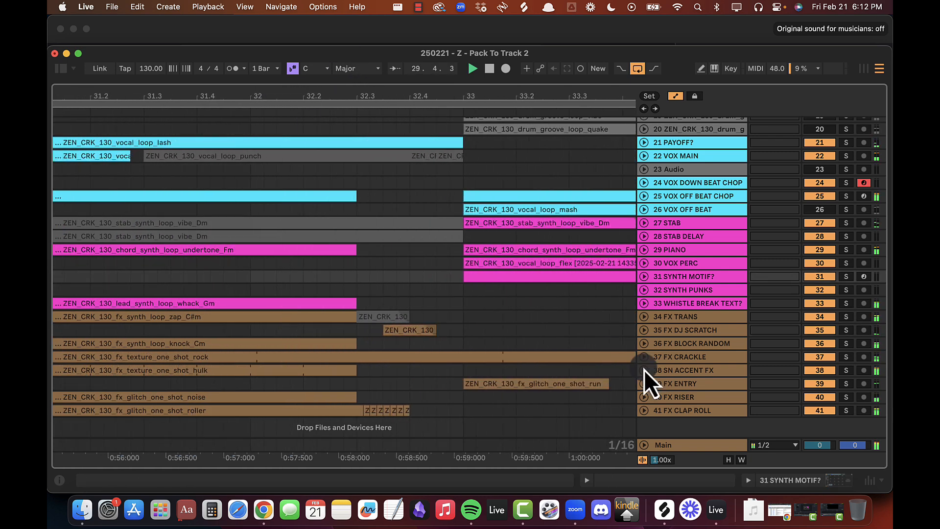
# Step: Move the DJ scratch clip one beat earlier to start at 32.2.3, play from 32.1.1, and collapse its track
pyautogui.click(643, 329)
pyautogui.moveTo(399, 343); pyautogui.dragTo(345, 332)
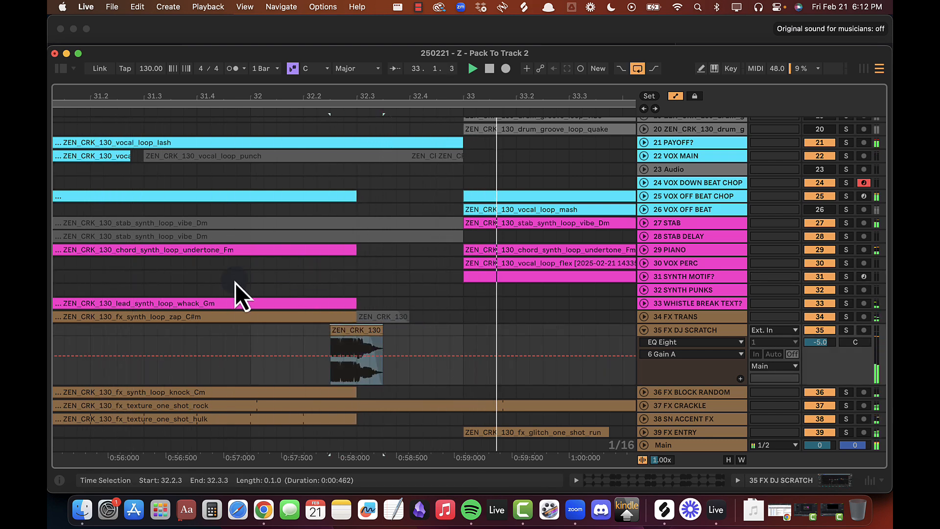
pyautogui.click(255, 278)
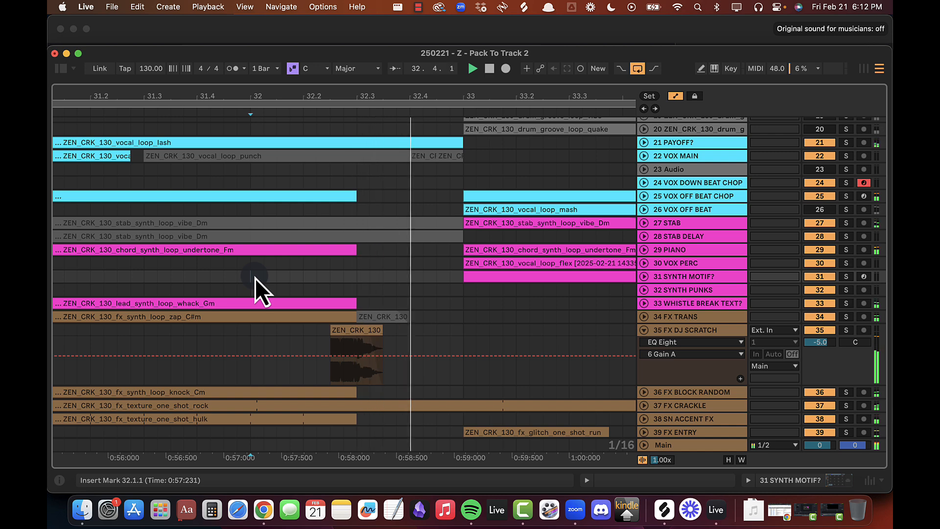
pyautogui.click(644, 333)
pyautogui.moveTo(389, 99); pyautogui.dragTo(389, 100)
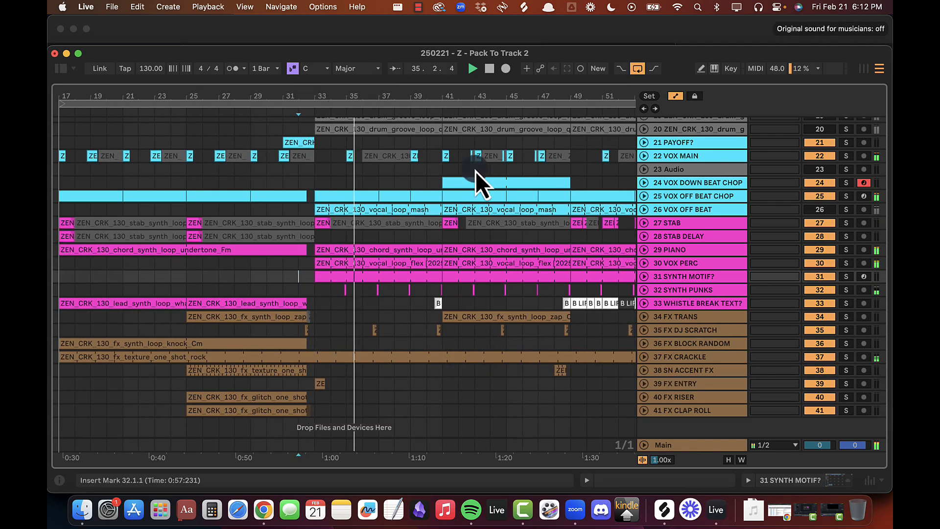
# Step: Switch to Splice and audition the glitch one-shots monster and handle from the pack
pyautogui.click(680, 252)
pyautogui.press('super+Tab')
pyautogui.press('super+Tab')
pyautogui.press('super+Tab')
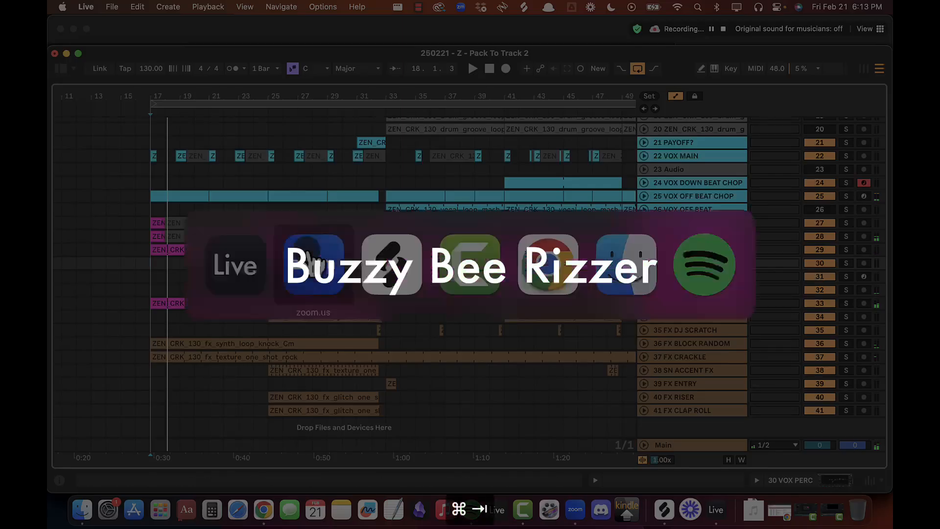
pyautogui.click(401, 282)
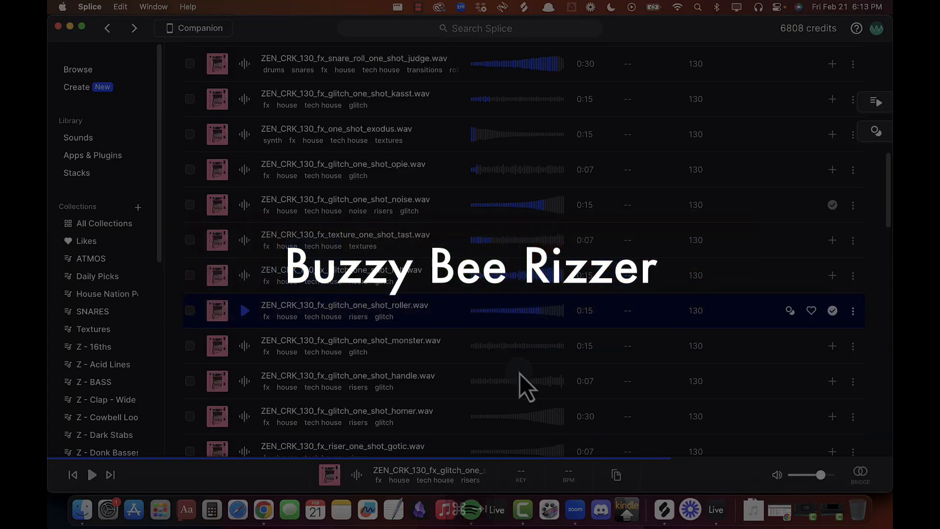
pyautogui.click(244, 346)
pyautogui.scroll(-3, 323, 345)
pyautogui.click(245, 307)
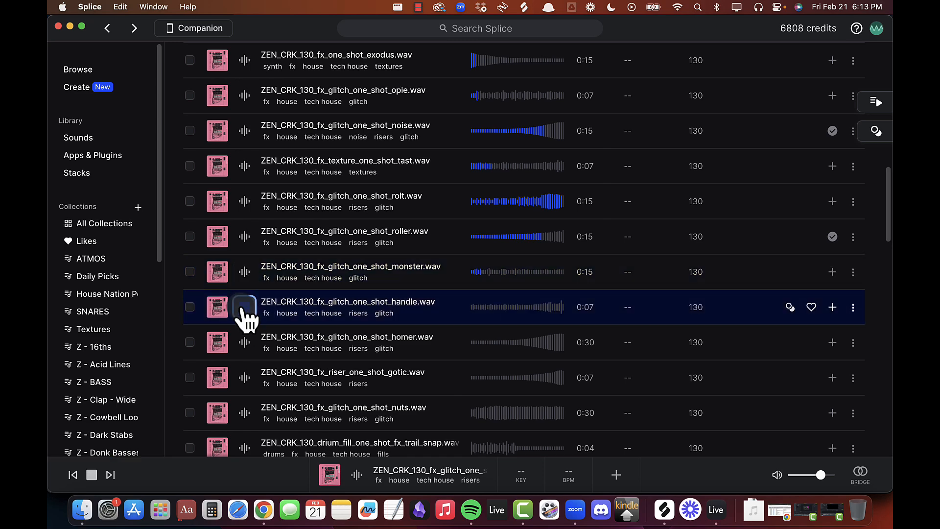
pyautogui.scroll(-3, 304, 325)
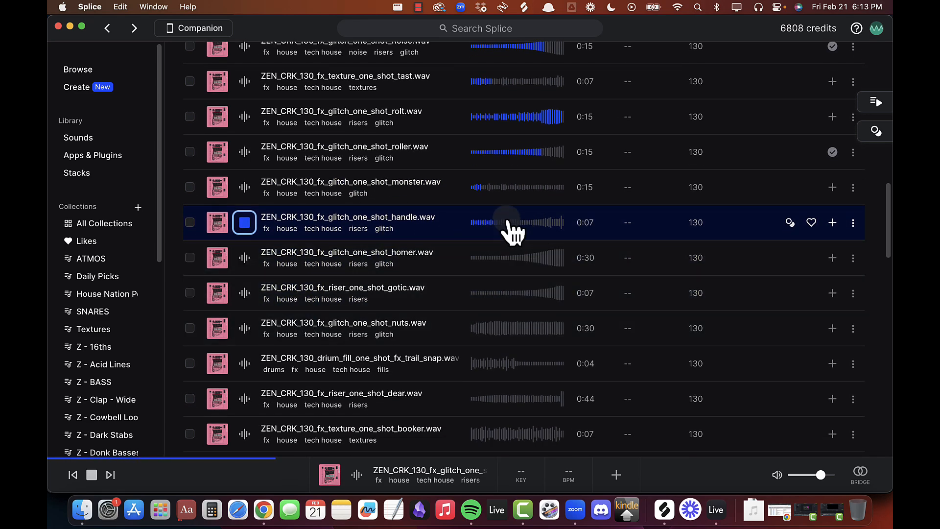
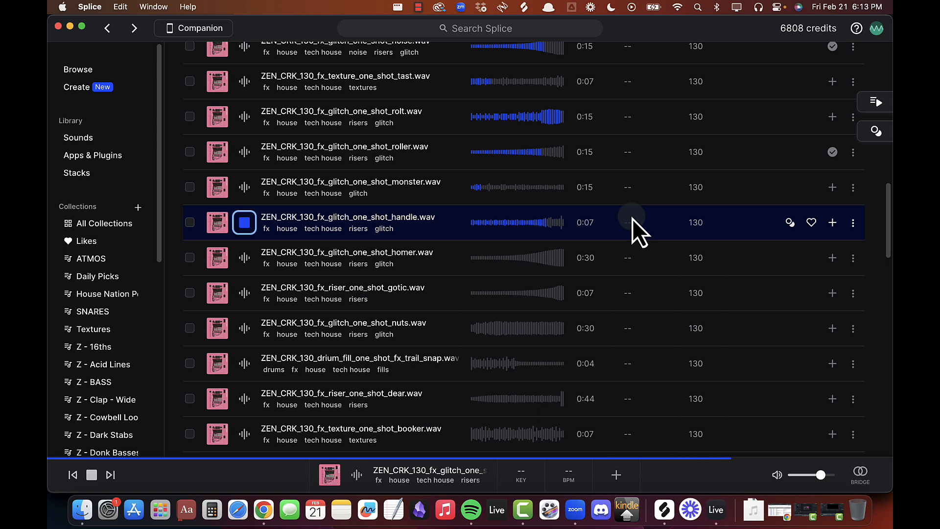
# Step: Add ZEN_CRK_130_fx_glitch_one_shot_handle.wav to the library, copy it to the clipboard, and return to Live
pyautogui.click(832, 222)
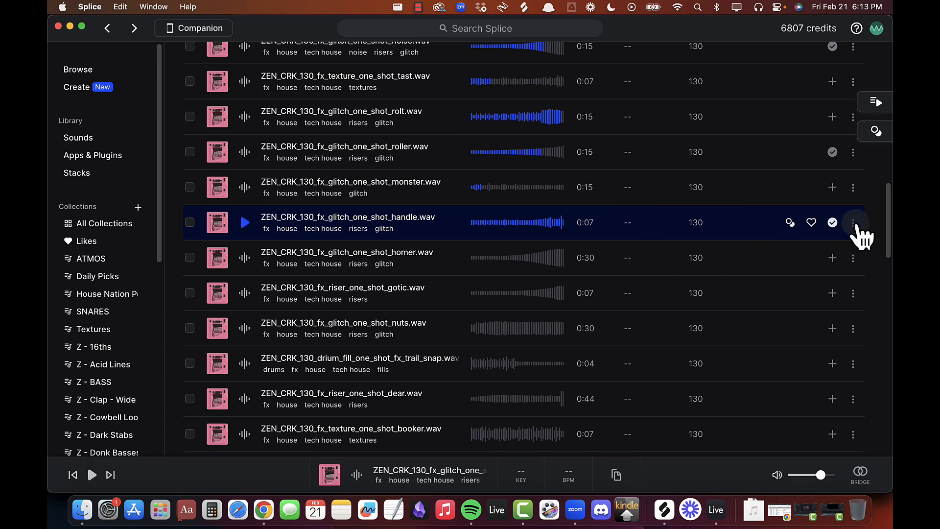
pyautogui.click(855, 224)
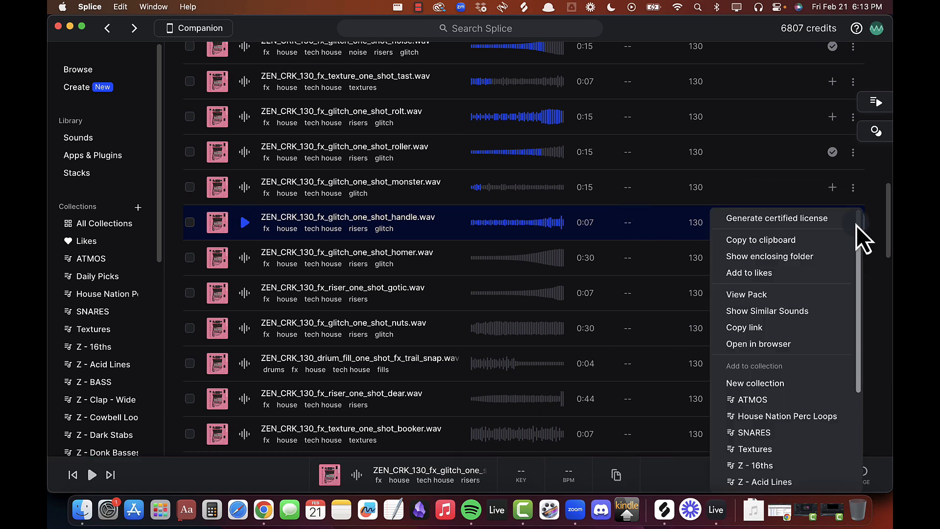
pyautogui.click(772, 244)
pyautogui.press('super+Tab')
pyautogui.click(392, 354)
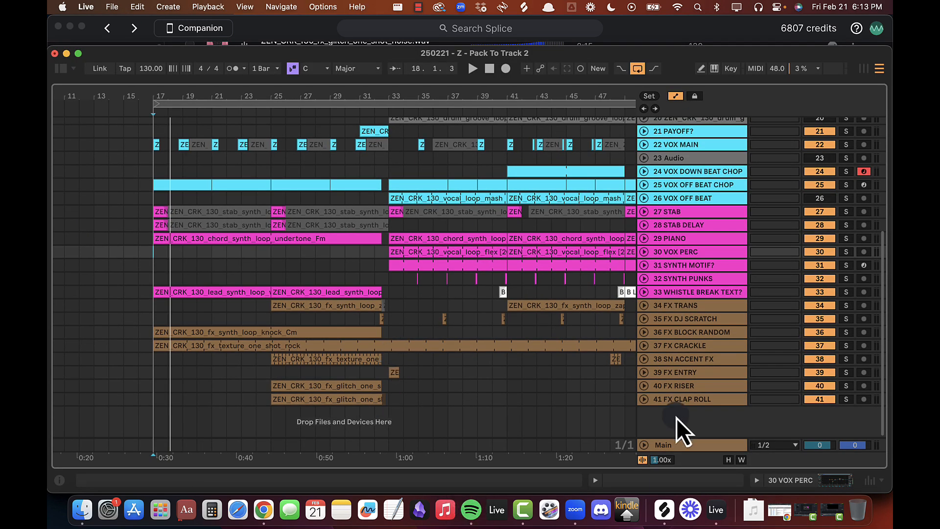
# Step: Create a new audio track below FX CLAP ROLL and paste the glitch handle sample at 29.1.1
pyautogui.click(688, 403)
pyautogui.press('super+t')
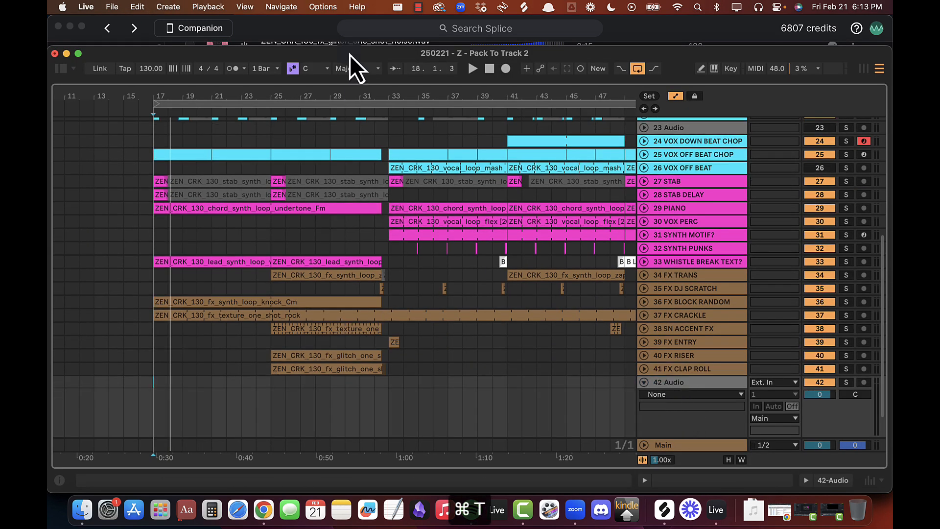
pyautogui.moveTo(352, 96); pyautogui.dragTo(352, 118)
pyautogui.click(283, 388)
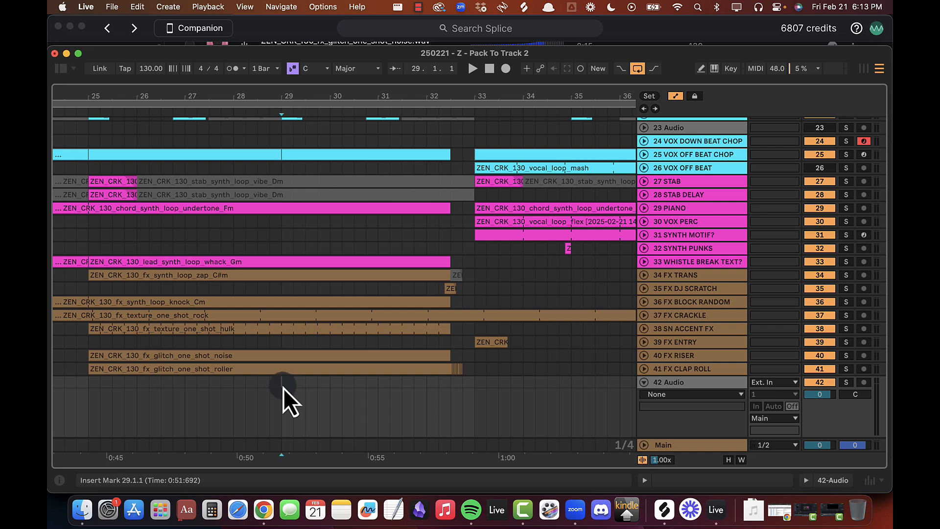
pyautogui.press('super+v')
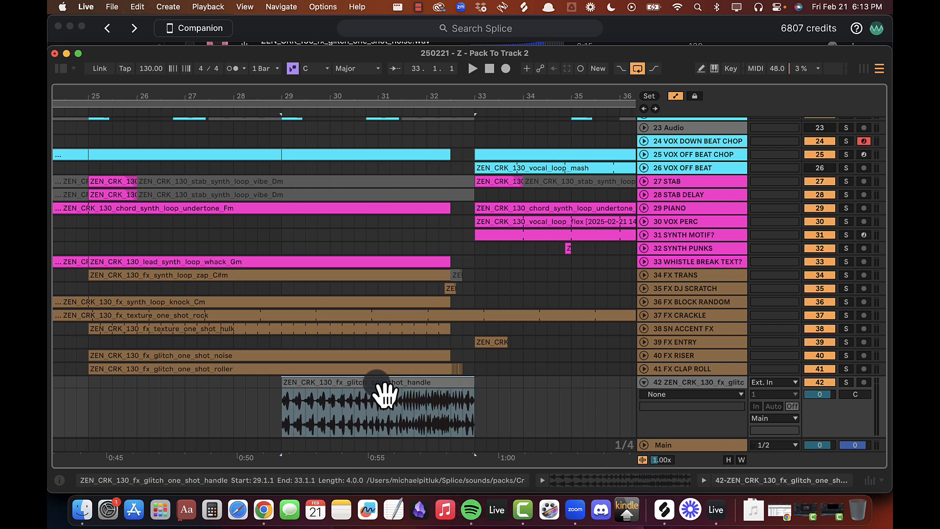
# Step: Inspect the glitch handle clip's sample settings and play it in the arrangement from 29.1.1
pyautogui.doubleClick(378, 390)
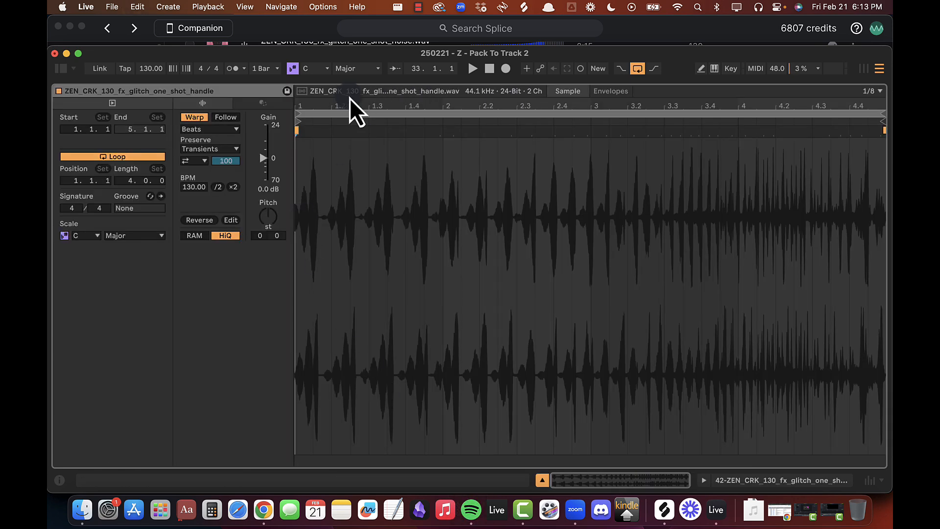
pyautogui.press('alt+super+l')
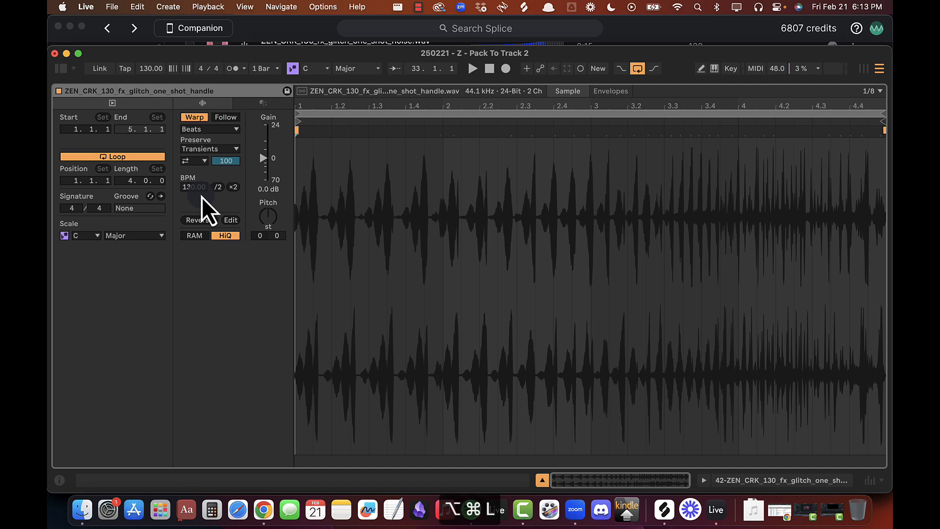
pyautogui.press('space')
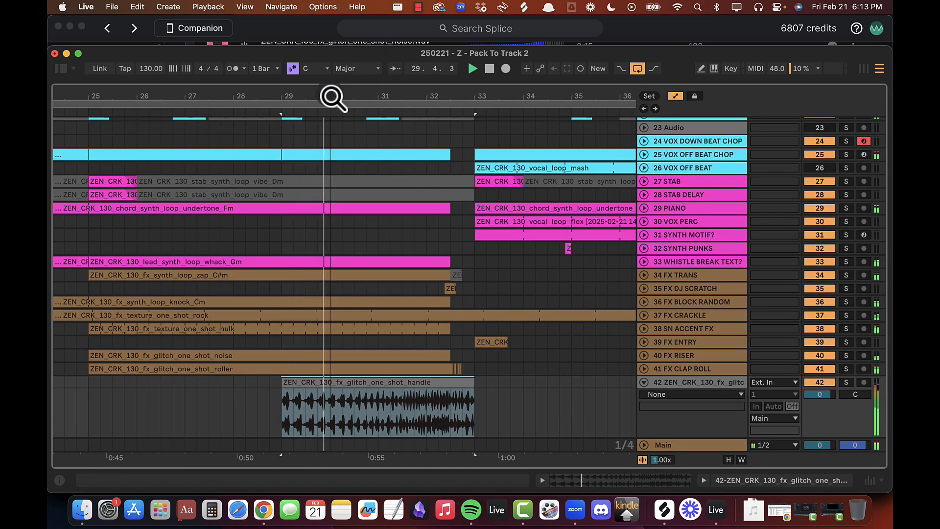
pyautogui.moveTo(331, 97); pyautogui.dragTo(321, 115)
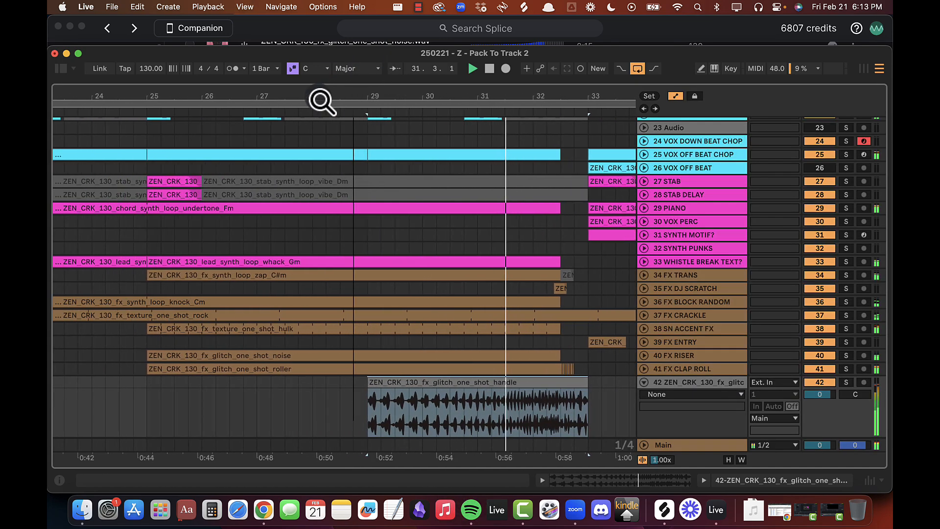
# Step: Repeat the first one-beat slice of the glitch handle clip from 25.1.1 until it meets the full clip at 29.1.1
pyautogui.moveTo(372, 382); pyautogui.dragTo(159, 412)
pyautogui.press('super+z')
pyautogui.click(368, 380)
pyautogui.press('super+d')
pyautogui.press('super+d')
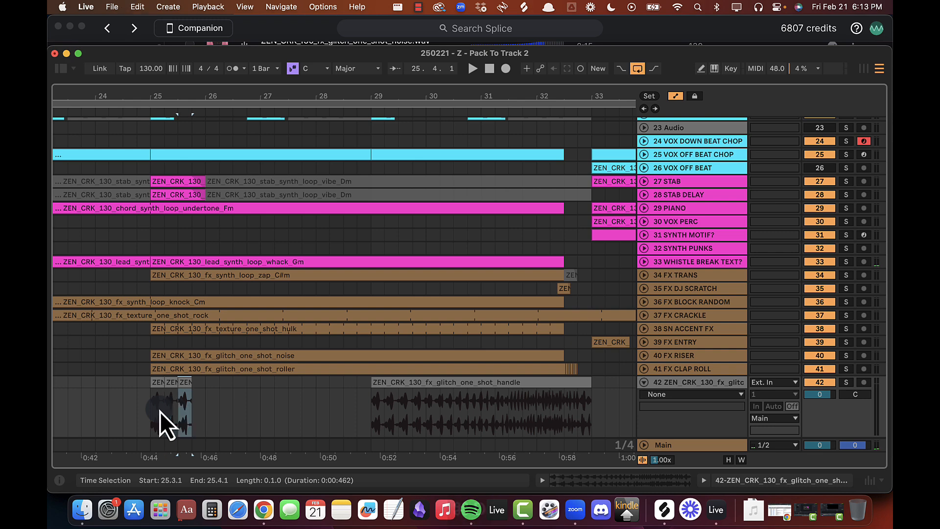
pyautogui.press('super+d')
pyautogui.press('super+d')
pyautogui.press('super+d')
pyautogui.press('super+d')
pyautogui.press('super+d')
pyautogui.press('super+d')
pyautogui.press('super+d')
pyautogui.press('super+d')
pyautogui.press('super+d')
pyautogui.press('super+d')
pyautogui.press('super+d')
pyautogui.press('super+d')
pyautogui.press('super+d')
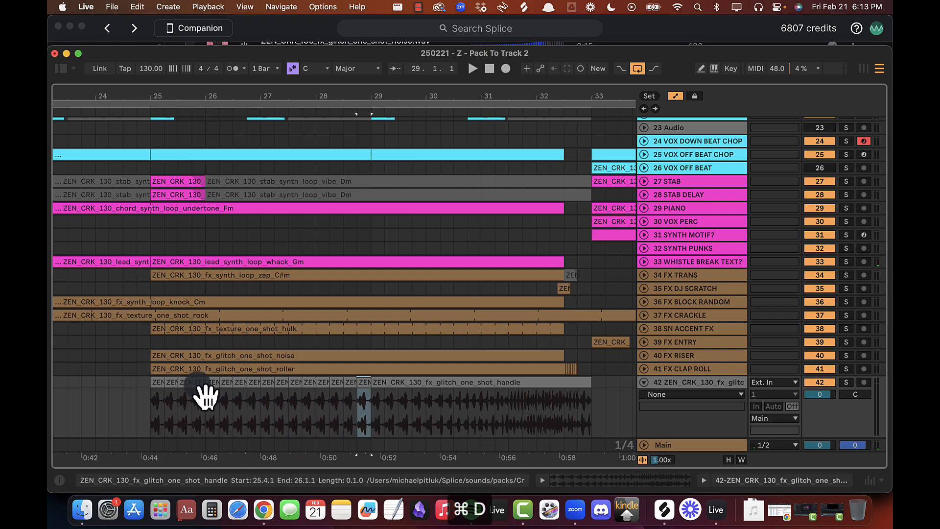
# Step: Search the device browser for "gain" and add the MP - Auto Gain rack to the glitch handle track
pyautogui.doubleClick(695, 383)
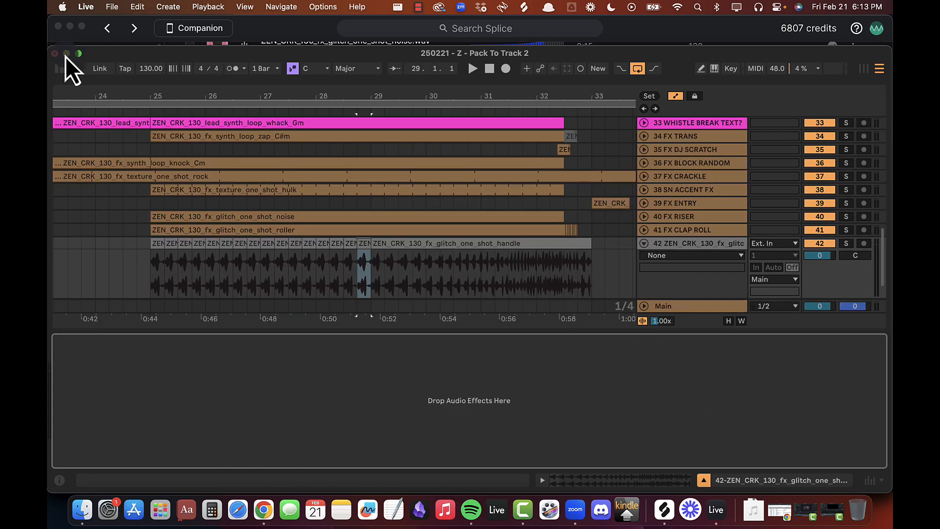
pyautogui.click(61, 69)
pyautogui.write('gain')
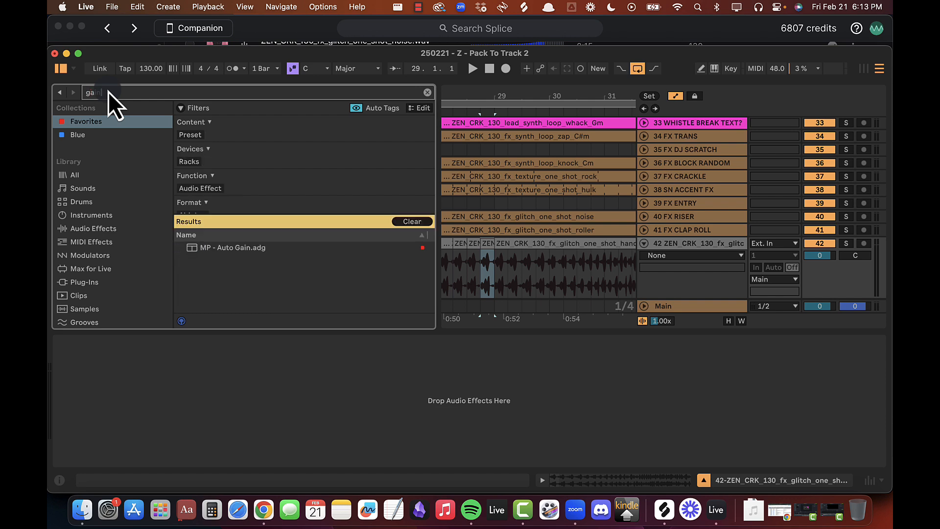
pyautogui.click(241, 248)
pyautogui.moveTo(241, 248); pyautogui.dragTo(289, 406)
pyautogui.scroll(-2, 510, 204)
pyautogui.hscroll(-3, 510, 204)
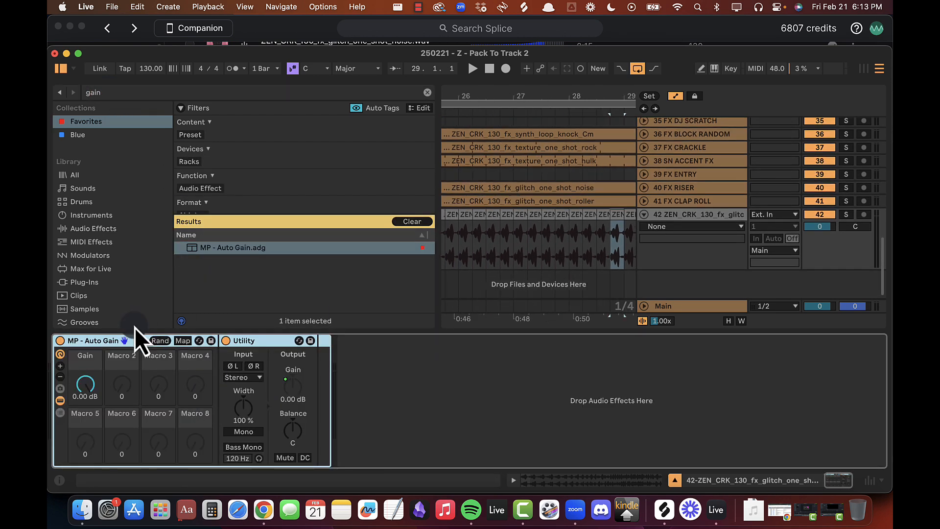
# Step: Set the rack's Gain macro to -∞ dB and hide the unused macros so only Gain is shown
pyautogui.doubleClick(89, 383)
pyautogui.click(64, 378)
pyautogui.click(64, 378)
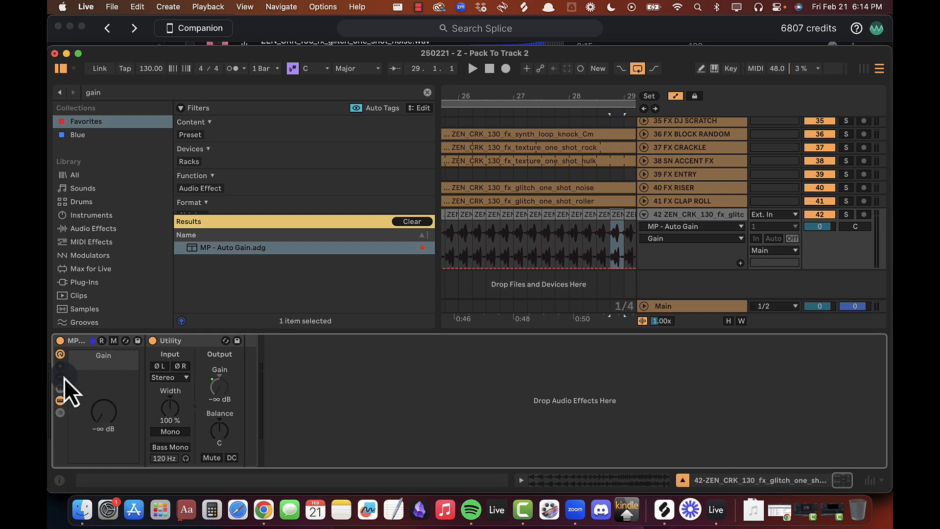
# Step: Show the rack's Gain macro automation in its own lane on the glitch handle track and hide the browser and device view
pyautogui.rightClick(100, 421)
pyautogui.click(176, 167)
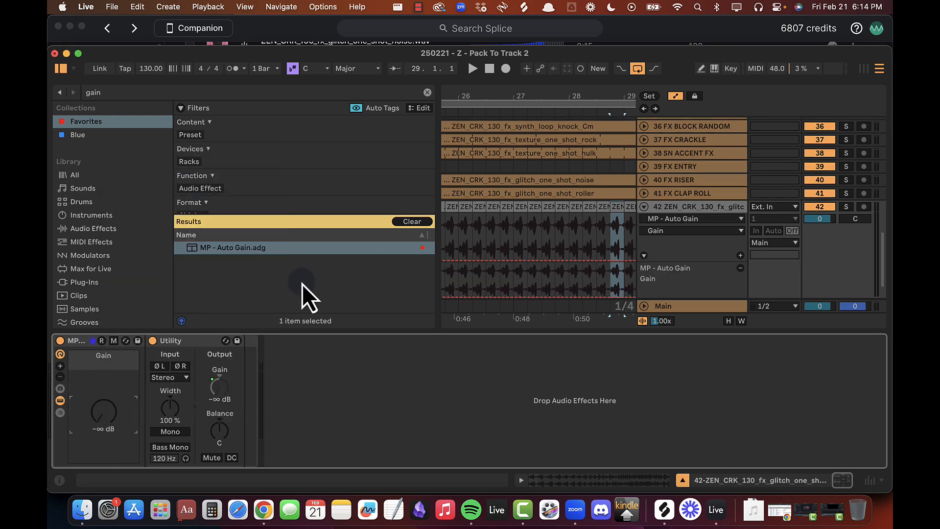
pyautogui.press('alt+super+l')
pyautogui.press('alt+super+b')
pyautogui.hscroll(-5, 179, 316)
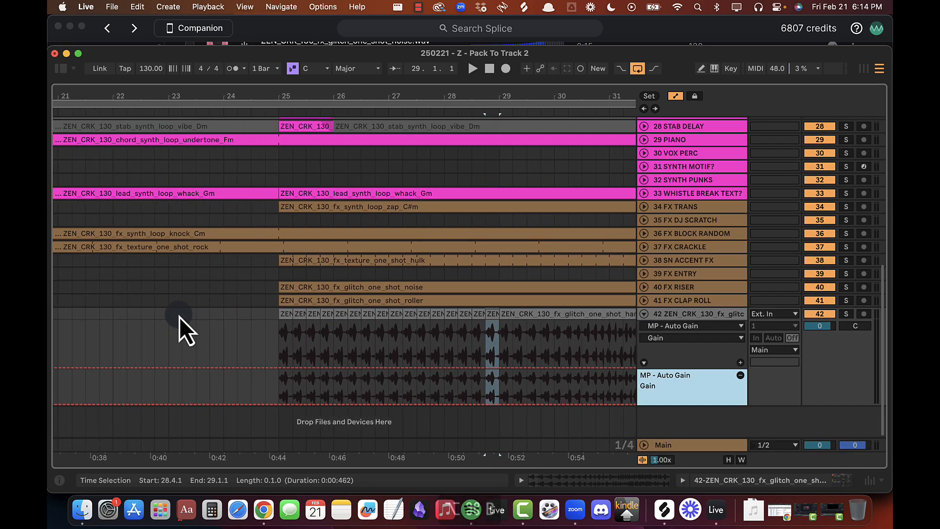
# Step: Draw a Gain automation ramp on the glitch handle track from -∞ dB at 25.1.1 up to 0 dB at 32.3.1
pyautogui.scroll(1, 180, 316)
pyautogui.scroll(-1, 179, 316)
pyautogui.moveTo(421, 101); pyautogui.dragTo(331, 98)
pyautogui.click(158, 401)
pyautogui.click(158, 400)
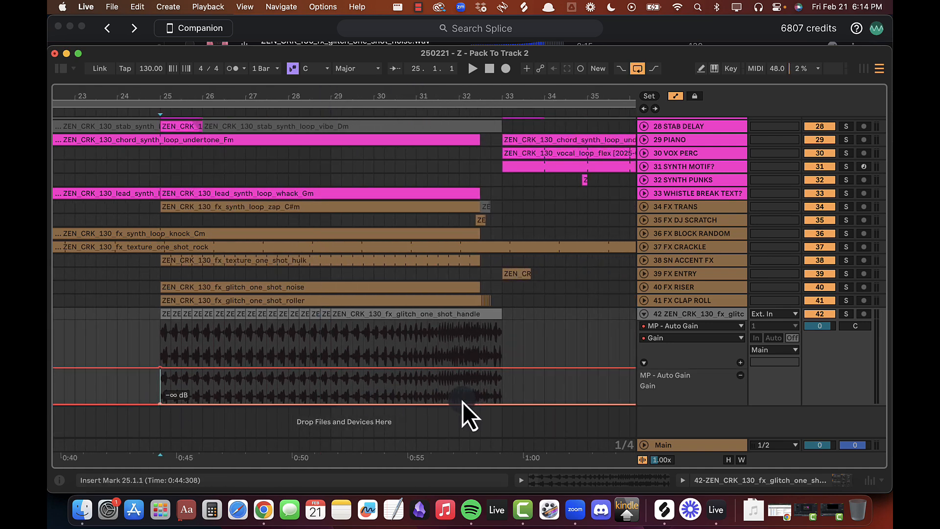
pyautogui.moveTo(462, 402)
pyautogui.mouseDown()
pyautogui.moveTo(460, 372)
pyautogui.moveTo(479, 371)
pyautogui.mouseUp()
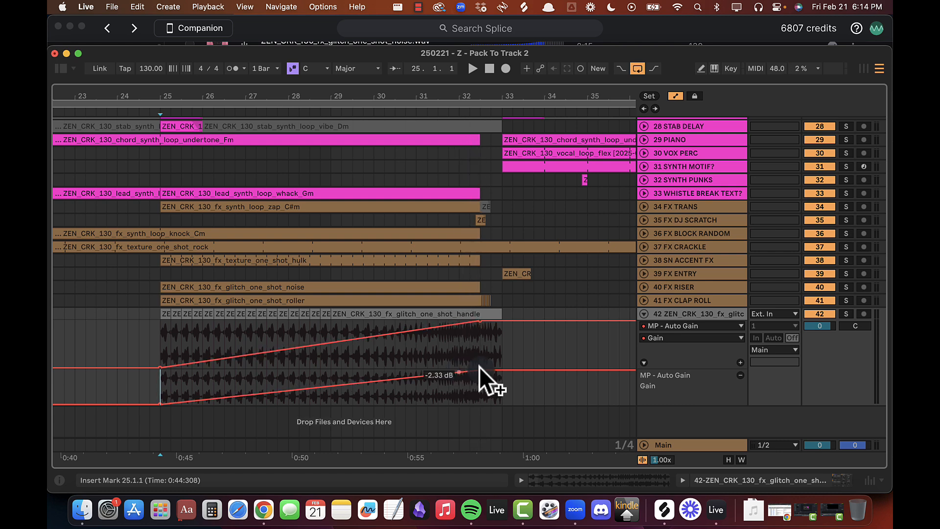
# Step: Trim the end of the glitch handle clip to 32.3.1 and play the riser's last bars into bar 33
pyautogui.moveTo(501, 316); pyautogui.dragTo(480, 307)
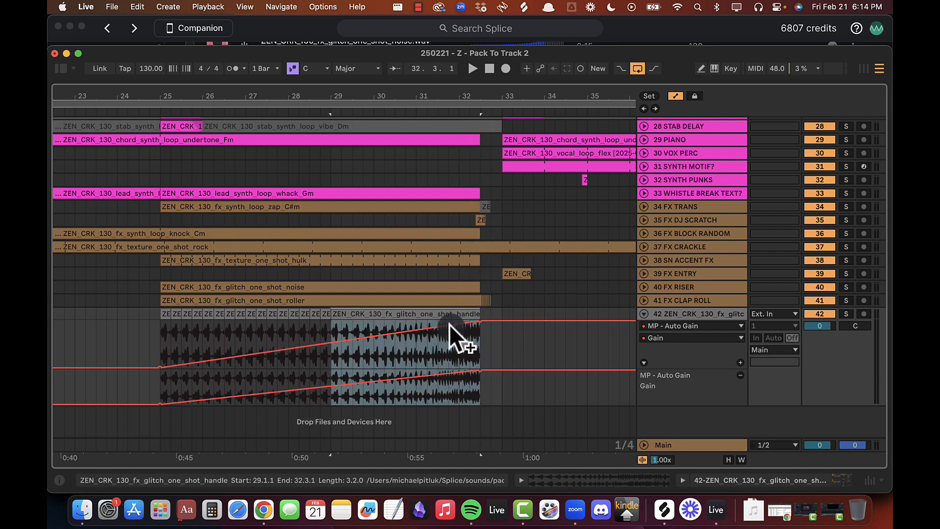
pyautogui.click(429, 343)
pyautogui.press('space')
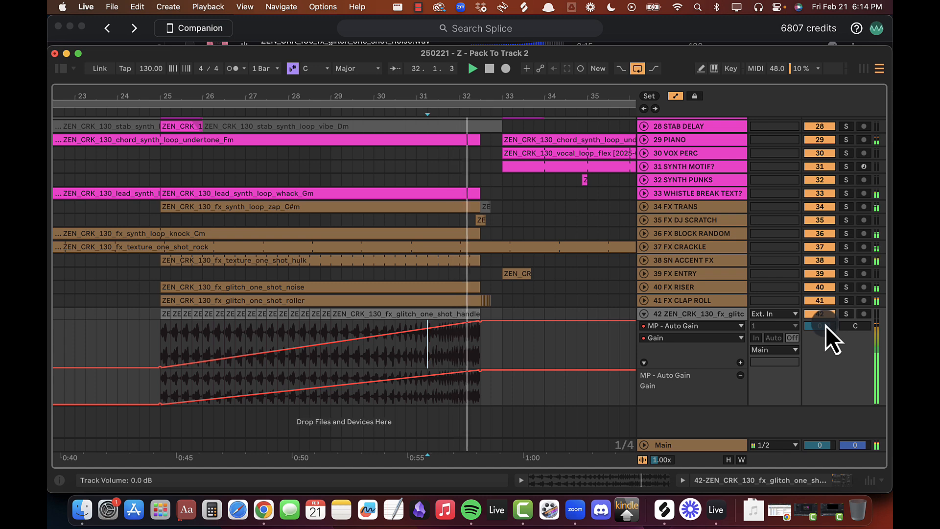
pyautogui.click(392, 353)
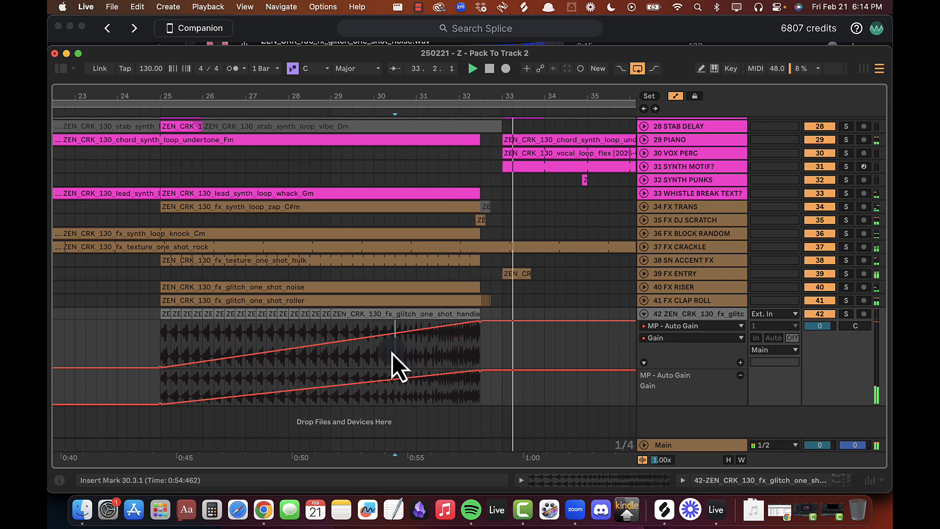
pyautogui.press('space')
pyautogui.press('space')
pyautogui.moveTo(471, 97); pyautogui.dragTo(432, 104)
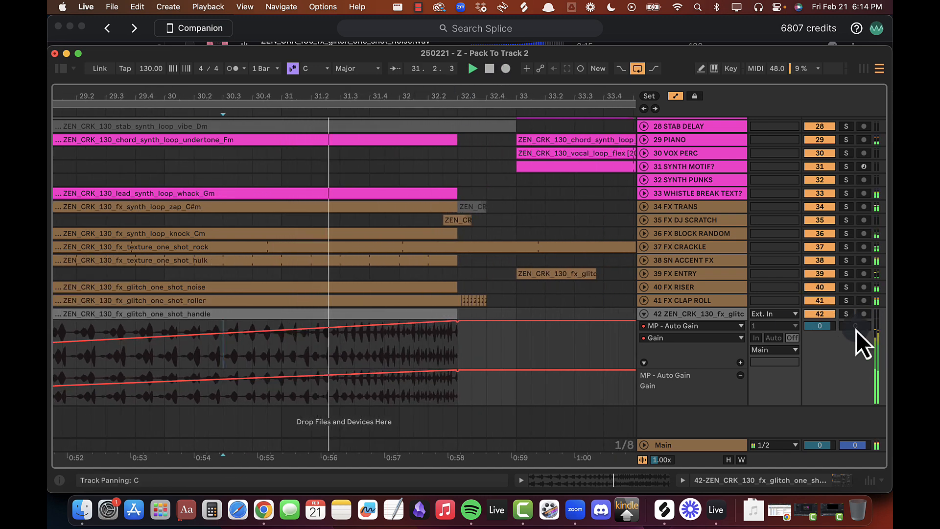
# Step: Deactivate the MP - Auto Gain rack on the glitch handle track
pyautogui.click(821, 326)
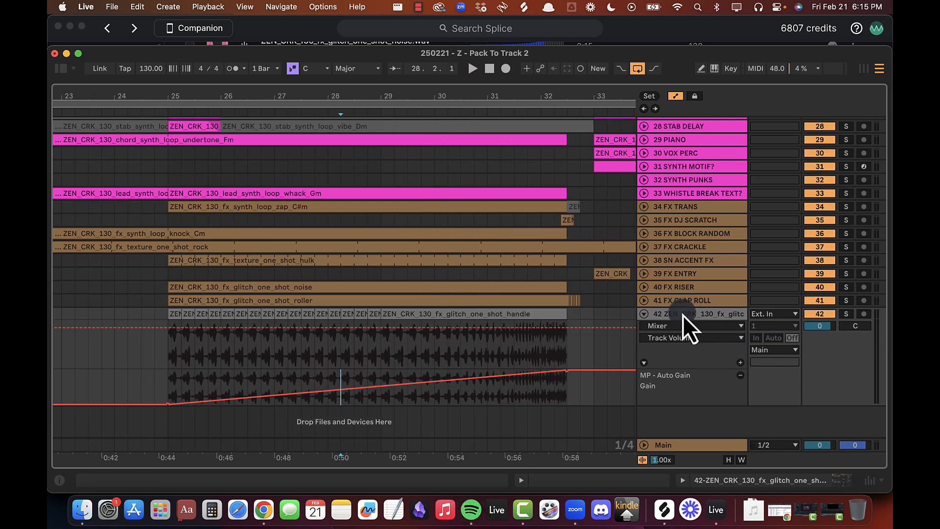
pyautogui.click(682, 315)
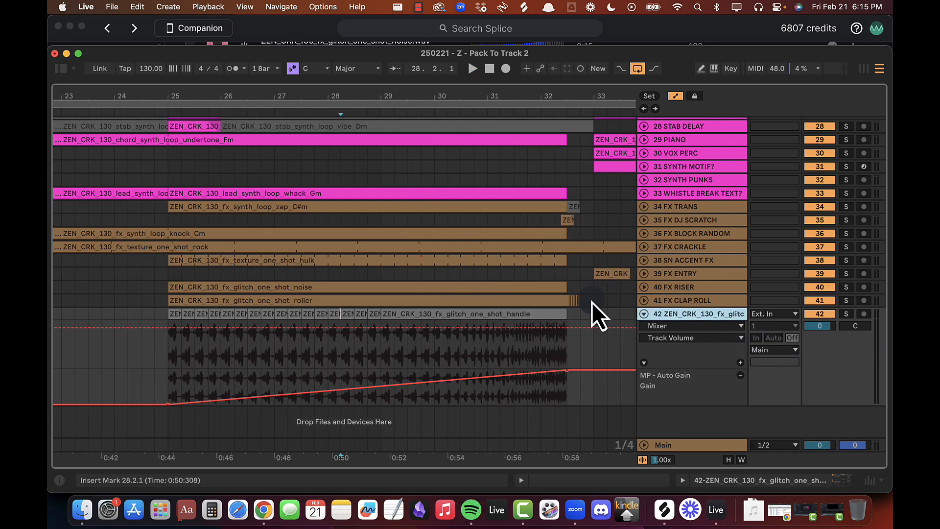
pyautogui.doubleClick(679, 318)
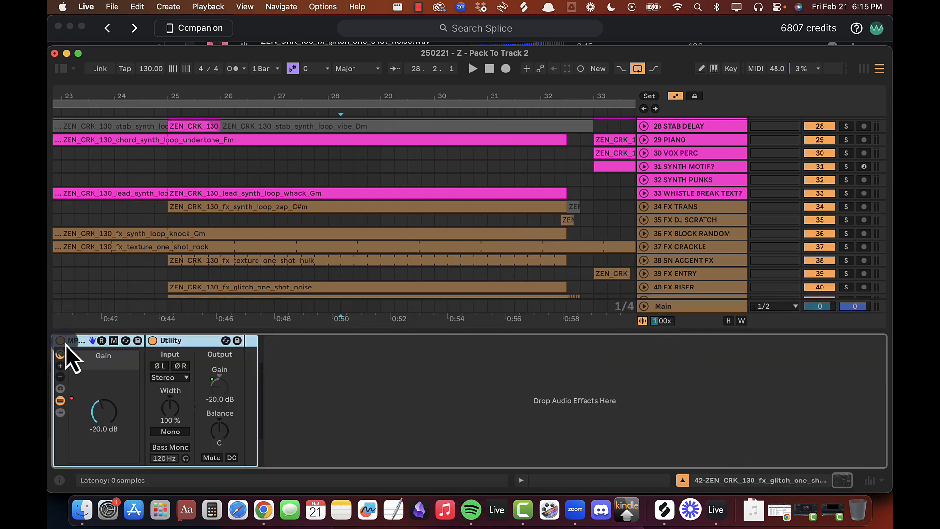
pyautogui.press('alt+super+l')
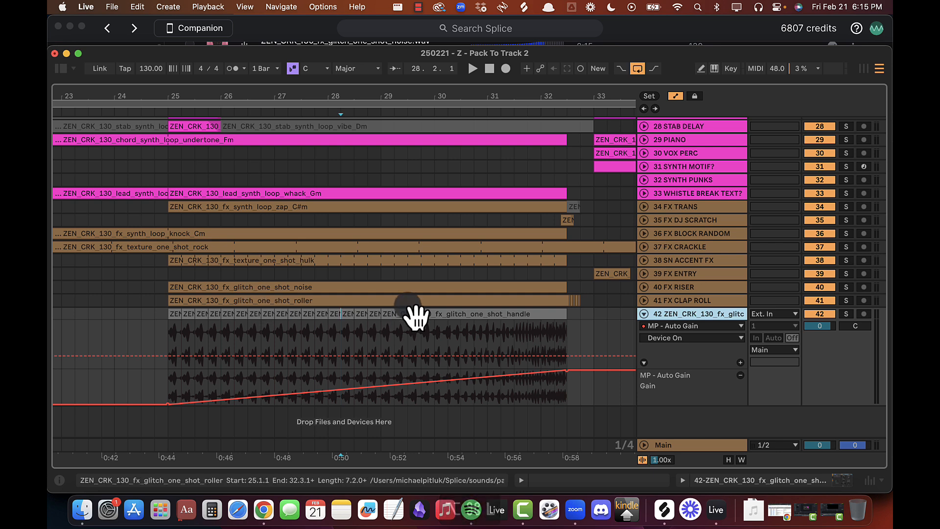
pyautogui.click(392, 315)
pyautogui.click(376, 316)
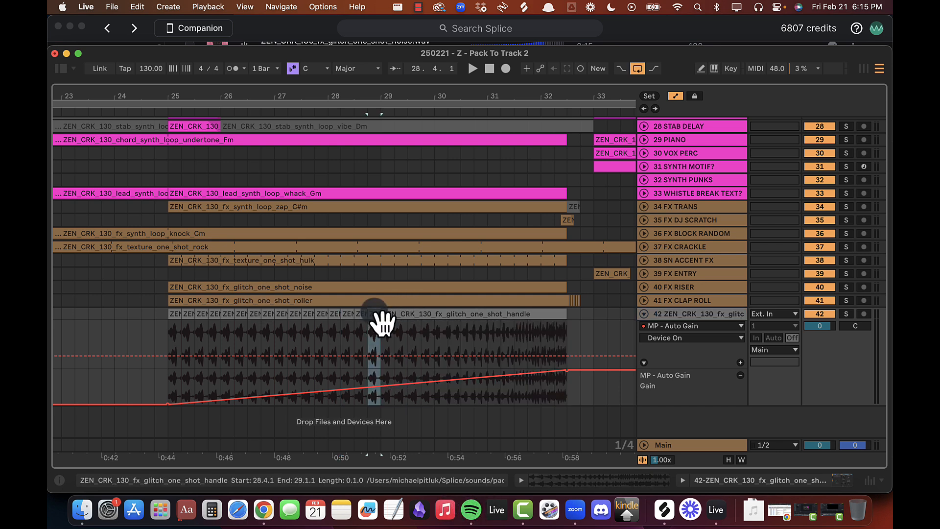
pyautogui.press('super+d')
pyautogui.press('super+d')
pyautogui.press('super+d')
pyautogui.press('super+d')
pyautogui.press('super+d')
pyautogui.press('super+z')
pyautogui.press('super+z')
pyautogui.press('super+z')
pyautogui.press('super+z')
pyautogui.press('super+z')
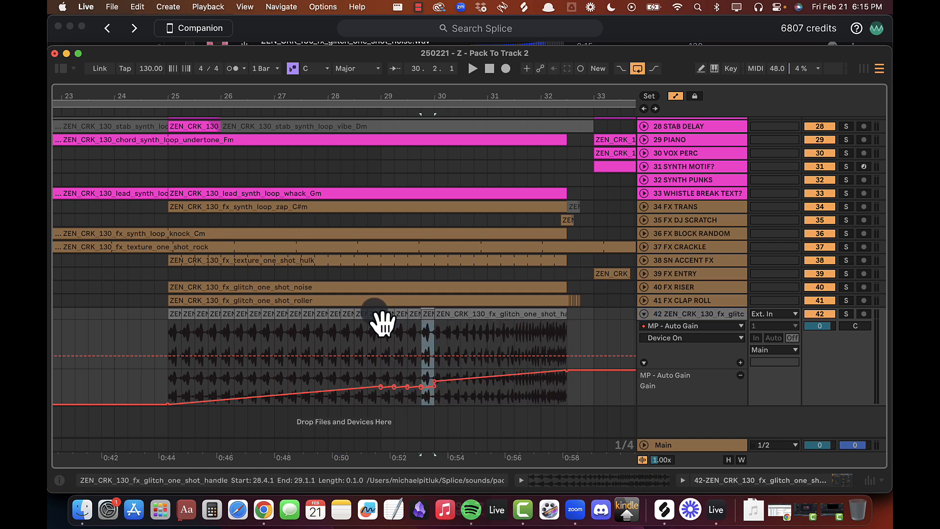
# Step: Lock the automation envelopes, repeat the one-beat slice at 28.4.1 nine times up to 31.2.1, and play from 29.1.1
pyautogui.click(675, 96)
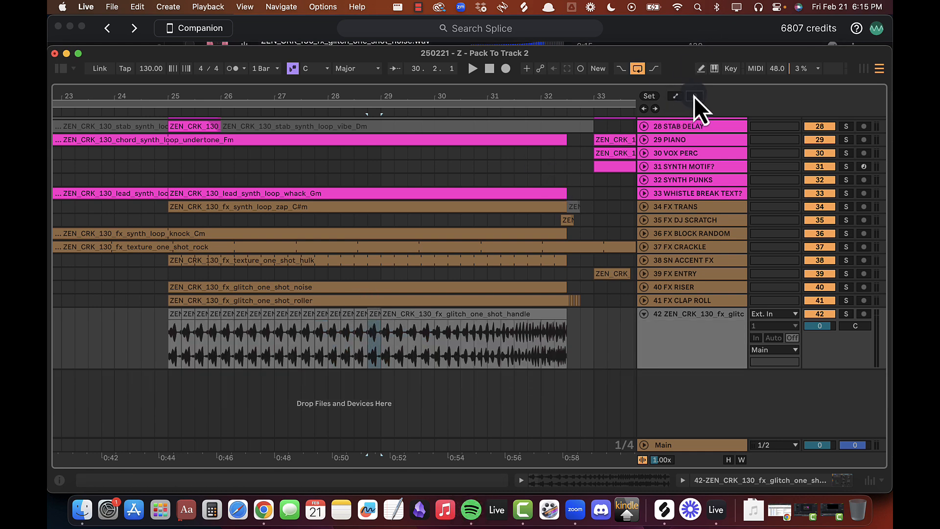
pyautogui.click(694, 96)
pyautogui.click(377, 317)
pyautogui.press('super+d')
pyautogui.press('super+d')
pyautogui.press('super+d')
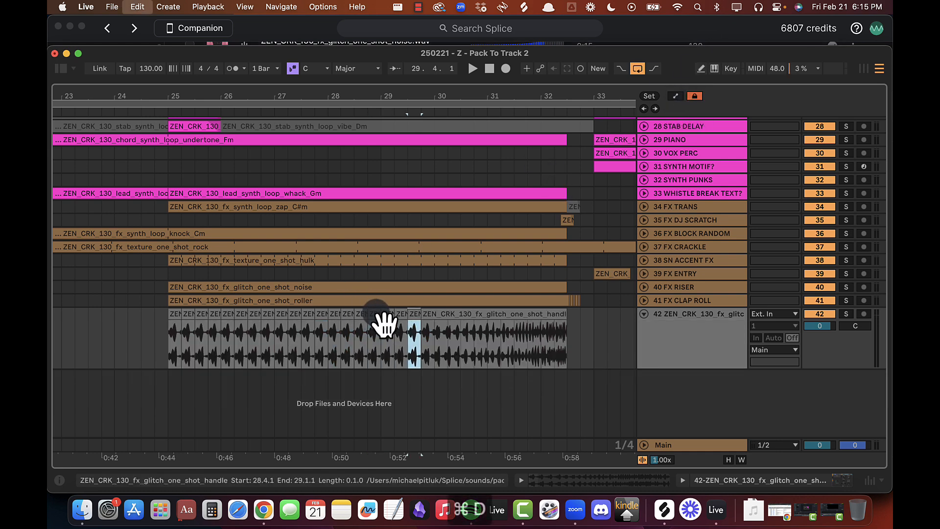
pyautogui.press('super+d')
pyautogui.press('super+d')
pyautogui.press('super+d')
pyautogui.press('super+d')
pyautogui.press('super+d')
pyautogui.press('super+d')
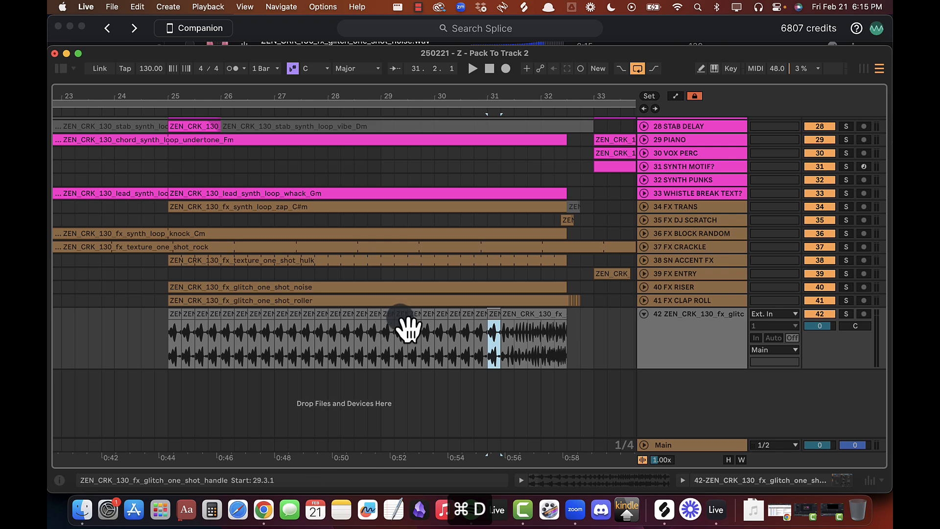
pyautogui.click(381, 345)
pyautogui.press('space')
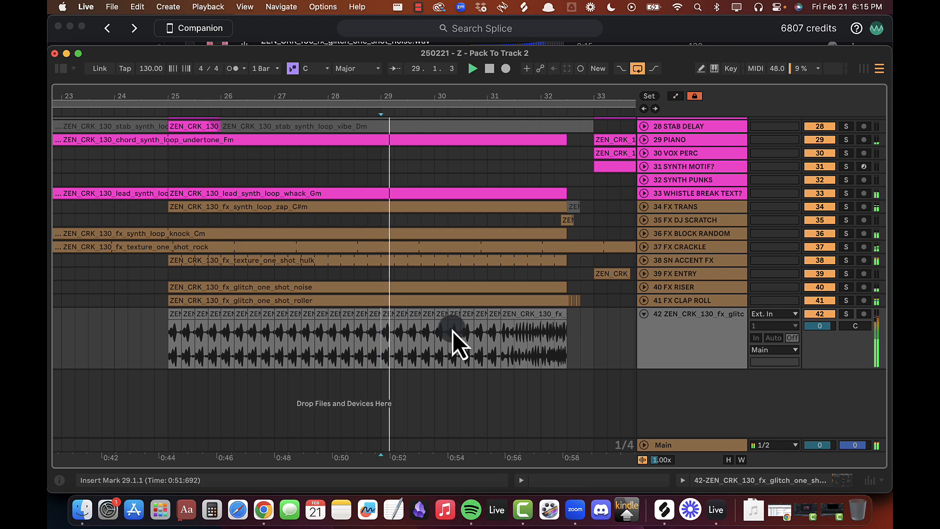
# Step: Search the device browser for "delay" and add the Delay effect to the glitch handle track
pyautogui.doubleClick(689, 333)
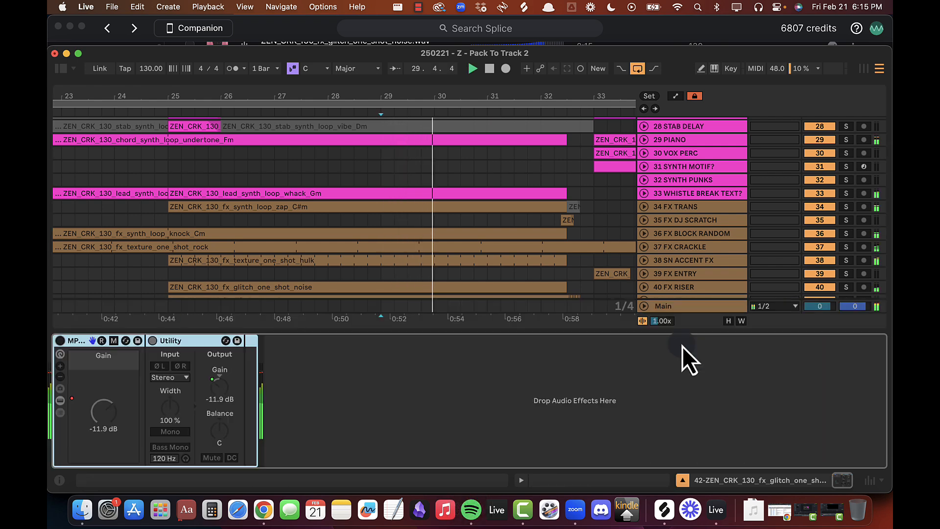
pyautogui.click(61, 70)
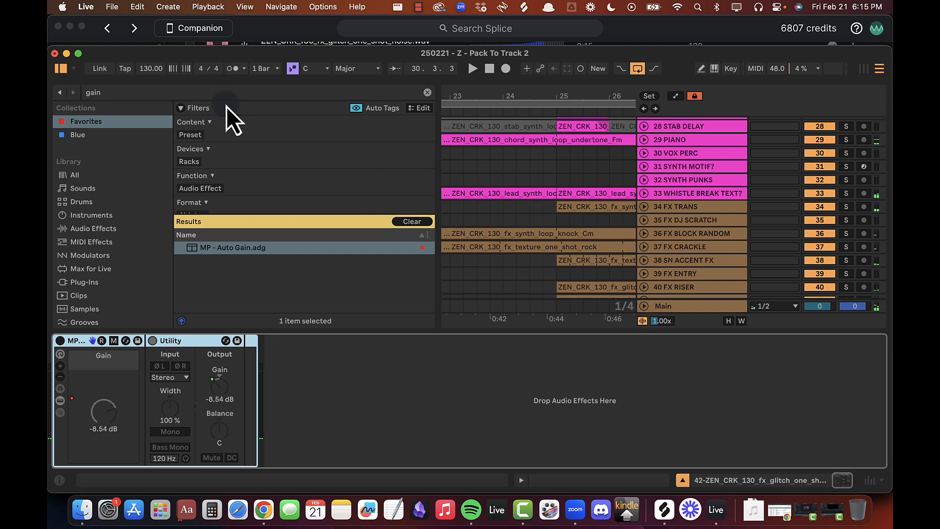
pyautogui.click(254, 92)
pyautogui.write('delay')
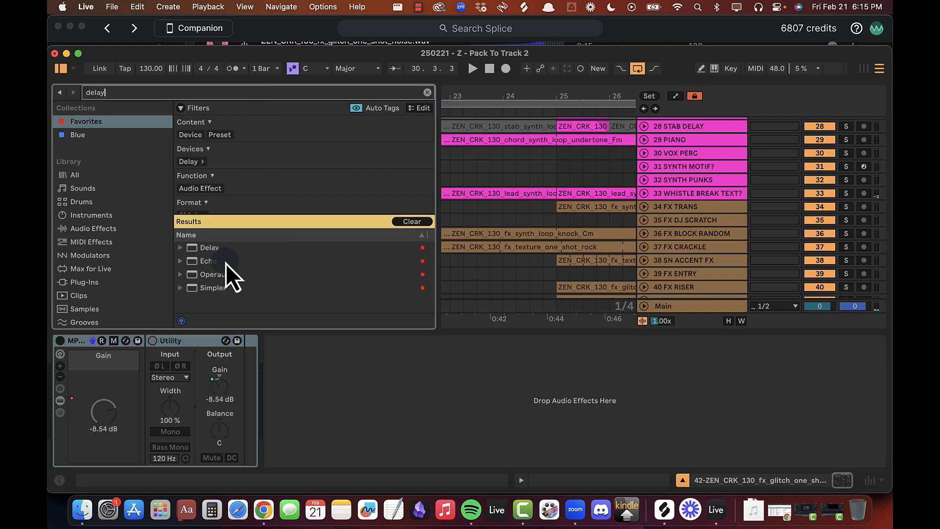
pyautogui.doubleClick(222, 250)
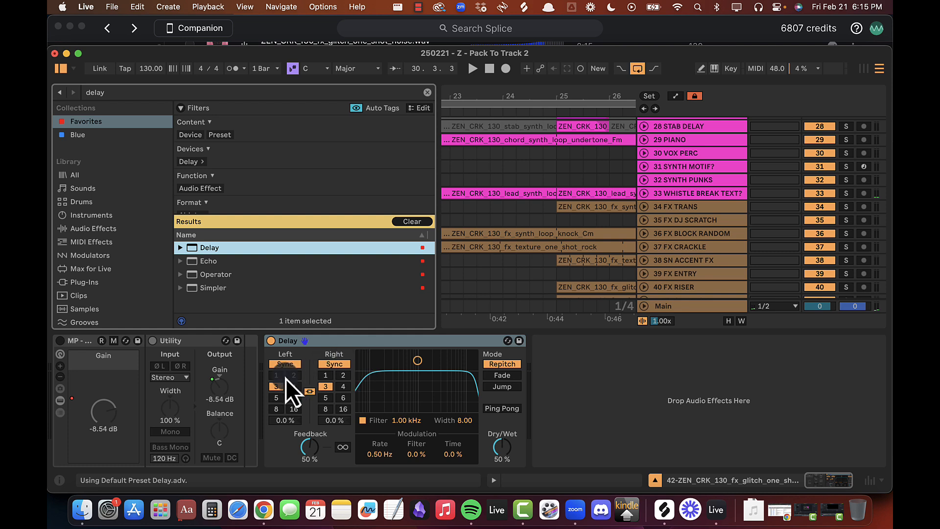
# Step: Set the Delay's synced time to 1 sixteenth, Dry/Wet to 100 %, Feedback to 0.8 %, and turn on Ping Pong
pyautogui.click(276, 375)
pyautogui.press('space')
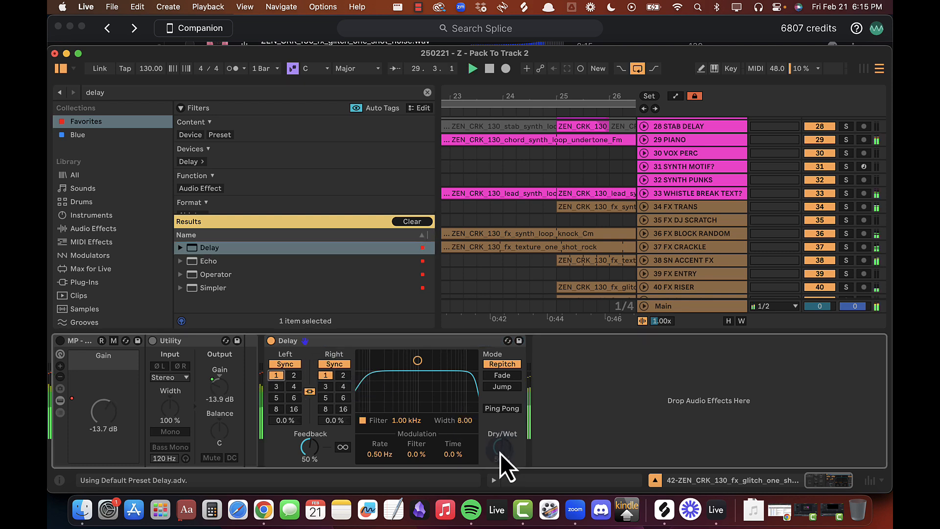
pyautogui.moveTo(500, 453); pyautogui.dragTo(509, 416)
pyautogui.click(509, 413)
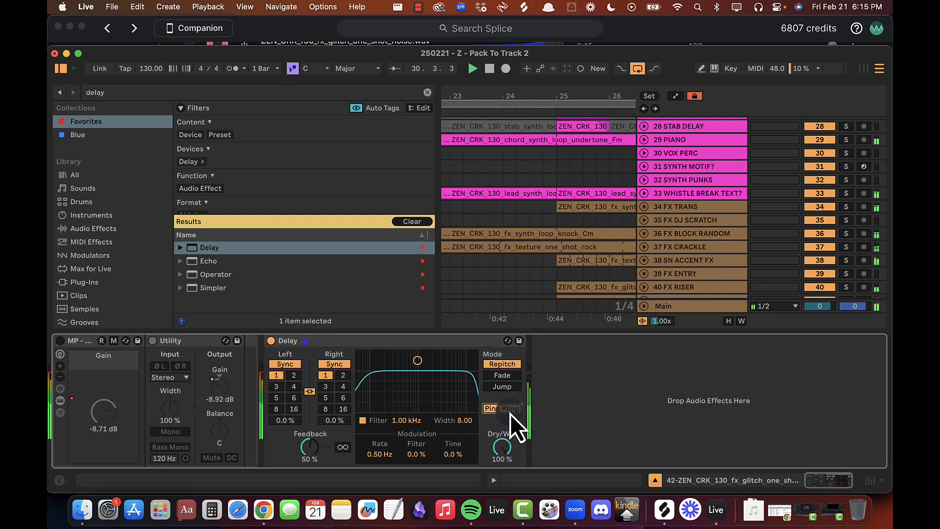
pyautogui.moveTo(312, 445); pyautogui.dragTo(312, 445)
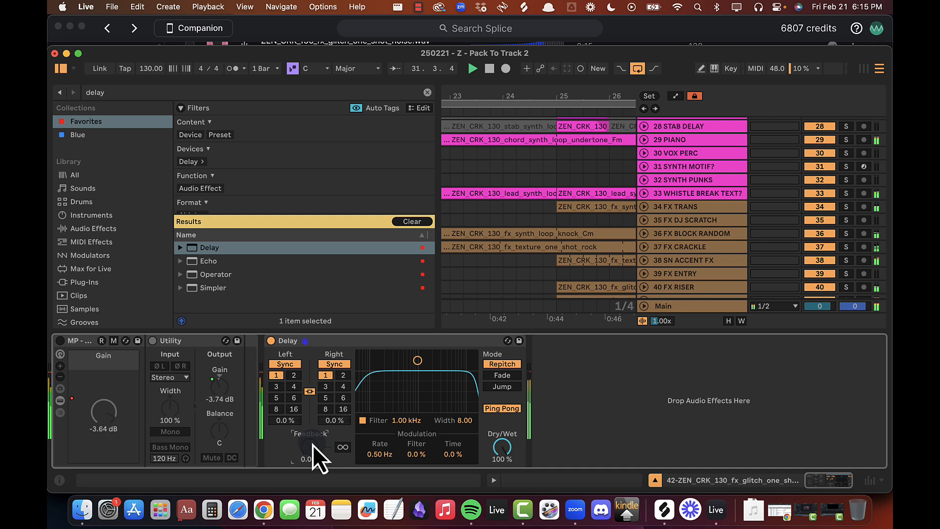
pyautogui.click(506, 452)
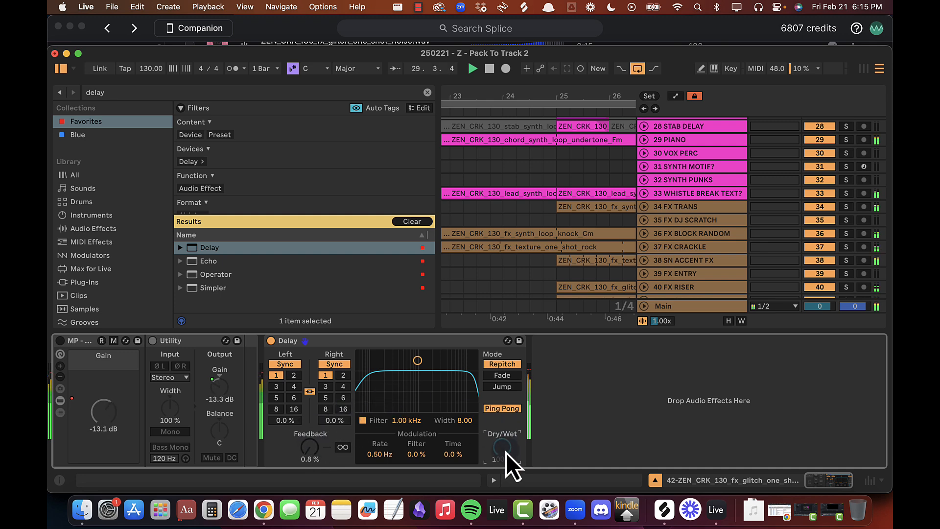
# Step: Hide the browser and listen to the delayed glitch handle clips from 25.1.1
pyautogui.moveTo(567, 92); pyautogui.dragTo(566, 92)
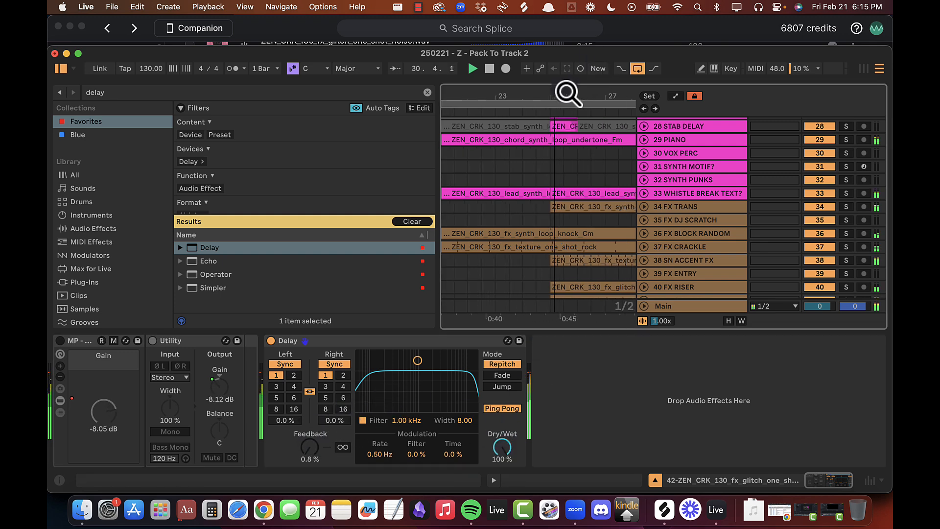
pyautogui.press('alt+super+b')
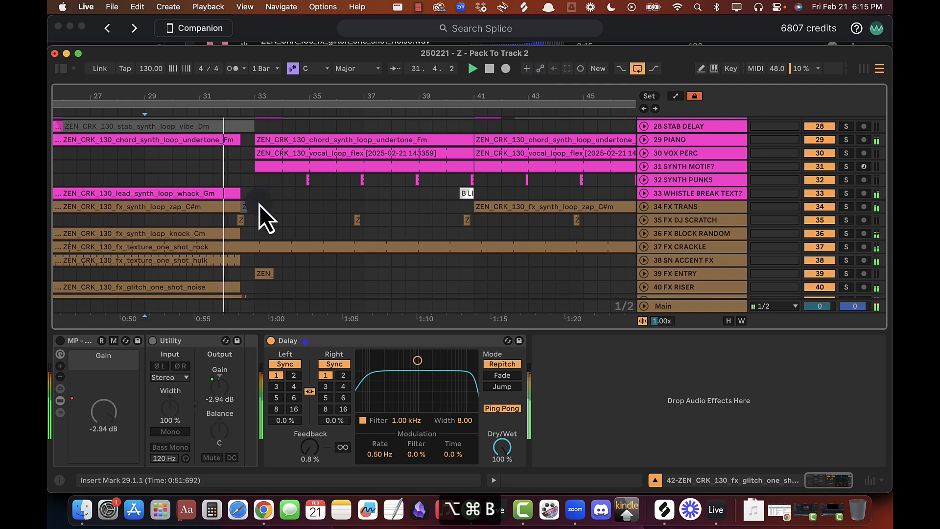
pyautogui.moveTo(260, 205); pyautogui.dragTo(405, 102)
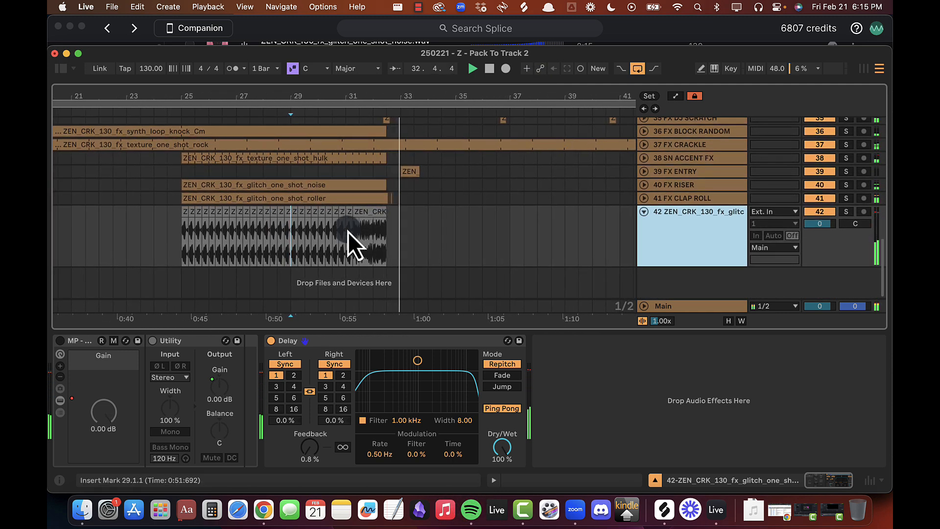
pyautogui.click(180, 230)
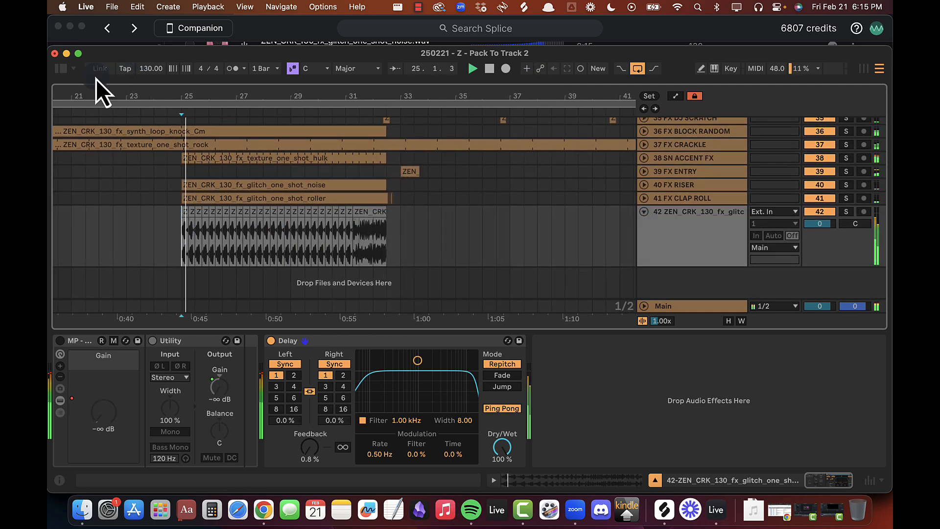
# Step: Clear the browser search and add EQ Eight after the Delay on the glitch handle track
pyautogui.click(60, 68)
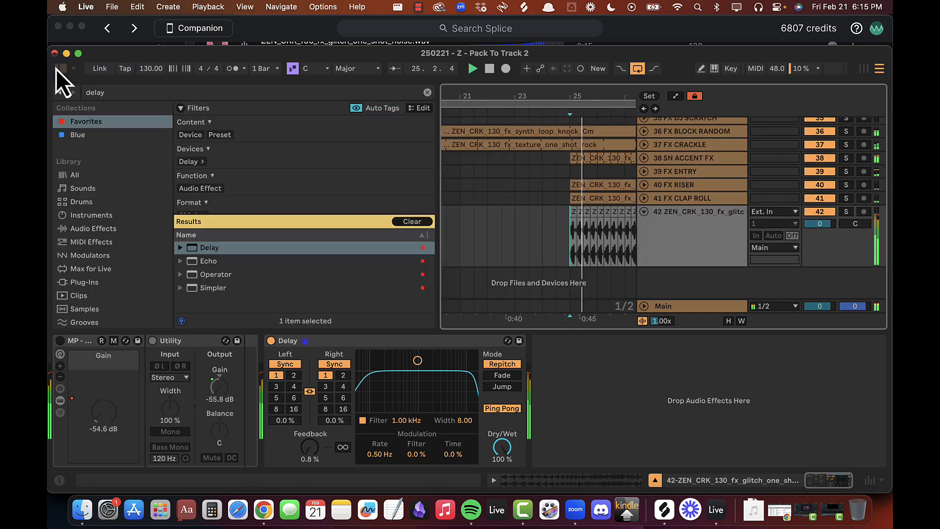
pyautogui.click(426, 94)
pyautogui.moveTo(216, 268); pyautogui.dragTo(599, 341)
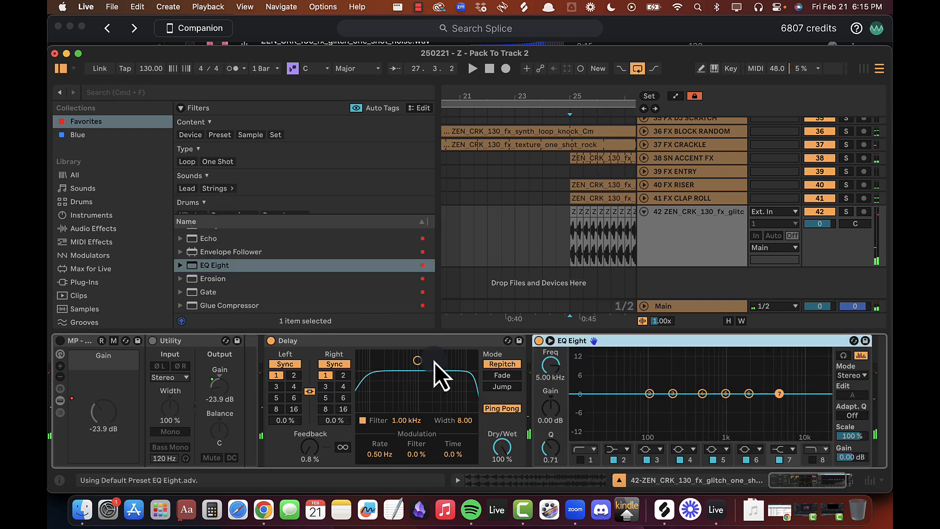
# Step: Set the Delay's filter frequency to 18.0 kHz and narrow its width during playback
pyautogui.moveTo(401, 421); pyautogui.dragTo(401, 363)
pyautogui.press('space')
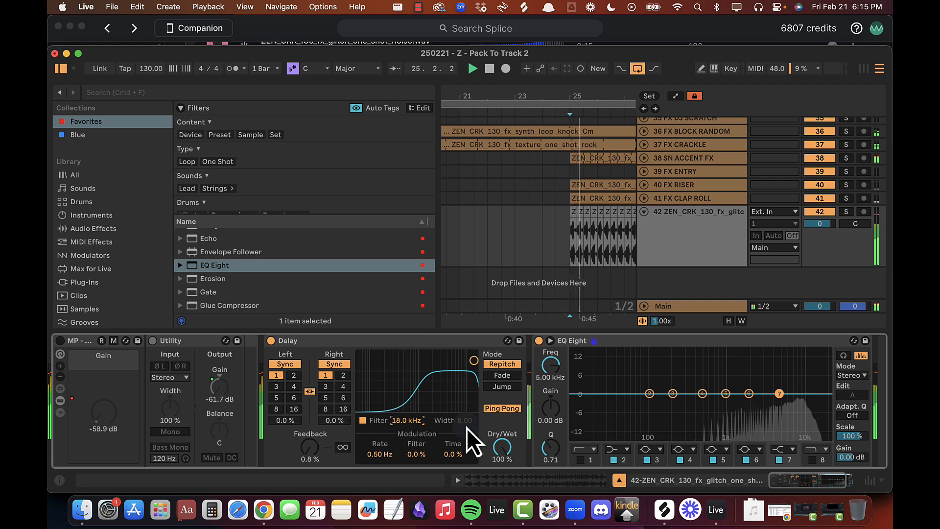
pyautogui.scroll(-5, 467, 425)
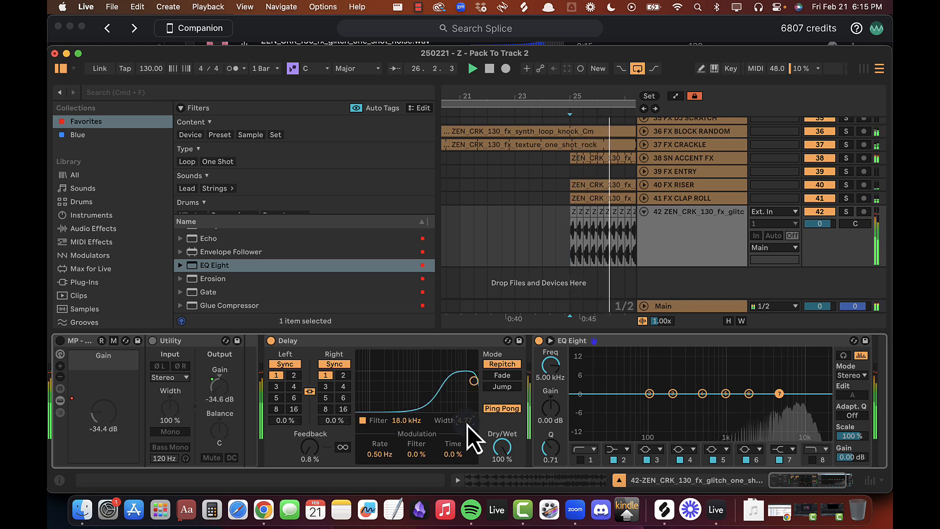
pyautogui.scroll(-3, 467, 425)
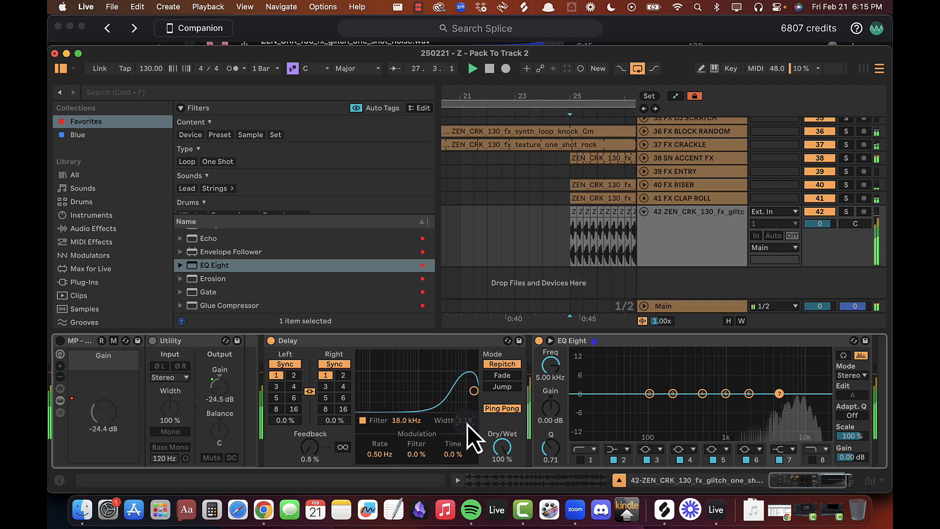
# Step: Narrow the Delay's filter width to 2.00, check the EQ Eight after it, and hide the device view and browser
pyautogui.scroll(-3, 467, 424)
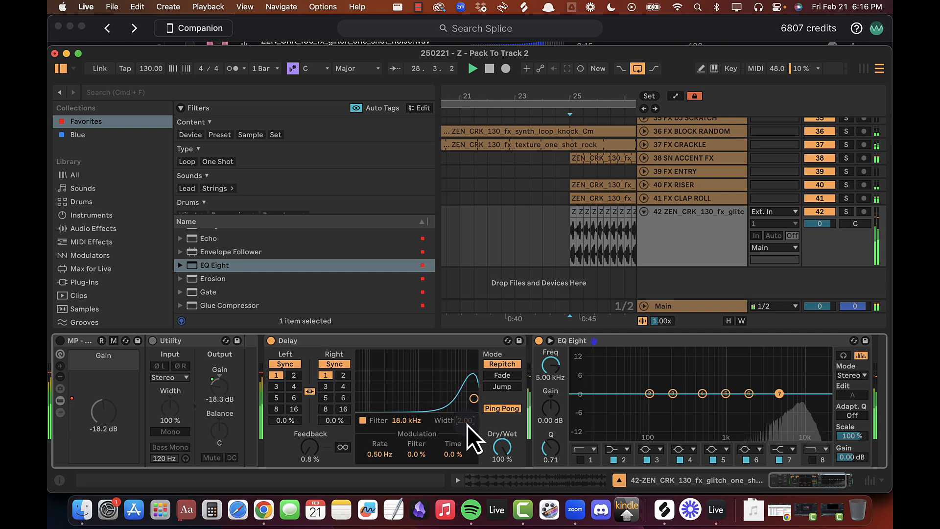
pyautogui.hscroll(3, 693, 366)
pyautogui.click(563, 341)
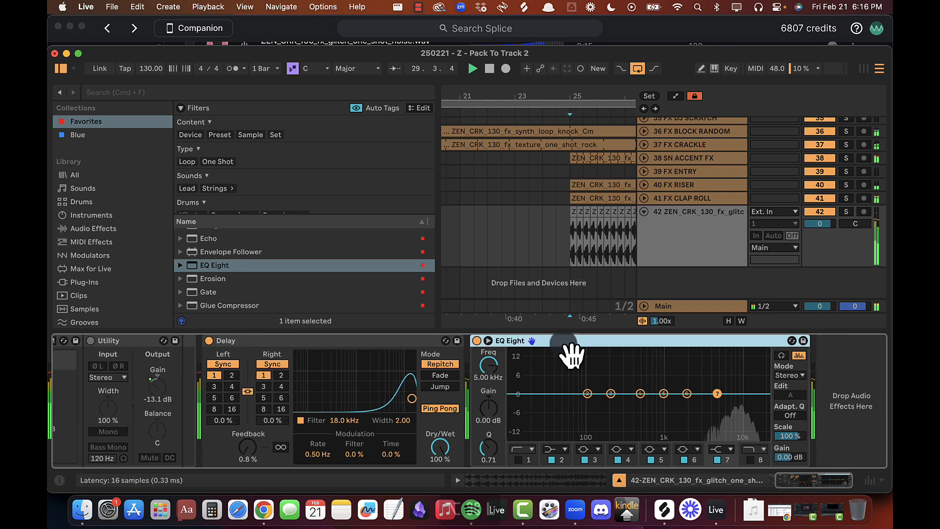
pyautogui.press('super+alt+l')
pyautogui.press('super+alt+b')
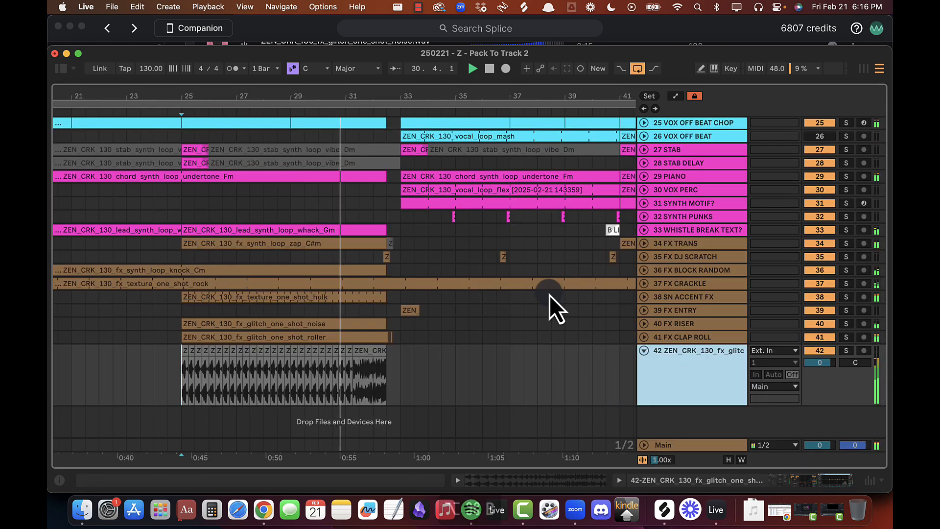
# Step: Search the browser's favorites for the Utility device
pyautogui.click(60, 69)
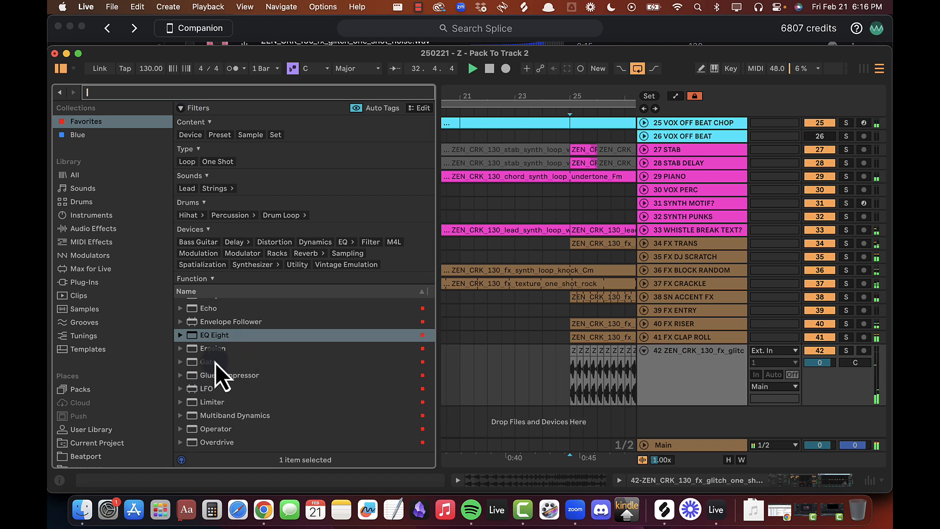
pyautogui.scroll(3, 235, 398)
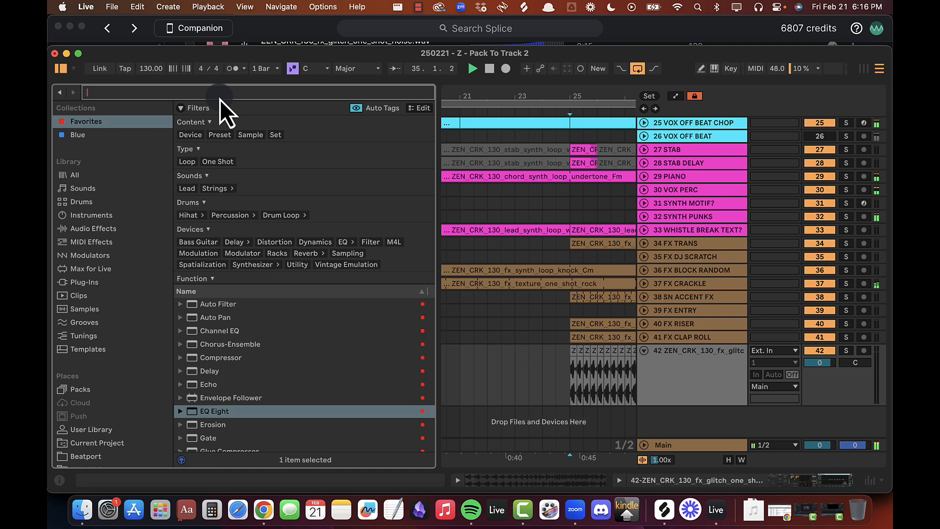
pyautogui.write('util')
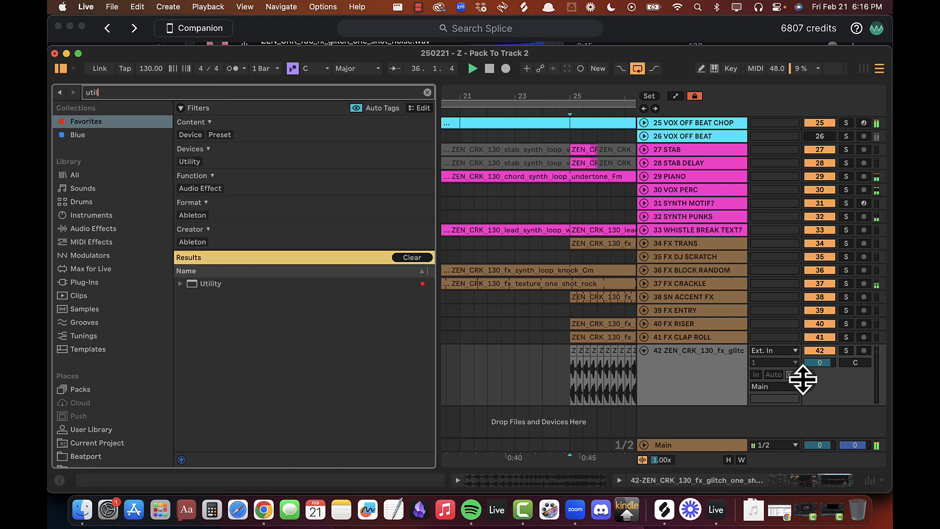
# Step: Bring back the glitch track's devices, hide the browser and switch on the MP Auto Gain device
pyautogui.doubleClick(716, 375)
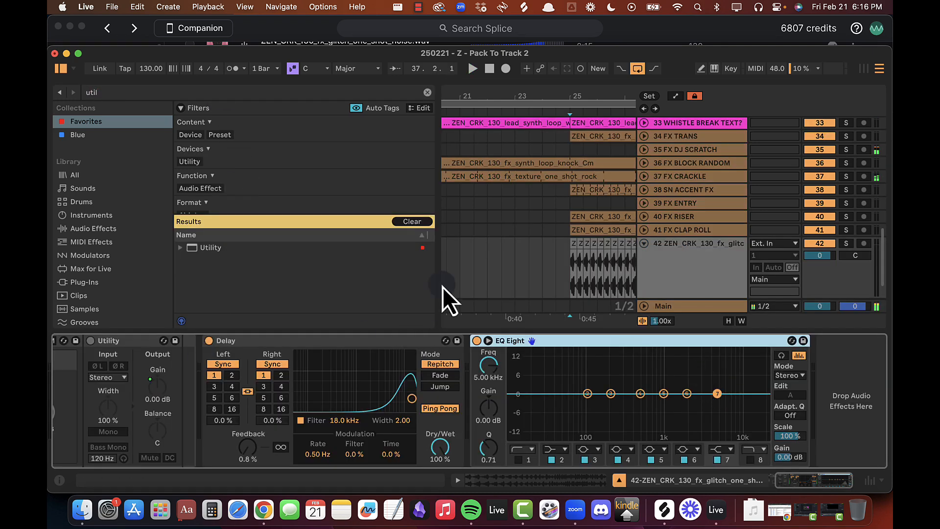
pyautogui.moveTo(602, 89); pyautogui.dragTo(512, 91)
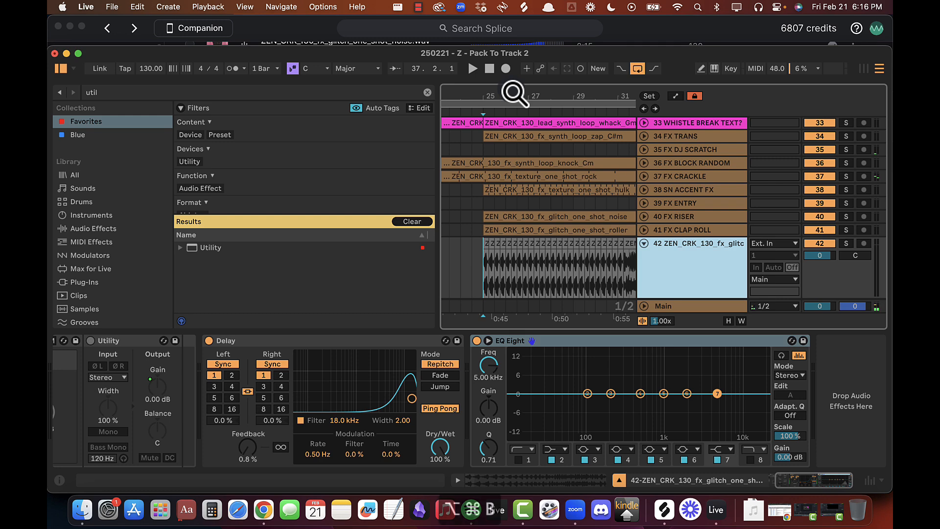
pyautogui.press('alt+super+b')
pyautogui.hscroll(-3, 94, 403)
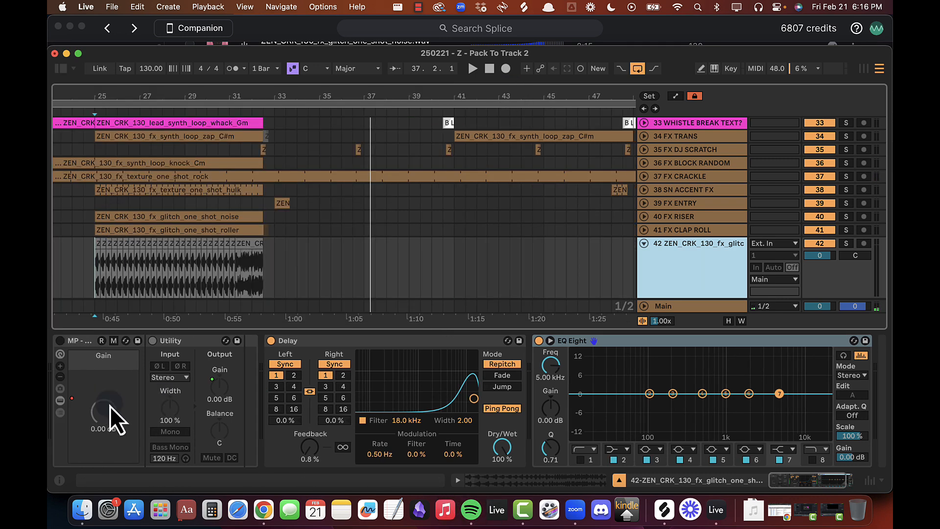
pyautogui.click(60, 341)
pyautogui.click(671, 280)
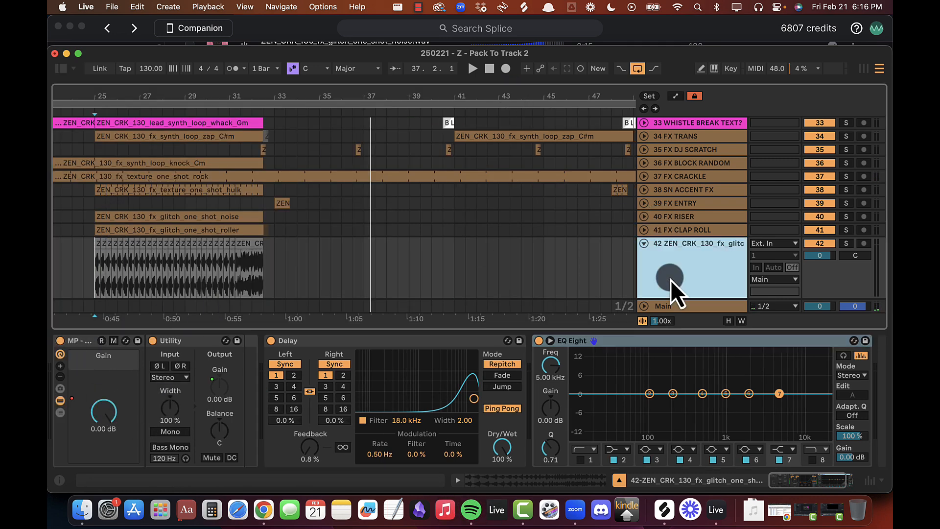
# Step: Play from 25.1.1, show the glitch track's automation and move the gain ramp's 0.00 dB peak back to bar 32
pyautogui.hscroll(-5, 448, 257)
pyautogui.scroll(-2, 448, 258)
pyautogui.press('space')
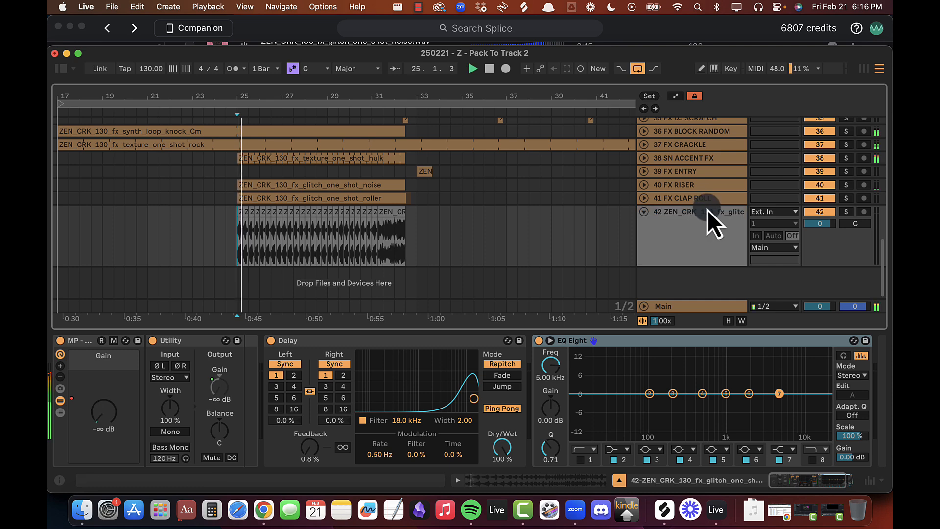
pyautogui.click(687, 247)
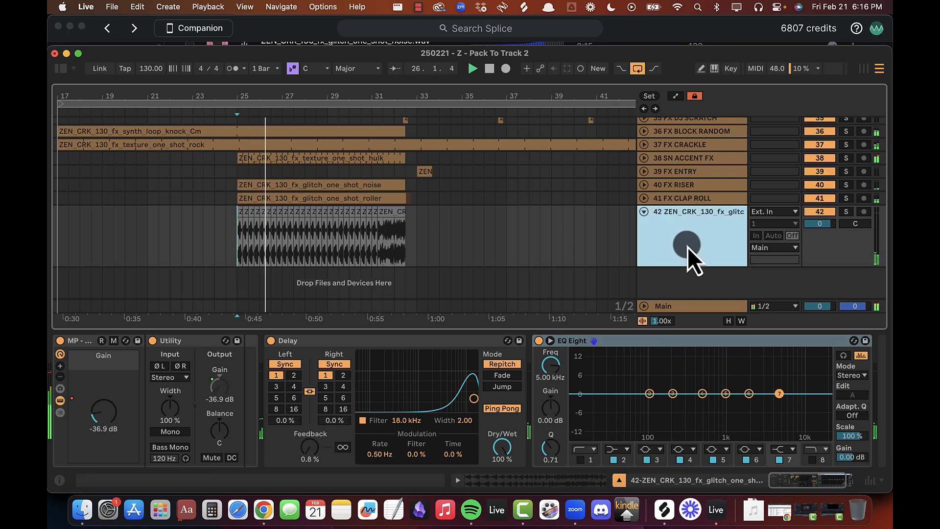
pyautogui.press('a')
pyautogui.scroll(-1, 494, 256)
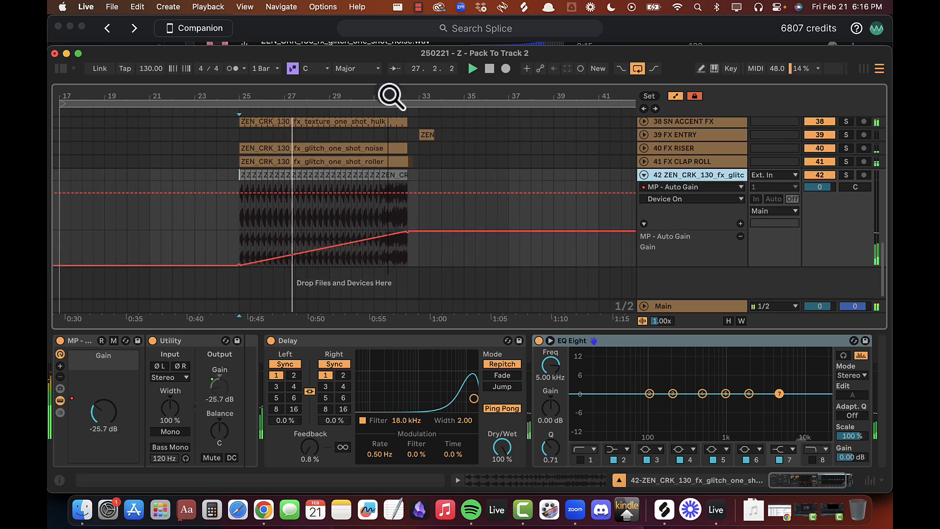
pyautogui.moveTo(390, 92); pyautogui.dragTo(398, 93)
pyautogui.moveTo(433, 231); pyautogui.dragTo(393, 223)
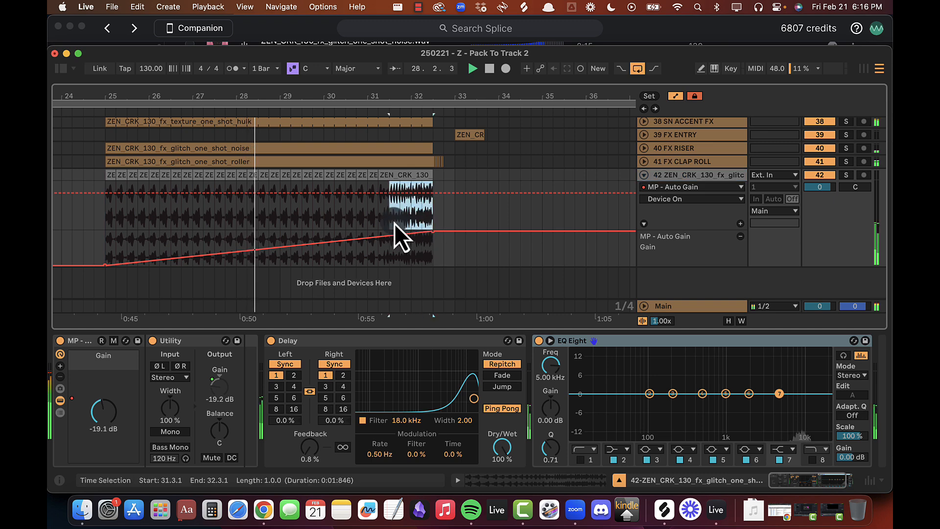
pyautogui.click(433, 244)
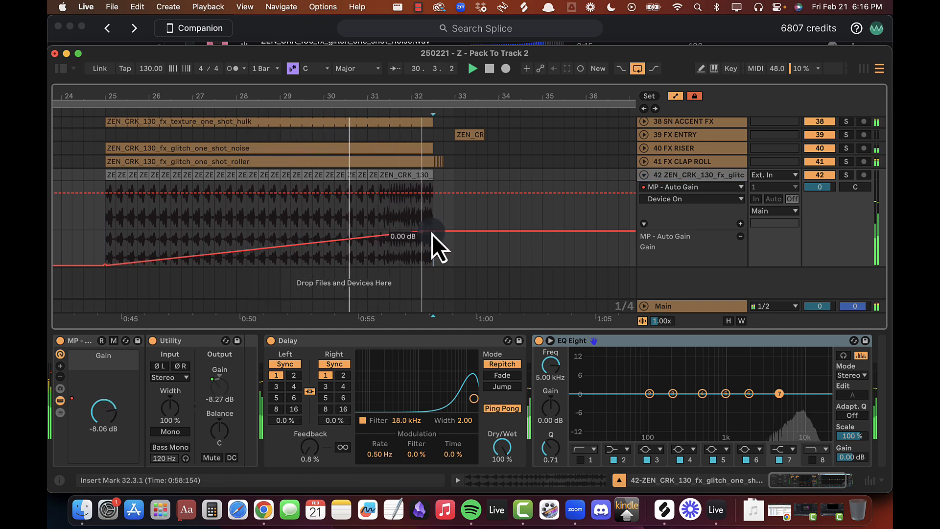
# Step: Add a drop in the gain automation from 0 dB to -∞ dB at 32.3.1, where the glitch clips end
pyautogui.press('alt+super+l')
pyautogui.press('alt+super+b')
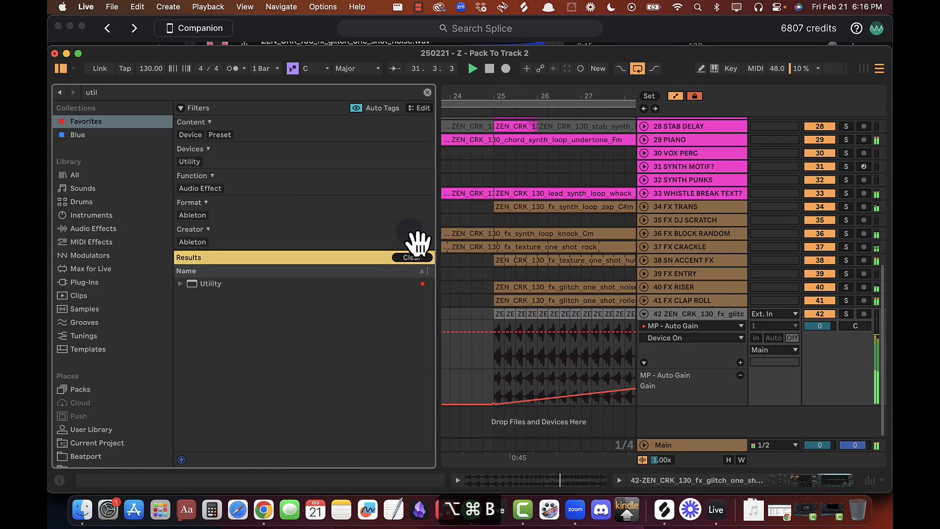
pyautogui.press('alt+super+b')
pyautogui.moveTo(431, 95); pyautogui.dragTo(431, 94)
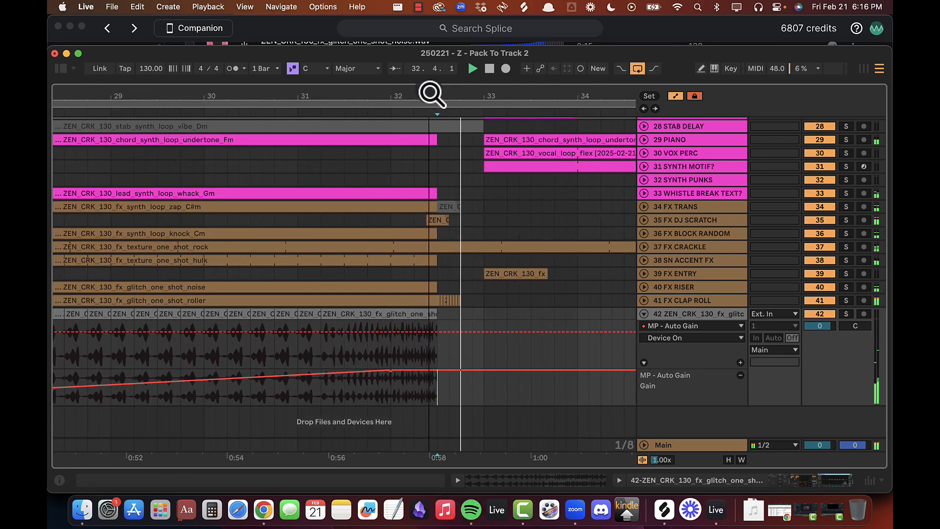
pyautogui.moveTo(447, 370)
pyautogui.mouseDown()
pyautogui.moveTo(426, 370)
pyautogui.moveTo(437, 370)
pyautogui.mouseUp()
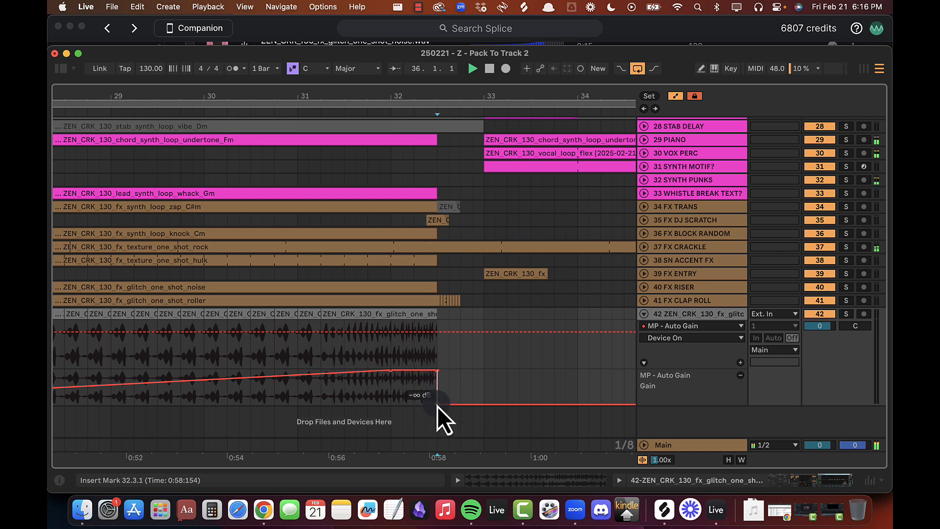
pyautogui.moveTo(437, 406)
pyautogui.mouseDown()
pyautogui.moveTo(448, 406)
pyautogui.moveTo(437, 406)
pyautogui.mouseUp()
# Step: Play from bar 31 and lower the glitch track's volume to -3.0 dB
pyautogui.click(310, 337)
pyautogui.moveTo(369, 84); pyautogui.dragTo(362, 98)
pyautogui.click(822, 328)
pyautogui.press('space')
pyautogui.press('Down')
pyautogui.press('Down')
pyautogui.press('Down')
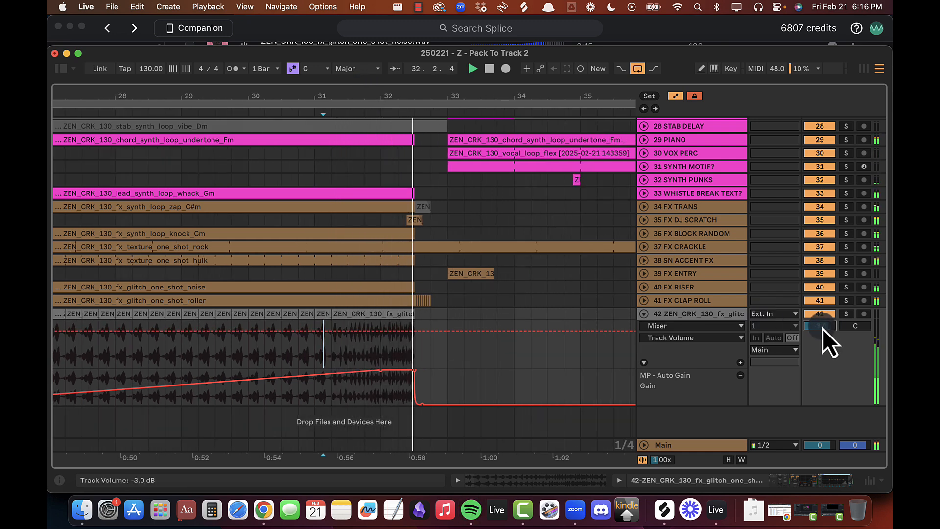
# Step: Duplicate the one-beat glitch clip at 31.1.1 three times up to bar 32, undoing the extra change beyond it
pyautogui.click(179, 343)
pyautogui.click(376, 313)
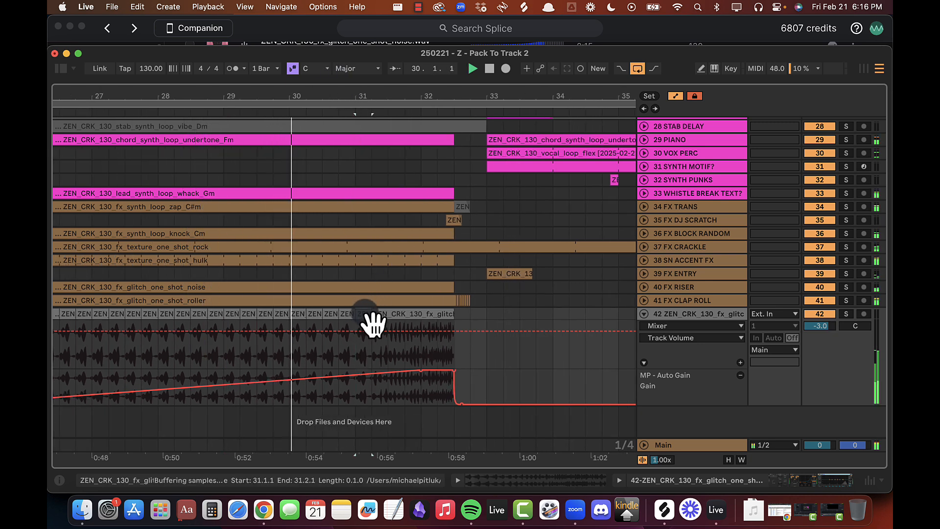
pyautogui.press('super+d')
pyautogui.press('super+d')
pyautogui.press('super+d')
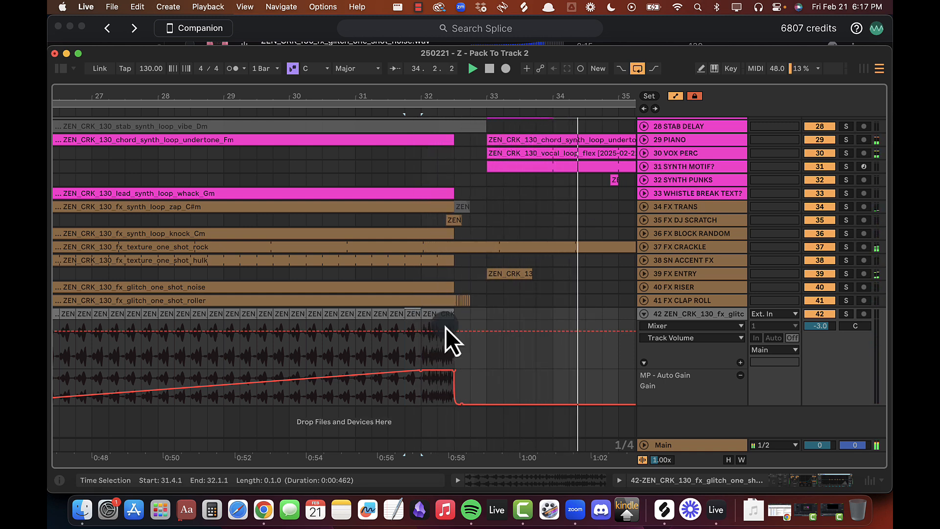
pyautogui.press('super+d')
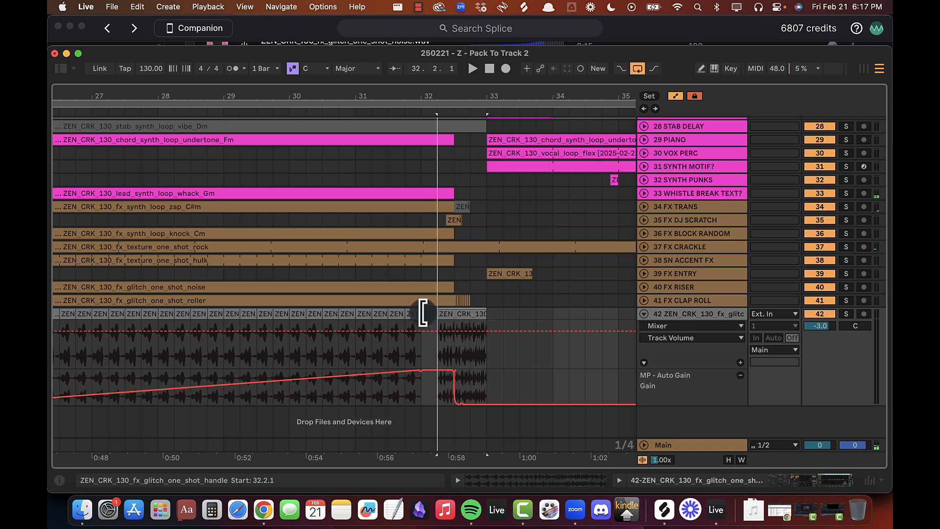
pyautogui.press('super+z')
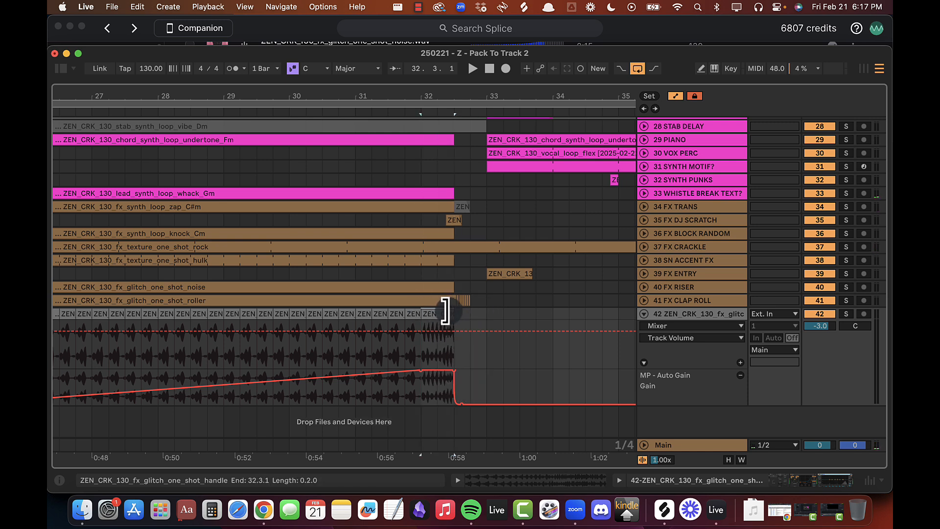
# Step: Listen to the glitch roll's ending from 31.4.1, and replay it from bar 29
pyautogui.click(401, 346)
pyautogui.press('space')
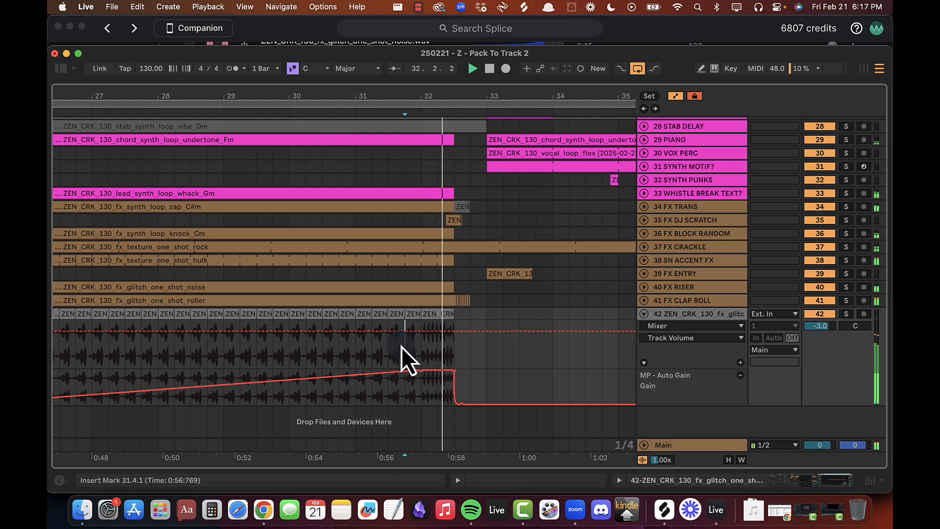
pyautogui.click(255, 346)
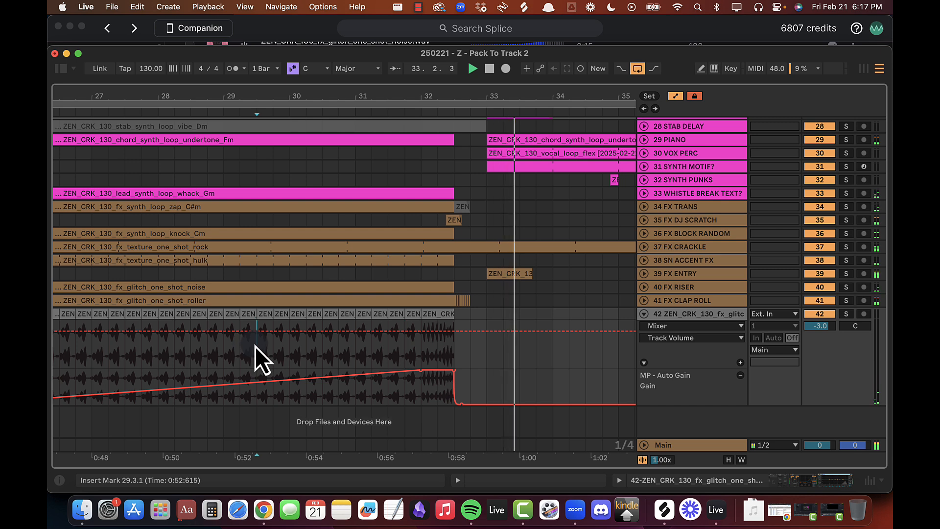
pyautogui.click(223, 348)
# Step: Rename the glitch track as "# FX BUZZY DOWN"
pyautogui.click(677, 316)
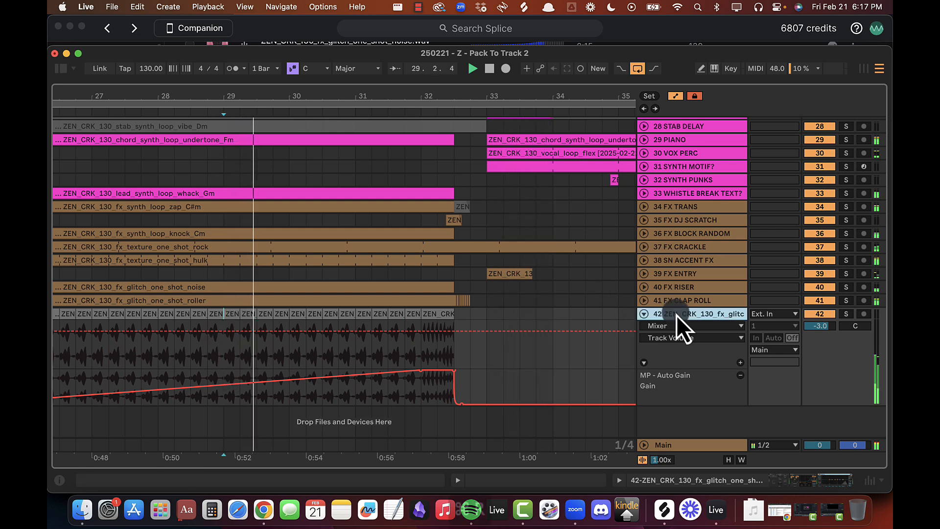
pyautogui.press('cmd+r')
pyautogui.write('# FX BL')
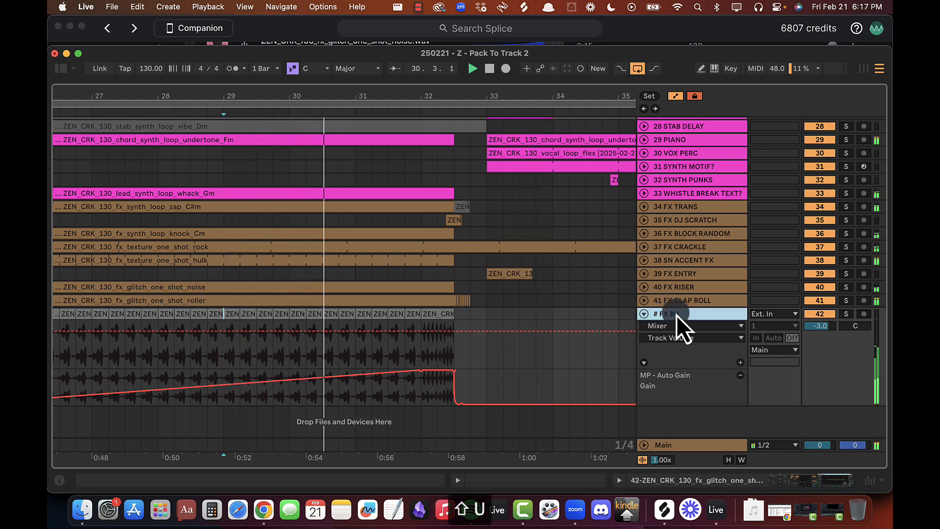
pyautogui.write('UZZY DOWN')
pyautogui.press('Return')
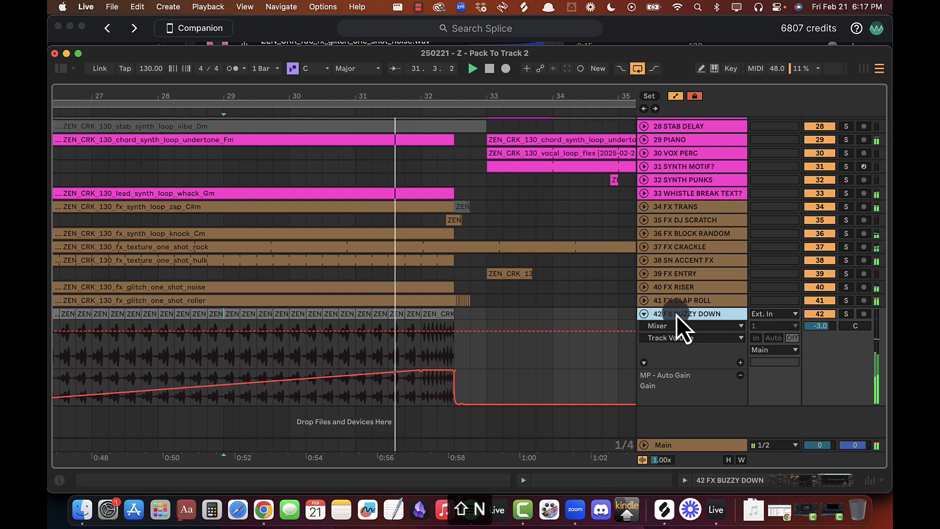
# Step: Color the FX BUZZY DOWN track brown like the other FX tracks and assign that color to its clips
pyautogui.rightClick(677, 315)
pyautogui.click(713, 400)
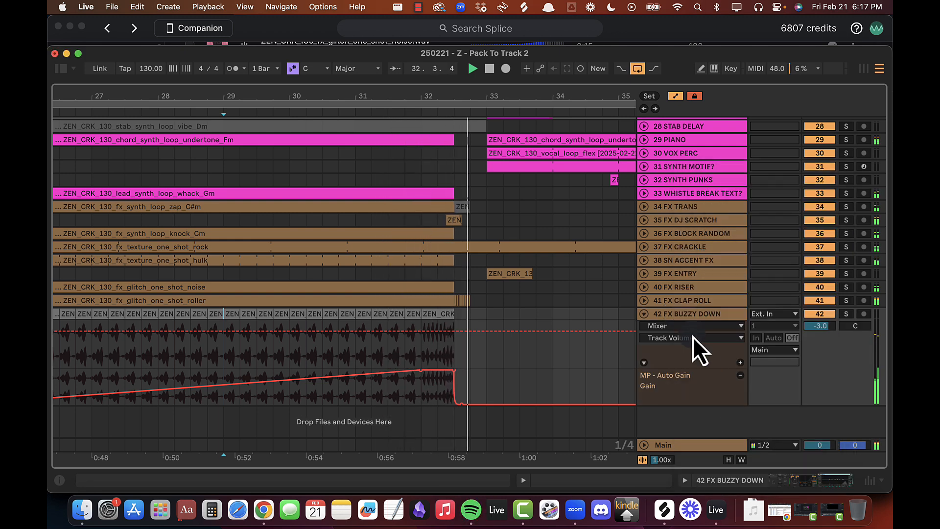
pyautogui.rightClick(688, 310)
pyautogui.click(725, 456)
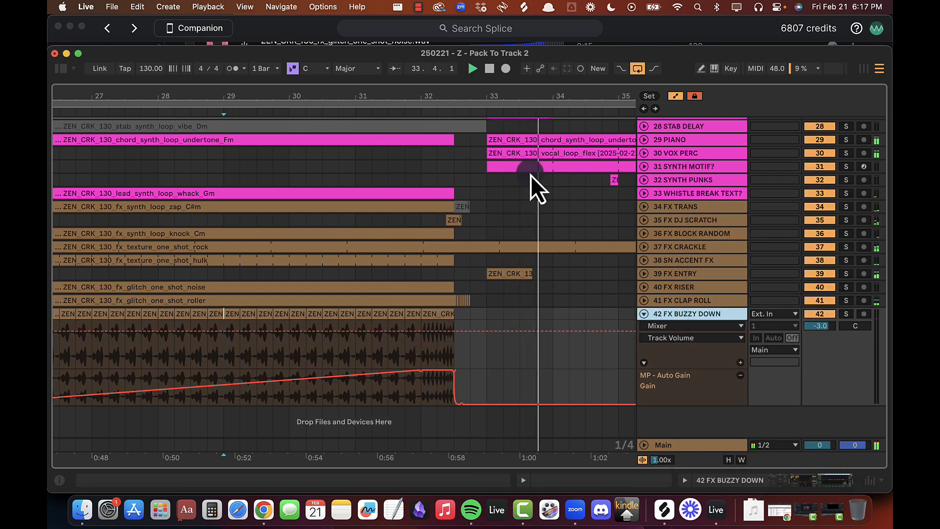
# Step: Play from 25.1.1, bend the gain ramp into an upward-bowed curve and fold the FX BUZZY DOWN track
pyautogui.moveTo(420, 95); pyautogui.dragTo(420, 64)
pyautogui.click(318, 357)
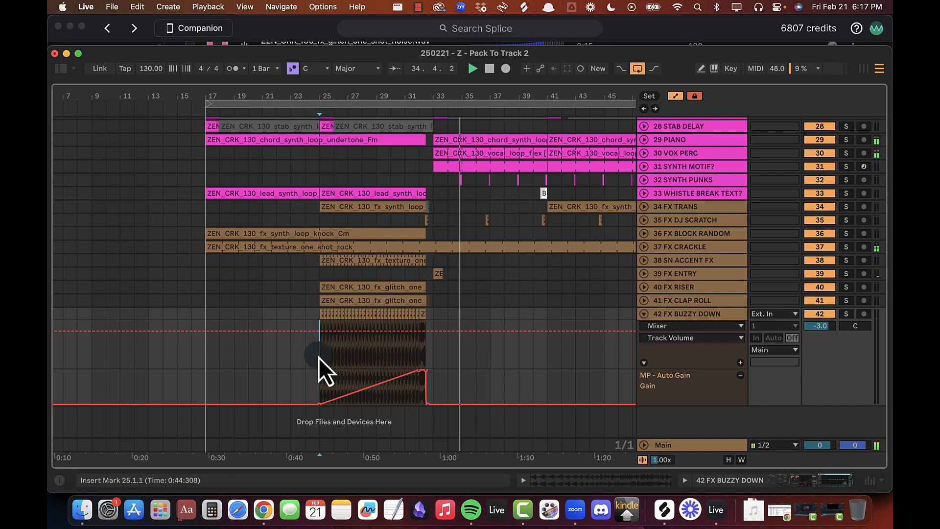
pyautogui.press('space')
pyautogui.press('space')
pyautogui.moveTo(378, 91); pyautogui.dragTo(373, 95)
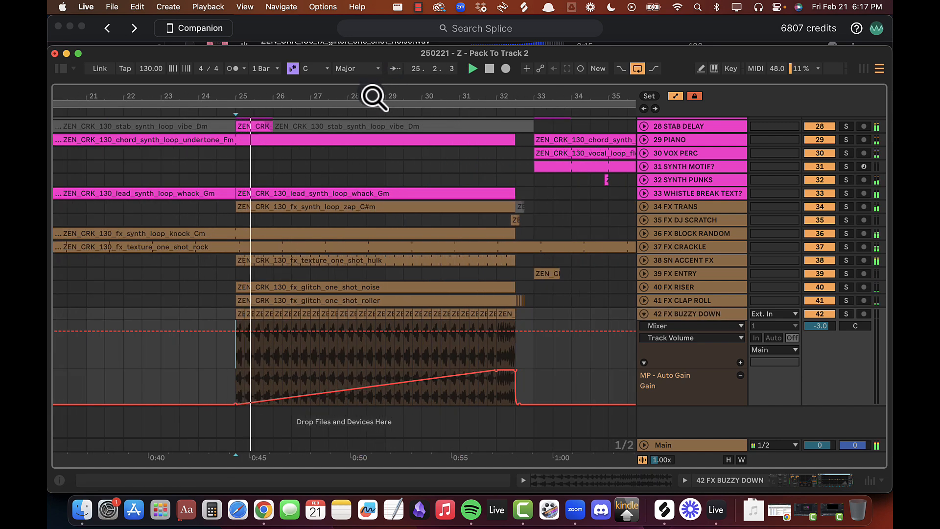
pyautogui.click(397, 392)
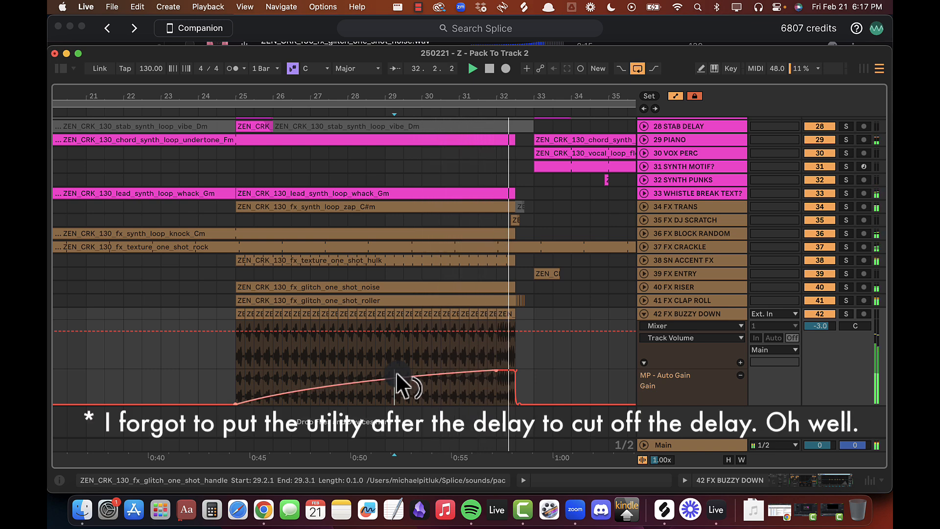
pyautogui.click(644, 313)
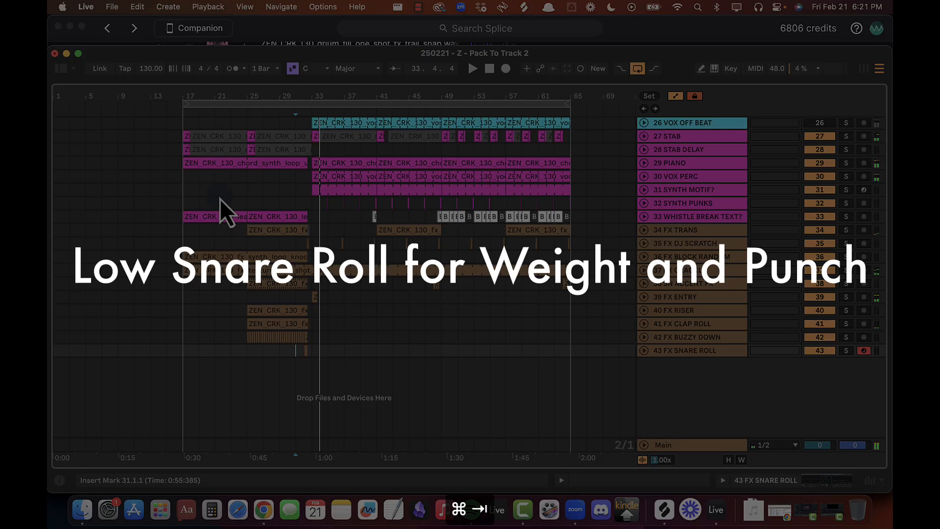
# Step: Switch to Splice and preview the faker and areia snare roll one-shots and the erick riser one-shot
pyautogui.press('super+Tab')
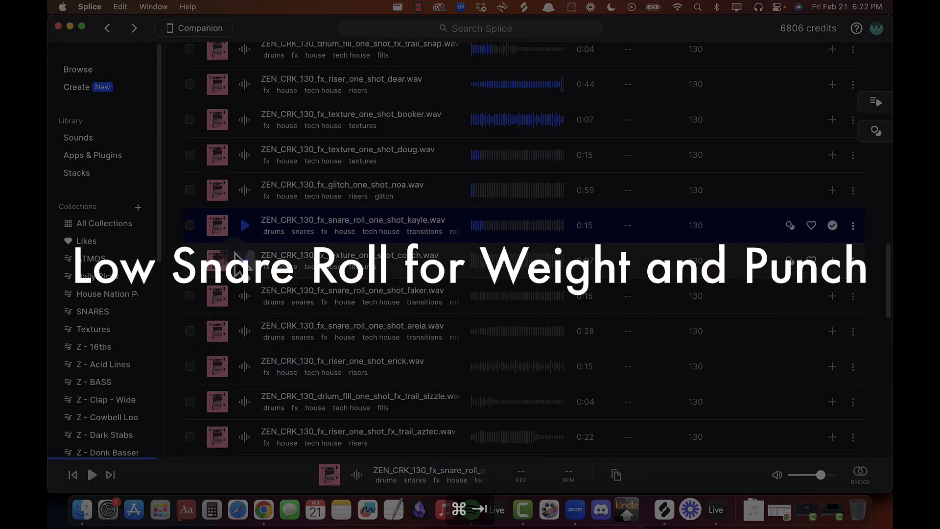
pyautogui.click(244, 296)
pyautogui.click(245, 328)
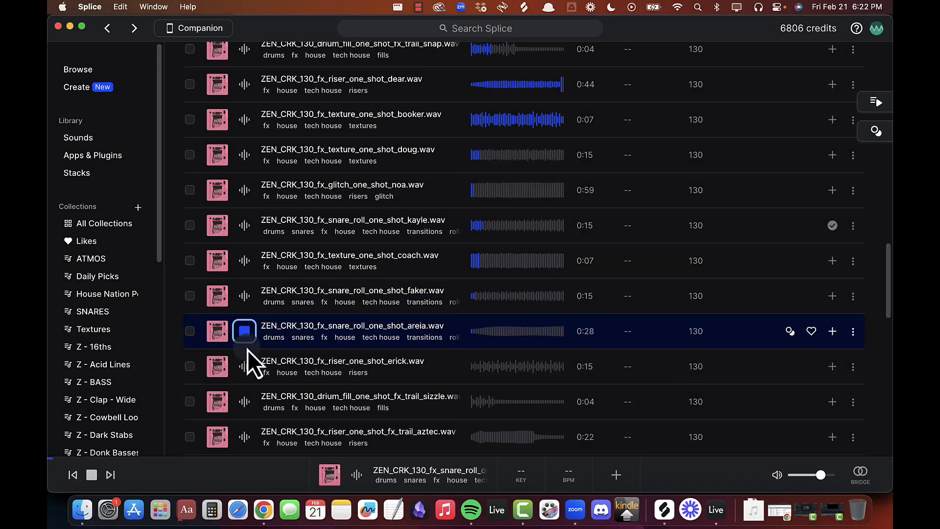
pyautogui.scroll(-2, 246, 353)
pyautogui.click(244, 343)
pyautogui.scroll(-2, 248, 353)
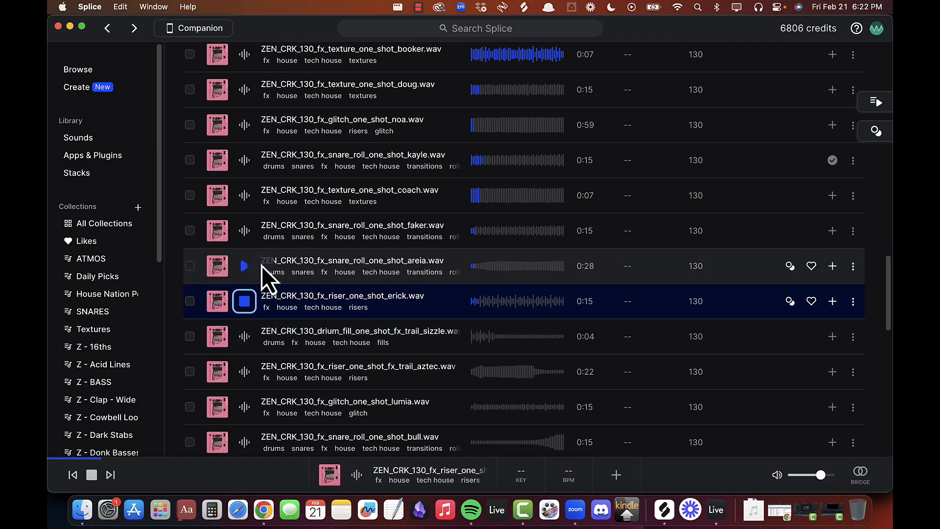
# Step: Compare the faker and areia snare rolls, listen to areia from partway through, and get the areia sample
pyautogui.click(244, 231)
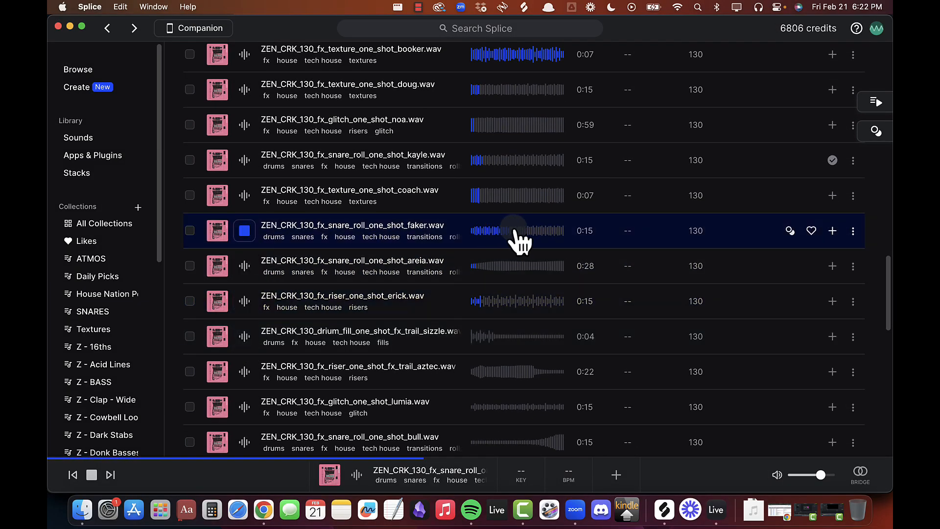
pyautogui.press('Down')
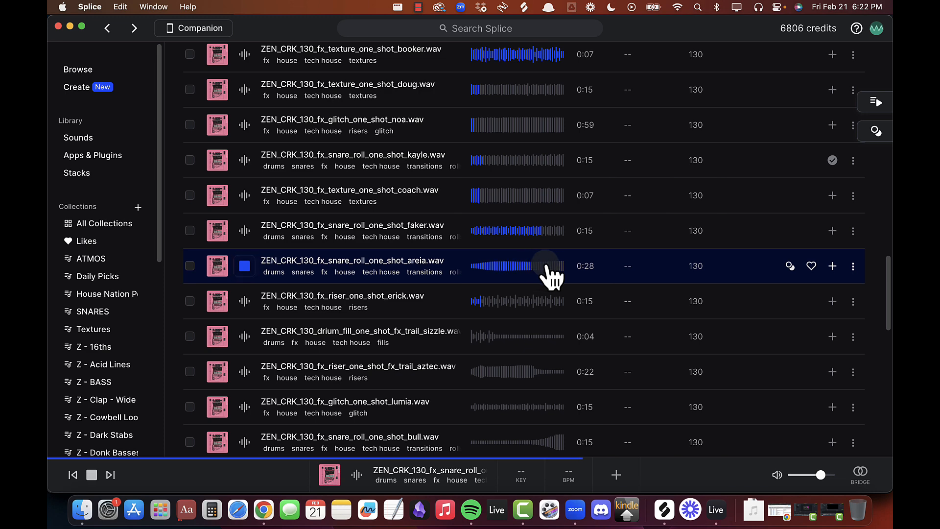
pyautogui.click(510, 269)
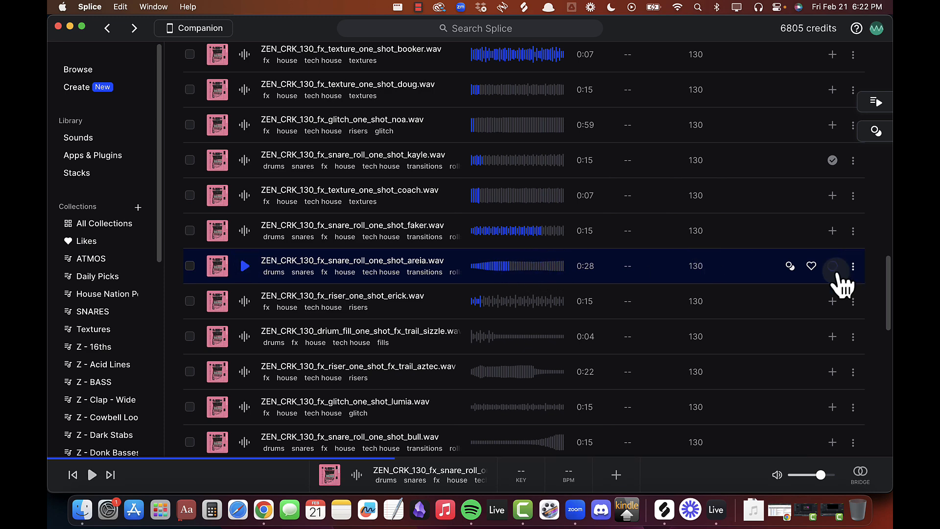
# Step: Switch back to Ableton Live and place the areia snare roll on a new audio track at 25.1.1
pyautogui.press('super+Tab')
pyautogui.press('super+t')
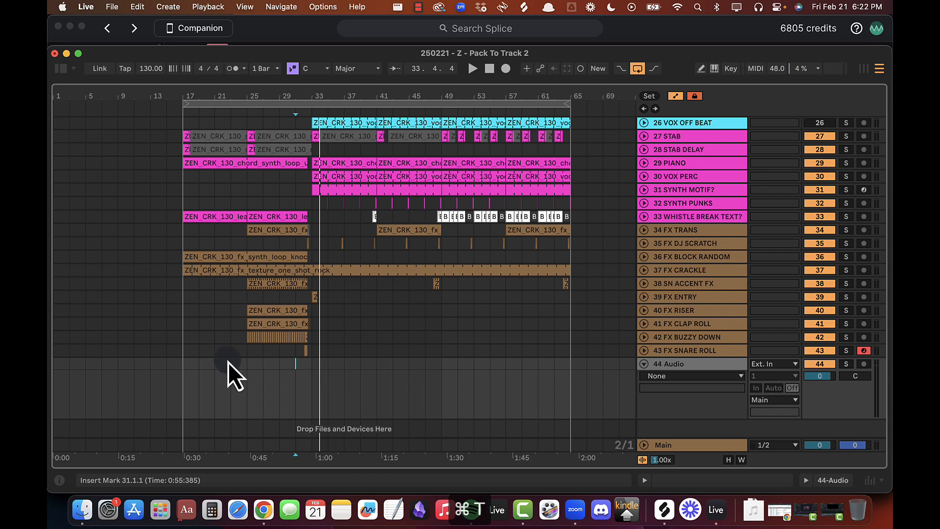
pyautogui.press('super+v')
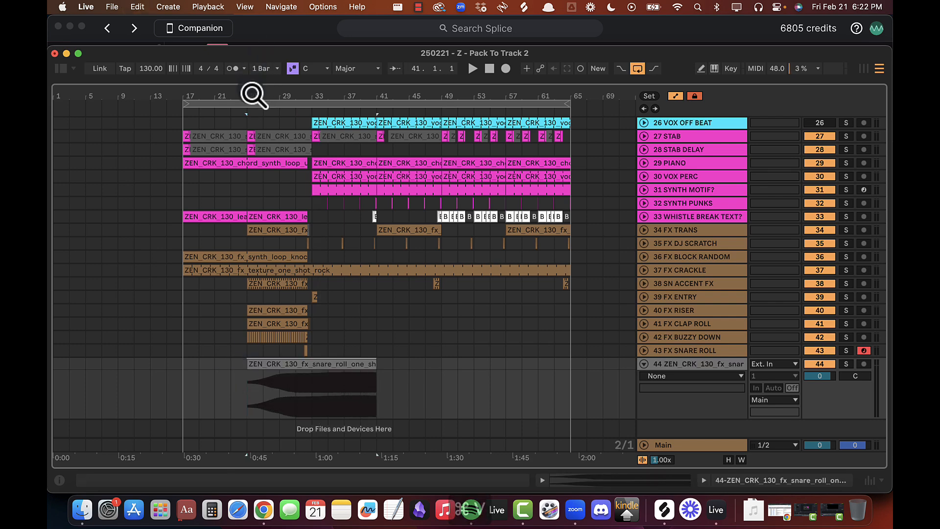
# Step: Set the loop to bar 26 of the snare roll clip and listen to that section
pyautogui.moveTo(251, 94); pyautogui.dragTo(252, 127)
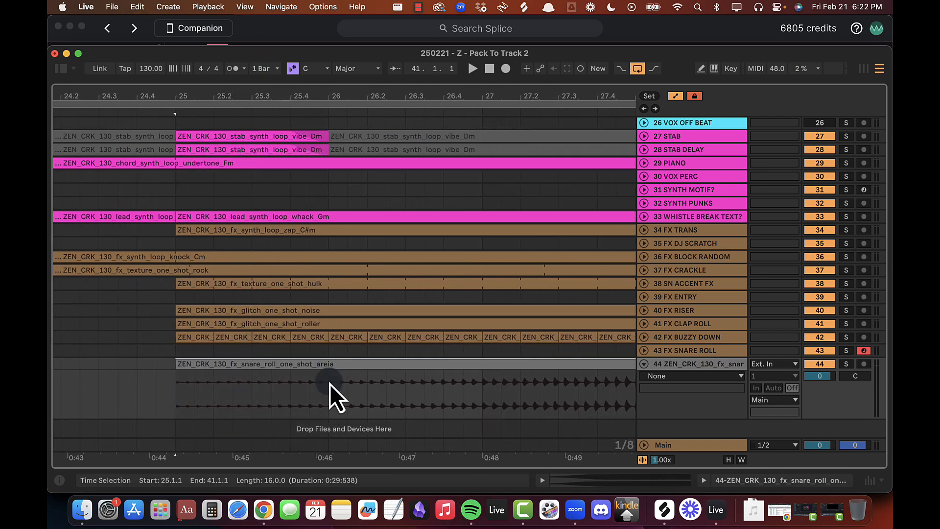
pyautogui.moveTo(329, 384); pyautogui.dragTo(482, 376)
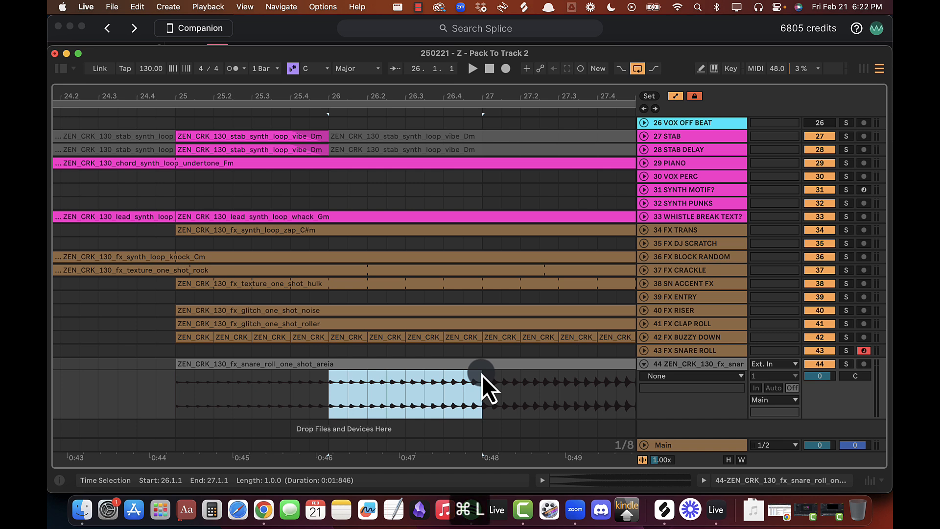
pyautogui.press('super+l')
pyautogui.press('space')
pyautogui.press('space')
# Step: Trim the snare roll clip to bar 26 only, deleting its audio before 26.1.1 and after 27.1.1
pyautogui.moveTo(327, 392); pyautogui.dragTo(178, 363)
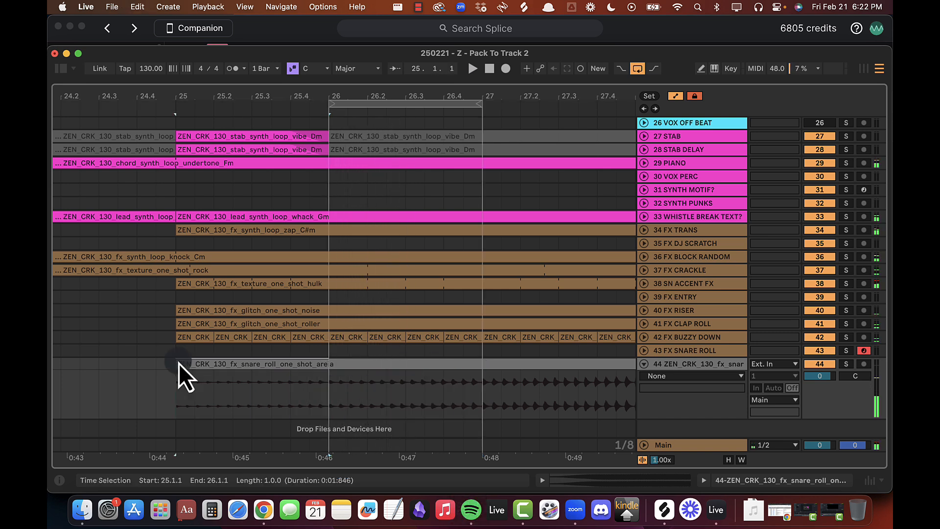
pyautogui.press('BackSpace')
pyautogui.click(486, 387)
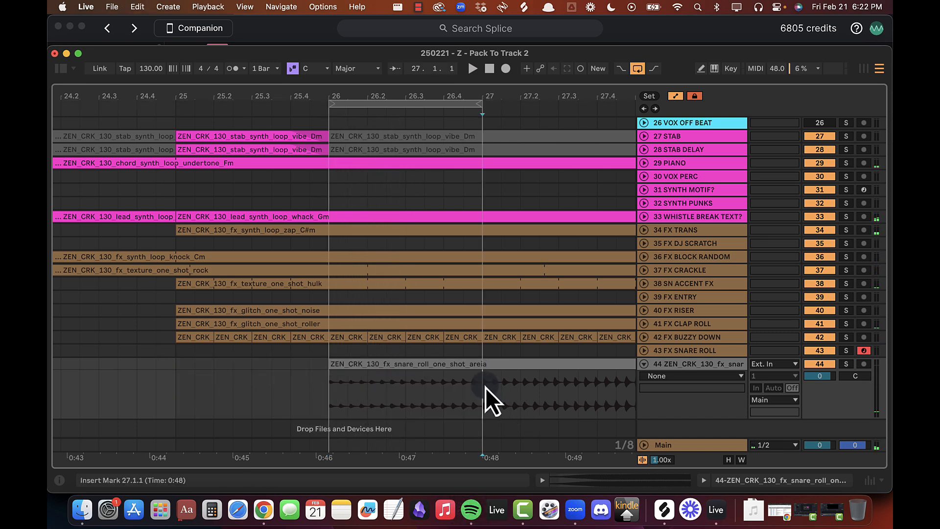
pyautogui.press('super+e')
pyautogui.click(537, 365)
pyautogui.press('BackSpace')
# Step: Move the one-bar snare roll clip to start at 25.1.1 and play it
pyautogui.press('space')
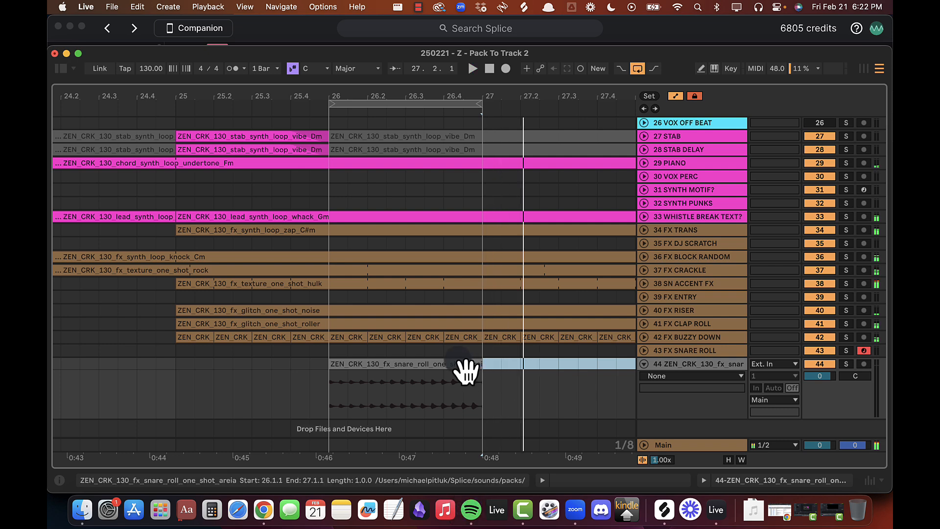
pyautogui.press('space')
pyautogui.moveTo(462, 367); pyautogui.dragTo(311, 376)
pyautogui.press('space')
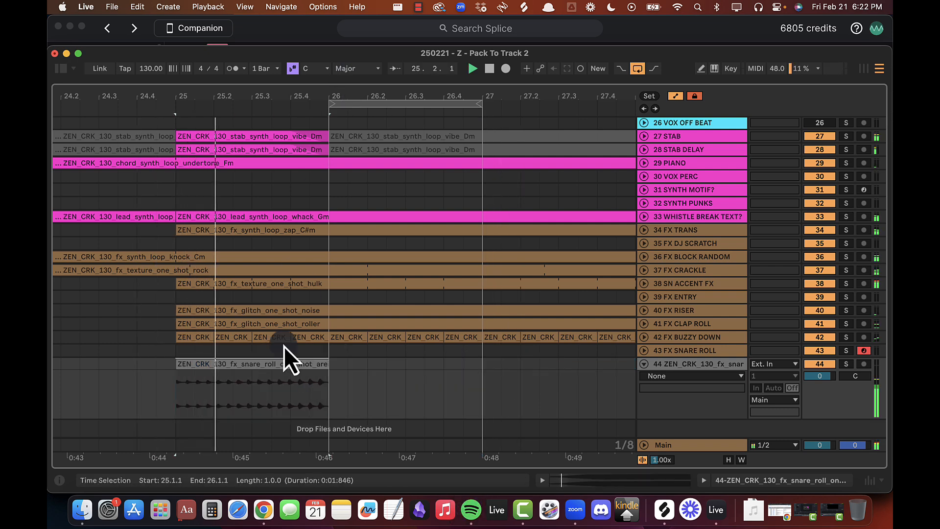
# Step: Duplicate the one-bar snare roll three times and set the arrangement loop from bar 25 to bar 33
pyautogui.press('super+d')
pyautogui.press('super+d')
pyautogui.press('super+d')
pyautogui.moveTo(381, 100); pyautogui.dragTo(524, 131)
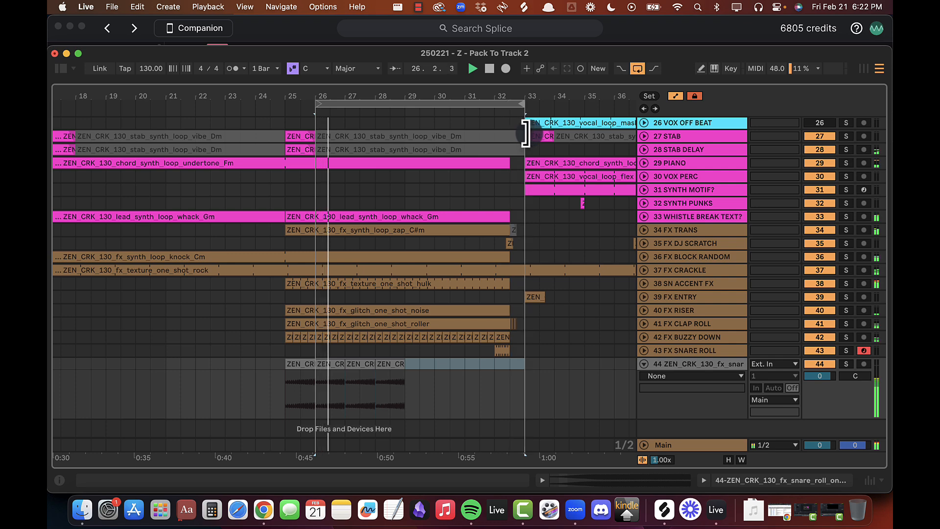
pyautogui.moveTo(319, 104); pyautogui.dragTo(281, 104)
pyautogui.press('space')
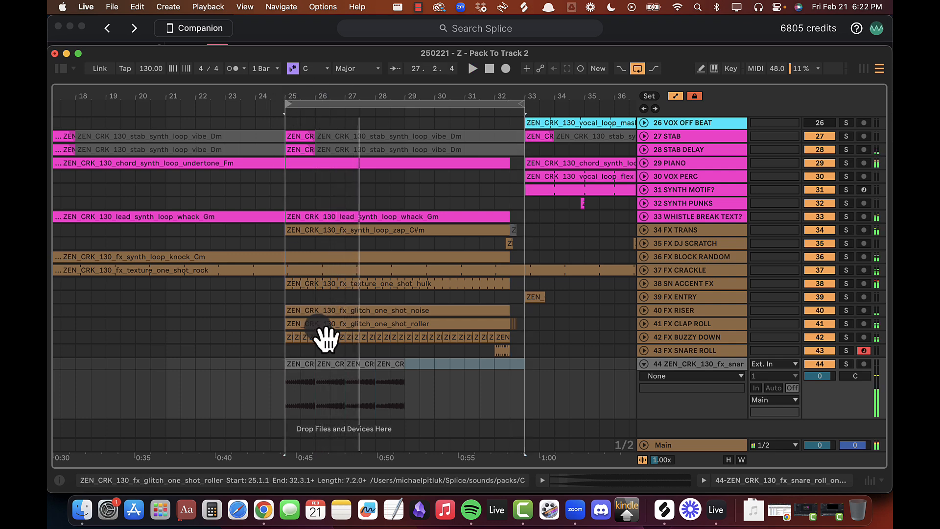
# Step: Open the first snare roll clip's sample, loop just its opening hit up to 2.1.2, and play it
pyautogui.doubleClick(290, 364)
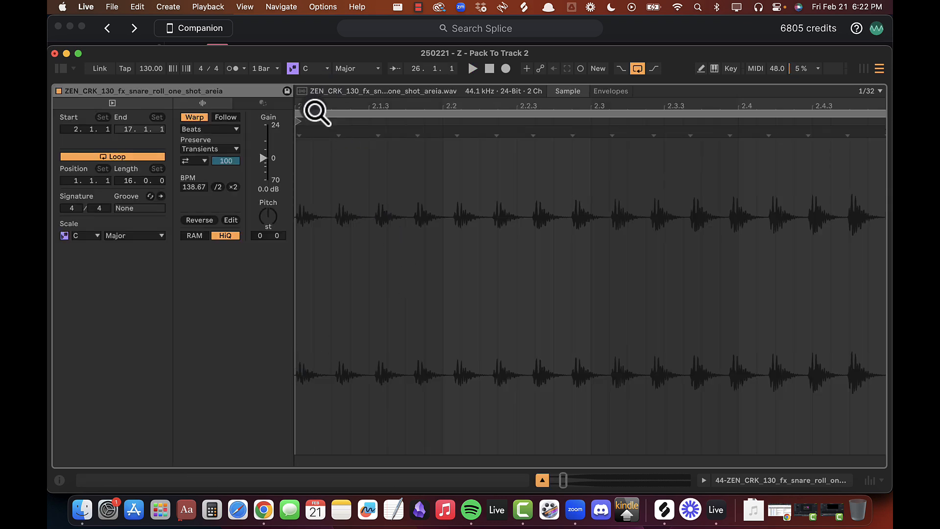
pyautogui.moveTo(299, 204); pyautogui.dragTo(331, 198)
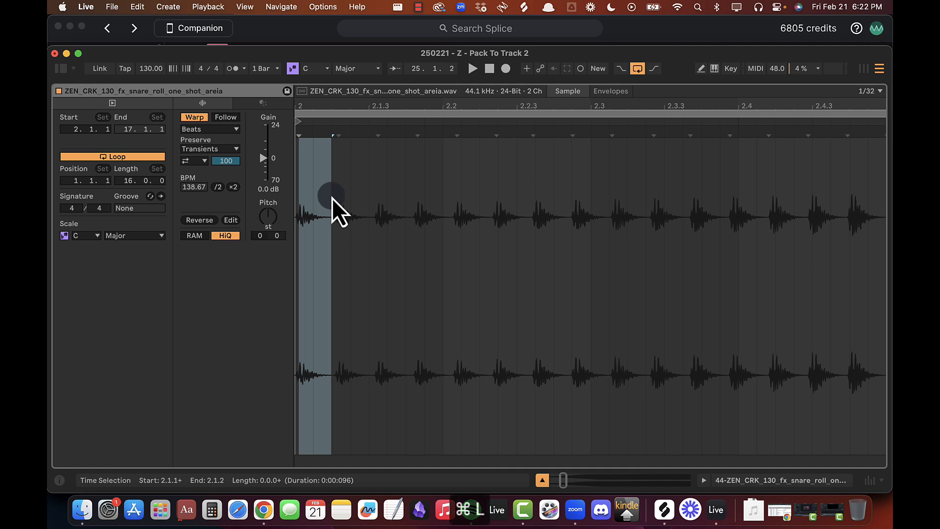
pyautogui.press('super+alt+l')
pyautogui.press('space')
# Step: Repeat the single snare hit from bar 25 through the build-up and delete everything from 32.3.1 to 34.1.1
pyautogui.moveTo(311, 363); pyautogui.dragTo(508, 365)
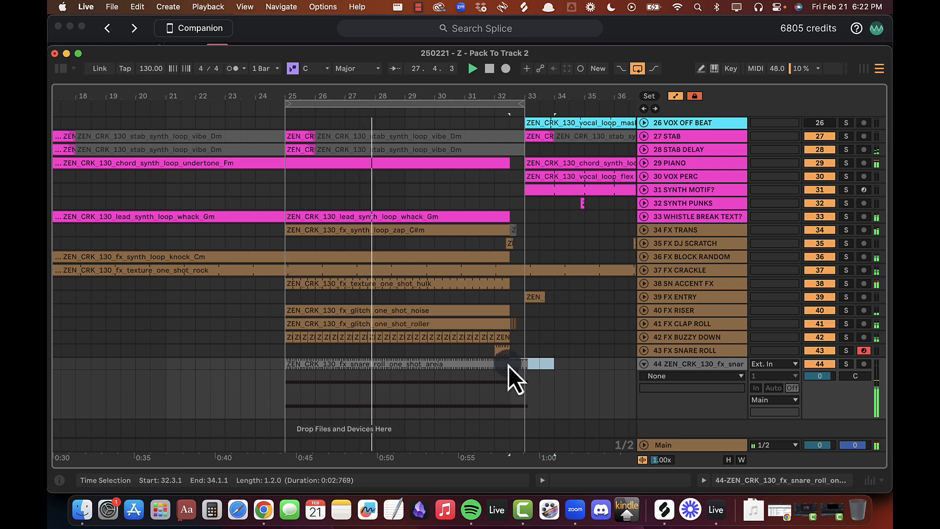
pyautogui.press('Delete')
pyautogui.hscroll(3, 409, 364)
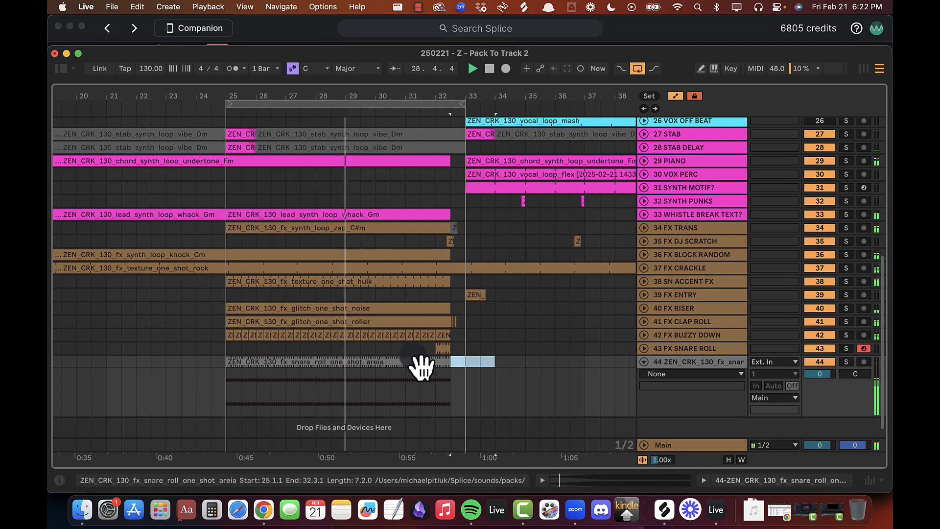
pyautogui.hscroll(2, 363, 316)
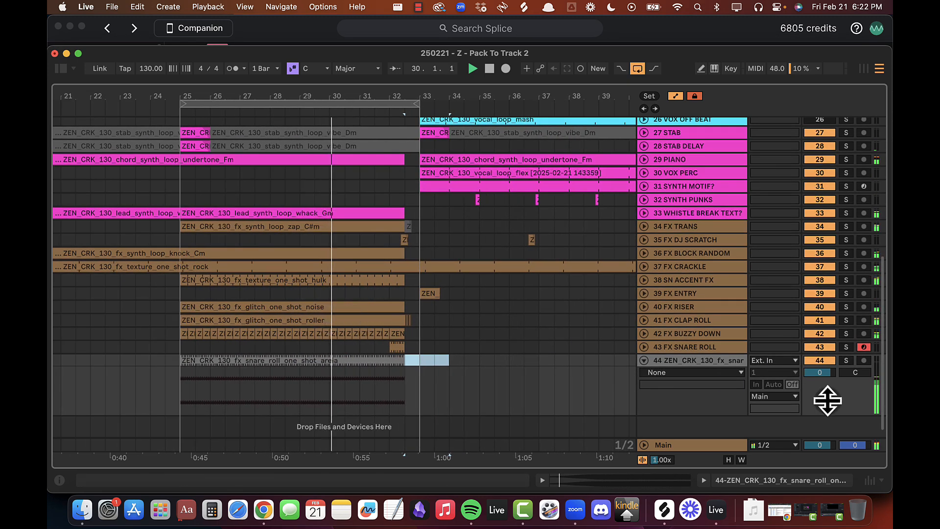
# Step: Add MP - Auto Gain to the snare roll track and ramp its Gain automation from -inf dB at 25.1.1 to 0 dB at 32.3.1
pyautogui.click(824, 375)
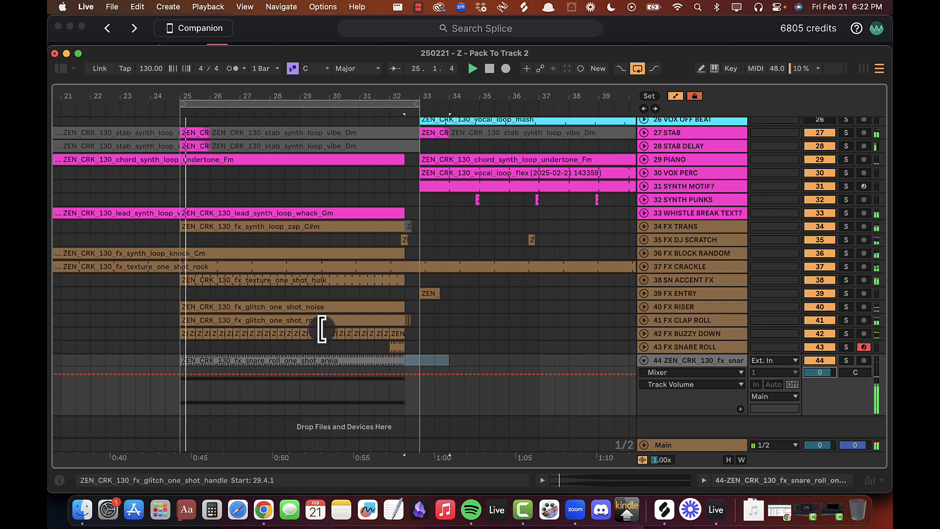
pyautogui.doubleClick(671, 359)
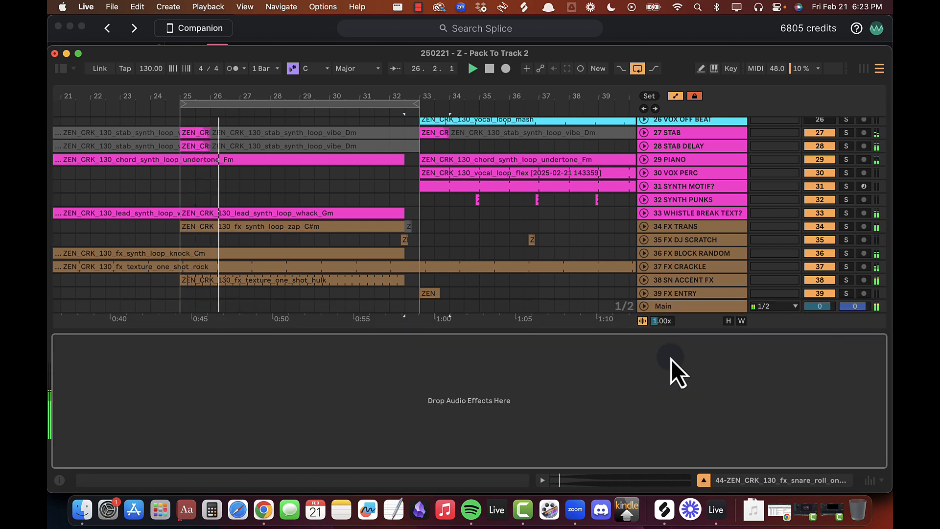
pyautogui.click(62, 71)
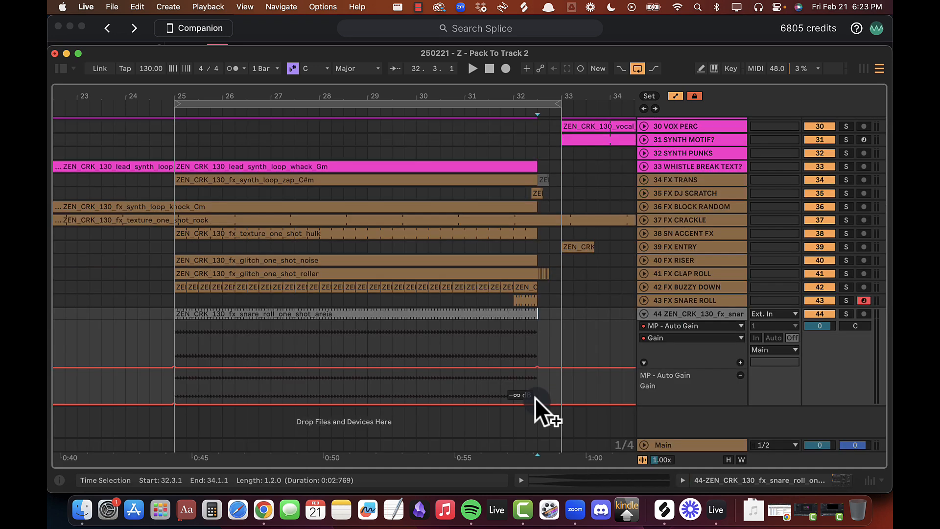
pyautogui.click(537, 397)
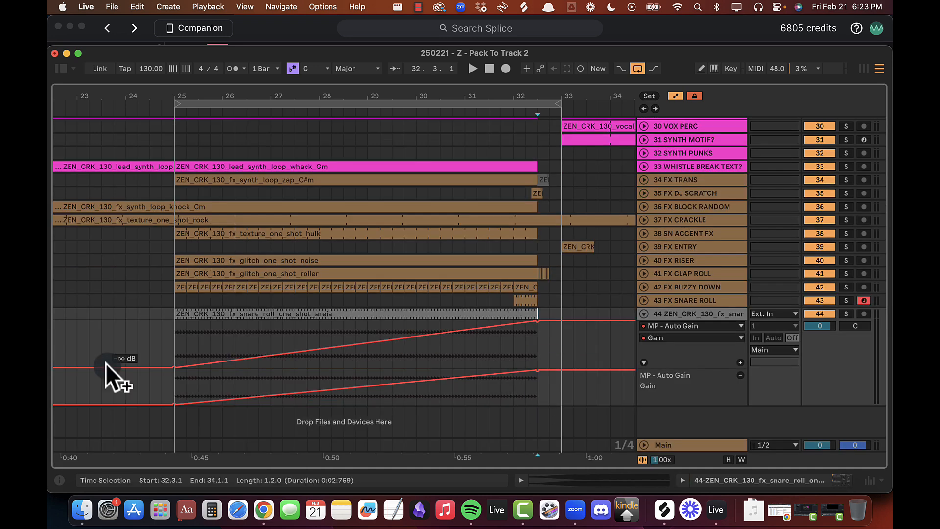
# Step: Set the minimum of the Auto Gain rack's Gain macro mapping to -12 dB and close the device view and browser
pyautogui.doubleClick(682, 316)
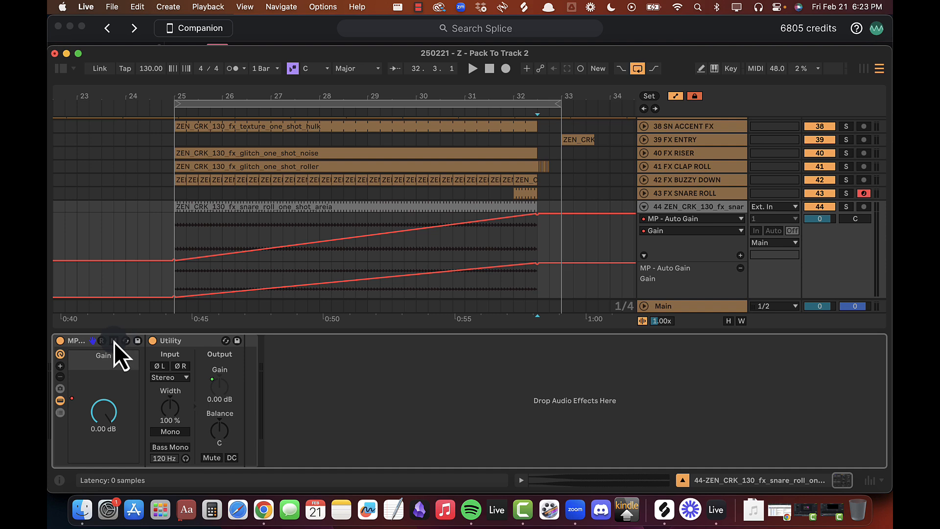
pyautogui.click(63, 66)
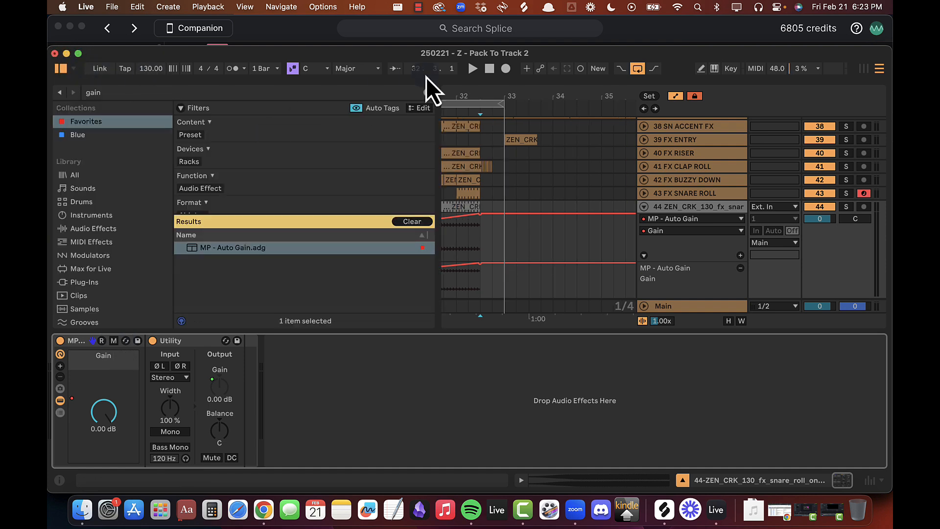
pyautogui.click(114, 341)
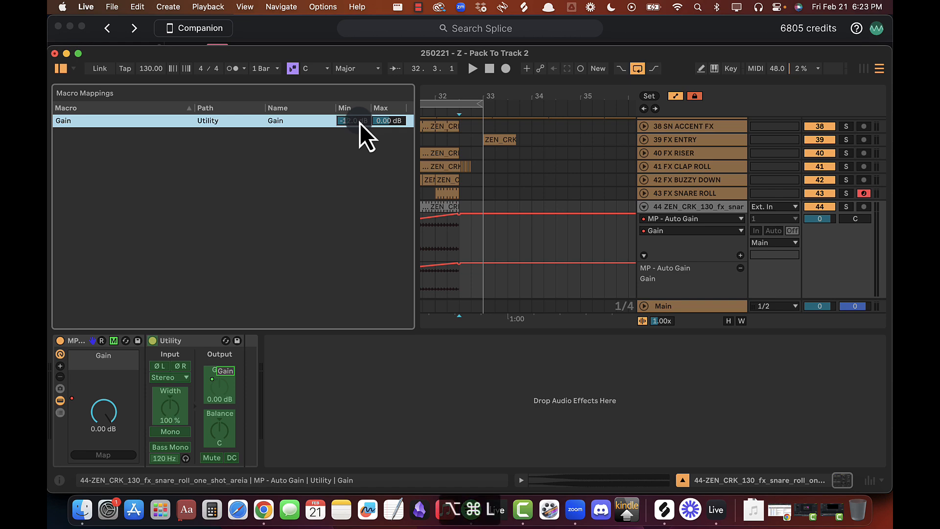
pyautogui.press('super+alt+l')
pyautogui.press('super+alt+b')
# Step: Play the snare roll build-up from 25.1.1, briefly soloing its track to check the roll
pyautogui.press('space')
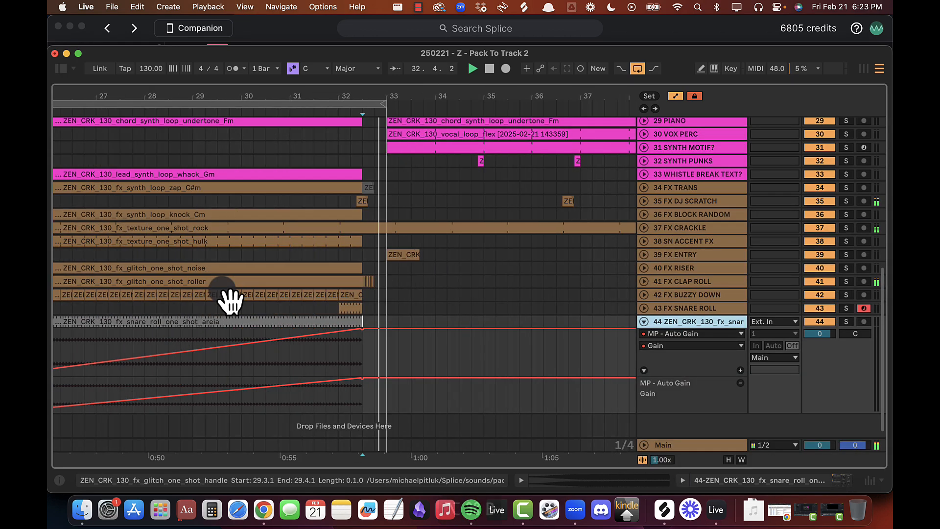
pyautogui.click(169, 328)
pyautogui.scroll(-1, 166, 325)
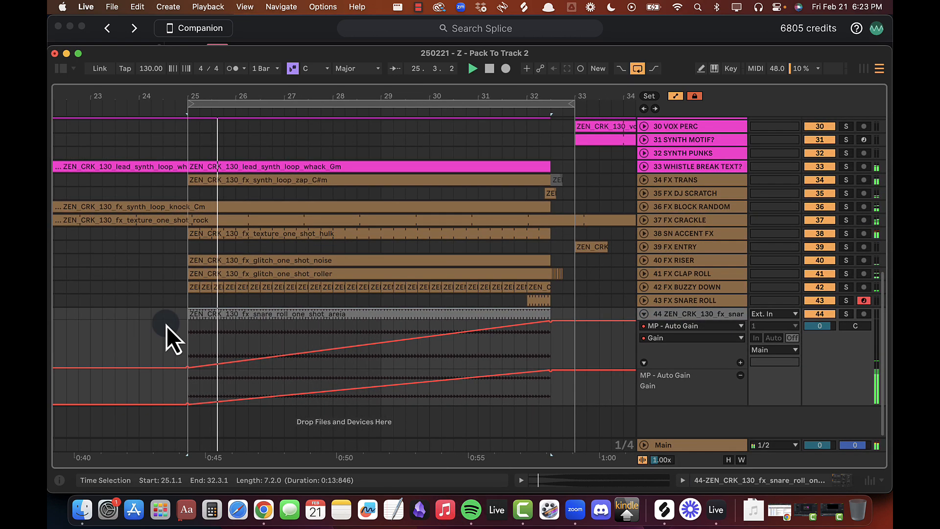
pyautogui.click(850, 316)
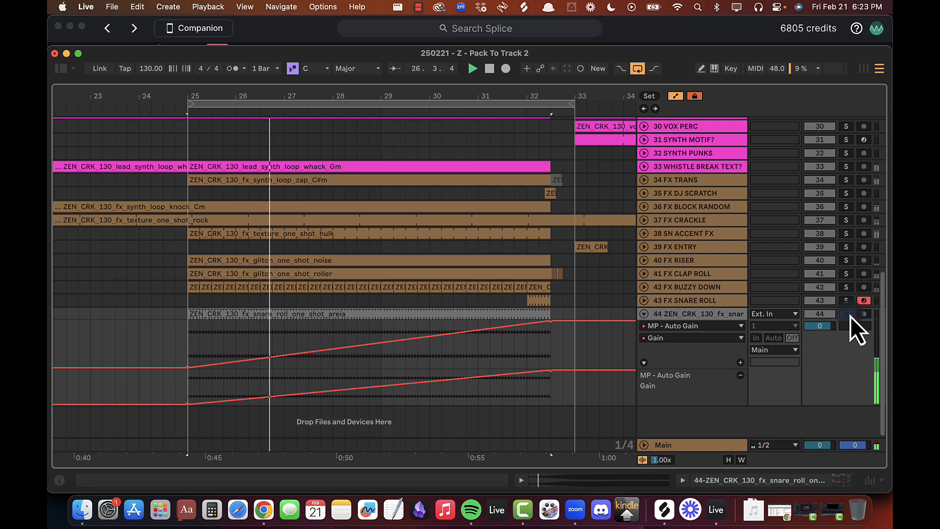
pyautogui.click(849, 316)
# Step: Rename the snare roll track as "# FX SNARE ROLL LOW"
pyautogui.click(692, 316)
pyautogui.press('cmd+r')
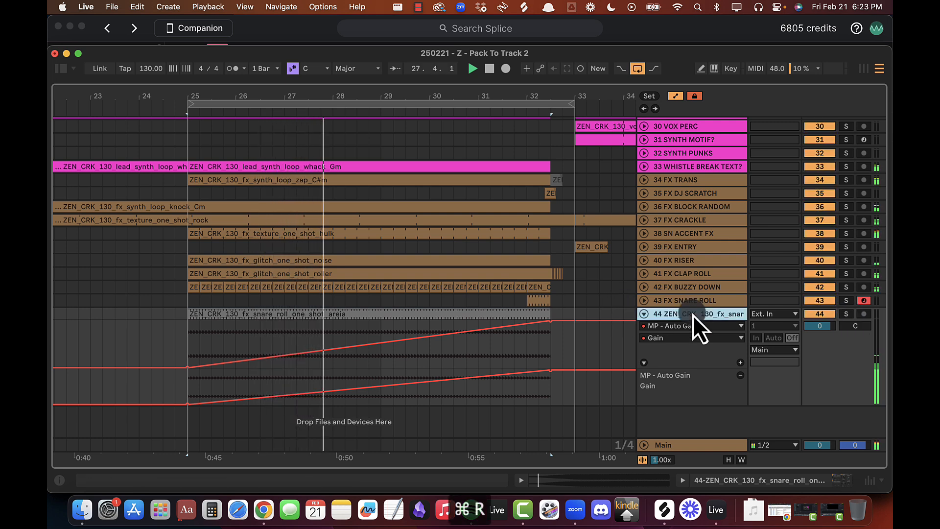
pyautogui.write('# FX S')
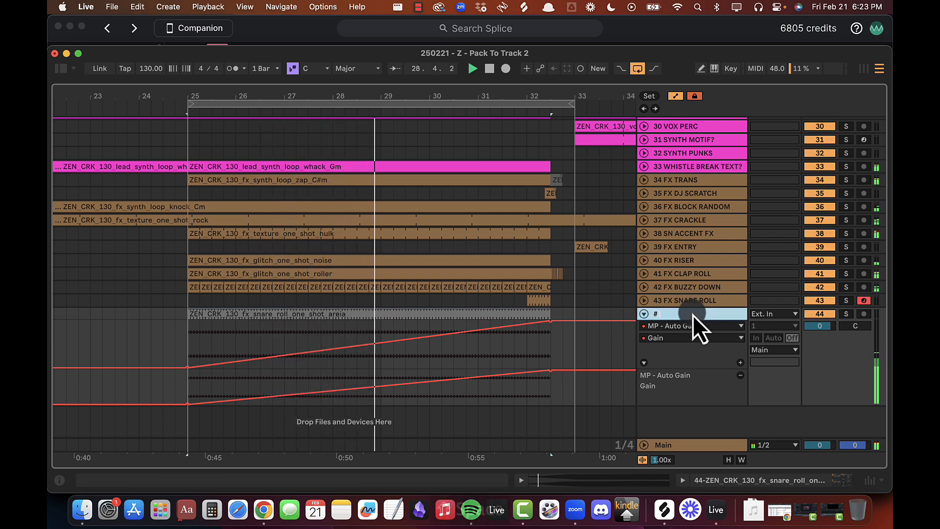
pyautogui.write('NARE ROLL')
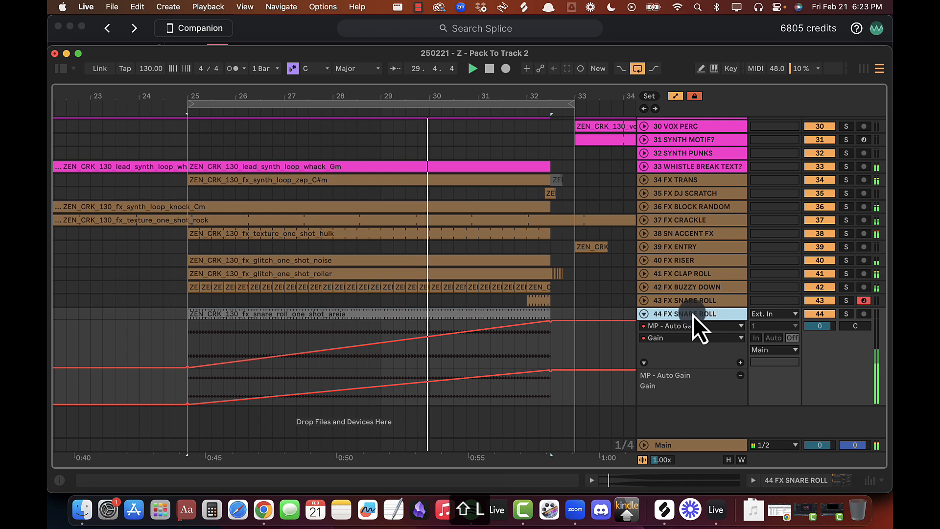
pyautogui.press('Return')
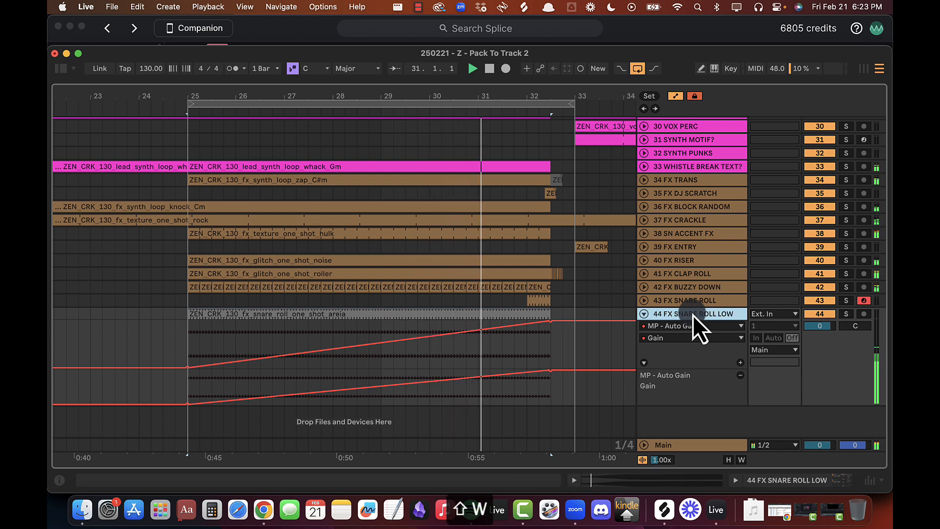
# Step: Color the FX SNARE ROLL LOW track brown to match the other FX tracks
pyautogui.rightClick(692, 315)
pyautogui.click(726, 399)
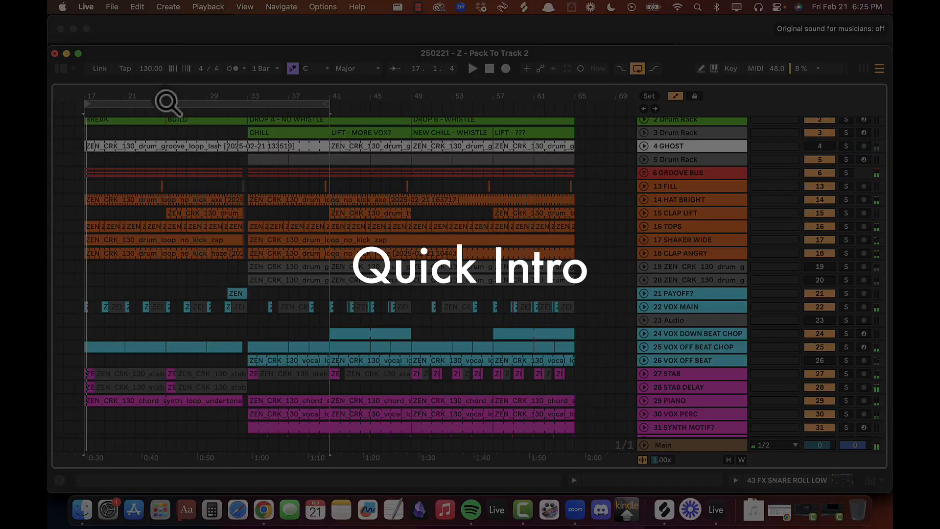
# Step: Extend the arrangement loop so that it runs from bar 17 to bar 49
pyautogui.moveTo(160, 97); pyautogui.dragTo(242, 95)
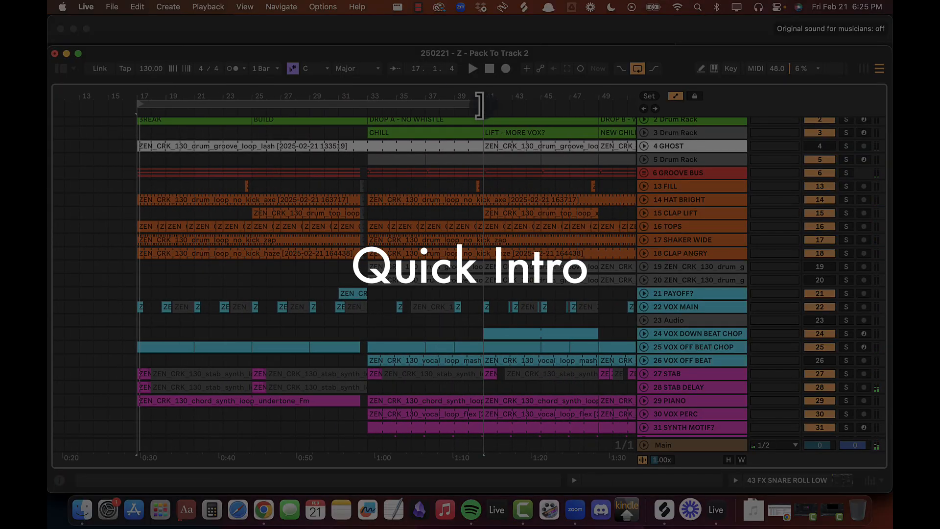
pyautogui.moveTo(479, 105); pyautogui.dragTo(598, 86)
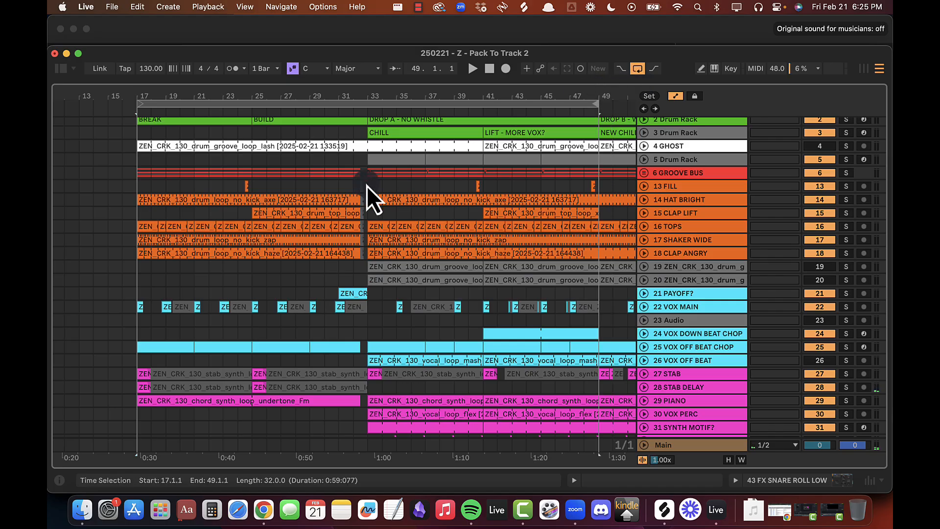
# Step: Copy the four drum bars 33.1.1 to 37.1.1, from GROOVE BUS through CLAP ANGRY, to bar 13 as an intro
pyautogui.scroll(1, 366, 186)
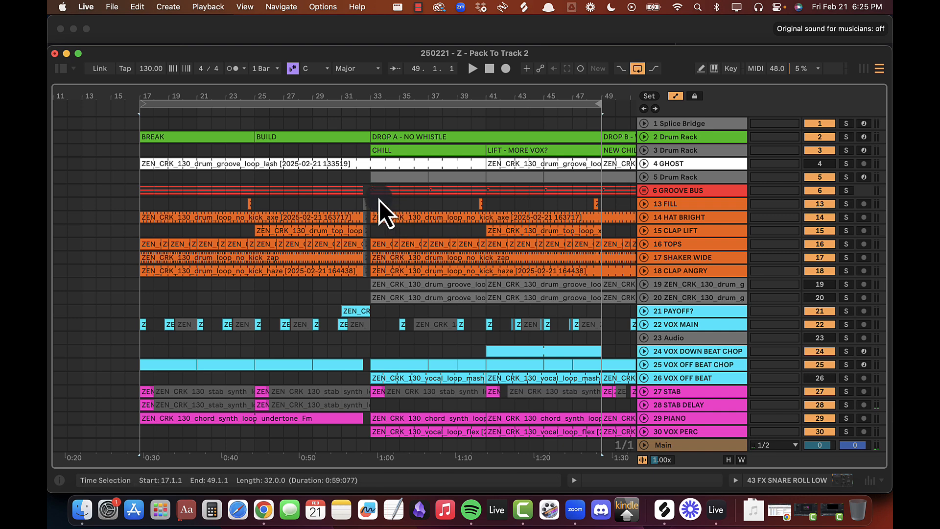
pyautogui.moveTo(371, 193); pyautogui.dragTo(118, 271)
pyautogui.scroll(-3, 283, 356)
pyautogui.hscroll(-1, 284, 357)
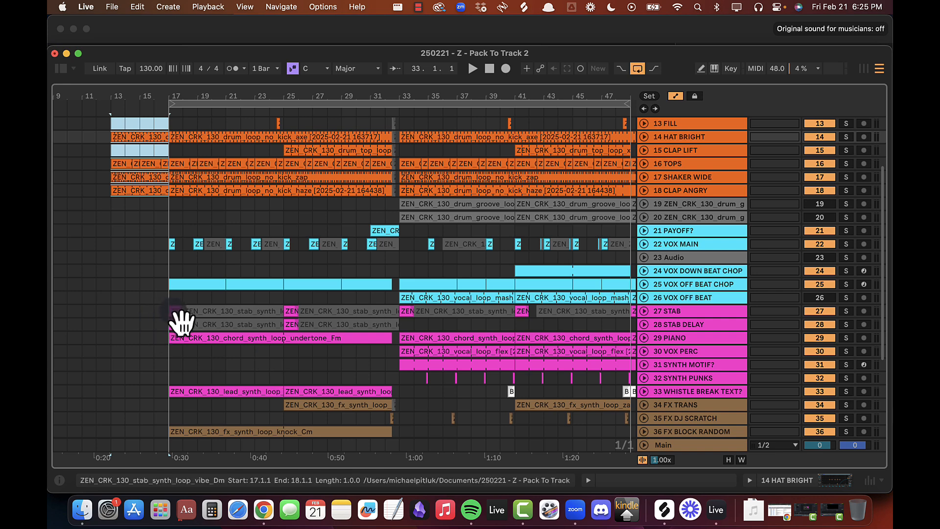
# Step: Copy the one-bar stab clip from 17.1.1 to 13.1.1 on the STAB track and start playback
pyautogui.click(112, 311)
pyautogui.click(116, 312)
pyautogui.press('space')
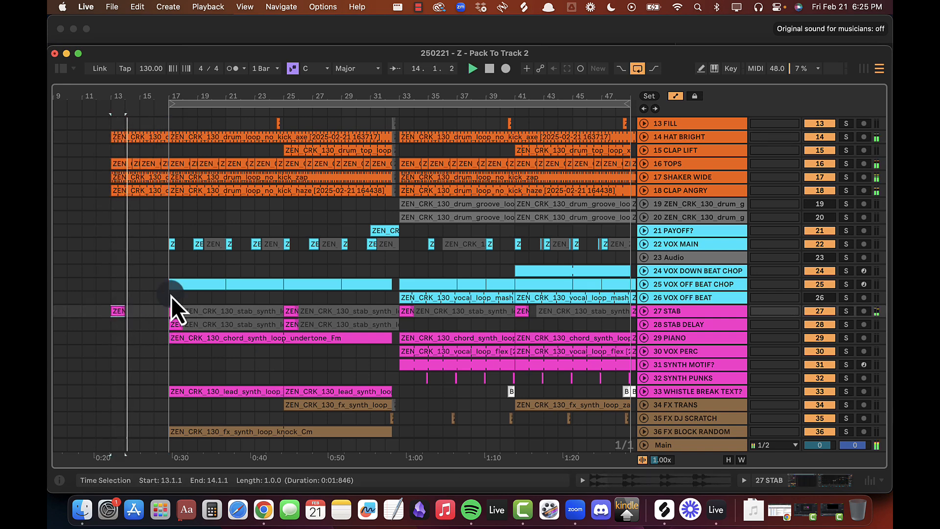
# Step: Listen to the intro running into the break at bar 17, then restart playback from 13.1.1
pyautogui.scroll(5, 171, 296)
pyautogui.hscroll(-1, 172, 296)
pyautogui.scroll(-2, 171, 296)
pyautogui.hscroll(-2, 172, 296)
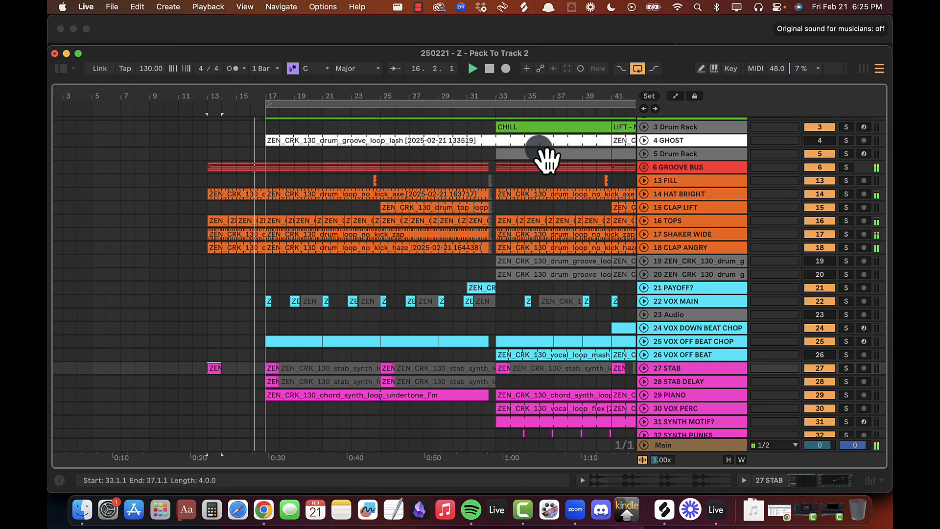
pyautogui.press('a')
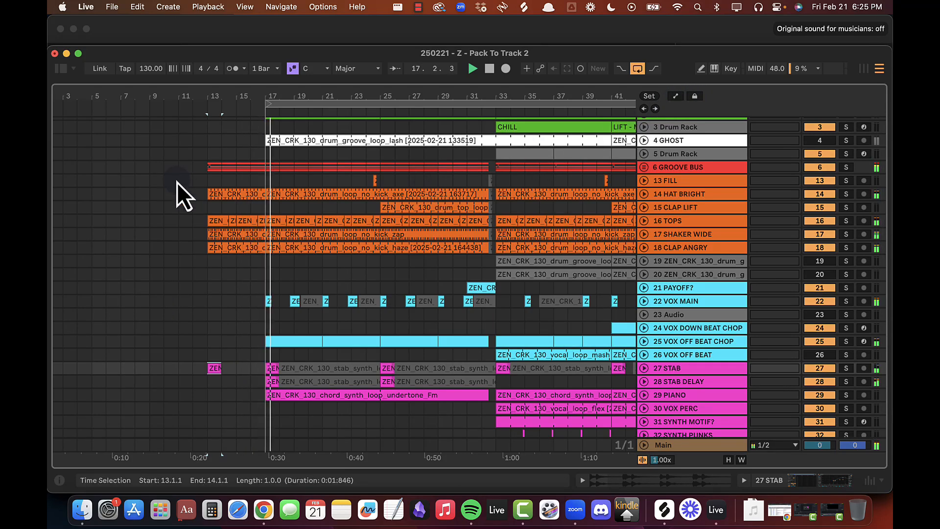
pyautogui.click(208, 157)
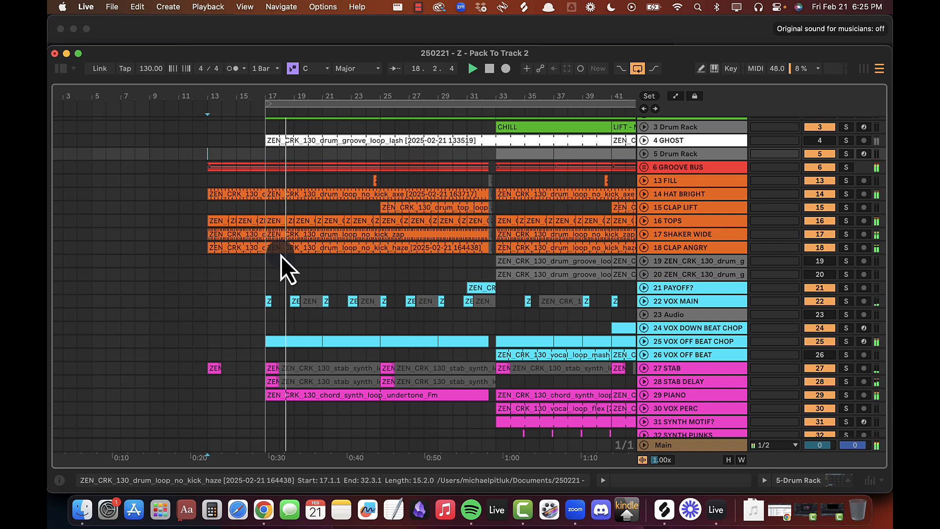
pyautogui.press('space')
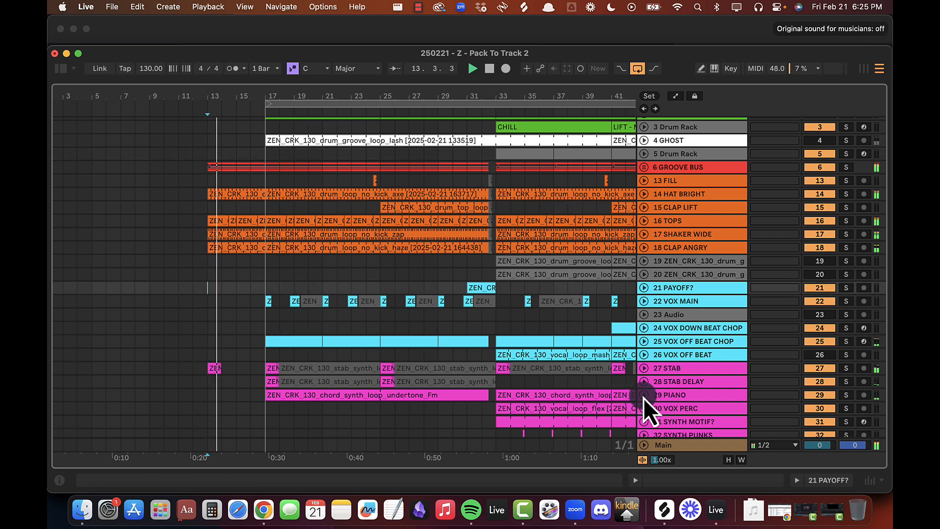
# Step: Copy bars 40.1.1 to 42.1.1 of the WHISTLE BREAK TEXT? track and paste them at 13.1.1
pyautogui.click(644, 395)
pyautogui.scroll(-8, 357, 336)
pyautogui.click(599, 269)
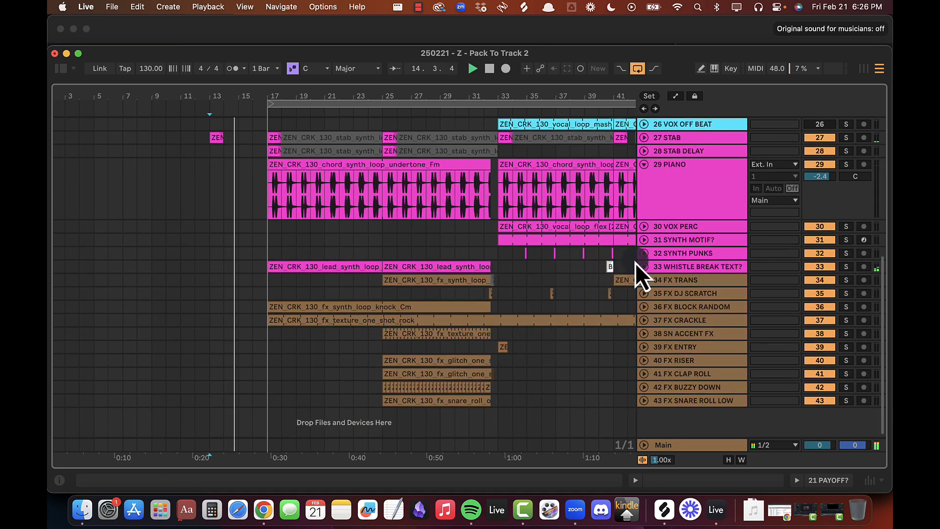
pyautogui.moveTo(600, 268); pyautogui.dragTo(625, 268)
pyautogui.press('super+c')
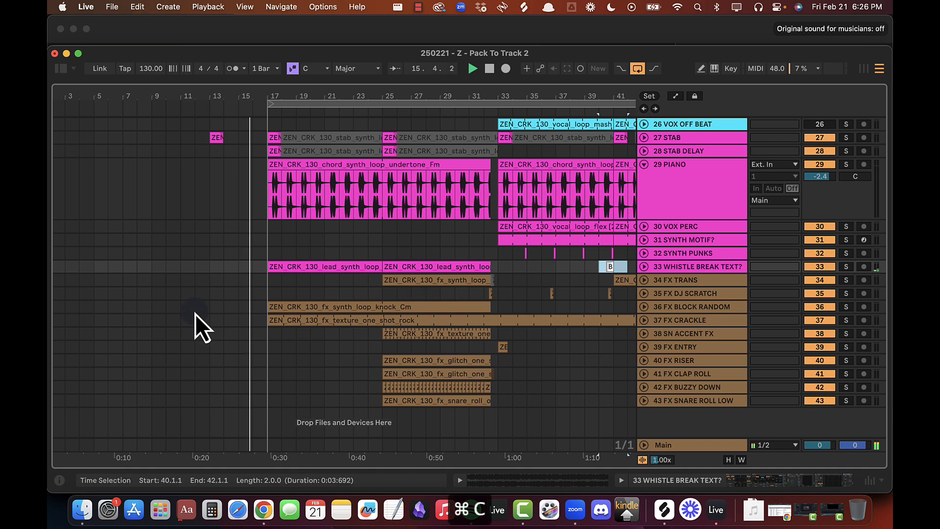
pyautogui.click(213, 268)
pyautogui.press('super+v')
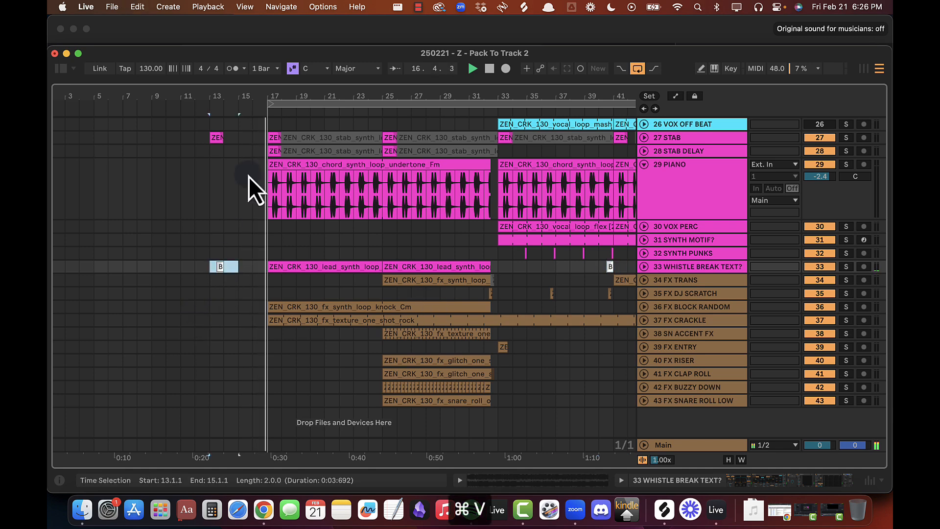
# Step: Play the build from 25.1.1 into the drop at bar 33, looking through all the tracks, and return to 25.1.1
pyautogui.moveTo(223, 93); pyautogui.dragTo(216, 117)
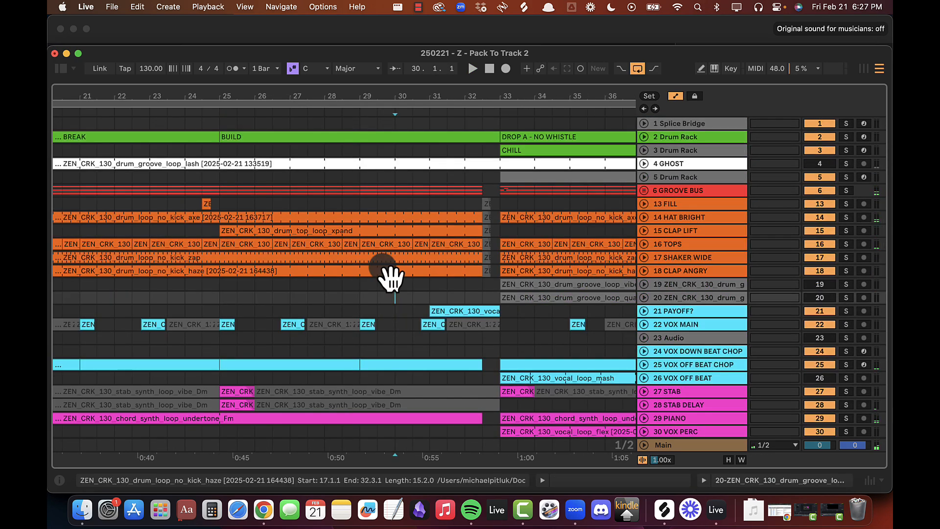
pyautogui.click(219, 299)
pyautogui.press('space')
pyautogui.scroll(-10, 218, 299)
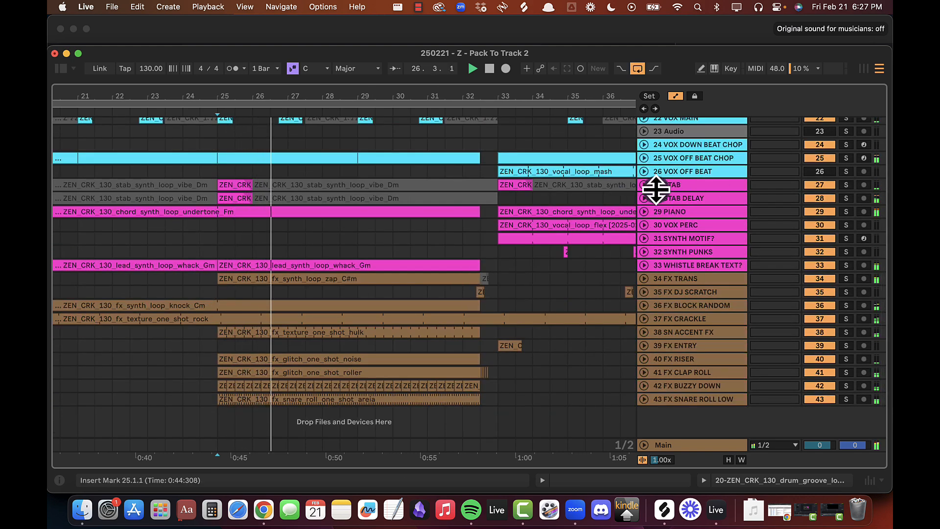
pyautogui.hscroll(1, 392, 225)
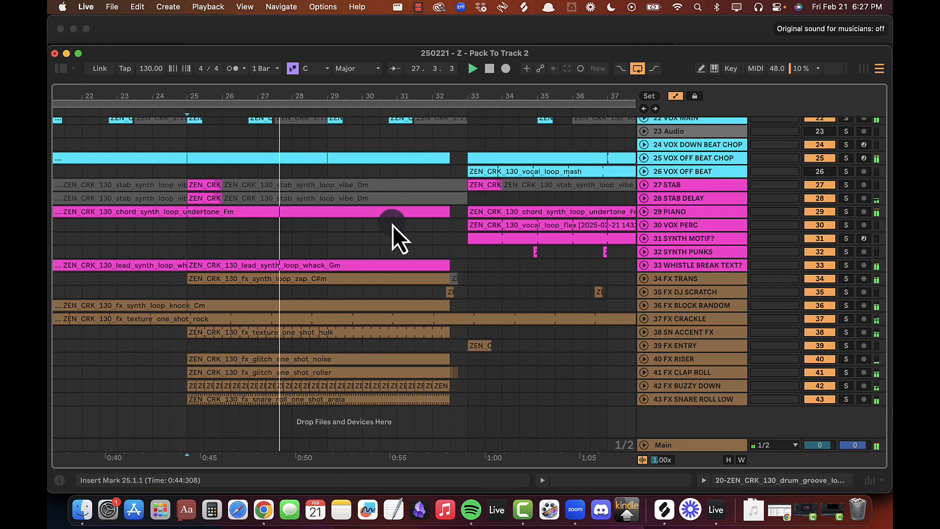
pyautogui.press('space')
pyautogui.press('space')
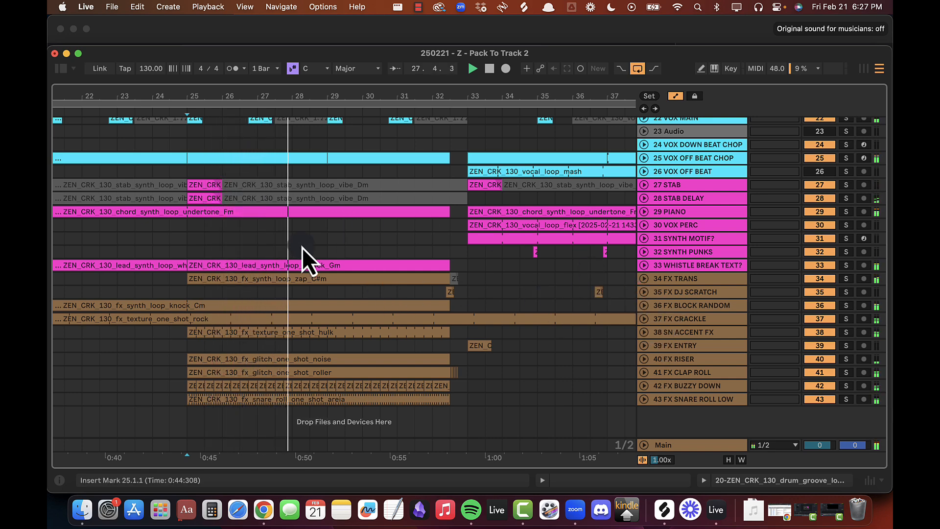
pyautogui.scroll(5, 324, 269)
pyautogui.scroll(3, 323, 266)
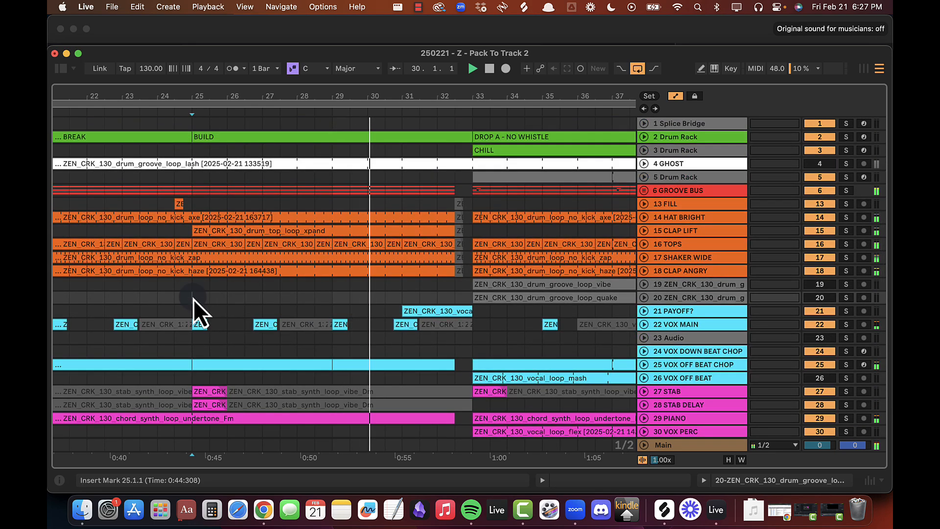
pyautogui.hscroll(3, 193, 299)
pyautogui.hscroll(5, 193, 298)
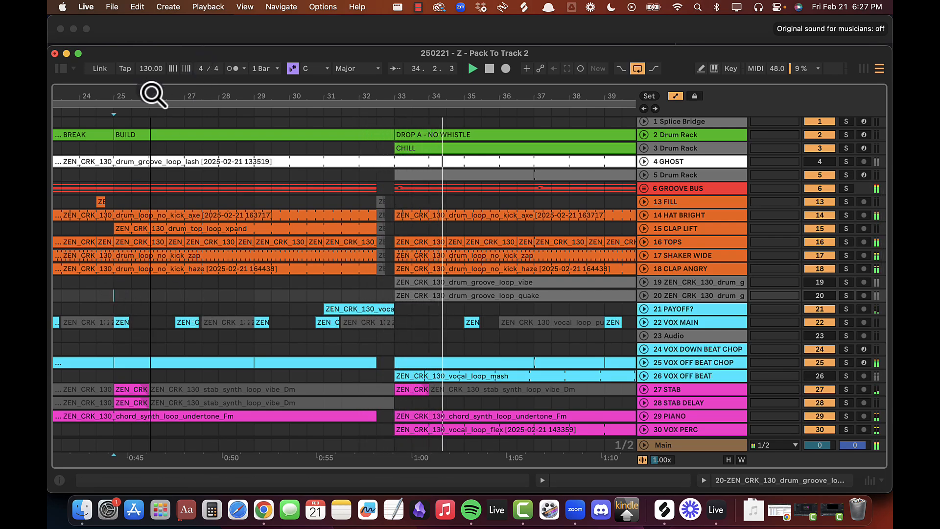
pyautogui.moveTo(152, 92); pyautogui.dragTo(186, 94)
pyautogui.click(148, 297)
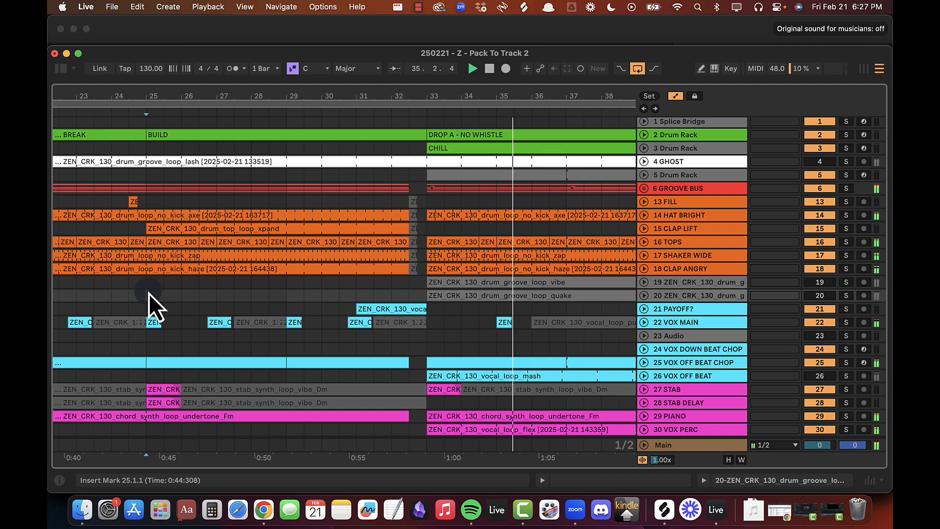
pyautogui.press('space')
# Step: Unfold the GROOVE BUS group and open its EQ Eight device
pyautogui.click(664, 202)
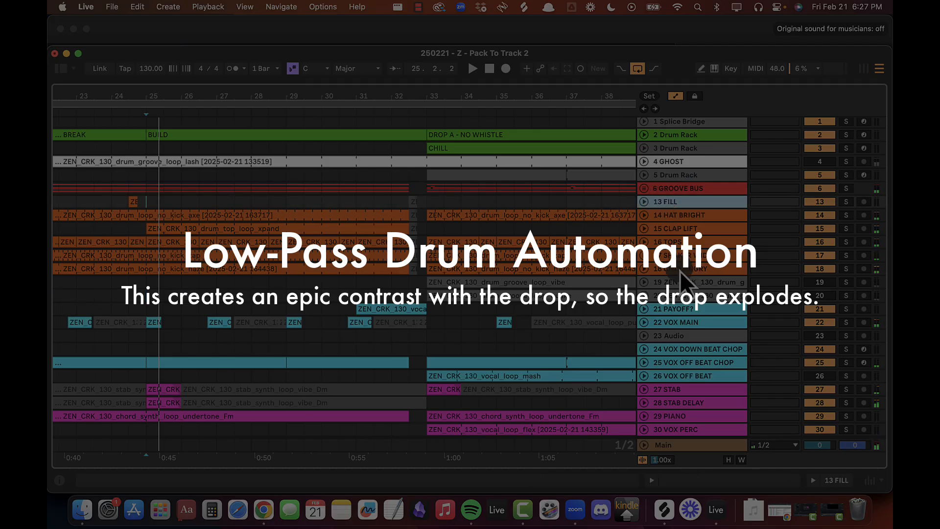
pyautogui.keyDown('shift'); pyautogui.click(678, 269); pyautogui.keyUp('shift')
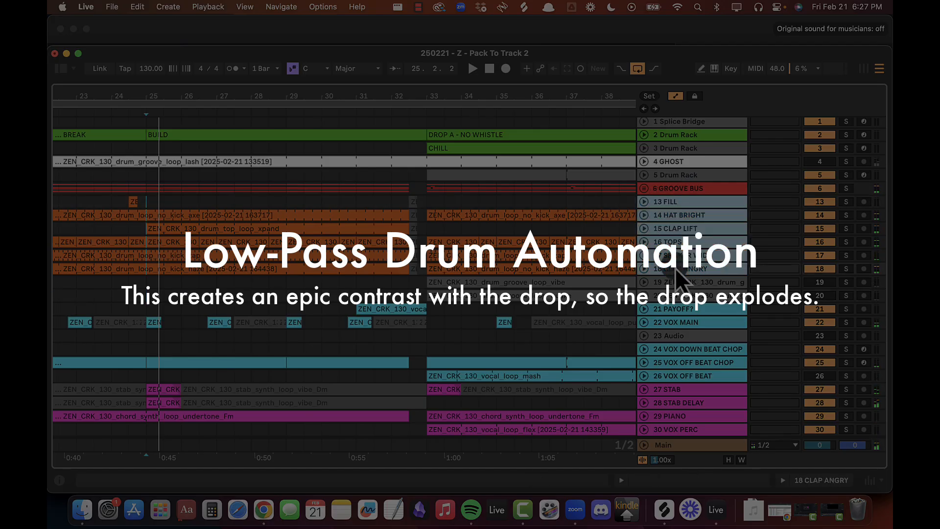
pyautogui.click(641, 188)
pyautogui.doubleClick(671, 189)
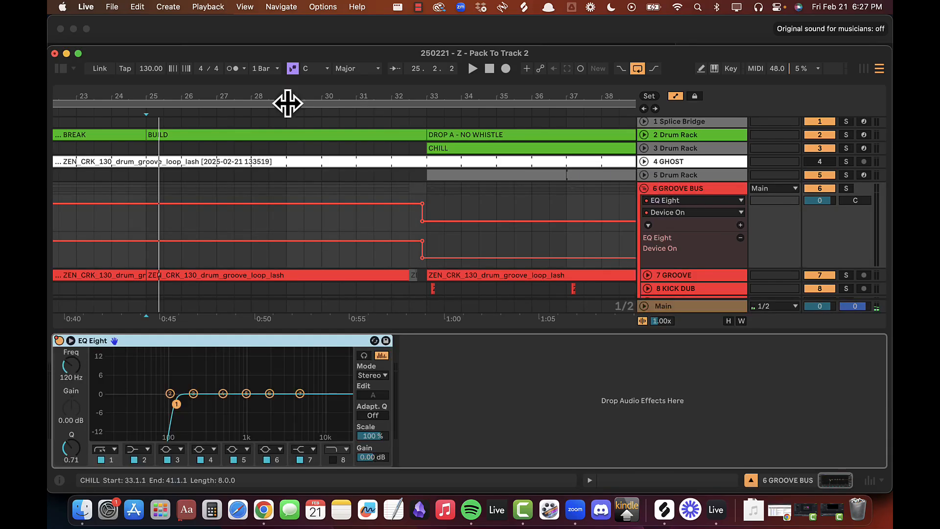
# Step: Try a -15 dB gain on band 7 of the GROOVE BUS EQ Eight during playback, varying its frequency around 5 kHz
pyautogui.click(64, 71)
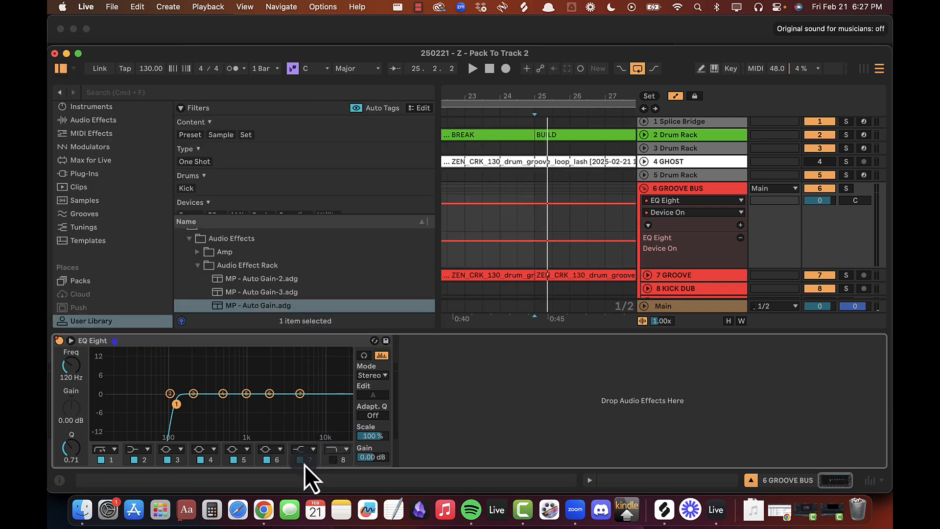
pyautogui.press('space')
pyautogui.moveTo(79, 411); pyautogui.dragTo(80, 412)
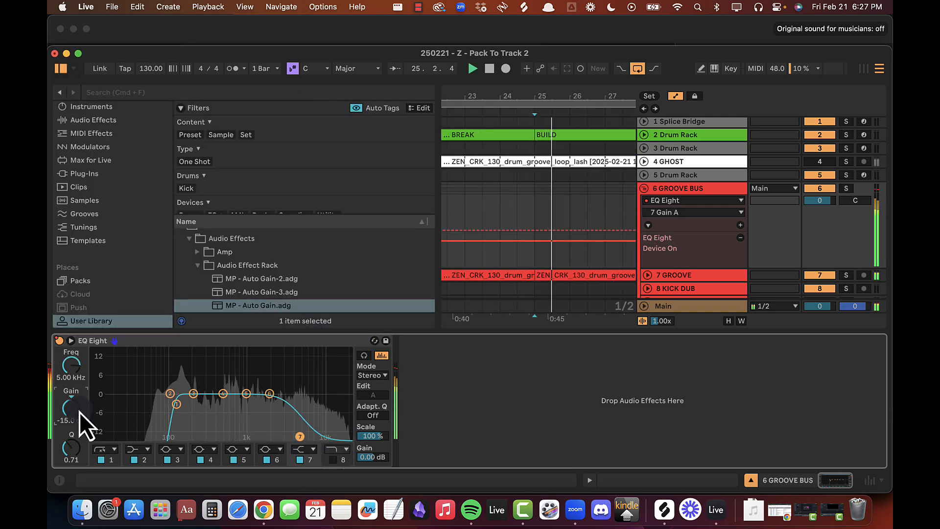
pyautogui.click(60, 354)
pyautogui.moveTo(59, 354); pyautogui.dragTo(69, 365)
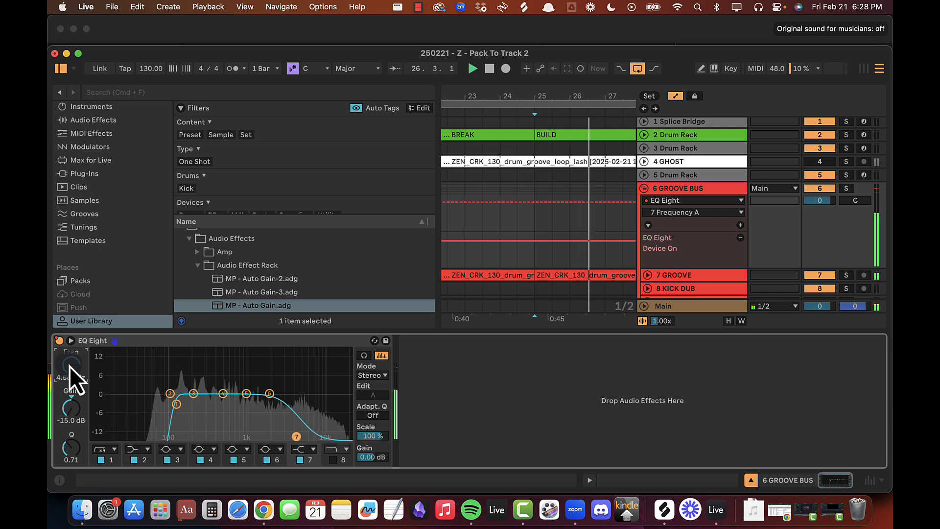
pyautogui.press('space')
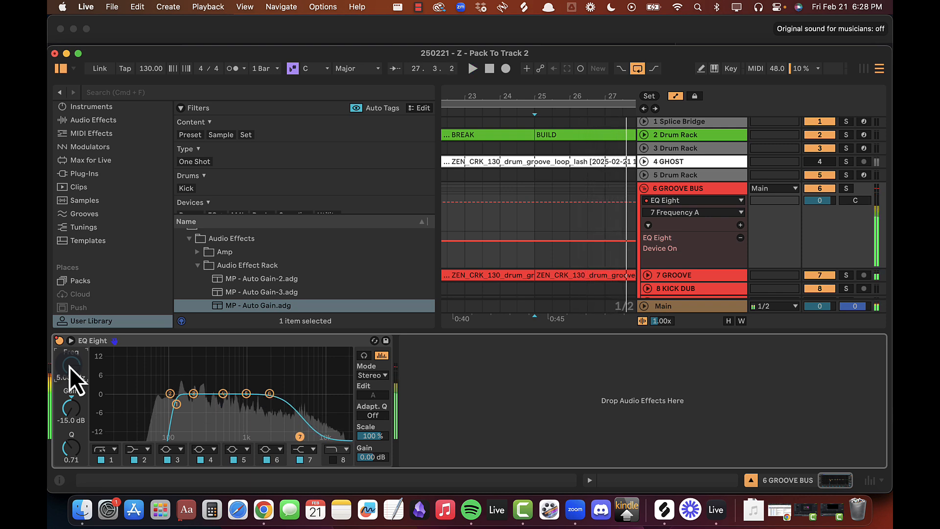
pyautogui.doubleClick(69, 367)
pyautogui.click(72, 411)
# Step: Show EQ Eight's 7 Gain A automation in a new lane and ramp it down from 0 dB at 25.1.1 until the gap before bar 33
pyautogui.rightClick(71, 412)
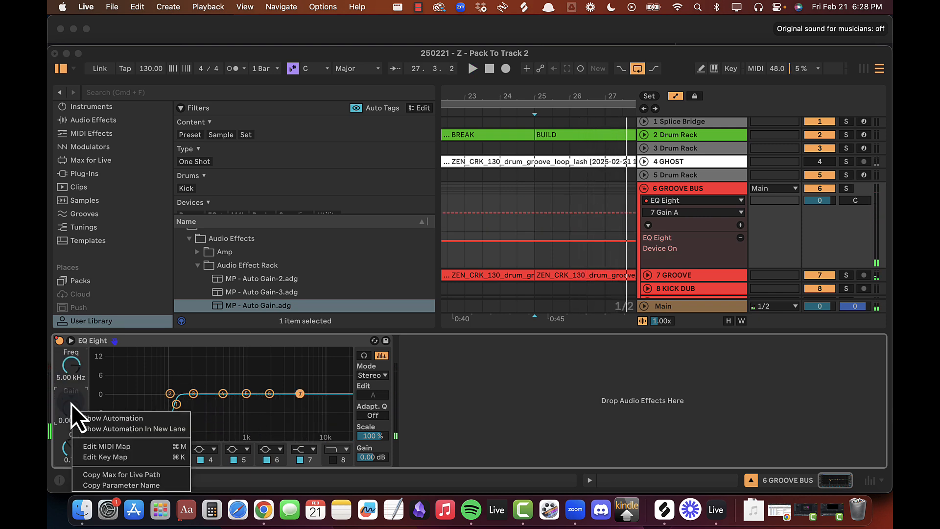
pyautogui.click(110, 428)
pyautogui.press('alt+super+b')
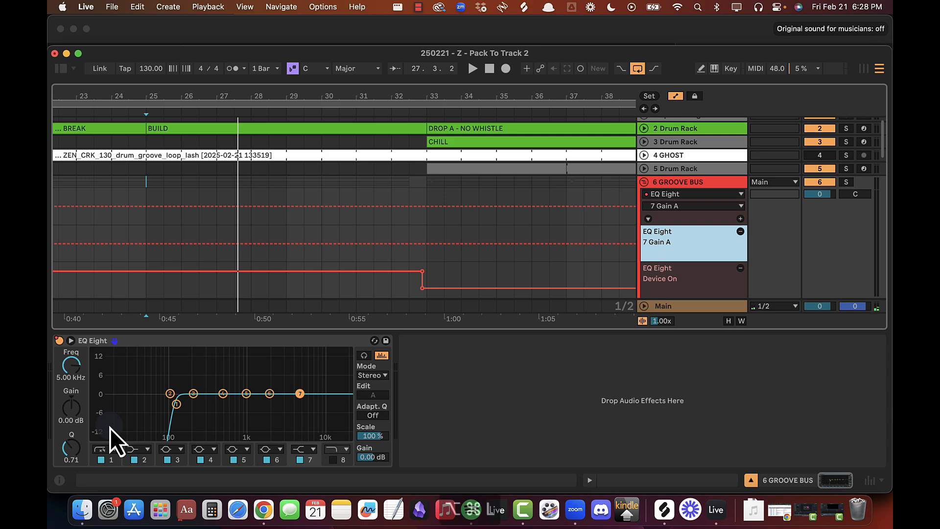
pyautogui.press('alt+super+l')
pyautogui.click(151, 243)
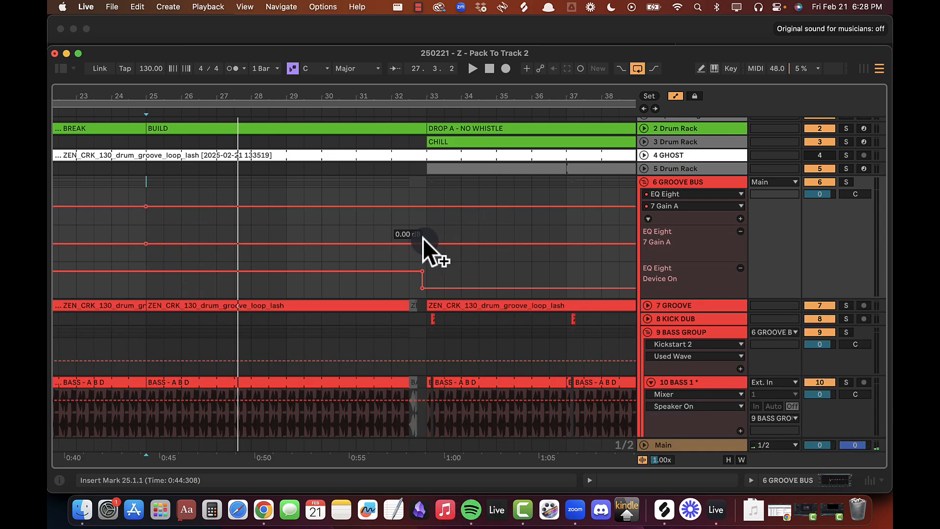
pyautogui.moveTo(415, 239); pyautogui.dragTo(408, 259)
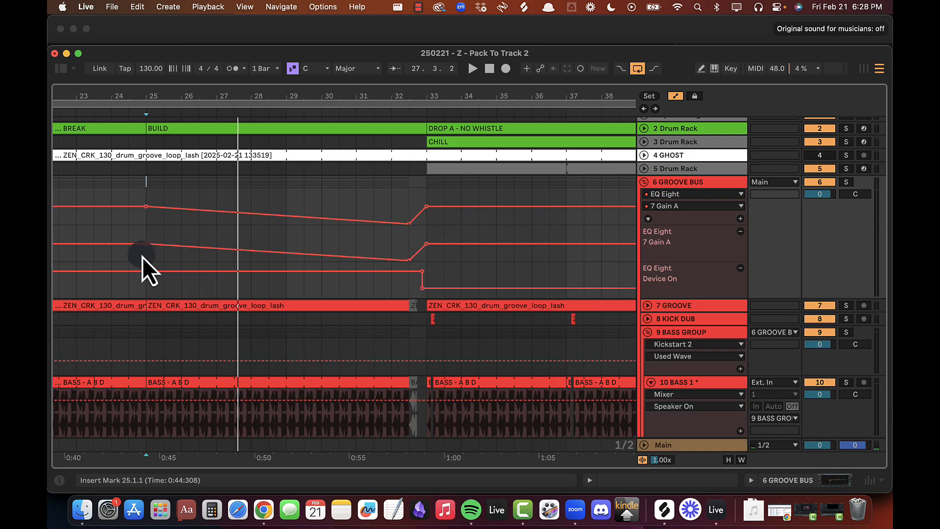
# Step: Play the build from 25.1.1 to check the drum low-pass automation and fold the GROOVE BUS group
pyautogui.press('space')
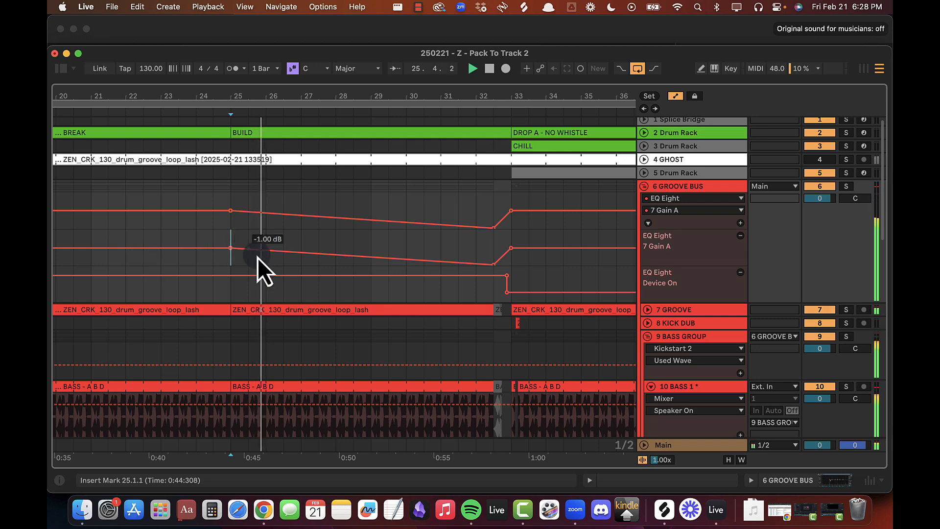
pyautogui.scroll(-3, 257, 257)
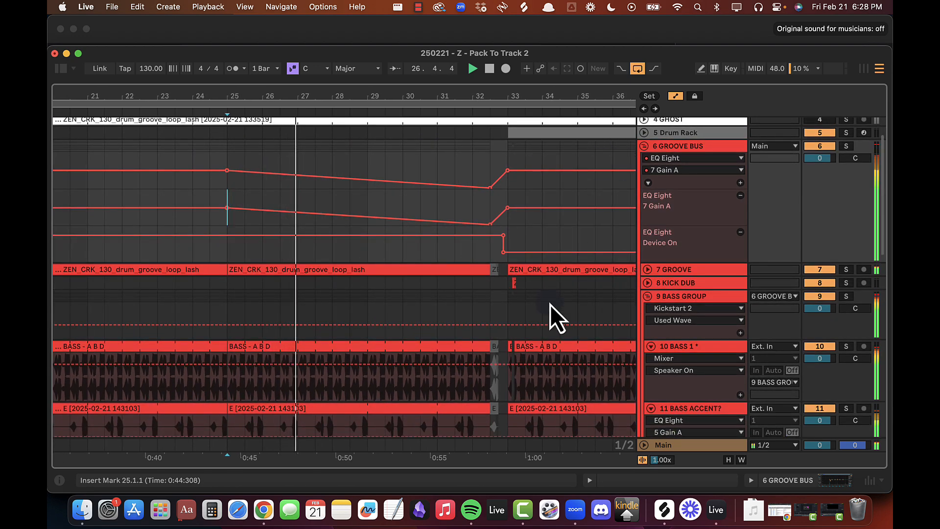
pyautogui.scroll(-5, 550, 304)
pyautogui.scroll(8, 550, 304)
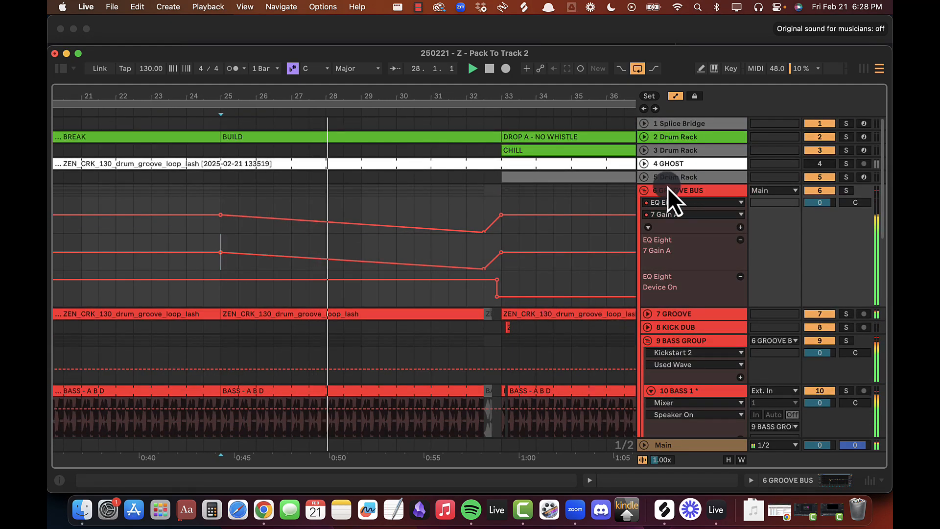
pyautogui.click(645, 191)
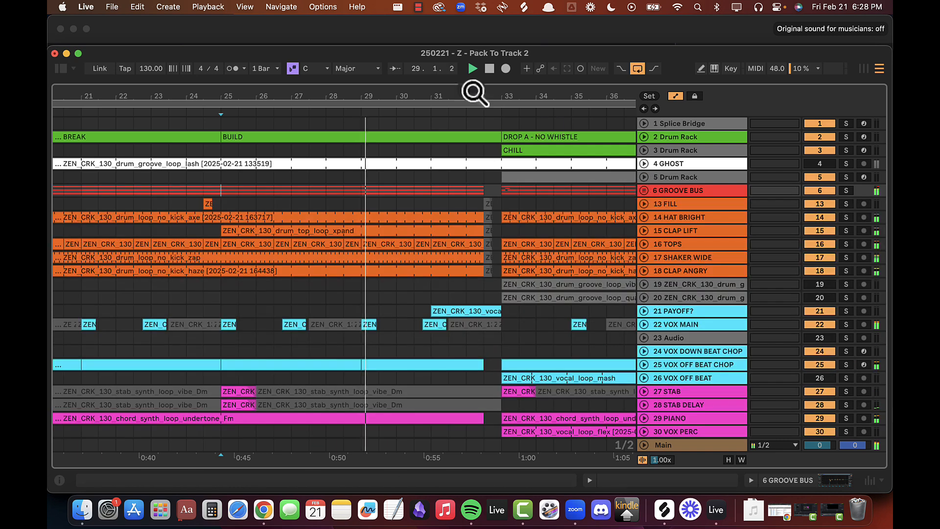
# Step: Listen through the end of the build into DROP A at bar 33 and place the insert marker at 25.1.1
pyautogui.moveTo(425, 95); pyautogui.dragTo(425, 100)
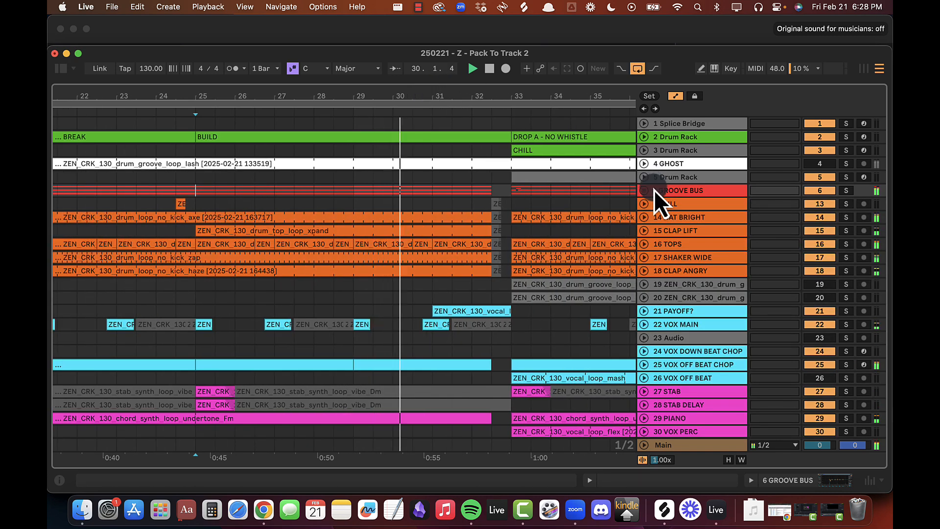
pyautogui.hscroll(3, 477, 180)
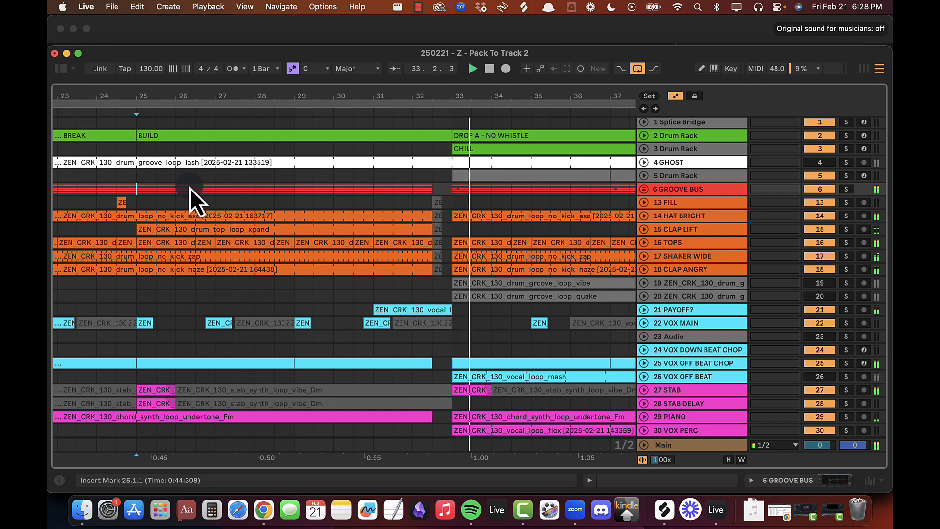
pyautogui.click(140, 204)
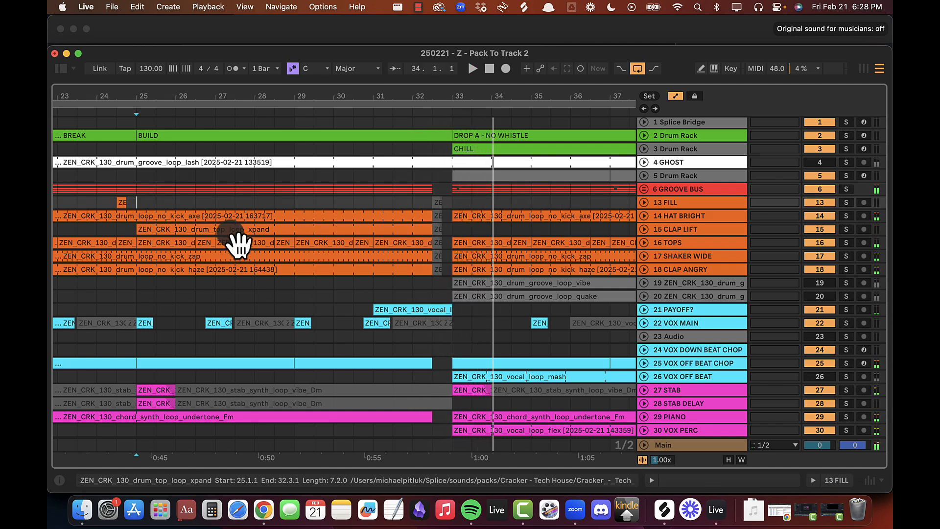
# Step: Unfold the VOX MAIN track and show its empty device chain
pyautogui.scroll(-5, 289, 352)
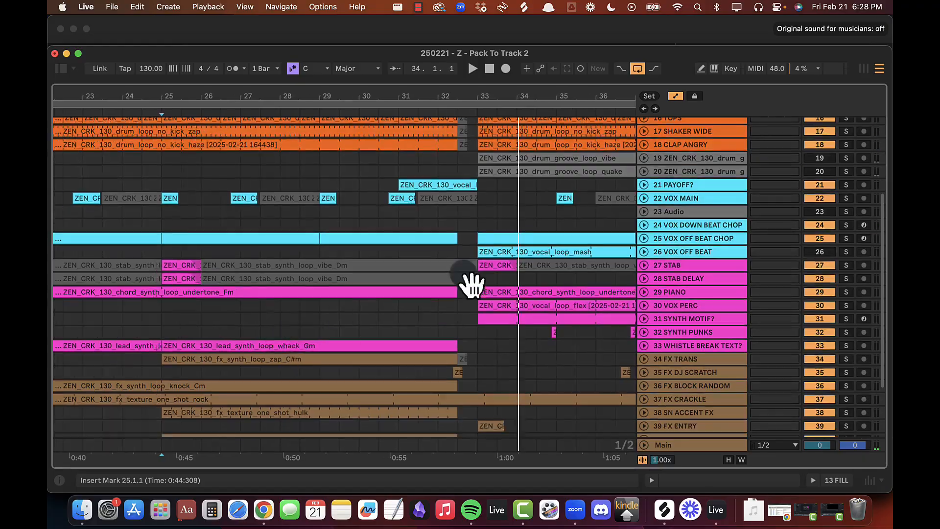
pyautogui.click(647, 198)
pyautogui.click(645, 198)
pyautogui.doubleClick(679, 197)
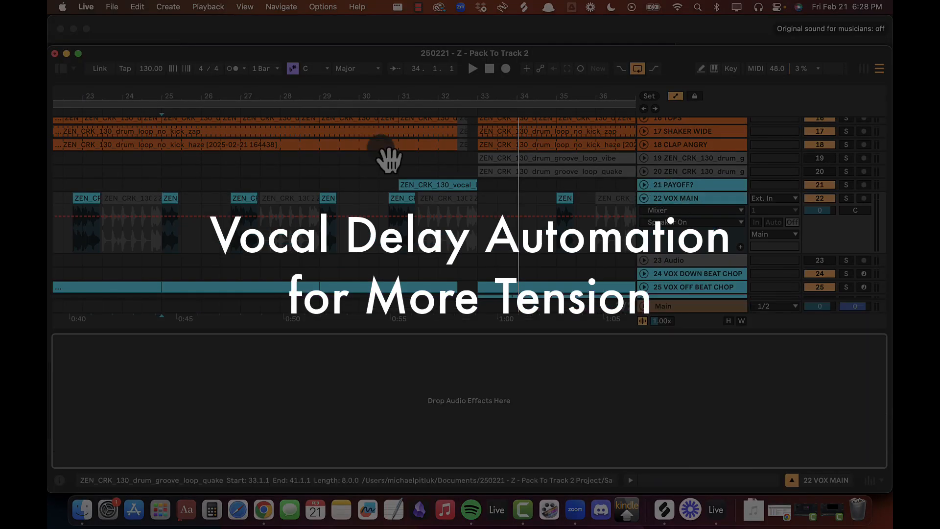
# Step: Search the browser for "delay" and add the Delay audio effect to the VOX MAIN track
pyautogui.click(61, 69)
pyautogui.click(143, 94)
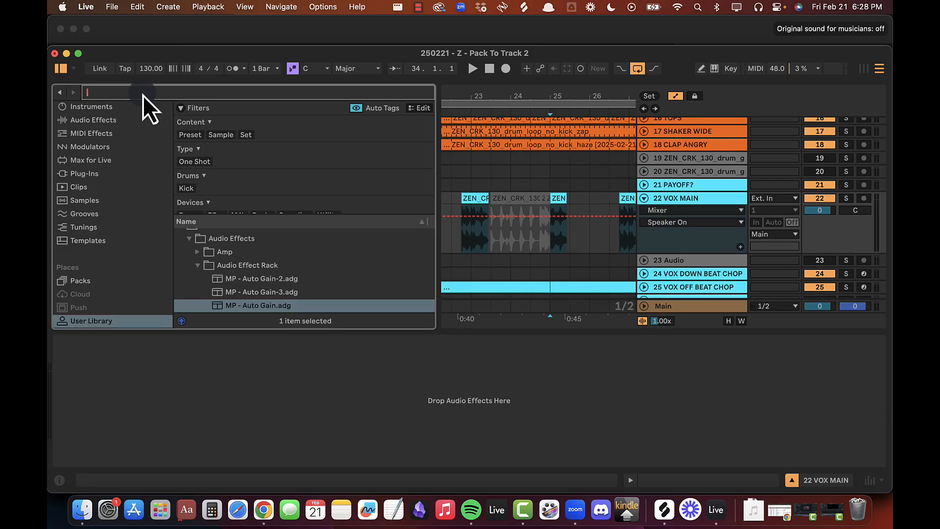
pyautogui.write('delay')
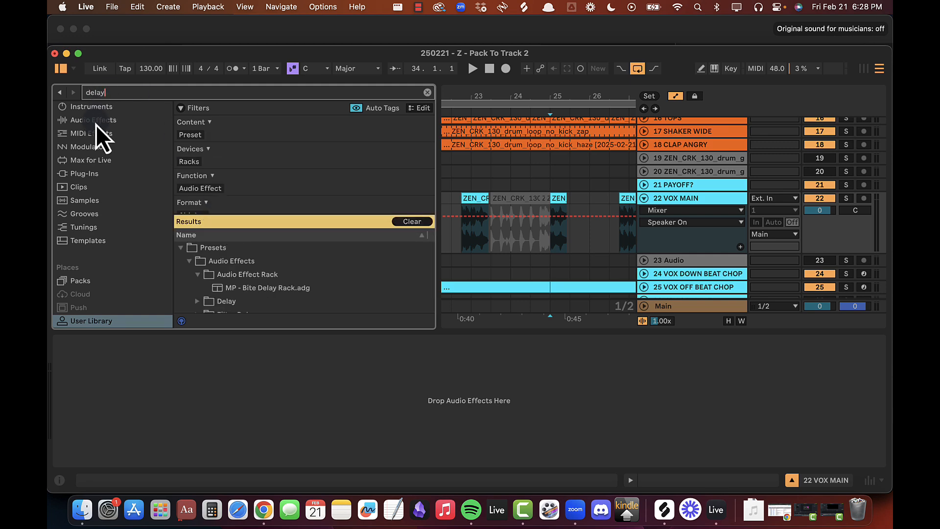
pyautogui.scroll(5, 92, 203)
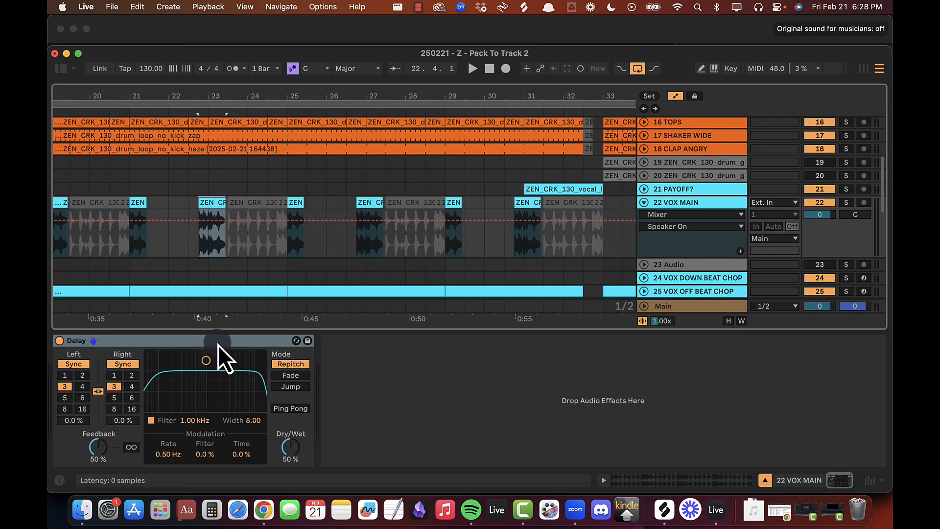
# Step: Group the VOX MAIN Delay into an Audio Effect Rack and create a second, empty chain in it
pyautogui.click(218, 344)
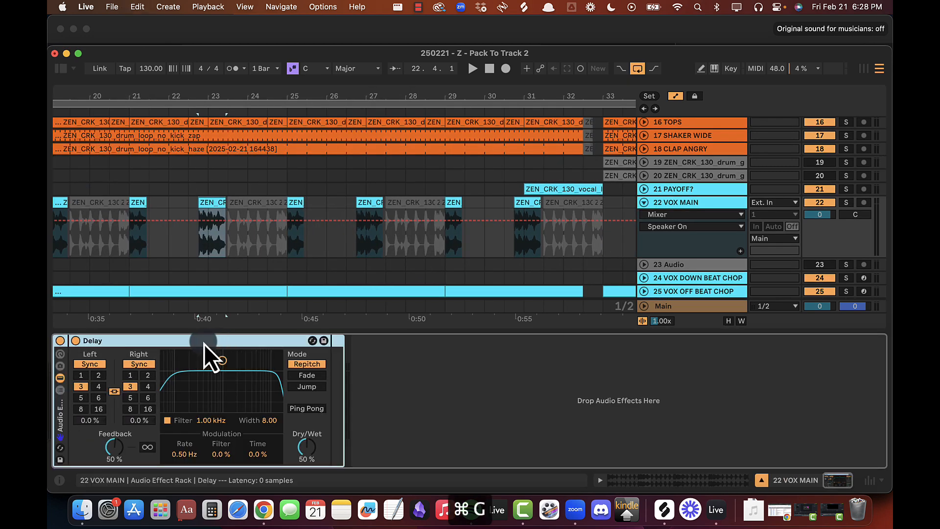
pyautogui.press('super+g')
pyautogui.rightClick(126, 420)
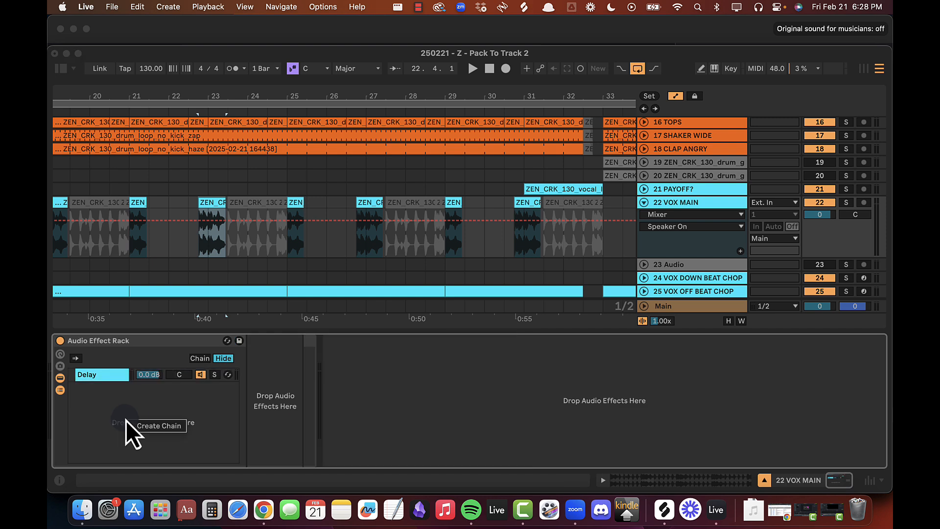
pyautogui.click(143, 425)
# Step: Rename the rack's chains DELAY and DRY, and move the DELAY chain below DRY
pyautogui.click(96, 375)
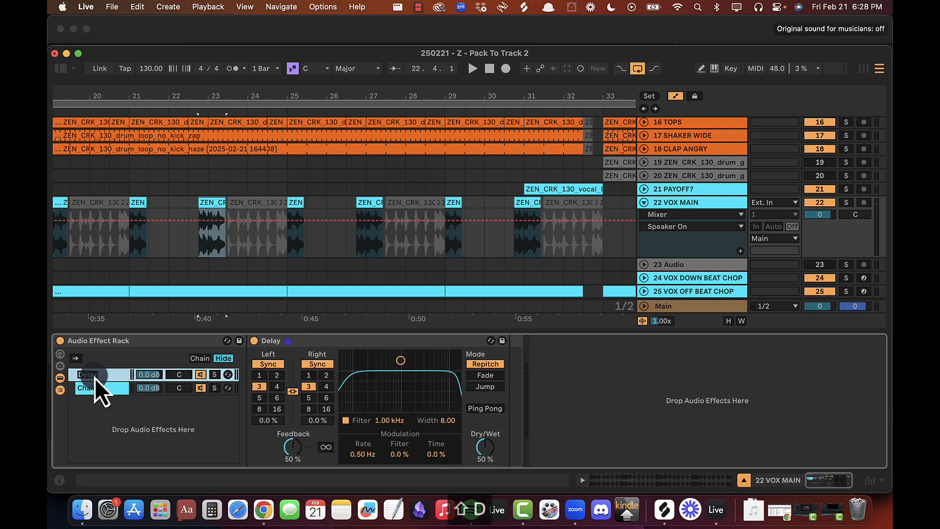
pyautogui.click(101, 391)
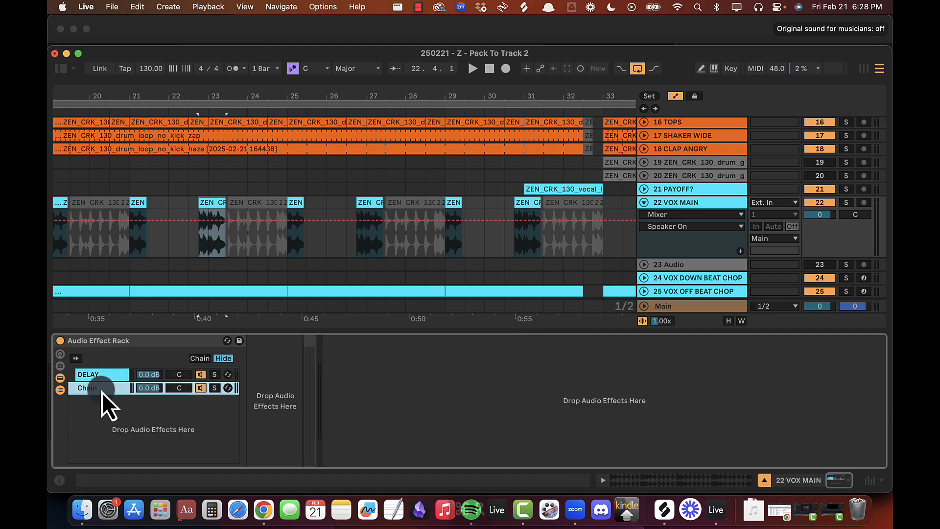
pyautogui.write('DRY')
pyautogui.moveTo(103, 376); pyautogui.dragTo(115, 446)
# Step: Set the Delay to 100% Dry/Wet with a synced time of 2 sixteenths on both channels, and place the insert marker at 25.1.1
pyautogui.click(477, 449)
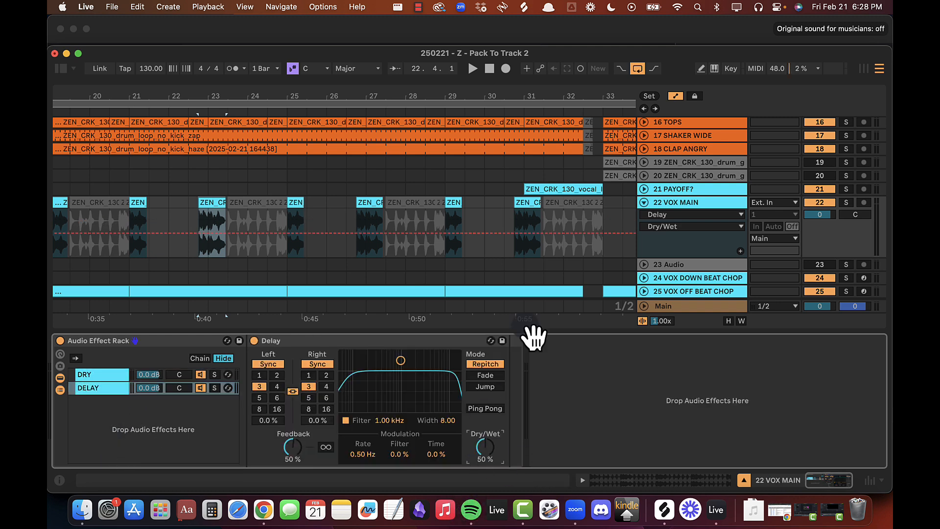
pyautogui.click(276, 375)
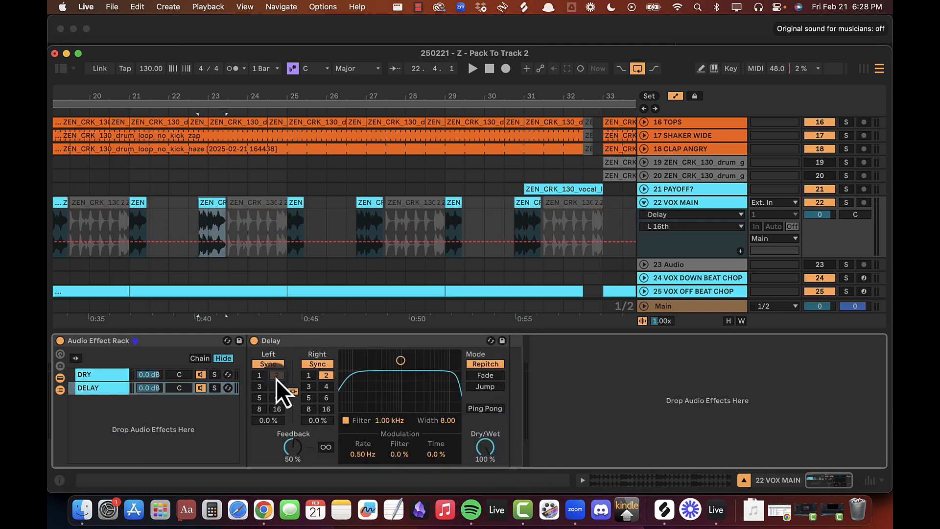
pyautogui.click(284, 190)
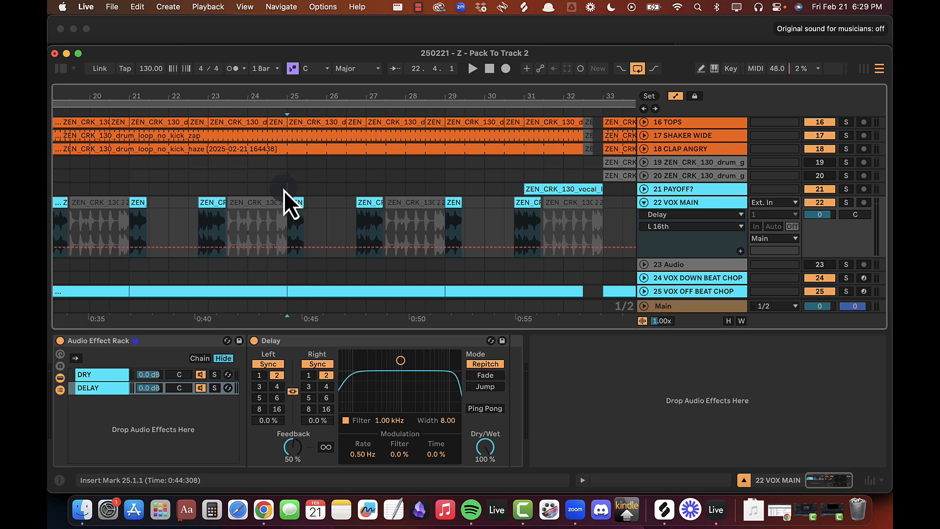
# Step: Play the arrangement and raise the Delay's feedback on the VOX MAIN track to 67%
pyautogui.press('space')
pyautogui.click(673, 202)
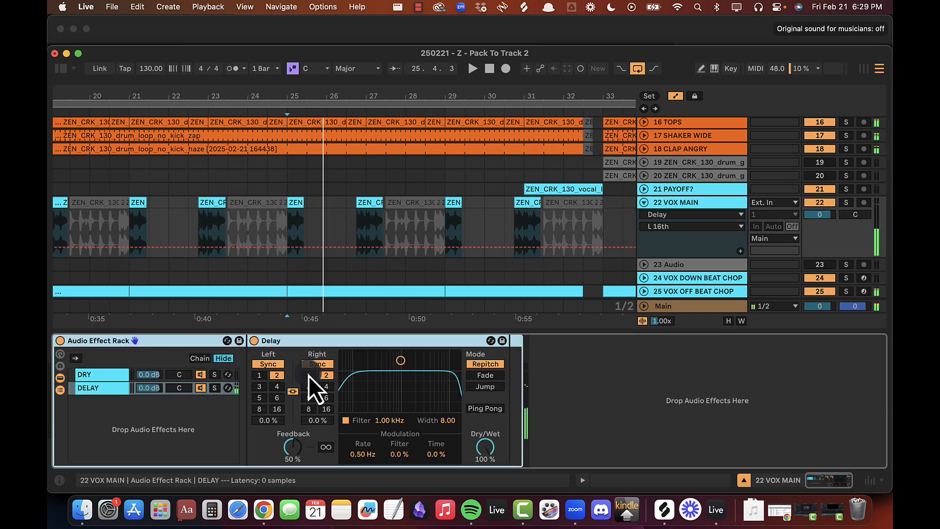
pyautogui.moveTo(296, 449); pyautogui.dragTo(296, 449)
# Step: Find the Chorus-Ensemble effect in the browser and insert it ahead of the Delay in the DELAY chain
pyautogui.click(61, 69)
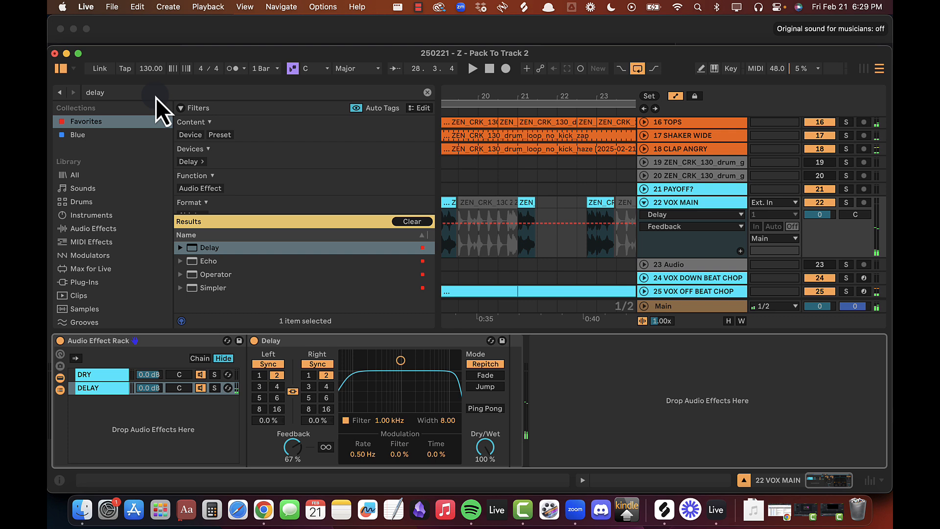
pyautogui.click(206, 97)
pyautogui.write('chorus')
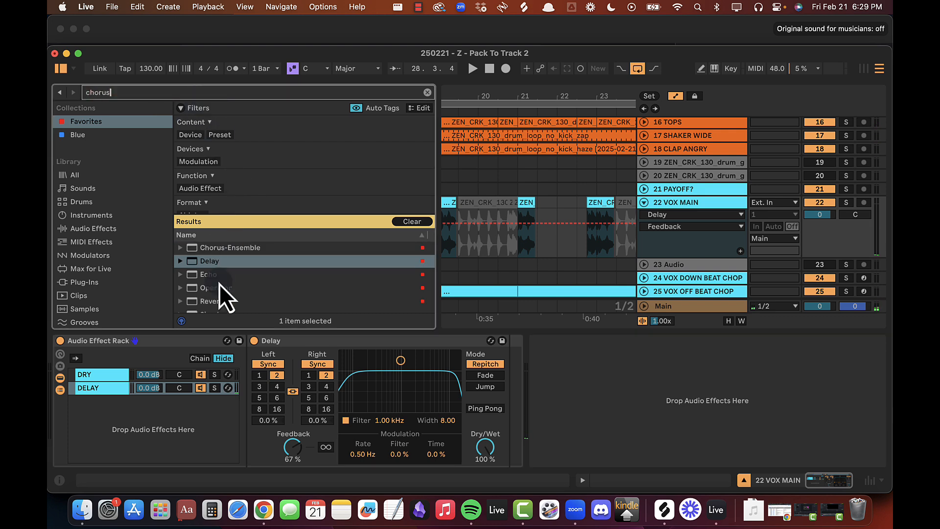
pyautogui.moveTo(236, 250); pyautogui.dragTo(516, 378)
pyautogui.moveTo(586, 342); pyautogui.dragTo(392, 378)
# Step: During playback, set the Chorus-Ensemble dry/wet to 62% and the Delay's feedback to 66%
pyautogui.press('space')
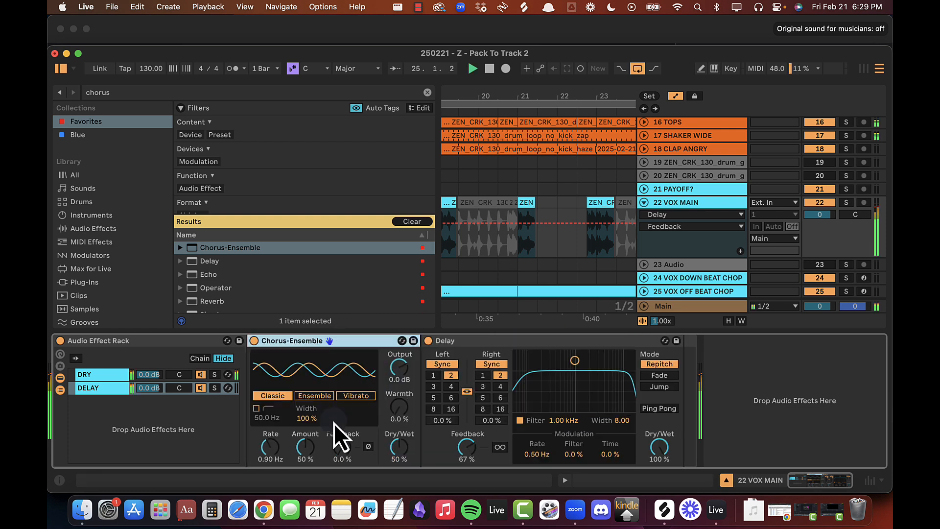
pyautogui.click(397, 448)
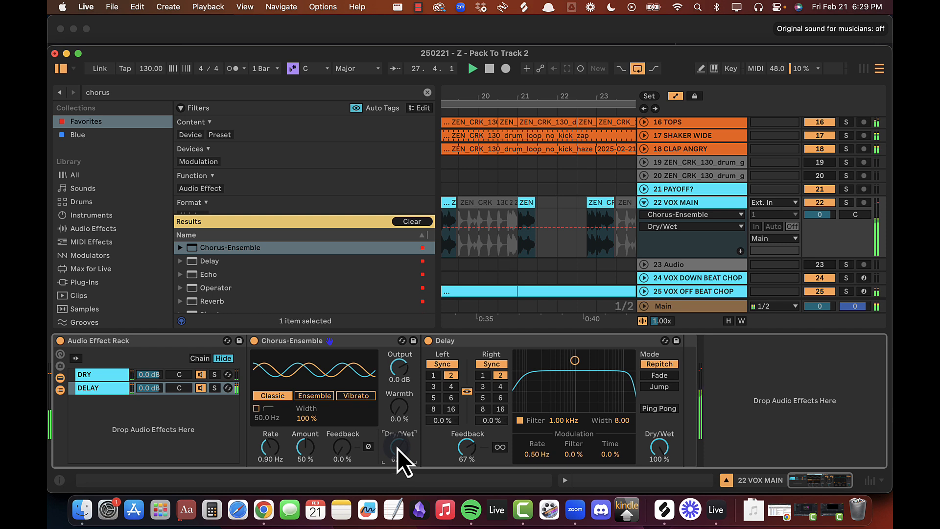
pyautogui.moveTo(398, 449); pyautogui.dragTo(360, 327)
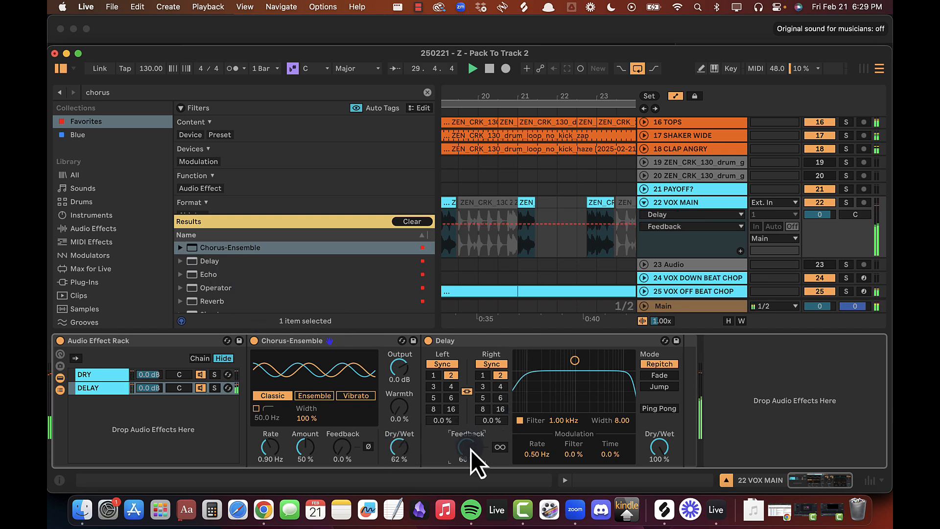
# Step: Insert a Reverb after the Delay and set its decay to 500 ms and dry/wet to 60%
pyautogui.moveTo(207, 299); pyautogui.dragTo(613, 409)
pyautogui.press('space')
pyautogui.moveTo(775, 412); pyautogui.dragTo(777, 324)
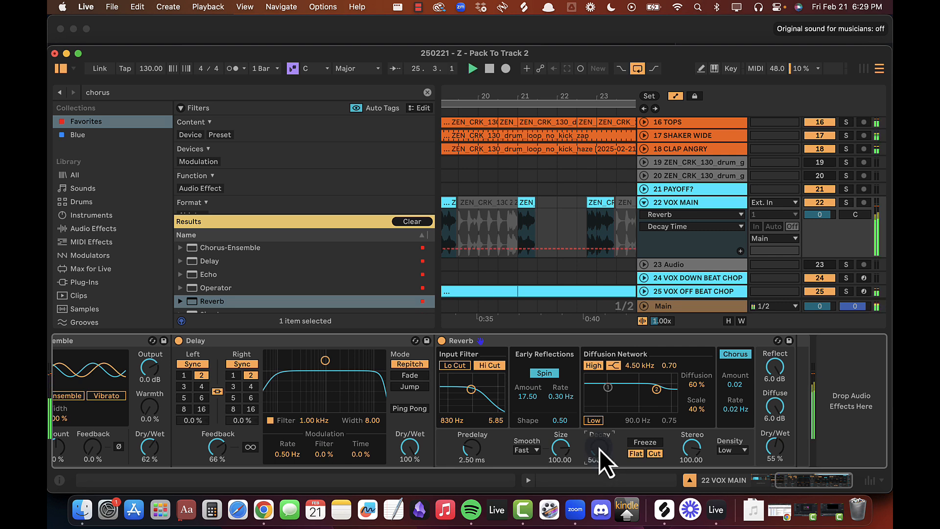
pyautogui.click(778, 450)
pyautogui.moveTo(779, 451); pyautogui.dragTo(779, 449)
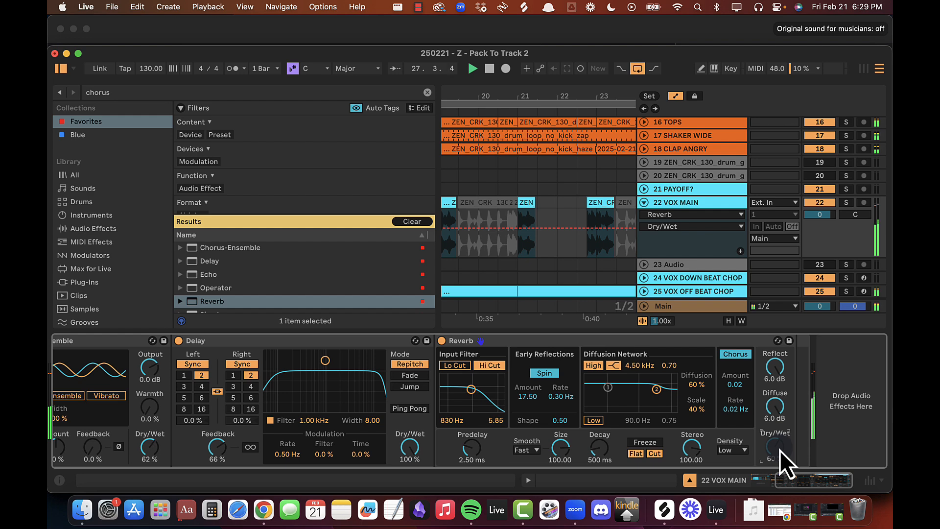
# Step: Search the browser for "gain" and add the MP - Auto Gain rack after the Reverb
pyautogui.hscroll(-5, 371, 388)
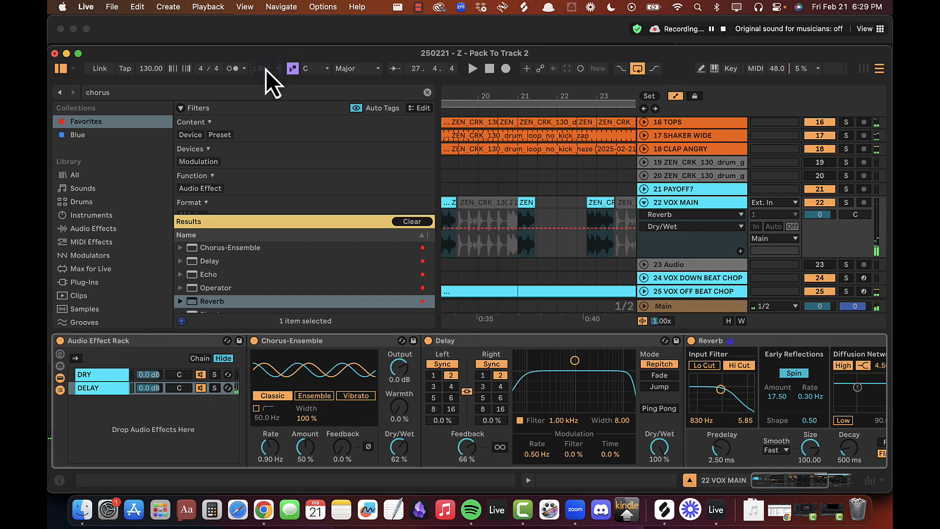
pyautogui.click(260, 96)
pyautogui.write('gain')
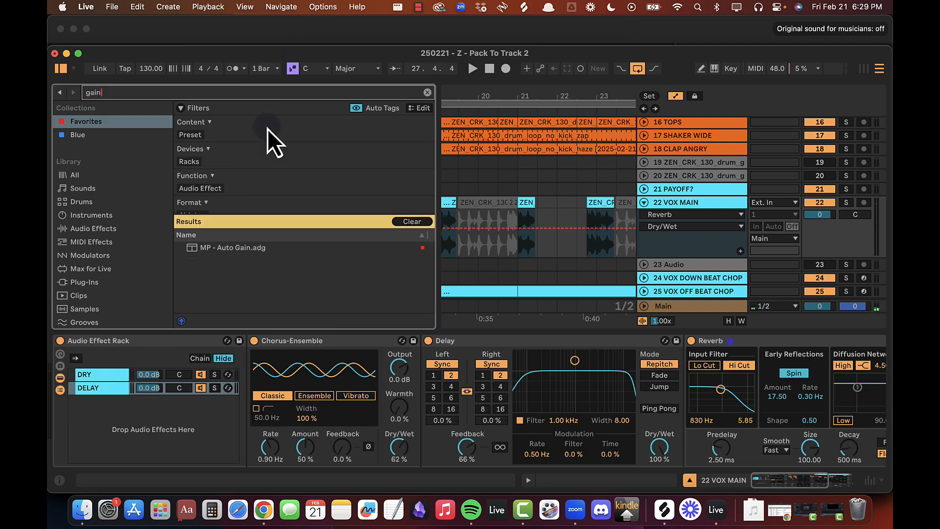
pyautogui.moveTo(220, 251); pyautogui.dragTo(796, 360)
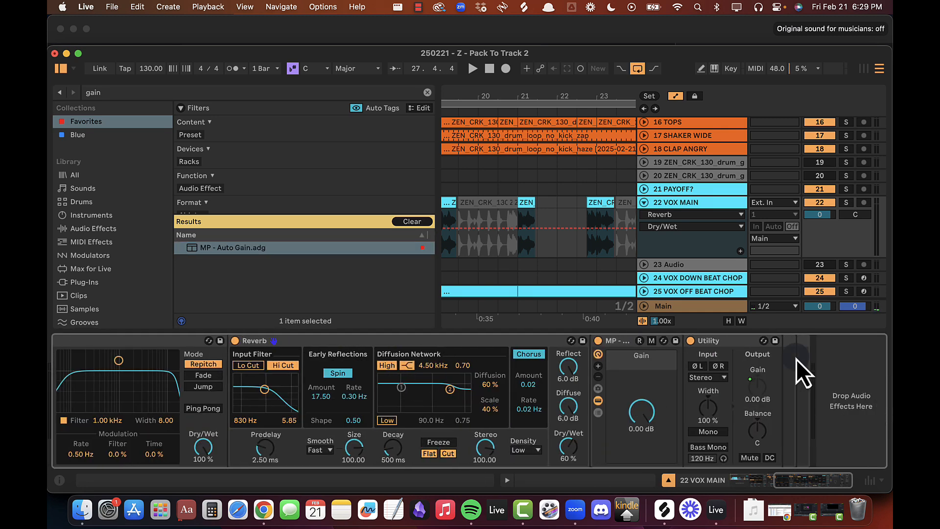
# Step: Set the MP - Auto Gain level to −∞ dB and show its gain automation in a new lane under VOX MAIN
pyautogui.rightClick(643, 417)
pyautogui.click(693, 56)
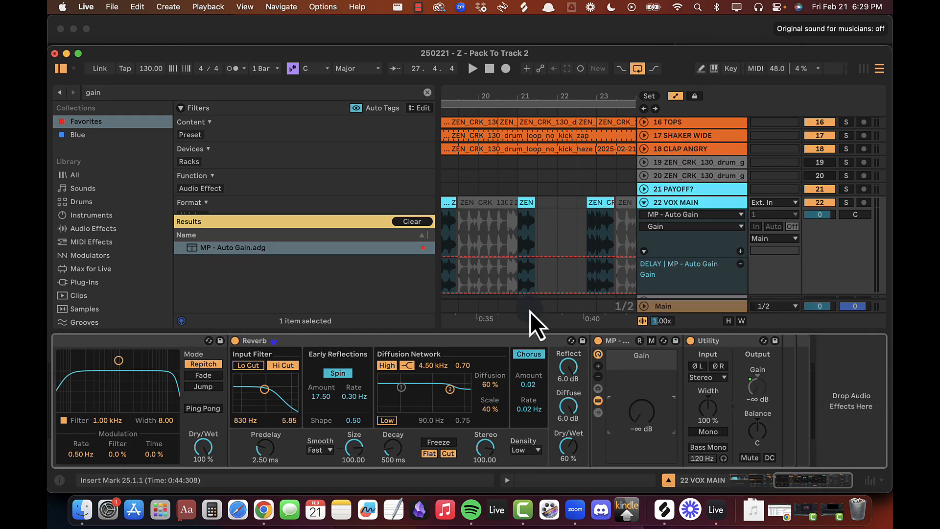
pyautogui.hscroll(-10, 343, 392)
pyautogui.click(146, 387)
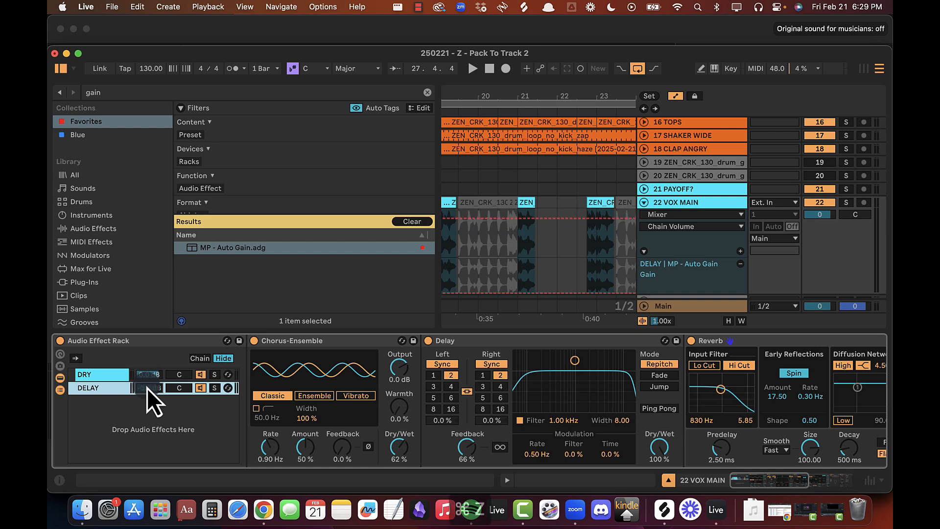
# Step: Hide the browser and devices, then draw delay gain automation rising from −∞ dB at bar 17 to bar 31 and falling to −∞ dB at bar 33
pyautogui.press('super+alt+l')
pyautogui.press('super+alt+b')
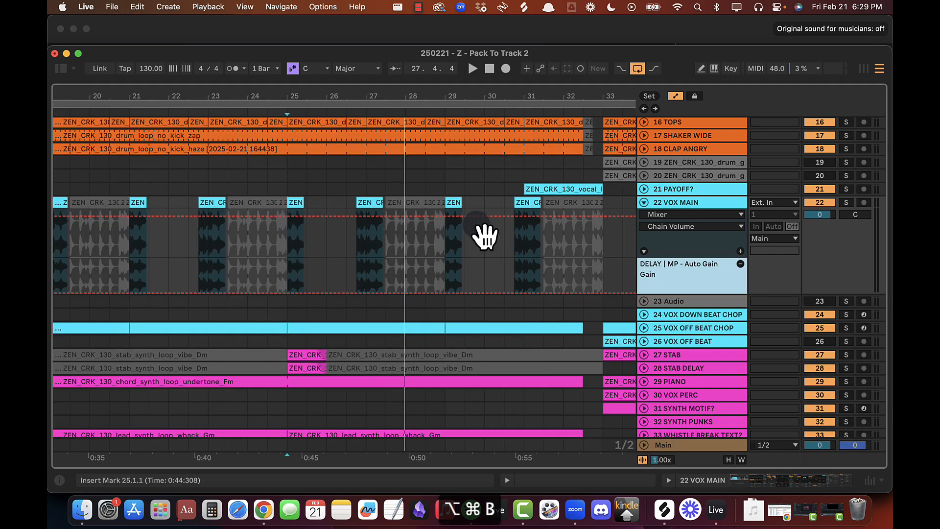
pyautogui.moveTo(264, 90); pyautogui.dragTo(339, 93)
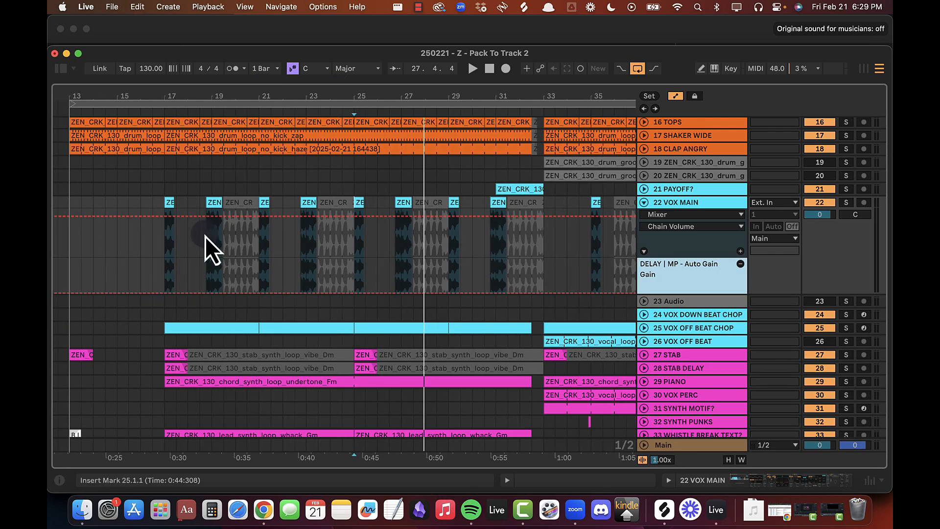
pyautogui.click(165, 277)
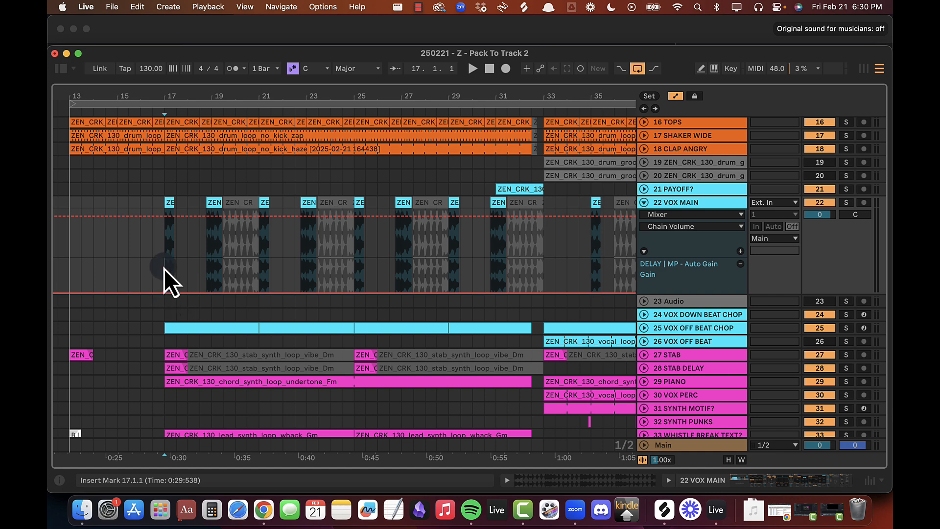
pyautogui.moveTo(490, 289); pyautogui.dragTo(540, 293)
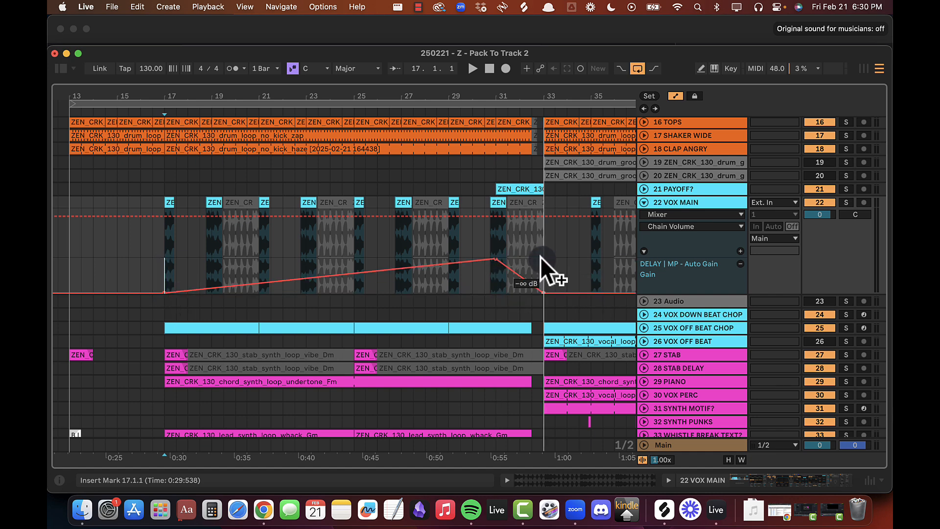
# Step: Move the gain automation's closing −∞ dB point from bar 33 to 32.3 and bend the falling segment into an outward curve
pyautogui.moveTo(542, 94); pyautogui.dragTo(516, 310)
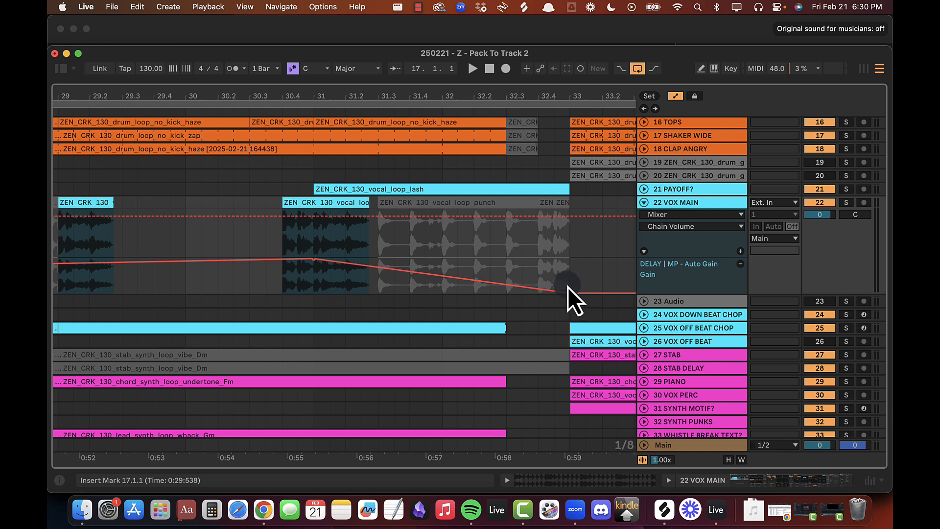
pyautogui.moveTo(569, 293); pyautogui.dragTo(506, 293)
pyautogui.moveTo(451, 282); pyautogui.dragTo(450, 280)
pyautogui.click(218, 238)
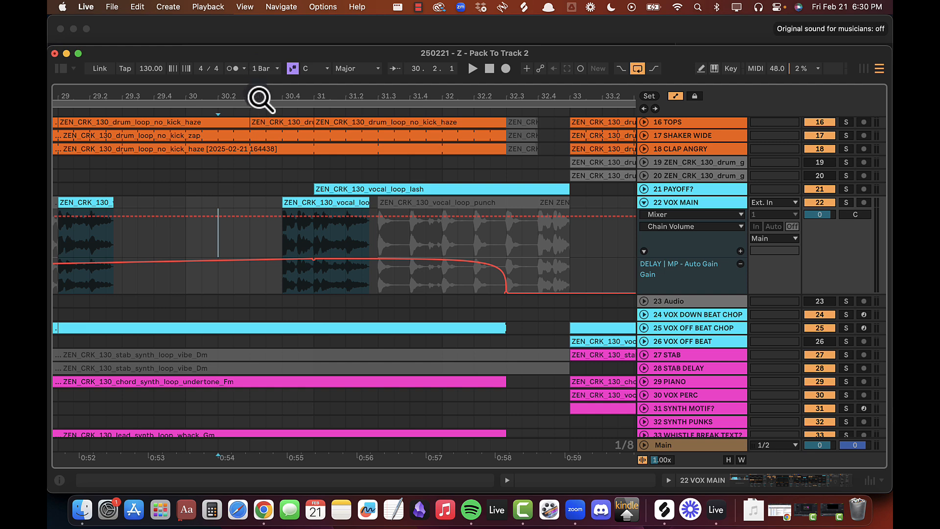
pyautogui.moveTo(399, 258); pyautogui.dragTo(506, 258)
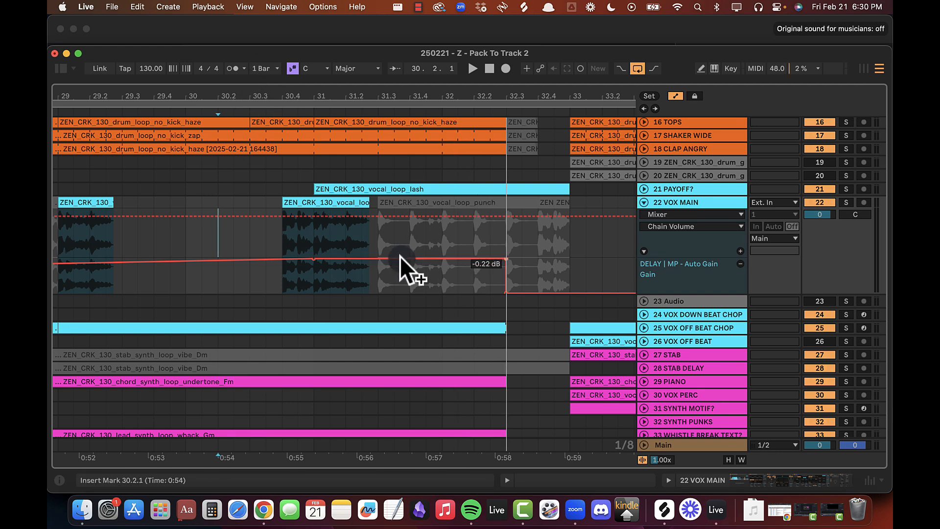
pyautogui.press('super+z')
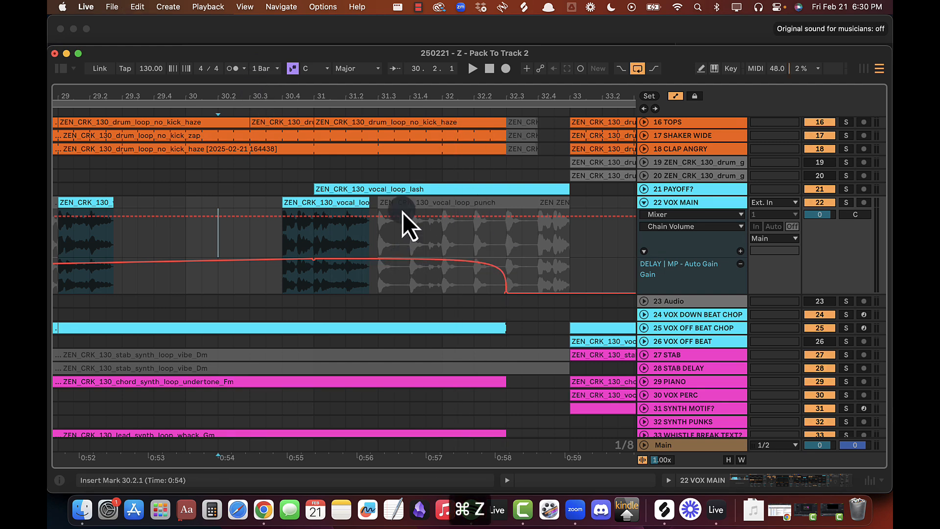
# Step: Listen from bar 25 and bend the rising delay gain ramp between bars 17 and 31 upward so it builds sooner
pyautogui.doubleClick(281, 97)
pyautogui.doubleClick(281, 96)
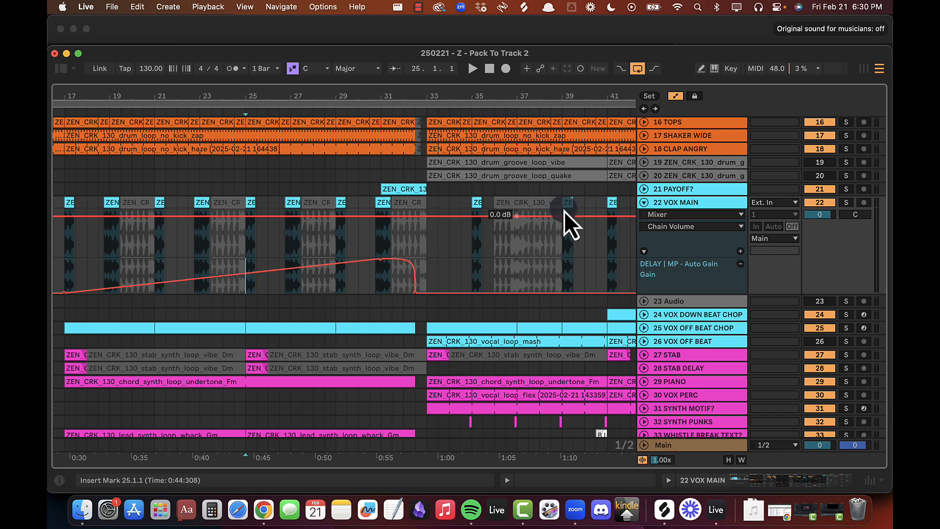
pyautogui.press('space')
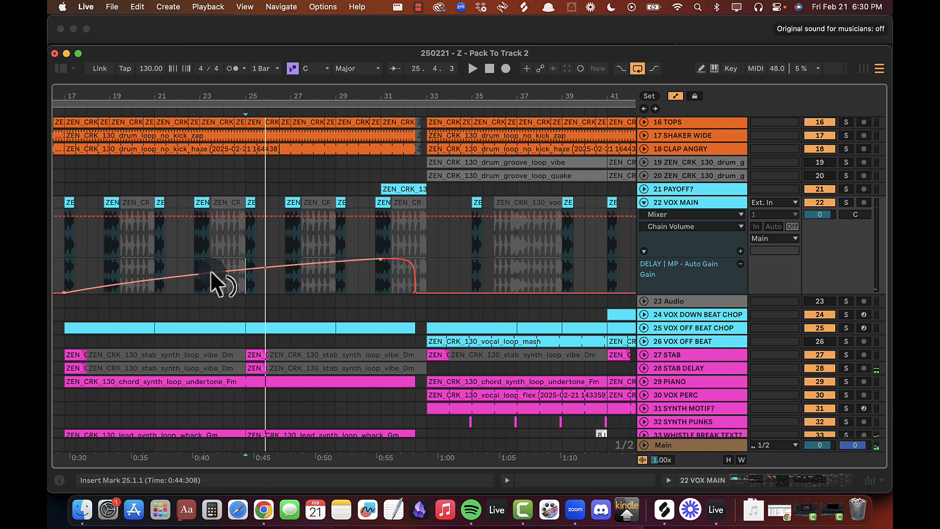
pyautogui.moveTo(210, 269); pyautogui.dragTo(235, 265)
pyautogui.press('space')
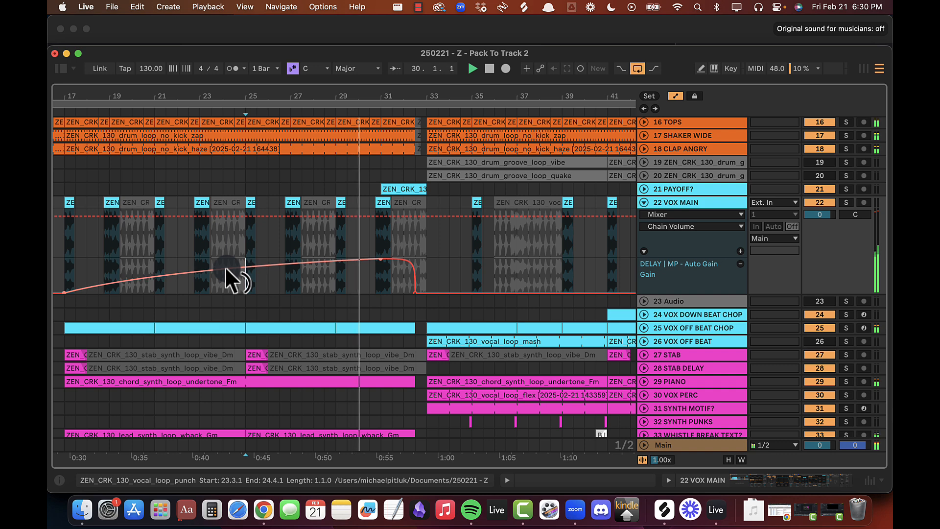
pyautogui.click(234, 268)
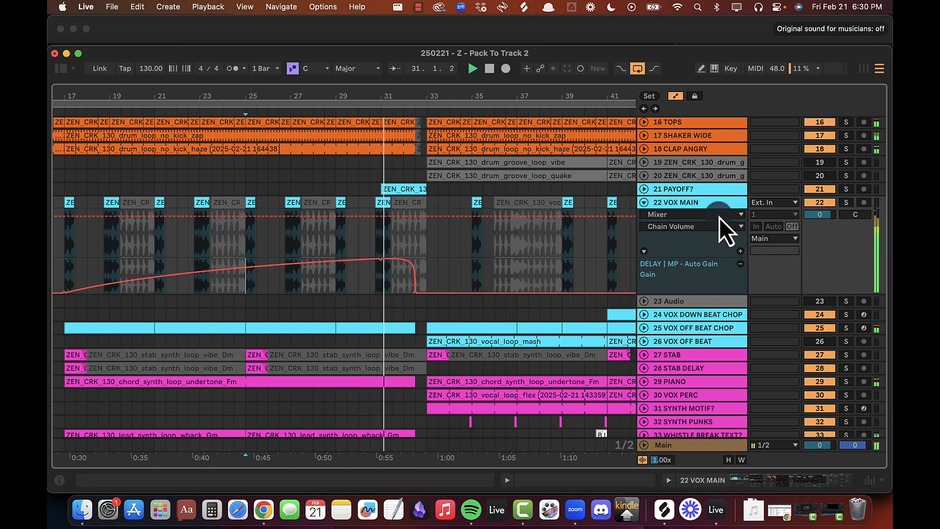
# Step: Reopen the VOX MAIN devices and browser and insert an EQ Eight ahead of the Chorus-Ensemble in the DELAY chain
pyautogui.doubleClick(676, 201)
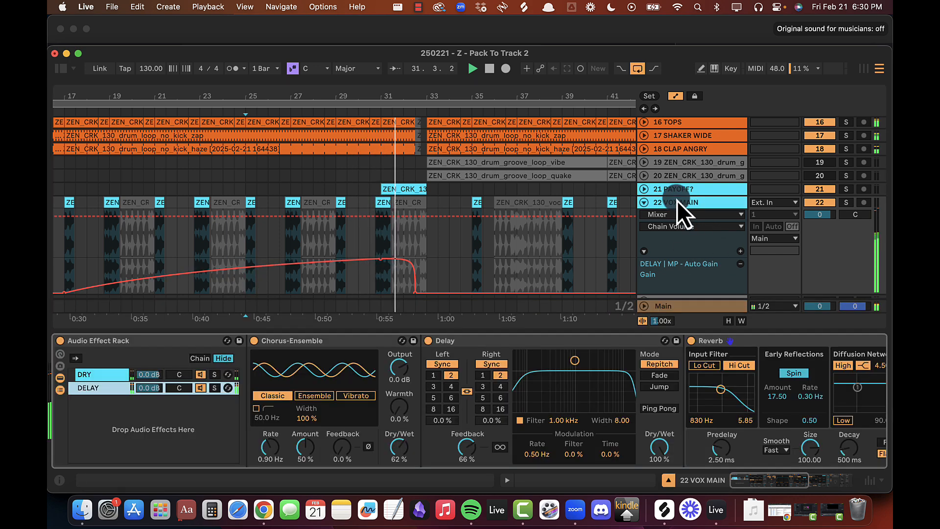
pyautogui.click(62, 70)
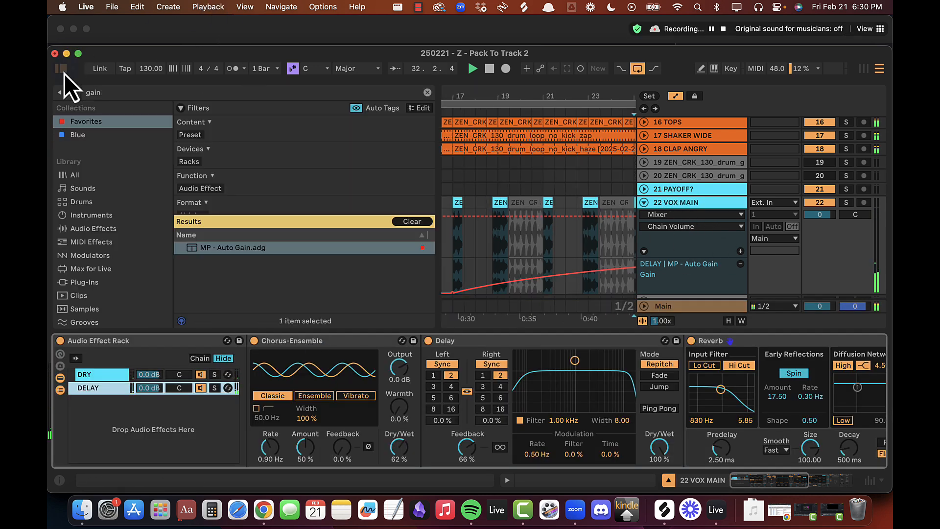
pyautogui.click(427, 92)
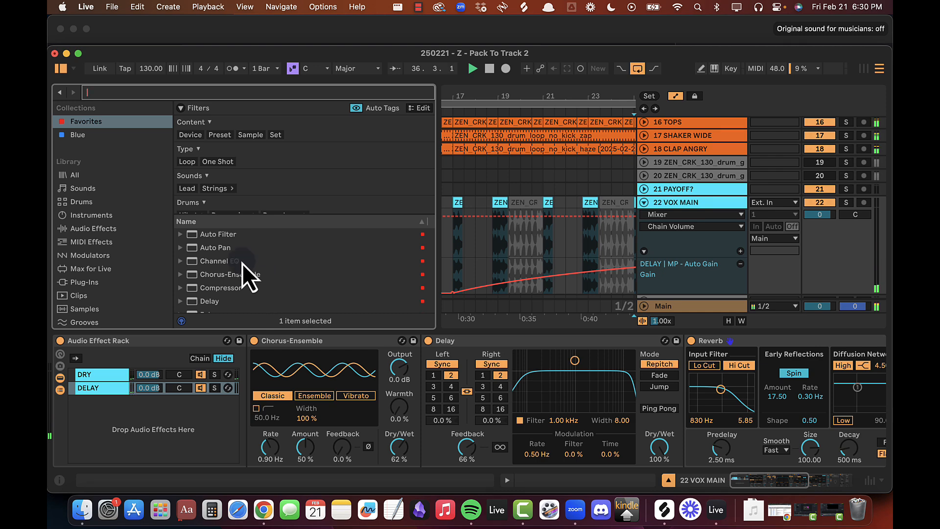
pyautogui.scroll(-3, 250, 265)
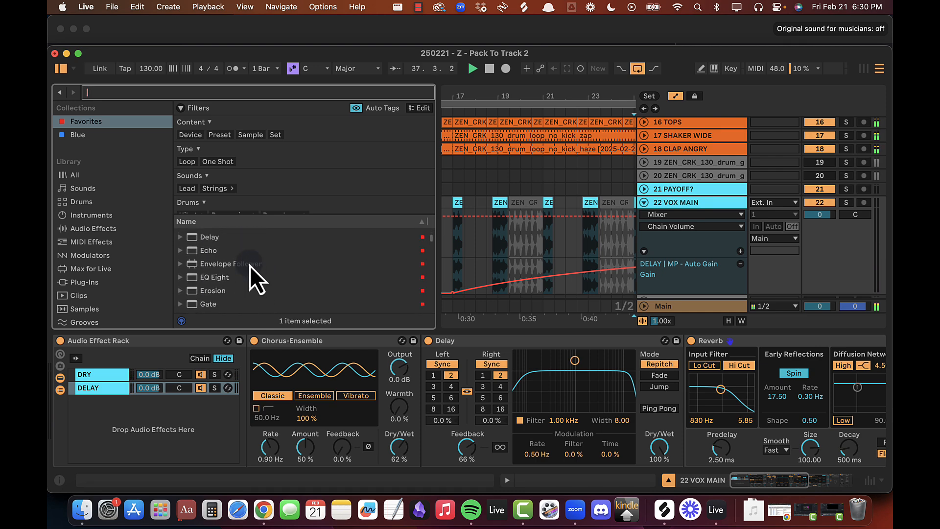
pyautogui.moveTo(218, 289); pyautogui.dragTo(273, 416)
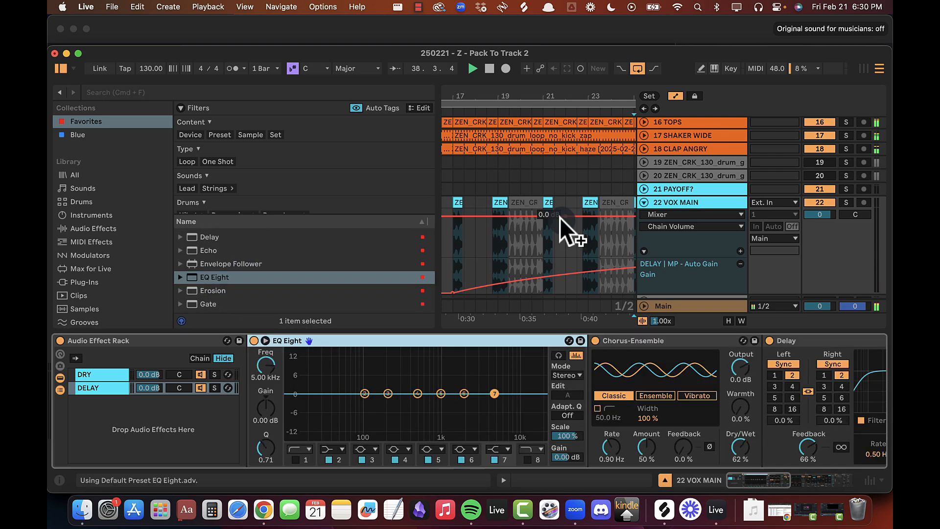
# Step: Play VOX MAIN from bar 21, enable the EQ Eight's first low-cut band and set its frequency to 500 Hz
pyautogui.click(538, 192)
pyautogui.scroll(-3, 539, 190)
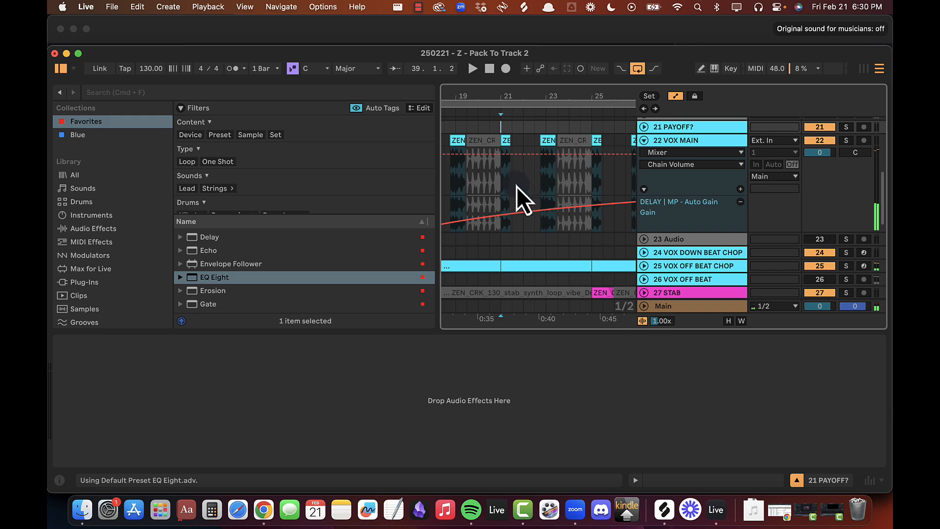
pyautogui.click(688, 143)
pyautogui.press('space')
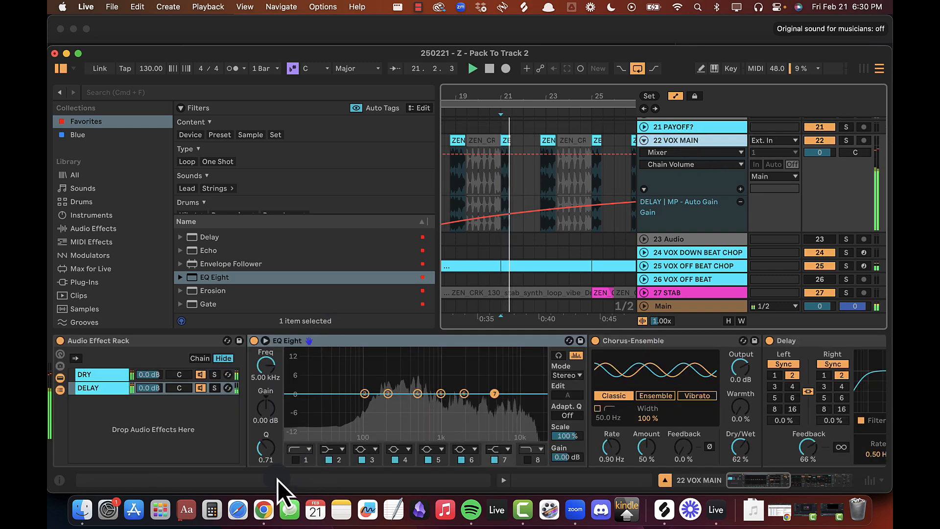
pyautogui.click(298, 462)
pyautogui.click(266, 371)
pyautogui.write('500')
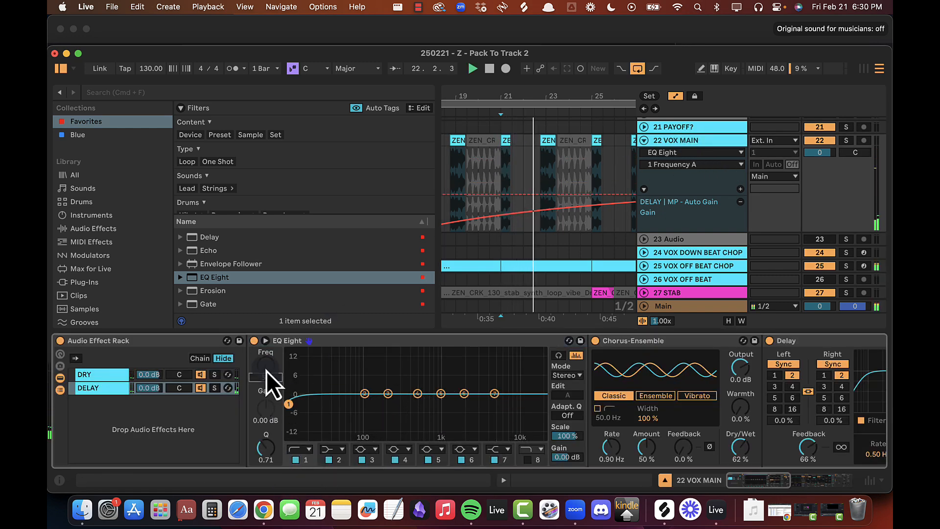
pyautogui.press('Return')
pyautogui.press('super+alt+l')
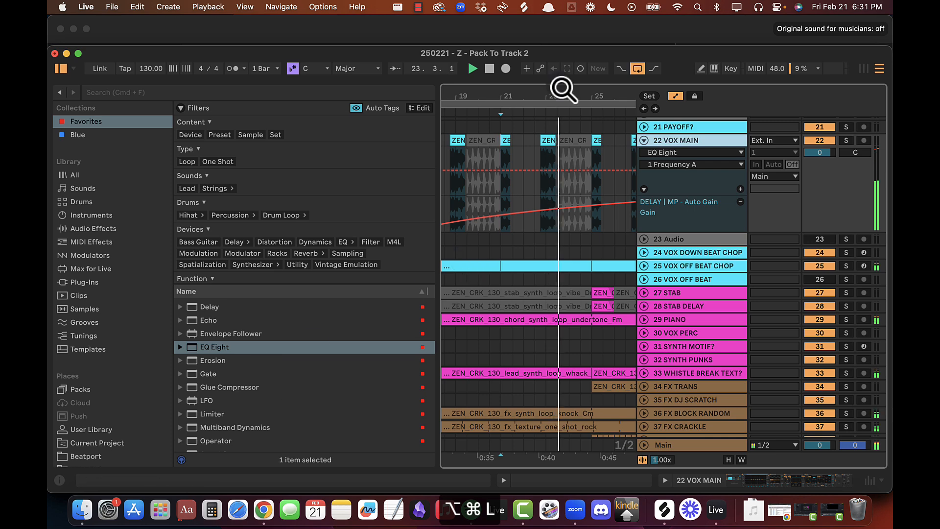
pyautogui.moveTo(549, 93); pyautogui.dragTo(549, 88)
pyautogui.moveTo(534, 212); pyautogui.dragTo(534, 211)
pyautogui.click(679, 142)
pyautogui.press('super+alt+l')
pyautogui.press('super+alt+l')
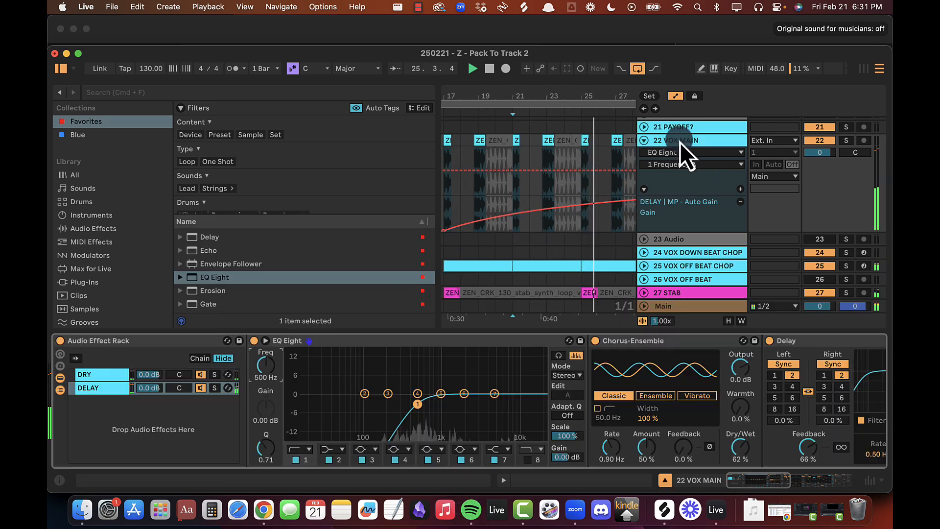
# Step: Reopen the VOX MAIN devices and raise the Delay's feedback in the DELAY chain to 80% while listening
pyautogui.press('super+alt+b')
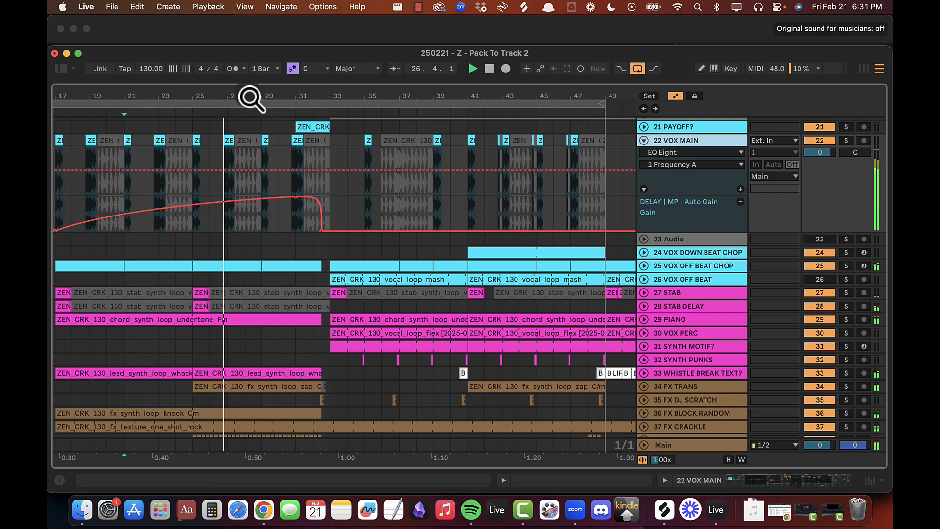
pyautogui.moveTo(243, 98); pyautogui.dragTo(275, 94)
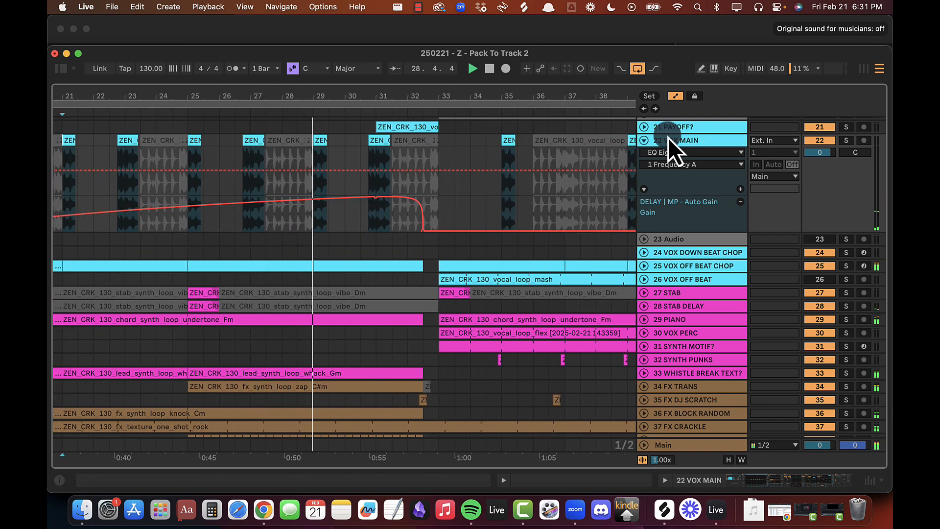
pyautogui.doubleClick(685, 141)
pyautogui.hscroll(10, 715, 395)
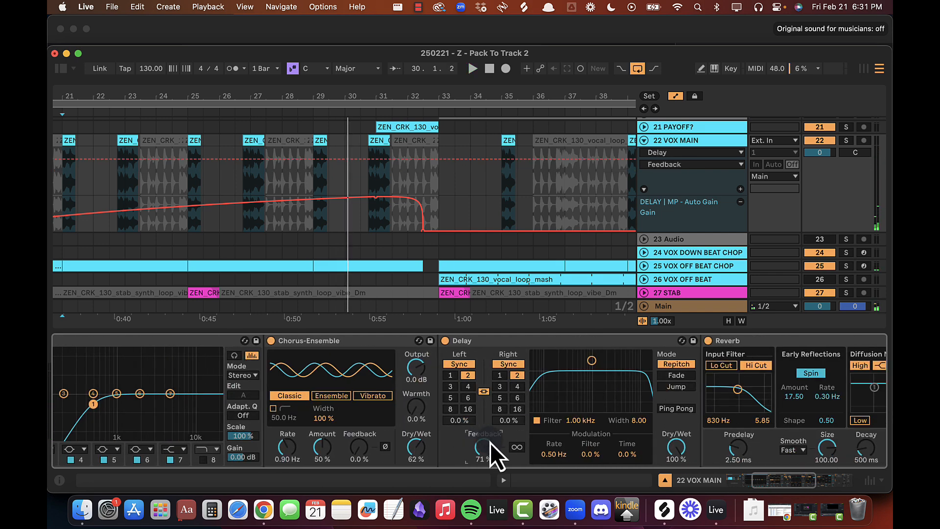
pyautogui.press('space')
pyautogui.moveTo(490, 442); pyautogui.dragTo(486, 448)
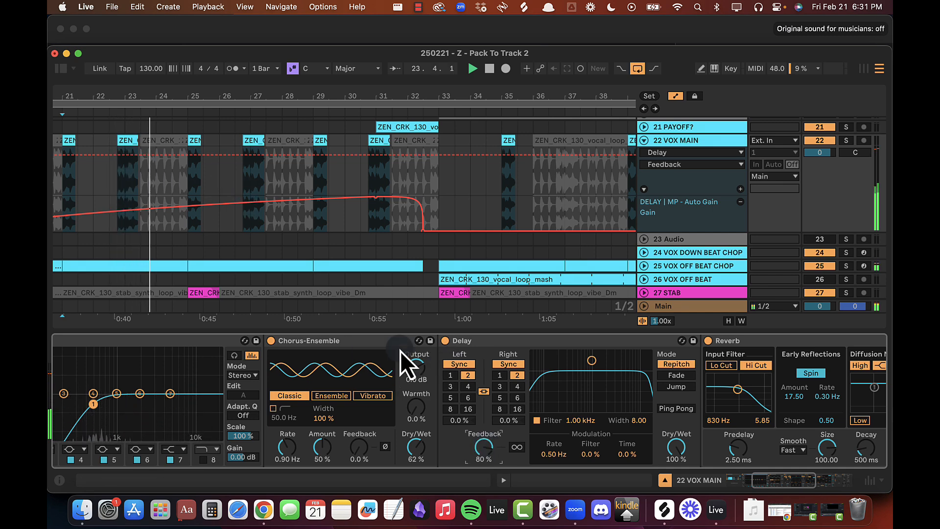
pyautogui.hscroll(10, 351, 341)
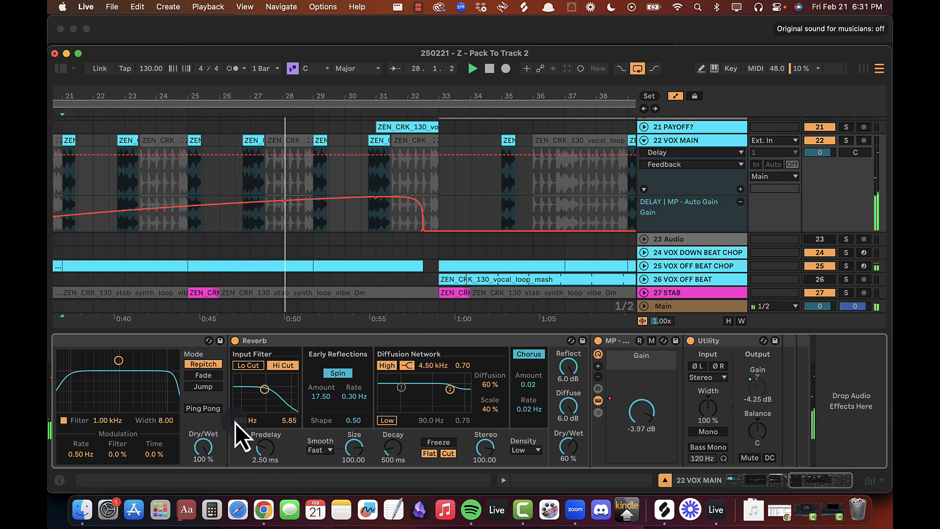
pyautogui.hscroll(-5, 214, 428)
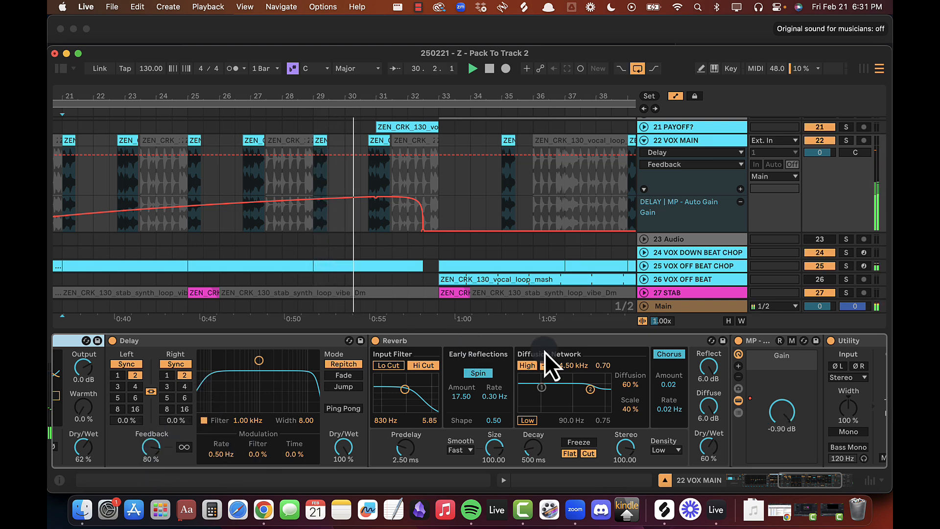
# Step: Play from bar 25 and set the Chorus-Ensemble to 100% Dry/Wet and 200% Width in the DELAY chain
pyautogui.click(290, 344)
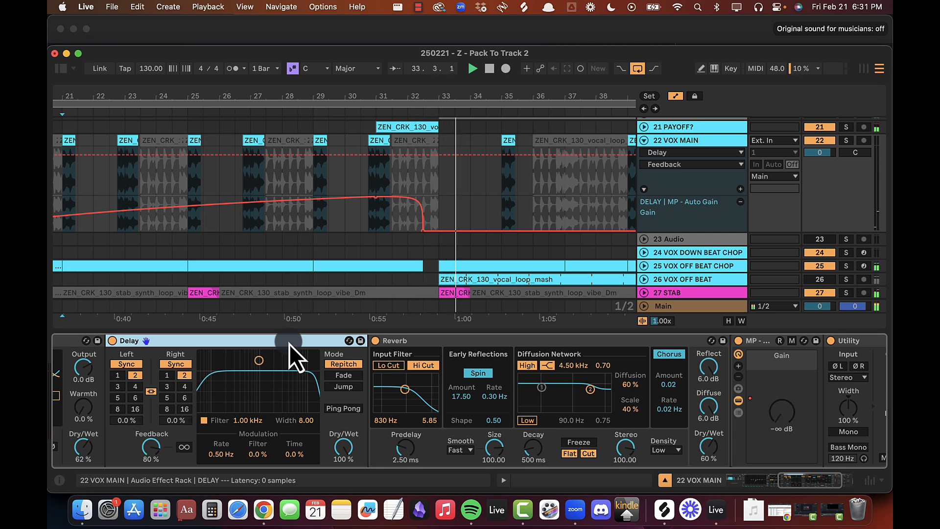
pyautogui.press('alt+super+l')
pyautogui.click(188, 182)
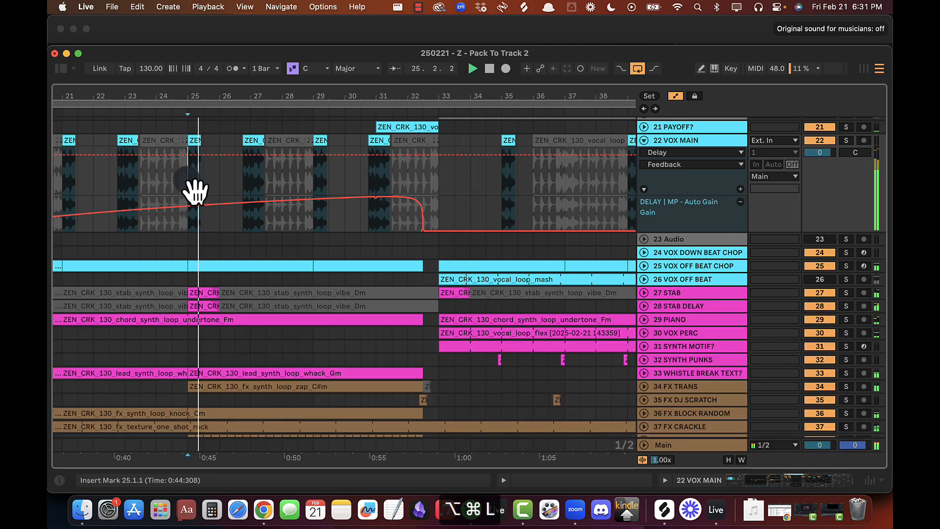
pyautogui.press('alt+super+l')
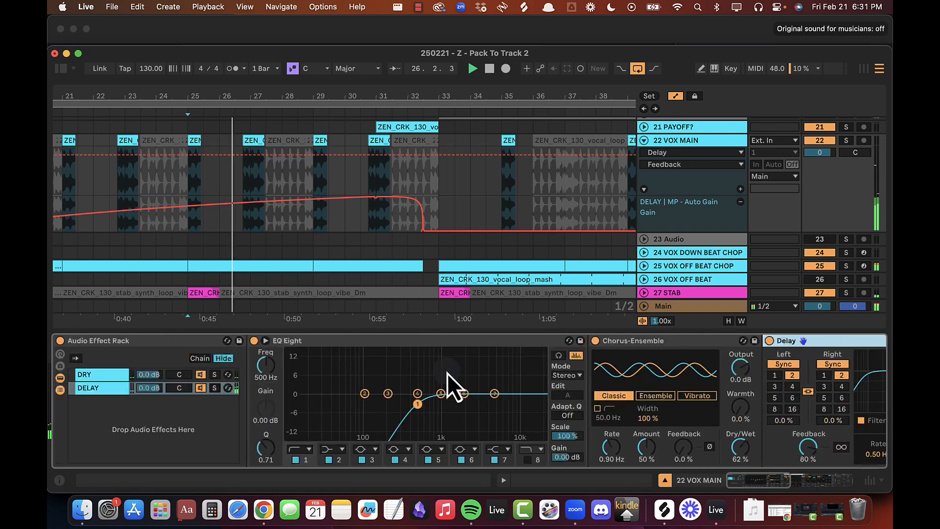
pyautogui.hscroll(5, 447, 373)
pyautogui.click(519, 451)
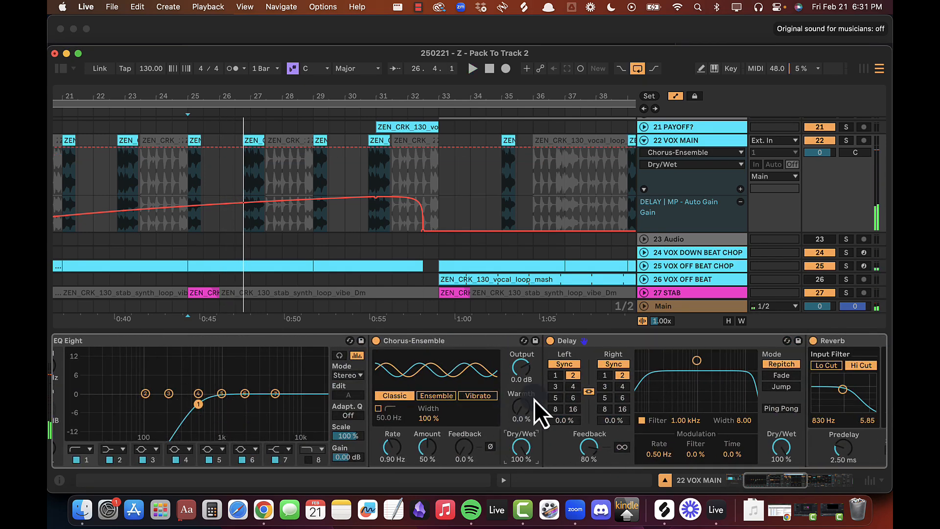
pyautogui.press('space')
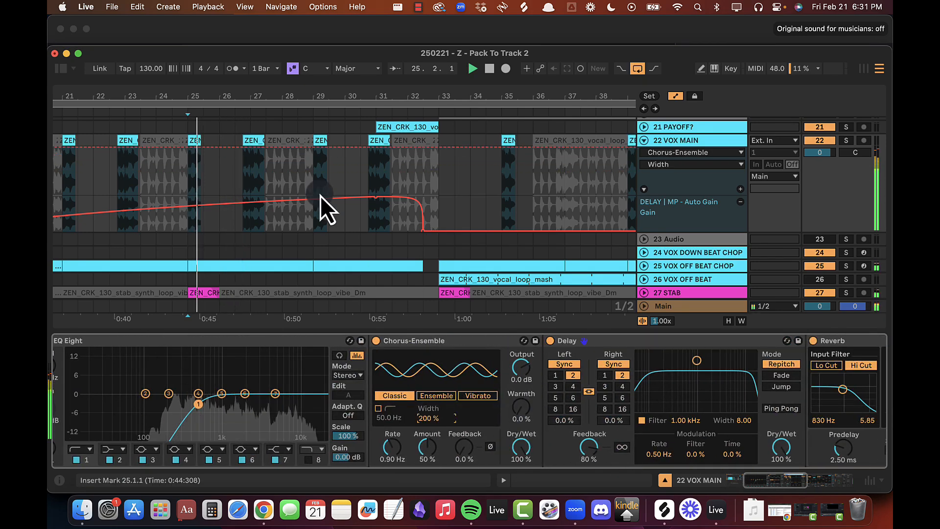
pyautogui.click(451, 344)
pyautogui.hscroll(3, 450, 345)
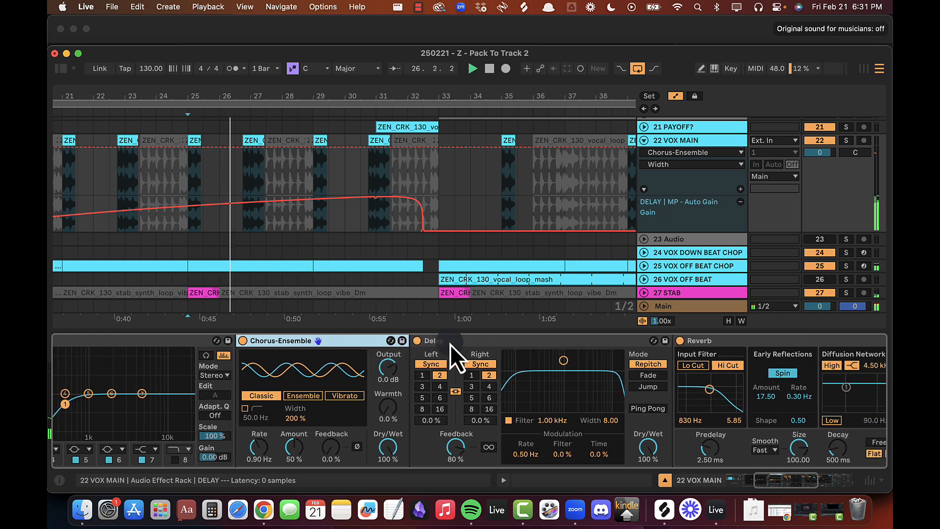
pyautogui.hscroll(-4, 281, 371)
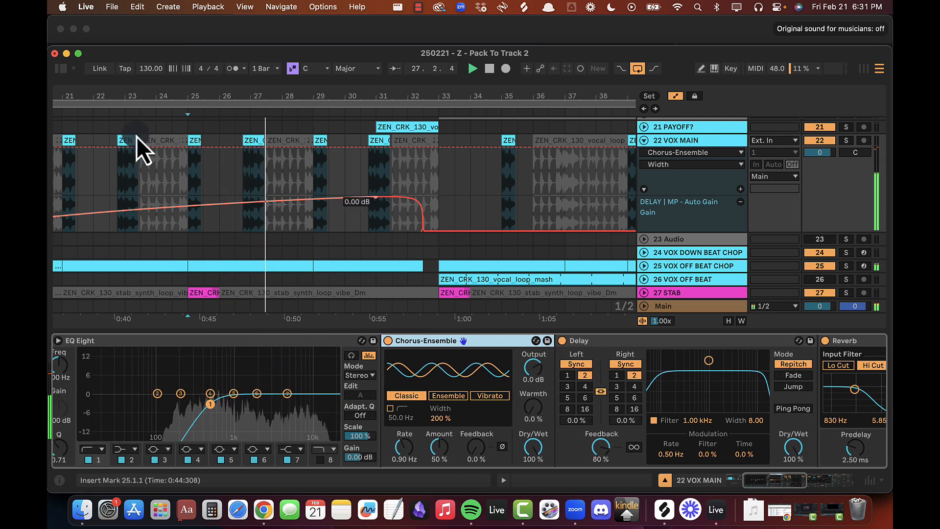
# Step: Insert a second EQ Eight between the Reverb and the Auto Gain device and set it to M/S mode, editing the mid channel
pyautogui.click(60, 68)
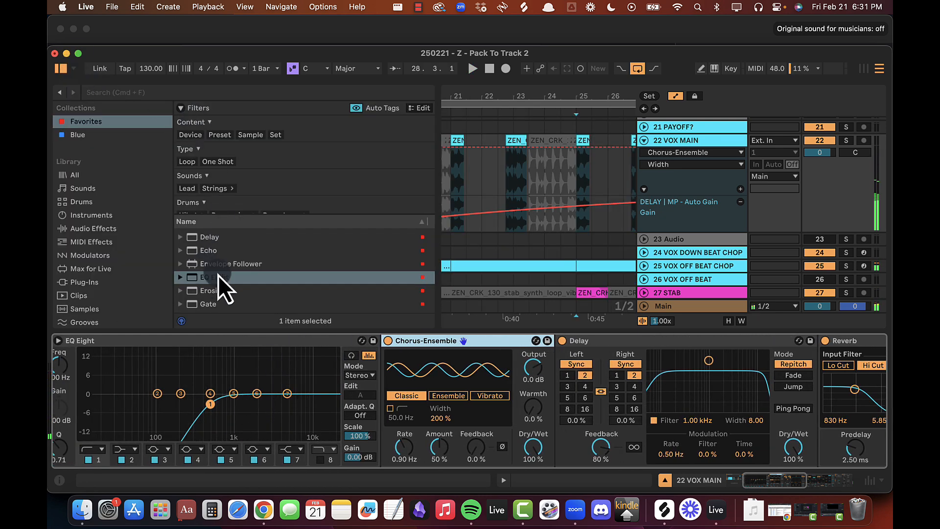
pyautogui.moveTo(218, 275); pyautogui.dragTo(734, 393)
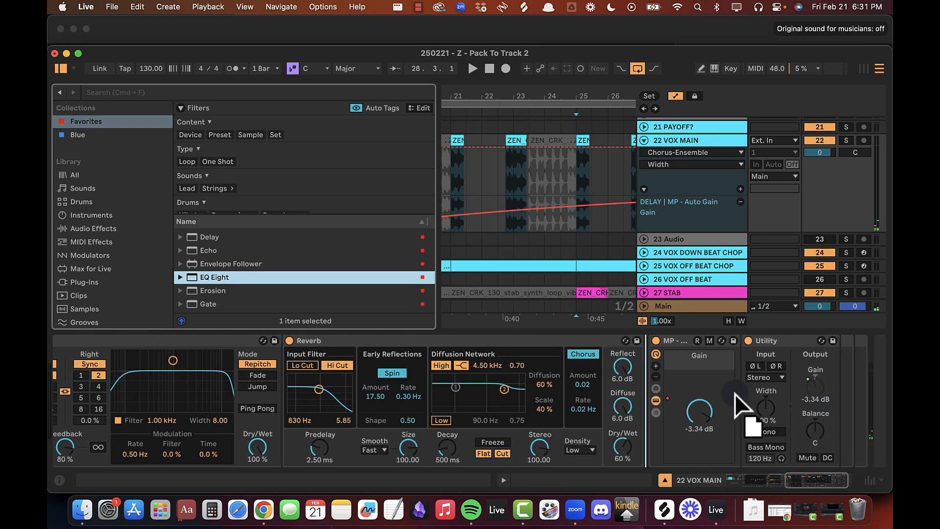
pyautogui.moveTo(645, 391); pyautogui.dragTo(647, 392)
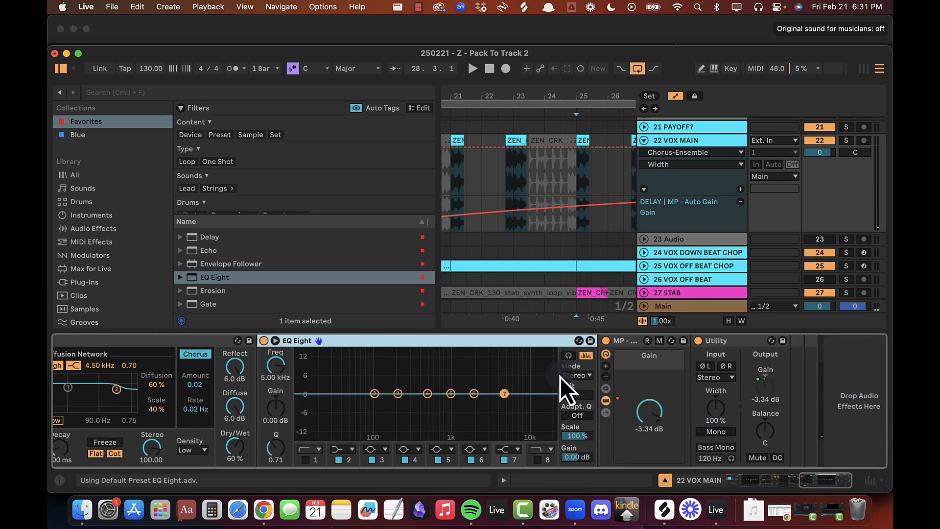
pyautogui.click(564, 375)
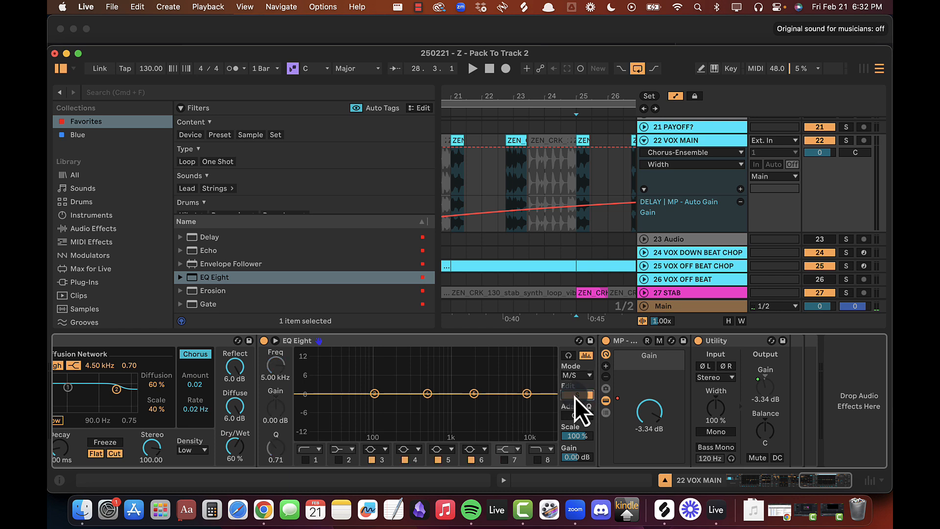
pyautogui.click(574, 394)
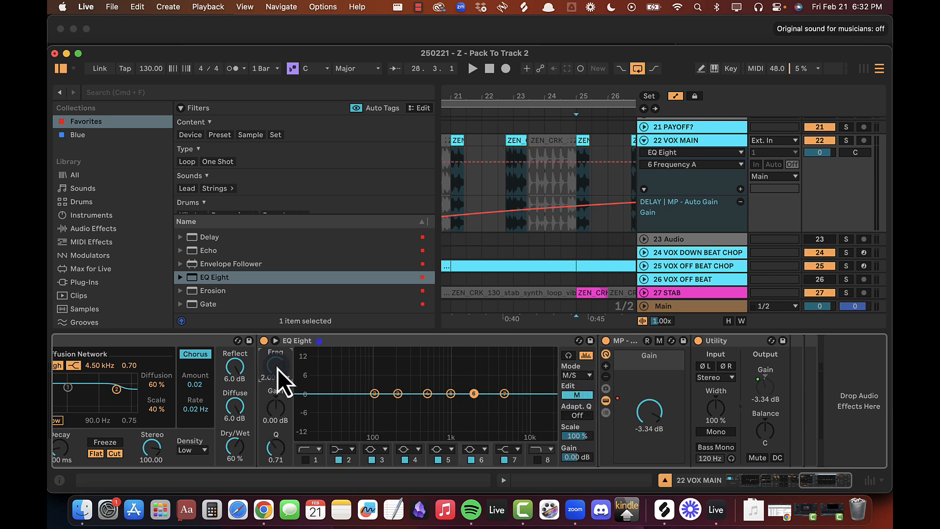
# Step: Shape the new EQ Eight's band 6 into a mid-channel dip at 2.00 kHz with −3.00 dB gain and a Q of 0.60 during playback
pyautogui.moveTo(278, 411); pyautogui.dragTo(278, 410)
pyautogui.press('space')
pyautogui.moveTo(273, 449); pyautogui.dragTo(273, 450)
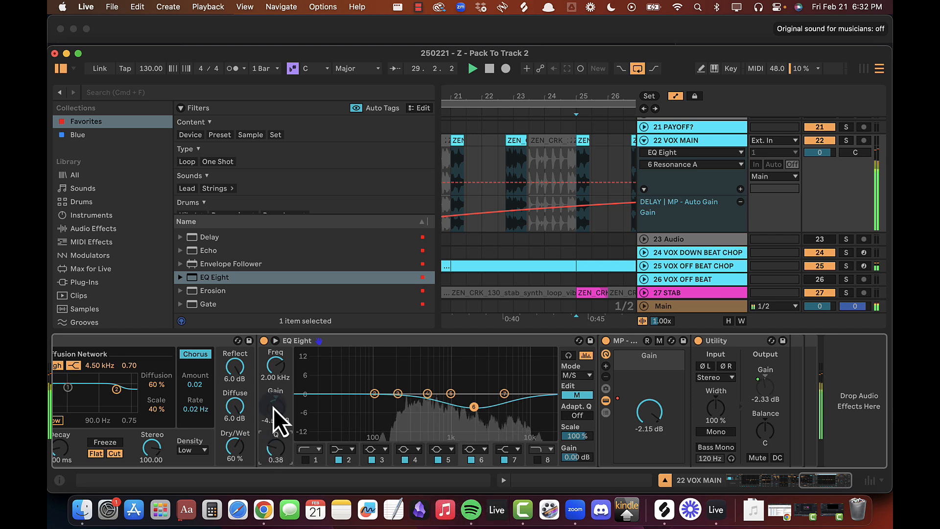
pyautogui.moveTo(275, 409); pyautogui.dragTo(274, 409)
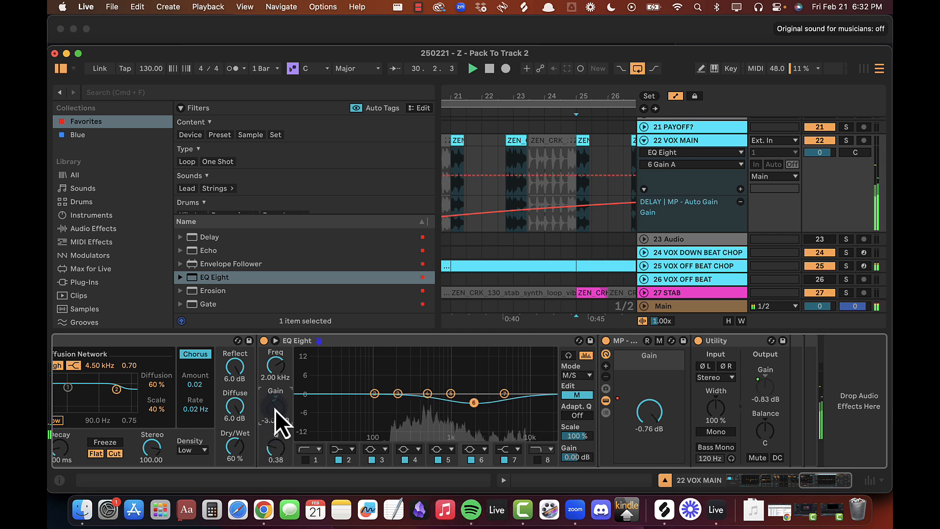
pyautogui.moveTo(275, 448); pyautogui.dragTo(275, 448)
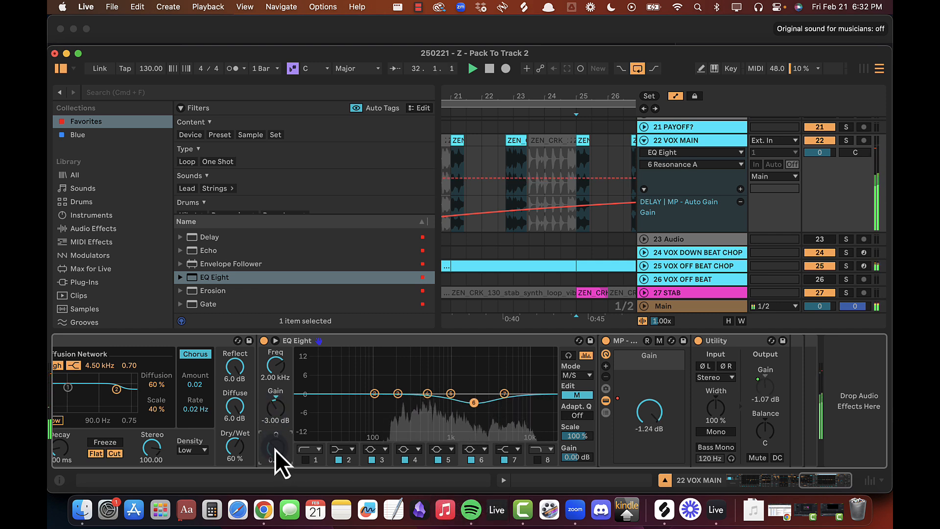
pyautogui.click(277, 412)
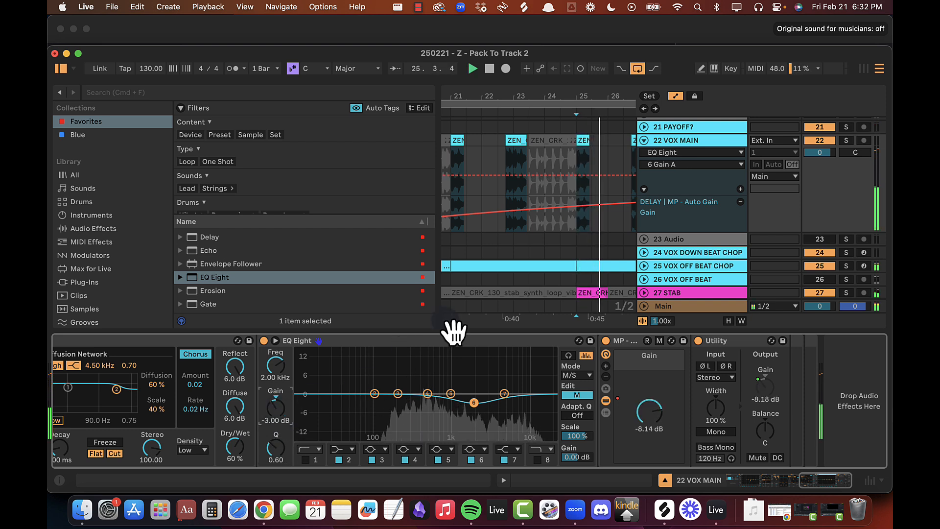
# Step: Listen to the VOX MAIN delay build from bar 25 against the surrounding tracks in the full arrangement
pyautogui.press('super+alt+l')
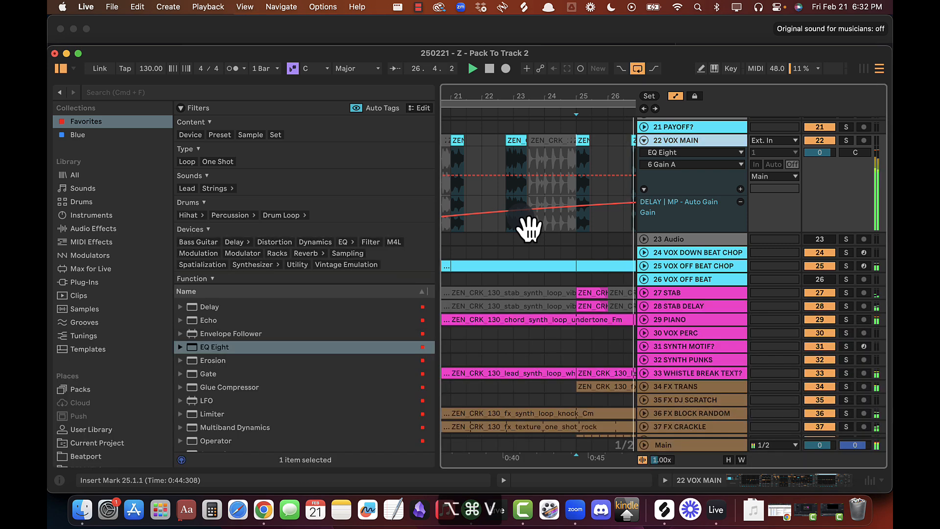
pyautogui.press('super+alt+b')
pyautogui.moveTo(282, 95); pyautogui.dragTo(281, 99)
pyautogui.click(644, 140)
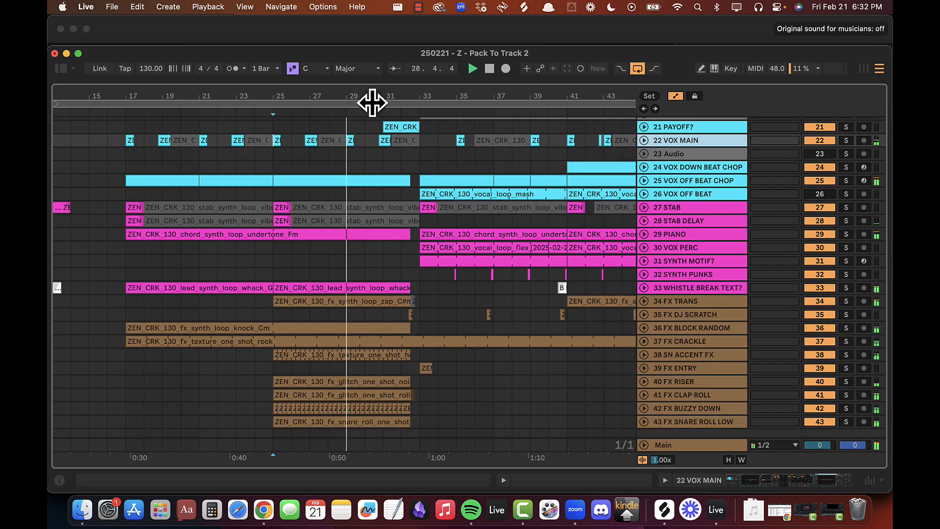
pyautogui.moveTo(357, 95); pyautogui.dragTo(358, 95)
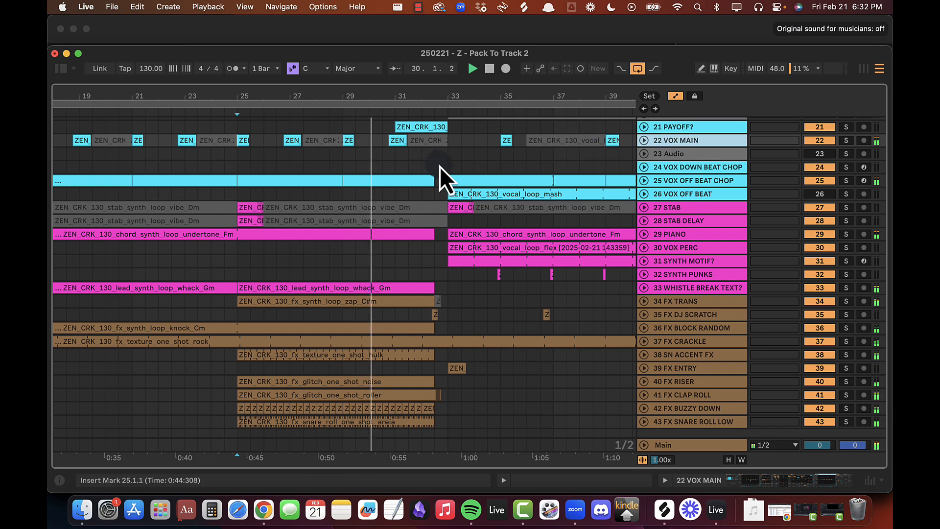
pyautogui.scroll(5, 439, 166)
pyautogui.click(644, 224)
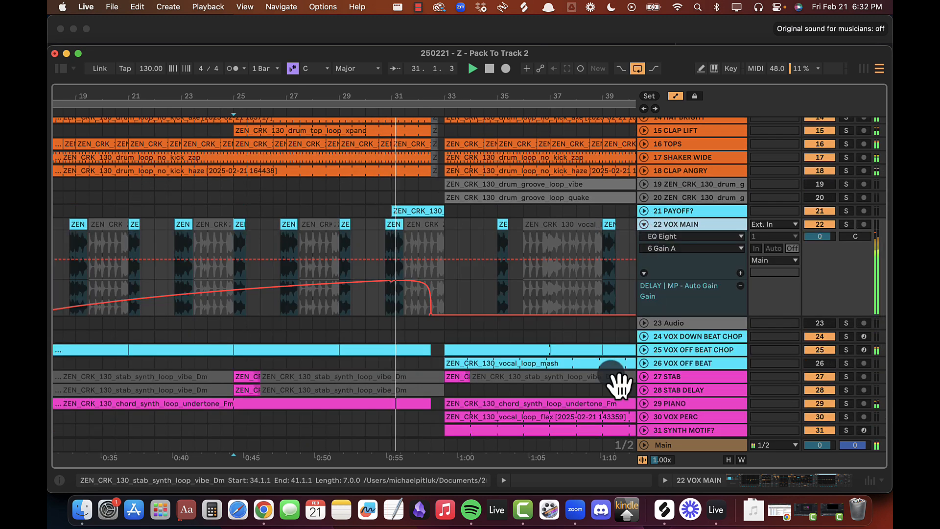
# Step: Replay the section from bar 25 and trim the DELAY chain's volume slightly in VOX MAIN's Audio Effect Rack
pyautogui.doubleClick(679, 228)
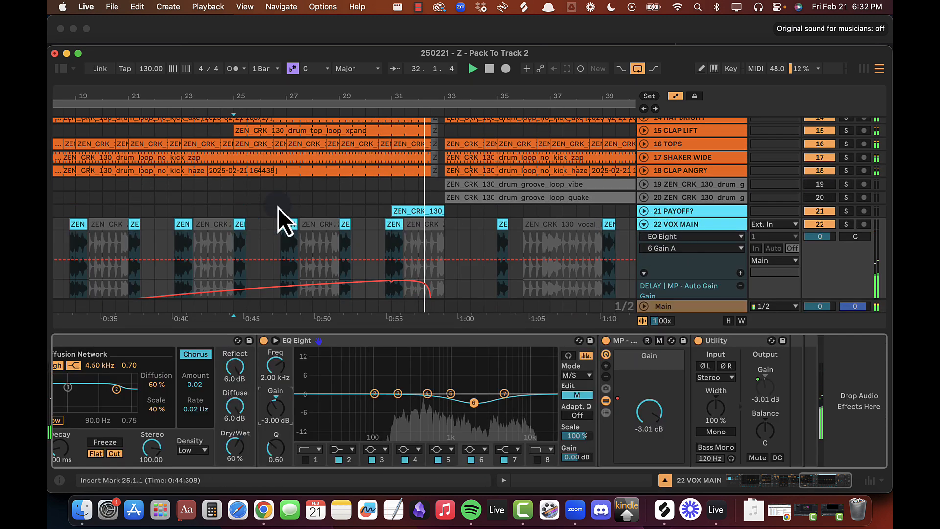
pyautogui.click(234, 209)
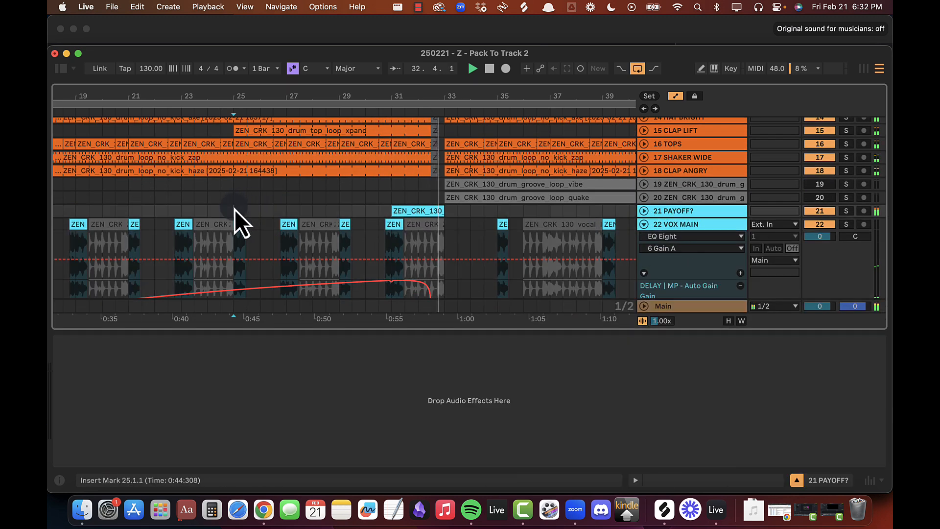
pyautogui.click(701, 226)
pyautogui.hscroll(-14, 276, 374)
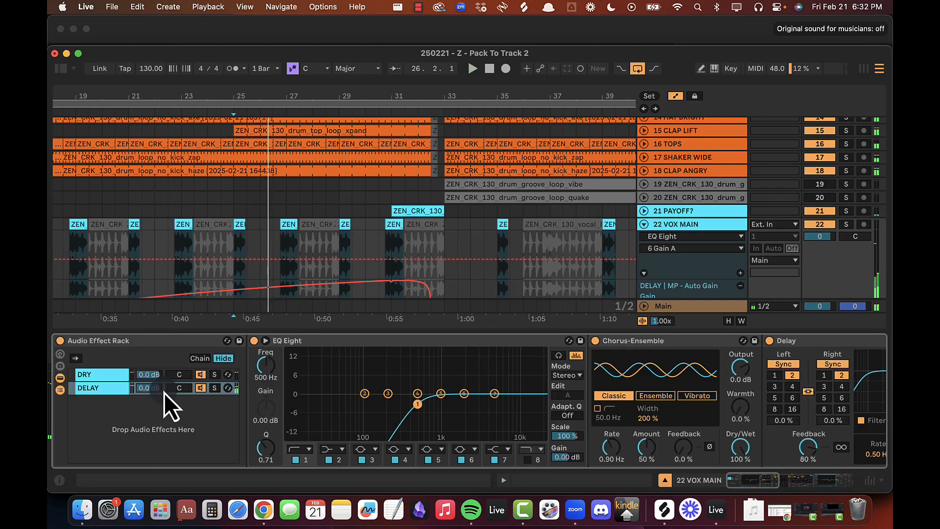
pyautogui.click(148, 389)
pyautogui.press('Down')
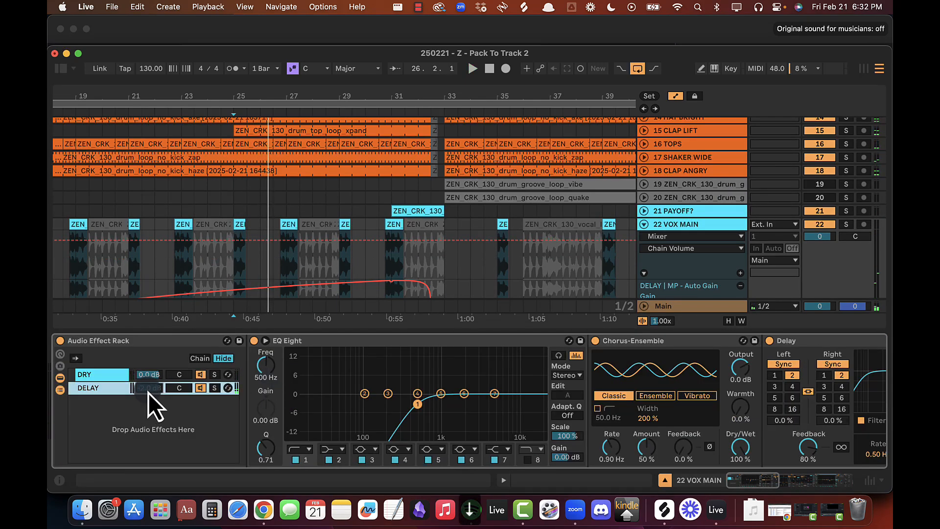
pyautogui.press('space')
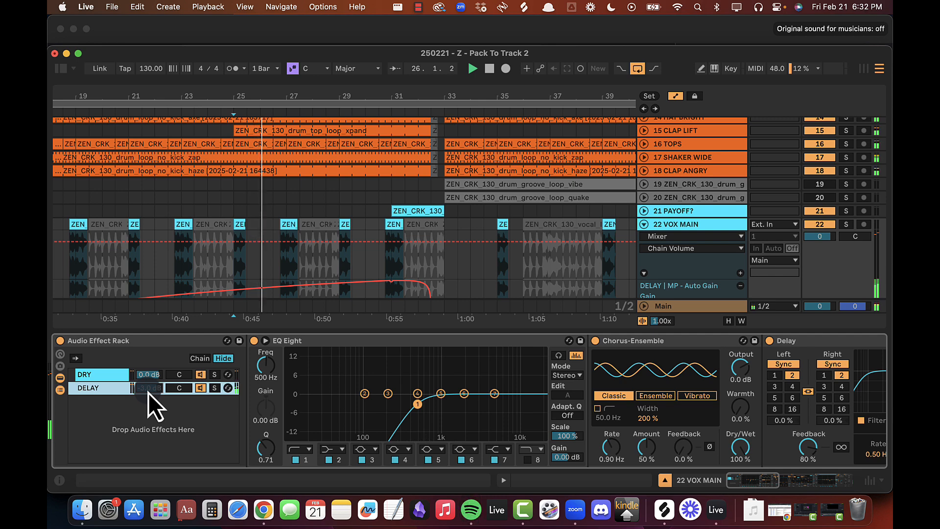
pyautogui.press('Down')
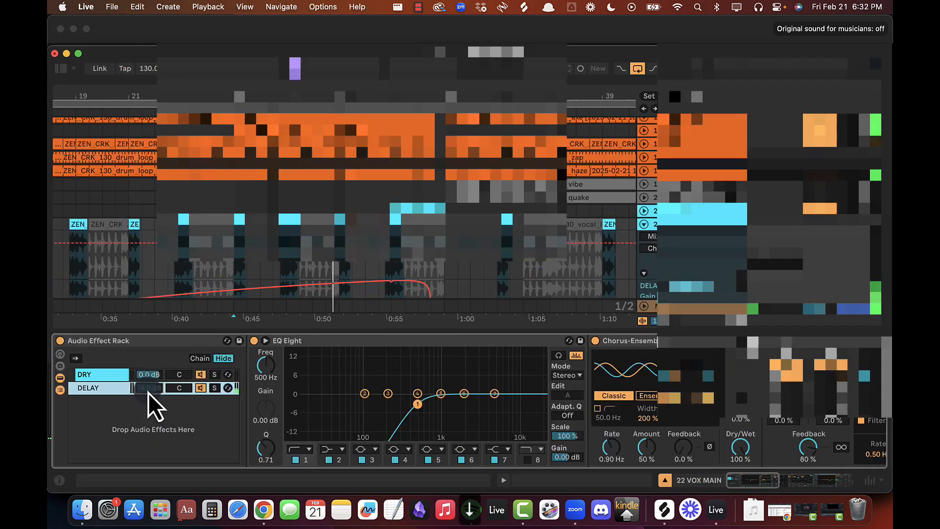
pyautogui.press('Down')
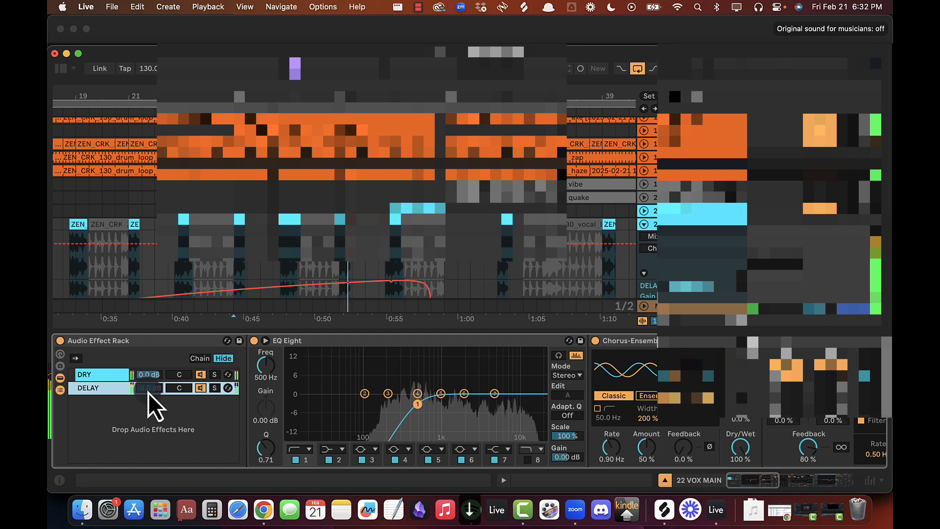
pyautogui.press('Up')
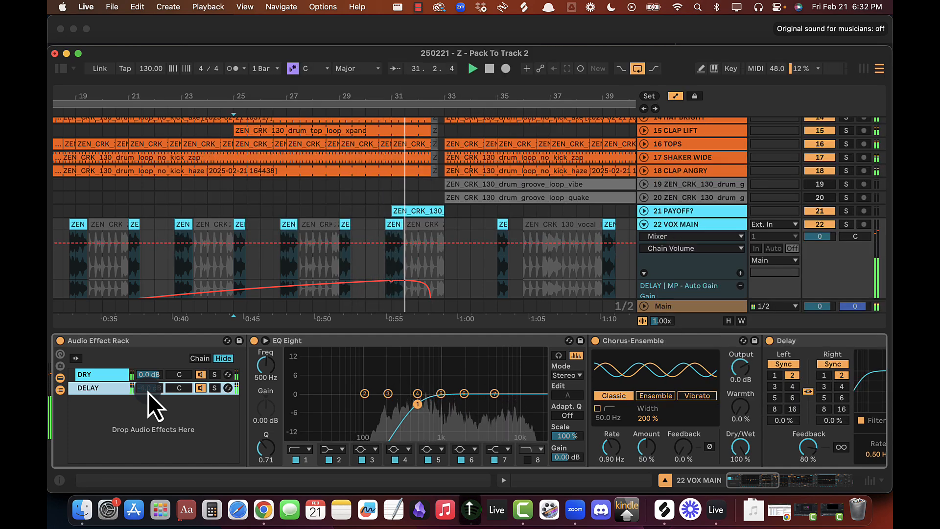
pyautogui.press('Up')
pyautogui.press('alt+super+l')
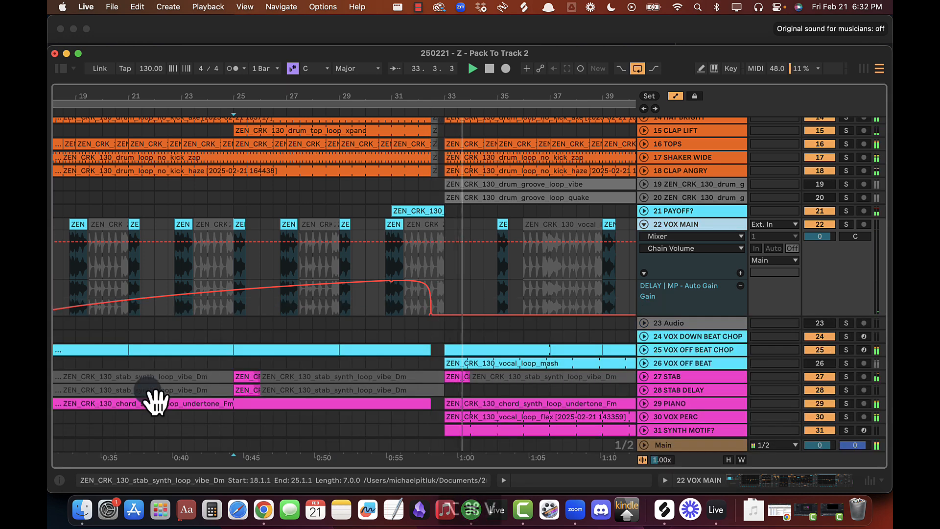
# Step: Stop playback, unfold the STAB track and play the full arrangement from bar 33
pyautogui.press('alt+super+b')
pyautogui.press('alt+super+b')
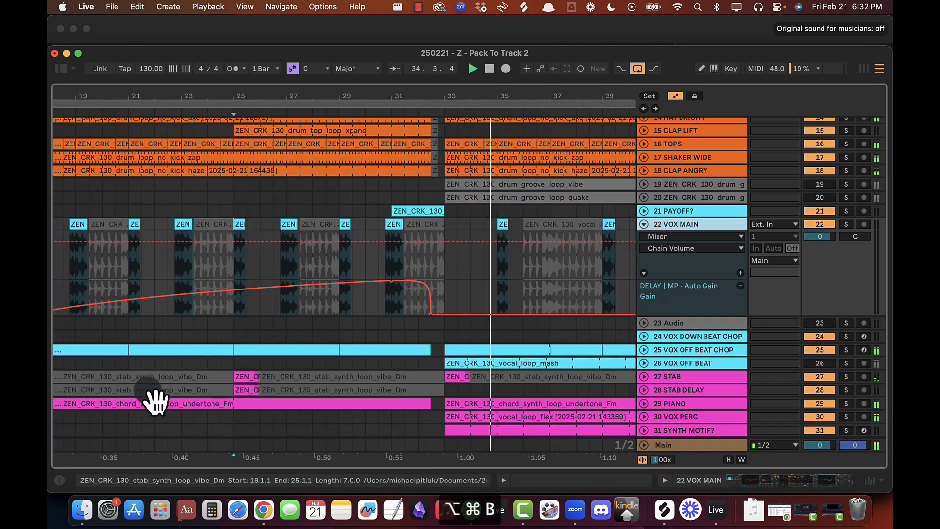
pyautogui.moveTo(335, 98); pyautogui.dragTo(335, 97)
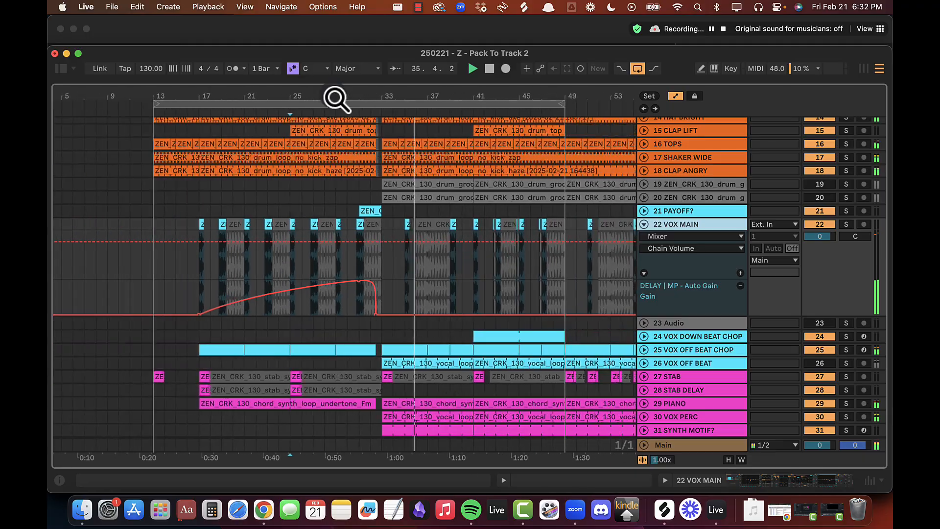
pyautogui.press('space')
pyautogui.click(154, 220)
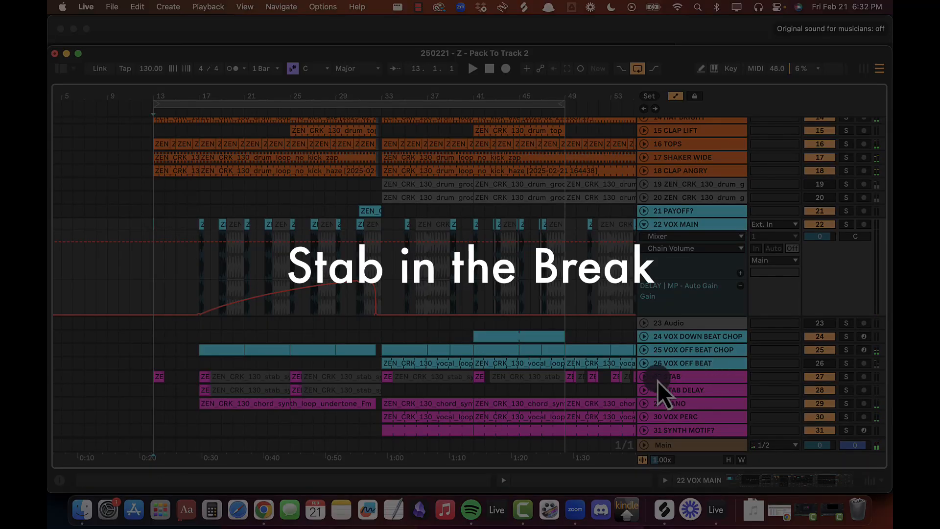
pyautogui.click(643, 376)
pyautogui.scroll(-5, 642, 380)
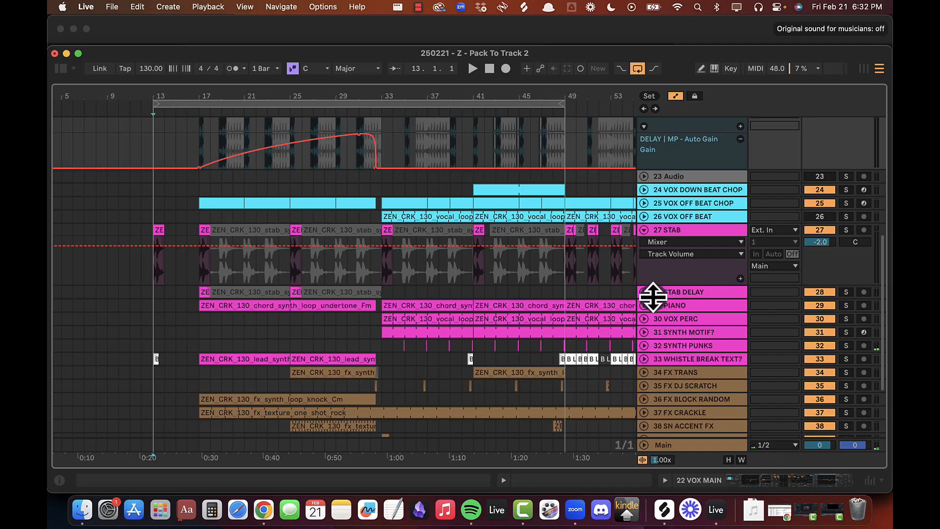
pyautogui.hscroll(5, 594, 315)
pyautogui.click(286, 184)
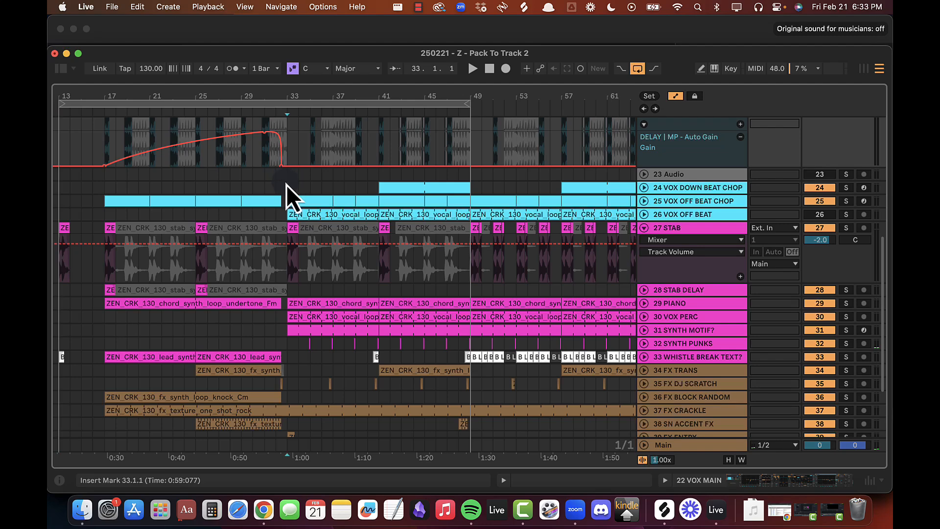
pyautogui.press('space')
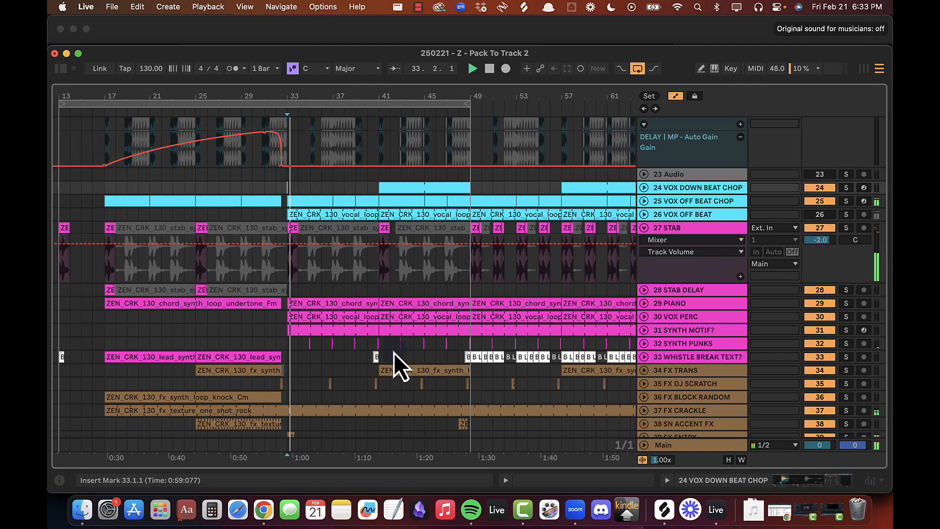
# Step: Copy the SYNTH PUNKS clips from bars 33 to 49 and paste them at bar 17 on the same track
pyautogui.click(644, 343)
pyautogui.scroll(-3, 487, 363)
pyautogui.hscroll(-2, 487, 363)
pyautogui.moveTo(319, 300); pyautogui.dragTo(504, 279)
pyautogui.press('super+c')
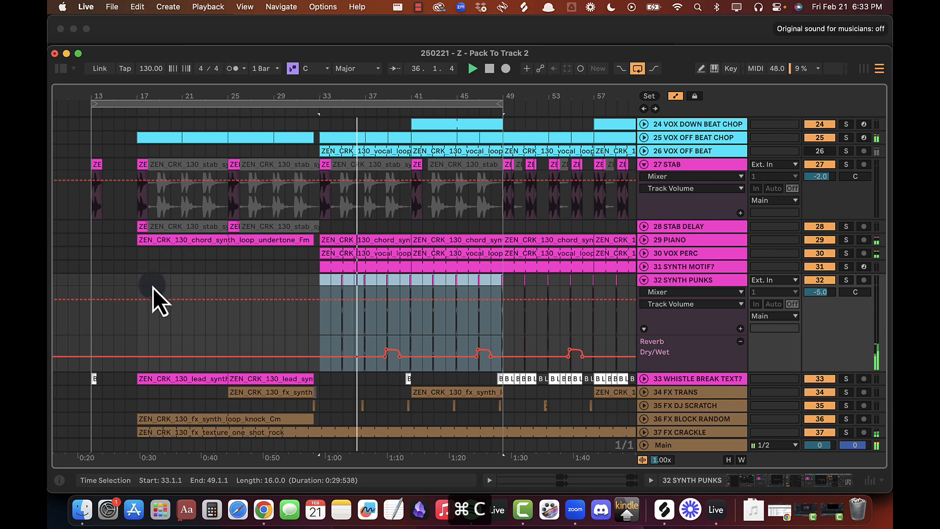
pyautogui.click(139, 281)
pyautogui.press('super+v')
# Step: Listen to the pasted SYNTH PUNKS hits from bar 17 against the stab and lead clips
pyautogui.click(133, 283)
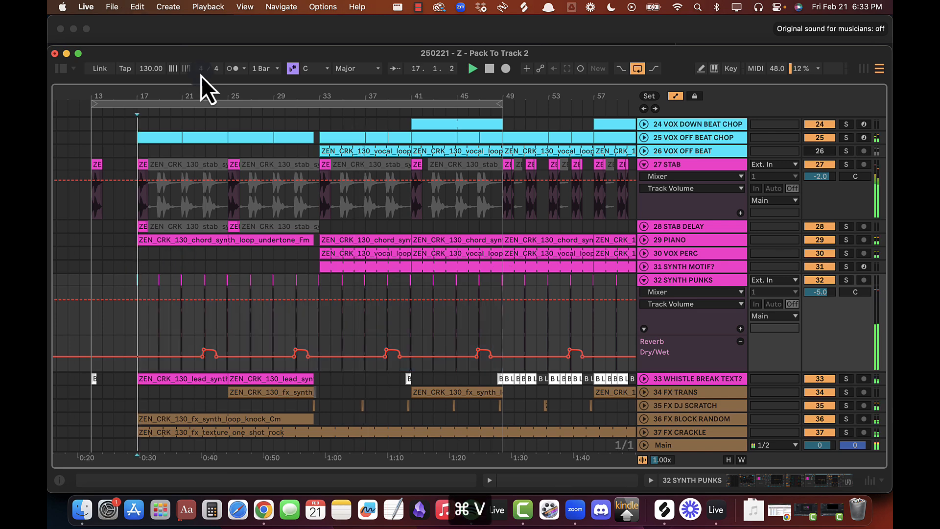
pyautogui.moveTo(160, 95); pyautogui.dragTo(160, 95)
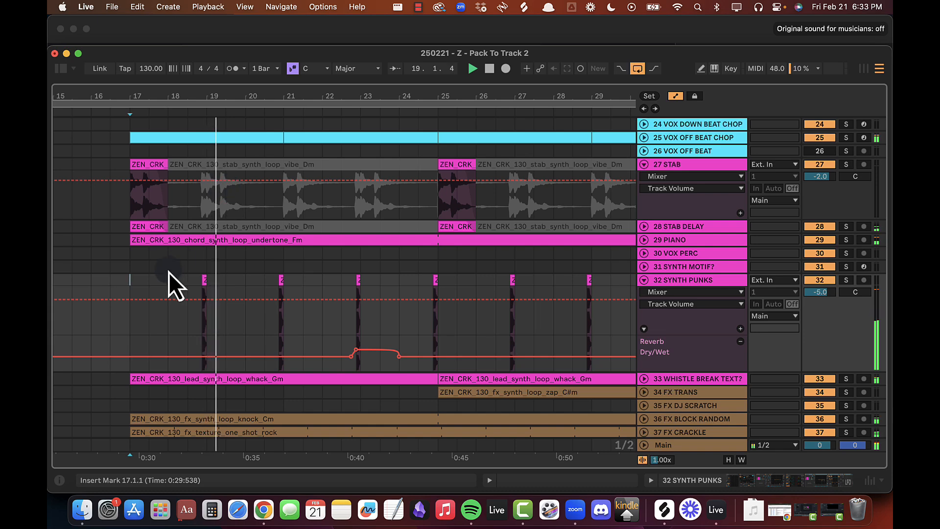
pyautogui.hscroll(2, 159, 292)
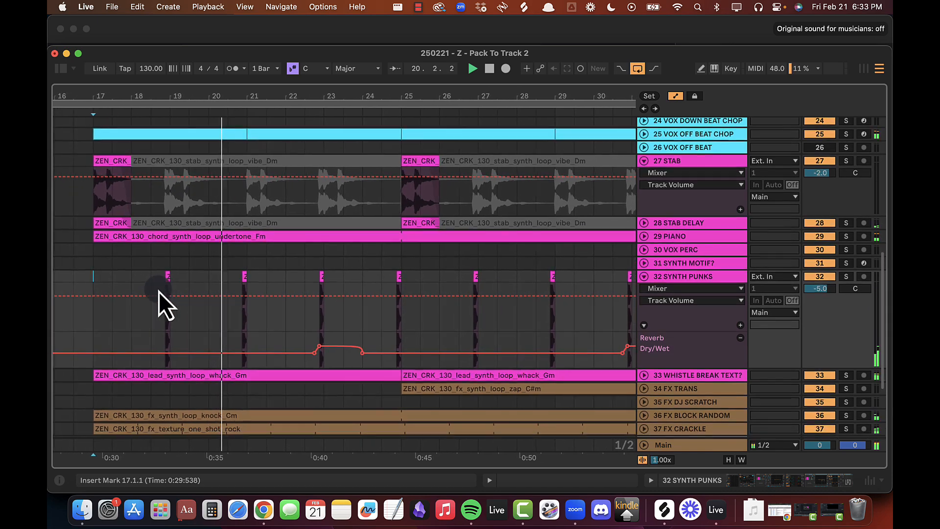
pyautogui.hscroll(-5, 159, 292)
pyautogui.hscroll(4, 218, 284)
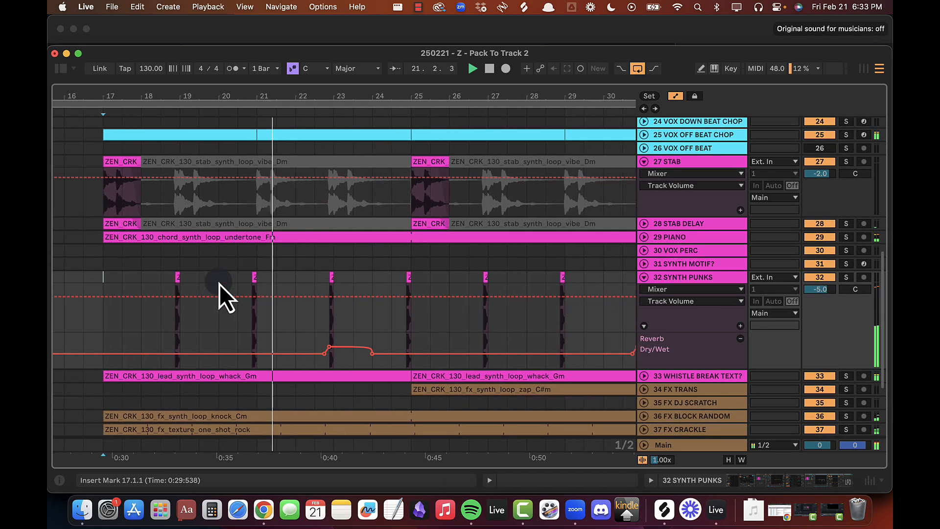
pyautogui.moveTo(384, 96); pyautogui.dragTo(342, 97)
pyautogui.click(154, 280)
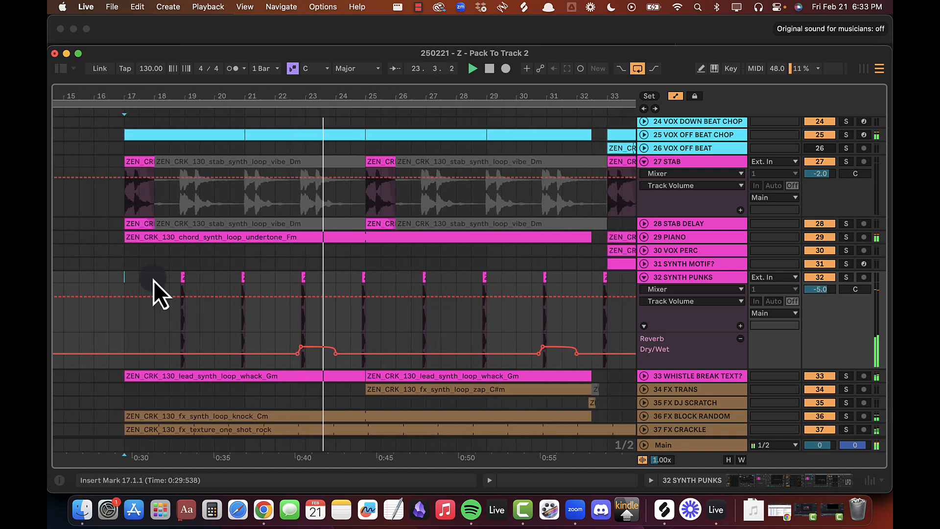
# Step: Search the browser for "lpf", add the MP - LPF.adg rack to SYNTH PUNKS and stop playback
pyautogui.click(680, 279)
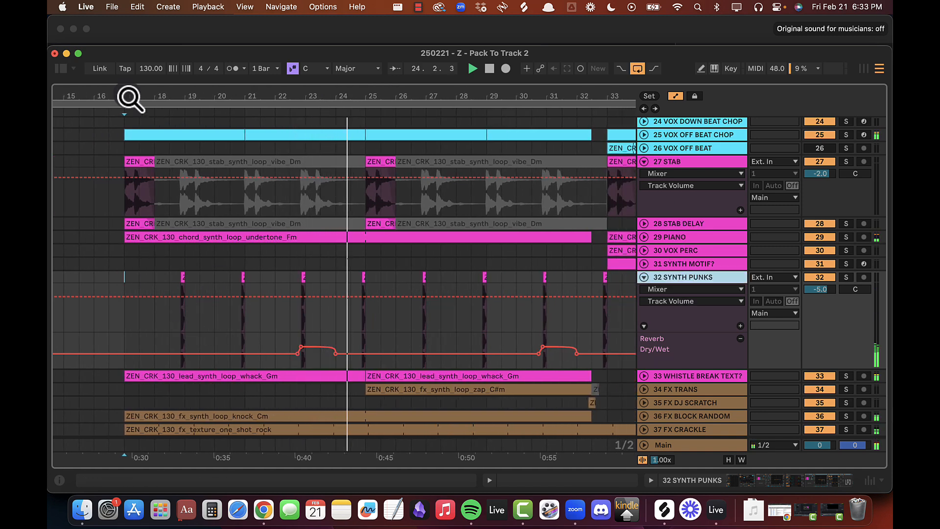
pyautogui.click(60, 69)
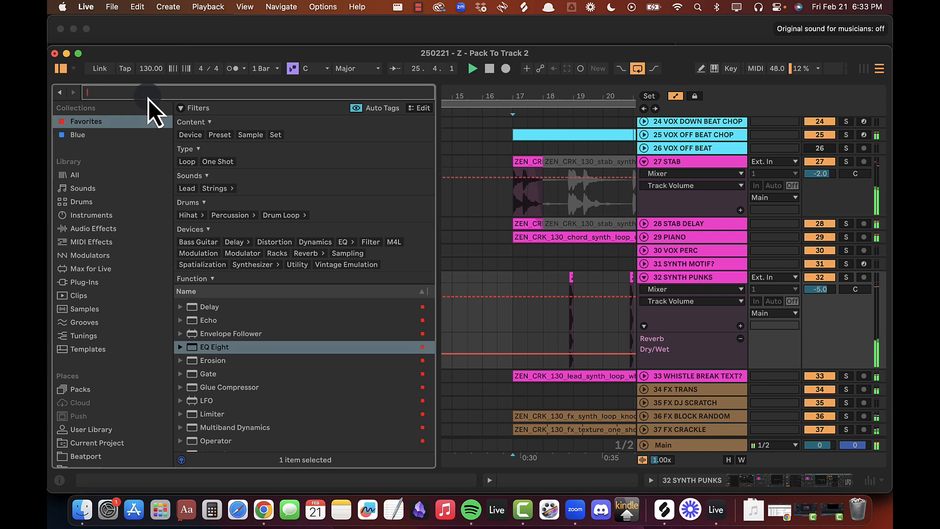
pyautogui.write('lpf')
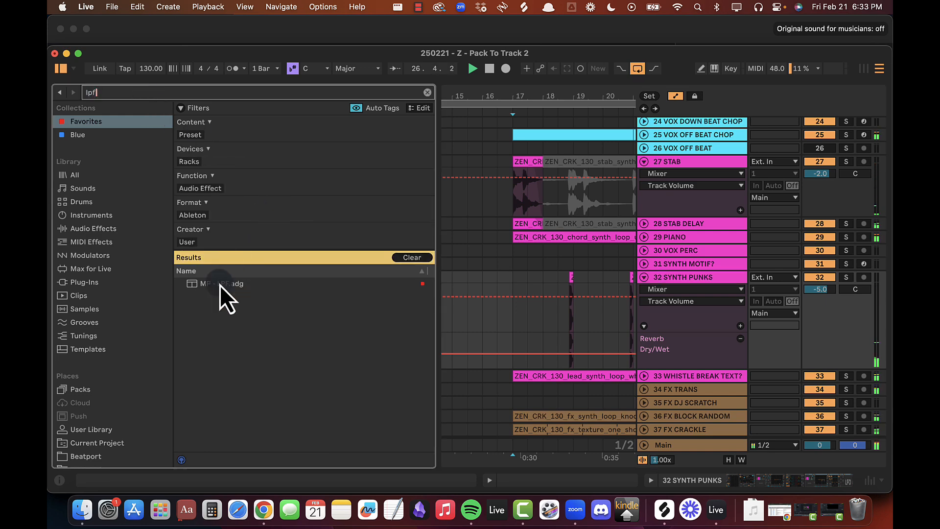
pyautogui.moveTo(220, 285); pyautogui.dragTo(500, 310)
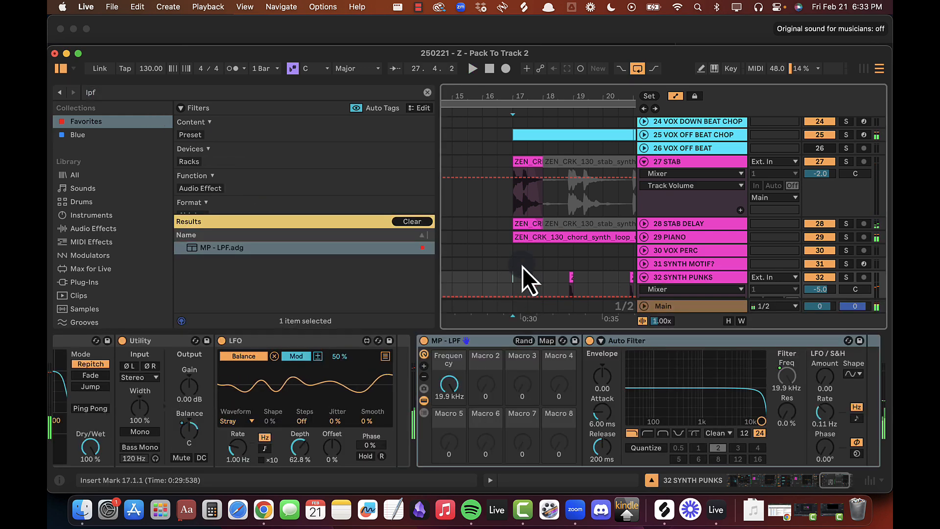
pyautogui.scroll(-5, 522, 266)
pyautogui.scroll(5, 627, 163)
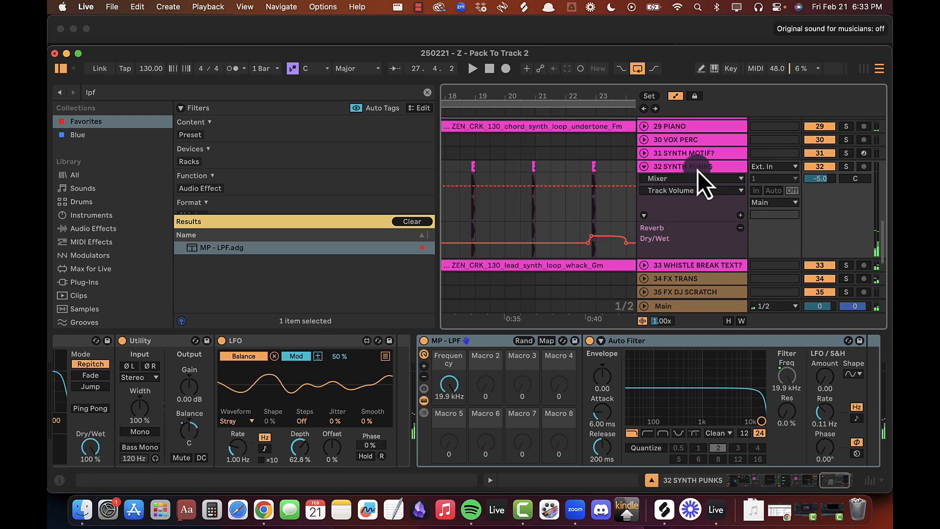
# Step: Show the MP - LPF Frequency automation in its own SYNTH PUNKS lane and hide the device view and browser
pyautogui.click(452, 382)
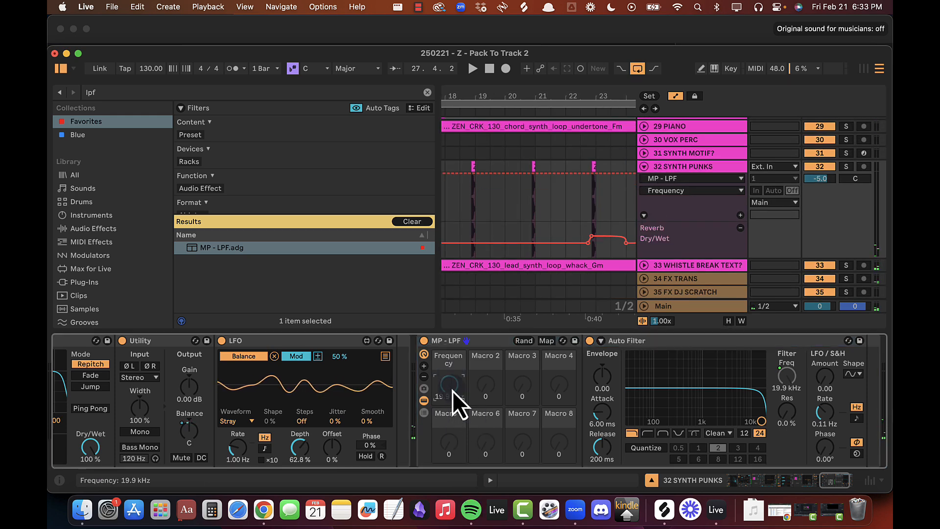
pyautogui.rightClick(453, 391)
pyautogui.click(530, 138)
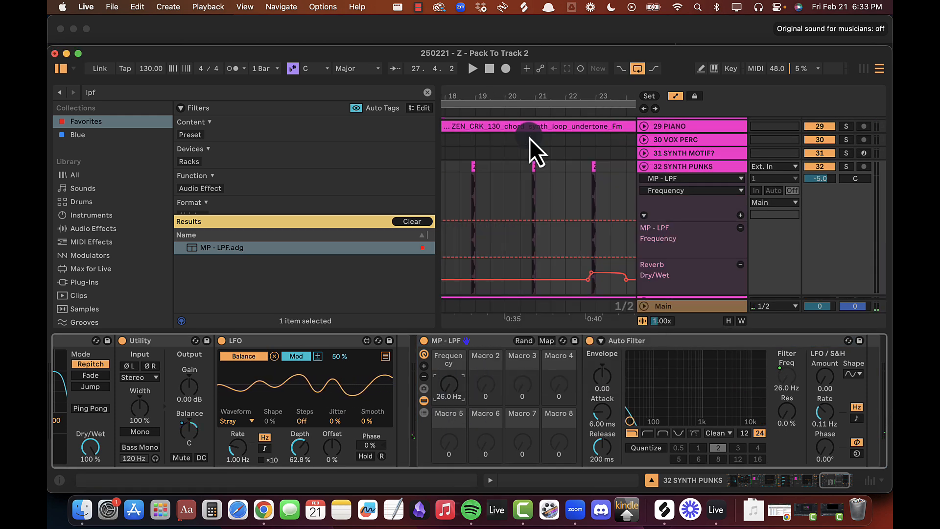
pyautogui.press('alt+super+l')
pyautogui.press('alt+super+b')
pyautogui.hscroll(-4, 310, 238)
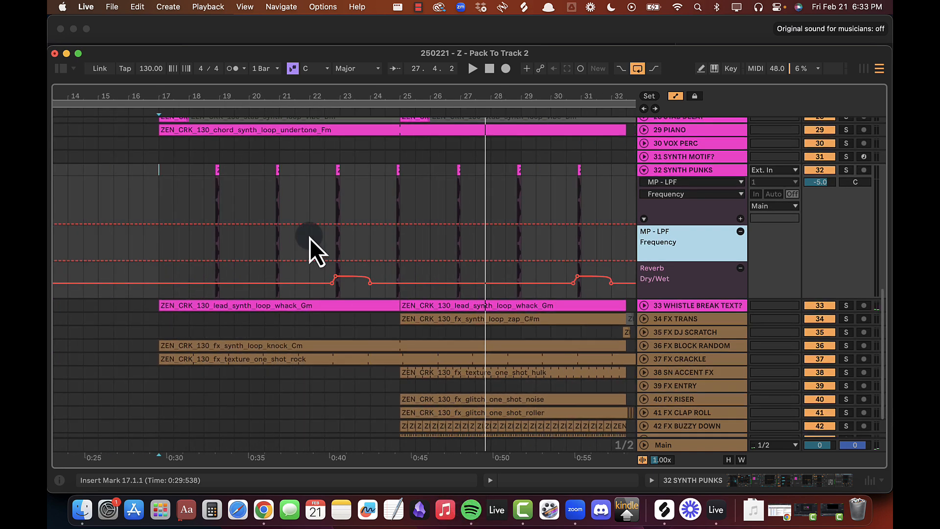
# Step: Raise the MP - LPF Frequency automation to 19.9 kHz and deactivate the SYNTH PUNKS hit just before bar 33
pyautogui.moveTo(403, 98); pyautogui.dragTo(370, 97)
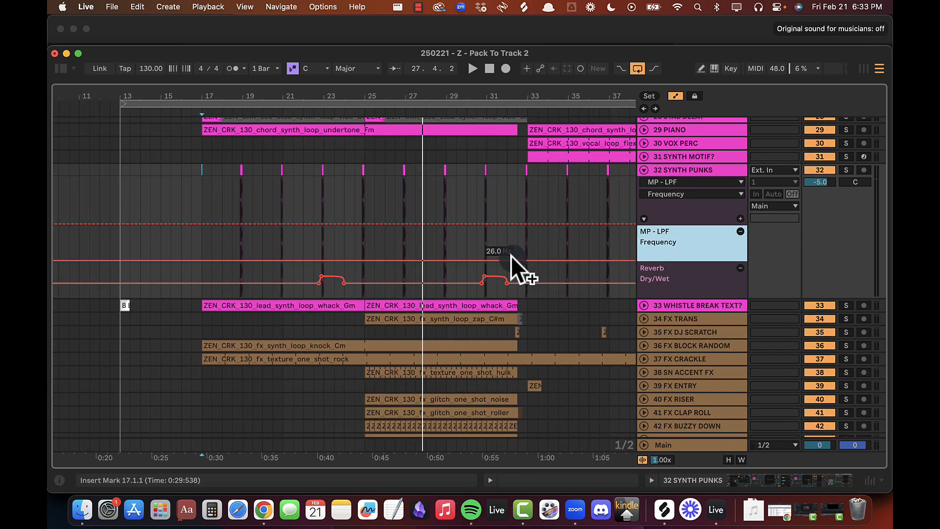
pyautogui.moveTo(507, 256); pyautogui.dragTo(498, 226)
pyautogui.moveTo(516, 167); pyautogui.dragTo(544, 166)
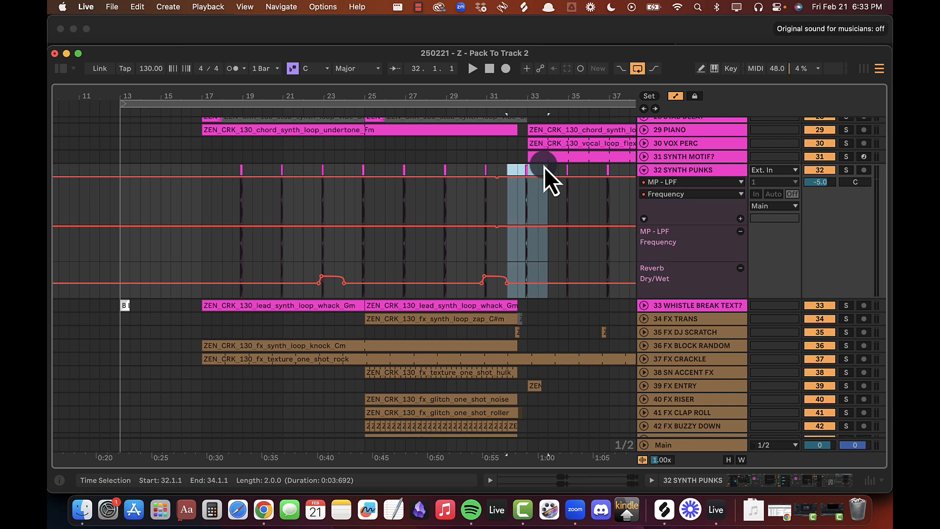
pyautogui.press('0')
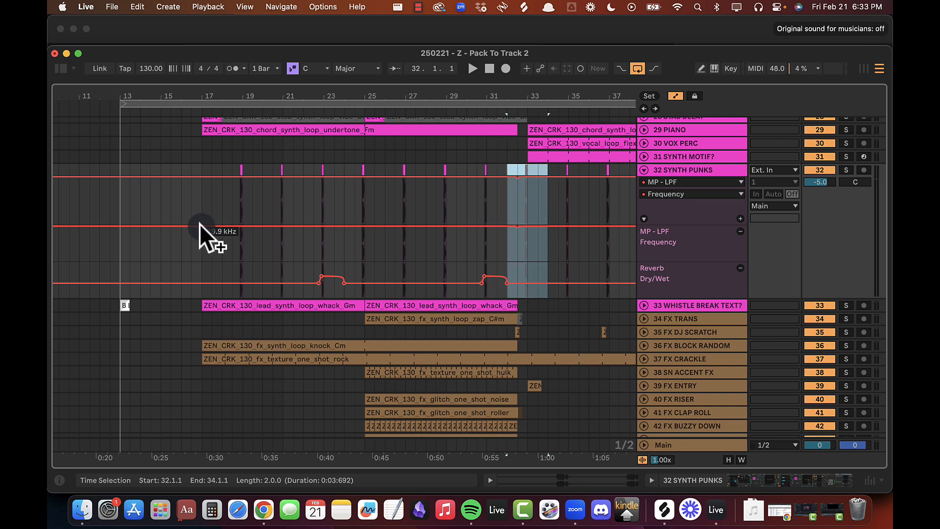
# Step: Add a Frequency automation breakpoint at bar 17 and set it to 500 Hz, forming a ramp that rises toward bar 33
pyautogui.moveTo(200, 226); pyautogui.dragTo(202, 247)
pyautogui.click(231, 236)
pyautogui.press('space')
pyautogui.click(201, 244)
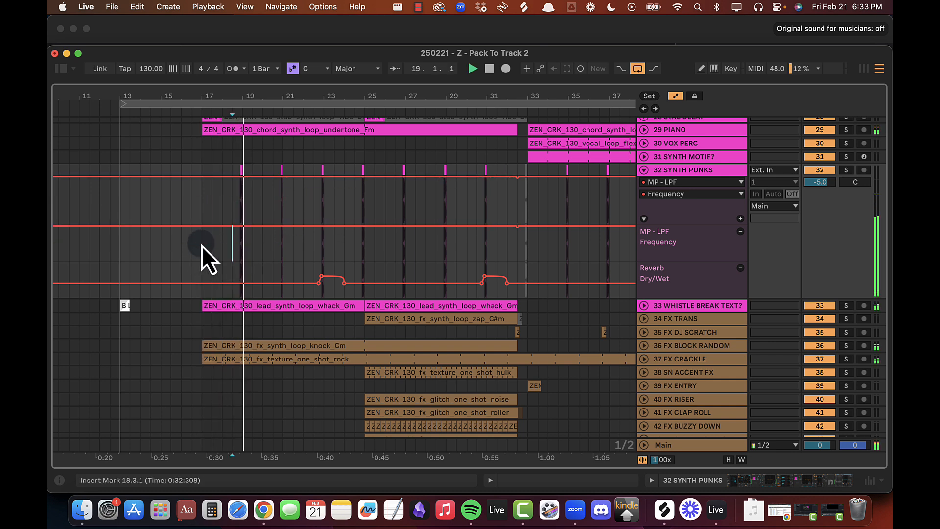
pyautogui.moveTo(201, 226); pyautogui.dragTo(203, 245)
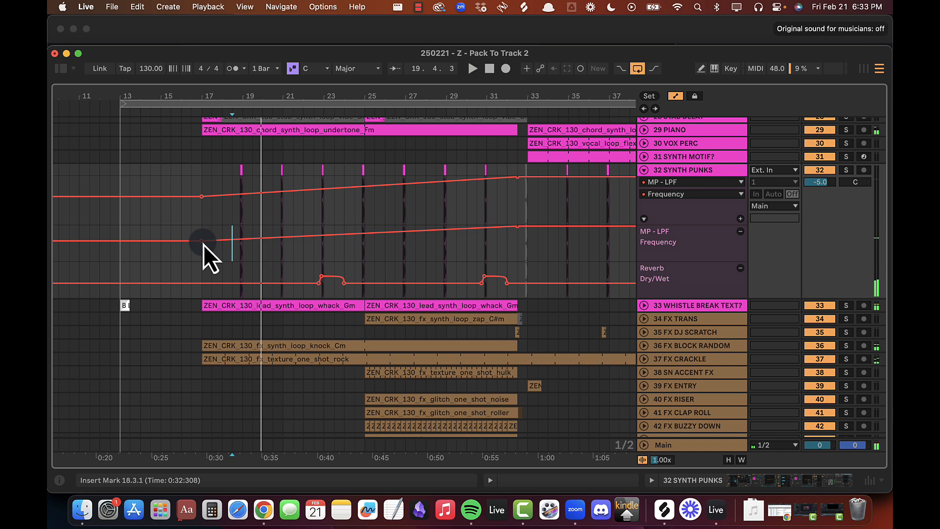
pyautogui.rightClick(204, 245)
pyautogui.click(259, 182)
pyautogui.write('5')
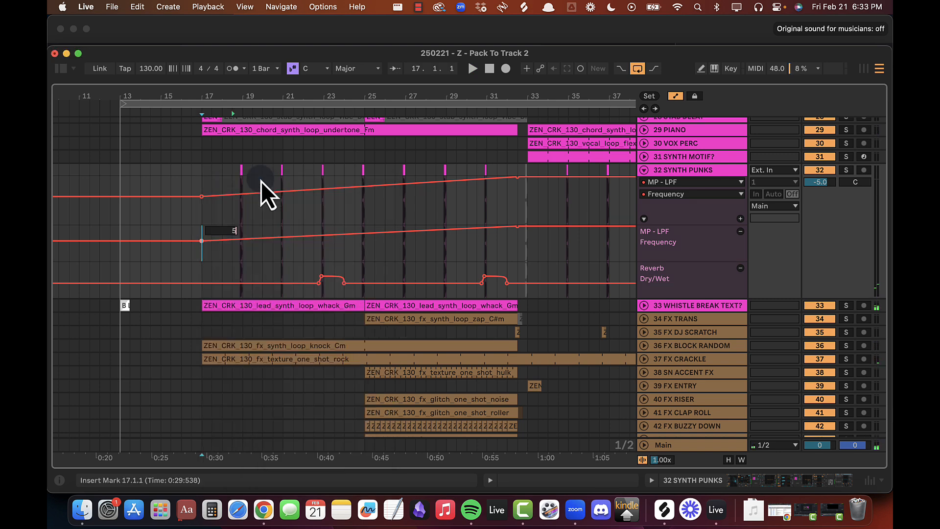
pyautogui.write('00')
pyautogui.press('Return')
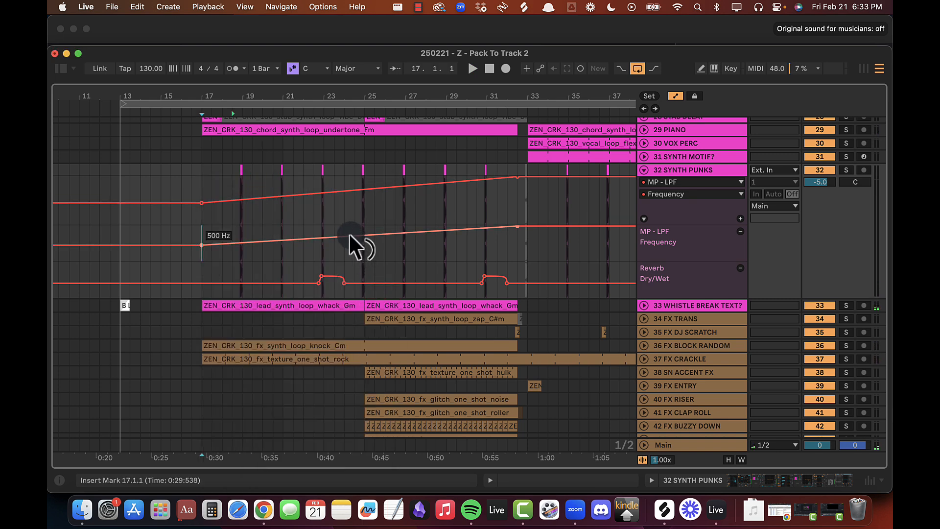
# Step: Bend the Frequency ramp so it rises slowly first, and move its end breakpoint back to about bar 31 during playback
pyautogui.moveTo(348, 233); pyautogui.dragTo(393, 234)
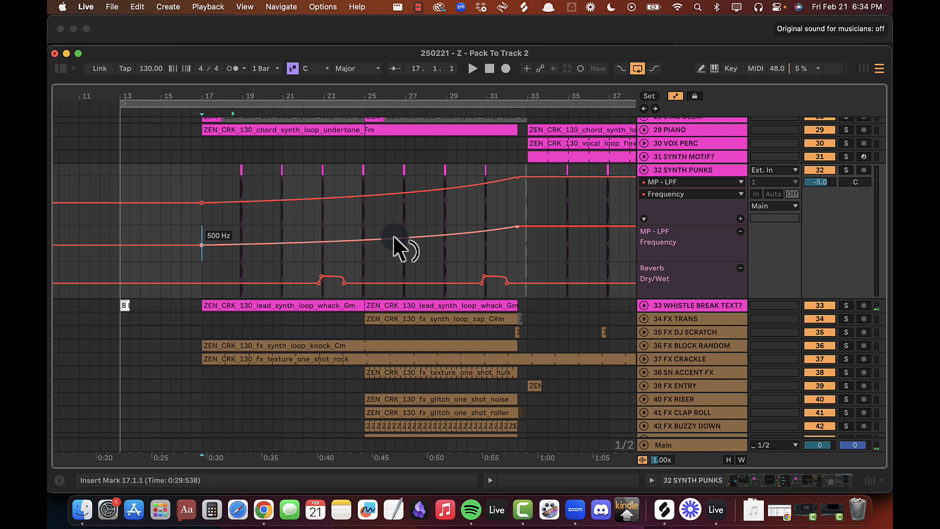
pyautogui.press('space')
pyautogui.click(425, 236)
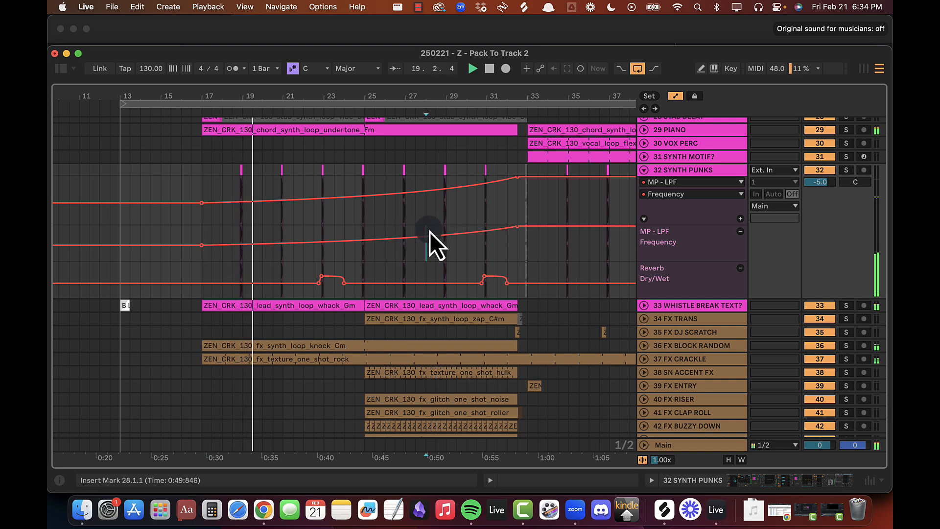
pyautogui.moveTo(518, 225); pyautogui.dragTo(486, 227)
pyautogui.click(512, 214)
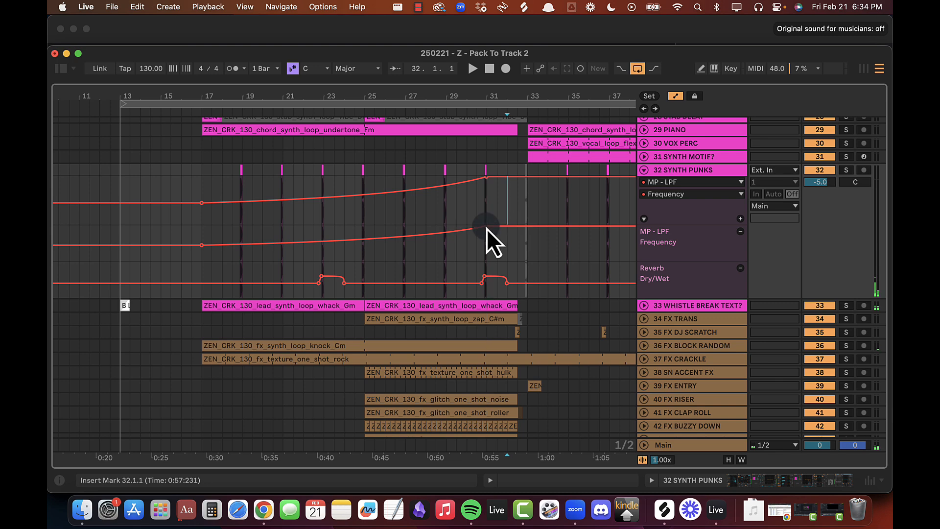
# Step: Play from bar 30 to check the filtered SYNTH PUNKS hits going into the drop
pyautogui.moveTo(500, 98); pyautogui.dragTo(497, 96)
pyautogui.click(366, 196)
pyautogui.press('space')
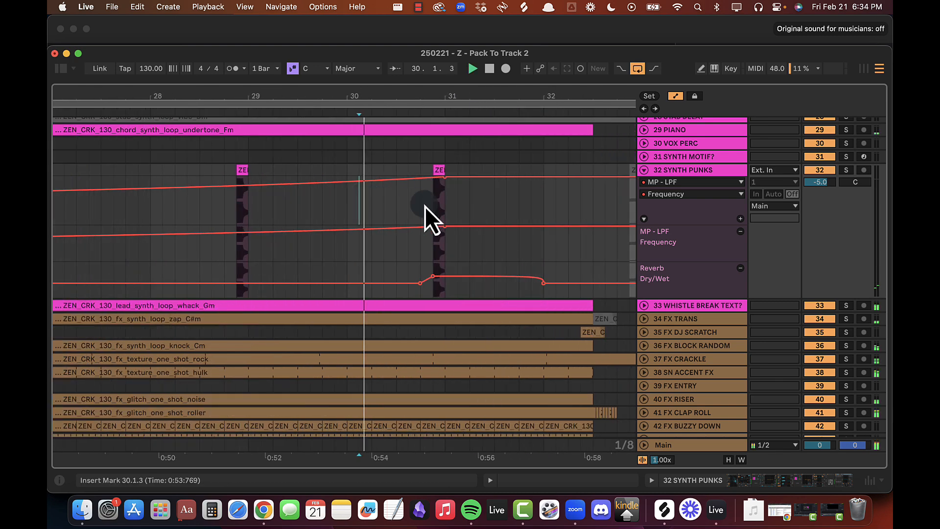
pyautogui.hscroll(4, 474, 205)
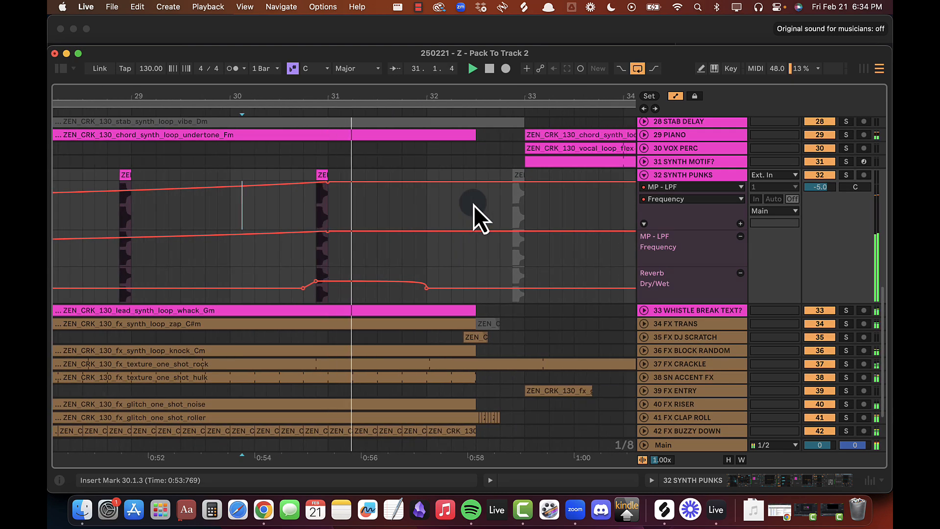
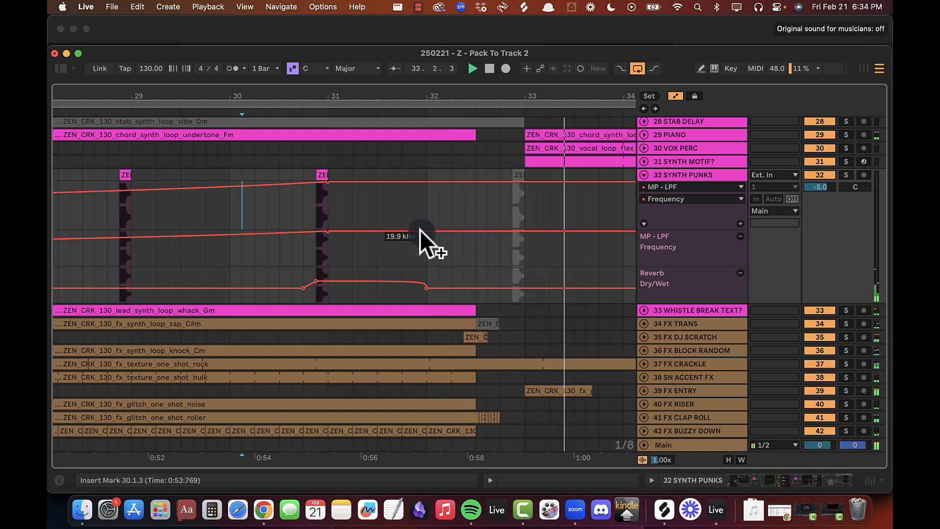
# Step: Drop the Frequency automation from 19.9 kHz at bar 32 to 26.0 Hz at 32.3, and play from bar 32
pyautogui.moveTo(475, 230); pyautogui.dragTo(428, 230)
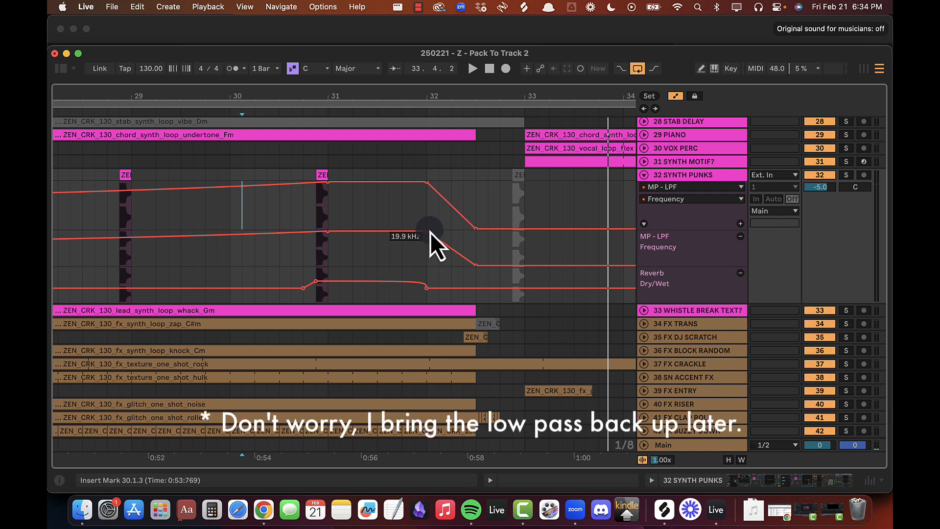
pyautogui.press('space')
pyautogui.click(425, 209)
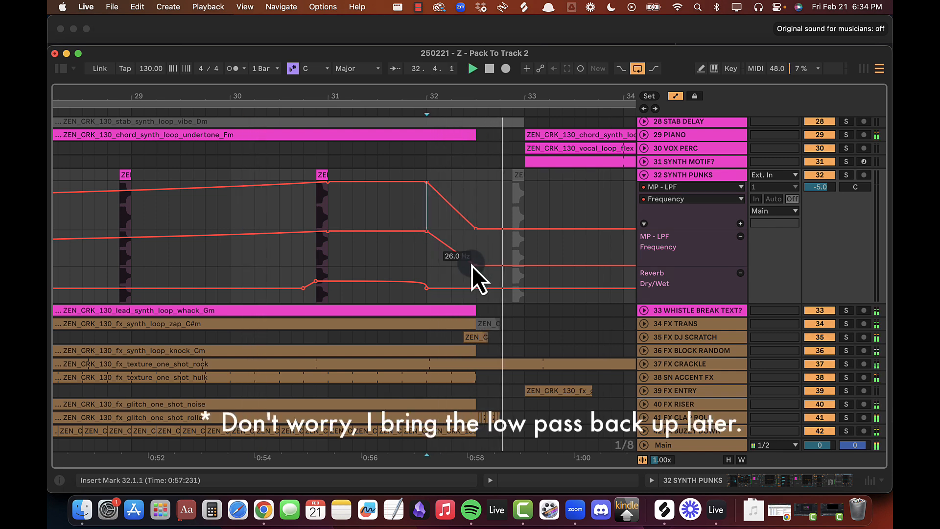
# Step: Delete the Reverb Dry/Wet automation on SYNTH PUNKS from bar 15 to bar 35 after auditioning from bar 30
pyautogui.click(236, 213)
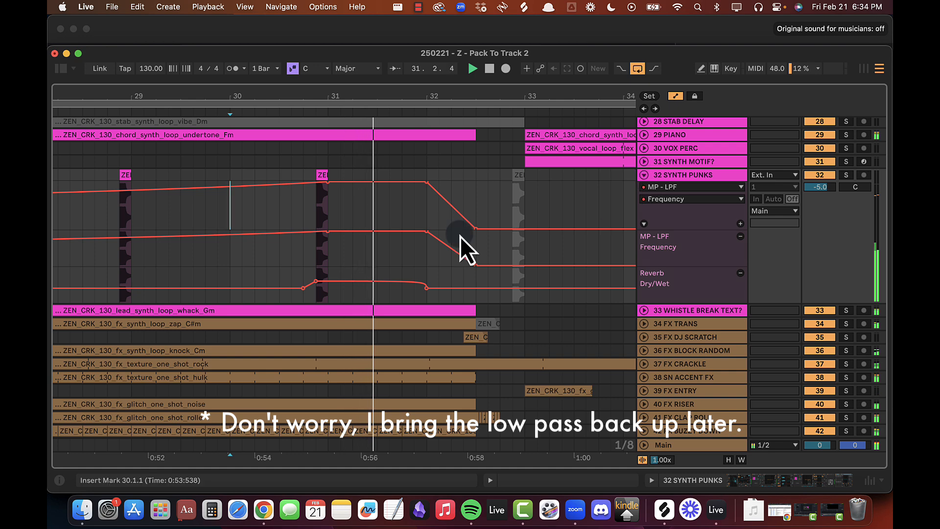
pyautogui.doubleClick(346, 93)
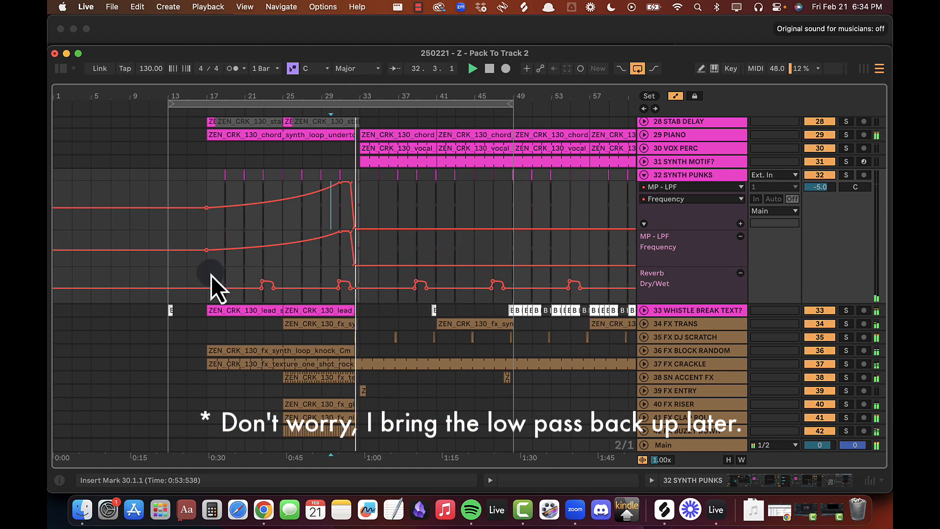
pyautogui.click(191, 277)
pyautogui.moveTo(191, 277); pyautogui.dragTo(380, 295)
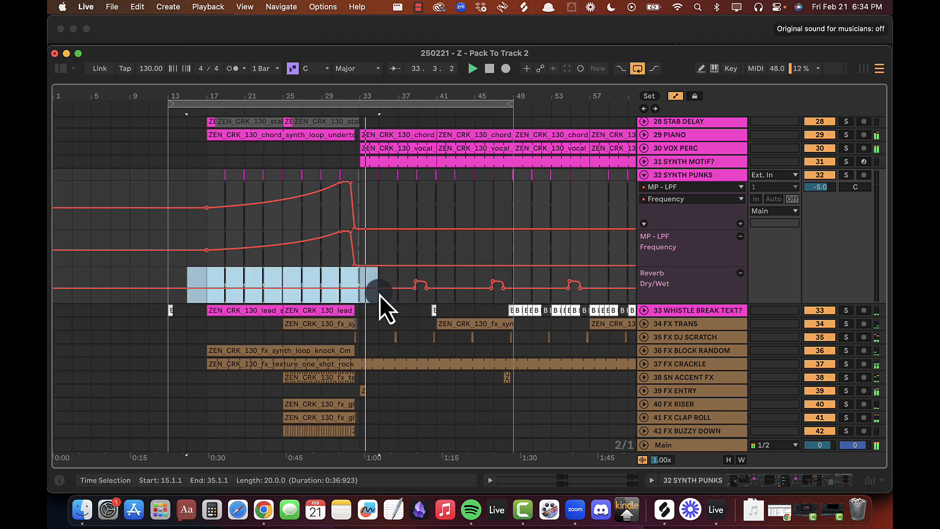
pyautogui.click(229, 248)
# Step: Switch to Splice and look through the fx samples of the Cracker - Tech House pack
pyautogui.press('super+Tab')
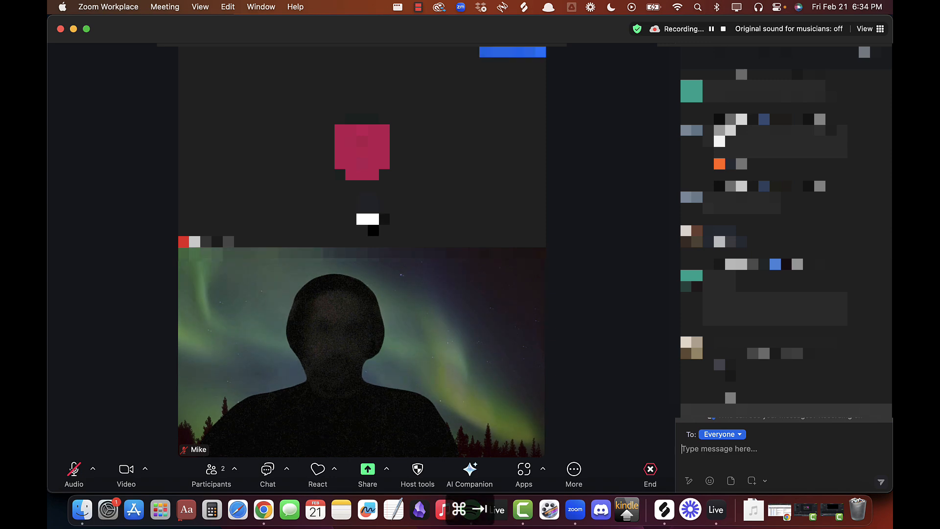
pyautogui.press('super+Tab')
pyautogui.click(383, 284)
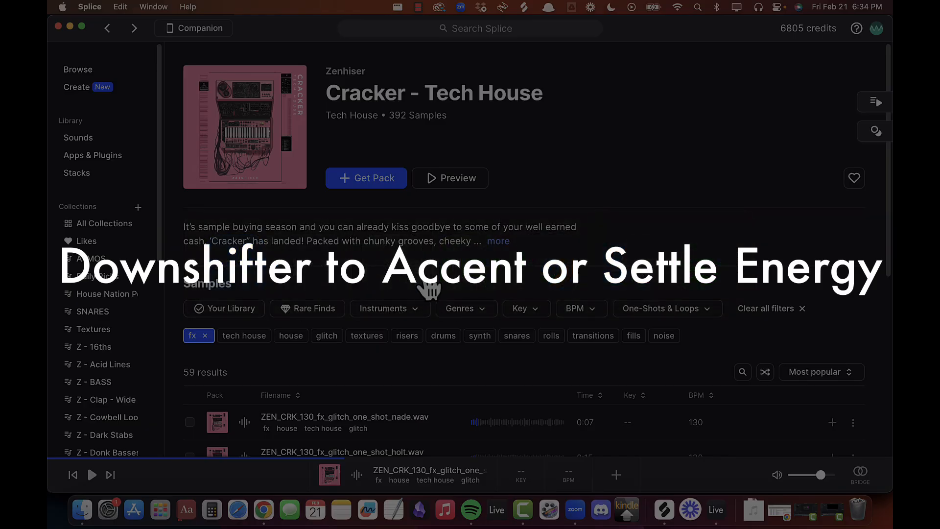
pyautogui.scroll(-4, 424, 285)
pyautogui.scroll(4, 429, 288)
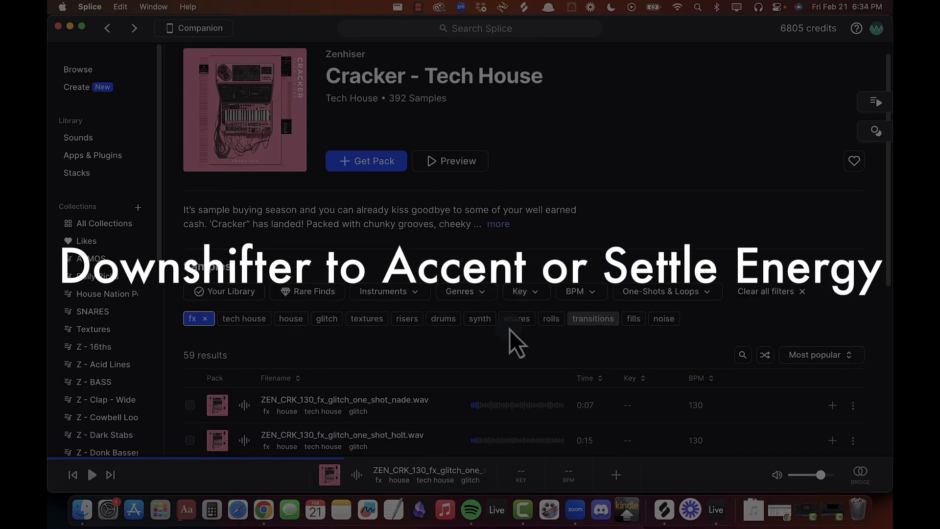
# Step: Switch back to Live, expand the FX RISER track and insert a new audio track below it
pyautogui.press('super+Tab')
pyautogui.press('super+Tab')
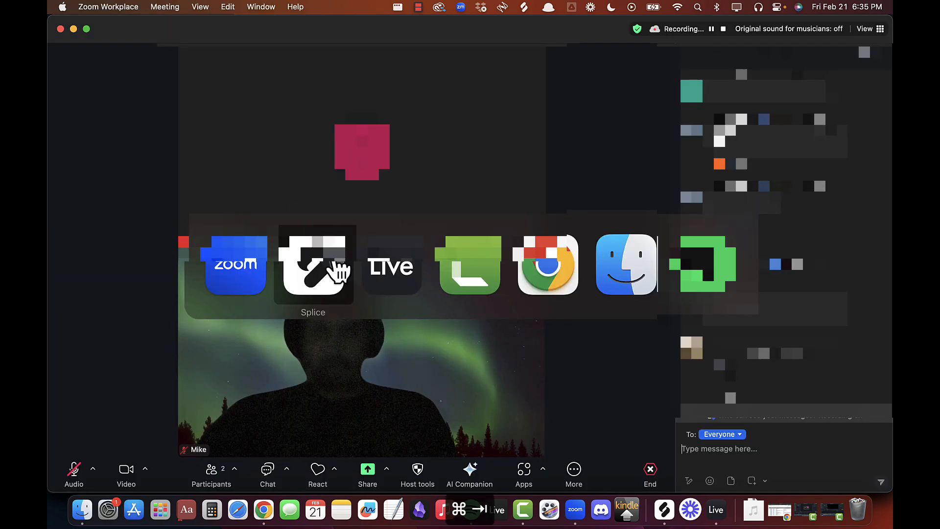
pyautogui.scroll(-10, 268, 357)
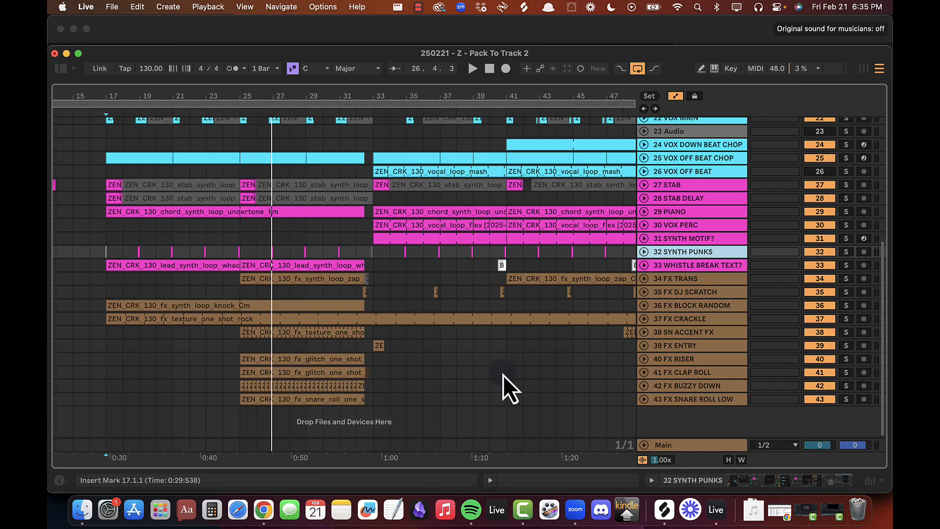
pyautogui.click(682, 279)
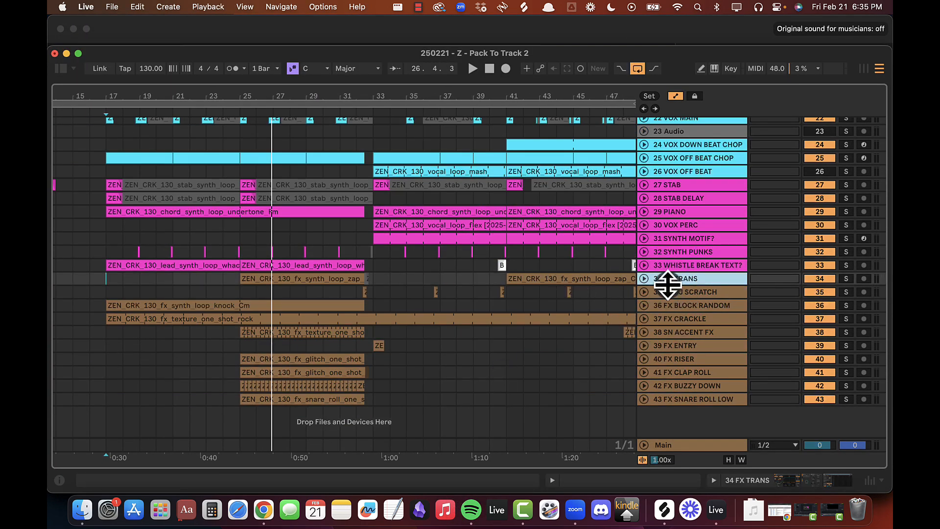
pyautogui.click(685, 292)
pyautogui.click(683, 305)
pyautogui.click(678, 345)
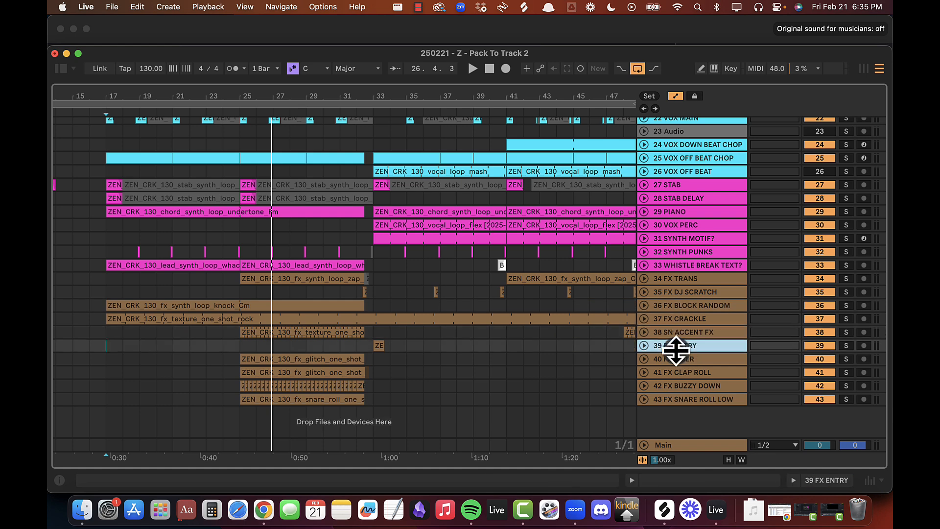
pyautogui.click(676, 359)
pyautogui.click(643, 359)
pyautogui.hscroll(-5, 301, 318)
pyautogui.scroll(-2, 301, 318)
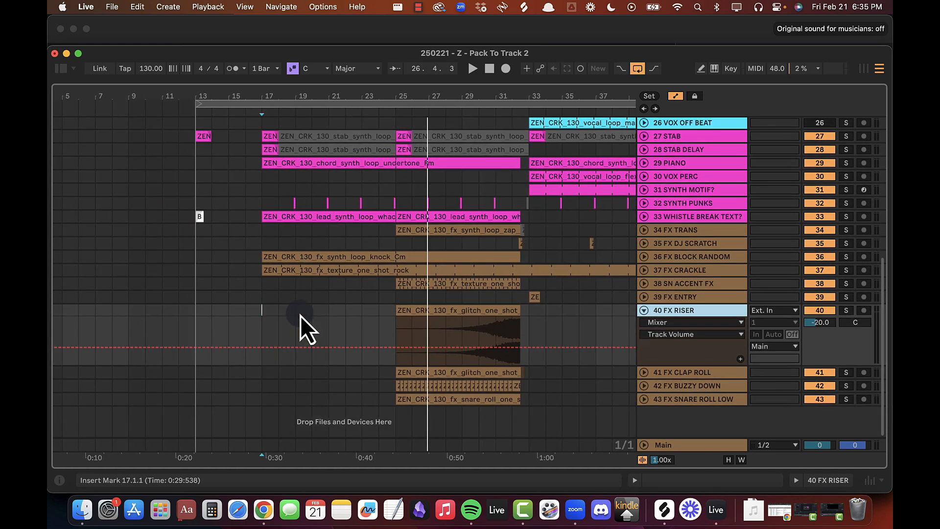
pyautogui.press('super+t')
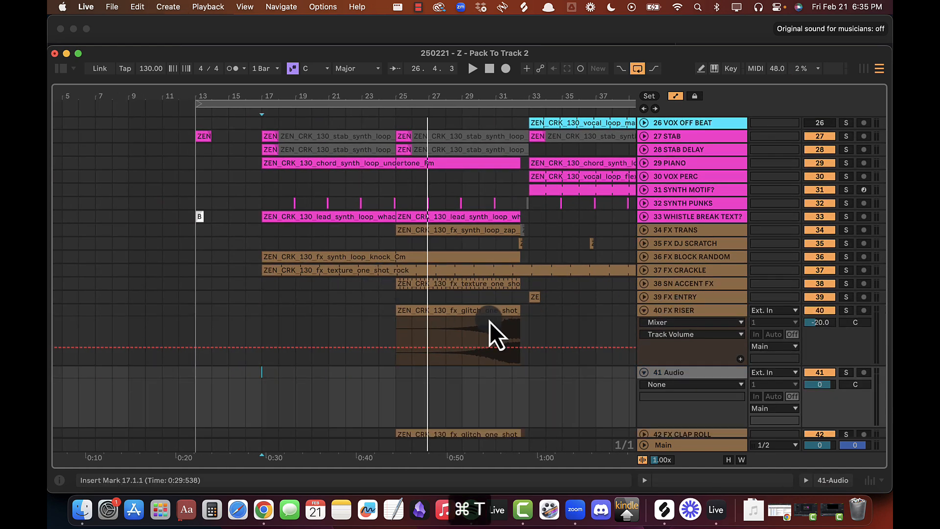
# Step: Copy a two-bar section of the FX RISER noise clip onto the new track at bar 25, reverse it and audition it
pyautogui.click(472, 323)
pyautogui.moveTo(481, 321); pyautogui.dragTo(418, 385)
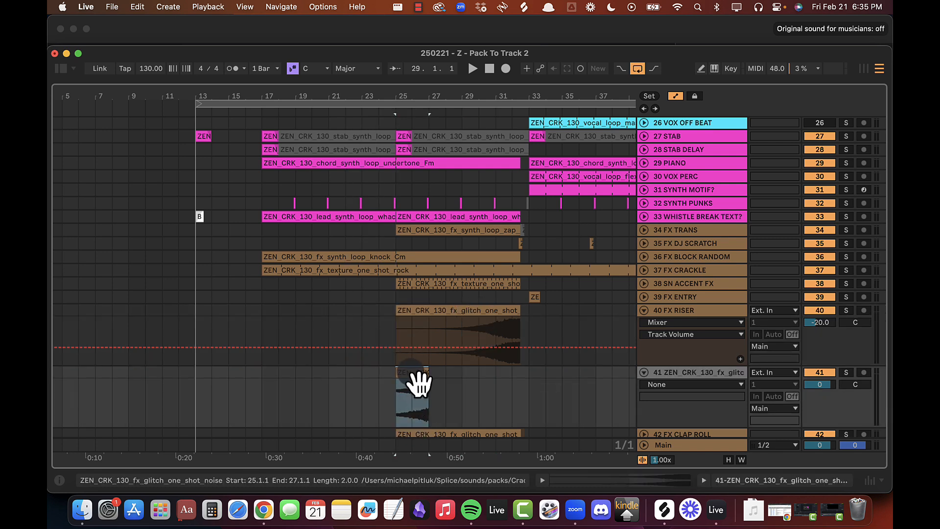
pyautogui.press('r')
pyautogui.click(389, 376)
pyautogui.press('space')
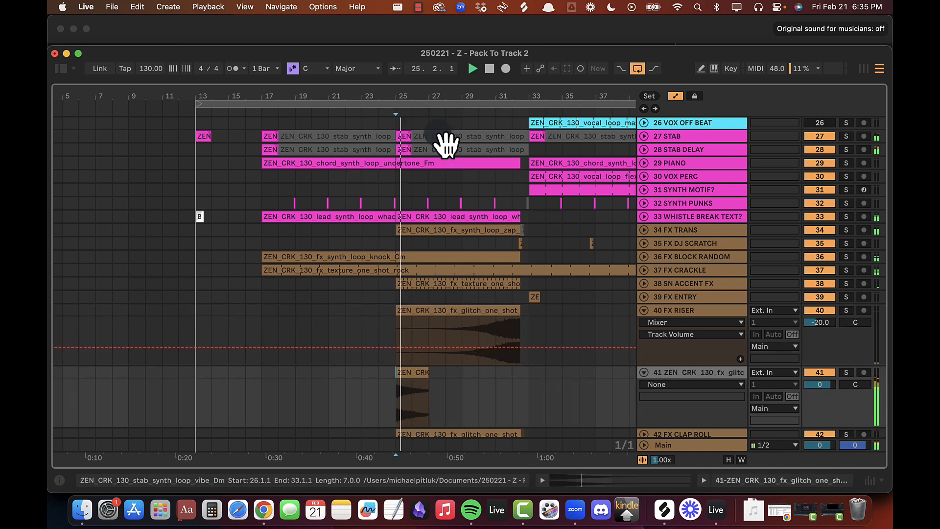
# Step: Trim the start of the reversed noise clip at bar 25 and audition the lead-in to it
pyautogui.click(362, 371)
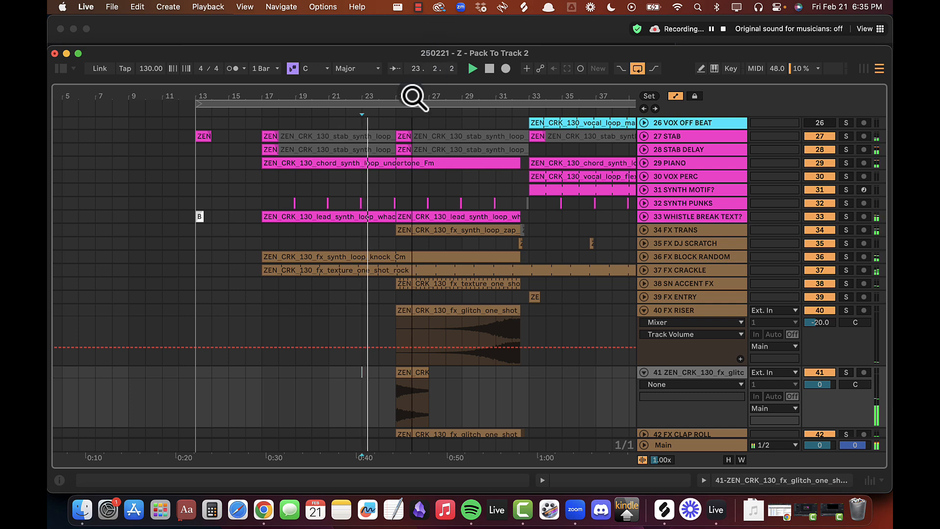
pyautogui.moveTo(412, 96); pyautogui.dragTo(412, 142)
pyautogui.moveTo(824, 384); pyautogui.dragTo(823, 384)
pyautogui.press('space')
pyautogui.moveTo(359, 373)
pyautogui.mouseDown()
pyautogui.moveTo(176, 372)
pyautogui.moveTo(403, 372)
pyautogui.mouseUp()
pyautogui.click(317, 373)
pyautogui.press('space')
# Step: Lower track 41's volume to -8.1 dB and make the reversed clip one bar long, from bar 25 to bar 26
pyautogui.moveTo(823, 384); pyautogui.dragTo(822, 385)
pyautogui.moveTo(413, 375)
pyautogui.mouseDown()
pyautogui.moveTo(382, 374)
pyautogui.moveTo(398, 374)
pyautogui.mouseUp()
pyautogui.click(302, 373)
pyautogui.press('space')
pyautogui.press('space')
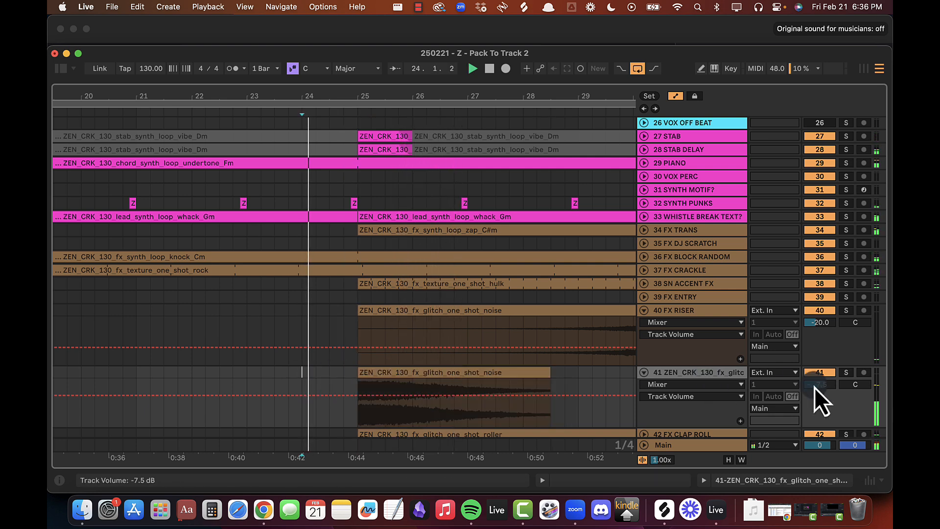
pyautogui.moveTo(814, 387); pyautogui.dragTo(826, 388)
pyautogui.moveTo(552, 374); pyautogui.dragTo(413, 372)
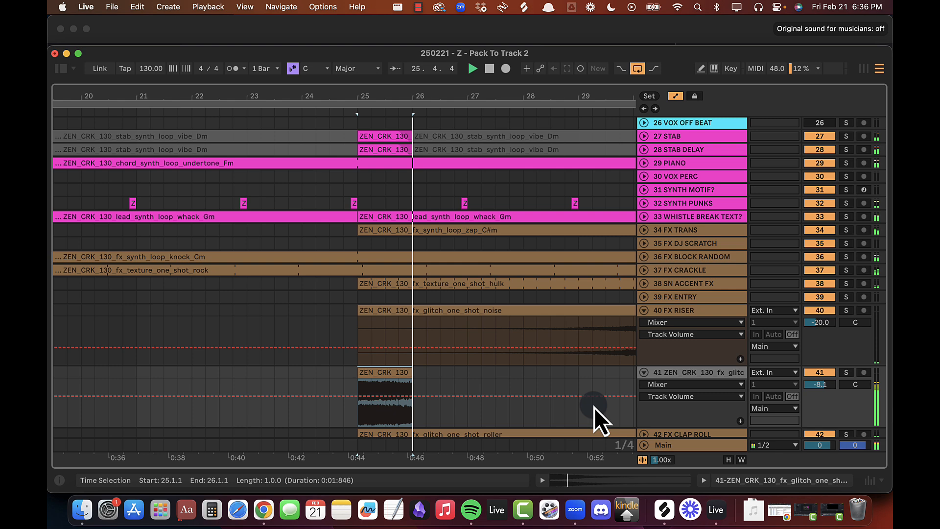
# Step: Add a Delay to track 41 and insert an EQ Eight in front of it
pyautogui.doubleClick(700, 374)
pyautogui.click(60, 69)
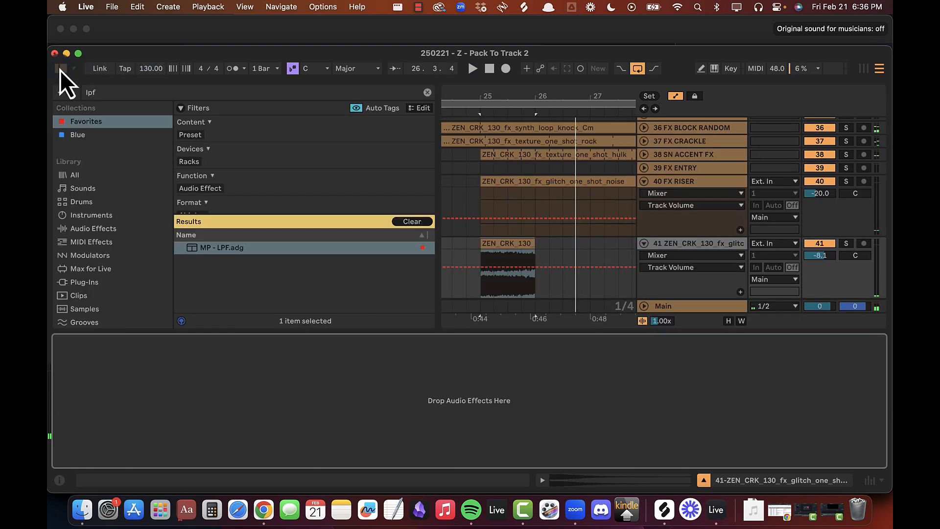
pyautogui.click(254, 92)
pyautogui.write('delay')
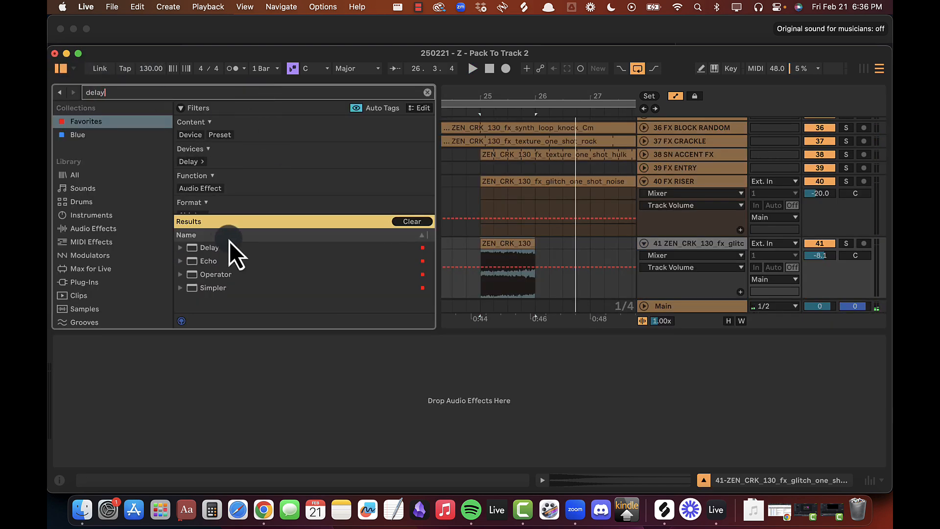
pyautogui.doubleClick(209, 247)
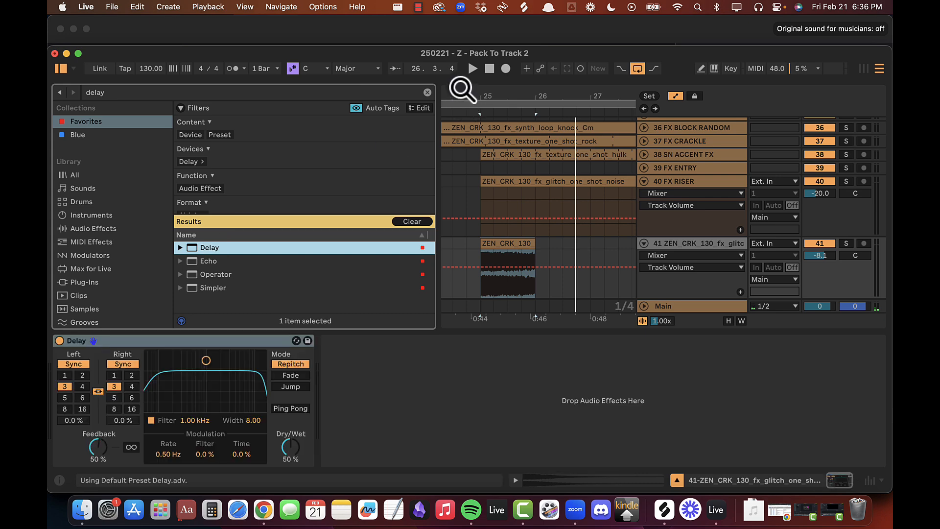
pyautogui.click(427, 92)
pyautogui.write('eq')
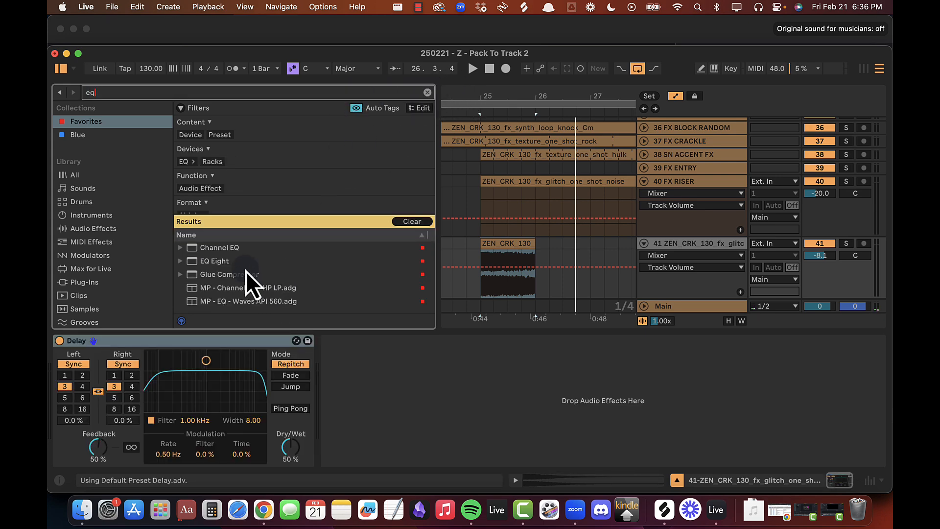
pyautogui.moveTo(224, 261); pyautogui.dragTo(162, 348)
# Step: Set the Delay to Ping Pong with a synced time of 4, 53% feedback and 41% dry/wet during playback
pyautogui.click(631, 409)
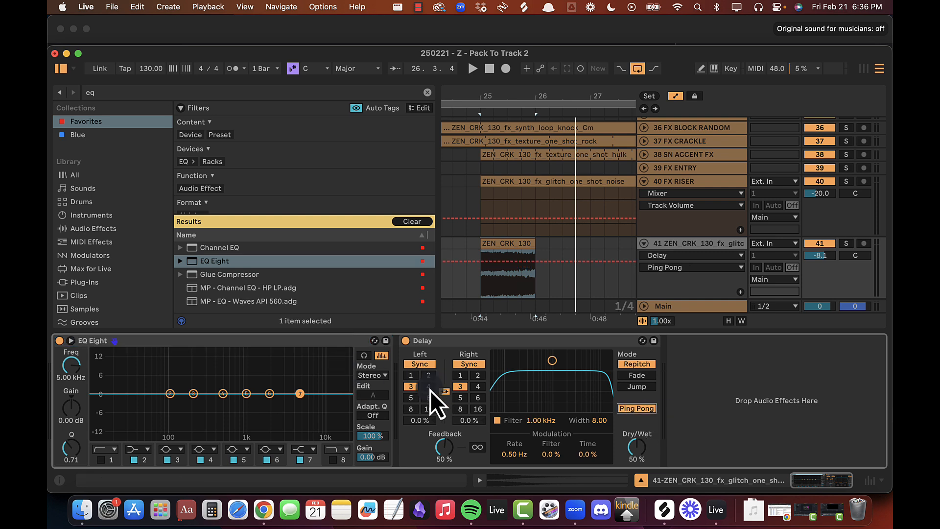
pyautogui.press('space')
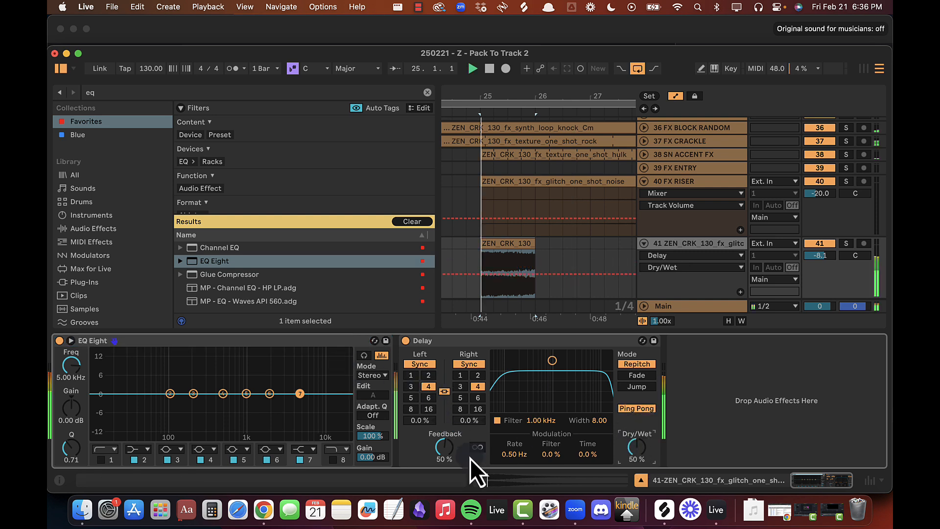
pyautogui.click(450, 452)
pyautogui.moveTo(449, 452); pyautogui.dragTo(449, 453)
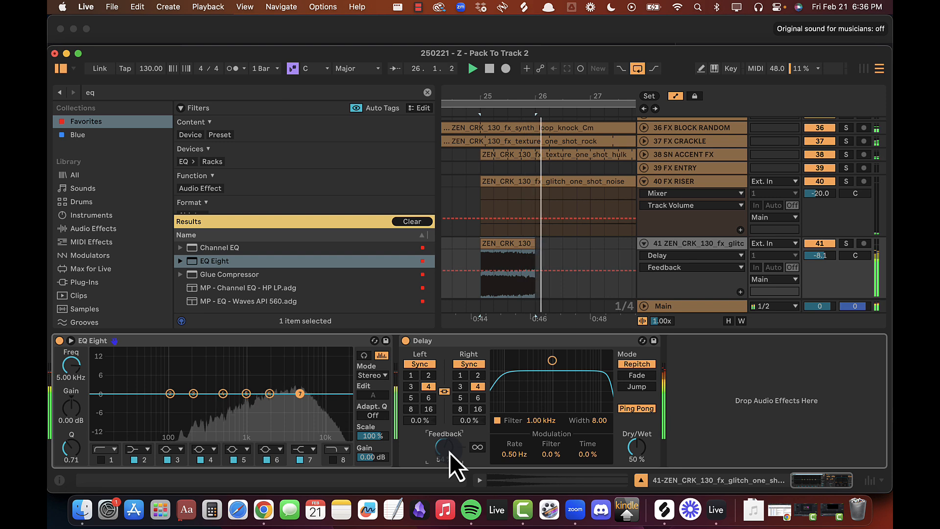
pyautogui.press('space')
pyautogui.press('space')
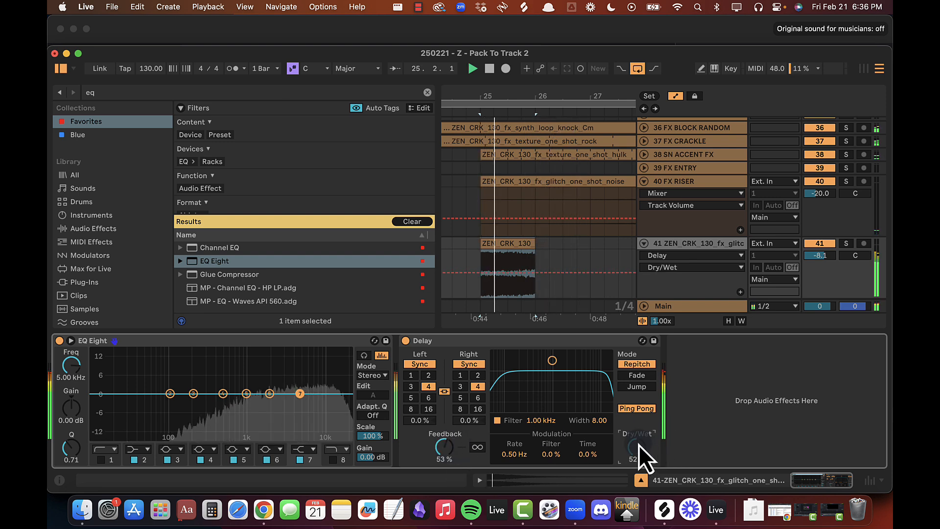
pyautogui.moveTo(638, 445); pyautogui.dragTo(638, 445)
pyautogui.press('space')
pyautogui.press('space')
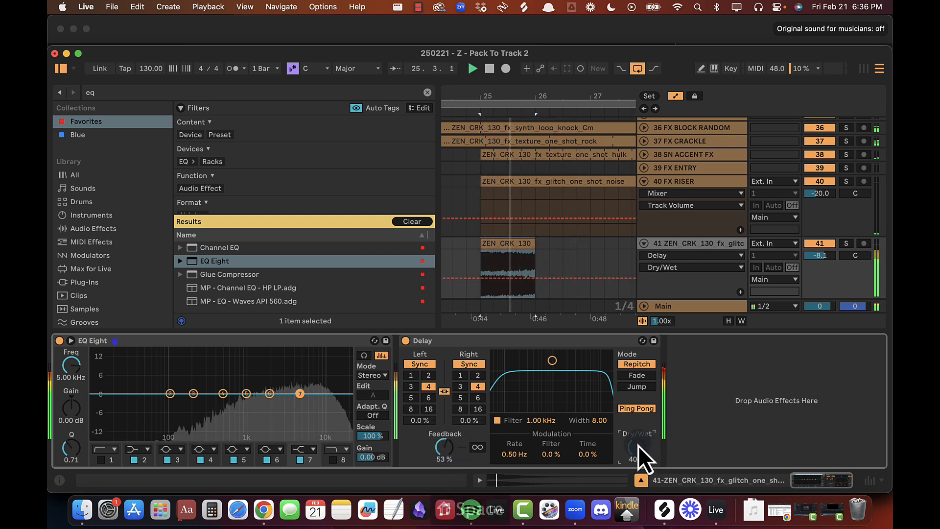
# Step: Enable the low cut on EQ Eight's band 1 and set its frequency to 12000 Hz
pyautogui.click(99, 457)
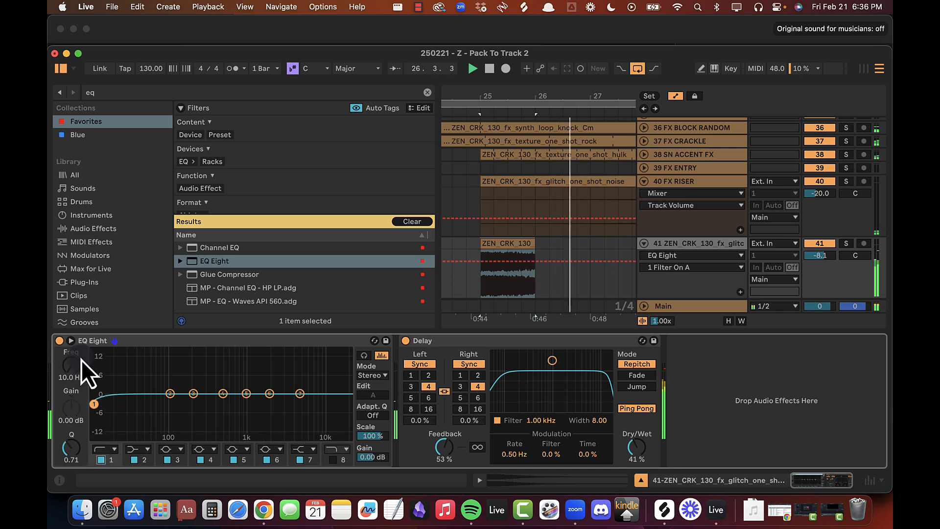
pyautogui.scroll(8, 72, 374)
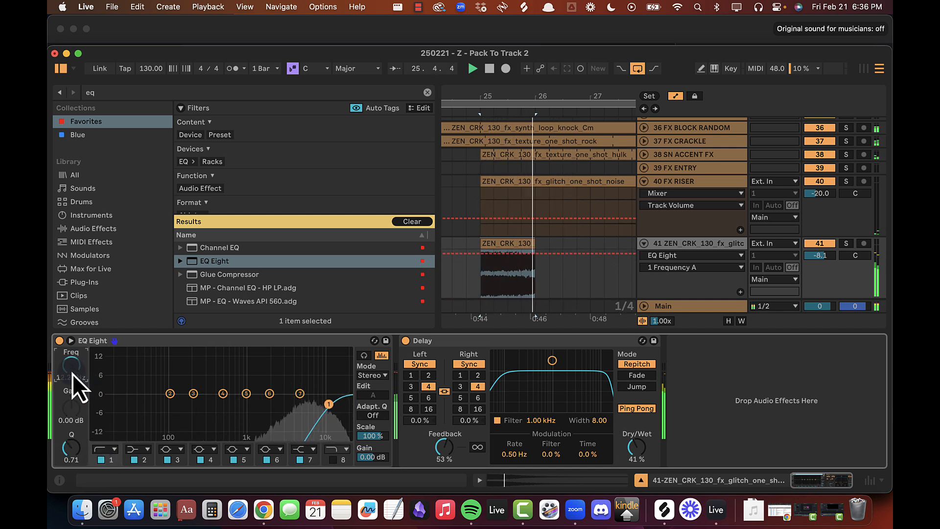
pyautogui.write('12000')
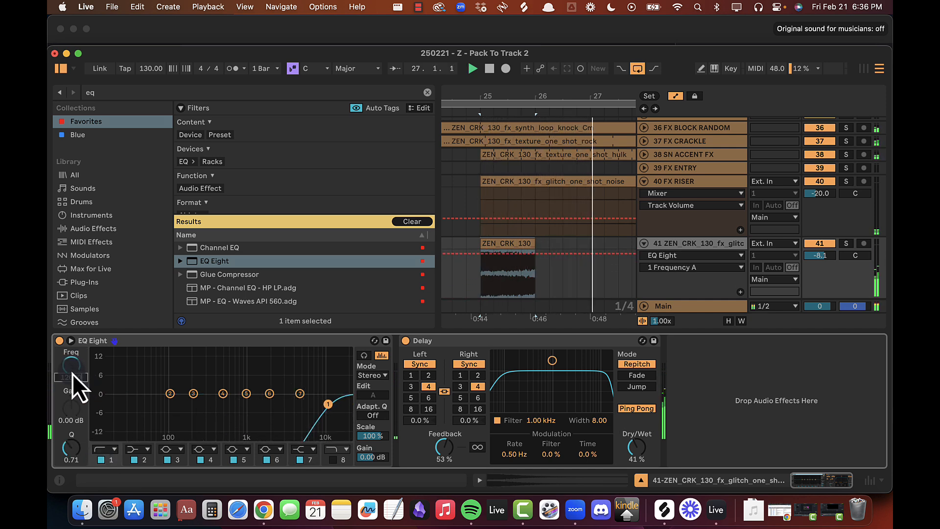
pyautogui.press('Return')
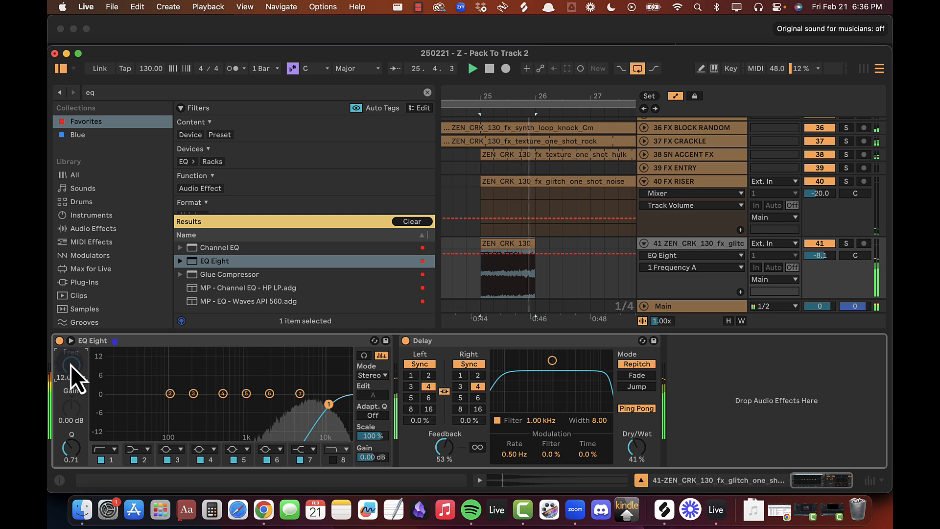
# Step: Solo track 41 and settle the low-cut frequency at 10.0 kHz while listening
pyautogui.scroll(-2, 70, 365)
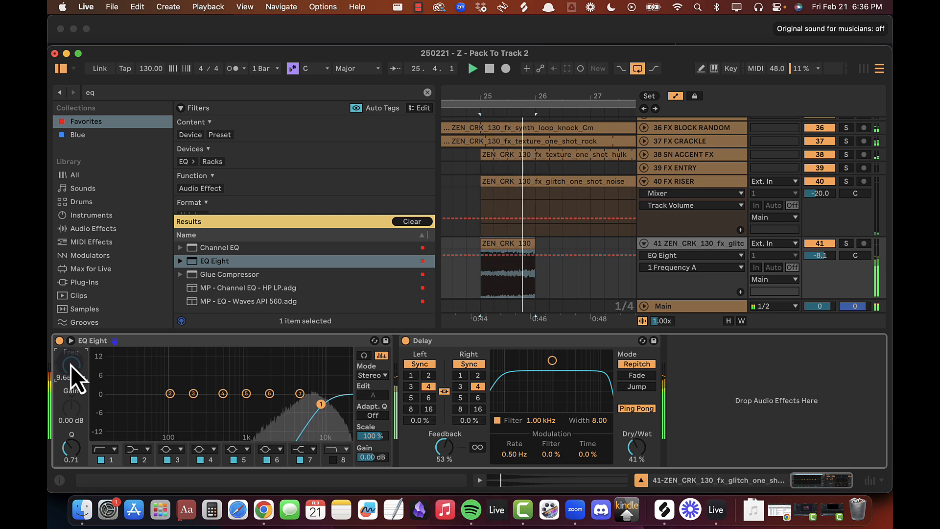
pyautogui.scroll(-1, 70, 365)
pyautogui.hotkey('shift', 's')
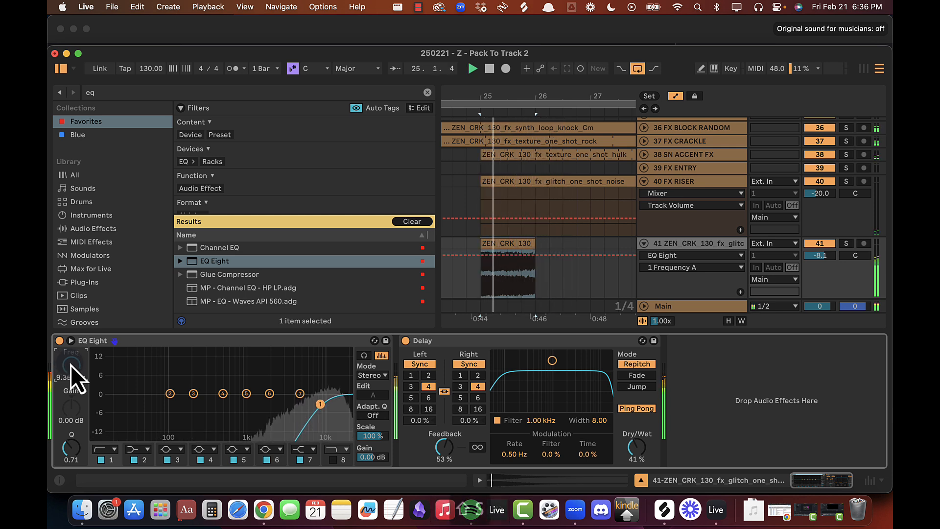
pyautogui.scroll(3, 71, 366)
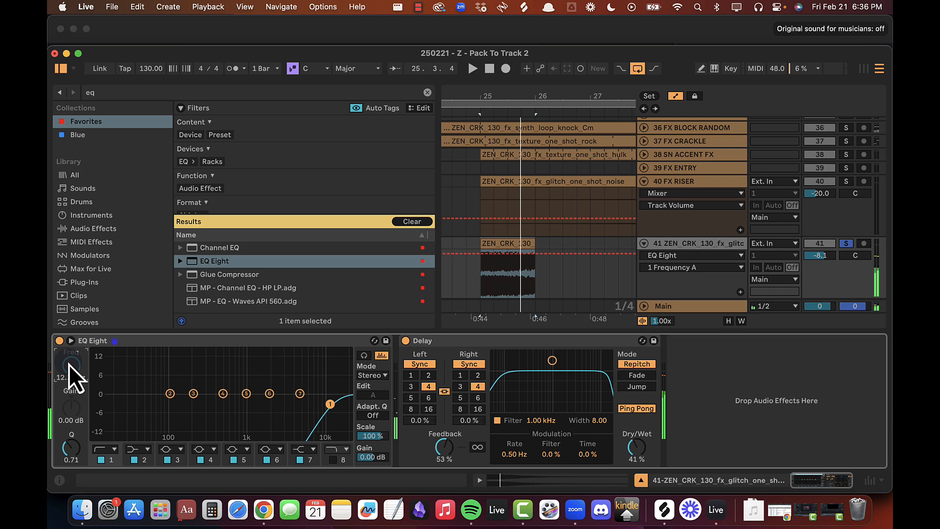
pyautogui.press('space')
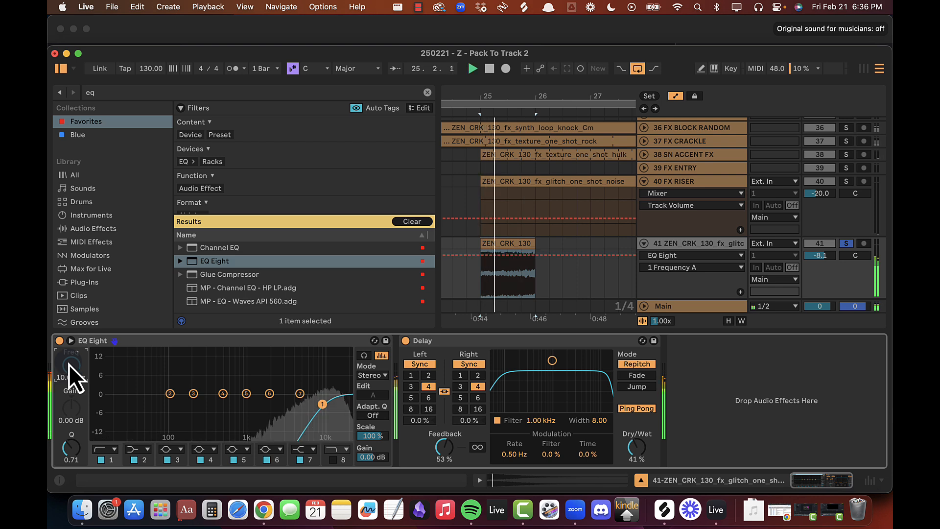
# Step: Shorten the reversed noise clip on track 41 to half a bar, ending at 25.3.1
pyautogui.moveTo(535, 243); pyautogui.dragTo(504, 242)
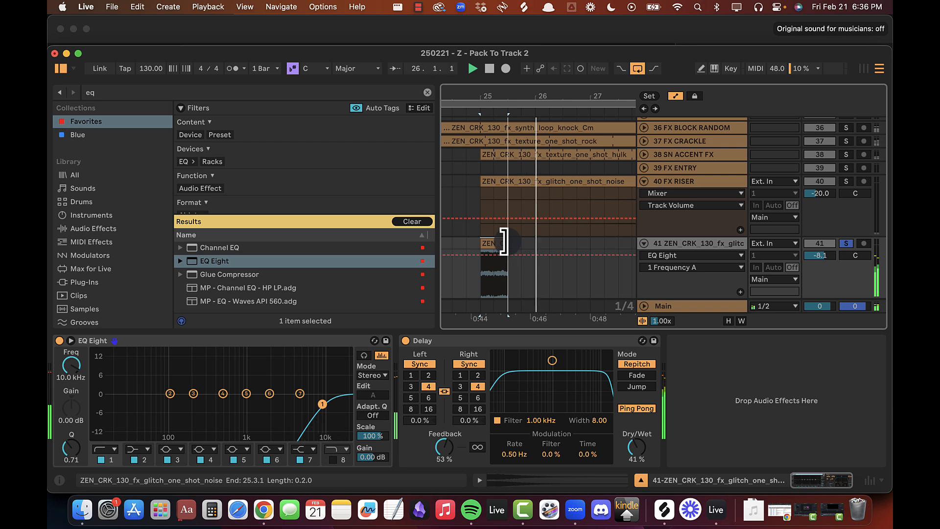
# Step: Unsolo track 41 and extend its reversed noise clip to one bar, ending at 26.1.1
pyautogui.click(846, 245)
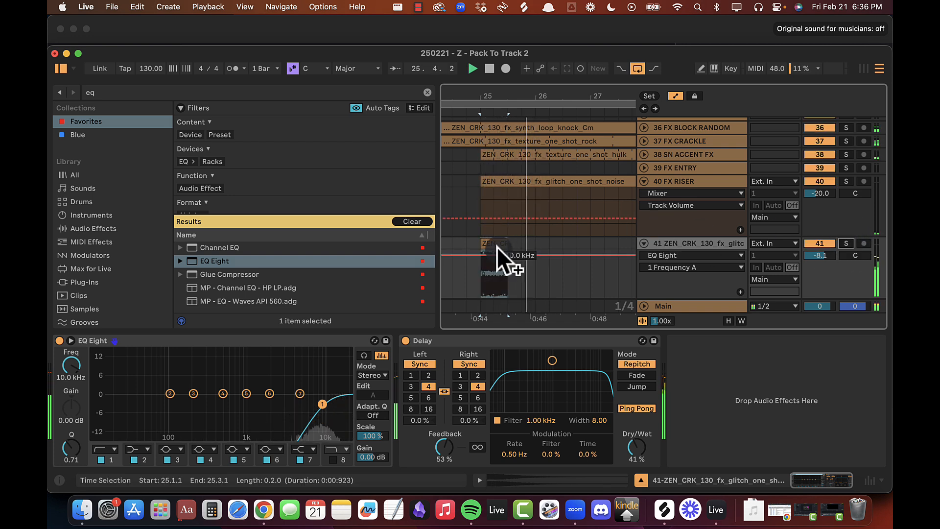
pyautogui.moveTo(508, 243); pyautogui.dragTo(529, 241)
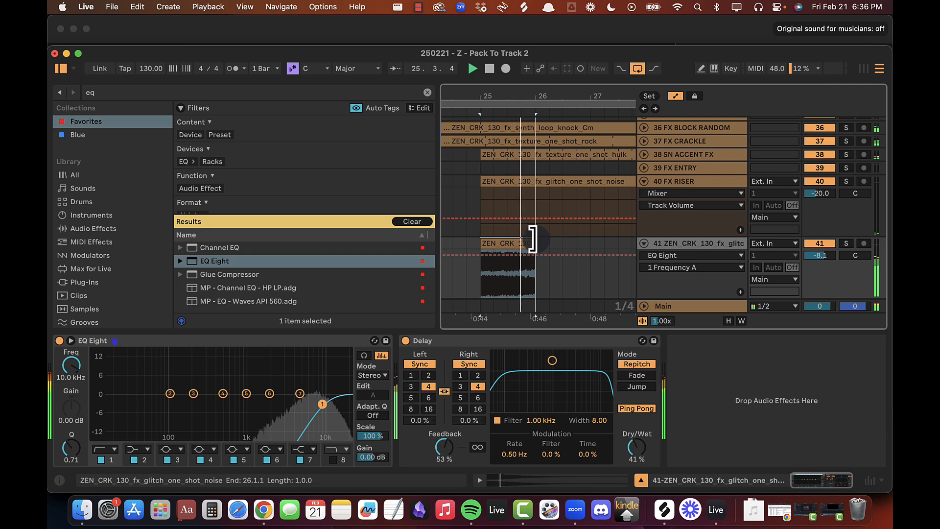
pyautogui.press('alt+super+l')
pyautogui.press('alt+super+b')
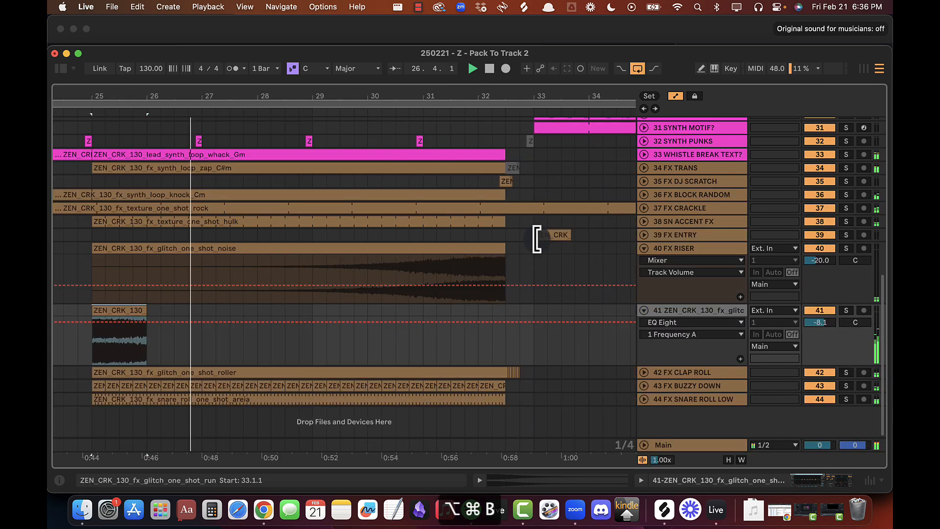
# Step: Lower the volume of track 41 to -17.0 dB while the break plays
pyautogui.hscroll(-5, 163, 295)
pyautogui.click(158, 319)
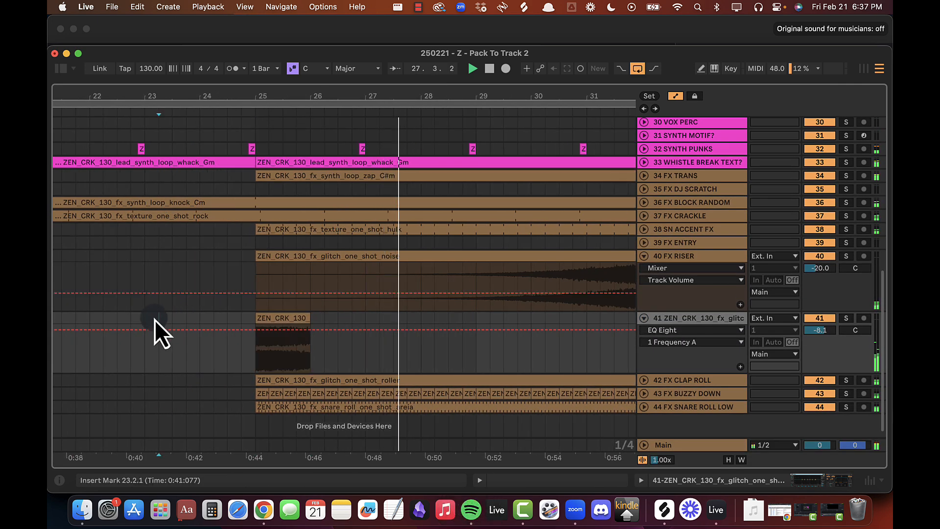
pyautogui.click(819, 330)
pyautogui.moveTo(819, 330); pyautogui.dragTo(823, 330)
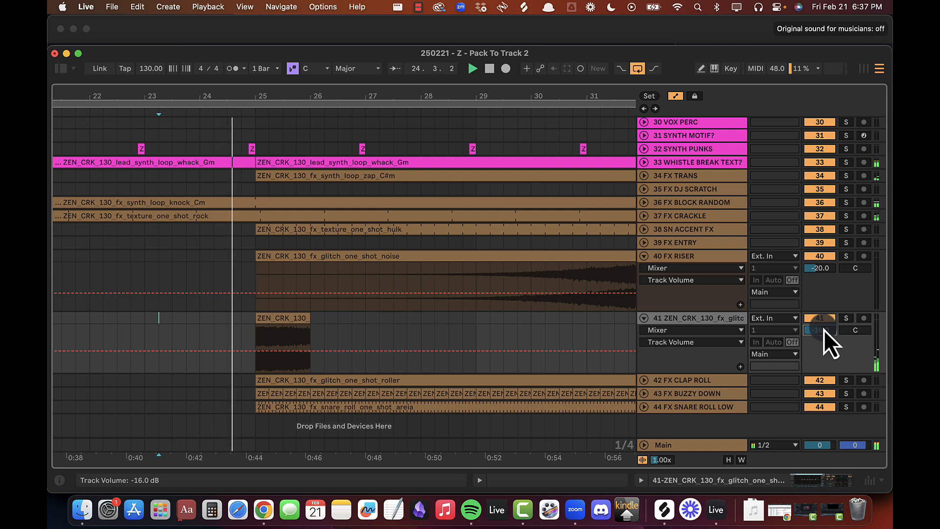
pyautogui.moveTo(823, 330); pyautogui.dragTo(823, 329)
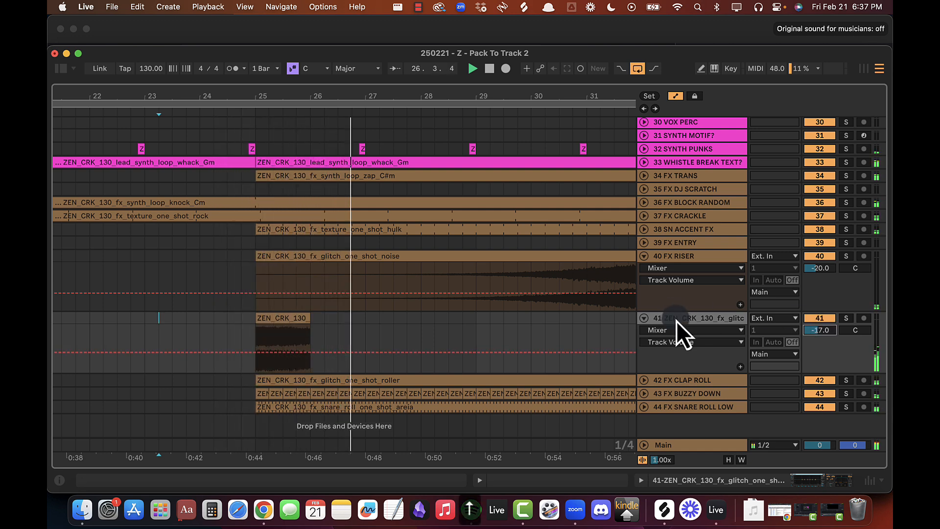
# Step: Rename track 41 as "# FX DOWN SHIFTER"
pyautogui.press('super+r')
pyautogui.write('#')
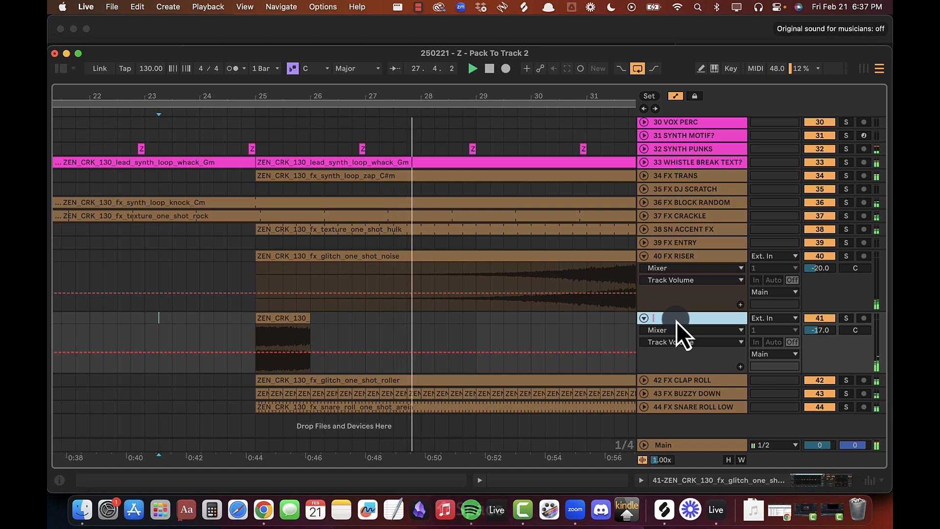
pyautogui.write(' FX DOWN SHIFTER')
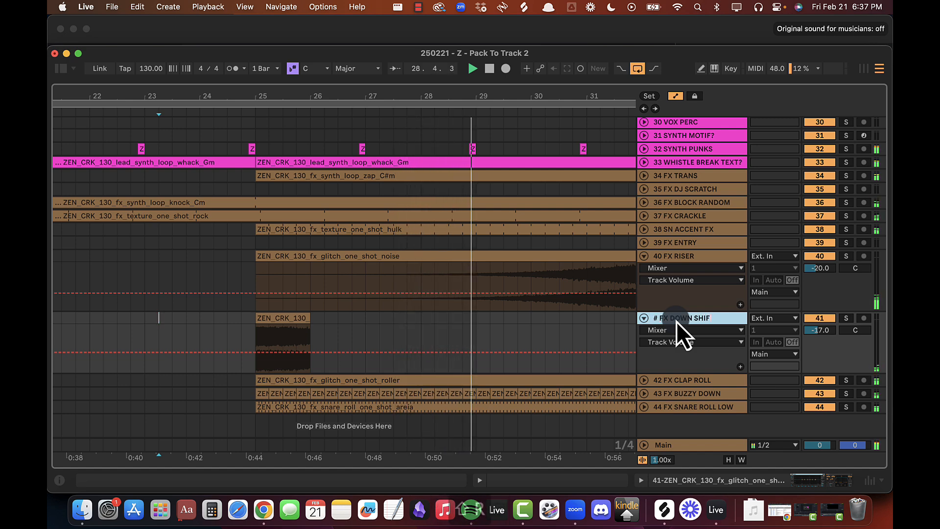
pyautogui.press('Return')
# Step: Colour the FX DOWN SHIFTER track brown like the other FX tracks and assign that track colour to its clips
pyautogui.rightClick(699, 318)
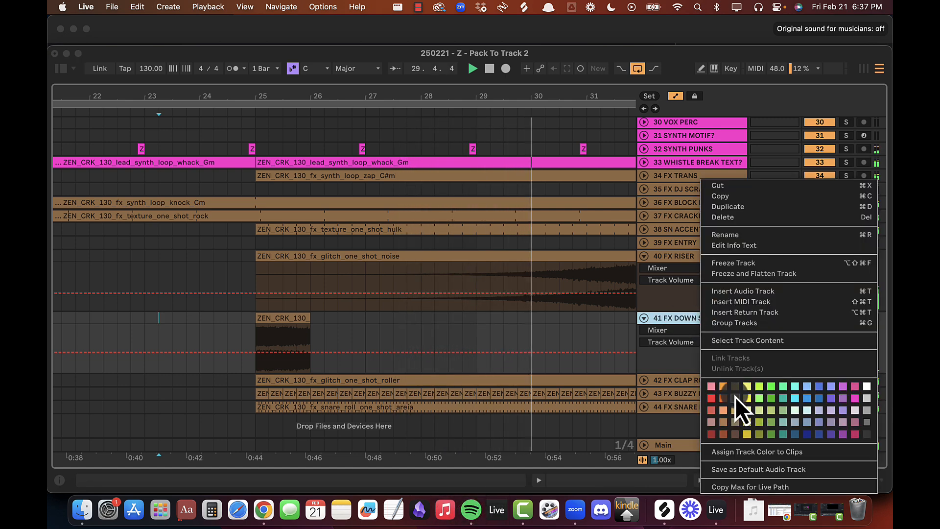
pyautogui.click(736, 399)
pyautogui.rightClick(684, 322)
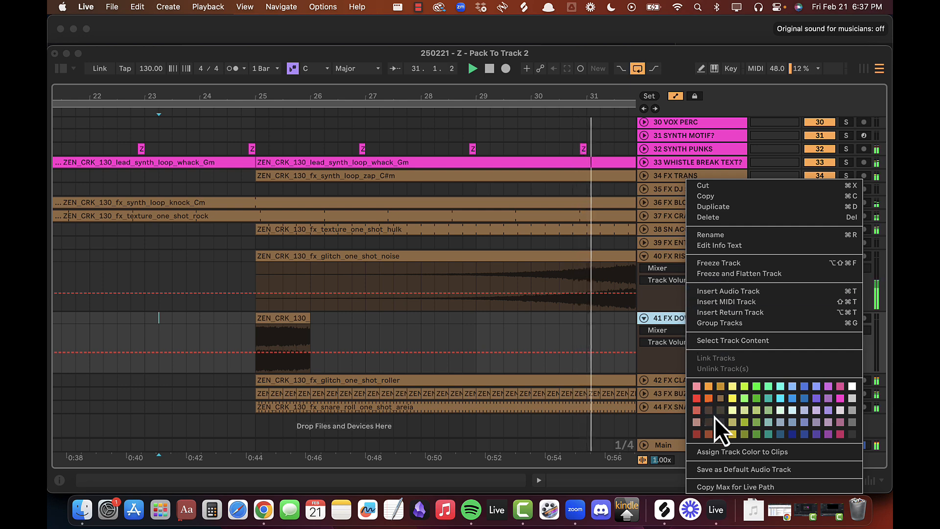
pyautogui.click(712, 457)
pyautogui.click(509, 340)
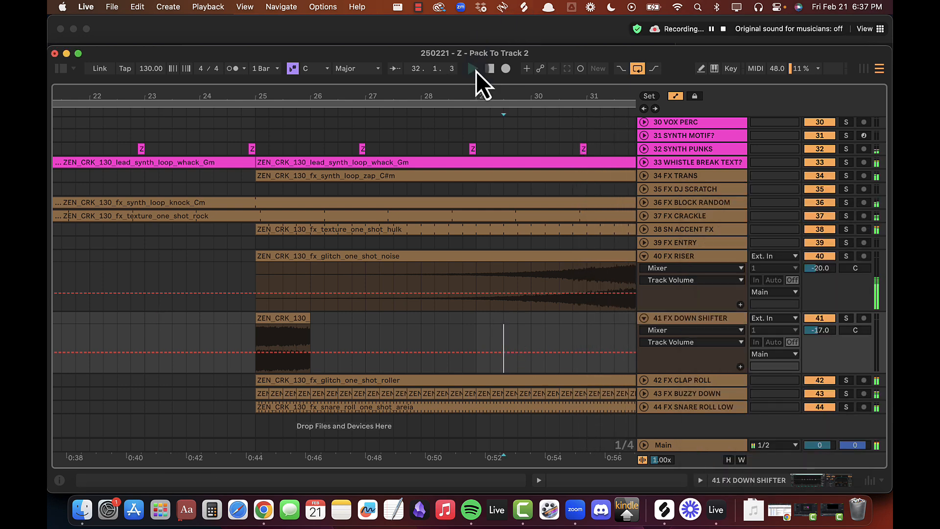
# Step: Find Utility in the browser and add it after the Delay on the FX DOWN SHIFTER track
pyautogui.moveTo(475, 95); pyautogui.dragTo(474, 93)
pyautogui.doubleClick(697, 320)
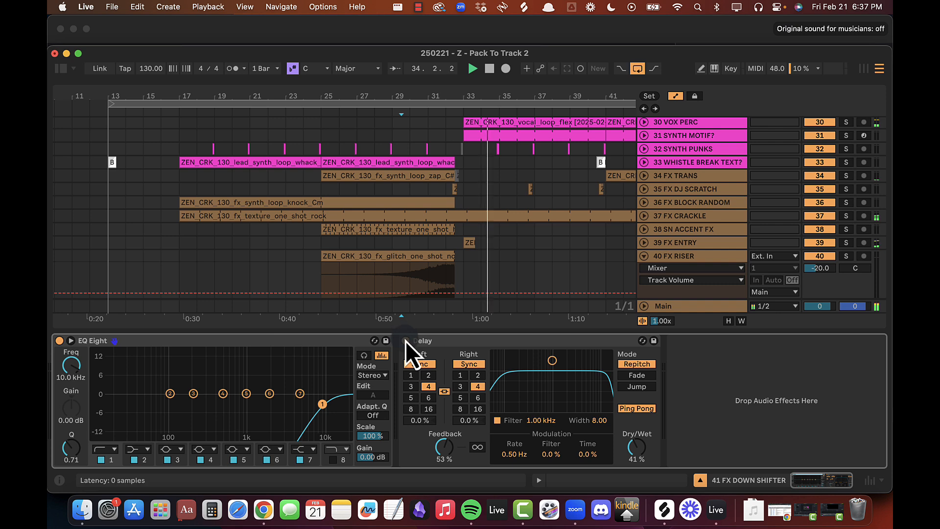
pyautogui.click(60, 68)
pyautogui.click(128, 91)
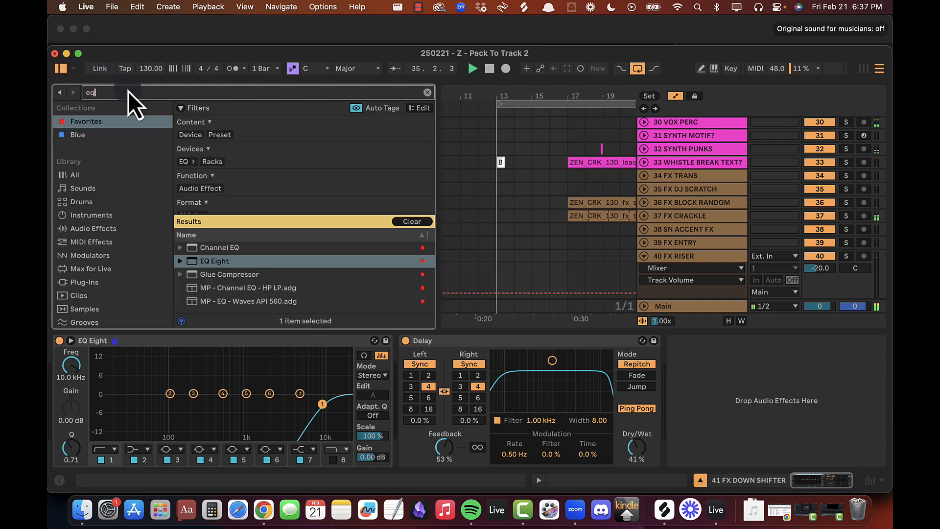
pyautogui.write('util')
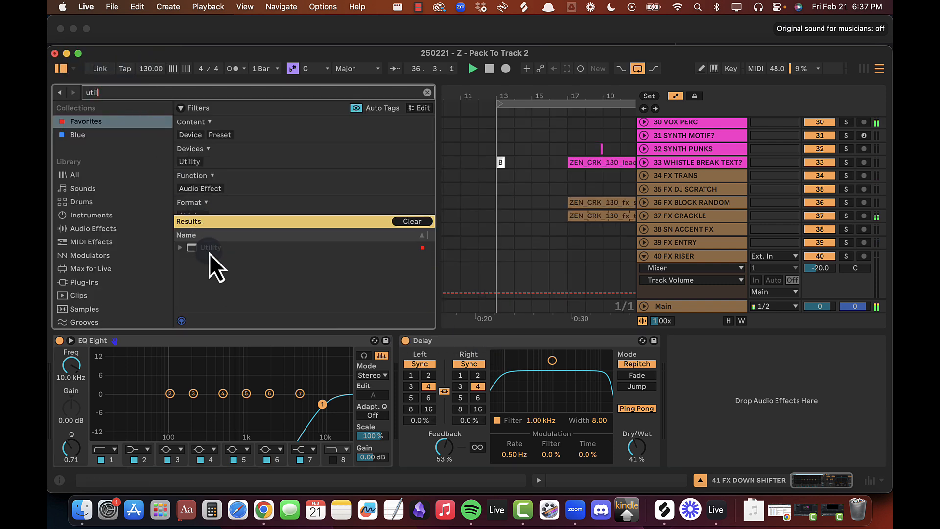
pyautogui.moveTo(210, 251); pyautogui.dragTo(692, 377)
pyautogui.click(709, 344)
# Step: Play the FX DOWN SHIFTER clip from bar 25 to check the delayed effect, then stop playback
pyautogui.press('space')
pyautogui.scroll(-6, 530, 204)
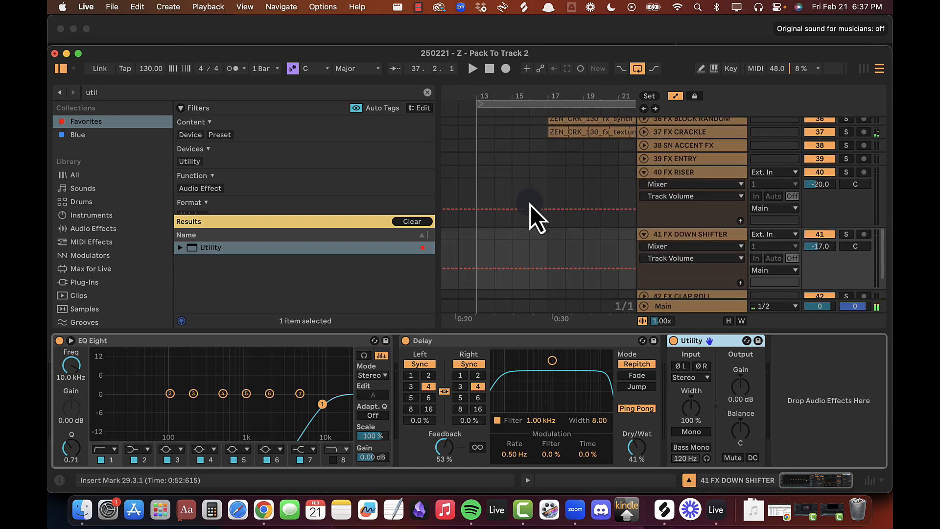
pyautogui.hscroll(8, 527, 199)
pyautogui.click(492, 186)
pyautogui.press('space')
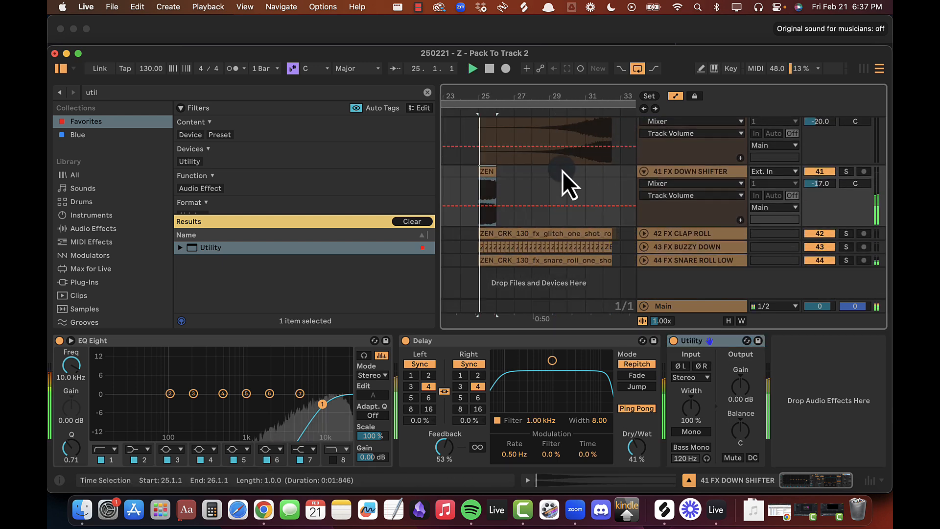
pyautogui.press('alt+super+b')
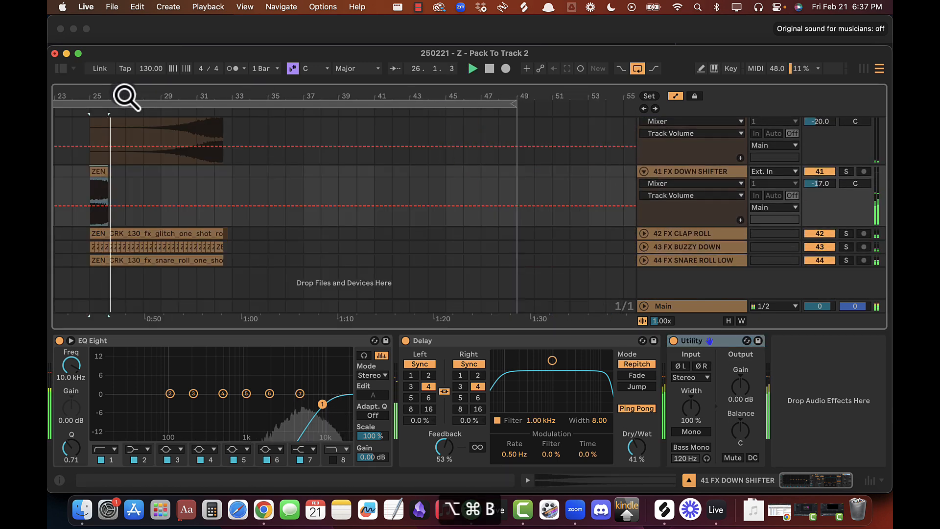
pyautogui.moveTo(124, 95); pyautogui.dragTo(213, 96)
pyautogui.press('space')
# Step: Place the insert mark at 32.3.1 on FX DOWN SHIFTER and show Utility's Mute automation in a new lane
pyautogui.moveTo(202, 180); pyautogui.dragTo(342, 180)
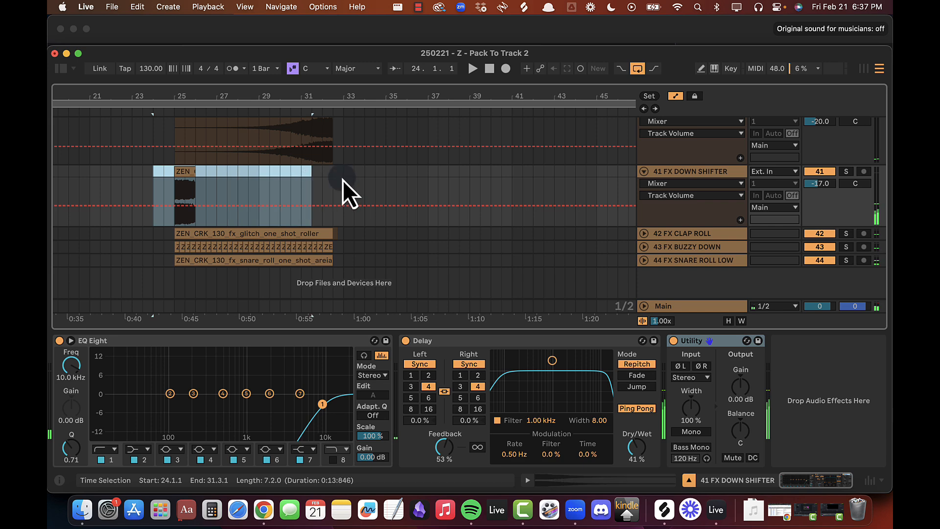
pyautogui.click(333, 176)
pyautogui.moveTo(320, 103); pyautogui.dragTo(327, 98)
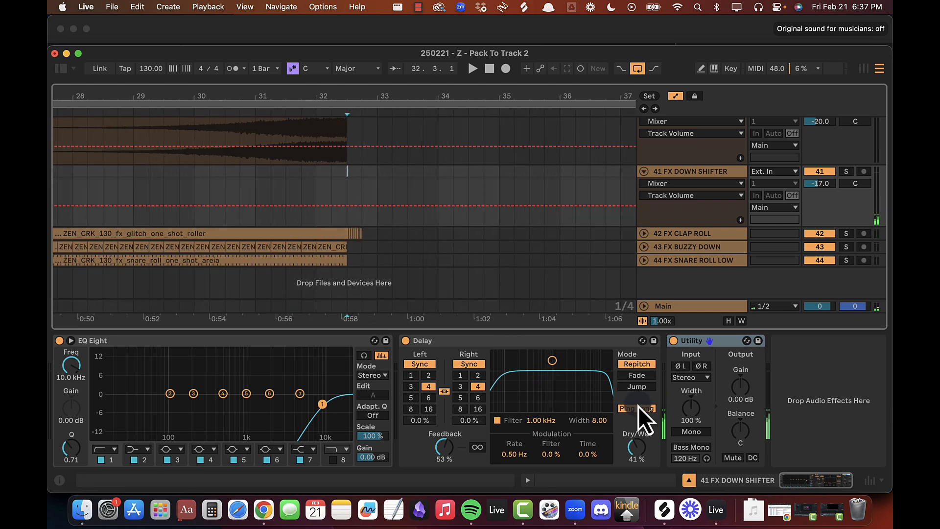
pyautogui.rightClick(733, 459)
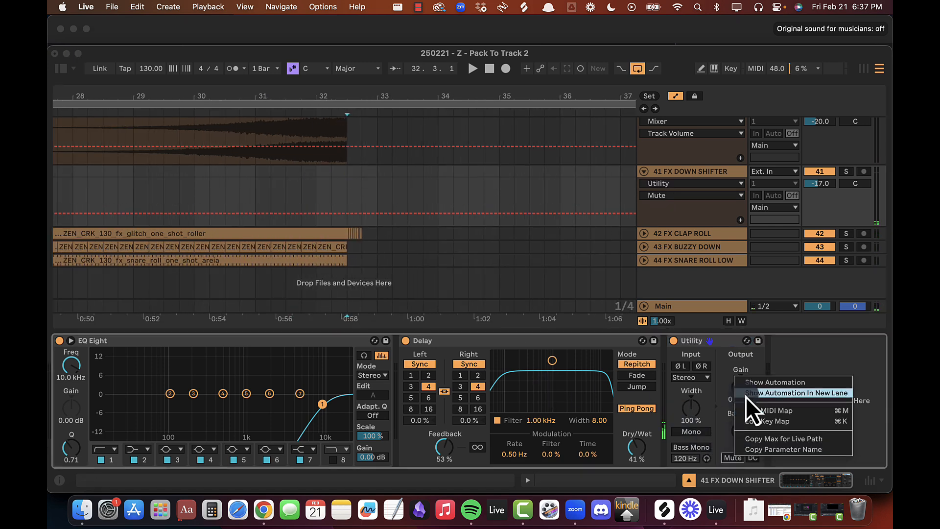
pyautogui.click(761, 397)
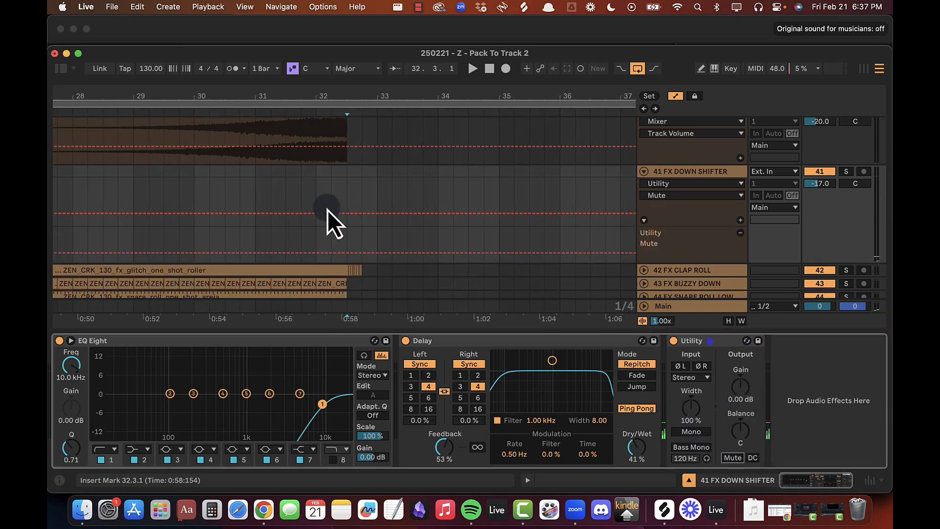
# Step: Draw Utility's Mute automation so that it switches on from 32.3.1 on FX DOWN SHIFTER
pyautogui.press('b')
pyautogui.click(353, 243)
pyautogui.click(378, 252)
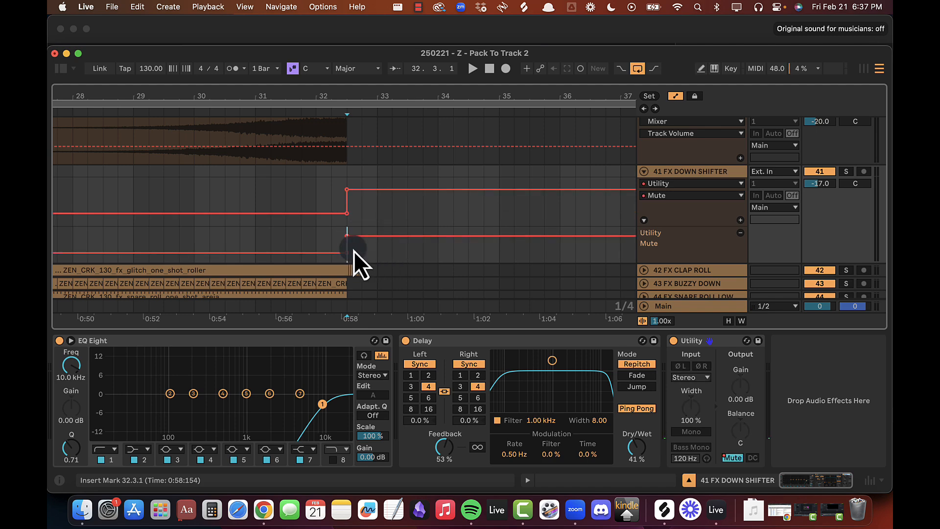
pyautogui.press('alt+super+l')
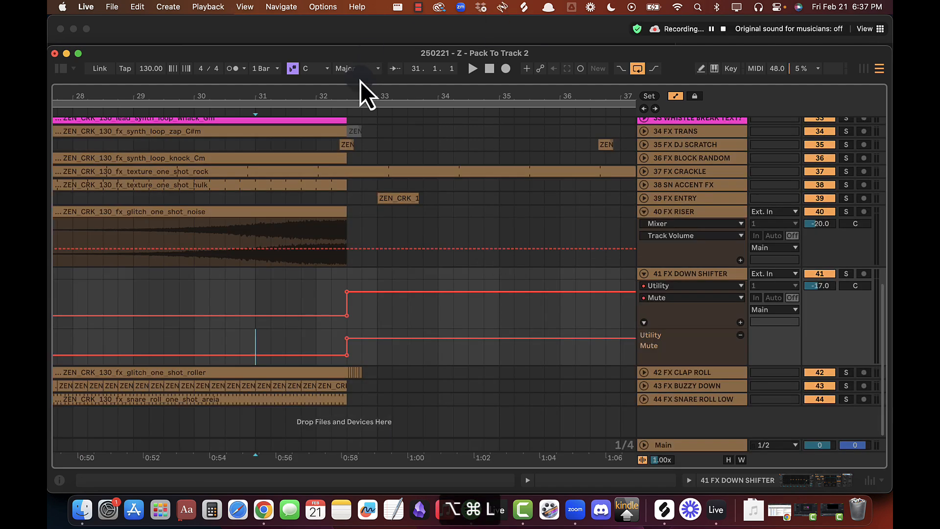
# Step: Show the whole arrangement with all tracks folded and play it from bar 13
pyautogui.doubleClick(354, 98)
pyautogui.keyDown('alt'); pyautogui.click(641, 213); pyautogui.keyUp('alt')
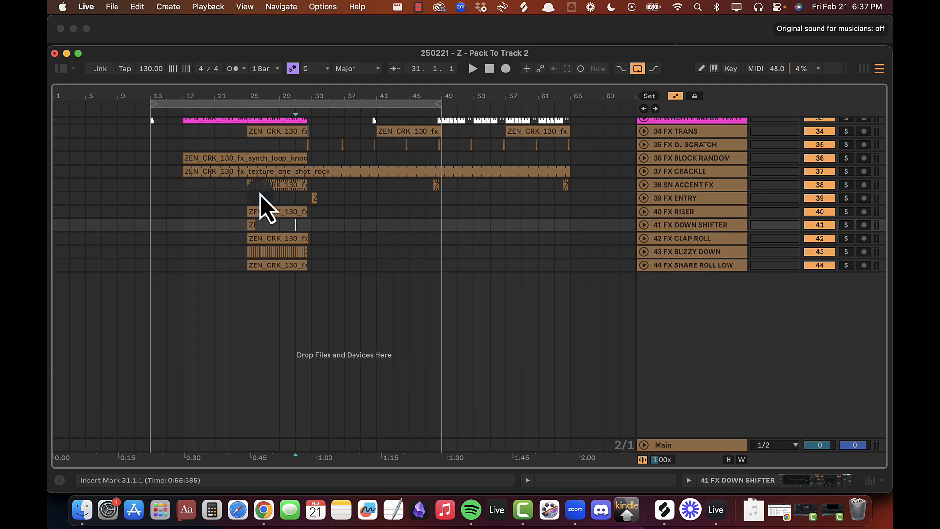
pyautogui.click(154, 186)
pyautogui.click(153, 105)
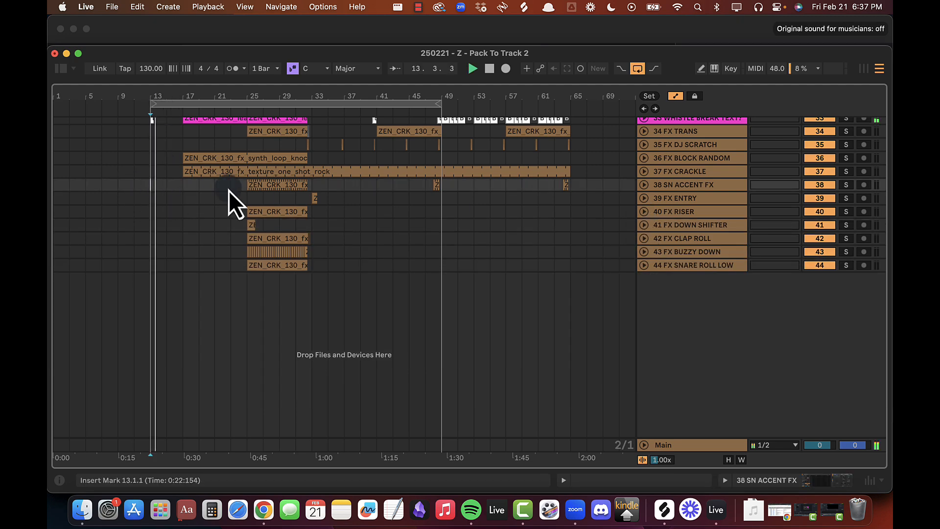
# Step: Copy the FX DOWN SHIFTER clip from bar 25 to bar 17 and fold the track again
pyautogui.moveTo(189, 97); pyautogui.dragTo(201, 105)
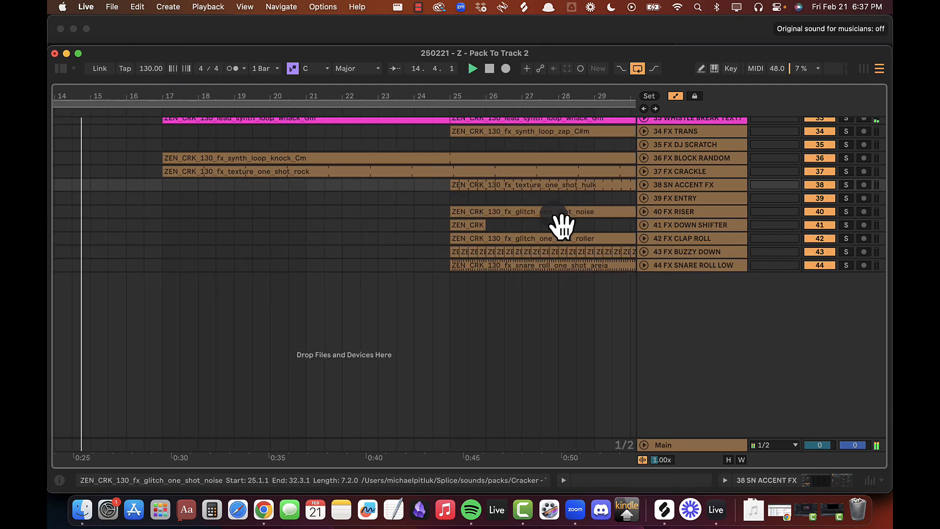
pyautogui.click(644, 225)
pyautogui.moveTo(480, 235); pyautogui.dragTo(193, 244)
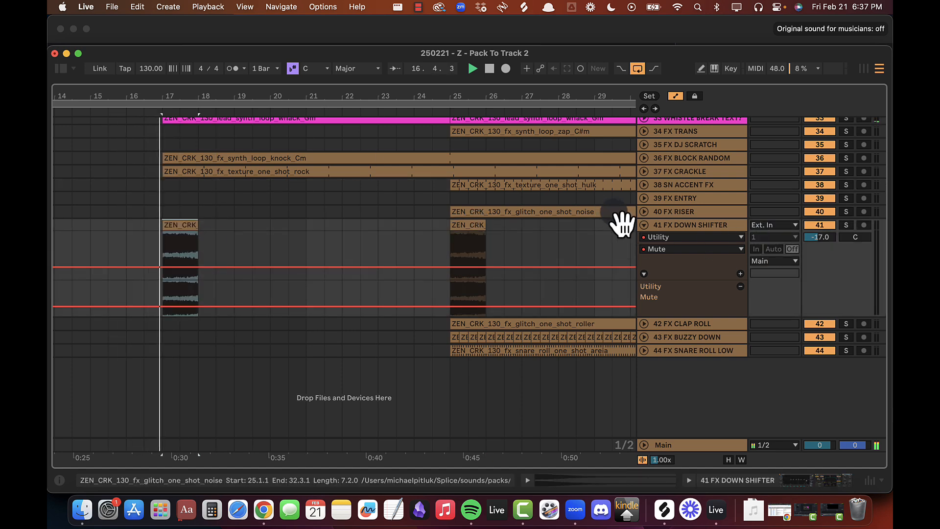
pyautogui.click(644, 225)
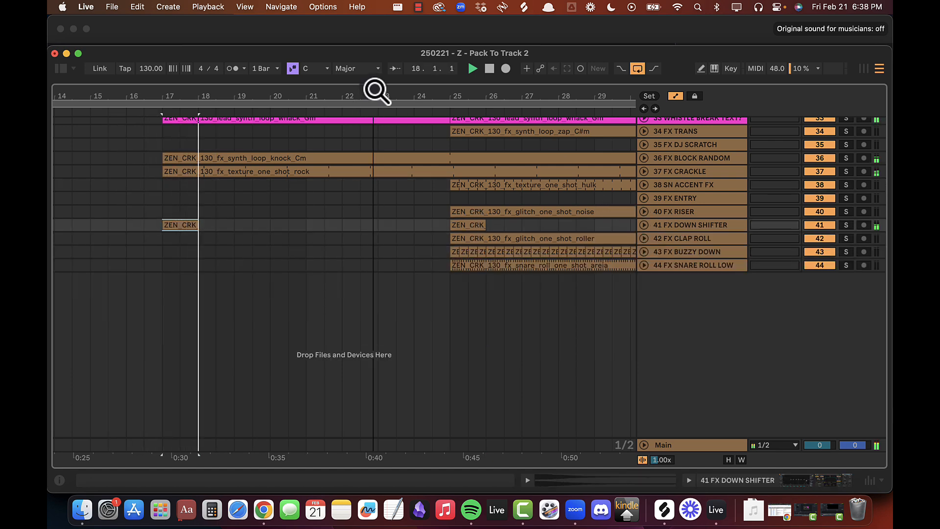
# Step: Locate the WHISTLE BREAK TEXT? track and unfold it to show its waveform and automation
pyautogui.moveTo(378, 91); pyautogui.dragTo(375, 93)
pyautogui.scroll(5, 298, 234)
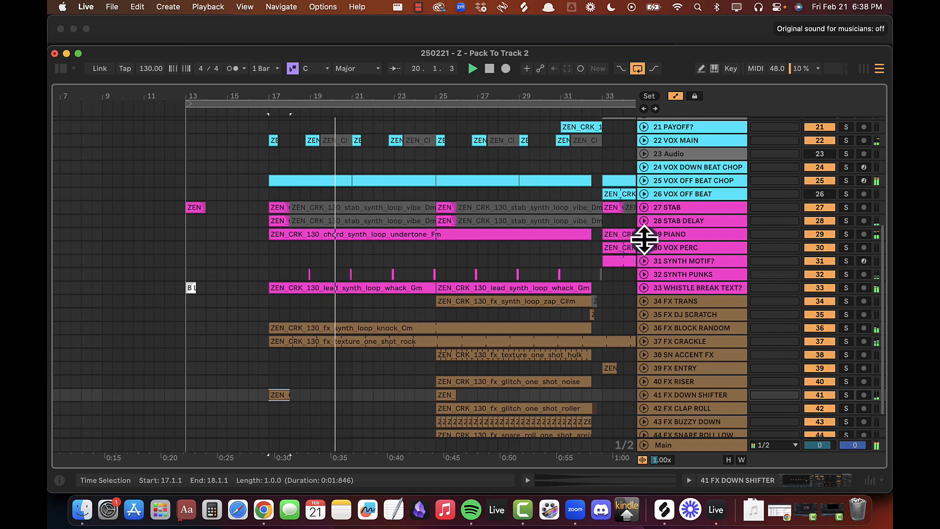
pyautogui.click(677, 235)
pyautogui.scroll(-1, 444, 248)
pyautogui.click(674, 283)
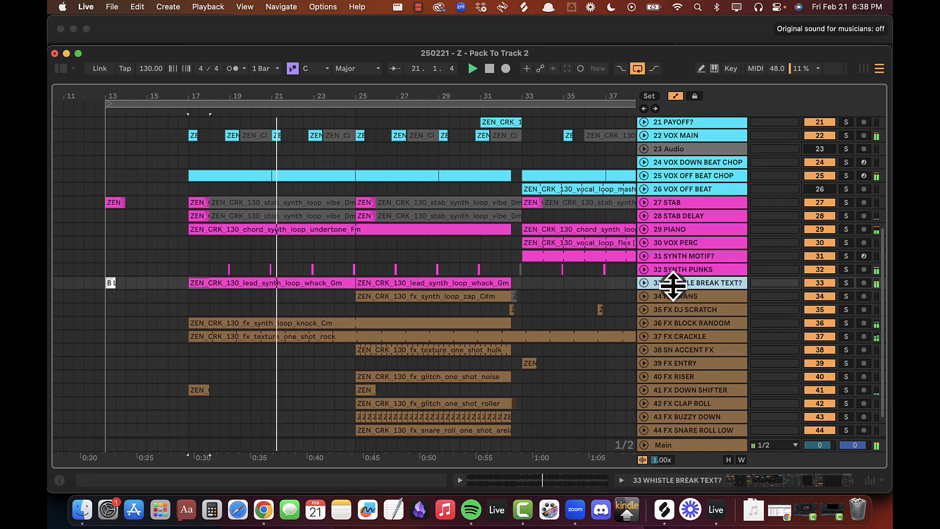
pyautogui.click(644, 286)
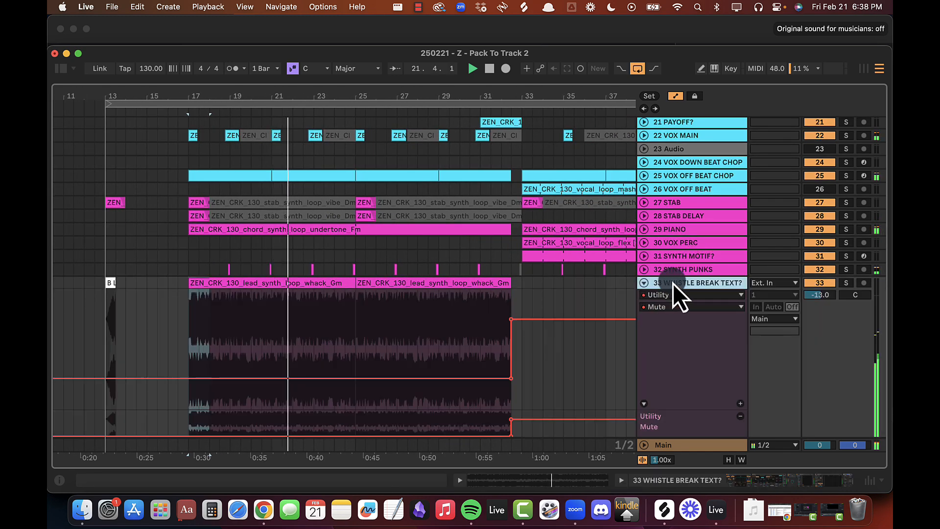
# Step: Search the browser for "gain" and add MP - Auto Gain.adg to the end of the whistle track's device chain
pyautogui.click(66, 72)
pyautogui.doubleClick(160, 95)
pyautogui.write('gai')
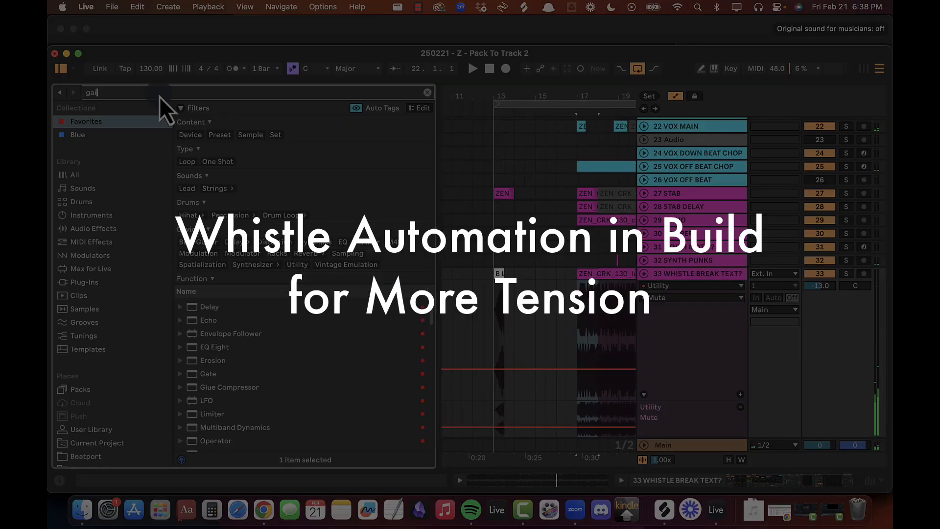
pyautogui.write('n')
pyautogui.moveTo(242, 286); pyautogui.dragTo(552, 377)
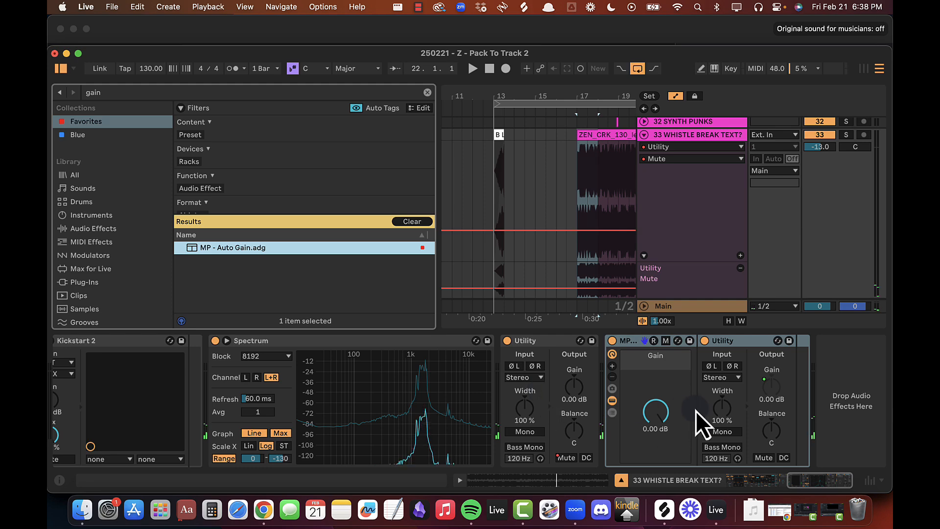
# Step: Show the MP - Auto Gain rack's Gain automation in a new lane and hide the browser and device view
pyautogui.rightClick(657, 416)
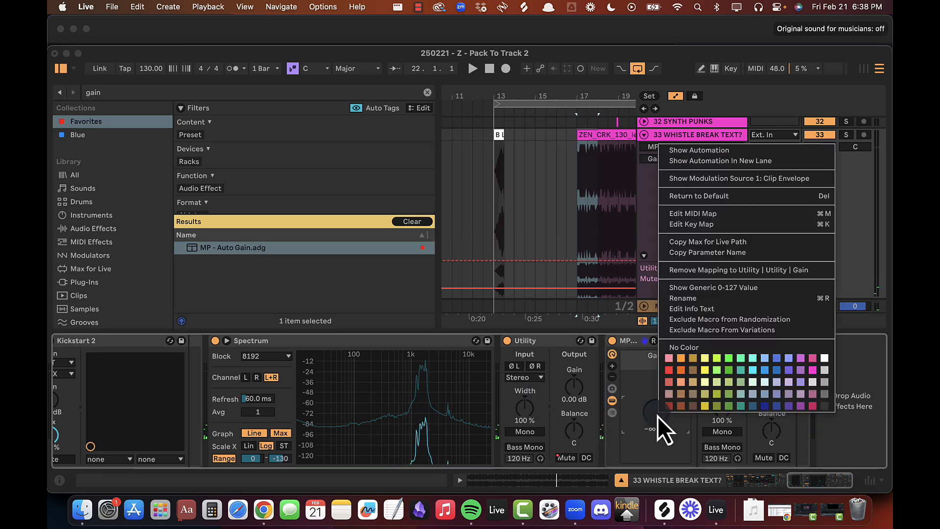
pyautogui.click(705, 162)
pyautogui.press('alt+super+l')
pyautogui.press('alt+super+b')
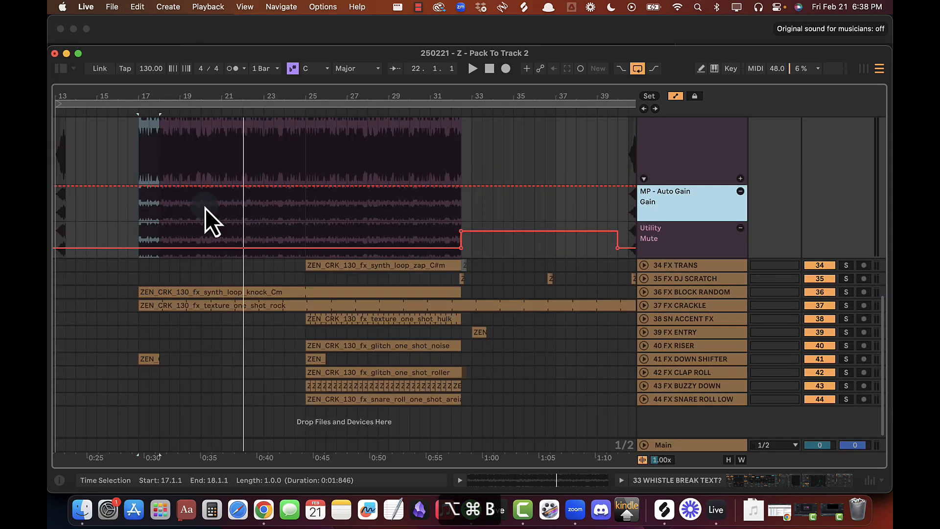
# Step: Draw Gain automation on the whistle track holding 0 dB until bar 16, dropping to -∞ dB at bar 17 and ramping to 0 dB at bar 25
pyautogui.scroll(5, 204, 207)
pyautogui.click(170, 304)
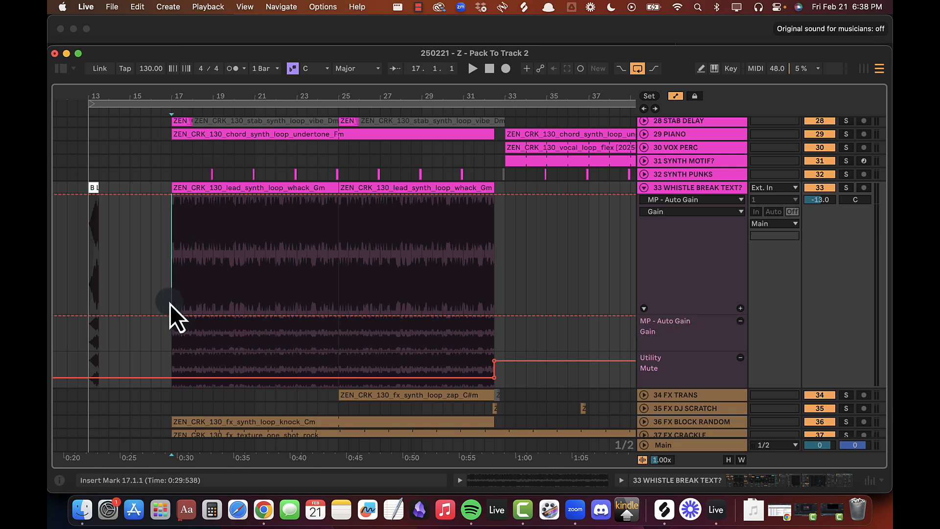
pyautogui.click(172, 316)
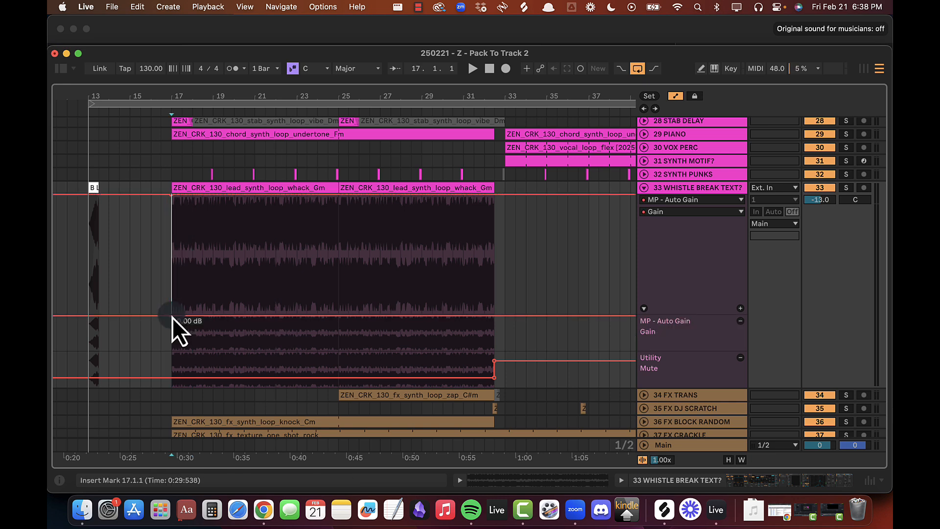
pyautogui.moveTo(337, 310); pyautogui.dragTo(335, 283)
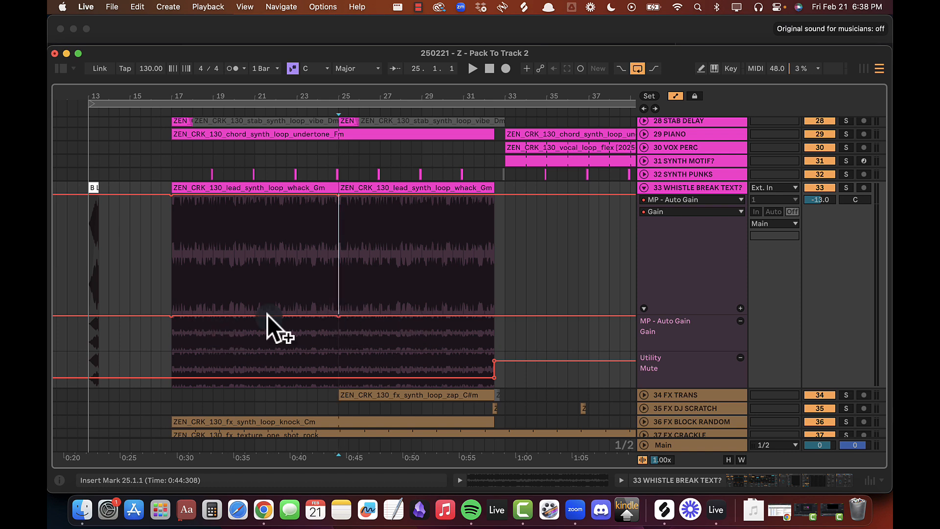
pyautogui.moveTo(172, 318); pyautogui.dragTo(171, 352)
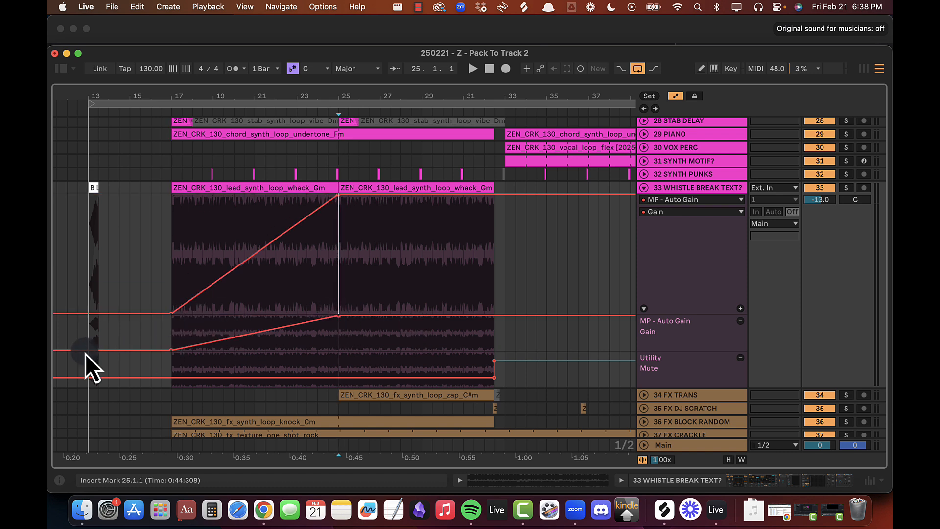
pyautogui.press('super+z')
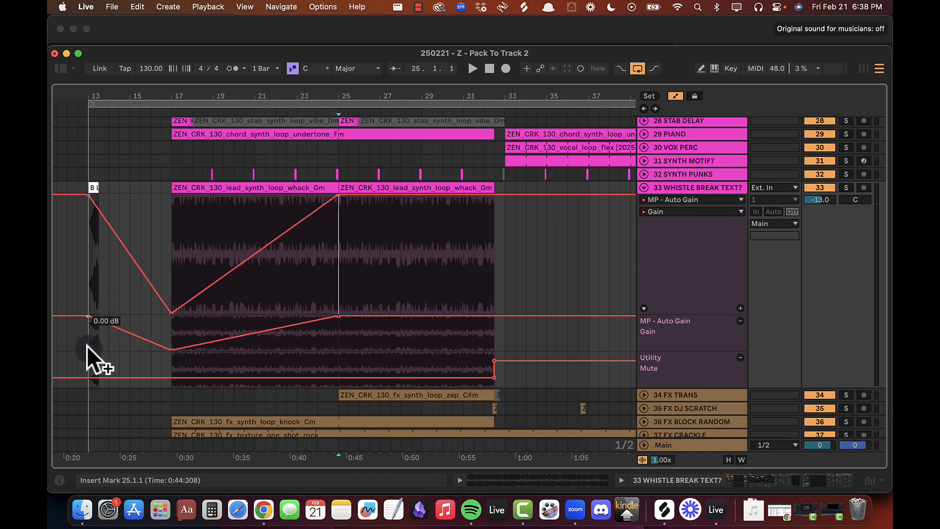
pyautogui.click(152, 335)
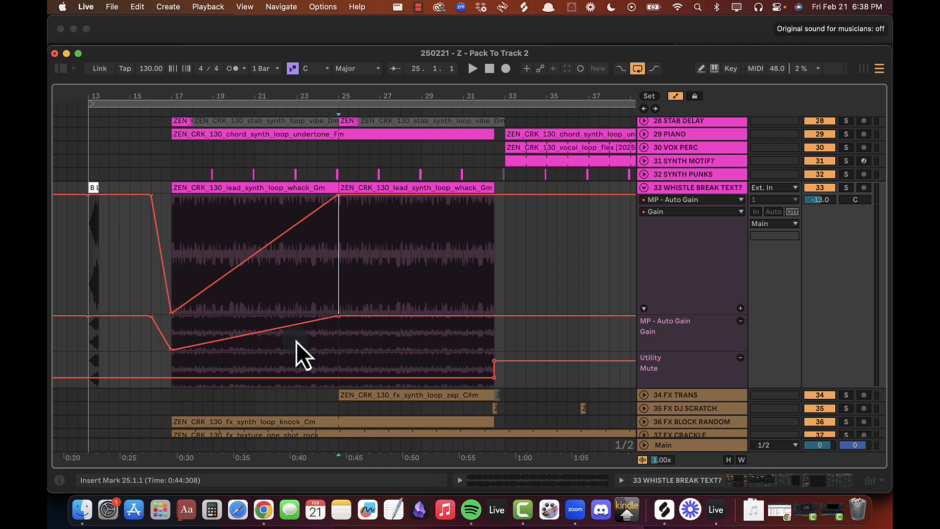
# Step: Set the whistle's Gain automation breakpoint at bar 17 to -15 dB and fold the track
pyautogui.click(170, 329)
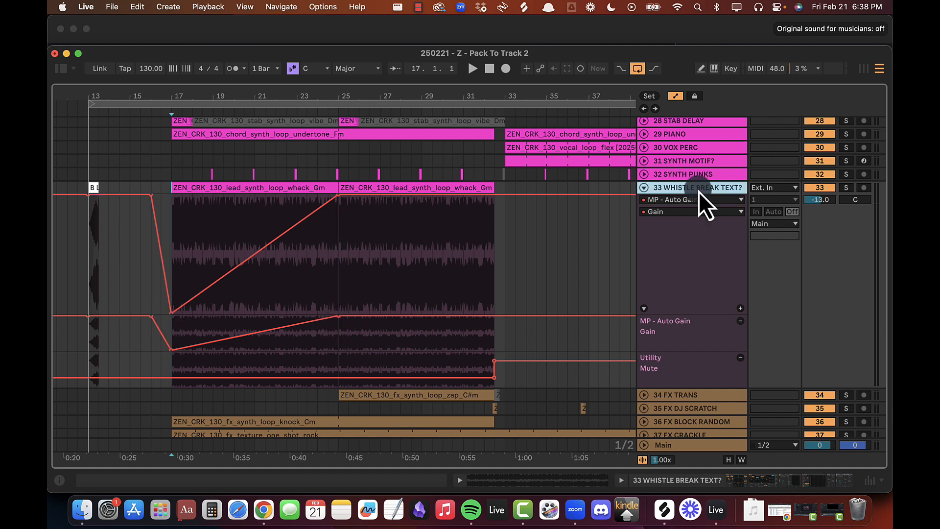
pyautogui.press('space')
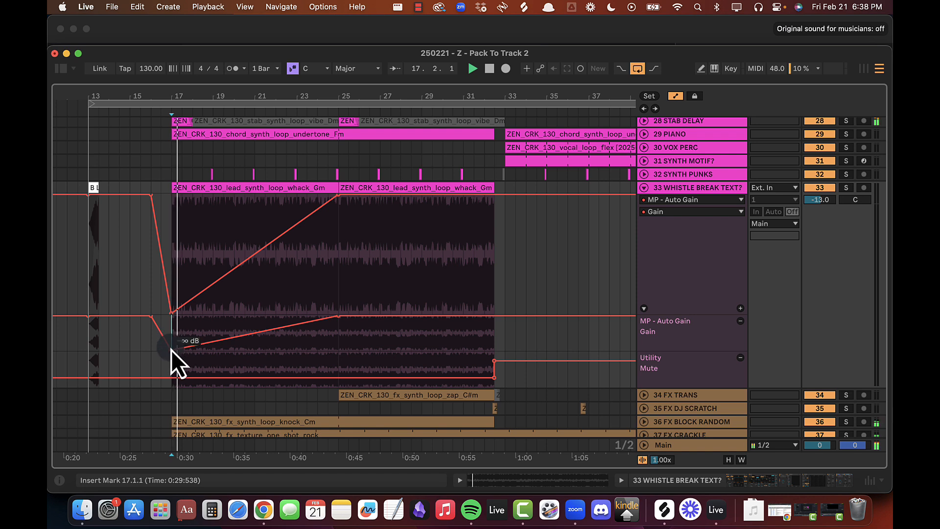
pyautogui.moveTo(172, 349); pyautogui.dragTo(171, 329)
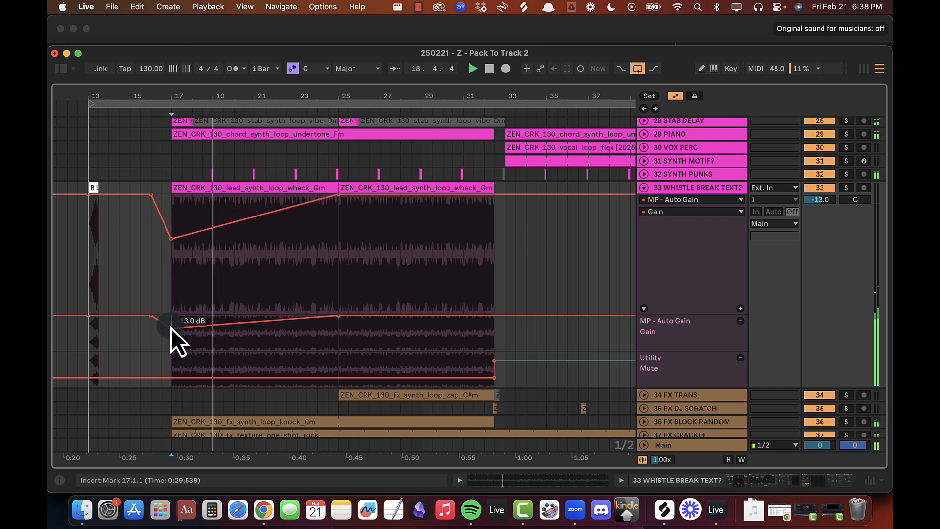
pyautogui.press('space')
pyautogui.rightClick(171, 328)
pyautogui.click(227, 181)
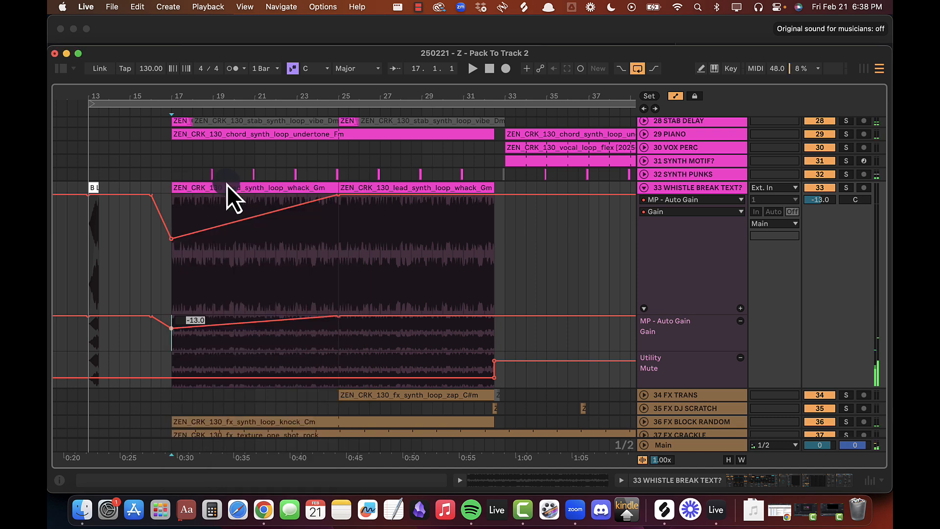
pyautogui.write('-15')
pyautogui.press('Return')
pyautogui.press('space')
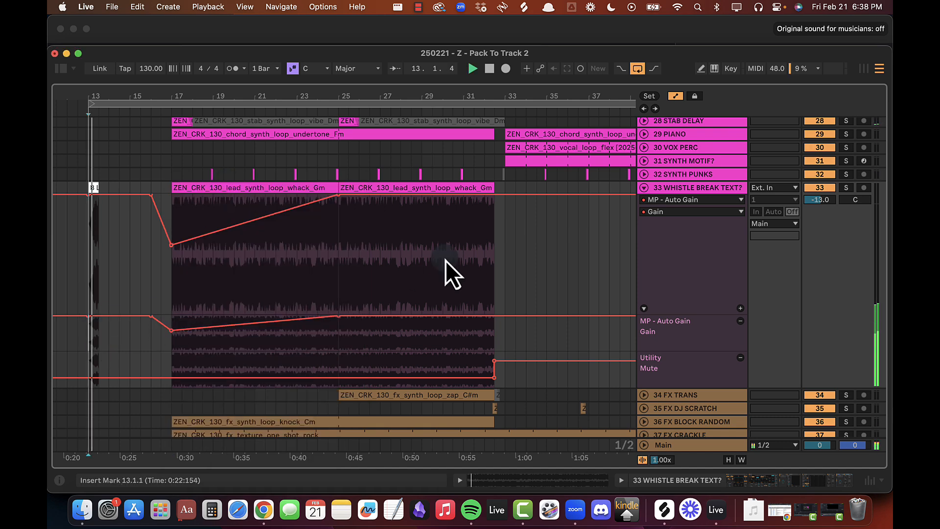
pyautogui.click(644, 189)
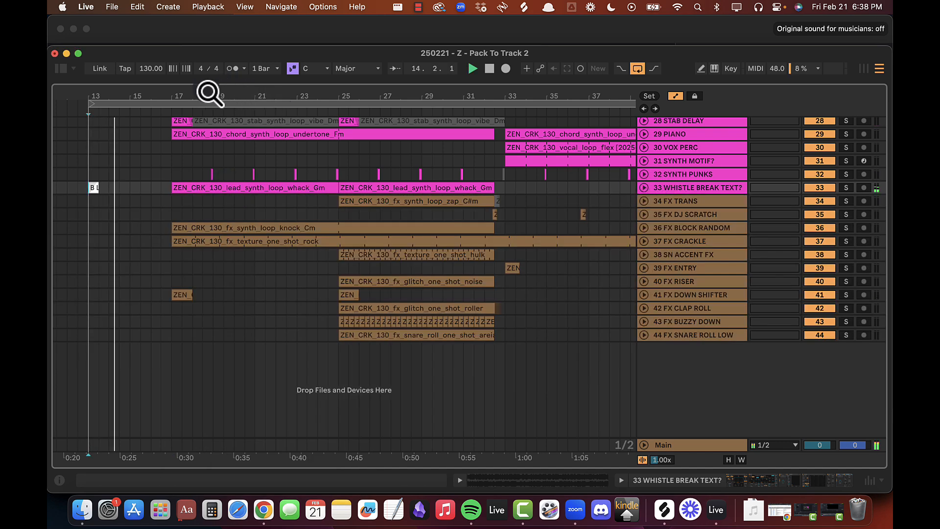
# Step: Listen to the transition from bar 13 into the break and check the whistle track's device chain during playback
pyautogui.moveTo(210, 90); pyautogui.dragTo(206, 96)
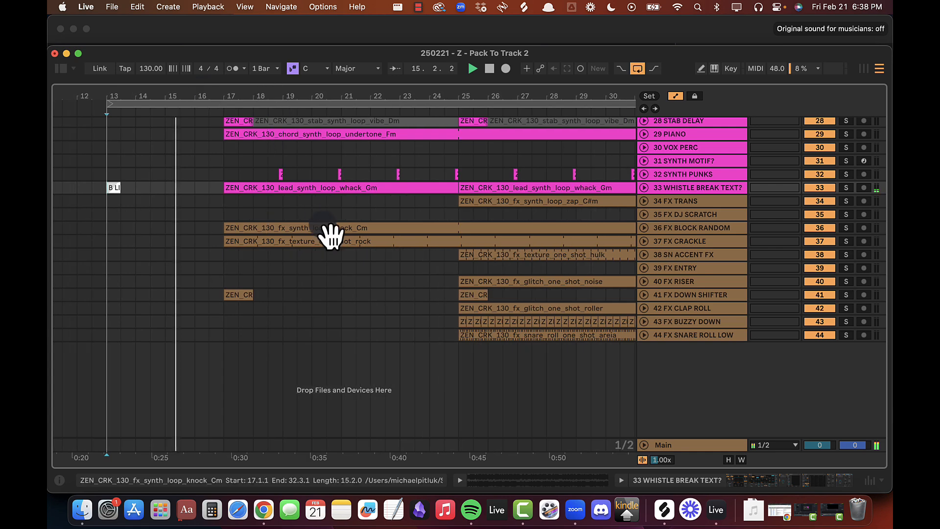
pyautogui.scroll(3, 325, 234)
pyautogui.press('super+alt+l')
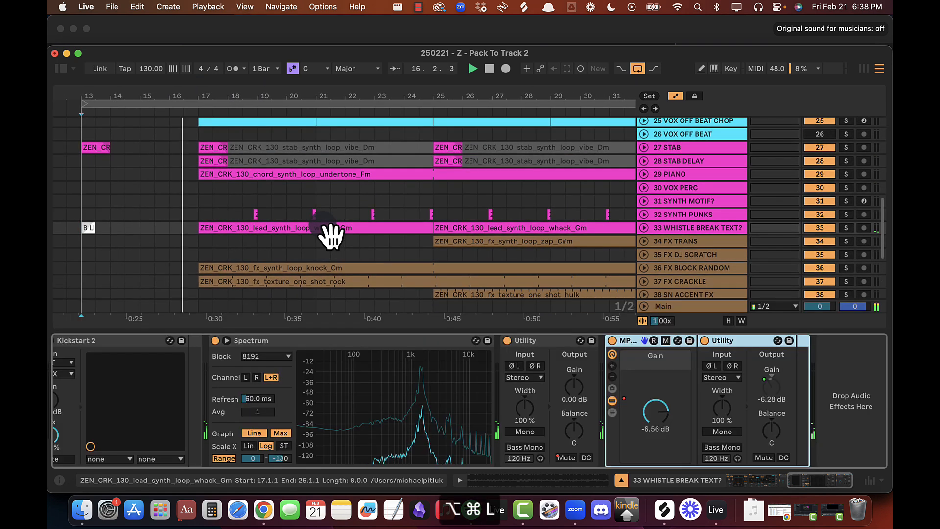
pyautogui.press('super+alt+b')
pyautogui.press('super+alt+b')
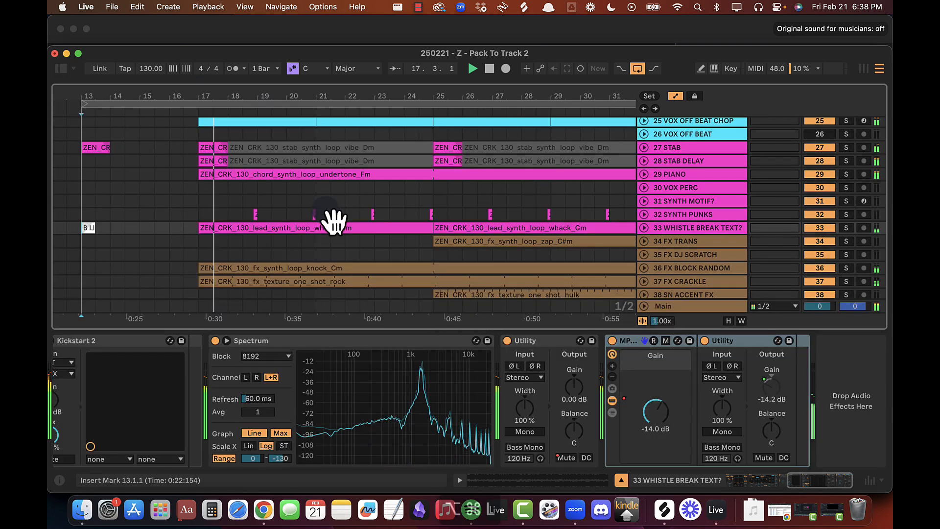
pyautogui.press('super+alt+l')
pyautogui.scroll(10, 267, 171)
pyautogui.click(271, 169)
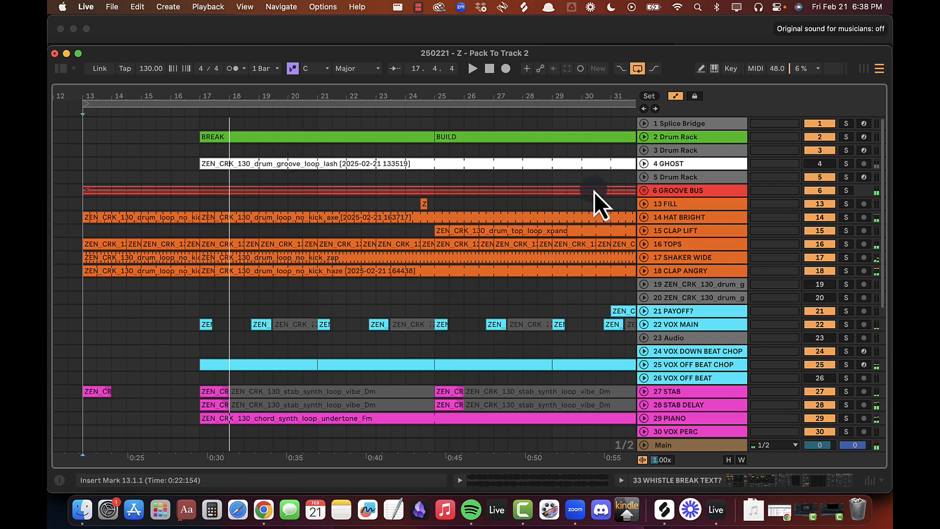
# Step: Unfold the FILL track and copy its section from bar 23 to bar 27 to bar 15
pyautogui.moveTo(423, 100); pyautogui.dragTo(242, 98)
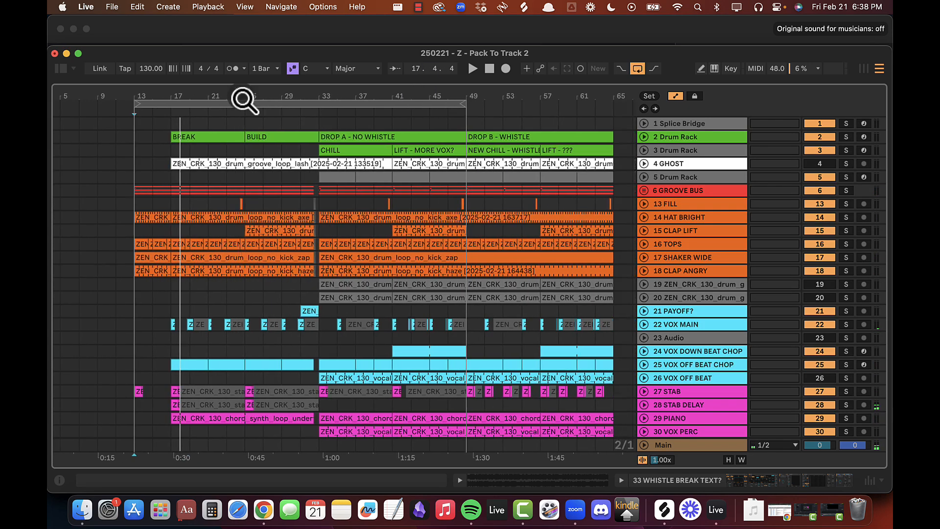
pyautogui.click(644, 203)
pyautogui.hscroll(-2, 351, 237)
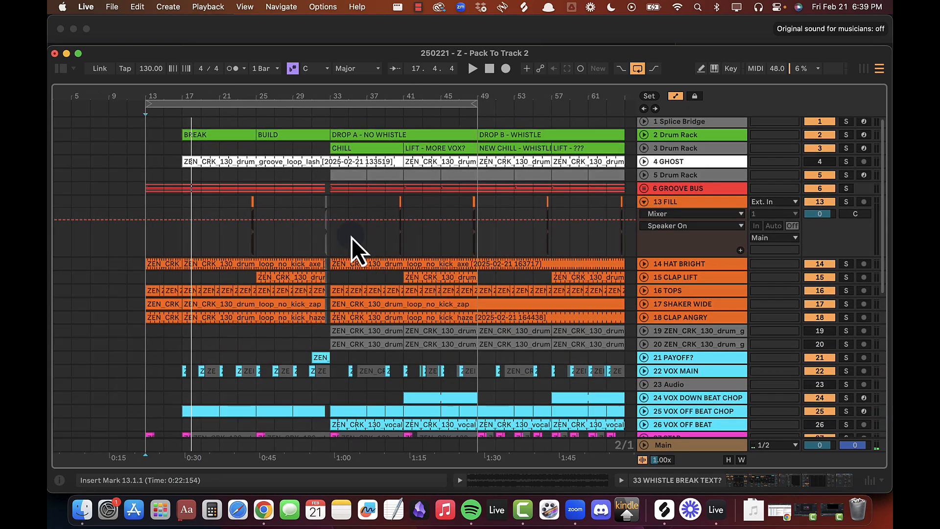
pyautogui.click(272, 204)
pyautogui.moveTo(277, 206); pyautogui.dragTo(288, 205)
pyautogui.press('super+c')
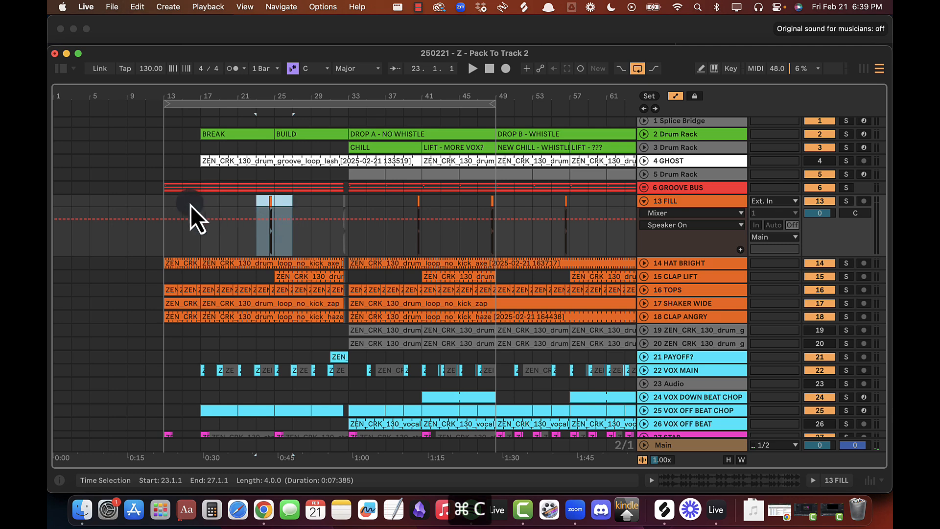
pyautogui.click(189, 204)
pyautogui.press('super+v')
# Step: Play from bar 13 and inspect the GROOVE BUS's EQ Eight Device On automation at 16.4.1
pyautogui.click(176, 204)
pyautogui.press('space')
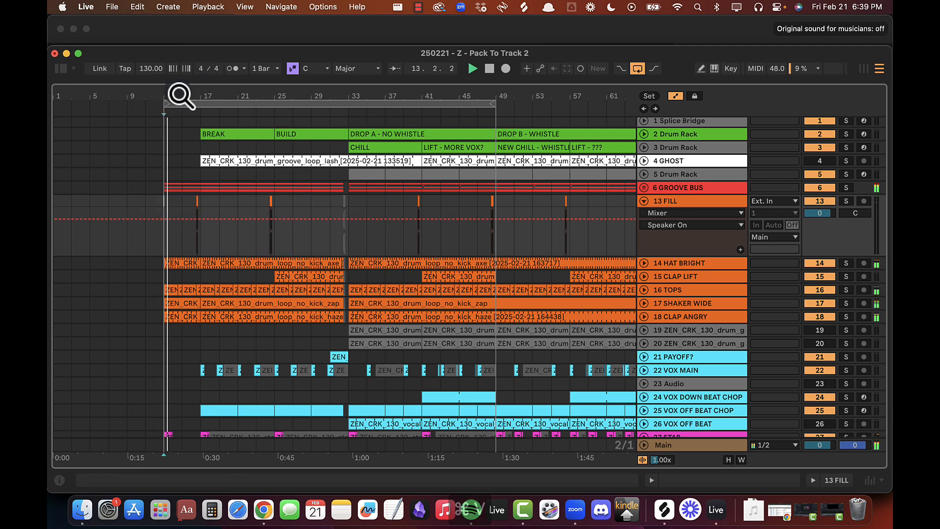
pyautogui.moveTo(179, 95)
pyautogui.mouseDown()
pyautogui.moveTo(174, 140)
pyautogui.moveTo(185, 113)
pyautogui.mouseUp()
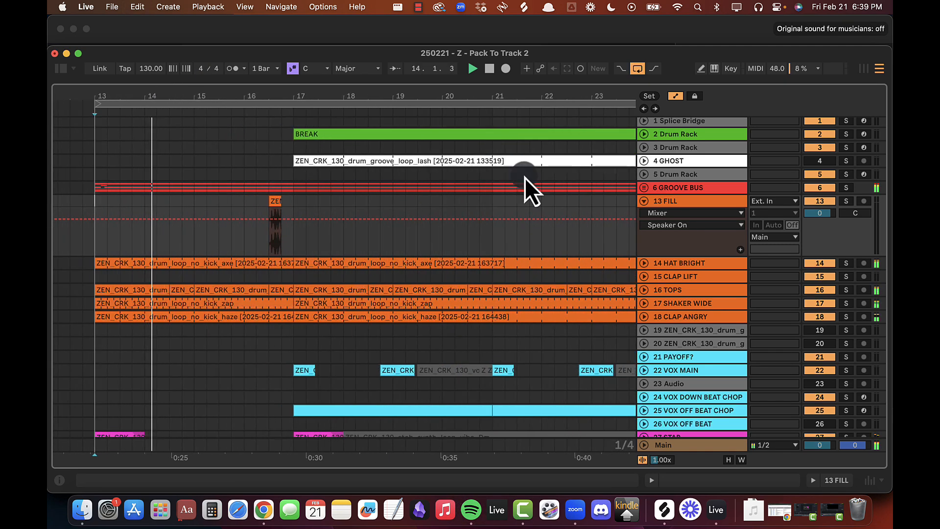
pyautogui.click(644, 187)
pyautogui.click(283, 273)
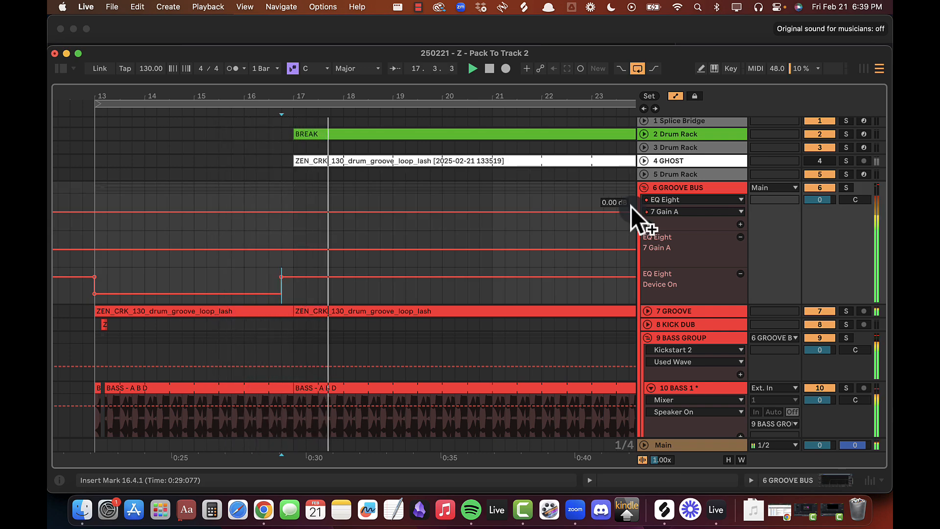
pyautogui.click(644, 187)
# Step: Unfold the PIANO track, review its device chain, and insert a new audio track directly below it
pyautogui.moveTo(354, 96); pyautogui.dragTo(308, 56)
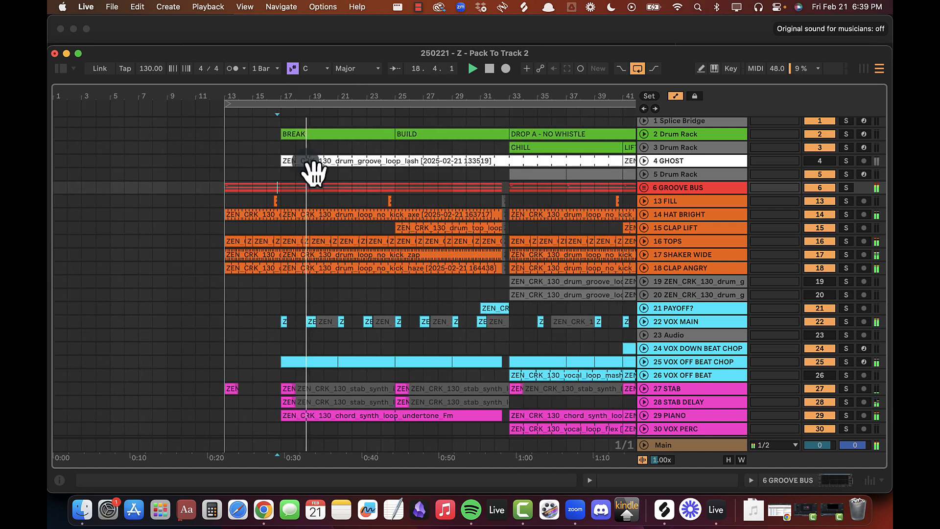
pyautogui.scroll(-5, 340, 384)
pyautogui.moveTo(294, 98); pyautogui.dragTo(284, 127)
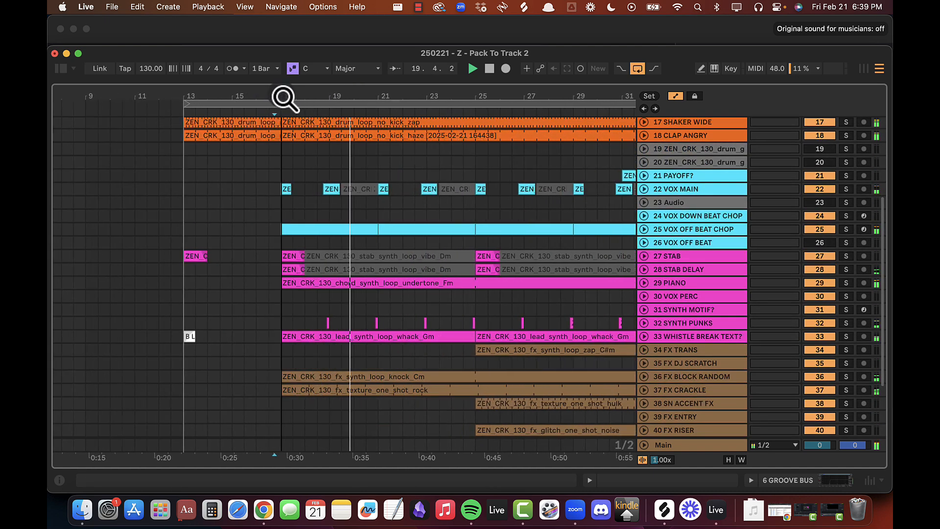
pyautogui.click(644, 284)
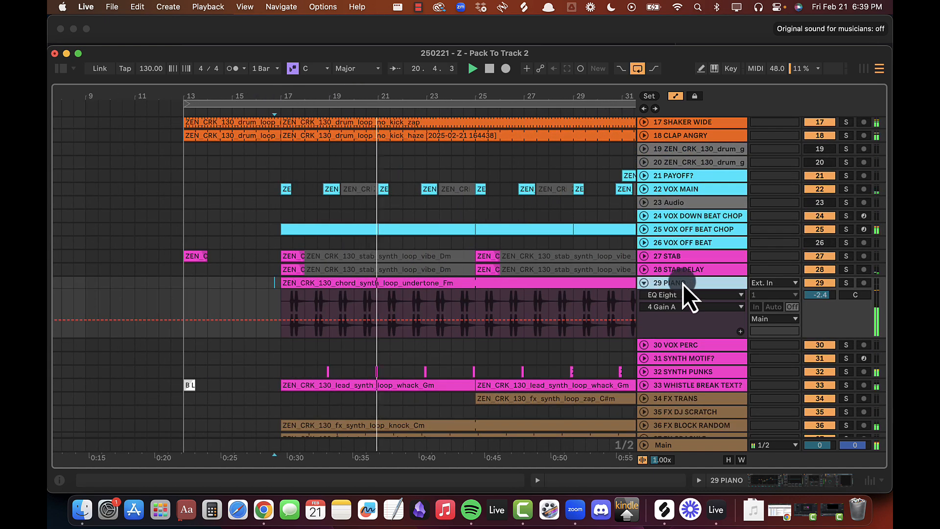
pyautogui.doubleClick(682, 284)
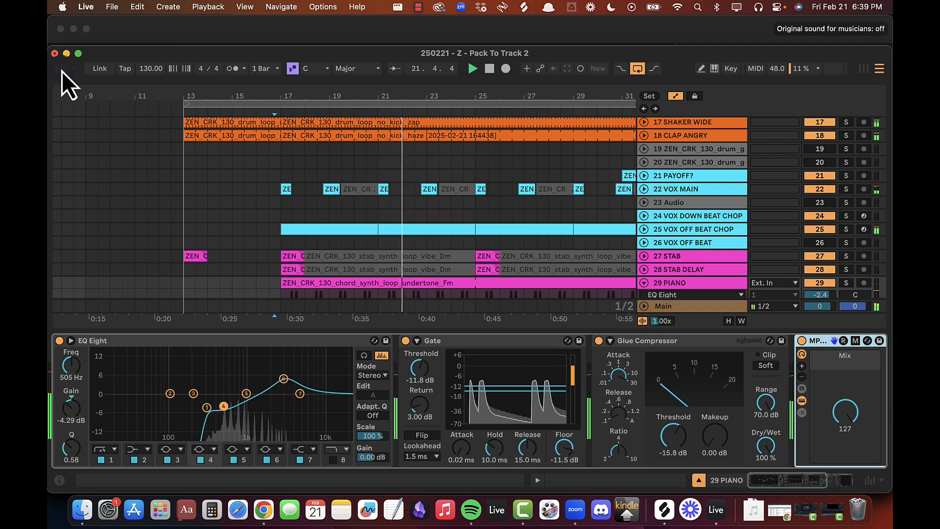
pyautogui.scroll(-5, 292, 243)
pyautogui.hscroll(3, 292, 243)
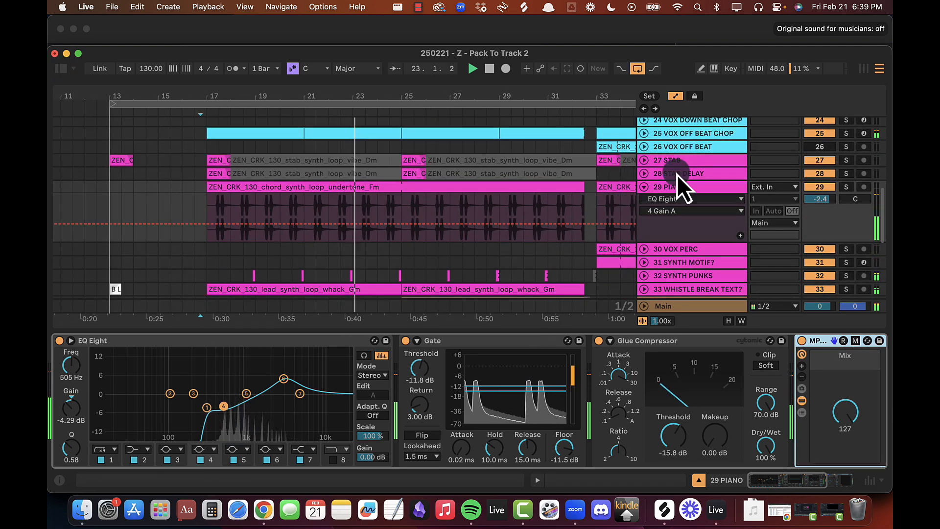
pyautogui.click(668, 190)
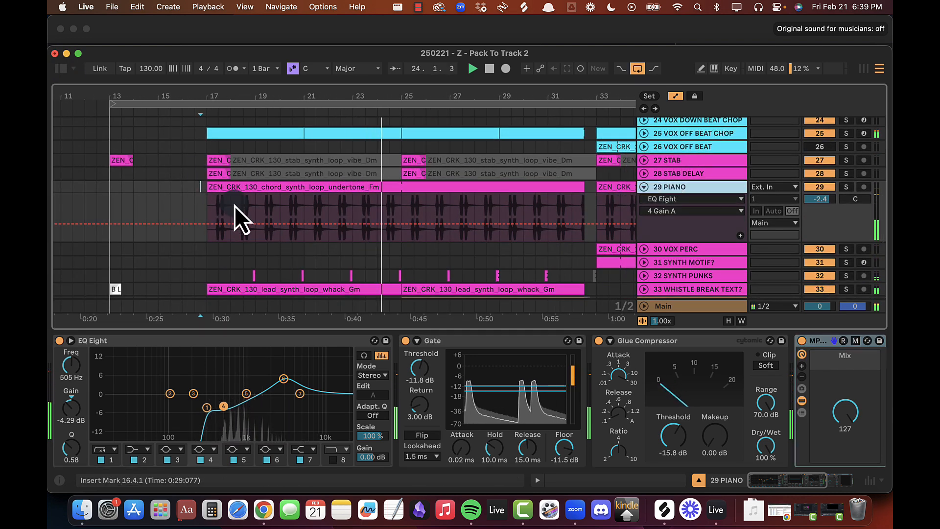
pyautogui.press('super+alt+l')
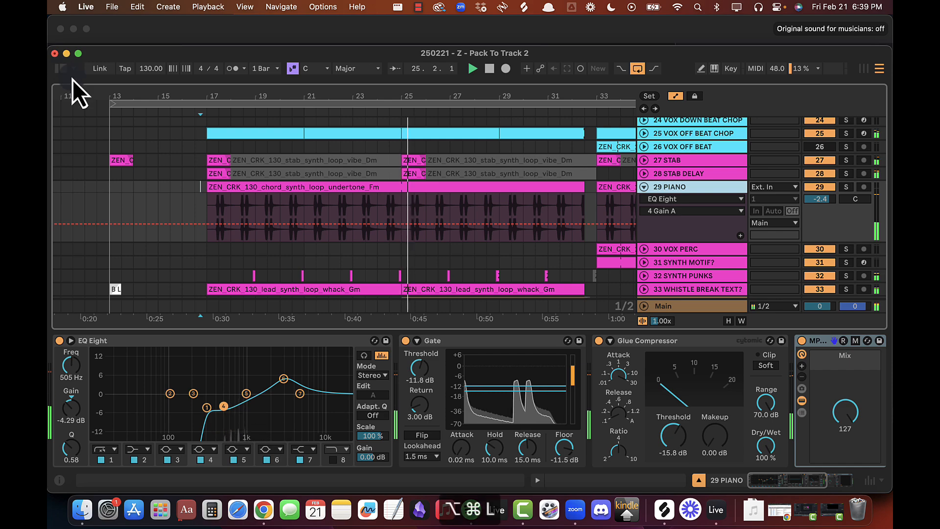
pyautogui.press('super+t')
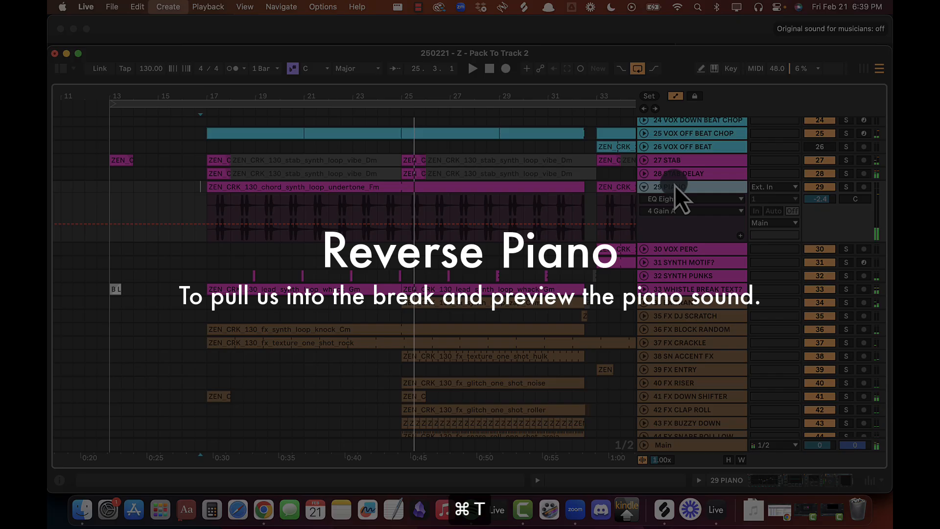
# Step: Copy the piano tail from 17.3.4 to 18.1.1 onto the new audio track and move it to end at bar 17
pyautogui.moveTo(209, 97); pyautogui.dragTo(207, 95)
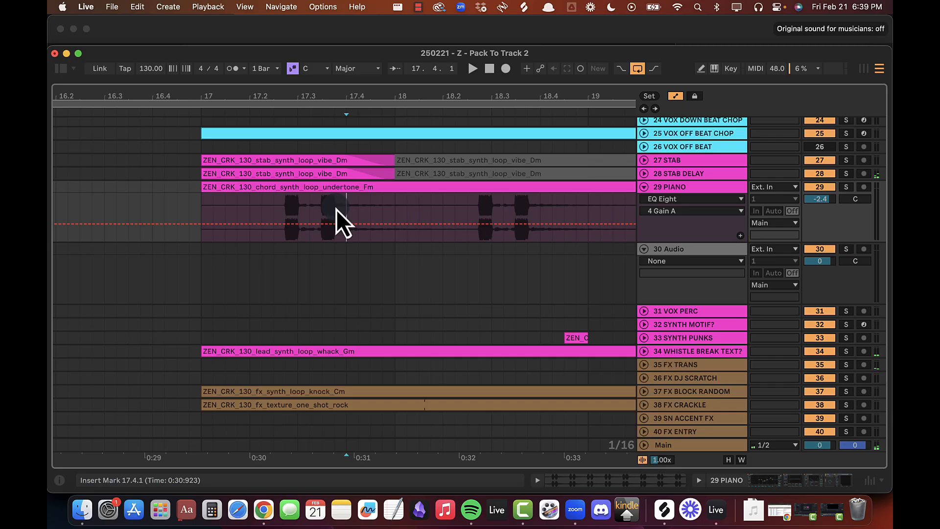
pyautogui.moveTo(336, 209); pyautogui.dragTo(377, 290)
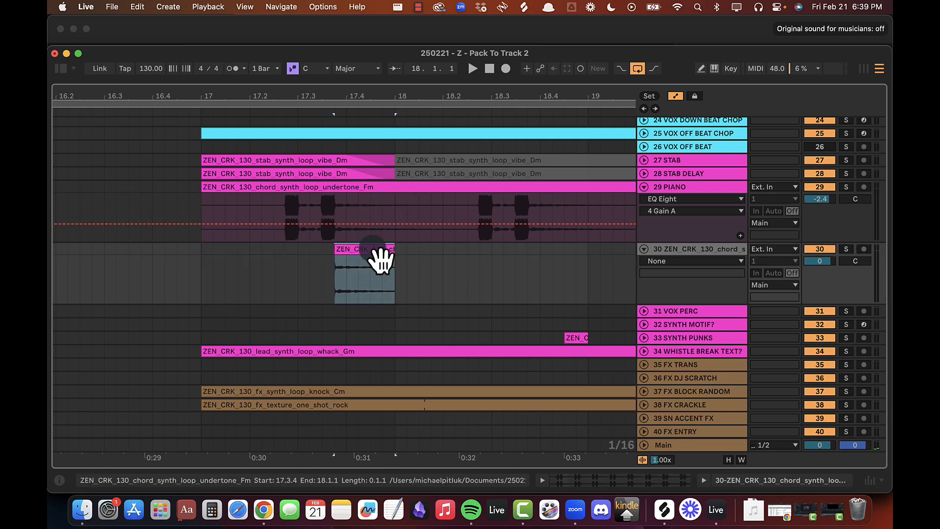
pyautogui.moveTo(381, 256); pyautogui.dragTo(172, 264)
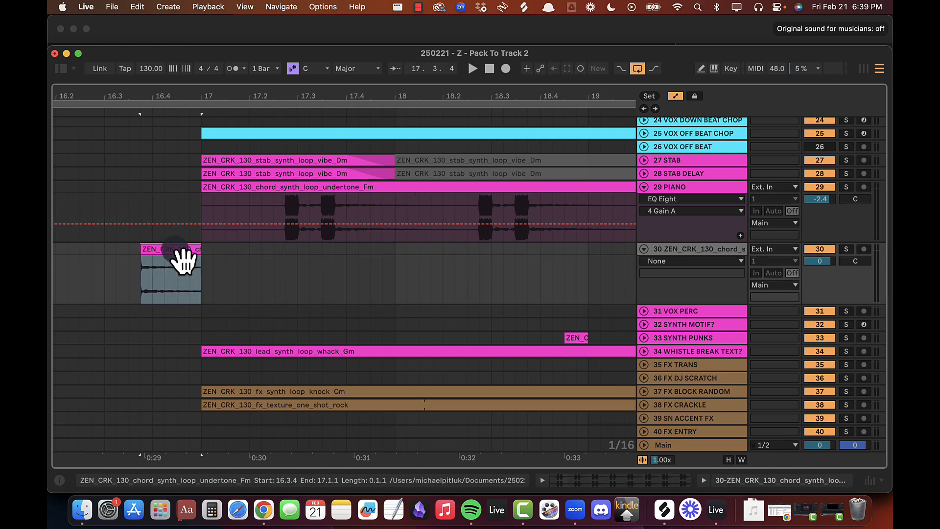
# Step: Reverse the copied piano tail clip just before bar 17 and raise its clip gain
pyautogui.press('r')
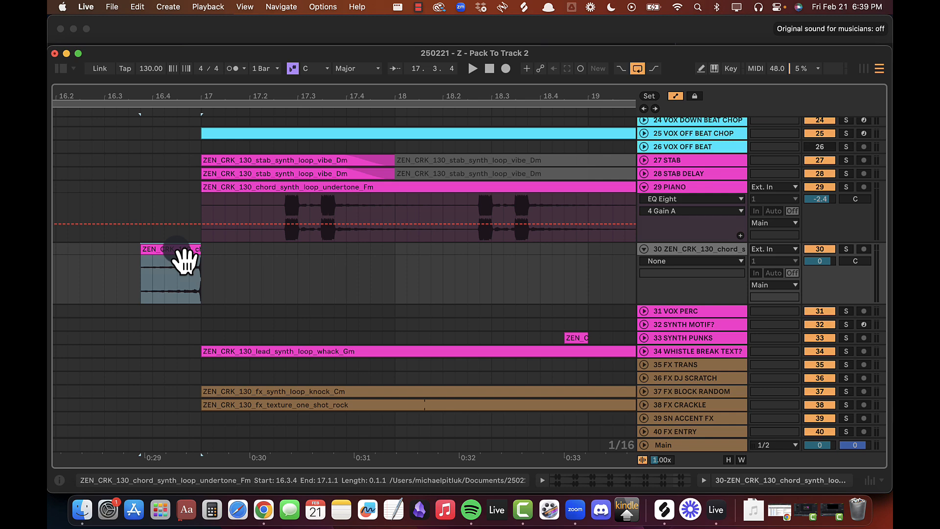
pyautogui.doubleClick(184, 259)
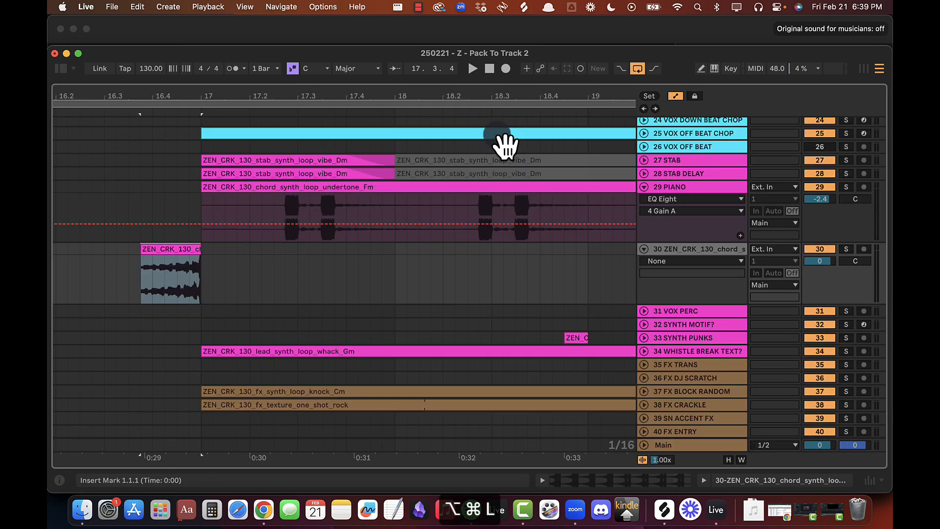
# Step: Add a short fade-out to the end of the reversed piano clip at bar 17
pyautogui.press('alt+super+l')
pyautogui.moveTo(194, 100); pyautogui.dragTo(192, 98)
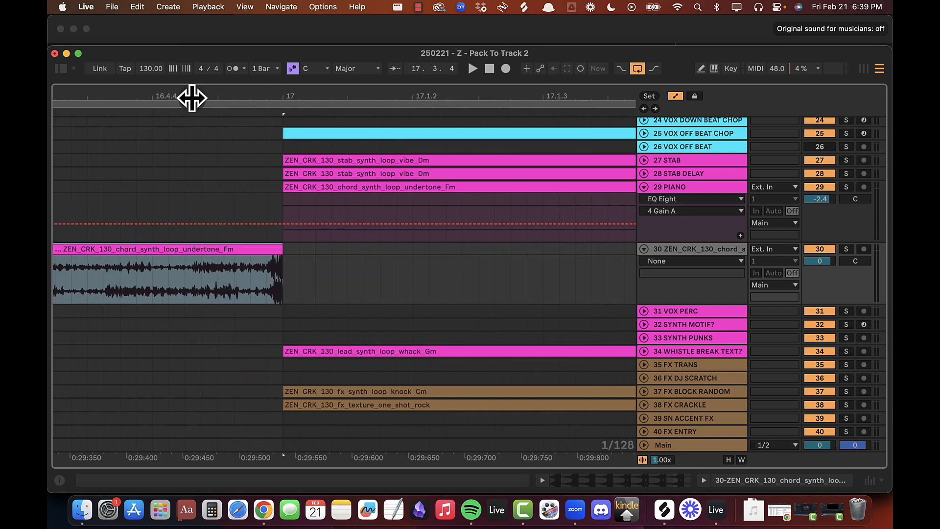
pyautogui.moveTo(294, 253); pyautogui.dragTo(249, 255)
pyautogui.press('alt+super+f')
pyautogui.click(215, 275)
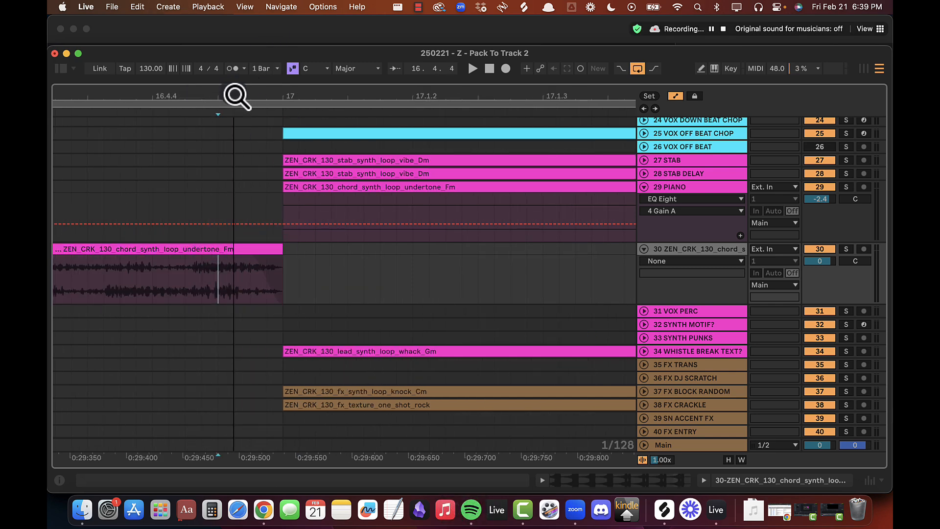
# Step: Play the reversed piano clip through bar 17 to check the transition
pyautogui.moveTo(237, 94); pyautogui.dragTo(236, 83)
pyautogui.click(177, 249)
pyautogui.press('space')
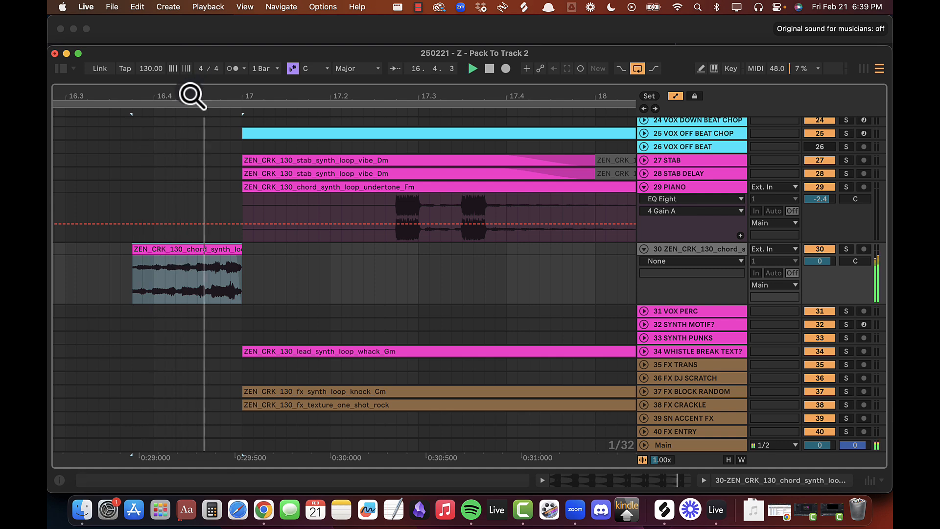
pyautogui.moveTo(184, 103); pyautogui.dragTo(182, 48)
pyautogui.moveTo(172, 93); pyautogui.dragTo(265, 96)
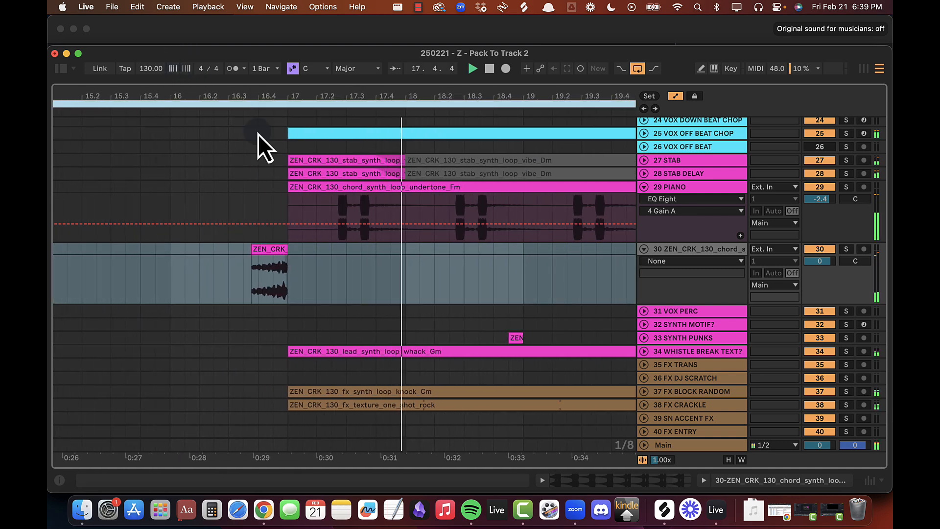
# Step: Extend the start of the reversed piano clip back to 16.2.1, add a fade-in, and play from bar 16
pyautogui.moveTo(253, 250); pyautogui.dragTo(225, 251)
pyautogui.click(221, 248)
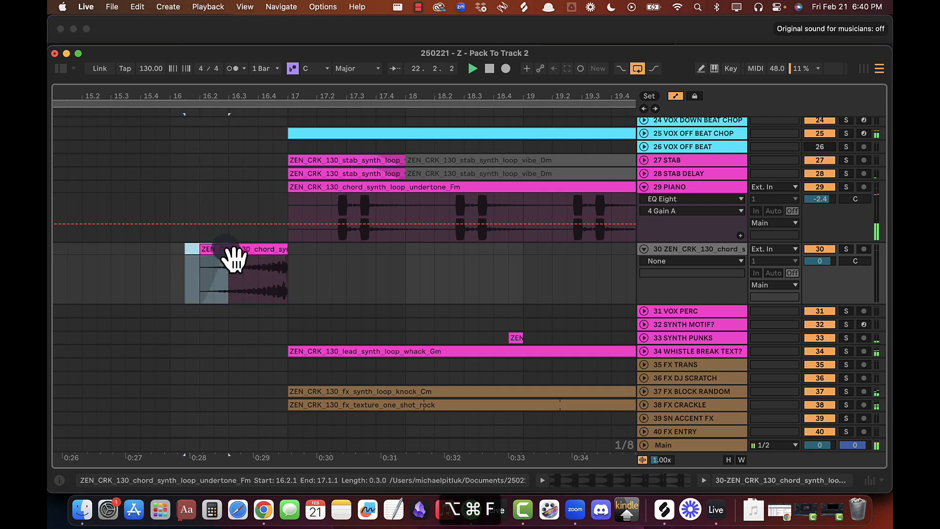
pyautogui.click(168, 251)
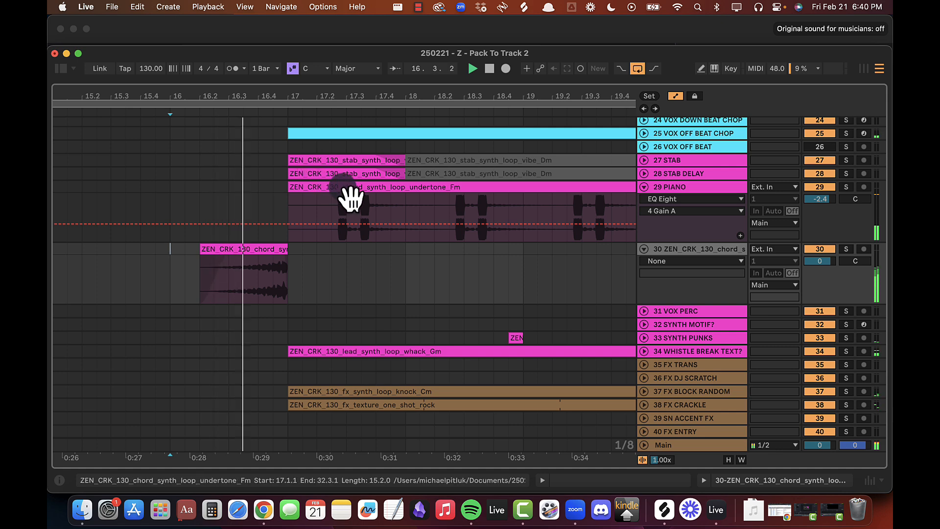
# Step: Lower the reversed piano clip's gain to 6.0 dB
pyautogui.doubleClick(252, 254)
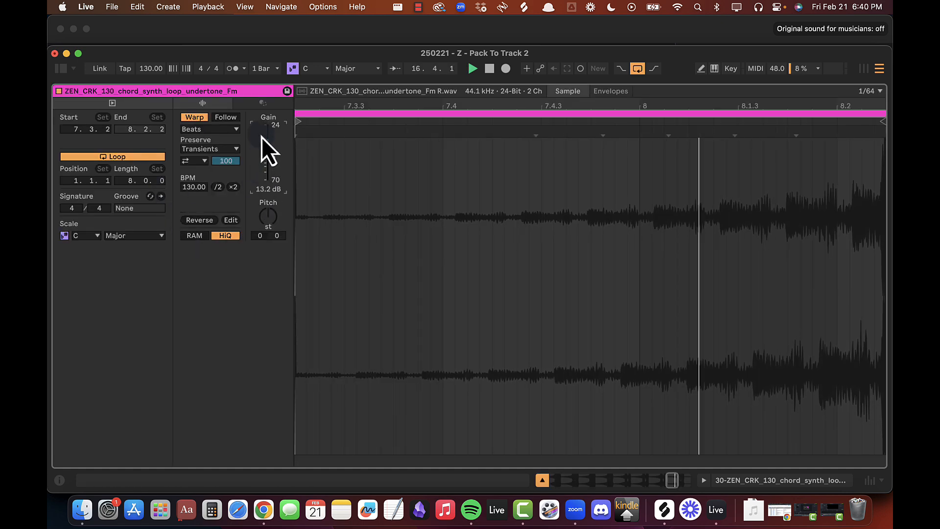
pyautogui.moveTo(261, 137); pyautogui.dragTo(262, 139)
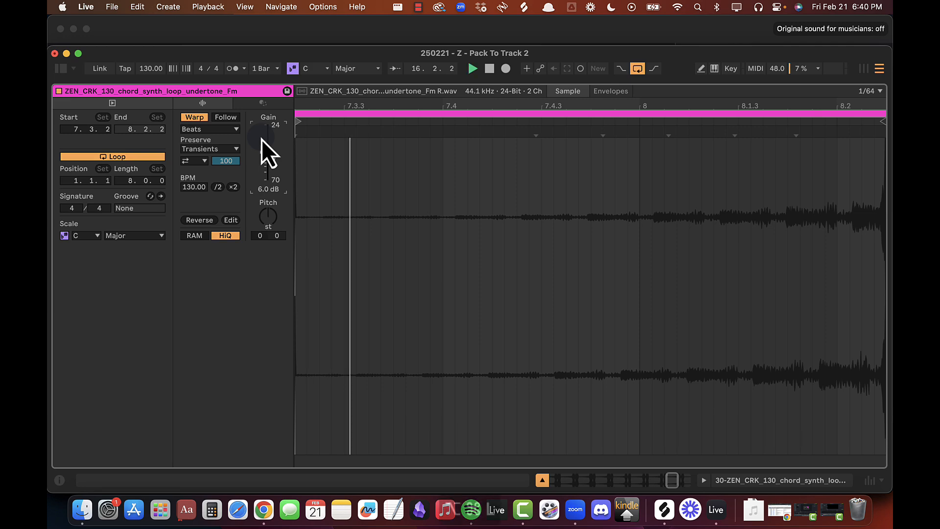
pyautogui.press('alt+super+l')
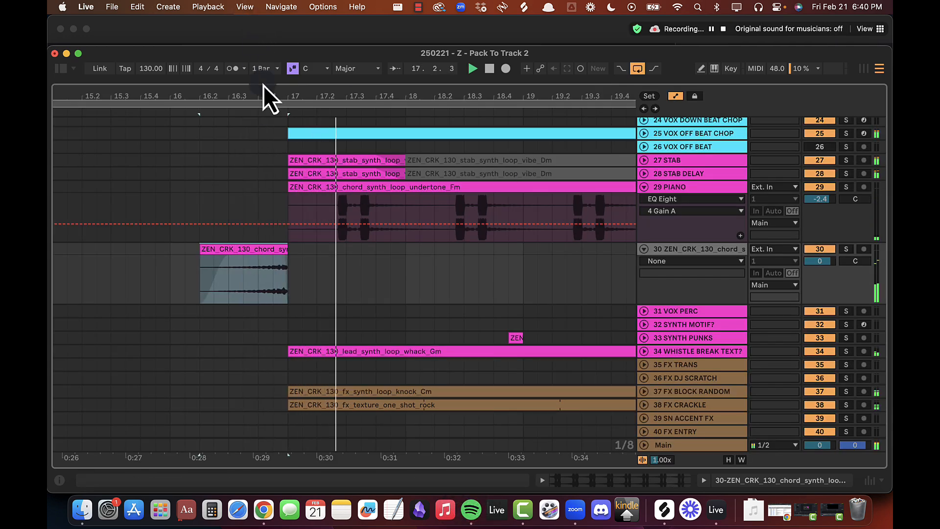
# Step: Search the browser for reverb and add the Reverb effect to the reversed piano track
pyautogui.moveTo(263, 99); pyautogui.dragTo(262, 100)
pyautogui.doubleClick(697, 251)
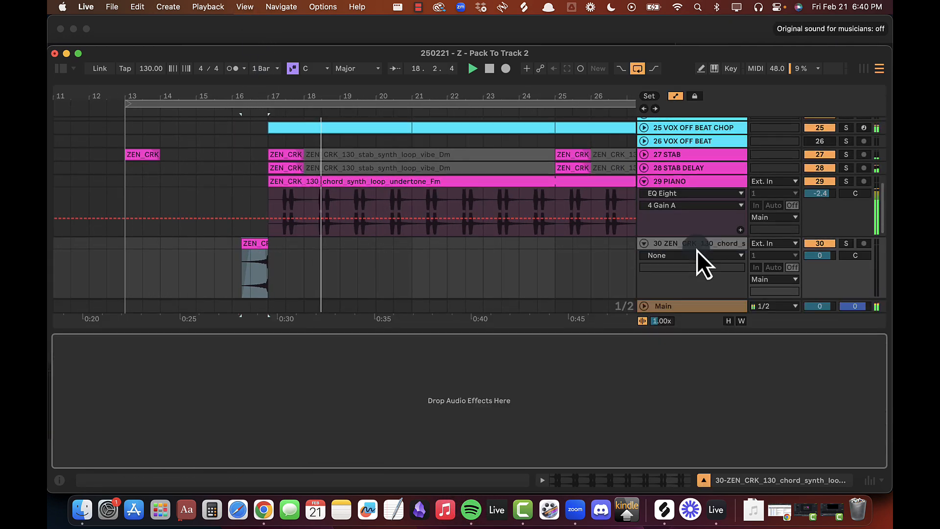
pyautogui.click(61, 69)
pyautogui.click(186, 95)
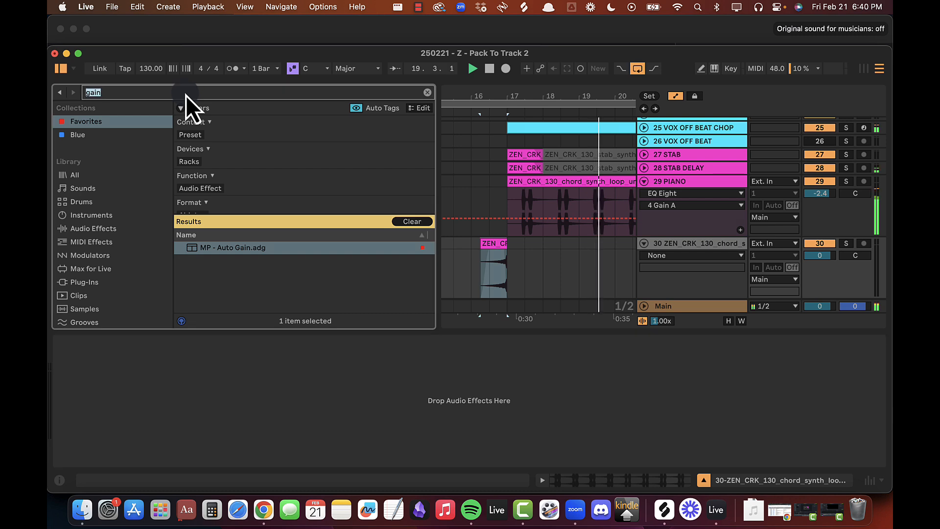
pyautogui.write('reverb')
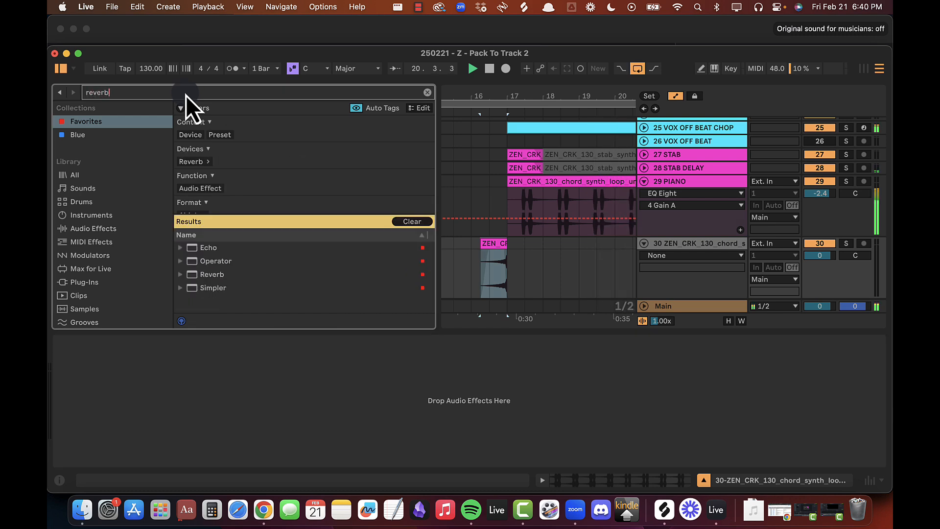
pyautogui.moveTo(230, 277); pyautogui.dragTo(496, 272)
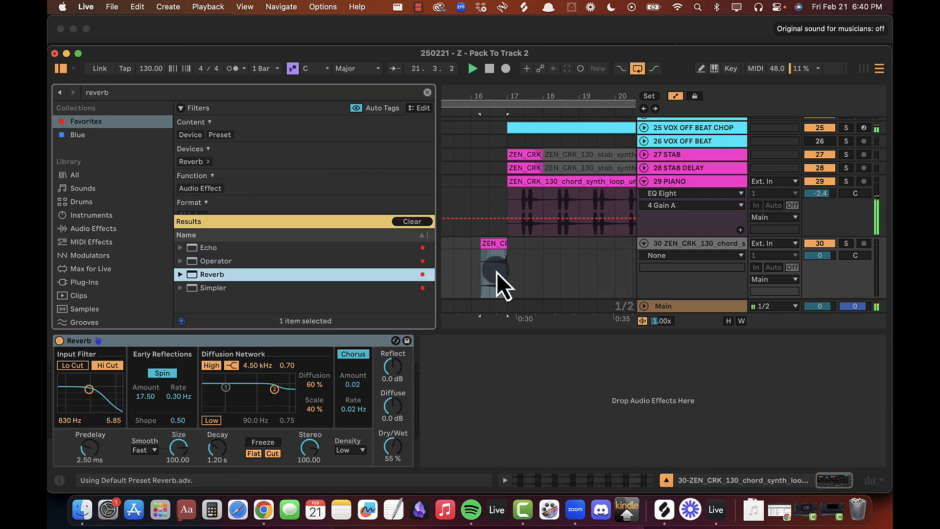
# Step: Set the Reverb's Reflect and Diffuse levels to 6.0 dB, Decay to 9.23 s, and Dry/Wet to 68%
pyautogui.click(499, 245)
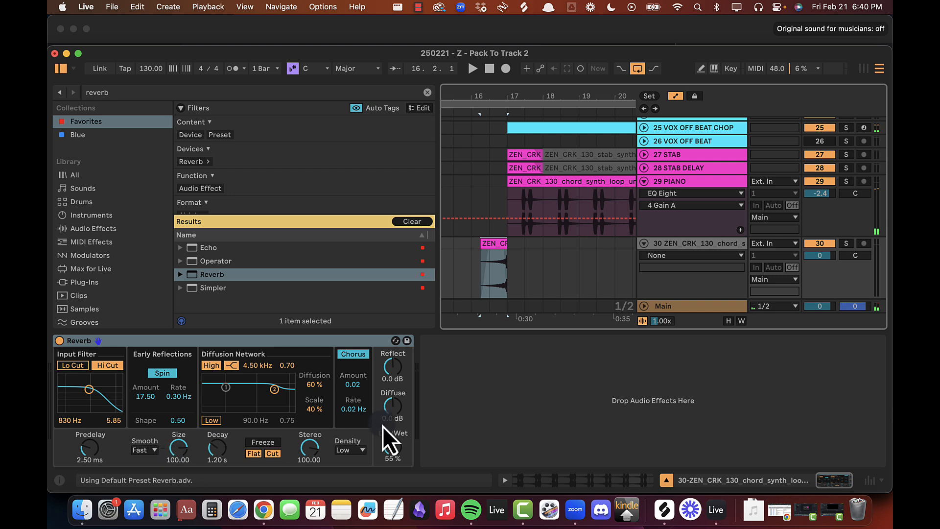
pyautogui.moveTo(396, 447); pyautogui.dragTo(395, 317)
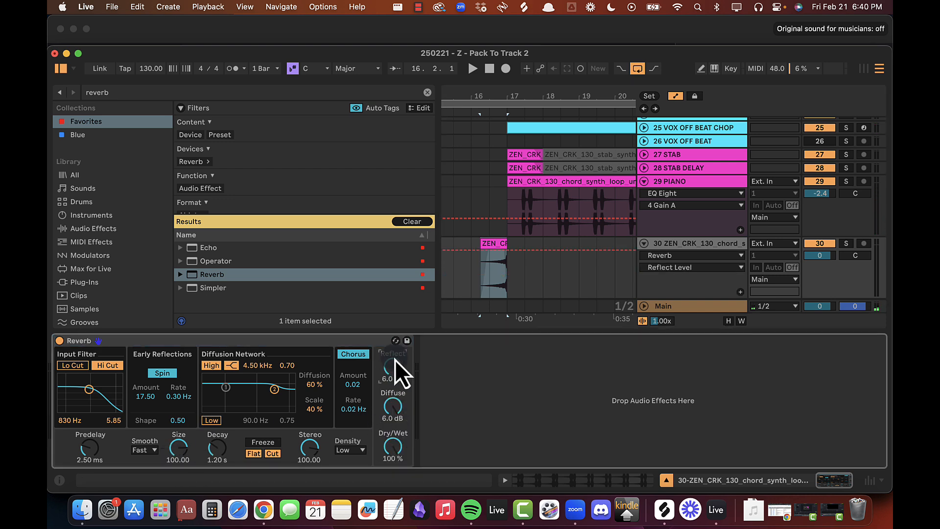
pyautogui.moveTo(225, 460); pyautogui.dragTo(225, 425)
pyautogui.click(395, 460)
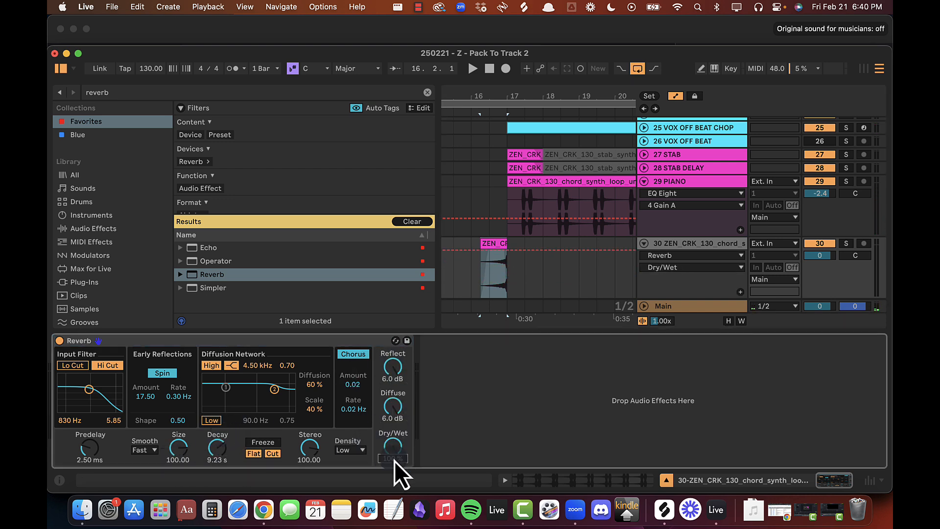
pyautogui.write('53')
pyautogui.press('Return')
pyautogui.press('space')
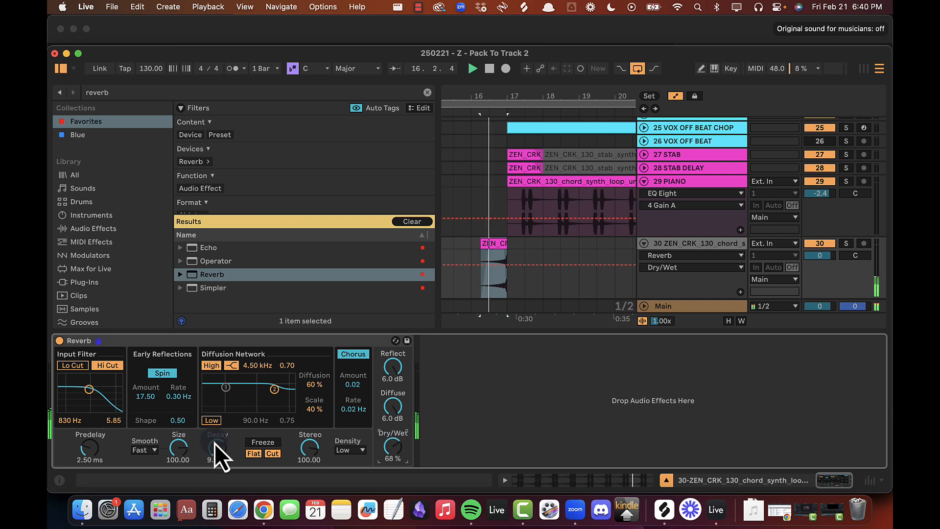
# Step: Shorten the Reverb's Decay to 8.84 s and reduce its Dry/Wet further during playback
pyautogui.moveTo(217, 448); pyautogui.dragTo(217, 453)
pyautogui.click(387, 453)
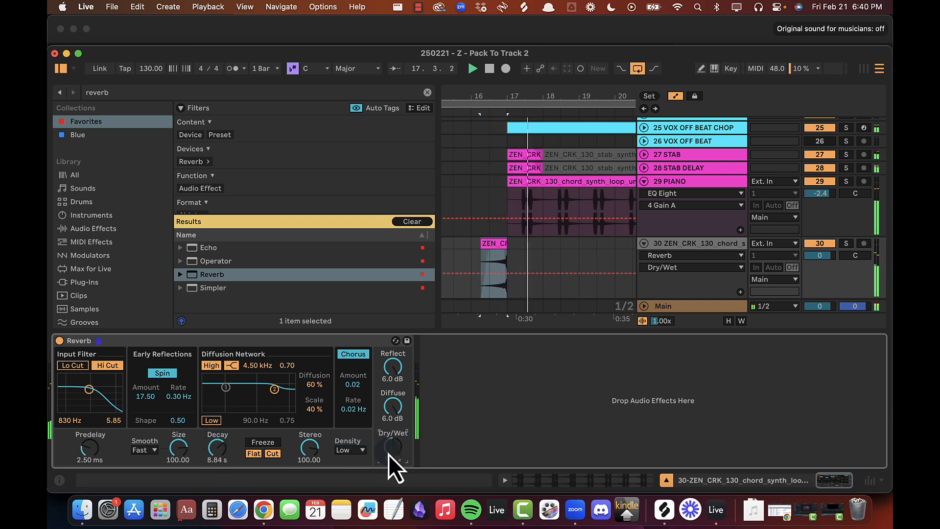
pyautogui.click(216, 451)
pyautogui.press('super+alt+l')
pyautogui.press('alt+super+b')
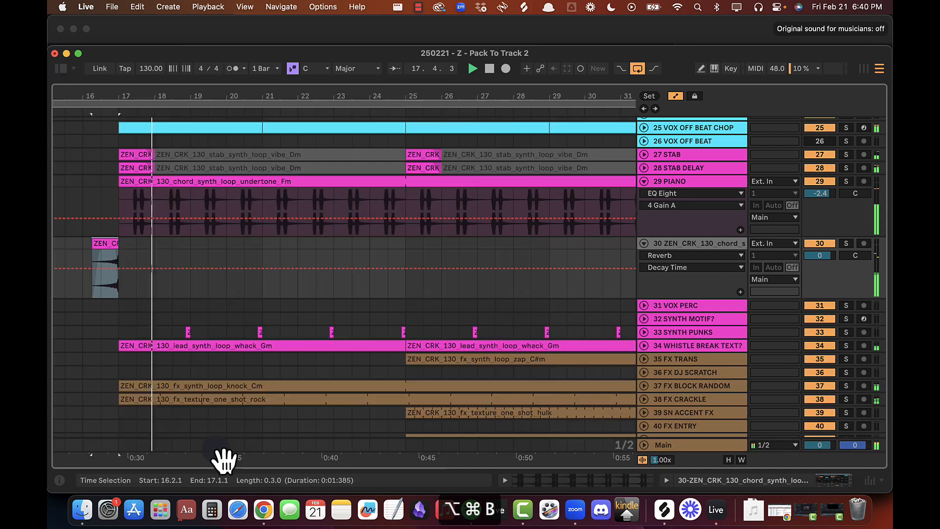
# Step: Lower the reversed piano track's volume to -5.2 dB while playing the transition from bar 13
pyautogui.press('space')
pyautogui.press('space')
pyautogui.moveTo(821, 254)
pyautogui.mouseDown()
pyautogui.moveTo(820, 262)
pyautogui.moveTo(822, 255)
pyautogui.mouseUp()
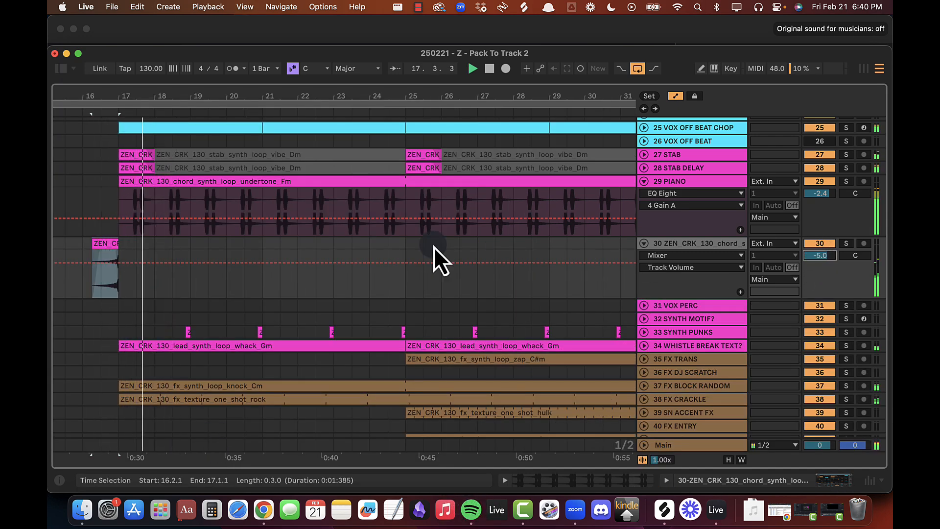
pyautogui.hscroll(-5, 433, 246)
pyautogui.click(180, 257)
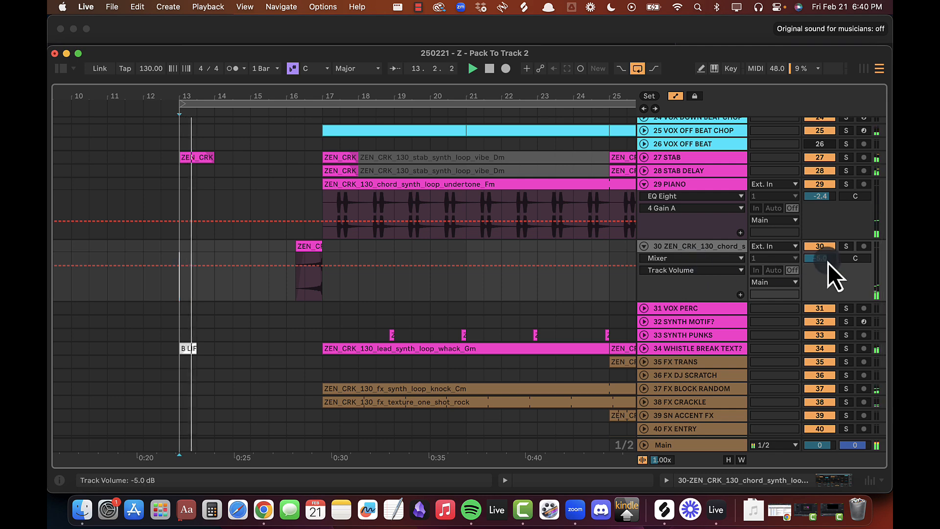
pyautogui.moveTo(828, 258); pyautogui.dragTo(831, 258)
# Step: Show the PIANO track's device chain and add a Reverb at its end
pyautogui.scroll(4, 332, 246)
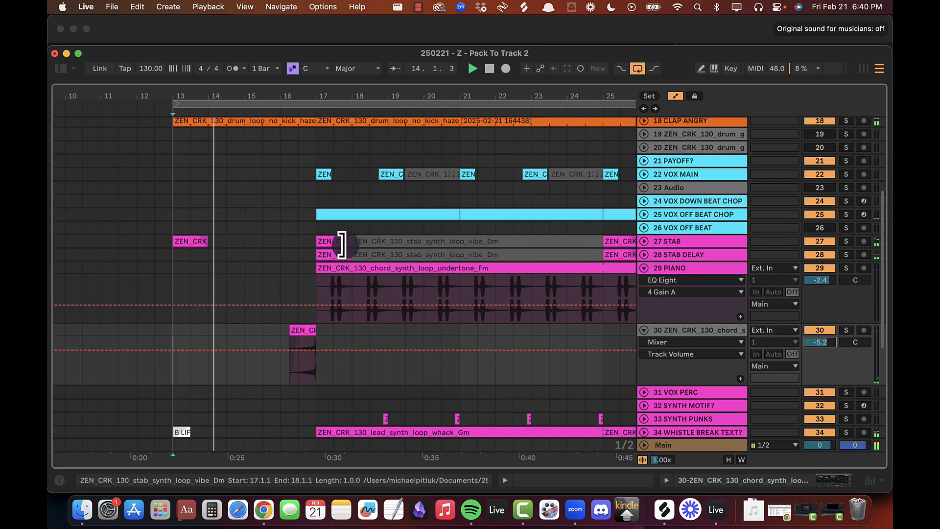
pyautogui.doubleClick(674, 267)
pyautogui.moveTo(196, 97); pyautogui.dragTo(196, 79)
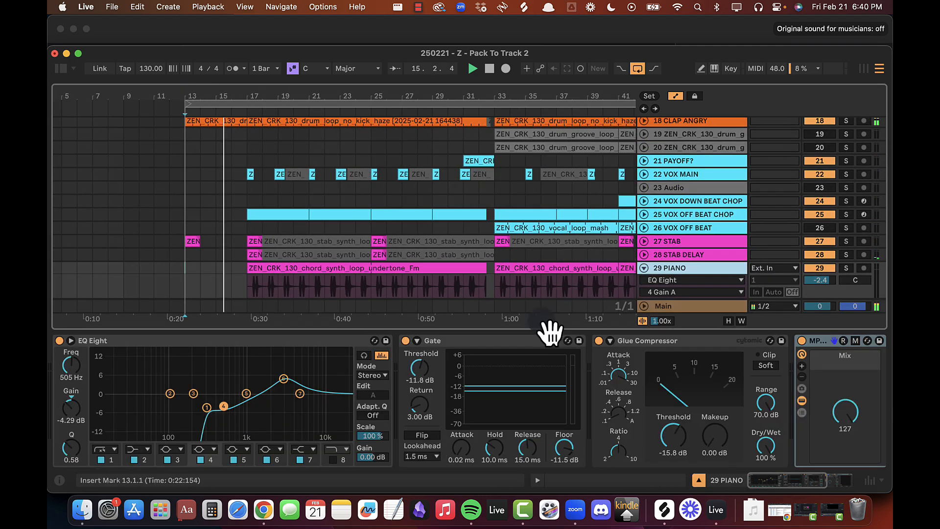
pyautogui.hscroll(5, 660, 380)
pyautogui.press('space')
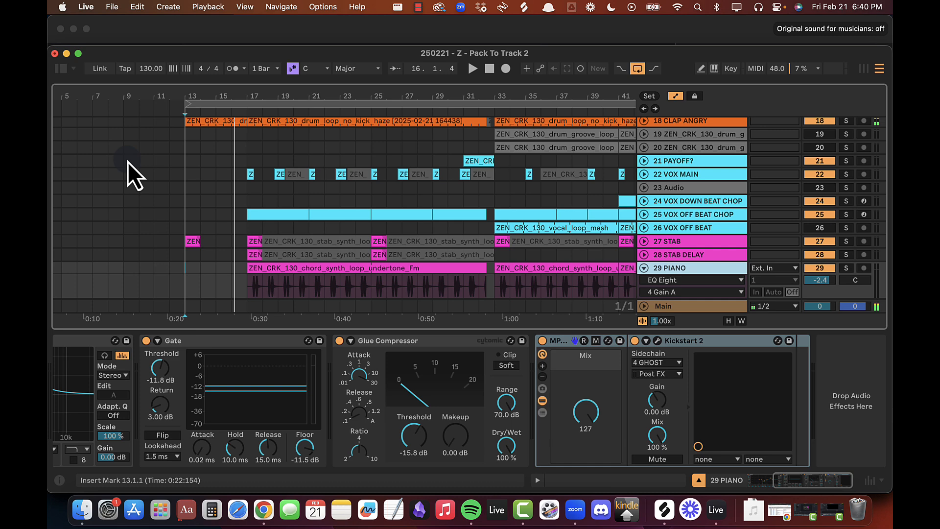
pyautogui.click(62, 74)
pyautogui.doubleClick(143, 93)
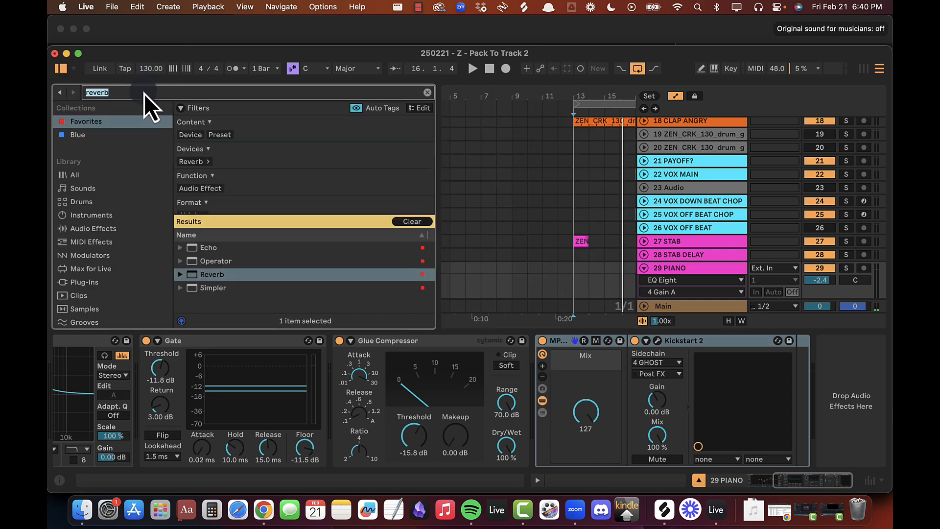
pyautogui.doubleClick(230, 274)
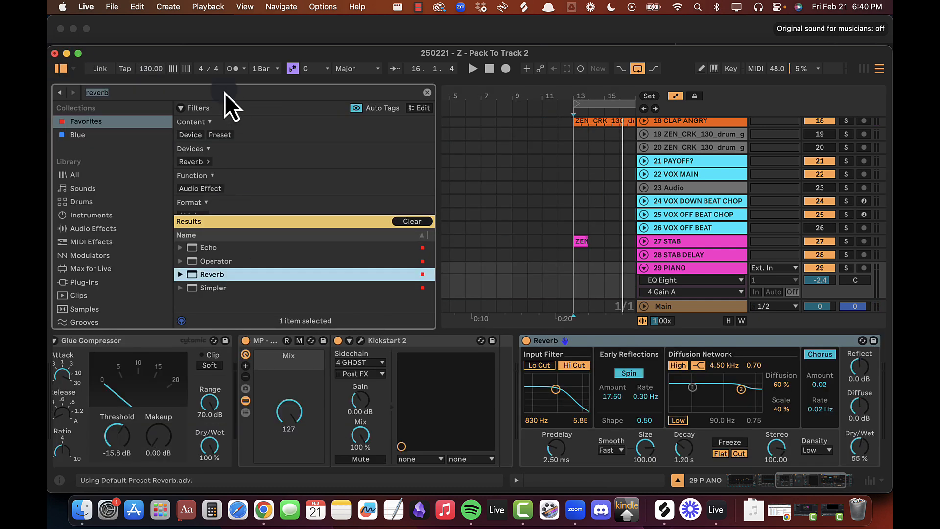
# Step: Find the MP - LPF rack in the browser and place it between Kickstart 2 and Reverb on the PIANO track
pyautogui.click(224, 92)
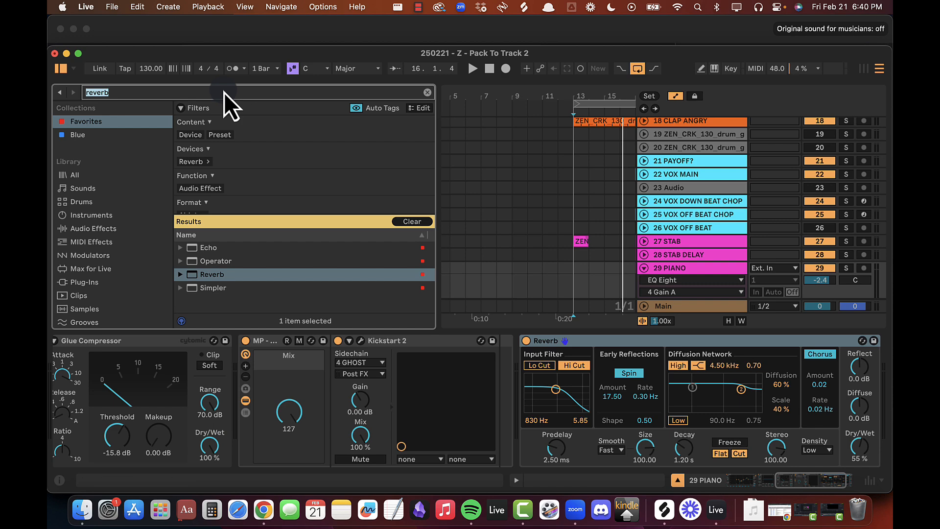
pyautogui.write('lpf')
pyautogui.moveTo(208, 248); pyautogui.dragTo(805, 395)
pyautogui.hscroll(10, 808, 396)
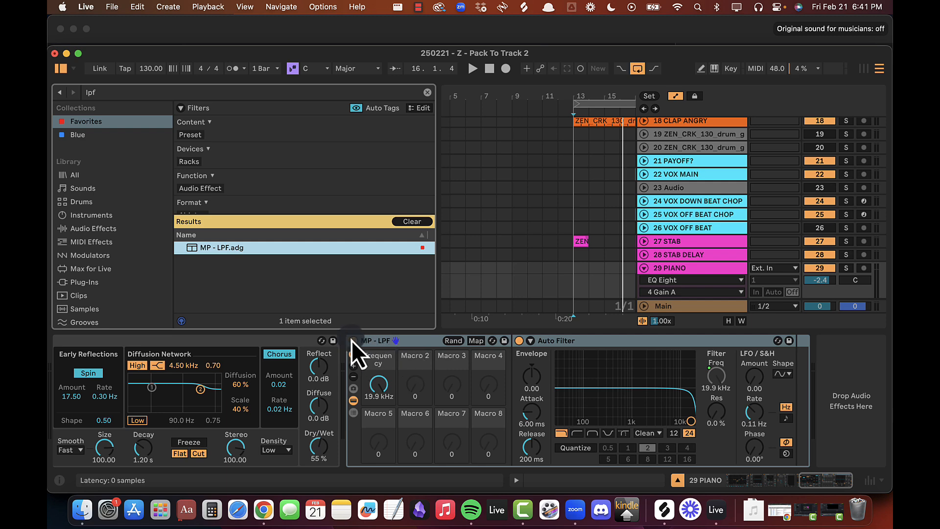
pyautogui.hscroll(-4, 351, 340)
pyautogui.moveTo(484, 340); pyautogui.dragTo(68, 390)
pyautogui.moveTo(84, 336); pyautogui.dragTo(687, 397)
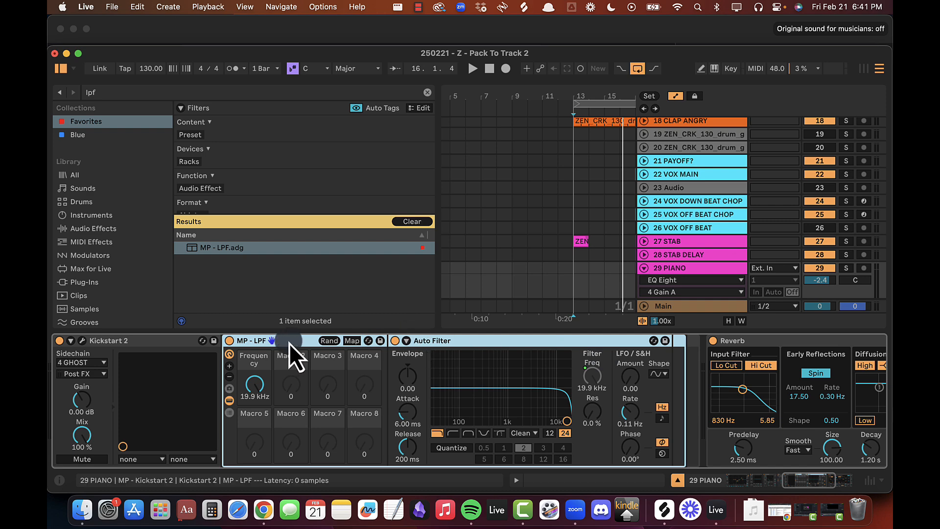
pyautogui.moveTo(289, 343); pyautogui.dragTo(702, 351)
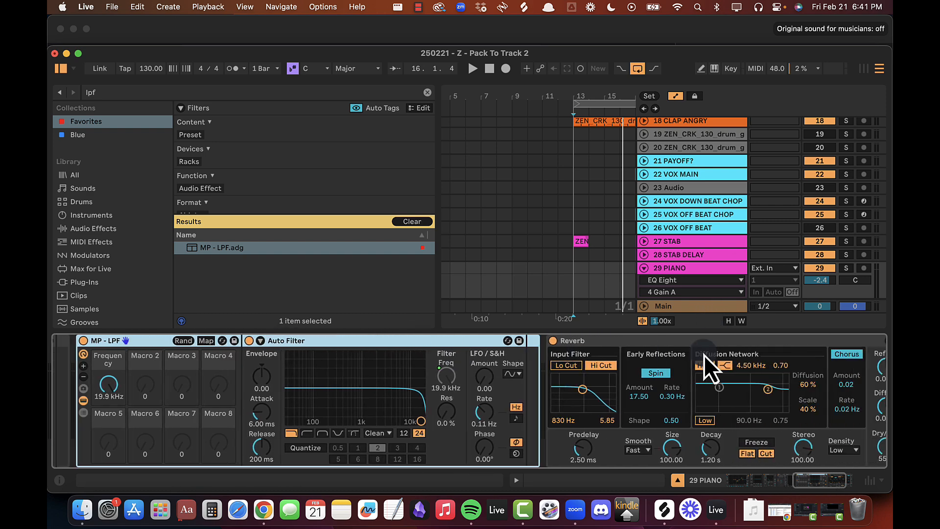
# Step: Reduce the MP - LPF rack to the single Frequency macro and save it over the existing MP - LPF.adg preset
pyautogui.hscroll(-3, 153, 396)
pyautogui.click(166, 378)
pyautogui.click(167, 378)
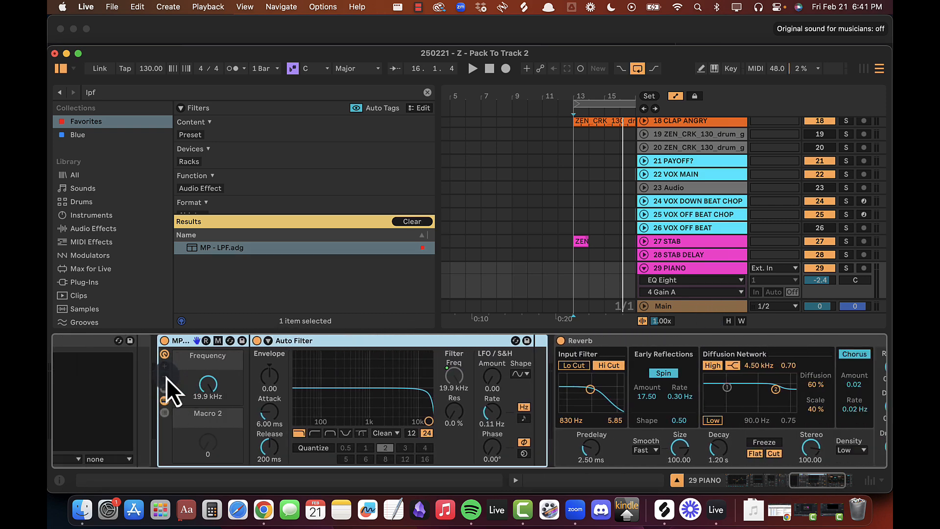
pyautogui.click(166, 378)
pyautogui.click(242, 340)
pyautogui.press('Return')
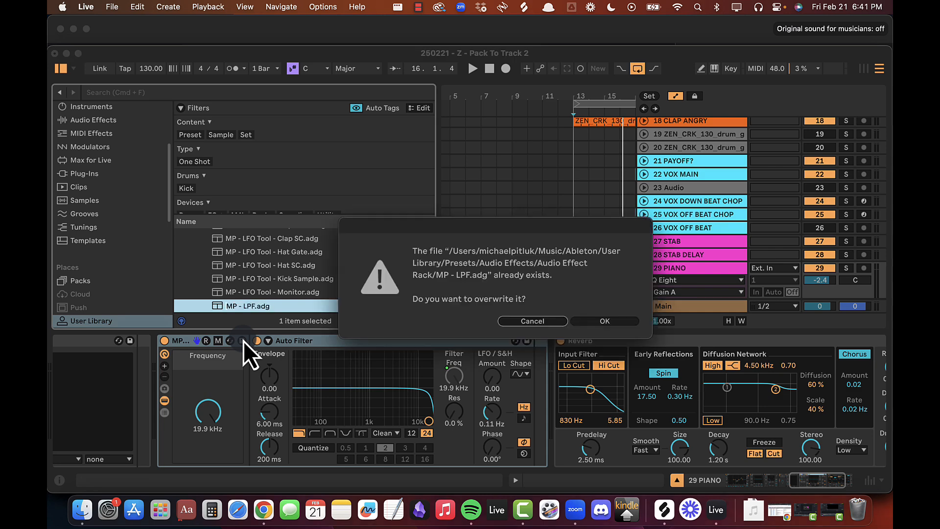
pyautogui.click(610, 322)
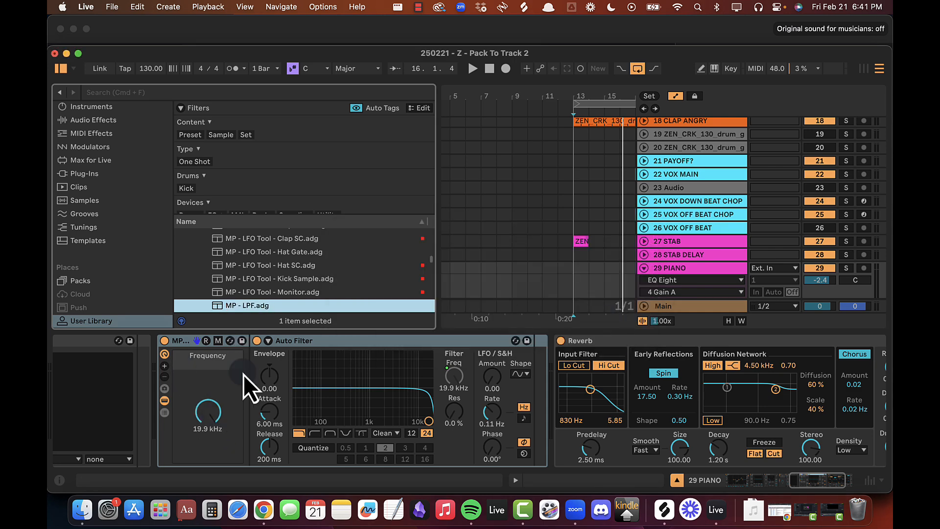
# Step: Show the MP - LPF Frequency automation in its own lane on the PIANO track and draw a rising ramp from bar 17 to bar 32
pyautogui.moveTo(604, 95); pyautogui.dragTo(480, 93)
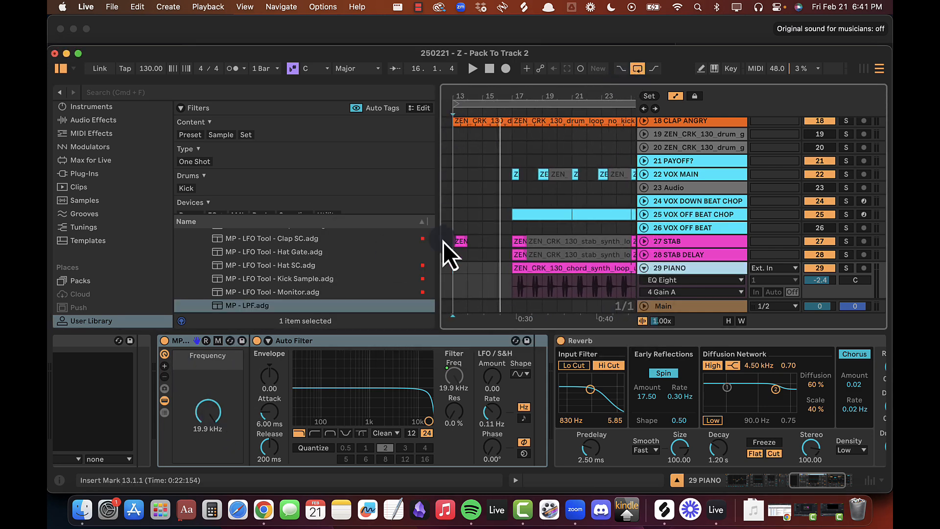
pyautogui.scroll(-5, 443, 247)
pyautogui.scroll(-1, 434, 242)
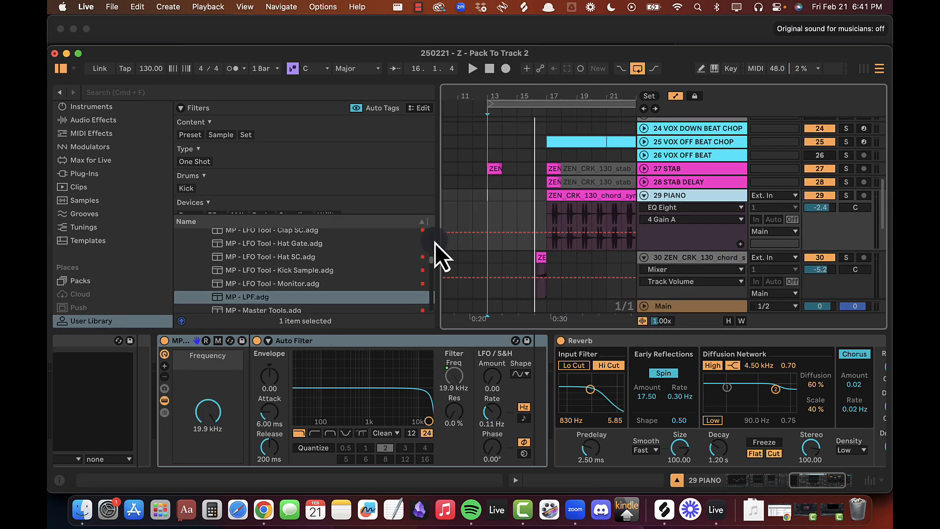
pyautogui.click(544, 214)
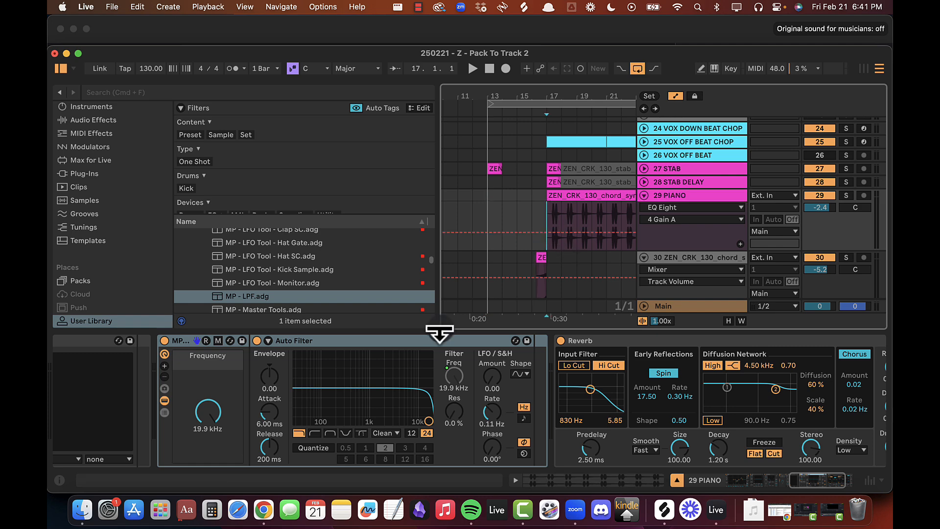
pyautogui.rightClick(213, 410)
pyautogui.click(321, 172)
pyautogui.press('super+alt+l')
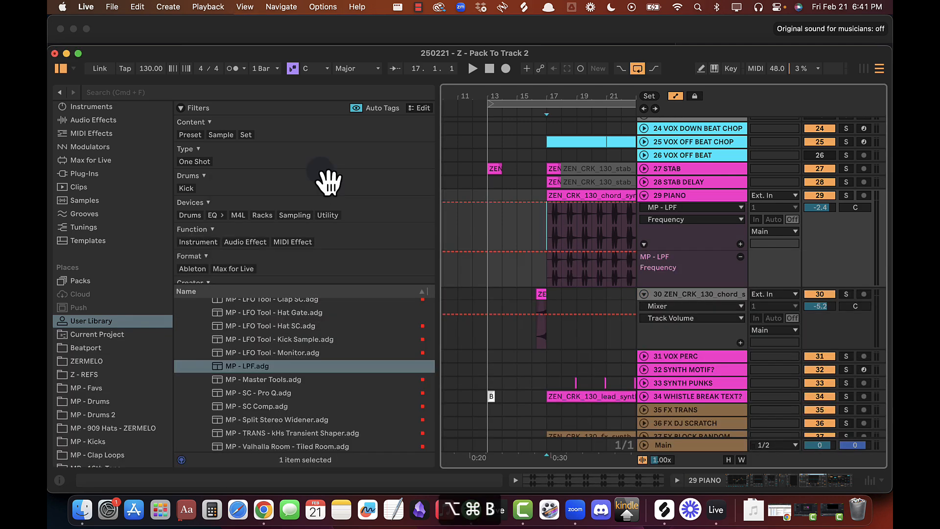
pyautogui.press('super+alt+b')
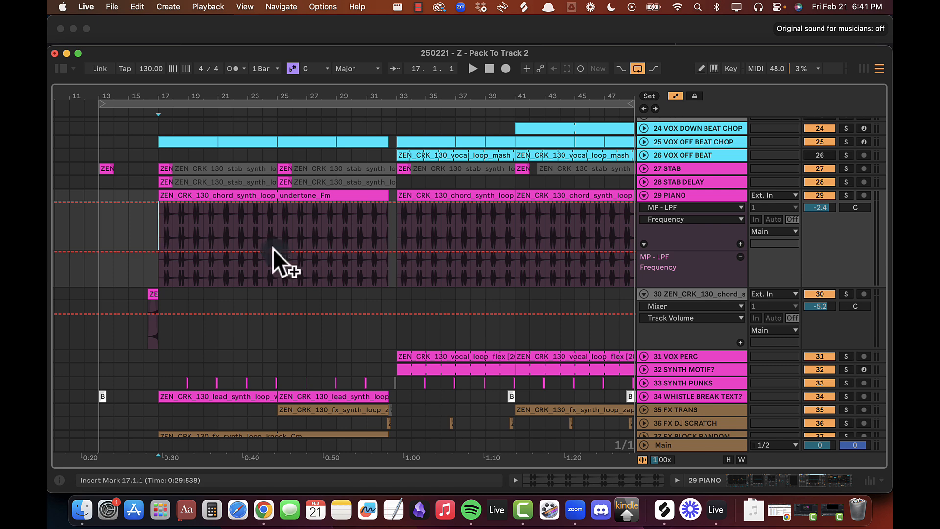
pyautogui.click(380, 250)
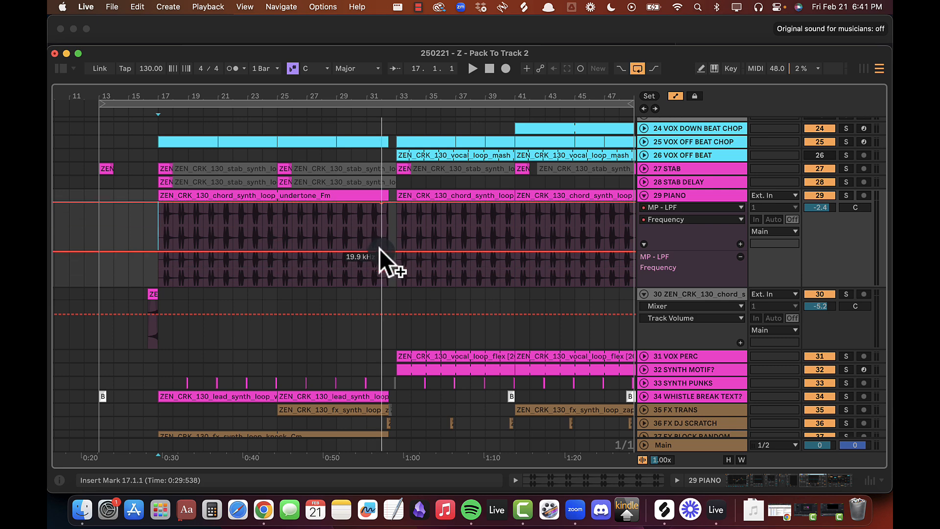
pyautogui.moveTo(155, 252); pyautogui.dragTo(157, 267)
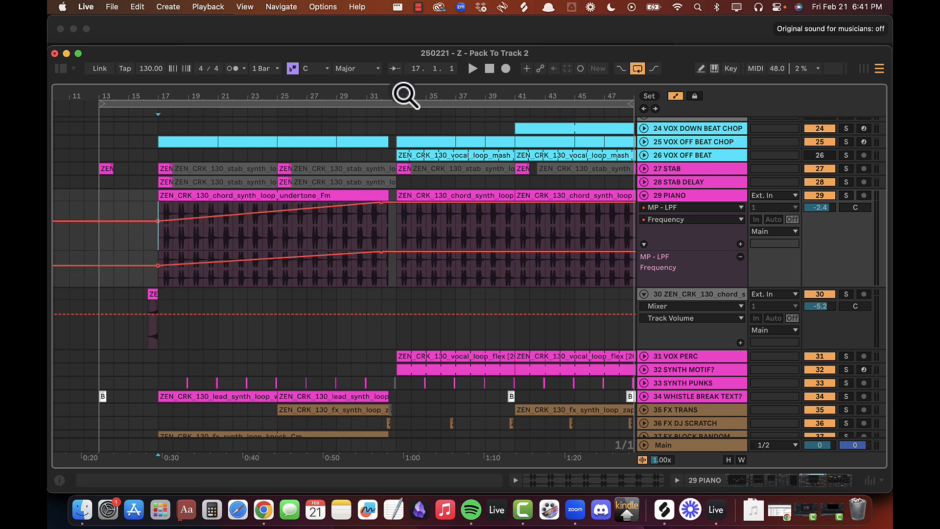
# Step: Try ending the first PIANO clip at bar 32 and play the lead-in to bar 33
pyautogui.moveTo(405, 93); pyautogui.dragTo(384, 97)
pyautogui.click(382, 233)
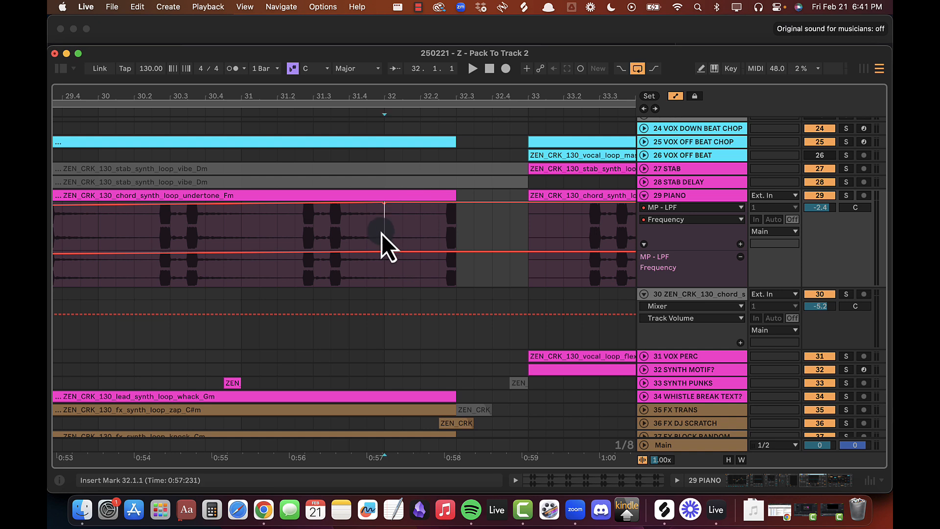
pyautogui.press('space')
pyautogui.moveTo(448, 196); pyautogui.dragTo(384, 195)
pyautogui.click(298, 228)
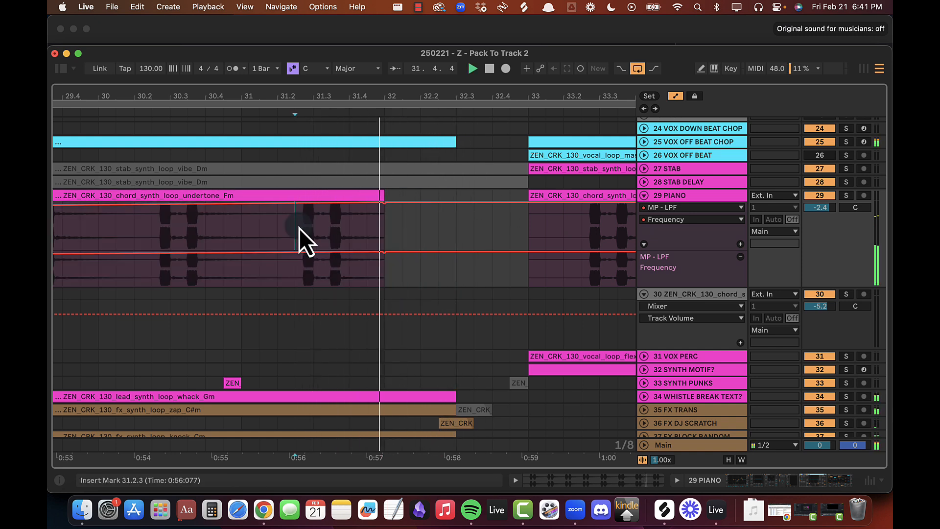
pyautogui.press('space')
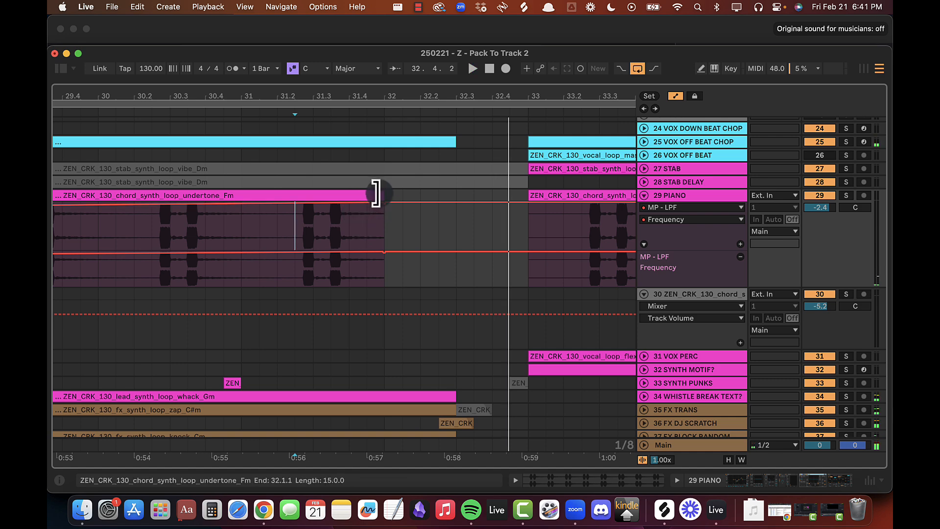
pyautogui.moveTo(384, 195); pyautogui.dragTo(456, 195)
pyautogui.click(401, 223)
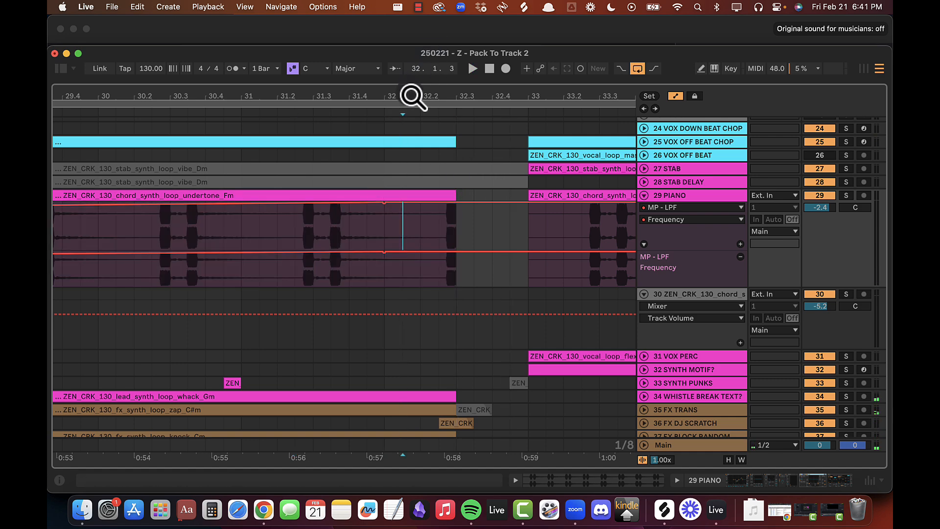
# Step: Set the start of the PIANO's Frequency ramp at bar 17 to 1.53 kHz and play from there
pyautogui.moveTo(413, 94); pyautogui.dragTo(413, 76)
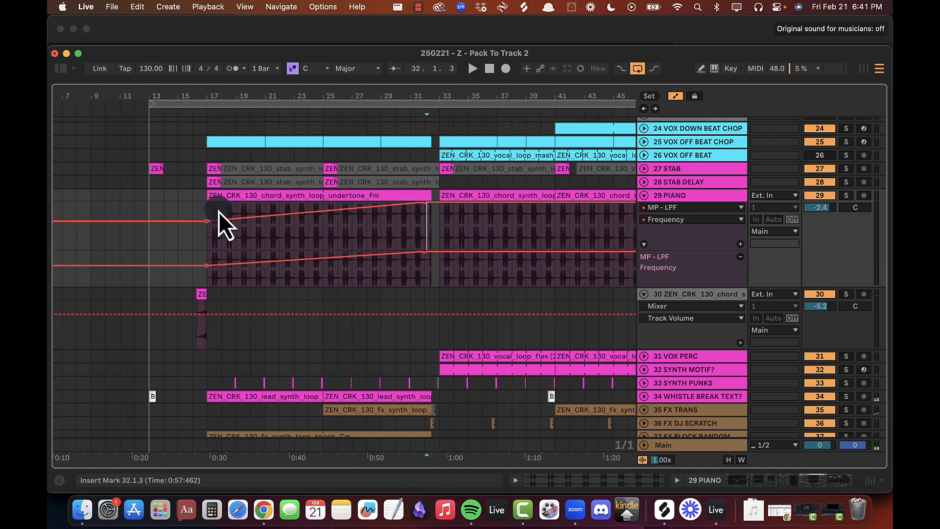
pyautogui.click(205, 266)
pyautogui.press('space')
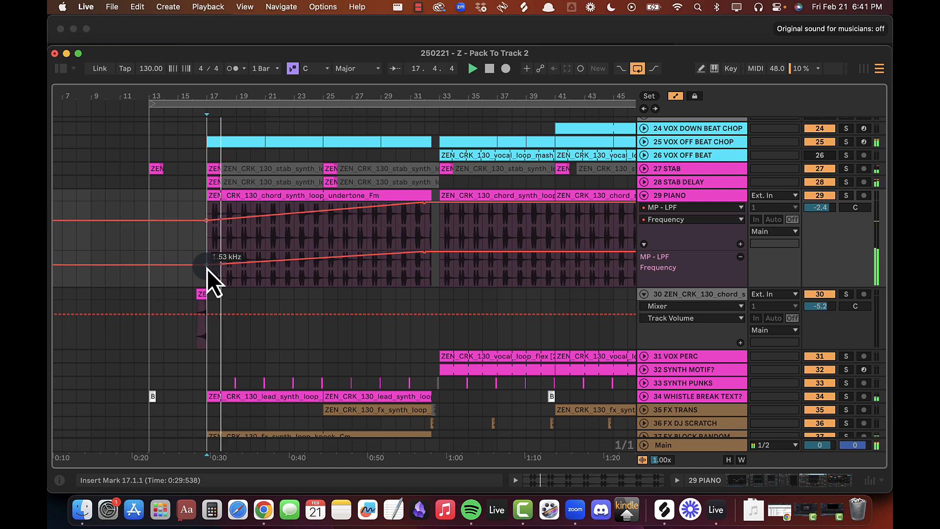
# Step: Set the PIANO's Reverb to 652 ms decay, 42 % dry/wet, and 6.0 dB for both the diffuse and reflect levels
pyautogui.doubleClick(679, 193)
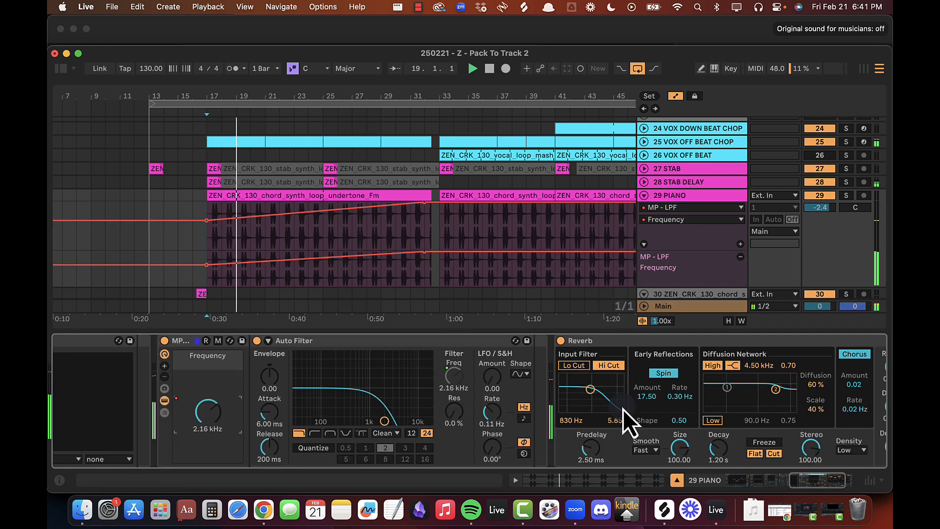
pyautogui.hscroll(5, 622, 409)
pyautogui.click(616, 442)
pyautogui.moveTo(615, 442); pyautogui.dragTo(616, 446)
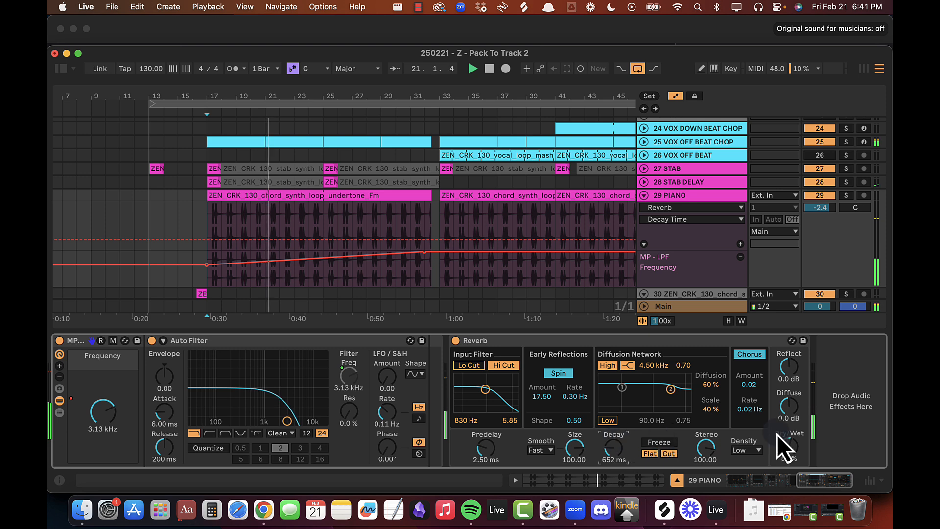
pyautogui.moveTo(786, 444); pyautogui.dragTo(786, 445)
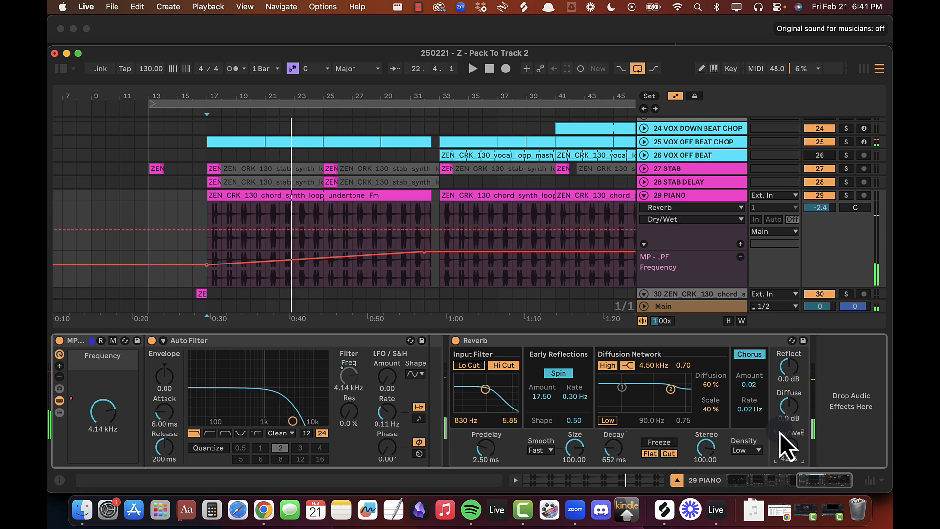
pyautogui.rightClick(790, 444)
pyautogui.click(791, 443)
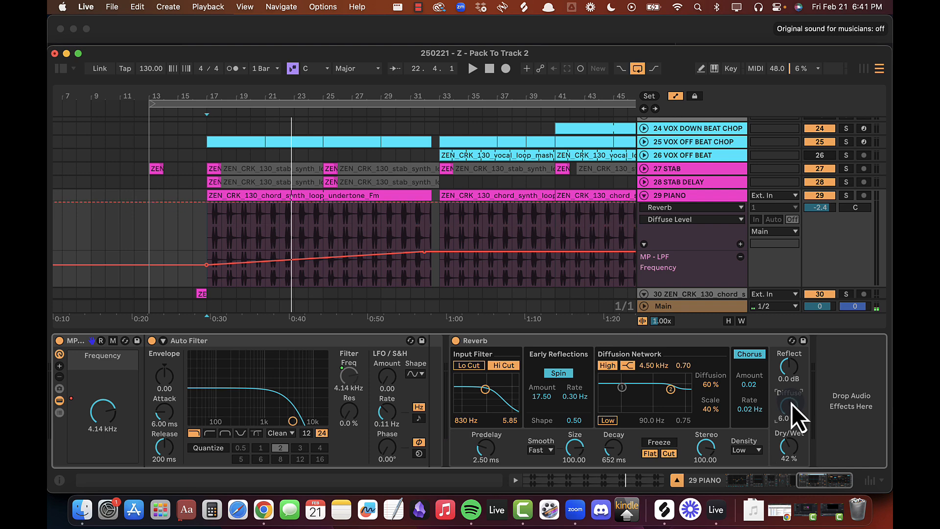
pyautogui.click(791, 368)
# Step: Show the Reverb Dry/Wet automation in a new lane and draw a falling ramp from 42 % at bar 17 to the minimum at bar 32
pyautogui.rightClick(791, 447)
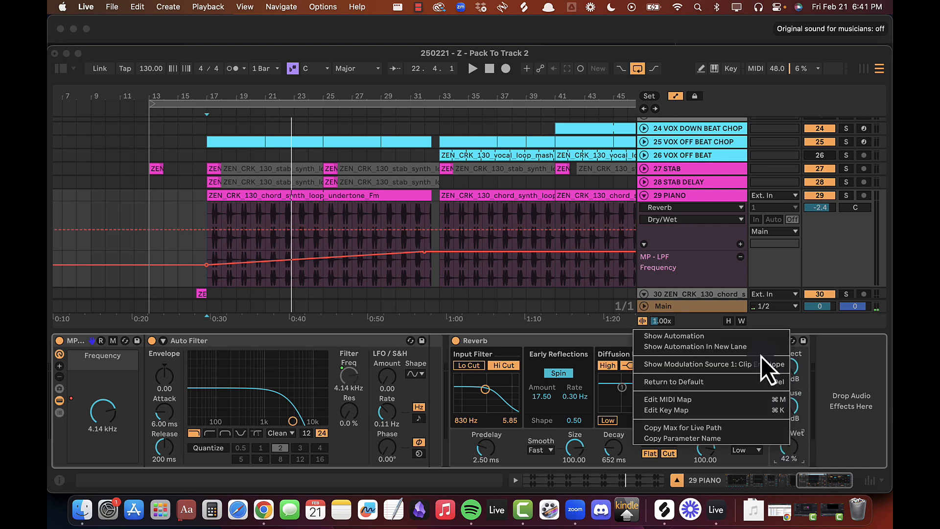
pyautogui.click(747, 349)
pyautogui.click(210, 229)
pyautogui.click(205, 245)
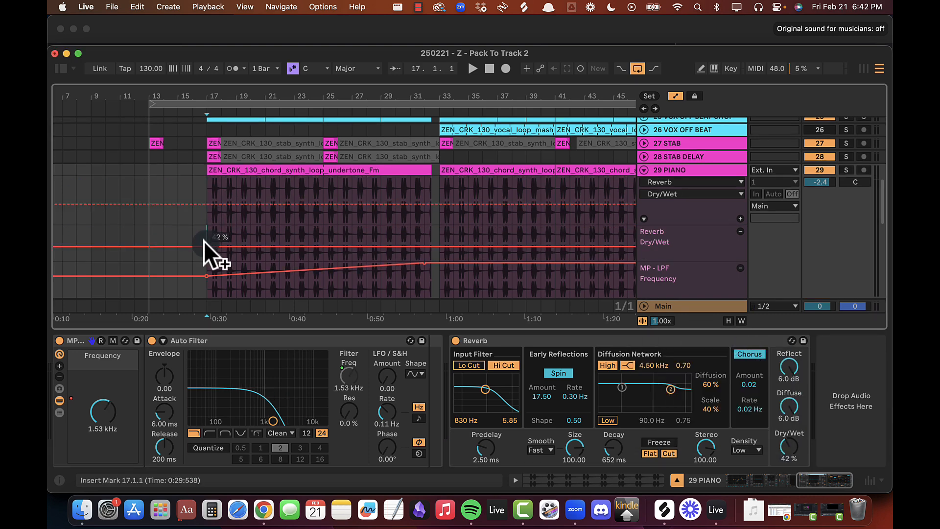
pyautogui.moveTo(424, 242); pyautogui.dragTo(425, 262)
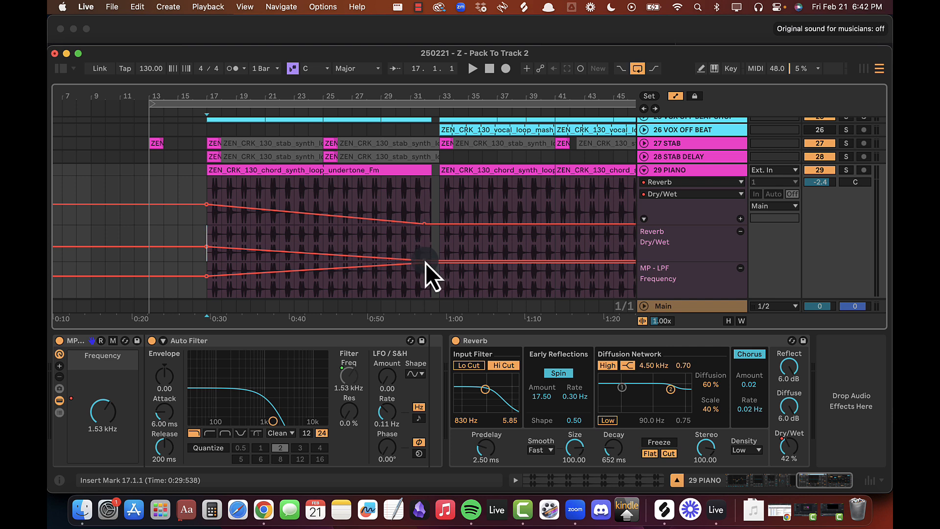
# Step: Play the transition into bar 17 from bar 15 to check the PIANO's filter and reverb automation
pyautogui.click(219, 255)
pyautogui.click(203, 259)
pyautogui.press('space')
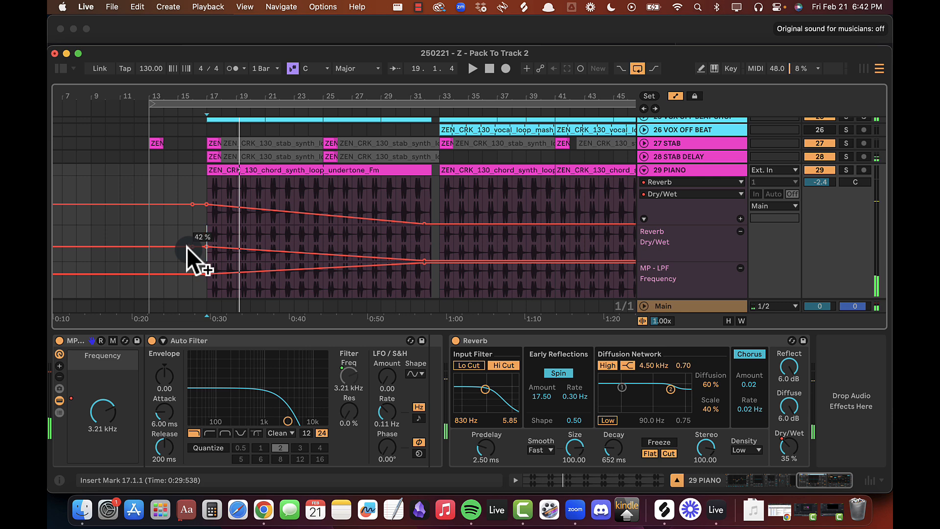
pyautogui.press('space')
pyautogui.press('space')
pyautogui.press('super+alt+l')
pyautogui.click(180, 225)
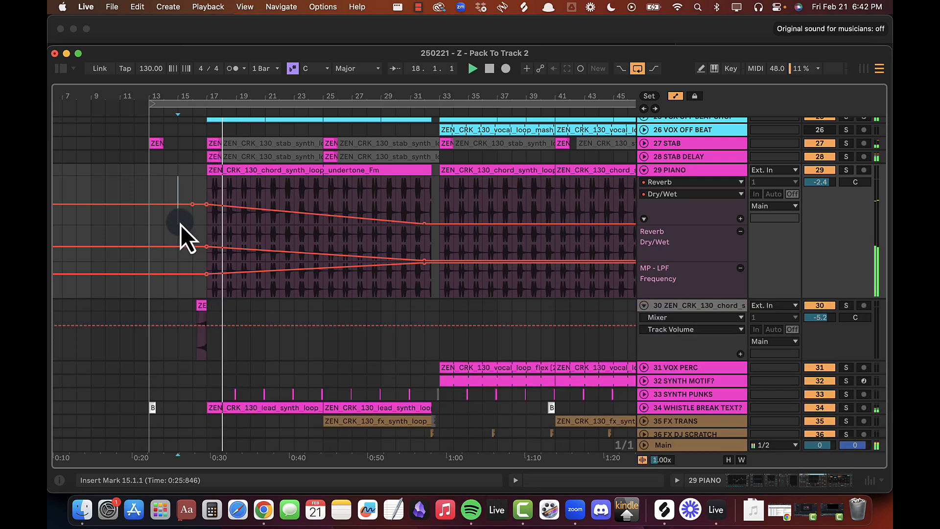
pyautogui.press('+')
pyautogui.press('space')
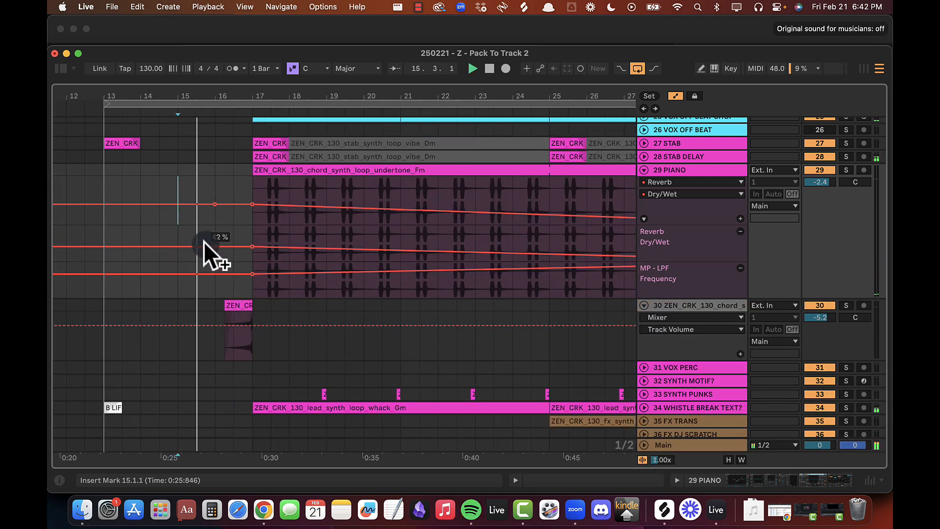
pyautogui.click(258, 230)
pyautogui.press('XF86AudioRaiseVolume')
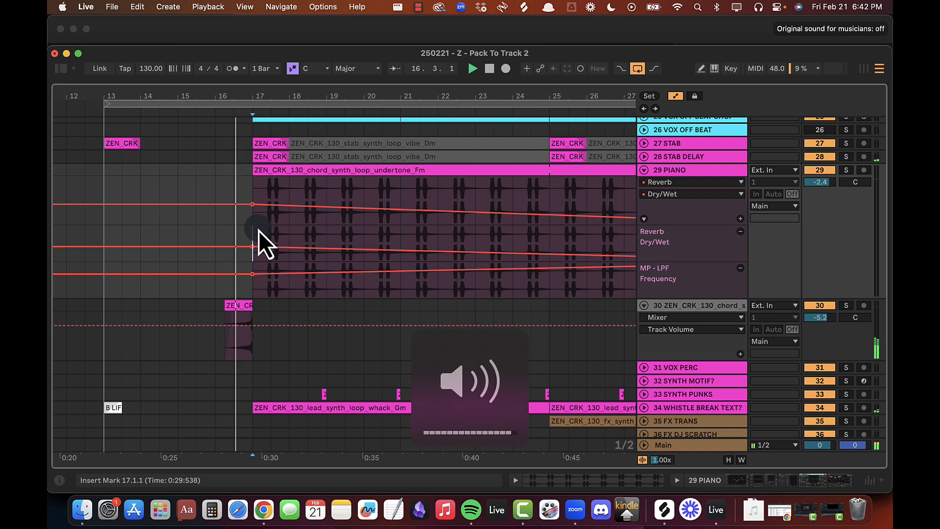
# Step: Lower the bar 17 start points of the PIANO's Dry/Wet and Frequency ramps, with Frequency at 1.25 kHz, and fold all automation lanes
pyautogui.moveTo(252, 274)
pyautogui.mouseDown()
pyautogui.moveTo(251, 248)
pyautogui.moveTo(253, 276)
pyautogui.mouseUp()
pyautogui.hotkey('ctrl', 'z')
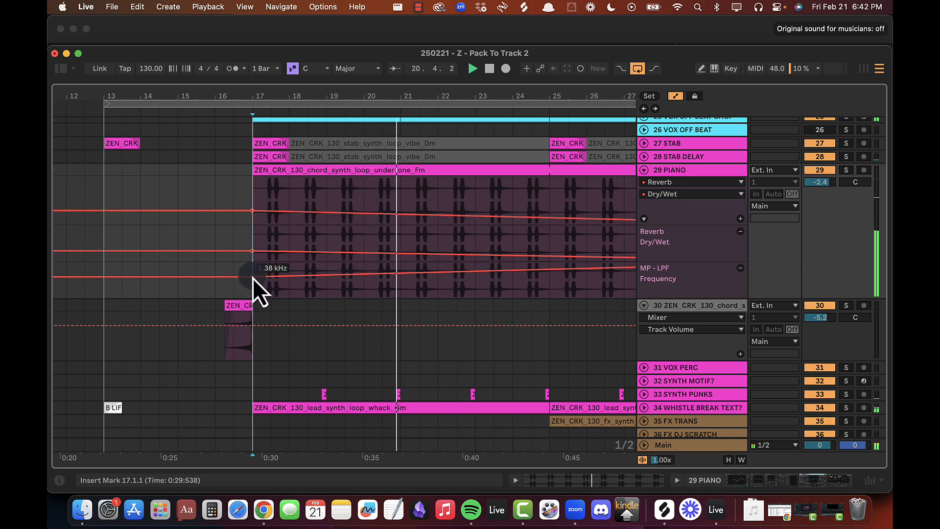
pyautogui.click(214, 270)
pyautogui.moveTo(251, 277); pyautogui.dragTo(250, 278)
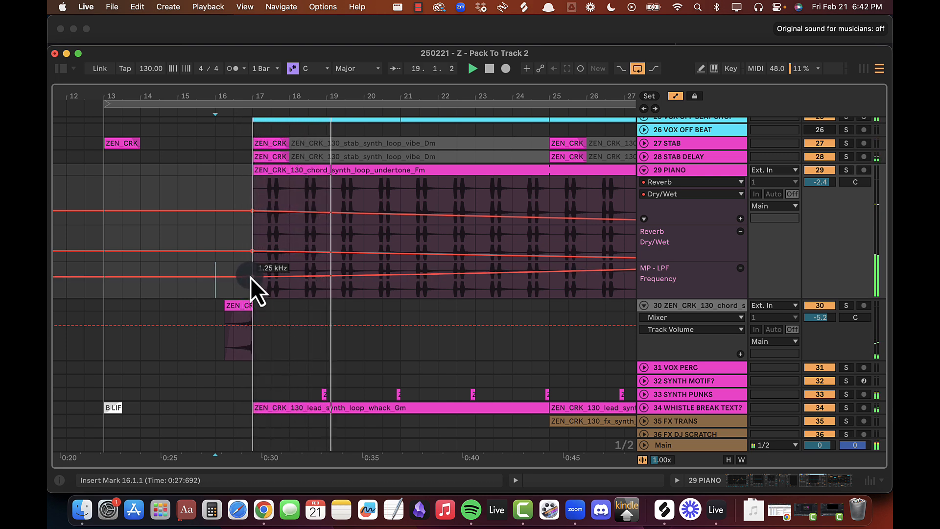
pyautogui.click(216, 273)
pyautogui.keyDown('alt'); pyautogui.click(644, 170); pyautogui.keyUp('alt')
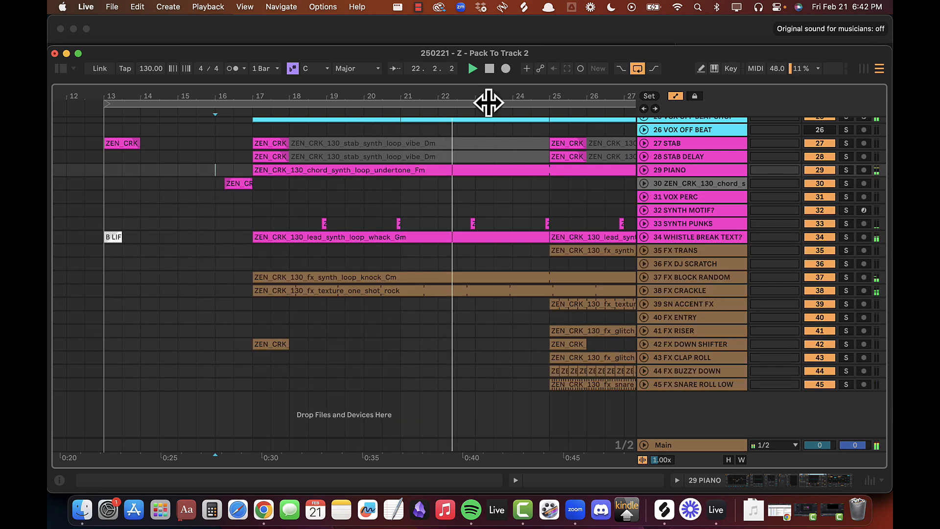
# Step: Lower the FX DOWN SHIFTER track's volume to about -18 dB while playing from bar 24, and fold the track again
pyautogui.moveTo(475, 96); pyautogui.dragTo(359, 237)
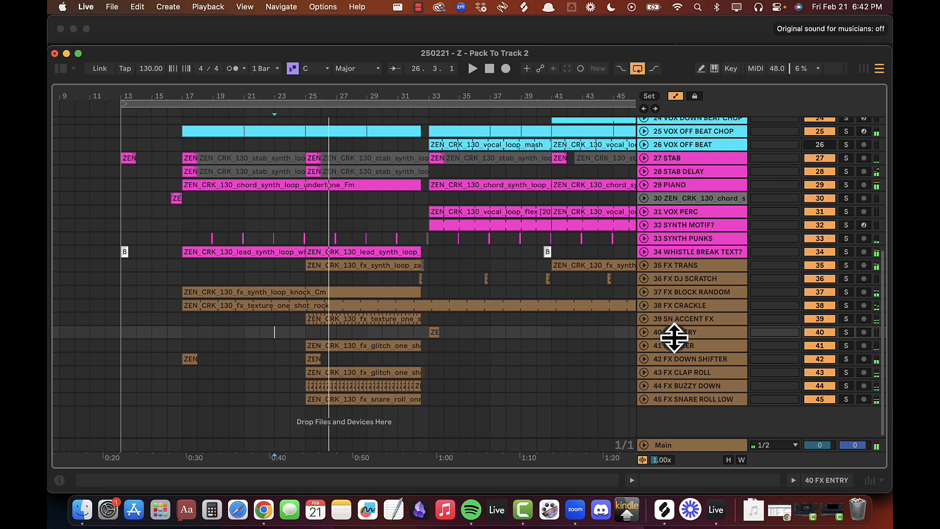
pyautogui.click(695, 360)
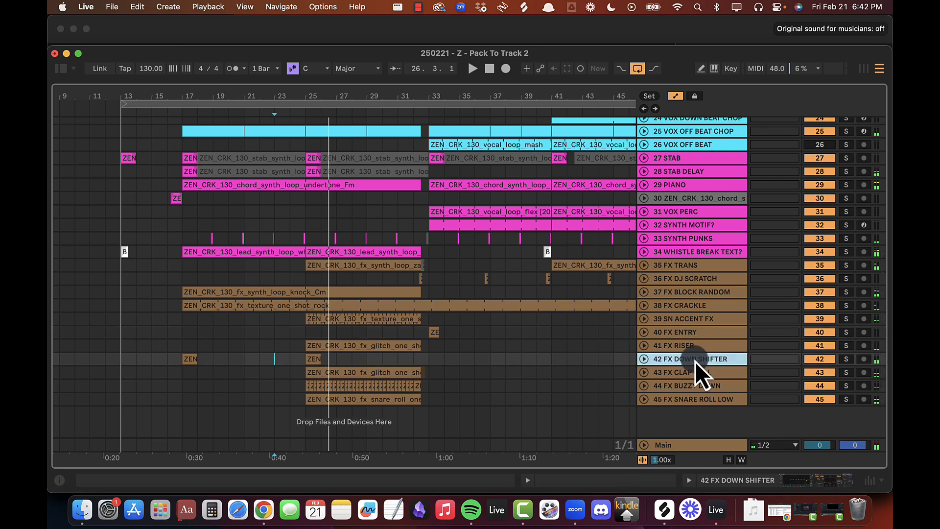
pyautogui.click(643, 359)
pyautogui.click(291, 360)
pyautogui.press('space')
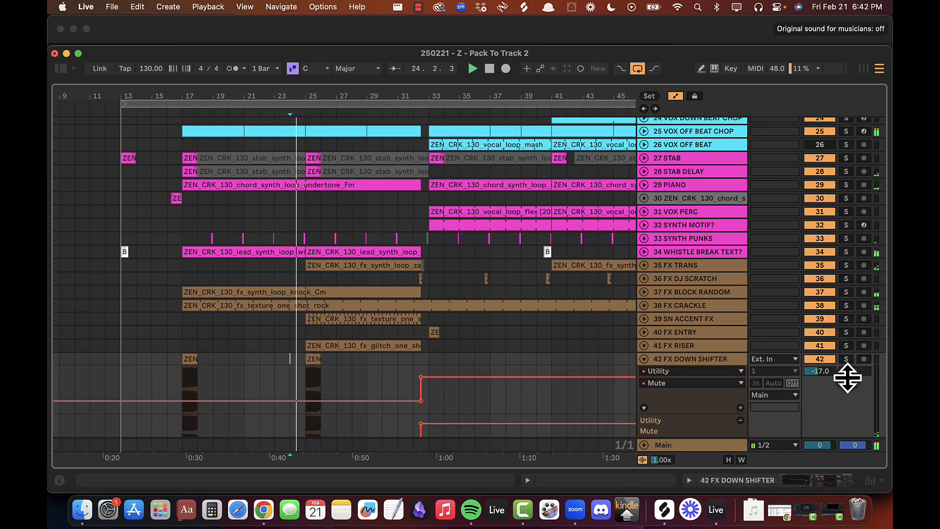
pyautogui.click(824, 373)
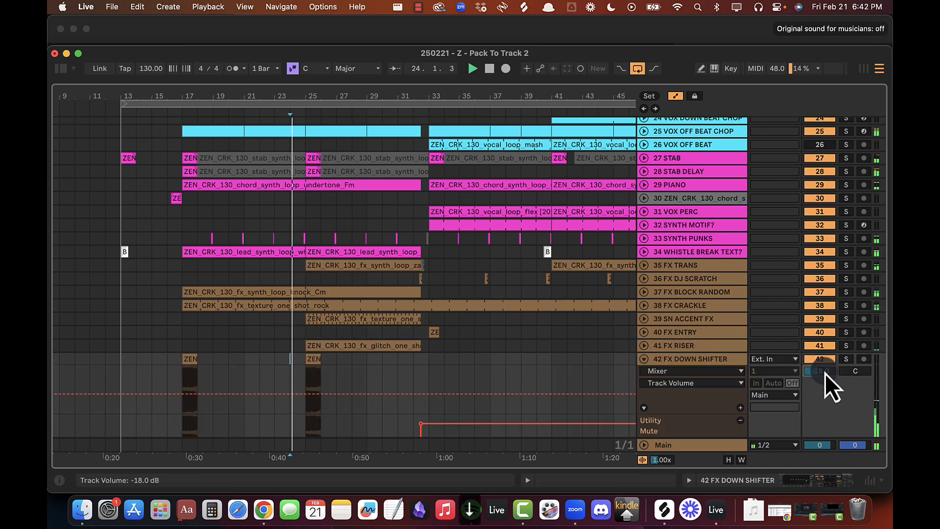
pyautogui.moveTo(825, 373); pyautogui.dragTo(824, 375)
pyautogui.click(644, 359)
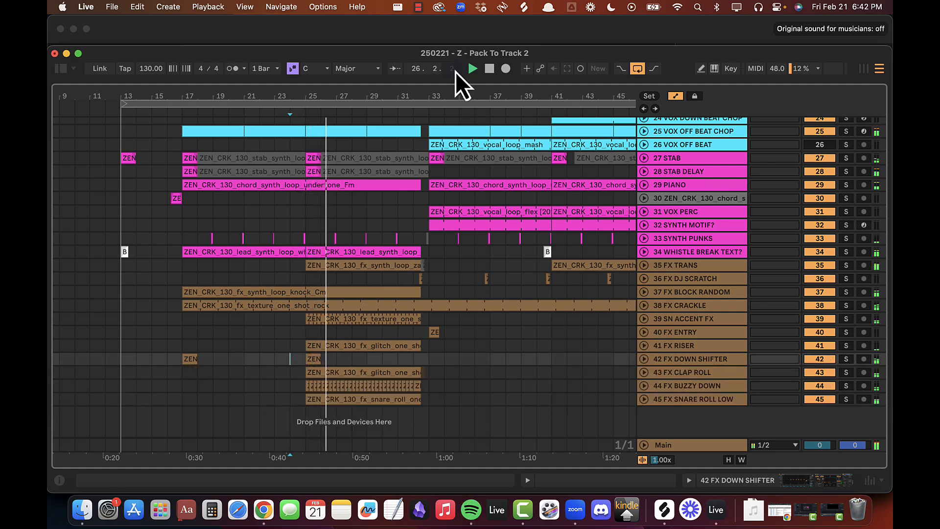
# Step: Unfold the SN ACCENT FX track and check its Gain automation while the build plays into bar 33
pyautogui.press('-')
pyautogui.press('-')
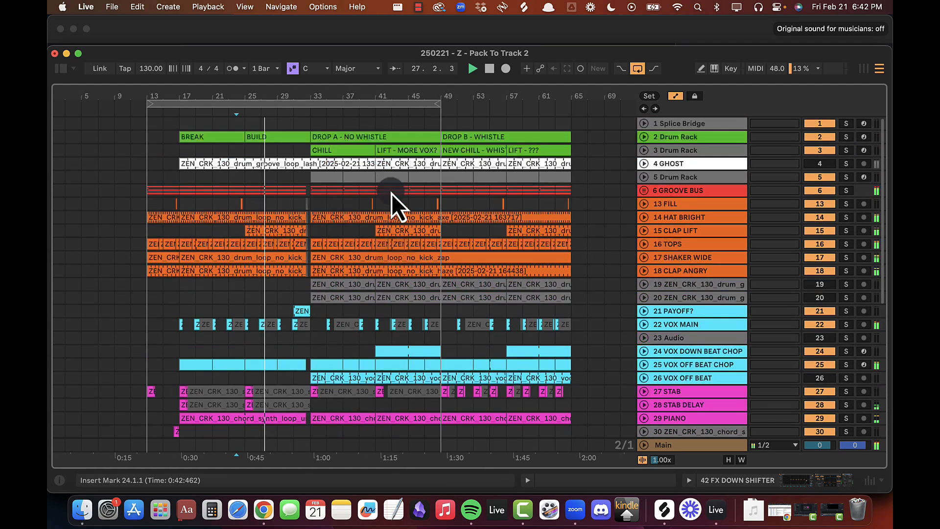
pyautogui.press('+')
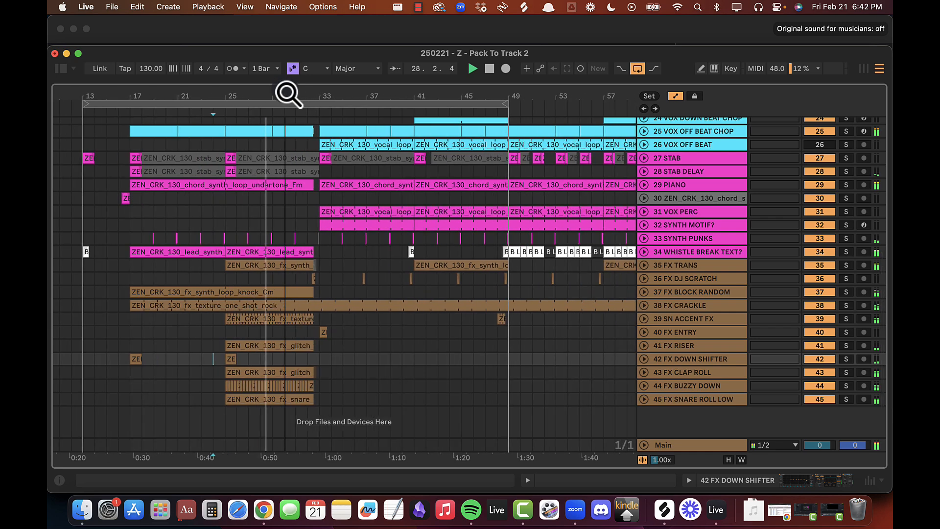
pyautogui.click(685, 318)
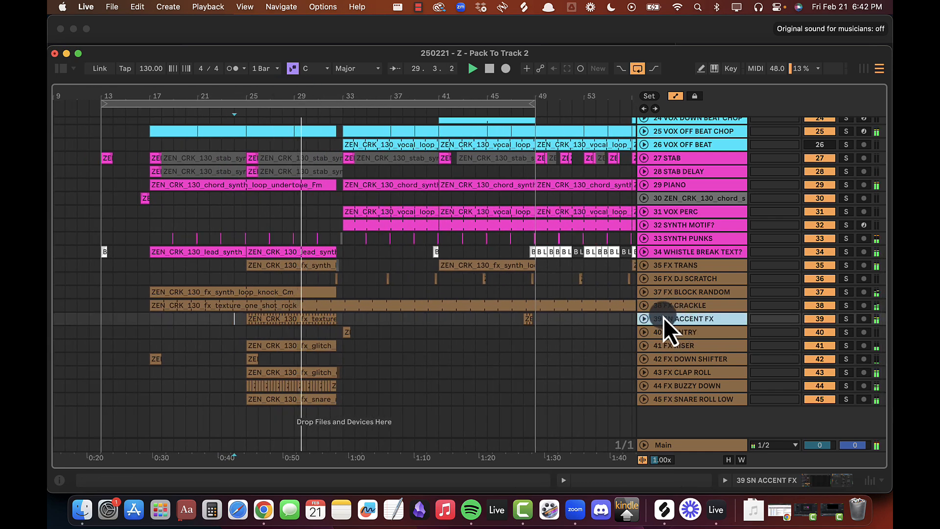
pyautogui.click(644, 319)
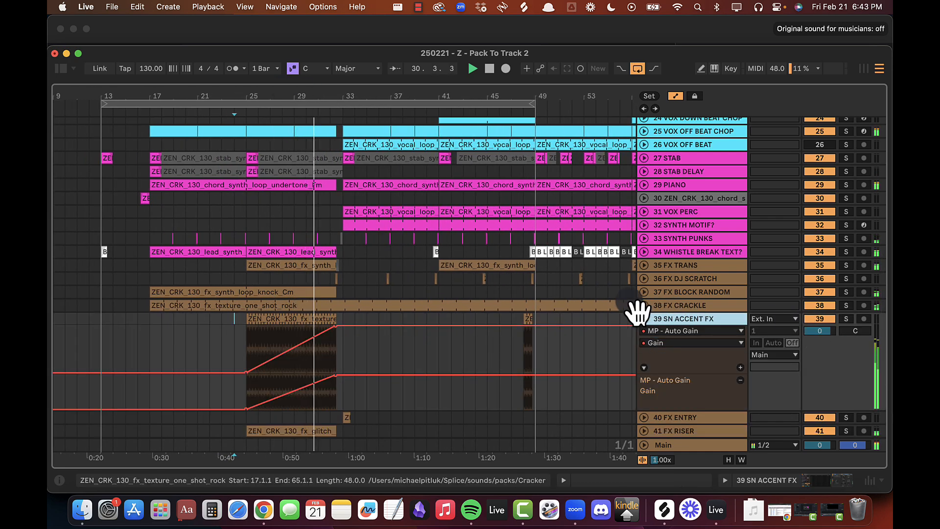
pyautogui.scroll(-1, 495, 296)
pyautogui.scroll(-5, 495, 295)
pyautogui.hscroll(2, 494, 295)
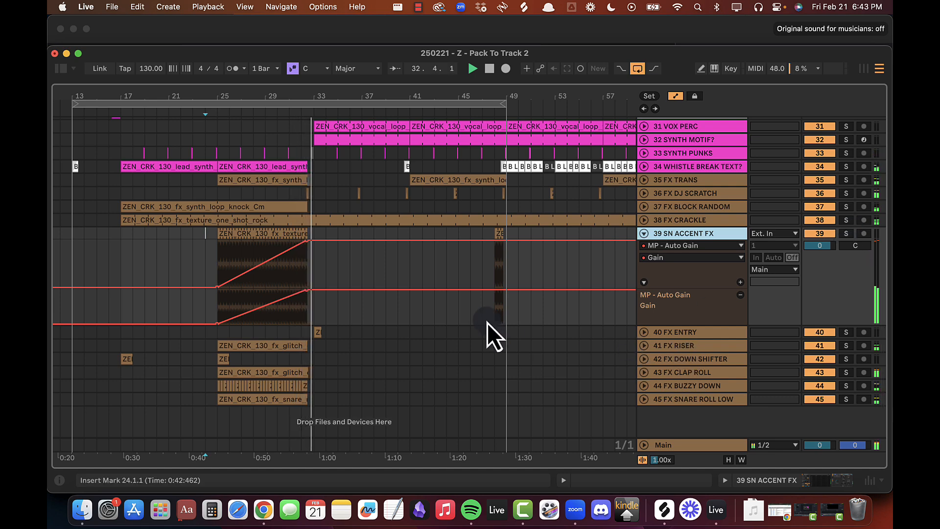
pyautogui.moveTo(311, 96); pyautogui.dragTo(292, 196)
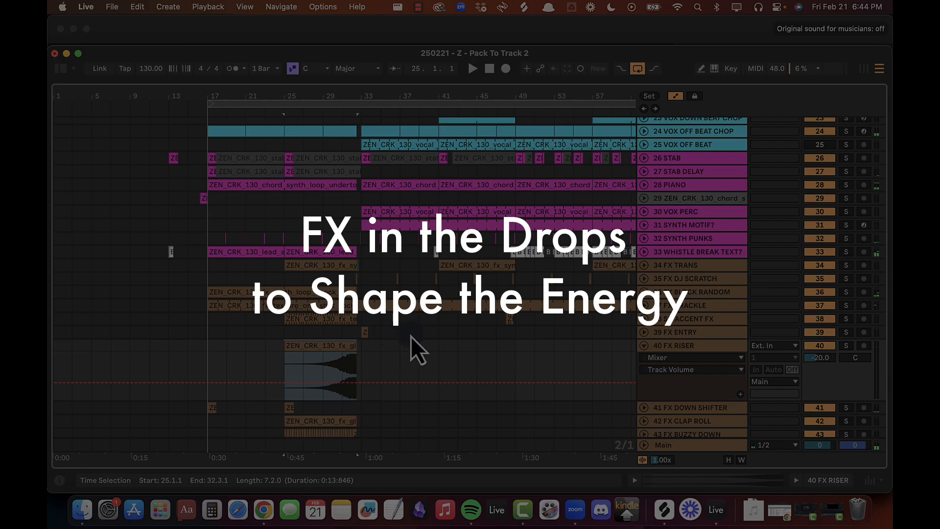
# Step: Copy the build's FX RISER clip into the first drop and stretch its edges to span bars 41 to 49
pyautogui.hscroll(3, 410, 336)
pyautogui.moveTo(246, 348); pyautogui.dragTo(386, 348)
pyautogui.moveTo(420, 93); pyautogui.dragTo(419, 242)
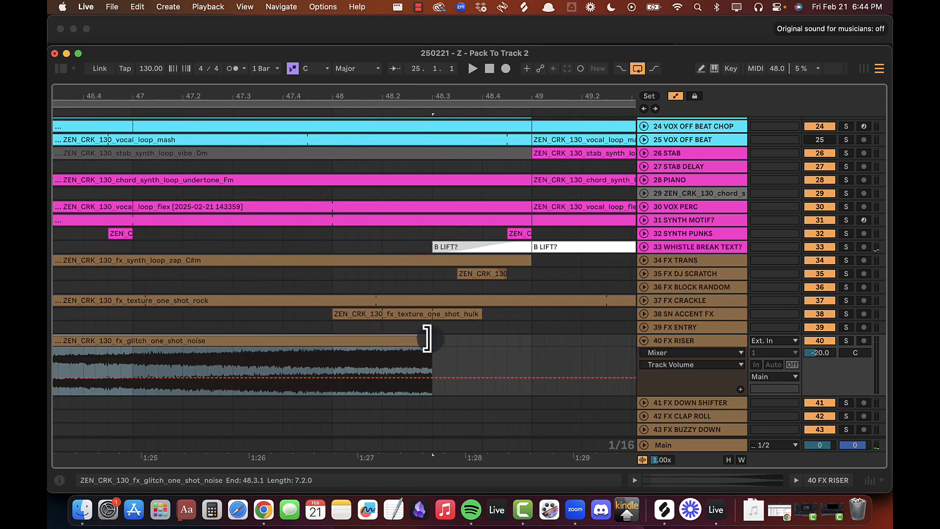
pyautogui.moveTo(429, 338); pyautogui.dragTo(524, 346)
pyautogui.moveTo(512, 98); pyautogui.dragTo(512, 92)
pyautogui.moveTo(315, 337); pyautogui.dragTo(303, 338)
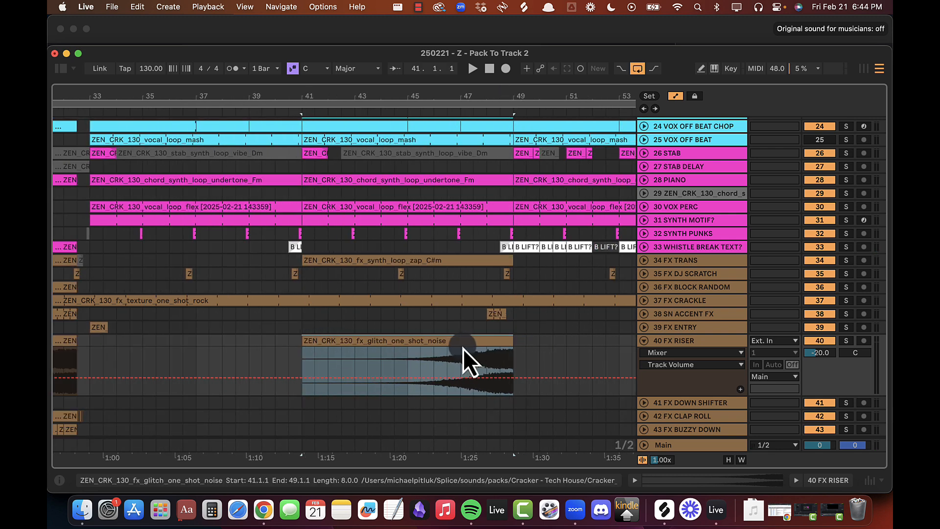
# Step: Play the drop from bar 45 and shorten the copied FX RISER clip so it starts at bar 47
pyautogui.click(402, 359)
pyautogui.press('space')
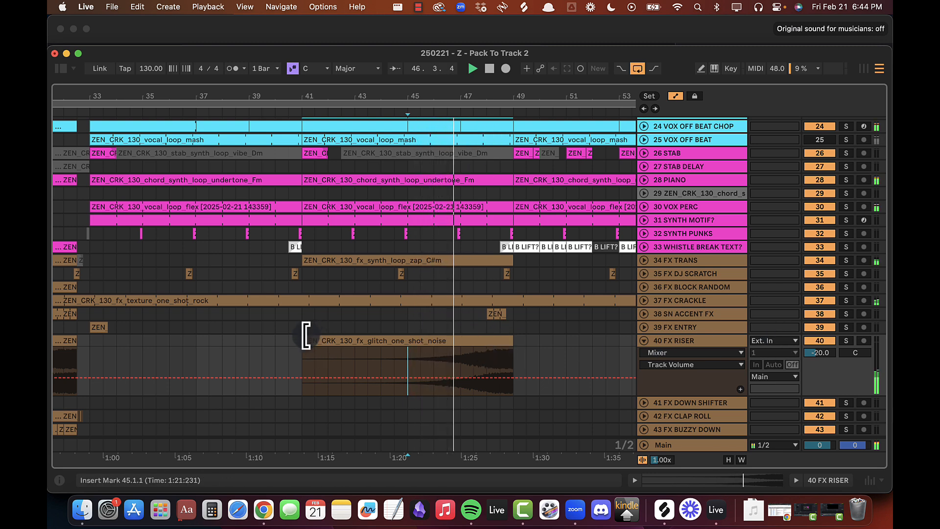
pyautogui.moveTo(305, 339); pyautogui.dragTo(598, 360)
pyautogui.moveTo(413, 96); pyautogui.dragTo(414, 94)
pyautogui.scroll(-3, 440, 343)
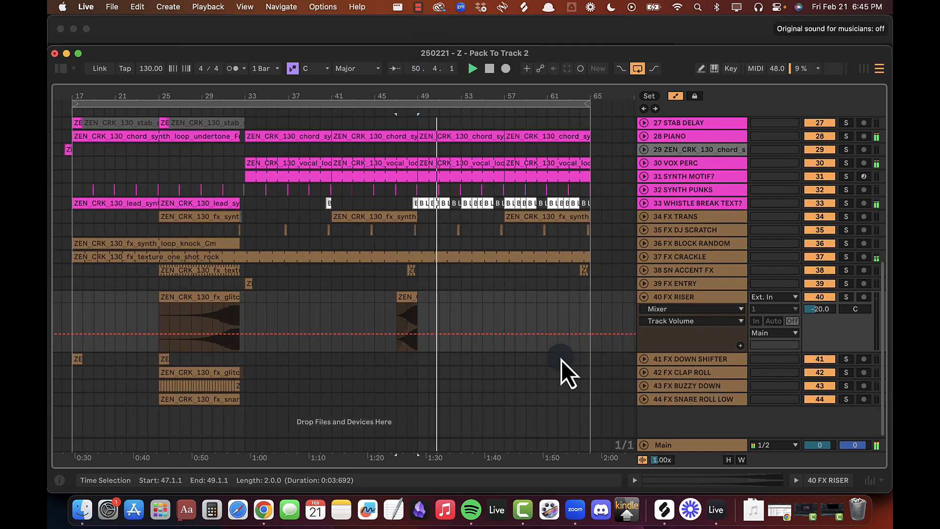
# Step: Copy the FX DOWN SHIFTER clip from bar 25 to bar 49, play the transition from bar 48, and fold all tracks
pyautogui.click(643, 359)
pyautogui.moveTo(166, 360); pyautogui.dragTo(427, 356)
pyautogui.press('space')
pyautogui.scroll(-3, 422, 367)
pyautogui.click(398, 358)
pyautogui.press('space')
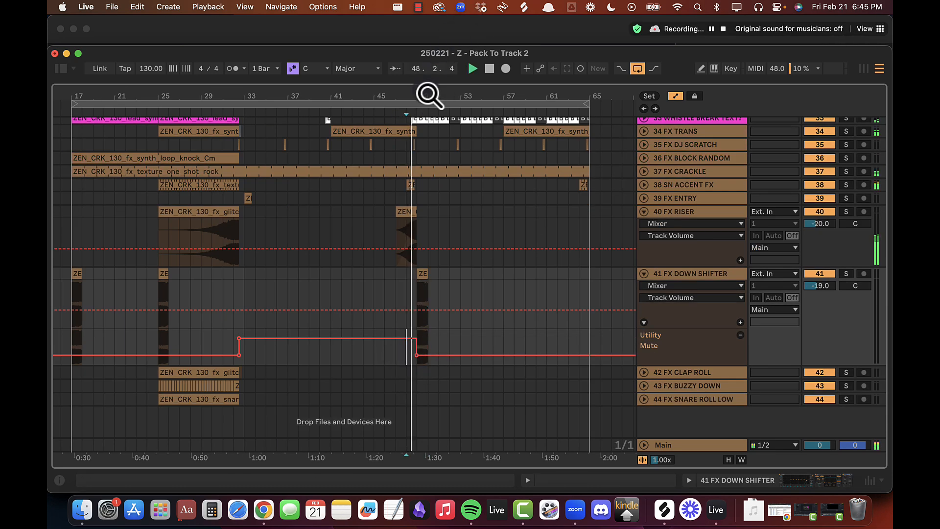
pyautogui.moveTo(430, 94); pyautogui.dragTo(428, 97)
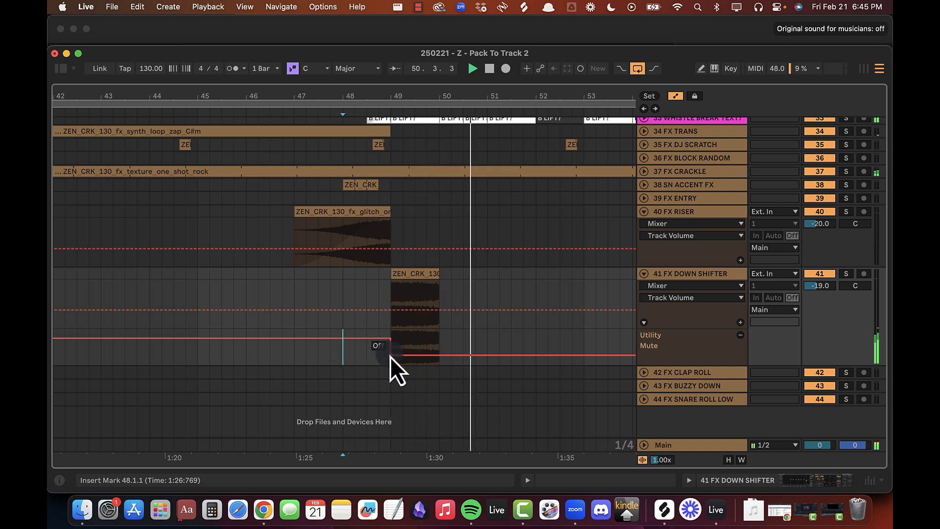
pyautogui.click(210, 274)
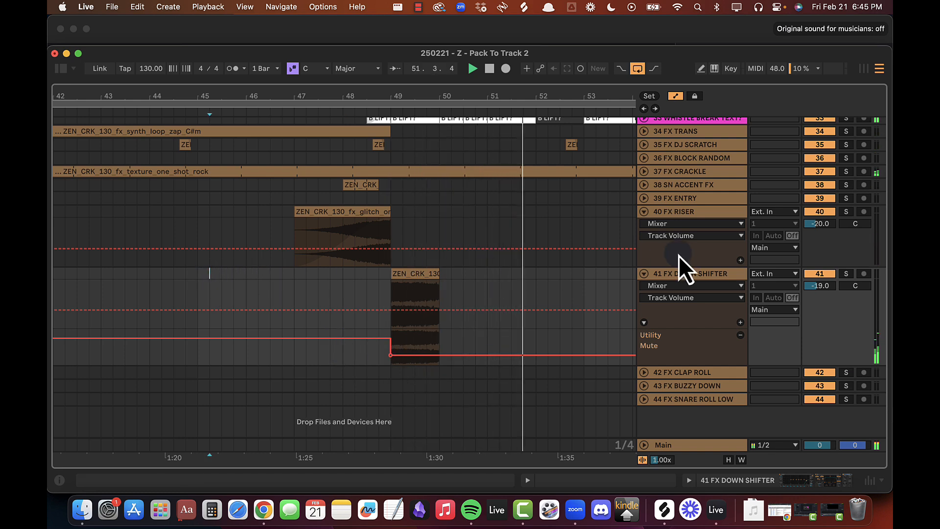
pyautogui.keyDown('alt'); pyautogui.click(645, 211); pyautogui.keyUp('alt')
# Step: Copy the two-bar FX RISER clip from bar 47 to bar 63 so it ends at bar 65
pyautogui.moveTo(436, 94); pyautogui.dragTo(440, 95)
pyautogui.scroll(6, 389, 252)
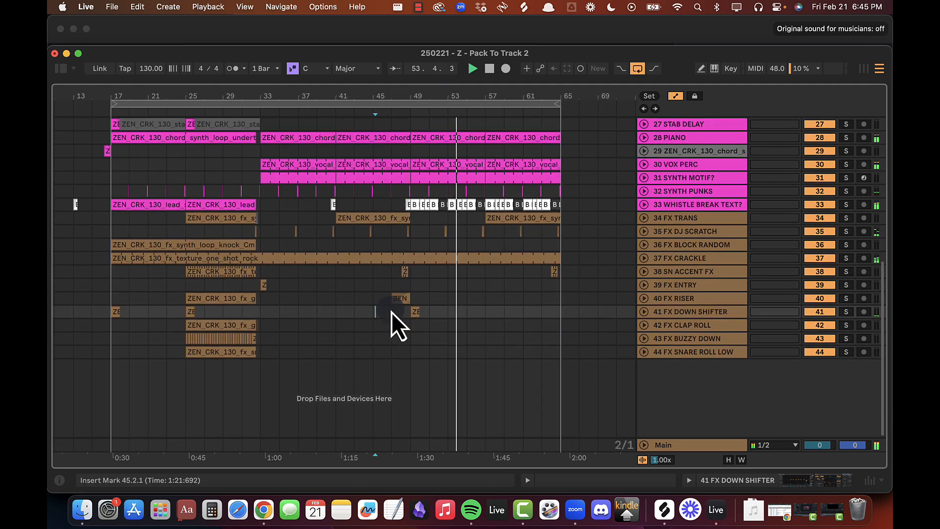
pyautogui.moveTo(403, 296); pyautogui.dragTo(554, 300)
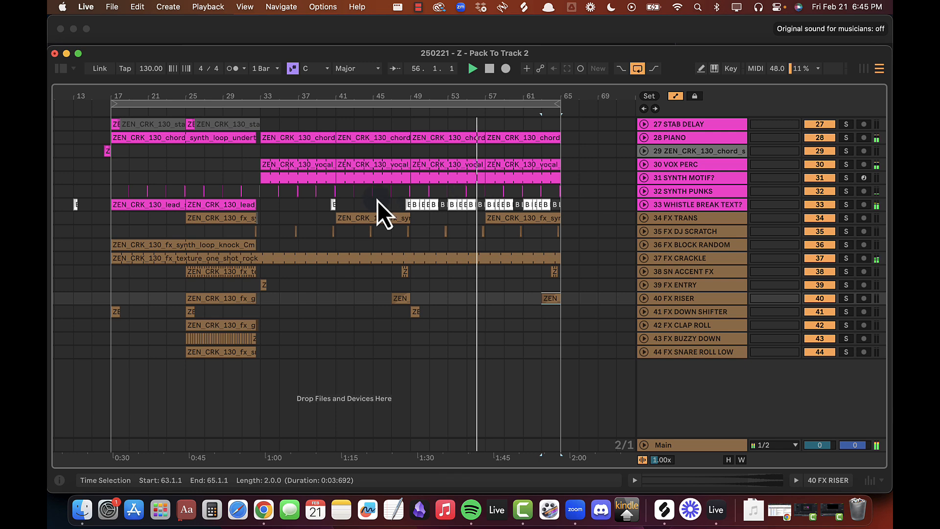
# Step: Lower the CLAP LIFT track's volume slightly during playback and fold the track again
pyautogui.scroll(10, 377, 200)
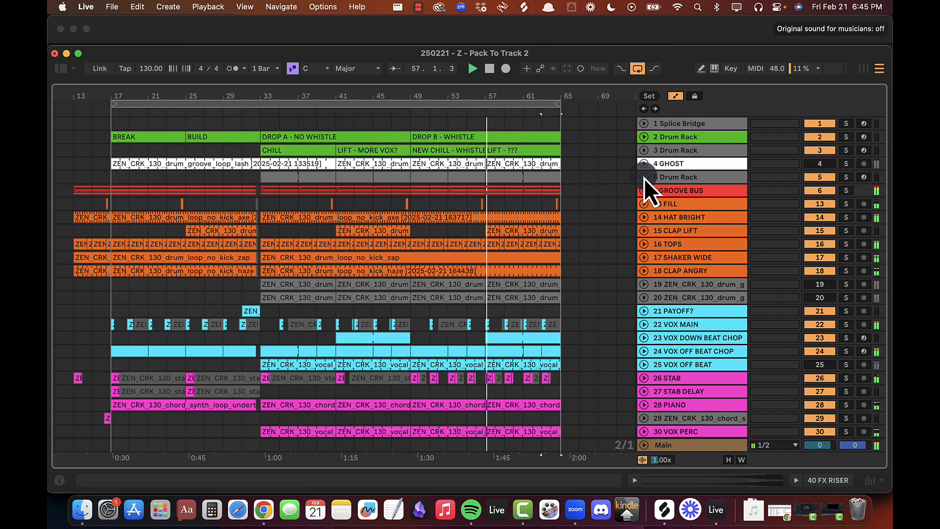
pyautogui.moveTo(453, 98); pyautogui.dragTo(475, 99)
pyautogui.click(644, 231)
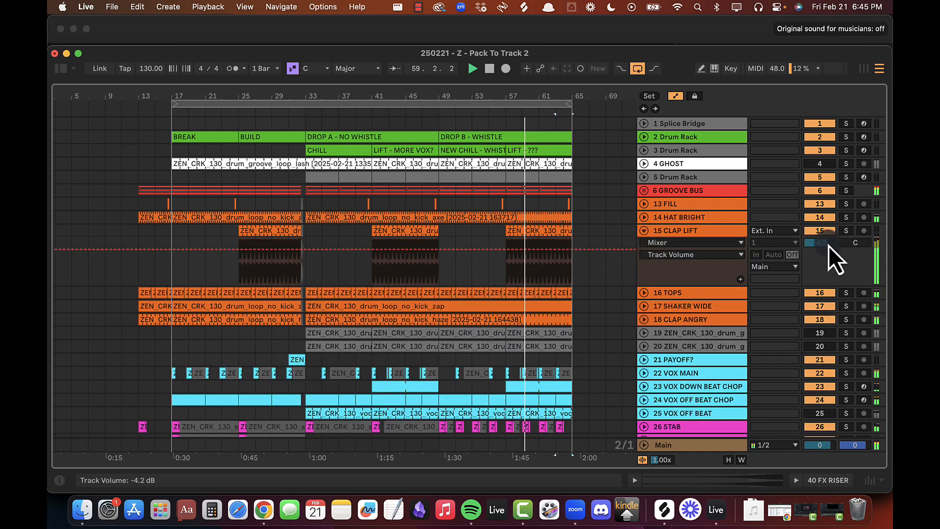
pyautogui.moveTo(821, 245); pyautogui.dragTo(815, 245)
pyautogui.click(644, 231)
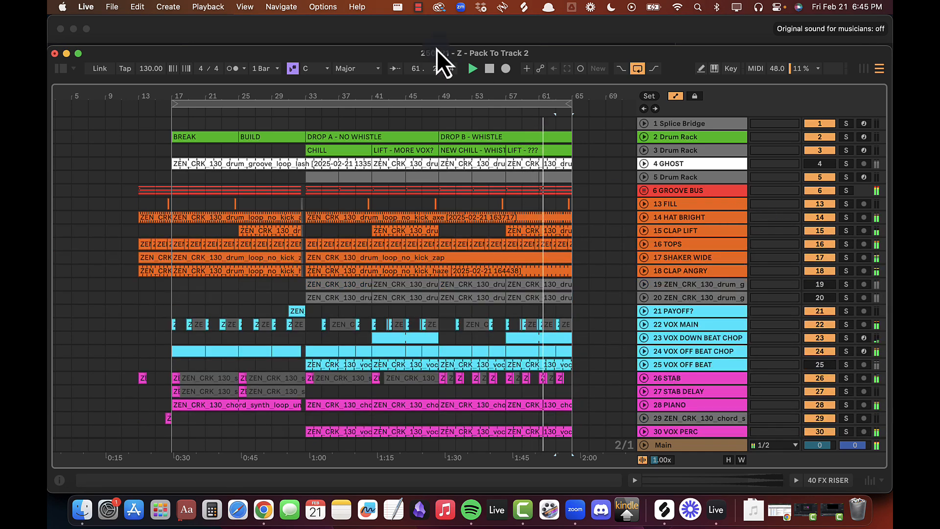
# Step: Unfold the FX TRANS track and lower its volume to -21 dB
pyautogui.moveTo(424, 93); pyautogui.dragTo(426, 93)
pyautogui.scroll(-10, 426, 279)
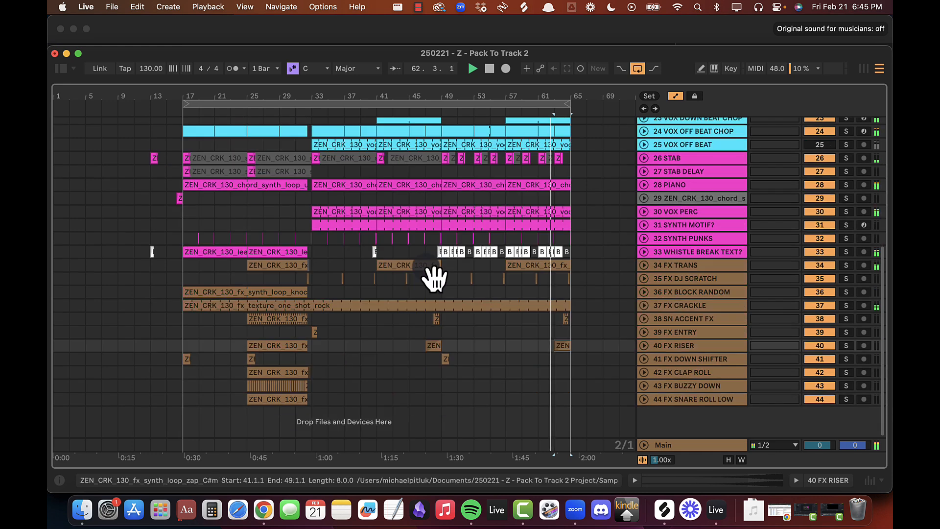
pyautogui.click(644, 265)
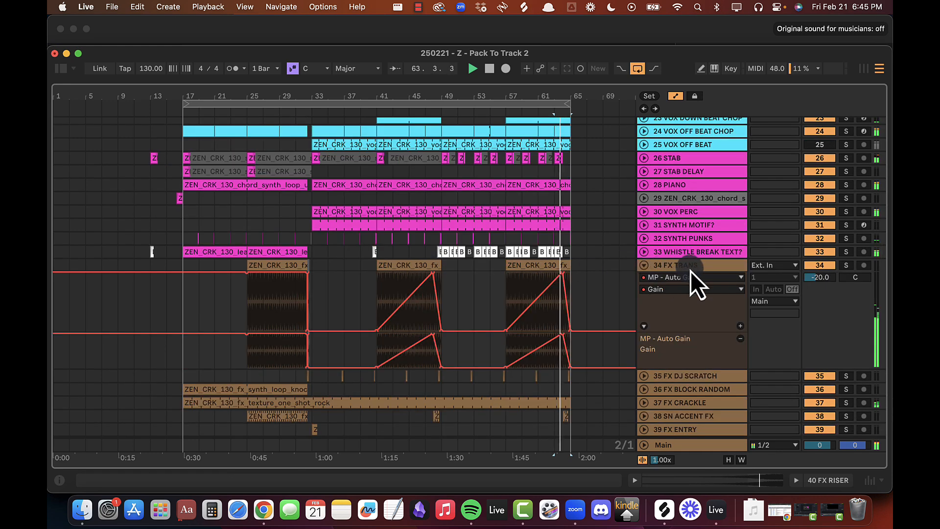
pyautogui.moveTo(826, 276); pyautogui.dragTo(823, 280)
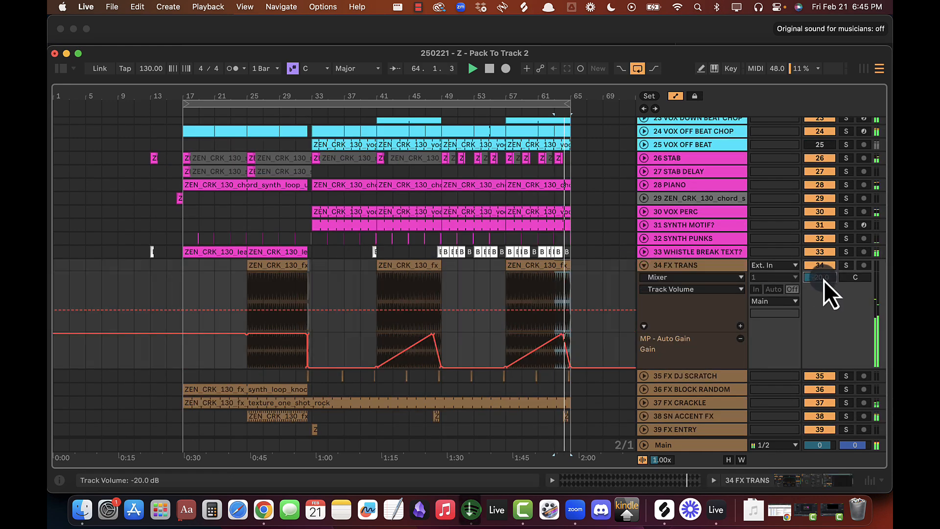
# Step: Open the FX TRANS device chain, search the favorites for "reverb", and add a Reverb at the end of the chain
pyautogui.doubleClick(685, 265)
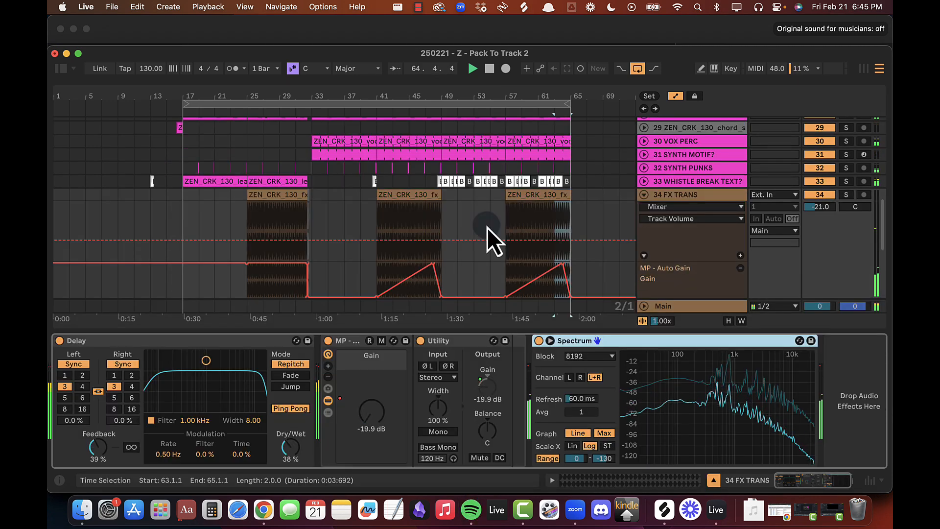
pyautogui.click(59, 69)
pyautogui.click(131, 96)
pyautogui.write('r')
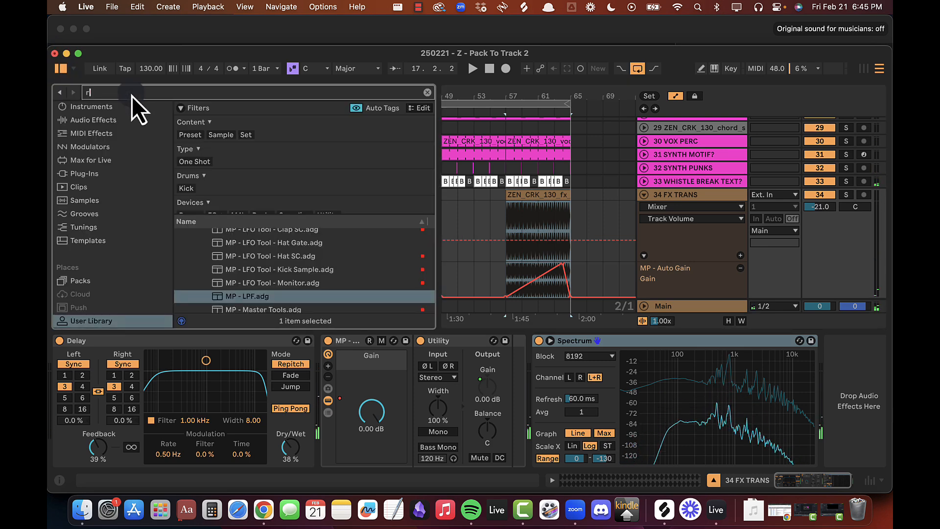
pyautogui.write('everb')
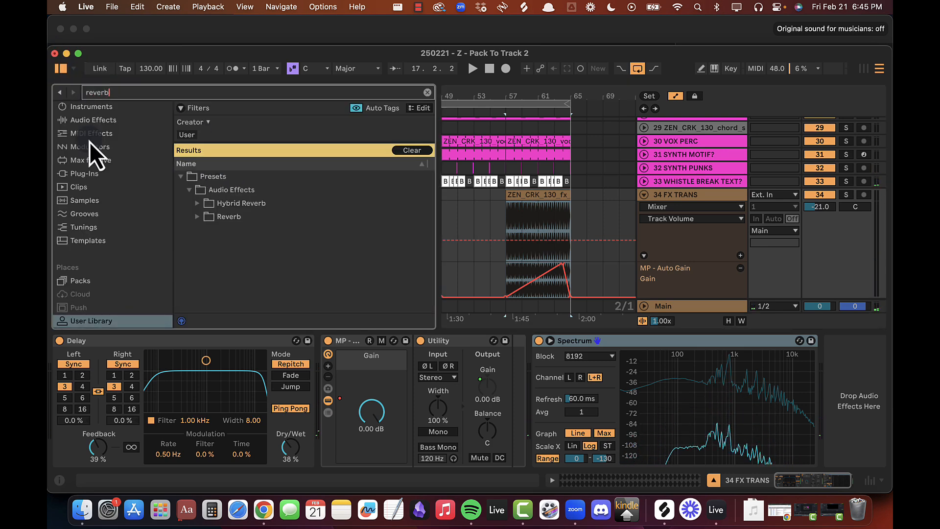
pyautogui.scroll(3, 90, 140)
pyautogui.click(91, 123)
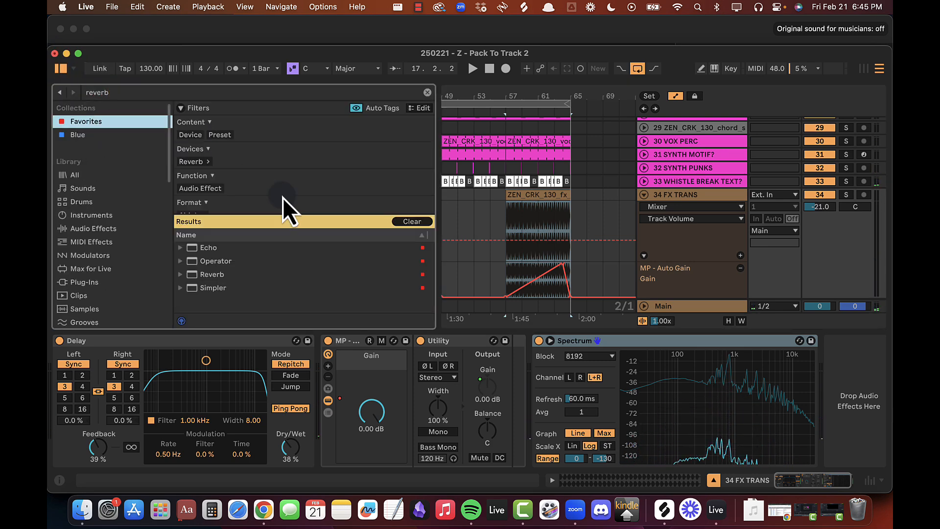
pyautogui.click(222, 274)
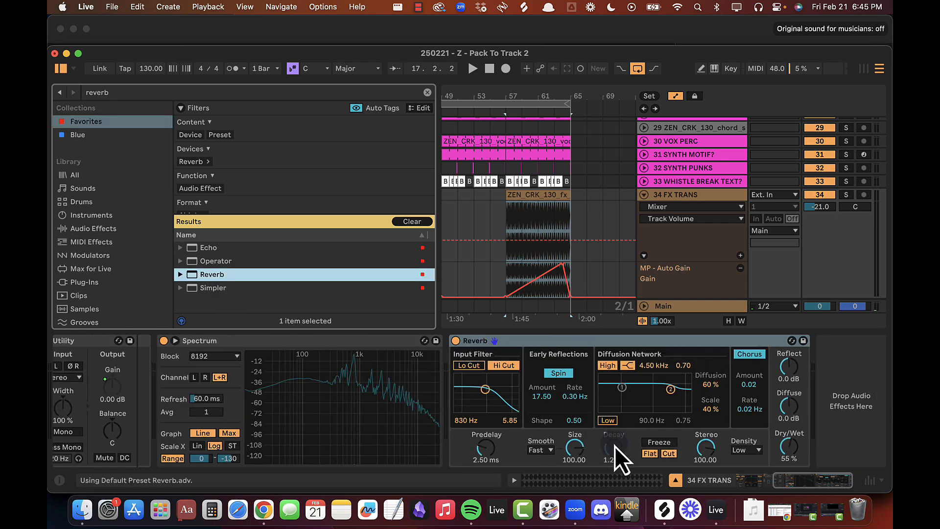
# Step: Set the Reverb's Decay to 500 ms, Stereo to 120, and Diffuse and Reflect to 6 dB, listening from bar 57
pyautogui.moveTo(615, 445); pyautogui.dragTo(615, 461)
pyautogui.press('Return')
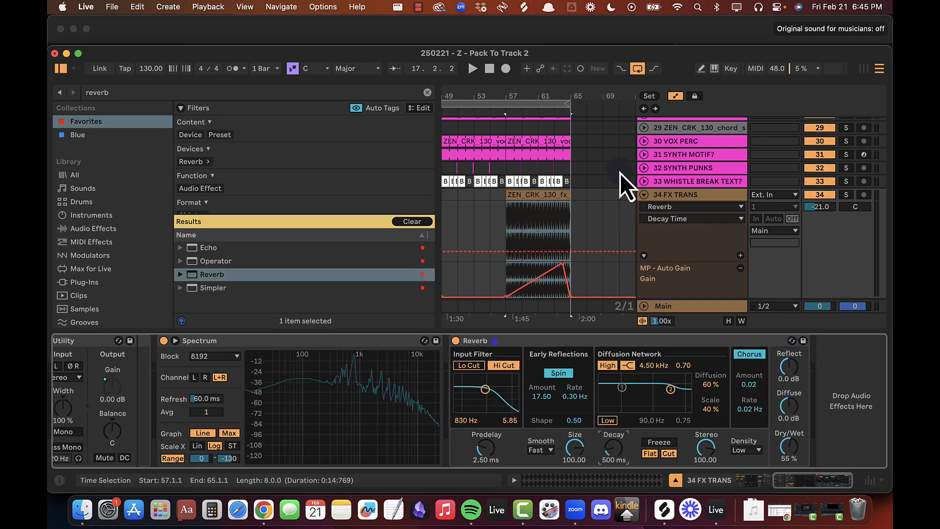
pyautogui.click(523, 196)
pyautogui.press('space')
pyautogui.moveTo(698, 446); pyautogui.dragTo(698, 426)
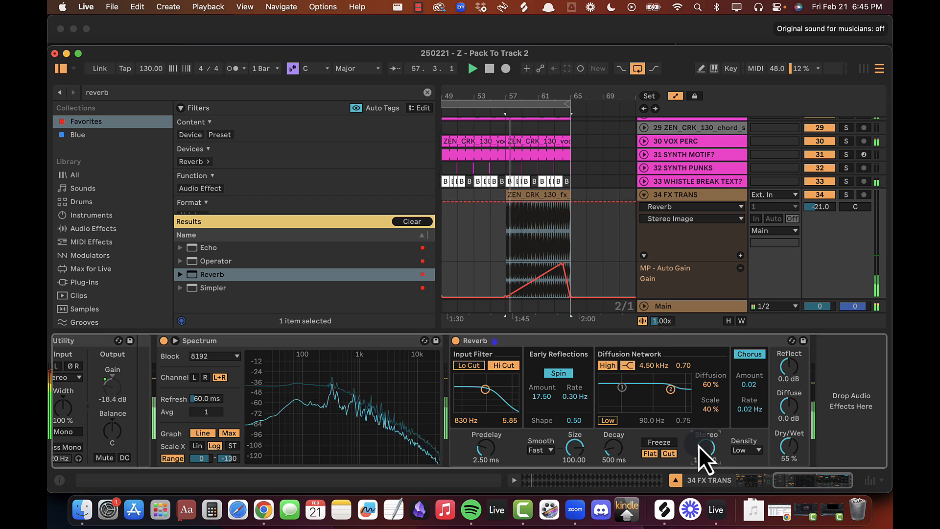
pyautogui.moveTo(788, 407); pyautogui.dragTo(788, 387)
pyautogui.click(791, 375)
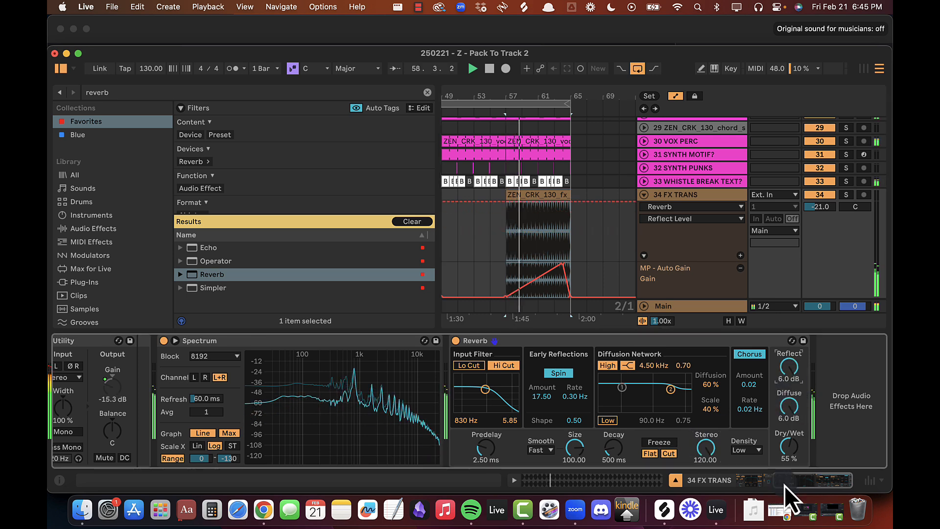
# Step: Raise the Reverb's Dry/Wet to 100 % and reduce its Size to 4.28 and Decay to 473 ms
pyautogui.moveTo(791, 460); pyautogui.dragTo(791, 423)
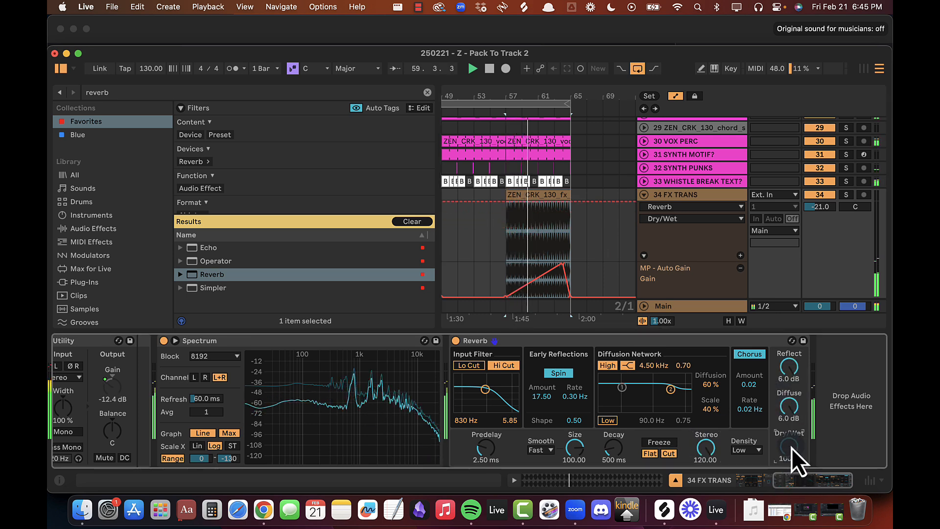
pyautogui.moveTo(575, 449); pyautogui.dragTo(574, 484)
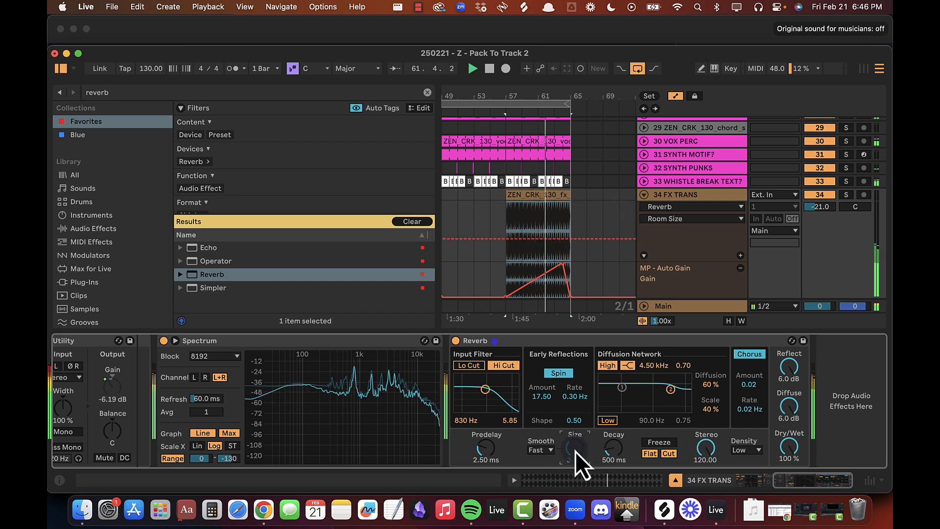
pyautogui.click(610, 448)
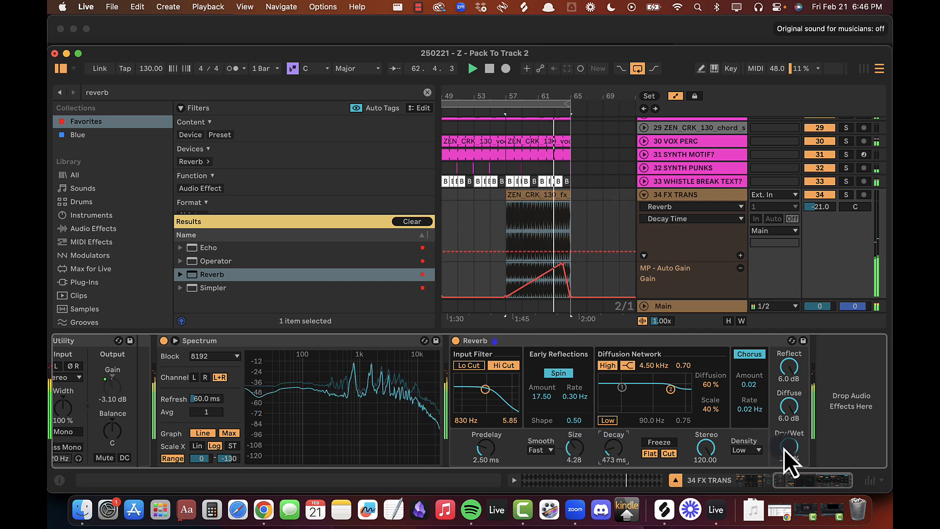
# Step: Turn the Reverb's Dry/Wet down to 0 %, replay from bar 57, and raise it partway again while listening
pyautogui.moveTo(784, 449); pyautogui.dragTo(787, 453)
pyautogui.press('space')
pyautogui.press('space')
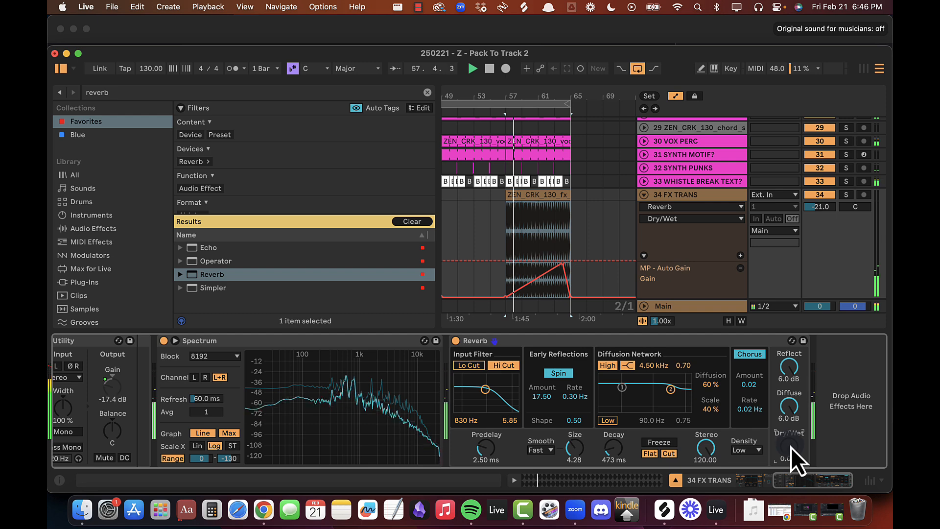
pyautogui.click(537, 98)
pyautogui.moveTo(537, 99); pyautogui.dragTo(537, 122)
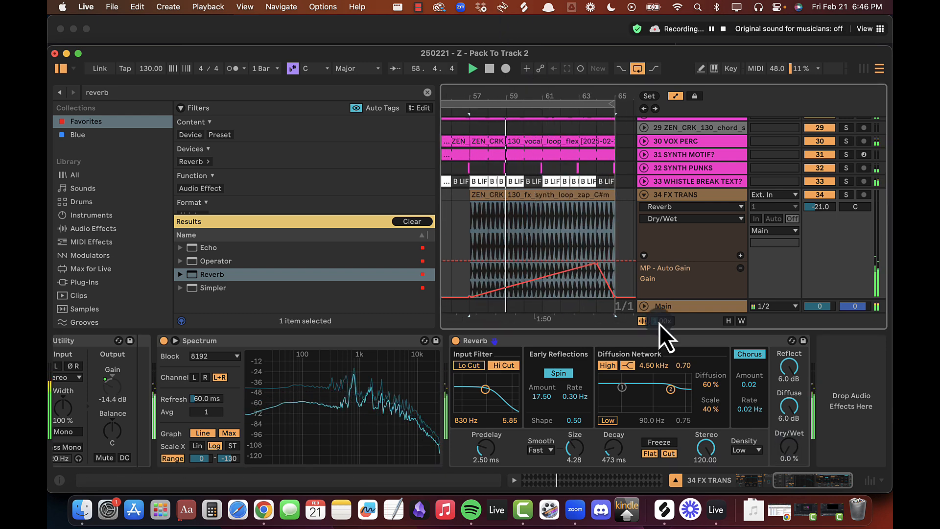
pyautogui.click(787, 448)
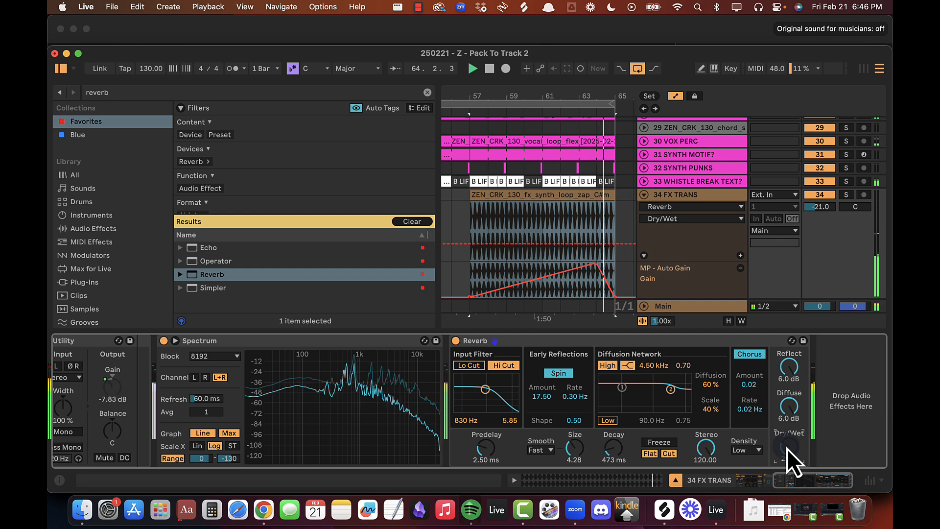
# Step: Hide the device view and the browser, fold the FX TRANS track, and show the lower FX tracks from bar 17 to 65
pyautogui.press('alt+super+l')
pyautogui.press('alt+super+b')
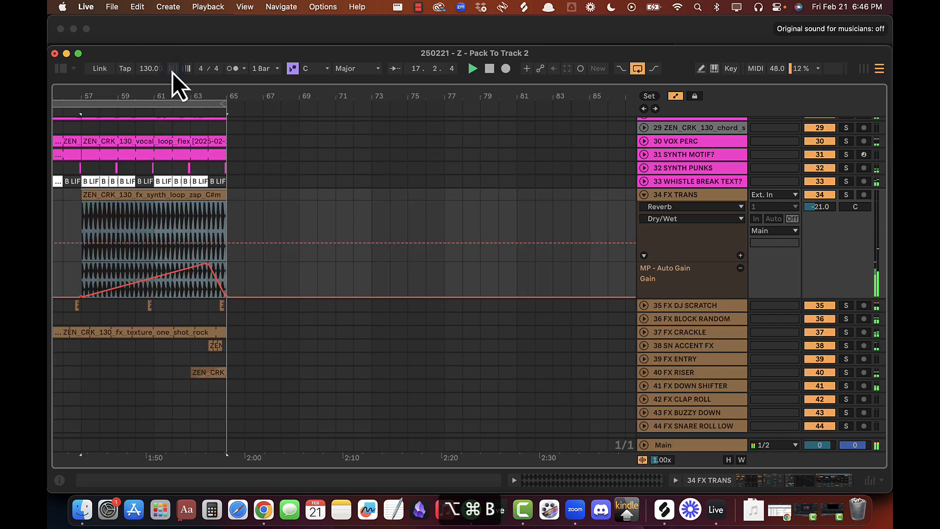
pyautogui.moveTo(132, 99)
pyautogui.mouseDown()
pyautogui.moveTo(146, 97)
pyautogui.moveTo(147, 85)
pyautogui.moveTo(129, 103)
pyautogui.mouseUp()
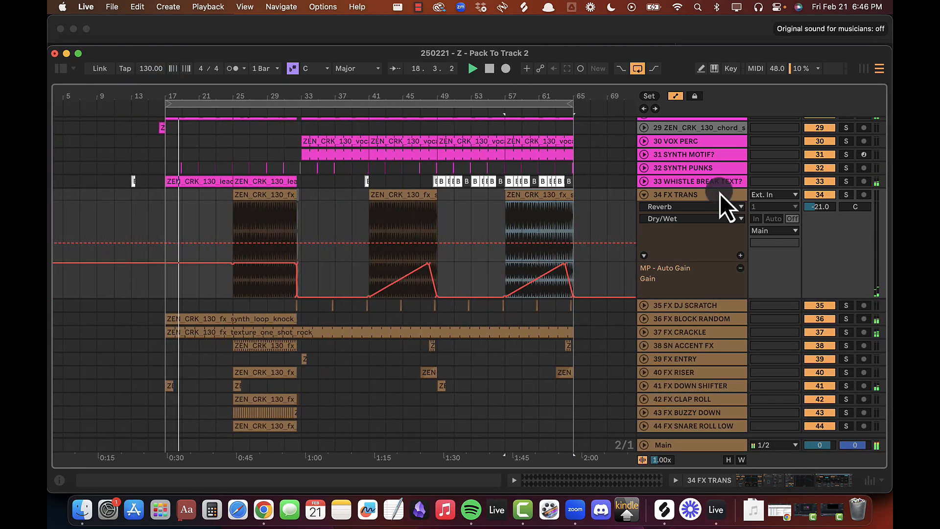
pyautogui.click(644, 195)
pyautogui.moveTo(329, 98); pyautogui.dragTo(322, 98)
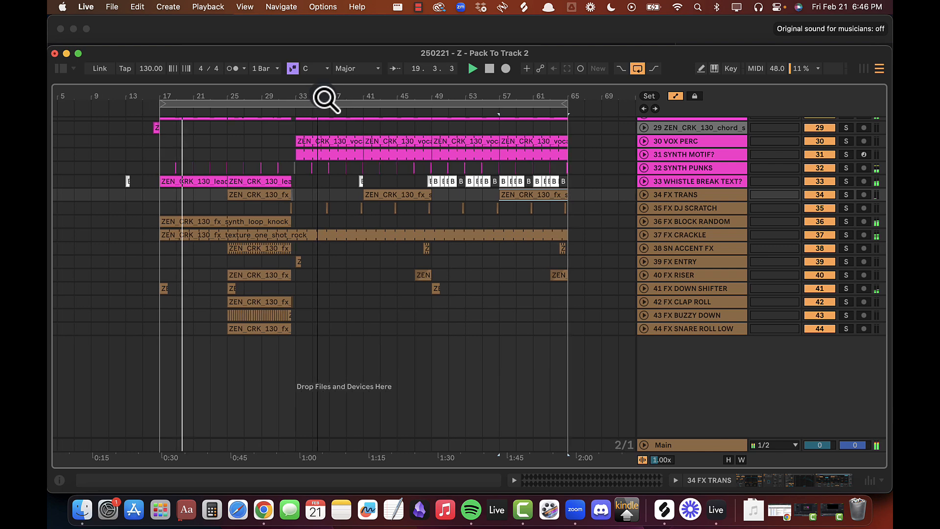
pyautogui.scroll(10, 356, 280)
pyautogui.scroll(-8, 357, 280)
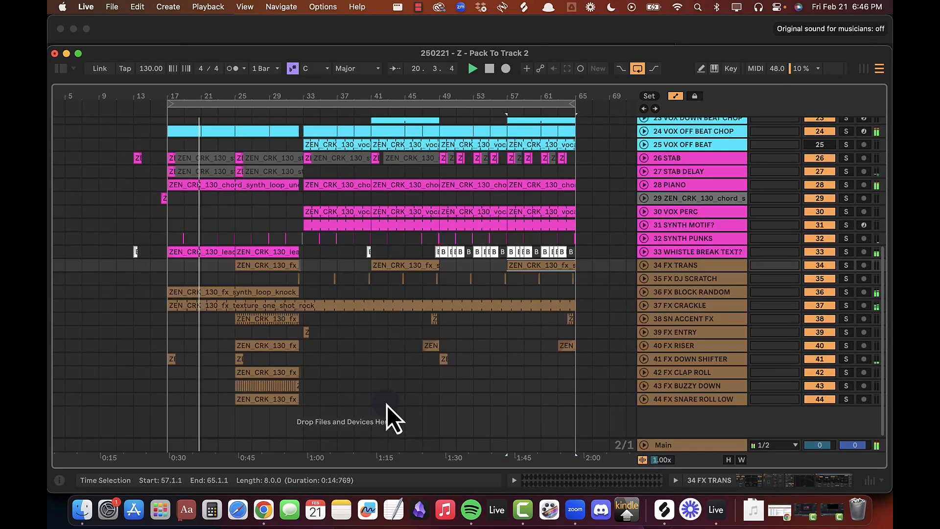
# Step: Unfold the FX DOWN SHIFTER and FX BUZZY DOWN tracks and copy the FX BUZZY DOWN section from bars 25–33 to bar 49
pyautogui.click(674, 359)
pyautogui.click(644, 359)
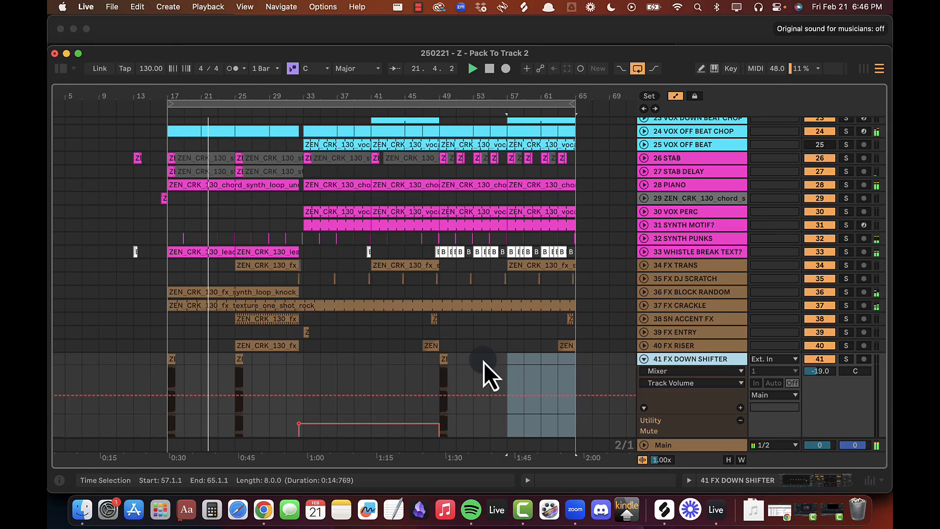
pyautogui.scroll(-3, 484, 372)
pyautogui.click(665, 386)
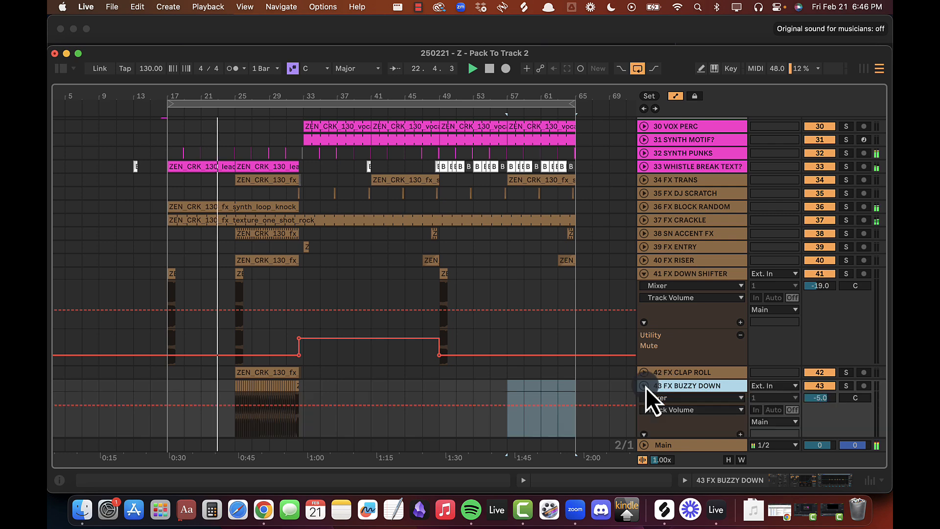
pyautogui.click(645, 386)
pyautogui.scroll(-3, 524, 359)
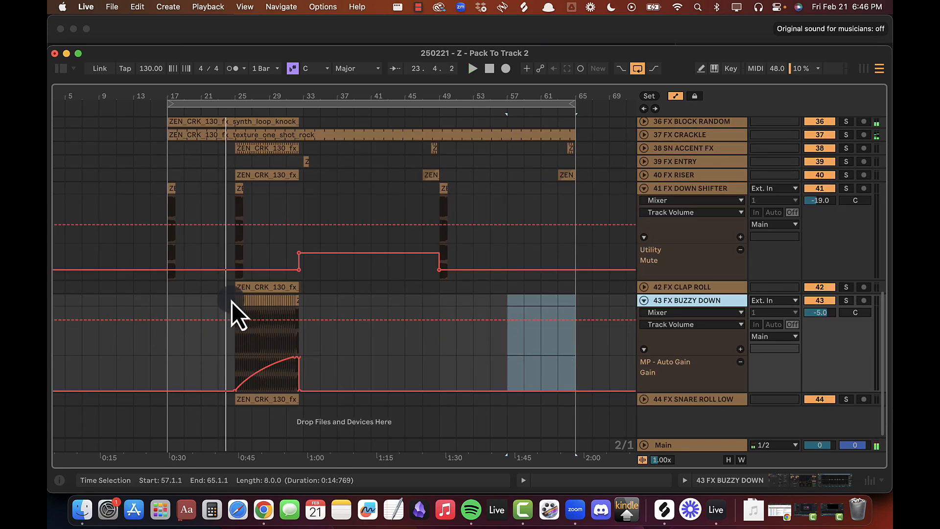
pyautogui.moveTo(232, 302); pyautogui.dragTo(307, 302)
pyautogui.press('super+c')
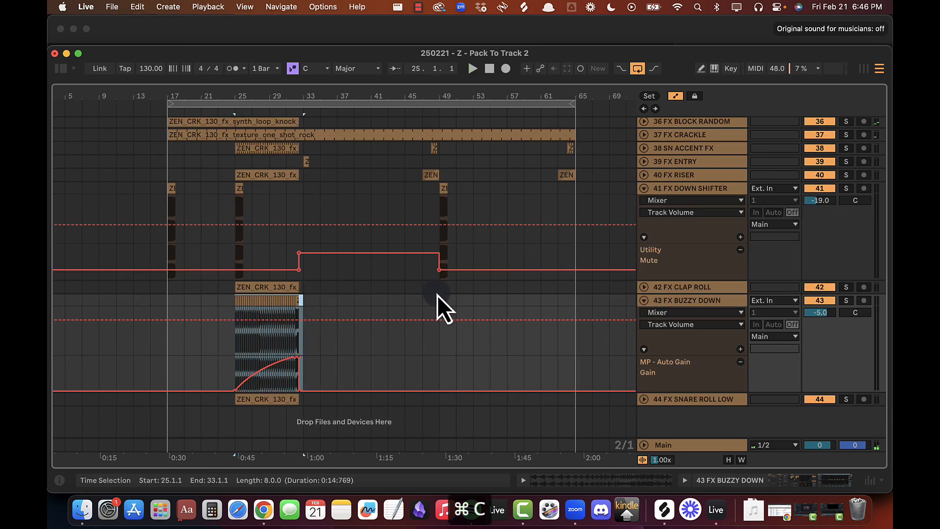
pyautogui.click(439, 300)
pyautogui.press('super+v')
# Step: Move the last clip of the copied FX BUZZY DOWN section with its automation to 64.3, ending at bar 65
pyautogui.moveTo(550, 94); pyautogui.dragTo(550, 94)
pyautogui.moveTo(458, 96); pyautogui.dragTo(401, 98)
pyautogui.click(335, 310)
pyautogui.moveTo(341, 314); pyautogui.dragTo(540, 309)
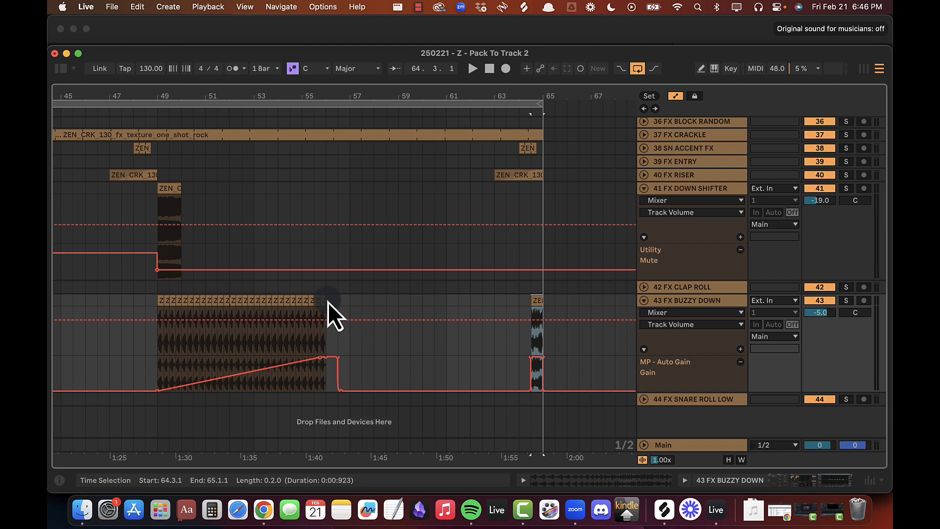
# Step: Duplicate the short FX BUZZY DOWN clip before bar 56 repeatedly until the clips fill the gap up to 64.3
pyautogui.press('super+z')
pyautogui.press('super+d')
pyautogui.press('super+d')
pyautogui.press('super+d')
pyautogui.press('super+d')
pyautogui.press('super+d')
pyautogui.press('super+d')
pyautogui.press('super+d')
pyautogui.press('super+d')
pyautogui.press('super+d')
pyautogui.press('super+d')
pyautogui.press('super+d')
pyautogui.press('super+d')
pyautogui.press('super+d')
pyautogui.press('super+d')
pyautogui.press('super+d')
pyautogui.press('super+d')
pyautogui.press('super+d')
pyautogui.press('super+d')
pyautogui.press('super+d')
pyautogui.press('super+d')
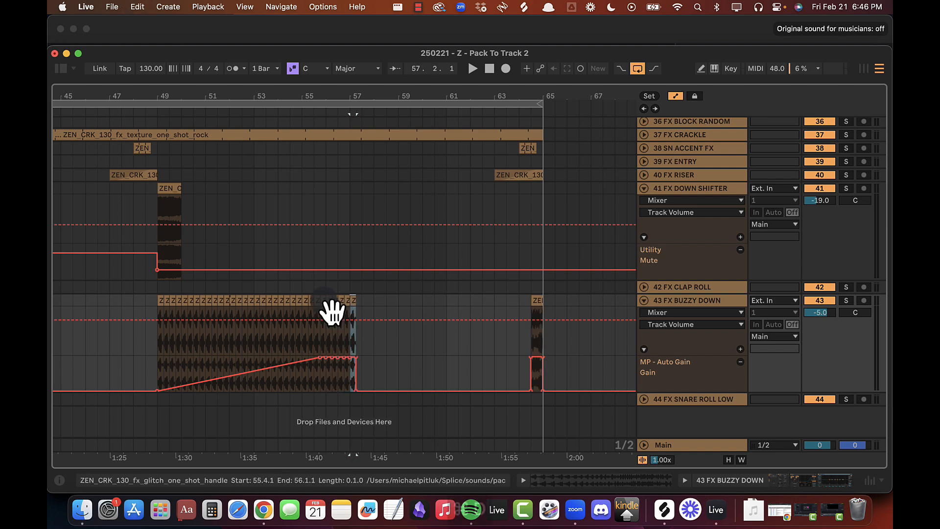
pyautogui.press('super+d')
pyautogui.press('super+d')
pyautogui.press('super+d')
pyautogui.press('super+d')
pyautogui.press('super+d')
pyautogui.press('super+d')
pyautogui.press('super+d')
pyautogui.press('super+d')
pyautogui.press('super+d')
pyautogui.press('super+d')
pyautogui.press('super+d')
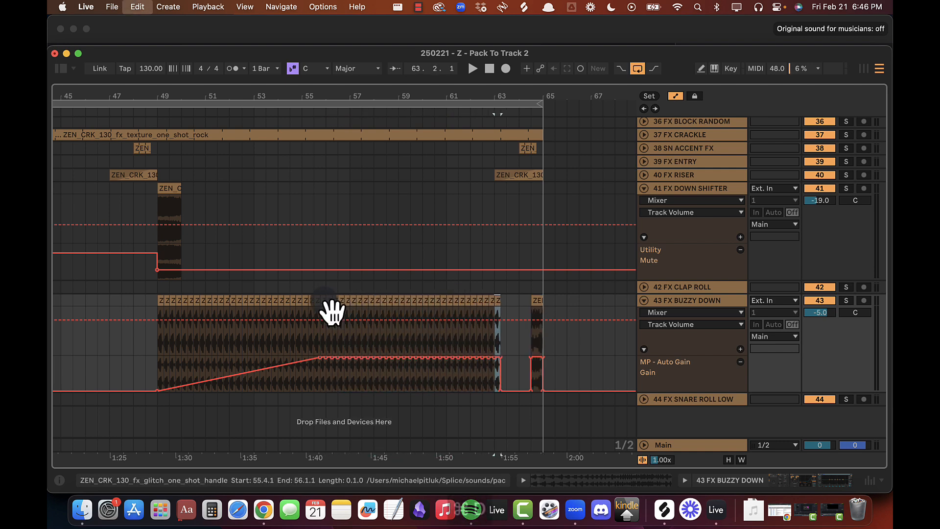
# Step: Stretch the FX BUZZY DOWN Gain ramp so it peaks near 64.2, and play from bar 57 with the track briefly soloed
pyautogui.click(302, 382)
pyautogui.moveTo(319, 359); pyautogui.dragTo(525, 357)
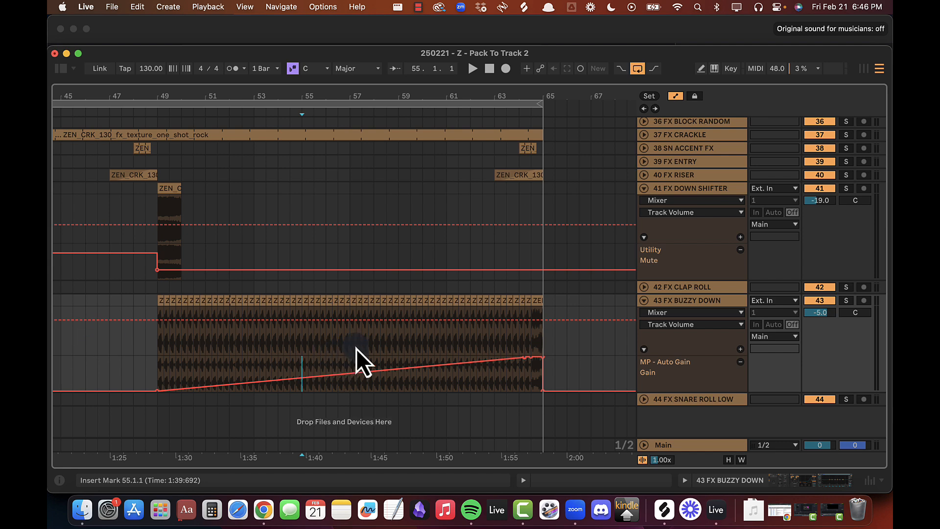
pyautogui.click(374, 335)
pyautogui.press('space')
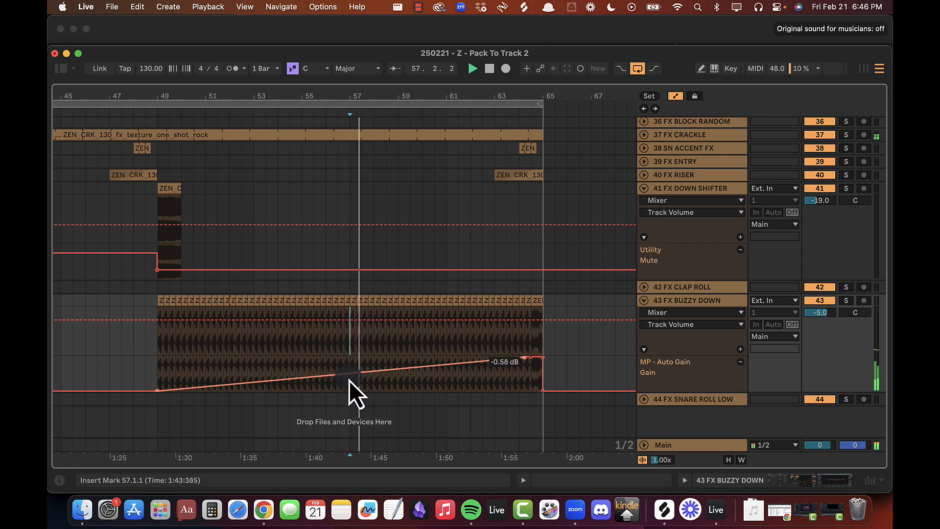
pyautogui.press('s')
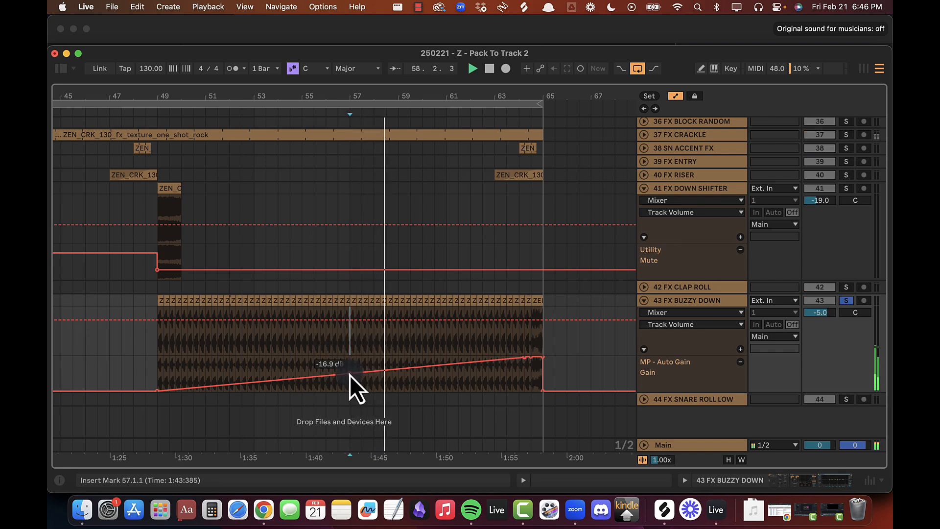
pyautogui.press('s')
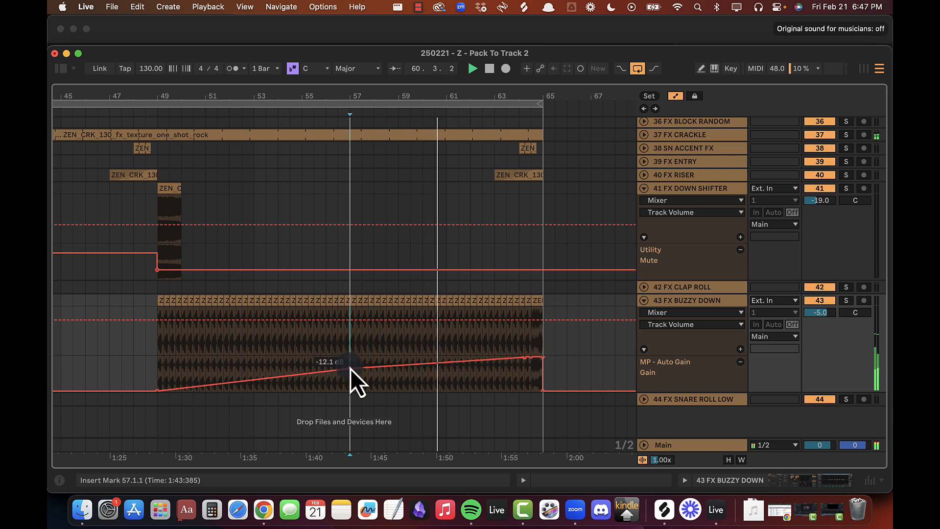
# Step: Bend the FX BUZZY DOWN Gain ramp into a slow-rising curve, move its peak breakpoint to 64.3, and replay from bar 57
pyautogui.moveTo(363, 368); pyautogui.dragTo(363, 377)
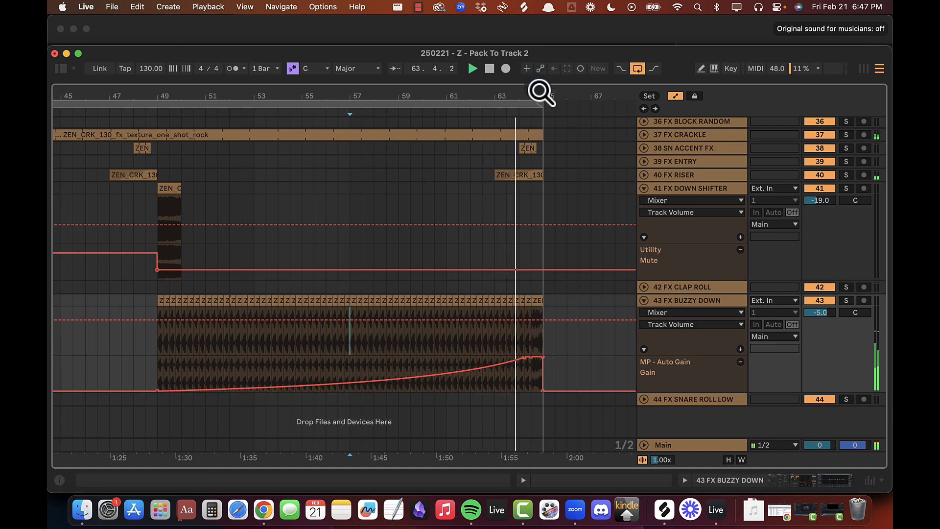
pyautogui.moveTo(539, 91); pyautogui.dragTo(539, 99)
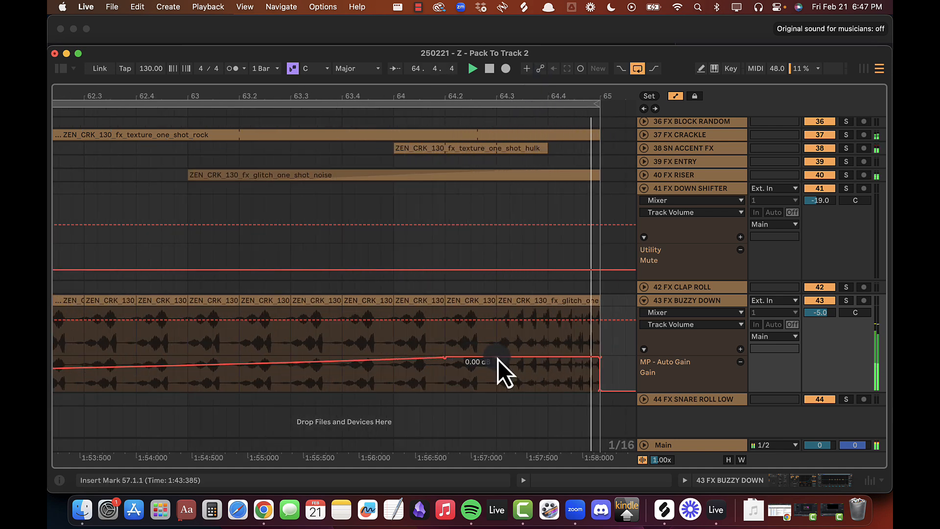
pyautogui.moveTo(445, 359); pyautogui.dragTo(497, 359)
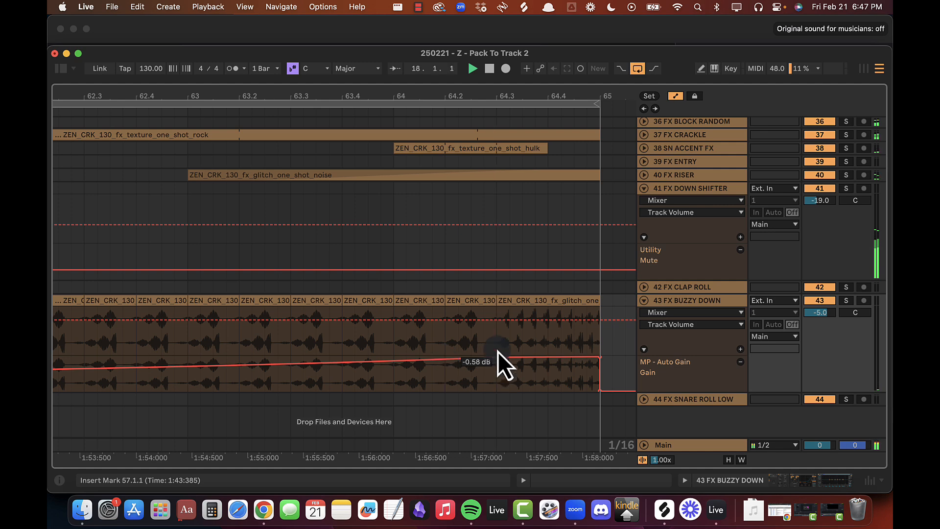
pyautogui.click(498, 349)
pyautogui.press('space')
pyautogui.press('space')
pyautogui.moveTo(440, 100); pyautogui.dragTo(440, 95)
pyautogui.click(371, 342)
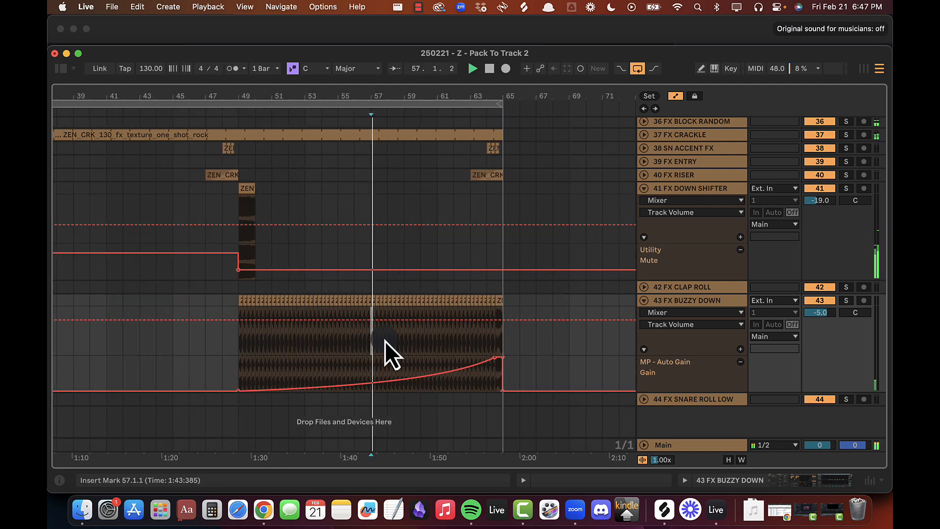
# Step: Fold all the track lanes and bring the arrangement from bar 17 to 65 into view
pyautogui.click(688, 301)
pyautogui.keyDown('alt'); pyautogui.click(644, 301); pyautogui.keyUp('alt')
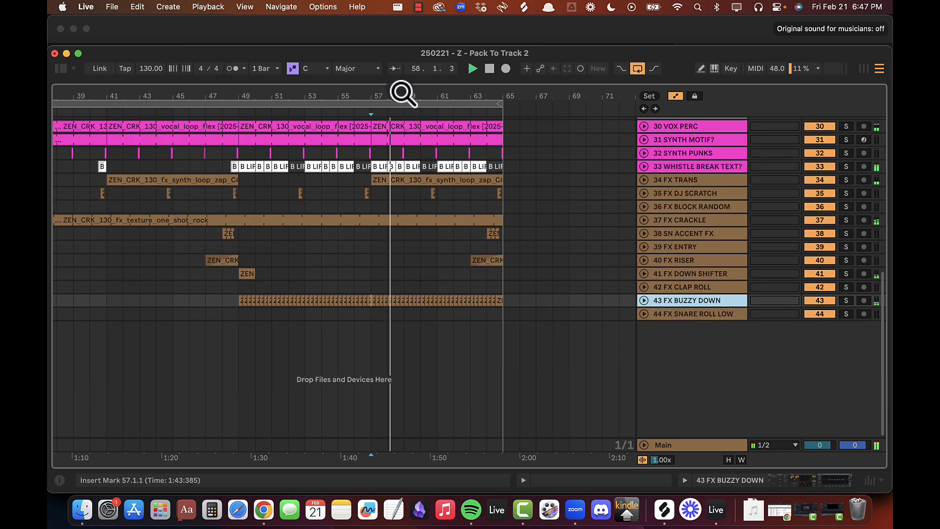
pyautogui.moveTo(363, 96); pyautogui.dragTo(484, 97)
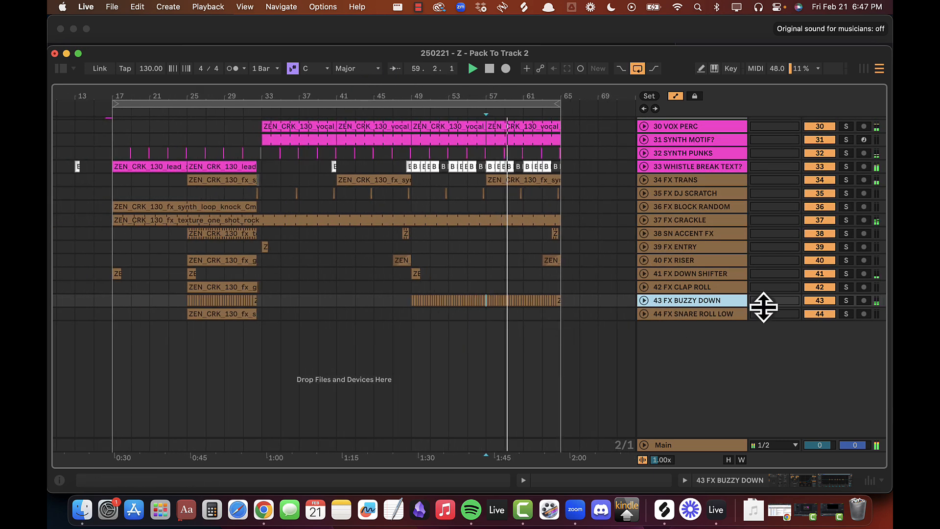
# Step: Unfold FX SNARE ROLL LOW and copy the first two bars of its roll at bar 25, with automation, to bars 47–49
pyautogui.click(703, 314)
pyautogui.click(644, 314)
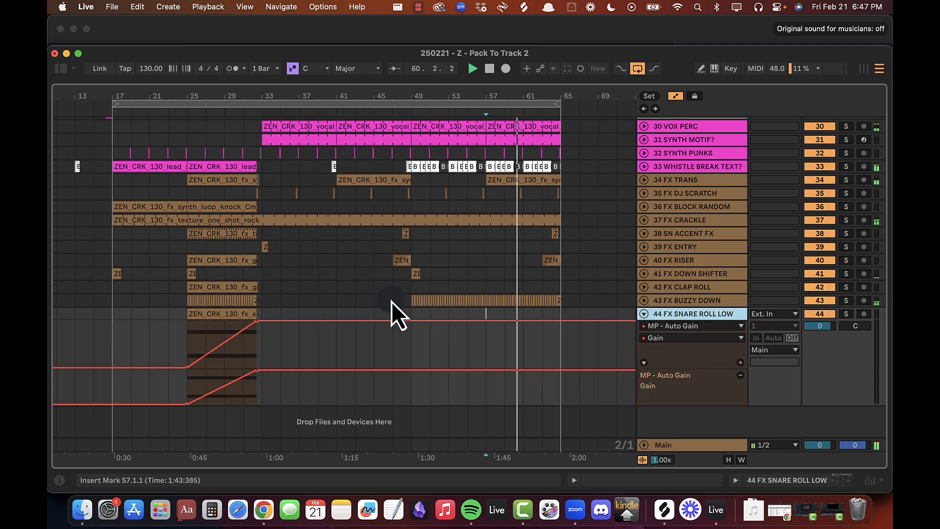
pyautogui.moveTo(373, 90); pyautogui.dragTo(375, 91)
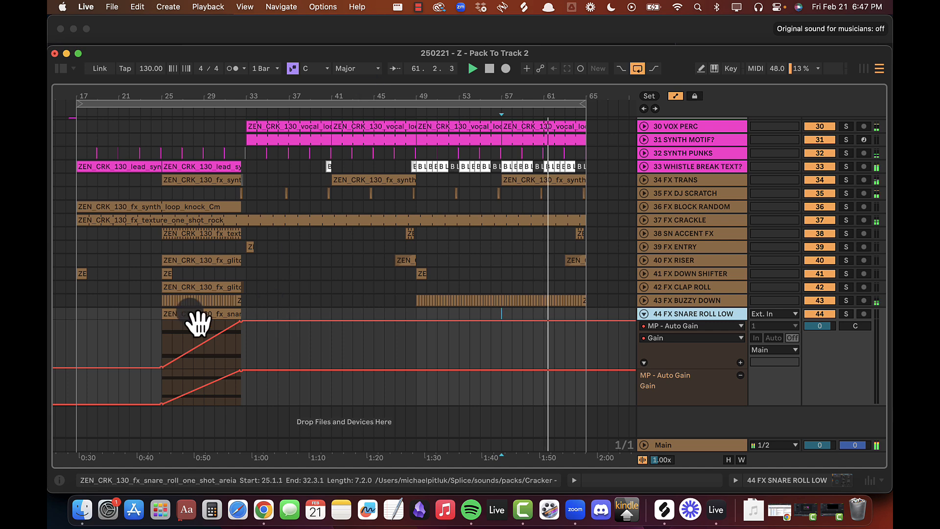
pyautogui.moveTo(161, 320); pyautogui.dragTo(403, 331)
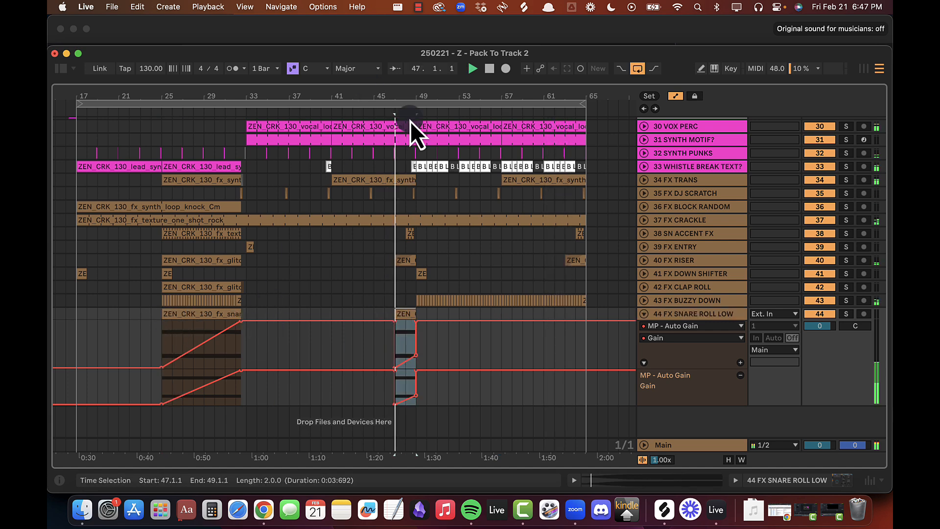
# Step: Trim the copied snare roll to start at bar 48 and delete the Gain automation copied between bars 47 and 49
pyautogui.moveTo(405, 90); pyautogui.dragTo(405, 91)
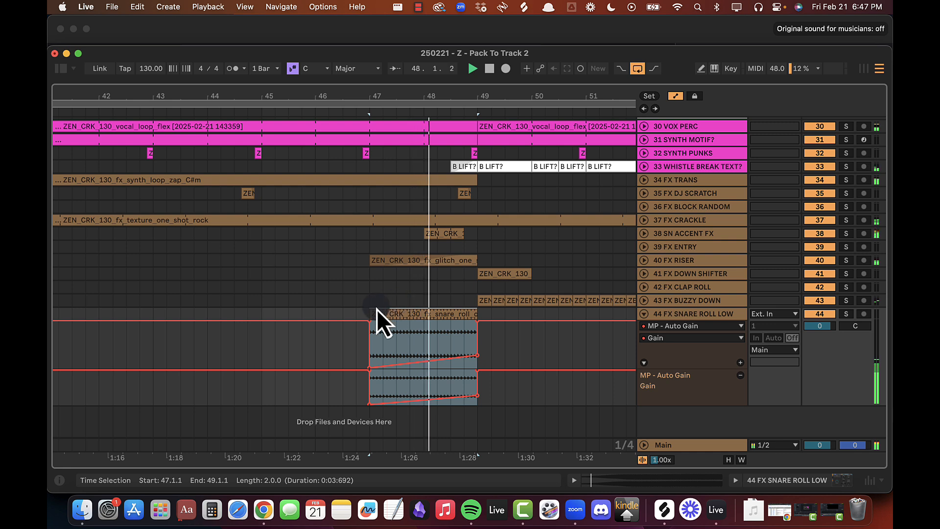
pyautogui.moveTo(370, 310); pyautogui.dragTo(424, 310)
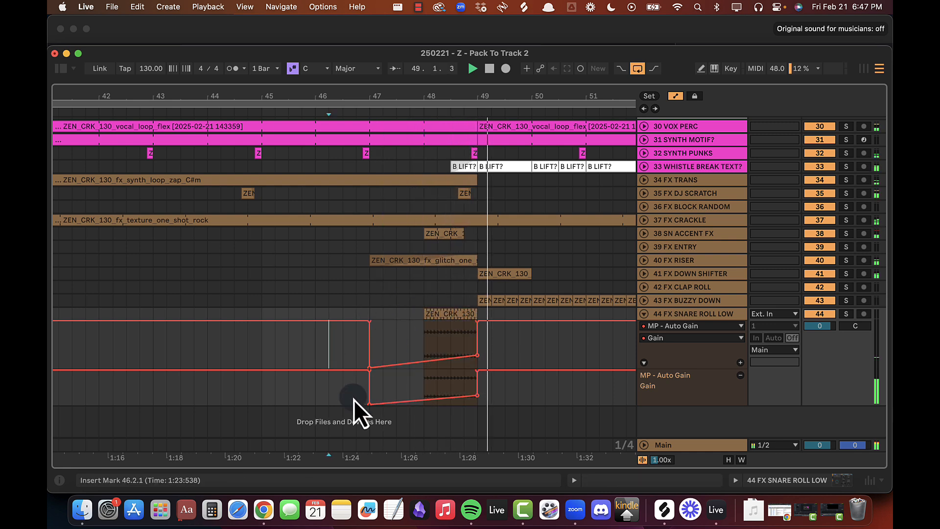
pyautogui.moveTo(354, 399); pyautogui.dragTo(514, 383)
pyautogui.click(418, 394)
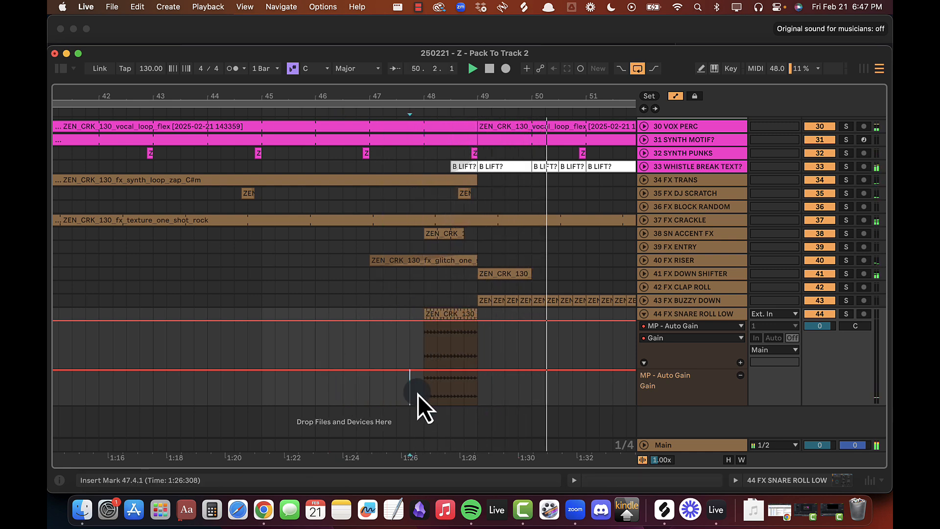
# Step: Add FX SNARE ROLL LOW Gain breakpoints one beat before bar 48 and at bar 49, with a lowered point at bar 48, and play it
pyautogui.moveTo(457, 89); pyautogui.dragTo(453, 99)
pyautogui.click(303, 398)
pyautogui.click(284, 367)
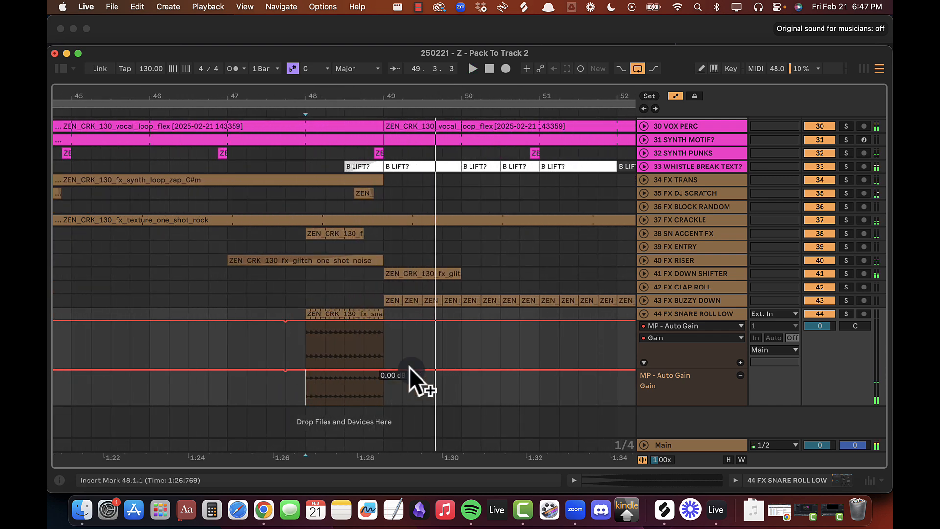
pyautogui.click(381, 368)
pyautogui.moveTo(302, 366); pyautogui.dragTo(302, 365)
pyautogui.press('space')
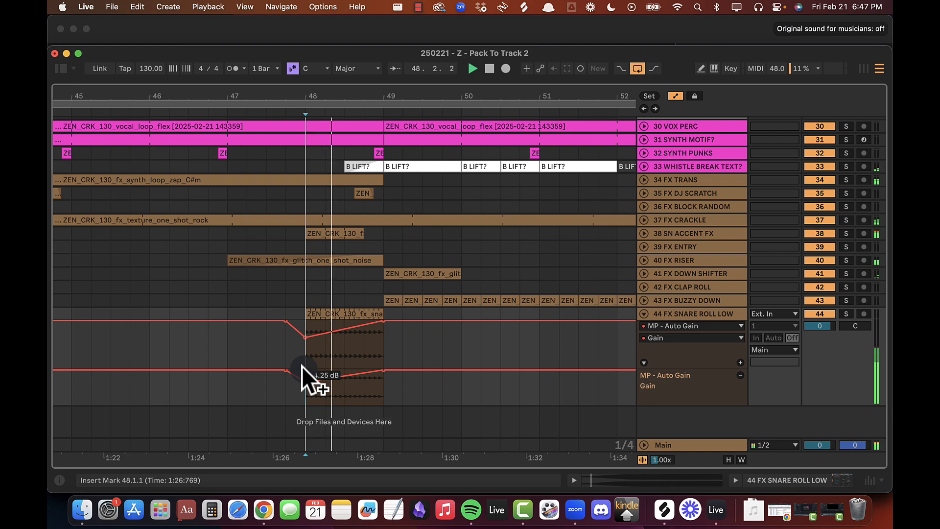
# Step: Set the Gain breakpoint at bar 48 to -6 dB and replay the snare roll from bar 47
pyautogui.rightClick(304, 383)
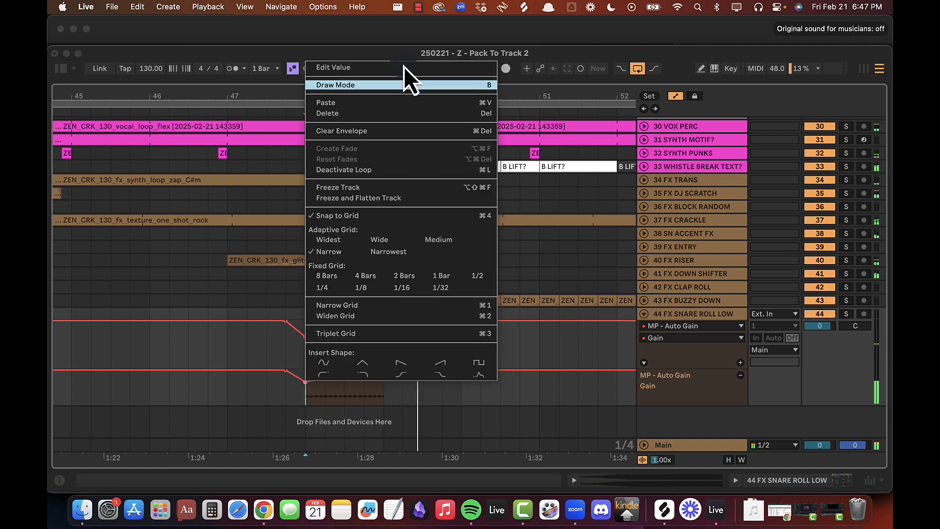
pyautogui.click(386, 65)
pyautogui.write('-6')
pyautogui.press('Return')
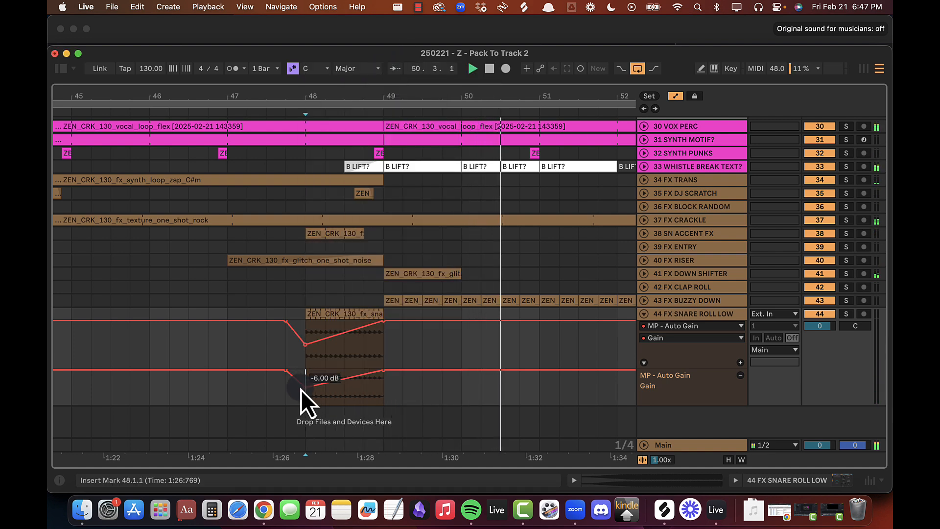
pyautogui.click(231, 390)
pyautogui.press('space')
pyautogui.press('space')
pyautogui.moveTo(367, 97); pyautogui.dragTo(348, 100)
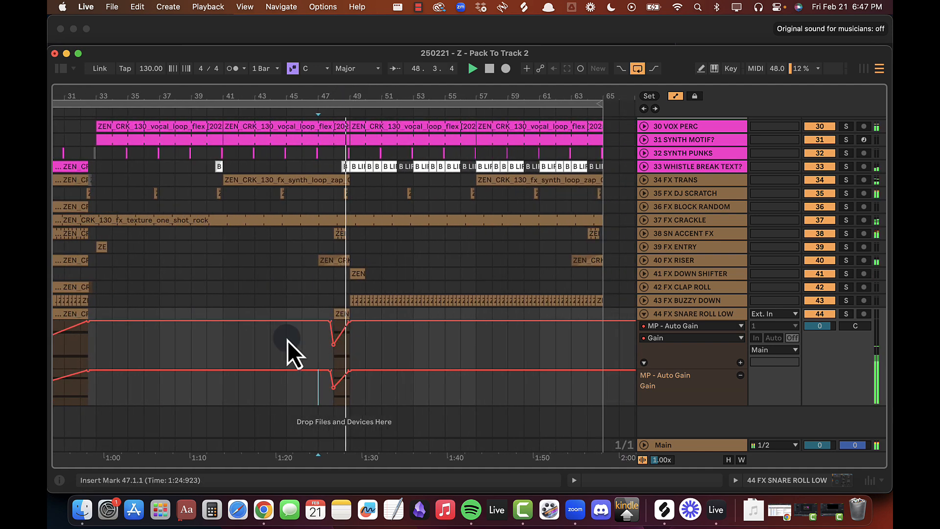
# Step: Duplicate bars 45–61 of FX SNARE ROLL LOW to repeat the roll and Gain dip at bar 64, play from bar 61, and fold the track
pyautogui.moveTo(287, 340)
pyautogui.mouseDown()
pyautogui.moveTo(444, 375)
pyautogui.moveTo(530, 359)
pyautogui.moveTo(543, 342)
pyautogui.moveTo(542, 303)
pyautogui.moveTo(535, 318)
pyautogui.mouseUp()
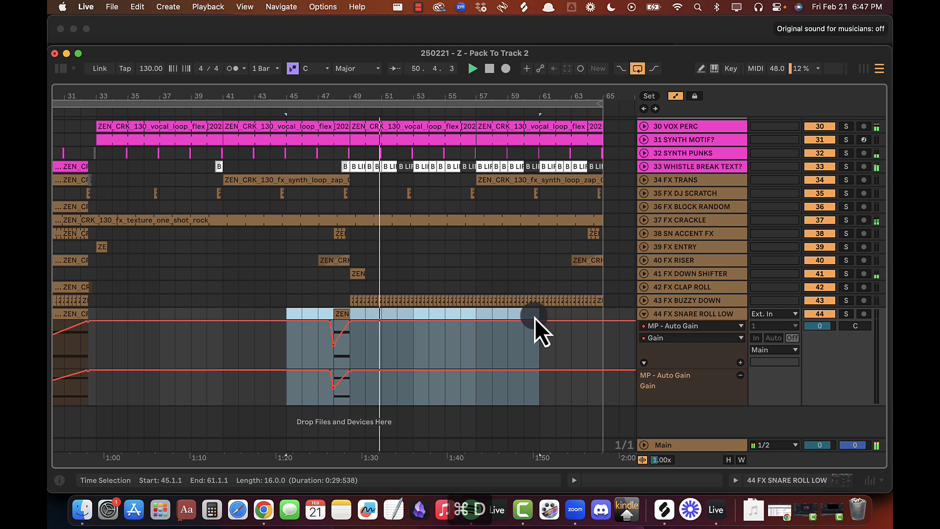
pyautogui.press('super+d')
pyautogui.click(454, 317)
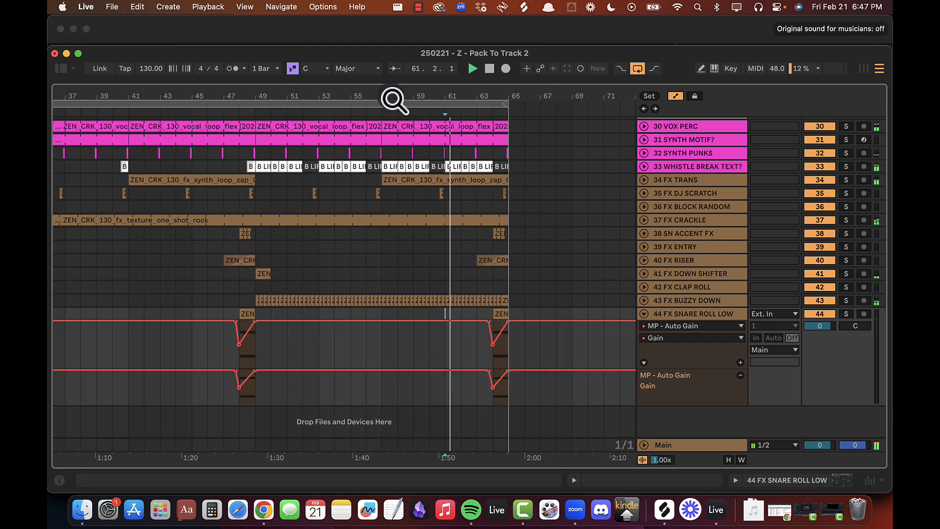
pyautogui.moveTo(395, 99); pyautogui.dragTo(510, 99)
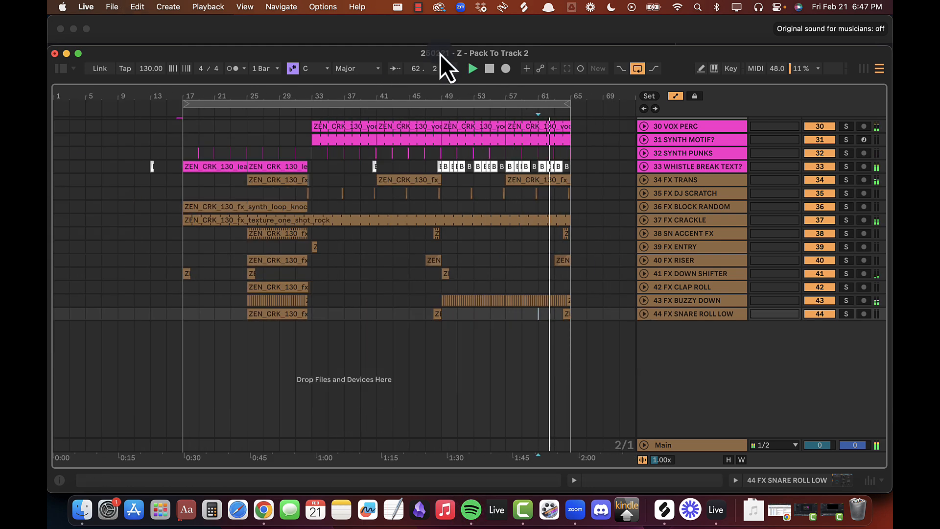
# Step: Review the arrangement during looped playback, examining the vocal, synth and FX tracks and the build from bar 17 to bar 33
pyautogui.scroll(5, 426, 190)
pyautogui.scroll(-3, 426, 190)
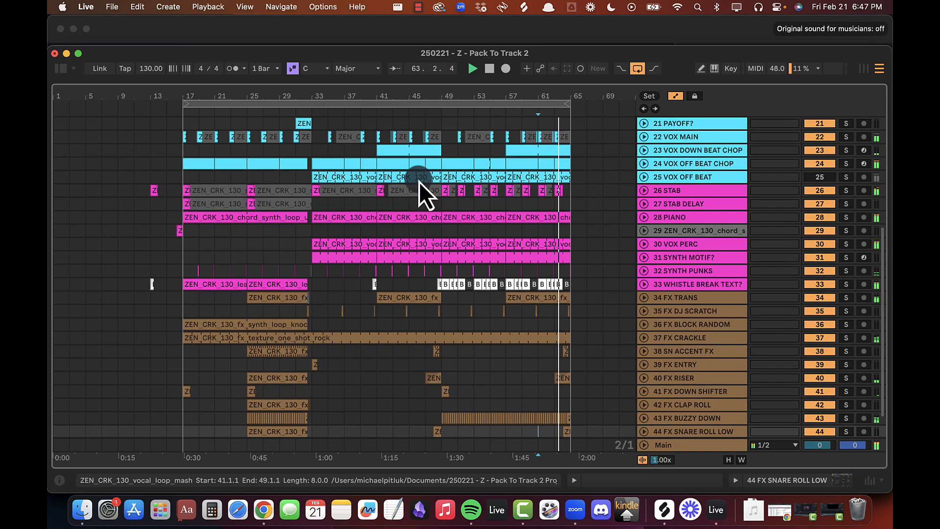
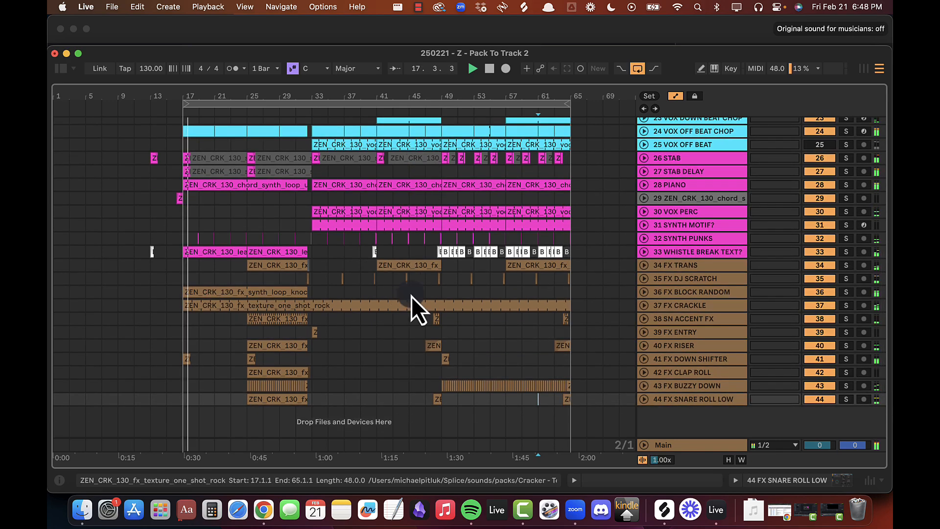
pyautogui.scroll(5, 420, 289)
pyautogui.scroll(-5, 419, 286)
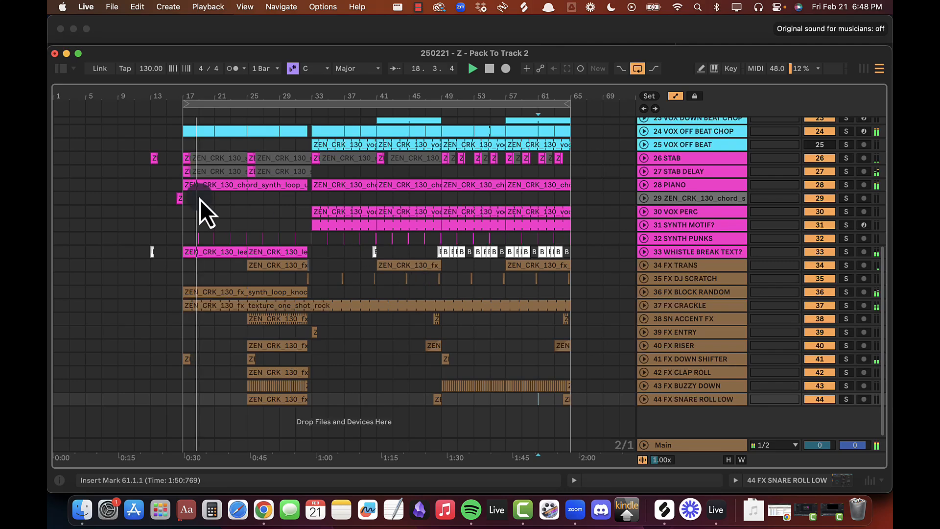
pyautogui.click(184, 210)
pyautogui.moveTo(345, 100); pyautogui.dragTo(308, 96)
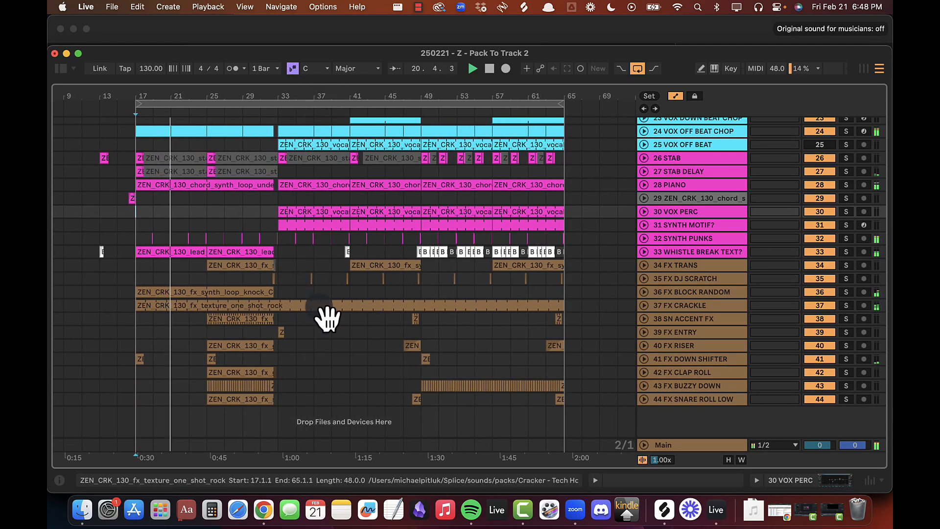
pyautogui.scroll(5, 319, 309)
pyautogui.scroll(-5, 320, 309)
pyautogui.hscroll(-1, 319, 310)
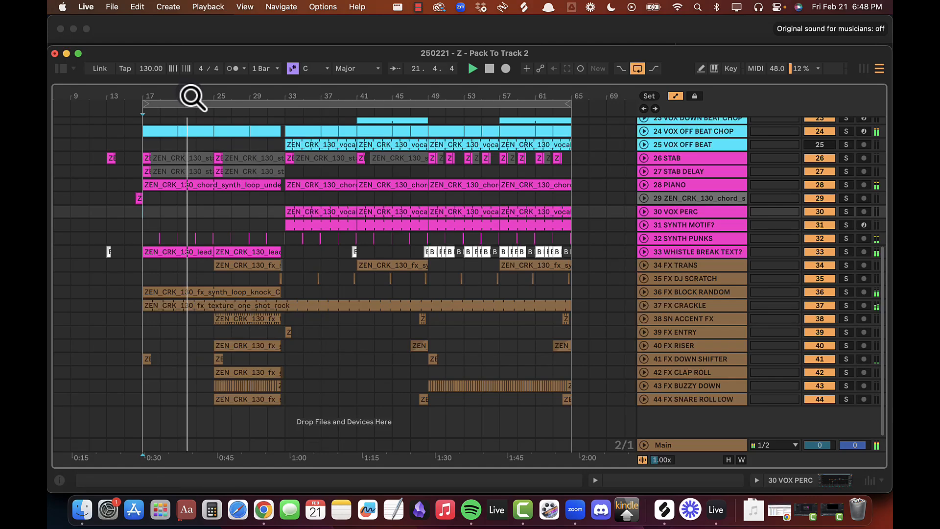
pyautogui.moveTo(189, 94); pyautogui.dragTo(188, 118)
pyautogui.hscroll(-2, 225, 216)
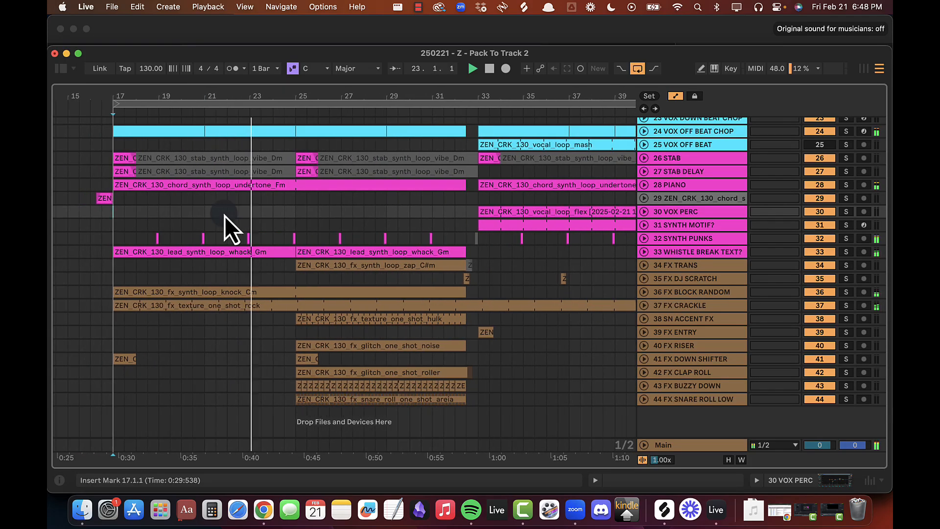
# Step: Unfold the 33 WHISTLE BREAK TEXT? track to show its Auto Gain automation over the lead synth clips
pyautogui.click(645, 252)
pyautogui.click(644, 252)
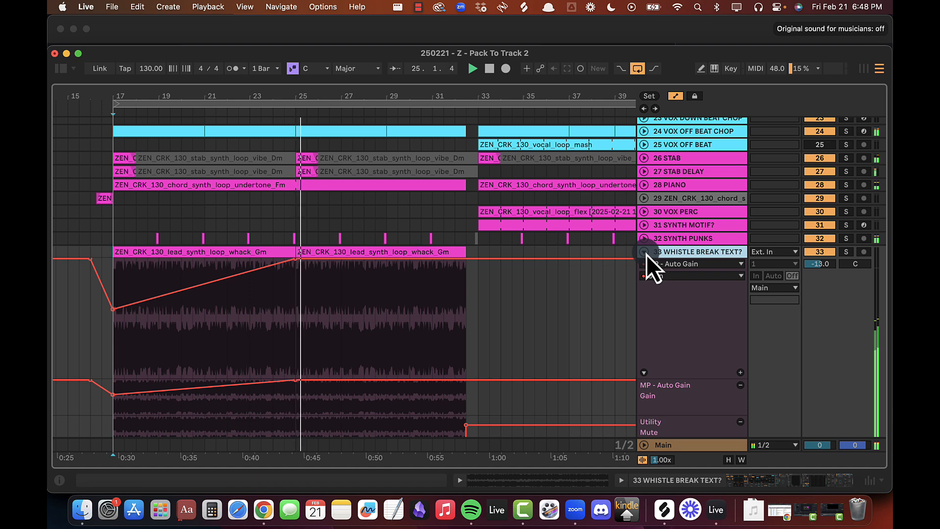
pyautogui.click(647, 254)
pyautogui.click(644, 254)
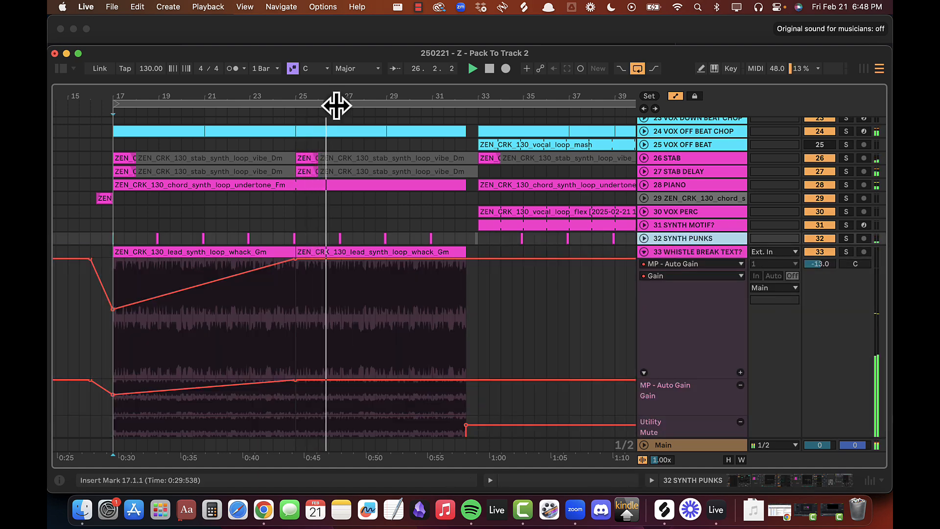
# Step: Search the browser for "hpf", add the MP - HPF rack to the WHISTLE BREAK TEXT? track, and hide the browser
pyautogui.click(61, 69)
pyautogui.click(201, 92)
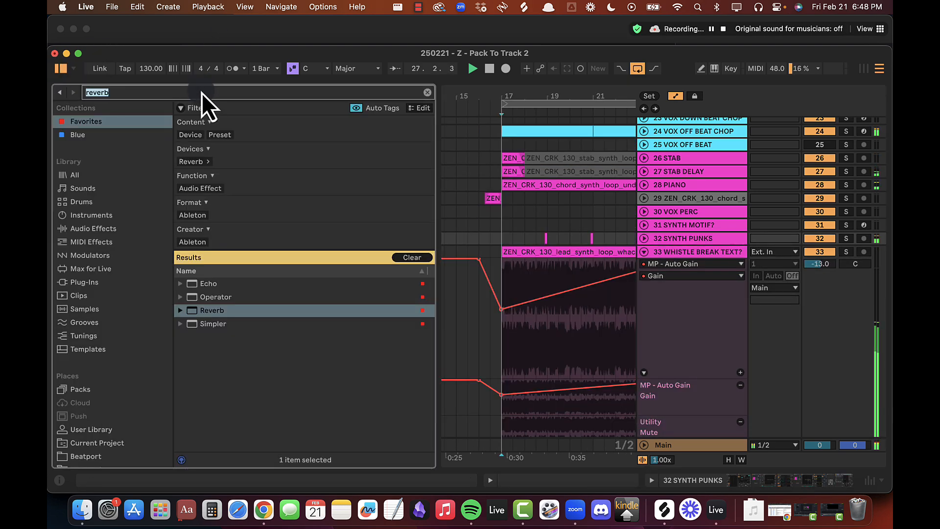
pyautogui.write('hyb')
pyautogui.press('BackSpace')
pyautogui.press('BackSpace')
pyautogui.write('pf')
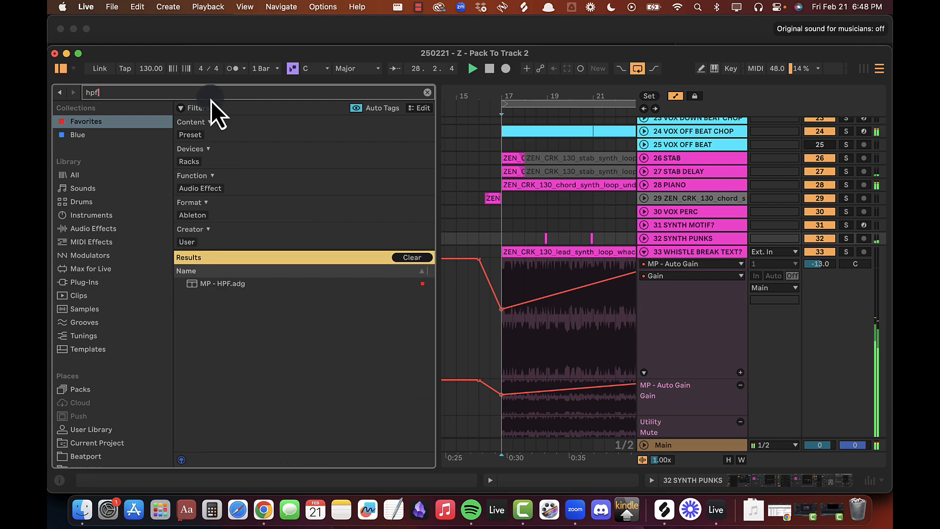
pyautogui.moveTo(223, 283); pyautogui.dragTo(661, 303)
pyautogui.moveTo(552, 92); pyautogui.dragTo(544, 90)
pyautogui.press('alt+super+b')
# Step: Show the MP - HPF Frequency automation on the WHISTLE BREAK TEXT? track around bars 17–33
pyautogui.scroll(-5, 323, 196)
pyautogui.hscroll(-5, 323, 221)
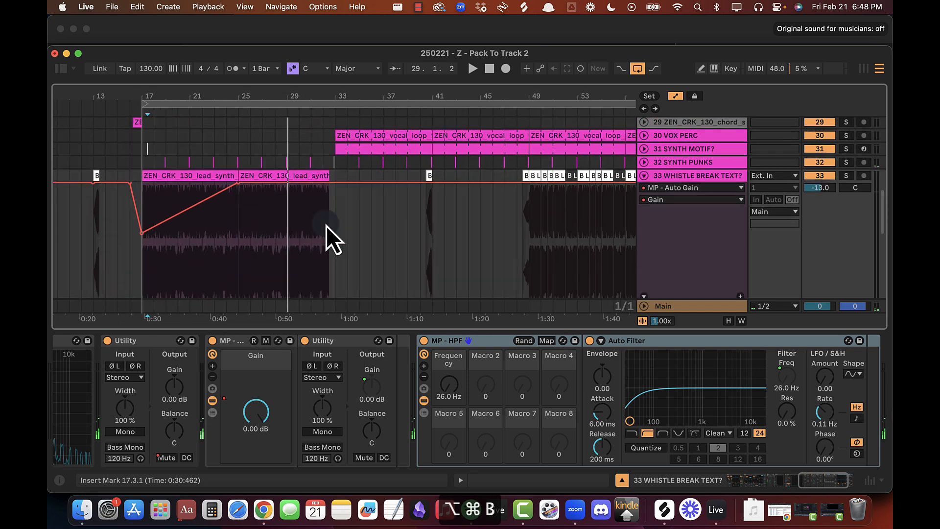
pyautogui.click(279, 216)
pyautogui.moveTo(280, 100); pyautogui.dragTo(277, 127)
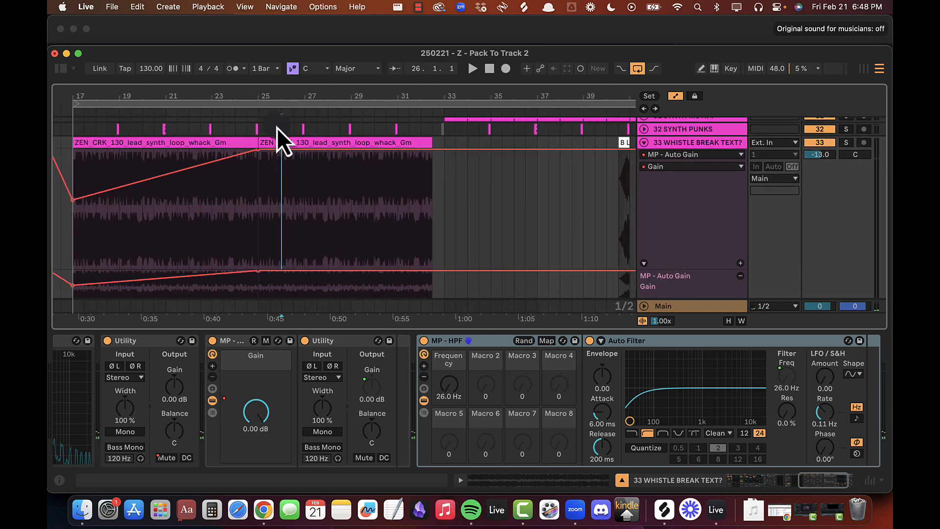
pyautogui.click(450, 388)
pyautogui.rightClick(451, 389)
pyautogui.click(484, 153)
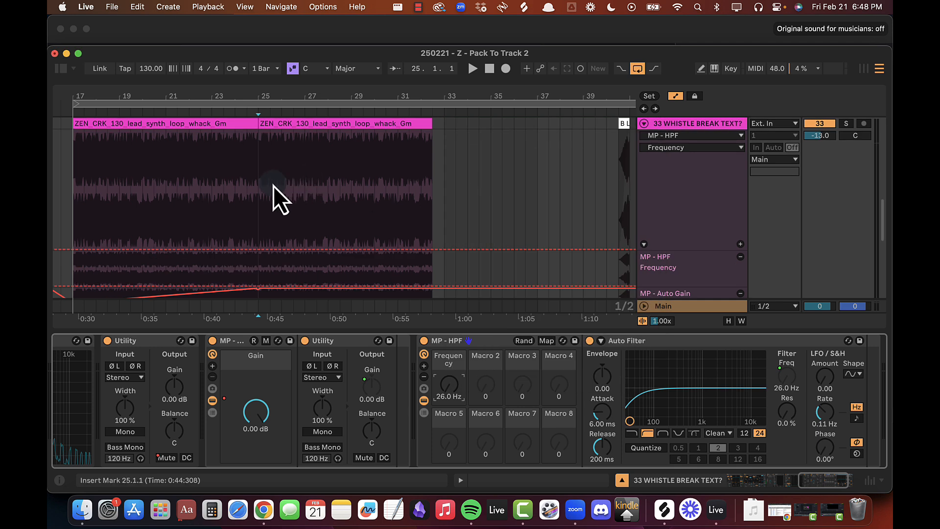
# Step: Play from bar 25 and ramp the MP - HPF Frequency automation upward from there to the end of the second lead synth clip
pyautogui.press('space')
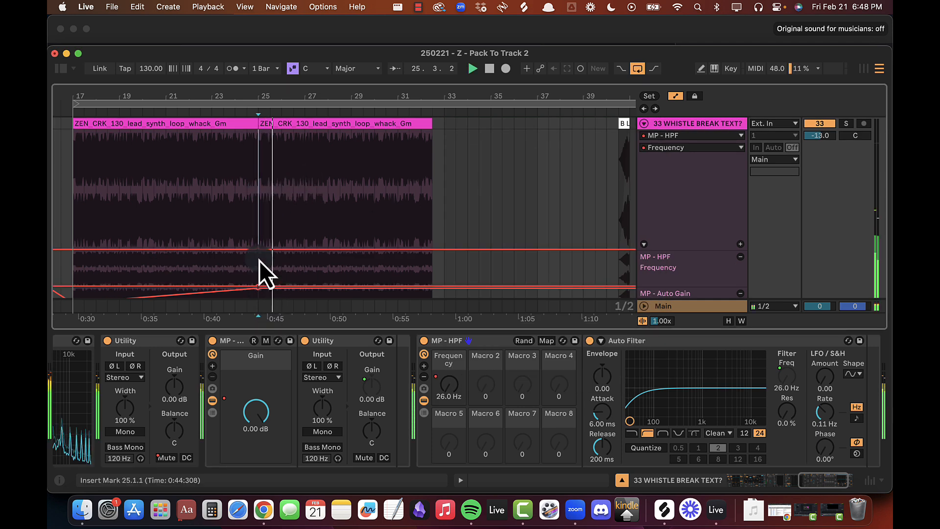
pyautogui.moveTo(432, 287); pyautogui.dragTo(431, 251)
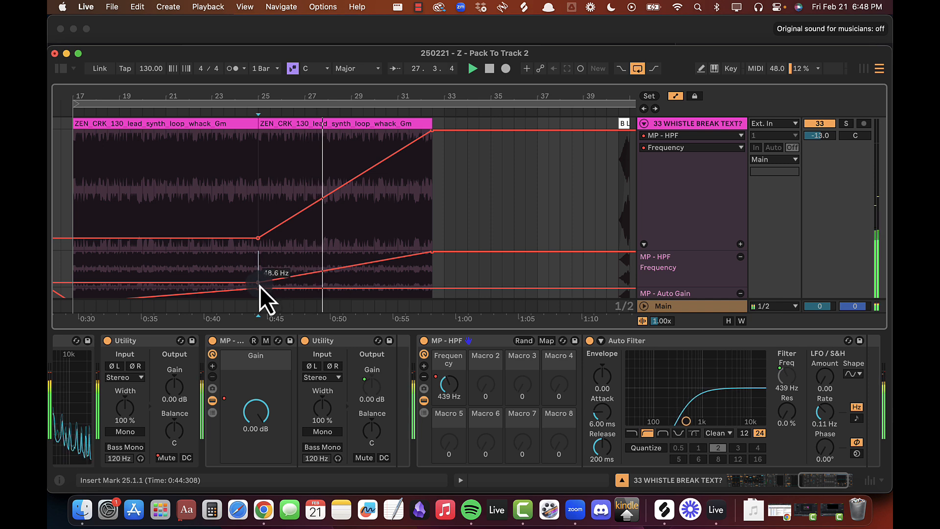
# Step: Lower the MP - HPF frequency breakpoint at bar 25 and set the breakpoint at the second whistle clip's end to 2000 Hz
pyautogui.moveTo(260, 286); pyautogui.dragTo(259, 288)
pyautogui.moveTo(431, 257); pyautogui.dragTo(433, 255)
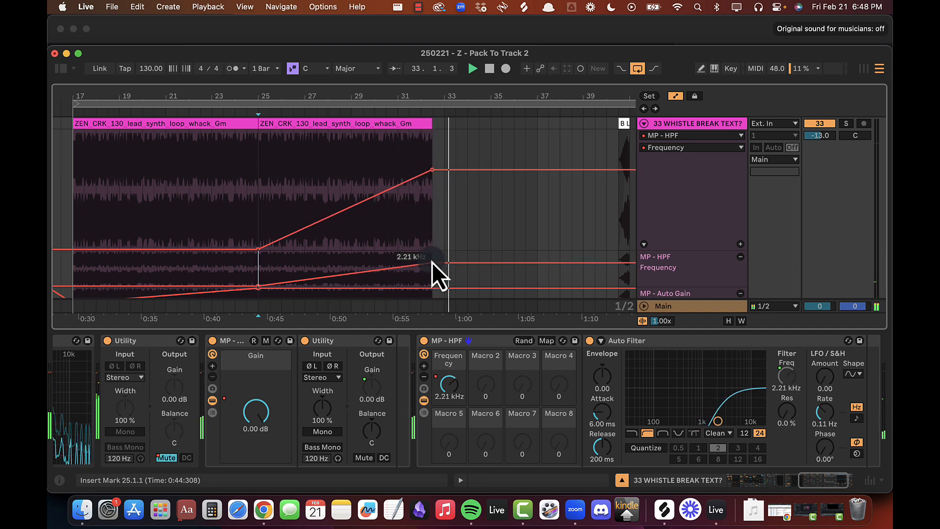
pyautogui.rightClick(432, 264)
pyautogui.click(454, 184)
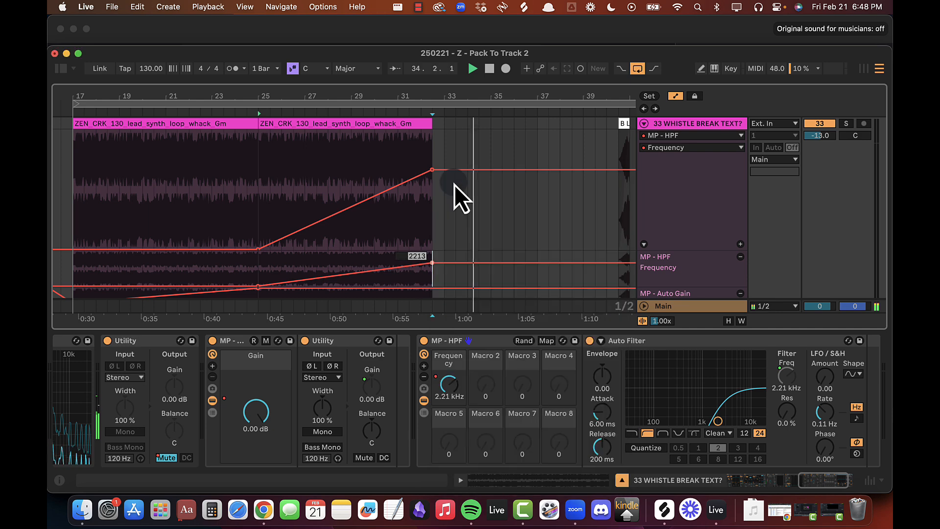
pyautogui.write('2000')
pyautogui.press('Return')
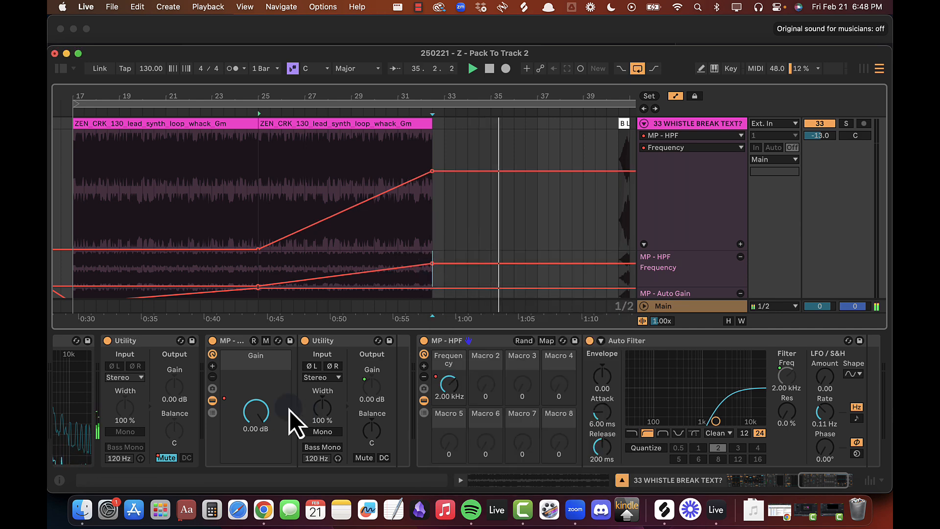
# Step: Play the whistle track from bar 25 and set its high-pass frequency breakpoint at bar 25 to 500 Hz
pyautogui.hscroll(-3, 280, 406)
pyautogui.click(255, 272)
pyautogui.press('space')
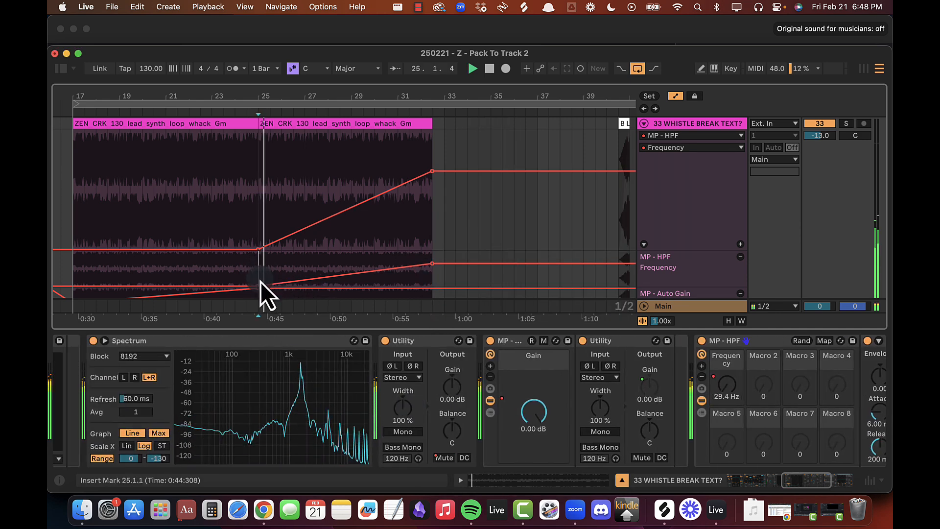
pyautogui.moveTo(258, 282); pyautogui.dragTo(258, 272)
pyautogui.rightClick(258, 272)
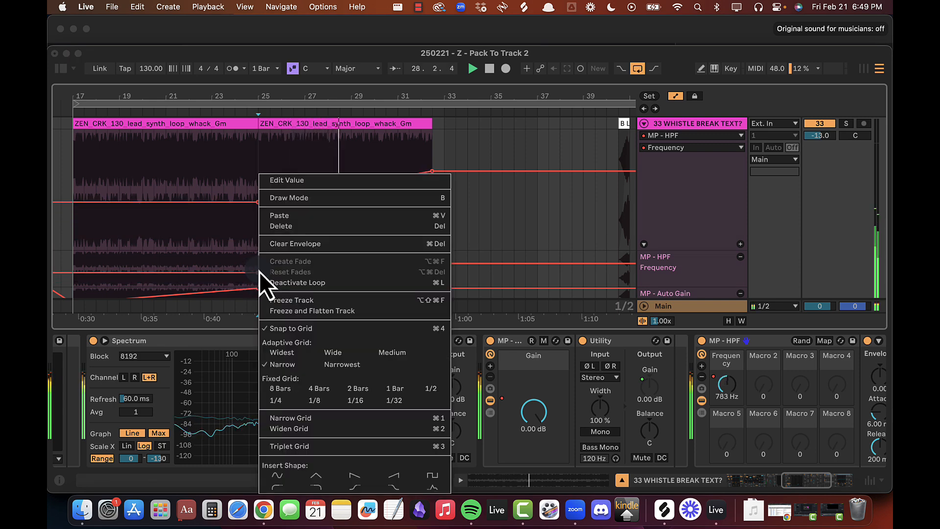
pyautogui.click(292, 181)
pyautogui.write('500')
pyautogui.press('Return')
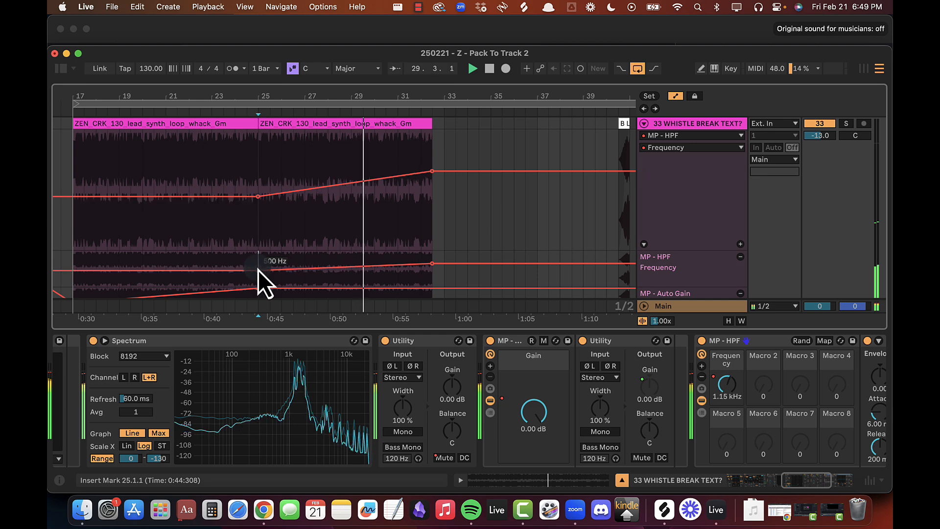
# Step: Set the high-pass frequency breakpoint at the end of the second whistle clip to 1000 Hz
pyautogui.moveTo(432, 267); pyautogui.dragTo(432, 269)
pyautogui.rightClick(432, 269)
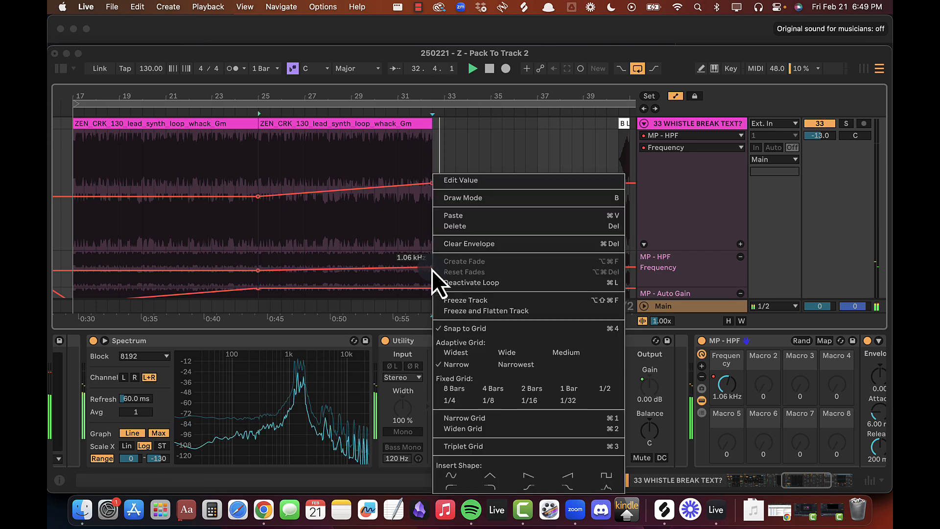
pyautogui.click(464, 180)
pyautogui.write('1000')
pyautogui.press('Return')
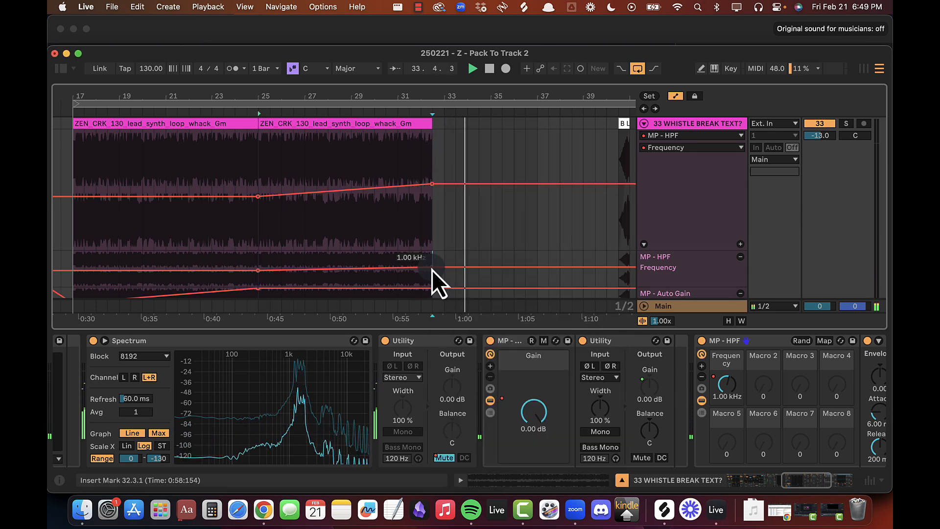
# Step: Lower the high-pass frequency automation to about 26 Hz at bars 17 and 37, and replay from bar 25
pyautogui.click(260, 257)
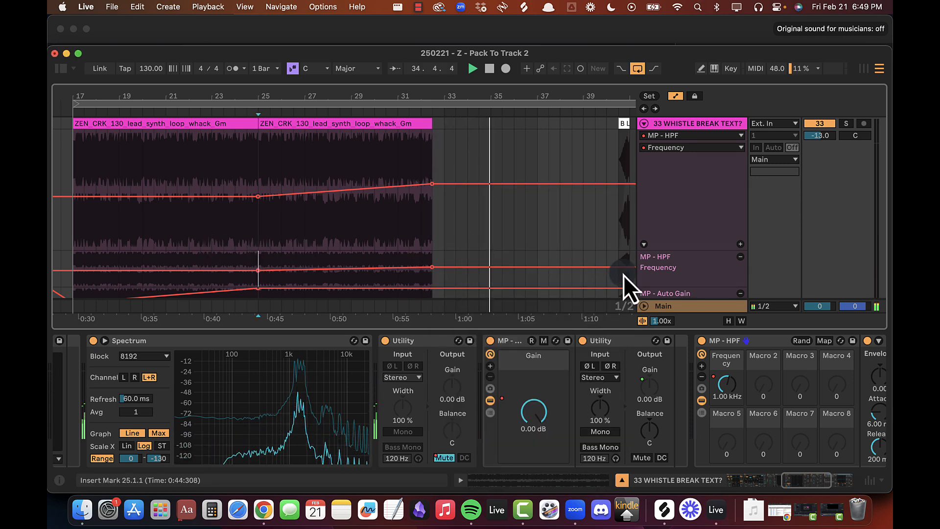
pyautogui.moveTo(537, 267); pyautogui.dragTo(539, 289)
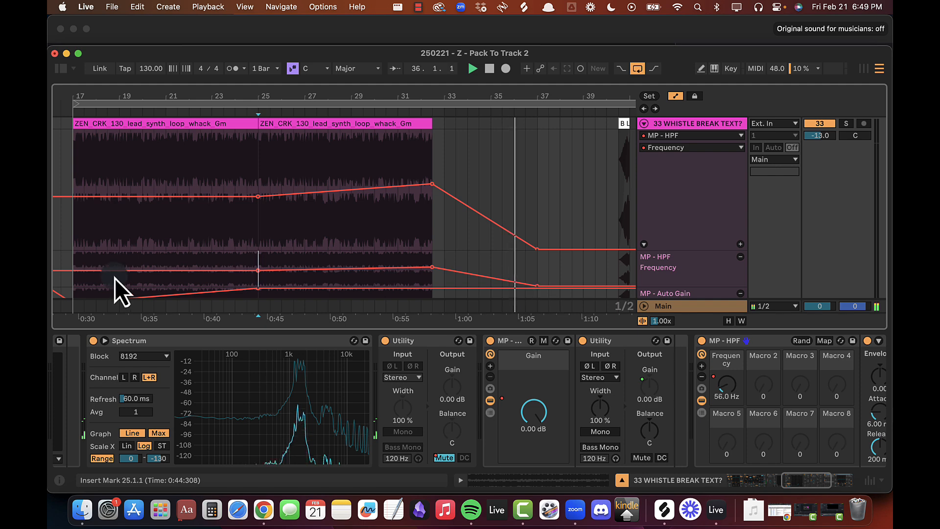
pyautogui.hscroll(-3, 98, 267)
pyautogui.moveTo(146, 267); pyautogui.dragTo(145, 283)
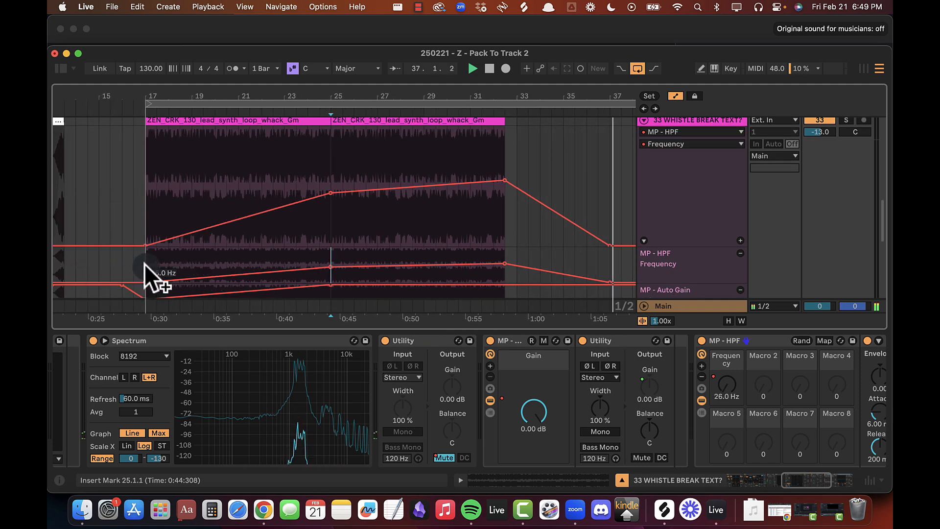
pyautogui.press('space')
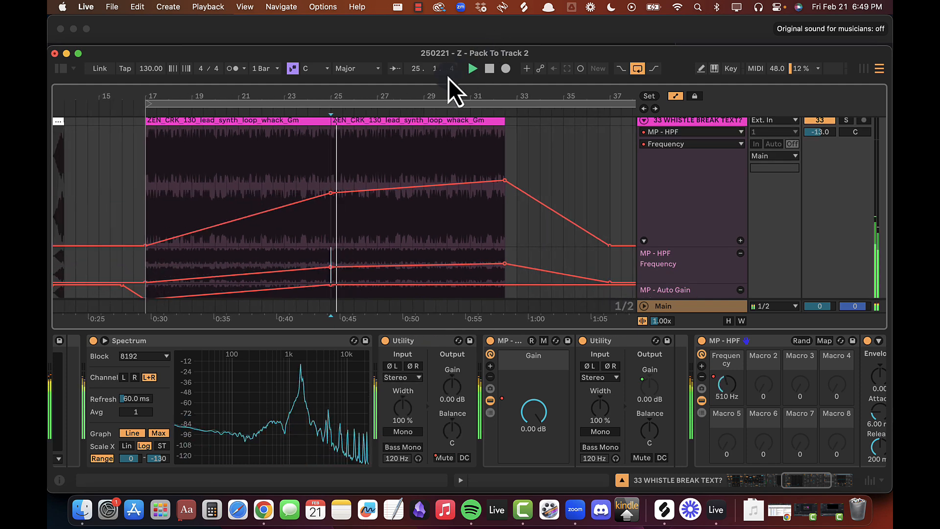
# Step: Fold the WHISTLE BREAK TEXT? track, hide the device view and play the wider arrangement from the build section
pyautogui.moveTo(430, 96); pyautogui.dragTo(398, 97)
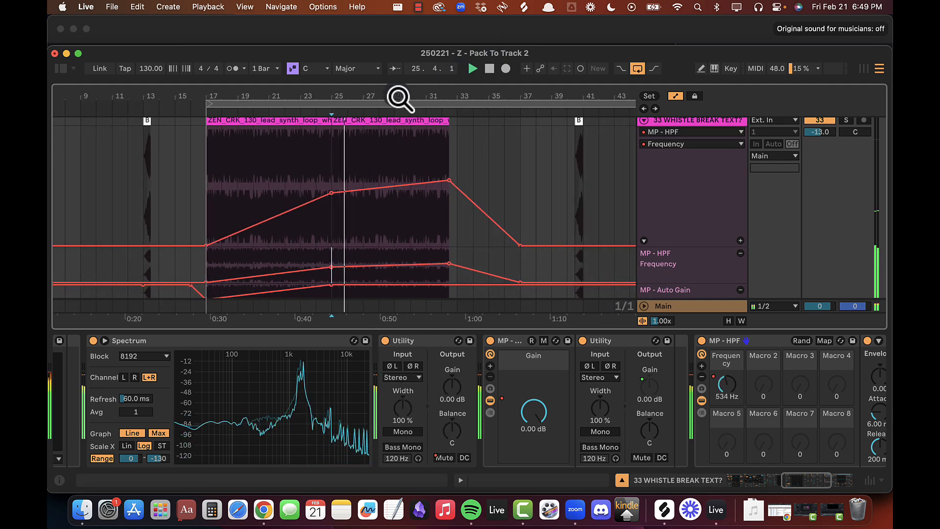
pyautogui.click(644, 121)
pyautogui.moveTo(379, 190); pyautogui.dragTo(262, 273)
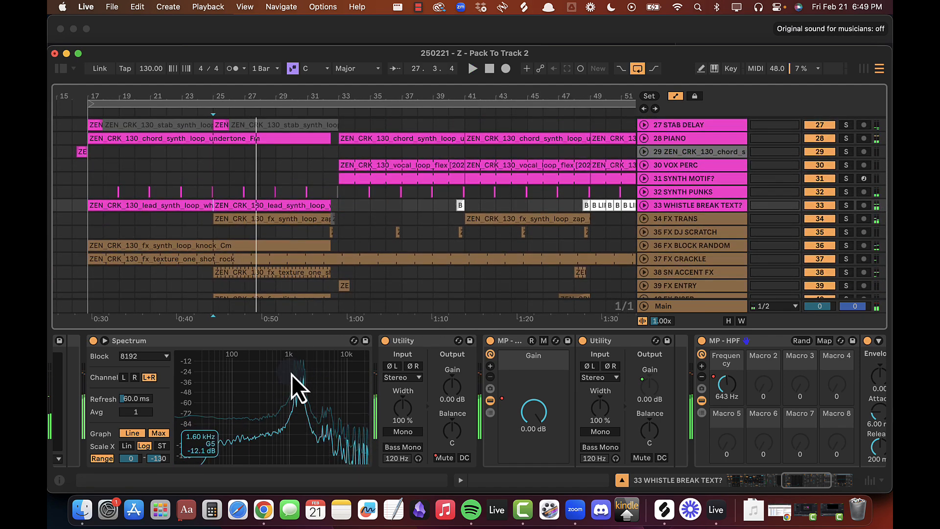
pyautogui.press('space')
pyautogui.click(213, 171)
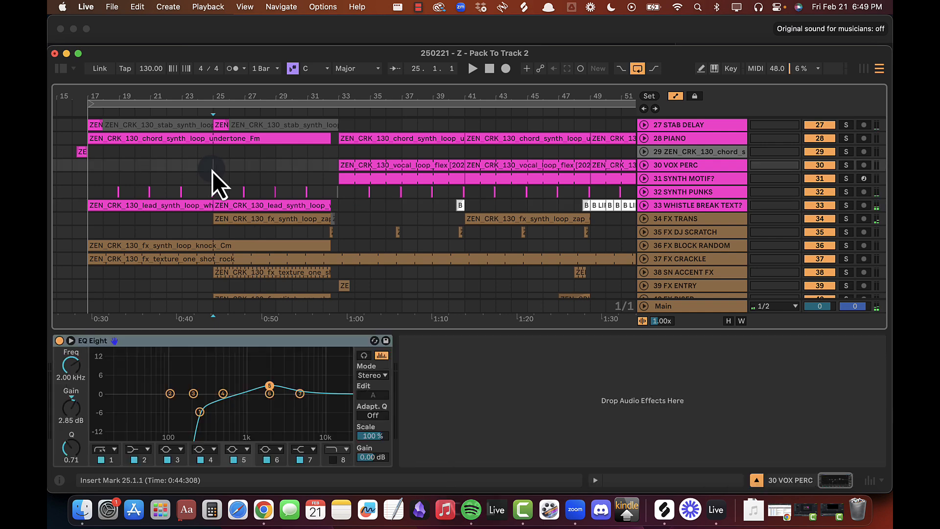
pyautogui.press('super+alt+l')
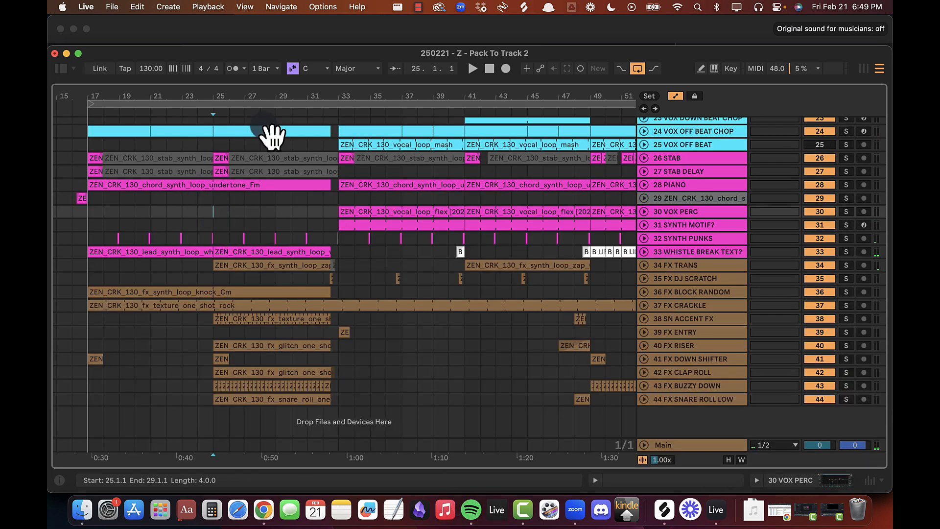
pyautogui.moveTo(284, 98); pyautogui.dragTo(284, 89)
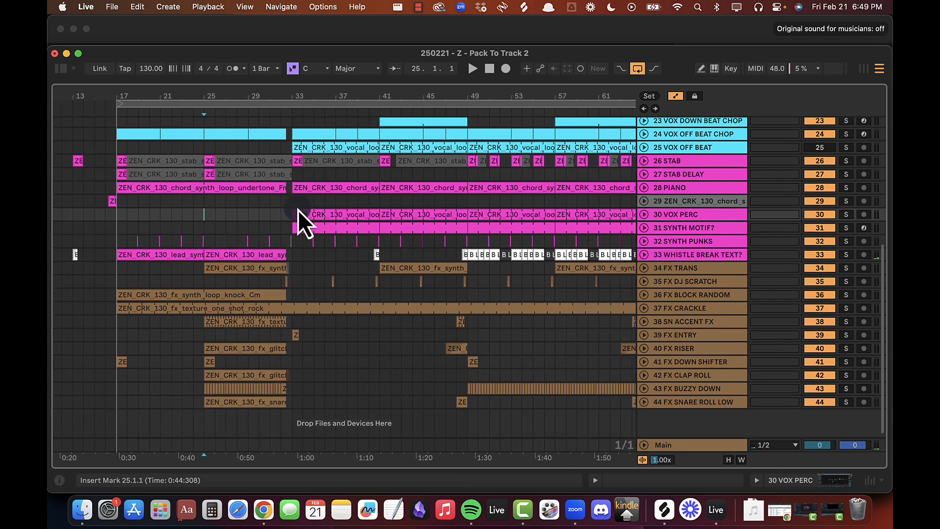
pyautogui.click(250, 217)
pyautogui.press('space')
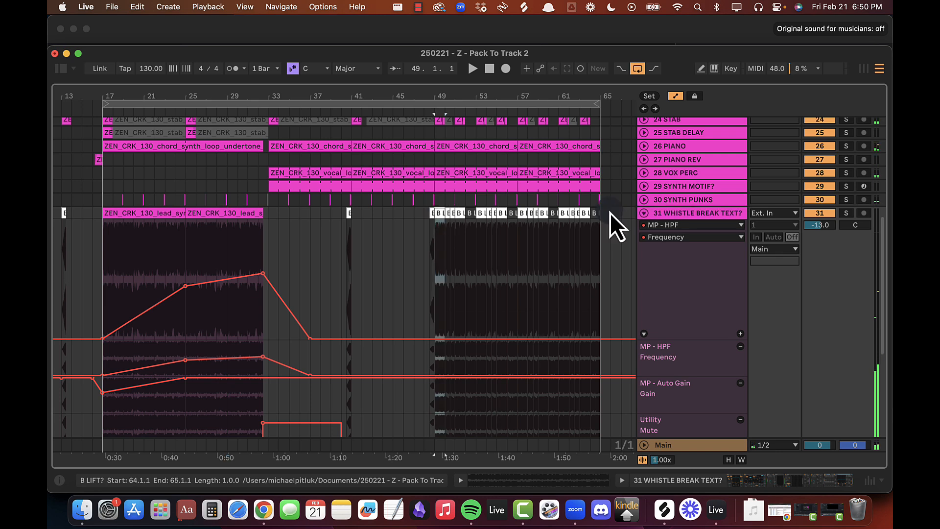
# Step: Lock the automation envelopes and copy the B LIFT? clips from bars 49 to 65 to bar 17 on the whistle track
pyautogui.keyDown('shift'); pyautogui.click(592, 212); pyautogui.keyUp('shift')
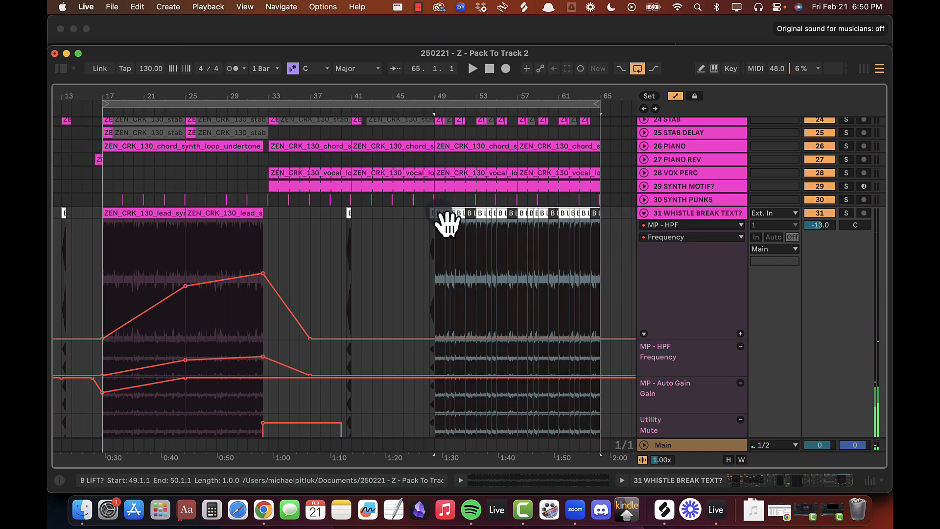
pyautogui.click(695, 96)
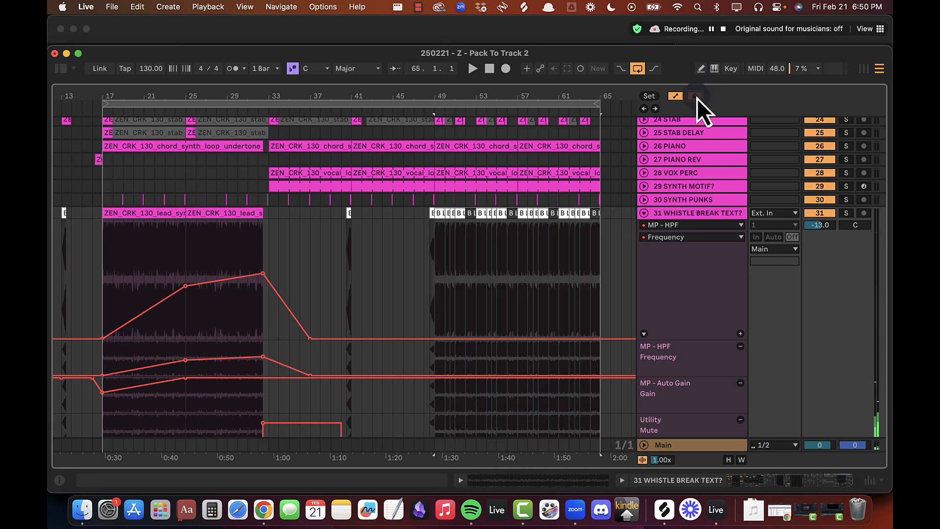
pyautogui.click(443, 216)
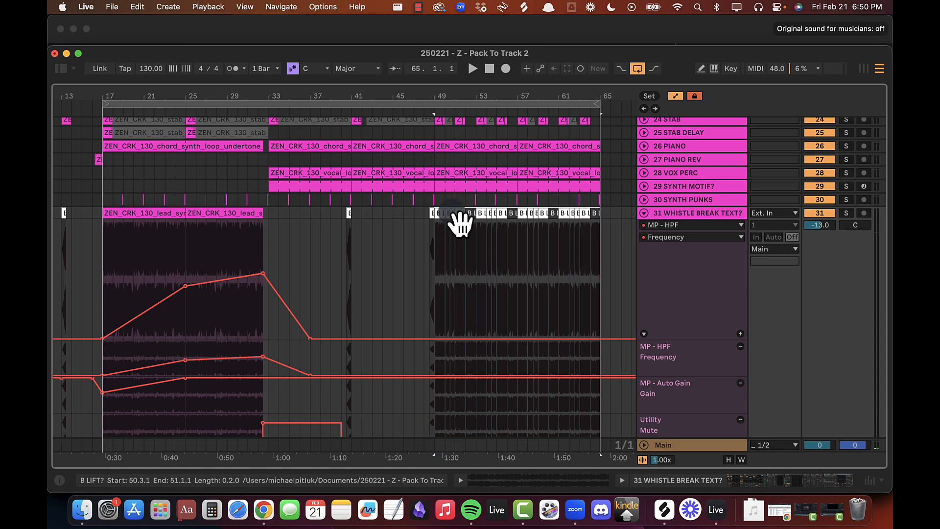
pyautogui.moveTo(447, 222); pyautogui.dragTo(108, 252)
# Step: Trim the end of the last copied B LIFT? clip back to bar 32.3 and play from bar 17
pyautogui.moveTo(262, 91); pyautogui.dragTo(263, 97)
pyautogui.click(333, 221)
pyautogui.click(305, 214)
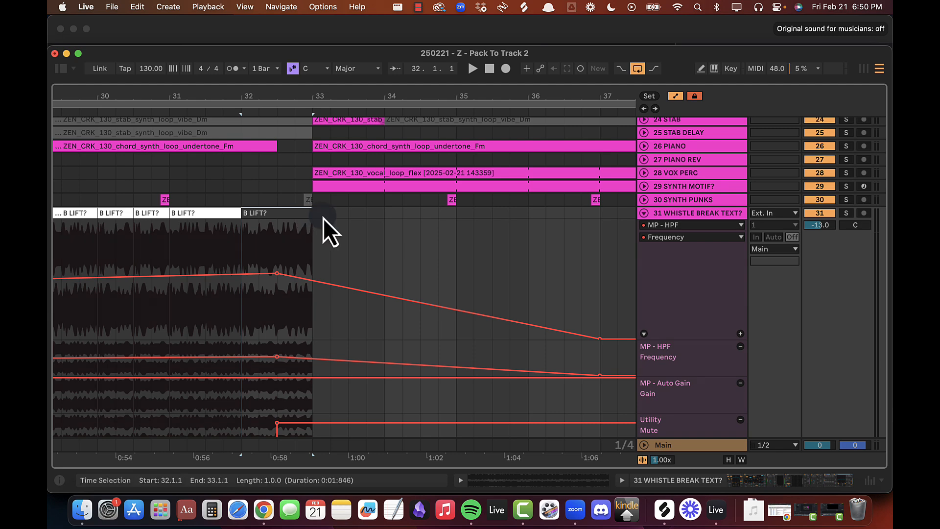
pyautogui.moveTo(310, 211); pyautogui.dragTo(277, 214)
pyautogui.moveTo(291, 96); pyautogui.dragTo(289, 94)
pyautogui.click(97, 230)
pyautogui.press('space')
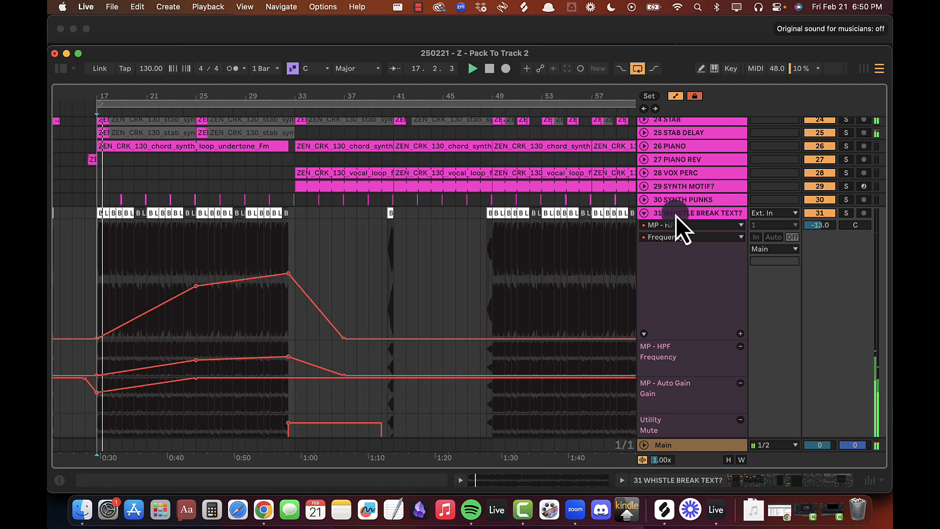
# Step: Compare the copied whistle clips with the surrounding tracks, folding and unfolding the whistle track during playback
pyautogui.click(644, 214)
pyautogui.moveTo(522, 93); pyautogui.dragTo(519, 93)
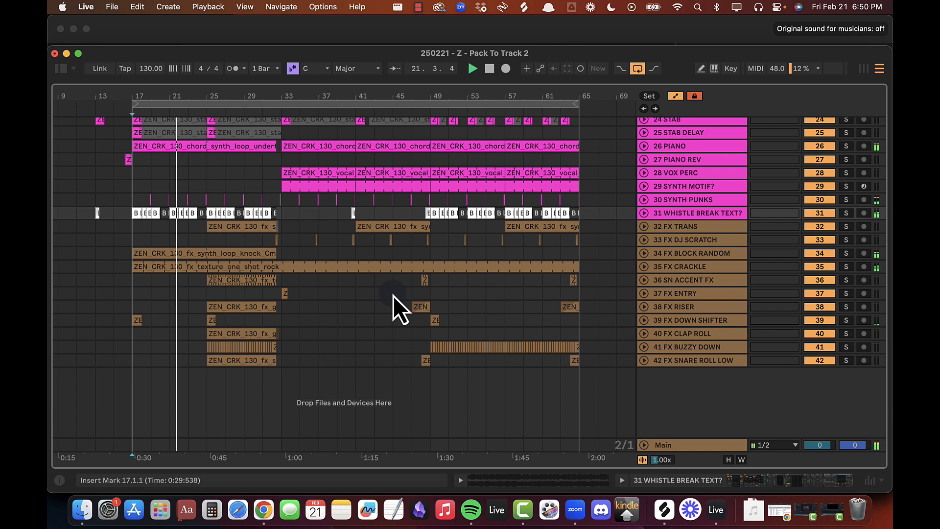
pyautogui.click(646, 214)
pyautogui.click(119, 281)
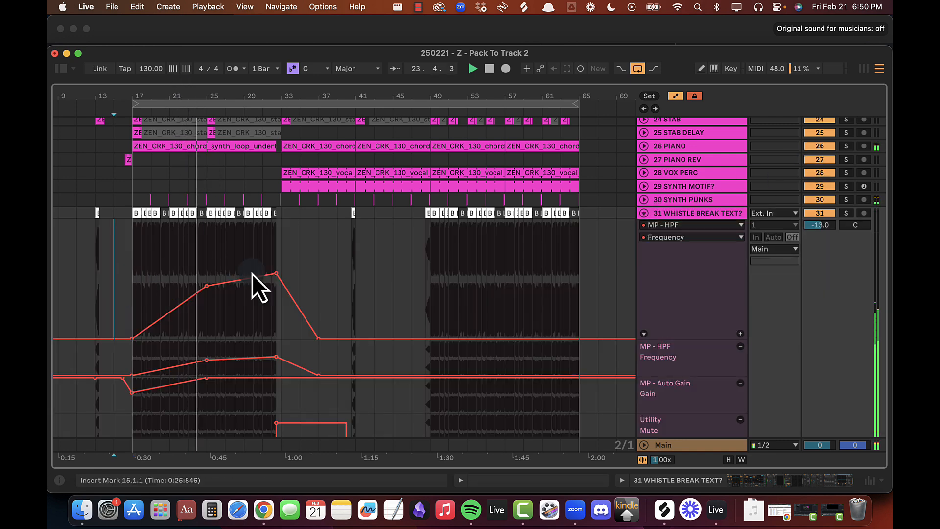
# Step: Replay from bar 17 and bend the MP - Auto Gain automation between bars 17 and 25 into a curve
pyautogui.scroll(-5, 260, 281)
pyautogui.hscroll(-2, 259, 281)
pyautogui.click(156, 251)
pyautogui.press('space')
pyautogui.press('space')
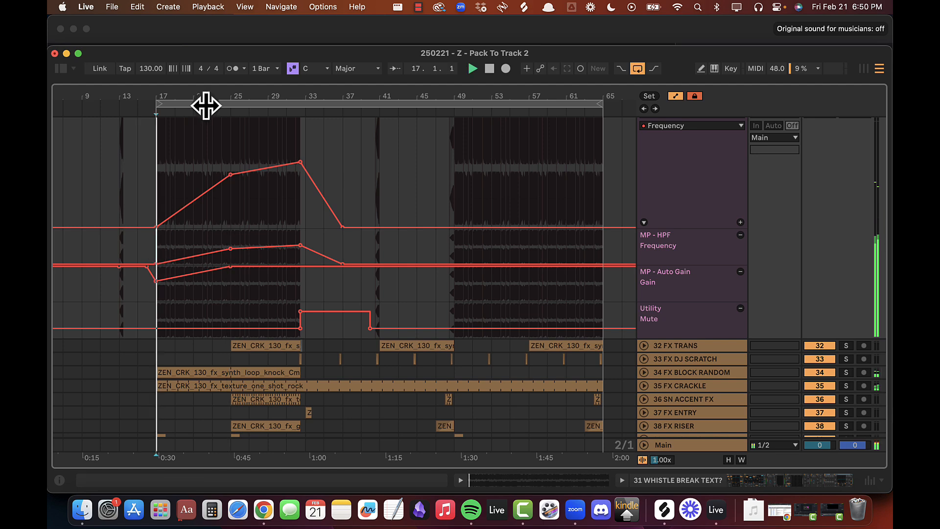
pyautogui.moveTo(195, 98); pyautogui.dragTo(196, 123)
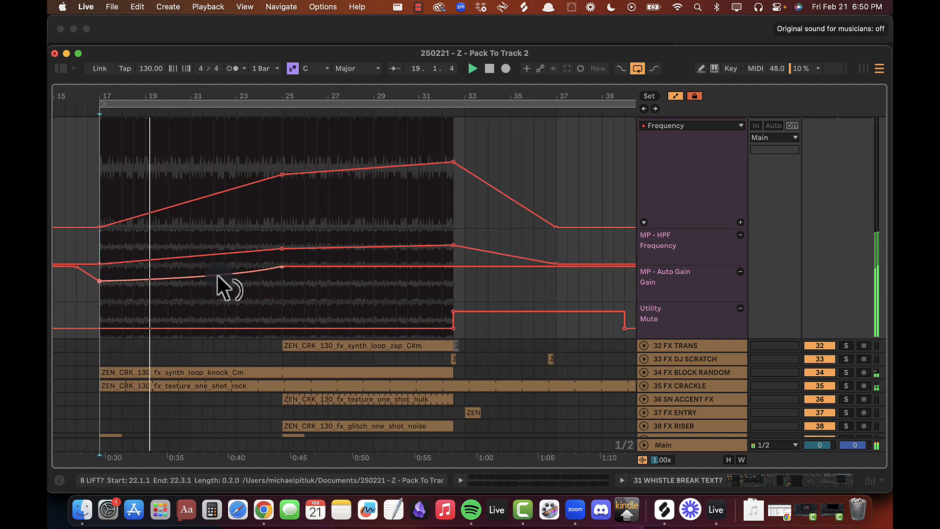
pyautogui.press('space')
pyautogui.doubleClick(95, 247)
pyautogui.press('super+z')
pyautogui.press('super+z')
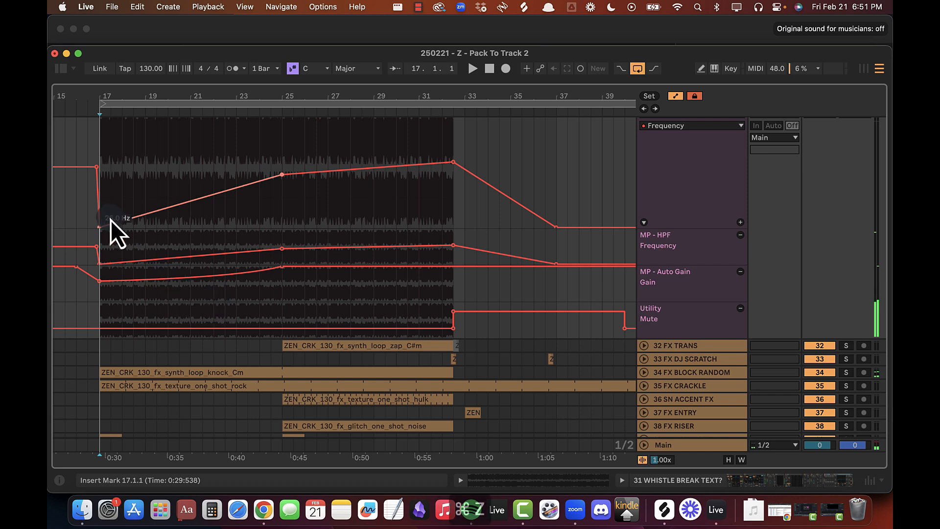
# Step: Play from bar 19 to check the whistle automation, and fold the WHISTLE BREAK TEXT? track
pyautogui.click(157, 247)
pyautogui.press('space')
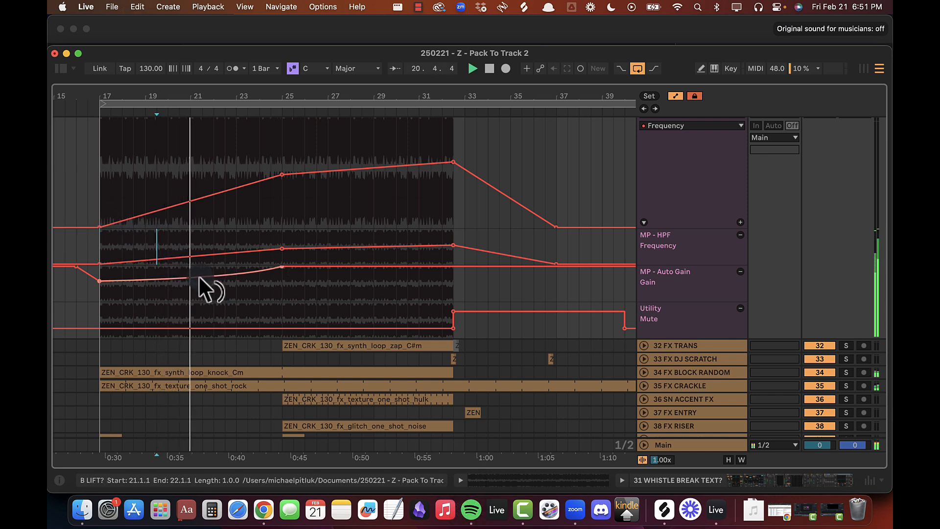
pyautogui.scroll(10, 560, 224)
pyautogui.hscroll(8, 560, 224)
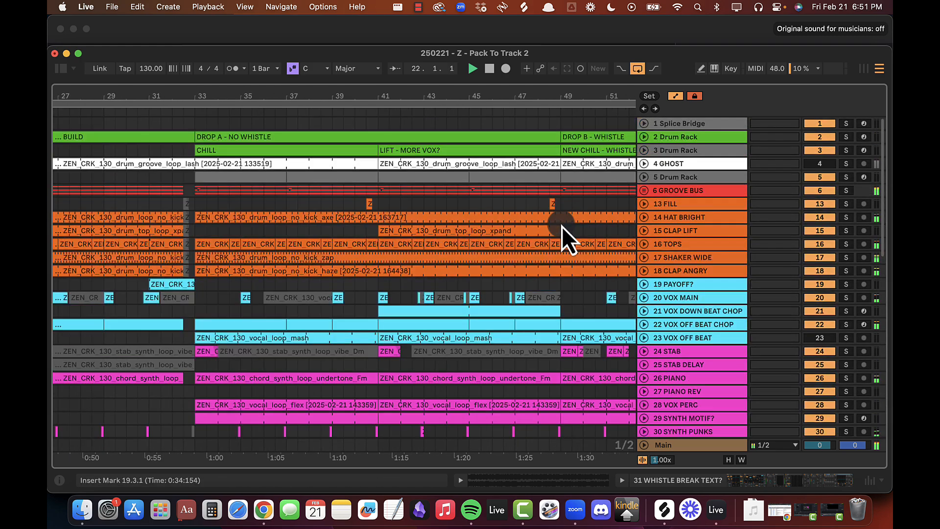
pyautogui.scroll(-7, 756, 326)
pyautogui.click(643, 203)
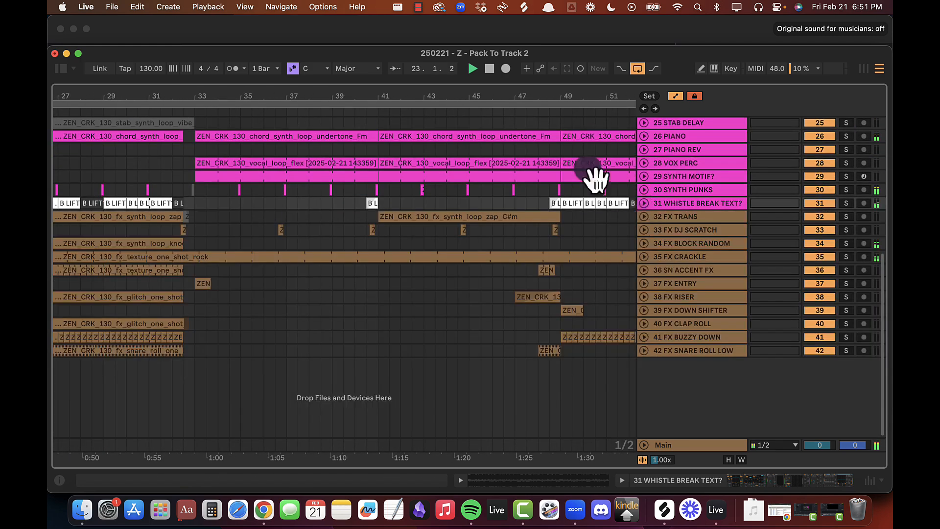
# Step: Examine the full arrangement from the drum tracks down to the effects during playback, and select the FX TRANS track
pyautogui.doubleClick(380, 95)
pyautogui.moveTo(378, 95); pyautogui.dragTo(376, 99)
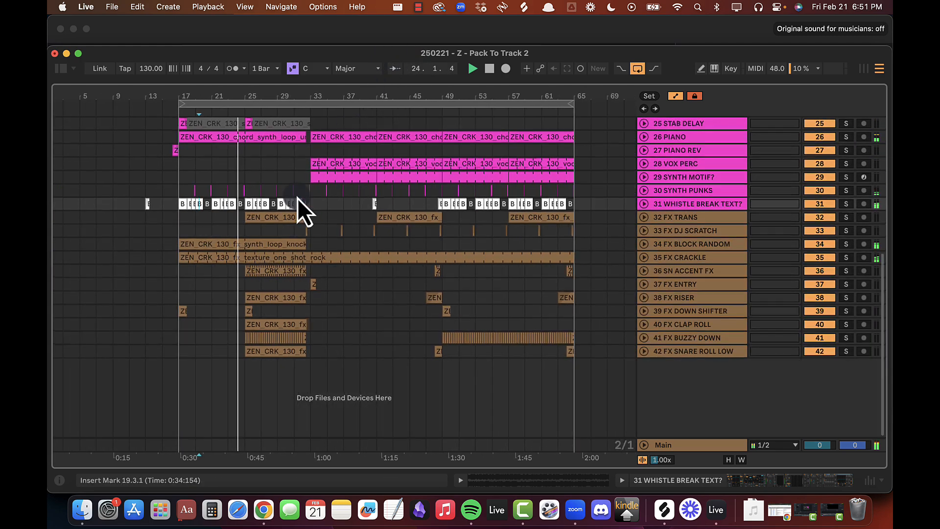
pyautogui.scroll(8, 295, 196)
pyautogui.scroll(-3, 324, 127)
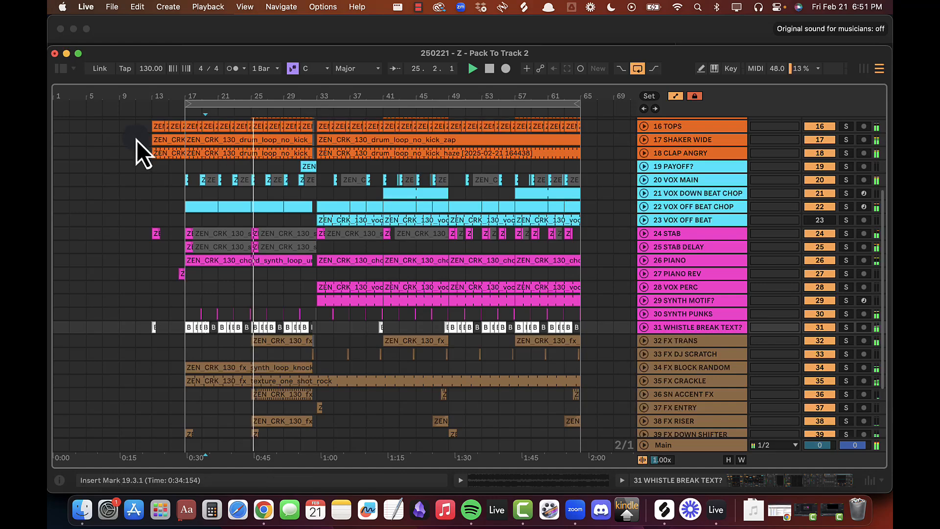
pyautogui.scroll(7, 137, 137)
pyautogui.scroll(-3, 230, 273)
pyautogui.scroll(-4, 230, 272)
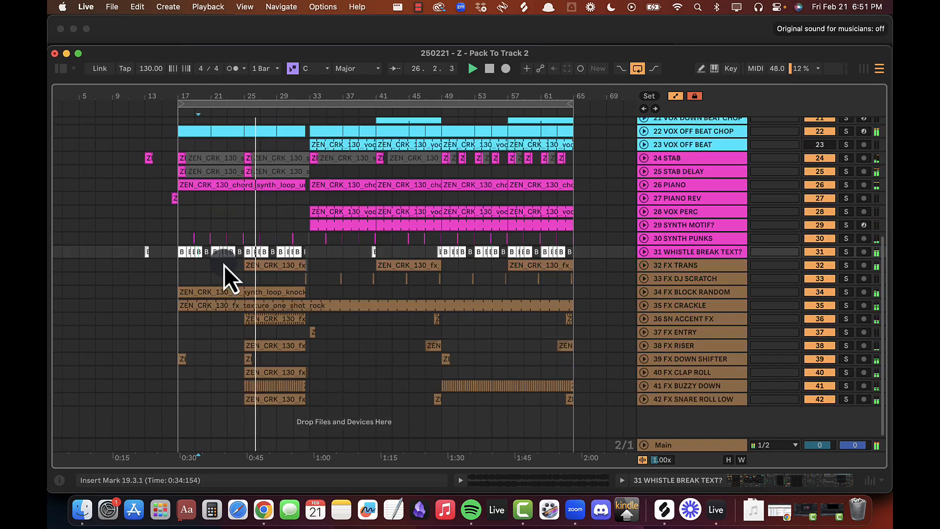
pyautogui.click(672, 265)
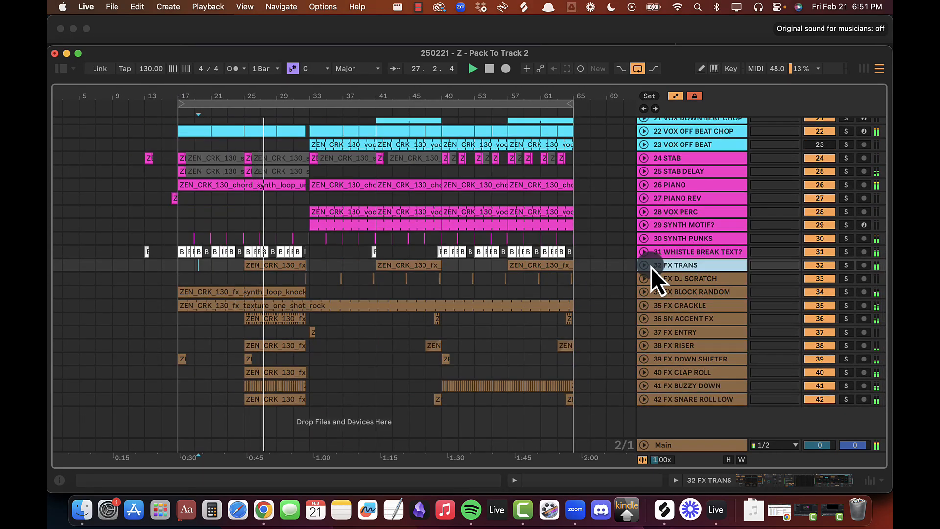
# Step: Unfold the FX TRANS track and repeat the first beat of its zap clip at bar 25 across the whole bar
pyautogui.click(645, 265)
pyautogui.moveTo(247, 96); pyautogui.dragTo(248, 98)
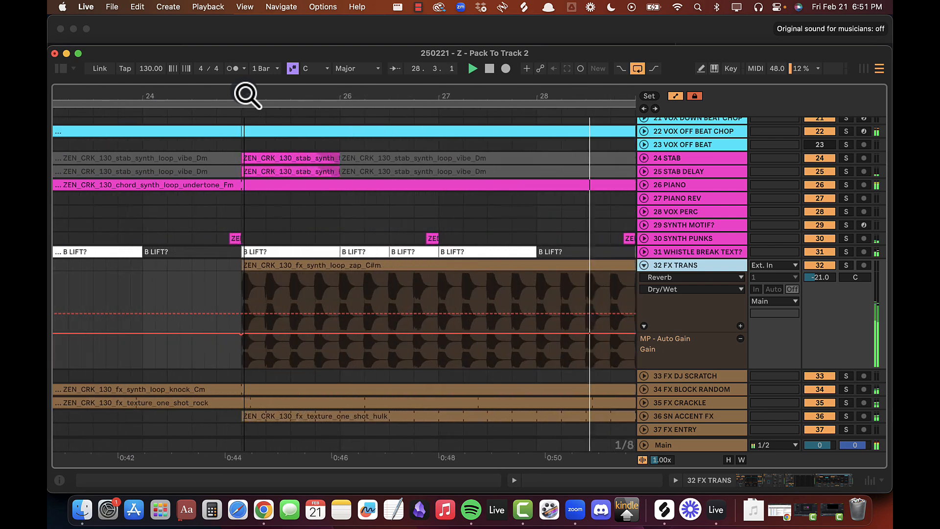
pyautogui.click(237, 292)
pyautogui.scroll(1, 281, 292)
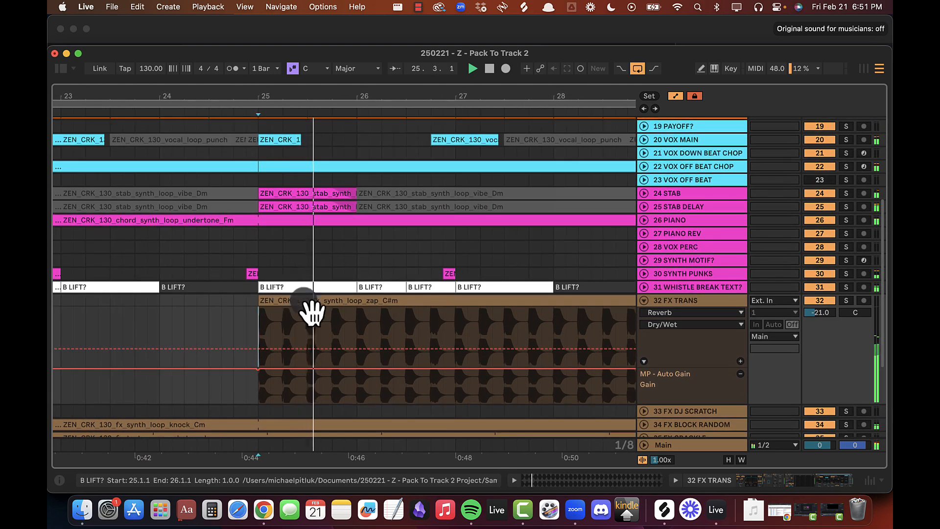
pyautogui.moveTo(355, 321); pyautogui.dragTo(272, 306)
pyautogui.press('super+d')
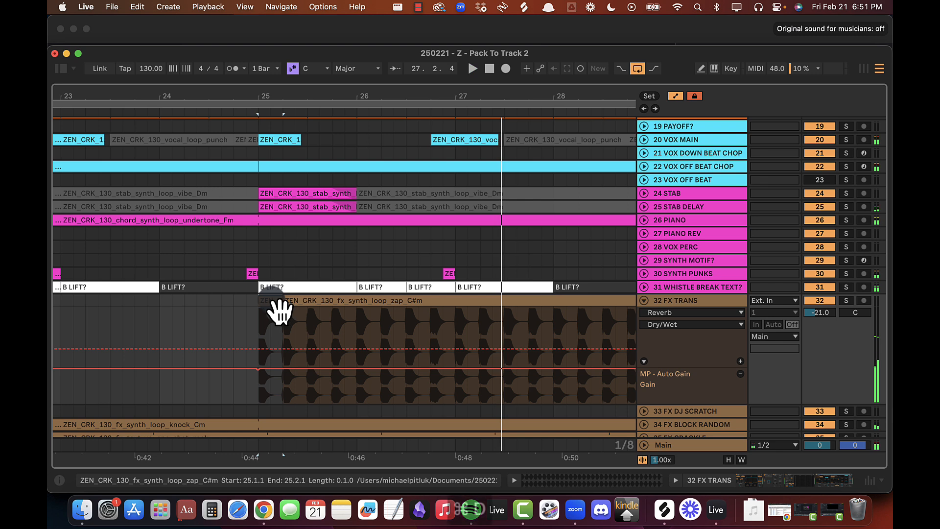
pyautogui.press('super+d')
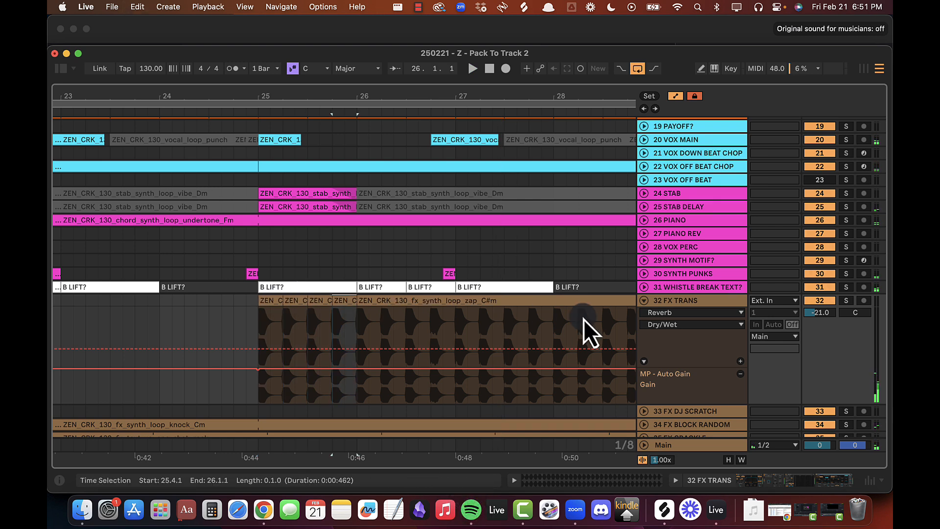
# Step: Play the transition into bar 25 to check the repeated zap hits on the FX TRANS track
pyautogui.press('space')
pyautogui.click(233, 314)
pyautogui.press('space')
pyautogui.click(249, 313)
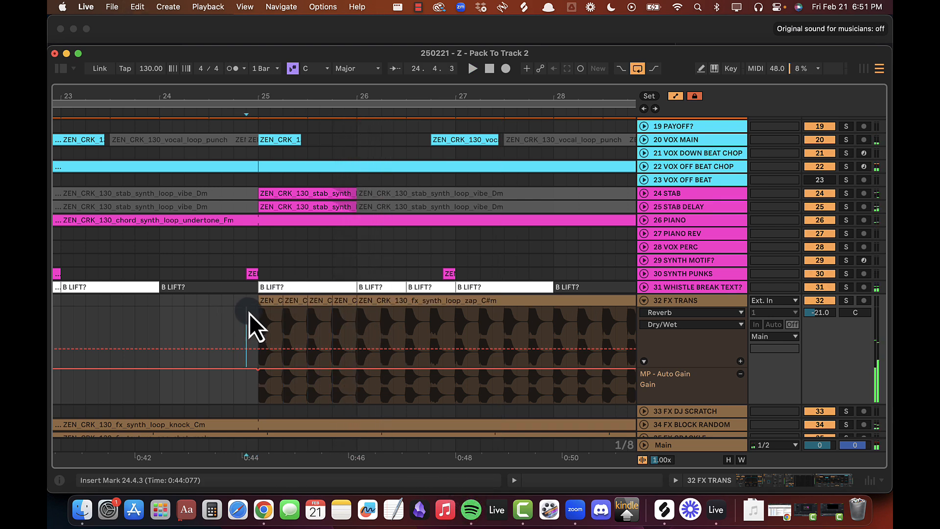
pyautogui.click(265, 315)
pyautogui.click(256, 320)
pyautogui.press('space')
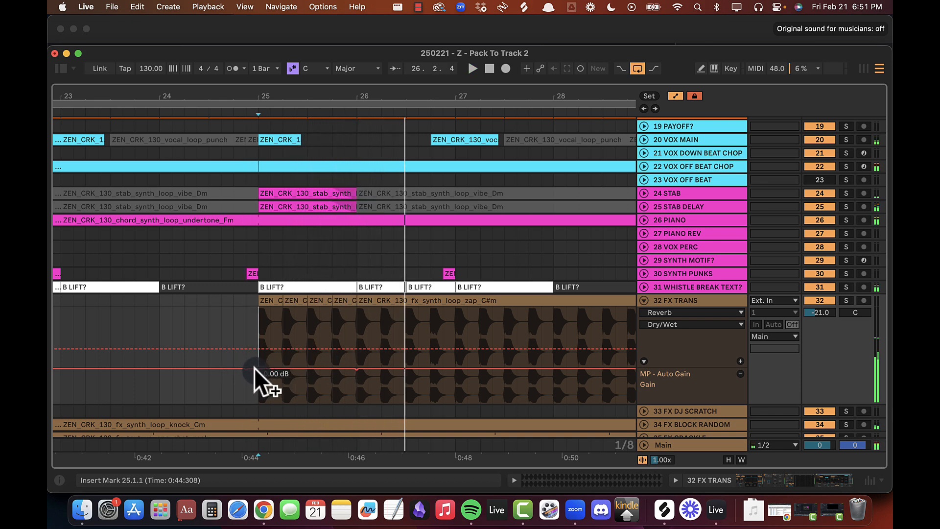
# Step: Dip the FX TRANS MP - Auto Gain automation at bar 25 to about -7.81 dB, rising back by bar 26, and fold the track
pyautogui.moveTo(259, 394); pyautogui.dragTo(258, 393)
pyautogui.click(221, 388)
pyautogui.press('space')
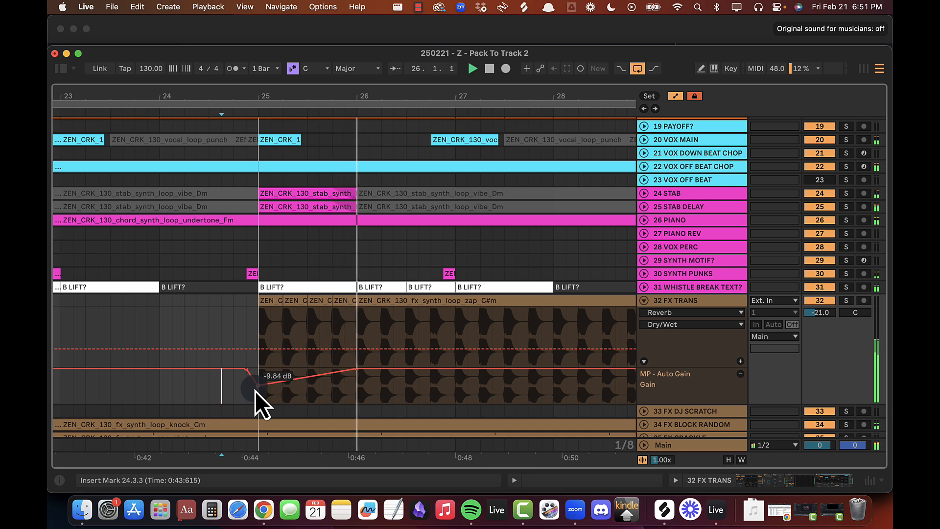
pyautogui.click(160, 385)
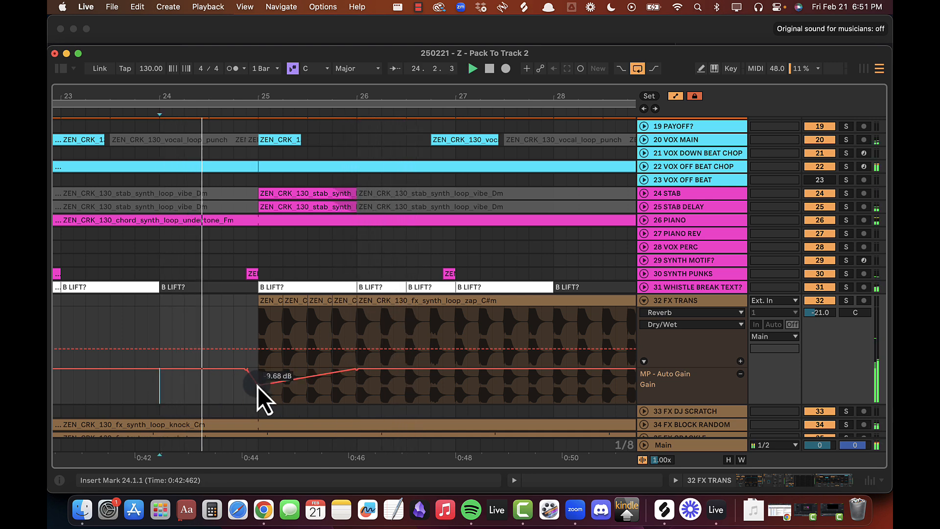
pyautogui.moveTo(257, 386); pyautogui.dragTo(257, 384)
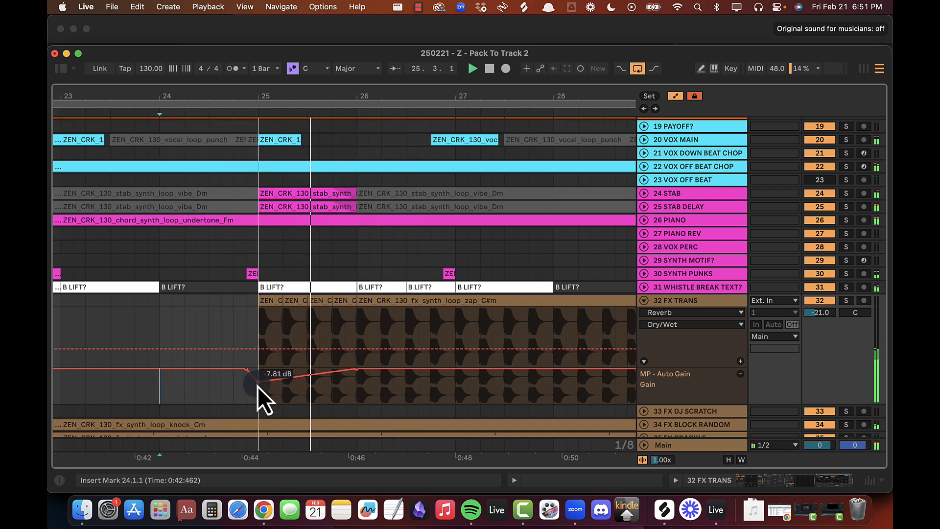
pyautogui.click(644, 301)
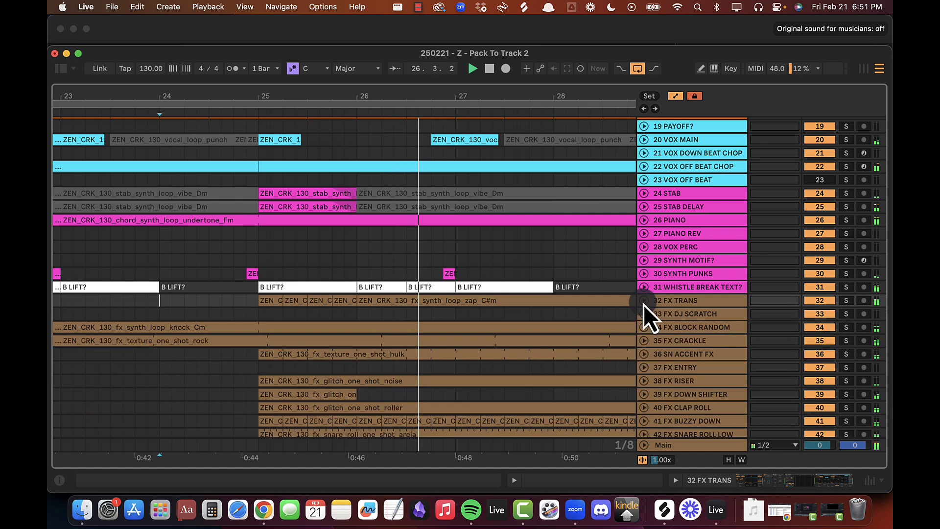
# Step: Turn the automation envelope lock back on and review the full arrangement from the drum racks downward during playback
pyautogui.doubleClick(410, 99)
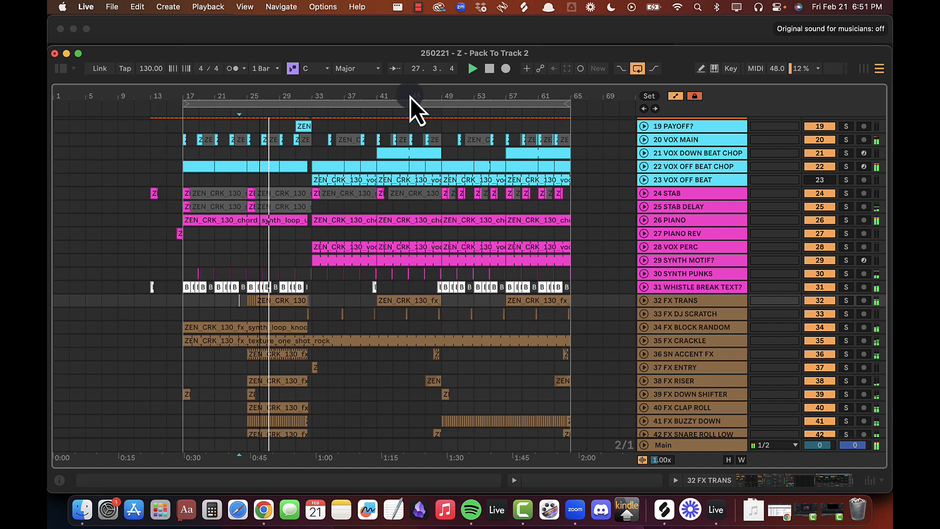
pyautogui.scroll(8, 360, 269)
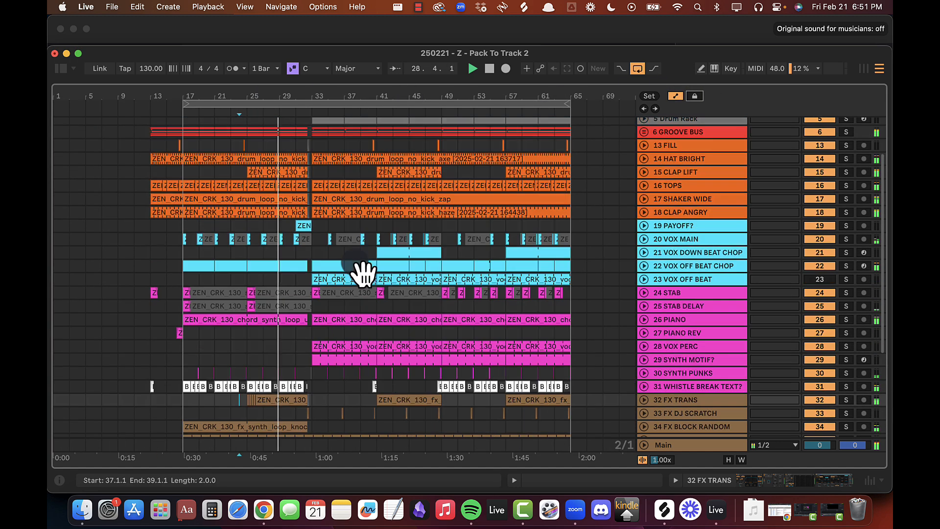
pyautogui.click(694, 96)
pyautogui.scroll(-1, 434, 285)
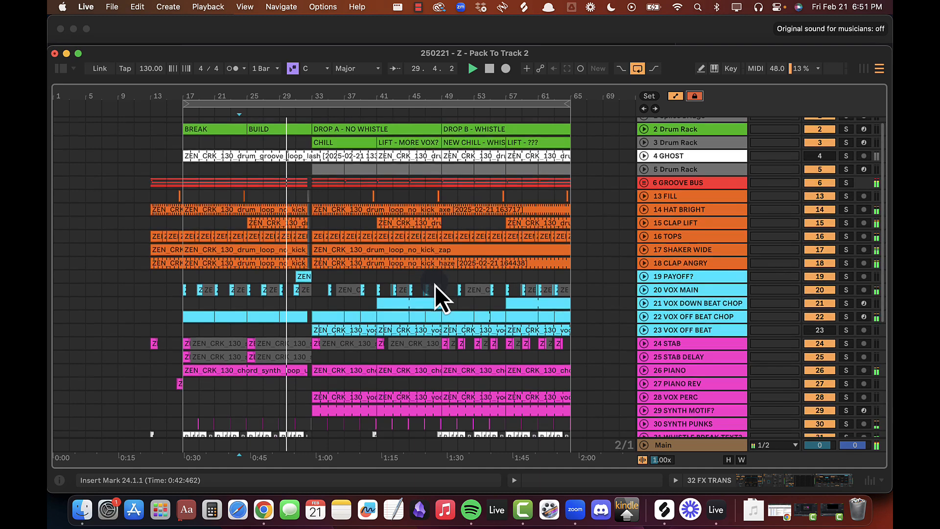
pyautogui.moveTo(384, 97); pyautogui.dragTo(382, 97)
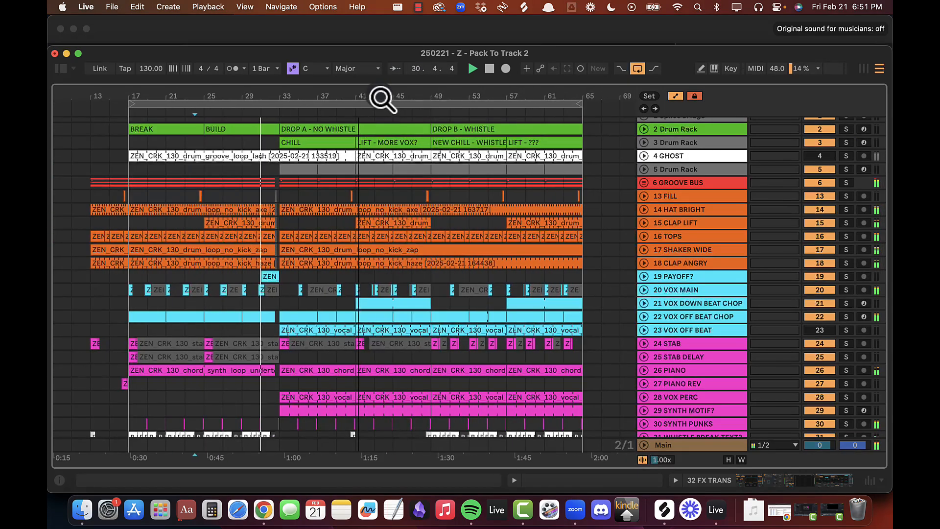
pyautogui.scroll(-1, 358, 271)
pyautogui.scroll(1, 359, 271)
pyautogui.hscroll(-1, 359, 271)
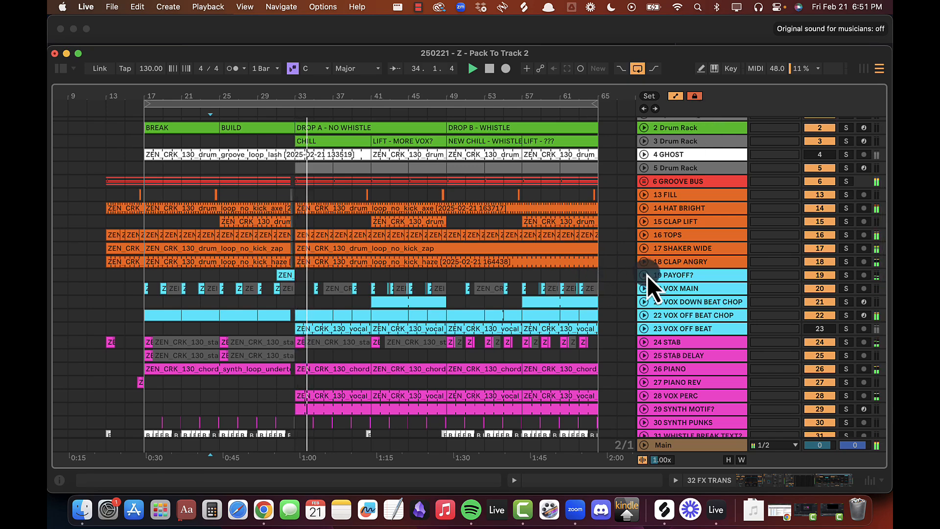
pyautogui.scroll(-12, 412, 306)
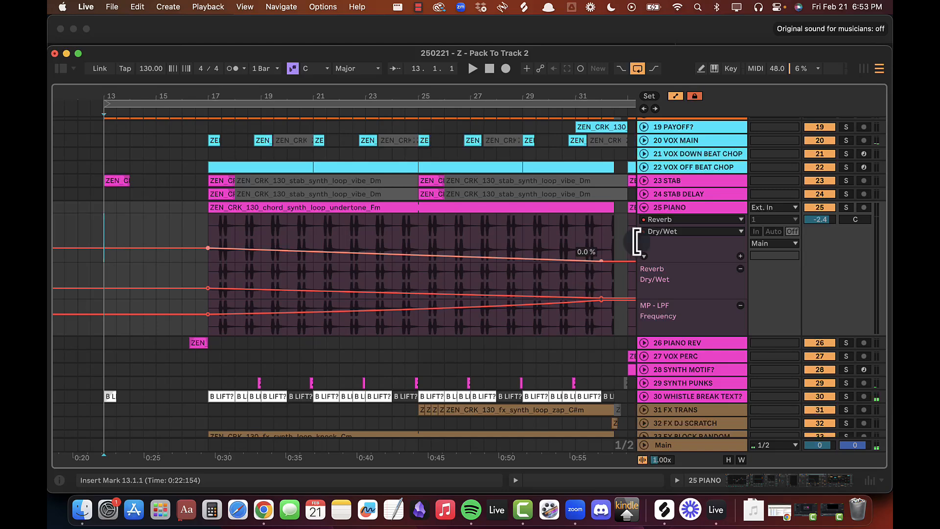
# Step: Play from bar 13 and lower the PIANO track's MP - LPF Frequency automation at bar 17 to about 700 Hz
pyautogui.press('space')
pyautogui.moveTo(163, 92); pyautogui.dragTo(164, 105)
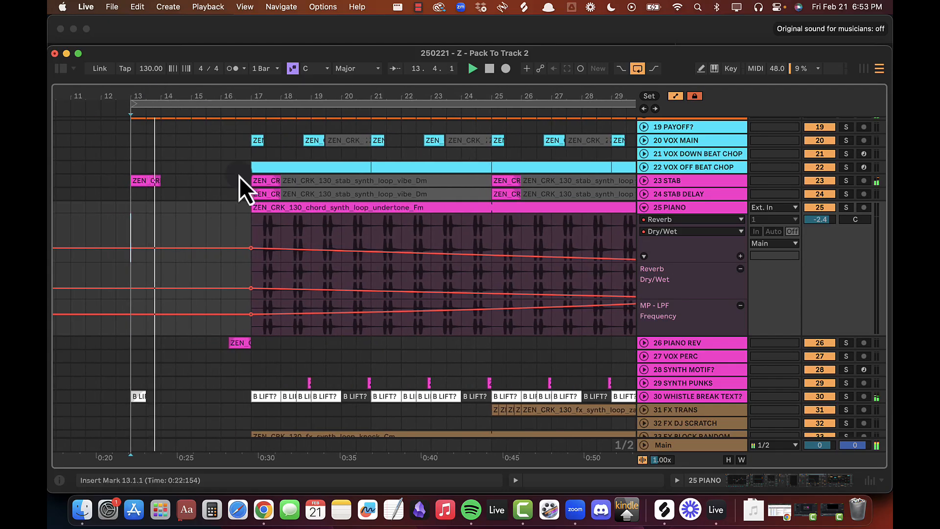
pyautogui.click(236, 231)
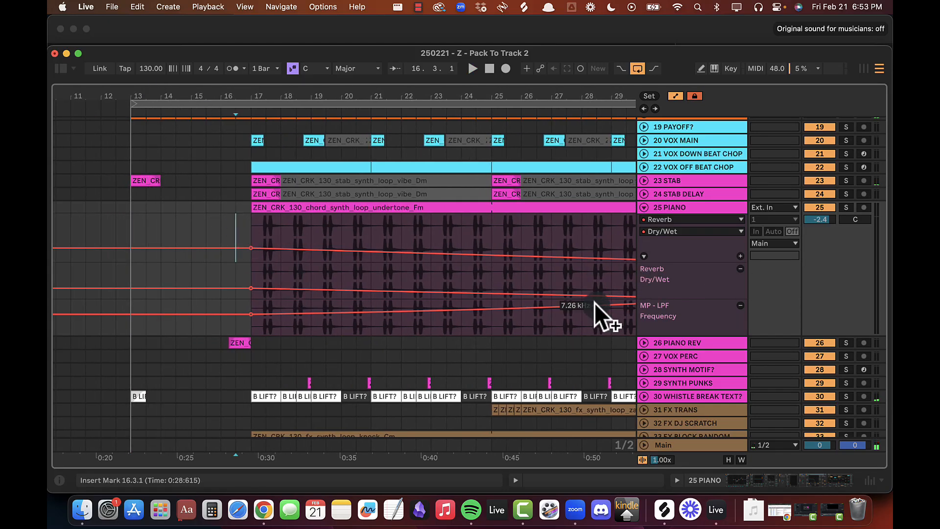
pyautogui.click(129, 306)
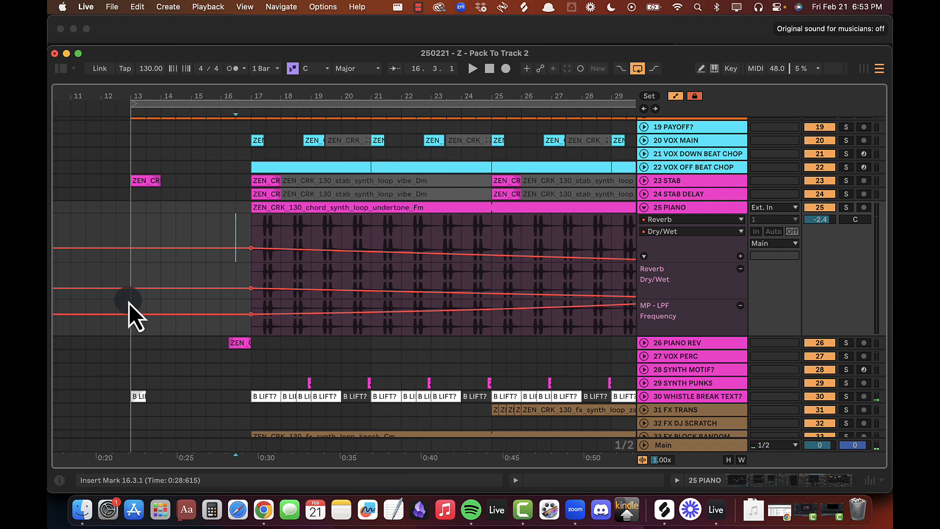
pyautogui.press('space')
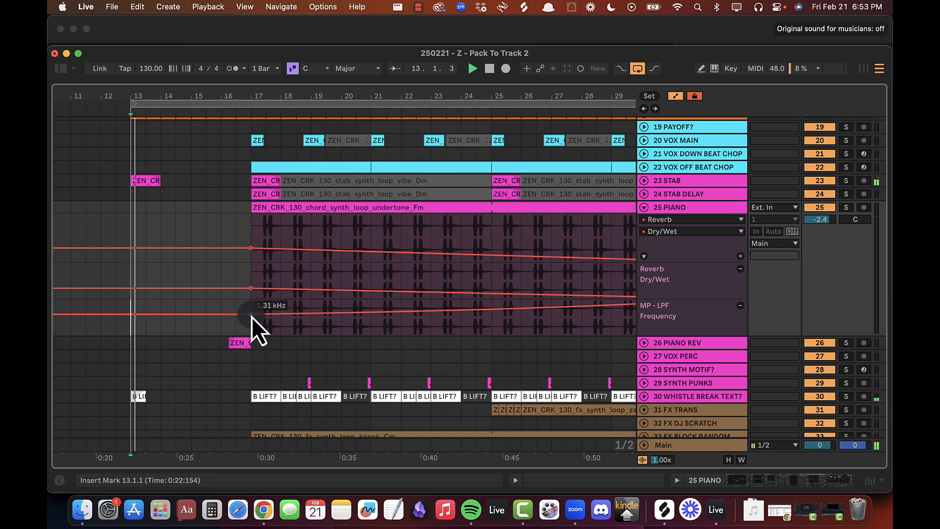
pyautogui.moveTo(251, 316); pyautogui.dragTo(252, 319)
# Step: Replay from bar 15, lower the PIANO Reverb Dry/Wet automation before bar 17 so it ramps up into that bar, and fold the track
pyautogui.click(190, 307)
pyautogui.press('space')
pyautogui.press('space')
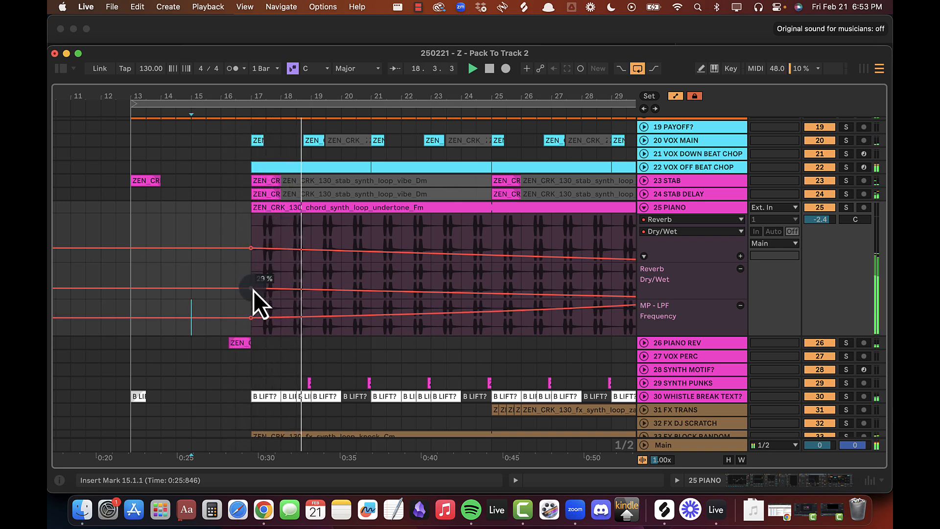
pyautogui.moveTo(253, 291); pyautogui.dragTo(236, 297)
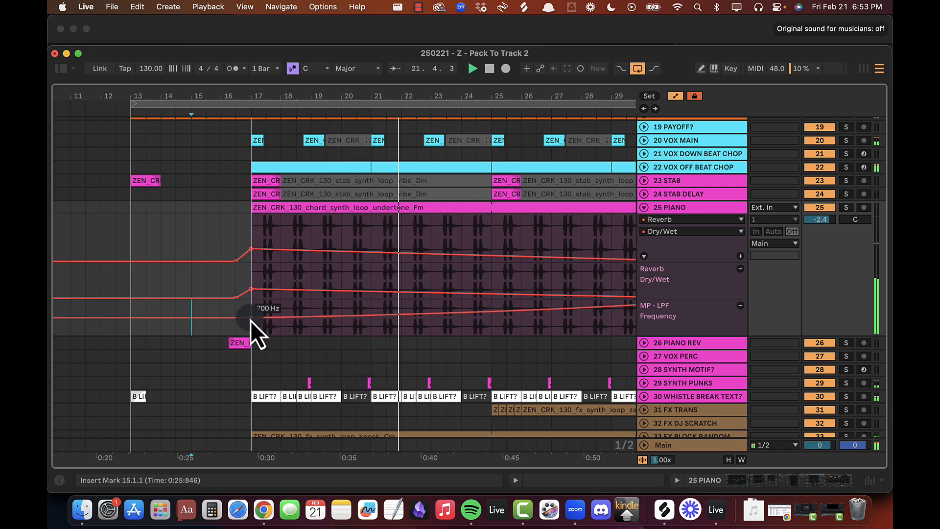
pyautogui.click(642, 208)
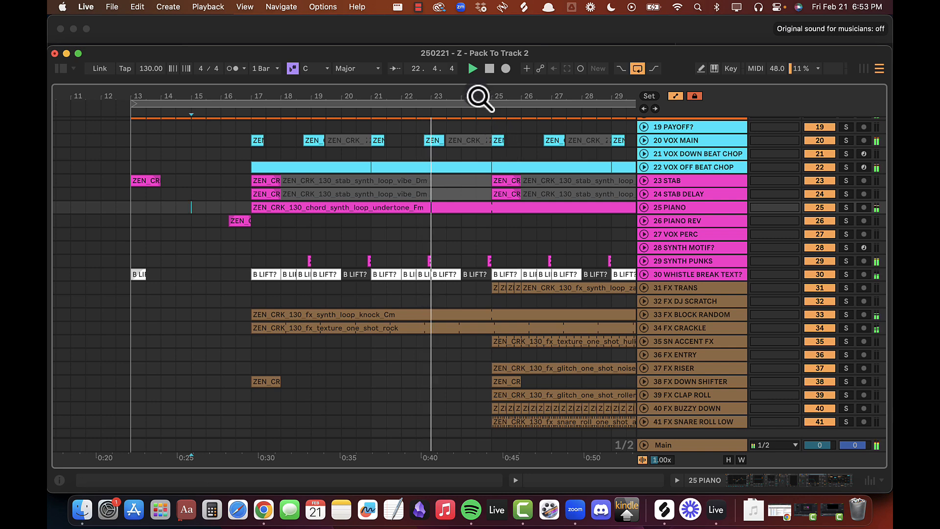
# Step: Unfold FX TRANS, add an MP - Auto Gain point at bar 29, and lower the bar 26 point for a longer ramp
pyautogui.moveTo(480, 94); pyautogui.dragTo(184, 95)
pyautogui.scroll(3, 230, 230)
pyautogui.moveTo(529, 226); pyautogui.dragTo(529, 224)
pyautogui.scroll(-3, 536, 235)
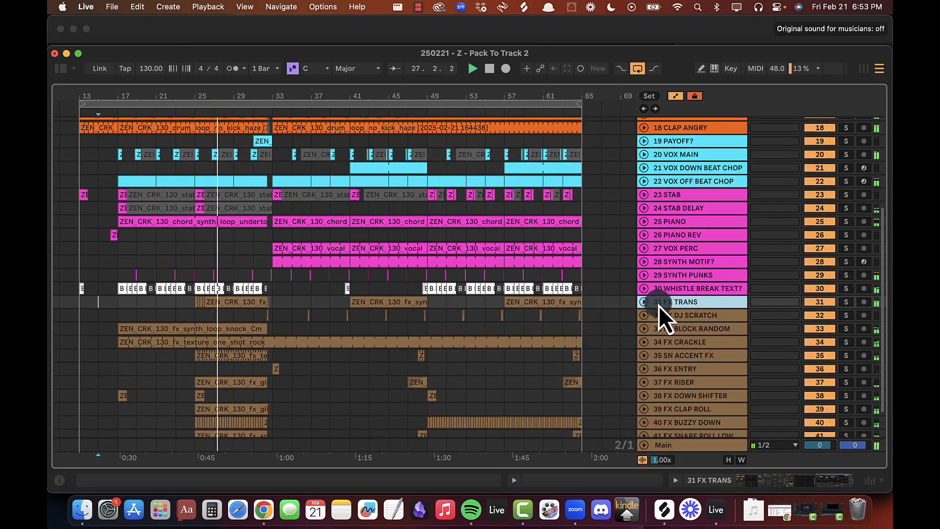
pyautogui.click(644, 303)
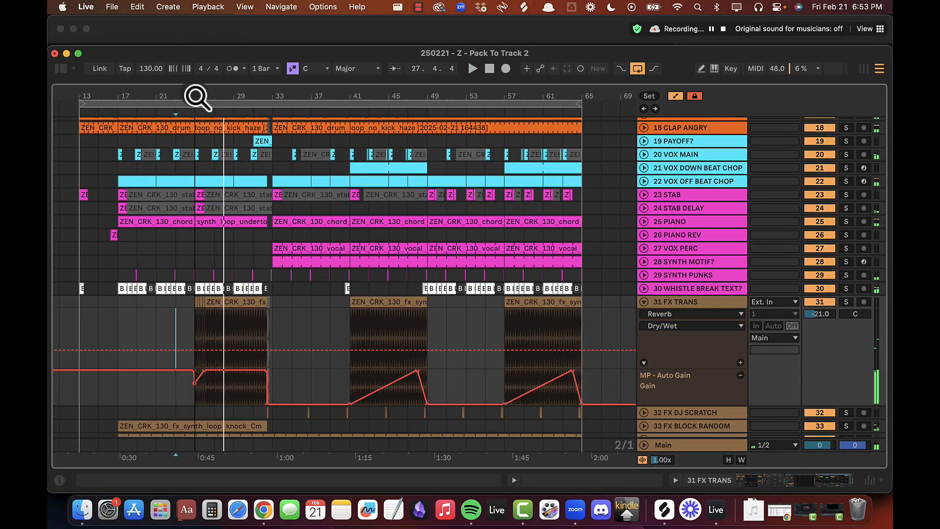
pyautogui.moveTo(195, 94); pyautogui.dragTo(196, 101)
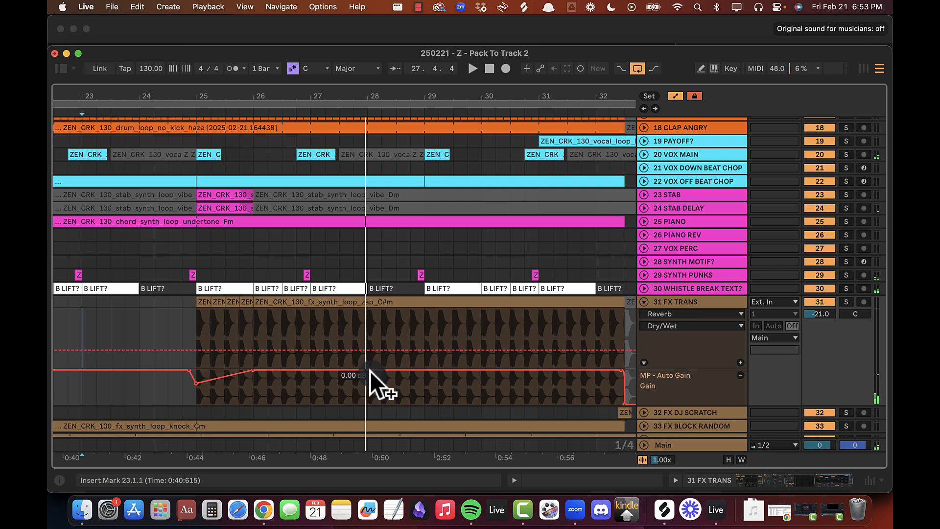
pyautogui.click(423, 374)
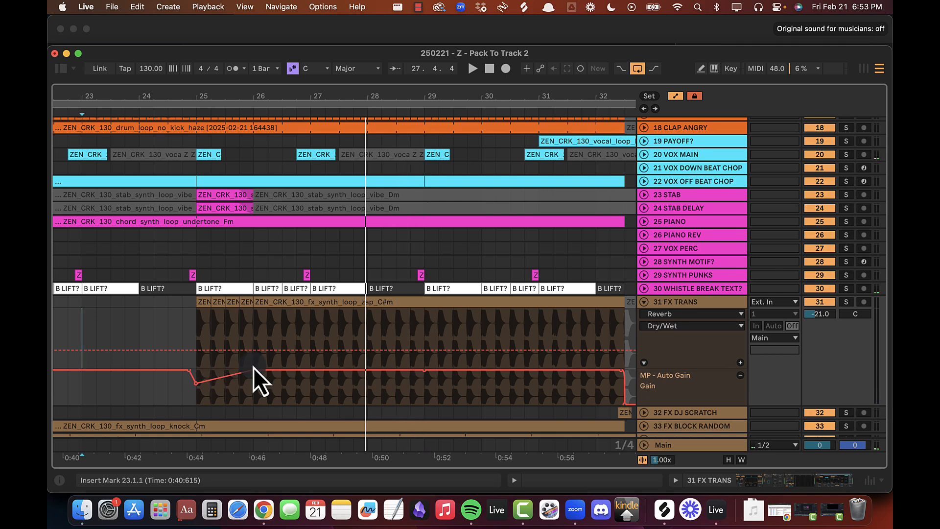
pyautogui.moveTo(254, 368); pyautogui.dragTo(254, 371)
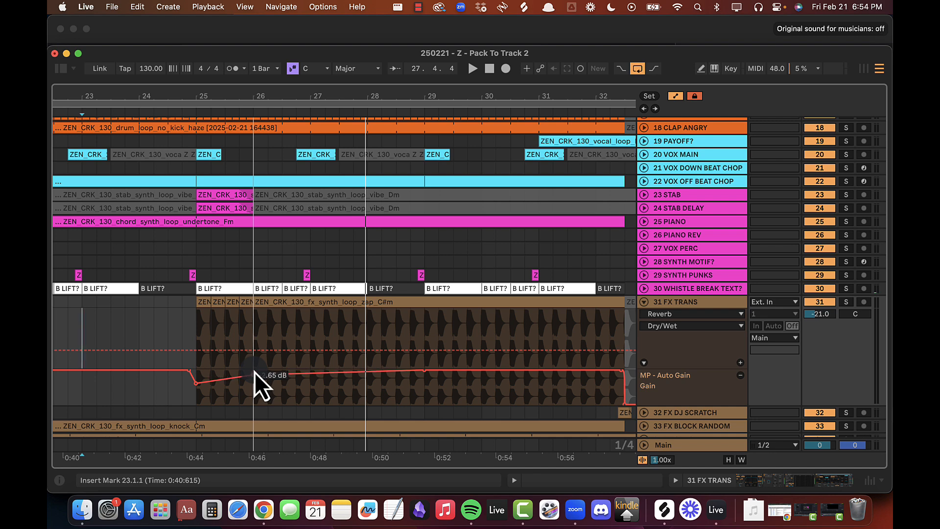
# Step: Play from just before bar 25, fine-tune the FX TRANS gain point at bar 26 to about -4.06 dB, and undo the last tweak
pyautogui.moveTo(231, 99); pyautogui.dragTo(231, 144)
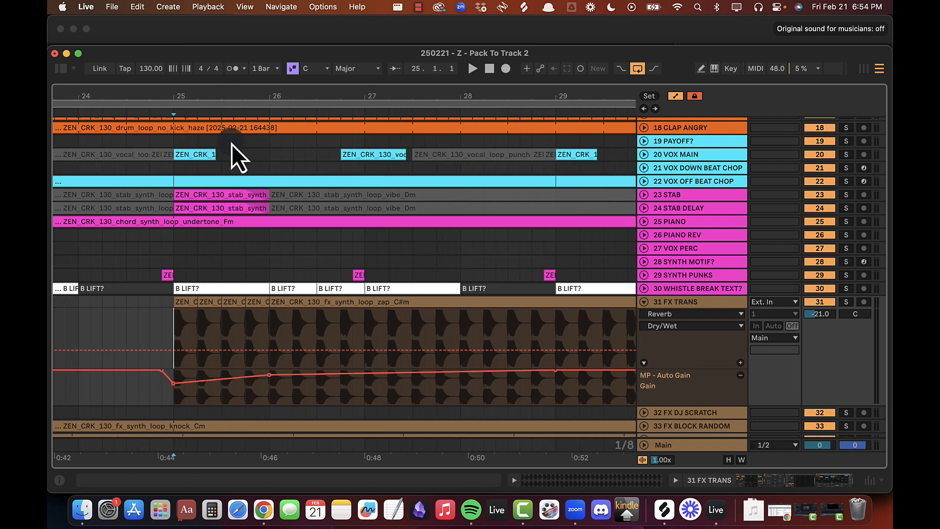
pyautogui.click(168, 335)
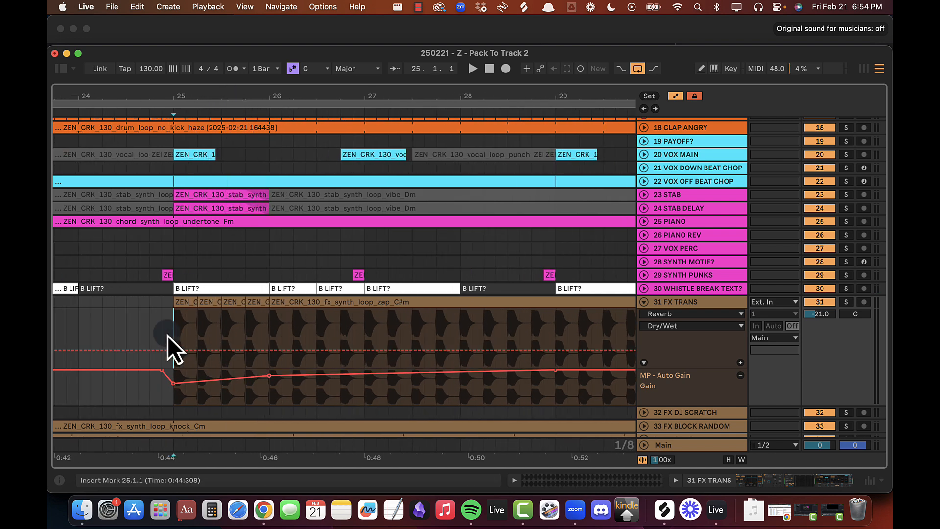
pyautogui.click(166, 335)
pyautogui.press('space')
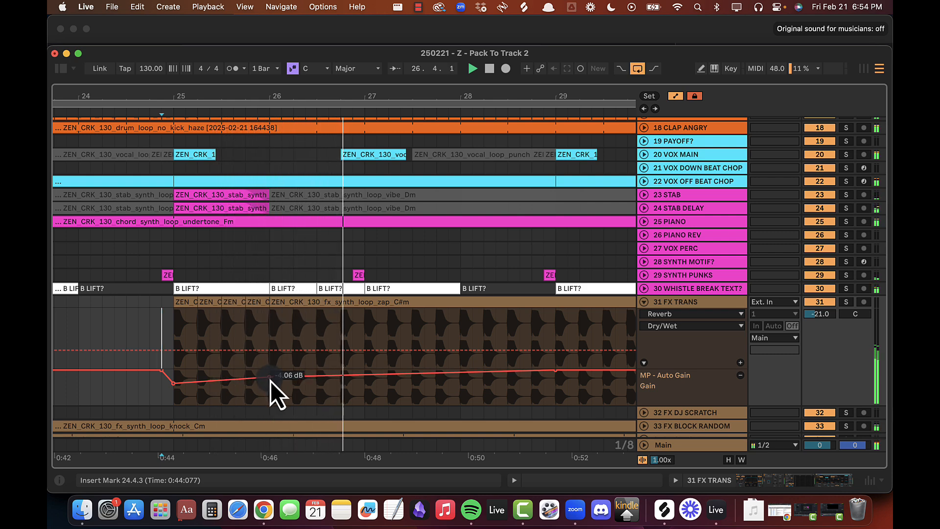
pyautogui.press('super+z')
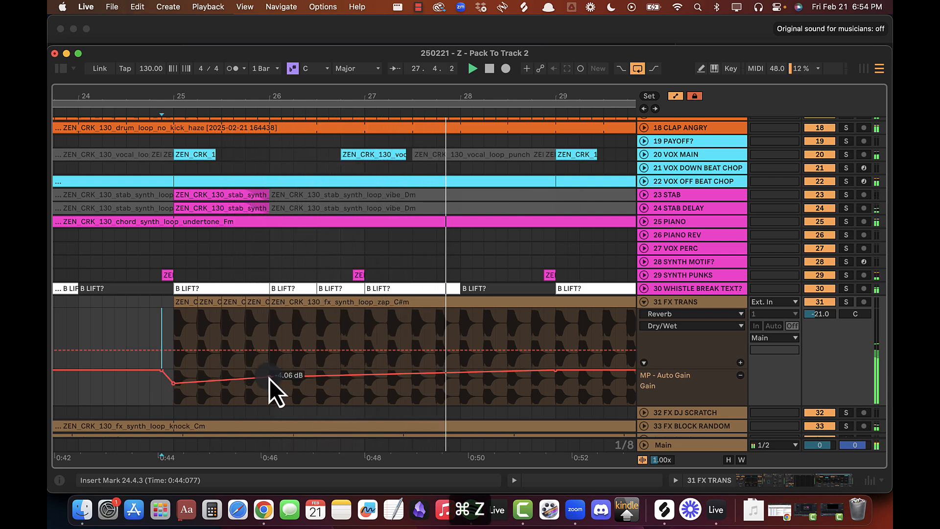
# Step: Fold the FX TRANS track and review the full arrangement from the build into the first drop during playback
pyautogui.doubleClick(342, 98)
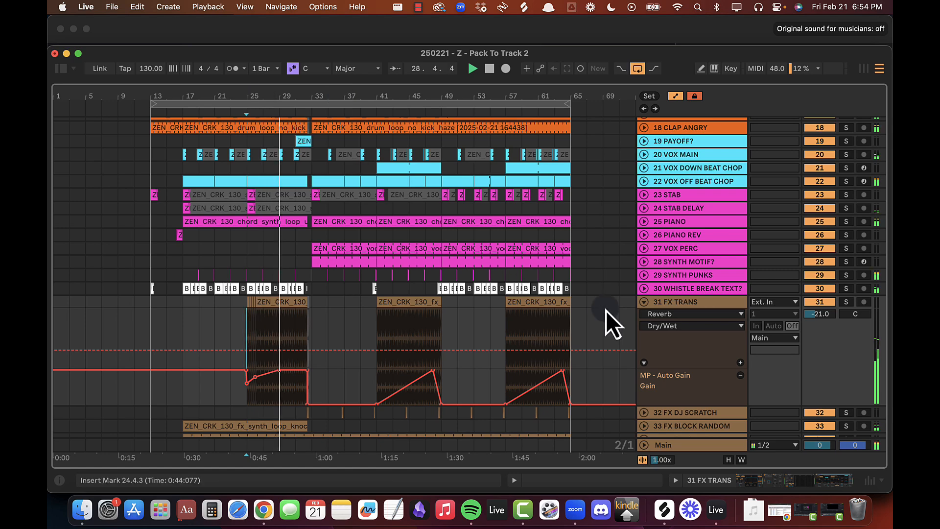
pyautogui.click(643, 301)
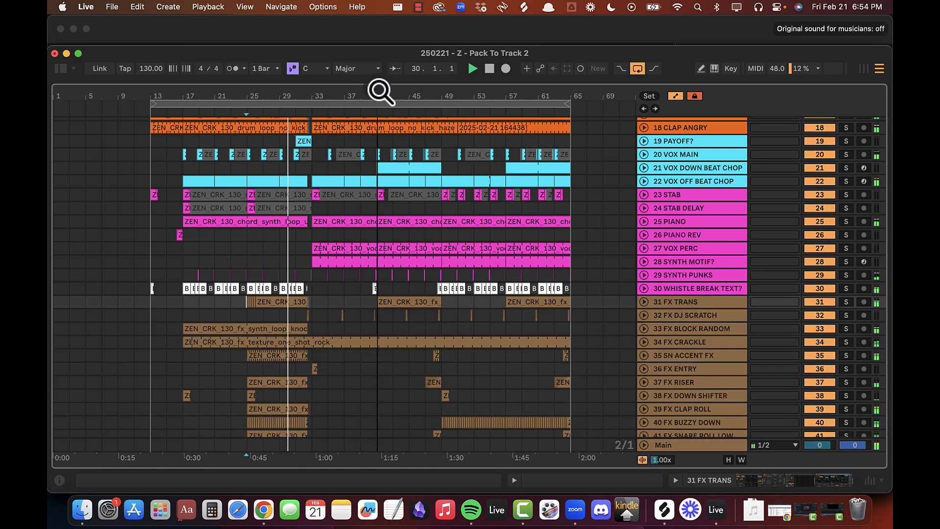
pyautogui.moveTo(379, 91); pyautogui.dragTo(380, 91)
pyautogui.moveTo(326, 194); pyautogui.dragTo(331, 196)
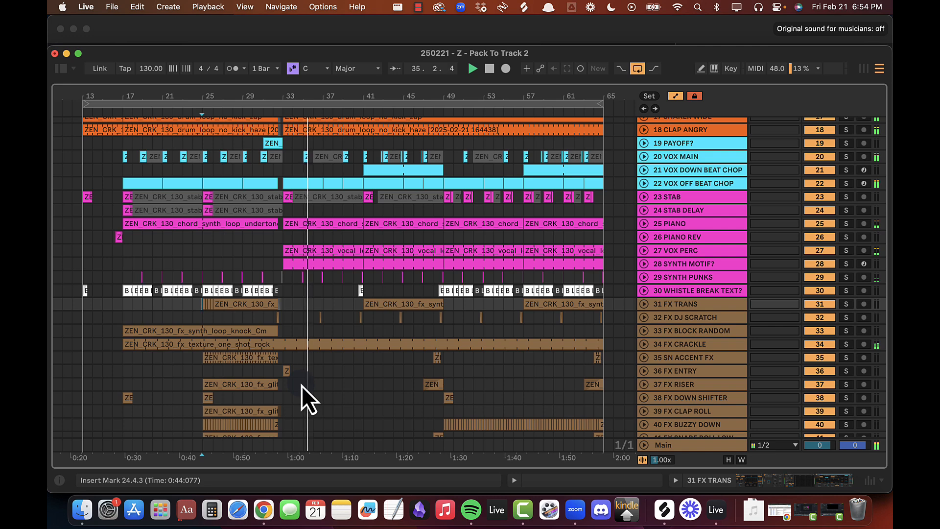
# Step: Copy the FX DJ SCRATCH selection from bar 40 to bar 42 and paste it at bar 24, leading into the build
pyautogui.scroll(5, 298, 339)
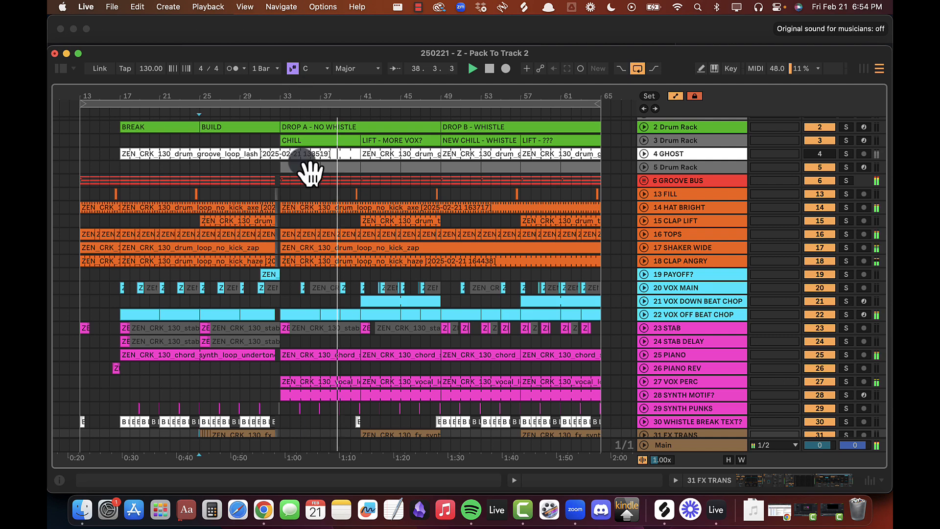
pyautogui.scroll(-6, 322, 394)
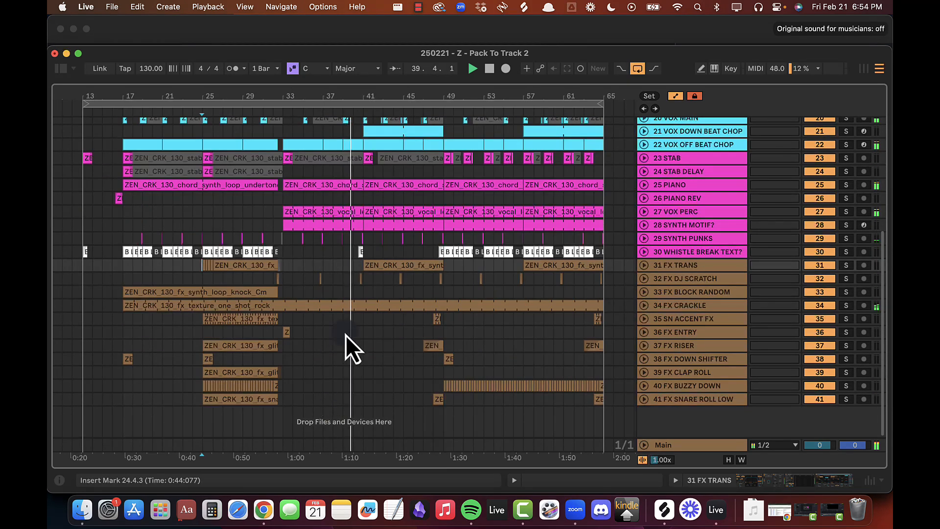
pyautogui.moveTo(293, 100); pyautogui.dragTo(293, 99)
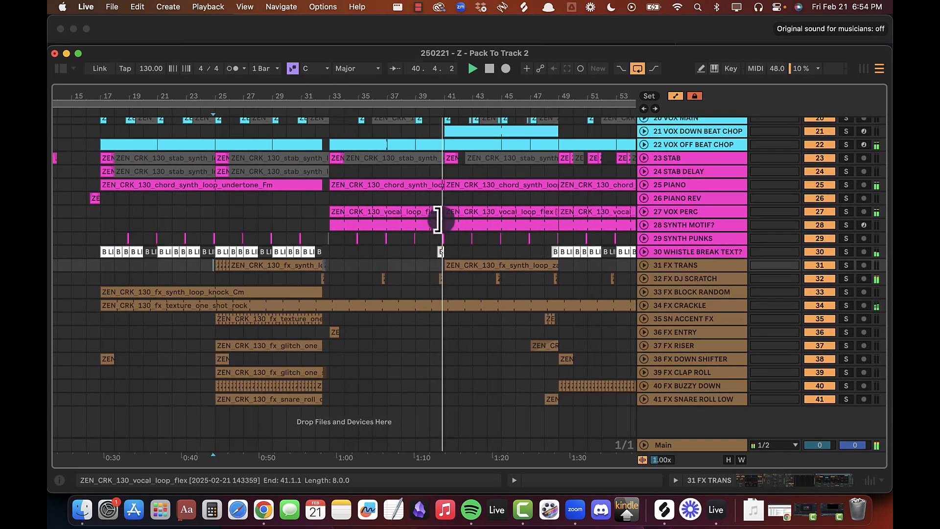
pyautogui.press('space')
pyautogui.moveTo(431, 278); pyautogui.dragTo(453, 279)
pyautogui.press('super+c')
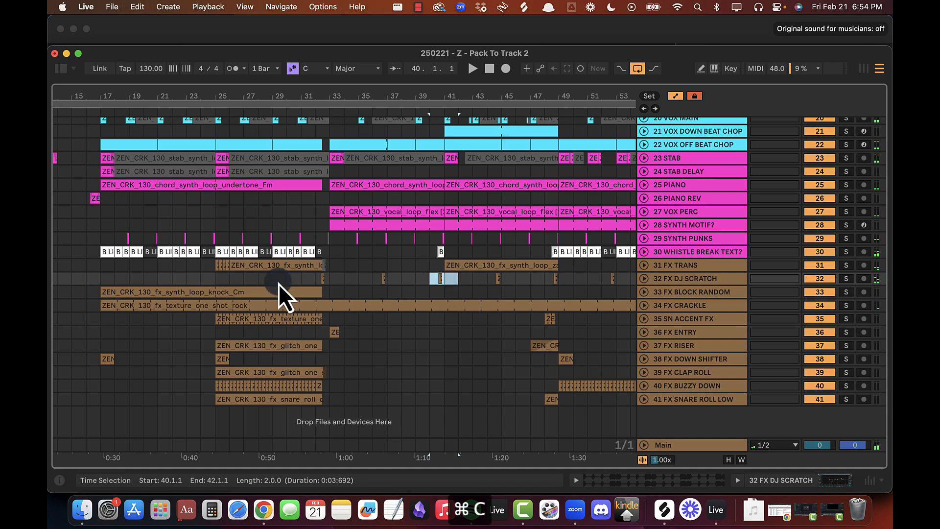
pyautogui.click(200, 280)
pyautogui.press('super+v')
# Step: Play from bar 23 and examine how the pasted FX DJ SCRATCH hit leads into the build at bar 25
pyautogui.click(186, 278)
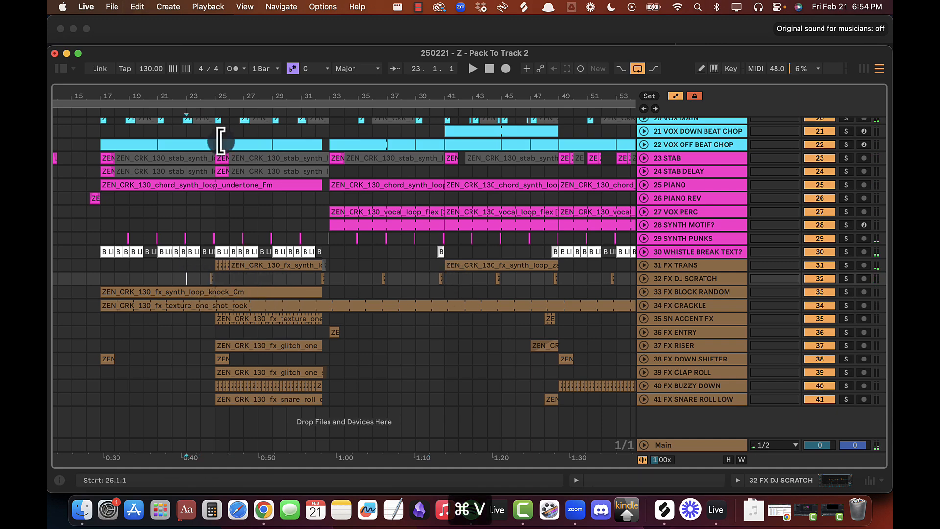
pyautogui.scroll(7, 222, 245)
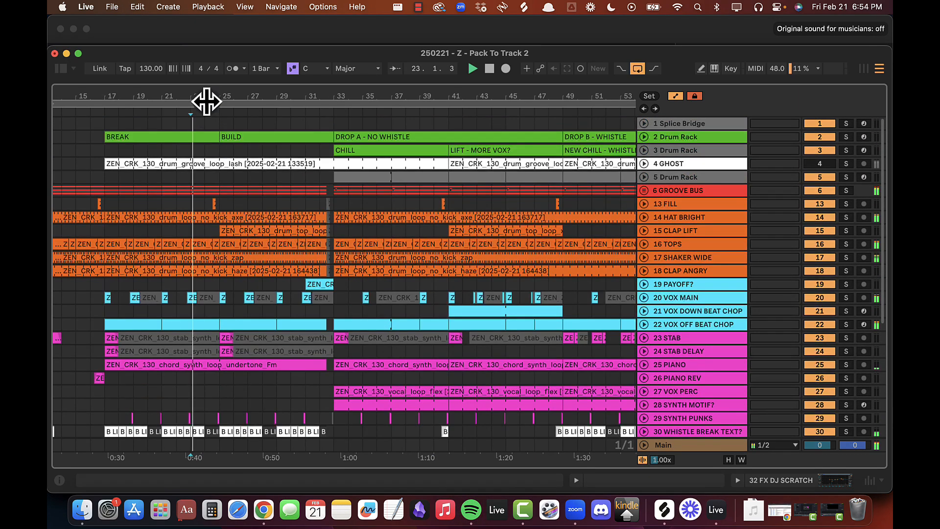
pyautogui.moveTo(206, 98); pyautogui.dragTo(210, 100)
pyautogui.scroll(-10, 220, 279)
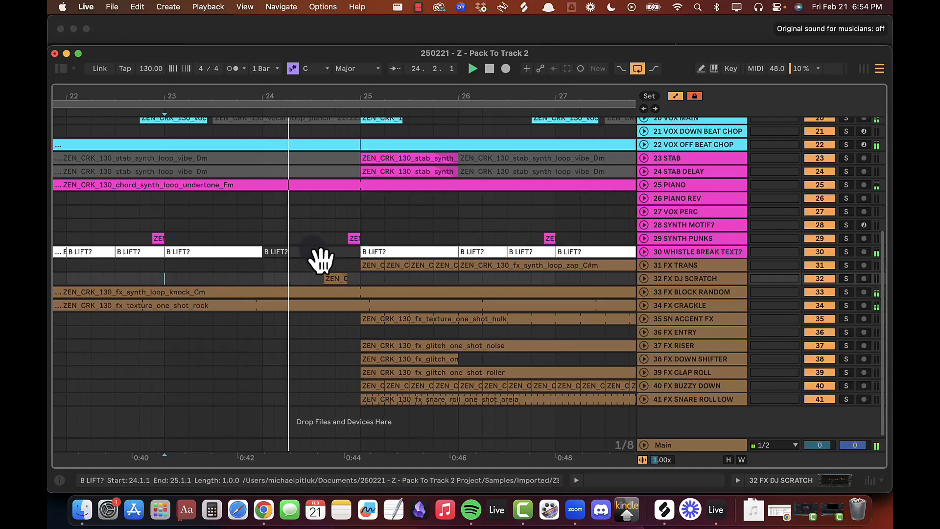
pyautogui.click(322, 250)
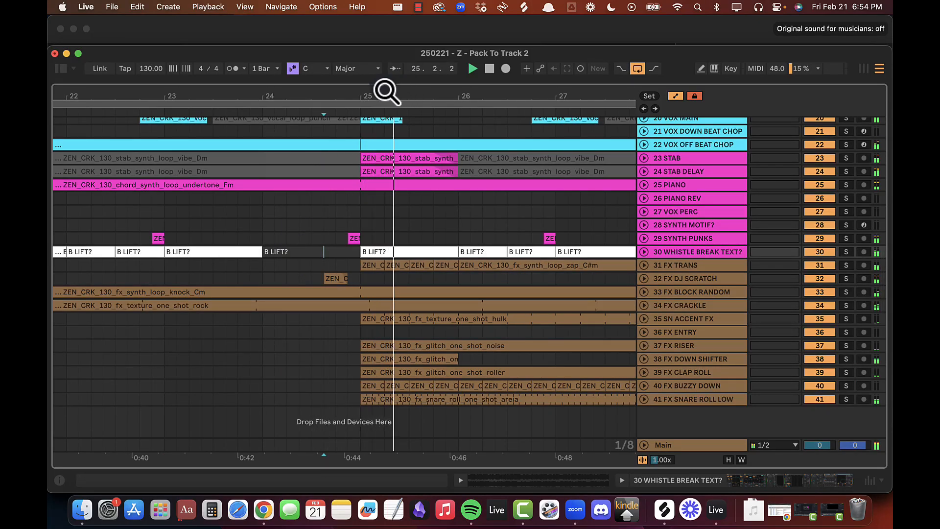
pyautogui.moveTo(382, 93); pyautogui.dragTo(379, 94)
# Step: Copy the FX DJ SCRATCH selection from bar 24 to bar 26 and paste it at bar 16, before the break
pyautogui.scroll(2, 411, 234)
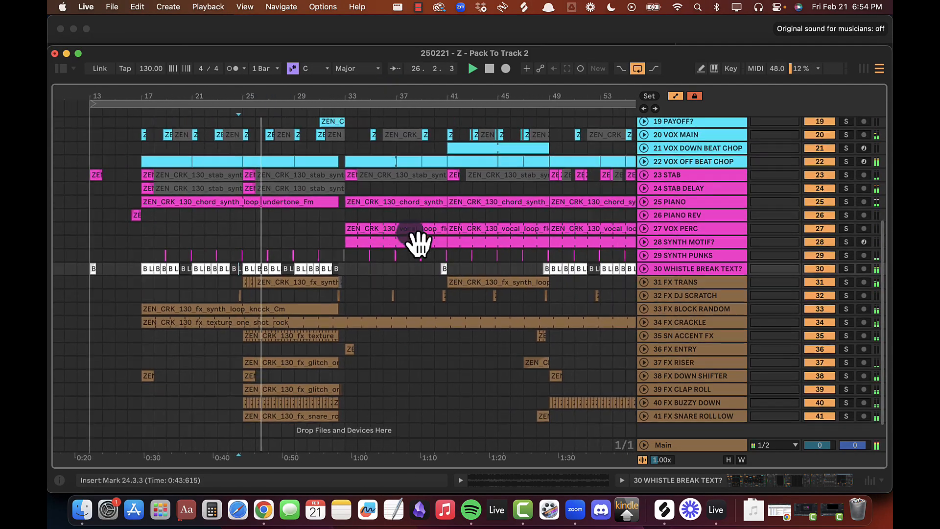
pyautogui.hscroll(-5, 410, 234)
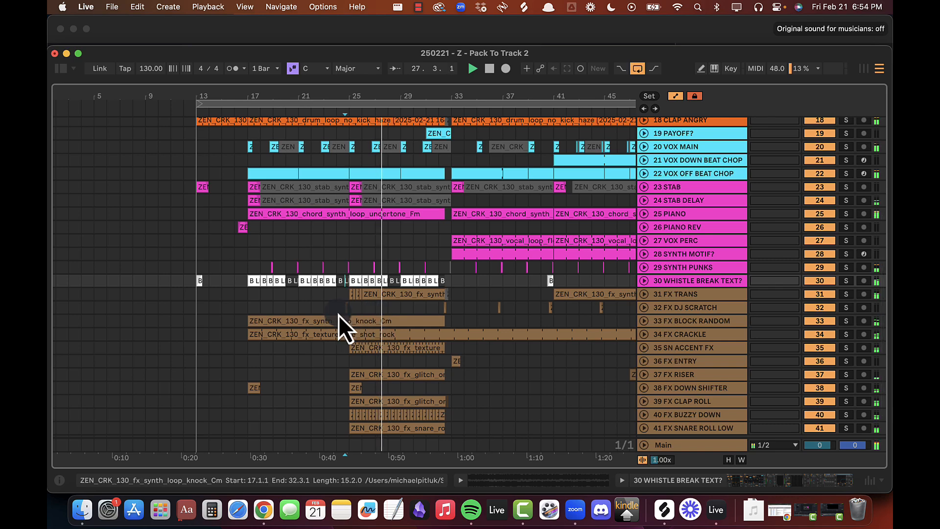
pyautogui.moveTo(338, 308); pyautogui.dragTo(358, 309)
pyautogui.press('super+c')
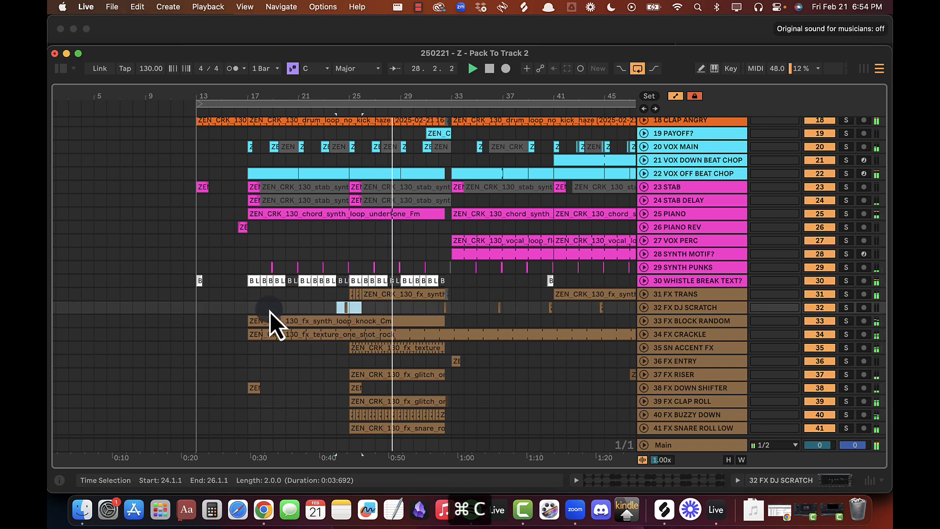
pyautogui.click(236, 313)
pyautogui.press('super+v')
pyautogui.click(235, 313)
# Step: Restart playback from bar 13 and review the tracks leading into the break
pyautogui.scroll(8, 234, 245)
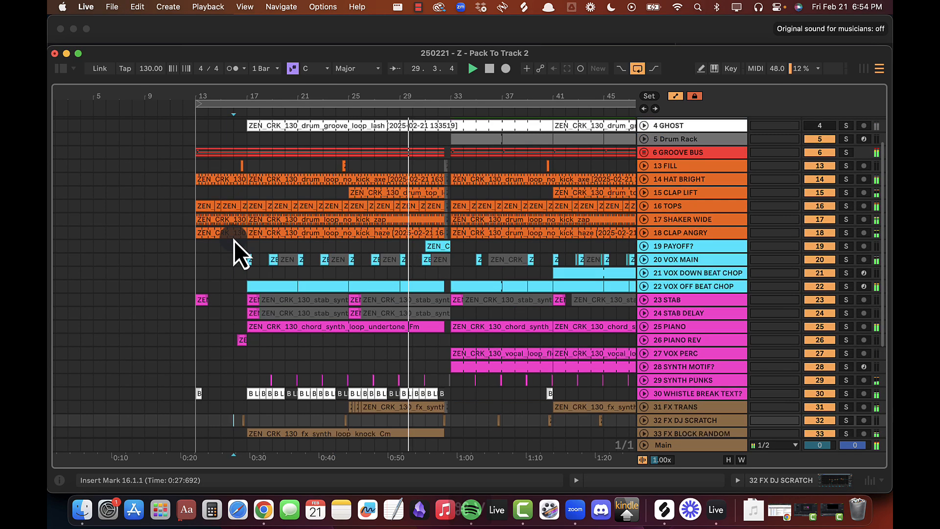
pyautogui.click(197, 277)
pyautogui.scroll(-8, 201, 319)
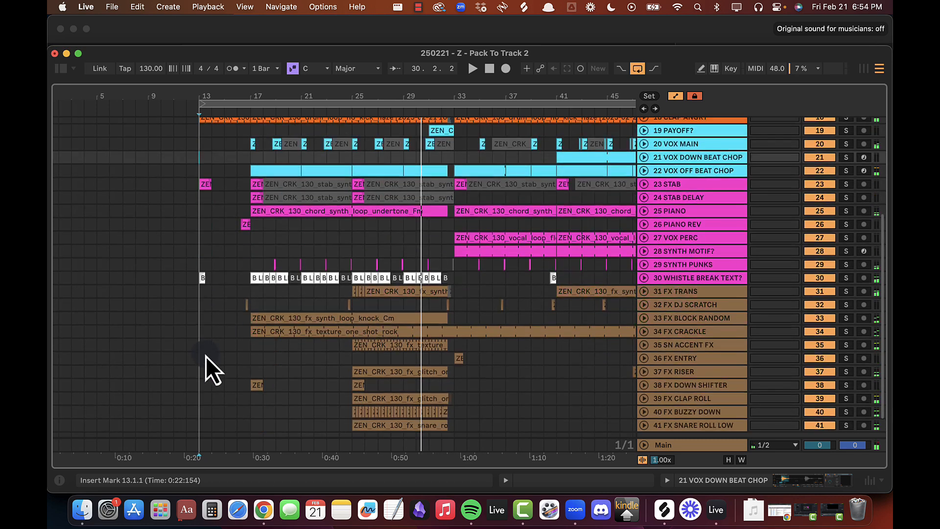
pyautogui.click(202, 308)
pyautogui.press('space')
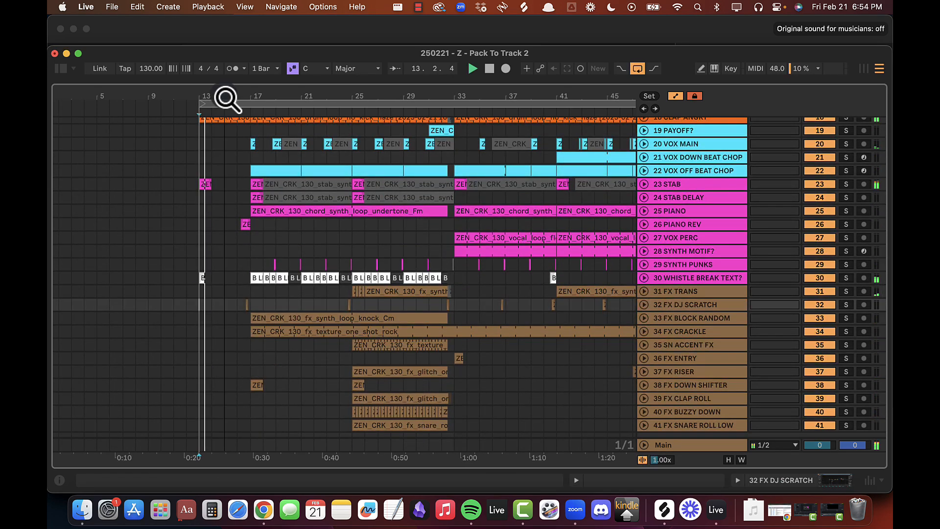
pyautogui.moveTo(227, 96); pyautogui.dragTo(227, 101)
pyautogui.scroll(10, 260, 275)
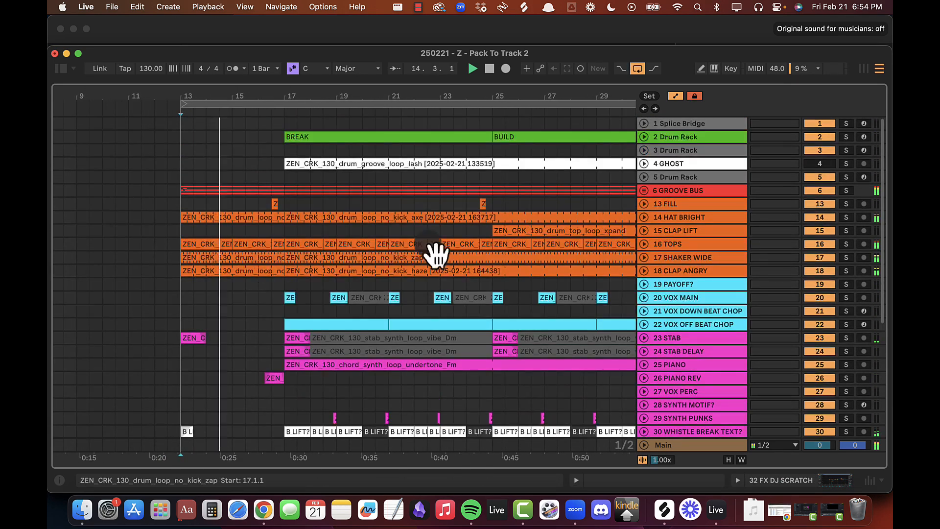
pyautogui.hscroll(5, 357, 254)
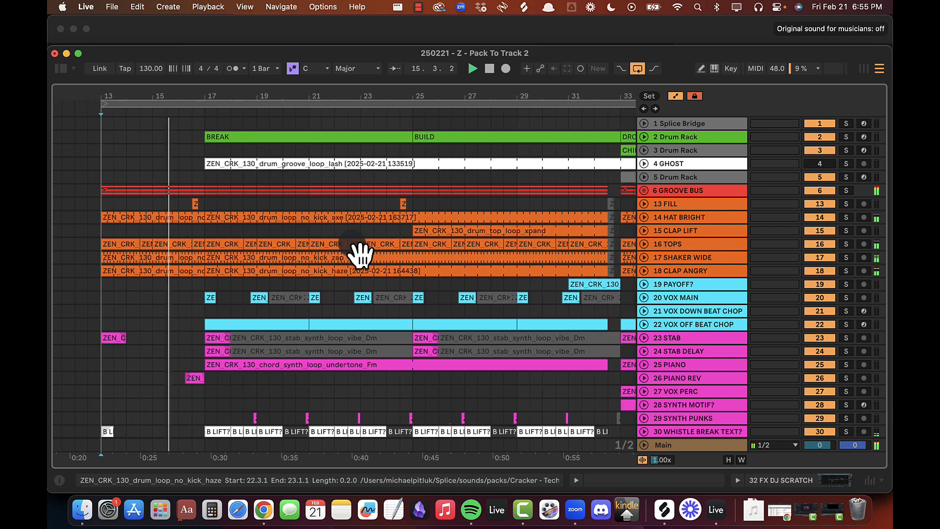
# Step: Deactivate the CLAP LIFT clip across the build from bar 25, and turn off Lock Envelopes
pyautogui.click(671, 230)
pyautogui.click(509, 231)
pyautogui.press('0')
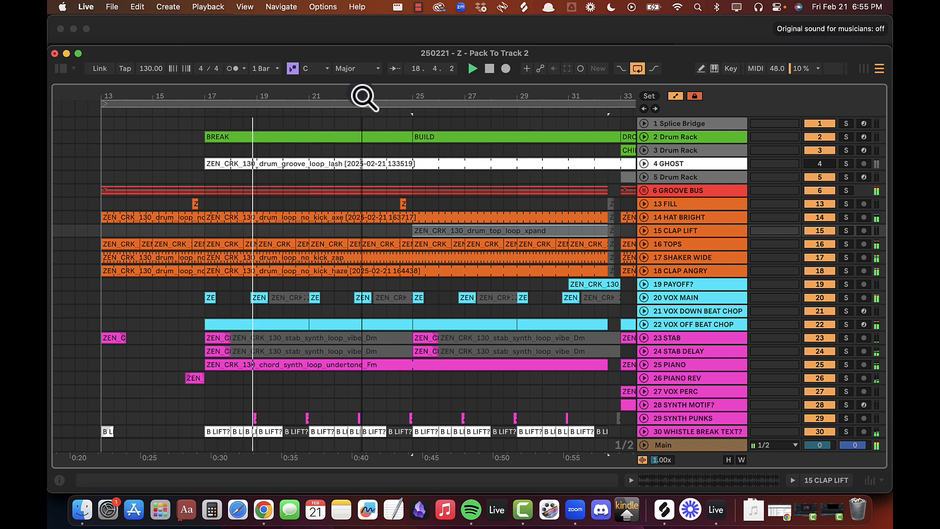
pyautogui.moveTo(362, 97); pyautogui.dragTo(296, 98)
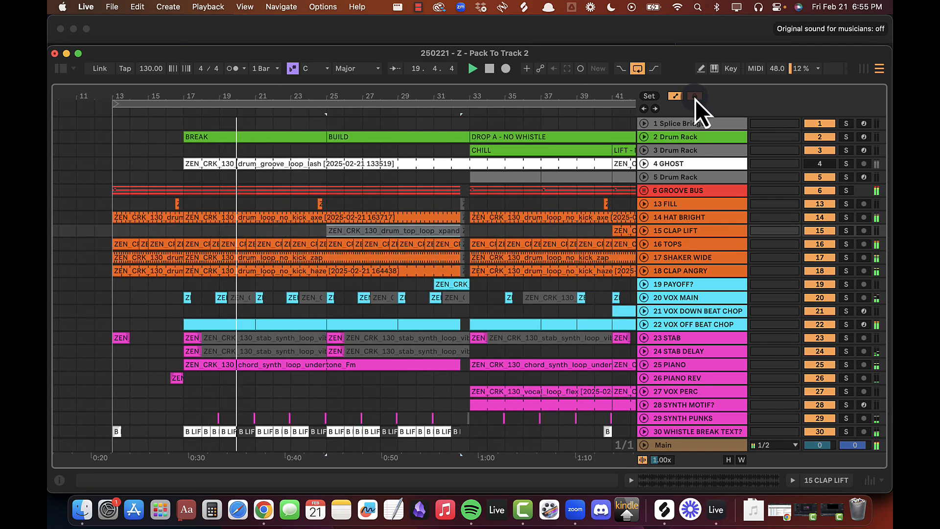
pyautogui.moveTo(466, 90); pyautogui.dragTo(462, 95)
pyautogui.click(548, 317)
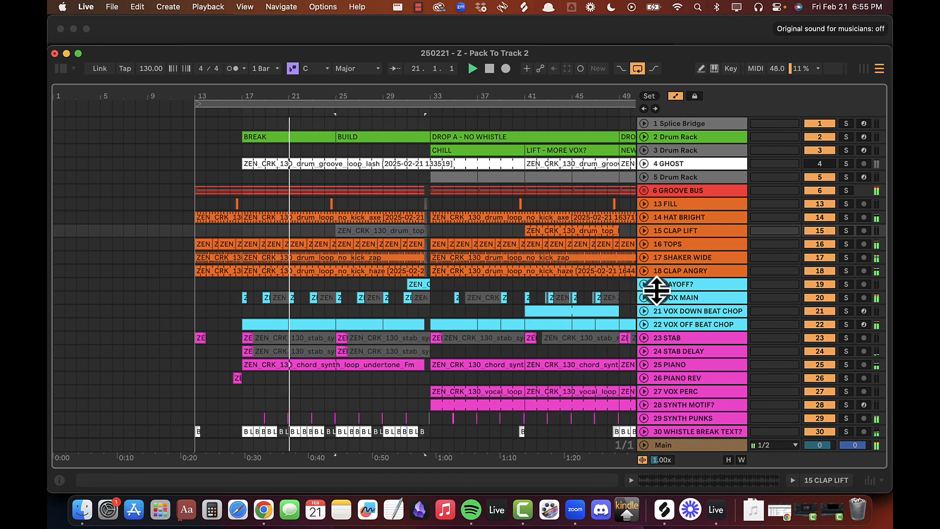
# Step: Review all tracks from the break through the build into Drop A during playback, with the build's clap lift deactivated
pyautogui.hscroll(3, 327, 272)
pyautogui.scroll(-1, 327, 272)
pyautogui.press('-')
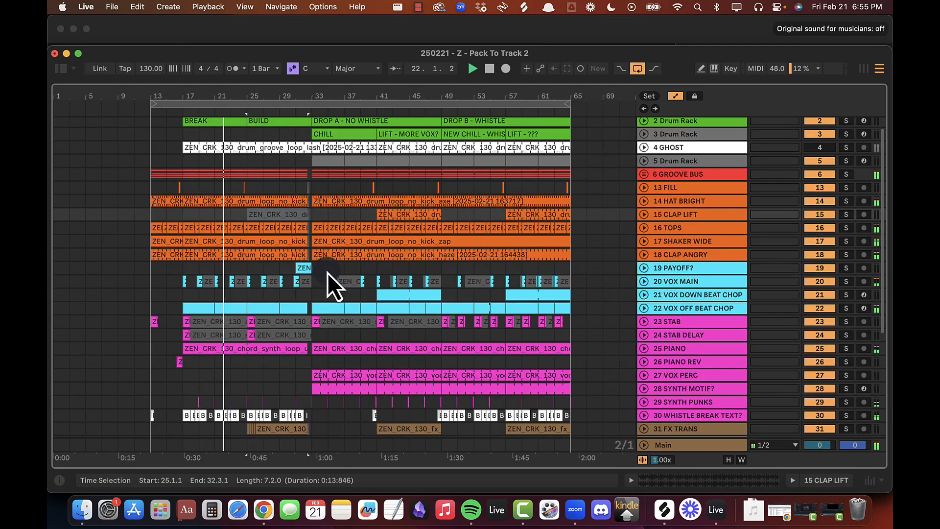
pyautogui.scroll(1, 258, 267)
pyautogui.scroll(-10, 260, 269)
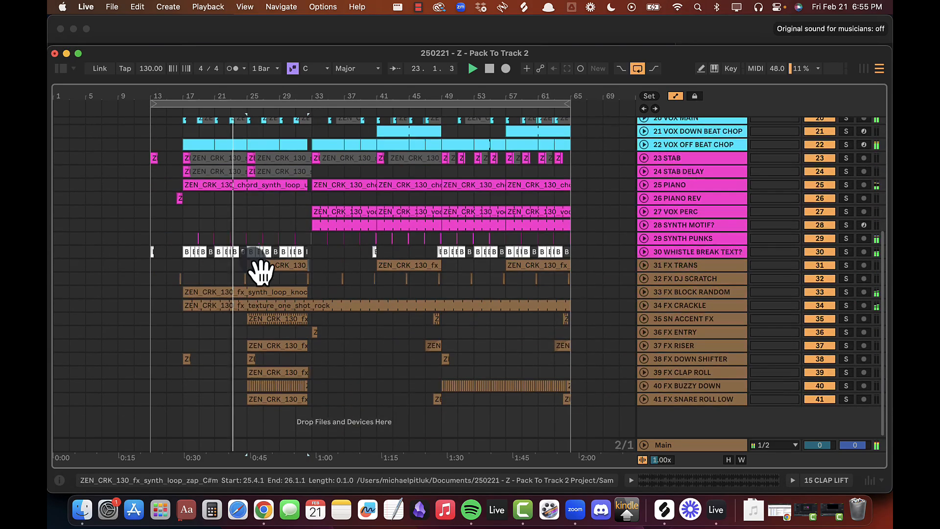
pyautogui.scroll(10, 256, 273)
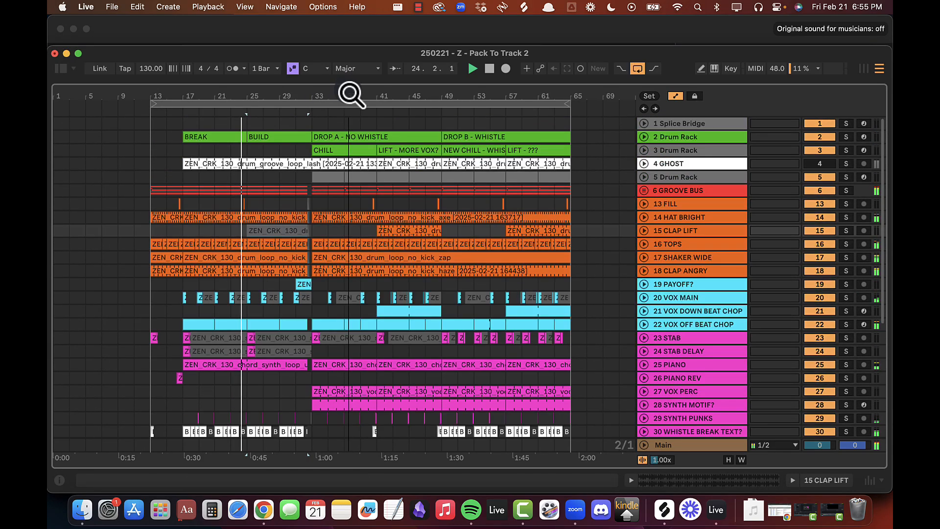
pyautogui.moveTo(352, 92); pyautogui.dragTo(300, 95)
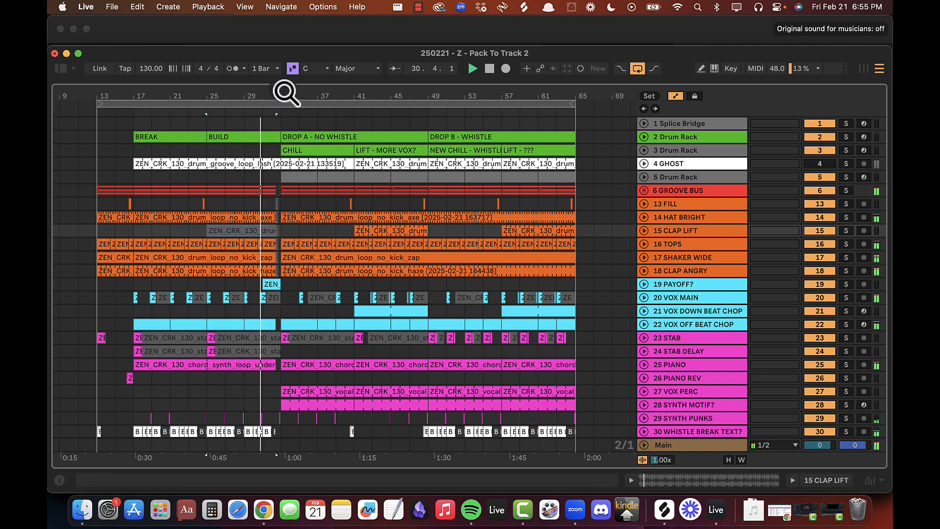
pyautogui.moveTo(285, 90)
pyautogui.mouseDown()
pyautogui.moveTo(275, 95)
pyautogui.moveTo(285, 95)
pyautogui.mouseUp()
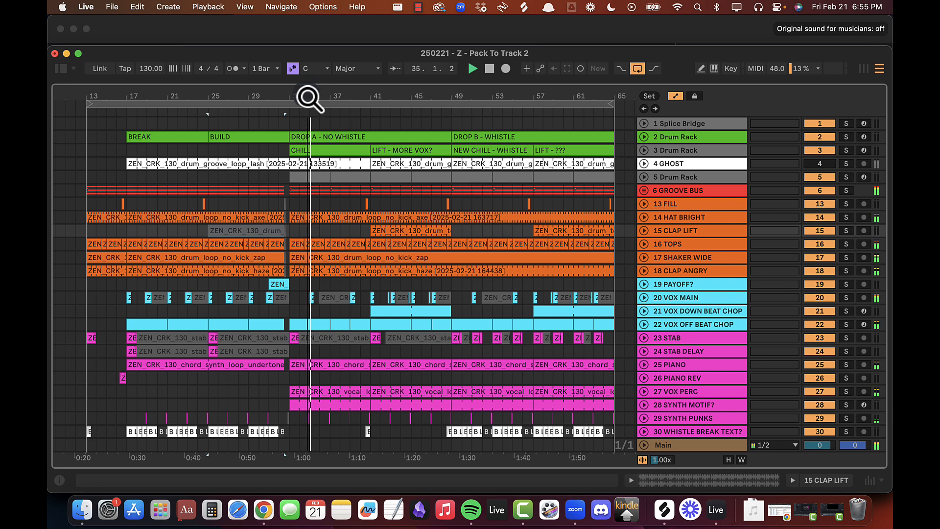
pyautogui.moveTo(309, 98); pyautogui.dragTo(295, 99)
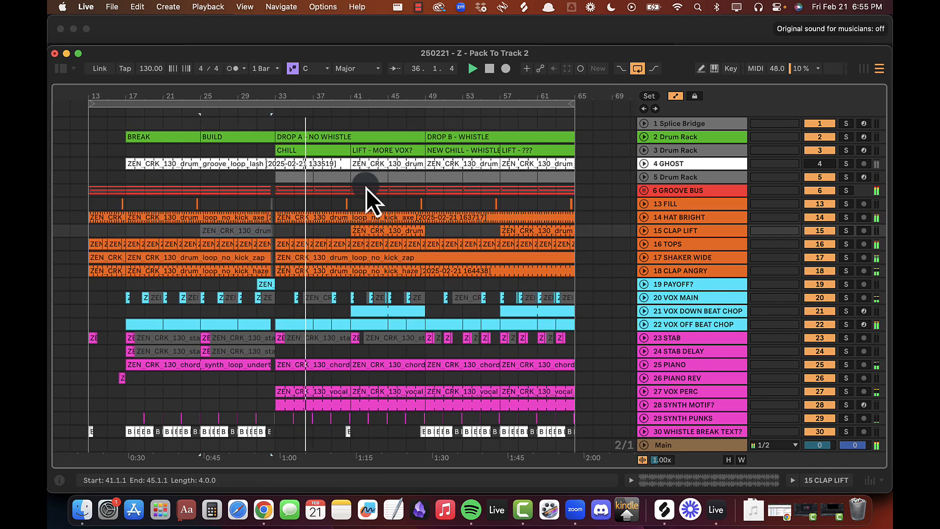
# Step: Show the VOX MAIN devices, toggle the rack's DELAY chain off and back on to compare, and inspect the remaining effects
pyautogui.click(665, 298)
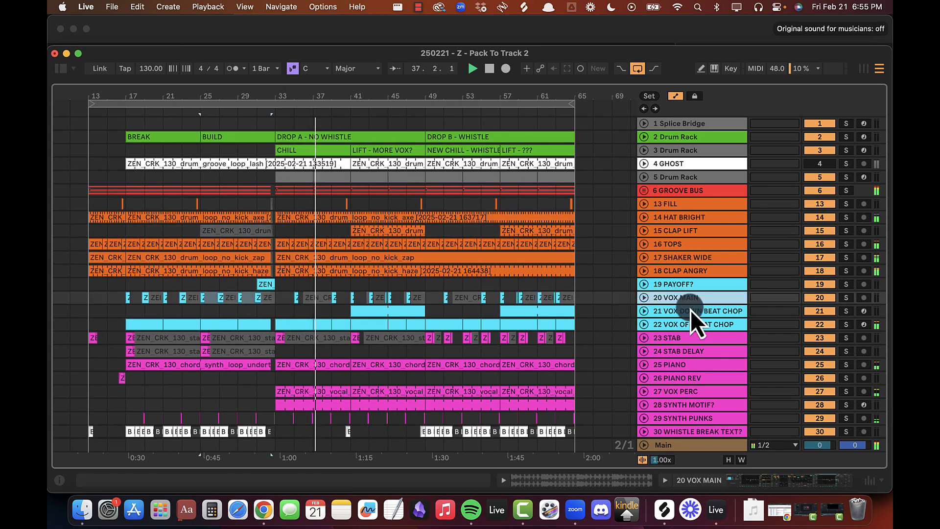
pyautogui.doubleClick(664, 294)
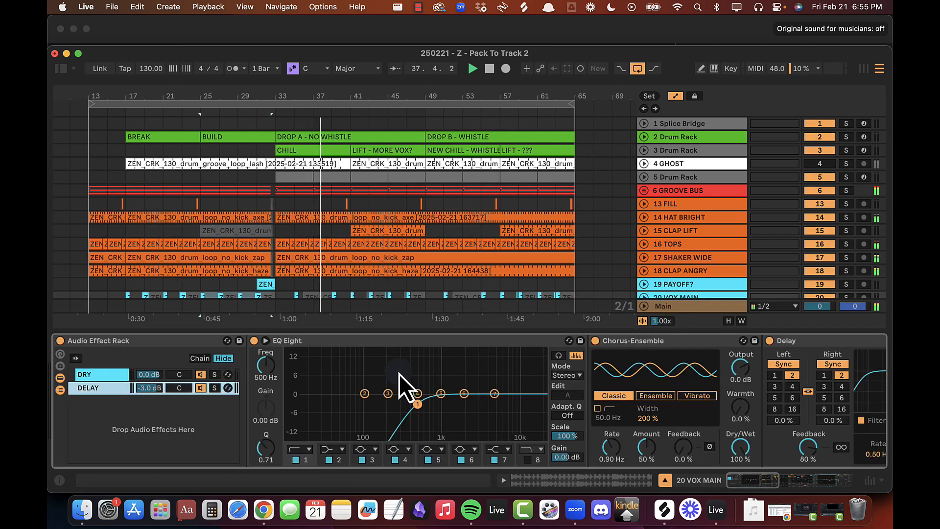
pyautogui.click(200, 388)
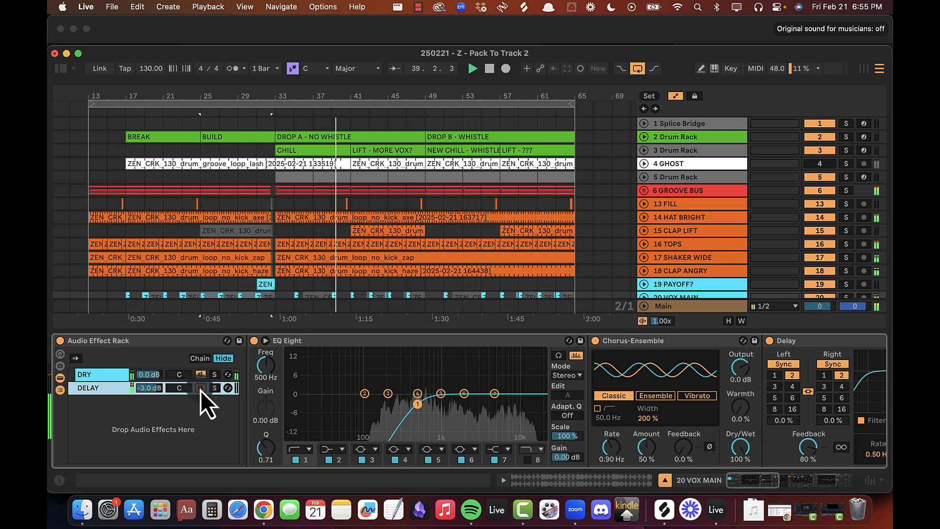
pyautogui.hscroll(10, 217, 418)
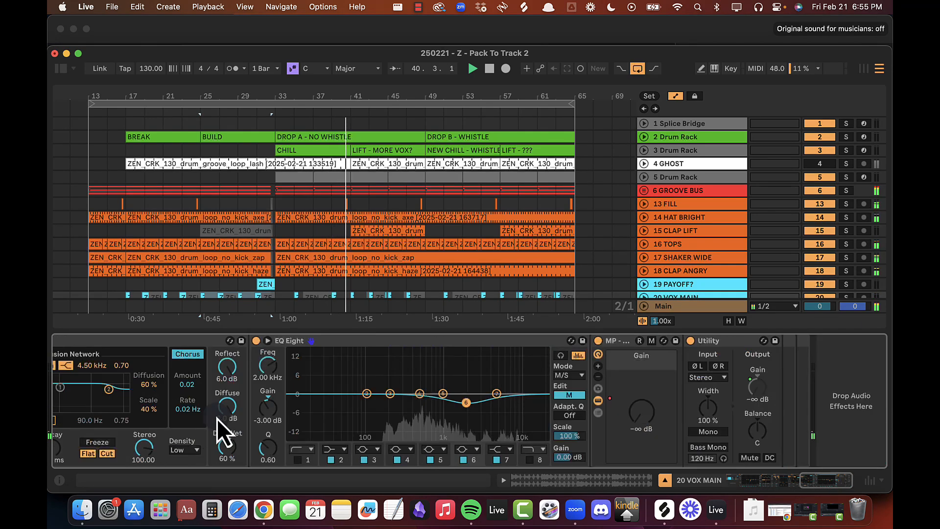
pyautogui.hscroll(-10, 216, 418)
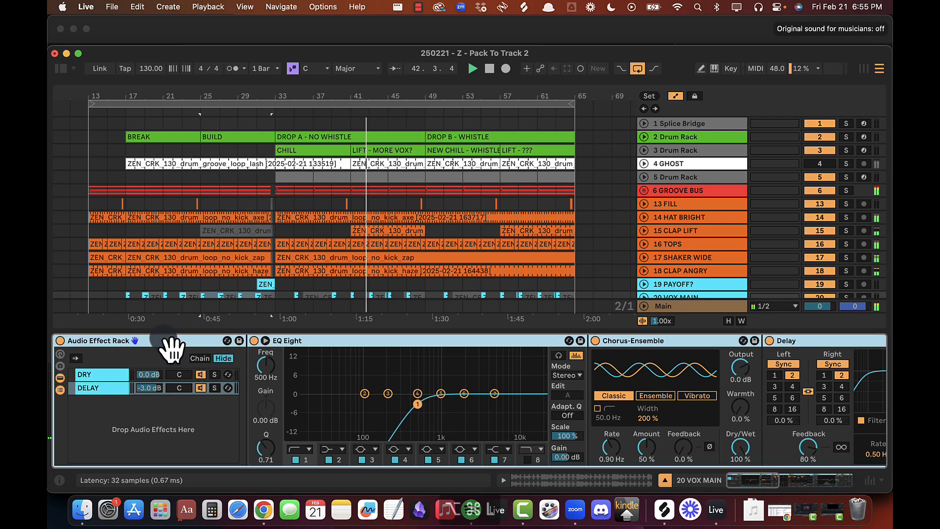
pyautogui.press('alt+super+l')
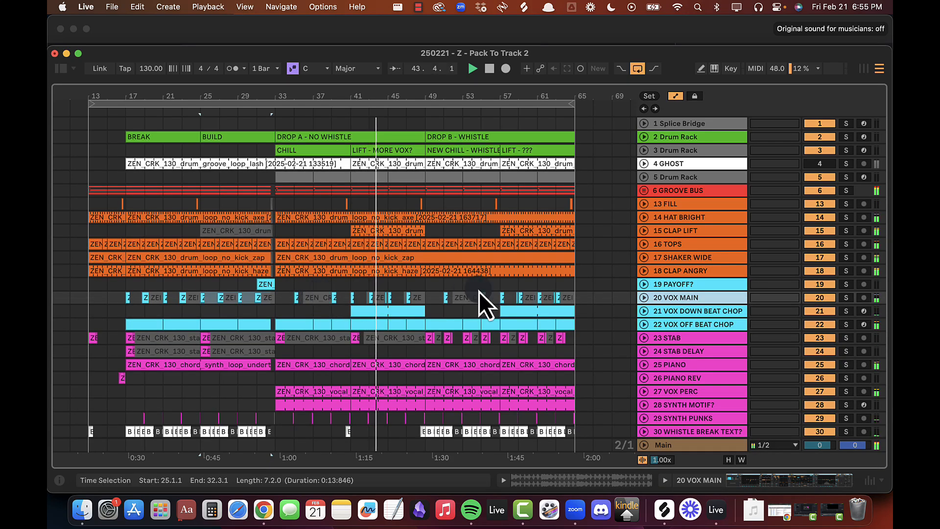
# Step: Examine the enlarged Spectrum display on the Main track during playback, then return to the full arrangement
pyautogui.doubleClick(677, 444)
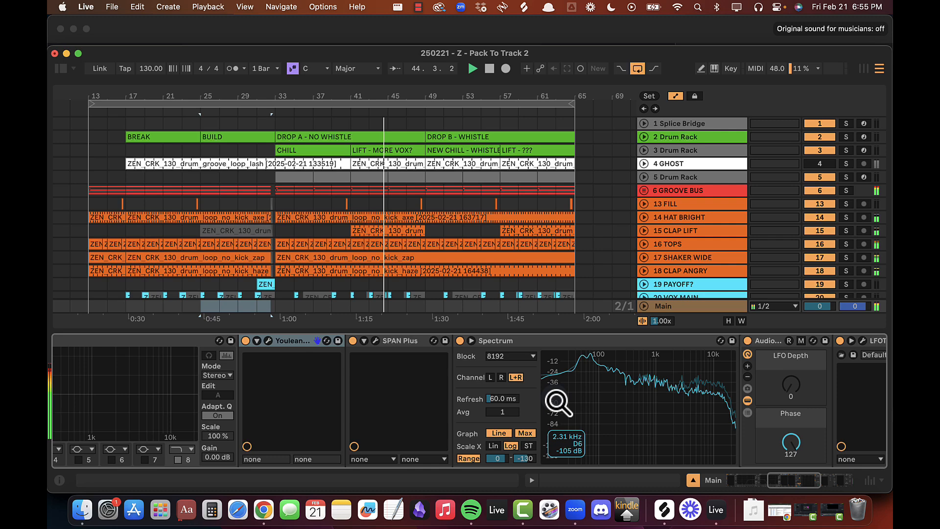
pyautogui.doubleClick(610, 392)
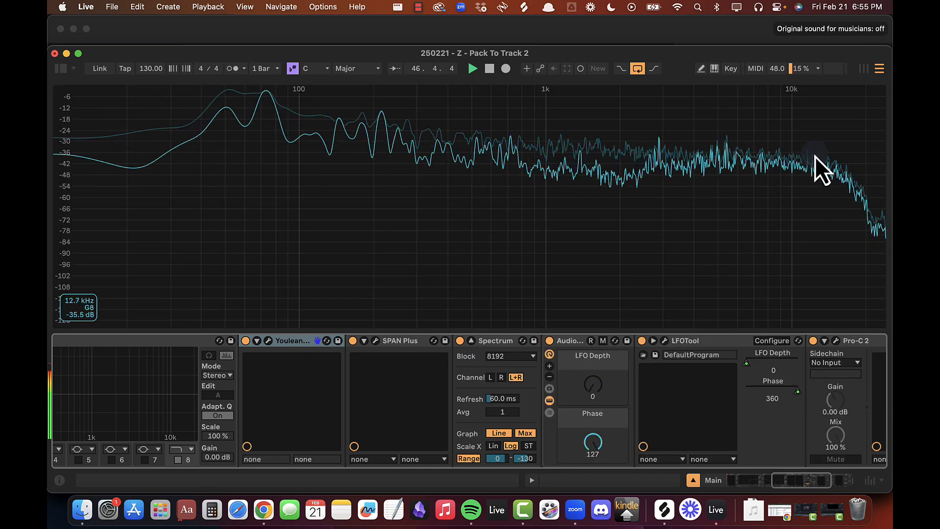
pyautogui.doubleClick(750, 166)
pyautogui.press('alt+super+l')
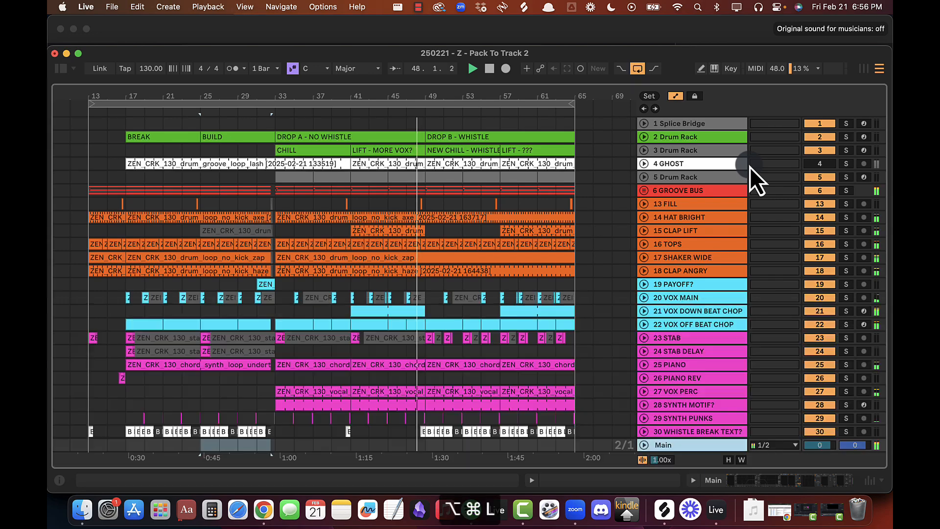
pyautogui.moveTo(428, 92); pyautogui.dragTo(426, 94)
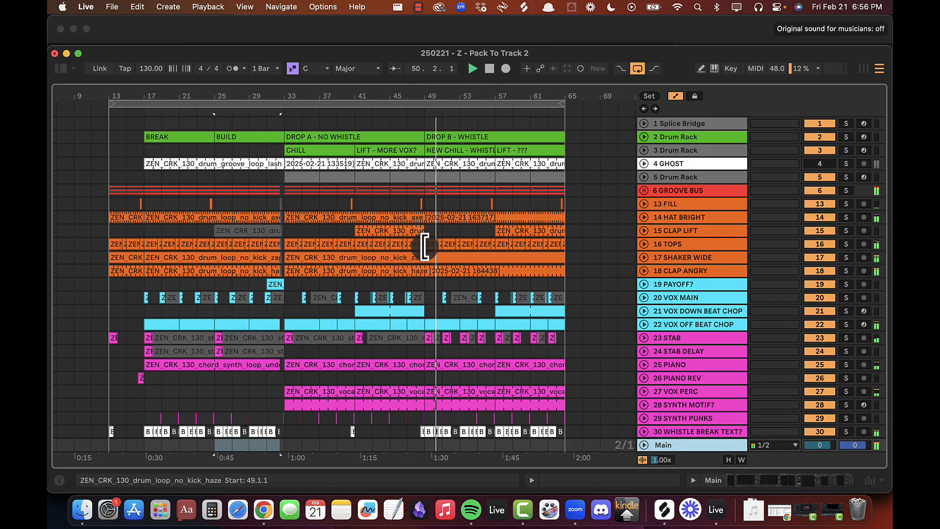
# Step: Lower the WHISTLE BREAK TEXT? track's volume to about -16 dB, then fold the track closed
pyautogui.scroll(-5, 424, 246)
pyautogui.scroll(5, 424, 246)
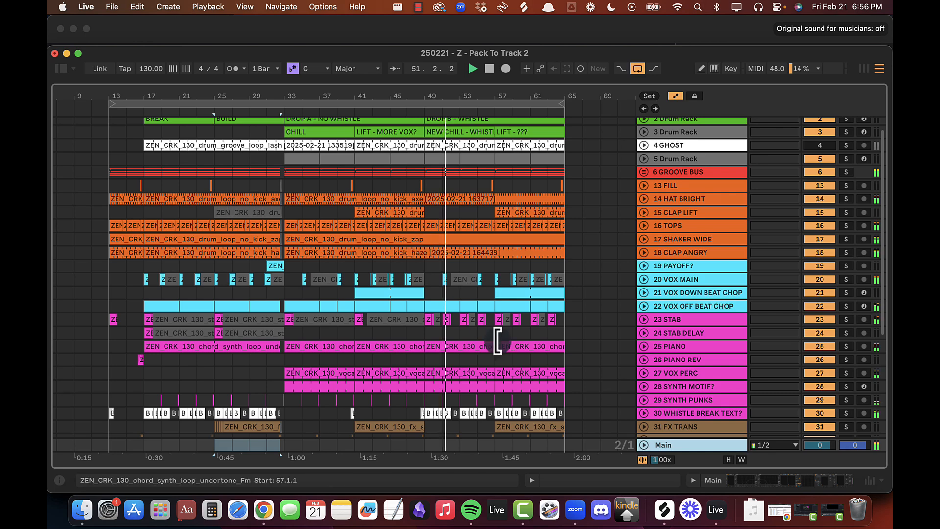
pyautogui.scroll(-5, 497, 335)
pyautogui.click(674, 262)
pyautogui.click(645, 263)
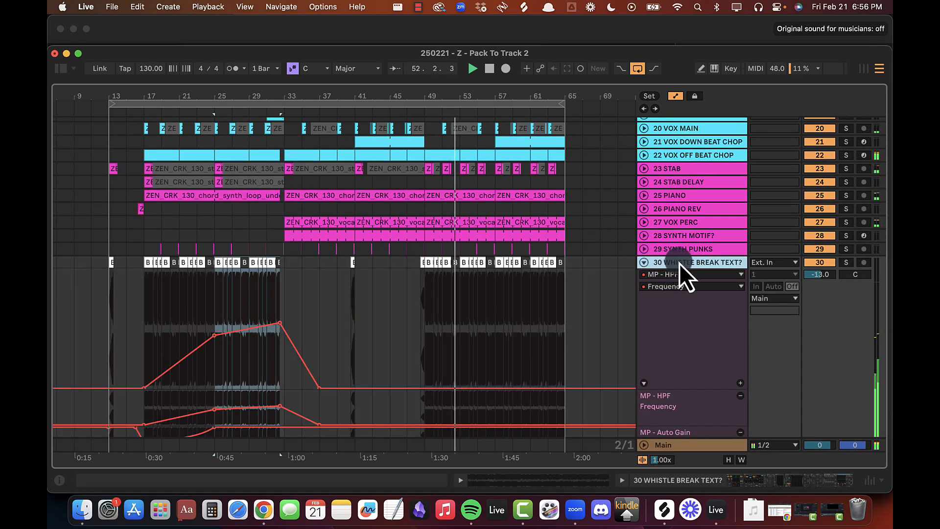
pyautogui.moveTo(822, 277); pyautogui.dragTo(823, 278)
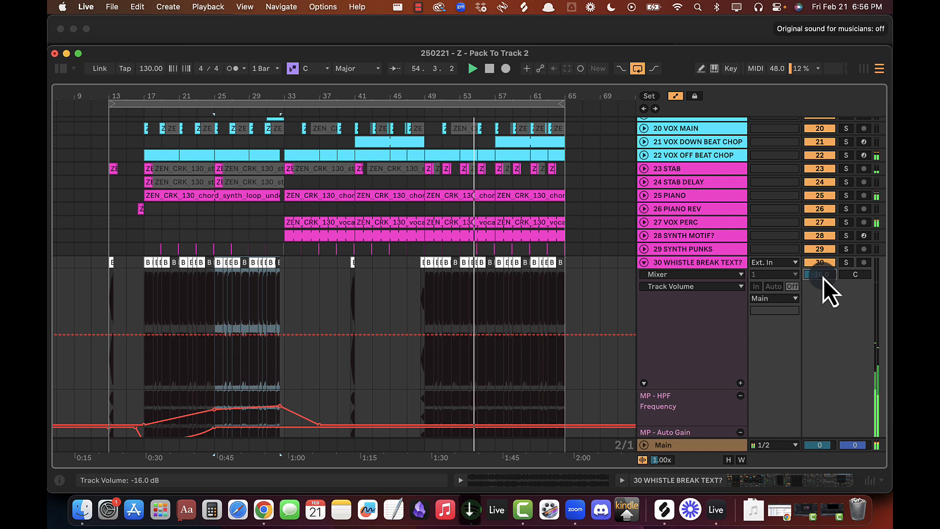
pyautogui.click(672, 267)
pyautogui.click(644, 264)
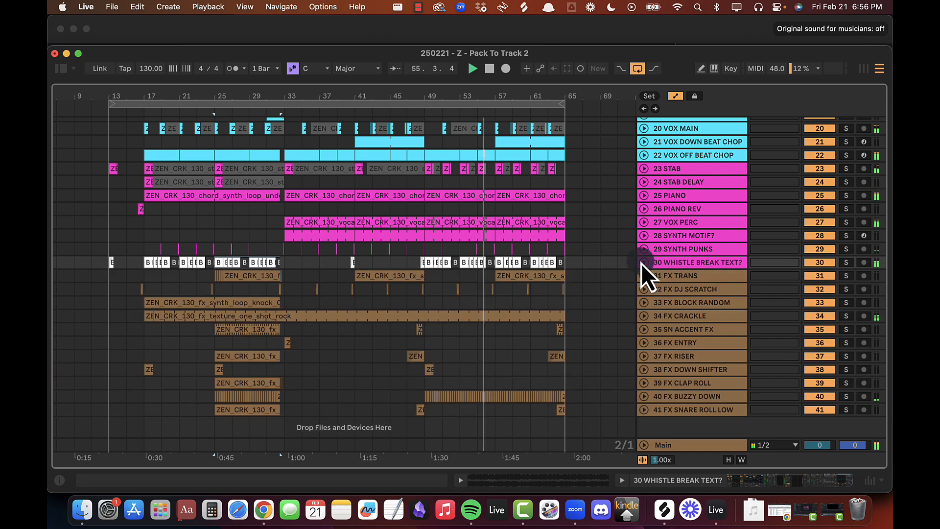
# Step: Inspect the PIANO track's automation lanes and play the arrangement from bar 45
pyautogui.moveTo(428, 94); pyautogui.dragTo(433, 96)
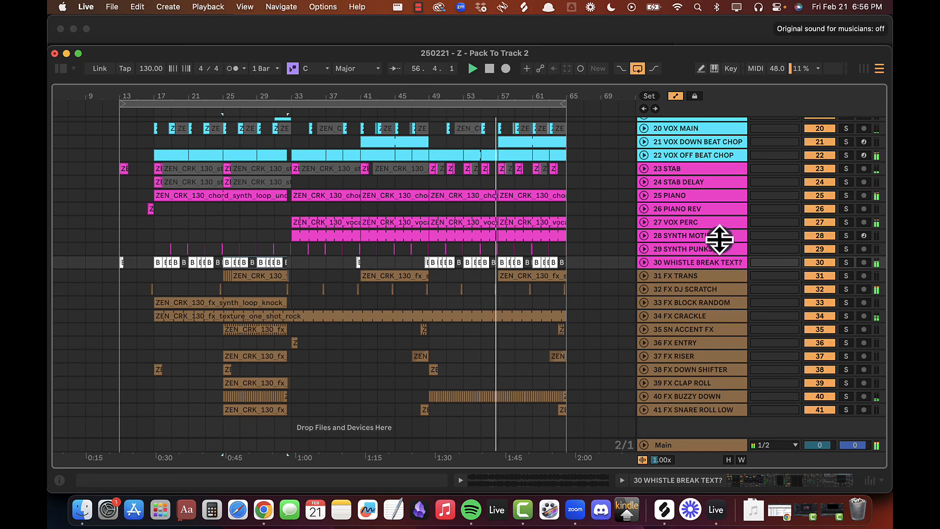
pyautogui.scroll(2, 422, 218)
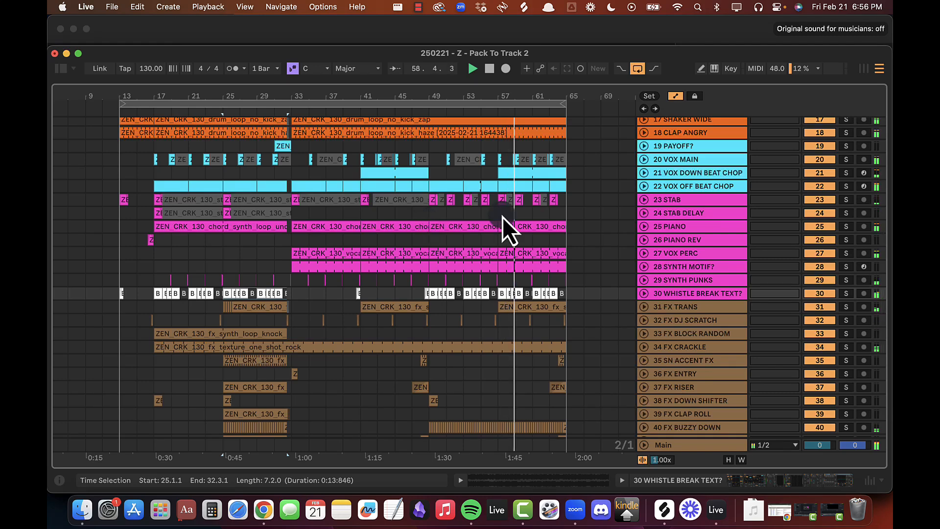
pyautogui.click(650, 229)
pyautogui.click(644, 228)
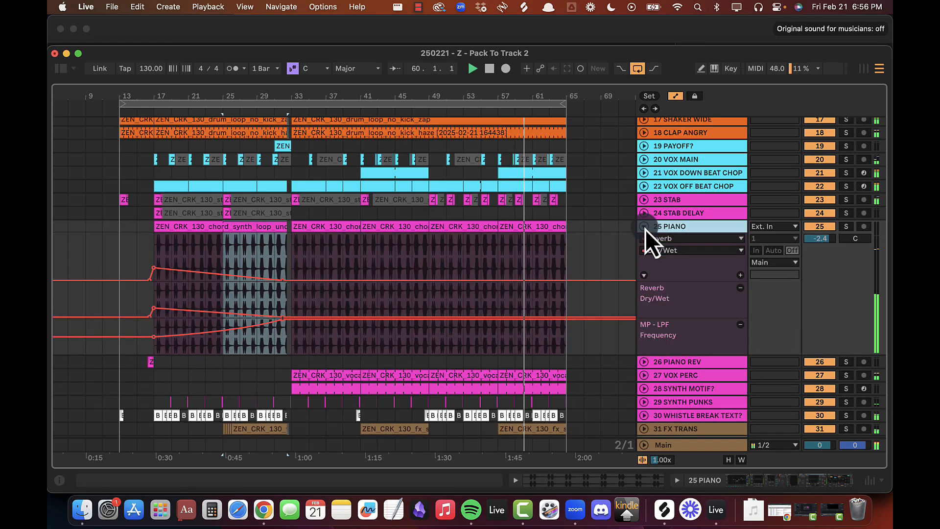
pyautogui.click(645, 228)
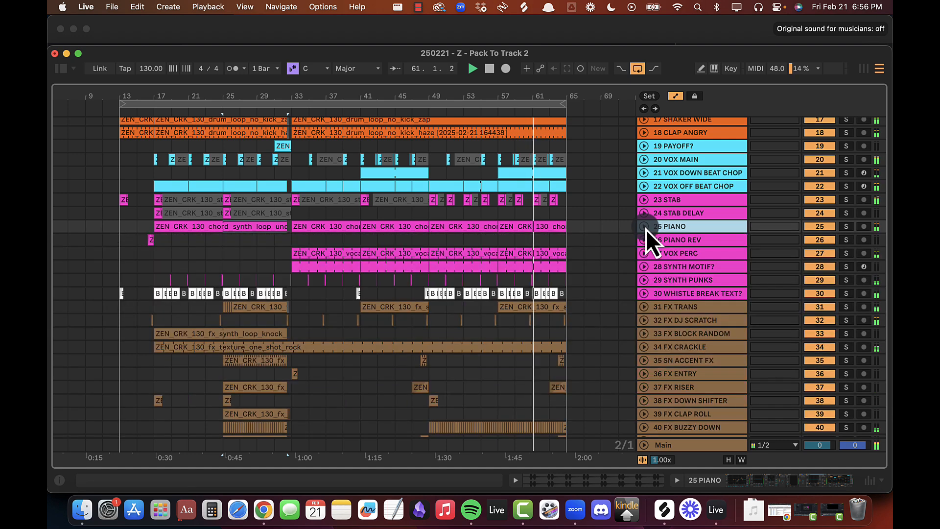
pyautogui.click(644, 229)
pyautogui.click(399, 260)
pyautogui.press('space')
pyautogui.press('space')
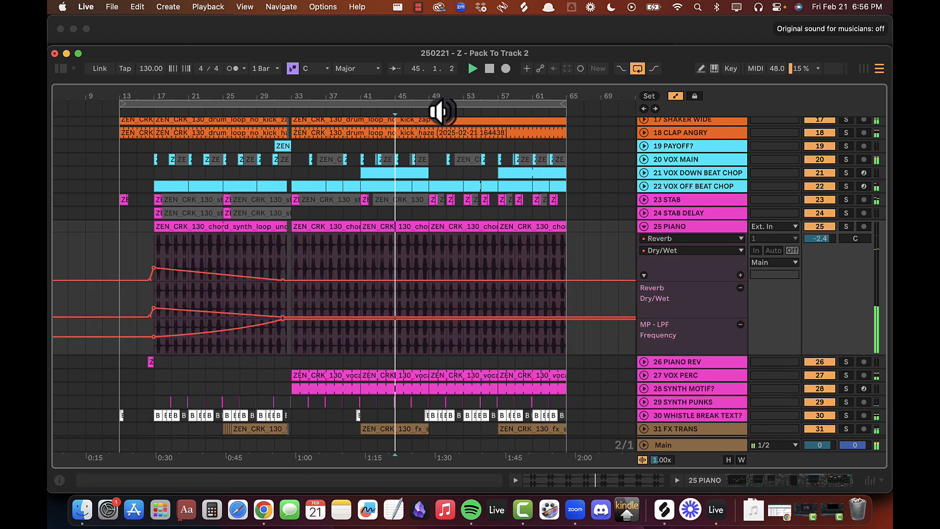
# Step: Automate the PIANO track's MP - LPF frequency to dip between bars 47 and 49
pyautogui.moveTo(444, 96); pyautogui.dragTo(444, 117)
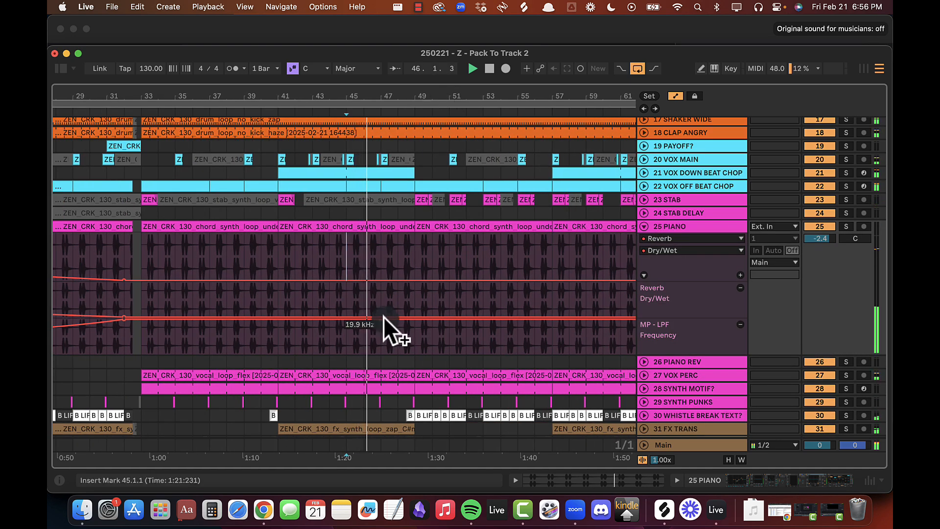
pyautogui.press('space')
pyautogui.click(390, 316)
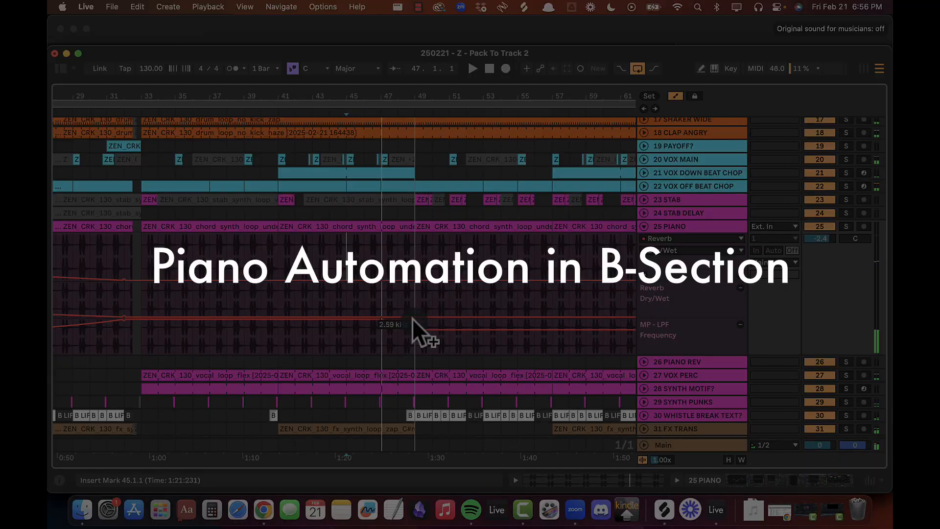
pyautogui.moveTo(413, 318); pyautogui.dragTo(412, 333)
pyautogui.click(365, 338)
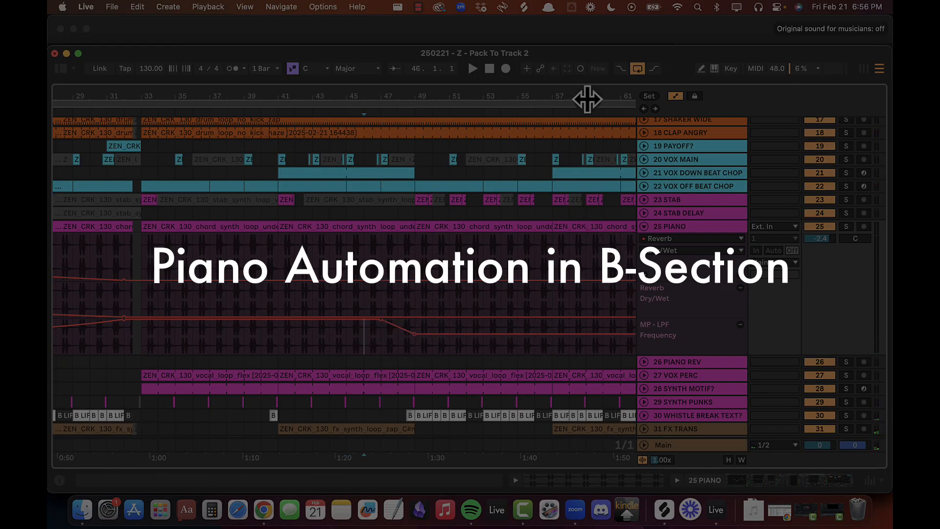
pyautogui.moveTo(579, 100); pyautogui.dragTo(511, 101)
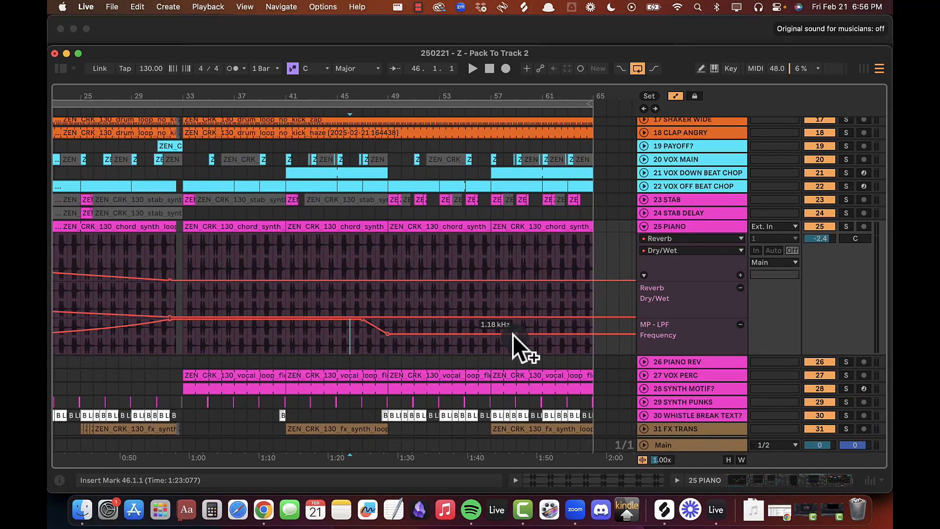
# Step: Ramp the PIANO filter frequency back up from bar 49 to about 19.9 kHz near bar 64, and play from bar 47
pyautogui.moveTo(513, 334); pyautogui.dragTo(542, 319)
pyautogui.click(361, 335)
pyautogui.press('space')
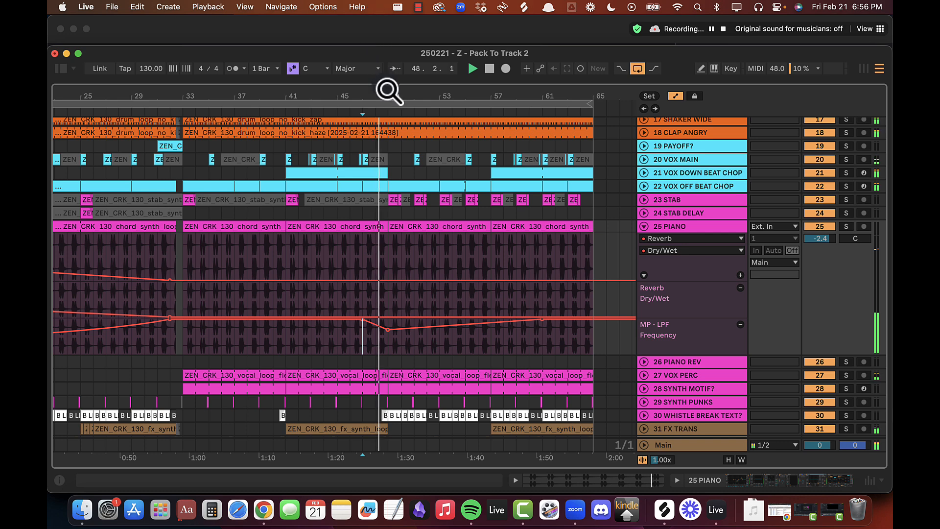
pyautogui.moveTo(385, 90); pyautogui.dragTo(385, 113)
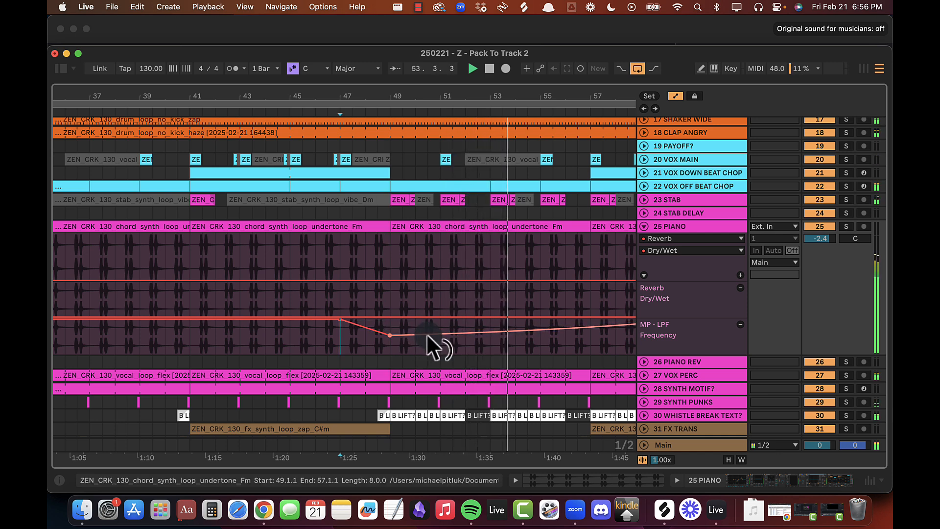
pyautogui.moveTo(449, 99); pyautogui.dragTo(381, 99)
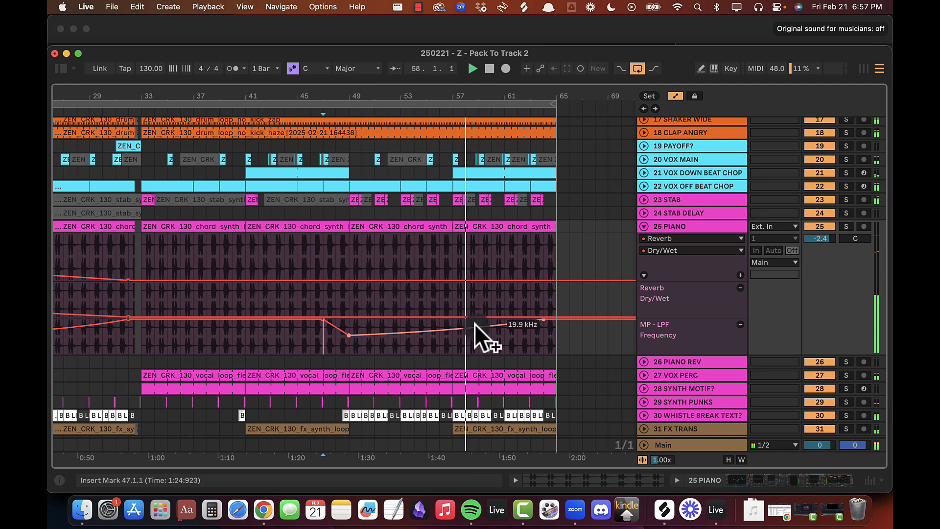
# Step: Fold the PIANO track and review the other tracks through Drop B during playback
pyautogui.click(642, 228)
pyautogui.scroll(5, 473, 248)
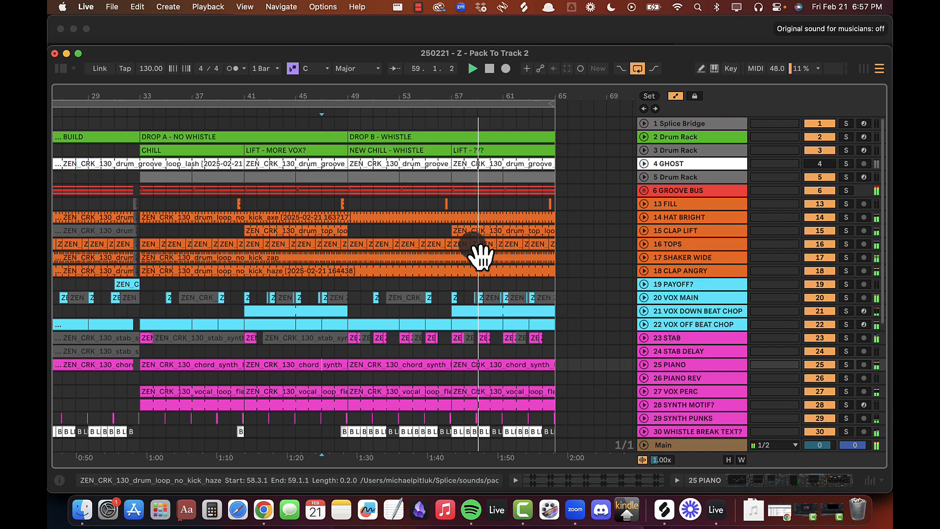
pyautogui.moveTo(448, 95); pyautogui.dragTo(492, 82)
pyautogui.scroll(-2, 491, 254)
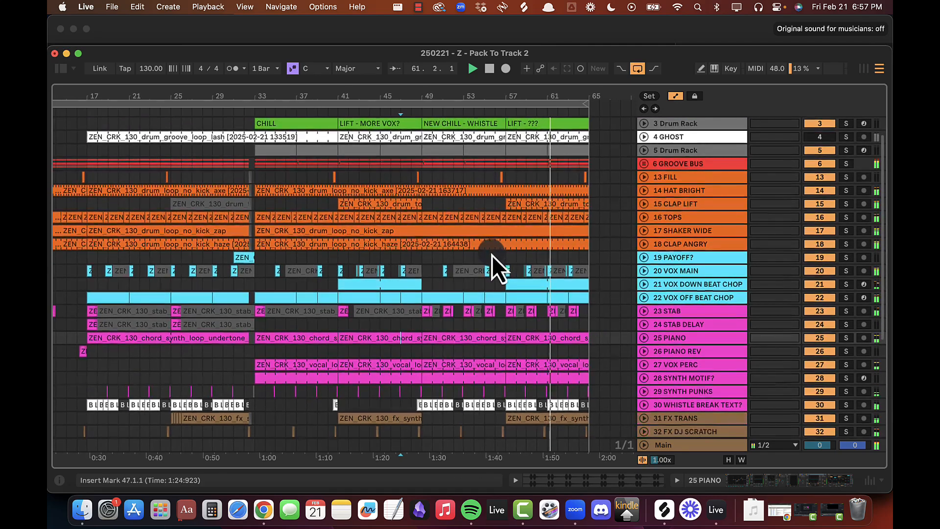
pyautogui.scroll(-3, 492, 254)
pyautogui.press('space')
pyautogui.click(677, 320)
pyautogui.click(667, 342)
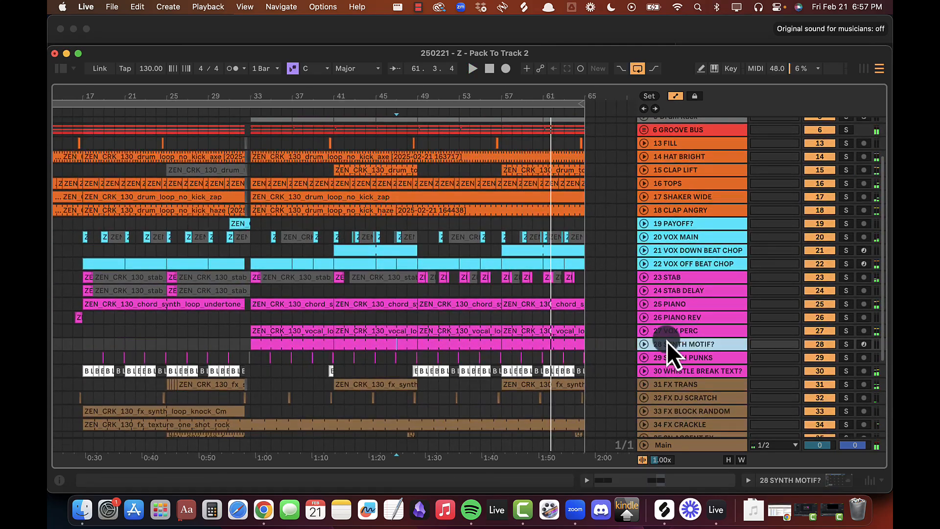
pyautogui.click(666, 319)
pyautogui.click(668, 328)
pyautogui.click(671, 317)
pyautogui.click(658, 303)
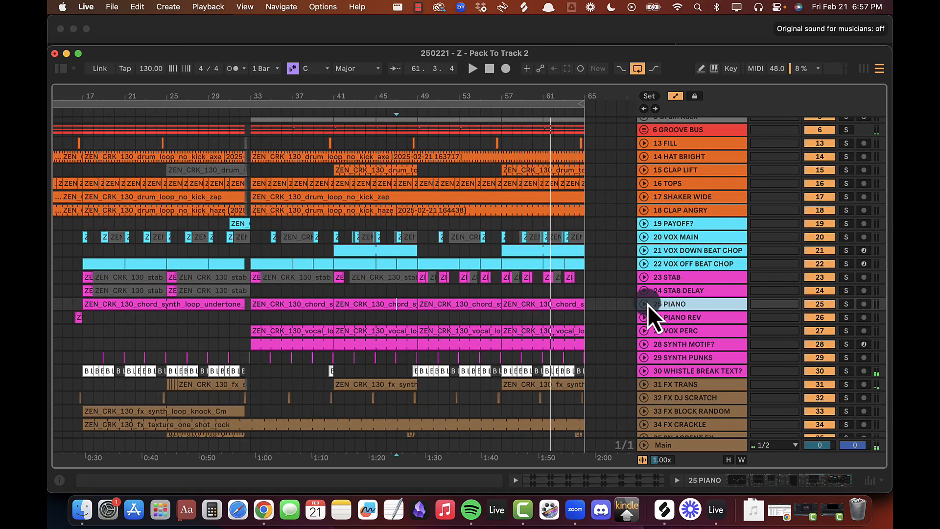
# Step: Automate the PIANO Reverb's Dry/Wet to rise gradually from bar 49 to bar 64, and play the end of Drop B
pyautogui.click(644, 304)
pyautogui.scroll(-3, 559, 362)
pyautogui.click(406, 318)
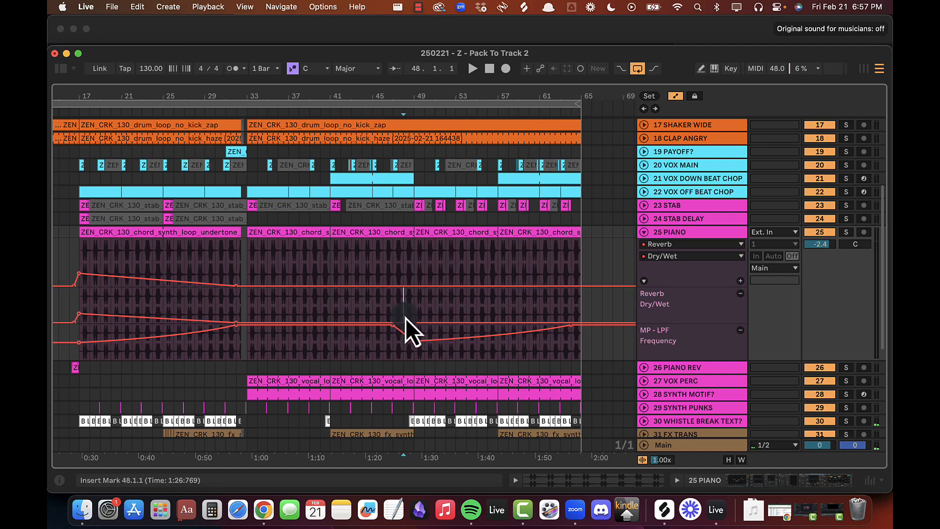
pyautogui.click(412, 321)
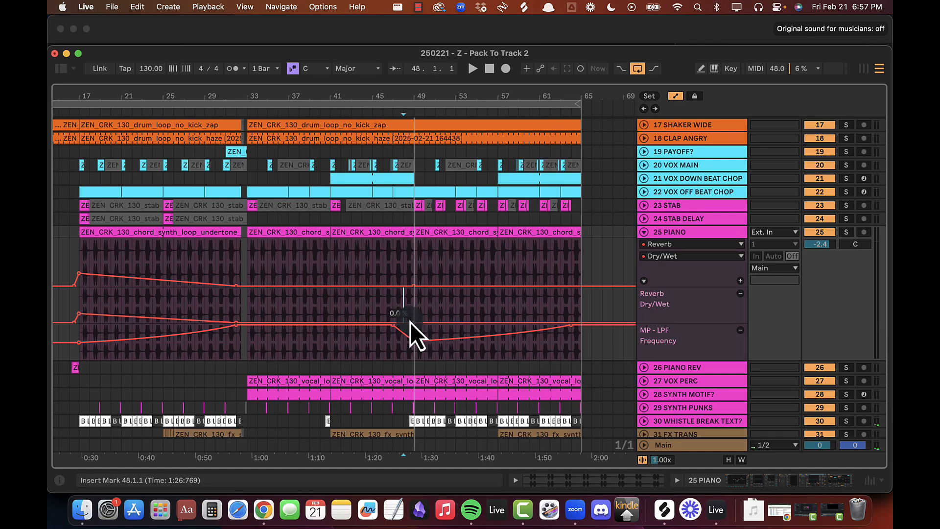
pyautogui.click(569, 319)
pyautogui.moveTo(570, 319); pyautogui.dragTo(569, 304)
pyautogui.click(547, 298)
pyautogui.press('space')
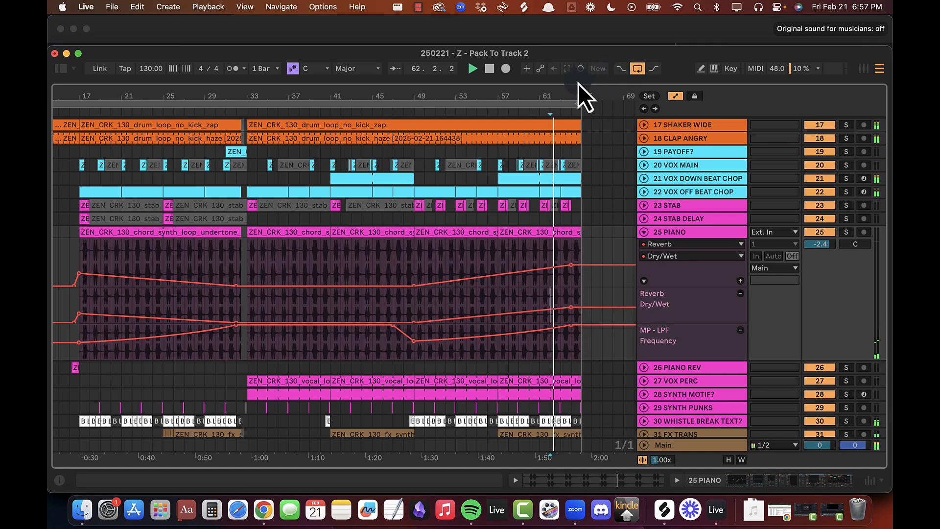
# Step: Lower the PIANO Reverb Dry/Wet peak at bar 64 to 25 % and bring it back to about 0.5 % at bar 65
pyautogui.moveTo(577, 89); pyautogui.dragTo(576, 95)
pyautogui.moveTo(565, 308); pyautogui.dragTo(571, 317)
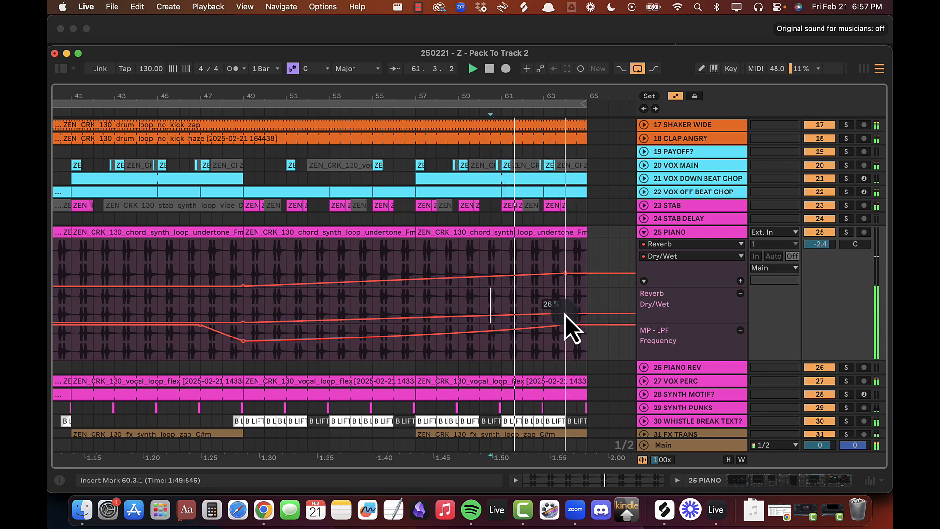
pyautogui.rightClick(565, 316)
pyautogui.click(594, 161)
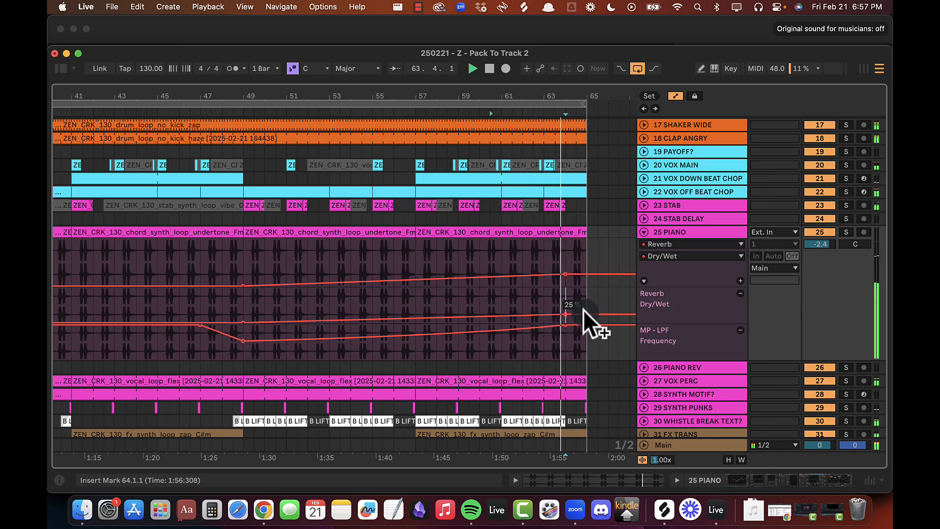
pyautogui.moveTo(583, 311); pyautogui.dragTo(585, 324)
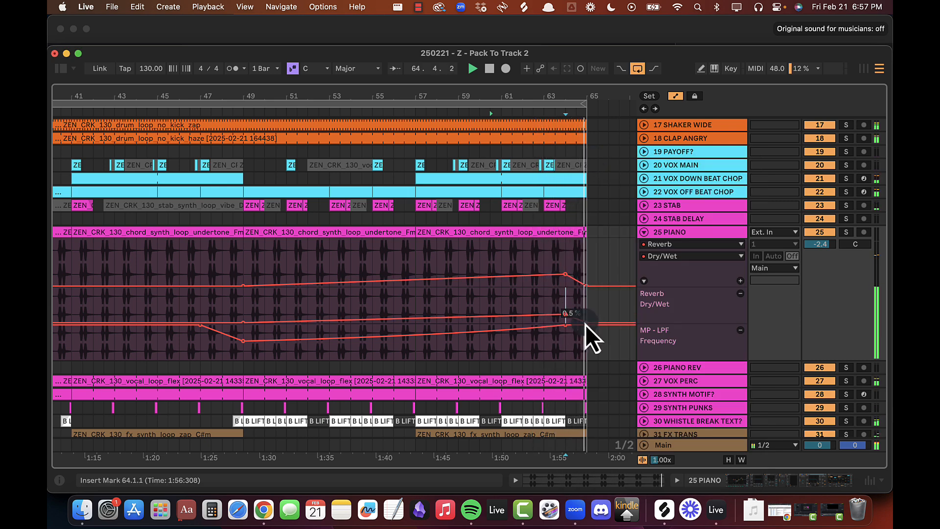
pyautogui.click(644, 233)
# Step: Copy the intro drum clips from bars 13 to 17, from 5 Drum Rack through 19 PAYOFF?, to bar 65 as an outro
pyautogui.moveTo(398, 95)
pyautogui.mouseDown()
pyautogui.moveTo(400, 72)
pyautogui.moveTo(398, 96)
pyautogui.mouseUp()
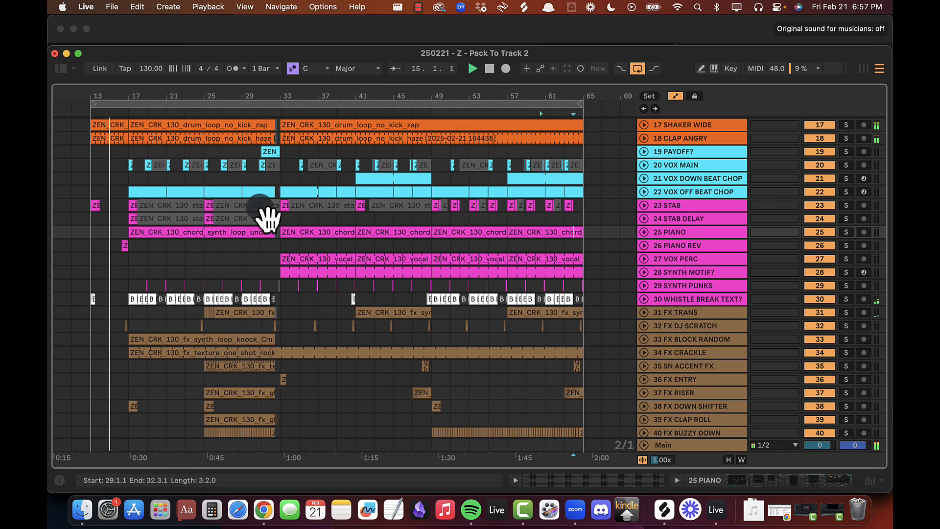
pyautogui.hscroll(-2, 260, 208)
pyautogui.scroll(1, 259, 208)
pyautogui.hscroll(2, 268, 221)
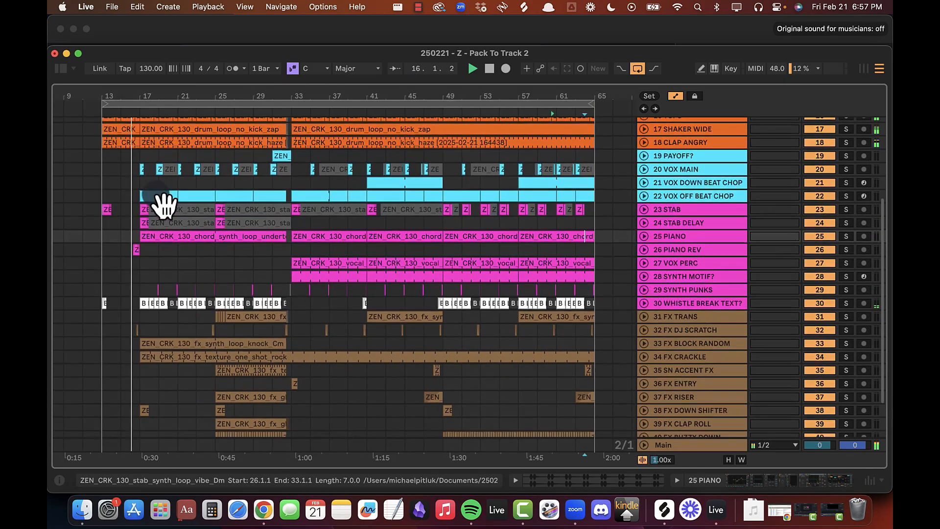
pyautogui.click(100, 186)
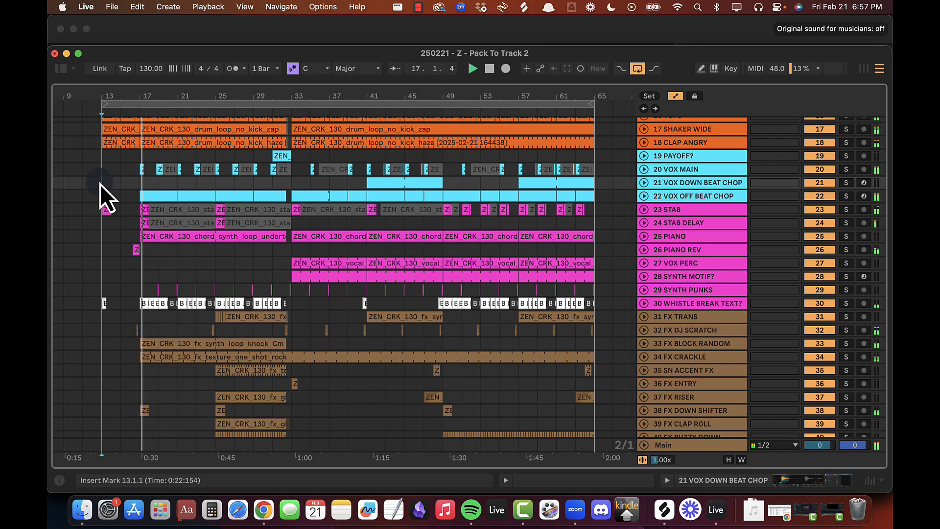
pyautogui.scroll(10, 112, 164)
pyautogui.moveTo(102, 178); pyautogui.dragTo(136, 278)
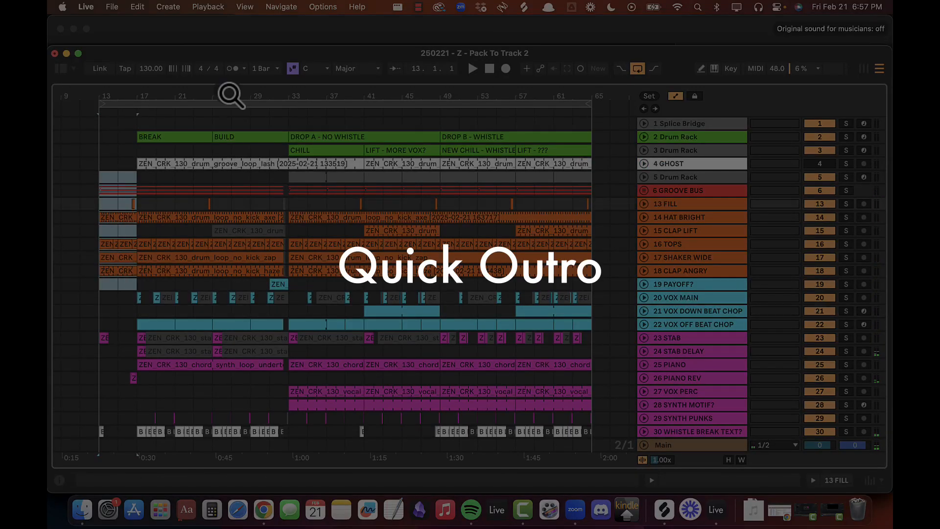
pyautogui.moveTo(230, 92); pyautogui.dragTo(264, 94)
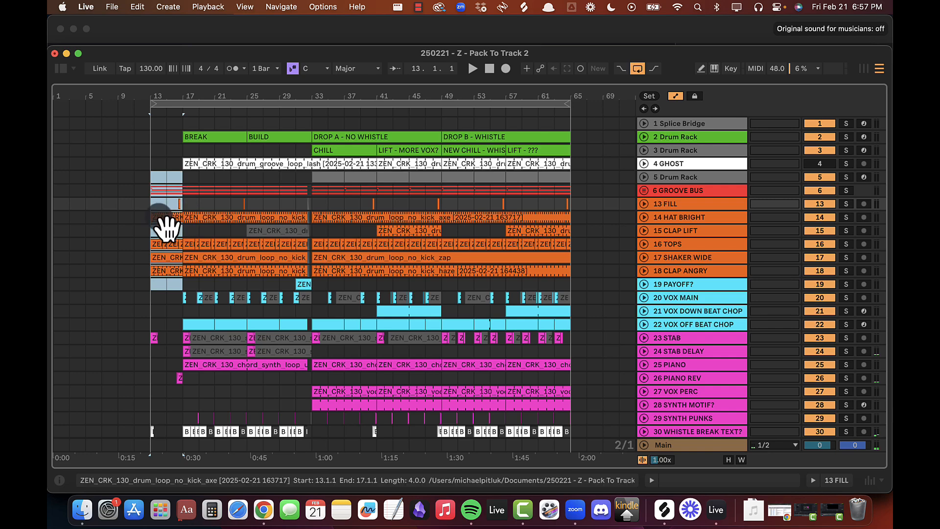
pyautogui.moveTo(168, 225); pyautogui.dragTo(580, 221)
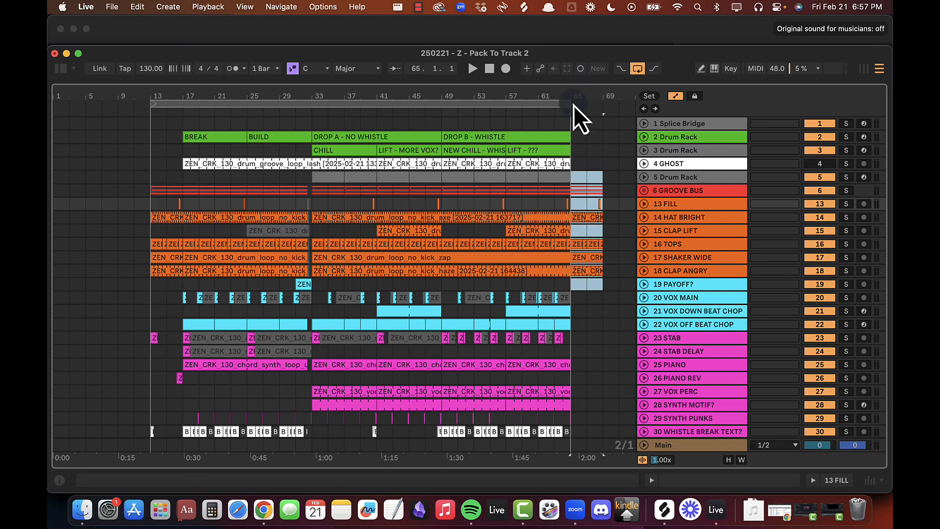
# Step: Extend the arrangement loop's end to bar 69 and play from bar 63 into the outro
pyautogui.moveTo(574, 104); pyautogui.dragTo(602, 105)
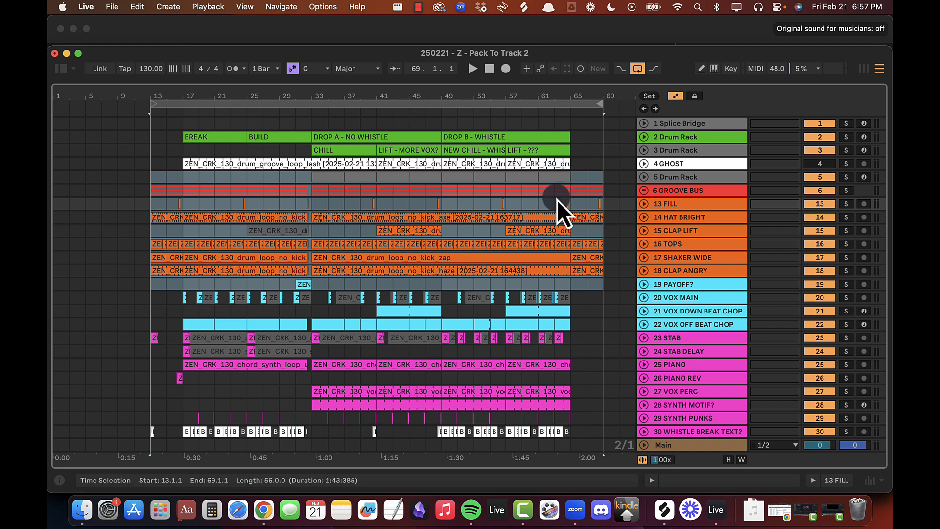
pyautogui.click(555, 215)
pyautogui.press('space')
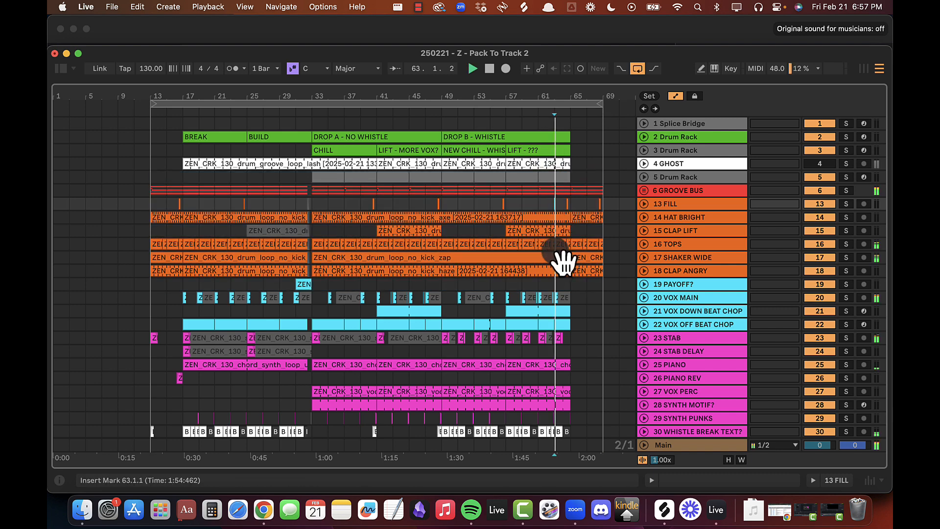
pyautogui.scroll(-5, 563, 262)
pyautogui.scroll(3, 293, 255)
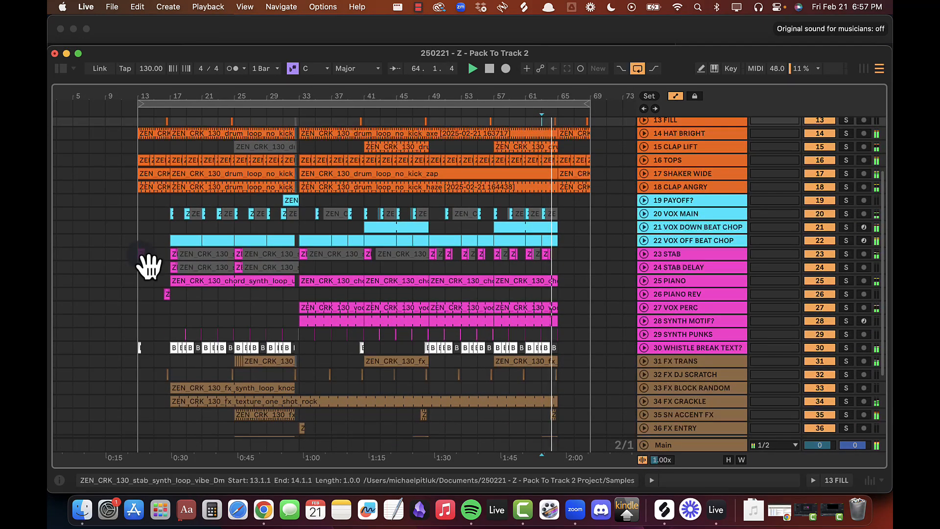
# Step: Copy intro bars 13 to 15 of tracks 23 STAB through 30 WHISTLE BREAK TEXT? to bar 65
pyautogui.moveTo(141, 253); pyautogui.dragTo(154, 348)
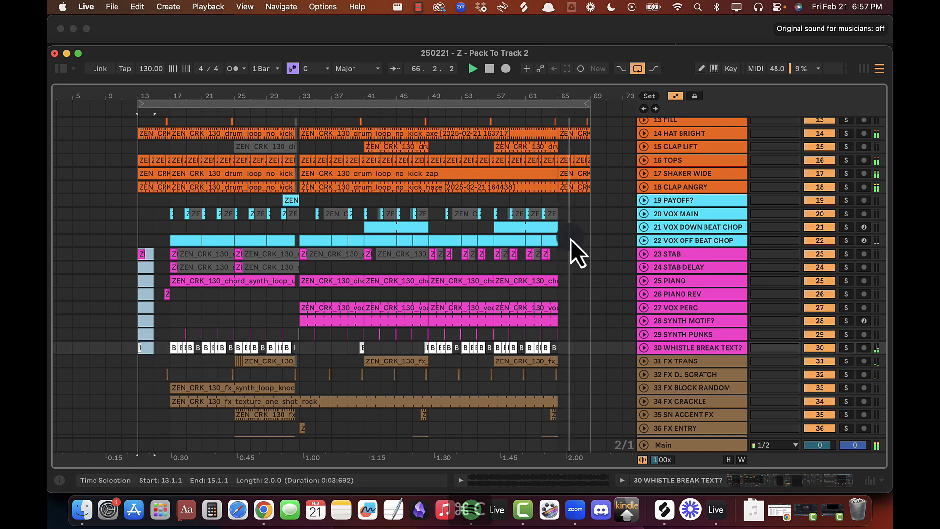
pyautogui.click(561, 253)
pyautogui.press('super+v')
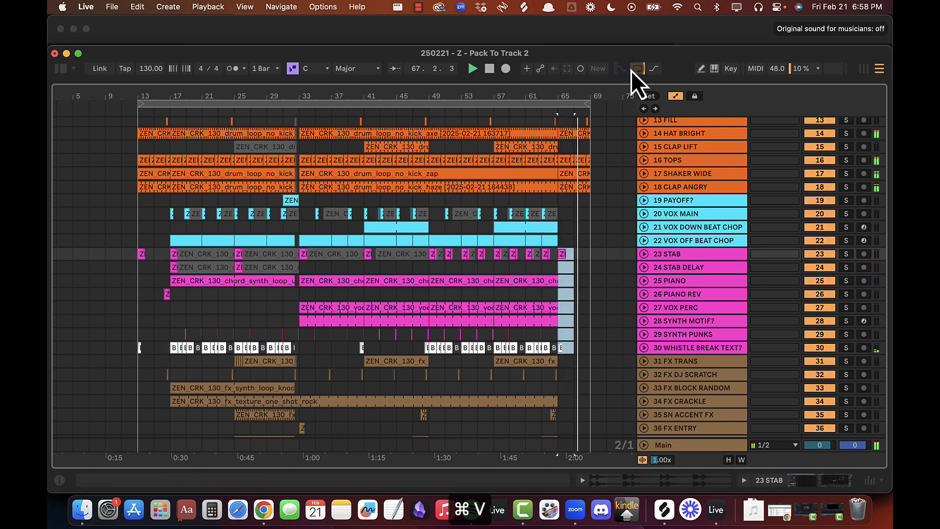
pyautogui.click(635, 68)
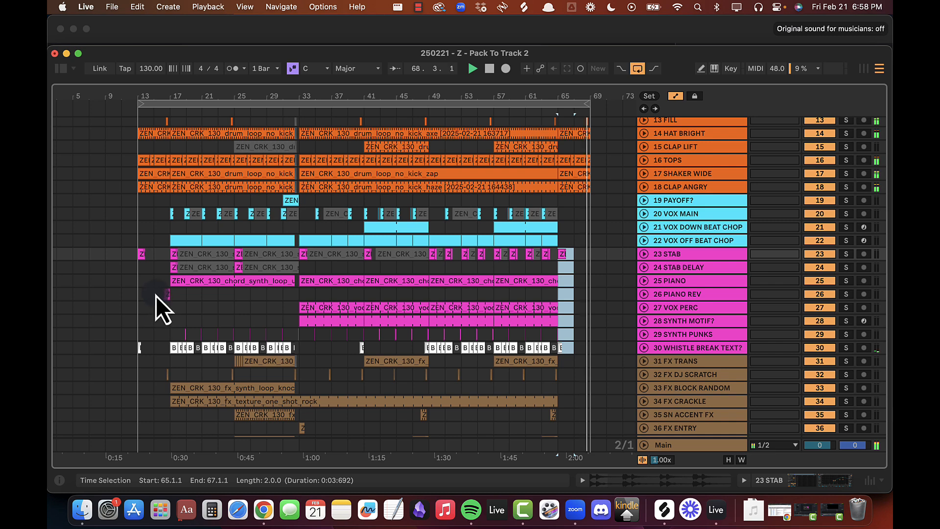
# Step: Copy bars 15 to 19 of 26 PIANO REV to bar 67 on the same track
pyautogui.moveTo(156, 296); pyautogui.dragTo(180, 296)
pyautogui.press('super+c')
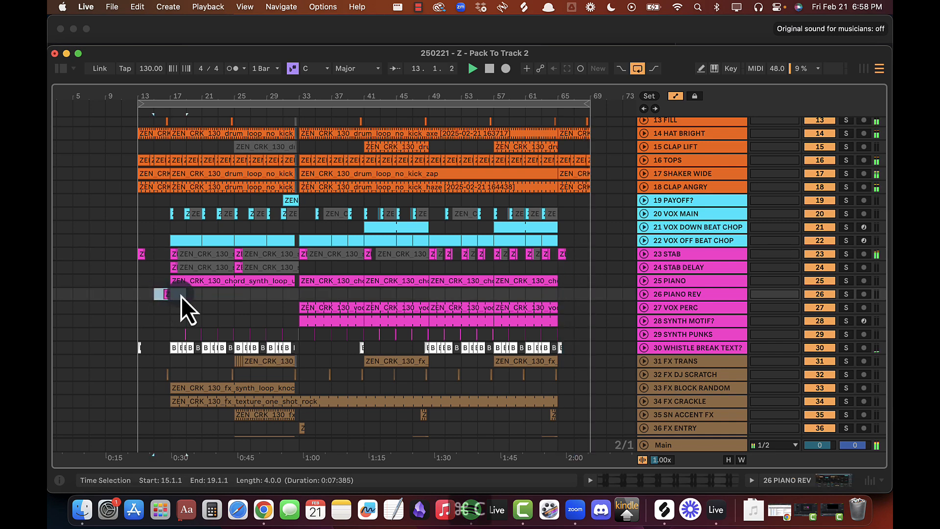
pyautogui.click(573, 294)
pyautogui.press('super+v')
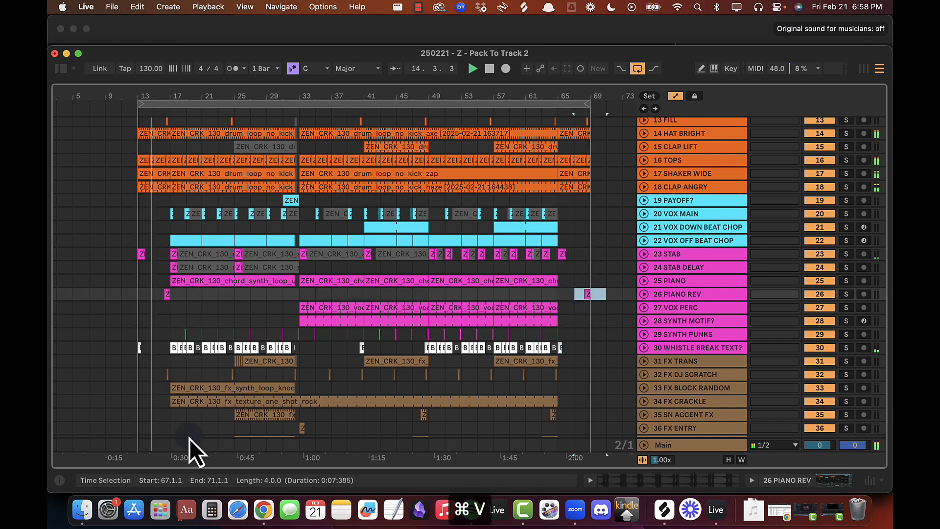
pyautogui.click(160, 372)
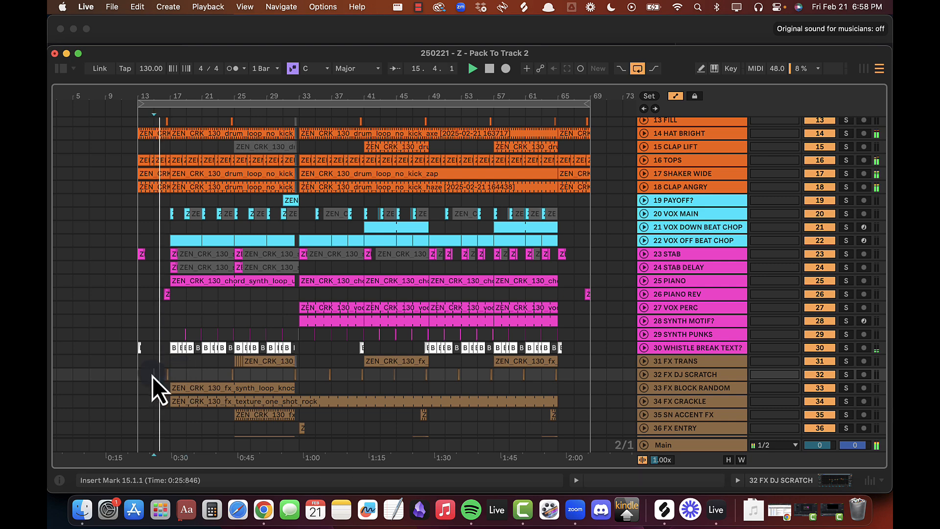
pyautogui.press('super+v')
pyautogui.click(575, 372)
pyautogui.press('super+v')
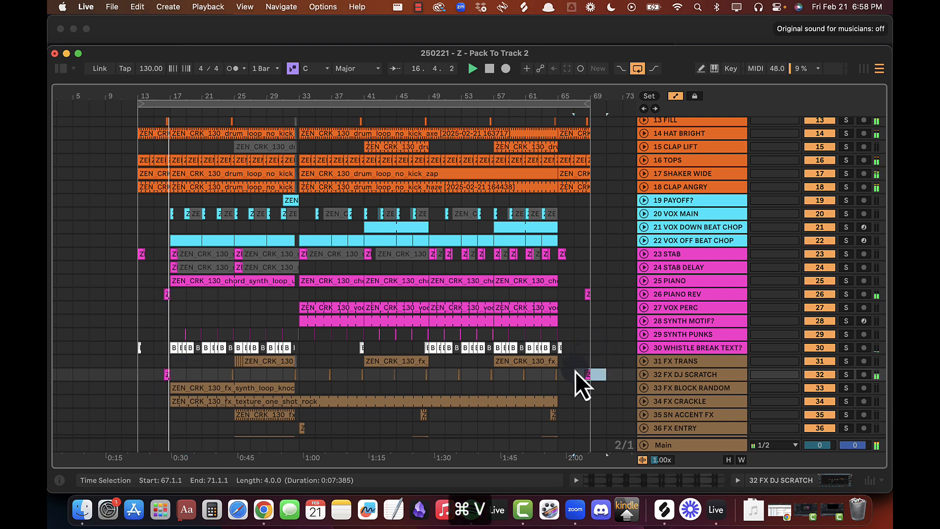
pyautogui.press('super+z')
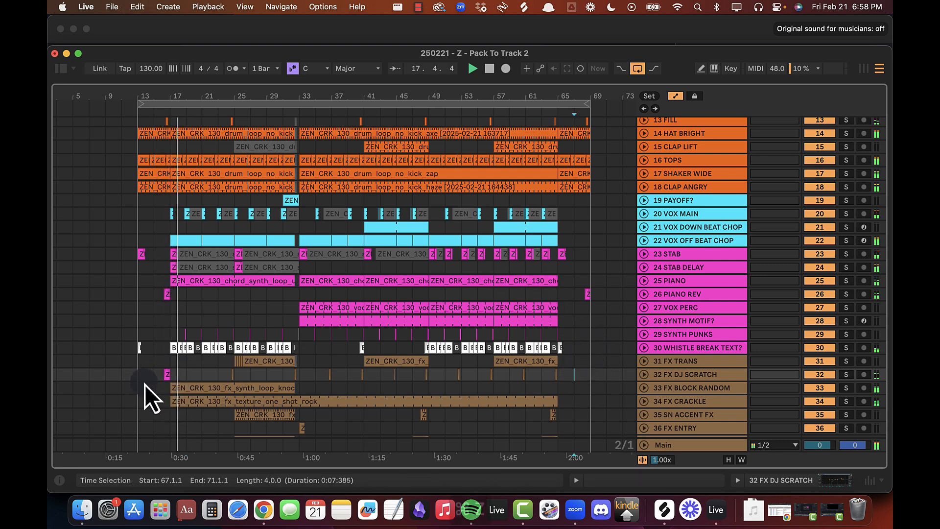
# Step: Copy bars 15 to 19 of 32 FX DJ SCRATCH to bar 67 on the same track
pyautogui.click(156, 374)
pyautogui.press('super+c')
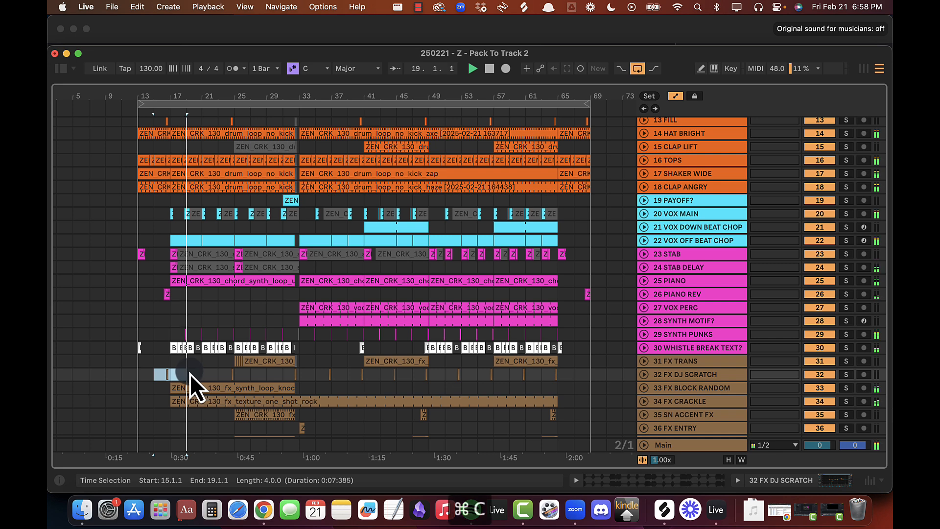
pyautogui.click(575, 374)
pyautogui.press('super+v')
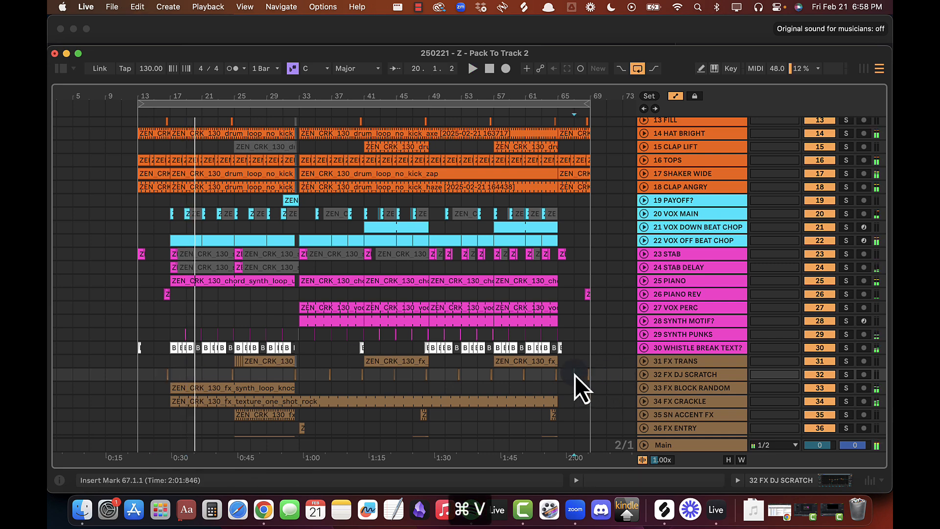
# Step: Play the end of Drop B from bar 64 into the outro
pyautogui.press('space')
pyautogui.moveTo(579, 95); pyautogui.dragTo(462, 93)
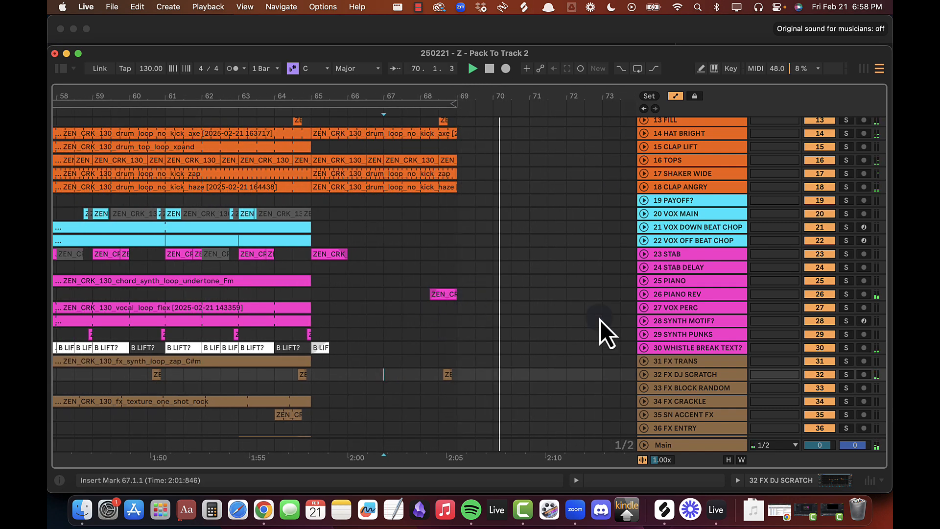
pyautogui.scroll(-5, 563, 255)
pyautogui.click(393, 182)
pyautogui.press('space')
pyautogui.press('space')
pyautogui.scroll(8, 477, 177)
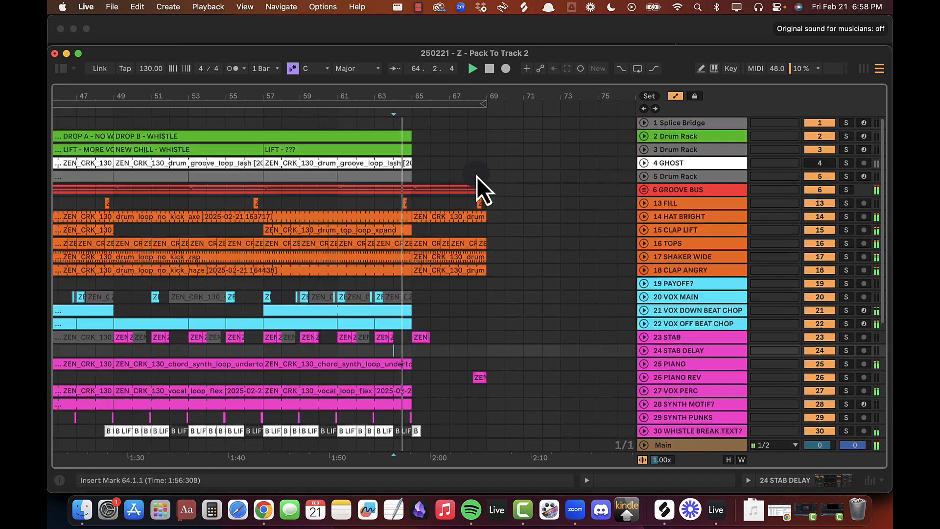
pyautogui.moveTo(480, 97); pyautogui.dragTo(480, 100)
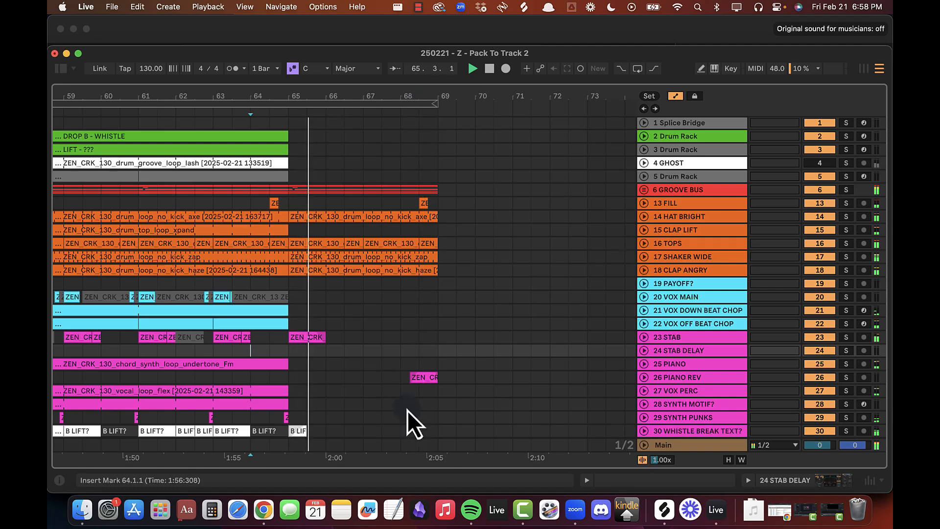
# Step: Copy the 37 FX RISER glitch clip from bar 63 to bar 67 and play the end of the outro from there
pyautogui.scroll(-1, 376, 334)
pyautogui.moveTo(388, 342); pyautogui.dragTo(478, 389)
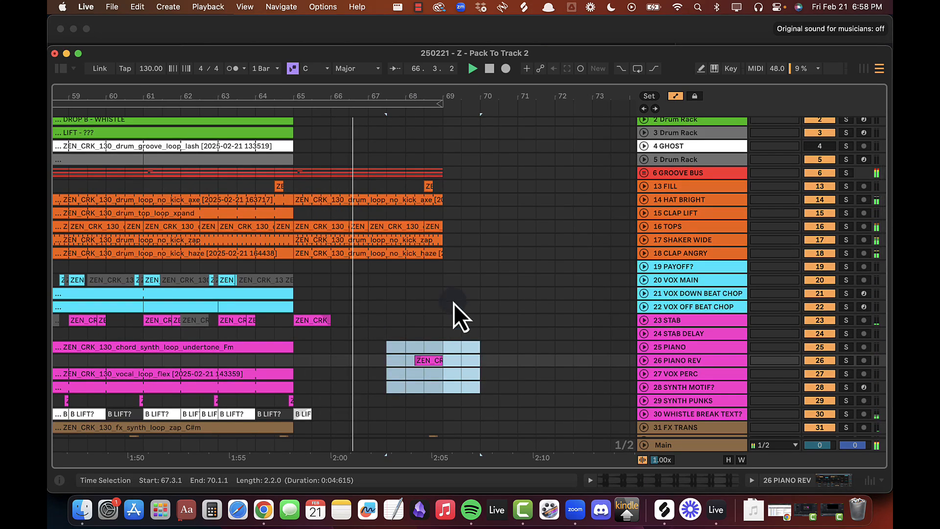
pyautogui.click(396, 317)
pyautogui.scroll(-10, 396, 318)
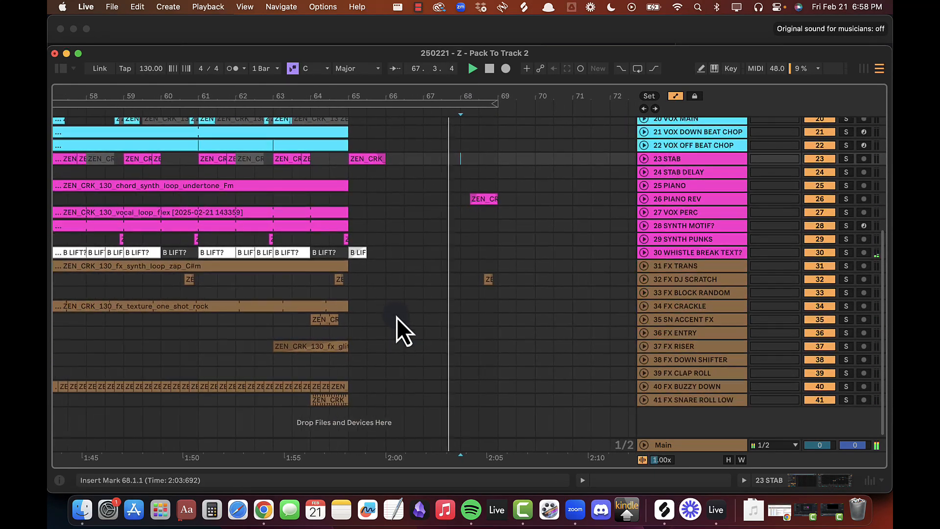
pyautogui.moveTo(326, 346); pyautogui.dragTo(487, 356)
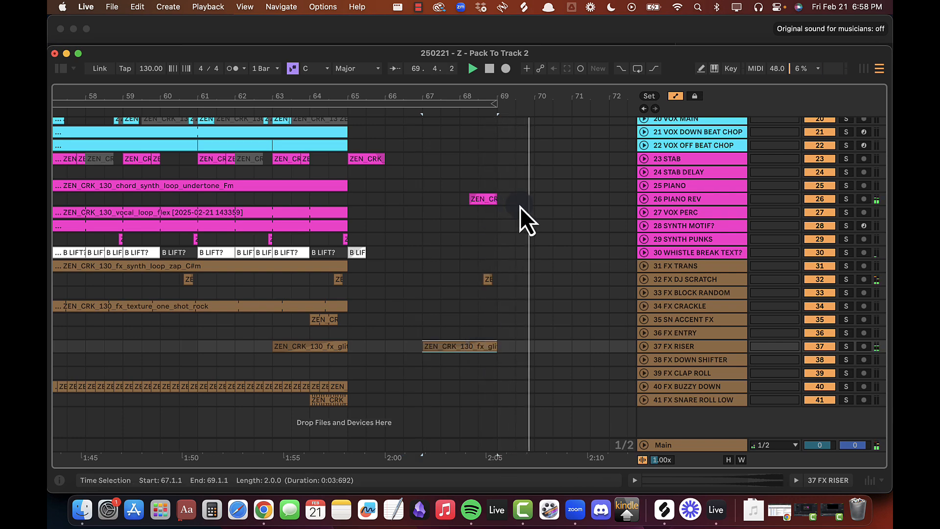
pyautogui.click(423, 265)
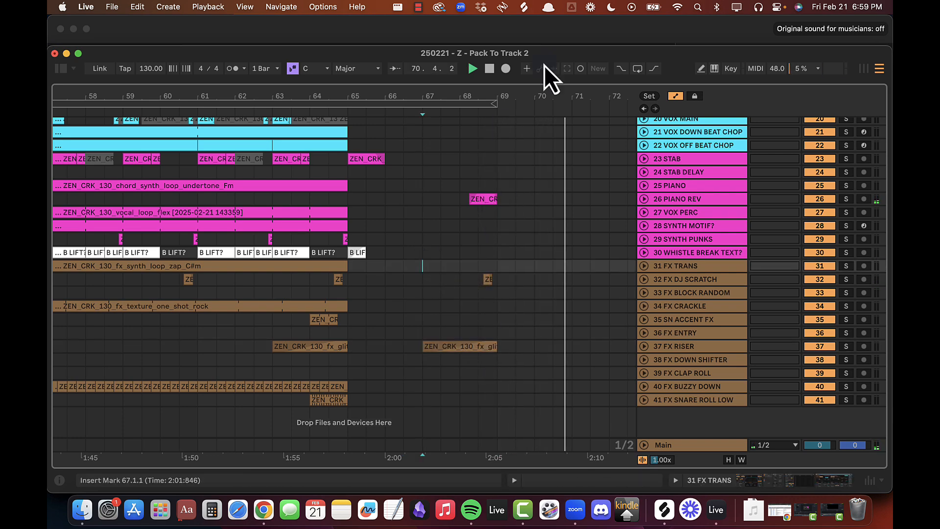
pyautogui.press('space')
pyautogui.press('space')
pyautogui.moveTo(499, 97); pyautogui.dragTo(423, 100)
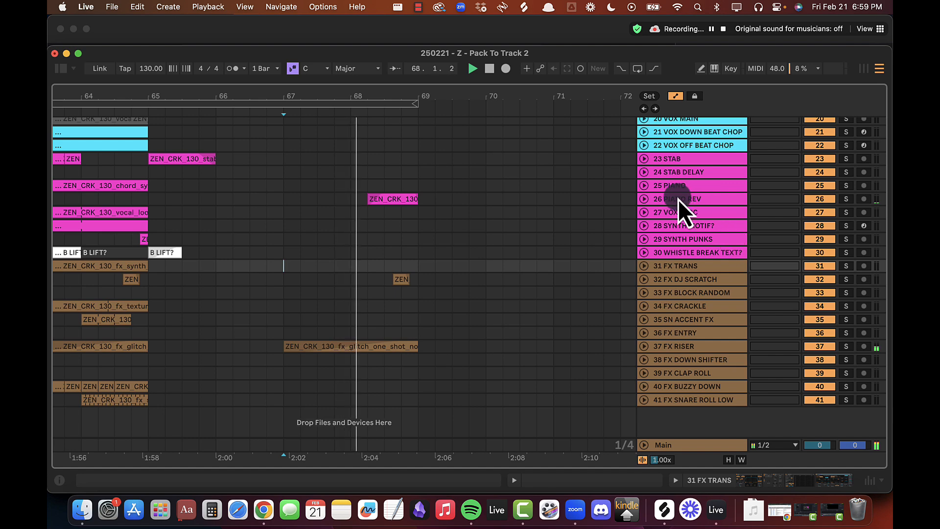
# Step: Unfold 26 PIANO REV, open its Reverb and show the Dry/Wet automation in a new lane
pyautogui.click(658, 198)
pyautogui.click(645, 199)
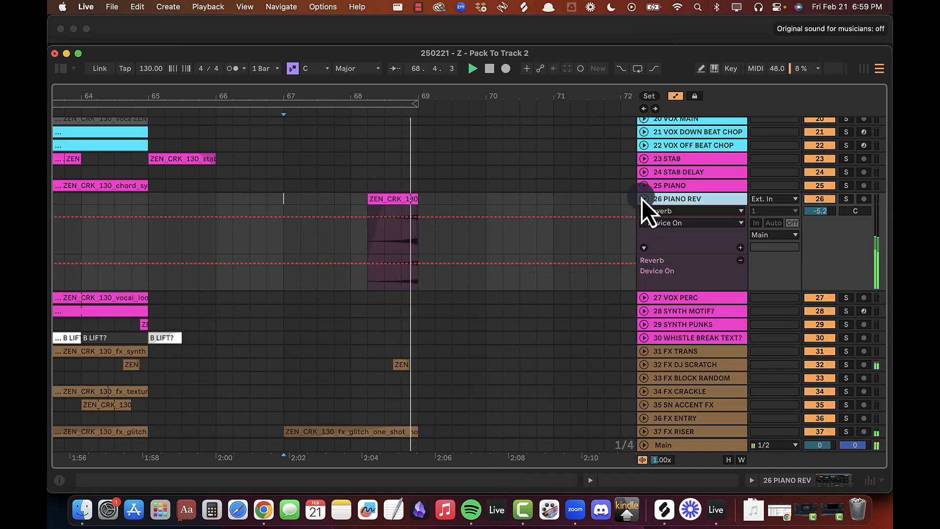
pyautogui.doubleClick(675, 198)
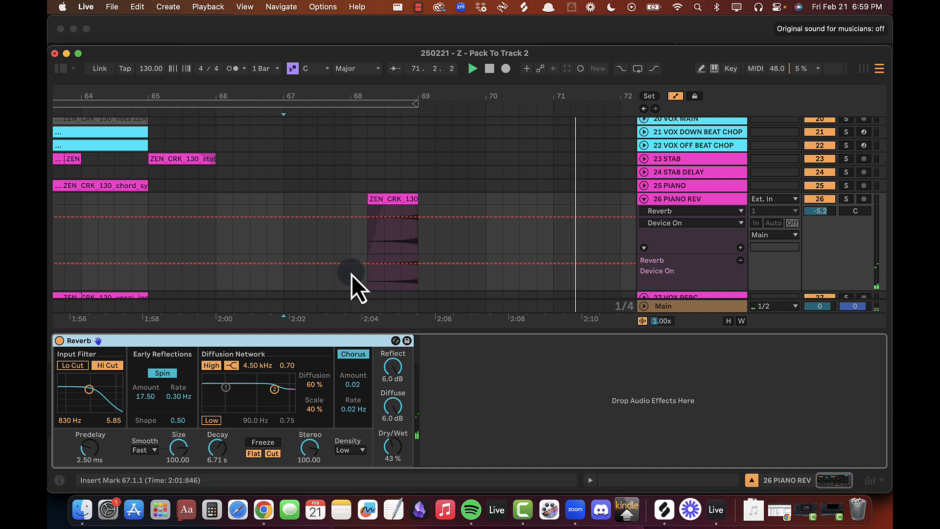
pyautogui.rightClick(395, 449)
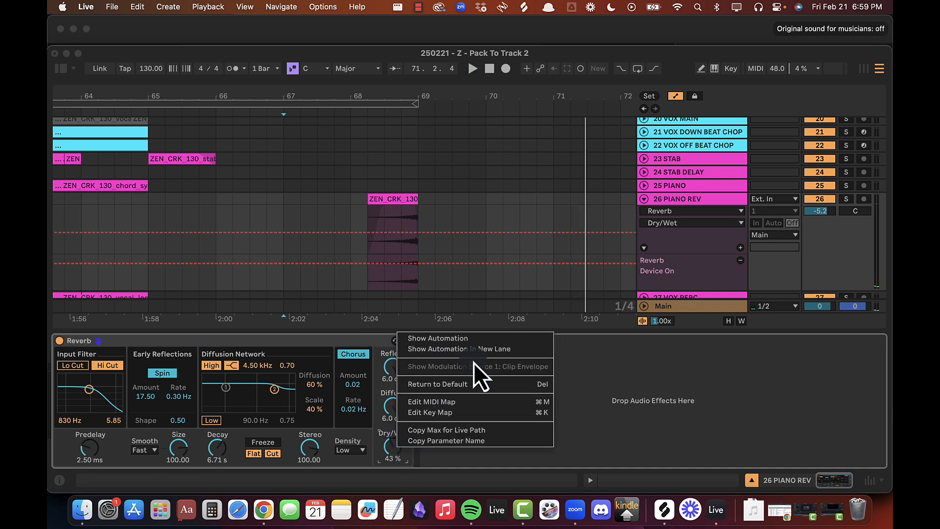
pyautogui.click(478, 348)
pyautogui.click(351, 277)
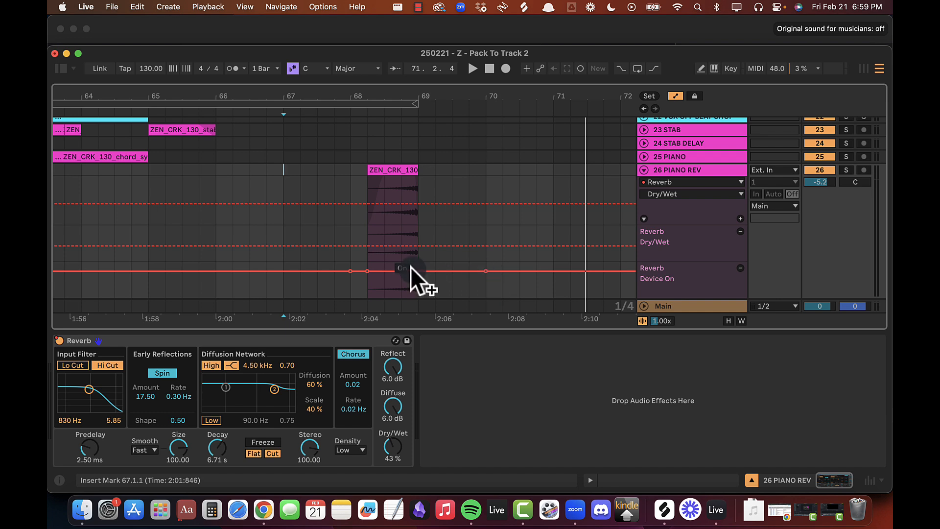
pyautogui.moveTo(416, 270); pyautogui.dragTo(416, 287)
pyautogui.press('super+z')
pyautogui.press('super+z')
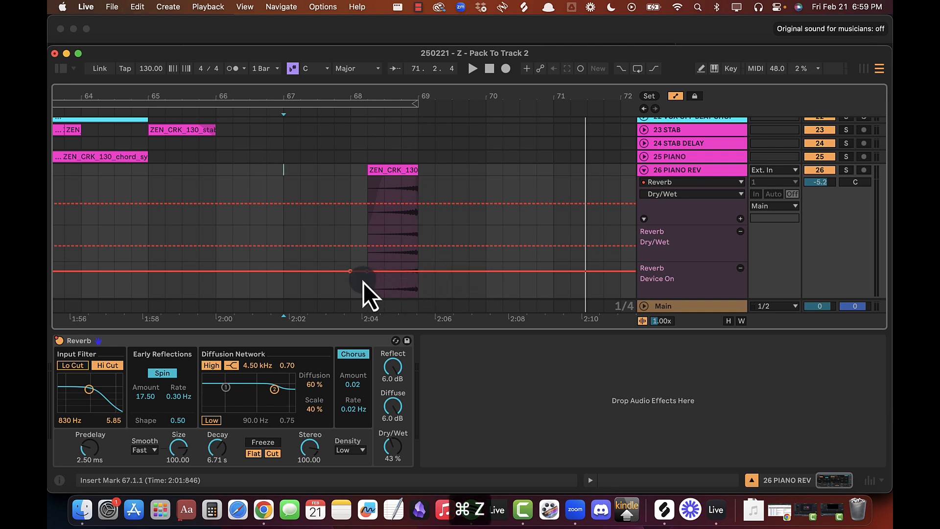
# Step: Automate PIANO REV's Reverb Dry/Wet to dip at bar 69 and recover by bar 70, and play it from bar 67
pyautogui.click(363, 250)
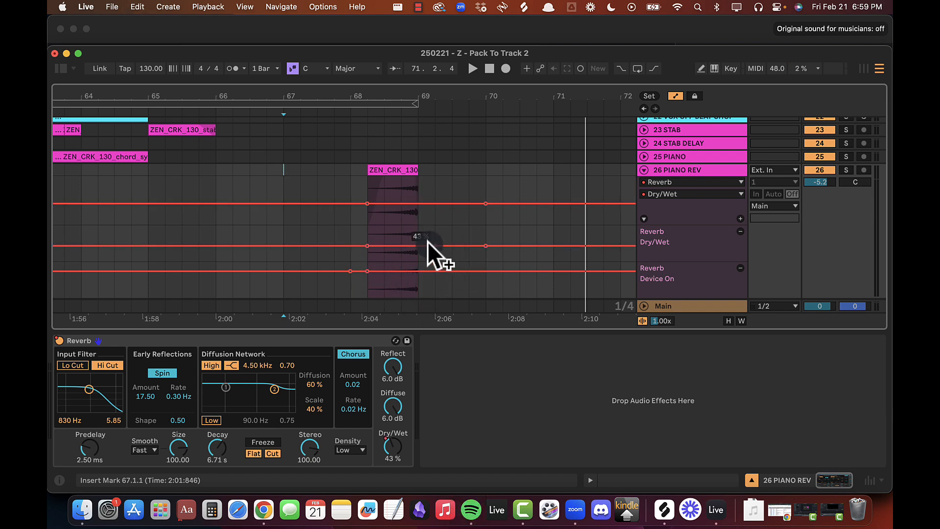
pyautogui.moveTo(418, 246); pyautogui.dragTo(422, 262)
pyautogui.moveTo(351, 246); pyautogui.dragTo(351, 233)
pyautogui.press('space')
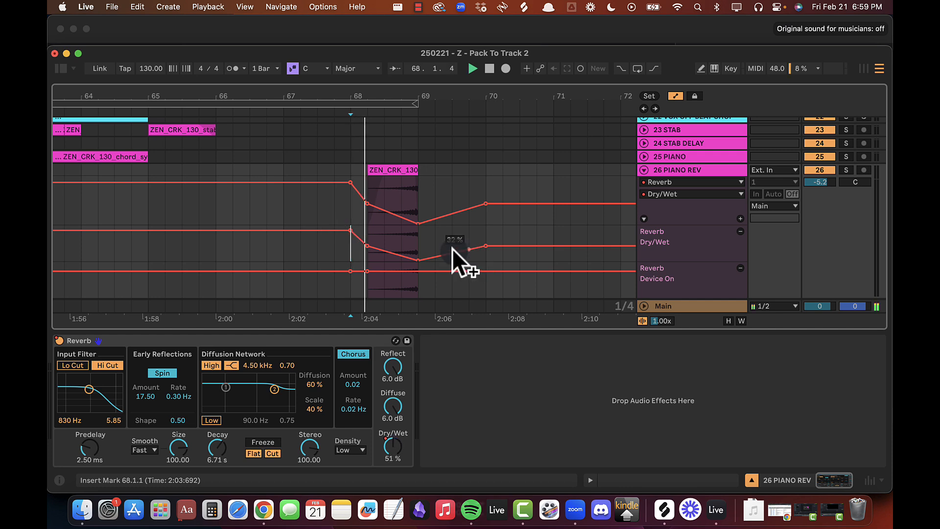
pyautogui.press('super+z')
pyautogui.press('super+z')
pyautogui.moveTo(419, 250); pyautogui.dragTo(419, 262)
pyautogui.click(283, 244)
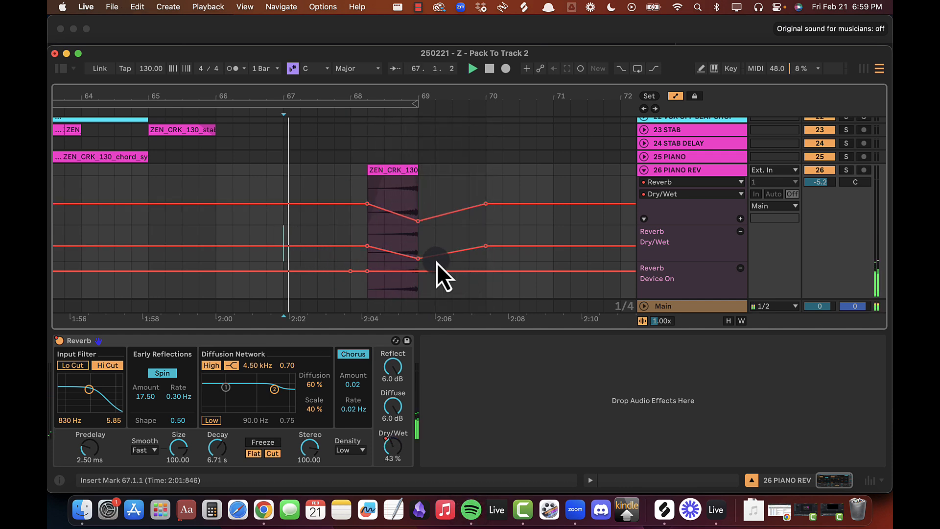
pyautogui.moveTo(419, 260); pyautogui.dragTo(419, 261)
# Step: Unfold the GROOVE BUS group, play the outro from bar 67 and hide the device view
pyautogui.scroll(10, 401, 181)
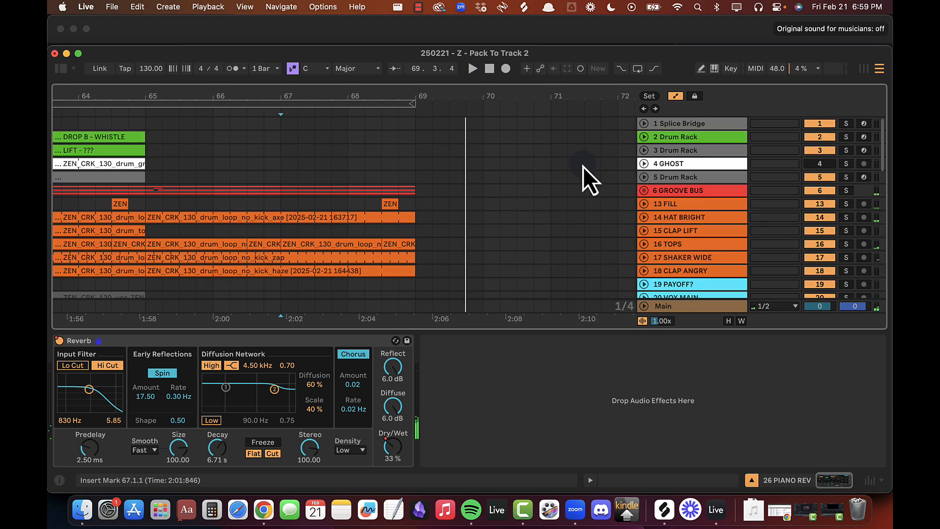
pyautogui.click(642, 191)
pyautogui.scroll(-3, 411, 206)
pyautogui.moveTo(377, 218); pyautogui.dragTo(473, 217)
pyautogui.click(286, 225)
pyautogui.press('space')
pyautogui.press('super+alt+l')
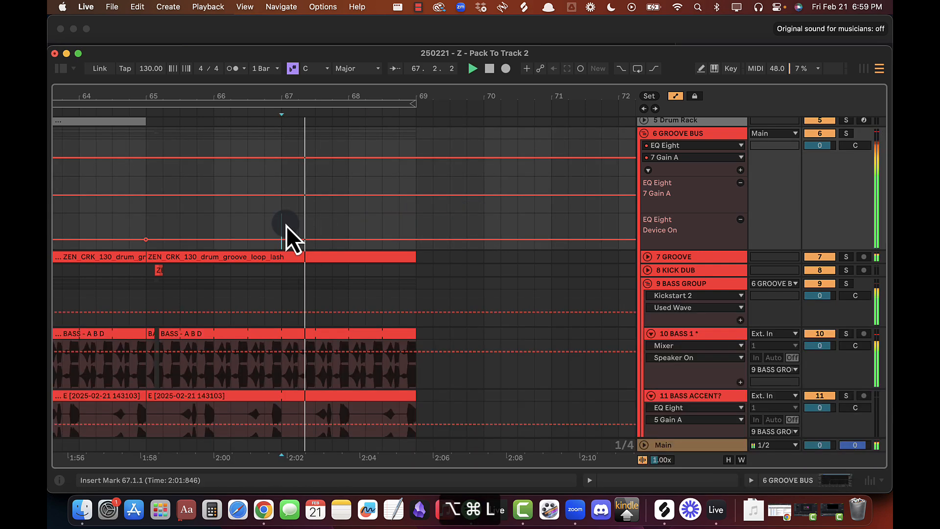
# Step: Unfold 7 GROOVE and add a short fade-out to the end of its outro clip at bar 69
pyautogui.moveTo(417, 93)
pyautogui.mouseDown()
pyautogui.moveTo(418, 105)
pyautogui.moveTo(401, 100)
pyautogui.mouseUp()
pyautogui.click(648, 256)
pyautogui.press('space')
pyautogui.moveTo(394, 277); pyautogui.dragTo(370, 257)
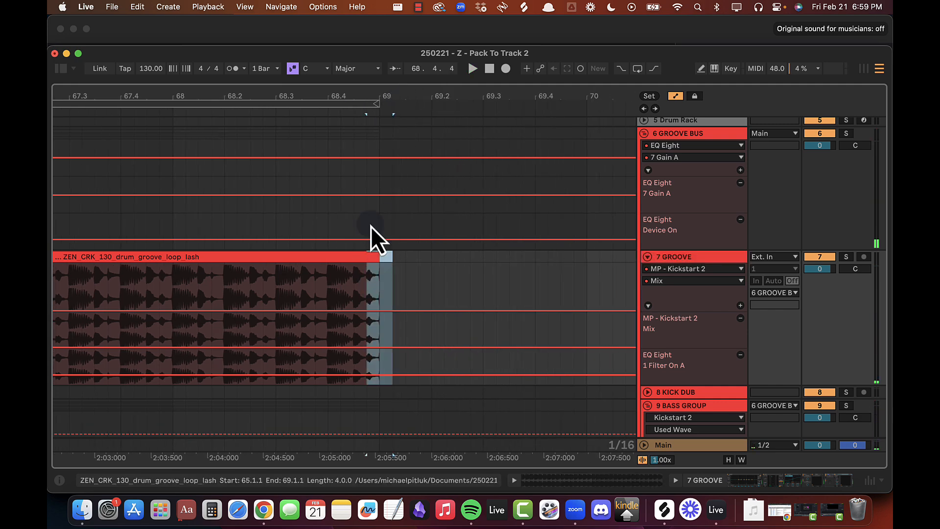
pyautogui.moveTo(384, 95); pyautogui.dragTo(383, 98)
pyautogui.moveTo(391, 269); pyautogui.dragTo(365, 258)
pyautogui.press('alt+super+f')
# Step: Extend the short fade-outs at bar 69 to the remaining outro bass and drum clips down to 18 CLAP ANGRY
pyautogui.scroll(-15, 385, 274)
pyautogui.press('alt+super+f')
pyautogui.moveTo(392, 166); pyautogui.dragTo(361, 201)
pyautogui.scroll(-10, 386, 293)
pyautogui.press('alt+super+f')
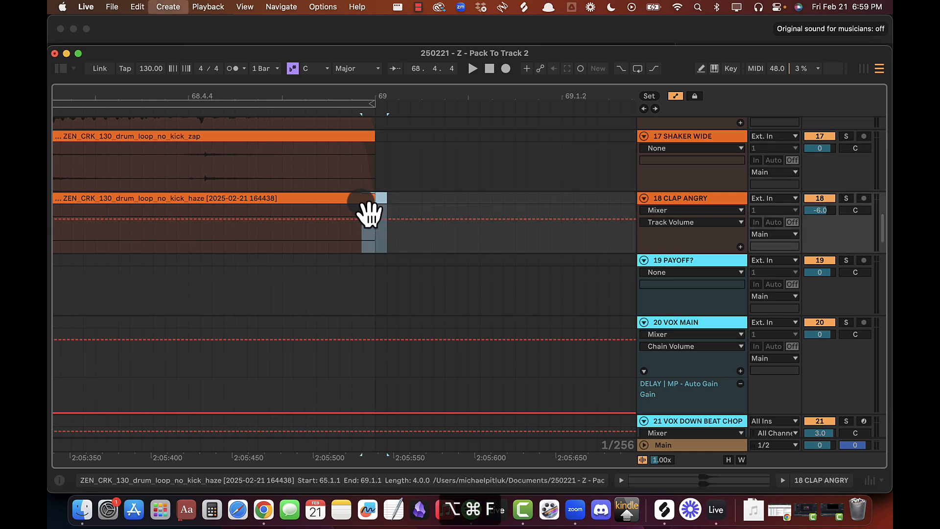
# Step: Fold the 13 FILL track and play the faded outro ending from bar 68
pyautogui.click(571, 248)
pyautogui.scroll(10, 571, 249)
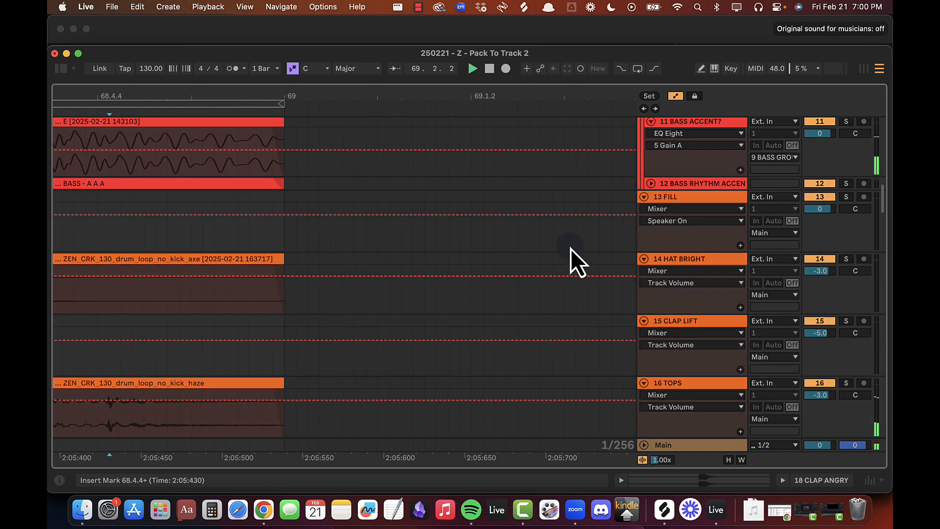
pyautogui.click(644, 196)
pyautogui.click(242, 163)
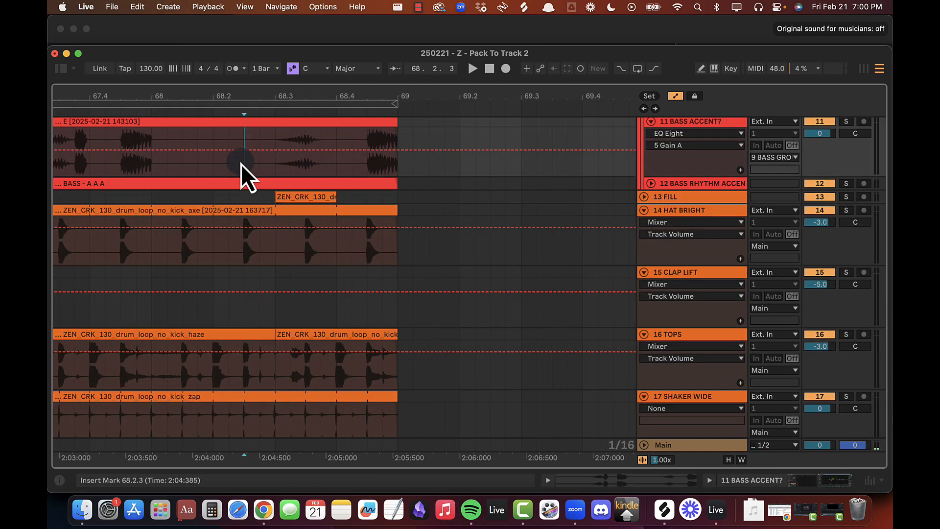
pyautogui.press('space')
pyautogui.scroll(3, 587, 157)
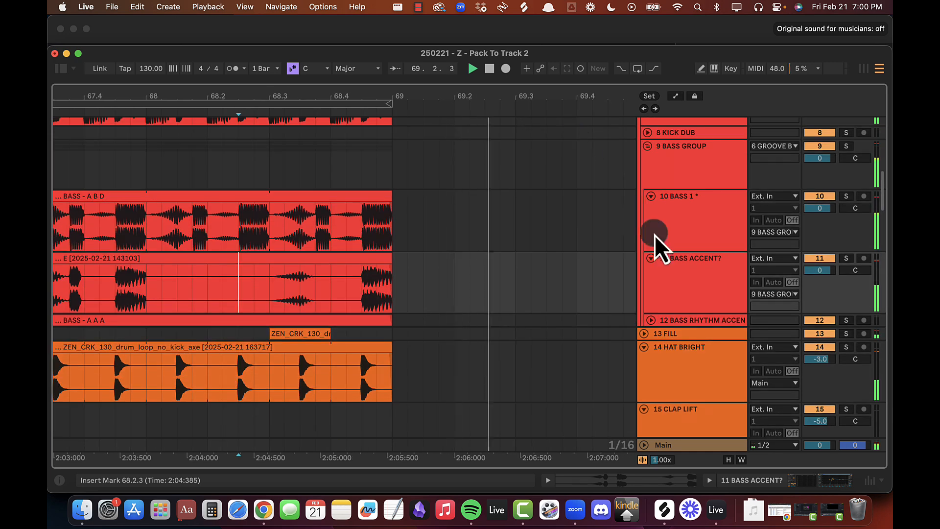
# Step: Fold the BASS GROUP and all expanded tracks, and play the outro ending from bar 68
pyautogui.click(650, 147)
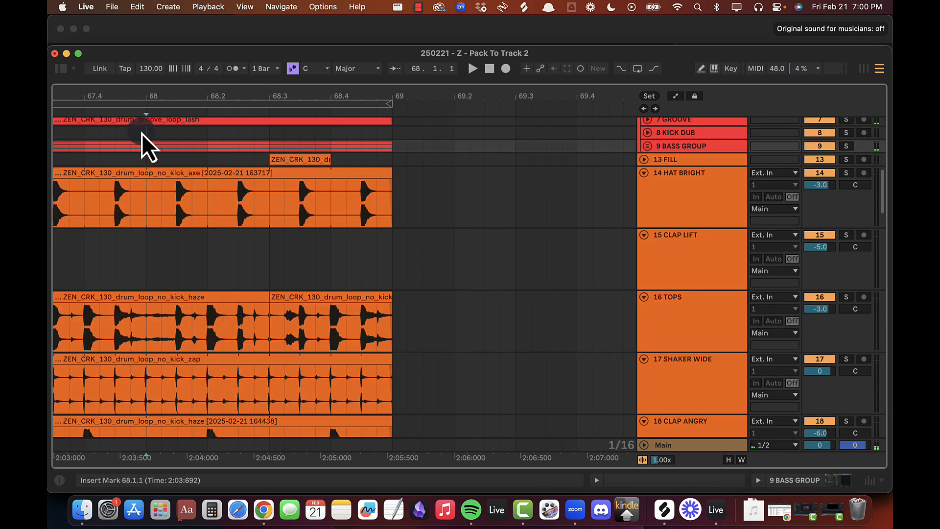
pyautogui.press('space')
pyautogui.keyDown('alt'); pyautogui.click(645, 174); pyautogui.keyUp('alt')
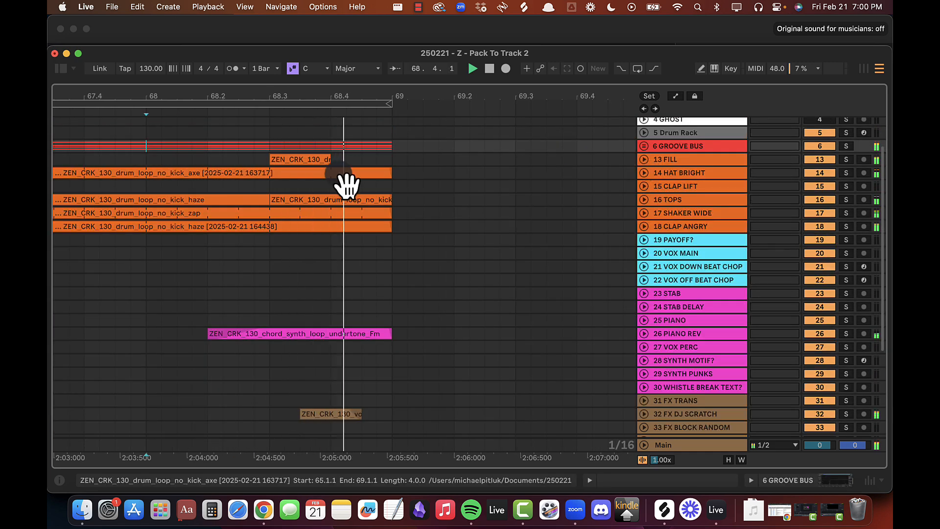
# Step: Unfold the 26 PIANO REV track and show the Decay Time automation of its Reverb
pyautogui.click(645, 333)
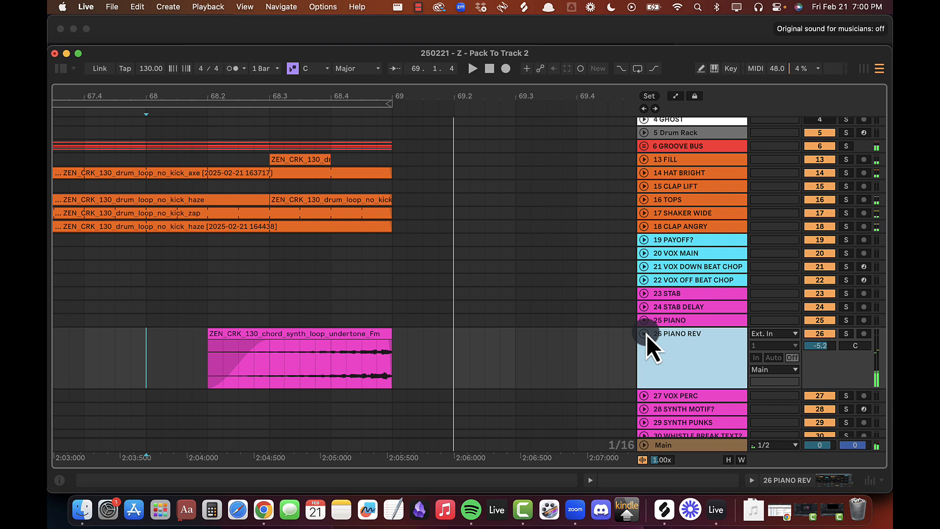
pyautogui.doubleClick(689, 345)
pyautogui.rightClick(221, 450)
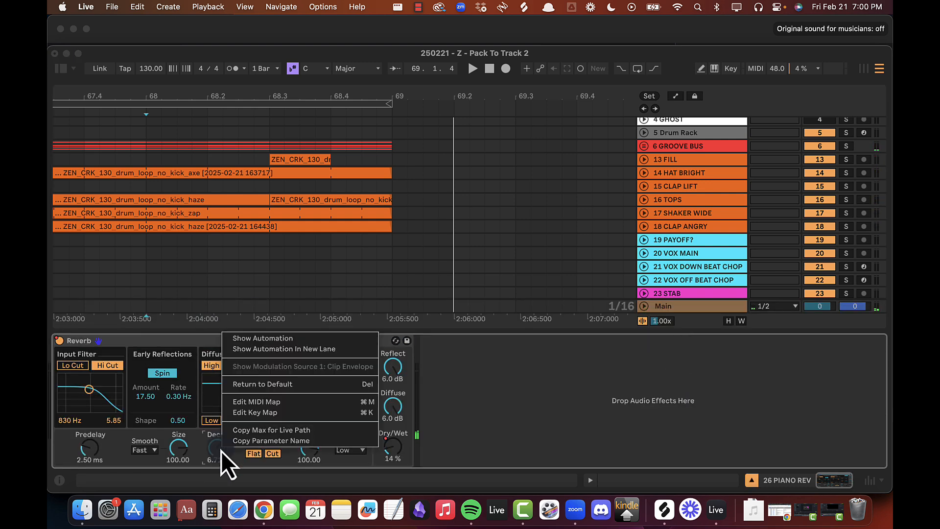
pyautogui.click(268, 337)
pyautogui.scroll(3, 279, 257)
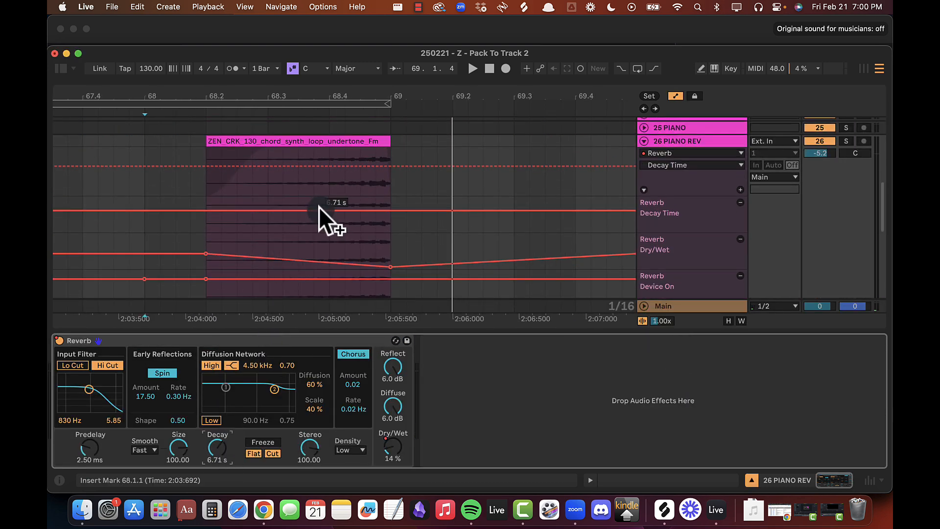
# Step: Automate the Reverb's Decay Time down to about 1.51 s by beat 68.2 and play the ending from bar 68
pyautogui.click(180, 210)
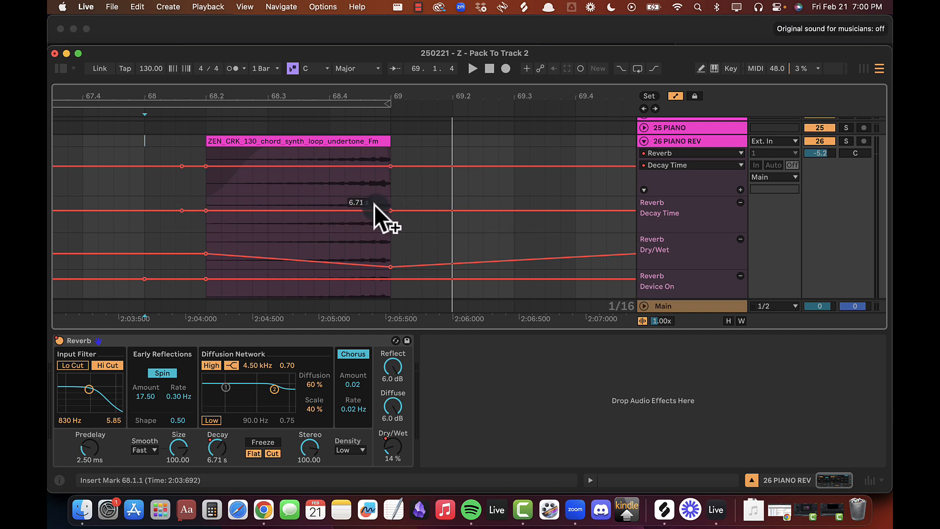
pyautogui.moveTo(204, 210); pyautogui.dragTo(203, 224)
pyautogui.press('space')
pyautogui.click(148, 222)
pyautogui.hotkey('shift', 'space')
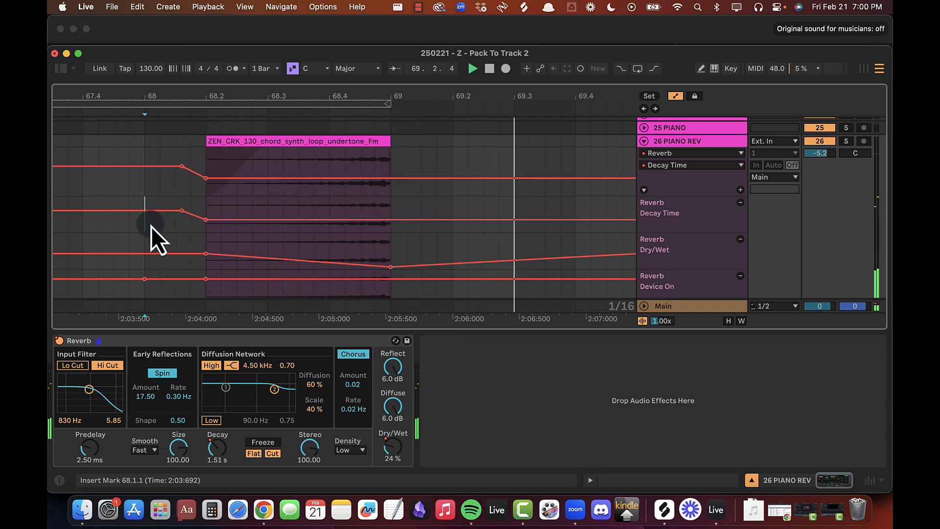
# Step: Hide the device view, fold 26 PIANO REV and show the full length of the arrangement
pyautogui.press('alt+super+l')
pyautogui.press('alt+super+b')
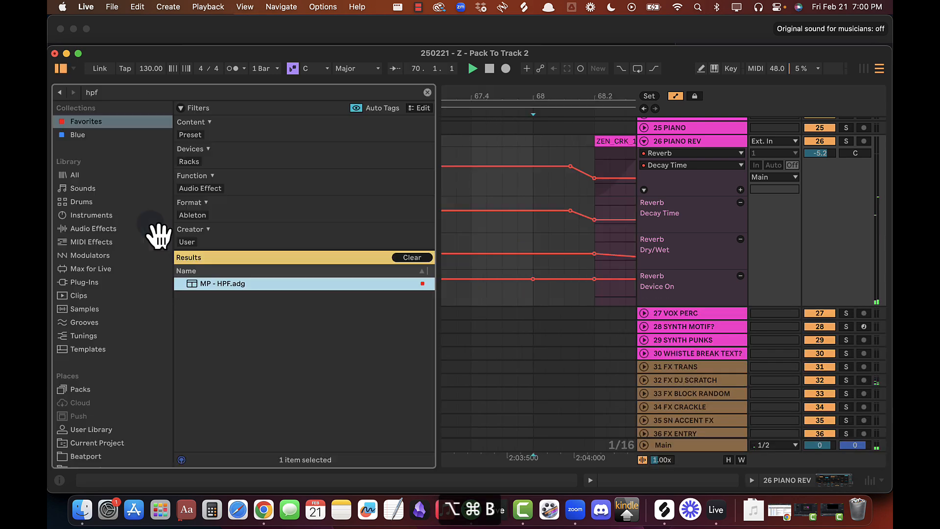
pyautogui.click(644, 140)
pyautogui.press('alt+super+b')
pyautogui.doubleClick(311, 96)
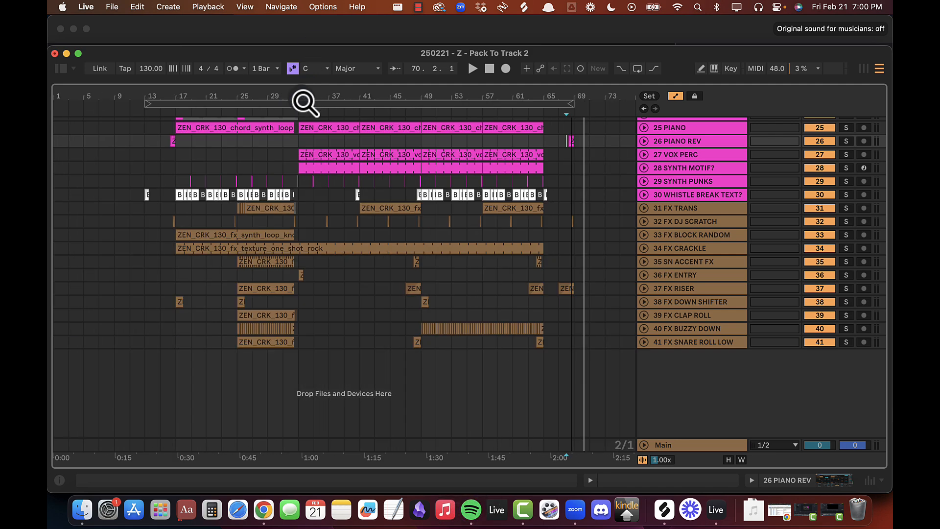
# Step: Loop the whole song from bar 13 to bar 69 and play it from the beginning
pyautogui.scroll(10, 189, 160)
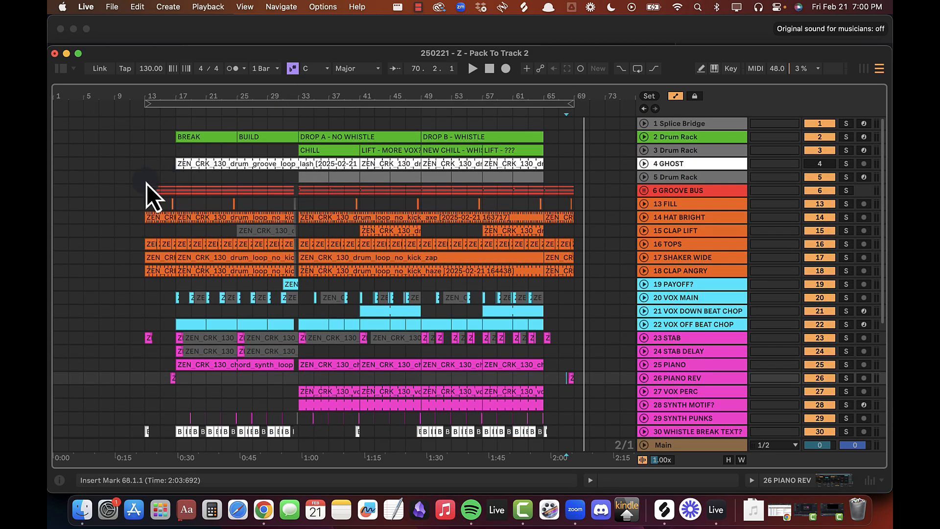
pyautogui.moveTo(146, 183); pyautogui.dragTo(568, 190)
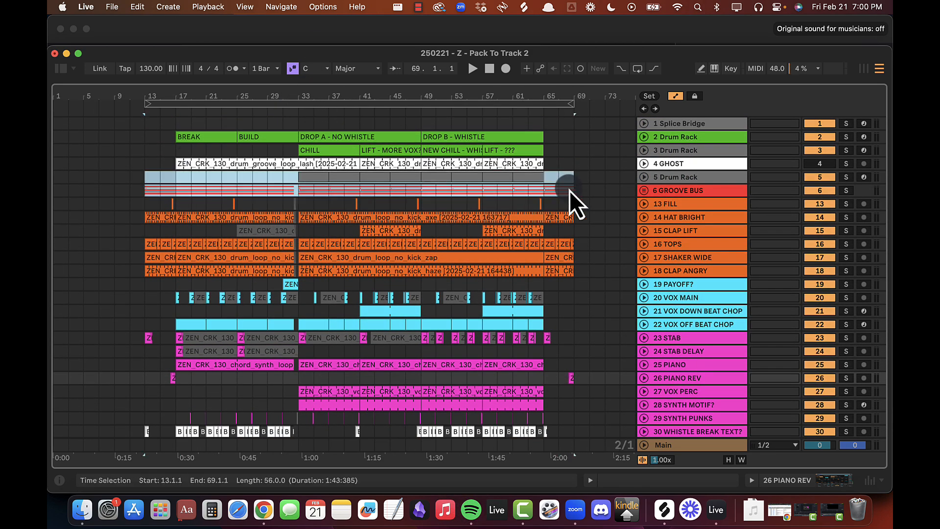
pyautogui.press('super+l')
pyautogui.press('space')
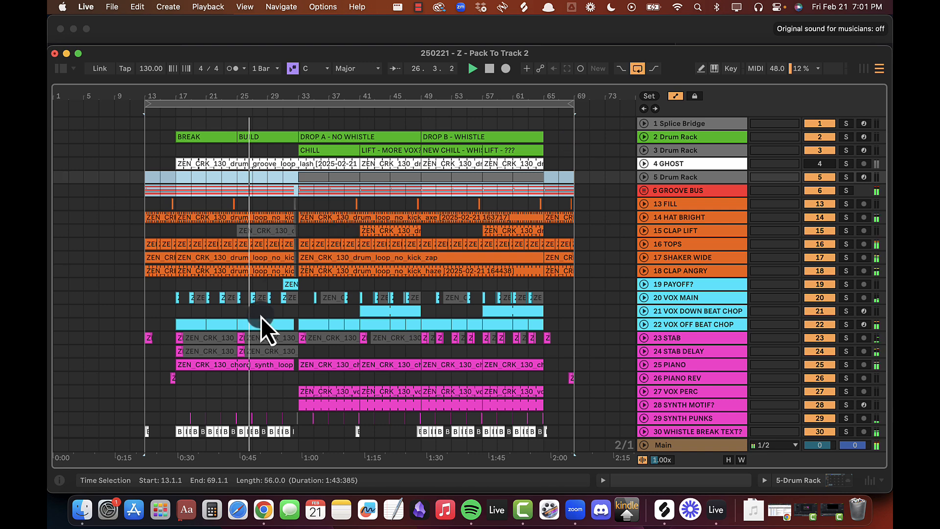
# Step: Unfold the 23 STAB track during playback and select its deactivated clip in the BUILD section
pyautogui.scroll(-6, 260, 316)
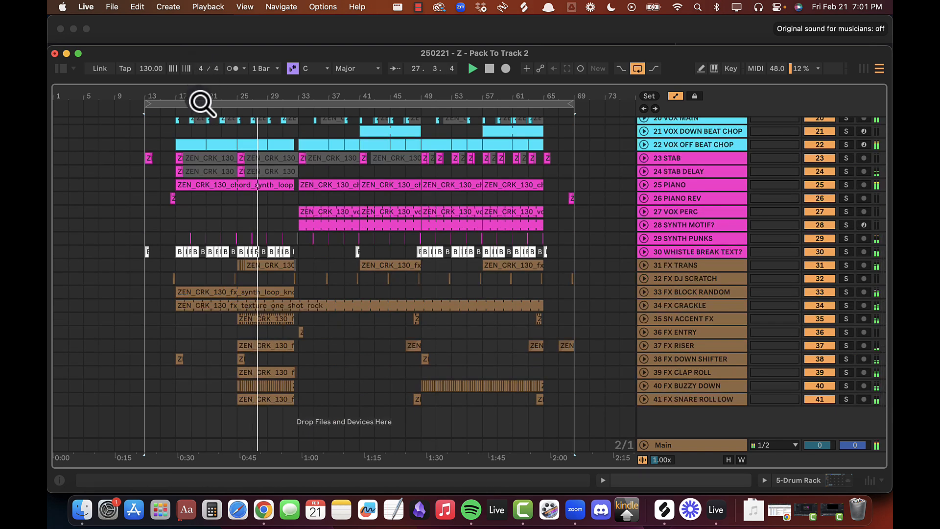
pyautogui.moveTo(202, 103); pyautogui.dragTo(200, 100)
pyautogui.click(666, 159)
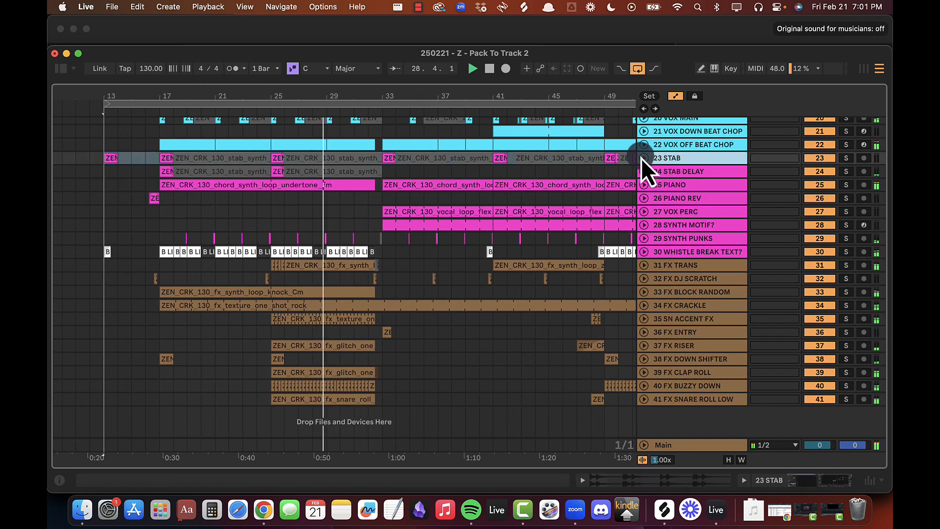
pyautogui.click(644, 158)
pyautogui.click(343, 166)
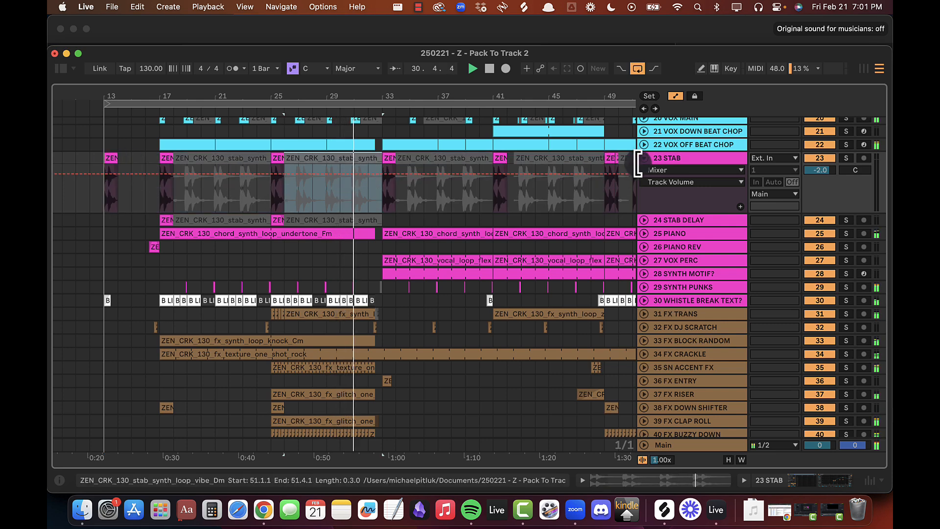
pyautogui.moveTo(567, 99); pyautogui.dragTo(567, 103)
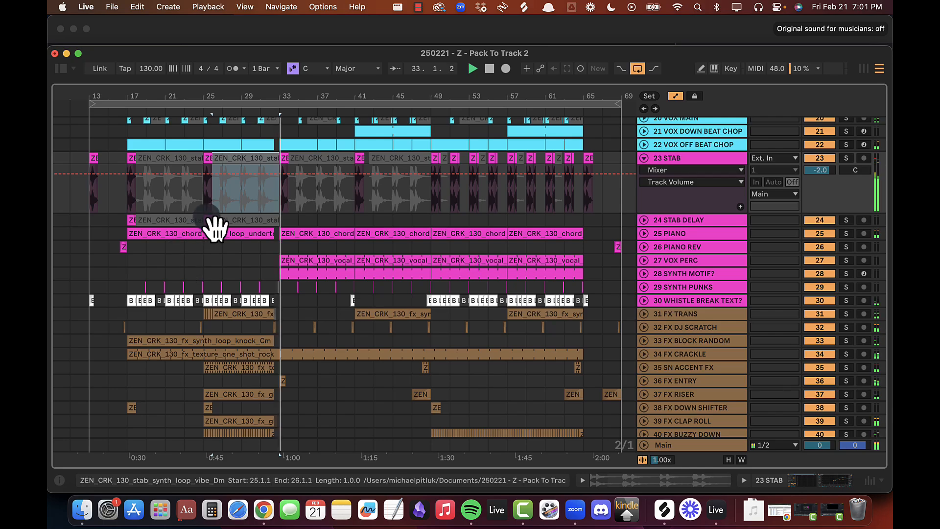
pyautogui.press('super+Tab')
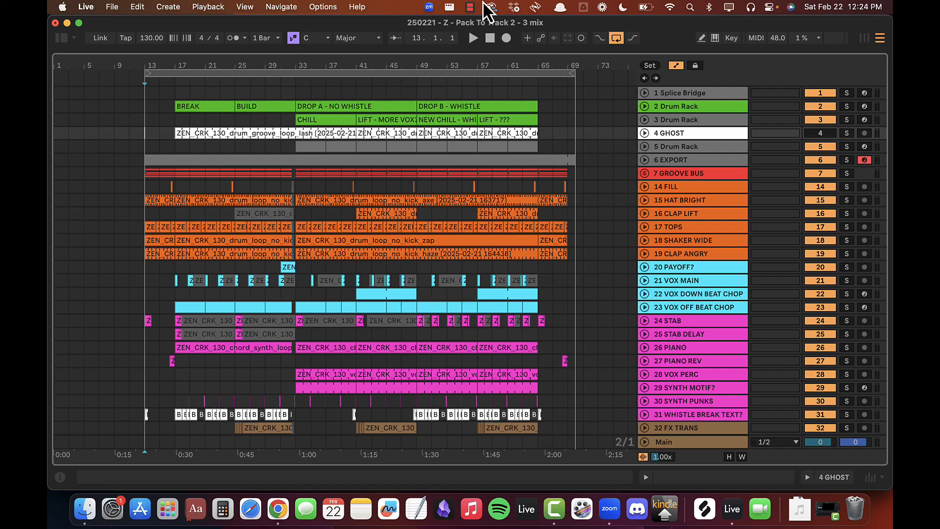
pyautogui.click(470, 7)
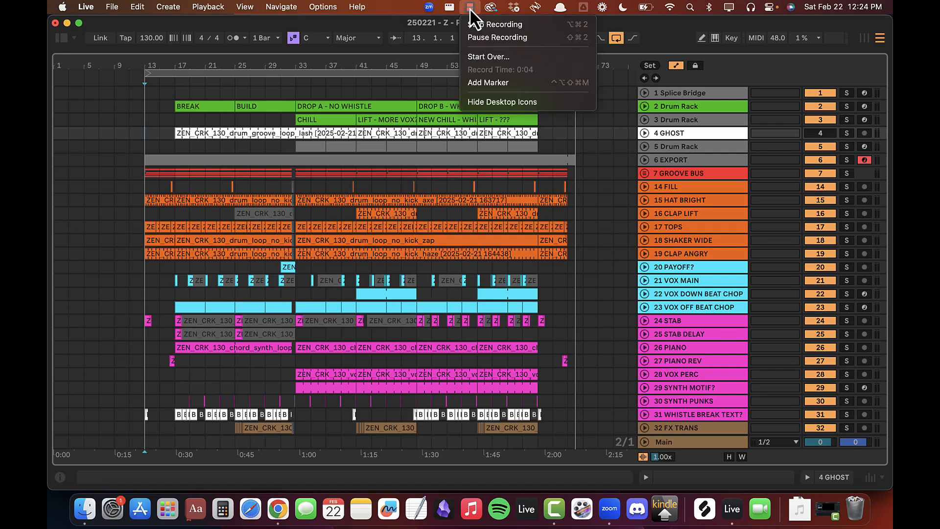
pyautogui.click(469, 8)
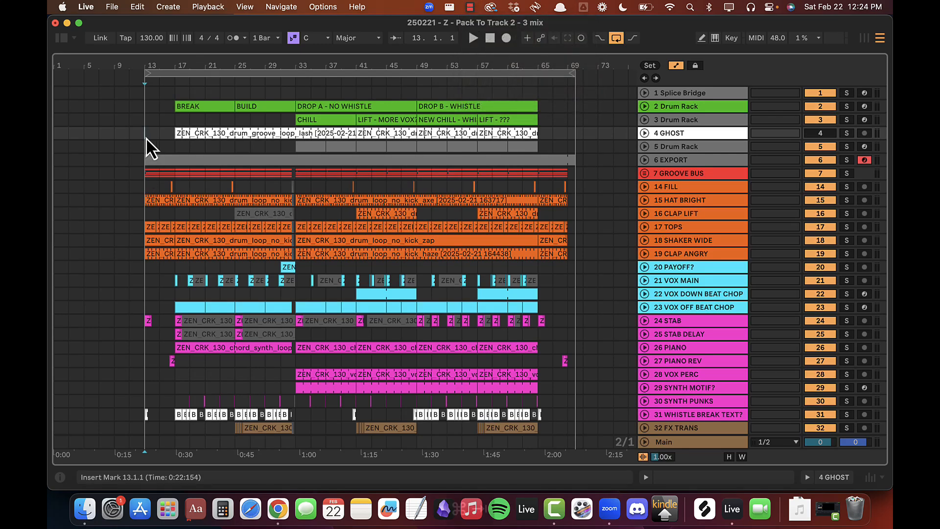
# Step: Switch to Chrome and review the checklist of track ideas in the "250221 - Pack To Track 2" Google Doc
pyautogui.press('super+Tab')
pyautogui.press('super+Tab')
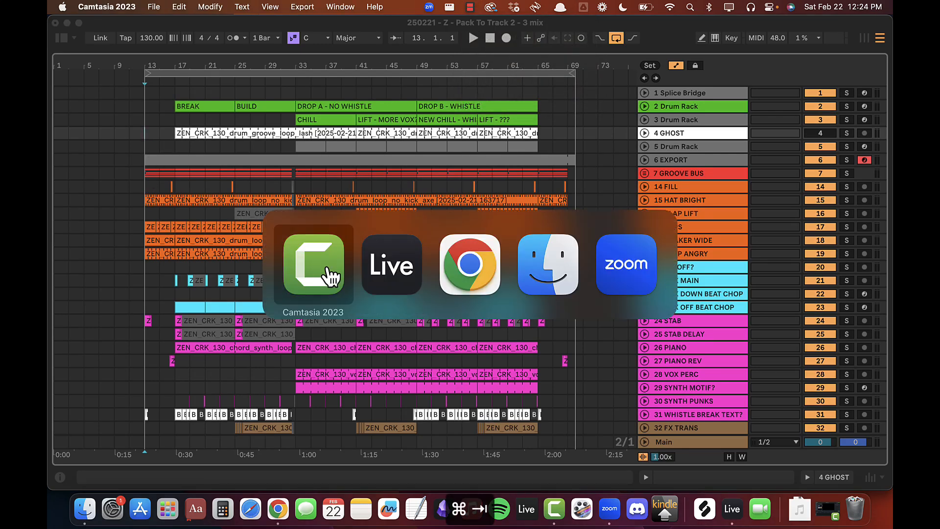
pyautogui.click(470, 265)
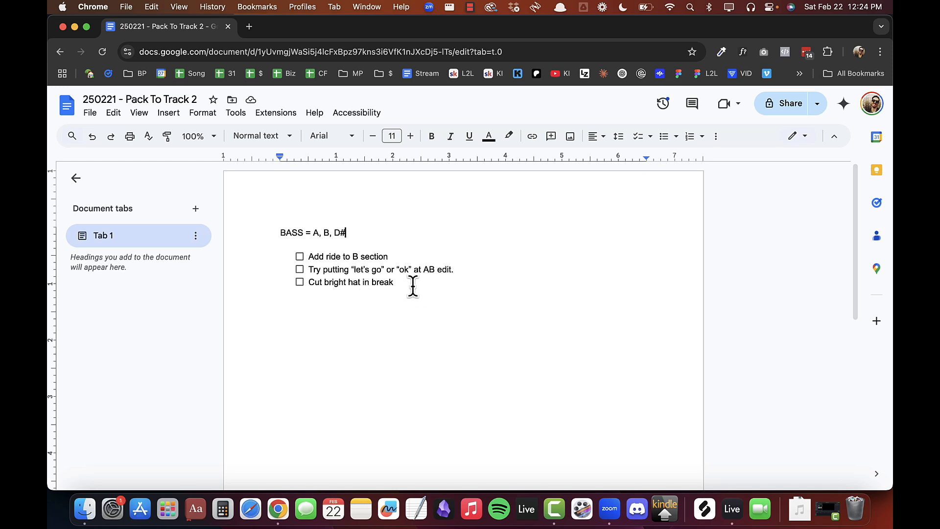
pyautogui.hotkey('shift', 'Up')
pyautogui.hotkey('shift', 'Up')
pyautogui.press('shift+super+Left')
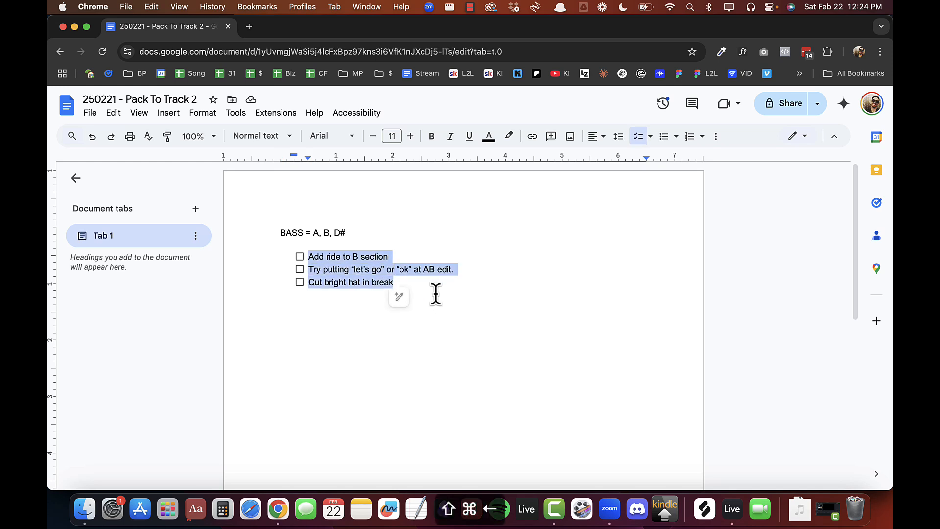
pyautogui.click(420, 286)
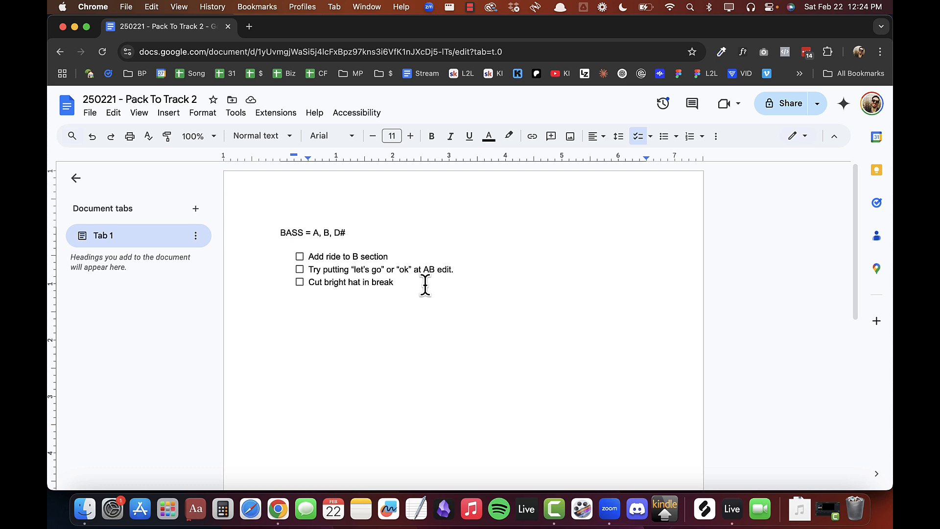
pyautogui.keyDown('shift'); pyautogui.click(400, 258); pyautogui.keyUp('shift')
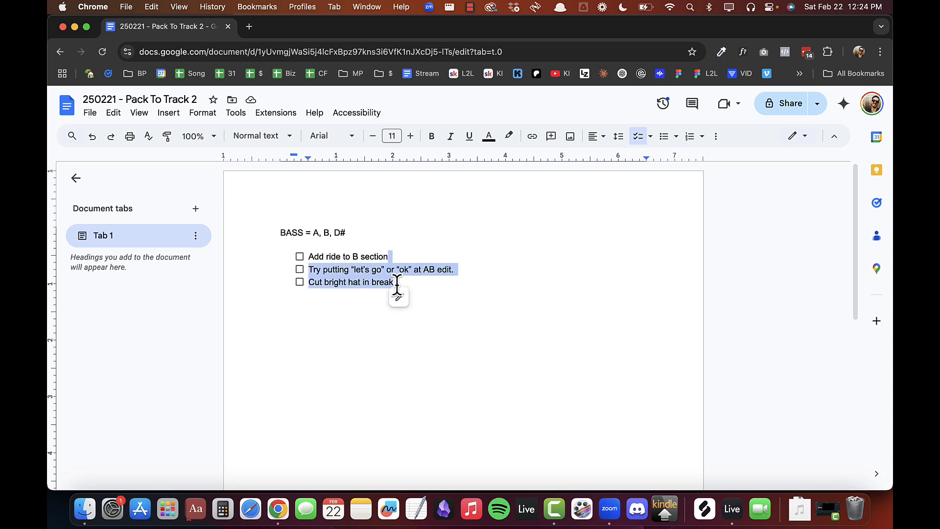
# Step: Add a checklist item with a person's first name below "Cut bright hat in break" and return to Ableton Live
pyautogui.click(334, 323)
pyautogui.press('Return')
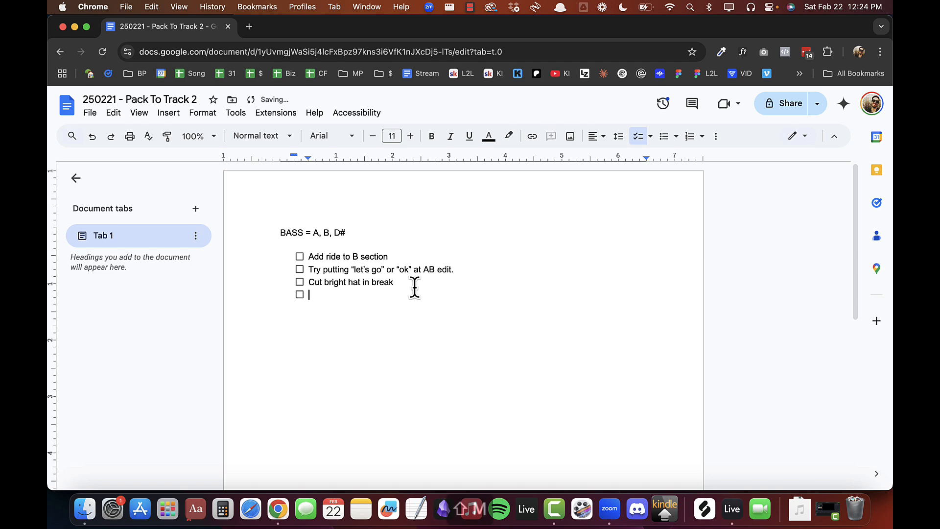
pyautogui.write('Mike')
pyautogui.press('super+Tab')
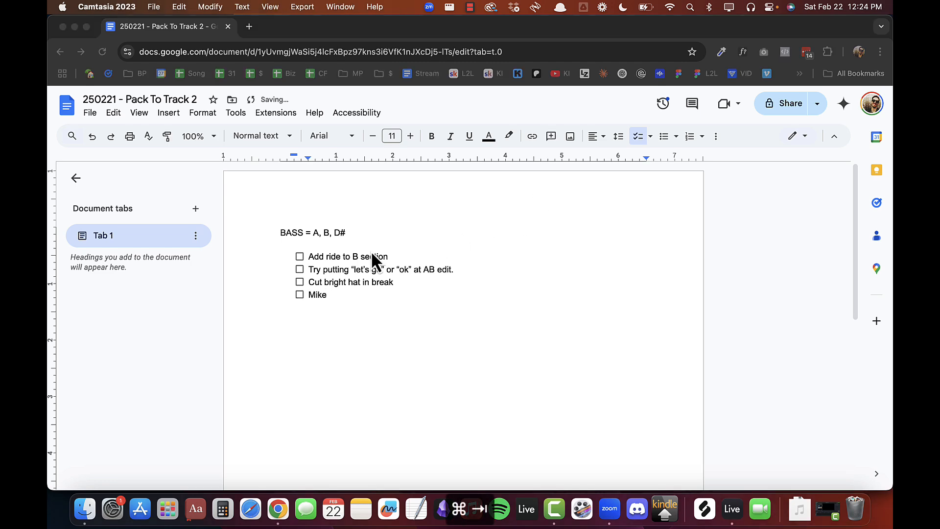
pyautogui.press('super+Tab')
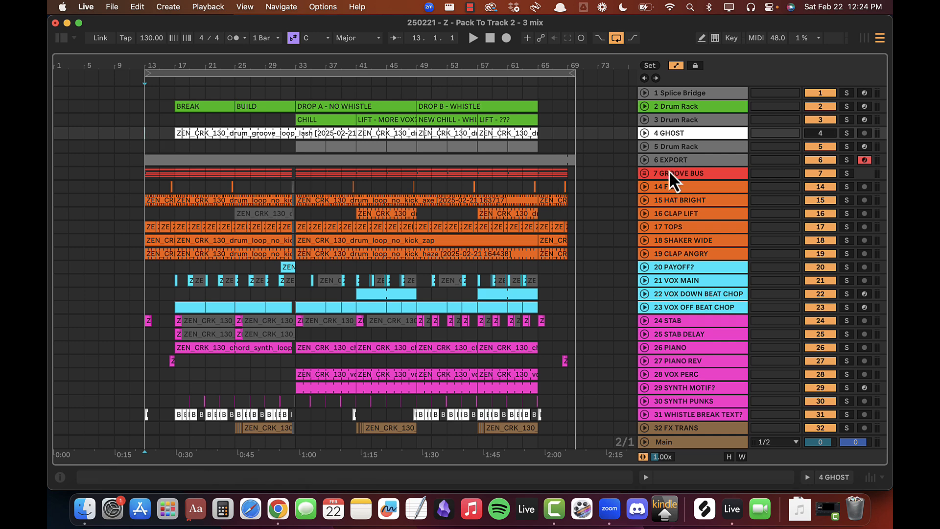
# Step: Insert a new MIDI track directly below 19 CLAP ANGRY
pyautogui.scroll(-3, 556, 237)
pyautogui.click(678, 221)
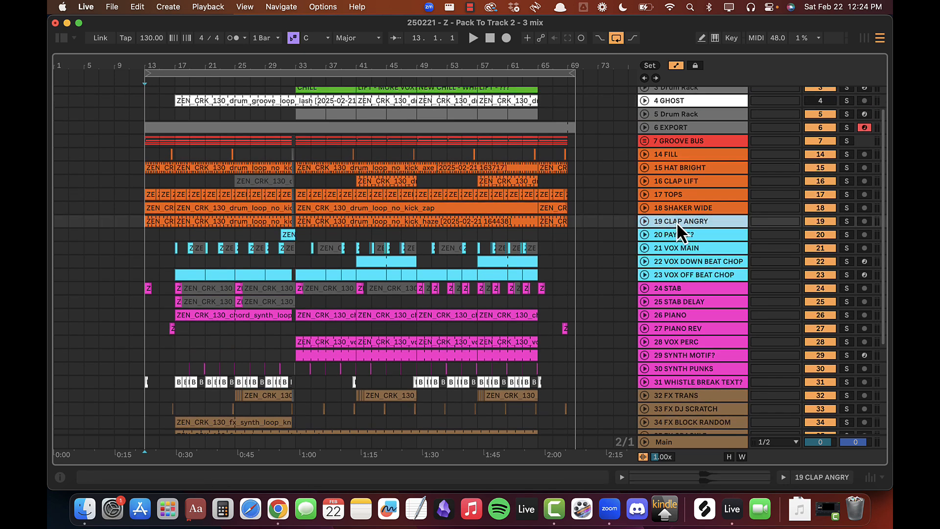
pyautogui.press('super+shift+t')
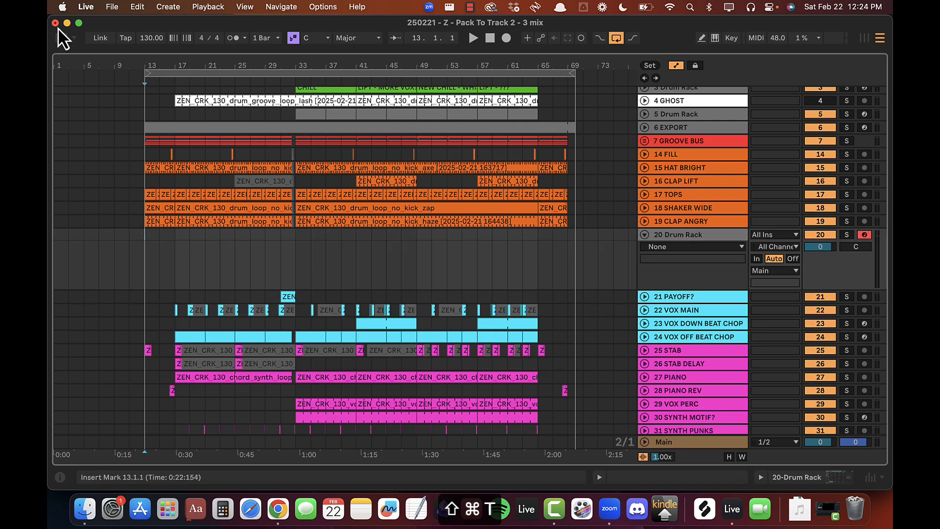
# Step: Search the browser's Drums category for "909" and load 909 Core Kit.adg onto the new MIDI track
pyautogui.press('super+alt+b')
pyautogui.click(168, 60)
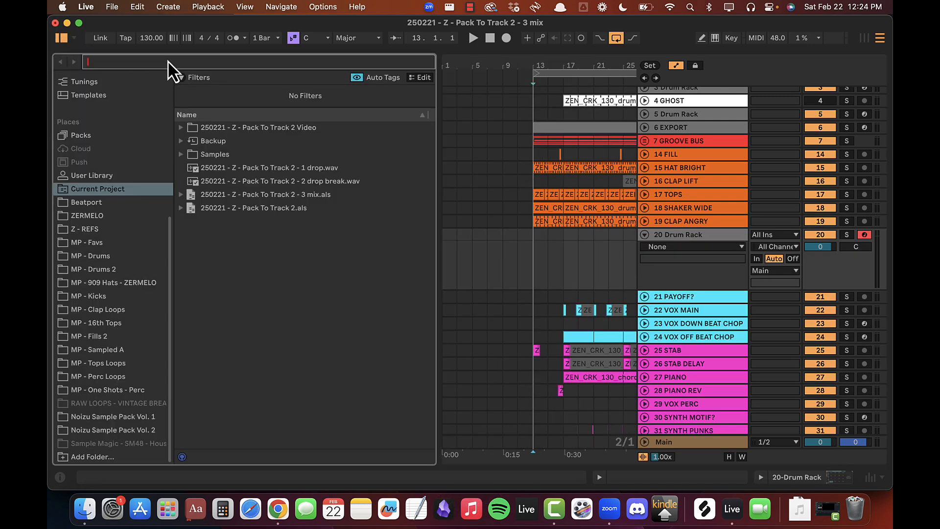
pyautogui.write('909')
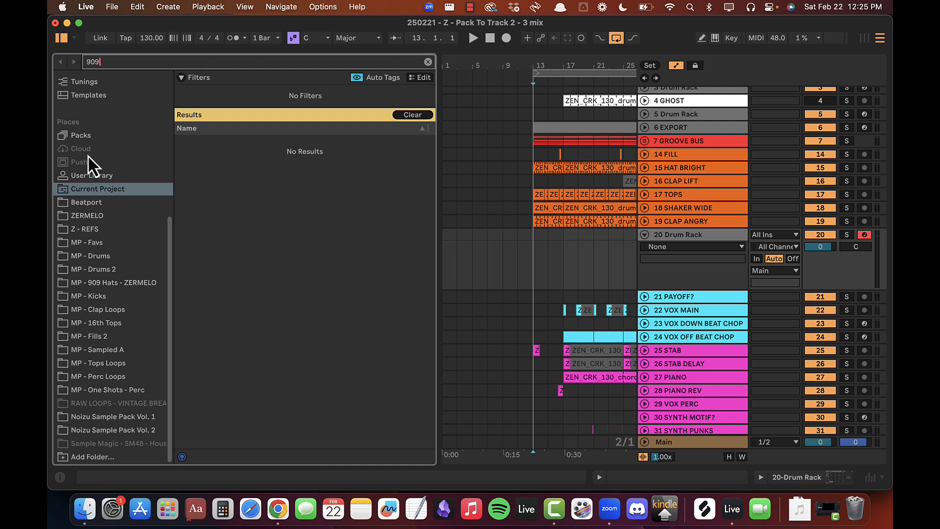
pyautogui.scroll(5, 87, 155)
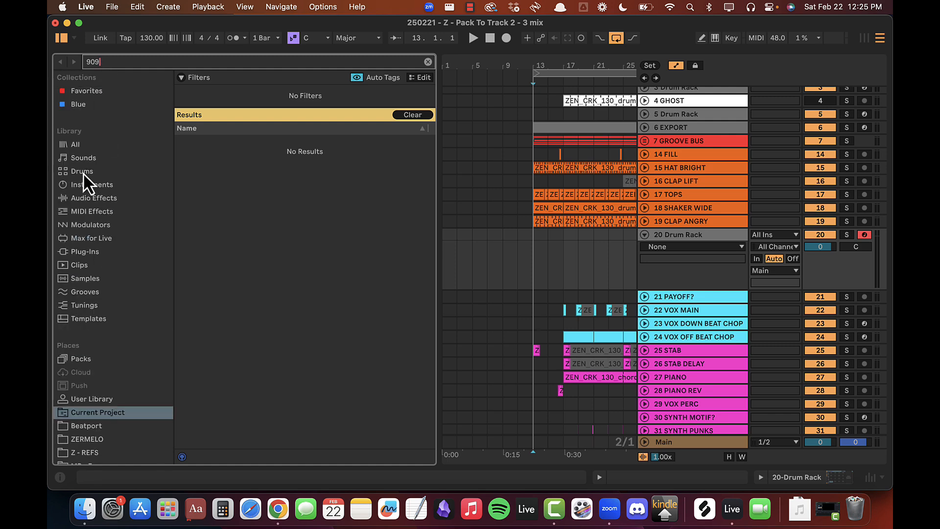
pyautogui.click(82, 172)
pyautogui.click(225, 240)
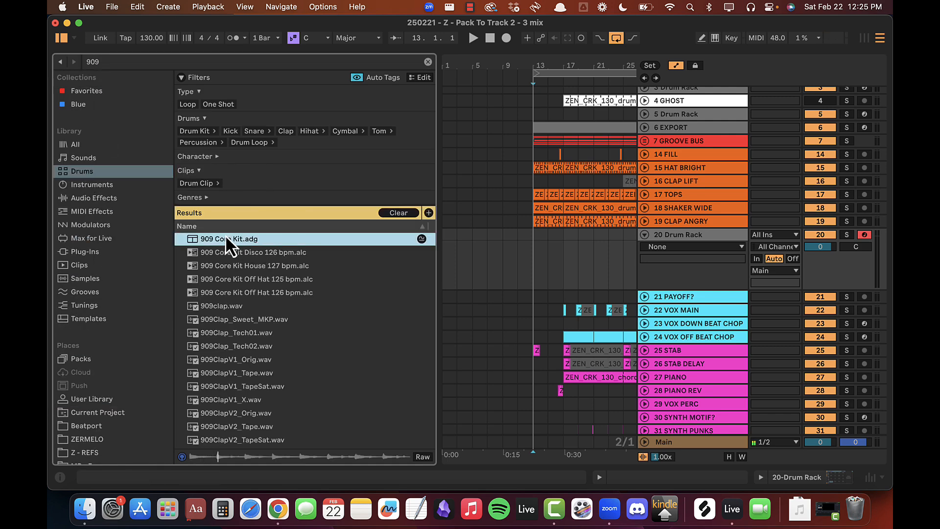
pyautogui.moveTo(612, 281); pyautogui.dragTo(534, 246)
# Step: Hide the browser and device view, and insert an empty 16-bar MIDI clip at bar 49 on the 909 Core Kit track
pyautogui.press('space')
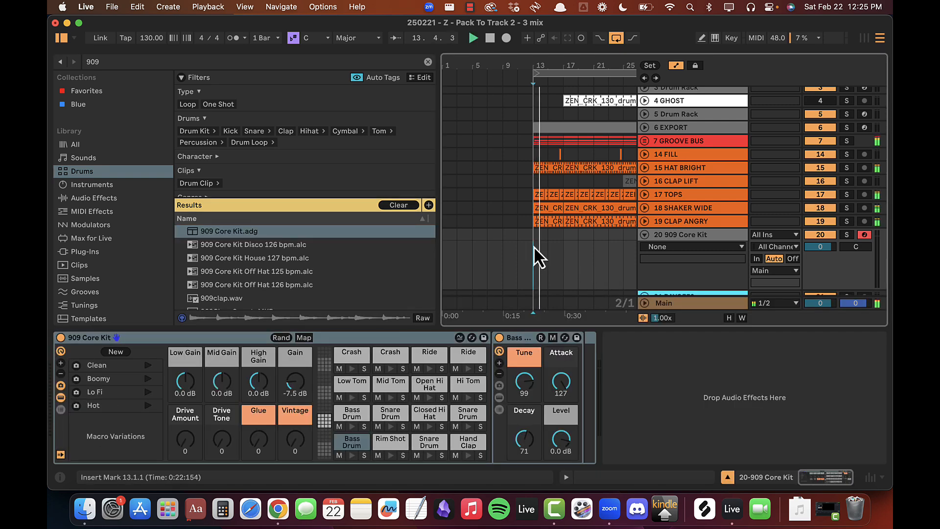
pyautogui.press('super+alt+b')
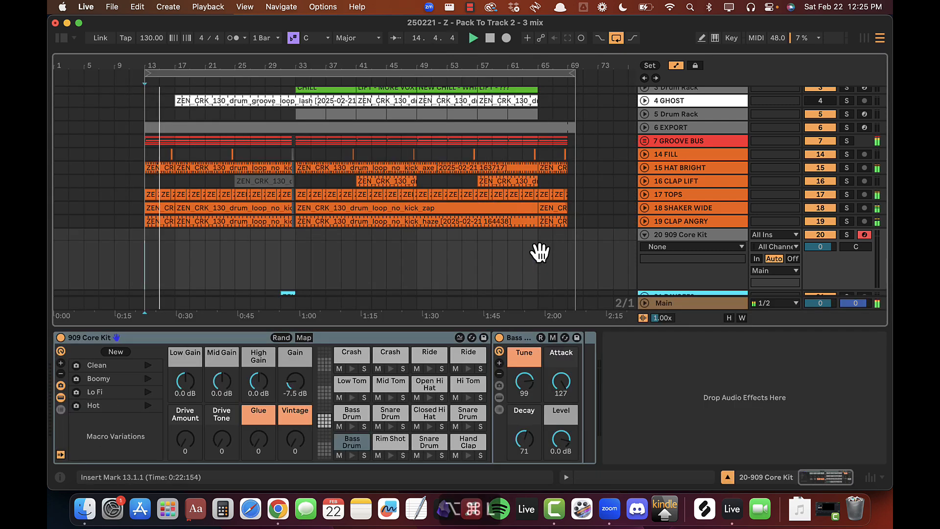
pyautogui.press('super+alt+l')
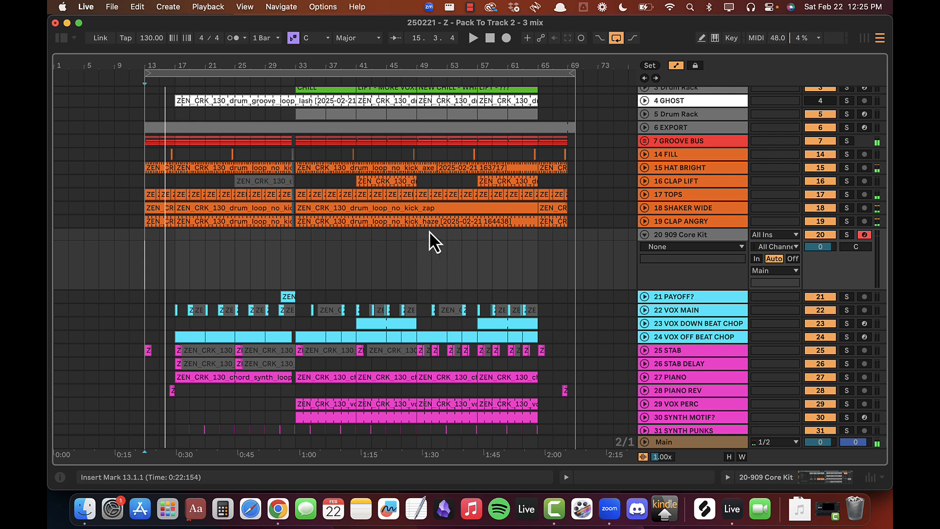
pyautogui.moveTo(420, 236); pyautogui.dragTo(541, 236)
pyautogui.press('super+shift+m')
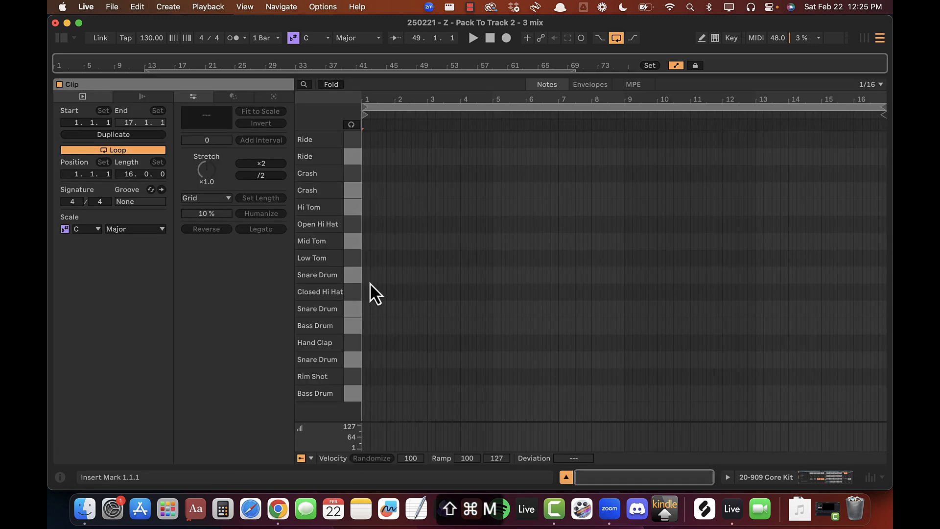
# Step: Place two notes on the 909 kit's D2 Ride row and stretch them to eighth notes across the clip's first beat
pyautogui.moveTo(370, 99); pyautogui.dragTo(362, 99)
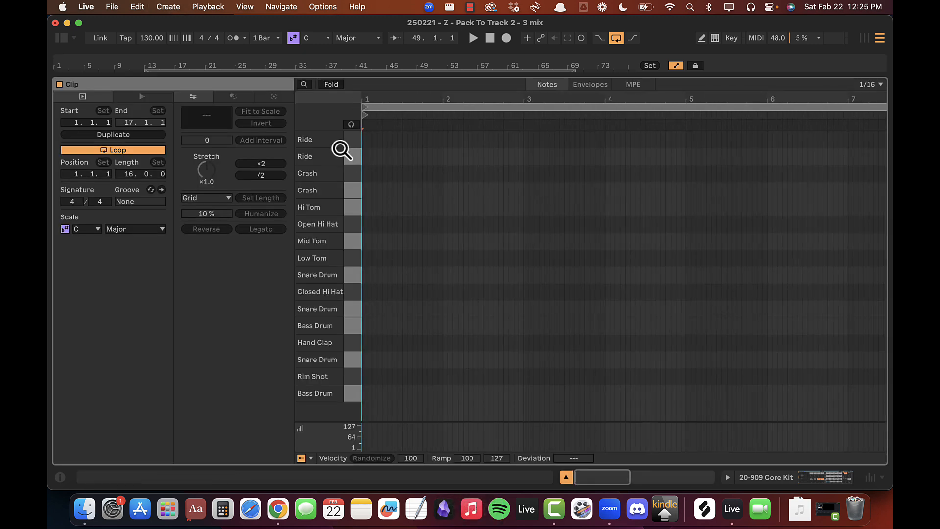
pyautogui.click(352, 125)
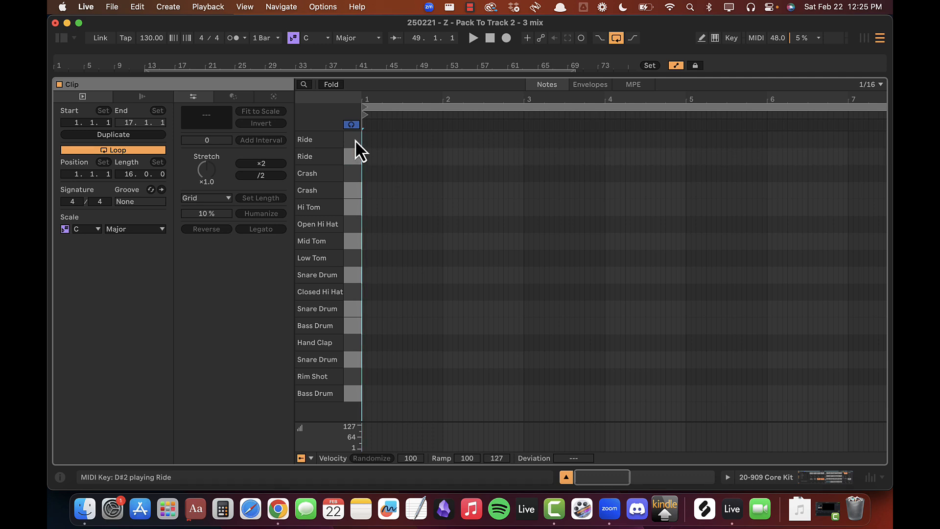
pyautogui.moveTo(367, 96); pyautogui.dragTo(368, 98)
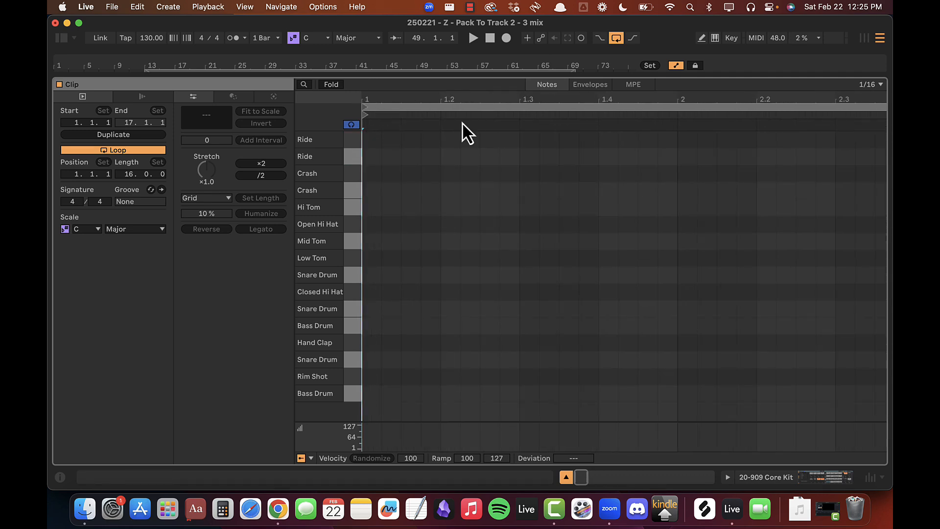
pyautogui.doubleClick(374, 157)
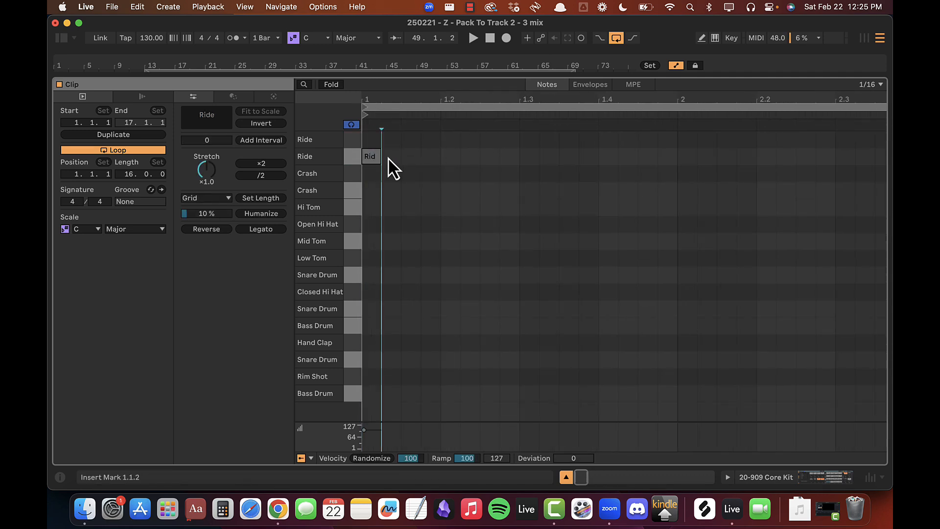
pyautogui.doubleClick(387, 157)
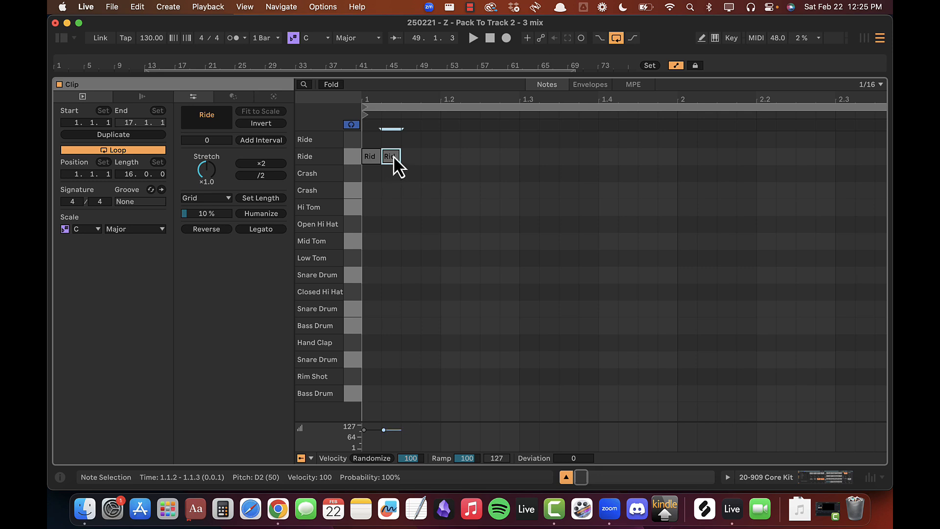
pyautogui.moveTo(393, 156); pyautogui.dragTo(320, 132)
pyautogui.hotkey('shift', 'Right')
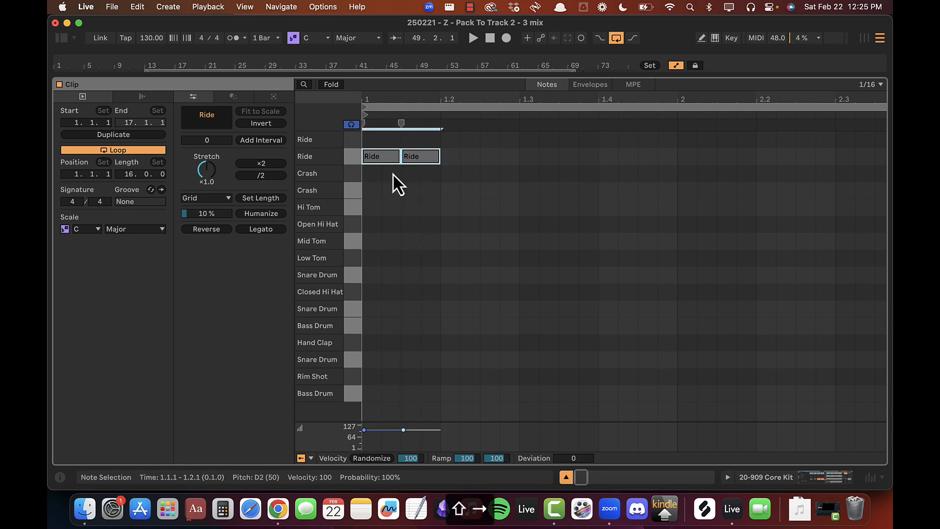
# Step: Loop the ride clip over its first beat, audition the pattern with the track, and bring up the kit's device view
pyautogui.moveTo(437, 184); pyautogui.dragTo(329, 123)
pyautogui.press('super+l')
pyautogui.press('space')
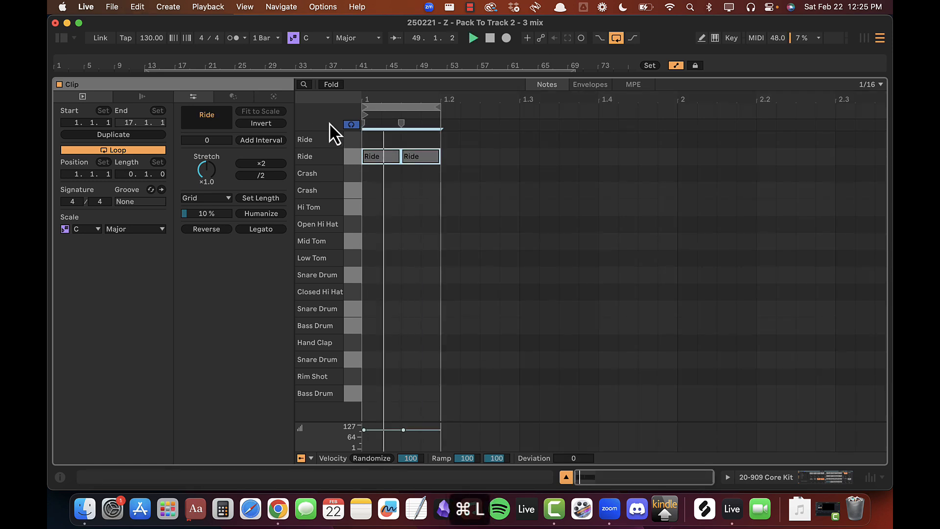
pyautogui.doubleClick(394, 98)
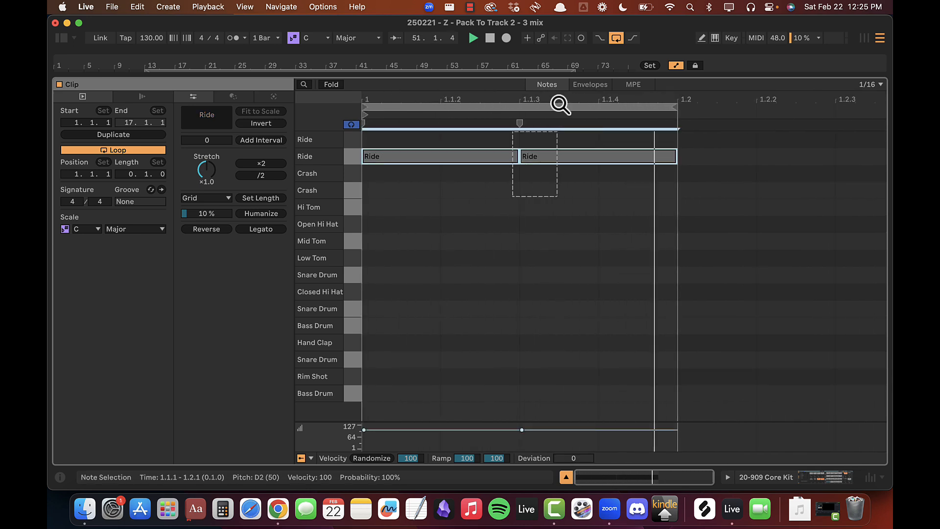
pyautogui.click(439, 207)
pyautogui.moveTo(427, 159)
pyautogui.mouseDown()
pyautogui.moveTo(427, 183)
pyautogui.moveTo(427, 158)
pyautogui.mouseUp()
pyautogui.click(463, 216)
pyautogui.hotkey('shift', 'Tab')
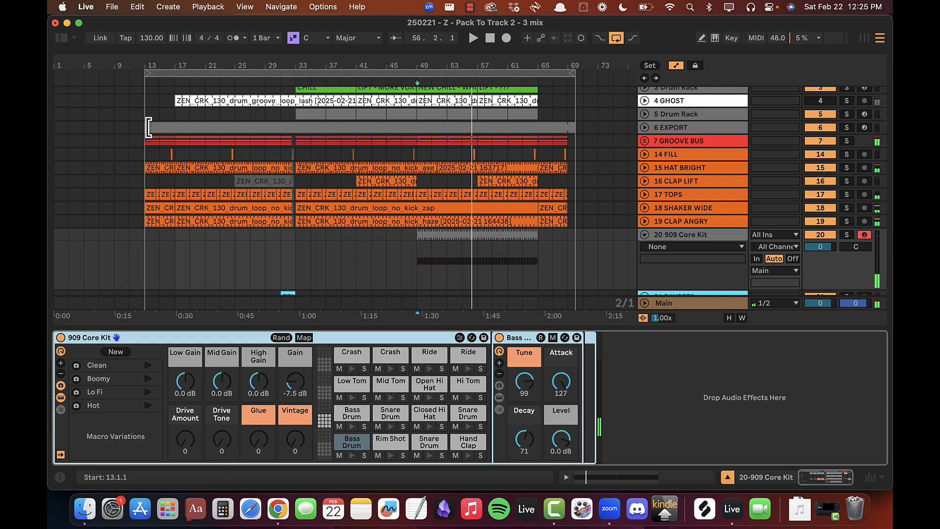
# Step: Find Kickstart 2 among the browser favorites, add it after the 909 Core Kit, and lower its mix to about 87% during playback
pyautogui.click(61, 39)
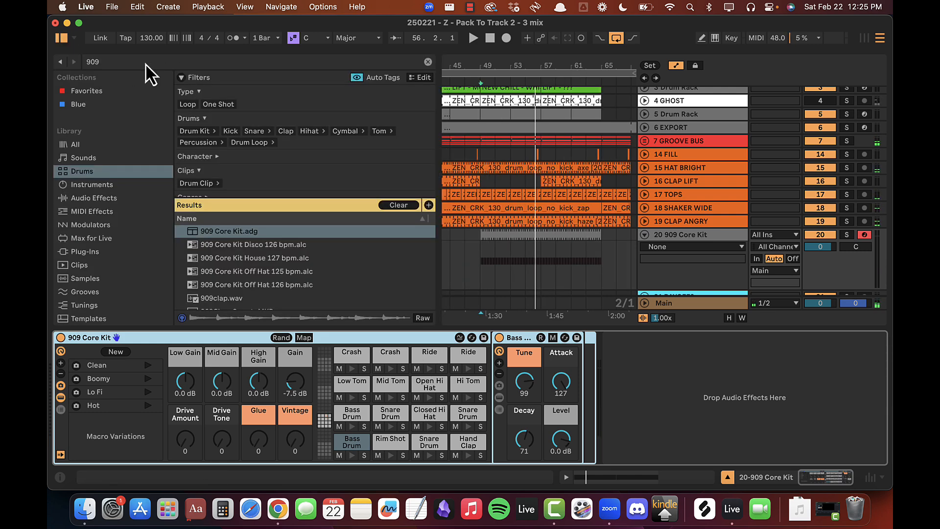
pyautogui.click(185, 63)
pyautogui.write('kickst')
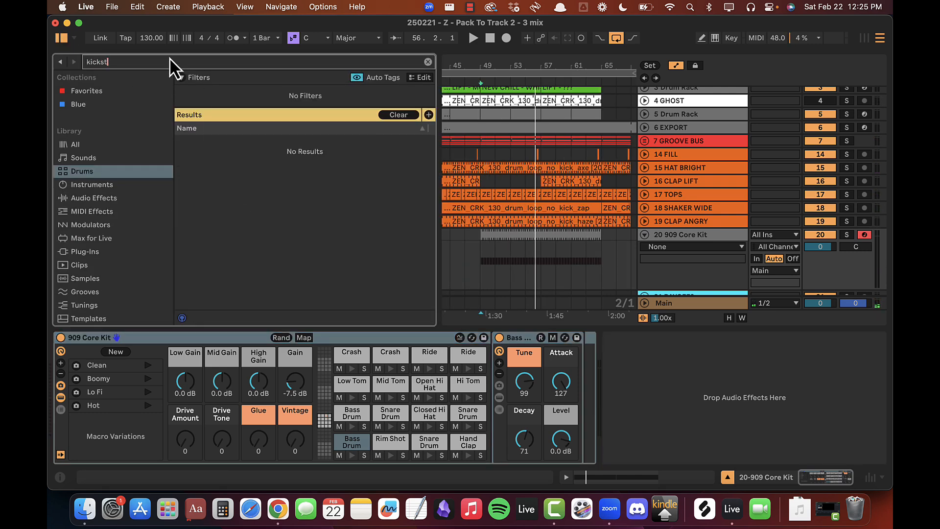
pyautogui.click(82, 91)
pyautogui.moveTo(232, 245); pyautogui.dragTo(633, 350)
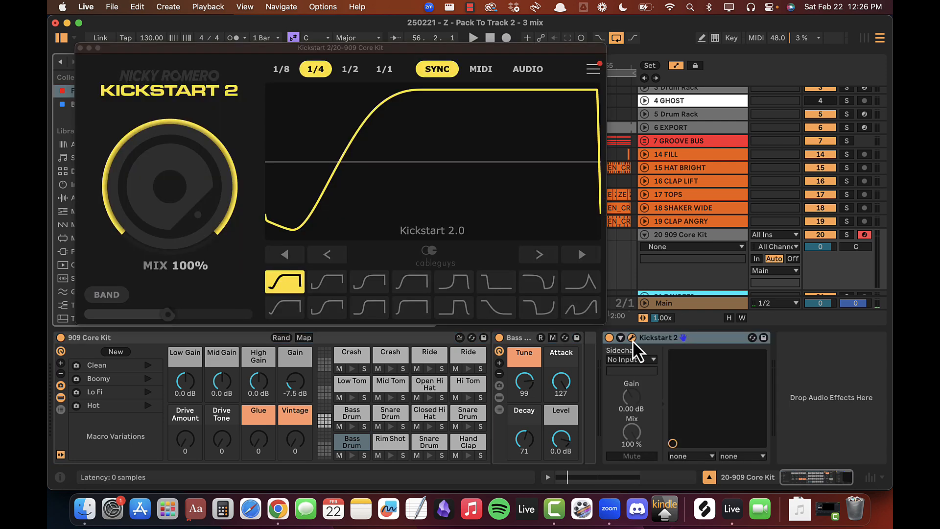
pyautogui.press('space')
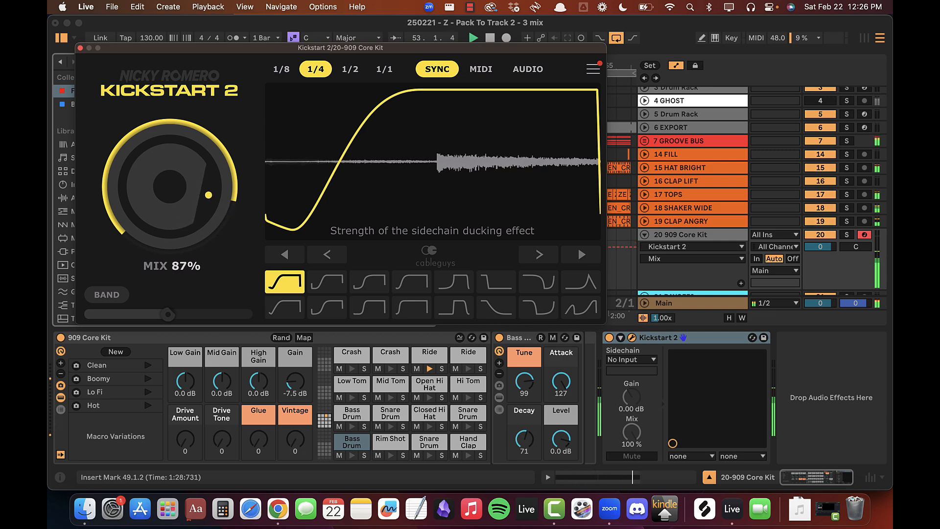
pyautogui.click(80, 48)
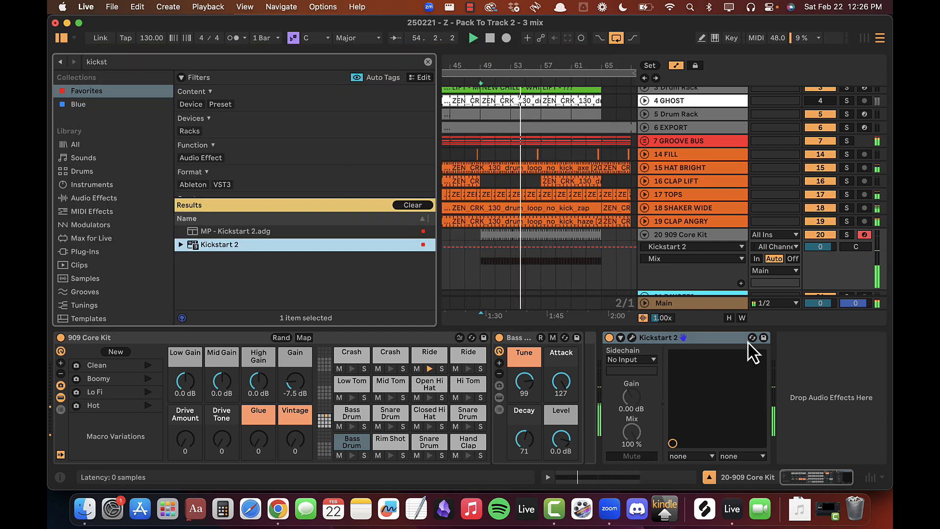
# Step: Lower the Tune macro of the 909 kit's Ride pad to 24 while listening to it in the track
pyautogui.click(430, 355)
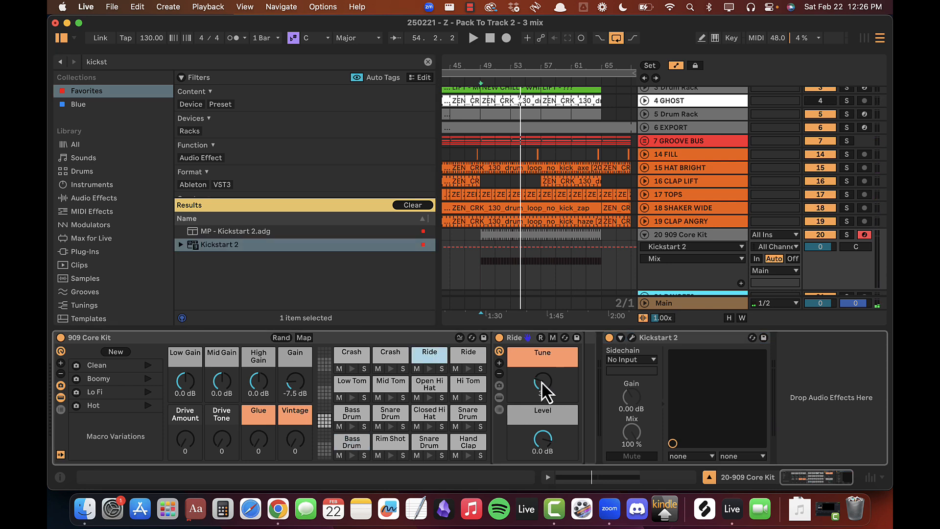
pyautogui.scroll(-2, 541, 381)
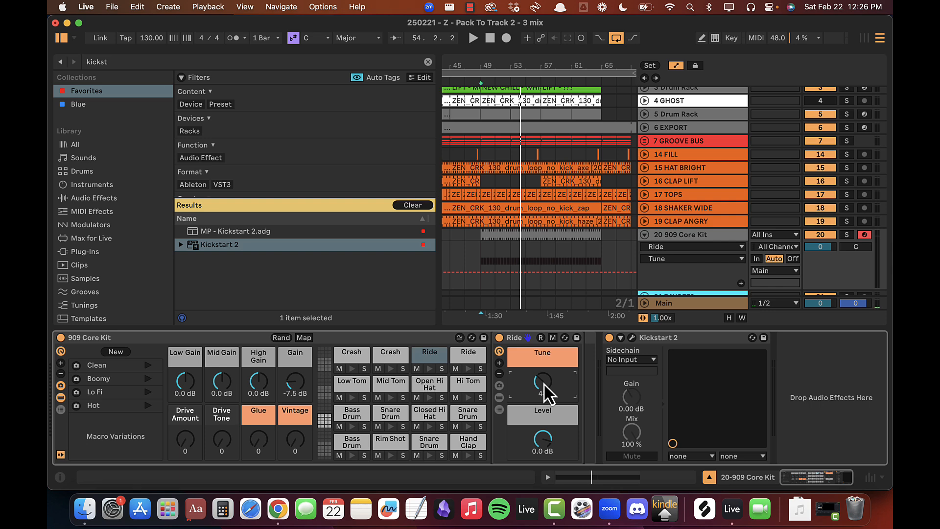
pyautogui.press('space')
pyautogui.scroll(5, 543, 383)
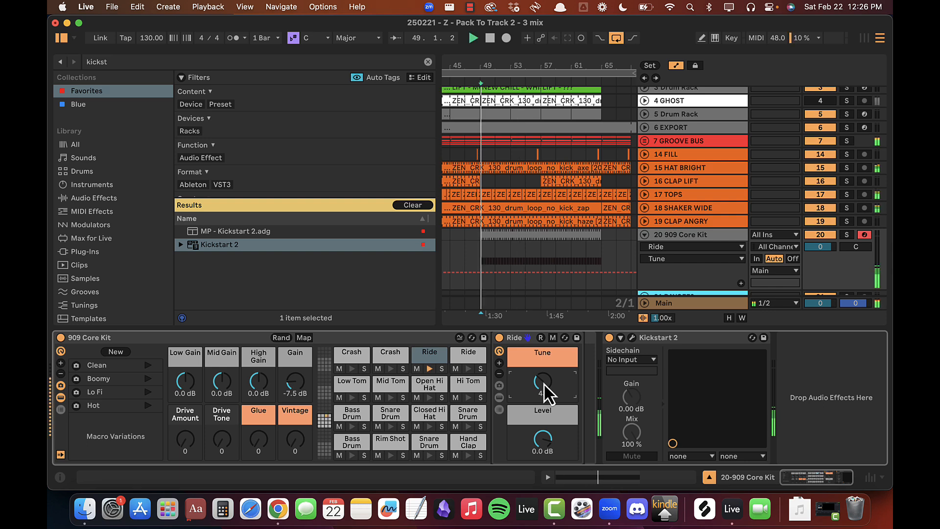
pyautogui.scroll(-4, 544, 383)
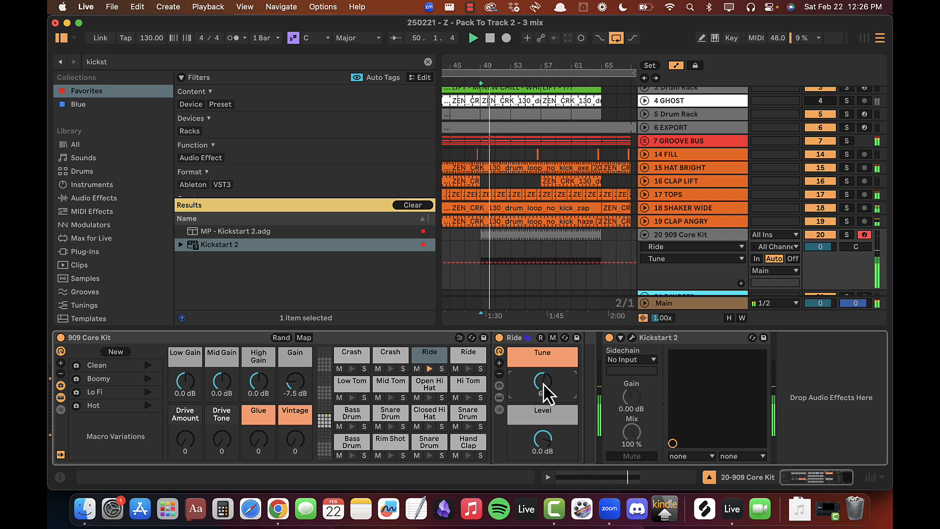
pyautogui.scroll(-1, 543, 383)
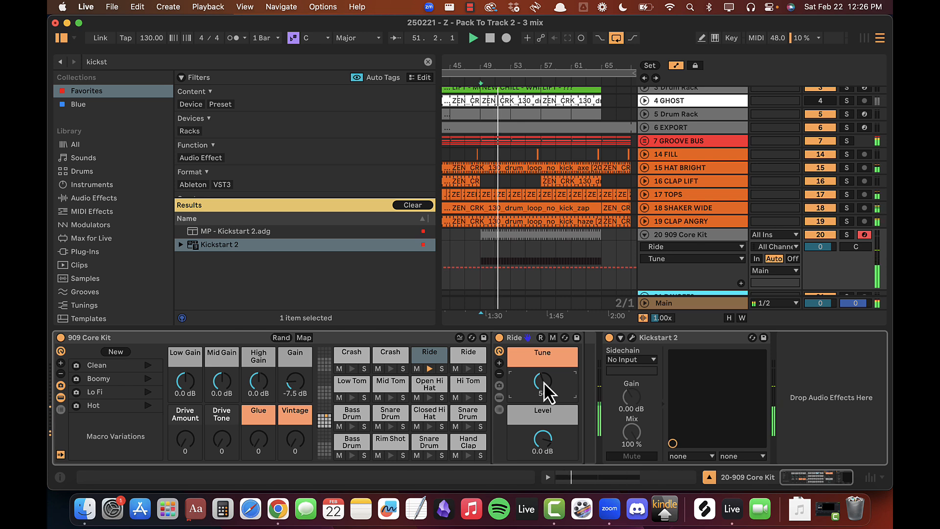
pyautogui.scroll(-1, 543, 383)
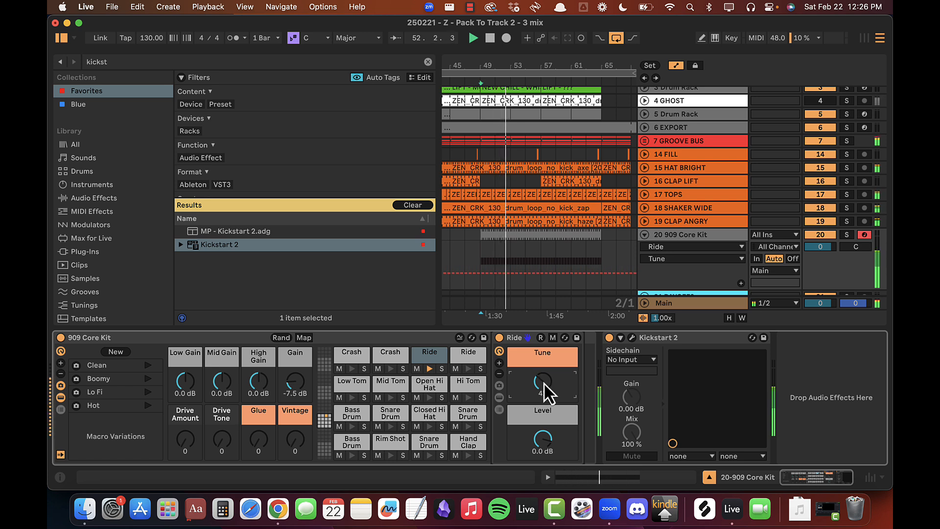
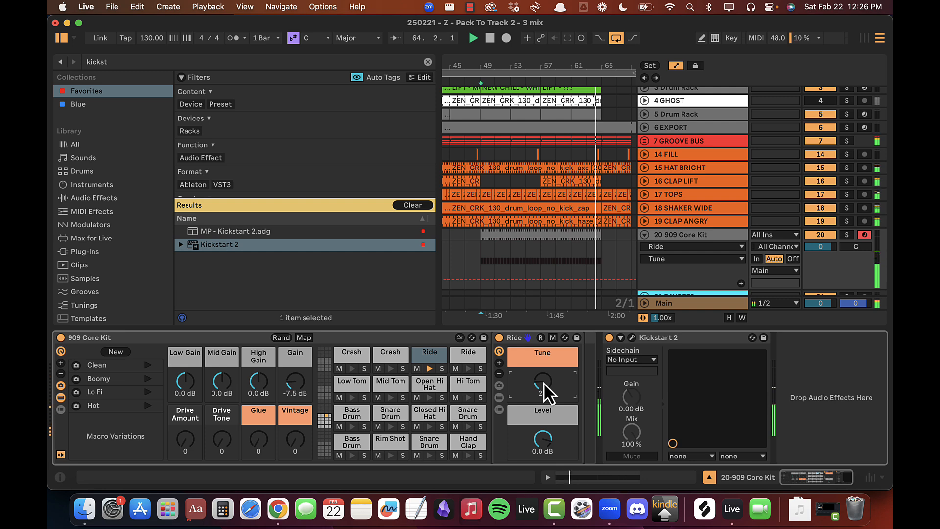
pyautogui.press('space')
# Step: Loop the arrangement over the ride clip from bar 49 to 65 and set the Ride pad's Tune to 25
pyautogui.click(574, 238)
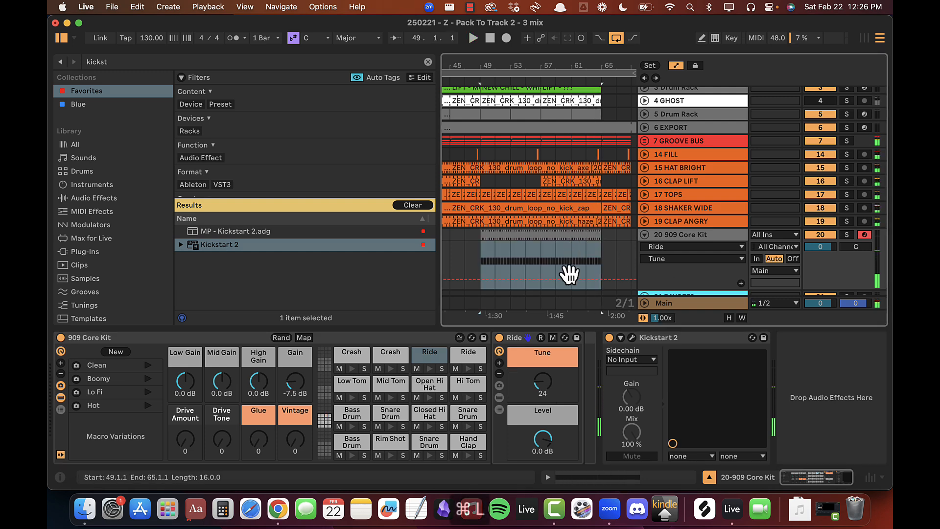
pyautogui.press('super+l')
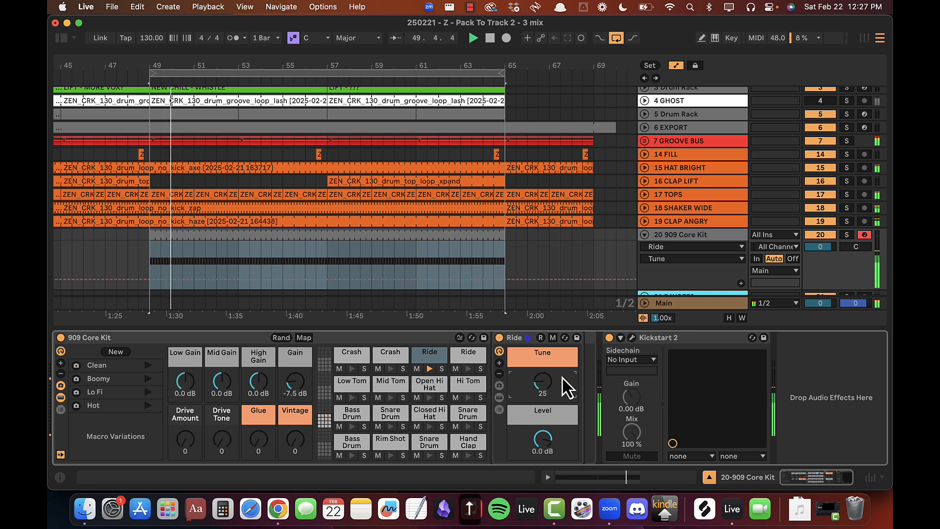
pyautogui.press('Up')
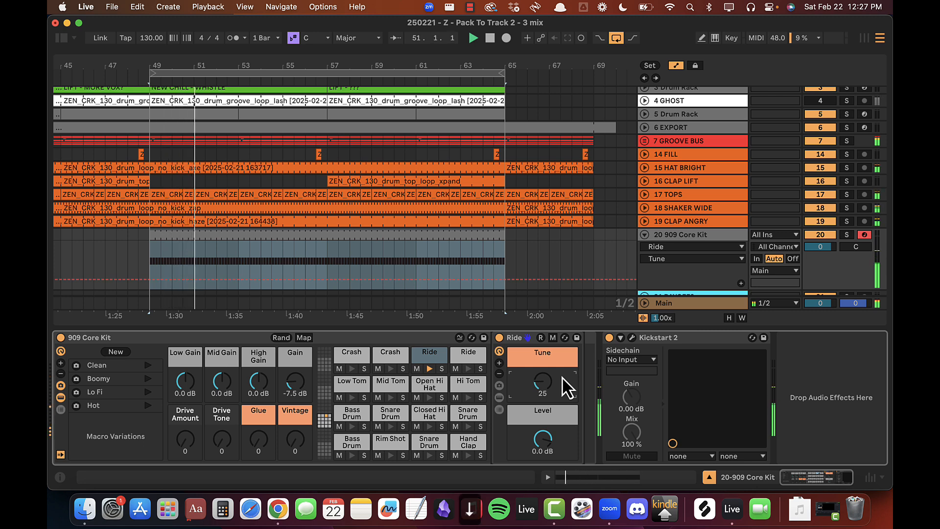
# Step: Set the 909 Core Kit track's volume to -6.0 dB and check the level in playback
pyautogui.click(821, 246)
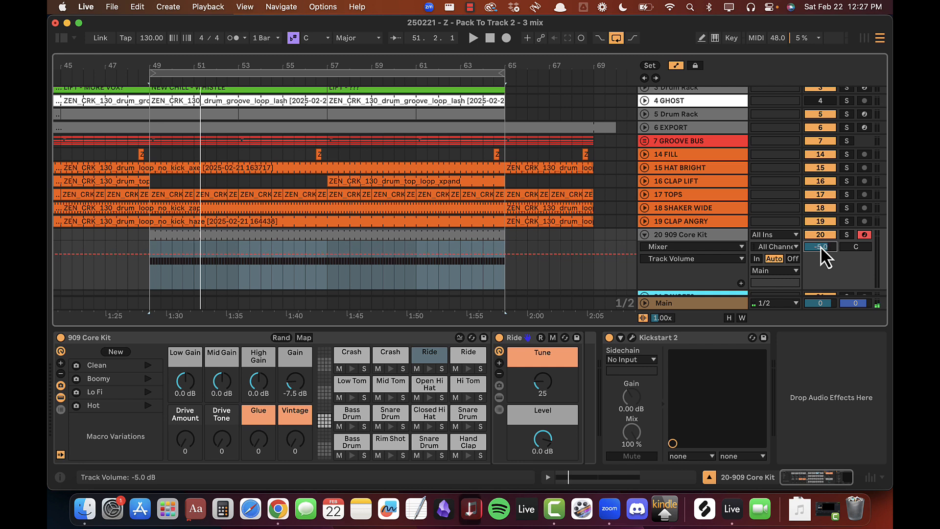
pyautogui.press('Down')
pyautogui.press('space')
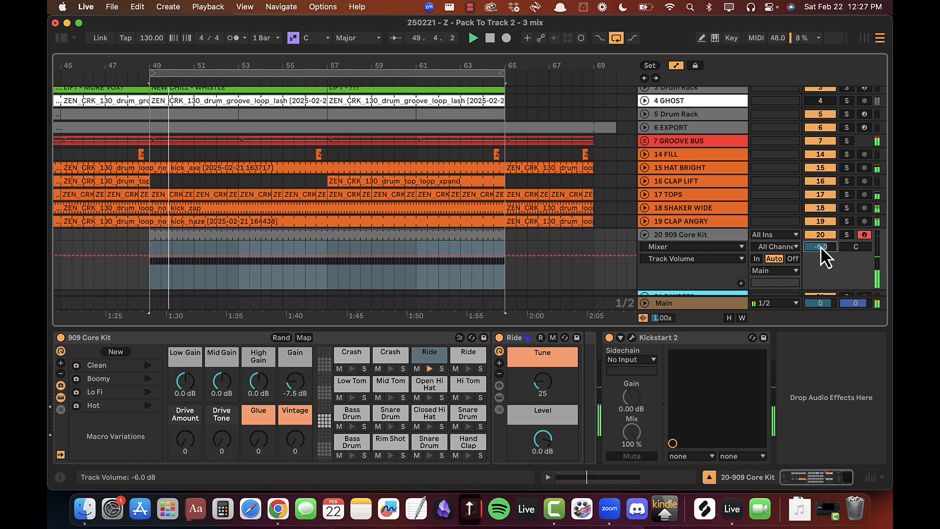
pyautogui.press('space')
# Step: Rename the 909 Core Kit track as "# RIDE" and color it orange like the other groove tracks
pyautogui.click(676, 234)
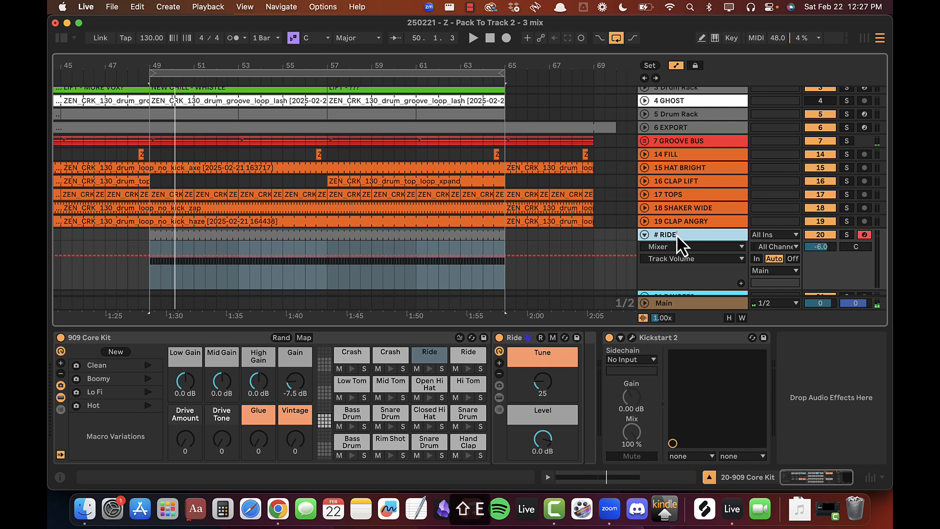
pyautogui.rightClick(677, 234)
pyautogui.click(698, 398)
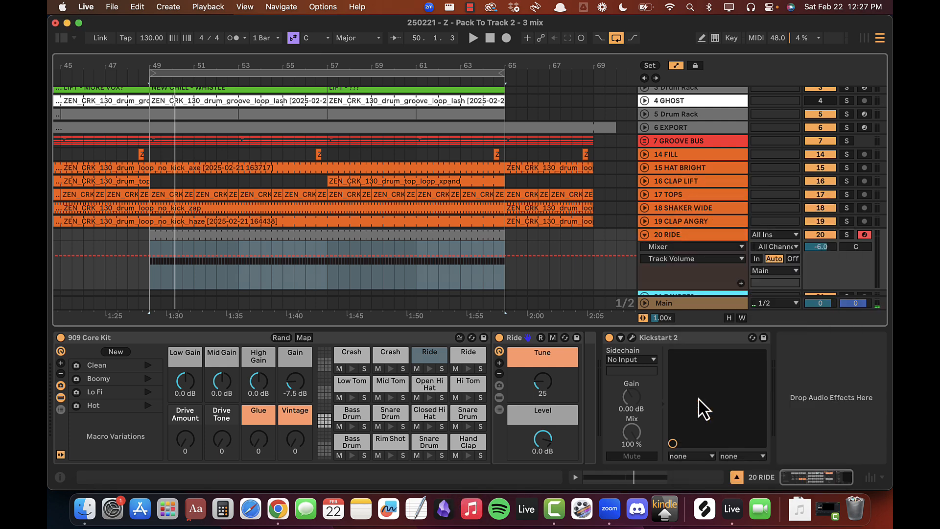
# Step: Play the lead-in to bar 49 with the device view hidden, set the RIDE track's volume to -5.0 dB, and fold the track
pyautogui.click(105, 234)
pyautogui.press('space')
pyautogui.moveTo(128, 64); pyautogui.dragTo(235, 65)
pyautogui.press('alt+super+b')
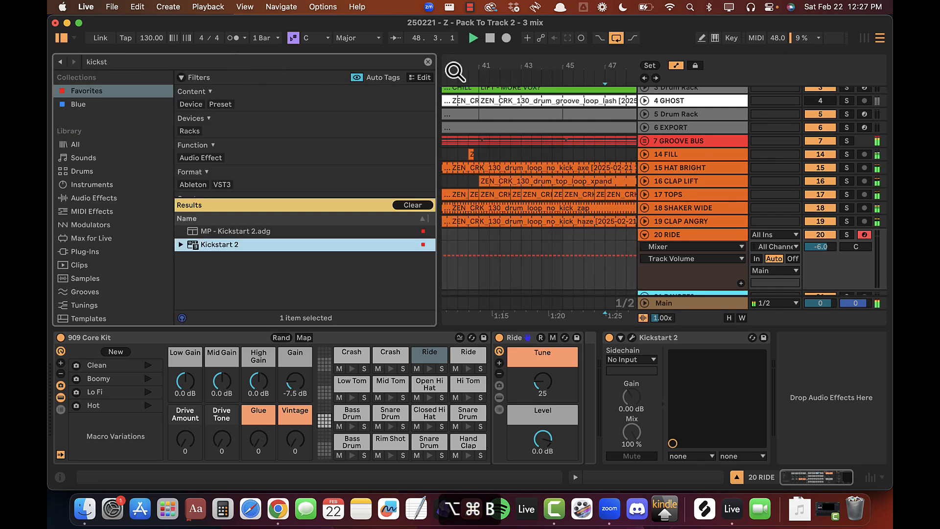
pyautogui.press('alt+super+b')
pyautogui.press('super+alt+l')
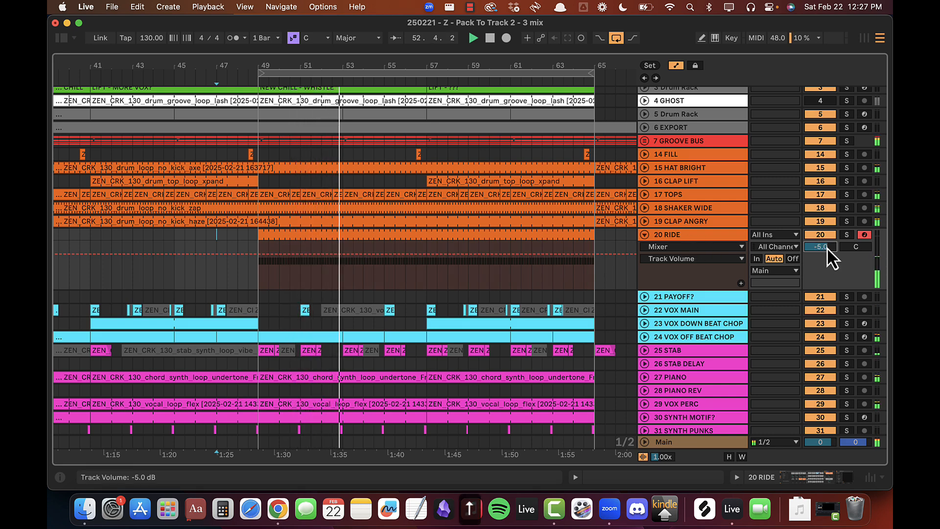
pyautogui.press('Up')
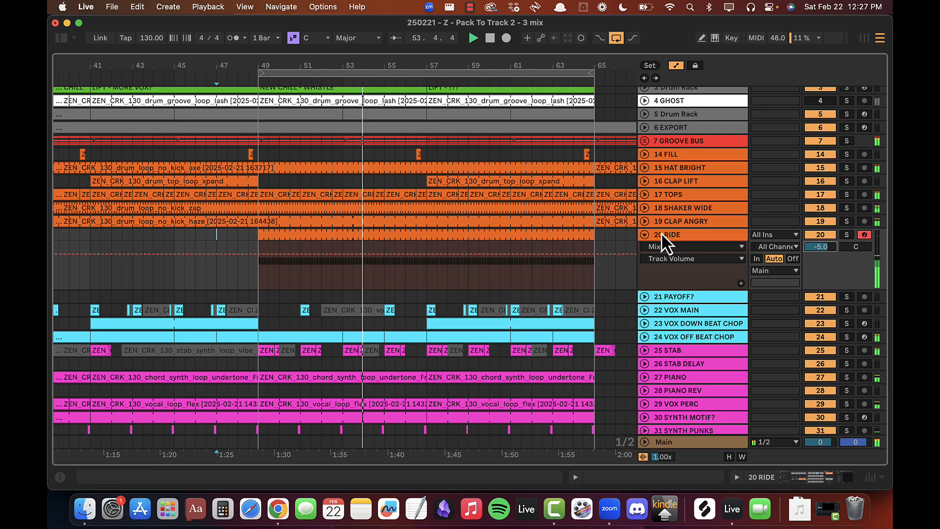
pyautogui.click(645, 236)
pyautogui.press('space')
# Step: Tick off "Add ride to B section" in the Google Docs to-do list, review the "let's go" item, and return to Ableton Live
pyautogui.moveTo(429, 65); pyautogui.dragTo(463, 65)
pyautogui.press('super+Tab')
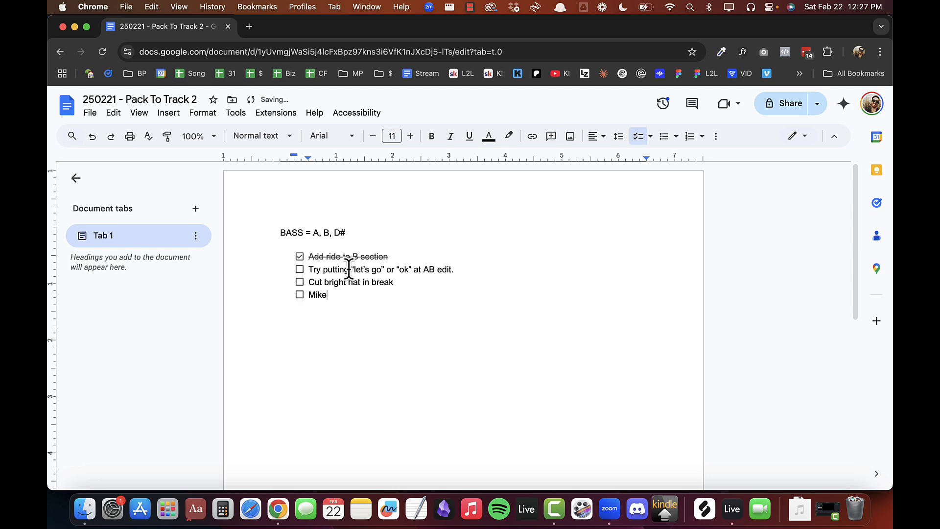
pyautogui.tripleClick(348, 269)
pyautogui.click(481, 268)
pyautogui.press('super+Tab')
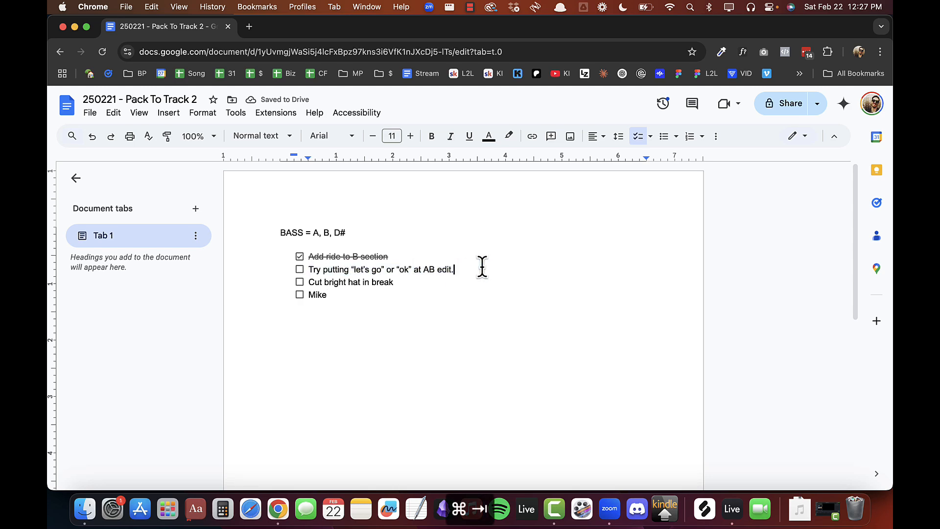
pyautogui.click(476, 267)
pyautogui.press('super+Tab')
pyautogui.press('super+Tab')
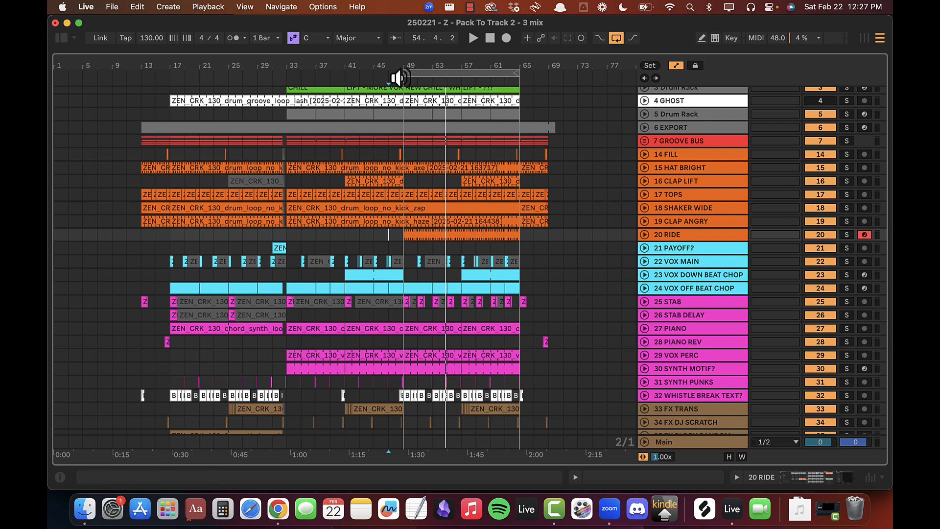
# Step: Move the arrangement loop's start to bar 29, keeping its end at bar 65
pyautogui.click(260, 230)
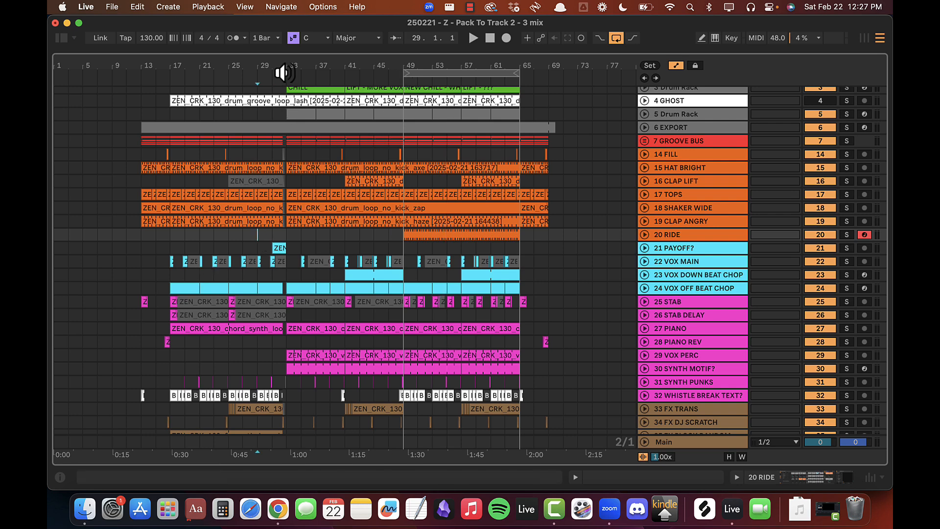
pyautogui.moveTo(289, 65); pyautogui.dragTo(289, 69)
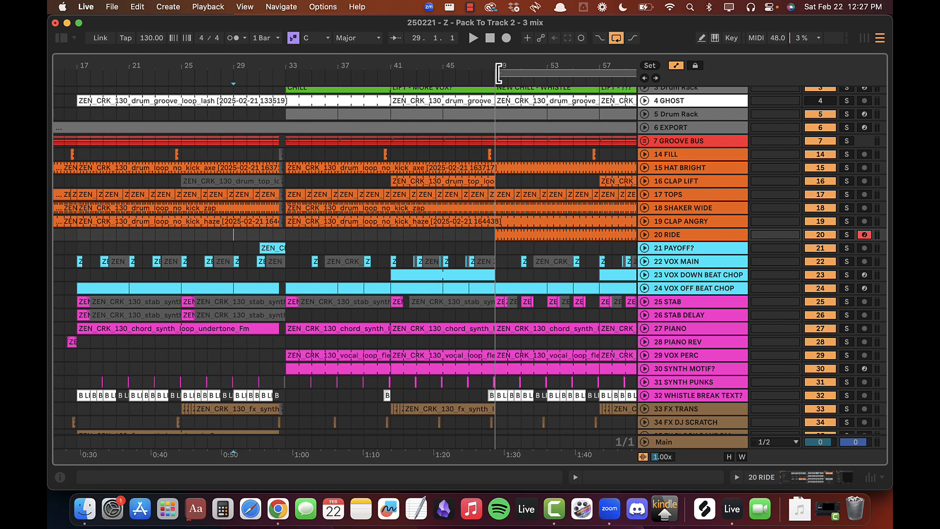
pyautogui.moveTo(499, 74); pyautogui.dragTo(233, 55)
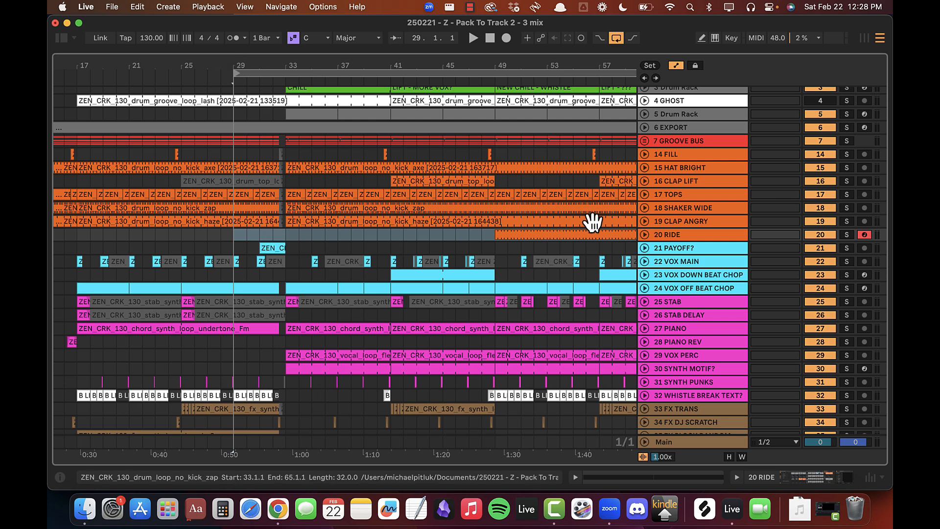
# Step: Unfold the PAYOFF? track and copy its two-bar vocal clip from bar 31 to bar 47, ending at the bar 49 transition
pyautogui.click(656, 250)
pyautogui.click(645, 248)
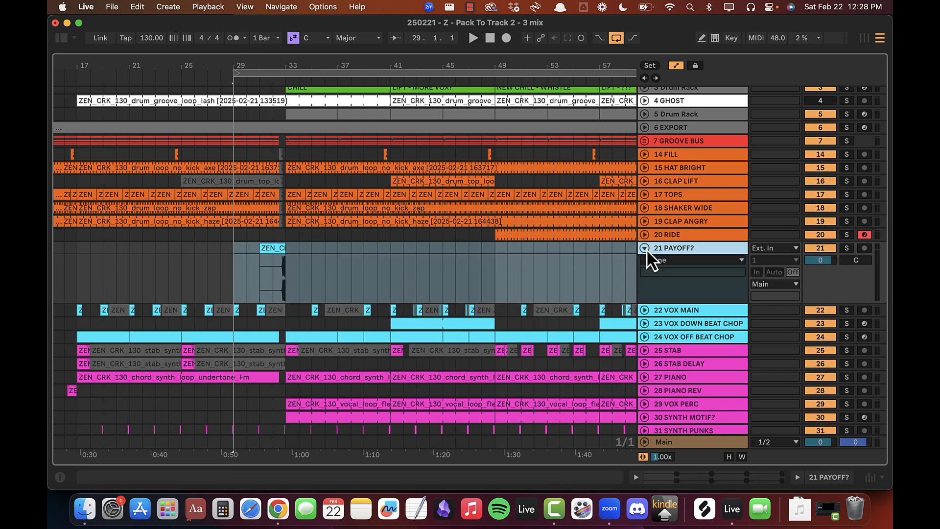
pyautogui.click(273, 249)
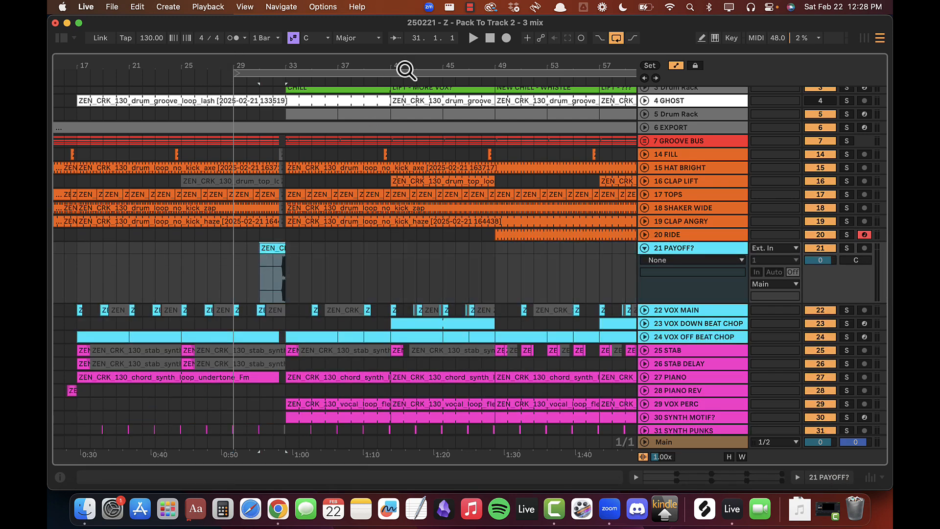
pyautogui.moveTo(406, 66); pyautogui.dragTo(324, 68)
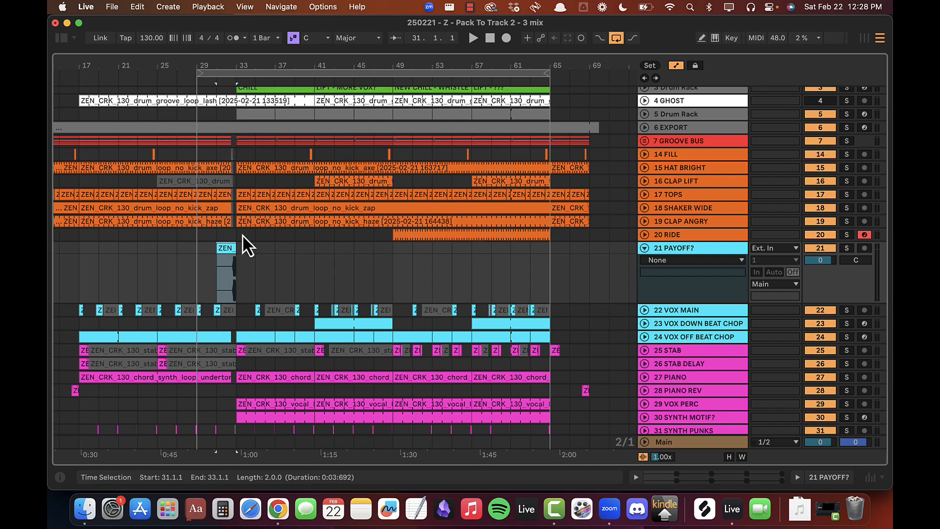
pyautogui.moveTo(235, 258); pyautogui.dragTo(390, 254)
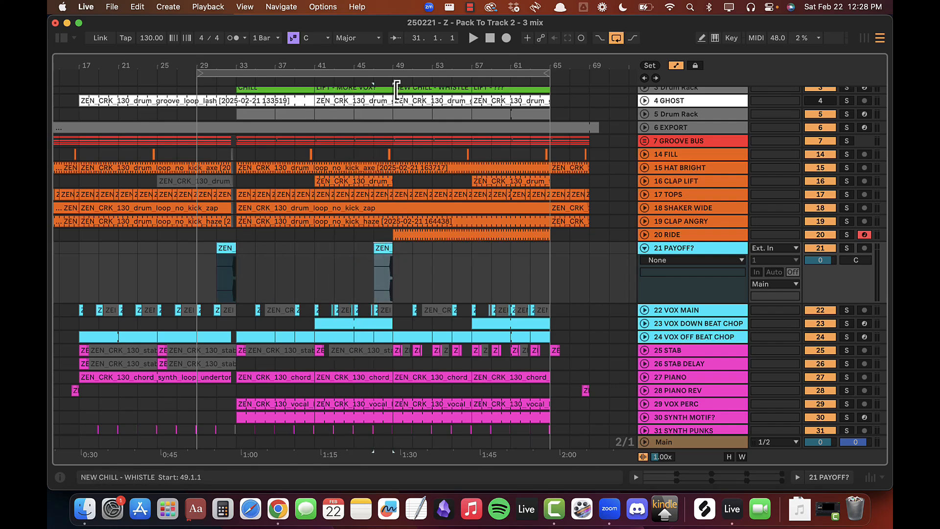
pyautogui.moveTo(393, 64); pyautogui.dragTo(390, 67)
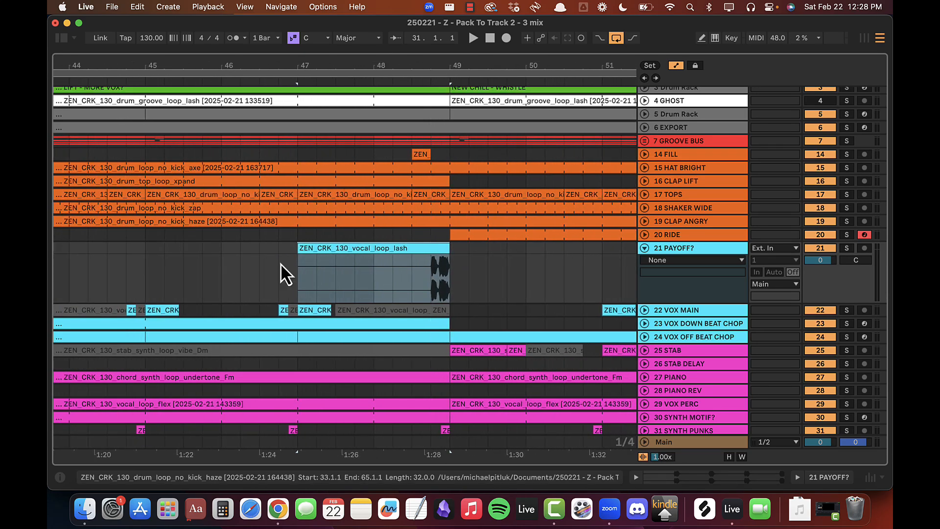
# Step: Play the copied PAYOFF? vocal clip from bar 47 through the transition into bar 49
pyautogui.click(298, 278)
pyautogui.scroll(-2, 382, 296)
pyautogui.press('space')
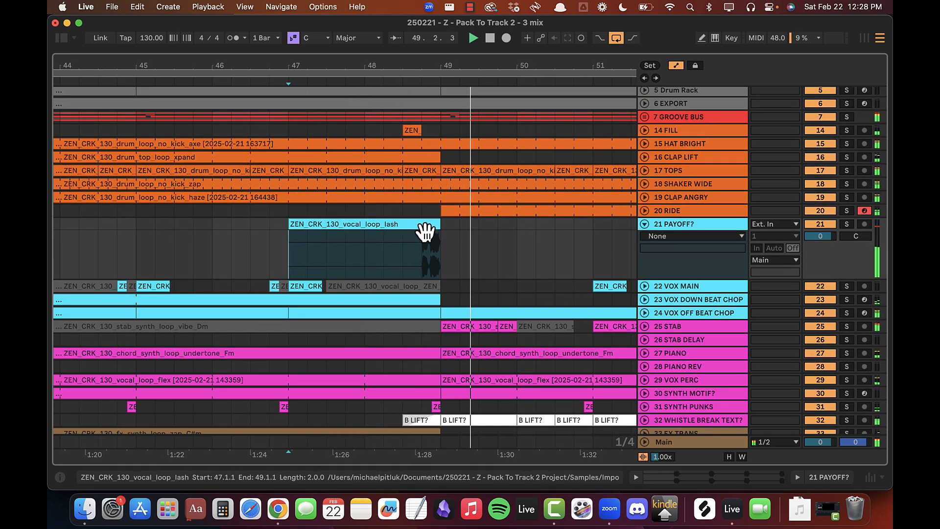
# Step: Set the copied vocal clip's loop to bars 3–5 of the sample, with a two-bar length, and play it from bar 47
pyautogui.doubleClick(424, 230)
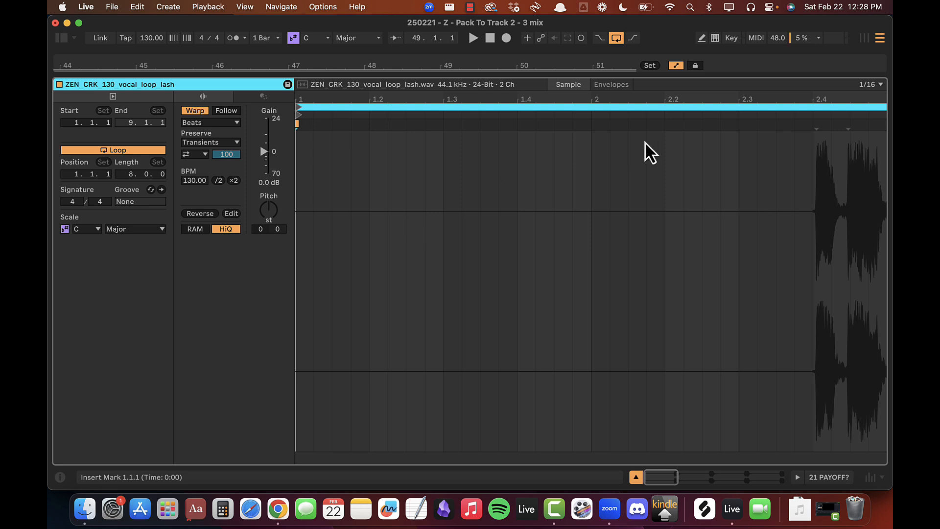
pyautogui.doubleClick(623, 103)
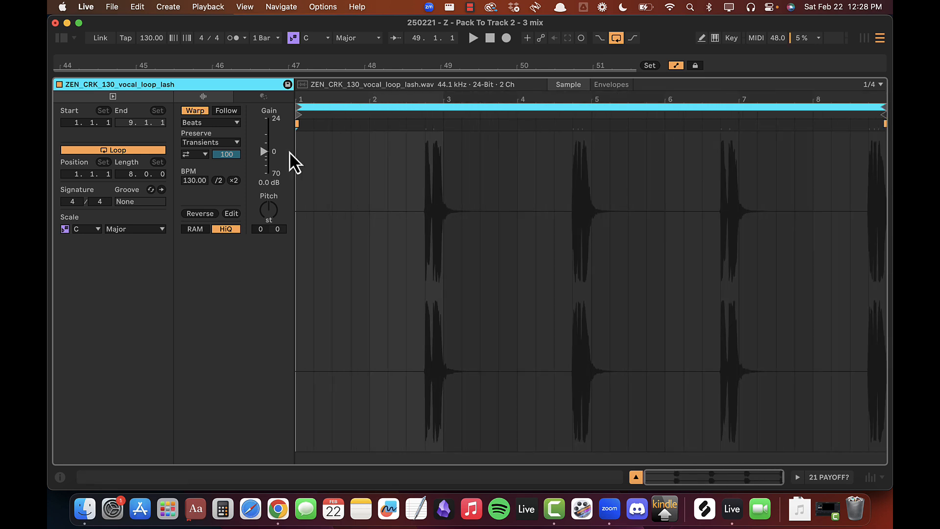
pyautogui.moveTo(444, 163); pyautogui.dragTo(291, 164)
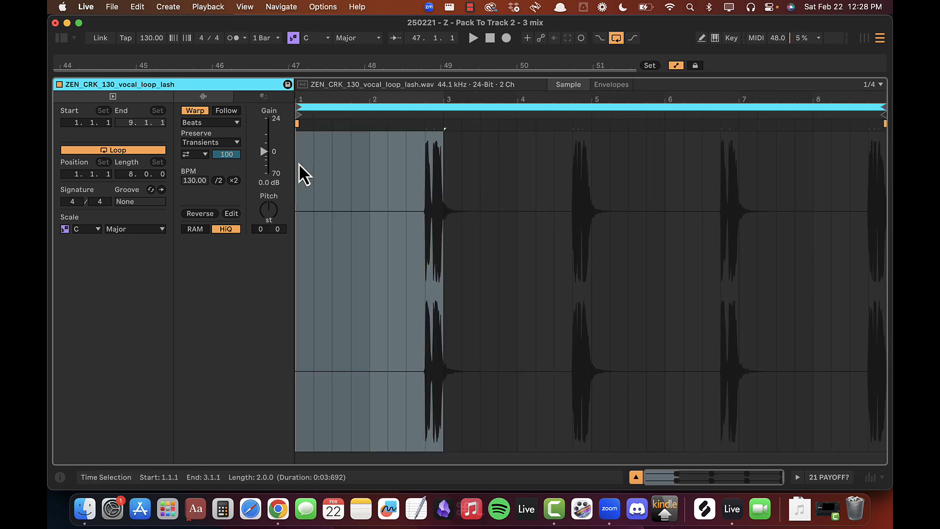
pyautogui.press('super+l')
pyautogui.click(370, 107)
pyautogui.press('Up')
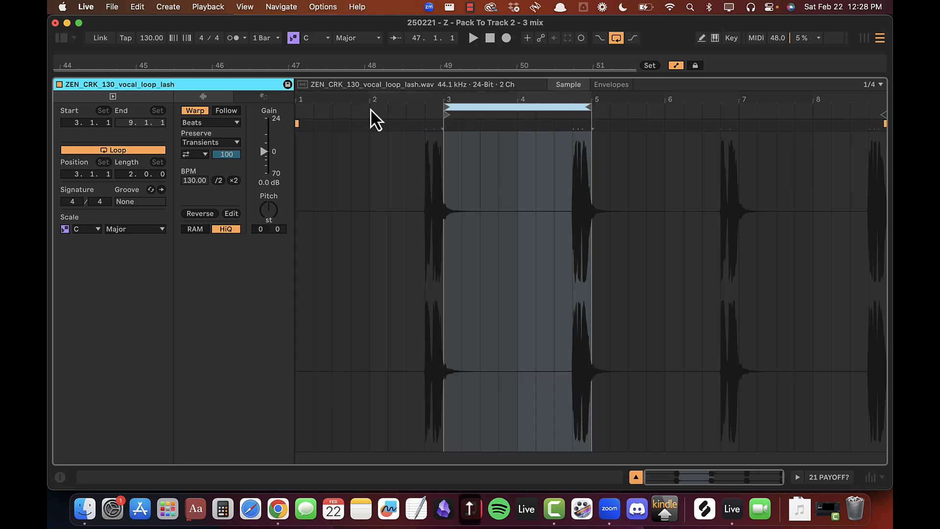
pyautogui.press('super+alt+l')
pyautogui.press('space')
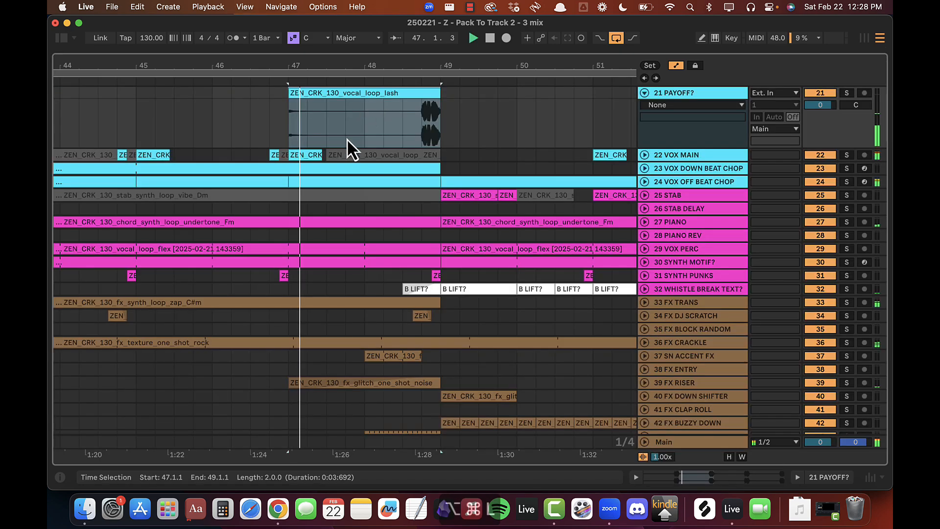
# Step: Trim the copied vocal clip to start at bar 48 and move its two-bar sample loop back to position 1.1.1
pyautogui.scroll(5, 353, 150)
pyautogui.moveTo(291, 203); pyautogui.dragTo(374, 208)
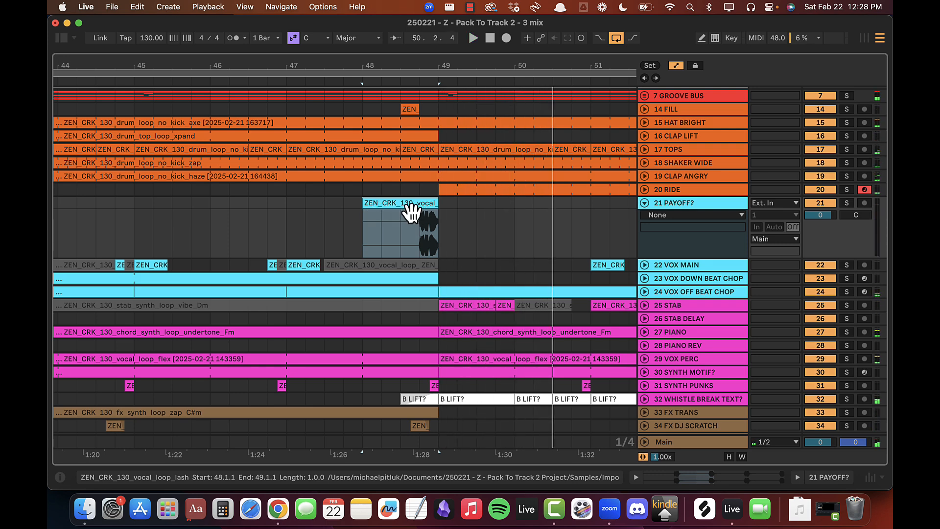
pyautogui.doubleClick(411, 210)
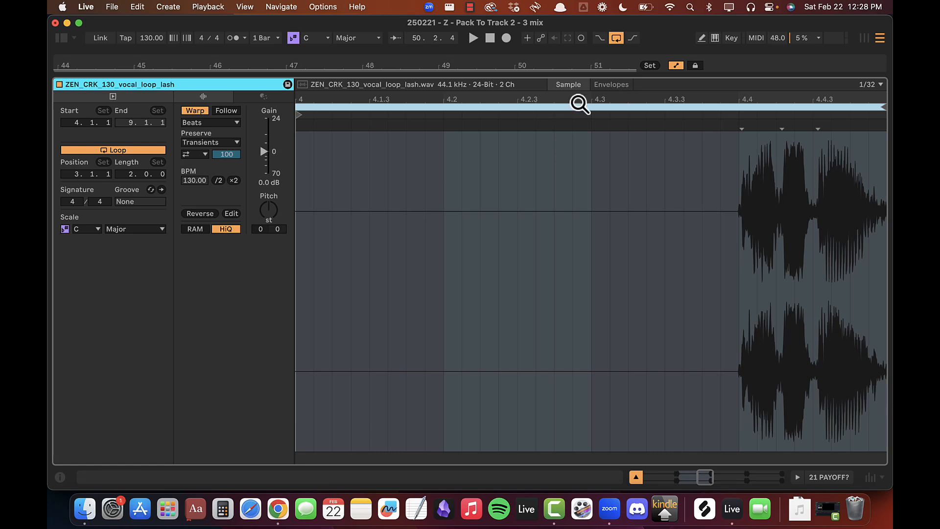
pyautogui.moveTo(578, 102); pyautogui.dragTo(395, 103)
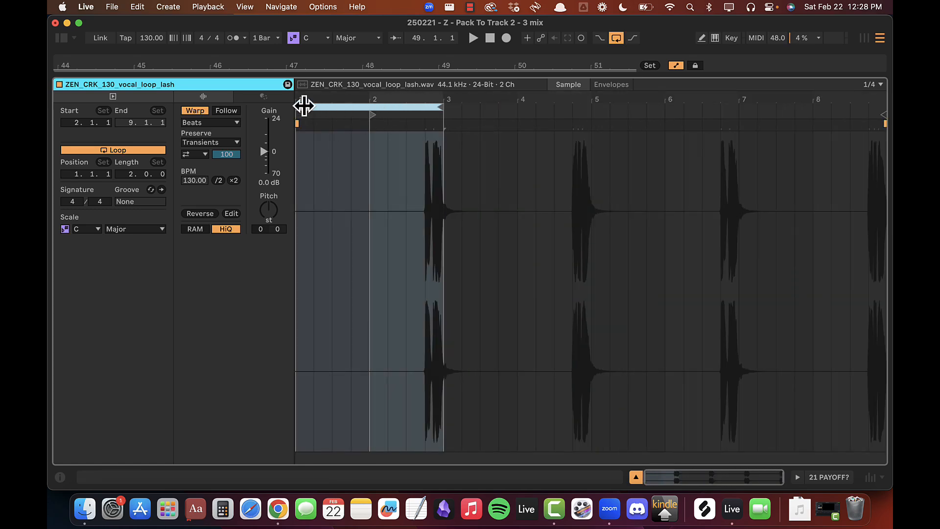
pyautogui.moveTo(304, 106); pyautogui.dragTo(374, 106)
pyautogui.press('super+alt+l')
# Step: Play the arrangement from bar 46 to check the shortened vocal clip before bar 49
pyautogui.click(219, 110)
pyautogui.press('space')
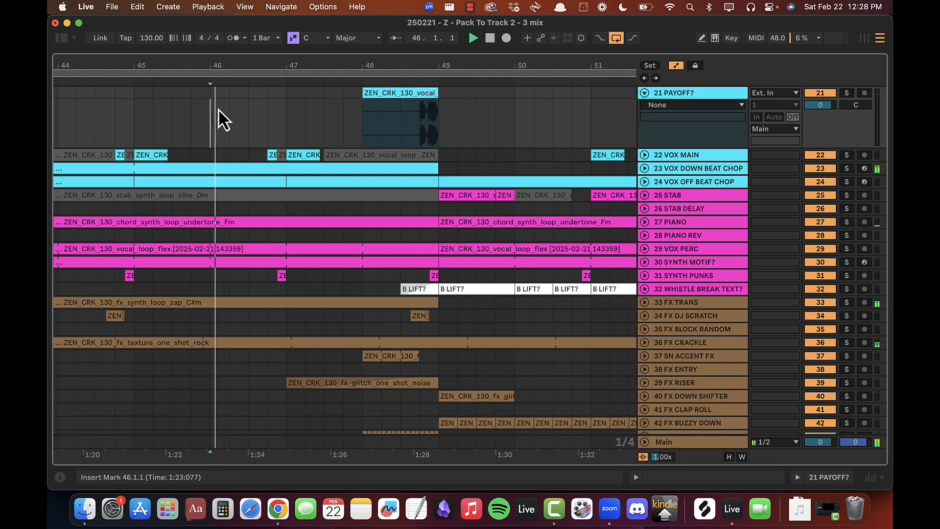
pyautogui.scroll(4, 245, 117)
pyautogui.click(283, 117)
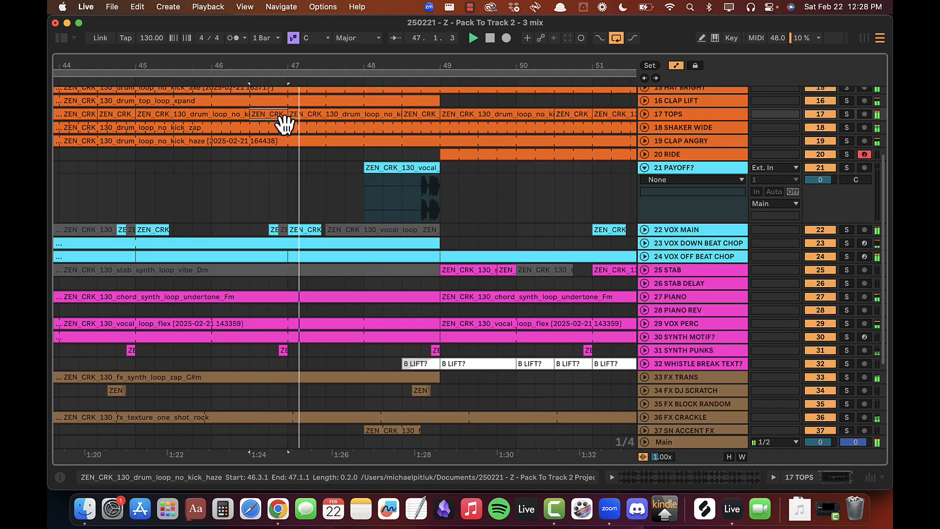
pyautogui.press('XF86AudioRaiseVolume')
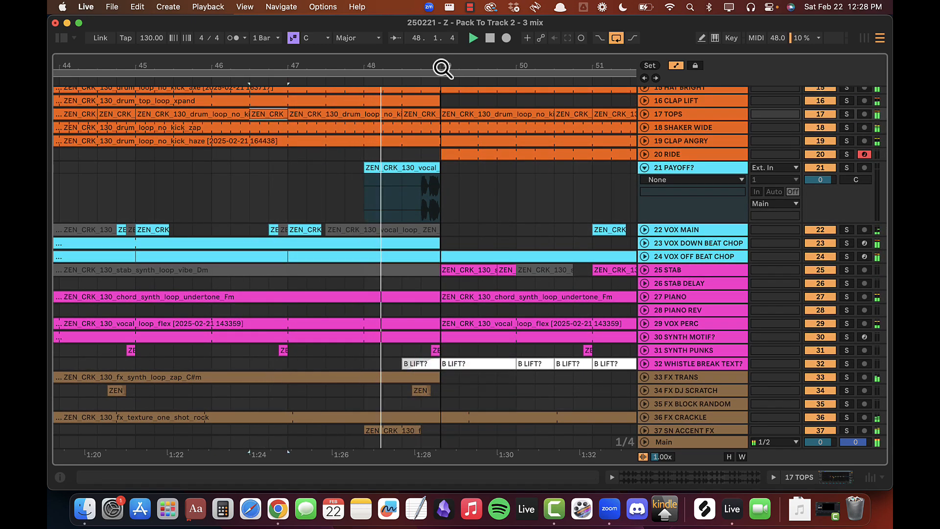
# Step: Play the arrangement from bar 41 past the bar 49 transition and extend the loop's start back to bar 17
pyautogui.moveTo(442, 69); pyautogui.dragTo(361, 67)
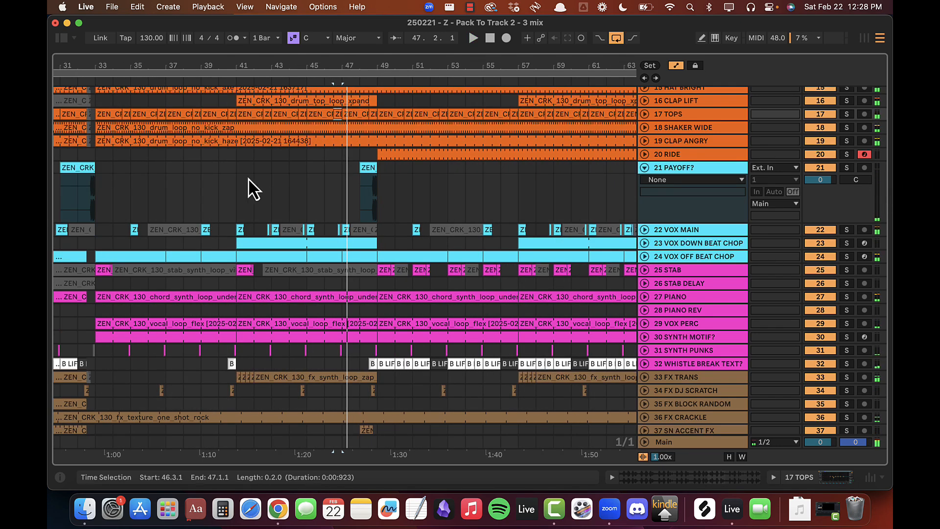
pyautogui.click(236, 169)
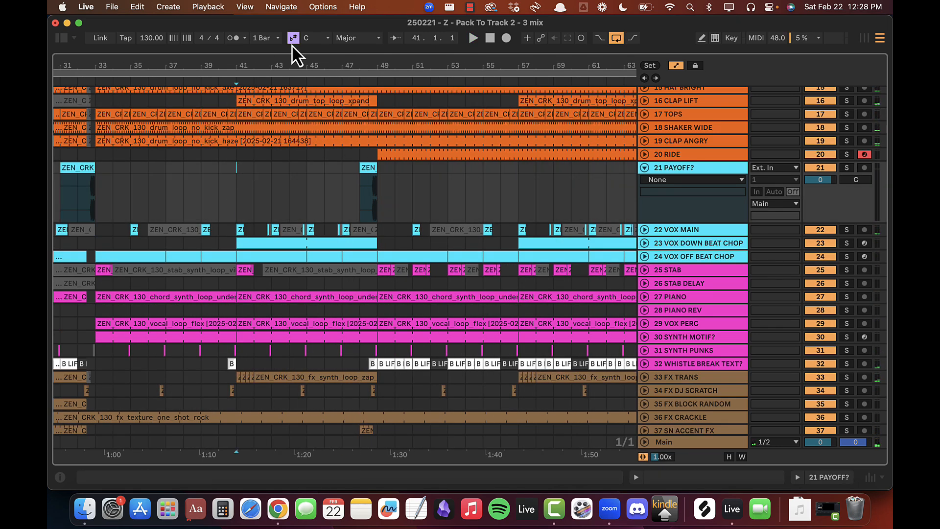
pyautogui.press('space')
pyautogui.moveTo(269, 63); pyautogui.dragTo(264, 69)
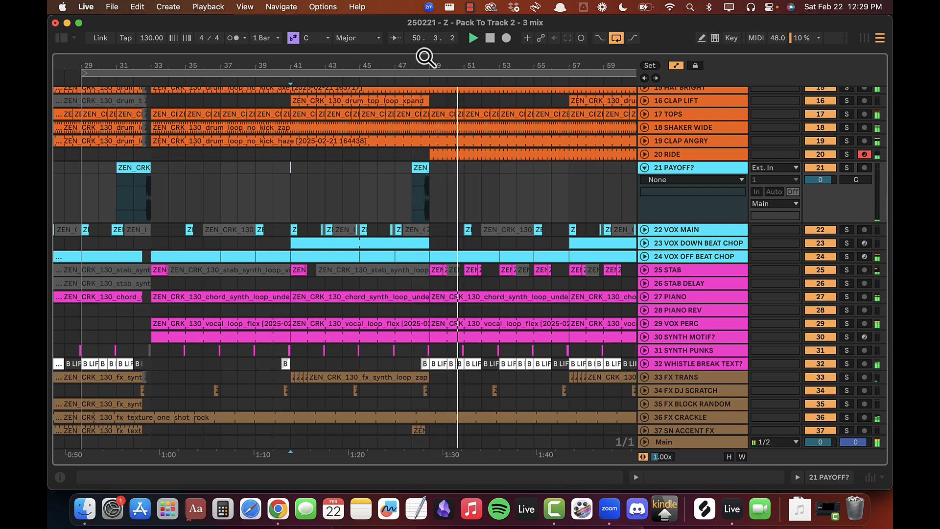
pyautogui.moveTo(421, 67)
pyautogui.mouseDown()
pyautogui.moveTo(391, 69)
pyautogui.moveTo(428, 49)
pyautogui.moveTo(424, 67)
pyautogui.mouseUp()
pyautogui.moveTo(247, 71); pyautogui.dragTo(155, 54)
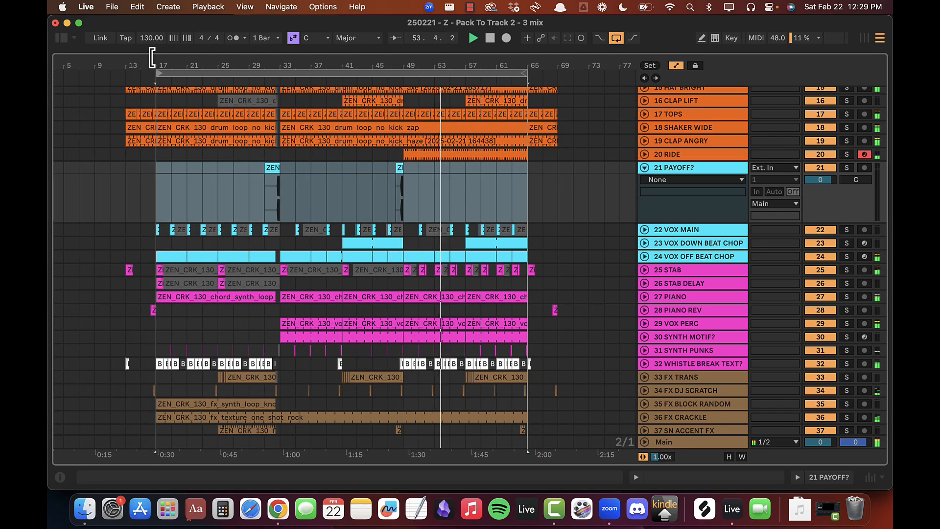
pyautogui.click(216, 189)
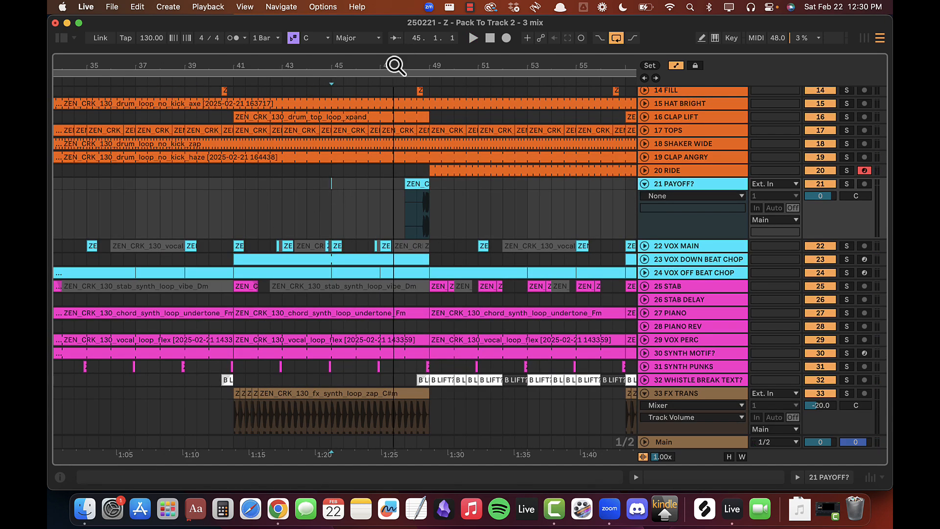
# Step: Deactivate the PAYOFF? vocal clip at bar 48 and play from bar 45 to hear the transition without it
pyautogui.moveTo(396, 65); pyautogui.dragTo(392, 70)
pyautogui.moveTo(386, 184); pyautogui.dragTo(435, 184)
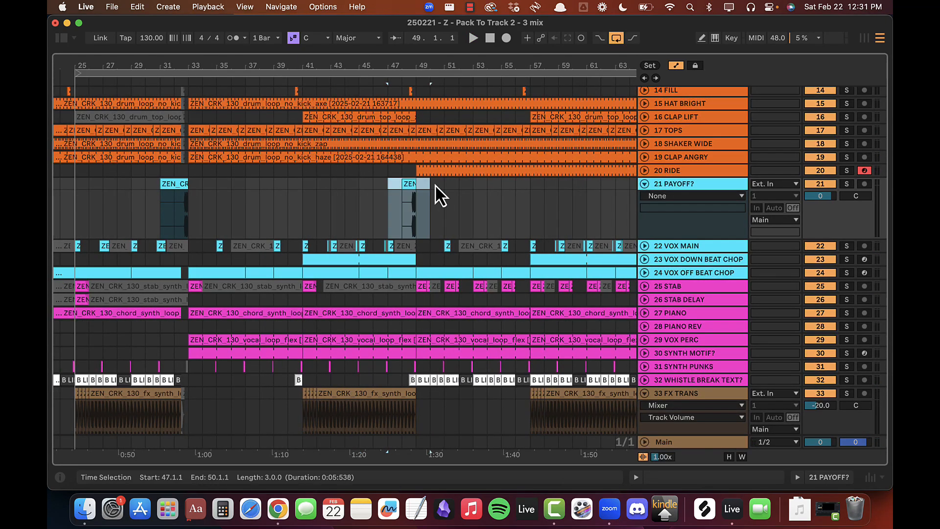
pyautogui.press('0')
pyautogui.click(355, 186)
pyautogui.press('space')
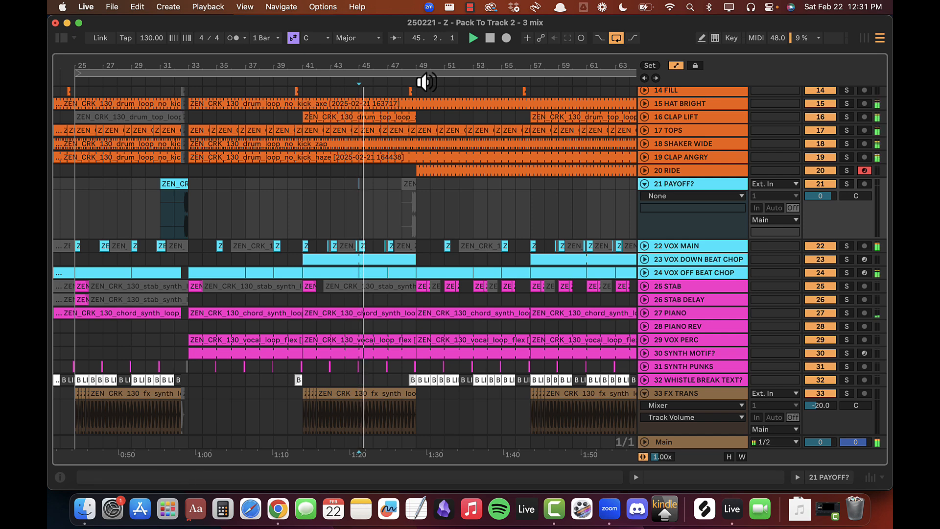
pyautogui.moveTo(417, 69); pyautogui.dragTo(413, 67)
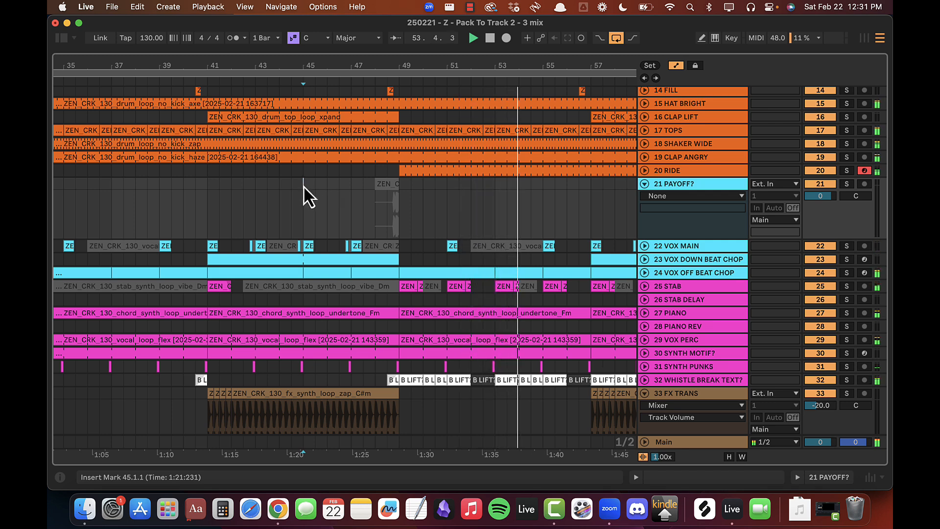
# Step: Reactivate the PAYOFF? vocal clip at bar 48 and play from bar 41 to compare the transition
pyautogui.moveTo(303, 186); pyautogui.dragTo(457, 191)
pyautogui.press('space')
pyautogui.press('0')
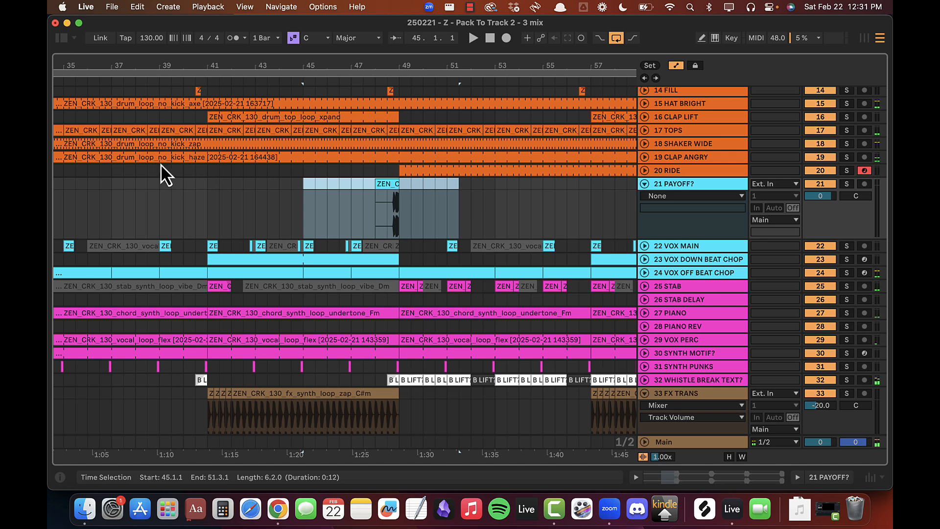
pyautogui.click(206, 183)
pyautogui.press('space')
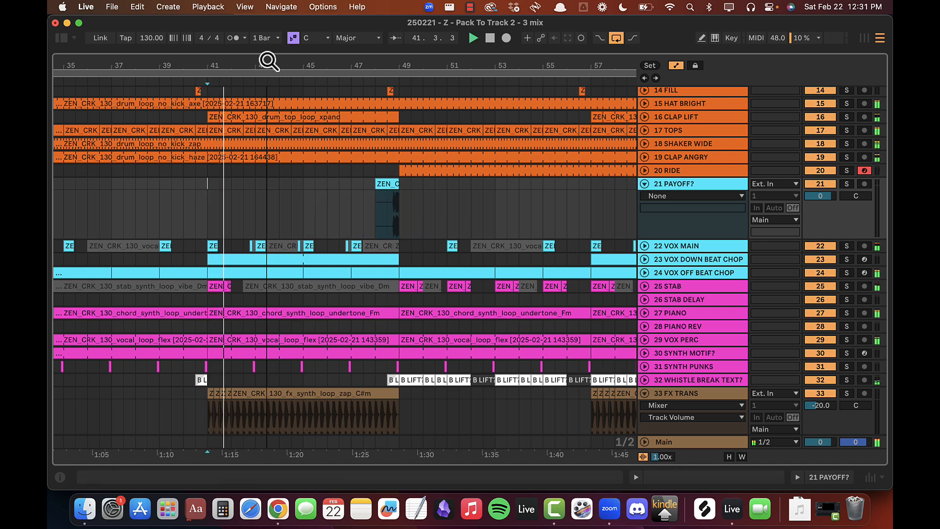
# Step: Fold all the tracks, unfold only PAYOFF?, and trim its first vocal clip to start at 32.3.1
pyautogui.moveTo(268, 60); pyautogui.dragTo(268, 58)
pyautogui.keyDown('alt'); pyautogui.click(644, 185); pyautogui.keyUp('alt')
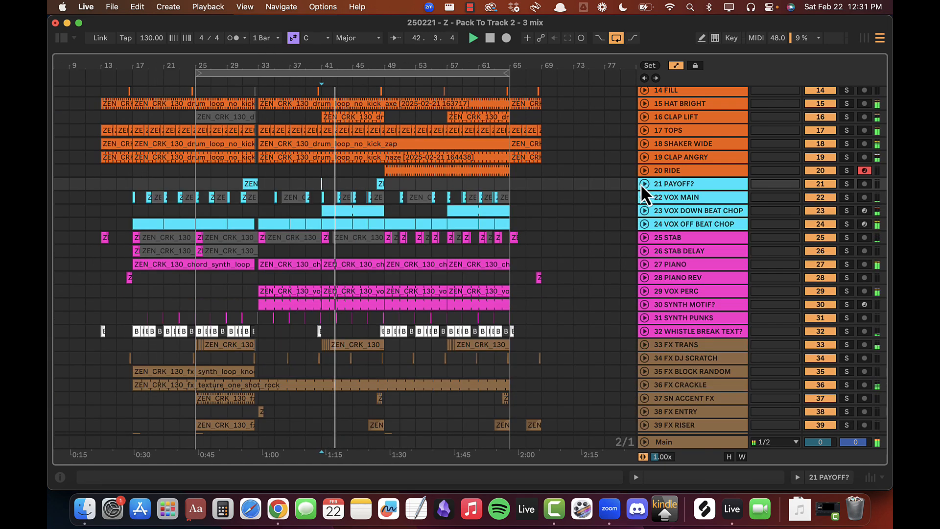
pyautogui.scroll(5, 356, 199)
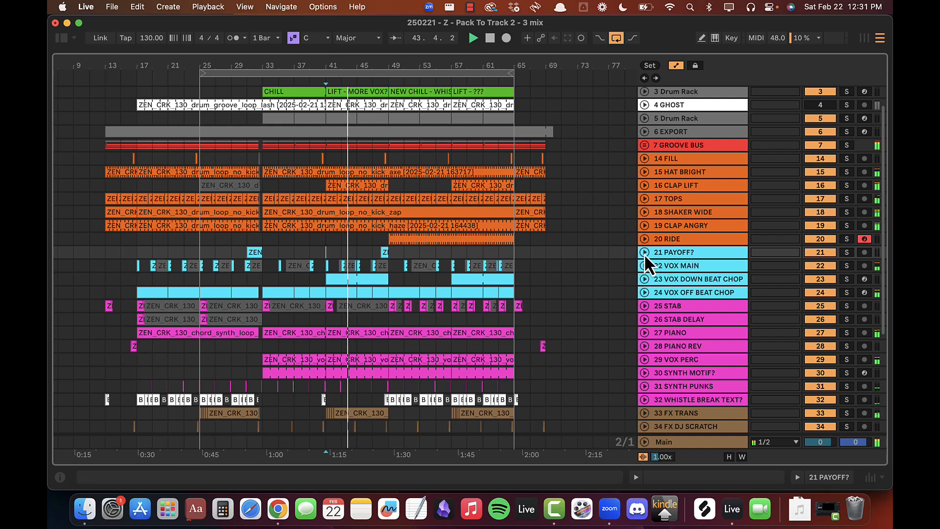
pyautogui.click(644, 252)
pyautogui.moveTo(245, 63); pyautogui.dragTo(243, 68)
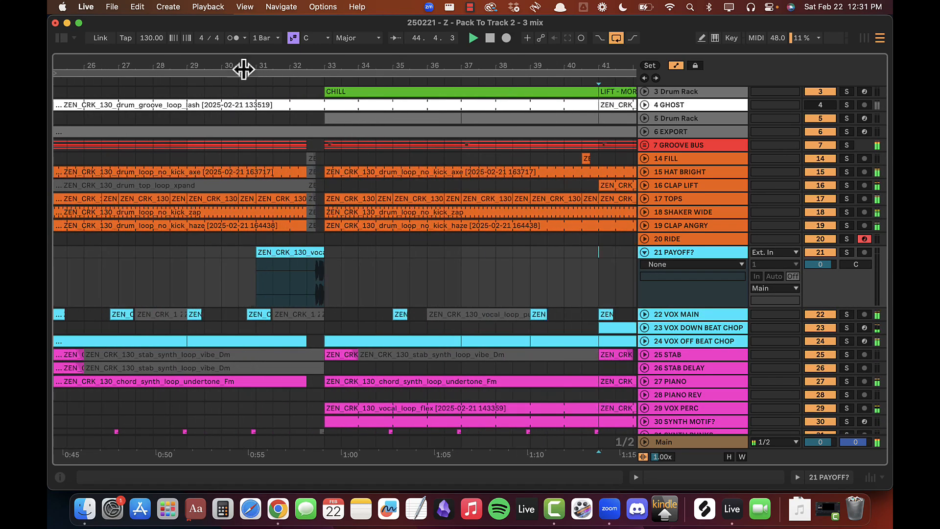
pyautogui.moveTo(257, 252); pyautogui.dragTo(306, 255)
# Step: Stop playback and examine the PAYOFF? track's vocal clips and the empty stretch around the bar 49 transition
pyautogui.moveTo(455, 65); pyautogui.dragTo(379, 67)
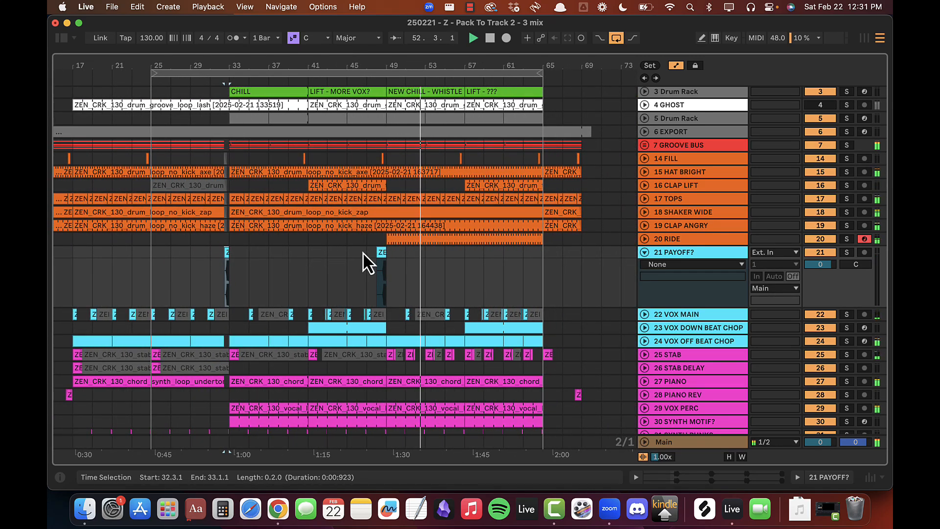
pyautogui.press('space')
pyautogui.click(346, 252)
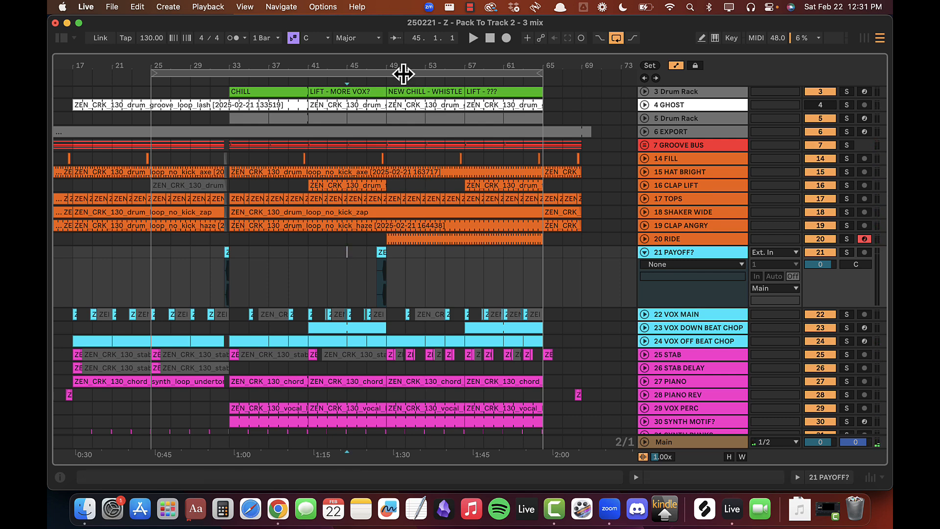
pyautogui.moveTo(389, 64); pyautogui.dragTo(388, 65)
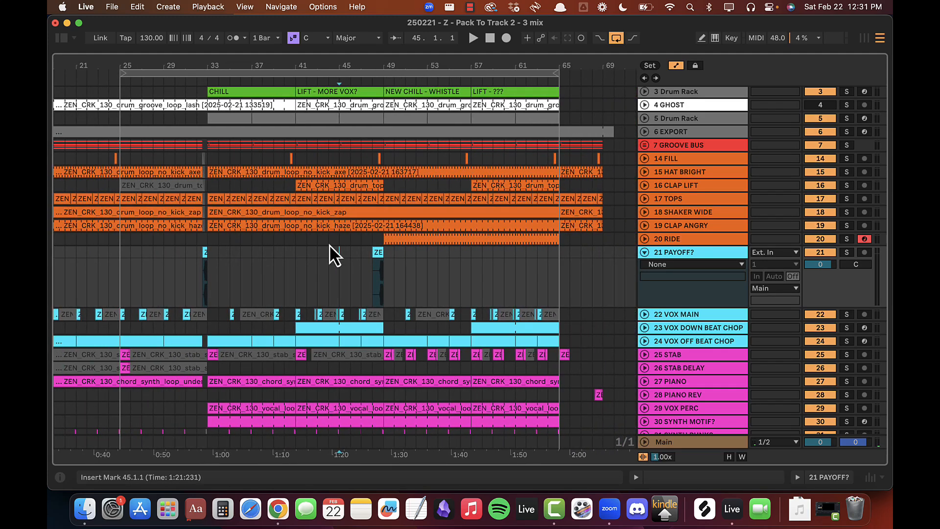
pyautogui.moveTo(340, 251); pyautogui.dragTo(449, 254)
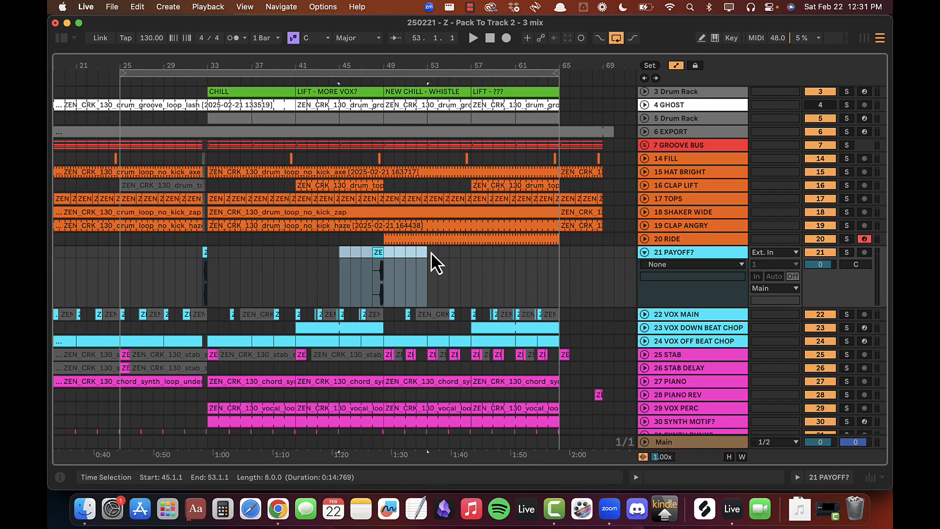
pyautogui.click(427, 262)
pyautogui.moveTo(391, 65); pyautogui.dragTo(389, 66)
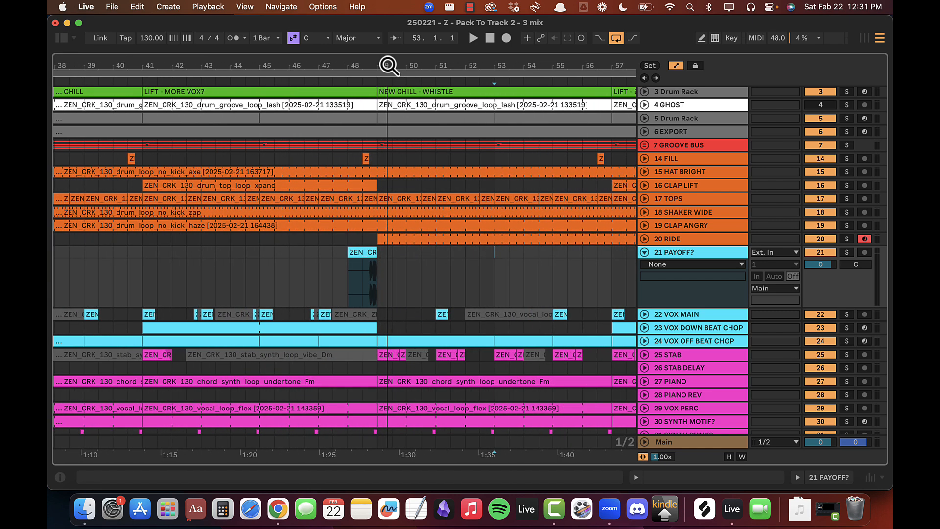
pyautogui.moveTo(381, 255); pyautogui.dragTo(534, 256)
pyautogui.click(379, 253)
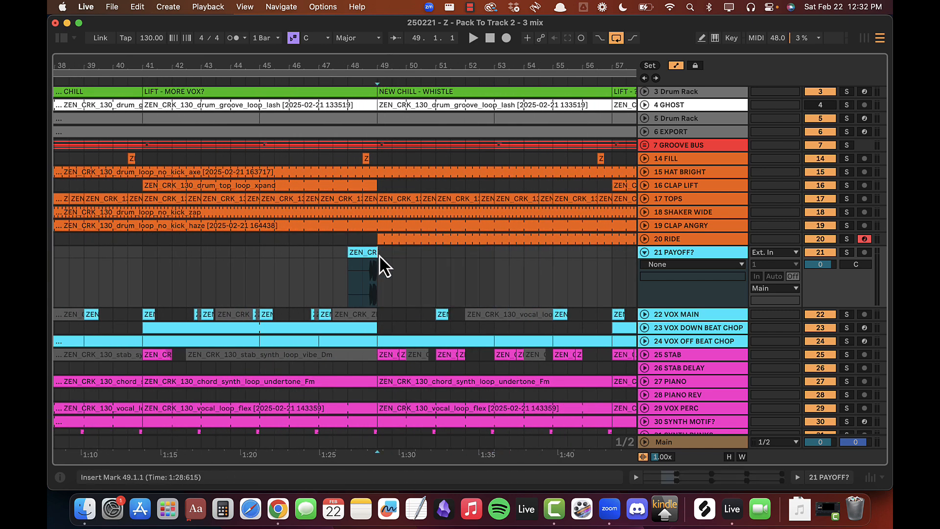
pyautogui.moveTo(380, 264); pyautogui.dragTo(583, 252)
pyautogui.moveTo(447, 67); pyautogui.dragTo(447, 67)
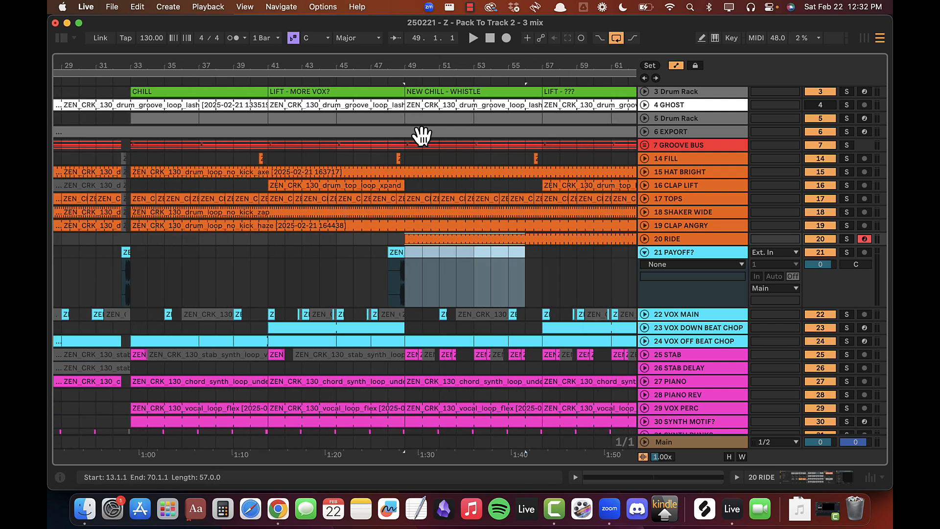
pyautogui.click(412, 251)
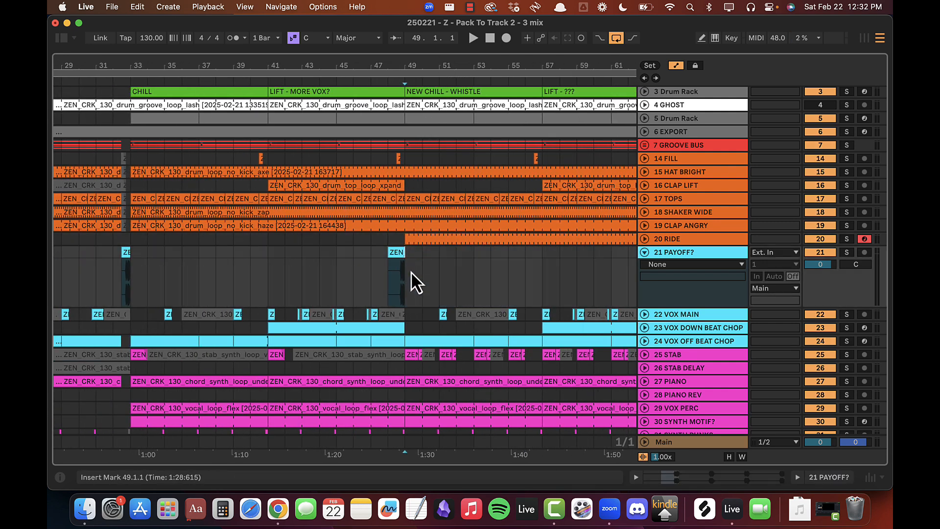
# Step: Unfold the WHISTLE BREAK TEXT? track and deactivate its B LIFT? lead-in clip at 48.3.1
pyautogui.scroll(-5, 411, 281)
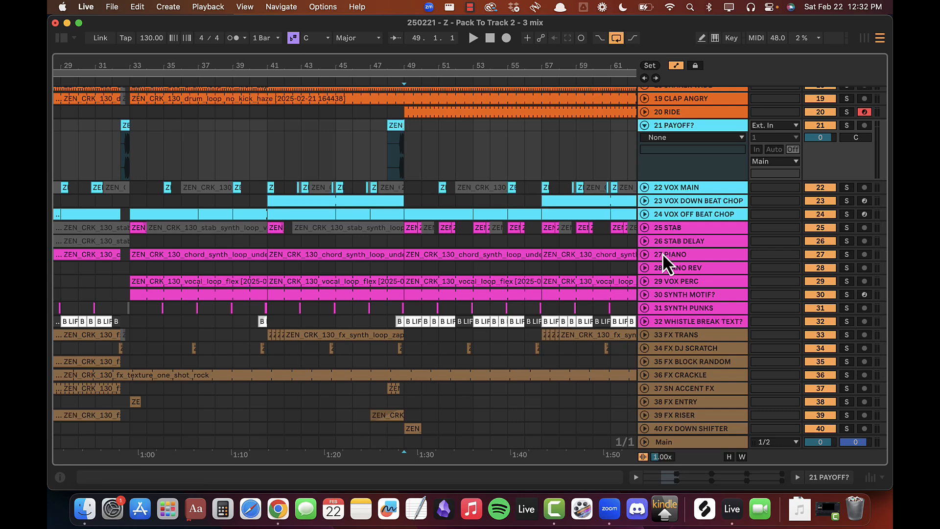
pyautogui.scroll(-5, 489, 299)
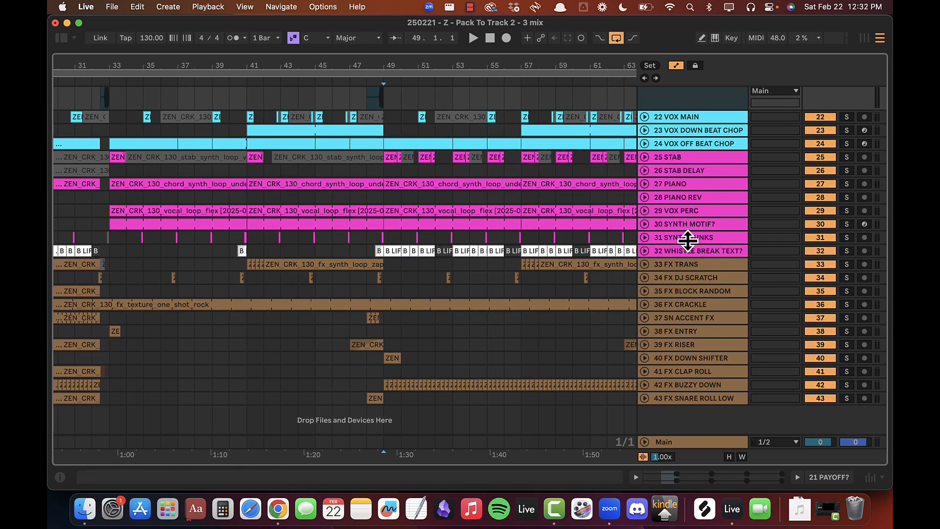
pyautogui.click(685, 251)
pyautogui.click(644, 250)
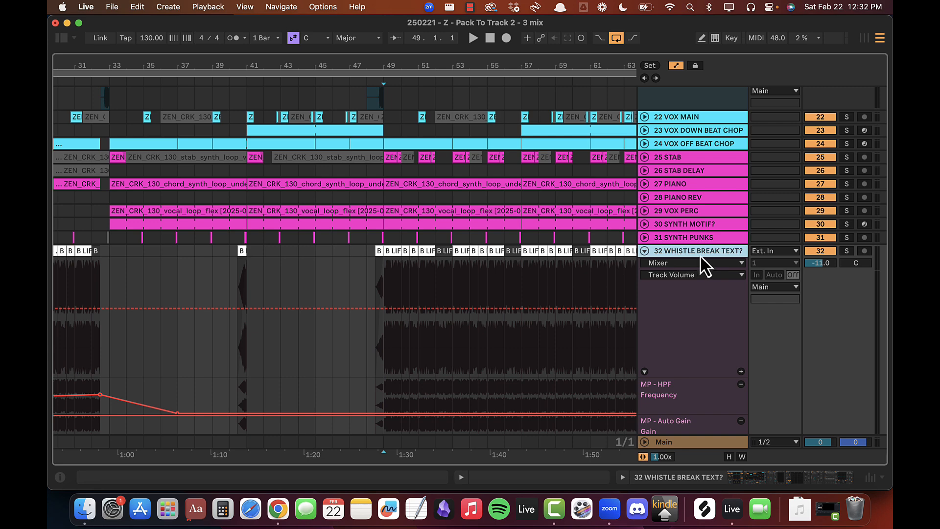
pyautogui.moveTo(384, 64); pyautogui.dragTo(384, 71)
pyautogui.click(379, 253)
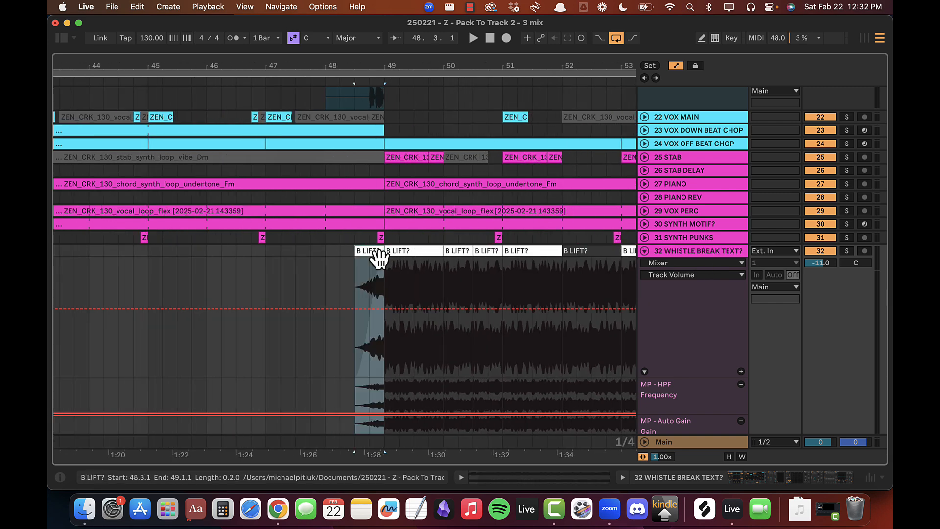
# Step: Play the arrangement from bar 45 through the bar 49 transition and stop after bar 51
pyautogui.moveTo(298, 65)
pyautogui.mouseDown()
pyautogui.moveTo(322, 65)
pyautogui.moveTo(341, 79)
pyautogui.mouseUp()
pyautogui.click(254, 251)
pyautogui.press('space')
pyautogui.scroll(10, 420, 209)
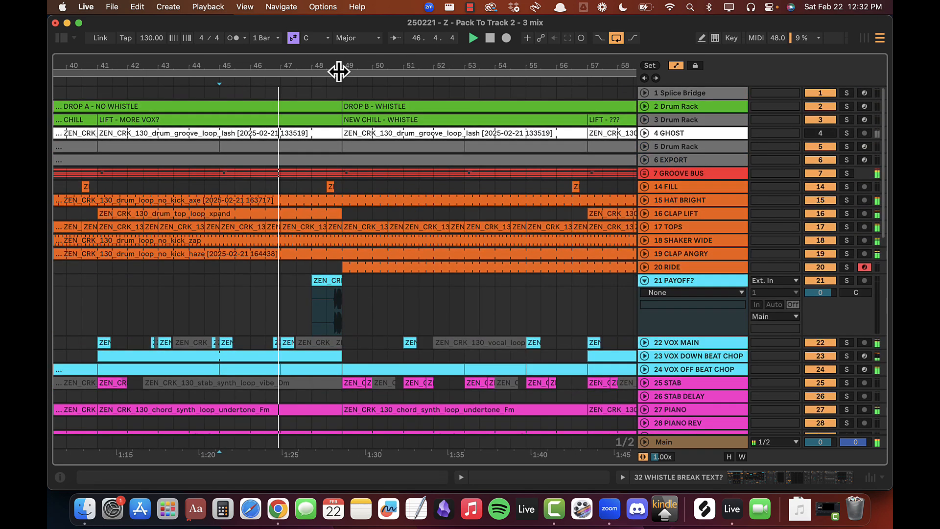
pyautogui.moveTo(336, 65); pyautogui.dragTo(366, 73)
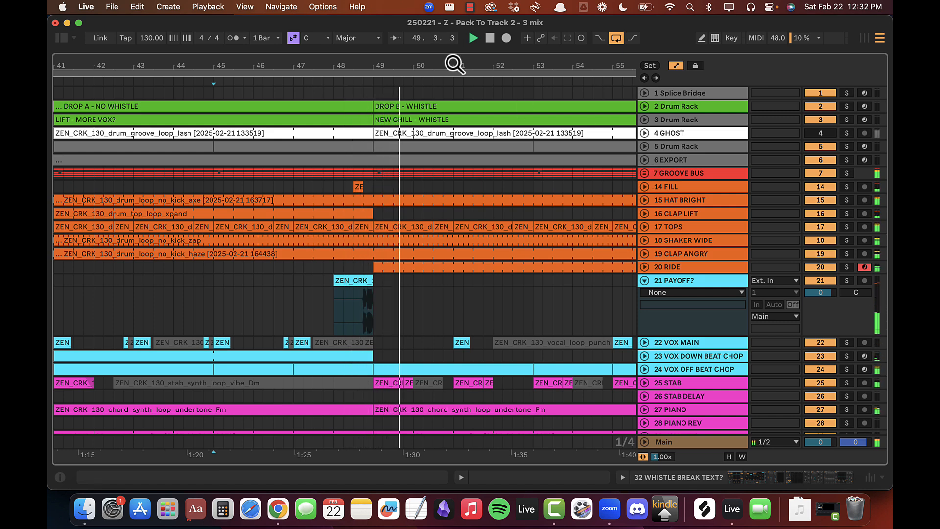
pyautogui.moveTo(372, 64); pyautogui.dragTo(371, 64)
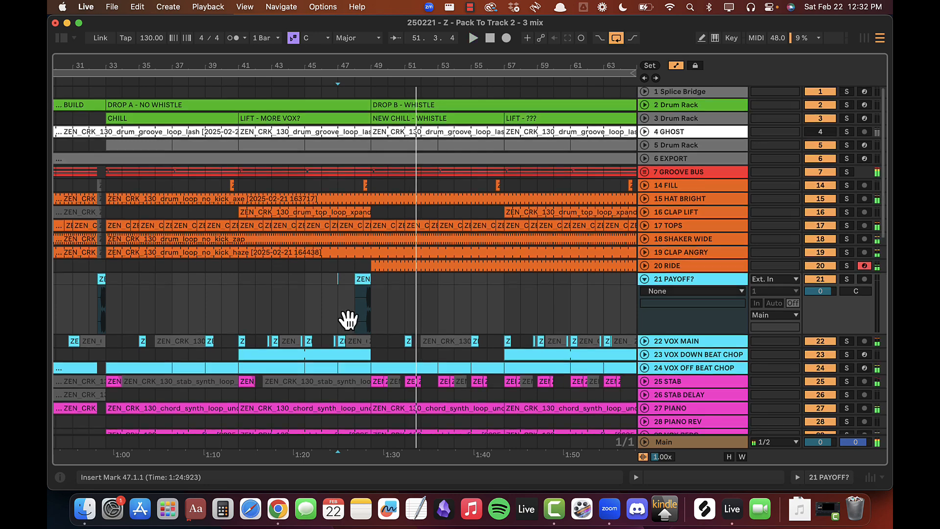
# Step: Unfold the SN ACCENT FX track and play from bar 47 to hear its clip before bar 49
pyautogui.scroll(-10, 345, 317)
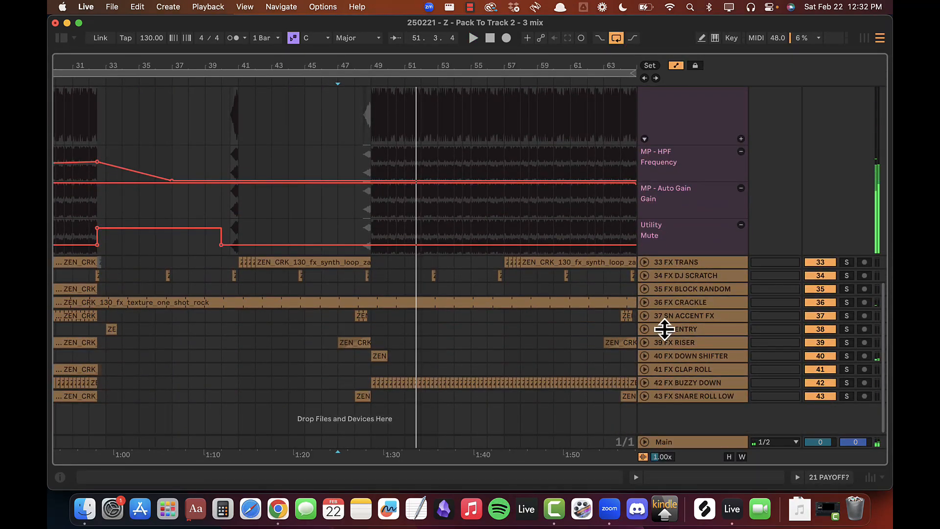
pyautogui.click(676, 316)
pyautogui.click(645, 316)
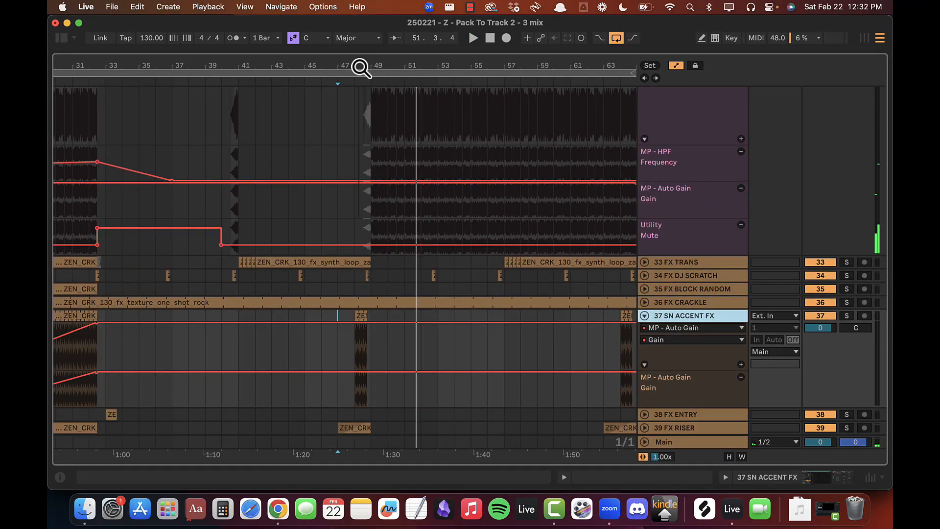
pyautogui.moveTo(360, 67); pyautogui.dragTo(359, 68)
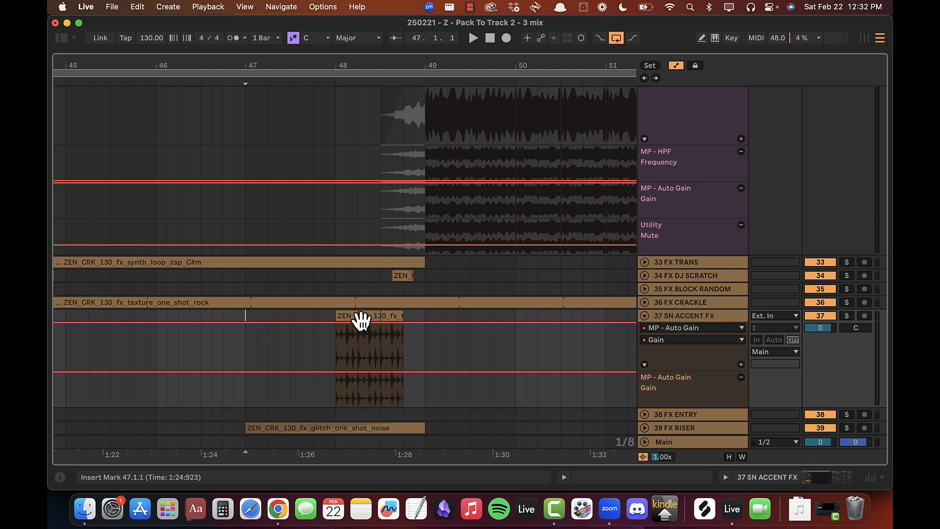
pyautogui.press('space')
# Step: Unfold the FX DJ SCRATCH track, stop playback, and cut the tail of its bar 48 clip from 48.4.1 onward
pyautogui.click(645, 275)
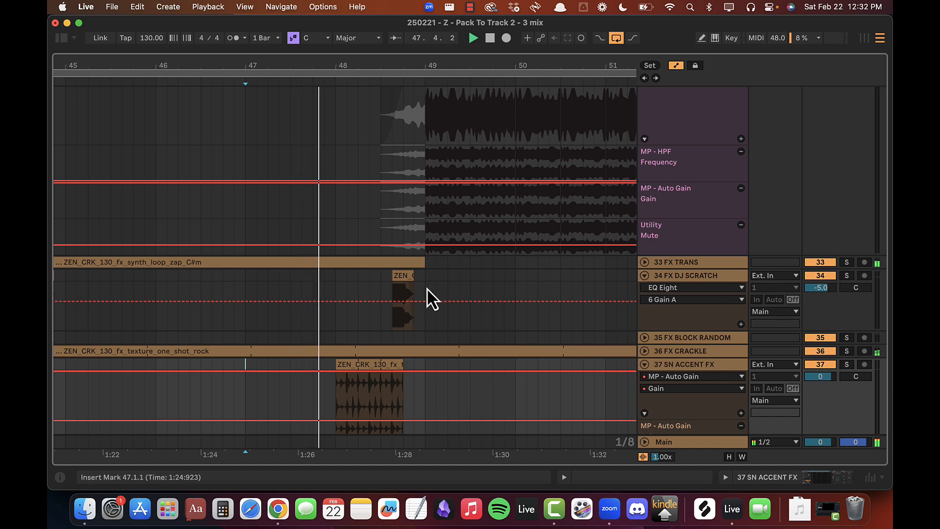
pyautogui.scroll(-2, 428, 297)
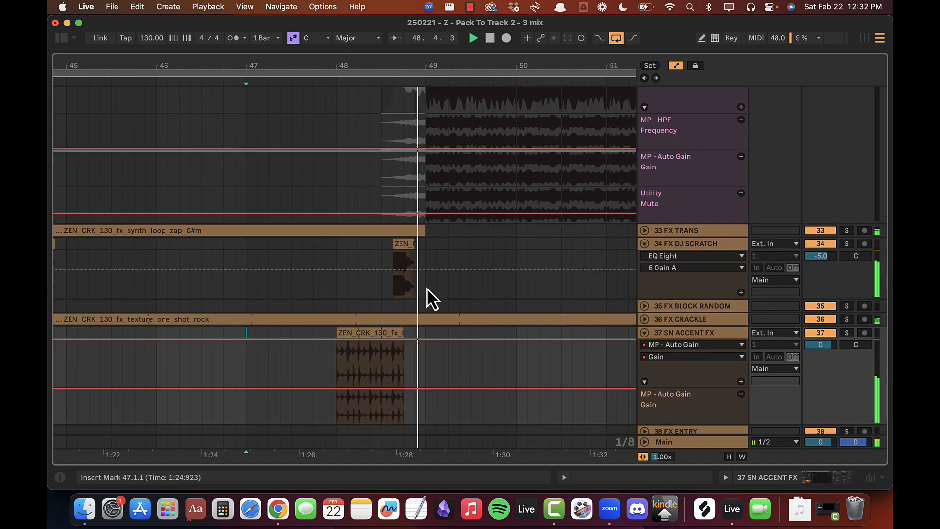
pyautogui.moveTo(402, 64); pyautogui.dragTo(401, 85)
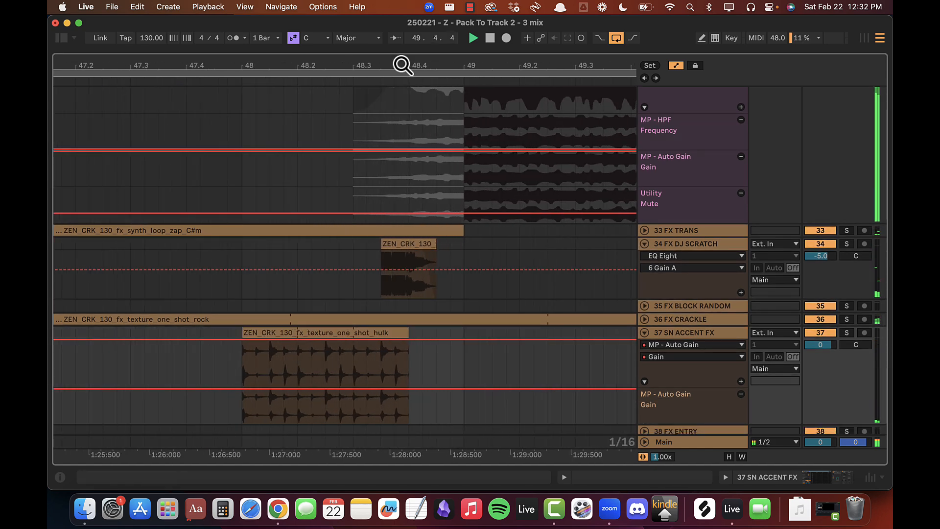
pyautogui.press('space')
pyautogui.moveTo(432, 243); pyautogui.dragTo(409, 245)
pyautogui.press('super+z')
pyautogui.press('Delete')
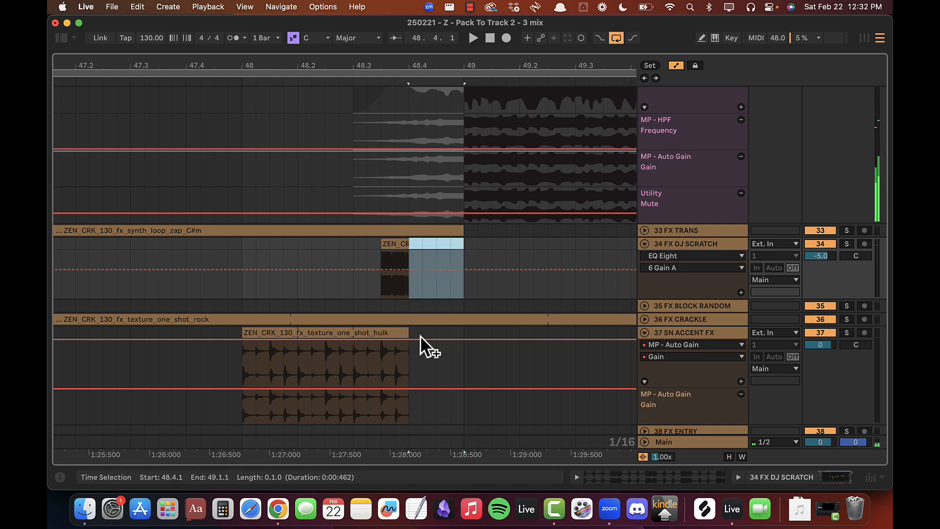
# Step: Play from bar 48 to hear the transition with the shortened DJ scratch
pyautogui.moveTo(432, 342); pyautogui.dragTo(409, 336)
pyautogui.click(236, 367)
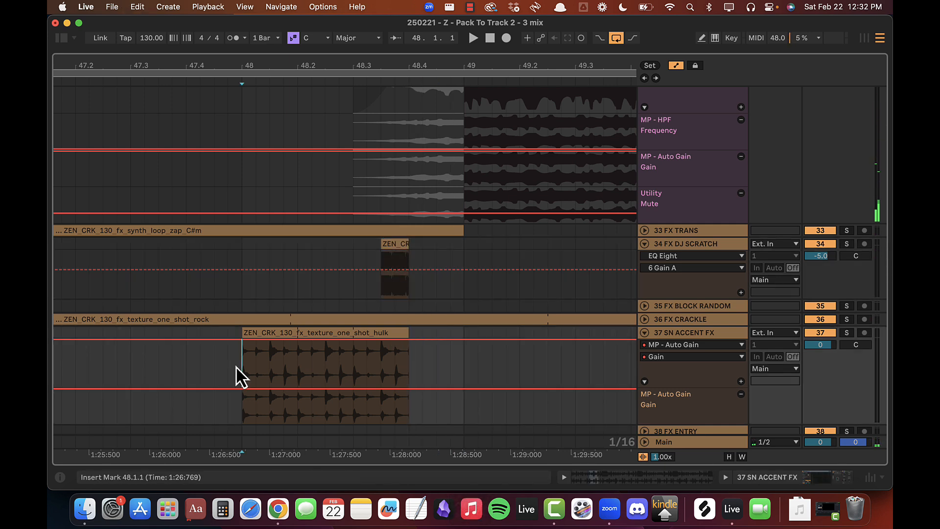
pyautogui.press('space')
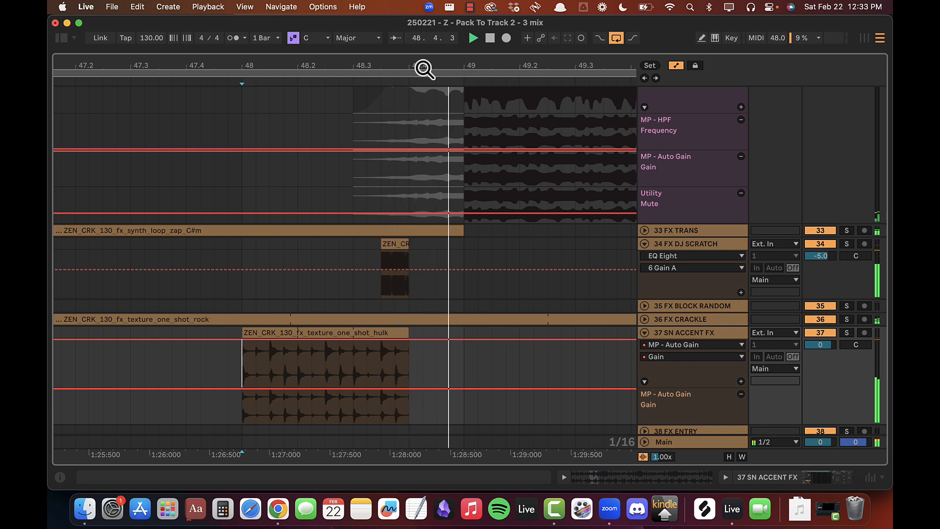
# Step: Unfold the FX SNARE ROLL LOW track and trim its bar 48 clip to end at 48.4.1
pyautogui.scroll(-4, 389, 329)
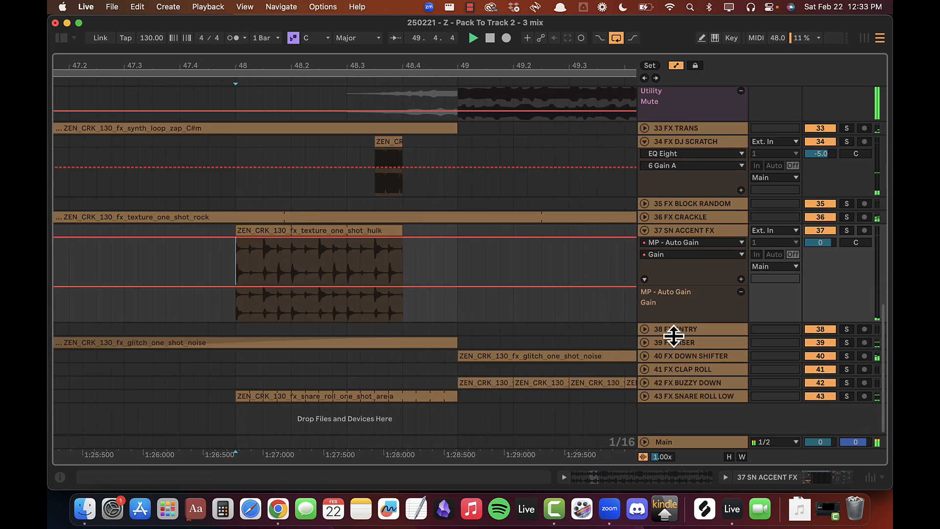
pyautogui.click(671, 397)
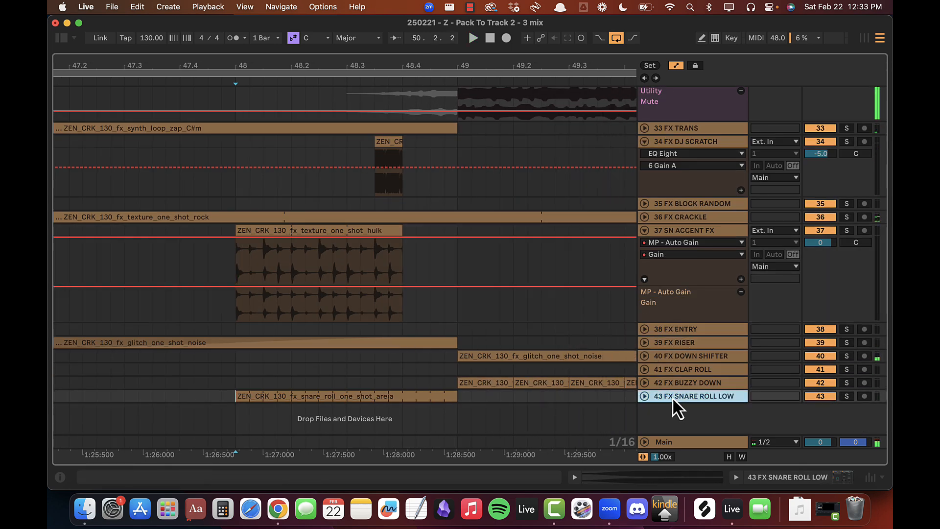
pyautogui.click(644, 396)
pyautogui.scroll(-3, 417, 363)
pyautogui.moveTo(456, 322); pyautogui.dragTo(402, 313)
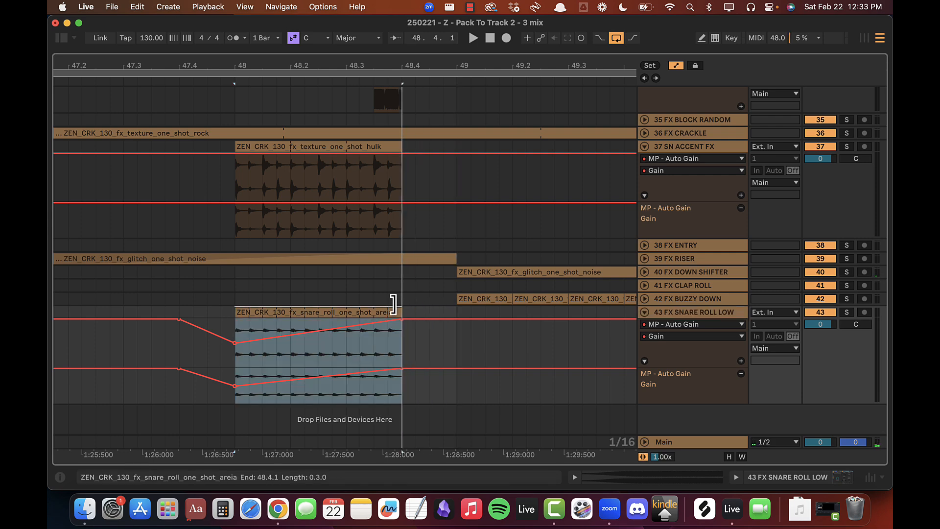
# Step: Play from bar 48 to hear the transition with the shortened snare roll
pyautogui.click(237, 288)
pyautogui.press('space')
pyautogui.hscroll(1, 413, 268)
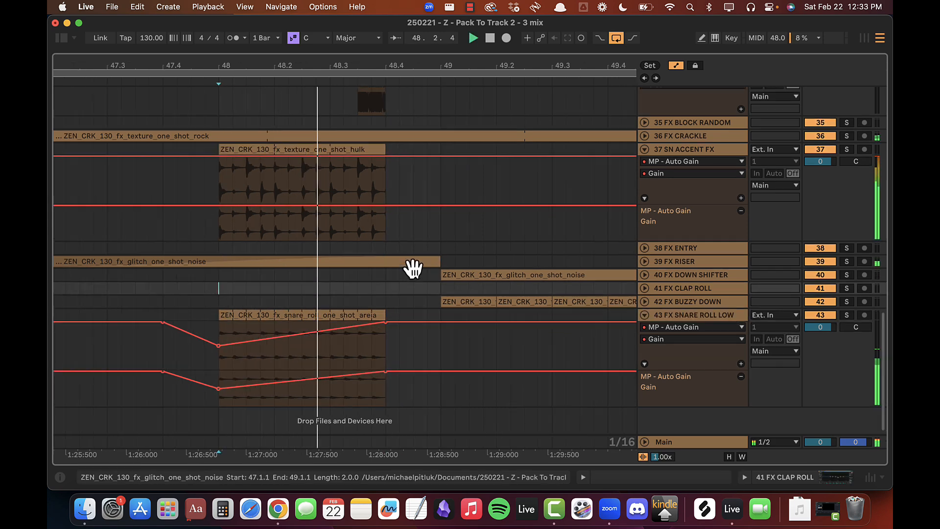
# Step: Unfold the FX TRANS track and trim its synth loop clip before bar 49 to end at 48.4.1
pyautogui.scroll(1, 412, 268)
pyautogui.scroll(9, 418, 230)
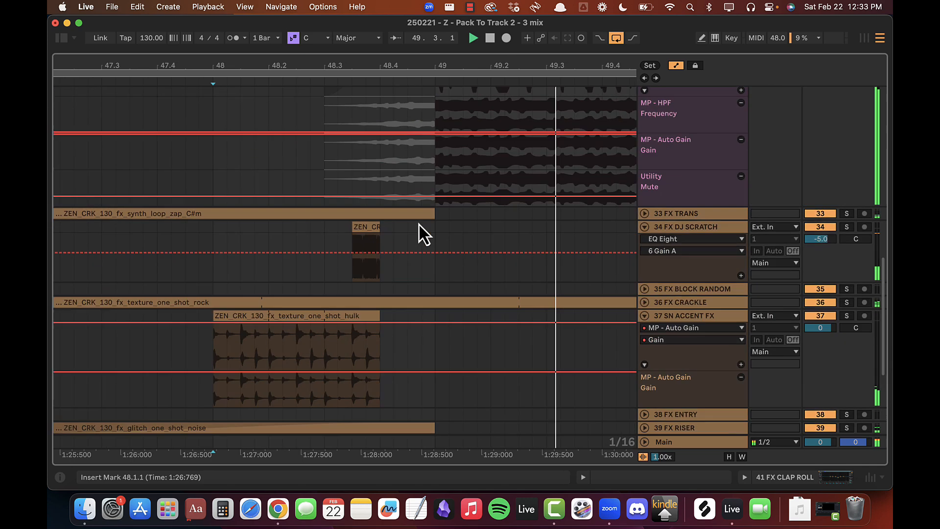
pyautogui.click(659, 305)
pyautogui.click(644, 305)
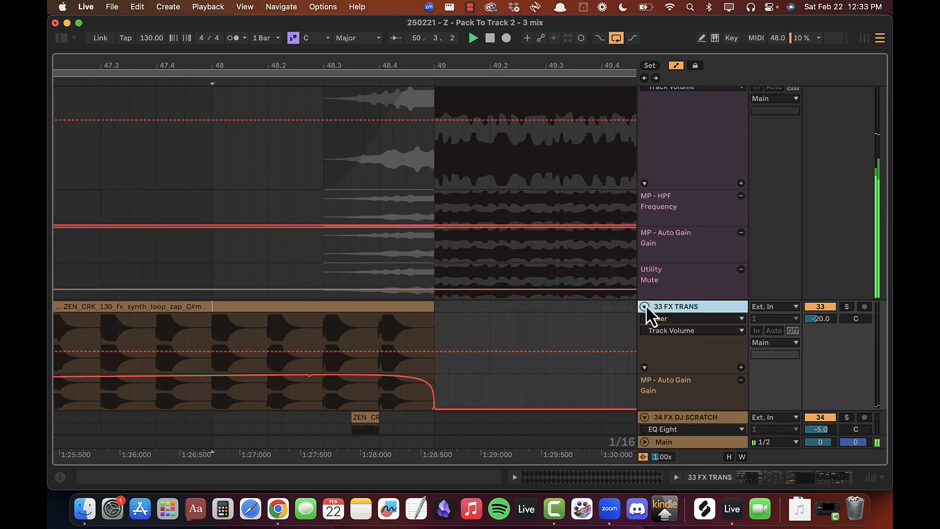
pyautogui.click(212, 330)
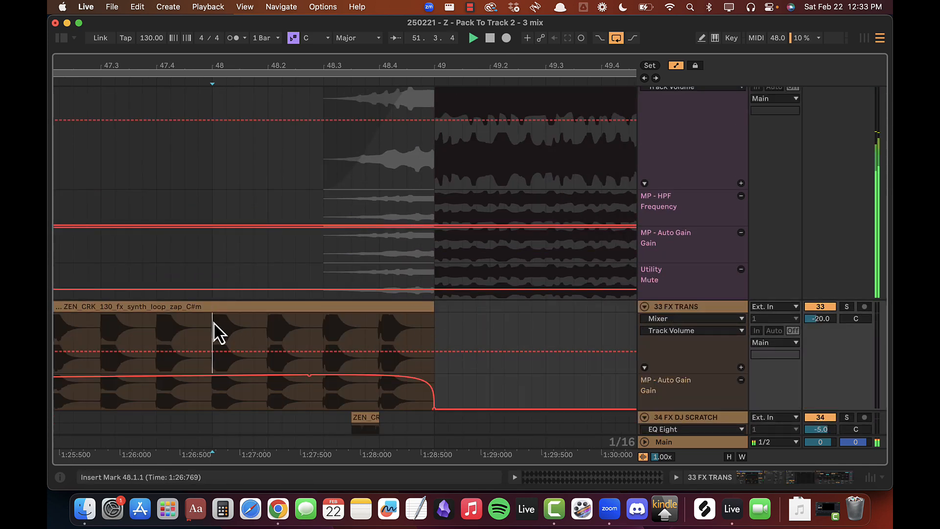
pyautogui.moveTo(429, 304); pyautogui.dragTo(379, 296)
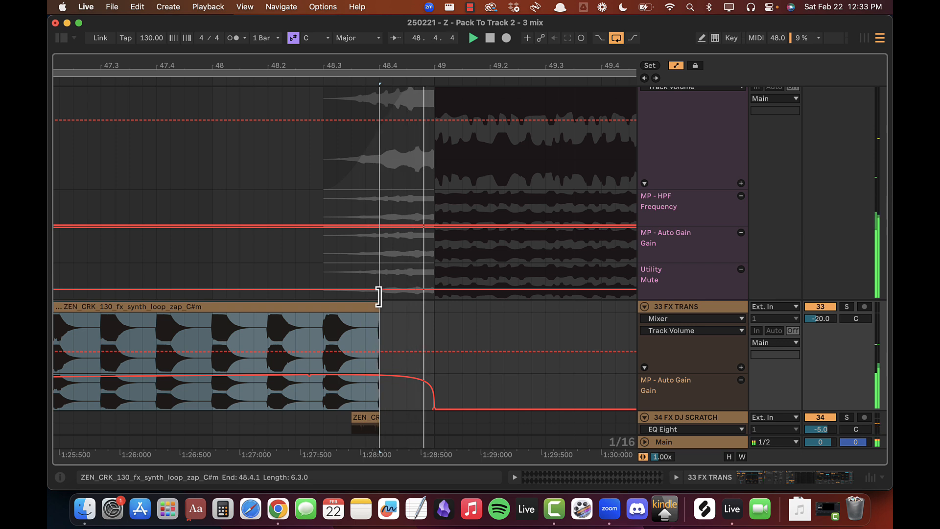
# Step: Move the FX TRANS Gain automation drop back to 48.4.1 and add a clip fade-out from 48.3.4
pyautogui.moveTo(434, 409); pyautogui.dragTo(379, 409)
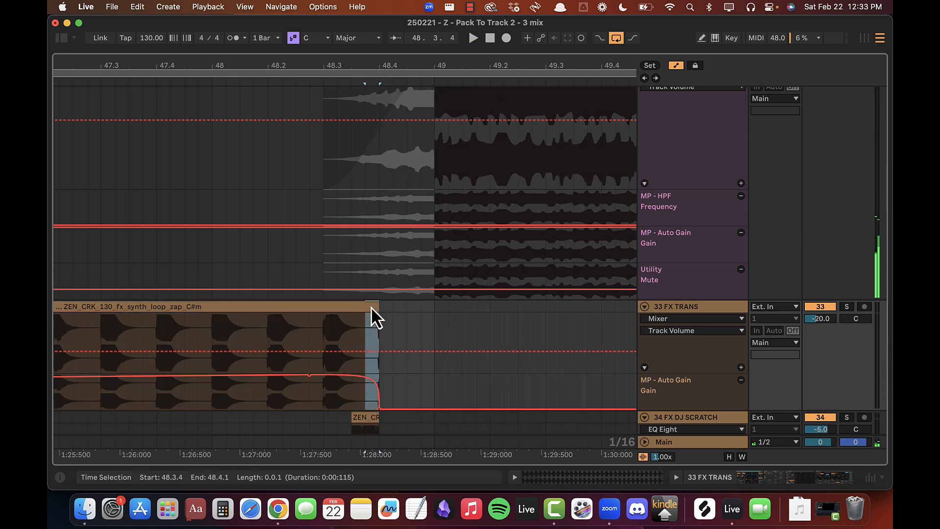
pyautogui.press('alt+super+f')
# Step: Delete the SYNTH MOTIF? track from the arrangement
pyautogui.click(212, 324)
pyautogui.scroll(10, 317, 308)
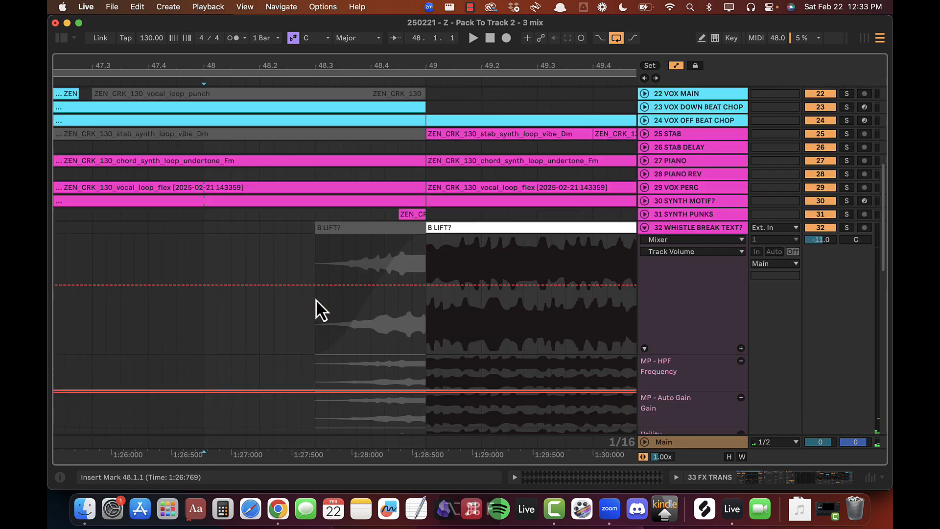
pyautogui.click(658, 316)
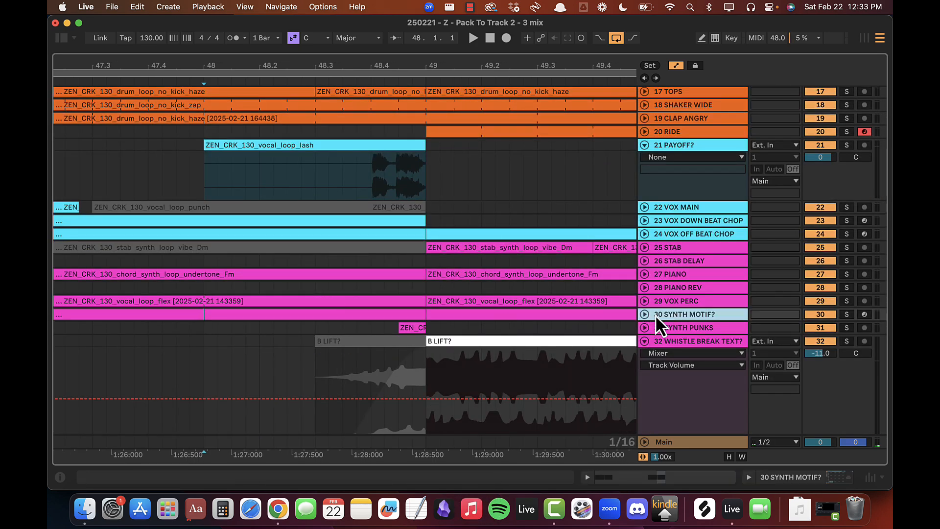
pyautogui.click(645, 314)
pyautogui.press('Delete')
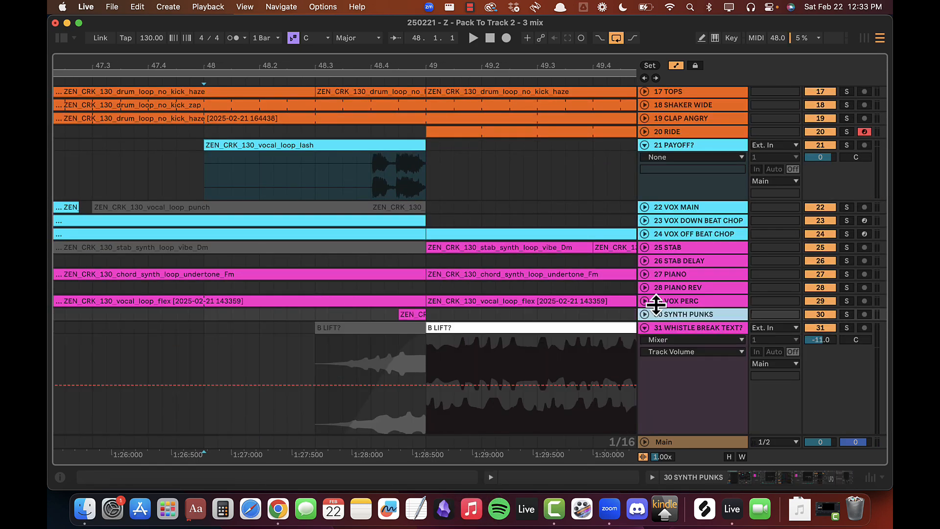
# Step: Unfold the PIANO track, trim its clip before bar 49 to end at 48.4.1, and add a fade-out from 48.3.4
pyautogui.click(644, 300)
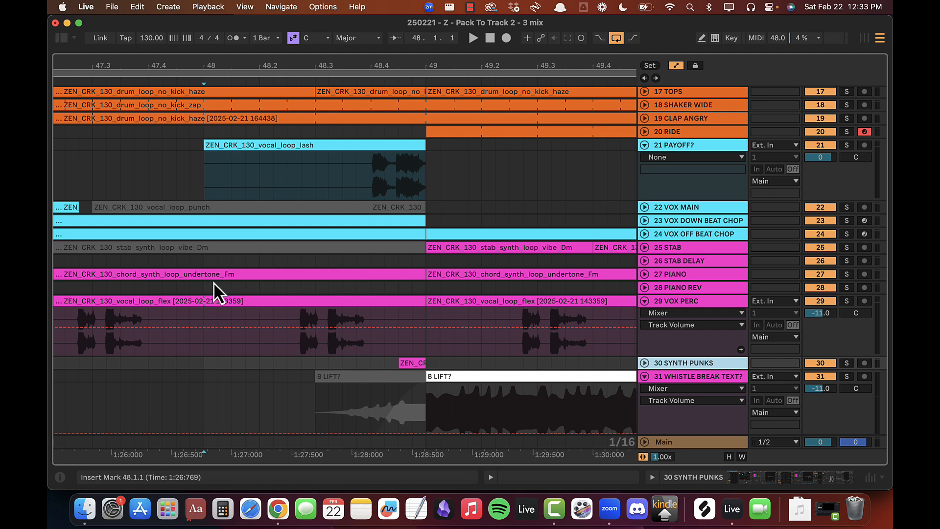
pyautogui.click(644, 275)
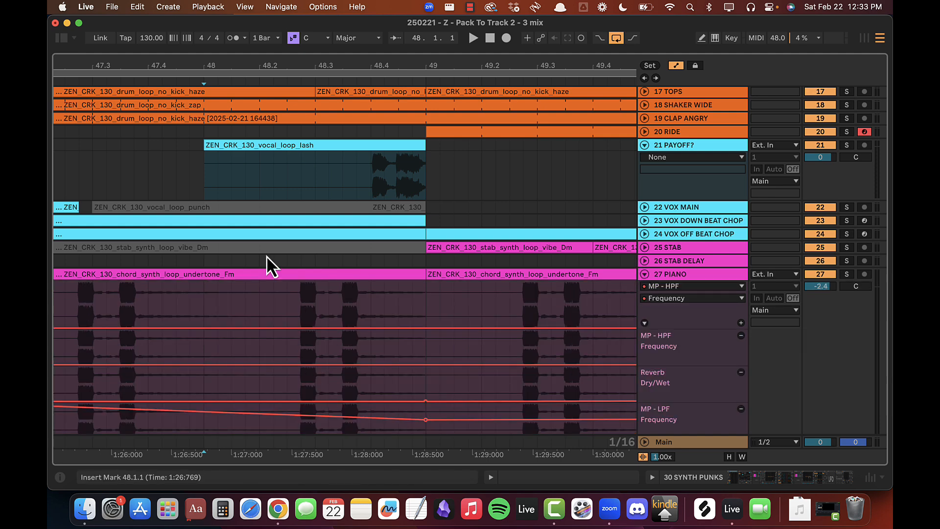
pyautogui.moveTo(416, 268); pyautogui.dragTo(362, 276)
pyautogui.hotkey('ctrl', 'alt', 'f')
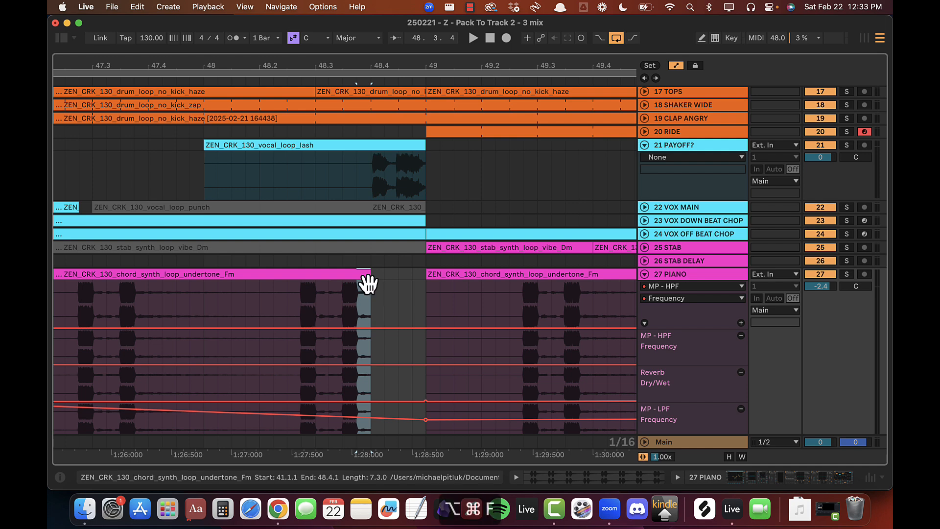
# Step: Play from 47.4.4 to hear the transition, inspect the CLAP ANGRY and SHAKER WIDE waveforms, and fold all tracks
pyautogui.click(193, 260)
pyautogui.press('space')
pyautogui.scroll(3, 400, 257)
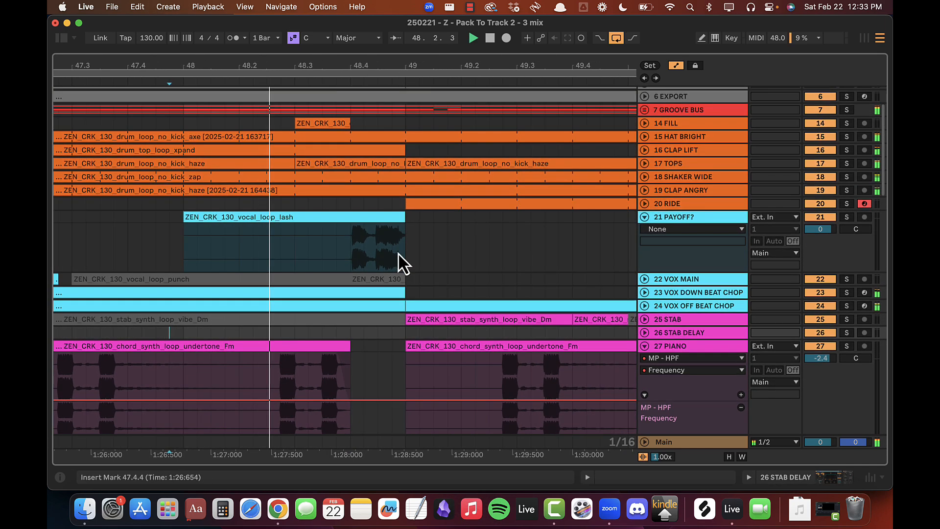
pyautogui.click(645, 190)
pyautogui.click(645, 177)
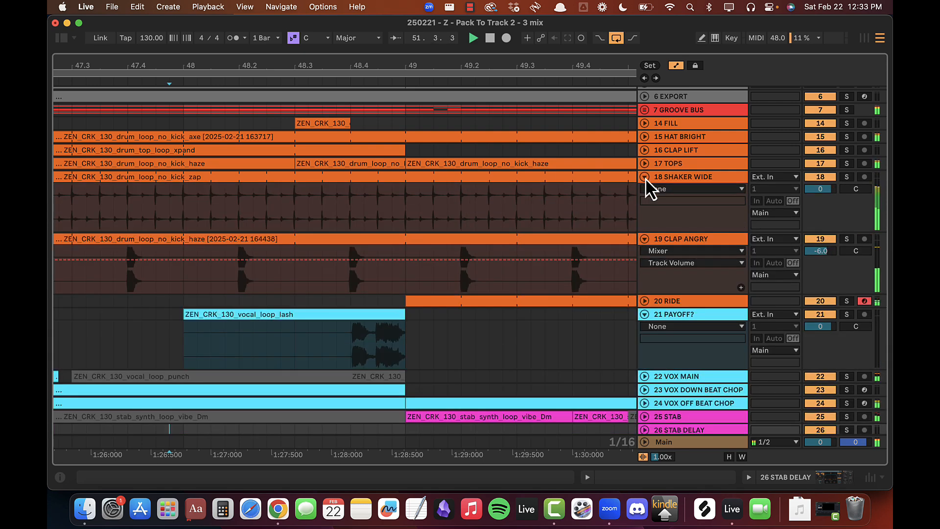
pyautogui.keyDown('alt'); pyautogui.click(645, 177); pyautogui.keyUp('alt')
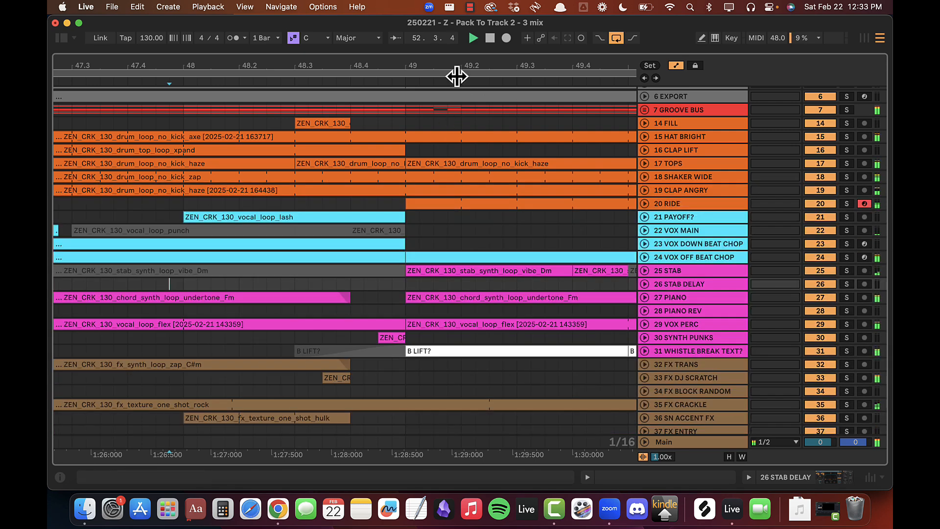
# Step: Try reusing the reversed piano by copying the PIANO REV section from 15.1.1 to 19.1.1 and pasting it at 47.1.1
pyautogui.moveTo(439, 64); pyautogui.dragTo(439, 64)
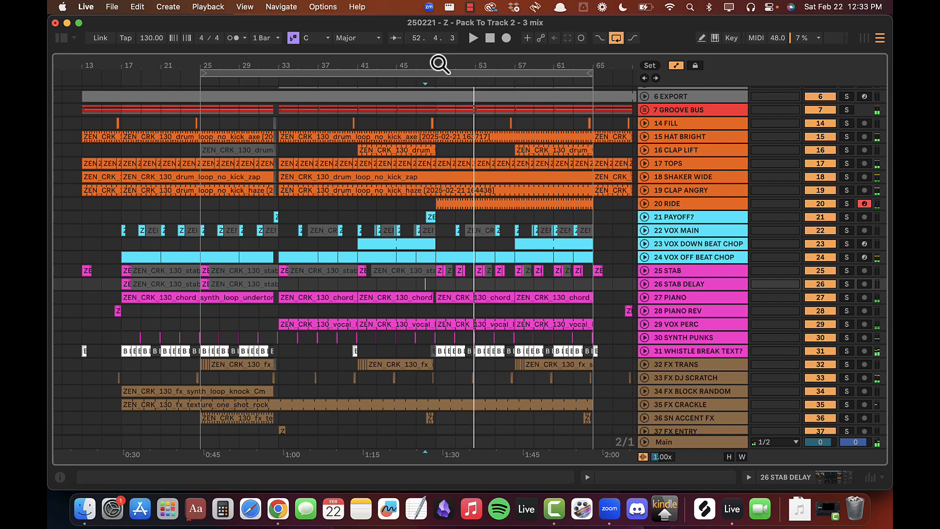
pyautogui.click(675, 307)
pyautogui.click(644, 310)
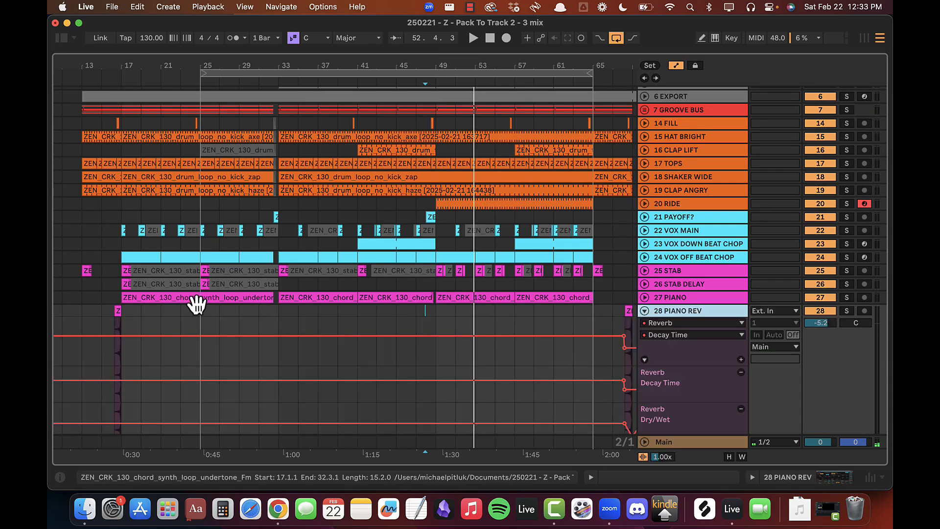
pyautogui.moveTo(109, 321); pyautogui.dragTo(140, 322)
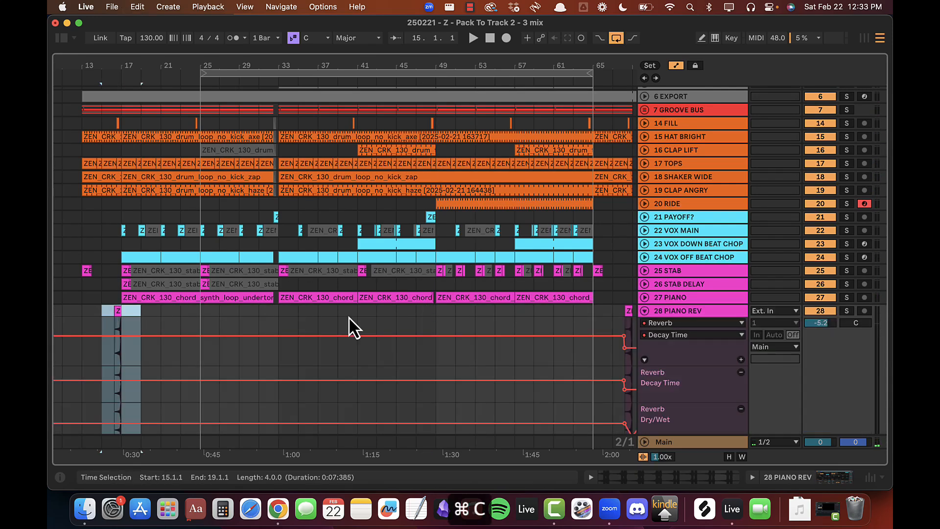
pyautogui.click(417, 314)
pyautogui.press('super+v')
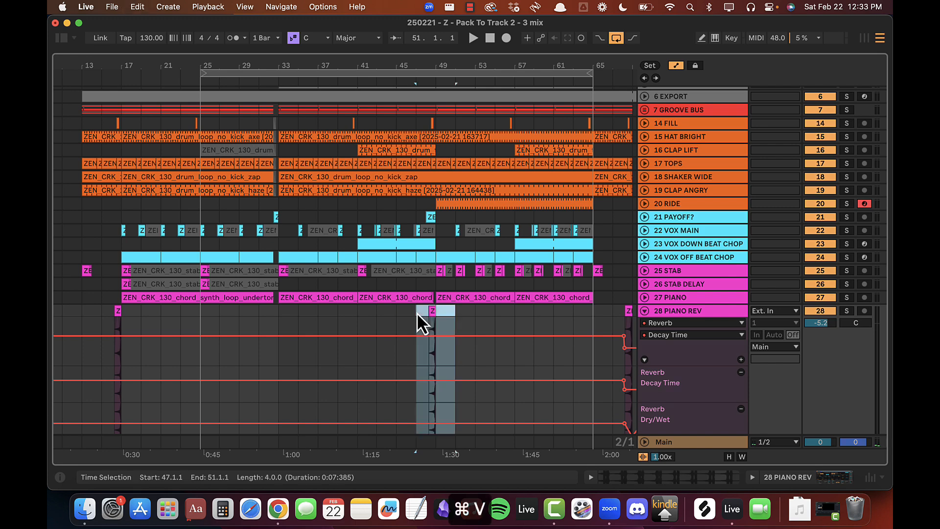
# Step: Play from bar 47 to hear the reversed piano, delete the pasted PIANO REV clip before bar 49, and fold the track
pyautogui.press('space')
pyautogui.moveTo(418, 63)
pyautogui.mouseDown()
pyautogui.moveTo(417, 83)
pyautogui.moveTo(422, 65)
pyautogui.mouseUp()
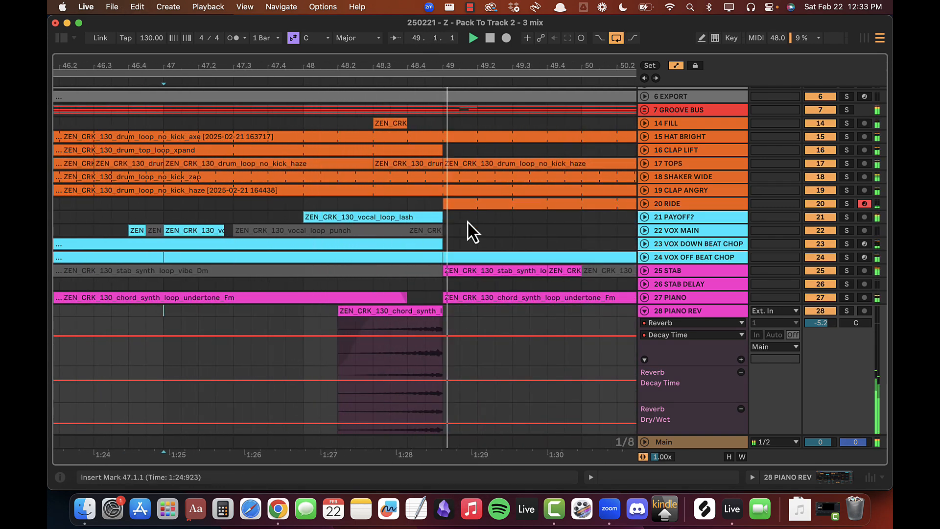
pyautogui.press('space')
pyautogui.click(377, 310)
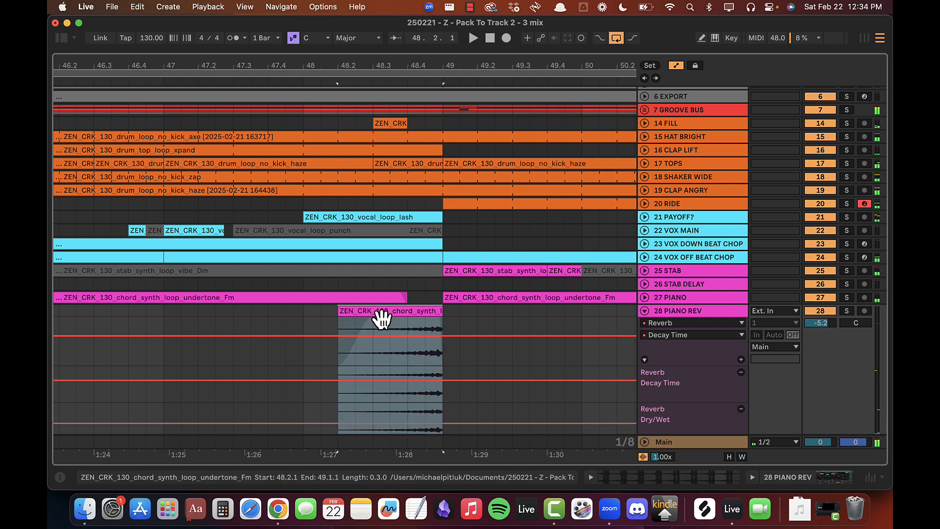
pyautogui.click(645, 310)
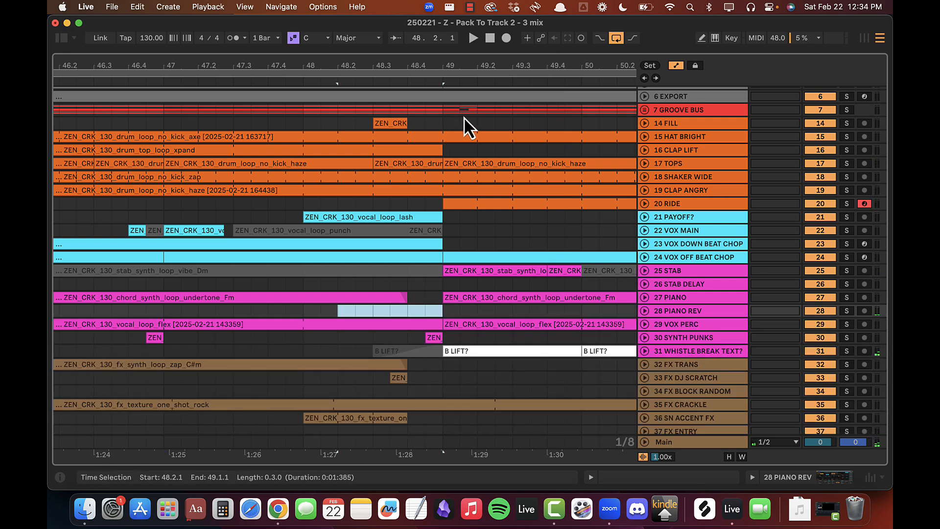
# Step: Switch to the Google Docs checklist, tick off the "let's go" or "ok" at AB edit item, and return to Live
pyautogui.scroll(5, 465, 127)
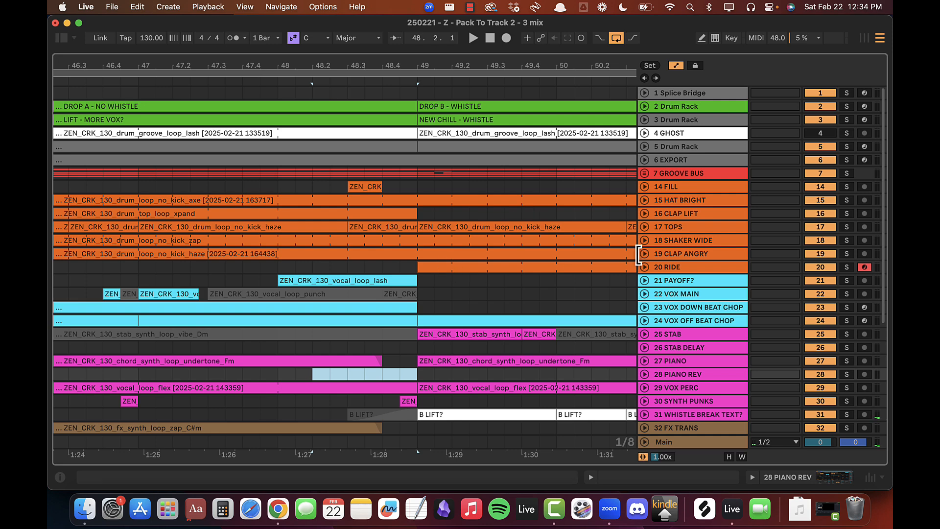
pyautogui.click(663, 283)
pyautogui.click(654, 270)
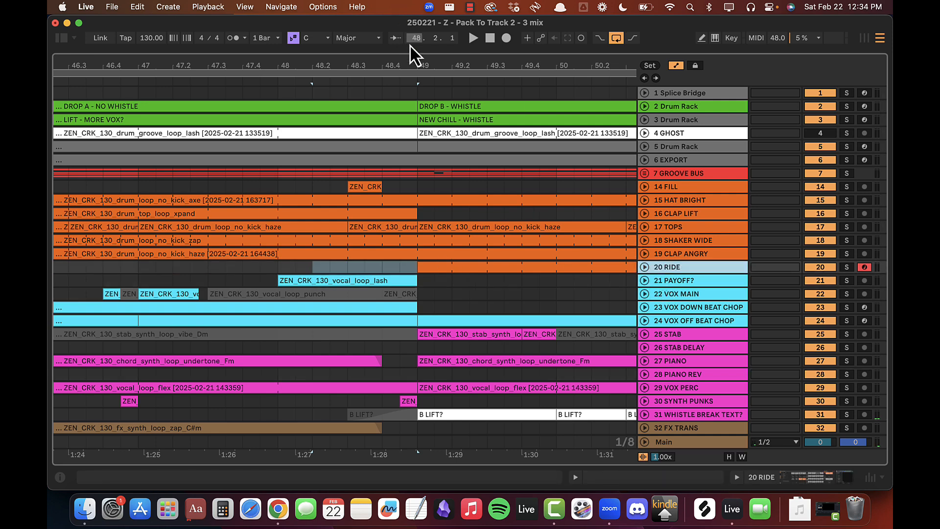
pyautogui.press('super+Tab')
pyautogui.click(299, 269)
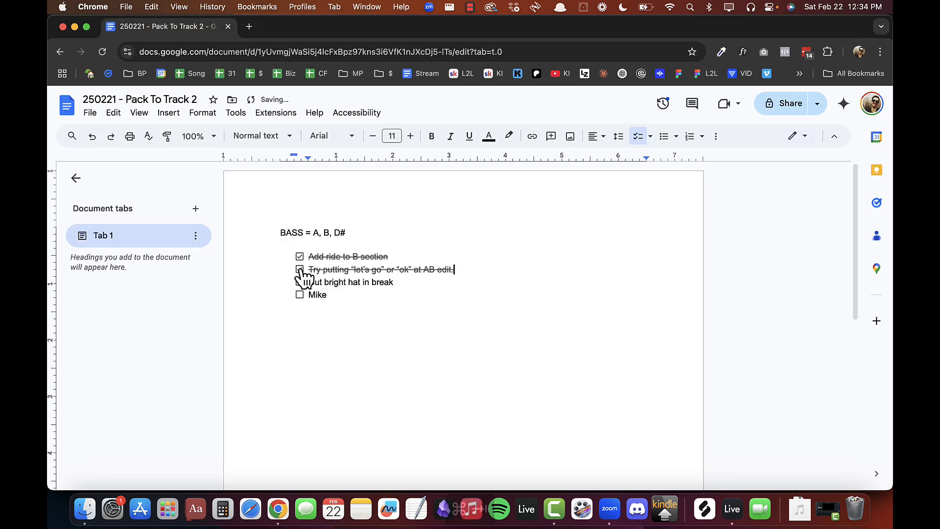
pyautogui.press('super+Tab')
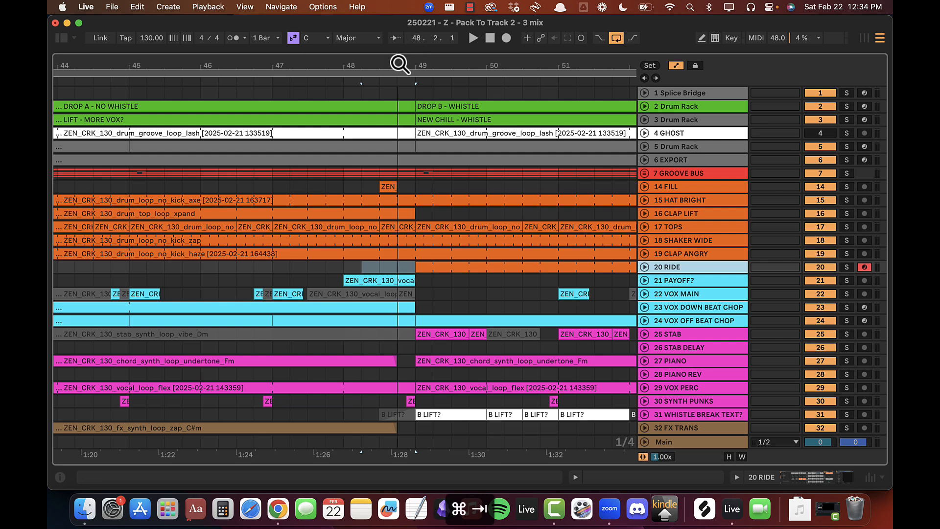
# Step: Unfold the HAT BRIGHT track and play the build from bar 25
pyautogui.moveTo(398, 64); pyautogui.dragTo(401, 63)
pyautogui.click(686, 212)
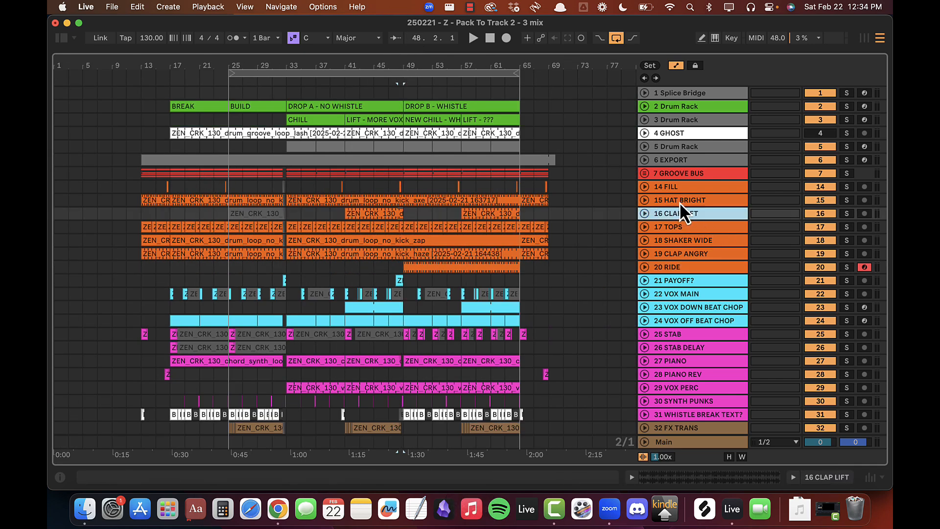
pyautogui.click(678, 201)
pyautogui.click(643, 199)
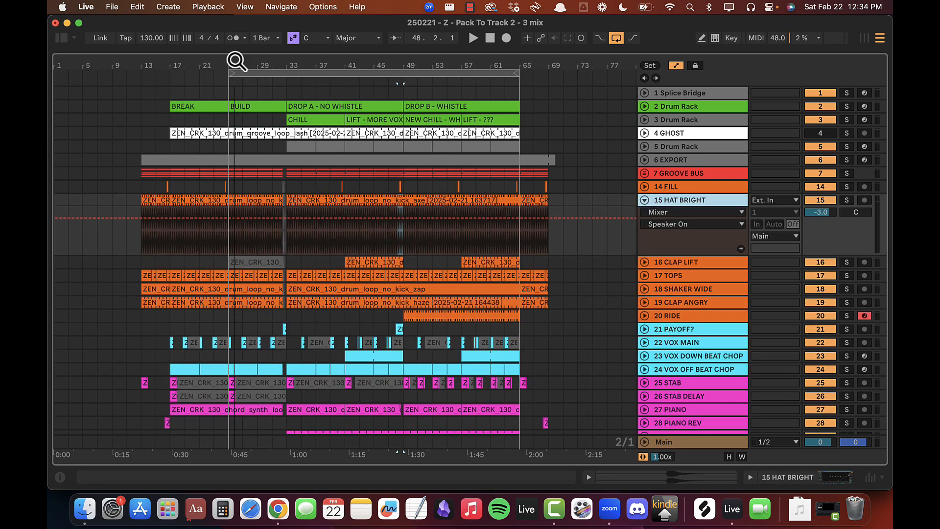
pyautogui.moveTo(237, 62); pyautogui.dragTo(238, 62)
pyautogui.click(214, 238)
pyautogui.press('space')
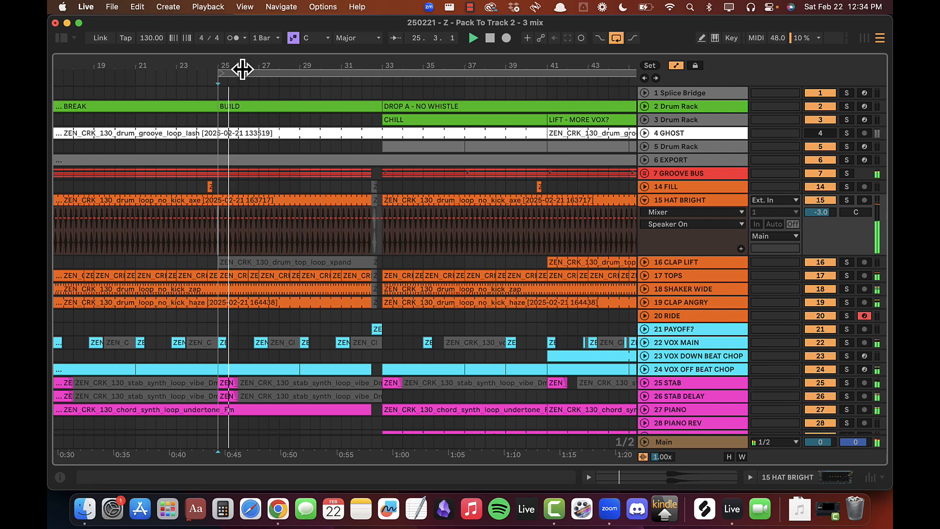
# Step: Deactivate the HAT BRIGHT clips across the break and build, from 17.1.1 to 32.4.1
pyautogui.moveTo(197, 60); pyautogui.dragTo(220, 57)
pyautogui.moveTo(163, 252); pyautogui.dragTo(437, 212)
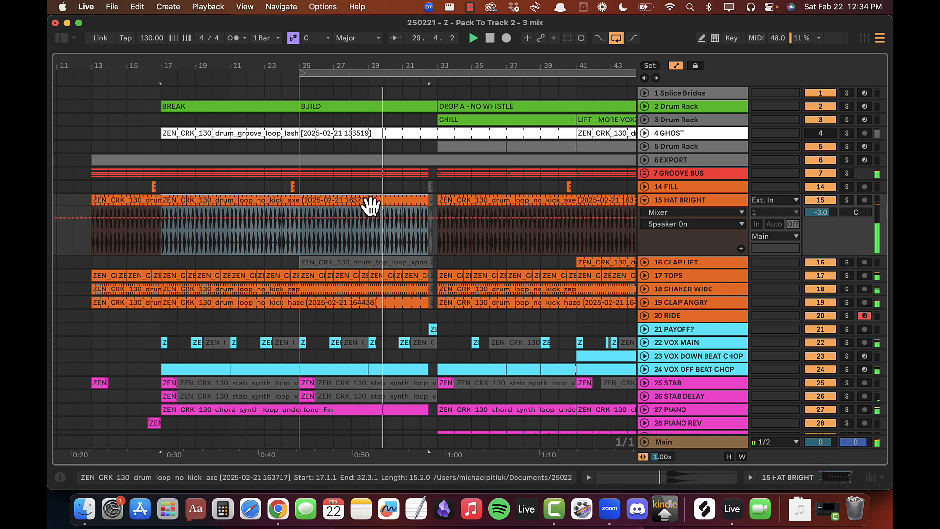
pyautogui.click(430, 196)
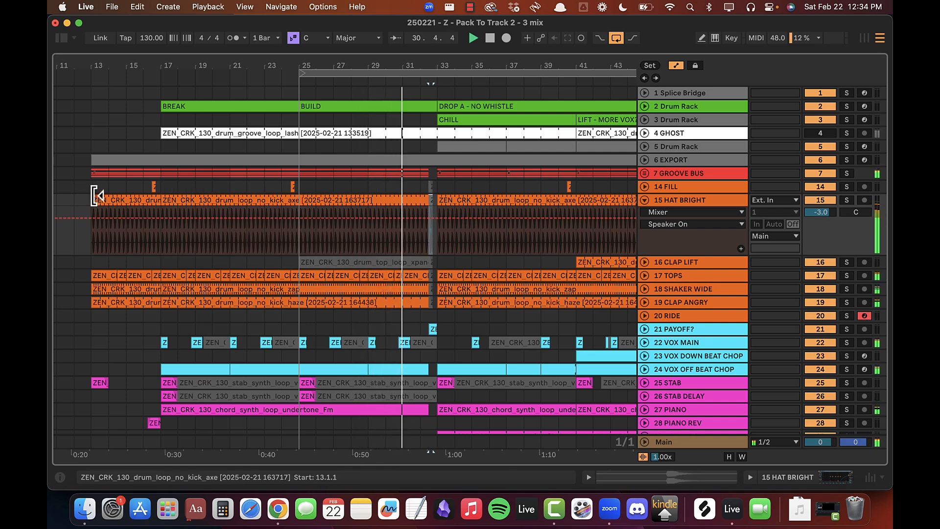
pyautogui.click(185, 201)
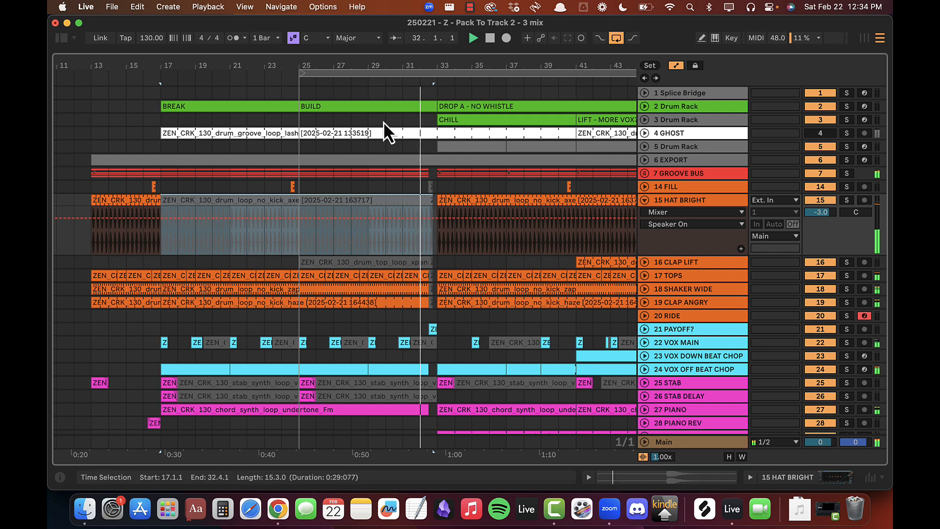
# Step: Play from bar 29 into the drop, soloing the TOPS track for a moment, and unfold TOPS to check its waveform
pyautogui.click(368, 189)
pyautogui.scroll(3, 382, 67)
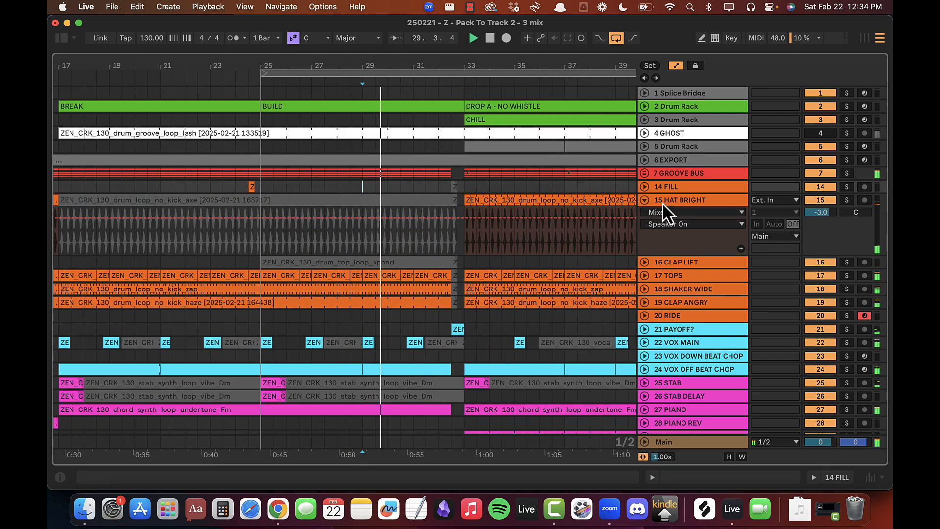
pyautogui.click(847, 275)
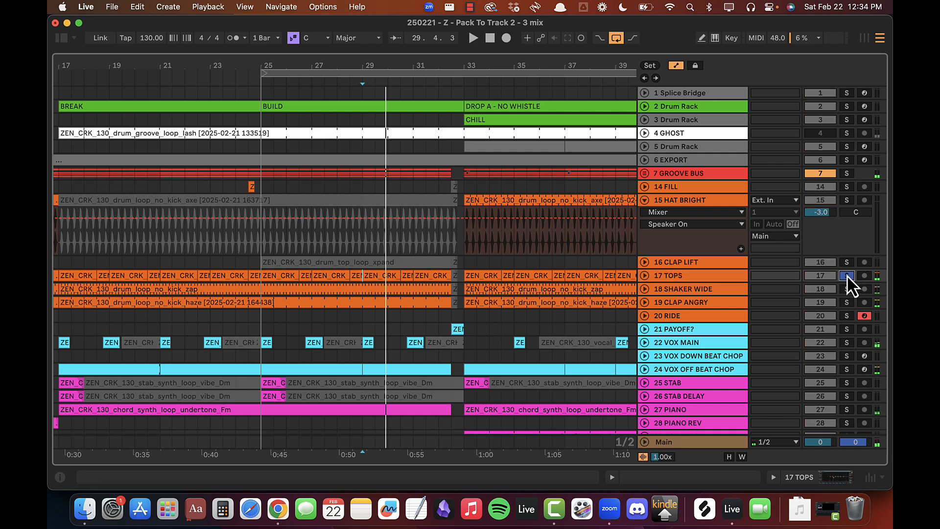
pyautogui.press('space')
pyautogui.click(847, 276)
pyautogui.press('space')
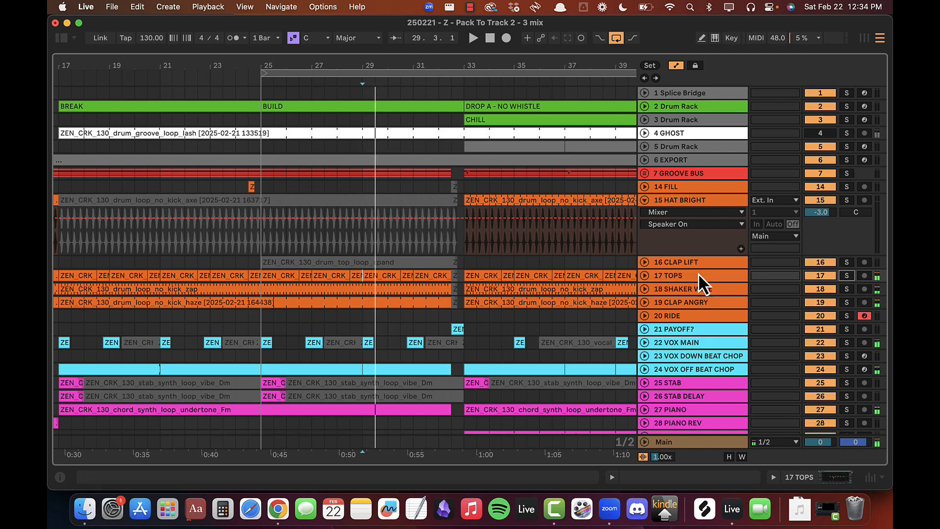
pyautogui.click(645, 276)
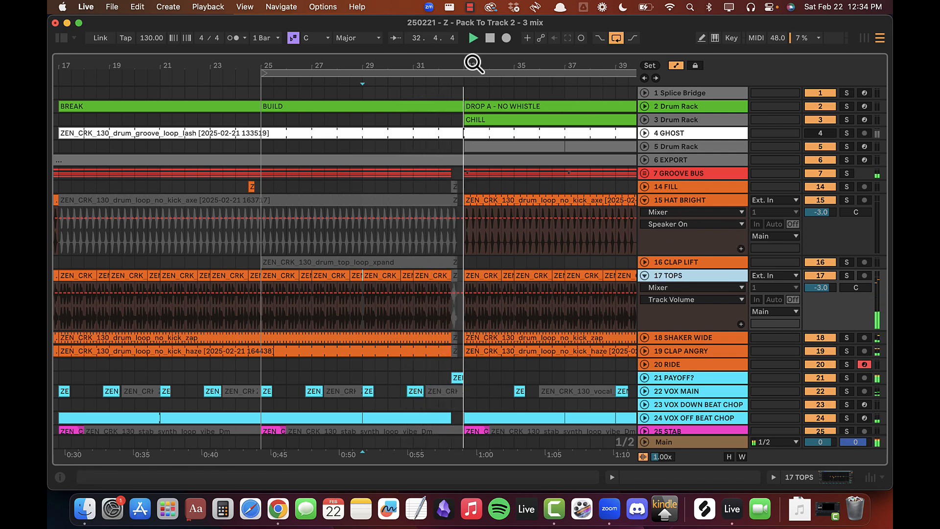
pyautogui.hscroll(2, 427, 202)
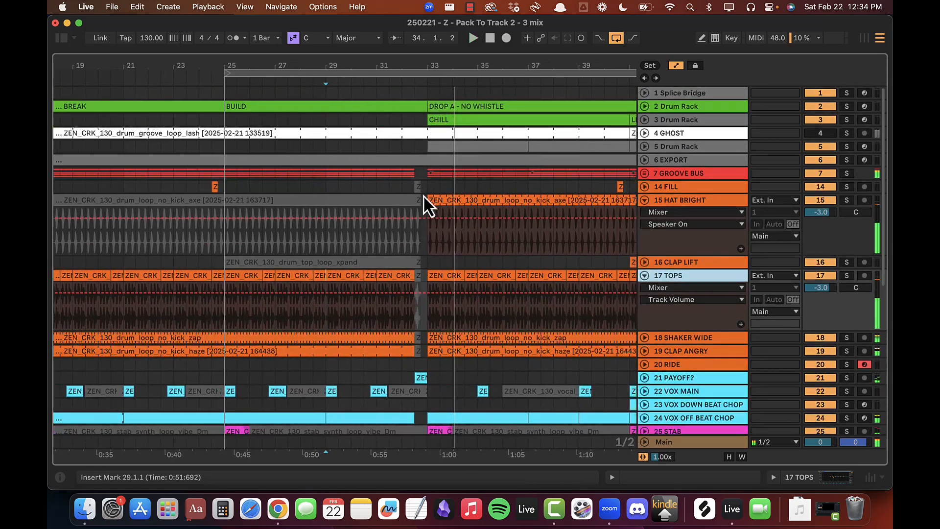
# Step: Replay the build from bar 29 and unfold the GROOVE BUS group to examine its EQ Eight automation
pyautogui.click(666, 160)
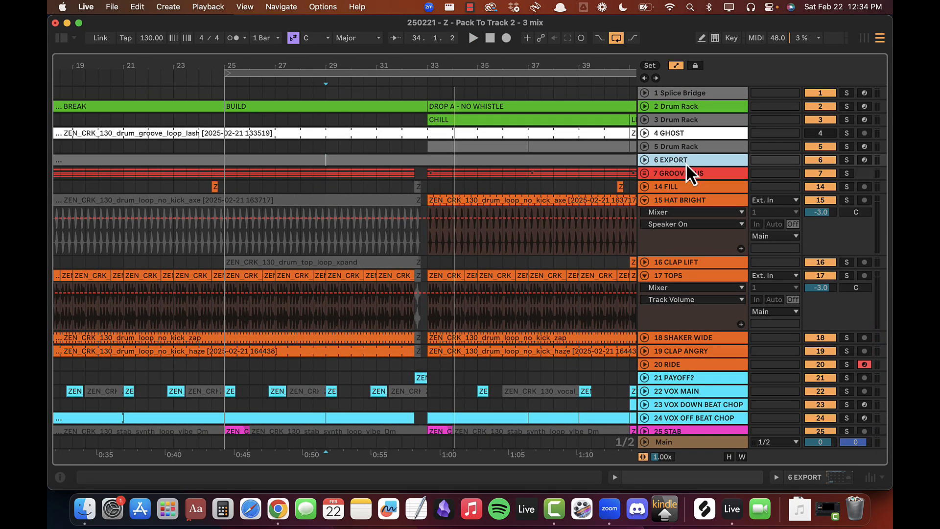
pyautogui.press('space')
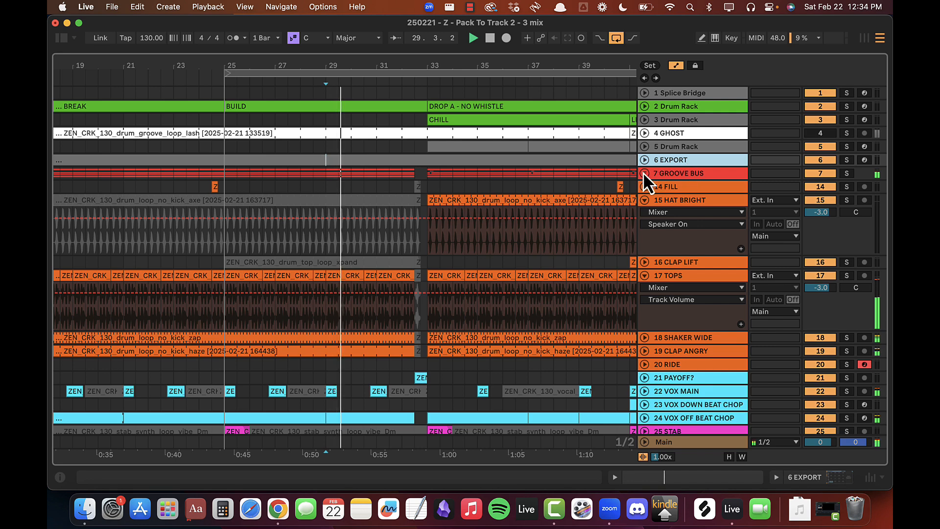
pyautogui.click(664, 173)
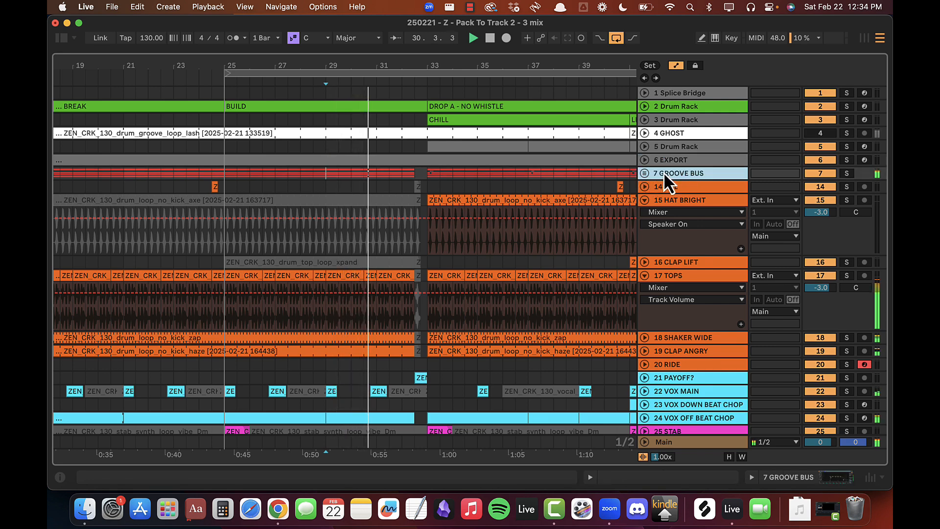
pyautogui.click(643, 172)
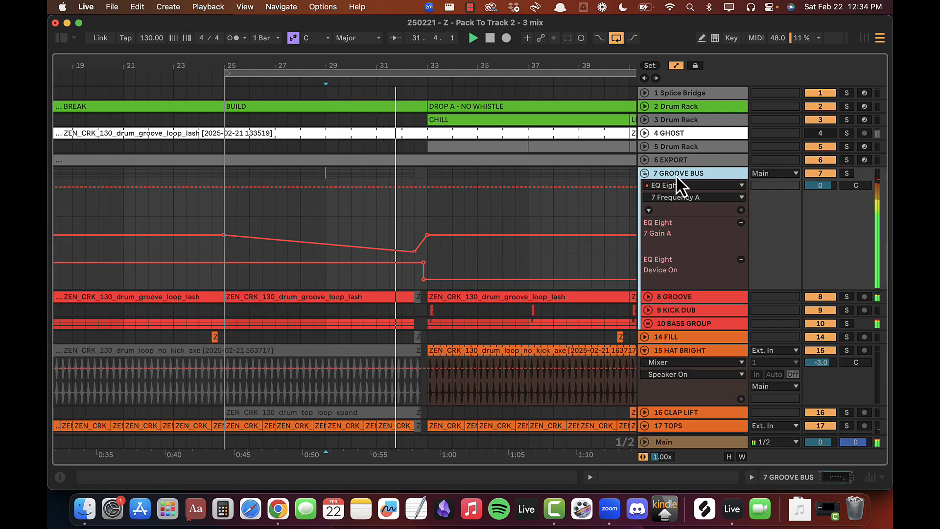
# Step: Fold the GROOVE BUS group and place the insert marker at the start of the build, bar 25
pyautogui.click(644, 172)
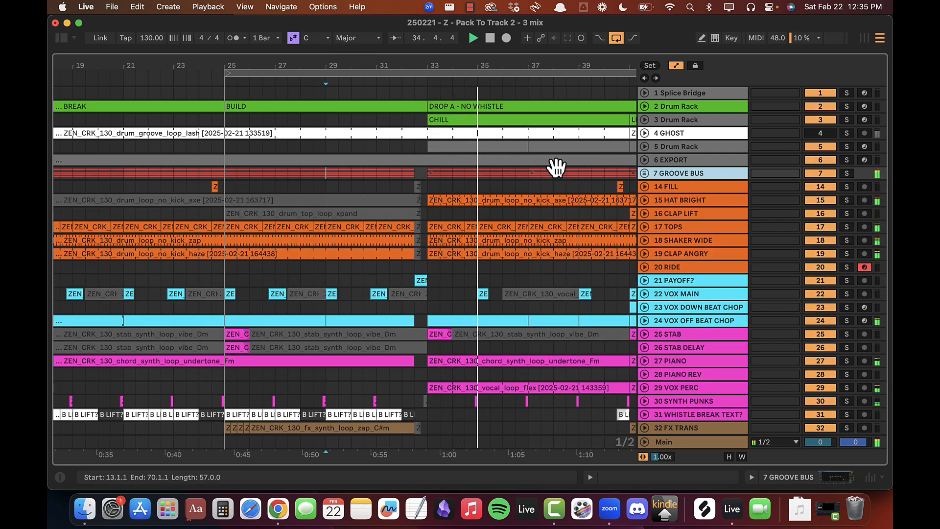
pyautogui.click(221, 177)
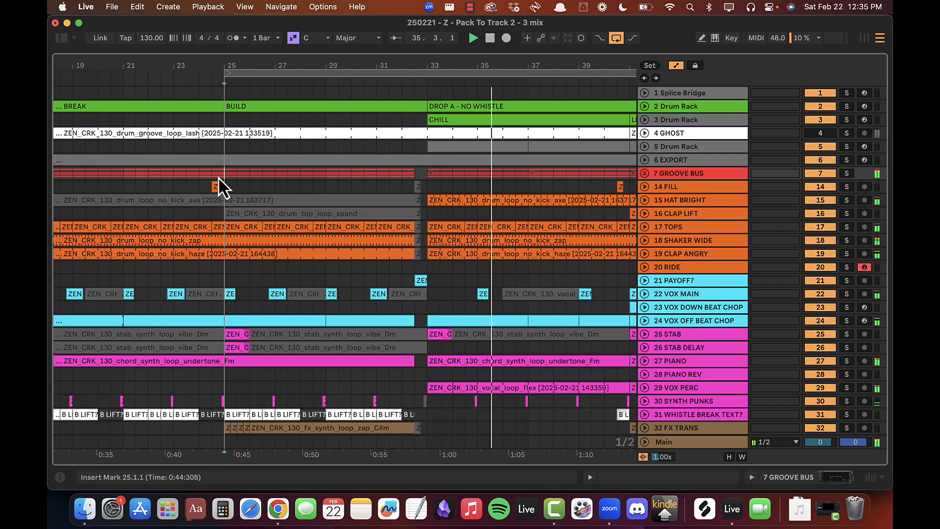
# Step: Insert a new audio track directly below EXPORT and rename it "# GROOVE BUS"
pyautogui.click(676, 159)
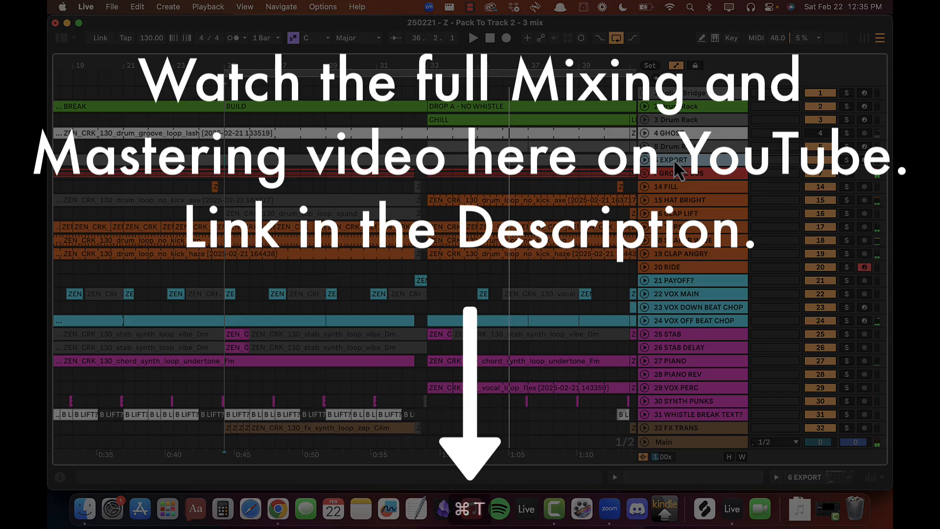
pyautogui.press('super+t')
pyautogui.press('super+r')
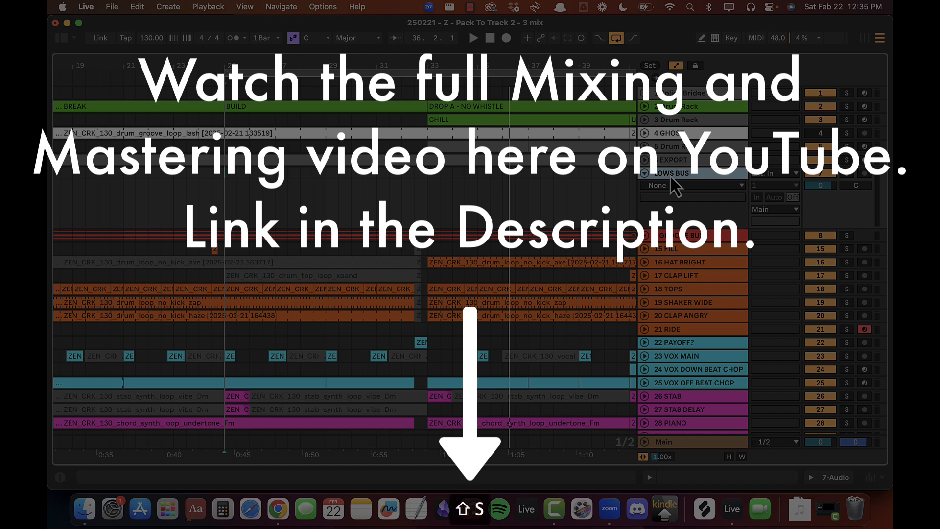
pyautogui.press('BackSpace')
pyautogui.press('BackSpace')
pyautogui.press('BackSpace')
pyautogui.press('BackSpace')
pyautogui.write('GROOVE BU')
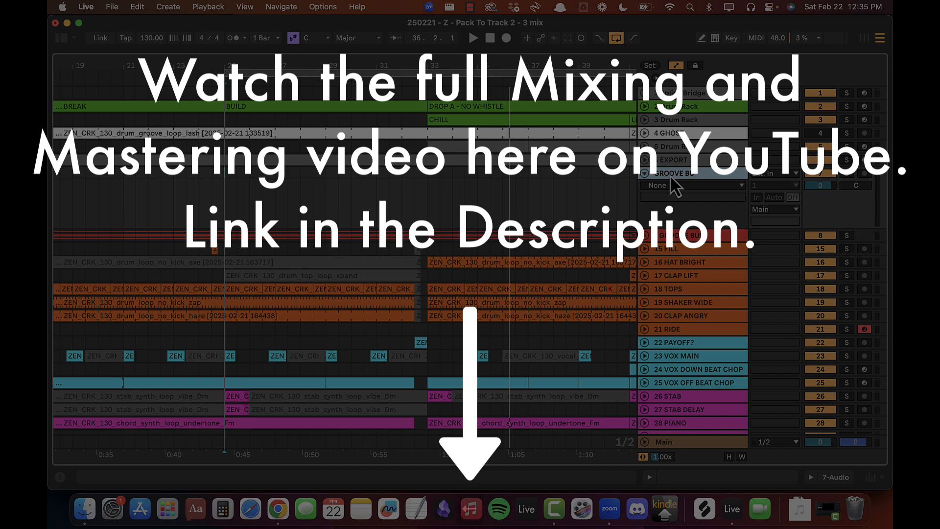
pyautogui.press('Left')
pyautogui.press('Left')
pyautogui.press('Left')
pyautogui.press('Left')
pyautogui.press('Left')
pyautogui.press('Left')
pyautogui.press('Left')
pyautogui.press('Left')
pyautogui.press('Left')
pyautogui.write('#')
pyautogui.write('S')
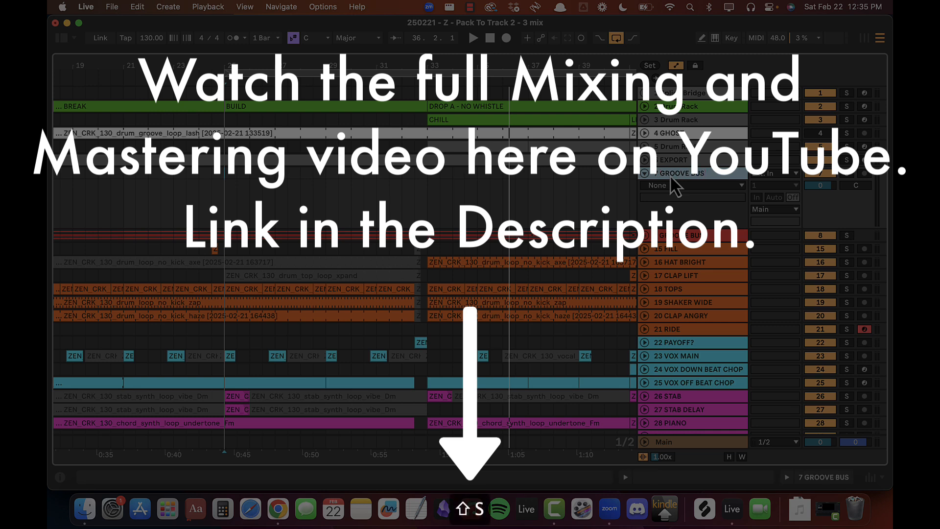
# Step: Assign the darkest gray color to the new GROOVE BUS audio track and fold it
pyautogui.rightClick(672, 179)
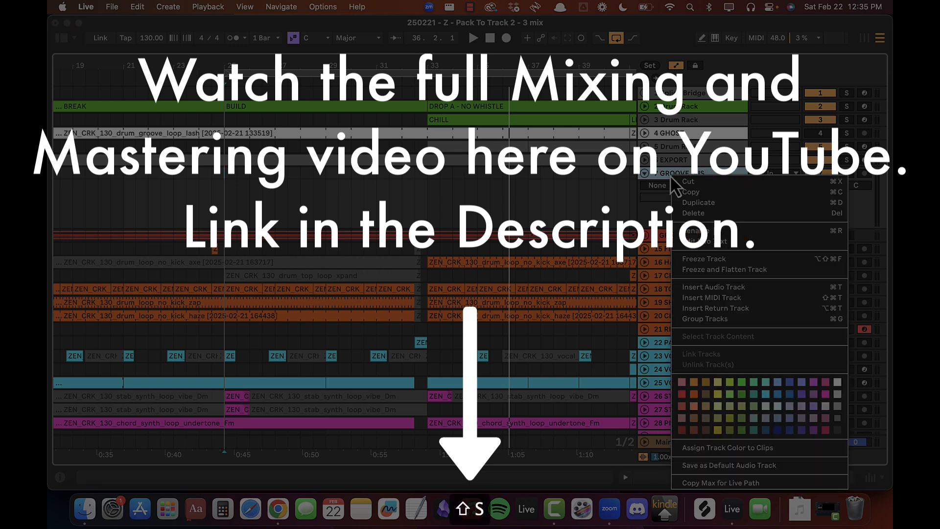
pyautogui.click(839, 431)
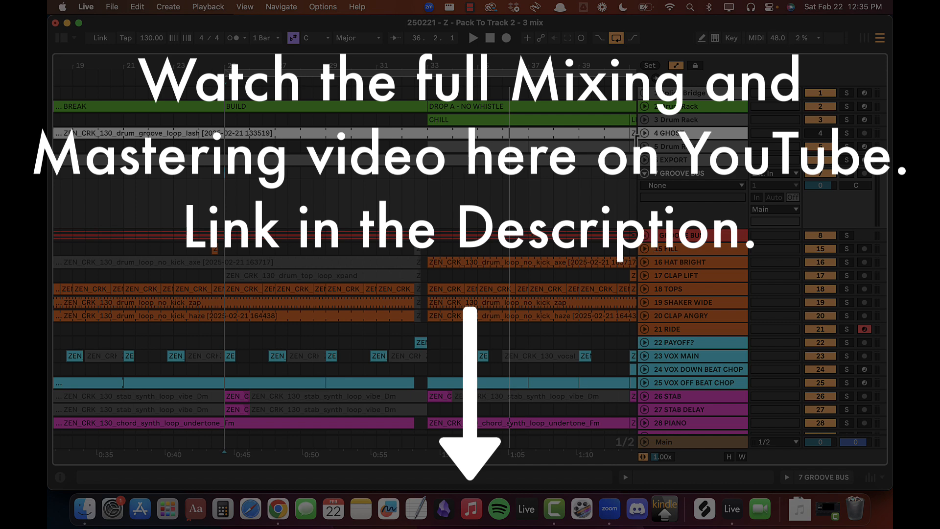
pyautogui.click(645, 174)
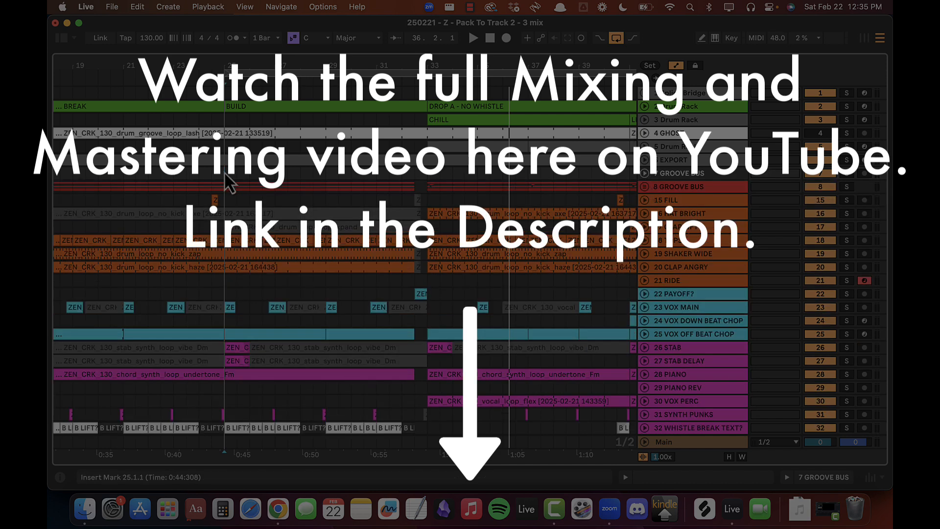
# Step: Loop the build from bar 25 to bar 33 using a time selection on the new GROOVE BUS track
pyautogui.moveTo(224, 175); pyautogui.dragTo(426, 178)
pyautogui.hotkey('ctrl', 'l')
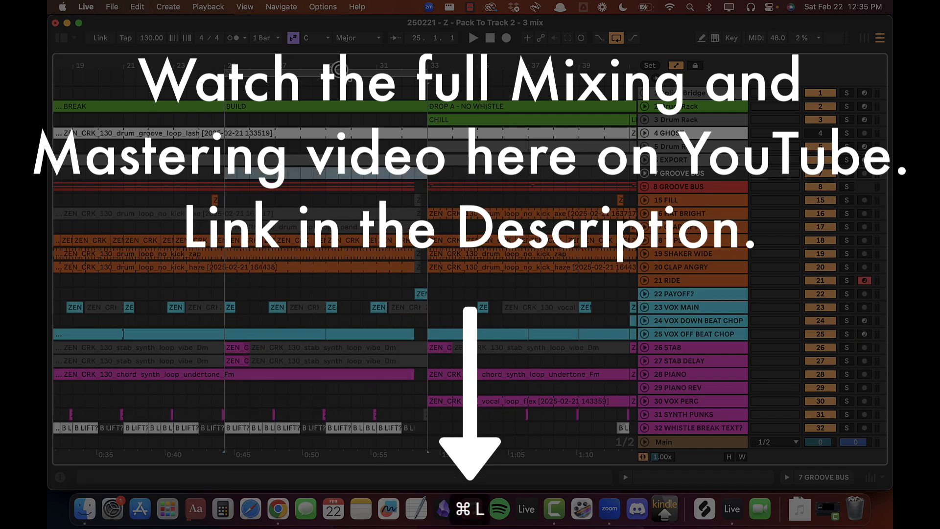
pyautogui.moveTo(309, 65); pyautogui.dragTo(307, 74)
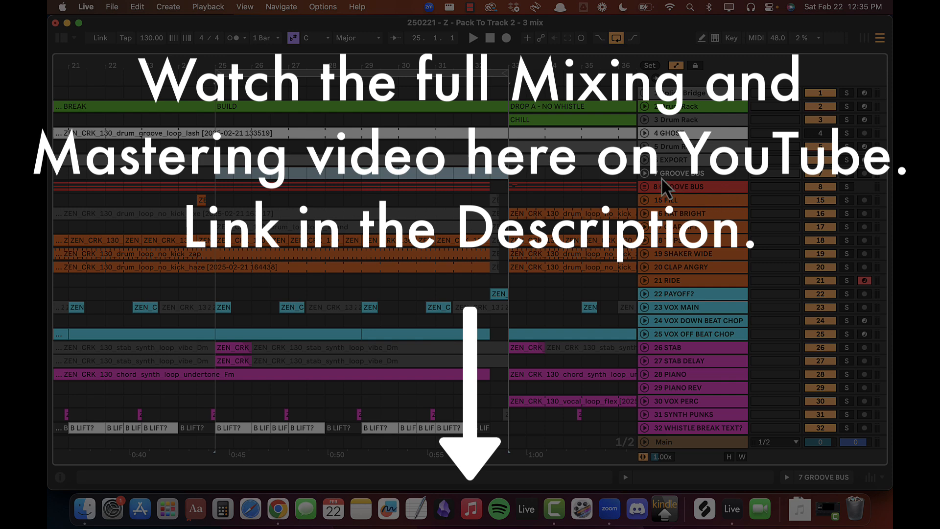
# Step: Unfold the new GROOVE BUS audio track and the GROOVE BUS group, and loop 25.1.1 to 33.1.1 from a selection on the audio track
pyautogui.click(644, 174)
pyautogui.click(204, 198)
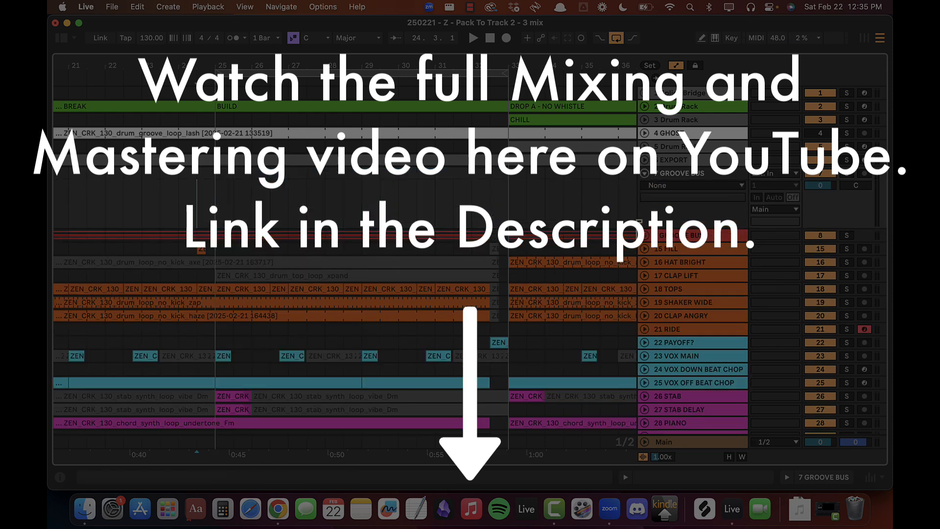
pyautogui.click(645, 236)
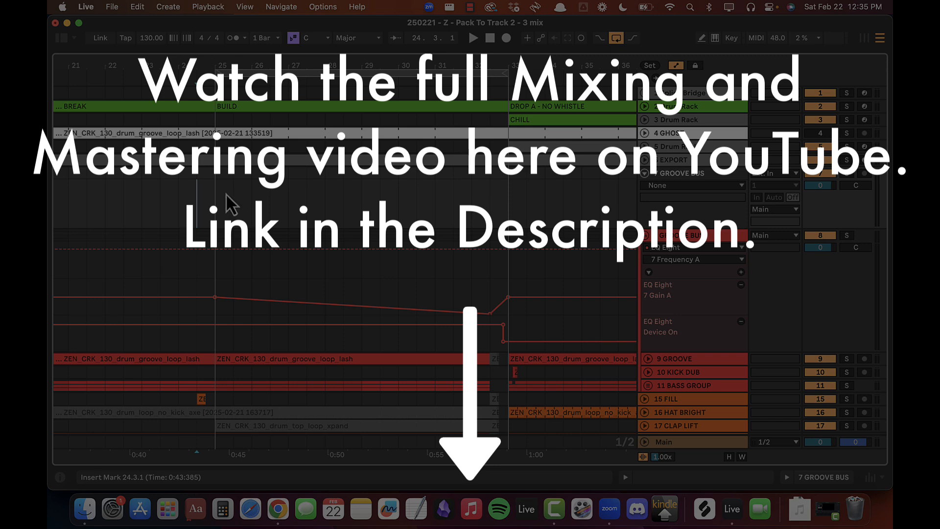
pyautogui.moveTo(224, 192); pyautogui.dragTo(515, 191)
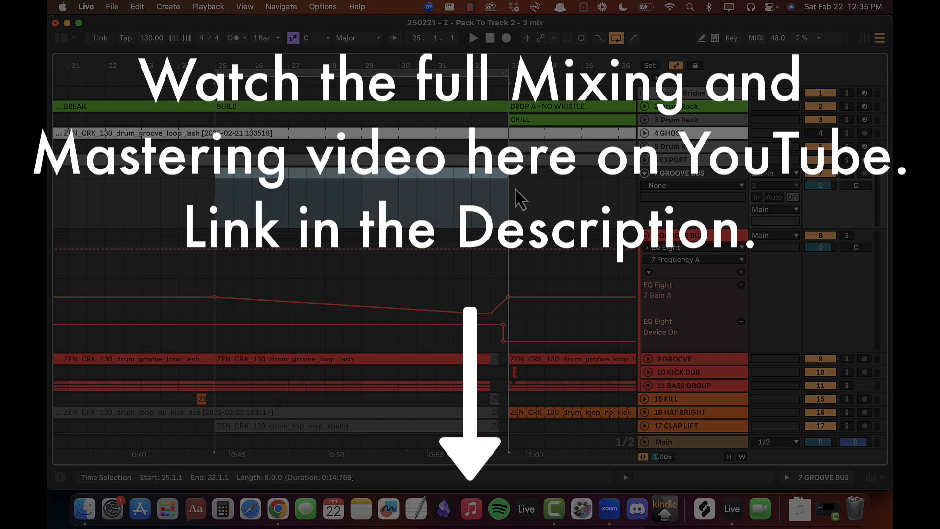
pyautogui.press('super+l')
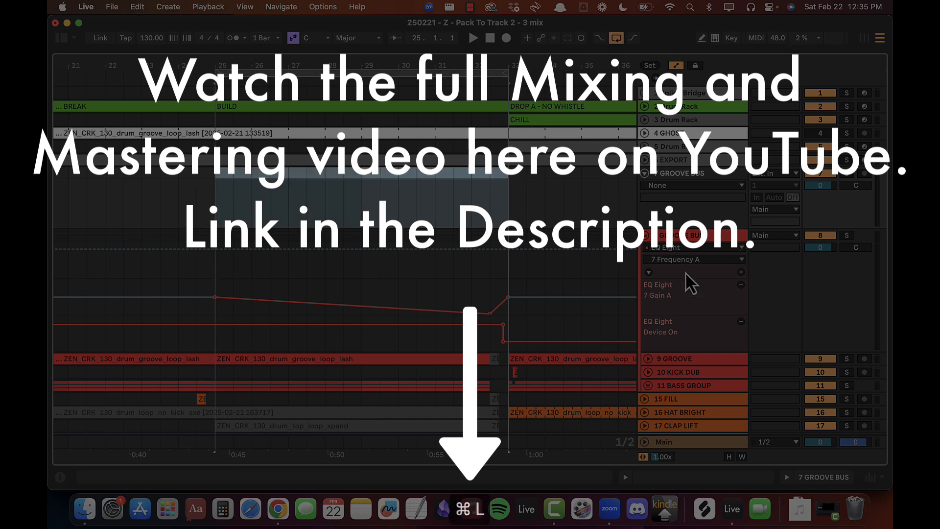